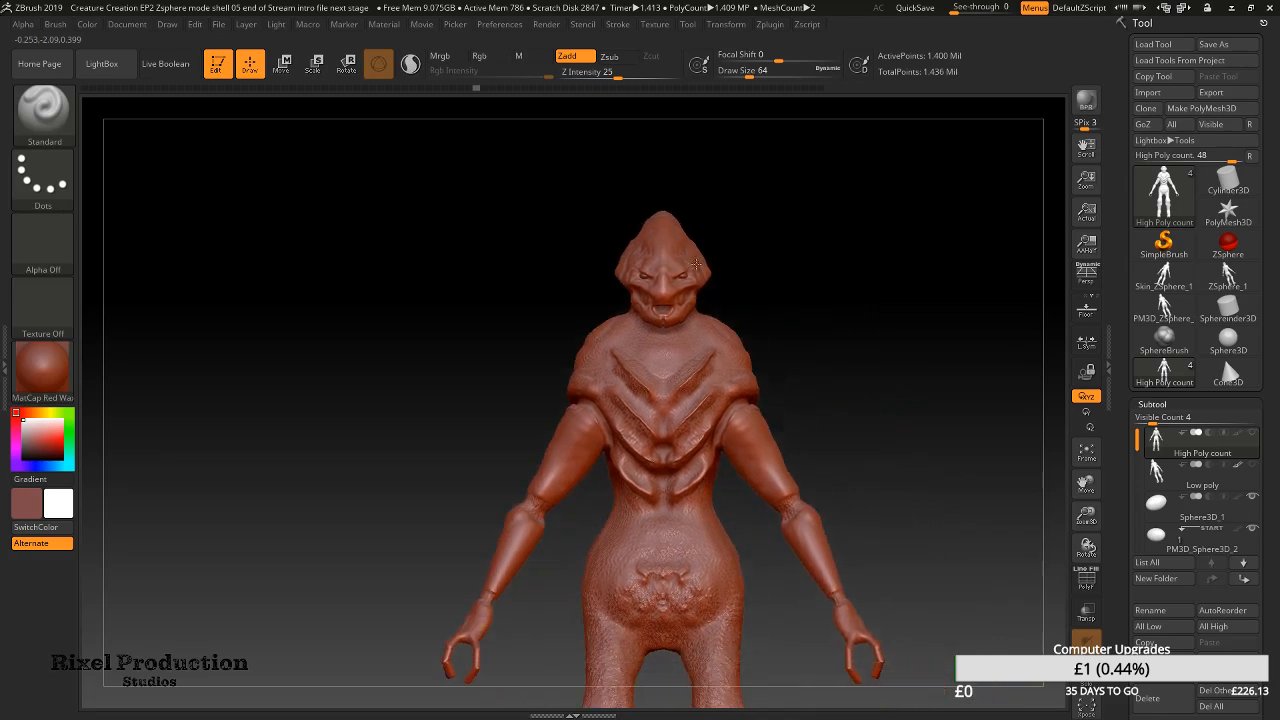
# Compare the High Poly count and Low poly subtools of the creature, viewing the body from the front and side
pyautogui.keyDown('alt'); pyautogui.moveTo(860, 343); pyautogui.dragTo(803, 417); pyautogui.keyUp('alt')
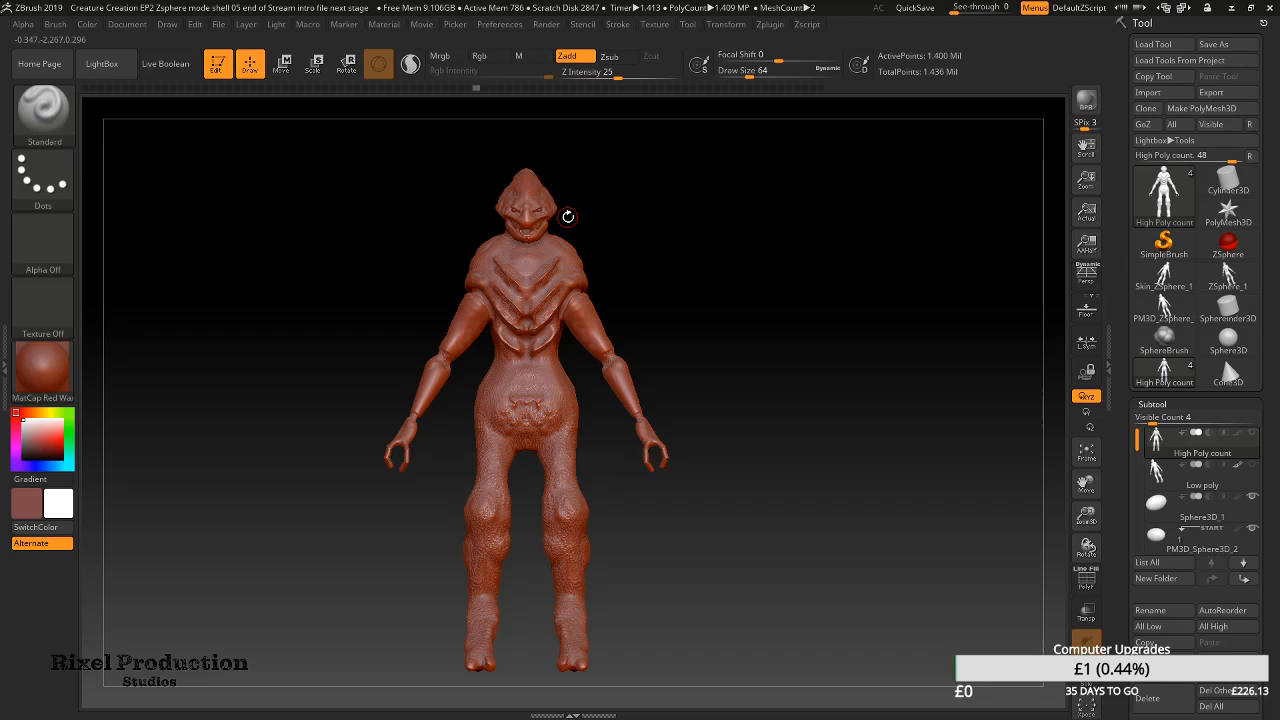
pyautogui.press('Down')
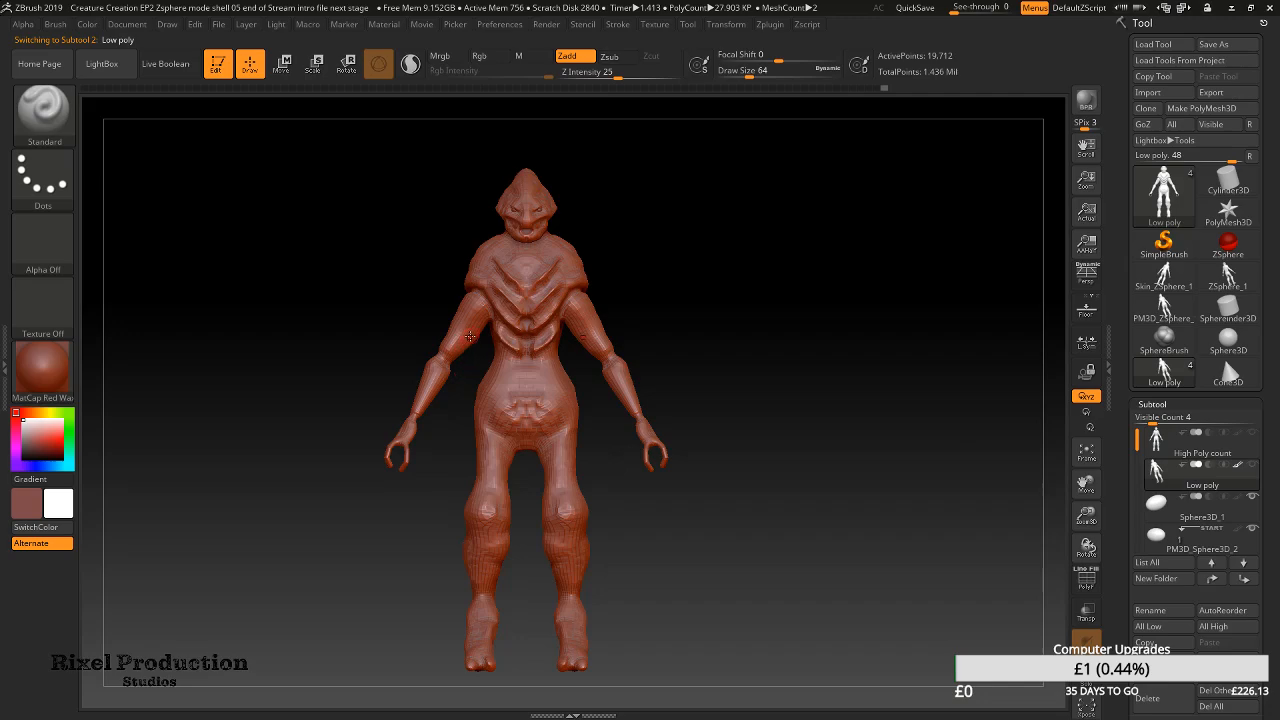
pyautogui.moveTo(483, 293)
pyautogui.keyDown('alt'); pyautogui.mouseDown(button='right')
pyautogui.moveTo(429, 318)
pyautogui.moveTo(534, 325)
pyautogui.moveTo(729, 262)
pyautogui.mouseUp(button='right'); pyautogui.keyUp('alt')
pyautogui.keyDown('alt'); pyautogui.moveTo(729, 262); pyautogui.dragTo(737, 375, button='right'); pyautogui.keyUp('alt')
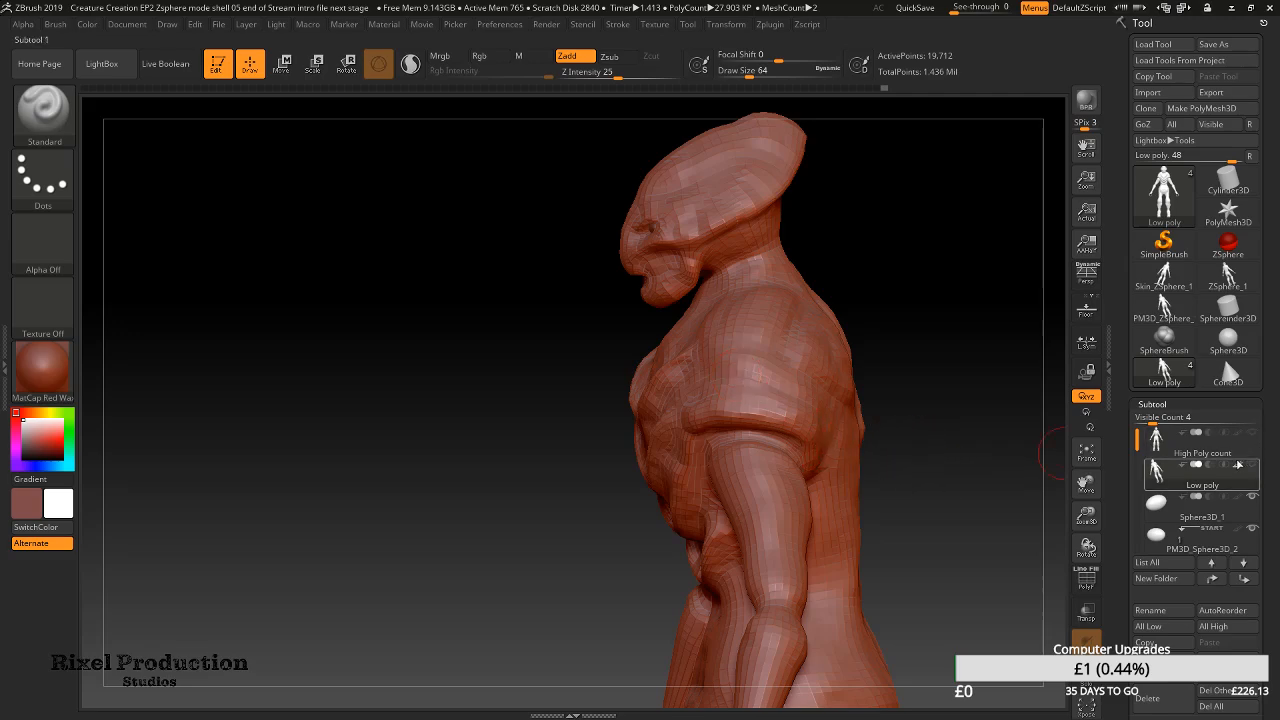
pyautogui.click(1158, 445)
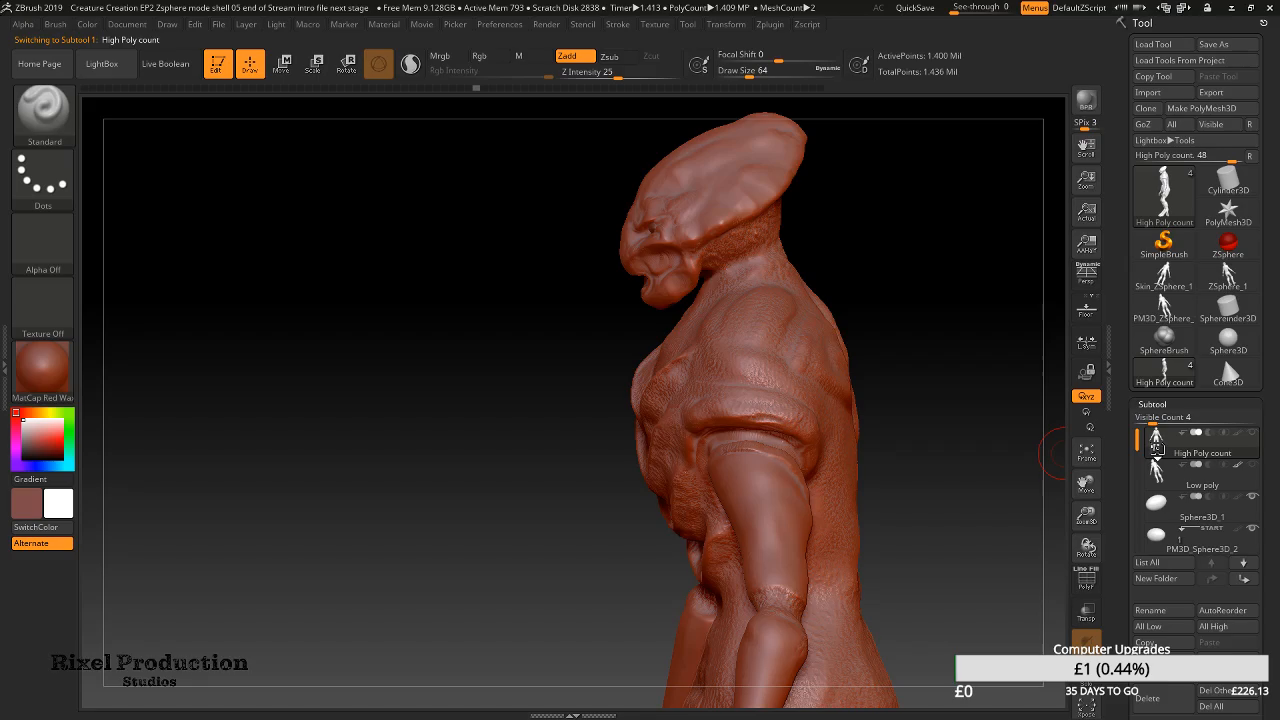
pyautogui.click(1156, 472)
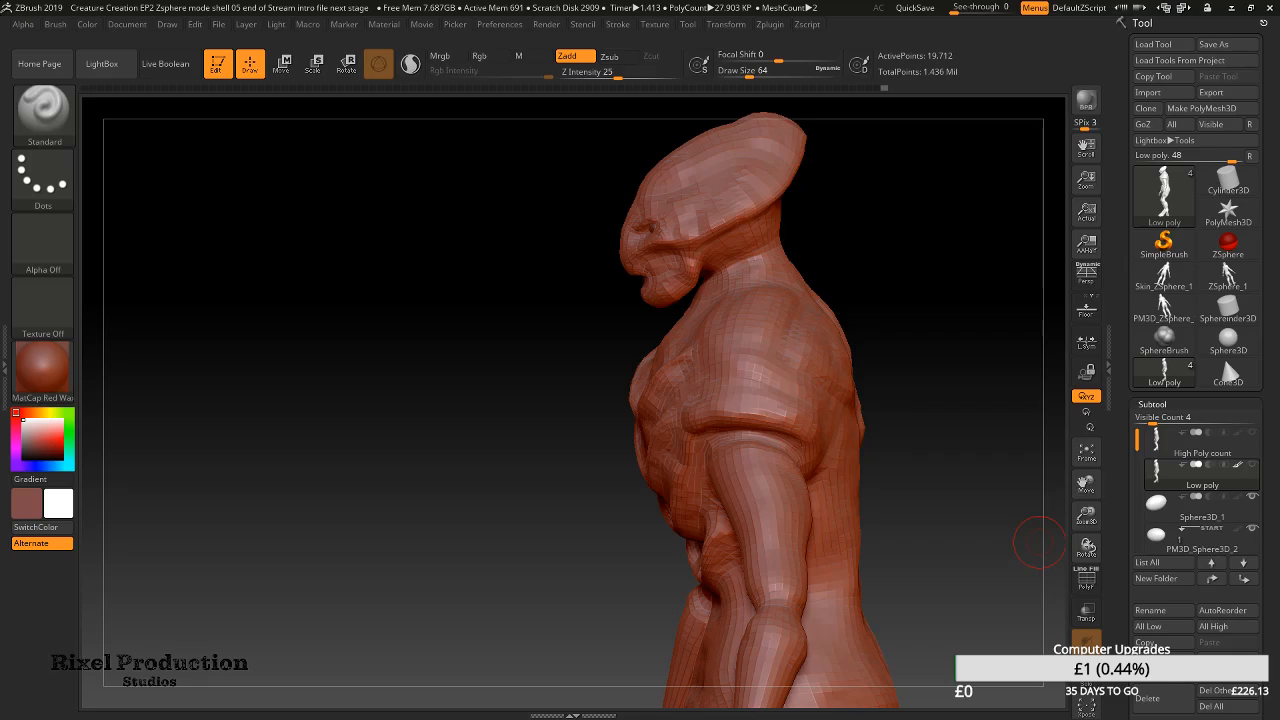
# Switch to Blender and open the recent file Alien Turn Around textured.blend
pyautogui.moveTo(1279, 200); pyautogui.dragTo(56, 1)
pyautogui.click(50, 24)
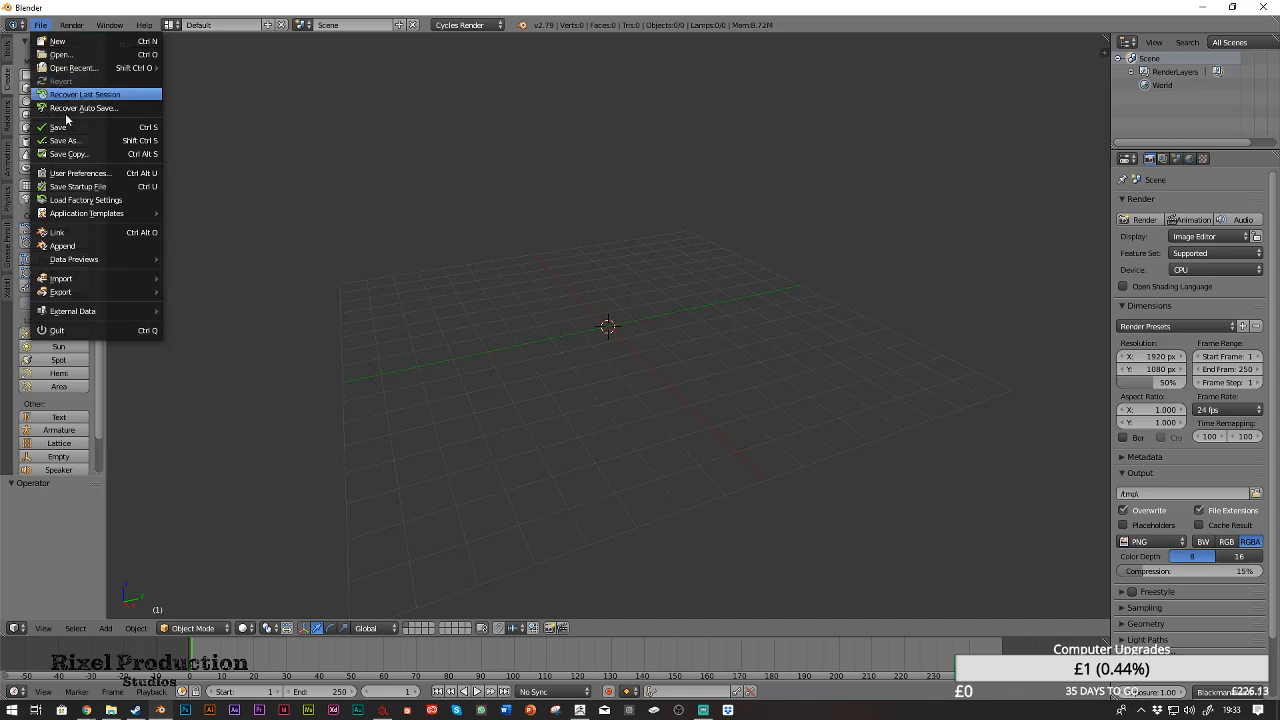
pyautogui.click(42, 24)
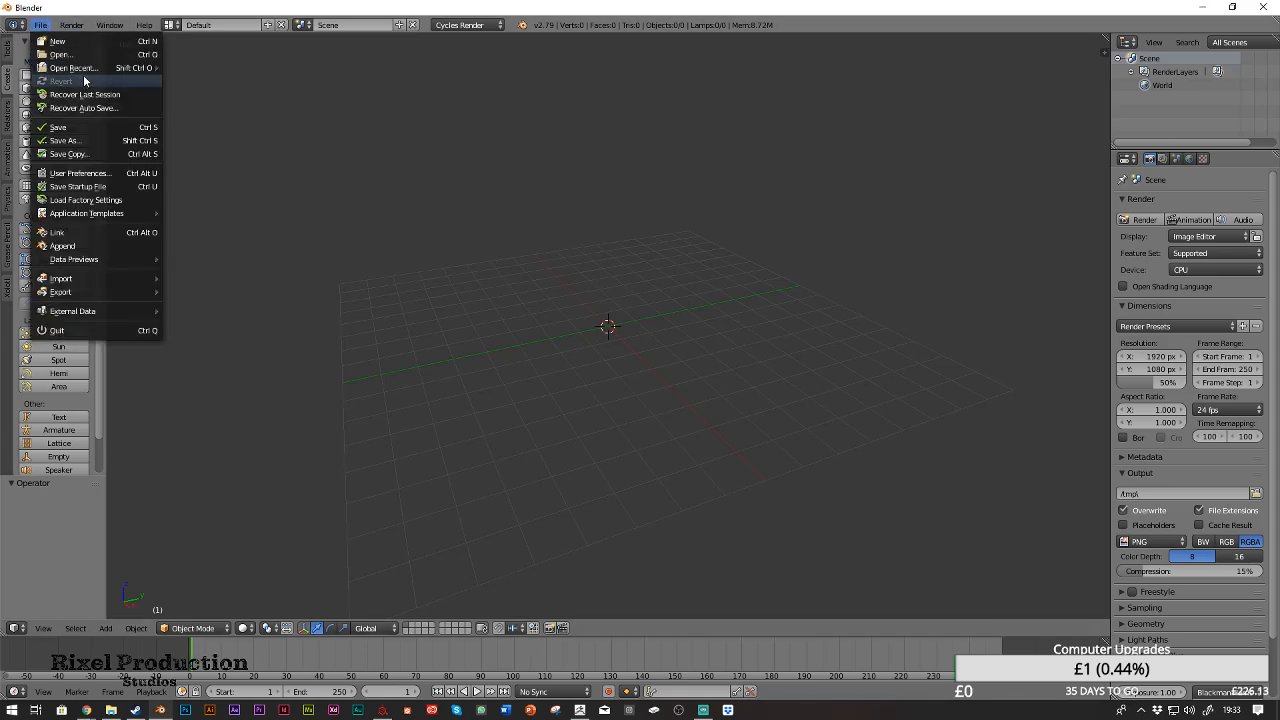
pyautogui.moveTo(87, 70)
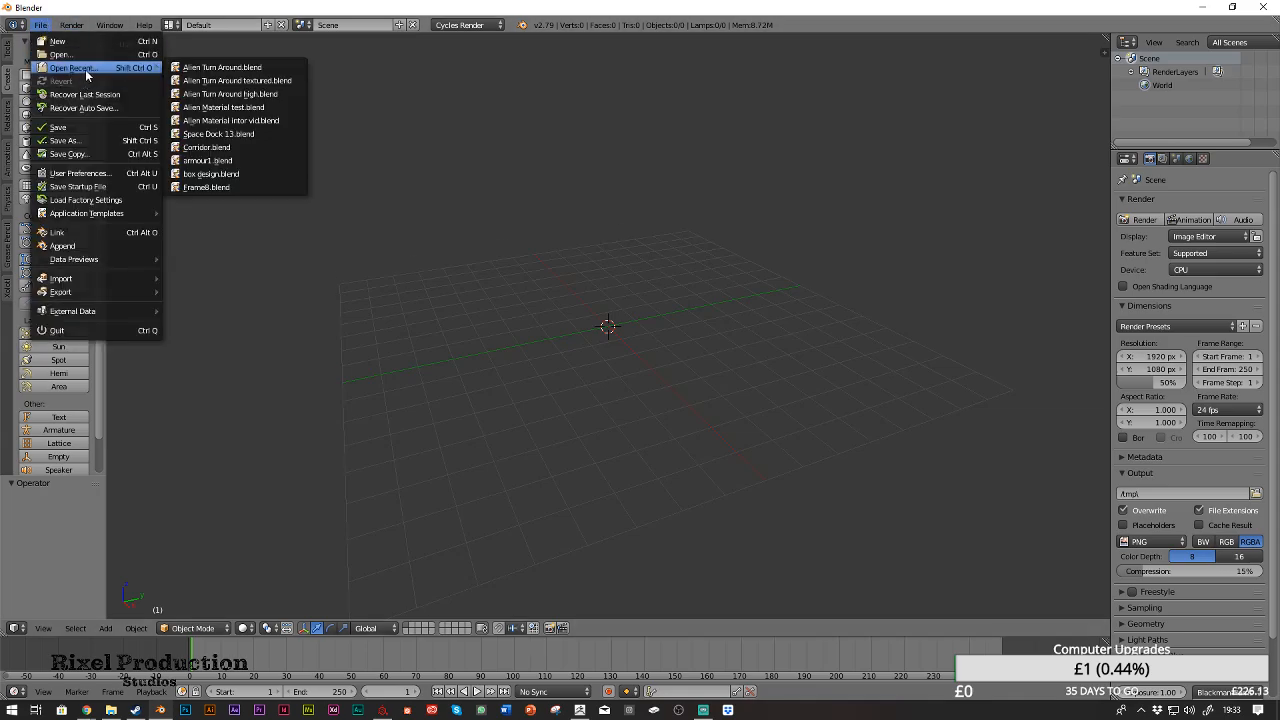
pyautogui.click(271, 80)
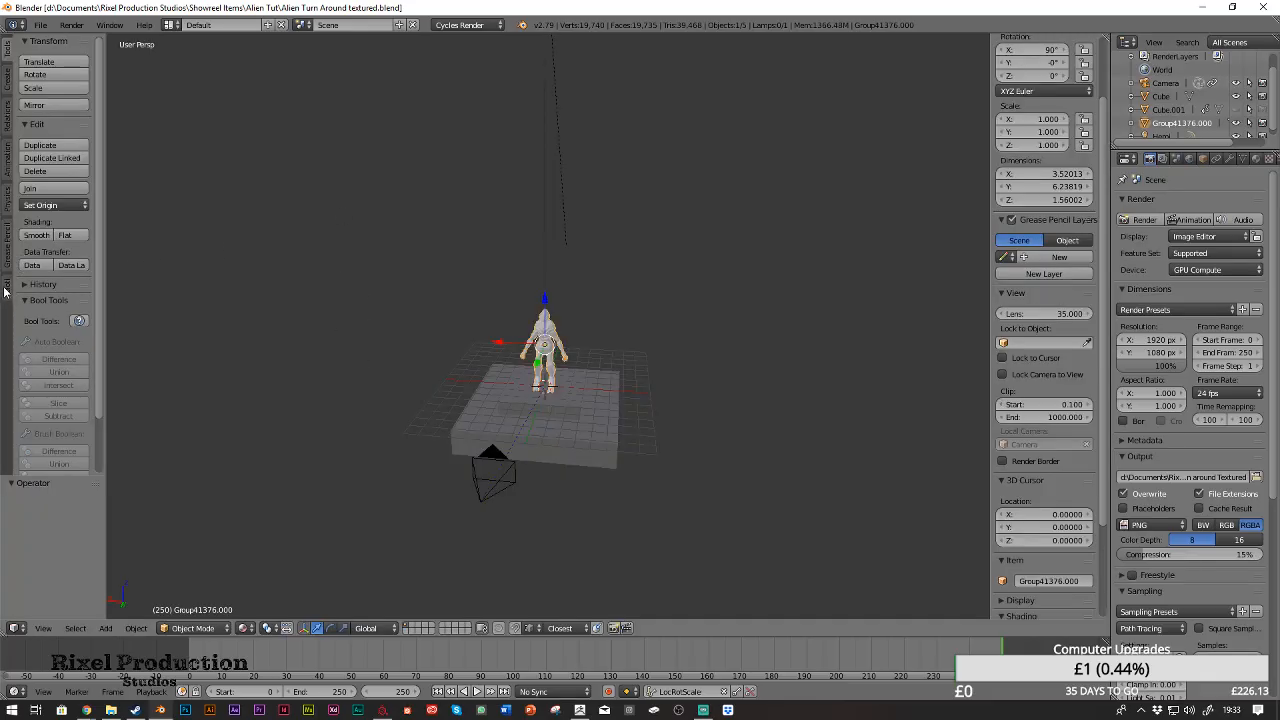
# Show the SP Live Link tools and examine the alien's surface detail on the back, head and chest up close
pyautogui.click(6, 288)
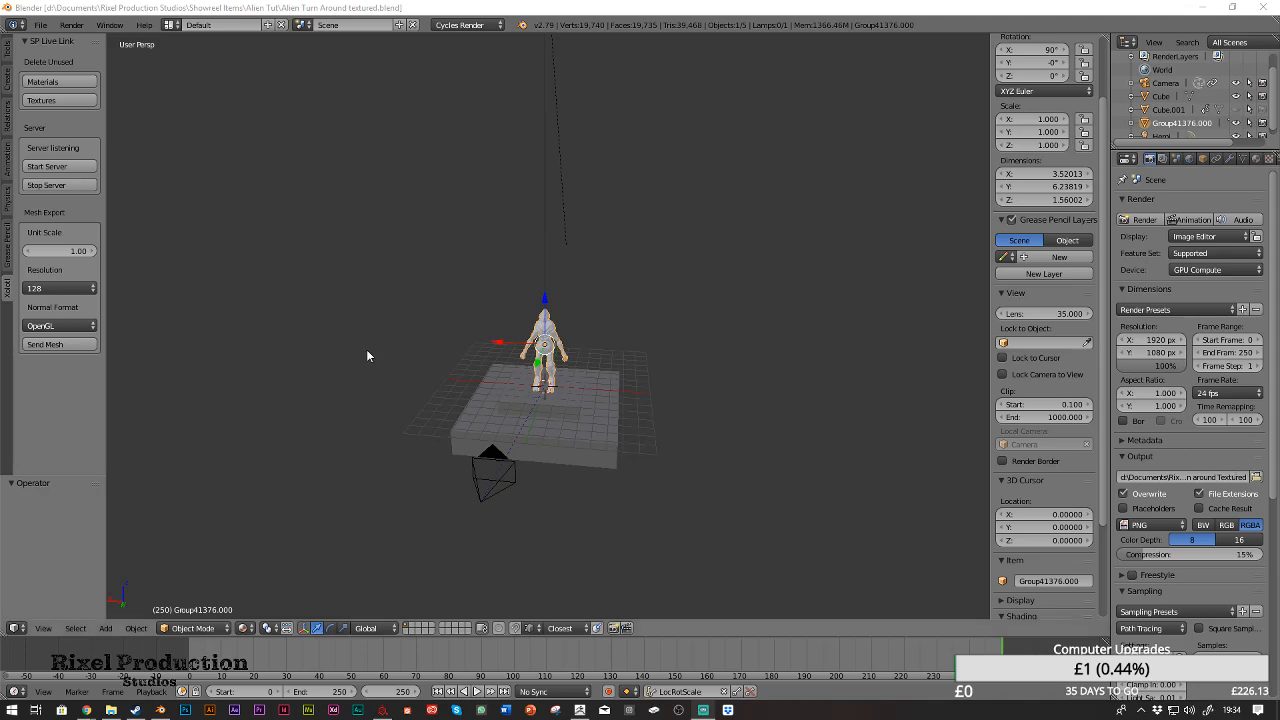
pyautogui.scroll(8, 585, 356)
pyautogui.scroll(4, 594, 347)
pyautogui.moveTo(312, 329); pyautogui.dragTo(400, 296)
pyautogui.keyDown('alt'); pyautogui.moveTo(348, 306); pyautogui.dragTo(349, 270); pyautogui.keyUp('alt')
pyautogui.scroll(3, 435, 358)
pyautogui.keyDown('alt'); pyautogui.moveTo(435, 358); pyautogui.dragTo(661, 348); pyautogui.keyUp('alt')
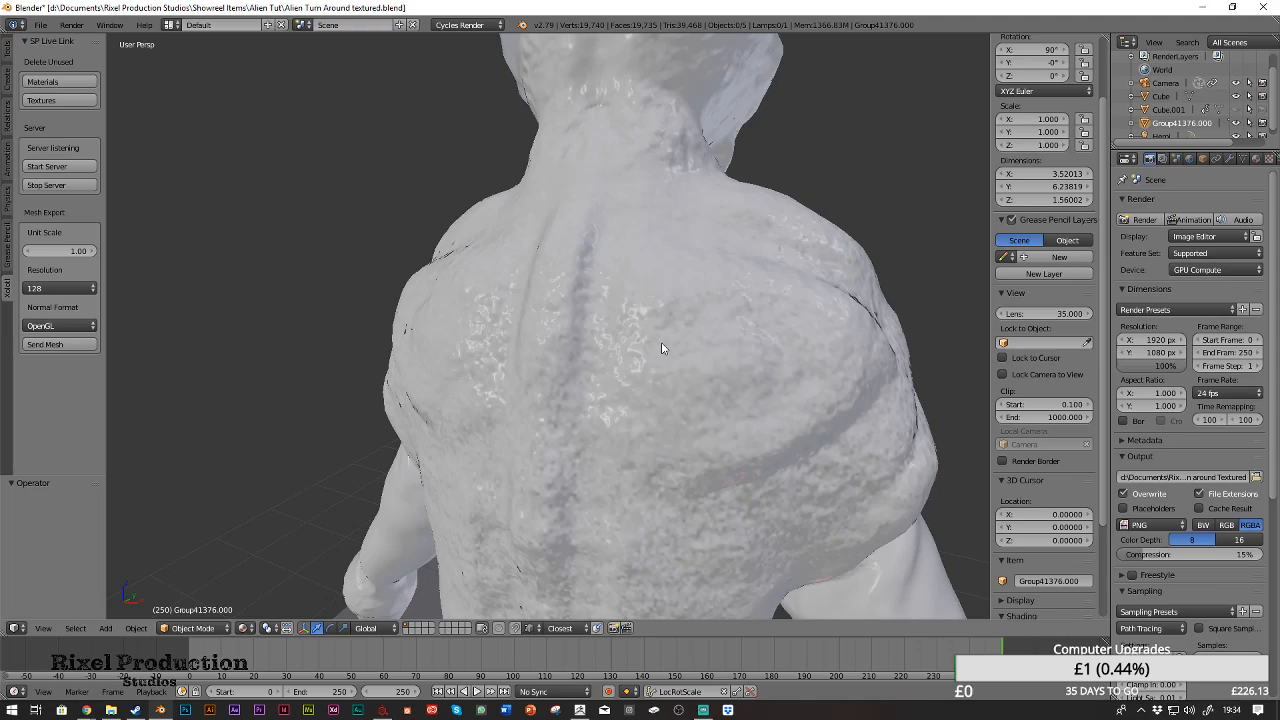
pyautogui.keyDown('alt'); pyautogui.moveTo(766, 331); pyautogui.dragTo(632, 459); pyautogui.keyUp('alt')
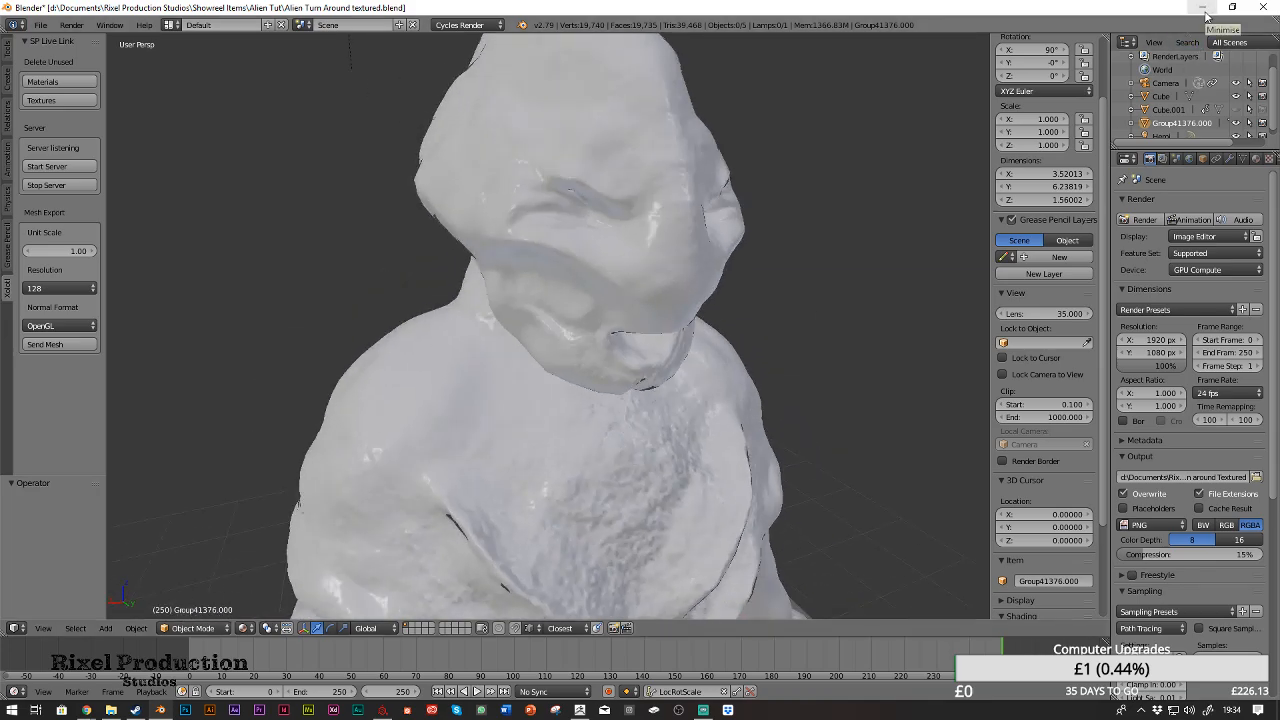
# Close Blender, return to ZBrush and open the Creature Creation EP1 Zsphere mode shell 05 end of Stream project without saving changes
pyautogui.click(1263, 7)
pyautogui.click(647, 403)
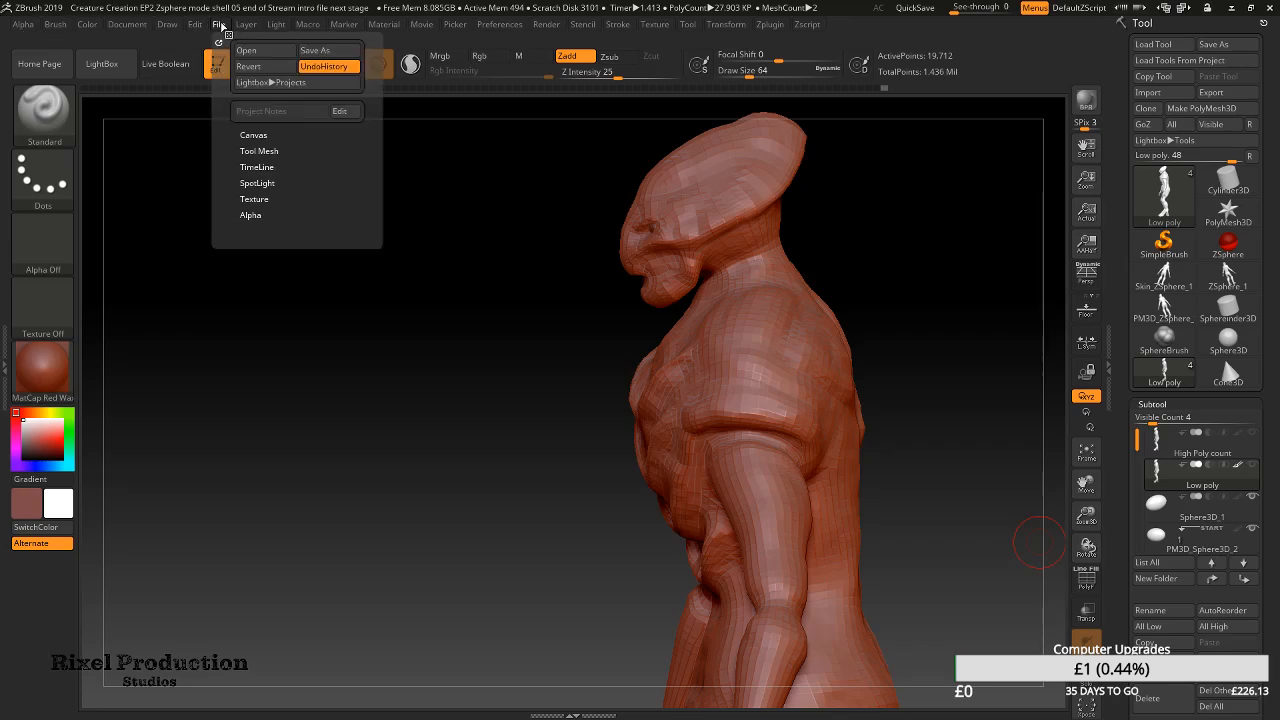
pyautogui.moveTo(523, 293); pyautogui.dragTo(435, 137)
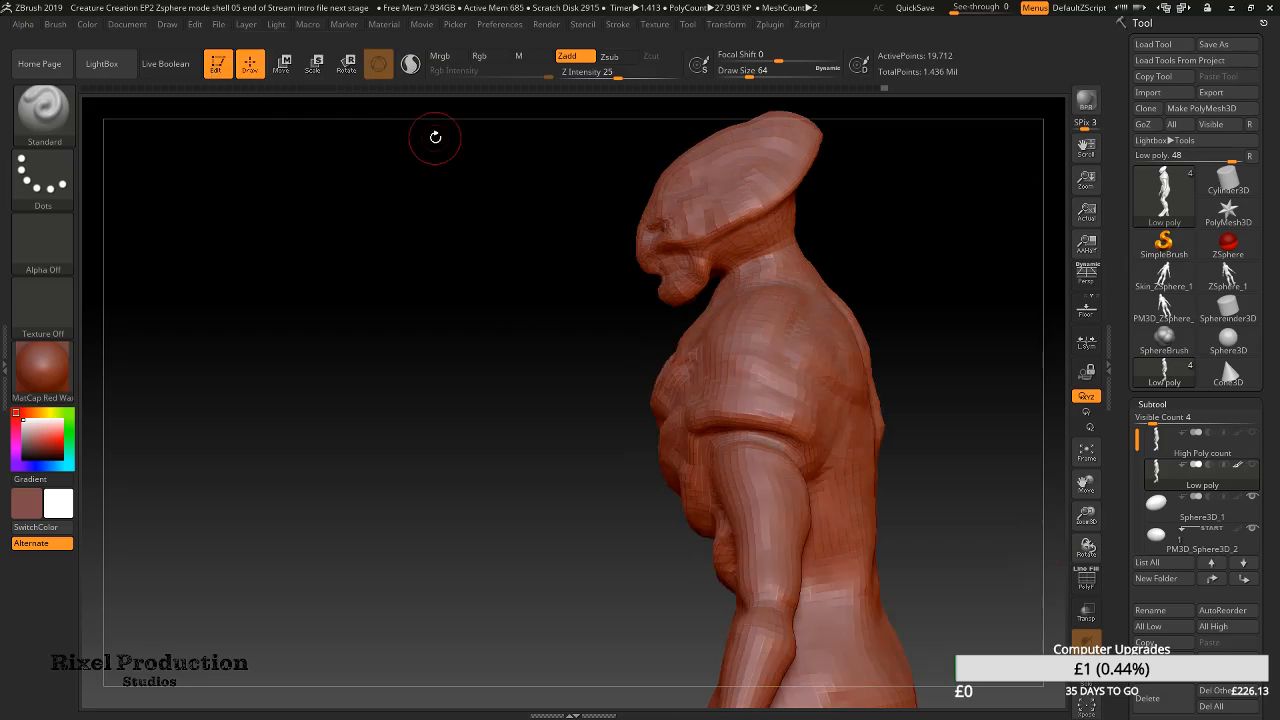
pyautogui.press(',')
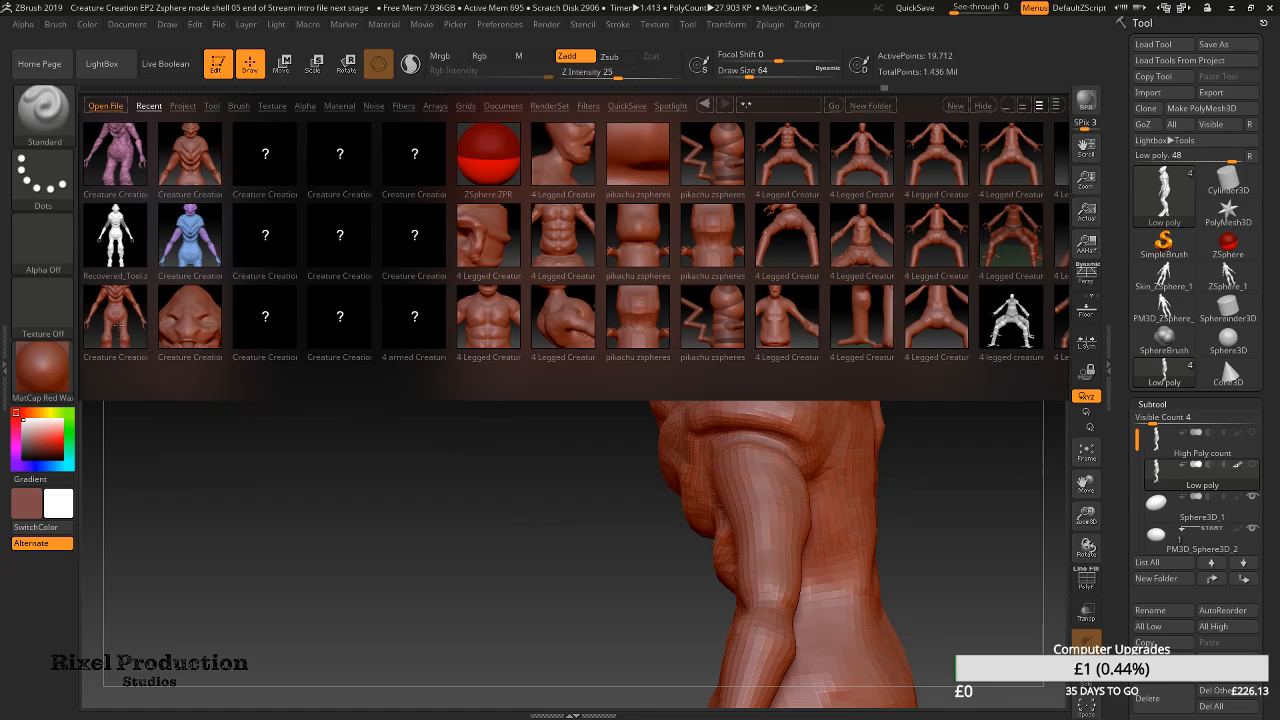
pyautogui.doubleClick(121, 316)
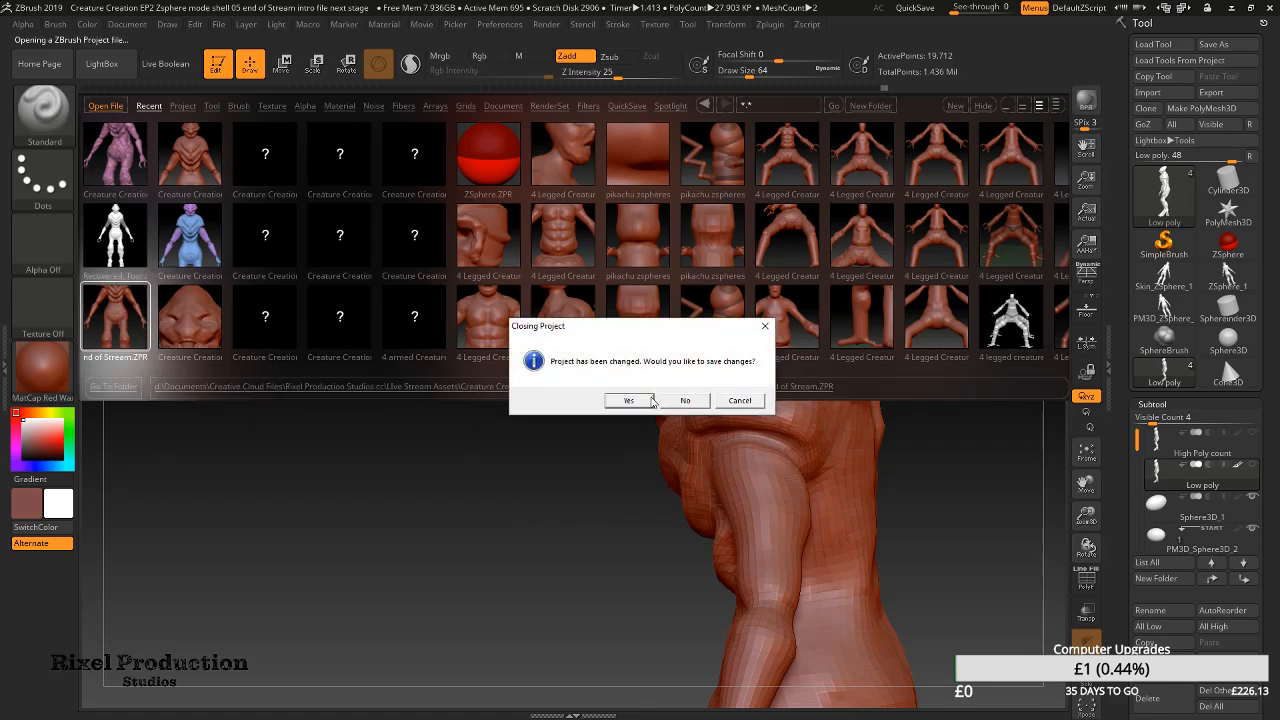
pyautogui.click(687, 401)
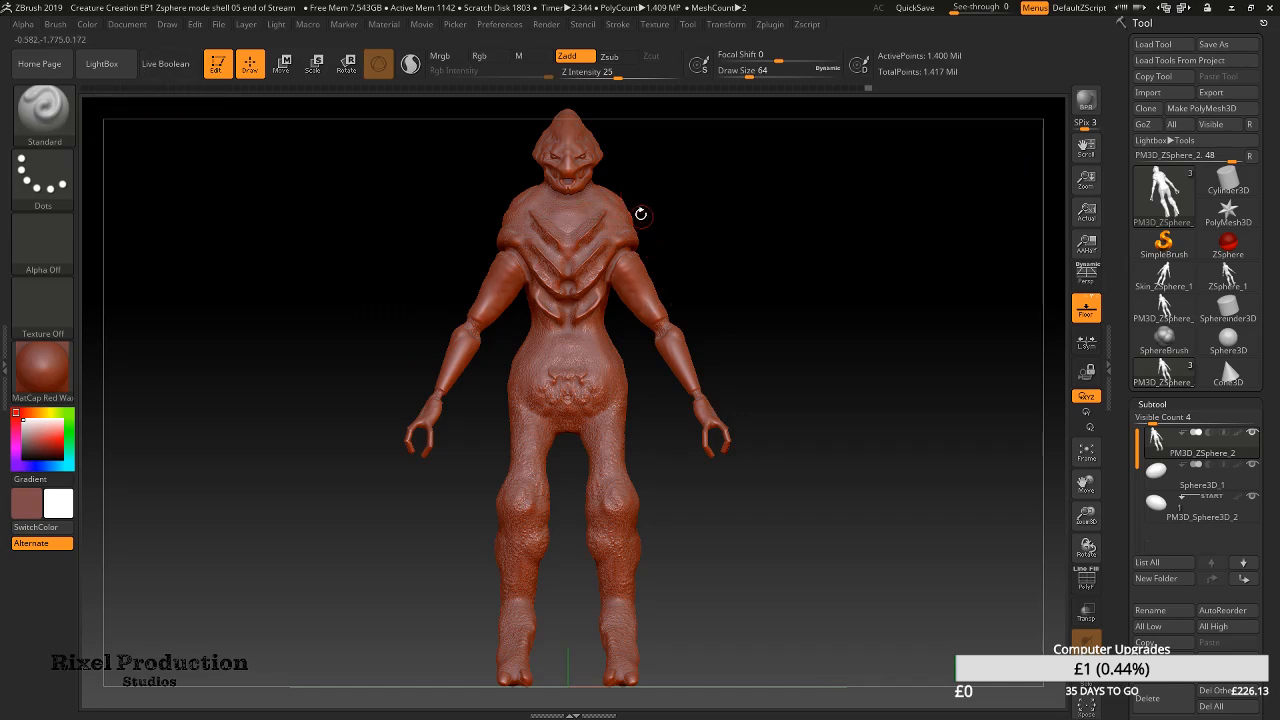
# Import Skin TExture.jpg from the PSD files folder of Creature Creations tut as the brush alpha
pyautogui.moveTo(636, 168)
pyautogui.keyDown('alt'); pyautogui.mouseDown(button='right')
pyautogui.moveTo(652, 291)
pyautogui.moveTo(746, 310)
pyautogui.mouseUp(button='right'); pyautogui.keyUp('alt')
pyautogui.keyDown('alt'); pyautogui.moveTo(716, 214); pyautogui.dragTo(775, 372, button='right'); pyautogui.keyUp('alt')
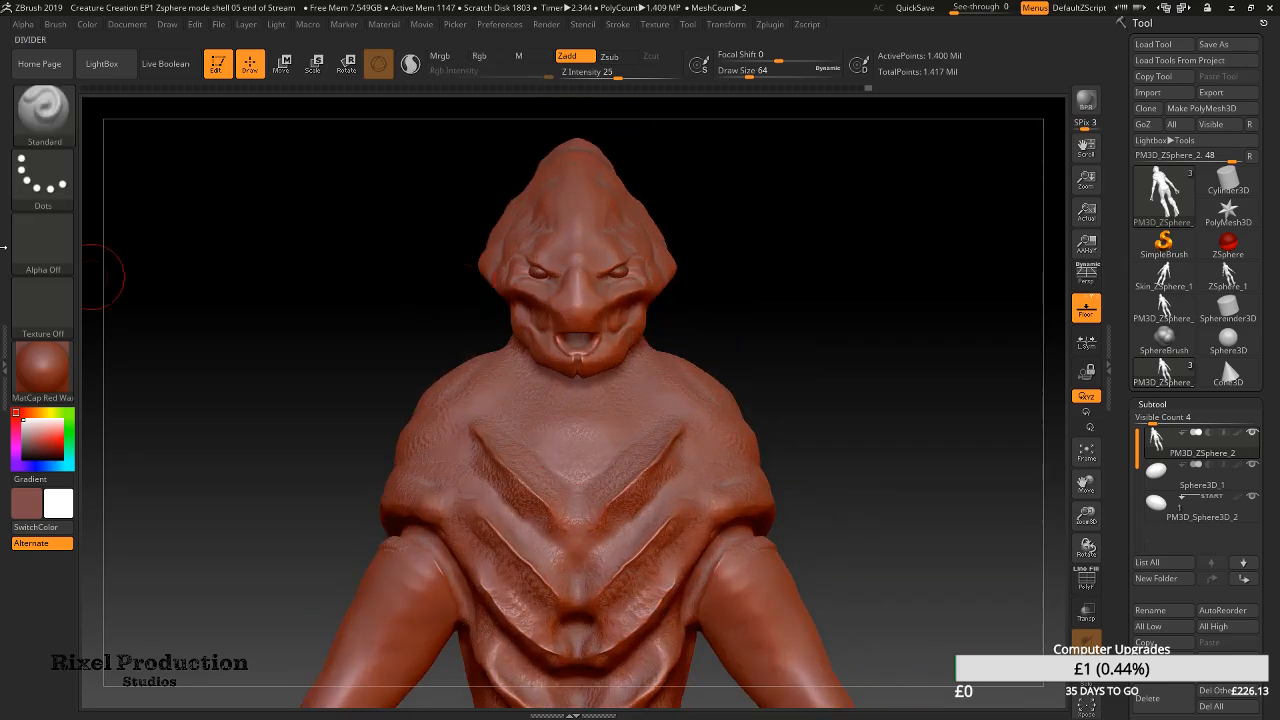
pyautogui.click(43, 240)
pyautogui.click(43, 240)
pyautogui.click(43, 240)
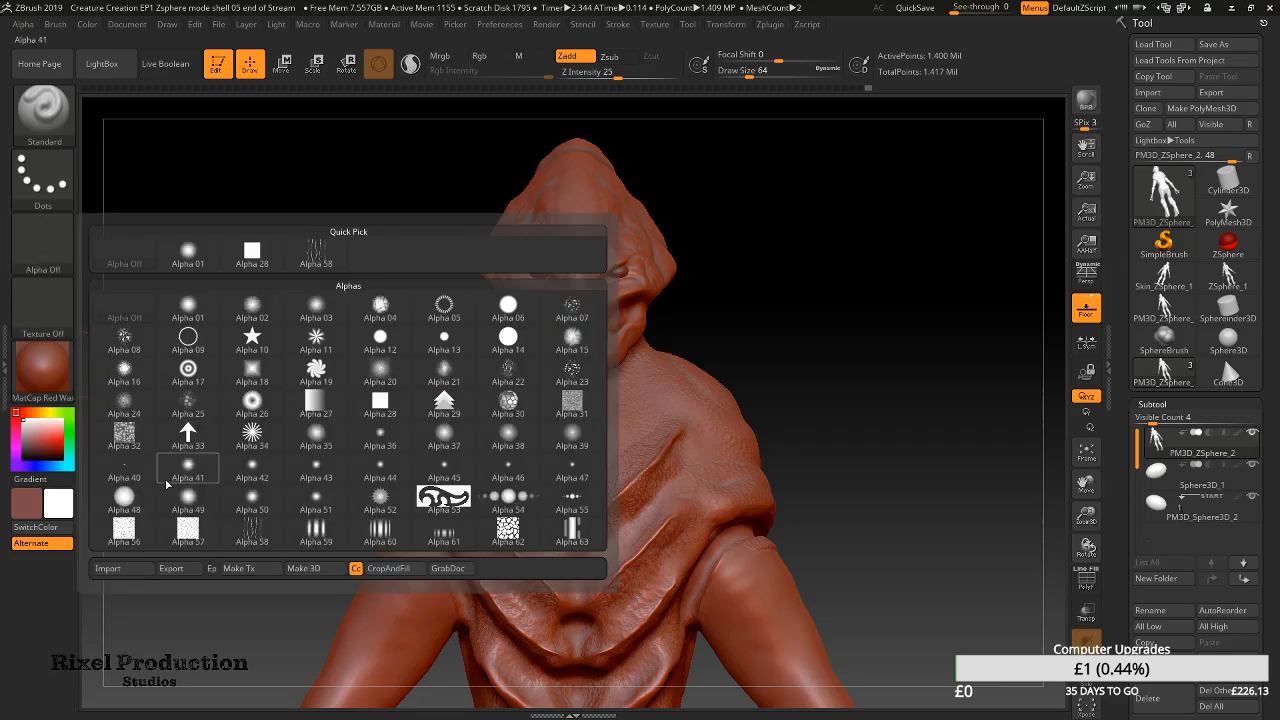
pyautogui.click(110, 568)
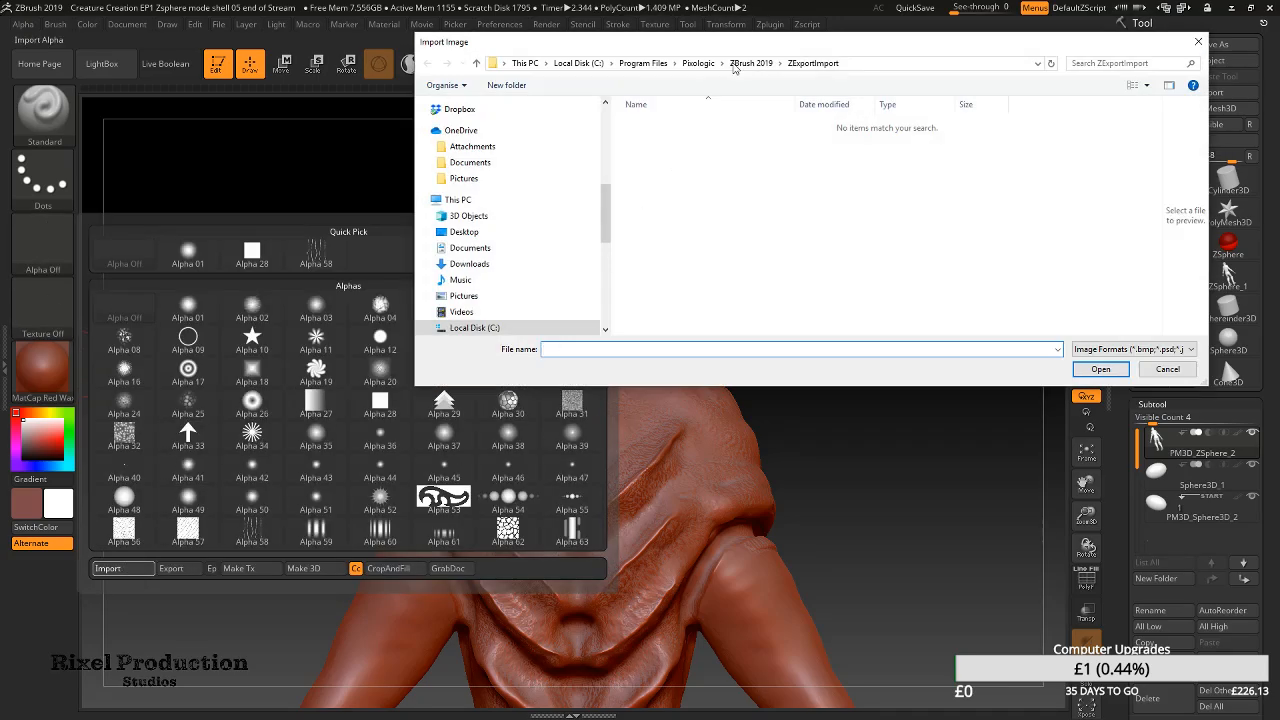
pyautogui.moveTo(604, 210); pyautogui.dragTo(603, 145)
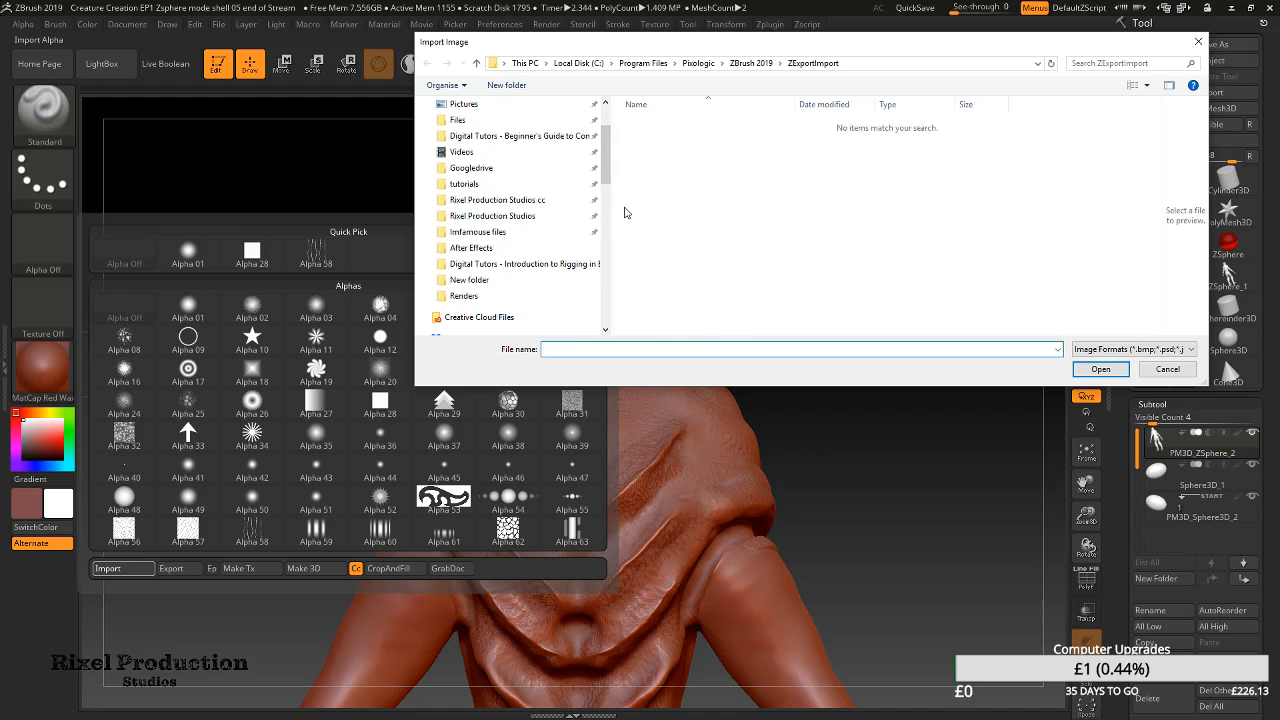
pyautogui.click(515, 203)
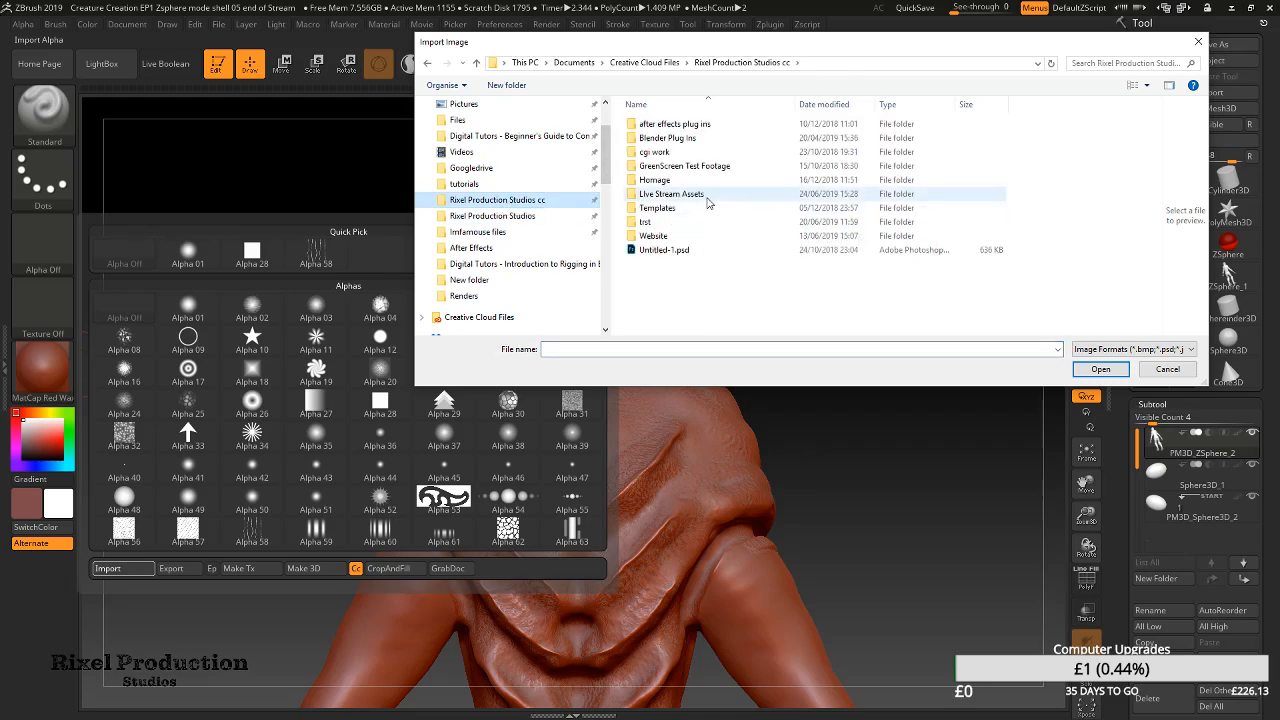
pyautogui.doubleClick(707, 203)
pyautogui.doubleClick(700, 152)
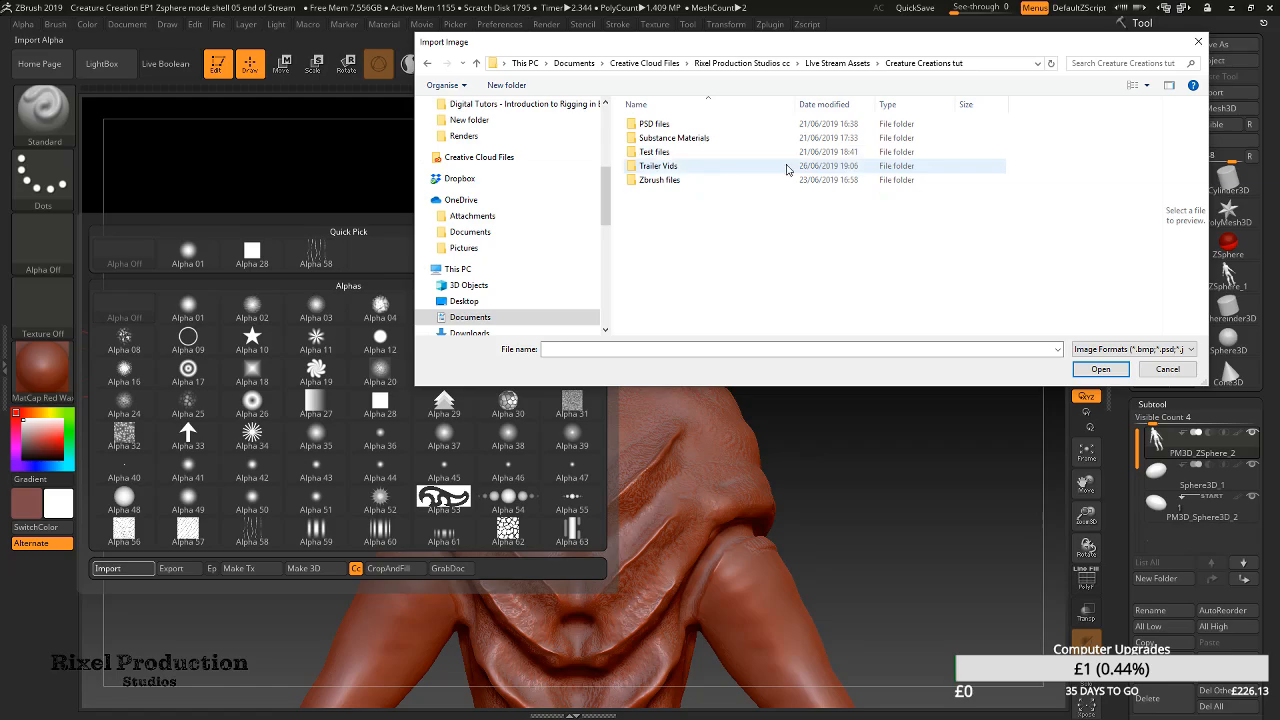
pyautogui.doubleClick(688, 124)
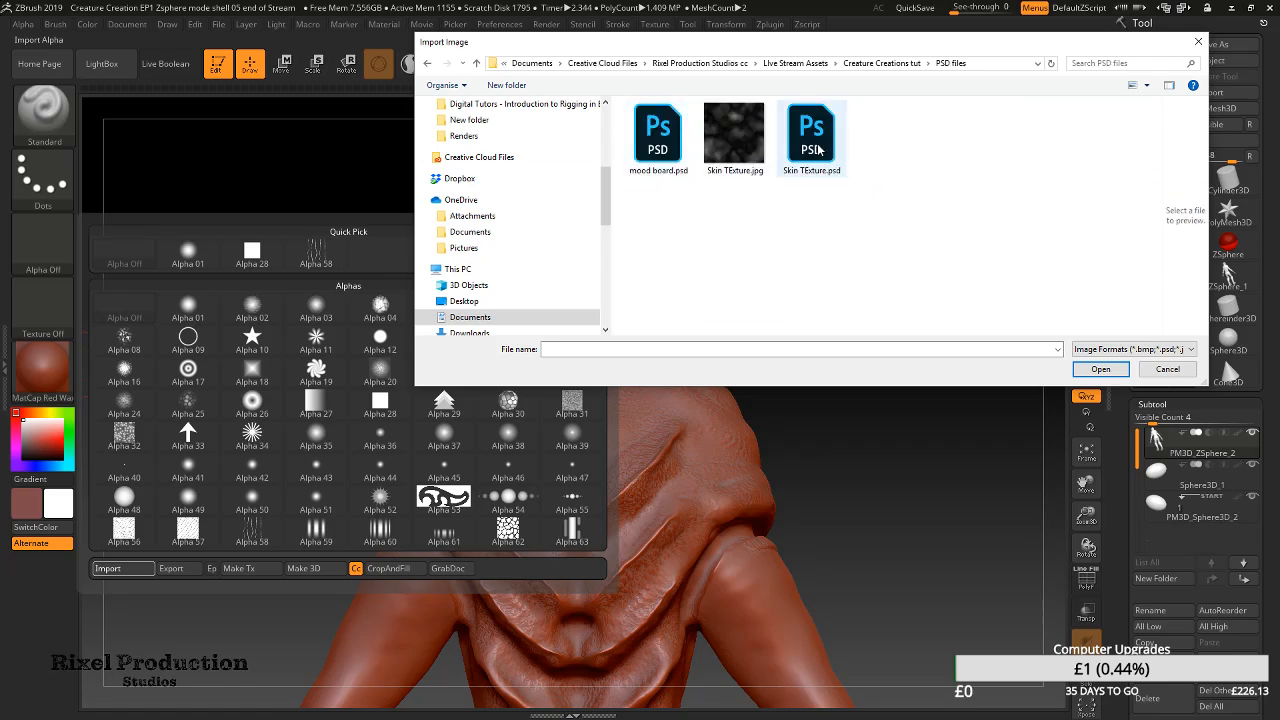
pyautogui.doubleClick(748, 120)
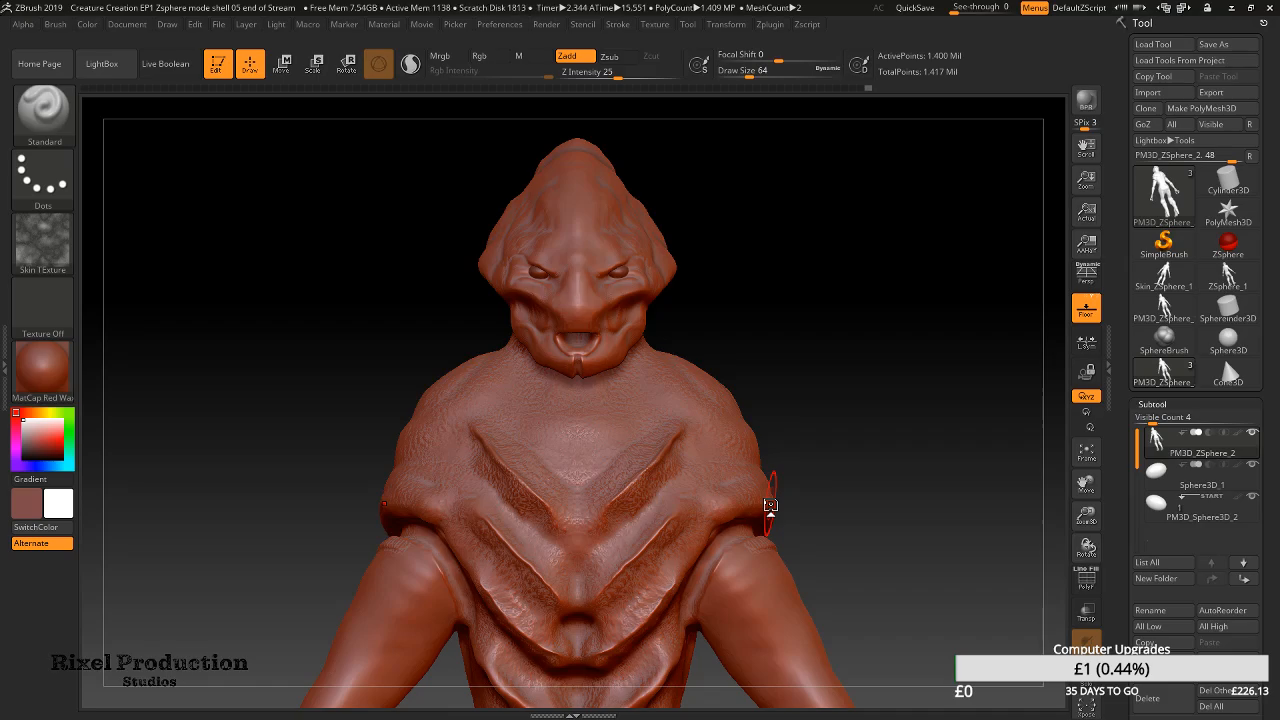
# Divide the creature's geometry once to reach subdivision level 3
pyautogui.click(1173, 403)
pyautogui.click(1175, 420)
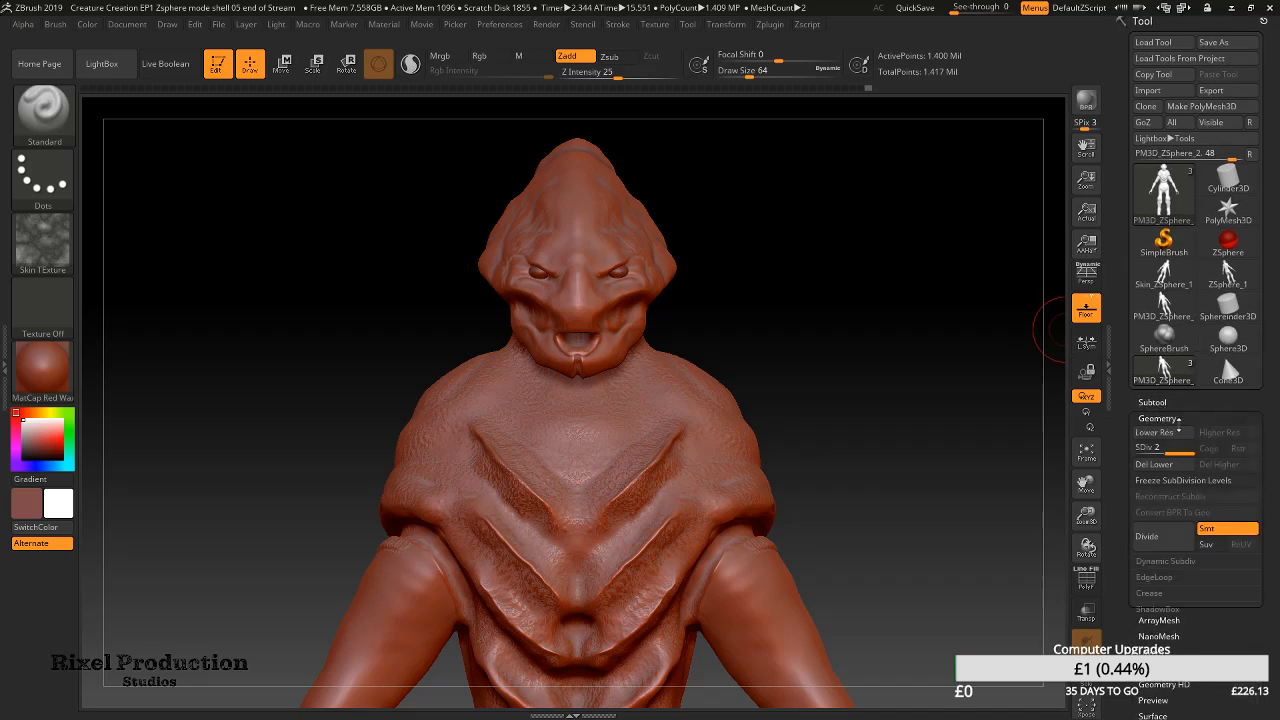
pyautogui.click(1154, 549)
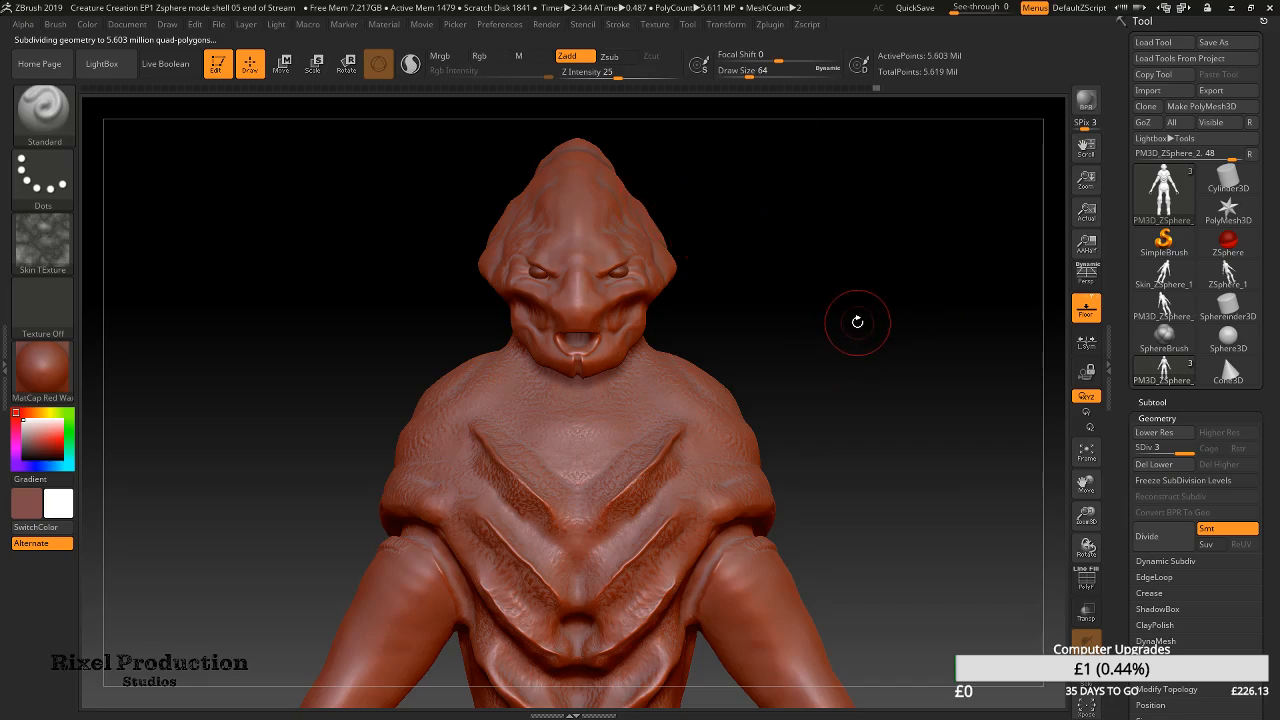
pyautogui.moveTo(803, 317)
pyautogui.mouseDown()
pyautogui.moveTo(750, 325)
pyautogui.moveTo(831, 317)
pyautogui.moveTo(797, 329)
pyautogui.mouseUp()
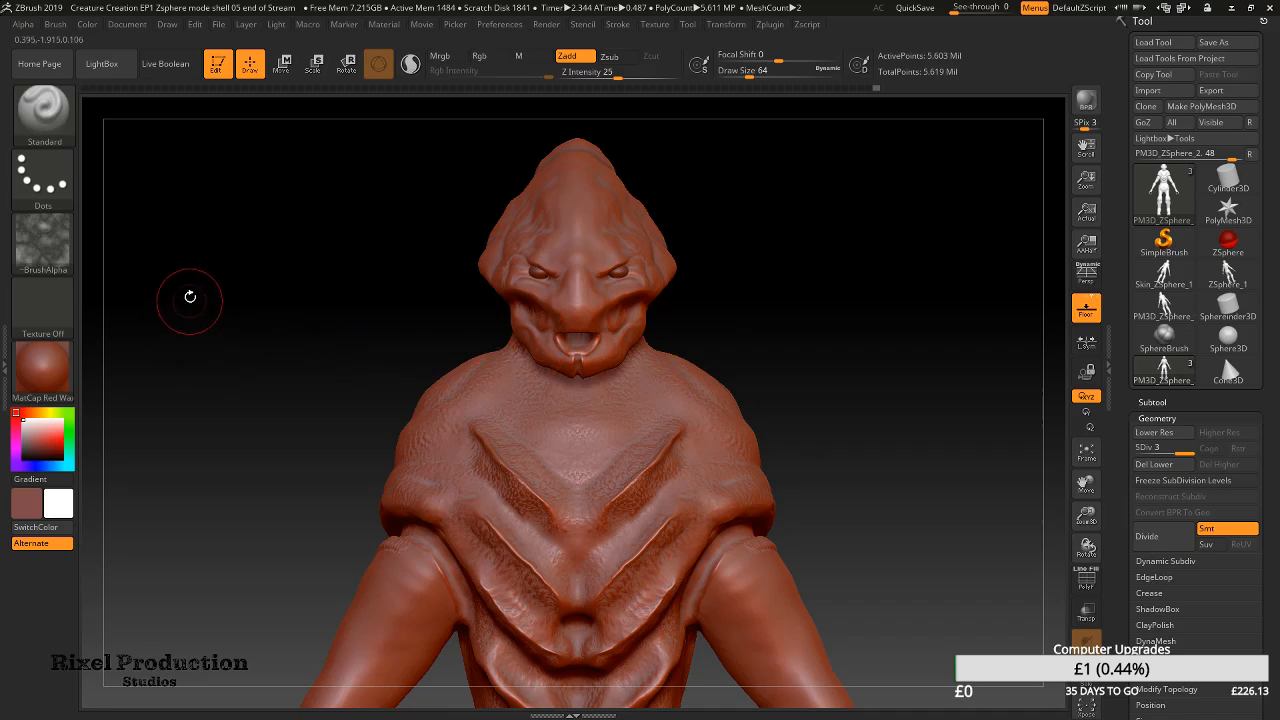
# Set the stroke type to Spray and brush the skin alpha over the creature's chest, abdomen and hips
pyautogui.click(40, 196)
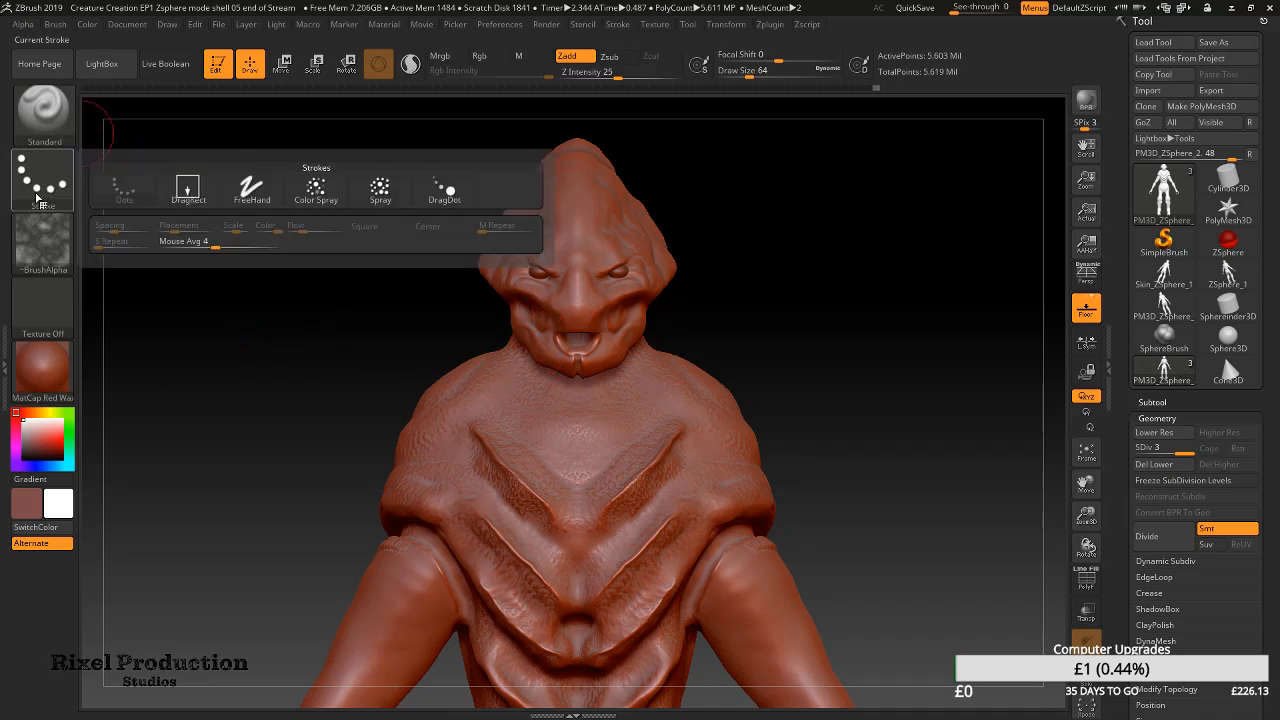
pyautogui.click(384, 192)
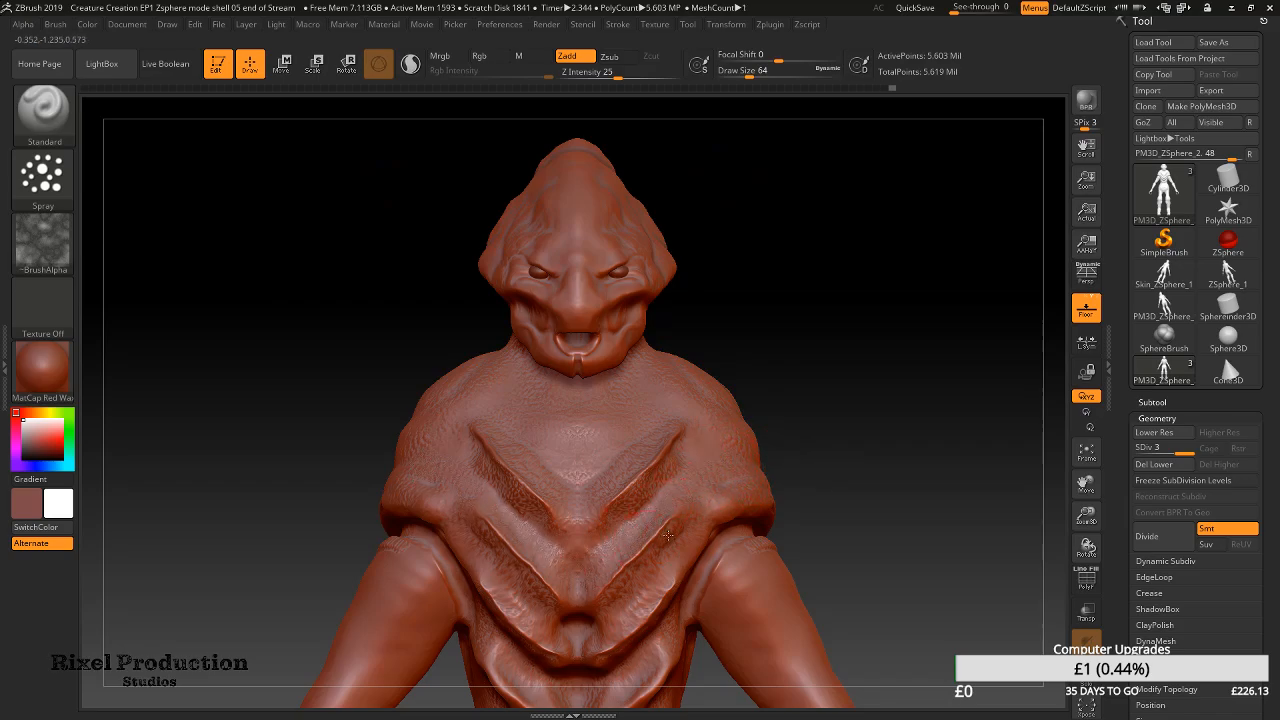
pyautogui.keyDown('alt'); pyautogui.moveTo(655, 557); pyautogui.dragTo(652, 277, button='right'); pyautogui.keyUp('alt')
pyautogui.keyDown('ctrl'); pyautogui.moveTo(652, 277); pyautogui.dragTo(657, 363, button='right'); pyautogui.keyUp('ctrl')
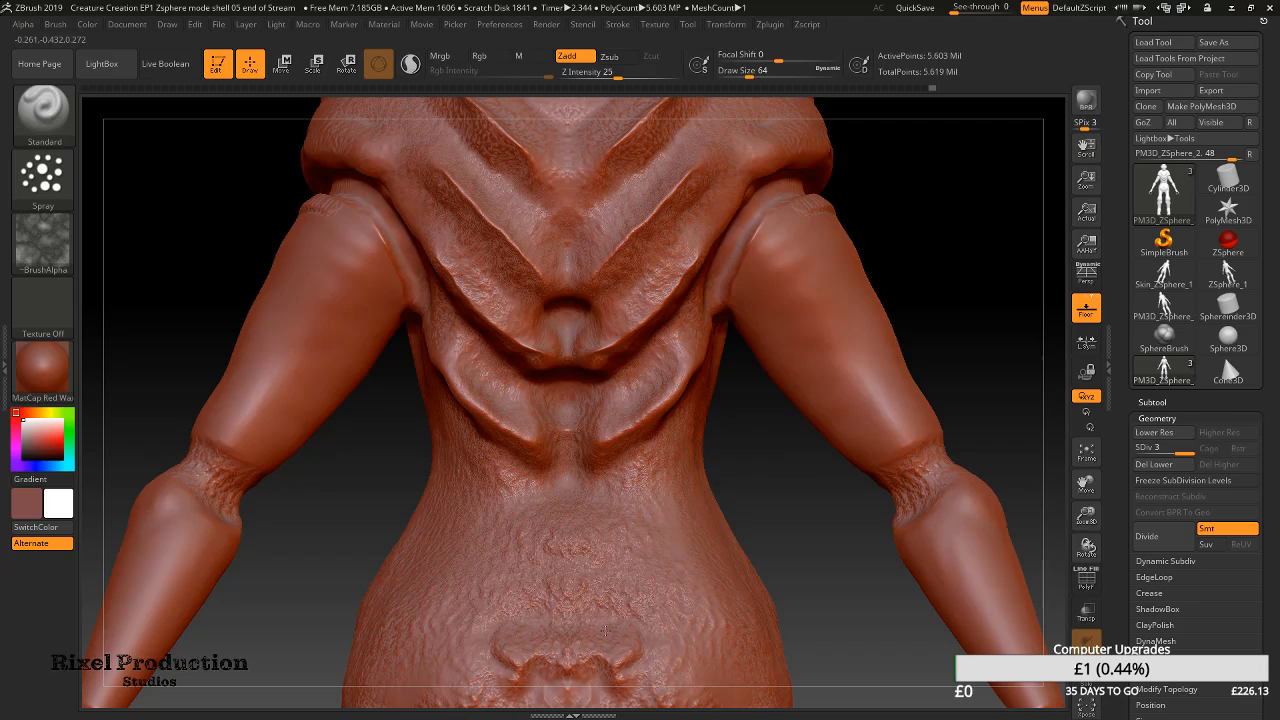
pyautogui.keyDown('alt'); pyautogui.moveTo(516, 651); pyautogui.dragTo(553, 335, button='right'); pyautogui.keyUp('alt')
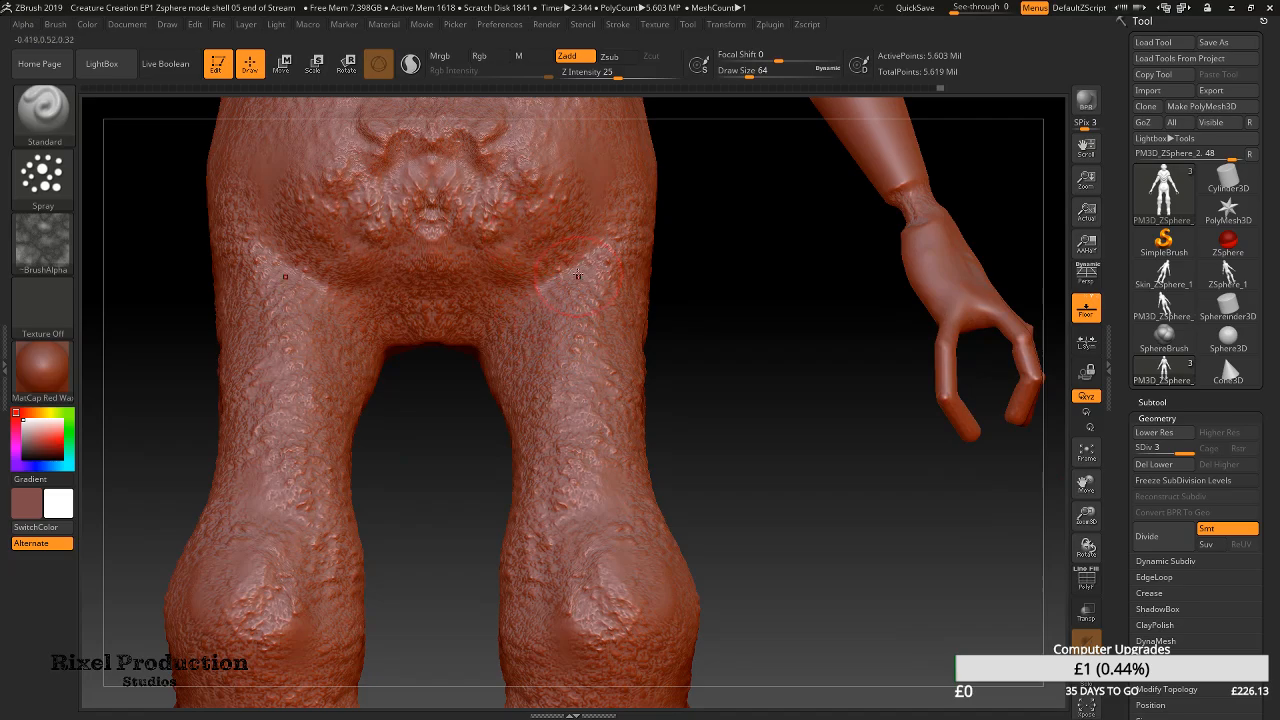
# Set the draw size to 136 and spray the skin alpha over the creature's outer thighs, knees and lower legs
pyautogui.moveTo(750, 73); pyautogui.dragTo(762, 73)
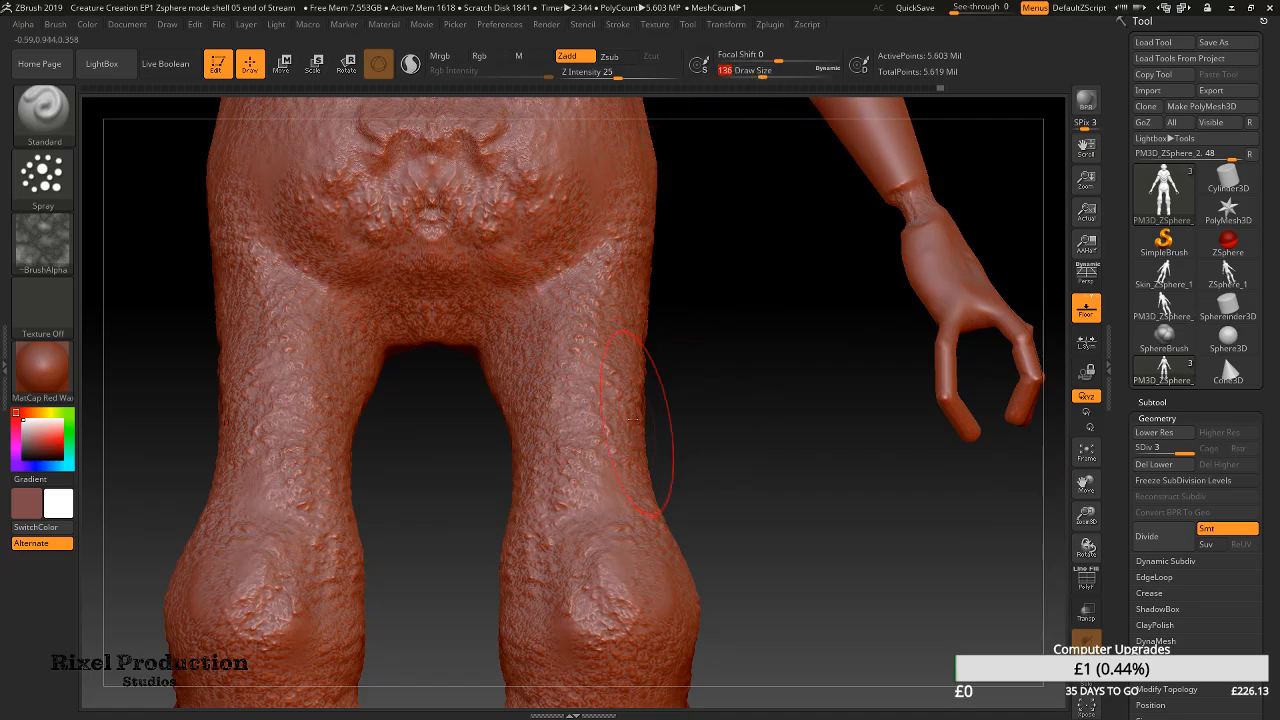
pyautogui.moveTo(714, 329)
pyautogui.mouseDown(button='right')
pyautogui.moveTo(641, 381)
pyautogui.moveTo(814, 334)
pyautogui.moveTo(553, 308)
pyautogui.mouseUp(button='right')
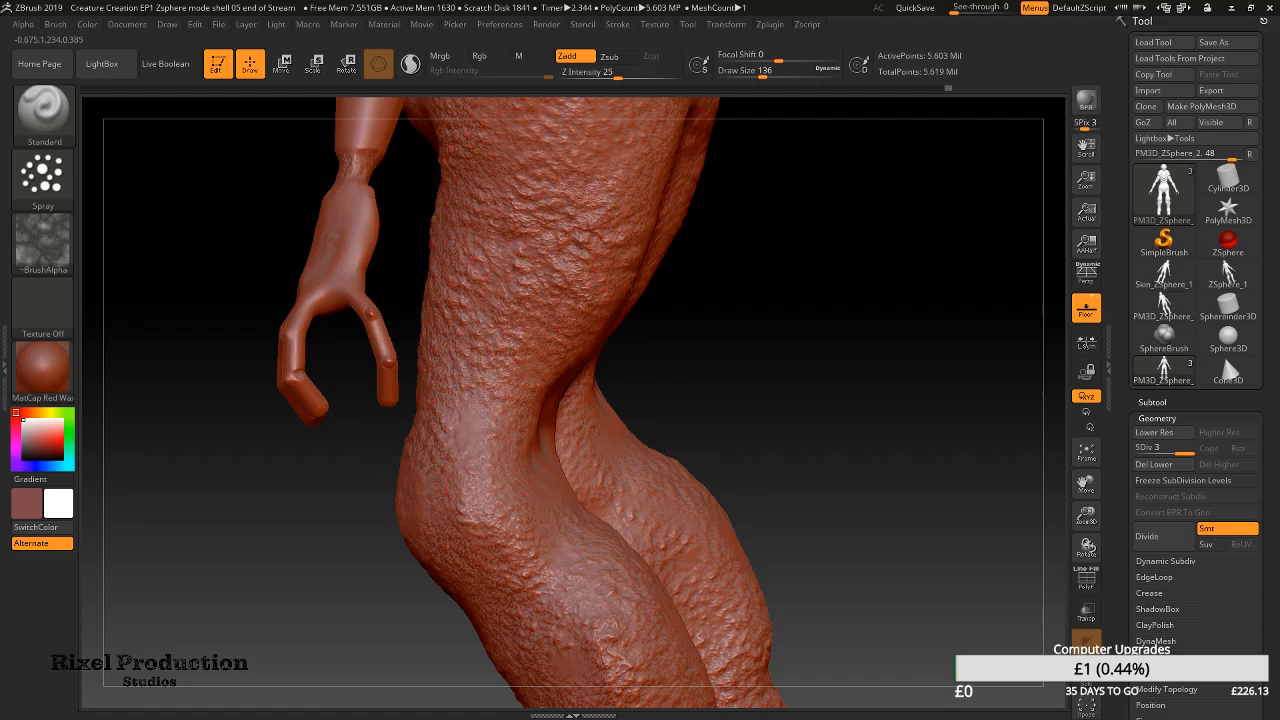
pyautogui.moveTo(617, 533)
pyautogui.keyDown('alt'); pyautogui.mouseDown(button='right')
pyautogui.moveTo(535, 308)
pyautogui.moveTo(553, 213)
pyautogui.mouseUp(button='right'); pyautogui.keyUp('alt')
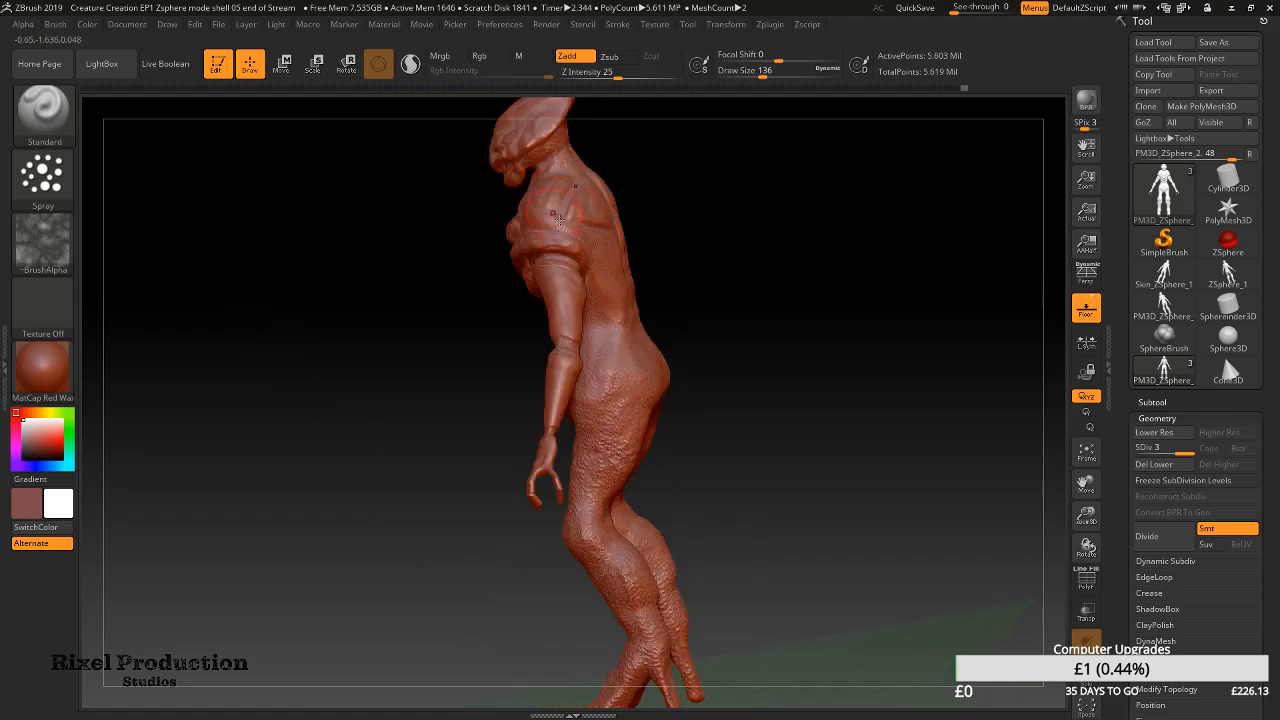
pyautogui.moveTo(649, 383)
pyautogui.mouseDown(button='right')
pyautogui.moveTo(632, 411)
pyautogui.moveTo(758, 303)
pyautogui.mouseUp(button='right')
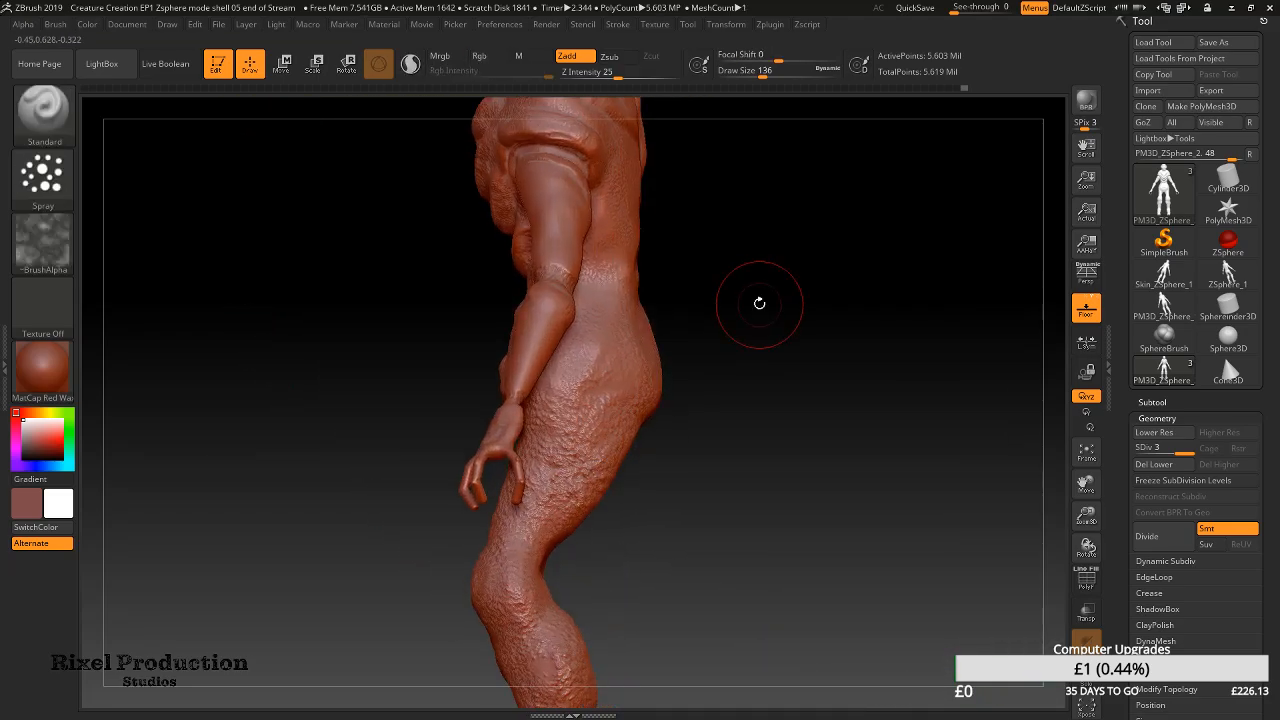
# Spray the skin alpha over the creature's buttocks and the backs of its thighs
pyautogui.keyDown('alt'); pyautogui.moveTo(693, 422); pyautogui.dragTo(666, 225, button='right'); pyautogui.keyUp('alt')
pyautogui.moveTo(640, 312)
pyautogui.mouseDown(button='right')
pyautogui.moveTo(643, 347)
pyautogui.moveTo(590, 345)
pyautogui.mouseUp(button='right')
pyautogui.moveTo(745, 375)
pyautogui.keyDown('ctrl'); pyautogui.mouseDown(button='right')
pyautogui.moveTo(830, 312)
pyautogui.moveTo(850, 262)
pyautogui.mouseUp(button='right'); pyautogui.keyUp('ctrl')
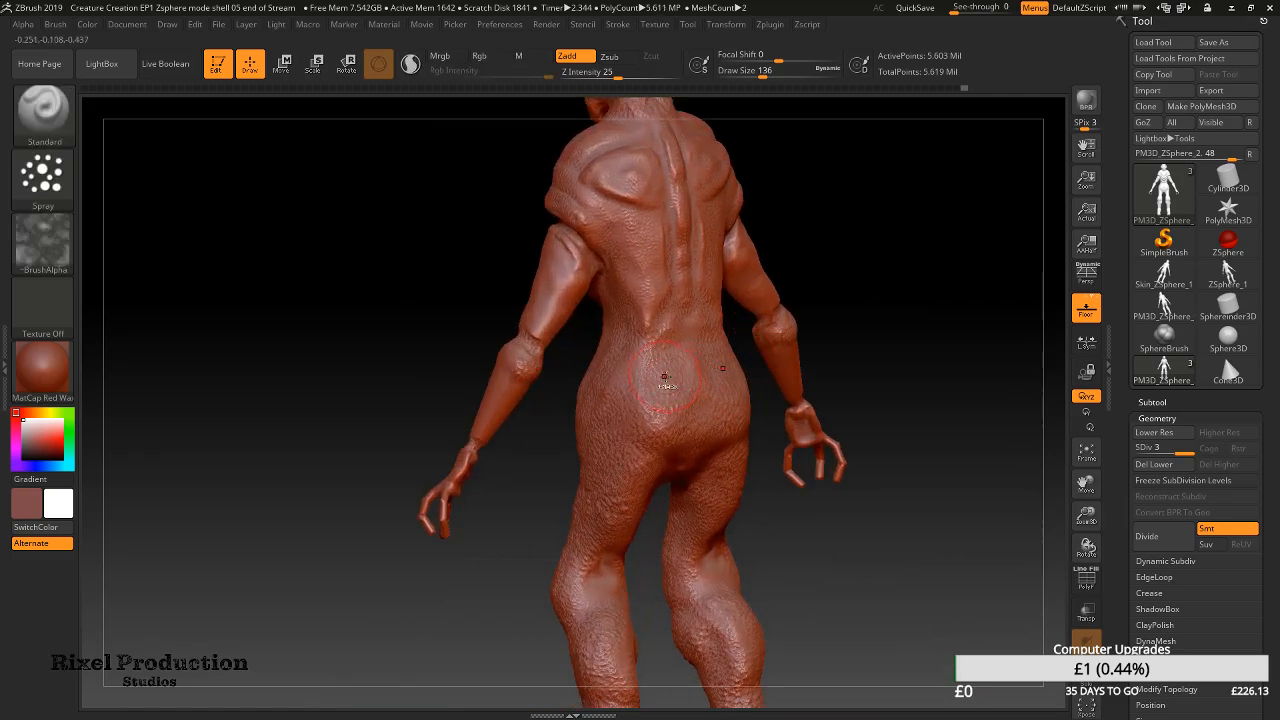
pyautogui.moveTo(642, 358)
pyautogui.keyDown('alt'); pyautogui.mouseDown(button='right')
pyautogui.moveTo(626, 277)
pyautogui.moveTo(690, 215)
pyautogui.mouseUp(button='right'); pyautogui.keyUp('alt')
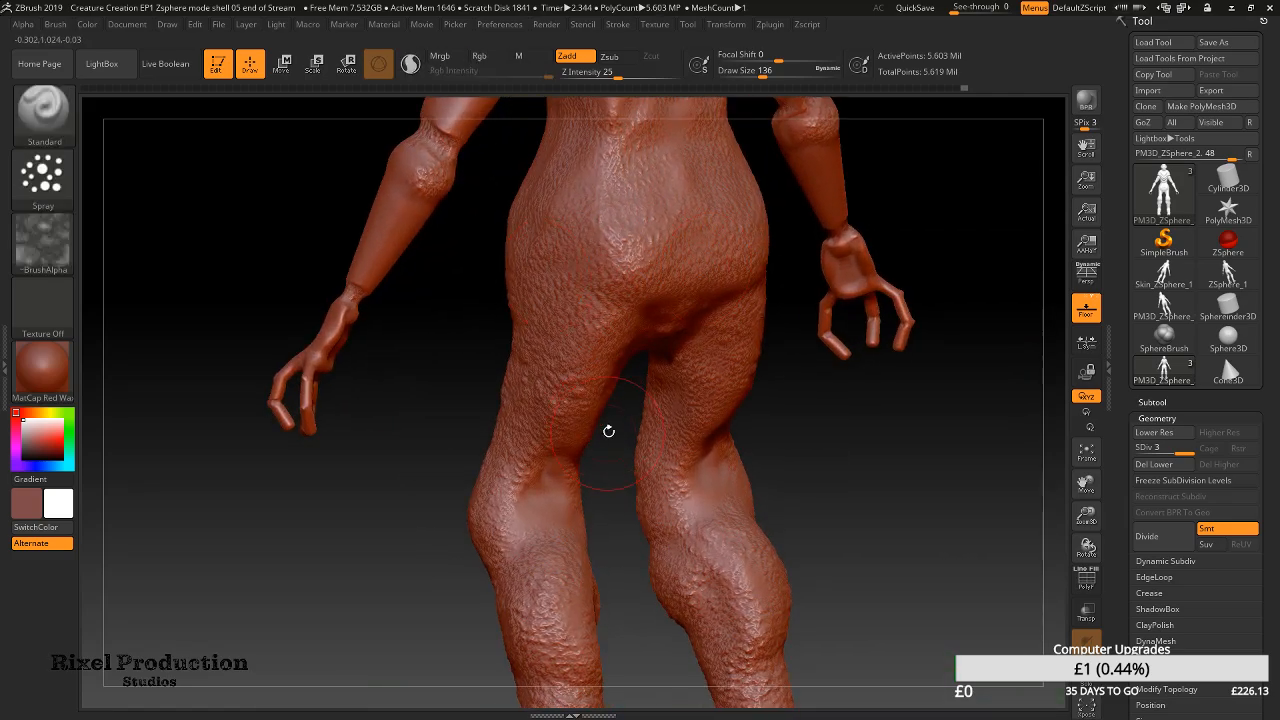
pyautogui.moveTo(666, 270); pyautogui.dragTo(608, 170)
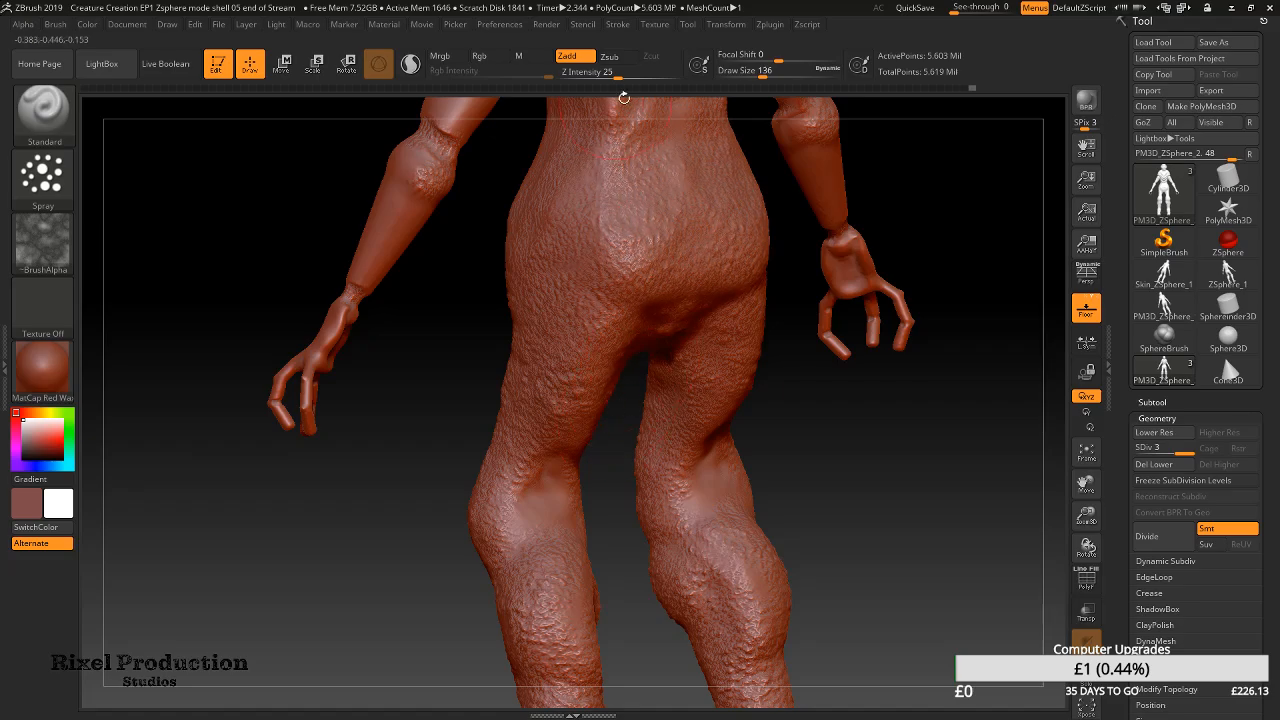
# Spray the skin alpha up the creature's lower back, spine and shoulder blades
pyautogui.keyDown('alt'); pyautogui.moveTo(658, 110); pyautogui.dragTo(682, 282, button='right'); pyautogui.keyUp('alt')
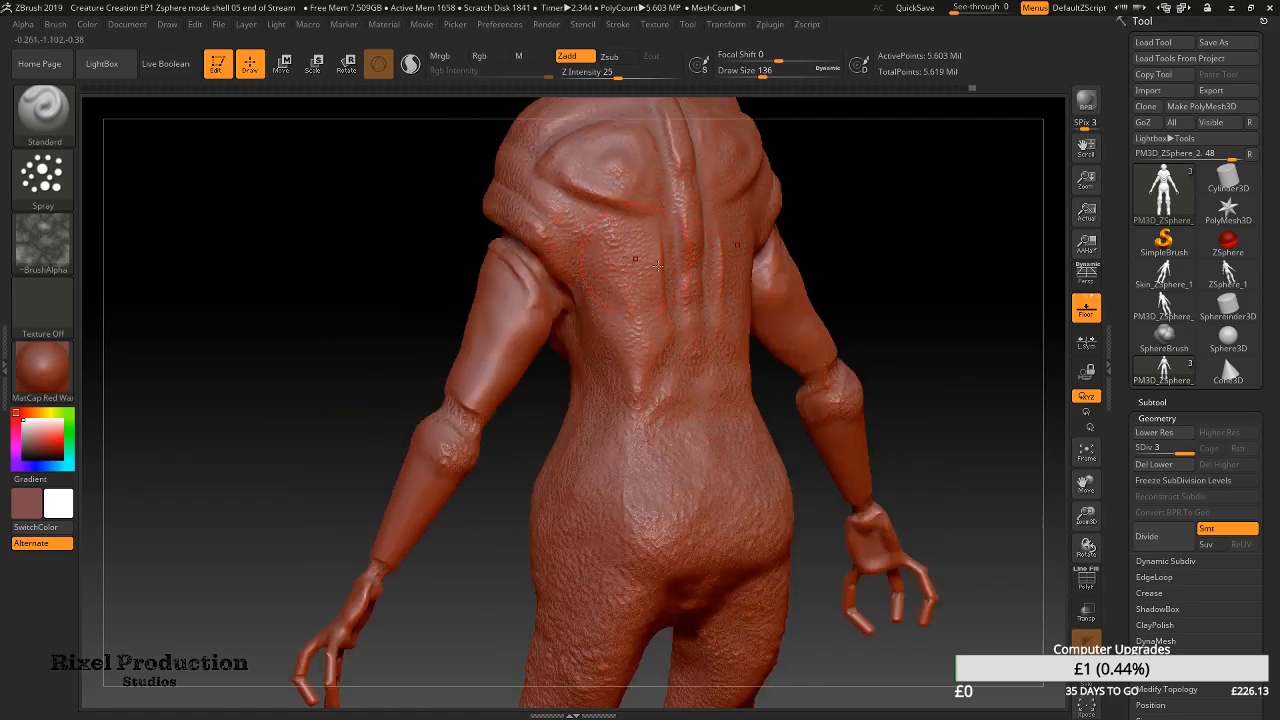
pyautogui.moveTo(630, 208); pyautogui.dragTo(640, 388)
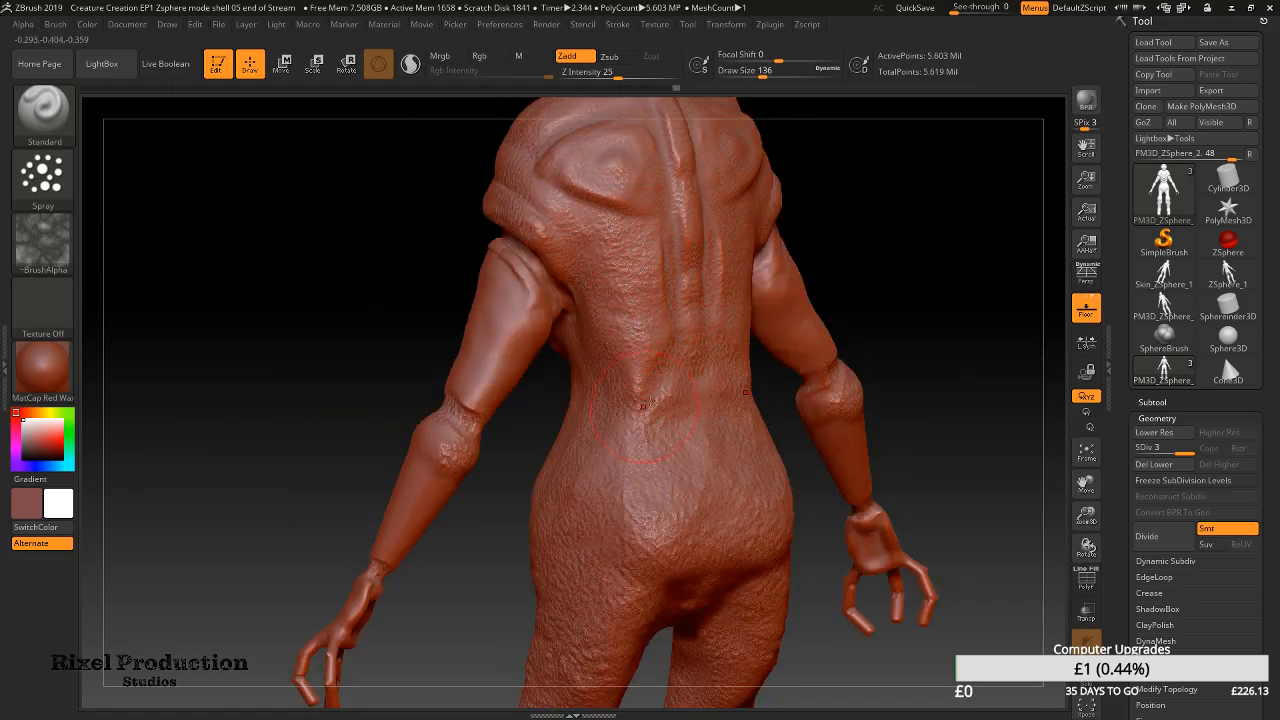
pyautogui.keyDown('alt'); pyautogui.moveTo(702, 173); pyautogui.dragTo(721, 309, button='right'); pyautogui.keyUp('alt')
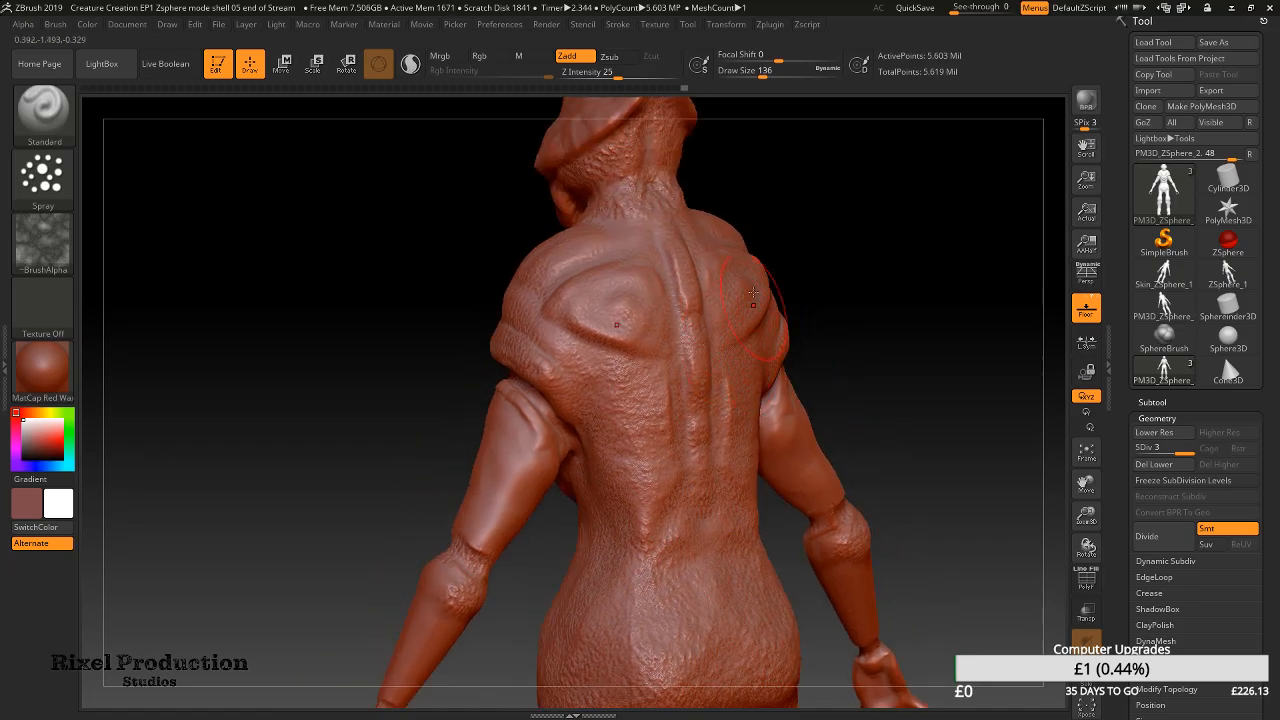
pyautogui.moveTo(628, 232)
pyautogui.mouseDown()
pyautogui.moveTo(540, 276)
pyautogui.moveTo(512, 312)
pyautogui.moveTo(602, 330)
pyautogui.mouseUp()
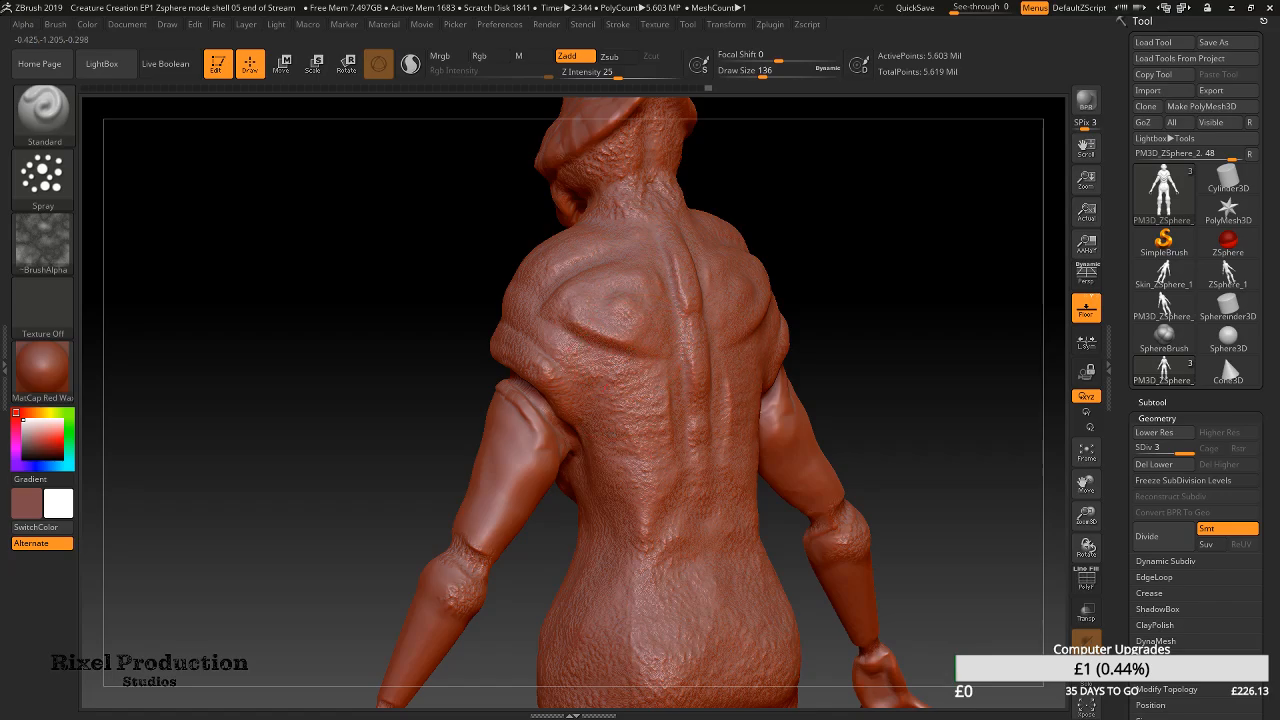
# Spray the skin alpha over the creature's calves, heels and toes
pyautogui.keyDown('alt'); pyautogui.moveTo(682, 568); pyautogui.dragTo(684, 194, button='right'); pyautogui.keyUp('alt')
pyautogui.keyDown('alt'); pyautogui.moveTo(678, 480); pyautogui.dragTo(668, 216, button='right'); pyautogui.keyUp('alt')
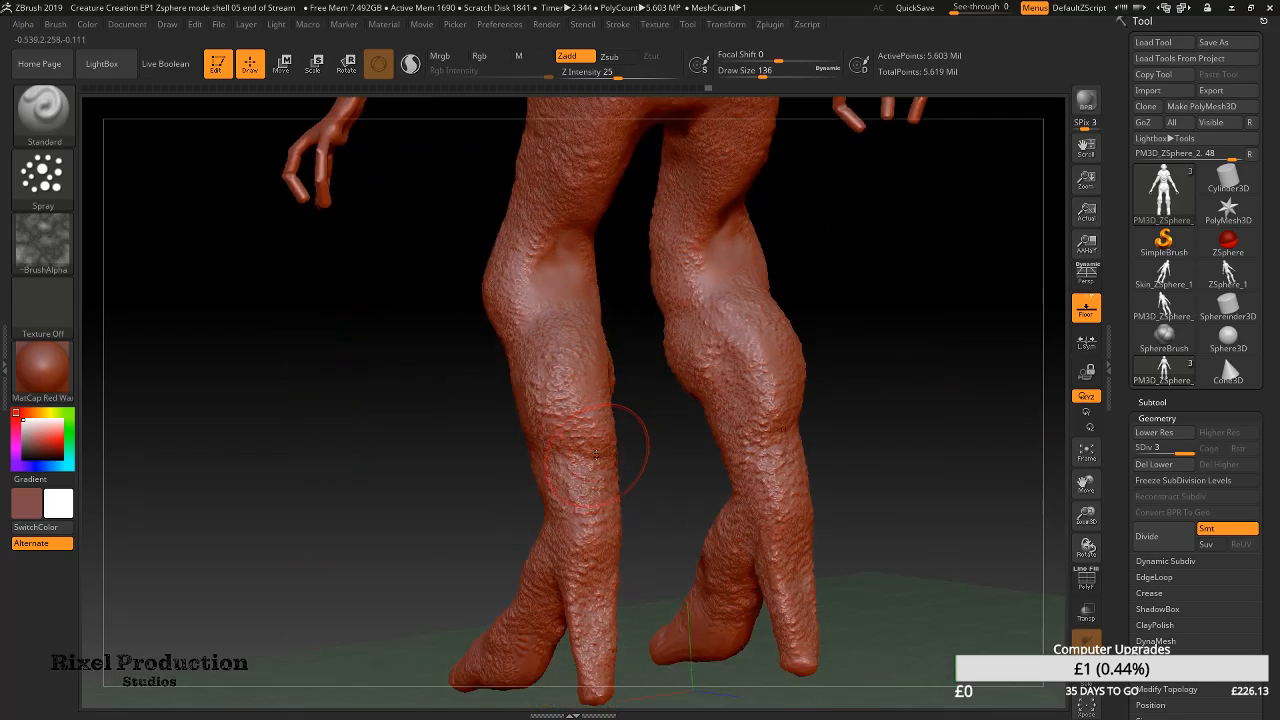
pyautogui.moveTo(612, 580); pyautogui.dragTo(588, 643)
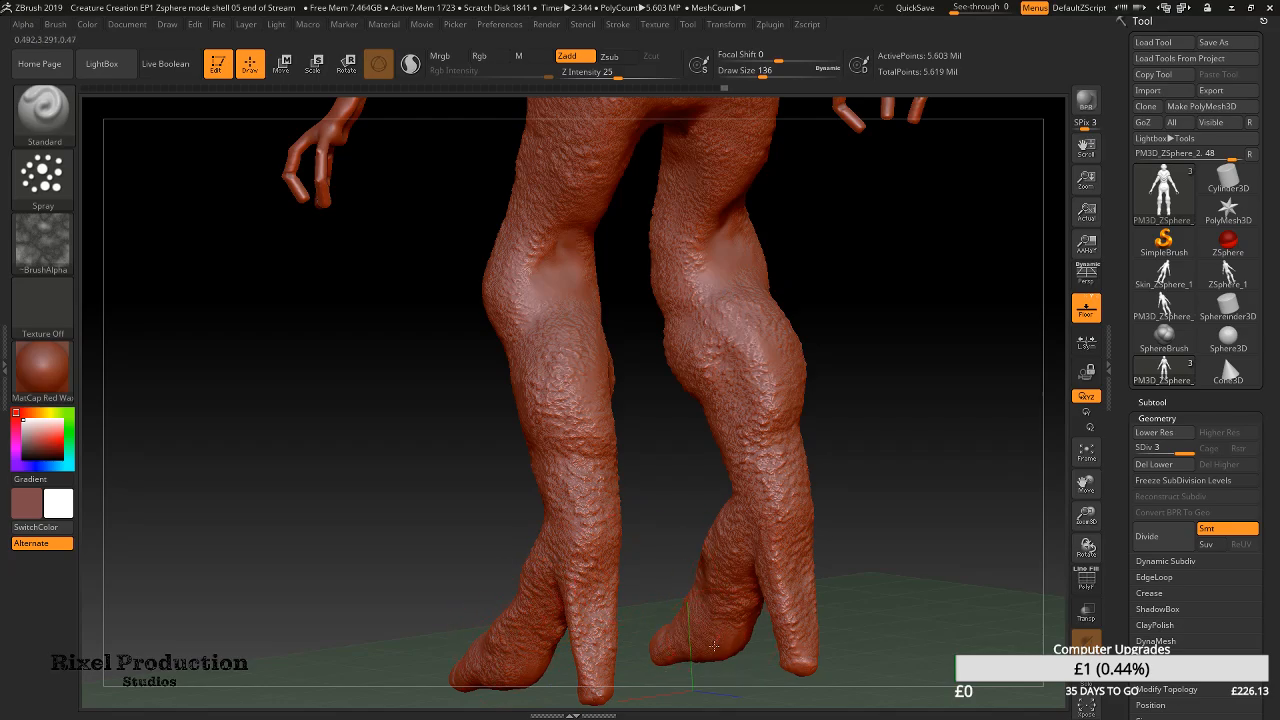
pyautogui.moveTo(627, 553); pyautogui.dragTo(660, 371, button='right')
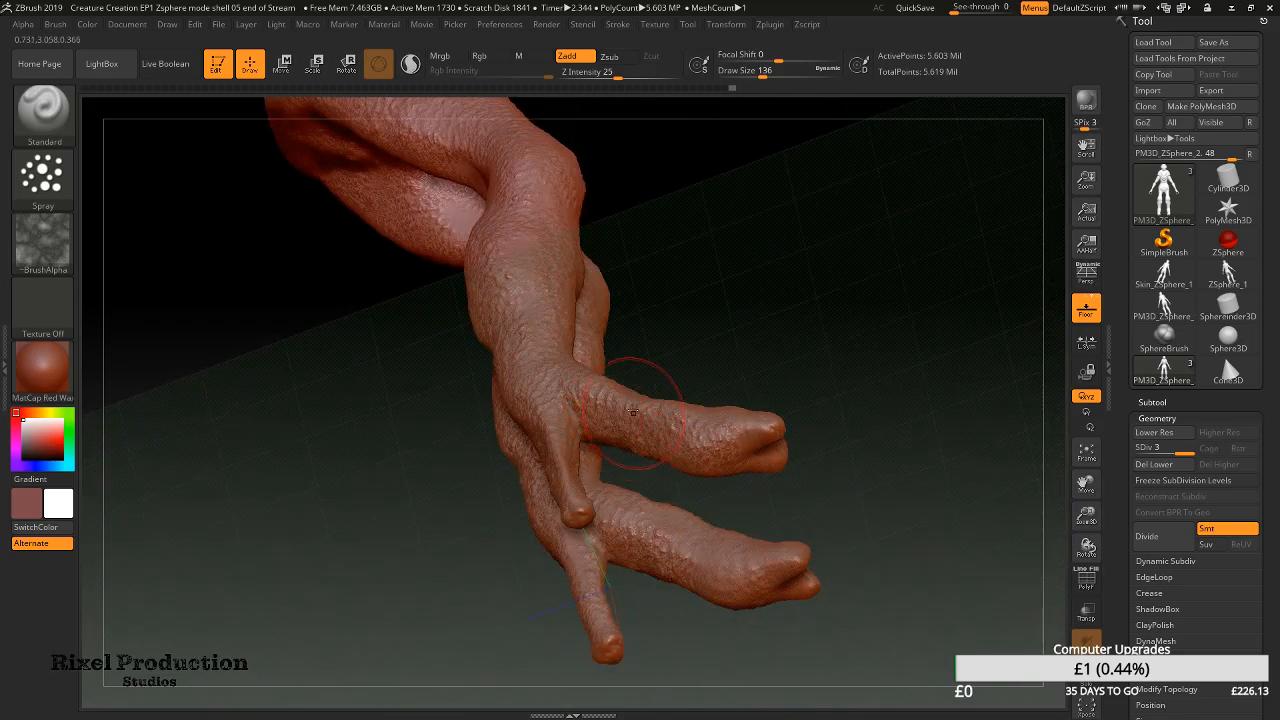
pyautogui.moveTo(562, 452); pyautogui.dragTo(598, 482)
# Spray the skin alpha over the back of the creature's neck and under the rear of its head
pyautogui.moveTo(596, 312)
pyautogui.keyDown('alt'); pyautogui.mouseDown(button='right')
pyautogui.moveTo(666, 668)
pyautogui.moveTo(583, 390)
pyautogui.moveTo(590, 350)
pyautogui.mouseUp(button='right'); pyautogui.keyUp('alt')
pyautogui.moveTo(590, 350); pyautogui.dragTo(751, 588, button='right')
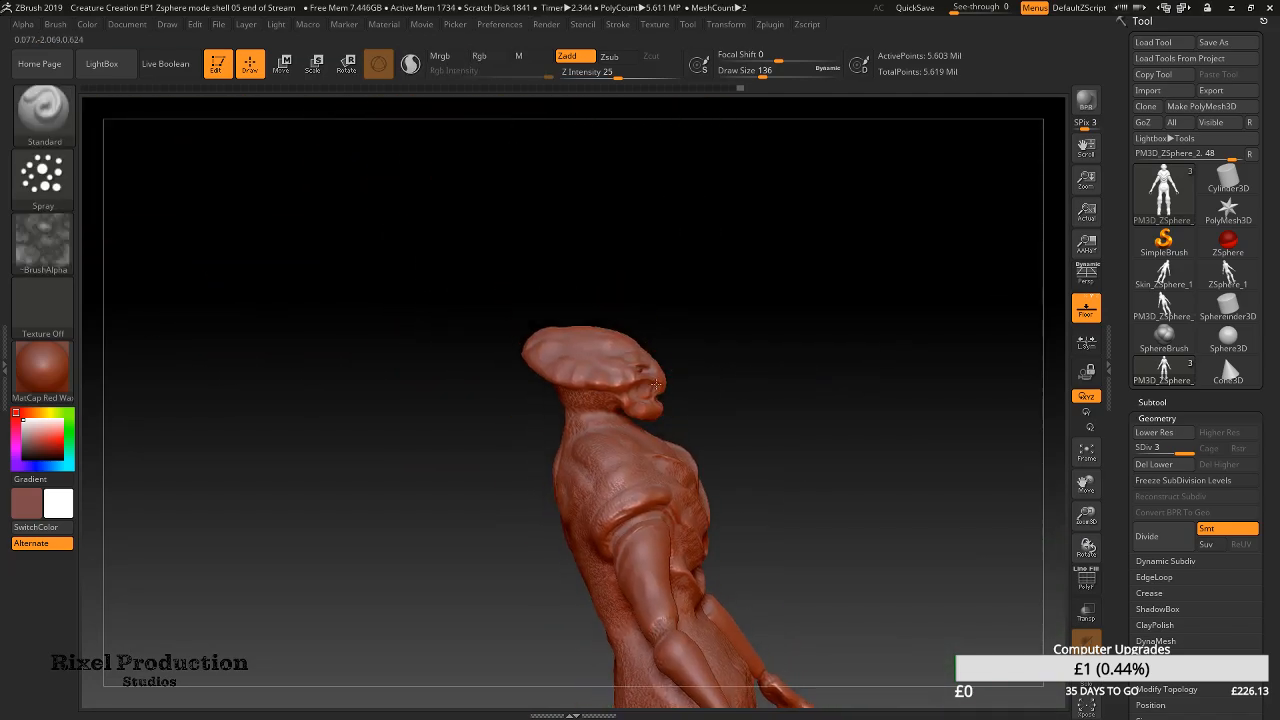
pyautogui.moveTo(654, 414)
pyautogui.keyDown('ctrl'); pyautogui.mouseDown(button='right')
pyautogui.moveTo(863, 380)
pyautogui.moveTo(720, 380)
pyautogui.mouseUp(button='right'); pyautogui.keyUp('ctrl')
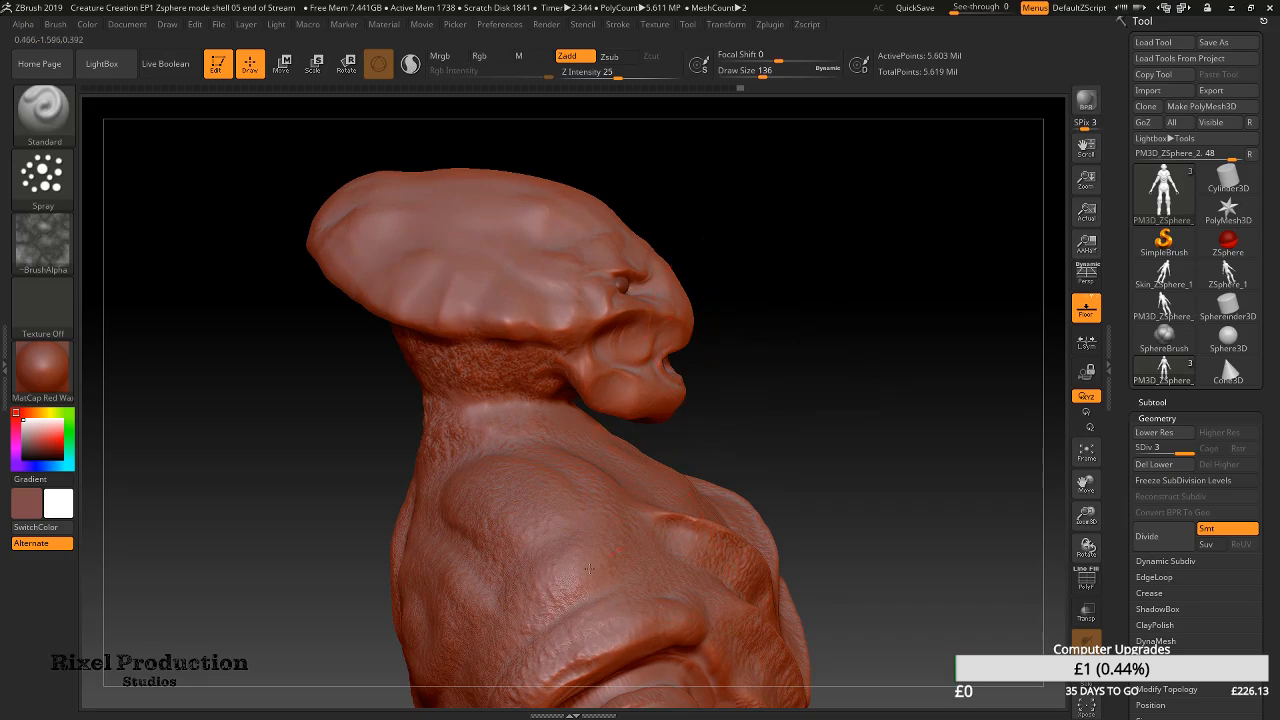
pyautogui.moveTo(362, 531); pyautogui.dragTo(523, 477, button='right')
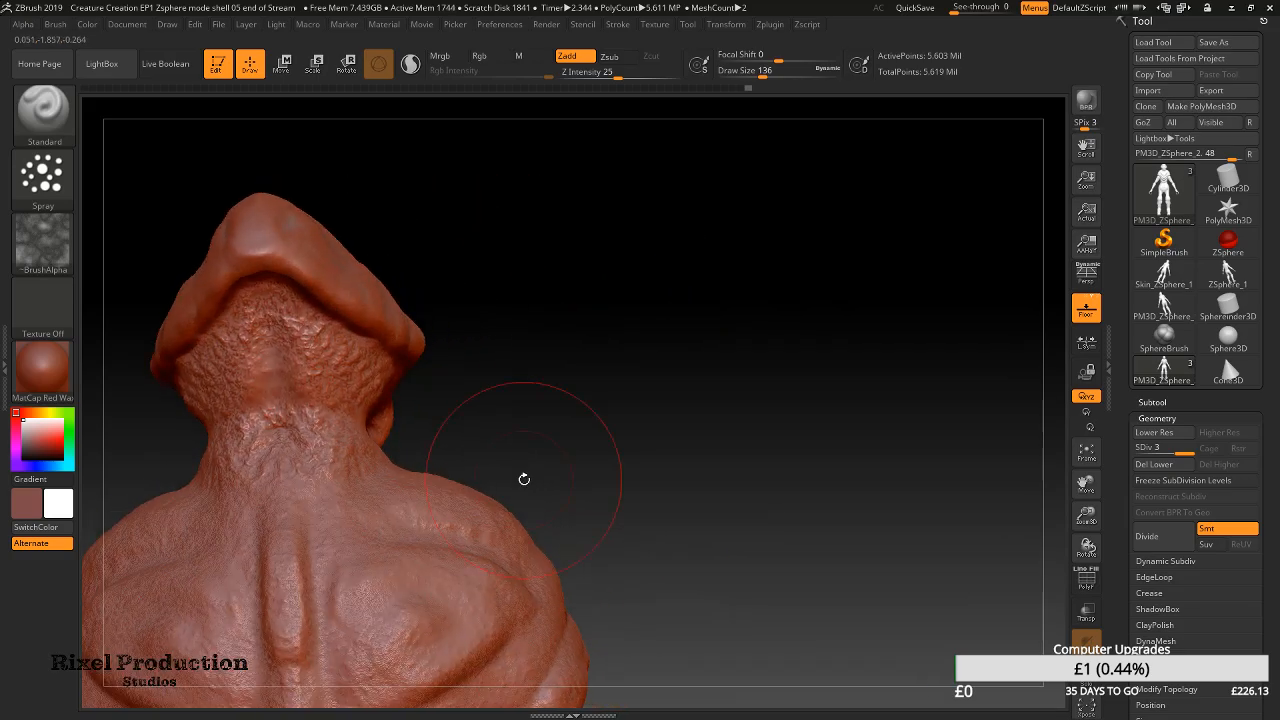
pyautogui.moveTo(267, 378); pyautogui.dragTo(549, 380, button='right')
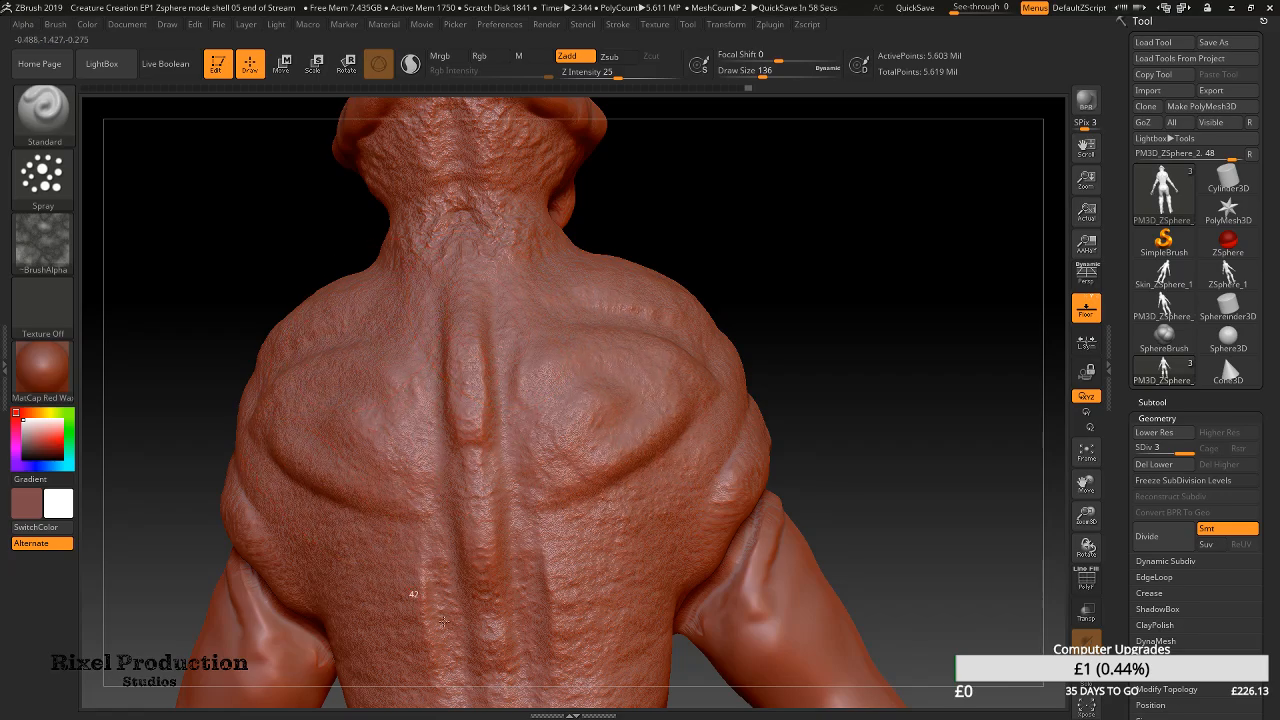
# Set Z Intensity to 39, Focal Shift to -50 and draw size to 108, and spray stronger texture over the shoulder blades and spine
pyautogui.moveTo(617, 77); pyautogui.dragTo(632, 77)
pyautogui.moveTo(778, 62)
pyautogui.mouseDown()
pyautogui.moveTo(748, 62)
pyautogui.moveTo(750, 80)
pyautogui.mouseUp()
pyautogui.moveTo(606, 361)
pyautogui.mouseDown()
pyautogui.moveTo(614, 455)
pyautogui.moveTo(563, 464)
pyautogui.mouseUp()
pyautogui.moveTo(618, 372); pyautogui.dragTo(551, 384)
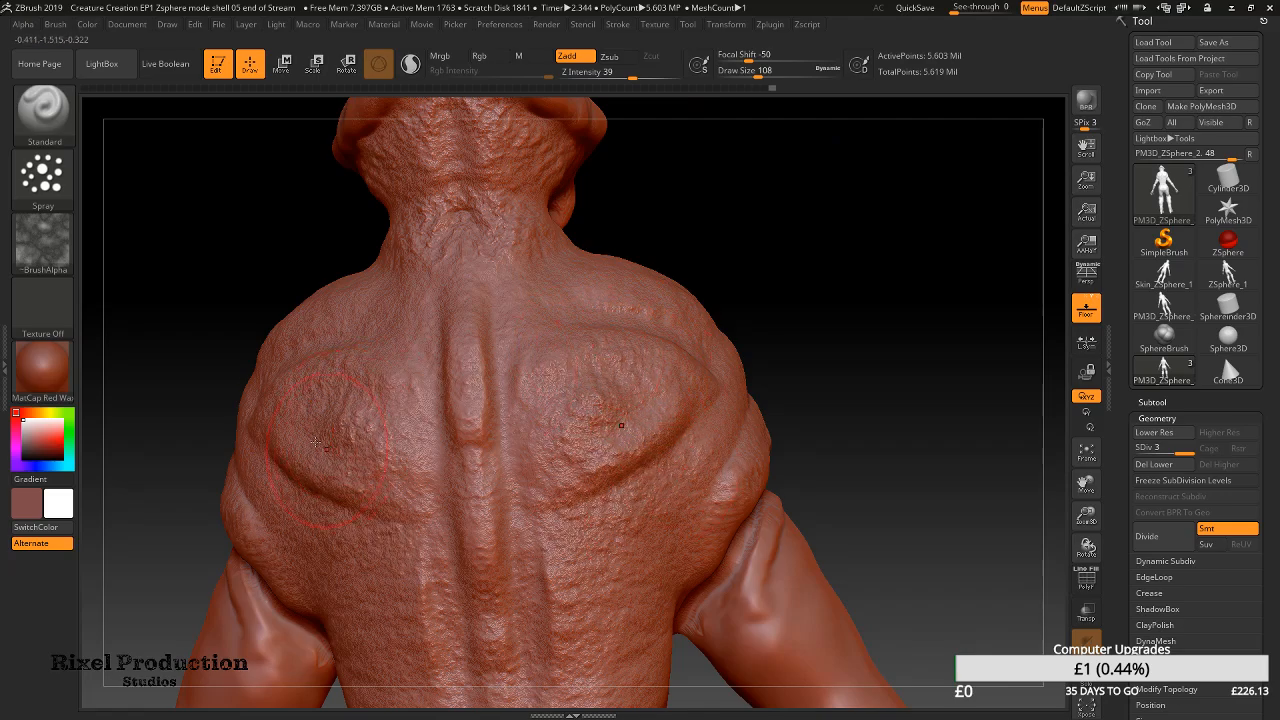
pyautogui.moveTo(289, 352)
pyautogui.mouseDown()
pyautogui.moveTo(350, 385)
pyautogui.moveTo(340, 490)
pyautogui.moveTo(450, 568)
pyautogui.mouseUp()
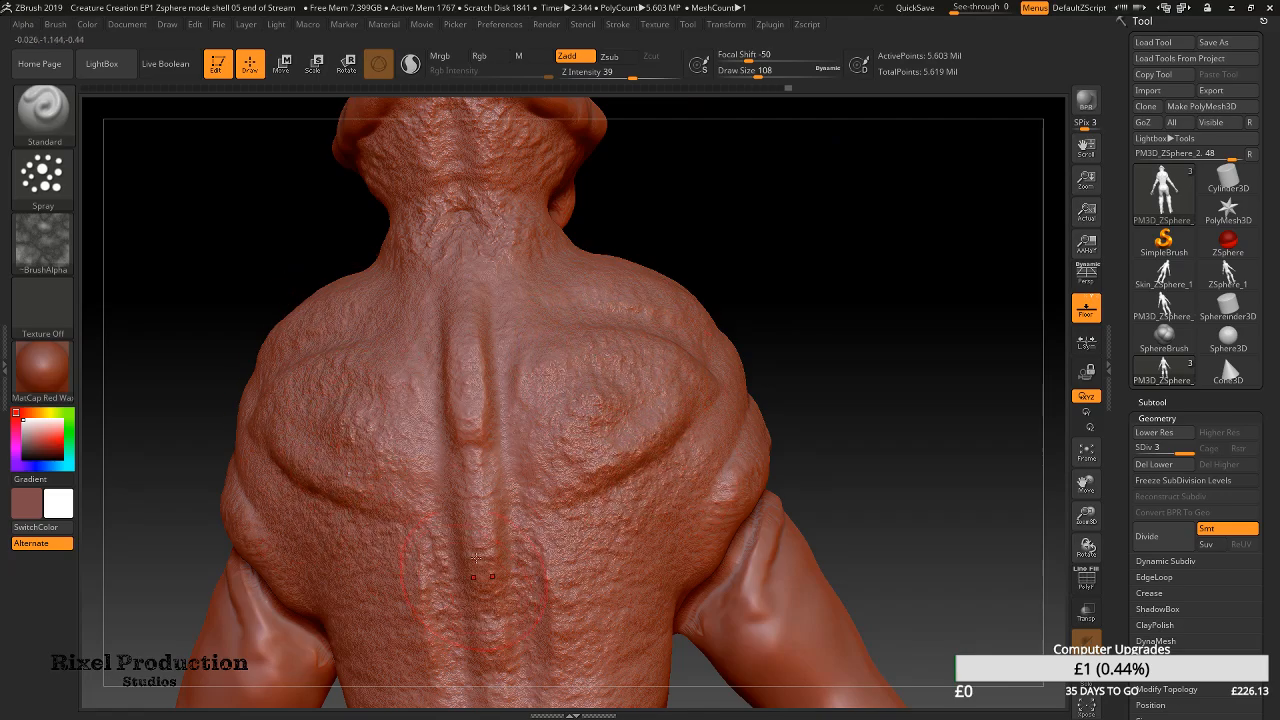
# Set the draw size to 25 and spray the skin alpha around all sides of the creature's elbow joint
pyautogui.keyDown('alt'); pyautogui.moveTo(640, 577); pyautogui.dragTo(460, 165, button='right'); pyautogui.keyUp('alt')
pyautogui.moveTo(829, 411)
pyautogui.keyDown('ctrl'); pyautogui.mouseDown(button='right')
pyautogui.moveTo(921, 375)
pyautogui.moveTo(709, 414)
pyautogui.moveTo(771, 211)
pyautogui.mouseUp(button='right'); pyautogui.keyUp('ctrl')
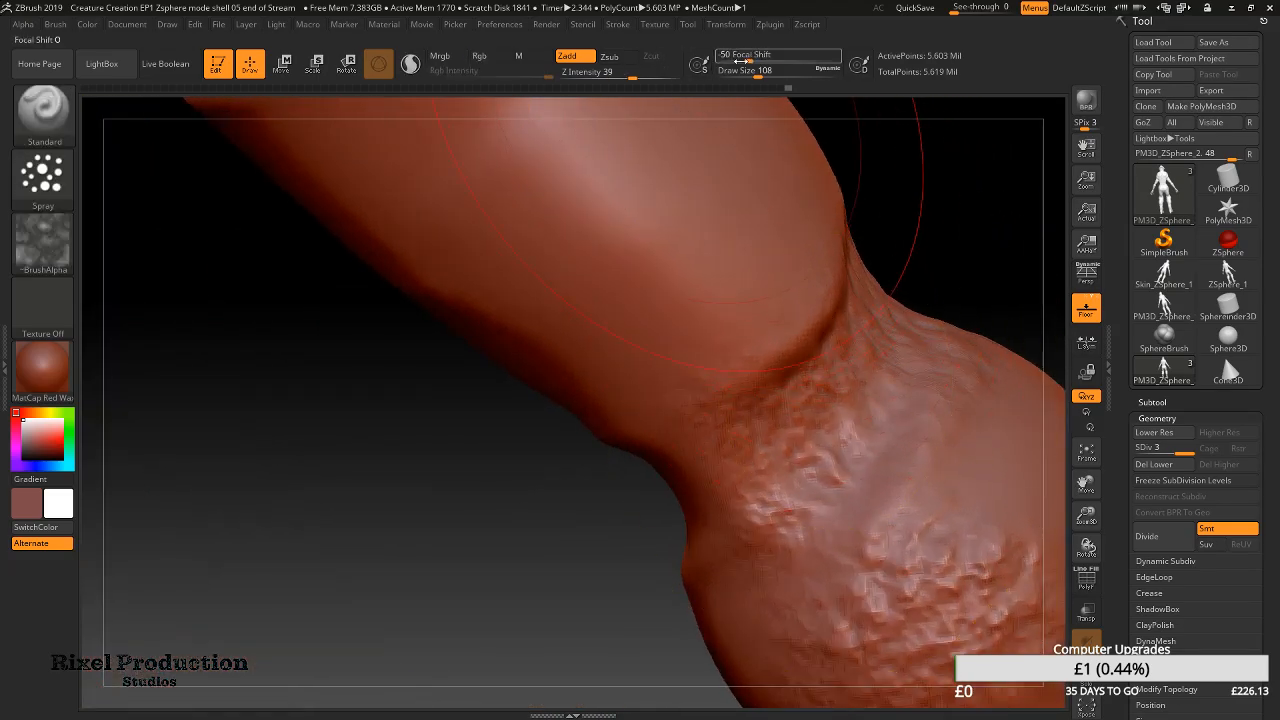
pyautogui.click(755, 72)
pyautogui.moveTo(755, 72); pyautogui.dragTo(738, 75)
pyautogui.moveTo(878, 431); pyautogui.dragTo(703, 514)
pyautogui.moveTo(885, 330); pyautogui.dragTo(975, 270, button='right')
pyautogui.moveTo(935, 225); pyautogui.dragTo(812, 365)
pyautogui.moveTo(877, 280)
pyautogui.mouseDown(button='right')
pyautogui.moveTo(700, 360)
pyautogui.moveTo(731, 366)
pyautogui.moveTo(694, 335)
pyautogui.mouseUp(button='right')
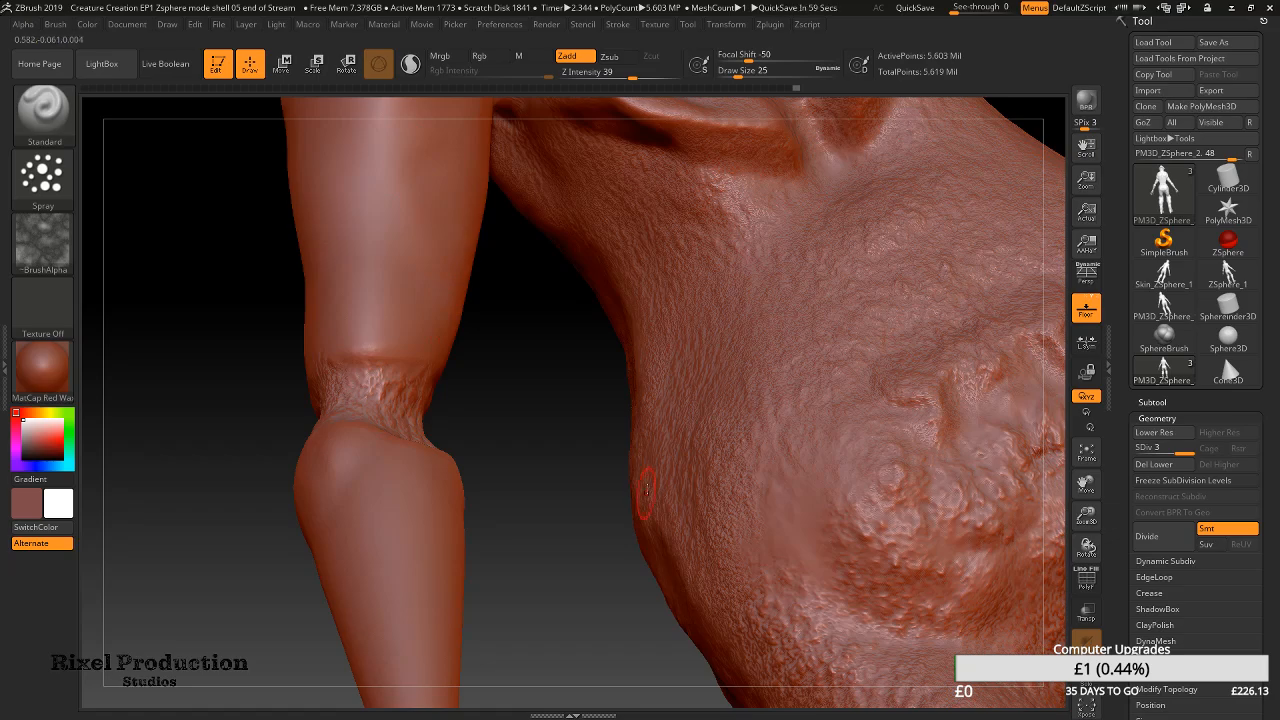
pyautogui.moveTo(387, 430); pyautogui.dragTo(420, 408)
pyautogui.moveTo(456, 396)
pyautogui.mouseDown(button='right')
pyautogui.moveTo(480, 400)
pyautogui.moveTo(402, 443)
pyautogui.mouseUp(button='right')
# Spray the skin alpha around the creature's narrow wrist joint
pyautogui.moveTo(436, 373); pyautogui.dragTo(485, 409, button='right')
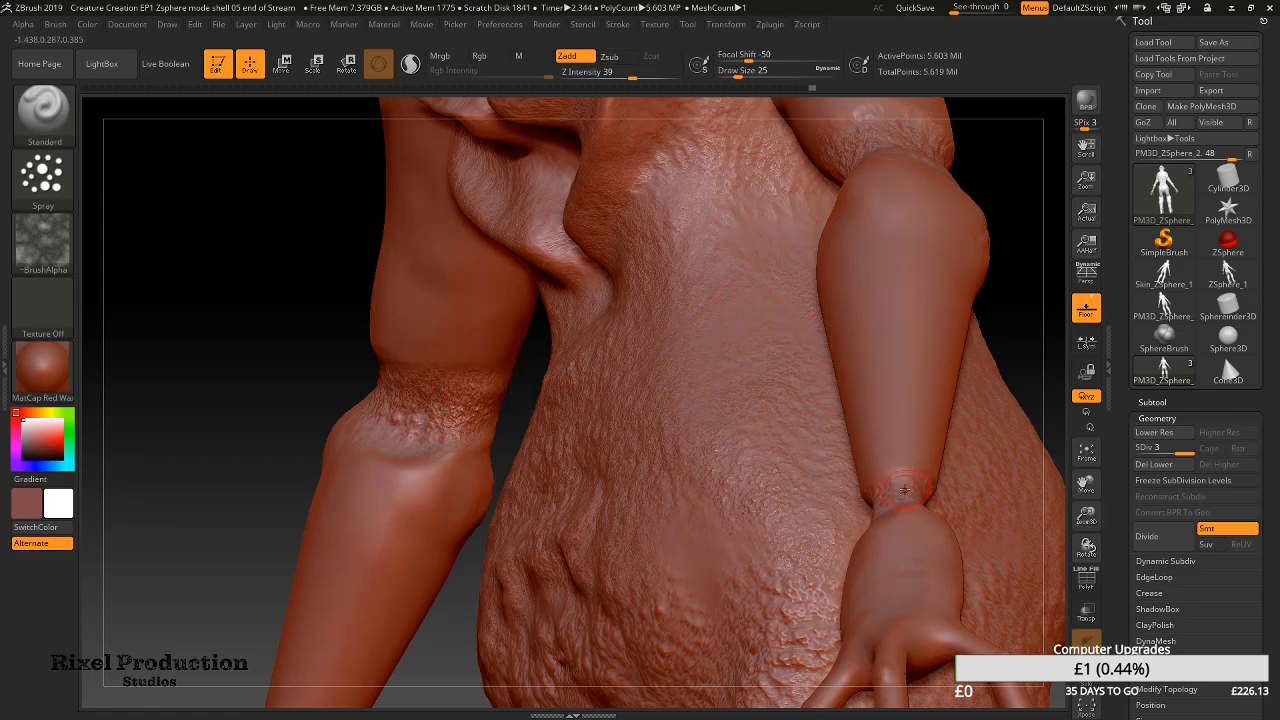
pyautogui.moveTo(911, 461)
pyautogui.mouseDown(button='right')
pyautogui.moveTo(844, 459)
pyautogui.moveTo(922, 476)
pyautogui.moveTo(881, 479)
pyautogui.moveTo(917, 513)
pyautogui.moveTo(878, 463)
pyautogui.mouseUp(button='right')
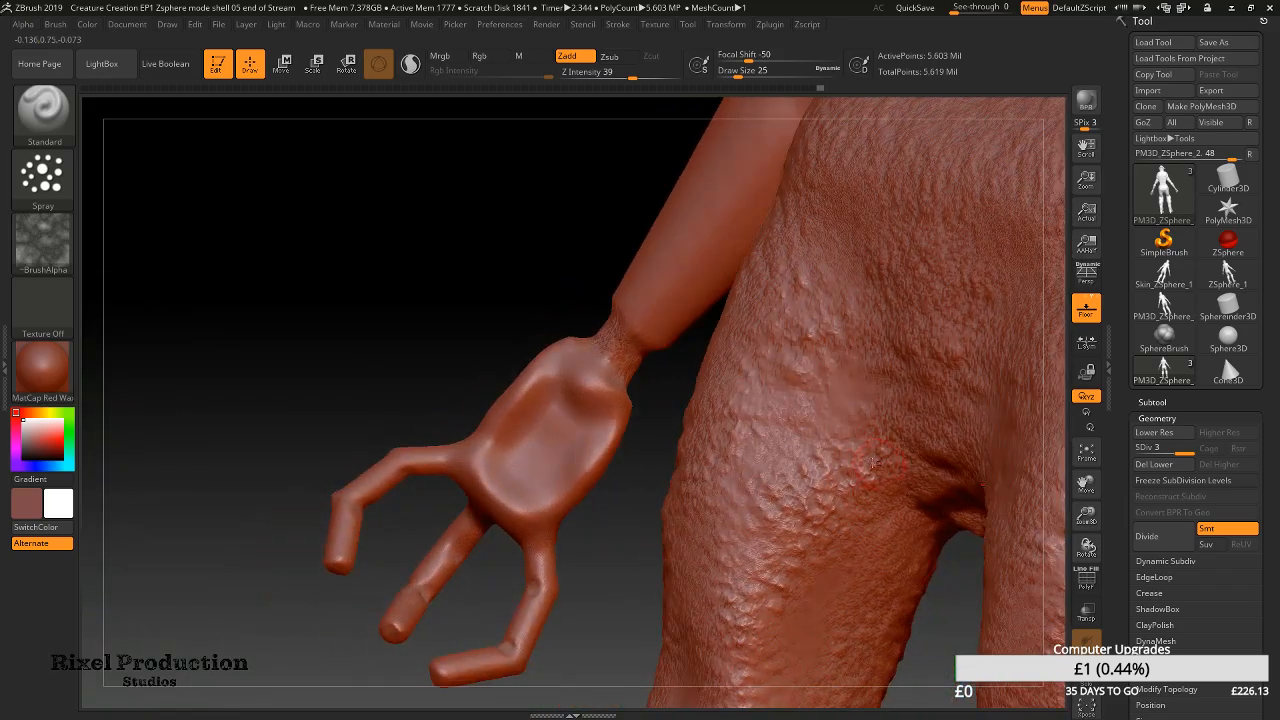
pyautogui.moveTo(650, 398); pyautogui.dragTo(640, 374, button='right')
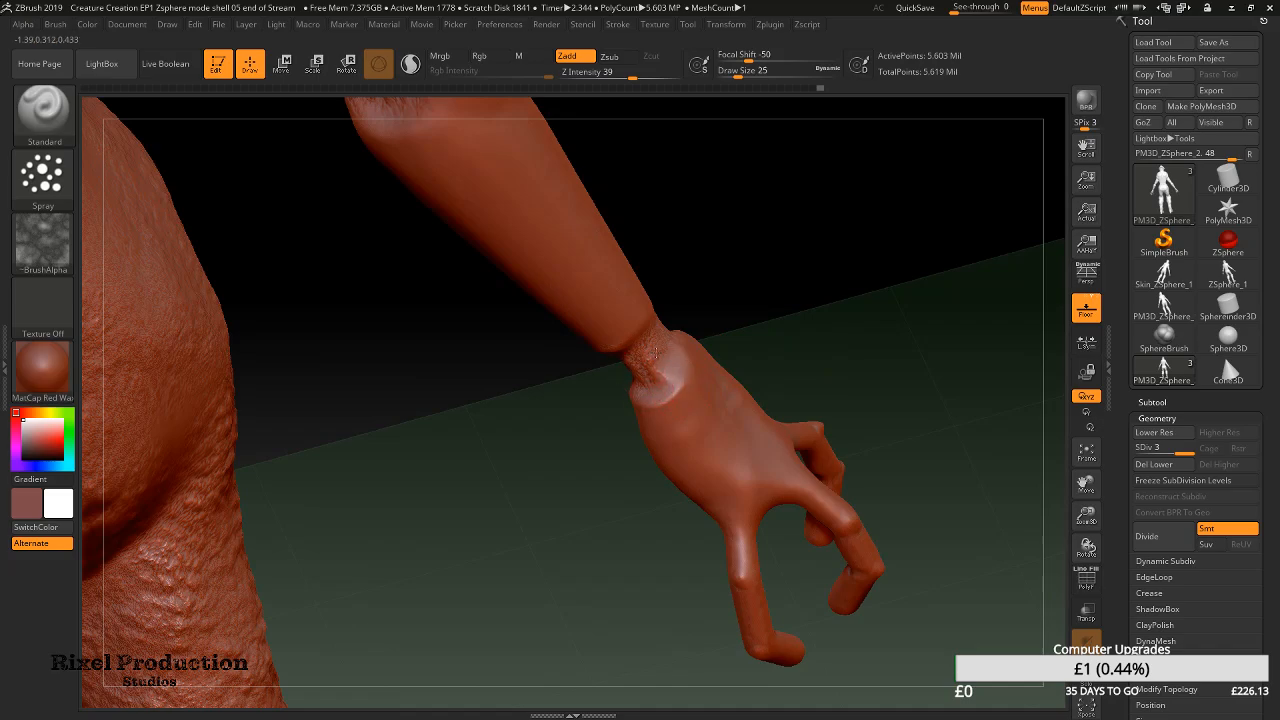
# Set the draw size to 87 and spray the skin alpha over the upper chest and the V-shaped chest folds
pyautogui.moveTo(706, 330)
pyautogui.keyDown('ctrl'); pyautogui.mouseDown(button='right')
pyautogui.moveTo(620, 363)
pyautogui.moveTo(738, 405)
pyautogui.moveTo(687, 336)
pyautogui.moveTo(783, 309)
pyautogui.mouseUp(button='right'); pyautogui.keyUp('ctrl')
pyautogui.keyDown('ctrl'); pyautogui.moveTo(694, 348); pyautogui.dragTo(788, 335, button='right'); pyautogui.keyUp('ctrl')
pyautogui.moveTo(714, 372)
pyautogui.keyDown('ctrl'); pyautogui.mouseDown(button='right')
pyautogui.moveTo(683, 341)
pyautogui.moveTo(696, 415)
pyautogui.moveTo(698, 398)
pyautogui.mouseUp(button='right'); pyautogui.keyUp('ctrl')
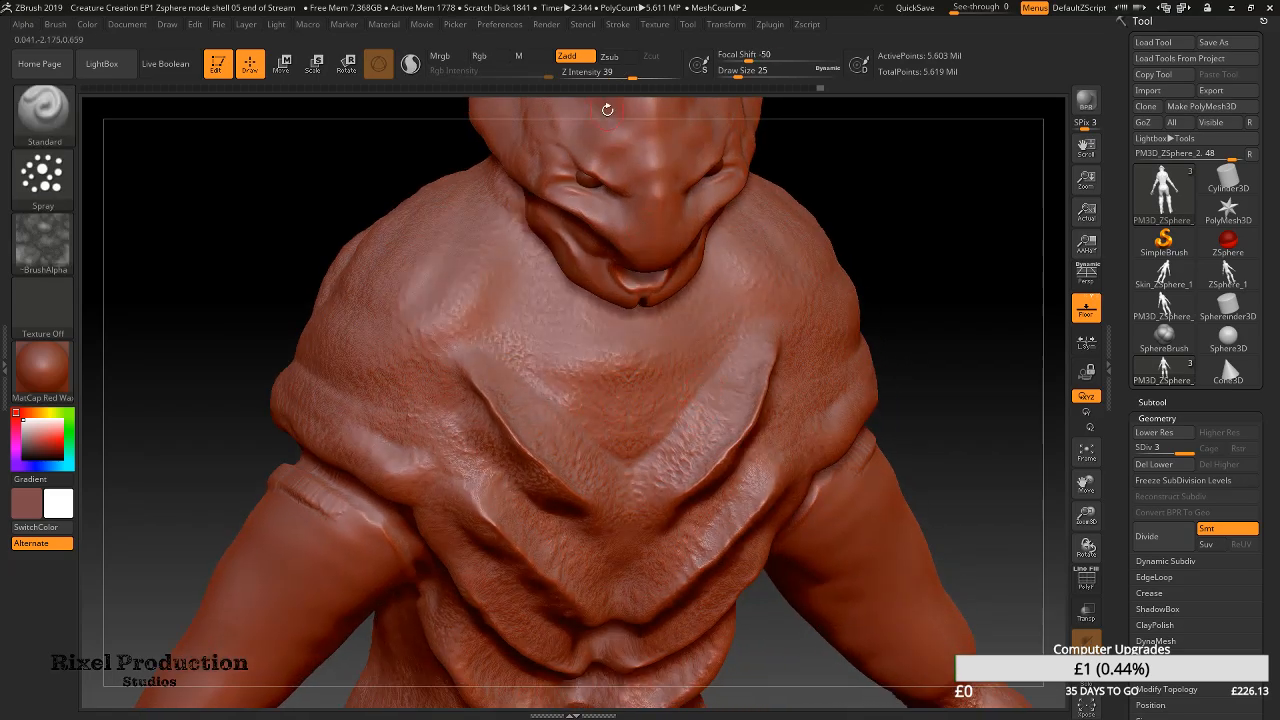
pyautogui.click(755, 73)
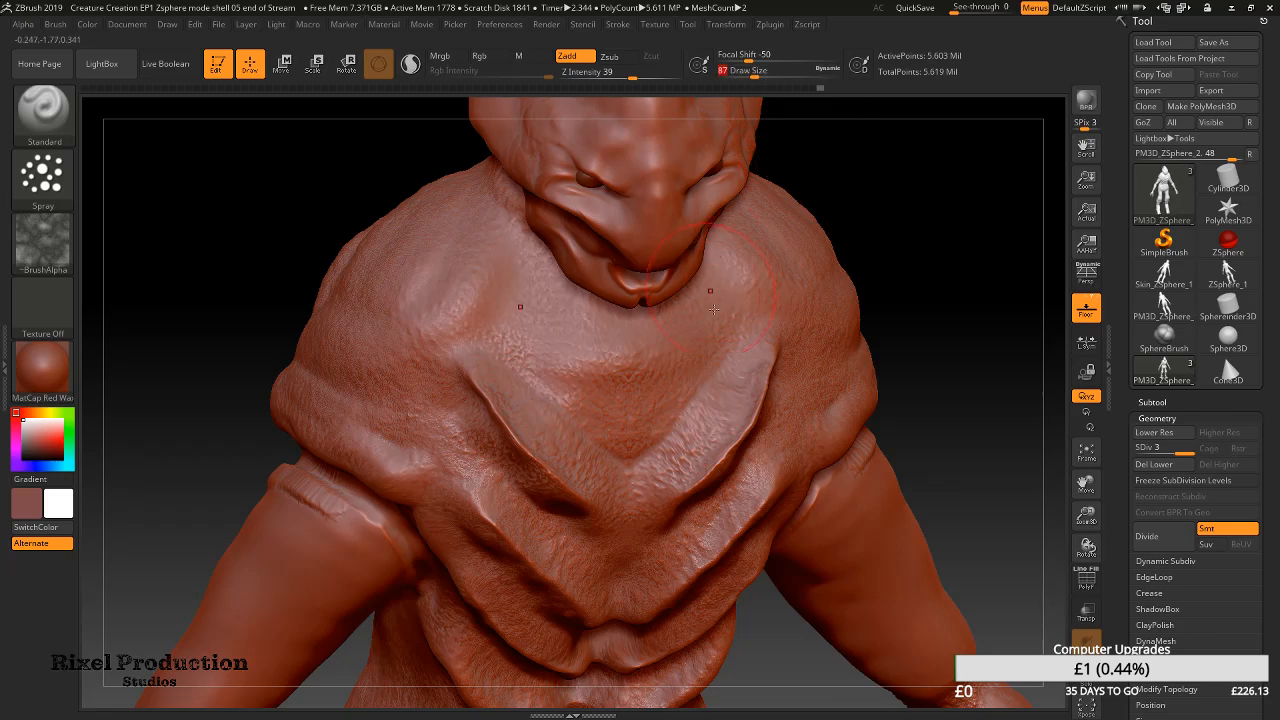
pyautogui.moveTo(688, 346); pyautogui.dragTo(560, 365)
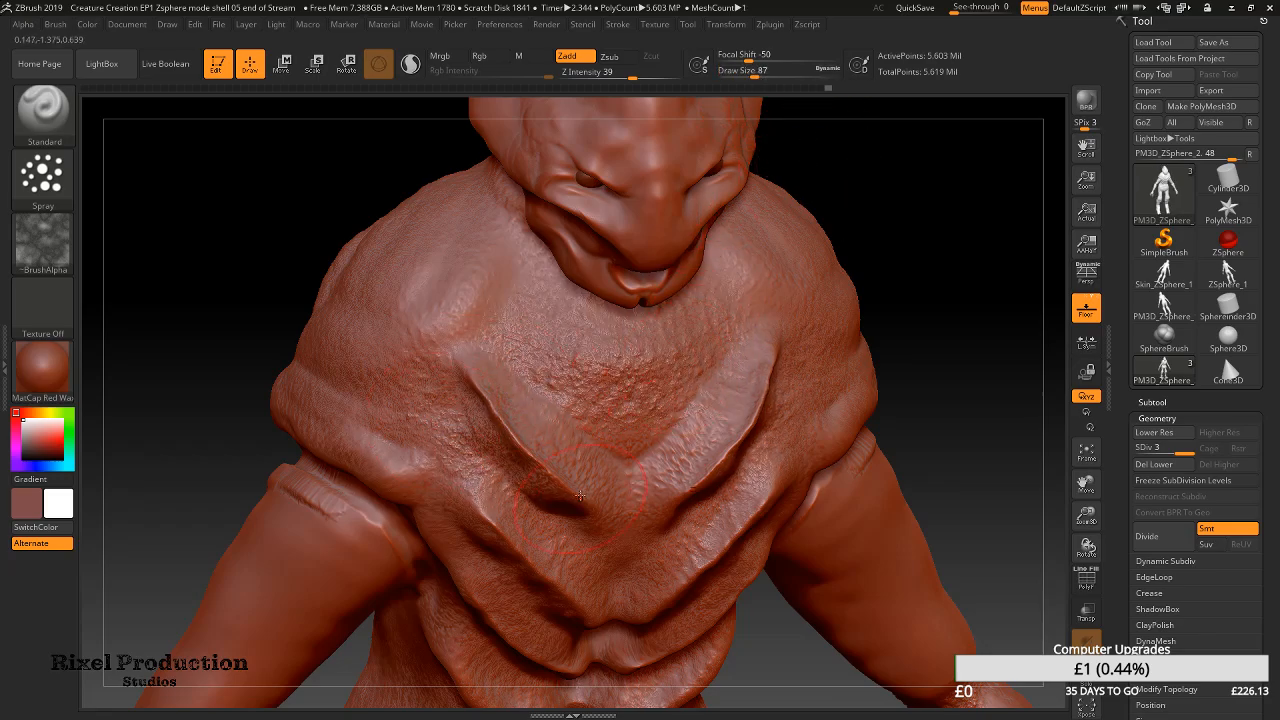
pyautogui.moveTo(575, 446); pyautogui.dragTo(681, 422)
pyautogui.moveTo(703, 522)
pyautogui.mouseDown()
pyautogui.moveTo(558, 597)
pyautogui.moveTo(616, 630)
pyautogui.mouseUp()
pyautogui.keyDown('alt'); pyautogui.moveTo(642, 614); pyautogui.dragTo(652, 369, button='right'); pyautogui.keyUp('alt')
pyautogui.moveTo(701, 507)
pyautogui.mouseDown()
pyautogui.moveTo(755, 485)
pyautogui.moveTo(745, 450)
pyautogui.mouseUp()
# Set Z Intensity to 15 and spray a fainter skin texture over the creature's forehead and the front of its face
pyautogui.moveTo(712, 362)
pyautogui.keyDown('ctrl'); pyautogui.mouseDown(button='right')
pyautogui.moveTo(679, 399)
pyautogui.moveTo(697, 445)
pyautogui.moveTo(701, 395)
pyautogui.moveTo(716, 458)
pyautogui.mouseUp(button='right'); pyautogui.keyUp('ctrl')
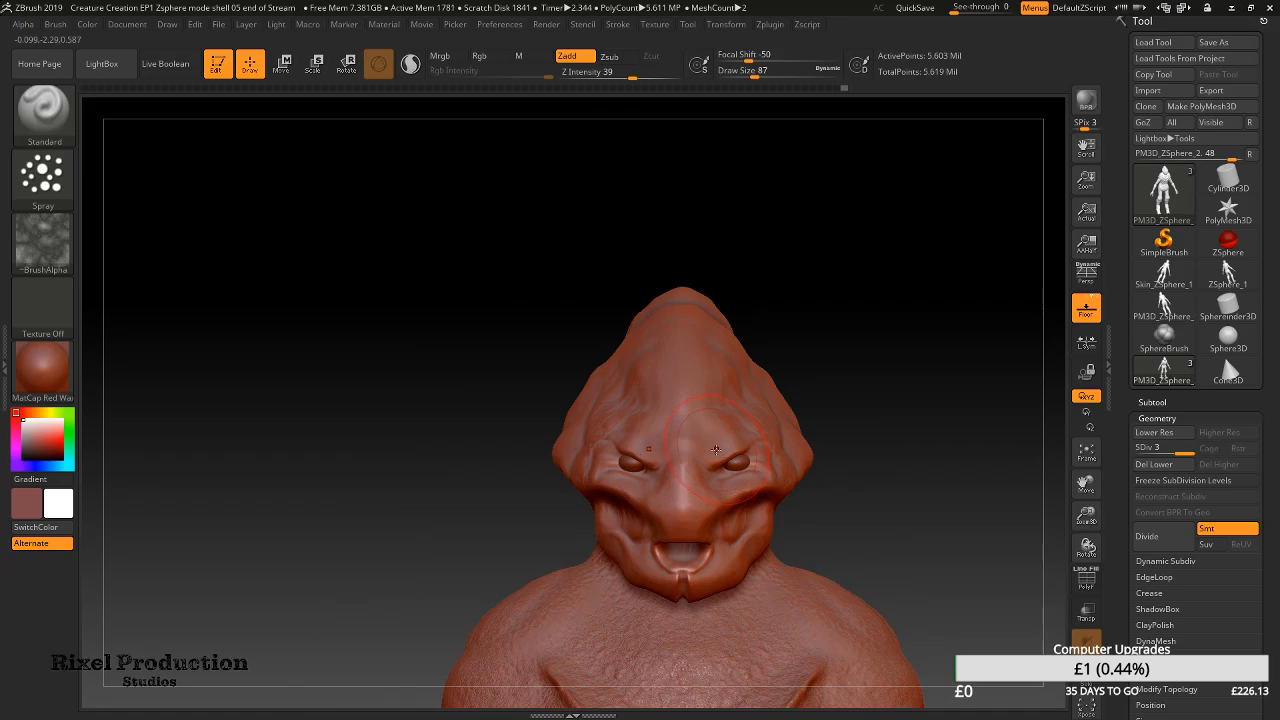
pyautogui.moveTo(664, 264)
pyautogui.keyDown('ctrl'); pyautogui.mouseDown(button='right')
pyautogui.moveTo(829, 286)
pyautogui.moveTo(826, 304)
pyautogui.mouseUp(button='right'); pyautogui.keyUp('ctrl')
pyautogui.moveTo(740, 383); pyautogui.dragTo(509, 78, button='right')
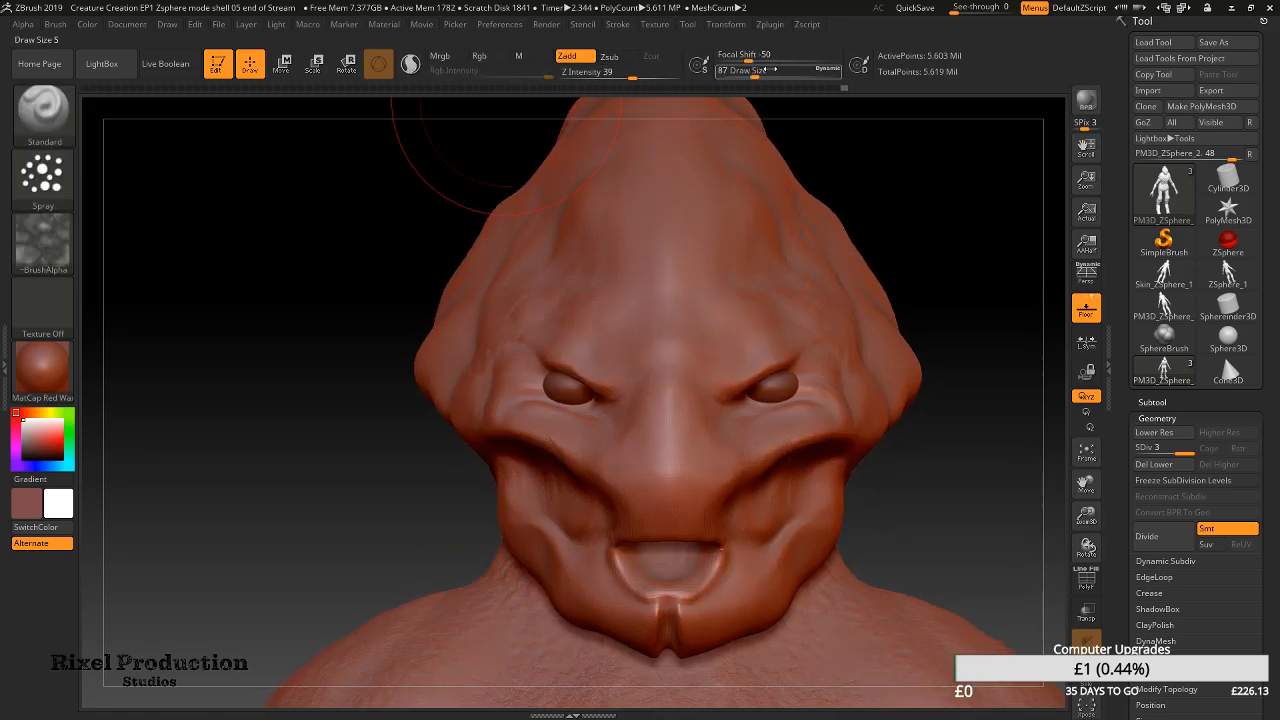
pyautogui.moveTo(633, 77); pyautogui.dragTo(605, 77)
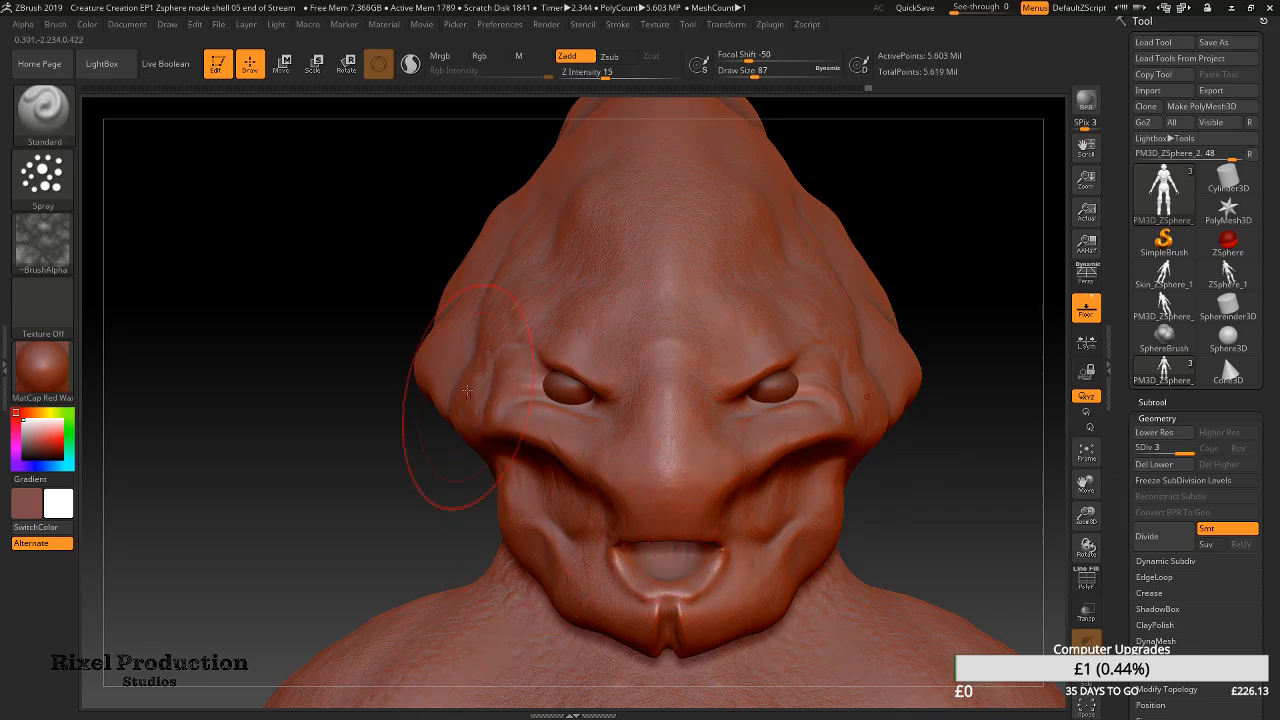
pyautogui.moveTo(485, 271); pyautogui.dragTo(482, 375)
# Spray the faint skin texture over the crown, the sides of the head and the jaw
pyautogui.moveTo(870, 335)
pyautogui.mouseDown(button='right')
pyautogui.moveTo(740, 381)
pyautogui.moveTo(808, 368)
pyautogui.mouseUp(button='right')
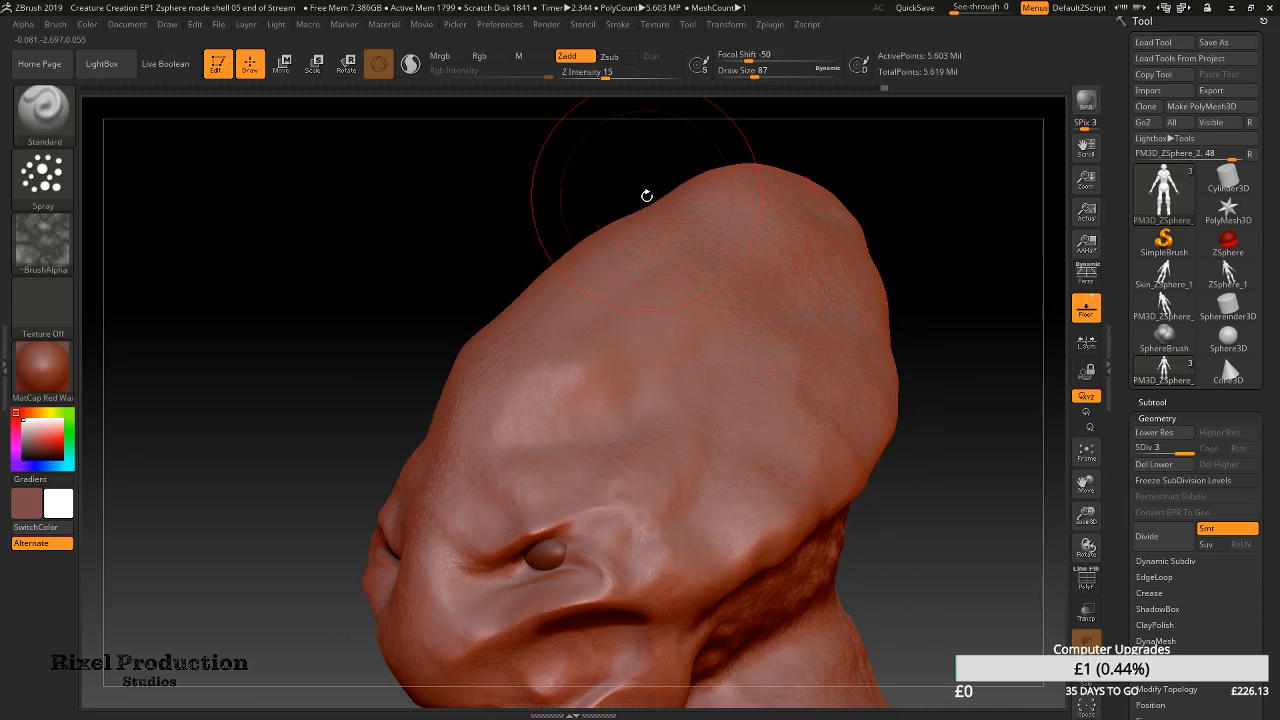
pyautogui.moveTo(646, 195); pyautogui.dragTo(623, 228, button='right')
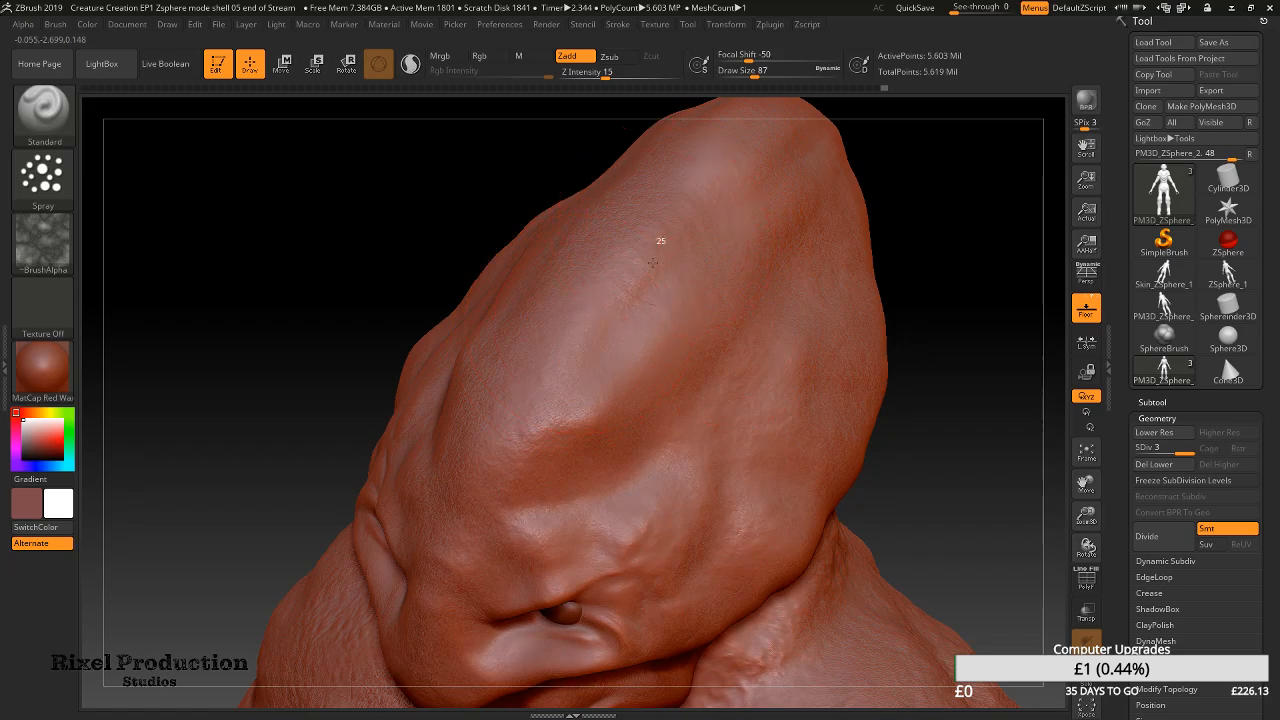
pyautogui.moveTo(706, 463); pyautogui.dragTo(445, 250, button='right')
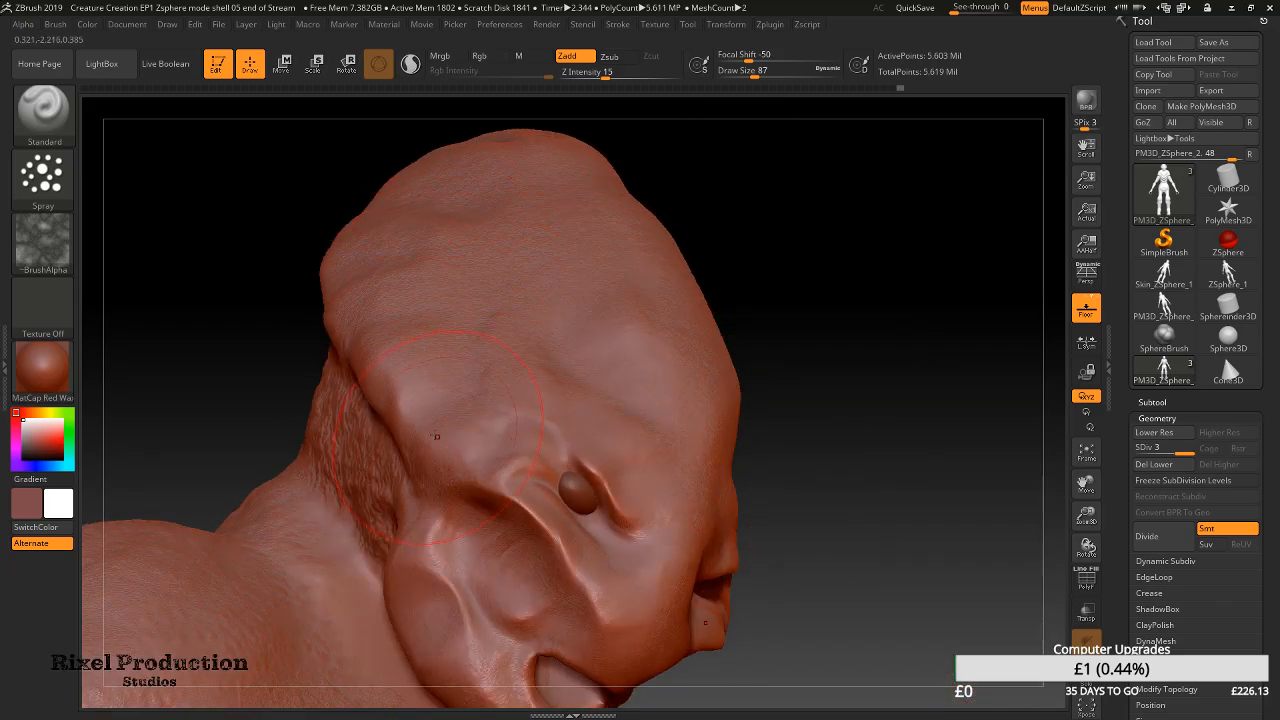
pyautogui.moveTo(428, 562)
pyautogui.mouseDown(button='right')
pyautogui.moveTo(543, 514)
pyautogui.moveTo(495, 330)
pyautogui.moveTo(470, 400)
pyautogui.mouseUp(button='right')
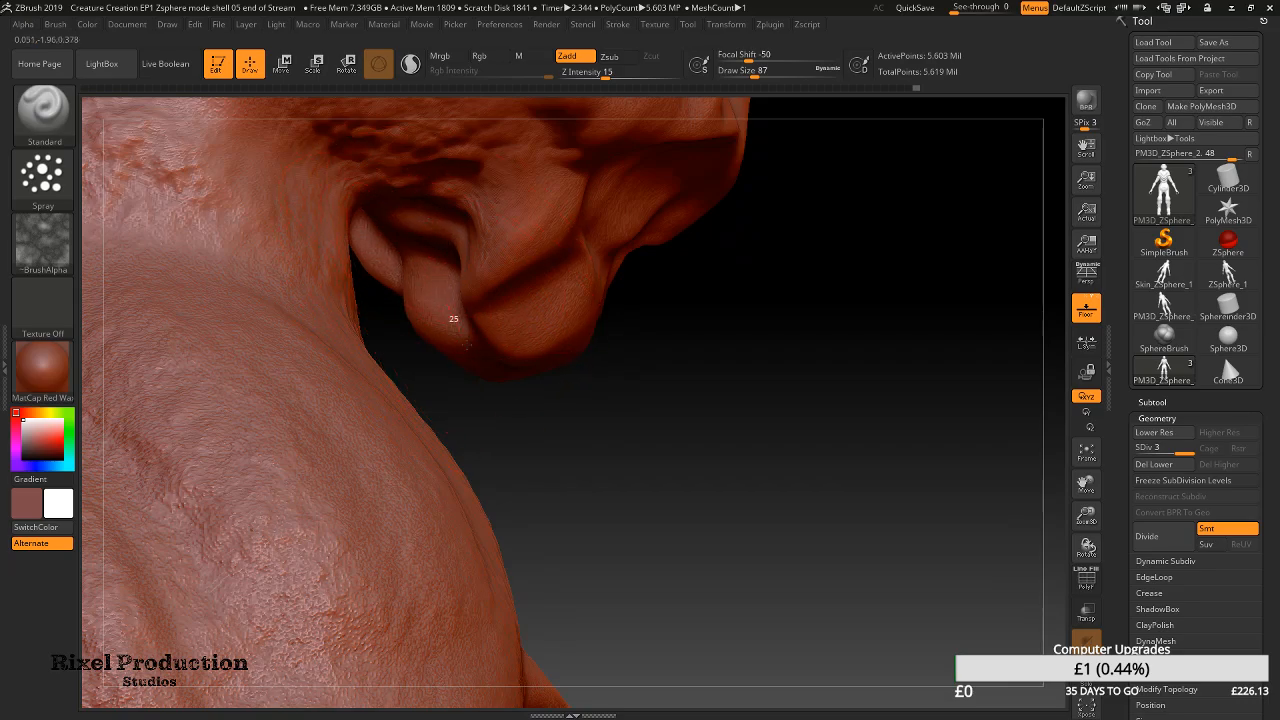
# Set the draw size to 22, spray the faint skin alpha over the palm and smooth the texture at its edge
pyautogui.moveTo(860, 265)
pyautogui.mouseDown(button='right')
pyautogui.moveTo(723, 314)
pyautogui.moveTo(662, 235)
pyautogui.moveTo(645, 180)
pyautogui.mouseUp(button='right')
pyautogui.moveTo(645, 180)
pyautogui.keyDown('alt'); pyautogui.mouseDown(button='right')
pyautogui.moveTo(690, 310)
pyautogui.moveTo(789, 406)
pyautogui.moveTo(843, 318)
pyautogui.mouseUp(button='right'); pyautogui.keyUp('alt')
pyautogui.keyDown('alt'); pyautogui.moveTo(772, 650); pyautogui.dragTo(628, 232, button='right'); pyautogui.keyUp('alt')
pyautogui.moveTo(748, 400)
pyautogui.mouseDown(button='right')
pyautogui.moveTo(746, 260)
pyautogui.moveTo(703, 260)
pyautogui.moveTo(681, 201)
pyautogui.moveTo(794, 194)
pyautogui.moveTo(625, 250)
pyautogui.moveTo(696, 315)
pyautogui.mouseUp(button='right')
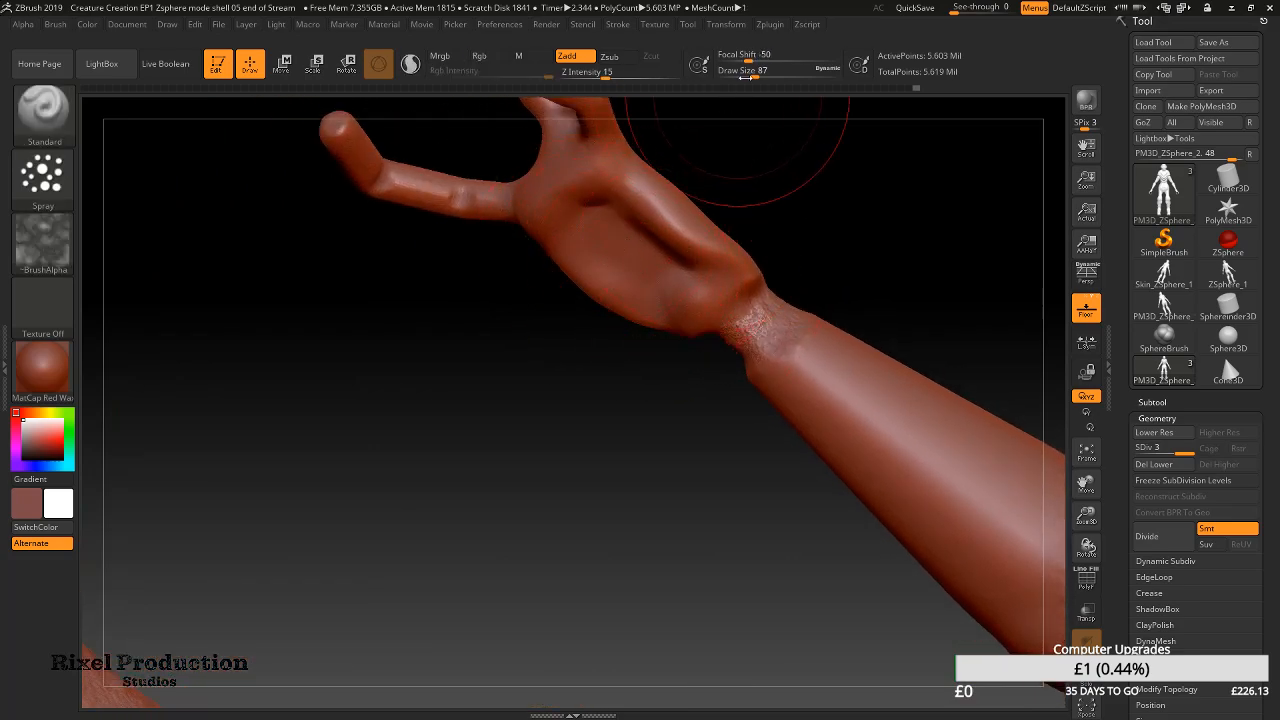
pyautogui.moveTo(744, 74); pyautogui.dragTo(737, 73)
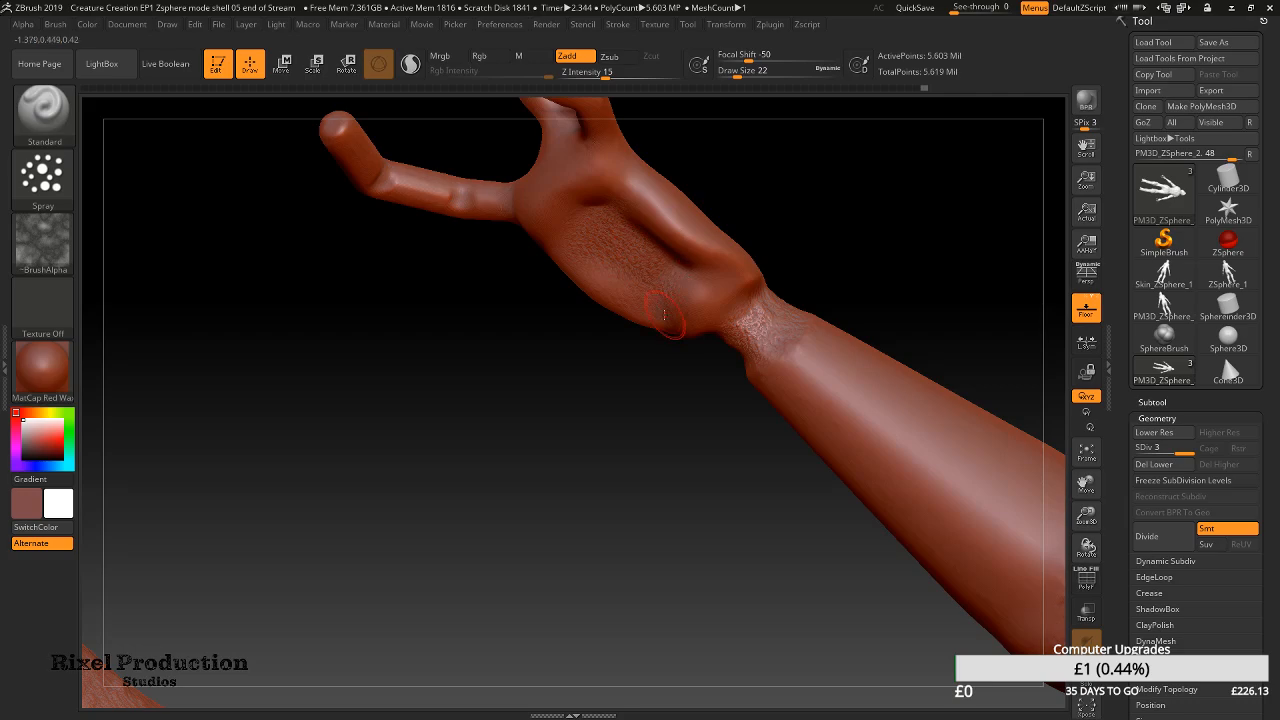
pyautogui.press('shift')
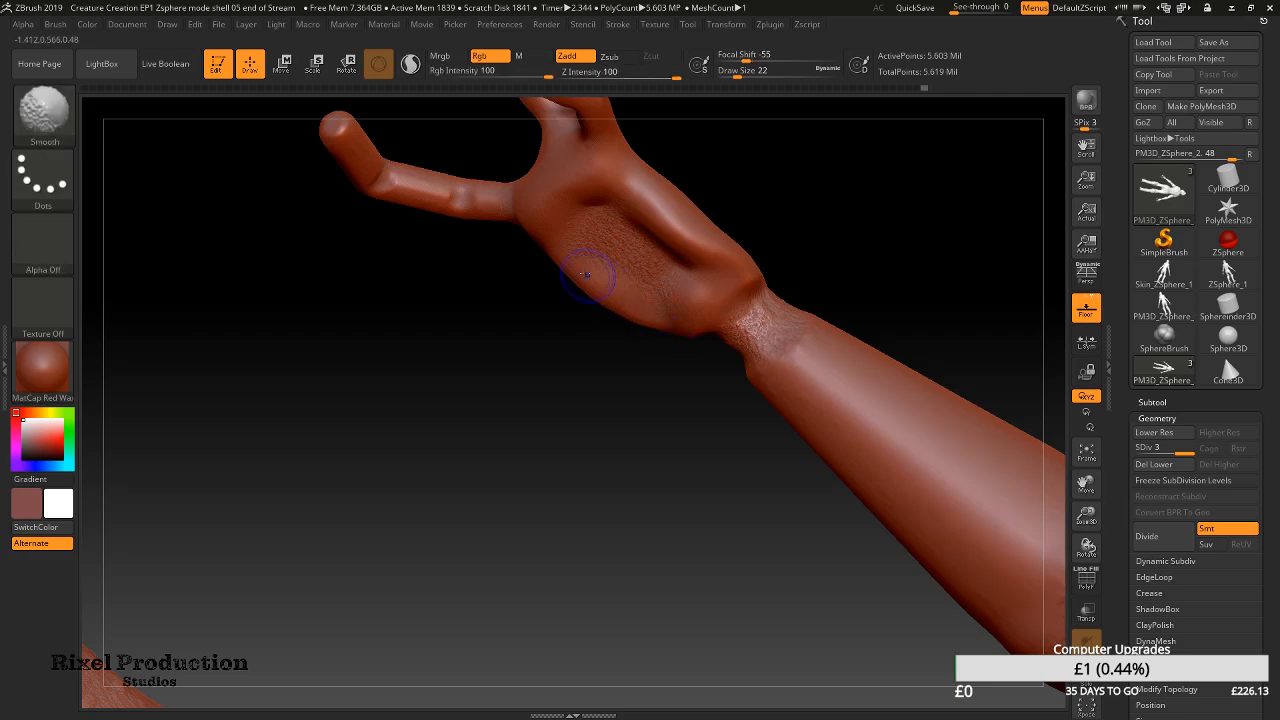
pyautogui.moveTo(536, 241); pyautogui.dragTo(817, 371, button='right')
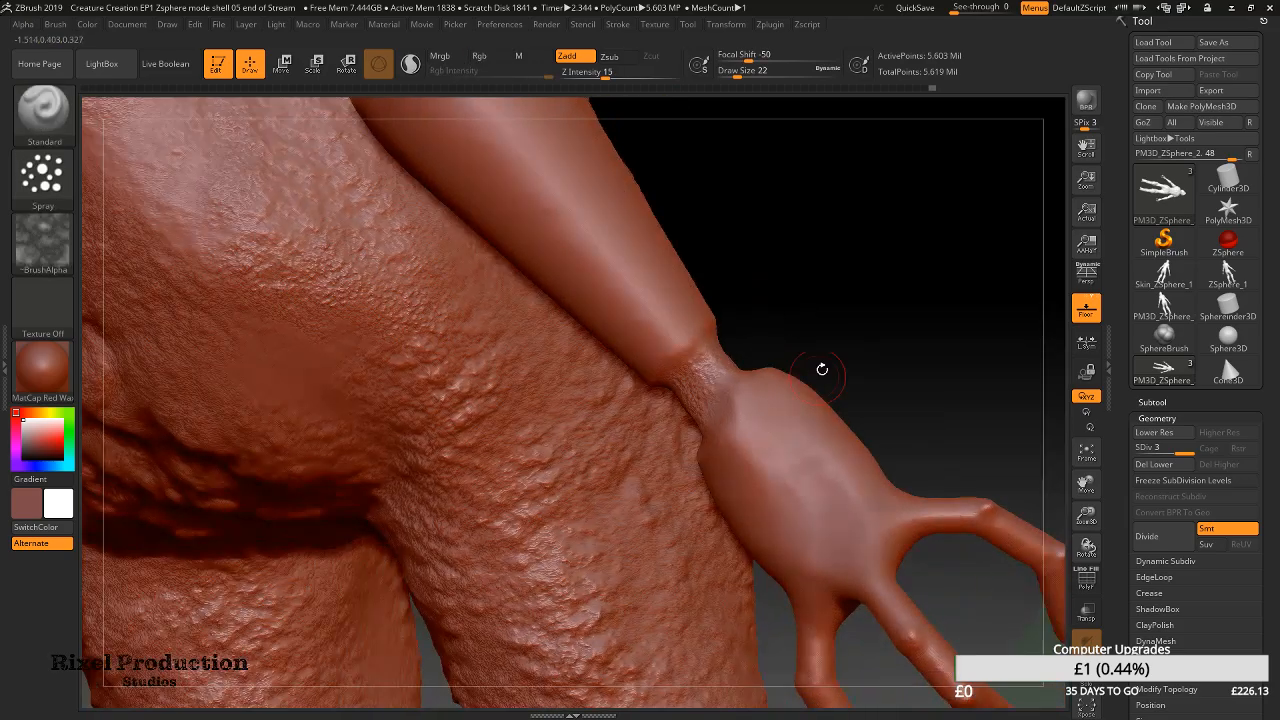
# Examine the whole creature from the front and the side for areas that still need work
pyautogui.press('f')
pyautogui.keyDown('shift'); pyautogui.moveTo(789, 326); pyautogui.dragTo(683, 262, button='right'); pyautogui.keyUp('shift')
pyautogui.keyDown('ctrl'); pyautogui.moveTo(664, 309); pyautogui.dragTo(748, 307, button='right'); pyautogui.keyUp('ctrl')
pyautogui.press('f')
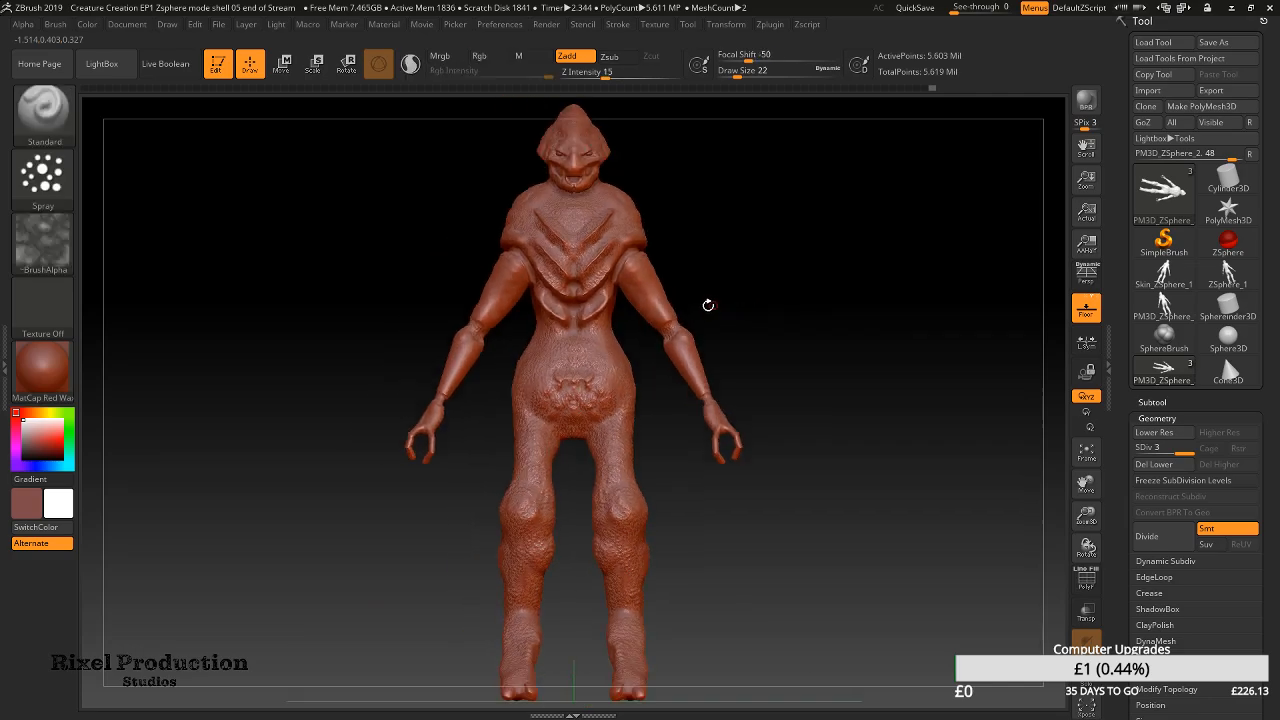
pyautogui.keyDown('alt'); pyautogui.moveTo(712, 493); pyautogui.dragTo(739, 242, button='right'); pyautogui.keyUp('alt')
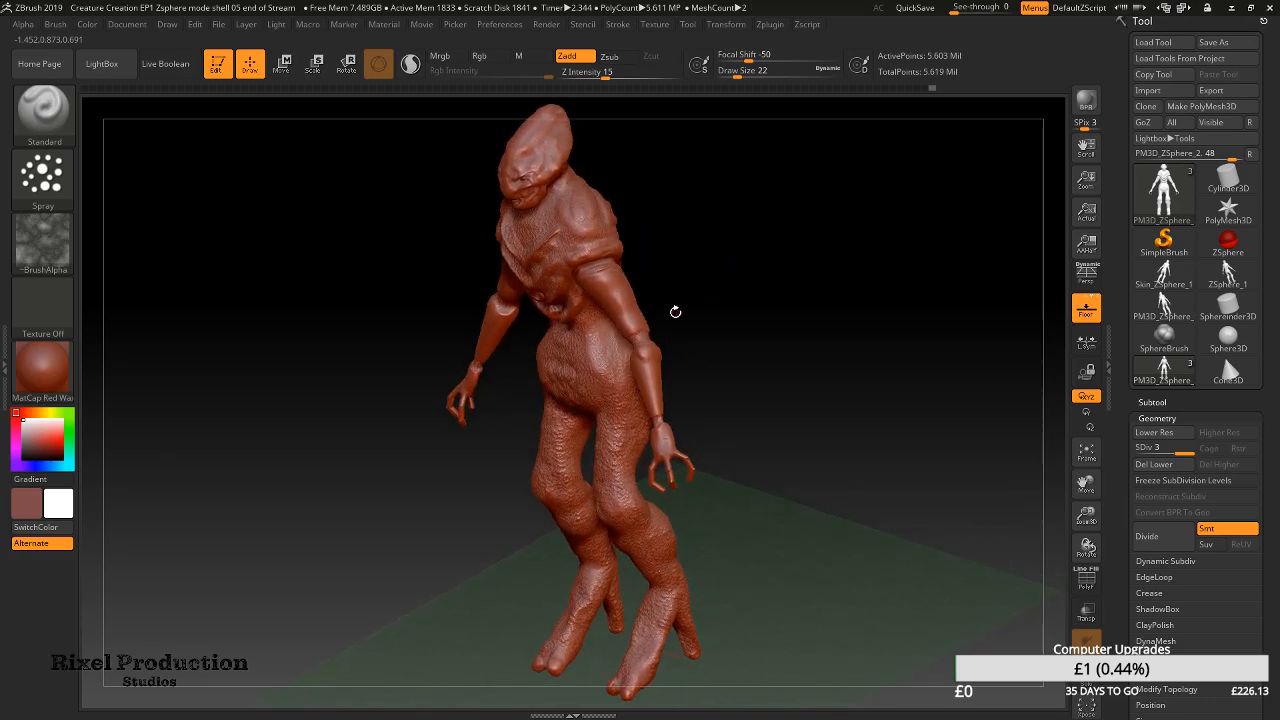
pyautogui.keyDown('shift'); pyautogui.moveTo(644, 289); pyautogui.dragTo(697, 233, button='right'); pyautogui.keyUp('shift')
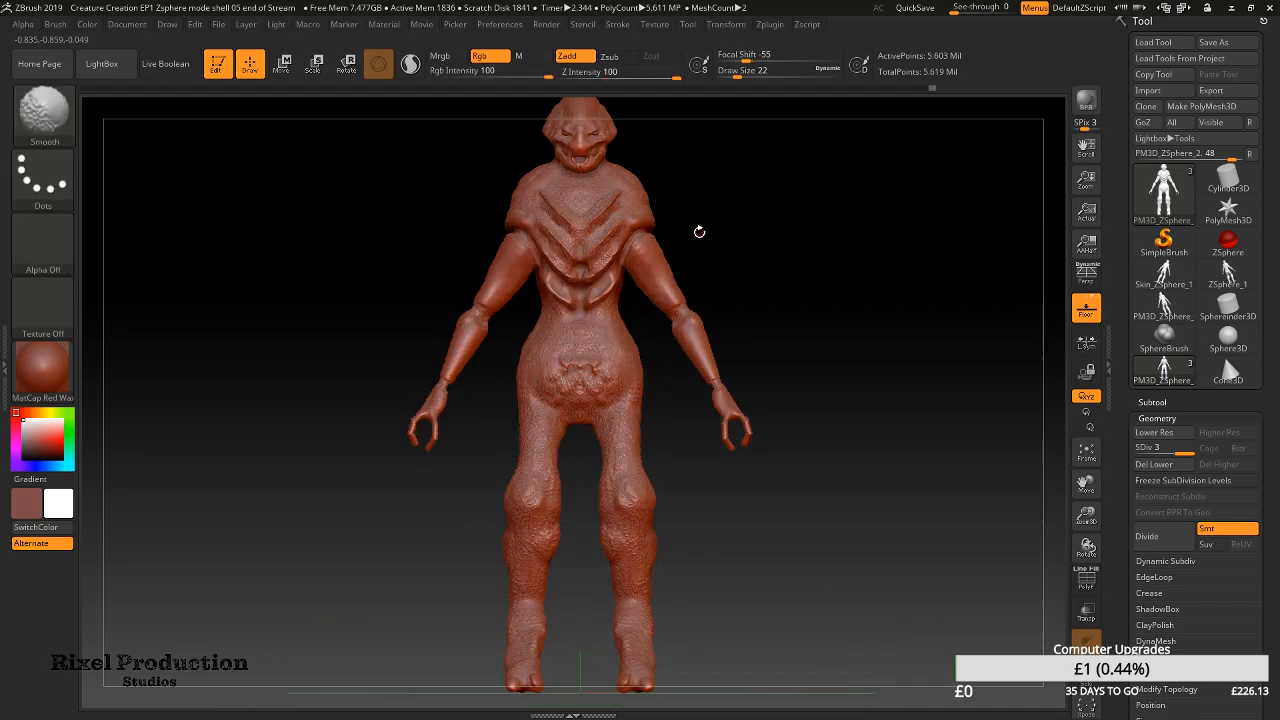
pyautogui.moveTo(666, 278); pyautogui.dragTo(625, 355, button='right')
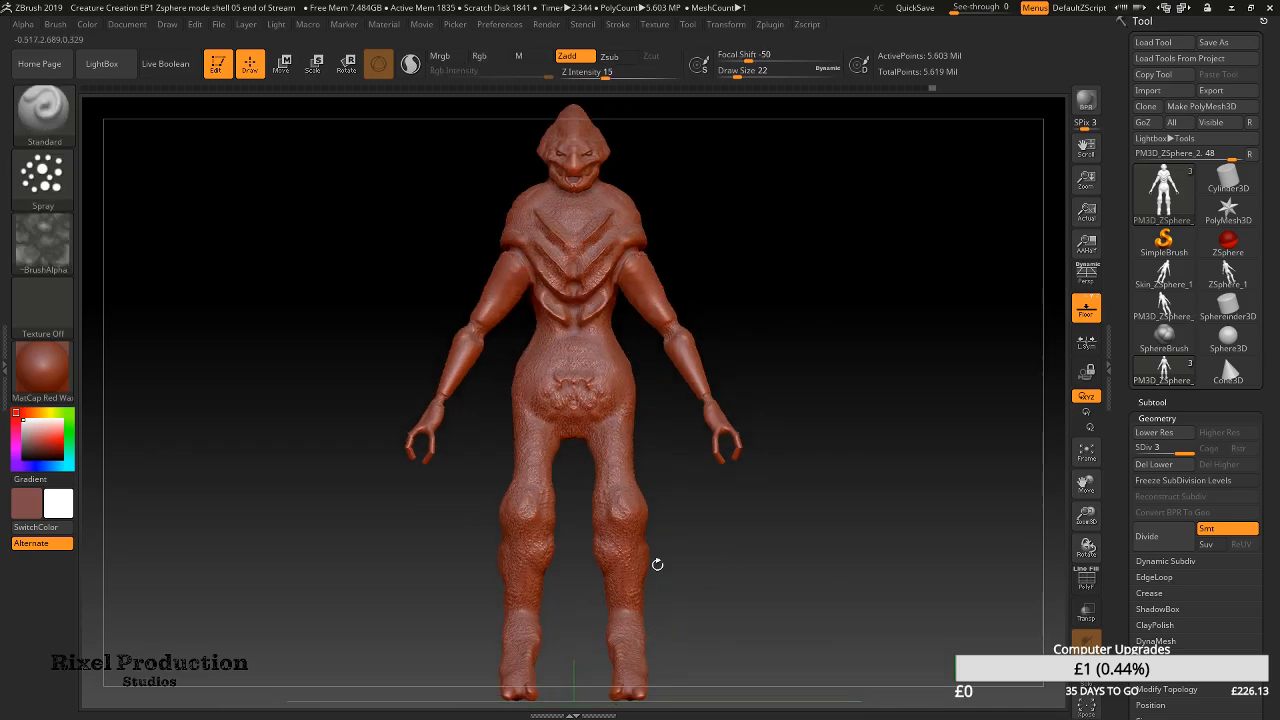
# Reshape the lower legs and ankles using the Move brush with a draw size of 149
pyautogui.click(760, 76)
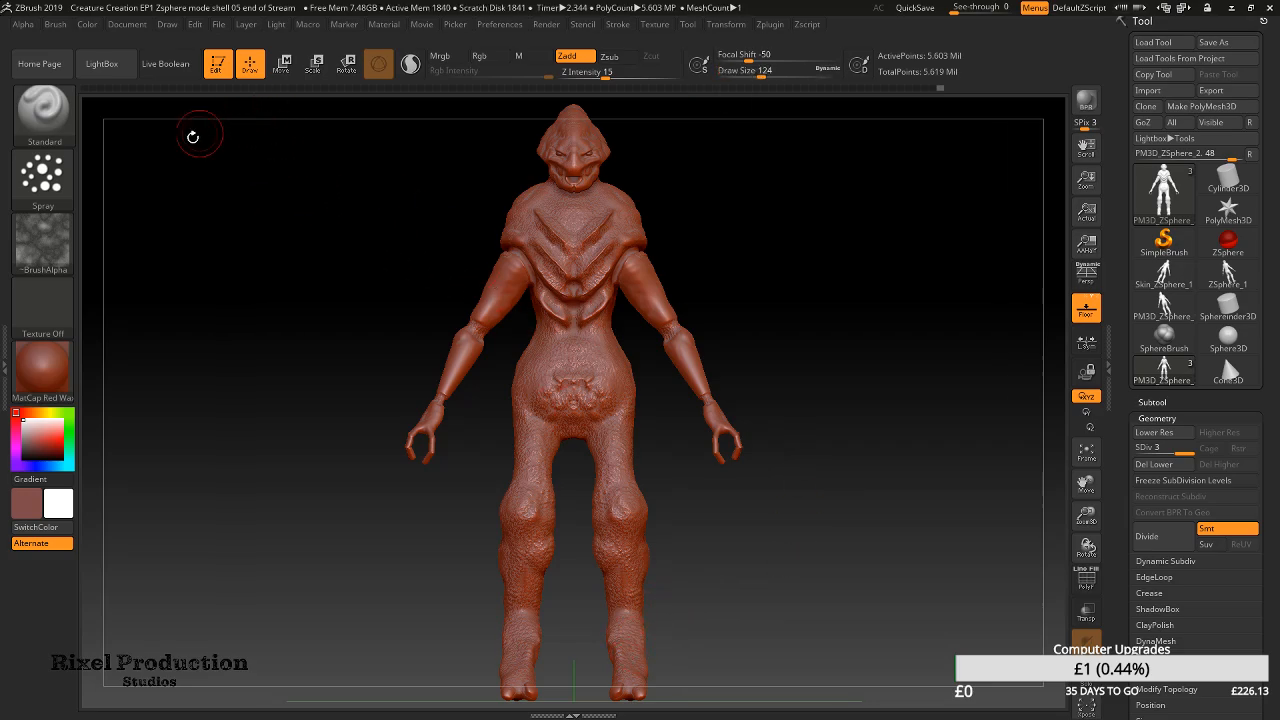
pyautogui.click(42, 110)
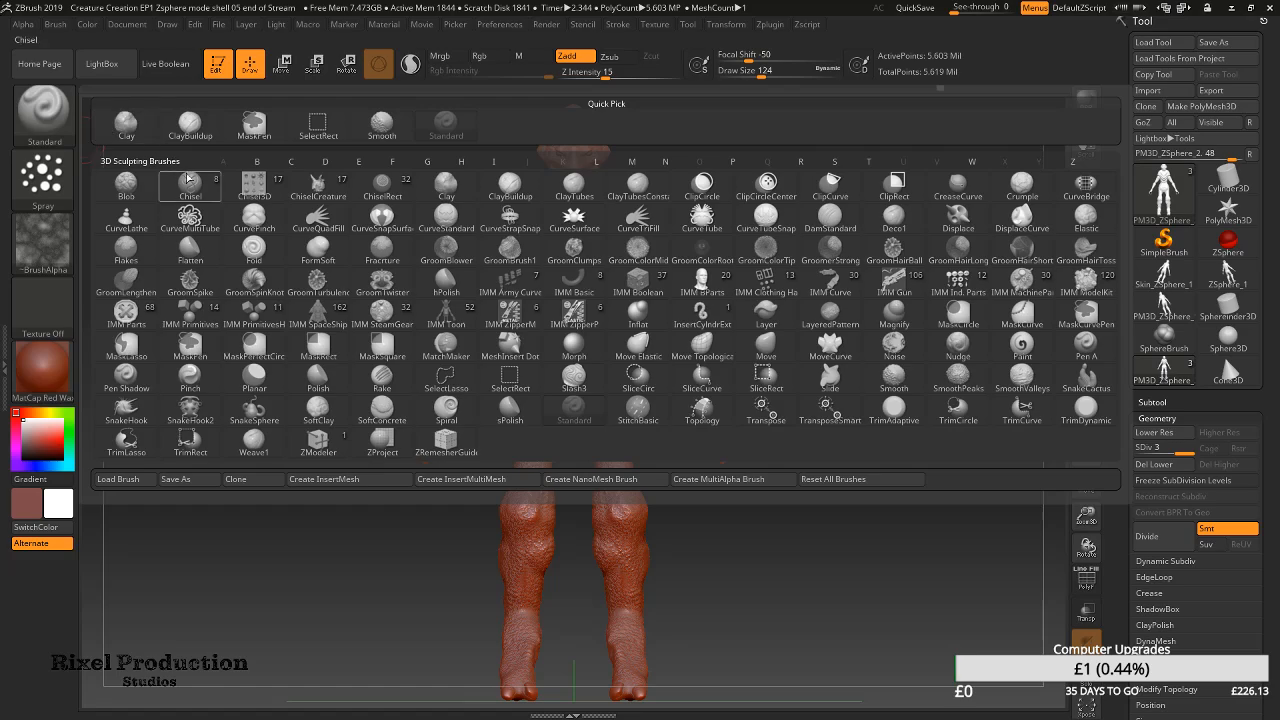
pyautogui.press('m')
pyautogui.press('v')
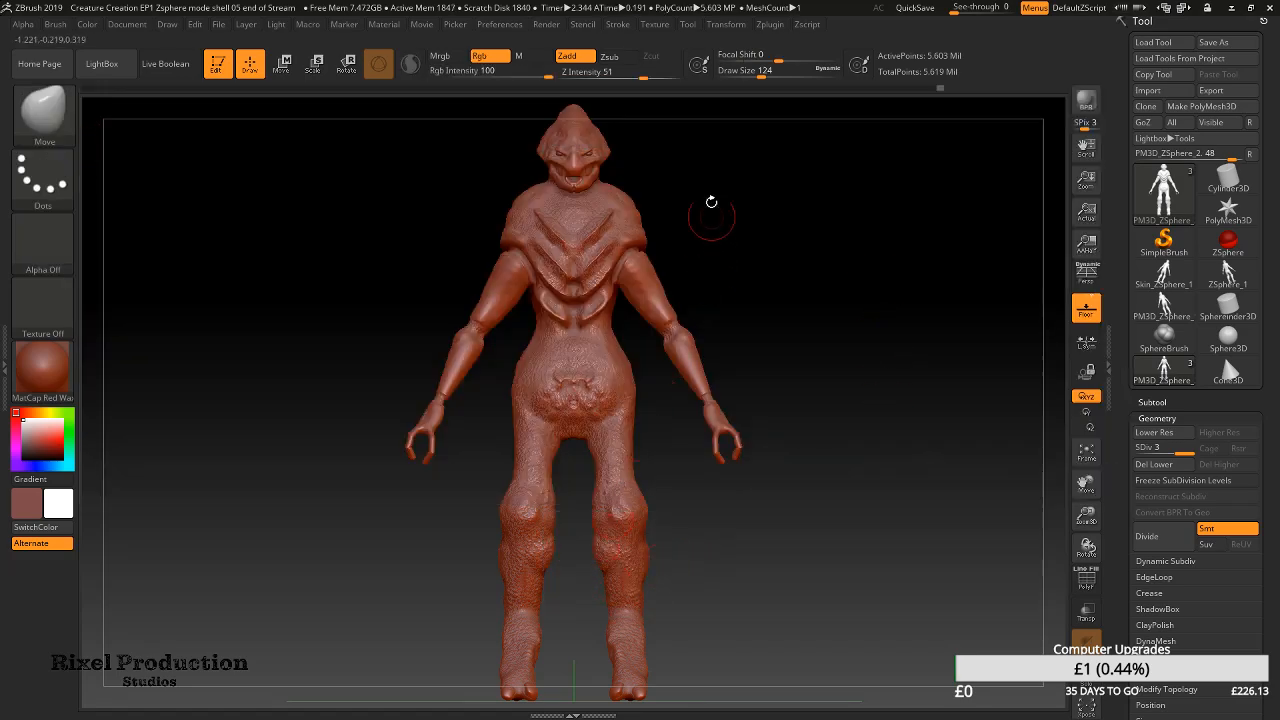
pyautogui.moveTo(759, 75); pyautogui.dragTo(765, 76)
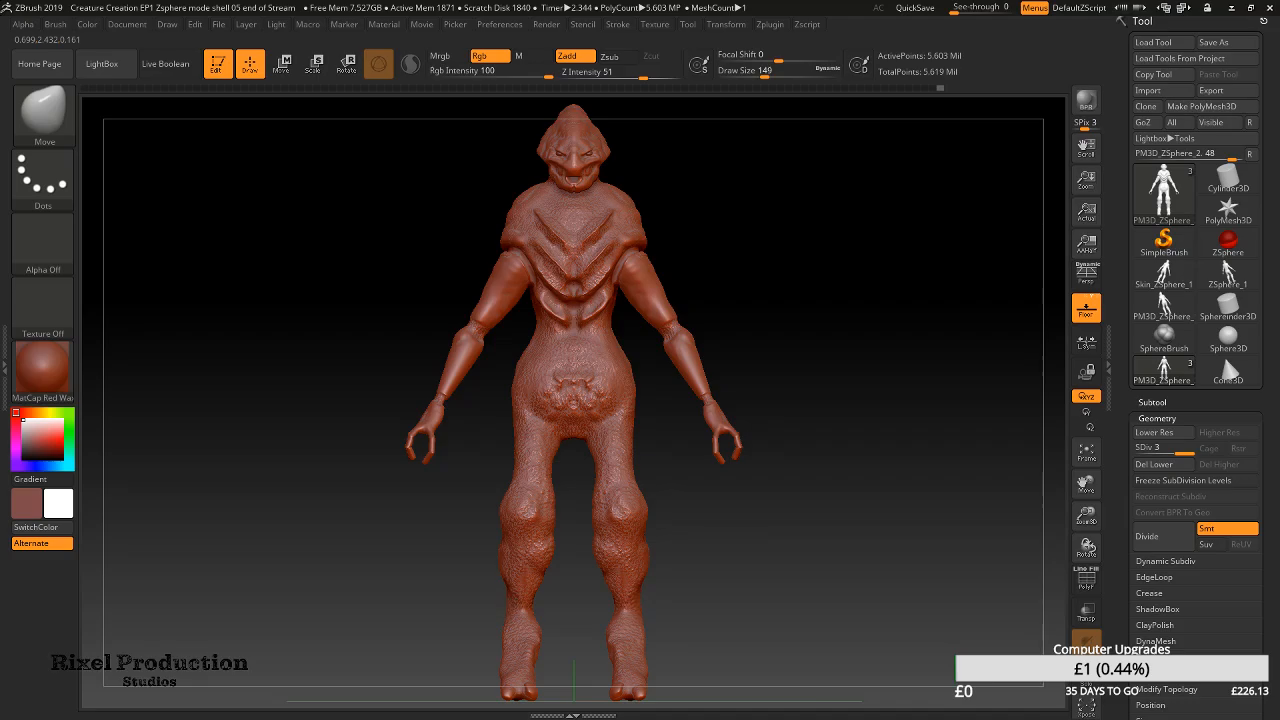
pyautogui.moveTo(716, 536); pyautogui.dragTo(762, 506, button='right')
pyautogui.moveTo(598, 610)
pyautogui.keyDown('ctrl'); pyautogui.mouseDown(button='right')
pyautogui.moveTo(866, 517)
pyautogui.moveTo(783, 517)
pyautogui.moveTo(688, 464)
pyautogui.moveTo(600, 262)
pyautogui.moveTo(755, 466)
pyautogui.moveTo(870, 480)
pyautogui.moveTo(960, 430)
pyautogui.moveTo(821, 479)
pyautogui.moveTo(678, 505)
pyautogui.moveTo(649, 543)
pyautogui.moveTo(849, 446)
pyautogui.moveTo(688, 567)
pyautogui.moveTo(734, 546)
pyautogui.moveTo(709, 554)
pyautogui.moveTo(715, 347)
pyautogui.moveTo(671, 480)
pyautogui.moveTo(694, 374)
pyautogui.moveTo(692, 385)
pyautogui.mouseUp(button='right'); pyautogui.keyUp('ctrl')
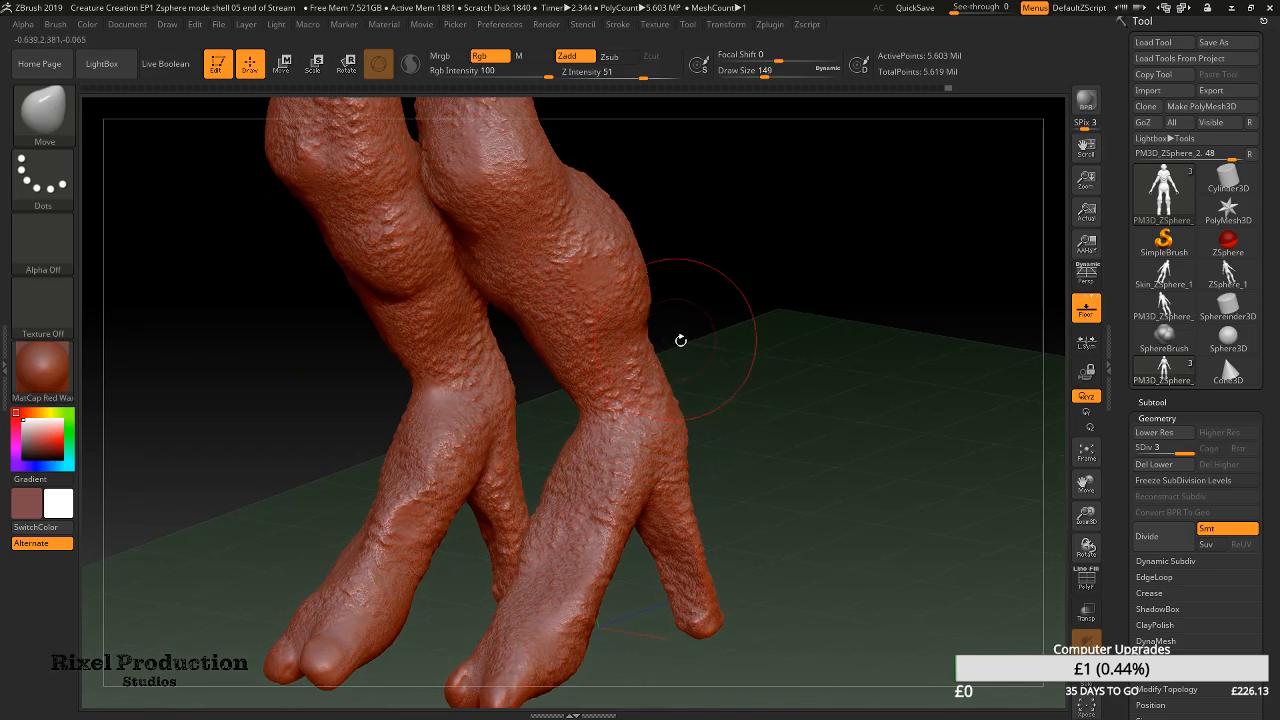
pyautogui.moveTo(682, 352); pyautogui.dragTo(648, 382, button='right')
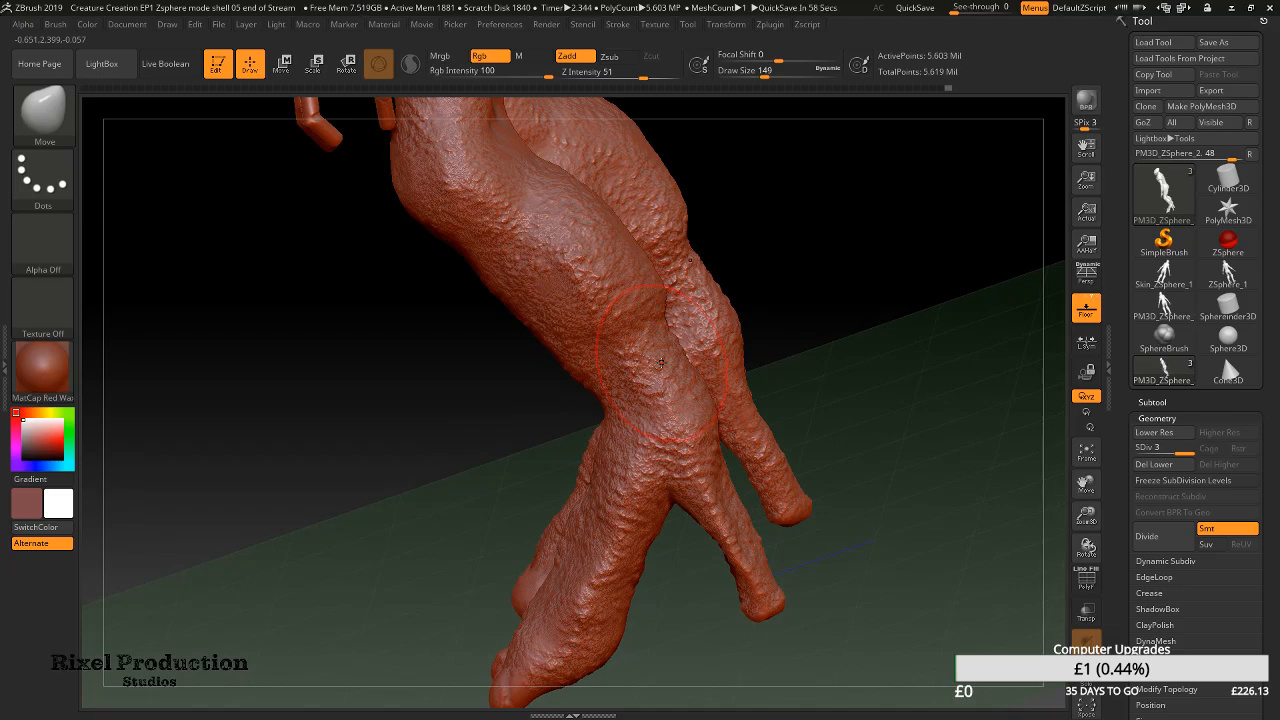
pyautogui.moveTo(708, 346)
pyautogui.mouseDown(button='right')
pyautogui.moveTo(764, 340)
pyautogui.moveTo(718, 343)
pyautogui.mouseUp(button='right')
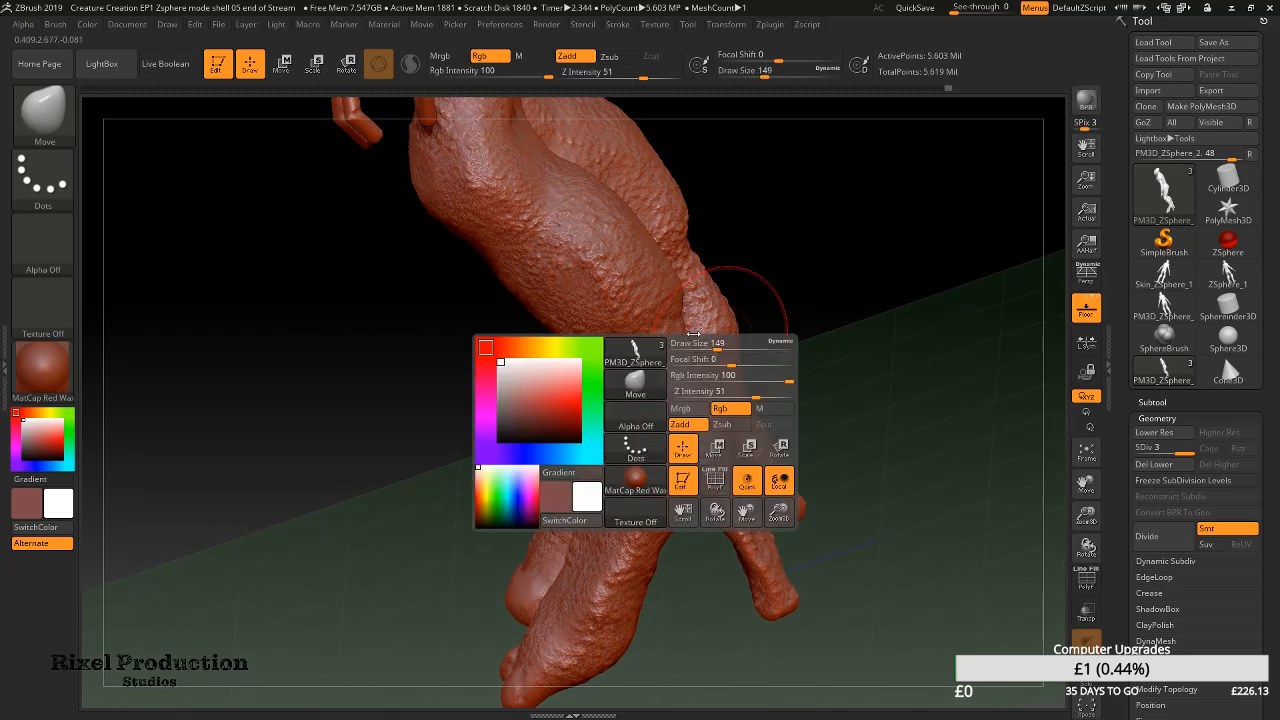
# Return to the Standard brush, set Z Intensity to 32 and spray the skin alpha over the calves
pyautogui.click(57, 128)
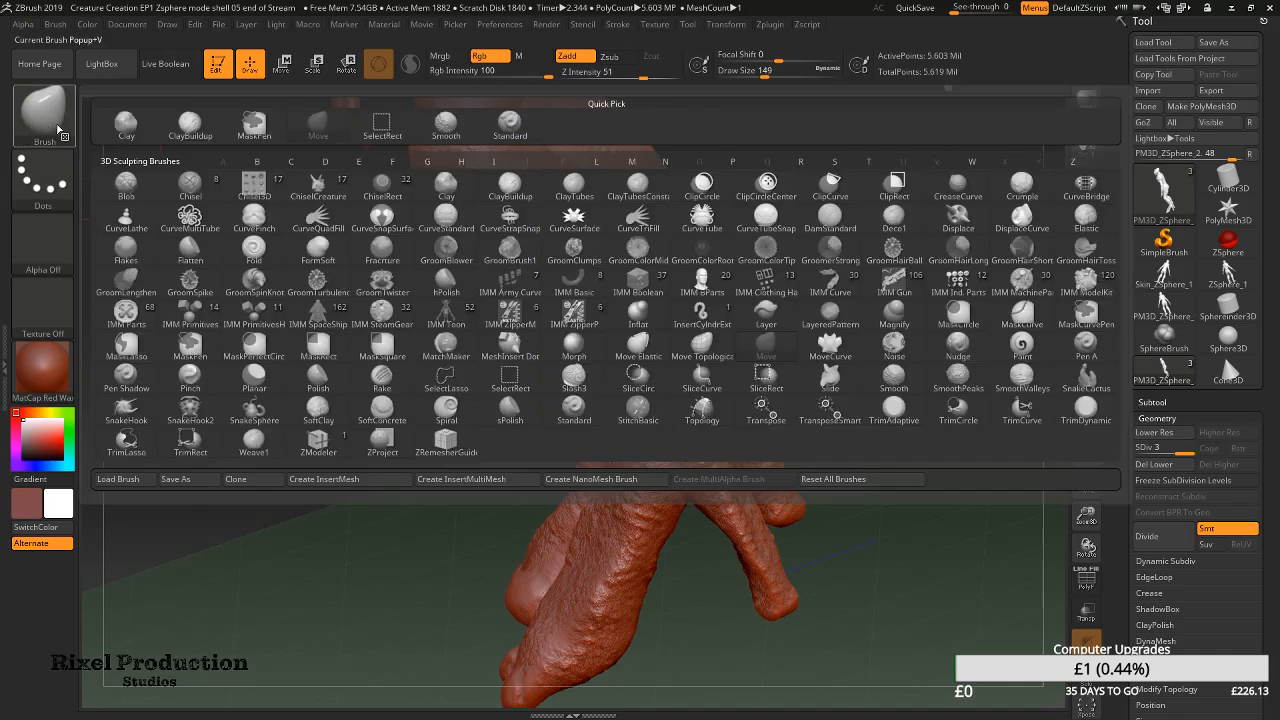
pyautogui.click(510, 122)
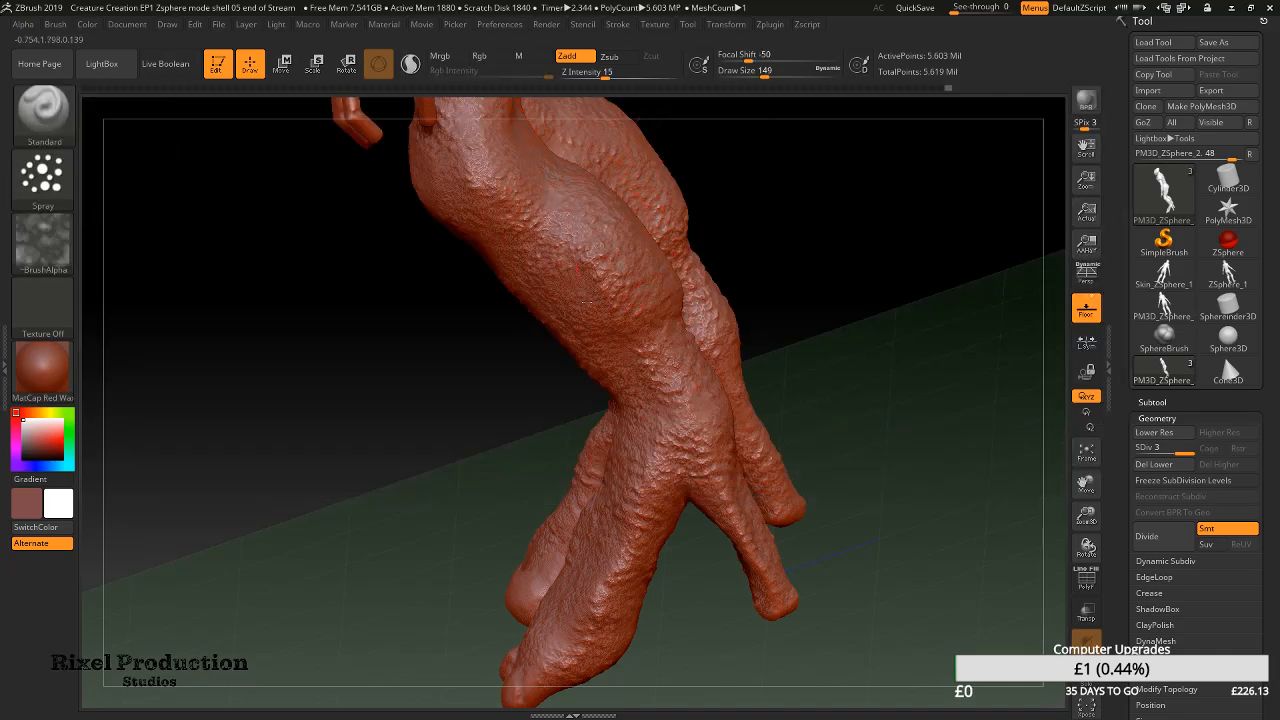
pyautogui.moveTo(662, 172); pyautogui.dragTo(535, 310, button='right')
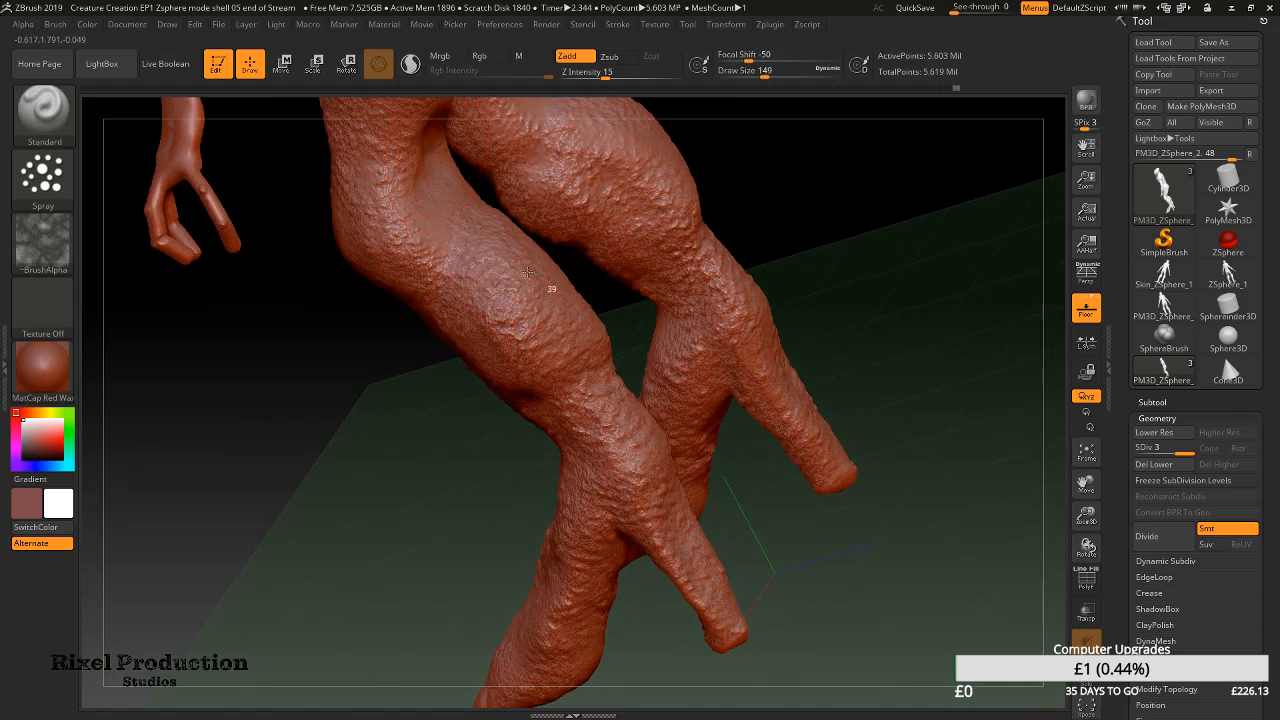
pyautogui.moveTo(612, 78); pyautogui.dragTo(625, 77)
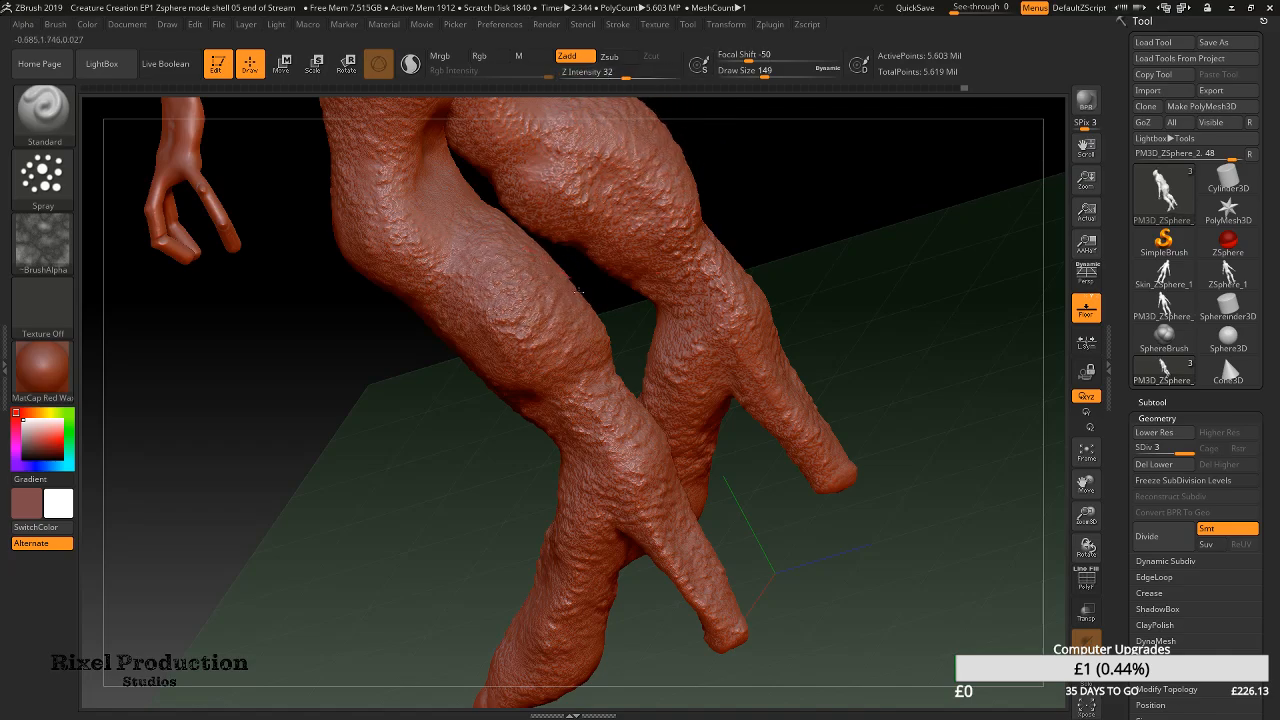
pyautogui.moveTo(671, 171)
pyautogui.mouseDown(button='right')
pyautogui.moveTo(657, 243)
pyautogui.moveTo(734, 254)
pyautogui.moveTo(627, 288)
pyautogui.moveTo(634, 496)
pyautogui.mouseUp(button='right')
pyautogui.moveTo(581, 317); pyautogui.dragTo(649, 286, button='right')
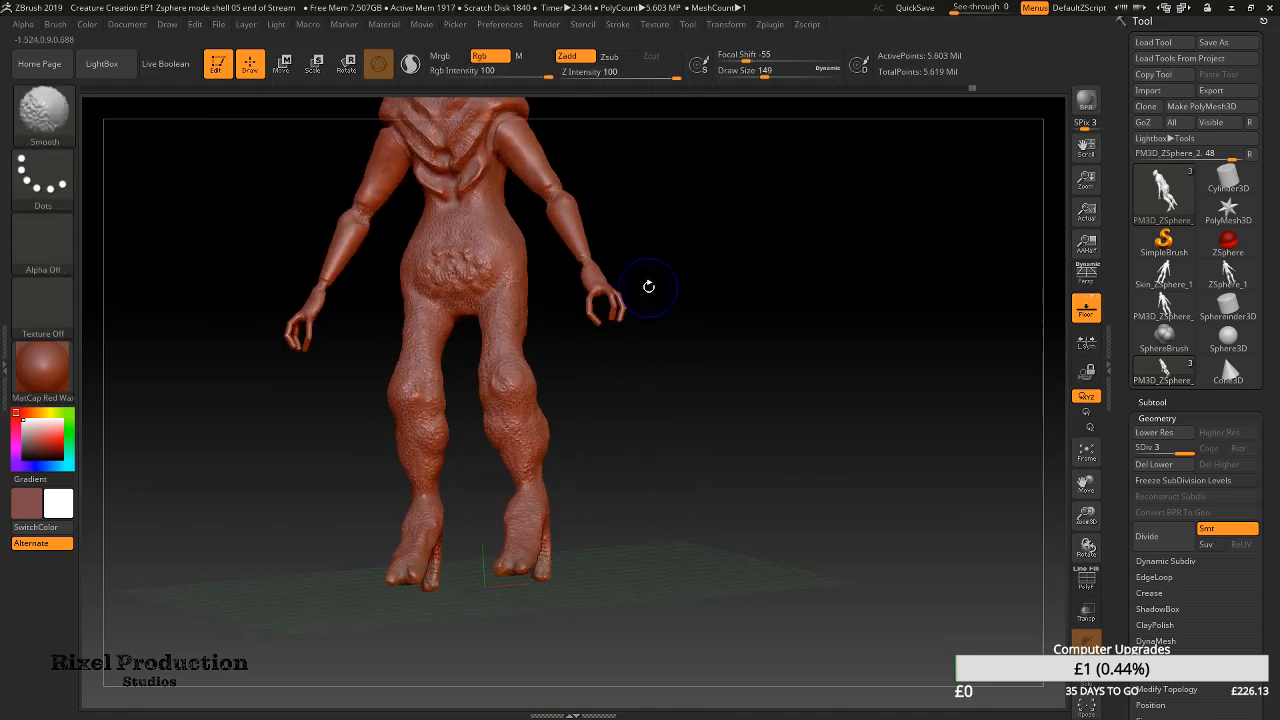
# Focus on the shoulder joint and change the Standard brush's stroke to FreeHand
pyautogui.moveTo(640, 234)
pyautogui.keyDown('shift'); pyautogui.mouseDown(button='right')
pyautogui.moveTo(657, 234)
pyautogui.moveTo(753, 482)
pyautogui.mouseUp(button='right'); pyautogui.keyUp('shift')
pyautogui.moveTo(743, 394)
pyautogui.keyDown('ctrl'); pyautogui.mouseDown(button='right')
pyautogui.moveTo(709, 351)
pyautogui.moveTo(806, 326)
pyautogui.moveTo(755, 313)
pyautogui.mouseUp(button='right'); pyautogui.keyUp('ctrl')
pyautogui.keyDown('alt'); pyautogui.moveTo(652, 311); pyautogui.dragTo(726, 289, button='right'); pyautogui.keyUp('alt')
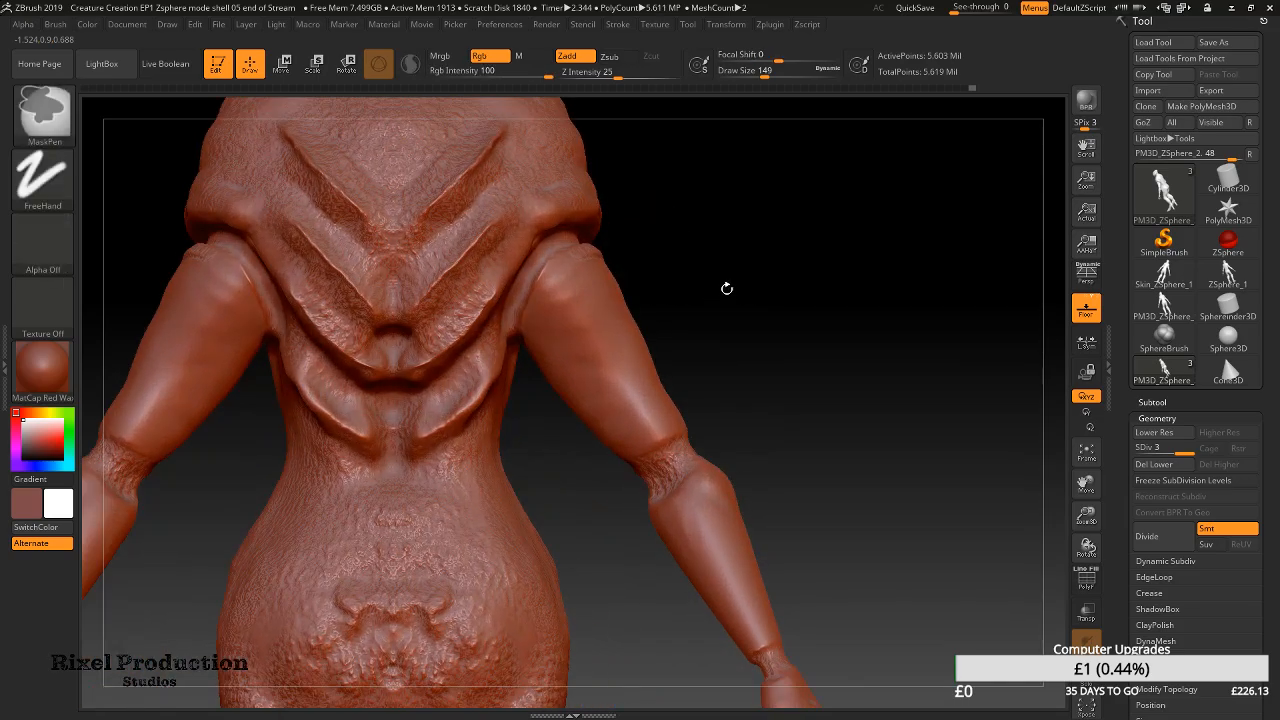
pyautogui.keyDown('alt'); pyautogui.moveTo(660, 258); pyautogui.dragTo(726, 563, button='right'); pyautogui.keyUp('alt')
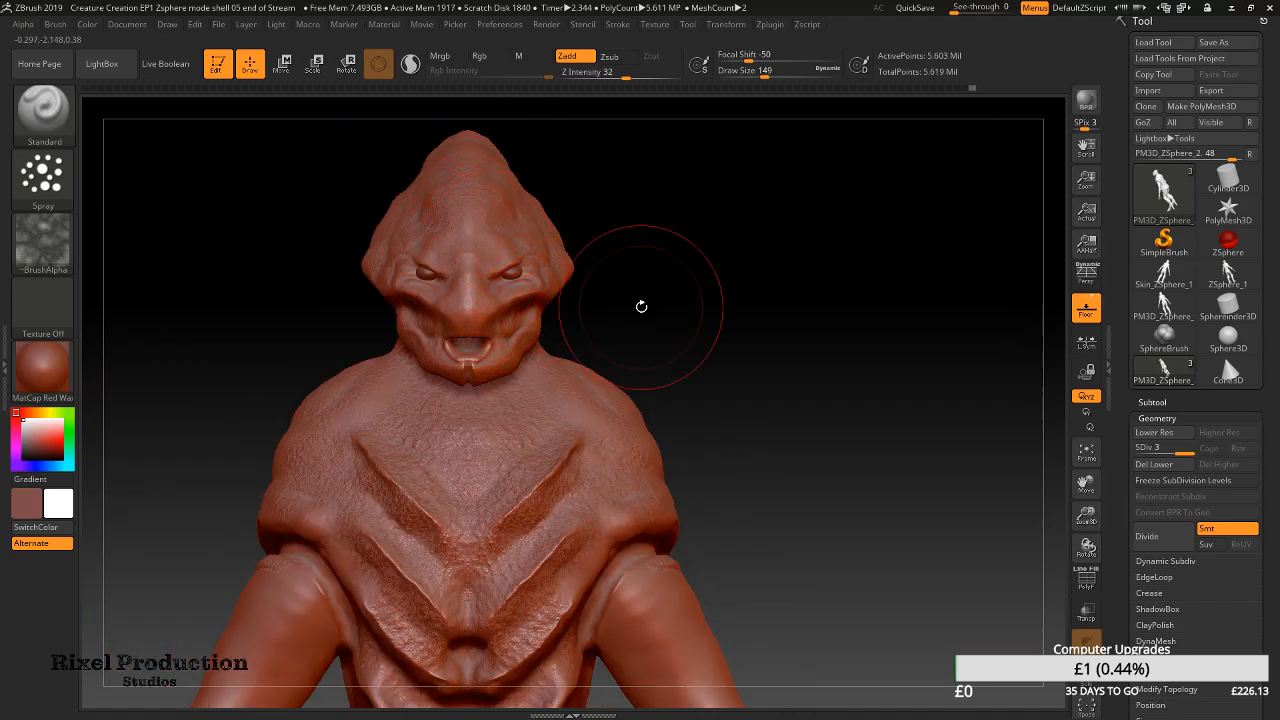
pyautogui.moveTo(617, 428)
pyautogui.keyDown('alt'); pyautogui.mouseDown(button='right')
pyautogui.moveTo(753, 321)
pyautogui.moveTo(620, 204)
pyautogui.mouseUp(button='right'); pyautogui.keyUp('alt')
pyautogui.keyDown('alt'); pyautogui.moveTo(781, 391); pyautogui.dragTo(889, 413, button='right'); pyautogui.keyUp('alt')
pyautogui.moveTo(829, 412)
pyautogui.mouseDown()
pyautogui.moveTo(847, 388)
pyautogui.moveTo(686, 282)
pyautogui.mouseUp()
pyautogui.click(66, 143)
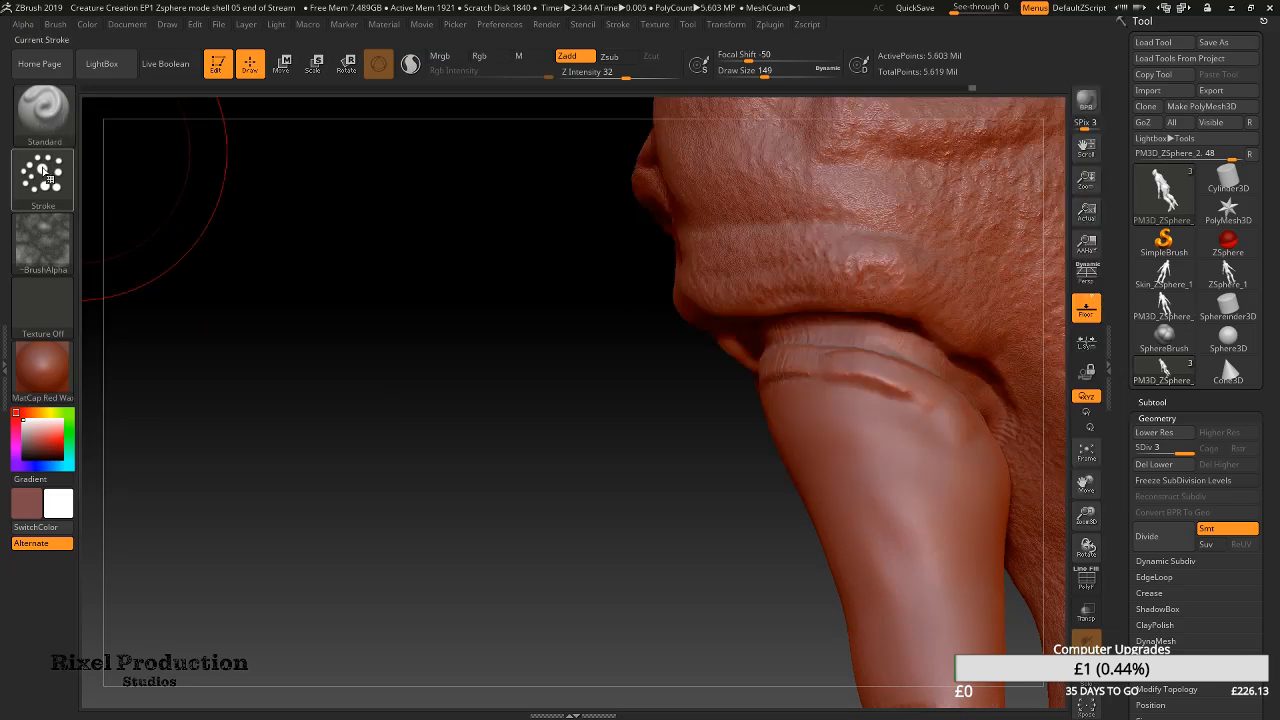
pyautogui.click(42, 175)
pyautogui.click(252, 187)
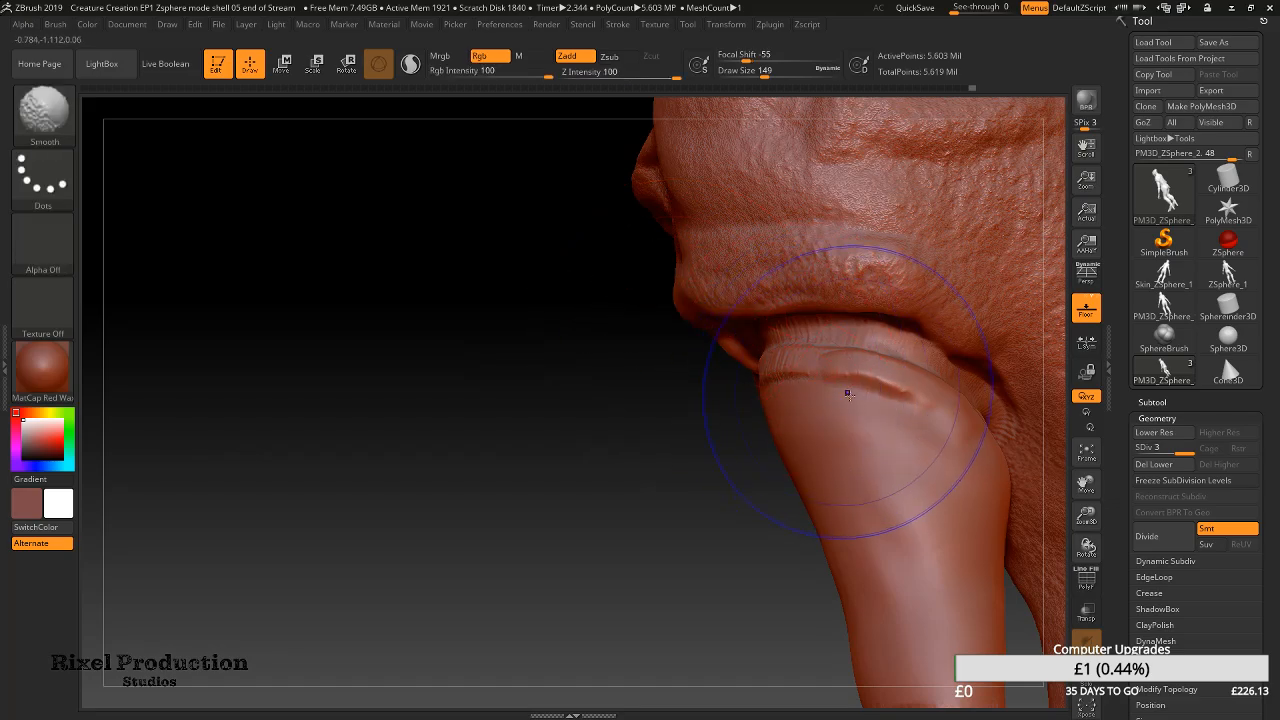
# Set Z Intensity to 37 and smooth the ridges on top of the upper arm using draw sizes 29 and 112
pyautogui.moveTo(768, 72); pyautogui.dragTo(740, 75)
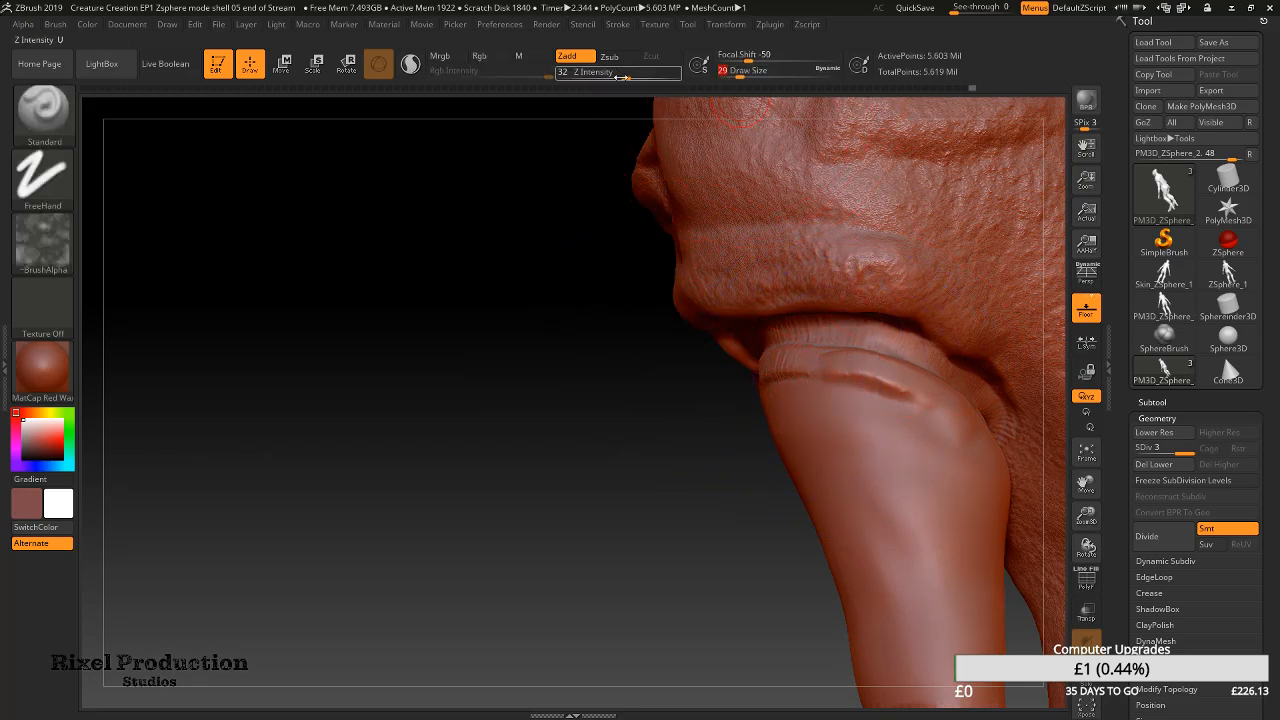
pyautogui.press('shift')
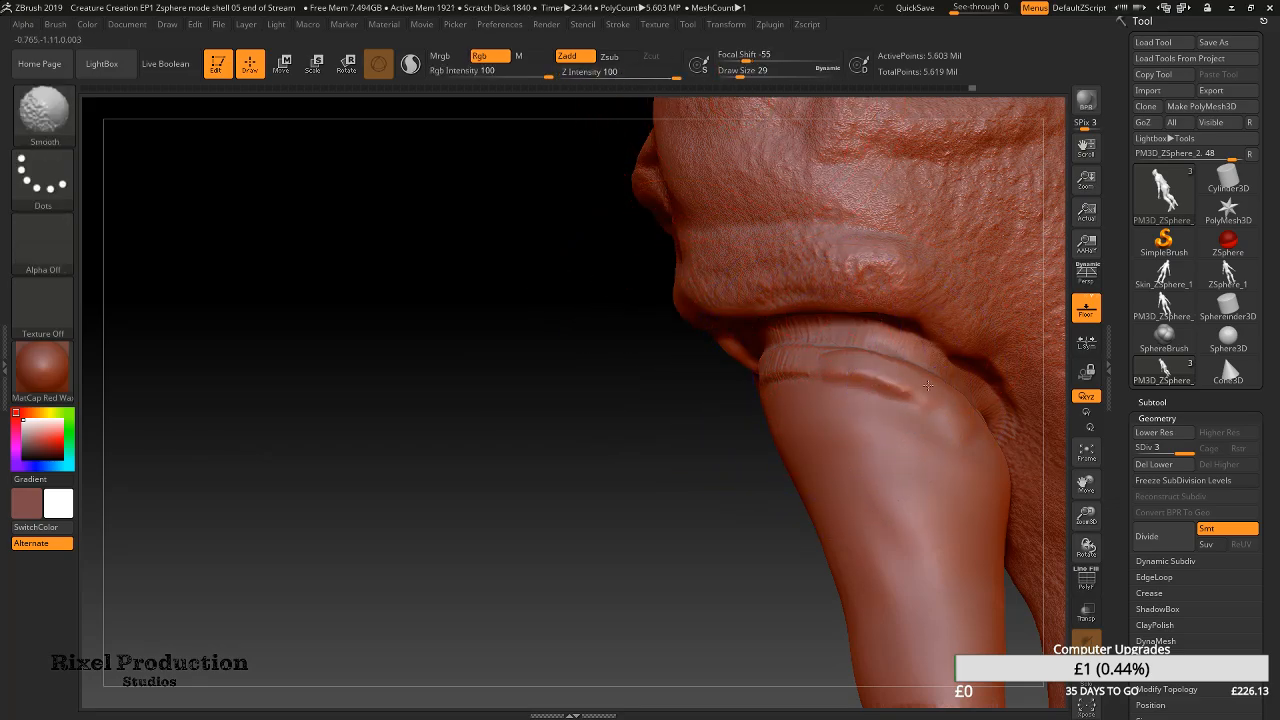
pyautogui.keyDown('shift'); pyautogui.moveTo(847, 373); pyautogui.dragTo(856, 375); pyautogui.keyUp('shift')
pyautogui.click(759, 74)
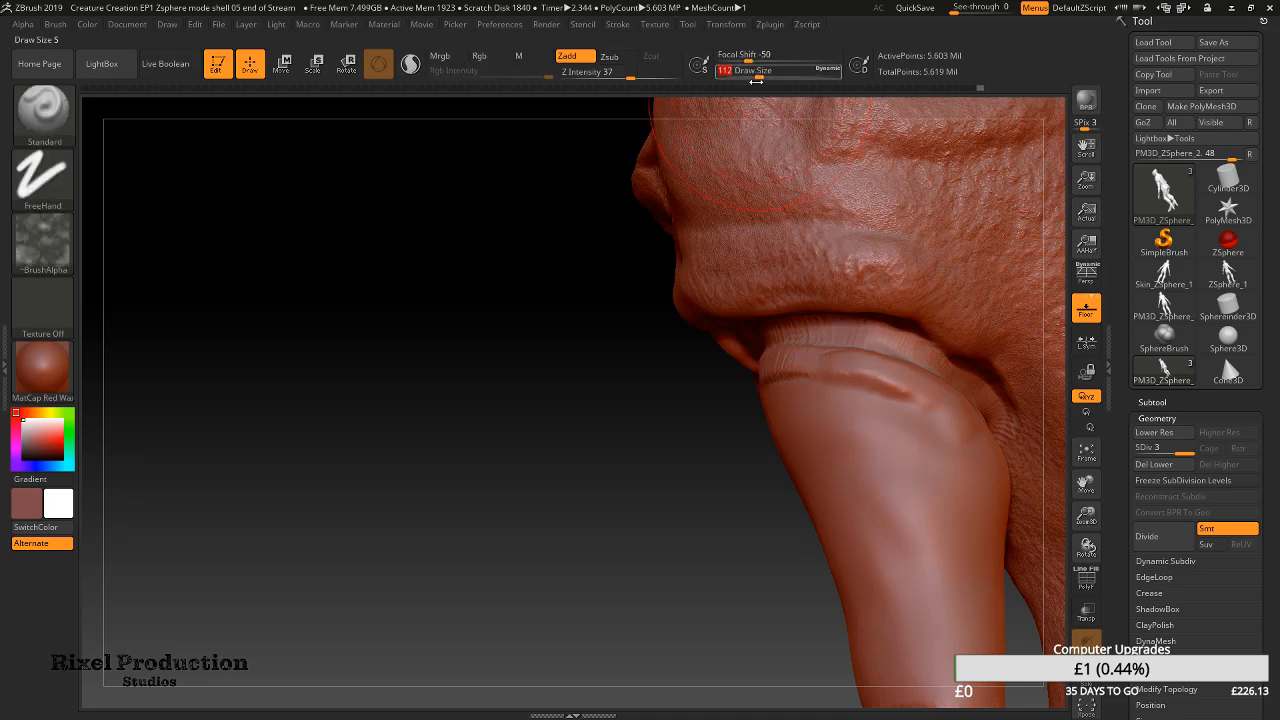
pyautogui.press('shift')
pyautogui.keyDown('shift'); pyautogui.moveTo(893, 413); pyautogui.dragTo(775, 383); pyautogui.keyUp('shift')
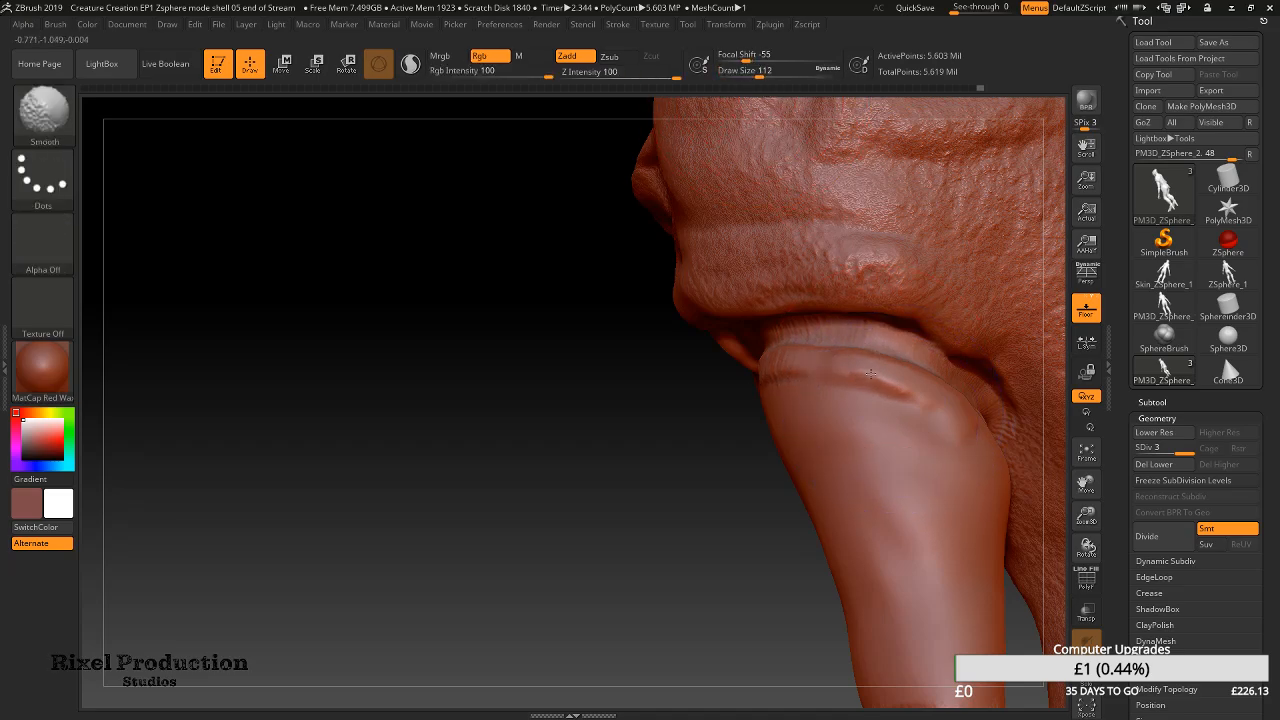
pyautogui.keyDown('shift'); pyautogui.moveTo(803, 379); pyautogui.dragTo(853, 373); pyautogui.keyUp('shift')
# Smooth the front of the shoulder joint at draw size 51, and change the Standard brush's stroke back to Spray
pyautogui.moveTo(850, 349)
pyautogui.mouseDown(button='right')
pyautogui.moveTo(880, 320)
pyautogui.moveTo(835, 280)
pyautogui.moveTo(945, 297)
pyautogui.moveTo(953, 366)
pyautogui.mouseUp(button='right')
pyautogui.click(746, 72)
pyautogui.keyDown('shift'); pyautogui.moveTo(828, 372); pyautogui.dragTo(847, 353); pyautogui.keyUp('shift')
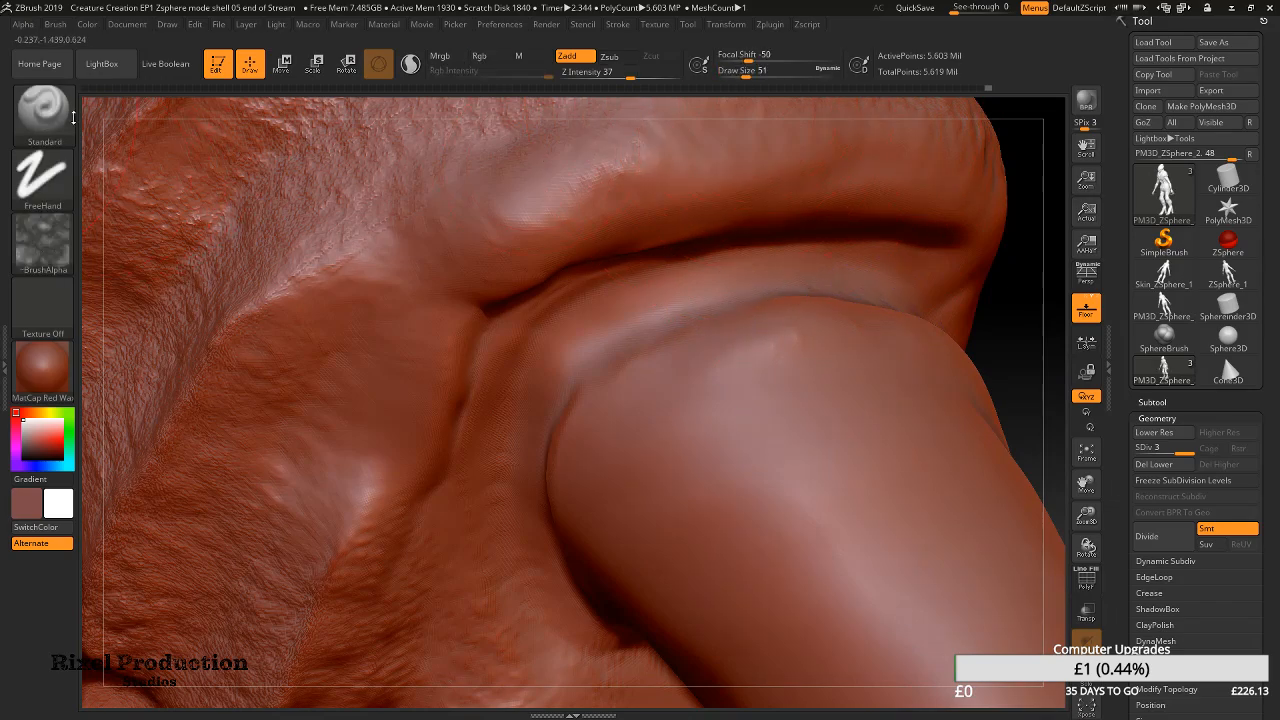
pyautogui.click(42, 178)
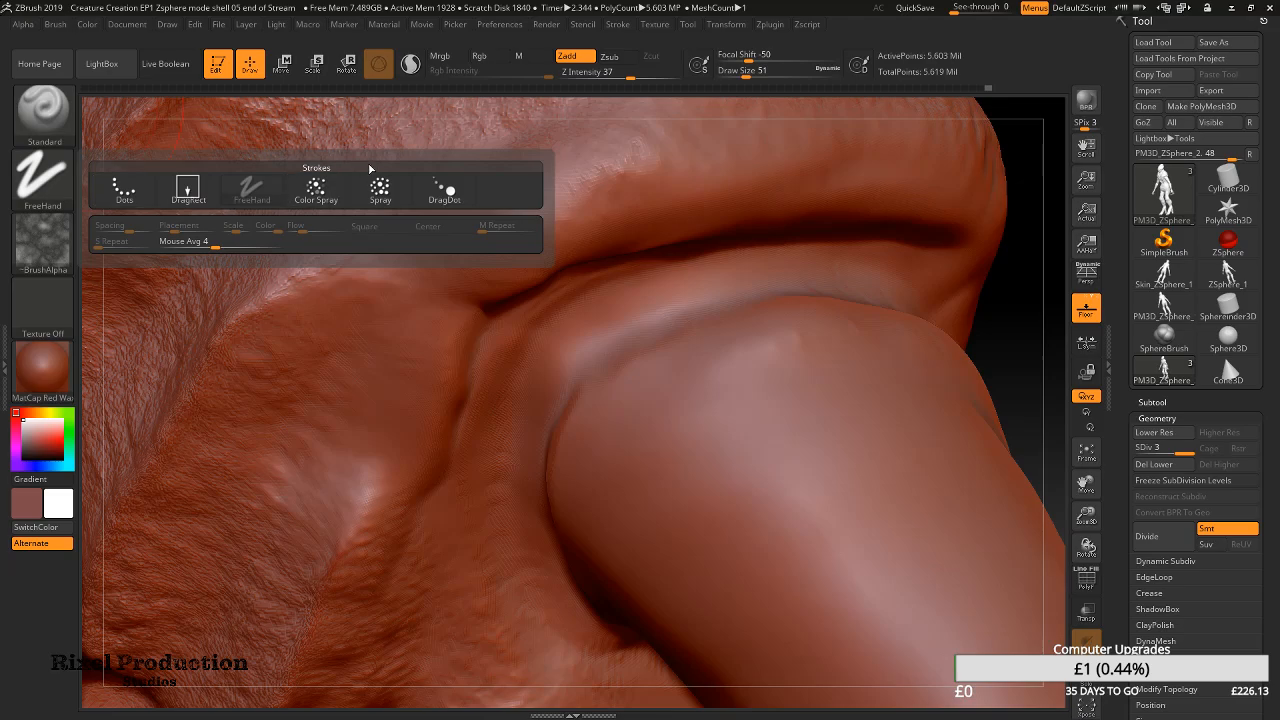
pyautogui.click(380, 188)
pyautogui.moveTo(725, 356); pyautogui.dragTo(800, 362)
pyautogui.moveTo(700, 270); pyautogui.dragTo(620, 302)
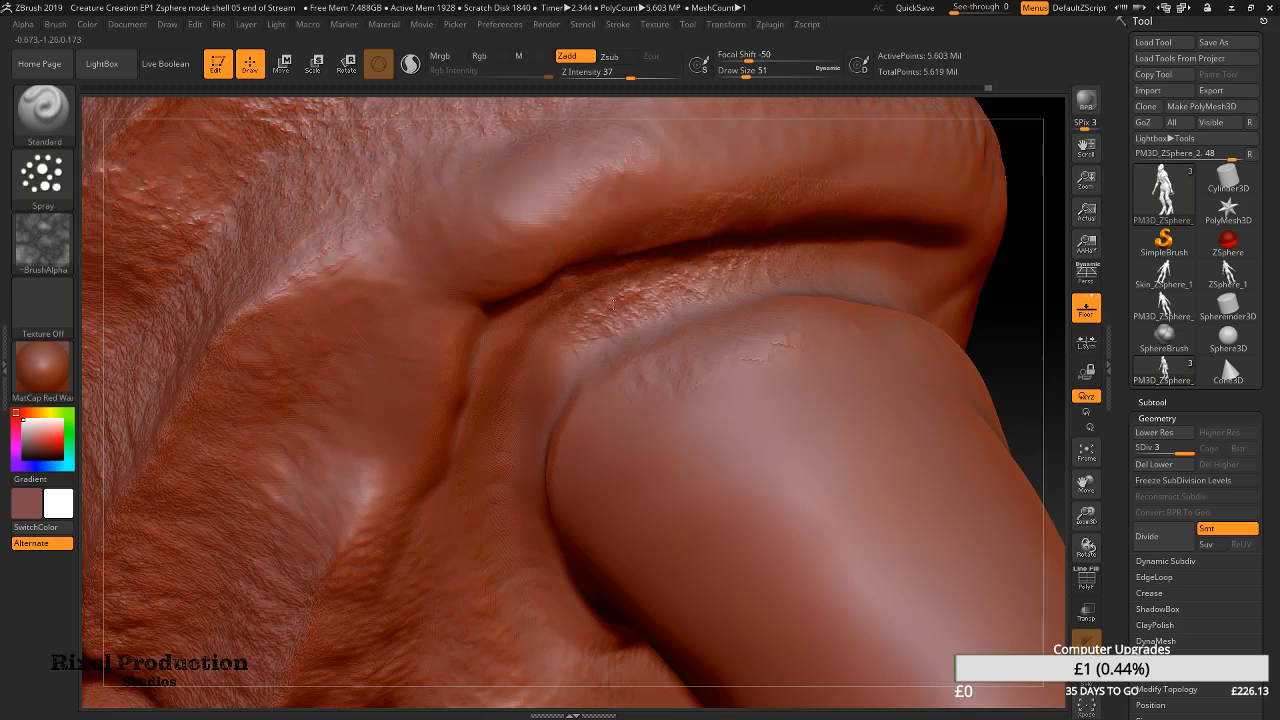
pyautogui.hotkey('ctrl', 'z')
pyautogui.hotkey('ctrl', 'z')
# Set the draw size to 16 and spray the skin alpha over the shoulder fold and the chest area beside the armpit
pyautogui.moveTo(772, 81); pyautogui.dragTo(735, 77)
pyautogui.moveTo(735, 278); pyautogui.dragTo(680, 278)
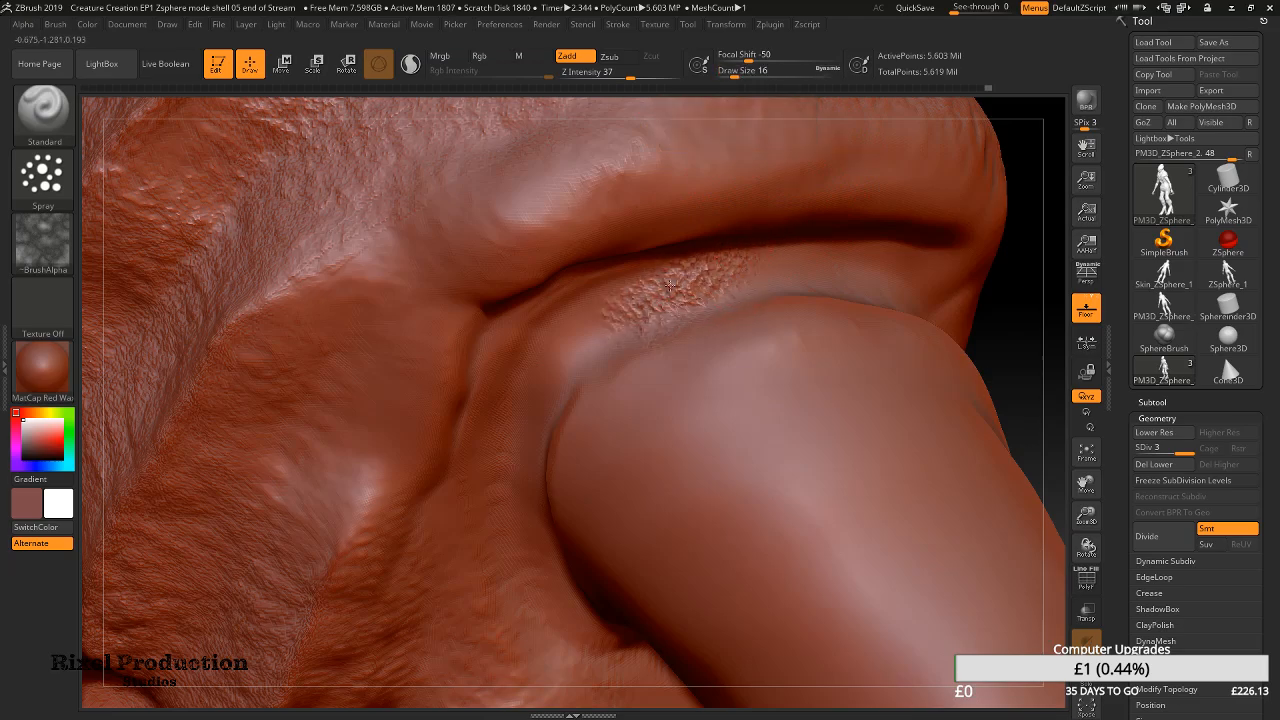
pyautogui.hotkey('ctrl', 'z')
pyautogui.moveTo(585, 331)
pyautogui.mouseDown()
pyautogui.moveTo(530, 390)
pyautogui.moveTo(515, 450)
pyautogui.moveTo(530, 570)
pyautogui.moveTo(385, 445)
pyautogui.moveTo(288, 608)
pyautogui.moveTo(450, 325)
pyautogui.moveTo(690, 200)
pyautogui.mouseUp()
pyautogui.moveTo(553, 209)
pyautogui.mouseDown()
pyautogui.moveTo(523, 176)
pyautogui.moveTo(940, 185)
pyautogui.mouseUp()
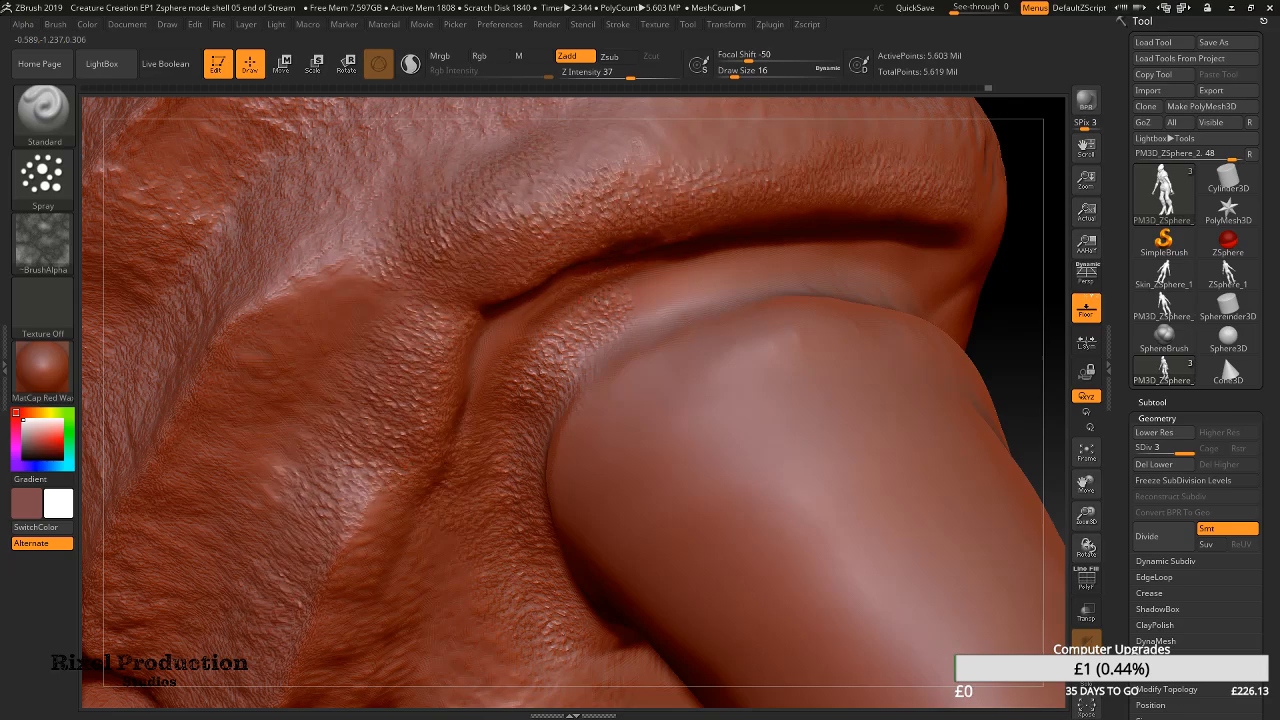
pyautogui.moveTo(635, 300)
pyautogui.mouseDown()
pyautogui.moveTo(525, 355)
pyautogui.moveTo(482, 340)
pyautogui.mouseUp()
# Spray the skin alpha along the outer side of the shoulder socket and over the rounded pad above it
pyautogui.moveTo(786, 266)
pyautogui.mouseDown(button='right')
pyautogui.moveTo(921, 267)
pyautogui.moveTo(630, 232)
pyautogui.mouseUp(button='right')
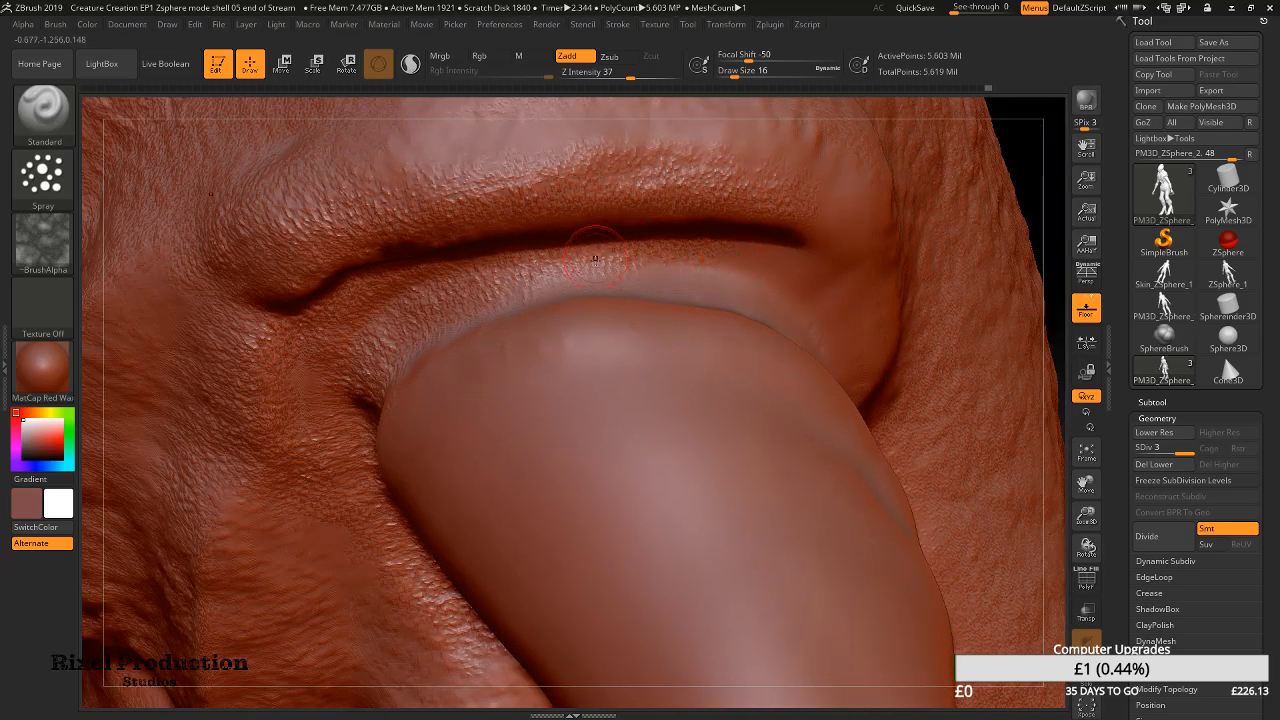
pyautogui.moveTo(775, 290)
pyautogui.mouseDown()
pyautogui.moveTo(864, 358)
pyautogui.moveTo(803, 168)
pyautogui.moveTo(584, 132)
pyautogui.moveTo(405, 172)
pyautogui.moveTo(350, 170)
pyautogui.mouseUp()
pyautogui.keyDown('alt'); pyautogui.moveTo(676, 370); pyautogui.dragTo(743, 508, button='right'); pyautogui.keyUp('alt')
pyautogui.moveTo(546, 190)
pyautogui.keyDown('ctrl'); pyautogui.mouseDown(button='right')
pyautogui.moveTo(550, 264)
pyautogui.moveTo(562, 198)
pyautogui.mouseUp(button='right'); pyautogui.keyUp('ctrl')
pyautogui.moveTo(560, 237)
pyautogui.mouseDown()
pyautogui.moveTo(484, 200)
pyautogui.moveTo(700, 141)
pyautogui.mouseUp()
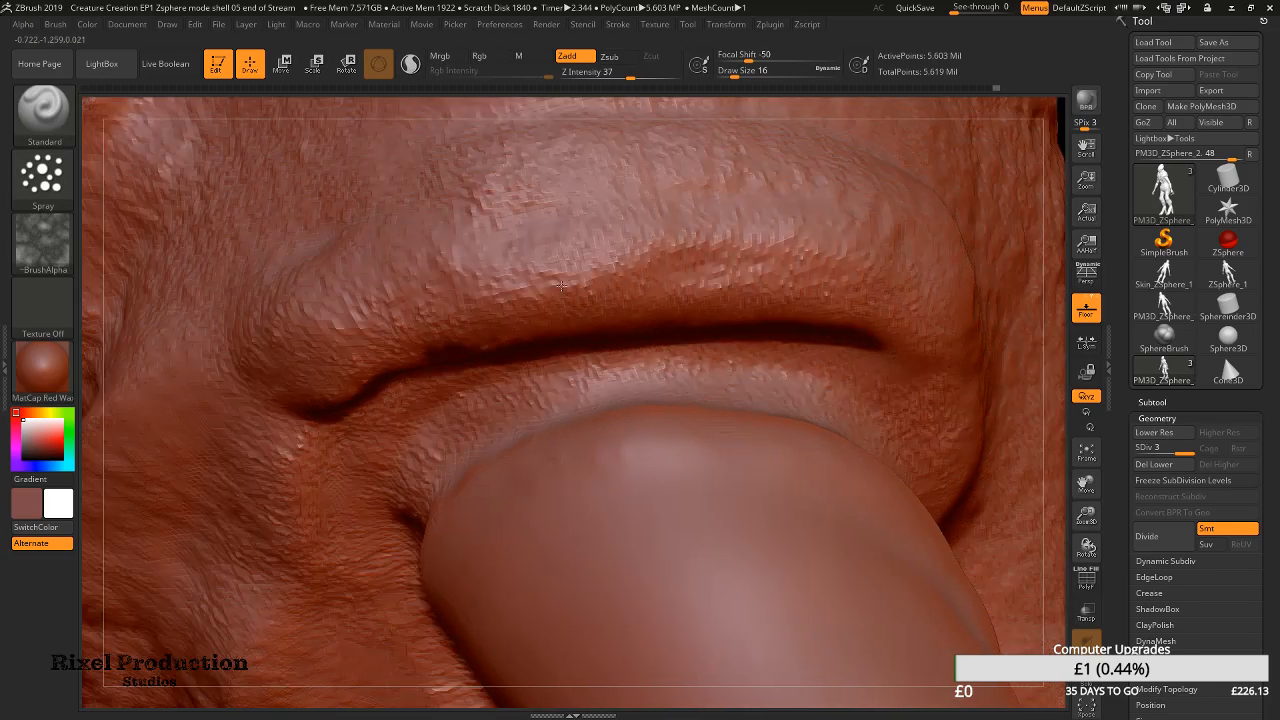
# Spray the skin alpha along the rim where the upper arm meets the shoulder fold, continuing around into the armpit
pyautogui.keyDown('alt'); pyautogui.moveTo(649, 306); pyautogui.dragTo(335, 241, button='right'); pyautogui.keyUp('alt')
pyautogui.moveTo(685, 312); pyautogui.dragTo(612, 316, button='right')
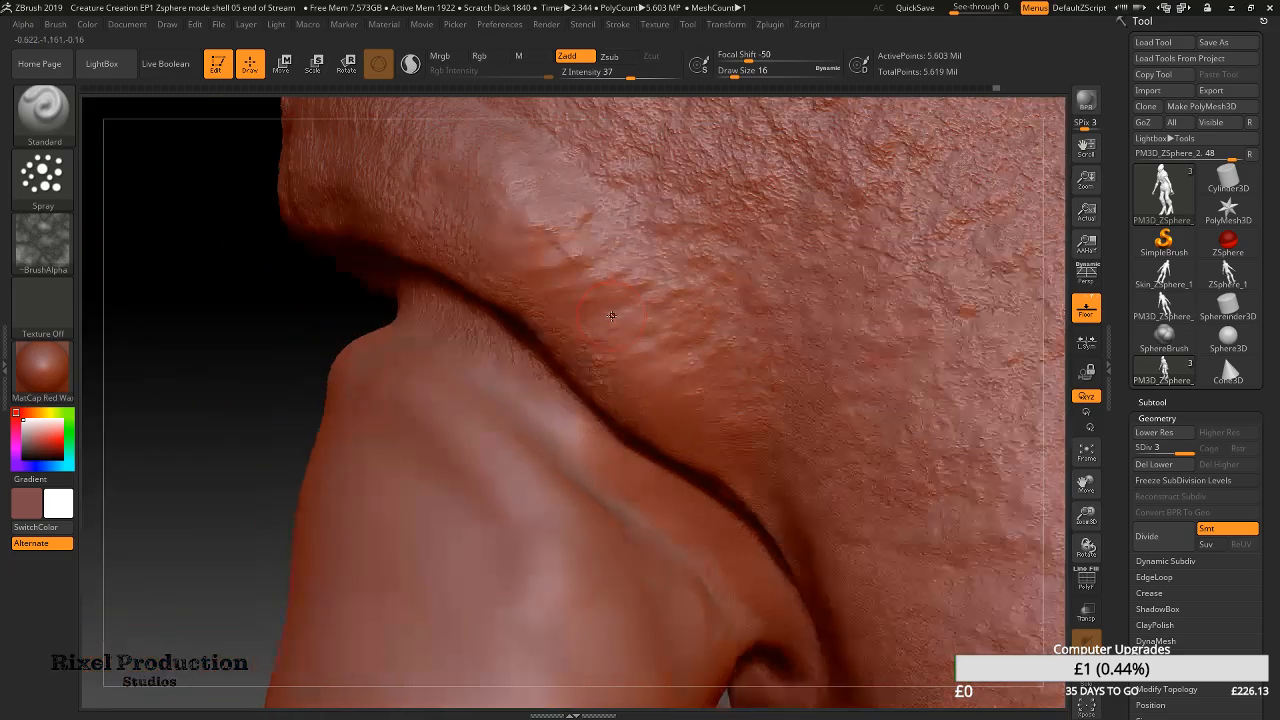
pyautogui.moveTo(490, 345); pyautogui.dragTo(770, 586)
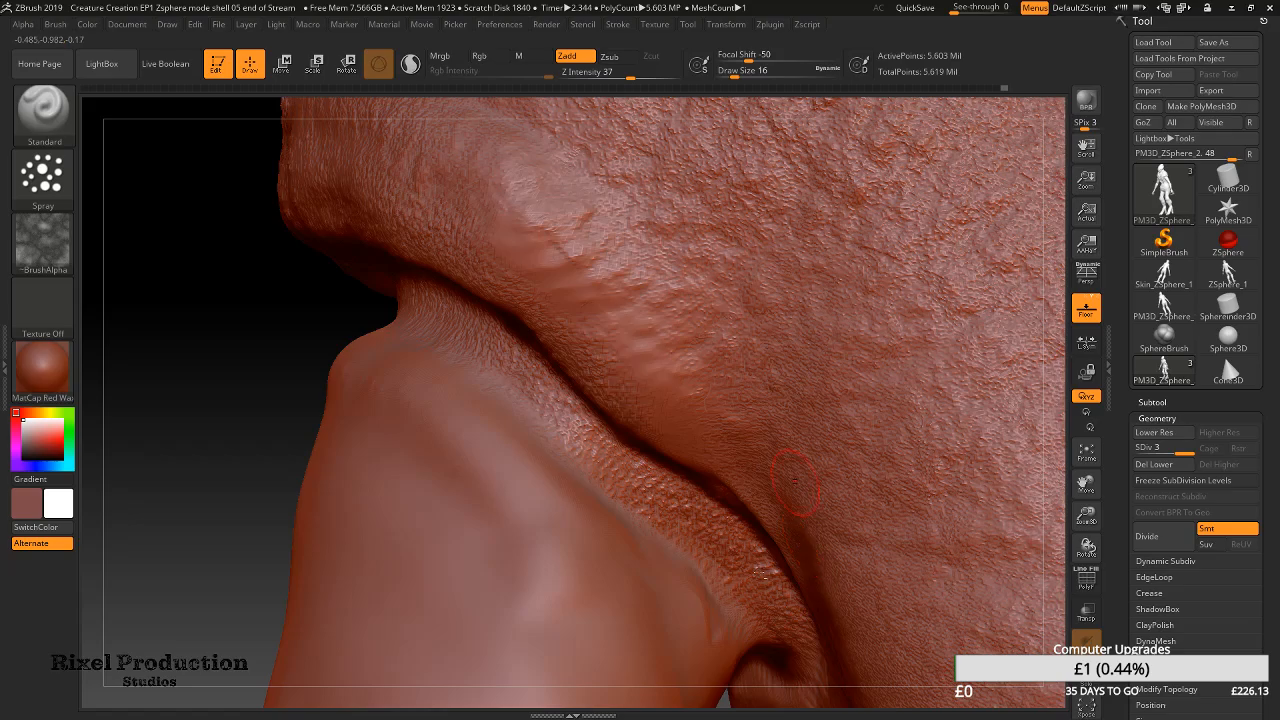
pyautogui.moveTo(795, 483)
pyautogui.mouseDown(button='right')
pyautogui.moveTo(710, 346)
pyautogui.moveTo(783, 367)
pyautogui.moveTo(620, 335)
pyautogui.mouseUp(button='right')
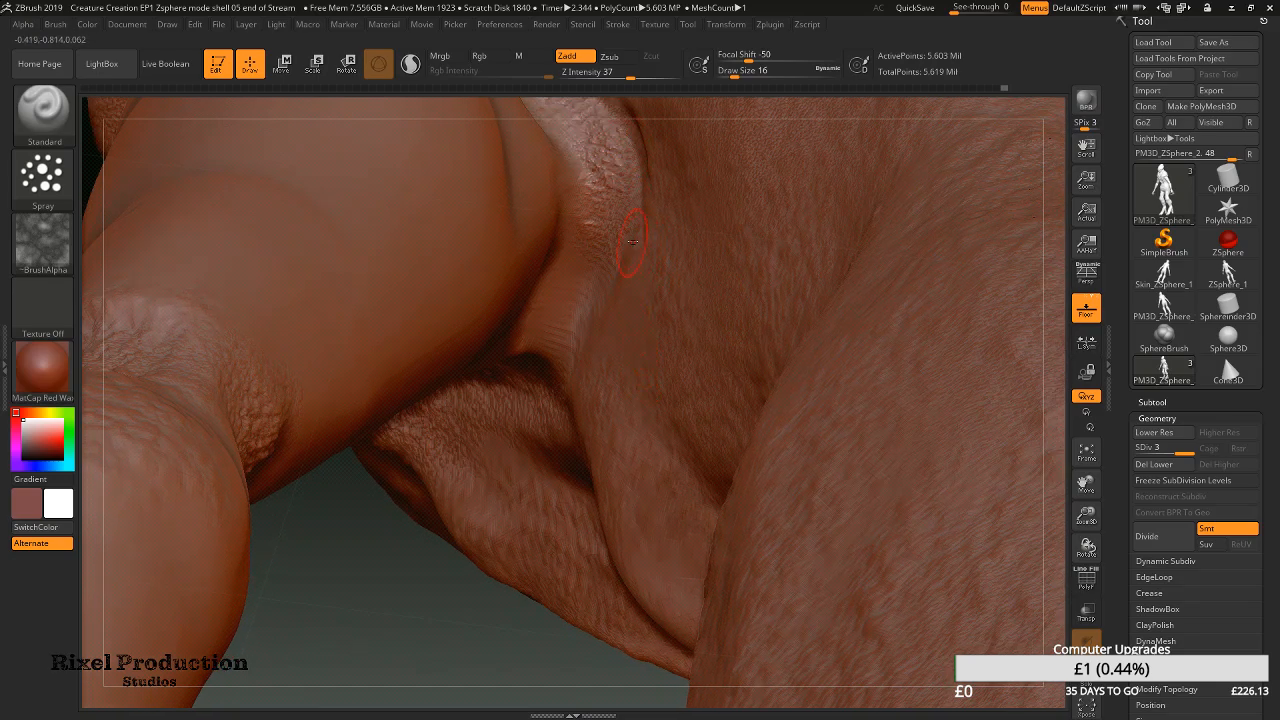
pyautogui.moveTo(593, 186); pyautogui.dragTo(560, 355)
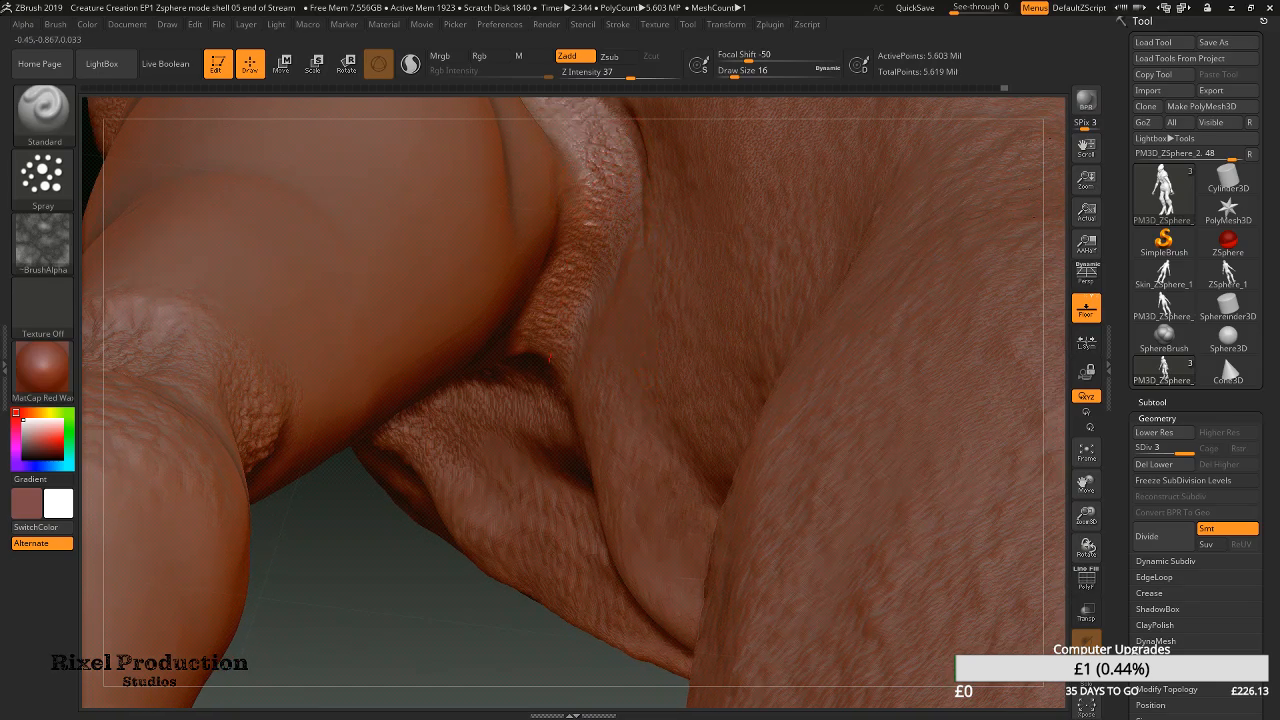
pyautogui.moveTo(563, 326)
pyautogui.mouseDown(button='right')
pyautogui.moveTo(561, 124)
pyautogui.moveTo(567, 133)
pyautogui.mouseUp(button='right')
pyautogui.moveTo(478, 512)
pyautogui.mouseDown()
pyautogui.moveTo(449, 566)
pyautogui.moveTo(534, 437)
pyautogui.mouseUp()
# Examine the skin texture across the creature's back, neck and head, and over the whole figure from the front
pyautogui.moveTo(645, 590)
pyautogui.keyDown('ctrl'); pyautogui.mouseDown(button='right')
pyautogui.moveTo(670, 468)
pyautogui.moveTo(641, 297)
pyautogui.mouseUp(button='right'); pyautogui.keyUp('ctrl')
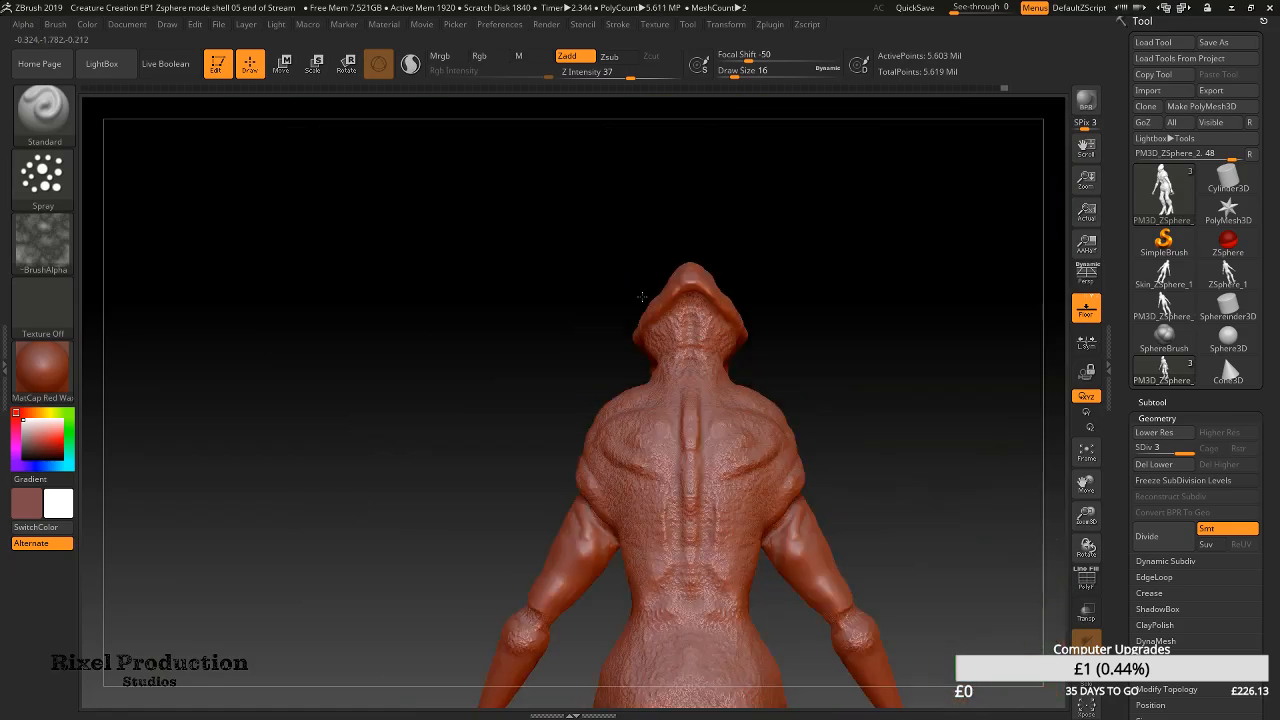
pyautogui.moveTo(552, 372)
pyautogui.mouseDown(button='right')
pyautogui.moveTo(649, 349)
pyautogui.moveTo(592, 345)
pyautogui.mouseUp(button='right')
pyautogui.keyDown('ctrl'); pyautogui.moveTo(800, 262); pyautogui.dragTo(818, 375, button='right'); pyautogui.keyUp('ctrl')
pyautogui.moveTo(732, 216); pyautogui.dragTo(723, 161, button='right')
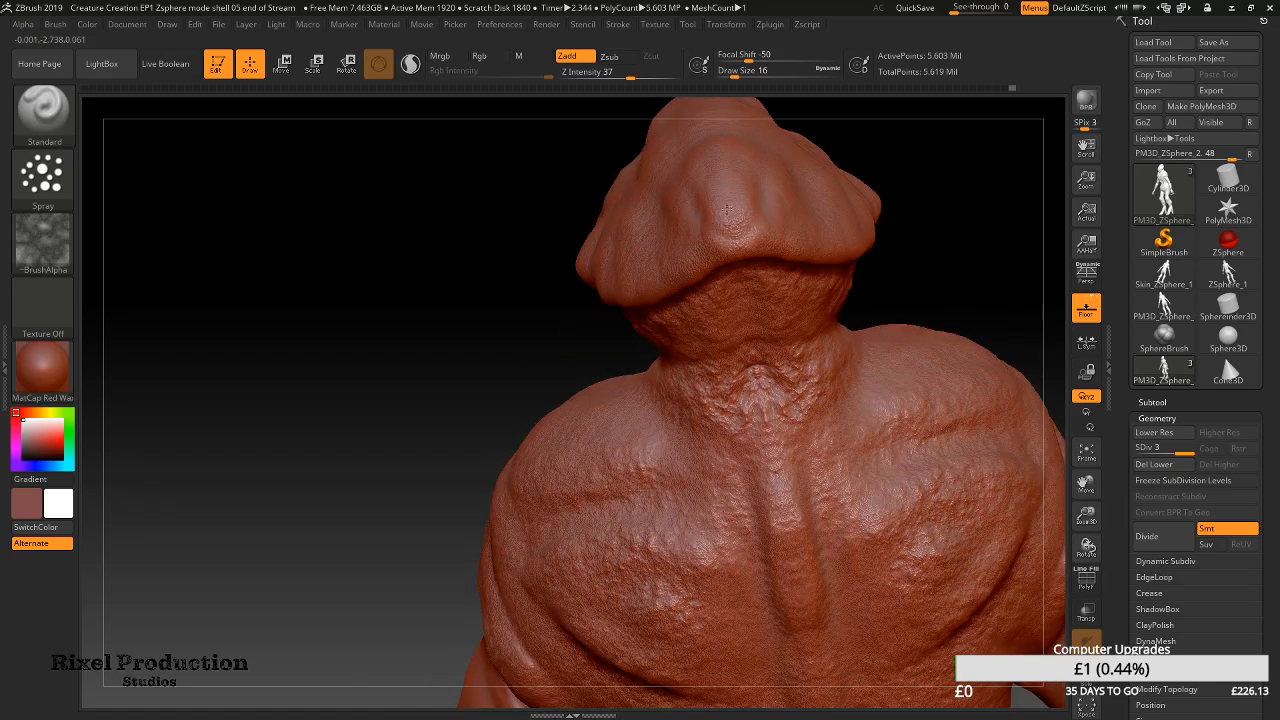
pyautogui.moveTo(693, 299)
pyautogui.mouseDown(button='right')
pyautogui.moveTo(970, 245)
pyautogui.moveTo(875, 265)
pyautogui.moveTo(780, 349)
pyautogui.moveTo(786, 323)
pyautogui.moveTo(931, 329)
pyautogui.moveTo(771, 366)
pyautogui.moveTo(539, 252)
pyautogui.mouseUp(button='right')
pyautogui.moveTo(848, 462)
pyautogui.keyDown('alt'); pyautogui.mouseDown(button='right')
pyautogui.moveTo(822, 426)
pyautogui.moveTo(804, 323)
pyautogui.mouseUp(button='right'); pyautogui.keyUp('alt')
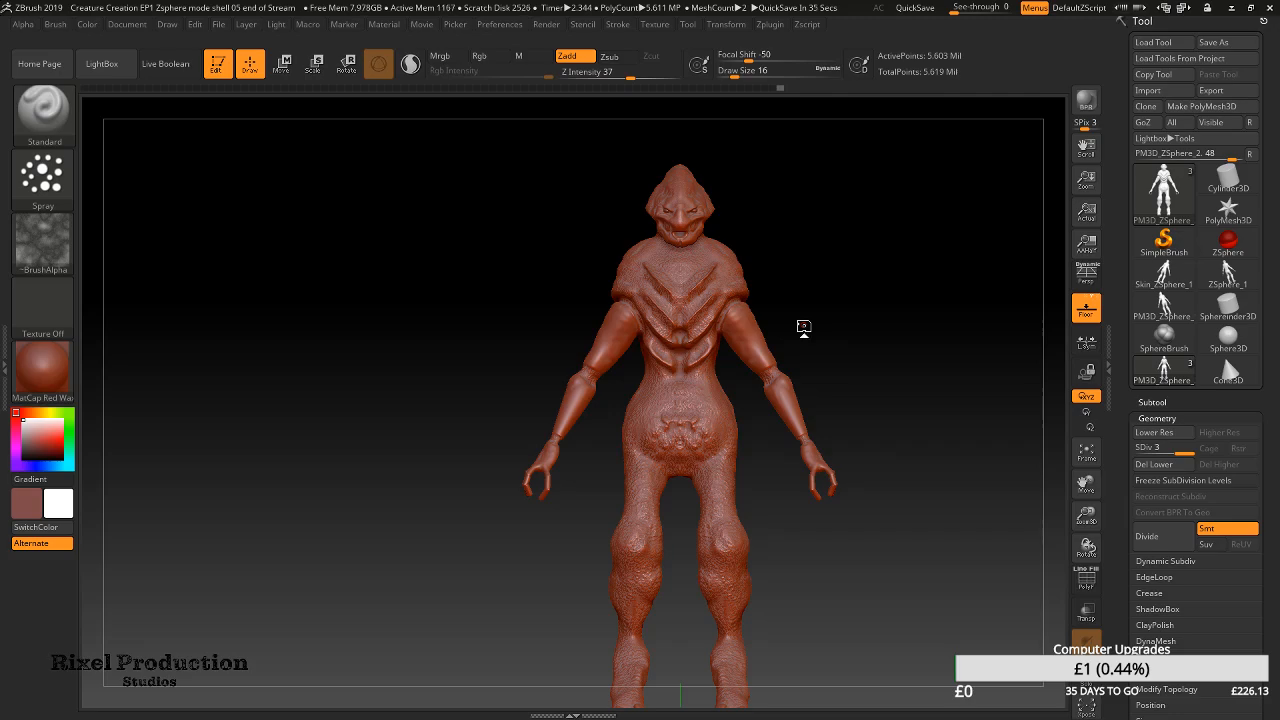
# Duplicate the creature's body subtool and rename the original High Poly Character
pyautogui.click(1163, 414)
pyautogui.click(1155, 401)
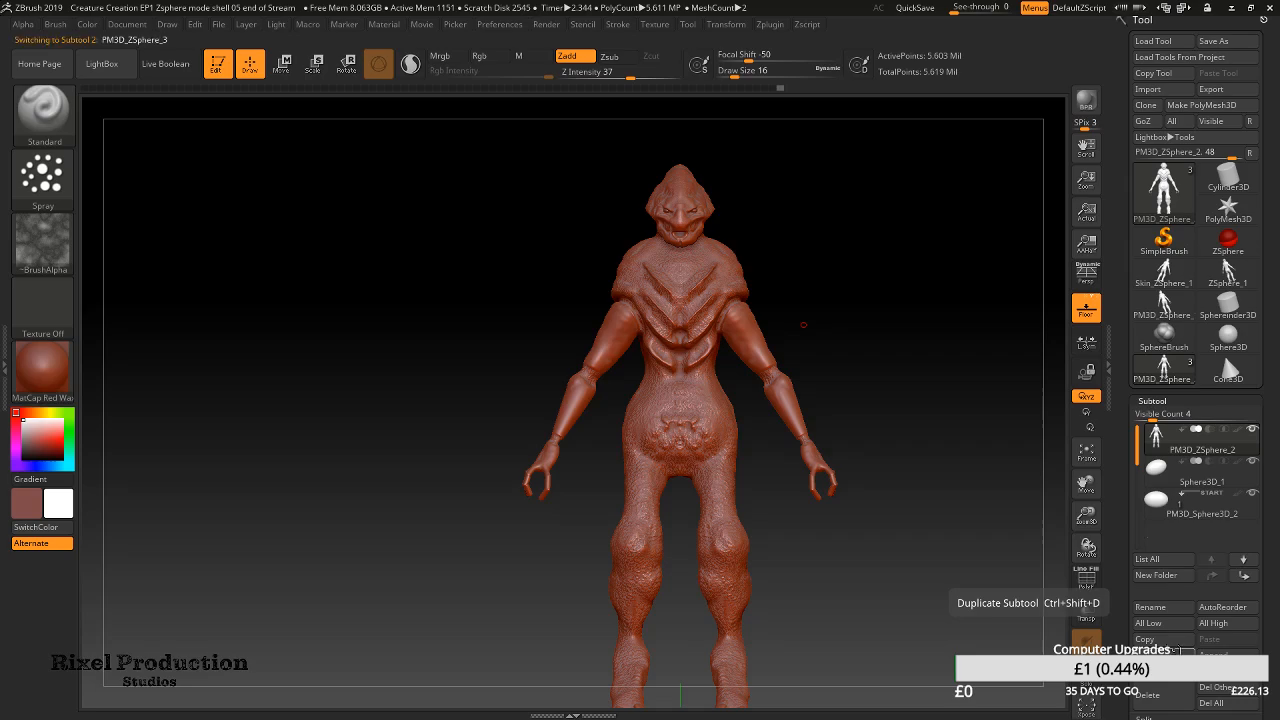
pyautogui.click(1170, 655)
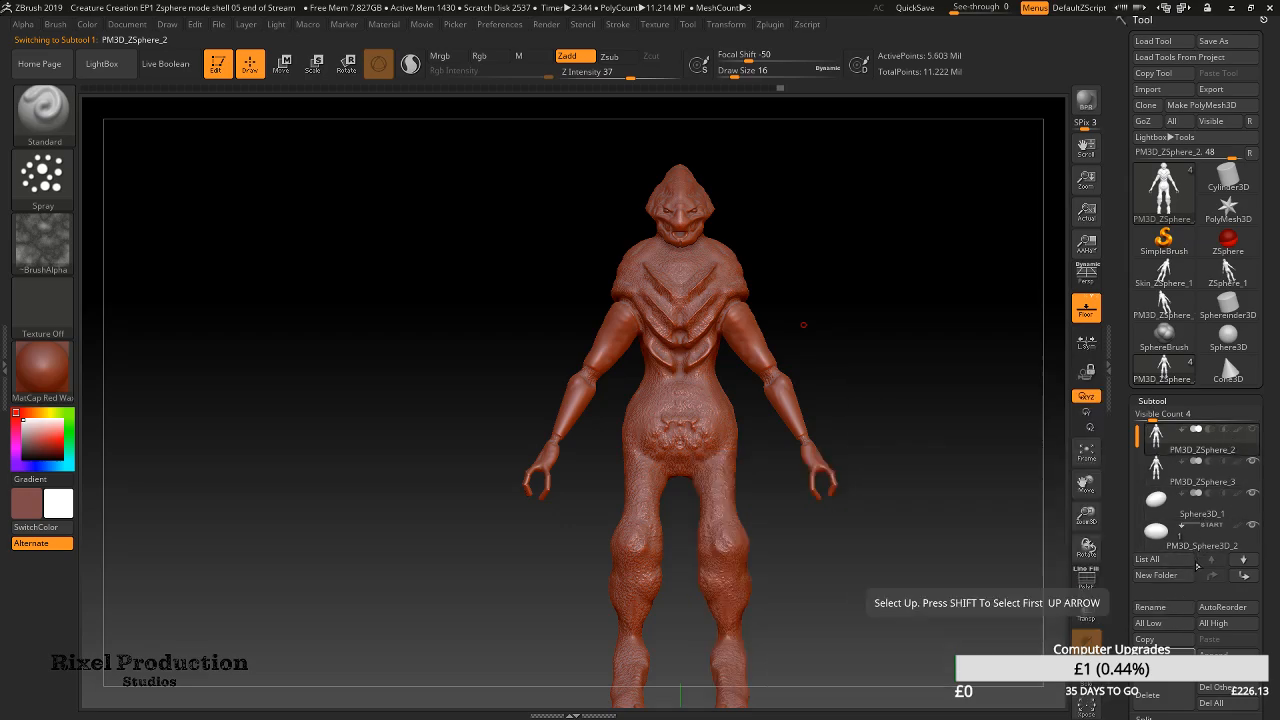
pyautogui.click(1176, 607)
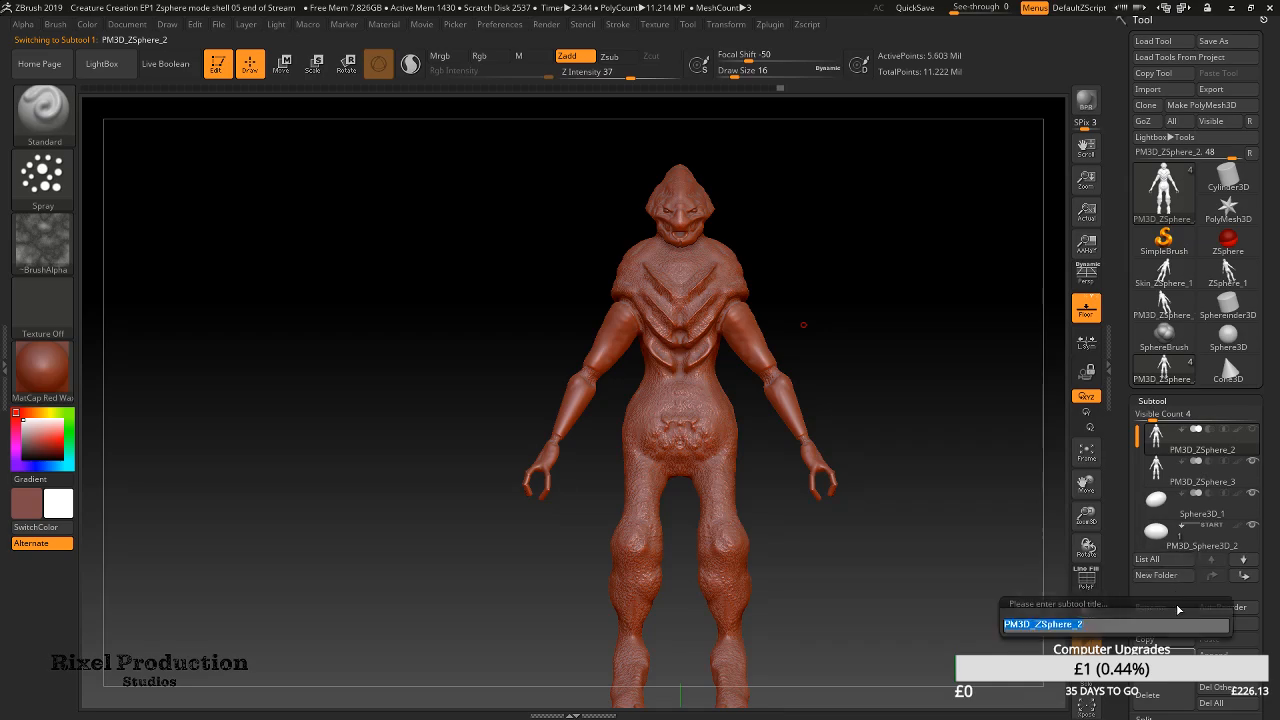
pyautogui.write('Hi')
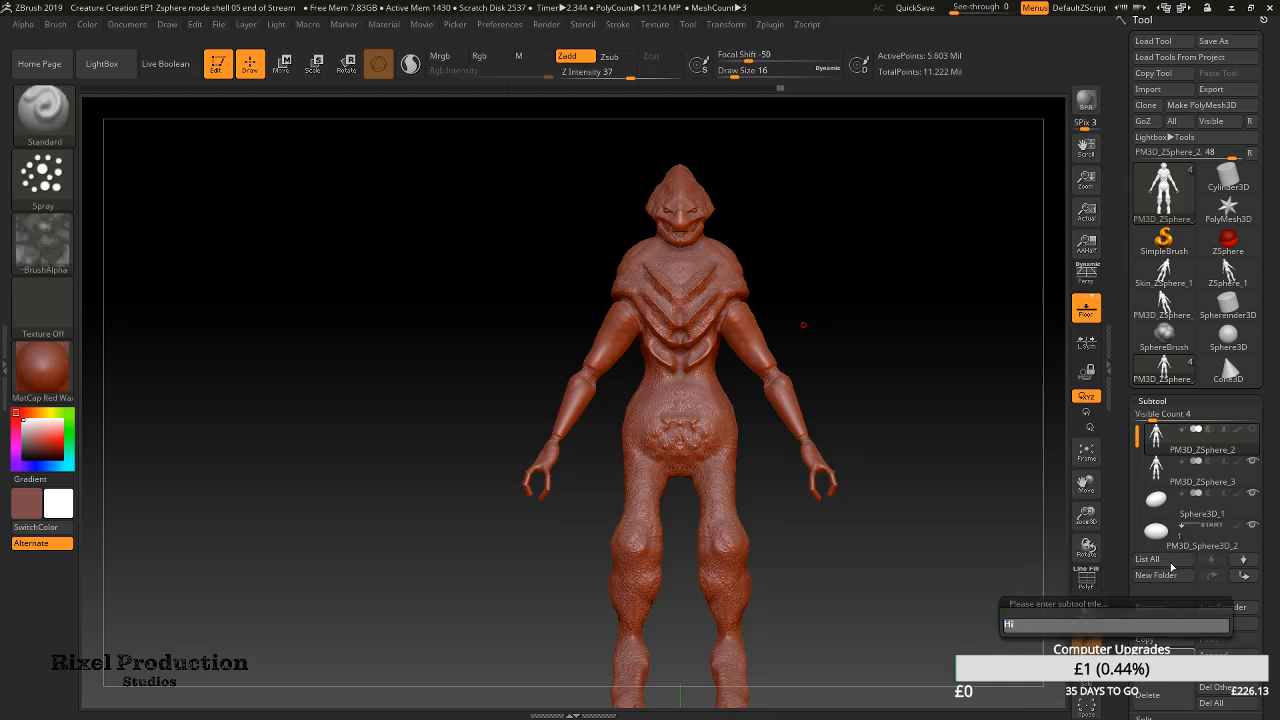
pyautogui.write('gh Poly Character')
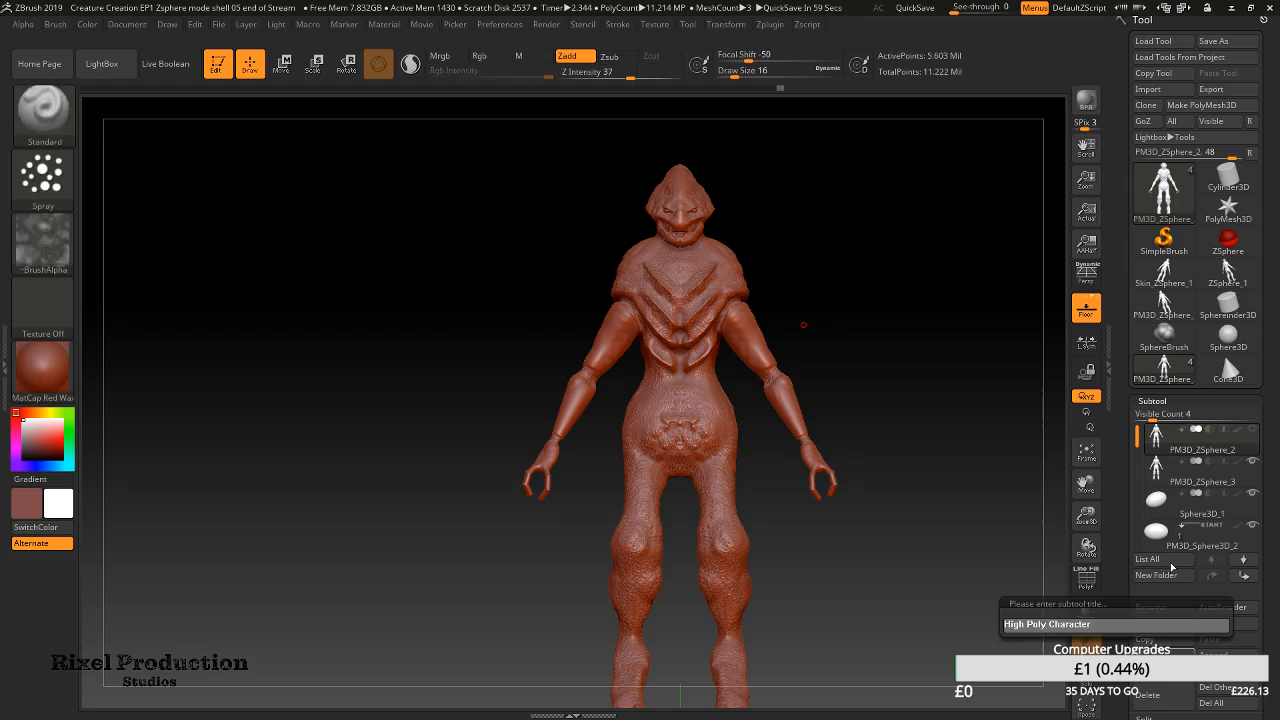
pyautogui.press('Return')
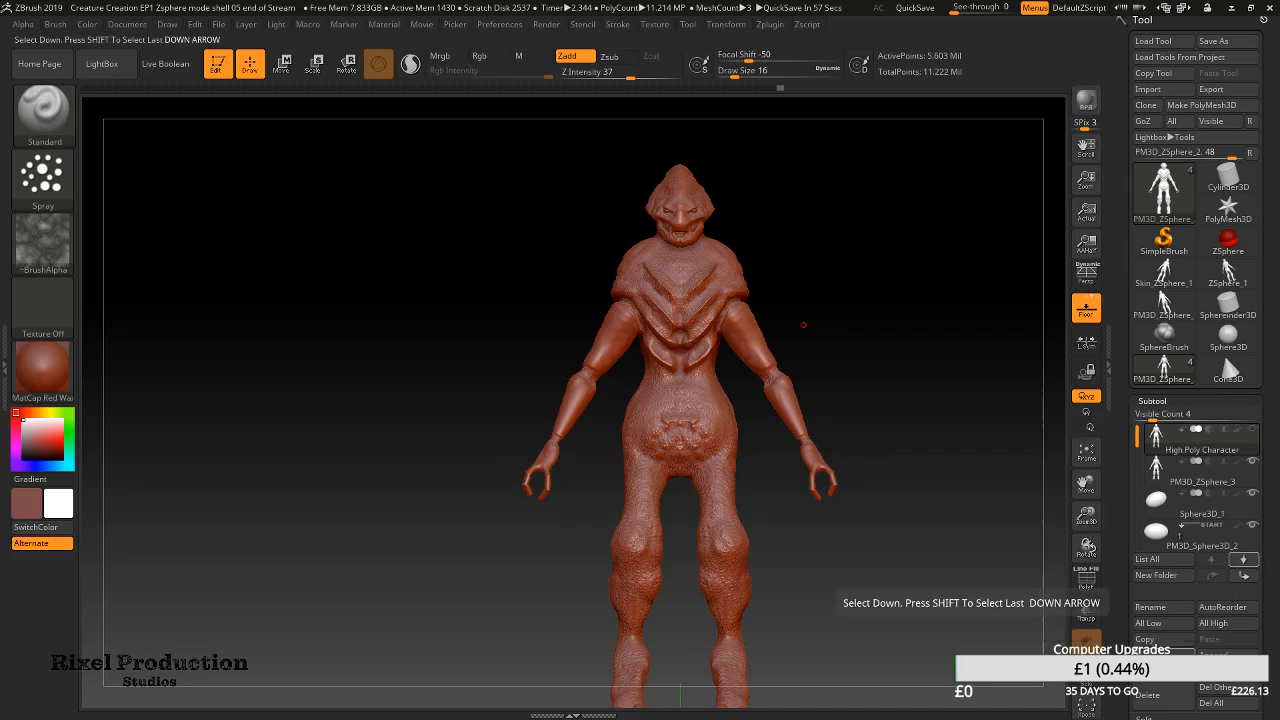
# Export the high-poly body as High Poly Character.obj into a new EP2 Assets folder inside Creature Creations tut
pyautogui.click(1215, 89)
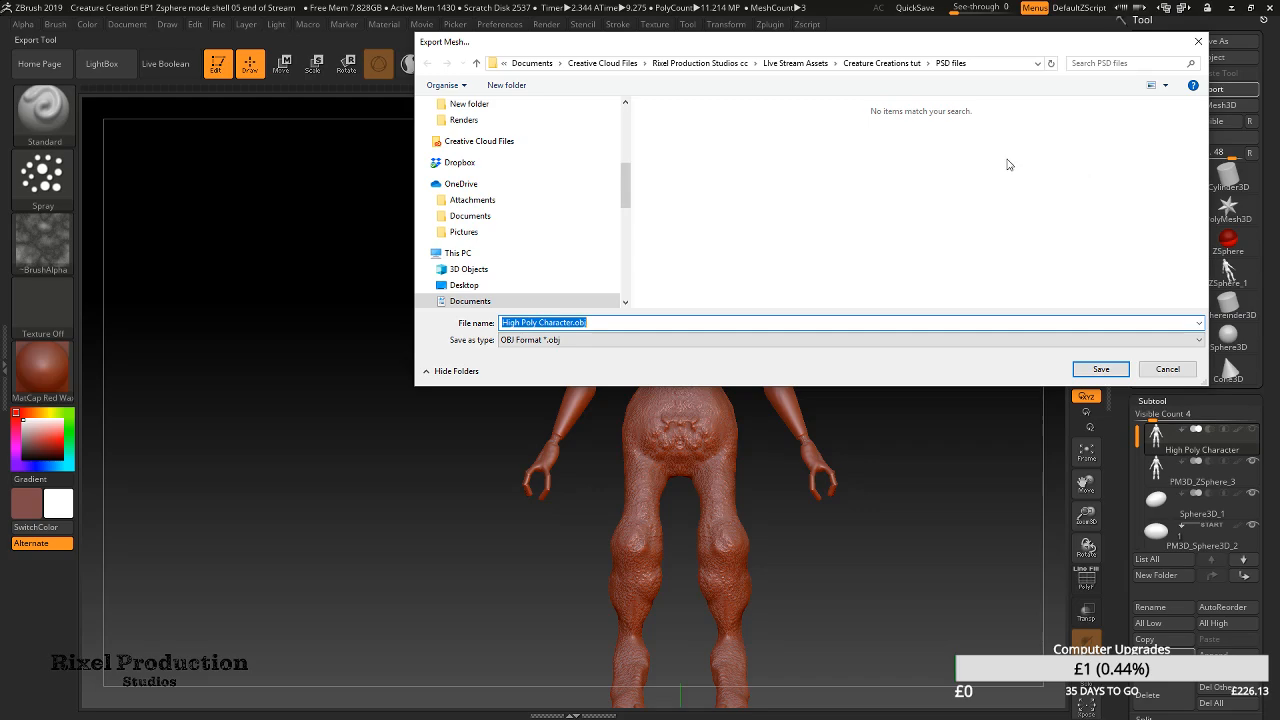
pyautogui.click(876, 64)
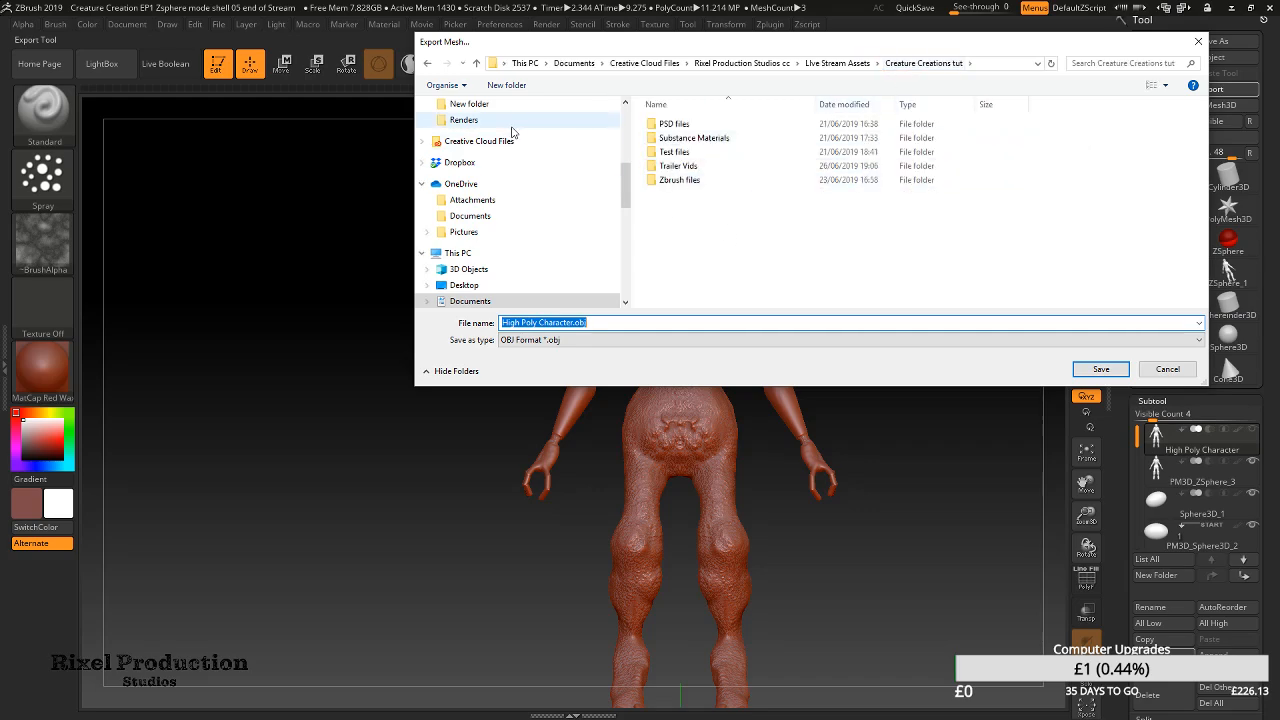
pyautogui.click(507, 85)
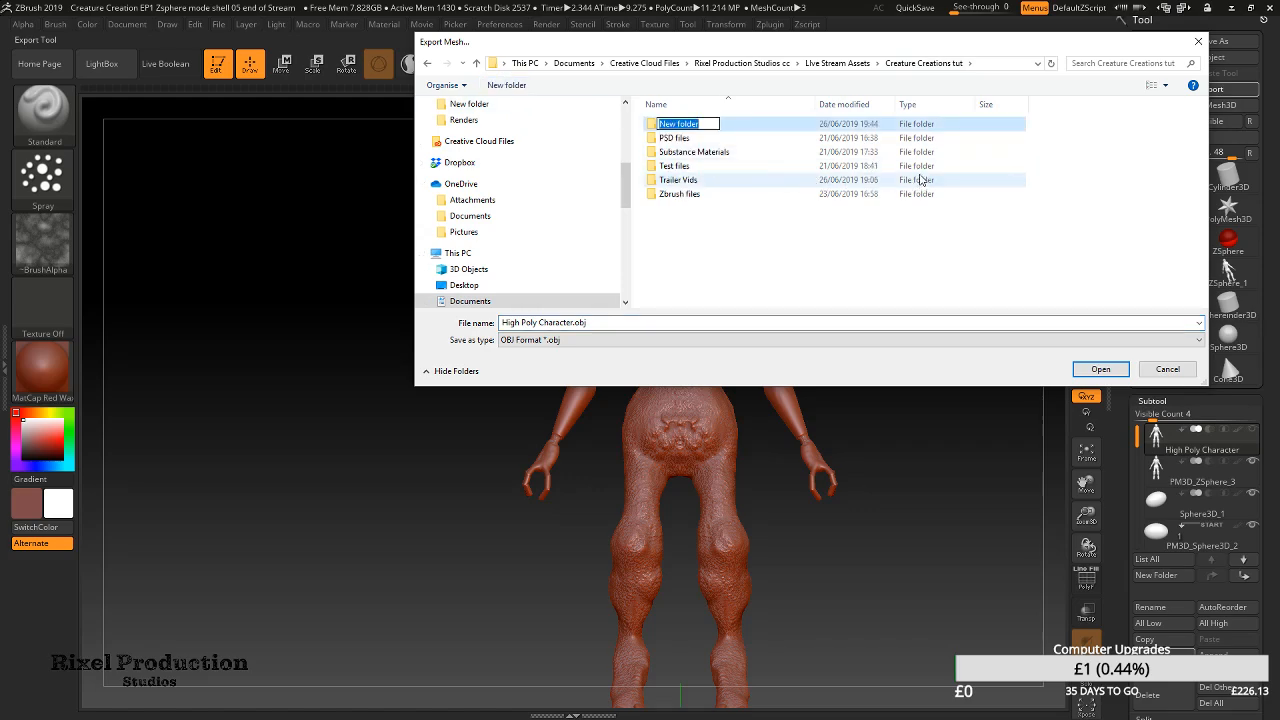
pyautogui.write('EP2 Assets')
pyautogui.press('Return')
pyautogui.doubleClick(731, 127)
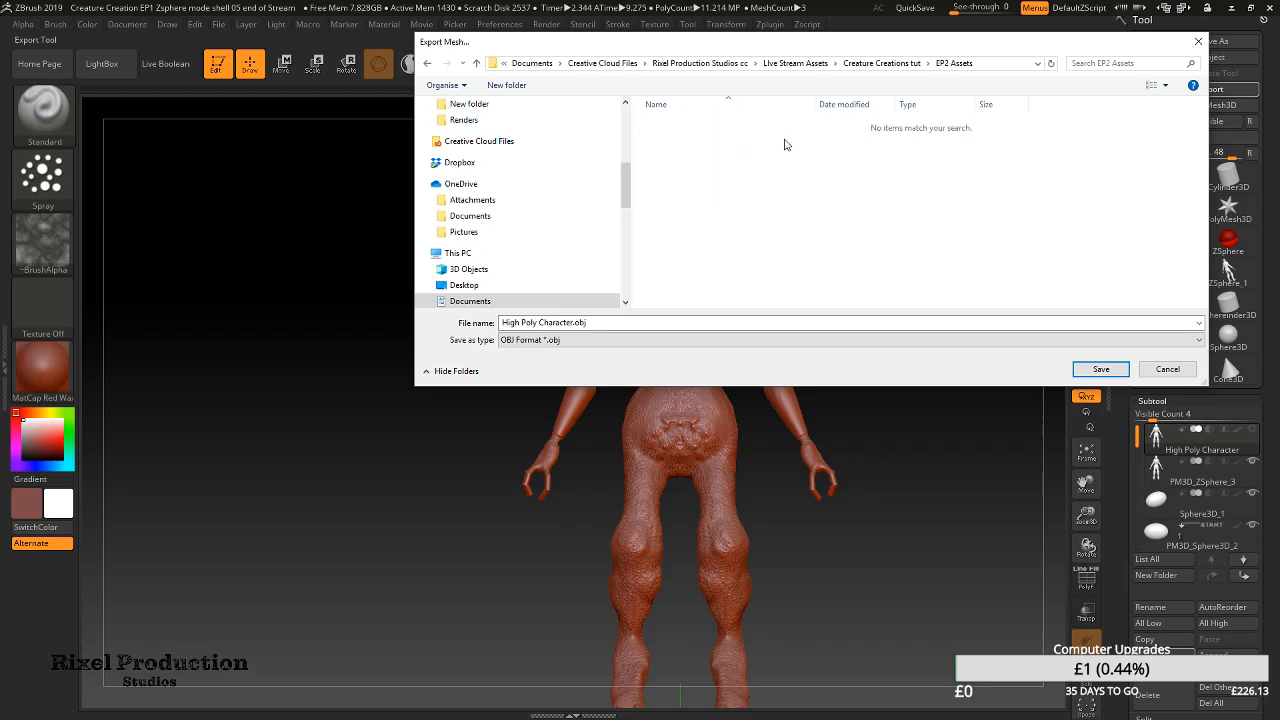
pyautogui.click(1100, 369)
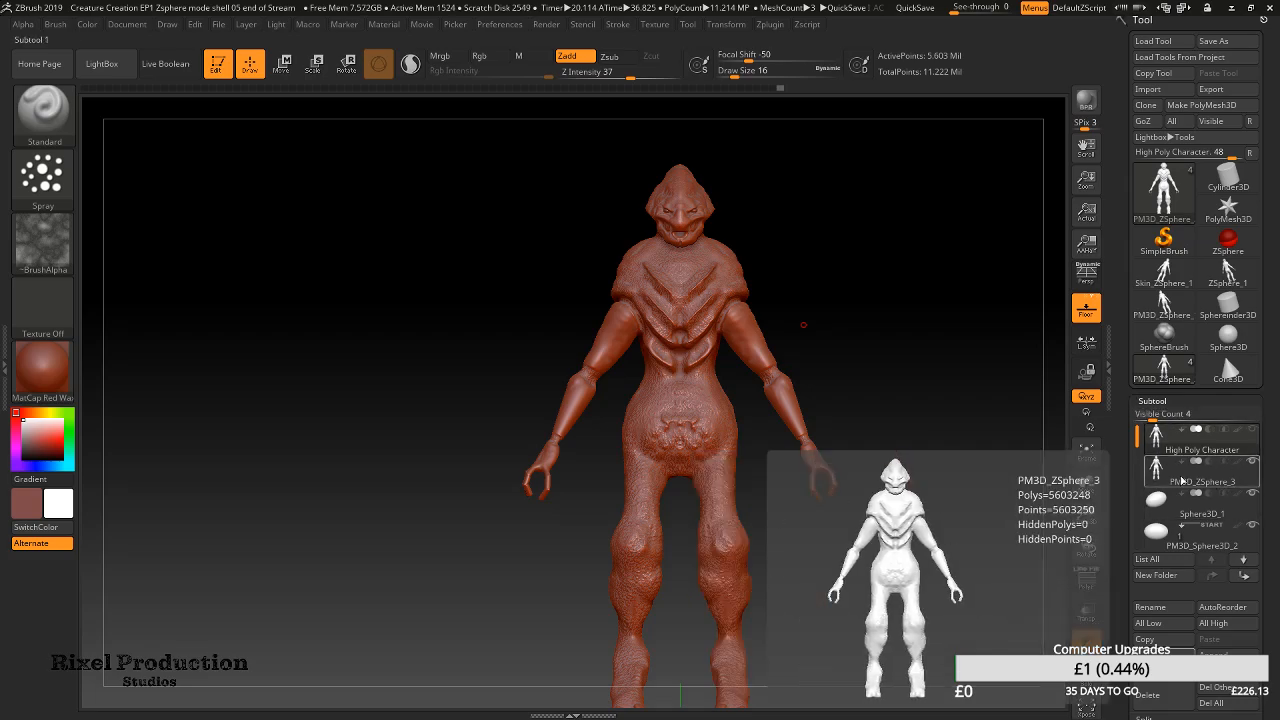
# Select the duplicated body subtool and rename it Low Poly Character
pyautogui.click(1183, 481)
pyautogui.moveTo(1193, 509)
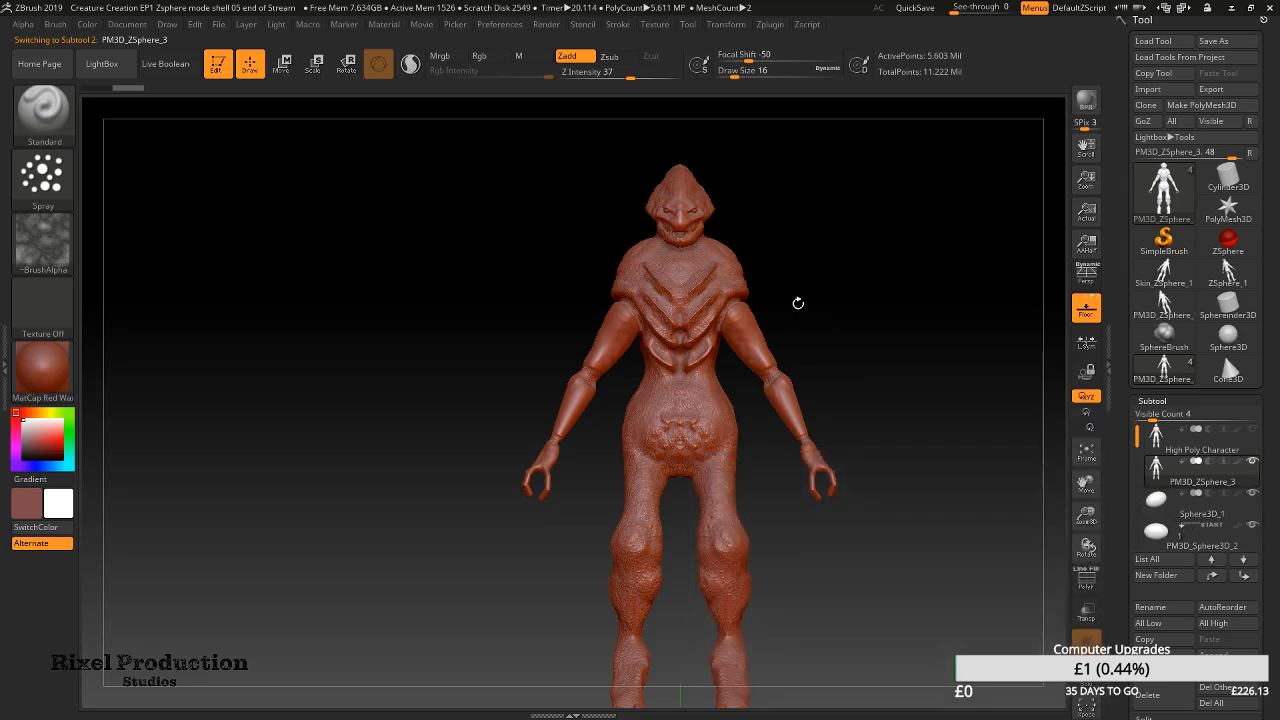
pyautogui.click(1157, 609)
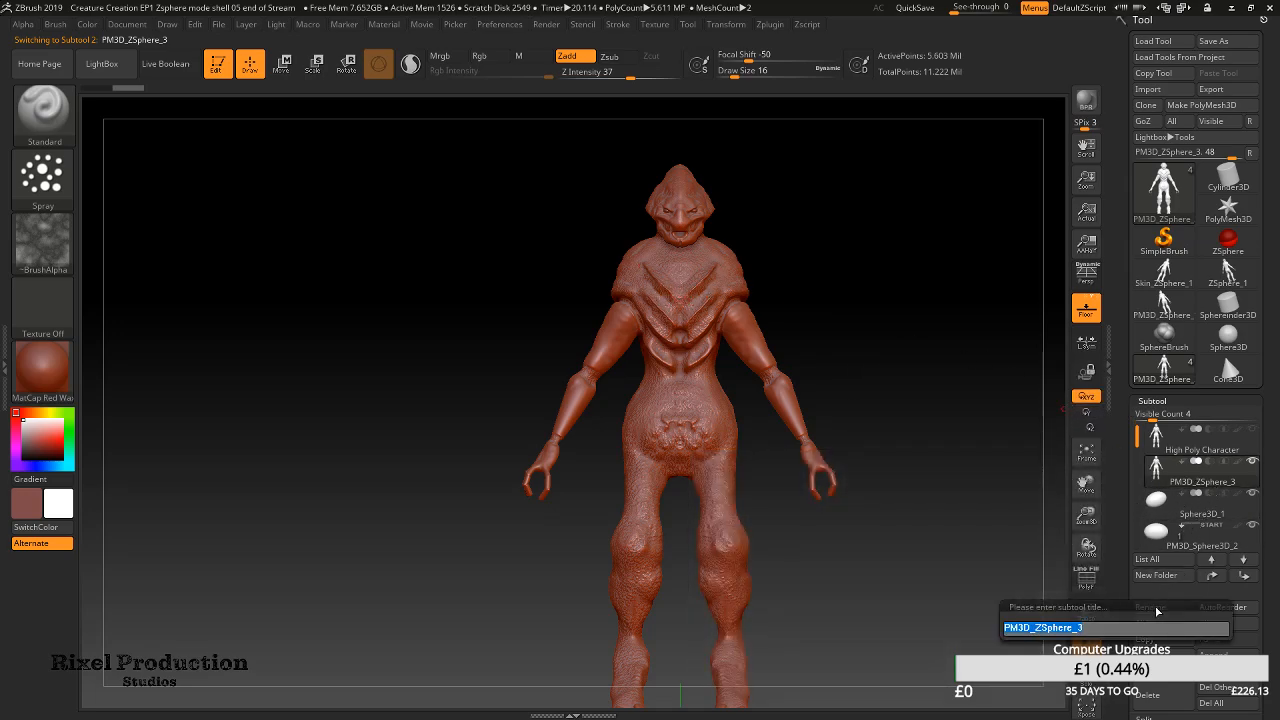
pyautogui.write('Low')
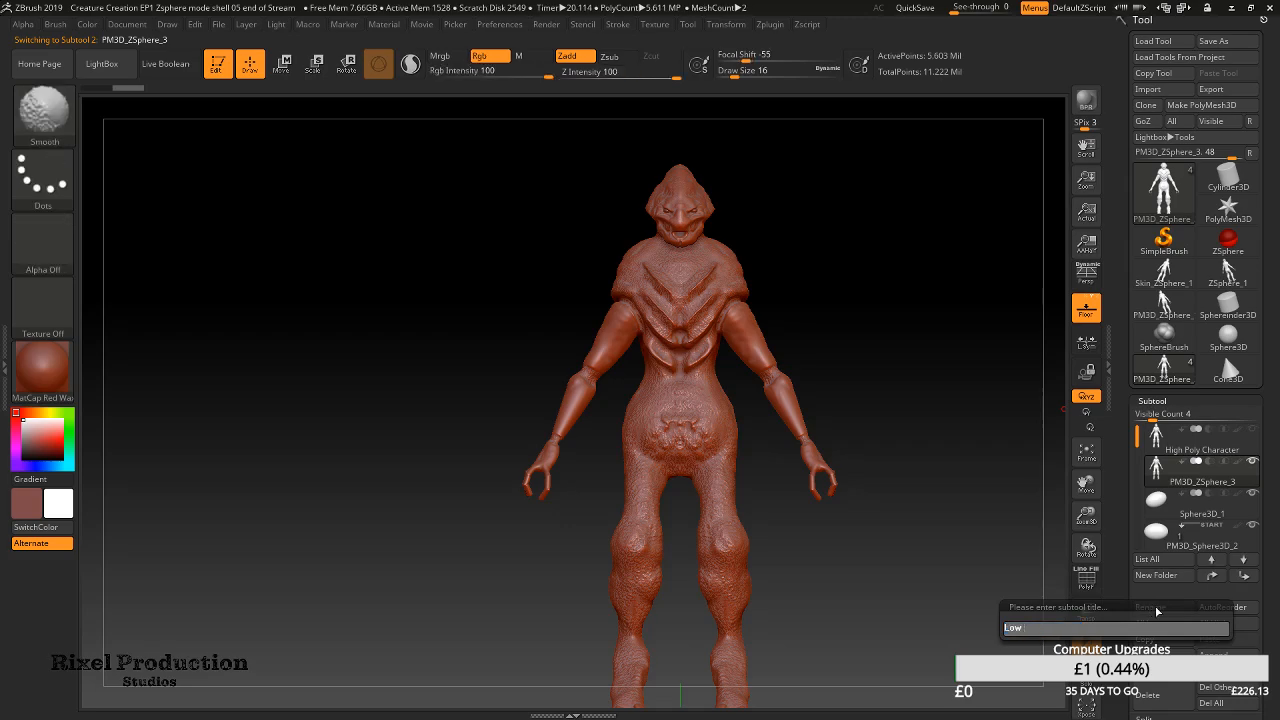
pyautogui.write(' Poly')
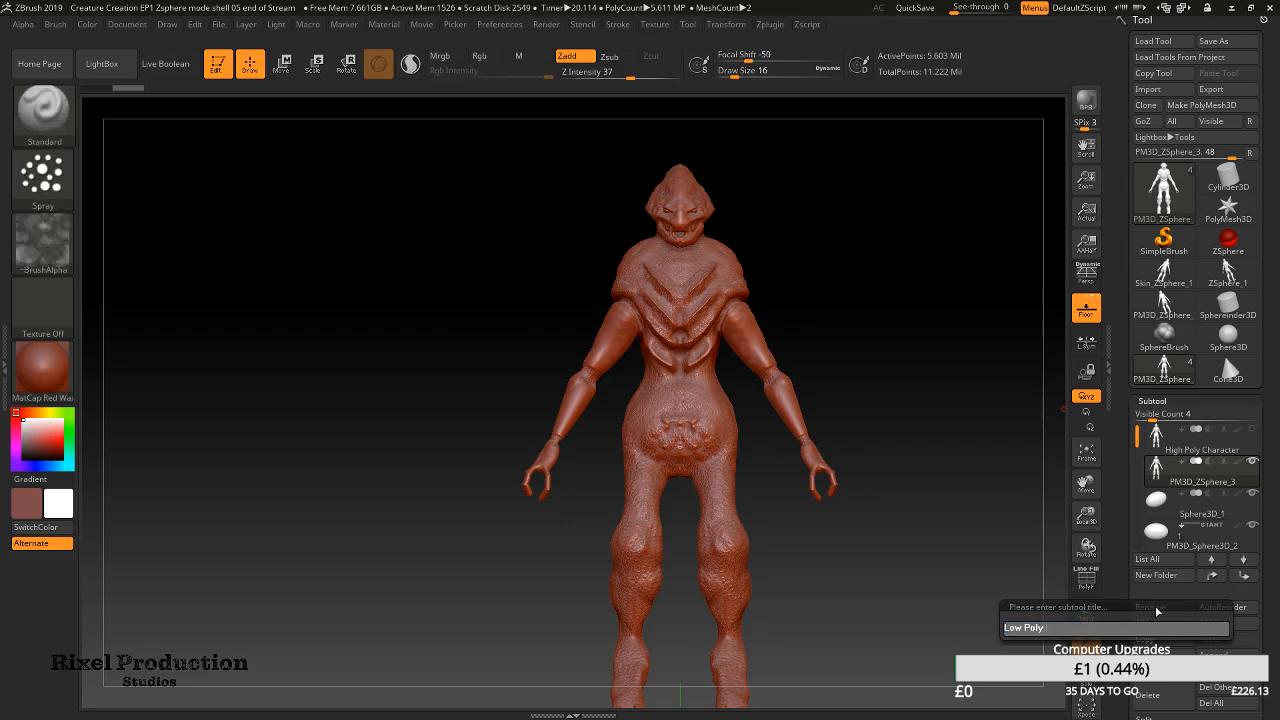
pyautogui.press('Return')
pyautogui.click(1123, 630)
pyautogui.click(1114, 635)
pyautogui.write('Chara')
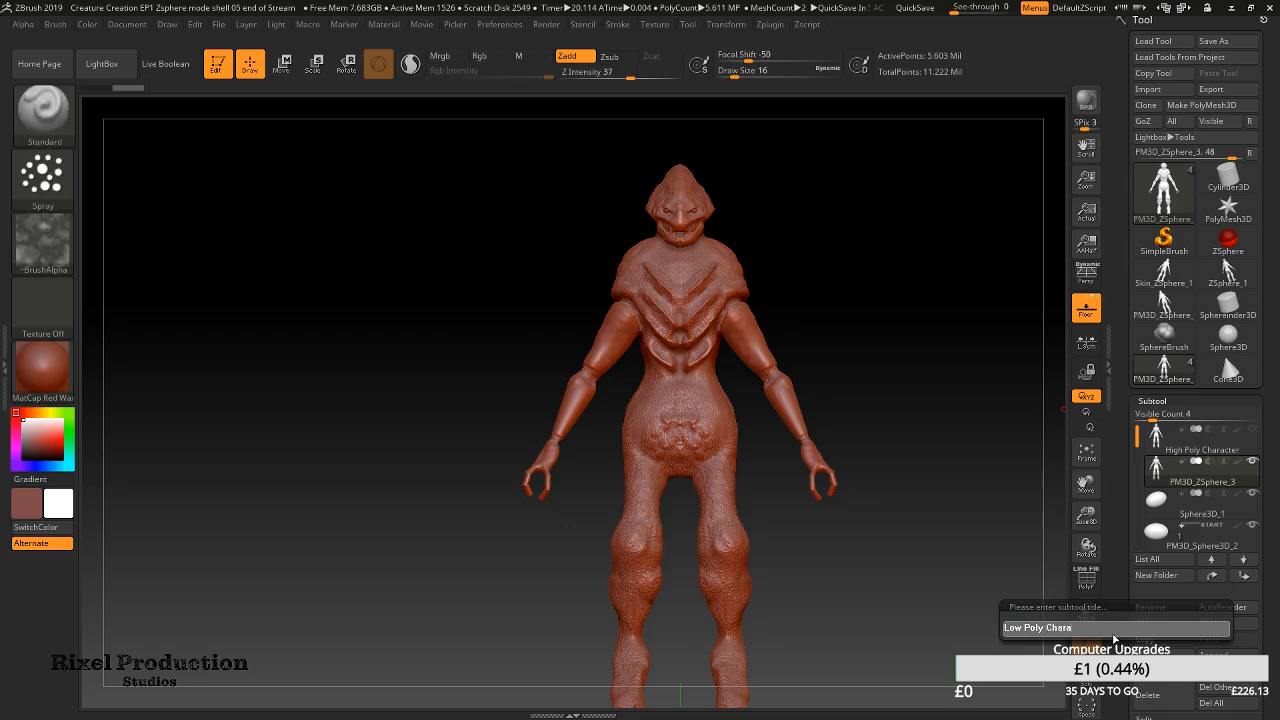
pyautogui.write('cter')
pyautogui.press('Return')
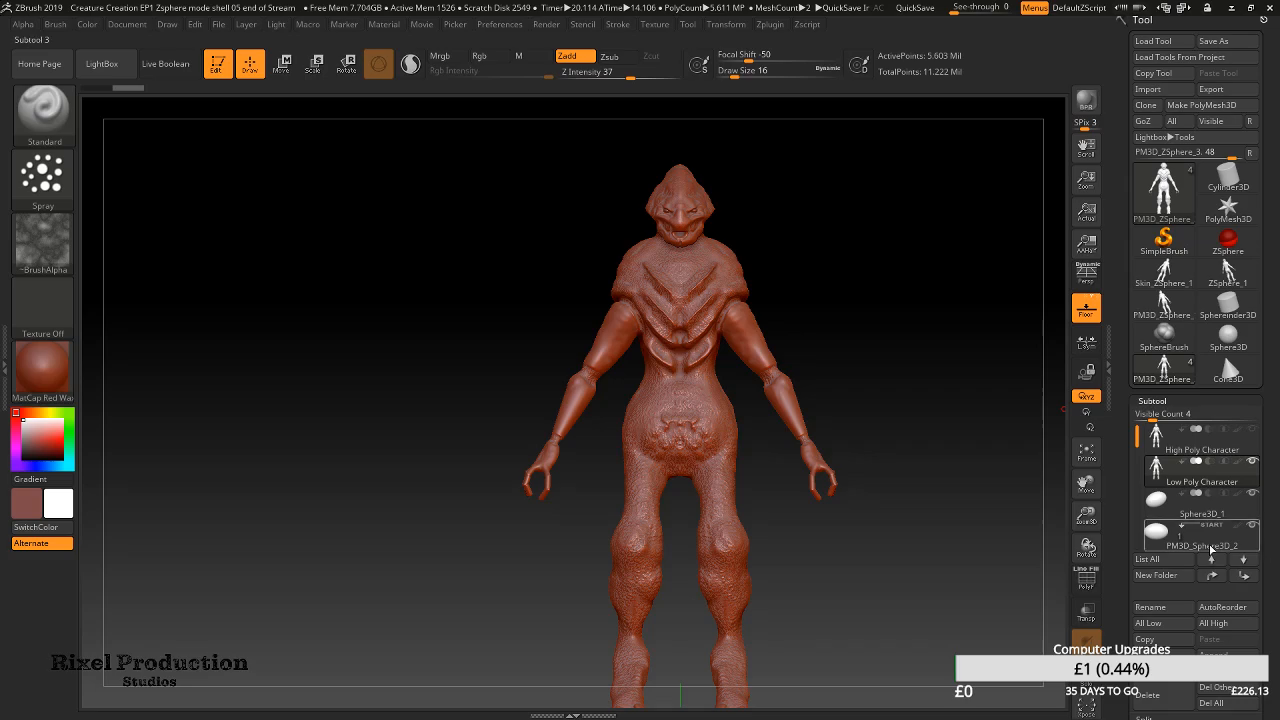
# Remesh the Low Poly Character subtool with ZRemesher at a target polygons count of 8
pyautogui.click(1151, 401)
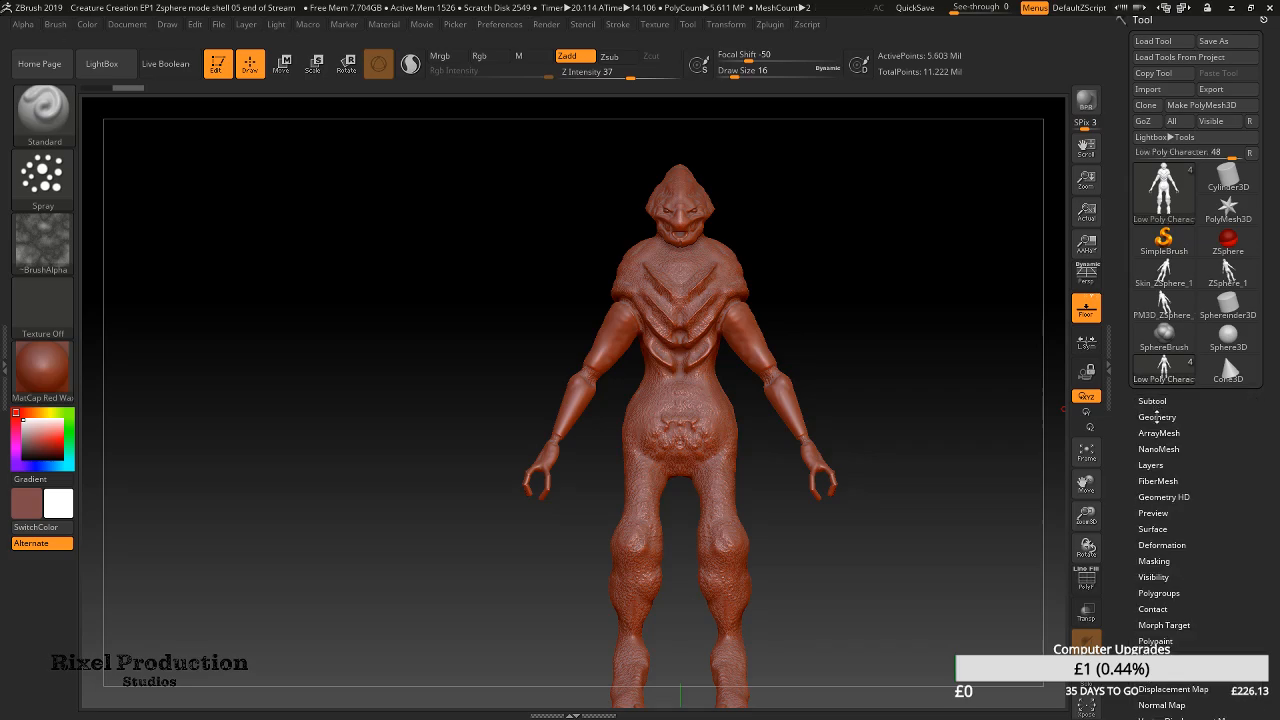
pyautogui.click(1157, 417)
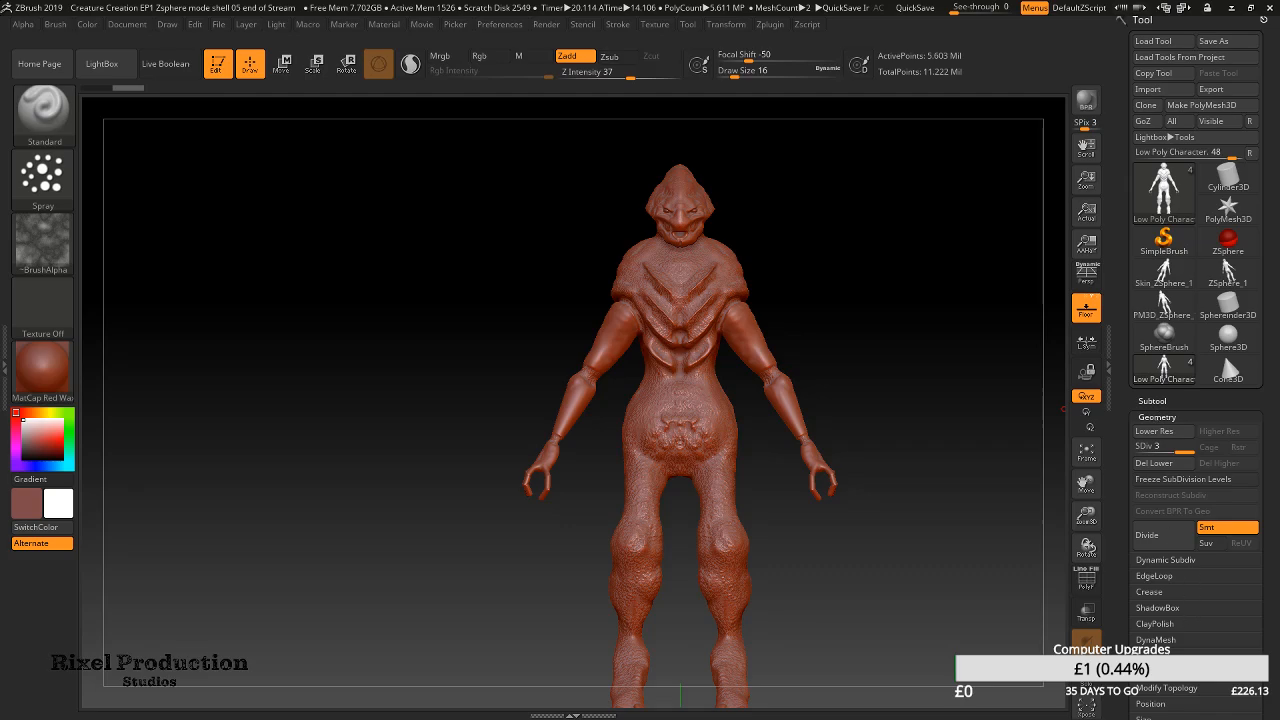
pyautogui.click(1157, 672)
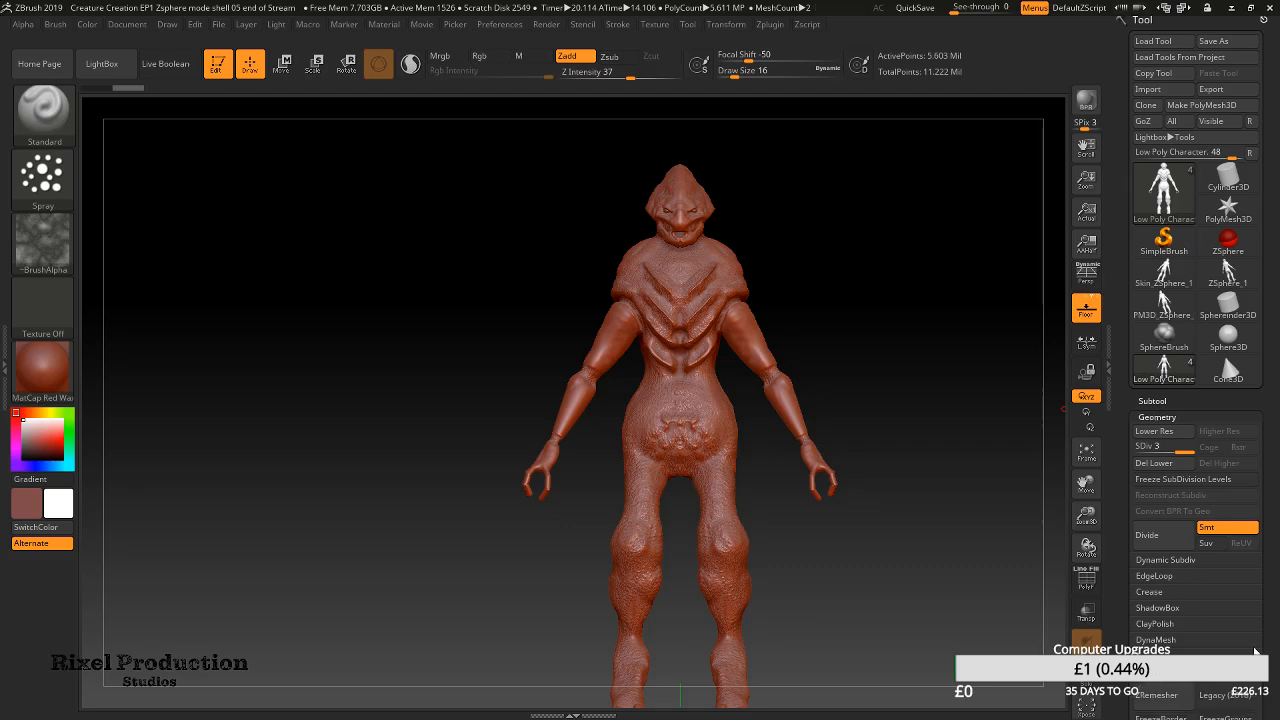
pyautogui.scroll(-5, 1174, 455)
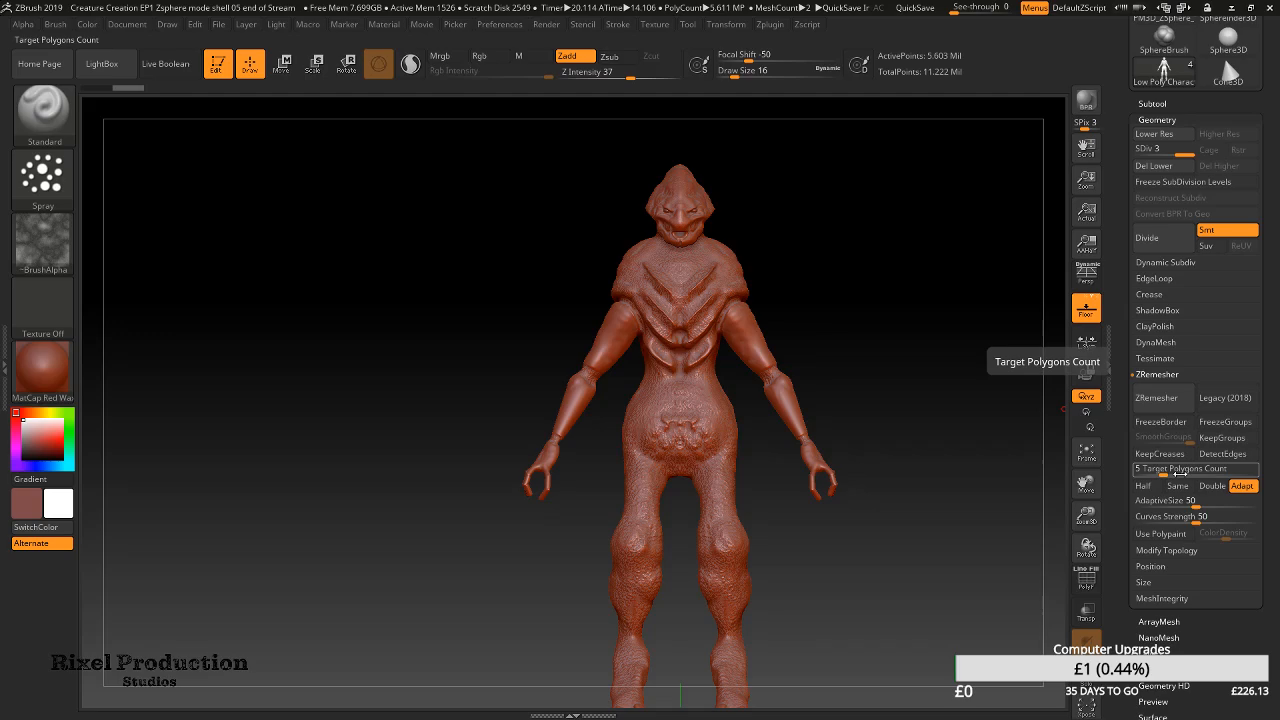
pyautogui.click(1180, 474)
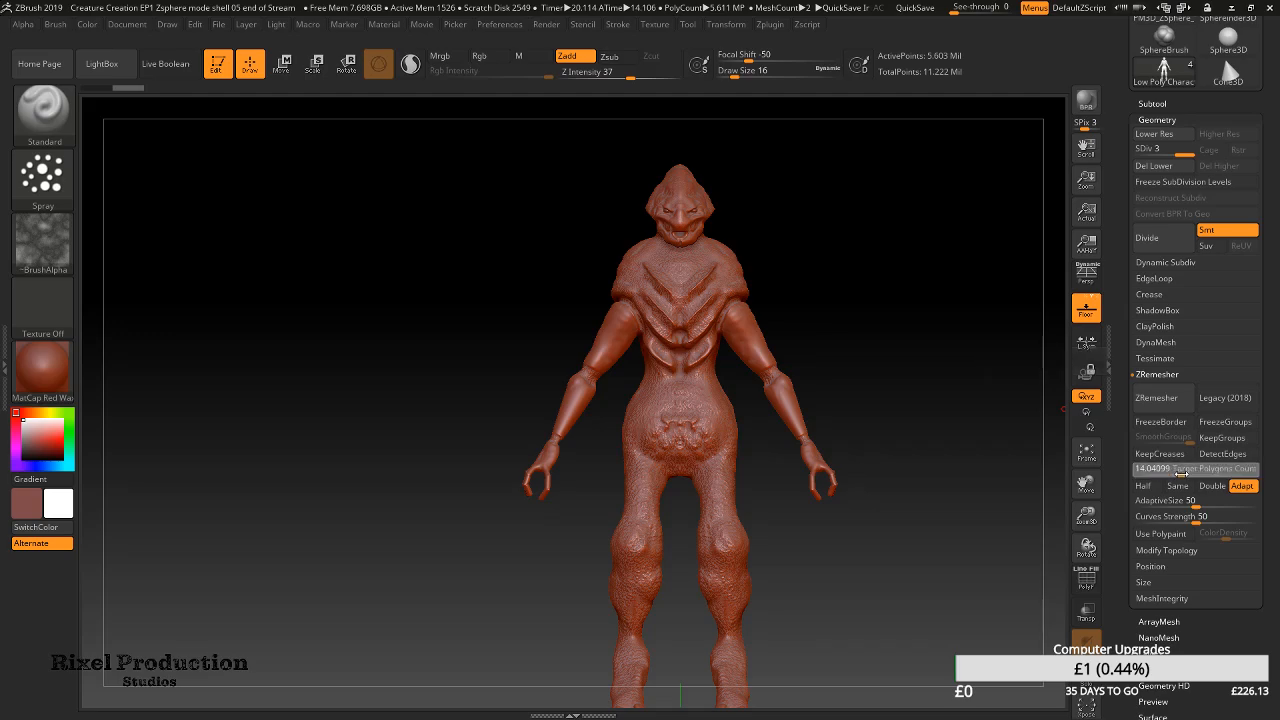
pyautogui.write('8')
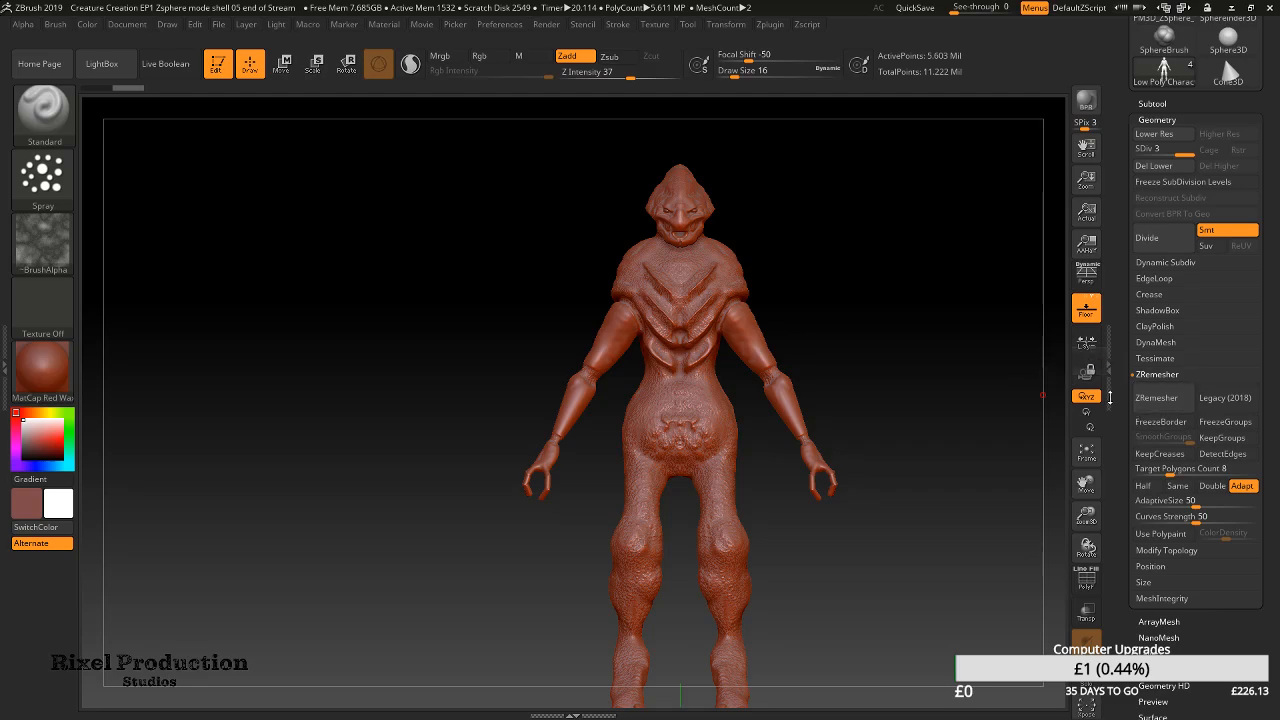
pyautogui.moveTo(788, 246)
pyautogui.keyDown('alt'); pyautogui.mouseDown(button='right')
pyautogui.moveTo(784, 306)
pyautogui.moveTo(768, 328)
pyautogui.moveTo(1030, 348)
pyautogui.mouseUp(button='right'); pyautogui.keyUp('alt')
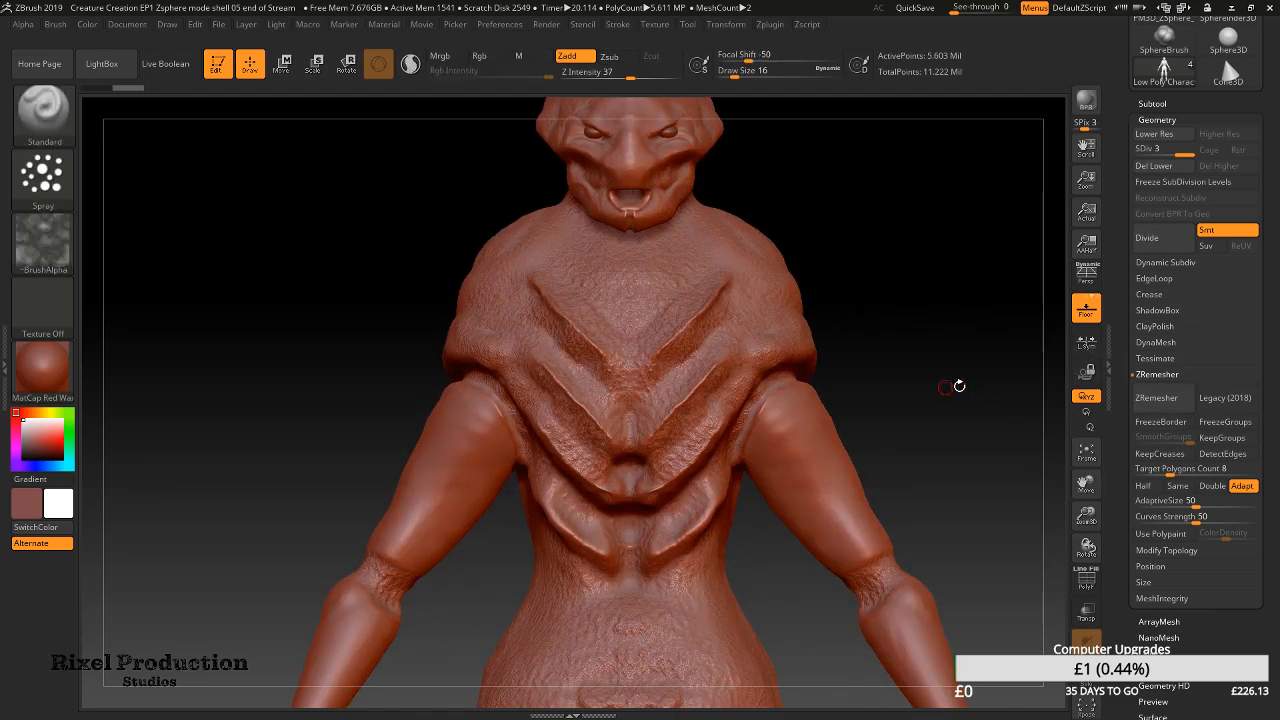
pyautogui.click(1165, 400)
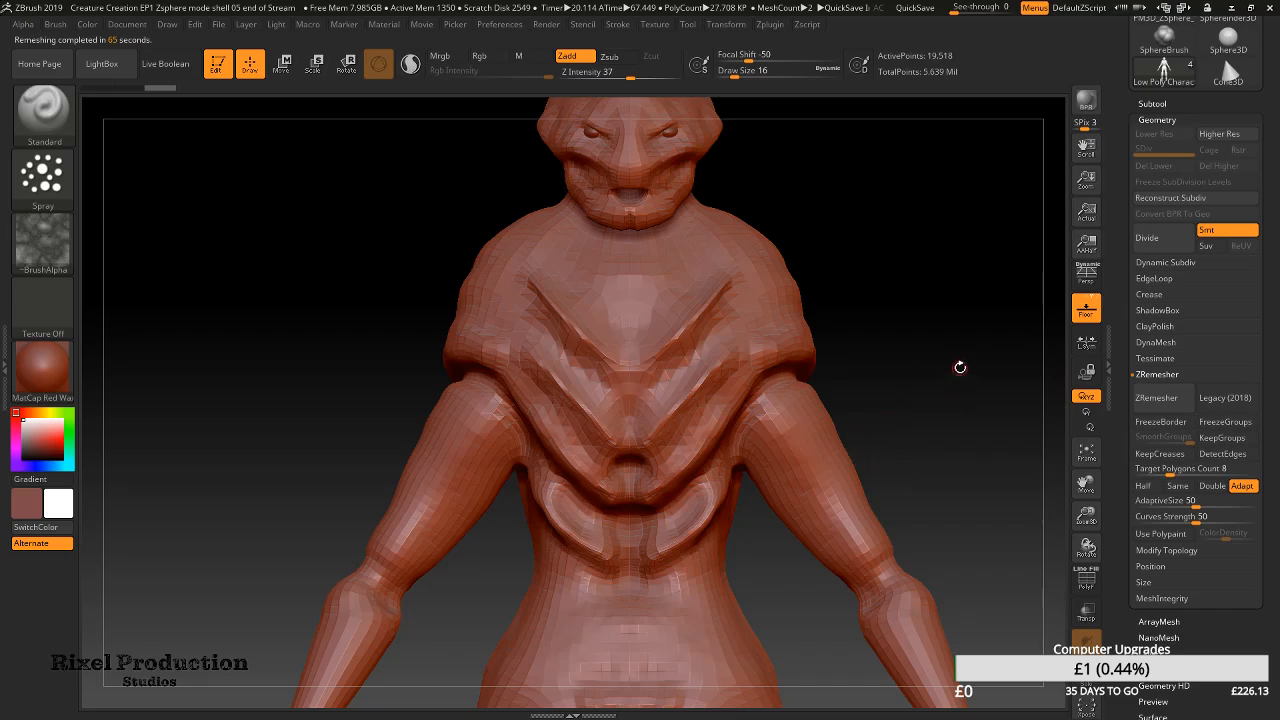
# Inspect the remeshed topology on the back, arms, elbow joints and abdomen of the low-poly body
pyautogui.moveTo(949, 347)
pyautogui.mouseDown()
pyautogui.moveTo(757, 349)
pyautogui.moveTo(911, 354)
pyautogui.moveTo(769, 244)
pyautogui.mouseUp()
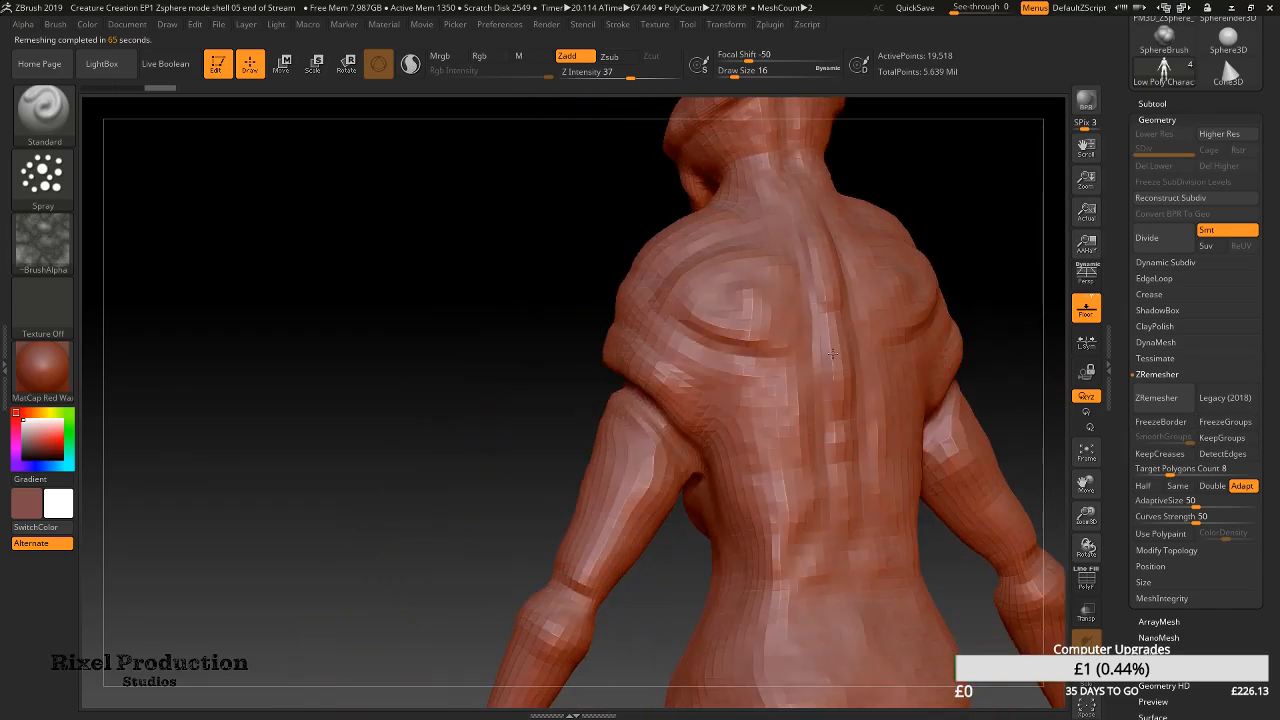
pyautogui.moveTo(498, 282); pyautogui.dragTo(640, 270)
pyautogui.keyDown('shift'); pyautogui.moveTo(845, 276); pyautogui.dragTo(765, 284); pyautogui.keyUp('shift')
pyautogui.moveTo(870, 304)
pyautogui.keyDown('ctrl'); pyautogui.mouseDown(button='right')
pyautogui.moveTo(764, 302)
pyautogui.moveTo(812, 330)
pyautogui.moveTo(823, 420)
pyautogui.moveTo(800, 160)
pyautogui.mouseUp(button='right'); pyautogui.keyUp('ctrl')
pyautogui.moveTo(827, 358)
pyautogui.keyDown('alt'); pyautogui.mouseDown(button='right')
pyautogui.moveTo(839, 308)
pyautogui.moveTo(870, 310)
pyautogui.moveTo(803, 338)
pyautogui.mouseUp(button='right'); pyautogui.keyUp('alt')
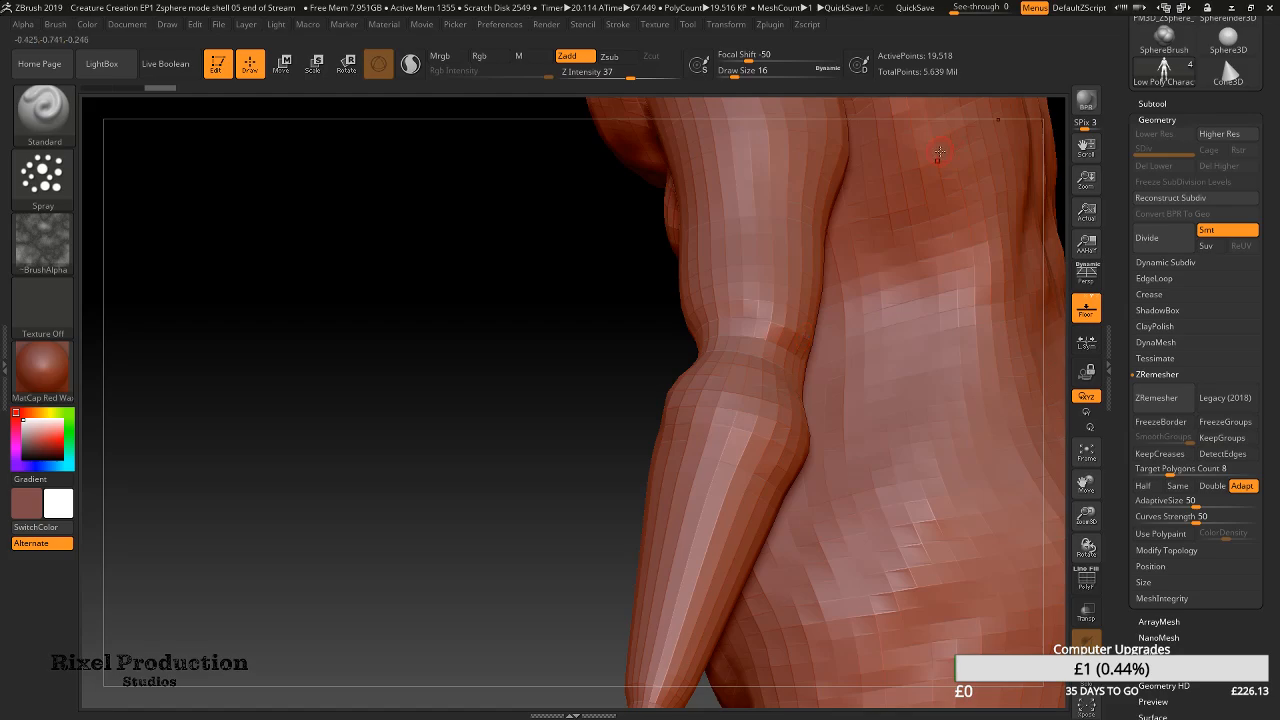
pyautogui.moveTo(446, 298); pyautogui.dragTo(526, 294)
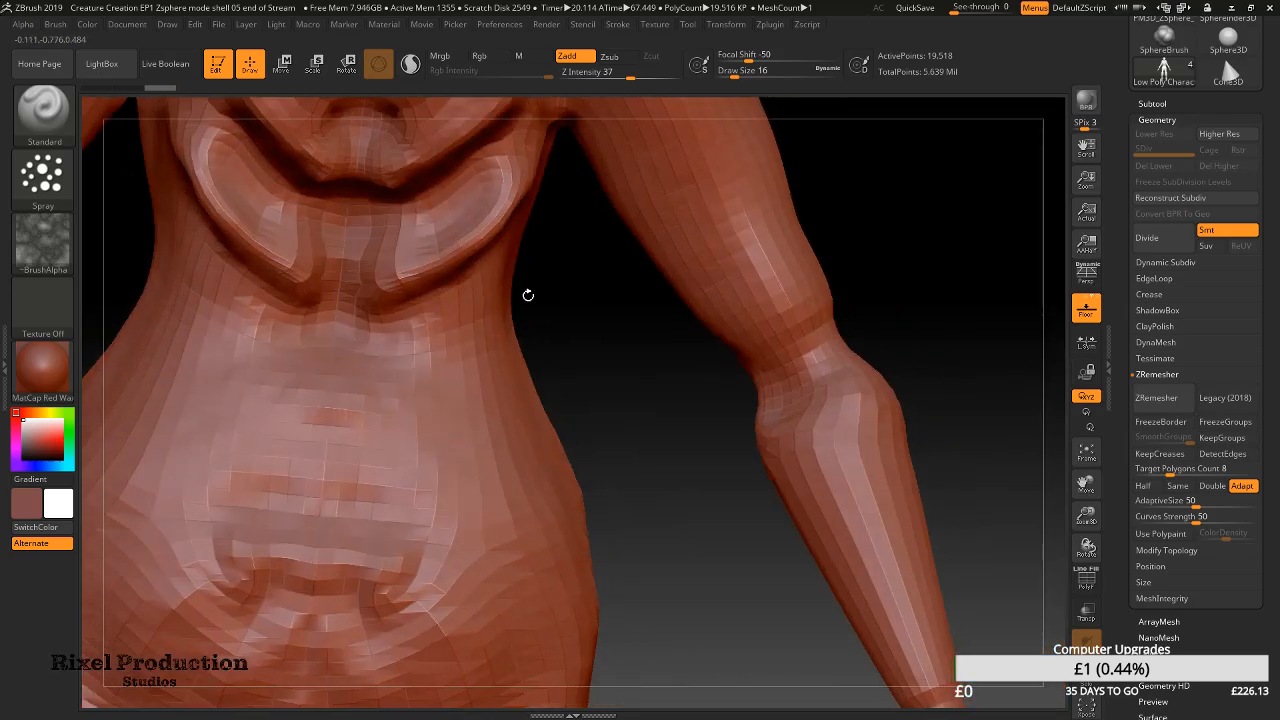
# Select the ZRemesherGuides brush and revert the Low Poly Character subtool to its state before remeshing
pyautogui.moveTo(926, 308); pyautogui.dragTo(750, 281)
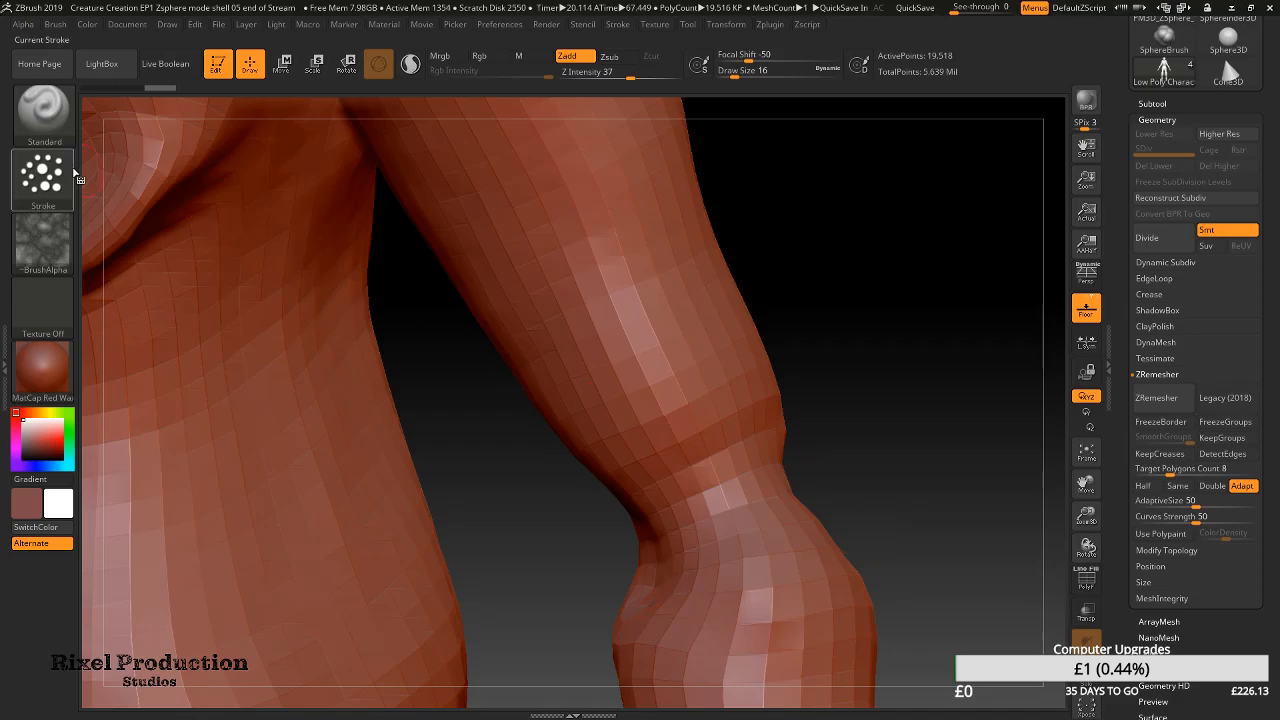
pyautogui.click(42, 110)
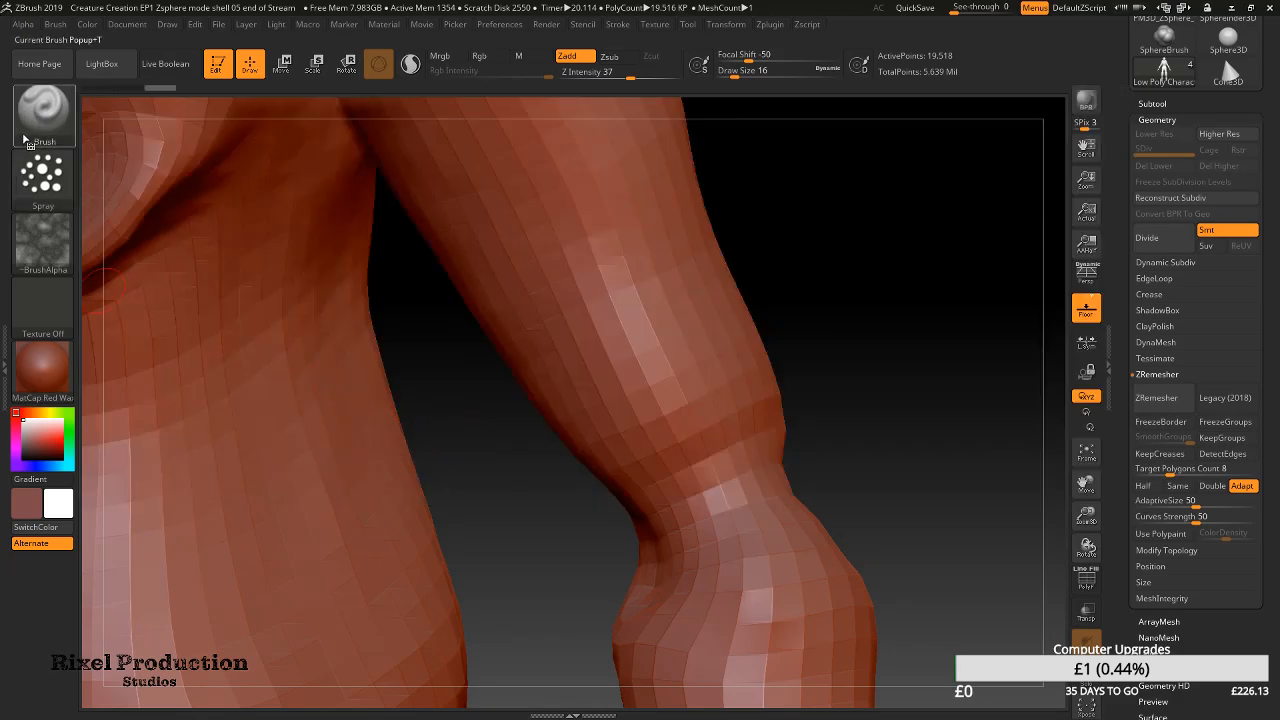
pyautogui.click(42, 110)
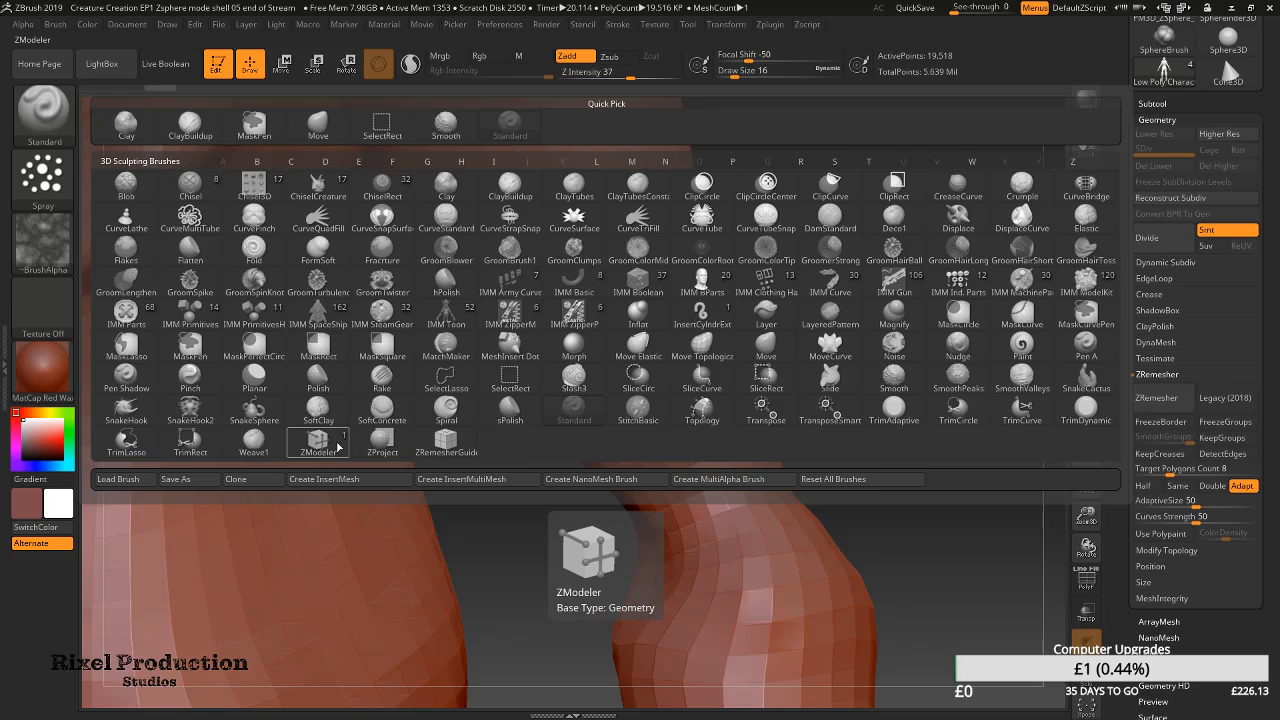
pyautogui.click(467, 453)
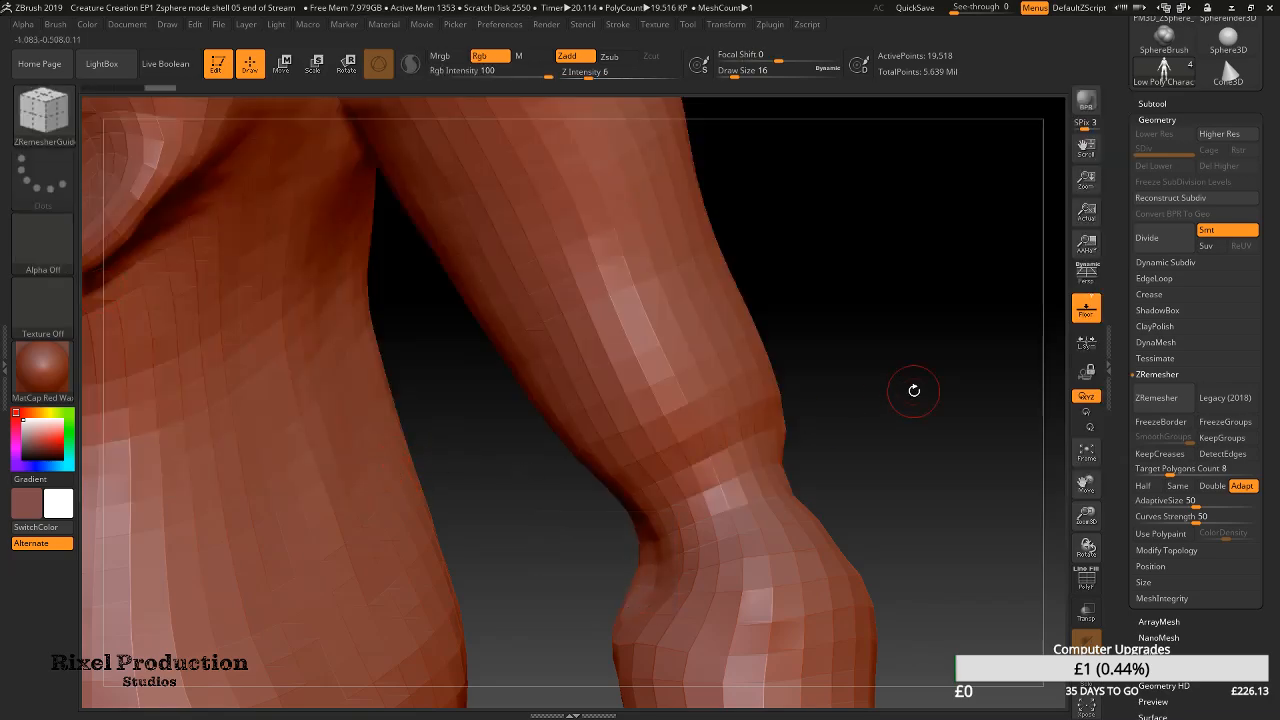
pyautogui.click(136, 88)
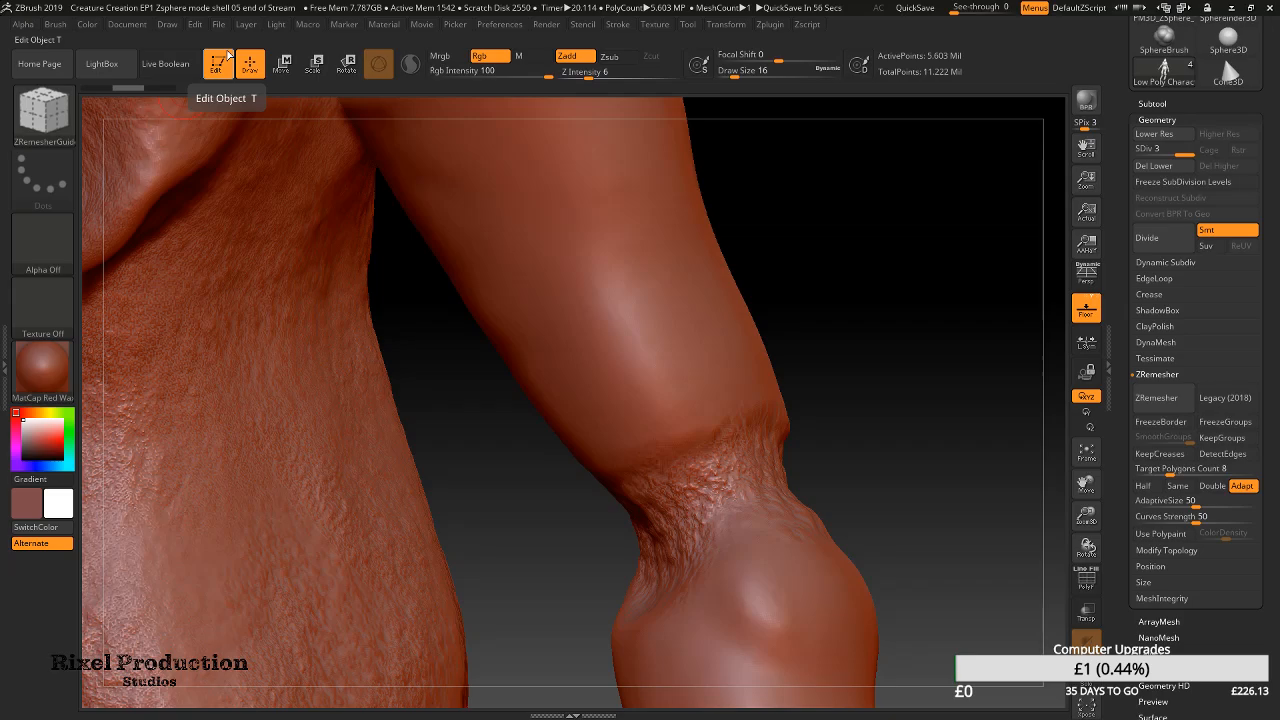
pyautogui.keyDown('alt'); pyautogui.moveTo(224, 106); pyautogui.dragTo(451, 219); pyautogui.keyUp('alt')
pyautogui.keyDown('alt'); pyautogui.moveTo(454, 221); pyautogui.dragTo(886, 518, button='right'); pyautogui.keyUp('alt')
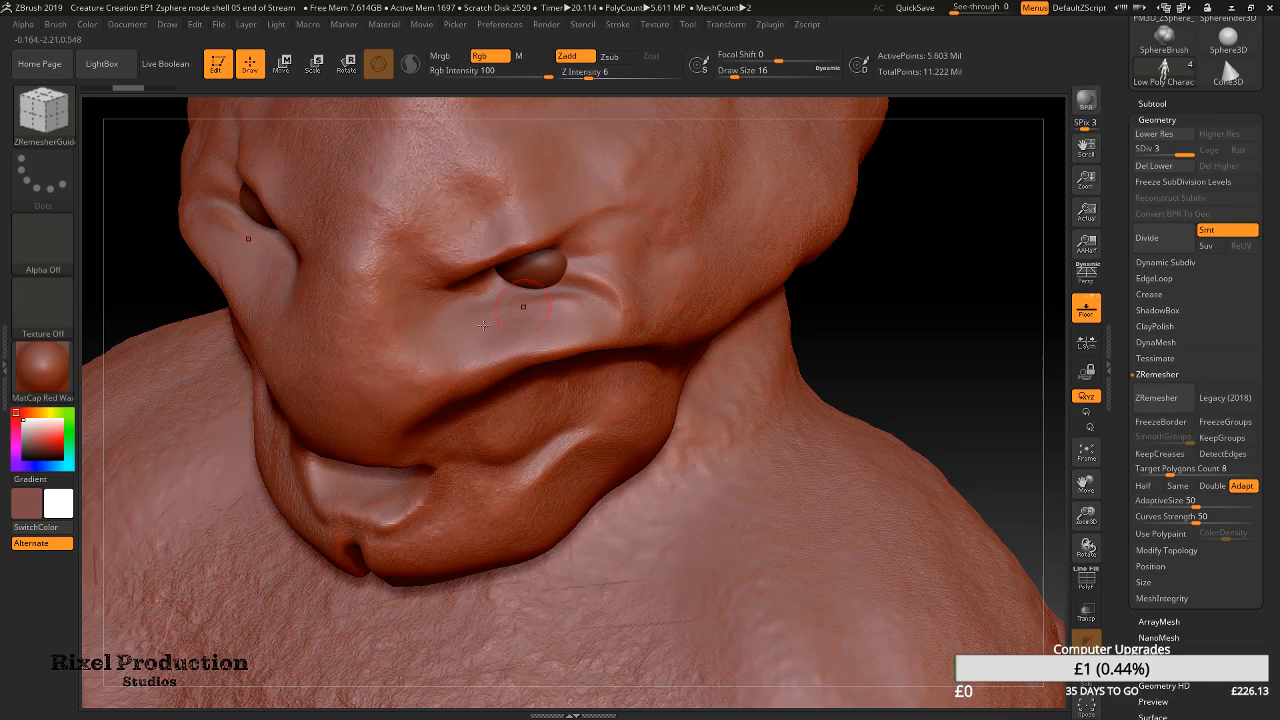
# Spray skin detail around the eyes and forehead with the Standard brush, ending at Z Intensity 20 and Draw Size 49
pyautogui.click(48, 116)
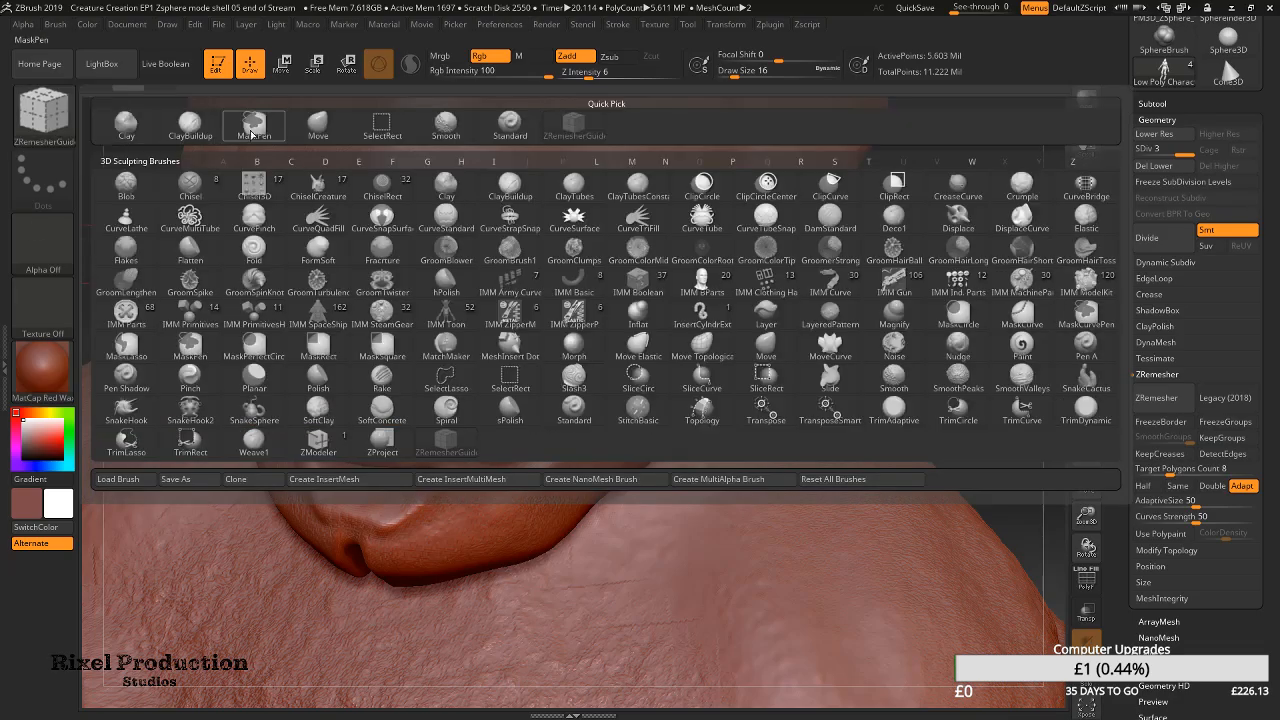
pyautogui.click(510, 122)
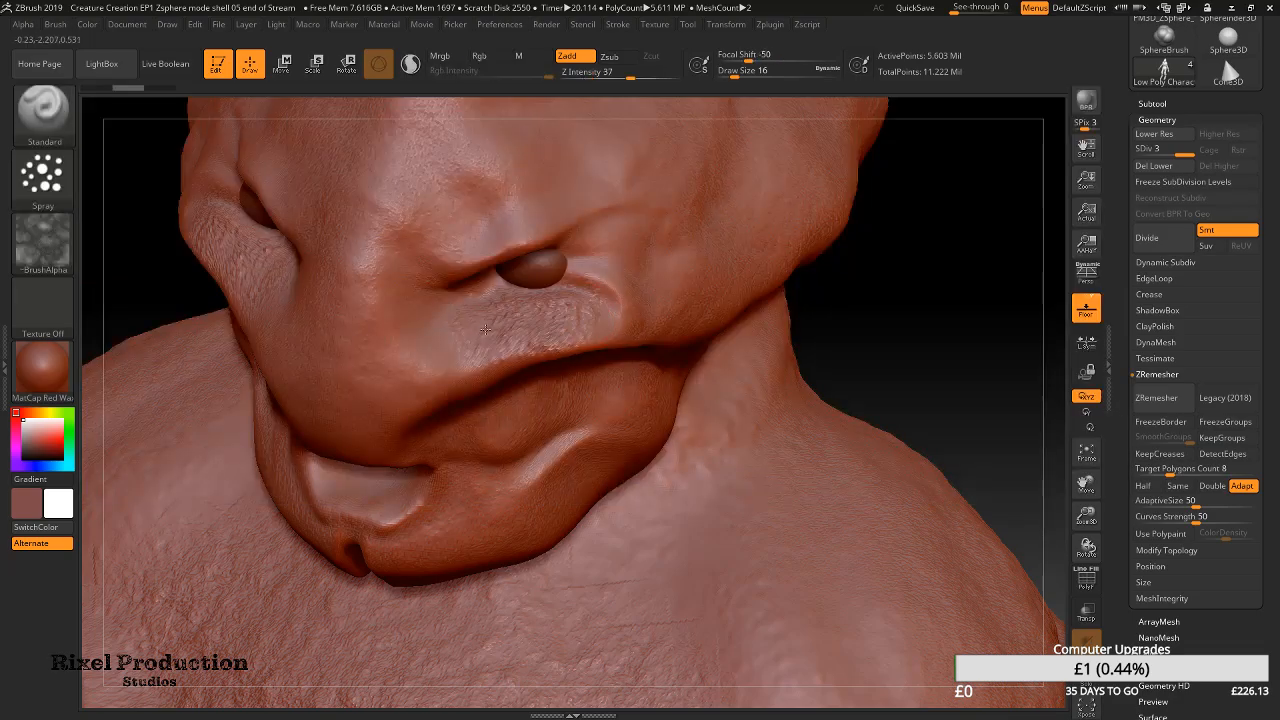
pyautogui.press('ctrl')
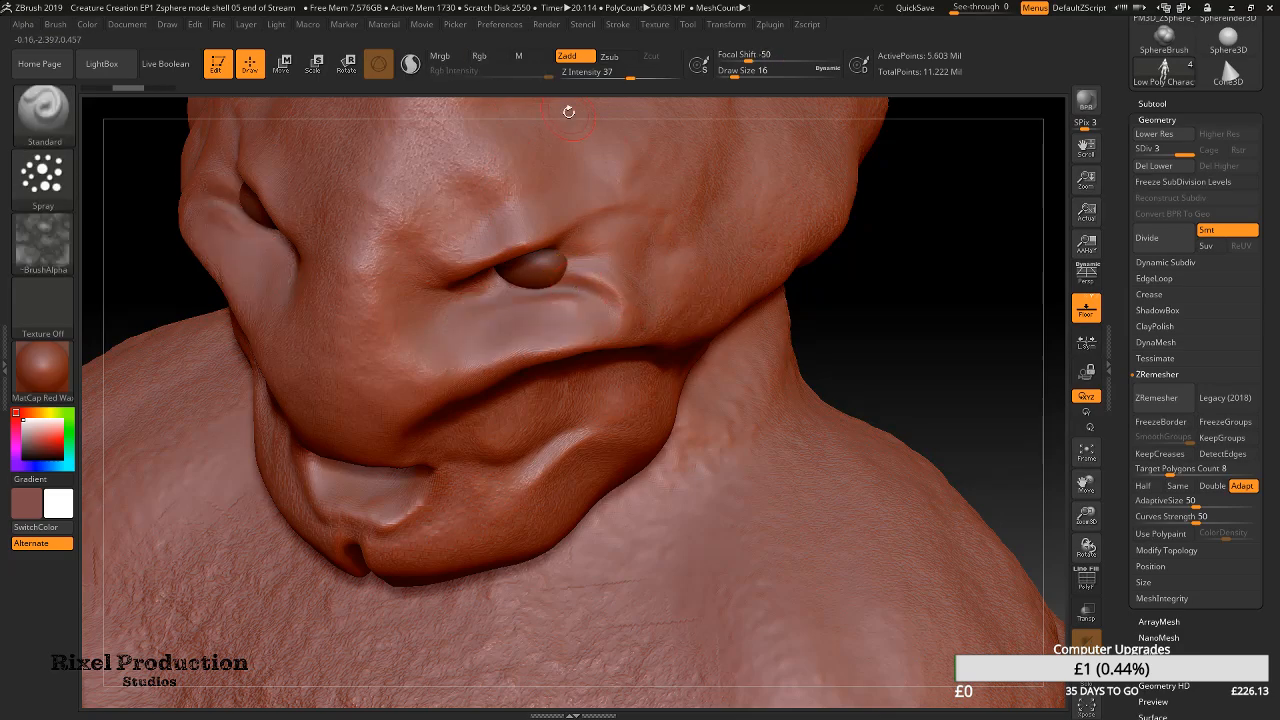
pyautogui.moveTo(632, 77); pyautogui.dragTo(607, 77)
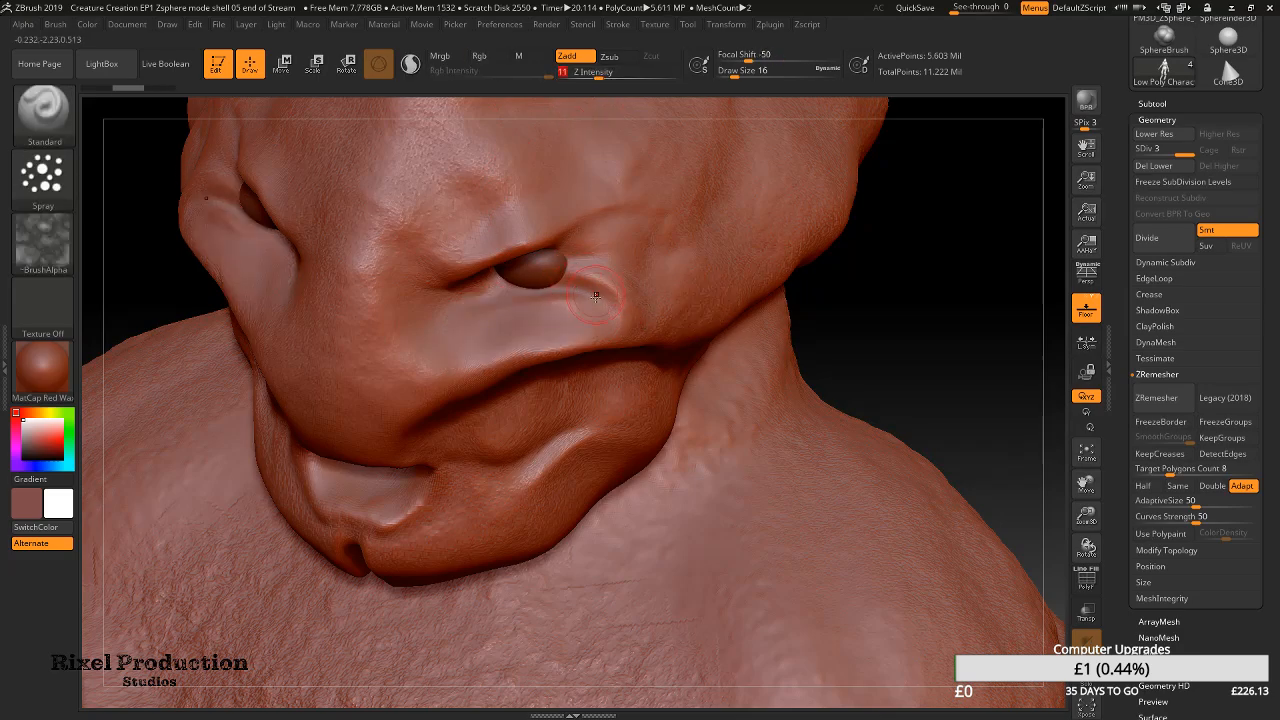
pyautogui.moveTo(492, 350); pyautogui.dragTo(518, 334)
pyautogui.moveTo(736, 76); pyautogui.dragTo(747, 76)
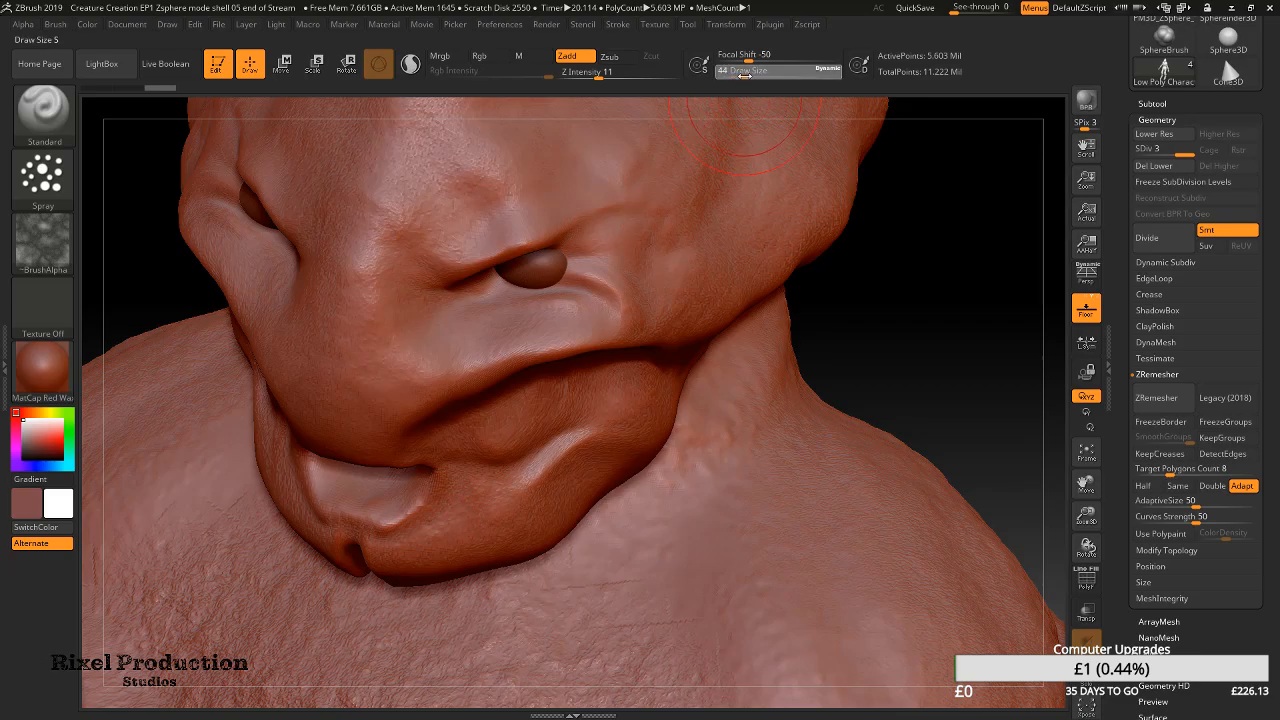
pyautogui.moveTo(626, 75); pyautogui.dragTo(608, 77)
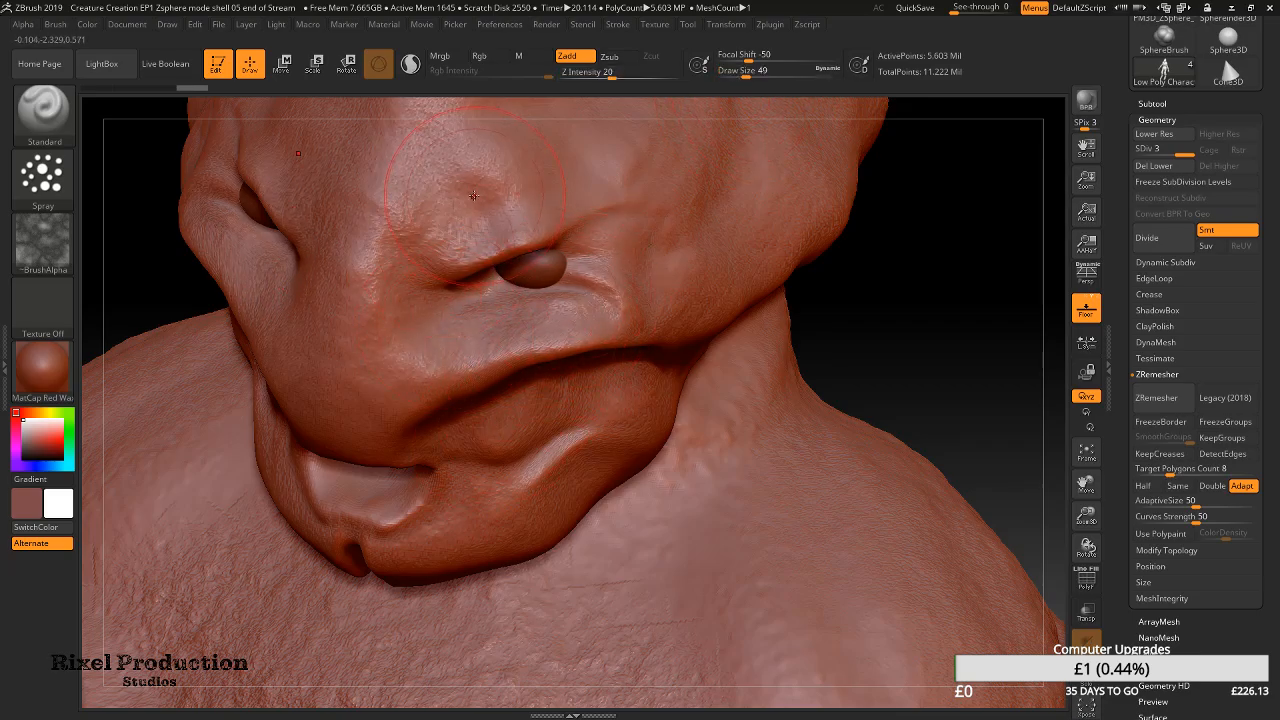
pyautogui.moveTo(150, 235); pyautogui.dragTo(315, 266)
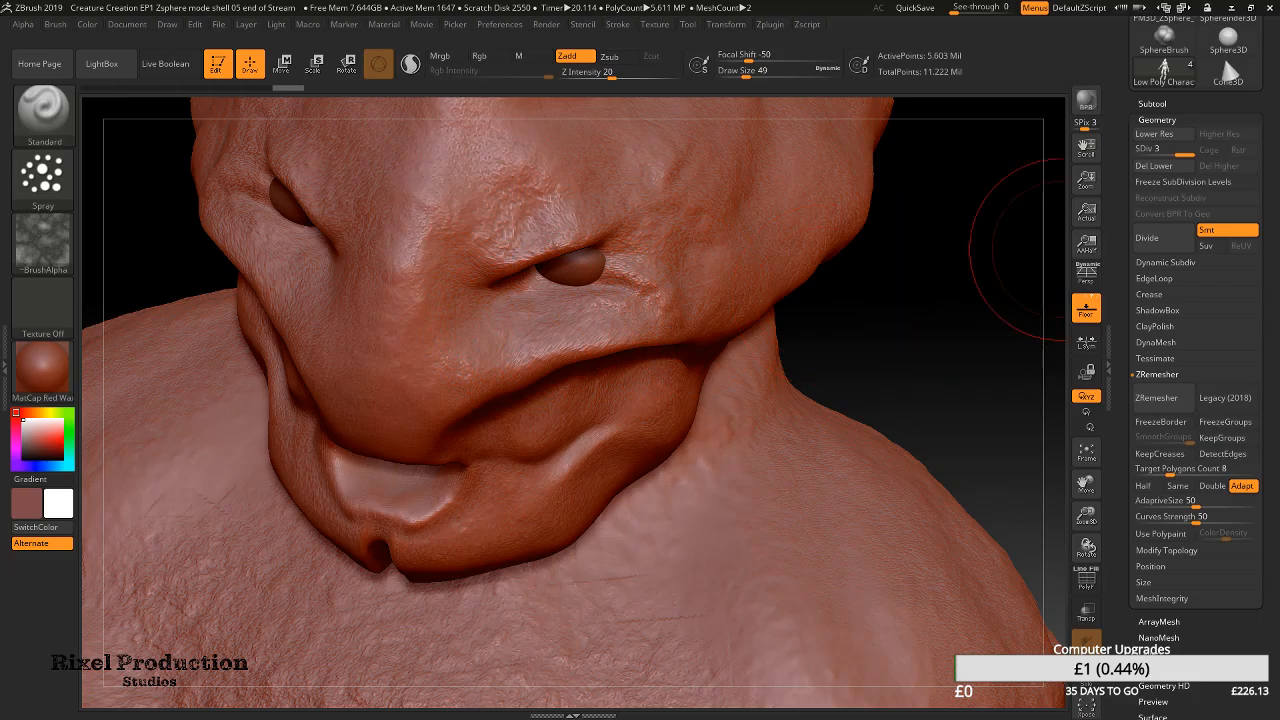
# Switch to the High Poly Character subtool and spray the skin detail across its face
pyautogui.click(1160, 120)
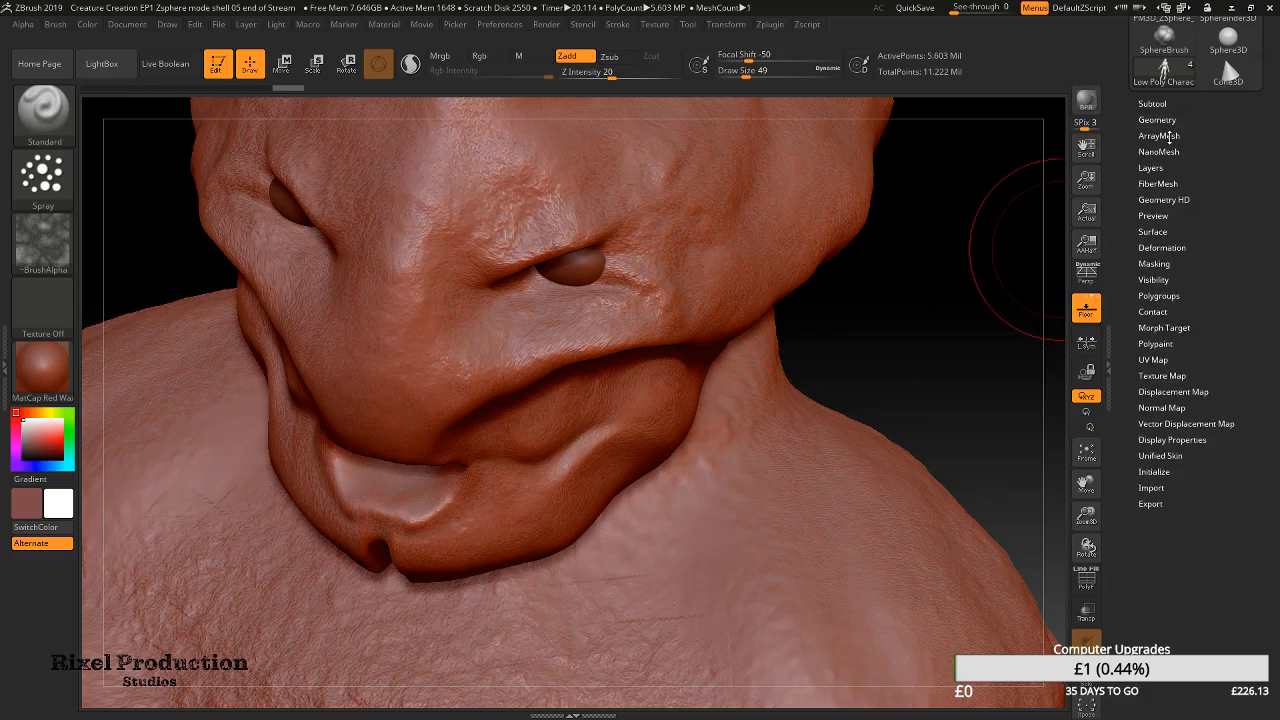
pyautogui.click(1153, 103)
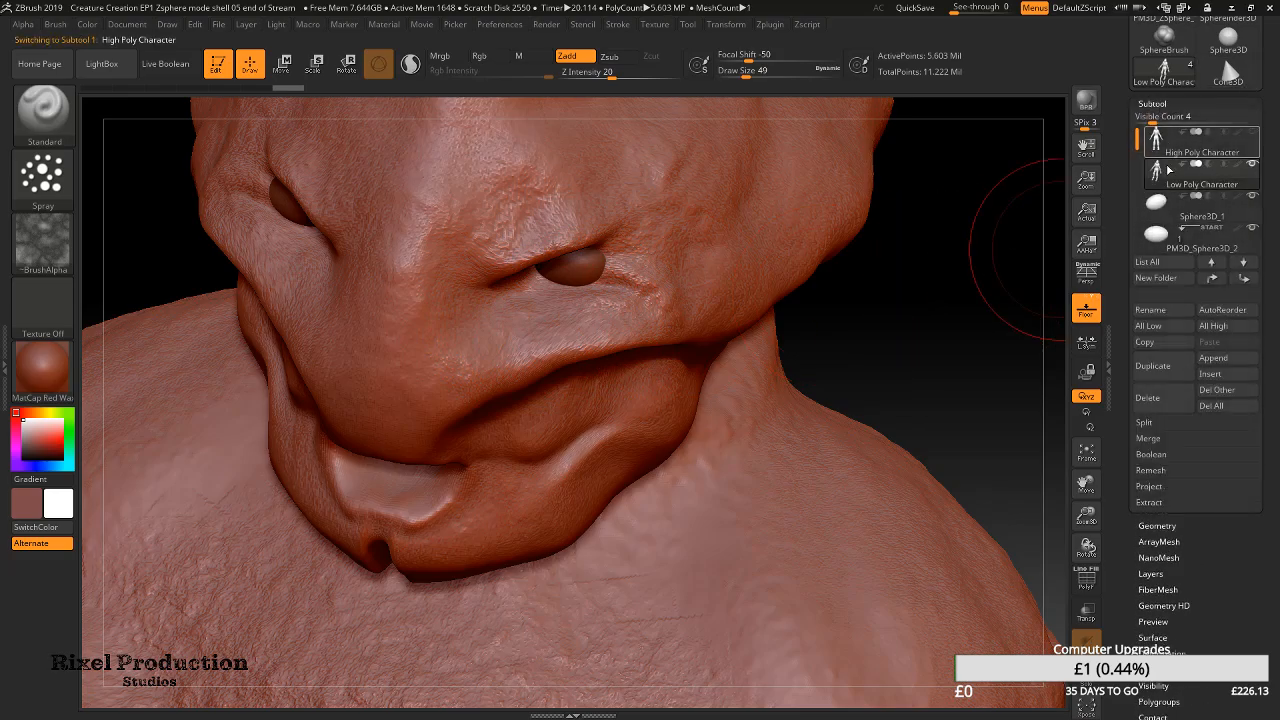
pyautogui.press('ctrl')
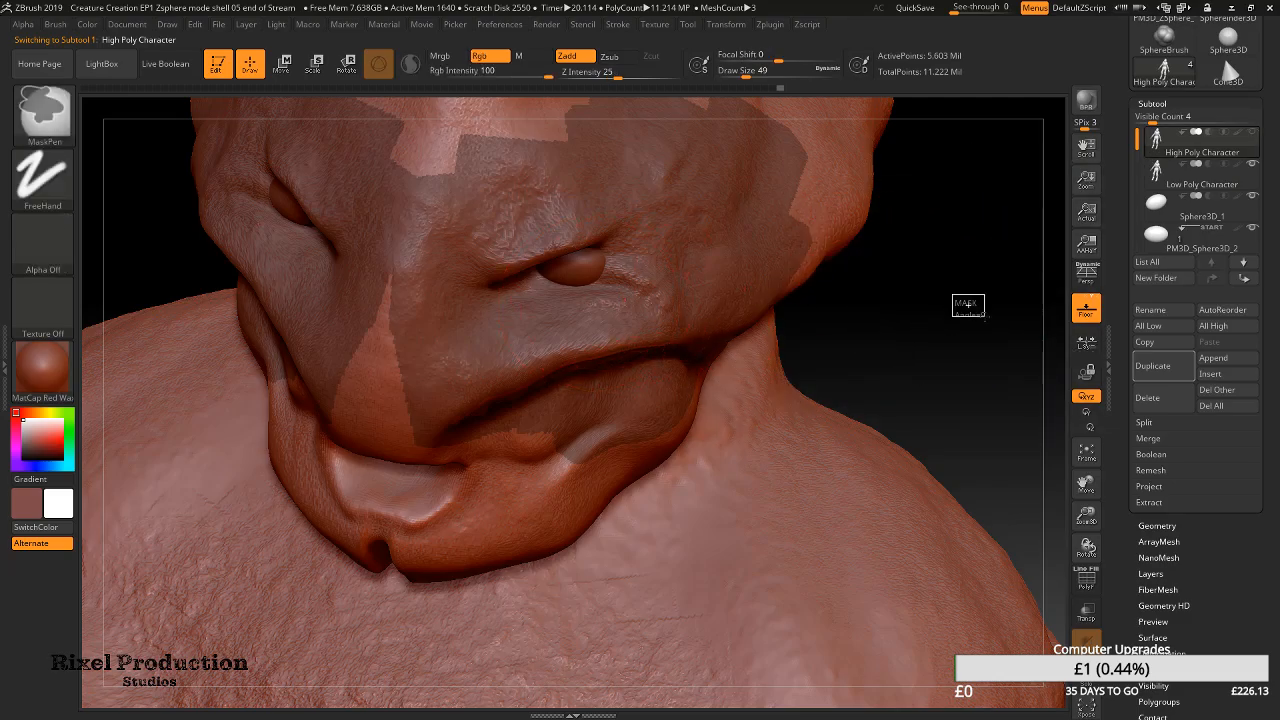
pyautogui.moveTo(504, 406)
pyautogui.mouseDown()
pyautogui.moveTo(425, 270)
pyautogui.moveTo(527, 392)
pyautogui.mouseUp()
pyautogui.moveTo(621, 308)
pyautogui.mouseDown()
pyautogui.moveTo(508, 334)
pyautogui.moveTo(505, 175)
pyautogui.moveTo(558, 321)
pyautogui.moveTo(684, 298)
pyautogui.mouseUp()
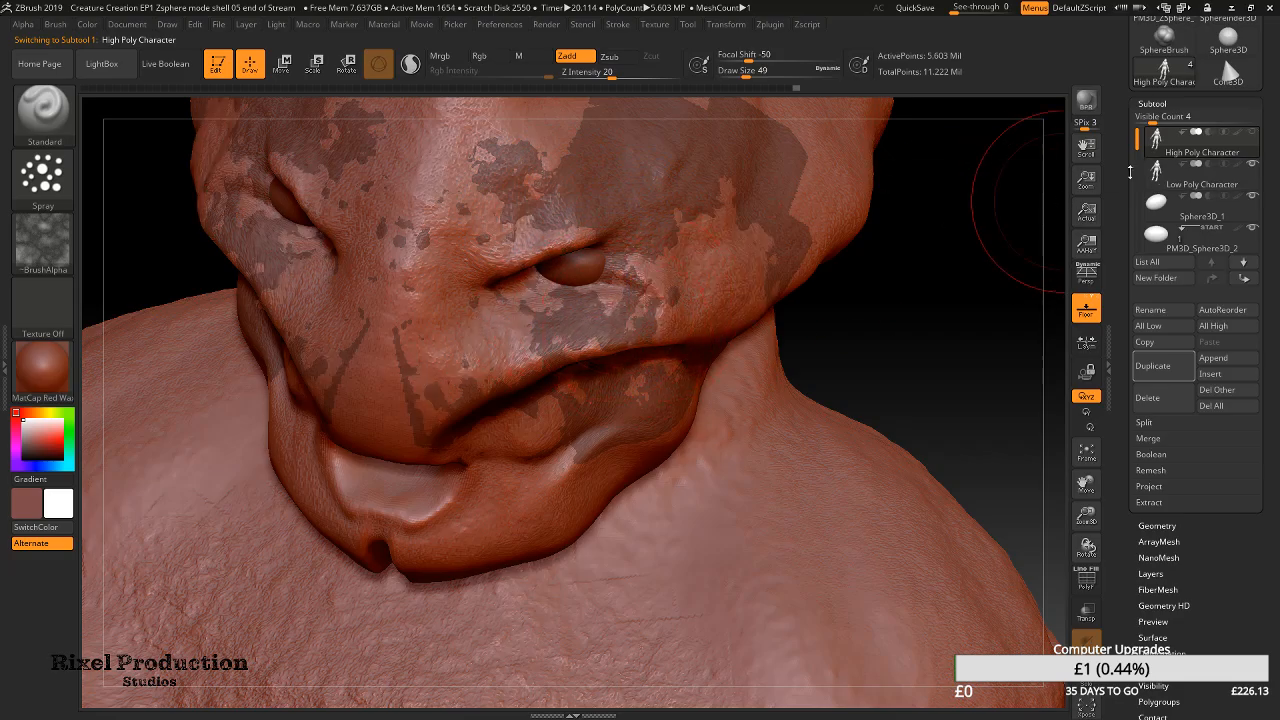
# Delete the Low Poly Character subtool and make the High Poly Character subtool visible
pyautogui.click(1169, 178)
pyautogui.click(1163, 140)
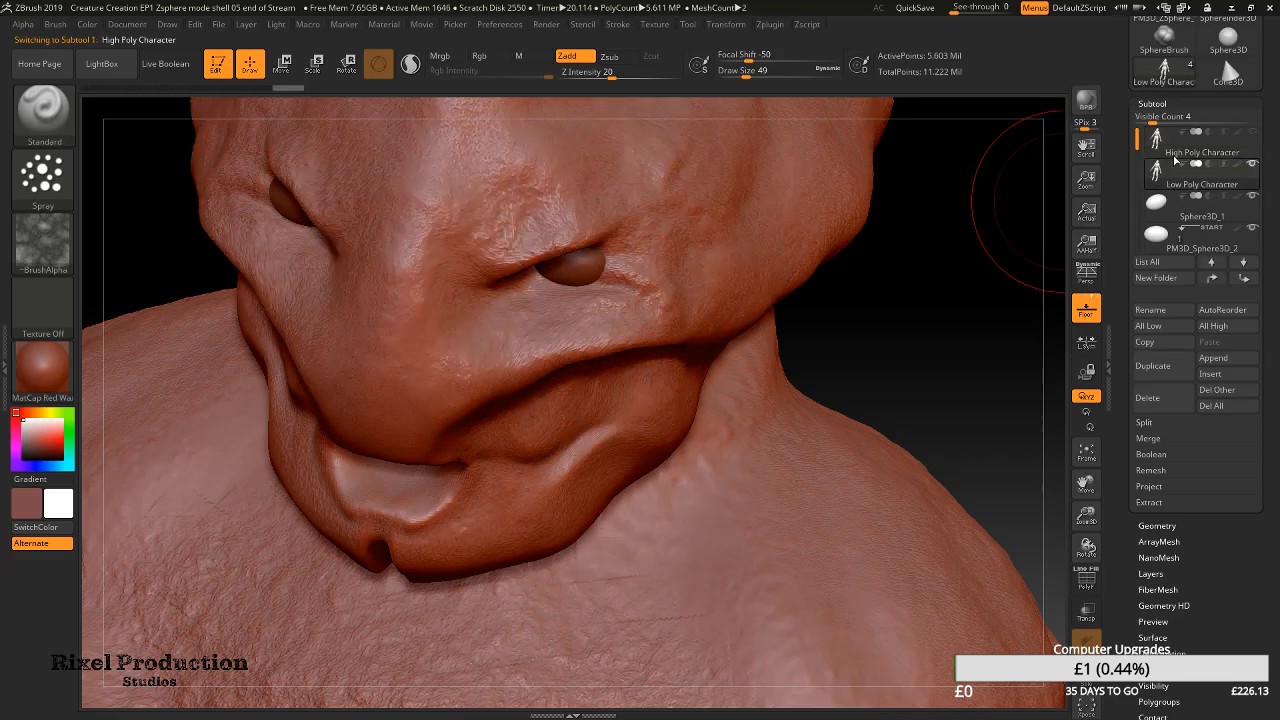
pyautogui.moveTo(1186, 212)
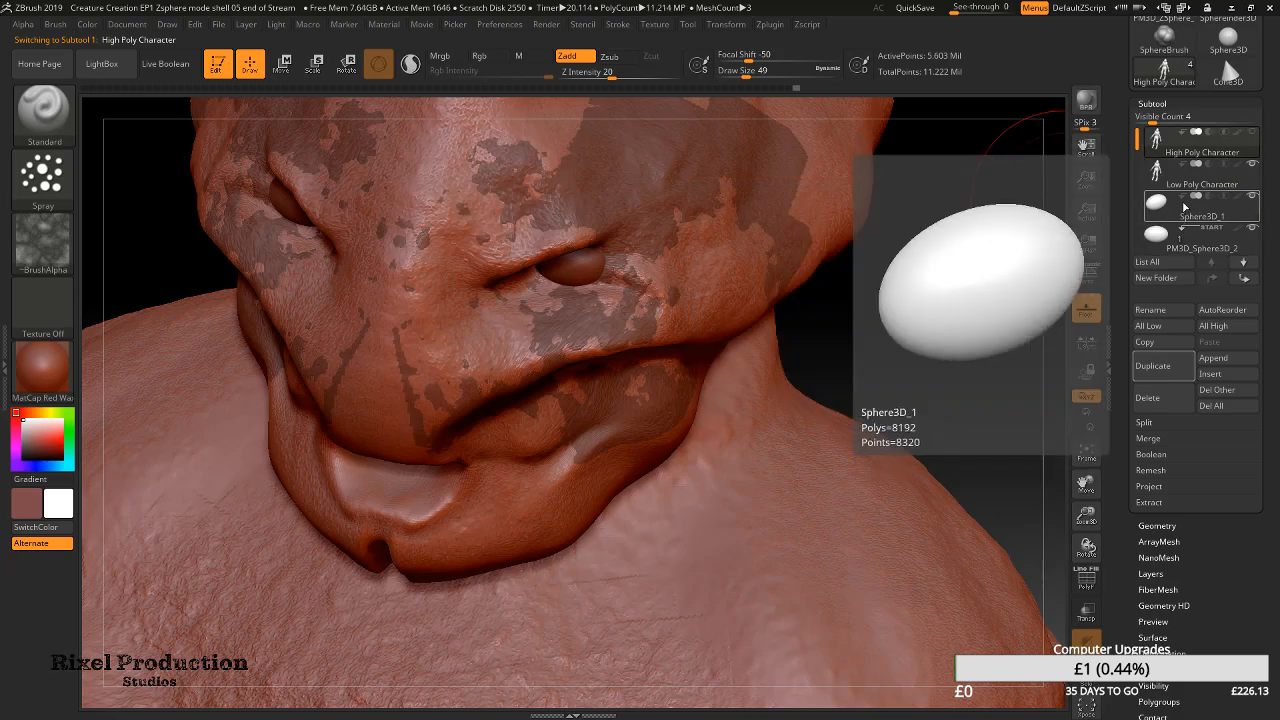
pyautogui.click(1178, 182)
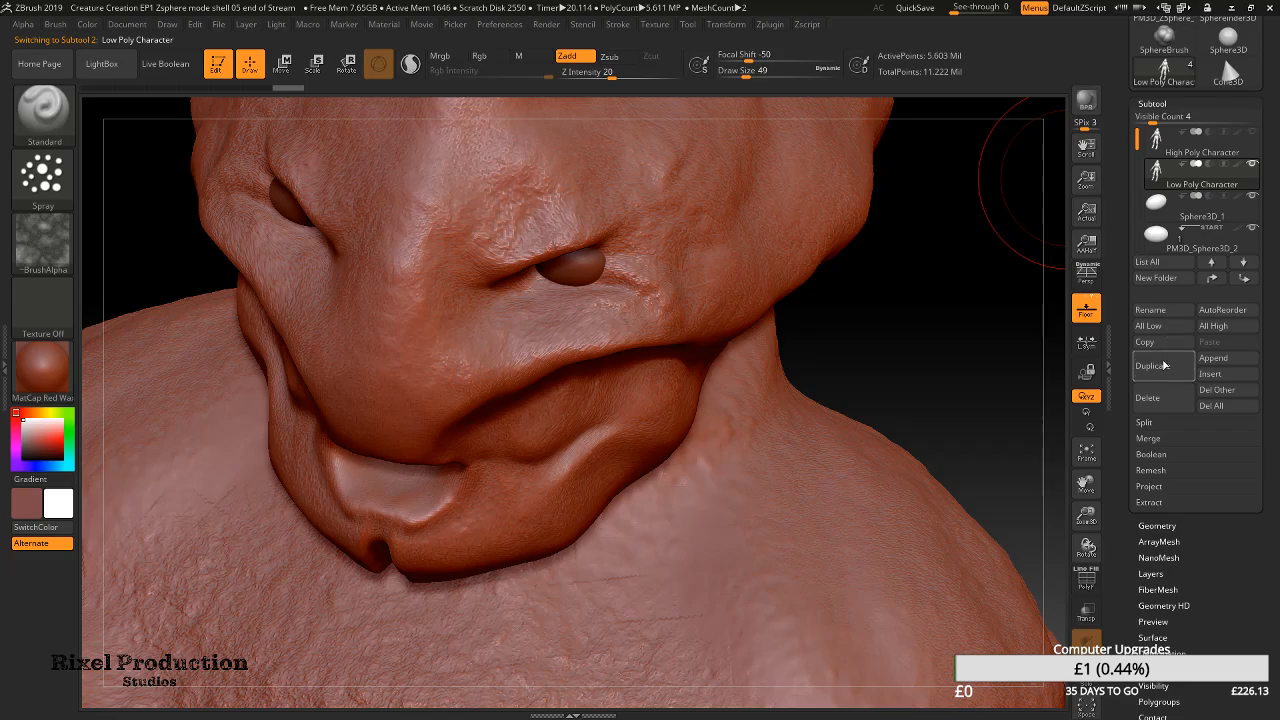
pyautogui.click(1168, 400)
pyautogui.click(1040, 430)
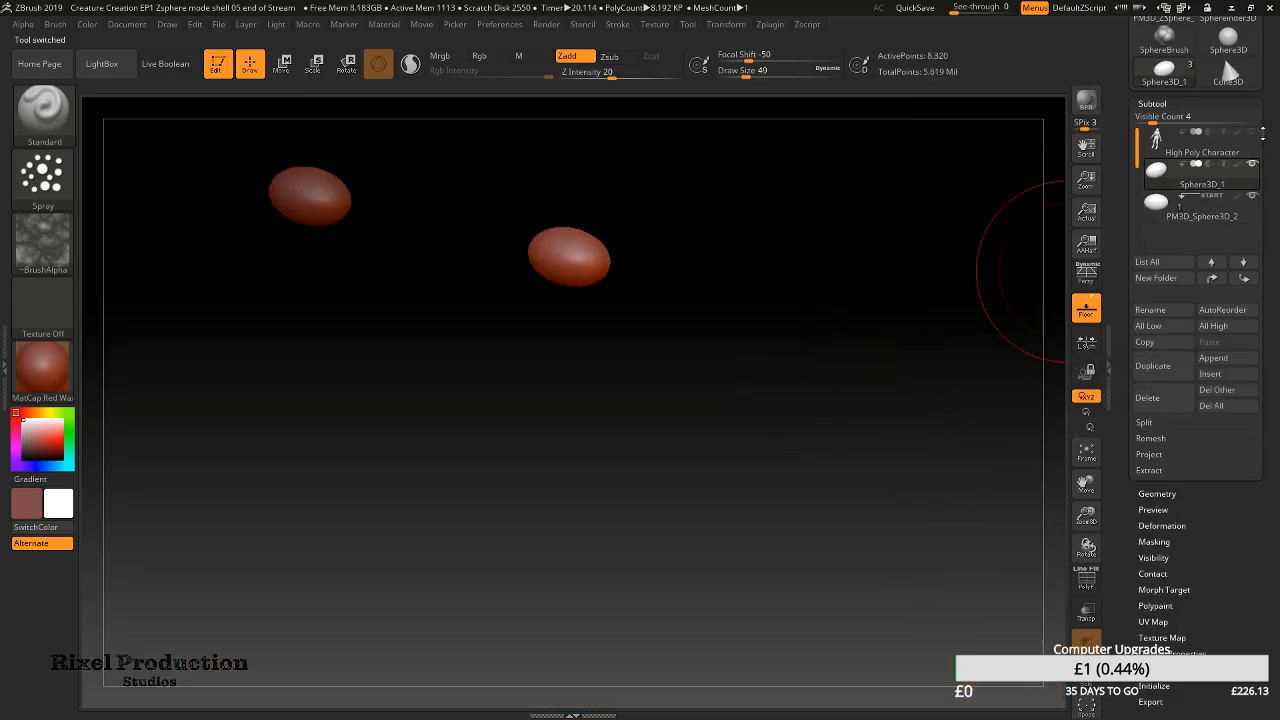
pyautogui.click(1253, 132)
pyautogui.click(607, 318)
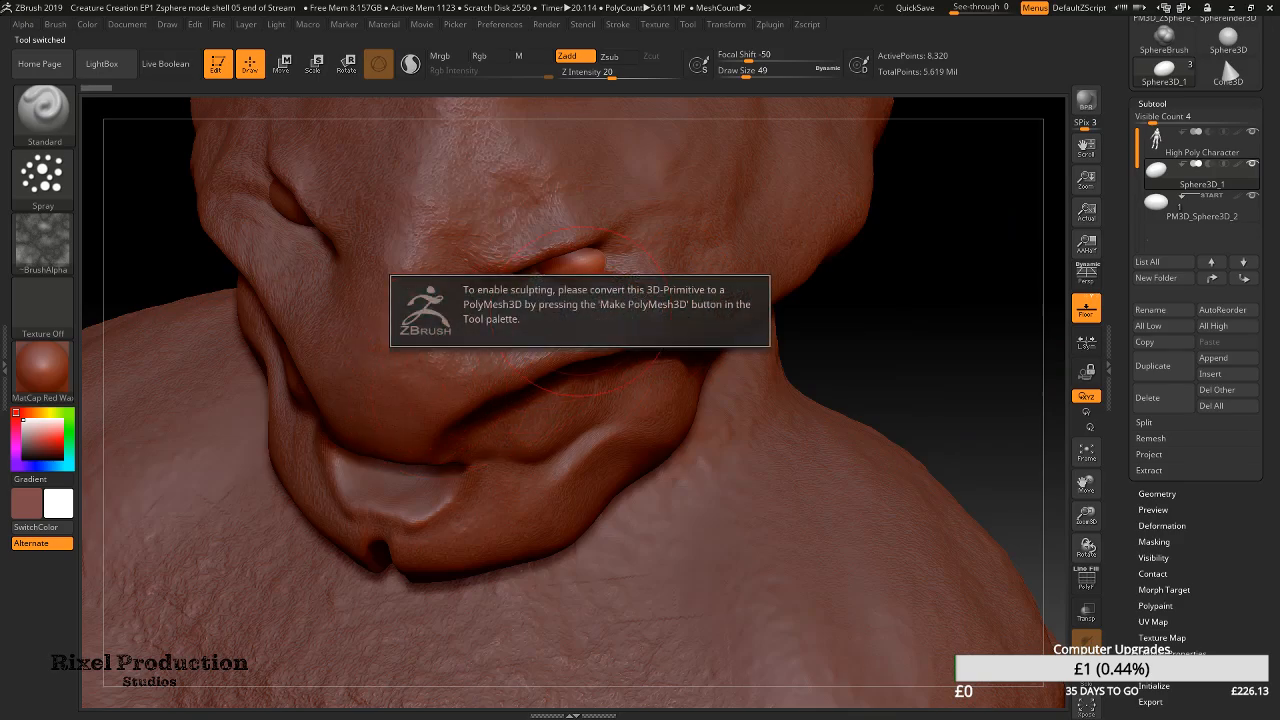
# Smooth the skin detail below the eye on the High Poly Character at Draw Size 9
pyautogui.click(1155, 146)
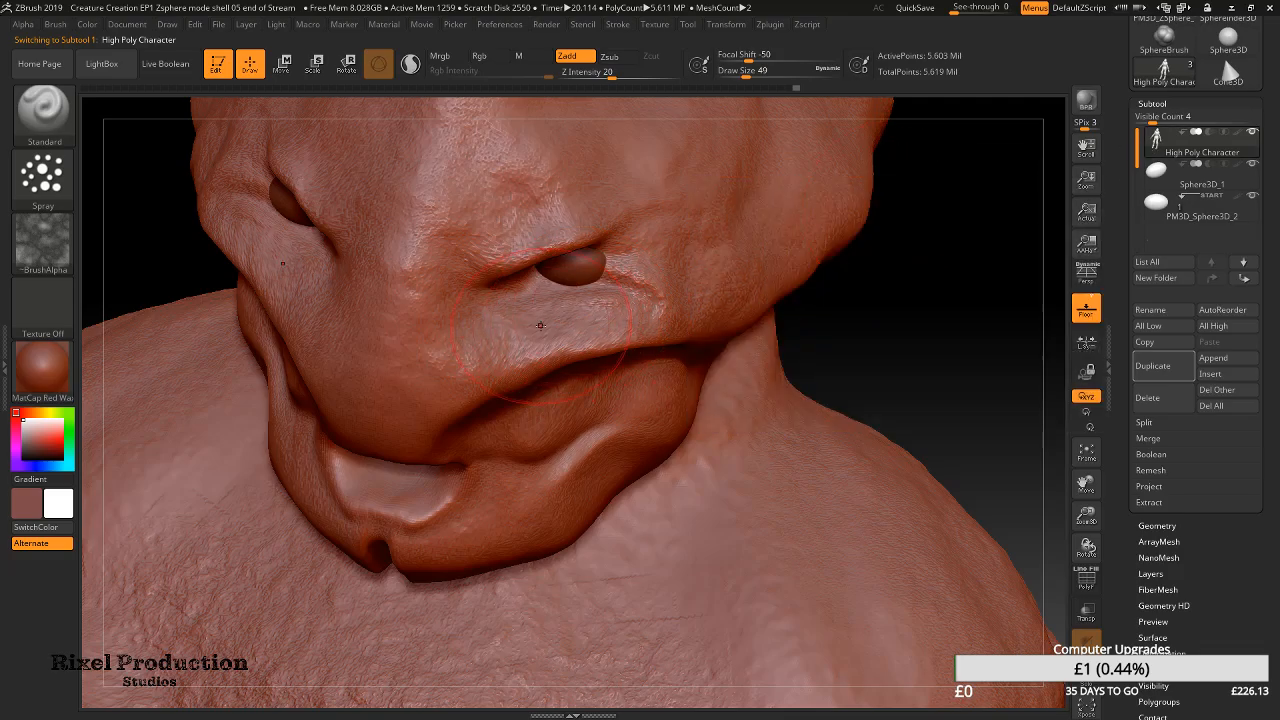
pyautogui.press('ctrl')
pyautogui.moveTo(608, 342)
pyautogui.keyDown('ctrl'); pyautogui.mouseDown(button='right')
pyautogui.moveTo(620, 448)
pyautogui.moveTo(624, 438)
pyautogui.mouseUp(button='right'); pyautogui.keyUp('ctrl')
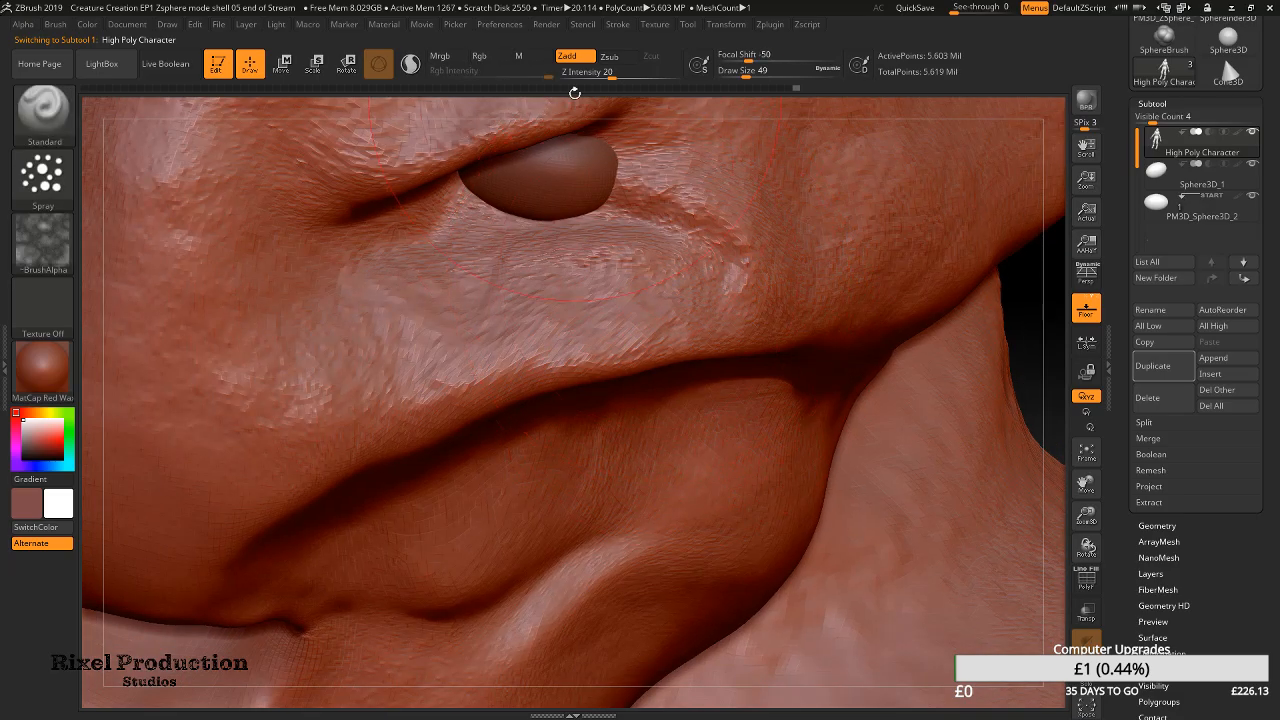
pyautogui.moveTo(745, 75); pyautogui.dragTo(730, 75)
pyautogui.moveTo(496, 314)
pyautogui.keyDown('shift'); pyautogui.mouseDown()
pyautogui.moveTo(630, 300)
pyautogui.moveTo(470, 280)
pyautogui.moveTo(568, 361)
pyautogui.mouseUp(); pyautogui.keyUp('shift')
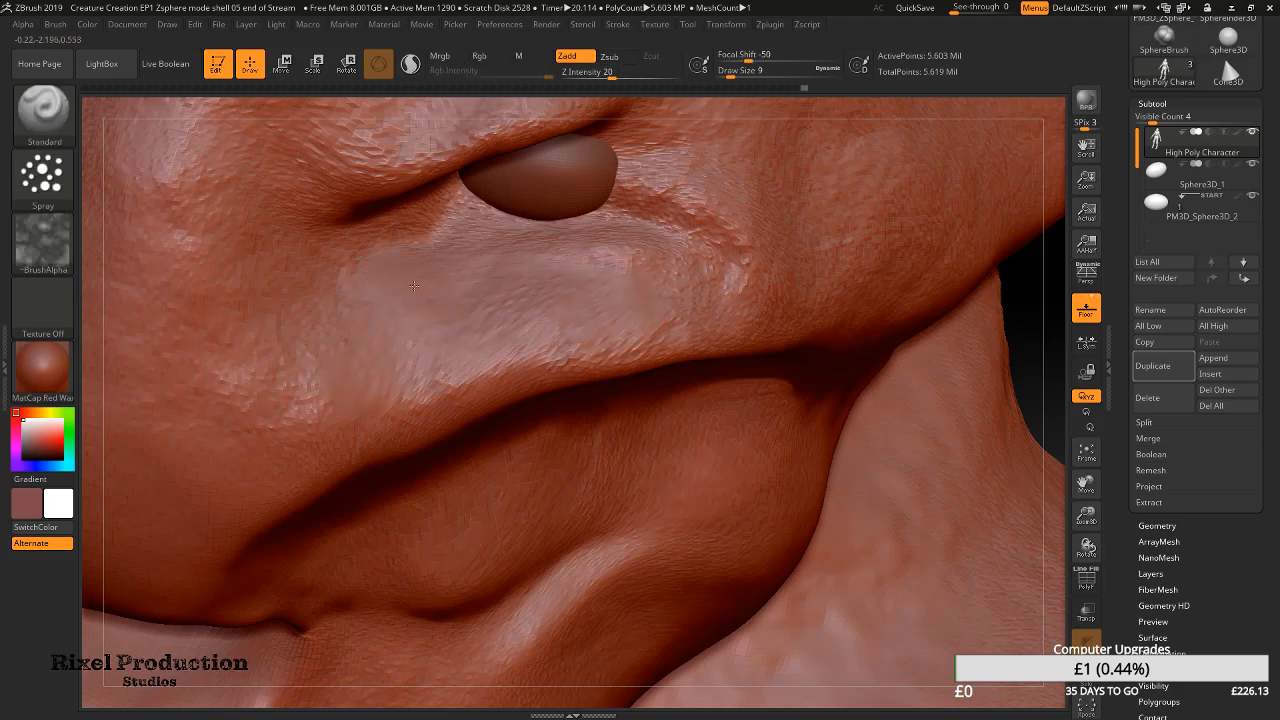
pyautogui.moveTo(713, 335)
pyautogui.keyDown('ctrl'); pyautogui.mouseDown(button='right')
pyautogui.moveTo(655, 360)
pyautogui.moveTo(640, 400)
pyautogui.moveTo(662, 455)
pyautogui.mouseUp(button='right'); pyautogui.keyUp('ctrl')
pyautogui.moveTo(420, 417); pyautogui.dragTo(590, 437)
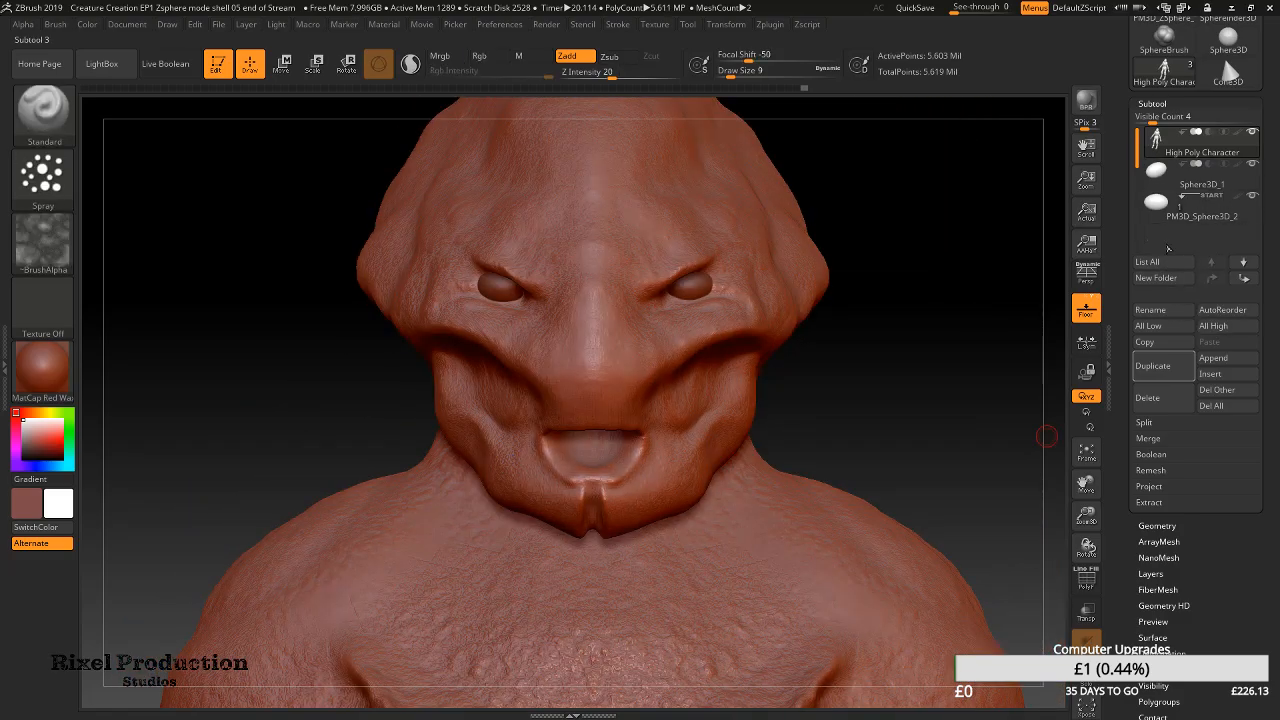
# Duplicate the High Poly Character subtool and rename the copy Low Poly Character
pyautogui.click(1152, 366)
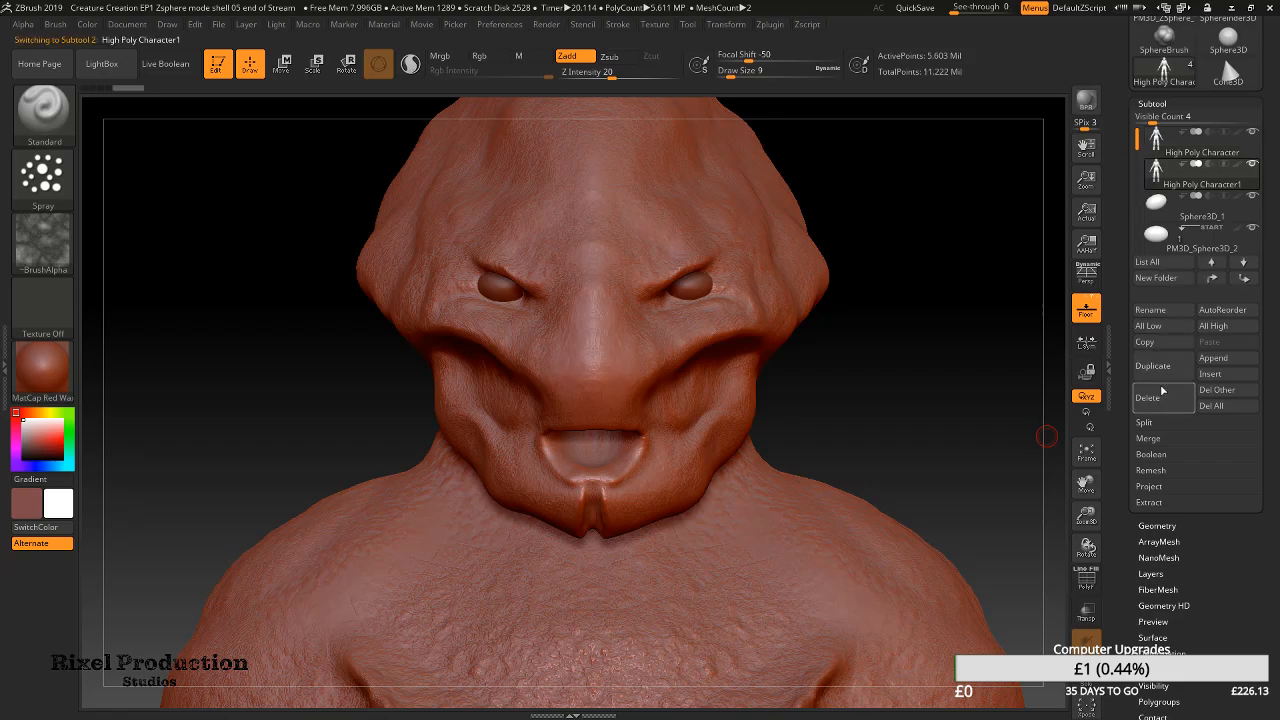
pyautogui.click(1150, 310)
pyautogui.click(1023, 336)
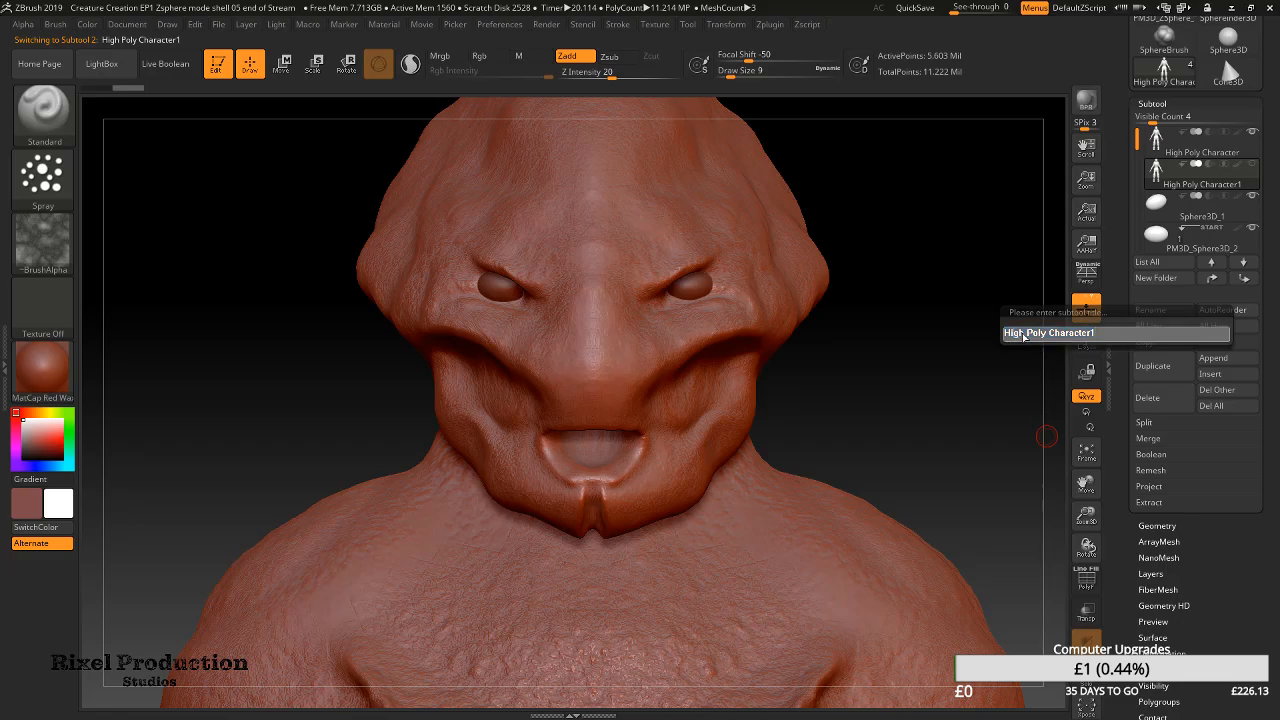
pyautogui.write('Low')
pyautogui.press('BackSpace')
pyautogui.press('Return')
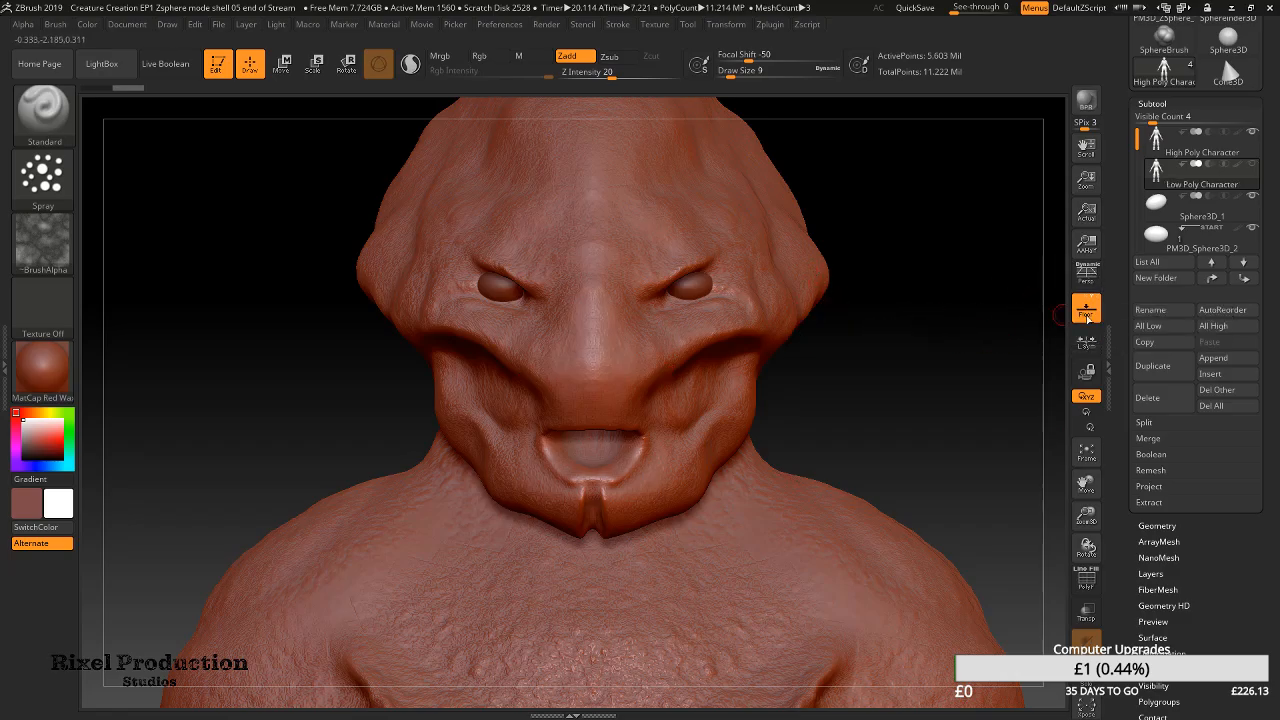
# Draw guide curves along the cheek ridge and around the eye of the Low Poly Character with the ZRemesherGuides brush
pyautogui.click(45, 112)
pyautogui.click(45, 112)
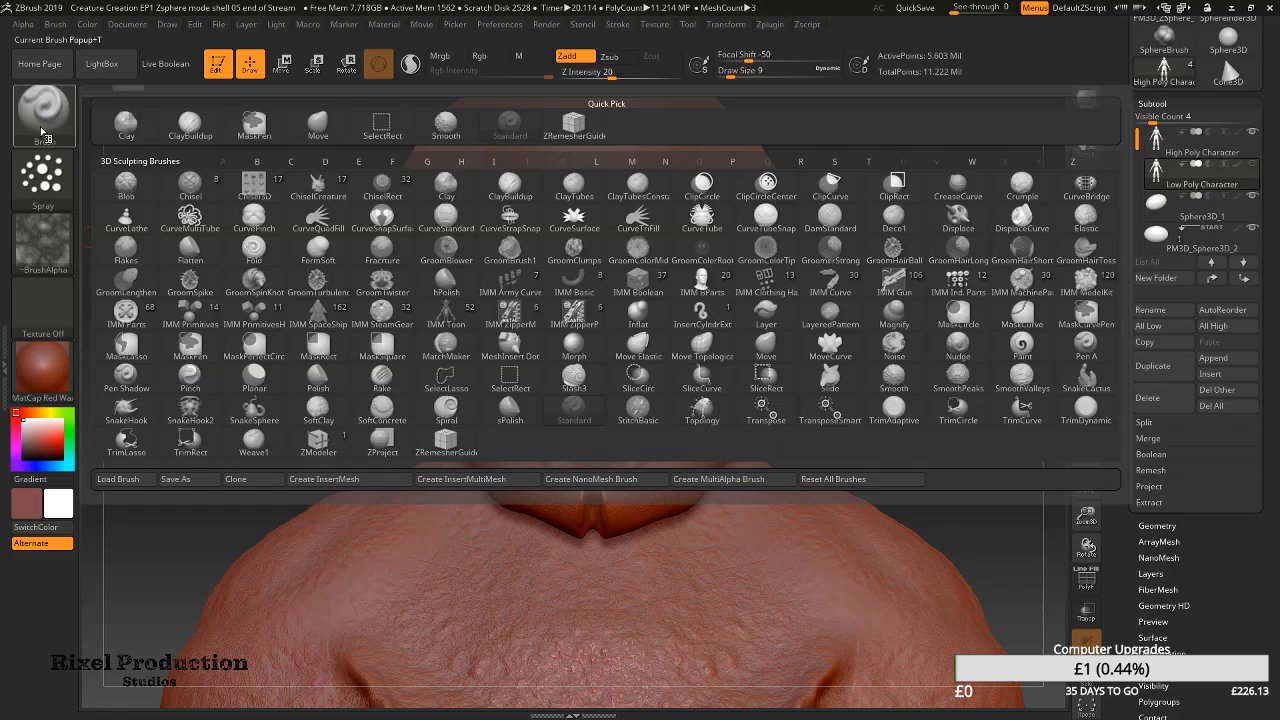
pyautogui.click(446, 446)
pyautogui.moveTo(880, 345); pyautogui.dragTo(695, 334)
pyautogui.moveTo(624, 392); pyautogui.dragTo(615, 374, button='right')
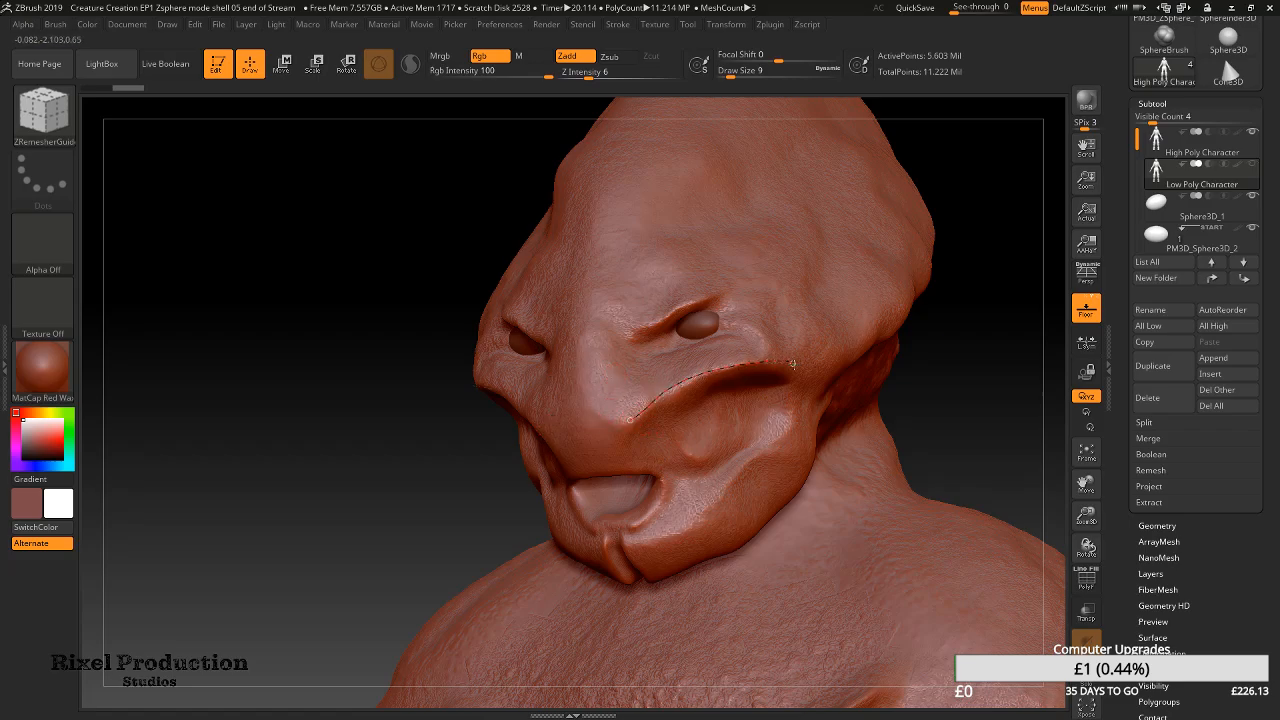
pyautogui.moveTo(796, 366); pyautogui.dragTo(797, 366)
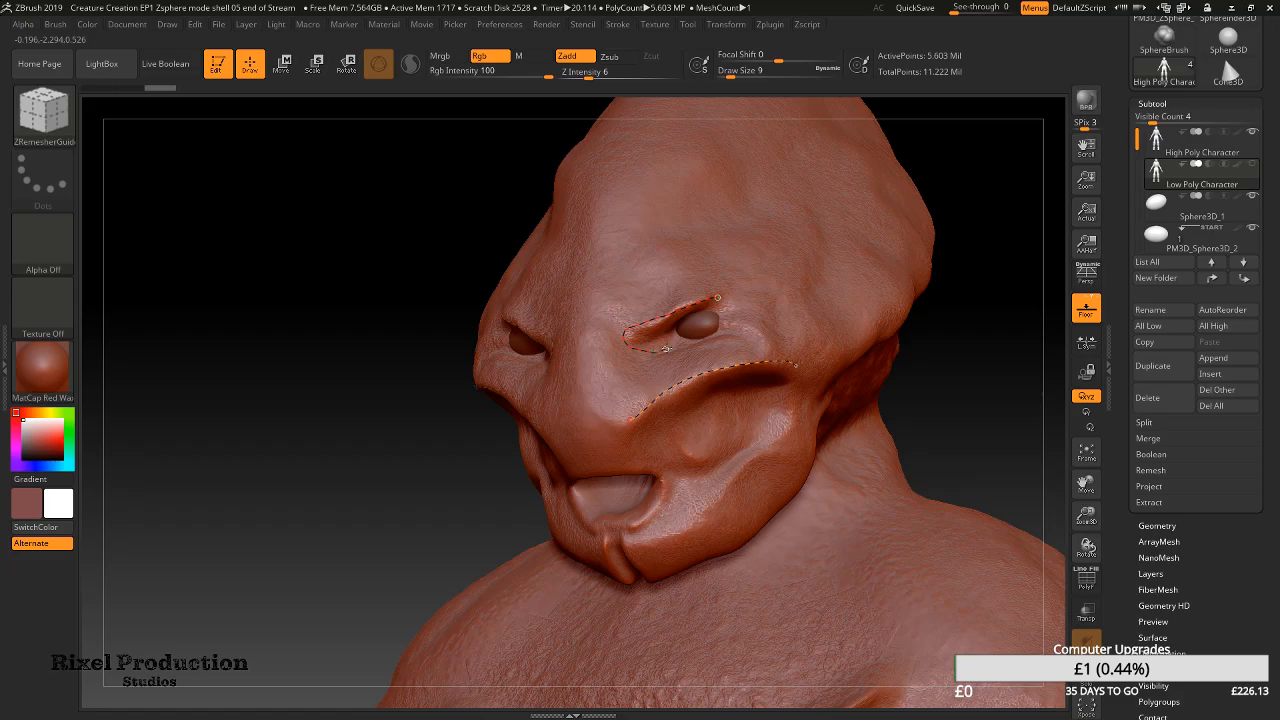
pyautogui.moveTo(719, 298); pyautogui.dragTo(720, 297)
pyautogui.moveTo(795, 366); pyautogui.dragTo(795, 374)
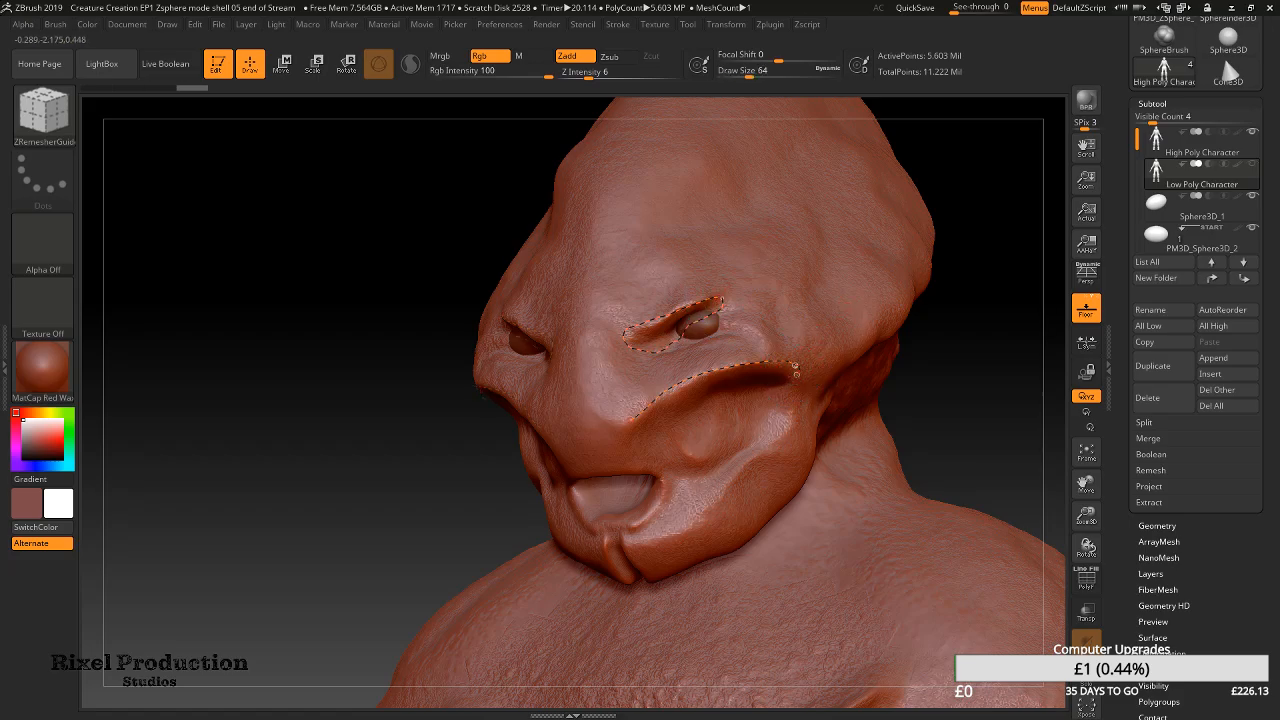
pyautogui.moveTo(632, 428); pyautogui.dragTo(631, 424)
# Draw an inner and an outer guide loop around the creature's mouth
pyautogui.moveTo(682, 476)
pyautogui.mouseDown(button='right')
pyautogui.moveTo(712, 426)
pyautogui.moveTo(748, 447)
pyautogui.moveTo(740, 385)
pyautogui.mouseUp(button='right')
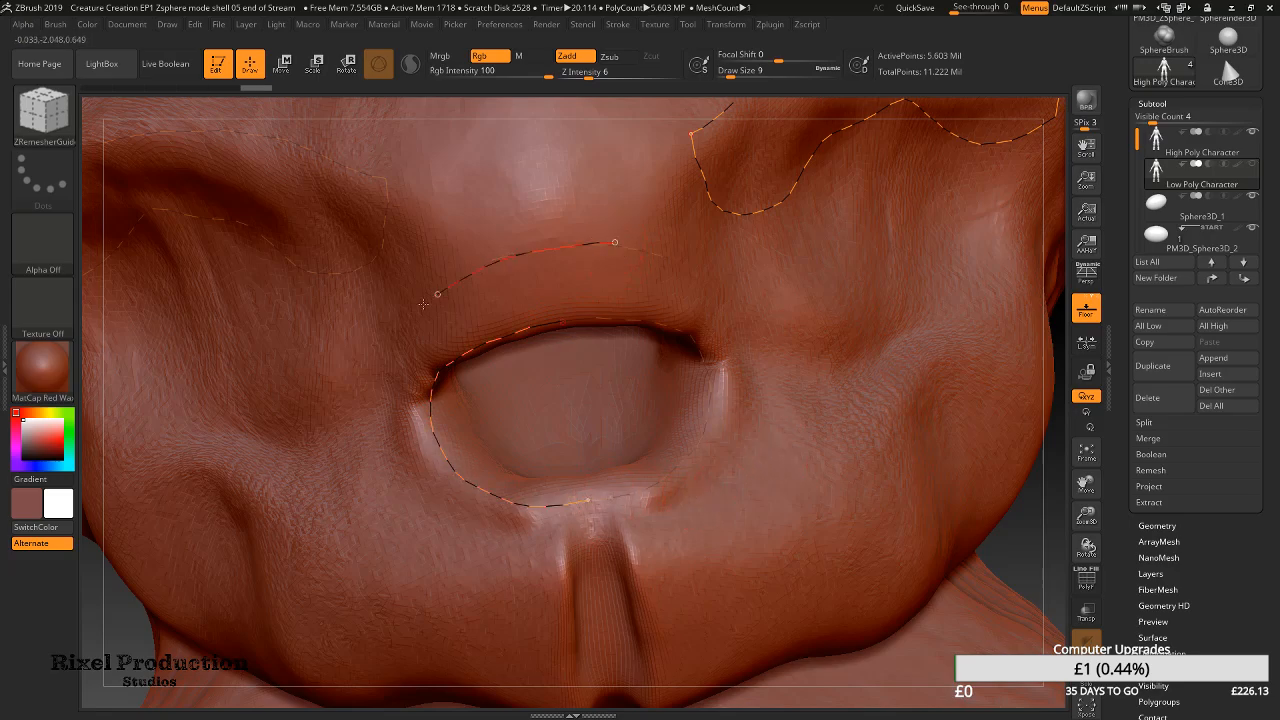
pyautogui.press('ctrl')
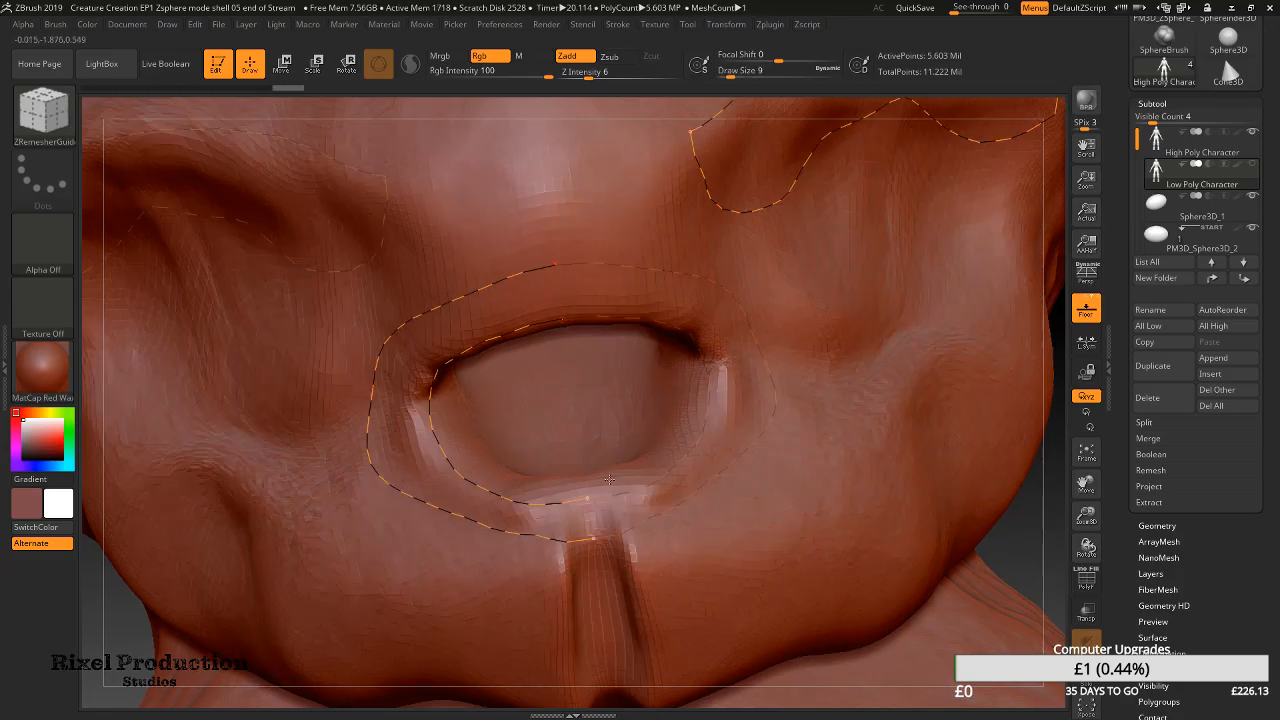
# Draw a ZRemesher guide loop around the Low Poly Character's arm at the upper edge of the elbow joint
pyautogui.keyDown('alt'); pyautogui.moveTo(682, 632); pyautogui.dragTo(653, 485, button='right'); pyautogui.keyUp('alt')
pyautogui.press('ctrl')
pyautogui.moveTo(688, 439)
pyautogui.keyDown('ctrl'); pyautogui.mouseDown(button='right')
pyautogui.moveTo(690, 376)
pyautogui.moveTo(692, 503)
pyautogui.mouseUp(button='right'); pyautogui.keyUp('ctrl')
pyautogui.keyDown('alt'); pyautogui.moveTo(752, 392); pyautogui.dragTo(745, 537, button='right'); pyautogui.keyUp('alt')
pyautogui.moveTo(745, 537)
pyautogui.keyDown('ctrl'); pyautogui.mouseDown(button='right')
pyautogui.moveTo(617, 349)
pyautogui.moveTo(604, 294)
pyautogui.mouseUp(button='right'); pyautogui.keyUp('ctrl')
pyautogui.moveTo(821, 505)
pyautogui.keyDown('ctrl'); pyautogui.mouseDown(button='right')
pyautogui.moveTo(834, 446)
pyautogui.moveTo(860, 512)
pyautogui.moveTo(768, 558)
pyautogui.mouseUp(button='right'); pyautogui.keyUp('ctrl')
pyautogui.moveTo(985, 590)
pyautogui.keyDown('alt'); pyautogui.mouseDown(button='right')
pyautogui.moveTo(880, 315)
pyautogui.moveTo(887, 357)
pyautogui.moveTo(607, 420)
pyautogui.moveTo(632, 490)
pyautogui.mouseUp(button='right'); pyautogui.keyUp('alt')
pyautogui.keyDown('alt'); pyautogui.moveTo(686, 606); pyautogui.dragTo(637, 368, button='right'); pyautogui.keyUp('alt')
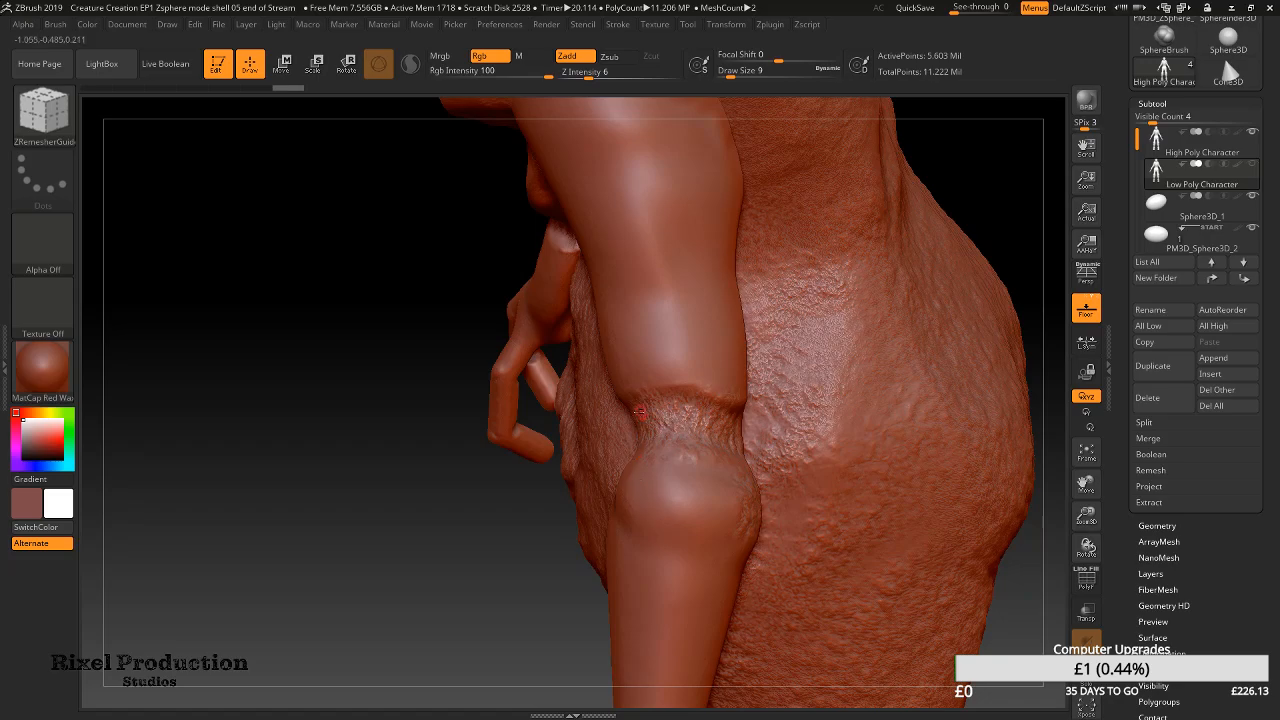
pyautogui.moveTo(730, 415); pyautogui.dragTo(585, 518, button='right')
pyautogui.moveTo(452, 432); pyautogui.dragTo(583, 434, button='right')
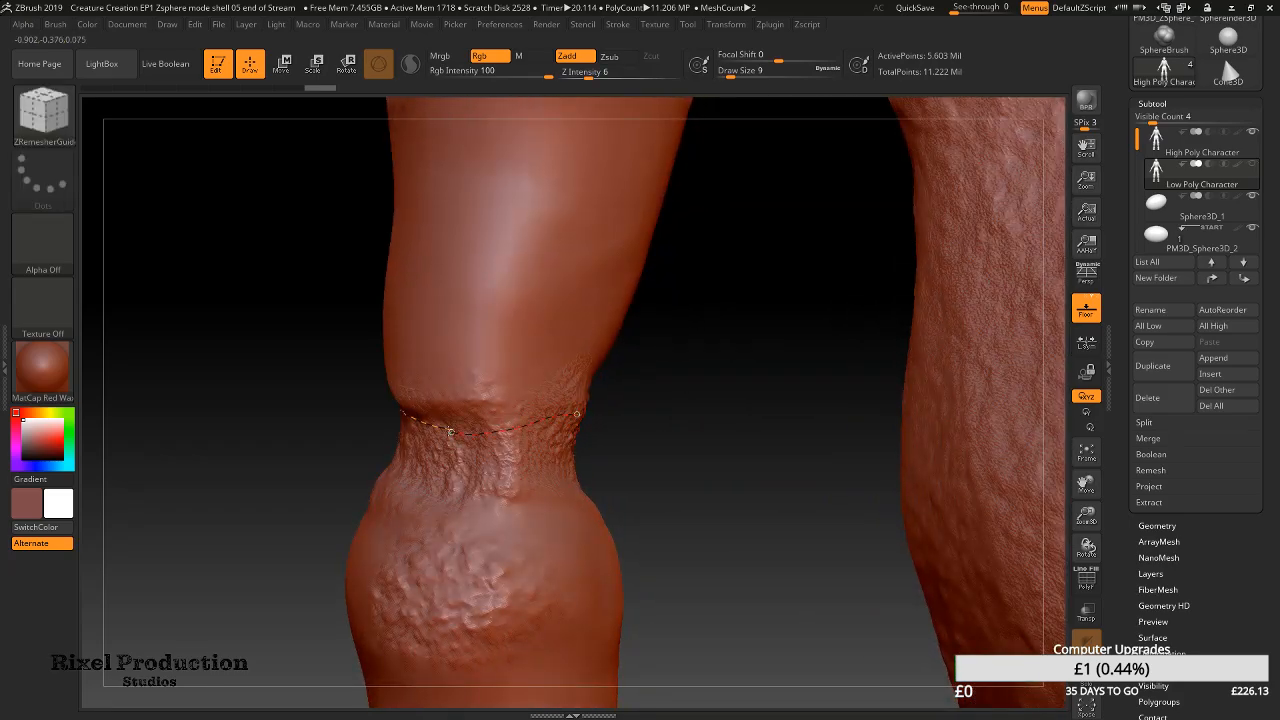
pyautogui.moveTo(346, 440); pyautogui.dragTo(508, 447, button='right')
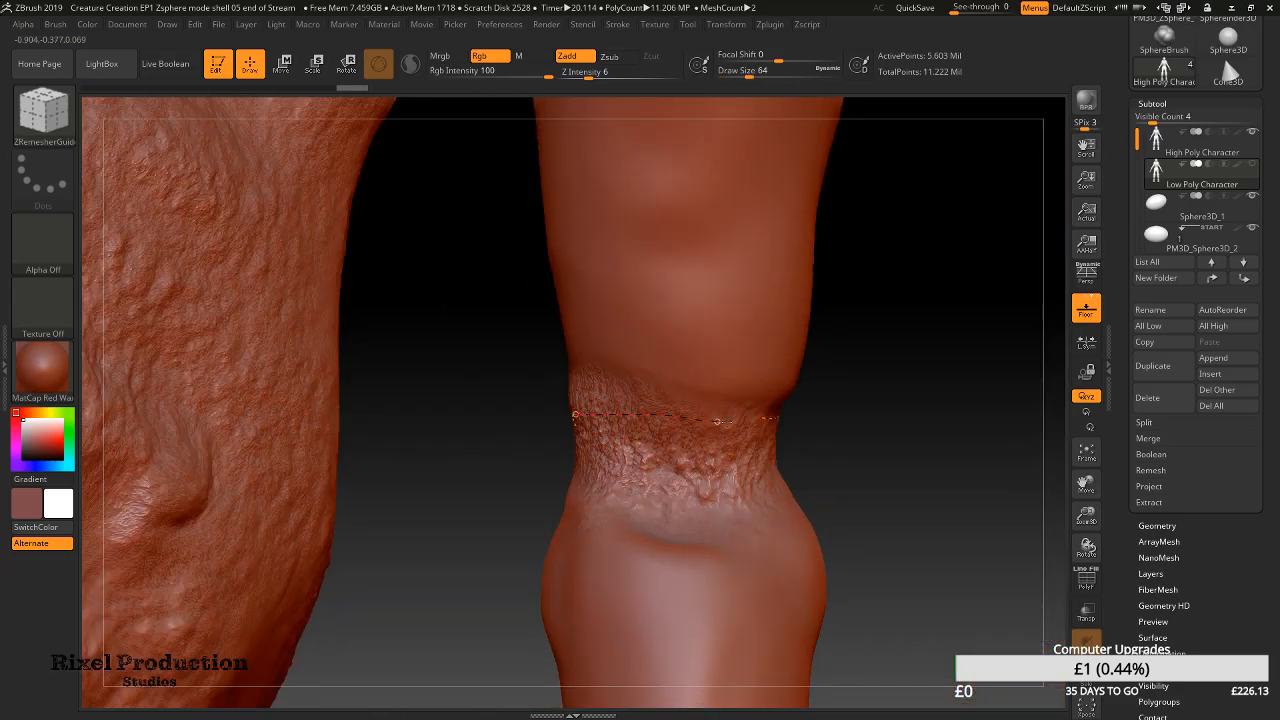
pyautogui.moveTo(762, 417); pyautogui.dragTo(766, 418)
# Draw a second guide loop around the arm along the lower edge of the elbow joint
pyautogui.moveTo(743, 483)
pyautogui.keyDown('ctrl'); pyautogui.mouseDown(button='right')
pyautogui.moveTo(698, 450)
pyautogui.moveTo(715, 508)
pyautogui.moveTo(675, 530)
pyautogui.moveTo(652, 525)
pyautogui.mouseUp(button='right'); pyautogui.keyUp('ctrl')
pyautogui.moveTo(567, 485)
pyautogui.mouseDown()
pyautogui.moveTo(676, 526)
pyautogui.moveTo(799, 506)
pyautogui.moveTo(665, 565)
pyautogui.mouseUp()
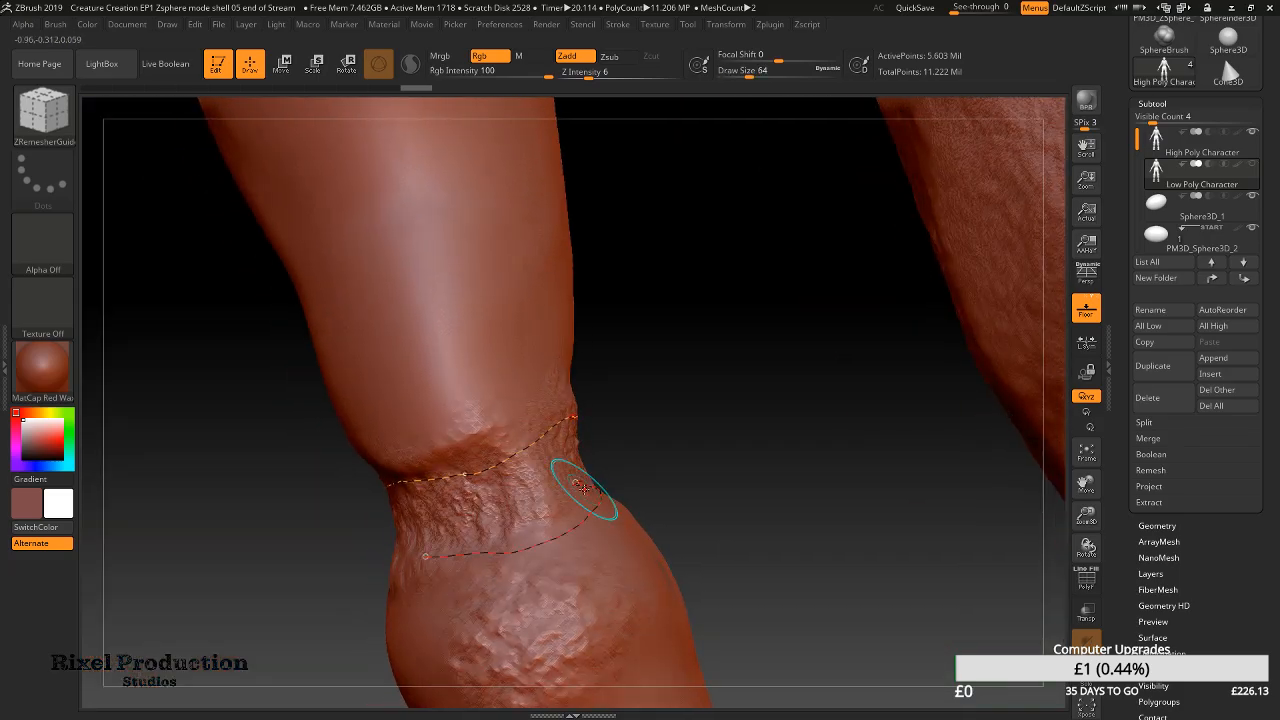
pyautogui.moveTo(578, 483)
pyautogui.mouseDown()
pyautogui.moveTo(438, 541)
pyautogui.moveTo(390, 546)
pyautogui.mouseUp()
pyautogui.moveTo(212, 558)
pyautogui.mouseDown()
pyautogui.moveTo(362, 563)
pyautogui.moveTo(345, 554)
pyautogui.moveTo(398, 545)
pyautogui.mouseUp()
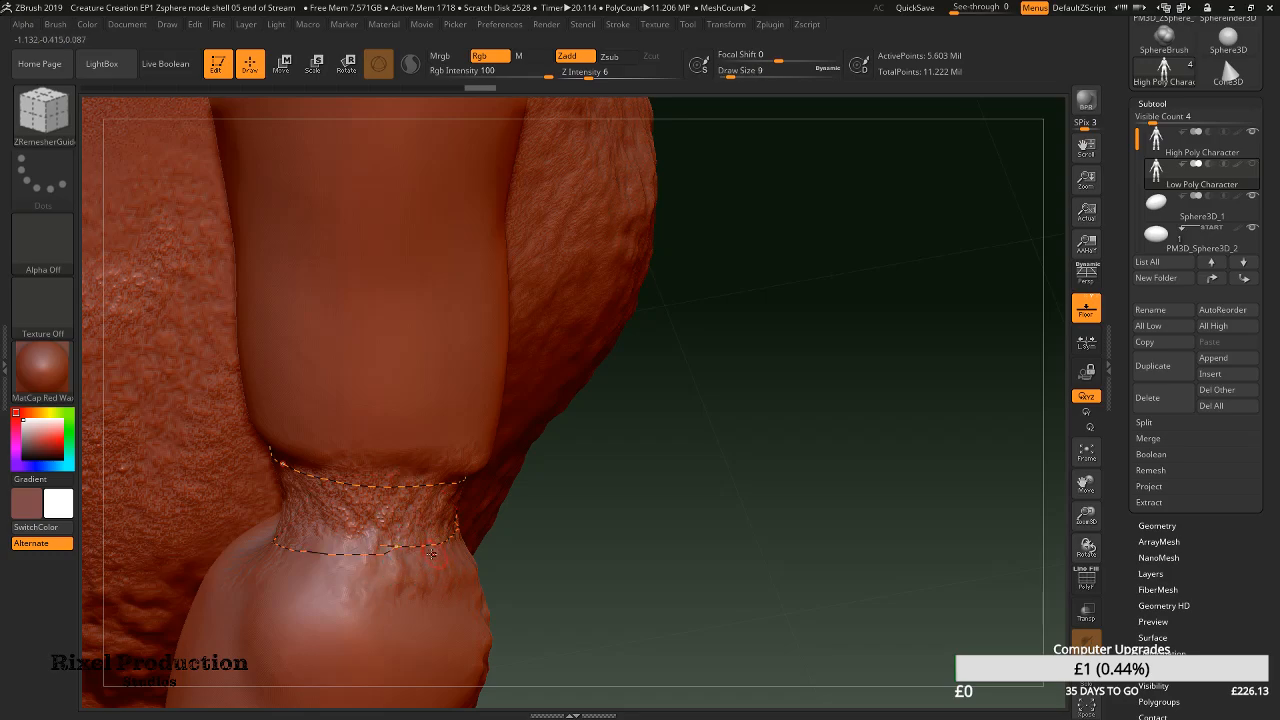
pyautogui.keyDown('ctrl'); pyautogui.moveTo(425, 575); pyautogui.dragTo(432, 538, button='right'); pyautogui.keyUp('ctrl')
pyautogui.moveTo(432, 538); pyautogui.dragTo(435, 529, button='right')
# Draw upper and lower guide curves around the creature's wrist joint, just above the hand
pyautogui.keyDown('alt'); pyautogui.moveTo(297, 410); pyautogui.dragTo(616, 566, button='right'); pyautogui.keyUp('alt')
pyautogui.keyDown('alt'); pyautogui.moveTo(803, 485); pyautogui.dragTo(565, 468, button='right'); pyautogui.keyUp('alt')
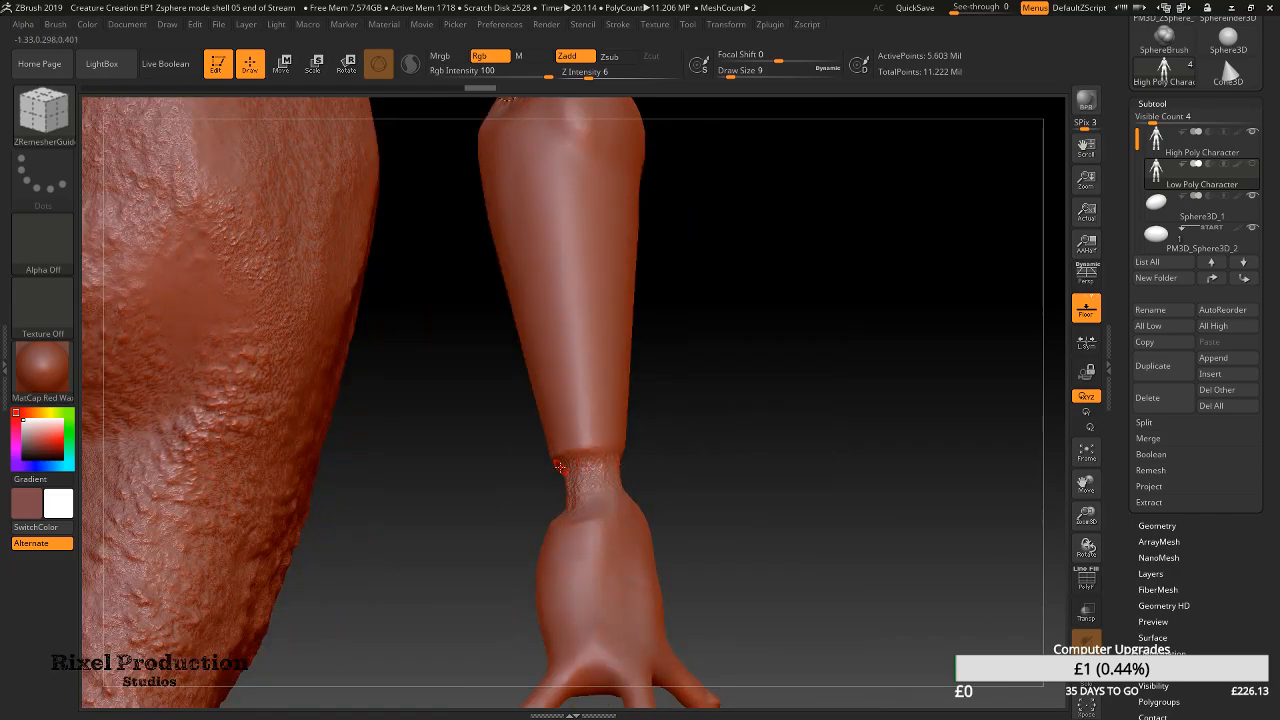
pyautogui.moveTo(596, 463); pyautogui.dragTo(622, 461)
pyautogui.moveTo(562, 502); pyautogui.dragTo(628, 495)
pyautogui.moveTo(668, 487); pyautogui.dragTo(390, 492, button='right')
pyautogui.moveTo(560, 503); pyautogui.dragTo(518, 500, button='right')
pyautogui.moveTo(569, 502); pyautogui.dragTo(502, 503)
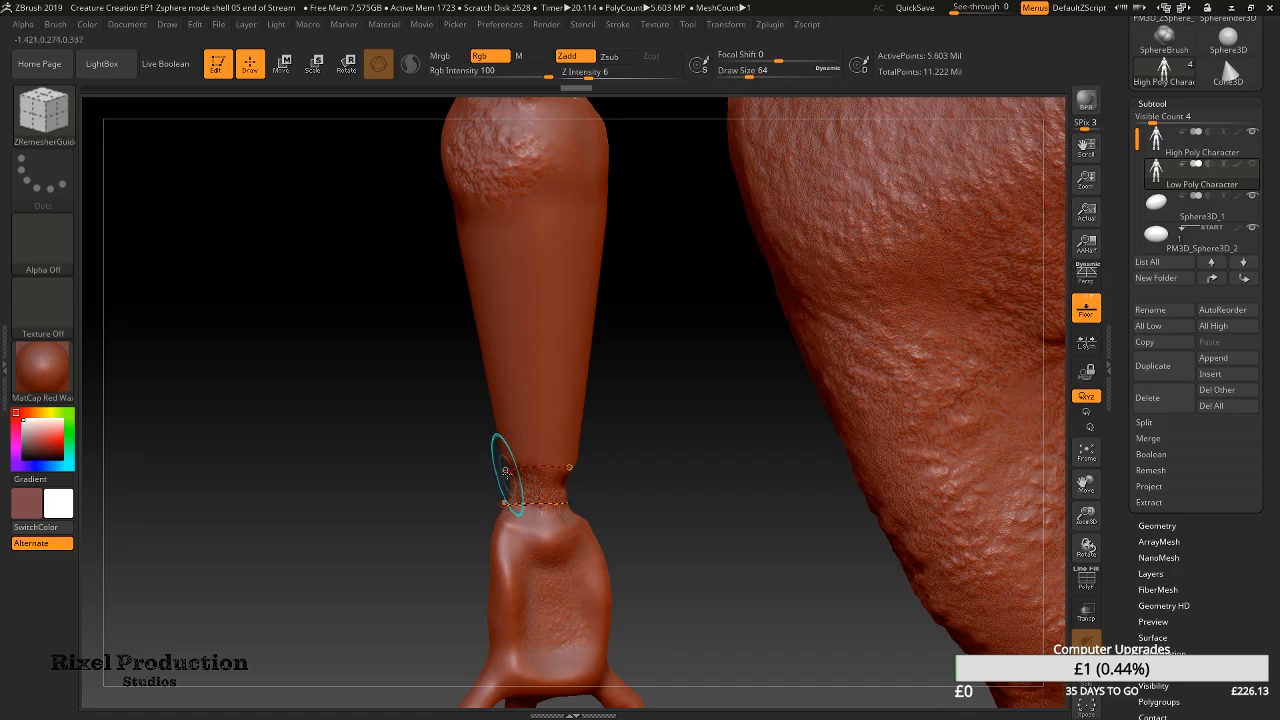
pyautogui.moveTo(482, 515); pyautogui.dragTo(603, 495, button='right')
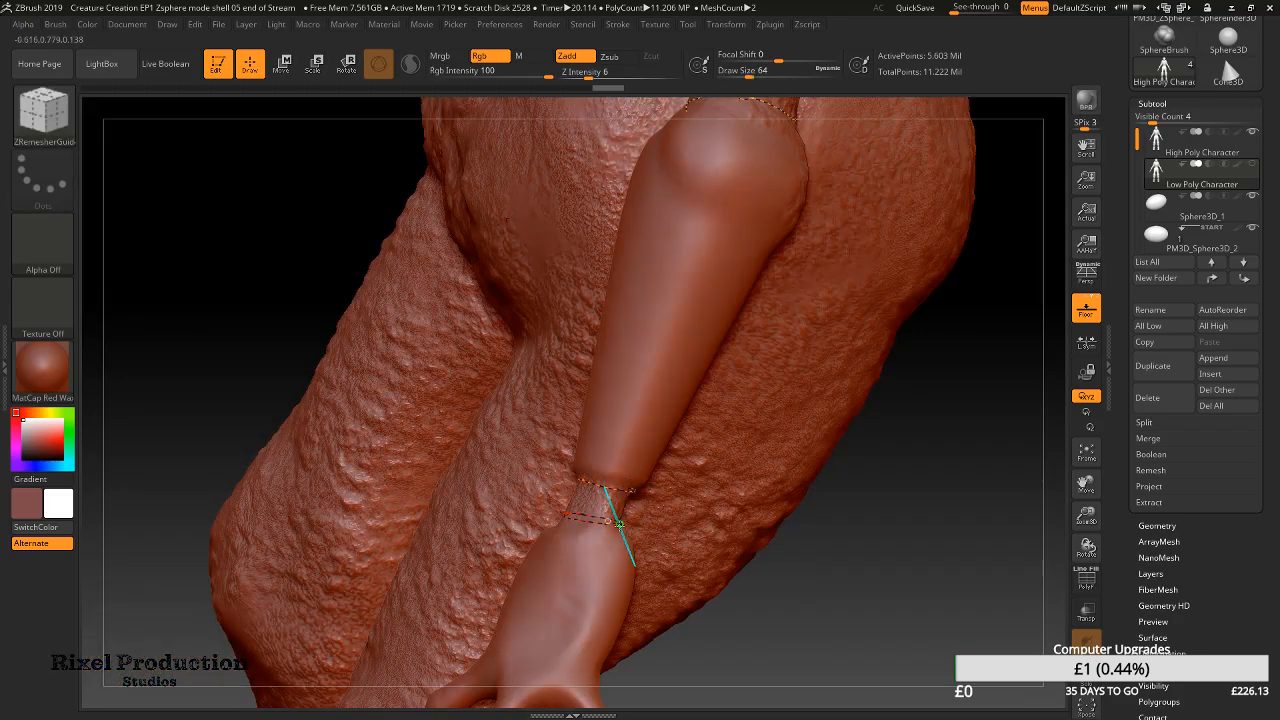
# Close the lower wrist guide loop and undo the stray guide curve running across to the leg
pyautogui.moveTo(608, 523); pyautogui.dragTo(608, 526)
pyautogui.moveTo(606, 526)
pyautogui.keyDown('ctrl'); pyautogui.mouseDown(button='right')
pyautogui.moveTo(442, 428)
pyautogui.moveTo(690, 478)
pyautogui.moveTo(734, 516)
pyautogui.mouseUp(button='right'); pyautogui.keyUp('ctrl')
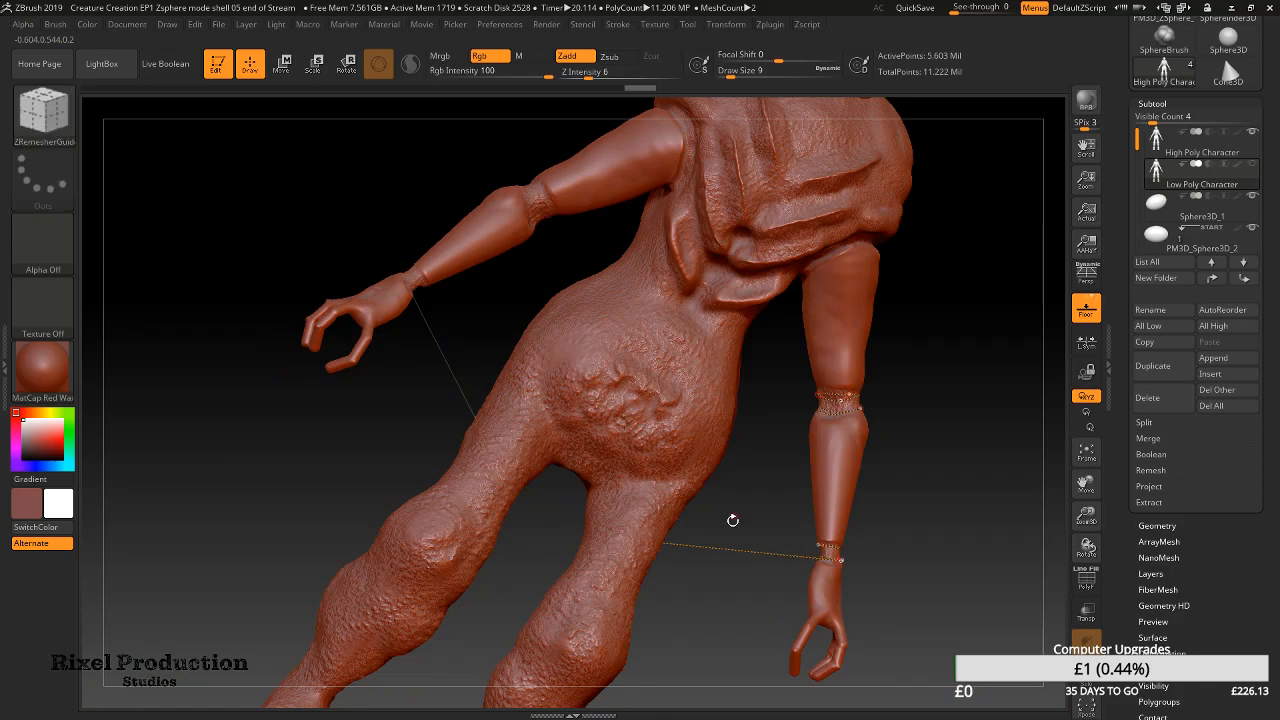
pyautogui.hotkey('ctrl', 'z')
pyautogui.moveTo(879, 569)
pyautogui.mouseDown(button='right')
pyautogui.moveTo(791, 617)
pyautogui.moveTo(812, 622)
pyautogui.moveTo(818, 645)
pyautogui.moveTo(723, 486)
pyautogui.mouseUp(button='right')
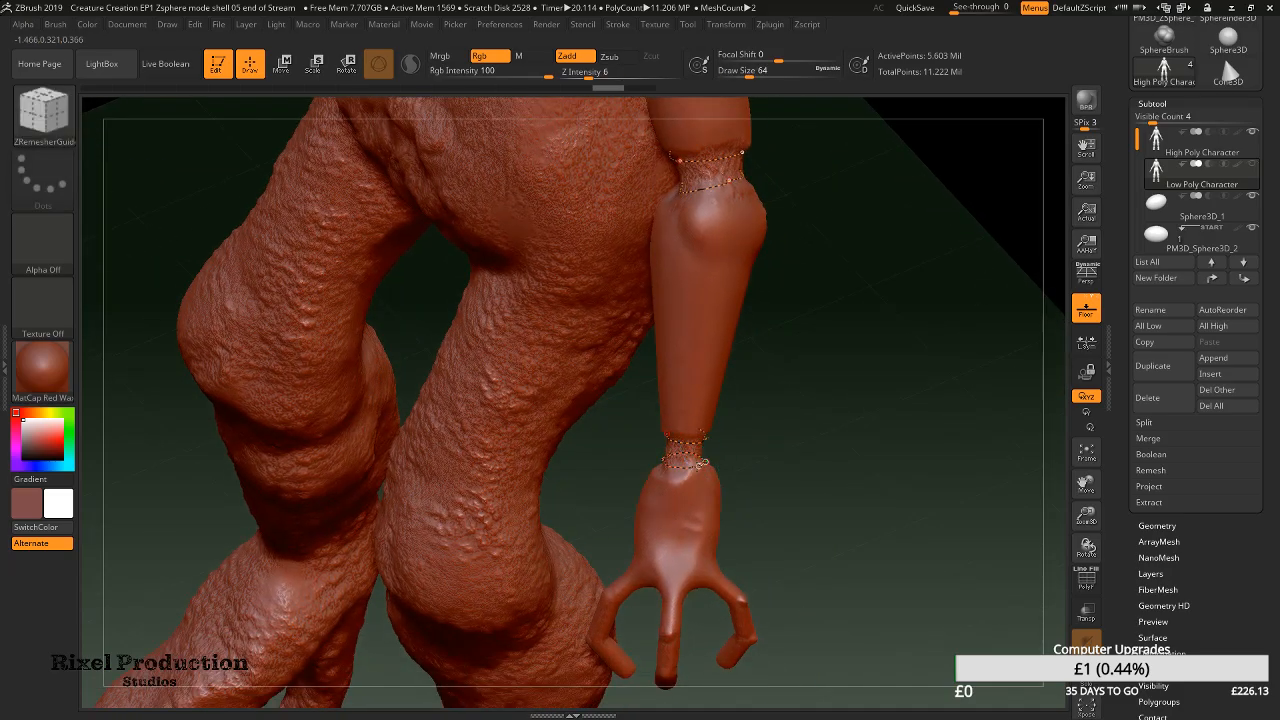
# Draw a guide loop around the leg just above the creature's knee
pyautogui.moveTo(807, 543)
pyautogui.mouseDown(button='right')
pyautogui.moveTo(776, 576)
pyautogui.moveTo(700, 436)
pyautogui.moveTo(617, 451)
pyautogui.mouseUp(button='right')
pyautogui.moveTo(269, 385); pyautogui.dragTo(521, 410)
pyautogui.moveTo(528, 412)
pyautogui.mouseDown(button='right')
pyautogui.moveTo(134, 428)
pyautogui.moveTo(271, 386)
pyautogui.mouseUp(button='right')
pyautogui.moveTo(271, 386)
pyautogui.mouseDown()
pyautogui.moveTo(177, 385)
pyautogui.moveTo(100, 403)
pyautogui.mouseUp()
pyautogui.moveTo(90, 404)
pyautogui.mouseDown(button='right')
pyautogui.moveTo(408, 461)
pyautogui.moveTo(372, 490)
pyautogui.mouseUp(button='right')
pyautogui.moveTo(410, 405); pyautogui.dragTo(391, 416)
pyautogui.moveTo(322, 436); pyautogui.dragTo(321, 438)
# Draw a second guide loop around the leg just below the knee, joining it behind the calf
pyautogui.moveTo(322, 462)
pyautogui.mouseDown(button='right')
pyautogui.moveTo(362, 436)
pyautogui.moveTo(432, 442)
pyautogui.mouseUp(button='right')
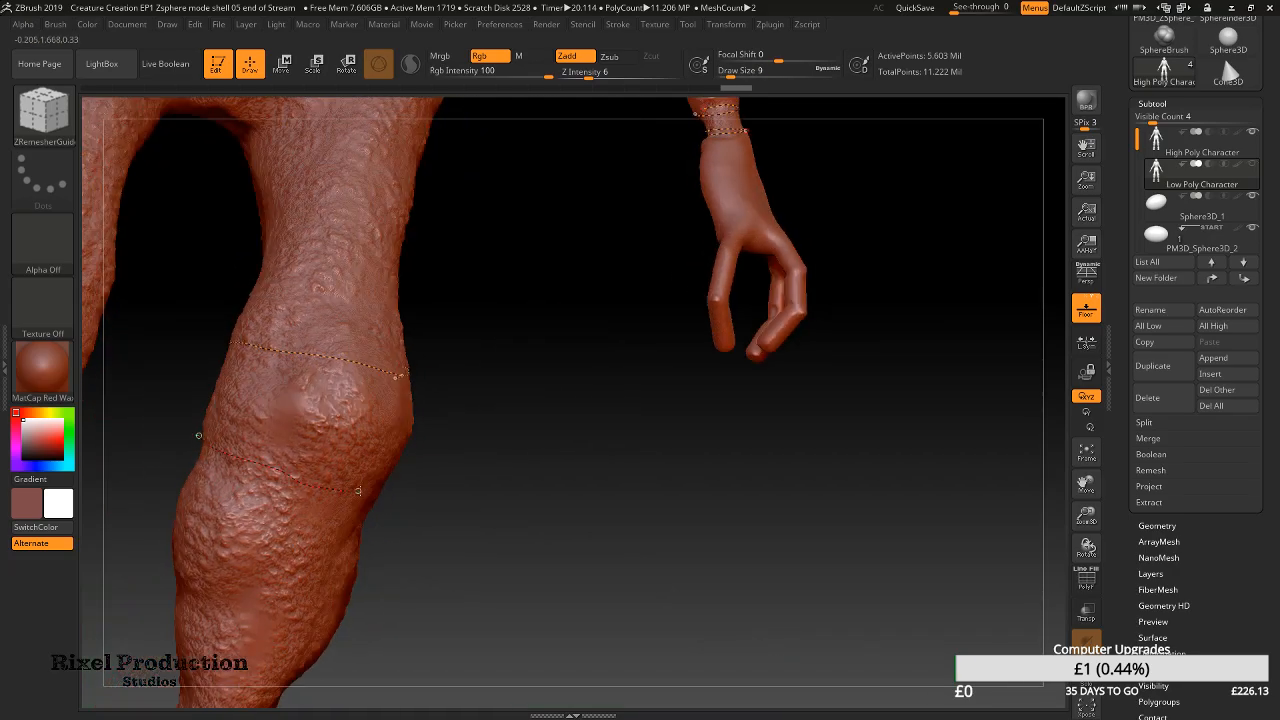
pyautogui.moveTo(414, 494); pyautogui.dragTo(366, 440, button='right')
pyautogui.keyDown('alt'); pyautogui.moveTo(346, 495); pyautogui.dragTo(652, 485, button='right'); pyautogui.keyUp('alt')
pyautogui.keyDown('ctrl'); pyautogui.moveTo(565, 486); pyautogui.dragTo(517, 409, button='right'); pyautogui.keyUp('ctrl')
pyautogui.moveTo(509, 392); pyautogui.dragTo(257, 498)
pyautogui.moveTo(371, 478); pyautogui.dragTo(450, 460, button='right')
pyautogui.moveTo(282, 510); pyautogui.dragTo(407, 618, button='right')
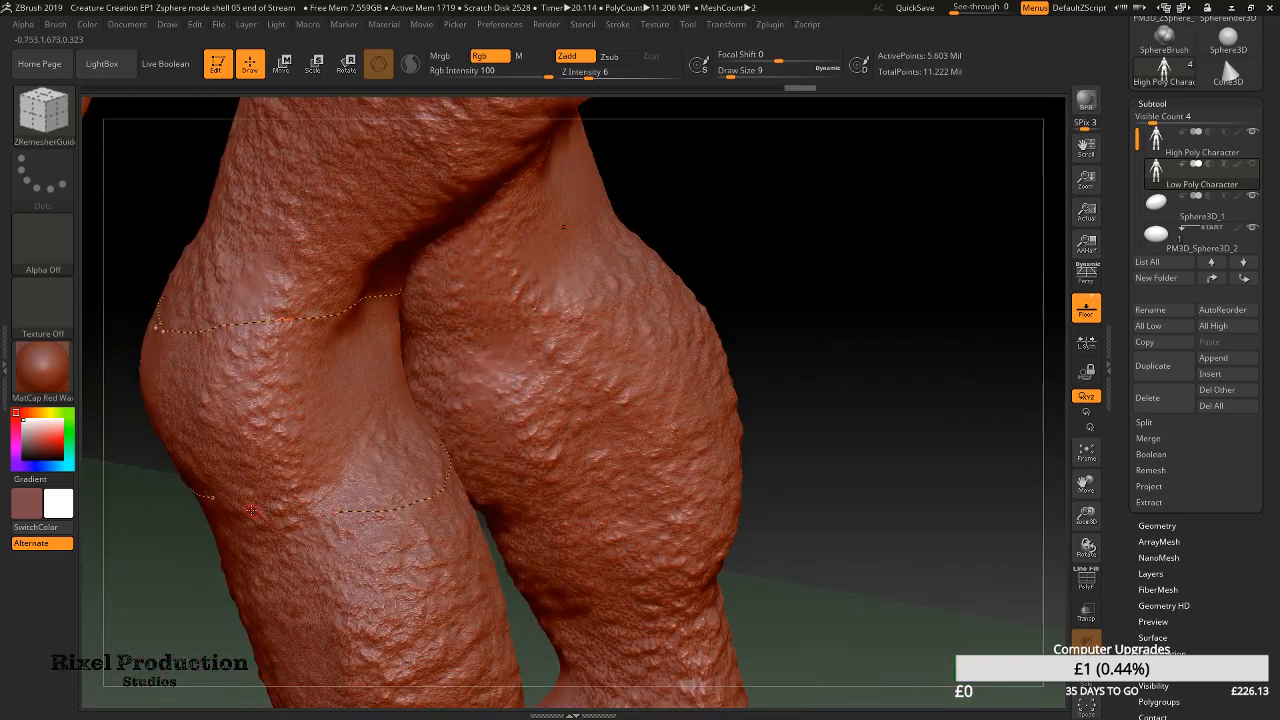
pyautogui.moveTo(214, 497); pyautogui.dragTo(325, 512)
# Add a guide curve along the side of the nose up to the brow and another across the cheek below the eye
pyautogui.keyDown('ctrl'); pyautogui.moveTo(453, 584); pyautogui.dragTo(564, 591, button='right'); pyautogui.keyUp('ctrl')
pyautogui.moveTo(590, 543); pyautogui.dragTo(360, 518, button='right')
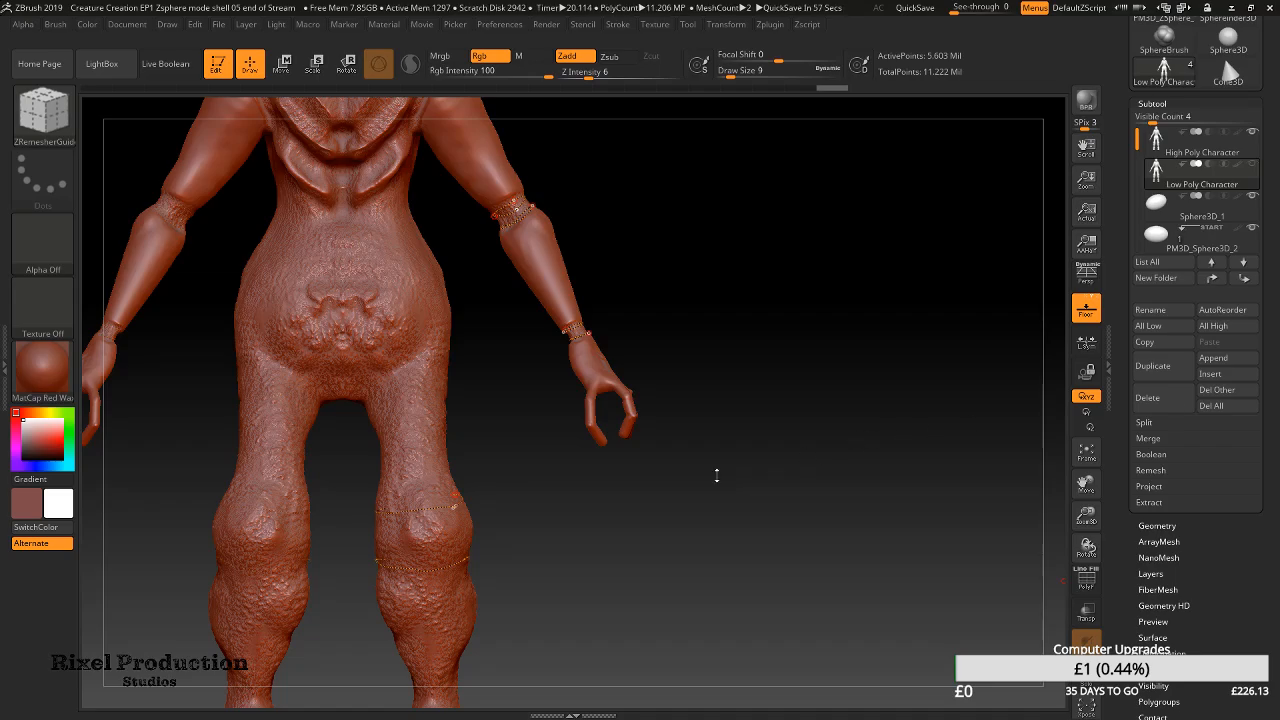
pyautogui.moveTo(566, 480)
pyautogui.mouseDown()
pyautogui.moveTo(803, 409)
pyautogui.moveTo(714, 363)
pyautogui.mouseUp()
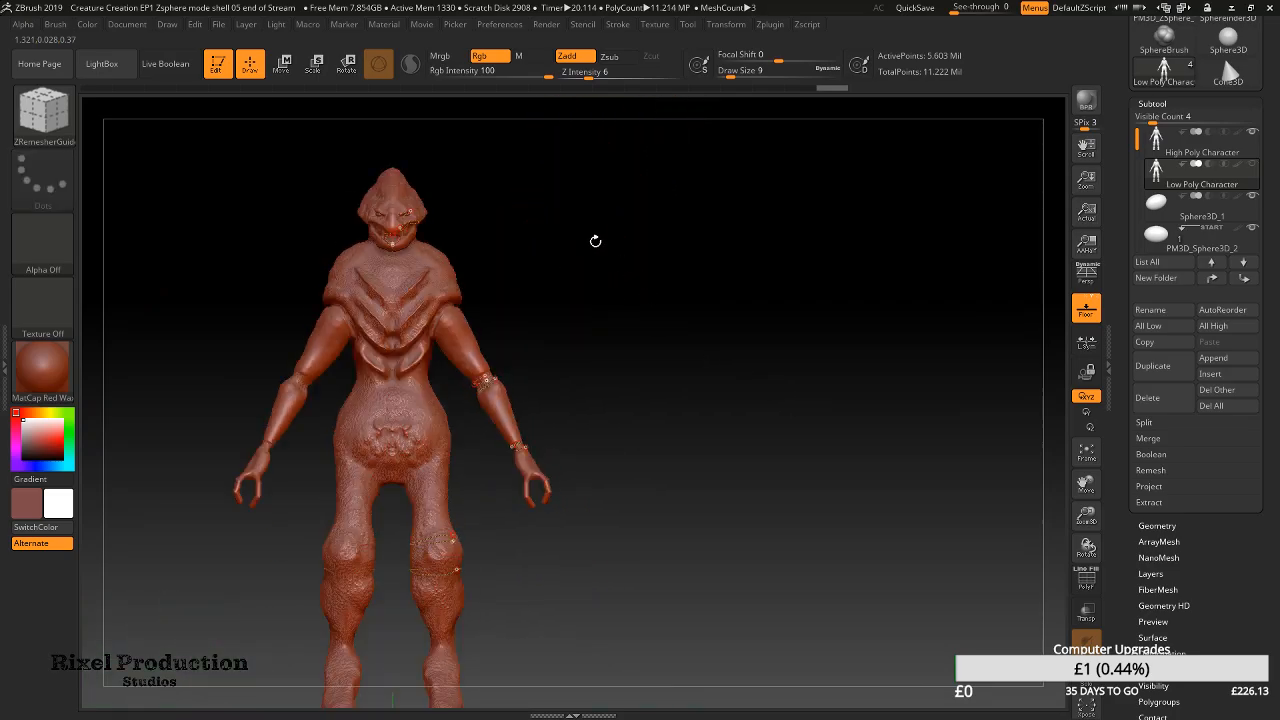
pyautogui.keyDown('alt'); pyautogui.moveTo(627, 290); pyautogui.dragTo(822, 475); pyautogui.keyUp('alt')
pyautogui.keyDown('alt'); pyautogui.moveTo(822, 475); pyautogui.dragTo(855, 587, button='right'); pyautogui.keyUp('alt')
pyautogui.keyDown('alt'); pyautogui.moveTo(701, 222); pyautogui.dragTo(716, 368, button='right'); pyautogui.keyUp('alt')
pyautogui.moveTo(526, 316)
pyautogui.keyDown('ctrl'); pyautogui.mouseDown(button='right')
pyautogui.moveTo(704, 278)
pyautogui.moveTo(722, 700)
pyautogui.mouseUp(button='right'); pyautogui.keyUp('ctrl')
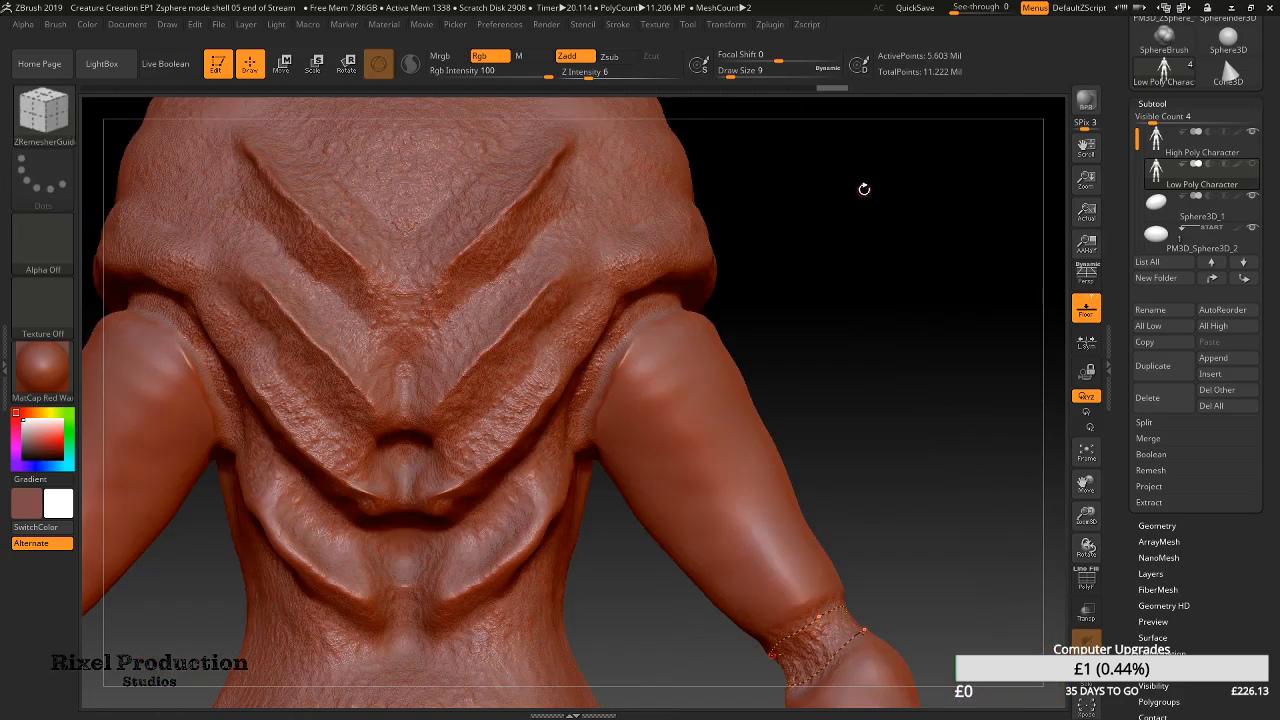
pyautogui.keyDown('alt'); pyautogui.moveTo(878, 362); pyautogui.dragTo(922, 699, button='right'); pyautogui.keyUp('alt')
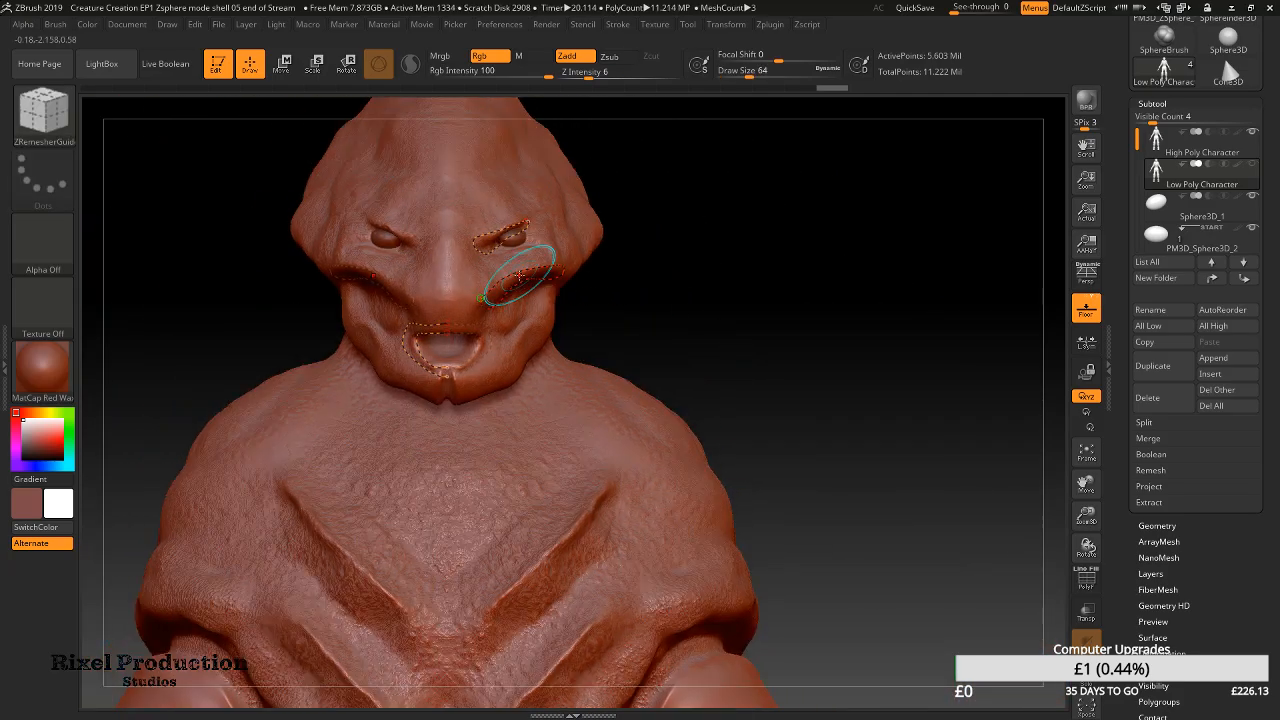
pyautogui.moveTo(446, 236); pyautogui.dragTo(419, 258)
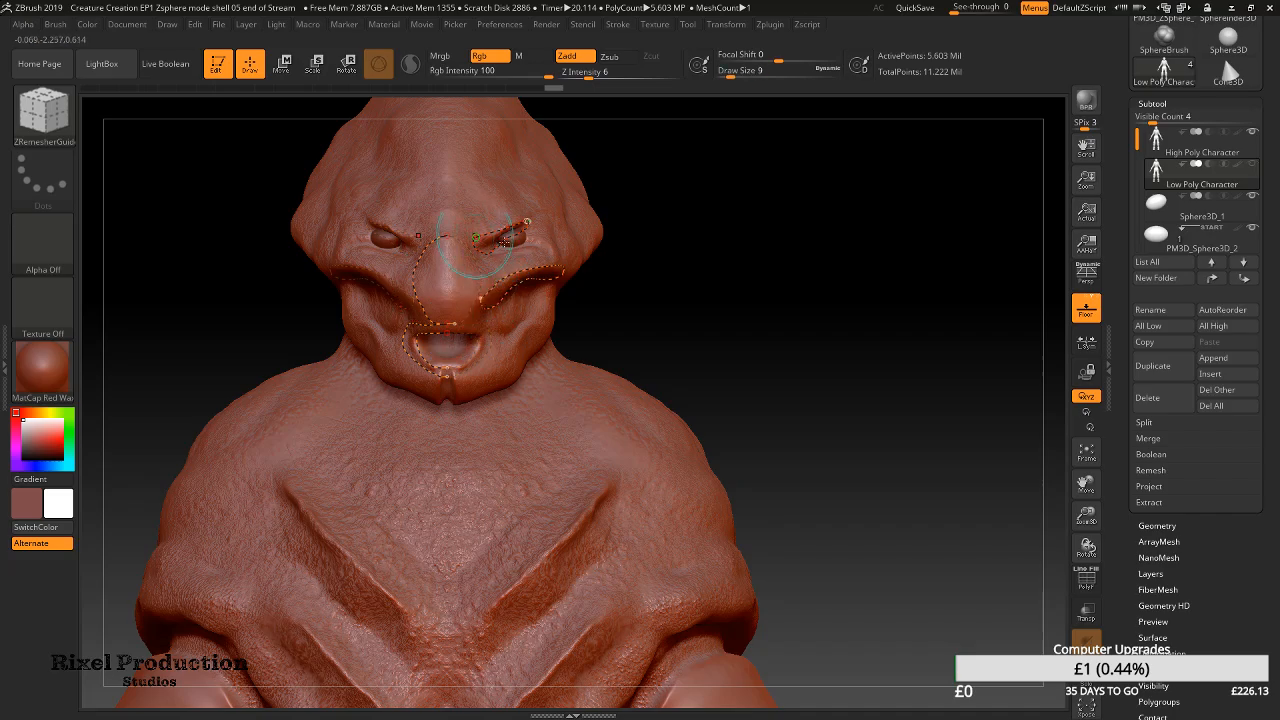
pyautogui.moveTo(546, 244); pyautogui.dragTo(484, 257)
pyautogui.moveTo(680, 262)
pyautogui.mouseDown()
pyautogui.moveTo(610, 275)
pyautogui.moveTo(688, 296)
pyautogui.mouseUp()
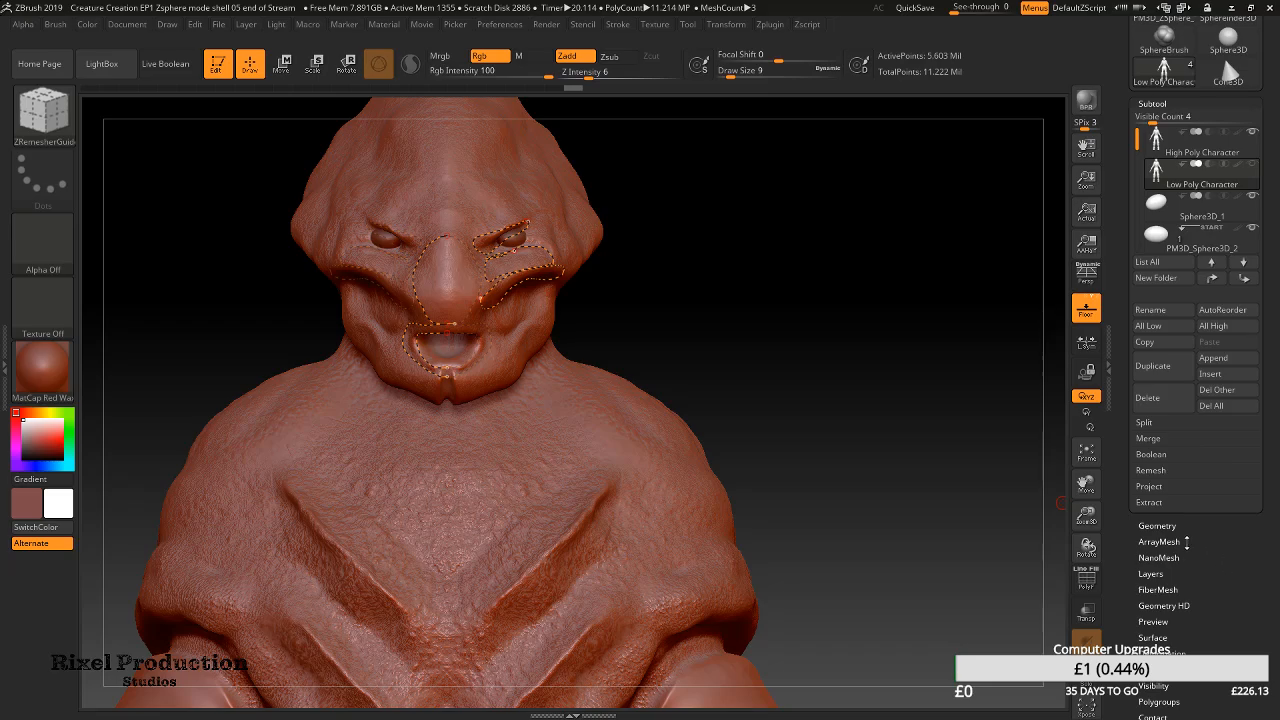
# Remesh the Low Poly Character with ZRemesher at a Target Polygons Count of 8, and hide the High Poly Character
pyautogui.click(1158, 525)
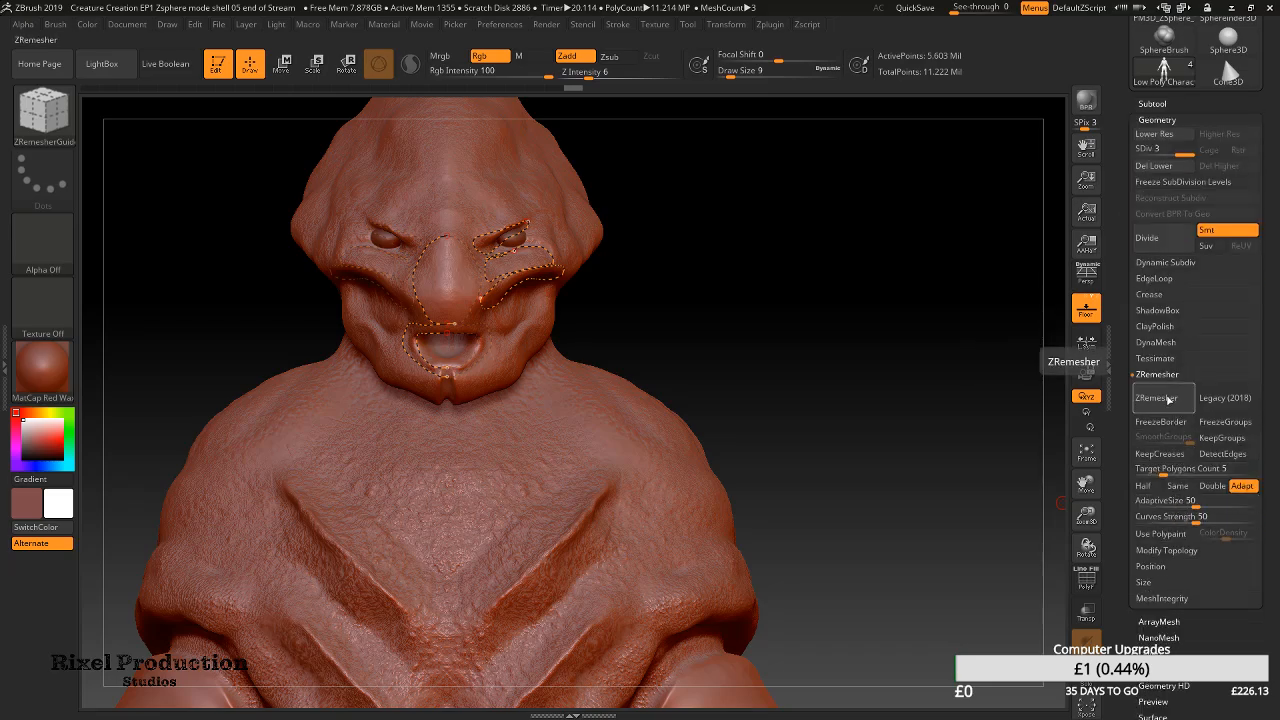
pyautogui.click(1210, 468)
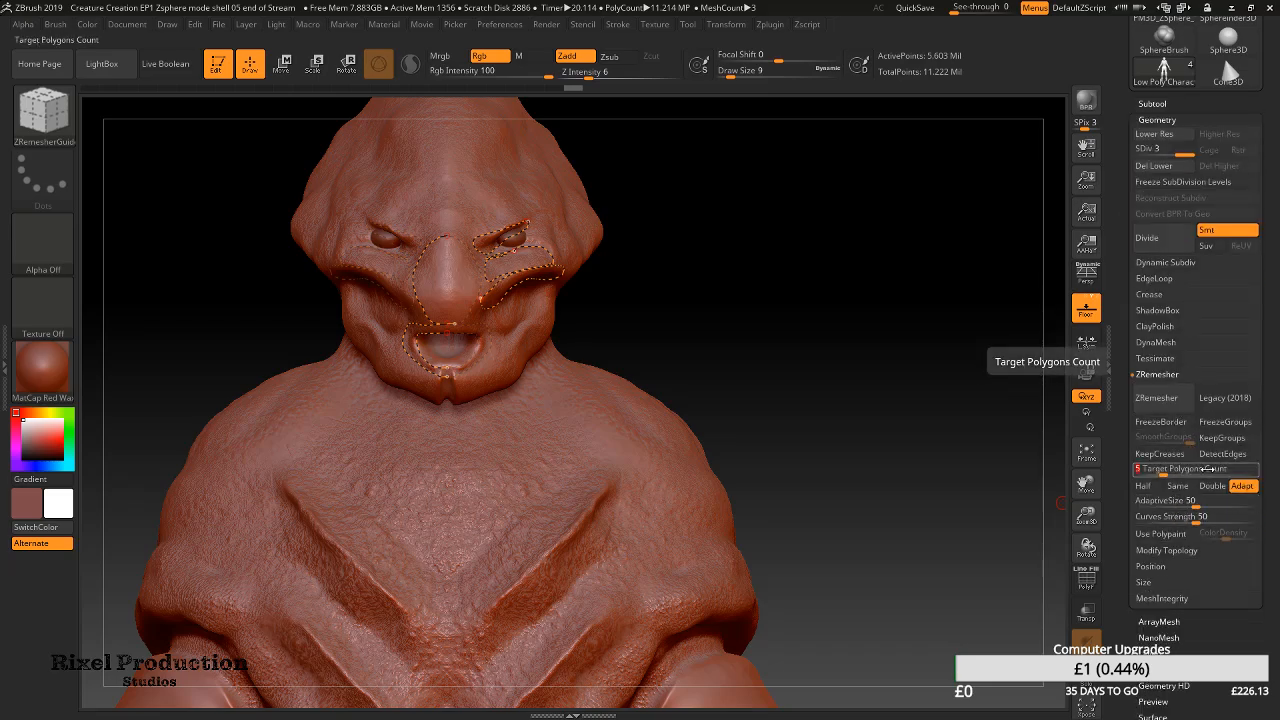
pyautogui.write('8')
pyautogui.press('Return')
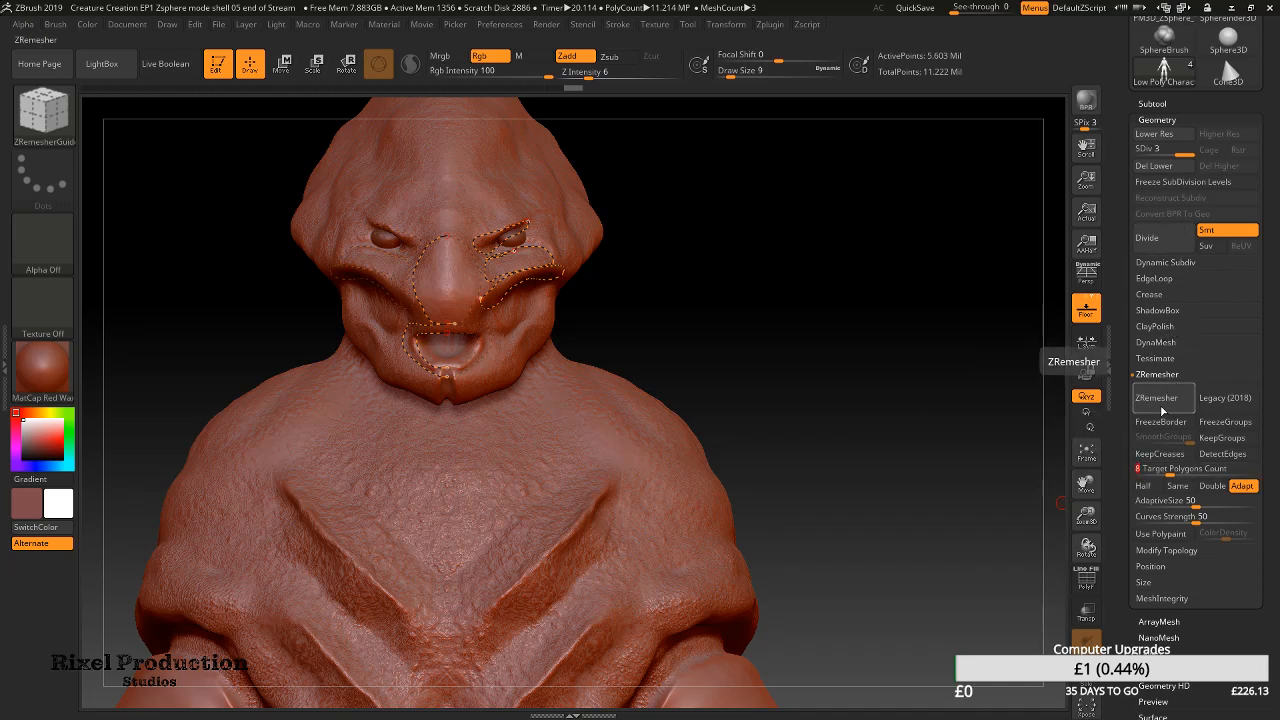
pyautogui.click(1158, 398)
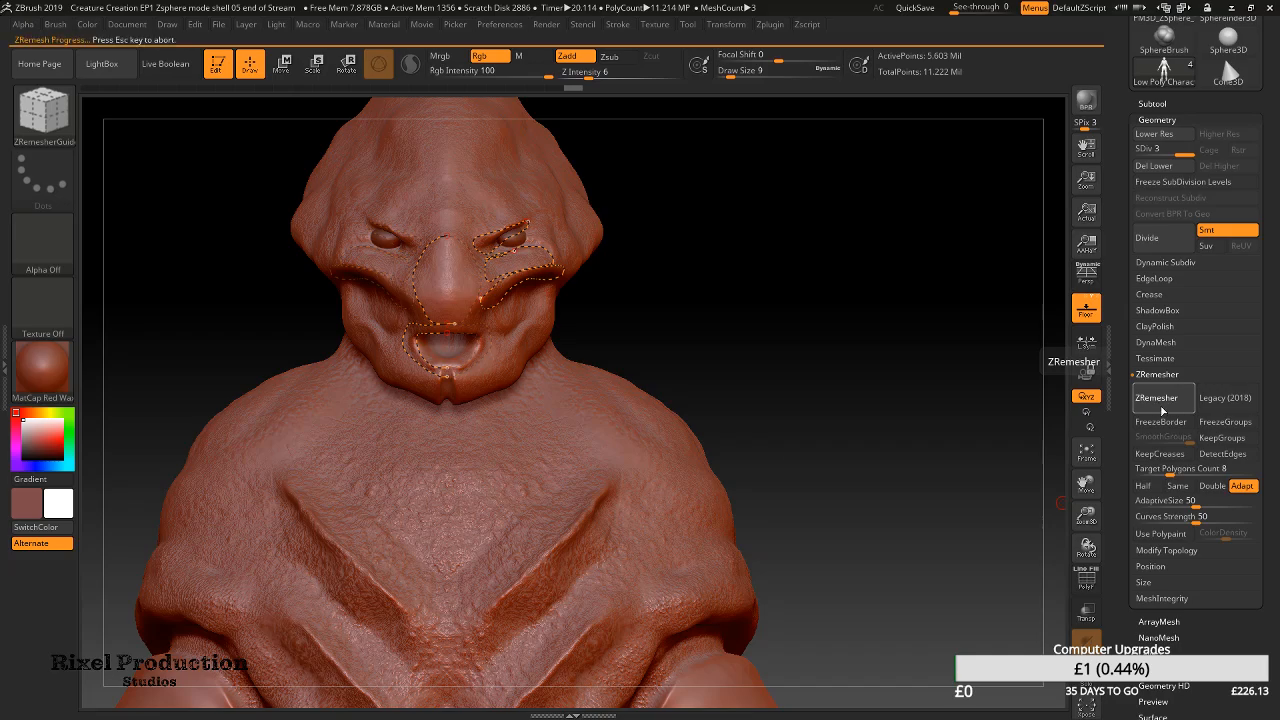
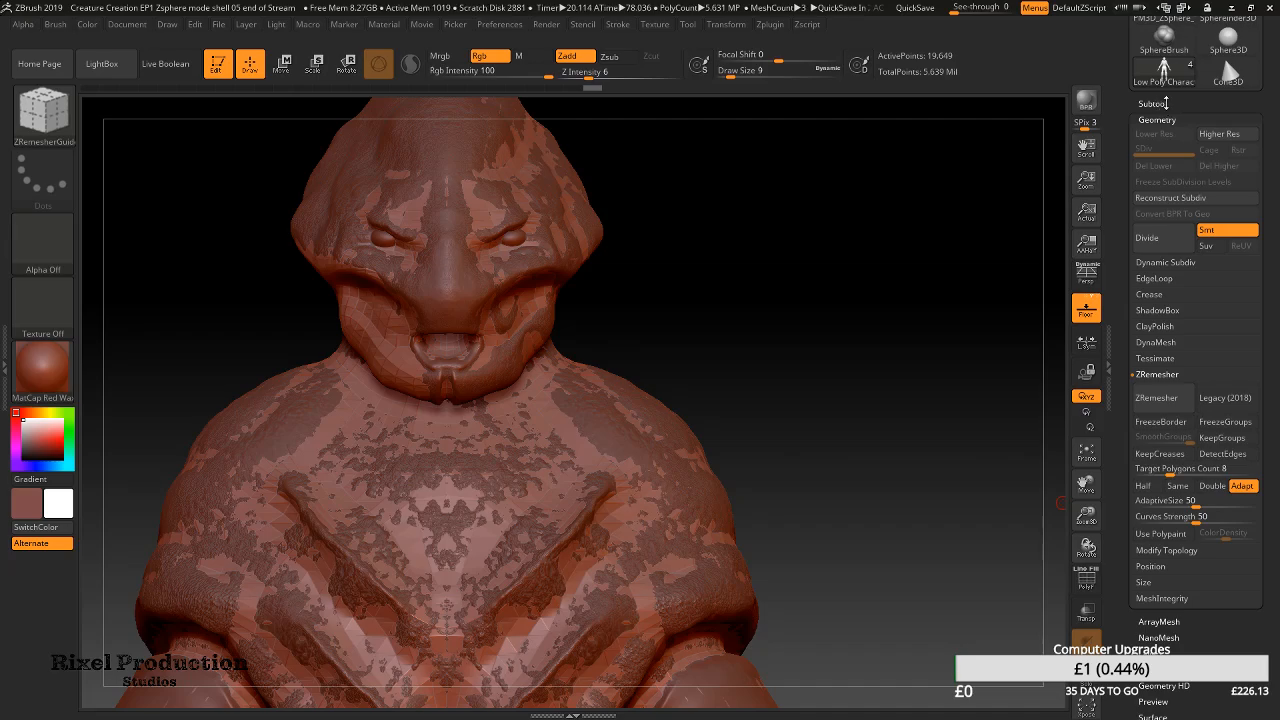
pyautogui.click(1153, 104)
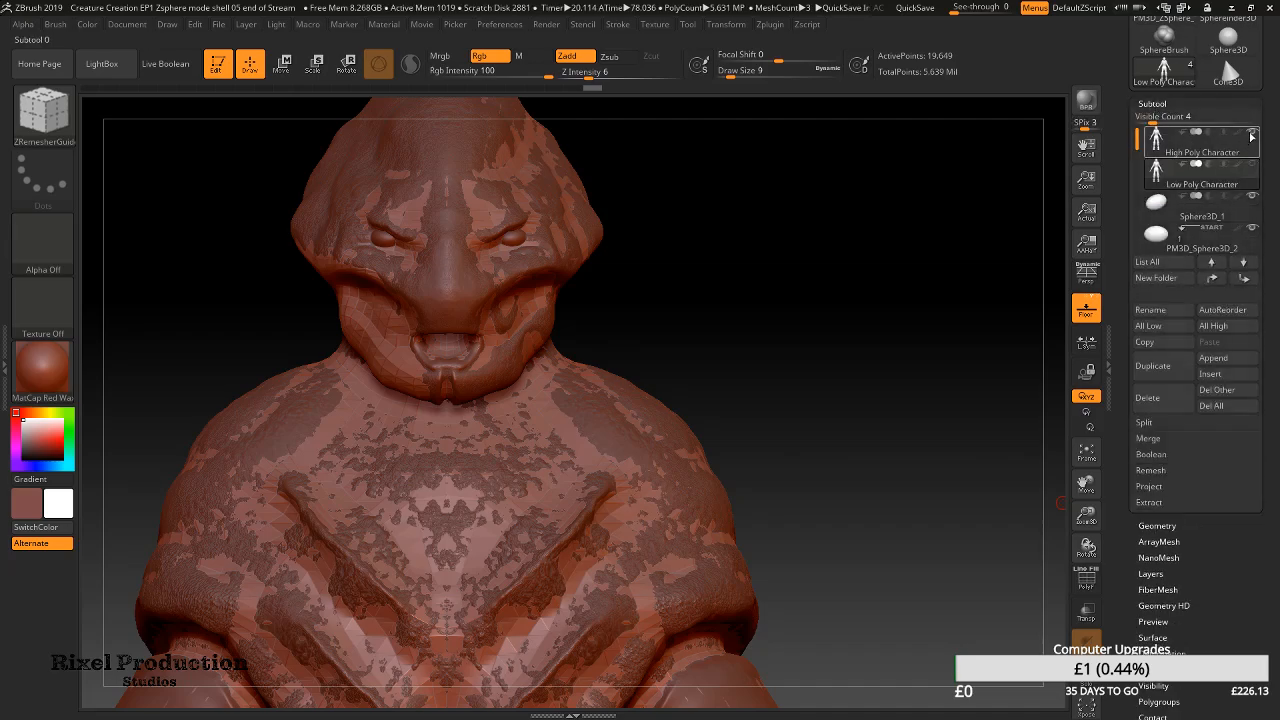
pyautogui.click(1252, 137)
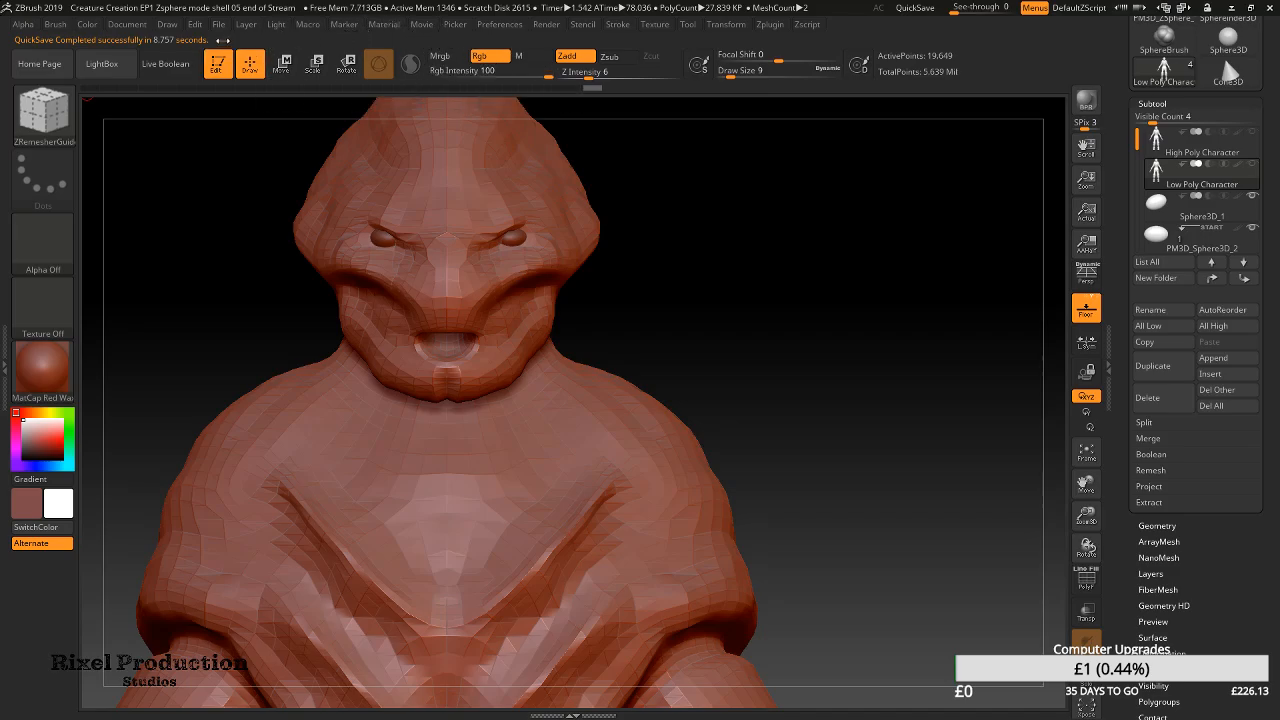
# Save the project in EP2 Assets as "Creature Creation EP1 Zsphere mode shell 06 Zremeshed"
pyautogui.click(218, 25)
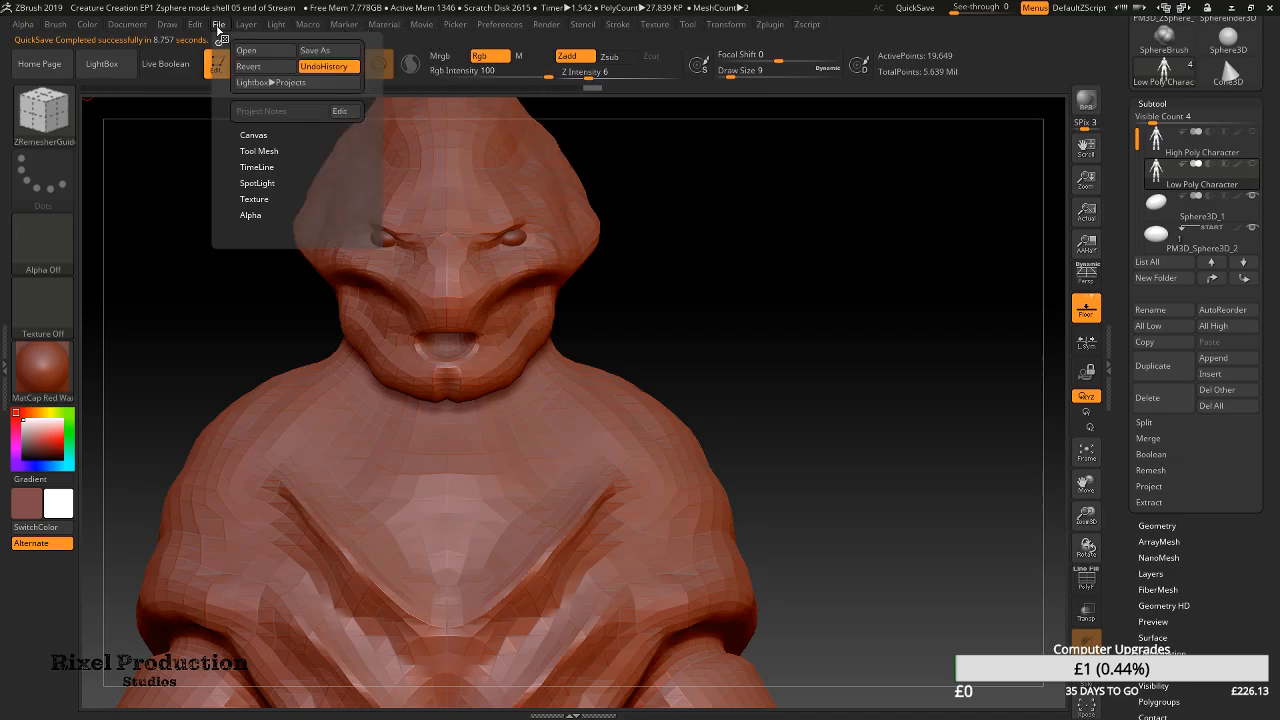
pyautogui.click(318, 50)
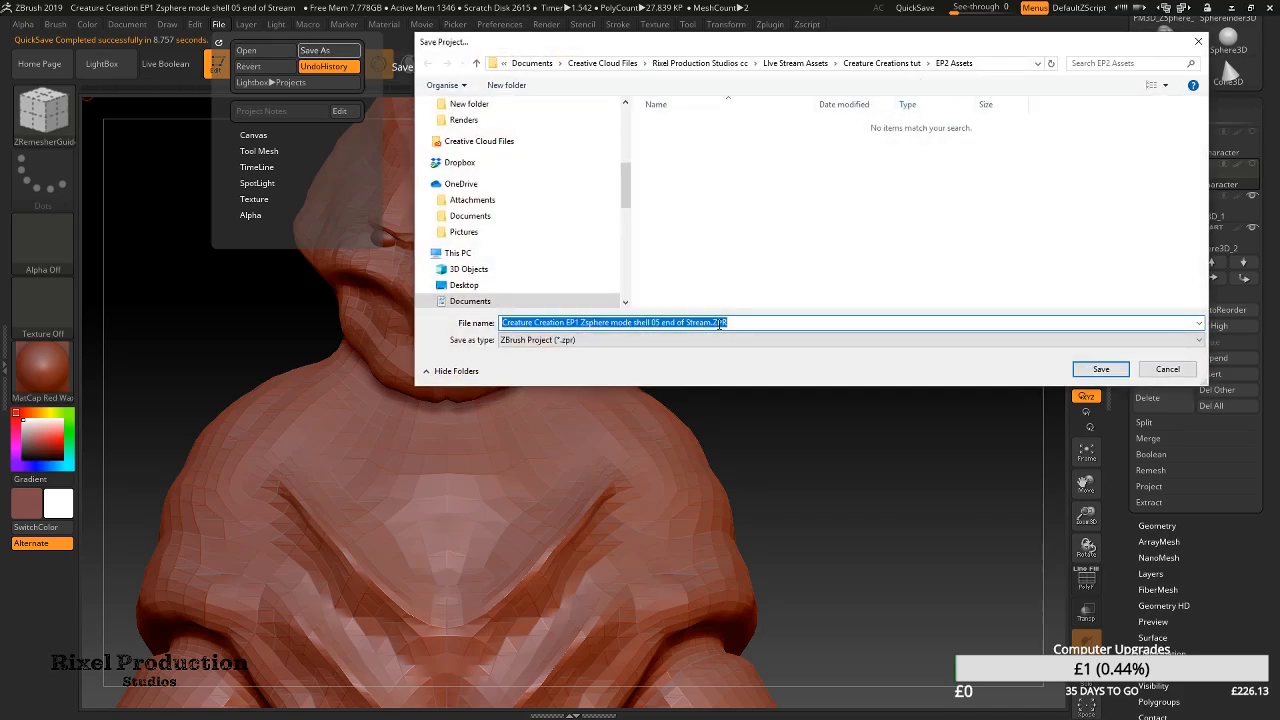
pyautogui.moveTo(711, 323); pyautogui.dragTo(653, 324)
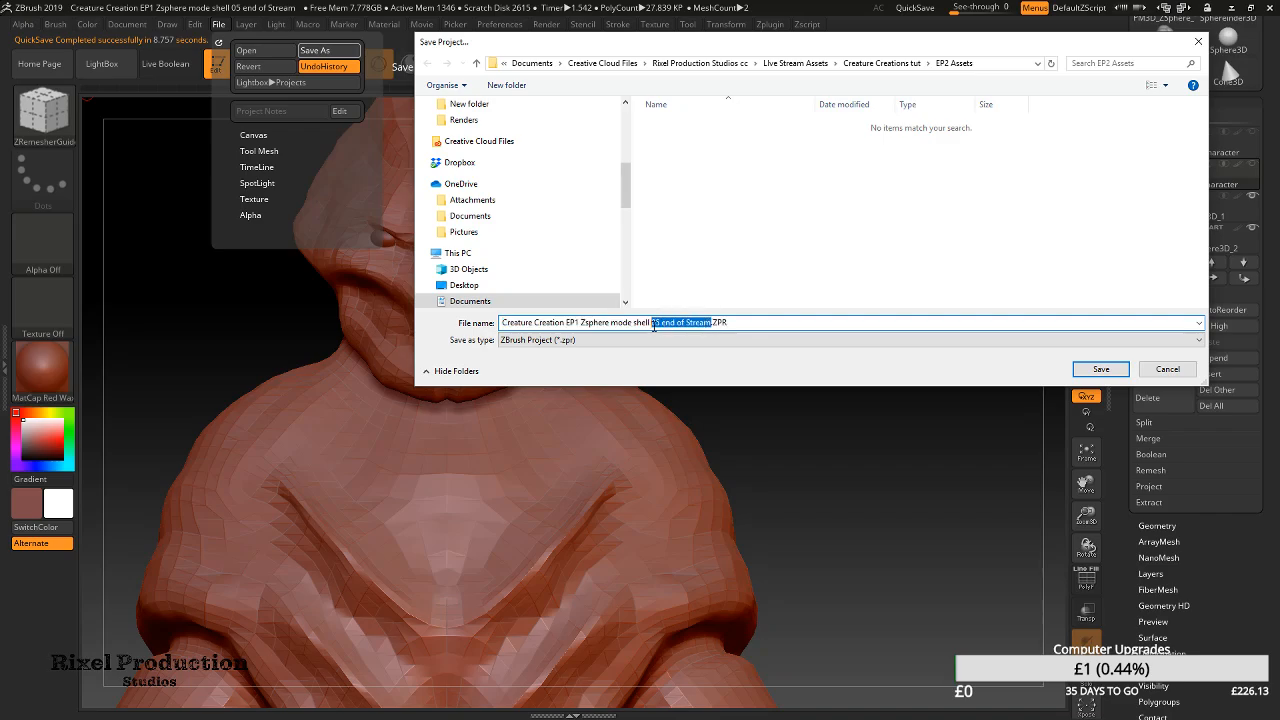
pyautogui.write('06 Z')
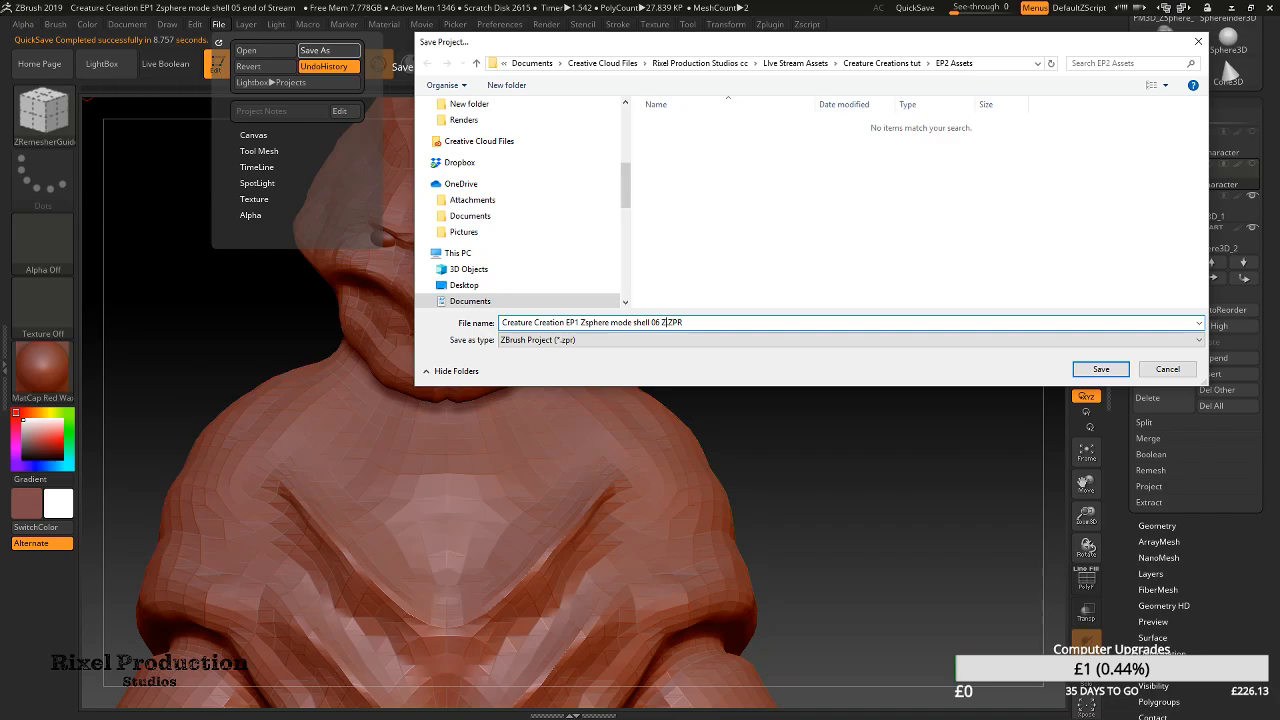
pyautogui.write('remeshed')
pyautogui.press('Return')
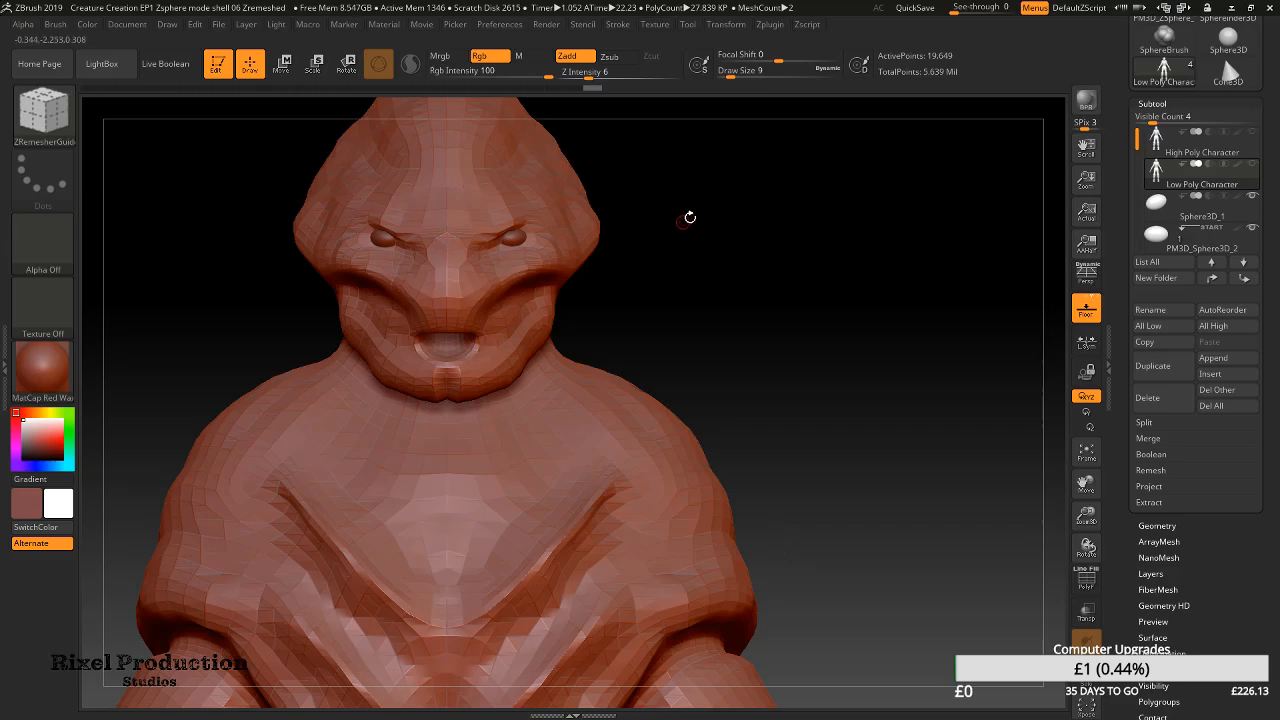
# Dock the Zplugin palette in the side tray and expand the UV Master options for the Low Poly Character
pyautogui.moveTo(757, 387)
pyautogui.keyDown('alt'); pyautogui.mouseDown(button='right')
pyautogui.moveTo(889, 291)
pyautogui.moveTo(903, 300)
pyautogui.moveTo(843, 259)
pyautogui.mouseUp(button='right'); pyautogui.keyUp('alt')
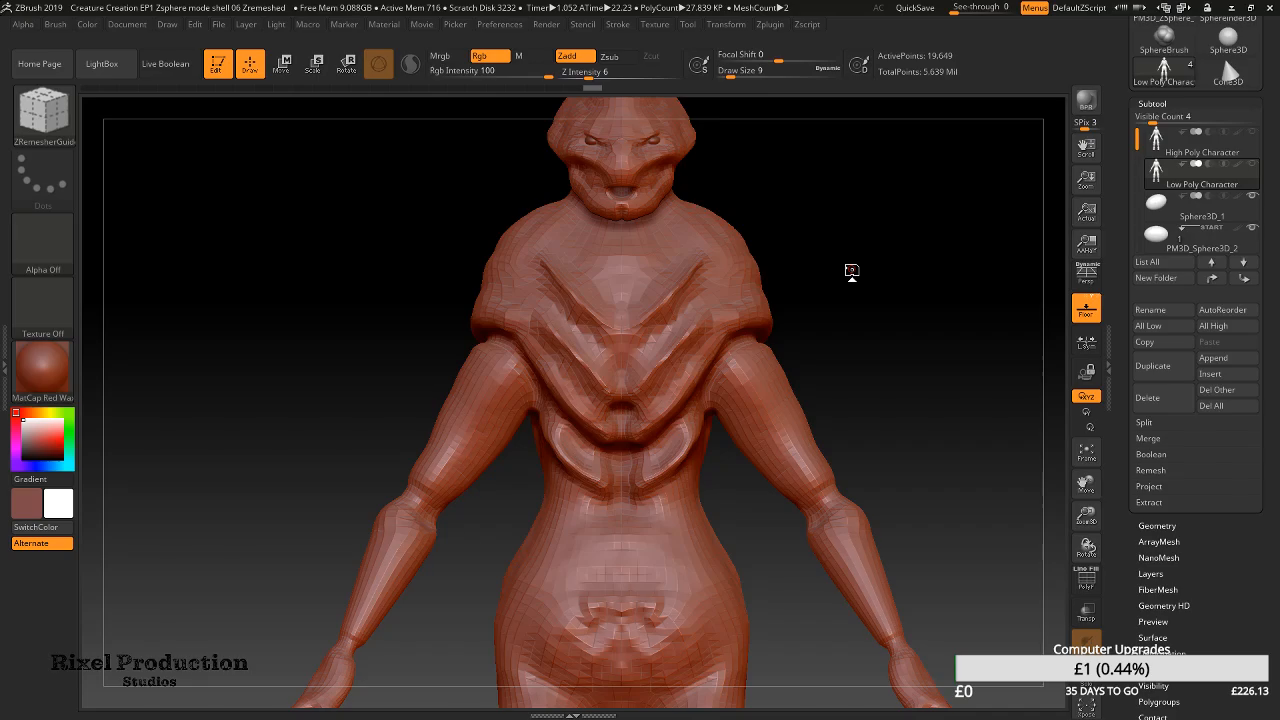
pyautogui.moveTo(1269, 96); pyautogui.dragTo(1267, 397)
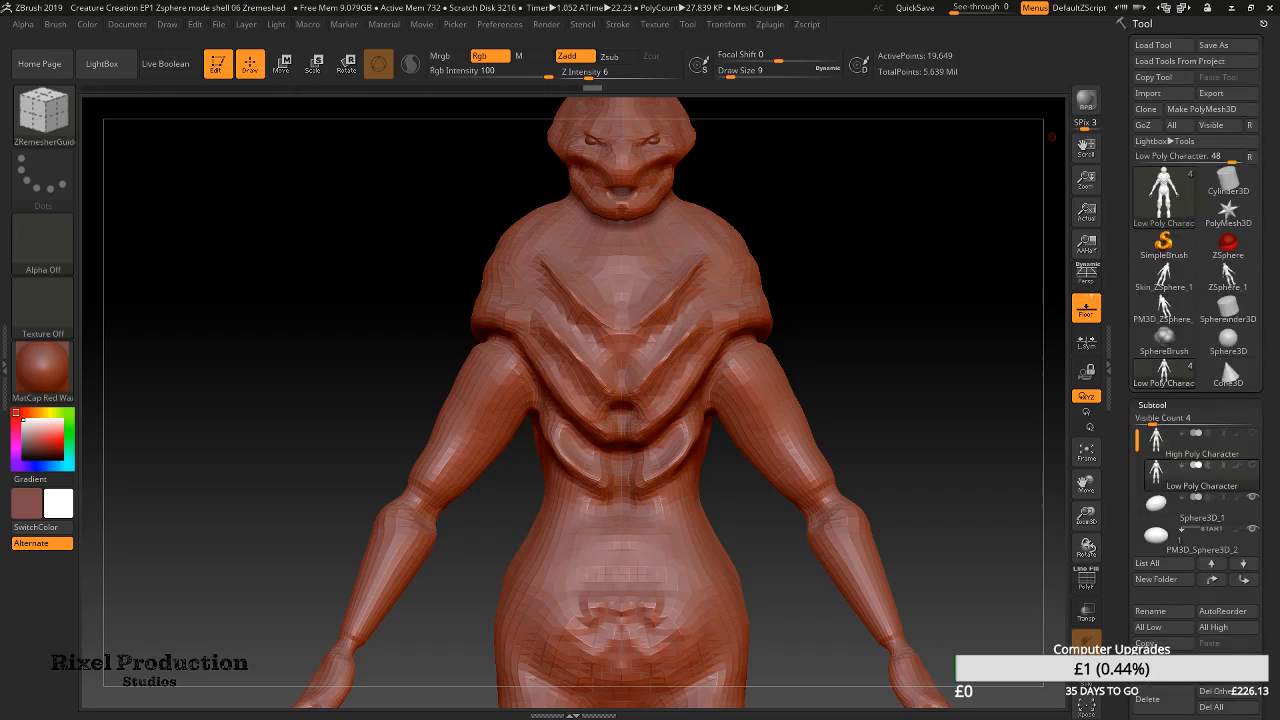
pyautogui.click(1140, 23)
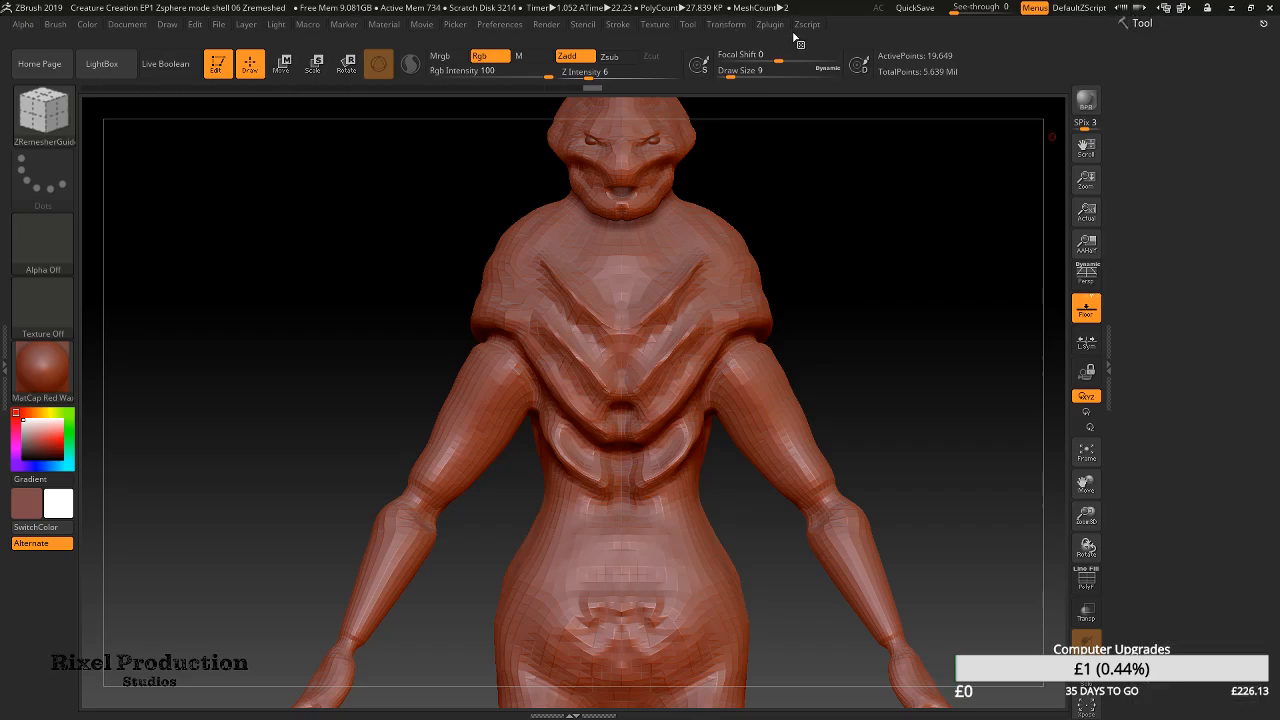
pyautogui.click(772, 25)
pyautogui.moveTo(764, 44); pyautogui.dragTo(1141, 70)
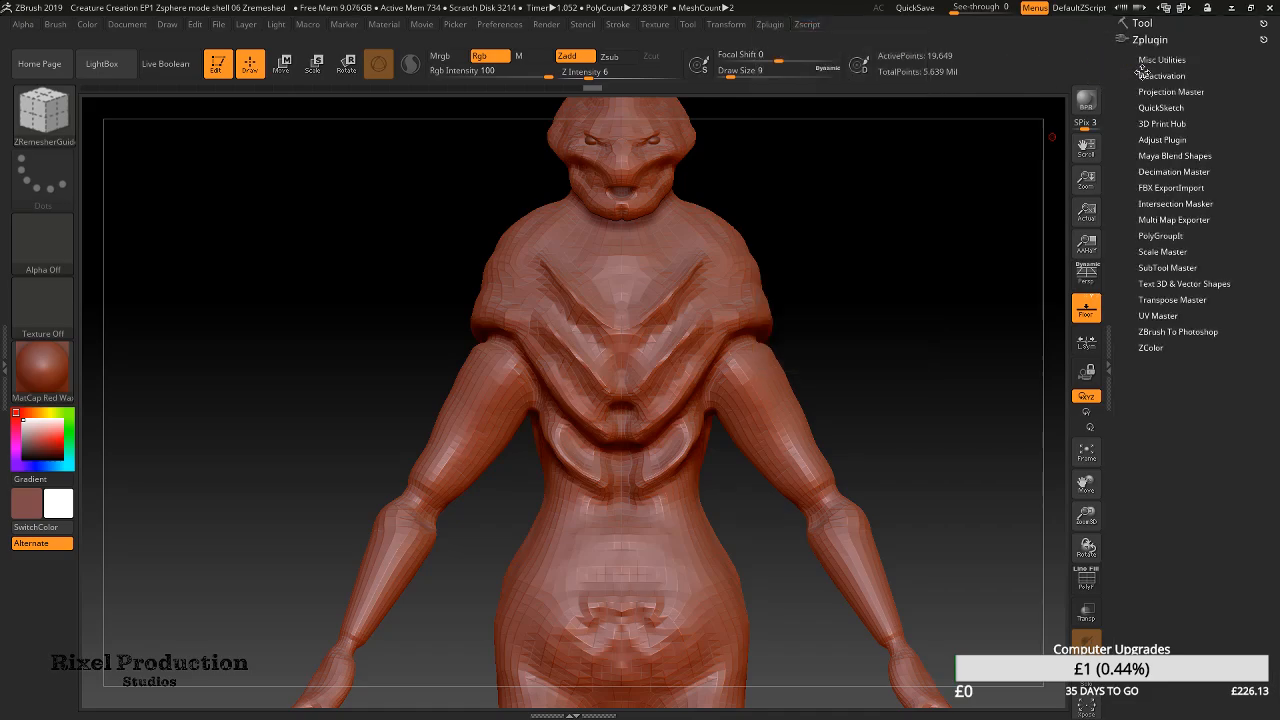
pyautogui.click(1145, 315)
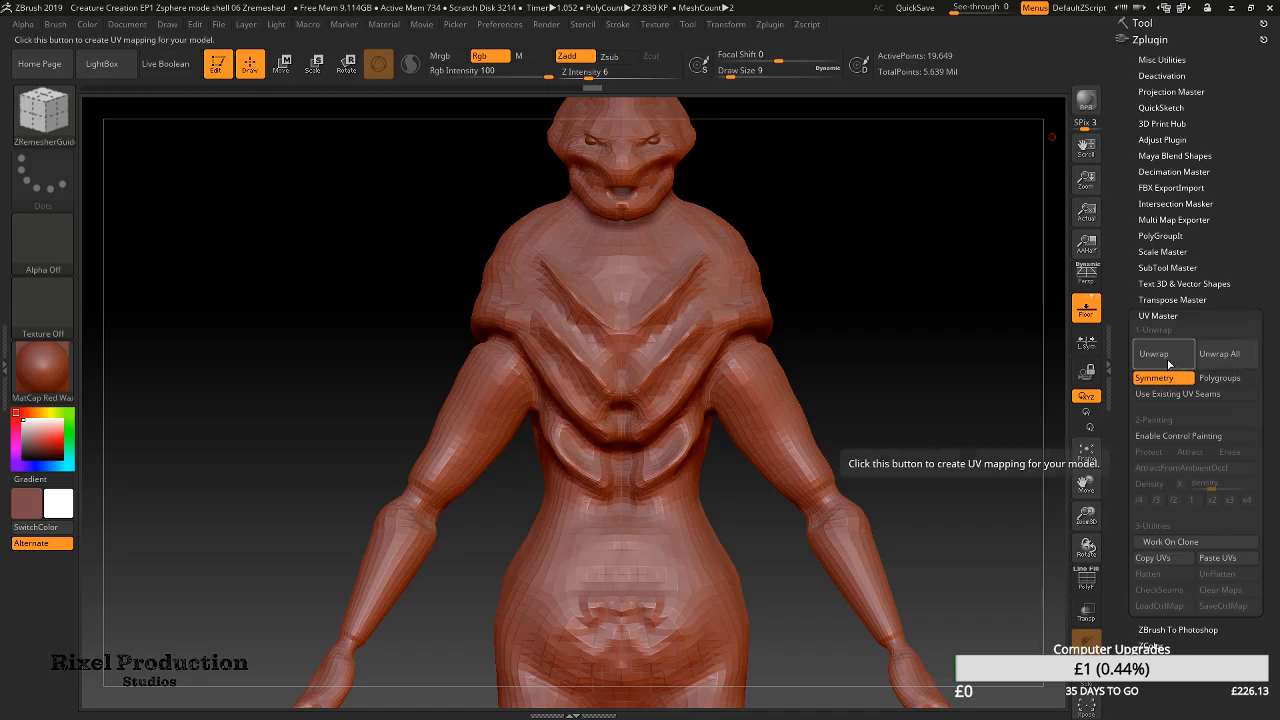
# Unwrap the Low Poly Character with Symmetry on, inspect its flattened UV layout, and return to the 3D model
pyautogui.click(1166, 355)
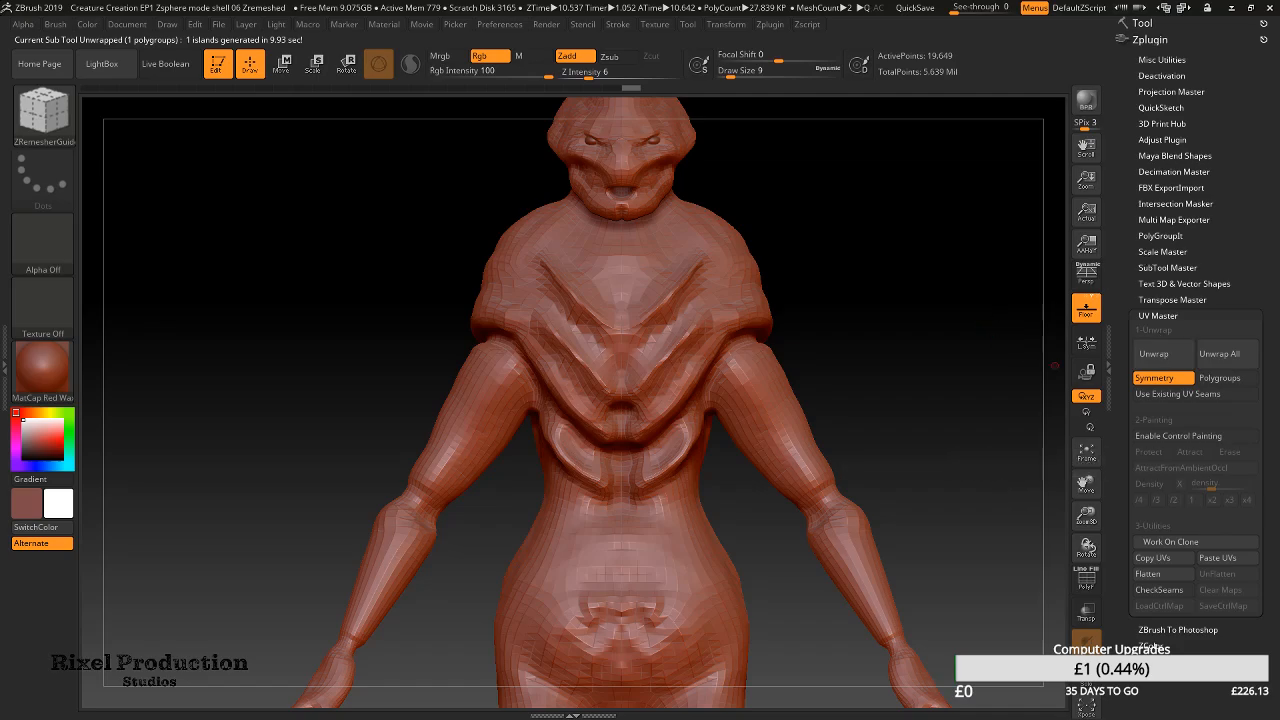
pyautogui.click(1190, 576)
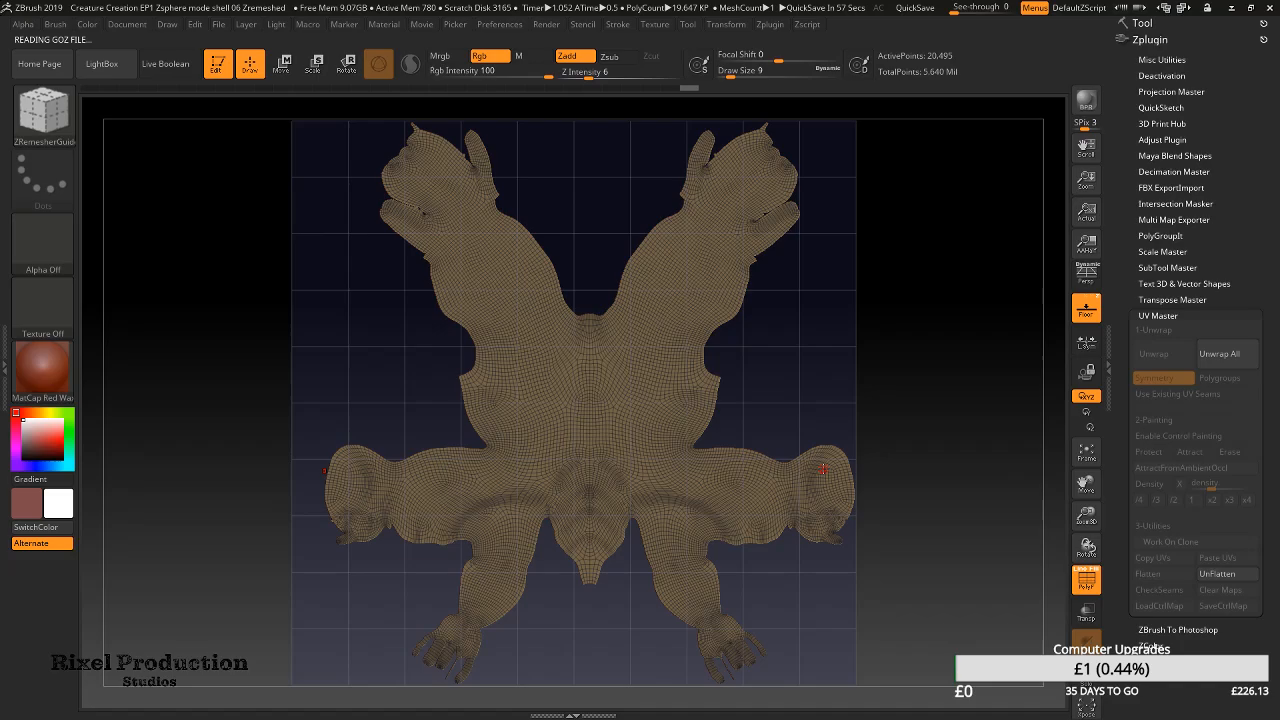
pyautogui.click(1217, 573)
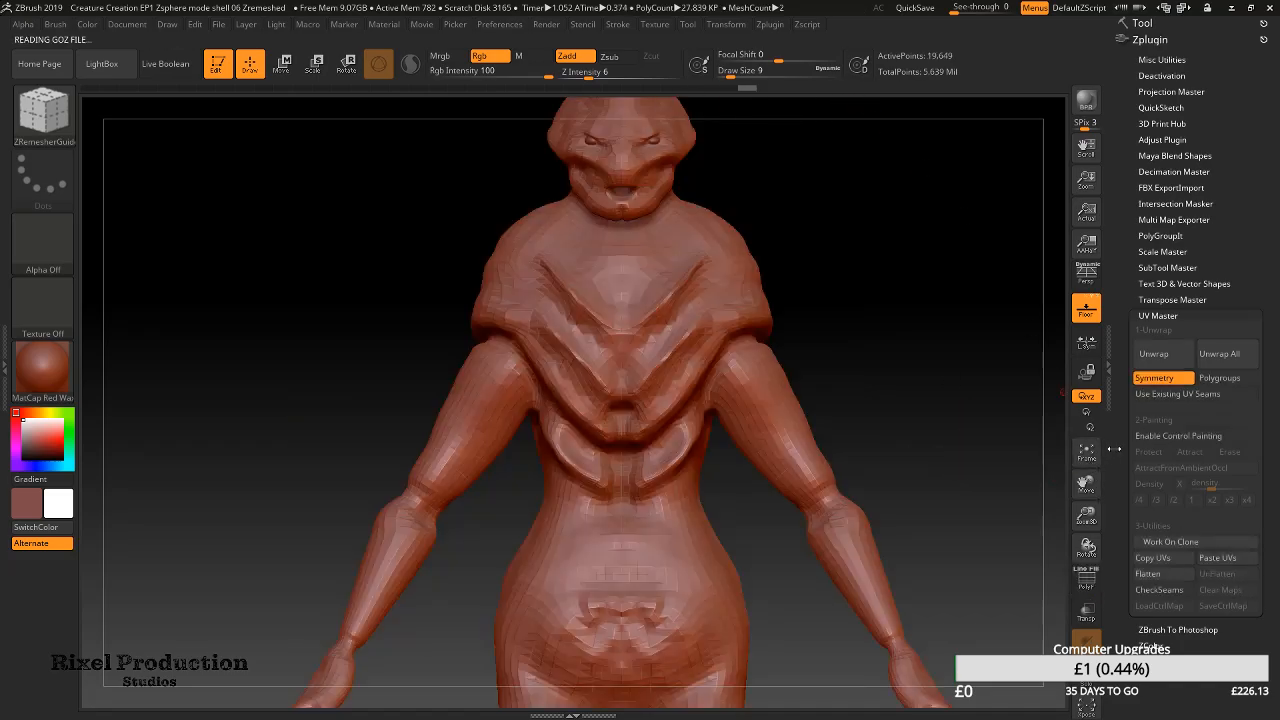
pyautogui.click(735, 88)
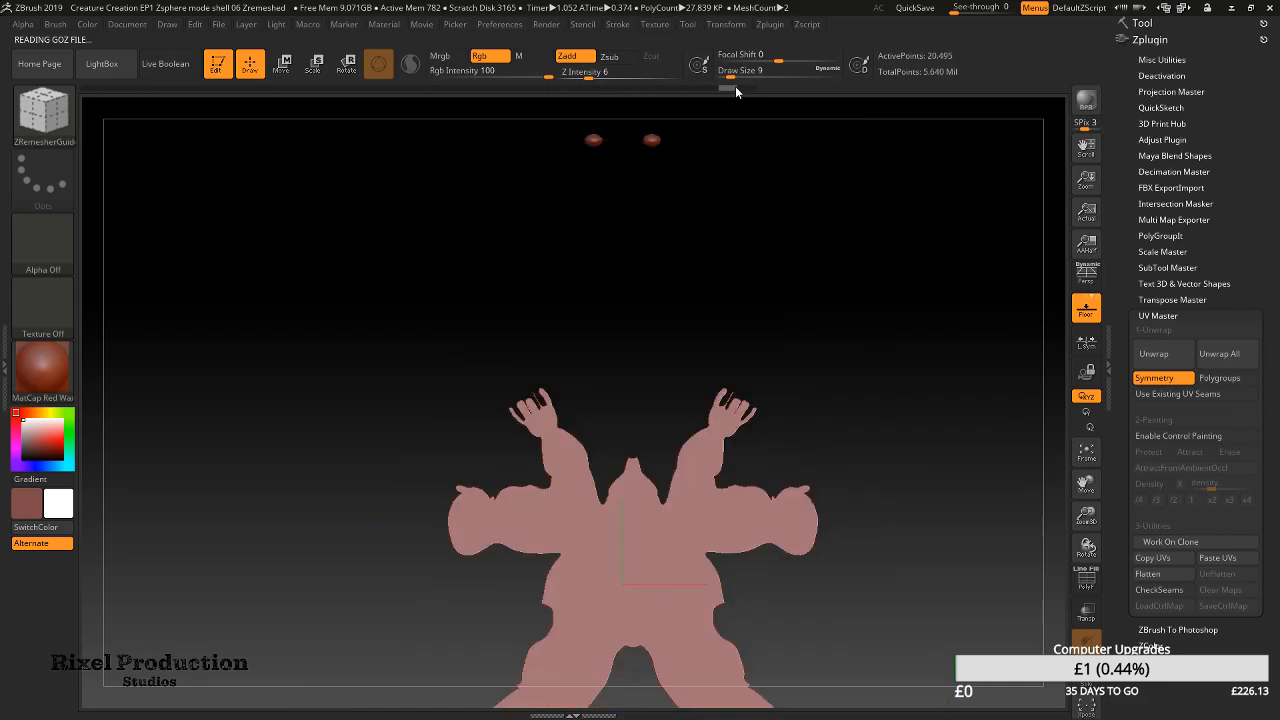
pyautogui.moveTo(671, 95); pyautogui.dragTo(653, 98)
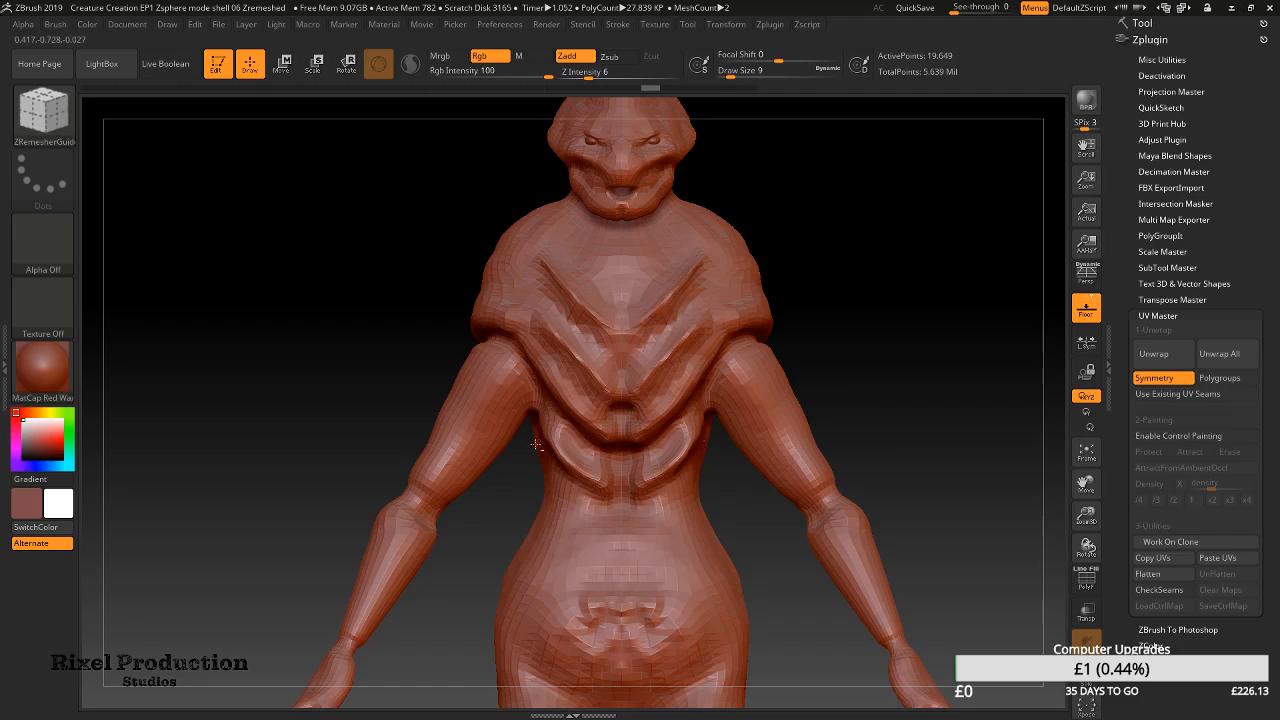
# Mask both forearms of the creature from wrist to elbow with the MaskPen brush
pyautogui.keyDown('alt'); pyautogui.moveTo(497, 493); pyautogui.dragTo(562, 365); pyautogui.keyUp('alt')
pyautogui.click(56, 130)
pyautogui.click(56, 130)
pyautogui.press('ctrl')
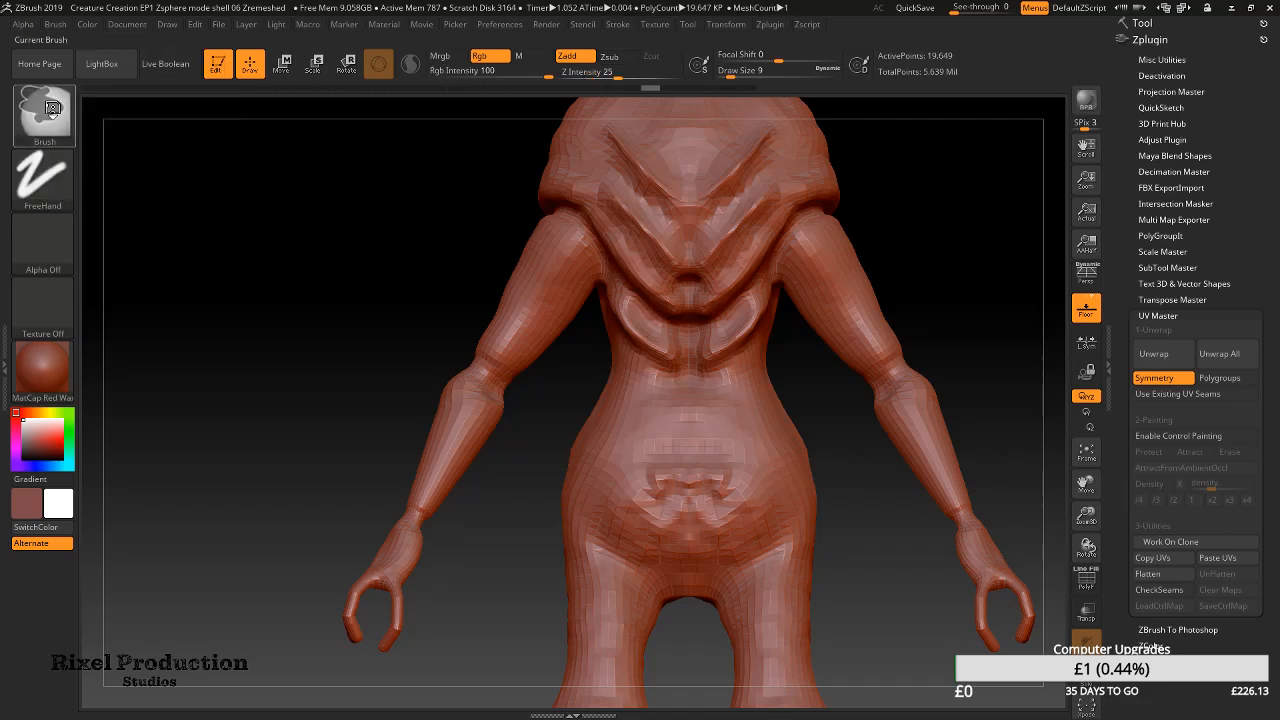
pyautogui.hotkey('ctrl', 'shift')
pyautogui.hotkey('ctrl', 'shift')
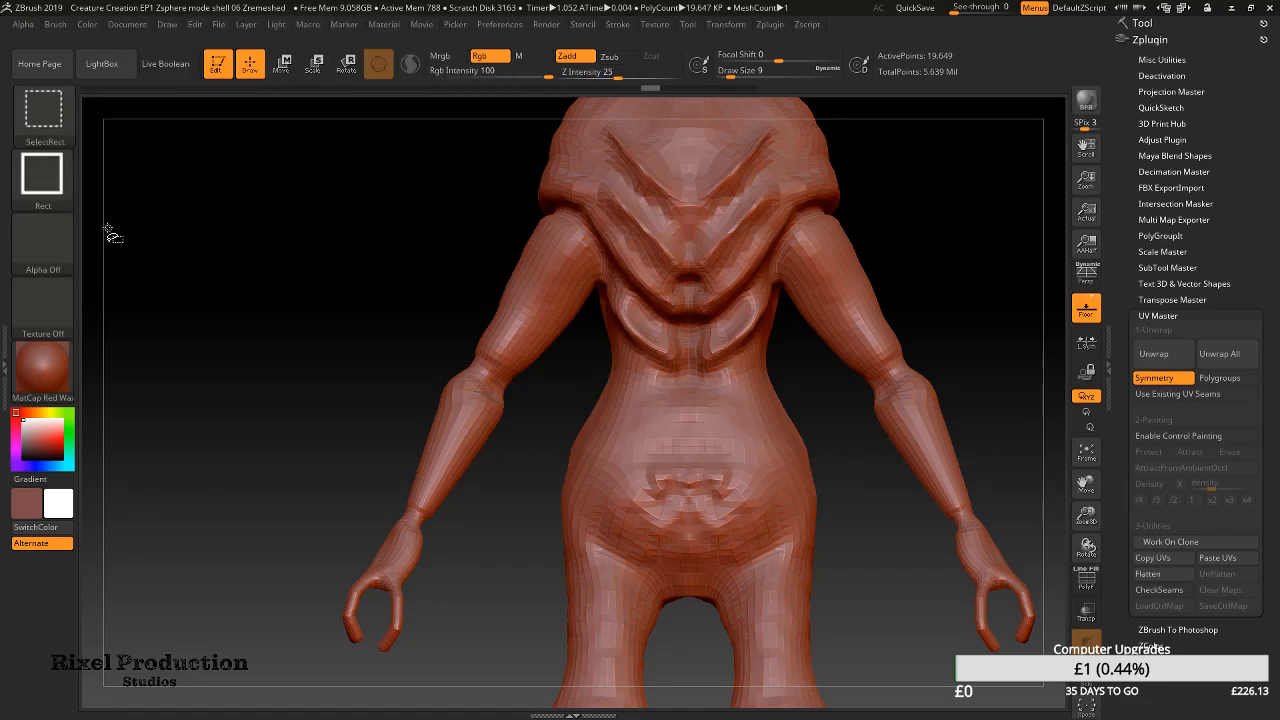
pyautogui.press('ctrl')
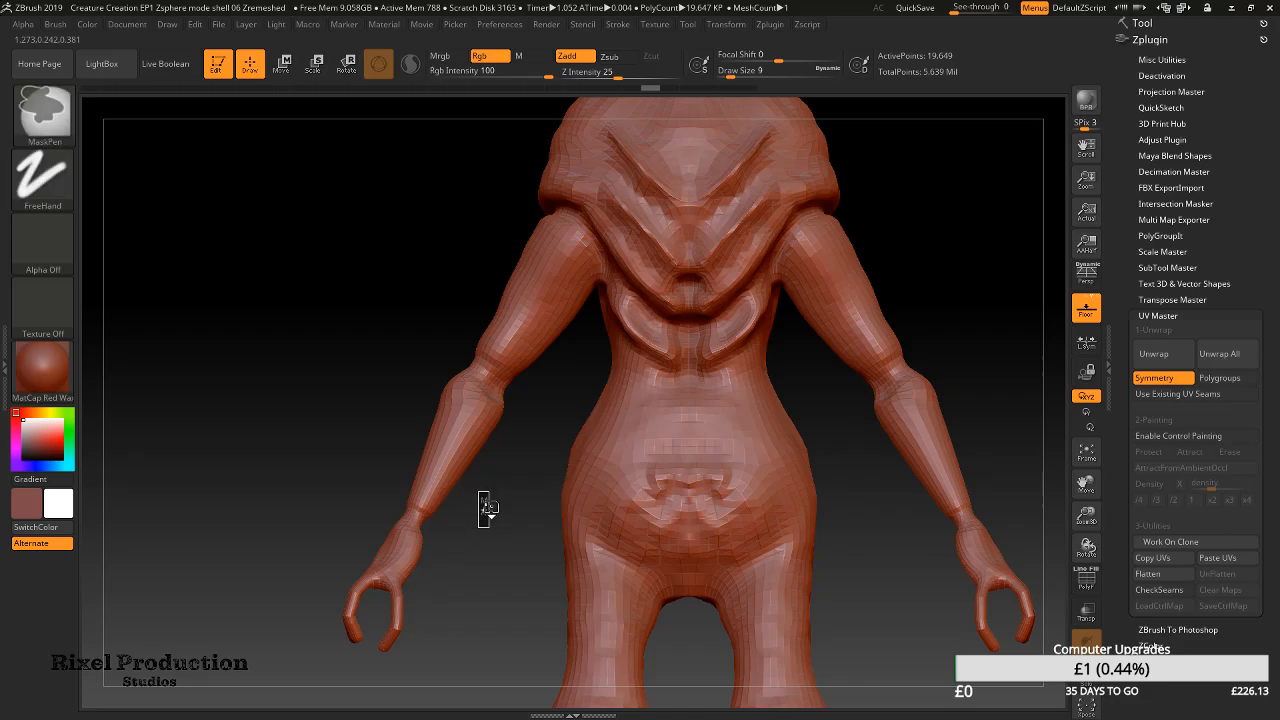
pyautogui.moveTo(359, 430)
pyautogui.keyDown('ctrl'); pyautogui.mouseDown()
pyautogui.moveTo(471, 451)
pyautogui.moveTo(515, 490)
pyautogui.moveTo(600, 243)
pyautogui.moveTo(594, 157)
pyautogui.moveTo(563, 297)
pyautogui.moveTo(561, 405)
pyautogui.moveTo(474, 334)
pyautogui.moveTo(470, 420)
pyautogui.moveTo(479, 398)
pyautogui.moveTo(470, 405)
pyautogui.mouseUp(); pyautogui.keyUp('ctrl')
pyautogui.press('ctrl')
pyautogui.keyDown('ctrl'); pyautogui.moveTo(369, 397); pyautogui.dragTo(502, 524); pyautogui.keyUp('ctrl')
pyautogui.moveTo(392, 487); pyautogui.dragTo(547, 510)
pyautogui.press('ctrl')
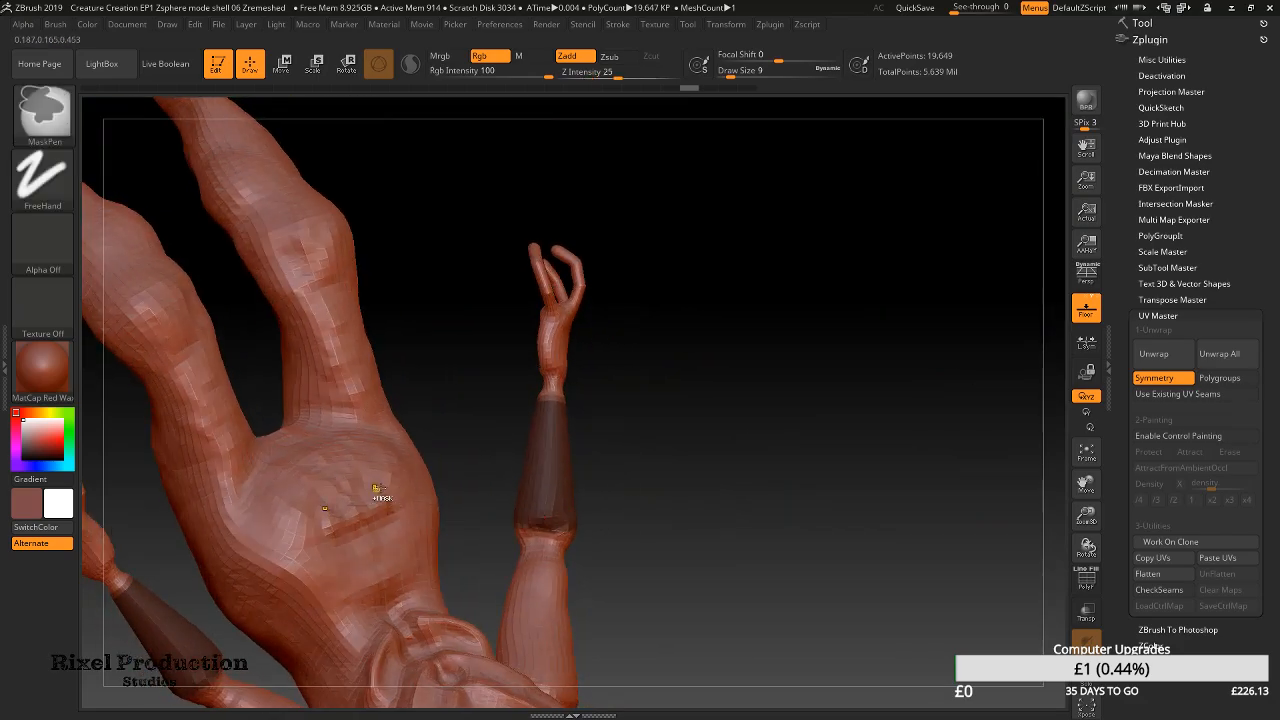
# Mask the front of the upper arm between the shoulder and the elbow, covering its inner edge
pyautogui.moveTo(721, 512); pyautogui.dragTo(570, 528)
pyautogui.moveTo(800, 602)
pyautogui.keyDown('alt'); pyautogui.mouseDown()
pyautogui.moveTo(680, 345)
pyautogui.moveTo(700, 363)
pyautogui.moveTo(594, 457)
pyautogui.moveTo(582, 428)
pyautogui.moveTo(680, 457)
pyautogui.mouseUp(); pyautogui.keyUp('alt')
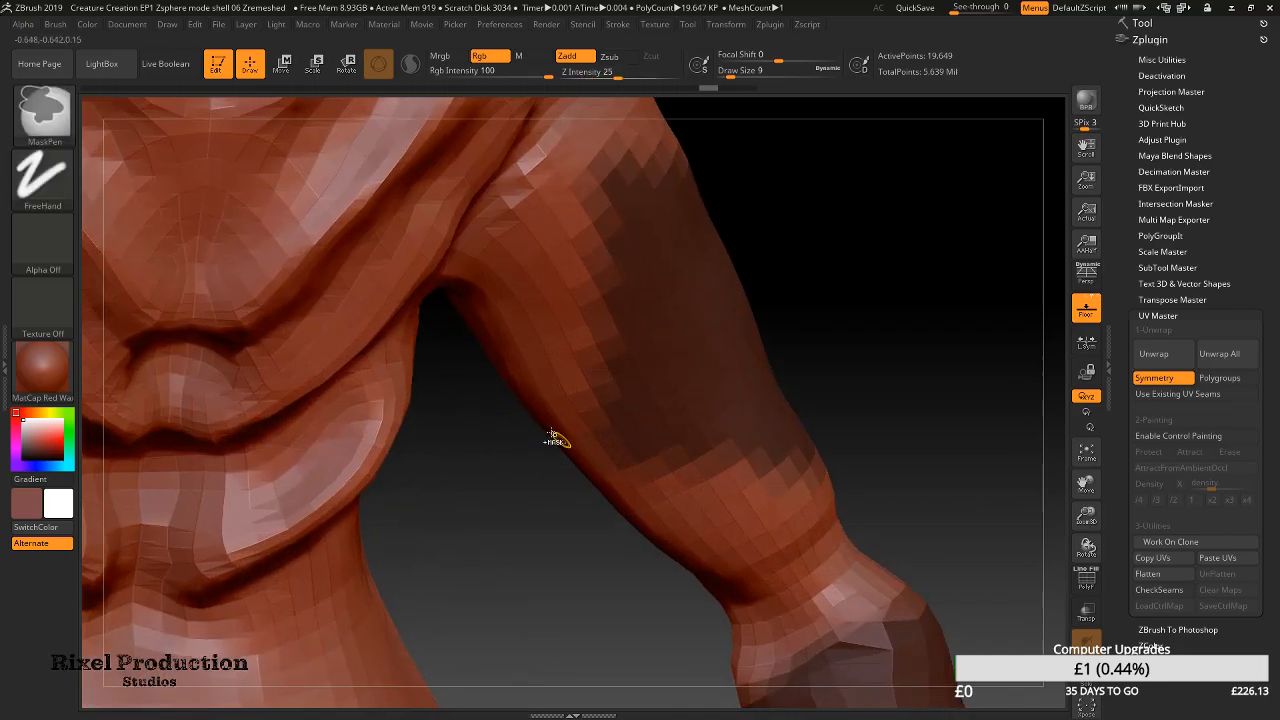
pyautogui.keyDown('ctrl'); pyautogui.moveTo(456, 382); pyautogui.dragTo(710, 546); pyautogui.keyUp('ctrl')
pyautogui.keyDown('ctrl'); pyautogui.moveTo(708, 445); pyautogui.dragTo(790, 510); pyautogui.keyUp('ctrl')
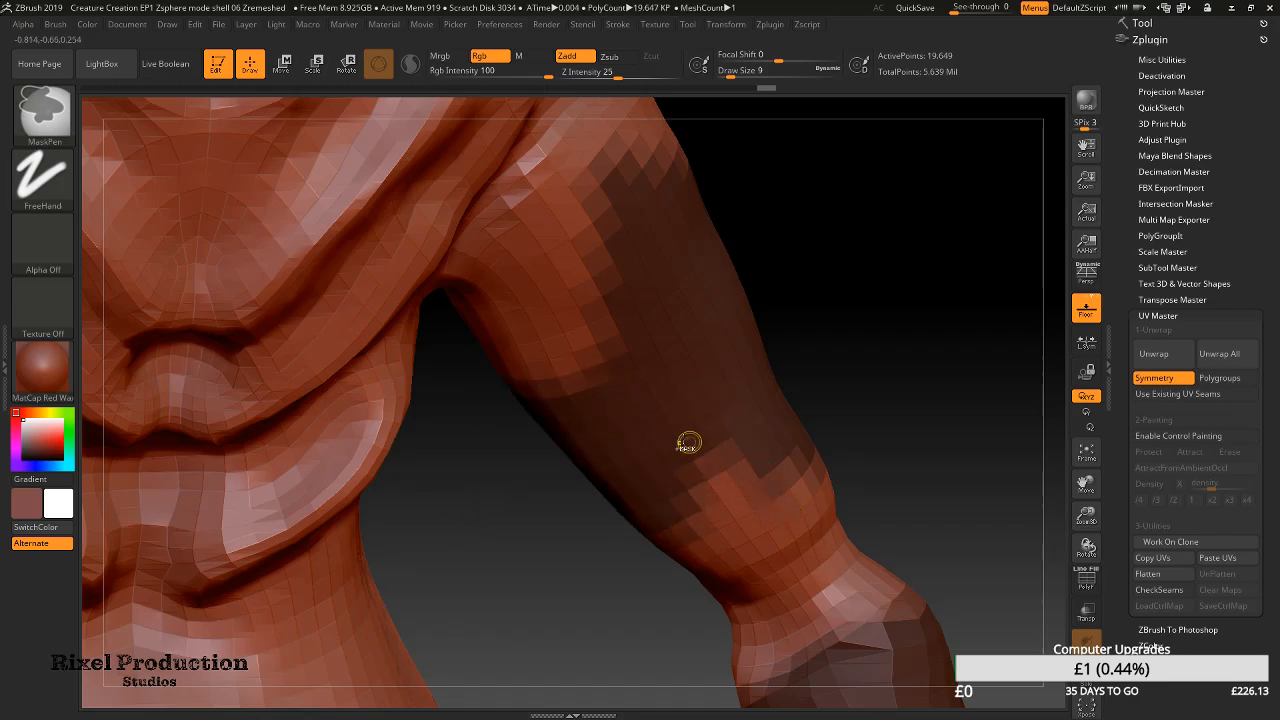
pyautogui.keyDown('ctrl'); pyautogui.moveTo(863, 397); pyautogui.dragTo(686, 489); pyautogui.keyUp('ctrl')
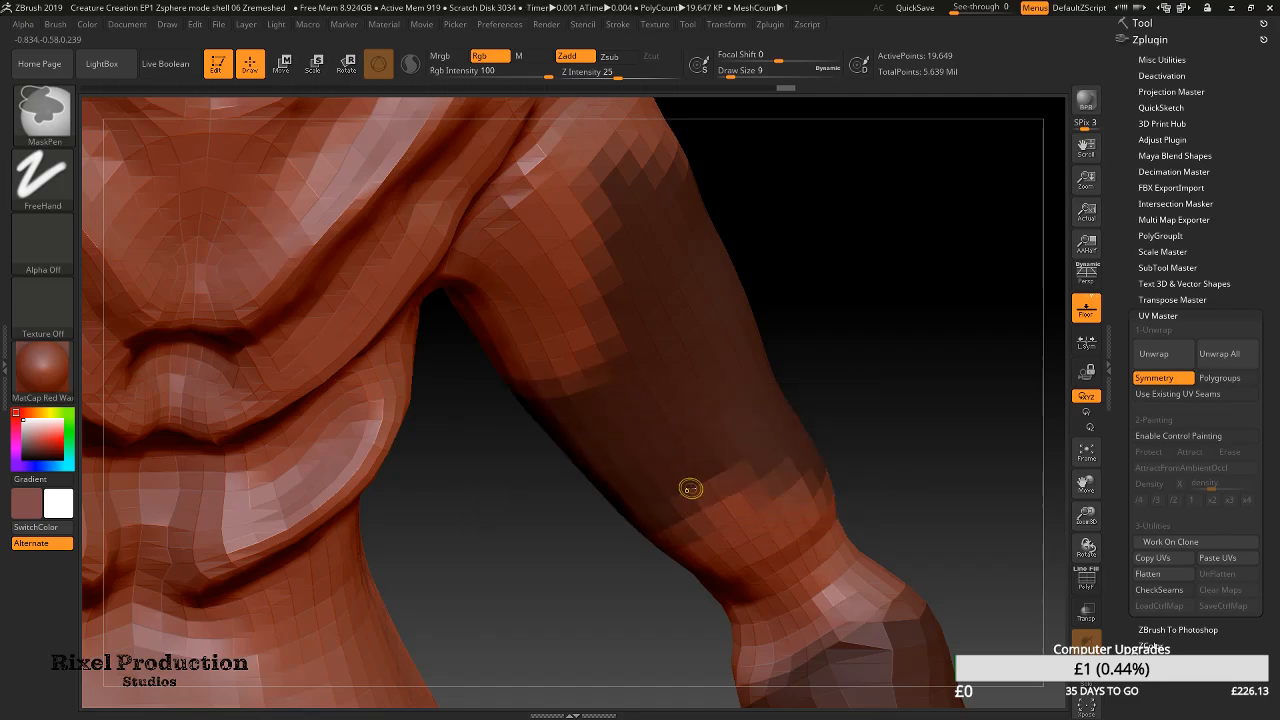
# Try the DragRect stroke for masking the upper arm
pyautogui.click(43, 175)
pyautogui.click(186, 195)
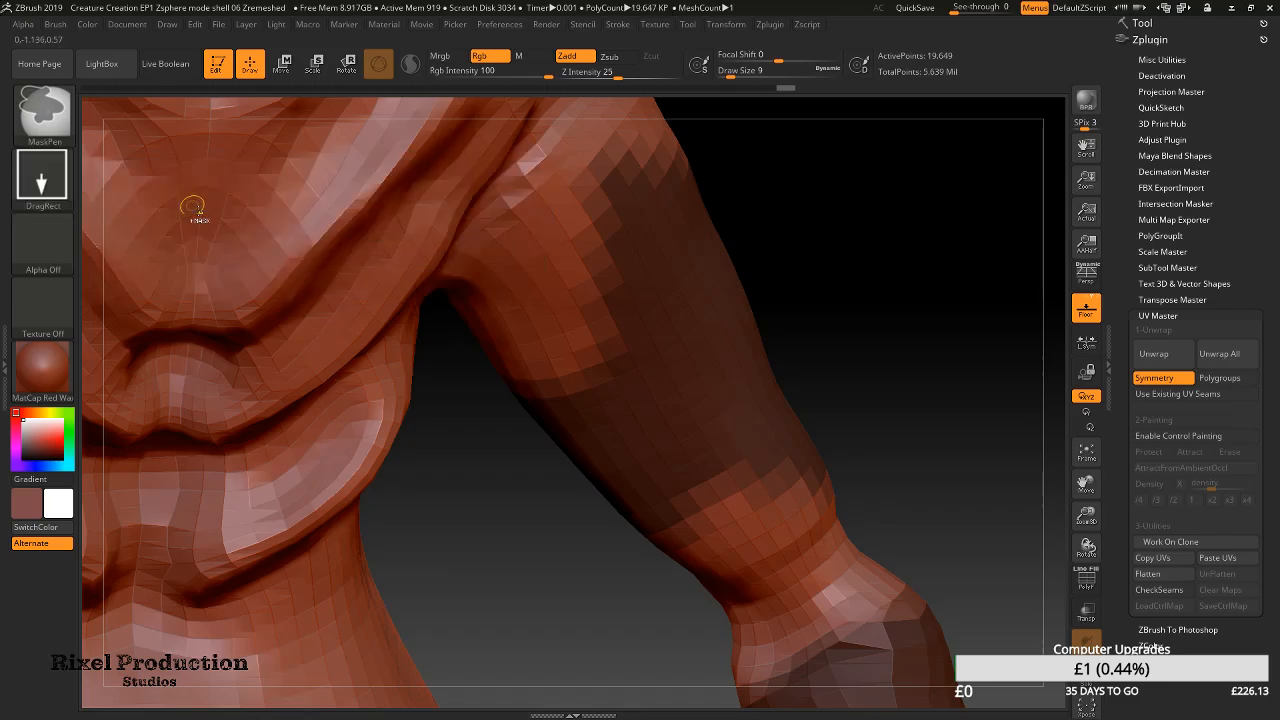
pyautogui.keyDown('ctrl'); pyautogui.moveTo(503, 486); pyautogui.dragTo(548, 528); pyautogui.keyUp('ctrl')
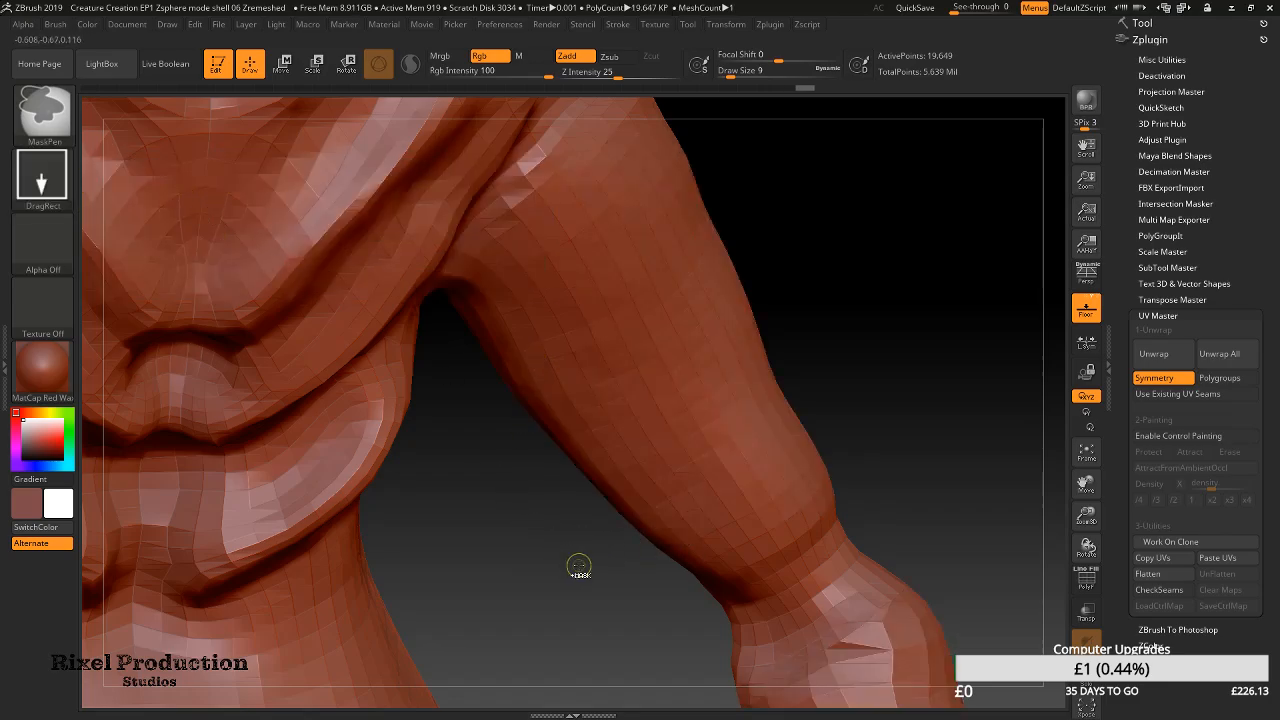
pyautogui.hotkey('ctrl', 'z')
pyautogui.press('ctrl')
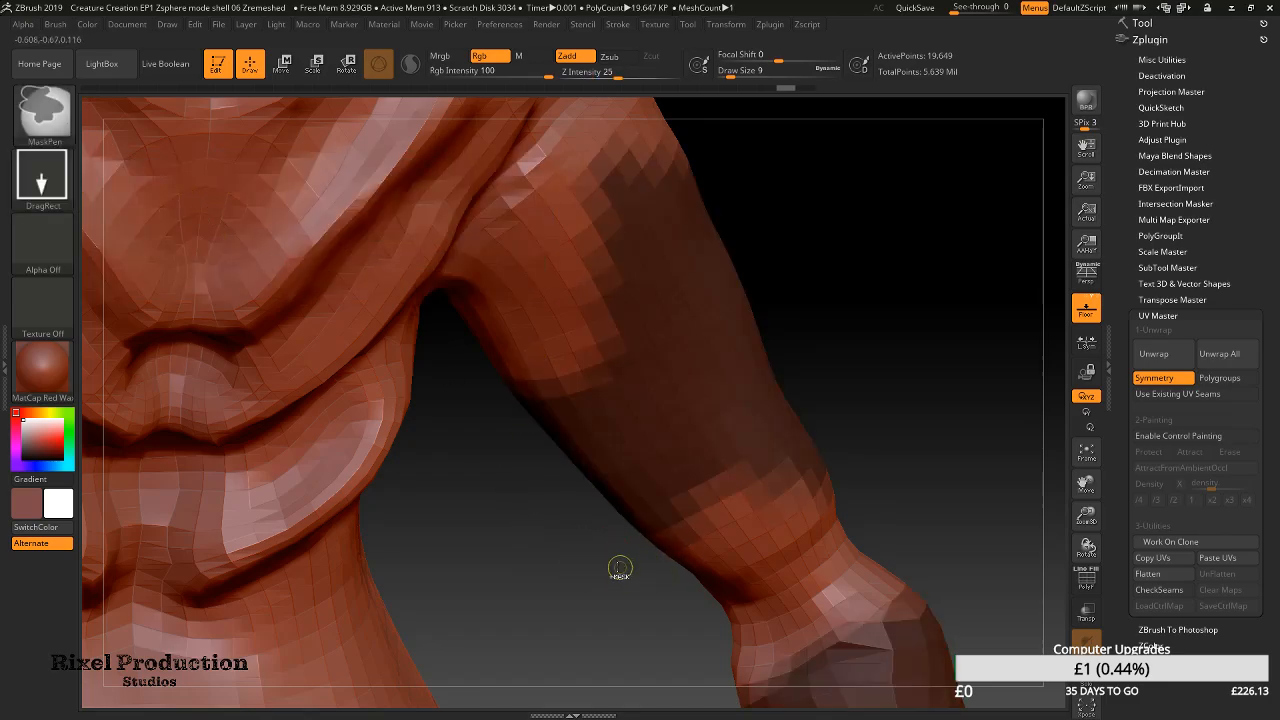
# Extend the upper-arm mask up towards the shoulder and armpit
pyautogui.keyDown('ctrl'); pyautogui.moveTo(441, 520); pyautogui.dragTo(702, 326); pyautogui.keyUp('ctrl')
pyautogui.keyDown('ctrl'); pyautogui.moveTo(797, 149); pyautogui.dragTo(570, 349); pyautogui.keyUp('ctrl')
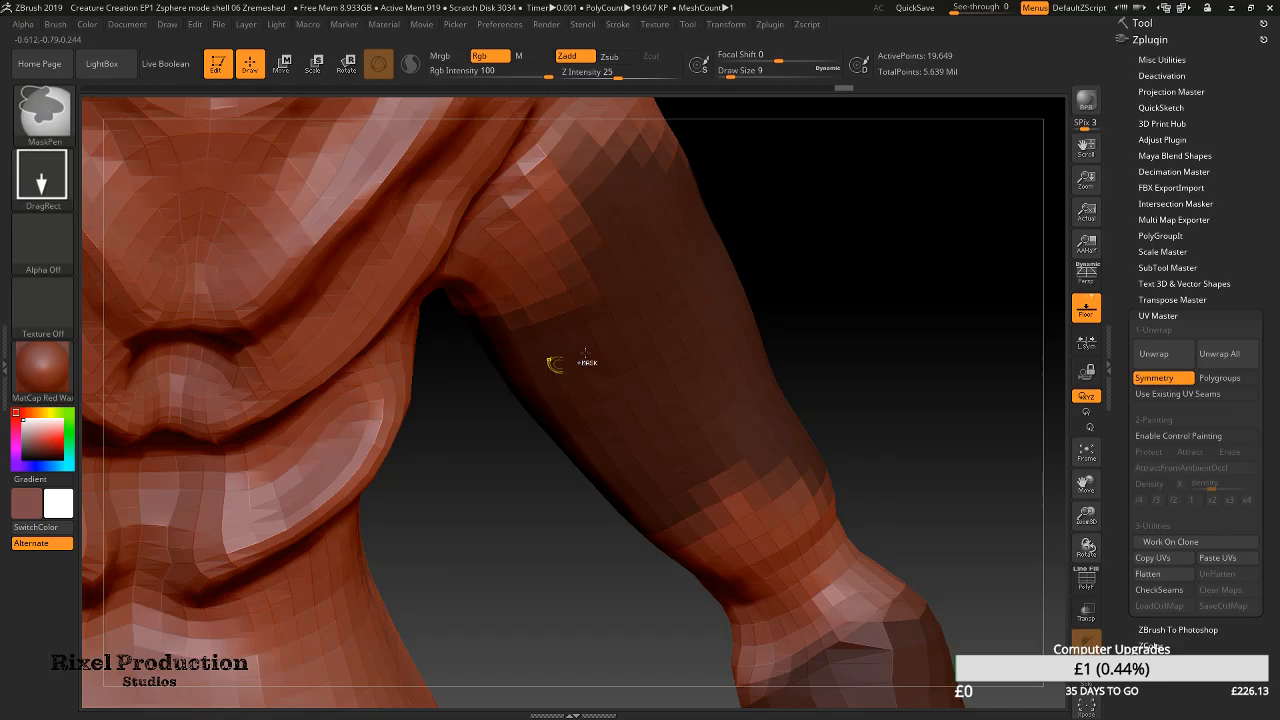
pyautogui.moveTo(797, 167)
pyautogui.keyDown('ctrl'); pyautogui.mouseDown()
pyautogui.moveTo(663, 323)
pyautogui.moveTo(630, 308)
pyautogui.moveTo(583, 342)
pyautogui.moveTo(517, 351)
pyautogui.mouseUp(); pyautogui.keyUp('ctrl')
pyautogui.moveTo(828, 196)
pyautogui.mouseDown()
pyautogui.moveTo(845, 191)
pyautogui.moveTo(584, 332)
pyautogui.mouseUp()
pyautogui.keyDown('ctrl'); pyautogui.moveTo(731, 281); pyautogui.dragTo(541, 344); pyautogui.keyUp('ctrl')
pyautogui.hotkey('ctrl', 'z')
pyautogui.keyDown('ctrl'); pyautogui.moveTo(740, 242); pyautogui.dragTo(563, 323); pyautogui.keyUp('ctrl')
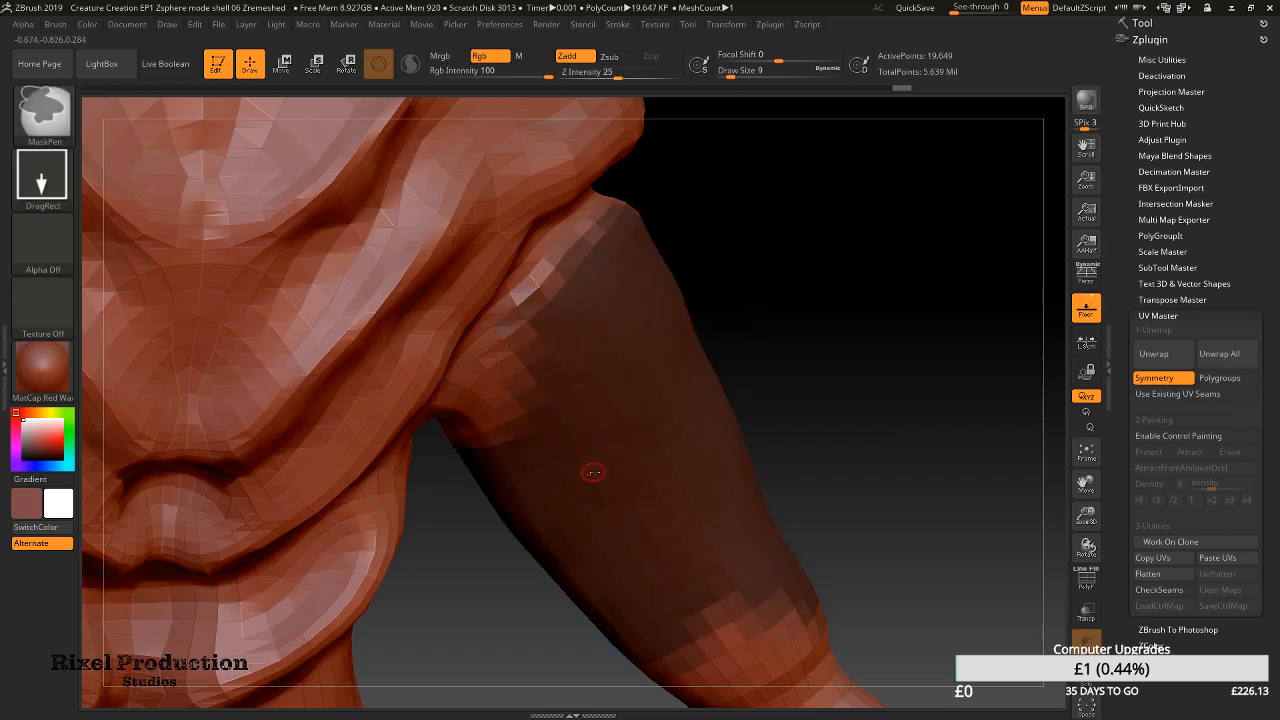
pyautogui.moveTo(786, 374)
pyautogui.mouseDown()
pyautogui.moveTo(800, 291)
pyautogui.moveTo(814, 297)
pyautogui.moveTo(783, 293)
pyautogui.mouseUp()
pyautogui.keyDown('alt'); pyautogui.moveTo(866, 337); pyautogui.dragTo(845, 166); pyautogui.keyUp('alt')
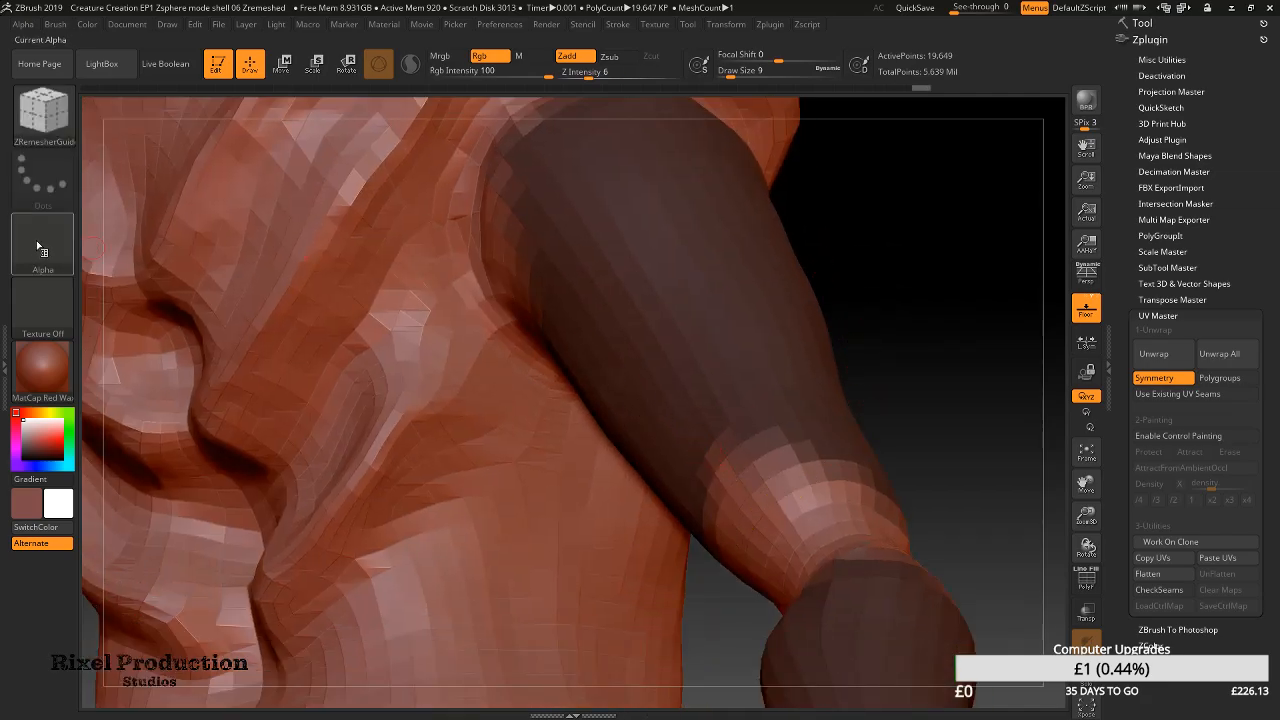
# Switch MaskPen to the FreeHand stroke with Focal Shift -76 and Draw Size 44, and mask the upper arm down towards the elbow
pyautogui.keyDown('ctrl'); pyautogui.click(41, 177); pyautogui.keyUp('ctrl')
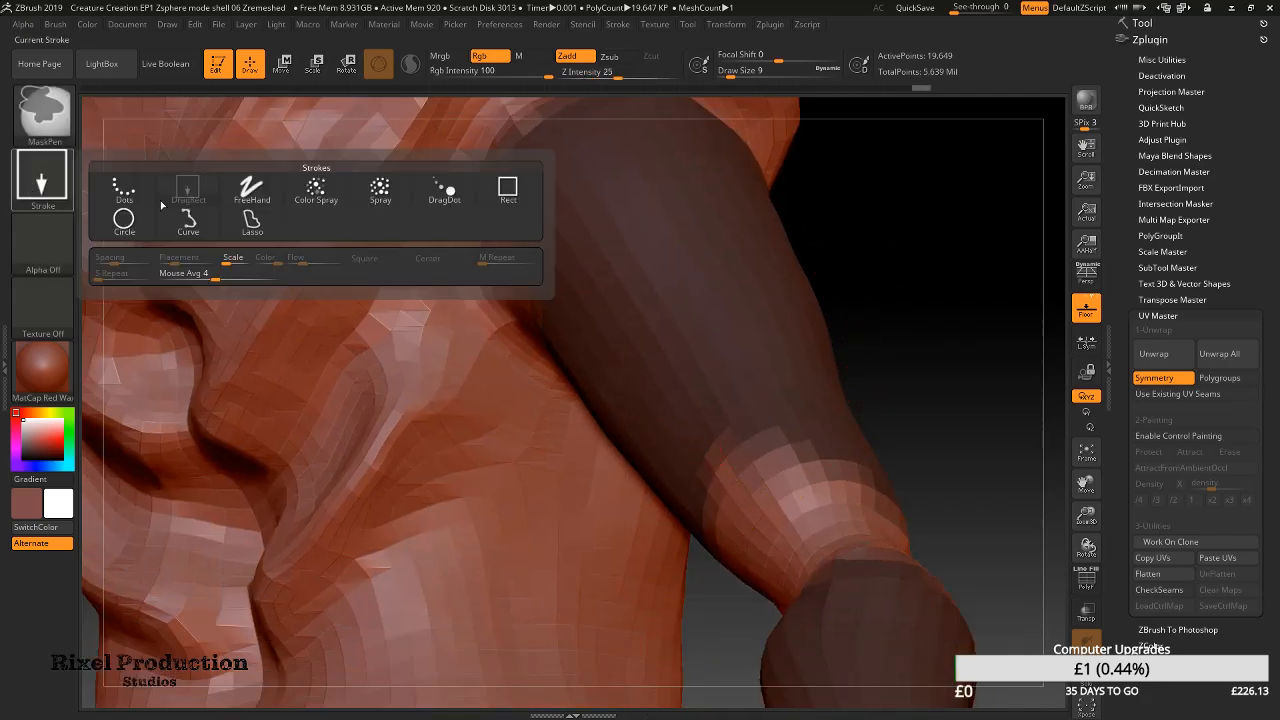
pyautogui.click(232, 186)
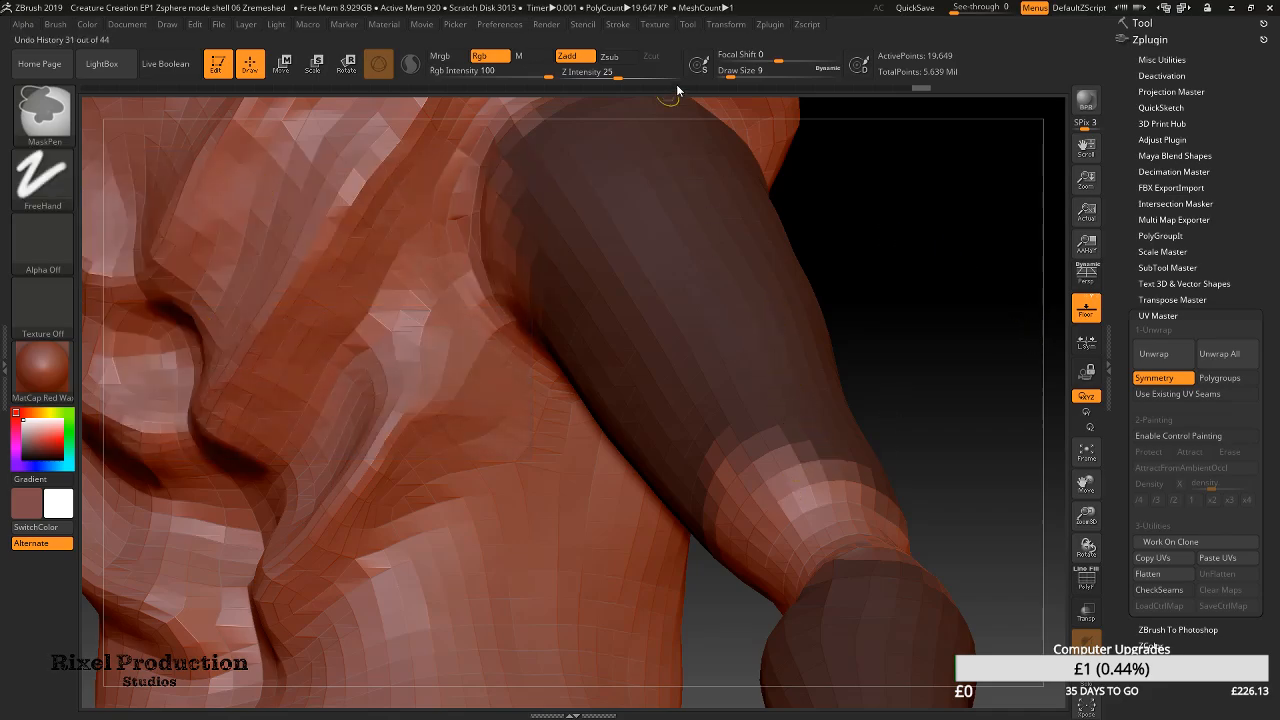
pyautogui.moveTo(748, 70); pyautogui.dragTo(825, 57)
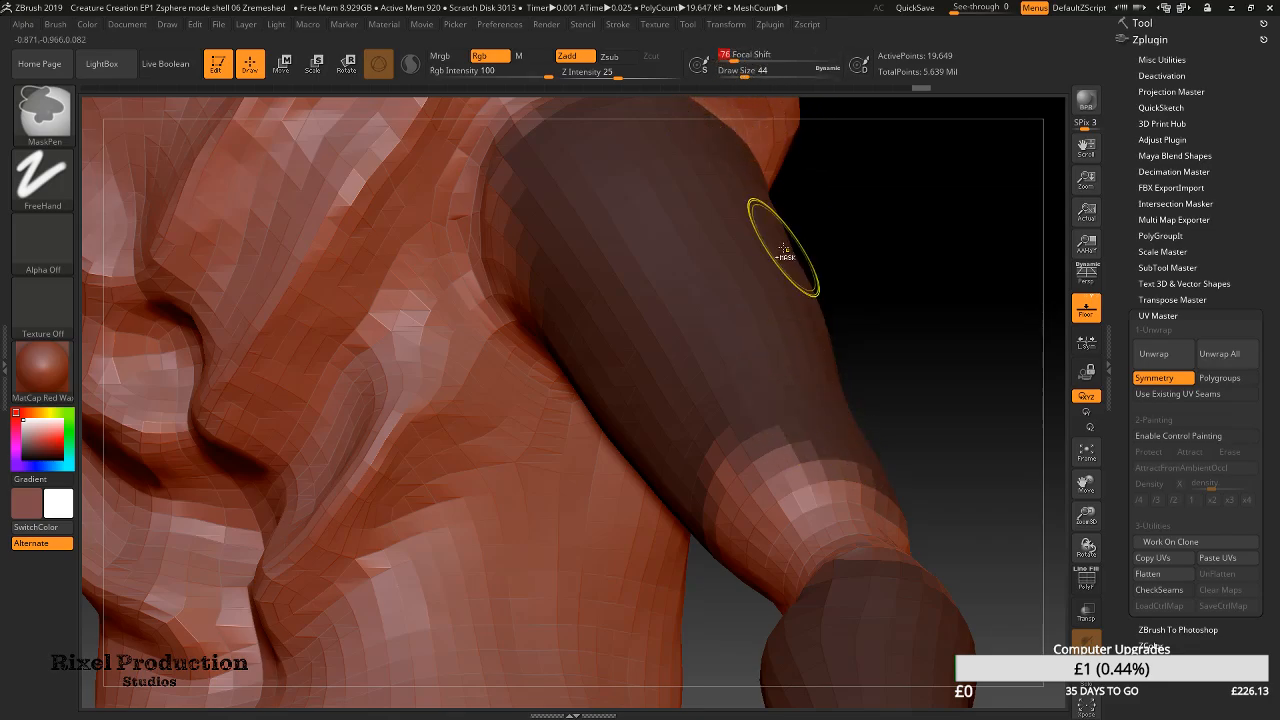
pyautogui.keyDown('ctrl'); pyautogui.moveTo(796, 464); pyautogui.dragTo(729, 502); pyautogui.keyUp('ctrl')
pyautogui.moveTo(851, 432)
pyautogui.keyDown('ctrl'); pyautogui.mouseDown()
pyautogui.moveTo(815, 505)
pyautogui.moveTo(770, 545)
pyautogui.moveTo(757, 586)
pyautogui.mouseUp(); pyautogui.keyUp('ctrl')
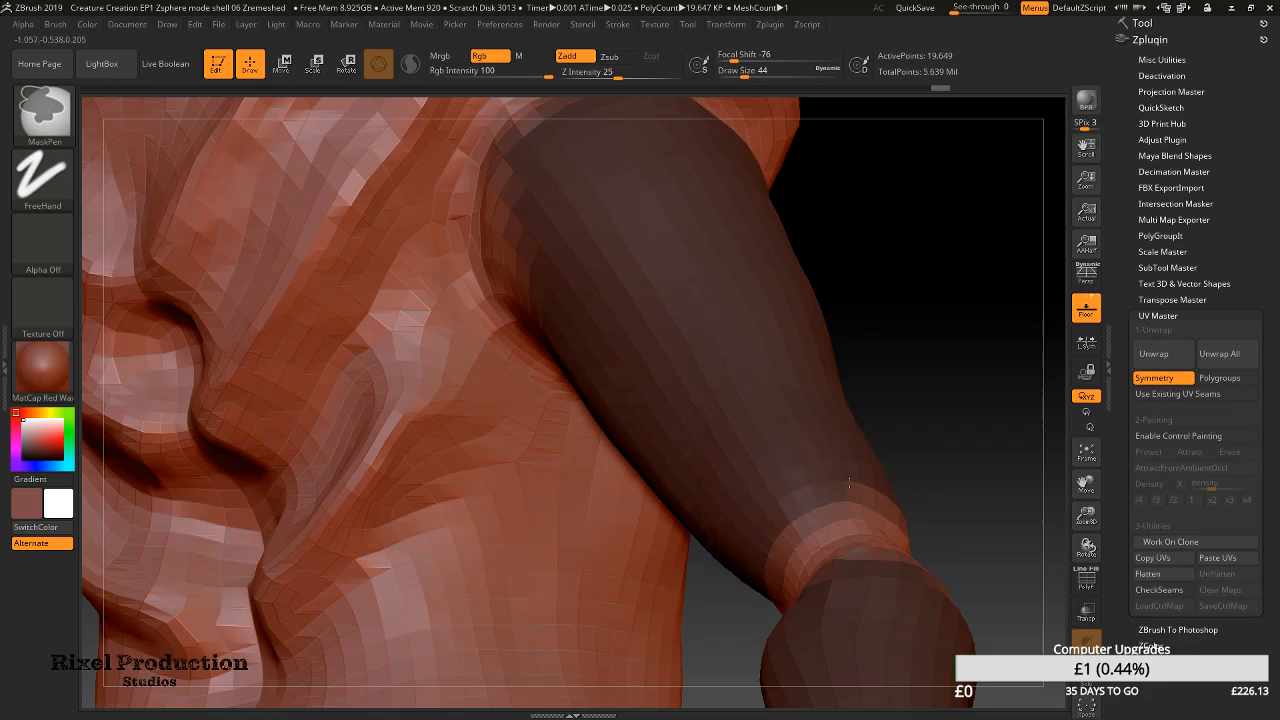
pyautogui.keyDown('ctrl'); pyautogui.moveTo(845, 482); pyautogui.dragTo(898, 544); pyautogui.keyUp('ctrl')
# Continue the mask around the back of the upper arm and onto the forearm next to the elbow
pyautogui.moveTo(914, 486)
pyautogui.mouseDown()
pyautogui.moveTo(740, 440)
pyautogui.moveTo(760, 415)
pyautogui.mouseUp()
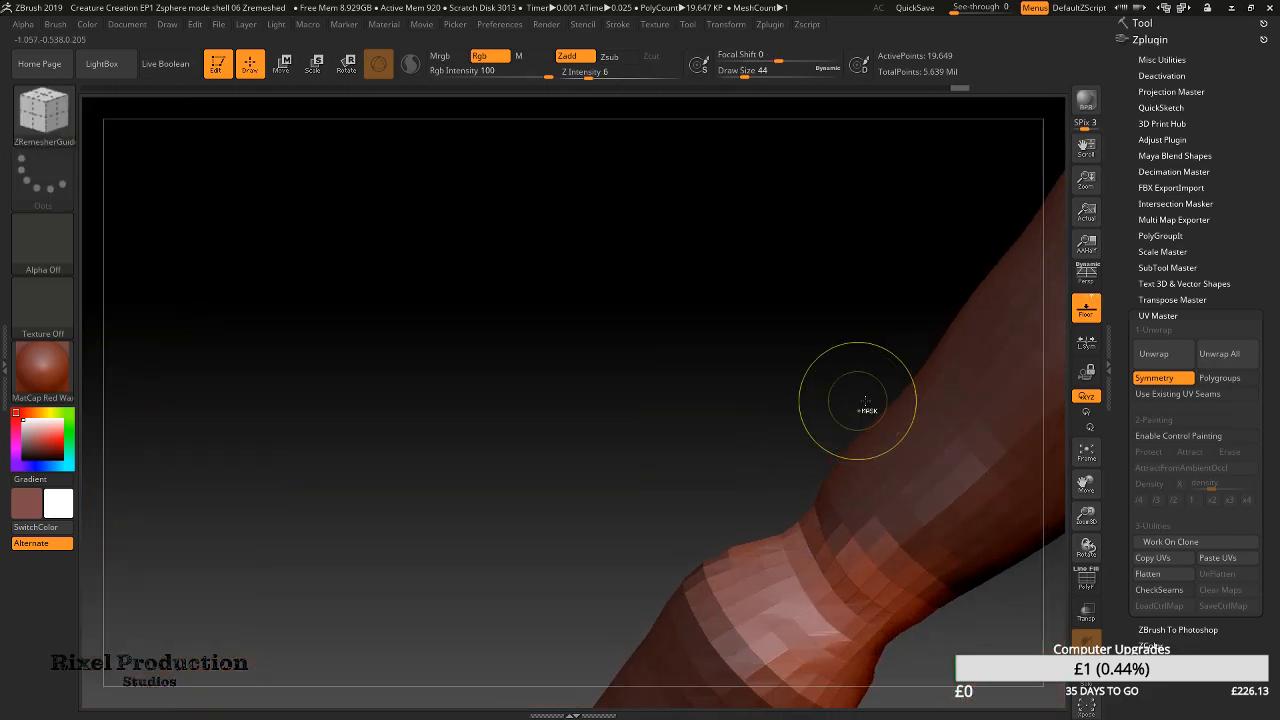
pyautogui.keyDown('ctrl'); pyautogui.moveTo(866, 503); pyautogui.dragTo(918, 594); pyautogui.keyUp('ctrl')
pyautogui.keyDown('ctrl'); pyautogui.moveTo(707, 592); pyautogui.dragTo(808, 690); pyautogui.keyUp('ctrl')
pyautogui.moveTo(560, 590)
pyautogui.mouseDown()
pyautogui.moveTo(854, 632)
pyautogui.moveTo(810, 640)
pyautogui.moveTo(766, 626)
pyautogui.moveTo(759, 508)
pyautogui.moveTo(718, 494)
pyautogui.moveTo(680, 561)
pyautogui.mouseUp()
pyautogui.keyDown('ctrl'); pyautogui.moveTo(620, 610); pyautogui.dragTo(622, 609); pyautogui.keyUp('ctrl')
pyautogui.keyDown('ctrl'); pyautogui.moveTo(663, 562); pyautogui.dragTo(590, 594); pyautogui.keyUp('ctrl')
pyautogui.moveTo(490, 610)
pyautogui.mouseDown()
pyautogui.moveTo(621, 553)
pyautogui.moveTo(560, 575)
pyautogui.moveTo(480, 572)
pyautogui.moveTo(568, 563)
pyautogui.mouseUp()
pyautogui.moveTo(452, 590)
pyautogui.mouseDown()
pyautogui.moveTo(520, 575)
pyautogui.moveTo(570, 620)
pyautogui.moveTo(555, 600)
pyautogui.mouseUp()
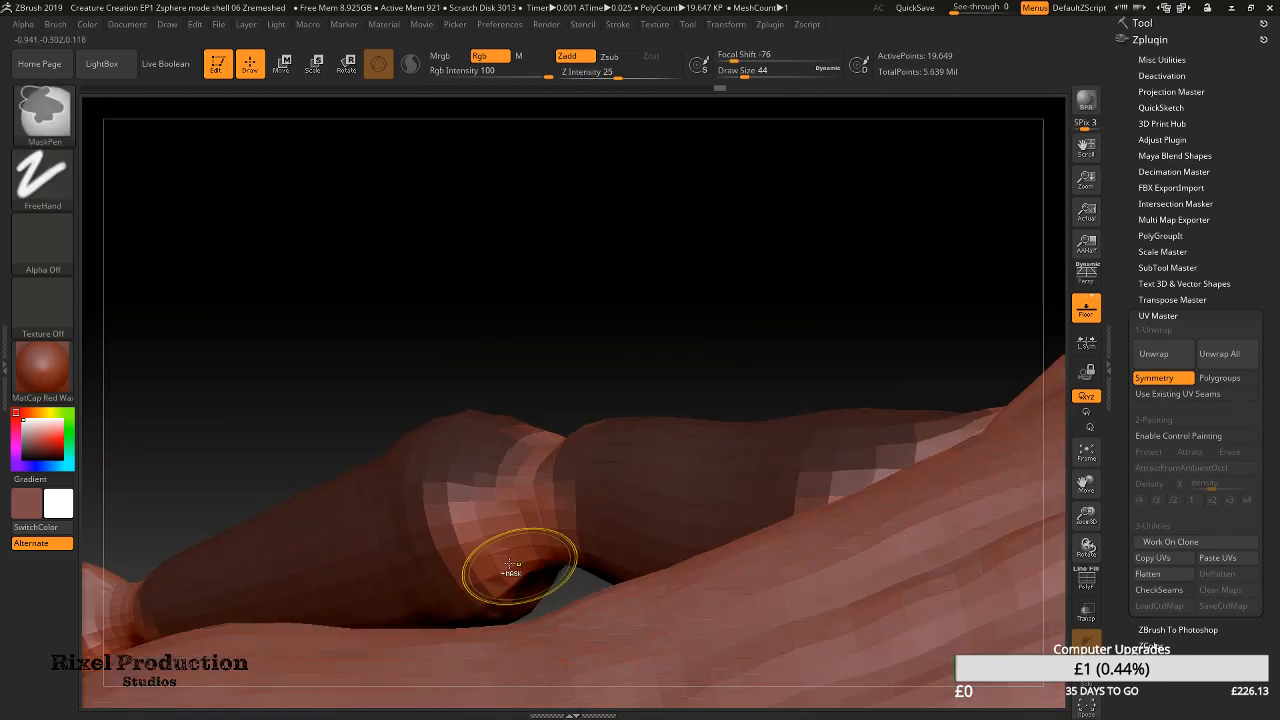
# Fill in the forearm mask up to the elbow on all sides, leaving a narrow unmasked ring around the joint
pyautogui.keyDown('ctrl'); pyautogui.moveTo(437, 503); pyautogui.dragTo(466, 571); pyautogui.keyUp('ctrl')
pyautogui.moveTo(448, 528)
pyautogui.keyDown('ctrl'); pyautogui.mouseDown()
pyautogui.moveTo(473, 537)
pyautogui.moveTo(495, 572)
pyautogui.mouseUp(); pyautogui.keyUp('ctrl')
pyautogui.keyDown('ctrl'); pyautogui.moveTo(457, 456); pyautogui.dragTo(471, 506); pyautogui.keyUp('ctrl')
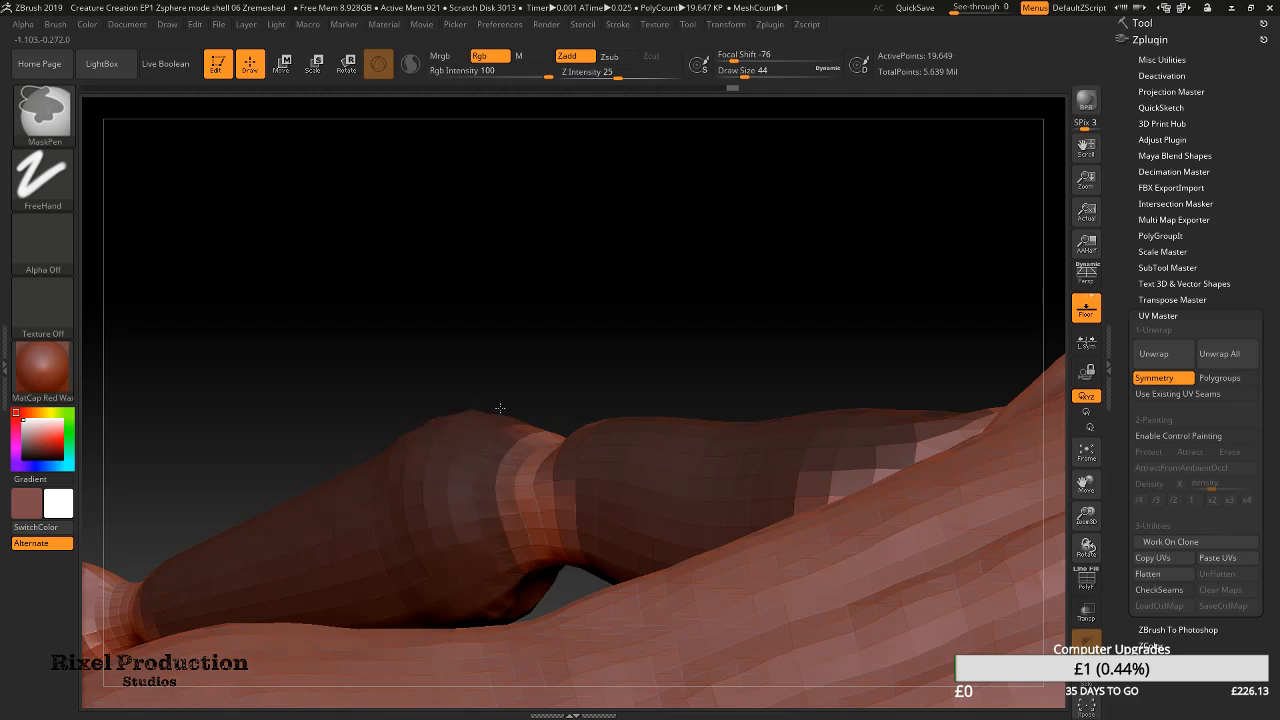
pyautogui.moveTo(531, 398); pyautogui.dragTo(591, 546)
pyautogui.moveTo(591, 546); pyautogui.dragTo(520, 560, button='right')
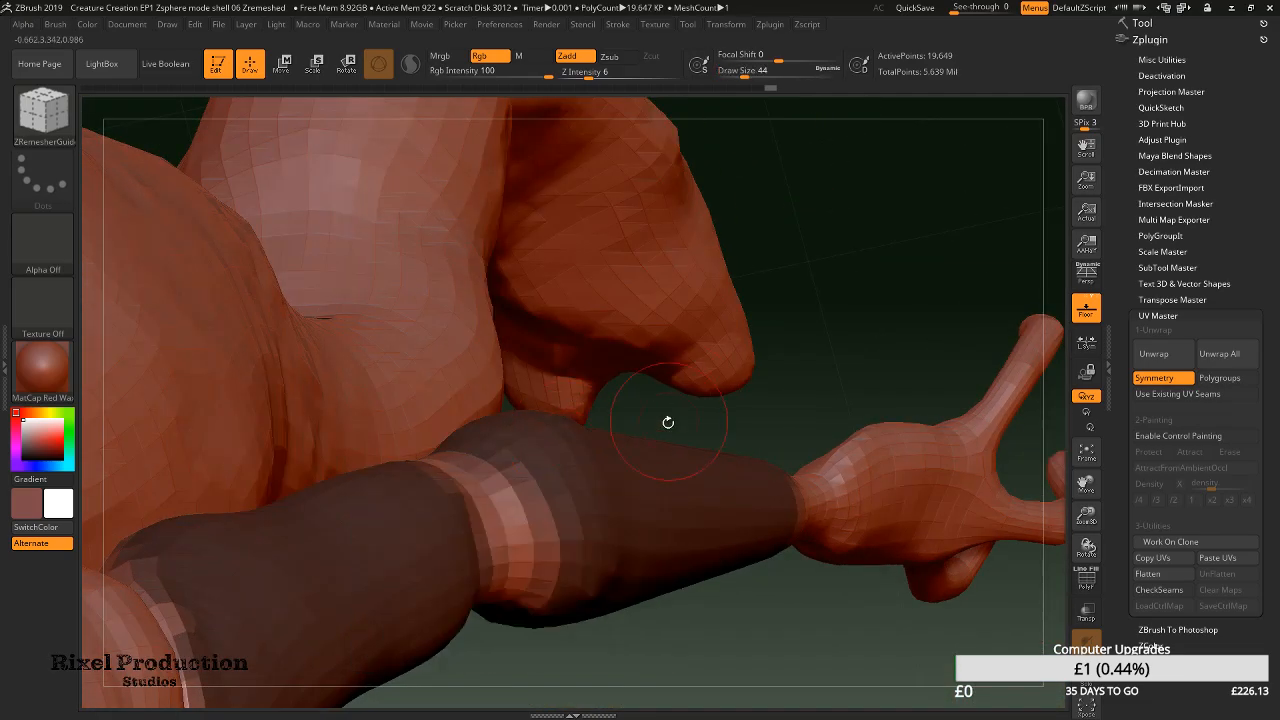
pyautogui.press('ctrl')
pyautogui.moveTo(573, 552)
pyautogui.keyDown('ctrl'); pyautogui.mouseDown()
pyautogui.moveTo(528, 565)
pyautogui.moveTo(551, 509)
pyautogui.mouseUp(); pyautogui.keyUp('ctrl')
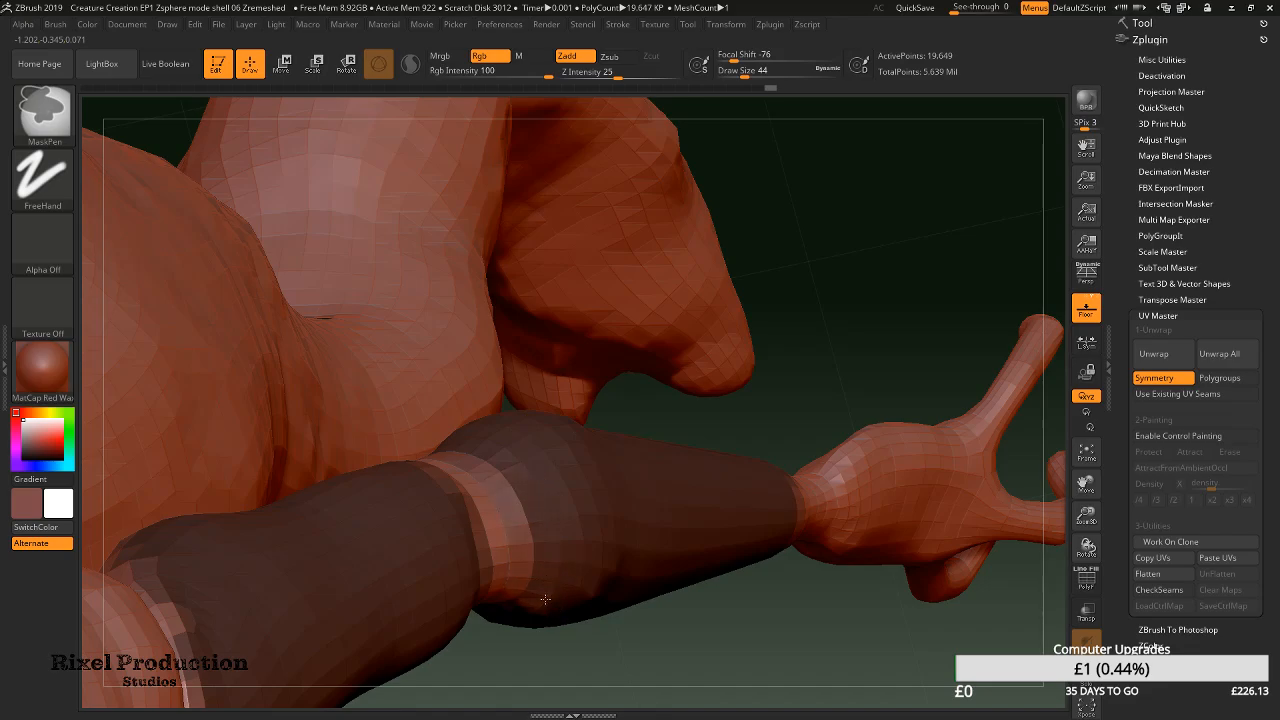
pyautogui.moveTo(545, 594)
pyautogui.mouseDown(button='right')
pyautogui.moveTo(511, 400)
pyautogui.moveTo(566, 406)
pyautogui.moveTo(568, 421)
pyautogui.mouseUp(button='right')
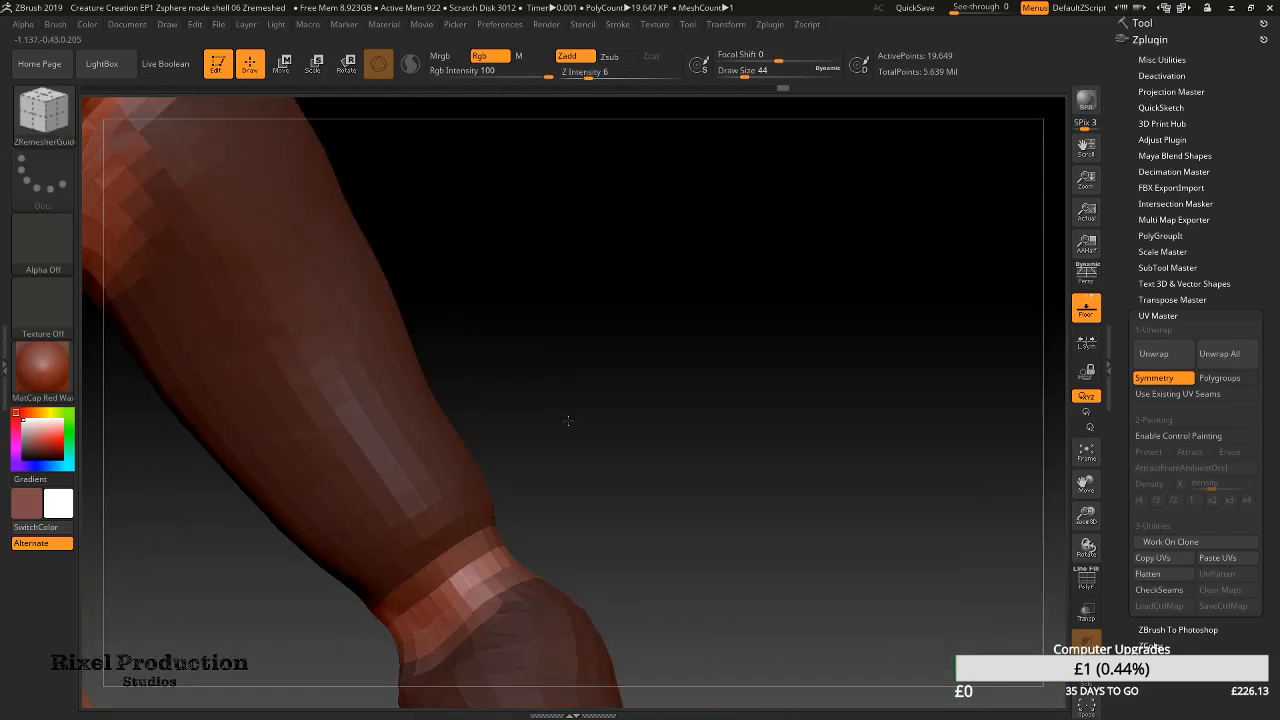
pyautogui.press('ctrl')
# Extend the upper-arm mask around the front and back of the arm just below the shoulder
pyautogui.moveTo(663, 514)
pyautogui.mouseDown(button='right')
pyautogui.moveTo(537, 411)
pyautogui.moveTo(651, 449)
pyautogui.moveTo(640, 525)
pyautogui.mouseUp(button='right')
pyautogui.moveTo(631, 409)
pyautogui.keyDown('ctrl'); pyautogui.mouseDown(button='right')
pyautogui.moveTo(466, 314)
pyautogui.moveTo(623, 346)
pyautogui.moveTo(643, 391)
pyautogui.moveTo(731, 387)
pyautogui.mouseUp(button='right'); pyautogui.keyUp('ctrl')
pyautogui.keyDown('ctrl'); pyautogui.keyDown('alt'); pyautogui.click(585, 356); pyautogui.keyUp('alt'); pyautogui.keyUp('ctrl')
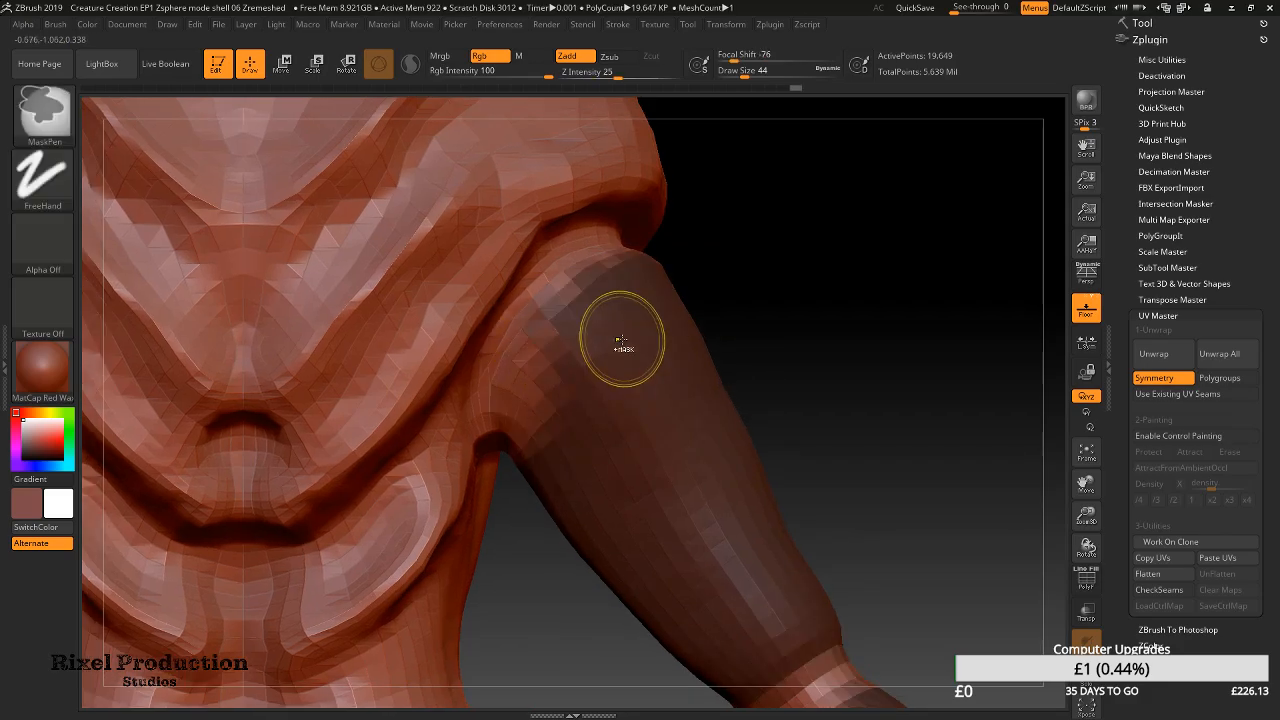
pyautogui.moveTo(563, 357)
pyautogui.keyDown('ctrl'); pyautogui.mouseDown()
pyautogui.moveTo(536, 415)
pyautogui.moveTo(568, 288)
pyautogui.moveTo(503, 407)
pyautogui.moveTo(596, 256)
pyautogui.moveTo(640, 249)
pyautogui.mouseUp(); pyautogui.keyUp('ctrl')
pyautogui.moveTo(806, 322)
pyautogui.mouseDown()
pyautogui.moveTo(566, 377)
pyautogui.moveTo(562, 366)
pyautogui.mouseUp()
pyautogui.moveTo(716, 248)
pyautogui.keyDown('ctrl'); pyautogui.mouseDown()
pyautogui.moveTo(797, 267)
pyautogui.moveTo(827, 291)
pyautogui.mouseUp(); pyautogui.keyUp('ctrl')
pyautogui.keyDown('ctrl'); pyautogui.moveTo(767, 260); pyautogui.dragTo(704, 246); pyautogui.keyUp('ctrl')
pyautogui.moveTo(704, 250)
pyautogui.mouseDown(button='right')
pyautogui.moveTo(800, 302)
pyautogui.moveTo(948, 322)
pyautogui.mouseUp(button='right')
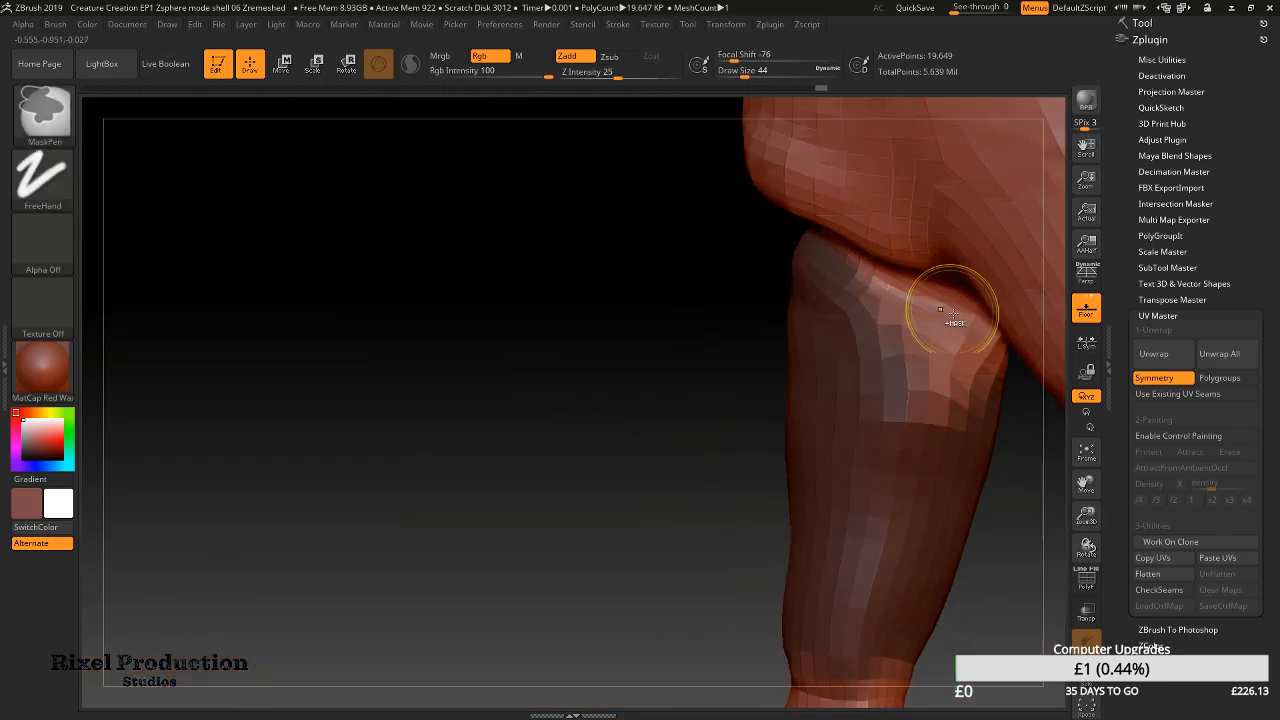
pyautogui.moveTo(986, 366)
pyautogui.keyDown('ctrl'); pyautogui.mouseDown()
pyautogui.moveTo(892, 342)
pyautogui.moveTo(979, 409)
pyautogui.moveTo(910, 316)
pyautogui.moveTo(838, 298)
pyautogui.mouseUp(); pyautogui.keyUp('ctrl')
pyautogui.moveTo(990, 364); pyautogui.dragTo(789, 235, button='right')
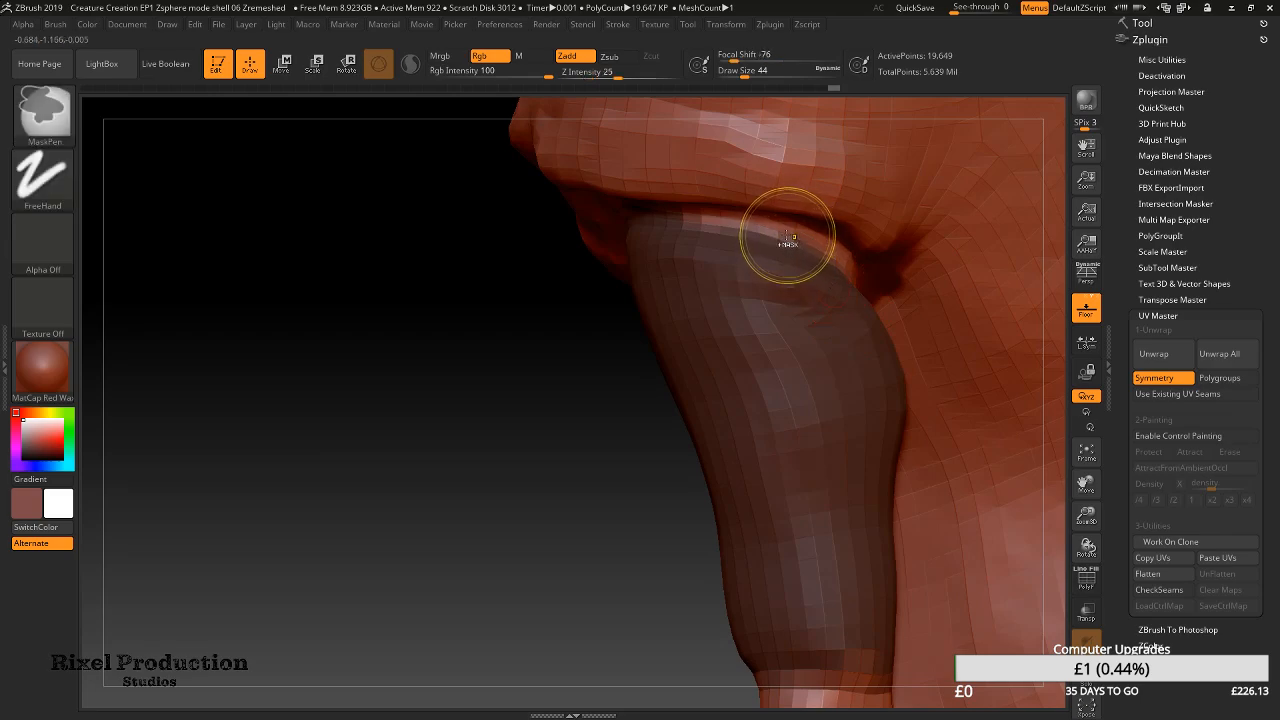
# Set Focal Shift to -100 and Draw Size to 16, and unmask a clean strip along the arm's shoulder edge
pyautogui.moveTo(743, 77); pyautogui.dragTo(718, 58)
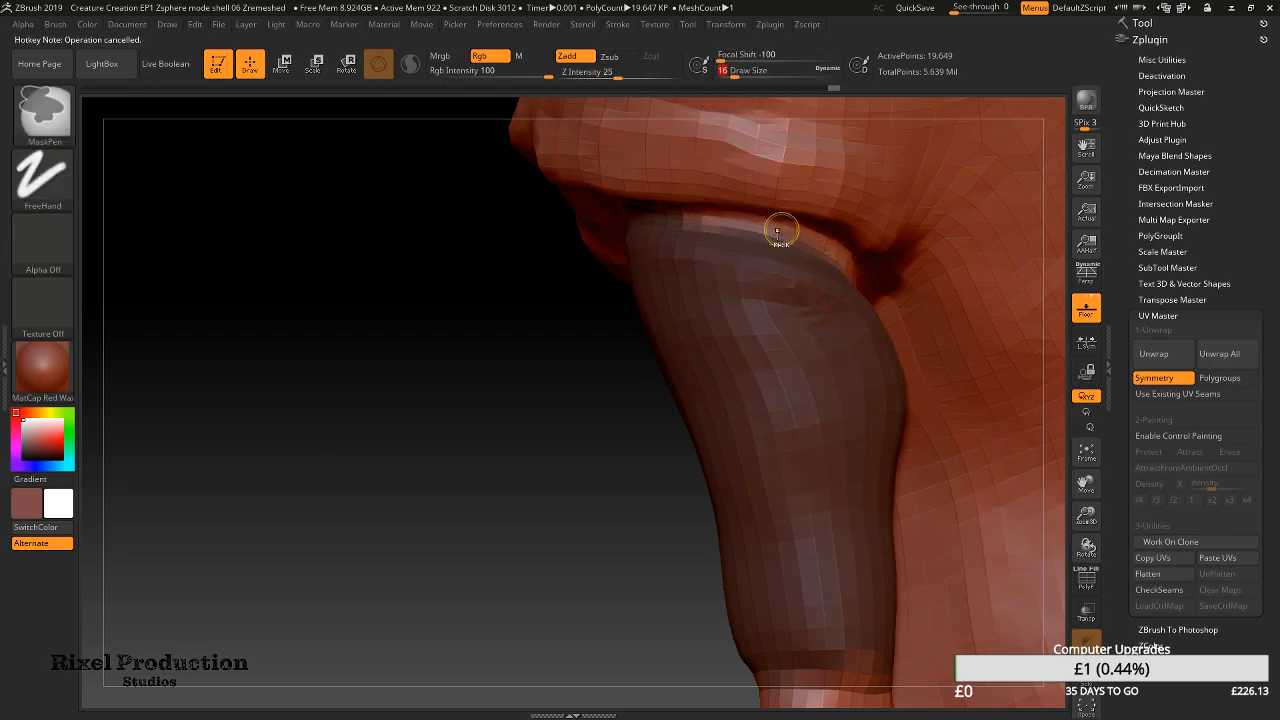
pyautogui.keyDown('ctrl'); pyautogui.keyDown('alt'); pyautogui.moveTo(663, 212); pyautogui.dragTo(806, 236); pyautogui.keyUp('alt'); pyautogui.keyUp('ctrl')
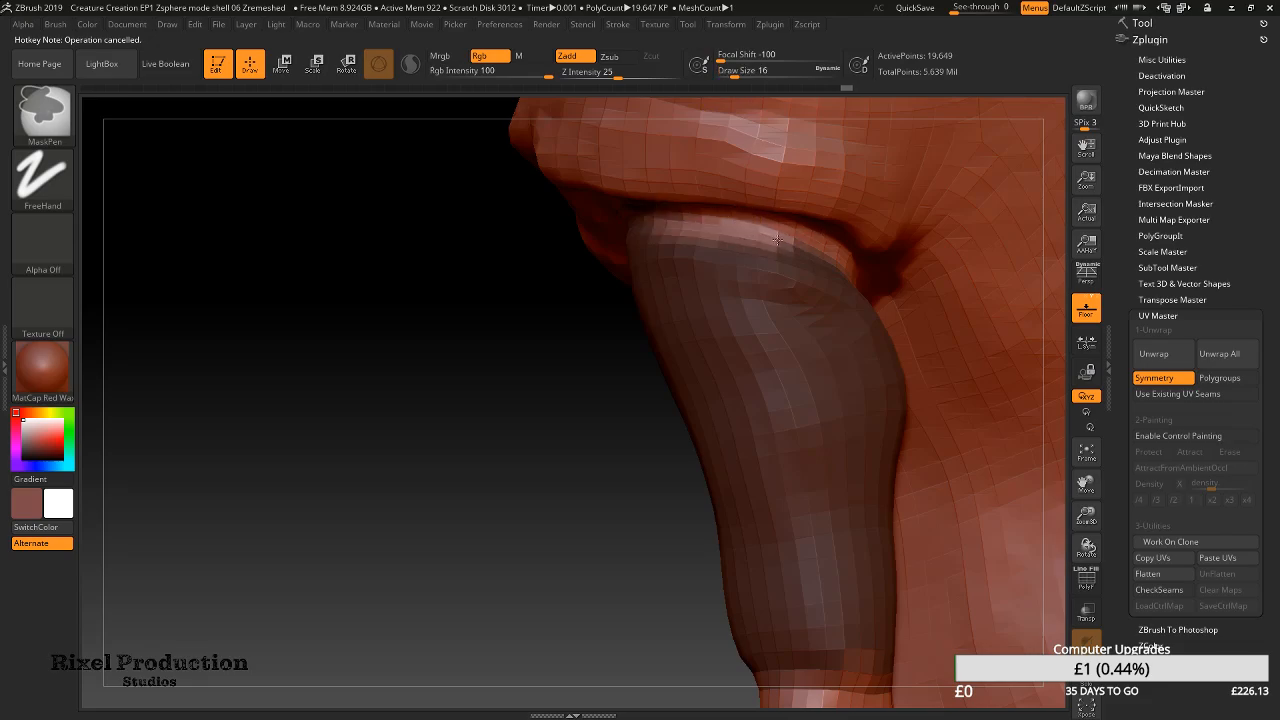
pyautogui.moveTo(530, 270)
pyautogui.mouseDown()
pyautogui.moveTo(760, 285)
pyautogui.moveTo(850, 270)
pyautogui.mouseUp()
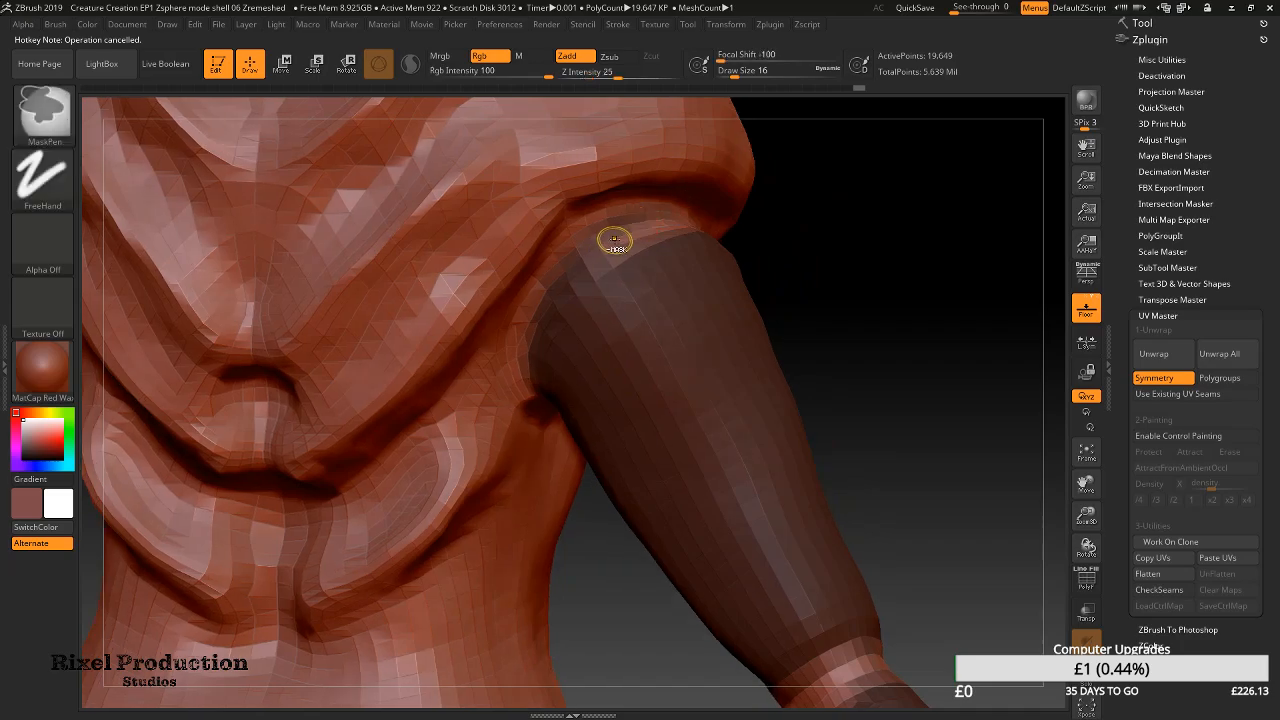
pyautogui.keyDown('ctrl'); pyautogui.keyDown('alt'); pyautogui.moveTo(620, 236); pyautogui.dragTo(545, 318); pyautogui.keyUp('alt'); pyautogui.keyUp('ctrl')
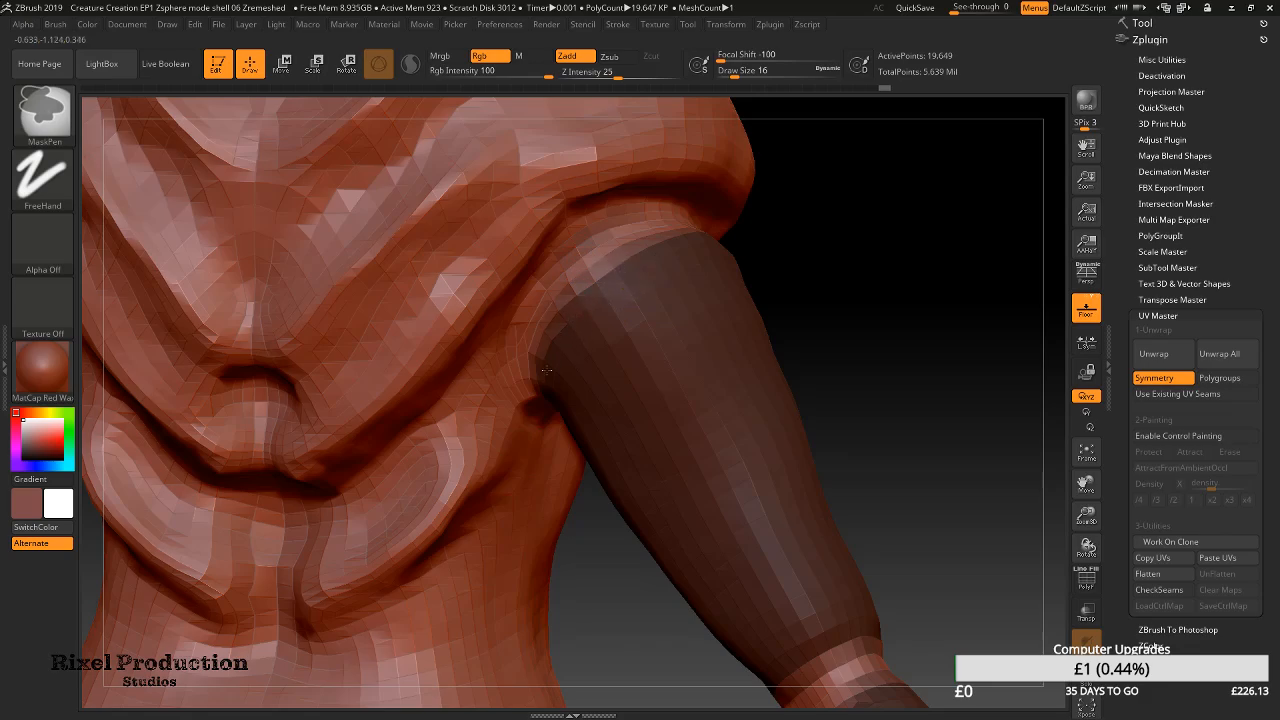
# Touch up the edge of the upper-arm mask at the inner shoulder, checking it around the armpit and back of the arm
pyautogui.moveTo(588, 264)
pyautogui.mouseDown(button='right')
pyautogui.moveTo(604, 228)
pyautogui.moveTo(617, 271)
pyautogui.mouseUp(button='right')
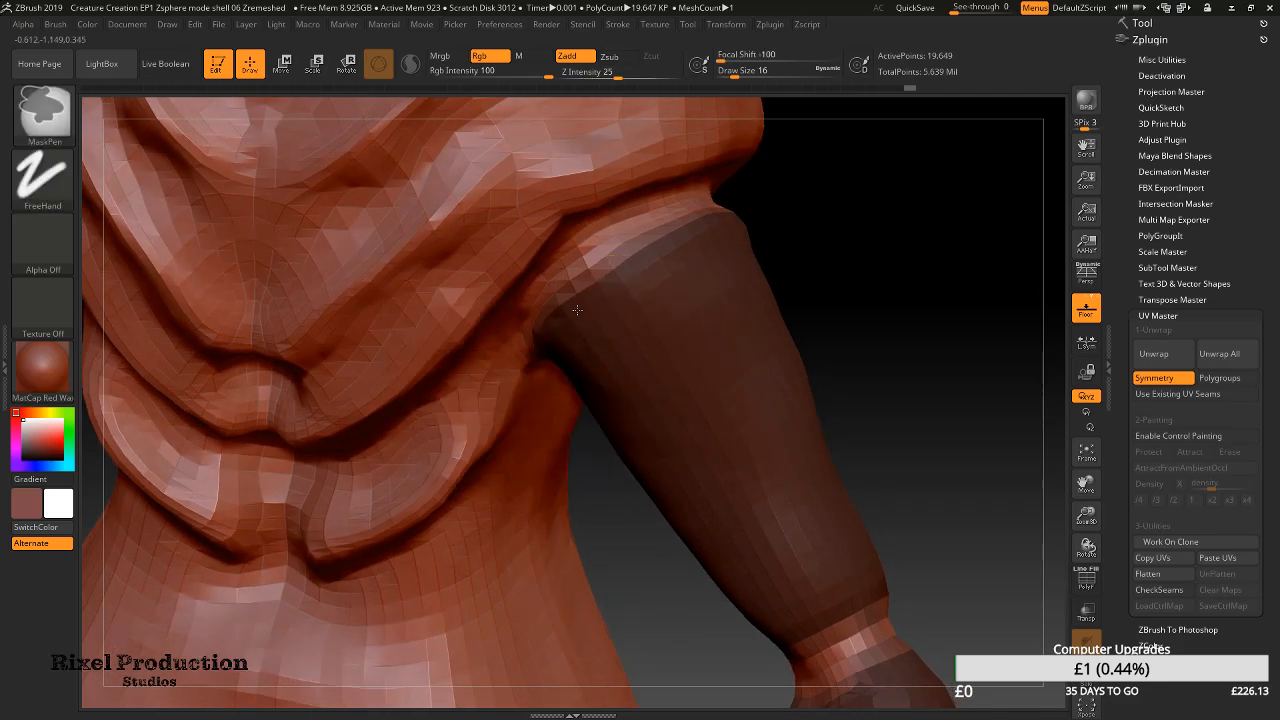
pyautogui.moveTo(586, 334)
pyautogui.mouseDown(button='right')
pyautogui.moveTo(551, 346)
pyautogui.moveTo(625, 370)
pyautogui.moveTo(525, 362)
pyautogui.mouseUp(button='right')
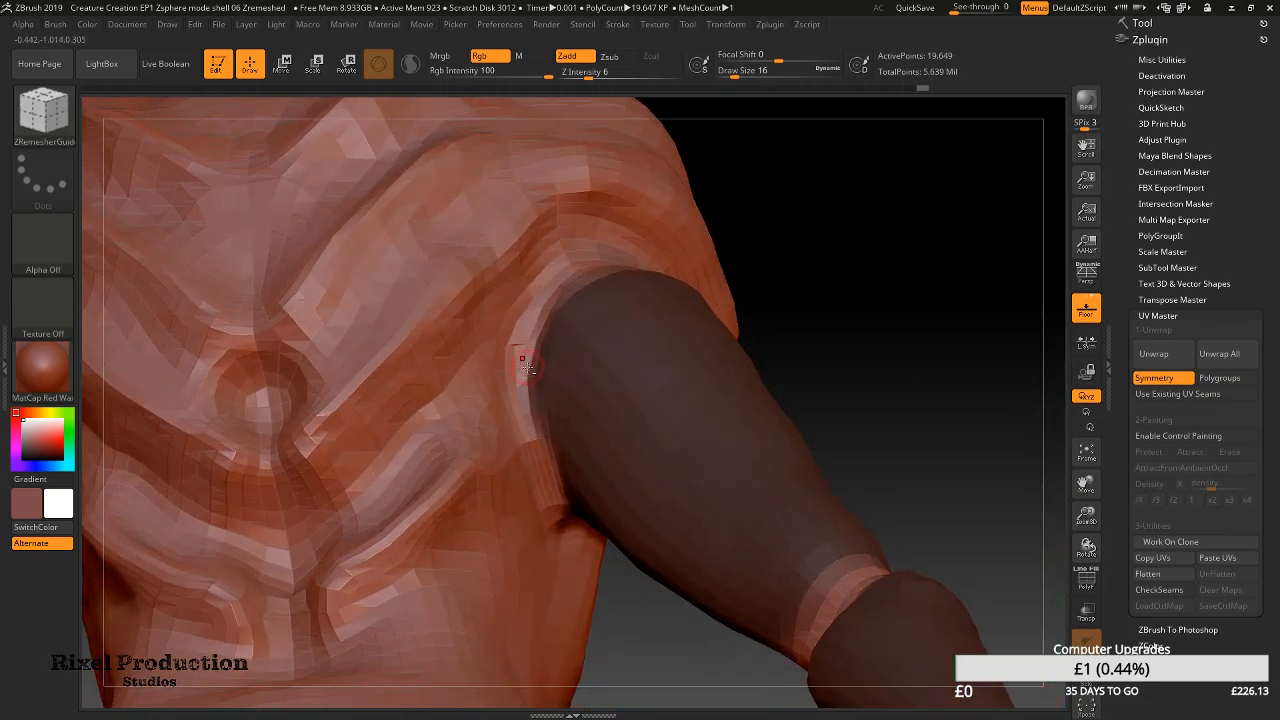
pyautogui.press('ctrl')
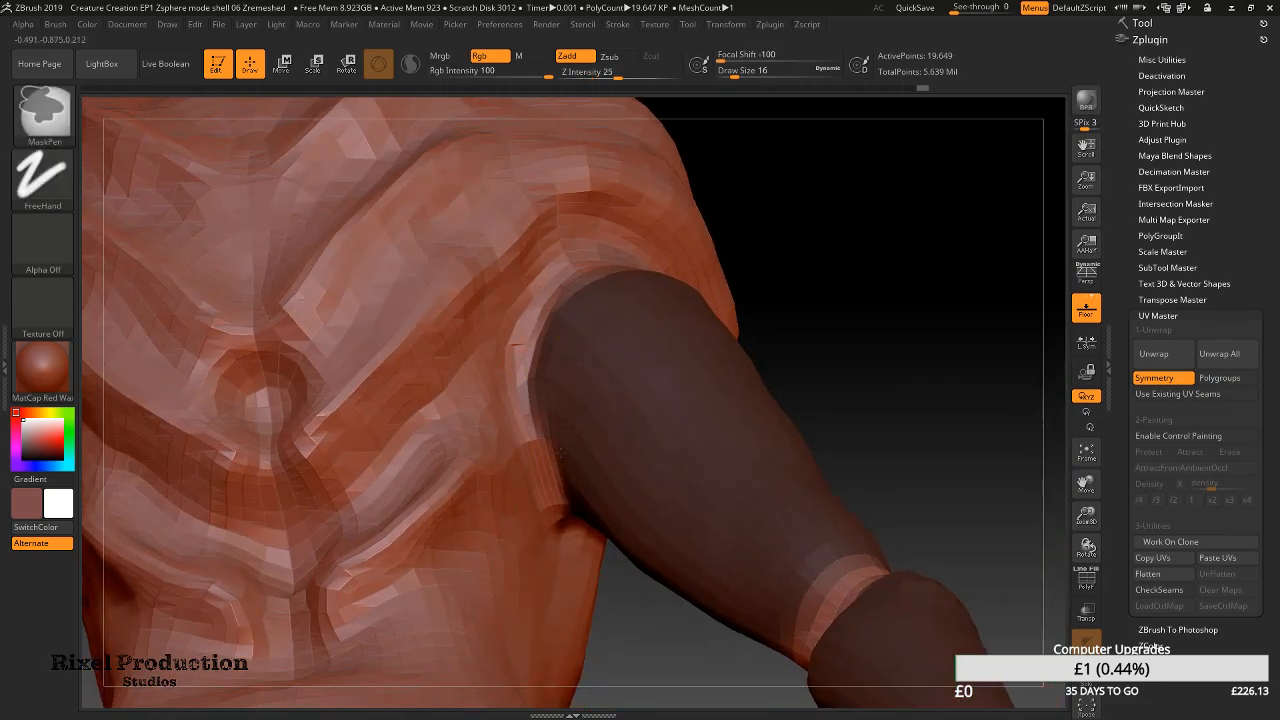
pyautogui.keyDown('ctrl'); pyautogui.moveTo(545, 384); pyautogui.dragTo(545, 384); pyautogui.keyUp('ctrl')
pyautogui.moveTo(606, 337)
pyautogui.mouseDown(button='right')
pyautogui.moveTo(549, 289)
pyautogui.moveTo(586, 311)
pyautogui.mouseUp(button='right')
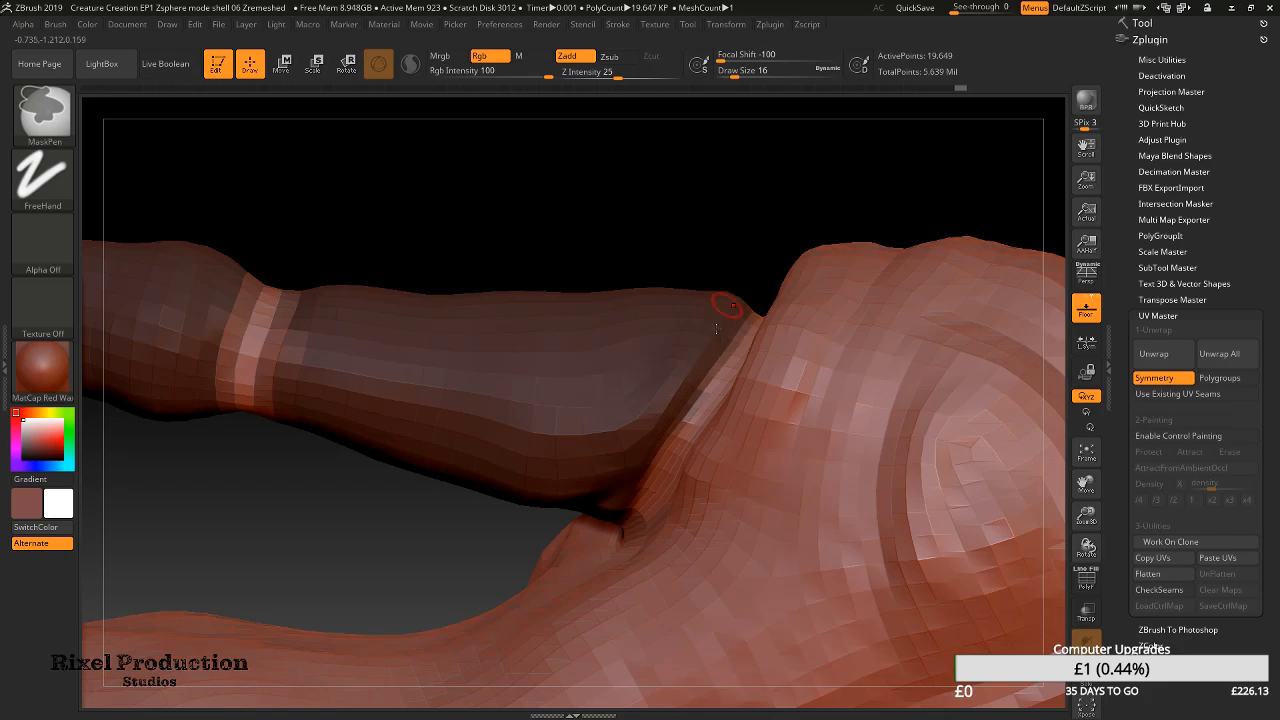
pyautogui.moveTo(720, 319); pyautogui.dragTo(691, 337, button='right')
pyautogui.moveTo(636, 416)
pyautogui.mouseDown(button='right')
pyautogui.moveTo(654, 366)
pyautogui.moveTo(743, 281)
pyautogui.moveTo(722, 288)
pyautogui.mouseUp(button='right')
pyautogui.keyDown('ctrl'); pyautogui.moveTo(637, 338); pyautogui.dragTo(724, 356, button='right'); pyautogui.keyUp('ctrl')
pyautogui.moveTo(598, 398); pyautogui.dragTo(534, 398, button='right')
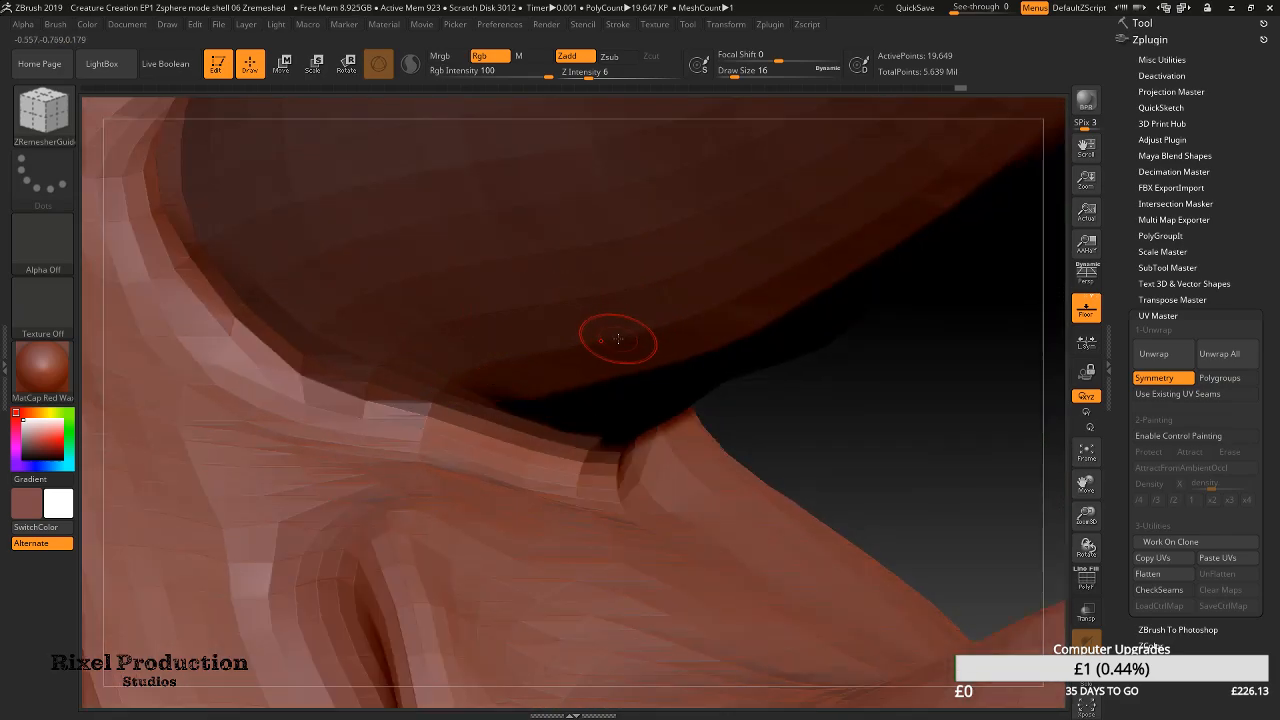
# Extend the forearm mask around the arm toward the wrist, leaving only a narrow unmasked band before the hand
pyautogui.moveTo(470, 318)
pyautogui.mouseDown(button='right')
pyautogui.moveTo(497, 309)
pyautogui.moveTo(531, 340)
pyautogui.moveTo(467, 295)
pyautogui.mouseUp(button='right')
pyautogui.keyDown('alt'); pyautogui.moveTo(795, 270); pyautogui.dragTo(637, 346, button='right'); pyautogui.keyUp('alt')
pyautogui.moveTo(725, 285)
pyautogui.keyDown('alt'); pyautogui.mouseDown(button='right')
pyautogui.moveTo(645, 343)
pyautogui.moveTo(745, 342)
pyautogui.mouseUp(button='right'); pyautogui.keyUp('alt')
pyautogui.keyDown('ctrl'); pyautogui.moveTo(529, 337); pyautogui.dragTo(643, 304, button='right'); pyautogui.keyUp('ctrl')
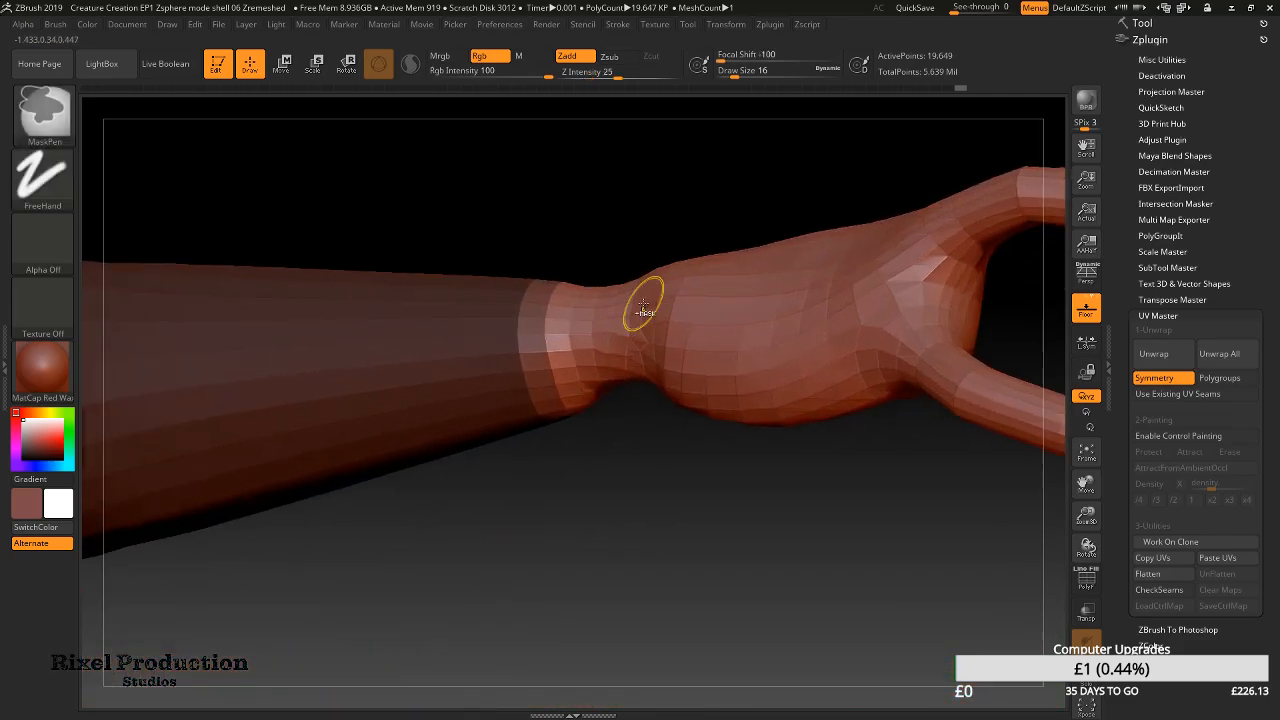
pyautogui.moveTo(514, 350)
pyautogui.keyDown('ctrl'); pyautogui.mouseDown()
pyautogui.moveTo(532, 294)
pyautogui.moveTo(552, 396)
pyautogui.mouseUp(); pyautogui.keyUp('ctrl')
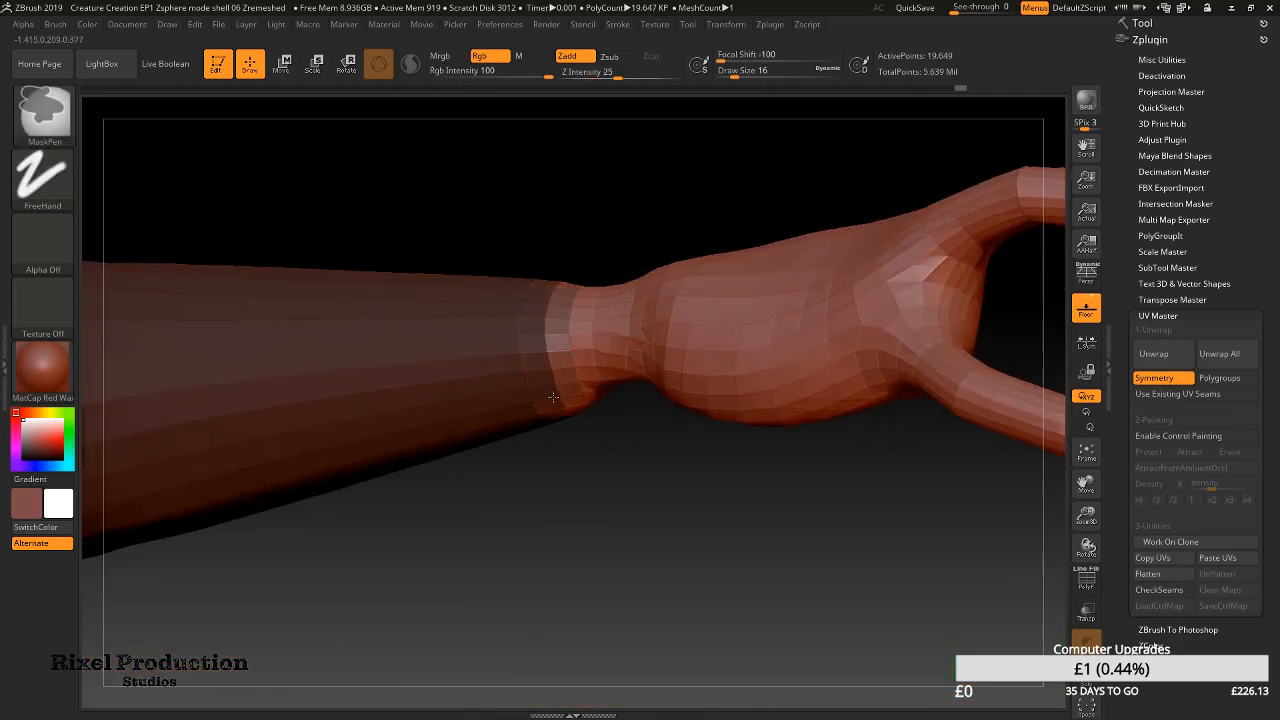
pyautogui.keyDown('ctrl'); pyautogui.moveTo(553, 301); pyautogui.dragTo(565, 417); pyautogui.keyUp('ctrl')
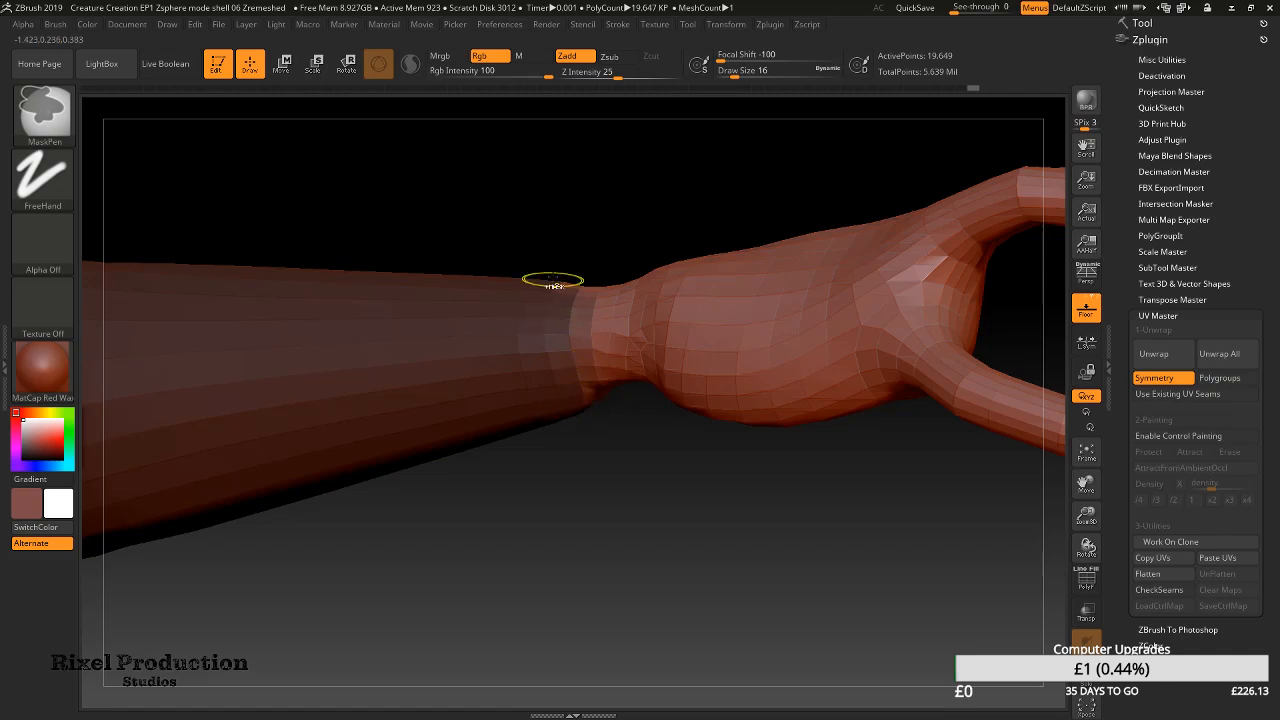
pyautogui.moveTo(549, 240)
pyautogui.mouseDown(button='right')
pyautogui.moveTo(534, 348)
pyautogui.moveTo(562, 254)
pyautogui.mouseUp(button='right')
pyautogui.moveTo(635, 219)
pyautogui.keyDown('ctrl'); pyautogui.mouseDown()
pyautogui.moveTo(586, 266)
pyautogui.moveTo(681, 231)
pyautogui.mouseUp(); pyautogui.keyUp('ctrl')
pyautogui.moveTo(684, 232); pyautogui.dragTo(585, 245, button='right')
pyautogui.keyDown('ctrl'); pyautogui.moveTo(659, 234); pyautogui.dragTo(716, 272); pyautogui.keyUp('ctrl')
# Examine the arm masks on the whole creature from the side and from the front
pyautogui.moveTo(733, 258)
pyautogui.mouseDown(button='right')
pyautogui.moveTo(667, 215)
pyautogui.moveTo(668, 195)
pyautogui.mouseUp(button='right')
pyautogui.moveTo(759, 157); pyautogui.dragTo(811, 277, button='right')
pyautogui.press('f')
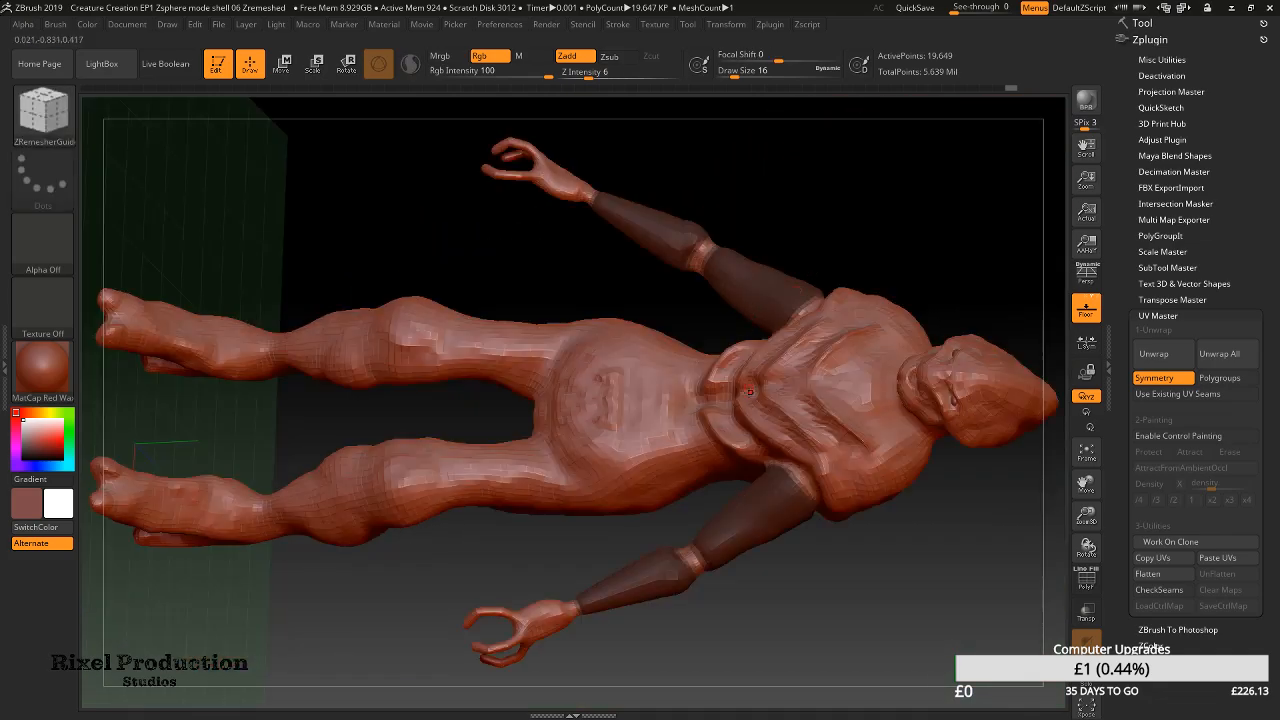
pyautogui.moveTo(762, 403); pyautogui.dragTo(851, 229, button='right')
pyautogui.press('shift')
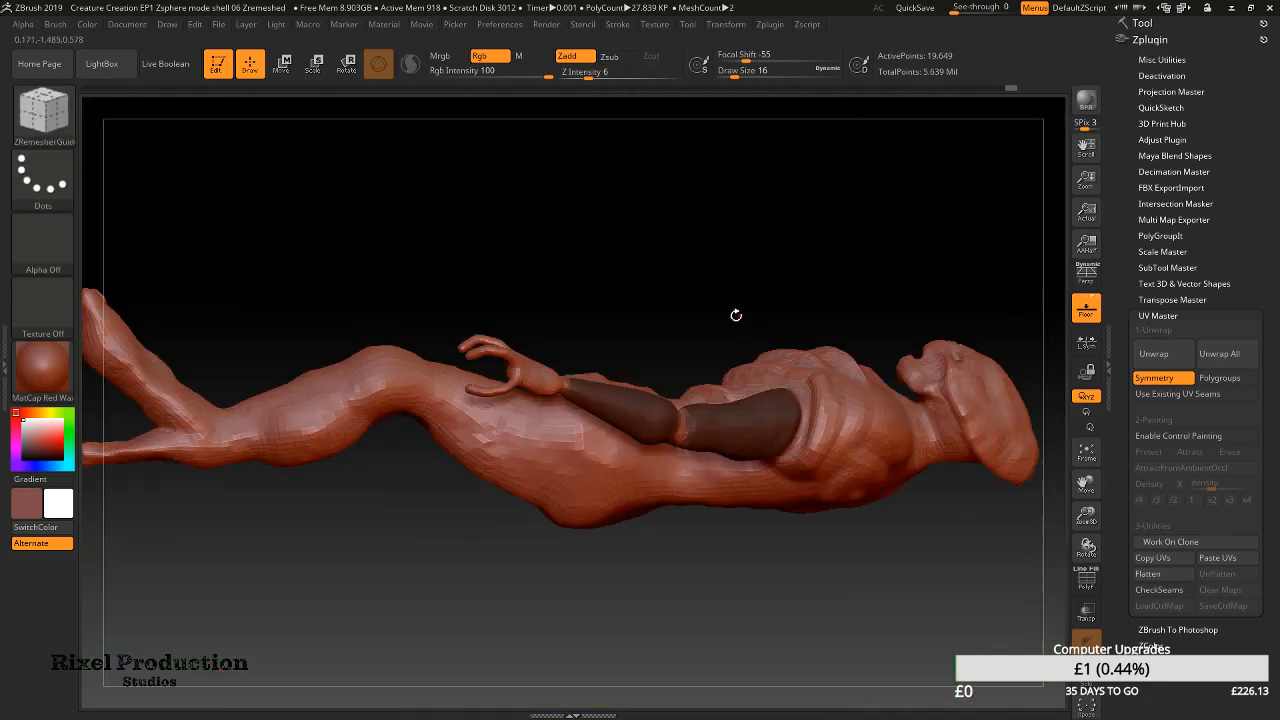
pyautogui.keyDown('shift'); pyautogui.moveTo(719, 270); pyautogui.dragTo(674, 247, button='right'); pyautogui.keyUp('shift')
pyautogui.moveTo(660, 300)
pyautogui.mouseDown(button='right')
pyautogui.moveTo(663, 343)
pyautogui.moveTo(907, 320)
pyautogui.moveTo(711, 284)
pyautogui.mouseUp(button='right')
pyautogui.press('f')
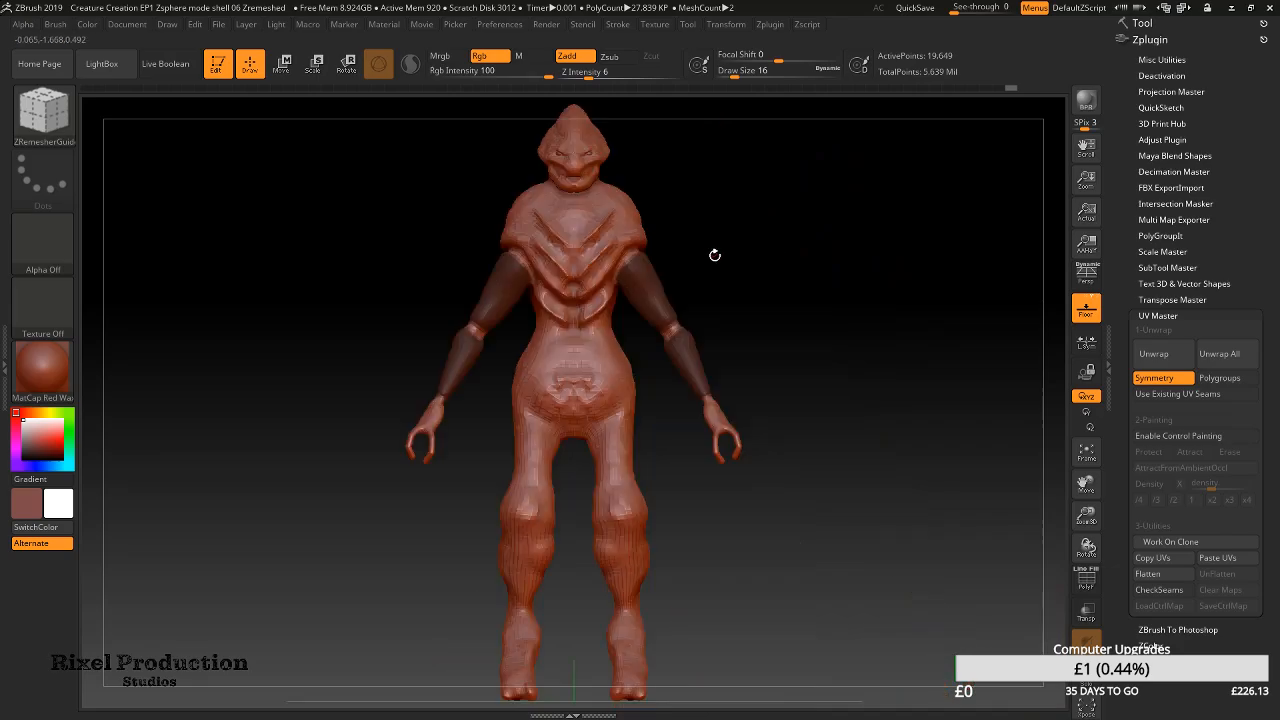
# Clean up the upper-arm mask edge along the inner shoulder and armpit of the opposite arm
pyautogui.moveTo(721, 329)
pyautogui.keyDown('ctrl'); pyautogui.mouseDown(button='right')
pyautogui.moveTo(800, 314)
pyautogui.moveTo(764, 414)
pyautogui.moveTo(670, 265)
pyautogui.mouseUp(button='right'); pyautogui.keyUp('ctrl')
pyautogui.keyDown('alt'); pyautogui.moveTo(689, 471); pyautogui.dragTo(755, 655, button='right'); pyautogui.keyUp('alt')
pyautogui.keyDown('alt'); pyautogui.moveTo(617, 306); pyautogui.dragTo(798, 493, button='right'); pyautogui.keyUp('alt')
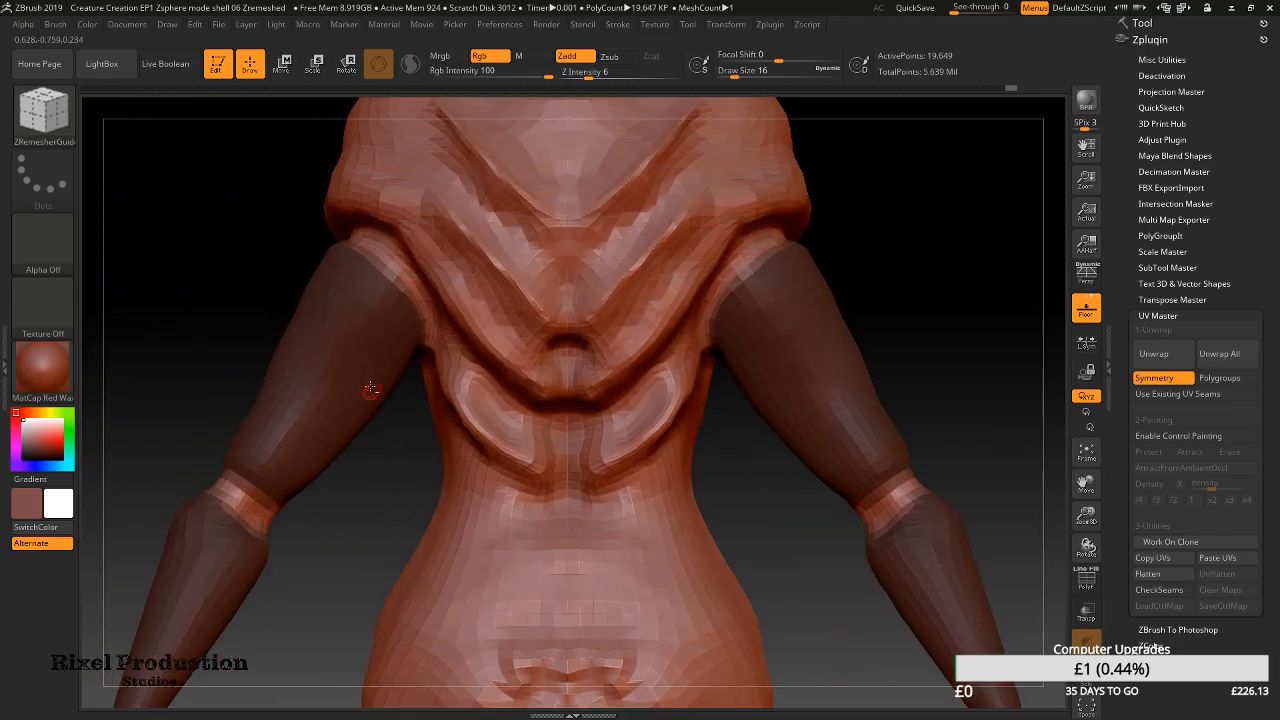
pyautogui.moveTo(288, 281)
pyautogui.mouseDown(button='right')
pyautogui.moveTo(306, 320)
pyautogui.moveTo(449, 420)
pyautogui.mouseUp(button='right')
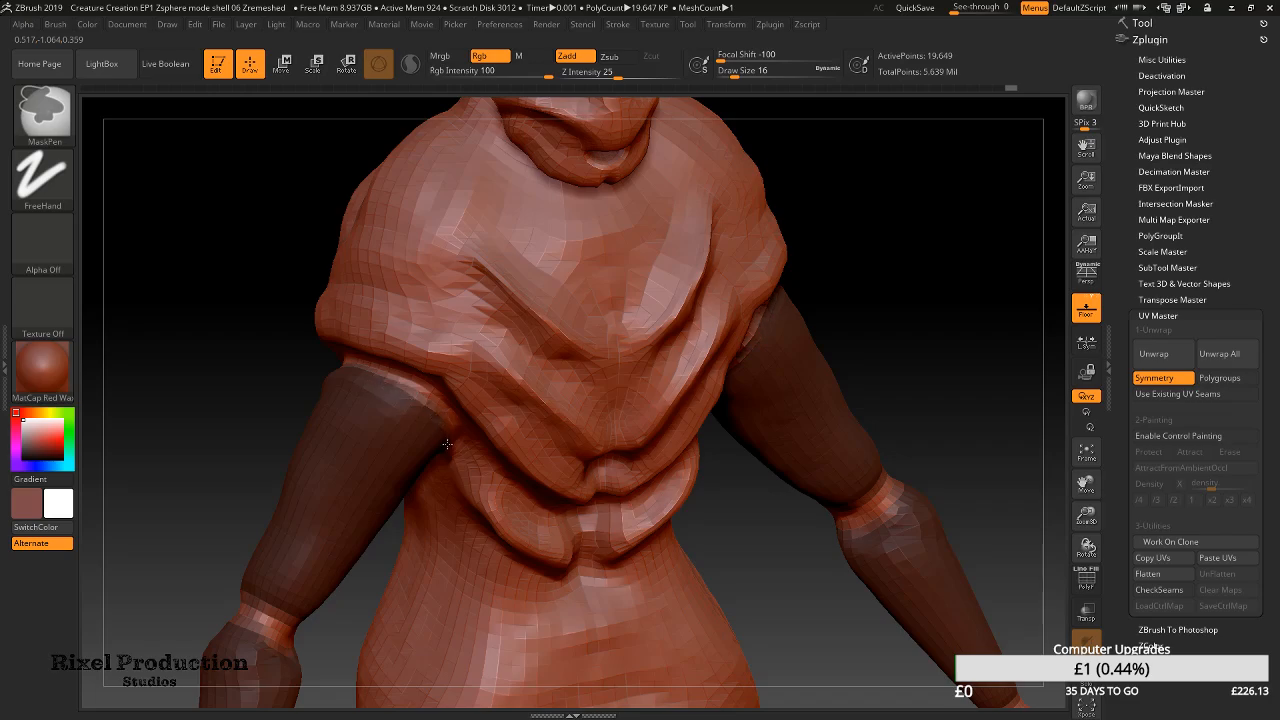
pyautogui.moveTo(446, 443)
pyautogui.mouseDown(button='right')
pyautogui.moveTo(335, 390)
pyautogui.moveTo(376, 487)
pyautogui.moveTo(470, 525)
pyautogui.mouseUp(button='right')
pyautogui.keyDown('ctrl'); pyautogui.moveTo(490, 360); pyautogui.dragTo(506, 380); pyautogui.keyUp('ctrl')
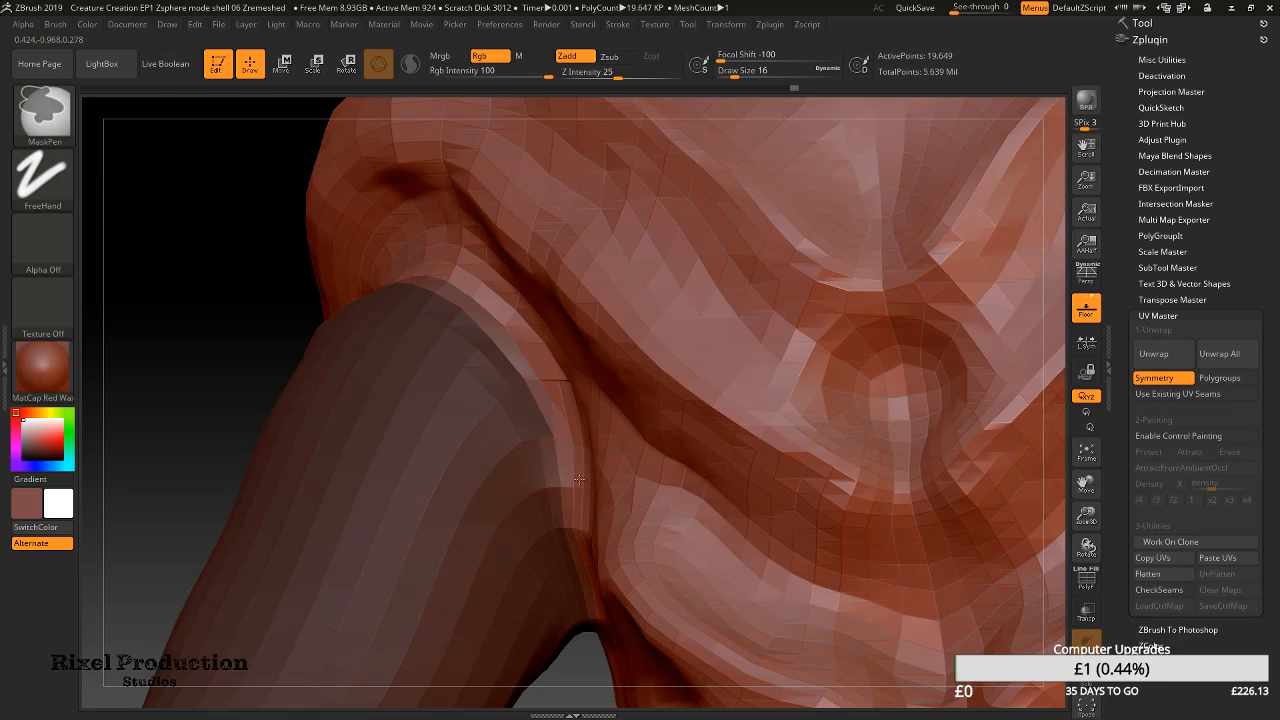
pyautogui.keyDown('ctrl'); pyautogui.keyDown('alt'); pyautogui.moveTo(578, 474); pyautogui.dragTo(587, 507); pyautogui.keyUp('alt'); pyautogui.keyUp('ctrl')
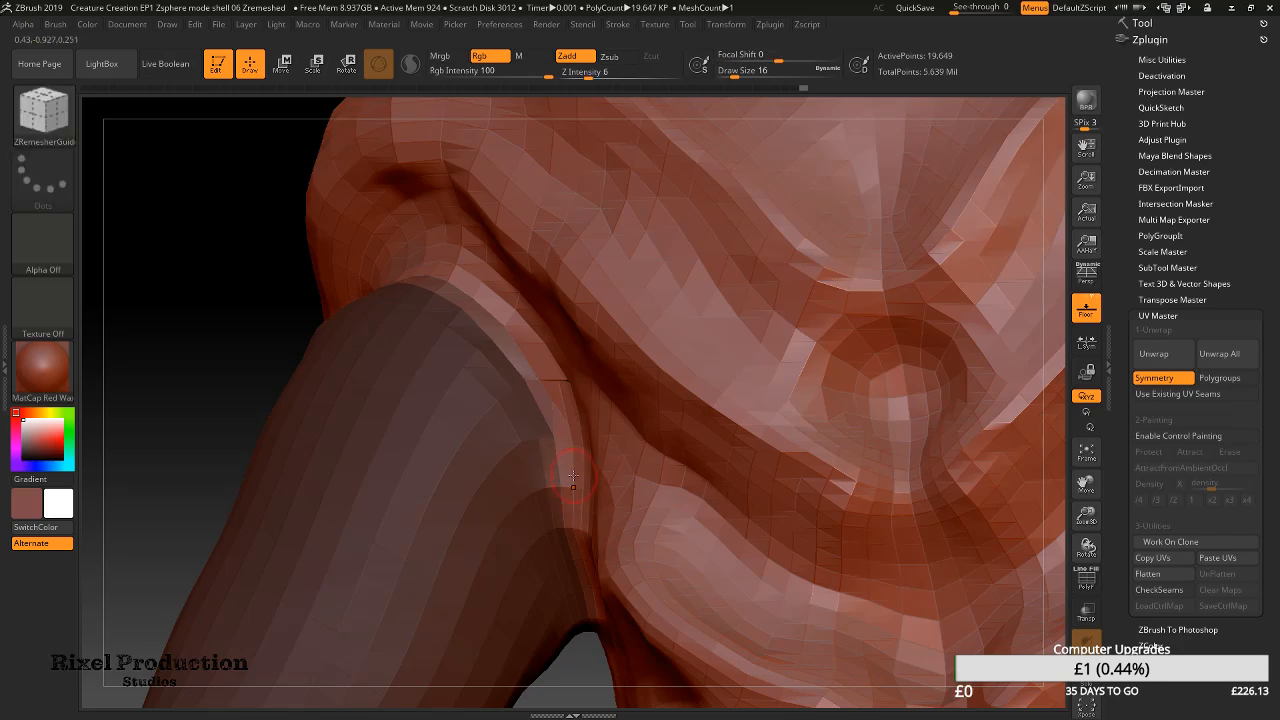
pyautogui.press('ctrl')
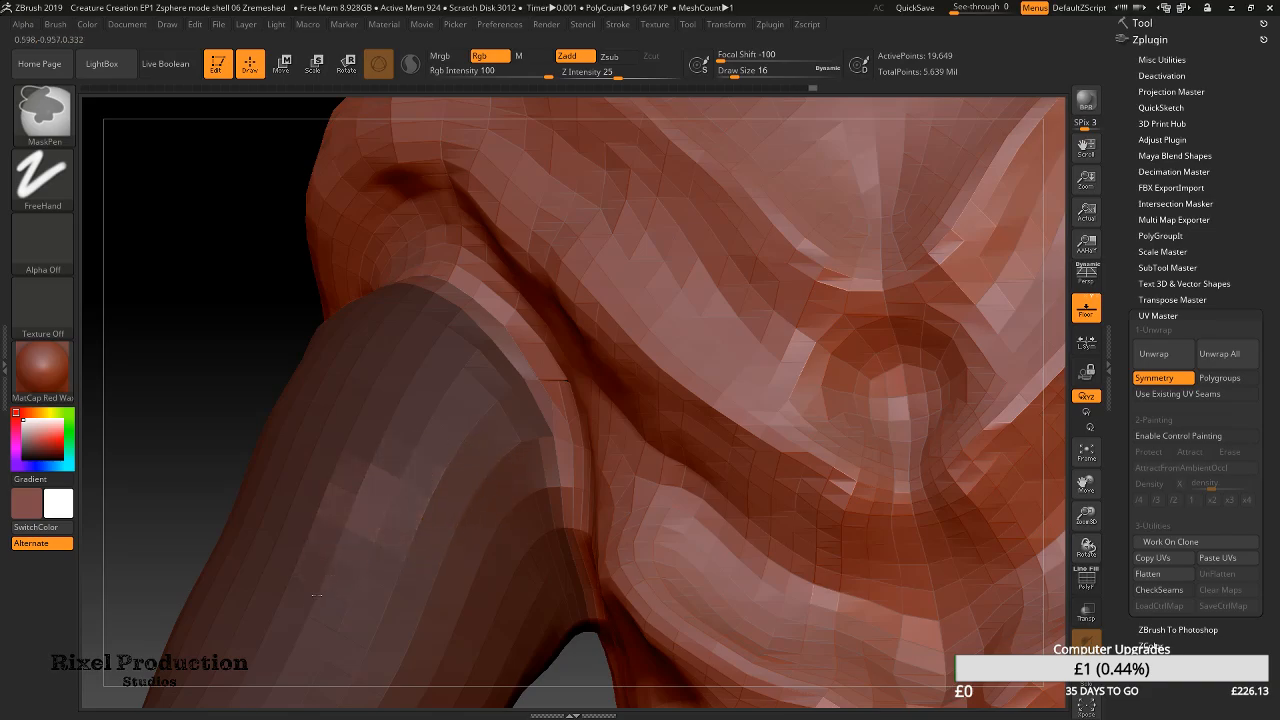
pyautogui.keyDown('ctrl'); pyautogui.moveTo(538, 457); pyautogui.dragTo(560, 495); pyautogui.keyUp('ctrl')
# Extend the lower end of the upper-arm mask toward the elbow joint, keeping a narrow unmasked ring
pyautogui.moveTo(463, 451); pyautogui.dragTo(685, 395, button='right')
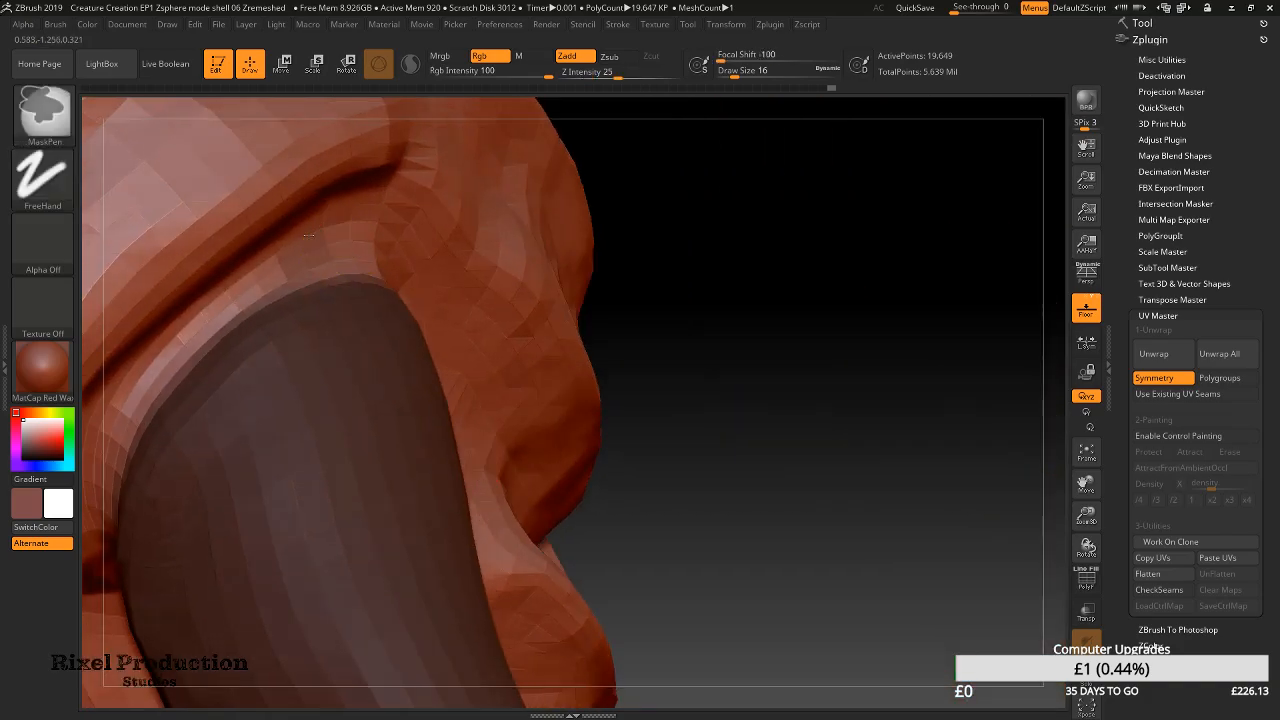
pyautogui.moveTo(420, 420); pyautogui.dragTo(457, 303, button='right')
pyautogui.keyDown('ctrl'); pyautogui.moveTo(473, 323); pyautogui.dragTo(466, 449); pyautogui.keyUp('ctrl')
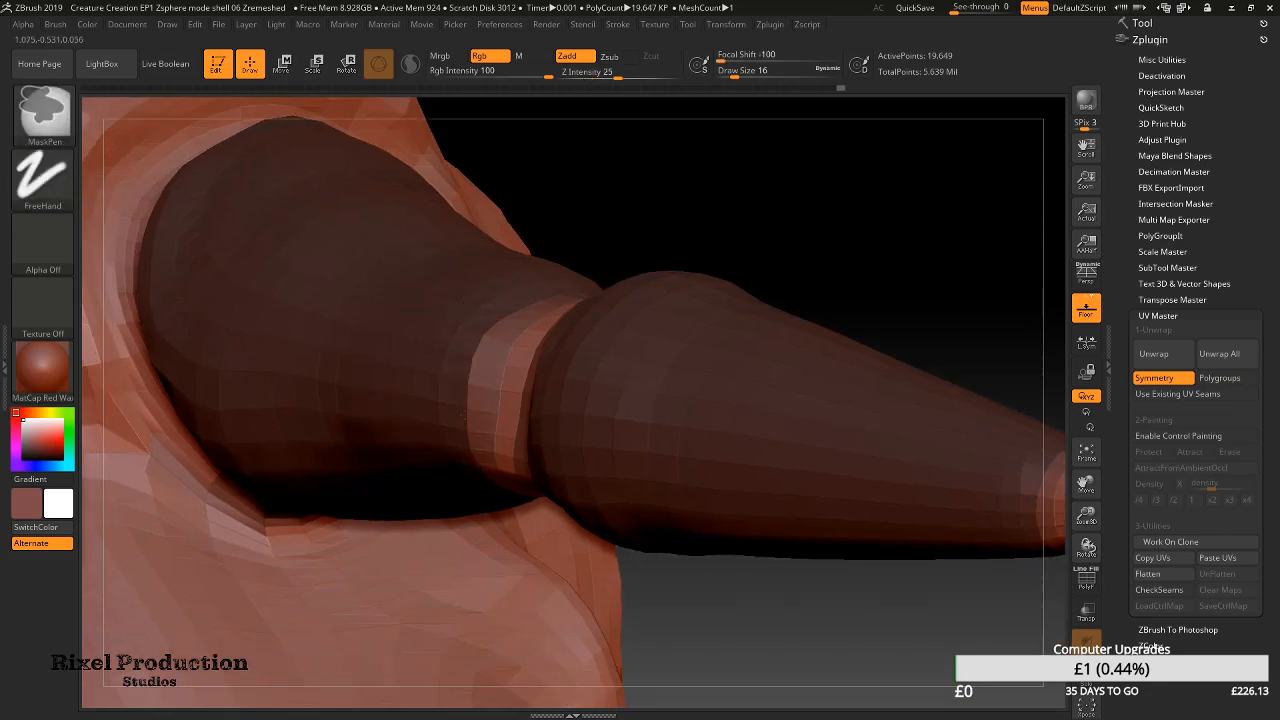
pyautogui.moveTo(466, 339); pyautogui.dragTo(370, 330, button='right')
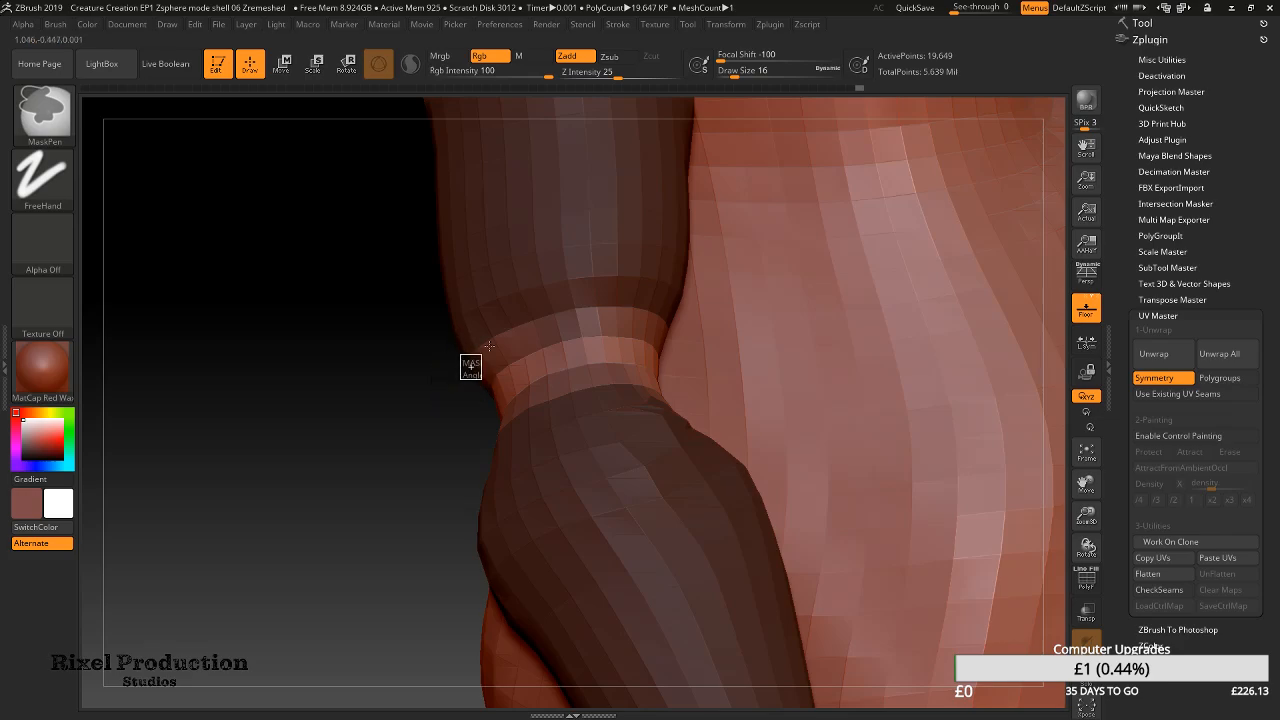
pyautogui.keyDown('ctrl'); pyautogui.click(465, 367); pyautogui.keyUp('ctrl')
pyautogui.hotkey('ctrl', 'z')
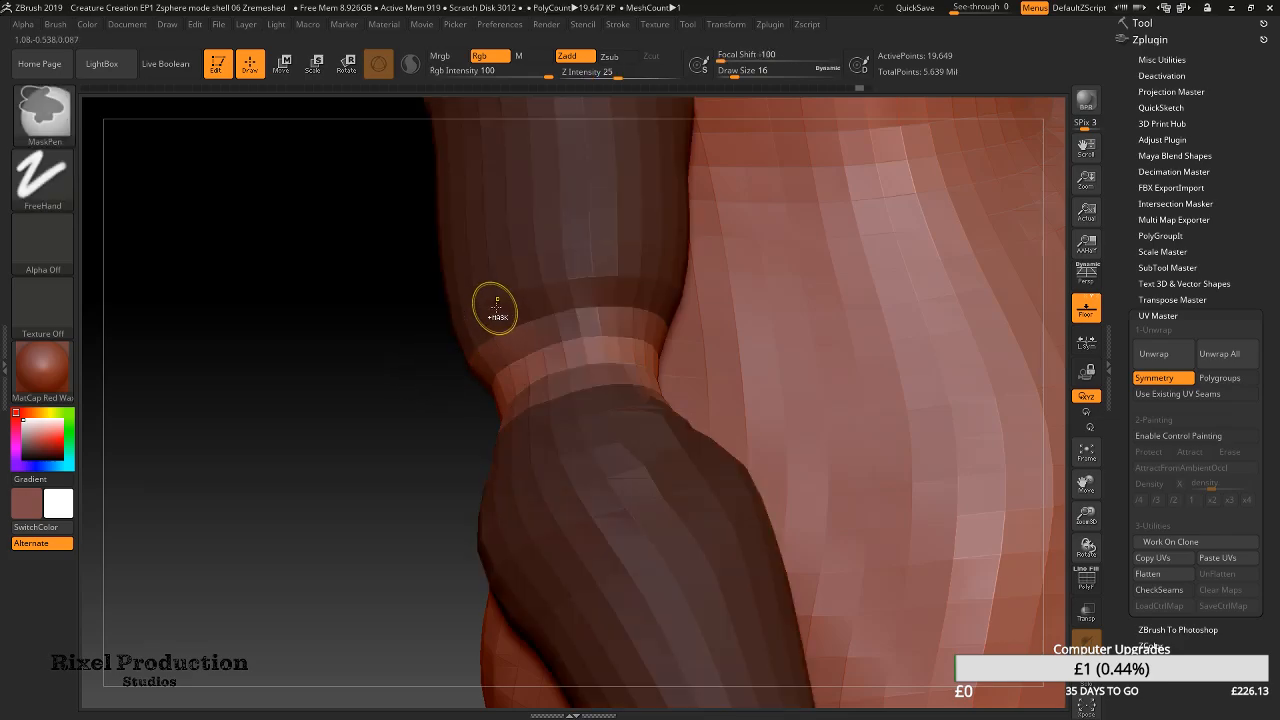
pyautogui.moveTo(513, 322)
pyautogui.mouseDown(button='right')
pyautogui.moveTo(477, 309)
pyautogui.moveTo(557, 266)
pyautogui.moveTo(434, 386)
pyautogui.moveTo(462, 444)
pyautogui.moveTo(396, 422)
pyautogui.mouseUp(button='right')
pyautogui.press('ctrl')
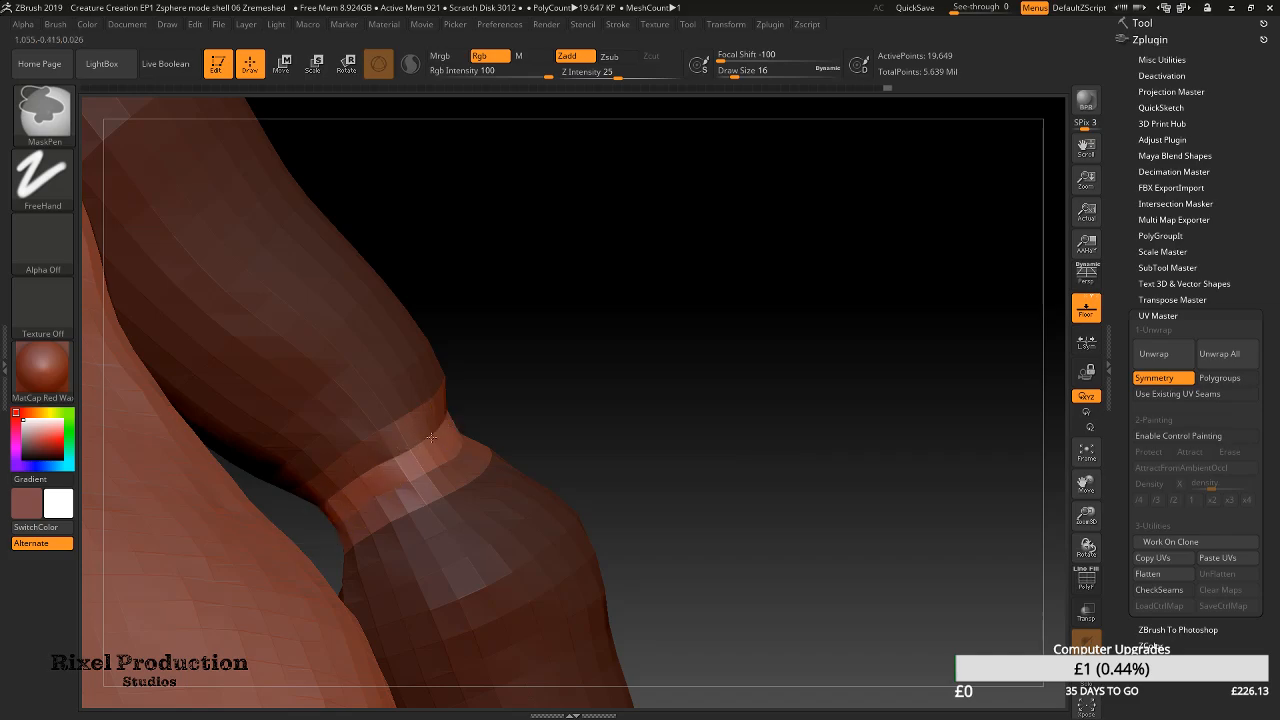
# Unmask the rows of polygons at the top of the forearm to widen the unmasked elbow ring
pyautogui.moveTo(440, 432); pyautogui.dragTo(543, 420, button='right')
pyautogui.press('ctrl')
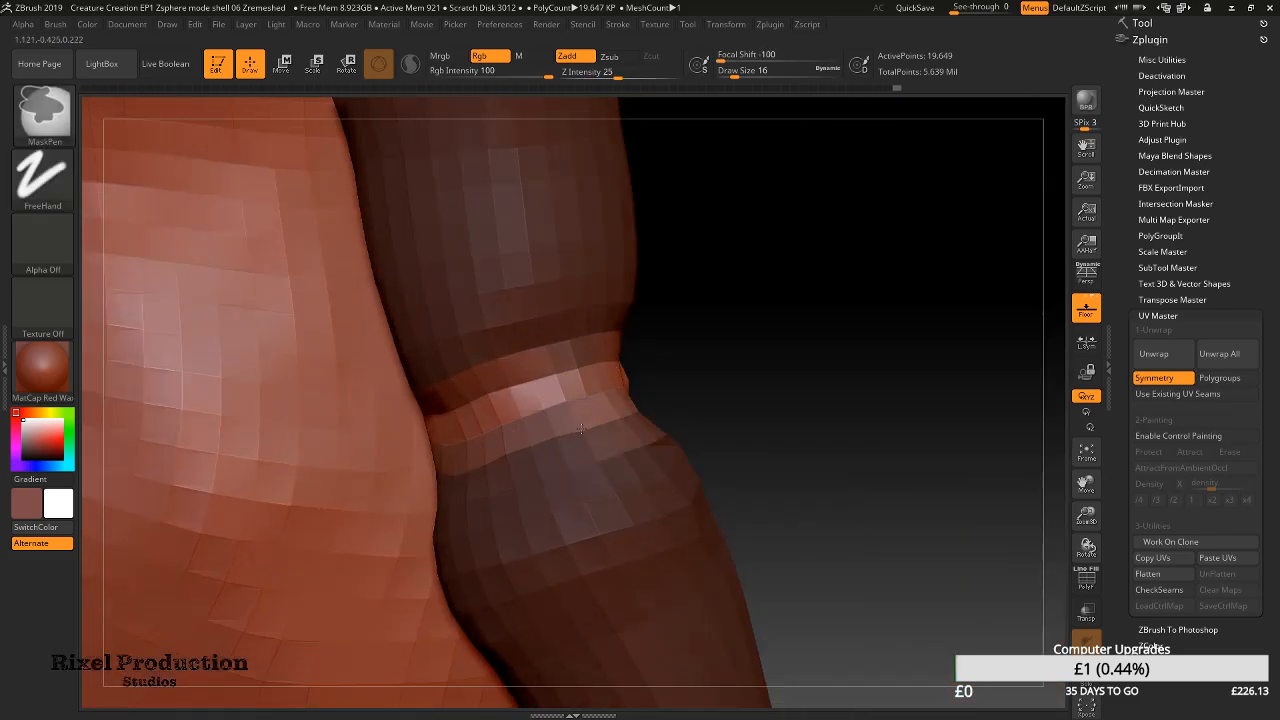
pyautogui.keyDown('ctrl'); pyautogui.keyDown('alt'); pyautogui.moveTo(487, 456); pyautogui.dragTo(449, 471); pyautogui.keyUp('alt'); pyautogui.keyUp('ctrl')
pyautogui.moveTo(449, 471); pyautogui.dragTo(574, 429, button='right')
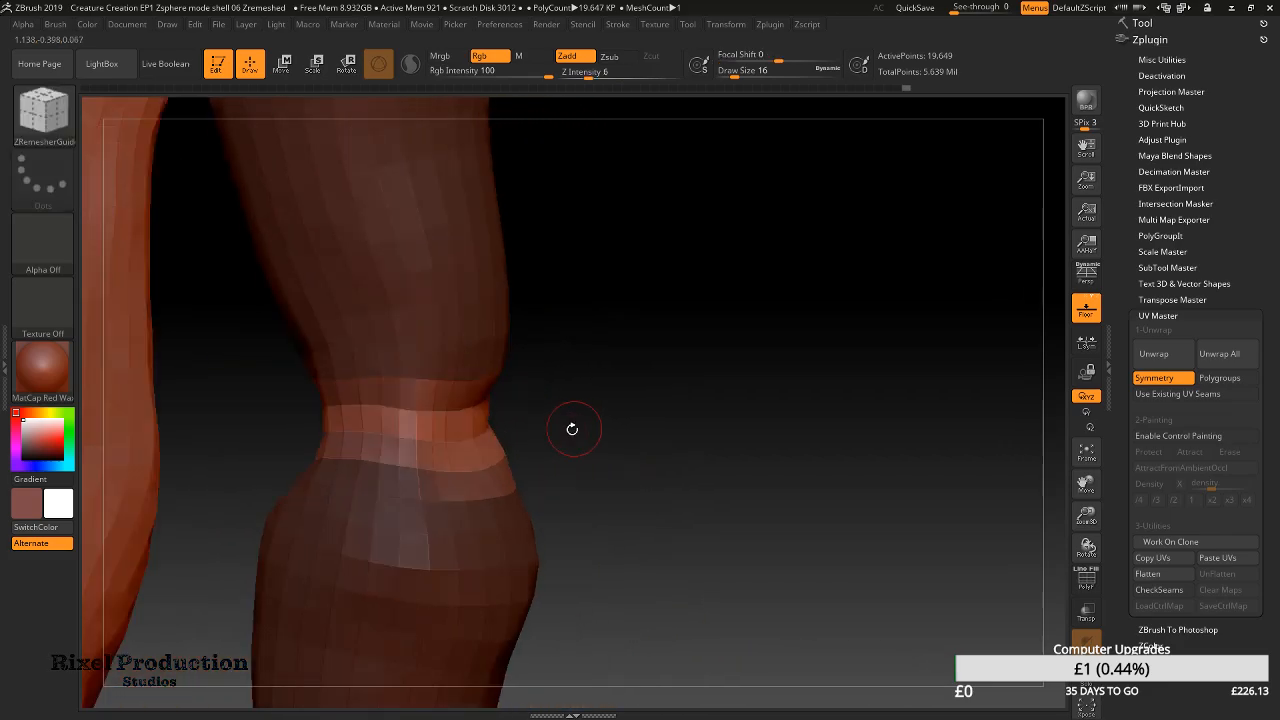
pyautogui.keyDown('ctrl'); pyautogui.keyDown('alt'); pyautogui.moveTo(343, 450); pyautogui.dragTo(477, 440); pyautogui.keyUp('alt'); pyautogui.keyUp('ctrl')
pyautogui.moveTo(380, 449)
pyautogui.keyDown('ctrl'); pyautogui.keyDown('alt'); pyautogui.mouseDown()
pyautogui.moveTo(428, 458)
pyautogui.moveTo(379, 465)
pyautogui.mouseUp(); pyautogui.keyUp('alt'); pyautogui.keyUp('ctrl')
pyautogui.moveTo(379, 465); pyautogui.dragTo(414, 459, button='right')
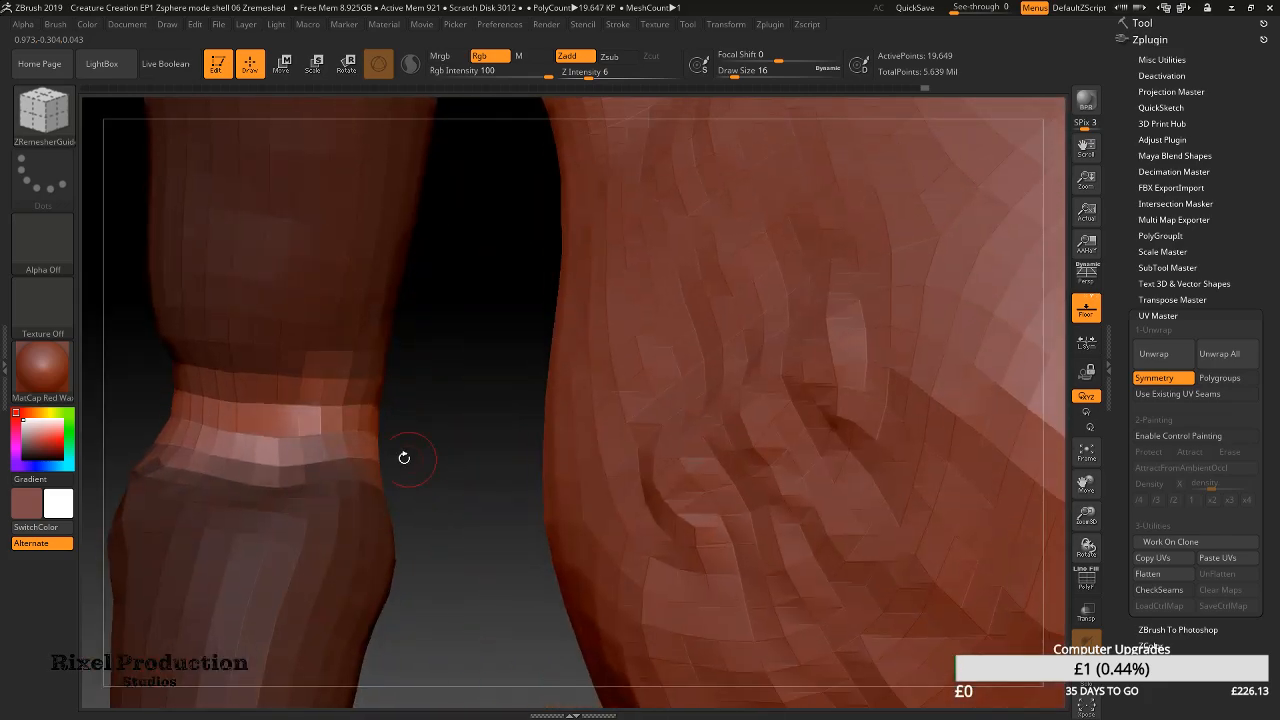
pyautogui.press('ctrl')
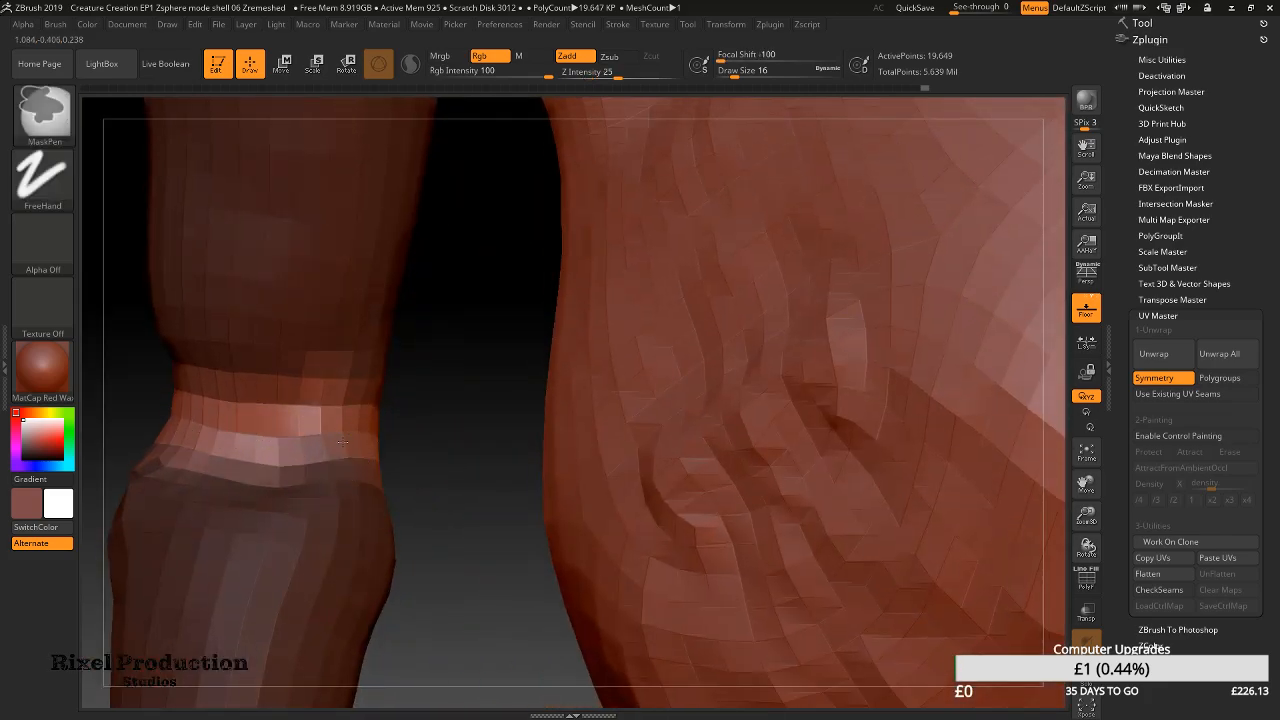
pyautogui.keyDown('ctrl'); pyautogui.keyDown('alt'); pyautogui.moveTo(342, 442); pyautogui.dragTo(282, 462); pyautogui.keyUp('alt'); pyautogui.keyUp('ctrl')
pyautogui.moveTo(348, 436)
pyautogui.mouseDown(button='right')
pyautogui.moveTo(352, 468)
pyautogui.moveTo(177, 423)
pyautogui.mouseUp(button='right')
# Even out the forearm mask edge around the inner side and back of the elbow
pyautogui.press('ctrl')
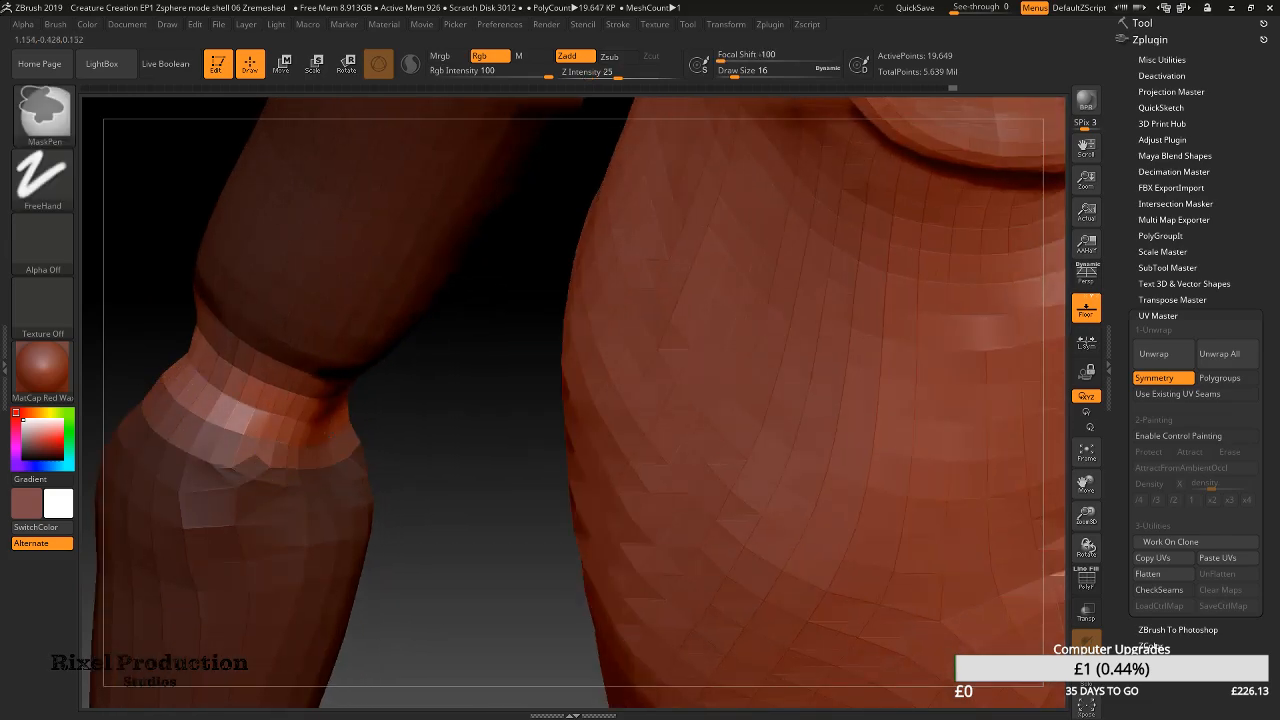
pyautogui.moveTo(348, 411)
pyautogui.mouseDown(button='right')
pyautogui.moveTo(385, 425)
pyautogui.moveTo(378, 480)
pyautogui.moveTo(440, 488)
pyautogui.mouseUp(button='right')
pyautogui.moveTo(336, 432)
pyautogui.mouseDown(button='right')
pyautogui.moveTo(300, 471)
pyautogui.moveTo(250, 420)
pyautogui.mouseUp(button='right')
pyautogui.press('ctrl')
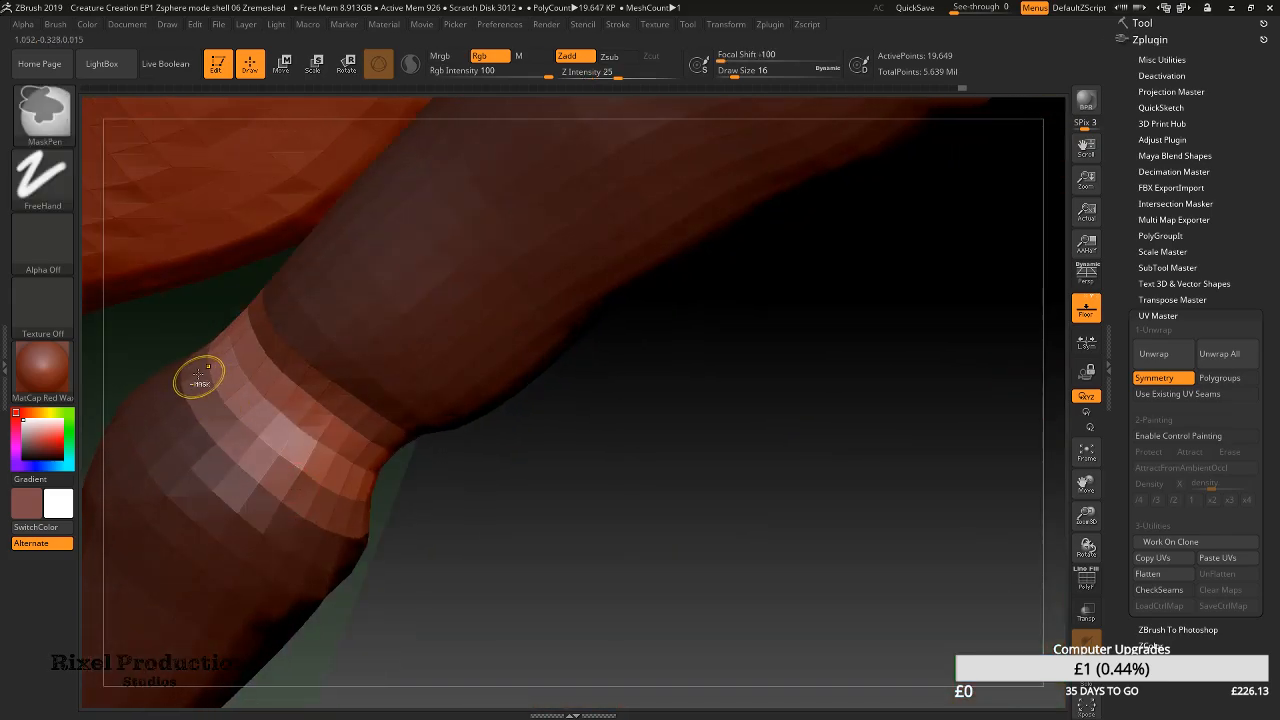
pyautogui.moveTo(318, 461); pyautogui.dragTo(245, 428, button='right')
pyautogui.moveTo(386, 472); pyautogui.dragTo(245, 458, button='right')
pyautogui.press('ctrl')
pyautogui.keyDown('ctrl'); pyautogui.moveTo(331, 504); pyautogui.dragTo(374, 534); pyautogui.keyUp('ctrl')
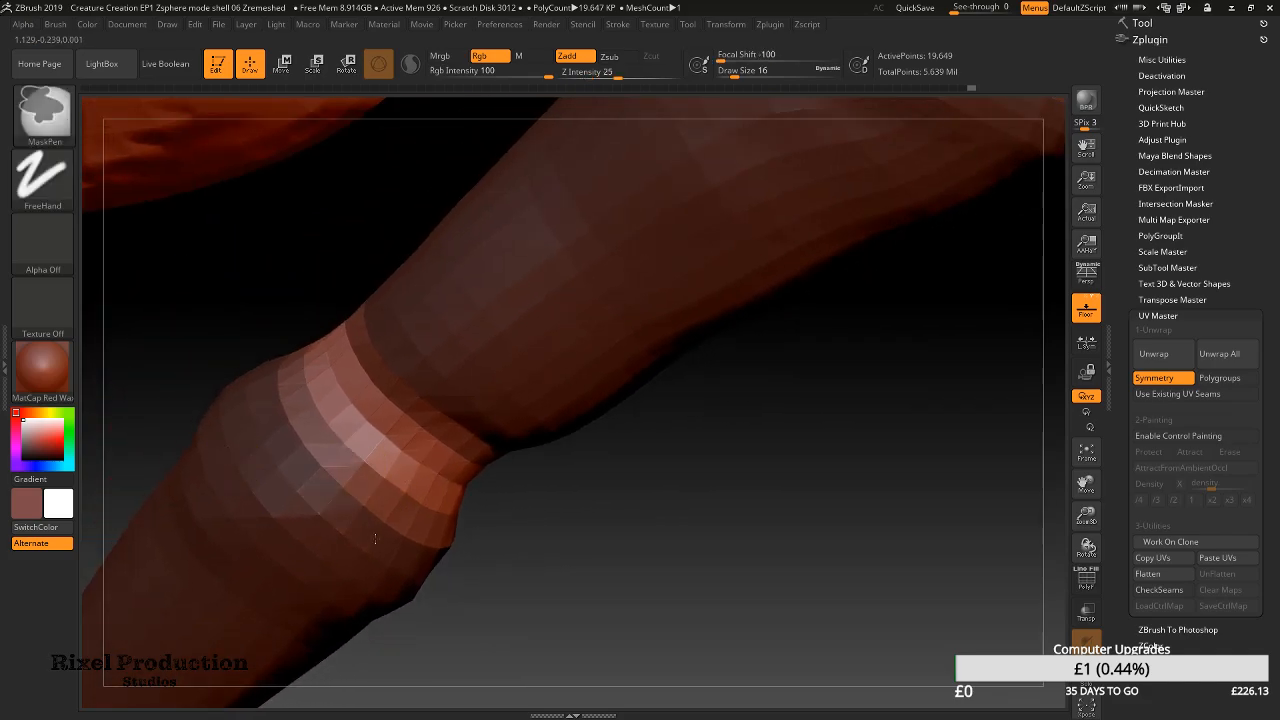
pyautogui.moveTo(448, 523); pyautogui.dragTo(351, 434, button='right')
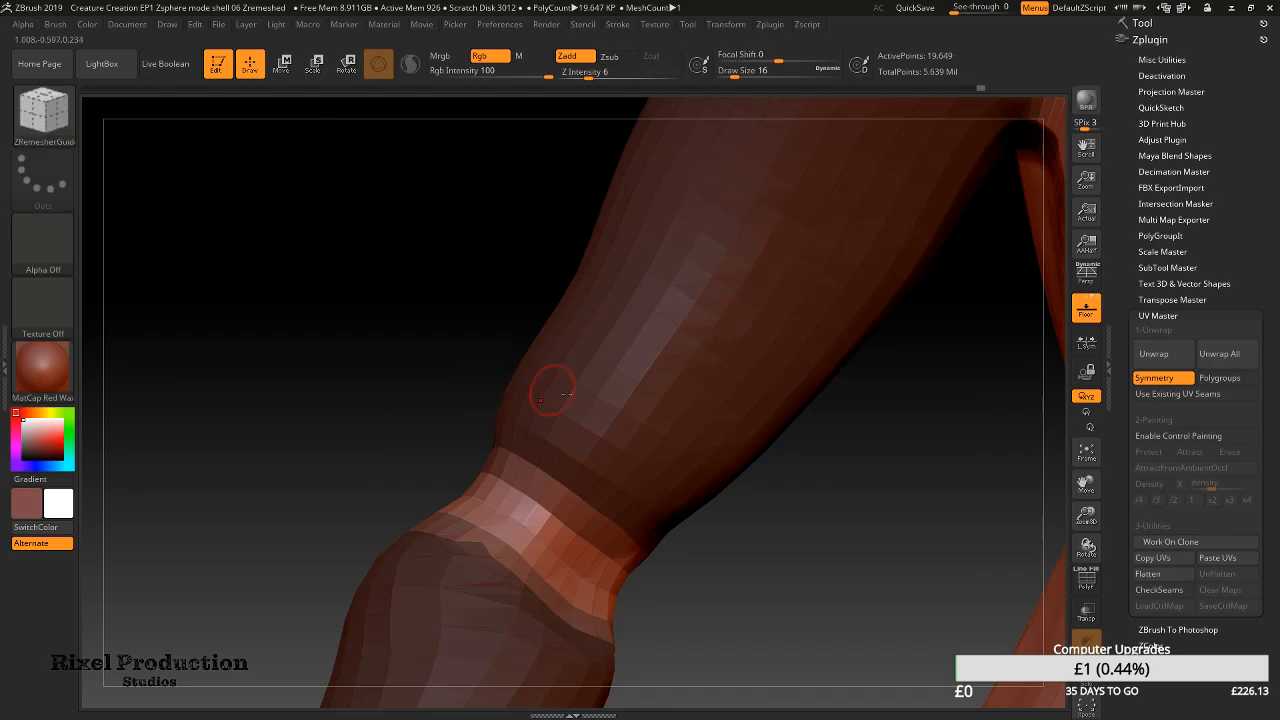
# Create a polygroup from the masked upper arms and forearms with Group Masked
pyautogui.moveTo(722, 442)
pyautogui.mouseDown(button='right')
pyautogui.moveTo(494, 330)
pyautogui.moveTo(200, 350)
pyautogui.mouseUp(button='right')
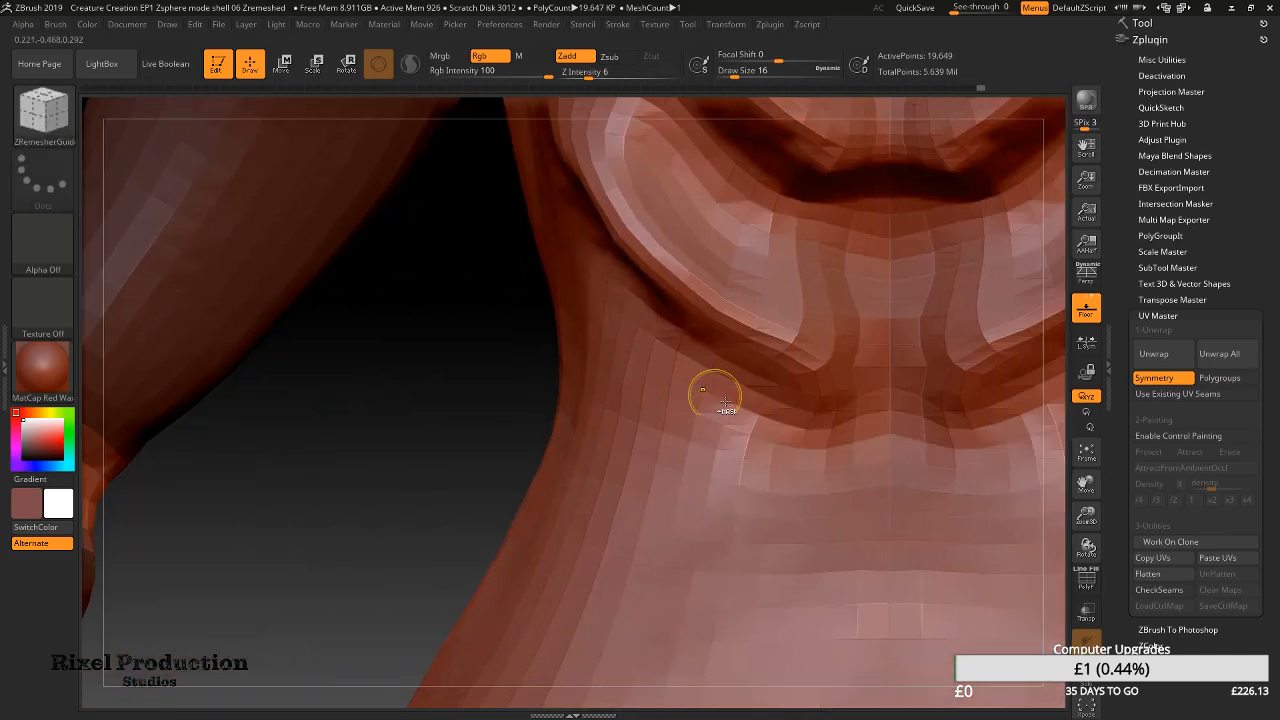
pyautogui.keyDown('ctrl'); pyautogui.moveTo(714, 403); pyautogui.dragTo(504, 283, button='right'); pyautogui.keyUp('ctrl')
pyautogui.keyDown('alt'); pyautogui.moveTo(710, 362); pyautogui.dragTo(428, 392, button='right'); pyautogui.keyUp('alt')
pyautogui.moveTo(730, 285); pyautogui.dragTo(574, 341, button='right')
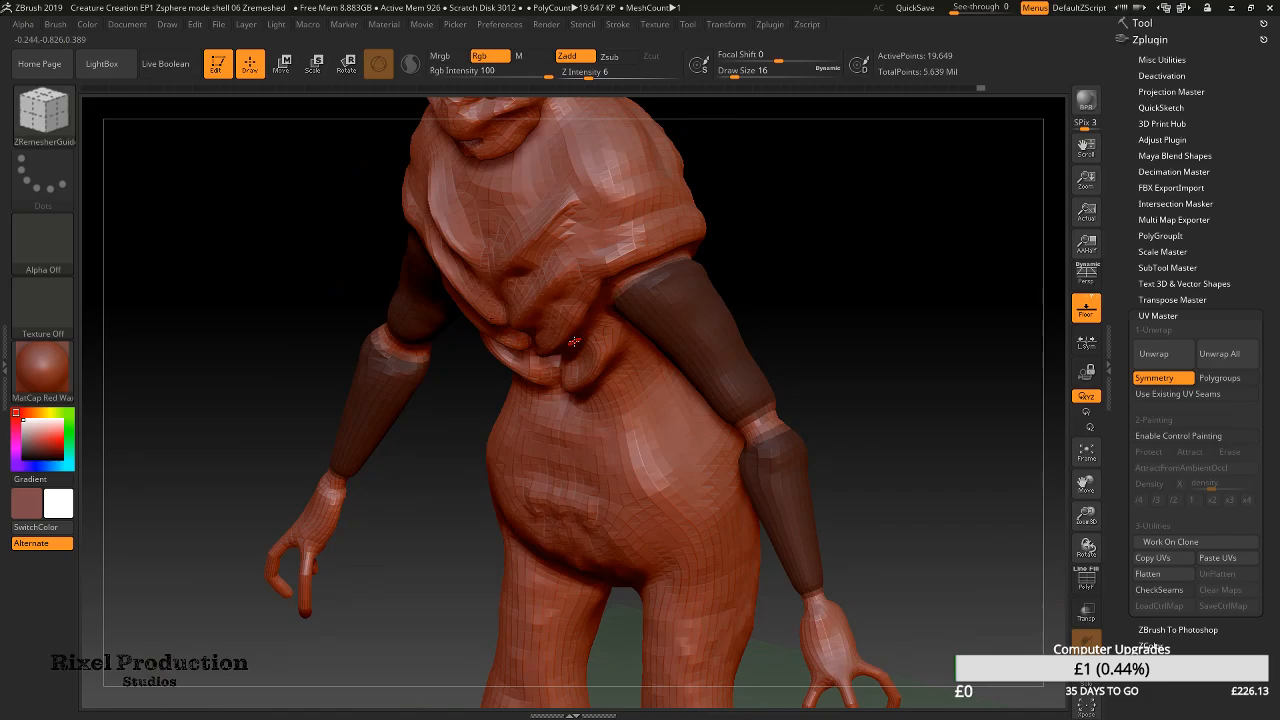
pyautogui.moveTo(982, 410); pyautogui.dragTo(846, 331, button='right')
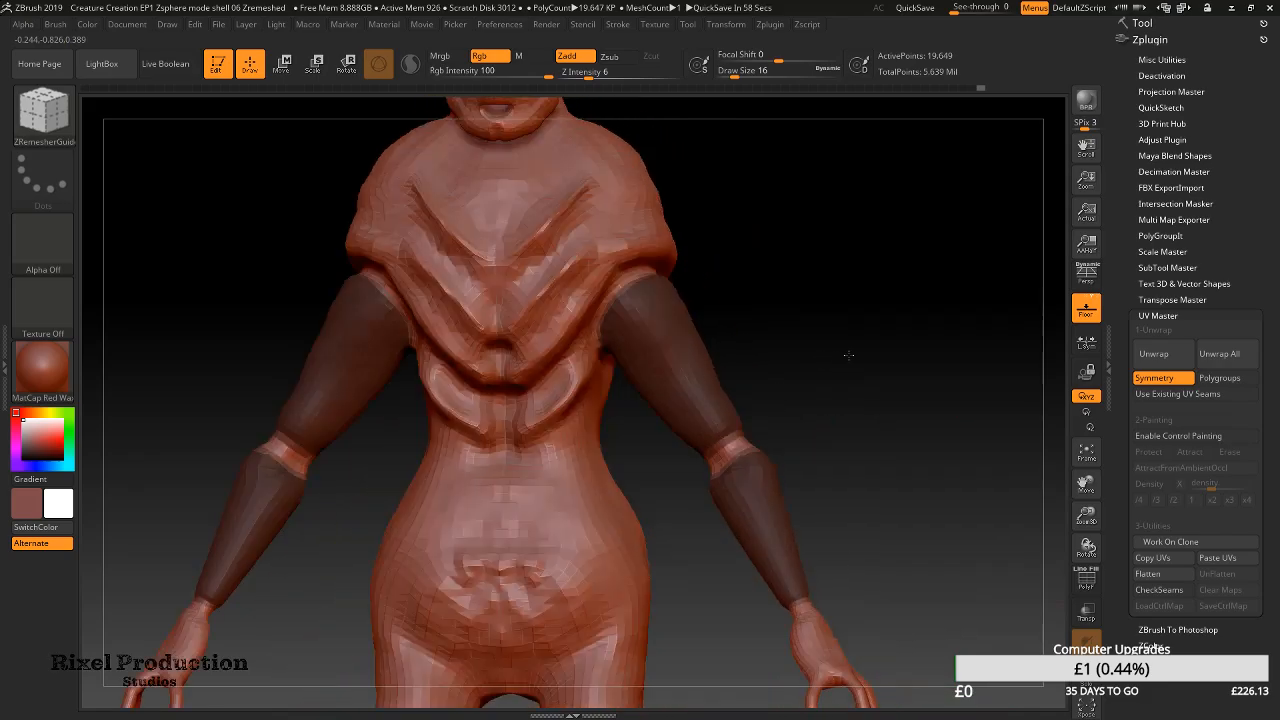
pyautogui.click(1157, 38)
pyautogui.click(1157, 24)
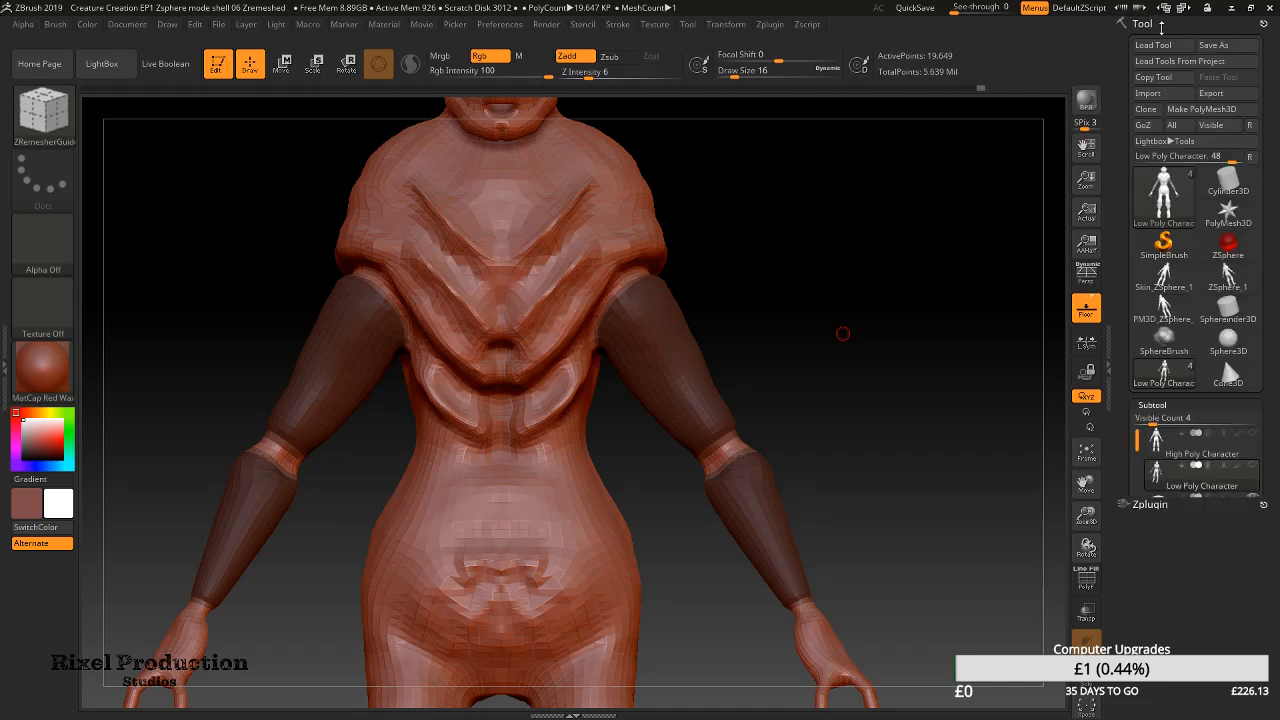
pyautogui.click(1153, 403)
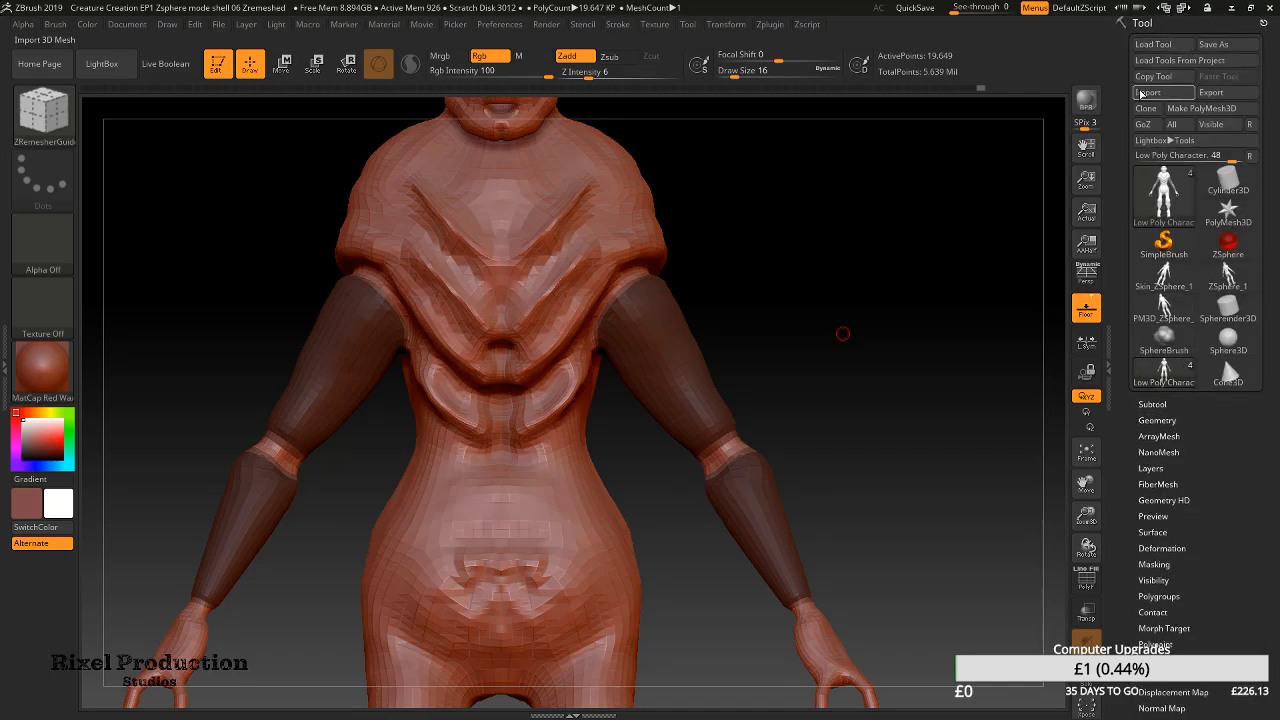
pyautogui.click(688, 25)
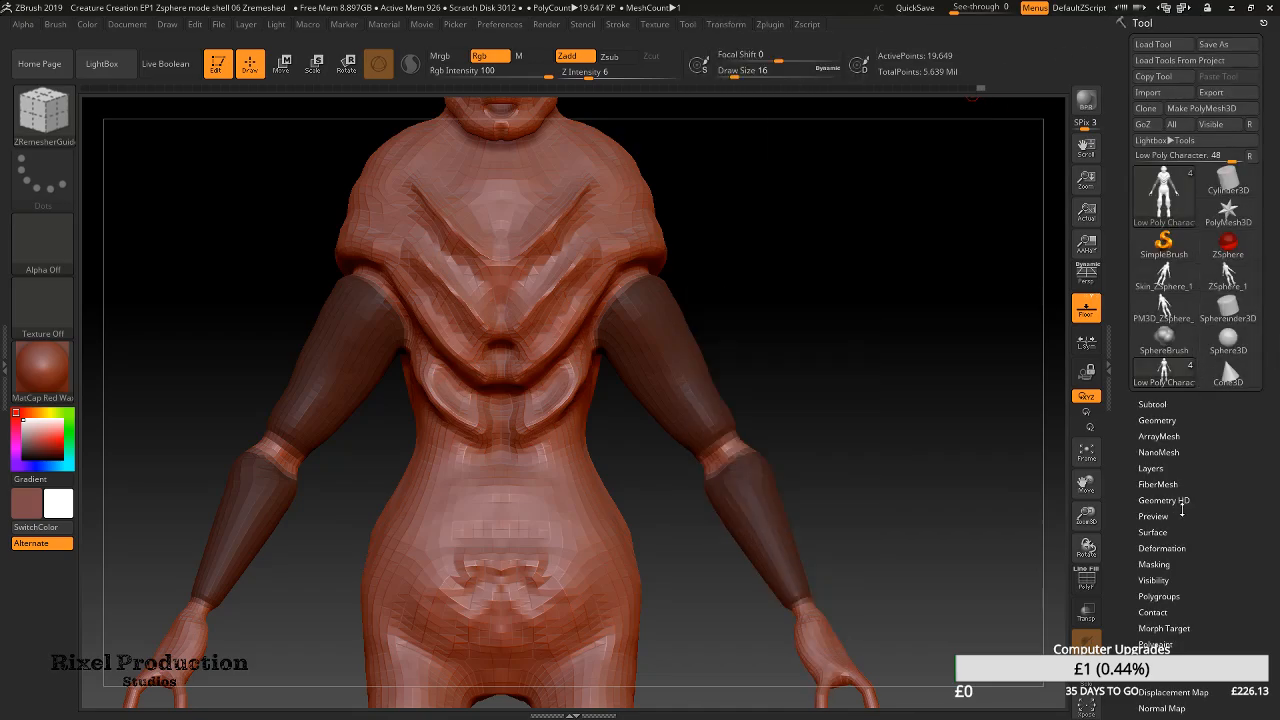
pyautogui.click(1160, 596)
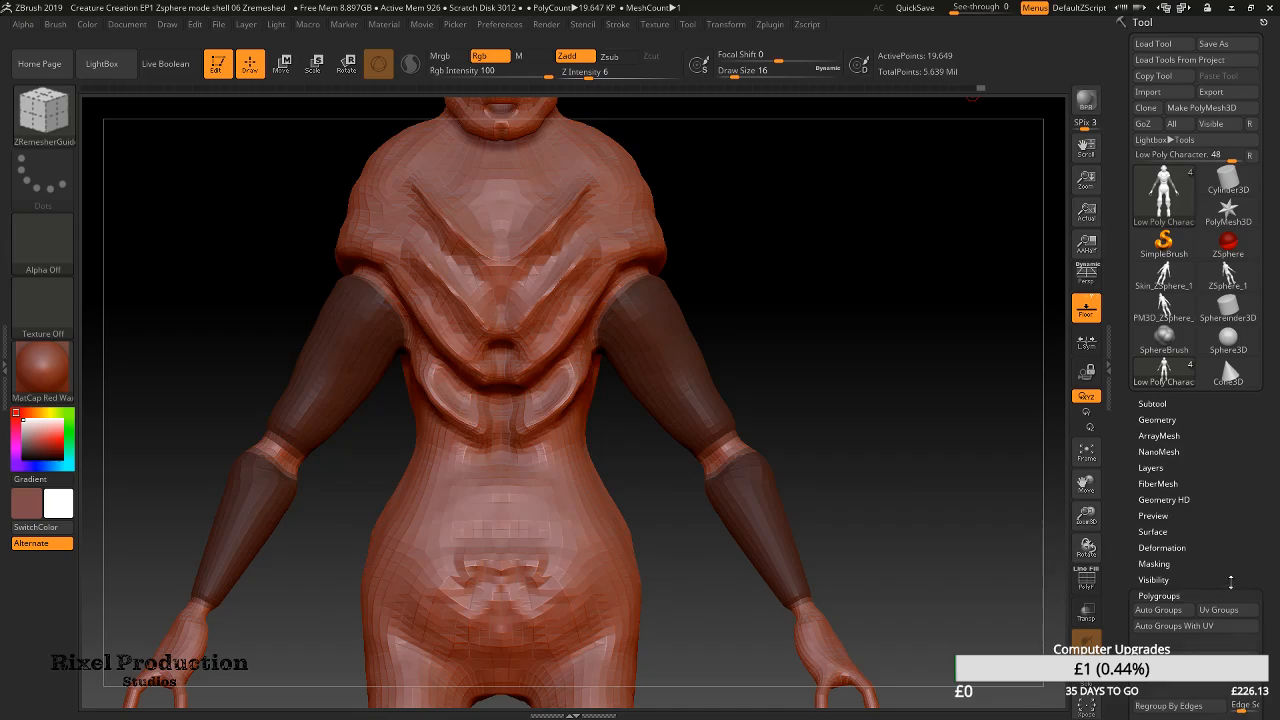
pyautogui.scroll(-5, 1272, 597)
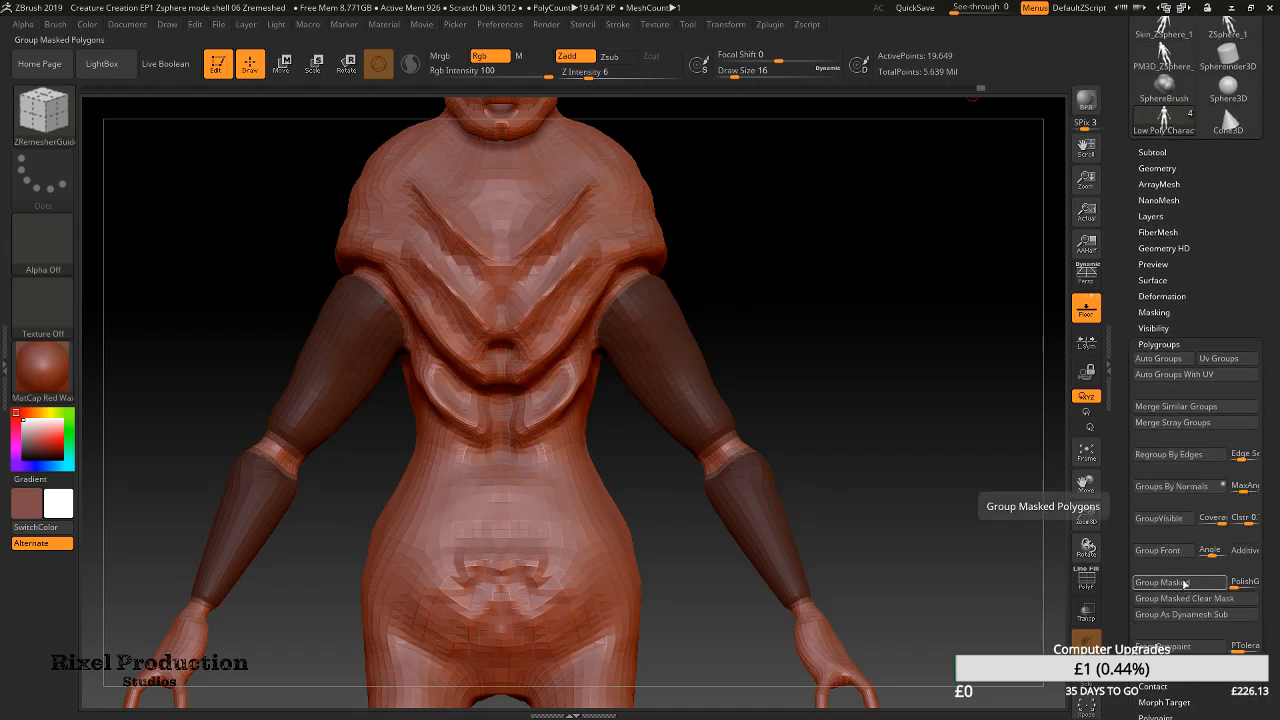
pyautogui.click(1183, 587)
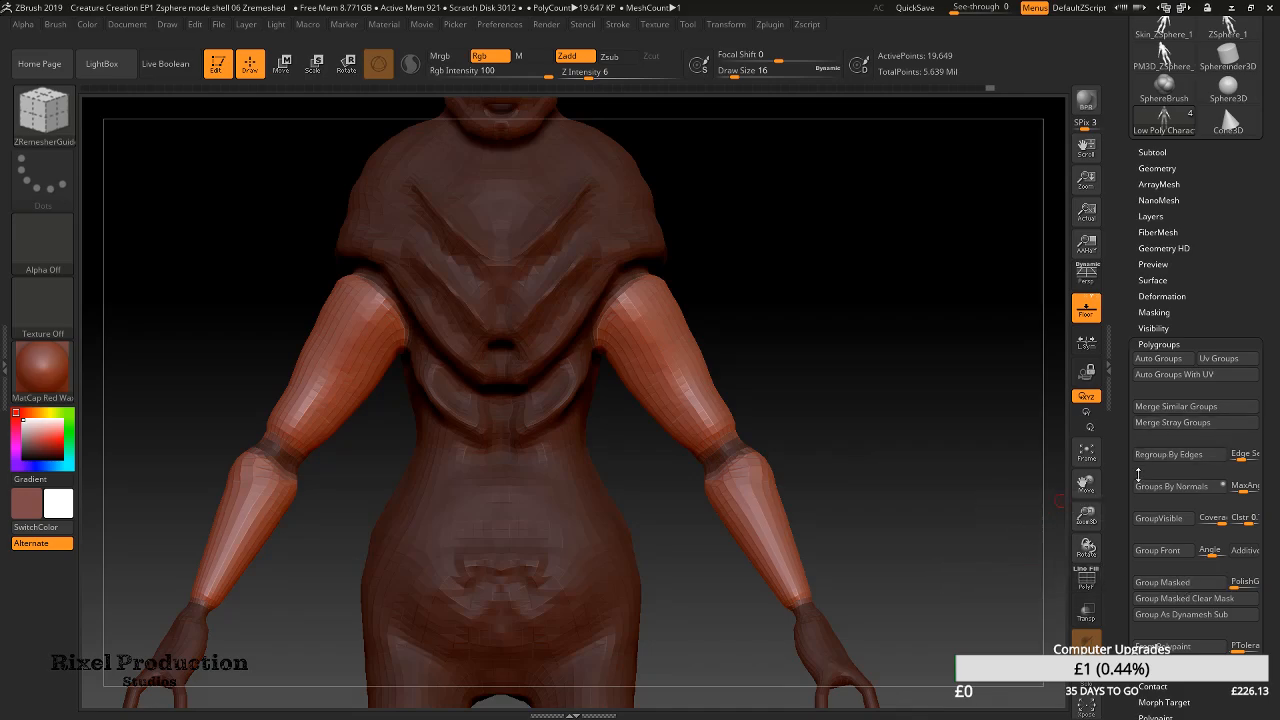
# Display the polygroups with PolyFrame and invert the mask so the arm sections are masked again
pyautogui.click(1087, 580)
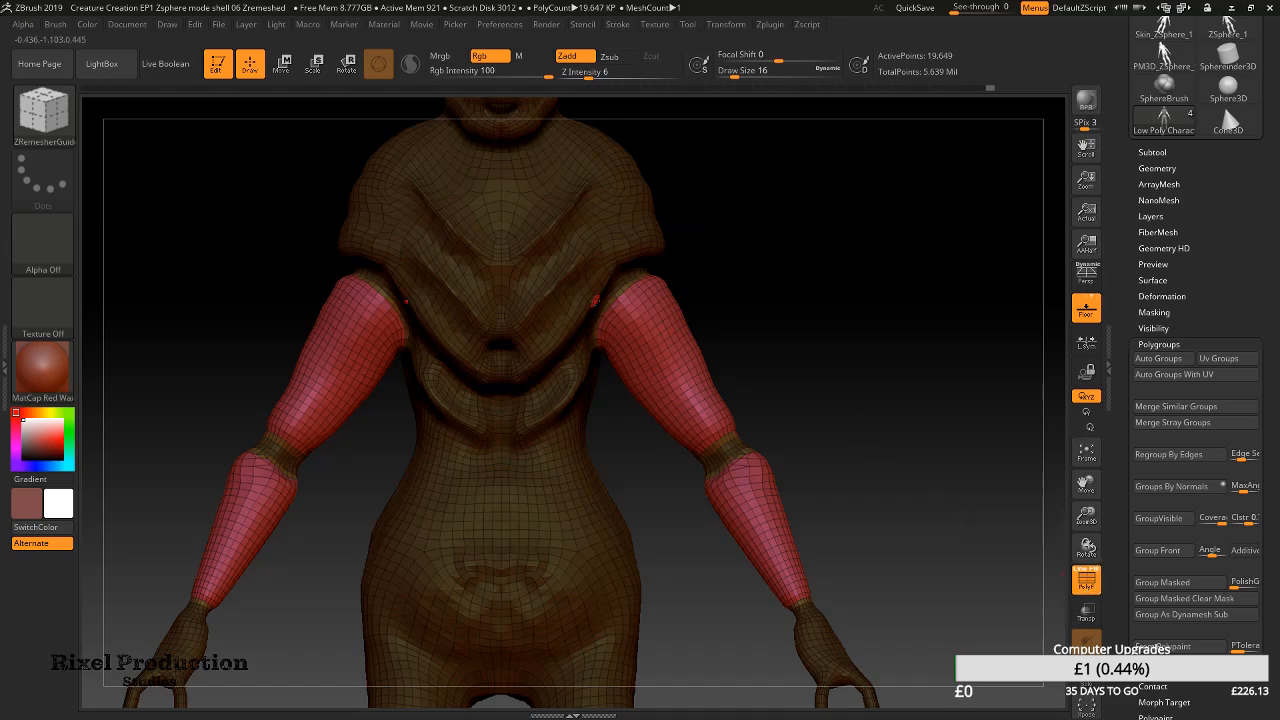
pyautogui.hotkey('ctrl', 'shift')
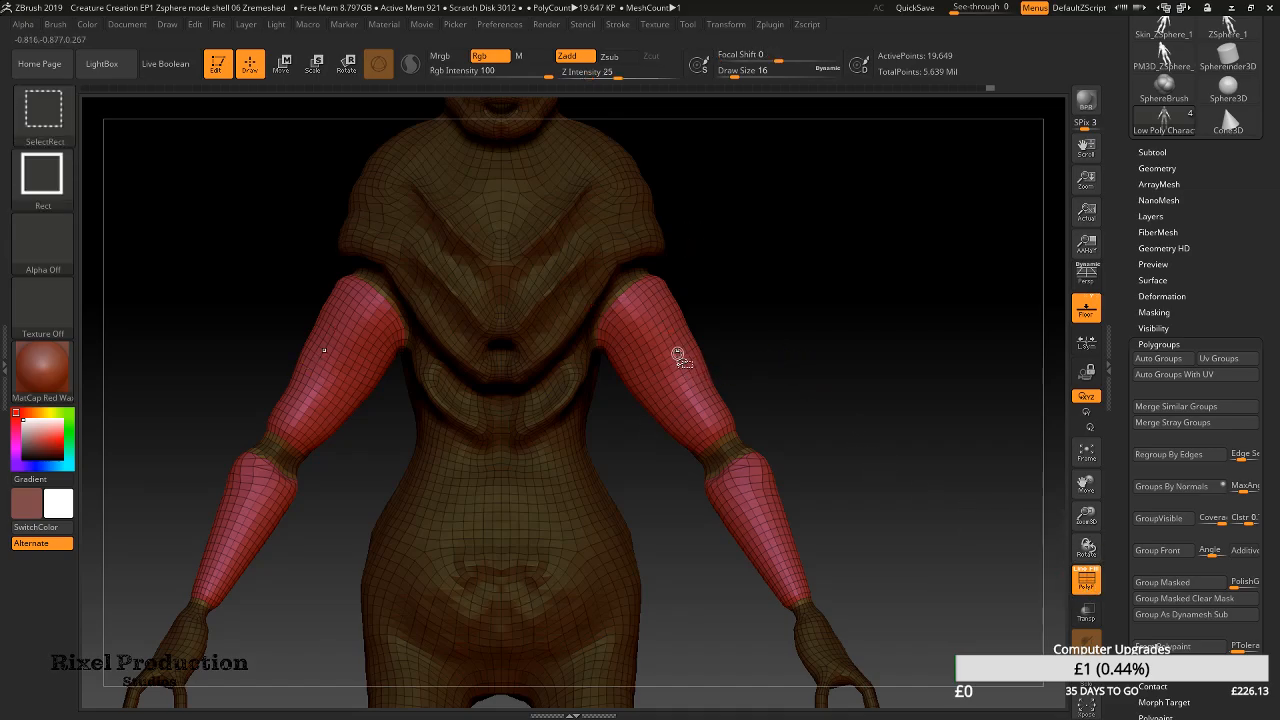
pyautogui.moveTo(820, 311)
pyautogui.mouseDown()
pyautogui.moveTo(806, 317)
pyautogui.moveTo(828, 323)
pyautogui.mouseUp()
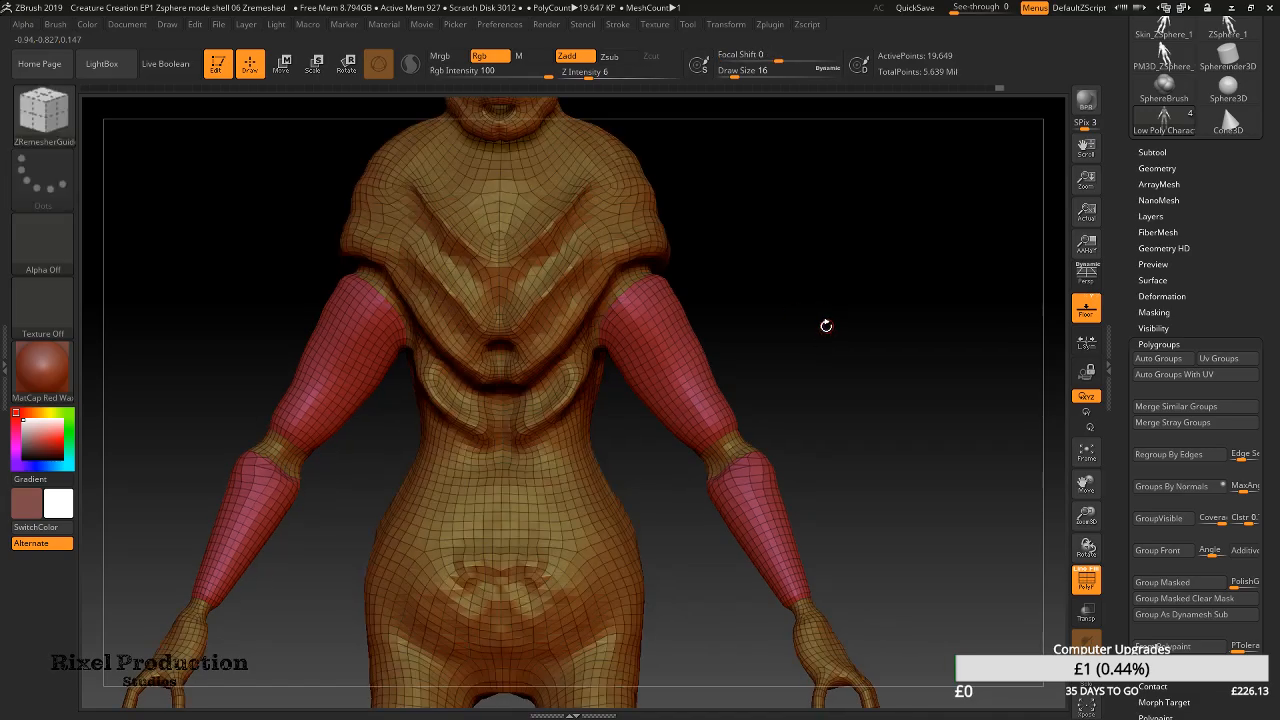
pyautogui.press('ctrl')
pyautogui.hotkey('ctrl', 'shift')
pyautogui.hotkey('ctrl', 'shift')
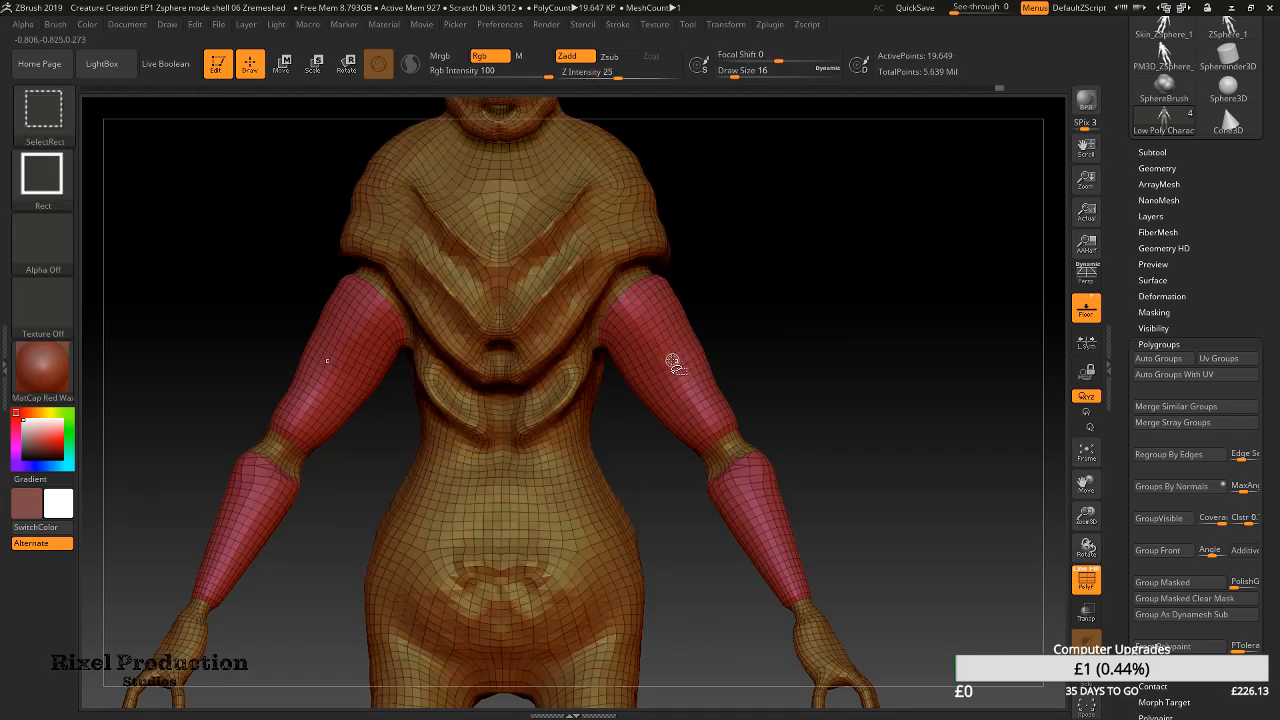
# Isolate the arm polygroup to check its edges and bring back the whole model
pyautogui.keyDown('ctrl'); pyautogui.keyDown('shift'); pyautogui.click(673, 362); pyautogui.keyUp('shift'); pyautogui.keyUp('ctrl')
pyautogui.moveTo(766, 334)
pyautogui.mouseDown()
pyautogui.moveTo(694, 401)
pyautogui.moveTo(821, 312)
pyautogui.moveTo(804, 317)
pyautogui.mouseUp()
pyautogui.moveTo(740, 428)
pyautogui.keyDown('alt'); pyautogui.mouseDown(button='right')
pyautogui.moveTo(820, 366)
pyautogui.moveTo(746, 409)
pyautogui.moveTo(840, 355)
pyautogui.mouseUp(button='right'); pyautogui.keyUp('alt')
pyautogui.moveTo(706, 397)
pyautogui.keyDown('ctrl'); pyautogui.mouseDown(button='right')
pyautogui.moveTo(703, 477)
pyautogui.moveTo(657, 386)
pyautogui.moveTo(711, 503)
pyautogui.moveTo(737, 377)
pyautogui.mouseUp(button='right'); pyautogui.keyUp('ctrl')
pyautogui.keyDown('ctrl'); pyautogui.keyDown('shift'); pyautogui.click(750, 370); pyautogui.keyUp('shift'); pyautogui.keyUp('ctrl')
# Undo the arm grouping and touch up the arm mask around the elbow ring
pyautogui.keyDown('ctrl'); pyautogui.click(742, 372); pyautogui.keyUp('ctrl')
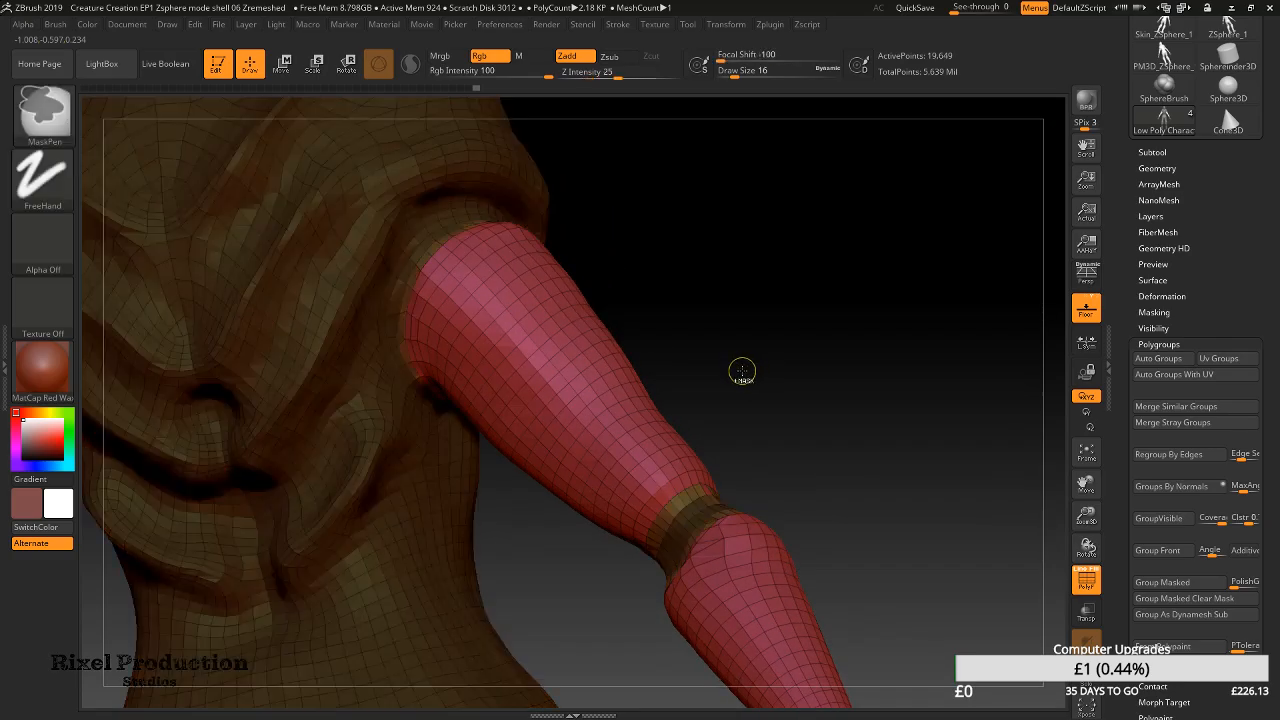
pyautogui.keyDown('ctrl'); pyautogui.click(741, 369); pyautogui.keyUp('ctrl')
pyautogui.moveTo(721, 346); pyautogui.dragTo(697, 445, button='right')
pyautogui.press('ctrl')
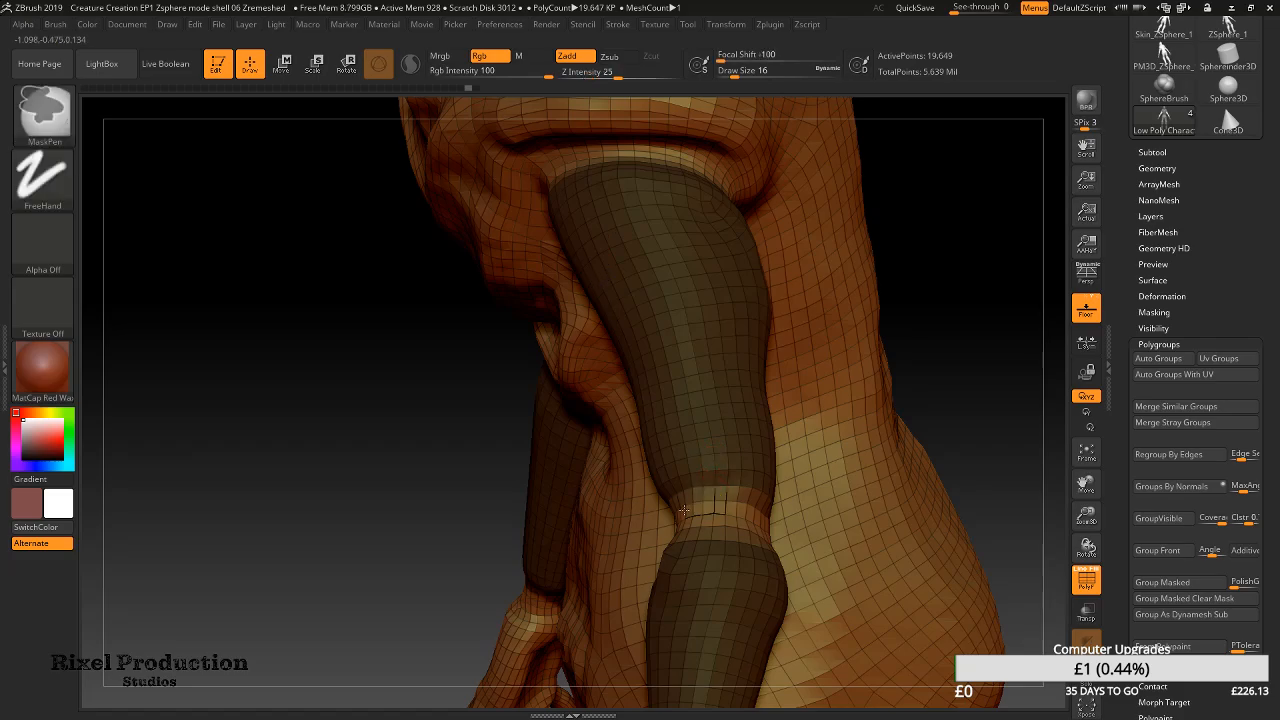
pyautogui.moveTo(686, 510)
pyautogui.mouseDown(button='right')
pyautogui.moveTo(777, 354)
pyautogui.moveTo(673, 469)
pyautogui.moveTo(645, 392)
pyautogui.moveTo(674, 431)
pyautogui.moveTo(736, 362)
pyautogui.moveTo(720, 331)
pyautogui.moveTo(737, 423)
pyautogui.moveTo(774, 373)
pyautogui.mouseUp(button='right')
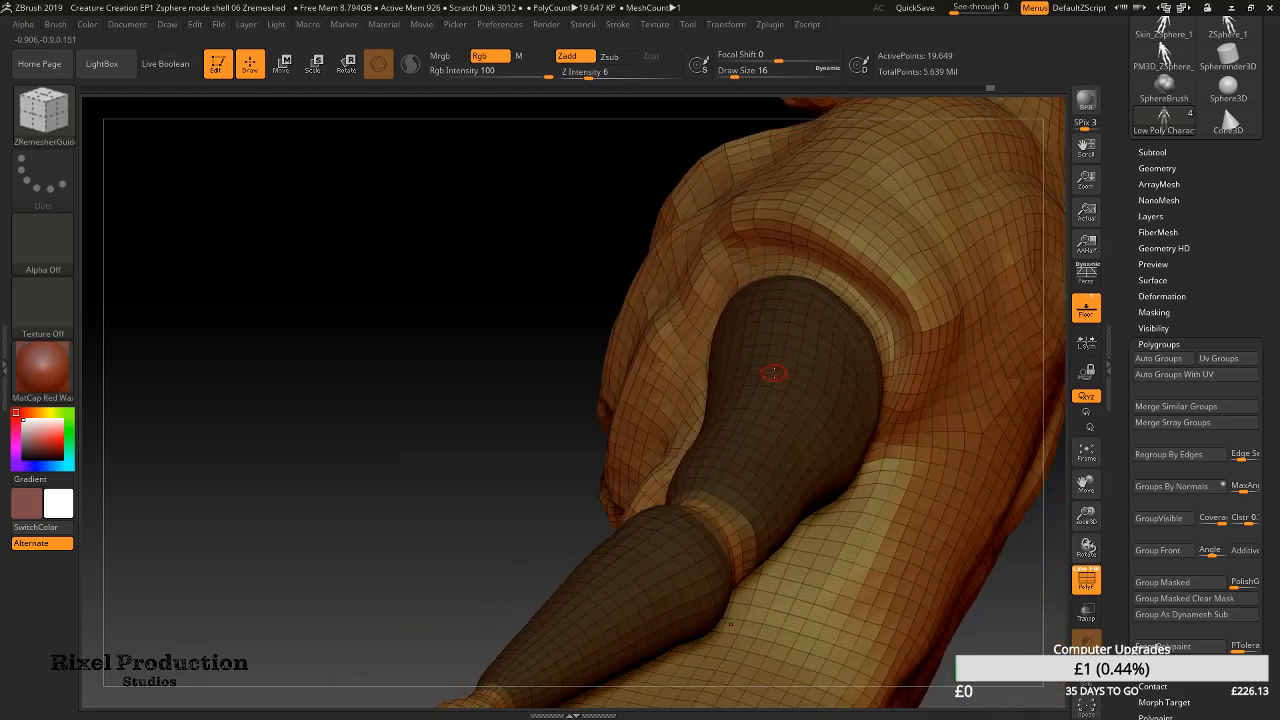
# Group the masked arm sections into a polygroup and check it in isolation
pyautogui.click(1163, 583)
pyautogui.moveTo(810, 503); pyautogui.dragTo(759, 374, button='right')
pyautogui.keyDown('ctrl'); pyautogui.keyDown('shift'); pyautogui.click(637, 460); pyautogui.keyUp('shift'); pyautogui.keyUp('ctrl')
pyautogui.keyDown('ctrl'); pyautogui.keyDown('shift'); pyautogui.click(705, 472); pyautogui.keyUp('shift'); pyautogui.keyUp('ctrl')
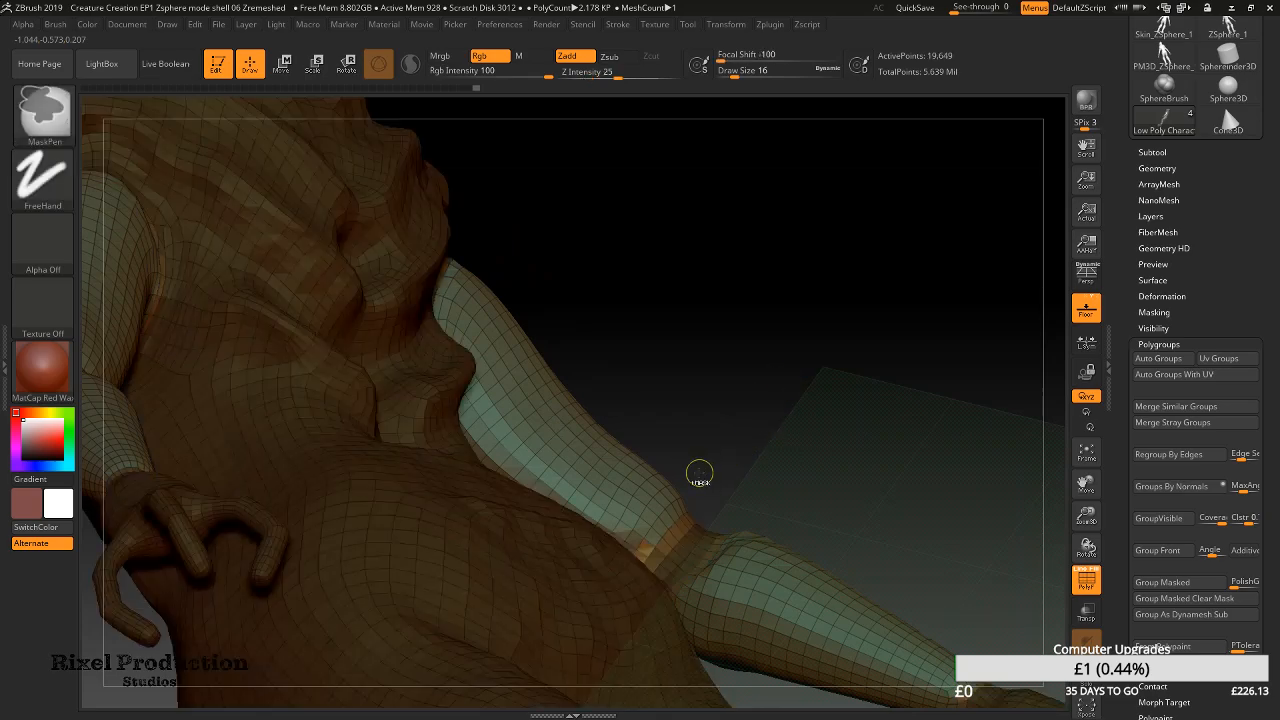
# Undo the arm grouping and correct the mask edge at the inner elbow, testing it with Group Masked
pyautogui.keyDown('ctrl'); pyautogui.click(699, 473); pyautogui.keyUp('ctrl')
pyautogui.moveTo(676, 491); pyautogui.dragTo(640, 549, button='right')
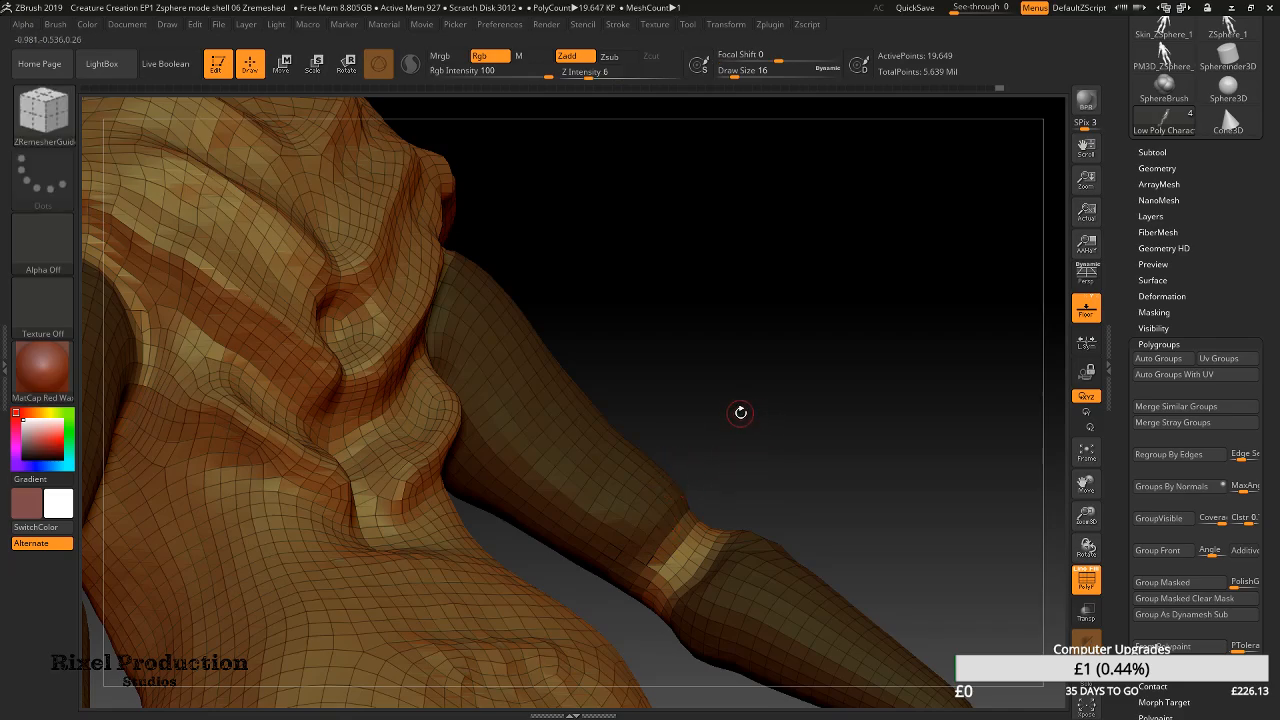
pyautogui.keyDown('ctrl'); pyautogui.click(904, 551); pyautogui.keyUp('ctrl')
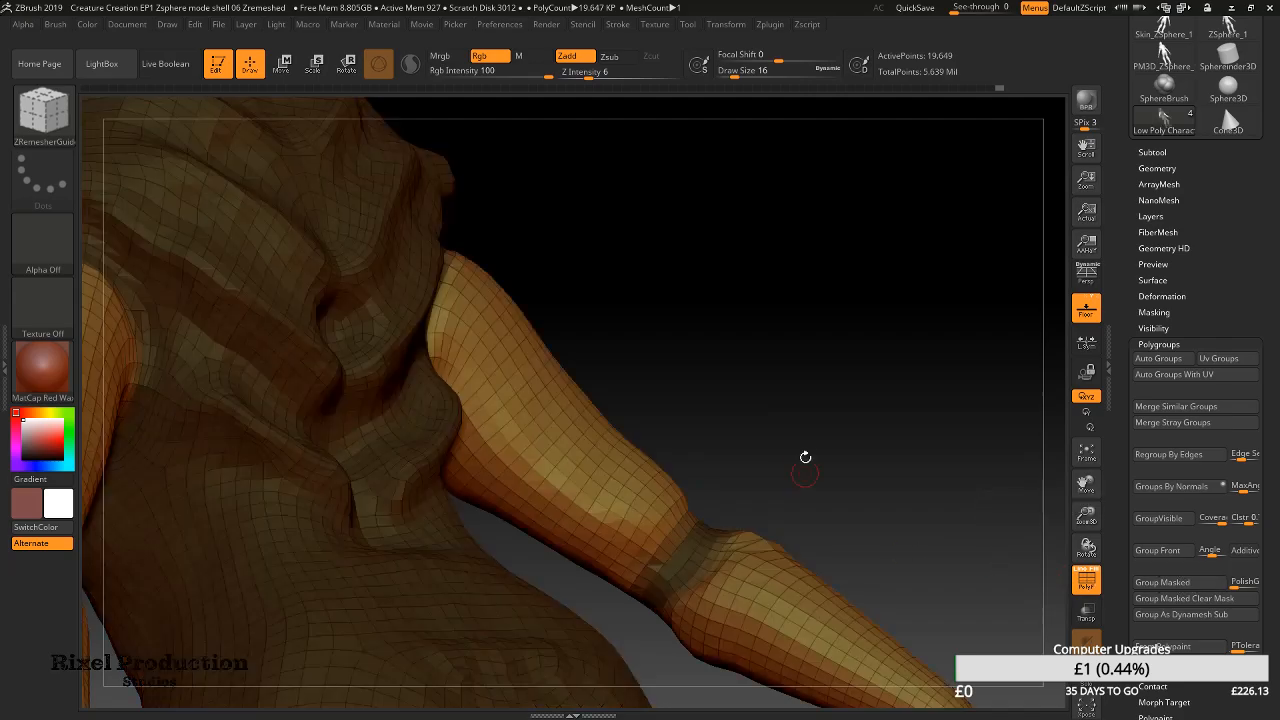
pyautogui.keyDown('ctrl'); pyautogui.keyDown('shift'); pyautogui.click(606, 489); pyautogui.keyUp('shift'); pyautogui.keyUp('ctrl')
pyautogui.keyDown('ctrl'); pyautogui.keyDown('shift'); pyautogui.click(755, 437); pyautogui.keyUp('shift'); pyautogui.keyUp('ctrl')
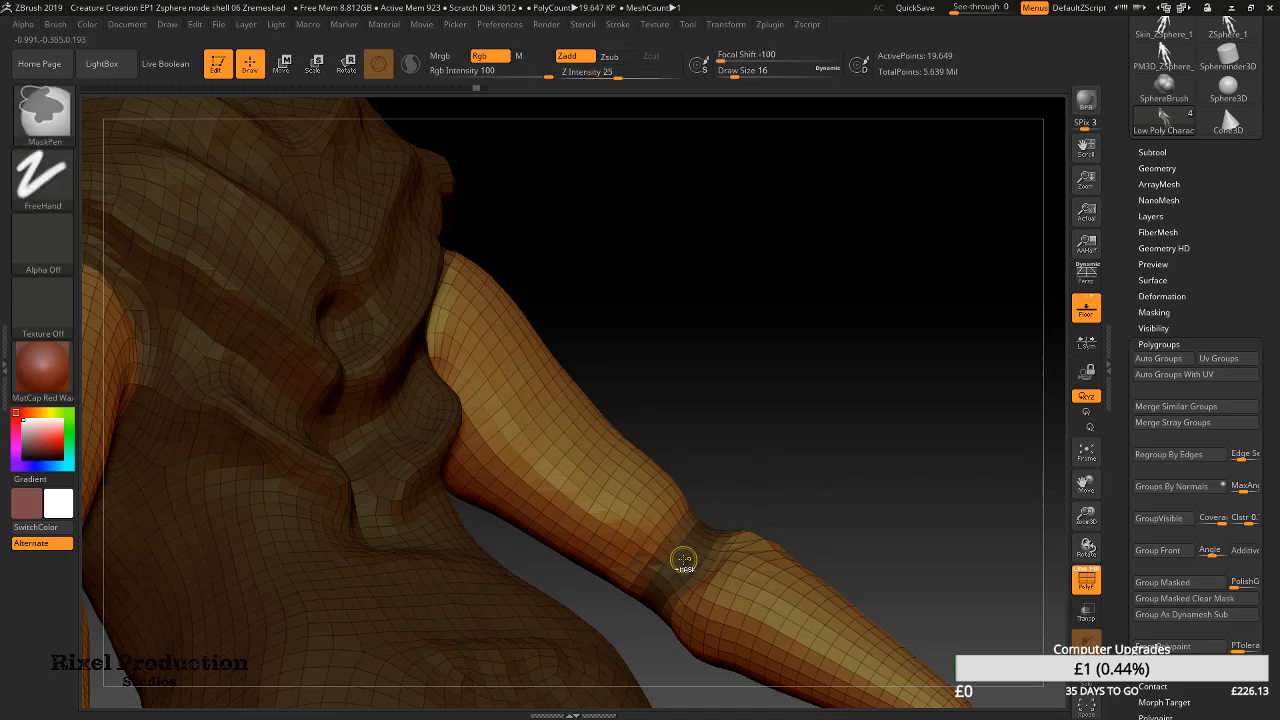
pyautogui.hotkey('ctrl', 'i')
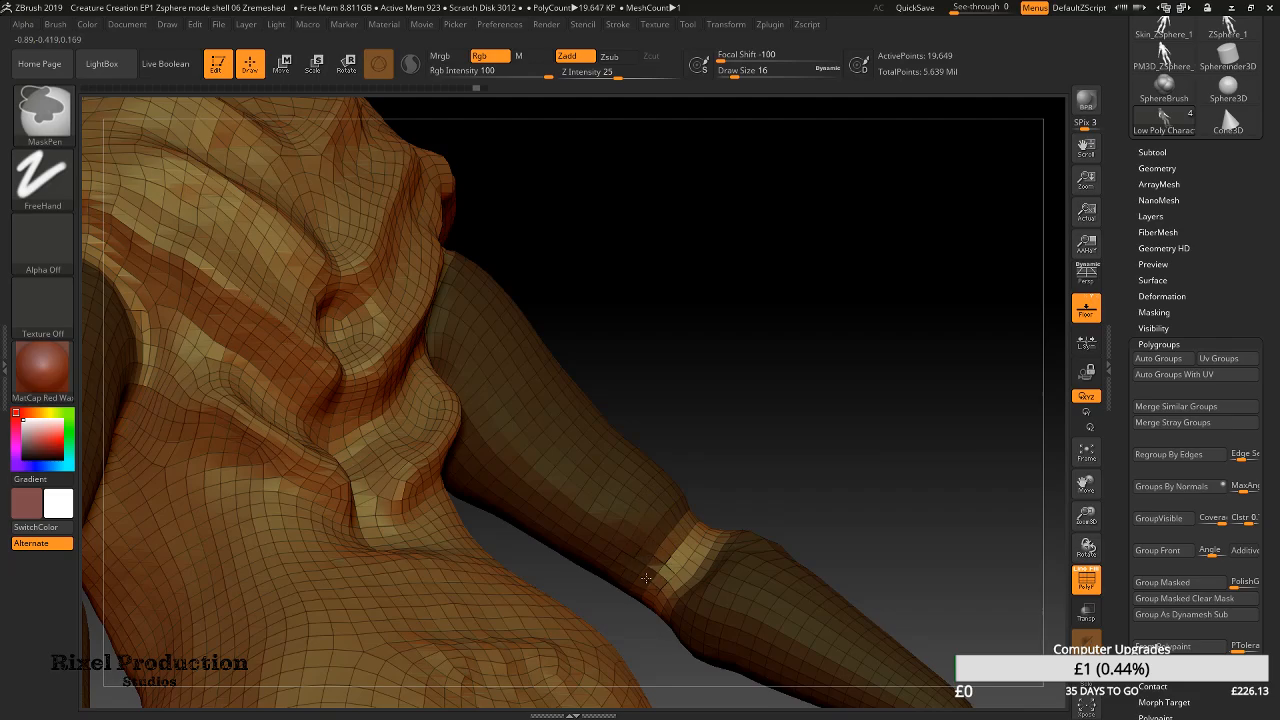
pyautogui.click(1158, 581)
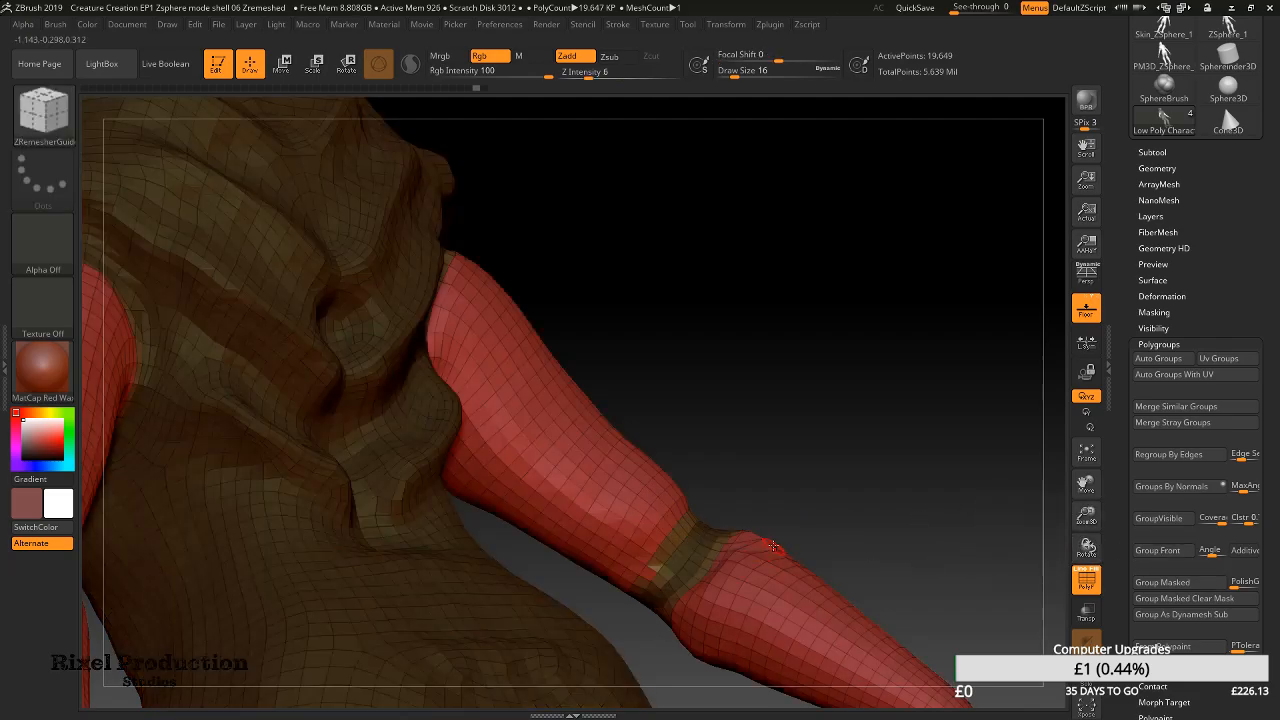
pyautogui.hotkey('ctrl', 'i')
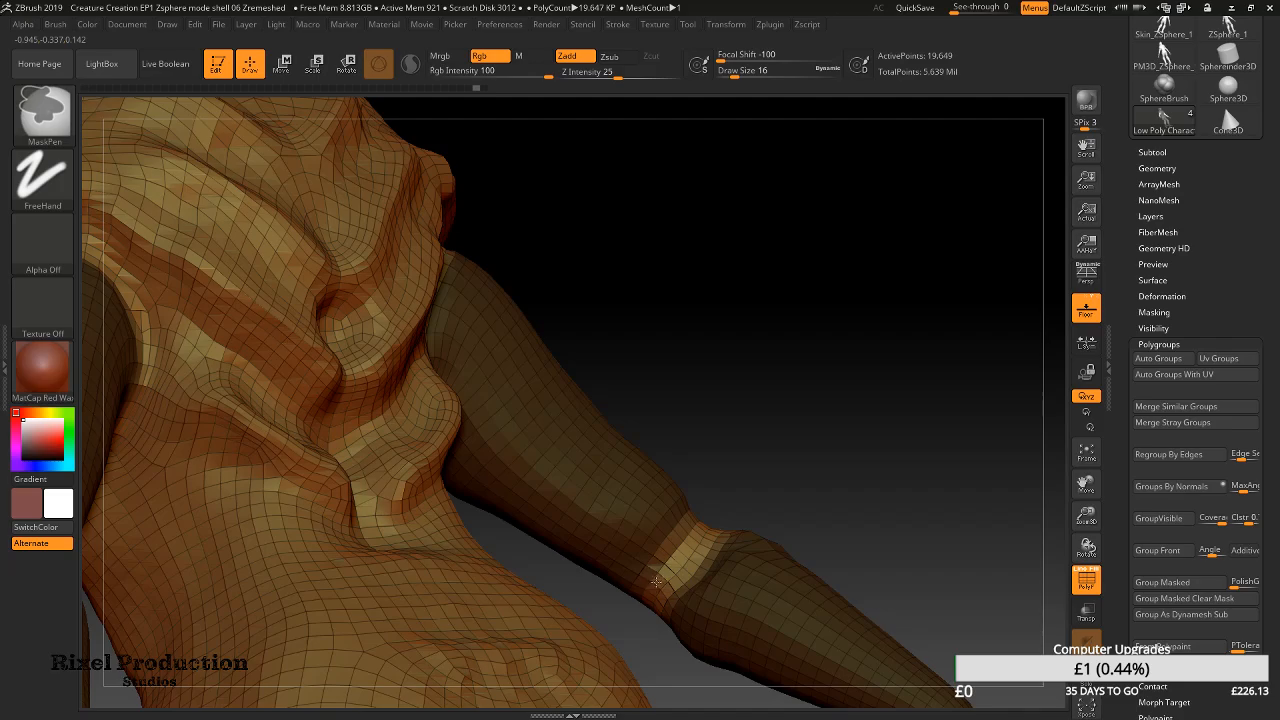
# Group the masked arm sections and inspect the isolated polygroup's borders at the shoulder and elbow
pyautogui.click(1184, 585)
pyautogui.moveTo(830, 477); pyautogui.dragTo(743, 473)
pyautogui.moveTo(743, 474); pyautogui.dragTo(802, 403, button='right')
pyautogui.keyDown('ctrl'); pyautogui.keyDown('shift'); pyautogui.click(766, 447); pyautogui.keyUp('shift'); pyautogui.keyUp('ctrl')
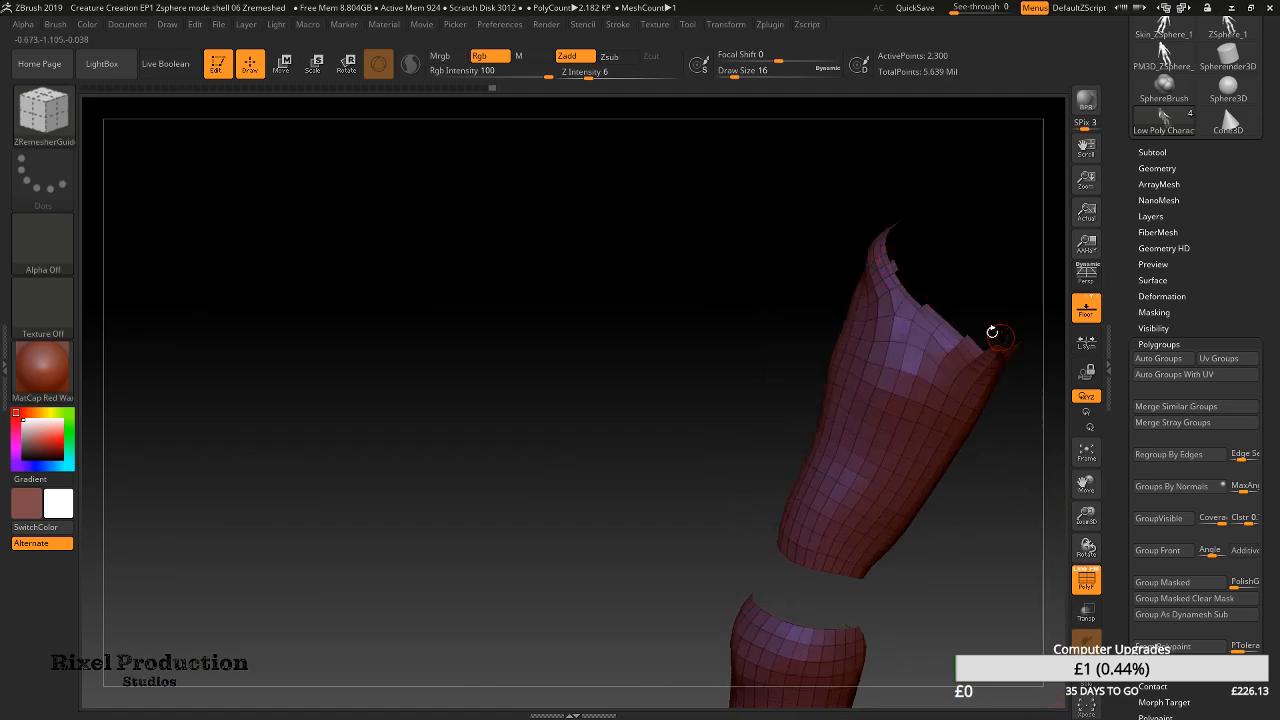
pyautogui.moveTo(892, 390); pyautogui.dragTo(870, 345, button='right')
pyautogui.moveTo(977, 327)
pyautogui.mouseDown(button='right')
pyautogui.moveTo(977, 314)
pyautogui.moveTo(824, 333)
pyautogui.moveTo(900, 309)
pyautogui.moveTo(829, 335)
pyautogui.mouseUp(button='right')
pyautogui.press('ctrl')
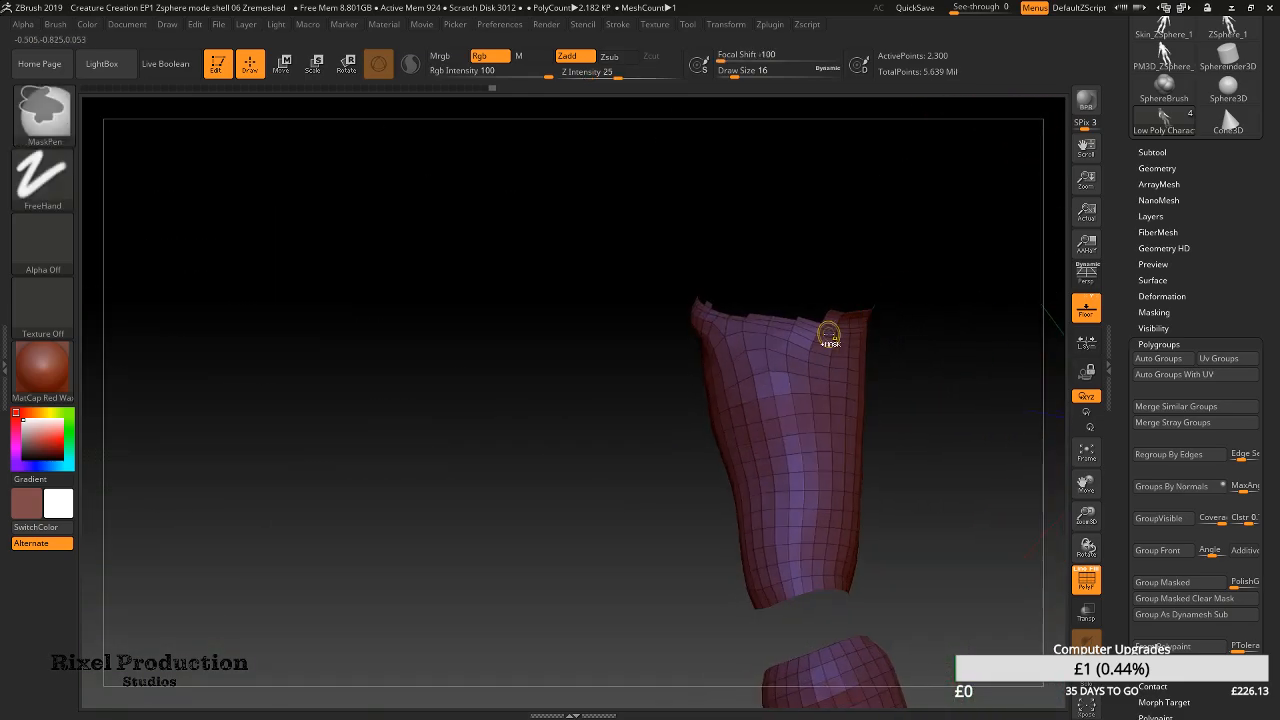
pyautogui.keyDown('ctrl'); pyautogui.keyDown('shift'); pyautogui.click(645, 428); pyautogui.keyUp('shift'); pyautogui.keyUp('ctrl')
# Undo the arm grouping and clean up the upper-arm mask edge around the shoulder and armpit
pyautogui.moveTo(645, 414); pyautogui.dragTo(648, 379, button='right')
pyautogui.press('ctrl')
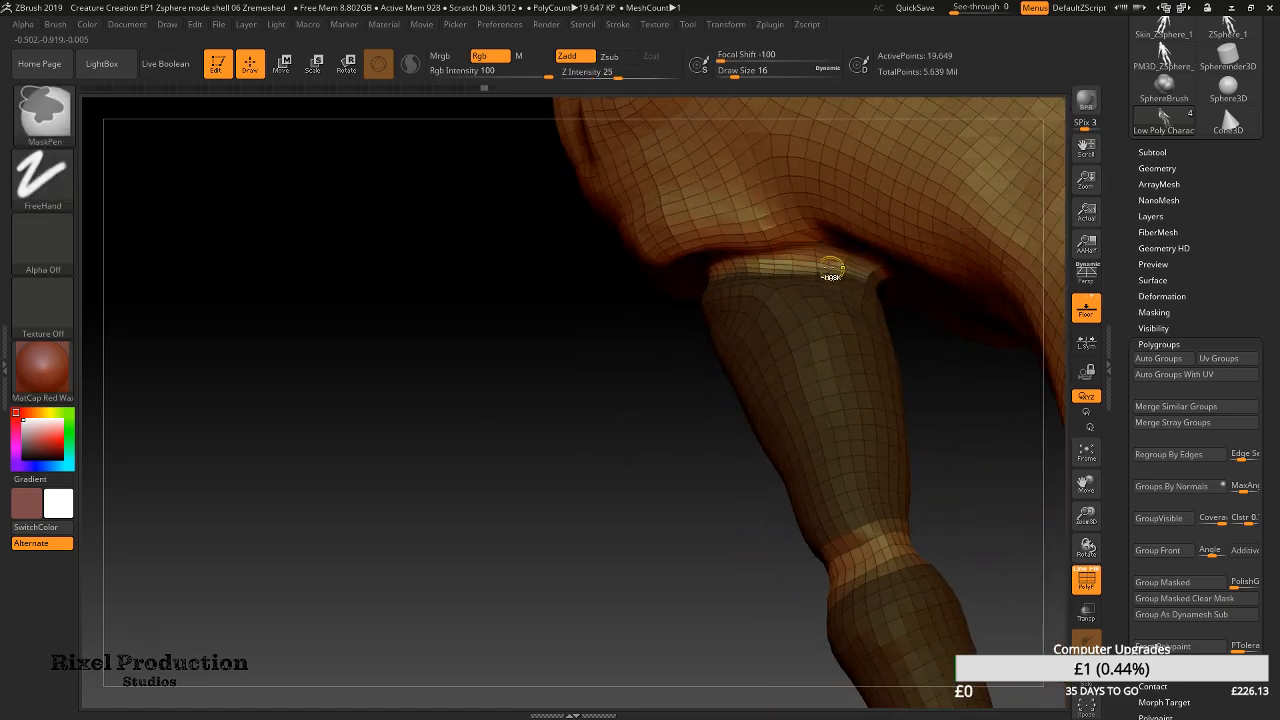
pyautogui.moveTo(814, 262)
pyautogui.mouseDown(button='right')
pyautogui.moveTo(932, 258)
pyautogui.moveTo(945, 352)
pyautogui.mouseUp(button='right')
pyautogui.press('ctrl')
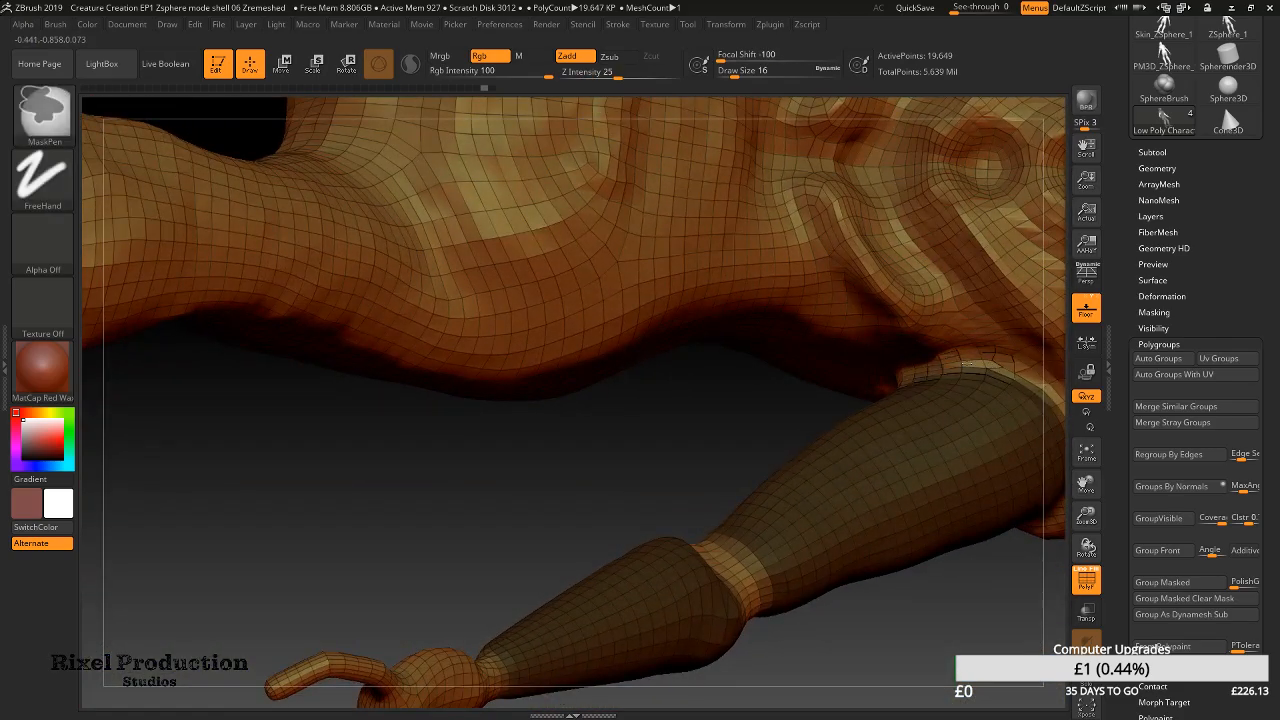
pyautogui.keyDown('ctrl'); pyautogui.keyDown('alt'); pyautogui.moveTo(1000, 367); pyautogui.dragTo(1036, 386); pyautogui.keyUp('alt'); pyautogui.keyUp('ctrl')
pyautogui.press('ctrl')
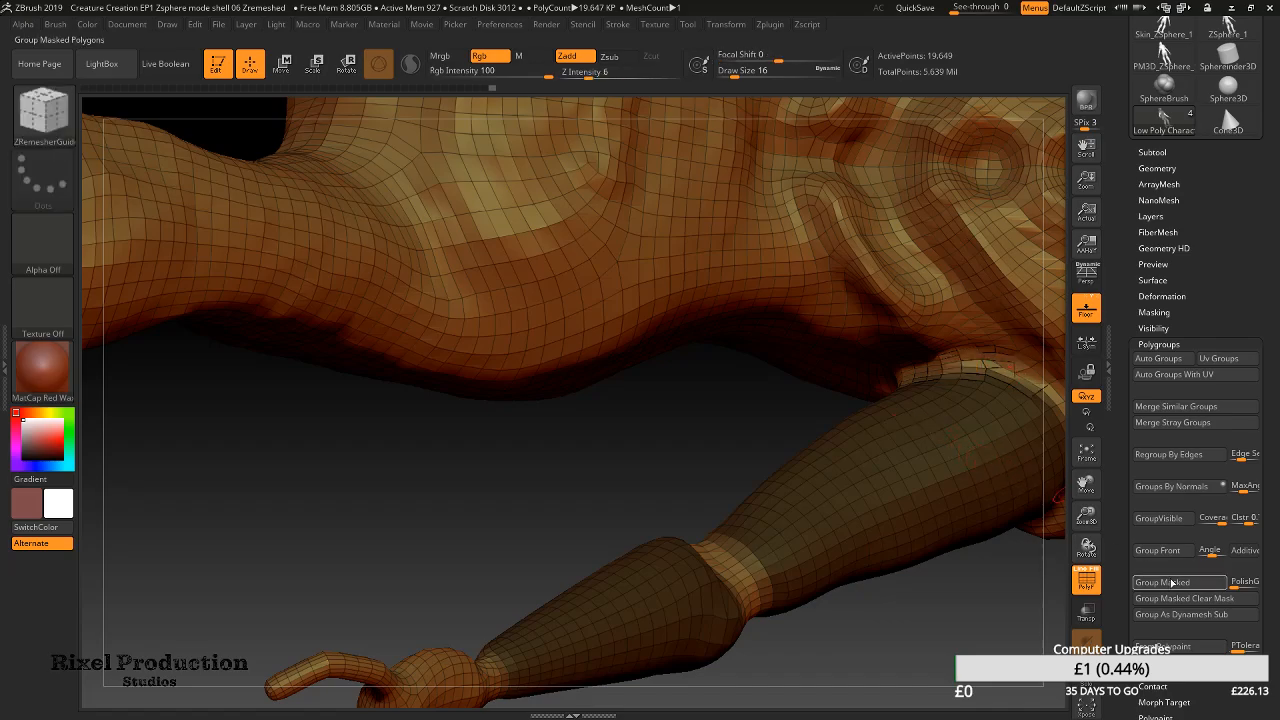
# Group the masked arm sections and check the upper-arm border in isolation from the front
pyautogui.click(1167, 583)
pyautogui.press('ctrl')
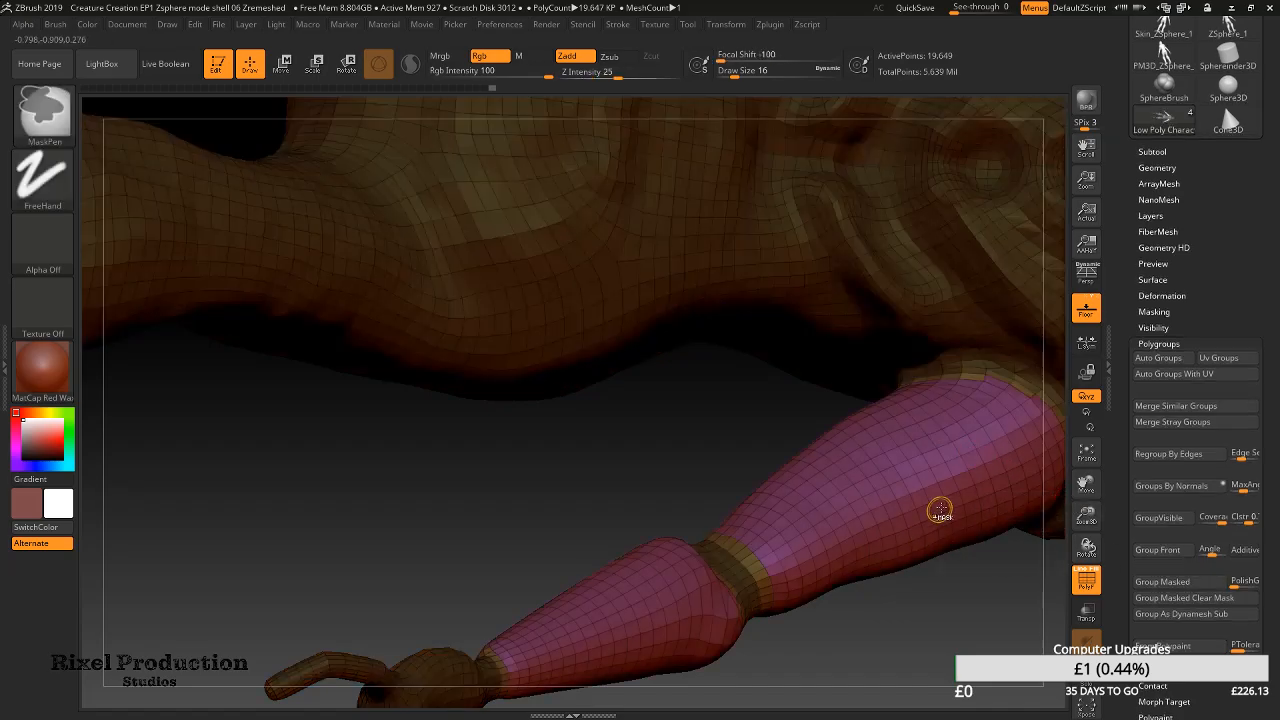
pyautogui.keyDown('ctrl'); pyautogui.keyDown('shift'); pyautogui.click(892, 532); pyautogui.keyUp('shift'); pyautogui.keyUp('ctrl')
pyautogui.moveTo(940, 590); pyautogui.dragTo(826, 384)
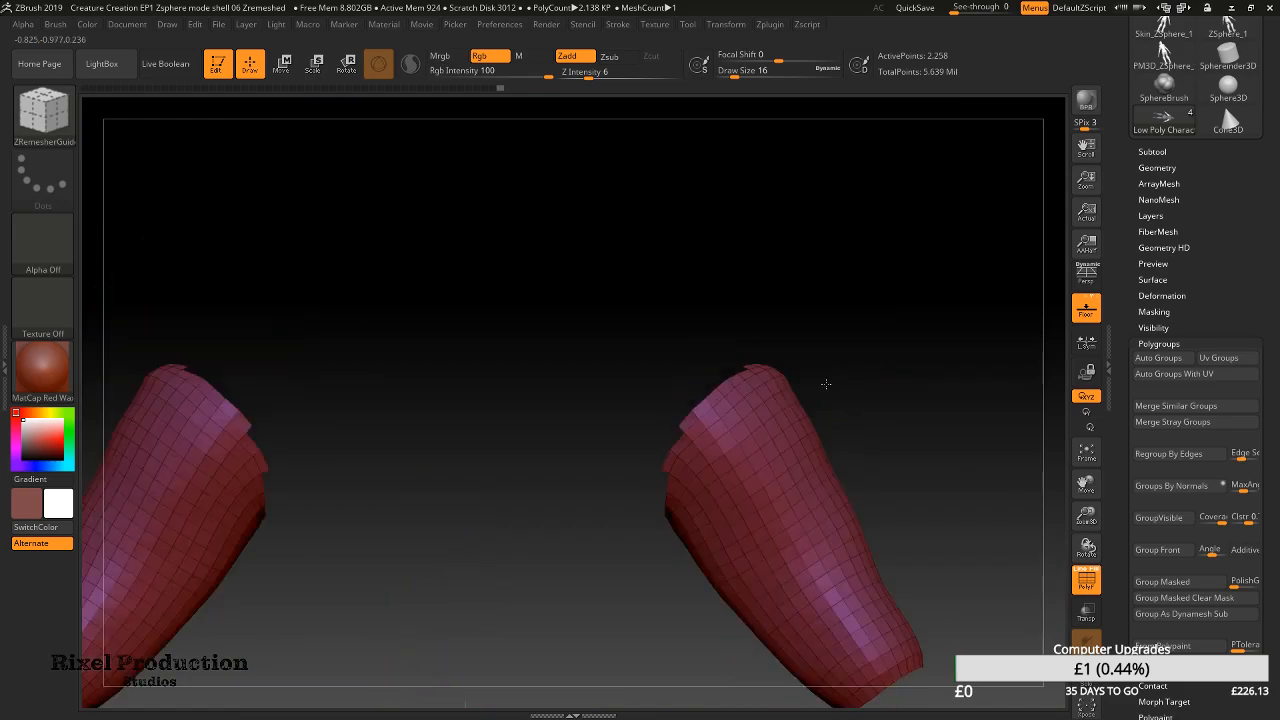
pyautogui.keyDown('ctrl'); pyautogui.keyDown('shift'); pyautogui.click(898, 411); pyautogui.keyUp('shift'); pyautogui.keyUp('ctrl')
# Undo the last arm grouping to return to editing the arm mask on the full model
pyautogui.moveTo(914, 404); pyautogui.dragTo(889, 423)
pyautogui.hotkey('ctrl', 'z')
pyautogui.hotkey('ctrl', 'z')
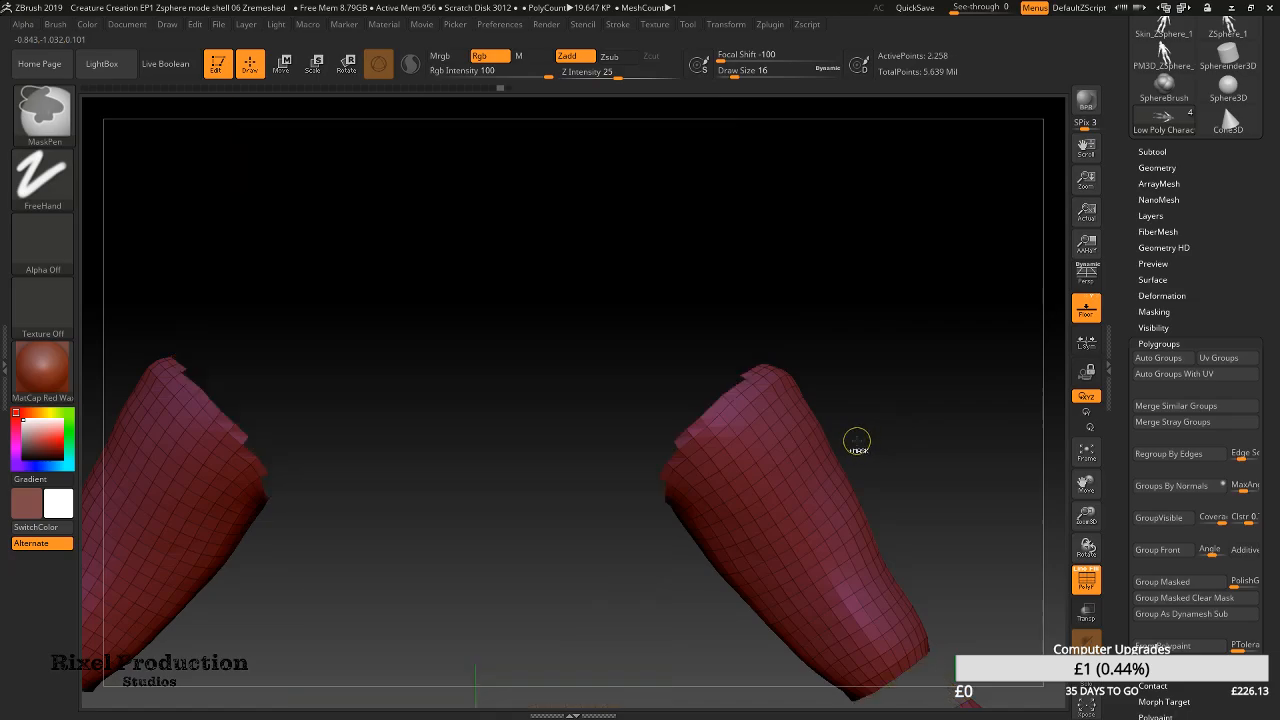
pyautogui.hotkey('ctrl', 'z')
pyautogui.hotkey('ctrl', 'z')
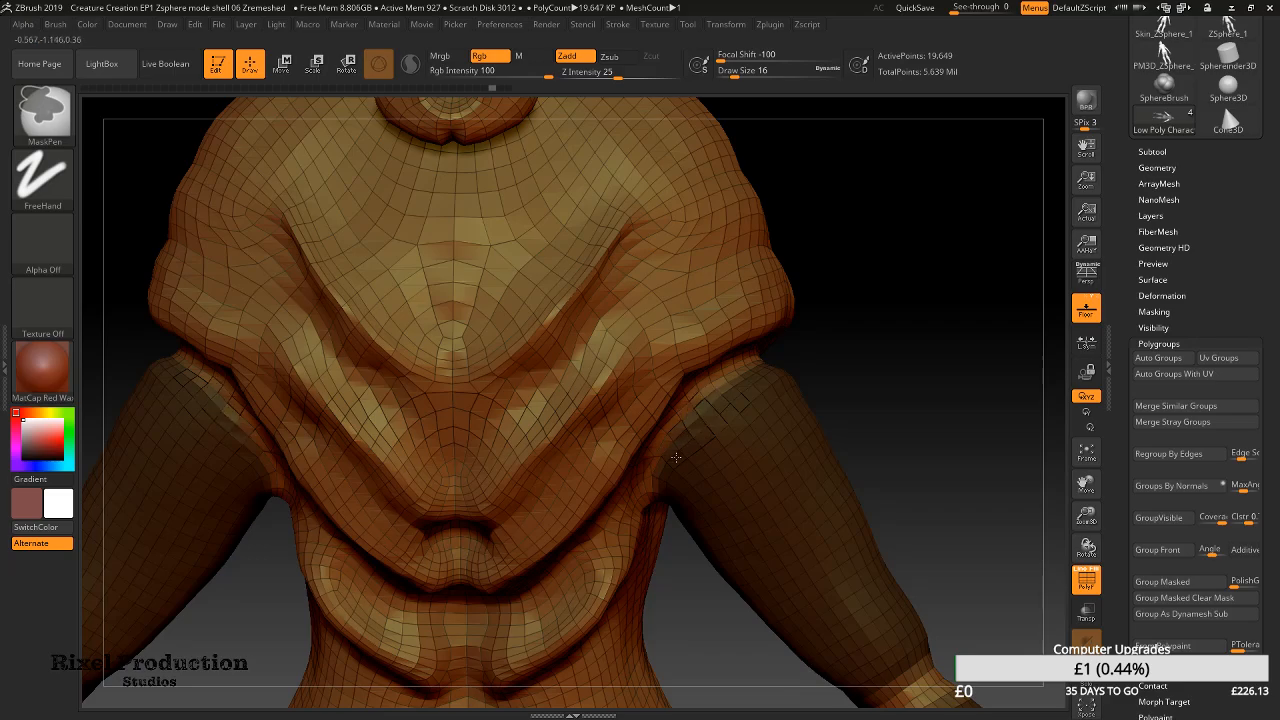
# Test the arm grouping, undo it, and refine the upper-arm mask edge at the front of the shoulder
pyautogui.click(1188, 582)
pyautogui.hotkey('ctrl', 'z')
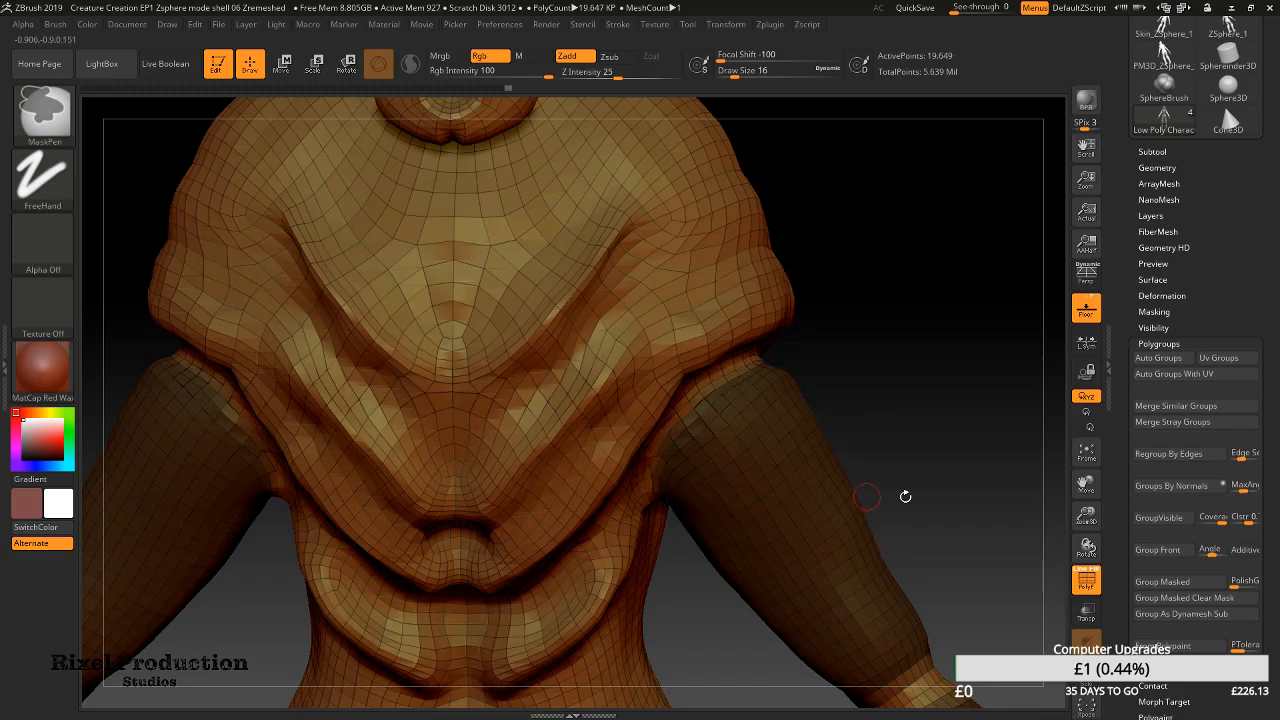
pyautogui.keyDown('ctrl'); pyautogui.click(941, 528); pyautogui.keyUp('ctrl')
pyautogui.moveTo(785, 465); pyautogui.dragTo(980, 500, button='right')
pyautogui.hotkey('ctrl', 'i')
# Group the corrected arm mask into a polygroup, check it in isolation and show the whole model
pyautogui.click(1152, 582)
pyautogui.moveTo(769, 473); pyautogui.dragTo(918, 497, button='right')
pyautogui.keyDown('ctrl'); pyautogui.keyDown('shift'); pyautogui.click(771, 560); pyautogui.keyUp('shift'); pyautogui.keyUp('ctrl')
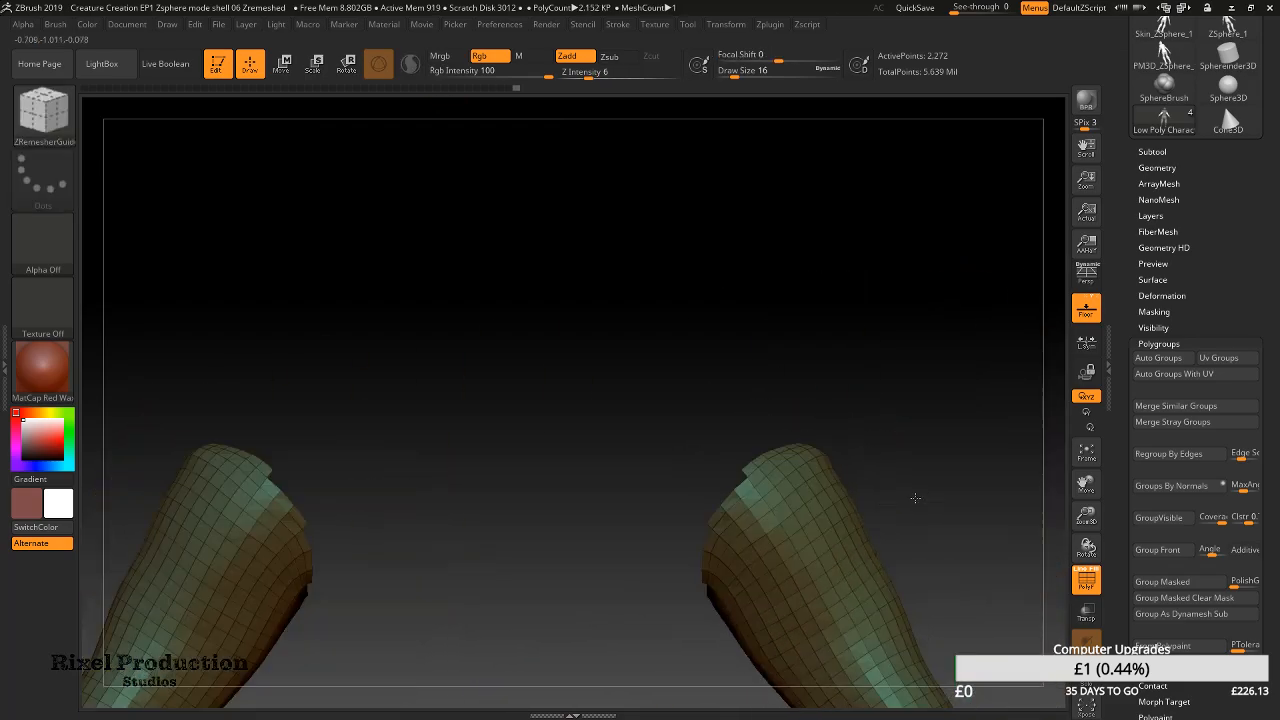
pyautogui.keyDown('ctrl'); pyautogui.keyDown('shift'); pyautogui.click(928, 489); pyautogui.keyUp('shift'); pyautogui.keyUp('ctrl')
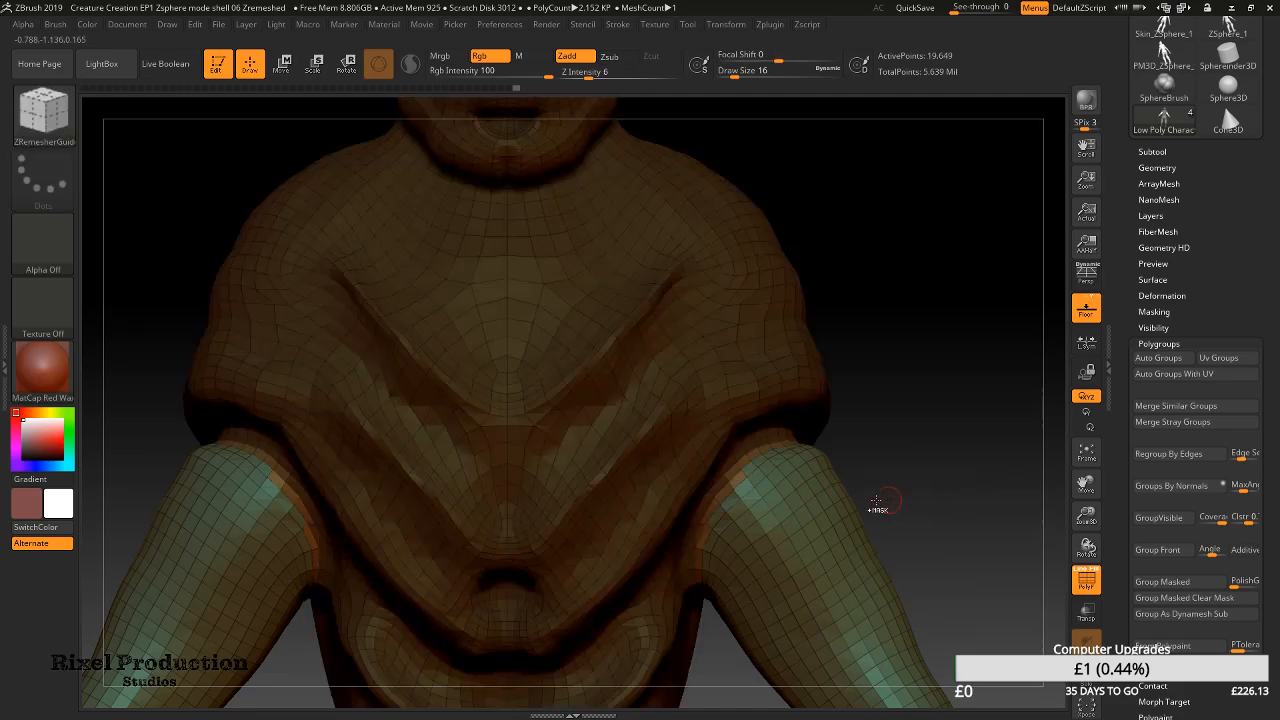
# Invert the mask so only the arms are masked and group the masked arms into their own polygroup
pyautogui.keyDown('ctrl'); pyautogui.click(882, 498); pyautogui.keyUp('ctrl')
pyautogui.moveTo(801, 507)
pyautogui.mouseDown(button='right')
pyautogui.moveTo(738, 497)
pyautogui.moveTo(876, 445)
pyautogui.mouseUp(button='right')
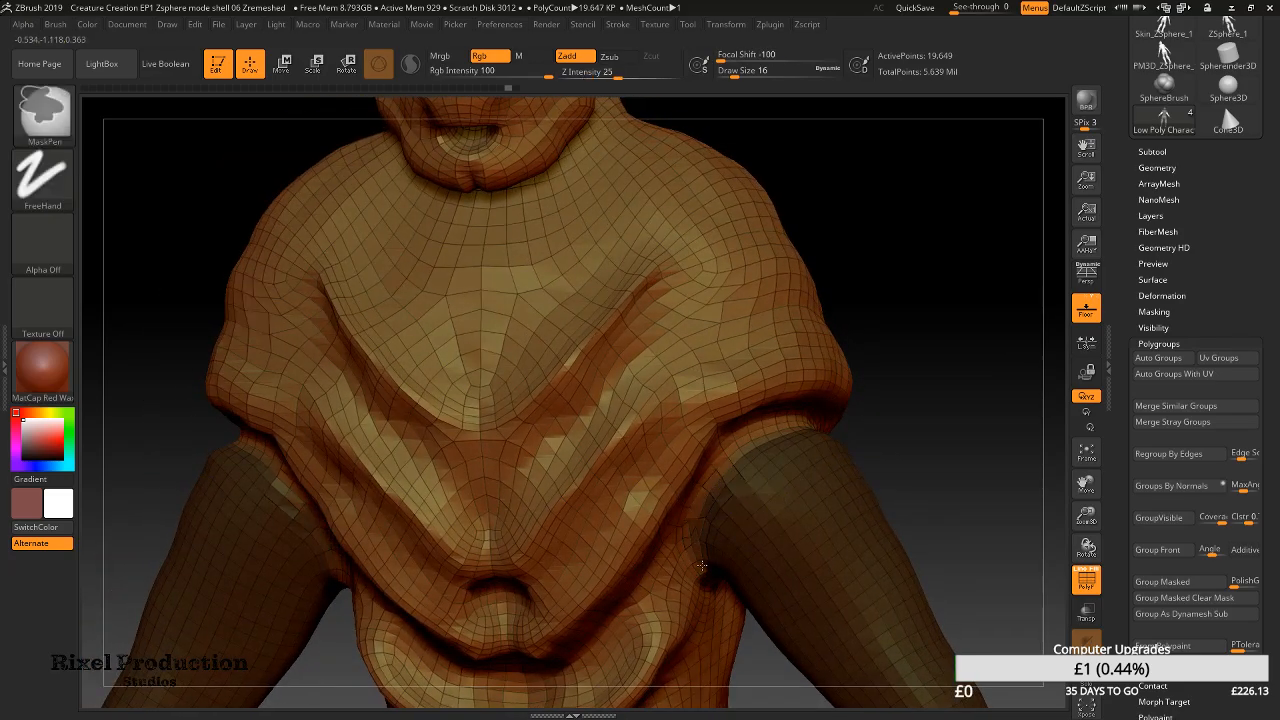
pyautogui.keyDown('ctrl'); pyautogui.click(1023, 573); pyautogui.keyUp('ctrl')
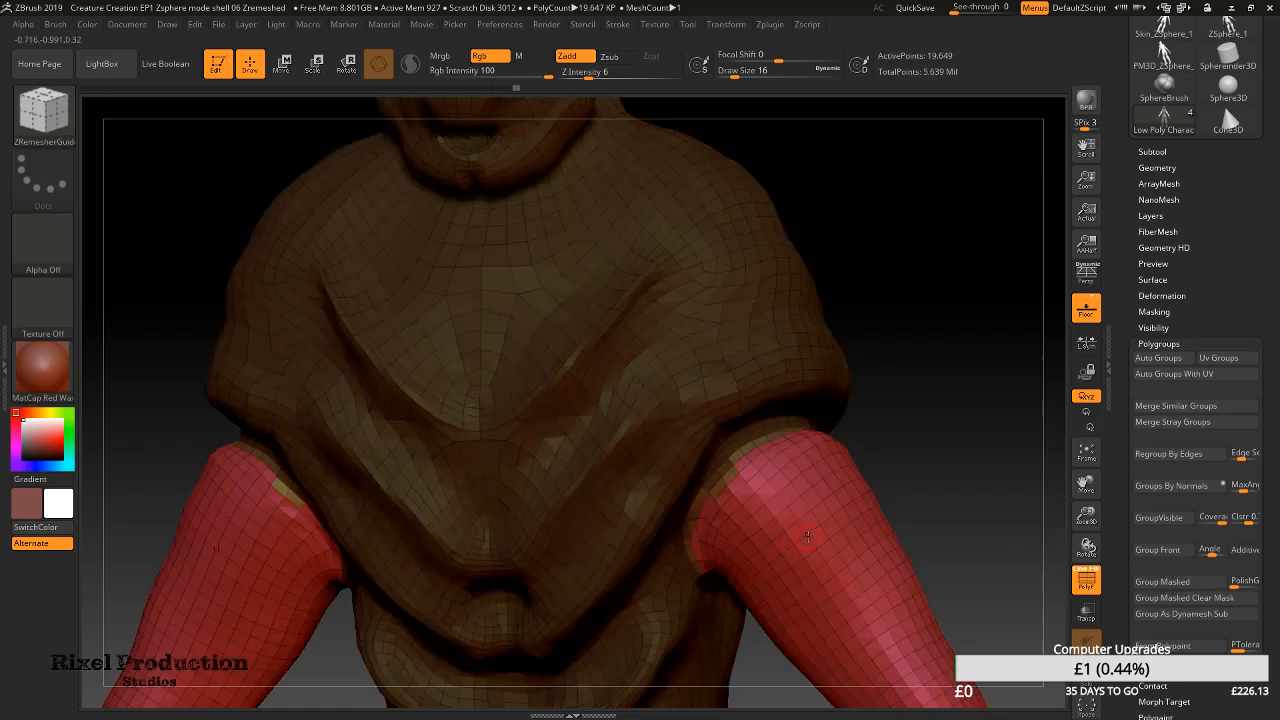
pyautogui.hotkey('ctrl', 'i')
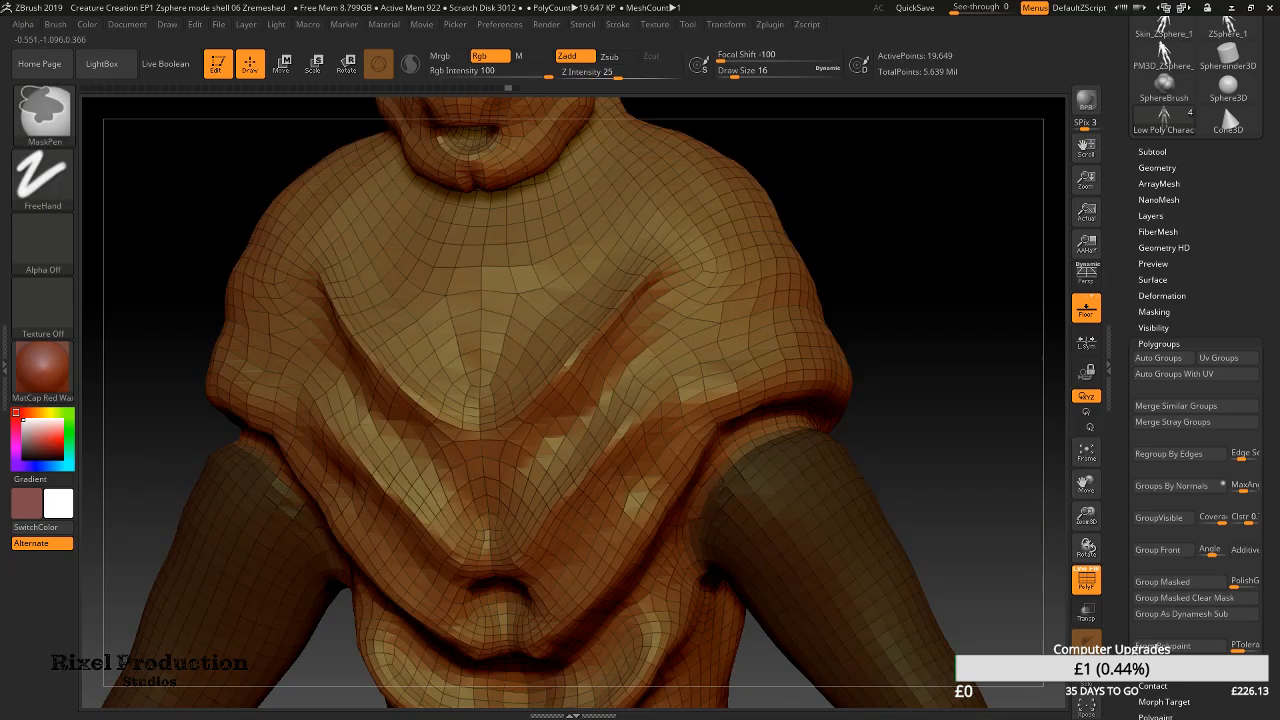
pyautogui.click(1160, 581)
# Isolate the arm polygroup to inspect its upper-arm and elbow borders, and show the whole model again
pyautogui.moveTo(1010, 470); pyautogui.dragTo(719, 540)
pyautogui.keyDown('ctrl'); pyautogui.keyDown('shift'); pyautogui.click(810, 467); pyautogui.keyUp('shift'); pyautogui.keyUp('ctrl')
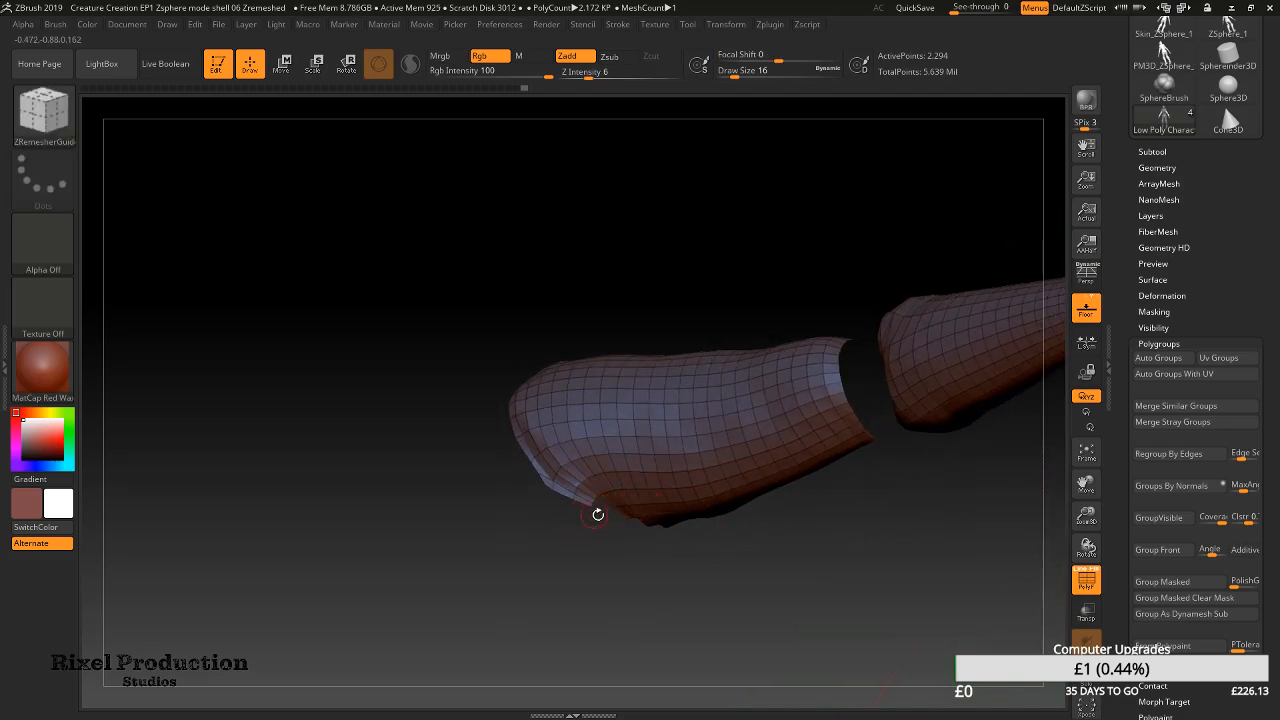
pyautogui.moveTo(676, 538)
pyautogui.mouseDown()
pyautogui.moveTo(655, 580)
pyautogui.moveTo(760, 470)
pyautogui.moveTo(800, 452)
pyautogui.moveTo(768, 411)
pyautogui.moveTo(942, 452)
pyautogui.moveTo(936, 431)
pyautogui.moveTo(818, 418)
pyautogui.moveTo(800, 325)
pyautogui.mouseUp()
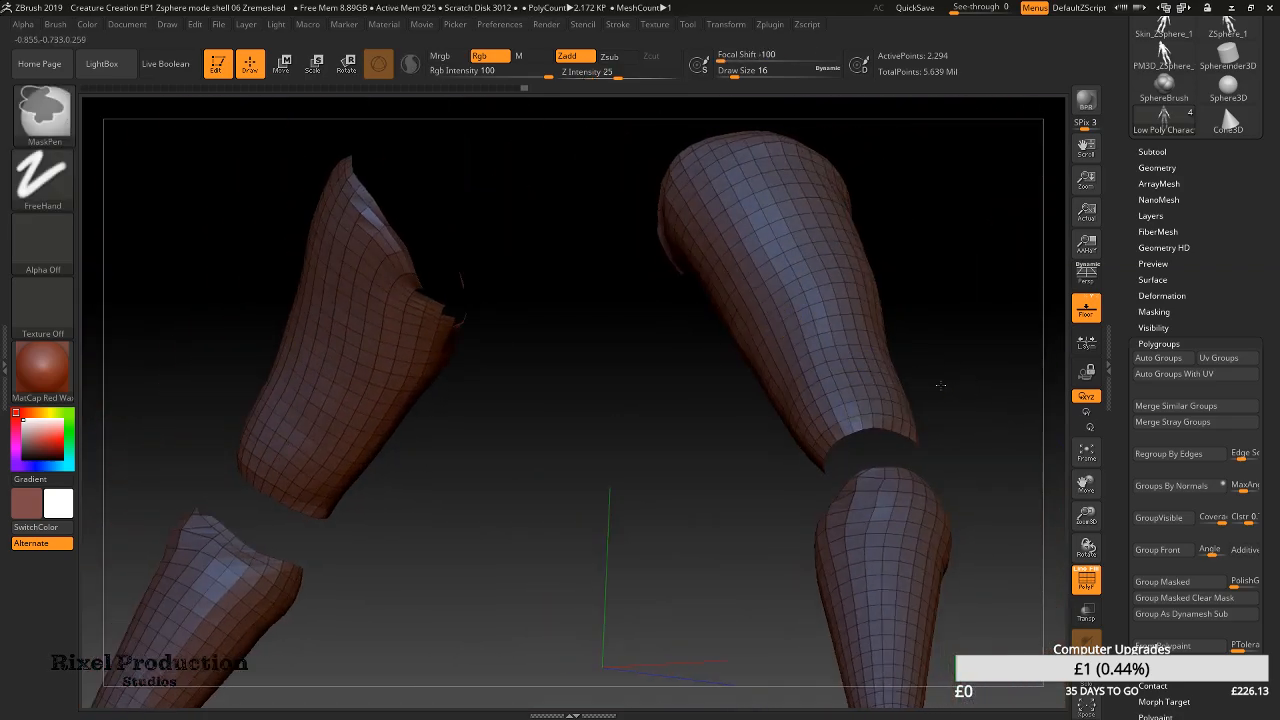
pyautogui.keyDown('ctrl'); pyautogui.moveTo(945, 388); pyautogui.dragTo(797, 269, button='right'); pyautogui.keyUp('ctrl')
pyautogui.moveTo(763, 390)
pyautogui.keyDown('ctrl'); pyautogui.mouseDown(button='right')
pyautogui.moveTo(625, 550)
pyautogui.moveTo(715, 478)
pyautogui.moveTo(929, 397)
pyautogui.moveTo(845, 457)
pyautogui.mouseUp(button='right'); pyautogui.keyUp('ctrl')
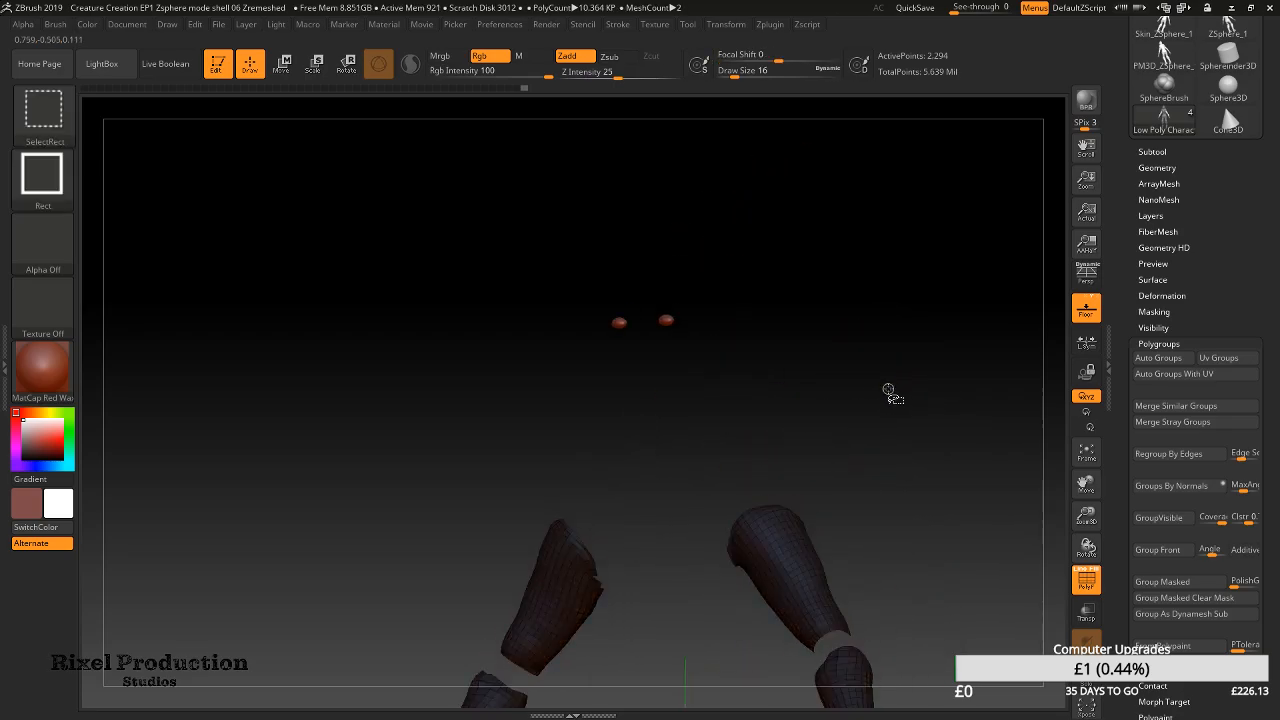
pyautogui.keyDown('ctrl'); pyautogui.keyDown('shift'); pyautogui.click(894, 392); pyautogui.keyUp('shift'); pyautogui.keyUp('ctrl')
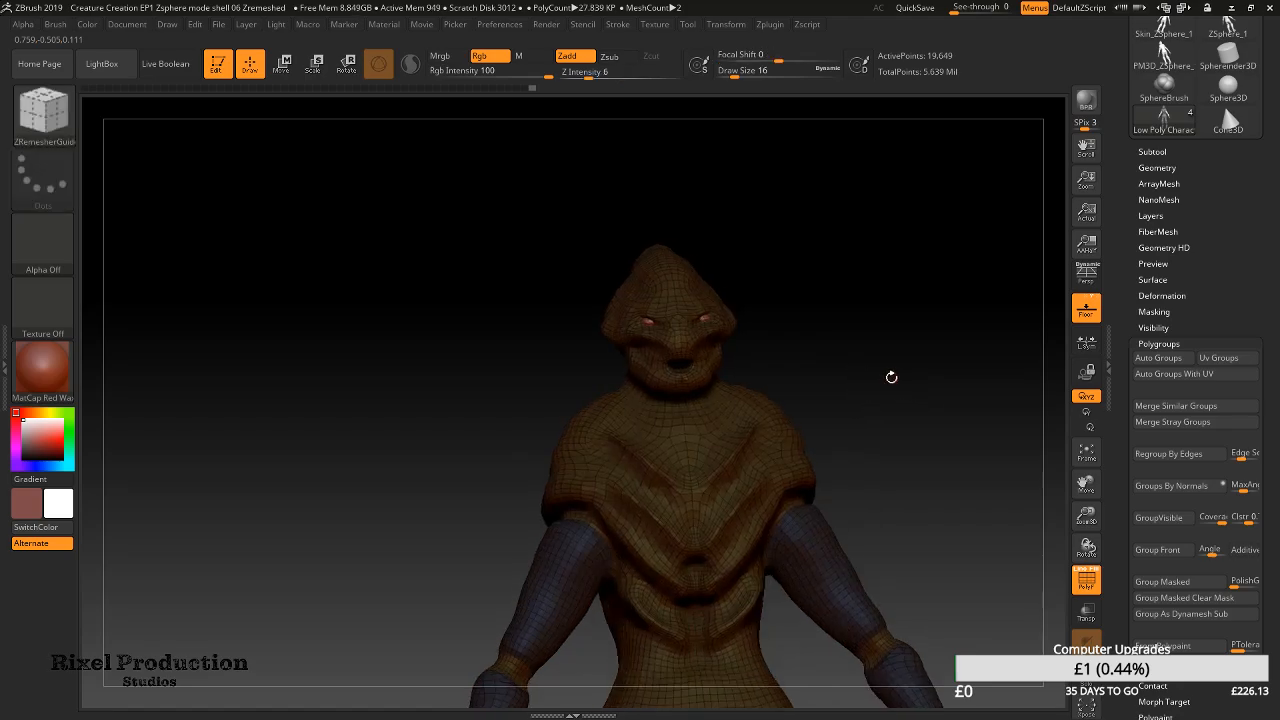
# Hide the polyframe, collapse the Polygroups settings and examine the creature's head and torso
pyautogui.moveTo(828, 351); pyautogui.dragTo(986, 428, button='right')
pyautogui.click(1093, 574)
pyautogui.moveTo(806, 374)
pyautogui.keyDown('alt'); pyautogui.mouseDown(button='right')
pyautogui.moveTo(854, 503)
pyautogui.moveTo(861, 377)
pyautogui.mouseUp(button='right'); pyautogui.keyUp('alt')
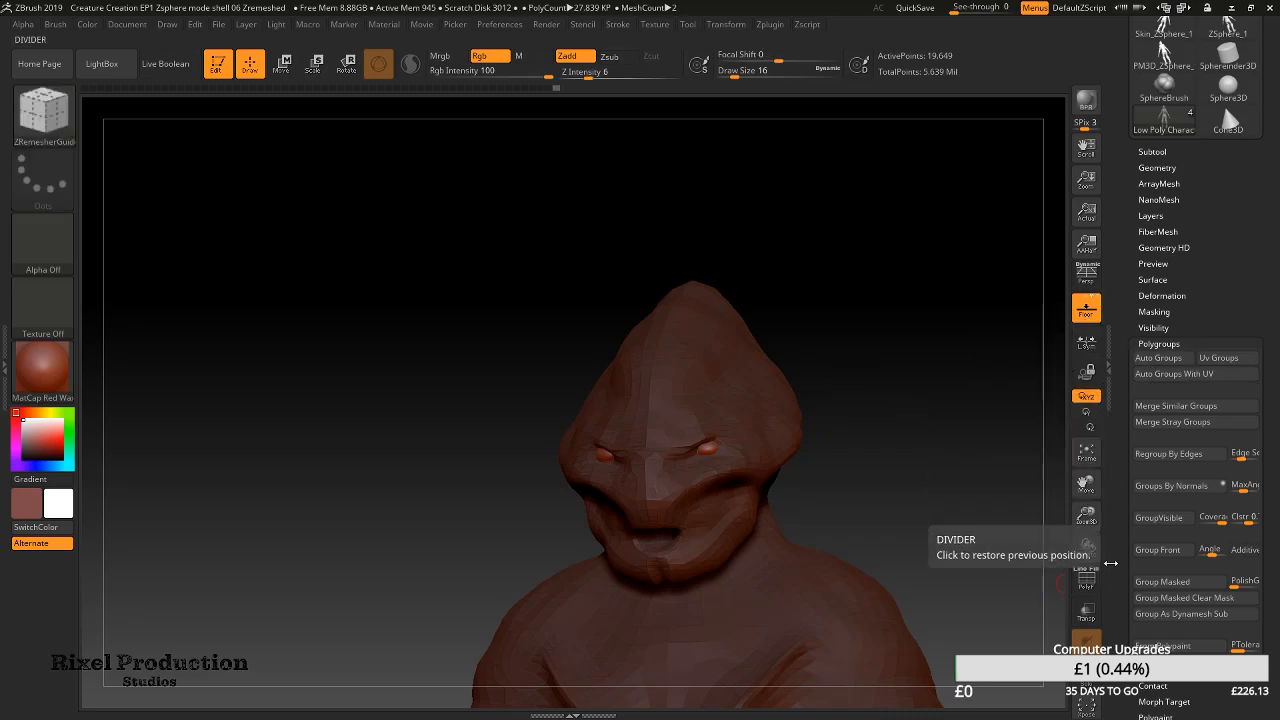
pyautogui.click(1177, 344)
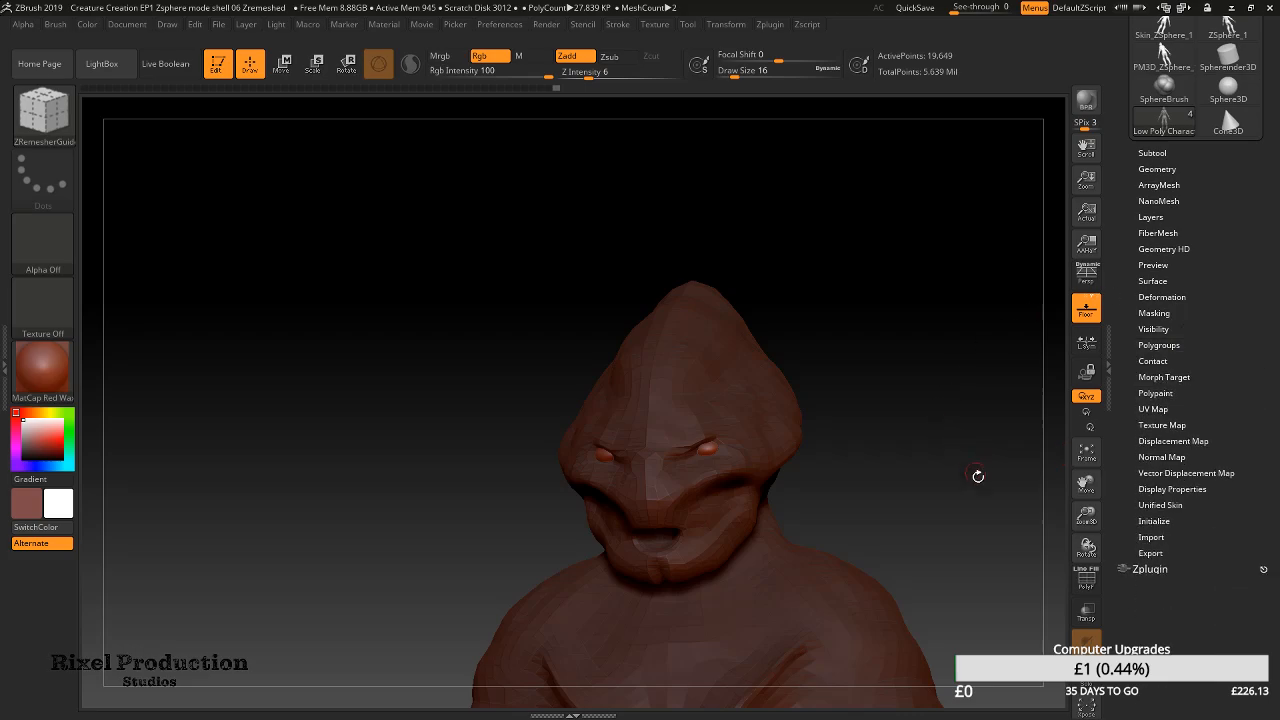
pyautogui.keyDown('alt'); pyautogui.moveTo(947, 554); pyautogui.dragTo(869, 401); pyautogui.keyUp('alt')
pyautogui.keyDown('alt'); pyautogui.moveTo(888, 499); pyautogui.dragTo(864, 346); pyautogui.keyUp('alt')
# Show the polyframe, check the arm and body polygroups by isolating each in turn, and hide the polyframe again
pyautogui.click(1087, 581)
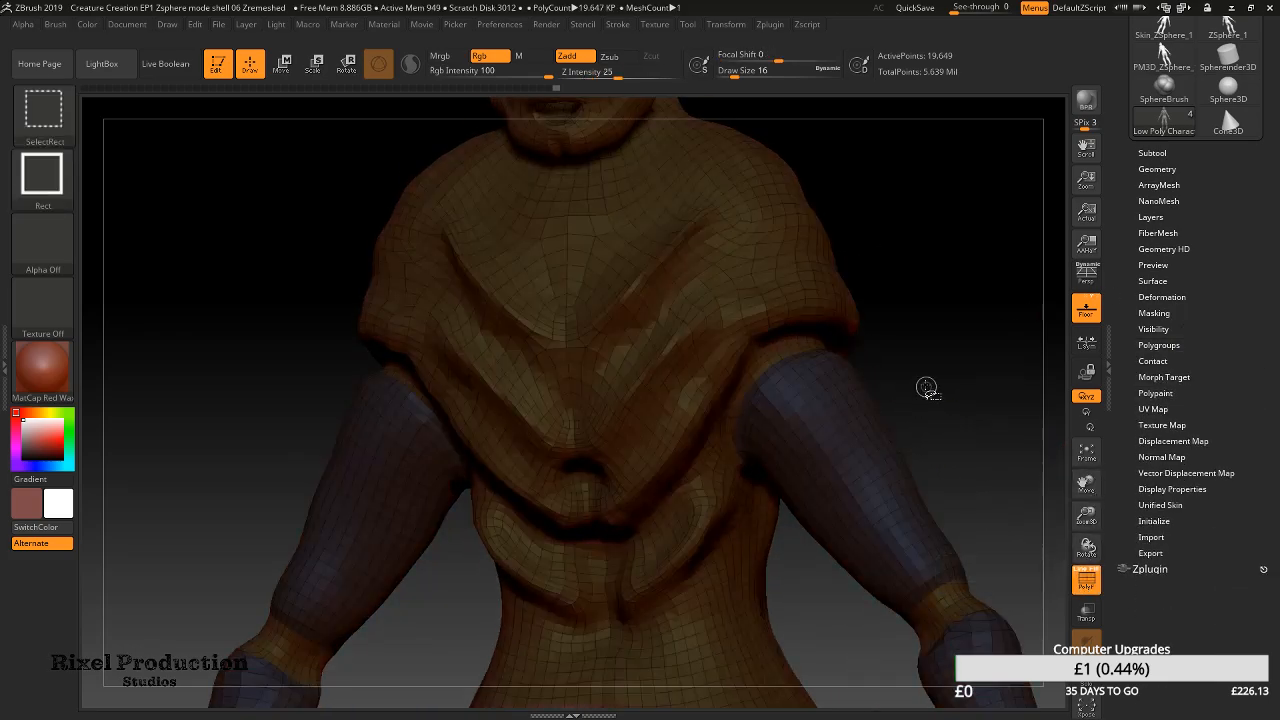
pyautogui.keyDown('ctrl'); pyautogui.keyDown('shift'); pyautogui.click(868, 473); pyautogui.keyUp('shift'); pyautogui.keyUp('ctrl')
pyautogui.keyDown('ctrl'); pyautogui.keyDown('shift'); pyautogui.click(869, 468); pyautogui.keyUp('shift'); pyautogui.keyUp('ctrl')
pyautogui.keyDown('ctrl'); pyautogui.keyDown('shift'); pyautogui.click(724, 300); pyautogui.keyUp('shift'); pyautogui.keyUp('ctrl')
pyautogui.keyDown('ctrl'); pyautogui.keyDown('shift'); pyautogui.click(728, 300); pyautogui.keyUp('shift'); pyautogui.keyUp('ctrl')
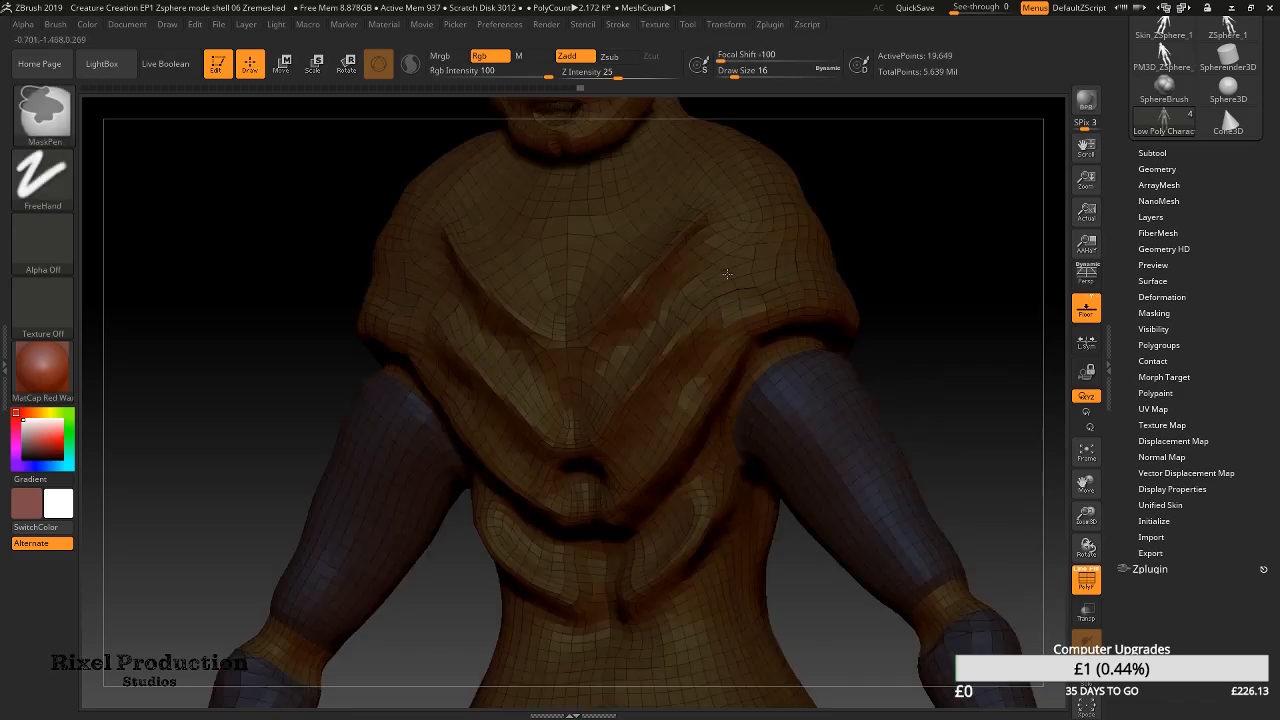
pyautogui.keyDown('alt'); pyautogui.moveTo(947, 264); pyautogui.dragTo(1052, 568); pyautogui.keyUp('alt')
pyautogui.click(1087, 581)
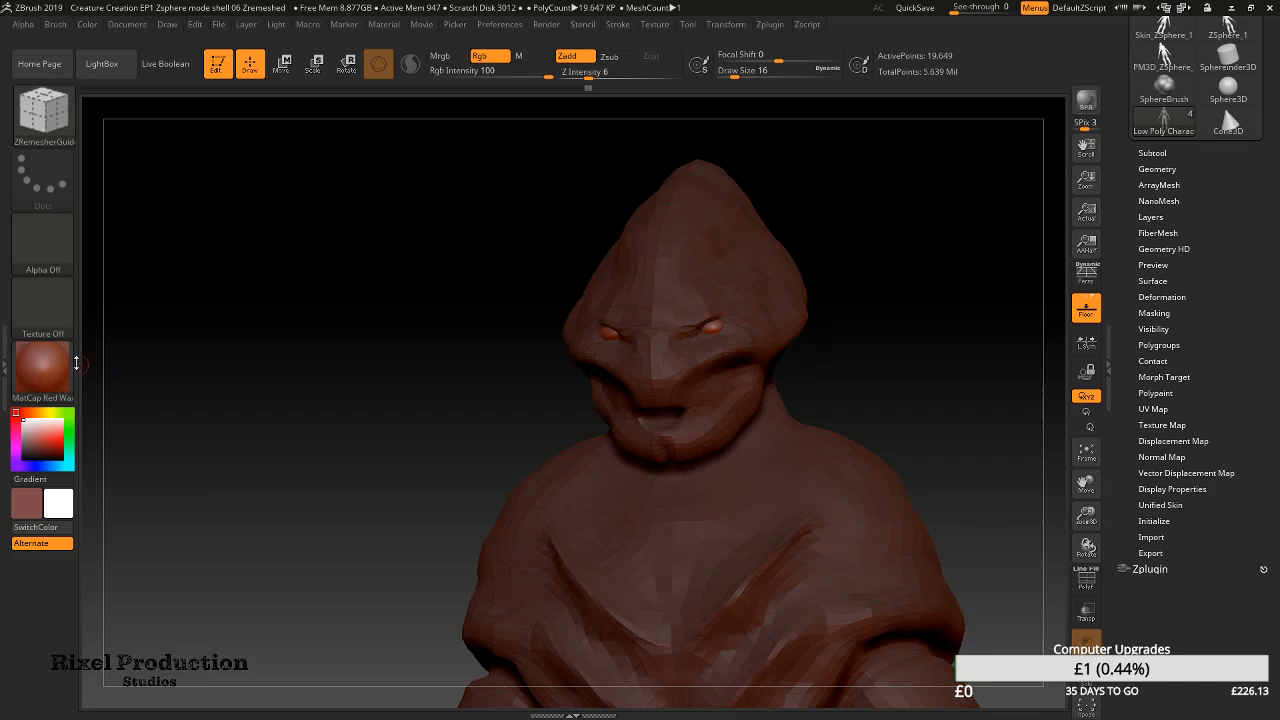
# Preview the Chalk material on the creature and return to MatCap Red Wax
pyautogui.click(45, 372)
pyautogui.click(190, 250)
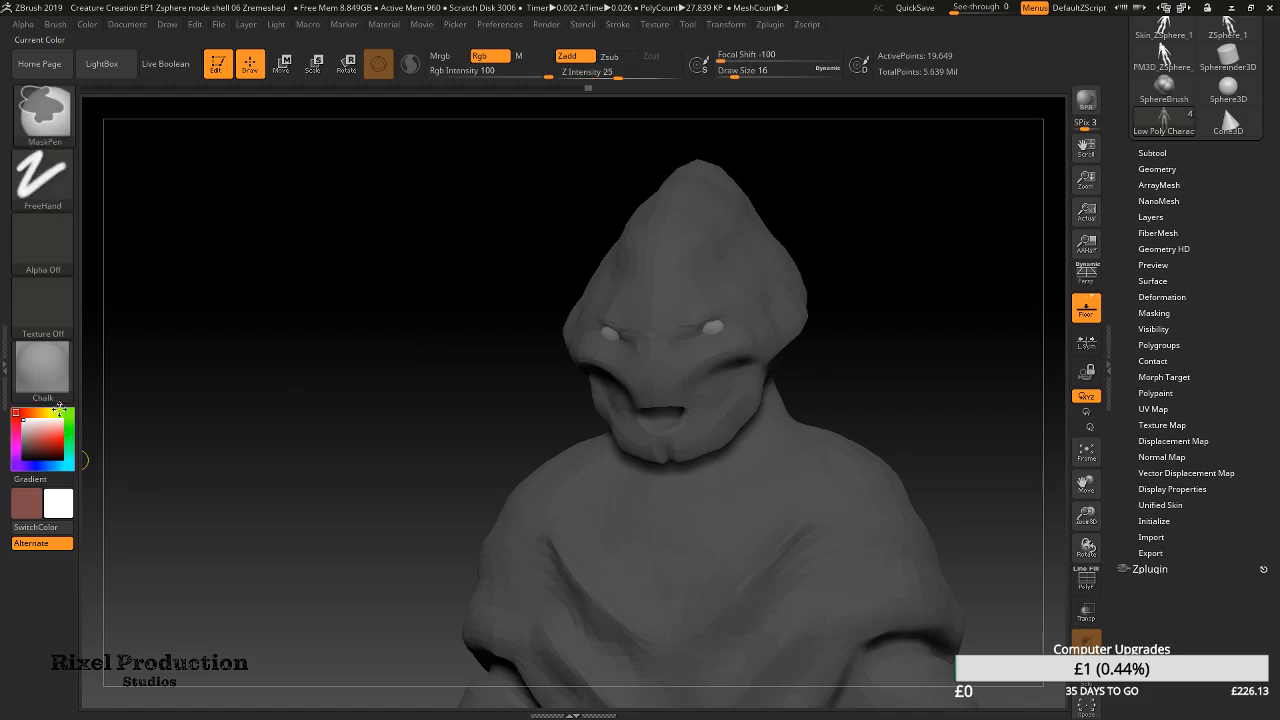
pyautogui.click(42, 370)
pyautogui.click(125, 264)
pyautogui.moveTo(125, 264)
pyautogui.mouseDown()
pyautogui.moveTo(434, 306)
pyautogui.moveTo(426, 313)
pyautogui.mouseUp()
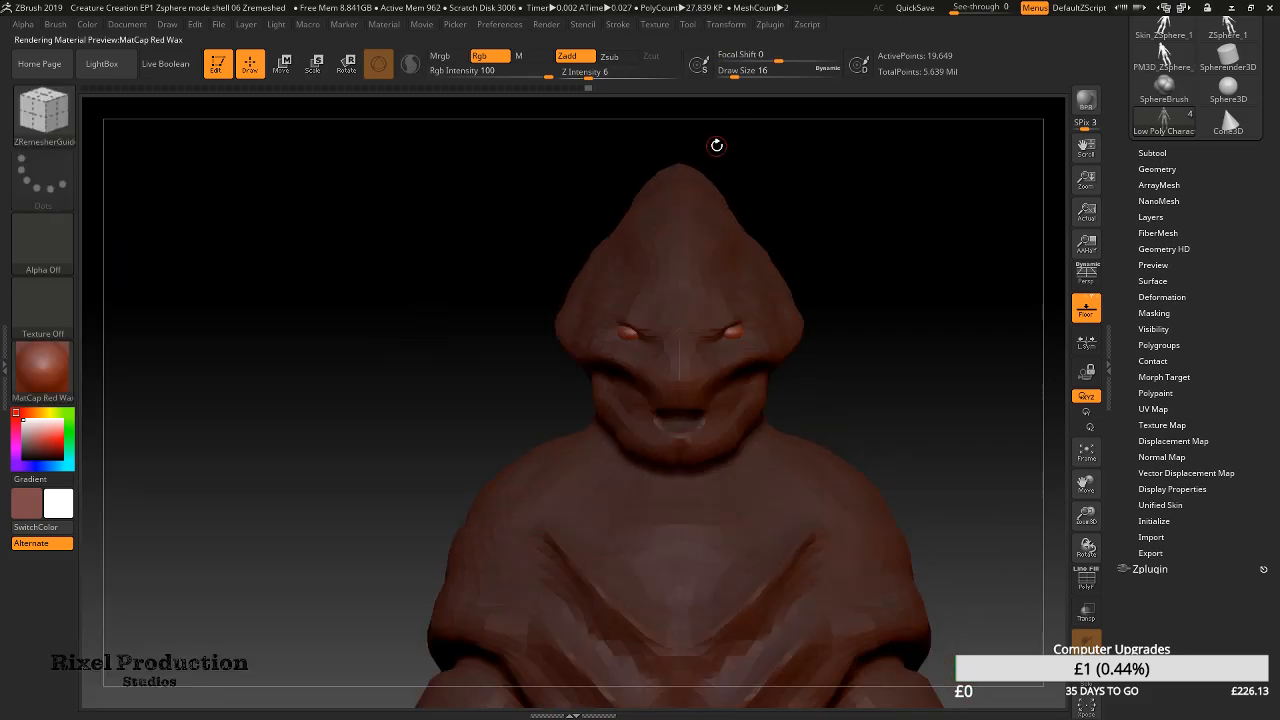
# Clear the mask from the whole creature
pyautogui.hotkey('ctrl', 'shift')
pyautogui.keyDown('ctrl'); pyautogui.keyDown('shift'); pyautogui.moveTo(829, 168); pyautogui.dragTo(956, 274); pyautogui.keyUp('shift'); pyautogui.keyUp('ctrl')
pyautogui.keyDown('ctrl'); pyautogui.keyDown('shift'); pyautogui.rightClick(935, 232); pyautogui.keyUp('shift'); pyautogui.keyUp('ctrl')
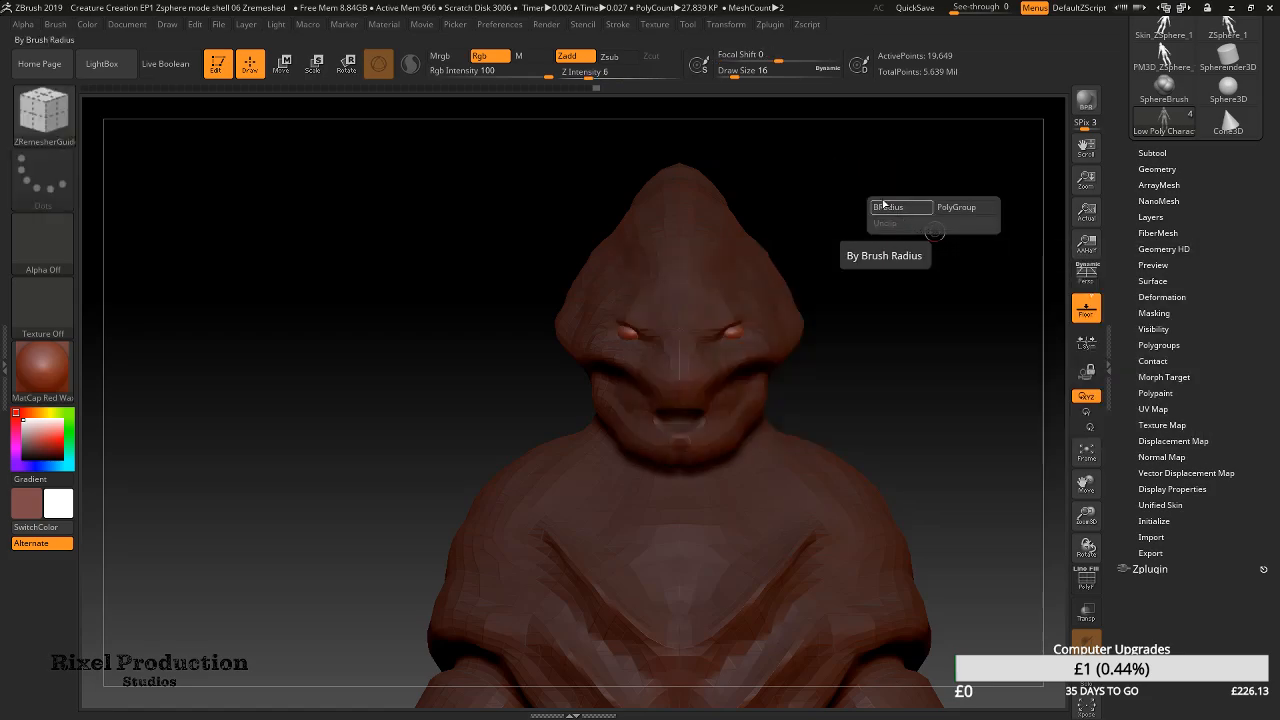
pyautogui.press('ctrl')
pyautogui.keyDown('ctrl'); pyautogui.click(839, 182); pyautogui.keyUp('ctrl')
pyautogui.keyDown('ctrl'); pyautogui.click(842, 176); pyautogui.keyUp('ctrl')
pyautogui.keyDown('ctrl'); pyautogui.click(841, 173); pyautogui.keyUp('ctrl')
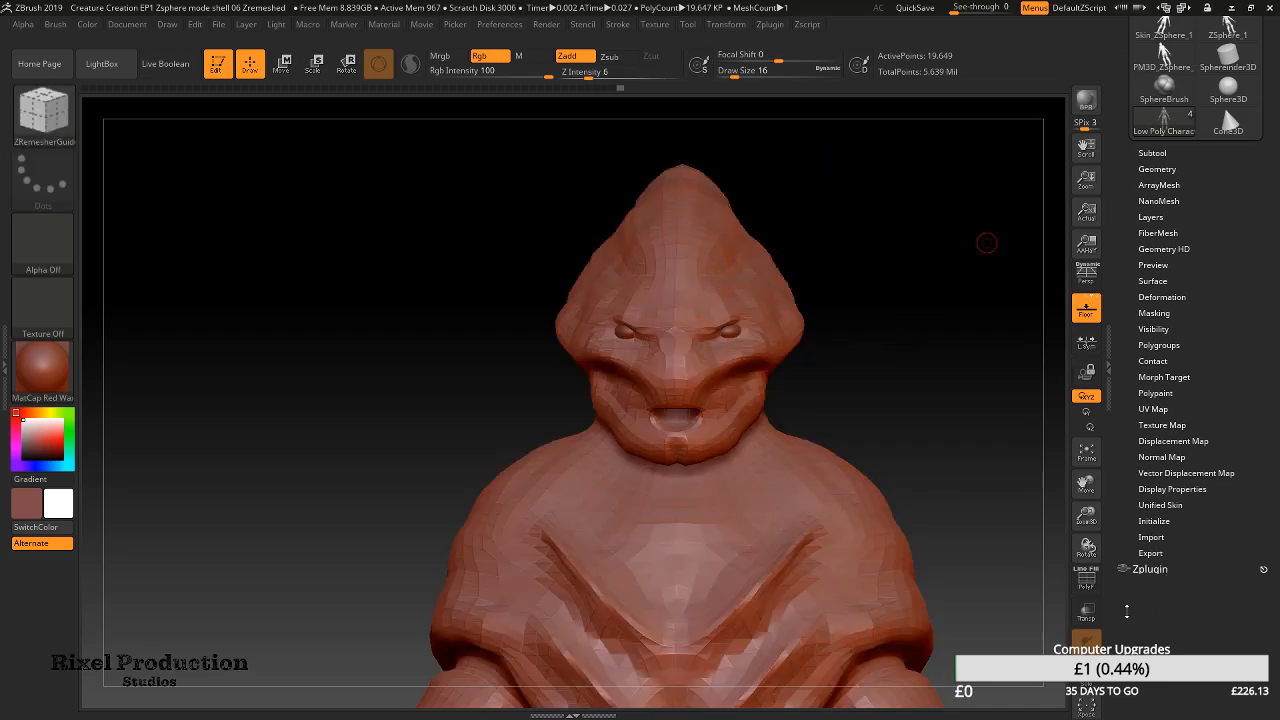
pyautogui.click(1096, 579)
pyautogui.click(1096, 577)
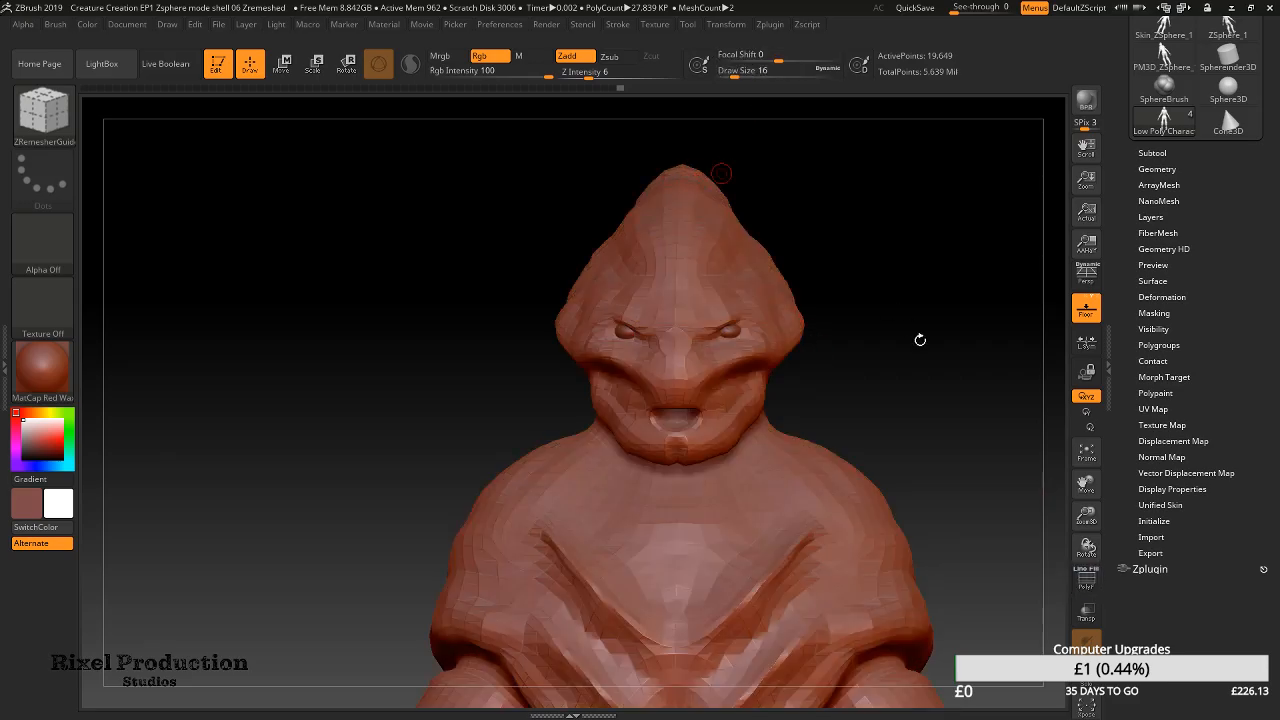
# Set the brush draw size to 120 and mask the creature's face and forehead from the front
pyautogui.moveTo(741, 72)
pyautogui.mouseDown()
pyautogui.moveTo(764, 62)
pyautogui.moveTo(709, 69)
pyautogui.mouseUp()
pyautogui.press('shift')
pyautogui.press('ctrl')
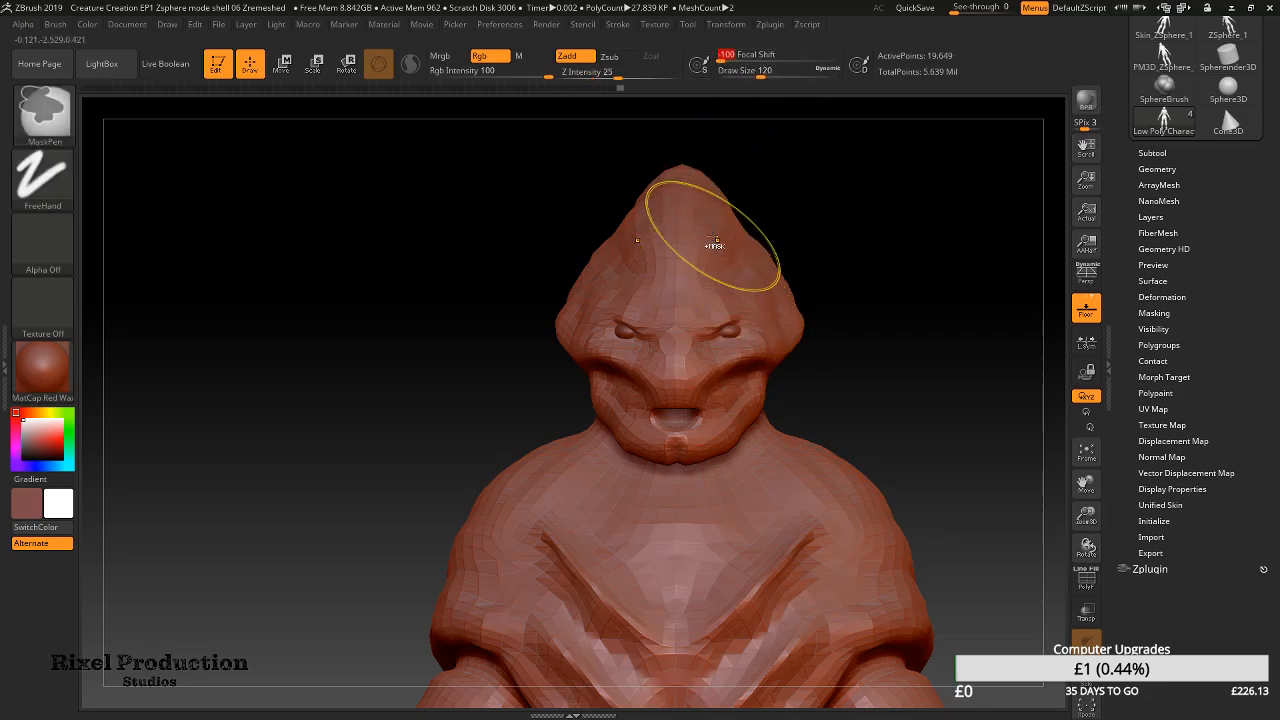
pyautogui.keyDown('ctrl'); pyautogui.click(706, 229); pyautogui.keyUp('ctrl')
pyautogui.moveTo(686, 175)
pyautogui.keyDown('ctrl'); pyautogui.mouseDown()
pyautogui.moveTo(622, 260)
pyautogui.moveTo(680, 314)
pyautogui.moveTo(650, 425)
pyautogui.moveTo(719, 388)
pyautogui.mouseUp(); pyautogui.keyUp('ctrl')
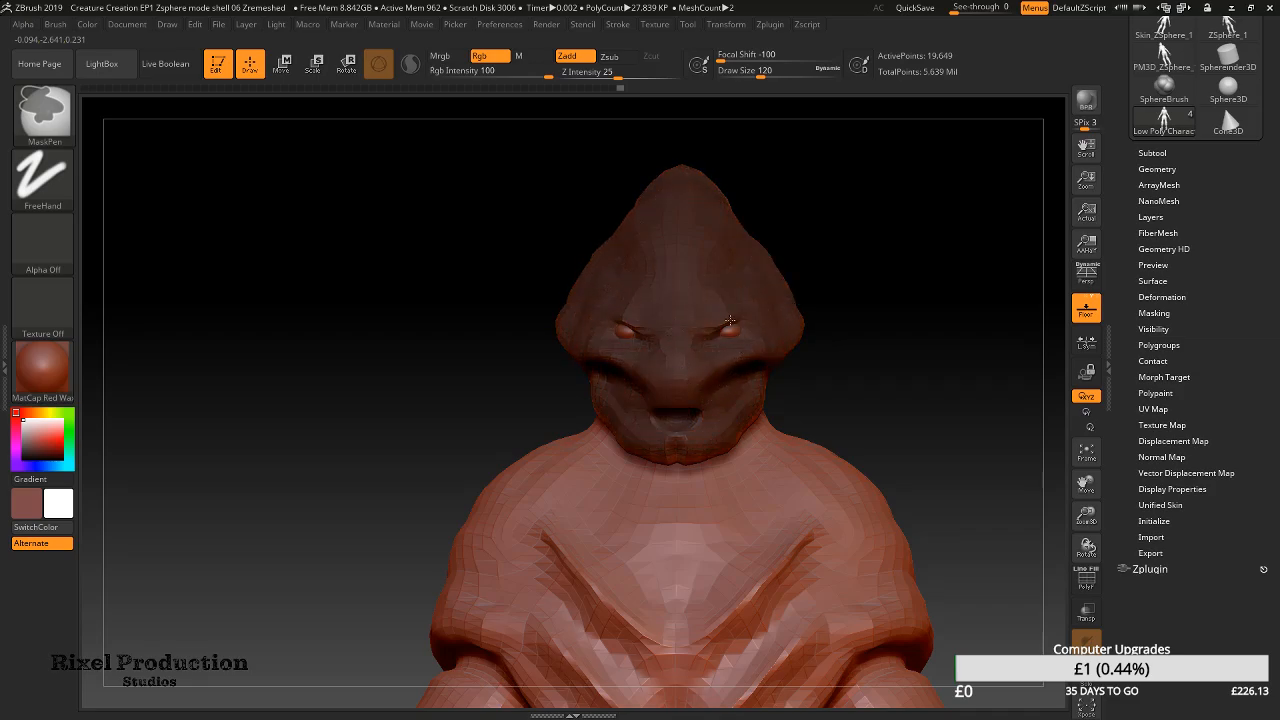
# Extend the head mask over the side and back of the skull crest
pyautogui.moveTo(574, 238)
pyautogui.mouseDown(button='right')
pyautogui.moveTo(677, 253)
pyautogui.moveTo(735, 235)
pyautogui.moveTo(819, 252)
pyautogui.moveTo(718, 325)
pyautogui.moveTo(677, 319)
pyautogui.moveTo(623, 251)
pyautogui.mouseUp(button='right')
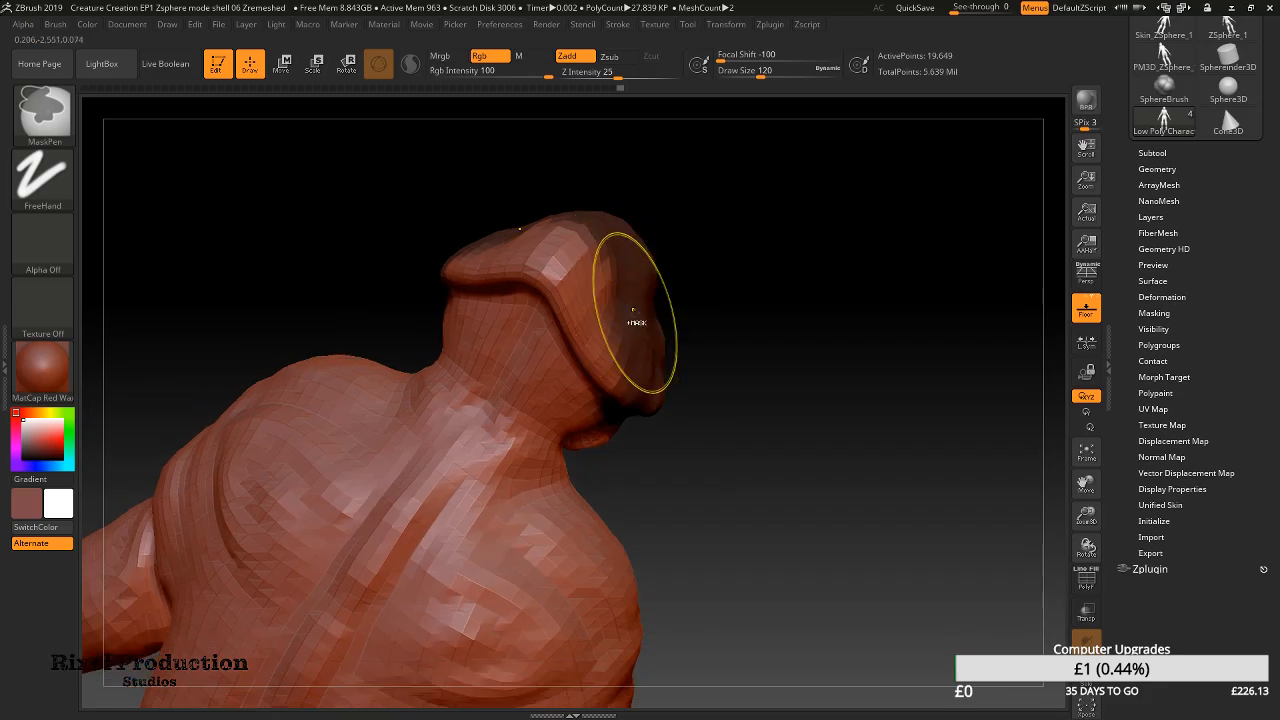
pyautogui.keyDown('ctrl'); pyautogui.moveTo(643, 340); pyautogui.dragTo(566, 256); pyautogui.keyUp('ctrl')
pyautogui.moveTo(582, 256)
pyautogui.mouseDown(button='right')
pyautogui.moveTo(614, 282)
pyautogui.moveTo(597, 220)
pyautogui.moveTo(631, 240)
pyautogui.mouseUp(button='right')
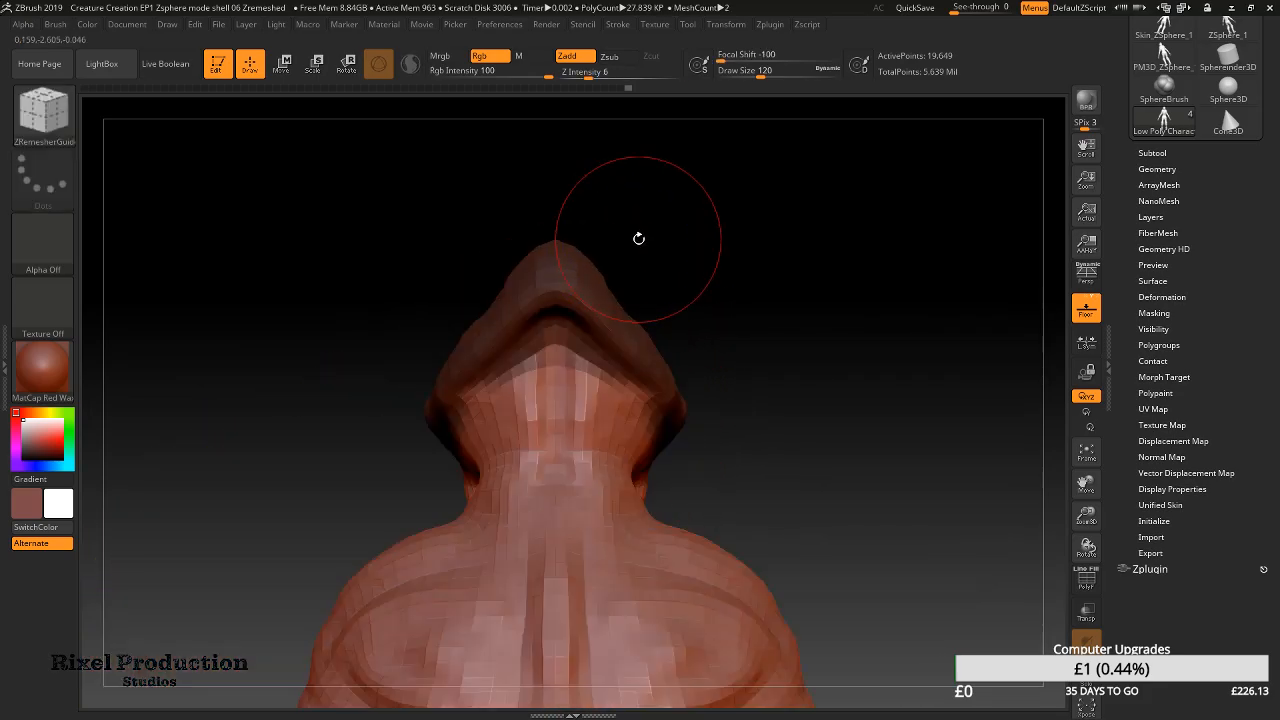
# Reduce the draw size to 20 and unmask the neck faces beneath the crest at the back of the head
pyautogui.keyDown('ctrl'); pyautogui.moveTo(583, 365); pyautogui.dragTo(690, 440, button='right'); pyautogui.keyUp('ctrl')
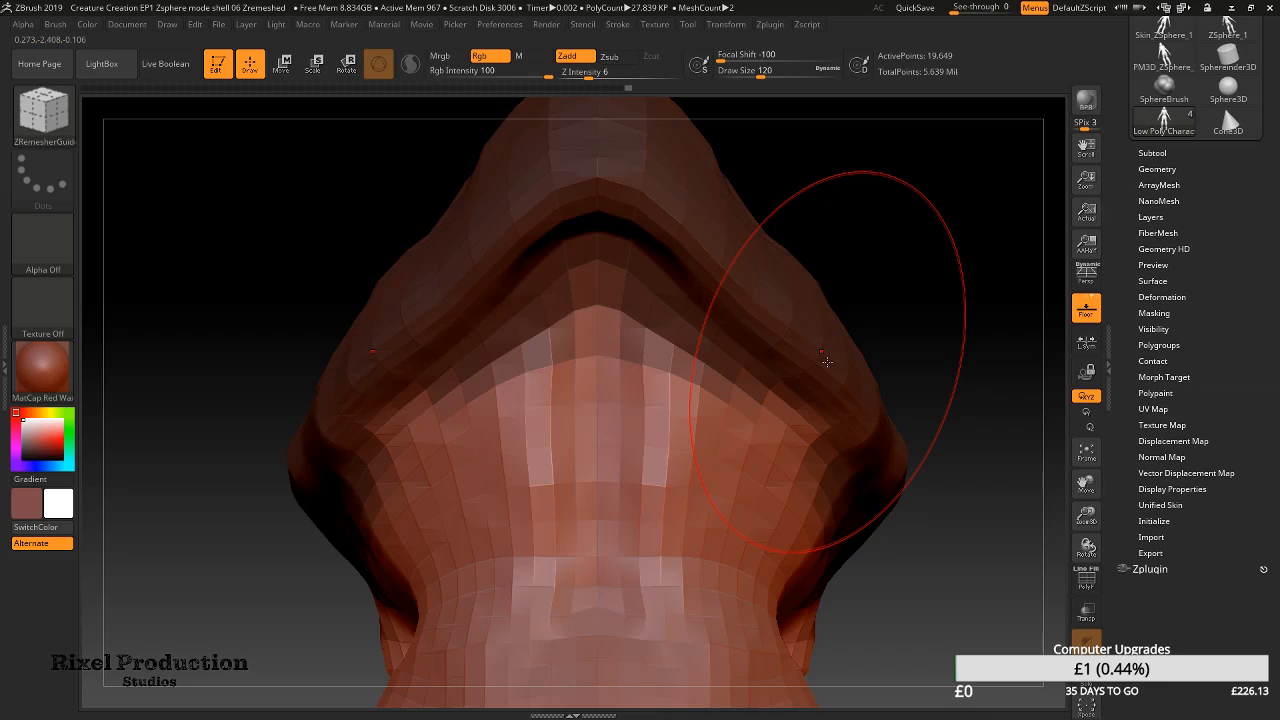
pyautogui.moveTo(760, 72); pyautogui.dragTo(748, 72)
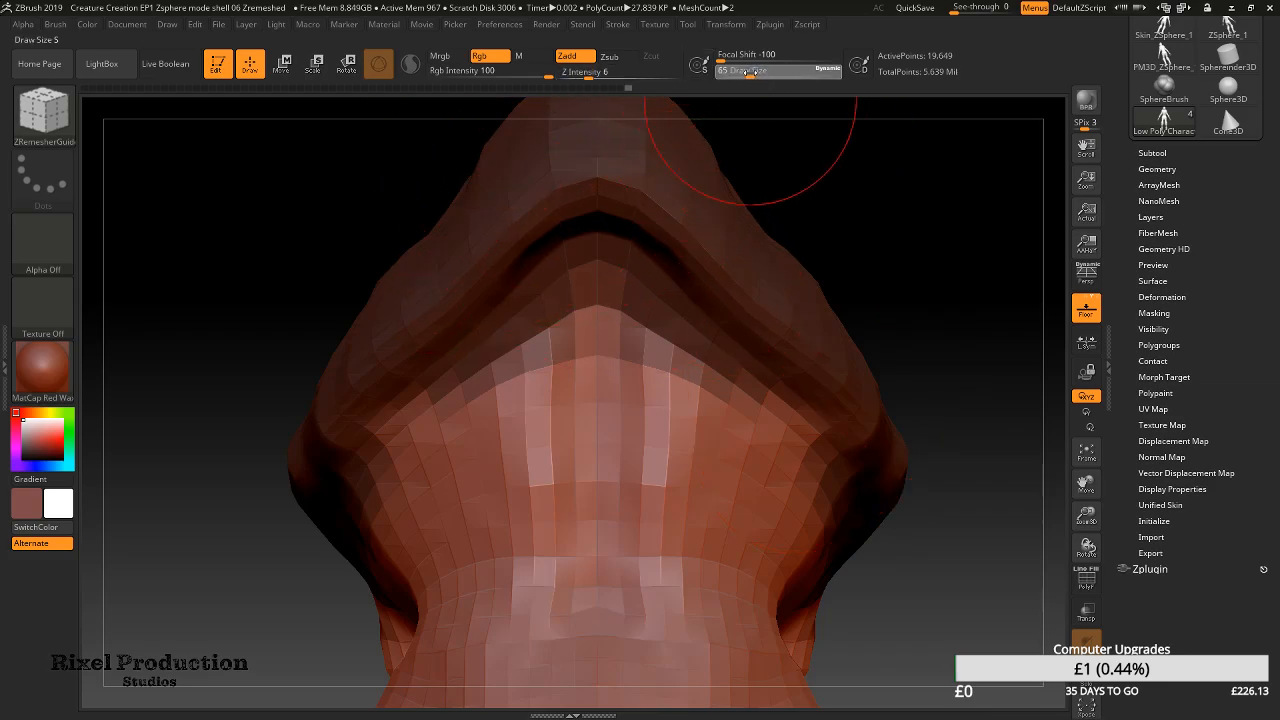
pyautogui.press('ctrl')
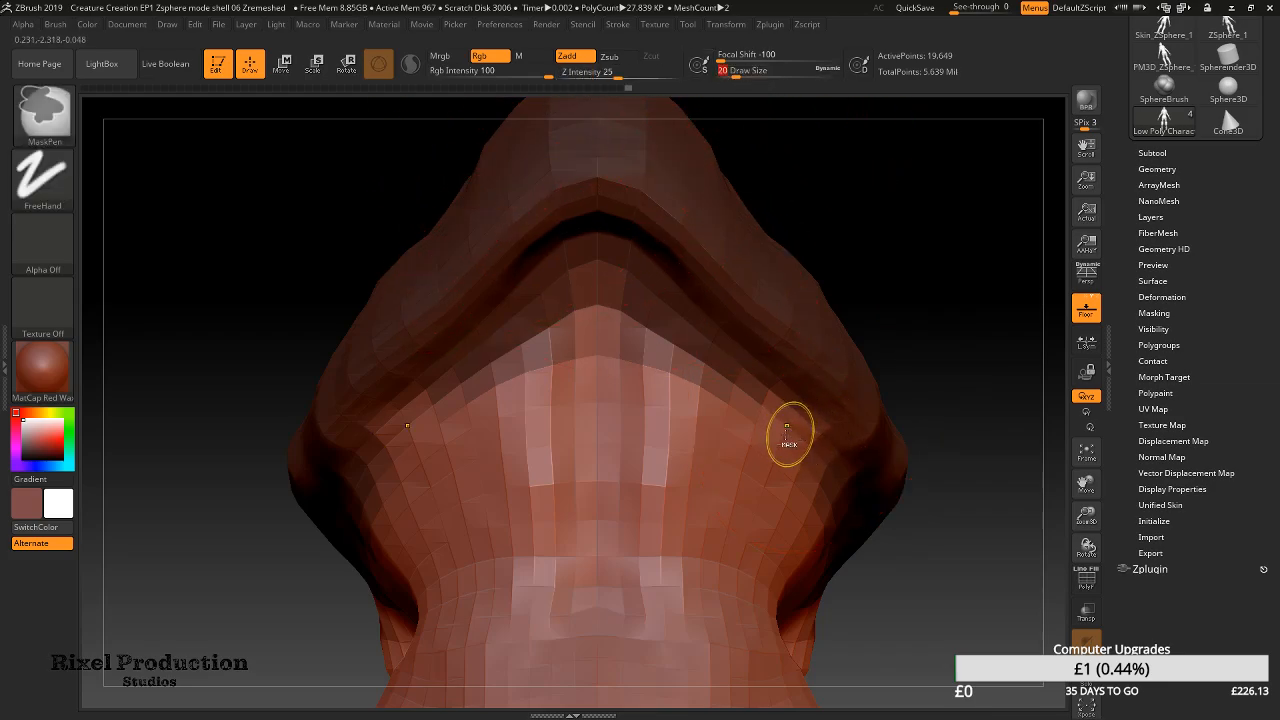
pyautogui.moveTo(606, 300); pyautogui.dragTo(598, 268)
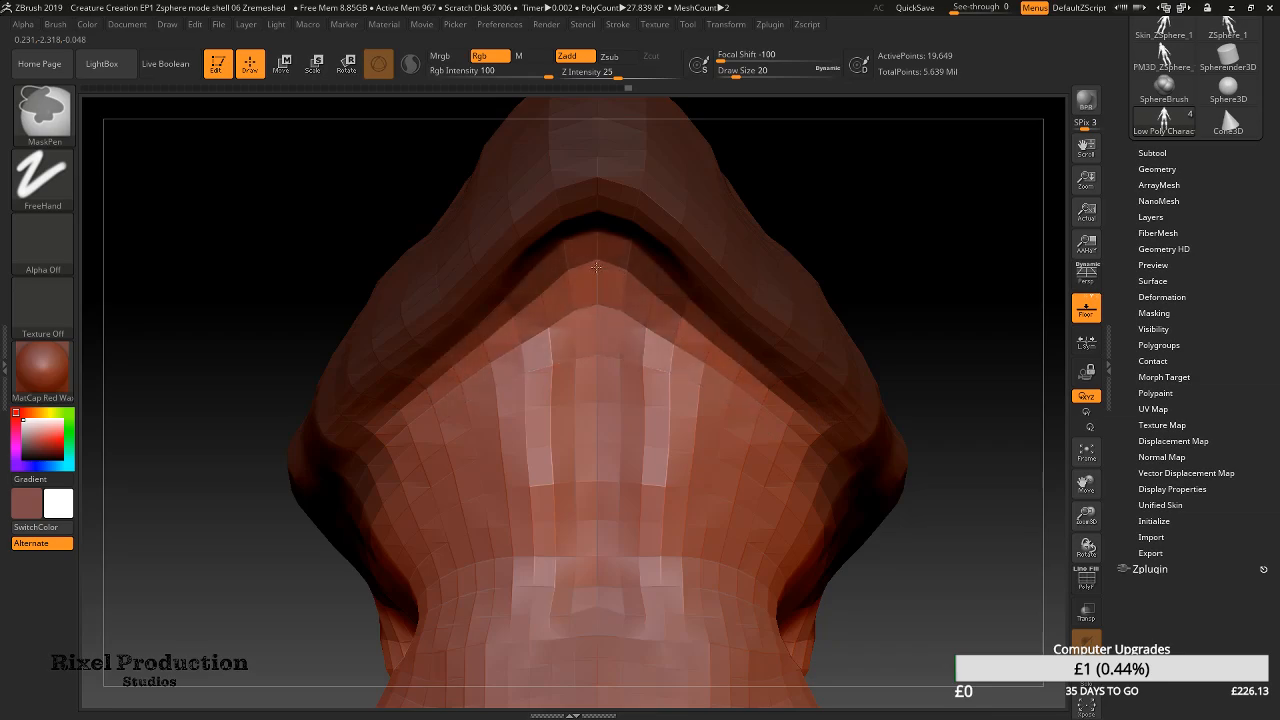
pyautogui.moveTo(440, 435)
pyautogui.keyDown('alt'); pyautogui.mouseDown(button='right')
pyautogui.moveTo(589, 342)
pyautogui.moveTo(571, 346)
pyautogui.mouseUp(button='right'); pyautogui.keyUp('alt')
pyautogui.moveTo(498, 424)
pyautogui.keyDown('ctrl'); pyautogui.keyDown('alt'); pyautogui.mouseDown()
pyautogui.moveTo(446, 440)
pyautogui.moveTo(352, 556)
pyautogui.mouseUp(); pyautogui.keyUp('alt'); pyautogui.keyUp('ctrl')
pyautogui.keyDown('ctrl'); pyautogui.keyDown('alt'); pyautogui.moveTo(459, 410); pyautogui.dragTo(432, 435); pyautogui.keyUp('alt'); pyautogui.keyUp('ctrl')
pyautogui.keyDown('ctrl'); pyautogui.keyDown('alt'); pyautogui.moveTo(370, 507); pyautogui.dragTo(365, 514); pyautogui.keyUp('alt'); pyautogui.keyUp('ctrl')
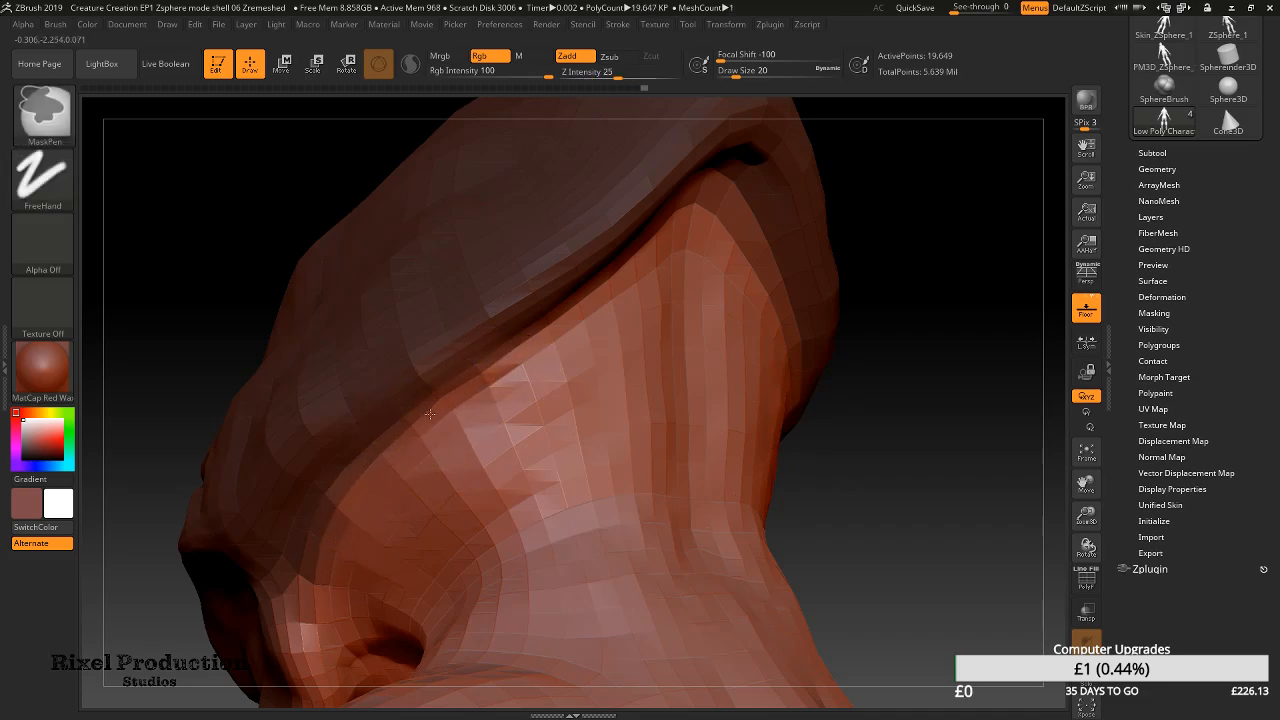
# Refine the head mask along the side of the skull down behind the jaw
pyautogui.moveTo(456, 410); pyautogui.dragTo(398, 398, button='right')
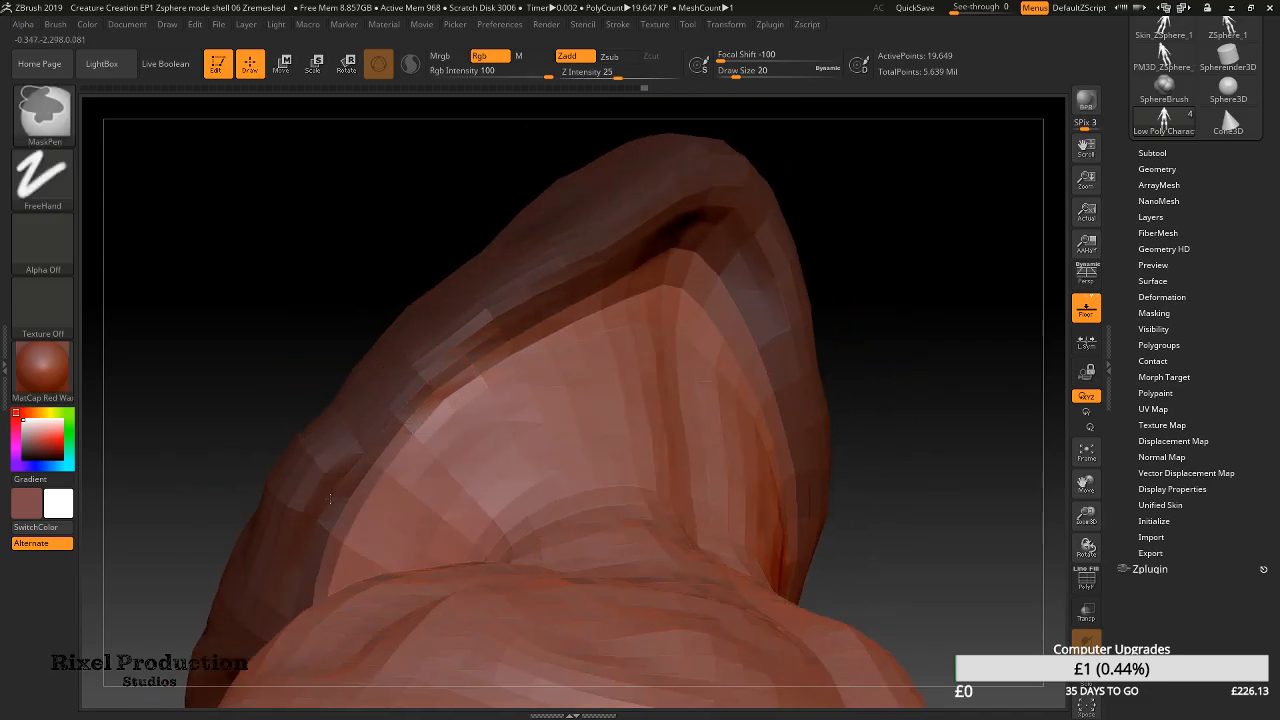
pyautogui.moveTo(560, 330); pyautogui.dragTo(625, 330, button='right')
pyautogui.moveTo(470, 560)
pyautogui.keyDown('alt'); pyautogui.mouseDown(button='right')
pyautogui.moveTo(563, 343)
pyautogui.moveTo(596, 218)
pyautogui.mouseUp(button='right'); pyautogui.keyUp('alt')
pyautogui.moveTo(597, 218)
pyautogui.keyDown('ctrl'); pyautogui.mouseDown()
pyautogui.moveTo(638, 275)
pyautogui.moveTo(640, 300)
pyautogui.moveTo(616, 315)
pyautogui.mouseUp(); pyautogui.keyUp('ctrl')
pyautogui.moveTo(616, 315); pyautogui.dragTo(666, 352, button='right')
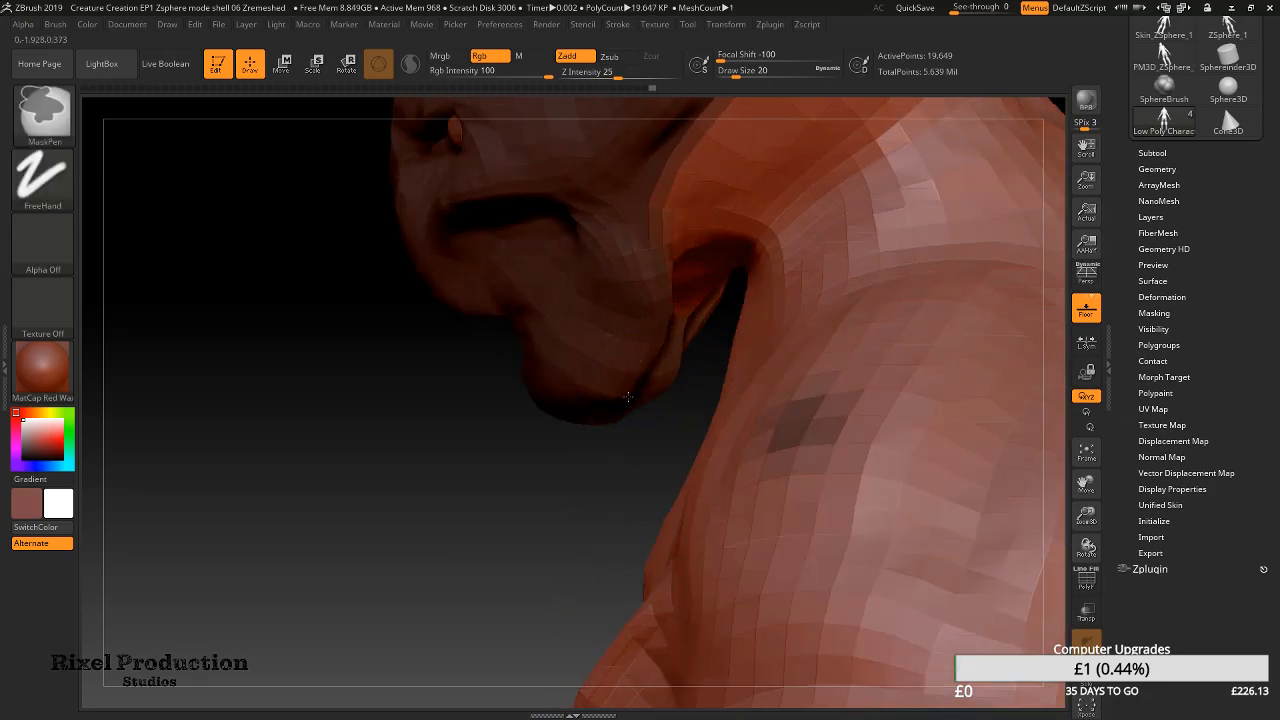
# Mask the underside of the jaw and chin, and remove the stray masked patch on the upper chest
pyautogui.moveTo(623, 314)
pyautogui.mouseDown(button='right')
pyautogui.moveTo(660, 381)
pyautogui.moveTo(645, 390)
pyautogui.moveTo(689, 369)
pyautogui.moveTo(608, 288)
pyautogui.moveTo(651, 349)
pyautogui.moveTo(663, 337)
pyautogui.moveTo(670, 385)
pyautogui.mouseUp(button='right')
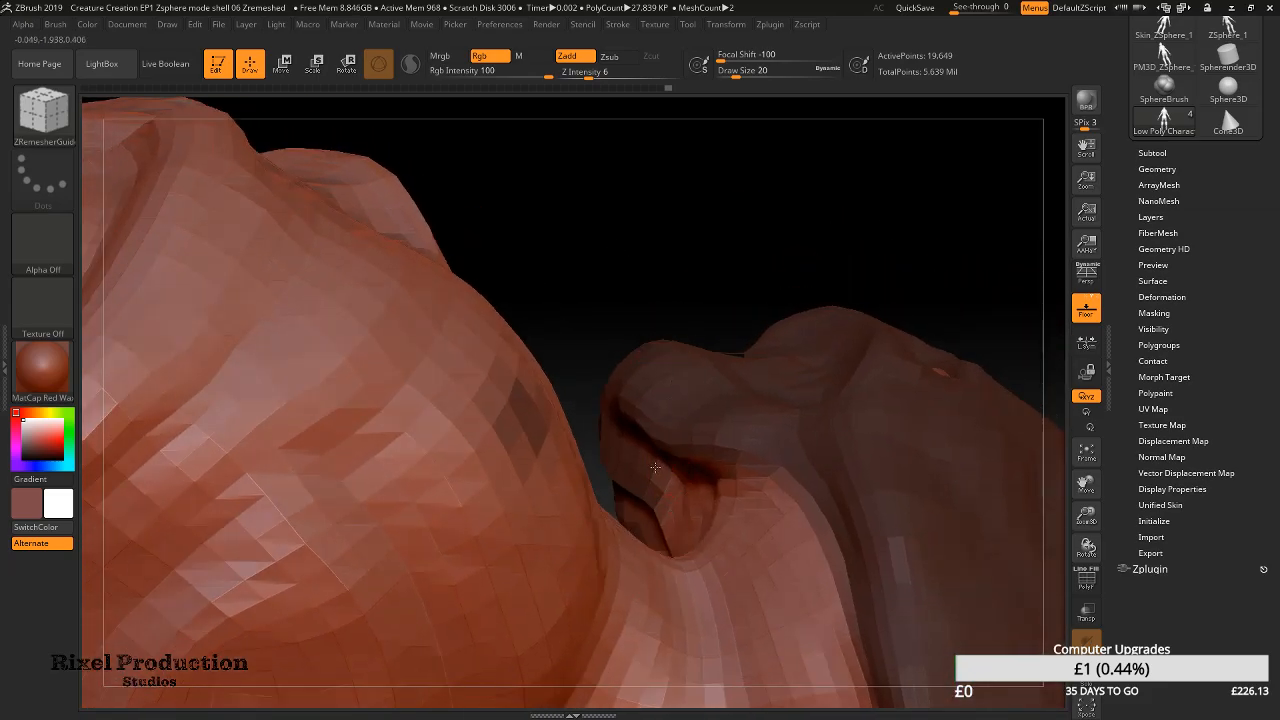
pyautogui.press('ctrl')
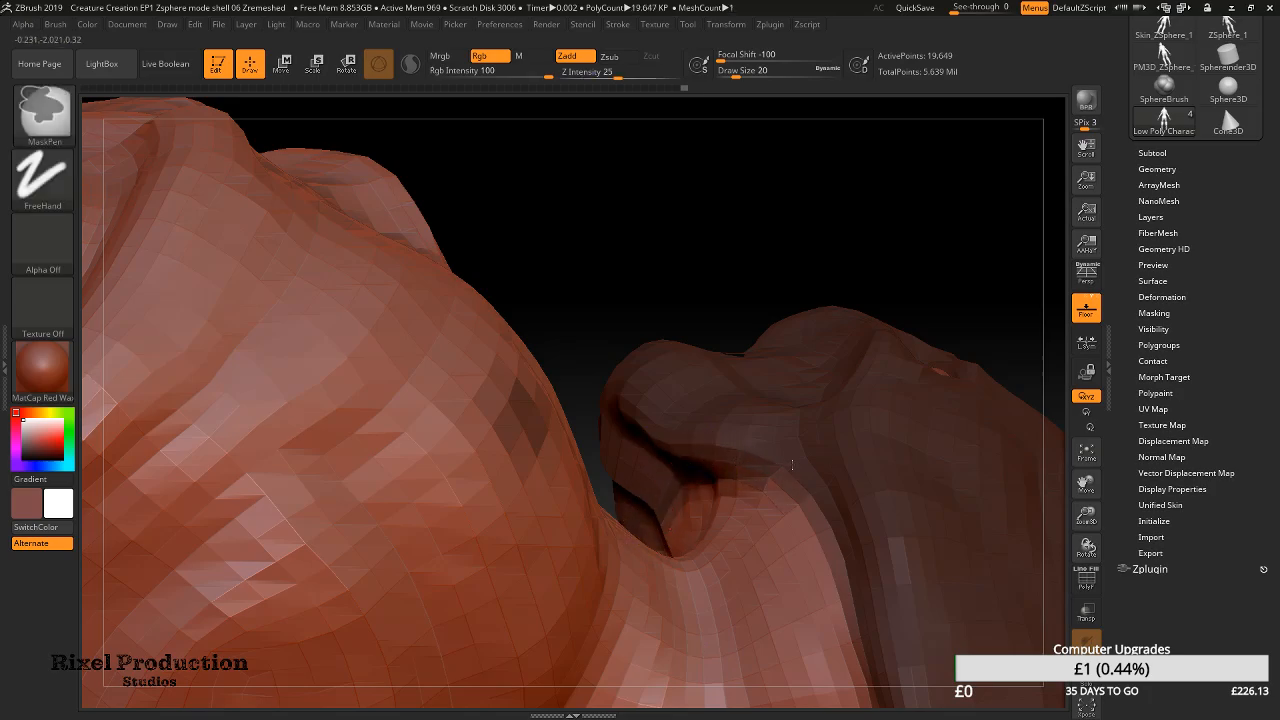
pyautogui.keyDown('ctrl'); pyautogui.moveTo(777, 474); pyautogui.dragTo(829, 506); pyautogui.keyUp('ctrl')
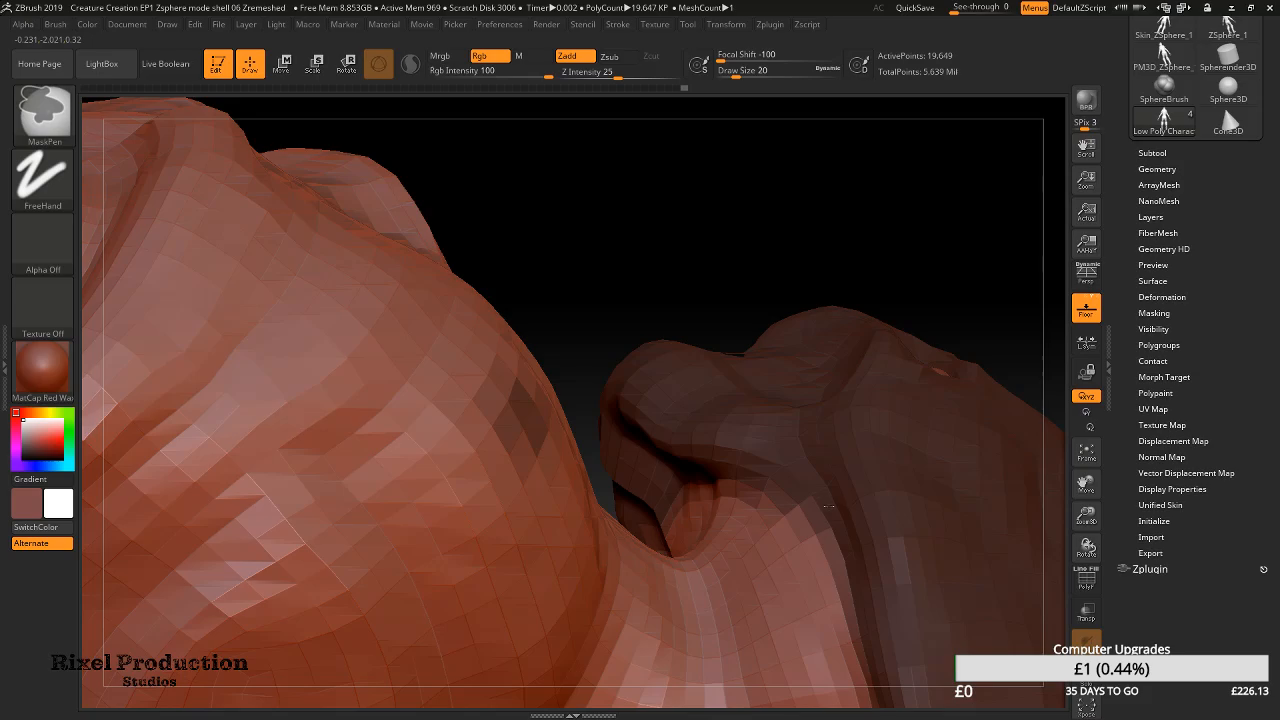
pyautogui.keyDown('ctrl'); pyautogui.click(732, 477); pyautogui.keyUp('ctrl')
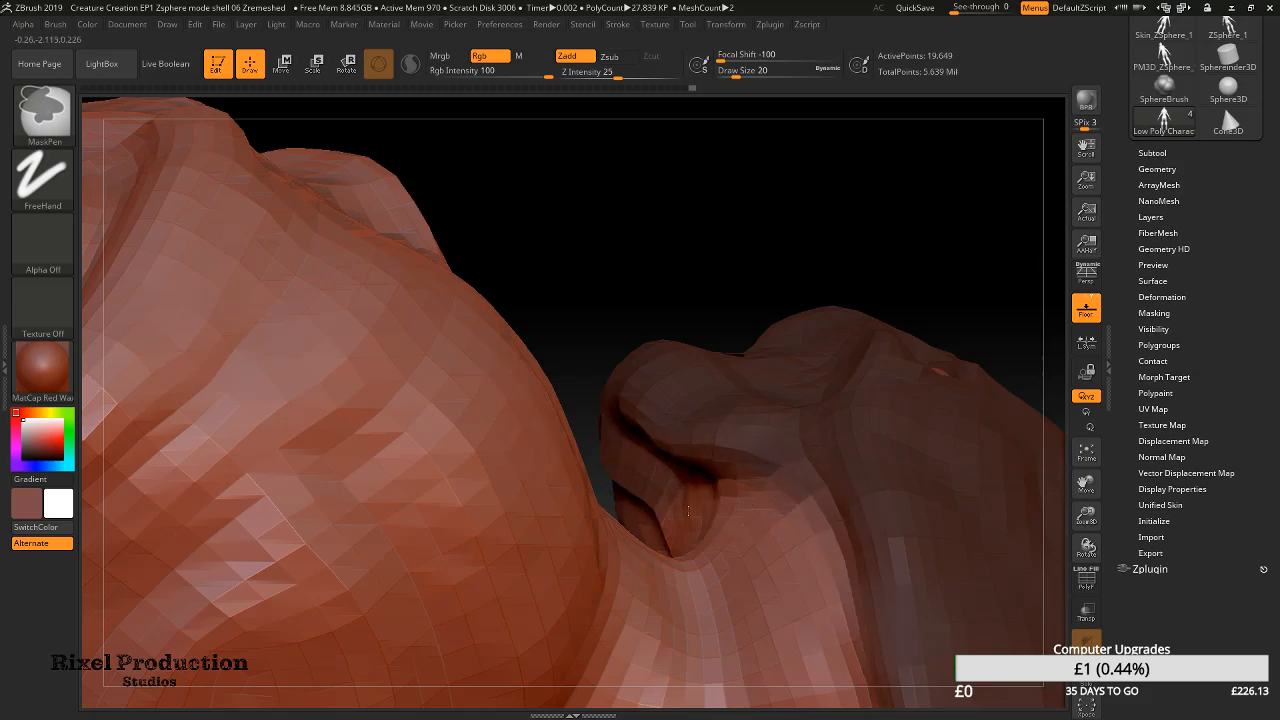
pyautogui.moveTo(650, 457)
pyautogui.mouseDown(button='right')
pyautogui.moveTo(680, 498)
pyautogui.moveTo(762, 528)
pyautogui.moveTo(609, 538)
pyautogui.moveTo(707, 388)
pyautogui.moveTo(771, 357)
pyautogui.moveTo(631, 409)
pyautogui.moveTo(634, 363)
pyautogui.moveTo(629, 406)
pyautogui.moveTo(654, 400)
pyautogui.moveTo(679, 465)
pyautogui.mouseUp(button='right')
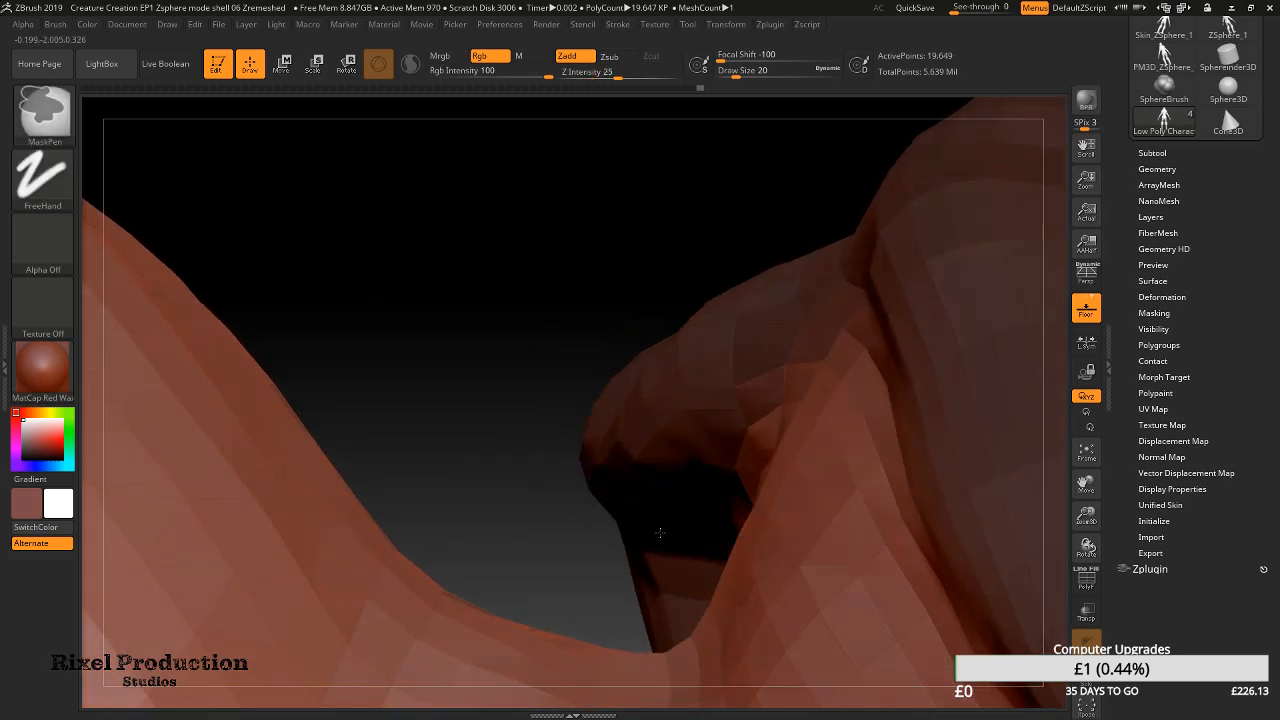
pyautogui.moveTo(642, 531); pyautogui.dragTo(632, 518, button='right')
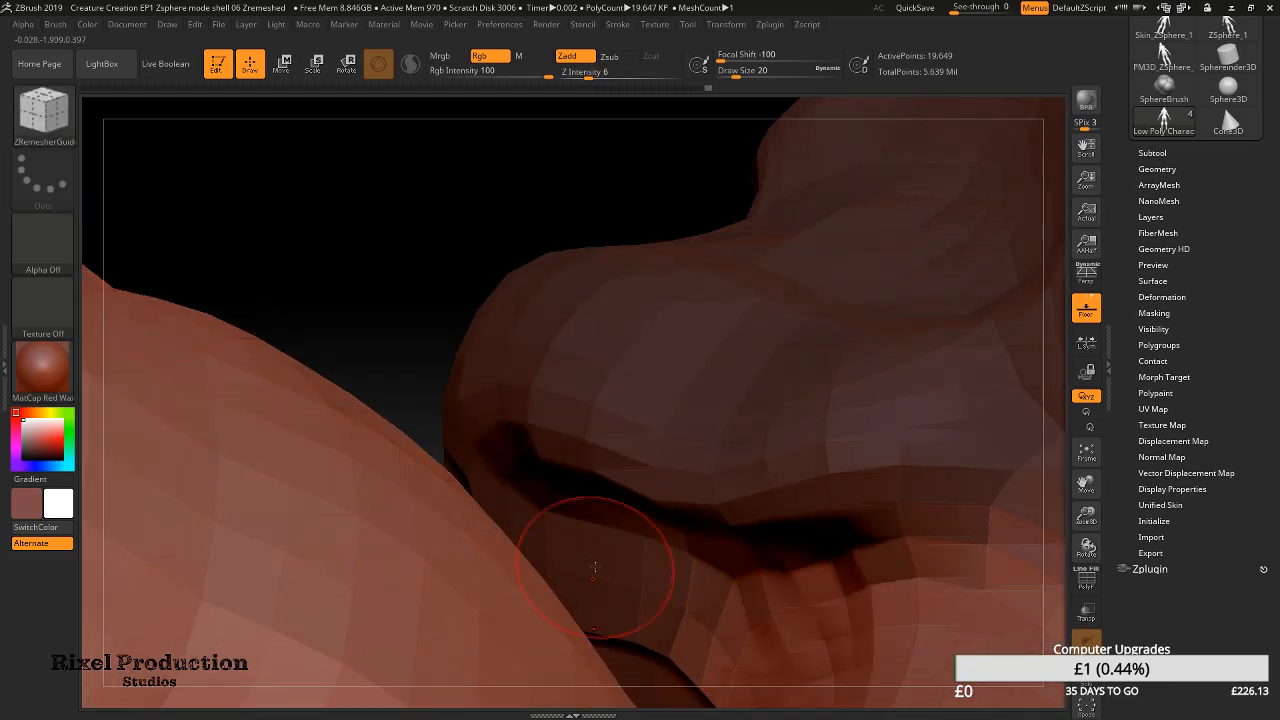
pyautogui.moveTo(600, 482)
pyautogui.mouseDown(button='right')
pyautogui.moveTo(632, 480)
pyautogui.moveTo(676, 516)
pyautogui.mouseUp(button='right')
pyautogui.moveTo(674, 430)
pyautogui.mouseDown(button='right')
pyautogui.moveTo(657, 466)
pyautogui.moveTo(677, 374)
pyautogui.mouseUp(button='right')
# Clean up the head mask edge at the side of the neck and check the masked head from the front
pyautogui.keyDown('ctrl'); pyautogui.moveTo(789, 377); pyautogui.dragTo(706, 270, button='right'); pyautogui.keyUp('ctrl')
pyautogui.moveTo(634, 343)
pyautogui.keyDown('ctrl'); pyautogui.mouseDown(button='right')
pyautogui.moveTo(566, 286)
pyautogui.moveTo(643, 204)
pyautogui.moveTo(757, 464)
pyautogui.moveTo(660, 391)
pyautogui.moveTo(527, 427)
pyautogui.mouseUp(button='right'); pyautogui.keyUp('ctrl')
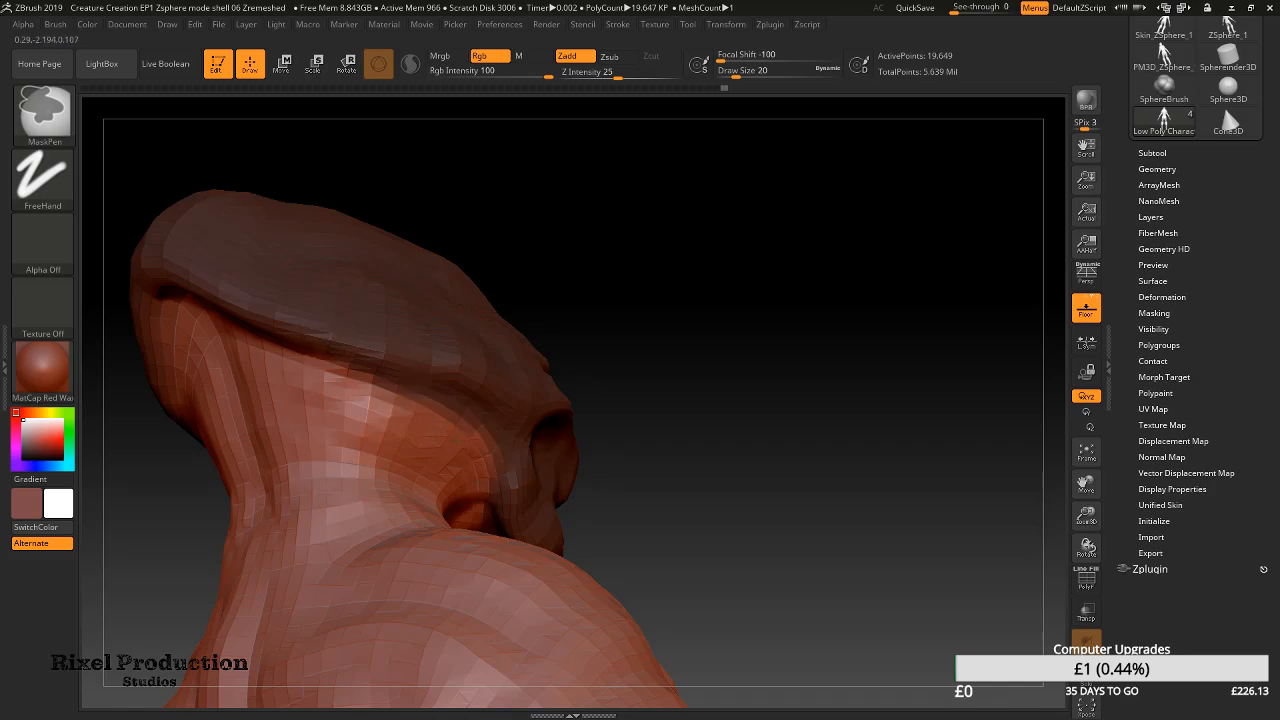
pyautogui.keyDown('ctrl'); pyautogui.moveTo(469, 408); pyautogui.dragTo(503, 445); pyautogui.keyUp('ctrl')
pyautogui.keyDown('ctrl'); pyautogui.moveTo(436, 383); pyautogui.dragTo(394, 348); pyautogui.keyUp('ctrl')
pyautogui.moveTo(680, 300)
pyautogui.mouseDown()
pyautogui.moveTo(570, 325)
pyautogui.moveTo(430, 330)
pyautogui.mouseUp()
pyautogui.moveTo(643, 327)
pyautogui.mouseDown(button='right')
pyautogui.moveTo(850, 450)
pyautogui.moveTo(820, 455)
pyautogui.moveTo(695, 367)
pyautogui.moveTo(646, 437)
pyautogui.moveTo(750, 400)
pyautogui.moveTo(790, 354)
pyautogui.moveTo(808, 363)
pyautogui.moveTo(710, 430)
pyautogui.moveTo(763, 403)
pyautogui.moveTo(671, 343)
pyautogui.moveTo(917, 320)
pyautogui.moveTo(826, 294)
pyautogui.moveTo(781, 317)
pyautogui.moveTo(782, 222)
pyautogui.moveTo(822, 204)
pyautogui.mouseUp(button='right')
pyautogui.press('ctrl')
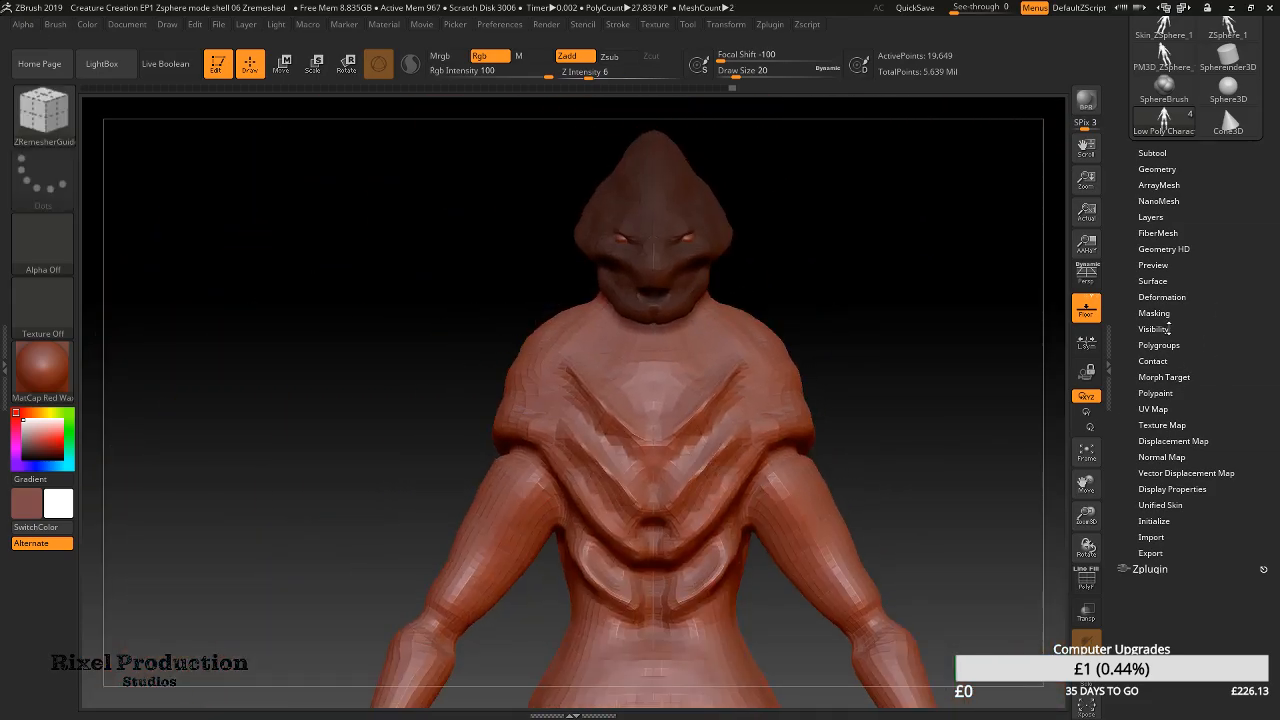
# Group the masked head as its own polygroup and display the polyframe wireframe on the creature
pyautogui.click(1160, 346)
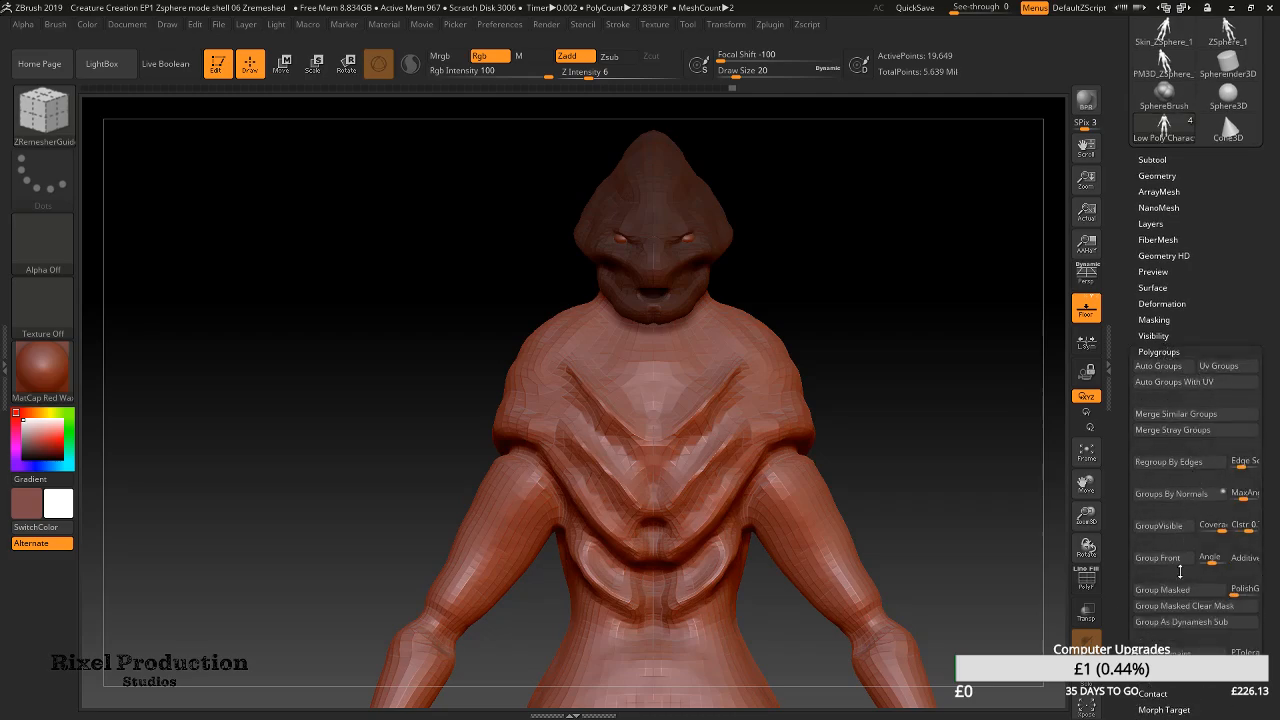
pyautogui.click(1172, 592)
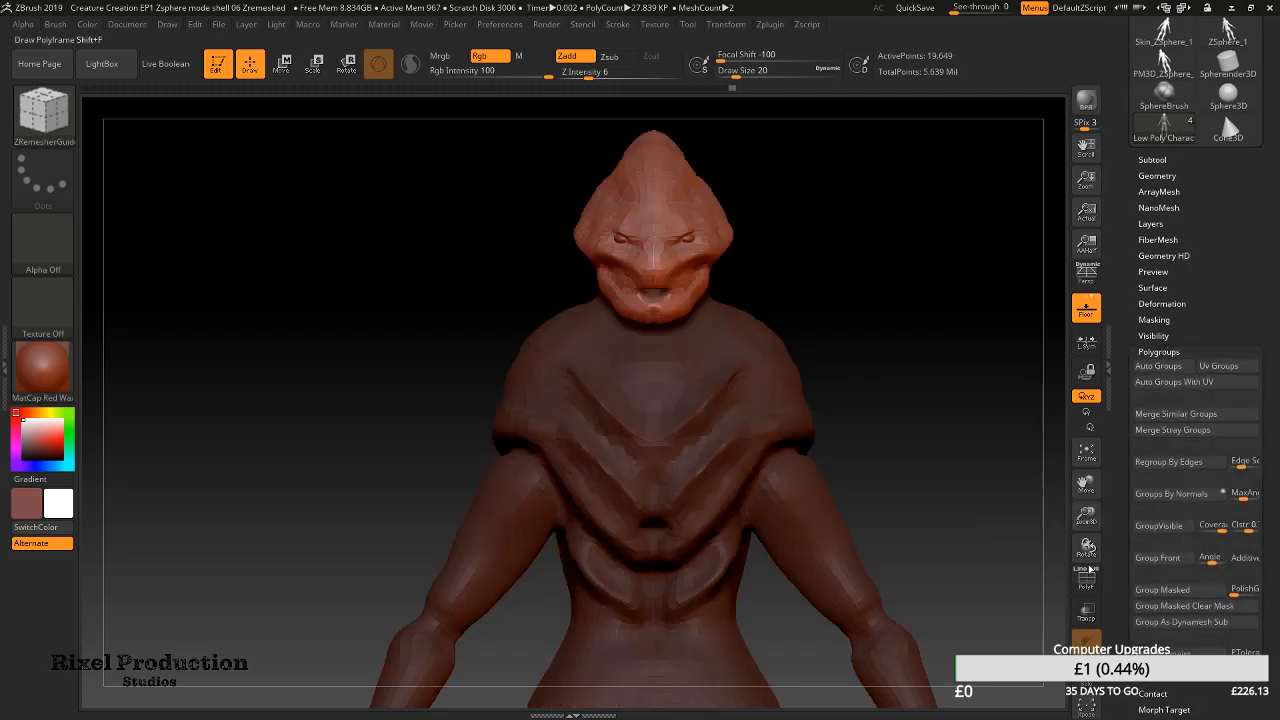
pyautogui.moveTo(861, 347); pyautogui.dragTo(1037, 424)
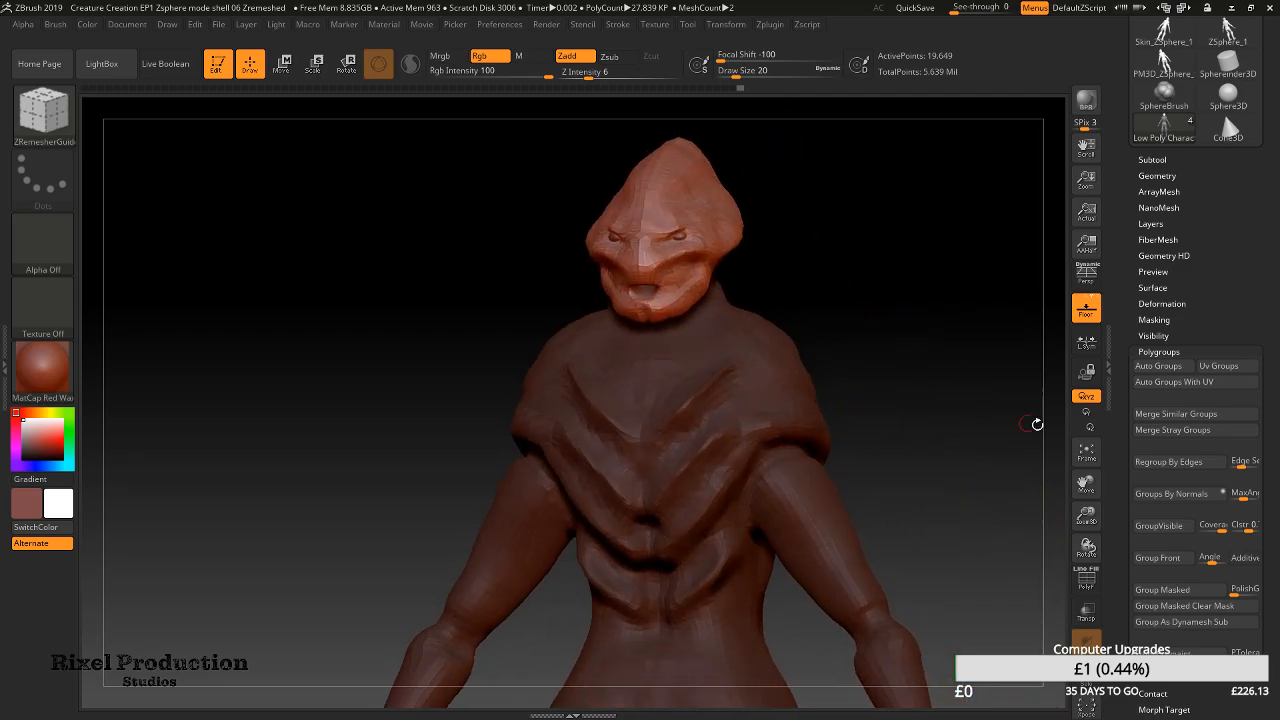
pyautogui.click(1090, 586)
# Undo the head grouping and extend the head's mask along the rim where it meets the neck
pyautogui.moveTo(826, 197)
pyautogui.mouseDown()
pyautogui.moveTo(680, 190)
pyautogui.moveTo(735, 180)
pyautogui.mouseUp()
pyautogui.keyDown('ctrl'); pyautogui.moveTo(731, 234); pyautogui.dragTo(957, 210, button='right'); pyautogui.keyUp('ctrl')
pyautogui.moveTo(850, 180)
pyautogui.mouseDown(button='right')
pyautogui.moveTo(817, 149)
pyautogui.moveTo(811, 180)
pyautogui.moveTo(825, 192)
pyautogui.mouseUp(button='right')
pyautogui.hotkey('ctrl', 'z')
pyautogui.hotkey('ctrl', 'z')
pyautogui.moveTo(810, 145)
pyautogui.mouseDown(button='right')
pyautogui.moveTo(814, 165)
pyautogui.moveTo(730, 215)
pyautogui.moveTo(704, 322)
pyautogui.moveTo(686, 320)
pyautogui.moveTo(667, 348)
pyautogui.mouseUp(button='right')
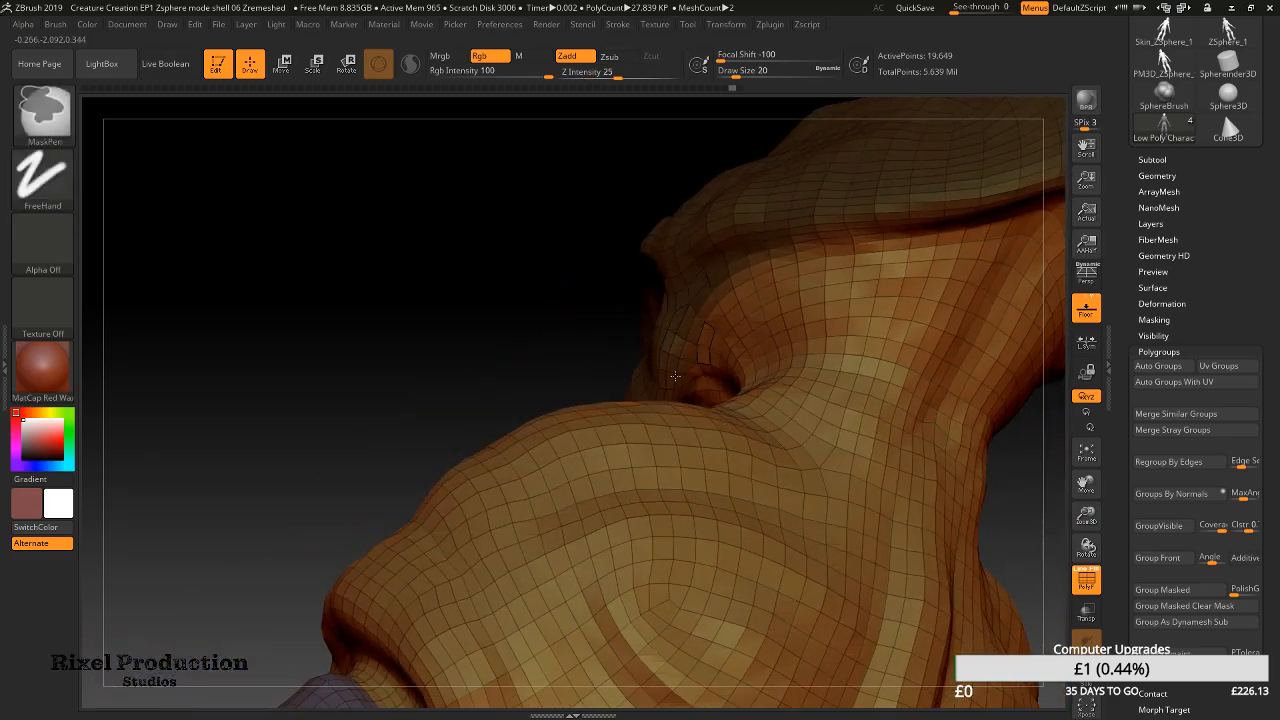
pyautogui.moveTo(997, 193)
pyautogui.mouseDown(button='right')
pyautogui.moveTo(851, 263)
pyautogui.moveTo(871, 229)
pyautogui.moveTo(775, 325)
pyautogui.mouseUp(button='right')
pyautogui.press('ctrl')
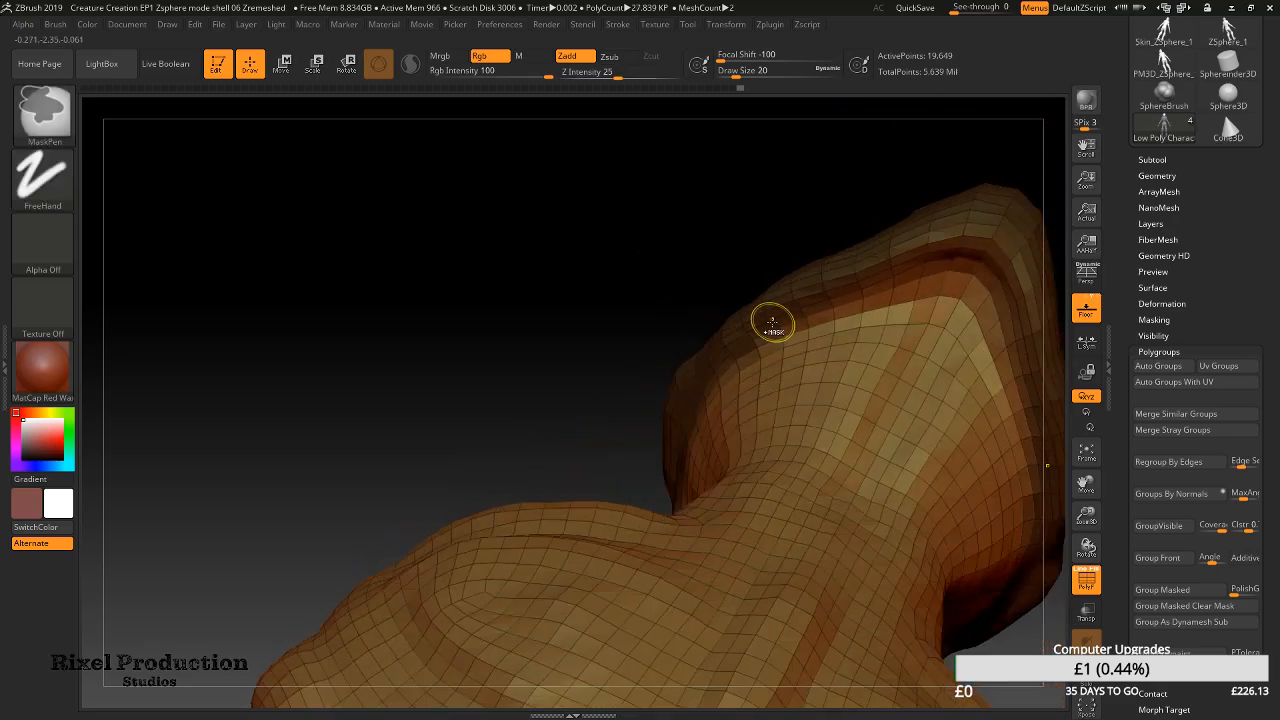
pyautogui.moveTo(1010, 470)
pyautogui.keyDown('alt'); pyautogui.mouseDown(button='right')
pyautogui.moveTo(875, 405)
pyautogui.moveTo(775, 327)
pyautogui.moveTo(749, 251)
pyautogui.moveTo(667, 430)
pyautogui.mouseUp(button='right'); pyautogui.keyUp('alt')
pyautogui.press('ctrl')
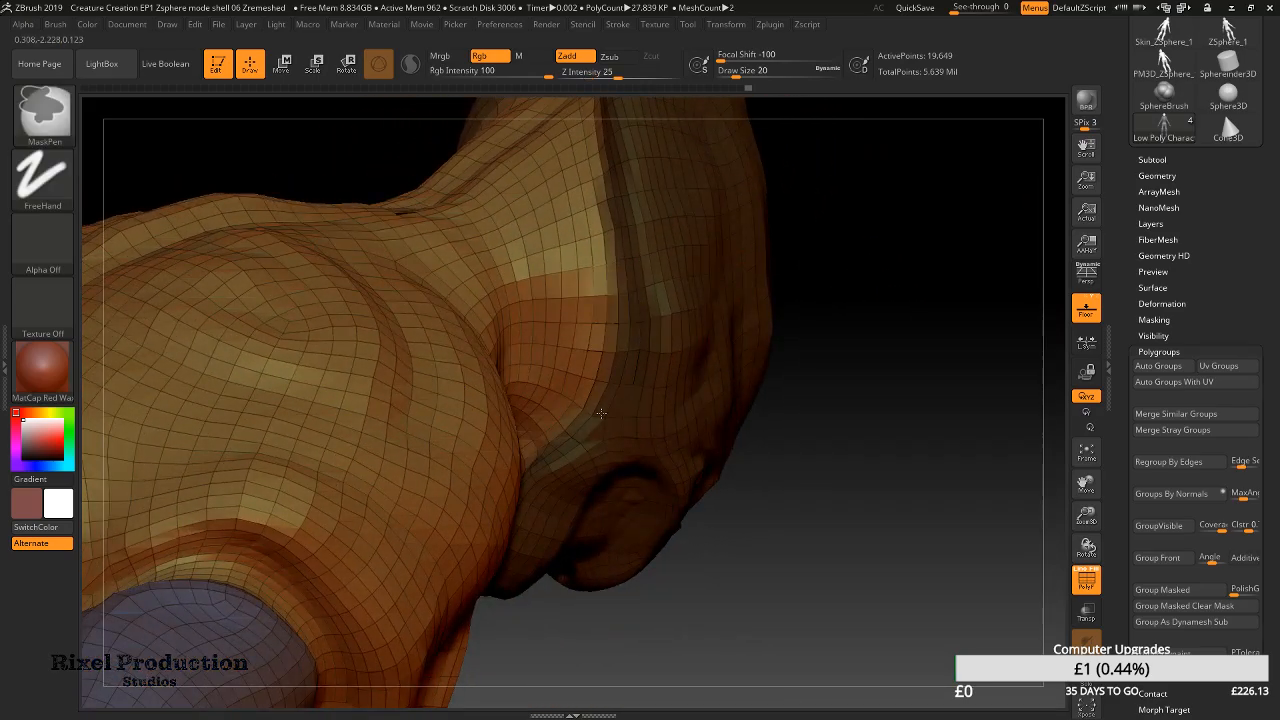
# Touch up the mask along the head's rear rim and group the masked head polygons as a polygroup
pyautogui.click(1170, 590)
pyautogui.hotkey('ctrl', 'z')
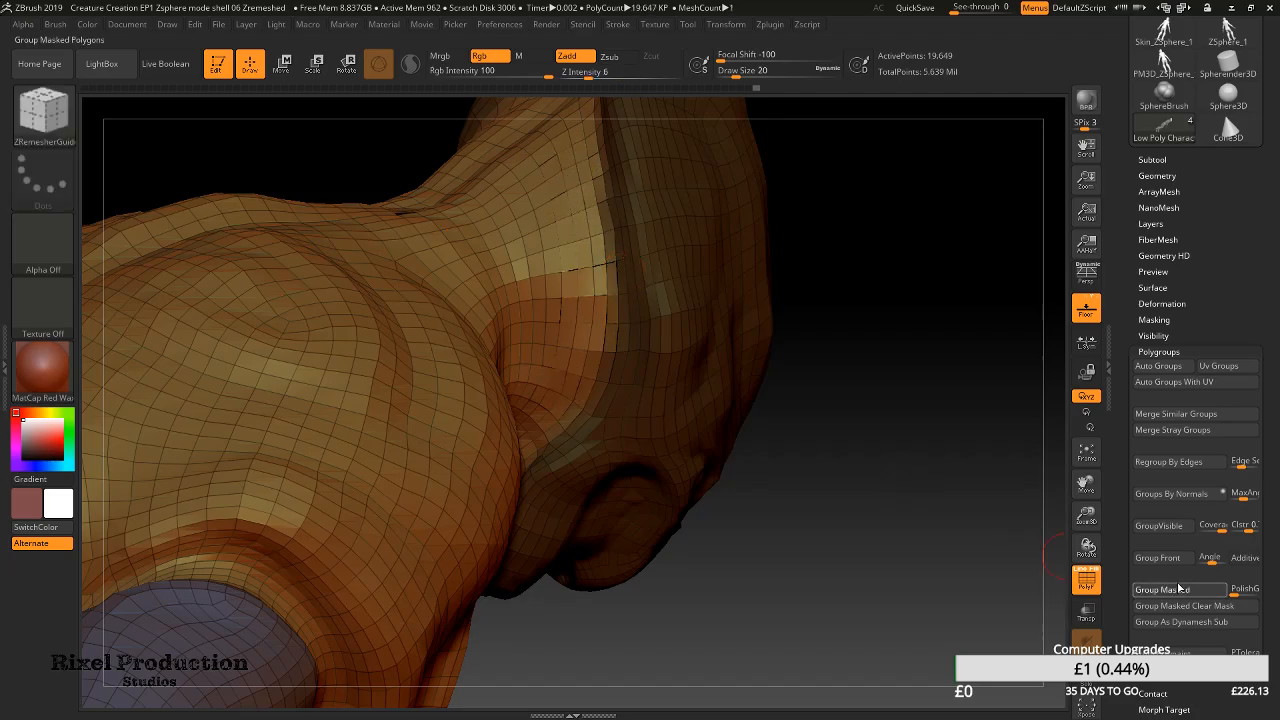
pyautogui.click(1179, 589)
pyautogui.hotkey('ctrl', 'z')
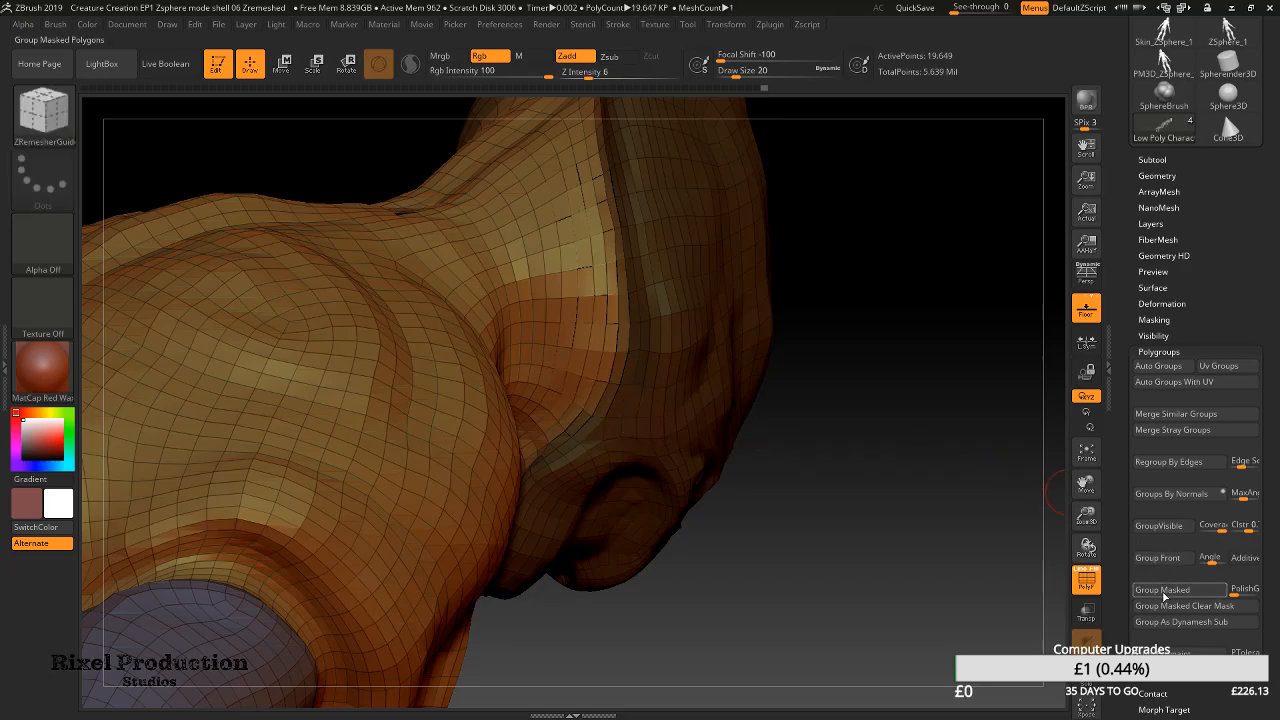
pyautogui.click(1163, 592)
# Isolate the head polygroup and examine its boundary from the front and behind, restoring full visibility of the body
pyautogui.moveTo(688, 365)
pyautogui.mouseDown(button='right')
pyautogui.moveTo(630, 320)
pyautogui.moveTo(696, 267)
pyautogui.moveTo(786, 427)
pyautogui.moveTo(830, 340)
pyautogui.moveTo(815, 105)
pyautogui.moveTo(703, 229)
pyautogui.moveTo(694, 331)
pyautogui.moveTo(715, 276)
pyautogui.moveTo(682, 170)
pyautogui.mouseUp(button='right')
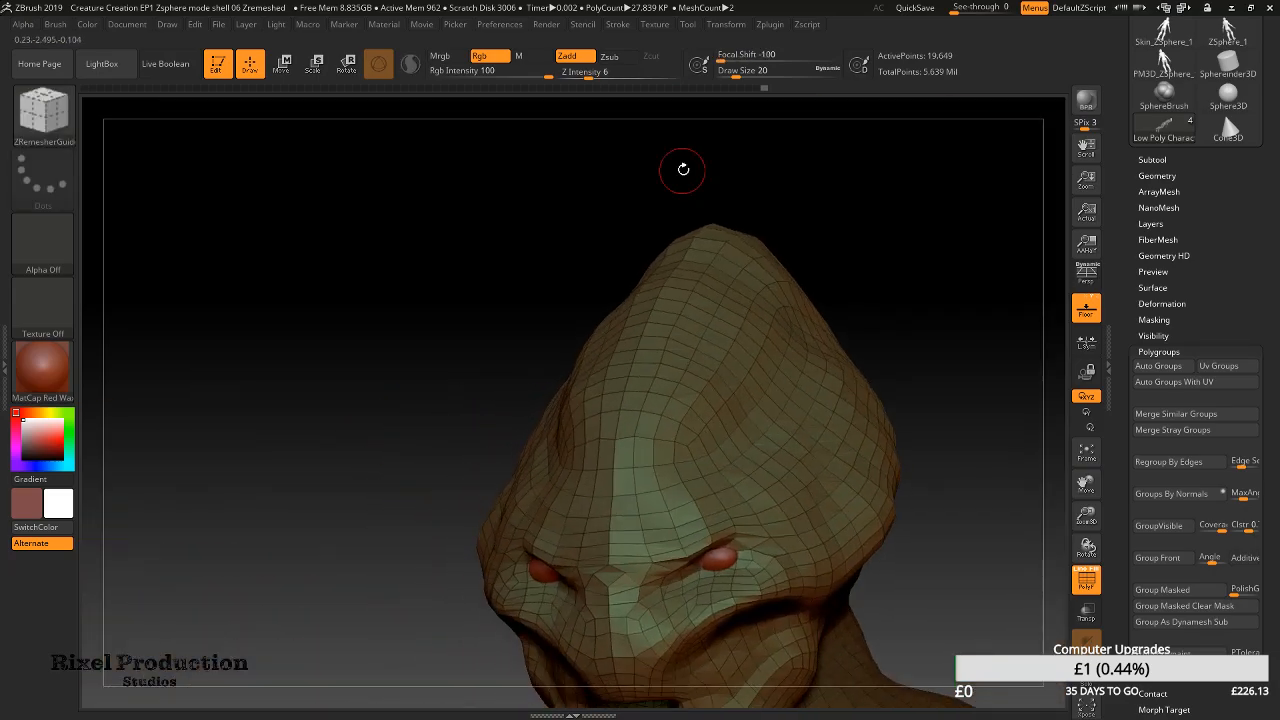
pyautogui.moveTo(818, 320)
pyautogui.mouseDown(button='right')
pyautogui.moveTo(880, 314)
pyautogui.moveTo(709, 257)
pyautogui.moveTo(651, 306)
pyautogui.moveTo(682, 295)
pyautogui.moveTo(653, 333)
pyautogui.mouseUp(button='right')
pyautogui.hotkey('ctrl', 'shift')
pyautogui.keyDown('ctrl'); pyautogui.keyDown('shift'); pyautogui.click(673, 260); pyautogui.keyUp('shift'); pyautogui.keyUp('ctrl')
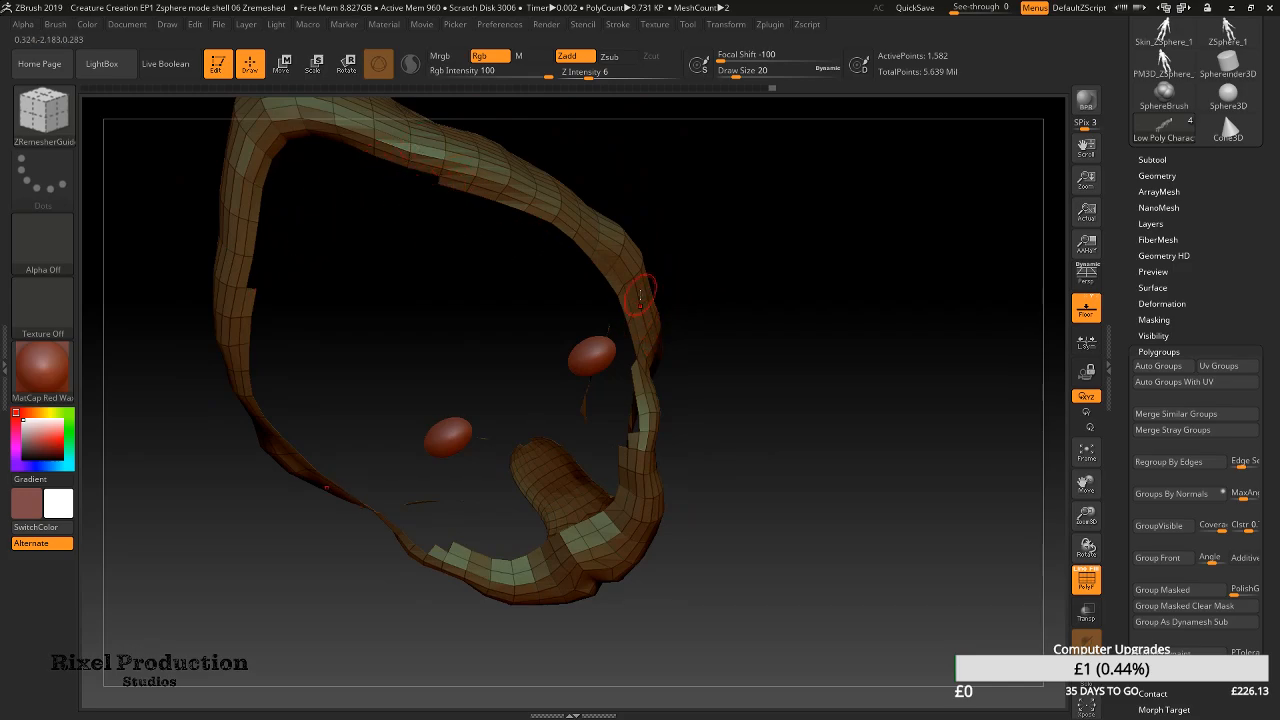
pyautogui.moveTo(387, 277)
pyautogui.keyDown('alt'); pyautogui.mouseDown(button='right')
pyautogui.moveTo(491, 367)
pyautogui.moveTo(491, 277)
pyautogui.moveTo(507, 284)
pyautogui.mouseUp(button='right'); pyautogui.keyUp('alt')
pyautogui.moveTo(783, 244)
pyautogui.mouseDown(button='right')
pyautogui.moveTo(776, 297)
pyautogui.moveTo(694, 214)
pyautogui.mouseUp(button='right')
pyautogui.keyDown('ctrl'); pyautogui.keyDown('shift'); pyautogui.click(762, 291); pyautogui.keyUp('shift'); pyautogui.keyUp('ctrl')
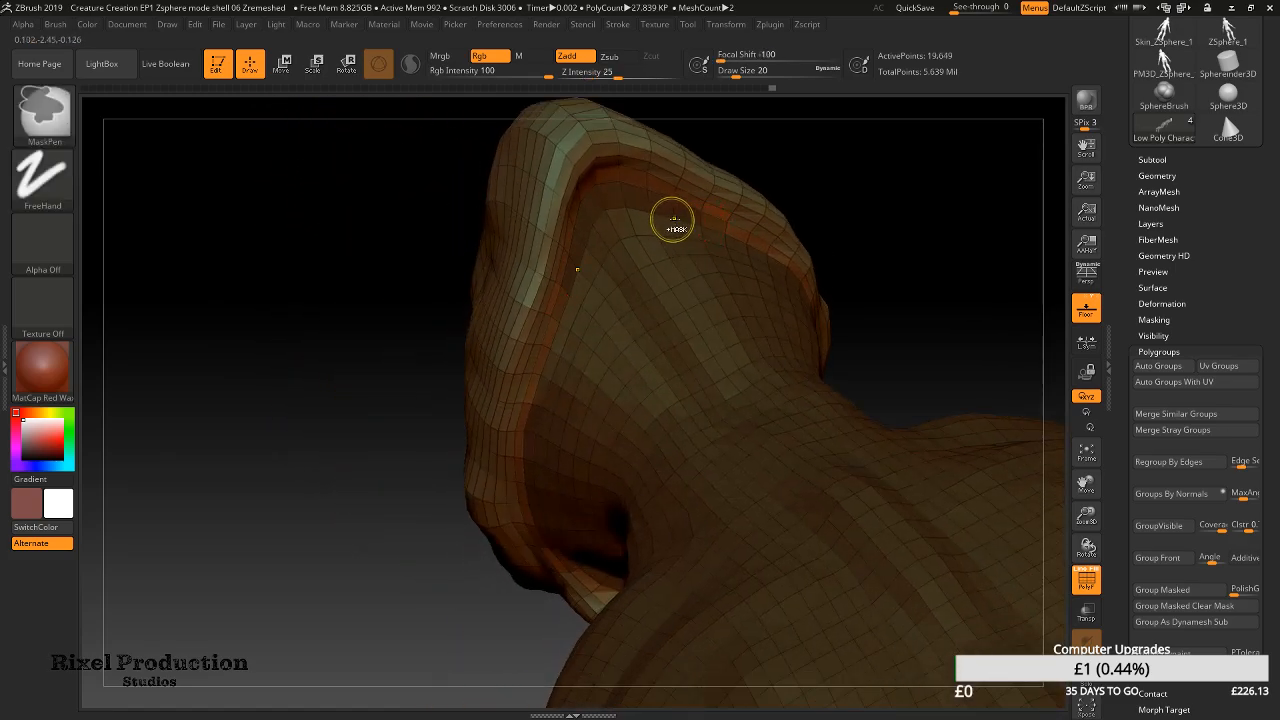
pyautogui.keyDown('ctrl'); pyautogui.keyDown('shift'); pyautogui.click(723, 212); pyautogui.keyUp('shift'); pyautogui.keyUp('ctrl')
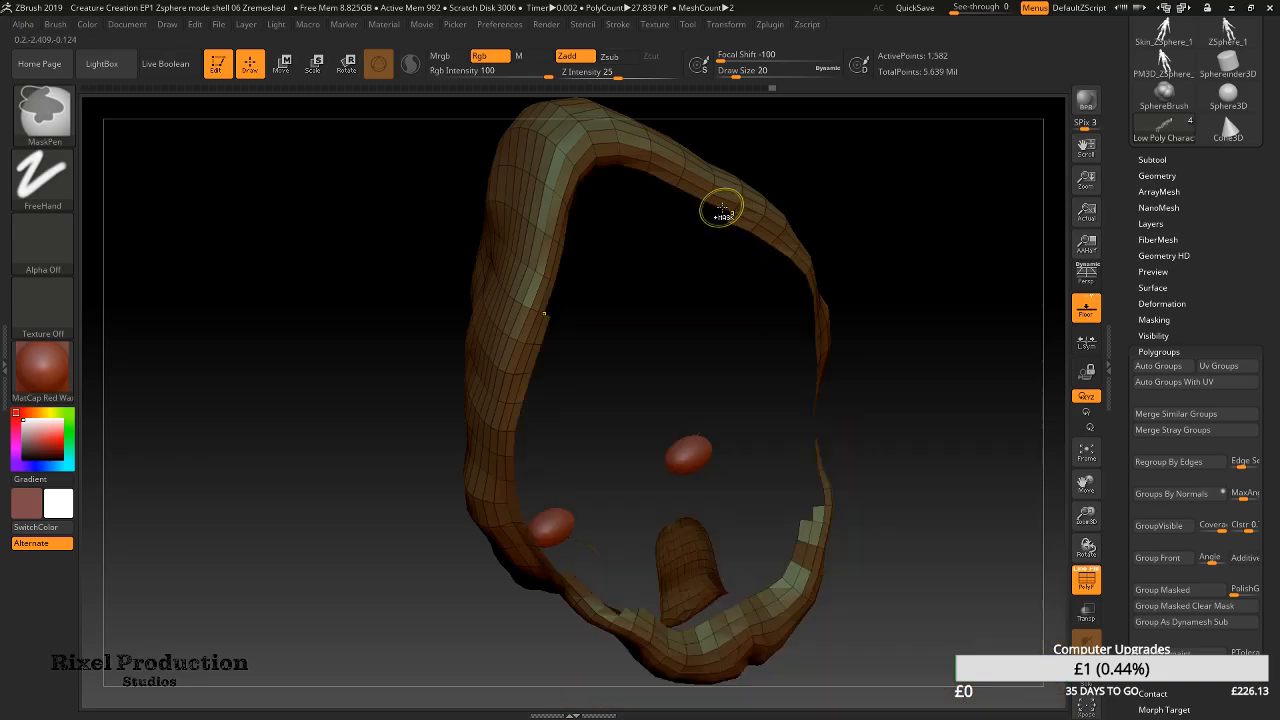
pyautogui.keyDown('ctrl'); pyautogui.keyDown('shift'); pyautogui.click(722, 208); pyautogui.keyUp('shift'); pyautogui.keyUp('ctrl')
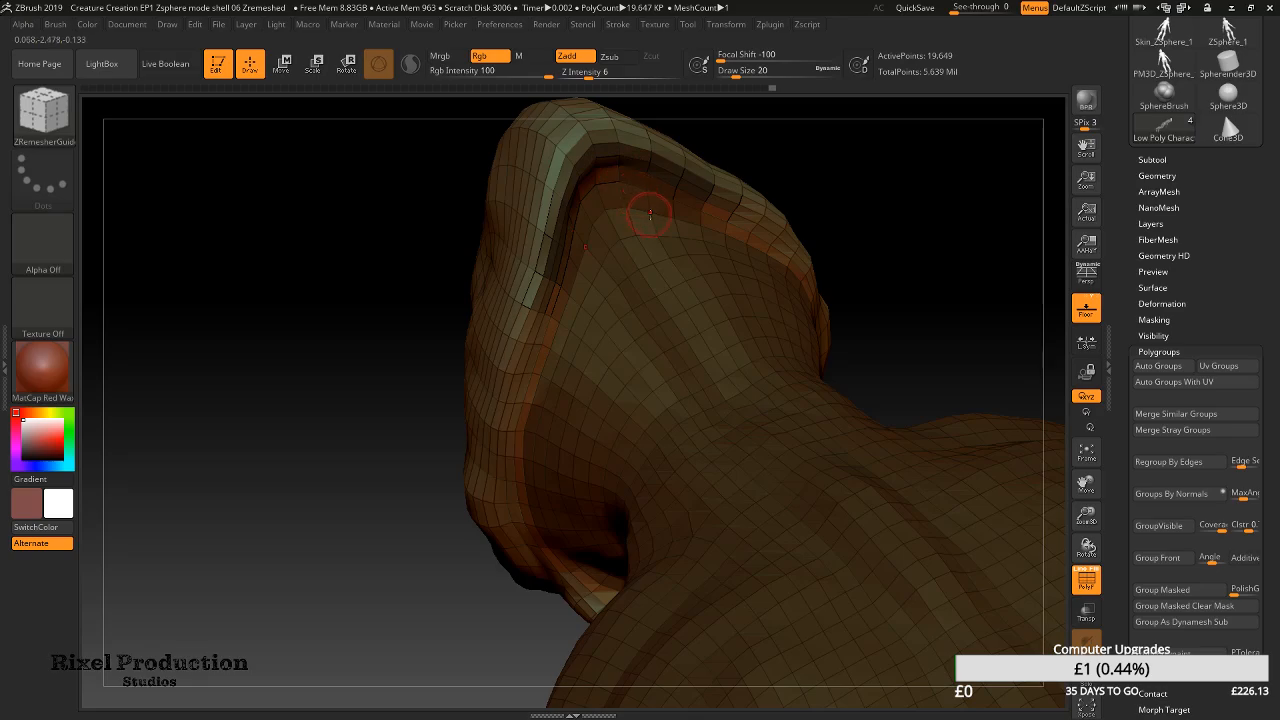
# Invert the mask back onto the head, add missing rim polygons, regroup the masked head and check it by isolating the polygroup
pyautogui.keyDown('ctrl'); pyautogui.click(918, 208); pyautogui.keyUp('ctrl')
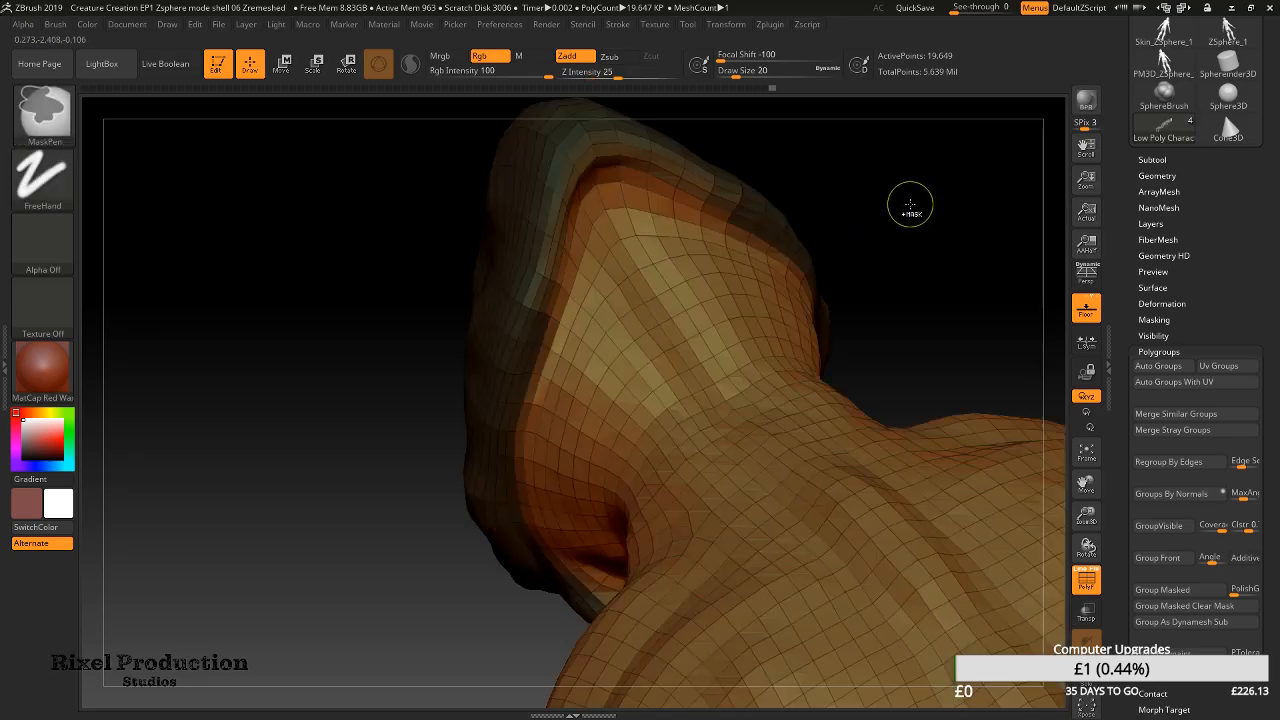
pyautogui.keyDown('ctrl'); pyautogui.click(898, 207); pyautogui.keyUp('ctrl')
pyautogui.keyDown('ctrl'); pyautogui.click(865, 215); pyautogui.keyUp('ctrl')
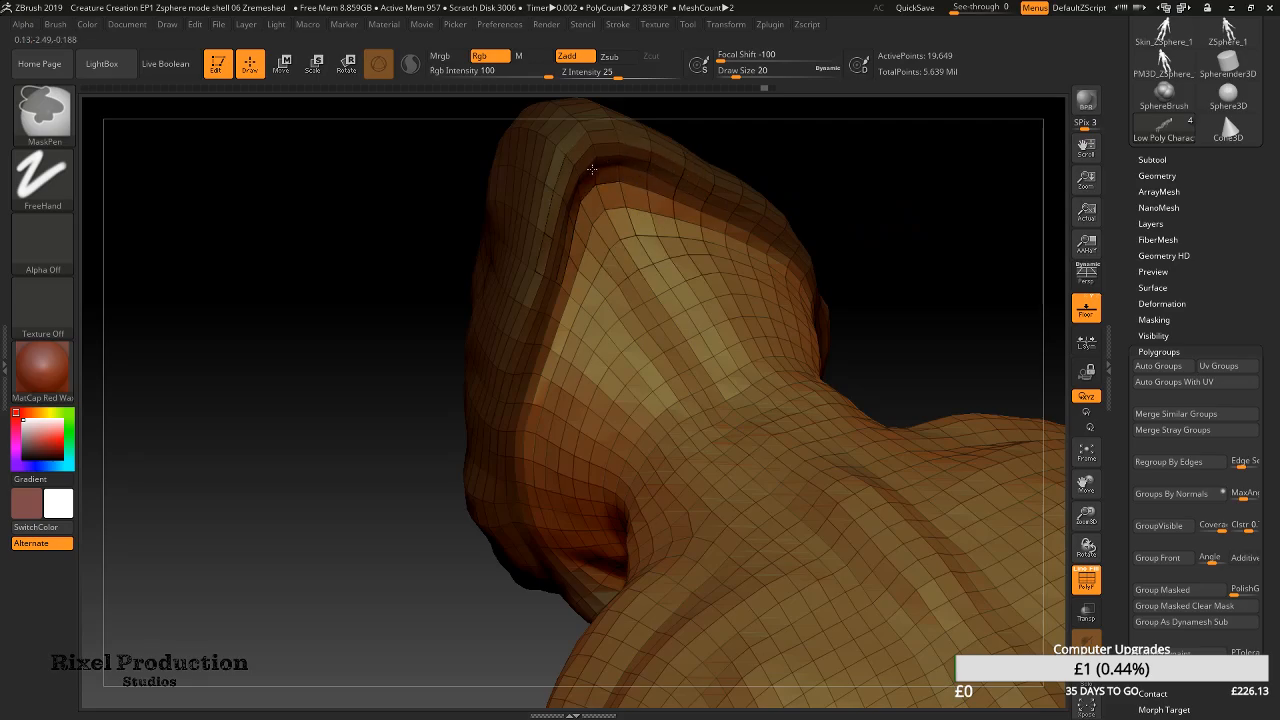
pyautogui.click(1180, 588)
pyautogui.keyDown('ctrl'); pyautogui.keyDown('shift'); pyautogui.click(745, 212); pyautogui.keyUp('shift'); pyautogui.keyUp('ctrl')
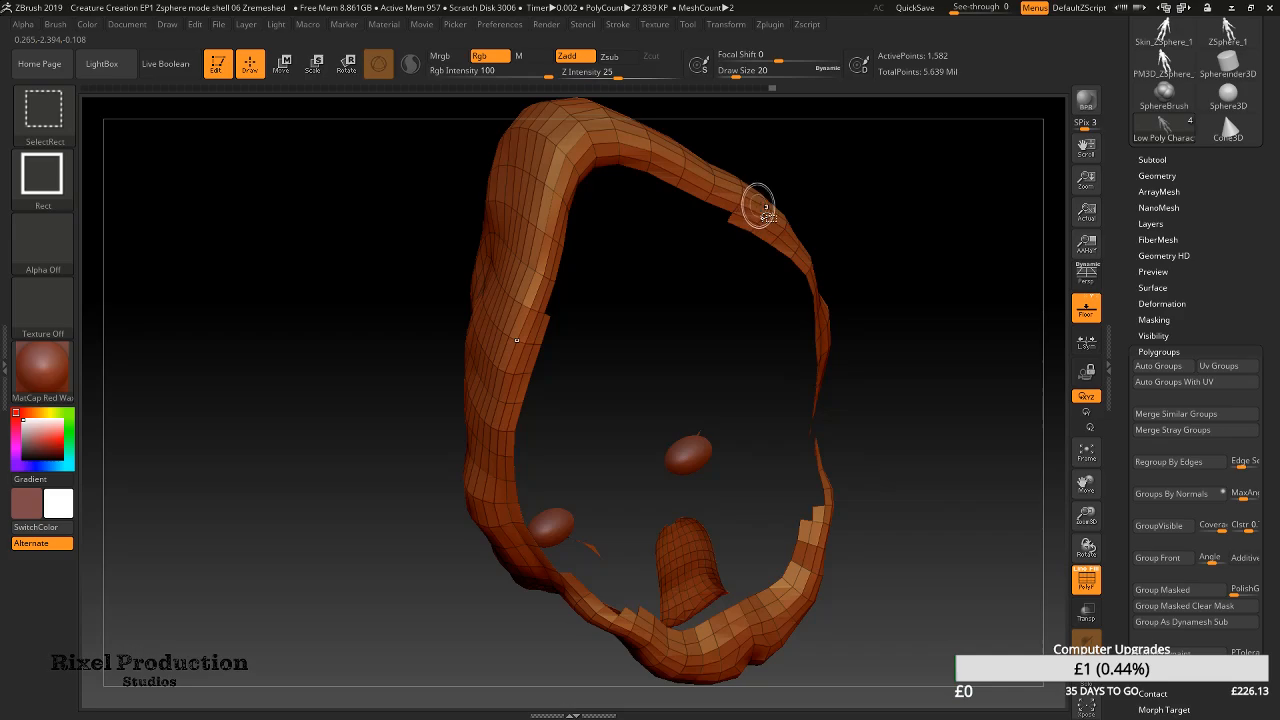
pyautogui.keyDown('ctrl'); pyautogui.keyDown('shift'); pyautogui.click(839, 239); pyautogui.keyUp('shift'); pyautogui.keyUp('ctrl')
# Reinvert the mask, fill the remaining gaps along the head's rear rim, regroup the masked polygons and check the isolated group
pyautogui.keyDown('ctrl'); pyautogui.click(822, 246); pyautogui.keyUp('ctrl')
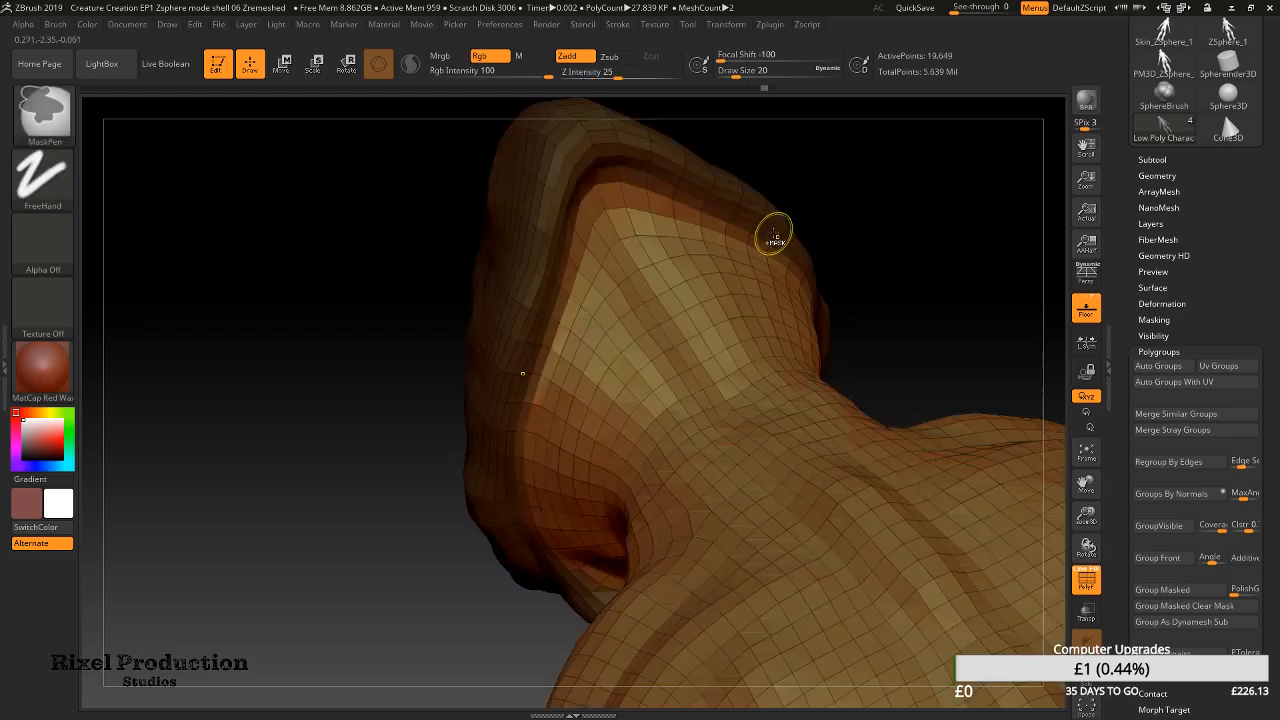
pyautogui.keyDown('ctrl'); pyautogui.keyDown('shift'); pyautogui.click(717, 190); pyautogui.keyUp('shift'); pyautogui.keyUp('ctrl')
pyautogui.keyDown('ctrl'); pyautogui.keyDown('shift'); pyautogui.click(705, 166); pyautogui.keyUp('shift'); pyautogui.keyUp('ctrl')
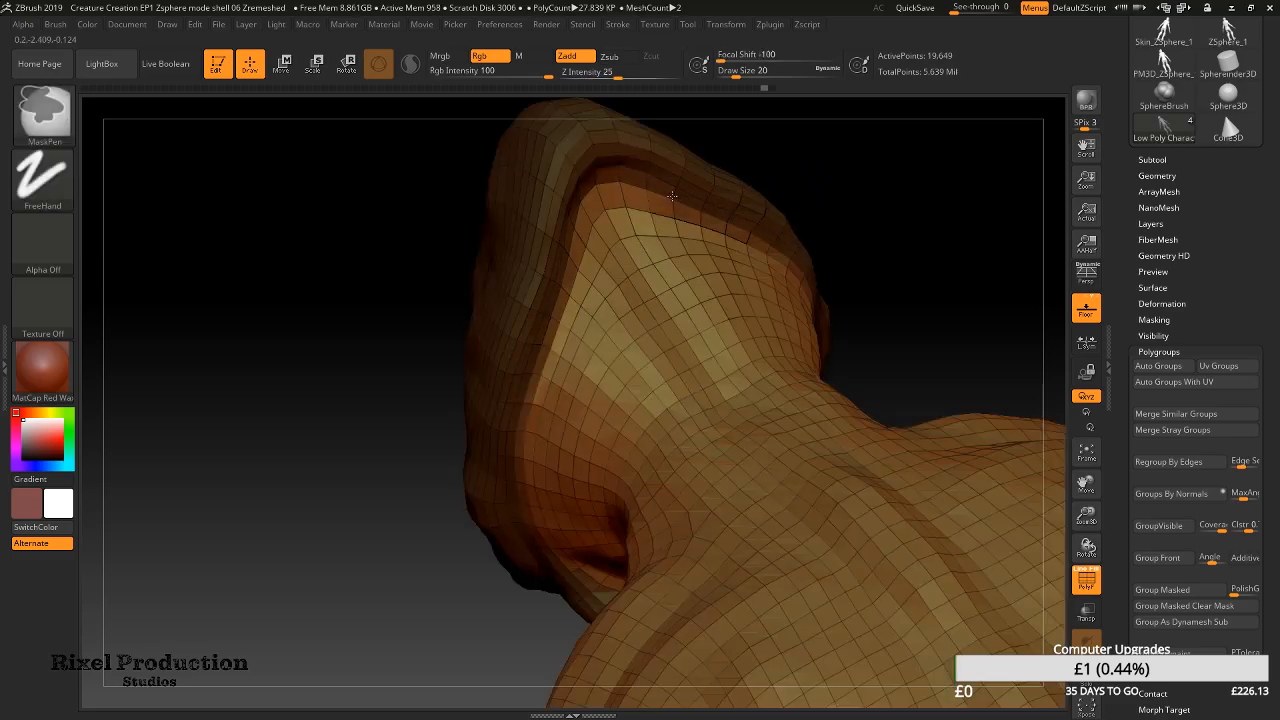
pyautogui.click(1188, 589)
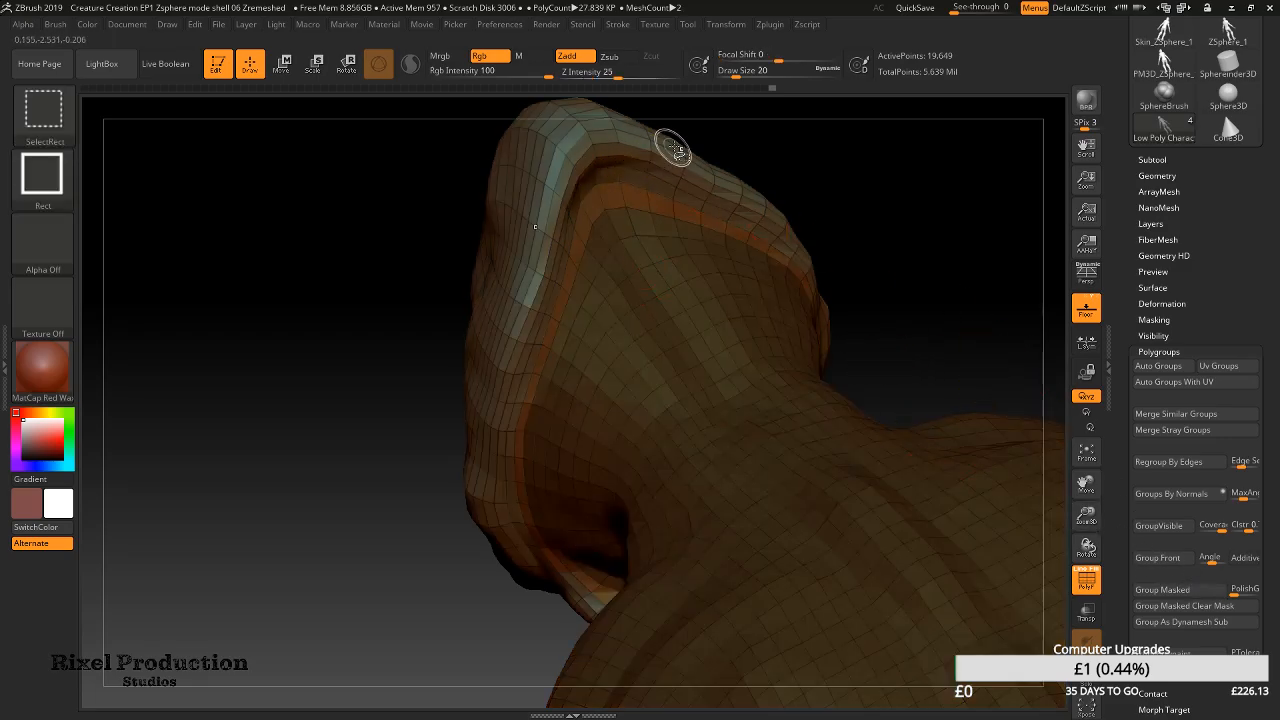
pyautogui.keyDown('ctrl'); pyautogui.keyDown('shift'); pyautogui.click(678, 154); pyautogui.keyUp('shift'); pyautogui.keyUp('ctrl')
pyautogui.moveTo(702, 222); pyautogui.dragTo(663, 190)
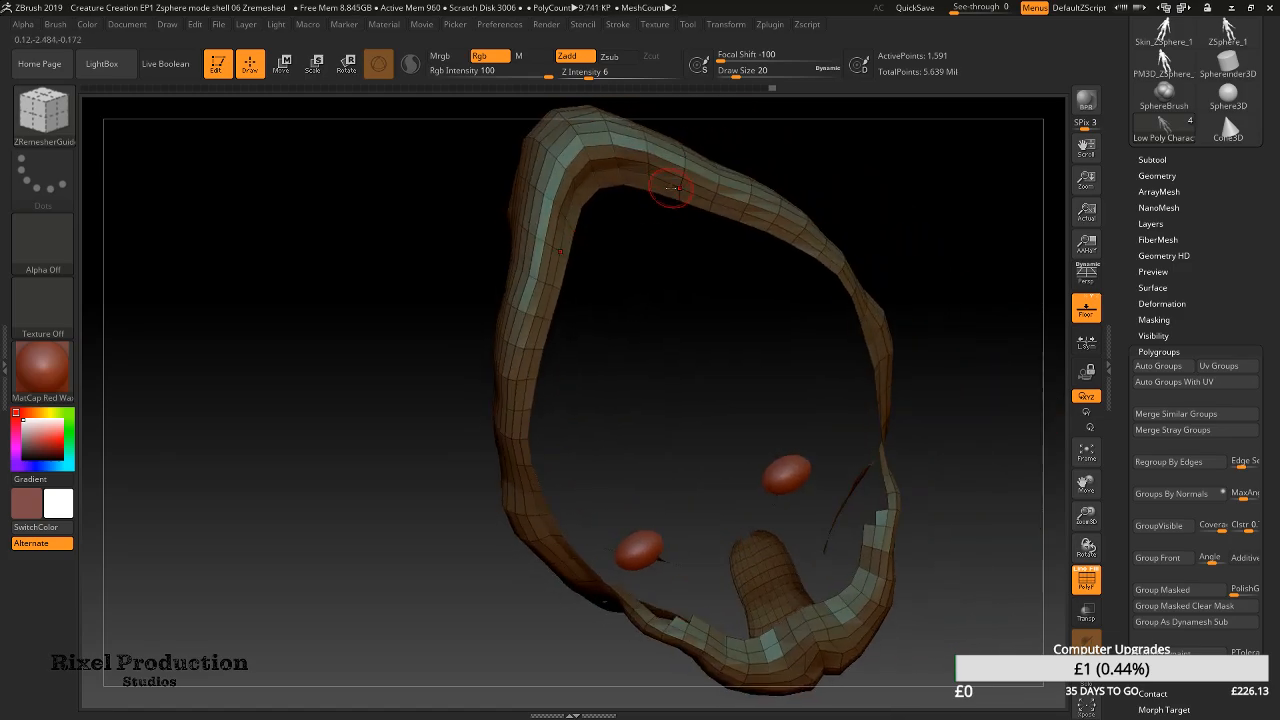
pyautogui.keyDown('ctrl'); pyautogui.keyDown('shift'); pyautogui.click(648, 239); pyautogui.keyUp('shift'); pyautogui.keyUp('ctrl')
# Set the draw size to 46 and paint a mask over the polygons deep inside the creature's mouth
pyautogui.moveTo(648, 239); pyautogui.dragTo(778, 165, button='right')
pyautogui.keyDown('ctrl'); pyautogui.moveTo(912, 330); pyautogui.dragTo(917, 198, button='right'); pyautogui.keyUp('ctrl')
pyautogui.keyDown('alt'); pyautogui.moveTo(925, 220); pyautogui.dragTo(672, 238, button='right'); pyautogui.keyUp('alt')
pyautogui.keyDown('ctrl'); pyautogui.moveTo(714, 364); pyautogui.dragTo(890, 435, button='right'); pyautogui.keyUp('ctrl')
pyautogui.moveTo(700, 400); pyautogui.dragTo(790, 480, button='right')
pyautogui.moveTo(640, 370); pyautogui.dragTo(749, 354, button='right')
pyautogui.hotkey('ctrl', 'shift', 'a')
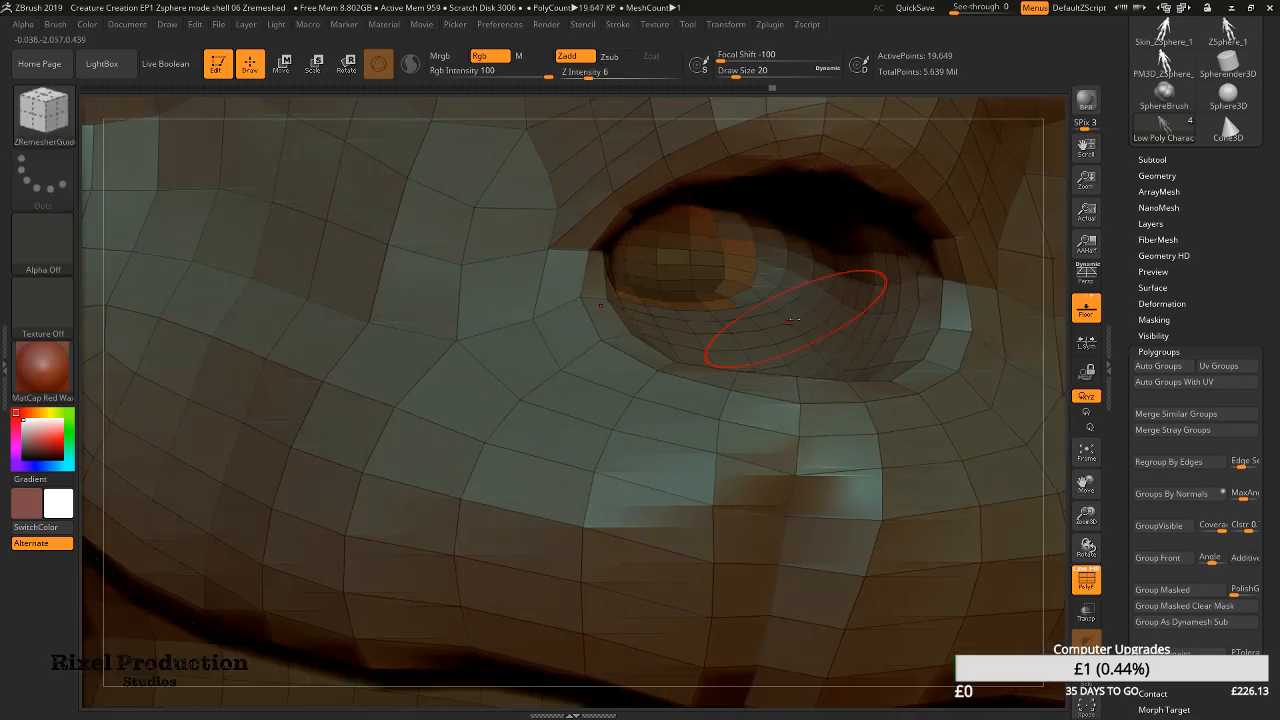
pyautogui.moveTo(802, 264); pyautogui.dragTo(712, 310, button='right')
pyautogui.press('space')
pyautogui.moveTo(710, 284); pyautogui.dragTo(719, 284)
pyautogui.keyDown('ctrl'); pyautogui.moveTo(497, 282); pyautogui.dragTo(683, 251, button='right'); pyautogui.keyUp('ctrl')
pyautogui.moveTo(683, 251)
pyautogui.keyDown('ctrl'); pyautogui.mouseDown()
pyautogui.moveTo(640, 272)
pyautogui.moveTo(674, 288)
pyautogui.mouseUp(); pyautogui.keyUp('ctrl')
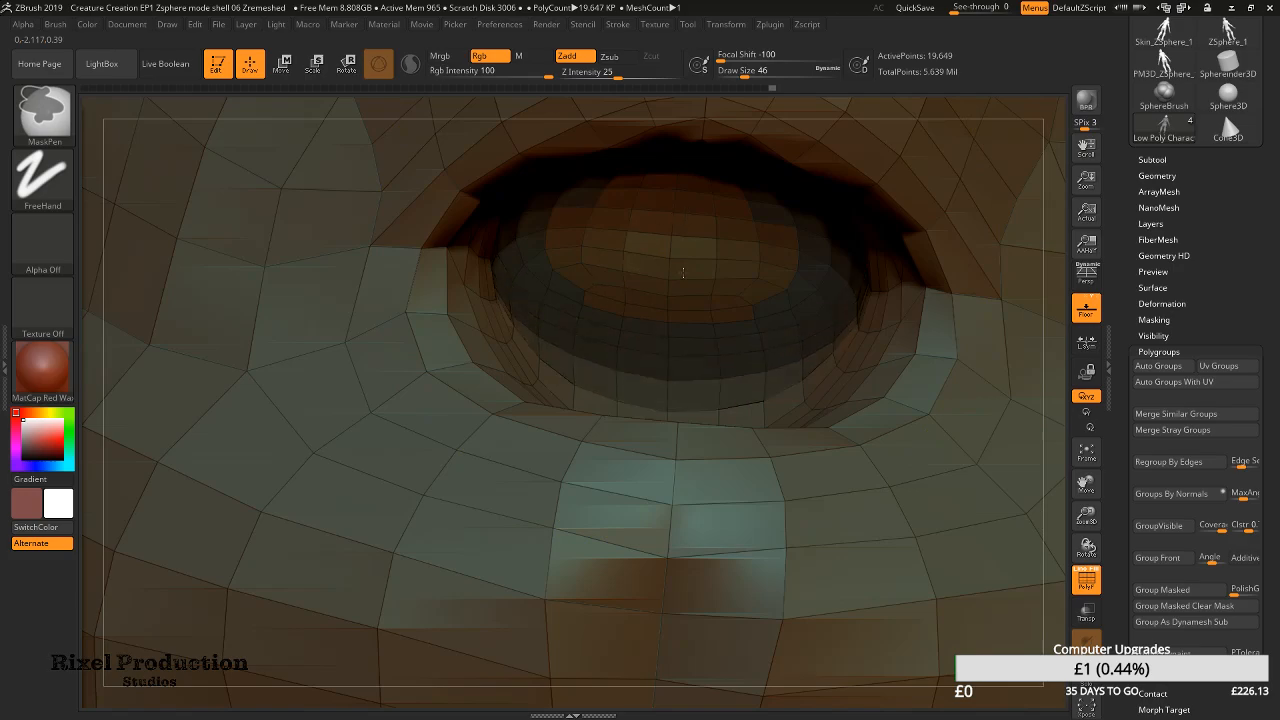
# Restore the mask on the head, mask the rest of the mouth's interior and group the masked head again
pyautogui.hotkey('ctrl', 'i')
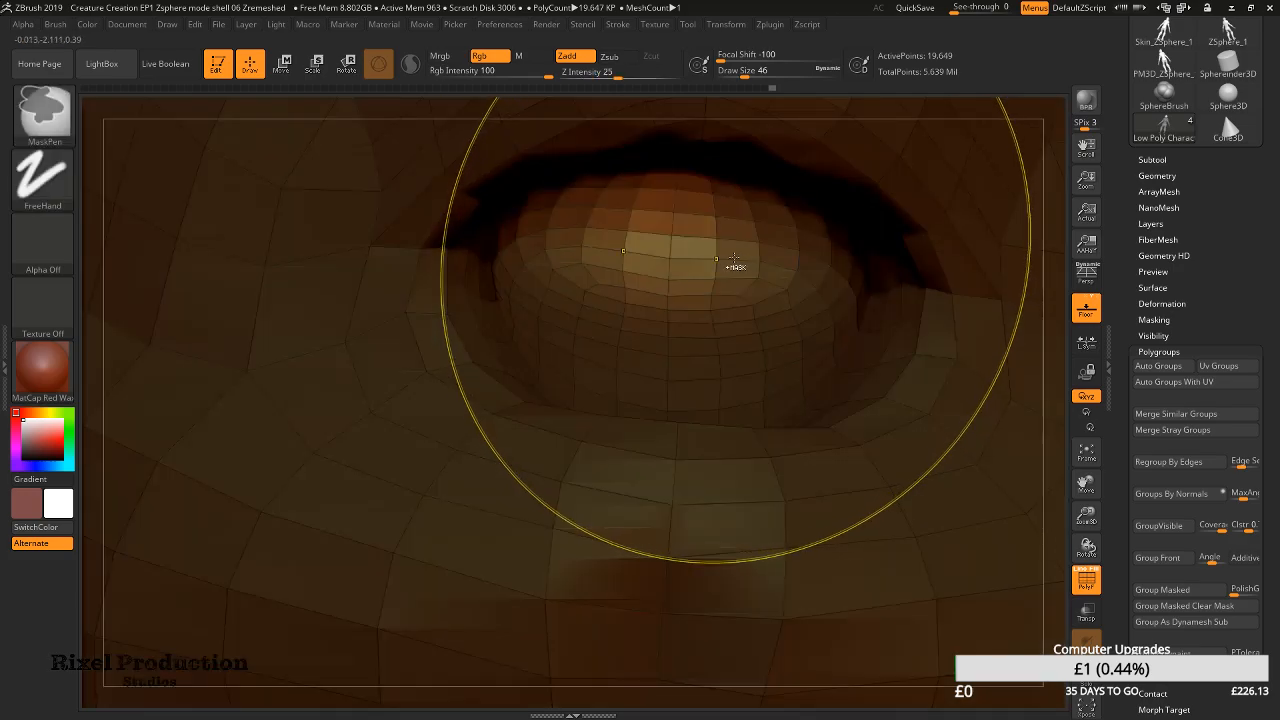
pyautogui.hotkey('ctrl', 'z')
pyautogui.keyDown('ctrl'); pyautogui.moveTo(696, 303); pyautogui.dragTo(735, 315); pyautogui.keyUp('ctrl')
pyautogui.moveTo(757, 329); pyautogui.dragTo(722, 368, button='right')
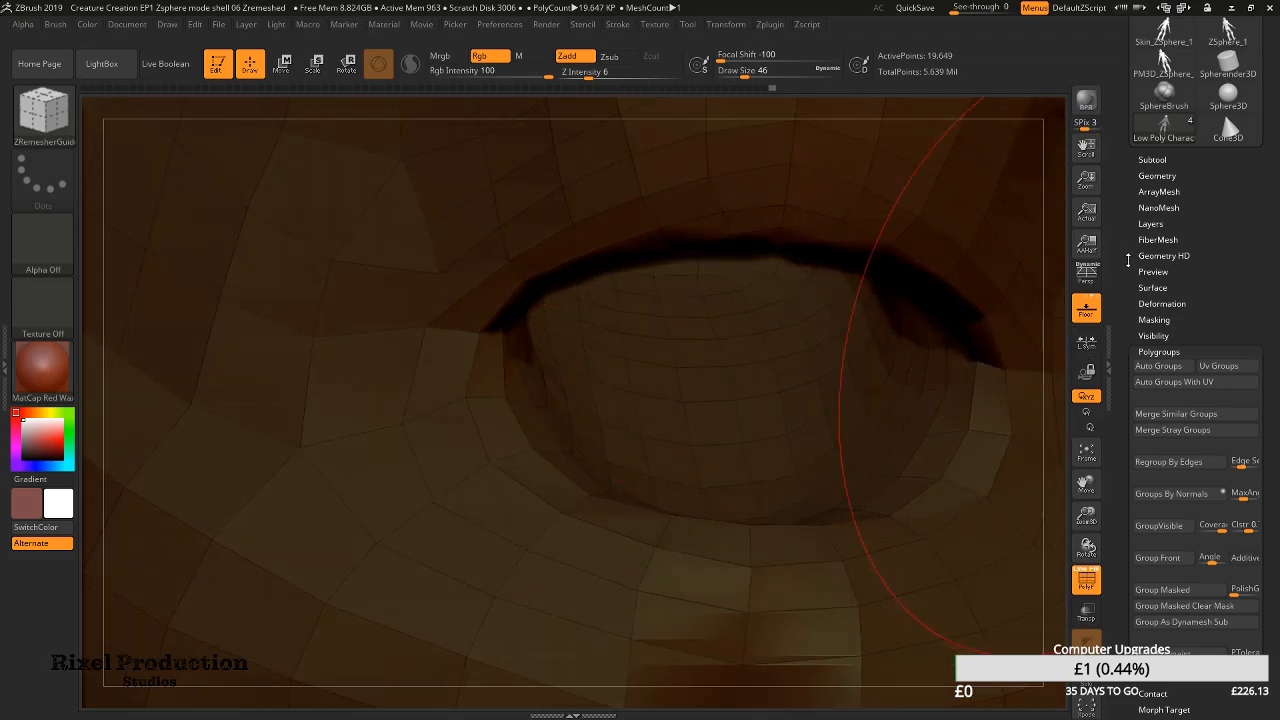
pyautogui.click(1178, 591)
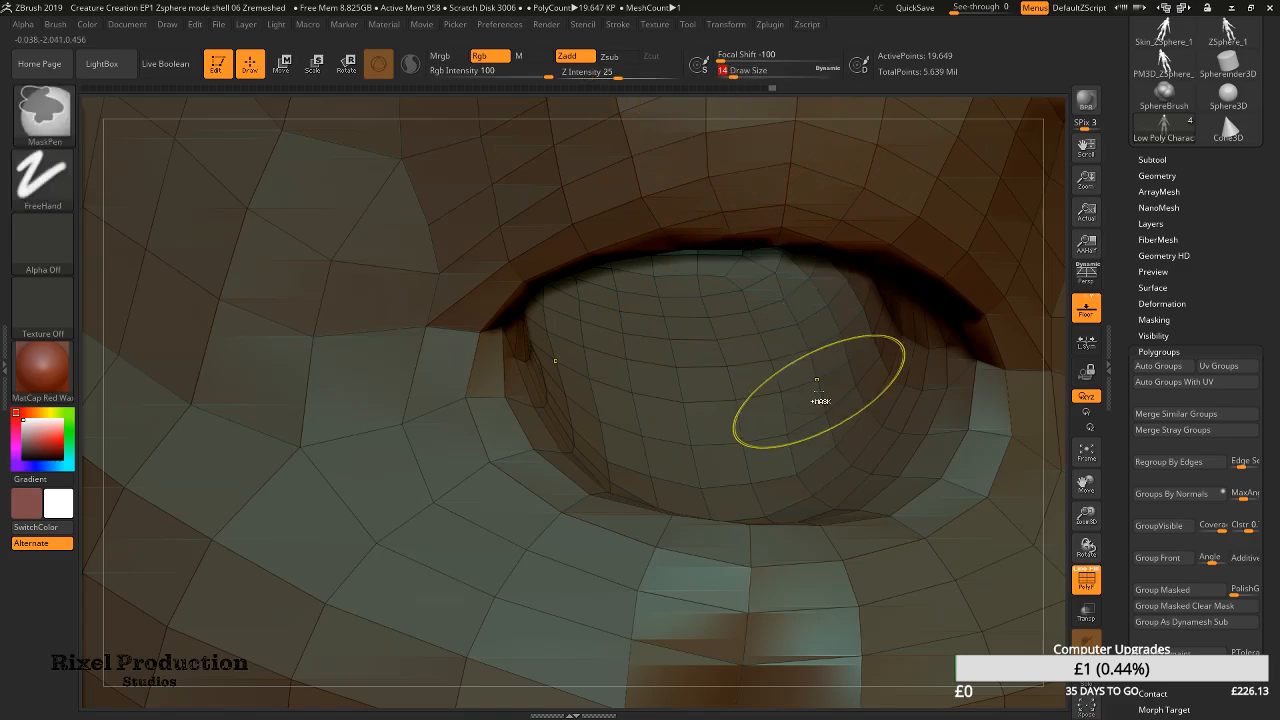
# Reduce the draw size to 14 and paint a mask over the mouth's inner walls out to its corners
pyautogui.keyDown('ctrl'); pyautogui.click(779, 363); pyautogui.keyUp('ctrl')
pyautogui.moveTo(799, 364)
pyautogui.keyDown('ctrl'); pyautogui.mouseDown()
pyautogui.moveTo(860, 410)
pyautogui.moveTo(800, 470)
pyautogui.moveTo(845, 430)
pyautogui.moveTo(855, 464)
pyautogui.mouseUp(); pyautogui.keyUp('ctrl')
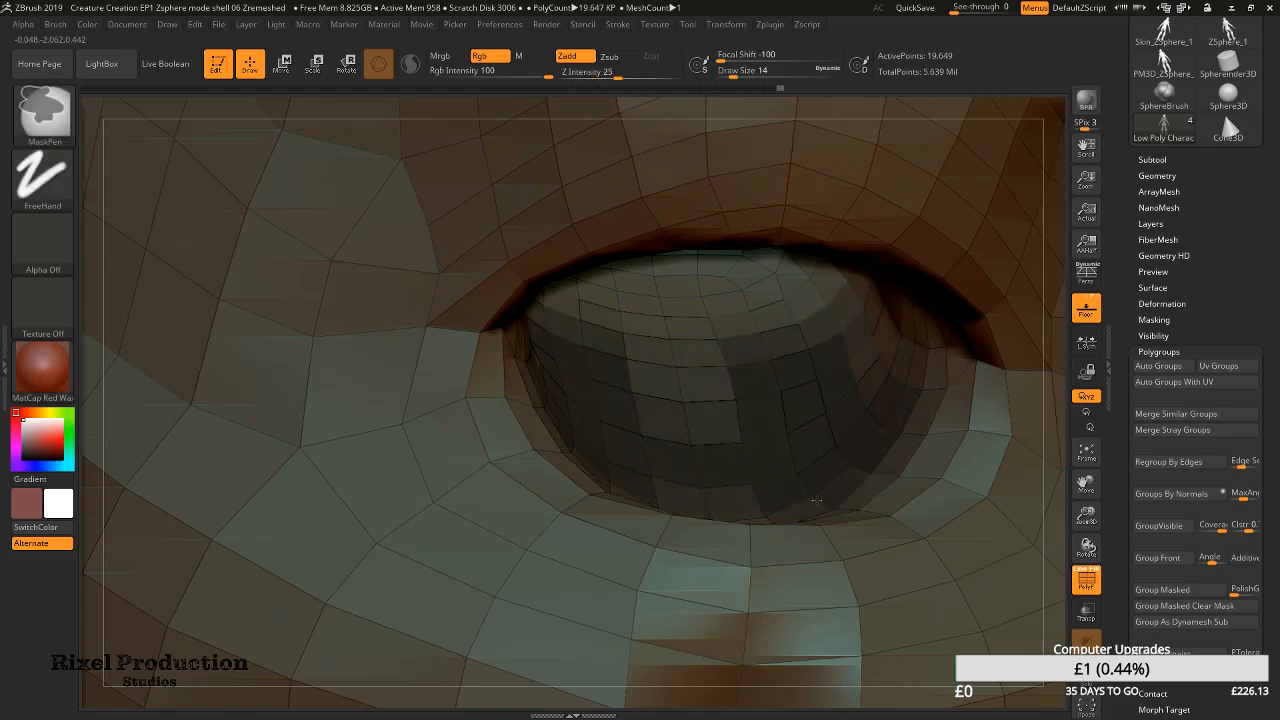
pyautogui.keyDown('ctrl'); pyautogui.moveTo(812, 501); pyautogui.dragTo(893, 485); pyautogui.keyUp('ctrl')
pyautogui.moveTo(904, 305)
pyautogui.keyDown('ctrl'); pyautogui.mouseDown()
pyautogui.moveTo(670, 275)
pyautogui.moveTo(529, 401)
pyautogui.mouseUp(); pyautogui.keyUp('ctrl')
pyautogui.moveTo(539, 371)
pyautogui.mouseDown(button='right')
pyautogui.moveTo(714, 257)
pyautogui.moveTo(722, 335)
pyautogui.moveTo(745, 199)
pyautogui.mouseUp(button='right')
pyautogui.moveTo(771, 337); pyautogui.dragTo(830, 320, button='right')
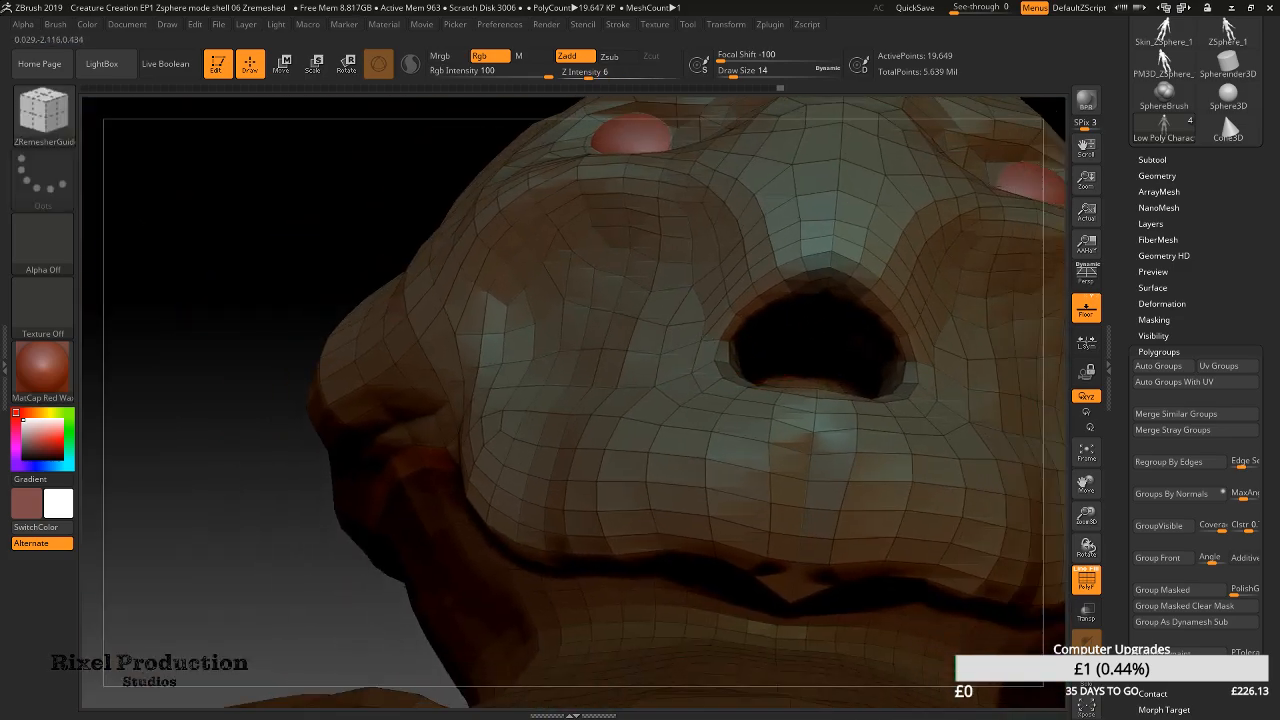
pyautogui.keyDown('alt'); pyautogui.moveTo(858, 396); pyautogui.dragTo(761, 353, button='right'); pyautogui.keyUp('alt')
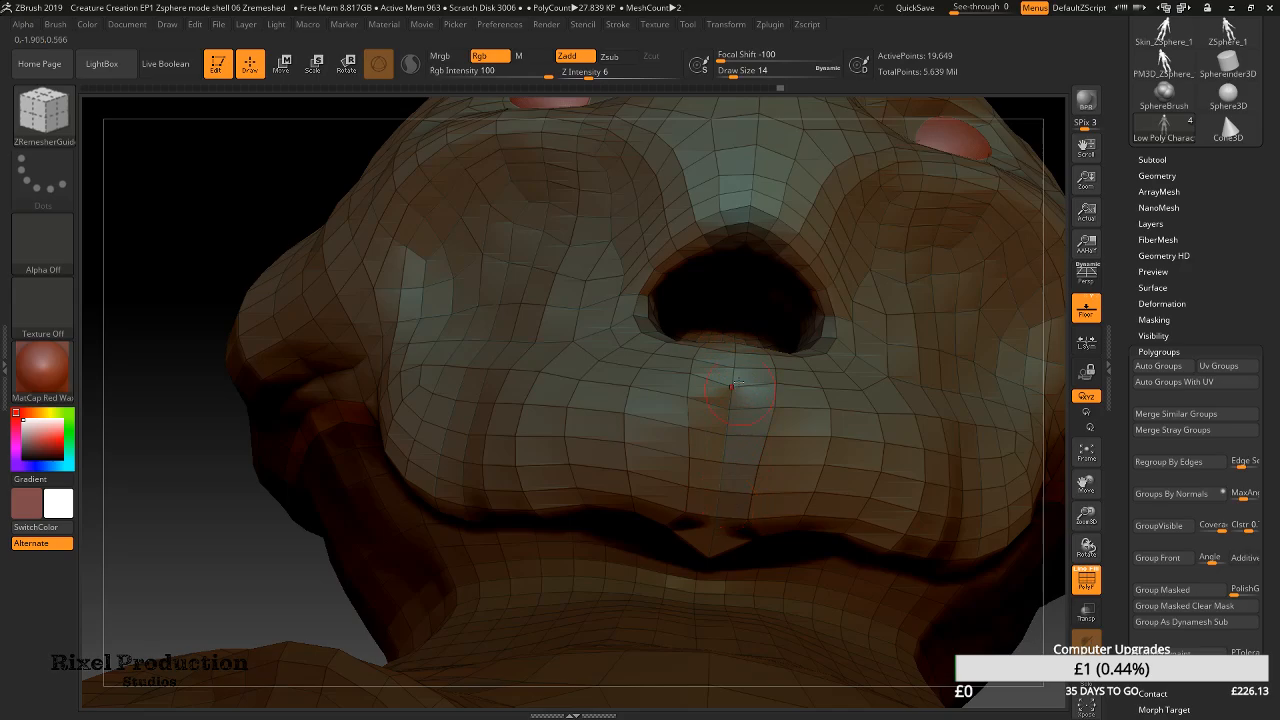
pyautogui.moveTo(746, 304); pyautogui.dragTo(701, 304, button='right')
pyautogui.keyDown('alt'); pyautogui.moveTo(647, 255); pyautogui.dragTo(729, 376, button='right'); pyautogui.keyUp('alt')
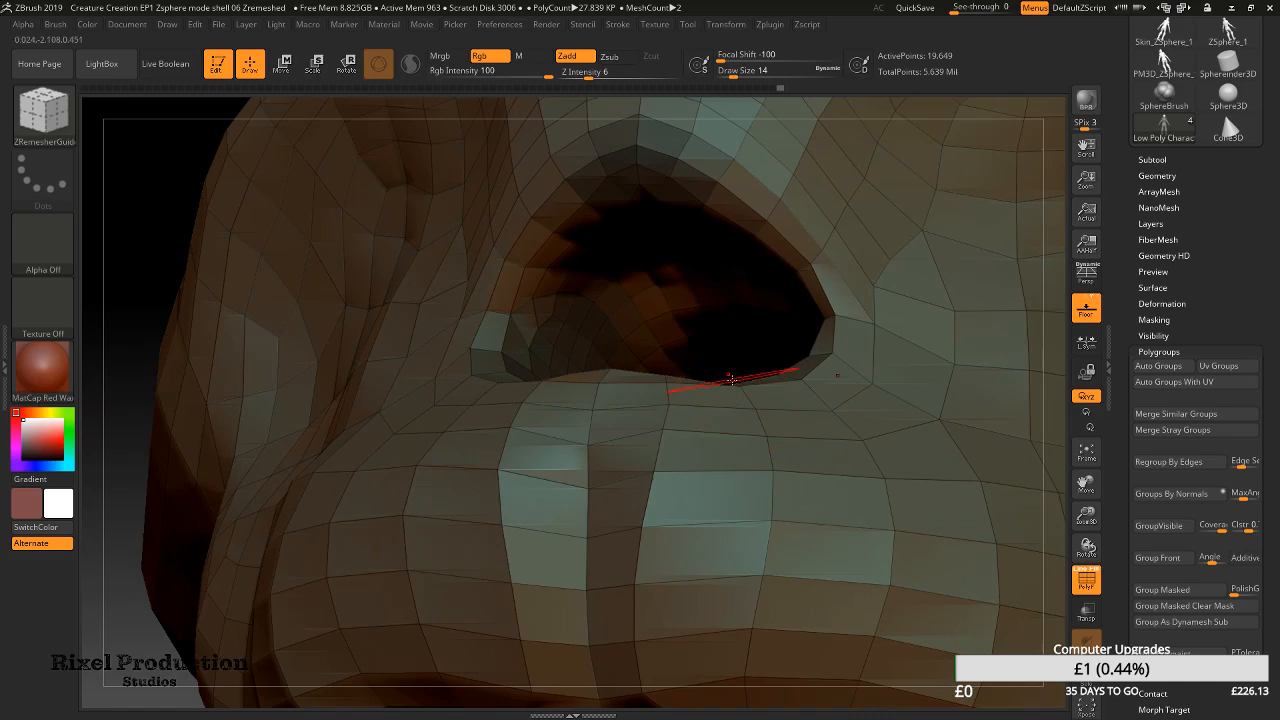
# Hide the polyframe wireframe and complete the mask around the mouth's inner cavity and rim
pyautogui.click(1086, 580)
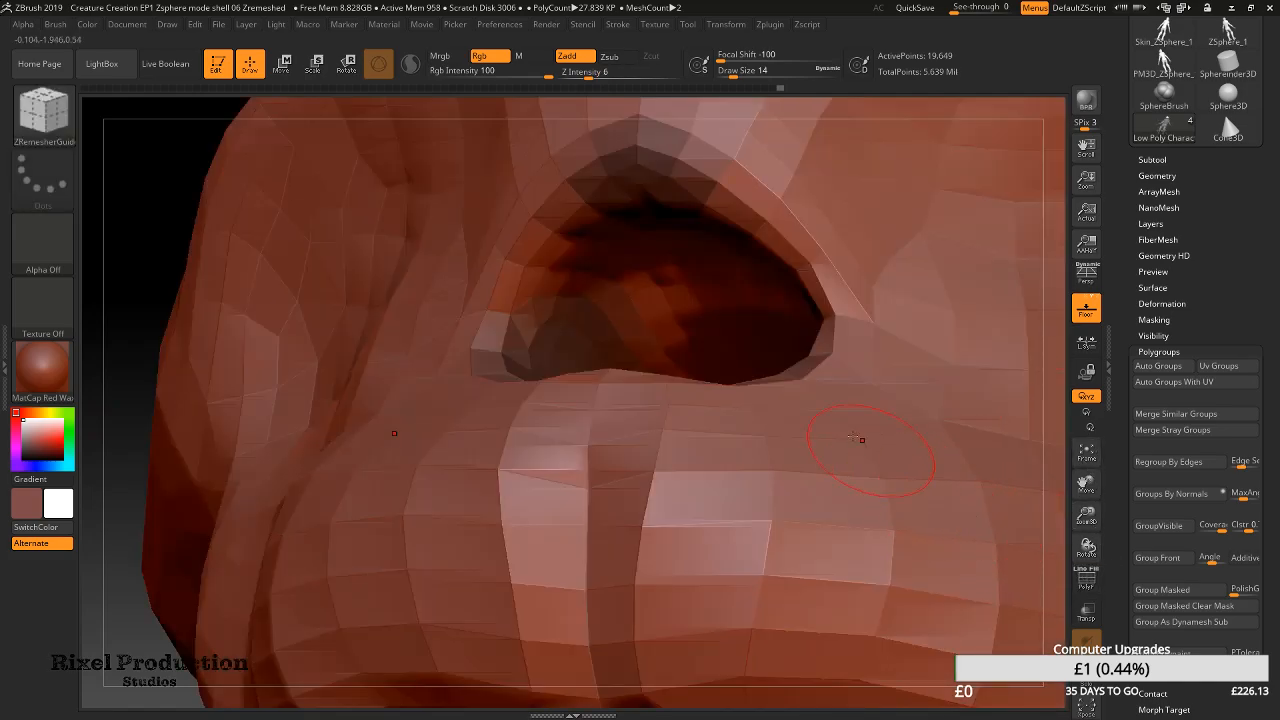
pyautogui.moveTo(606, 226)
pyautogui.mouseDown(button='right')
pyautogui.moveTo(705, 354)
pyautogui.moveTo(743, 449)
pyautogui.mouseUp(button='right')
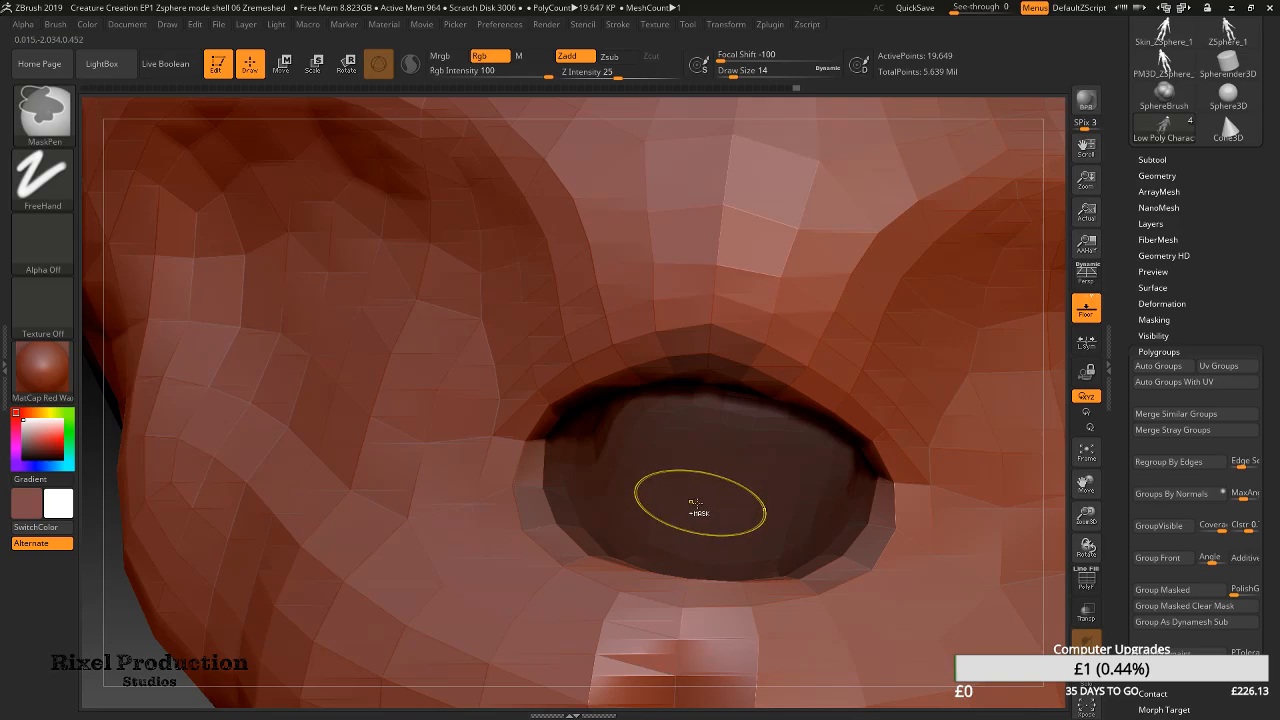
pyautogui.moveTo(723, 451)
pyautogui.mouseDown(button='right')
pyautogui.moveTo(765, 388)
pyautogui.moveTo(794, 294)
pyautogui.moveTo(791, 346)
pyautogui.moveTo(820, 364)
pyautogui.mouseUp(button='right')
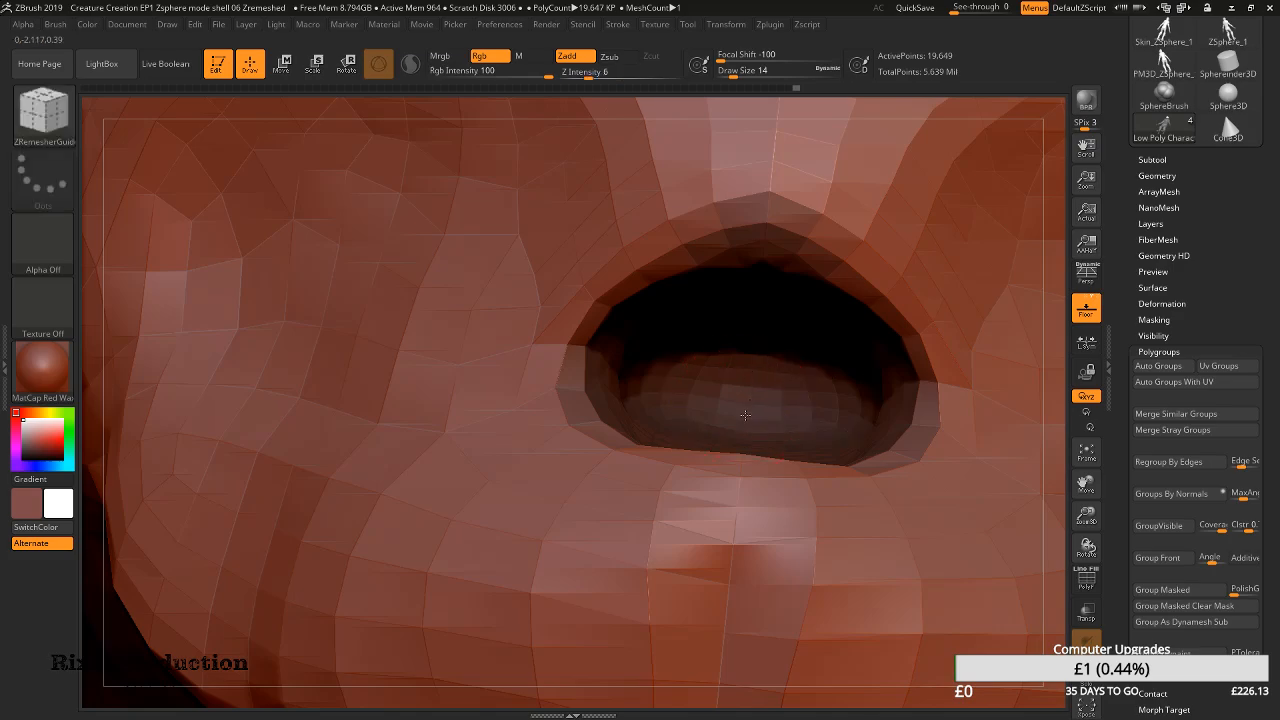
pyautogui.moveTo(731, 369); pyautogui.dragTo(781, 423, button='right')
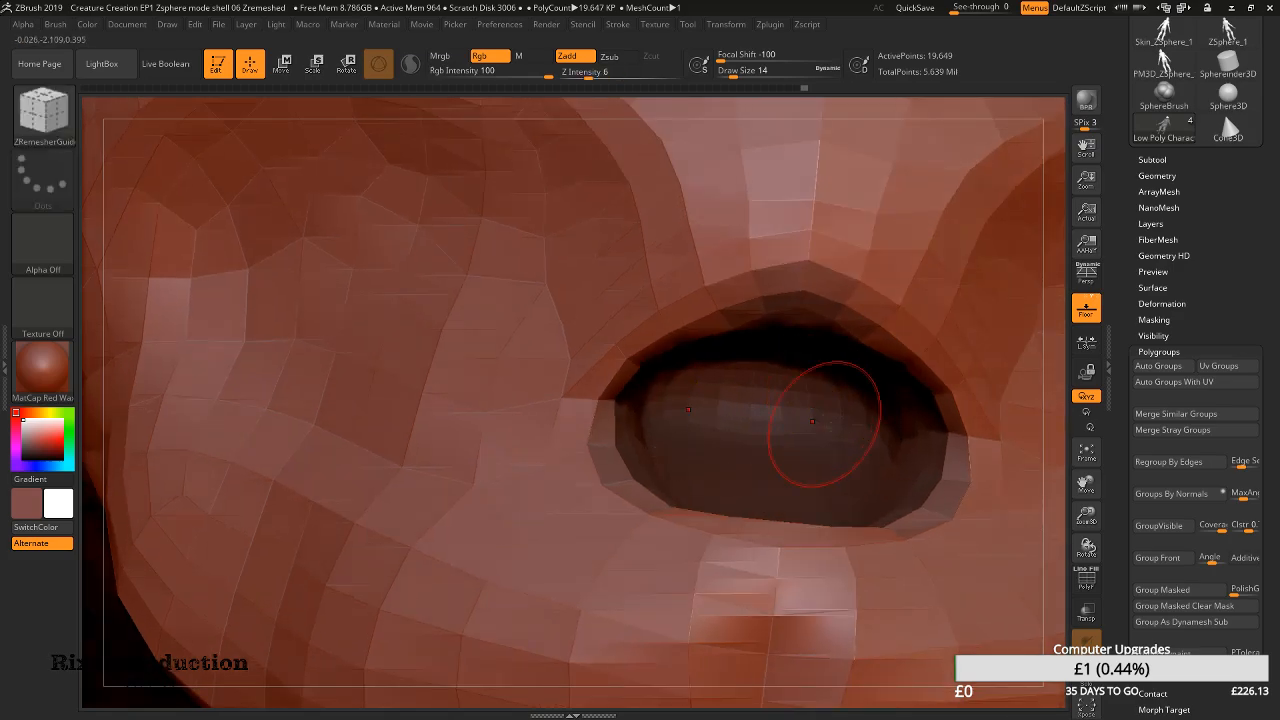
# Try to group the masked mouth interior as its own polygroup, undo the last action and invert the mask back onto the mouth
pyautogui.click(1190, 590)
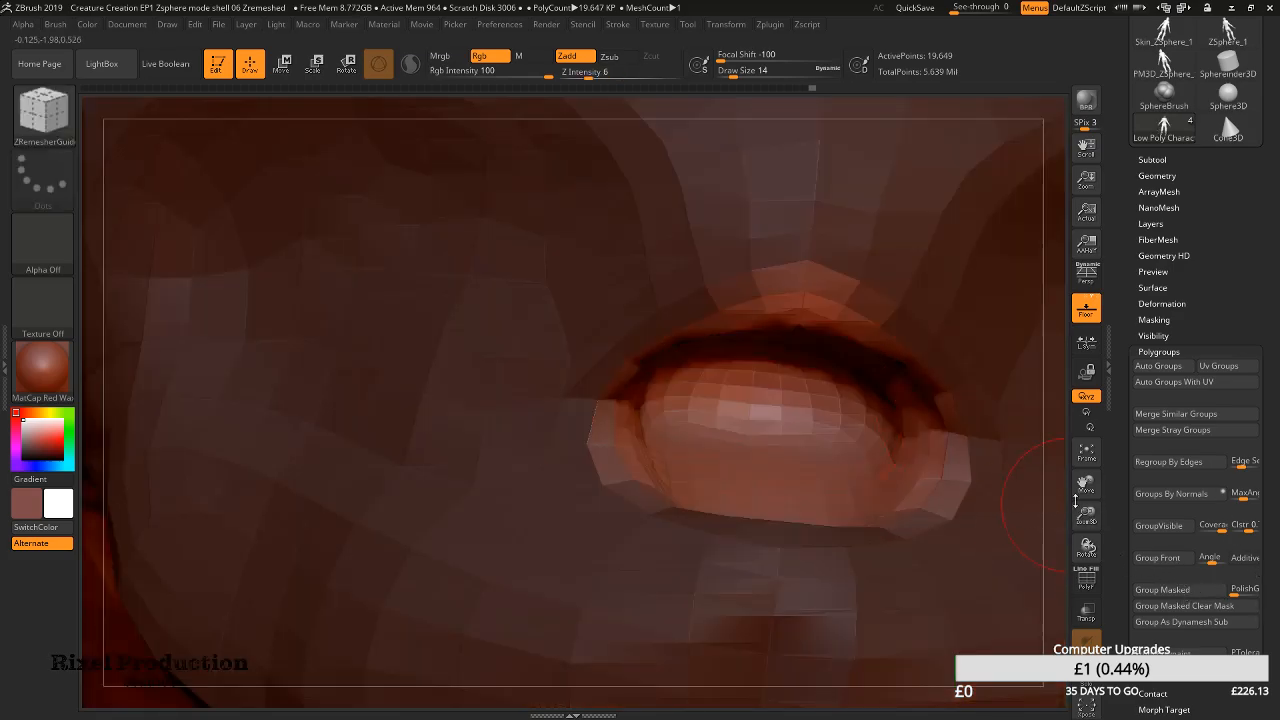
pyautogui.keyDown('ctrl'); pyautogui.keyDown('shift'); pyautogui.click(807, 435); pyautogui.keyUp('shift'); pyautogui.keyUp('ctrl')
pyautogui.hotkey('ctrl', 'z')
pyautogui.hotkey('ctrl', 'i')
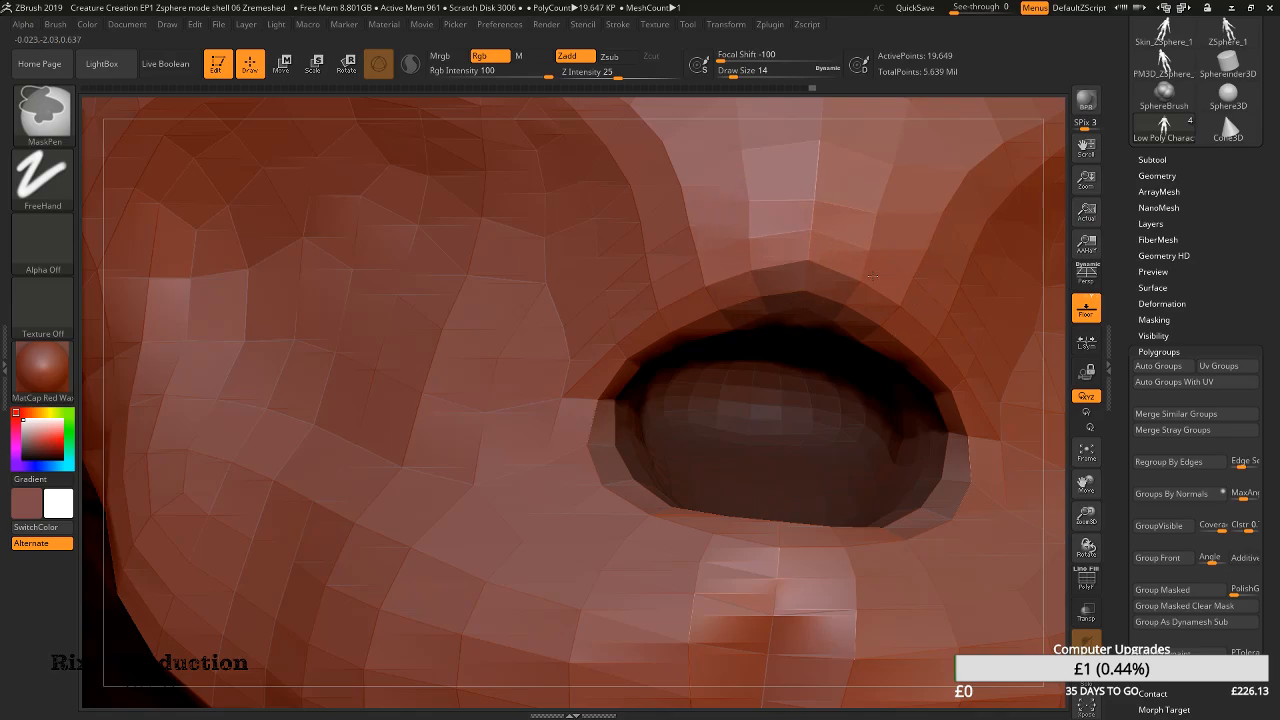
# Invert the mask onto the head, turn the polyframe display on and group the masked head
pyautogui.moveTo(828, 402); pyautogui.dragTo(817, 372, button='right')
pyautogui.press('ctrl')
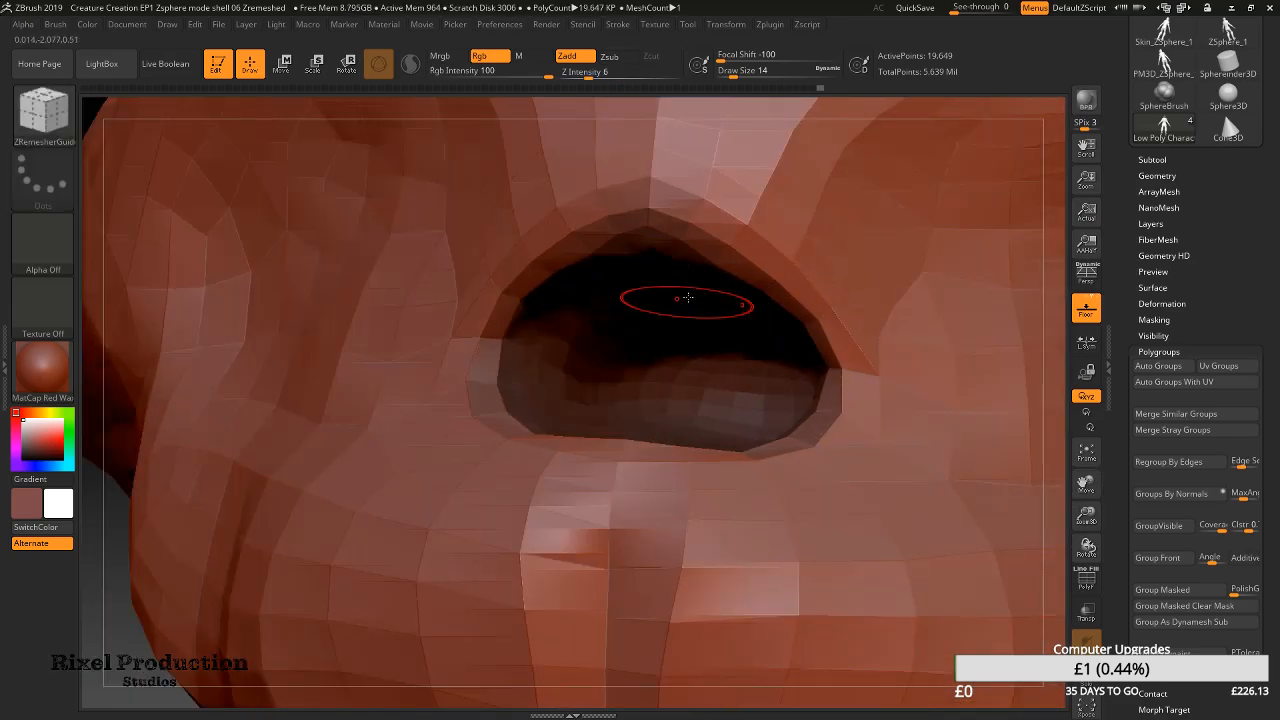
pyautogui.hotkey('ctrl', 'i')
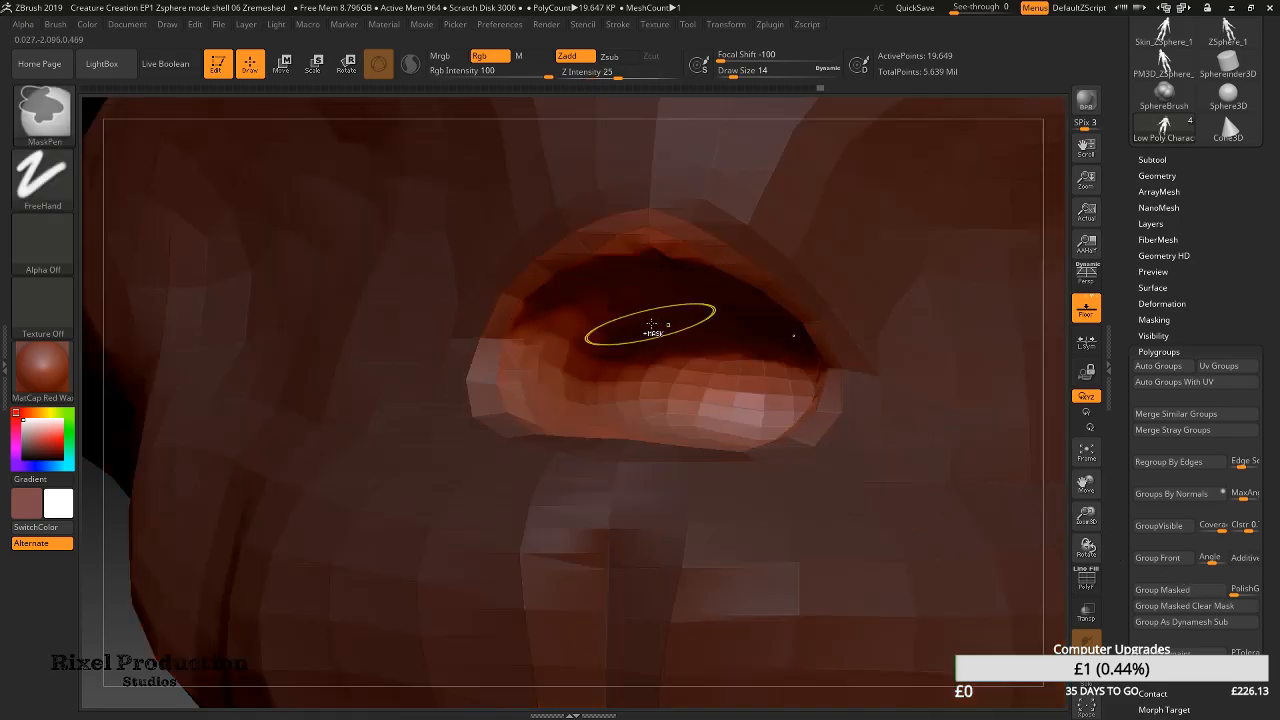
pyautogui.keyDown('ctrl'); pyautogui.click(660, 324); pyautogui.keyUp('ctrl')
pyautogui.moveTo(703, 371); pyautogui.dragTo(1060, 532, button='right')
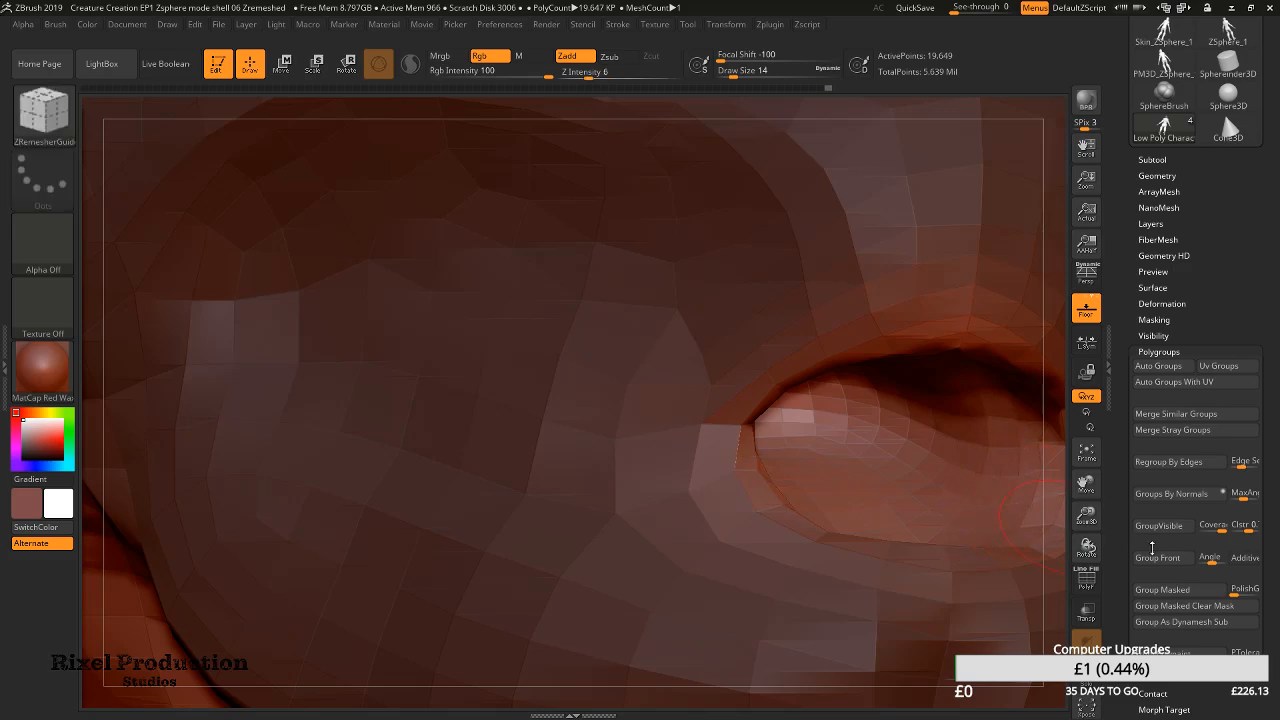
pyautogui.click(1090, 580)
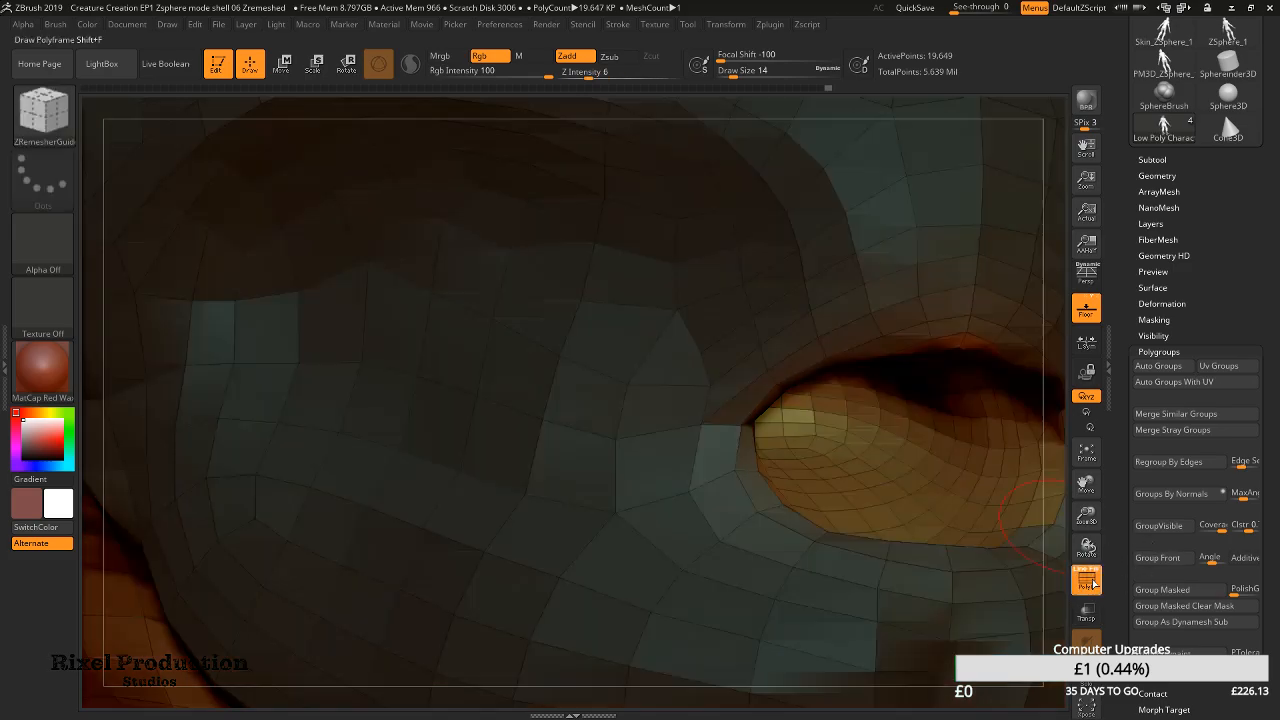
pyautogui.click(1190, 597)
# Return the mask to the mouth interior, extend it along the lower rim and group the masked area
pyautogui.moveTo(914, 457)
pyautogui.keyDown('alt'); pyautogui.mouseDown(button='right')
pyautogui.moveTo(860, 447)
pyautogui.moveTo(800, 458)
pyautogui.mouseUp(button='right'); pyautogui.keyUp('alt')
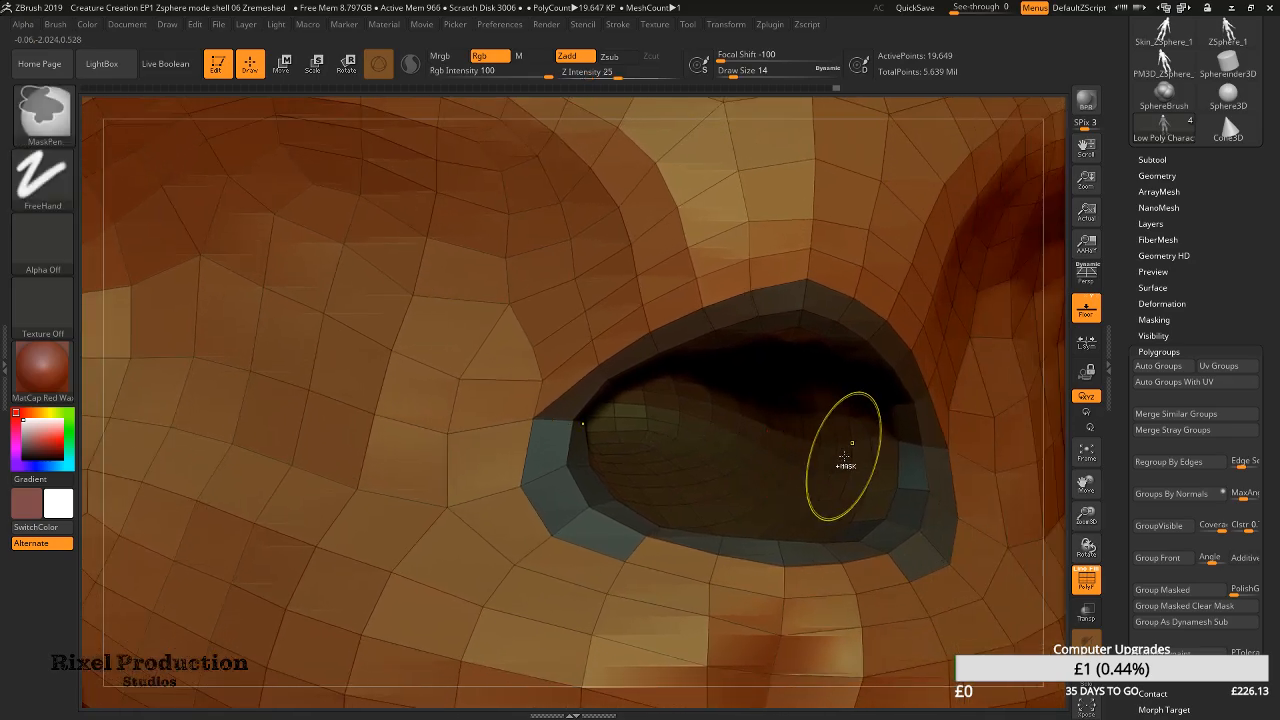
pyautogui.hotkey('ctrl', 'i')
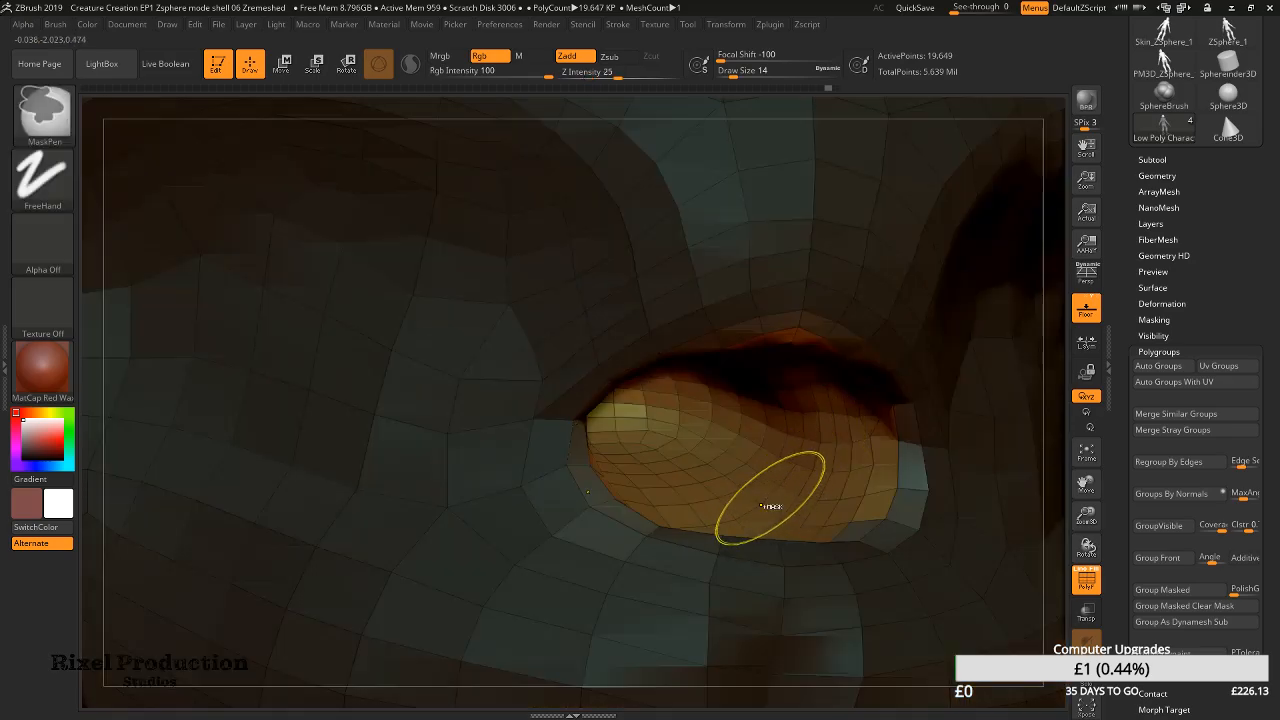
pyautogui.hotkey('ctrl', 'i')
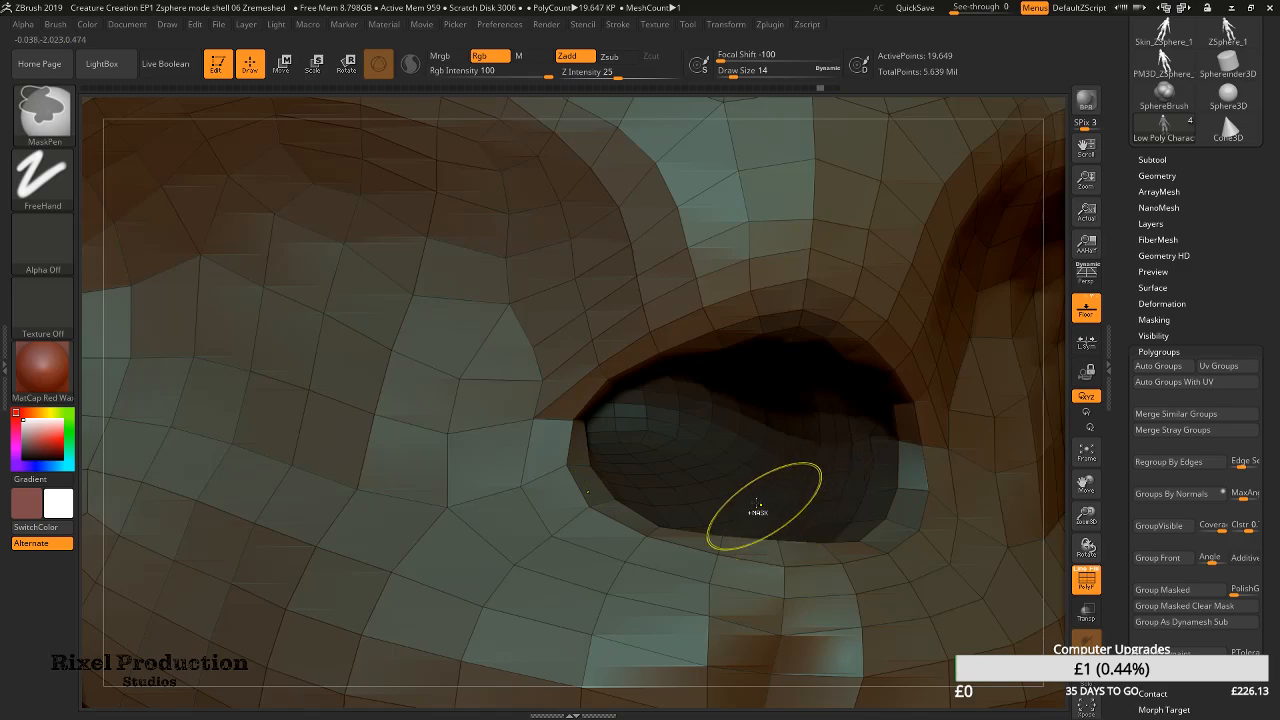
pyautogui.keyDown('ctrl'); pyautogui.moveTo(782, 531); pyautogui.dragTo(665, 531); pyautogui.keyUp('ctrl')
pyautogui.keyDown('ctrl'); pyautogui.moveTo(605, 459); pyautogui.dragTo(596, 497); pyautogui.keyUp('ctrl')
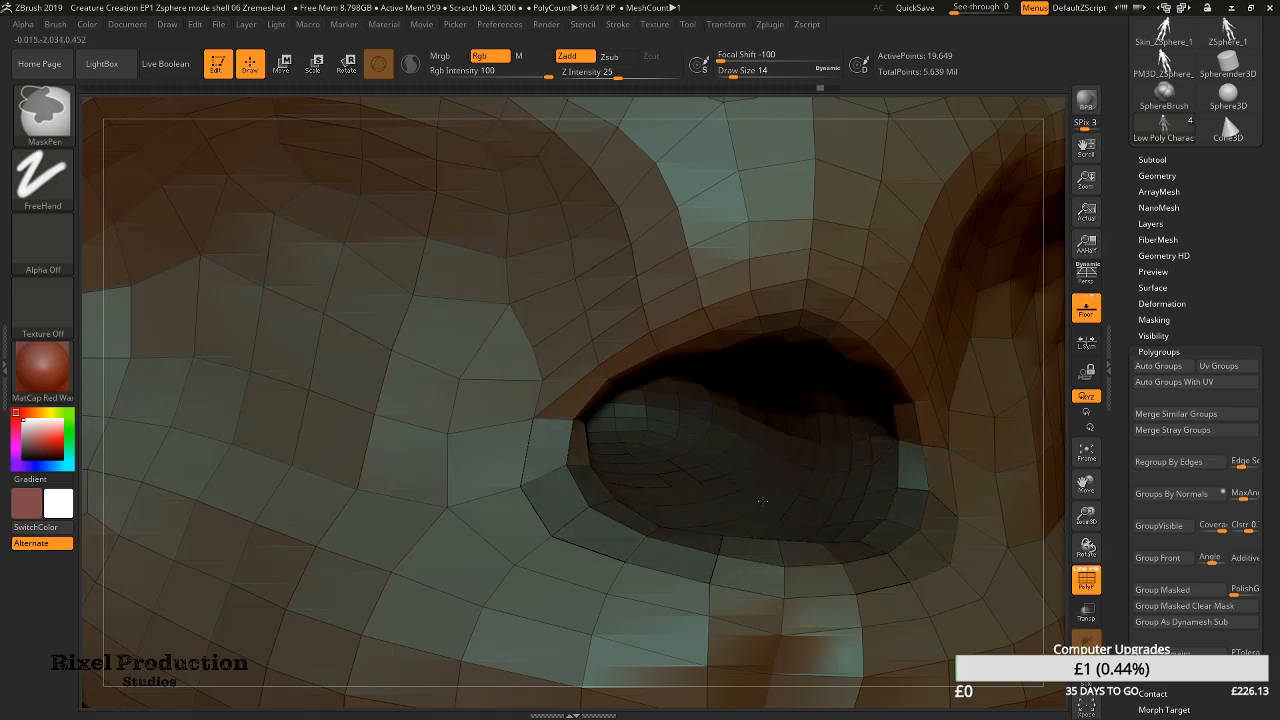
pyautogui.keyDown('ctrl'); pyautogui.moveTo(852, 443); pyautogui.dragTo(959, 474, button='right'); pyautogui.keyUp('ctrl')
pyautogui.click(1170, 590)
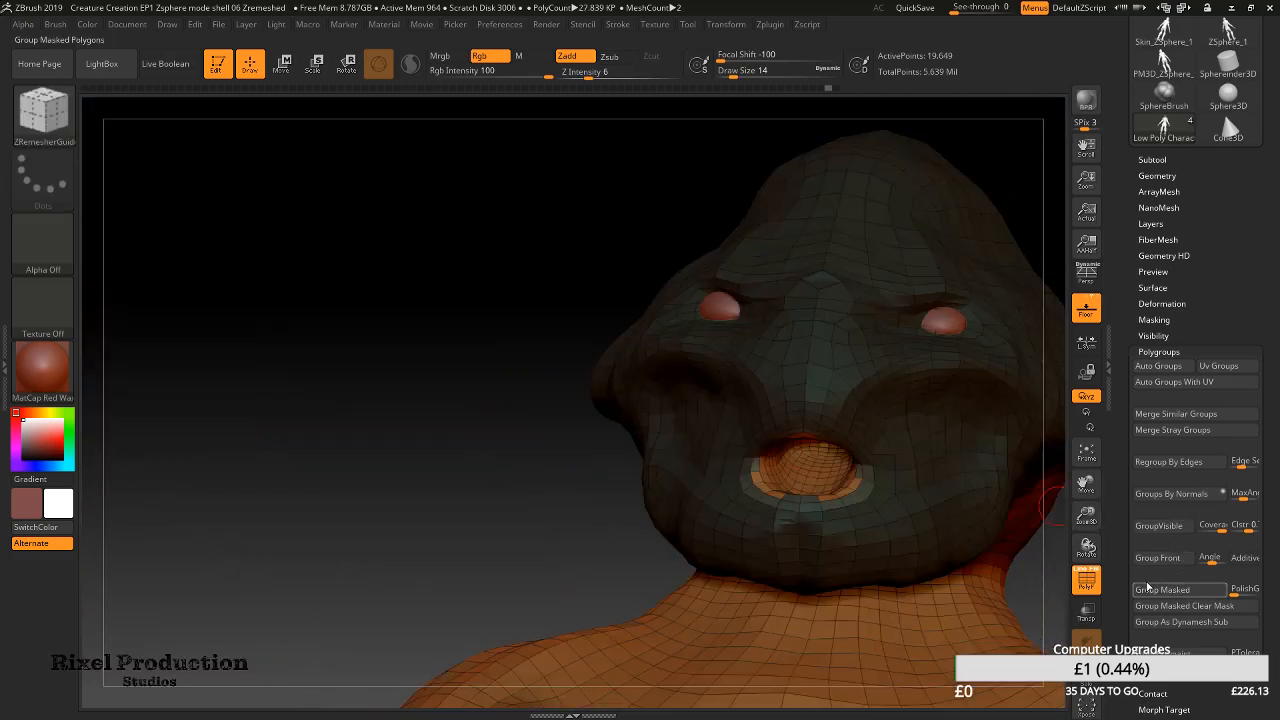
# Restore the mask on the mouth and fill in the unmasked gaps along its lower rim and corners
pyautogui.moveTo(851, 497)
pyautogui.mouseDown(button='right')
pyautogui.moveTo(880, 549)
pyautogui.moveTo(777, 514)
pyautogui.moveTo(783, 302)
pyautogui.mouseUp(button='right')
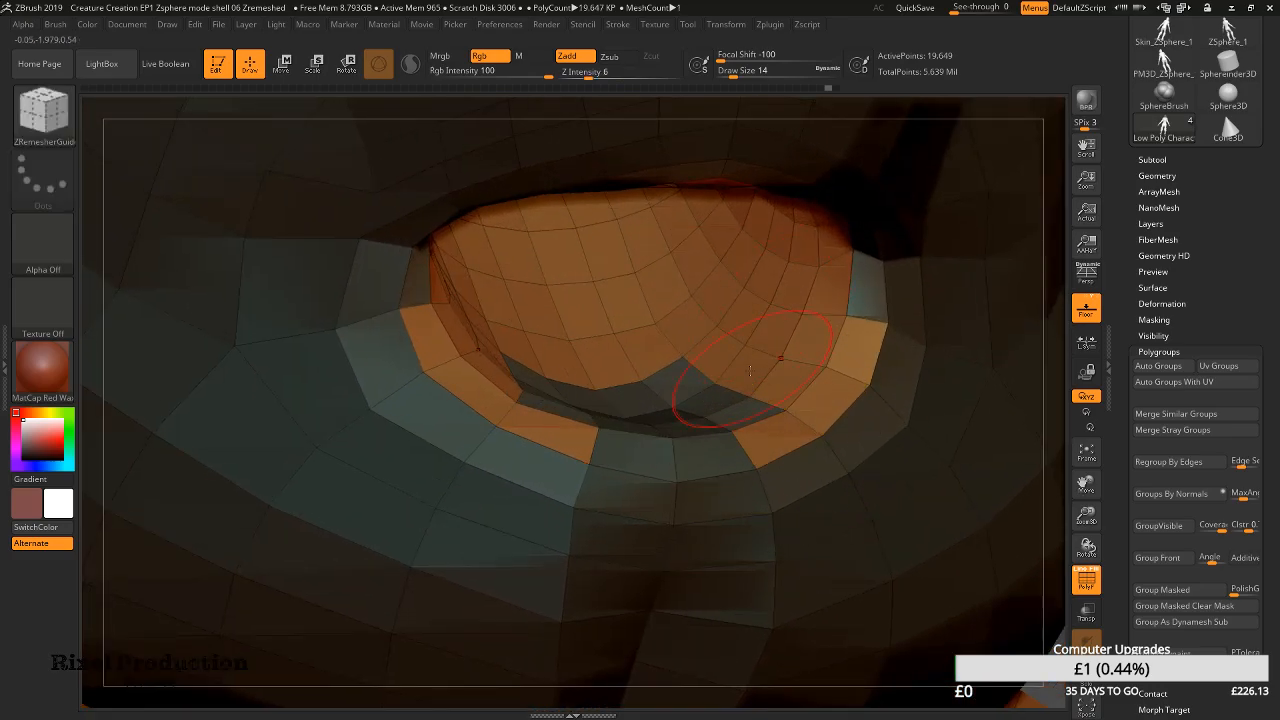
pyautogui.keyDown('shift'); pyautogui.moveTo(753, 366); pyautogui.dragTo(731, 386, button='right'); pyautogui.keyUp('shift')
pyautogui.hotkey('ctrl', 'i')
pyautogui.keyDown('ctrl'); pyautogui.click(675, 388); pyautogui.keyUp('ctrl')
pyautogui.keyDown('ctrl'); pyautogui.moveTo(641, 367); pyautogui.dragTo(551, 423); pyautogui.keyUp('ctrl')
pyautogui.moveTo(644, 409)
pyautogui.keyDown('ctrl'); pyautogui.mouseDown()
pyautogui.moveTo(846, 352)
pyautogui.moveTo(824, 268)
pyautogui.moveTo(692, 211)
pyautogui.mouseUp(); pyautogui.keyUp('ctrl')
pyautogui.keyDown('ctrl'); pyautogui.moveTo(588, 198); pyautogui.dragTo(592, 205); pyautogui.keyUp('ctrl')
pyautogui.moveTo(690, 290); pyautogui.dragTo(640, 270, button='right')
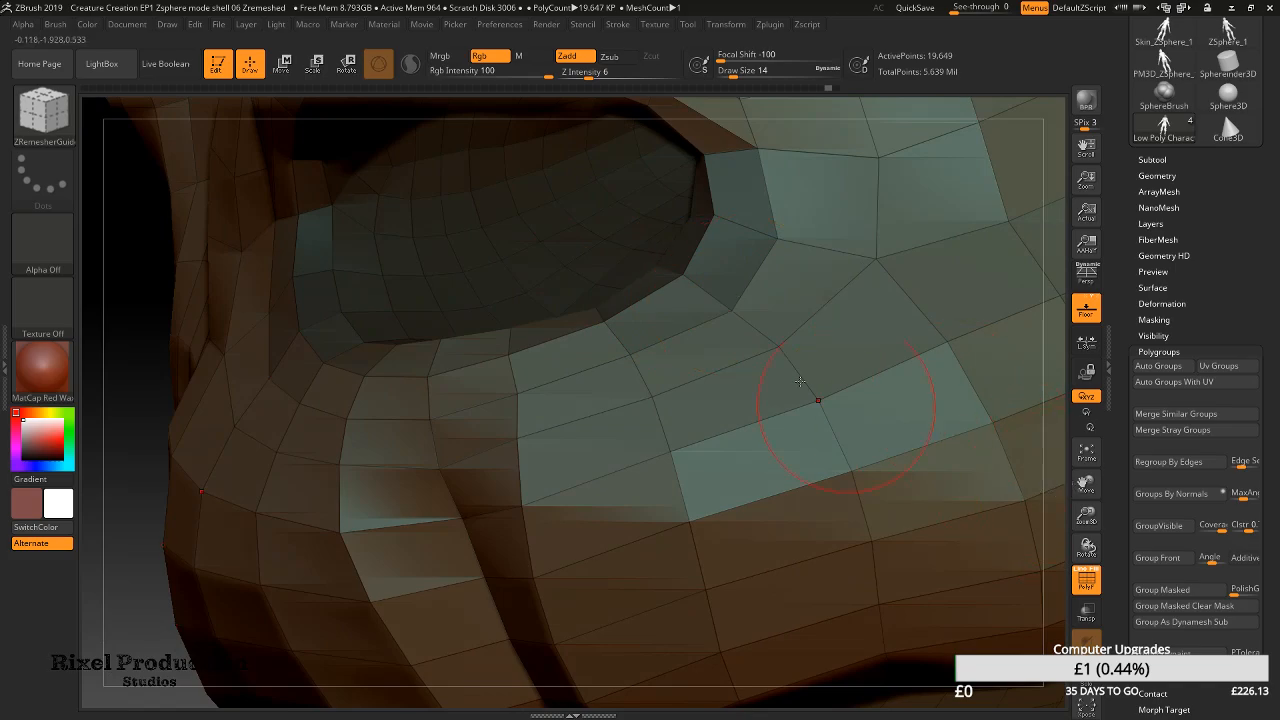
pyautogui.keyDown('ctrl'); pyautogui.moveTo(371, 200); pyautogui.dragTo(341, 180); pyautogui.keyUp('ctrl')
# Try to group the masked area as a new polygroup and undo the last action
pyautogui.click(1186, 590)
pyautogui.moveTo(614, 371); pyautogui.dragTo(610, 275, button='right')
pyautogui.keyDown('ctrl'); pyautogui.moveTo(793, 322); pyautogui.dragTo(790, 435, button='right'); pyautogui.keyUp('ctrl')
pyautogui.keyDown('ctrl'); pyautogui.moveTo(790, 435); pyautogui.dragTo(760, 358, button='right'); pyautogui.keyUp('ctrl')
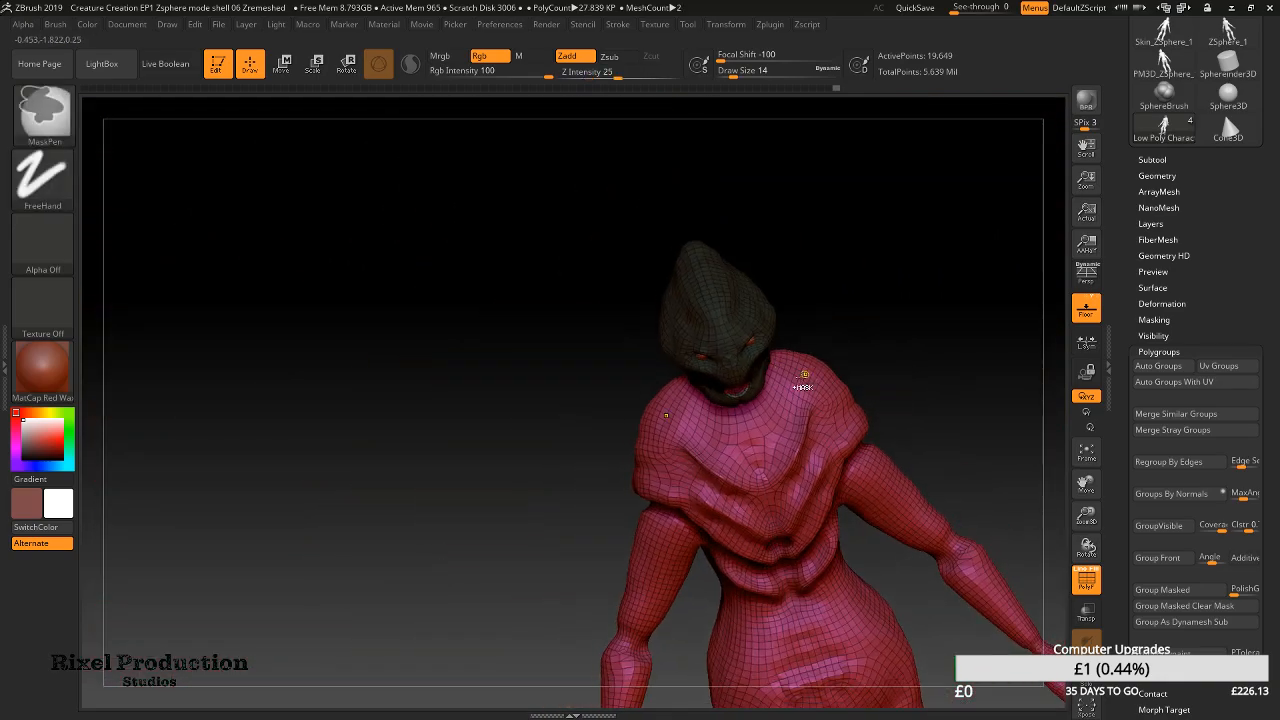
pyautogui.hotkey('ctrl', 'z')
# Isolate the head's polygroup to check the mouth region and bring the whole creature back into view
pyautogui.keyDown('ctrl'); pyautogui.moveTo(853, 377); pyautogui.dragTo(962, 376, button='right'); pyautogui.keyUp('ctrl')
pyautogui.moveTo(777, 429)
pyautogui.keyDown('ctrl'); pyautogui.mouseDown(button='right')
pyautogui.moveTo(883, 432)
pyautogui.moveTo(692, 371)
pyautogui.moveTo(669, 420)
pyautogui.moveTo(808, 406)
pyautogui.moveTo(648, 364)
pyautogui.moveTo(571, 319)
pyautogui.mouseUp(button='right'); pyautogui.keyUp('ctrl')
pyautogui.press('ctrl')
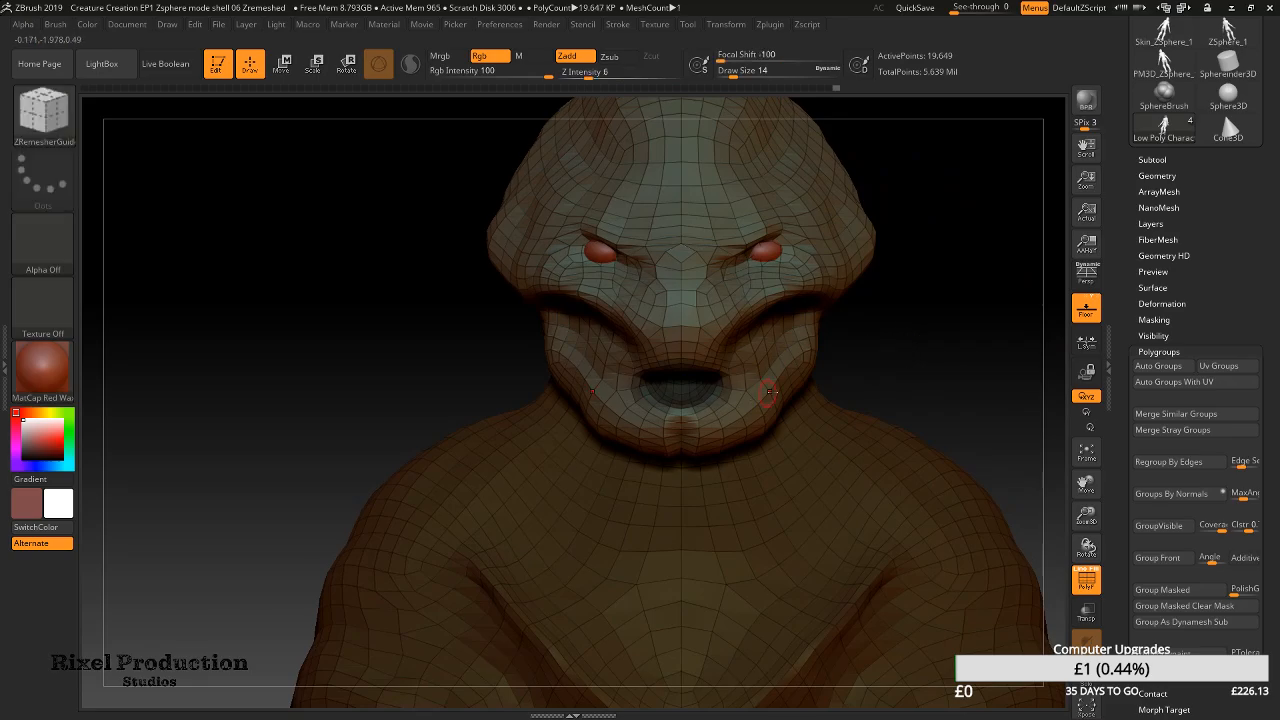
pyautogui.keyDown('ctrl'); pyautogui.moveTo(833, 424); pyautogui.dragTo(816, 395, button='right'); pyautogui.keyUp('ctrl')
pyautogui.keyDown('ctrl'); pyautogui.keyDown('shift'); pyautogui.click(705, 393); pyautogui.keyUp('shift'); pyautogui.keyUp('ctrl')
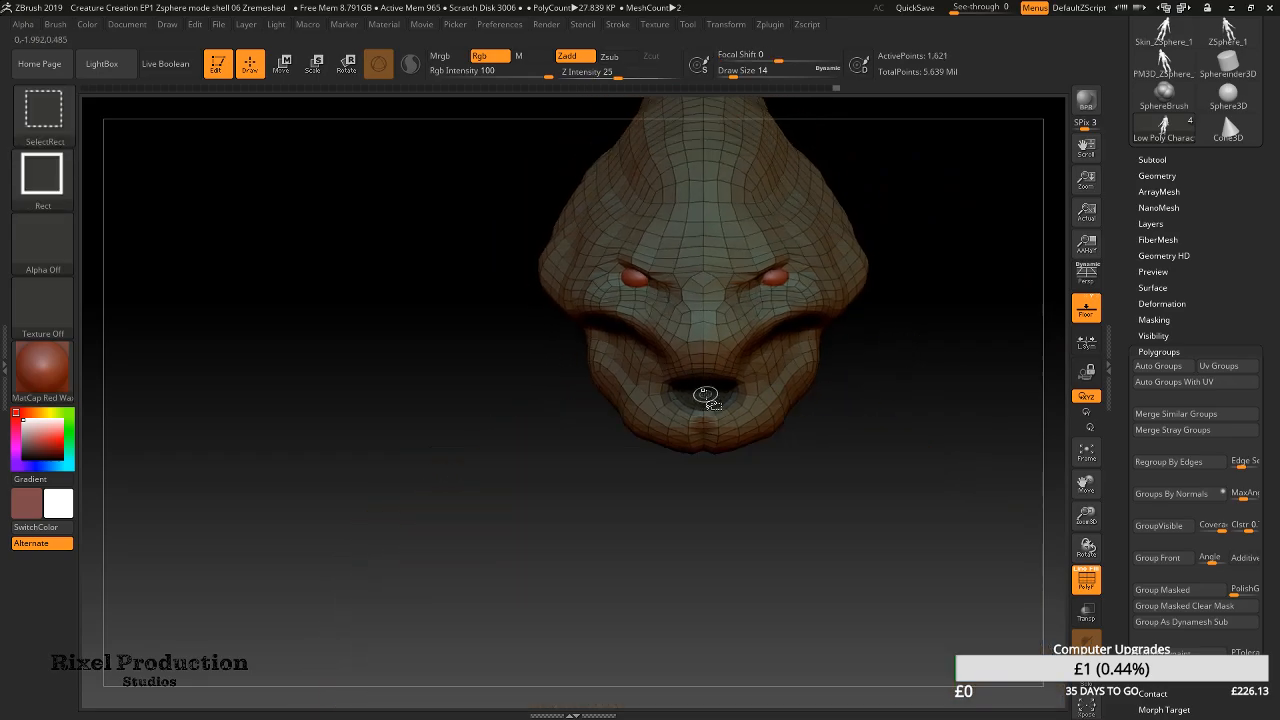
pyautogui.keyDown('ctrl'); pyautogui.keyDown('shift'); pyautogui.click(714, 387); pyautogui.keyUp('shift'); pyautogui.keyUp('ctrl')
pyautogui.keyDown('ctrl'); pyautogui.keyDown('shift'); pyautogui.click(723, 376); pyautogui.keyUp('shift'); pyautogui.keyUp('ctrl')
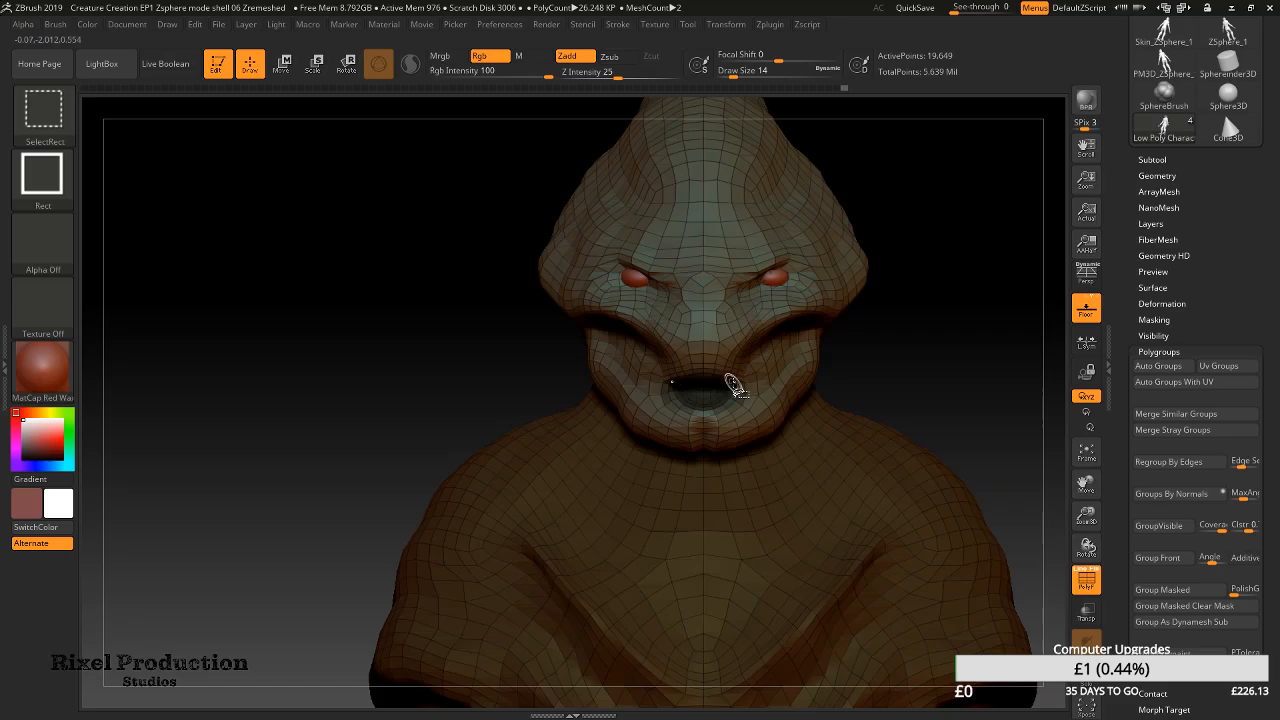
pyautogui.keyDown('ctrl'); pyautogui.moveTo(724, 397); pyautogui.dragTo(670, 385, button='right'); pyautogui.keyUp('ctrl')
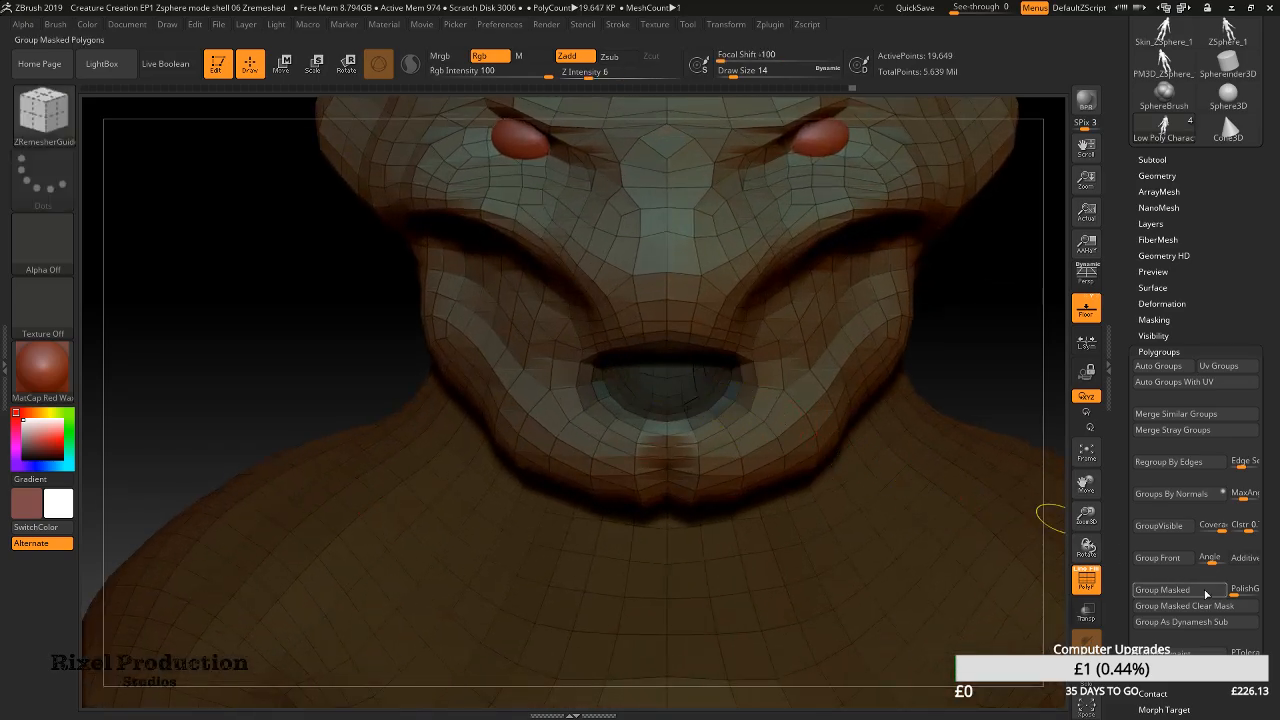
# Group the masked area once more and clear the mask from the creature
pyautogui.click(1184, 589)
pyautogui.keyDown('ctrl'); pyautogui.moveTo(868, 522); pyautogui.dragTo(804, 465, button='right'); pyautogui.keyUp('ctrl')
pyautogui.hotkey('ctrl', 'i')
pyautogui.keyDown('ctrl'); pyautogui.moveTo(896, 528); pyautogui.dragTo(980, 522, button='right'); pyautogui.keyUp('ctrl')
pyautogui.keyDown('ctrl'); pyautogui.moveTo(855, 514); pyautogui.dragTo(1001, 502, button='right'); pyautogui.keyUp('ctrl')
pyautogui.keyDown('ctrl'); pyautogui.moveTo(1011, 449); pyautogui.dragTo(1033, 466); pyautogui.keyUp('ctrl')
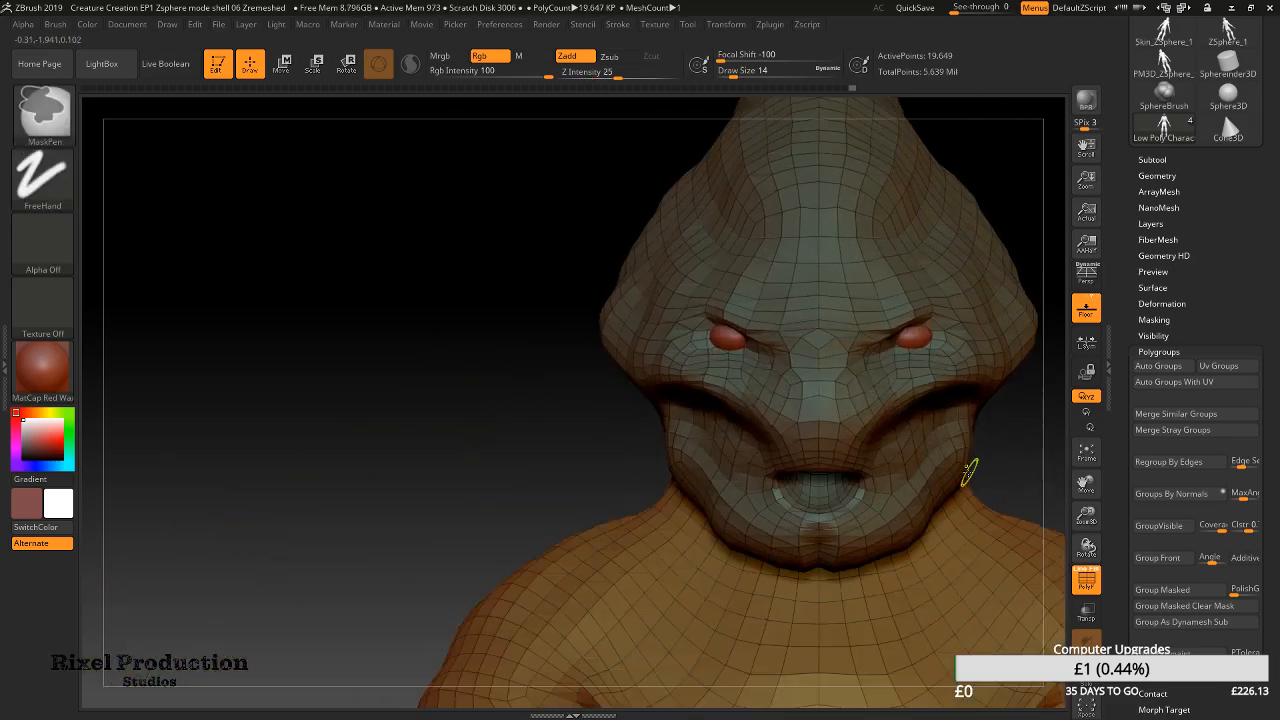
# Paint a new mask over the mouth's lower rim, corners and inner floor
pyautogui.keyDown('alt'); pyautogui.moveTo(863, 482); pyautogui.dragTo(872, 508, button='right'); pyautogui.keyUp('alt')
pyautogui.moveTo(672, 388)
pyautogui.keyDown('ctrl'); pyautogui.mouseDown()
pyautogui.moveTo(650, 402)
pyautogui.moveTo(531, 408)
pyautogui.mouseUp(); pyautogui.keyUp('ctrl')
pyautogui.moveTo(541, 398); pyautogui.dragTo(586, 303, button='right')
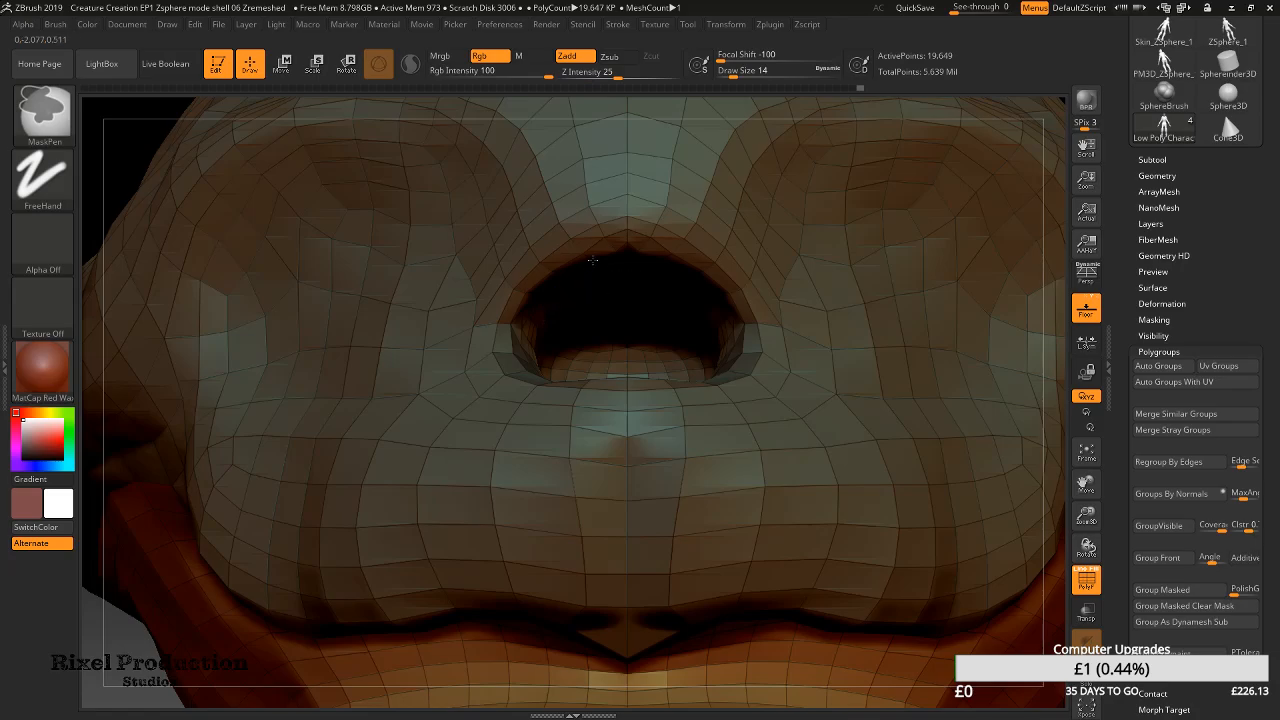
pyautogui.keyDown('ctrl'); pyautogui.moveTo(564, 362); pyautogui.dragTo(632, 390); pyautogui.keyUp('ctrl')
pyautogui.moveTo(636, 347)
pyautogui.mouseDown(button='right')
pyautogui.moveTo(648, 422)
pyautogui.moveTo(704, 500)
pyautogui.mouseUp(button='right')
pyautogui.moveTo(712, 530)
pyautogui.keyDown('ctrl'); pyautogui.mouseDown()
pyautogui.moveTo(642, 534)
pyautogui.moveTo(686, 511)
pyautogui.moveTo(826, 518)
pyautogui.moveTo(768, 494)
pyautogui.mouseUp(); pyautogui.keyUp('ctrl')
pyautogui.moveTo(786, 520); pyautogui.dragTo(764, 438, button='right')
pyautogui.keyDown('ctrl'); pyautogui.moveTo(734, 504); pyautogui.dragTo(683, 494); pyautogui.keyUp('ctrl')
# Extend the mask over the deep inner walls of the mouth cavity with a draw size of 62
pyautogui.moveTo(683, 494)
pyautogui.mouseDown(button='right')
pyautogui.moveTo(590, 480)
pyautogui.moveTo(655, 463)
pyautogui.moveTo(630, 452)
pyautogui.mouseUp(button='right')
pyautogui.moveTo(575, 436)
pyautogui.keyDown('ctrl'); pyautogui.mouseDown()
pyautogui.moveTo(589, 443)
pyautogui.moveTo(576, 450)
pyautogui.mouseUp(); pyautogui.keyUp('ctrl')
pyautogui.moveTo(574, 451); pyautogui.dragTo(607, 449, button='right')
pyautogui.rightClick(607, 449)
pyautogui.keyDown('ctrl'); pyautogui.moveTo(608, 451); pyautogui.dragTo(617, 456); pyautogui.keyUp('ctrl')
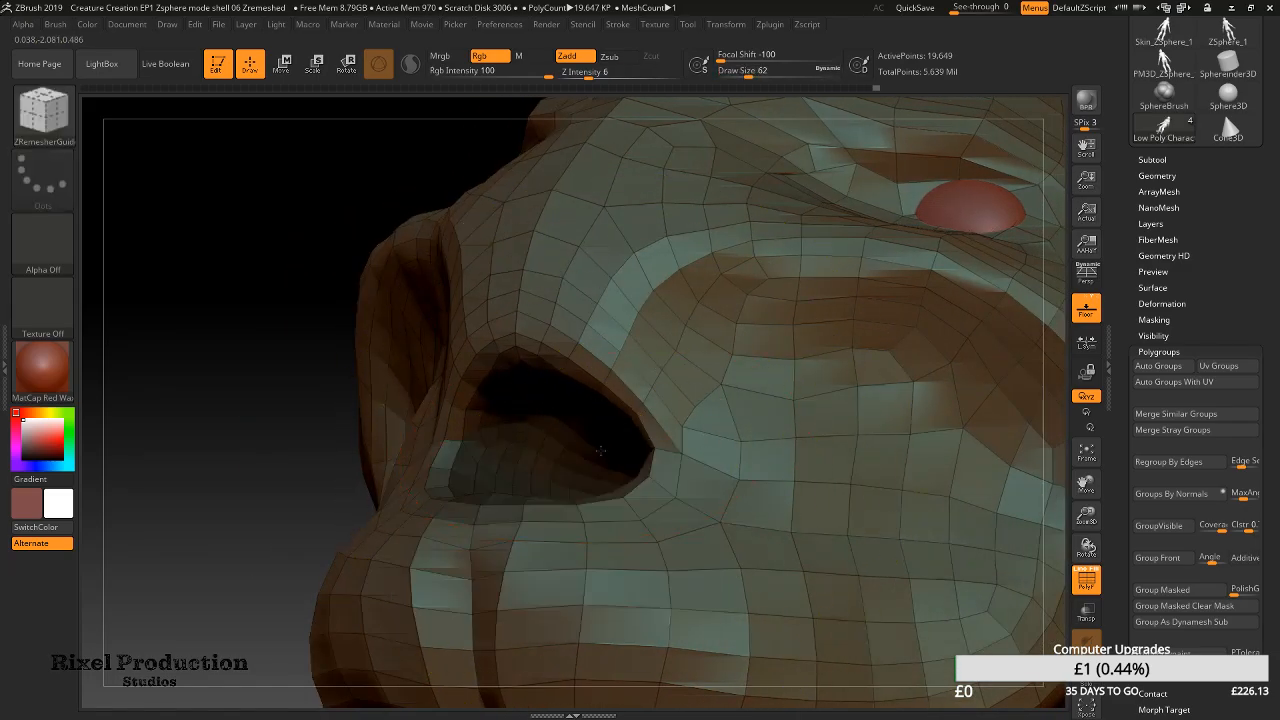
# Reduce the draw size to 13 and mask the remaining polygons inside the mouth's upper edge
pyautogui.moveTo(601, 449); pyautogui.dragTo(689, 412, button='right')
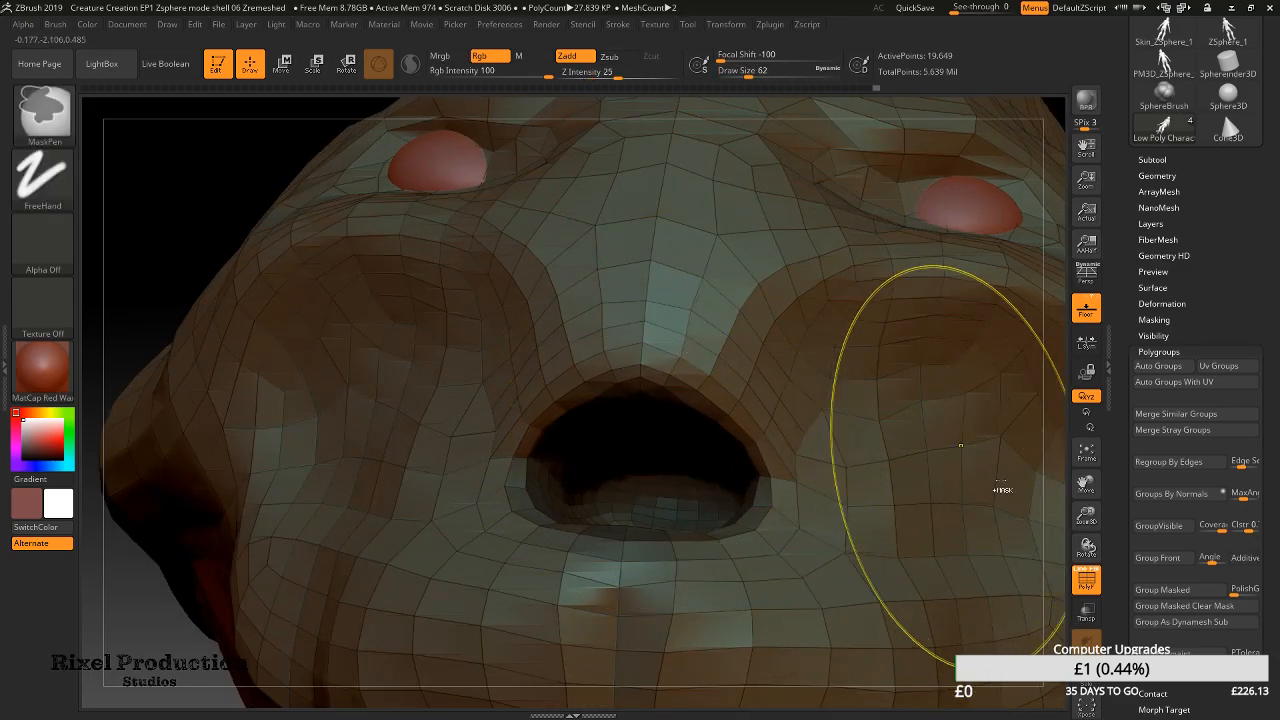
pyautogui.hotkey('ctrl', 'i')
pyautogui.moveTo(706, 460); pyautogui.dragTo(708, 516, button='right')
pyautogui.hotkey('ctrl', 'i')
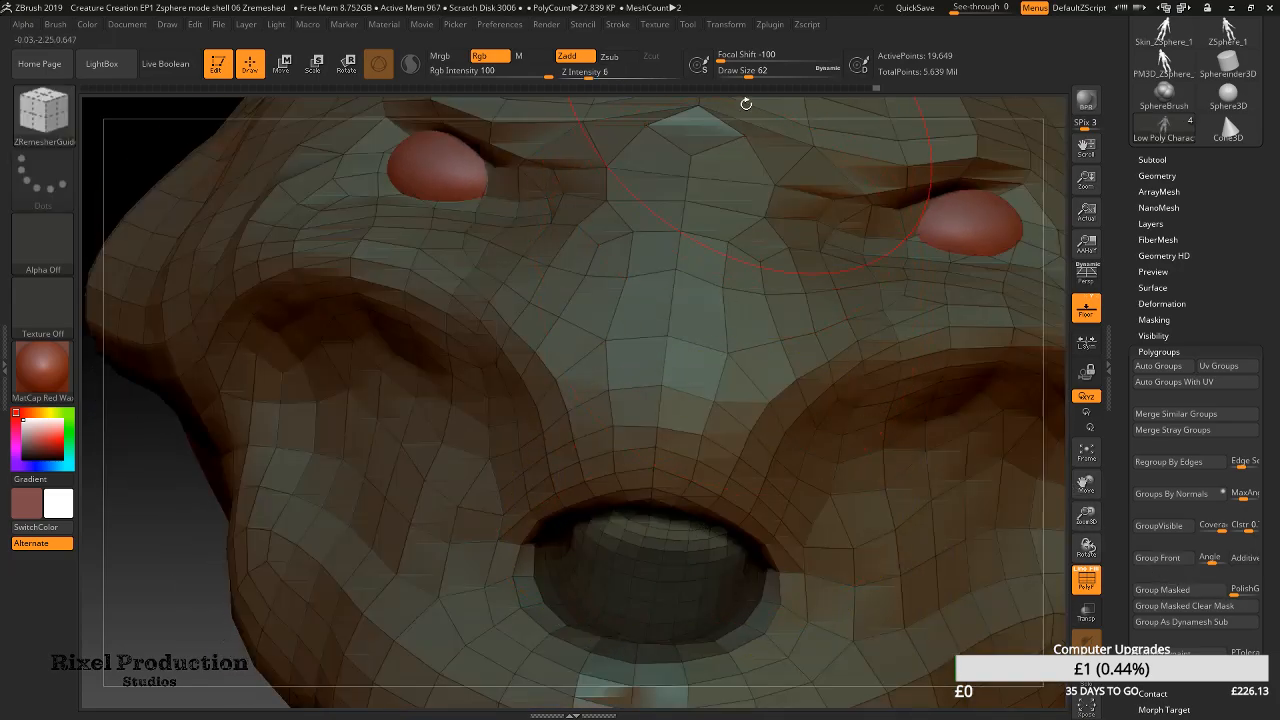
pyautogui.click(733, 74)
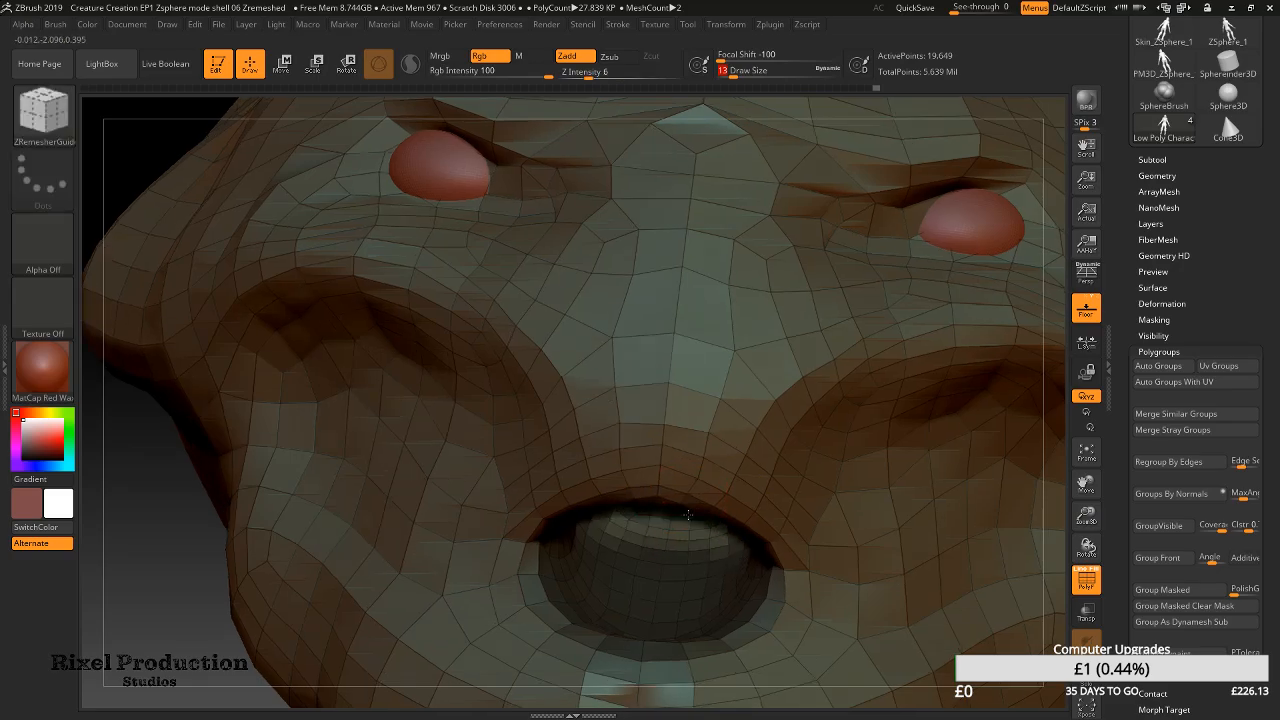
pyautogui.moveTo(686, 517); pyautogui.dragTo(686, 486, button='right')
pyautogui.keyDown('ctrl'); pyautogui.click(695, 504); pyautogui.keyUp('ctrl')
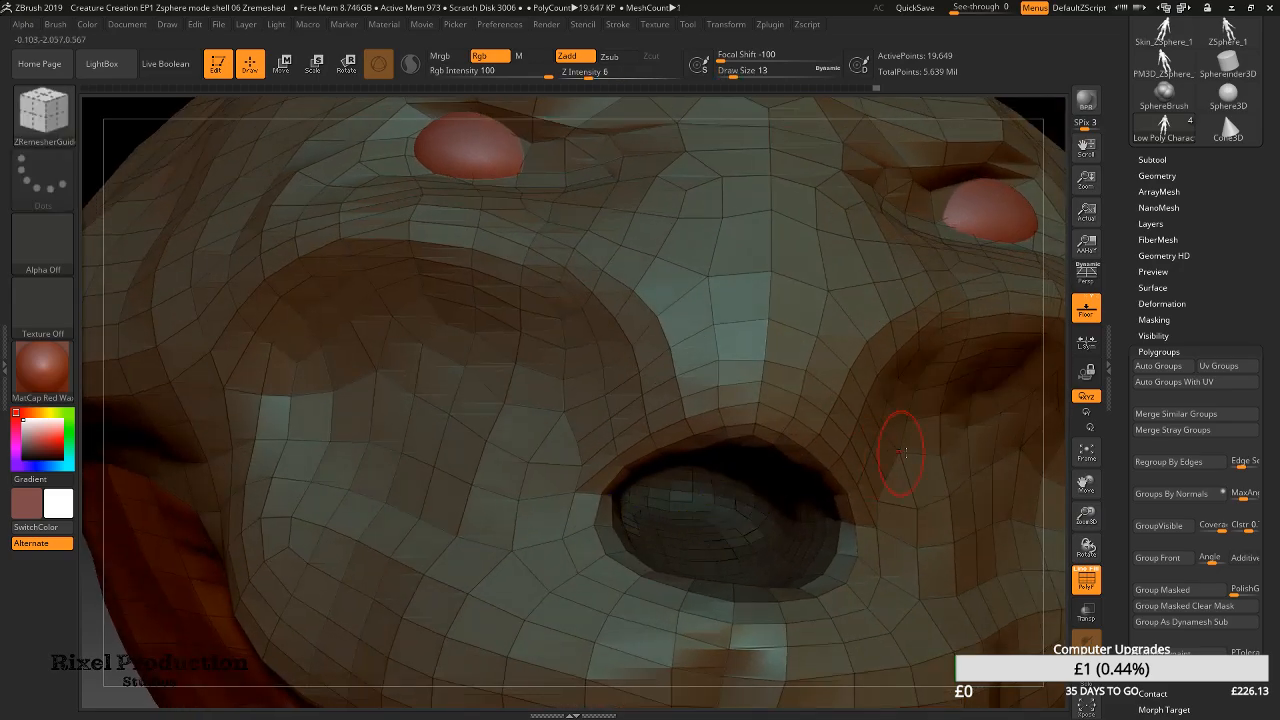
# Group the masked mouth interior as its own polygroup and check its coverage with the mask inverted and restored
pyautogui.moveTo(843, 515); pyautogui.dragTo(571, 543, button='right')
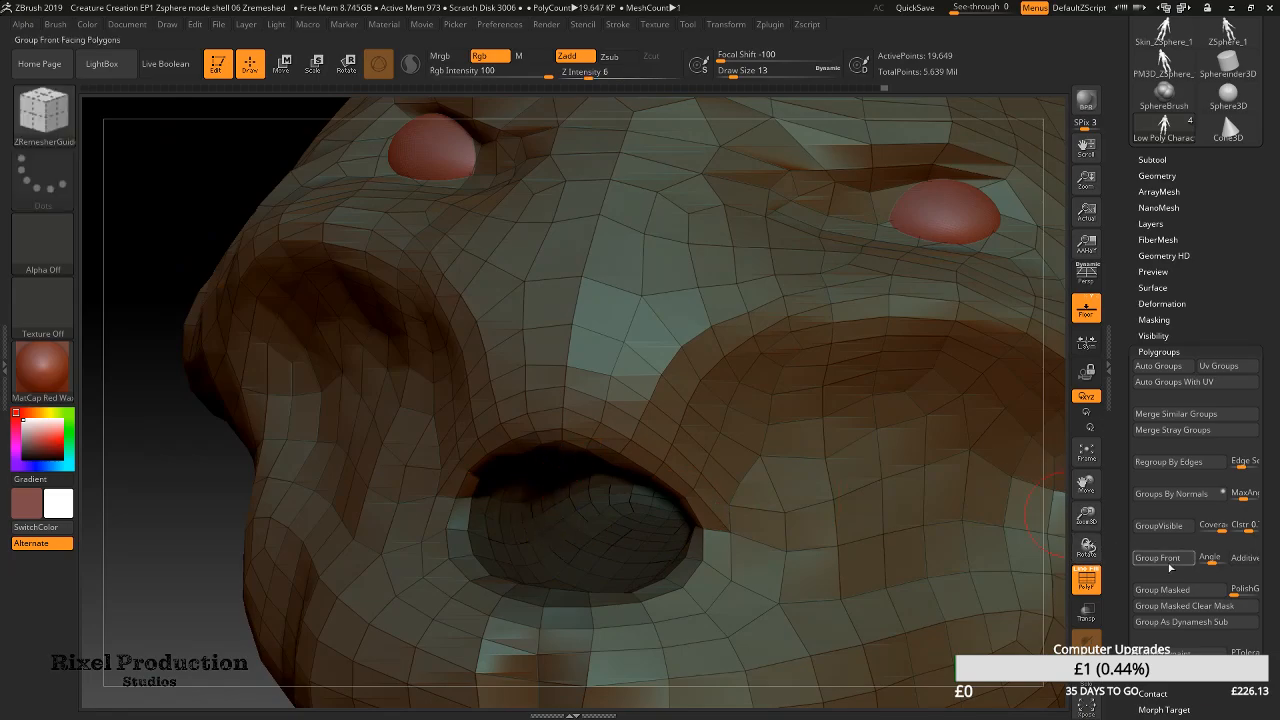
pyautogui.click(1162, 590)
pyautogui.moveTo(568, 556); pyautogui.dragTo(820, 534, button='right')
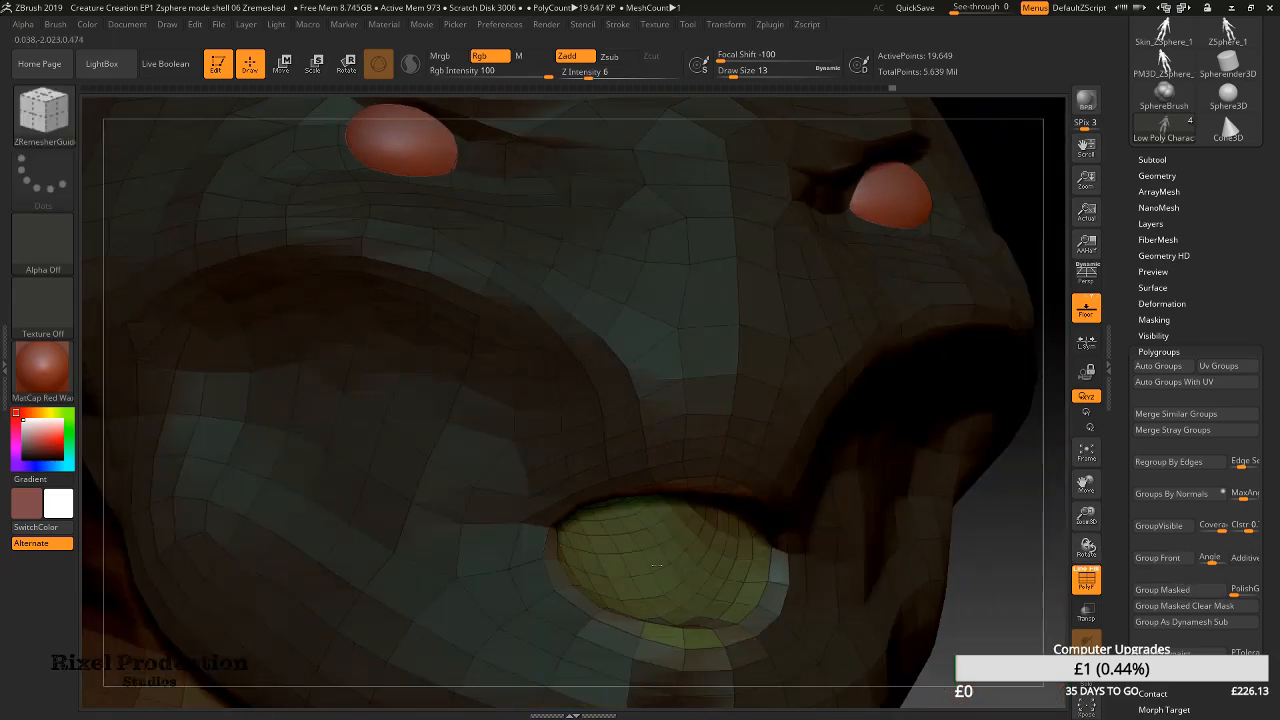
pyautogui.keyDown('ctrl'); pyautogui.keyDown('shift'); pyautogui.click(688, 490); pyautogui.keyUp('shift'); pyautogui.keyUp('ctrl')
pyautogui.moveTo(698, 568); pyautogui.dragTo(710, 512, button='right')
pyautogui.keyDown('ctrl'); pyautogui.keyDown('shift'); pyautogui.click(710, 512); pyautogui.keyUp('shift'); pyautogui.keyUp('ctrl')
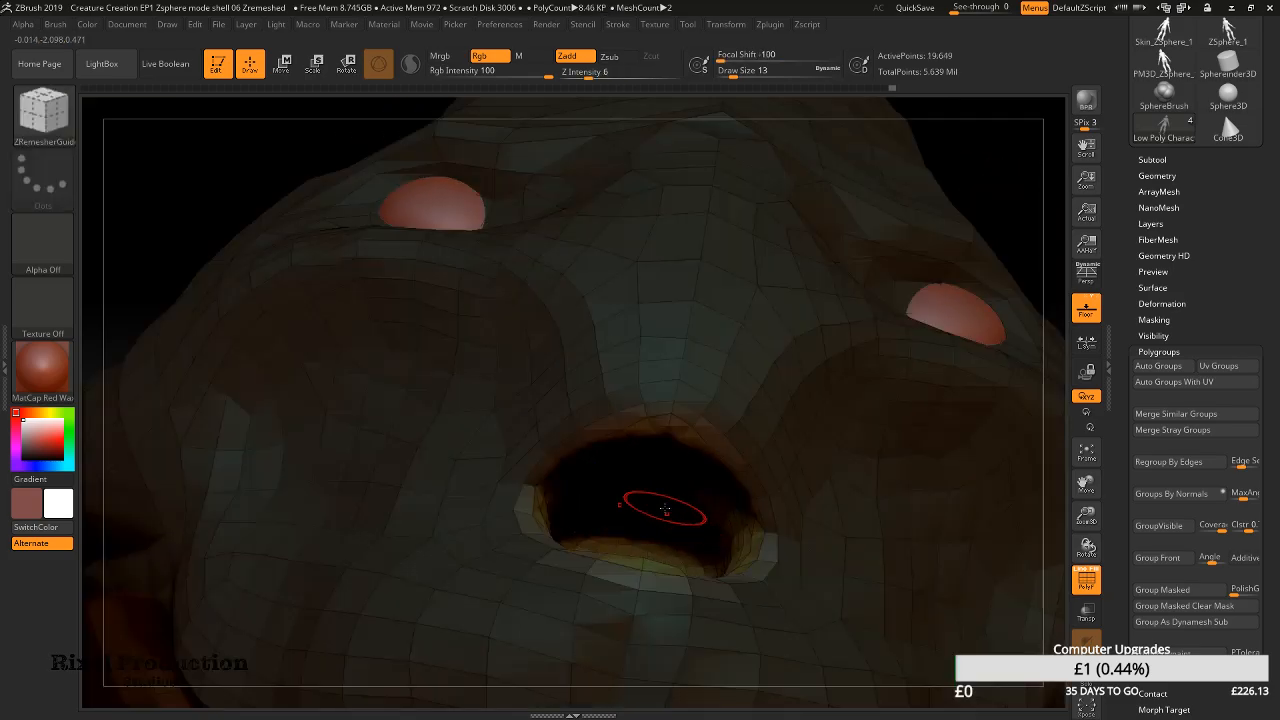
pyautogui.hotkey('ctrl', 'i')
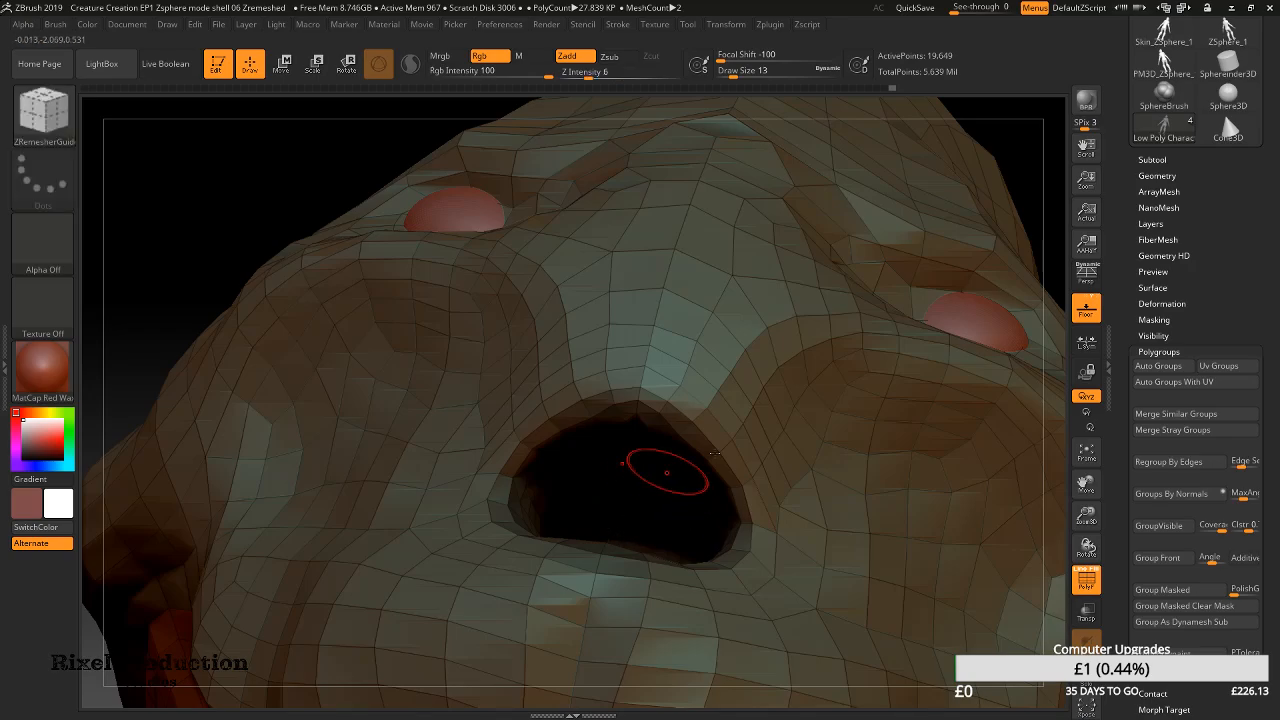
# Hide the polyframe wireframe and group the masked mouth interior again
pyautogui.click(1086, 580)
pyautogui.moveTo(715, 484)
pyautogui.mouseDown(button='right')
pyautogui.moveTo(694, 511)
pyautogui.moveTo(680, 500)
pyautogui.moveTo(698, 448)
pyautogui.moveTo(650, 425)
pyautogui.mouseUp(button='right')
pyautogui.click(1172, 590)
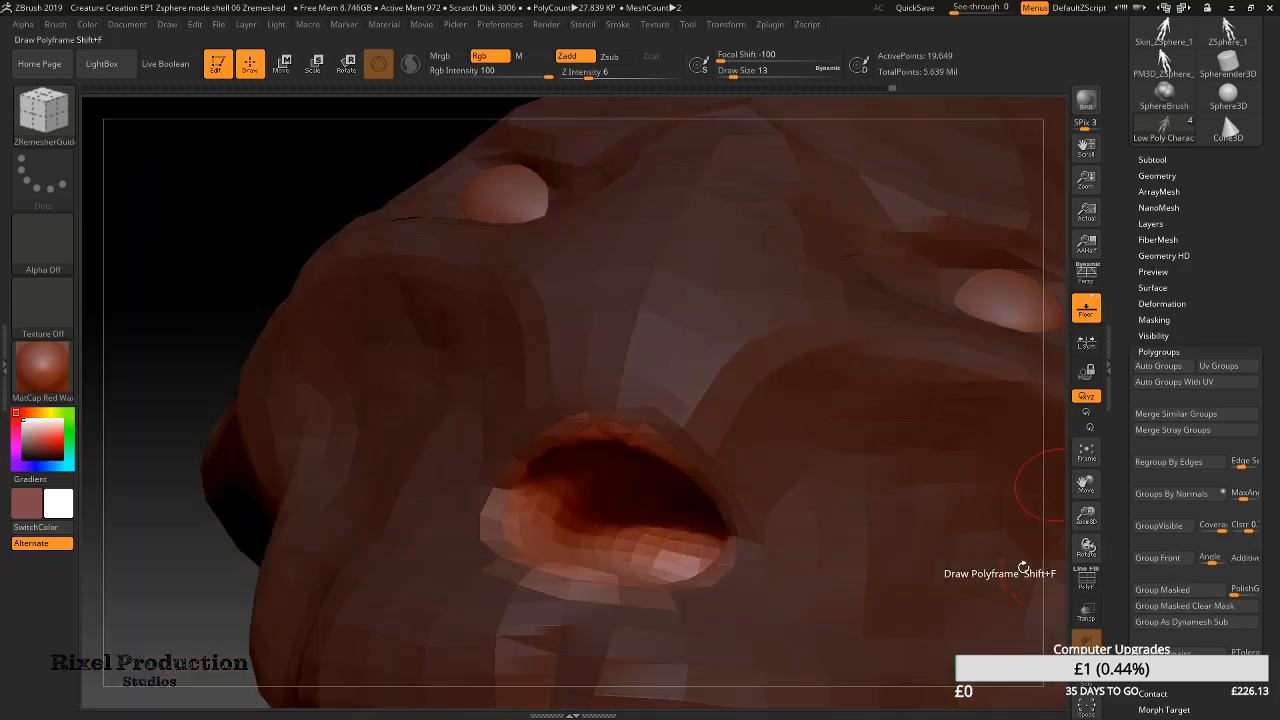
# Isolate the mouth interior's polygroup and examine its shape and edges from several sides
pyautogui.moveTo(794, 494); pyautogui.dragTo(790, 523, button='right')
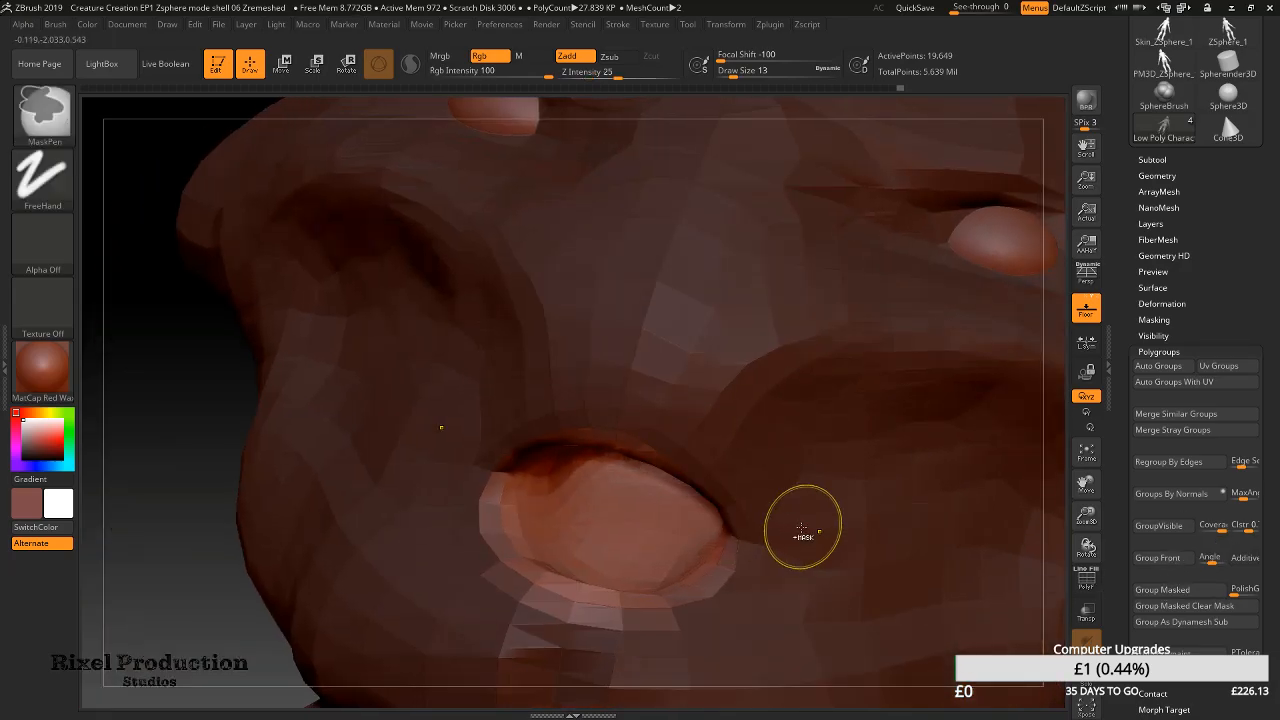
pyautogui.keyDown('ctrl'); pyautogui.keyDown('shift'); pyautogui.click(634, 534); pyautogui.keyUp('shift'); pyautogui.keyUp('ctrl')
pyautogui.moveTo(634, 534)
pyautogui.mouseDown(button='right')
pyautogui.moveTo(690, 480)
pyautogui.moveTo(738, 482)
pyautogui.moveTo(763, 511)
pyautogui.mouseUp(button='right')
pyautogui.moveTo(846, 491)
pyautogui.keyDown('ctrl'); pyautogui.mouseDown(button='right')
pyautogui.moveTo(837, 467)
pyautogui.moveTo(770, 453)
pyautogui.moveTo(848, 508)
pyautogui.moveTo(775, 481)
pyautogui.mouseUp(button='right'); pyautogui.keyUp('ctrl')
pyautogui.keyDown('ctrl'); pyautogui.click(941, 462); pyautogui.keyUp('ctrl')
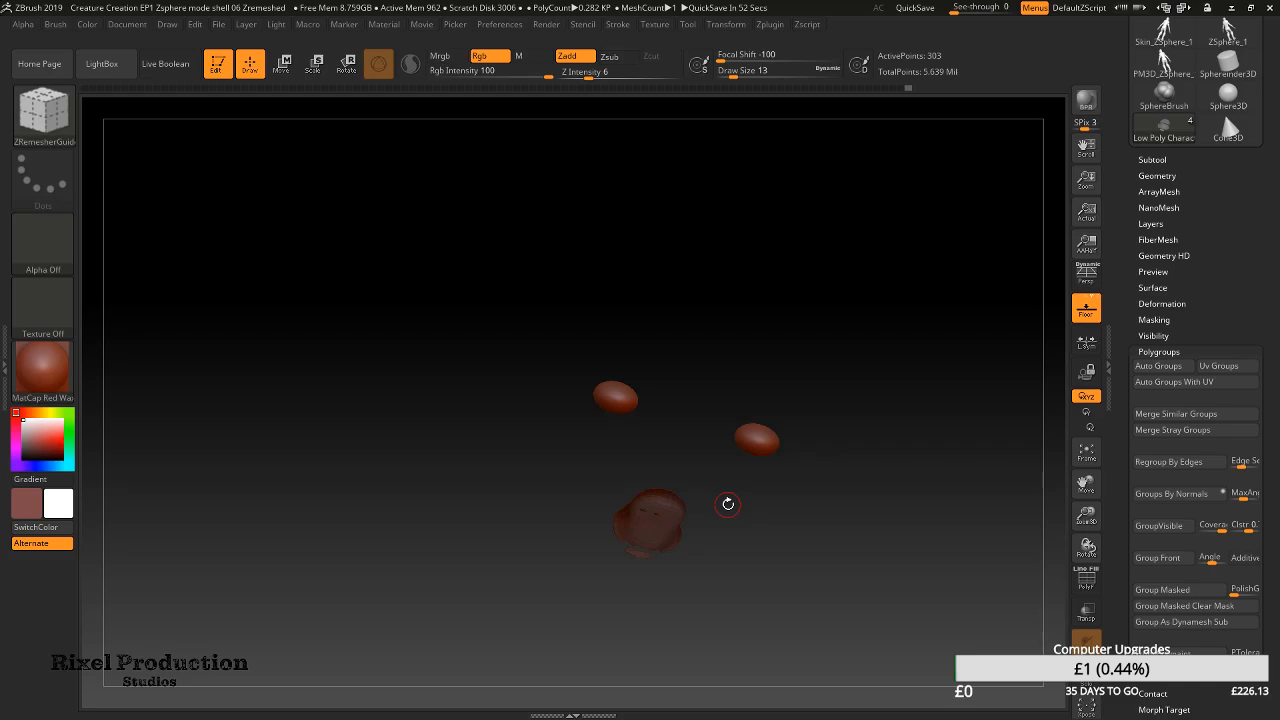
pyautogui.moveTo(647, 540)
pyautogui.mouseDown(button='right')
pyautogui.moveTo(720, 552)
pyautogui.moveTo(657, 537)
pyautogui.moveTo(843, 522)
pyautogui.mouseUp(button='right')
pyautogui.keyDown('ctrl'); pyautogui.moveTo(650, 566); pyautogui.dragTo(812, 548, button='right'); pyautogui.keyUp('ctrl')
pyautogui.keyDown('alt'); pyautogui.moveTo(663, 543); pyautogui.dragTo(692, 430, button='right'); pyautogui.keyUp('alt')
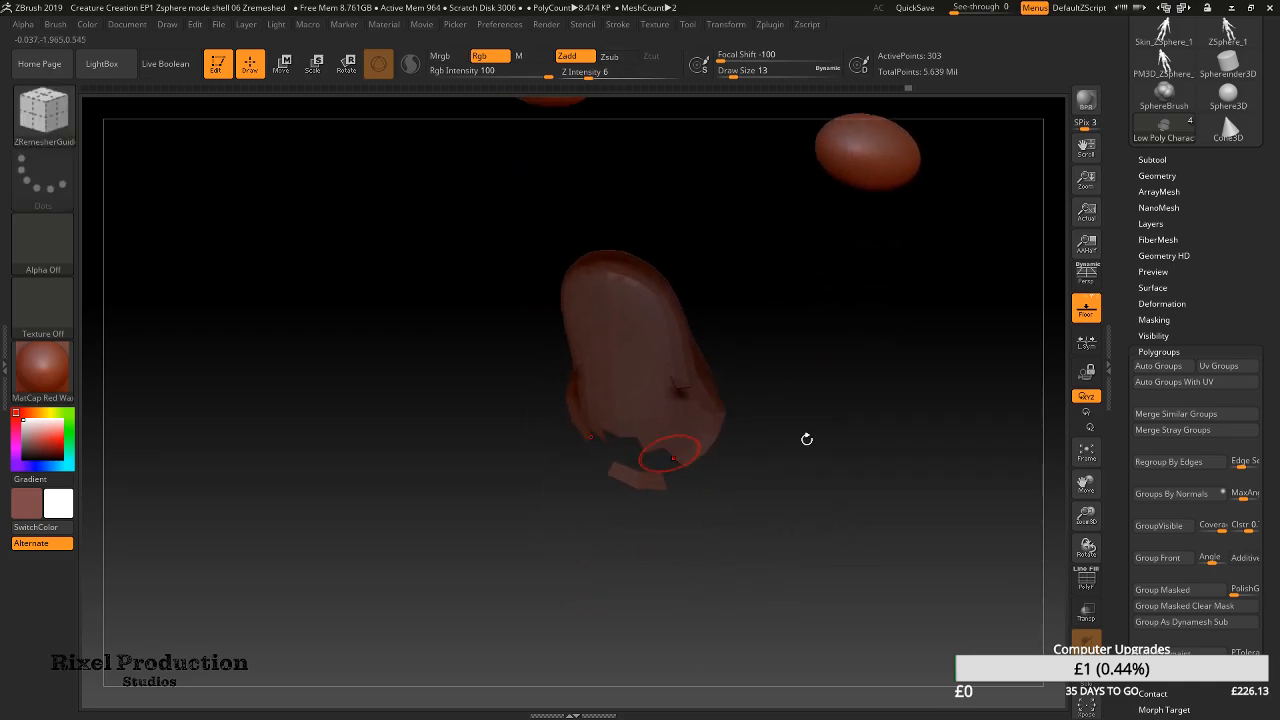
pyautogui.keyDown('shift'); pyautogui.moveTo(806, 440); pyautogui.dragTo(765, 420, button='right'); pyautogui.keyUp('shift')
# Show the whole creature with its polyframe wireframe again and clear the mask
pyautogui.keyDown('ctrl'); pyautogui.keyDown('shift'); pyautogui.click(914, 384); pyautogui.keyUp('shift'); pyautogui.keyUp('ctrl')
pyautogui.keyDown('alt'); pyautogui.moveTo(1020, 456); pyautogui.dragTo(980, 503, button='right'); pyautogui.keyUp('alt')
pyautogui.click(1092, 580)
pyautogui.moveTo(826, 463); pyautogui.dragTo(777, 432, button='right')
pyautogui.moveTo(866, 589)
pyautogui.keyDown('ctrl'); pyautogui.mouseDown(button='right')
pyautogui.moveTo(806, 309)
pyautogui.moveTo(974, 492)
pyautogui.mouseUp(button='right'); pyautogui.keyUp('ctrl')
pyautogui.keyDown('ctrl'); pyautogui.keyDown('shift'); pyautogui.moveTo(823, 397); pyautogui.dragTo(892, 433); pyautogui.keyUp('shift'); pyautogui.keyUp('ctrl')
pyautogui.keyDown('ctrl'); pyautogui.moveTo(815, 413); pyautogui.dragTo(866, 460); pyautogui.keyUp('ctrl')
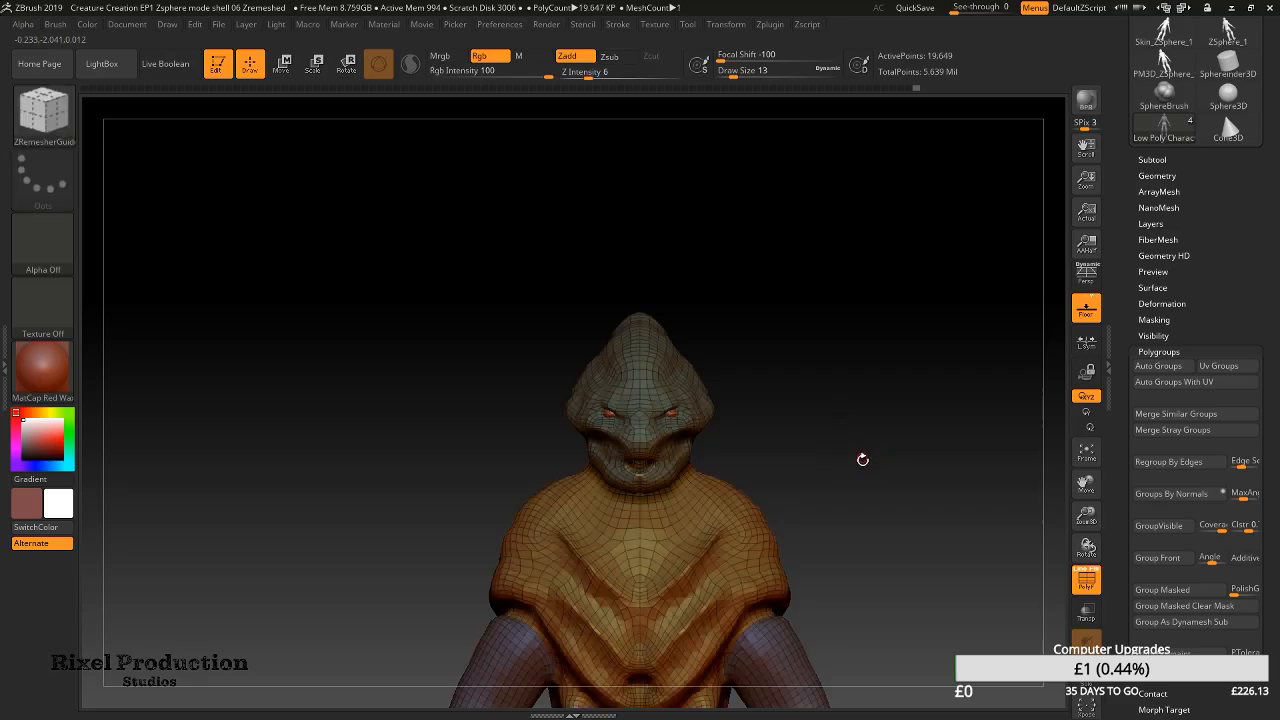
# Collapse the Tool palette and open the UV Master plugin's options
pyautogui.moveTo(1271, 110); pyautogui.dragTo(1271, 222)
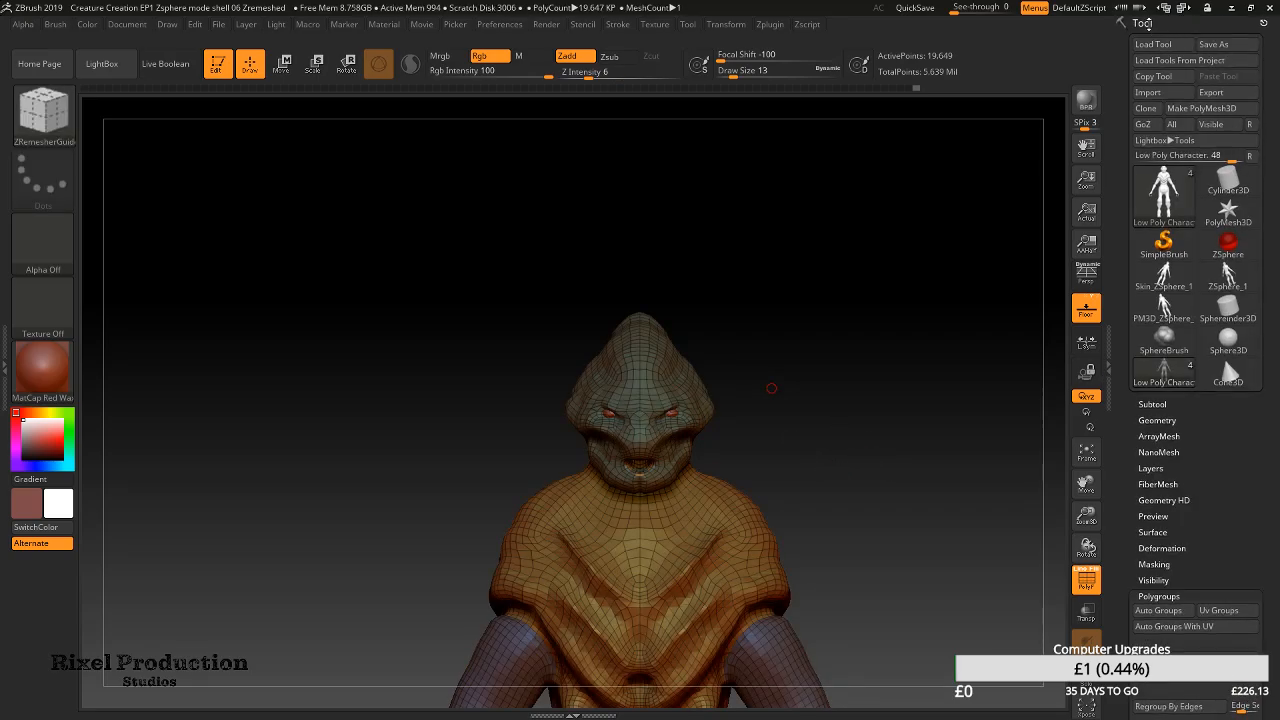
pyautogui.click(1149, 25)
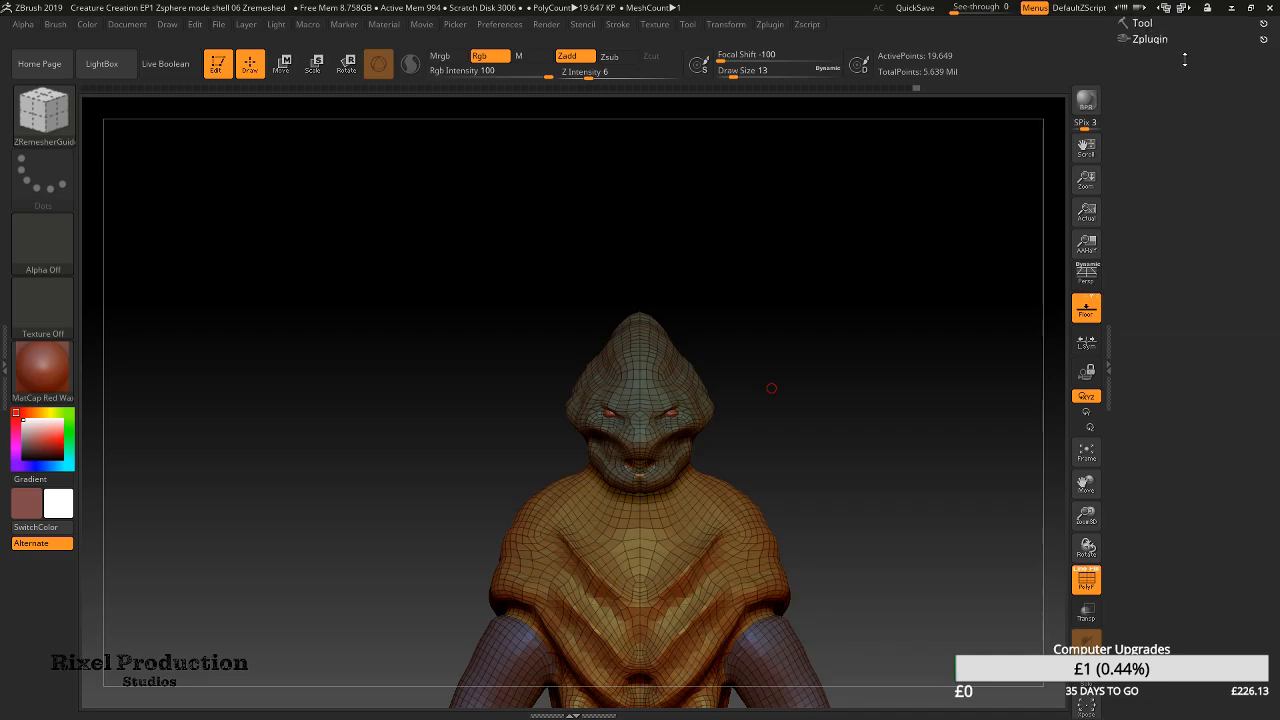
pyautogui.click(1148, 39)
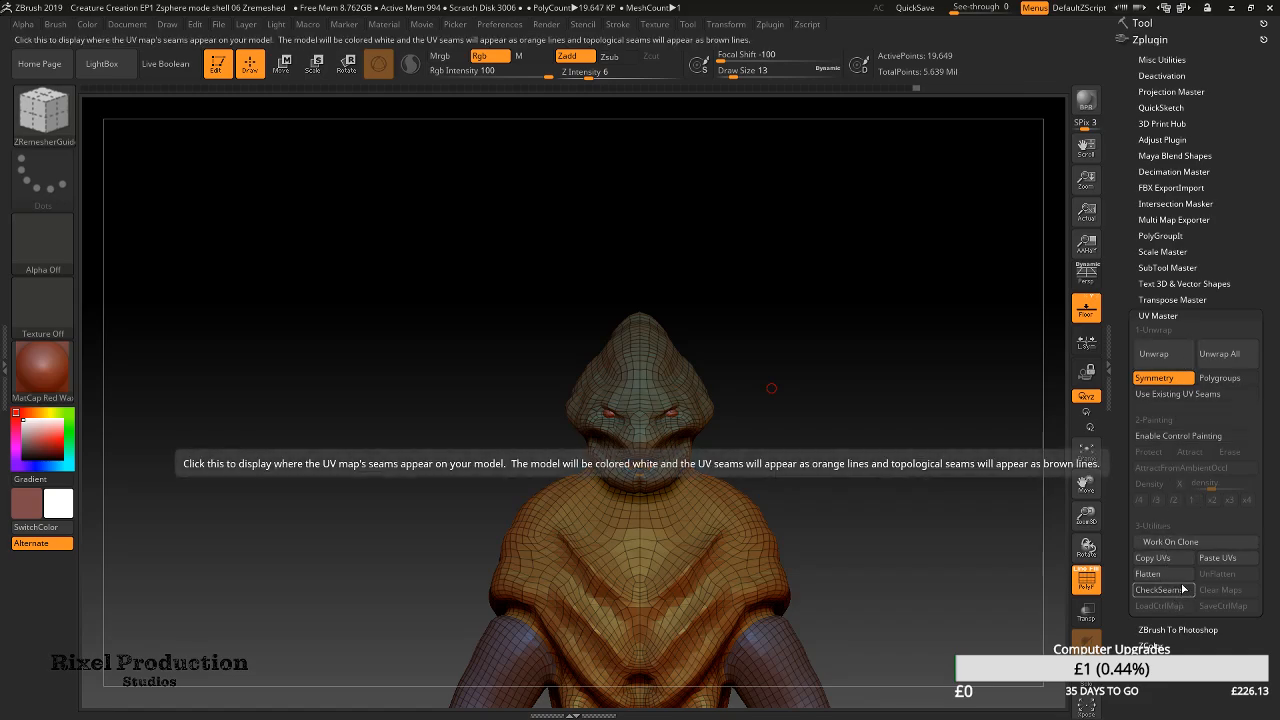
# Enable UV Master's control painting in Protect mode and choose the Standard brush
pyautogui.click(1170, 436)
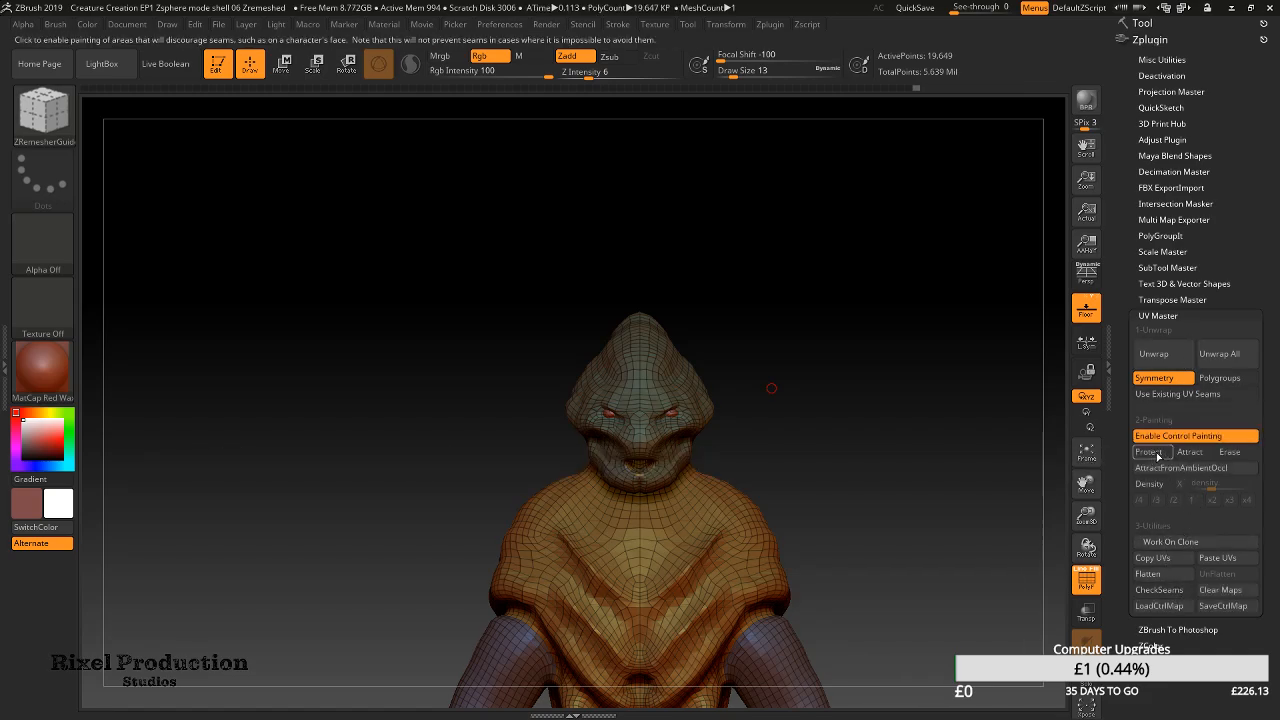
pyautogui.click(1148, 452)
pyautogui.keyDown('ctrl'); pyautogui.moveTo(809, 438); pyautogui.dragTo(800, 560, button='right'); pyautogui.keyUp('ctrl')
pyautogui.hotkey('ctrl', 'z')
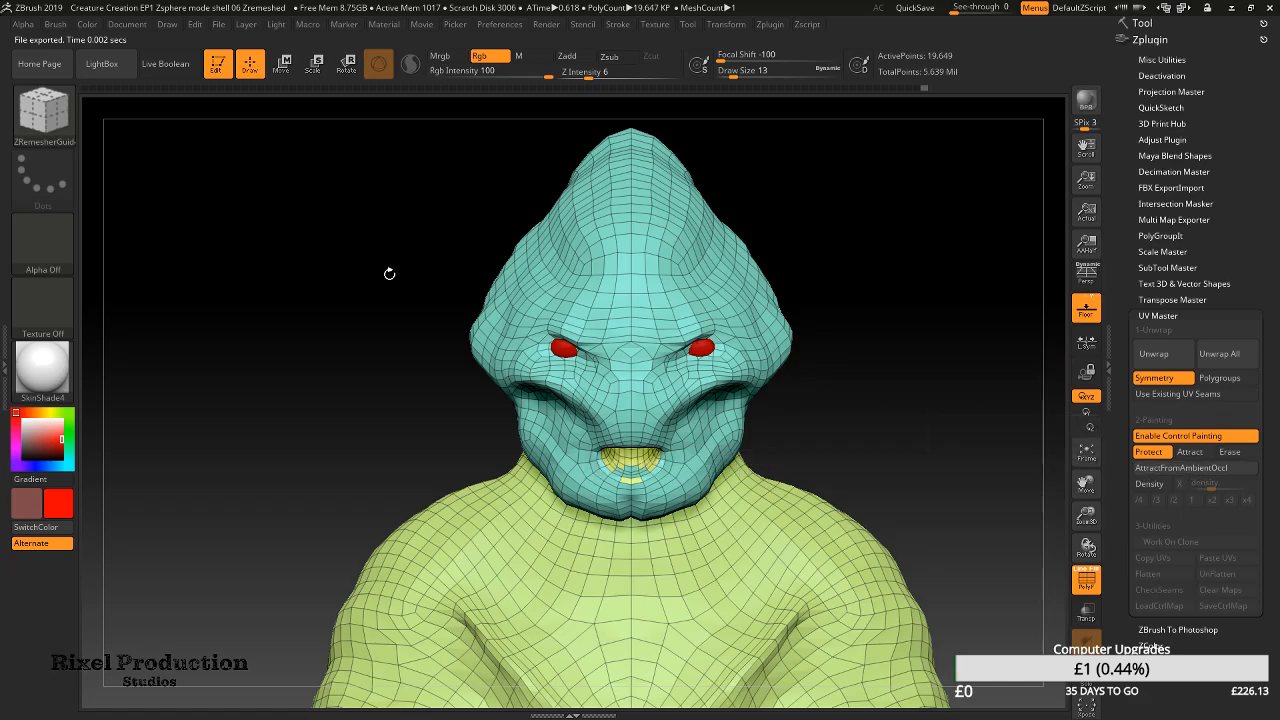
pyautogui.click(43, 110)
pyautogui.click(512, 124)
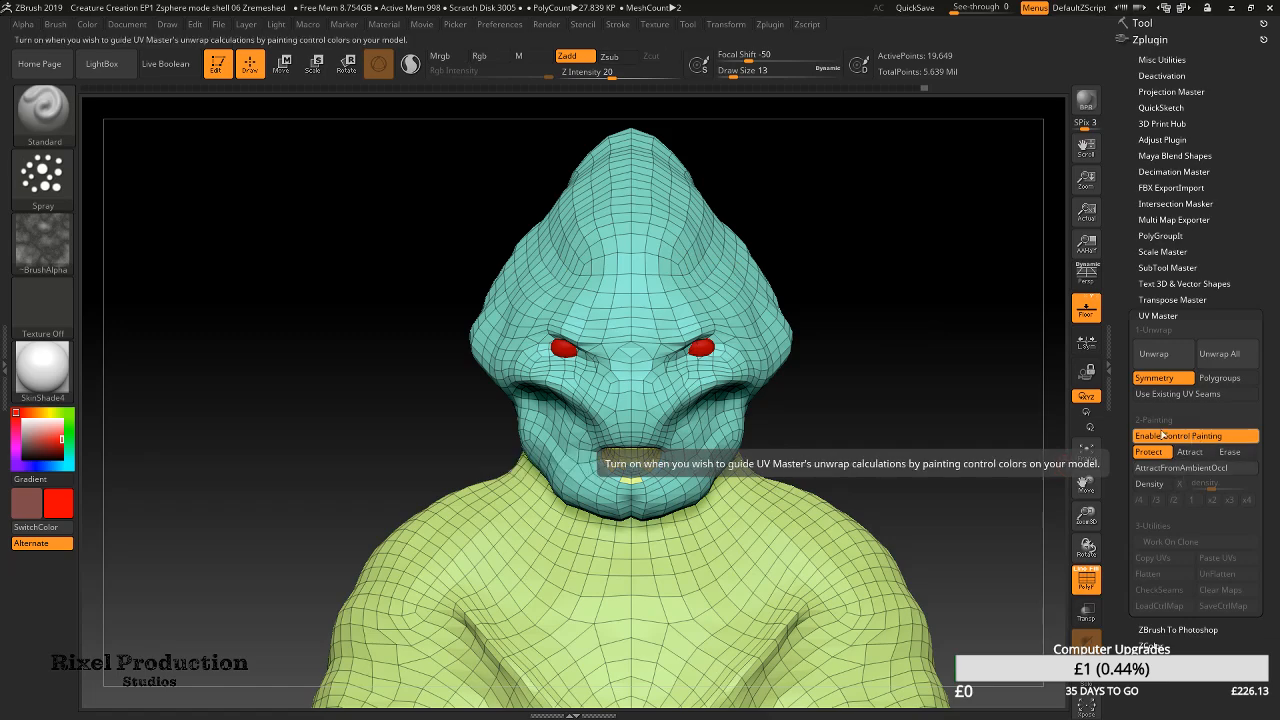
# Turn off Zadd, set the Standard brush to a FreeHand stroke for colour-only painting, and reselect Protect
pyautogui.click(576, 61)
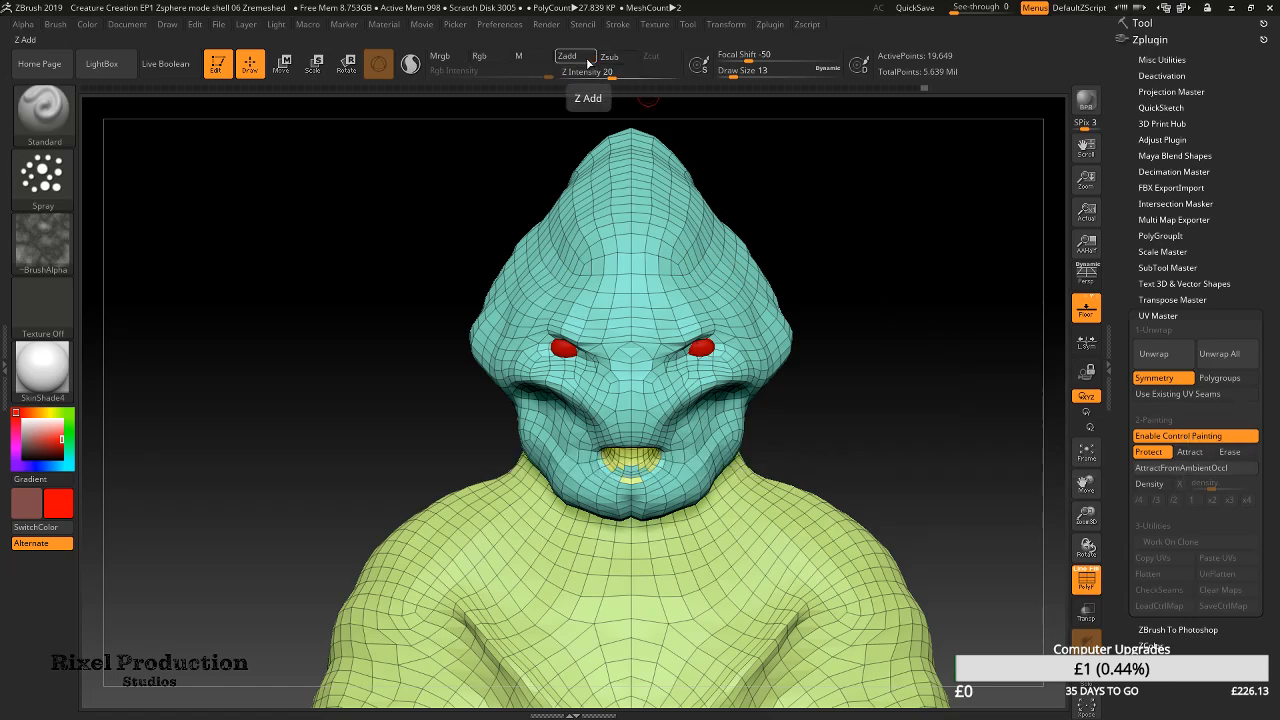
pyautogui.click(458, 60)
pyautogui.click(458, 60)
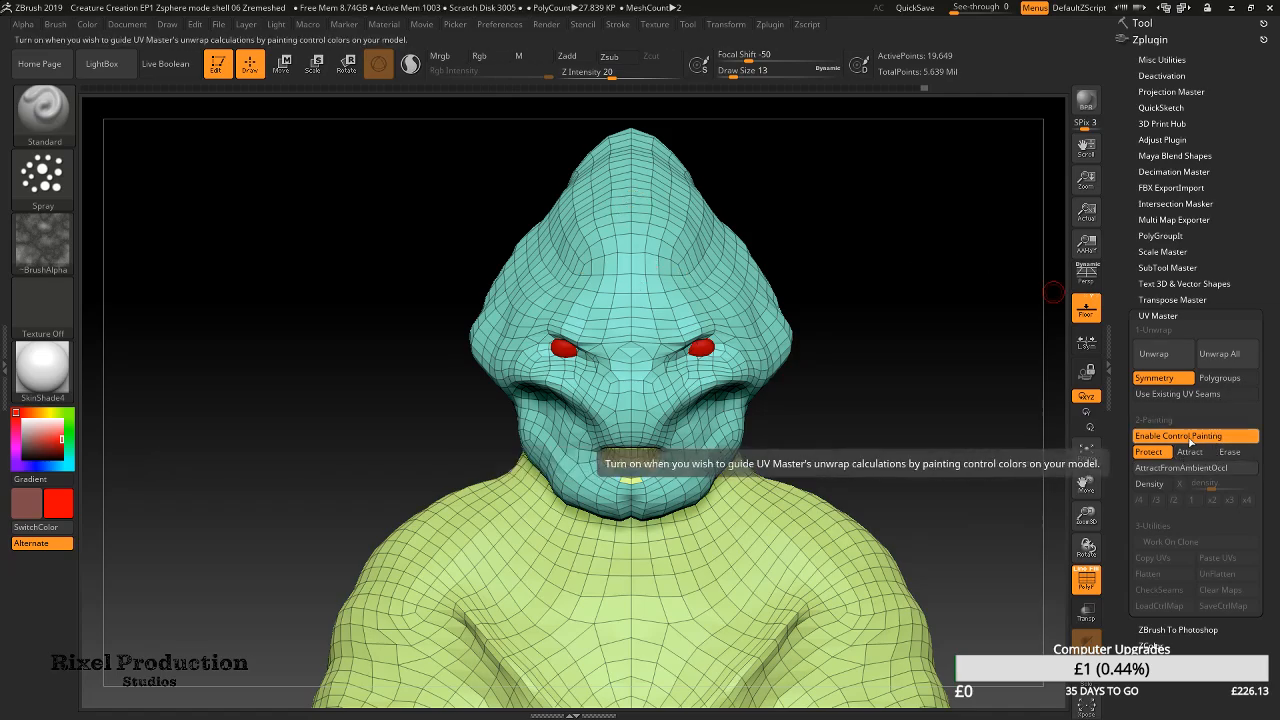
pyautogui.click(42, 175)
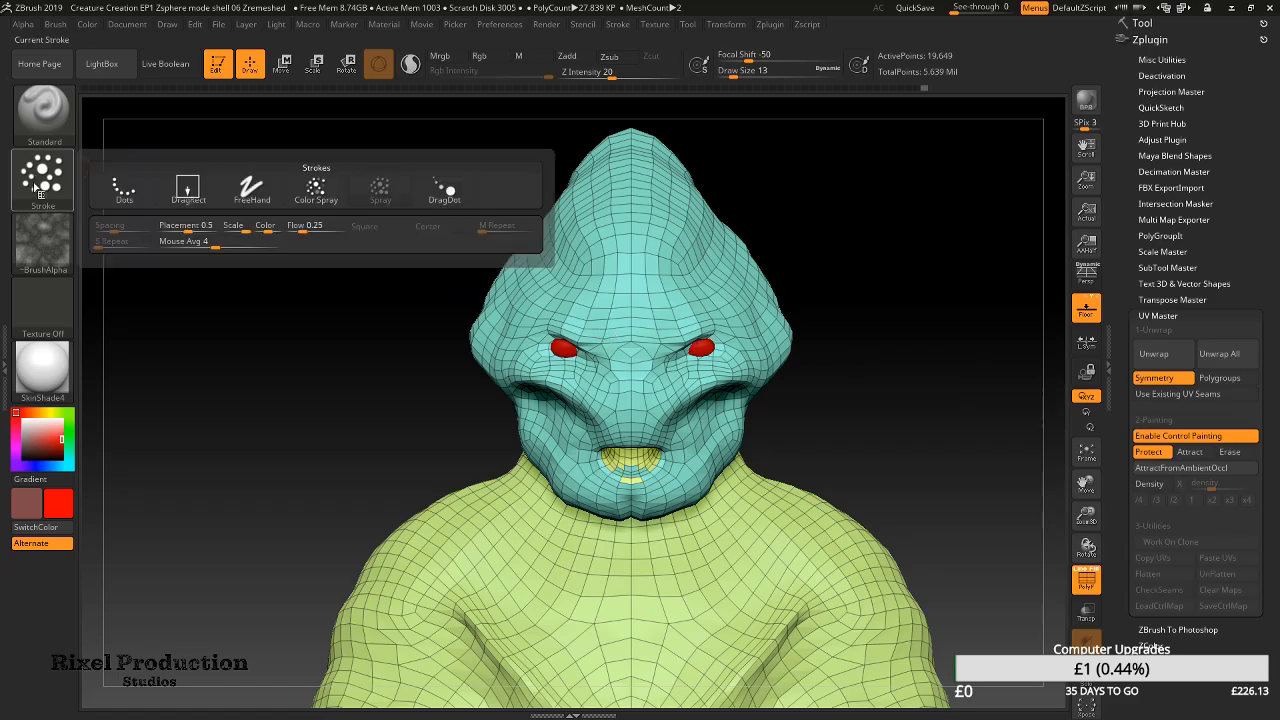
pyautogui.click(262, 194)
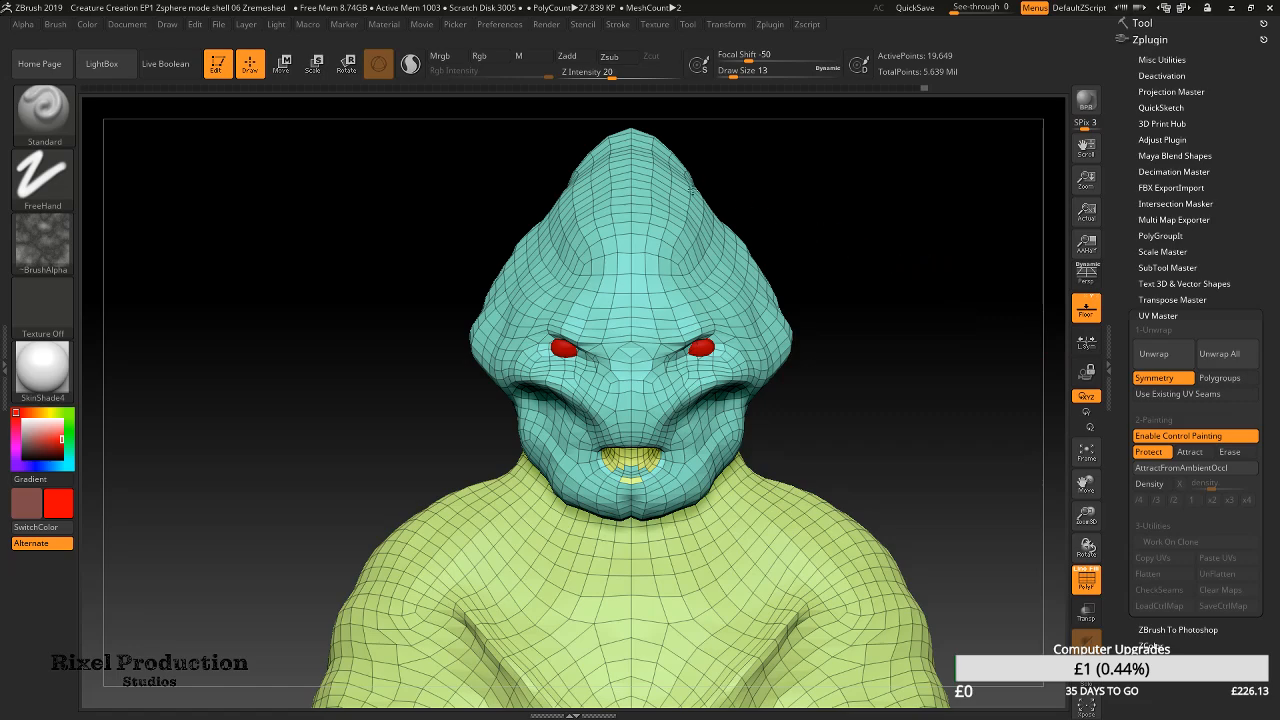
pyautogui.click(447, 57)
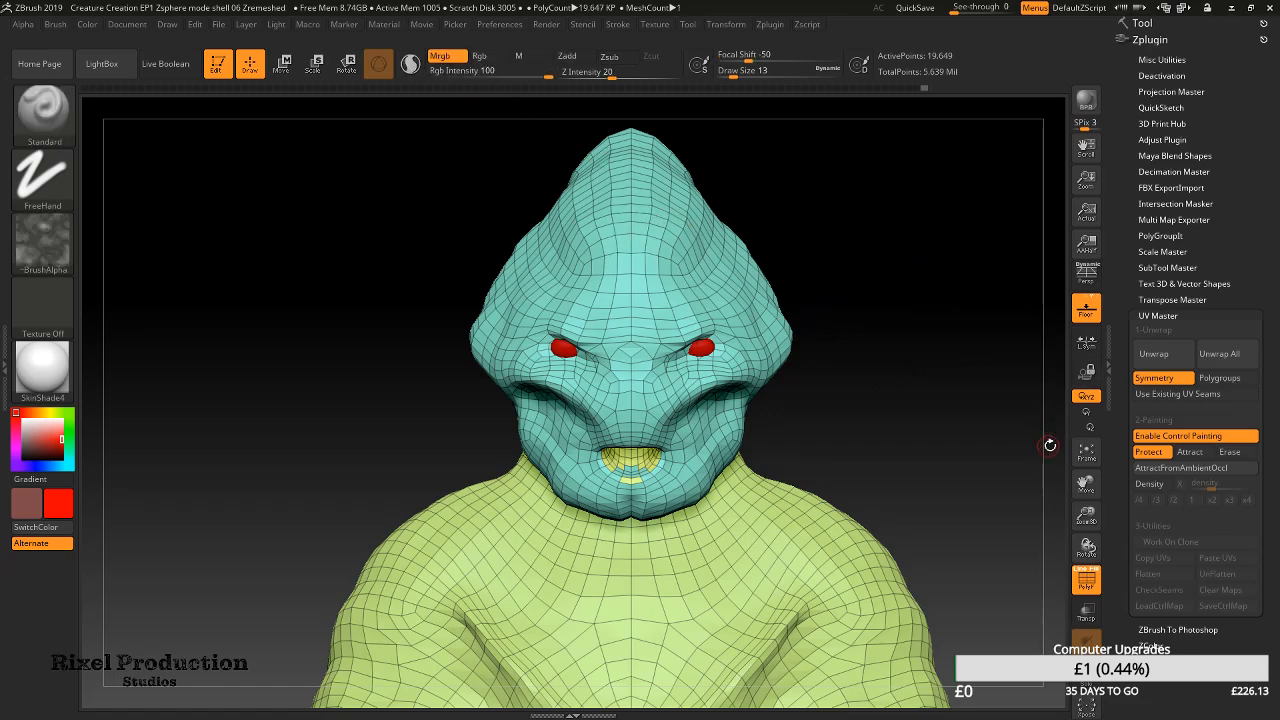
pyautogui.click(1197, 454)
pyautogui.click(1156, 453)
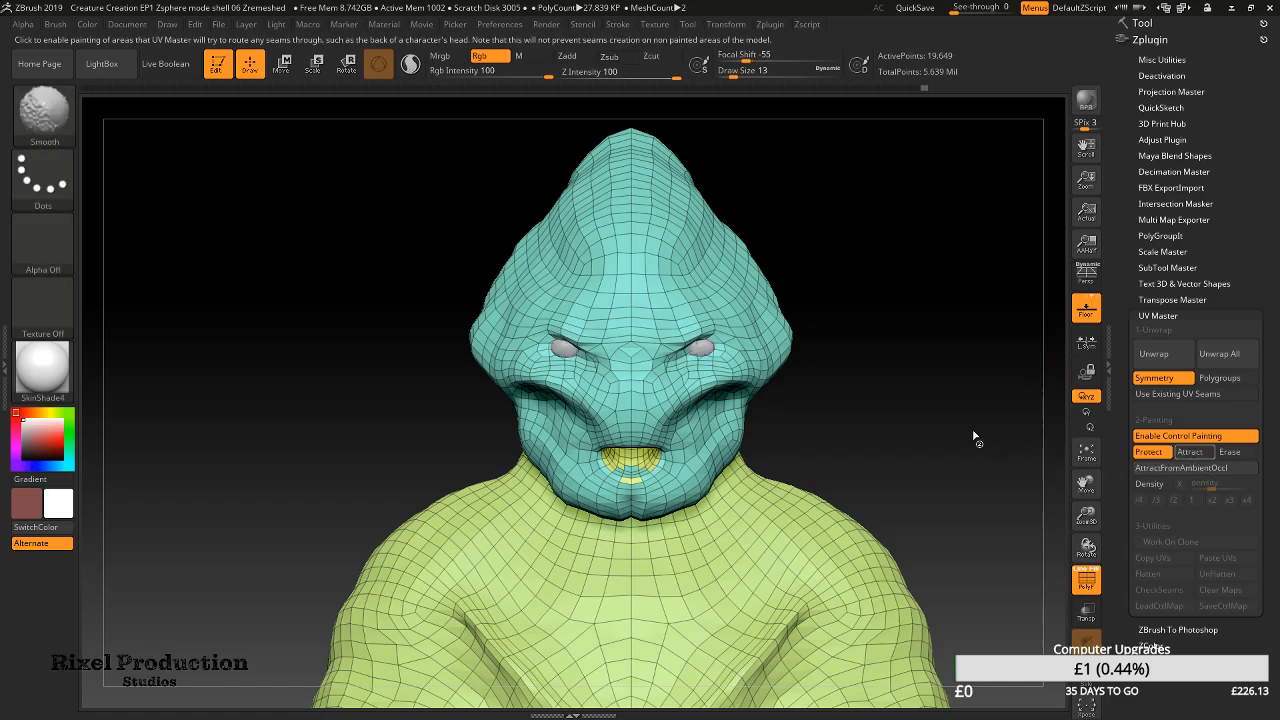
# Save the project as "Creature Creation EP1 Zsphere mode shell 07 Poly grouped"
pyautogui.click(1158, 316)
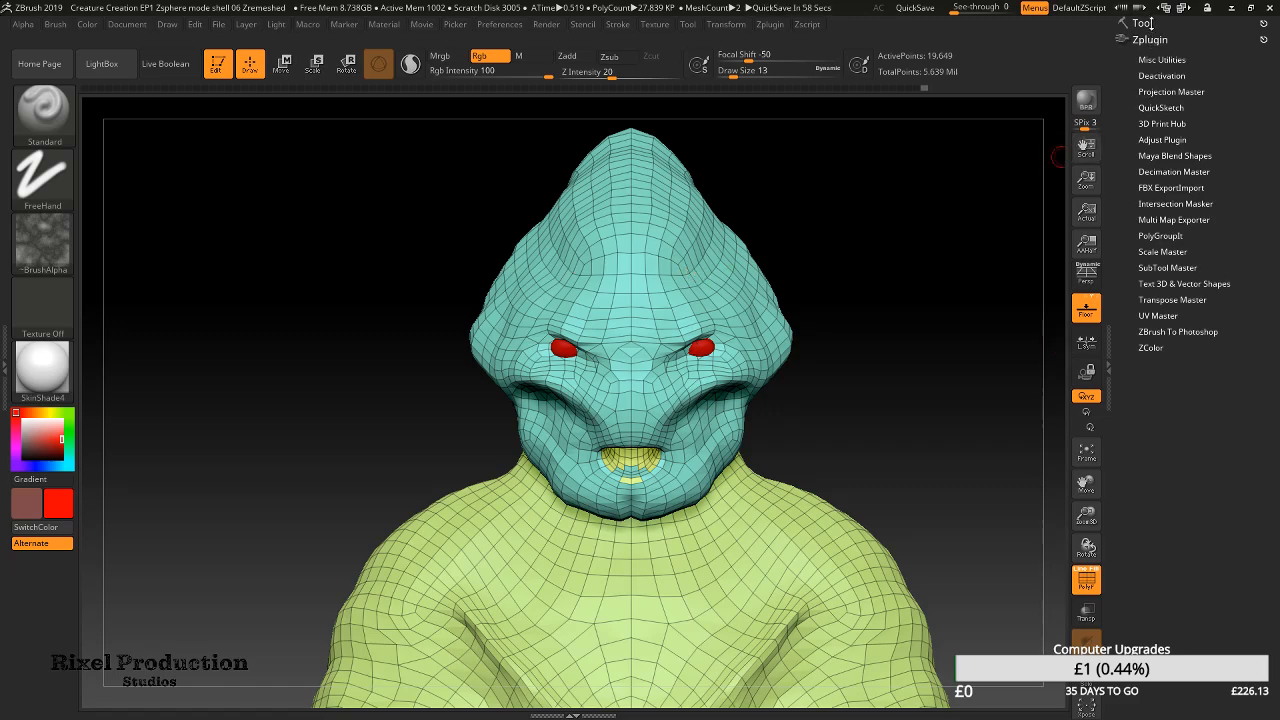
pyautogui.click(1143, 22)
pyautogui.click(1152, 405)
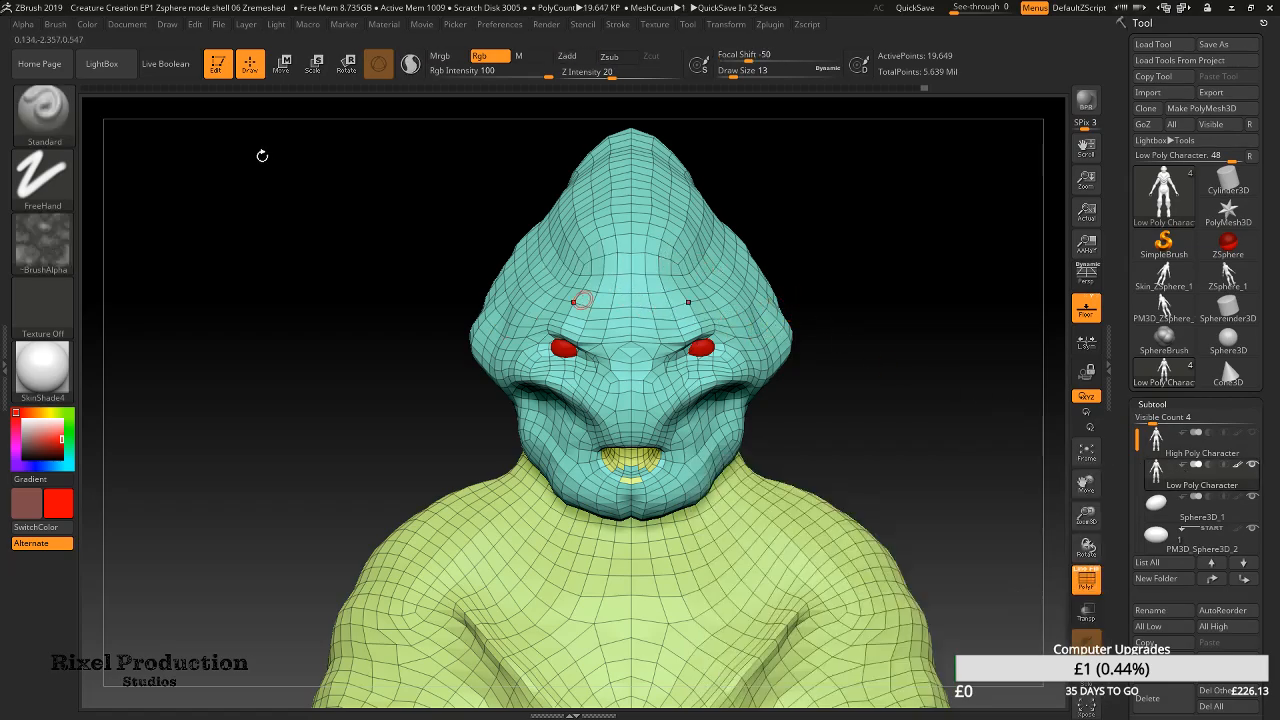
pyautogui.click(218, 25)
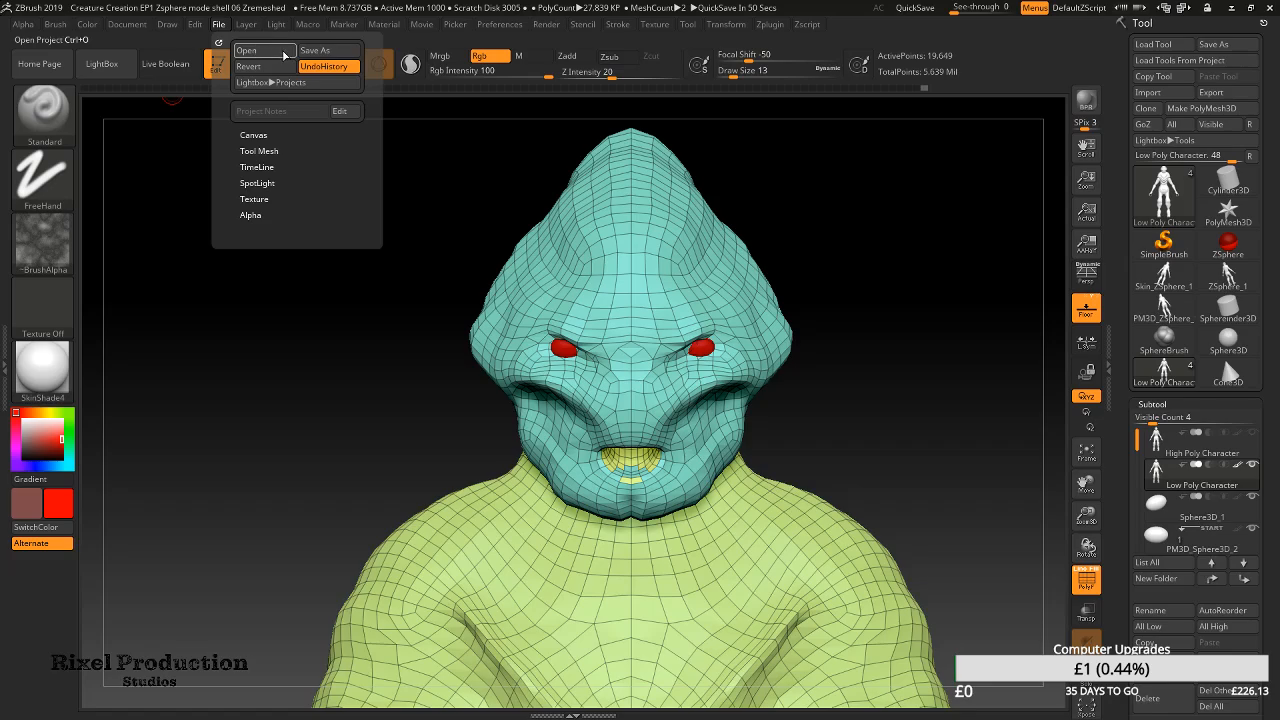
pyautogui.click(314, 50)
pyautogui.click(661, 322)
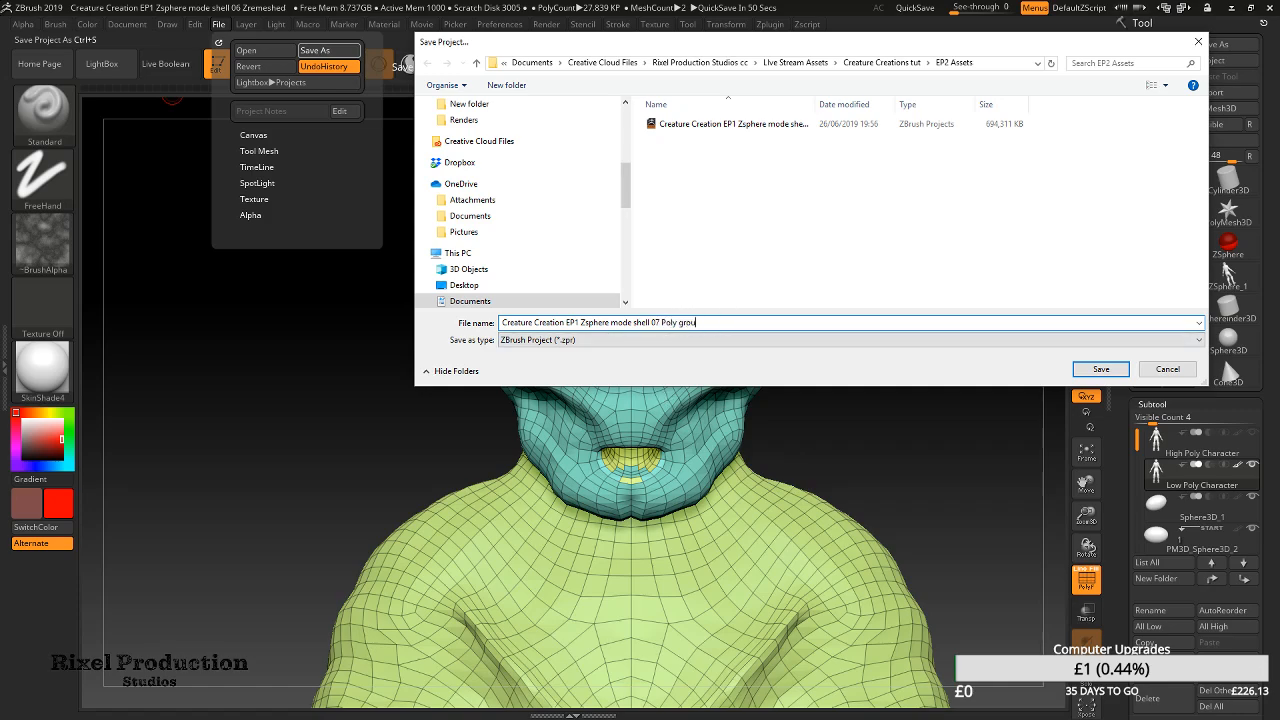
pyautogui.press('Return')
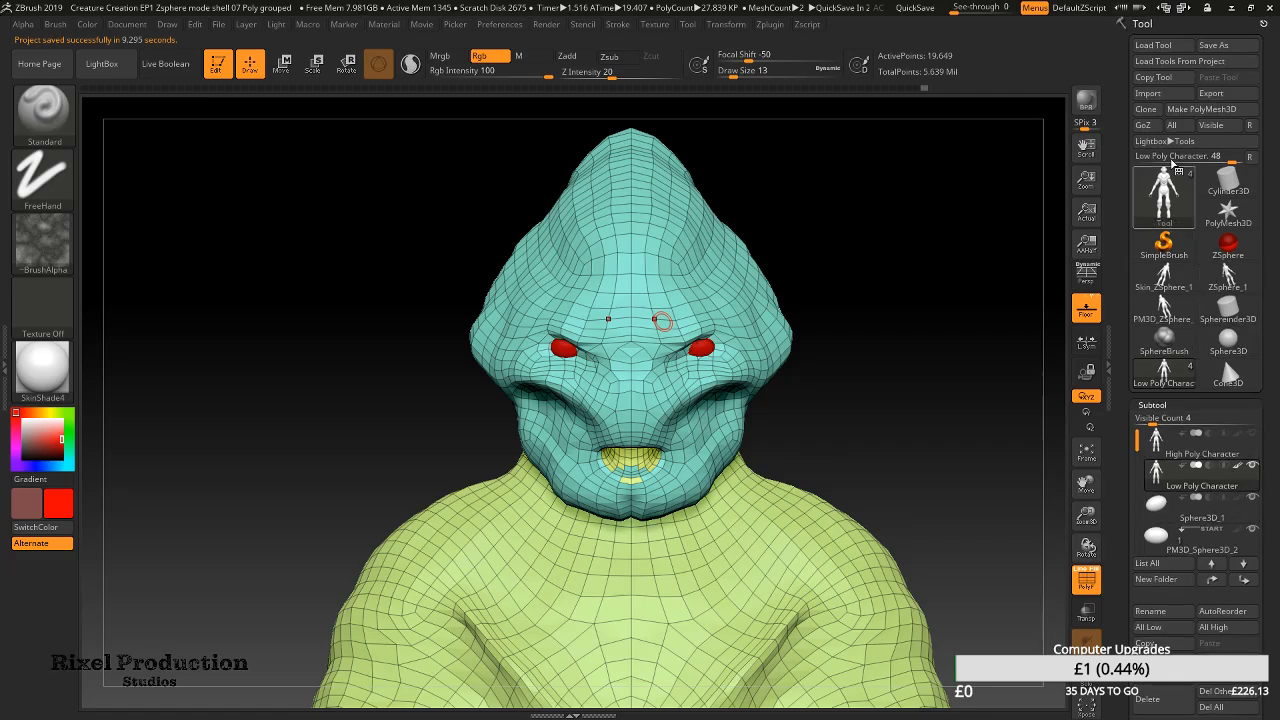
# Reopen the UV Master options and reactivate Protect control painting
pyautogui.click(1156, 22)
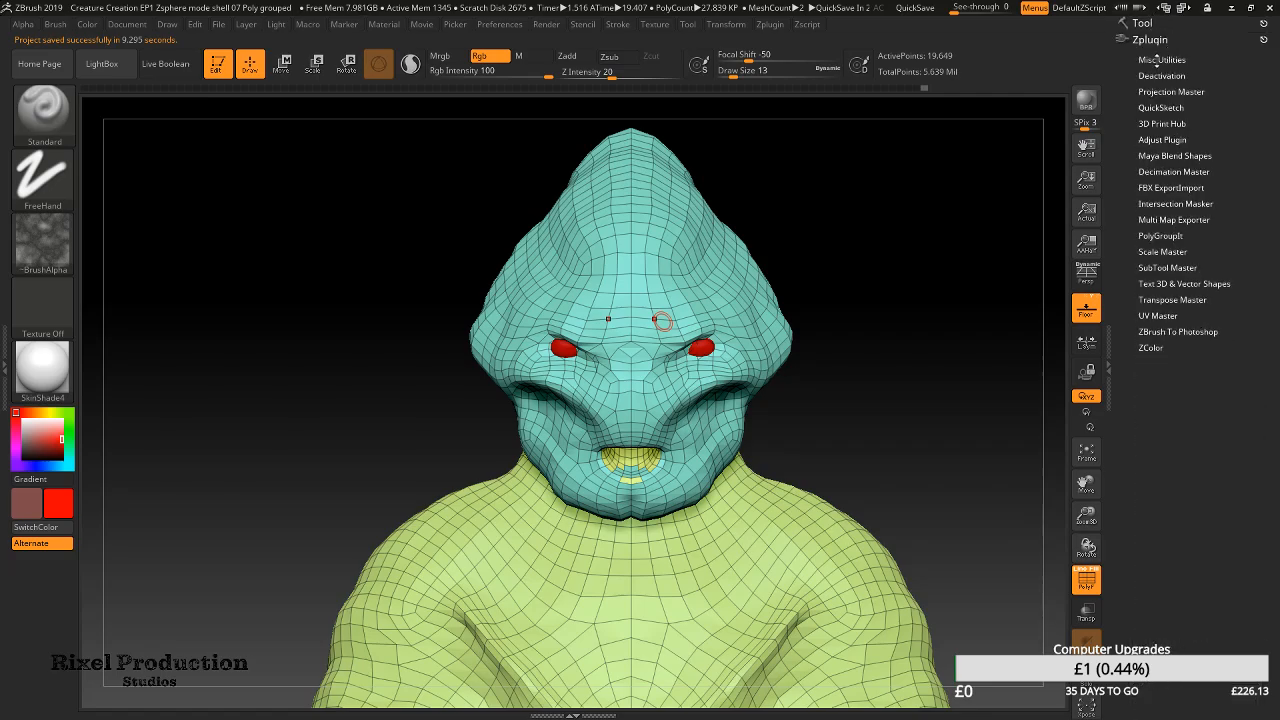
pyautogui.click(1157, 318)
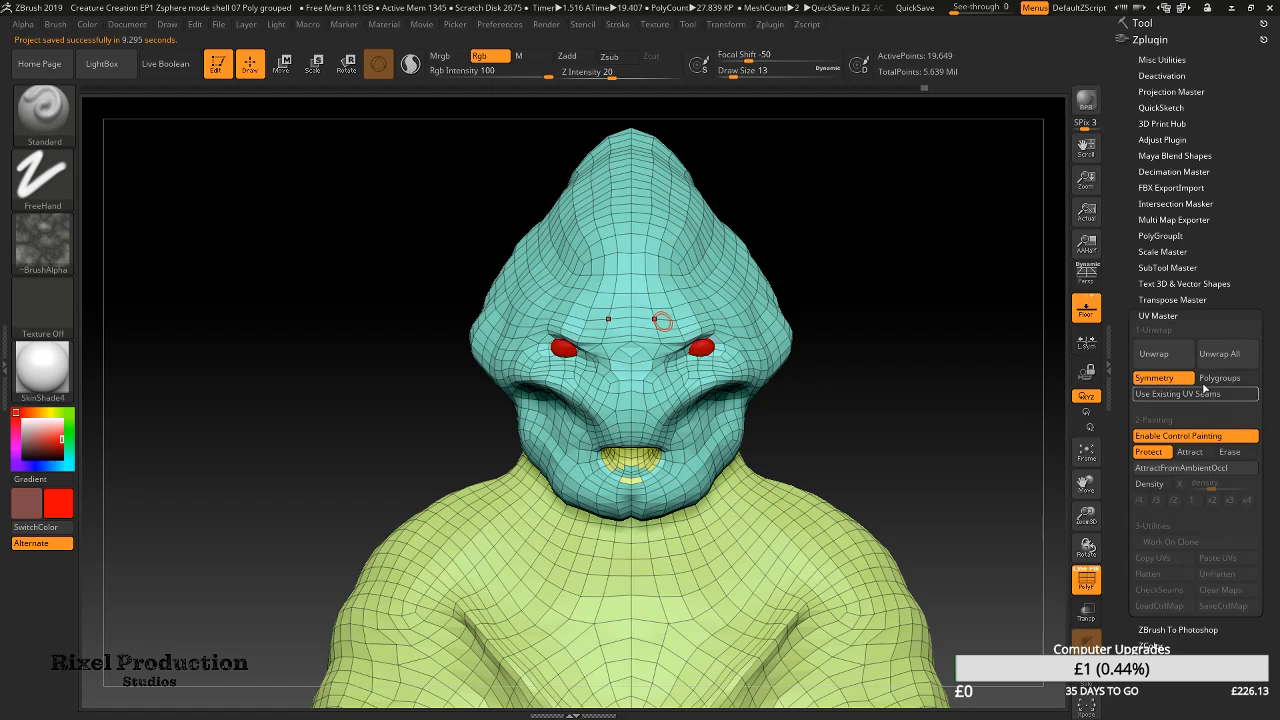
pyautogui.click(1147, 454)
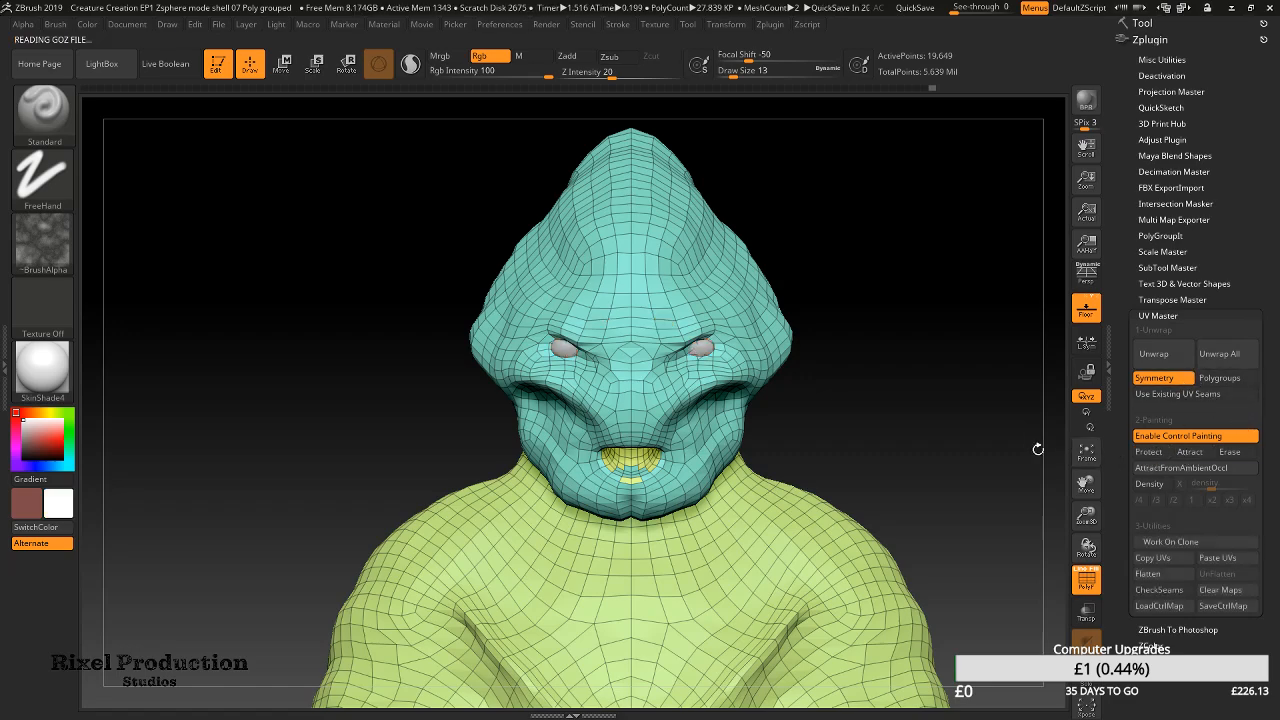
pyautogui.click(1147, 452)
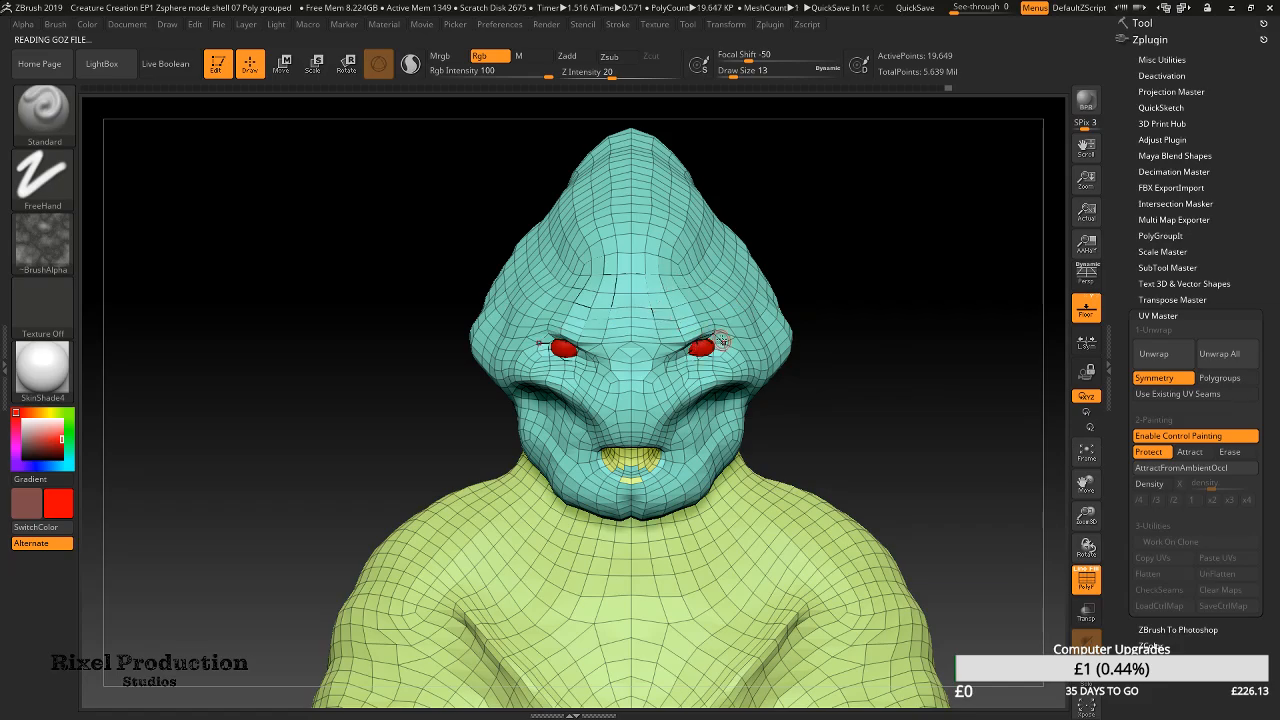
# Switch control painting to Attract and hide the polyframe wireframe for a closer view of the face
pyautogui.keyDown('ctrl'); pyautogui.moveTo(712, 383); pyautogui.dragTo(823, 343, button='right'); pyautogui.keyUp('ctrl')
pyautogui.keyDown('ctrl'); pyautogui.moveTo(726, 329); pyautogui.dragTo(660, 281, button='right'); pyautogui.keyUp('ctrl')
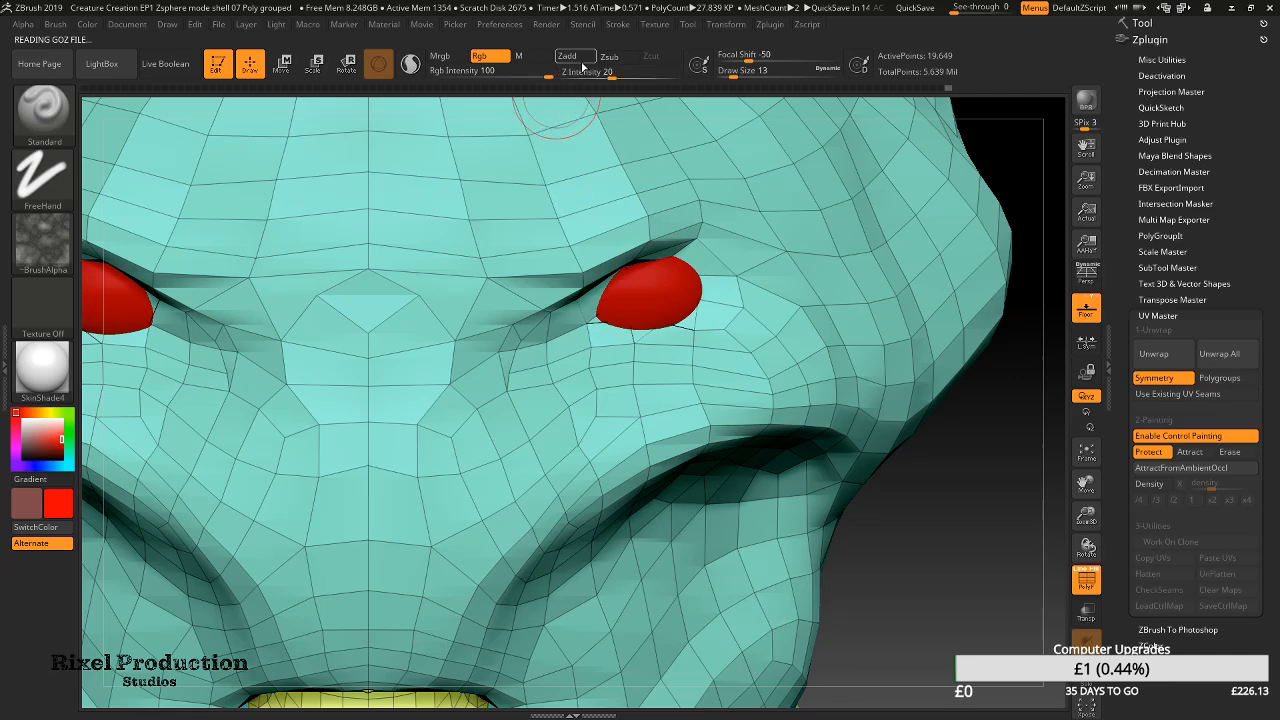
pyautogui.click(520, 57)
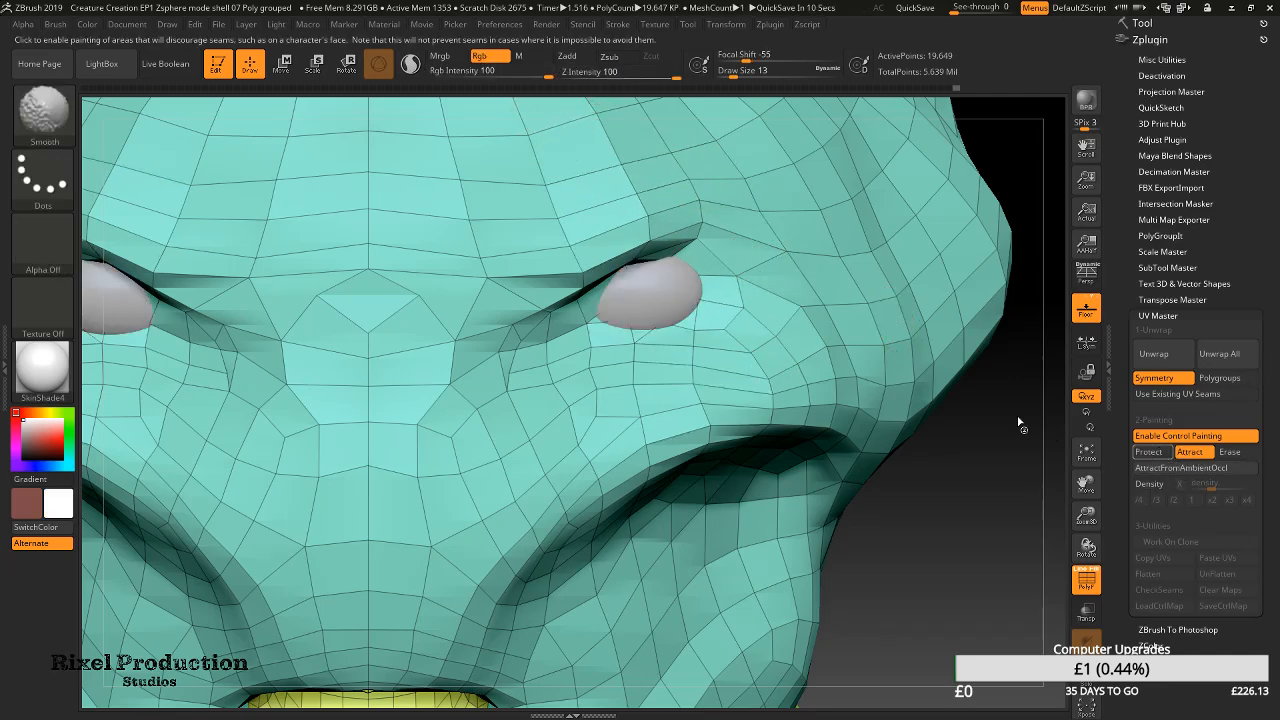
pyautogui.click(1086, 580)
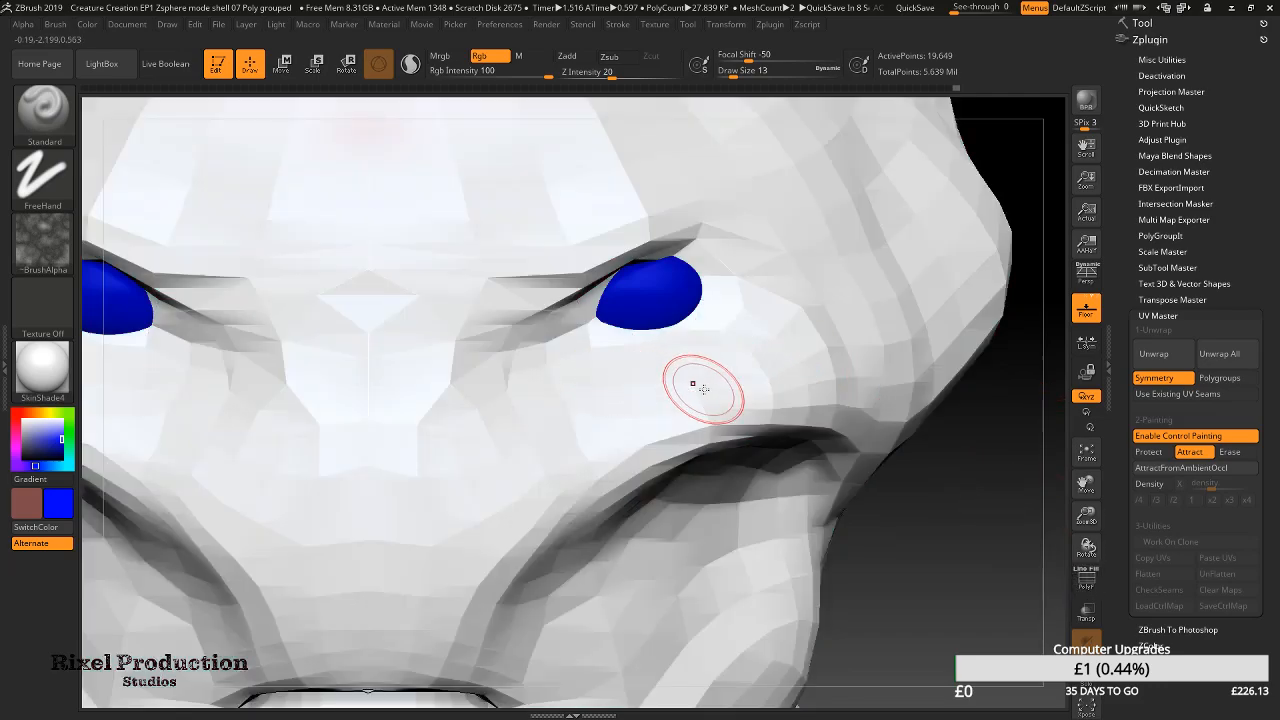
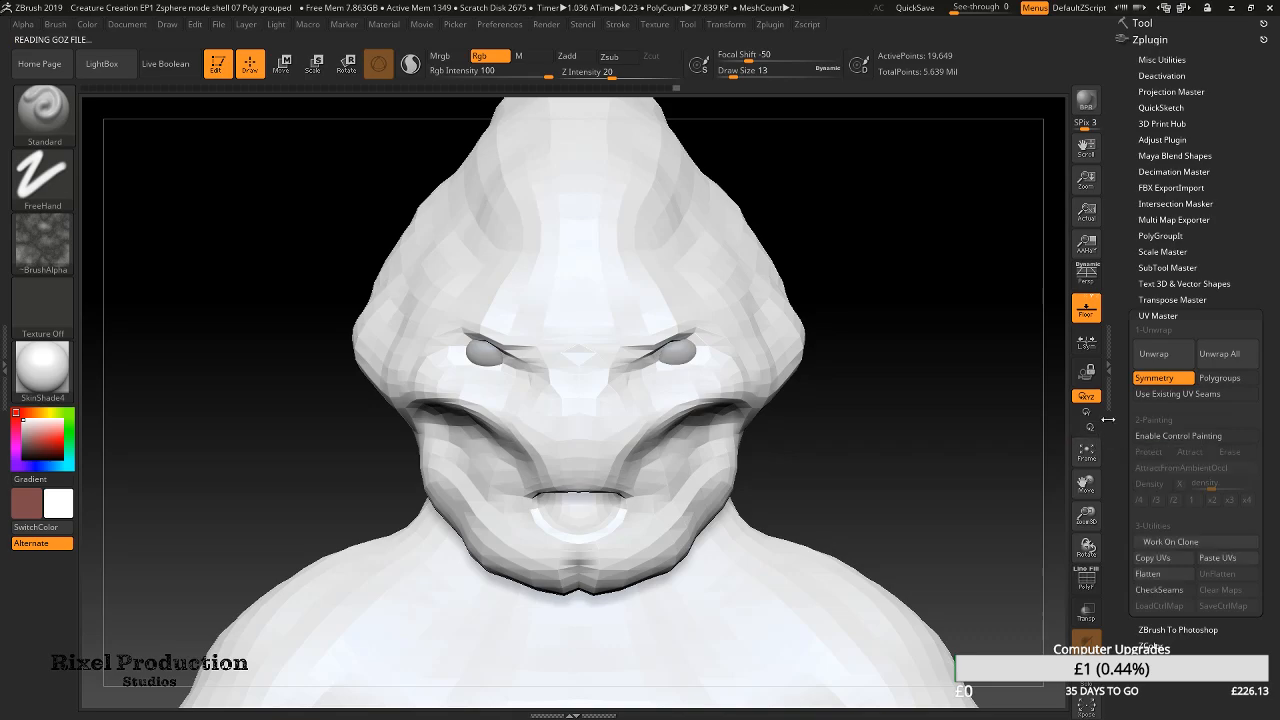
# Re-enable control painting with Protect, set Draw Size 145, Focal Shift -8 and Z Intensity 30, and paint over the face
pyautogui.click(1178, 440)
pyautogui.click(1149, 452)
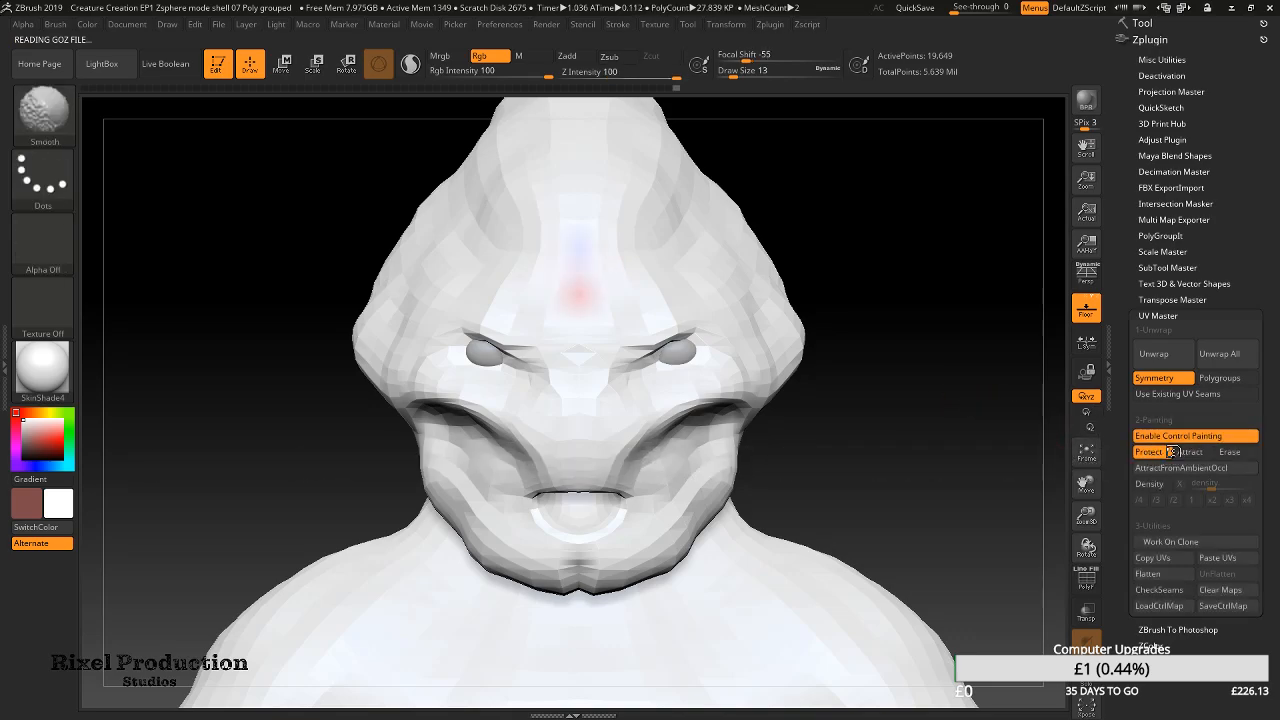
pyautogui.moveTo(577, 257)
pyautogui.mouseDown()
pyautogui.moveTo(578, 325)
pyautogui.moveTo(632, 275)
pyautogui.moveTo(655, 300)
pyautogui.mouseUp()
pyautogui.moveTo(741, 75); pyautogui.dragTo(772, 60)
pyautogui.moveTo(611, 74); pyautogui.dragTo(623, 74)
pyautogui.moveTo(604, 237)
pyautogui.mouseDown()
pyautogui.moveTo(575, 280)
pyautogui.moveTo(557, 386)
pyautogui.moveTo(575, 462)
pyautogui.mouseUp()
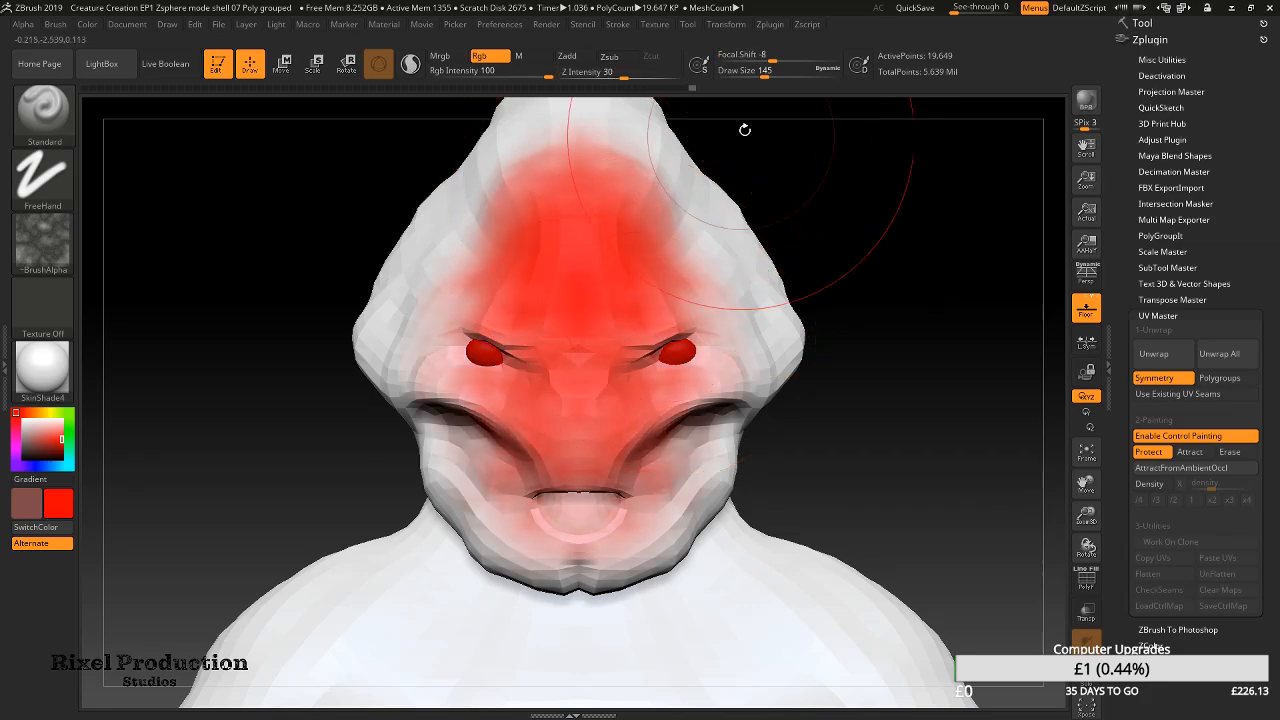
# Set Focal Shift to -74 and Draw Size to 120, and extend the Protect paint across the face and side of the head
pyautogui.moveTo(763, 77)
pyautogui.mouseDown()
pyautogui.moveTo(762, 62)
pyautogui.moveTo(736, 69)
pyautogui.mouseUp()
pyautogui.moveTo(724, 308)
pyautogui.mouseDown()
pyautogui.moveTo(731, 246)
pyautogui.moveTo(708, 308)
pyautogui.moveTo(638, 317)
pyautogui.moveTo(630, 470)
pyautogui.moveTo(600, 520)
pyautogui.moveTo(500, 560)
pyautogui.moveTo(440, 437)
pyautogui.moveTo(571, 174)
pyautogui.mouseUp()
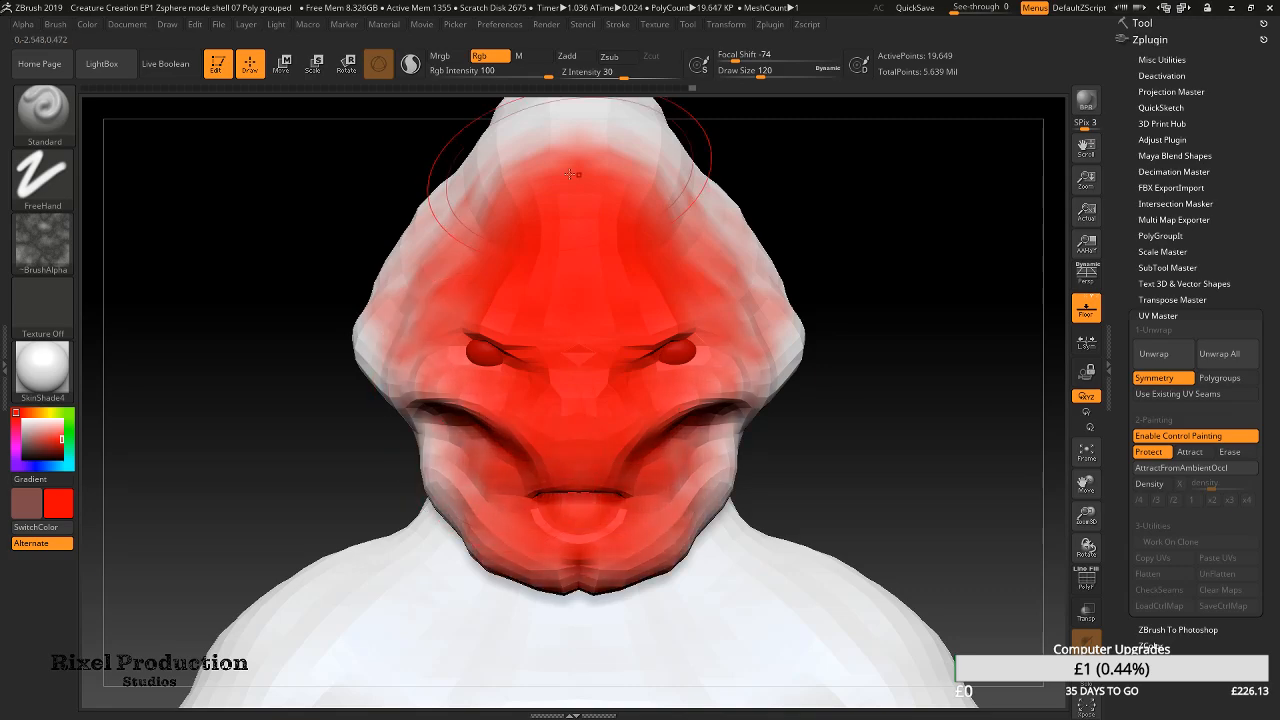
pyautogui.keyDown('alt'); pyautogui.moveTo(578, 333); pyautogui.dragTo(690, 368, button='right'); pyautogui.keyUp('alt')
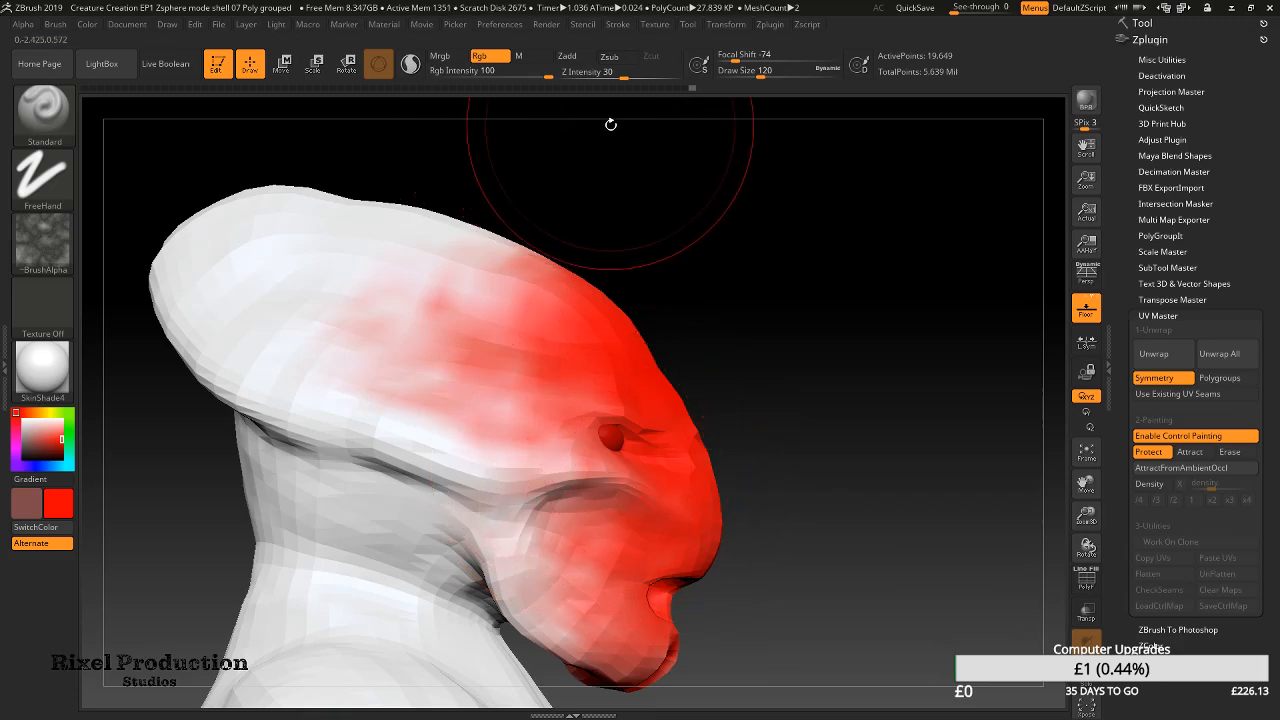
pyautogui.moveTo(486, 314)
pyautogui.mouseDown()
pyautogui.moveTo(492, 392)
pyautogui.moveTo(543, 515)
pyautogui.moveTo(551, 495)
pyautogui.mouseUp()
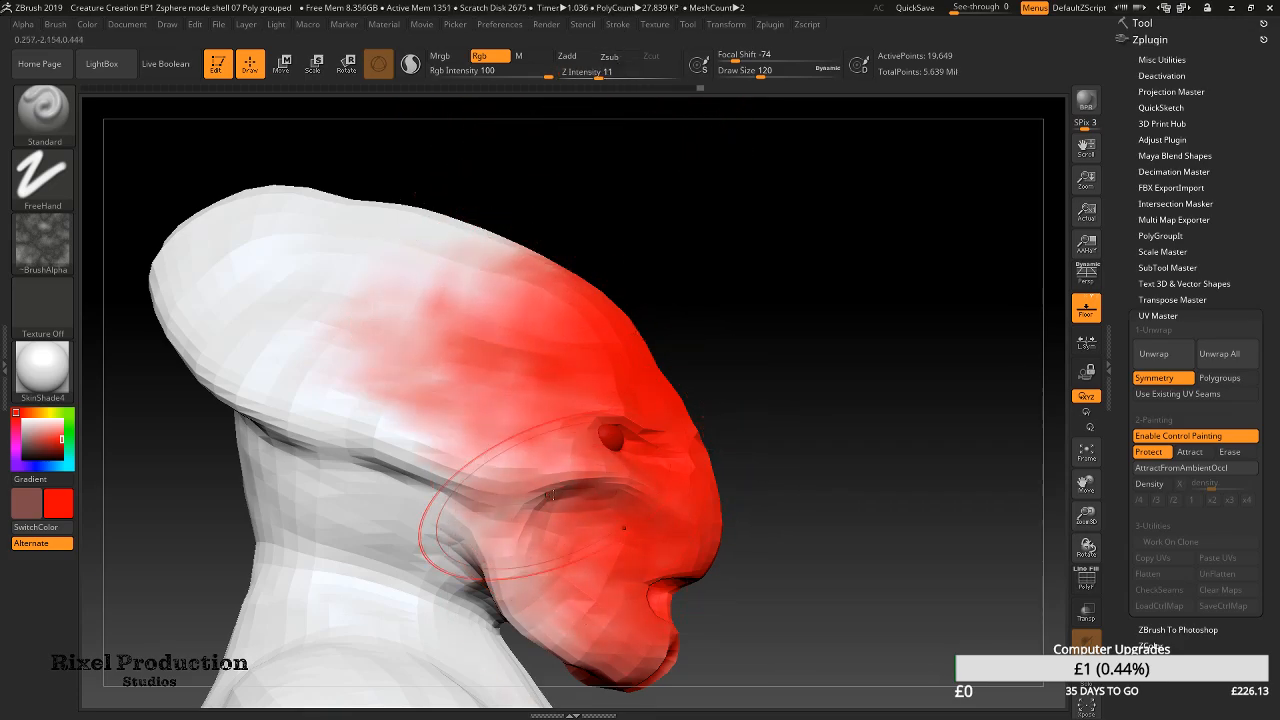
# Turn off the brush alpha and fill the face, jaw and sides of the head with solid Protect paint
pyautogui.click(56, 260)
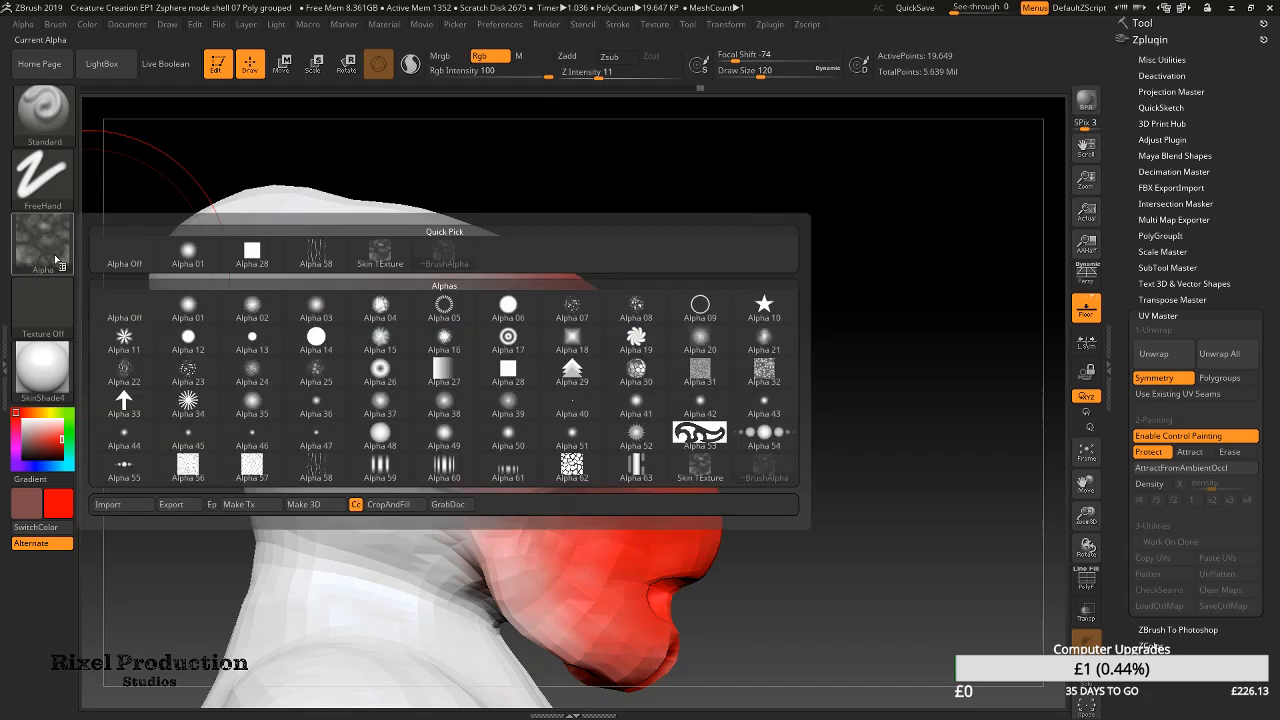
pyautogui.click(130, 256)
pyautogui.moveTo(480, 330)
pyautogui.mouseDown()
pyautogui.moveTo(550, 450)
pyautogui.moveTo(591, 570)
pyautogui.moveTo(530, 610)
pyautogui.moveTo(708, 514)
pyautogui.mouseUp()
pyautogui.moveTo(628, 386); pyautogui.dragTo(572, 425, button='right')
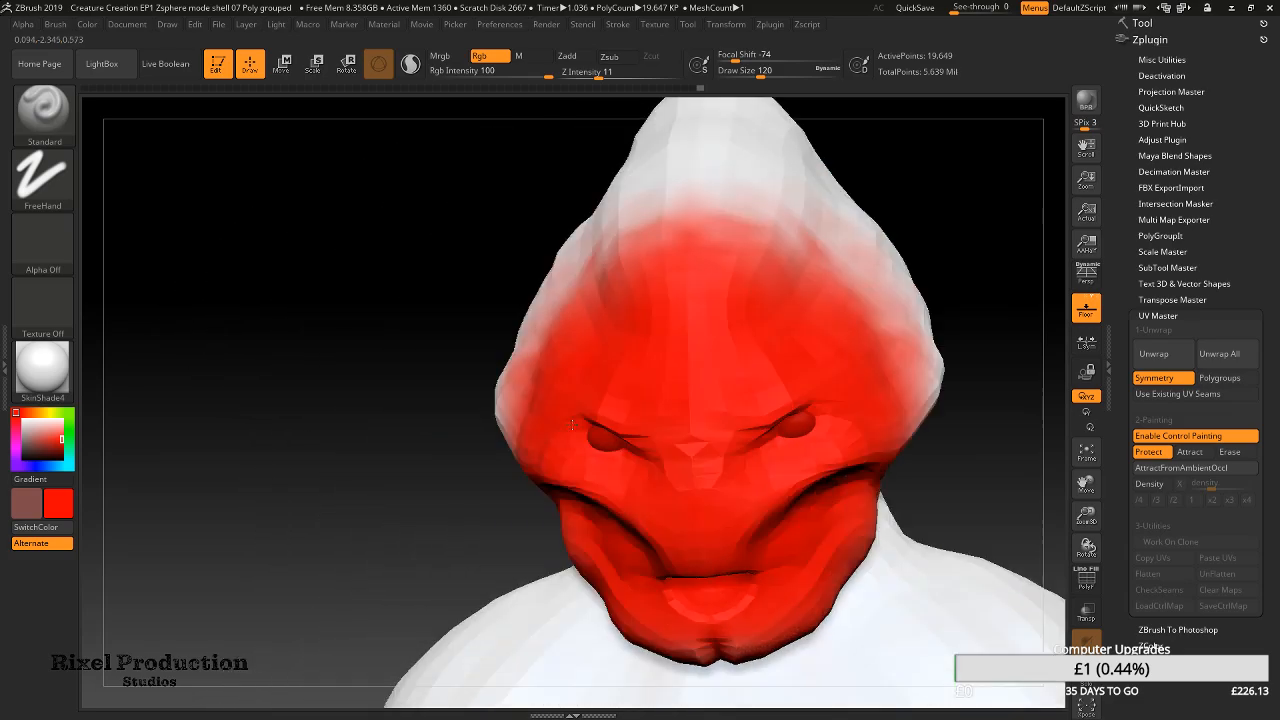
pyautogui.moveTo(866, 340)
pyautogui.mouseDown()
pyautogui.moveTo(726, 263)
pyautogui.moveTo(548, 360)
pyautogui.moveTo(503, 400)
pyautogui.mouseUp()
pyautogui.moveTo(586, 316); pyautogui.dragTo(528, 286, button='right')
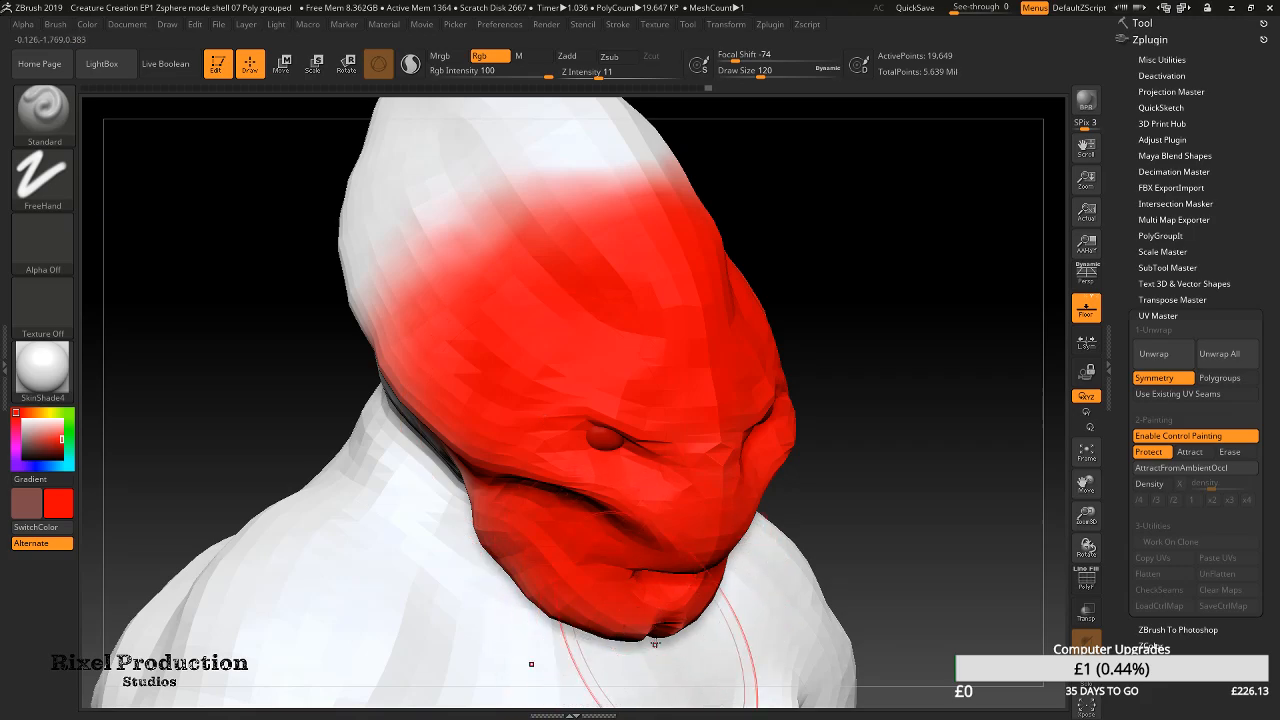
pyautogui.keyDown('alt'); pyautogui.moveTo(574, 226); pyautogui.dragTo(637, 386, button='right'); pyautogui.keyUp('alt')
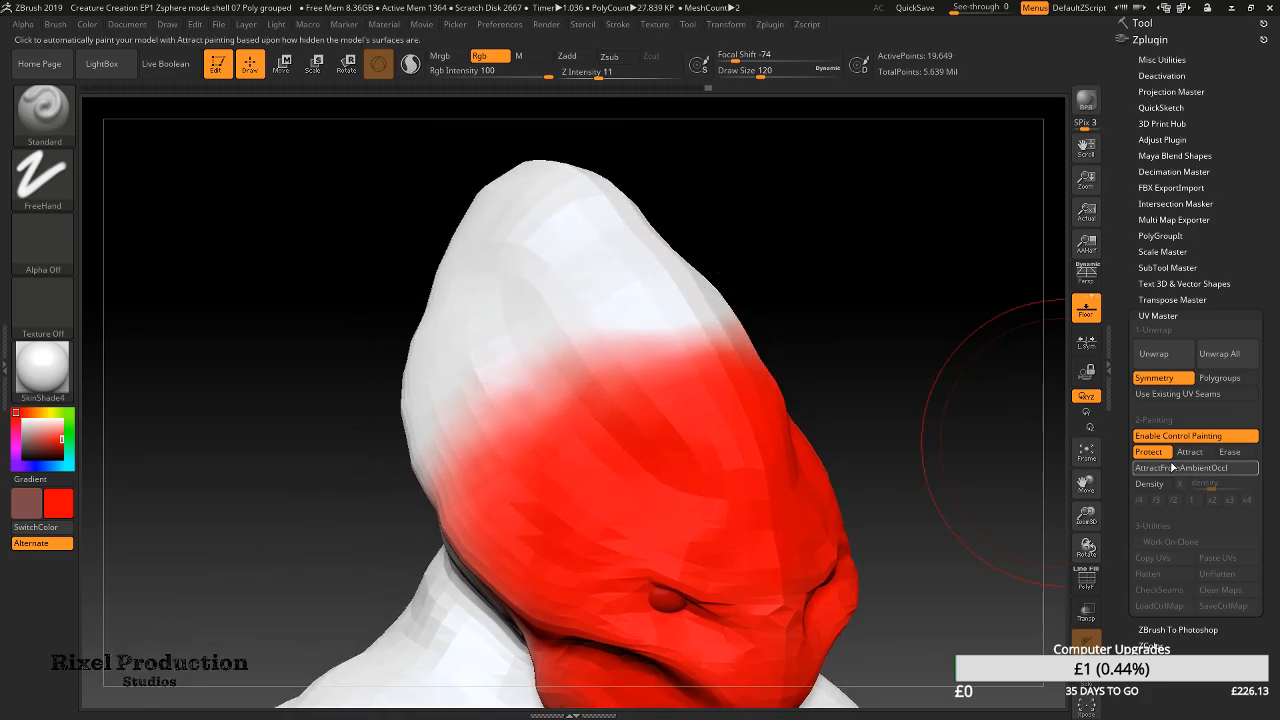
# Switch to Attract, reduce Draw Size to 33, and paint the upper back of the head, undoing the first stroke
pyautogui.click(1191, 452)
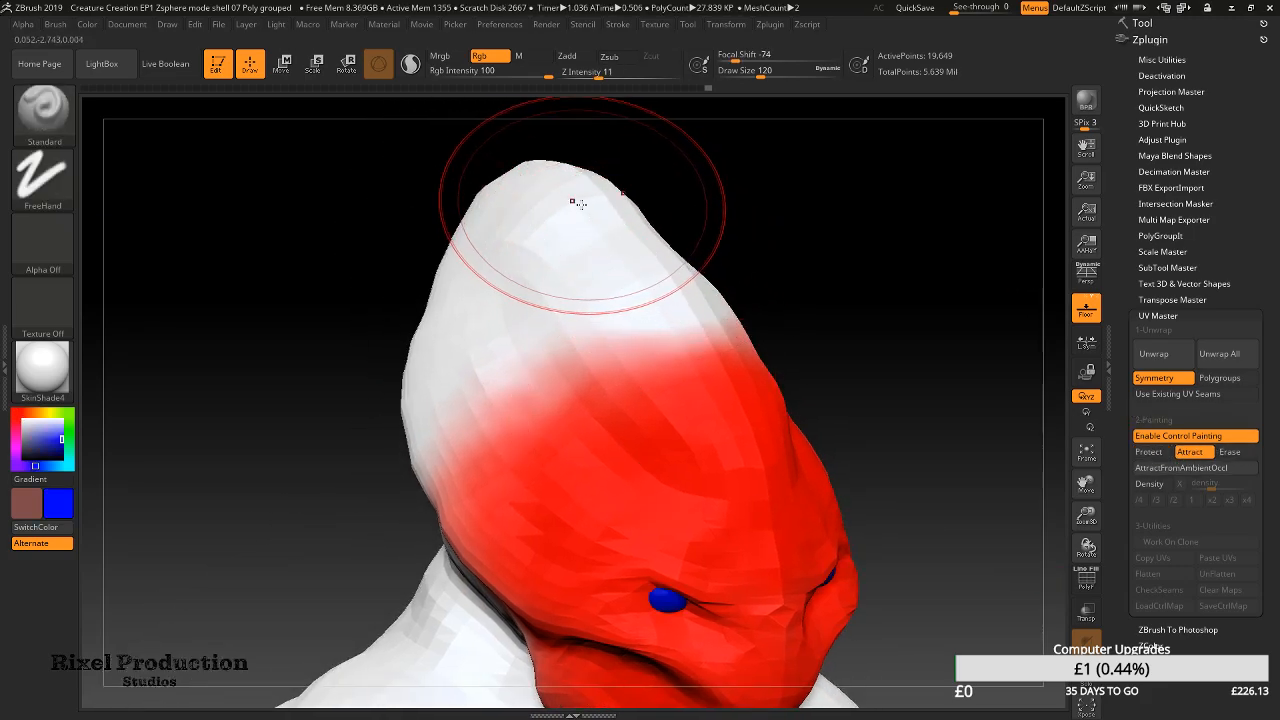
pyautogui.moveTo(757, 73); pyautogui.dragTo(744, 73)
pyautogui.moveTo(565, 200)
pyautogui.mouseDown()
pyautogui.moveTo(630, 255)
pyautogui.moveTo(659, 338)
pyautogui.mouseUp()
pyautogui.hotkey('ctrl', 'z')
pyautogui.moveTo(746, 286); pyautogui.dragTo(672, 284, button='right')
pyautogui.moveTo(645, 217)
pyautogui.mouseDown()
pyautogui.moveTo(645, 285)
pyautogui.moveTo(648, 212)
pyautogui.mouseUp()
pyautogui.moveTo(648, 212)
pyautogui.mouseDown(button='right')
pyautogui.moveTo(653, 256)
pyautogui.moveTo(706, 183)
pyautogui.mouseUp(button='right')
pyautogui.moveTo(694, 198)
pyautogui.mouseDown()
pyautogui.moveTo(760, 210)
pyautogui.moveTo(742, 214)
pyautogui.mouseUp()
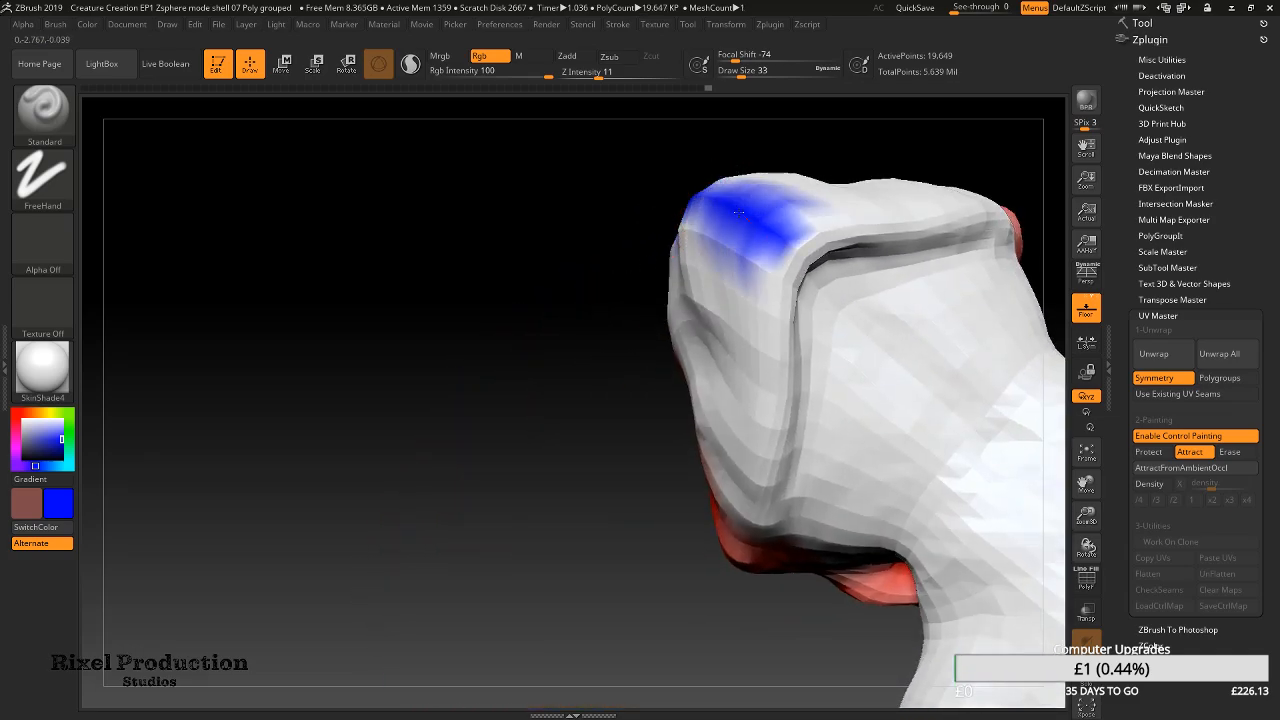
# Paint Attract strips along the undersides of both upper arms, from the armpits to the elbows
pyautogui.moveTo(770, 244); pyautogui.dragTo(840, 197, button='right')
pyautogui.moveTo(851, 506)
pyautogui.keyDown('alt'); pyautogui.mouseDown(button='right')
pyautogui.moveTo(716, 228)
pyautogui.moveTo(804, 165)
pyautogui.mouseUp(button='right'); pyautogui.keyUp('alt')
pyautogui.keyDown('alt'); pyautogui.moveTo(825, 300); pyautogui.dragTo(794, 143, button='right'); pyautogui.keyUp('alt')
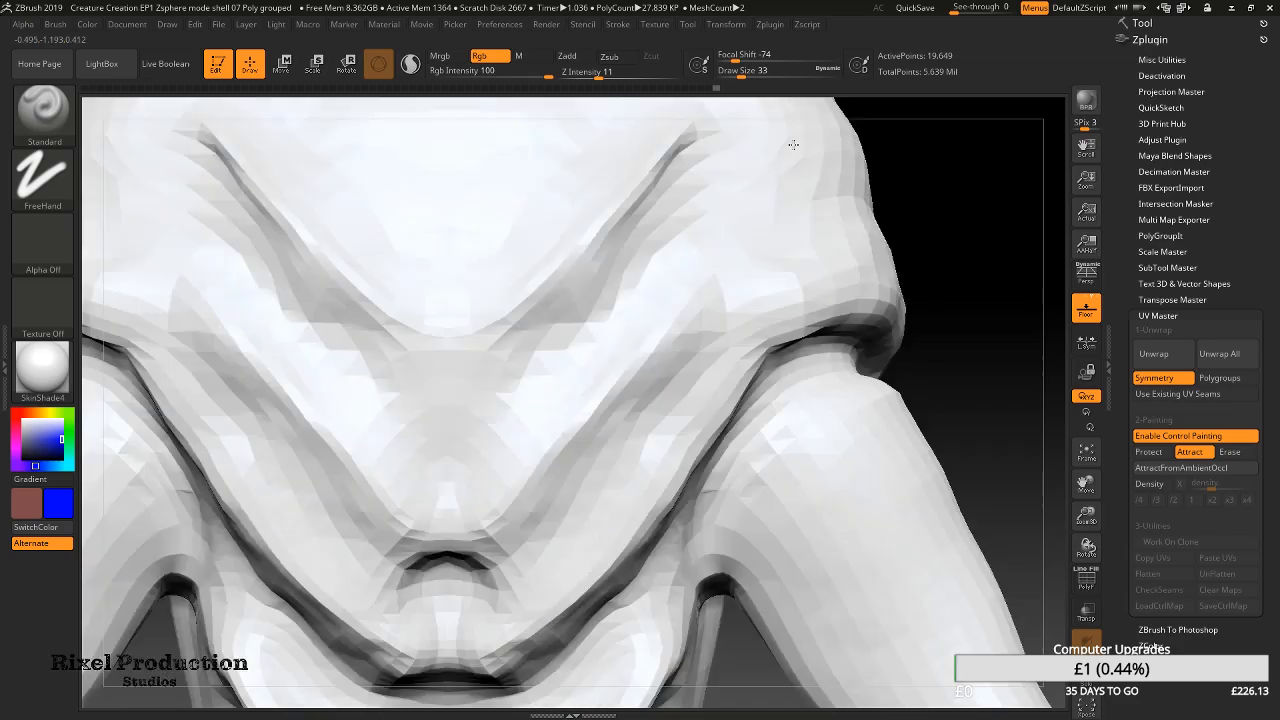
pyautogui.keyDown('alt'); pyautogui.moveTo(708, 650); pyautogui.dragTo(748, 416, button='right'); pyautogui.keyUp('alt')
pyautogui.moveTo(787, 514)
pyautogui.keyDown('alt'); pyautogui.mouseDown(button='right')
pyautogui.moveTo(726, 359)
pyautogui.moveTo(808, 346)
pyautogui.mouseUp(button='right'); pyautogui.keyUp('alt')
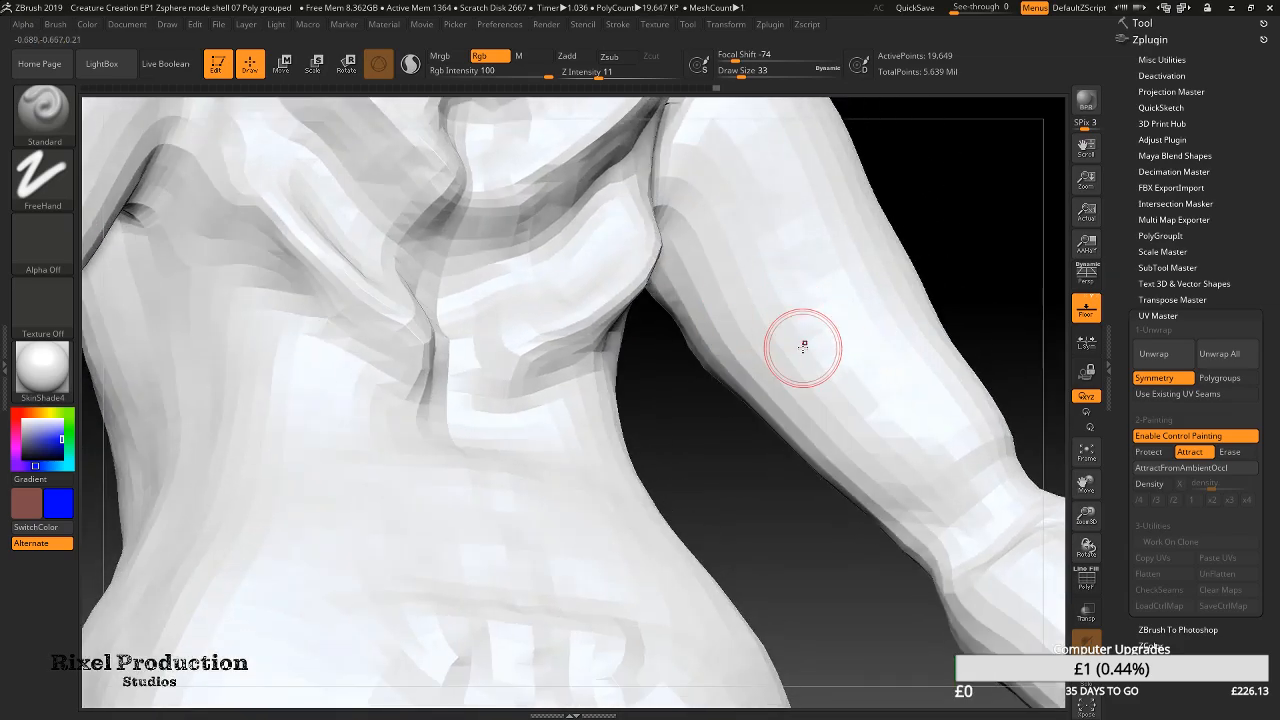
pyautogui.keyDown('ctrl'); pyautogui.moveTo(703, 400); pyautogui.dragTo(712, 177, button='right'); pyautogui.keyUp('ctrl')
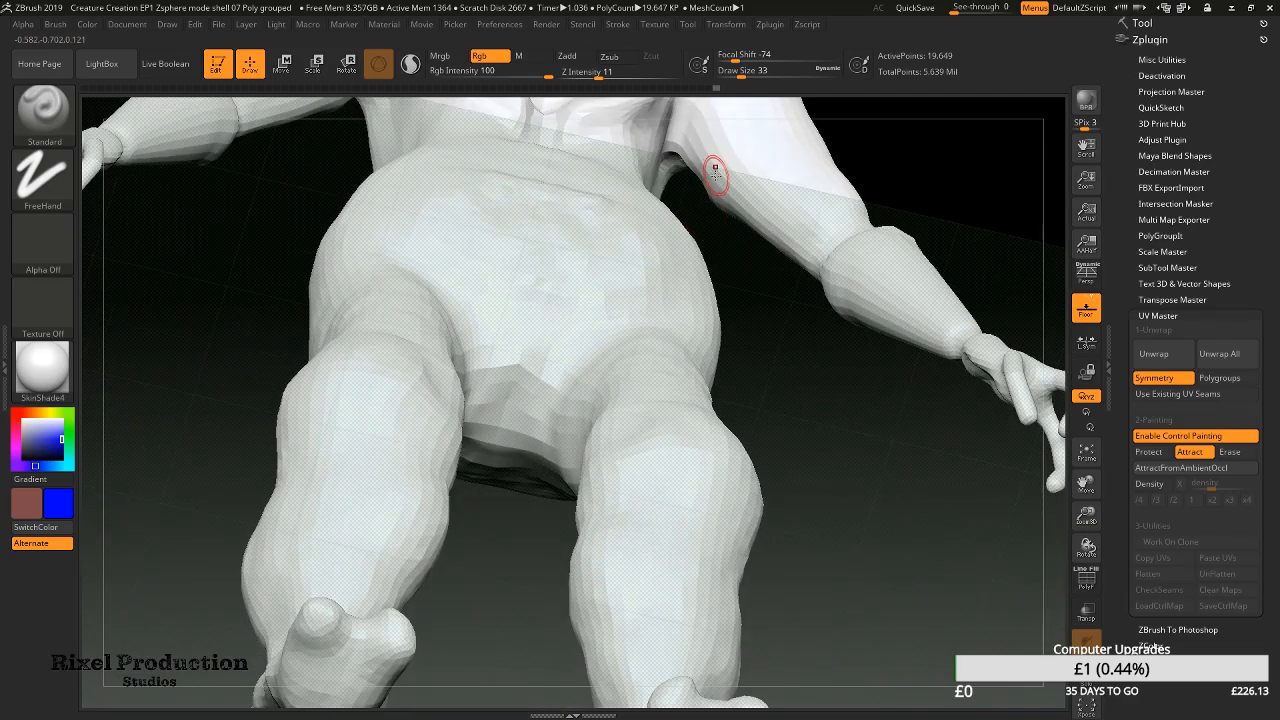
pyautogui.moveTo(700, 160); pyautogui.dragTo(741, 213)
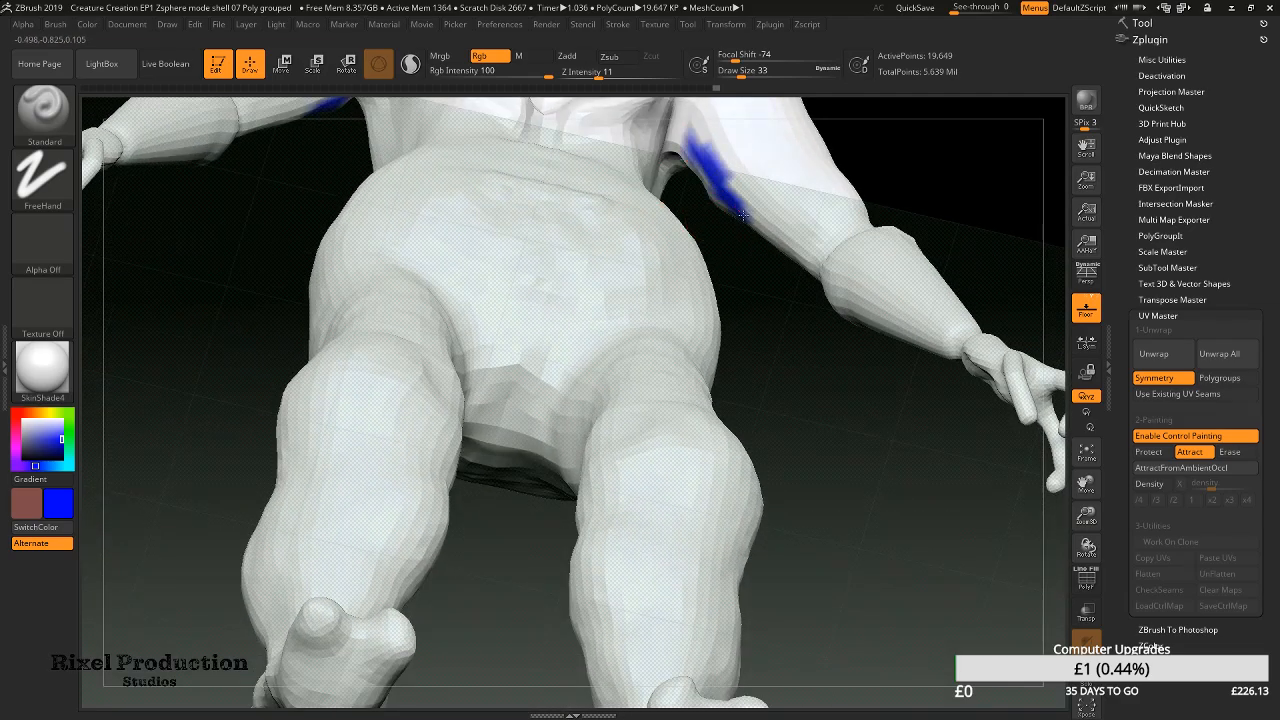
pyautogui.moveTo(898, 333); pyautogui.dragTo(873, 299, button='right')
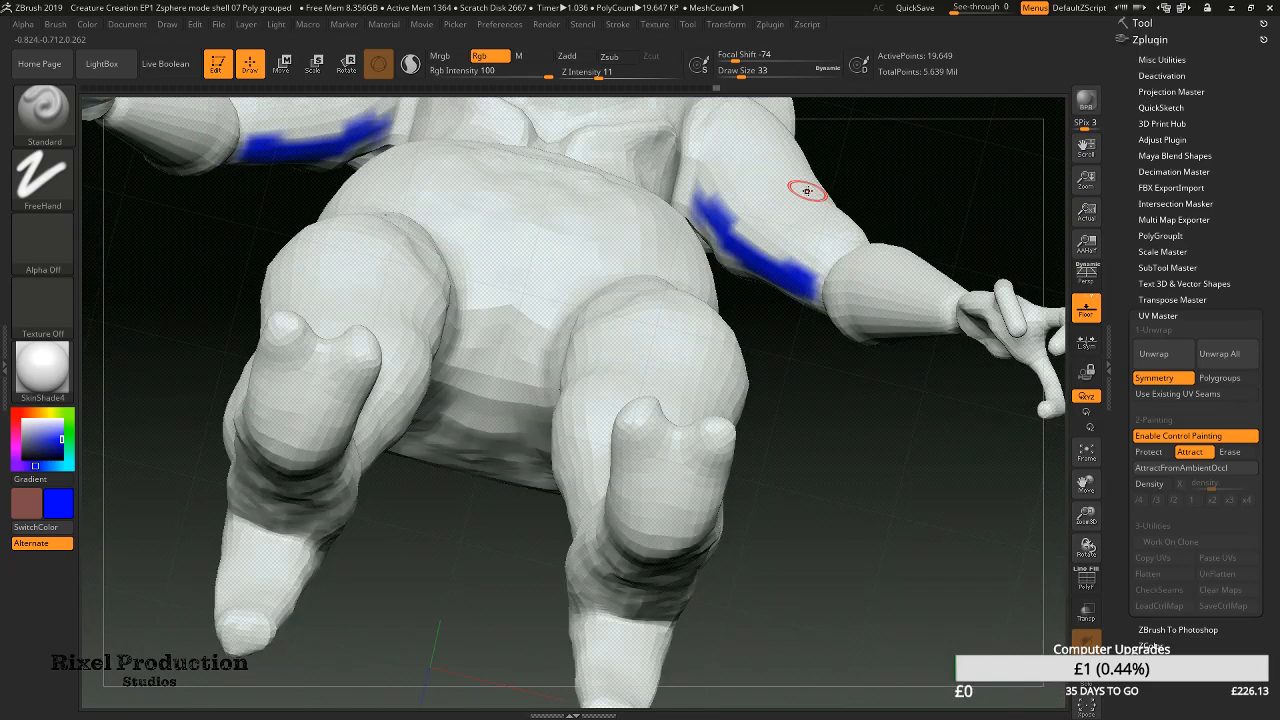
# Continue the Attract paint along the undersides of both forearms, and paint a line down the middle of the back
pyautogui.moveTo(841, 240); pyautogui.dragTo(861, 284, button='right')
pyautogui.moveTo(826, 296); pyautogui.dragTo(1014, 233)
pyautogui.moveTo(828, 296); pyautogui.dragTo(874, 283)
pyautogui.moveTo(920, 228); pyautogui.dragTo(1057, 207, button='right')
pyautogui.moveTo(961, 238)
pyautogui.mouseDown(button='right')
pyautogui.moveTo(804, 310)
pyautogui.moveTo(860, 244)
pyautogui.mouseUp(button='right')
pyautogui.moveTo(812, 312)
pyautogui.mouseDown(button='right')
pyautogui.moveTo(819, 277)
pyautogui.moveTo(731, 306)
pyautogui.moveTo(774, 134)
pyautogui.moveTo(731, 306)
pyautogui.moveTo(741, 296)
pyautogui.mouseUp(button='right')
pyautogui.press('f')
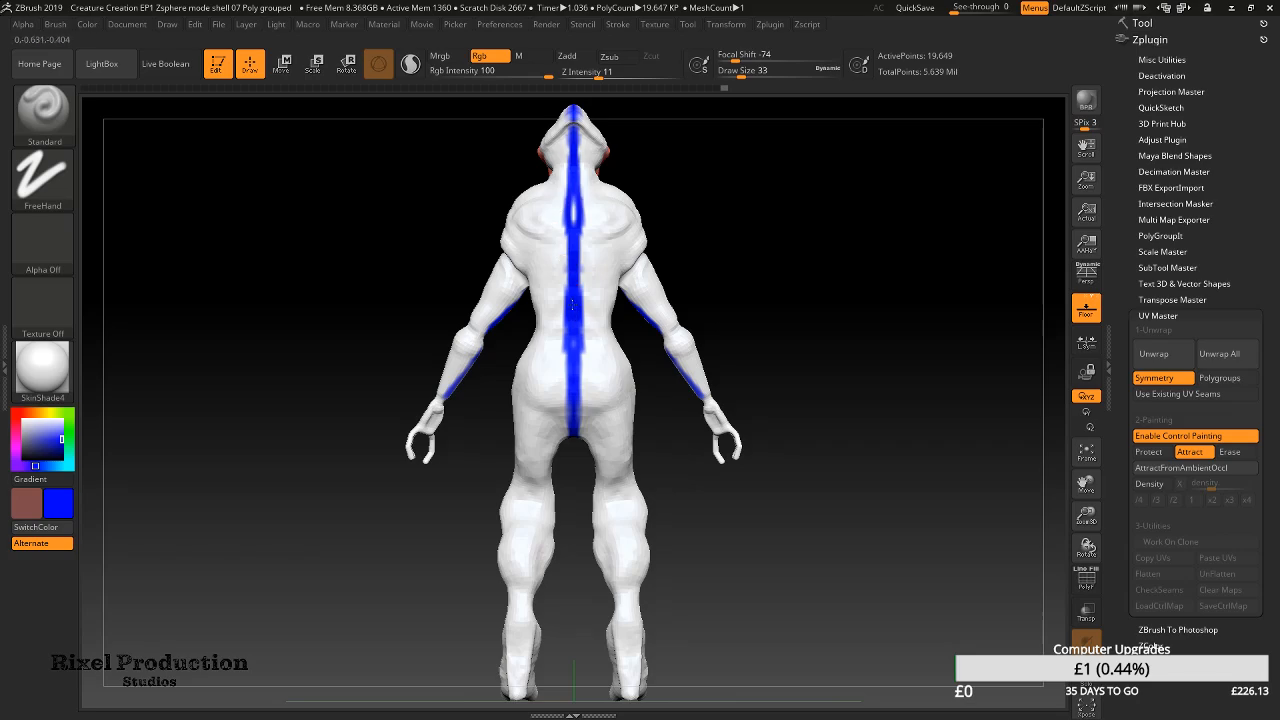
# Paint Attract bands at the ankles and a line up the inside of each leg to the crotch
pyautogui.keyDown('alt'); pyautogui.moveTo(643, 572); pyautogui.dragTo(820, 320, button='right'); pyautogui.keyUp('alt')
pyautogui.moveTo(598, 399); pyautogui.dragTo(695, 389, button='right')
pyautogui.moveTo(577, 391)
pyautogui.mouseDown()
pyautogui.moveTo(682, 370)
pyautogui.moveTo(533, 390)
pyautogui.mouseUp()
pyautogui.moveTo(622, 296); pyautogui.dragTo(598, 160)
pyautogui.moveTo(652, 197)
pyautogui.keyDown('alt'); pyautogui.mouseDown(button='right')
pyautogui.moveTo(655, 463)
pyautogui.moveTo(644, 474)
pyautogui.mouseUp(button='right'); pyautogui.keyUp('alt')
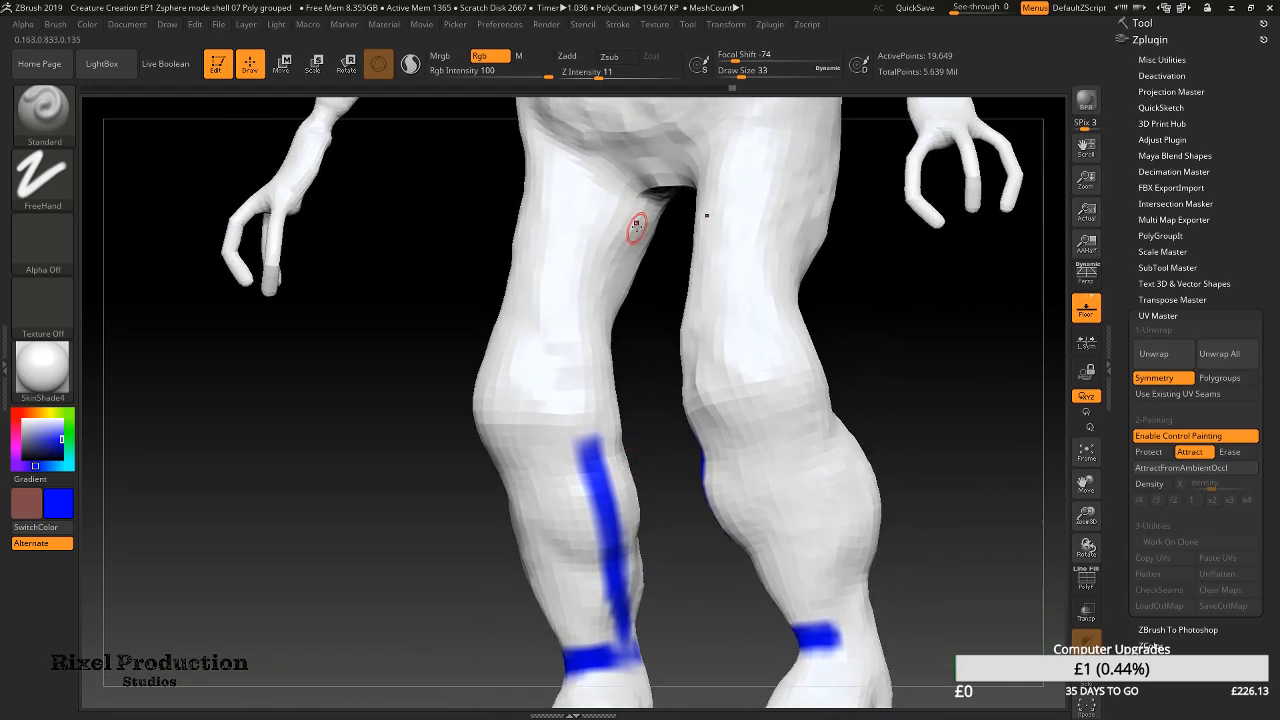
pyautogui.moveTo(625, 225)
pyautogui.mouseDown()
pyautogui.moveTo(590, 348)
pyautogui.moveTo(594, 470)
pyautogui.mouseUp()
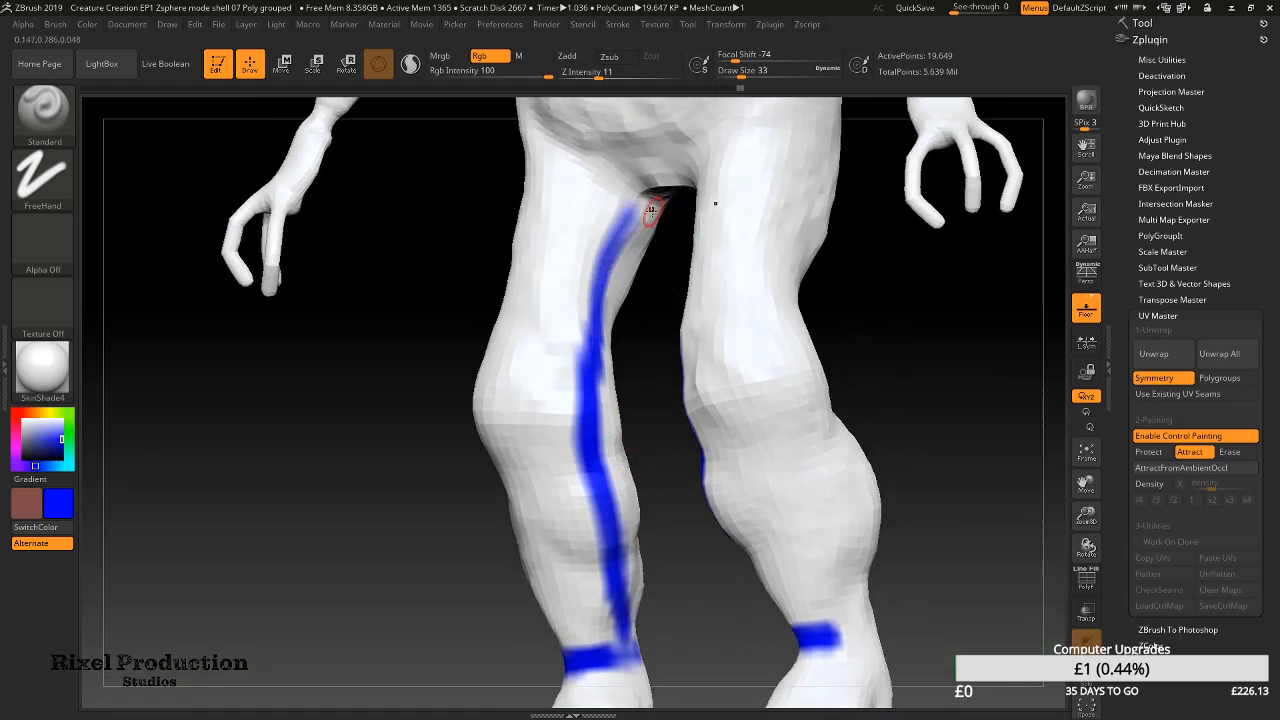
pyautogui.moveTo(653, 183); pyautogui.dragTo(739, 119, button='right')
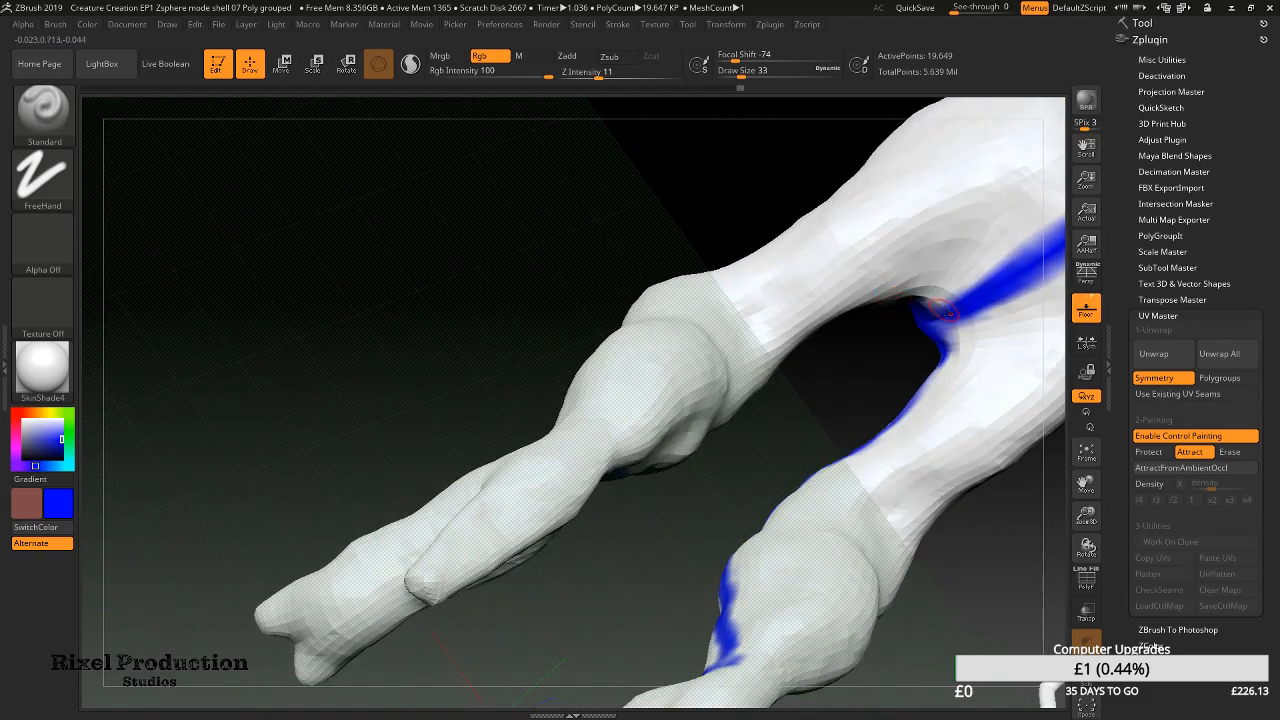
# Paint Attract strips along the soles of both feet and extend the Attract band around the ankles
pyautogui.moveTo(916, 320); pyautogui.dragTo(806, 428, button='right')
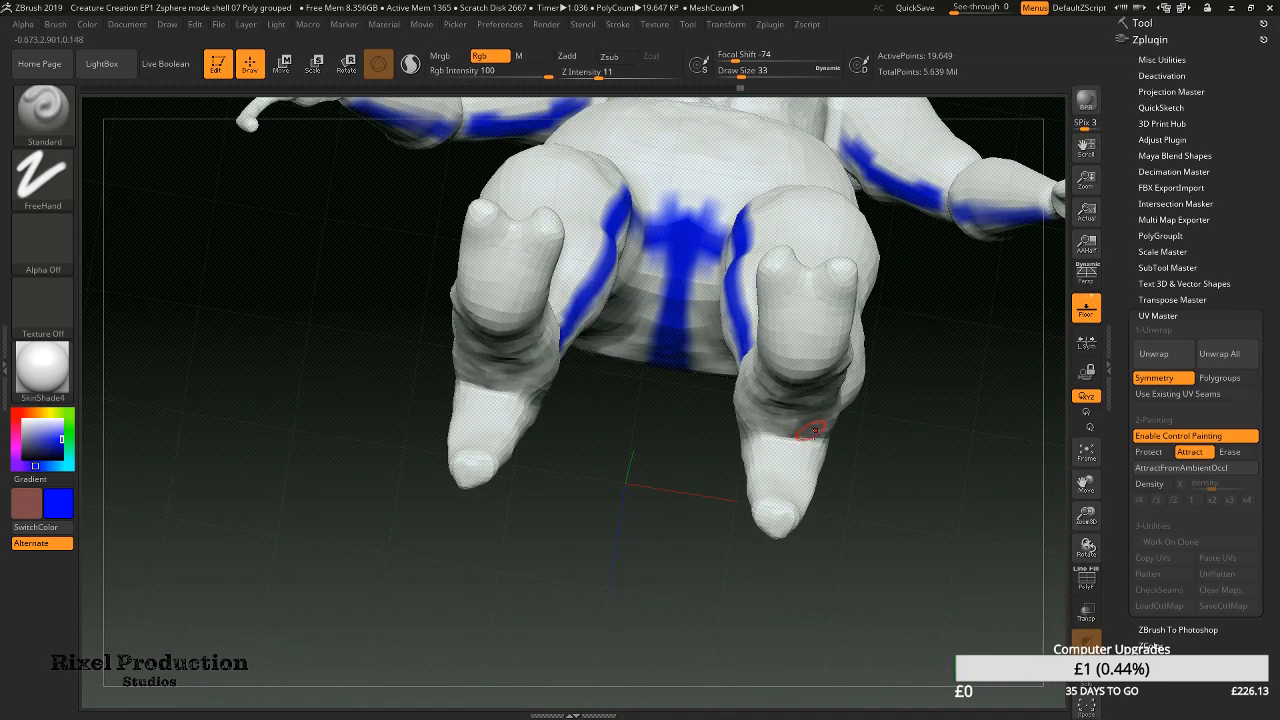
pyautogui.moveTo(815, 289); pyautogui.dragTo(774, 508)
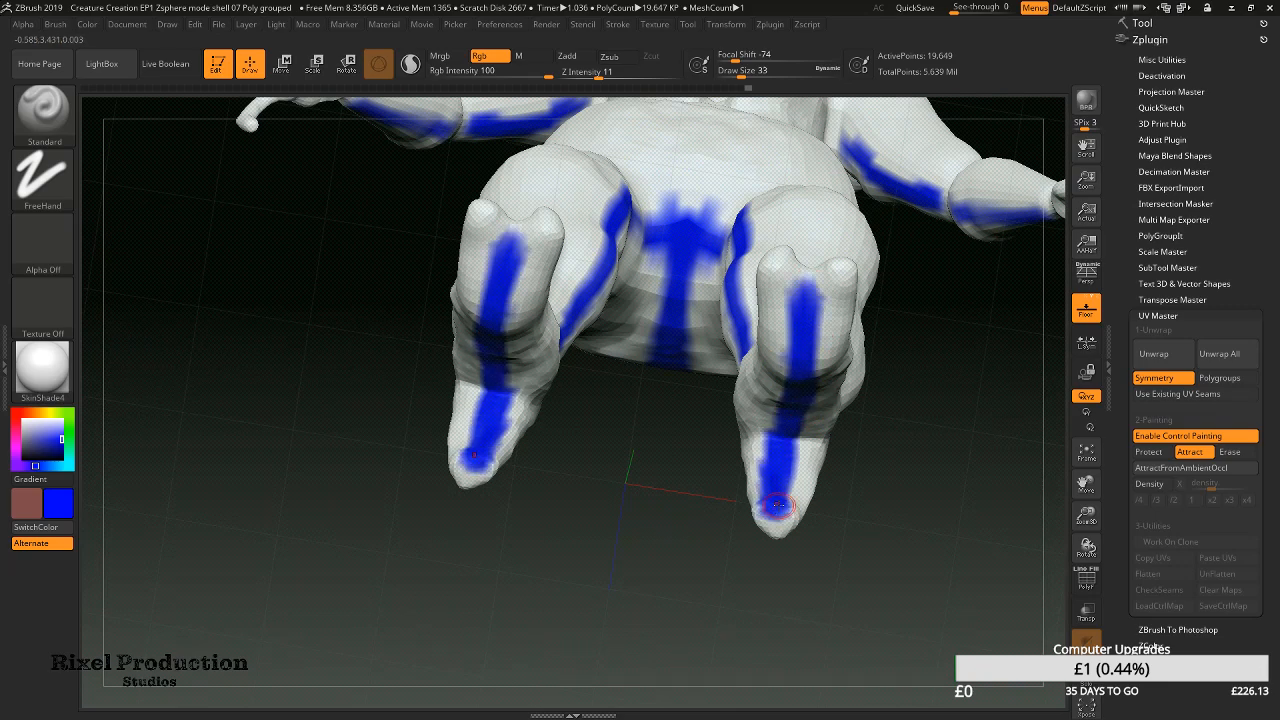
pyautogui.moveTo(765, 350); pyautogui.dragTo(906, 374, button='right')
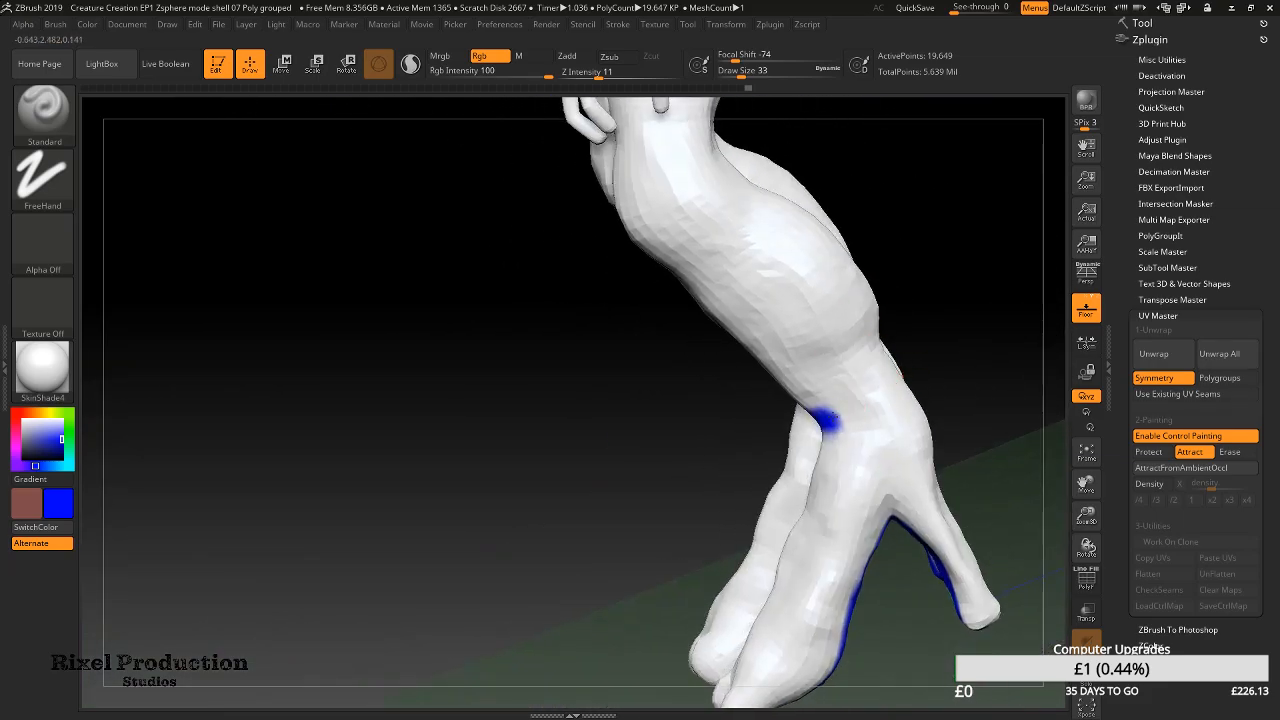
pyautogui.moveTo(840, 414); pyautogui.dragTo(831, 415)
pyautogui.moveTo(905, 362); pyautogui.dragTo(855, 397, button='right')
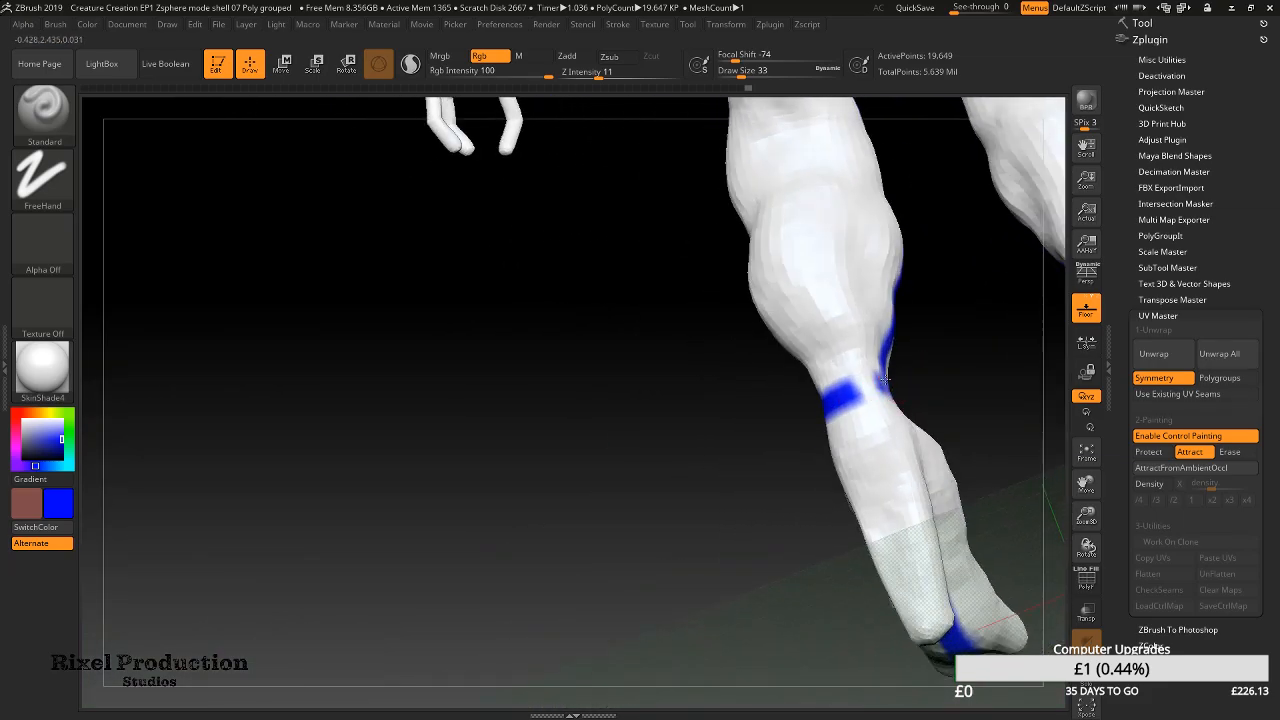
pyautogui.moveTo(873, 343)
pyautogui.mouseDown(button='right')
pyautogui.moveTo(904, 354)
pyautogui.moveTo(872, 470)
pyautogui.moveTo(829, 432)
pyautogui.mouseUp(button='right')
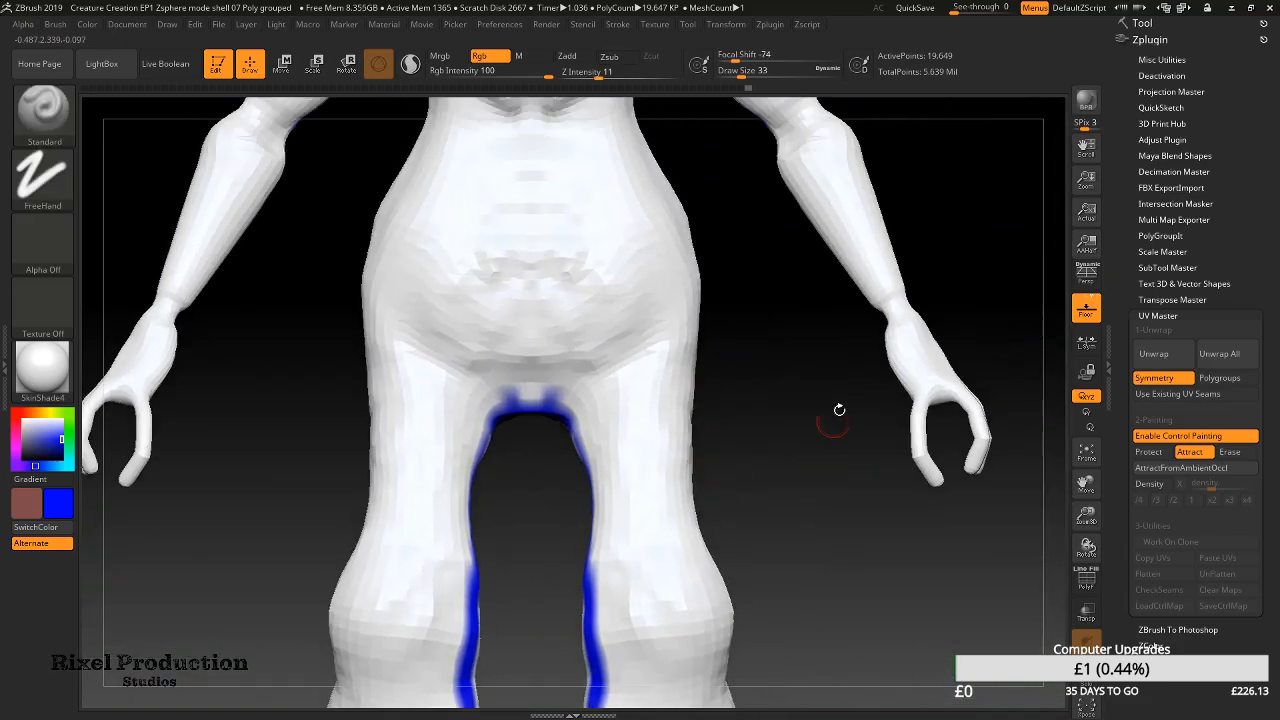
# Turn on PolyFrame to display the wireframe and polygroups on the whole painted creature
pyautogui.moveTo(854, 377)
pyautogui.keyDown('ctrl'); pyautogui.mouseDown(button='right')
pyautogui.moveTo(801, 304)
pyautogui.moveTo(900, 425)
pyautogui.mouseUp(button='right'); pyautogui.keyUp('ctrl')
pyautogui.keyDown('alt'); pyautogui.moveTo(915, 430); pyautogui.dragTo(890, 334, button='right'); pyautogui.keyUp('alt')
pyautogui.keyDown('alt'); pyautogui.moveTo(808, 428); pyautogui.dragTo(839, 269, button='right'); pyautogui.keyUp('alt')
pyautogui.click(1087, 586)
pyautogui.moveTo(871, 443)
pyautogui.keyDown('ctrl'); pyautogui.mouseDown(button='right')
pyautogui.moveTo(848, 403)
pyautogui.moveTo(746, 424)
pyautogui.moveTo(843, 403)
pyautogui.moveTo(806, 395)
pyautogui.moveTo(826, 406)
pyautogui.moveTo(797, 409)
pyautogui.moveTo(760, 306)
pyautogui.moveTo(941, 330)
pyautogui.moveTo(809, 340)
pyautogui.moveTo(814, 544)
pyautogui.mouseUp(button='right'); pyautogui.keyUp('ctrl')
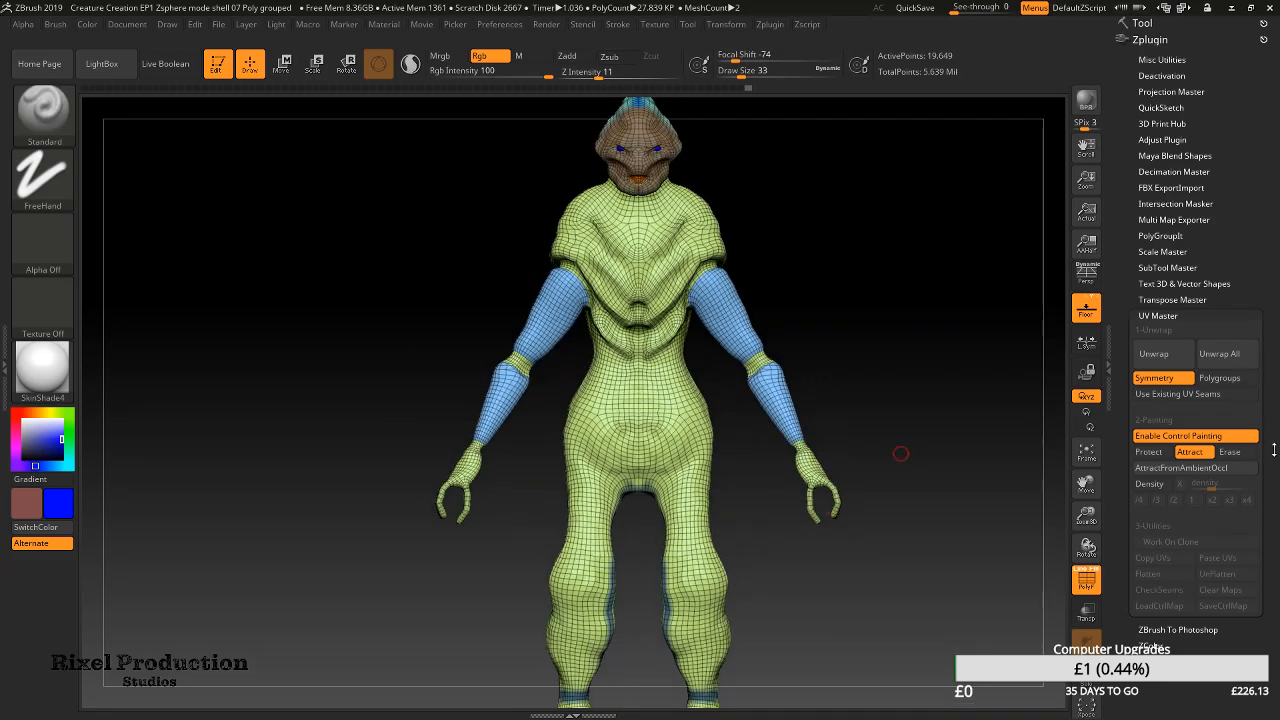
# Unwrap the creature with Symmetry on and Polygroups off, flatten it to preview the UVs, and unflatten it
pyautogui.click(1156, 355)
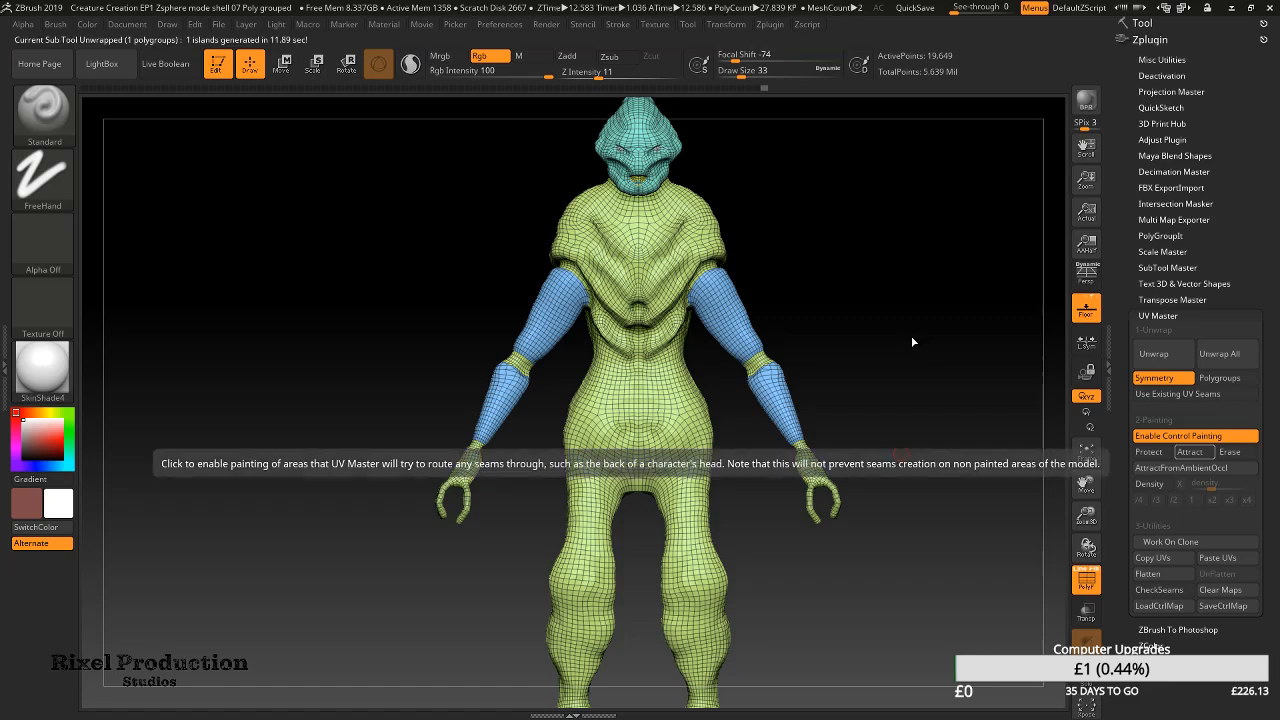
pyautogui.click(1176, 578)
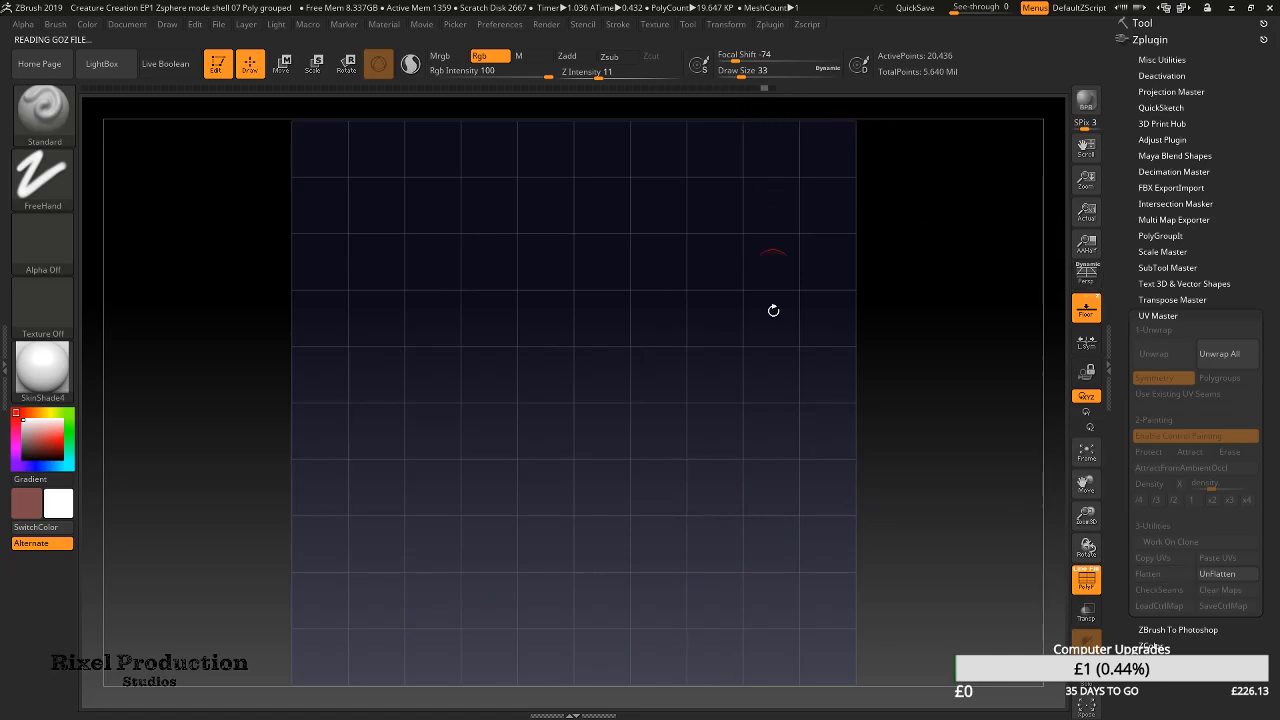
pyautogui.click(1248, 576)
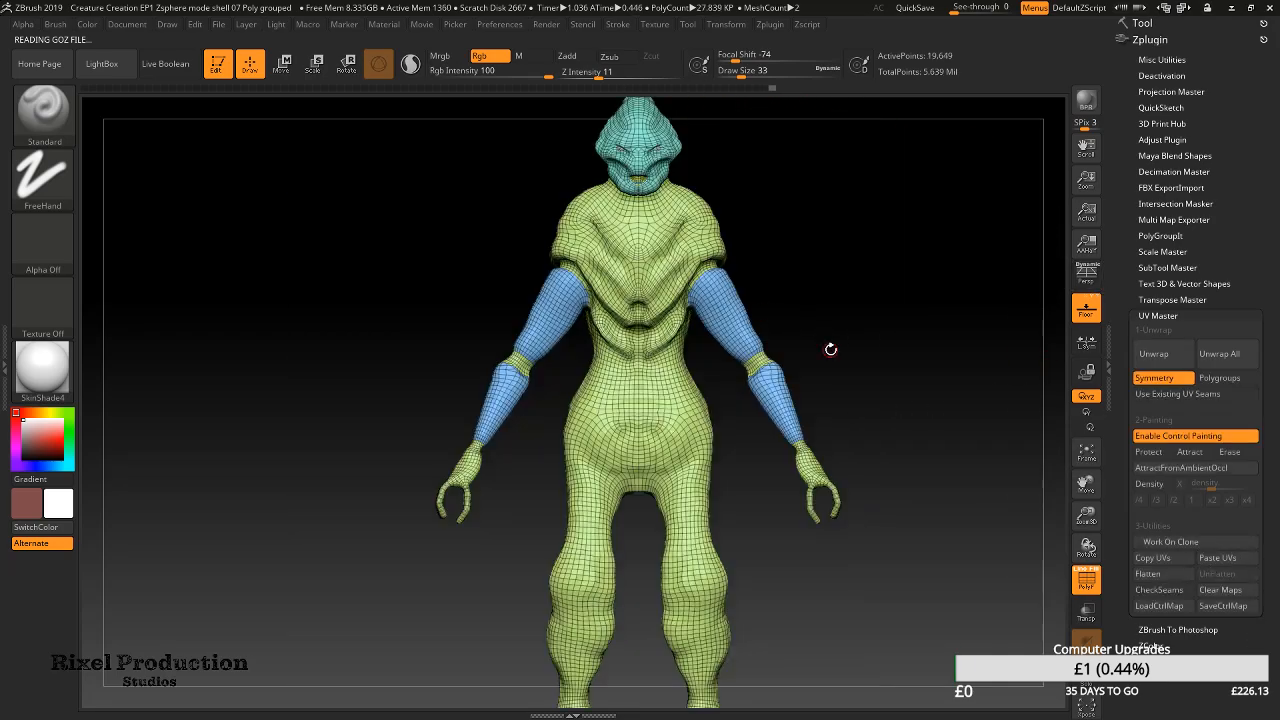
# Reactivate the control painting with Attract, enable Polygroups alongside Symmetry, and unwrap the creature again
pyautogui.click(1148, 452)
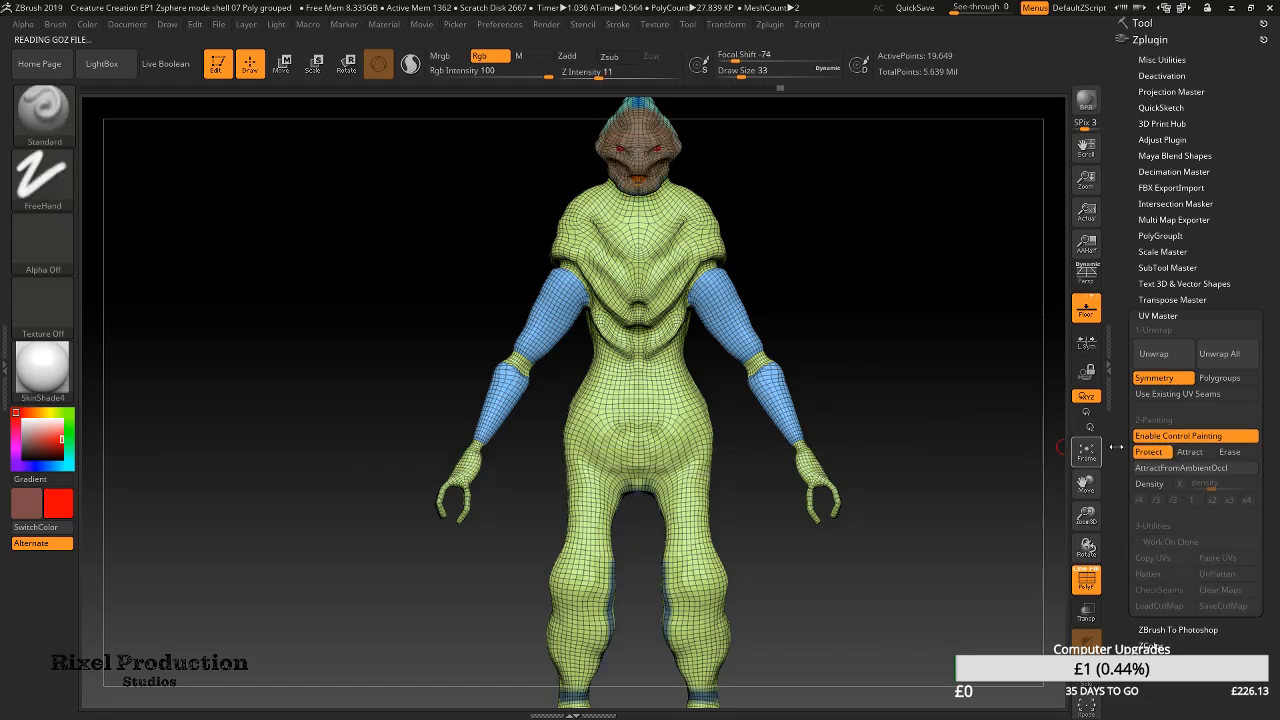
pyautogui.click(1193, 455)
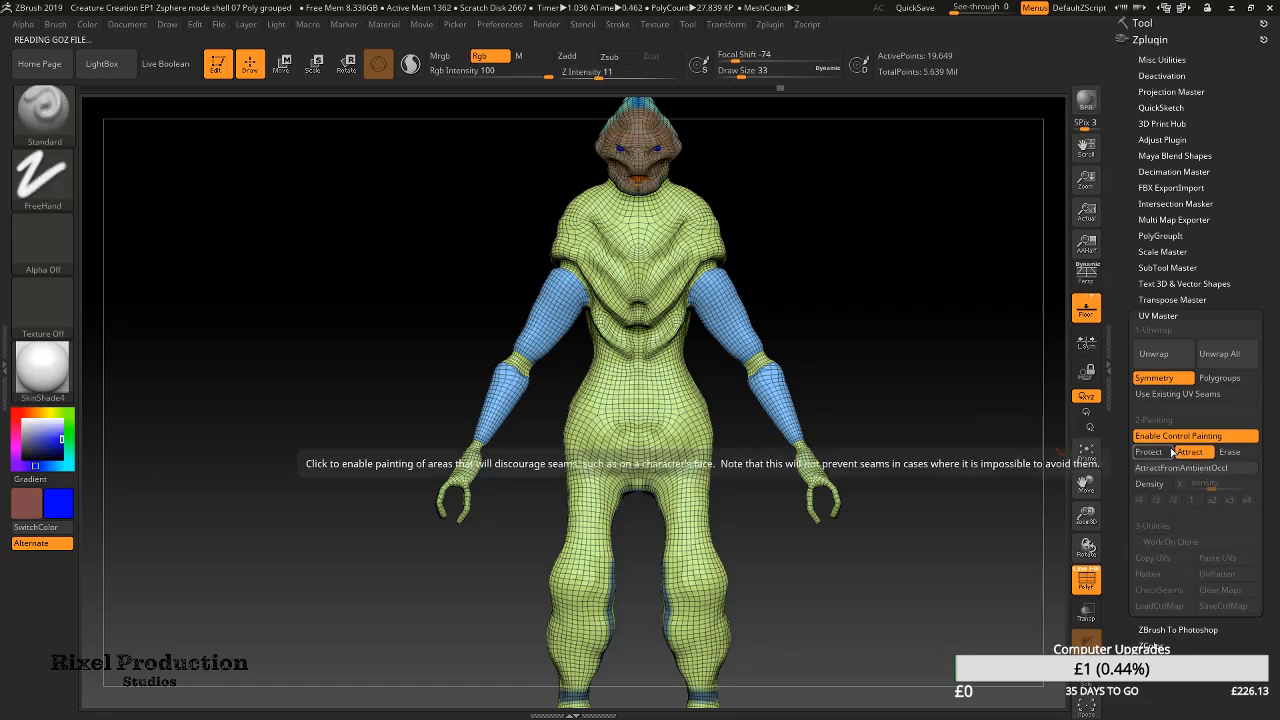
pyautogui.click(1220, 378)
pyautogui.click(1164, 358)
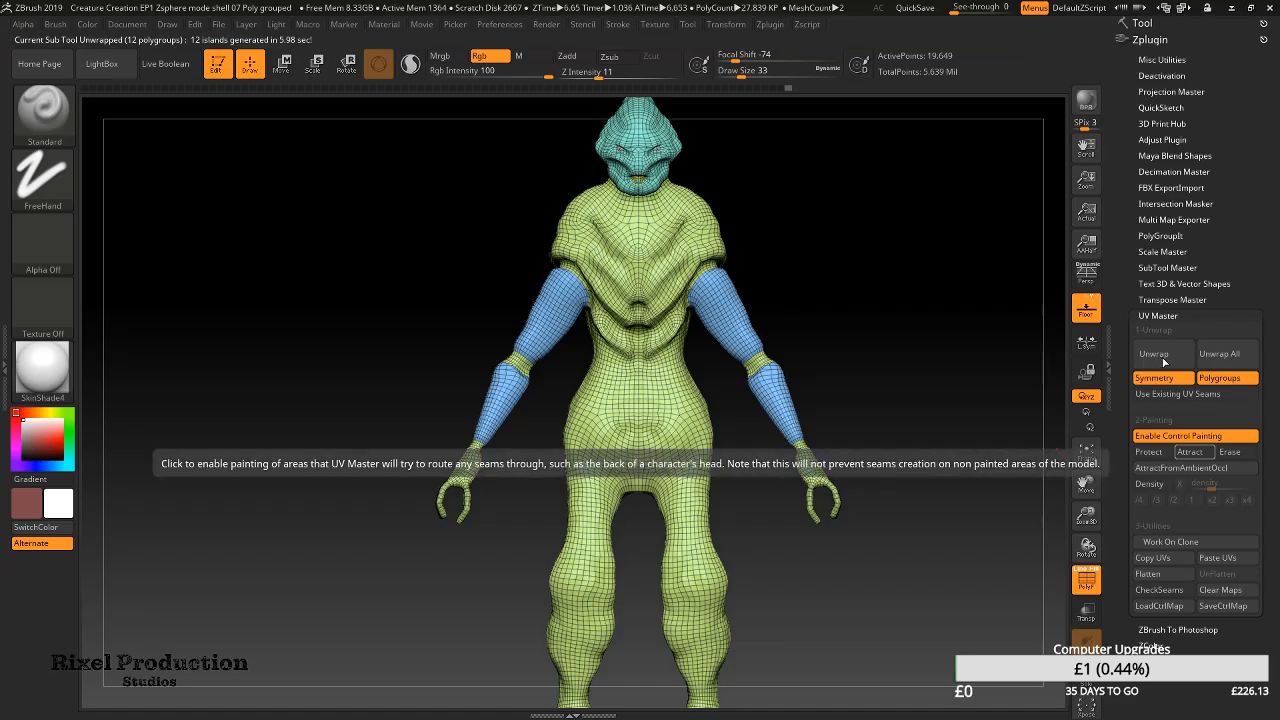
pyautogui.moveTo(836, 282)
pyautogui.mouseDown()
pyautogui.moveTo(741, 289)
pyautogui.moveTo(866, 275)
pyautogui.moveTo(834, 288)
pyautogui.mouseUp()
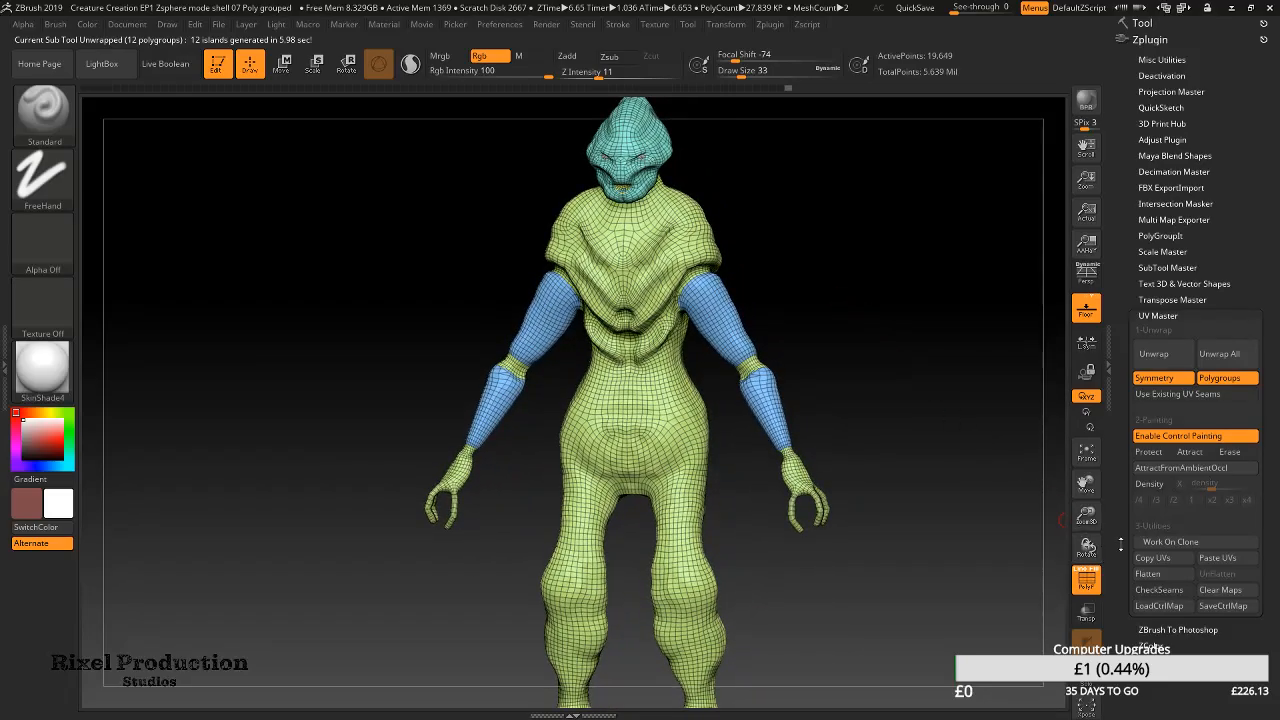
pyautogui.click(1201, 396)
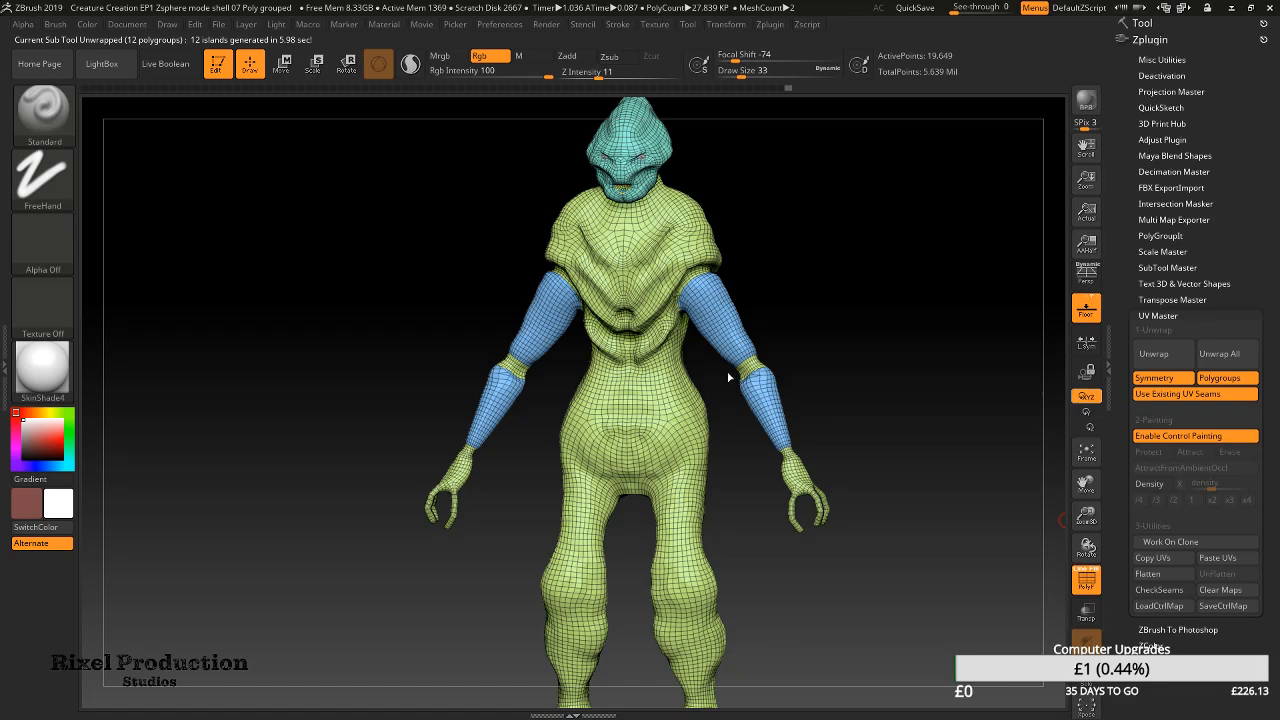
pyautogui.click(1200, 396)
# Display the UV seams, examine them across the legs, arms, neck and mouth, and turn the seam display off
pyautogui.click(1160, 595)
pyautogui.moveTo(828, 351)
pyautogui.mouseDown()
pyautogui.moveTo(791, 314)
pyautogui.moveTo(555, 315)
pyautogui.mouseUp()
pyautogui.moveTo(618, 396); pyautogui.dragTo(730, 270)
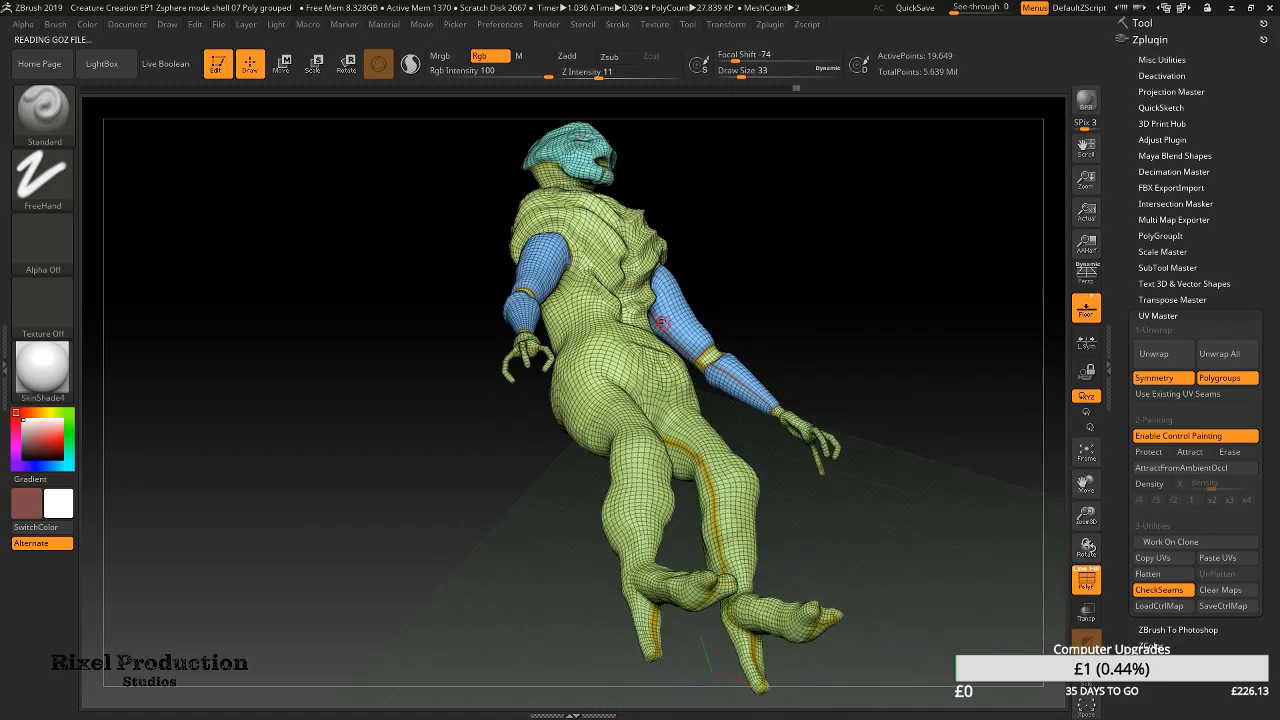
pyautogui.moveTo(730, 388)
pyautogui.keyDown('alt'); pyautogui.mouseDown(button='right')
pyautogui.moveTo(850, 371)
pyautogui.moveTo(686, 398)
pyautogui.moveTo(985, 374)
pyautogui.mouseUp(button='right'); pyautogui.keyUp('alt')
pyautogui.keyDown('alt'); pyautogui.moveTo(740, 350); pyautogui.dragTo(860, 458, button='right'); pyautogui.keyUp('alt')
pyautogui.moveTo(835, 380); pyautogui.dragTo(836, 418)
pyautogui.keyDown('ctrl'); pyautogui.moveTo(836, 418); pyautogui.dragTo(820, 349, button='right'); pyautogui.keyUp('ctrl')
pyautogui.moveTo(820, 349); pyautogui.dragTo(860, 449)
pyautogui.moveTo(885, 275)
pyautogui.mouseDown()
pyautogui.moveTo(840, 249)
pyautogui.moveTo(817, 257)
pyautogui.moveTo(808, 488)
pyautogui.mouseUp()
pyautogui.moveTo(819, 390)
pyautogui.keyDown('ctrl'); pyautogui.mouseDown(button='right')
pyautogui.moveTo(991, 370)
pyautogui.moveTo(785, 381)
pyautogui.moveTo(690, 420)
pyautogui.moveTo(695, 390)
pyautogui.moveTo(782, 299)
pyautogui.moveTo(841, 290)
pyautogui.mouseUp(button='right'); pyautogui.keyUp('ctrl')
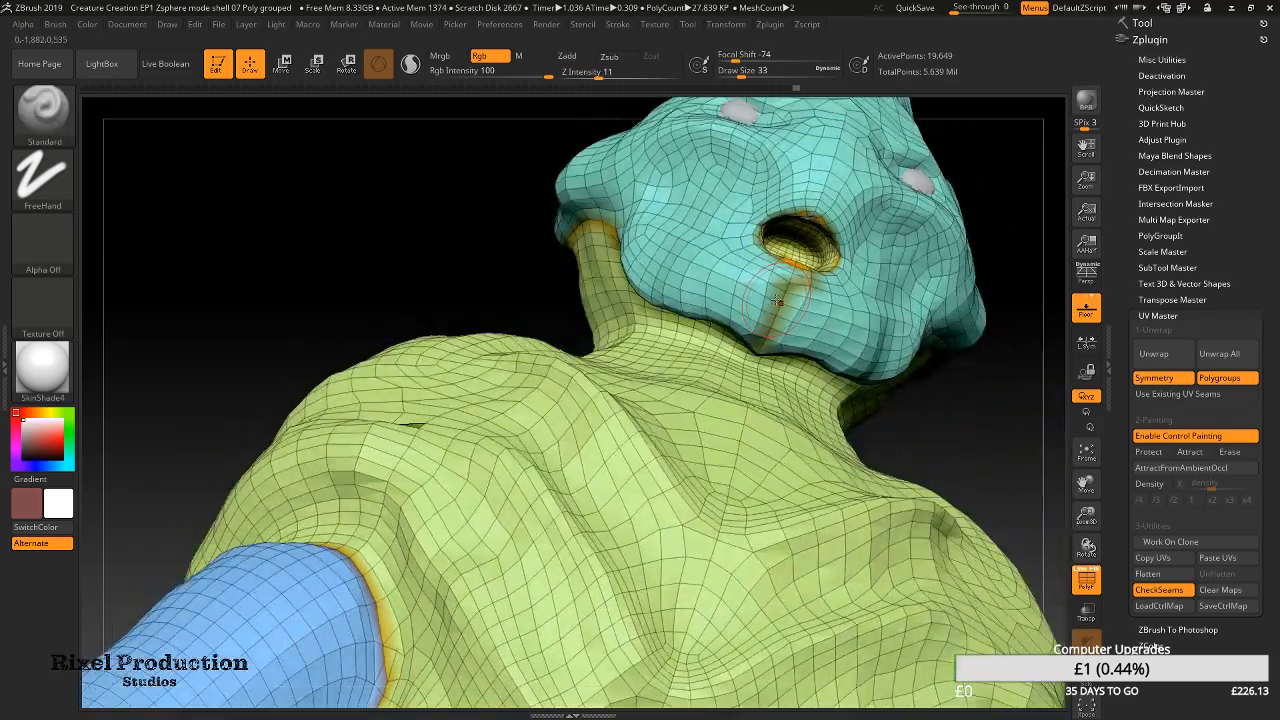
pyautogui.moveTo(842, 334)
pyautogui.mouseDown(button='right')
pyautogui.moveTo(793, 343)
pyautogui.moveTo(802, 338)
pyautogui.mouseUp(button='right')
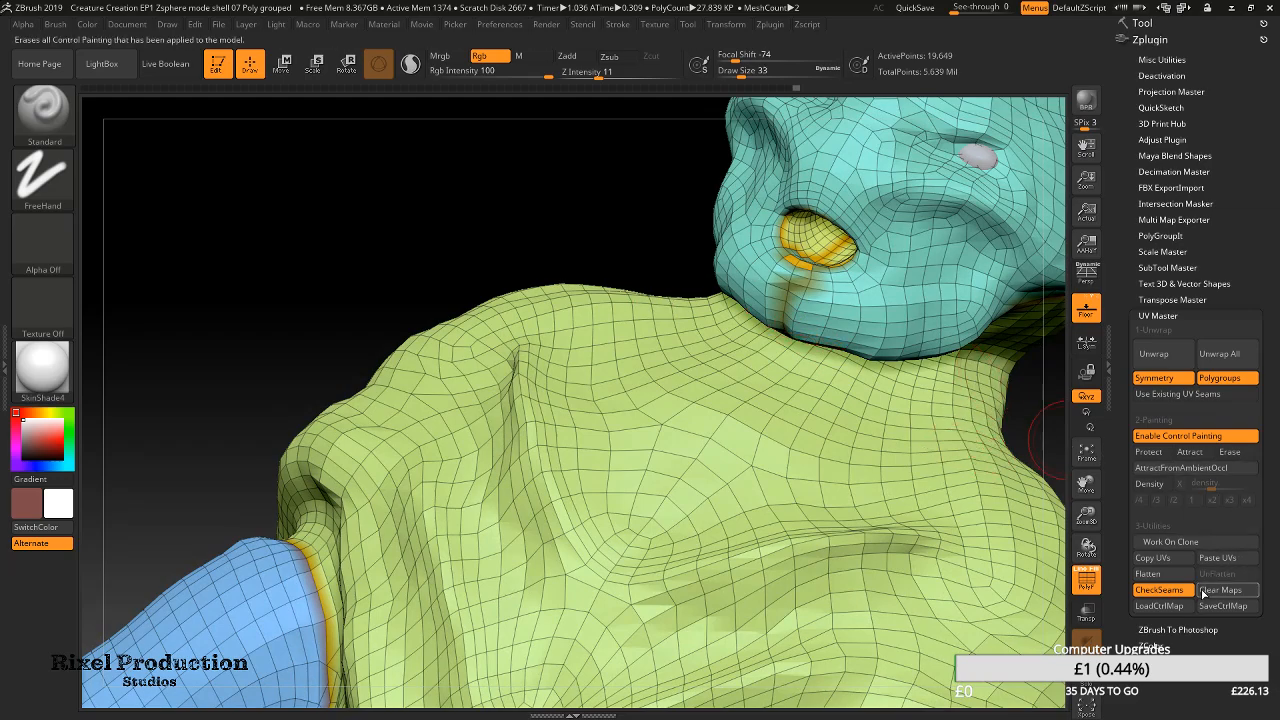
pyautogui.click(1158, 590)
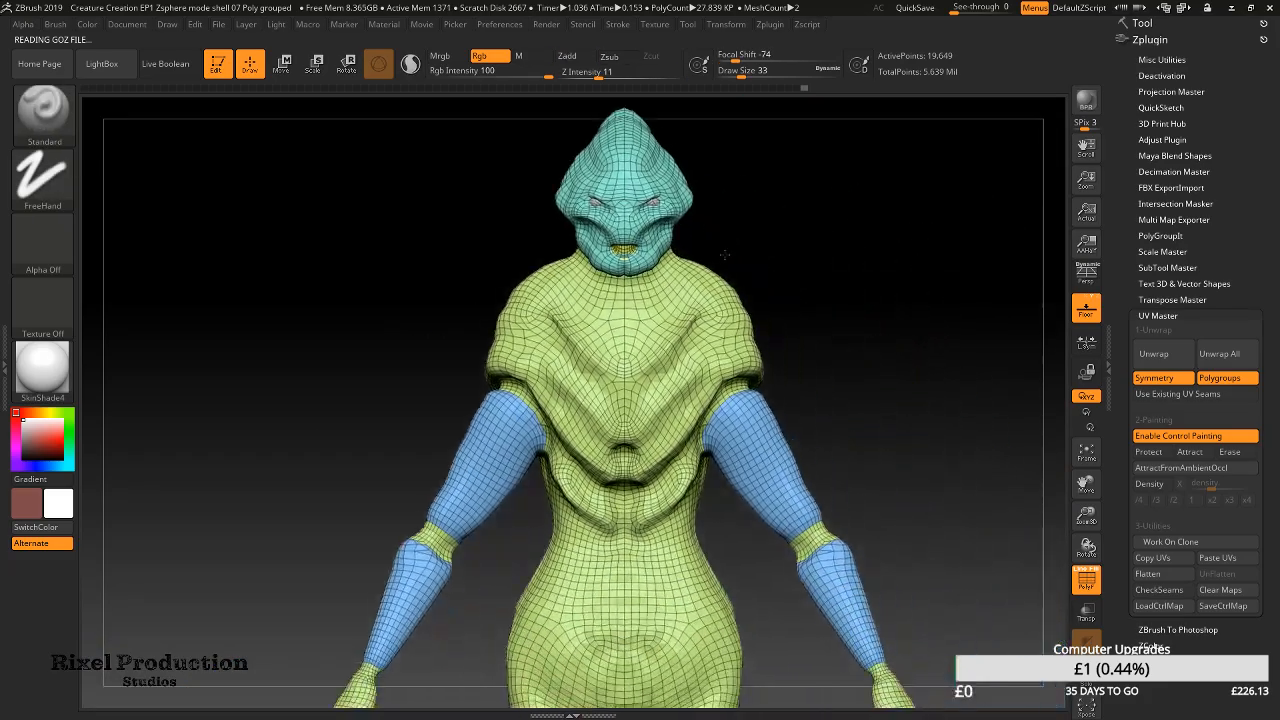
pyautogui.moveTo(725, 255); pyautogui.dragTo(725, 254)
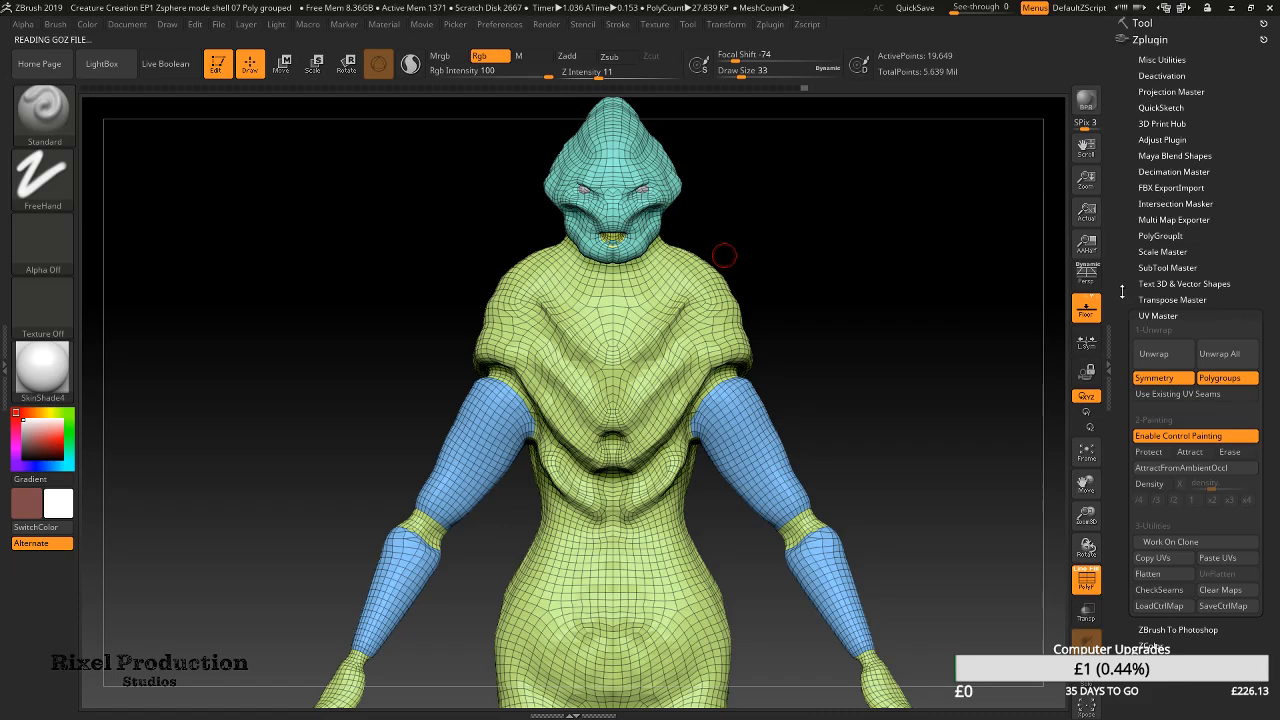
# Export the low-poly character from the Tool palette as "Low Poly Character_with_polygroups.obj" in the EP2 Assets folder
pyautogui.click(1158, 42)
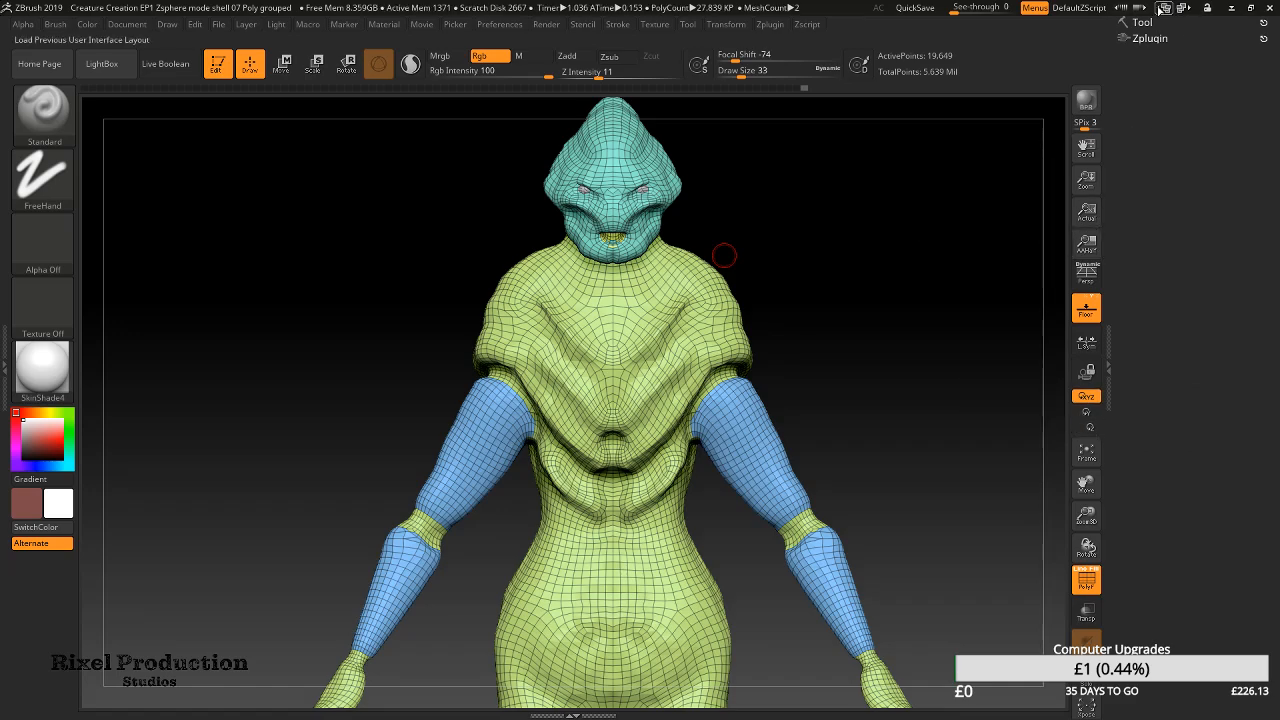
pyautogui.click(1142, 22)
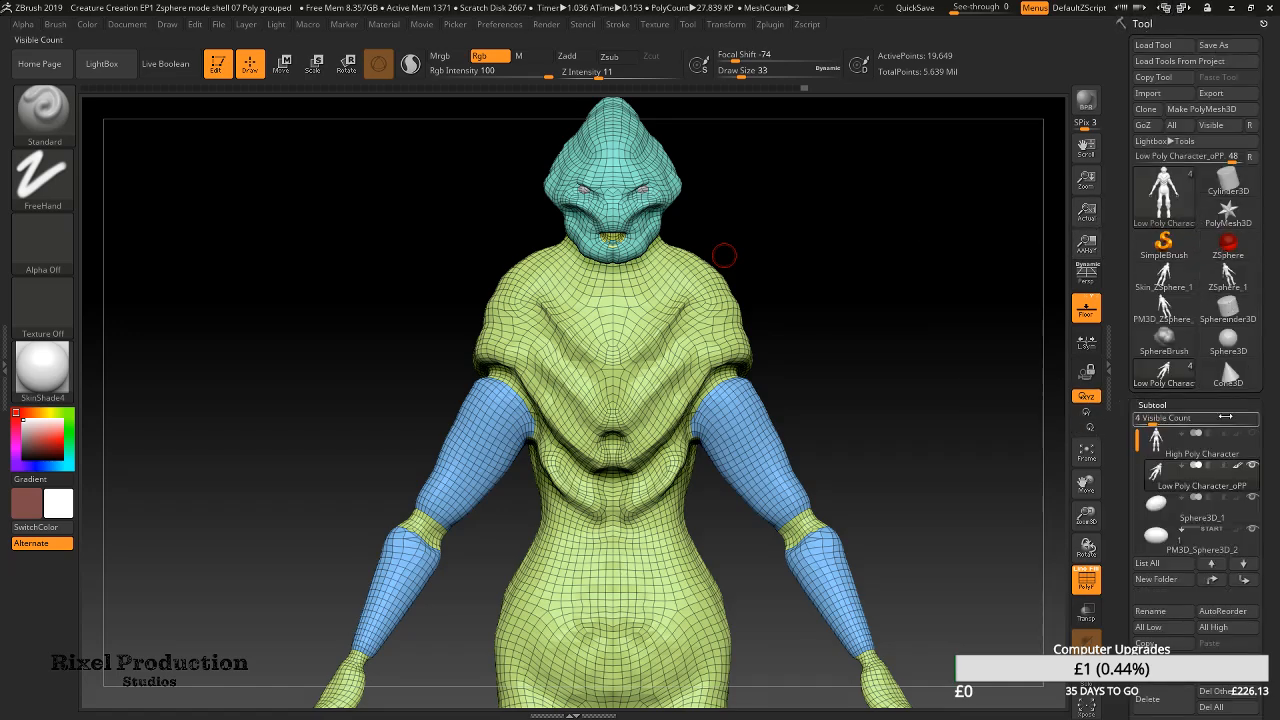
pyautogui.click(1211, 93)
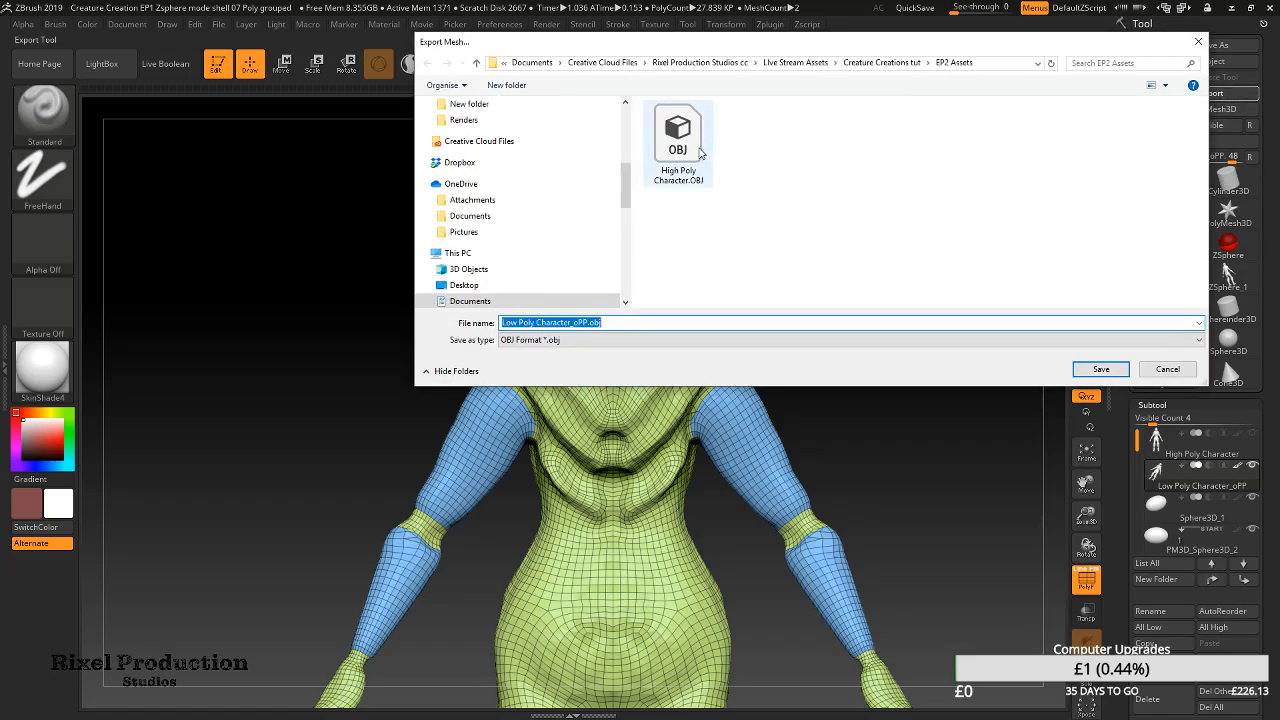
pyautogui.click(587, 322)
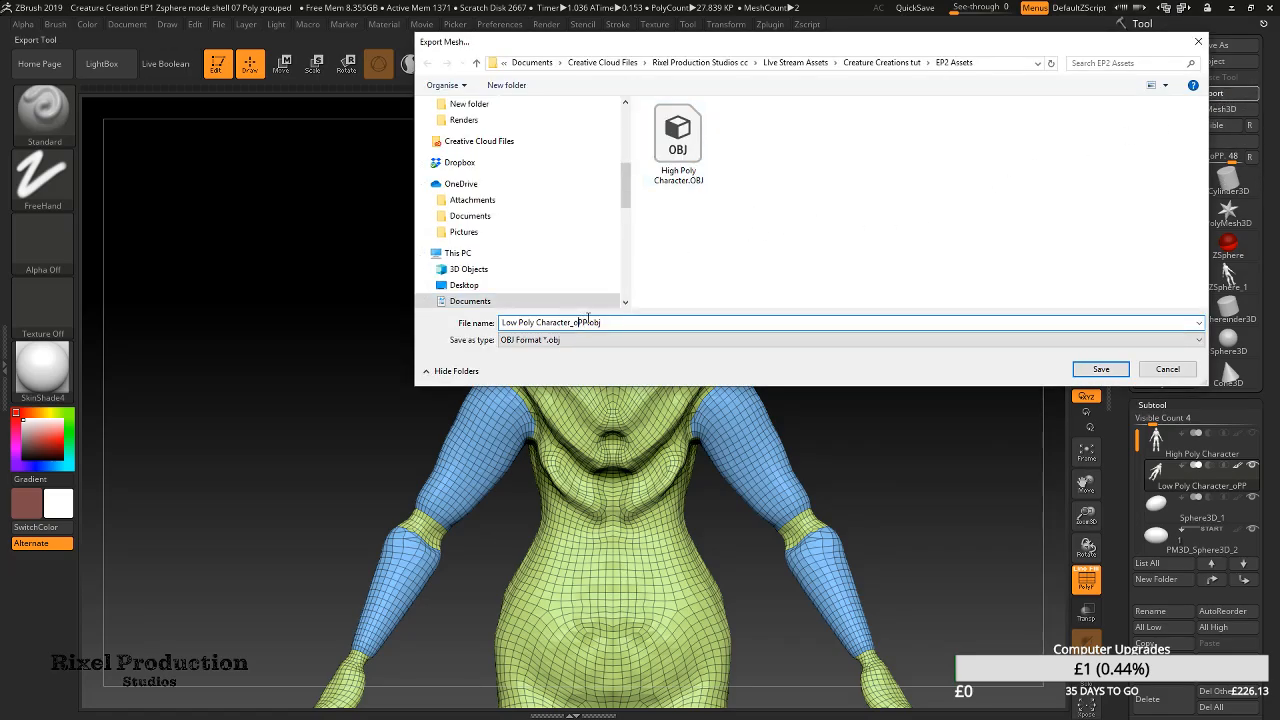
pyautogui.doubleClick(584, 322)
pyautogui.press('Right')
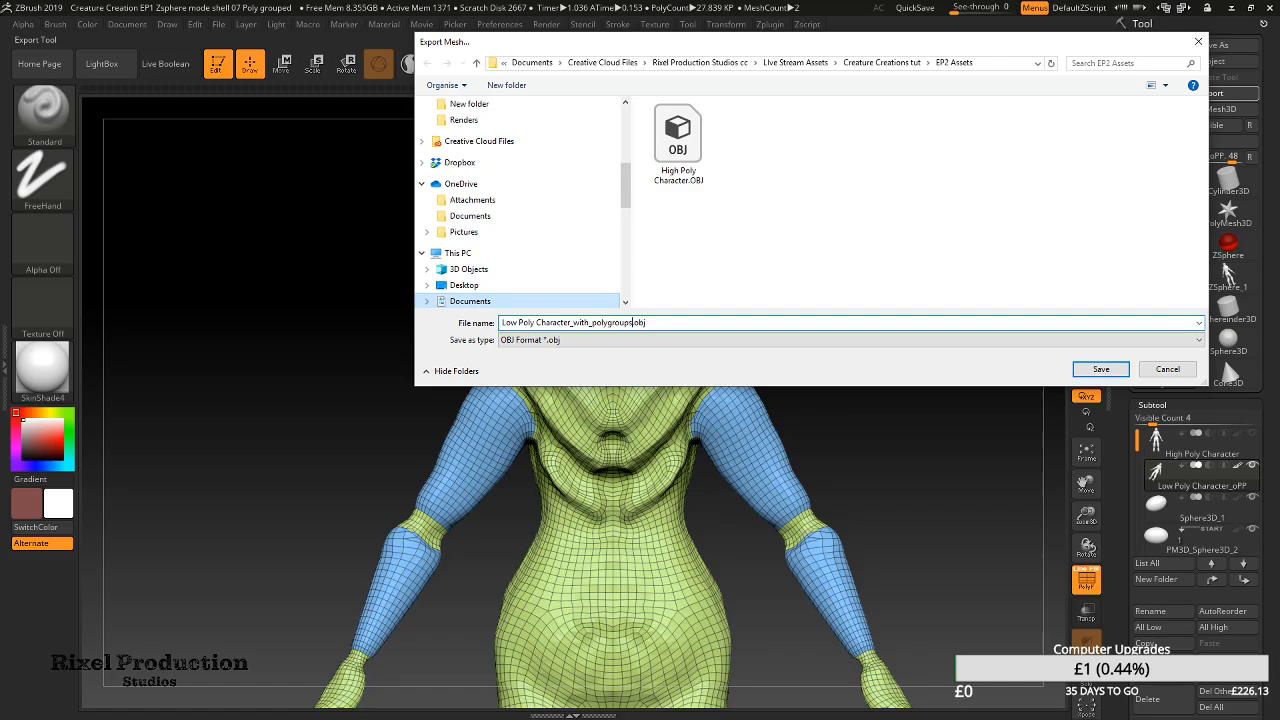
pyautogui.press('Return')
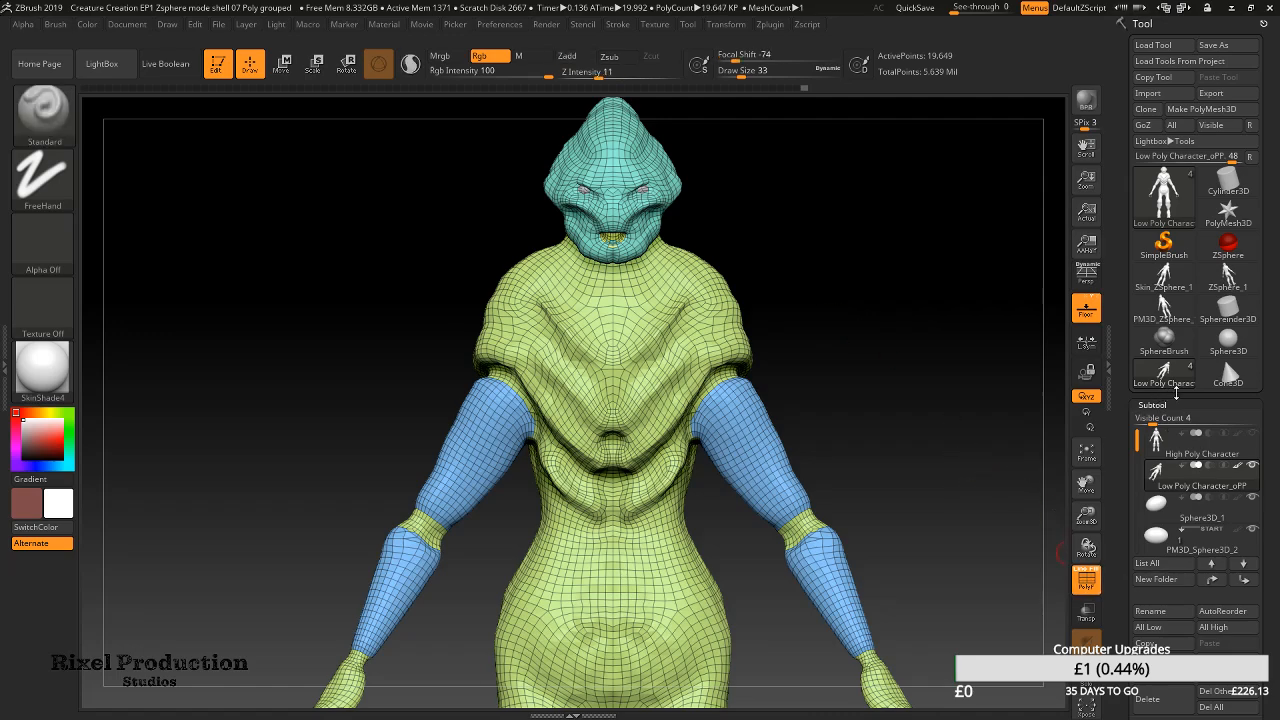
pyautogui.moveTo(1270, 324); pyautogui.dragTo(1250, 208)
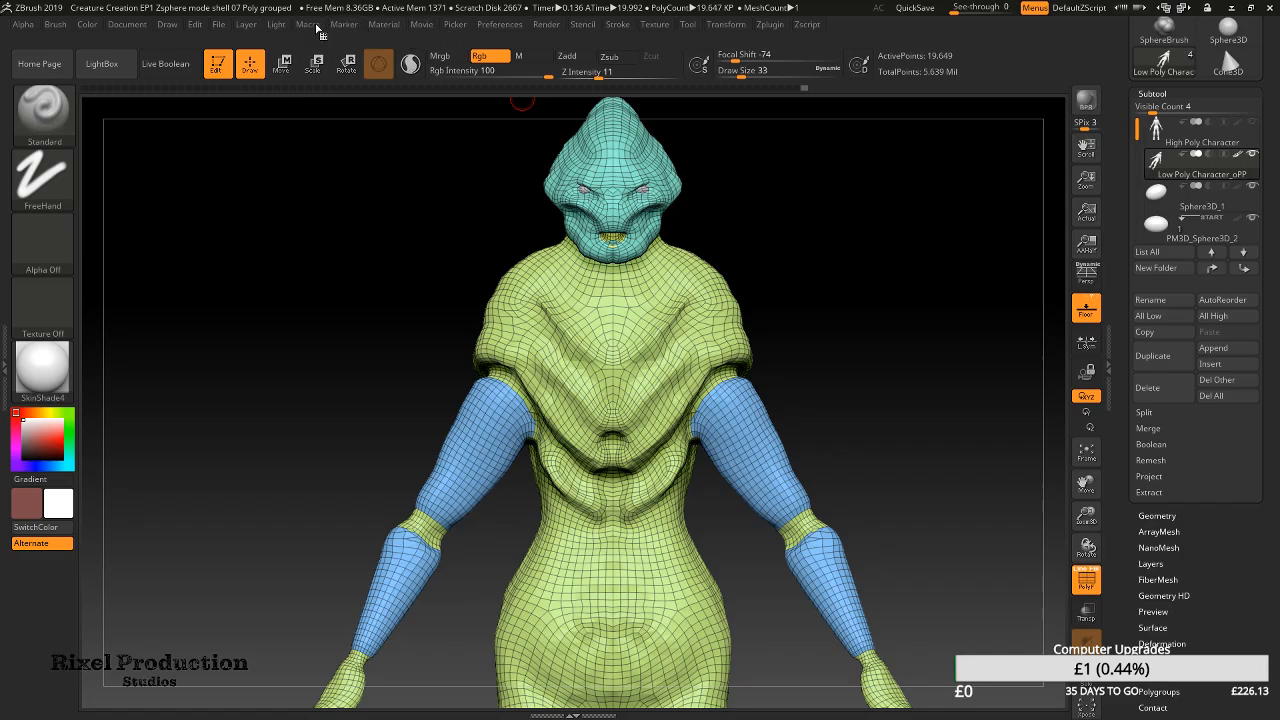
# Save the project in EP2 Assets as "Creature Creation EP1 Zsphere mode shell 07 Poly grouped UV Mapped"
pyautogui.click(219, 27)
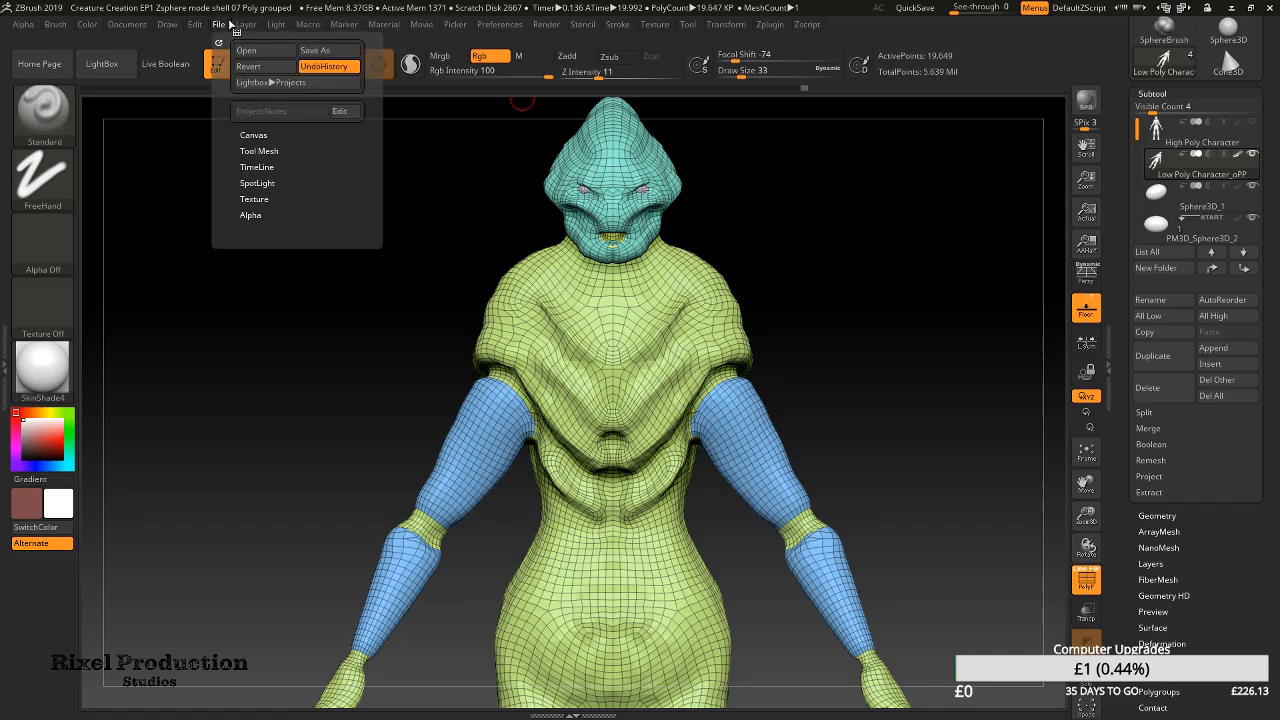
pyautogui.click(315, 50)
pyautogui.click(707, 322)
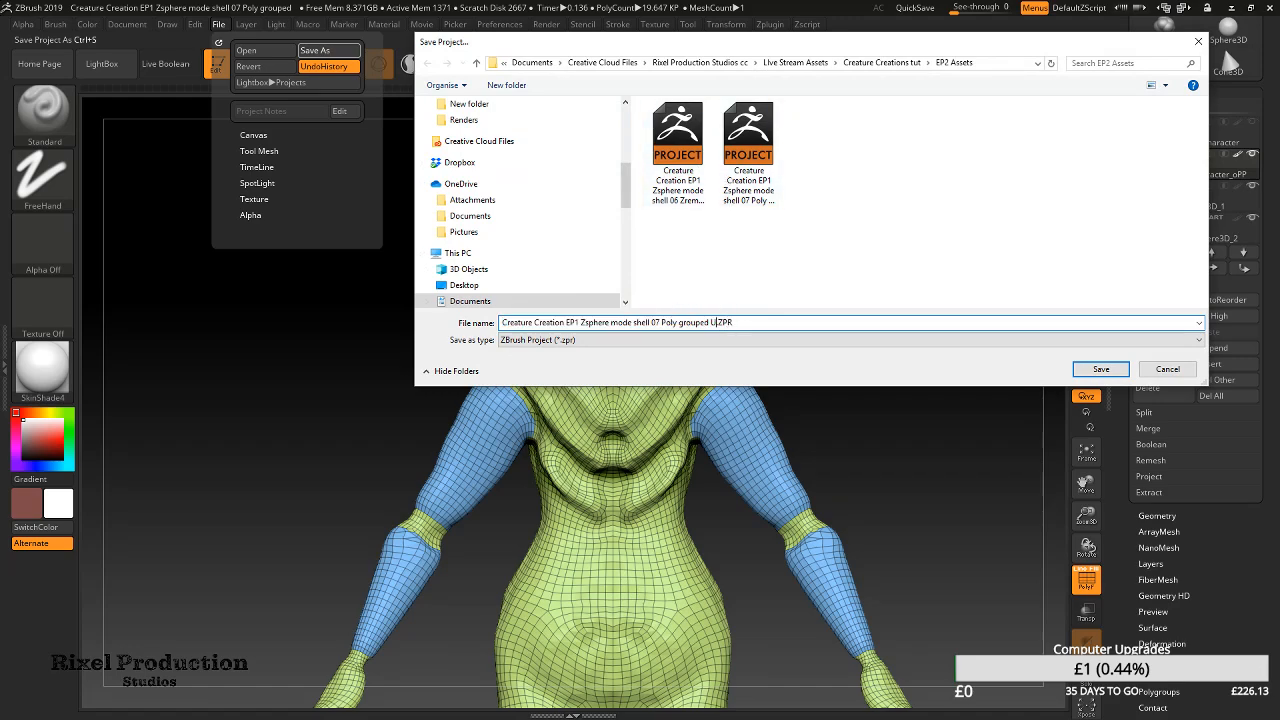
pyautogui.write('UV Mapped')
pyautogui.press('Return')
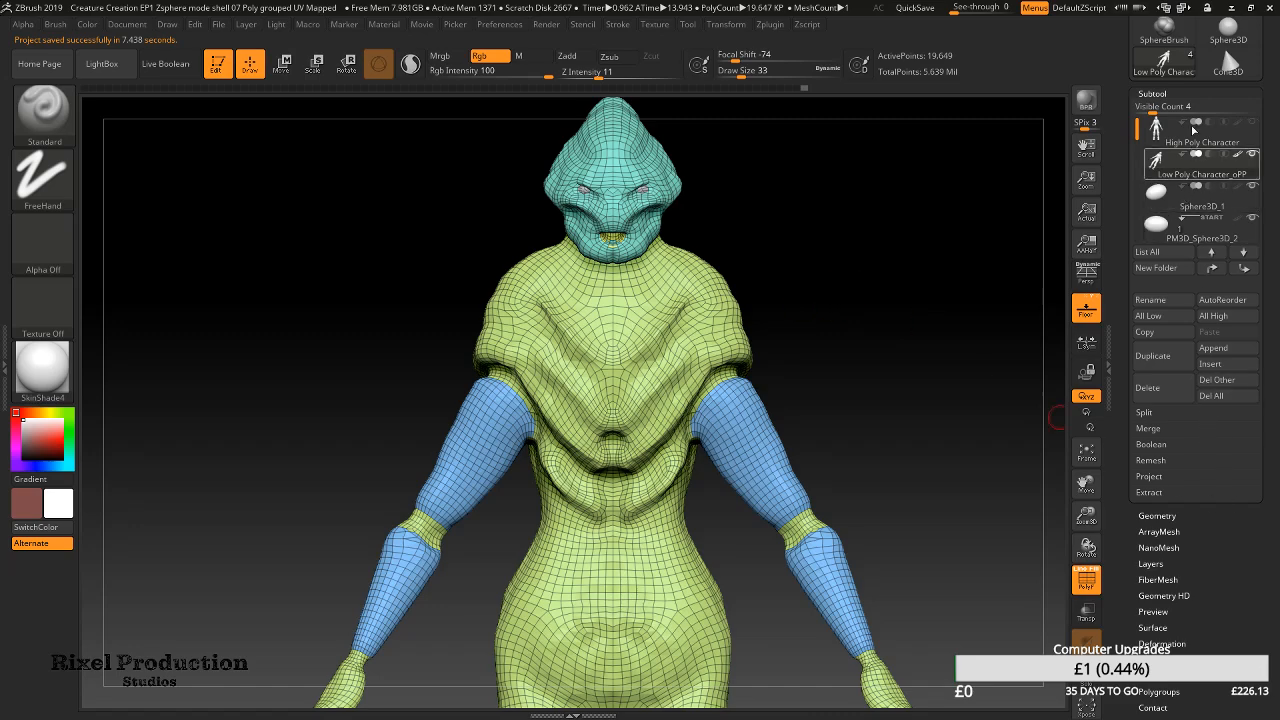
# Merge the low-poly character's polygroups into a single group with Group Masked
pyautogui.scroll(5, 1195, 151)
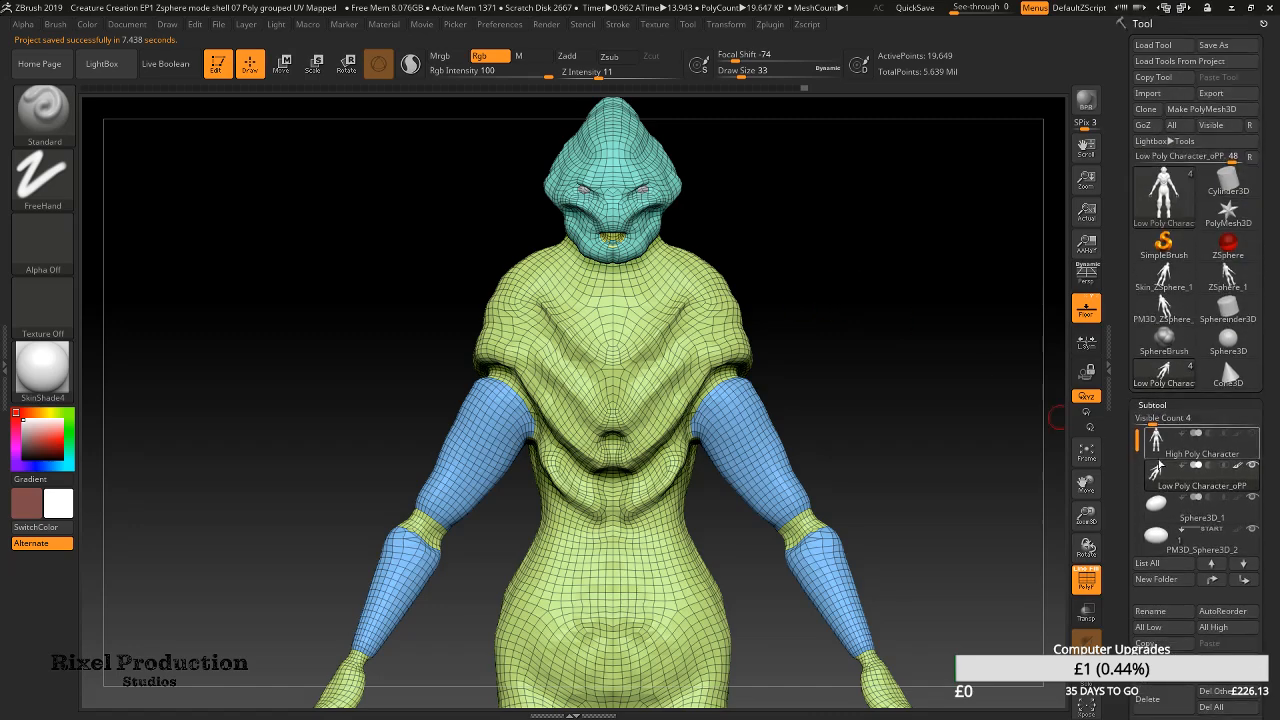
pyautogui.click(1156, 404)
pyautogui.click(1157, 421)
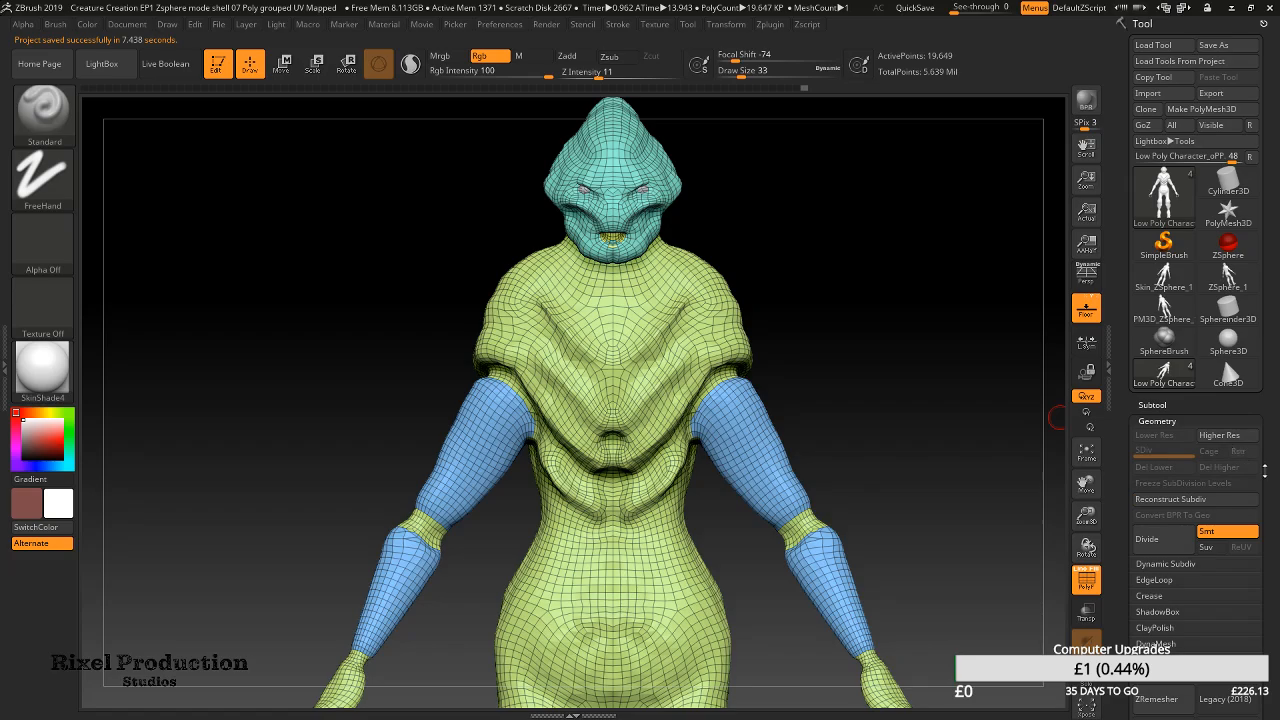
pyautogui.scroll(-10, 1273, 510)
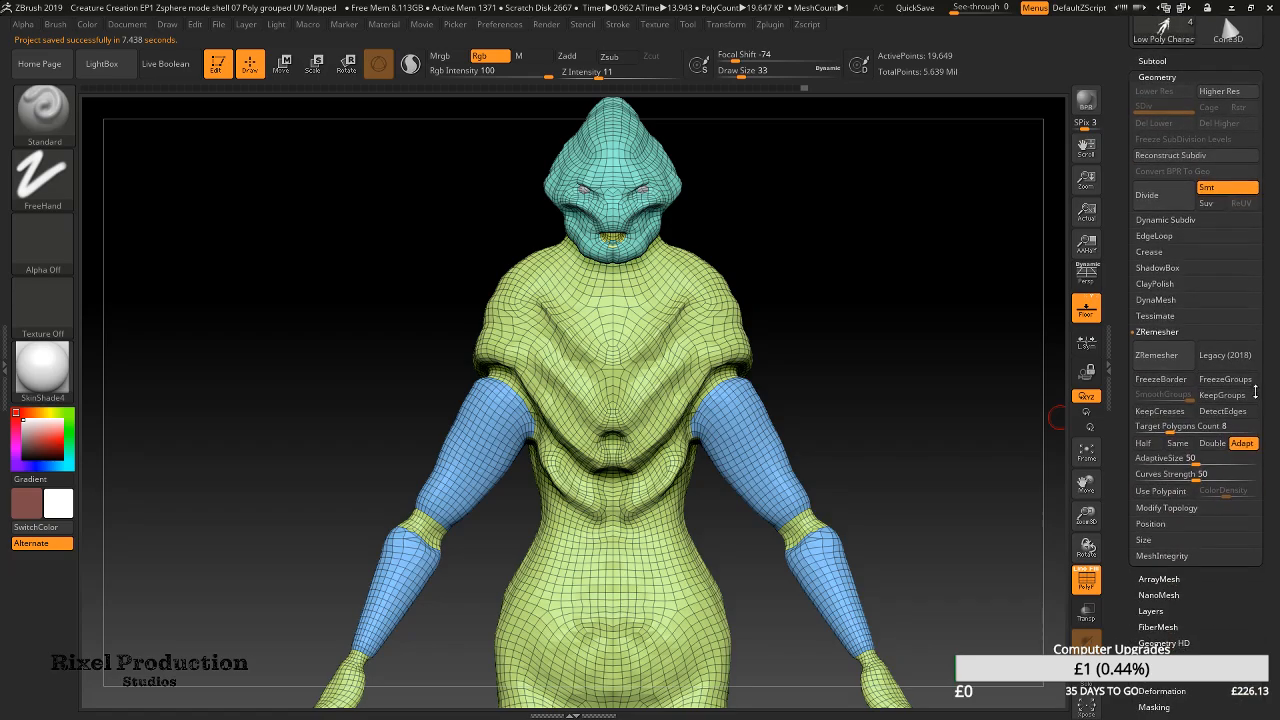
pyautogui.scroll(-3, 1243, 370)
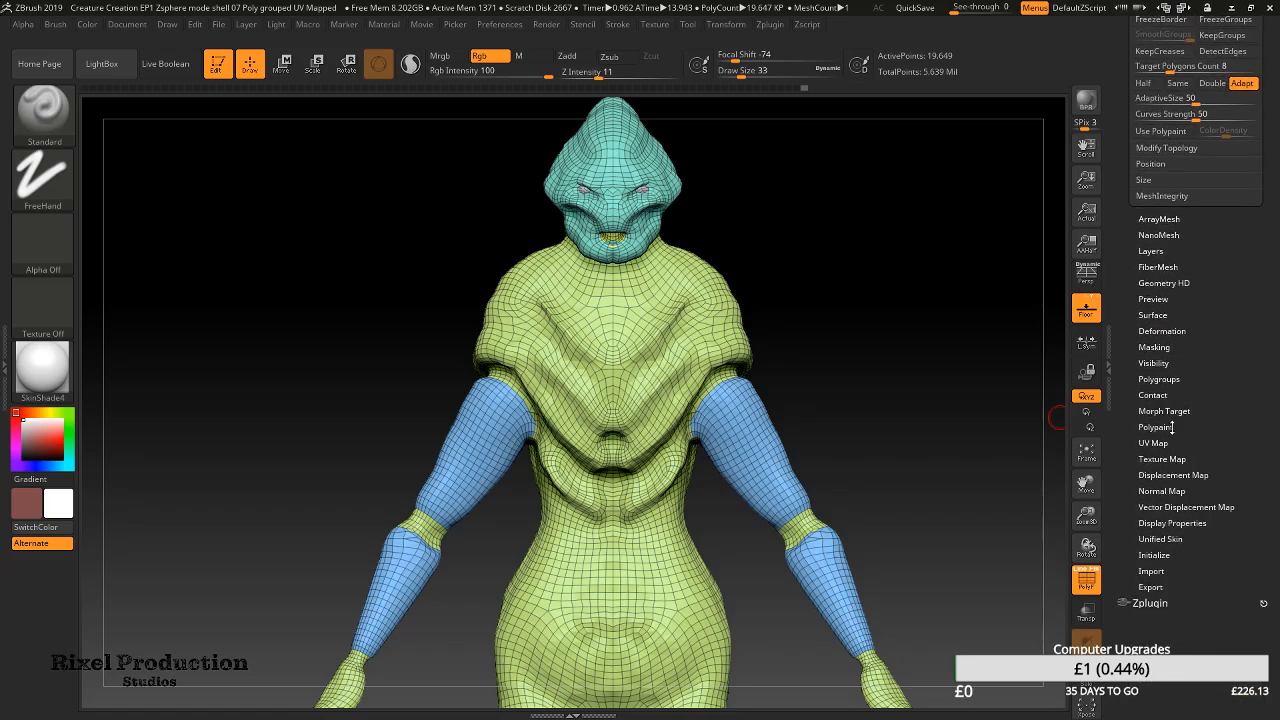
pyautogui.click(1160, 379)
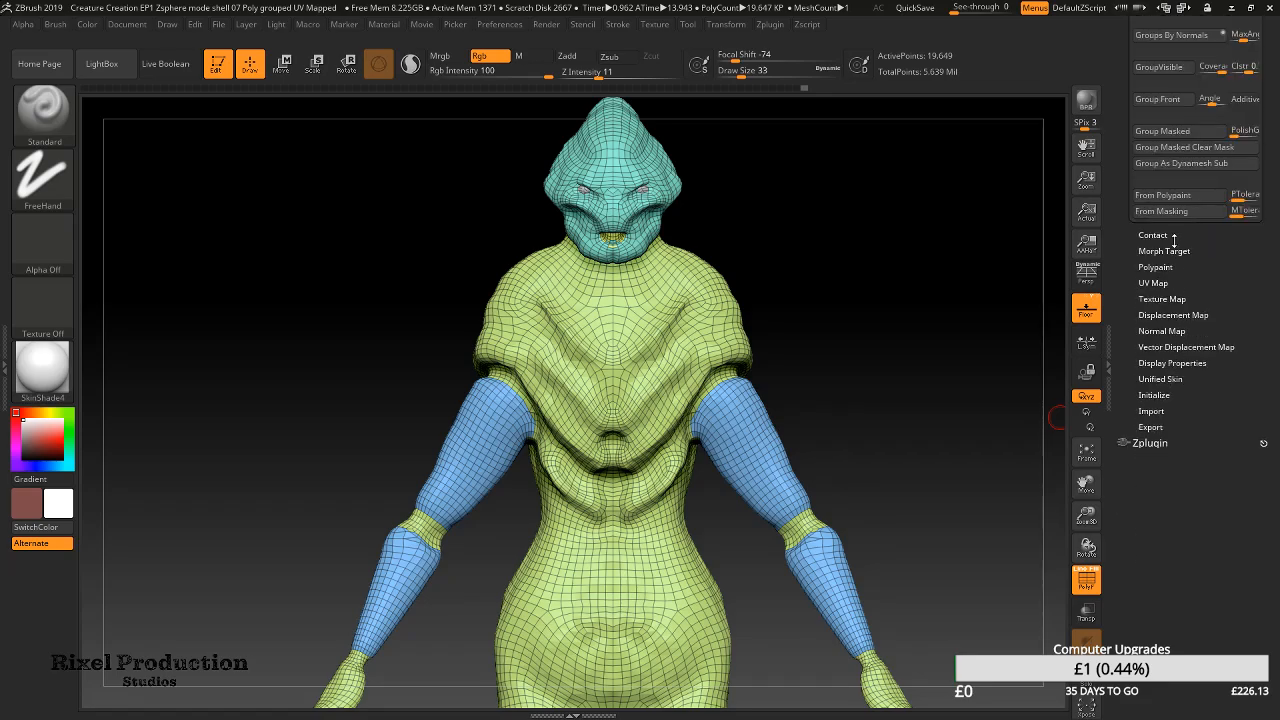
pyautogui.click(1181, 132)
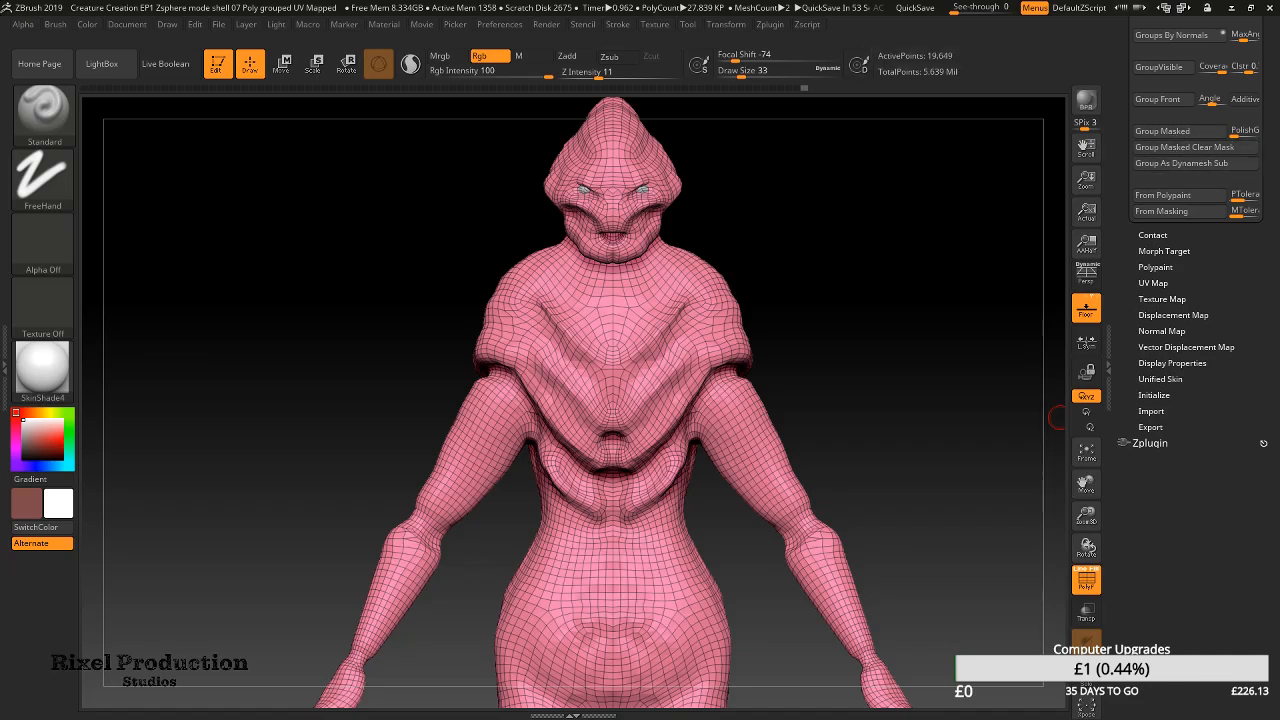
# Export the single-group low-poly mesh to EP2 Assets as "Low Poly Character_without_polygroups.OBJ"
pyautogui.moveTo(1277, 126); pyautogui.dragTo(1265, 290)
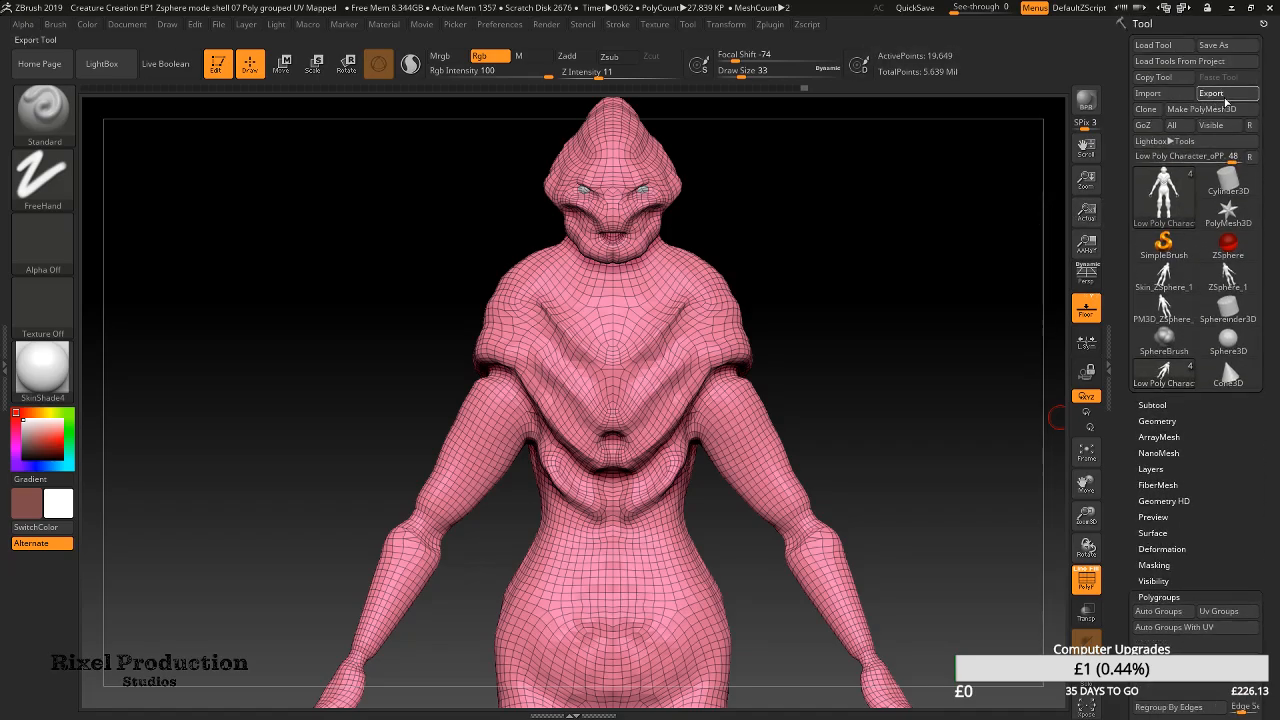
pyautogui.click(1225, 100)
pyautogui.click(782, 183)
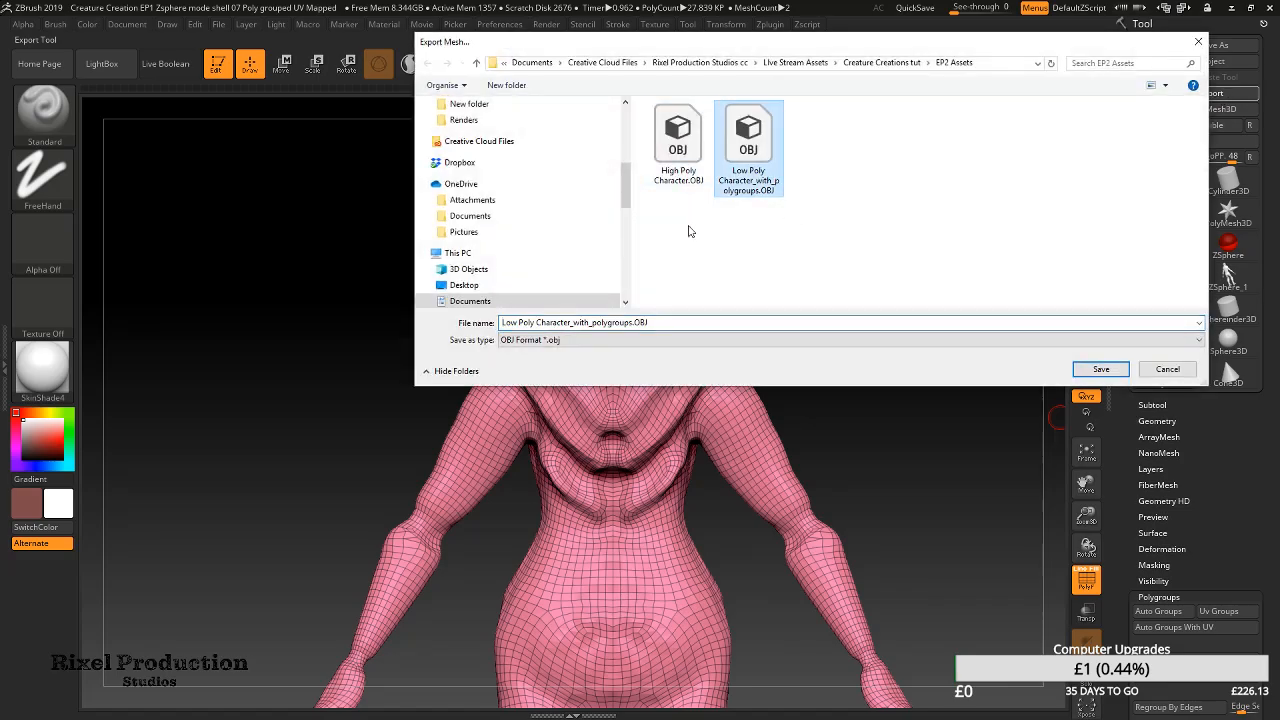
pyautogui.click(590, 323)
pyautogui.click(590, 323)
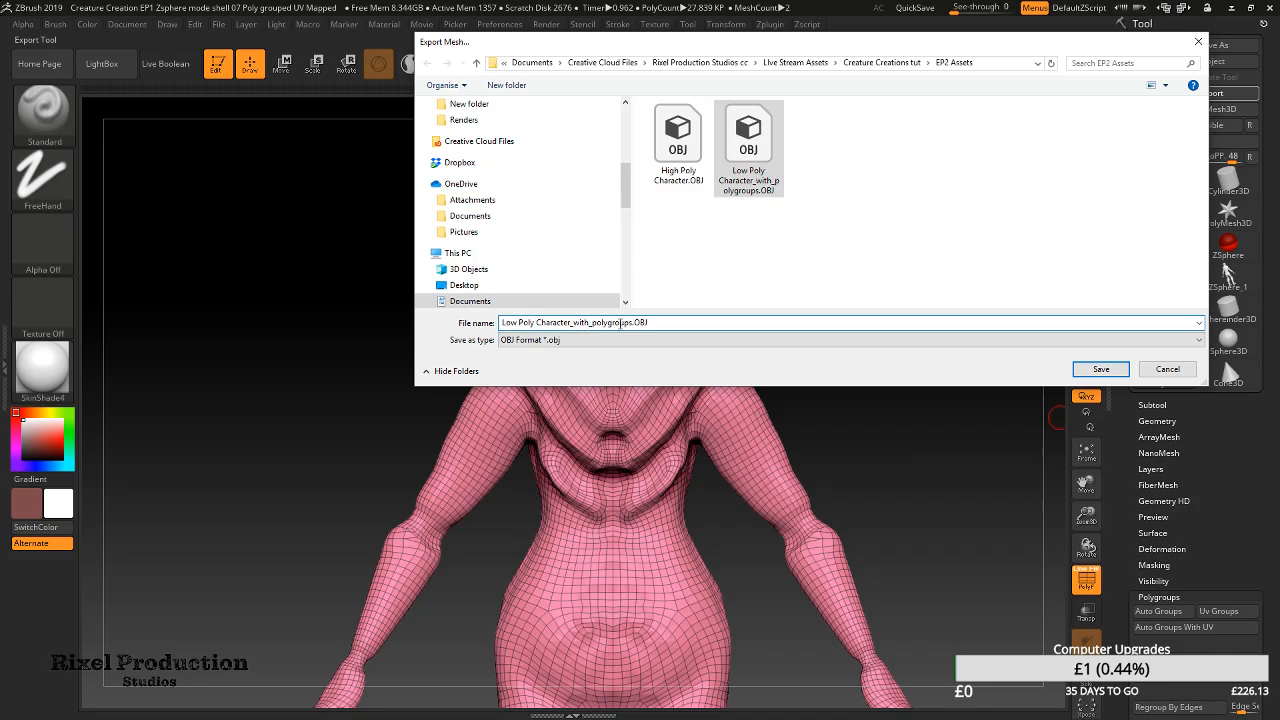
pyautogui.press('Return')
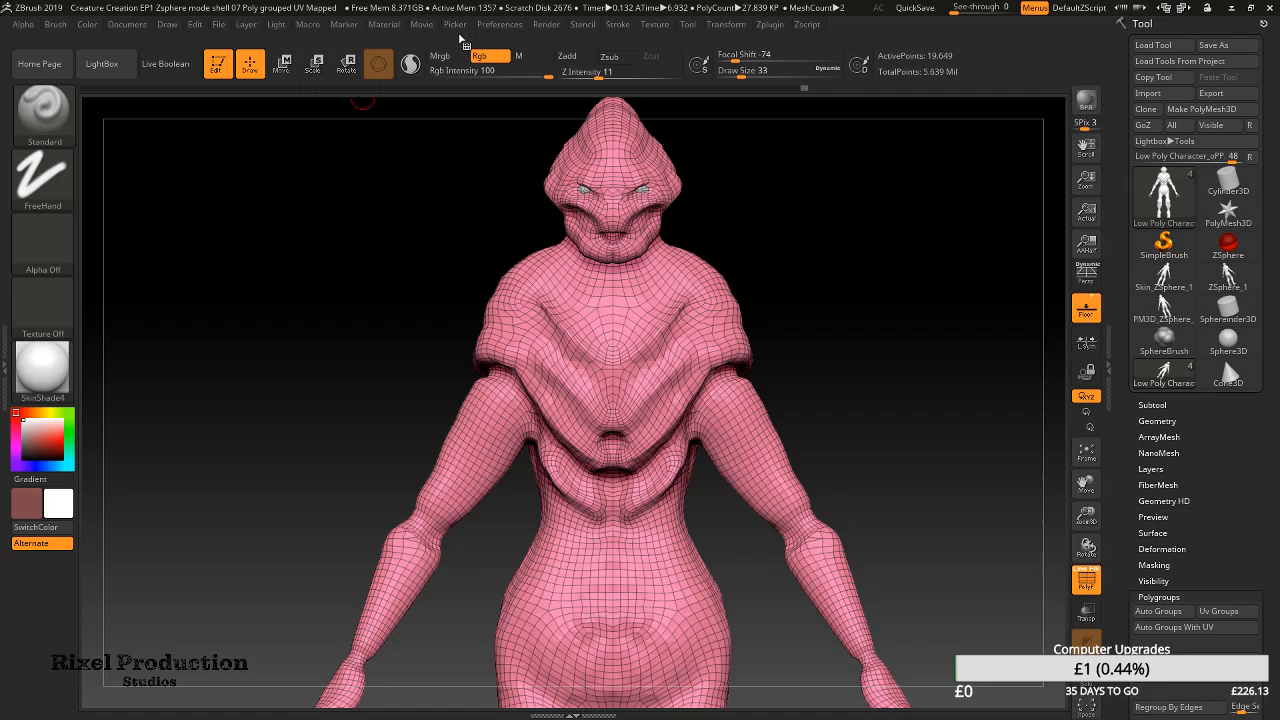
# Save the project under the new name "Creature Creation EP1 Zsphere mode shell 09 without polyPoly UV Mapped"
pyautogui.click(222, 24)
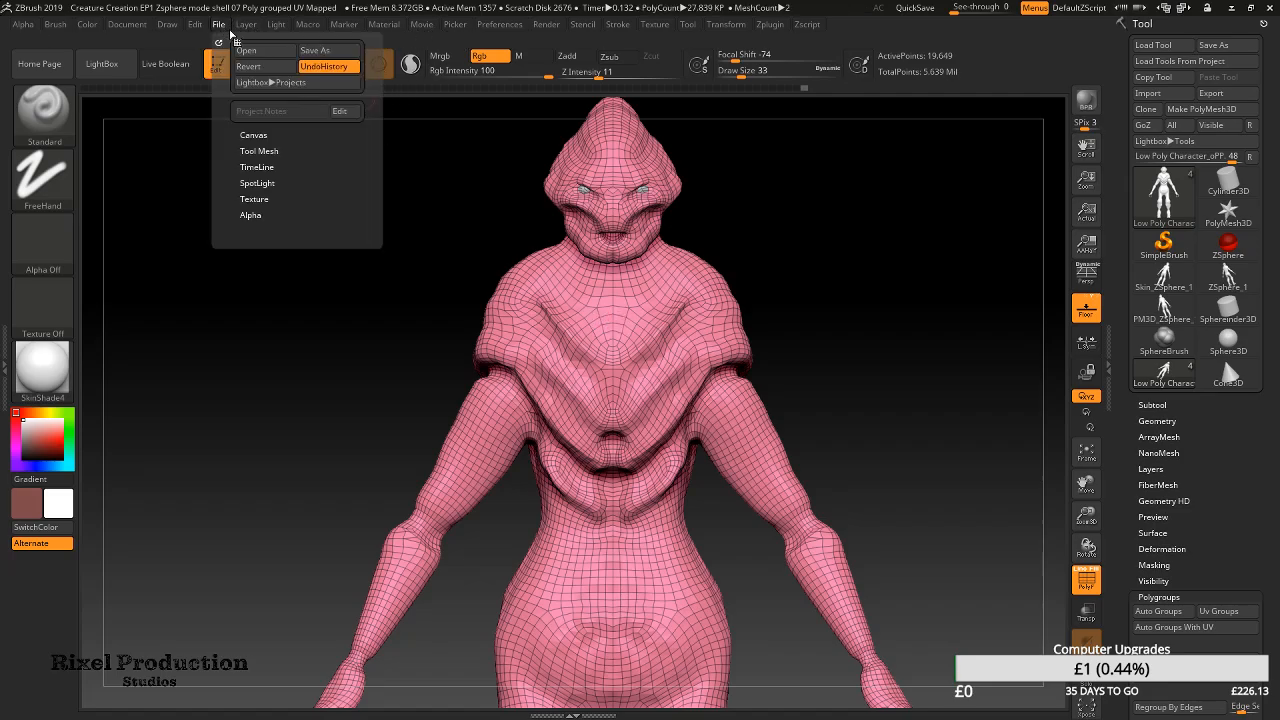
pyautogui.click(322, 51)
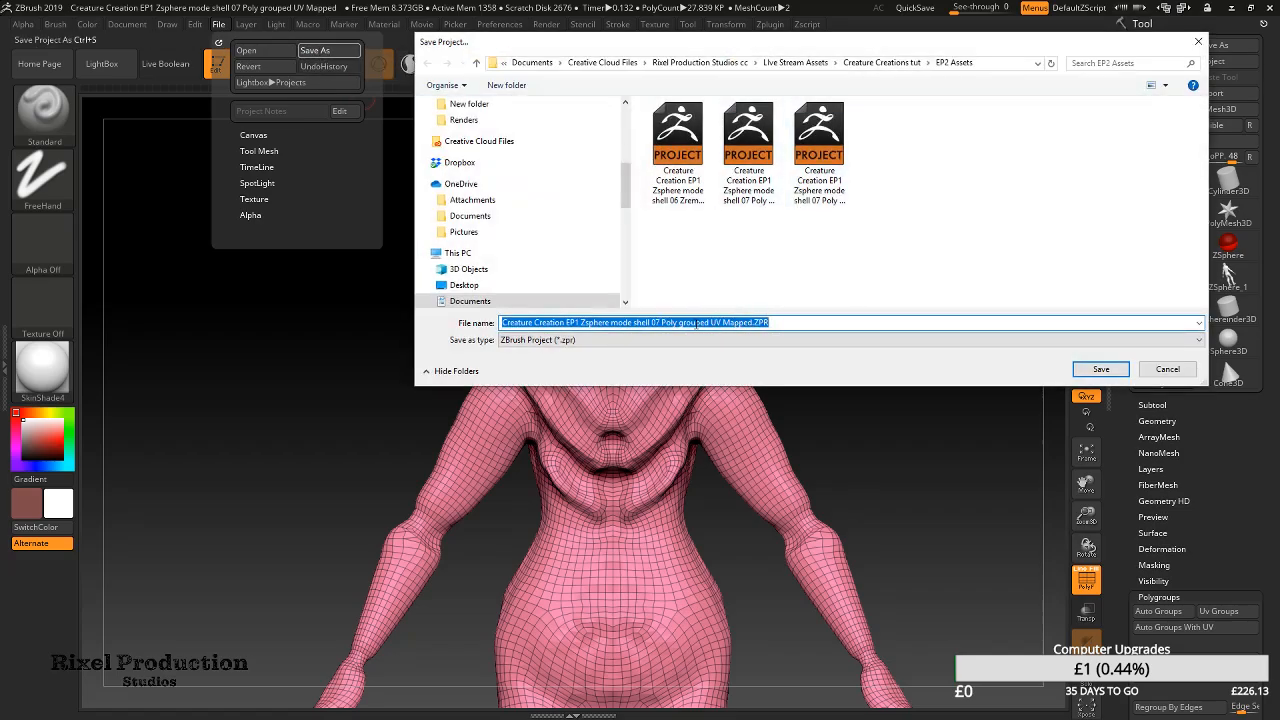
pyautogui.click(663, 323)
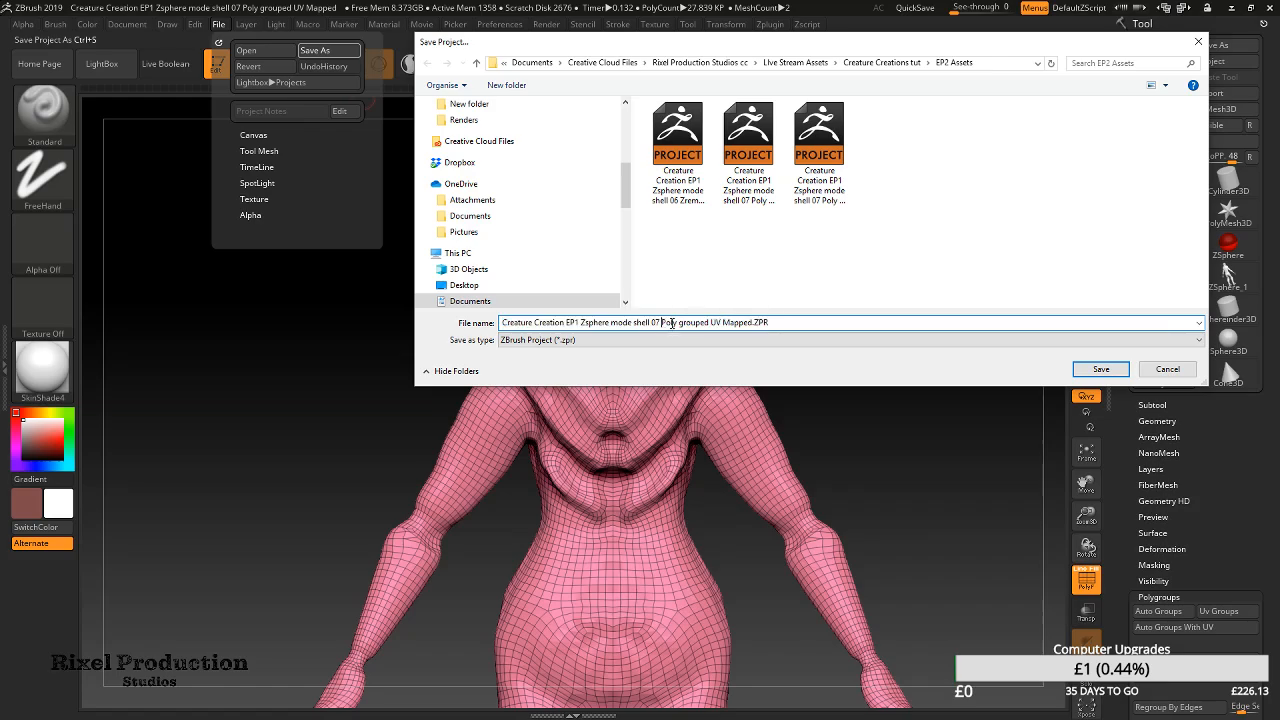
pyautogui.write('with')
pyautogui.press('BackSpace')
pyautogui.press('BackSpace')
pyautogui.press('BackSpace')
pyautogui.press('BackSpace')
pyautogui.press('BackSpace')
pyautogui.press('BackSpace')
pyautogui.press('BackSpace')
pyautogui.write('9 without ')
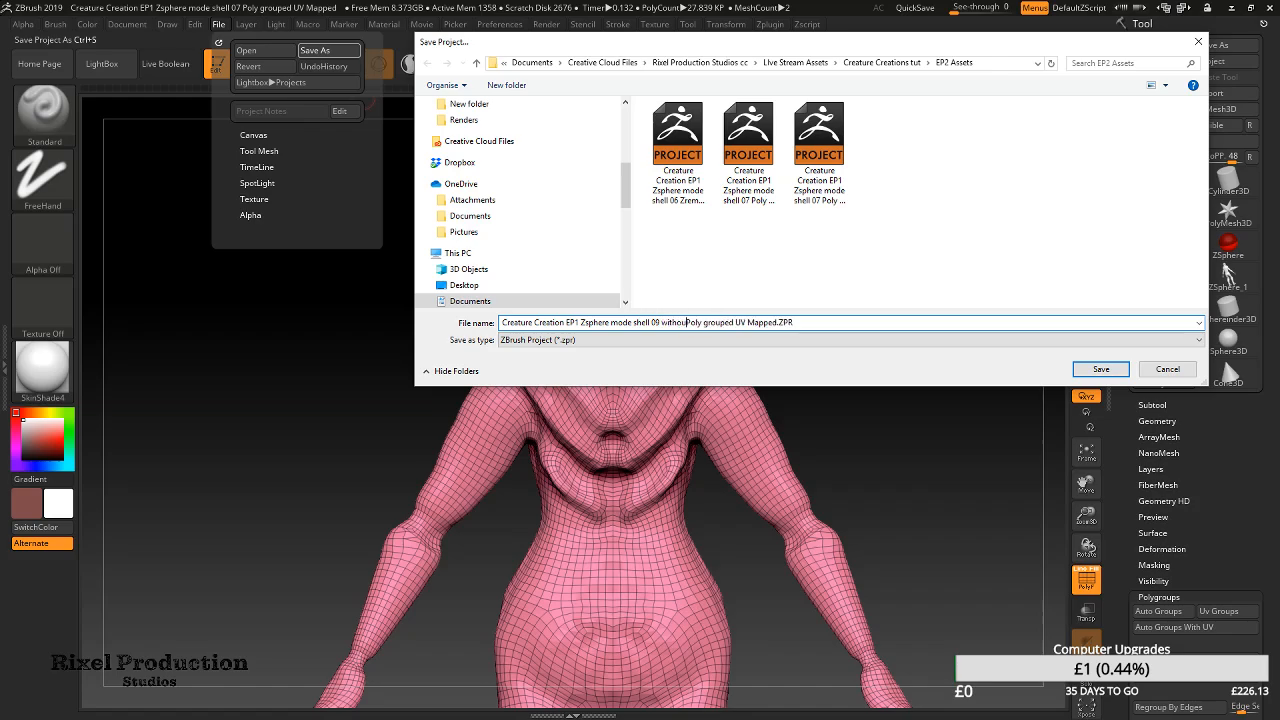
pyautogui.write('poly')
pyautogui.press('BackSpace')
pyautogui.press('BackSpace')
pyautogui.press('BackSpace')
pyautogui.press('BackSpace')
pyautogui.press('BackSpace')
pyautogui.press('BackSpace')
pyautogui.press('BackSpace')
pyautogui.press('BackSpace')
pyautogui.click(1099, 370)
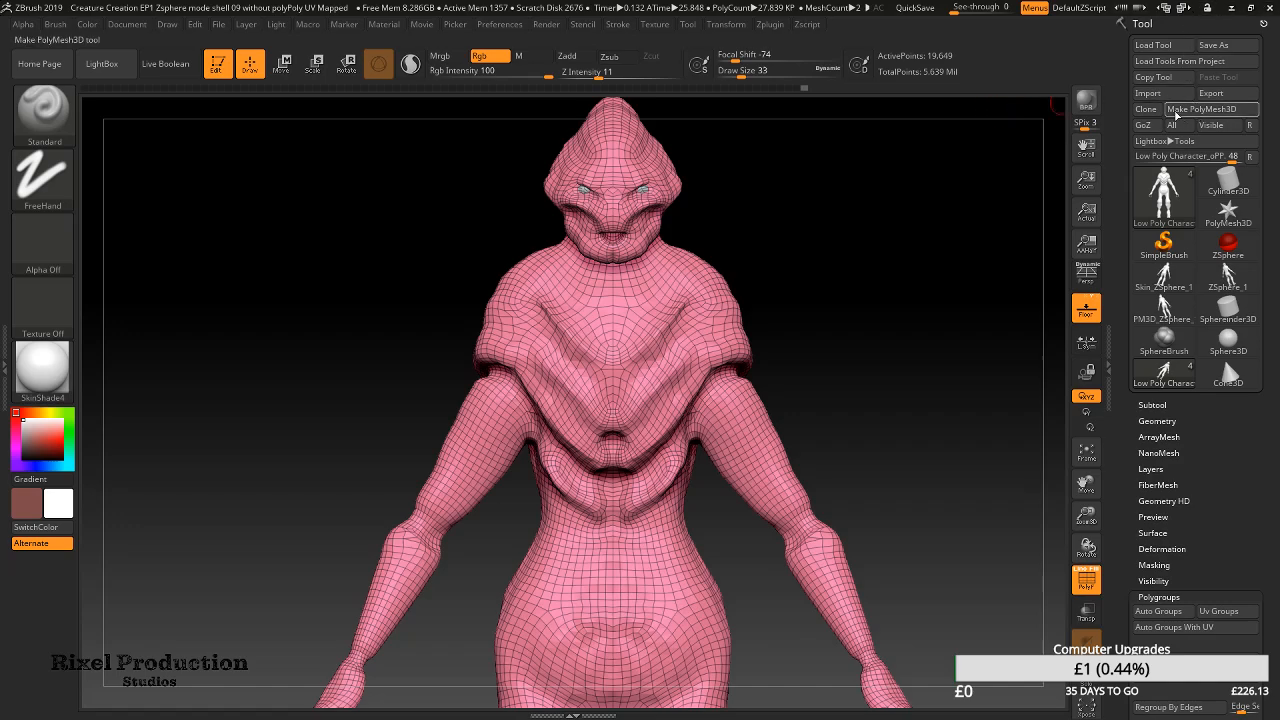
# Close ZBrush without saving the project again
pyautogui.click(1268, 9)
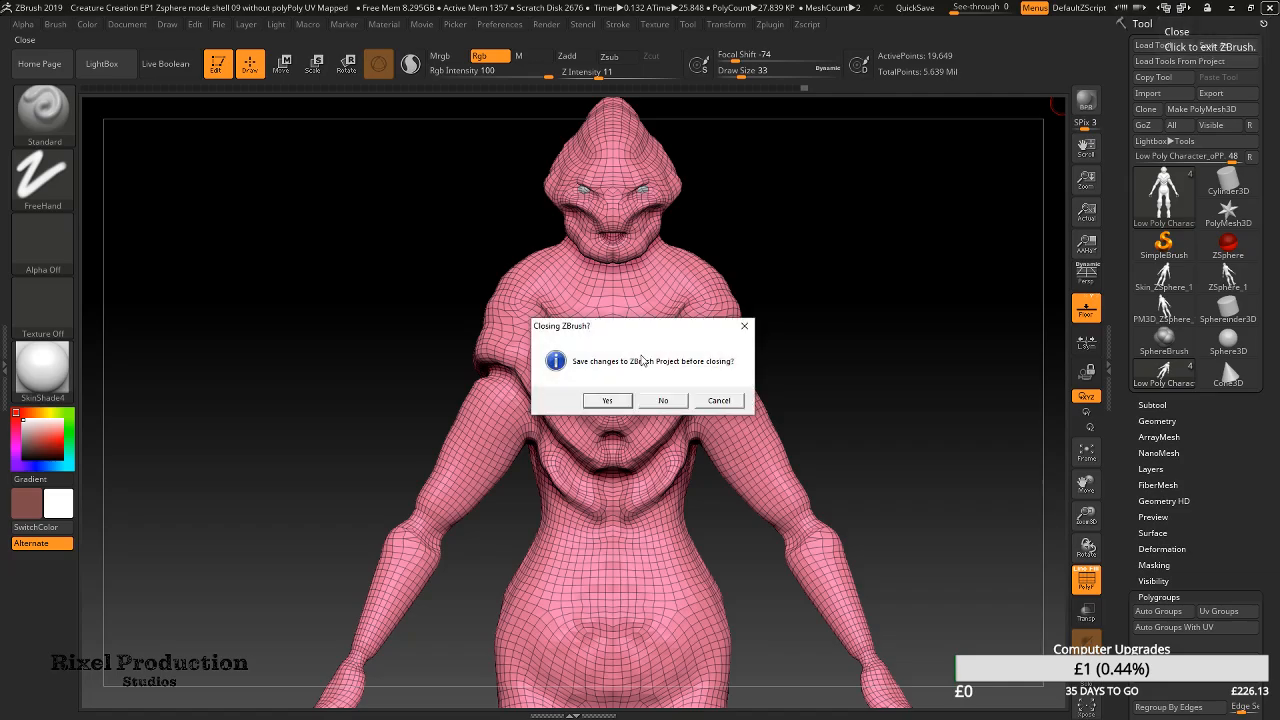
pyautogui.click(600, 401)
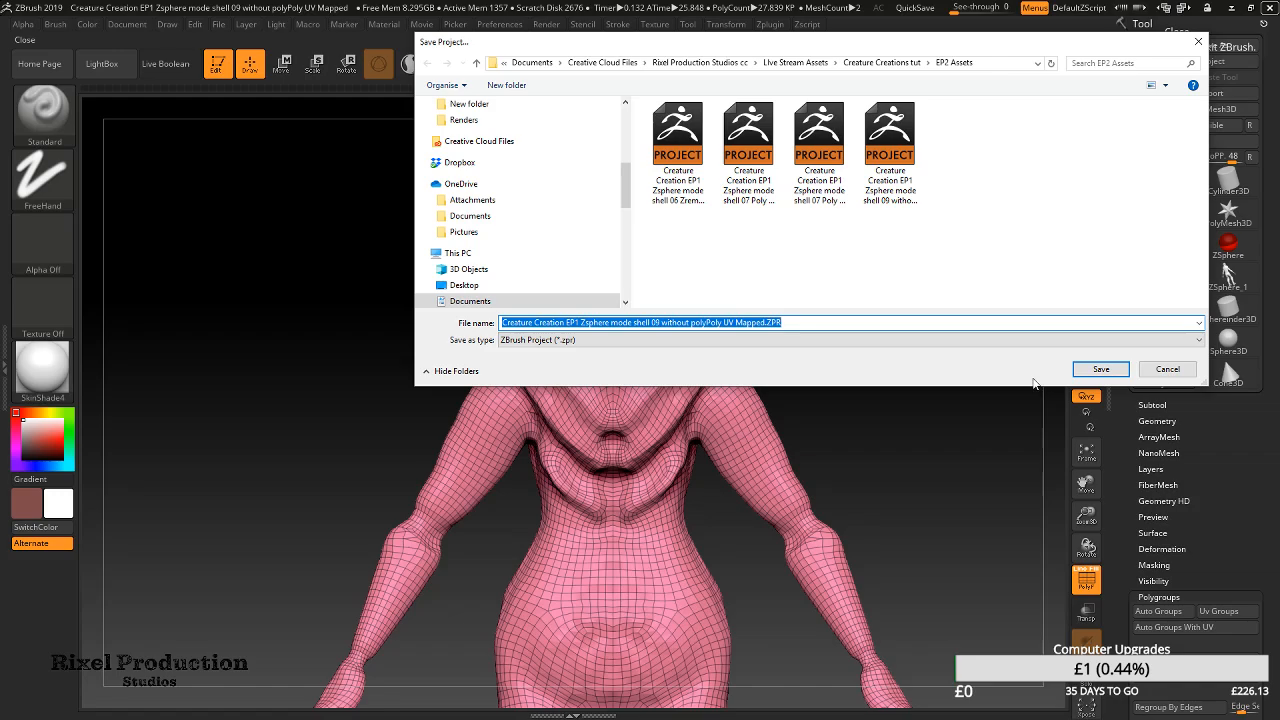
pyautogui.click(1177, 369)
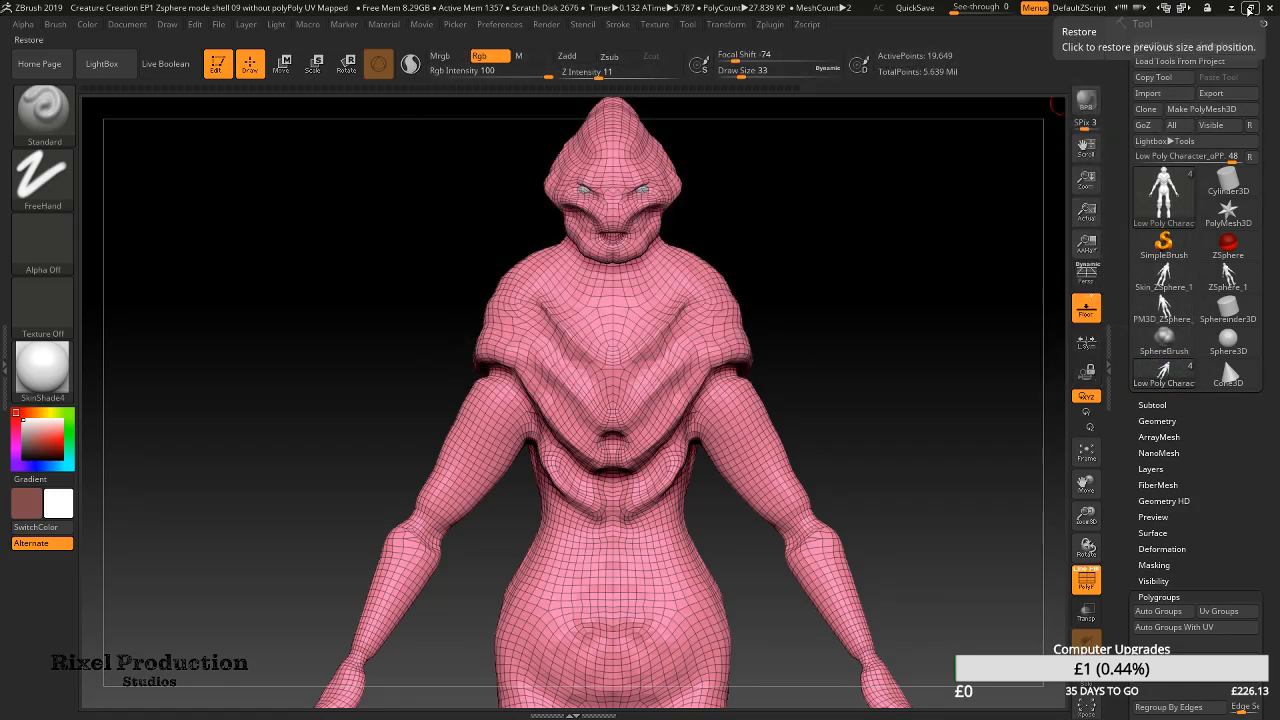
pyautogui.click(1268, 9)
pyautogui.click(656, 404)
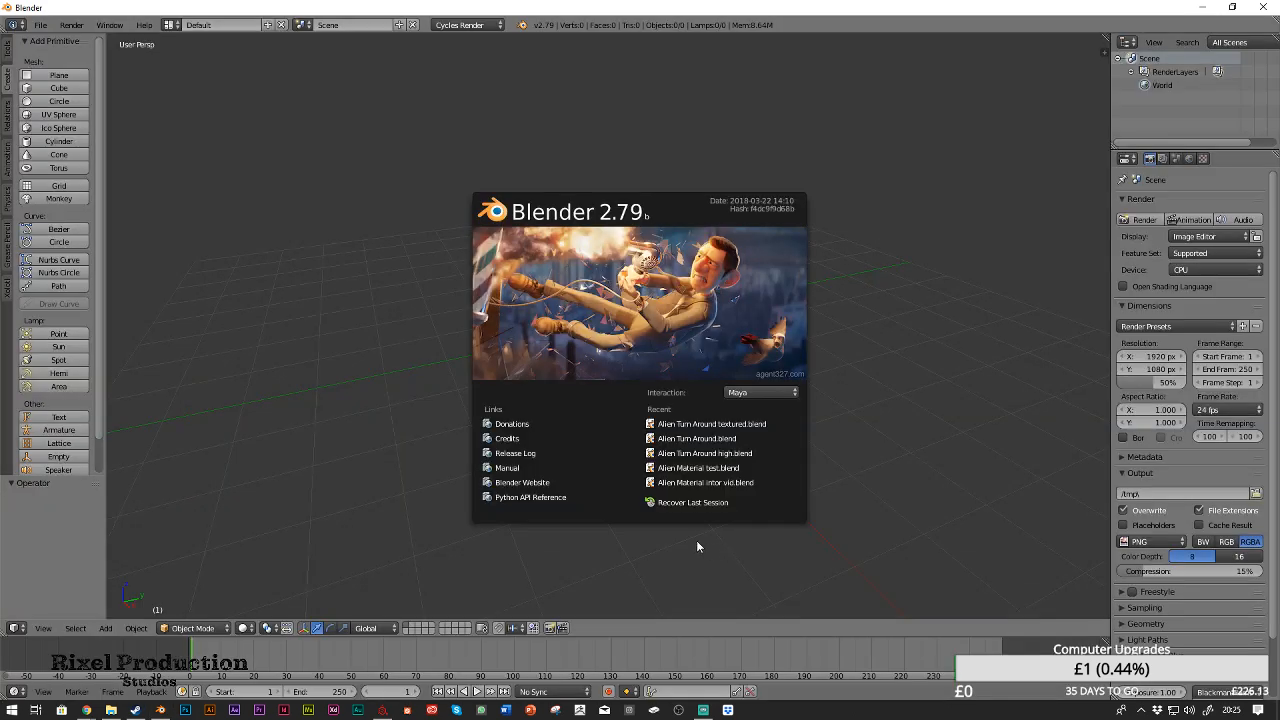
# In Blender, import "Low Poly Character_with_polygroups.OBJ" from the EP2 Assets folder under Live Stream Assets and Creature Creations tut as a Wavefront OBJ
pyautogui.click(979, 386)
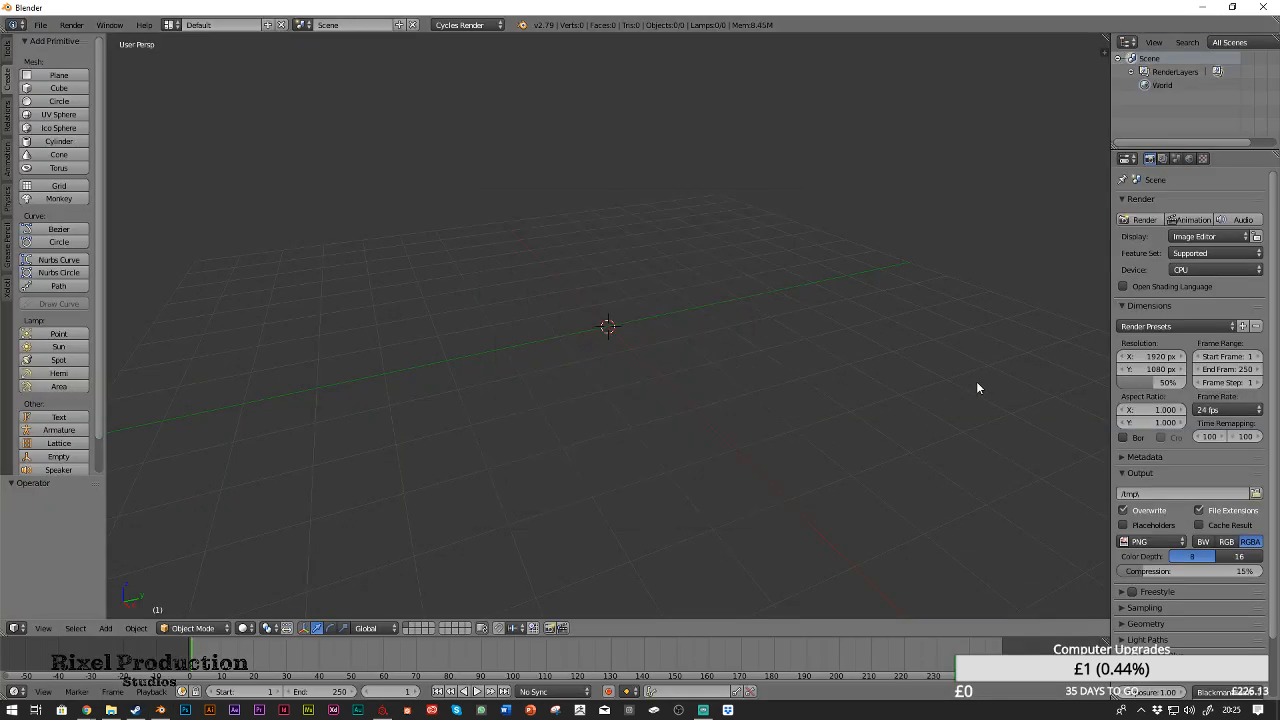
pyautogui.click(39, 28)
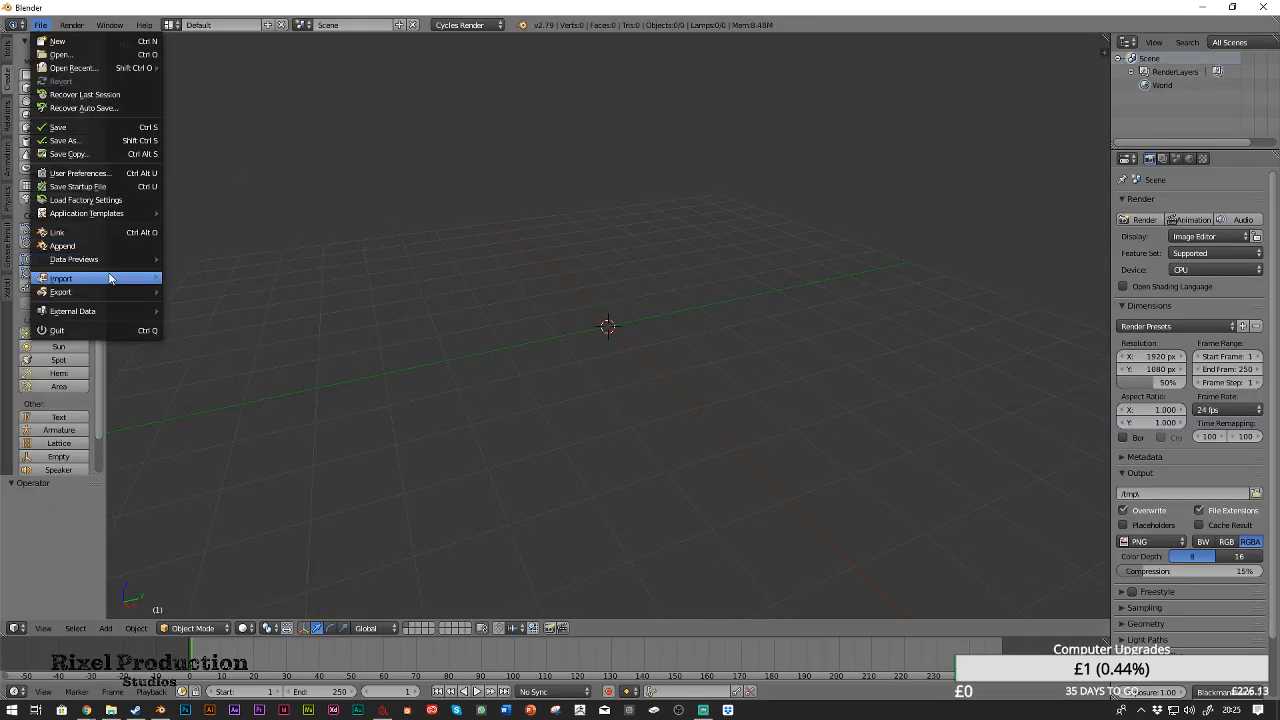
pyautogui.moveTo(107, 280)
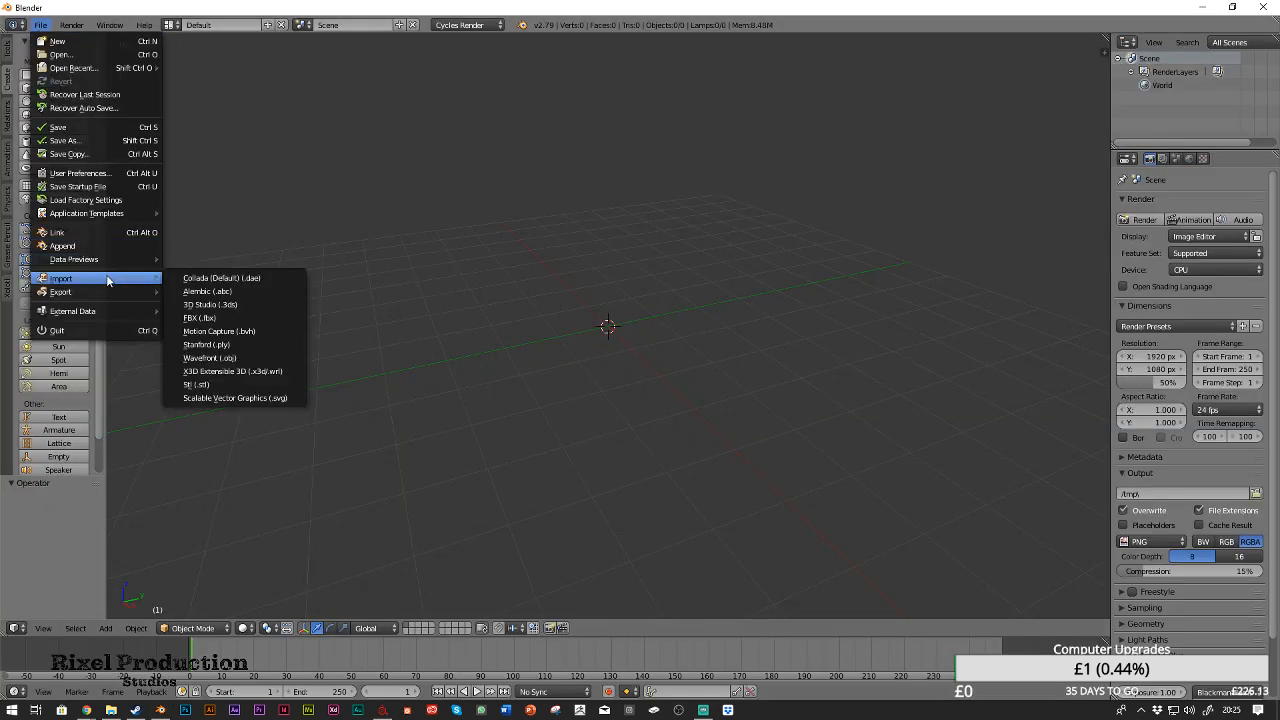
pyautogui.click(246, 360)
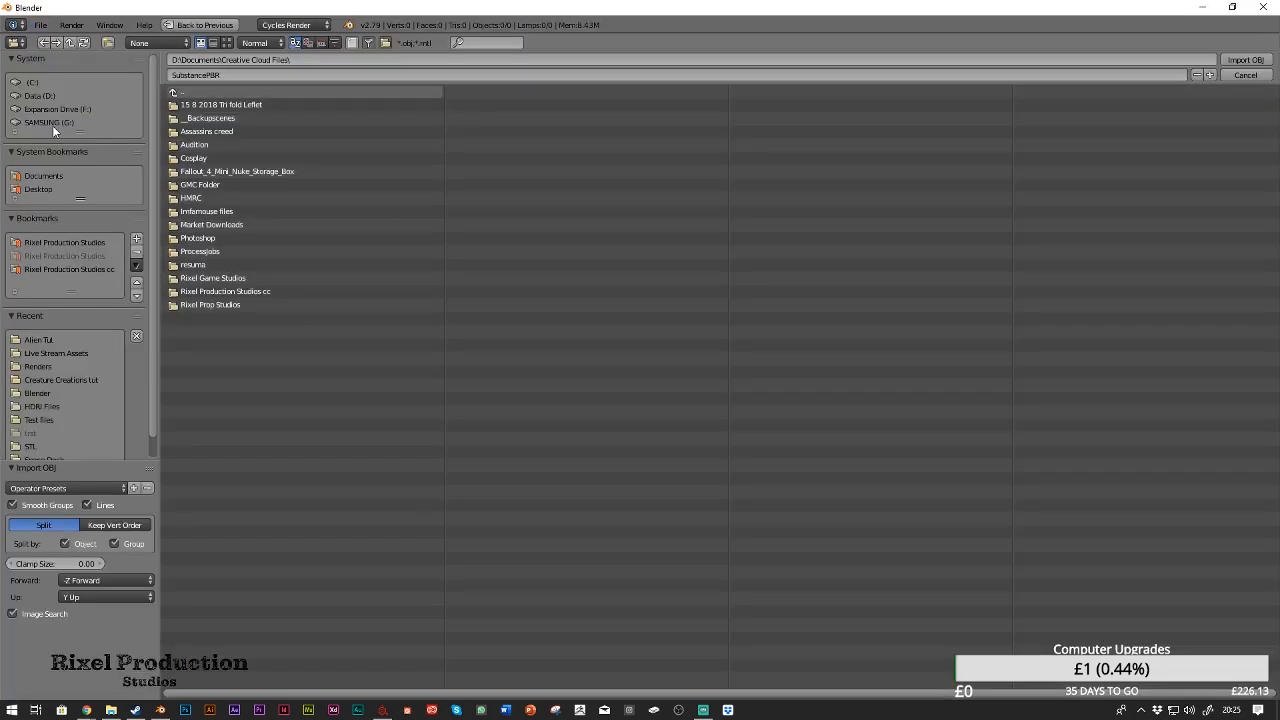
pyautogui.click(81, 270)
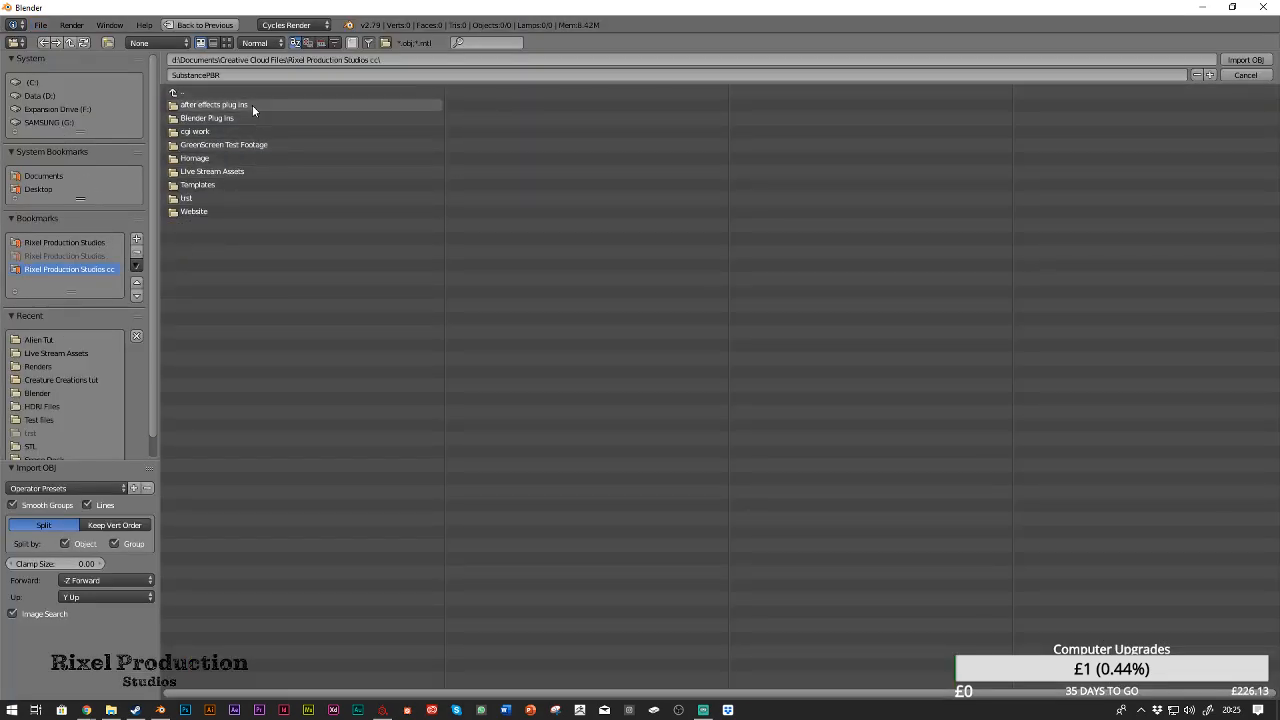
pyautogui.click(236, 173)
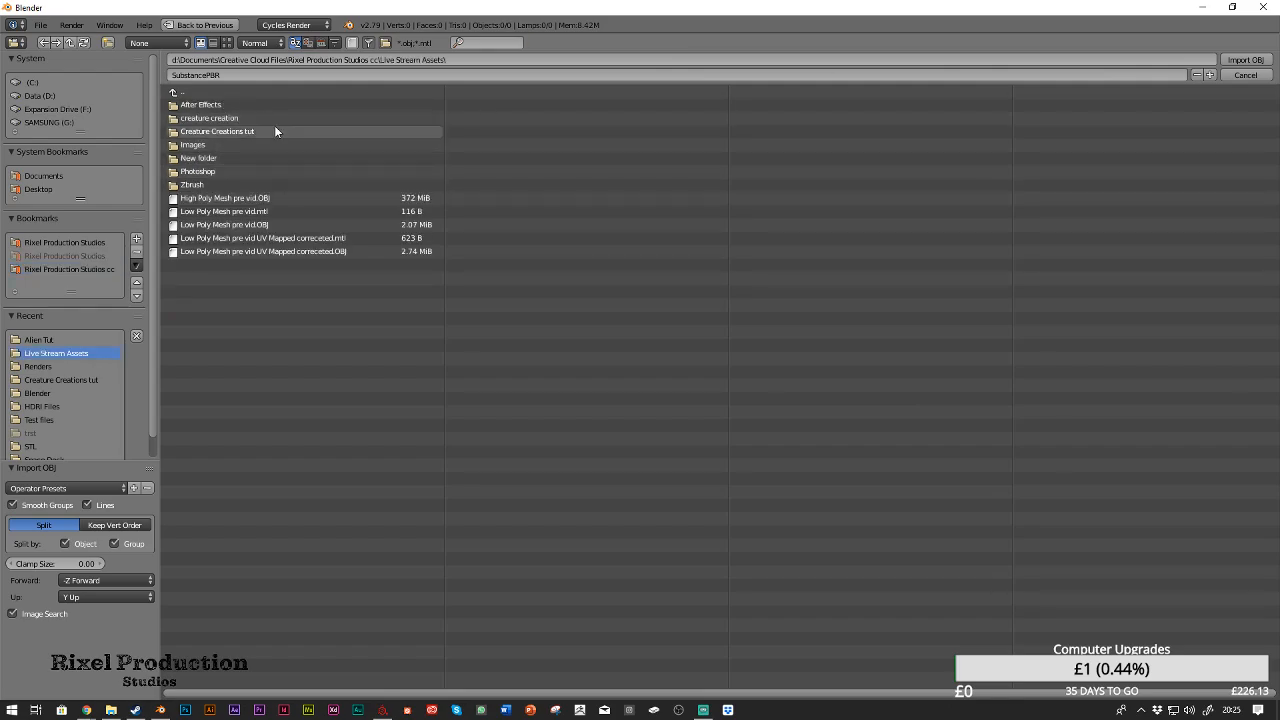
pyautogui.click(274, 125)
pyautogui.click(265, 106)
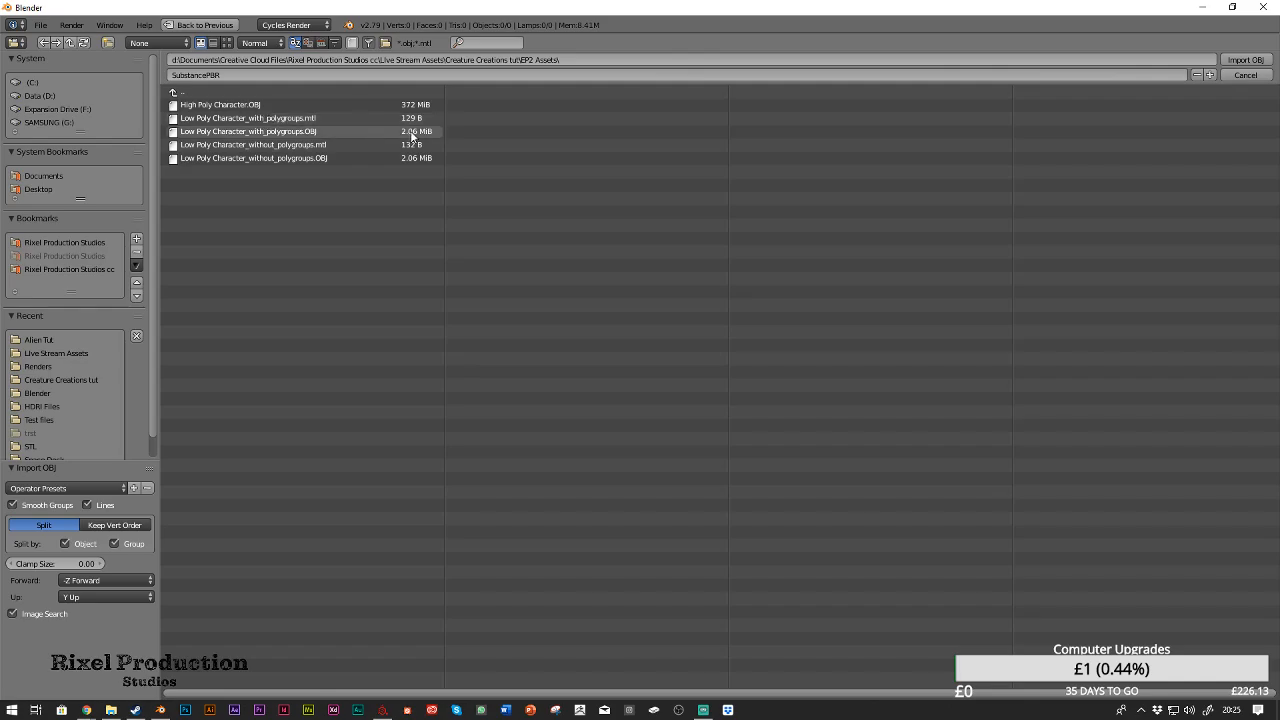
pyautogui.click(326, 129)
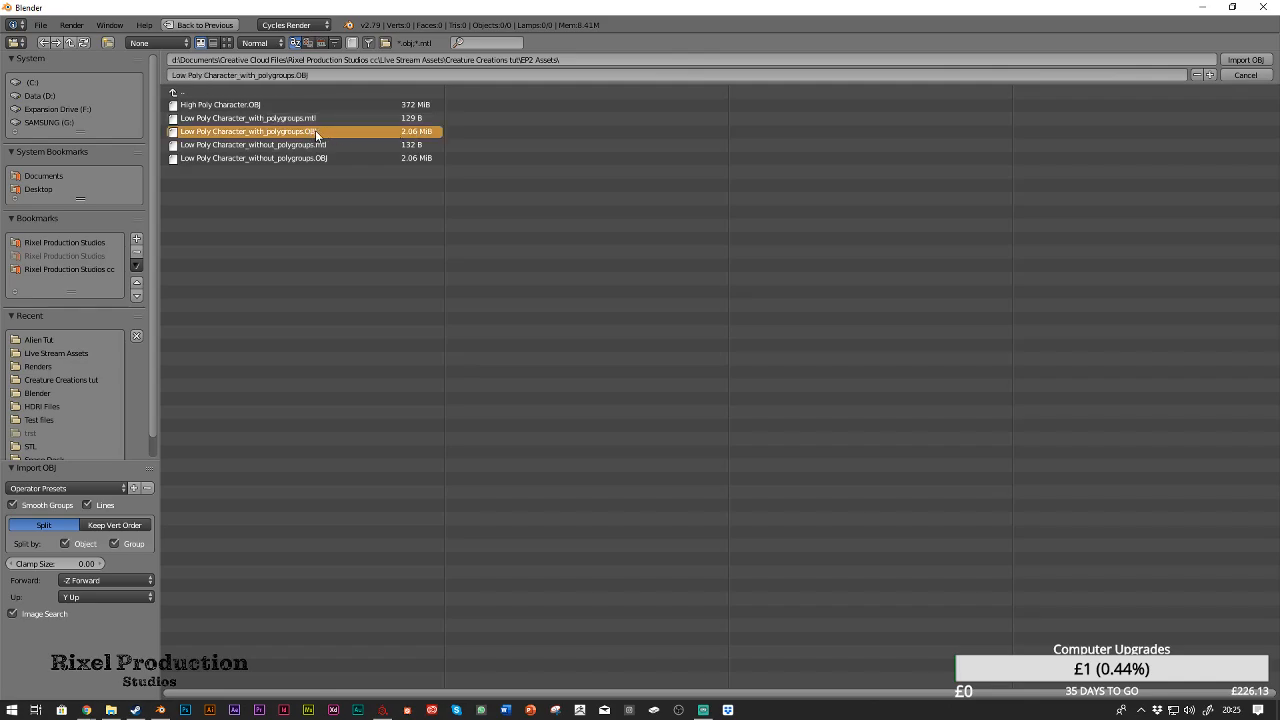
pyautogui.doubleClick(338, 133)
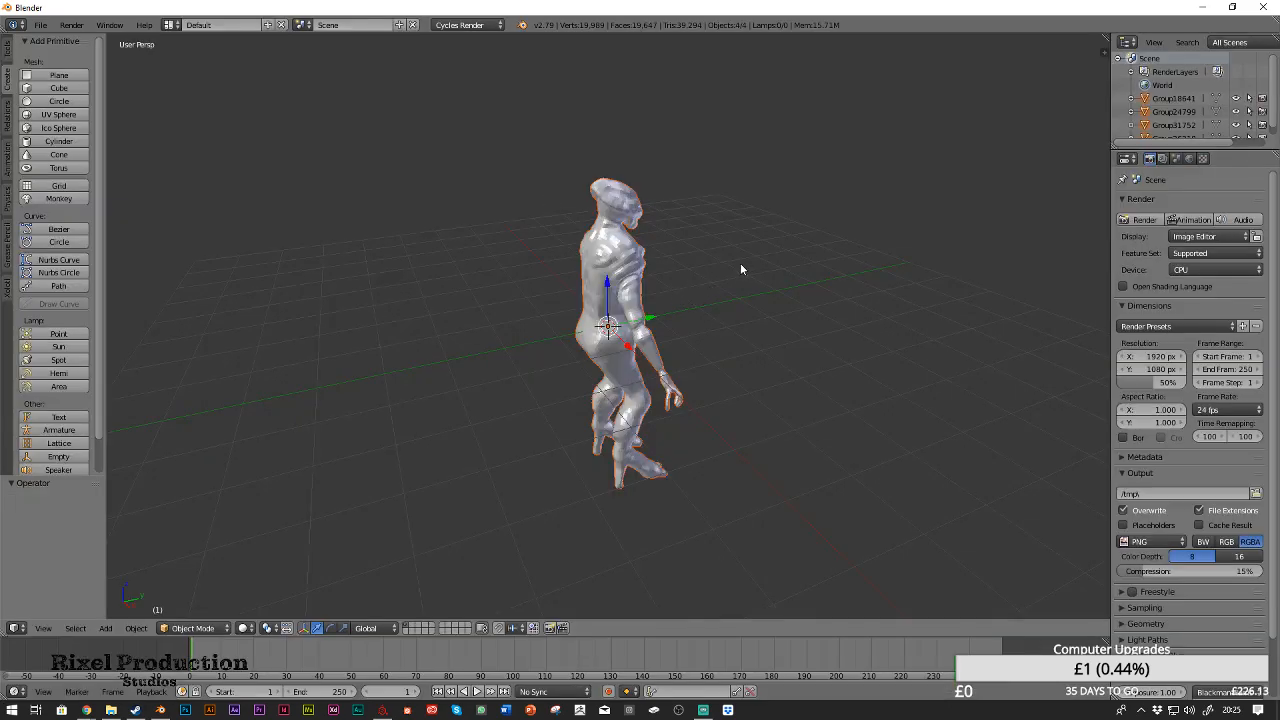
# Move the arm segments and the body apart in opposite directions along X, shifting the body by about -2.226
pyautogui.moveTo(759, 266); pyautogui.dragTo(697, 266, button='middle')
pyautogui.scroll(3, 697, 266)
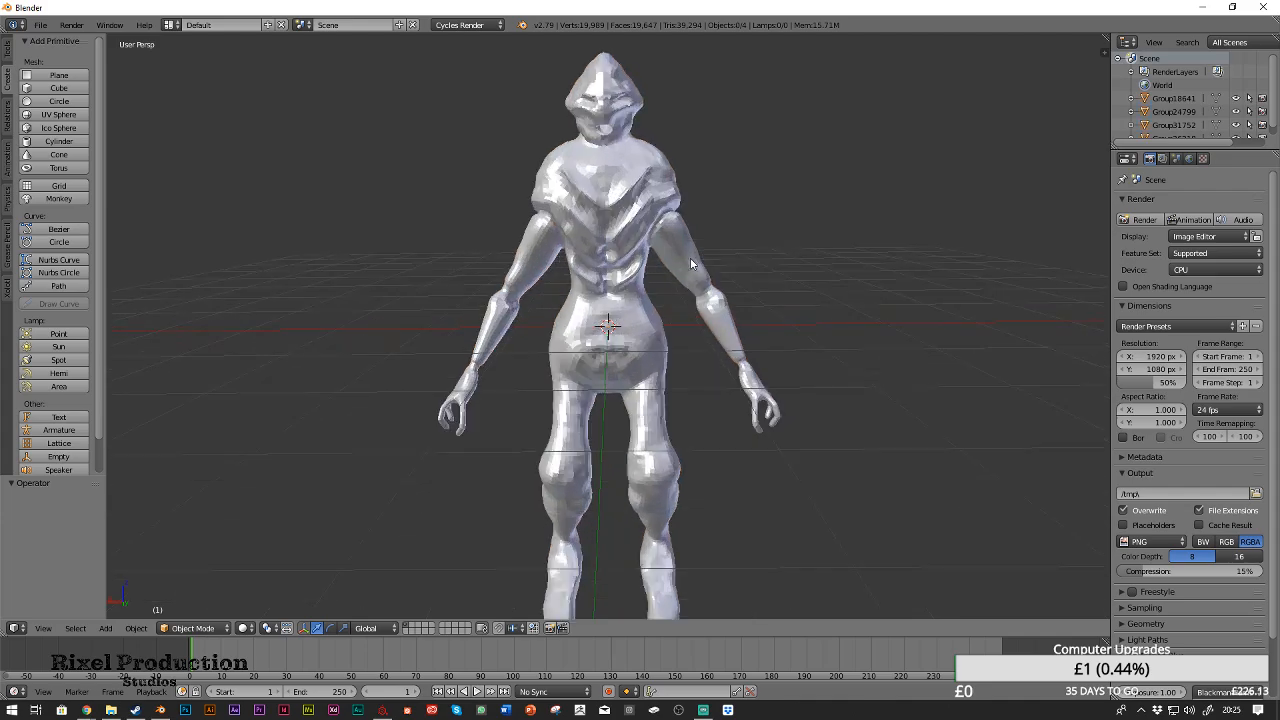
pyautogui.rightClick(680, 262)
pyautogui.moveTo(568, 325); pyautogui.dragTo(318, 306)
pyautogui.rightClick(678, 395)
pyautogui.moveTo(563, 332); pyautogui.dragTo(915, 284)
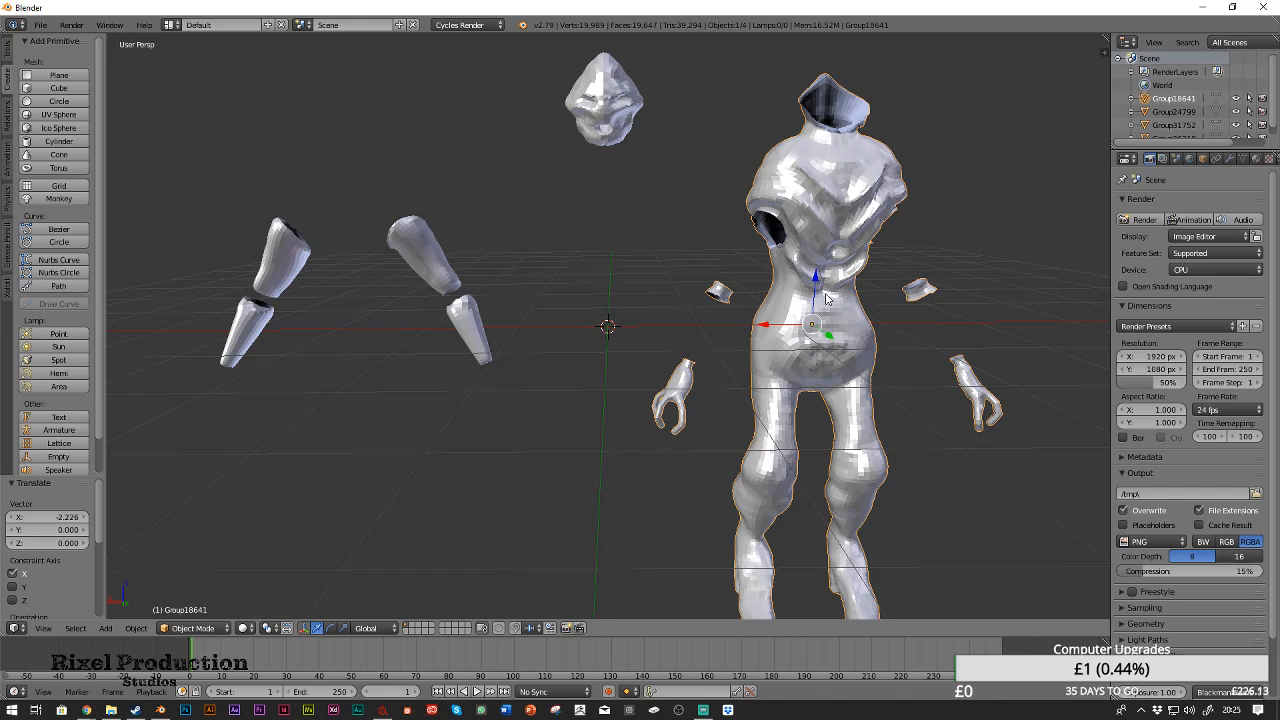
# Select all the separate body parts of the imported character and delete them from the scene
pyautogui.scroll(-2, 889, 281)
pyautogui.press('a')
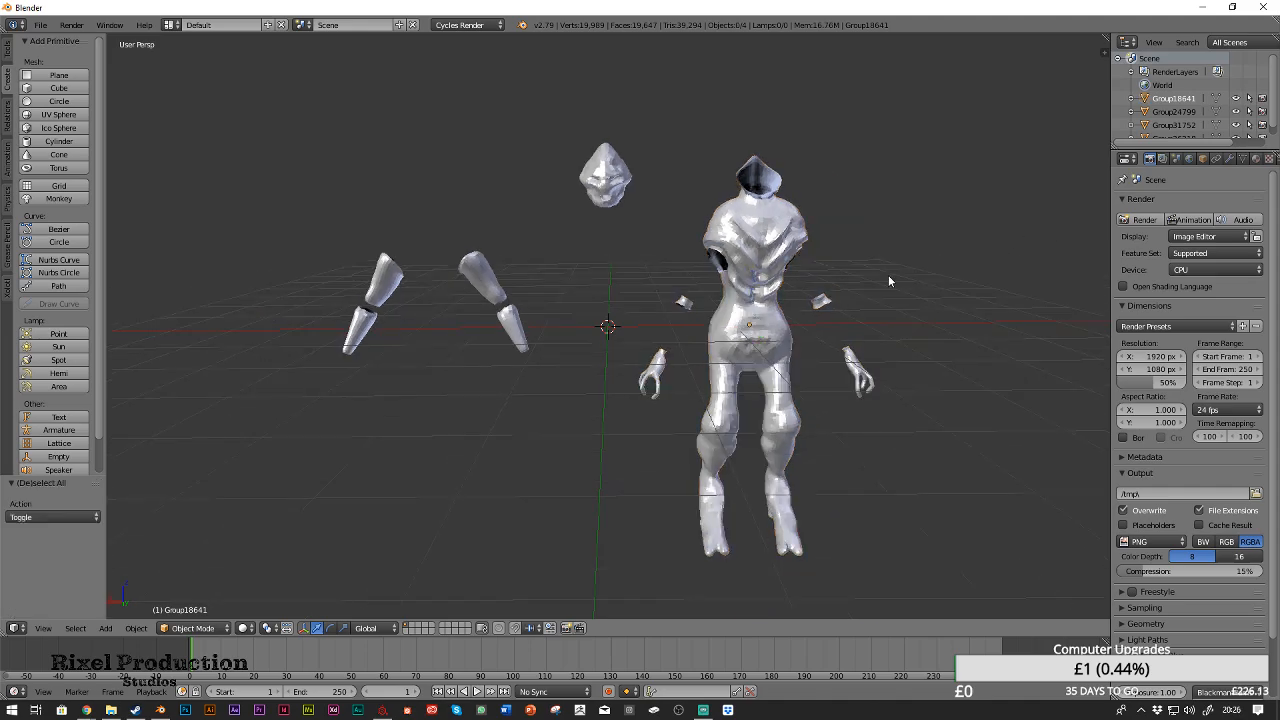
pyautogui.press('a')
pyautogui.press('x')
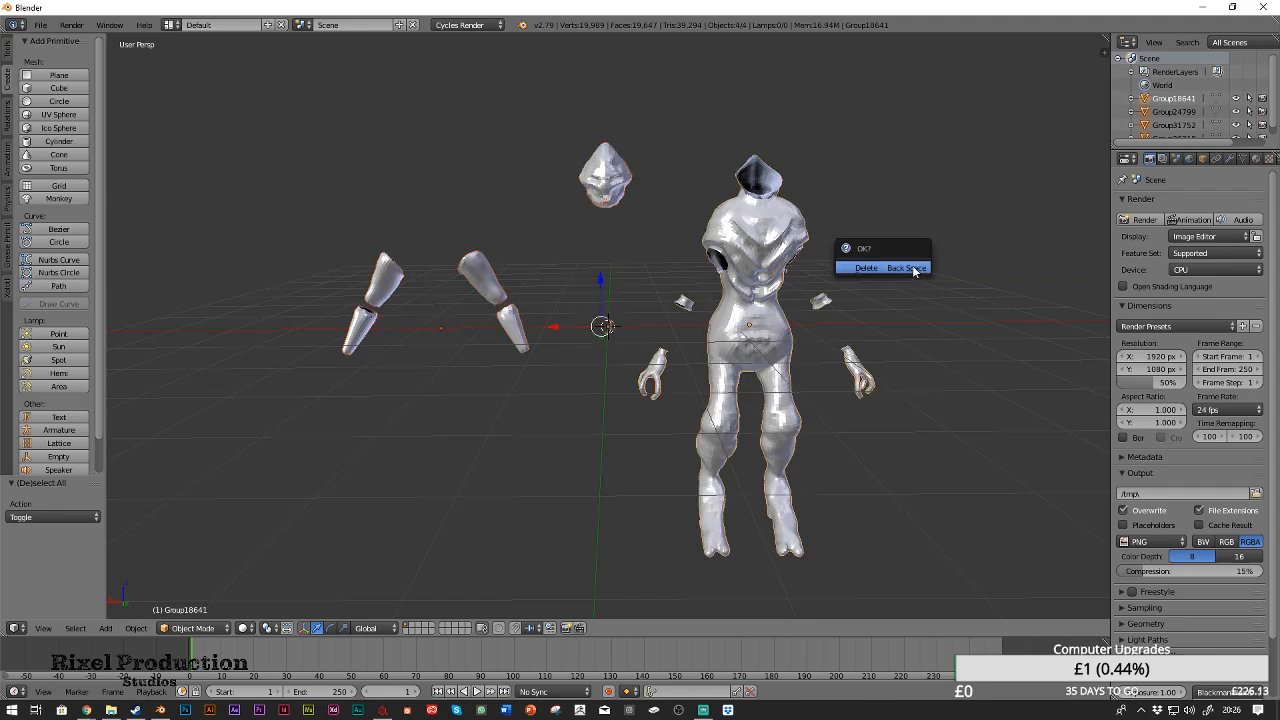
pyautogui.click(912, 265)
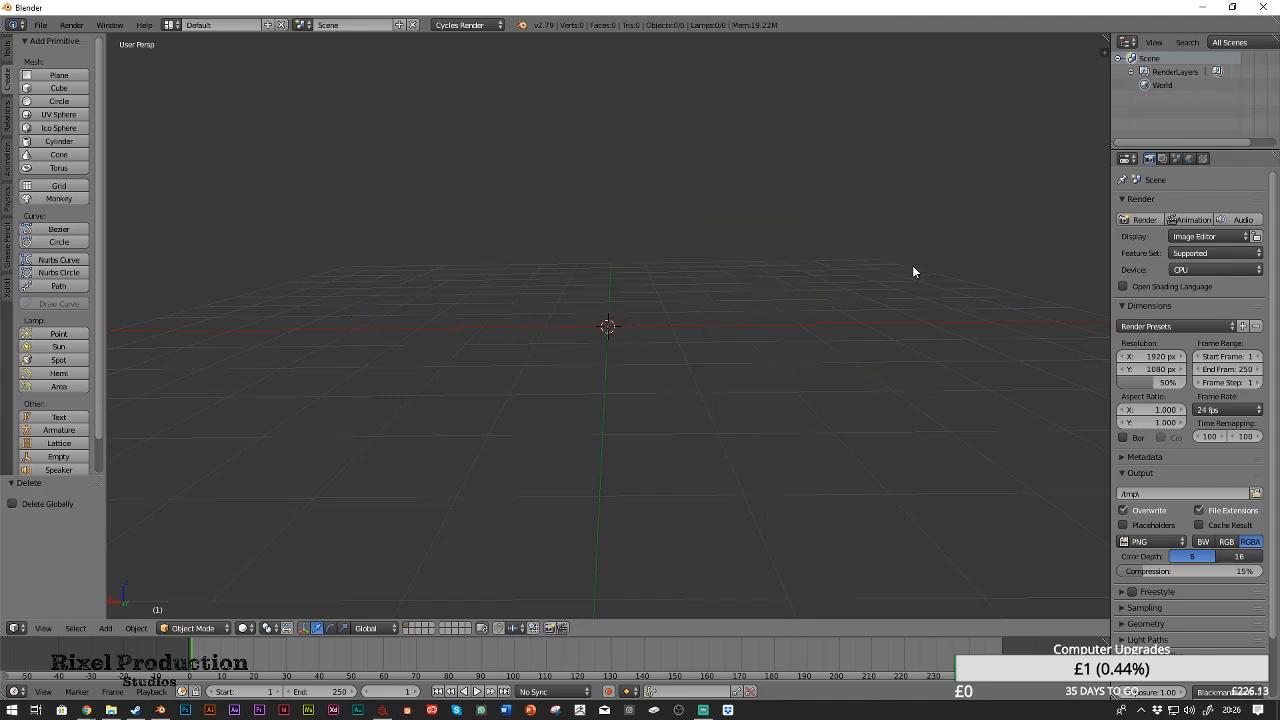
# Import "Low Poly Character_without_polygroups.OBJ" from the EP2 Assets folder as a Wavefront OBJ
pyautogui.click(40, 24)
pyautogui.moveTo(108, 277)
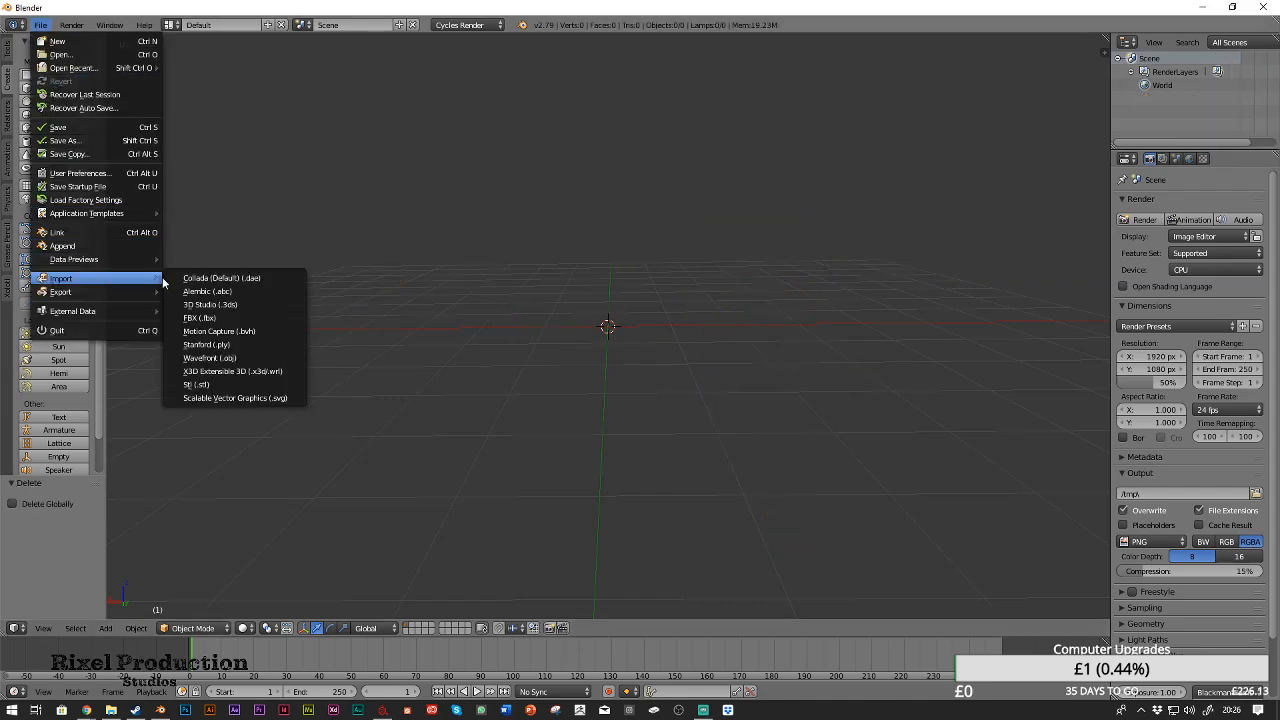
pyautogui.click(225, 365)
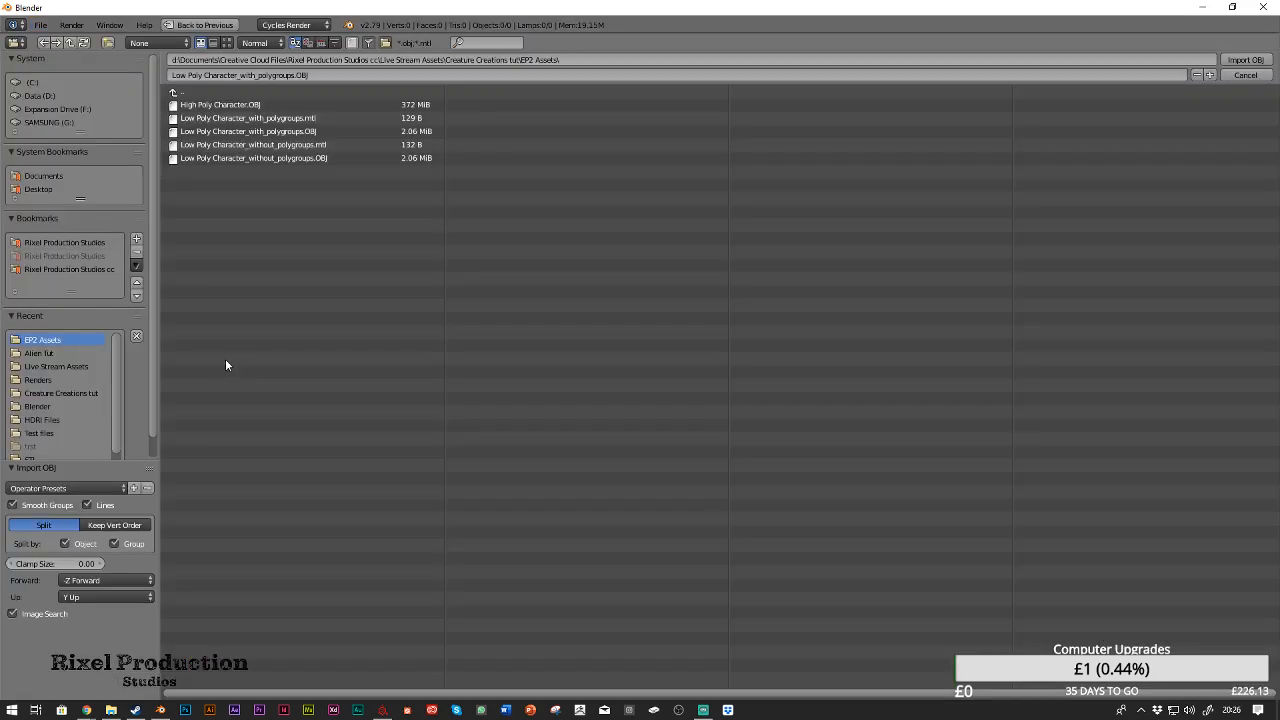
pyautogui.doubleClick(343, 158)
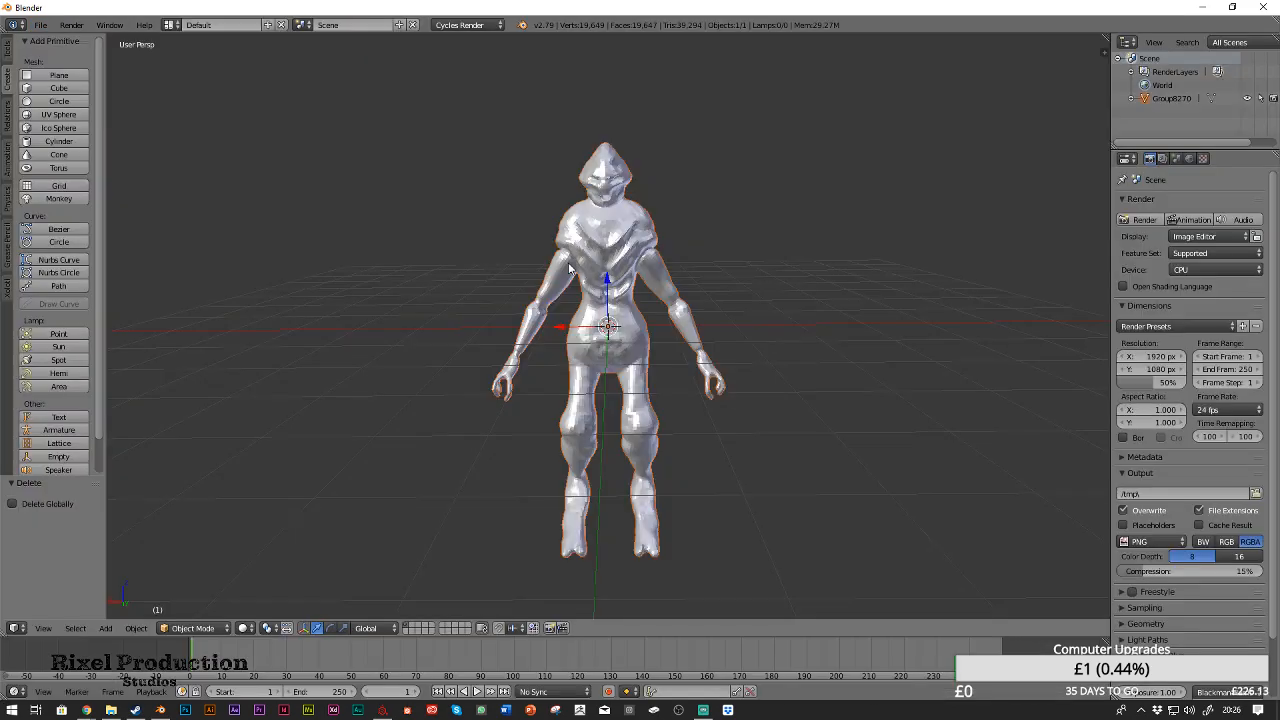
# Select the imported character, try moving it along X as a single object, and undo the move
pyautogui.rightClick(610, 245)
pyautogui.press('a')
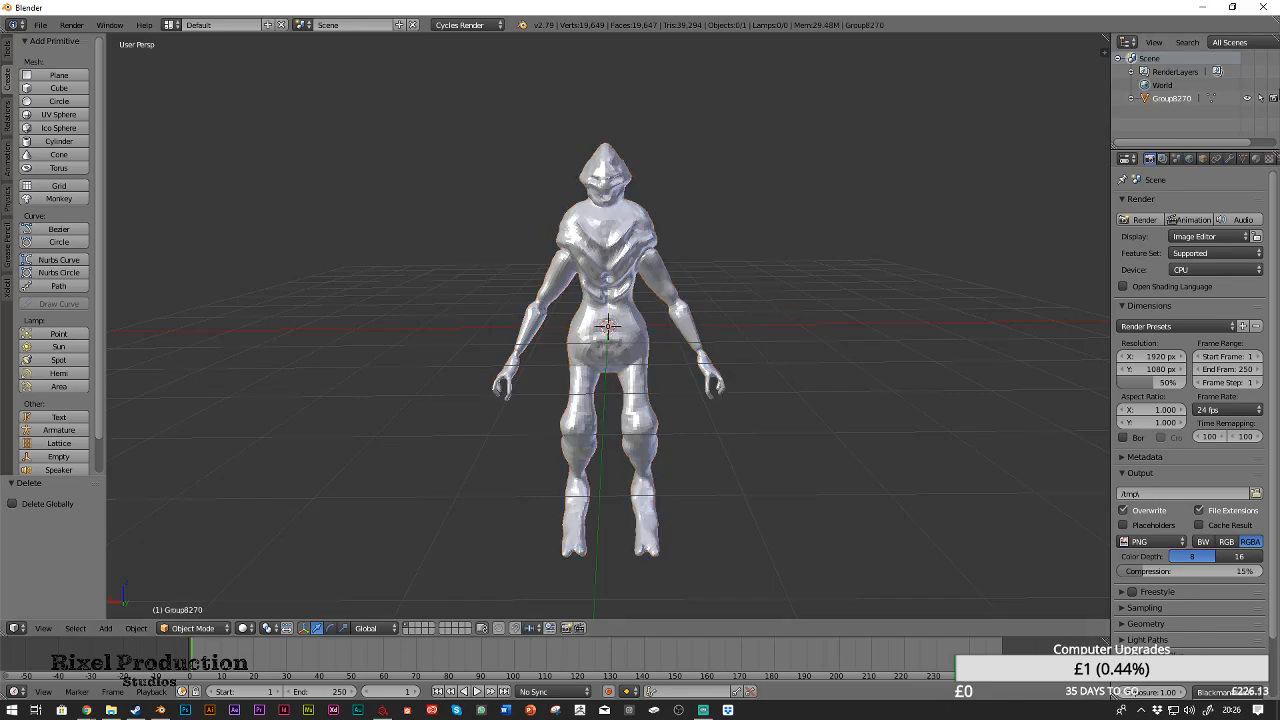
pyautogui.click(1188, 99)
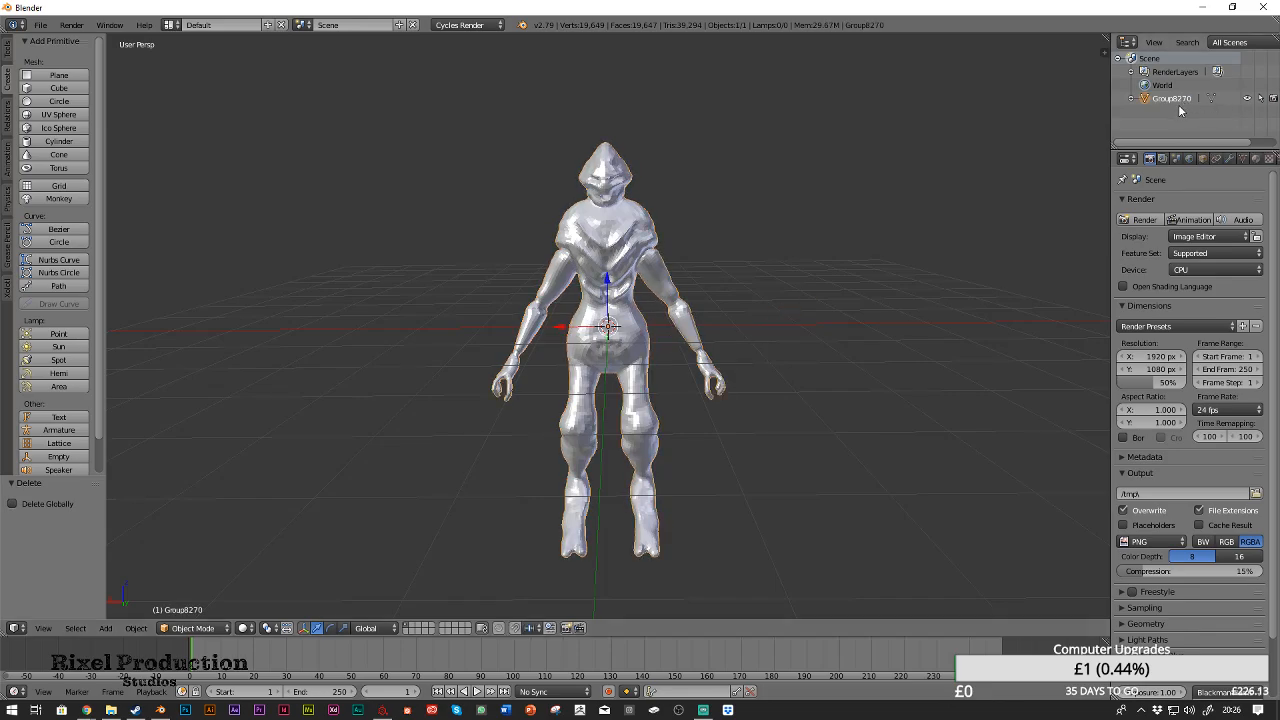
pyautogui.moveTo(563, 330); pyautogui.dragTo(645, 318)
pyautogui.hotkey('ctrl', 'z')
pyautogui.hotkey('ctrl', 'z')
pyautogui.hotkey('ctrl', 'shift', 'z')
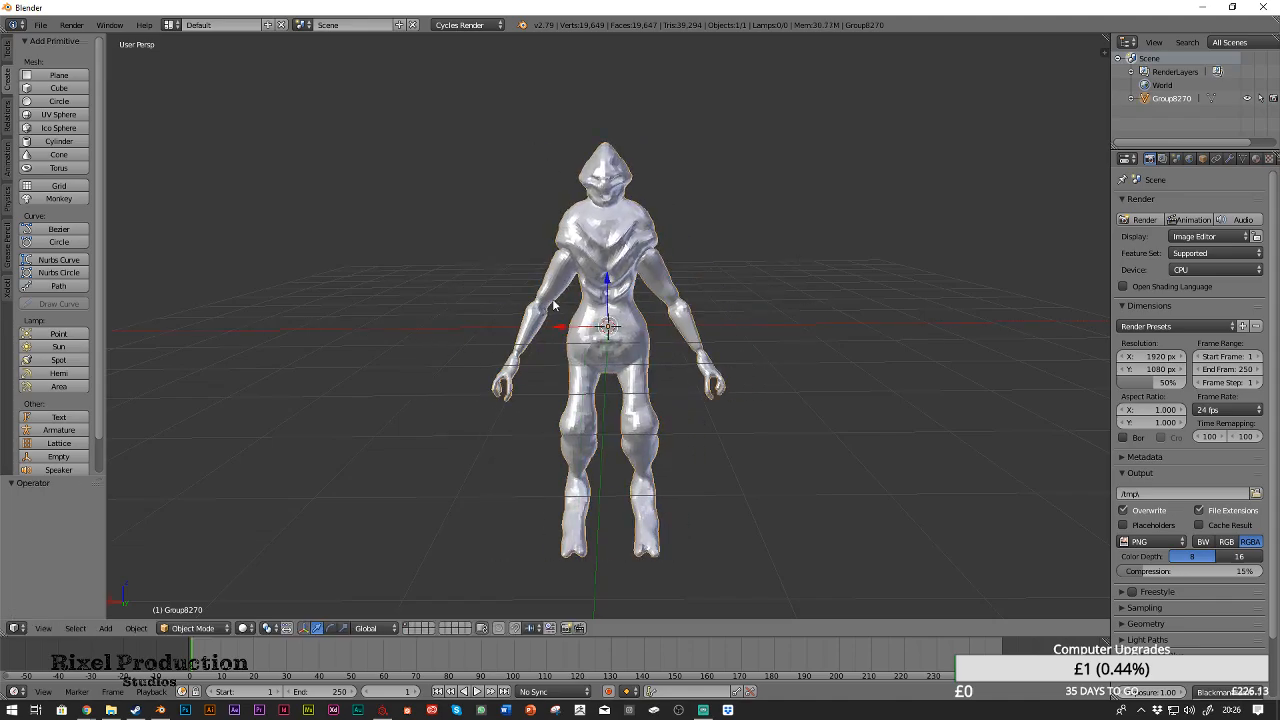
pyautogui.scroll(6, 682, 249)
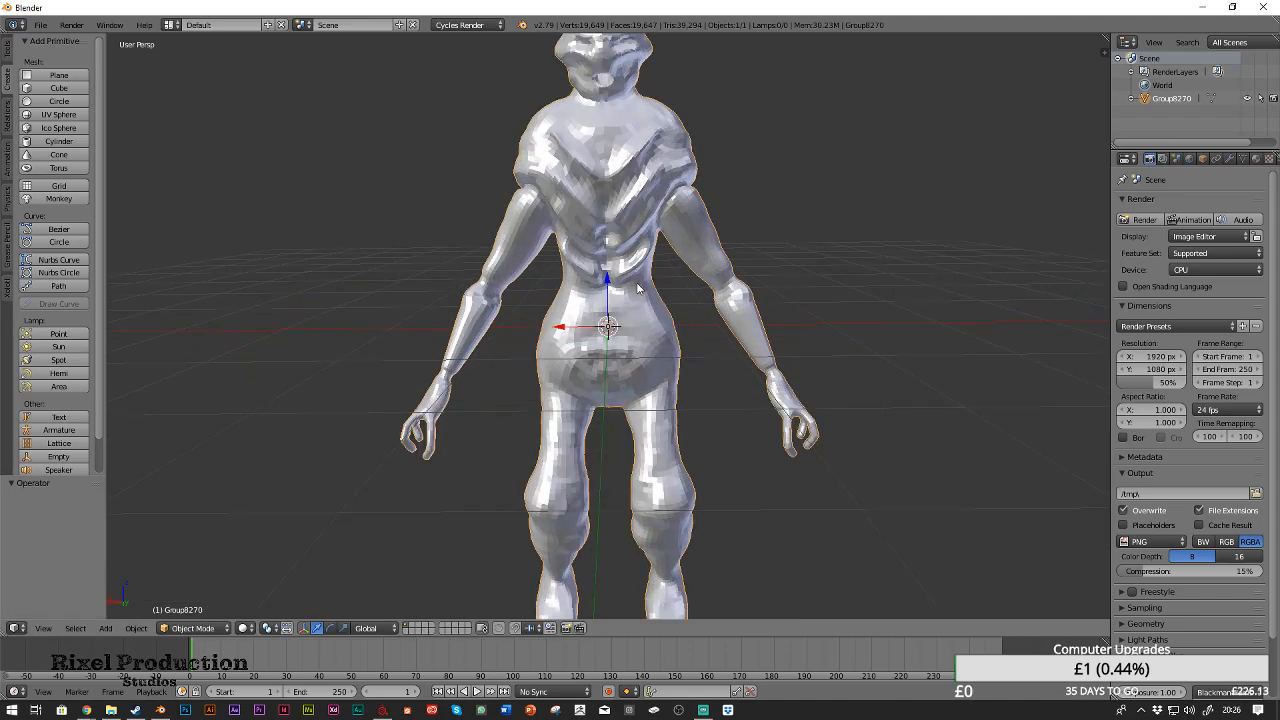
pyautogui.scroll(-4, 682, 249)
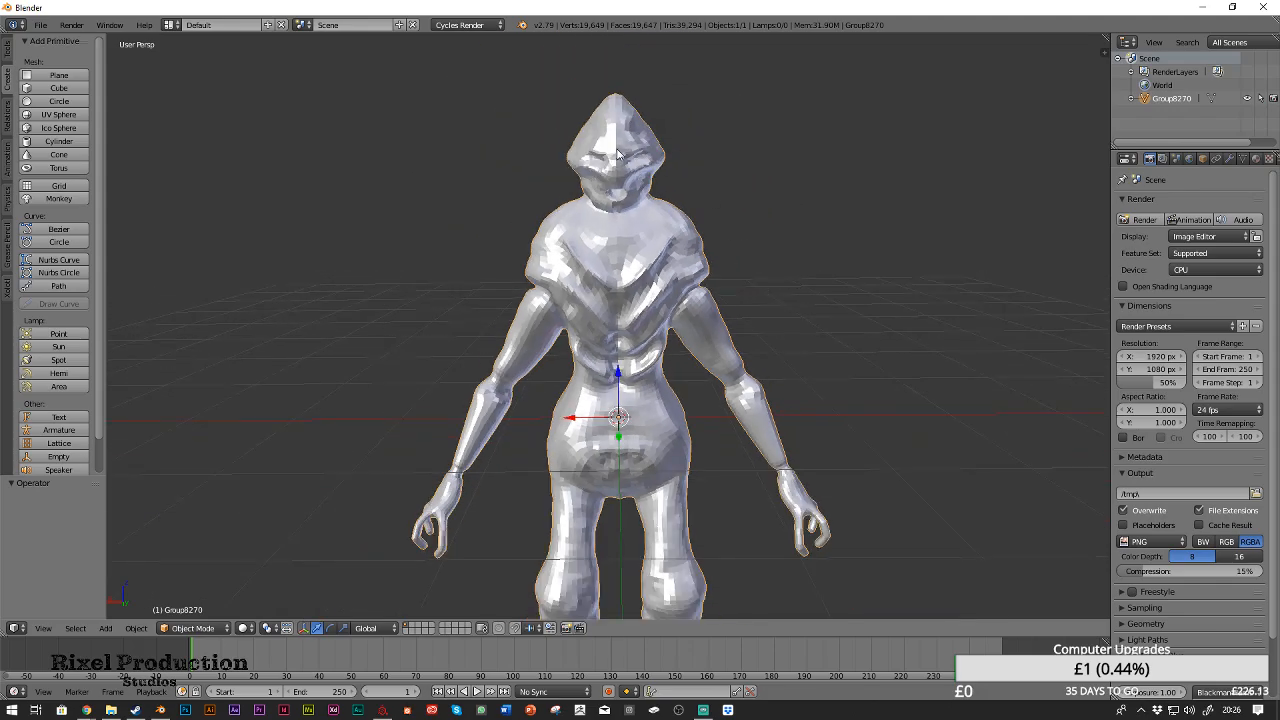
# Switch to the UV Editing layout, face the character from the front and enter Edit Mode to show its UV map
pyautogui.click(171, 24)
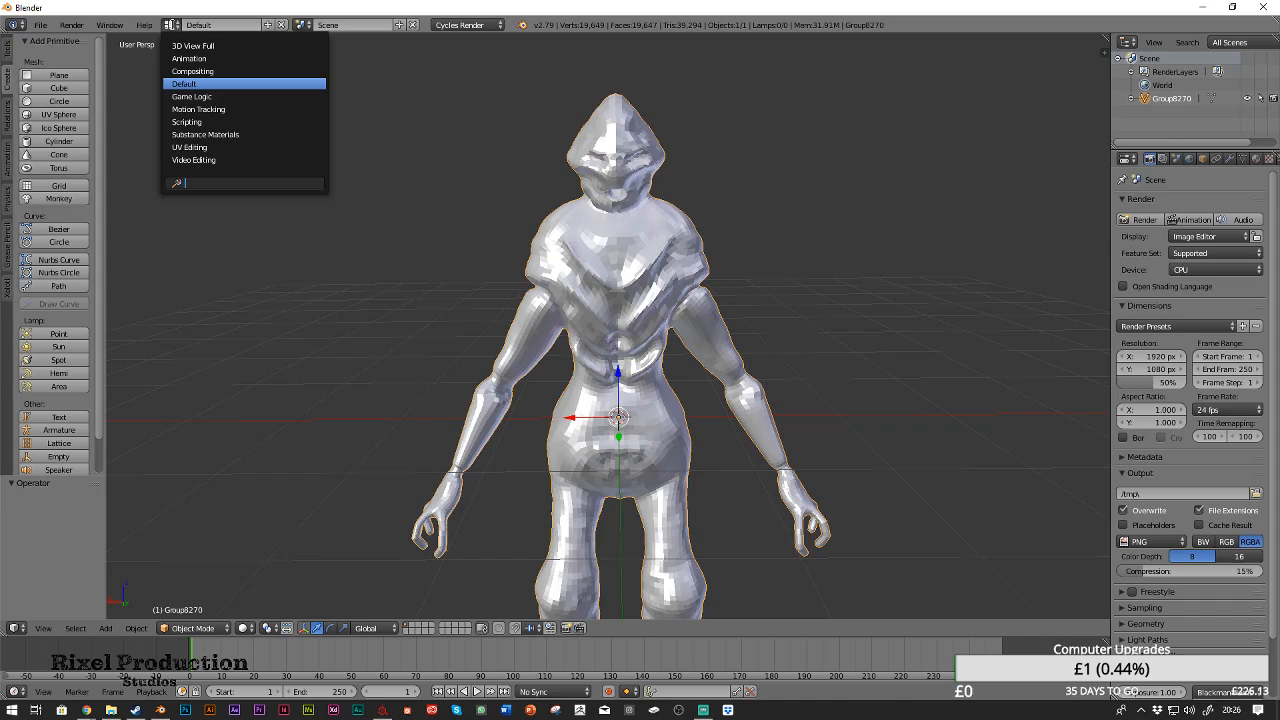
pyautogui.click(190, 147)
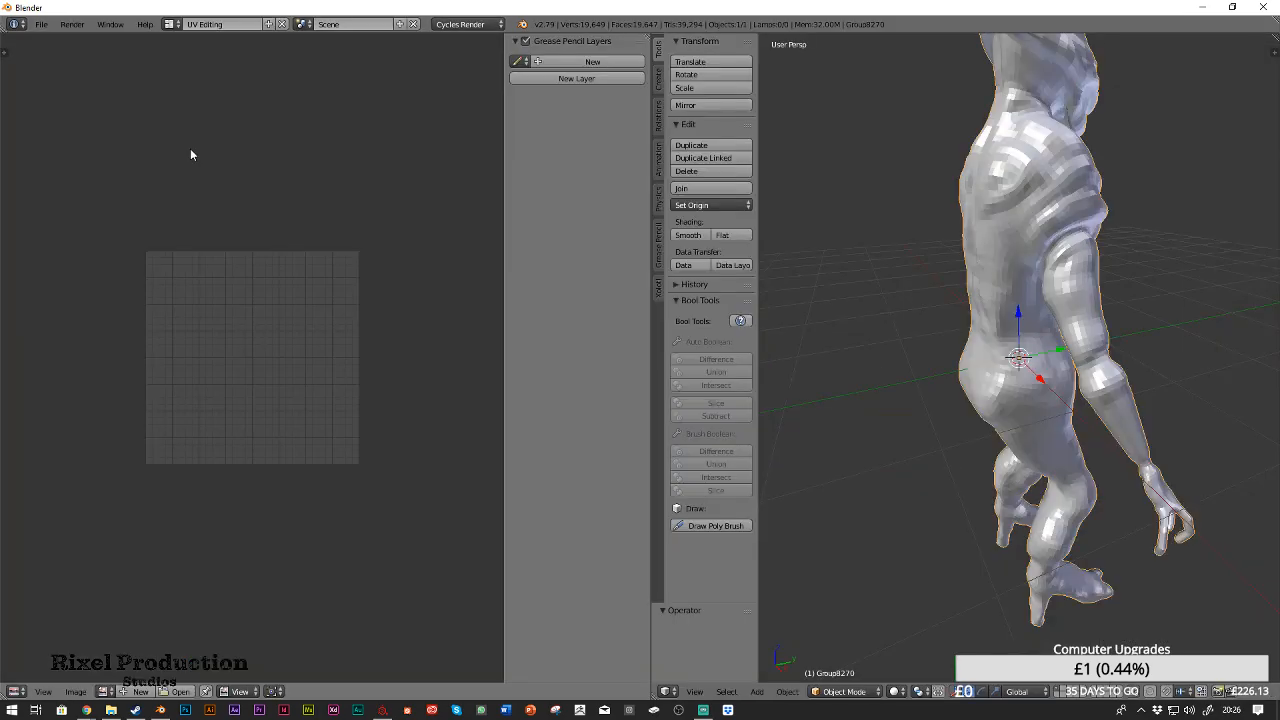
pyautogui.scroll(-5, 1069, 218)
pyautogui.moveTo(1114, 229); pyautogui.dragTo(924, 190, button='middle')
pyautogui.scroll(3, 1036, 240)
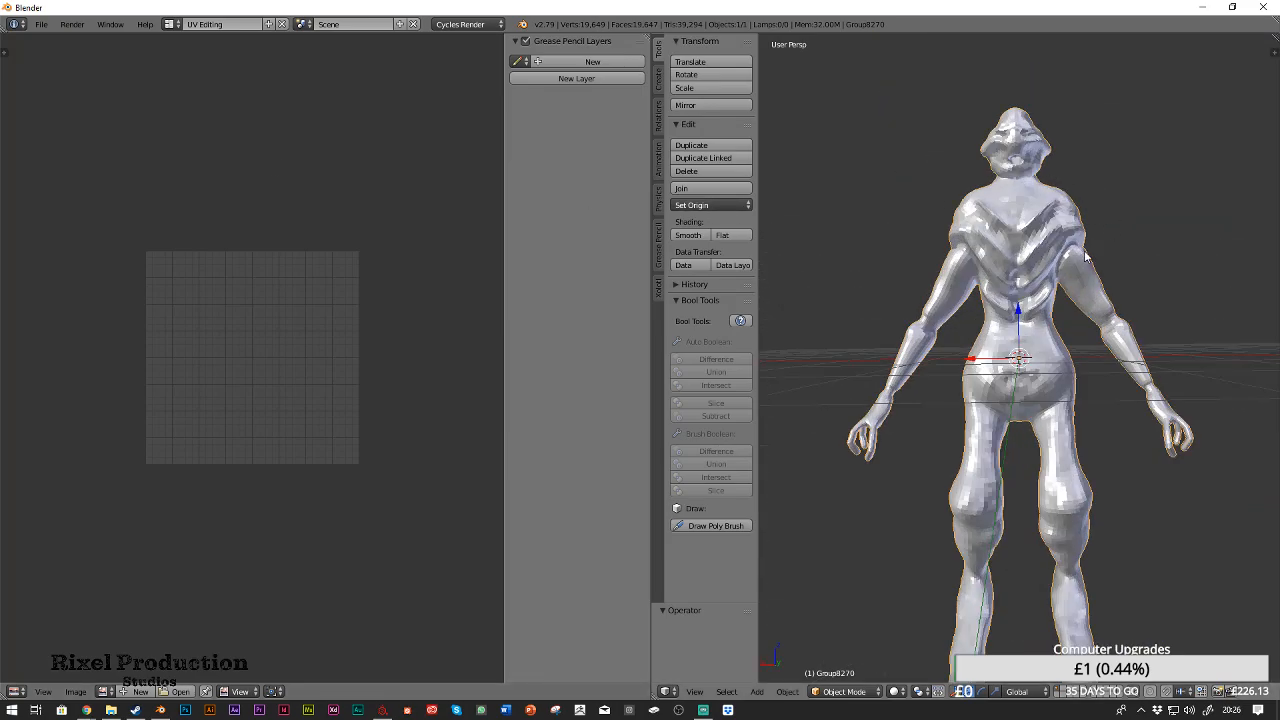
pyautogui.press('Tab')
pyautogui.scroll(4, 377, 418)
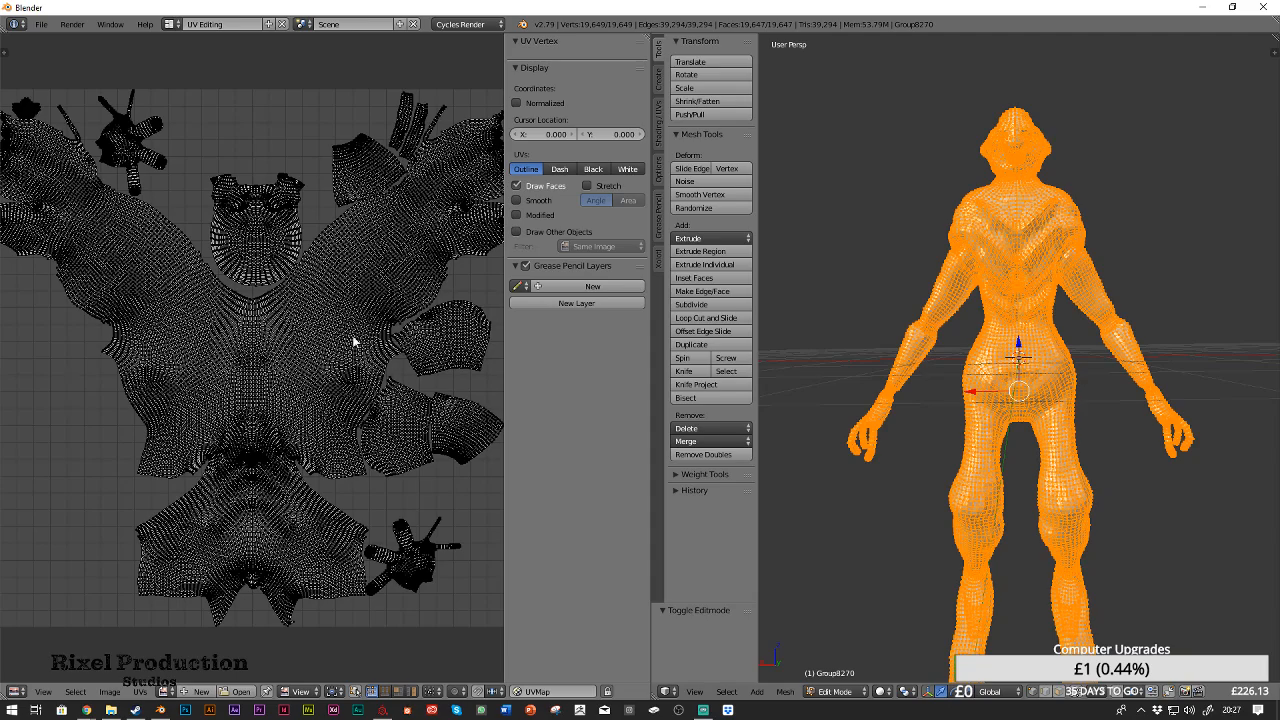
# Set face selection in the UV editor and 3D view, clear the mesh selection, pick one hip face, and enable UV sync selection
pyautogui.rightClick(460, 505)
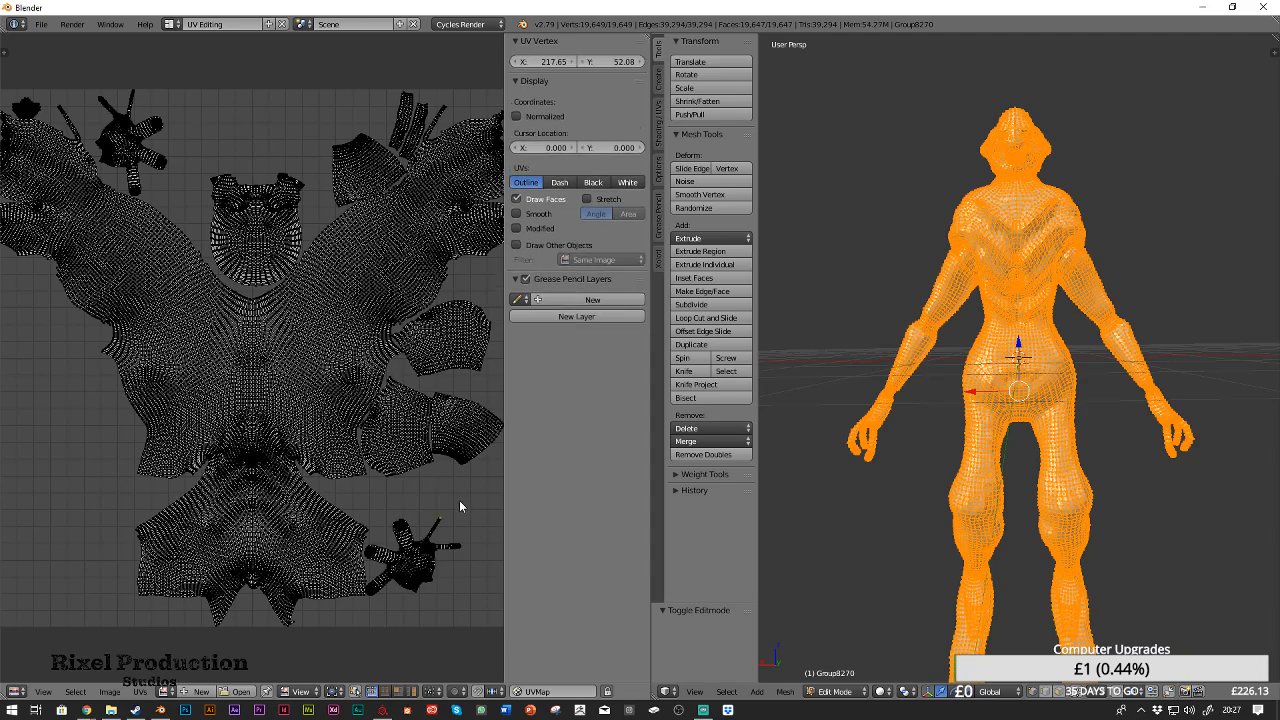
pyautogui.rightClick(483, 498)
pyautogui.rightClick(271, 521)
pyautogui.click(410, 692)
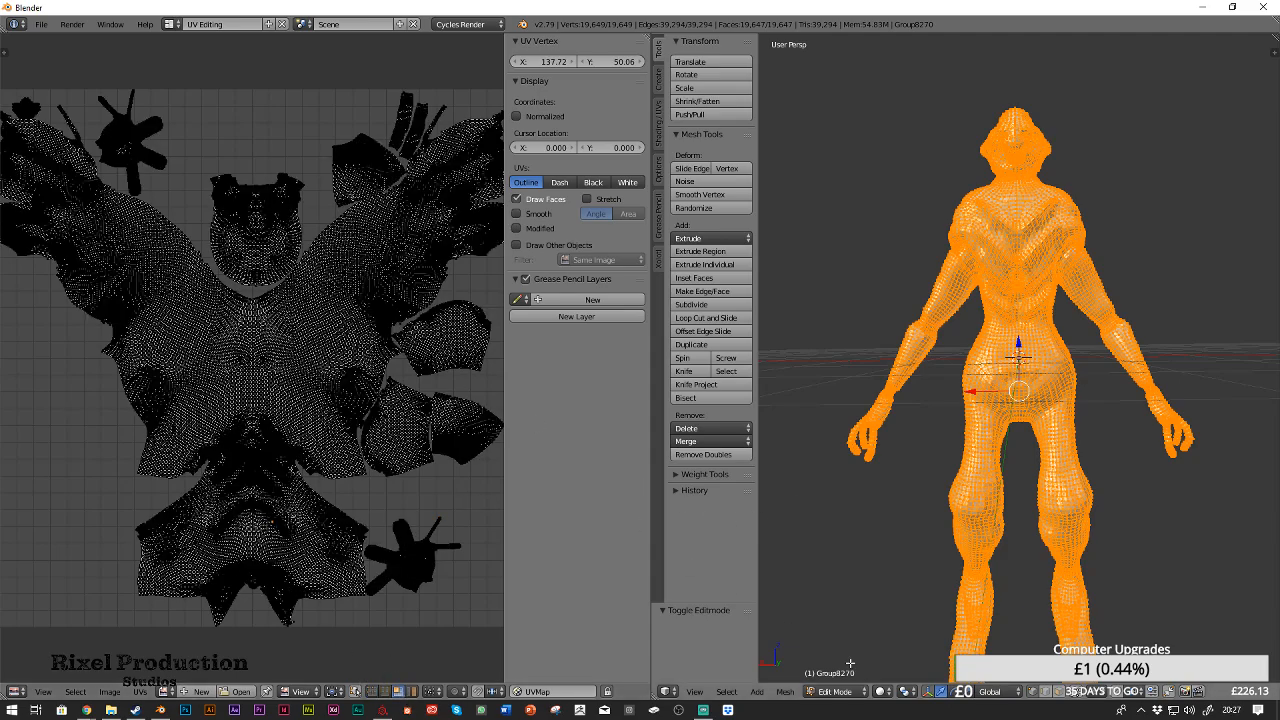
pyautogui.click(1071, 693)
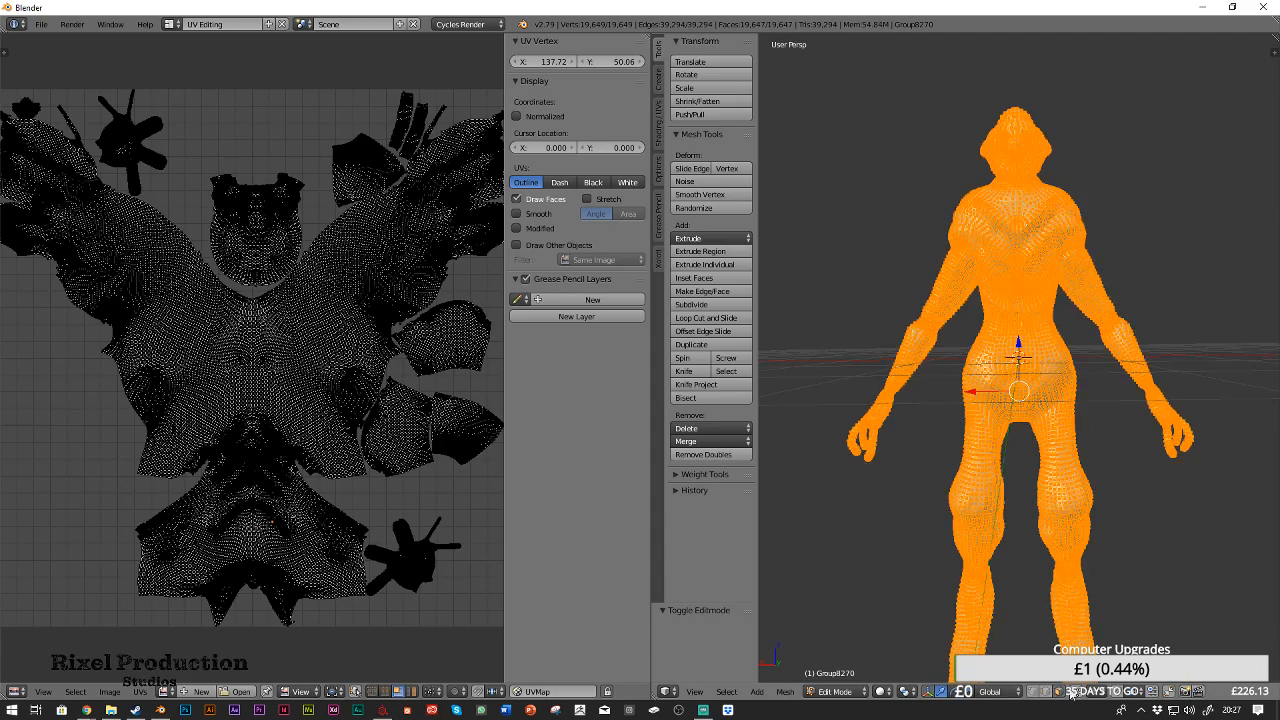
pyautogui.press('a')
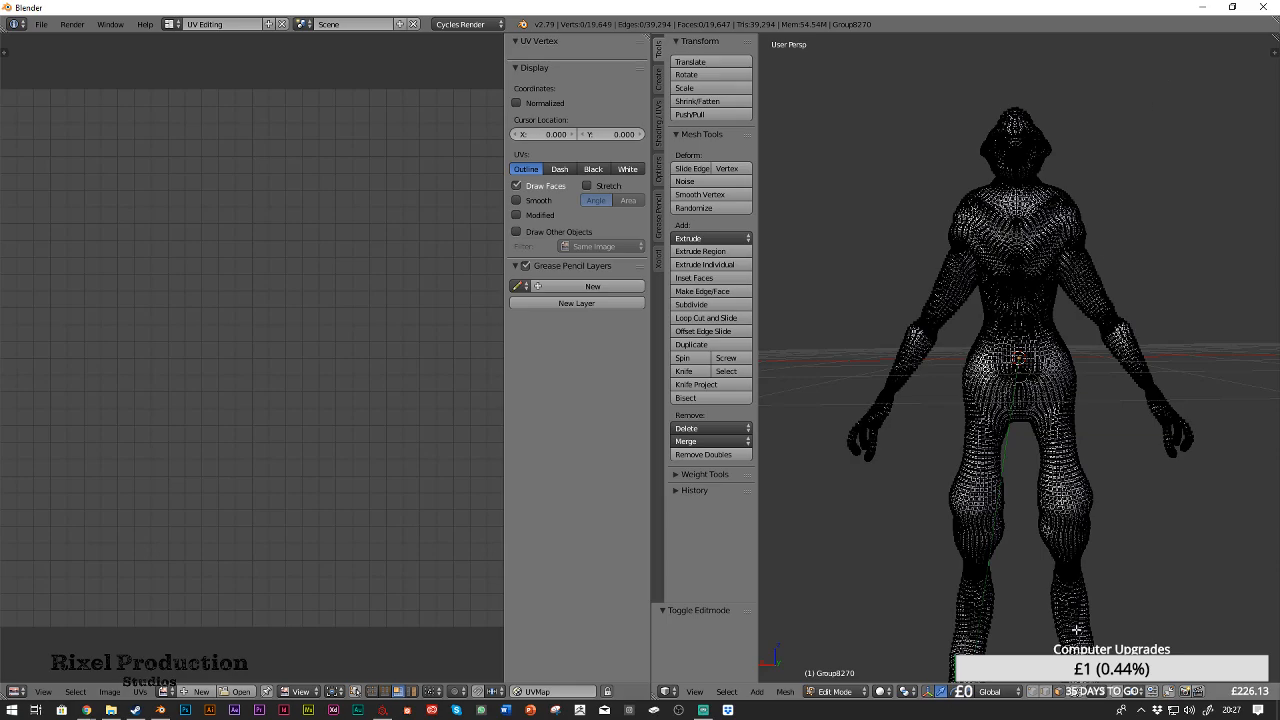
pyautogui.rightClick(1063, 388)
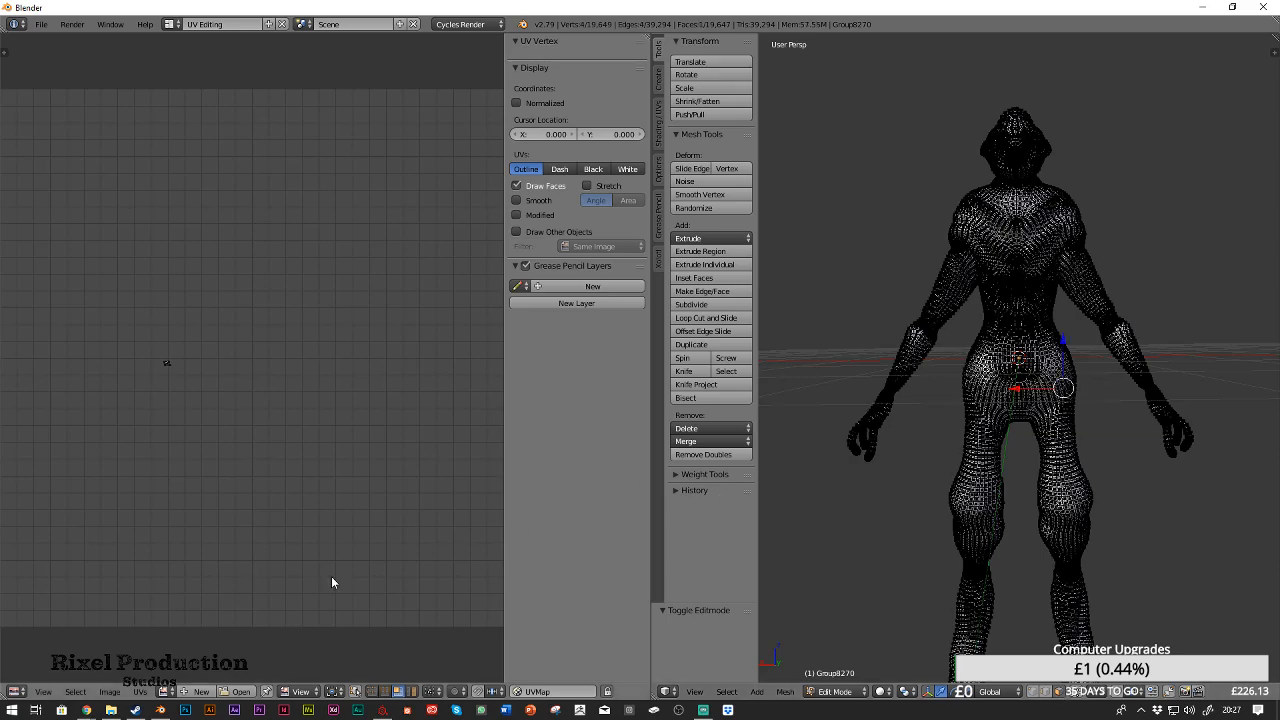
pyautogui.click(357, 692)
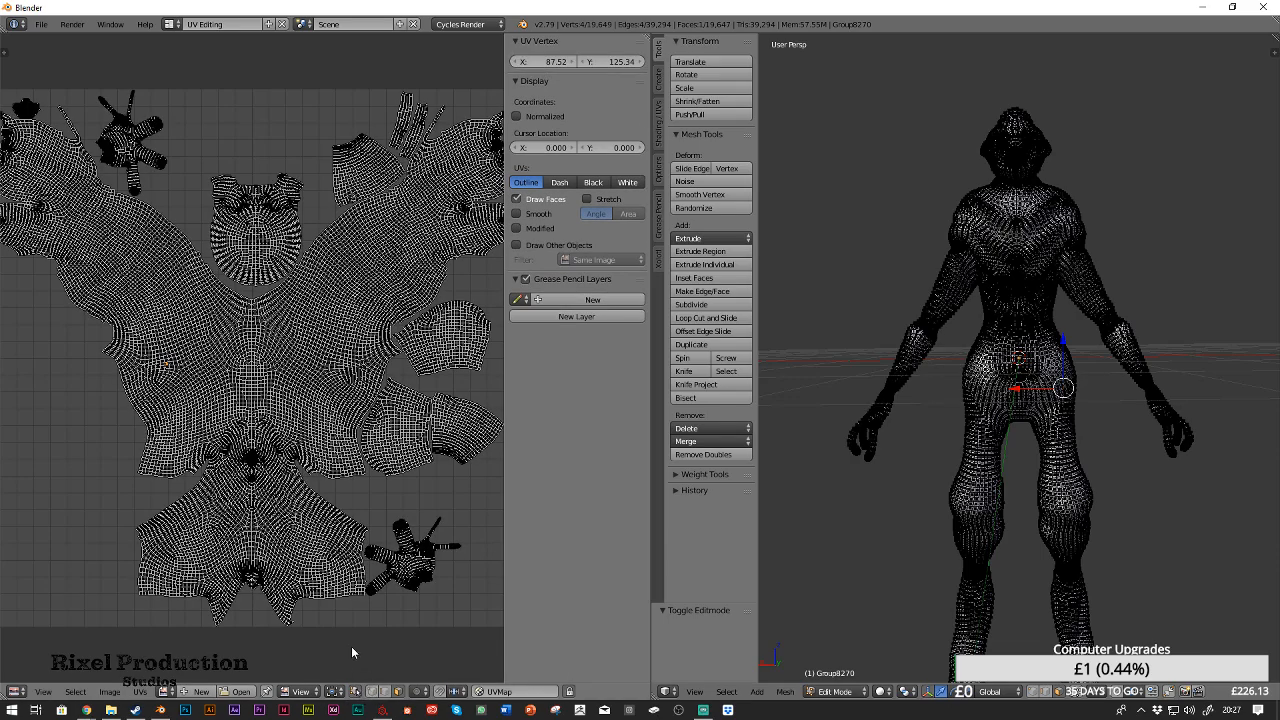
# Pick a face on the large body UV island, try selecting everything linked to it, and undo that linked selection
pyautogui.rightClick(363, 296)
pyautogui.hotkey('ctrl', 'l')
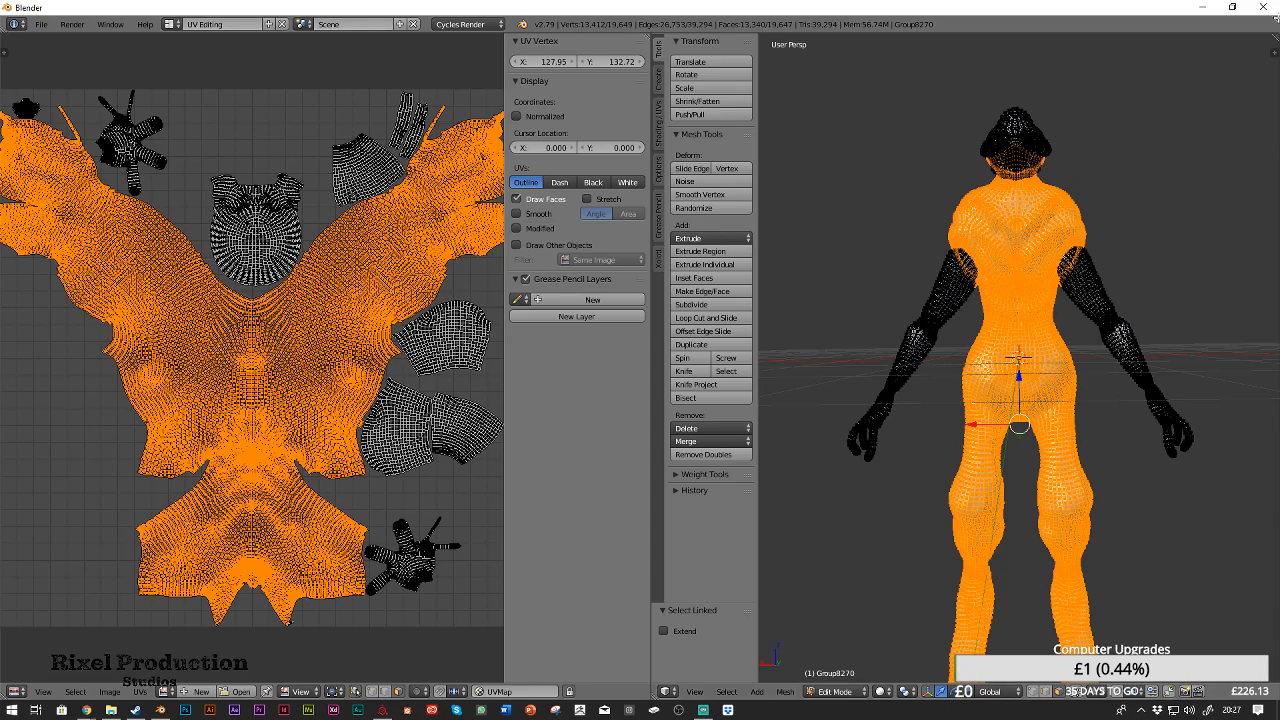
pyautogui.hotkey('ctrl', 'z')
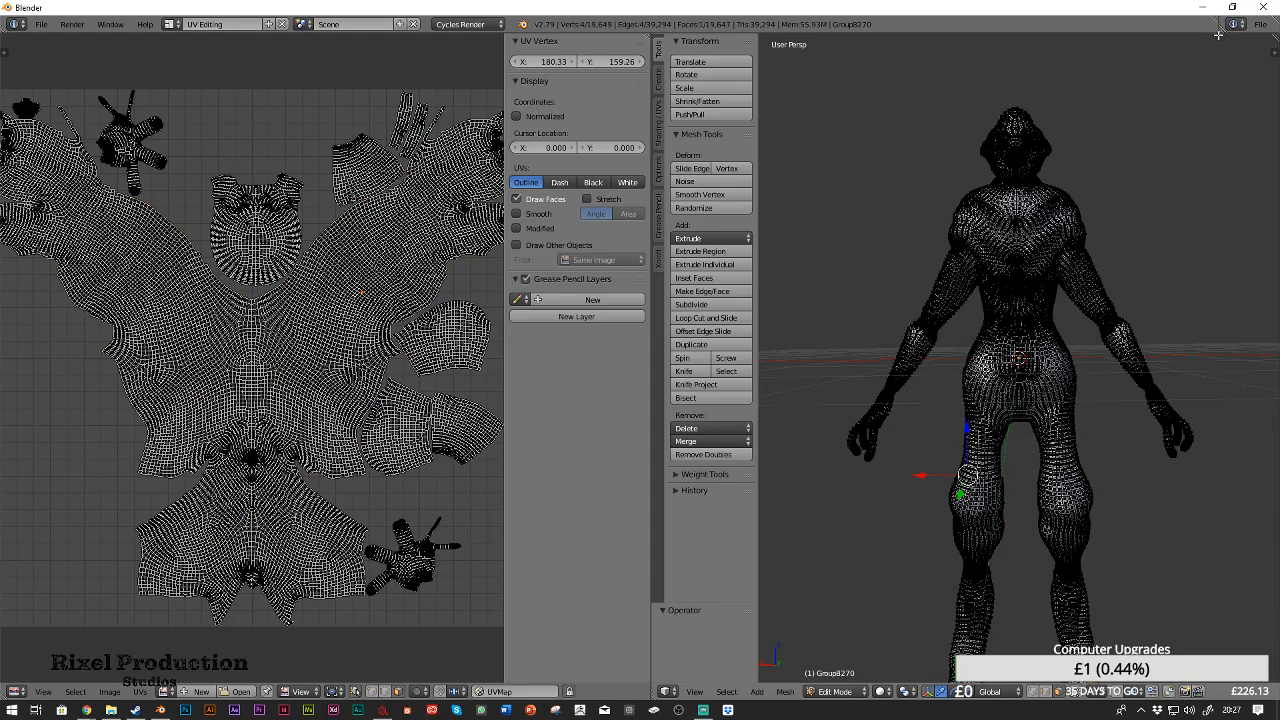
# Split a narrow area off the 3D view and turn it into a Properties editor
pyautogui.moveTo(1221, 31); pyautogui.dragTo(1266, 32)
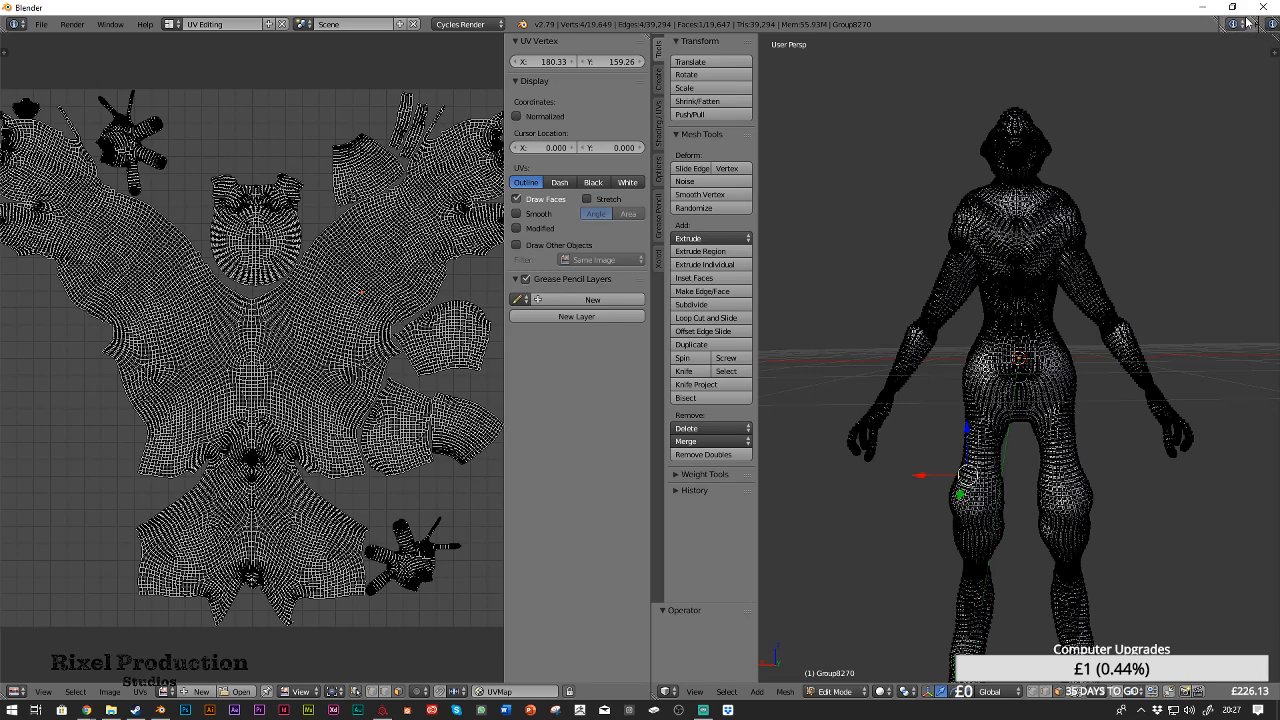
pyautogui.moveTo(1258, 18); pyautogui.dragTo(1271, 23)
pyautogui.moveTo(1274, 17)
pyautogui.mouseDown()
pyautogui.moveTo(1199, 20)
pyautogui.moveTo(1262, 23)
pyautogui.mouseUp()
pyautogui.moveTo(1274, 38); pyautogui.dragTo(1128, 37)
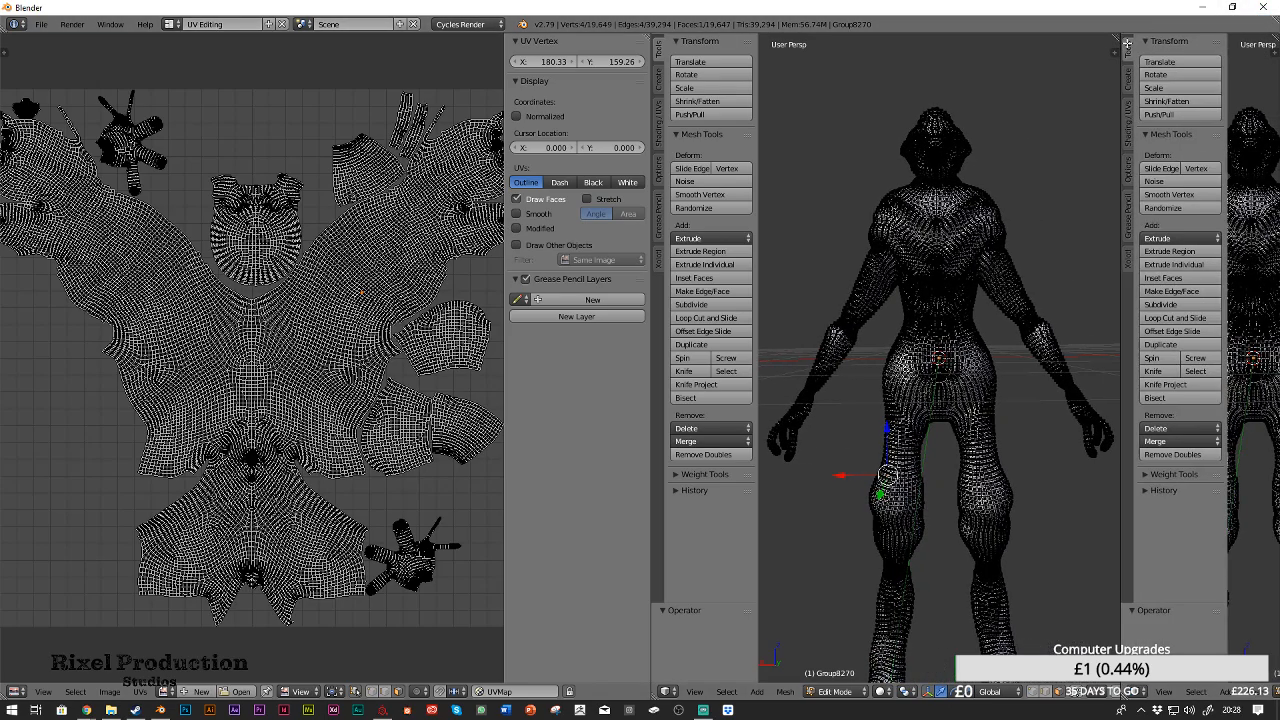
pyautogui.click(1150, 691)
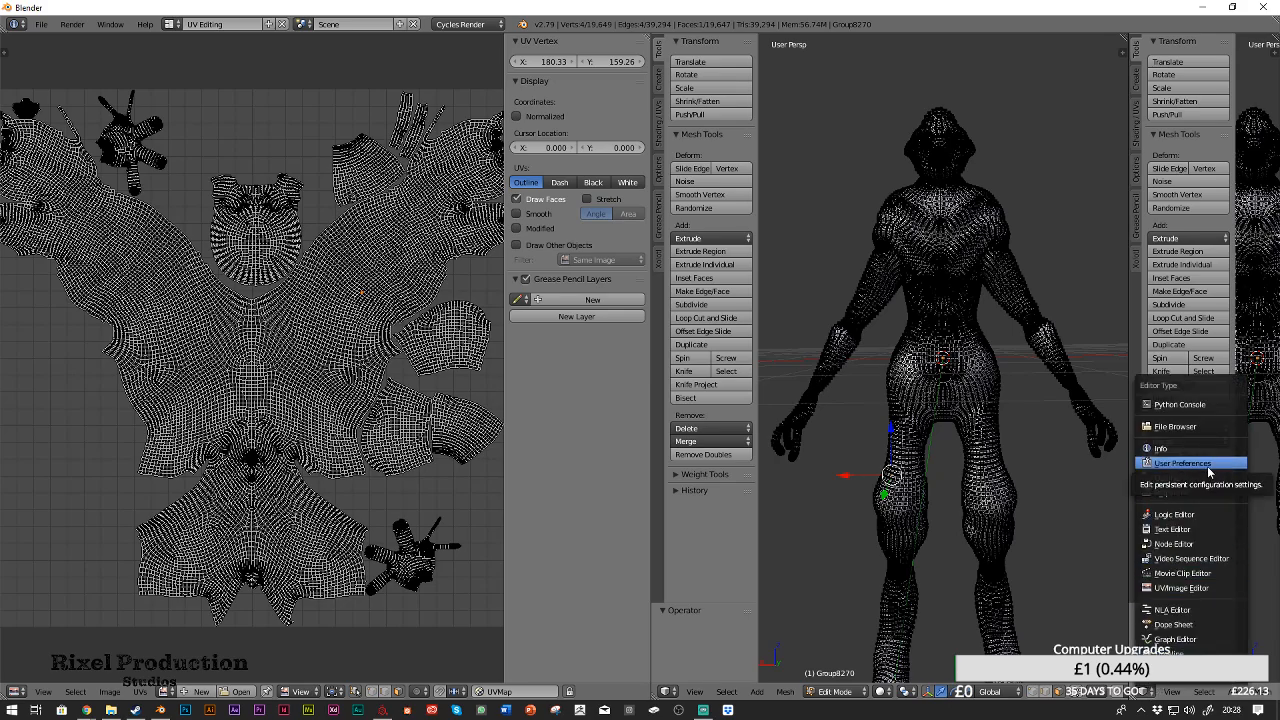
pyautogui.click(1190, 493)
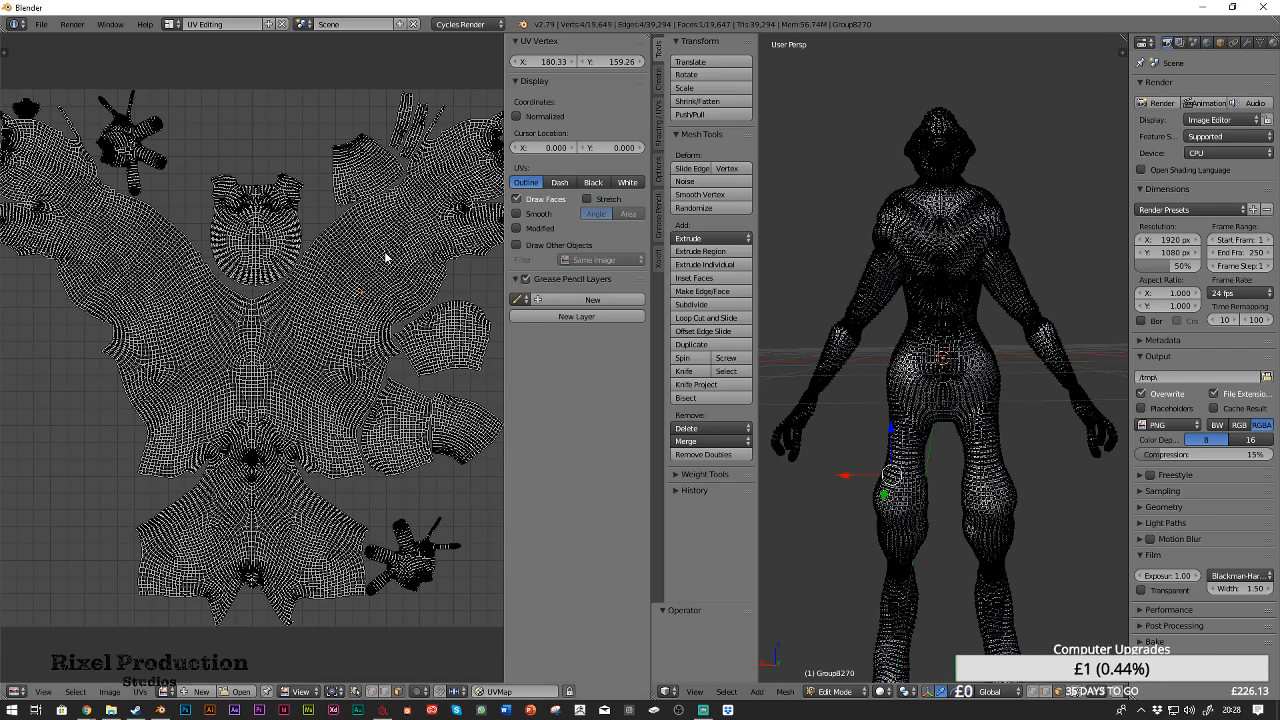
# Select the whole linked body UV island, rename the existing material to "Body" and assign it to those faces
pyautogui.hotkey('ctrl', 'l')
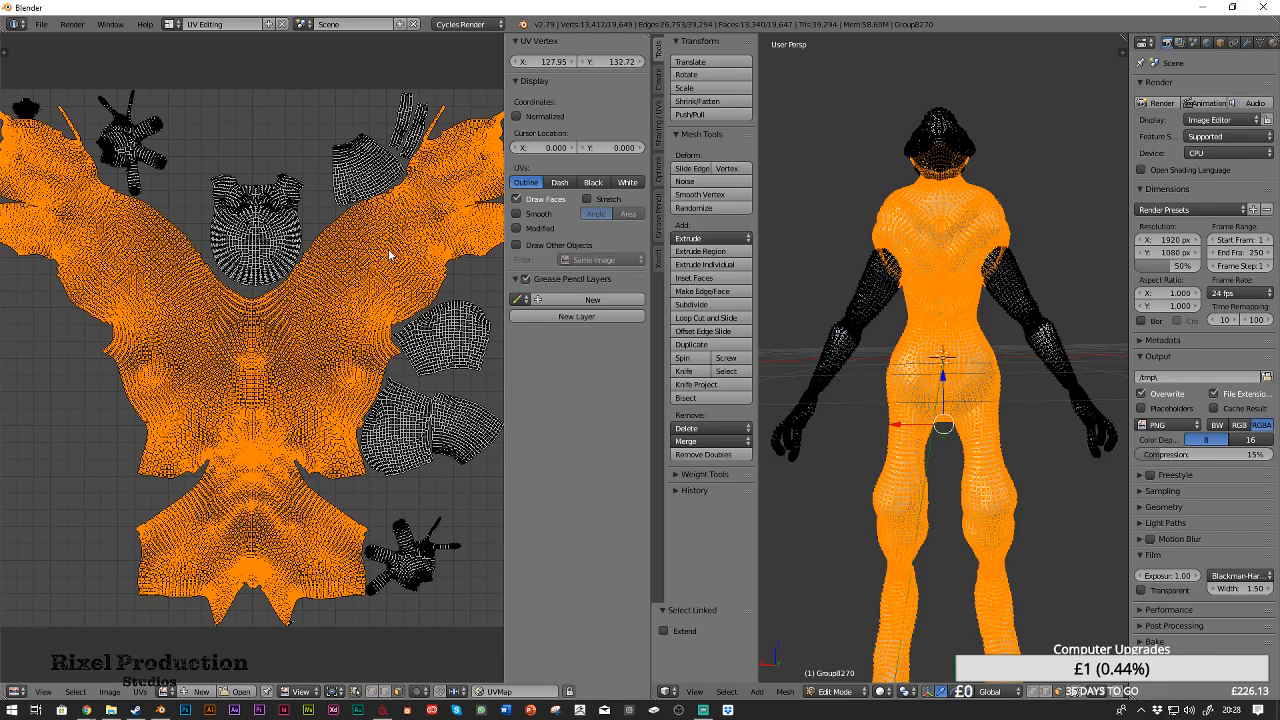
pyautogui.click(1270, 44)
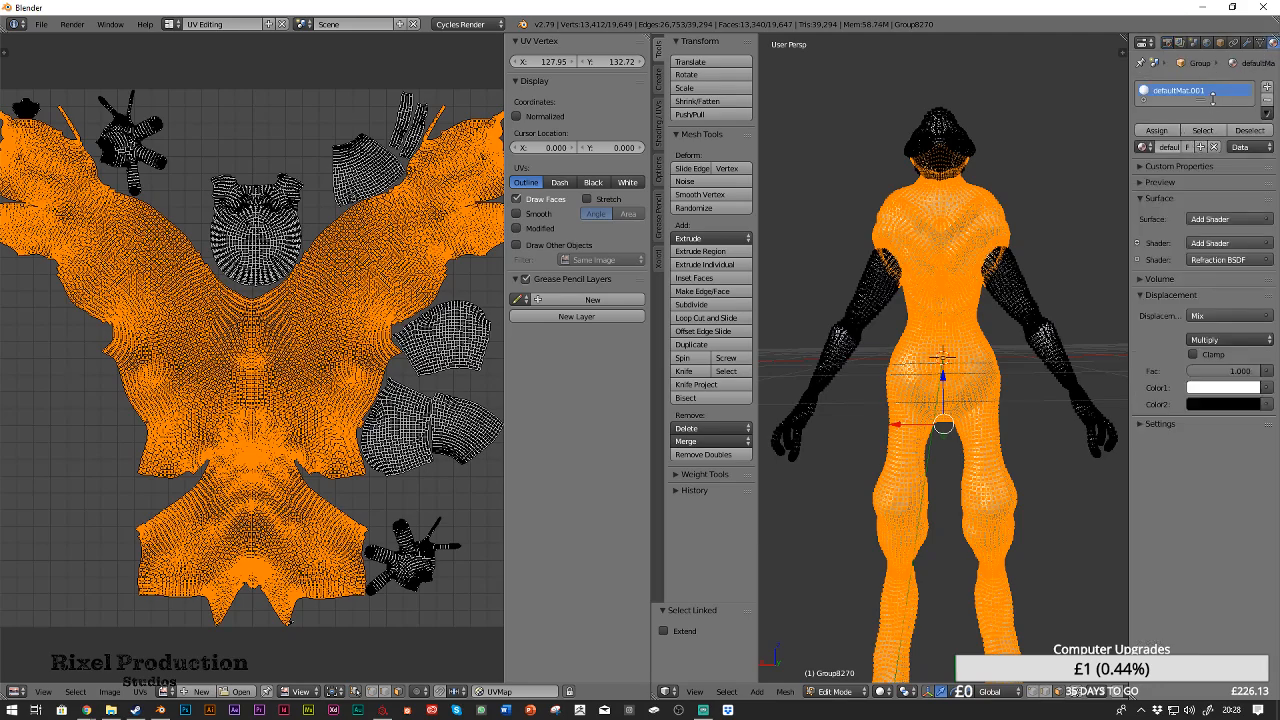
pyautogui.doubleClick(1233, 91)
pyautogui.write('Body')
pyautogui.press('Return')
pyautogui.click(1157, 131)
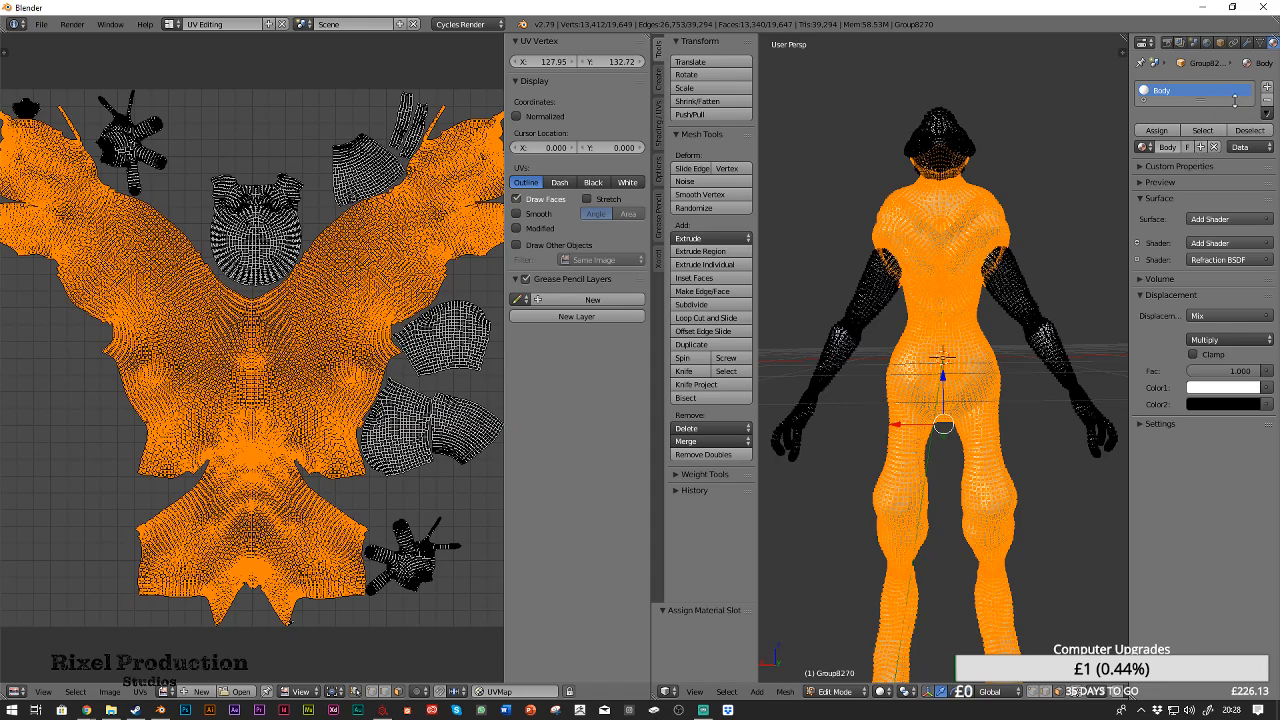
# Add a second material slot and select the whole linked UV island of the creature's head
pyautogui.click(1267, 88)
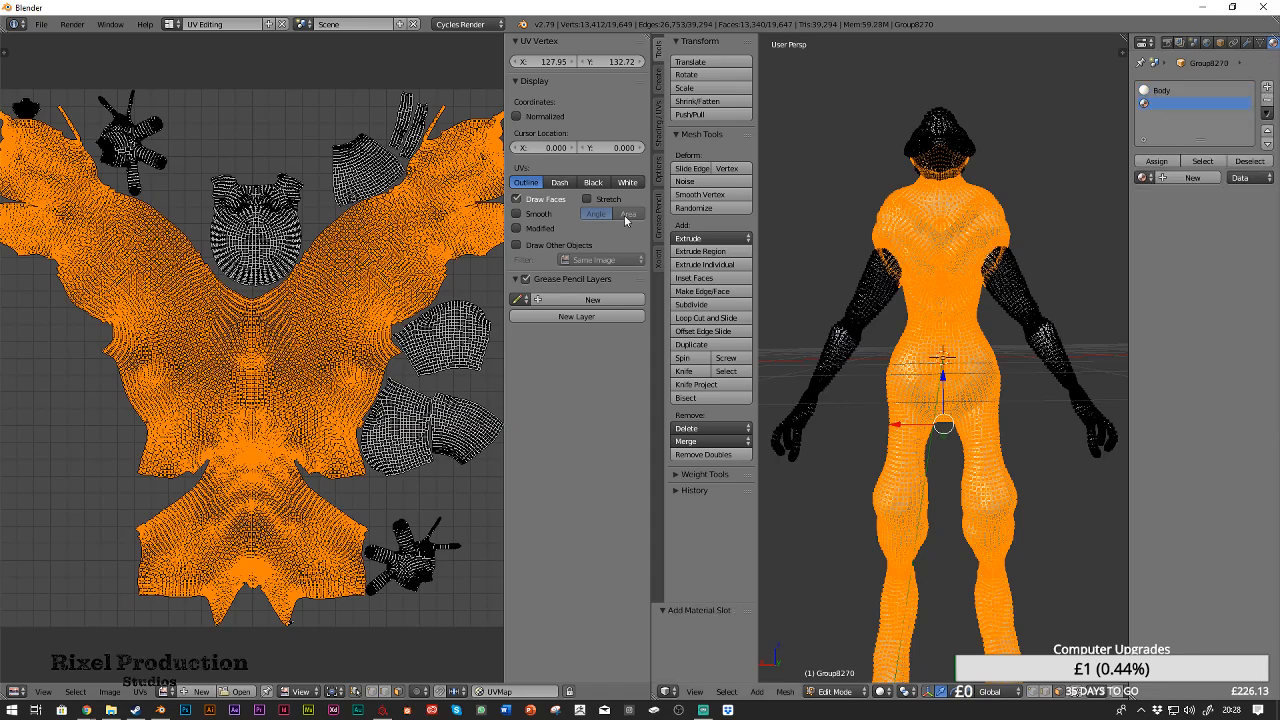
pyautogui.rightClick(288, 247)
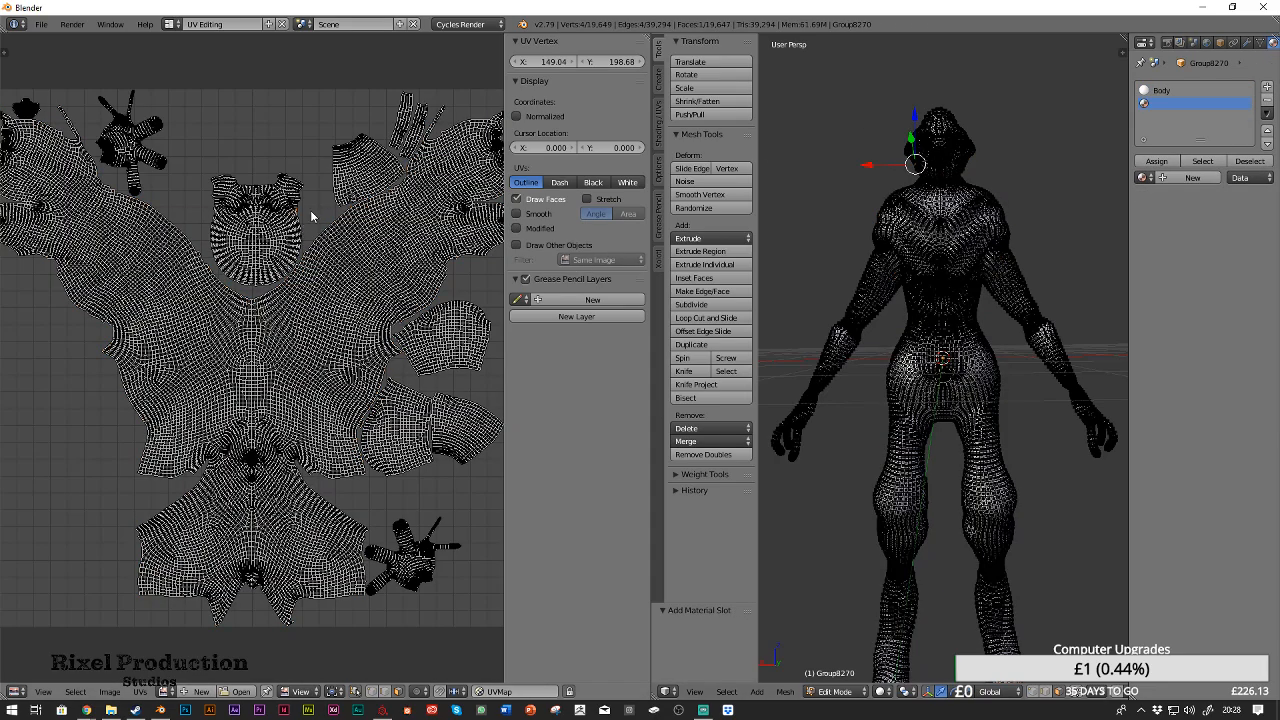
pyautogui.rightClick(328, 224)
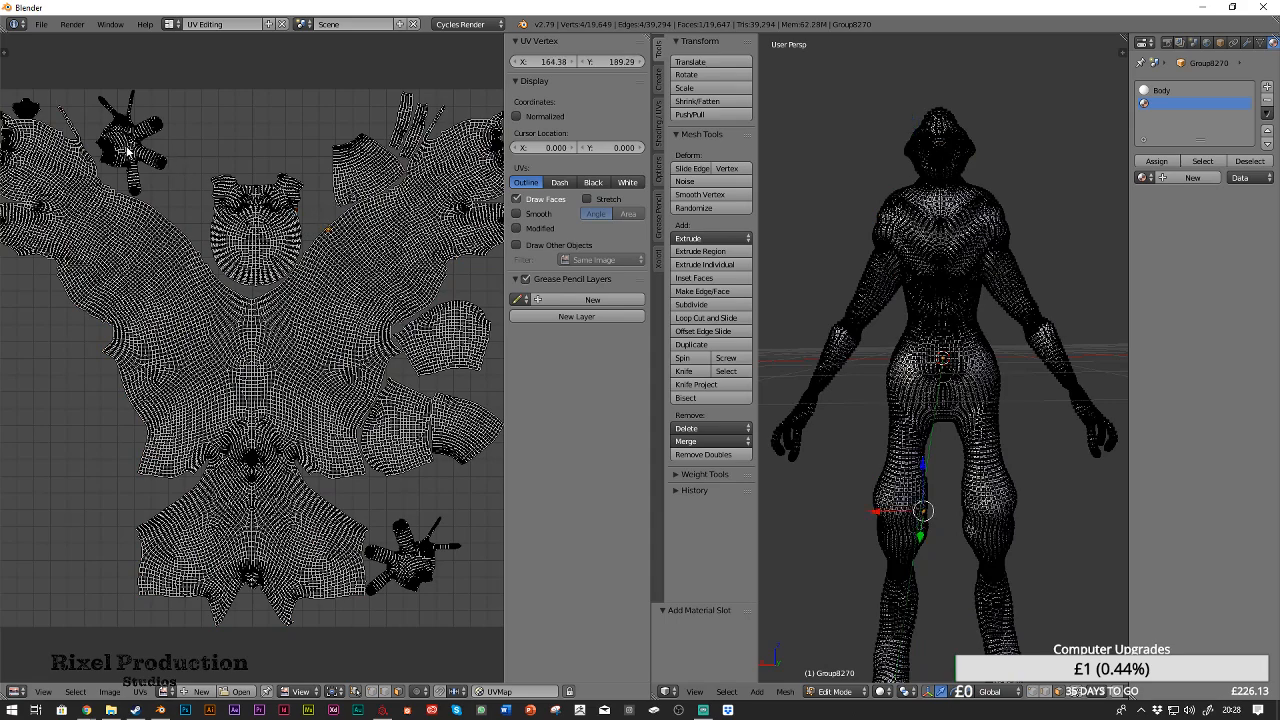
pyautogui.rightClick(302, 200)
pyautogui.rightClick(264, 225)
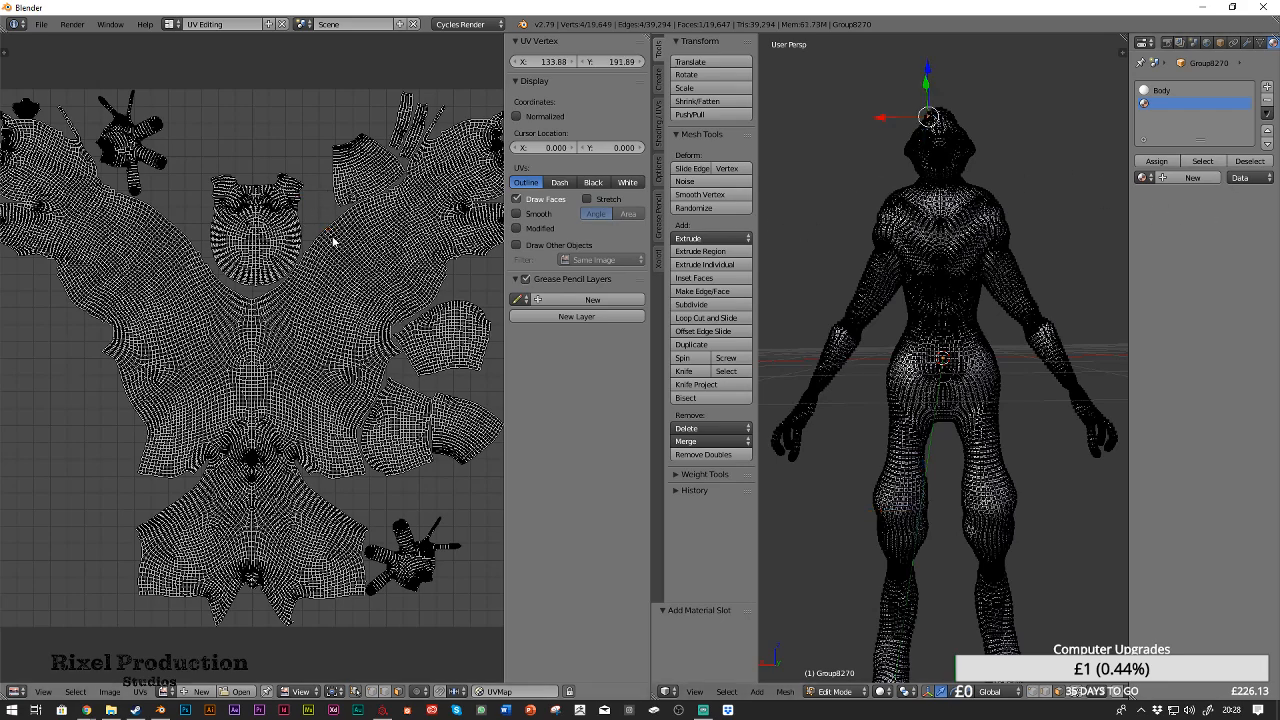
pyautogui.hotkey('ctrl', 'l')
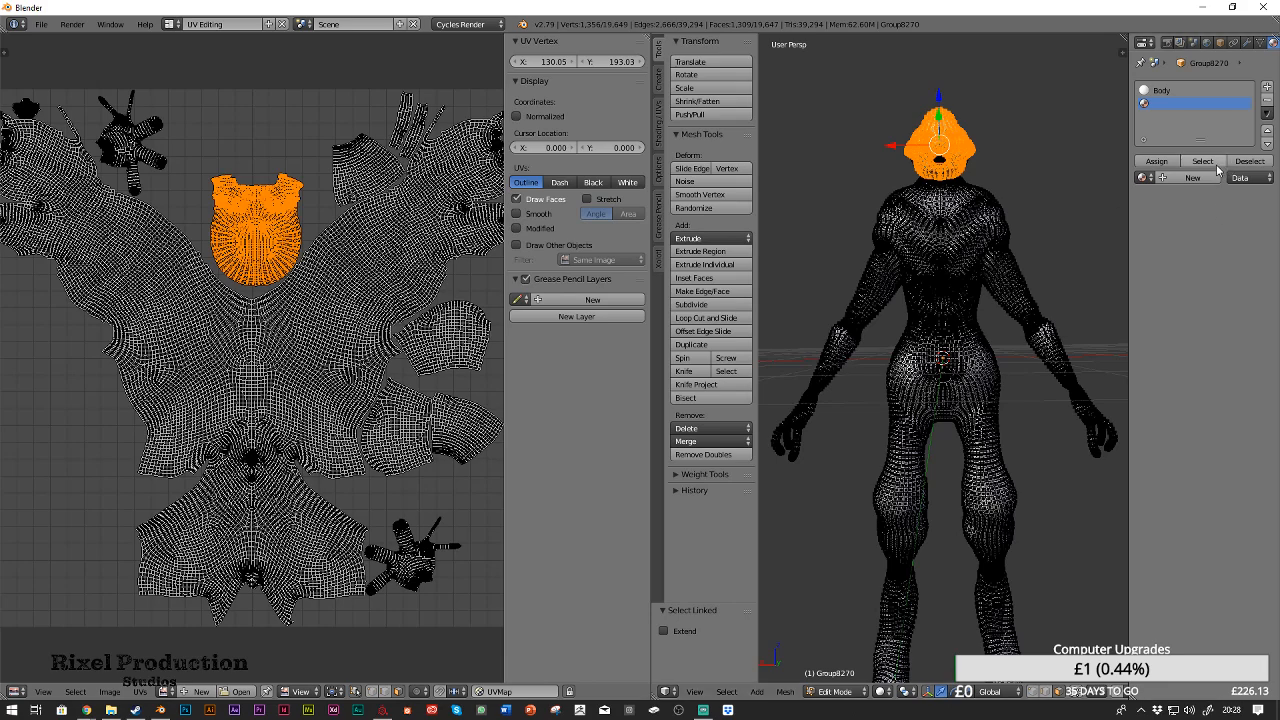
# Assign the empty second slot to the head faces, create a new material in it and name it "Face"
pyautogui.click(1161, 166)
pyautogui.click(1192, 177)
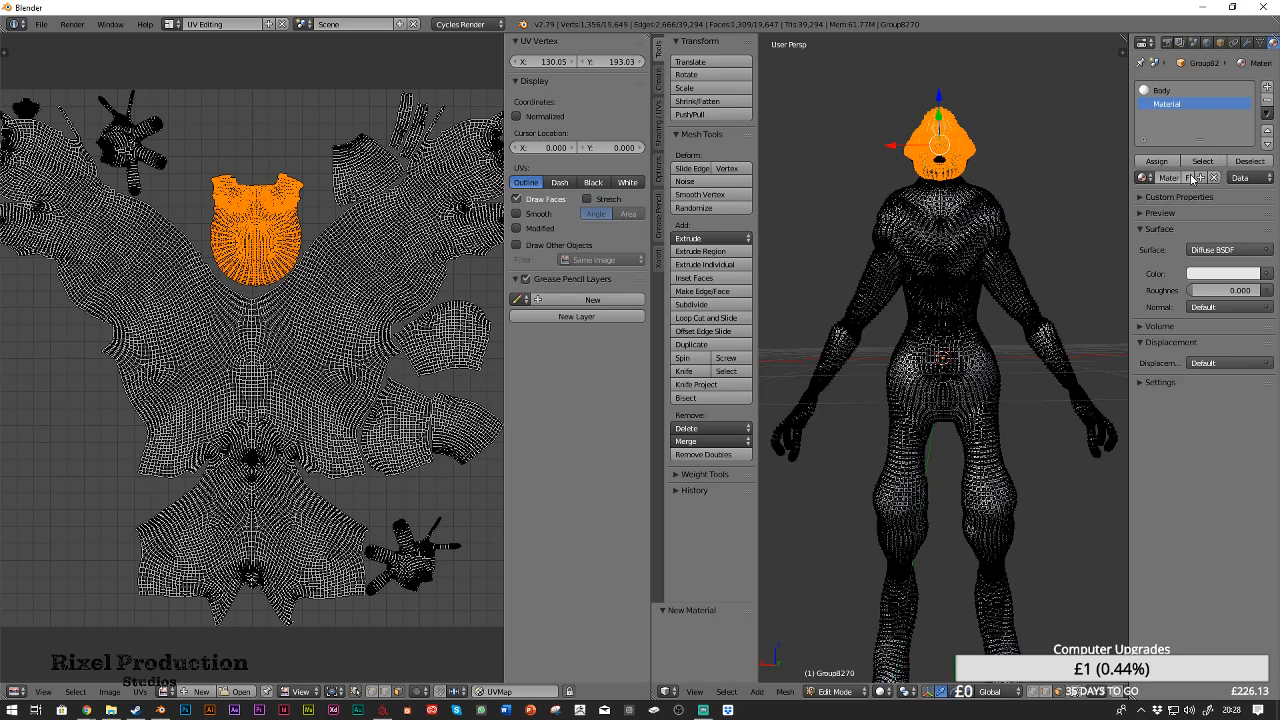
pyautogui.doubleClick(1177, 103)
pyautogui.write('Face')
pyautogui.press('Return')
pyautogui.doubleClick(1179, 106)
pyautogui.click(1179, 106)
pyautogui.press('BackSpace')
pyautogui.press('Return')
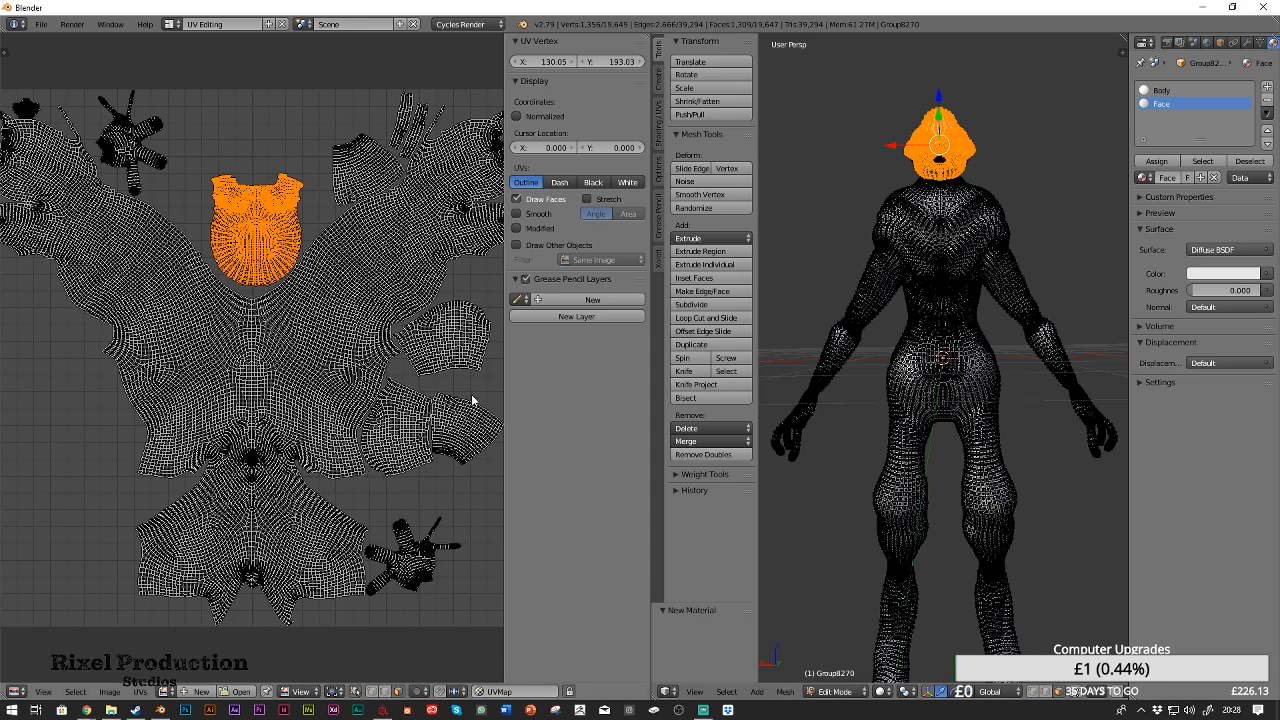
# Select one face on each of the creature's two upper arms in the 3D view
pyautogui.rightClick(1026, 288)
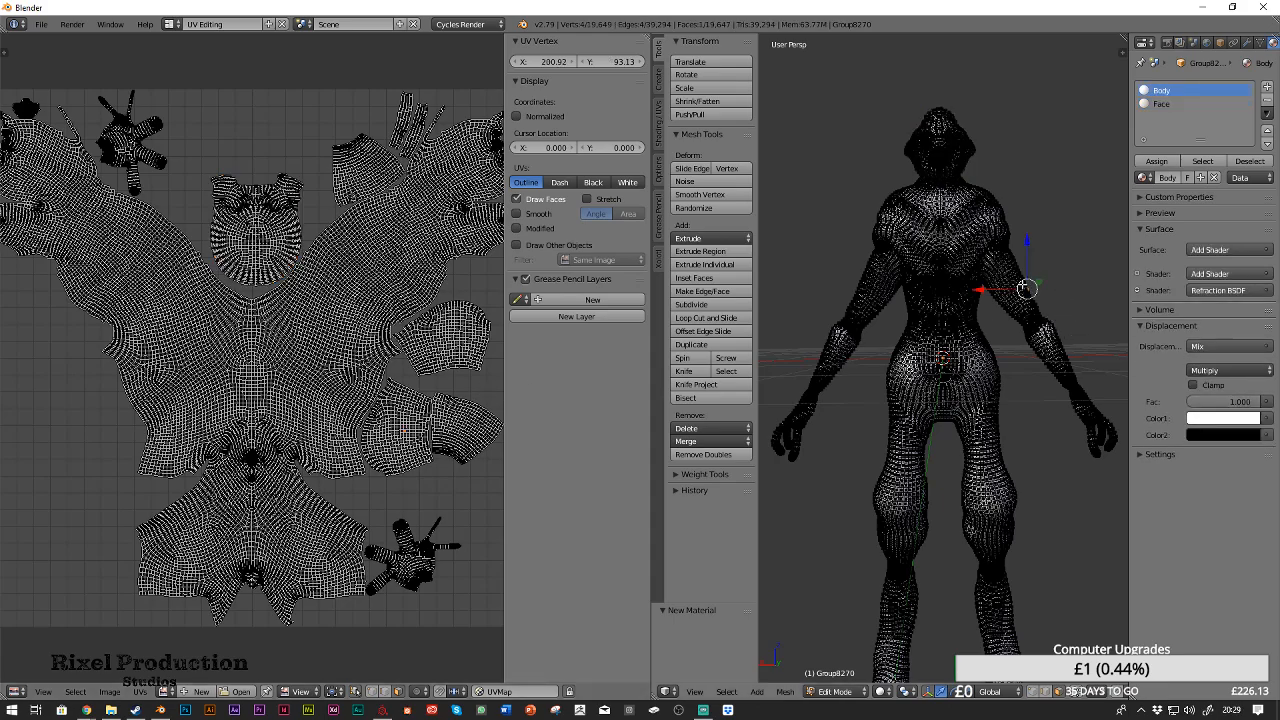
pyautogui.keyDown('shift'); pyautogui.rightClick(879, 288); pyautogui.keyUp('shift')
pyautogui.scroll(4, 1025, 260)
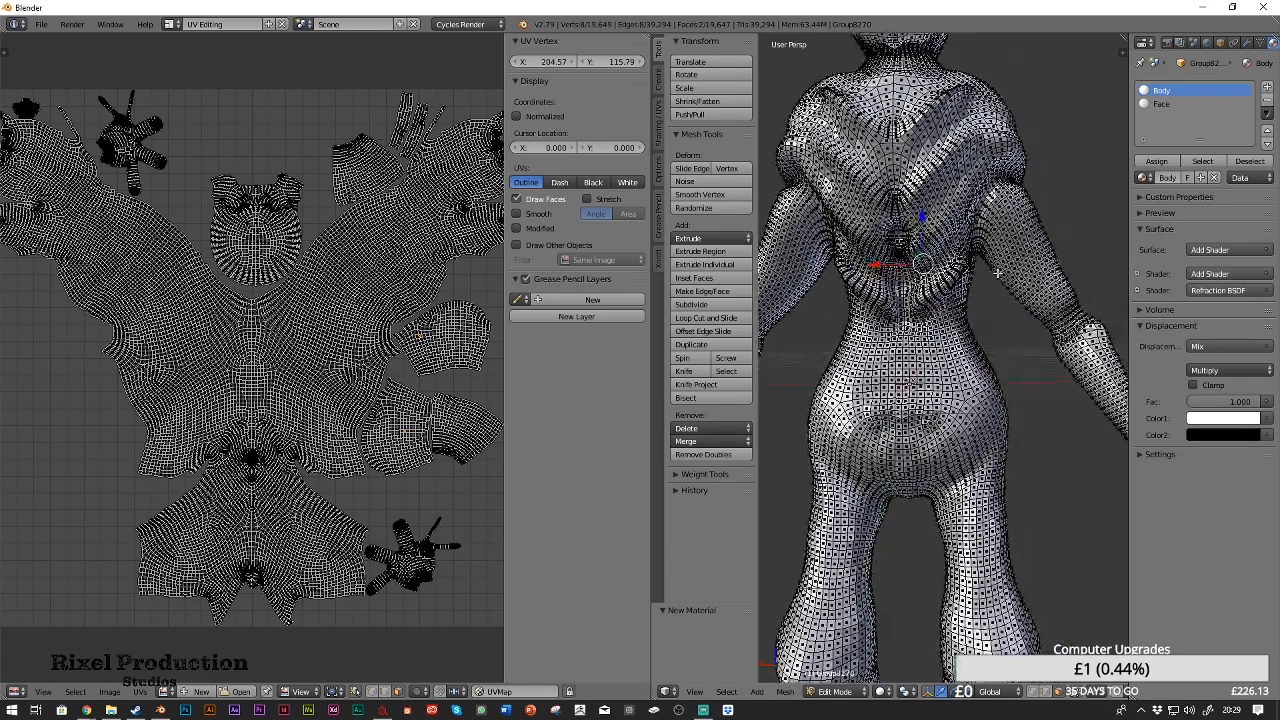
pyautogui.rightClick(1025, 260)
pyautogui.keyDown('shift'); pyautogui.rightClick(795, 250); pyautogui.keyUp('shift')
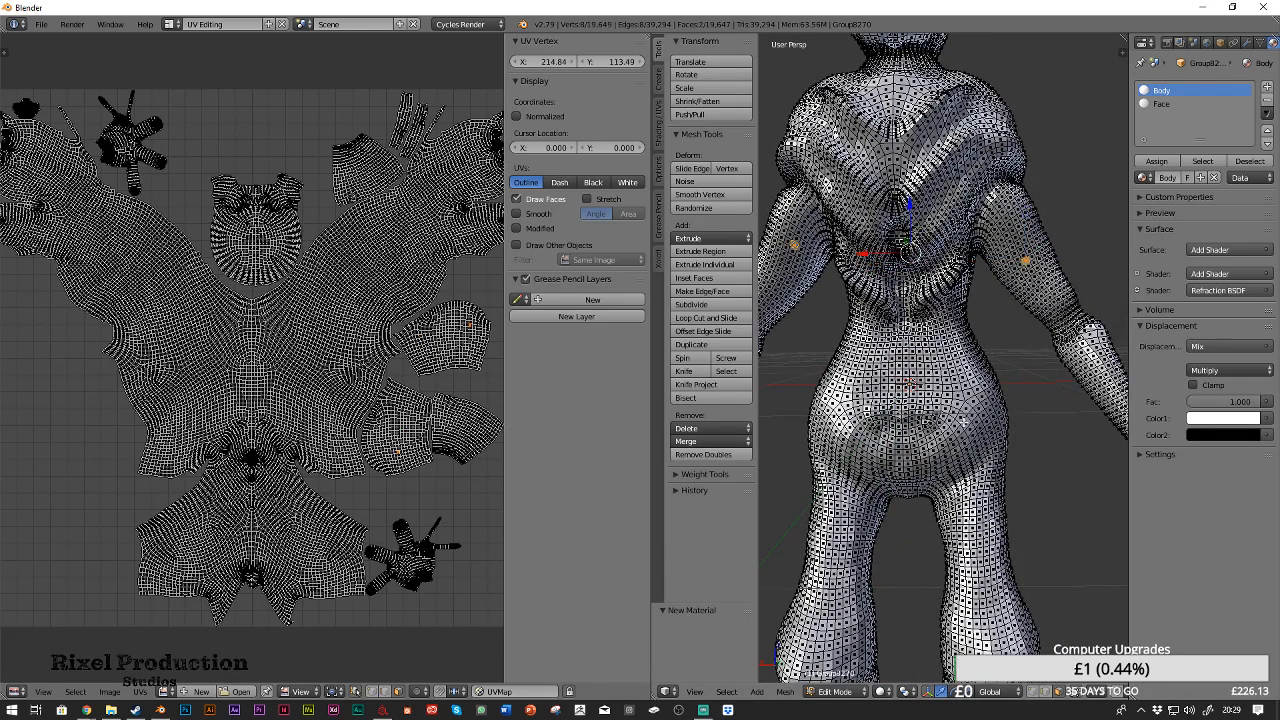
# Add one face on each forearm and each hand to the selection, and extend it to their whole linked UV islands
pyautogui.keyDown('shift'); pyautogui.moveTo(799, 254); pyautogui.dragTo(954, 94, button='middle'); pyautogui.keyUp('shift')
pyautogui.keyDown('shift'); pyautogui.rightClick(829, 288); pyautogui.keyUp('shift')
pyautogui.keyDown('shift'); pyautogui.moveTo(965, 294); pyautogui.dragTo(1093, 331, button='middle'); pyautogui.keyUp('shift')
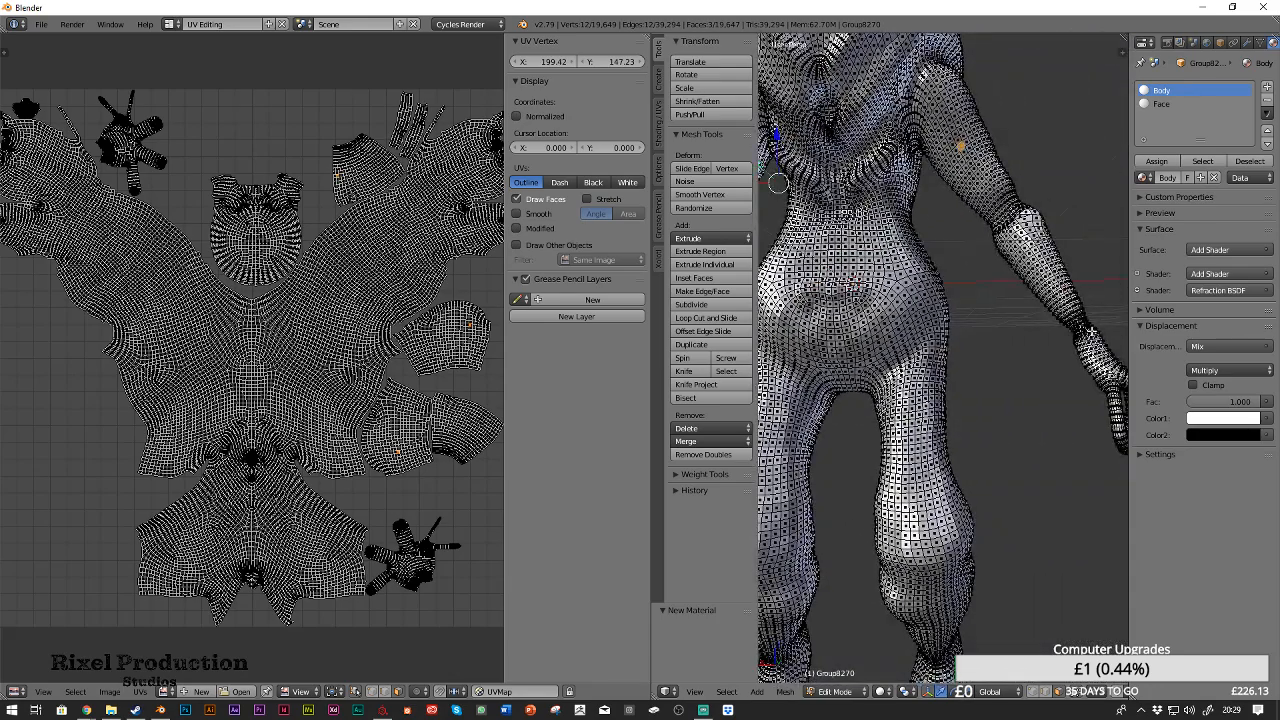
pyautogui.keyDown('shift'); pyautogui.rightClick(1046, 277); pyautogui.keyUp('shift')
pyautogui.keyDown('shift'); pyautogui.rightClick(1107, 356); pyautogui.keyUp('shift')
pyautogui.keyDown('shift'); pyautogui.moveTo(800, 352); pyautogui.dragTo(992, 337, button='middle'); pyautogui.keyUp('shift')
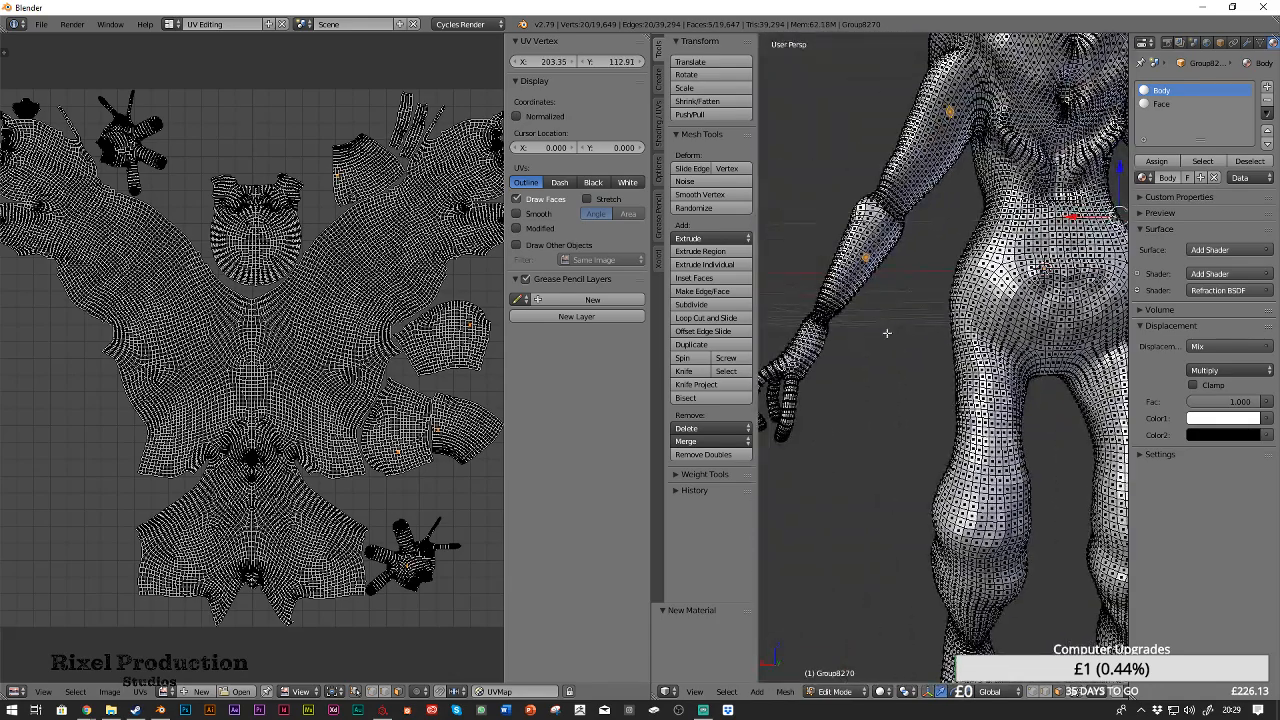
pyautogui.keyDown('shift'); pyautogui.rightClick(800, 346); pyautogui.keyUp('shift')
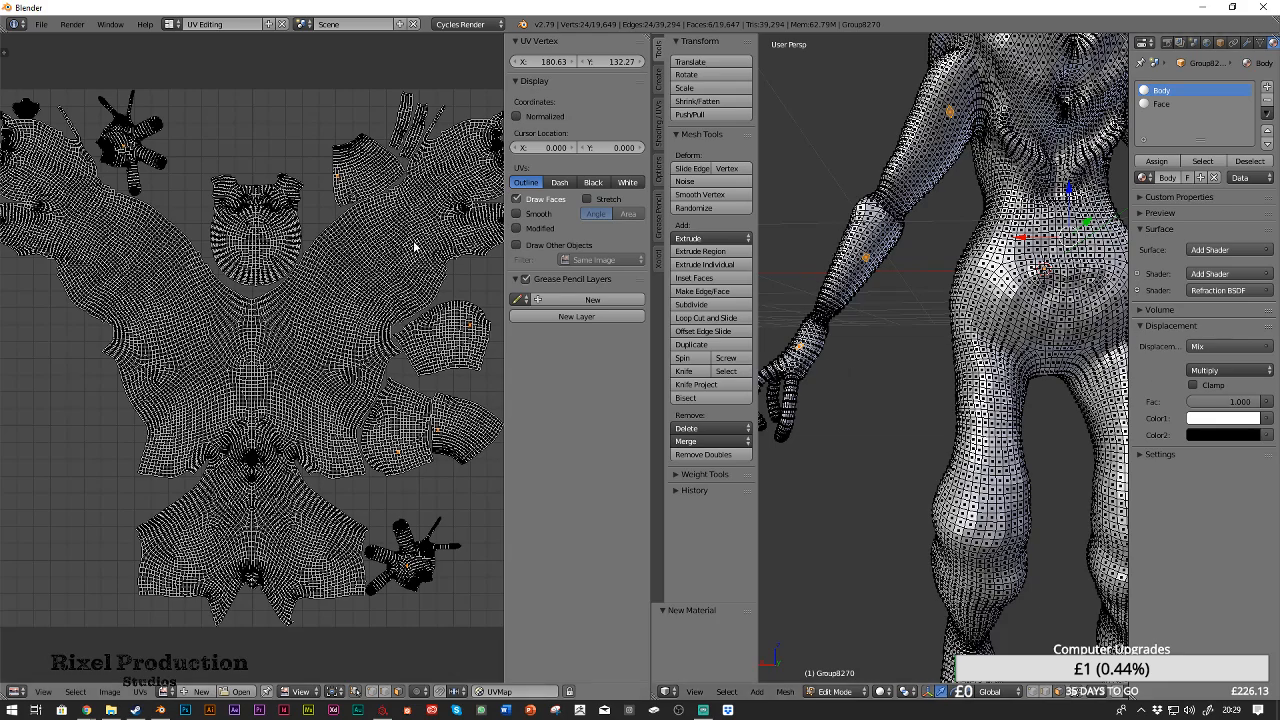
pyautogui.hotkey('ctrl', 'l')
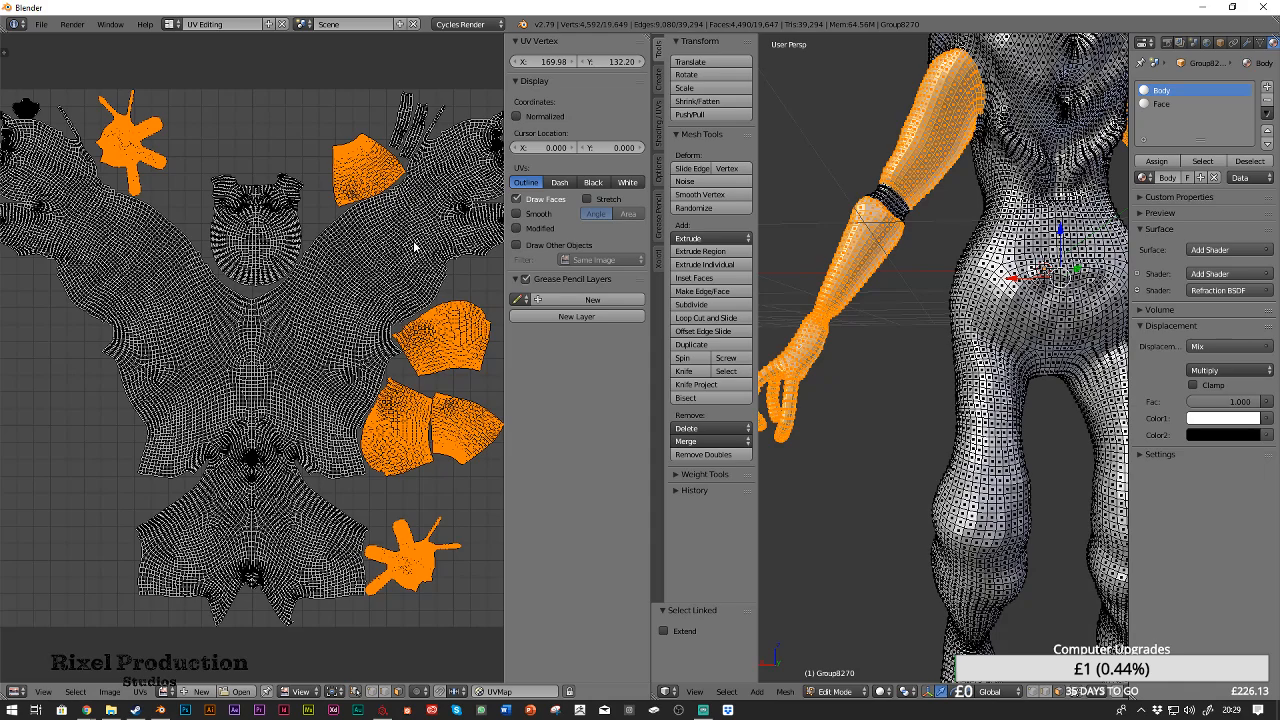
# Add a third material slot with a new material named "arm" and assign it to the selected arm and hand faces
pyautogui.click(1268, 91)
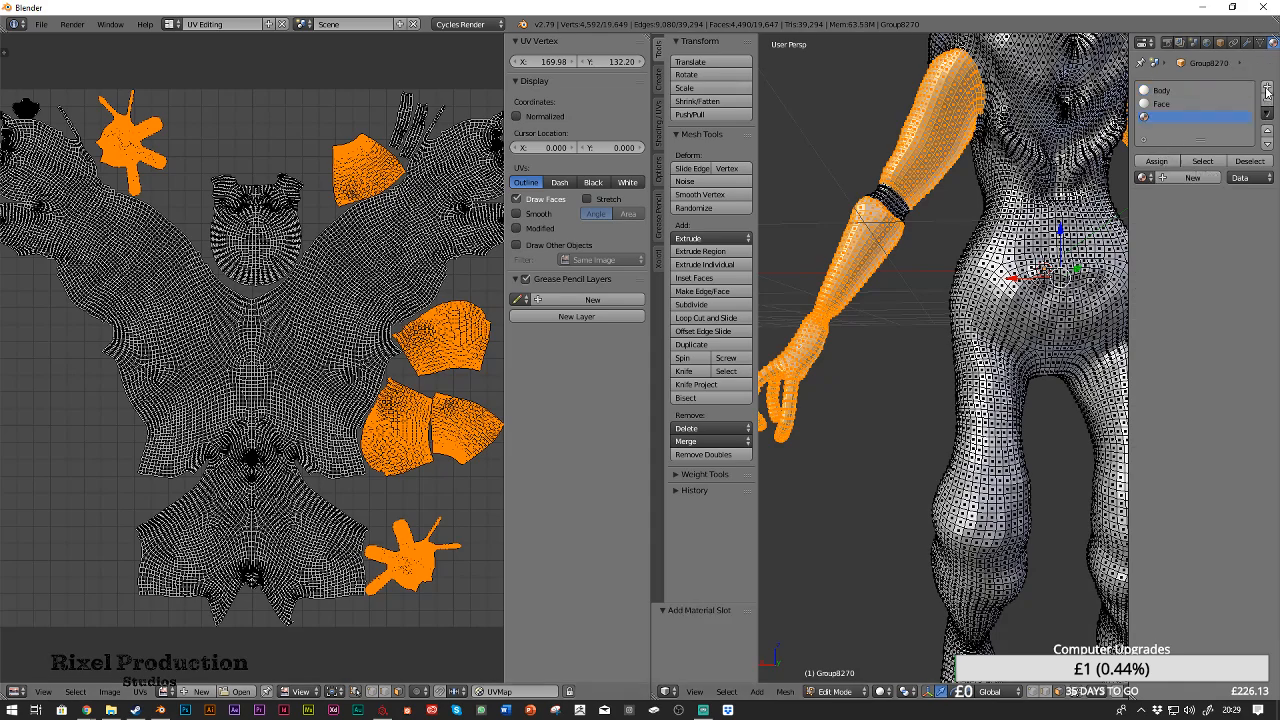
pyautogui.click(1186, 177)
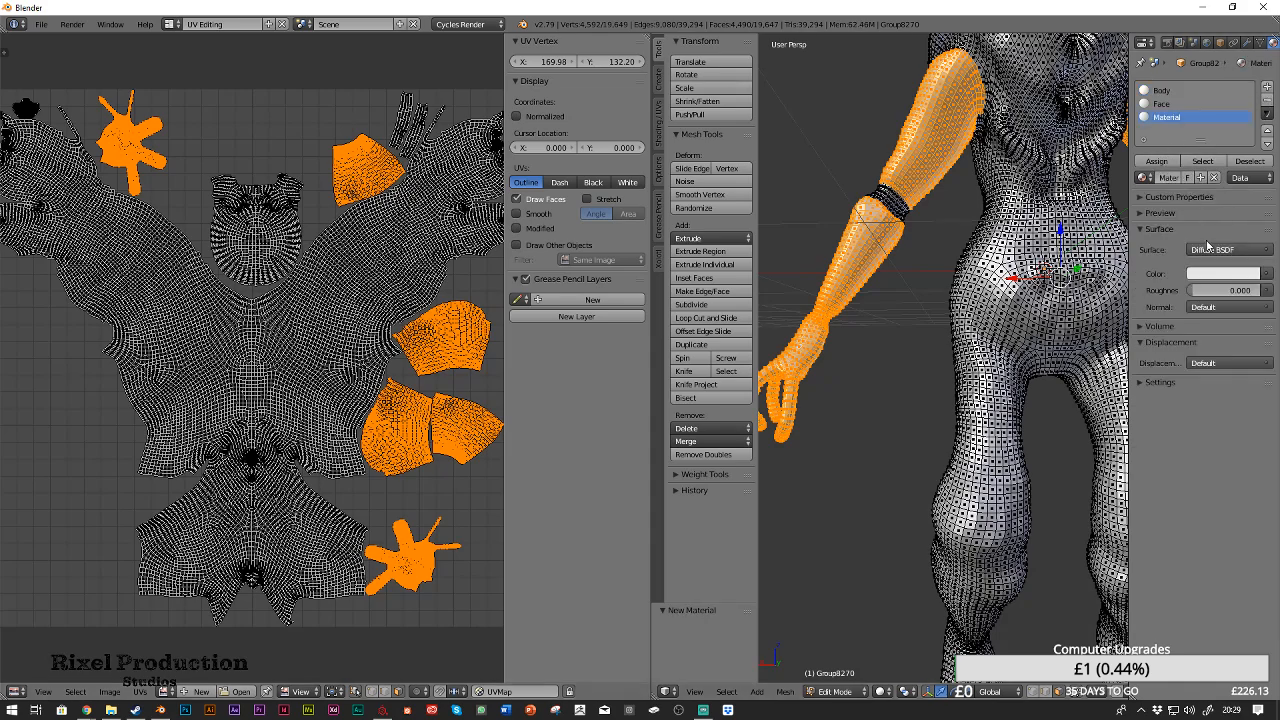
pyautogui.doubleClick(1160, 117)
pyautogui.write('F')
pyautogui.press('Return')
# Set the arm material's diffuse colour to blue and switch the 3D view to Material shading
pyautogui.click(1236, 276)
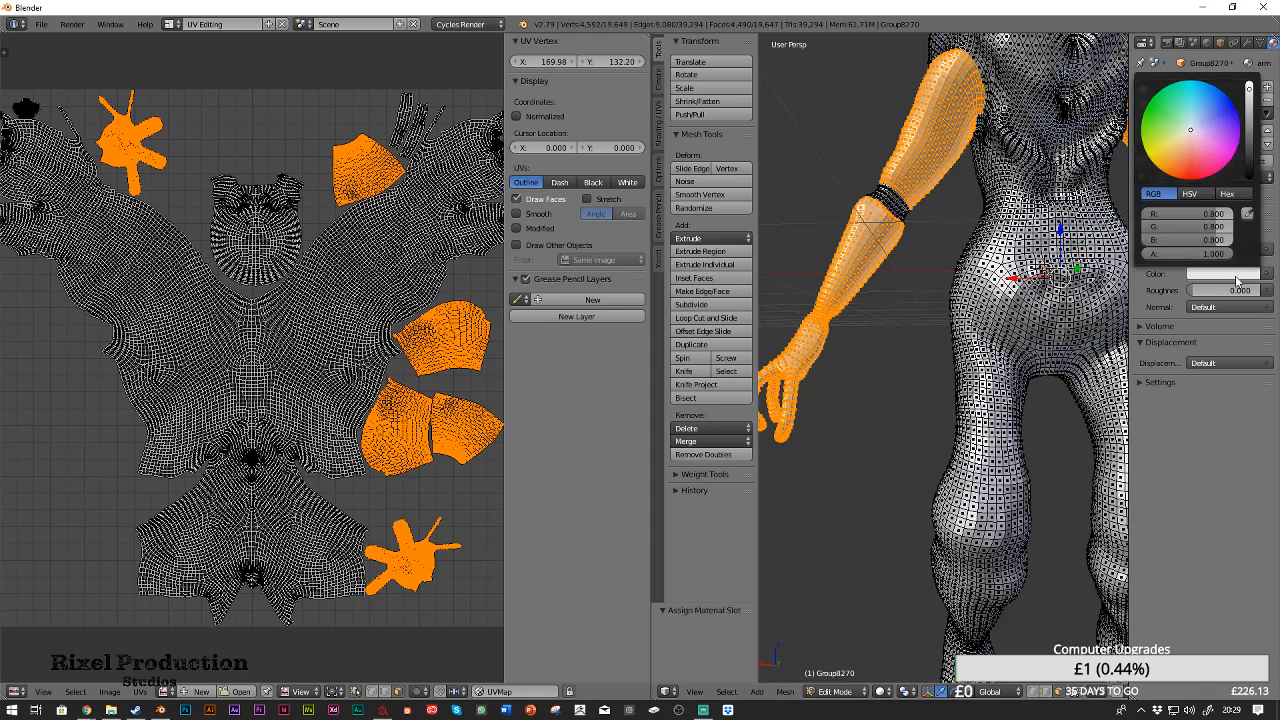
pyautogui.click(1225, 134)
pyautogui.click(880, 691)
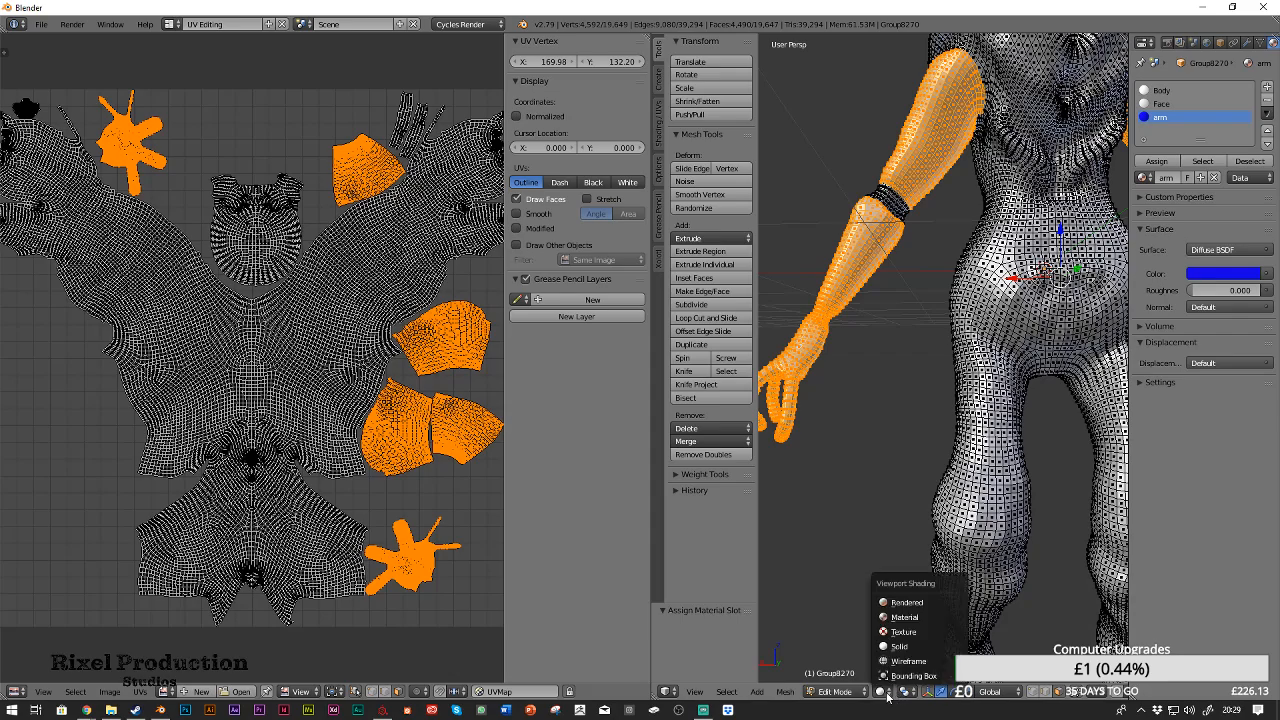
pyautogui.click(921, 622)
pyautogui.moveTo(909, 361); pyautogui.dragTo(1059, 417, button='middle')
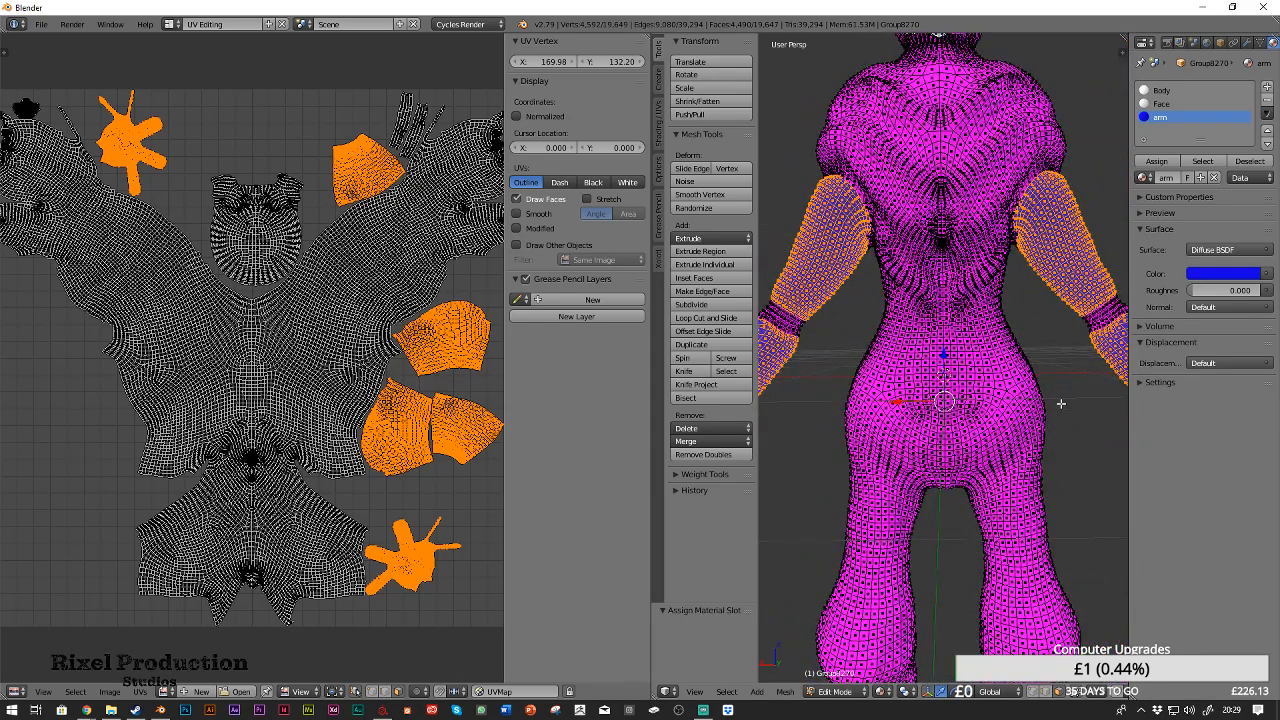
# Clear the mesh selection and set the Face material's diffuse colour to green
pyautogui.press('a')
pyautogui.click(1160, 103)
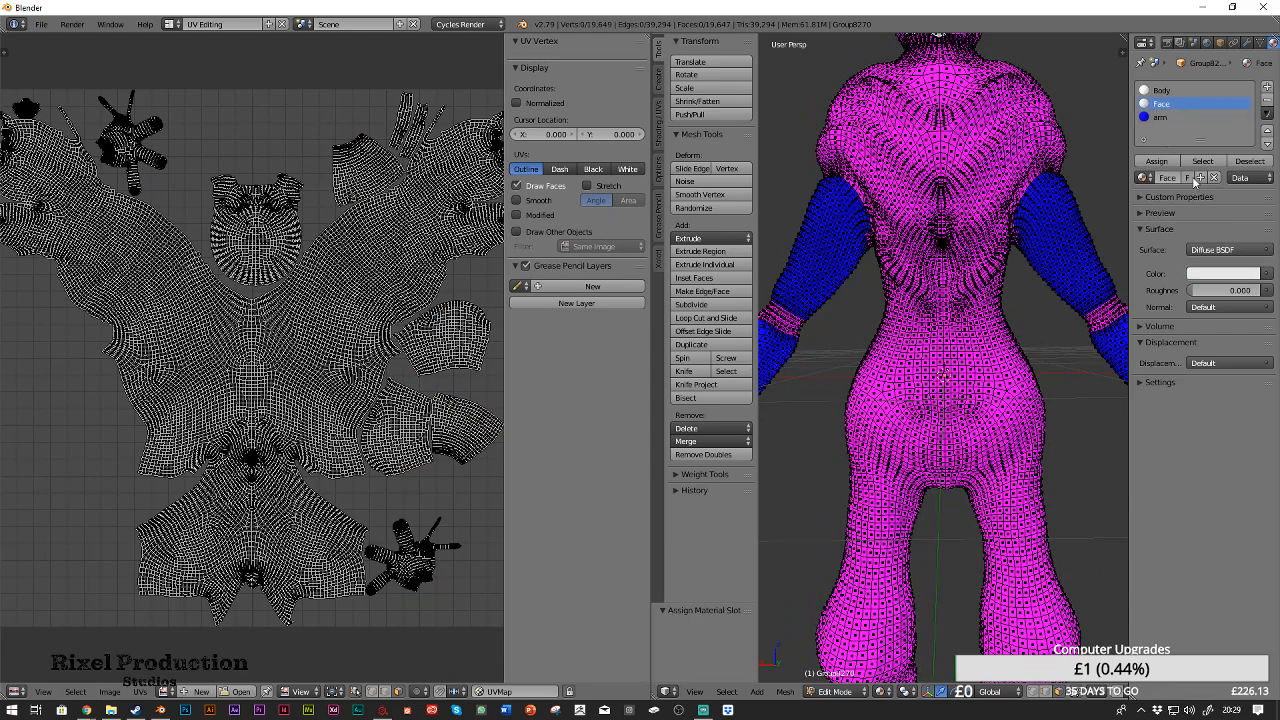
pyautogui.click(1226, 274)
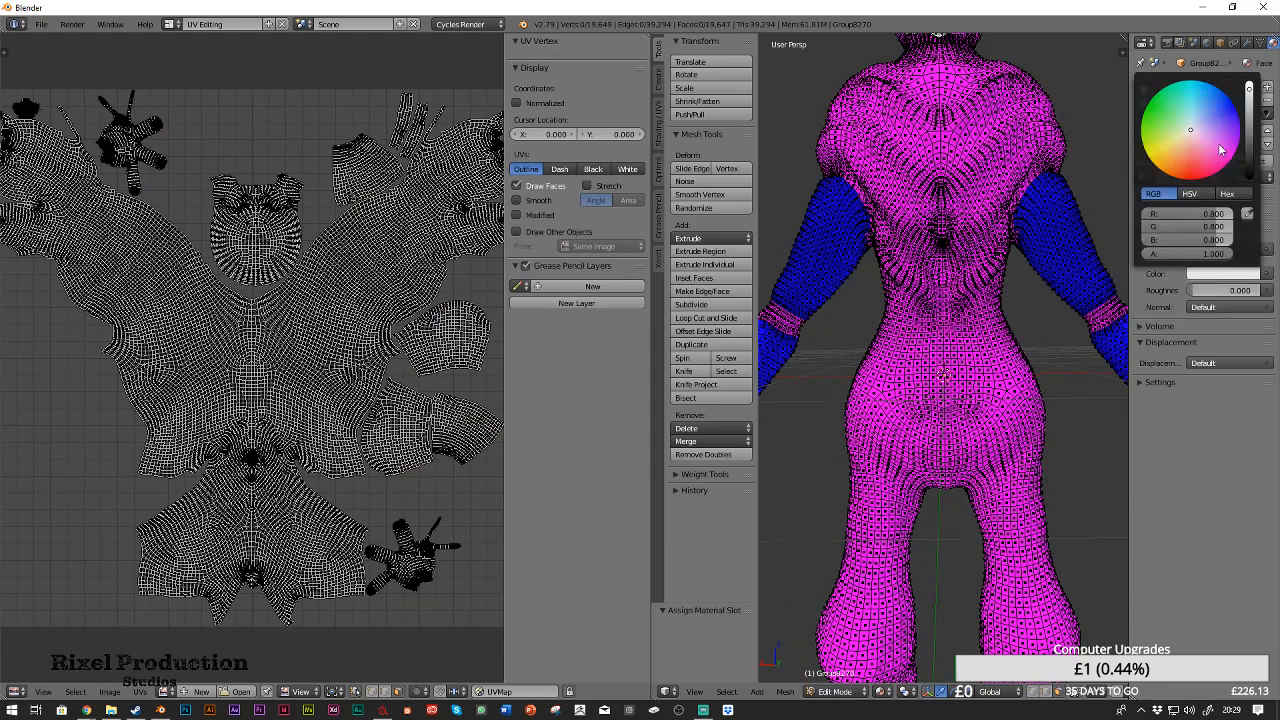
pyautogui.moveTo(1179, 139); pyautogui.dragTo(1147, 104)
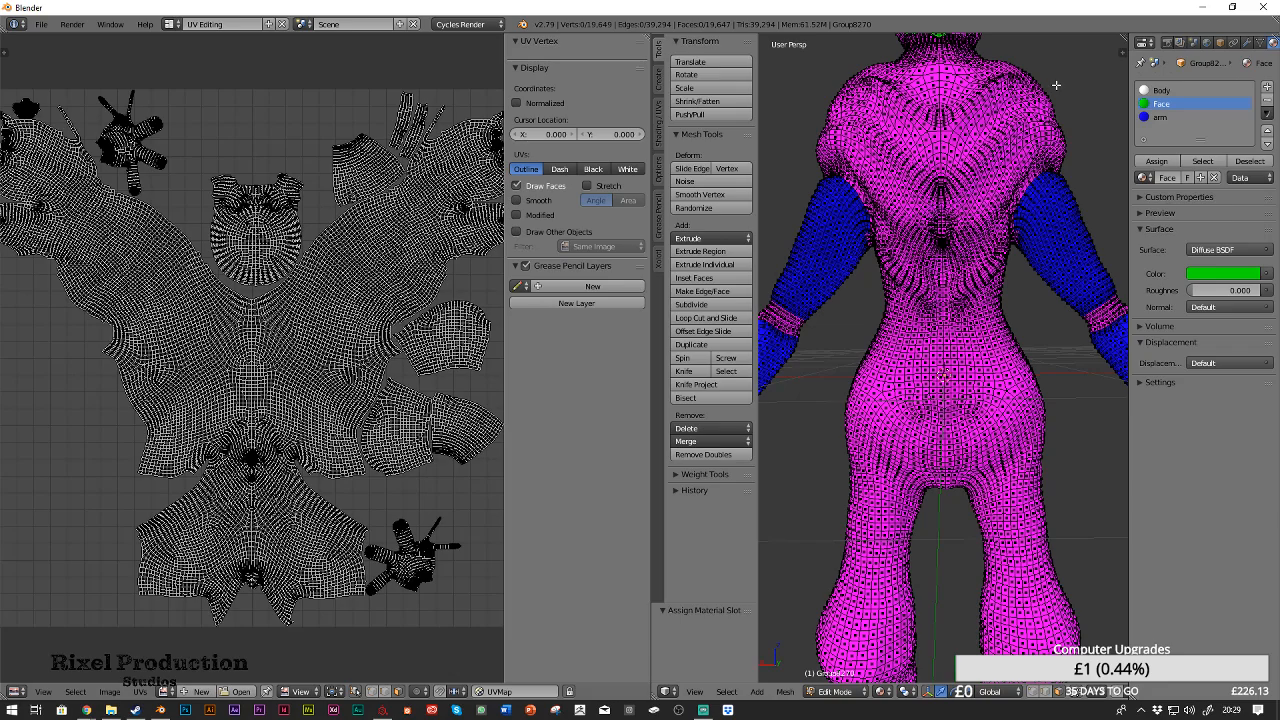
pyautogui.keyDown('shift'); pyautogui.moveTo(1056, 85); pyautogui.dragTo(1058, 115, button='middle'); pyautogui.keyUp('shift')
# Change the Body material's surface shader to Diffuse BSDF
pyautogui.click(1160, 90)
pyautogui.click(1229, 249)
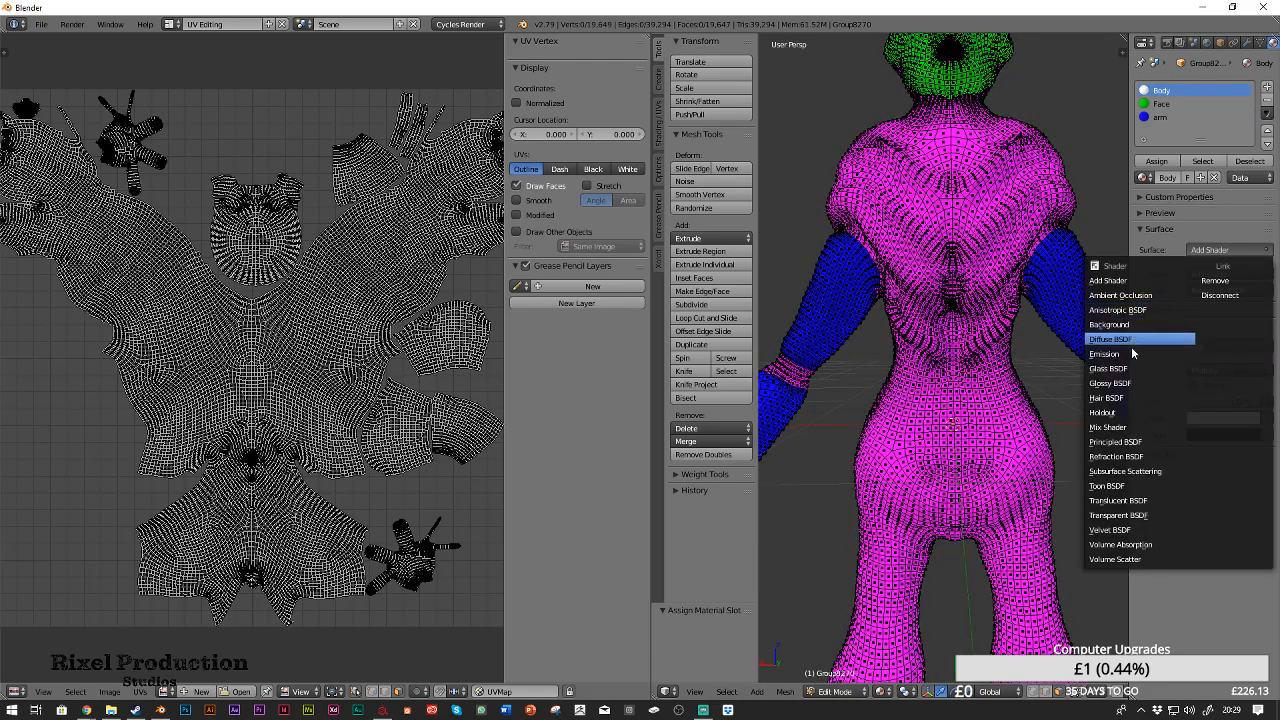
pyautogui.click(1129, 339)
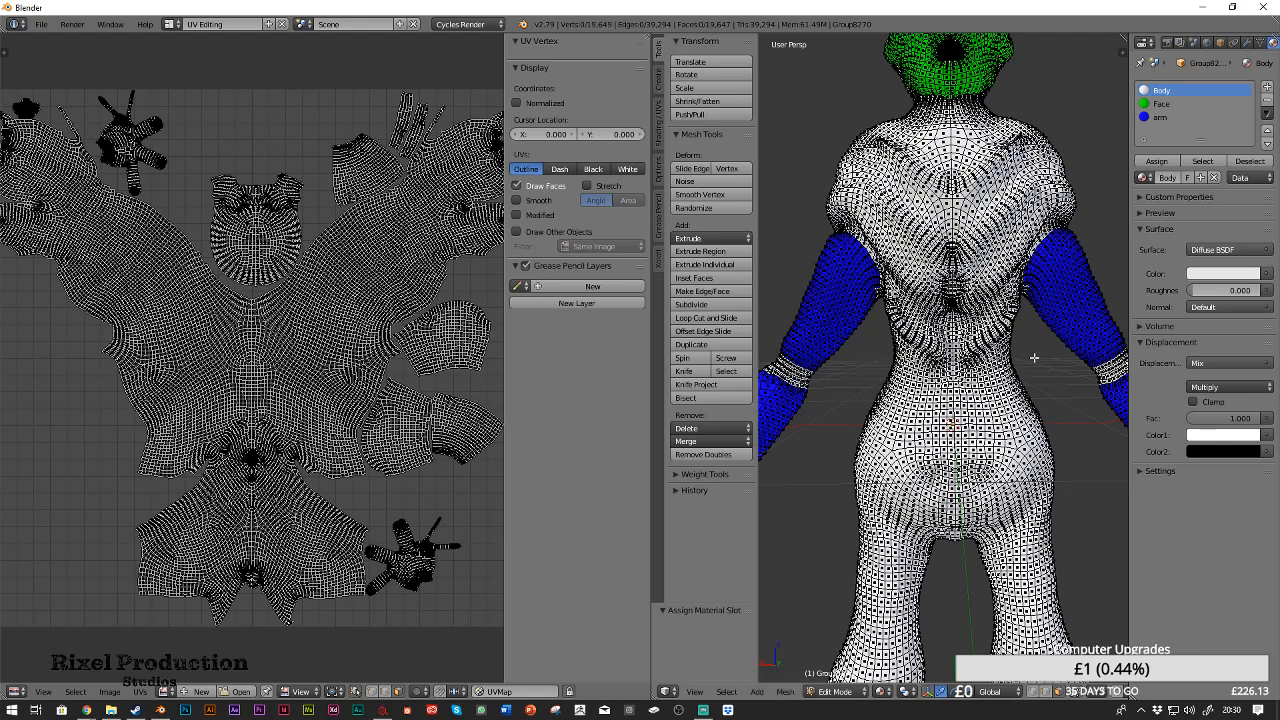
# Examine the material colours on the creature's body, head and arms from several angles and distances
pyautogui.scroll(-3, 1056, 193)
pyautogui.scroll(4, 1020, 188)
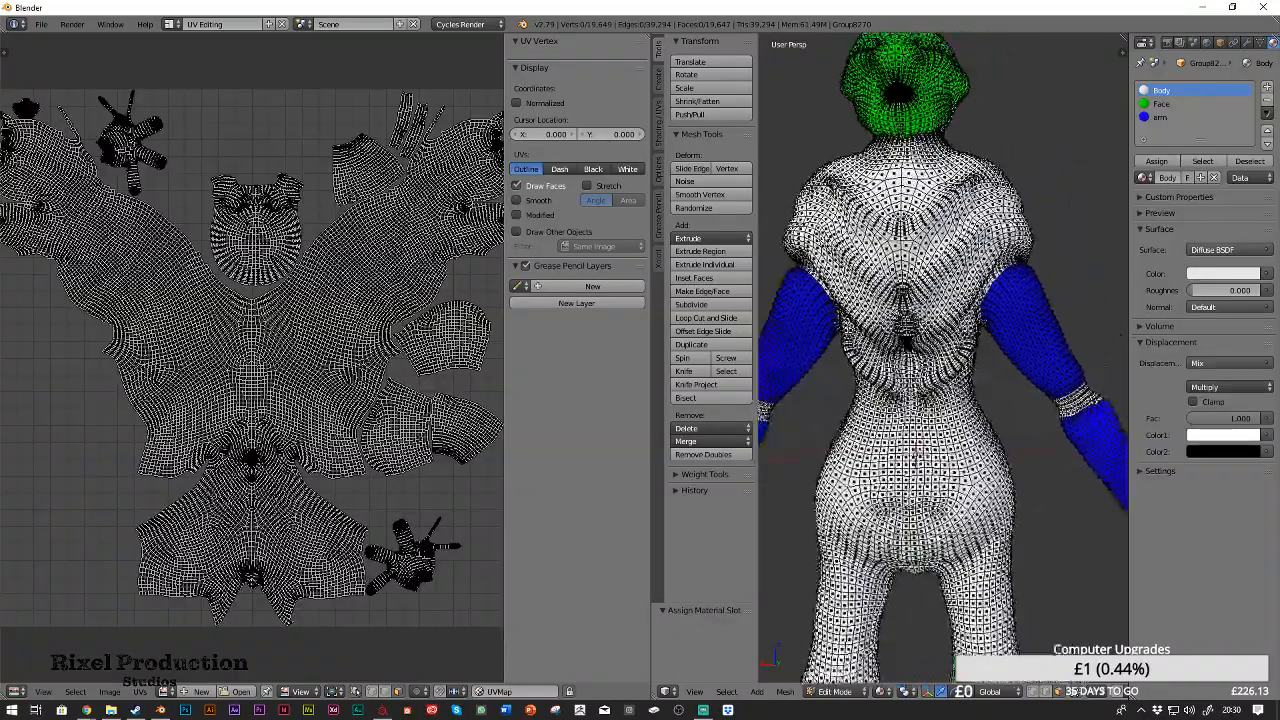
pyautogui.moveTo(1051, 248); pyautogui.dragTo(771, 179, button='middle')
pyautogui.scroll(4, 778, 186)
pyautogui.moveTo(865, 300); pyautogui.dragTo(915, 365, button='middle')
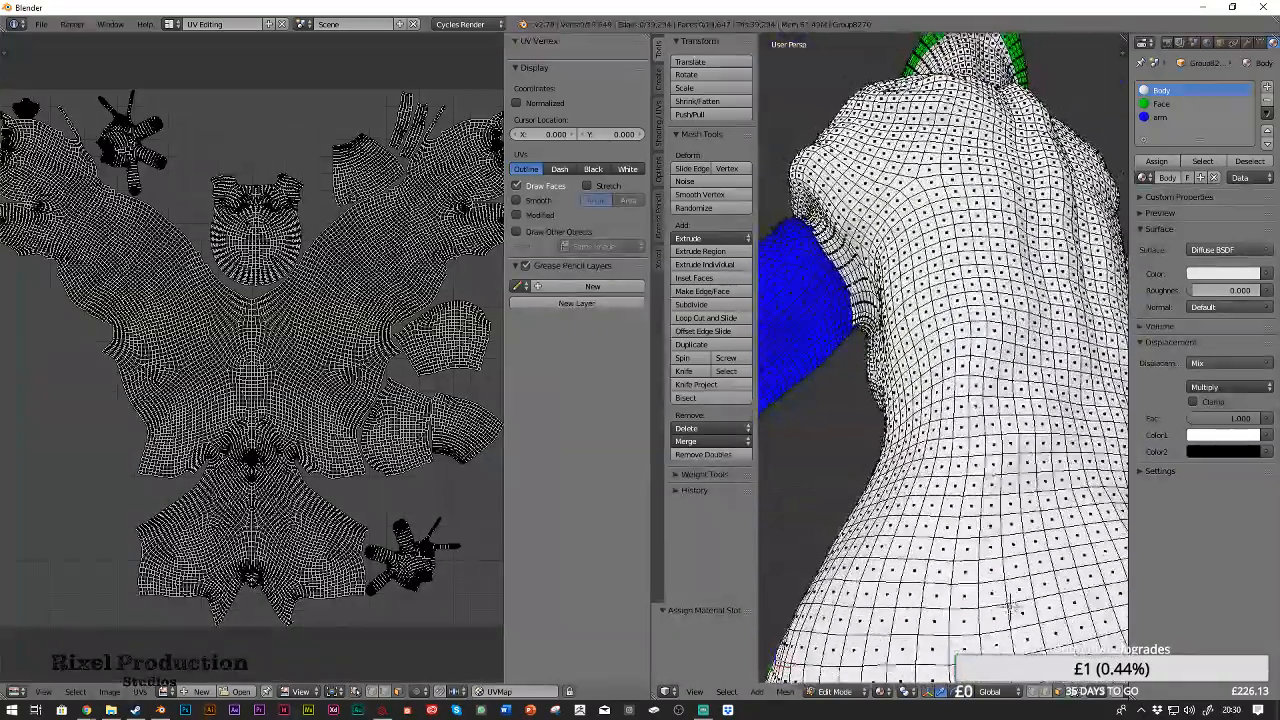
pyautogui.scroll(3, 915, 365)
pyautogui.moveTo(905, 272); pyautogui.dragTo(840, 287, button='middle')
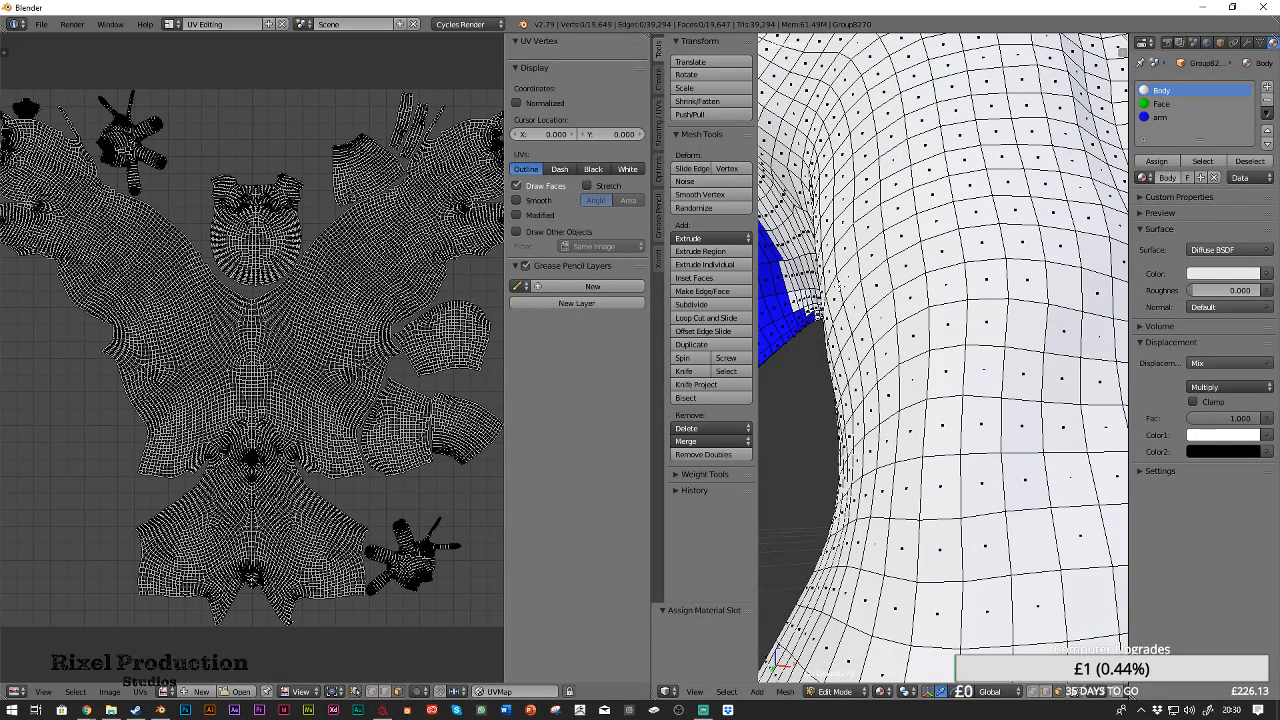
pyautogui.press('z')
pyautogui.press('z')
pyautogui.scroll(-10, 948, 288)
pyautogui.moveTo(948, 288); pyautogui.dragTo(997, 314, button='middle')
pyautogui.scroll(4, 974, 329)
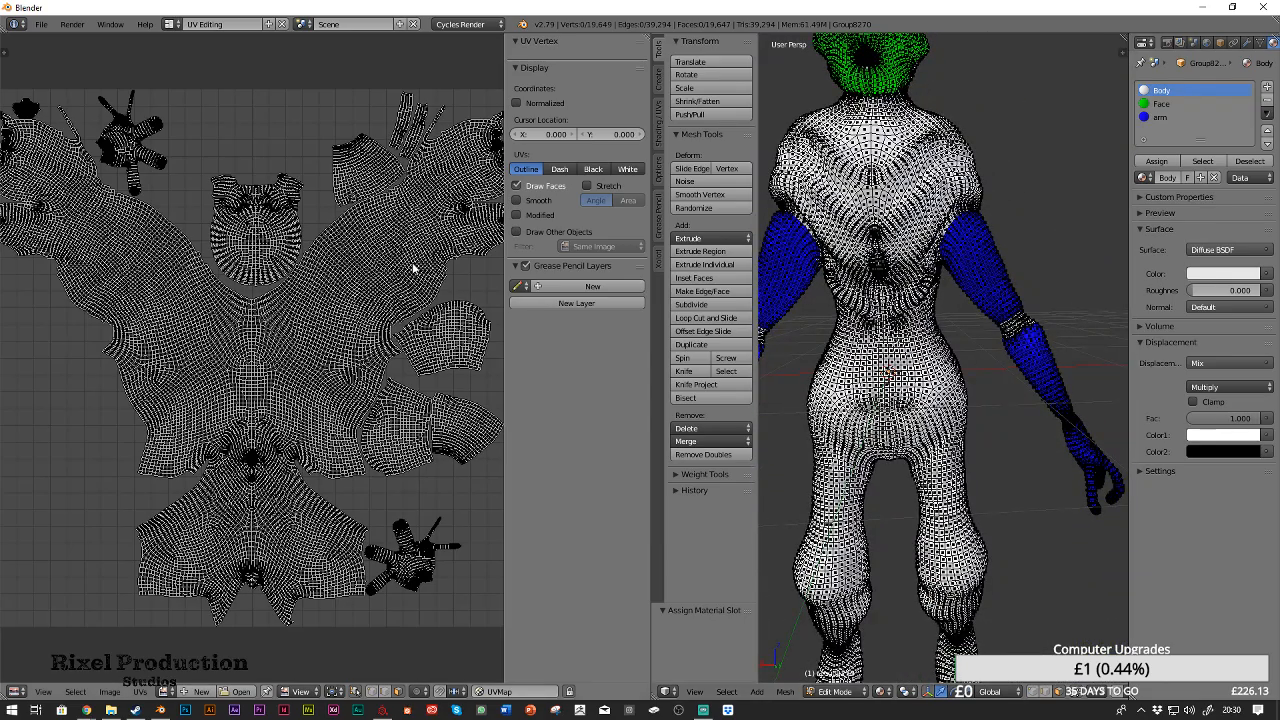
# Select all faces that use the Body material and show the UV editor's tool shelf
pyautogui.click(1204, 161)
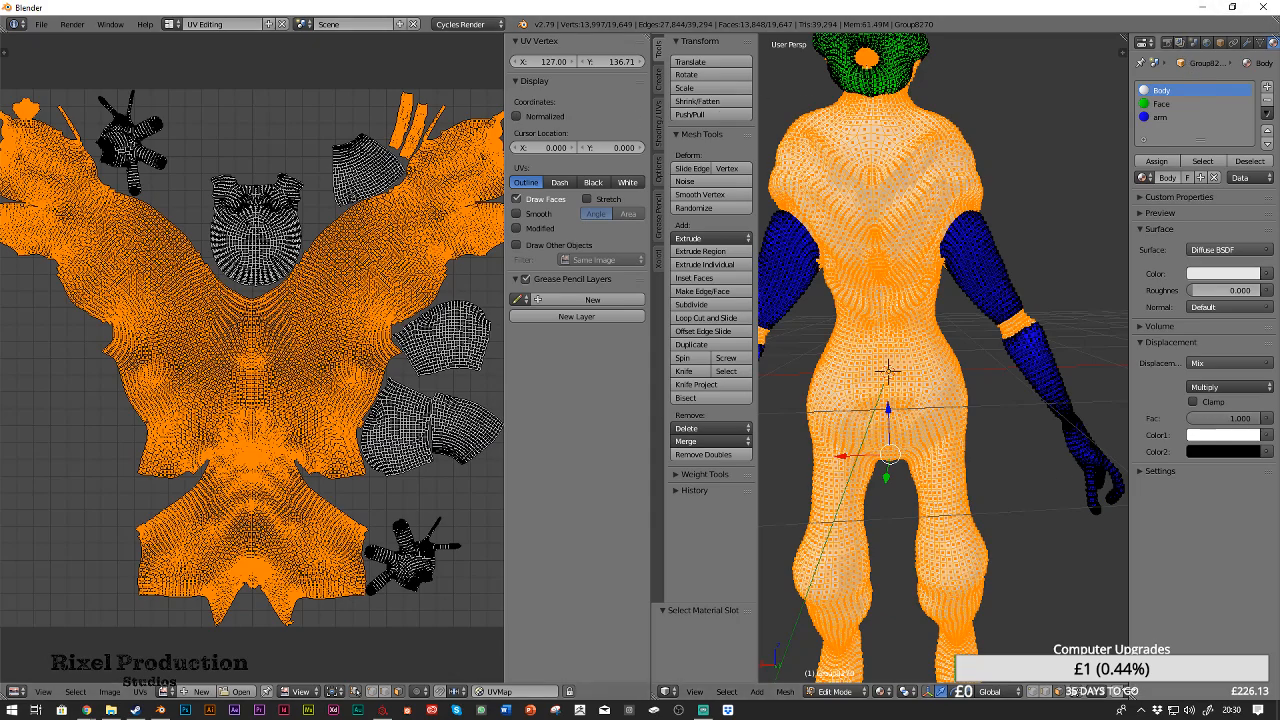
pyautogui.moveTo(1122, 36); pyautogui.dragTo(1175, 42)
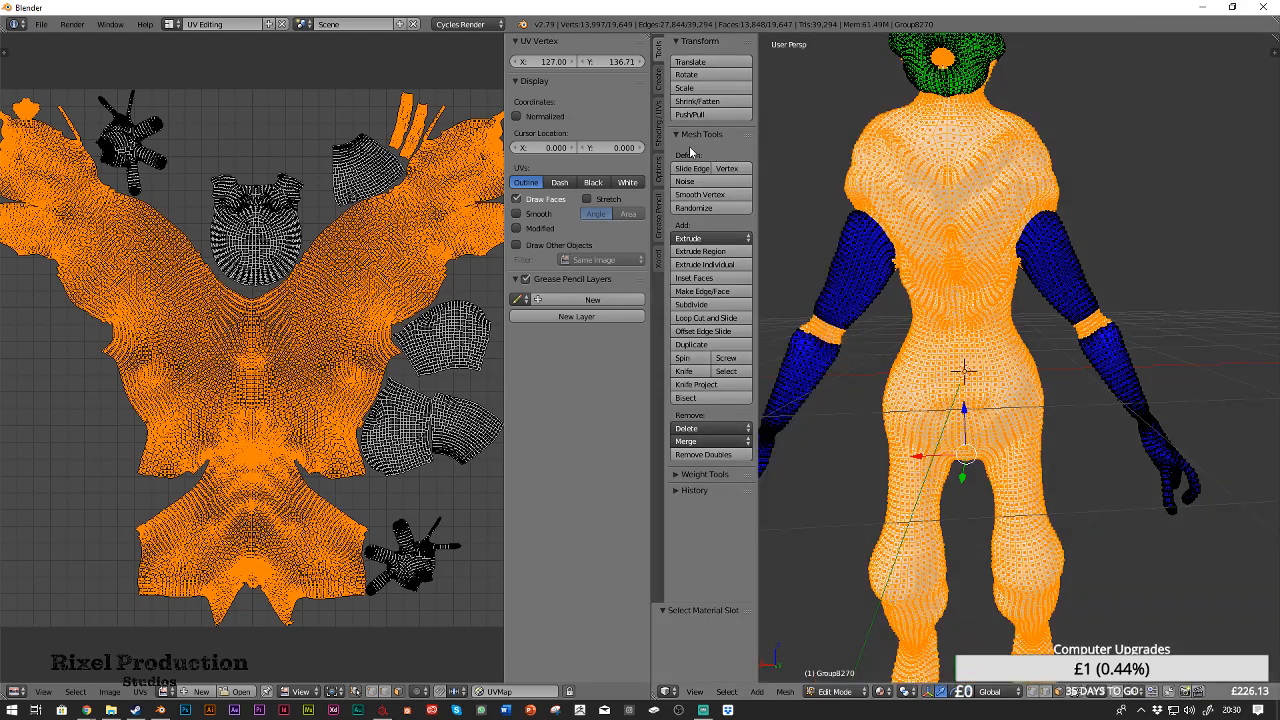
pyautogui.click(4, 47)
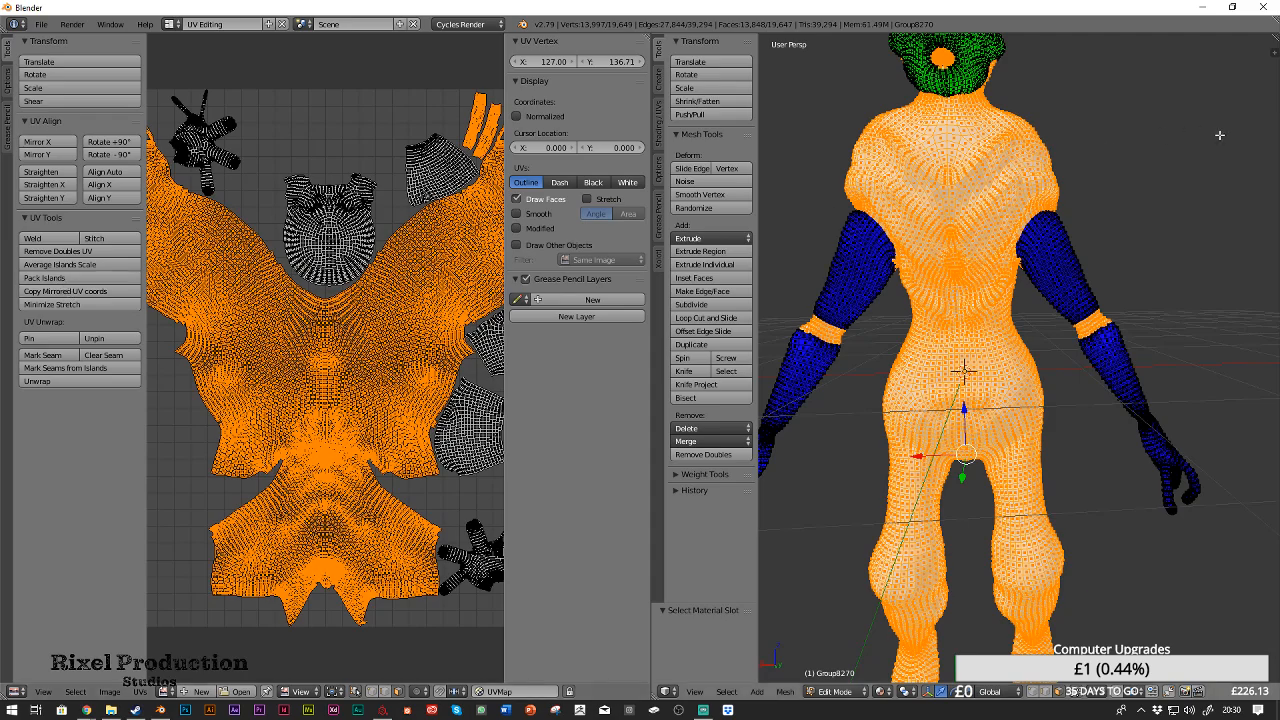
# Split a narrow area off the 3D view and turn it into a Properties editor showing the material settings
pyautogui.moveTo(1273, 40); pyautogui.dragTo(1122, 38)
pyautogui.click(1135, 691)
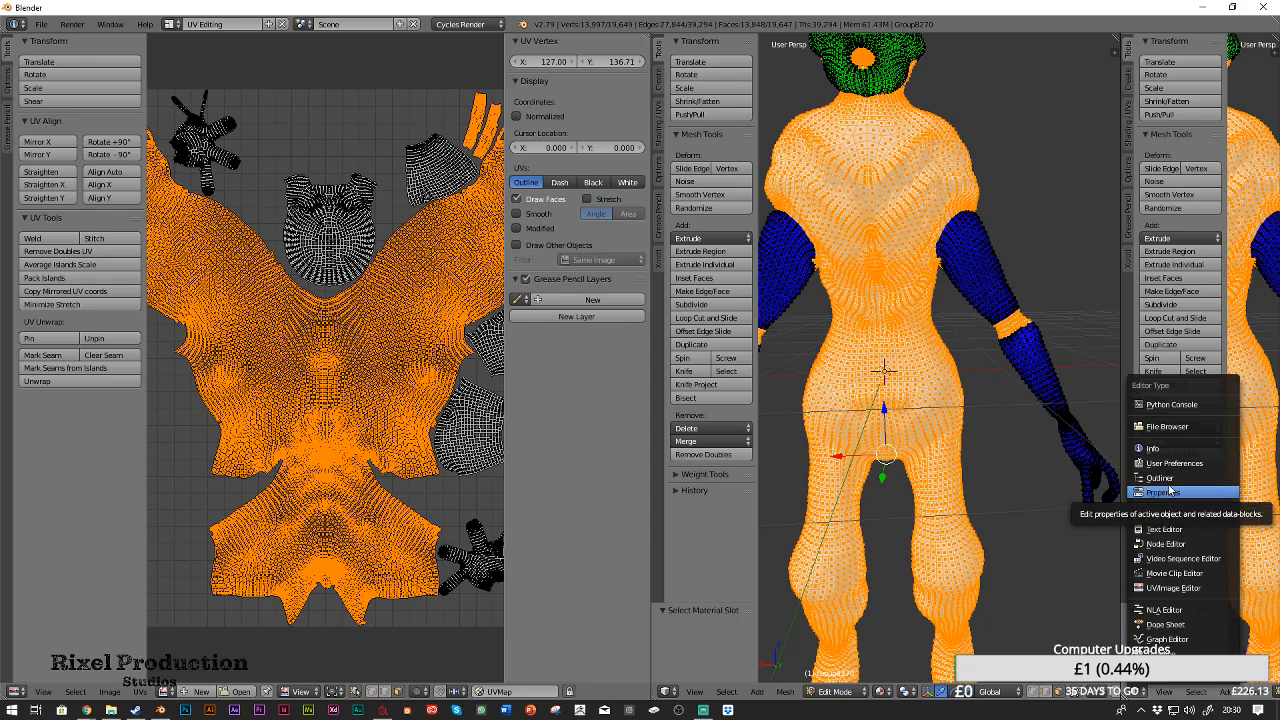
pyautogui.click(1175, 493)
pyautogui.click(1264, 42)
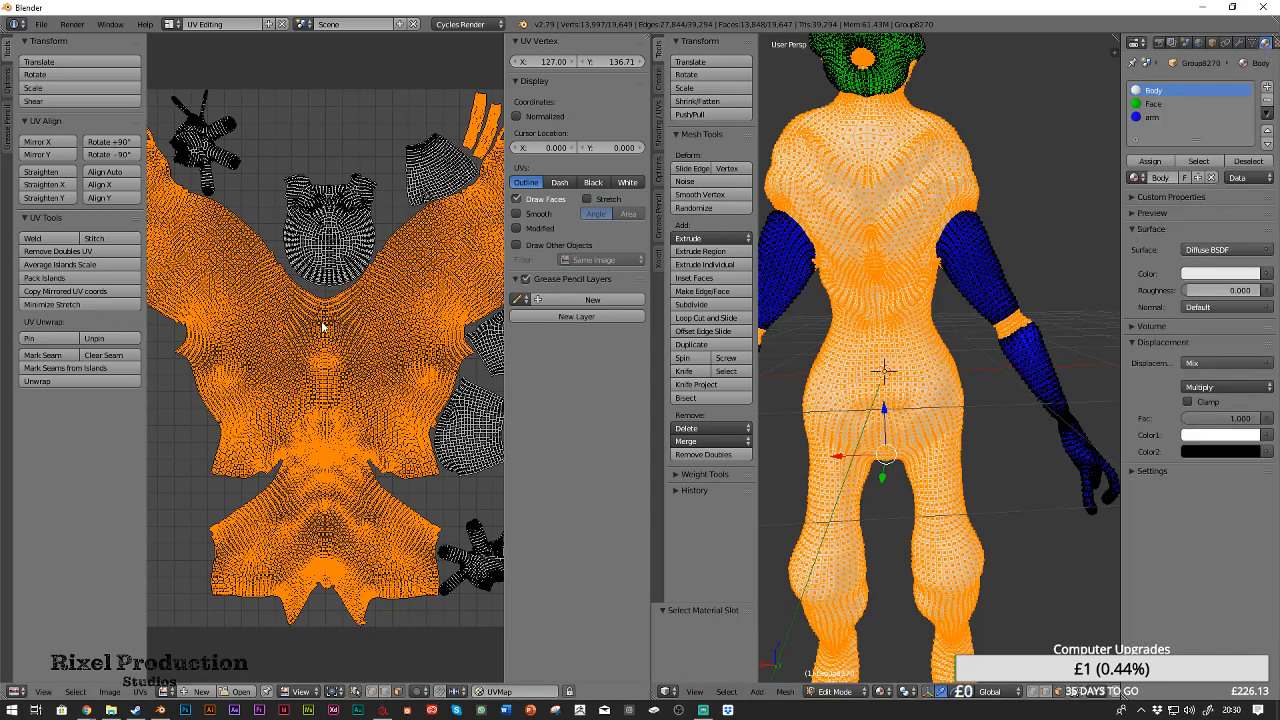
# Pack the UV islands of the selected Body faces and make the Face material slot active
pyautogui.click(42, 278)
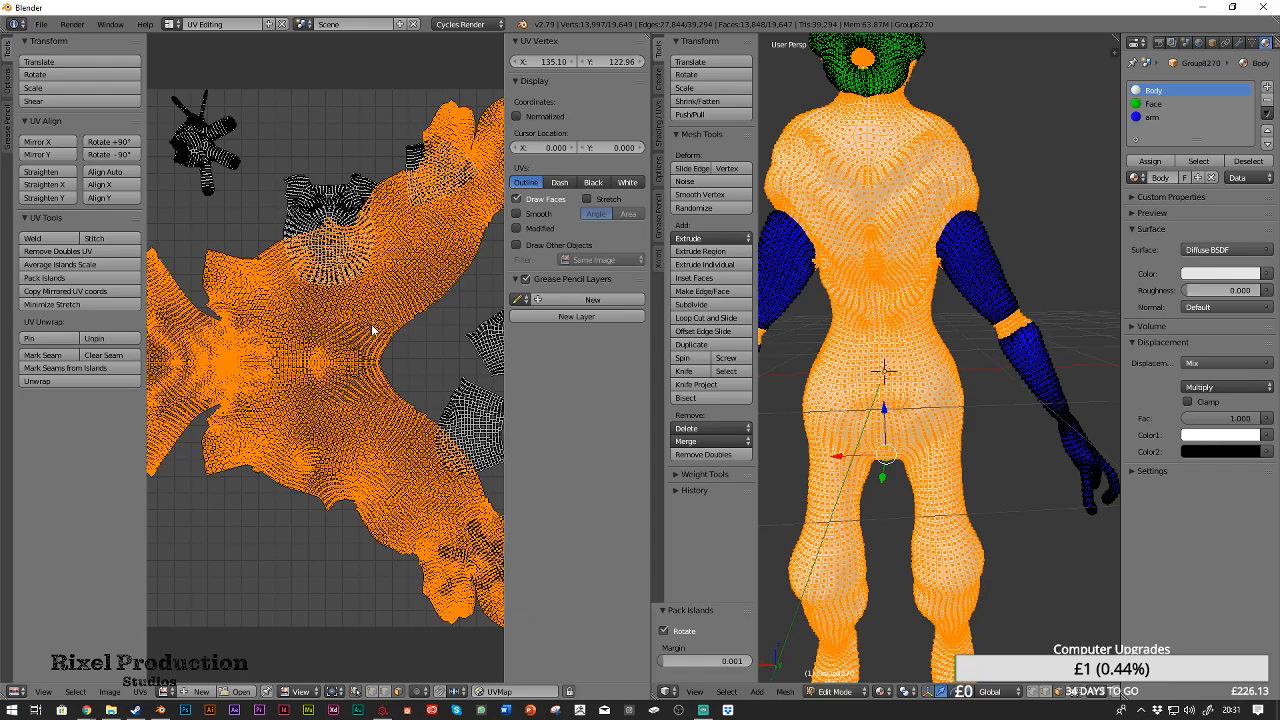
pyautogui.click(1155, 104)
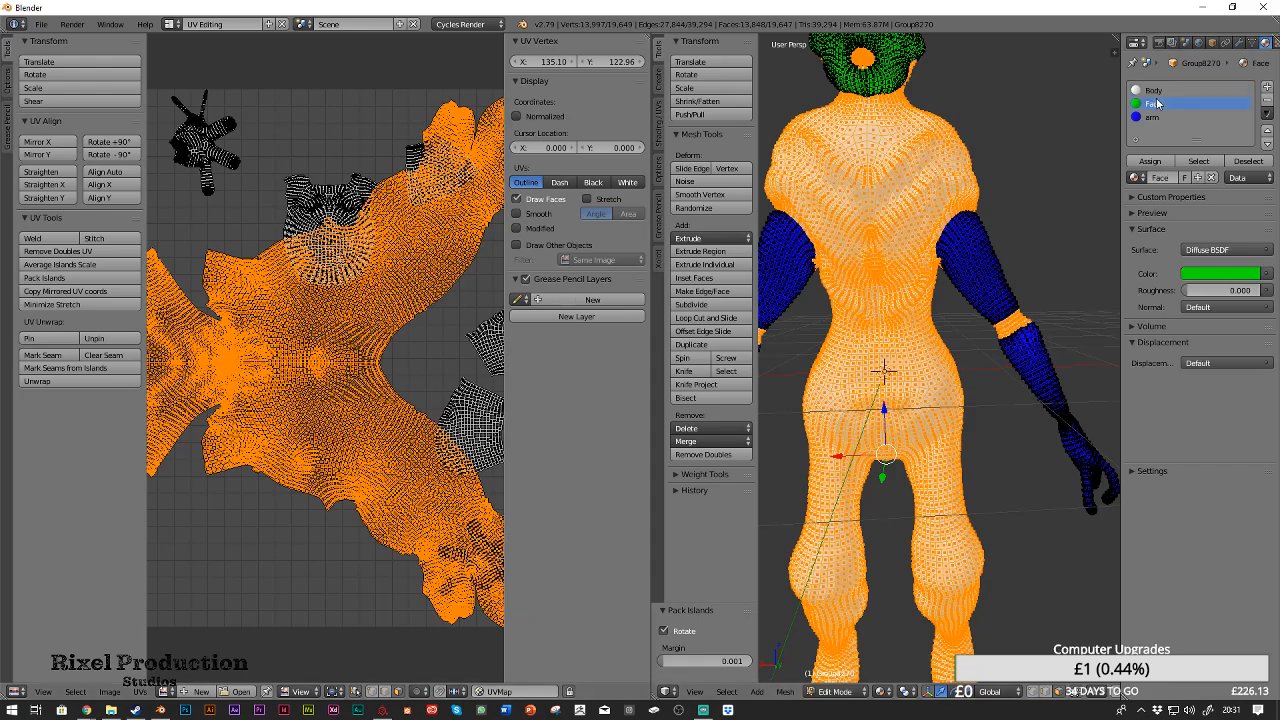
# Select only the faces that use the Face material and pack their UV islands
pyautogui.press('a')
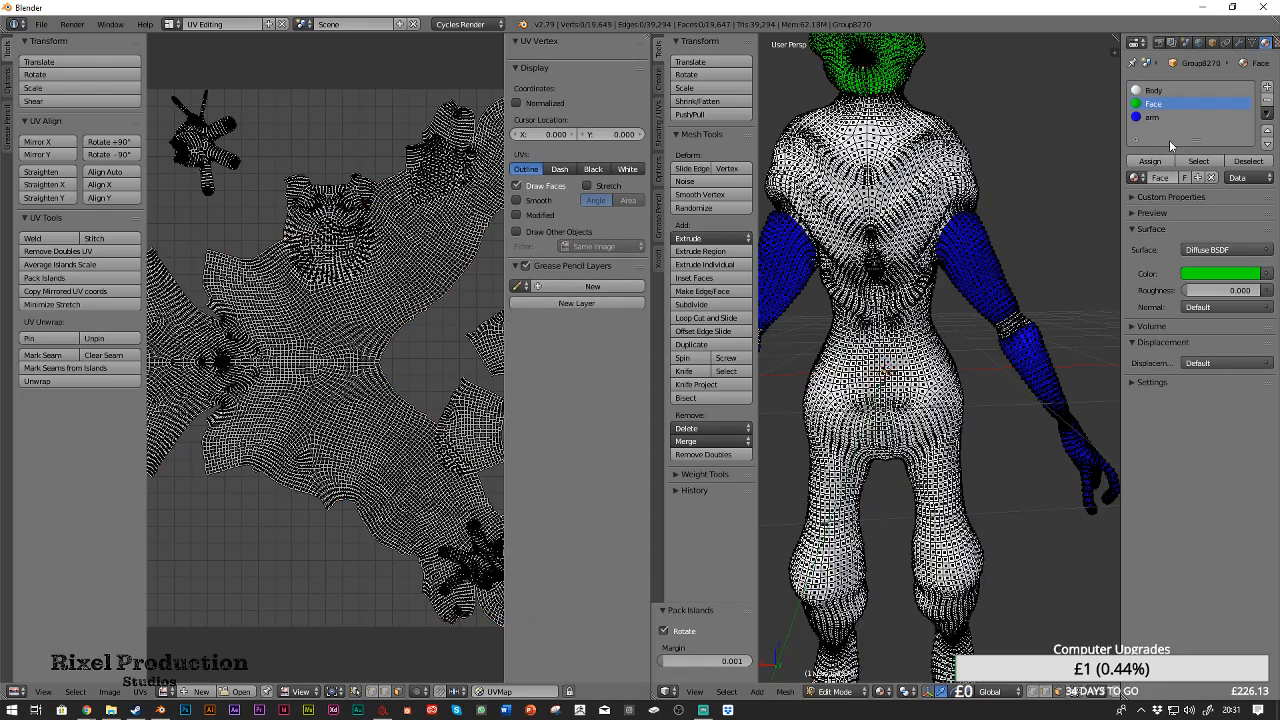
pyautogui.click(1206, 162)
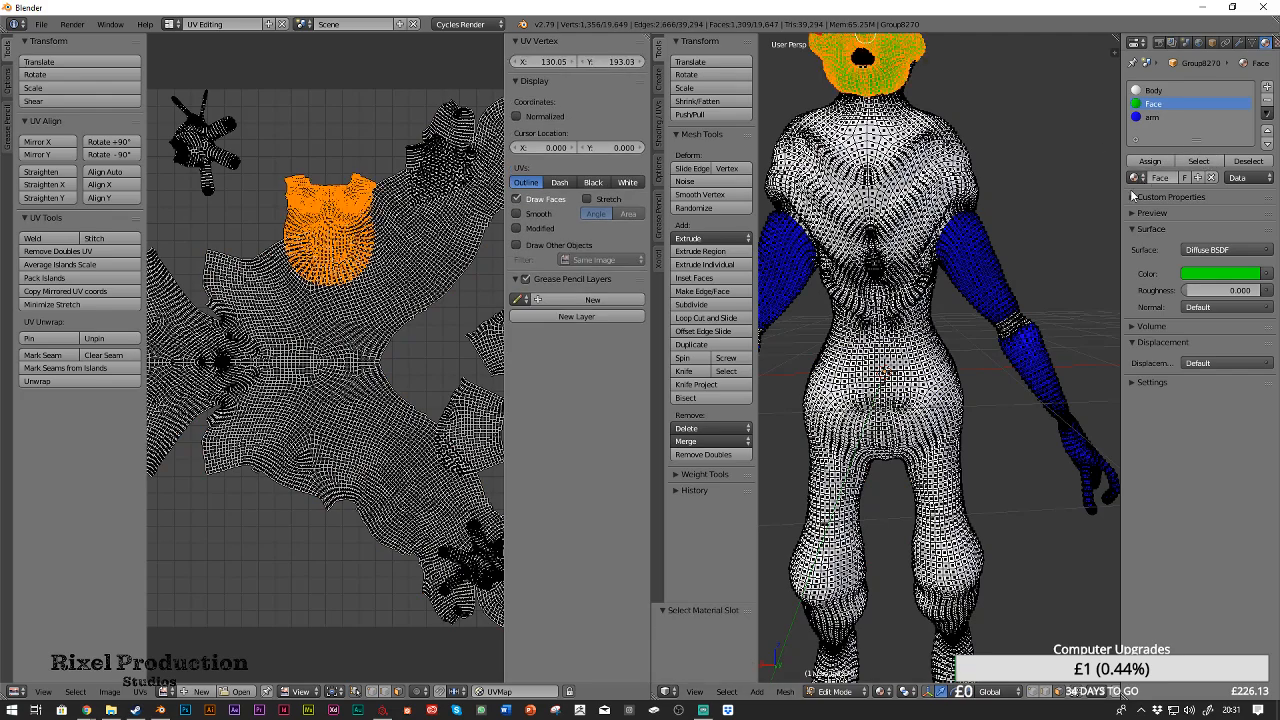
pyautogui.click(69, 281)
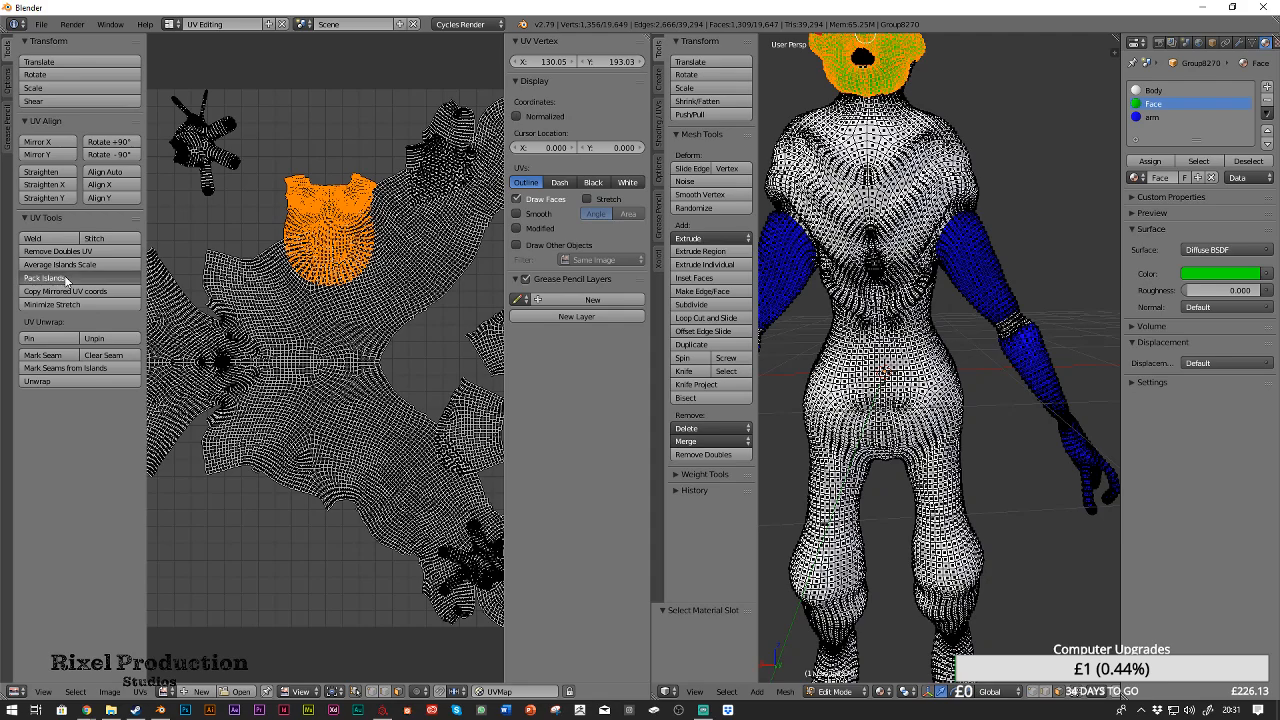
# Select only the faces that use the arm material and pack their UV islands
pyautogui.press('a')
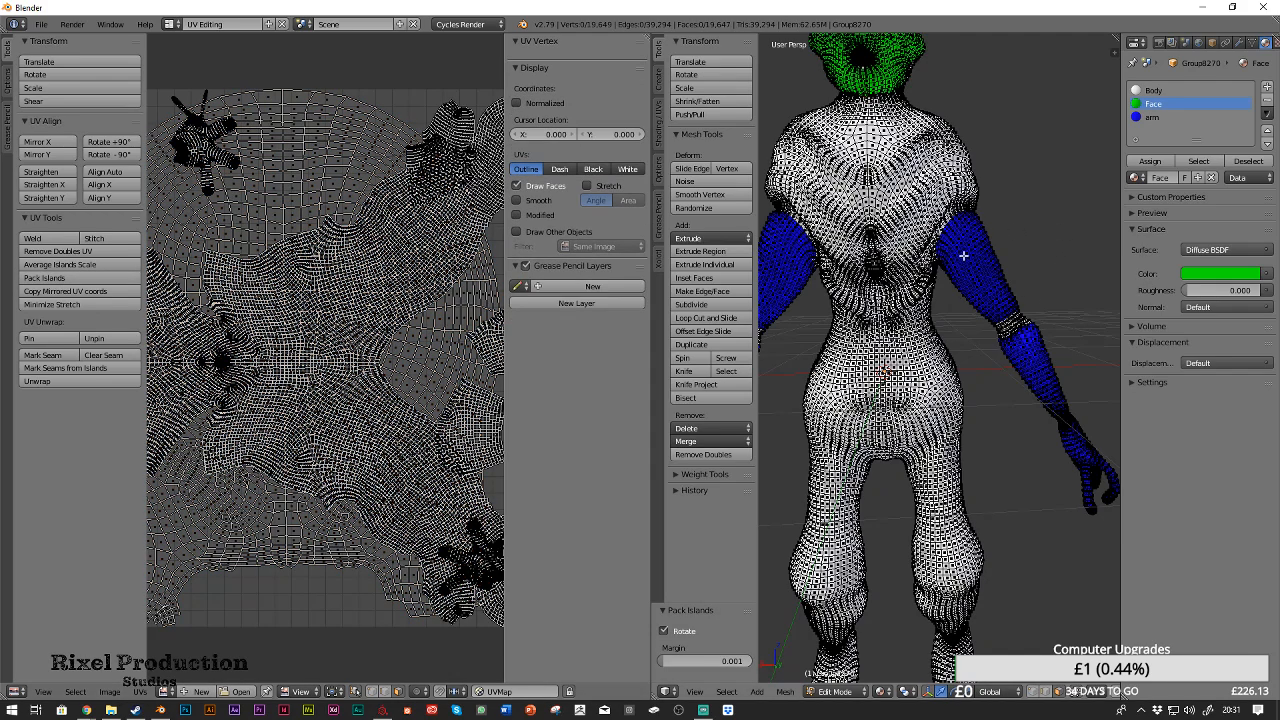
pyautogui.rightClick(963, 256)
pyautogui.click(1199, 162)
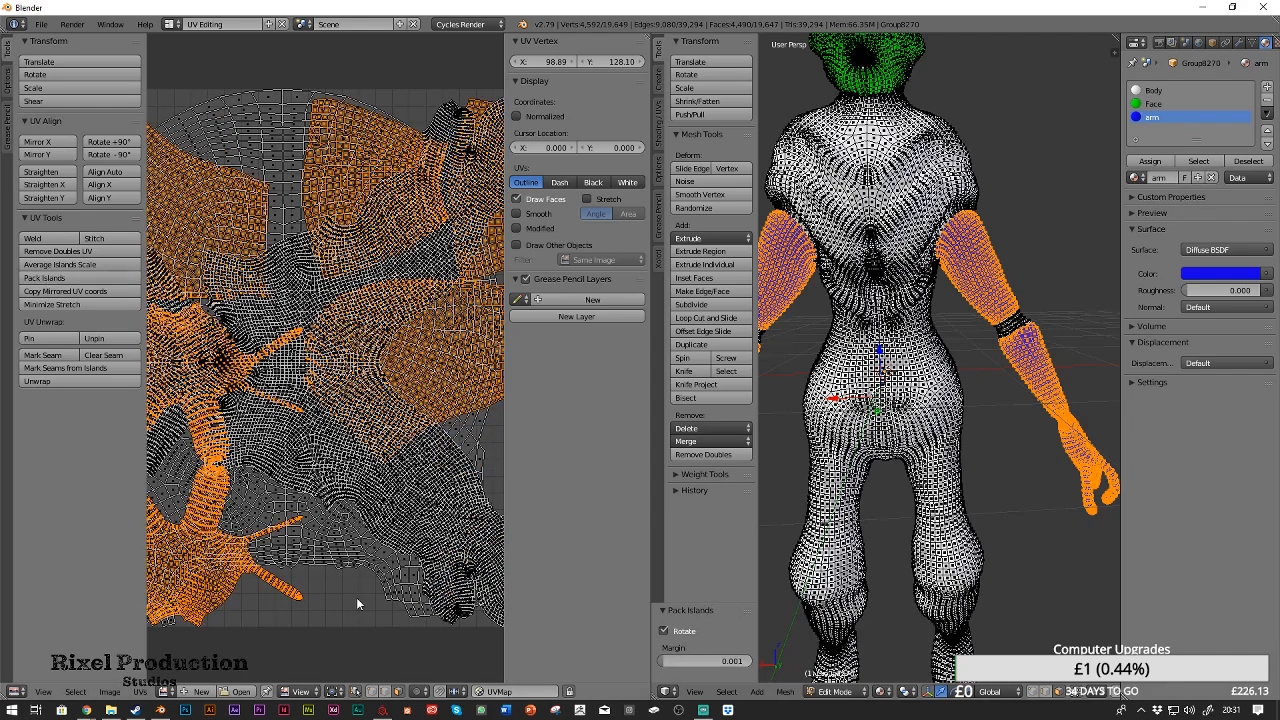
pyautogui.scroll(-4, 323, 600)
pyautogui.scroll(2, 380, 470)
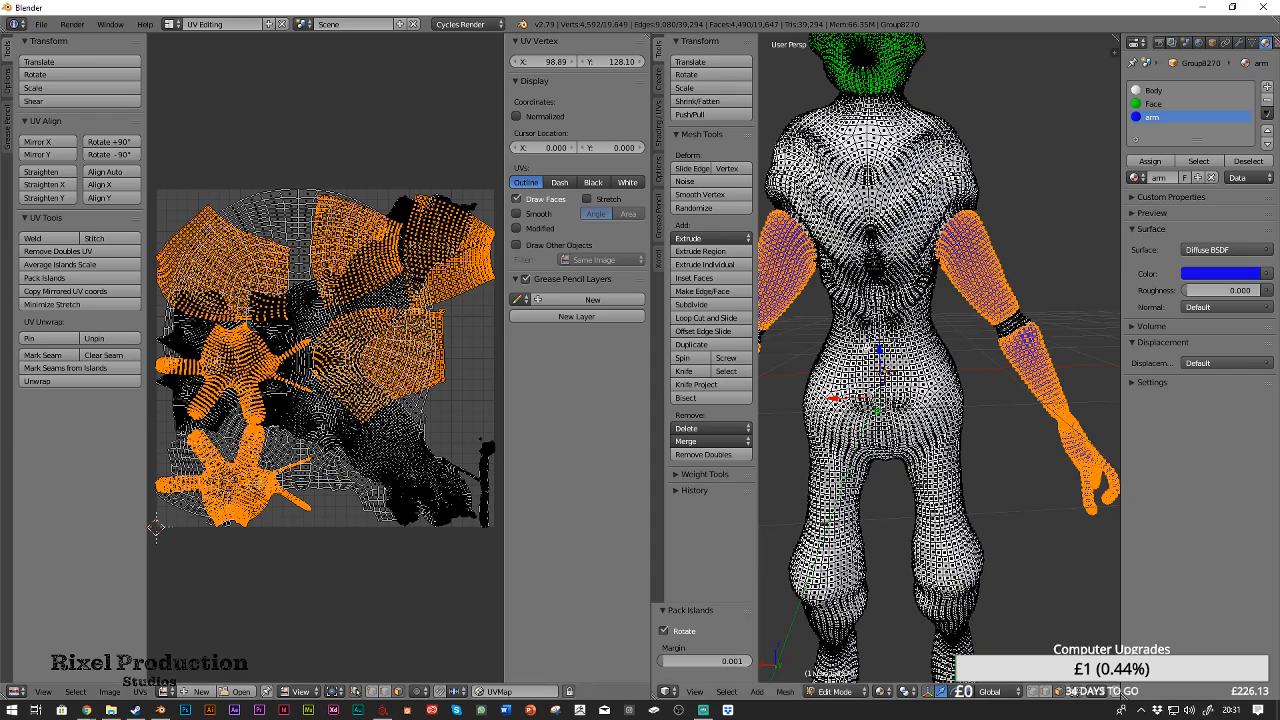
# Select all Body material faces, pack their UV islands and rotate them by 90°, then clear the selection
pyautogui.rightClick(917, 339)
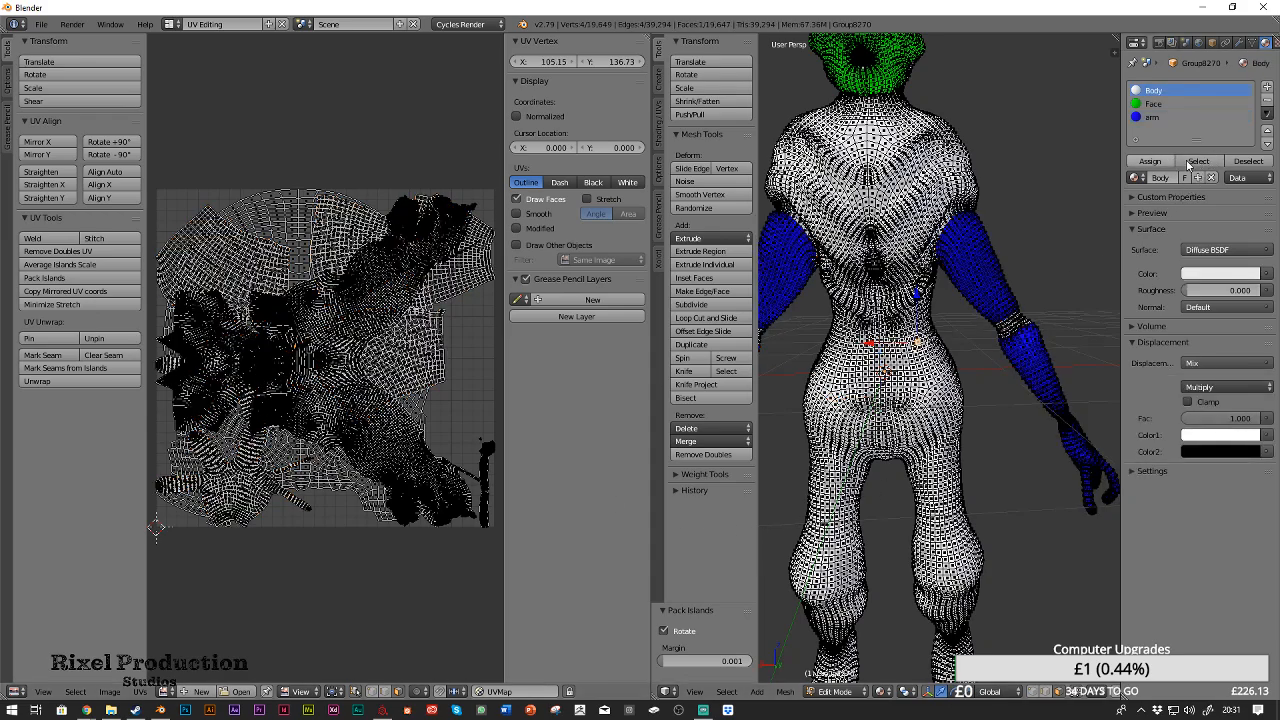
pyautogui.click(1198, 161)
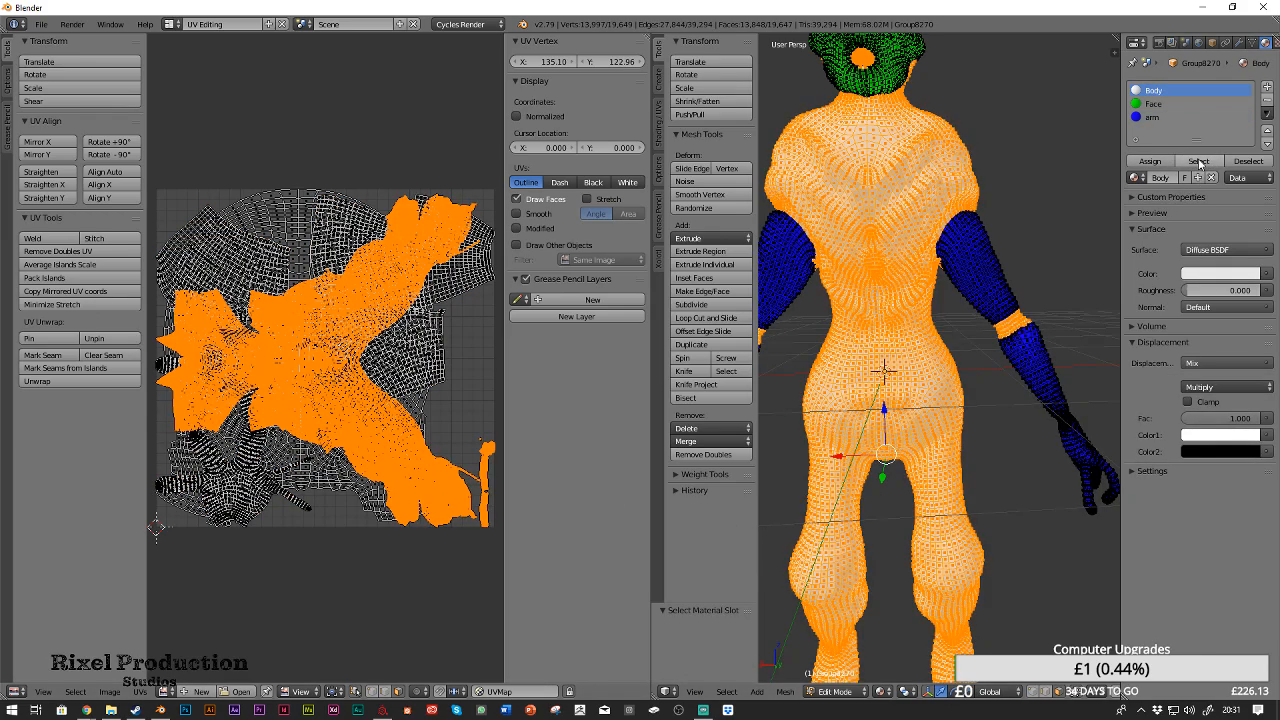
pyautogui.click(130, 144)
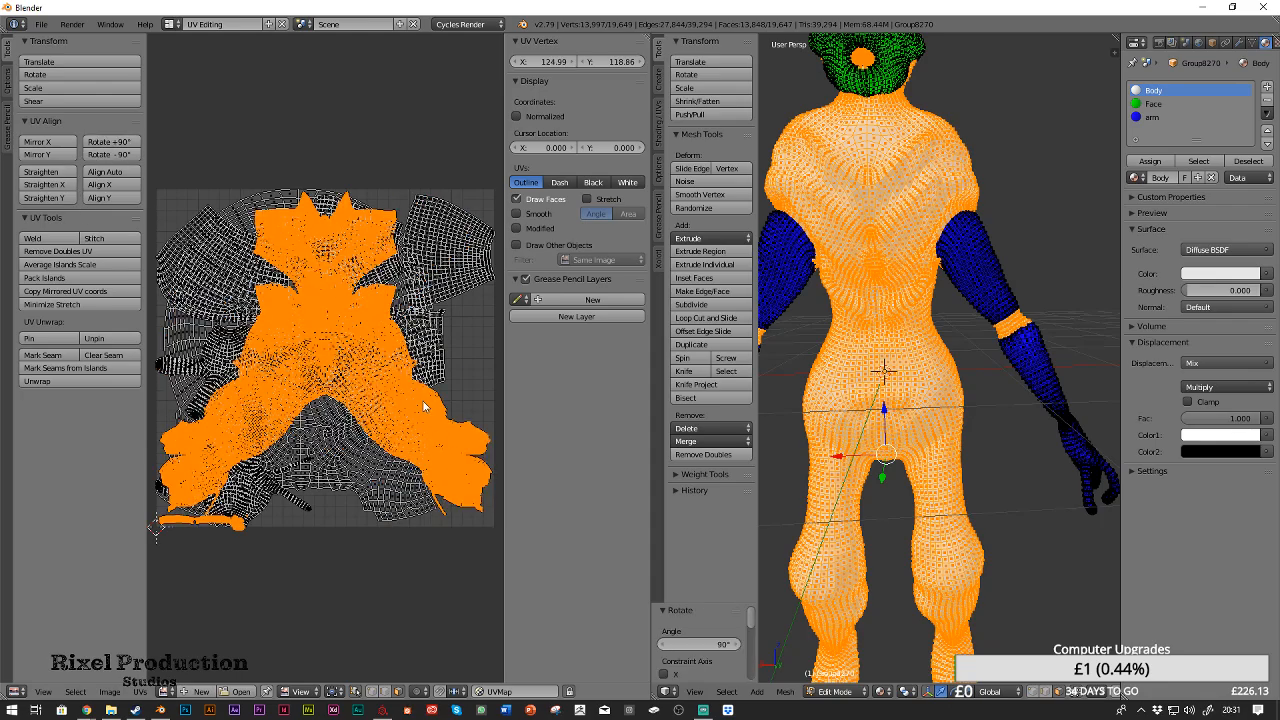
pyautogui.click(70, 279)
pyautogui.click(127, 145)
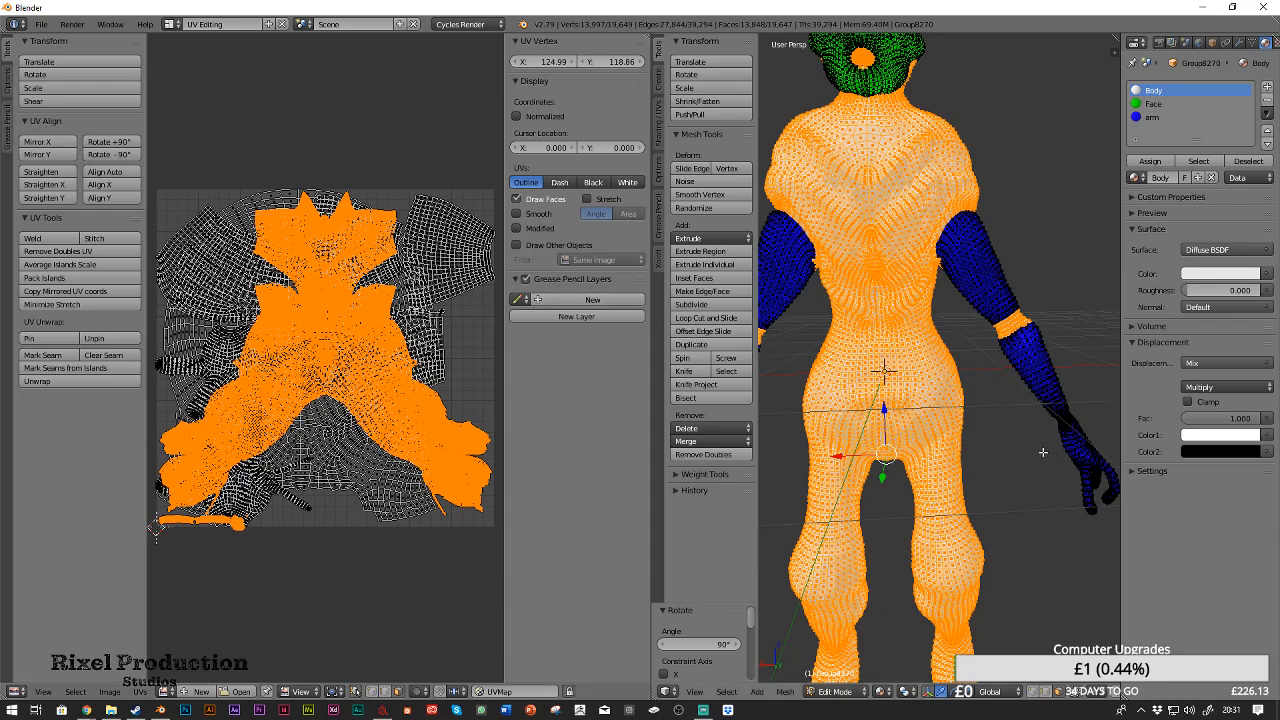
pyautogui.press('a')
# Turn off selection syncing in the UV editor and check the packed UV layout of the Face material's faces
pyautogui.scroll(-6, 1007, 451)
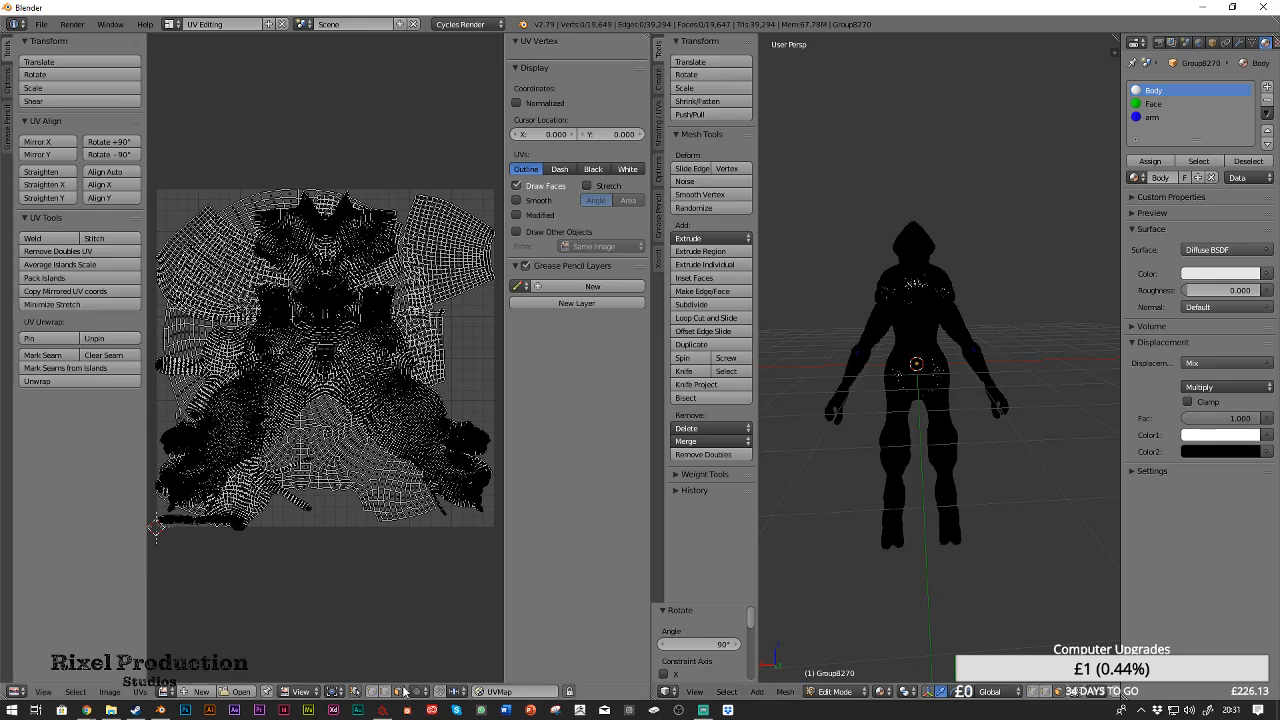
pyautogui.click(355, 692)
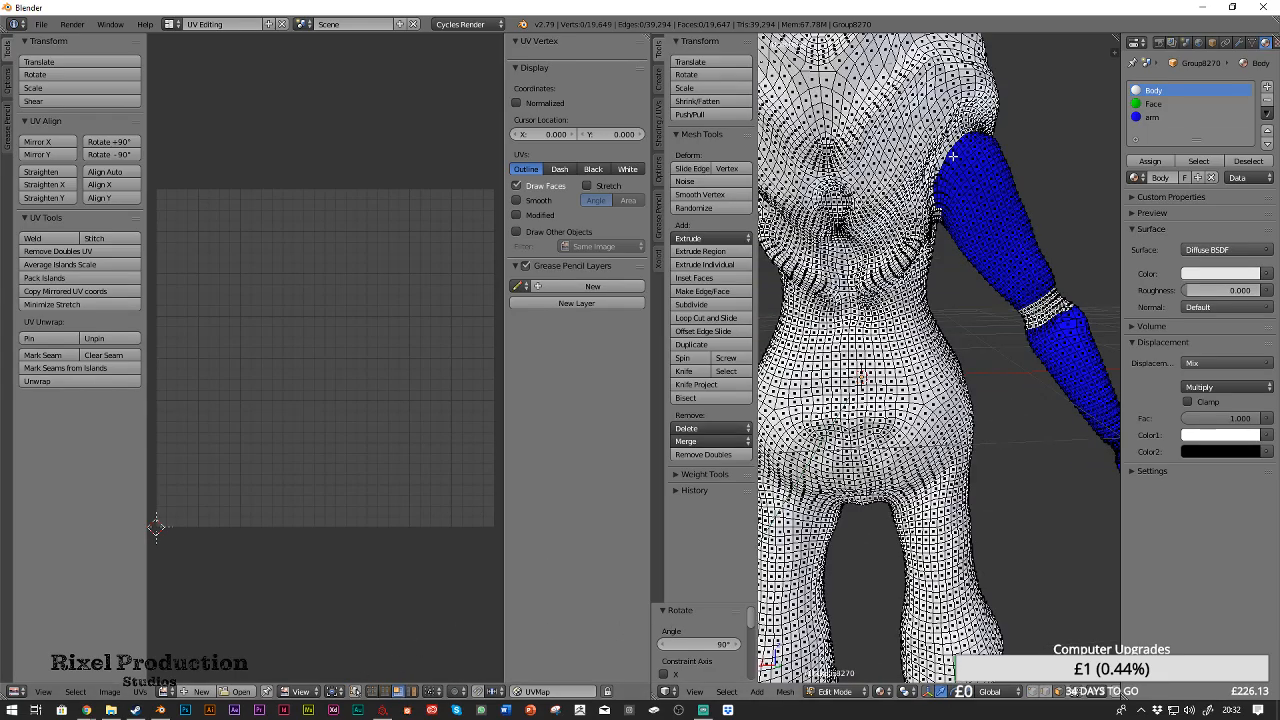
pyautogui.click(1198, 160)
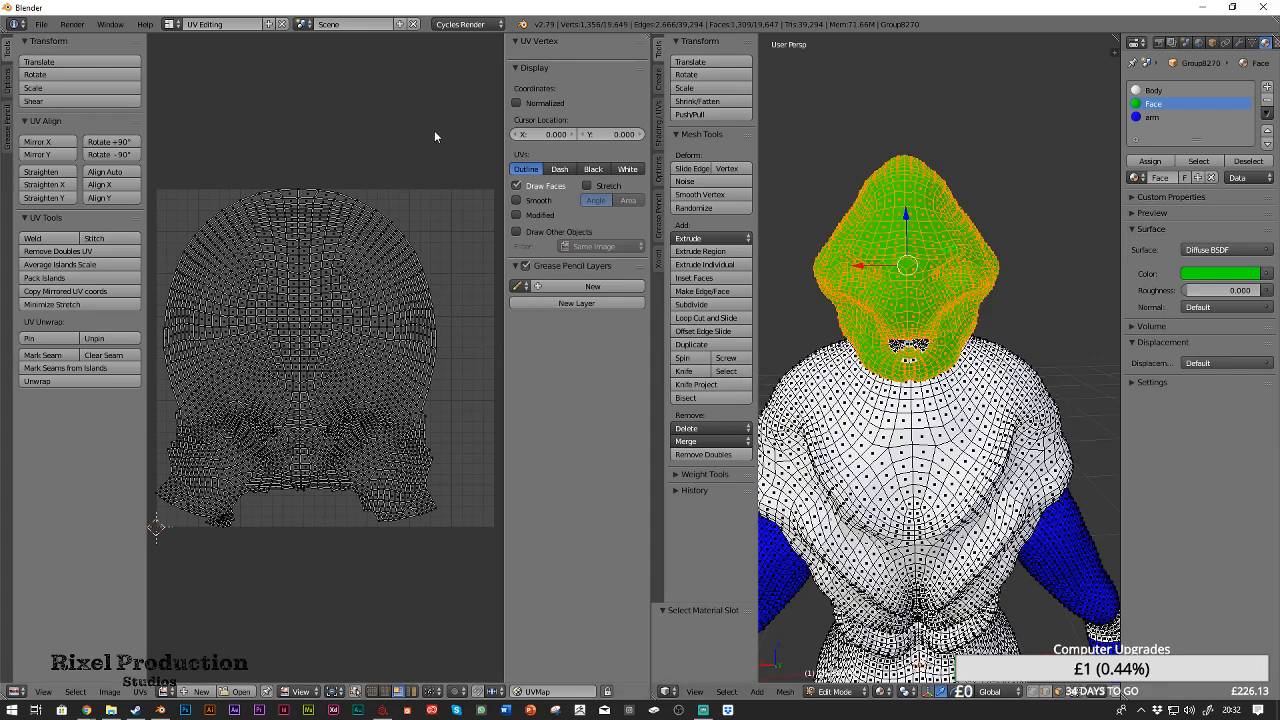
pyautogui.press('a')
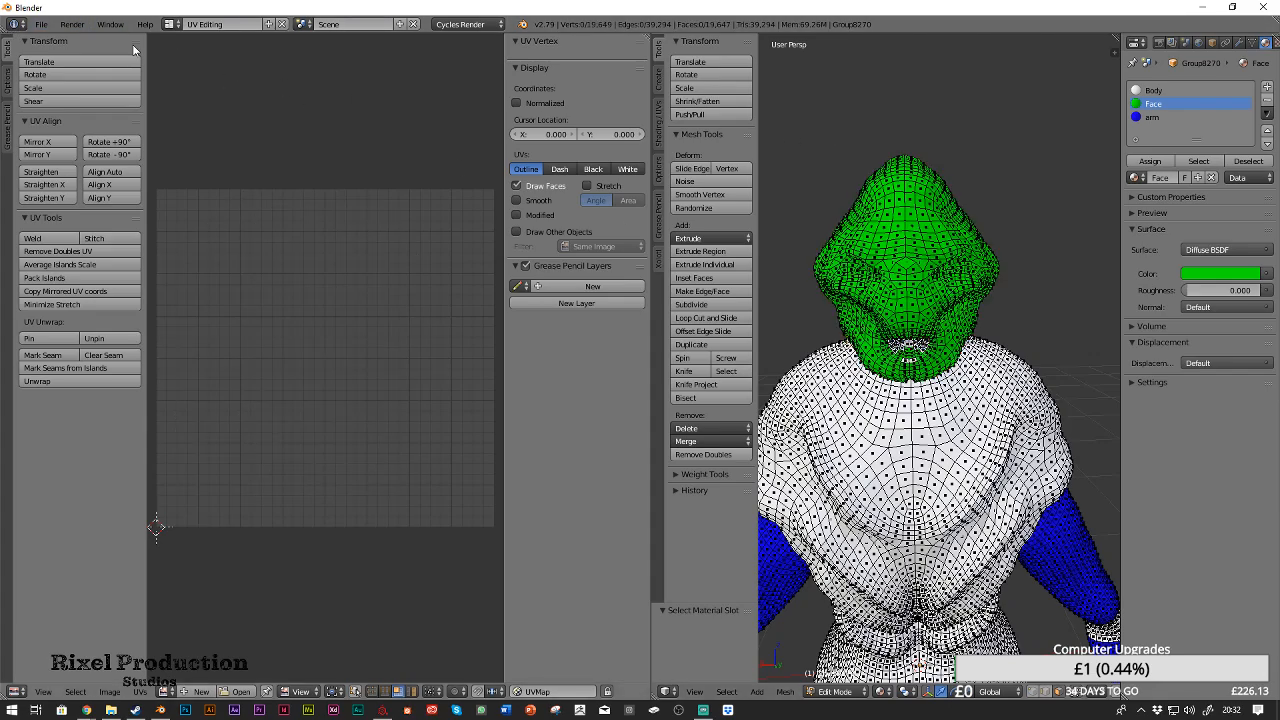
# Start a Wavefront (.obj) export and choose the EP2 Assets folder as its destination
pyautogui.click(42, 24)
pyautogui.moveTo(86, 290)
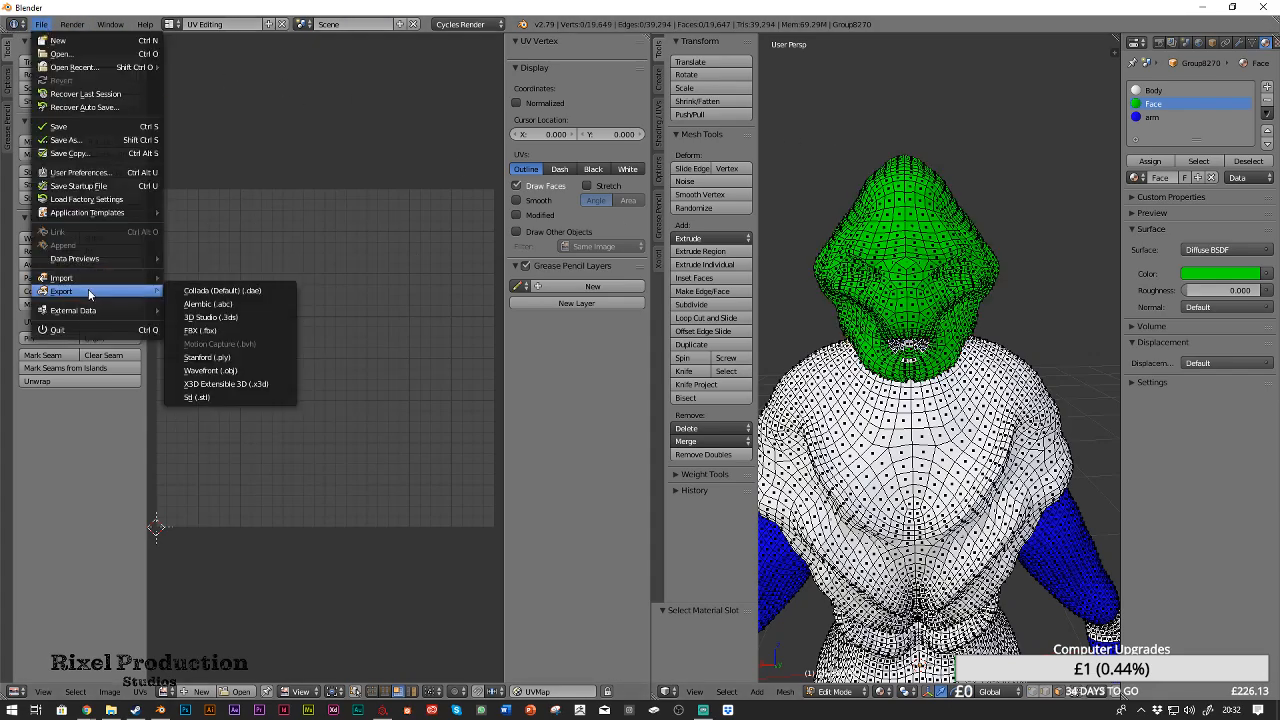
pyautogui.click(242, 373)
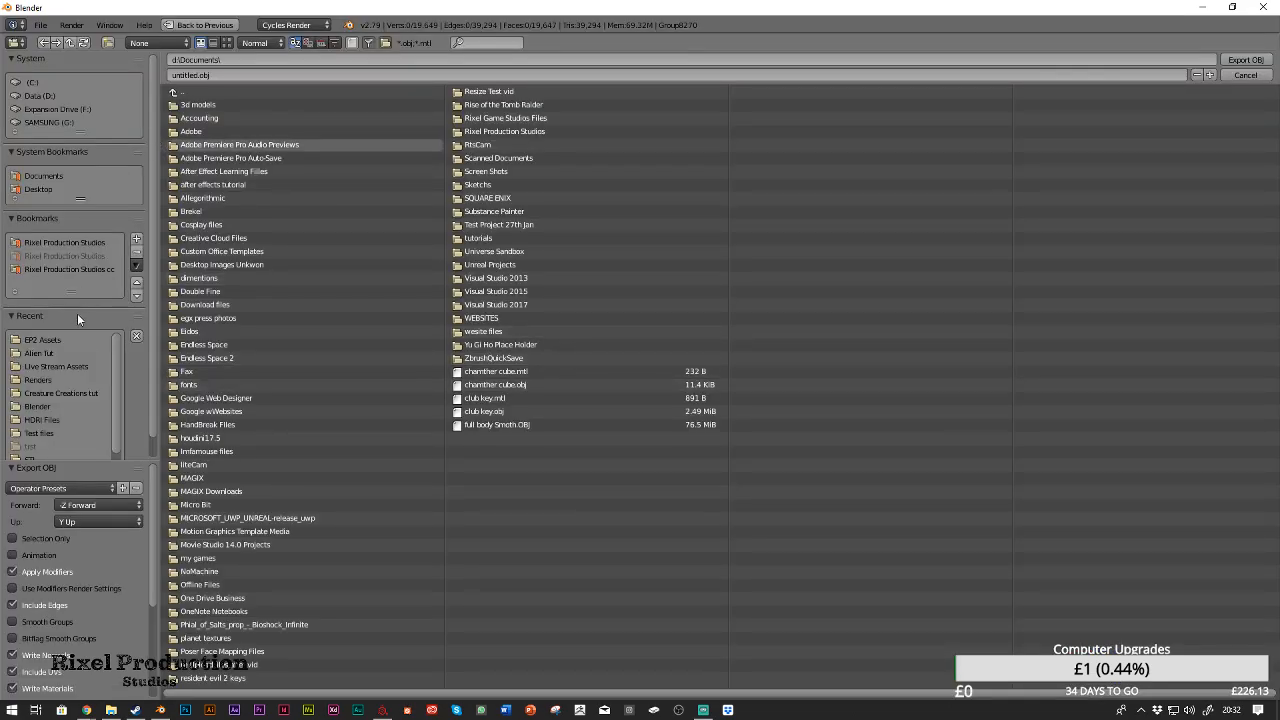
pyautogui.click(45, 340)
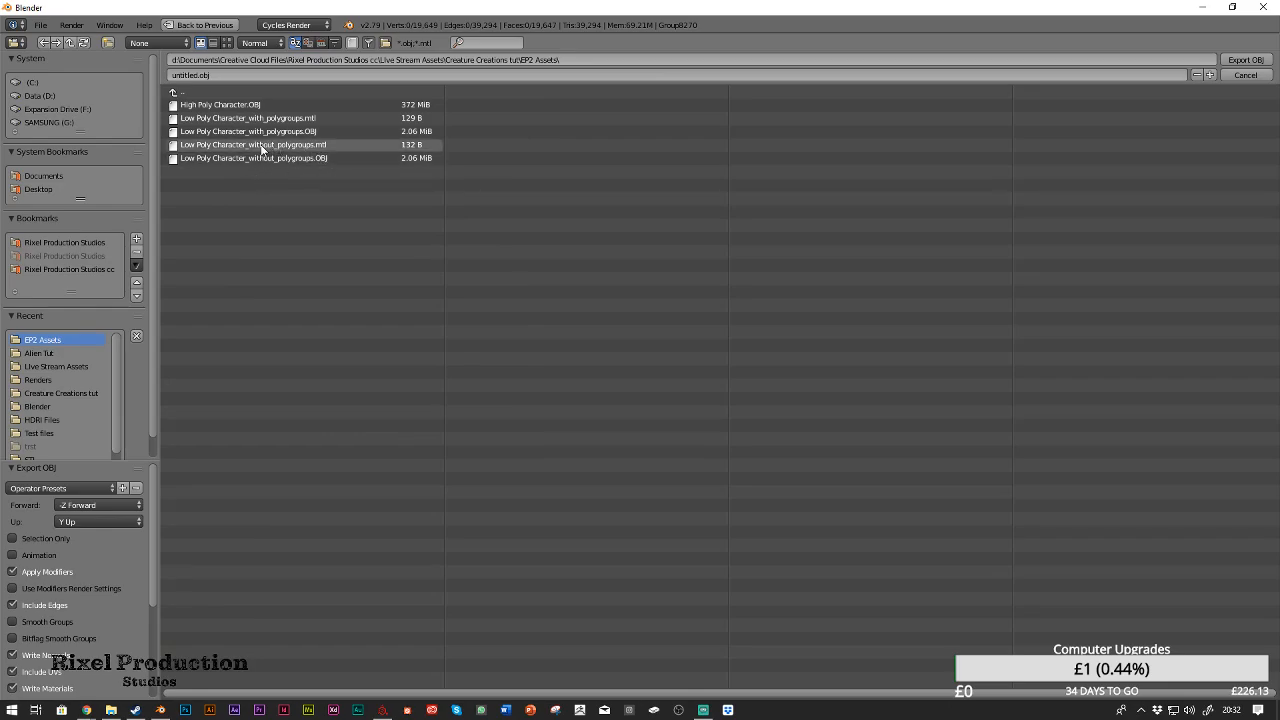
# Name the export file Low Poly Character_corrected UVs.obj and export the model
pyautogui.click(230, 118)
pyautogui.click(346, 74)
pyautogui.moveTo(346, 74); pyautogui.dragTo(242, 76)
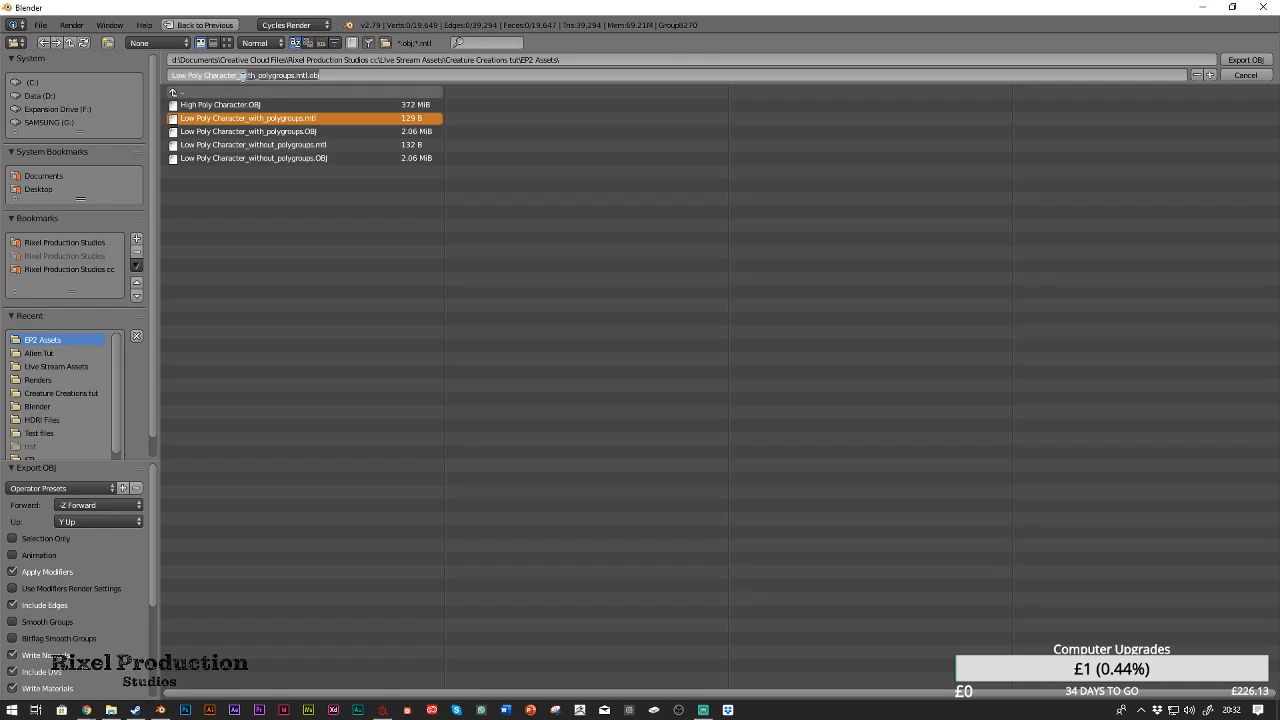
pyautogui.press('BackSpace')
pyautogui.write('combected')
pyautogui.write(' UV')
pyautogui.press('BackSpace')
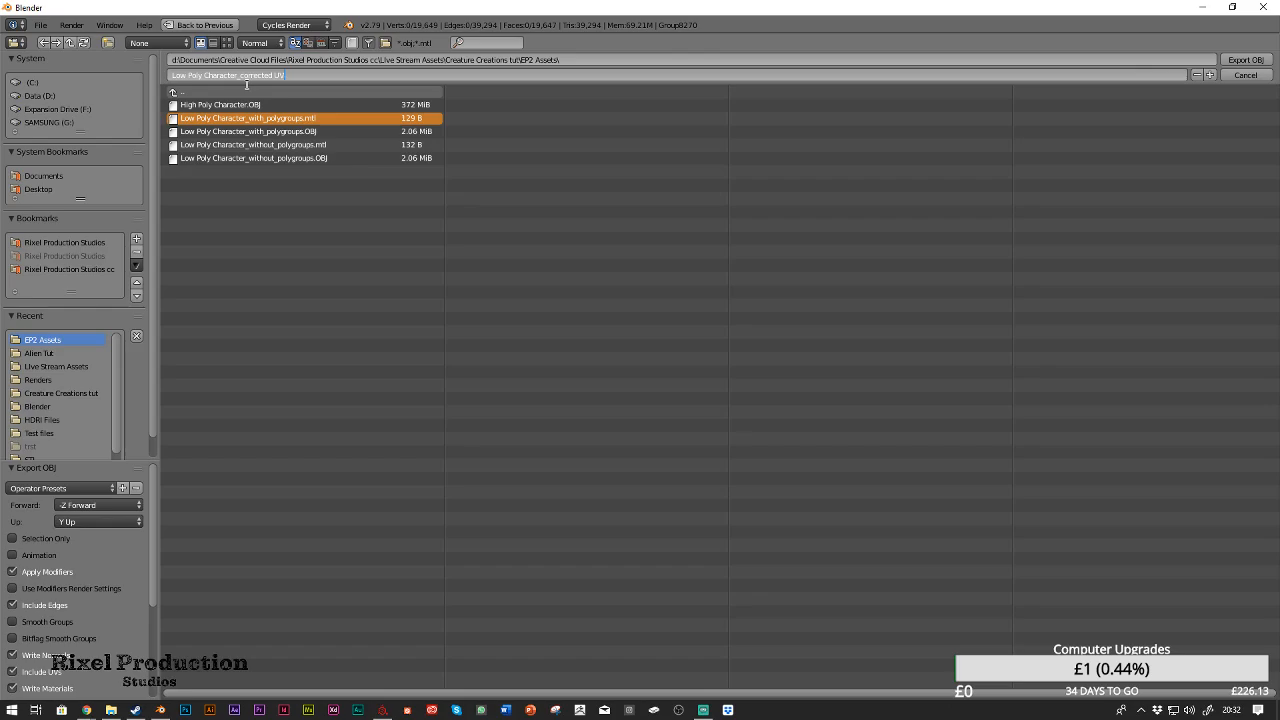
pyautogui.write("'s")
pyautogui.press('Return')
pyautogui.click(288, 77)
pyautogui.press('Delete')
pyautogui.press('Return')
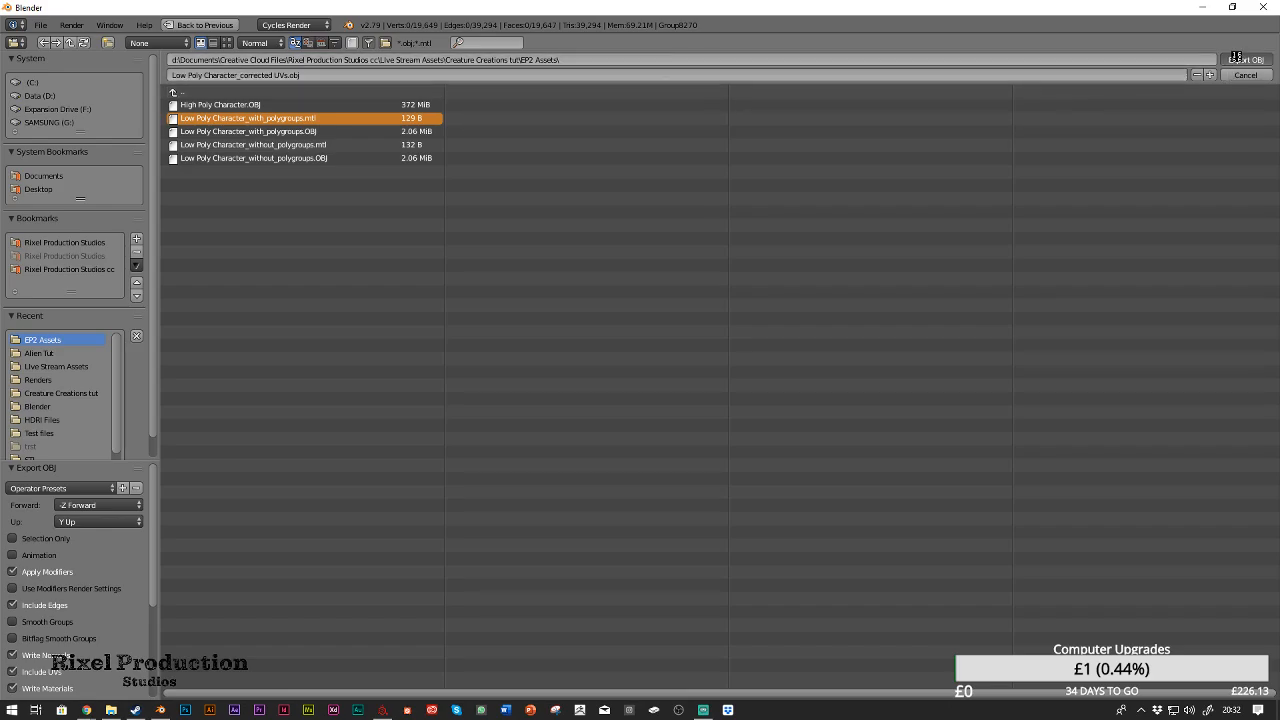
pyautogui.click(1230, 60)
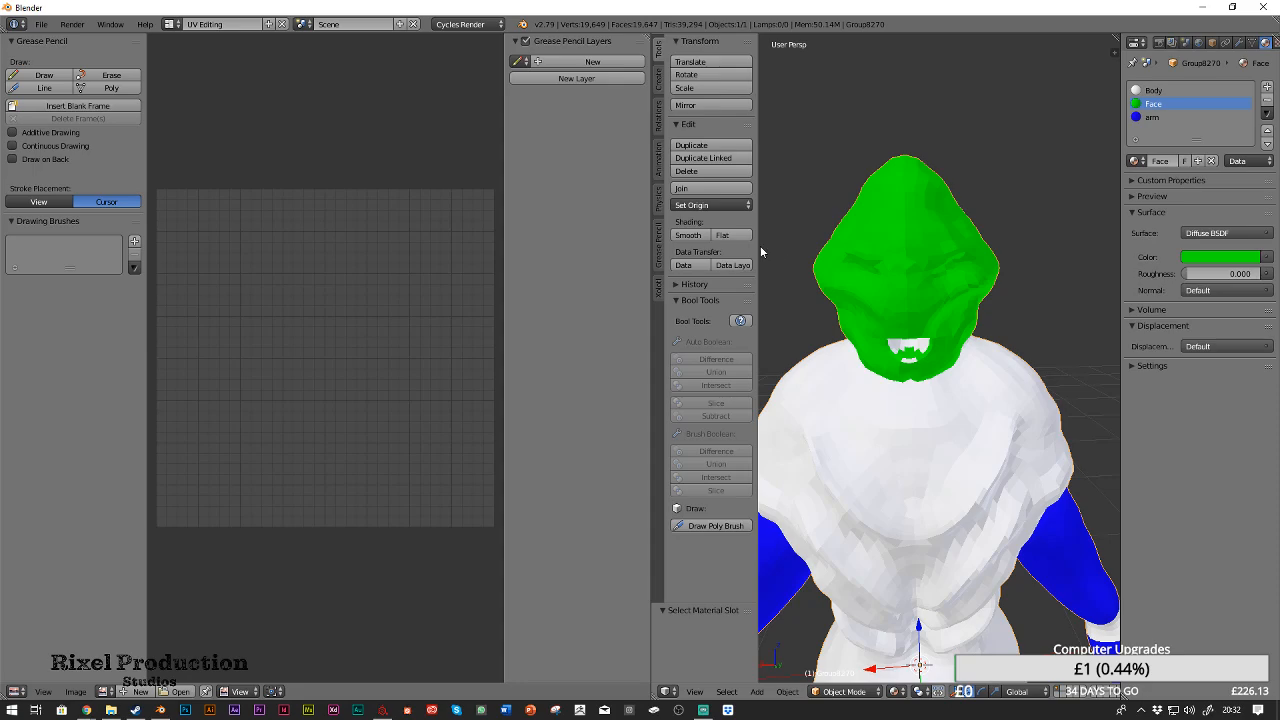
# Show the SP Live Link add-on's settings and start its server
pyautogui.click(658, 289)
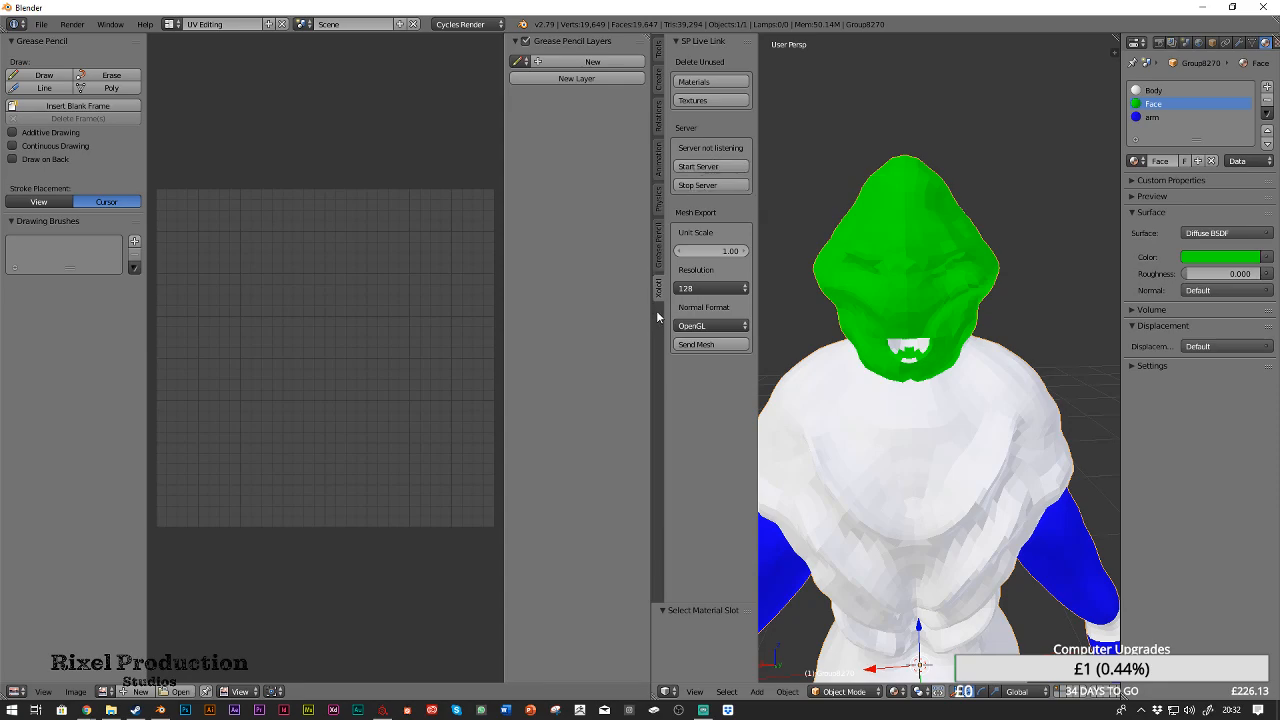
pyautogui.click(706, 167)
pyautogui.click(703, 169)
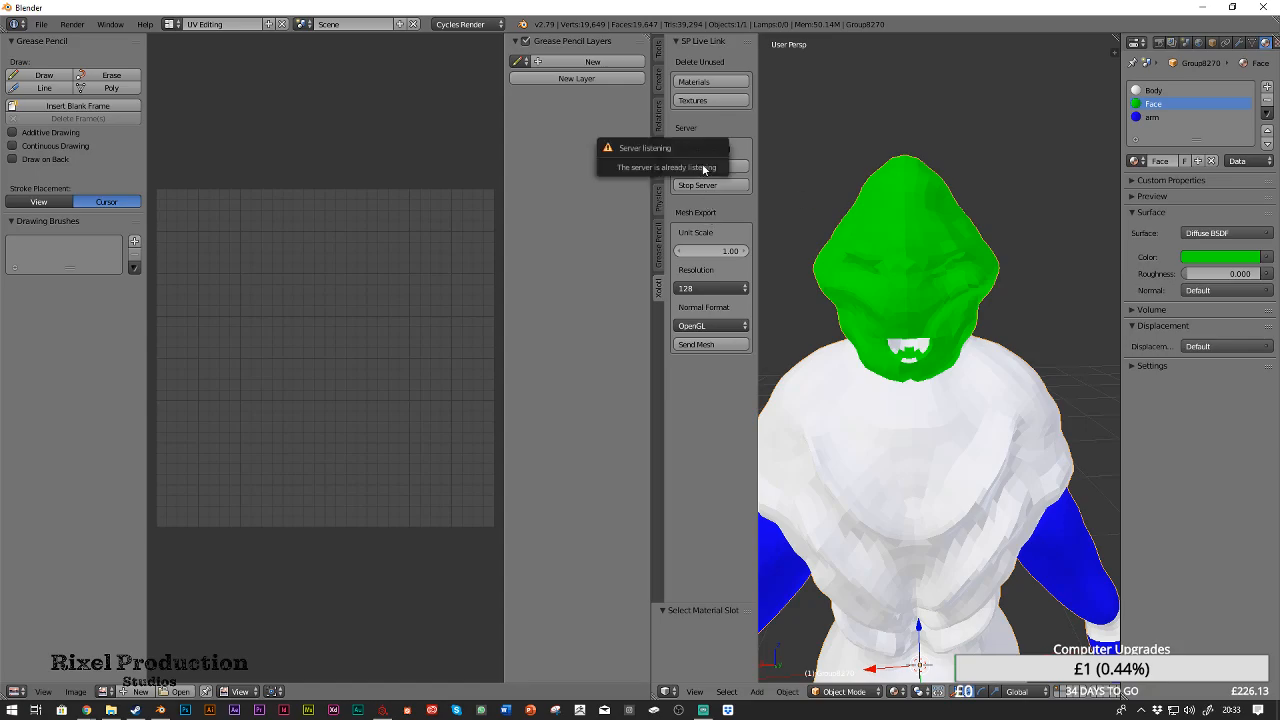
# Switch to the browser and examine the Substance Painter Live Link product on Xolotl Studio's Gumroad page
pyautogui.moveTo(89, 713)
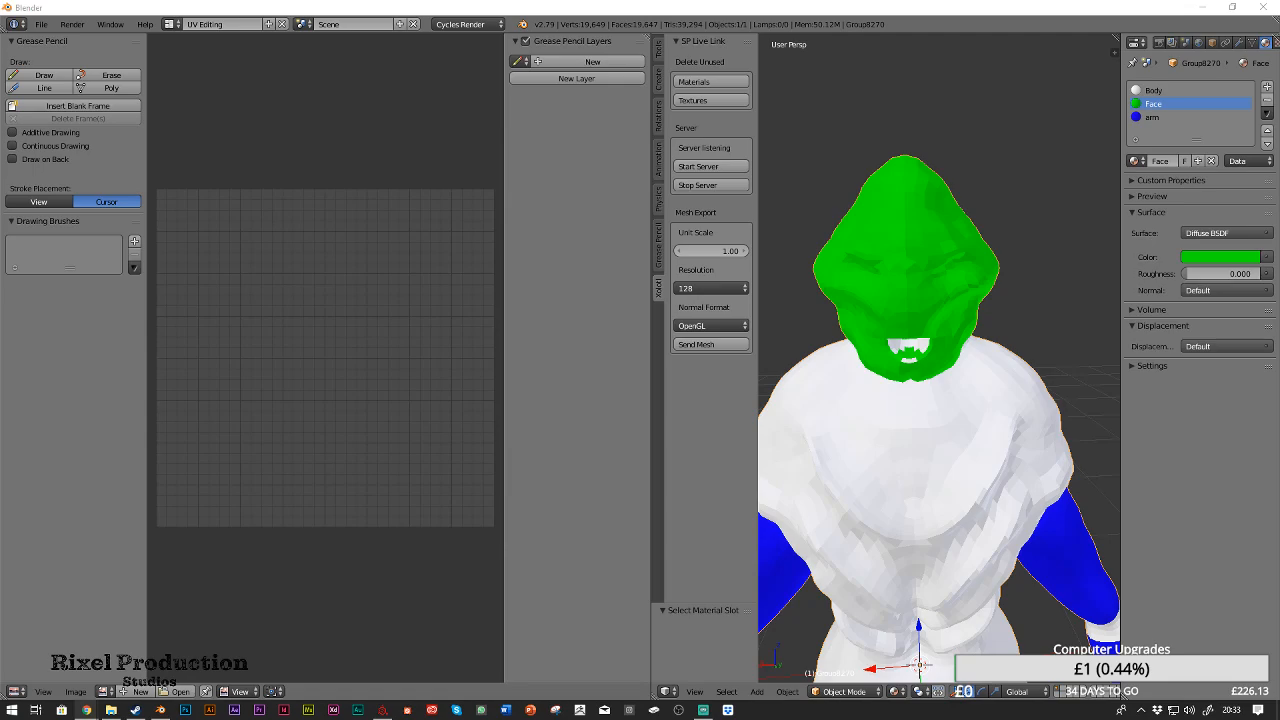
pyautogui.scroll(-2, 970, 415)
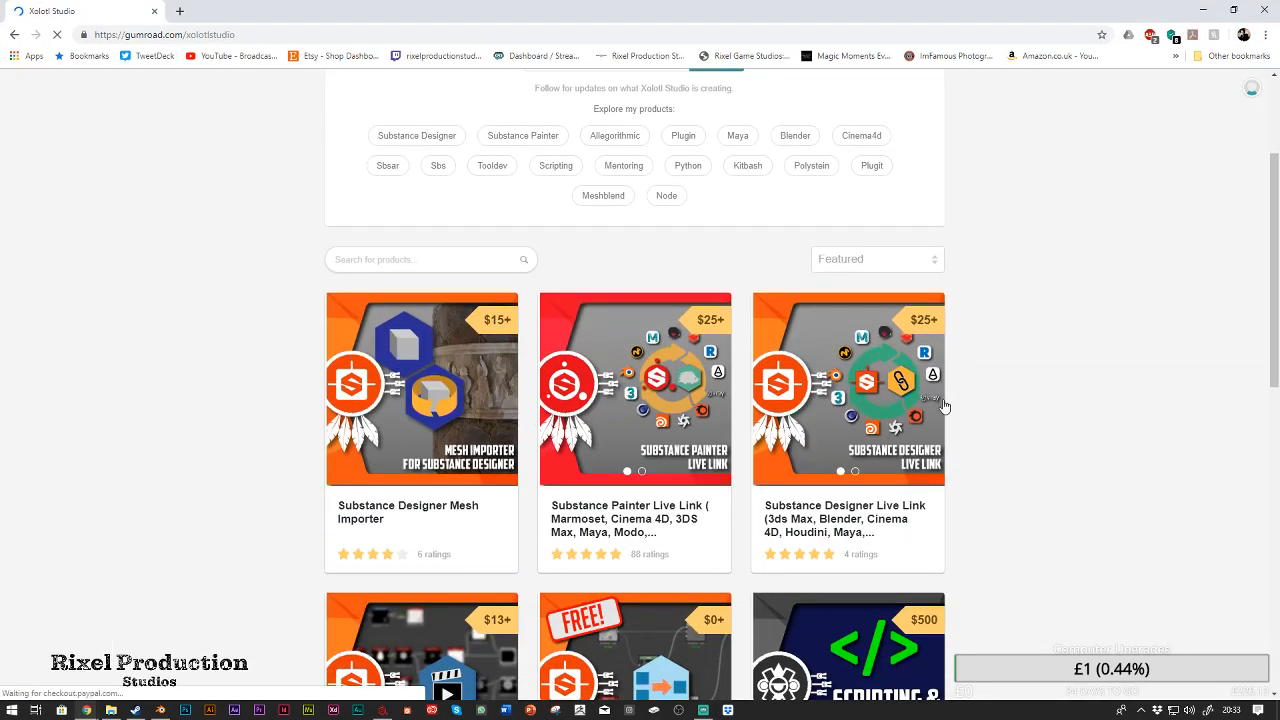
pyautogui.scroll(-2, 950, 403)
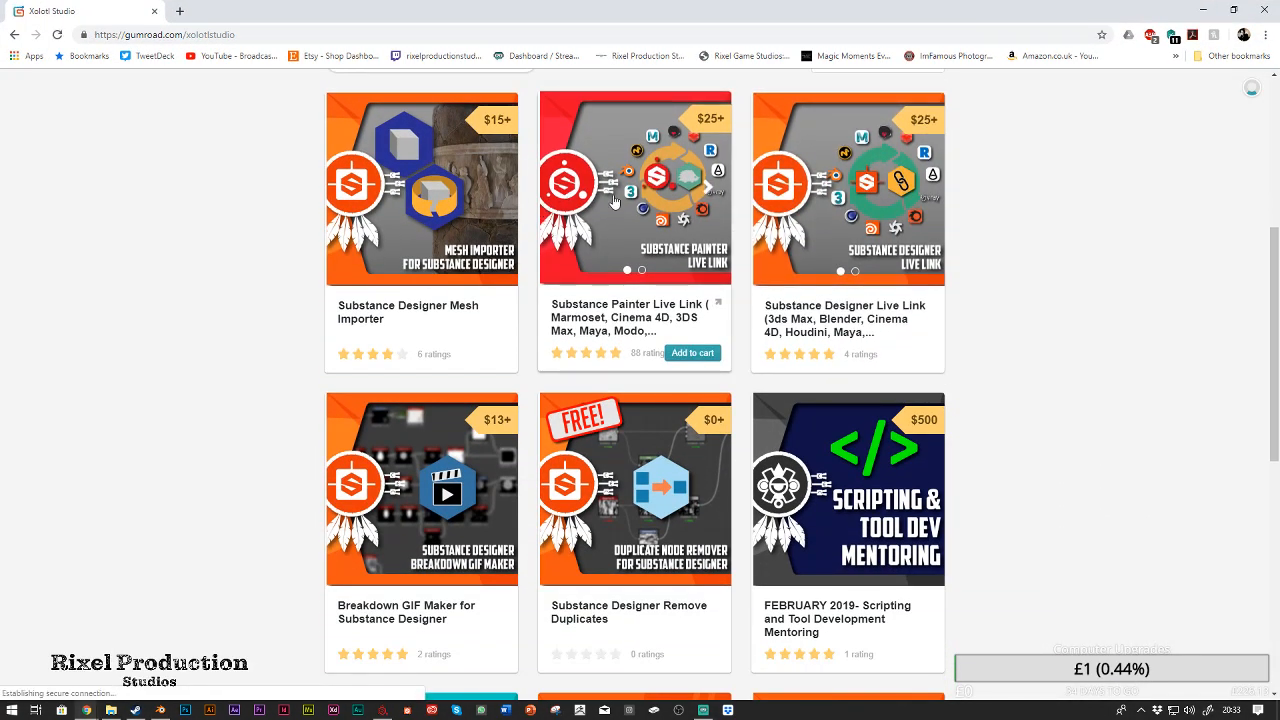
pyautogui.click(631, 160)
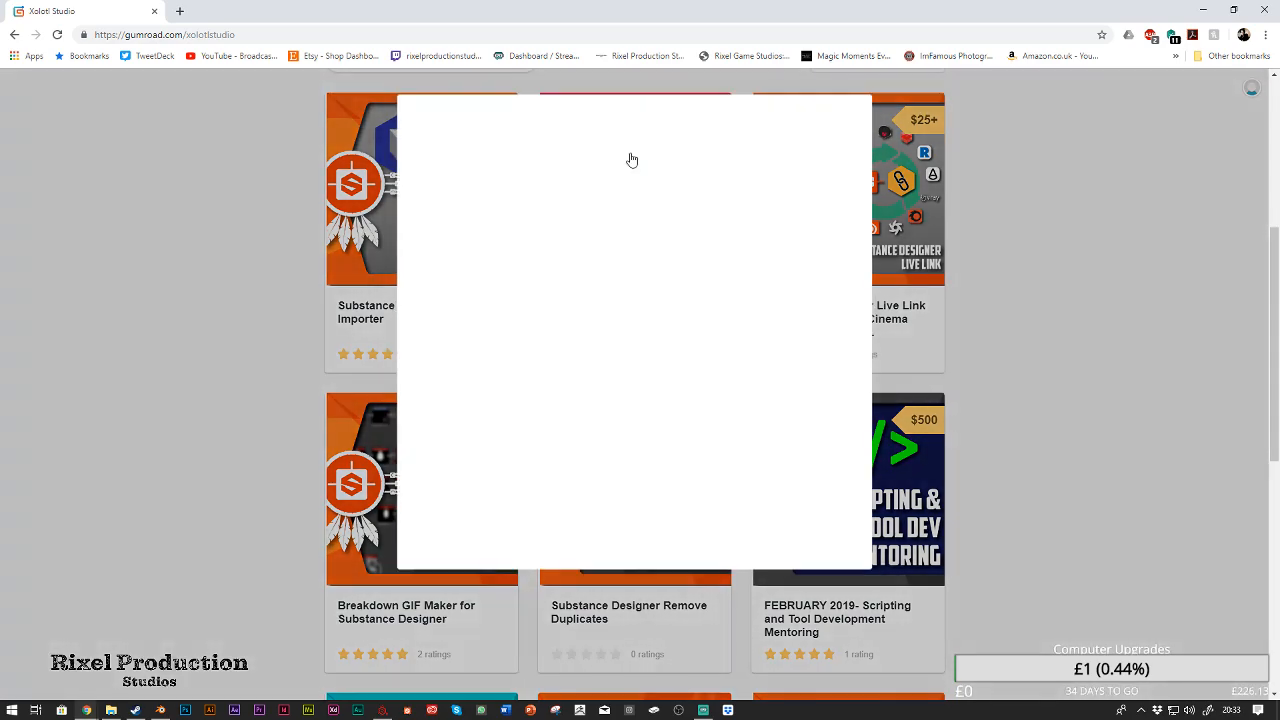
pyautogui.scroll(-2, 640, 431)
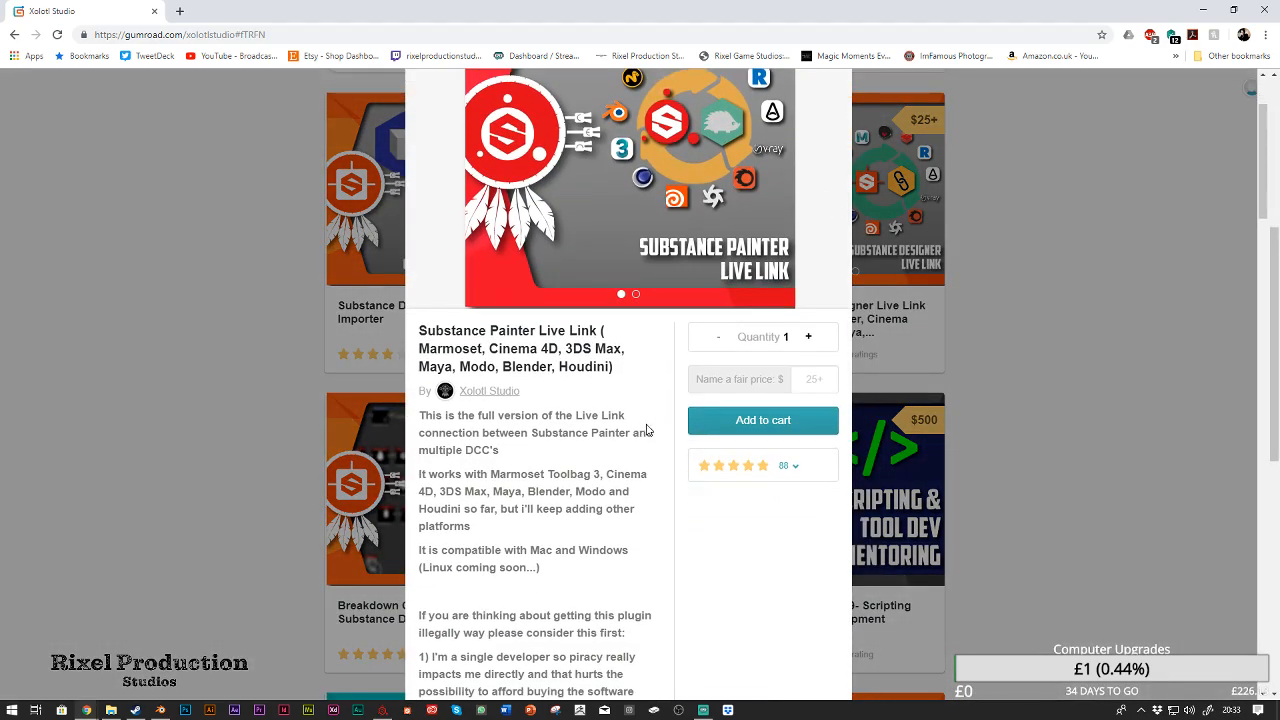
pyautogui.scroll(1, 627, 410)
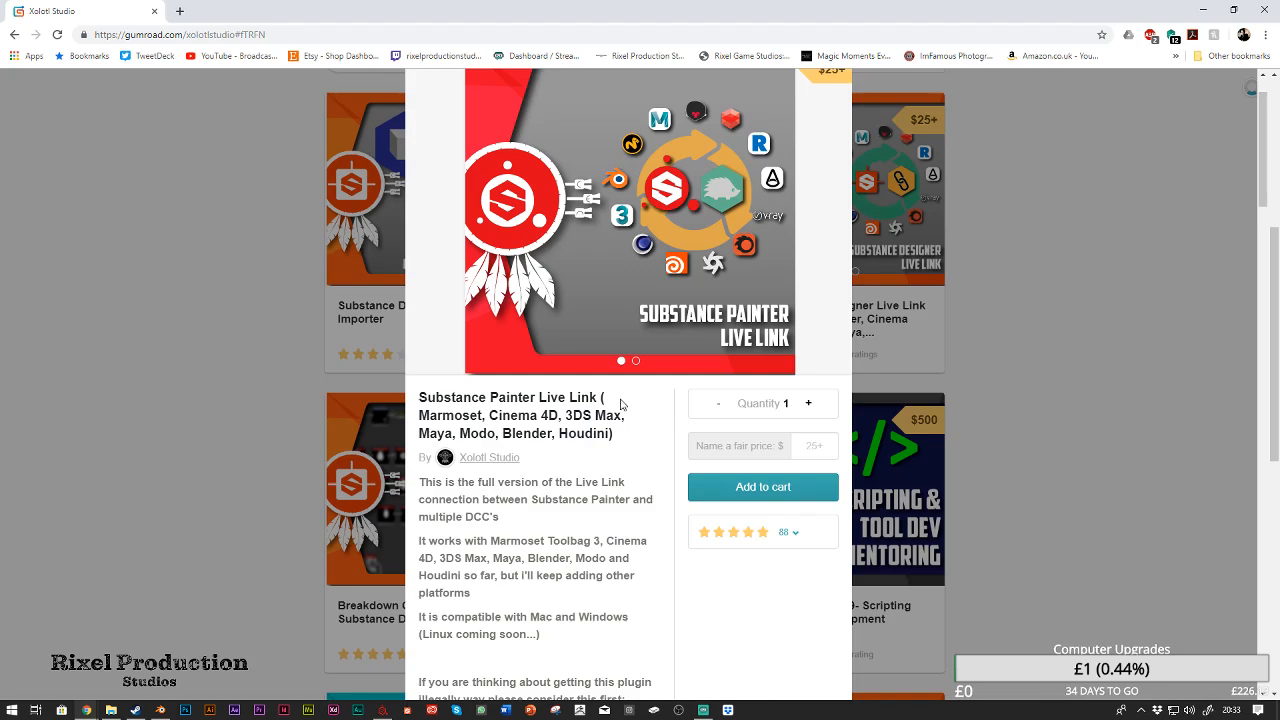
pyautogui.scroll(1, 598, 381)
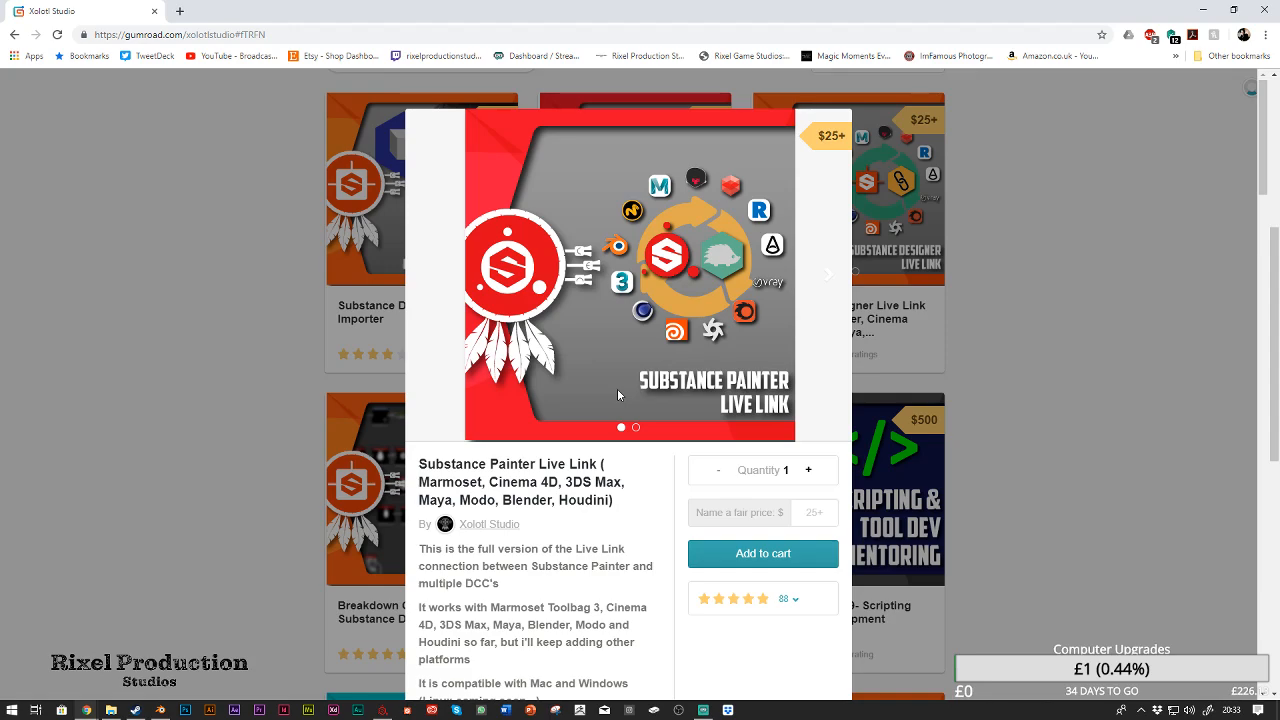
pyautogui.click(1160, 320)
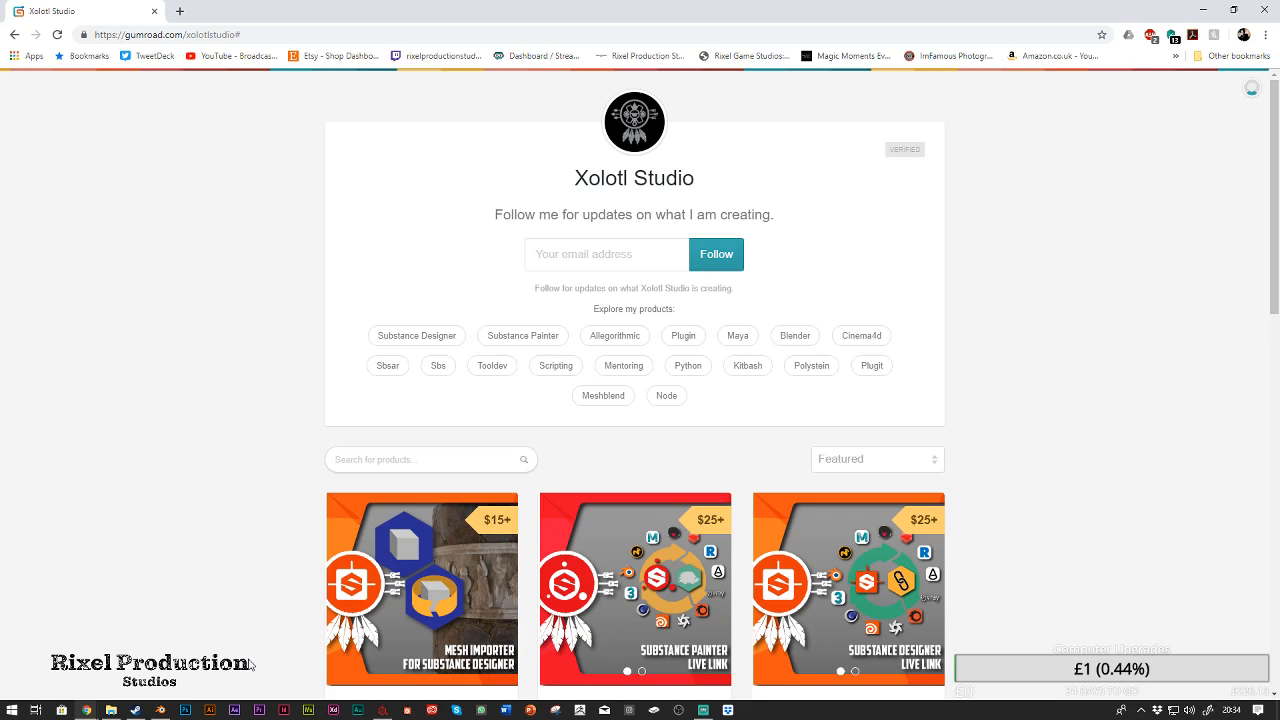
# Switch to Substance Painter and begin a new project with the OpenGL normal map format and a 4096 document resolution
pyautogui.click(380, 708)
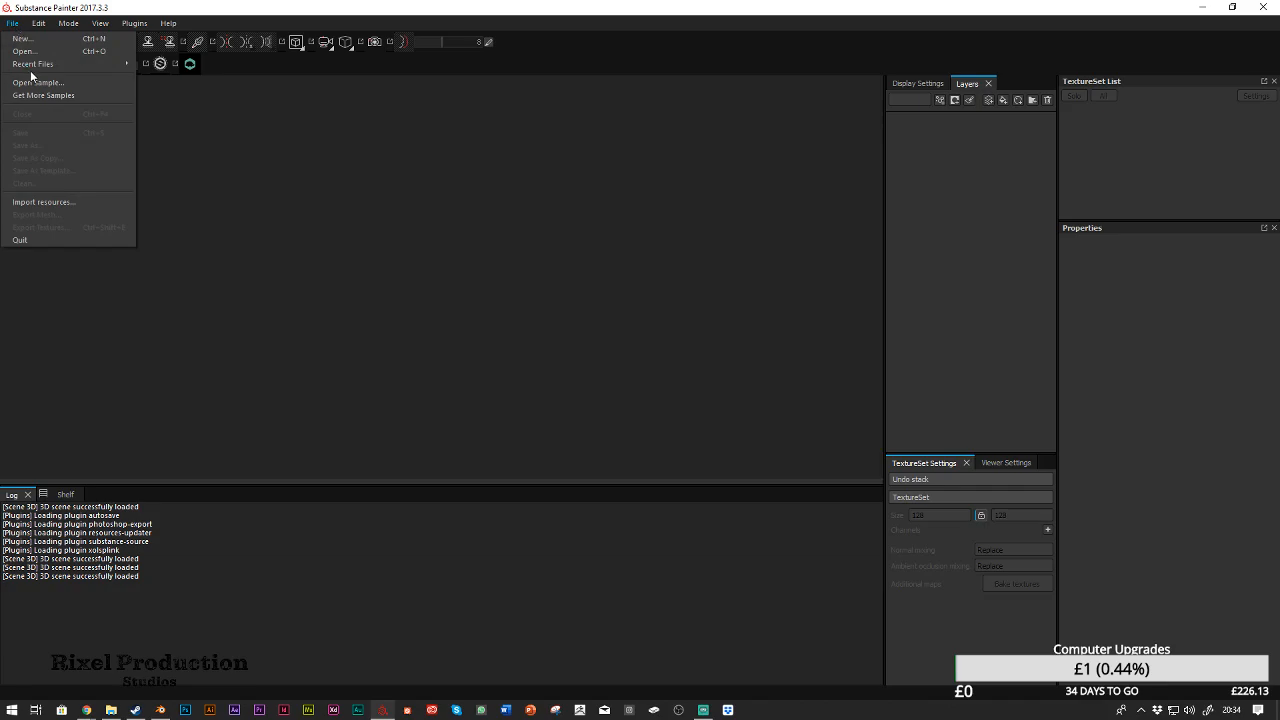
pyautogui.click(27, 42)
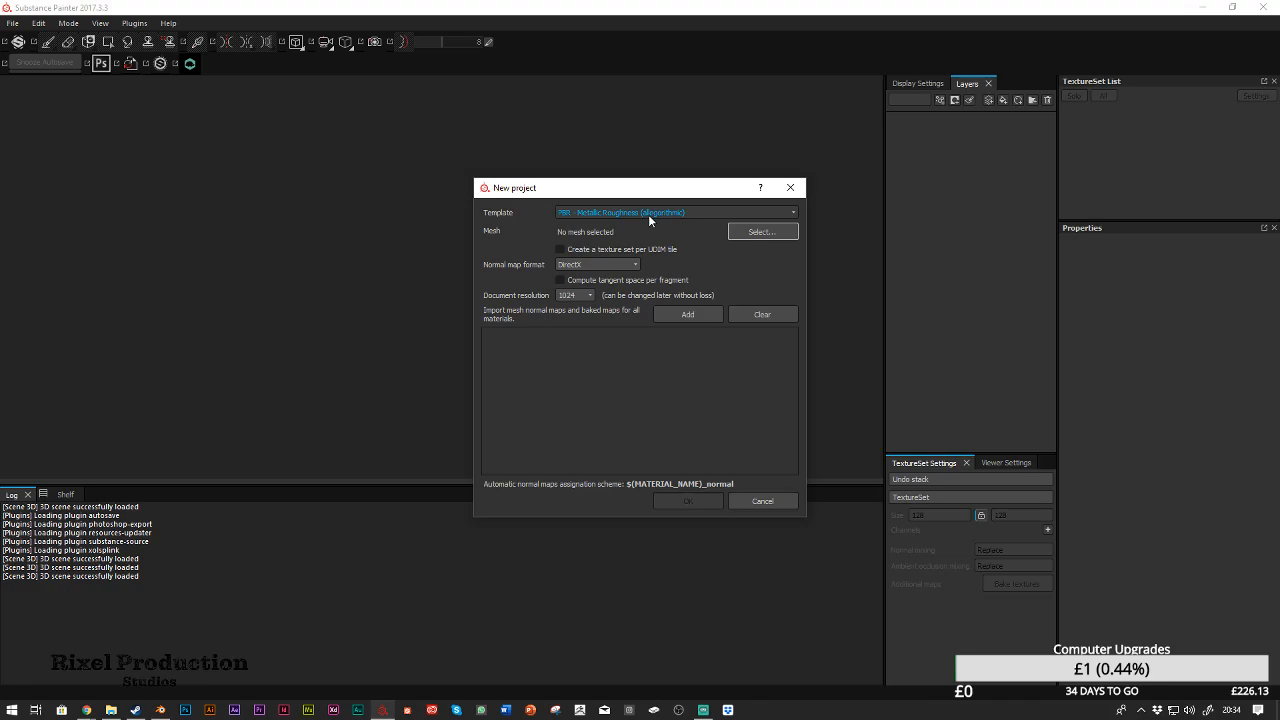
pyautogui.click(617, 263)
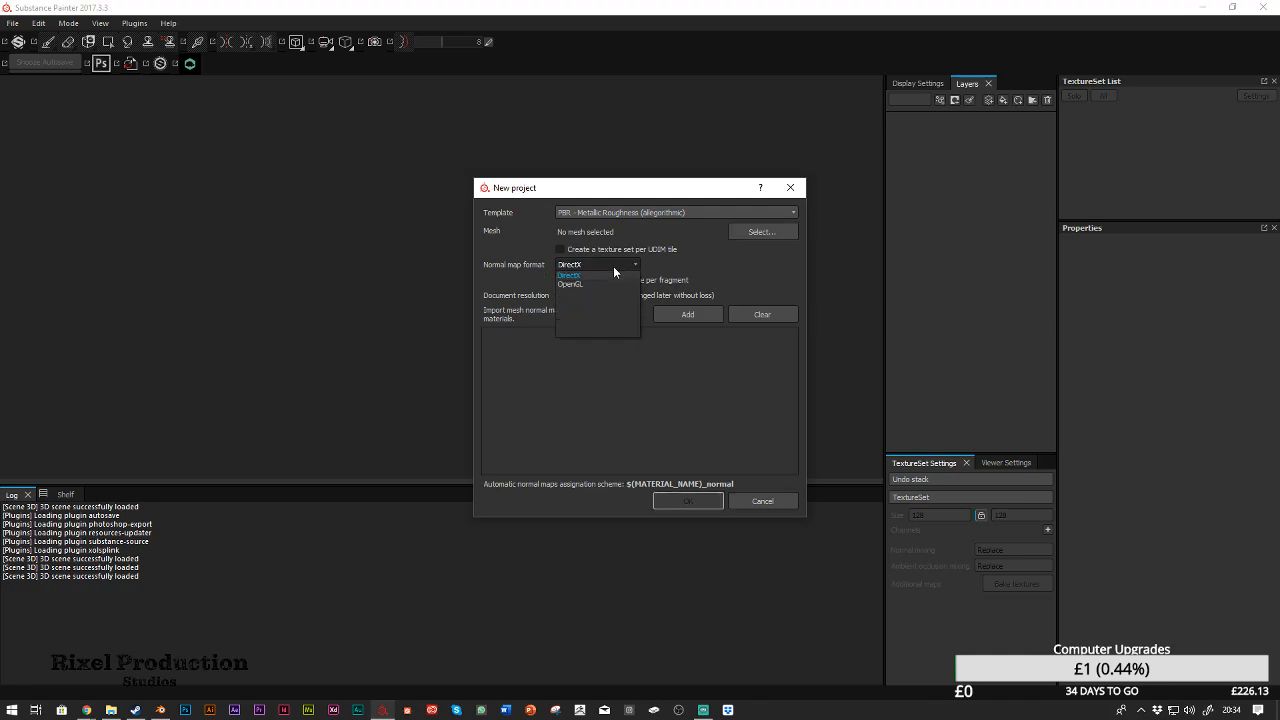
pyautogui.click(593, 282)
pyautogui.click(594, 281)
pyautogui.click(587, 295)
pyautogui.click(575, 349)
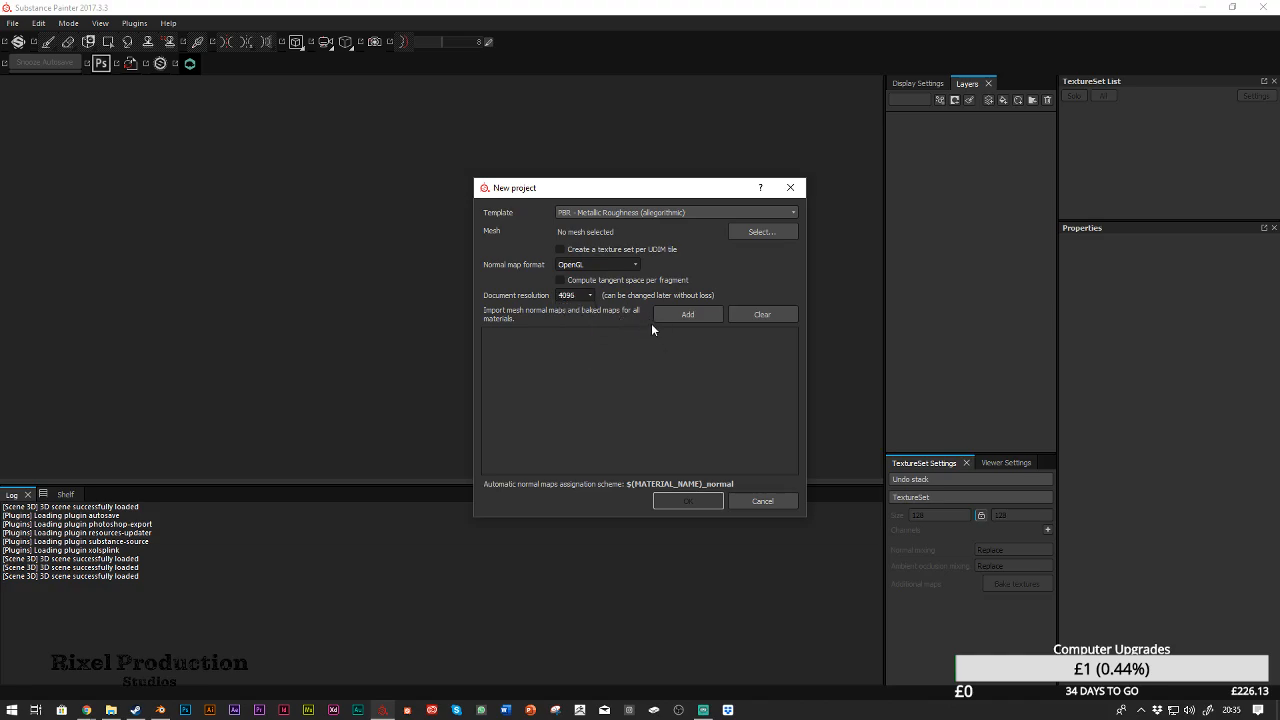
# Choose Low Poly Character_corrected UVs.obj from the EP2 Assets folder as the mesh and create the project
pyautogui.click(766, 233)
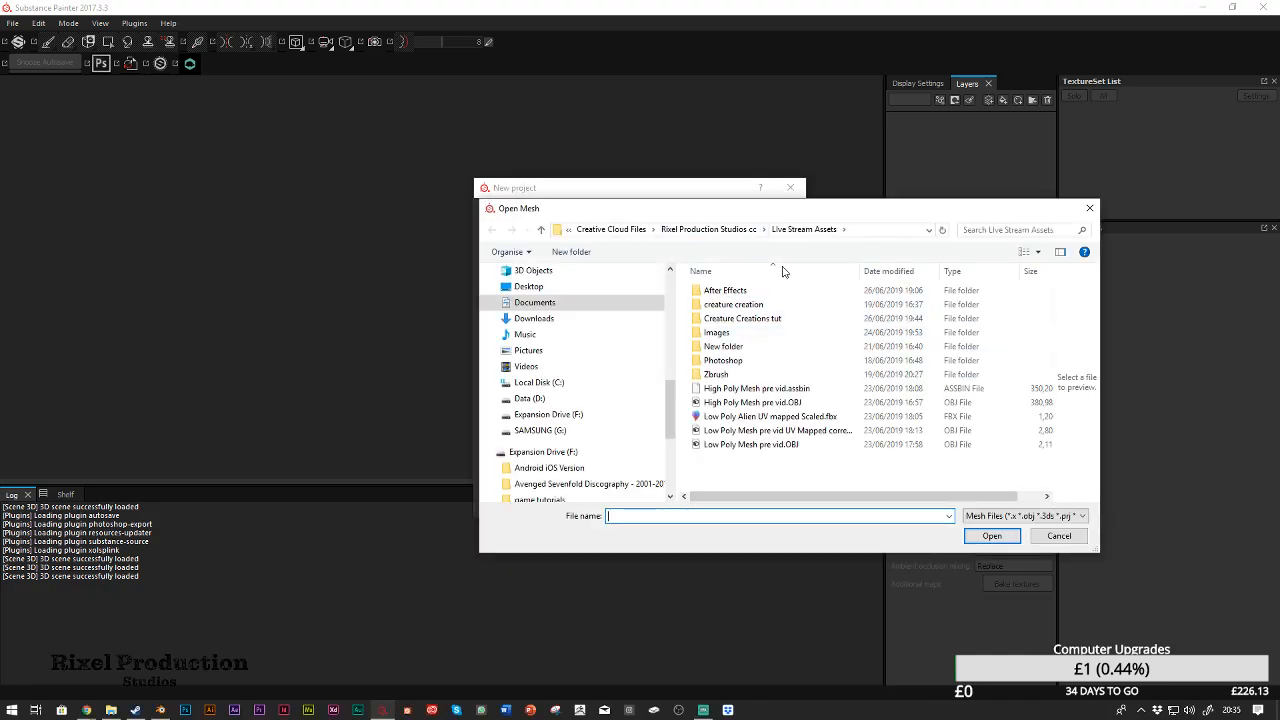
pyautogui.scroll(-1, 575, 424)
pyautogui.scroll(3, 575, 424)
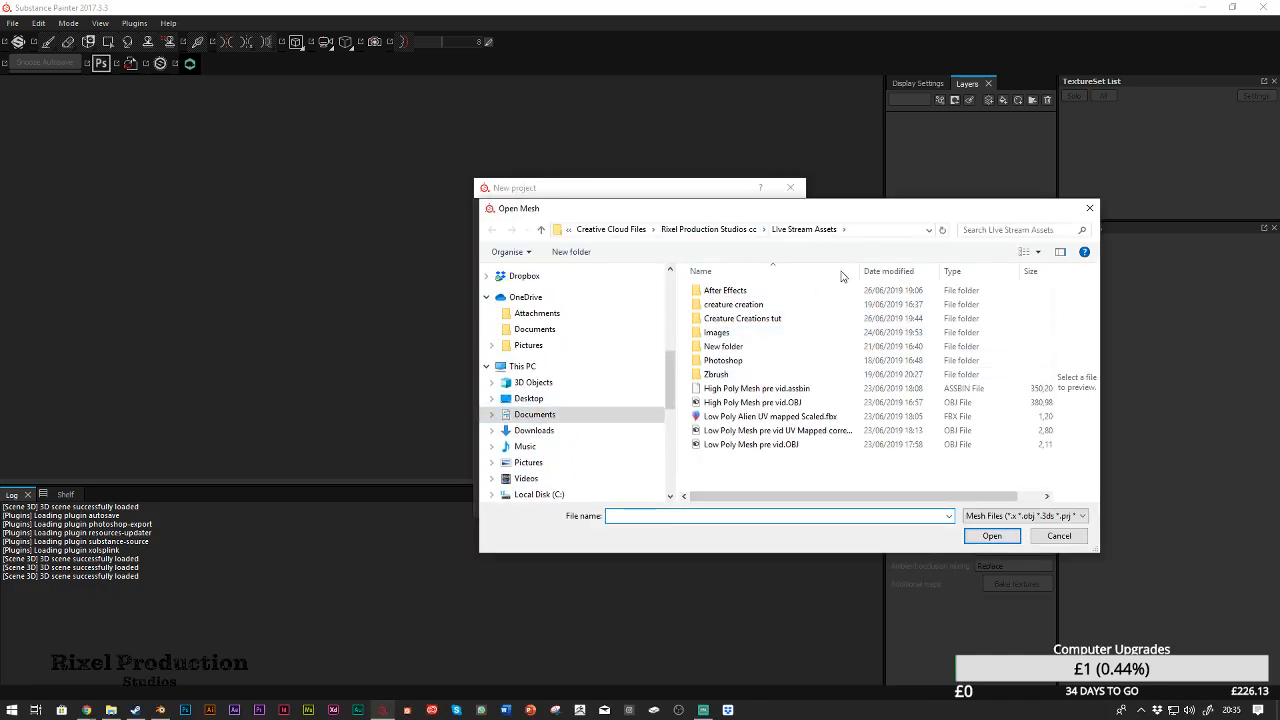
pyautogui.doubleClick(745, 318)
pyautogui.doubleClick(725, 290)
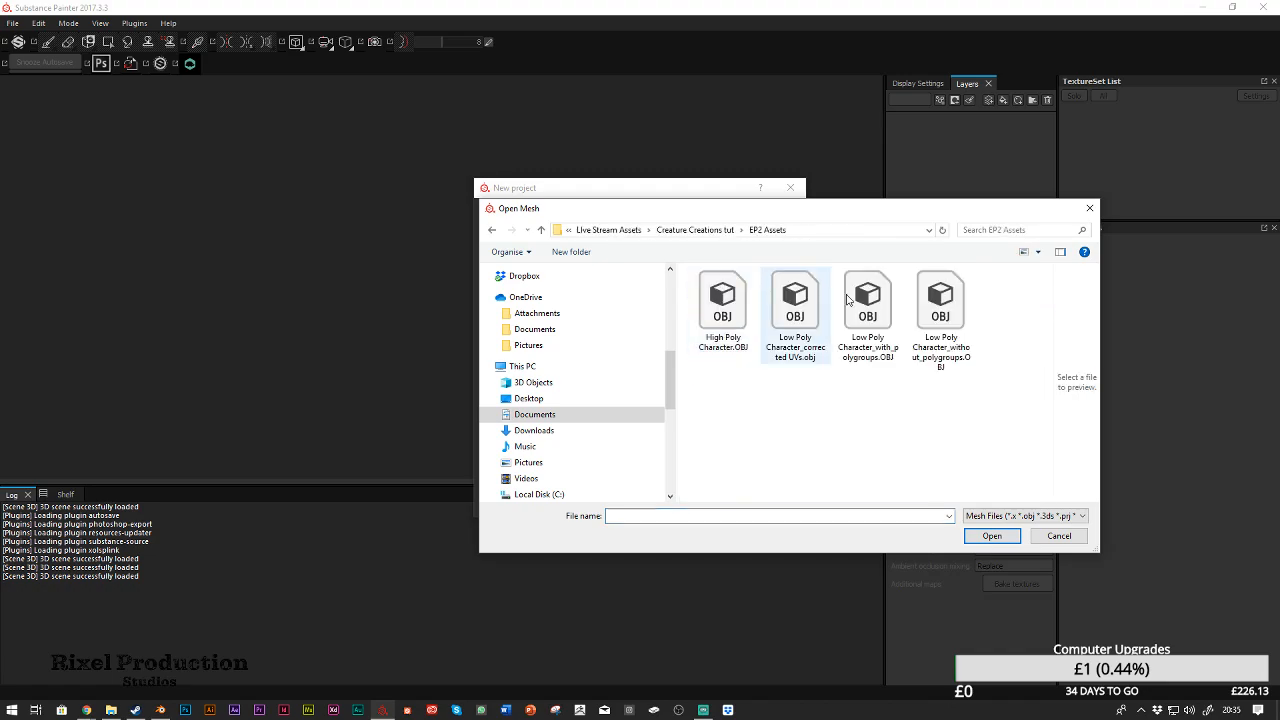
pyautogui.doubleClick(805, 312)
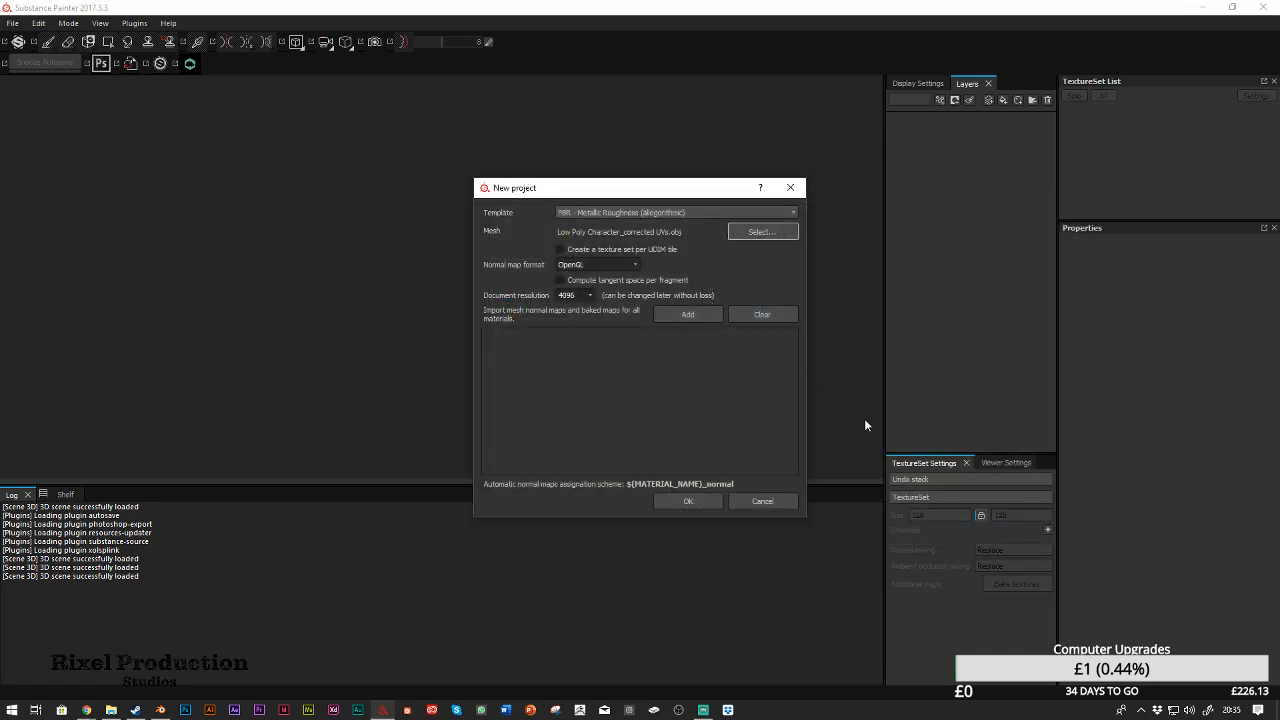
pyautogui.click(689, 501)
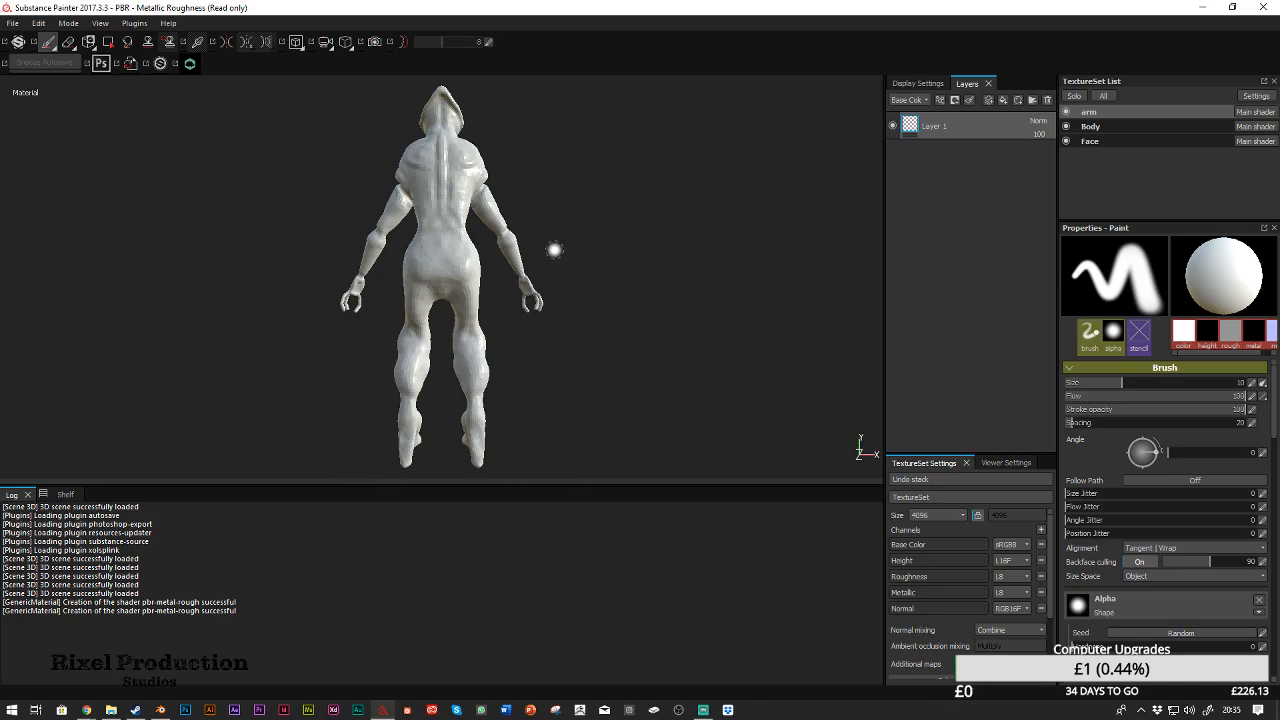
# Switch to Blender, change to the Default screen layout and apply smooth shading to the creature
pyautogui.moveTo(588, 219)
pyautogui.keyDown('alt'); pyautogui.mouseDown()
pyautogui.moveTo(634, 229)
pyautogui.moveTo(506, 237)
pyautogui.moveTo(520, 274)
pyautogui.moveTo(675, 290)
pyautogui.moveTo(560, 257)
pyautogui.moveTo(551, 280)
pyautogui.moveTo(726, 294)
pyautogui.moveTo(643, 294)
pyautogui.mouseUp(); pyautogui.keyUp('alt')
pyautogui.scroll(-4, 665, 290)
pyautogui.scroll(8, 616, 296)
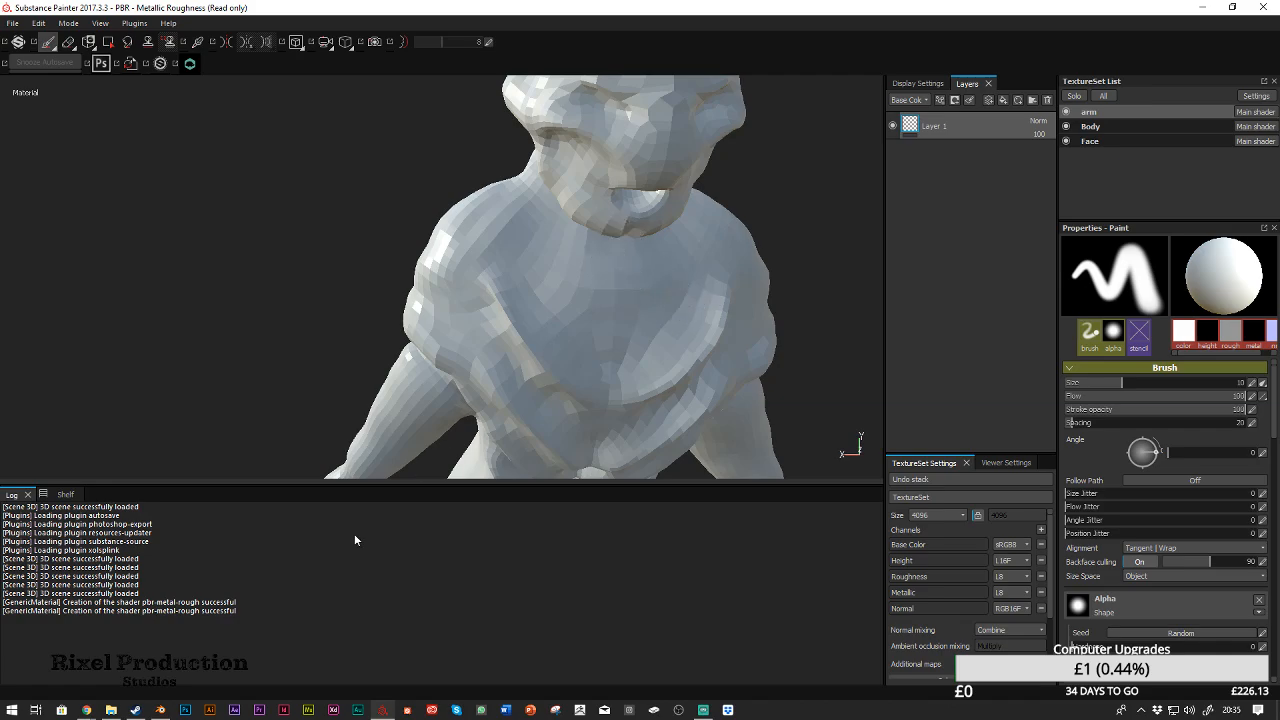
pyautogui.click(162, 710)
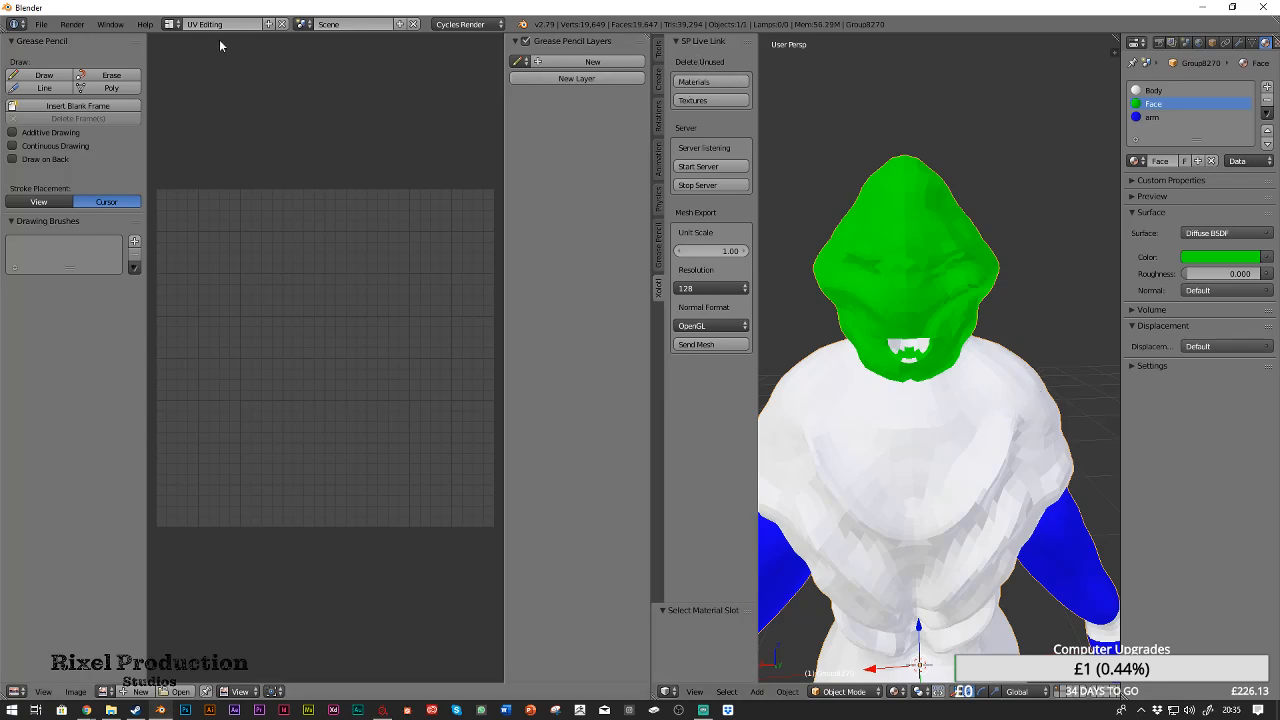
pyautogui.click(169, 23)
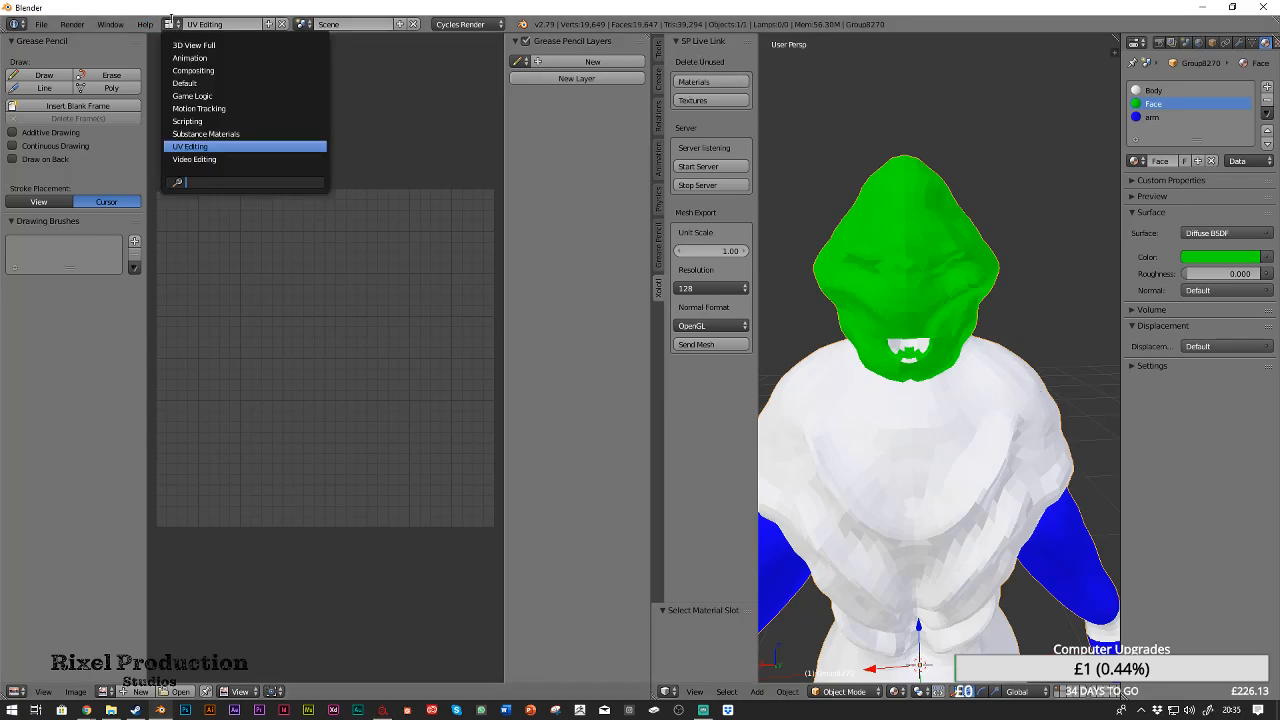
pyautogui.click(205, 83)
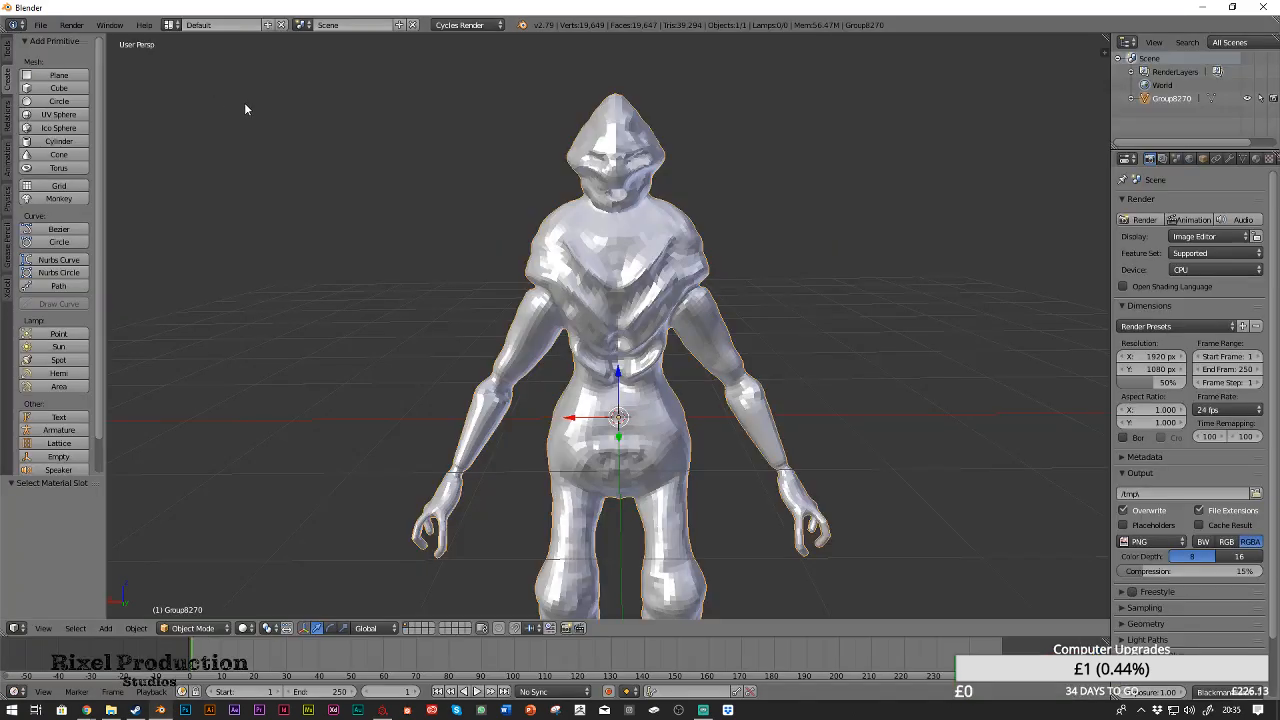
pyautogui.click(7, 47)
pyautogui.click(36, 235)
# Export the creature as OBJ again, overwriting Low Poly Character_corrected UVs.obj in the EP2 Assets folder
pyautogui.click(43, 27)
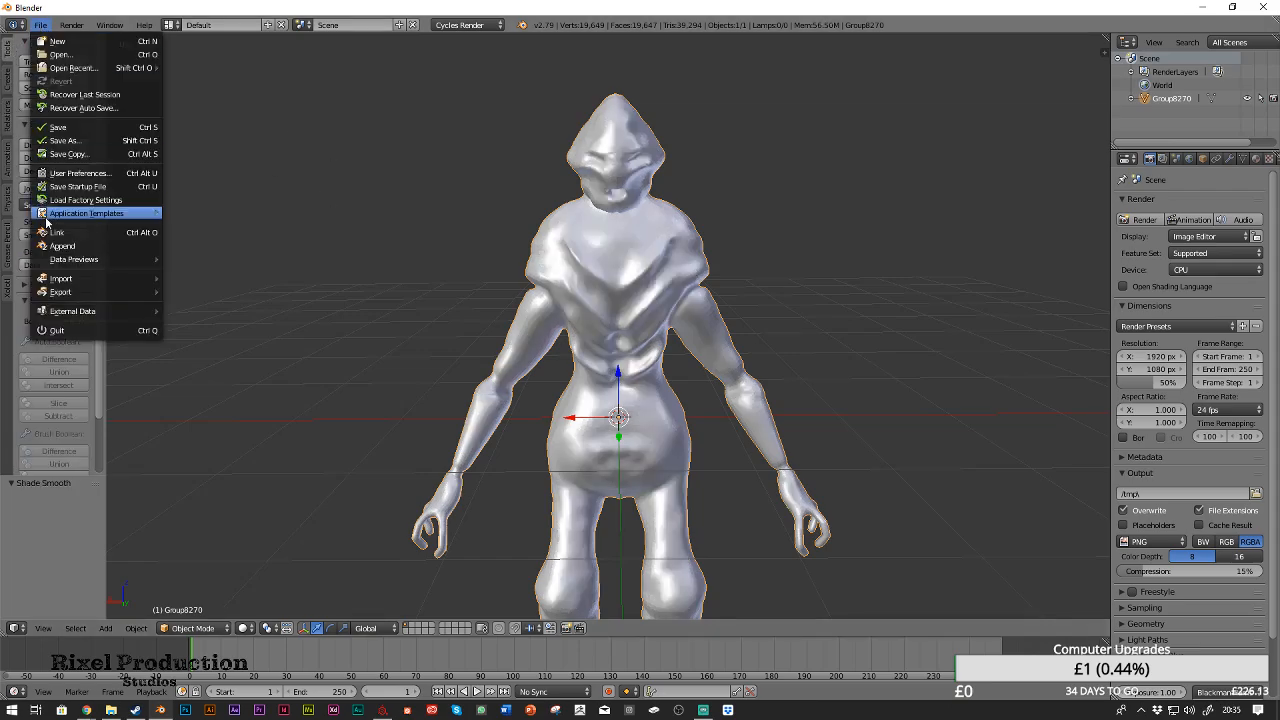
pyautogui.moveTo(90, 292)
pyautogui.click(236, 371)
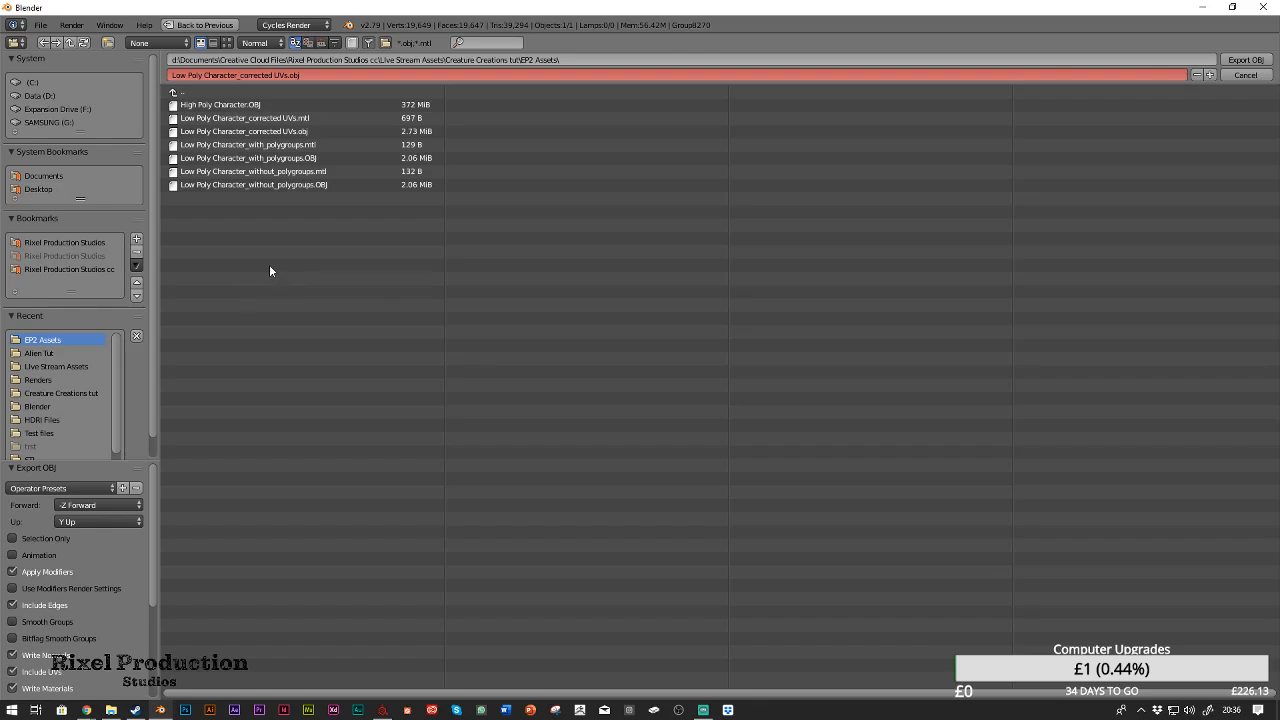
pyautogui.click(250, 123)
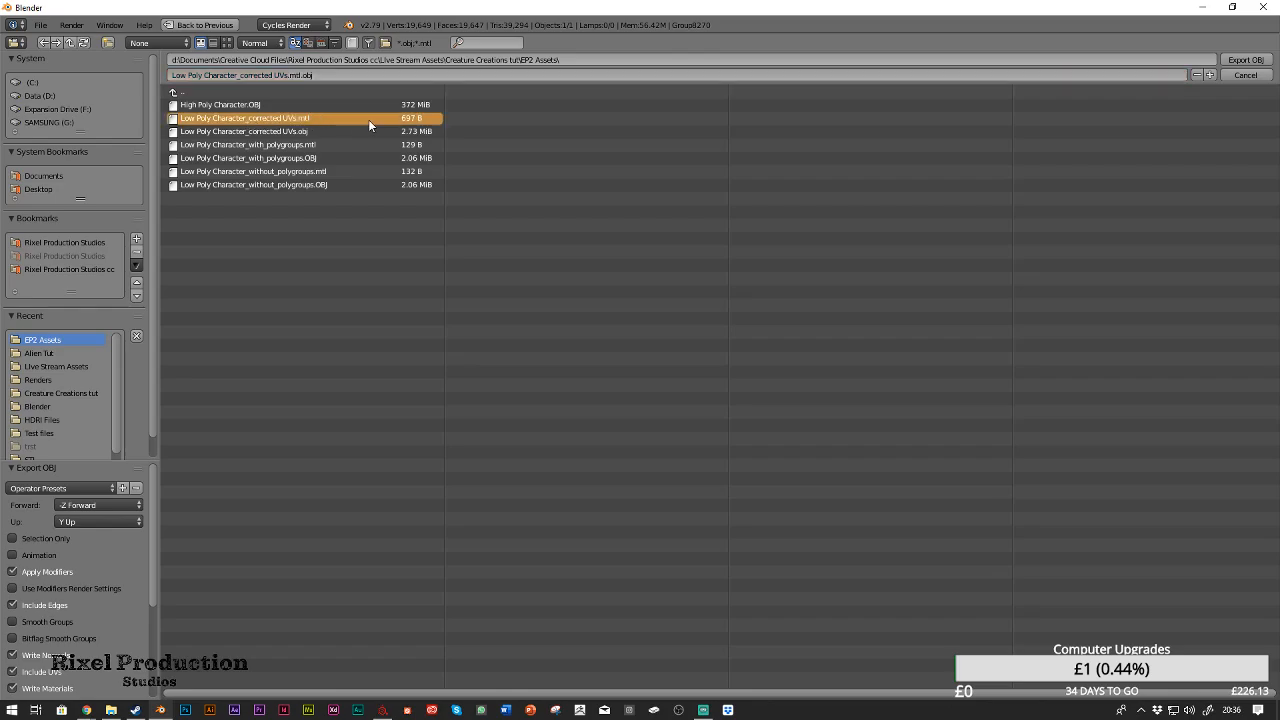
pyautogui.click(228, 134)
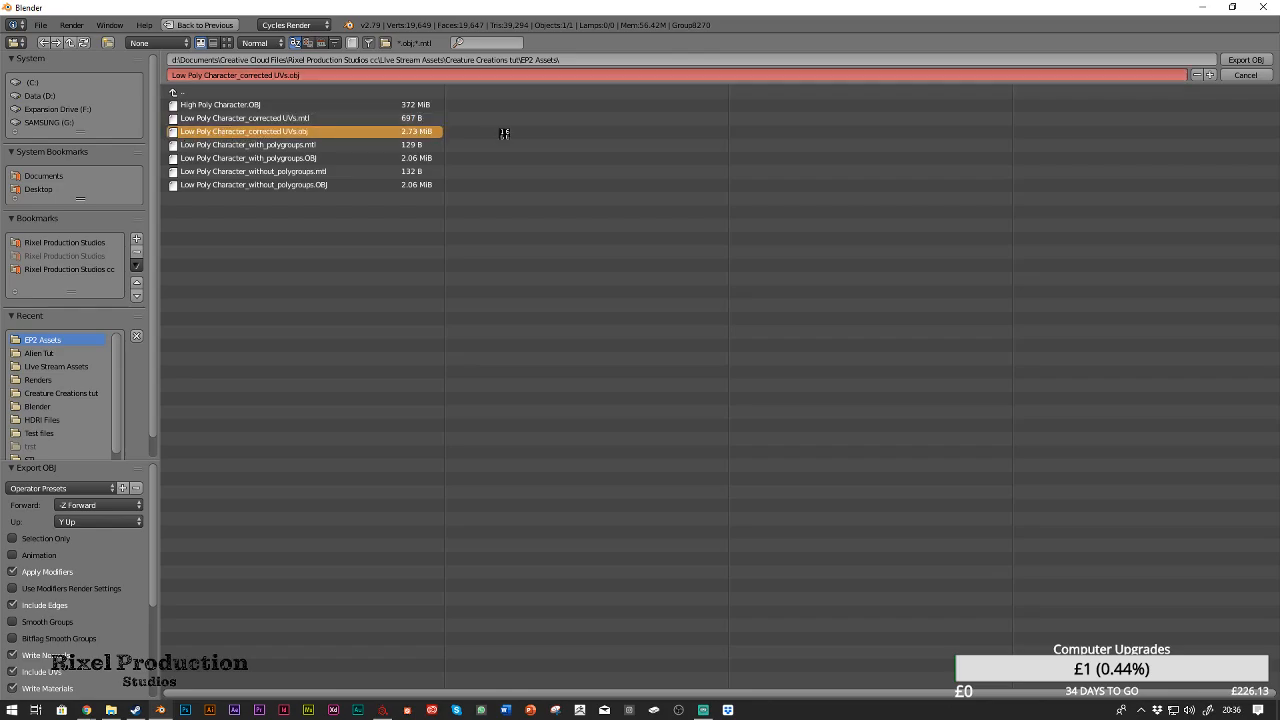
pyautogui.press('Return')
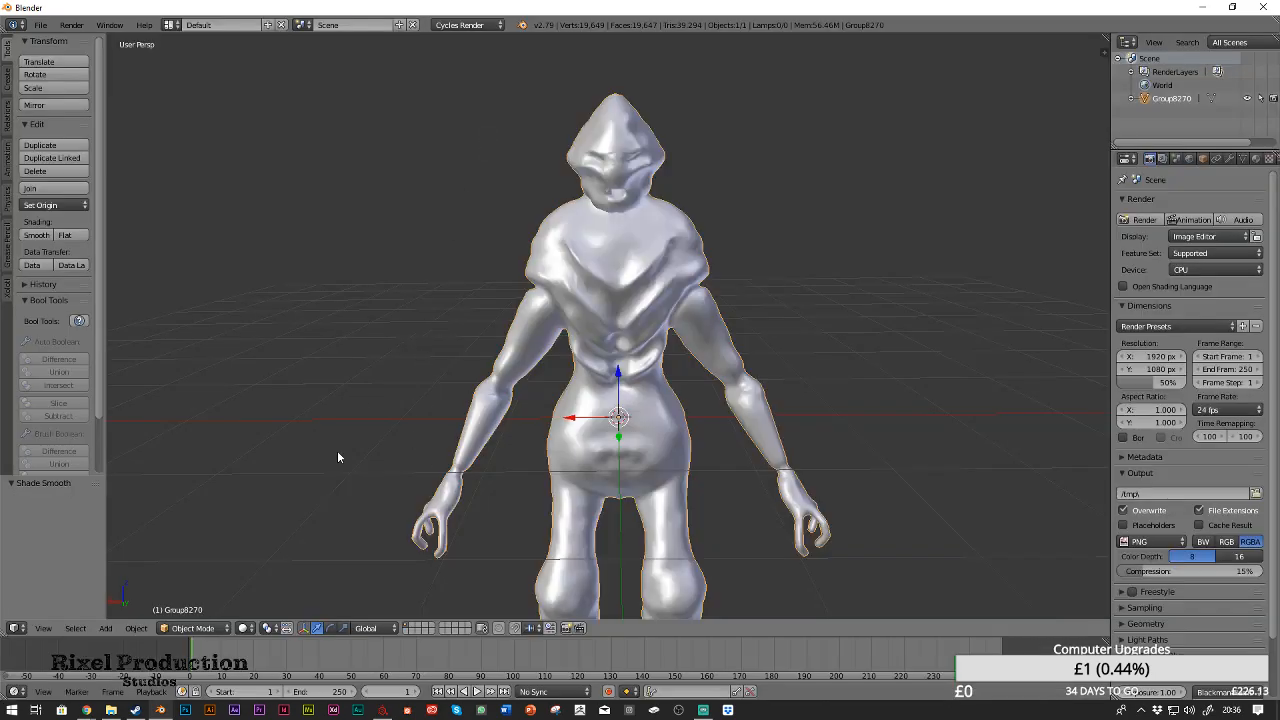
# Switch to Substance Painter and reload Low Poly Character_corrected UVs.obj as the mesh through the project configuration
pyautogui.click(382, 710)
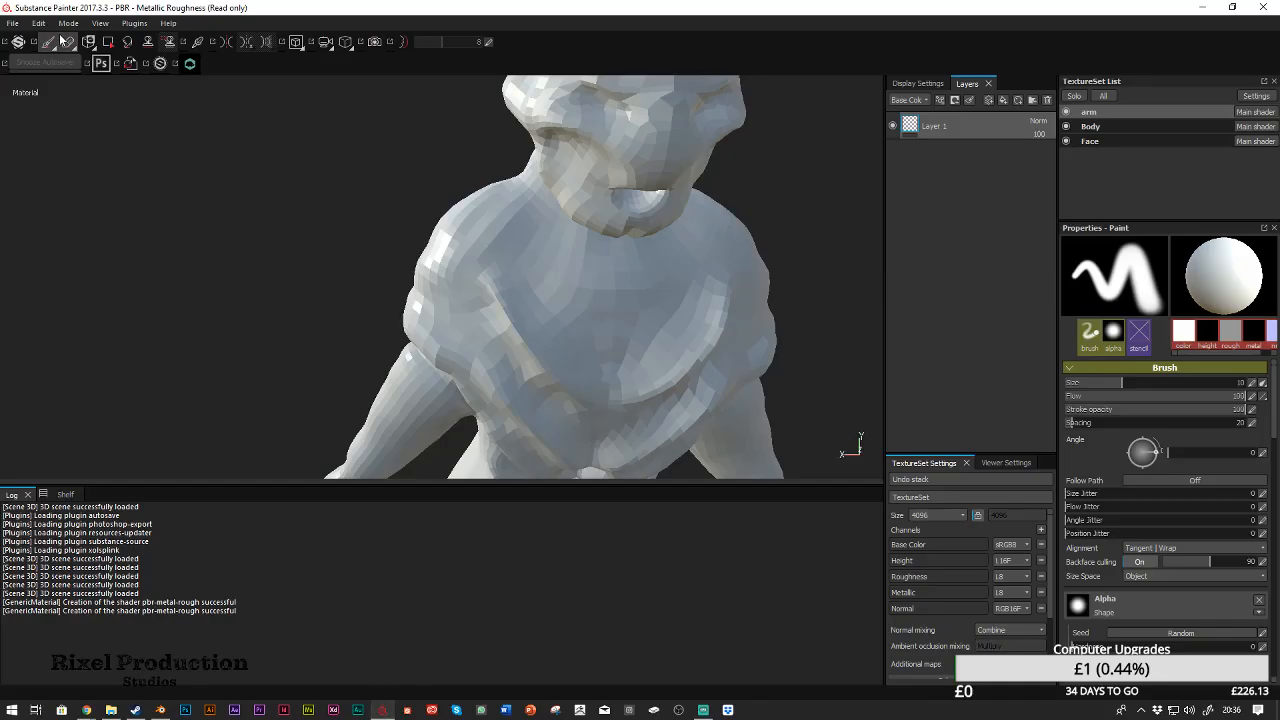
pyautogui.click(12, 24)
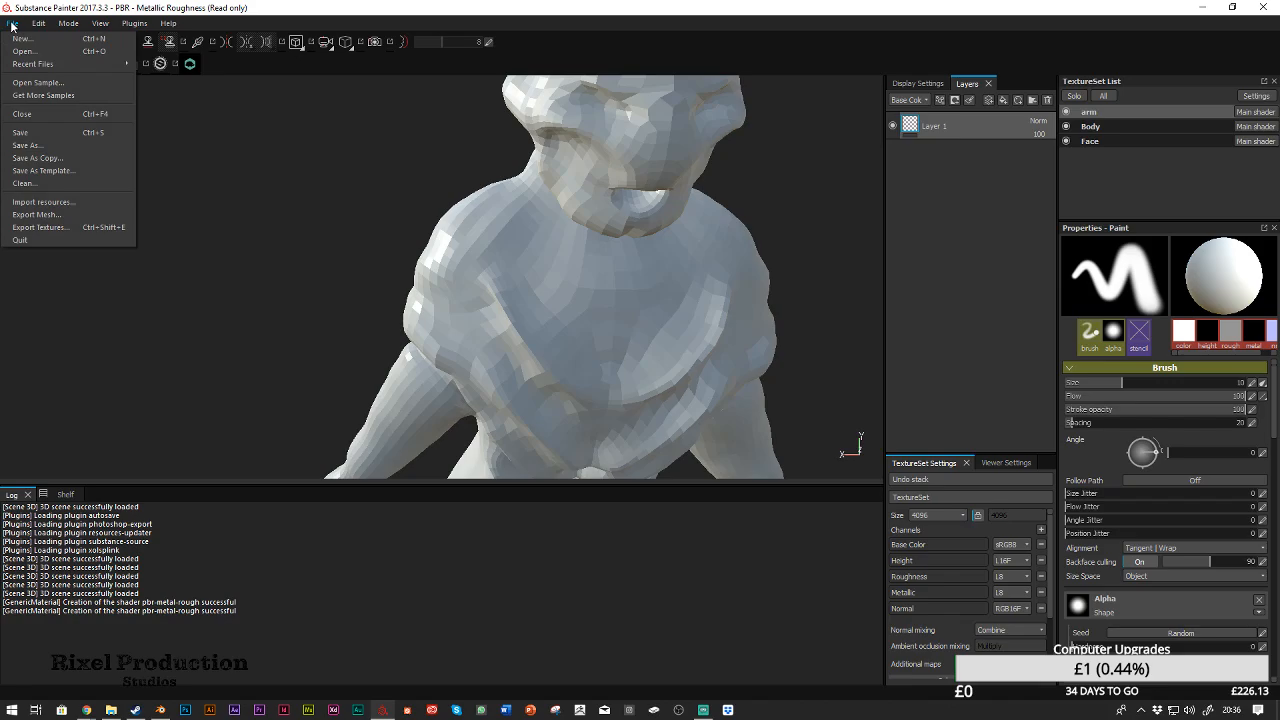
pyautogui.moveTo(38, 23)
pyautogui.click(55, 64)
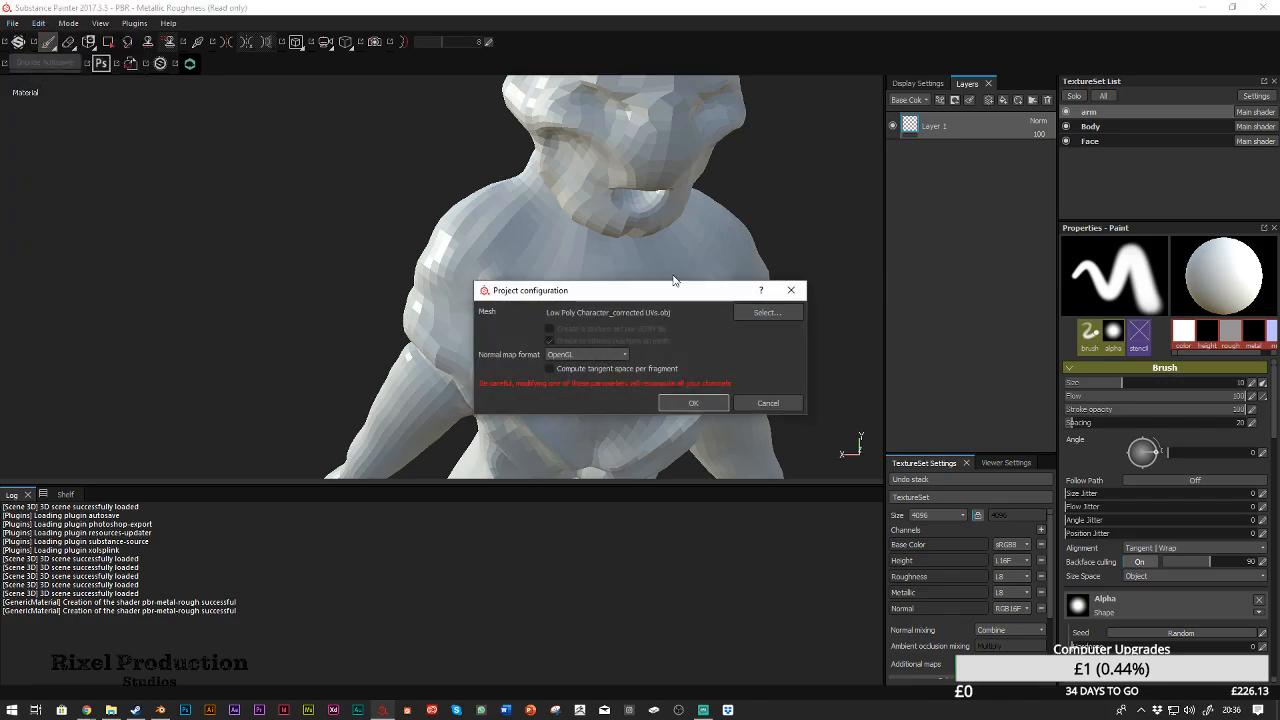
pyautogui.click(764, 312)
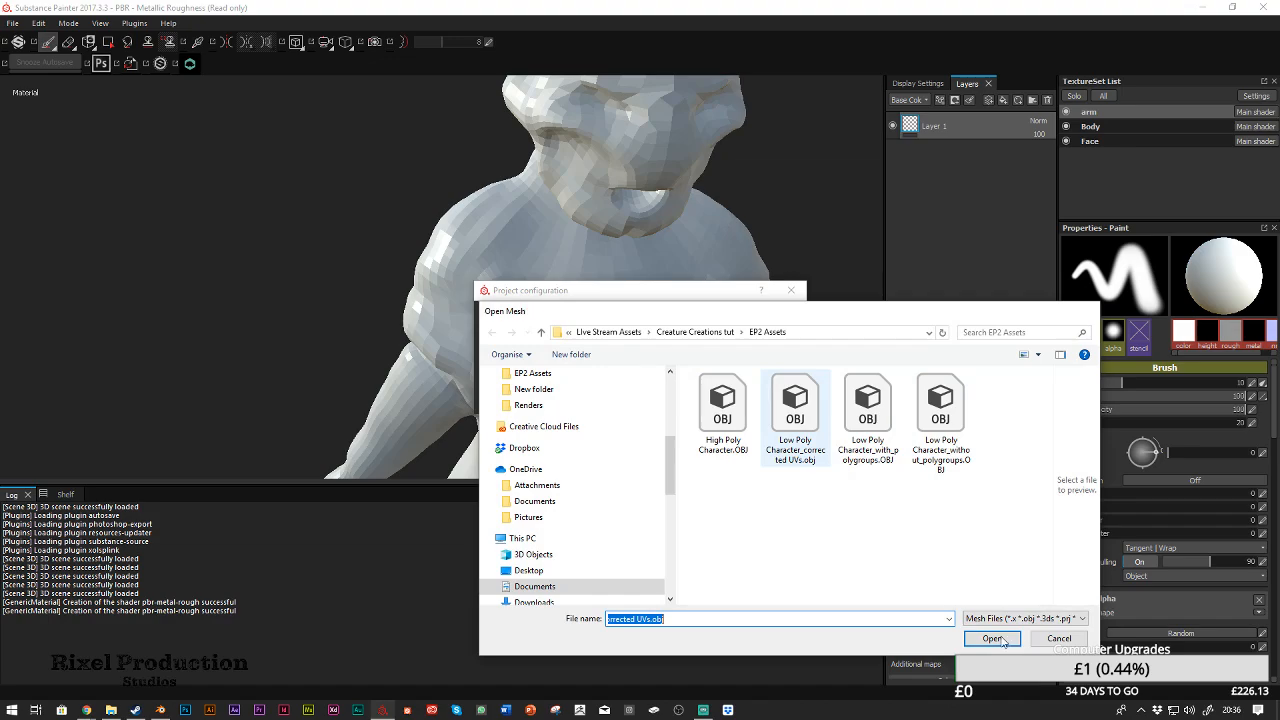
pyautogui.click(1003, 641)
pyautogui.click(703, 400)
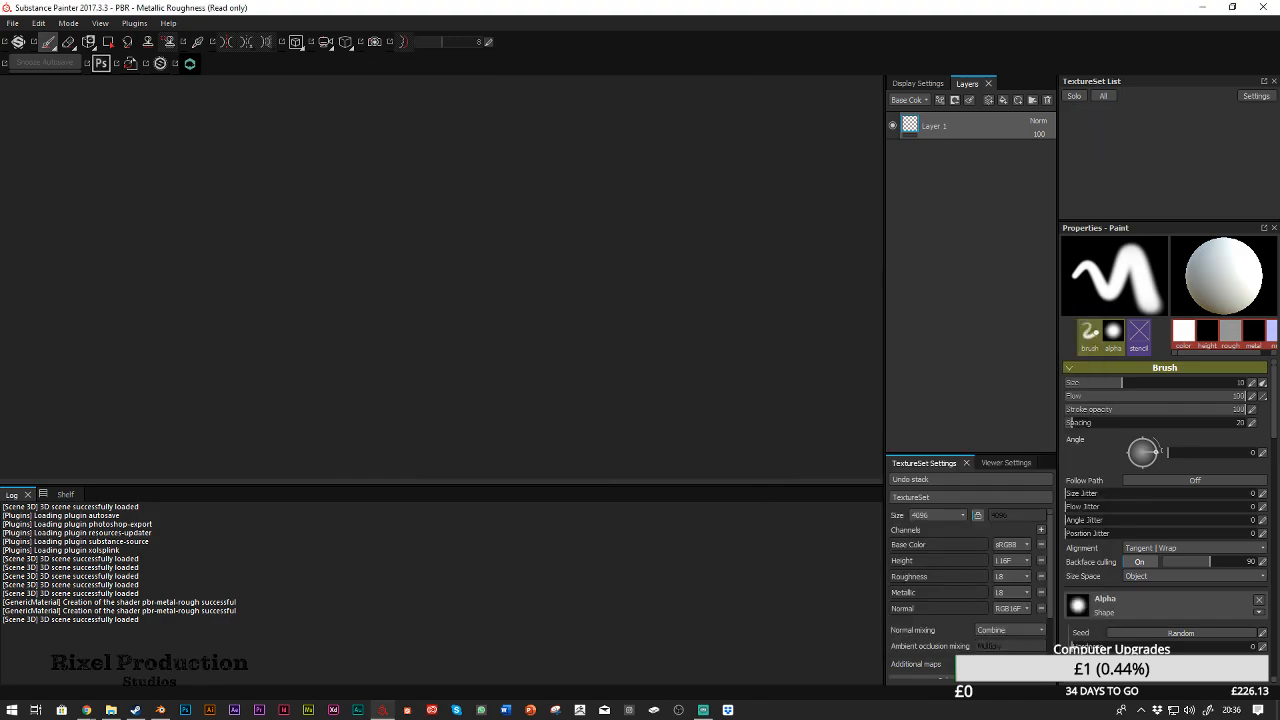
# Examine the reloaded creature's head and torso shading and look through the viewer settings
pyautogui.keyDown('alt'); pyautogui.moveTo(552, 239); pyautogui.dragTo(614, 339, button='middle'); pyautogui.keyUp('alt')
pyautogui.moveTo(524, 274)
pyautogui.keyDown('ctrl'); pyautogui.mouseDown(button='right')
pyautogui.moveTo(574, 273)
pyautogui.moveTo(550, 273)
pyautogui.mouseUp(button='right'); pyautogui.keyUp('ctrl')
pyautogui.scroll(-5, 532, 273)
pyautogui.scroll(8, 528, 290)
pyautogui.moveTo(522, 314)
pyautogui.keyDown('alt'); pyautogui.mouseDown()
pyautogui.moveTo(623, 349)
pyautogui.moveTo(654, 229)
pyautogui.moveTo(609, 149)
pyautogui.moveTo(579, 281)
pyautogui.moveTo(600, 271)
pyautogui.moveTo(414, 277)
pyautogui.moveTo(451, 371)
pyautogui.mouseUp(); pyautogui.keyUp('alt')
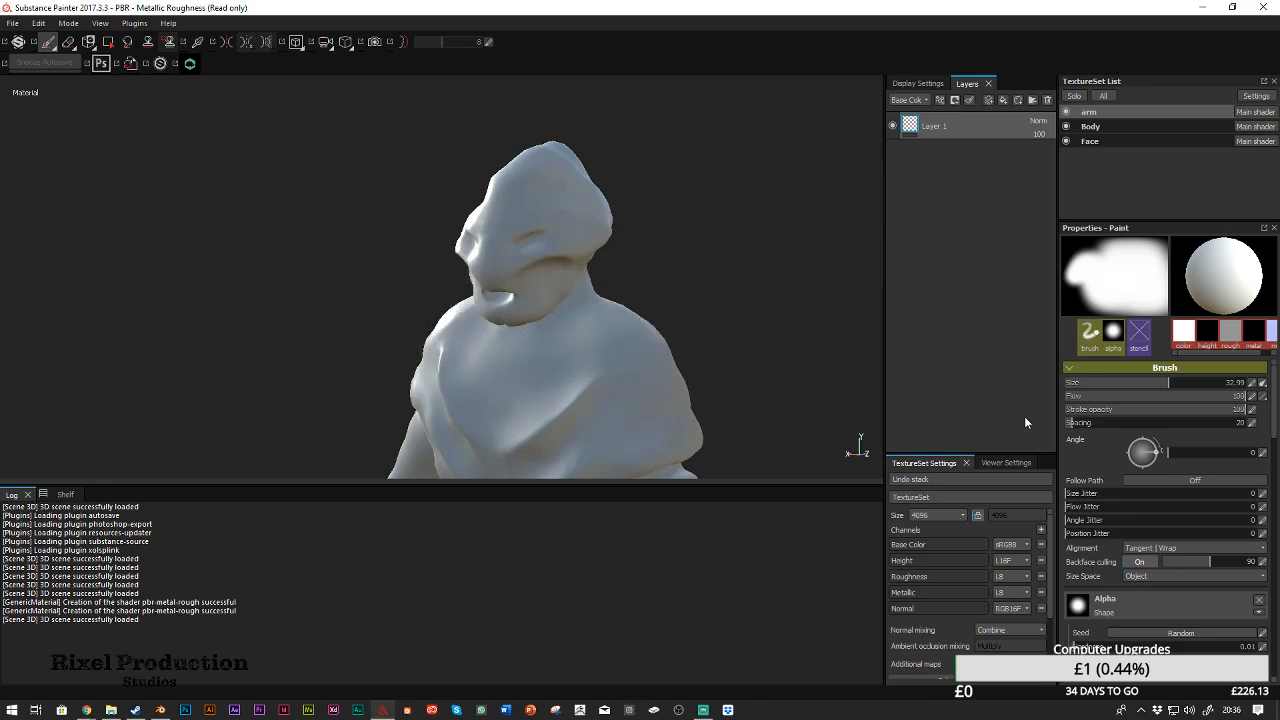
pyautogui.click(993, 462)
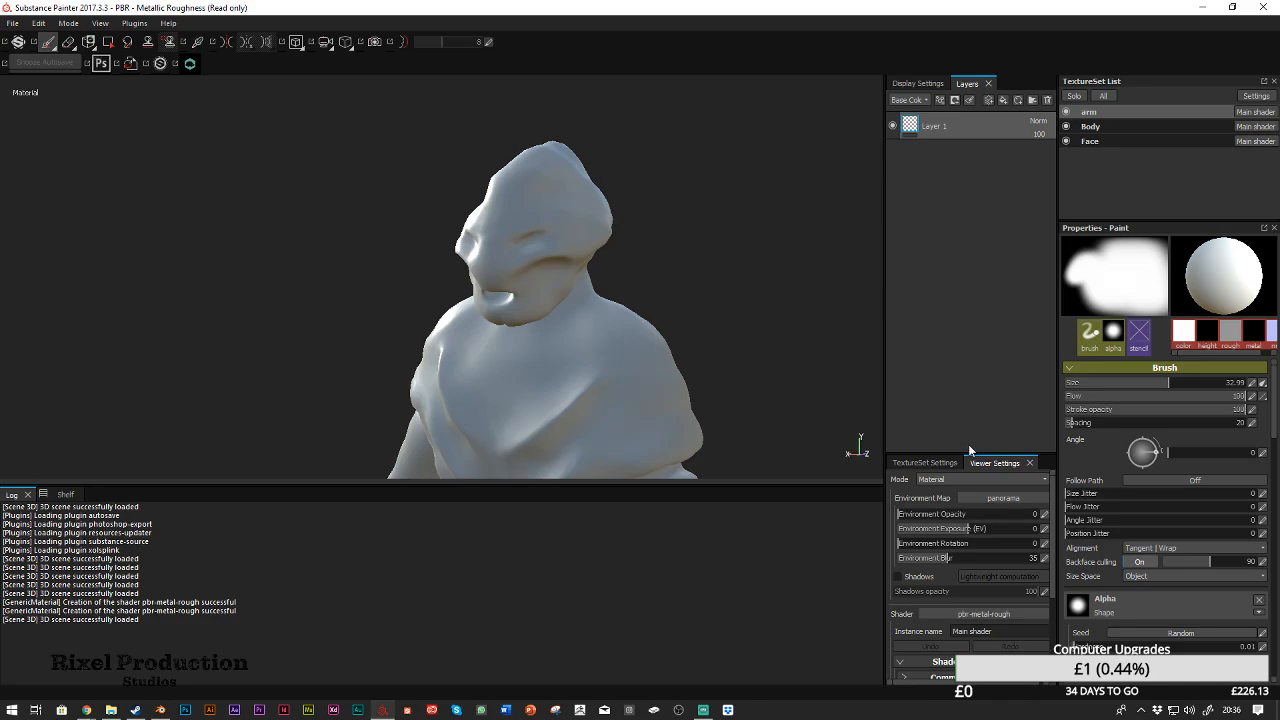
pyautogui.click(906, 464)
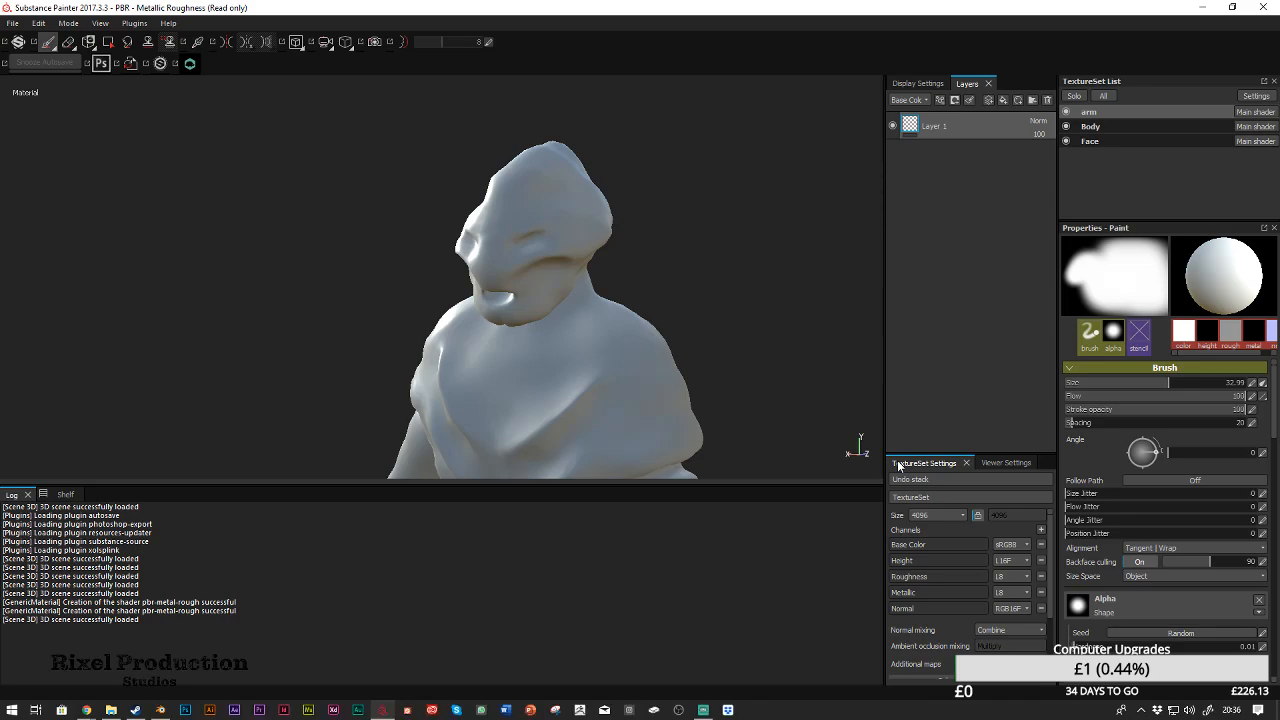
# Save the project as Alien Texture EP2 01 in the EP2 Assets folder
pyautogui.click(11, 24)
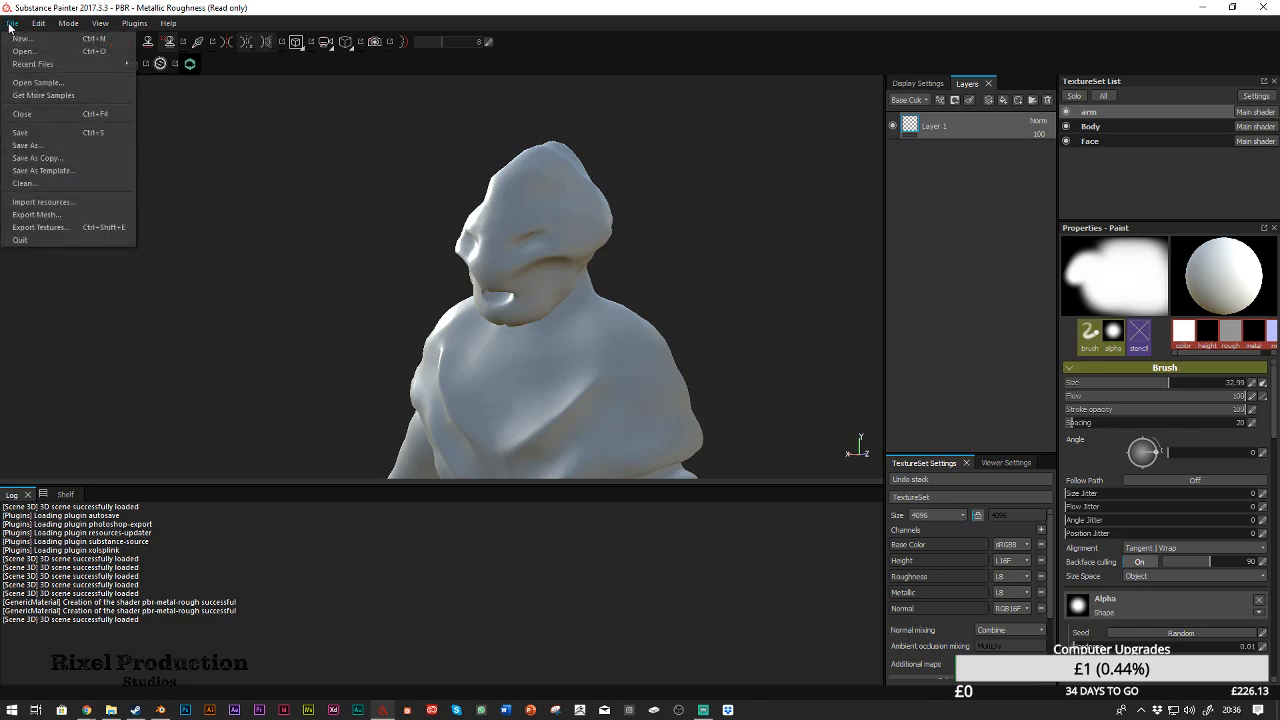
pyautogui.click(41, 129)
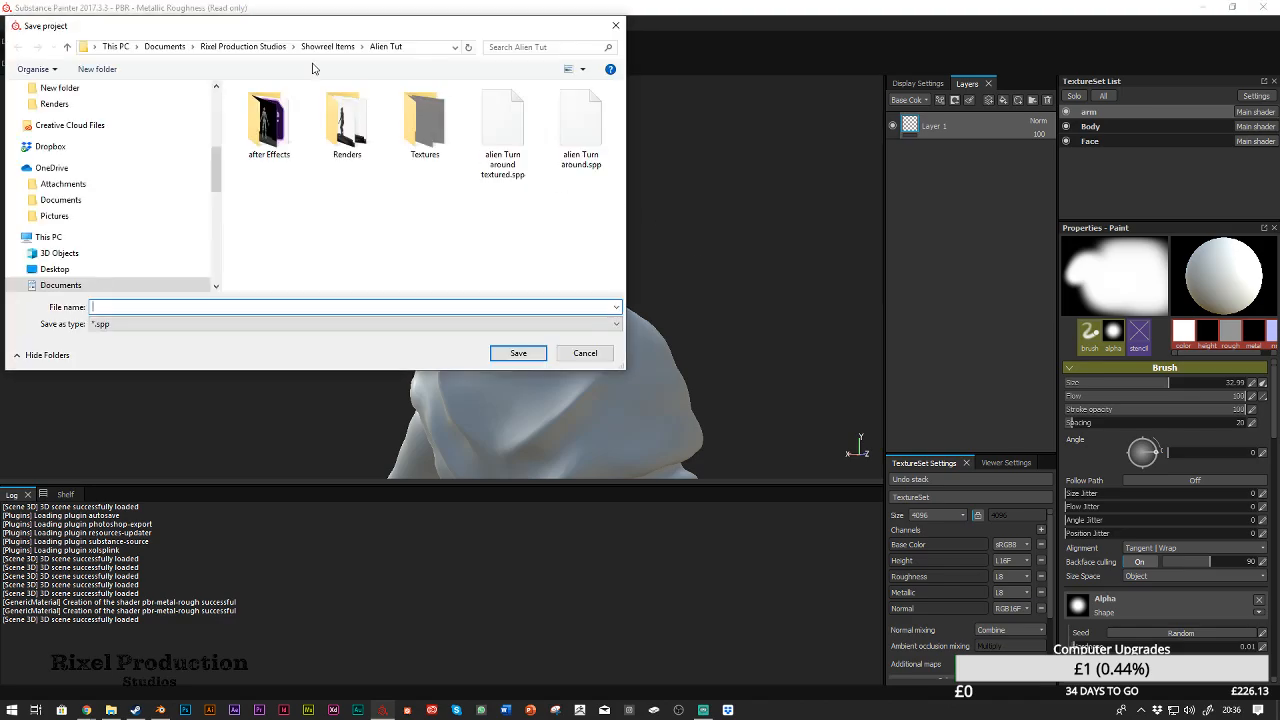
pyautogui.moveTo(220, 170); pyautogui.dragTo(218, 131)
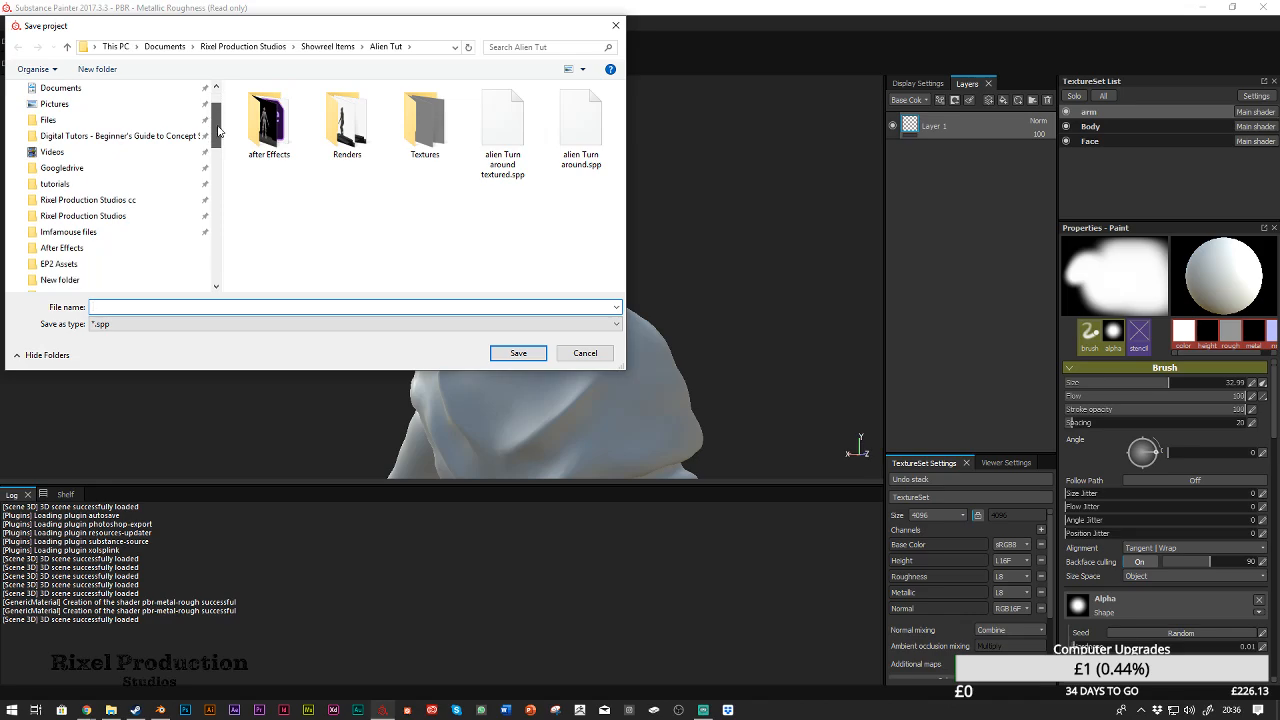
pyautogui.click(88, 263)
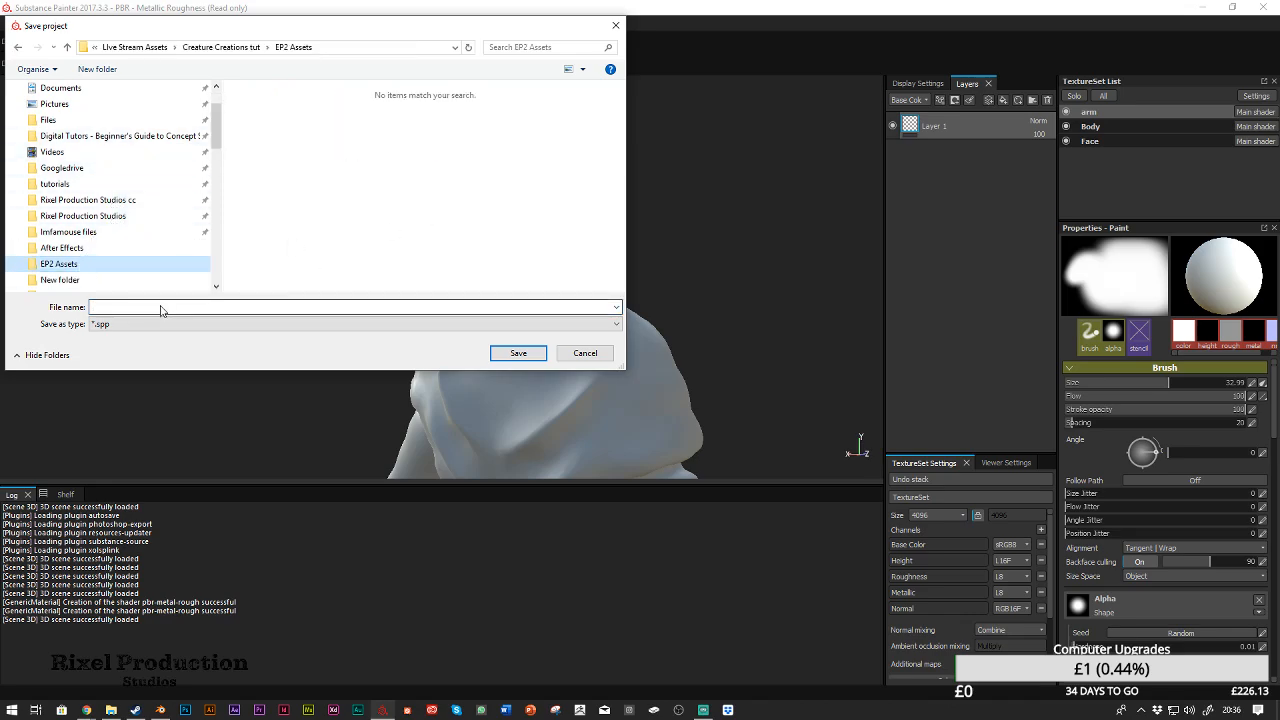
pyautogui.click(240, 307)
pyautogui.write('Alien')
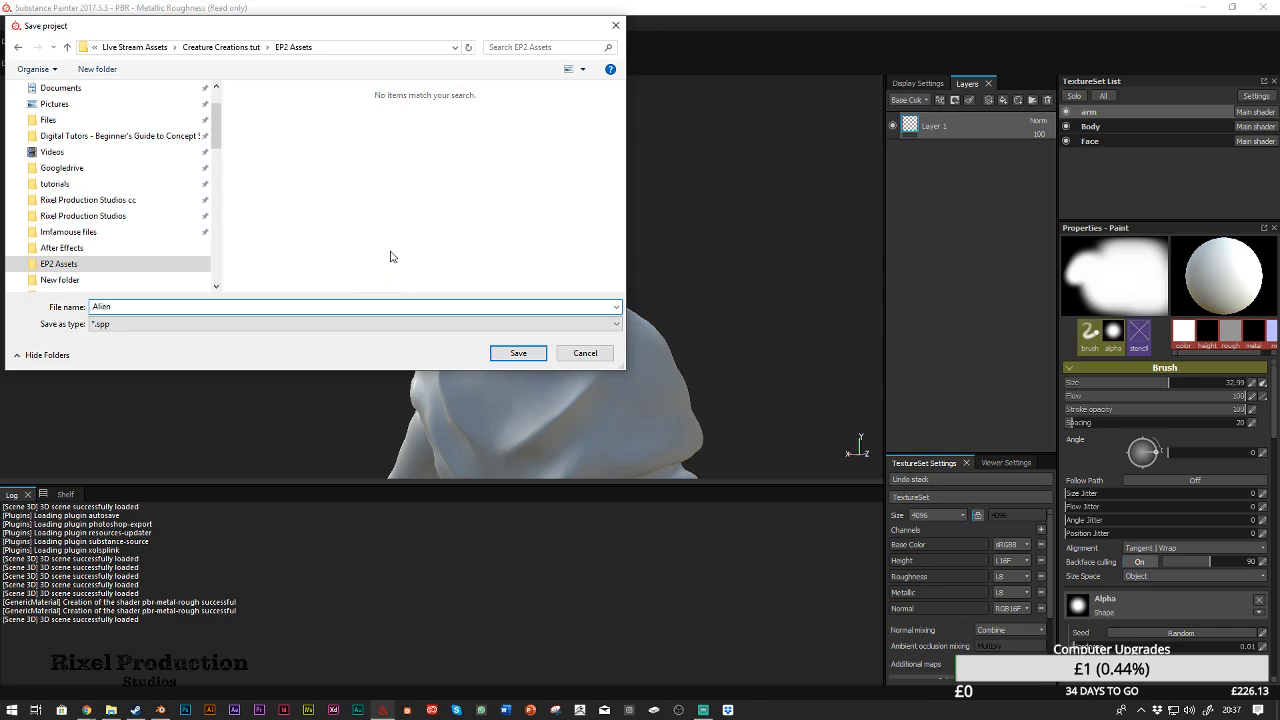
pyautogui.write(' Texture EP2 01')
pyautogui.press('Return')
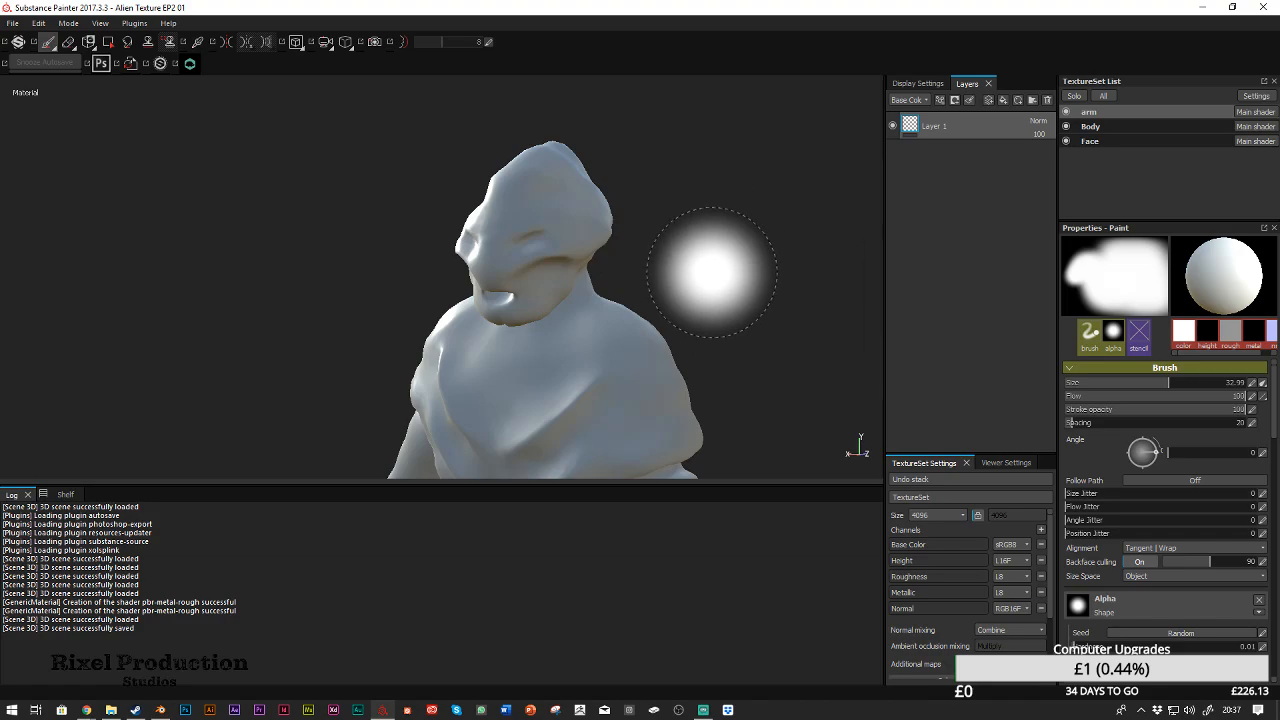
# Open the texture baking settings for the arm texture set and set the output size to 4096
pyautogui.scroll(-1, 669, 297)
pyautogui.scroll(-5, 938, 578)
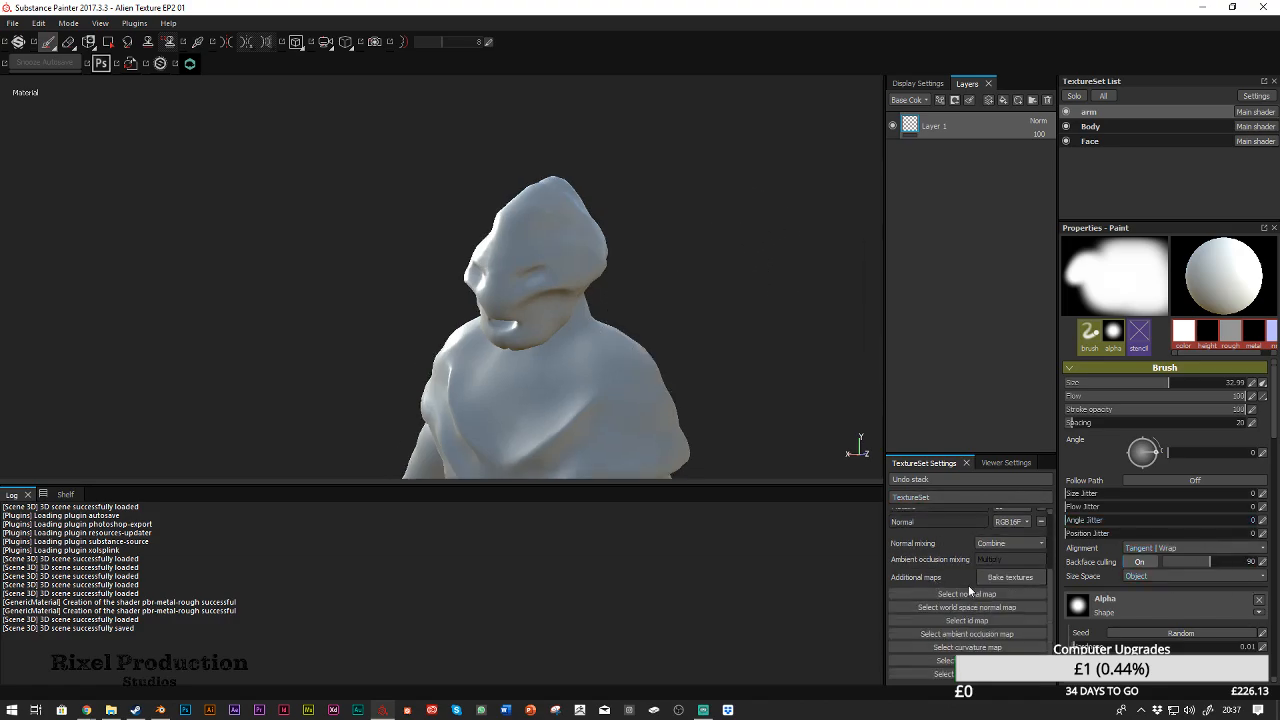
pyautogui.scroll(5, 961, 582)
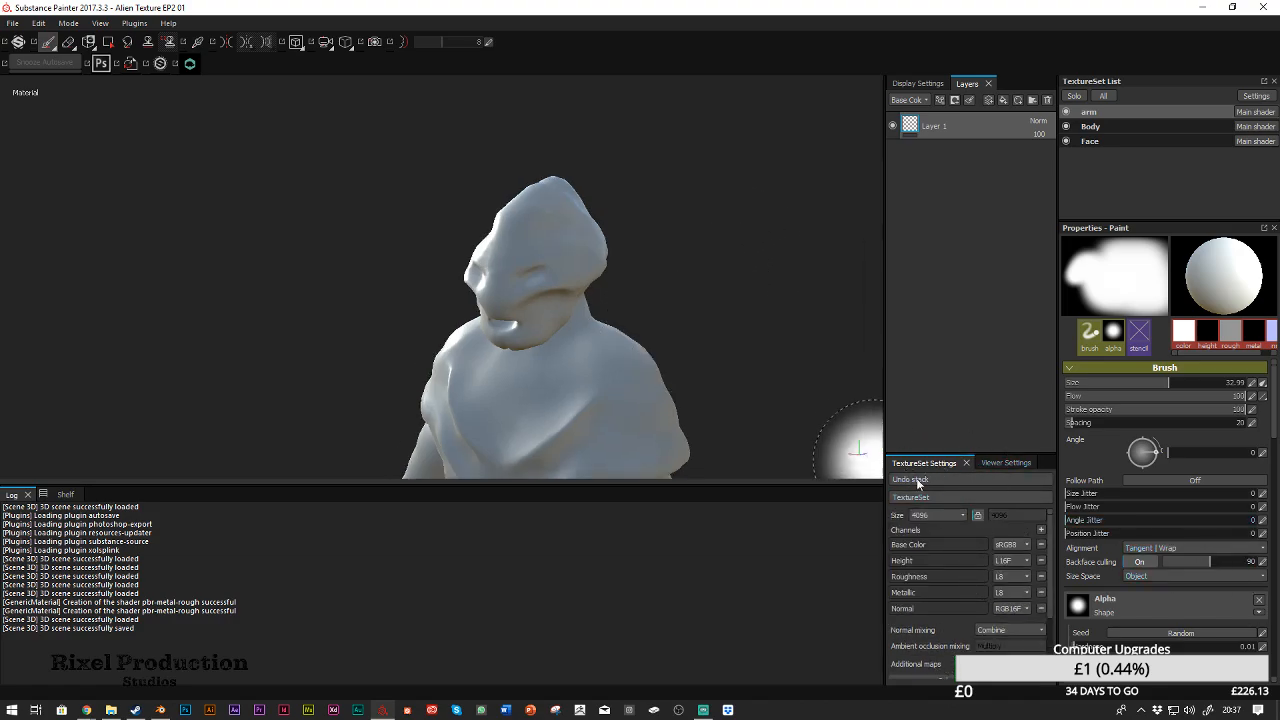
pyautogui.scroll(-3, 984, 523)
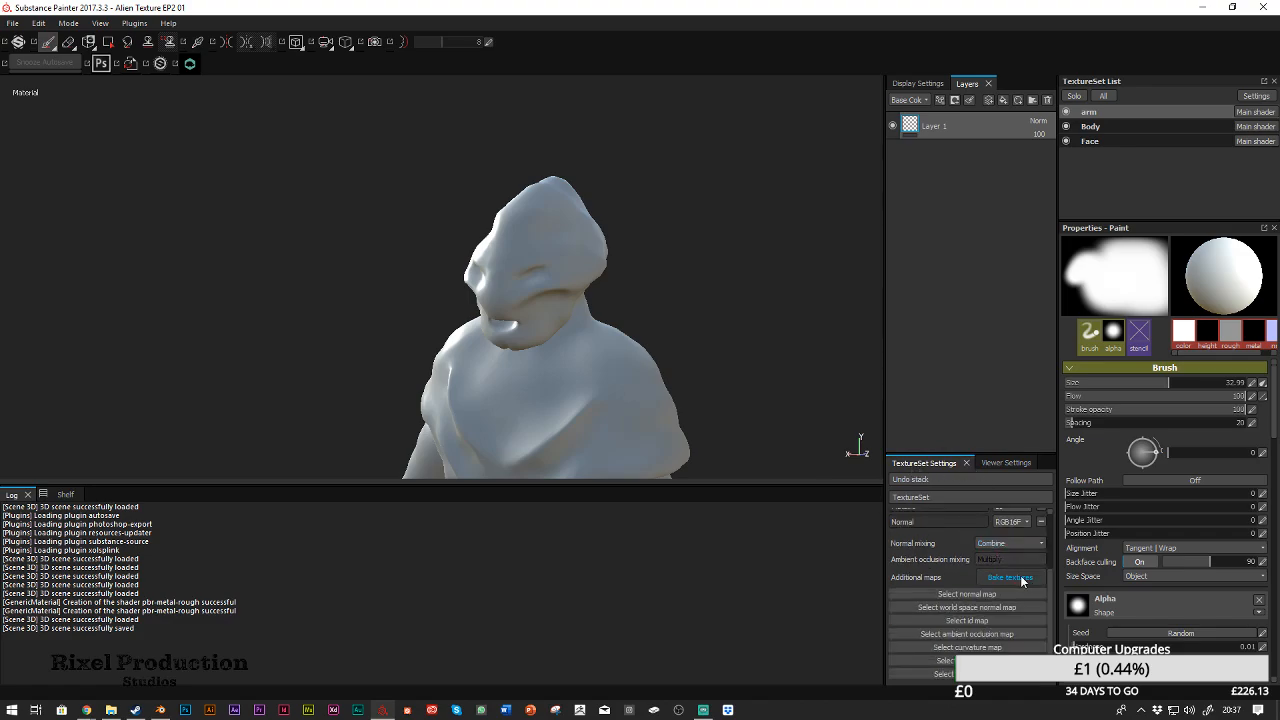
pyautogui.click(998, 578)
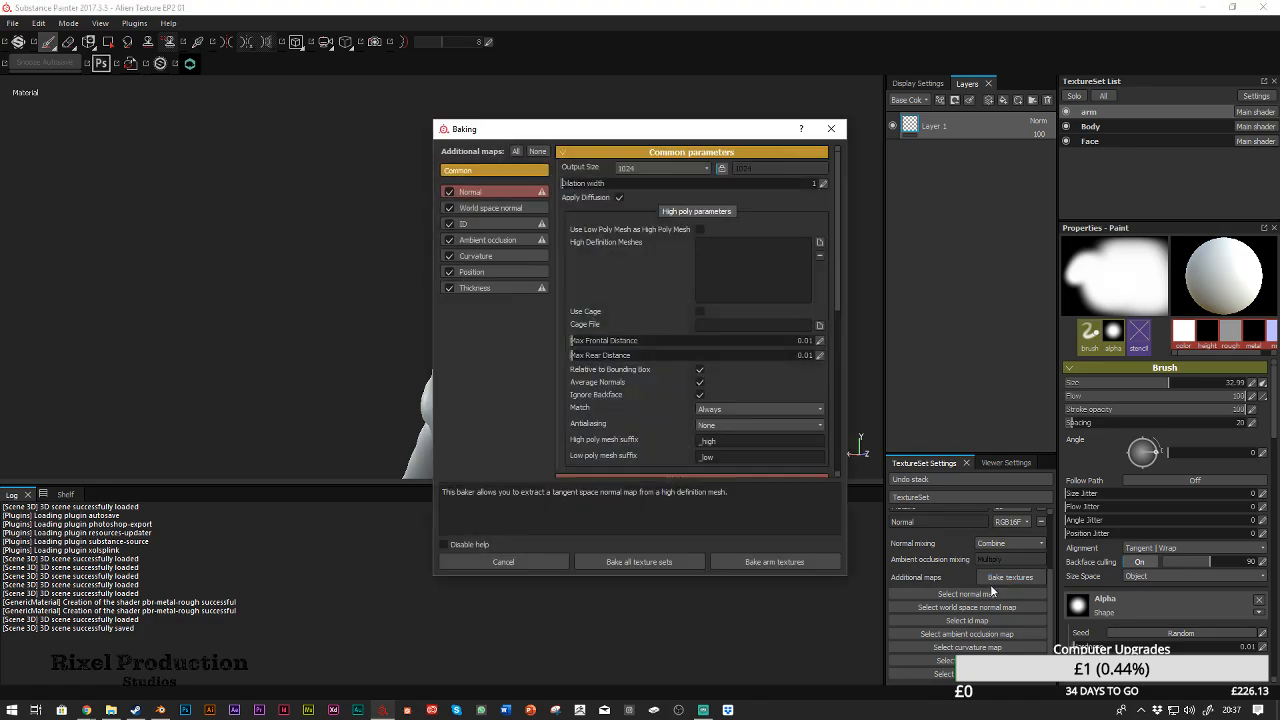
pyautogui.click(643, 174)
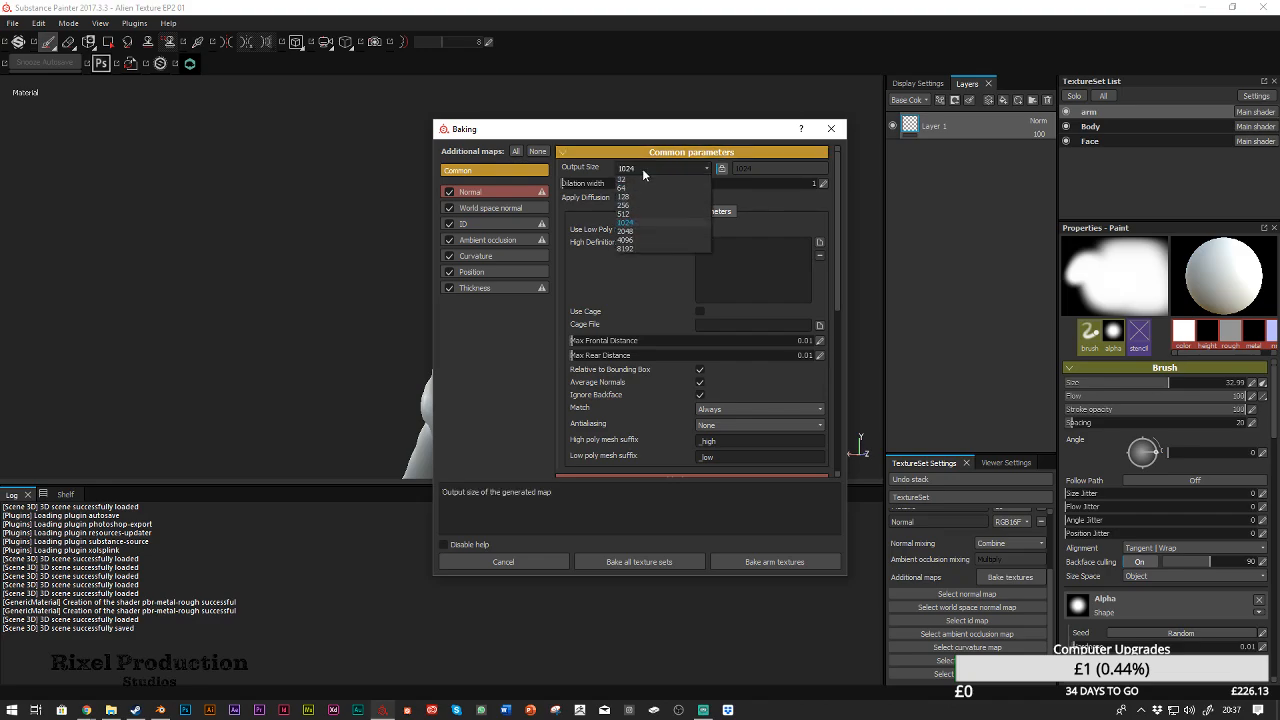
pyautogui.click(624, 240)
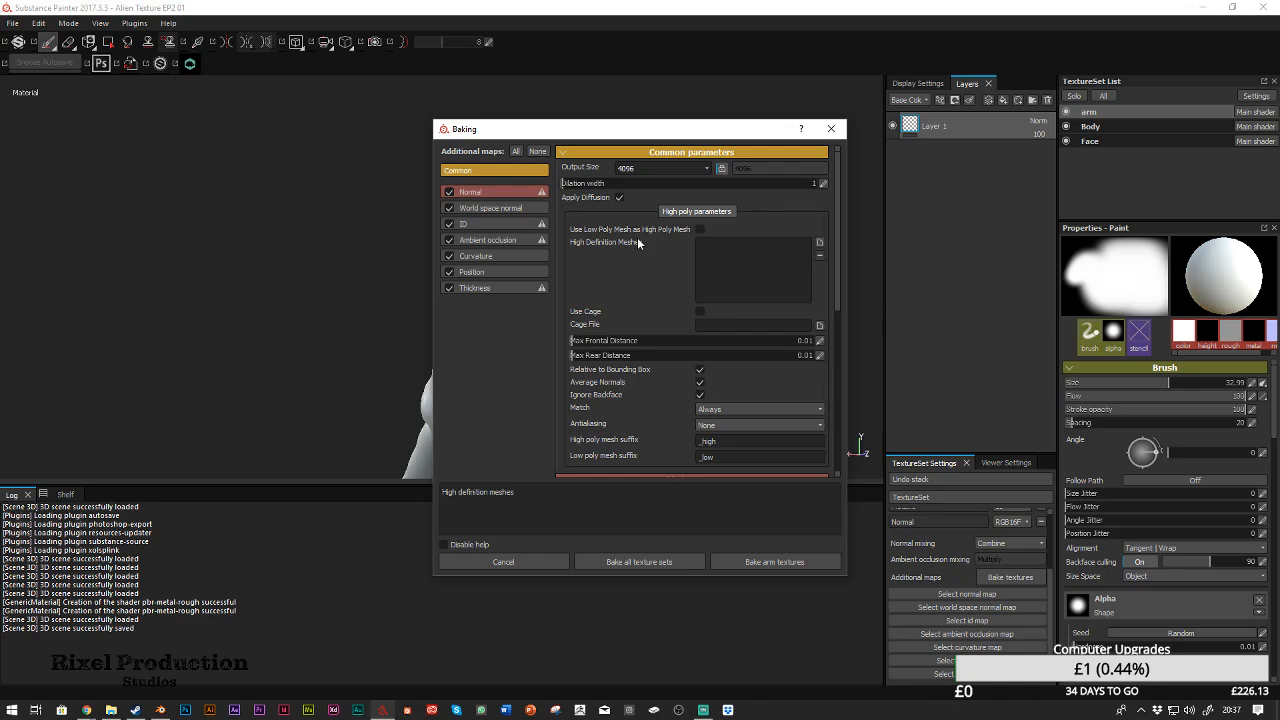
# Add High Poly Character.OBJ as the high definition mesh and bake the maps for all texture sets
pyautogui.click(819, 244)
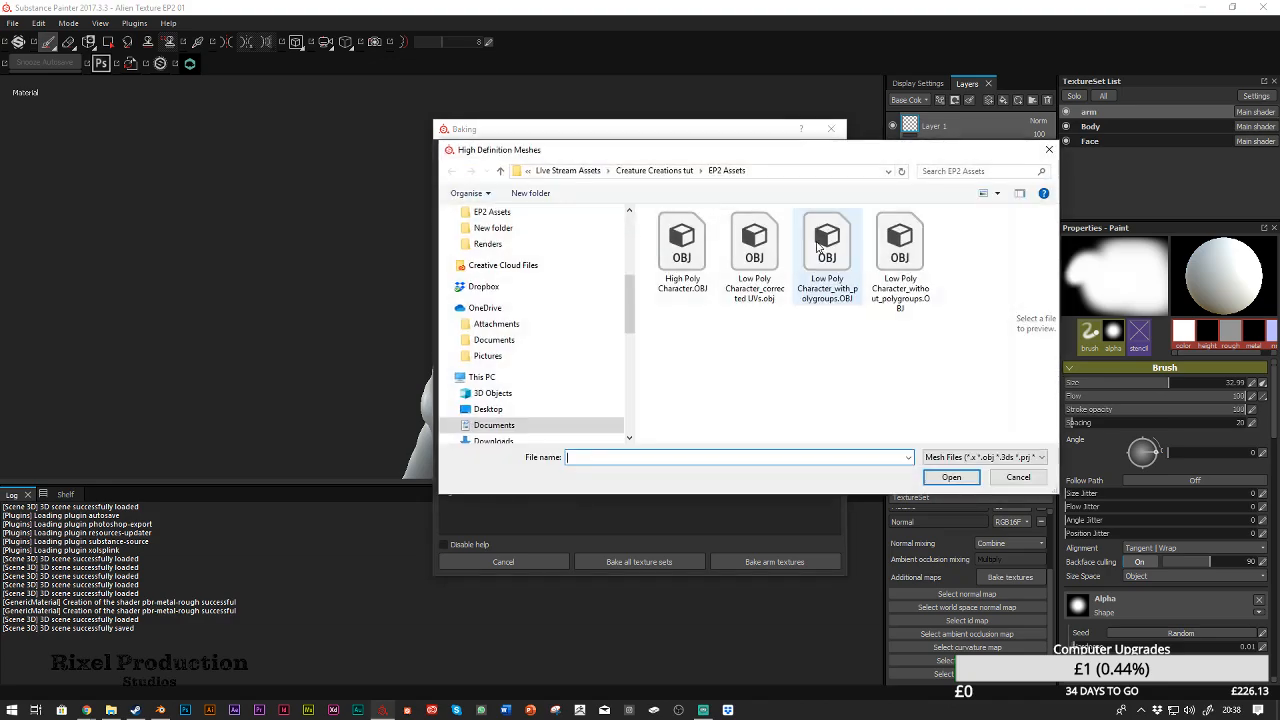
pyautogui.click(1030, 477)
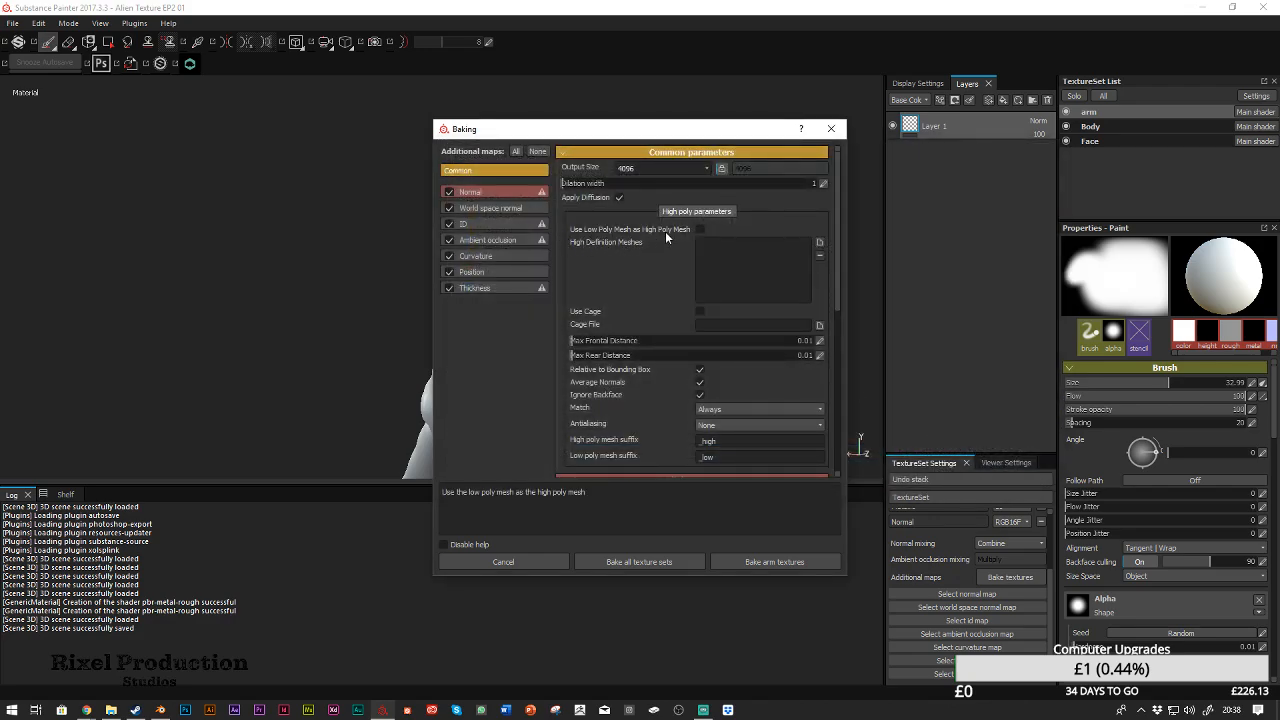
pyautogui.click(819, 243)
pyautogui.click(684, 262)
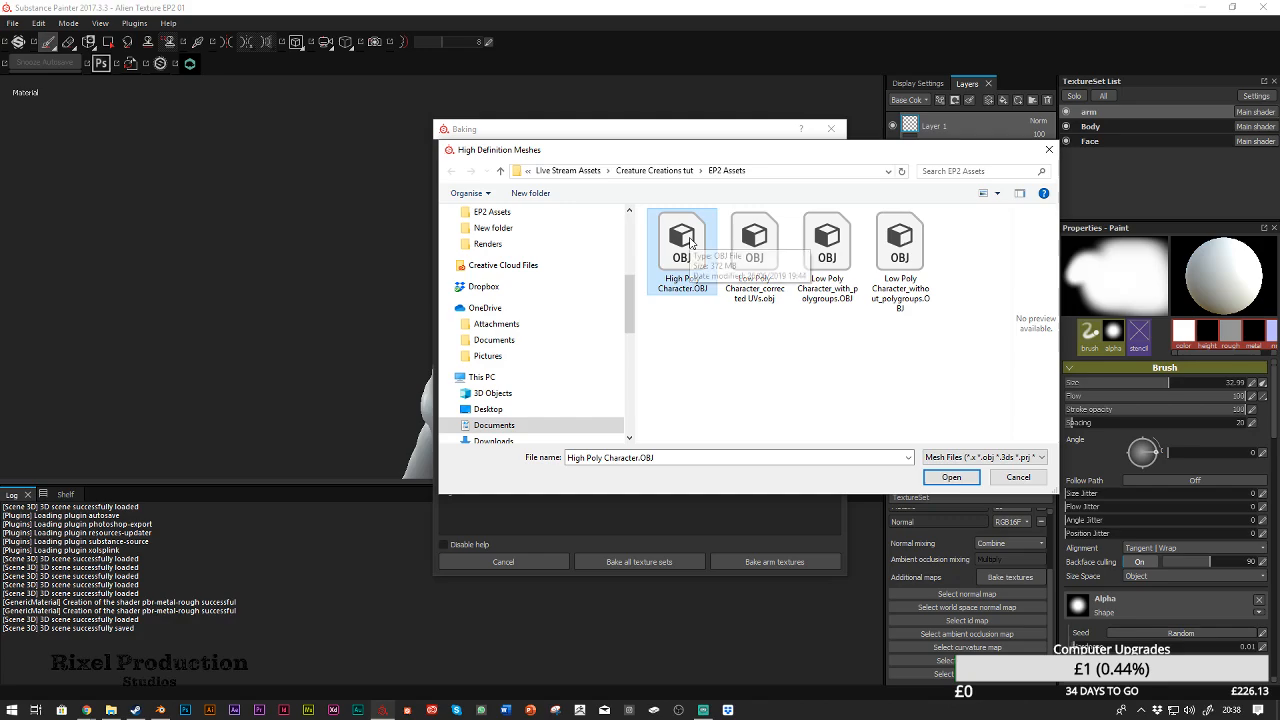
pyautogui.doubleClick(690, 242)
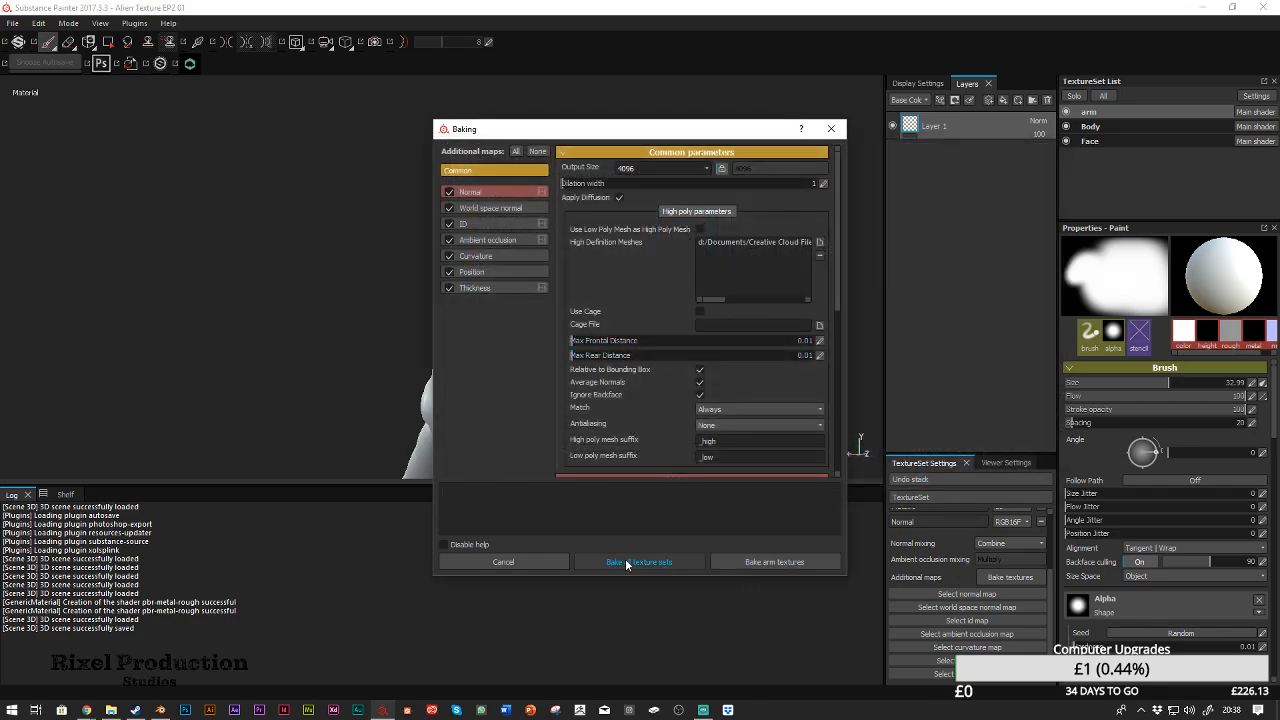
pyautogui.click(626, 562)
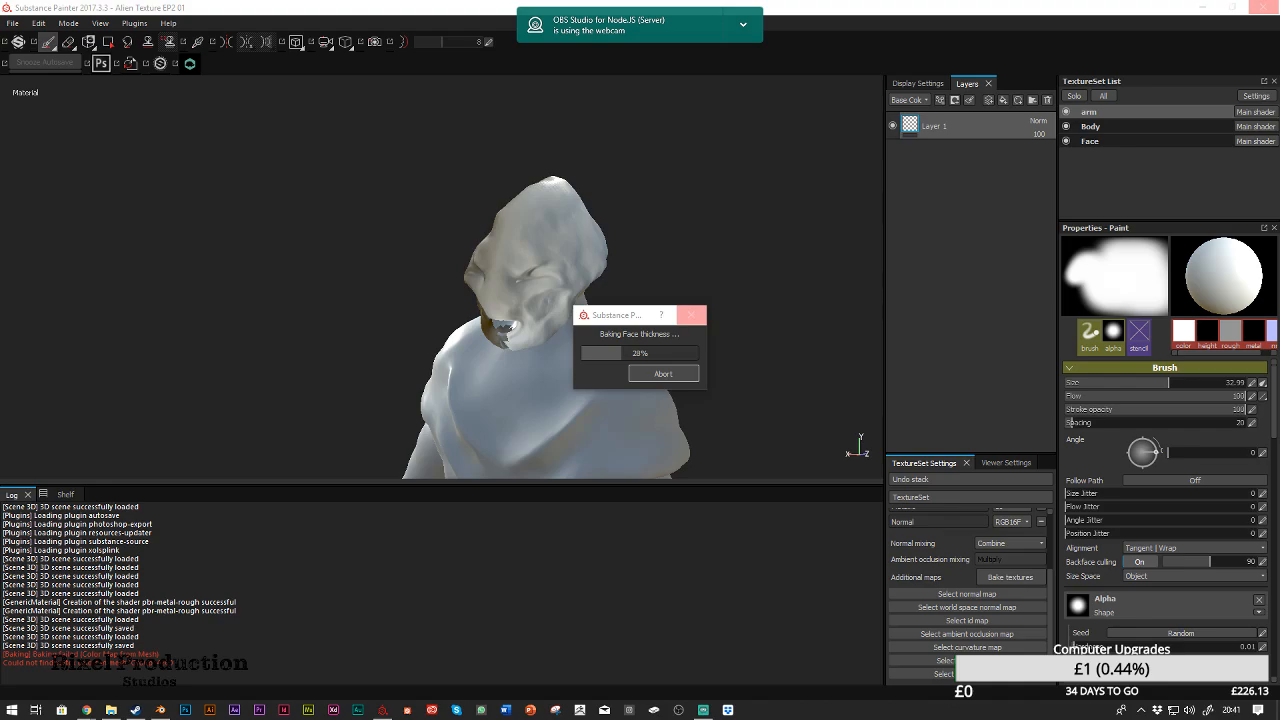
# Check the bake's processor and memory load in Task Manager, and dismiss the finished baking dialog
pyautogui.hotkey('ctrl', 'shift', 'Escape')
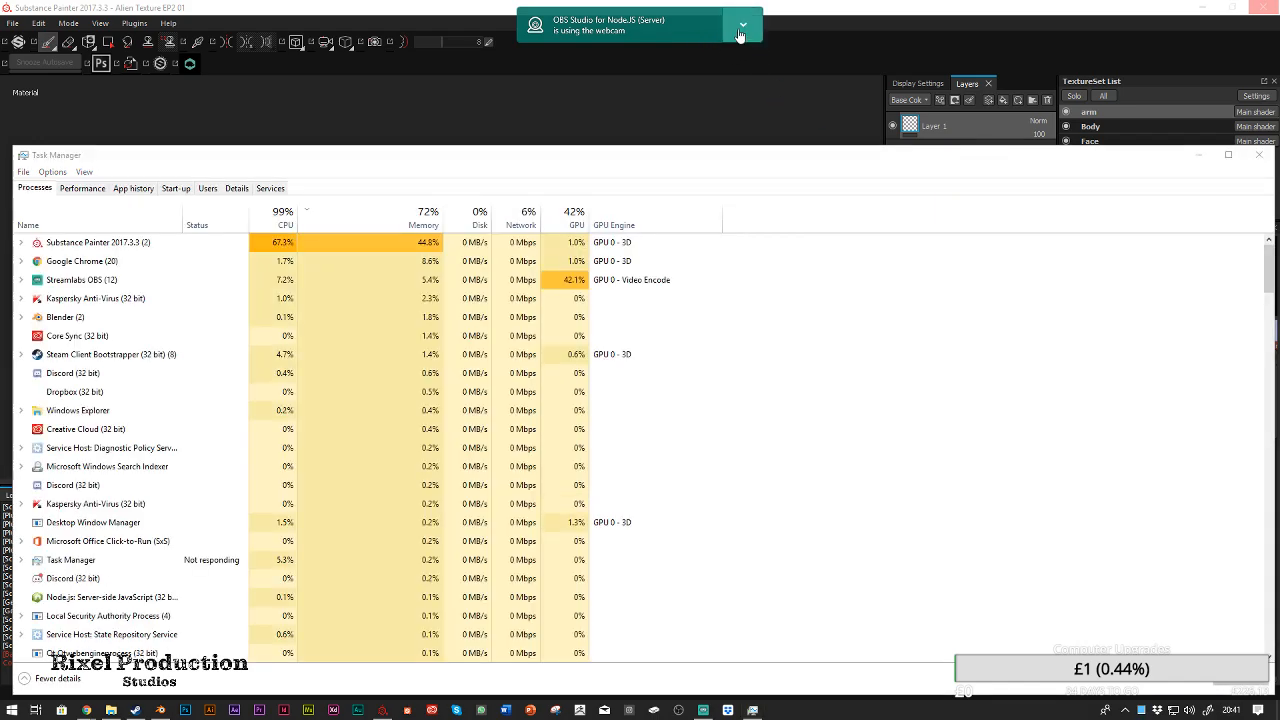
pyautogui.click(741, 24)
pyautogui.click(690, 55)
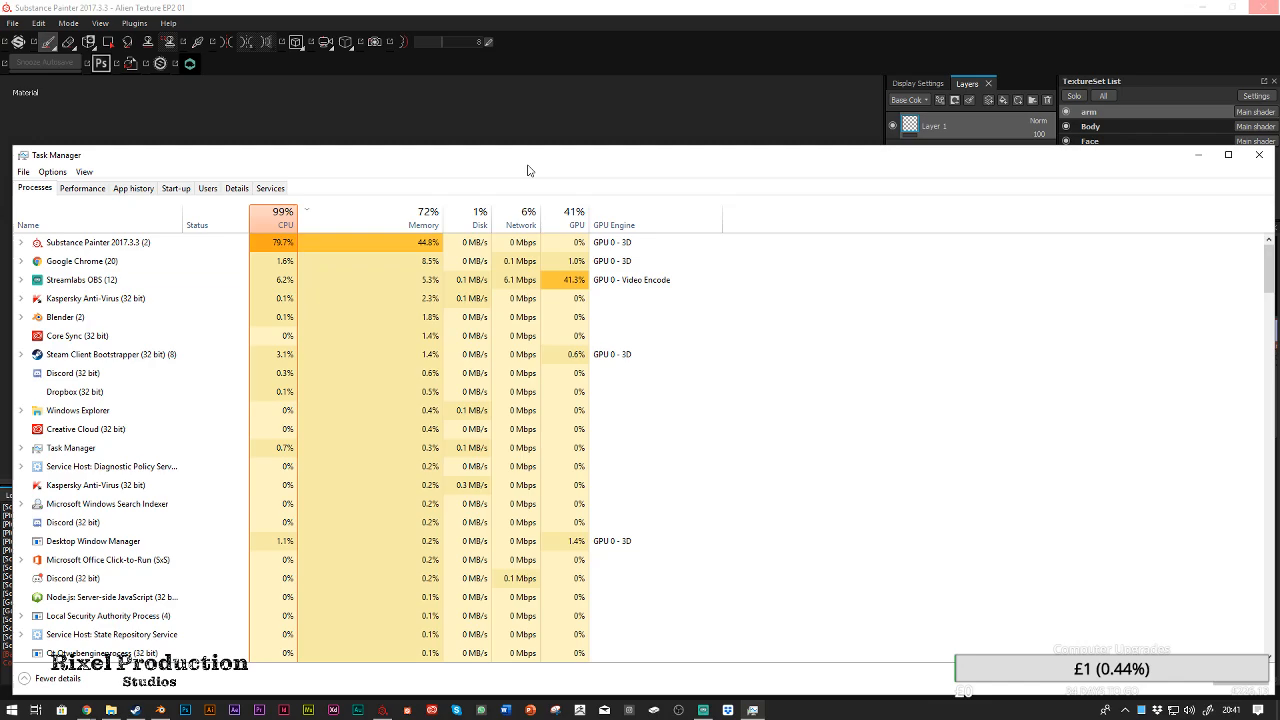
pyautogui.moveTo(543, 162); pyautogui.dragTo(1279, 250)
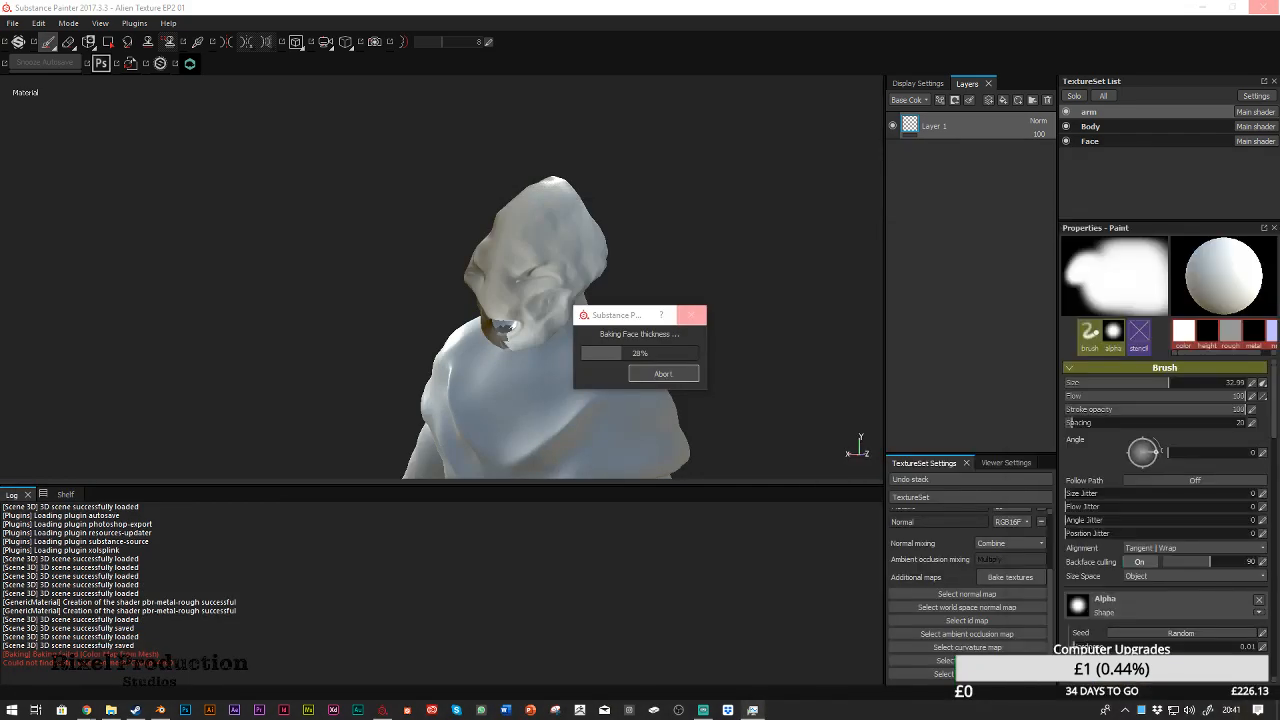
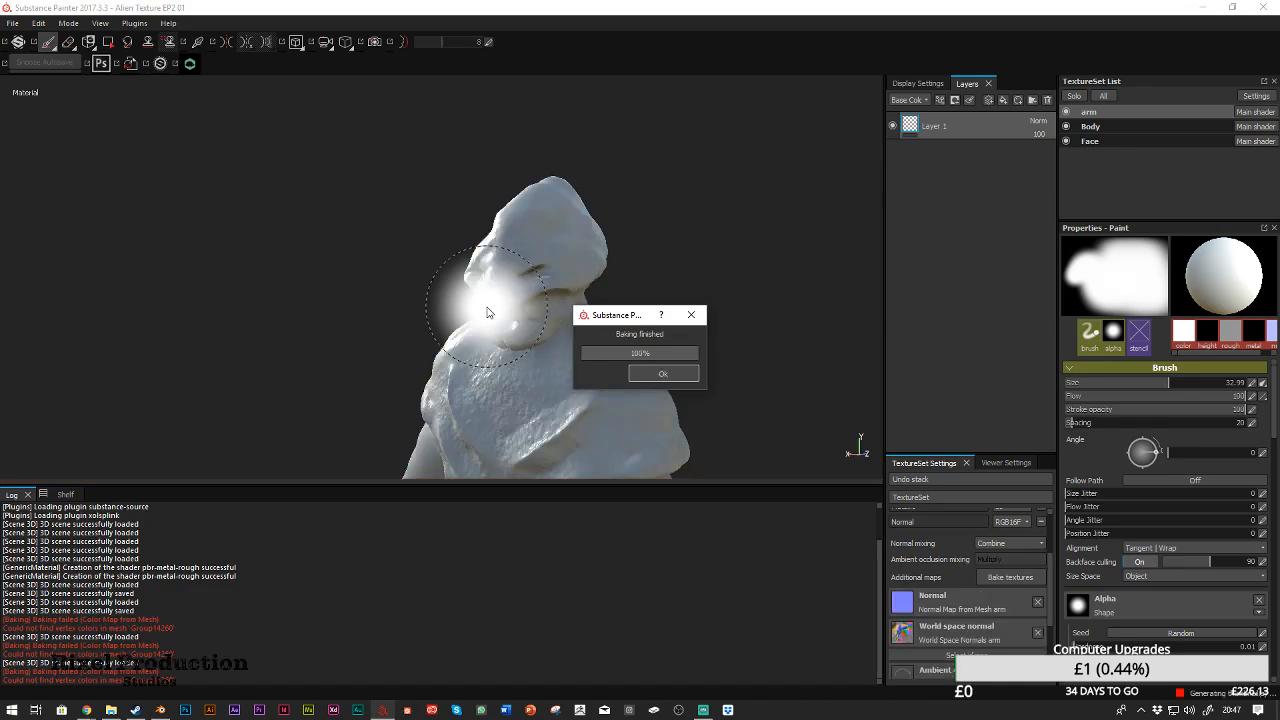
pyautogui.press('Return')
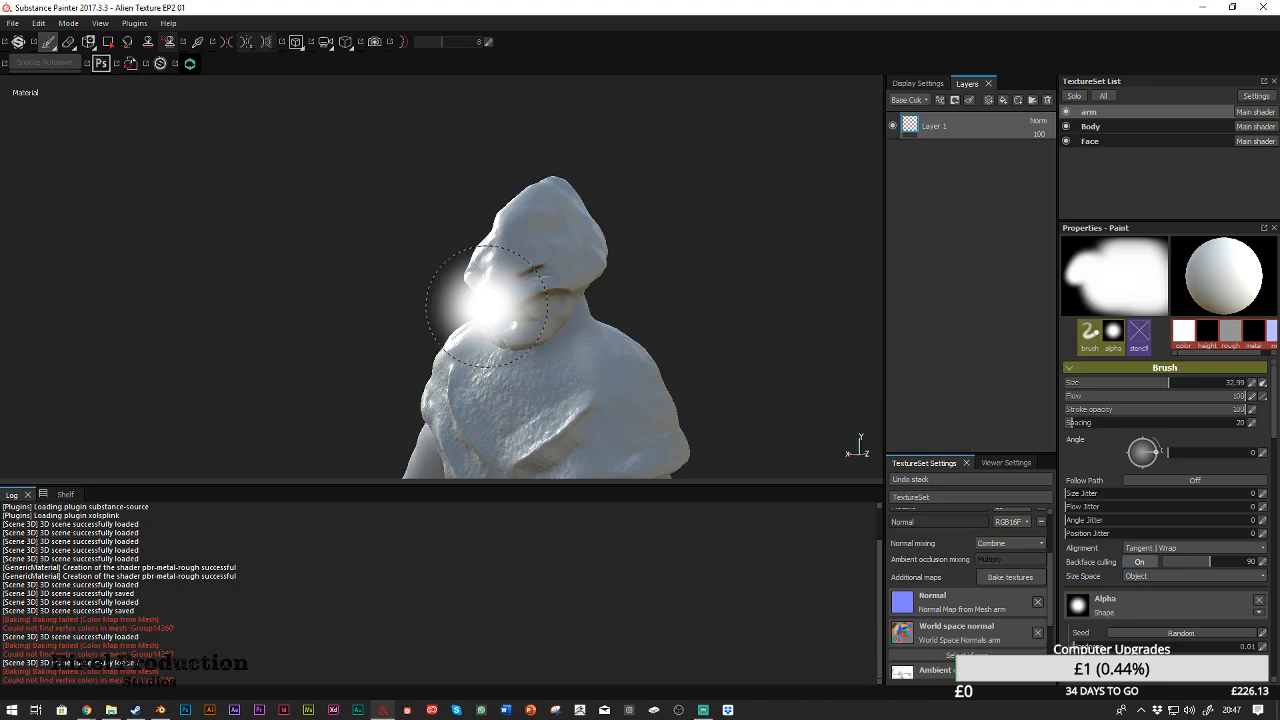
# Inspect the baked detail on the torso with only the Body texture set isolated, and bring the arm and Face sets back
pyautogui.keyDown('alt'); pyautogui.moveTo(516, 342); pyautogui.dragTo(466, 245, button='middle'); pyautogui.keyUp('alt')
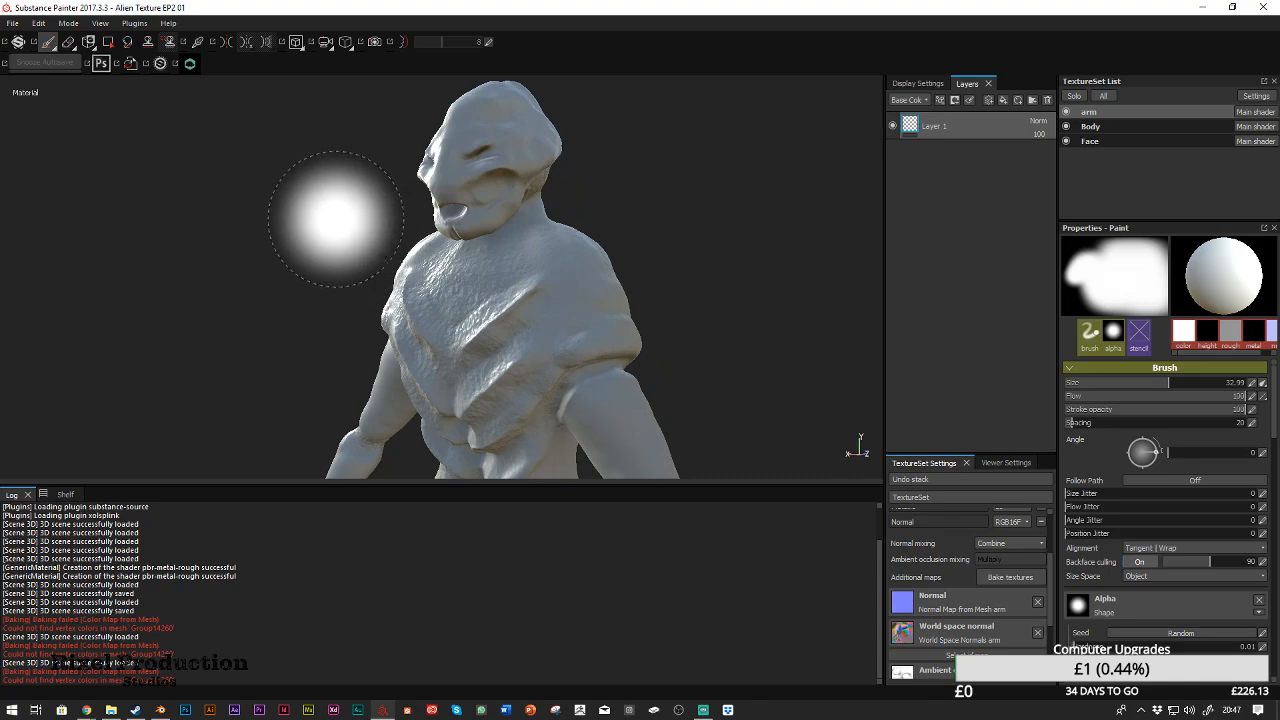
pyautogui.click(1110, 138)
pyautogui.click(1104, 128)
pyautogui.hotkey('alt', 'q')
pyautogui.keyDown('alt'); pyautogui.moveTo(691, 237); pyautogui.dragTo(789, 229); pyautogui.keyUp('alt')
pyautogui.scroll(-2, 655, 274)
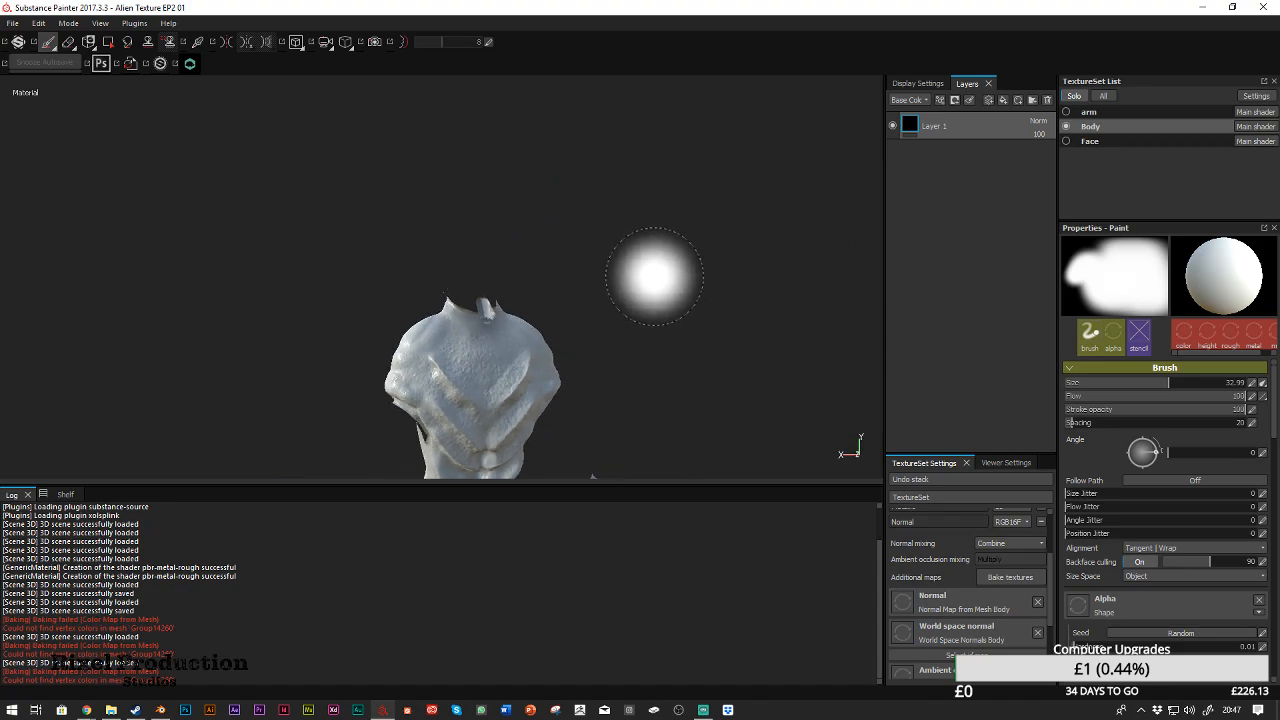
pyautogui.scroll(3, 655, 276)
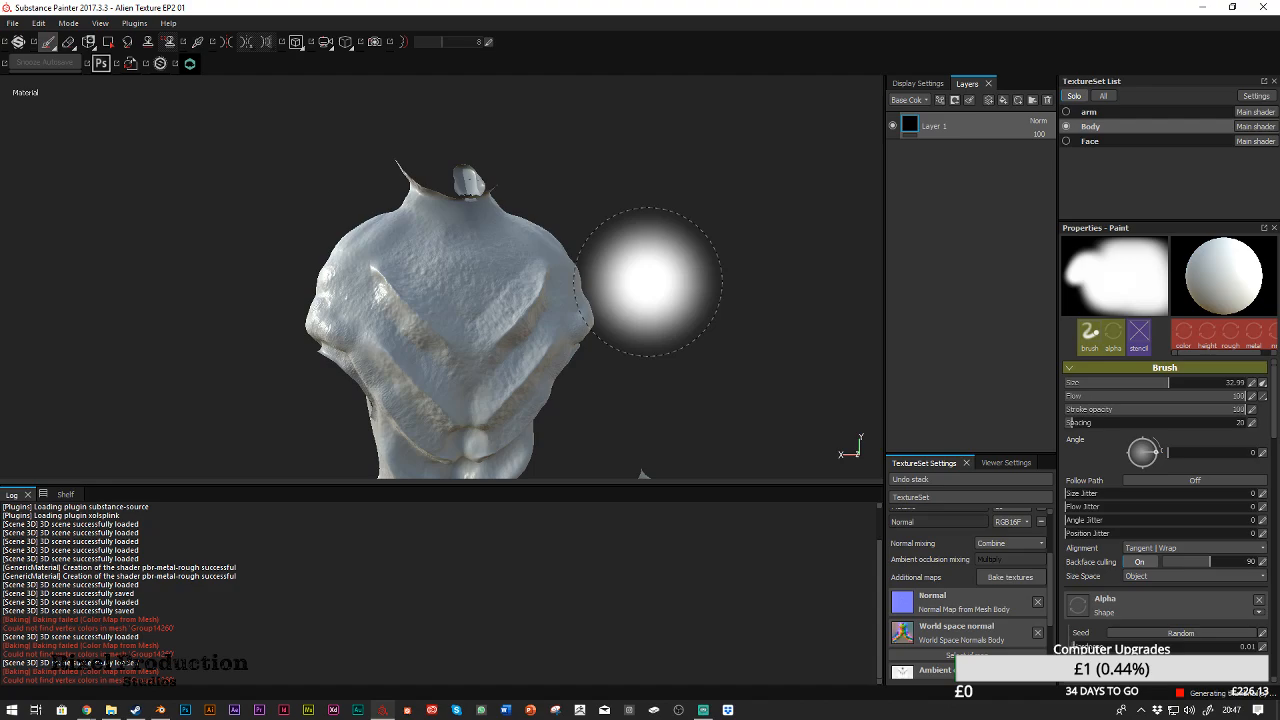
pyautogui.click(1066, 112)
pyautogui.click(1066, 141)
# View the creature's base color channel and return the viewer to Material mode
pyautogui.rightClick(727, 267)
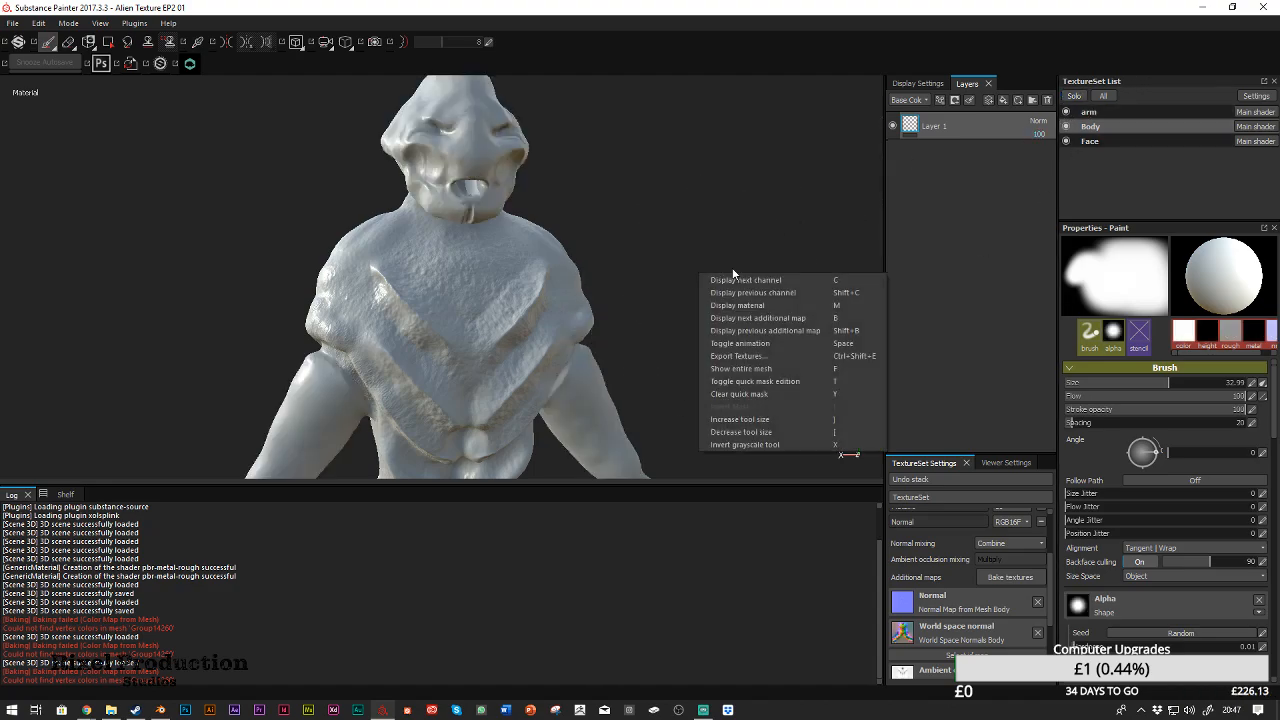
pyautogui.click(742, 280)
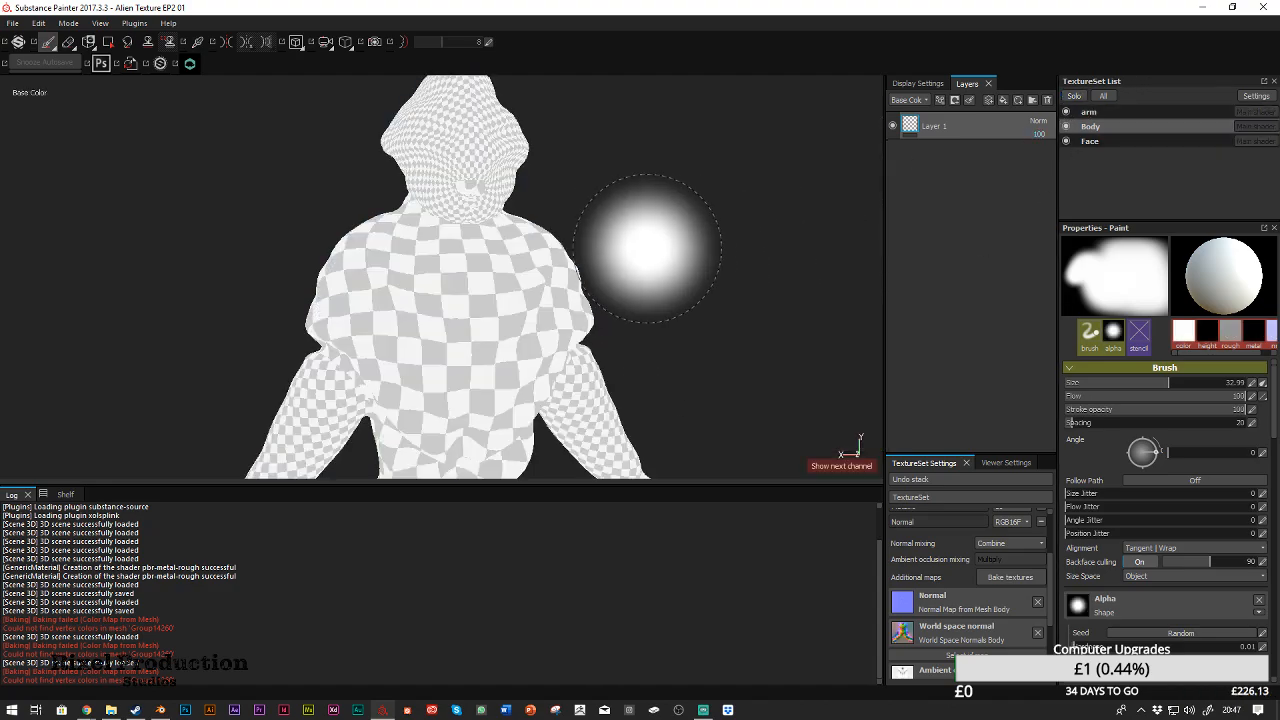
pyautogui.click(1004, 463)
pyautogui.click(965, 478)
pyautogui.click(950, 507)
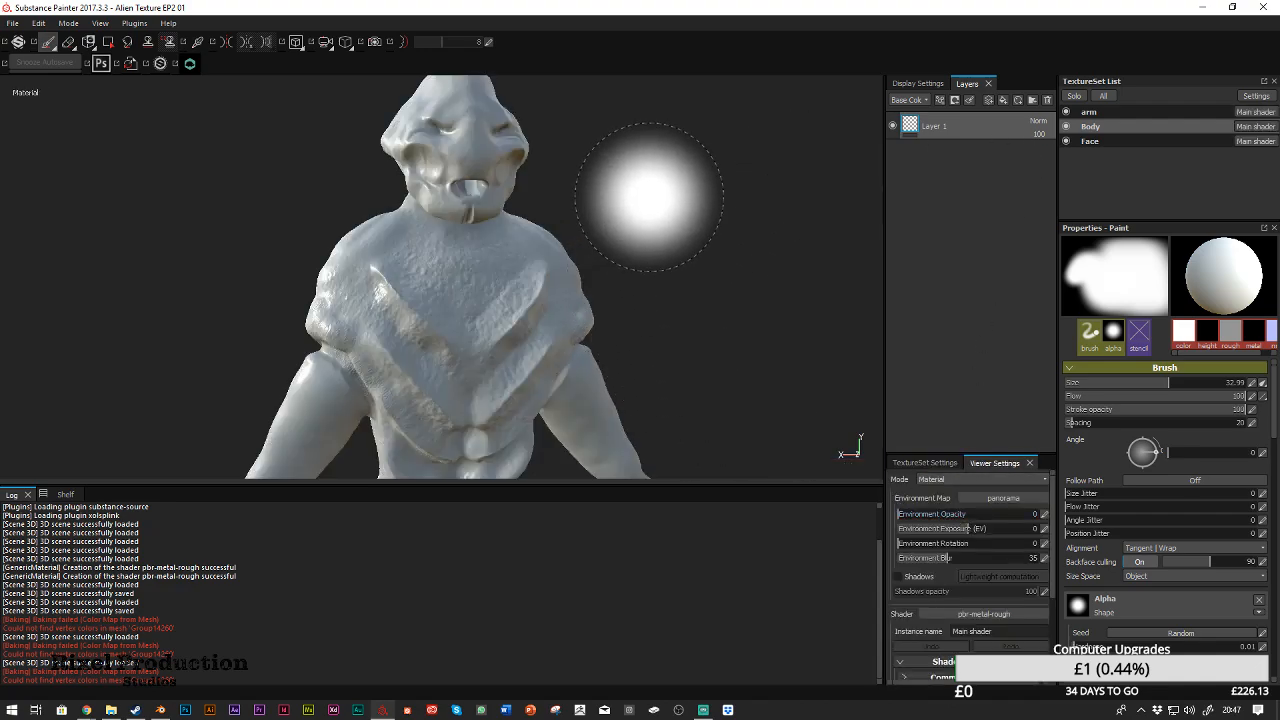
# Compare the isolated Body texture set with the full creature by toggling the isolation on and off
pyautogui.keyDown('alt'); pyautogui.moveTo(635, 223); pyautogui.dragTo(692, 295, button='right'); pyautogui.keyUp('alt')
pyautogui.moveTo(666, 267)
pyautogui.keyDown('alt'); pyautogui.mouseDown(button='right')
pyautogui.moveTo(646, 248)
pyautogui.moveTo(634, 280)
pyautogui.moveTo(639, 271)
pyautogui.moveTo(700, 326)
pyautogui.moveTo(723, 320)
pyautogui.moveTo(603, 319)
pyautogui.moveTo(674, 262)
pyautogui.moveTo(620, 280)
pyautogui.moveTo(660, 283)
pyautogui.moveTo(635, 283)
pyautogui.mouseUp(button='right'); pyautogui.keyUp('alt')
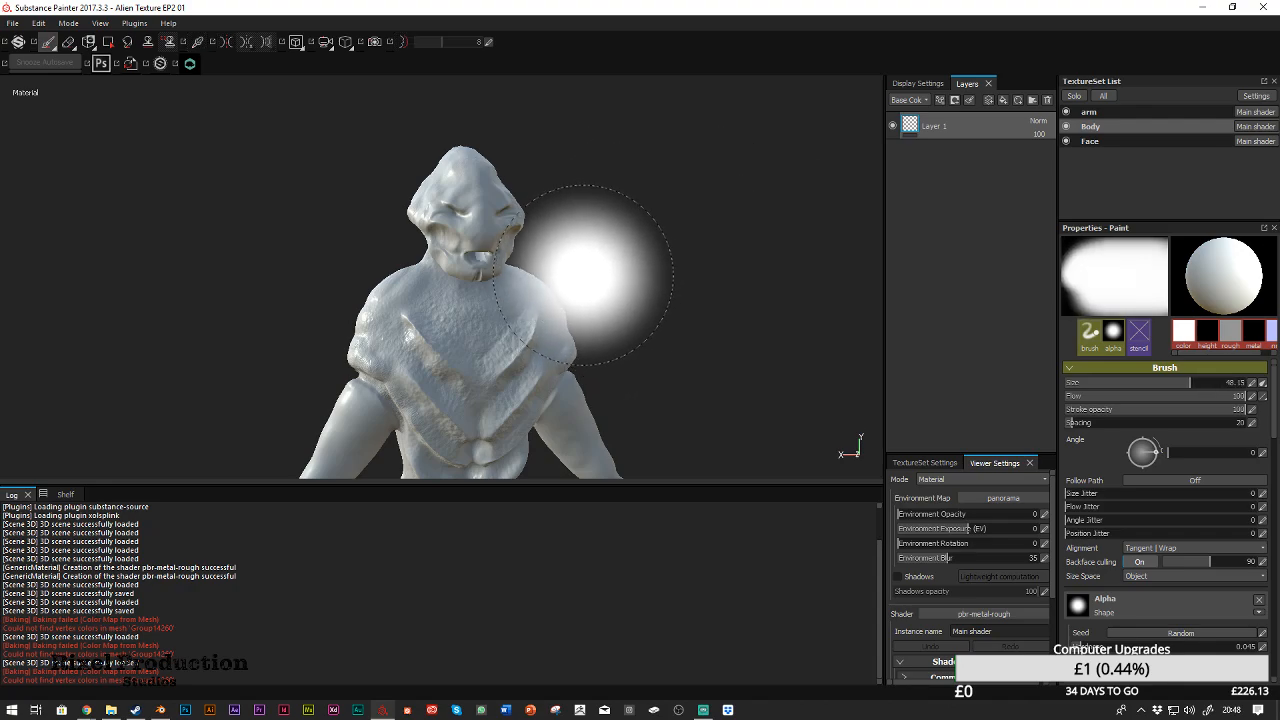
pyautogui.hotkey('alt', 'q')
pyautogui.hotkey('alt', 'q')
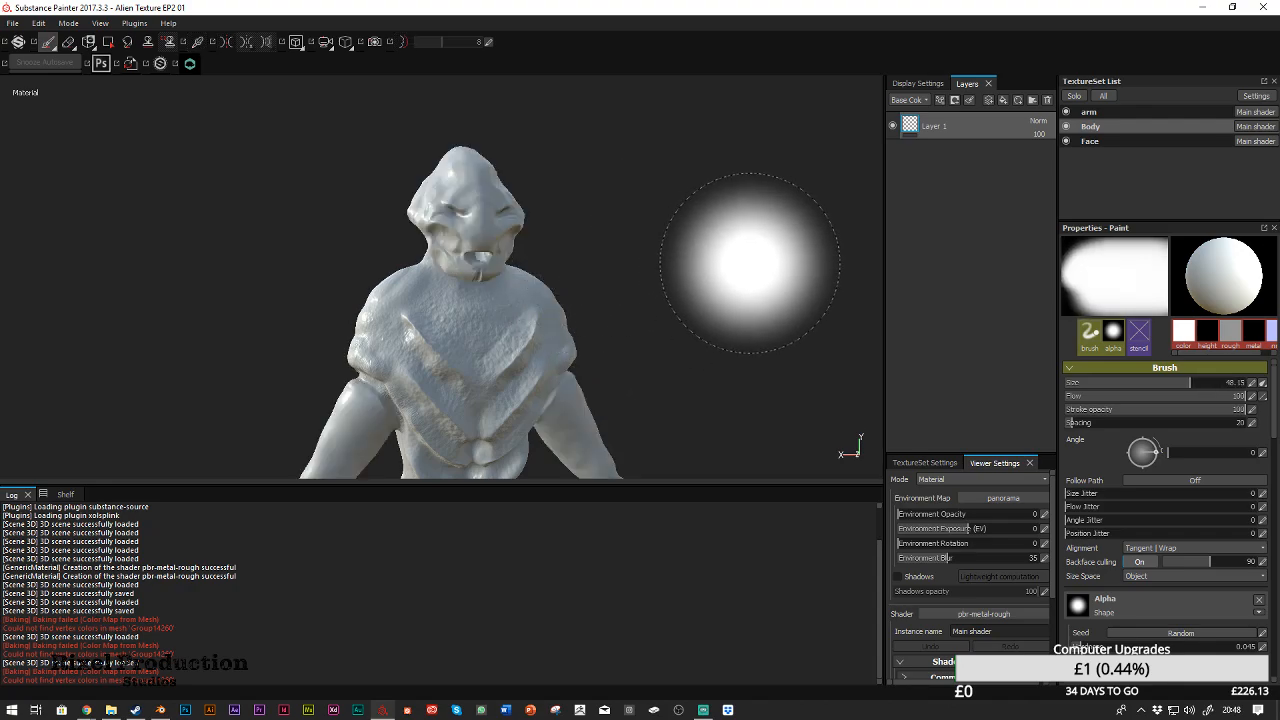
pyautogui.moveTo(694, 316)
pyautogui.keyDown('alt'); pyautogui.mouseDown()
pyautogui.moveTo(740, 314)
pyautogui.moveTo(694, 306)
pyautogui.mouseUp(); pyautogui.keyUp('alt')
pyautogui.rightClick(688, 291)
pyautogui.click(698, 281)
pyautogui.hotkey('alt', 'q')
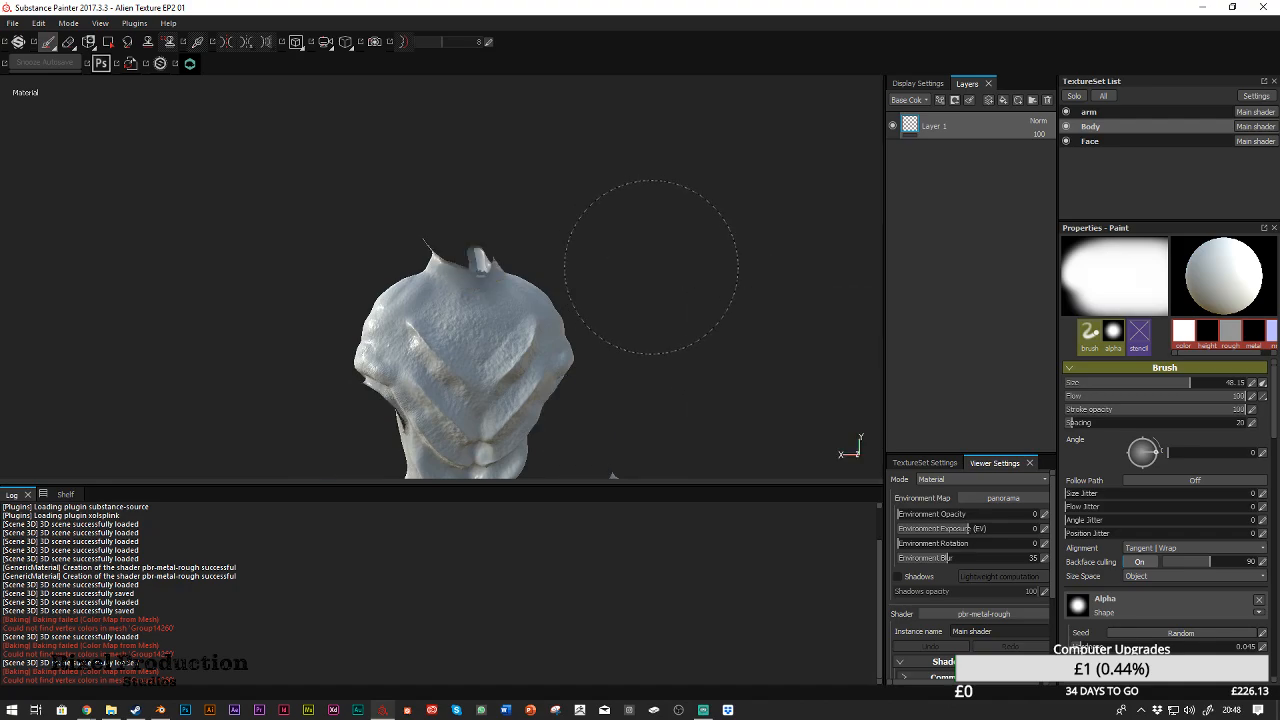
pyautogui.hotkey('alt', 'q')
pyautogui.moveTo(680, 223)
pyautogui.keyDown('alt'); pyautogui.mouseDown()
pyautogui.moveTo(666, 206)
pyautogui.moveTo(789, 232)
pyautogui.moveTo(826, 300)
pyautogui.moveTo(797, 307)
pyautogui.moveTo(857, 294)
pyautogui.moveTo(543, 249)
pyautogui.moveTo(734, 220)
pyautogui.moveTo(750, 179)
pyautogui.moveTo(634, 277)
pyautogui.moveTo(663, 231)
pyautogui.moveTo(666, 297)
pyautogui.moveTo(662, 170)
pyautogui.mouseUp(); pyautogui.keyUp('alt')
# Examine the baked surface detail on the shoulders, chest and arms at close range
pyautogui.keyDown('alt'); pyautogui.moveTo(594, 300); pyautogui.dragTo(429, 134, button='right'); pyautogui.keyUp('alt')
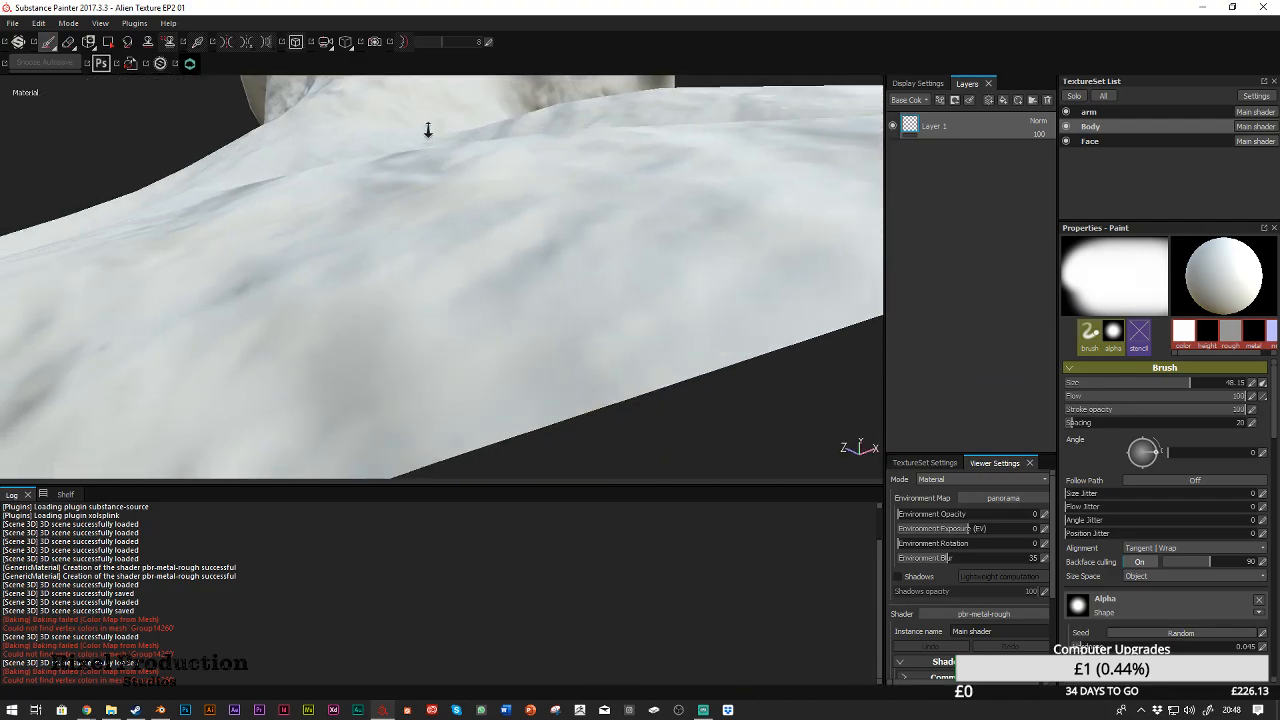
pyautogui.keyDown('alt'); pyautogui.moveTo(603, 320); pyautogui.dragTo(397, 3, button='right'); pyautogui.keyUp('alt')
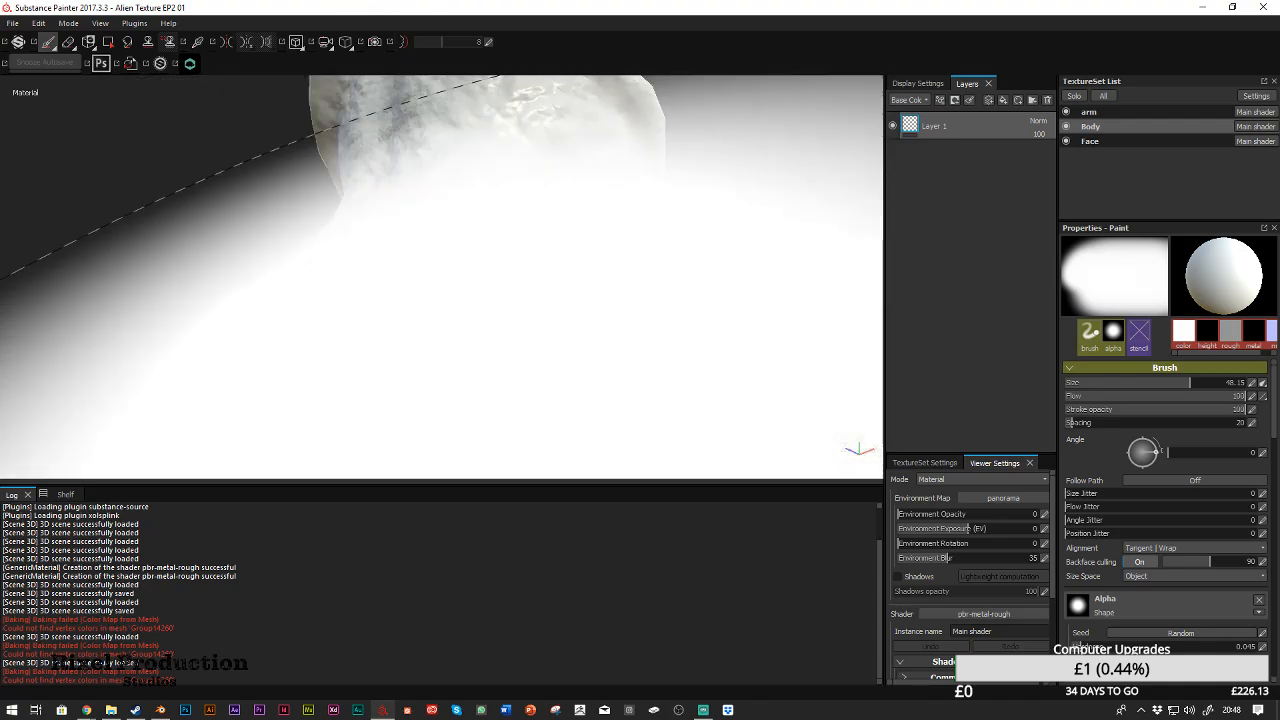
pyautogui.moveTo(467, 333)
pyautogui.keyDown('alt'); pyautogui.mouseDown(button='right')
pyautogui.moveTo(471, 344)
pyautogui.moveTo(386, 14)
pyautogui.mouseUp(button='right'); pyautogui.keyUp('alt')
pyautogui.keyDown('alt'); pyautogui.moveTo(570, 300); pyautogui.dragTo(500, 60, button='right'); pyautogui.keyUp('alt')
pyautogui.keyDown('alt'); pyautogui.moveTo(590, 250); pyautogui.dragTo(578, 82, button='right'); pyautogui.keyUp('alt')
pyautogui.keyDown('alt'); pyautogui.moveTo(578, 82); pyautogui.dragTo(651, 300); pyautogui.keyUp('alt')
pyautogui.keyDown('alt'); pyautogui.moveTo(651, 300); pyautogui.dragTo(640, 180, button='middle'); pyautogui.keyUp('alt')
pyautogui.moveTo(326, 291)
pyautogui.keyDown('alt'); pyautogui.mouseDown()
pyautogui.moveTo(734, 226)
pyautogui.moveTo(428, 277)
pyautogui.moveTo(546, 277)
pyautogui.mouseUp(); pyautogui.keyUp('alt')
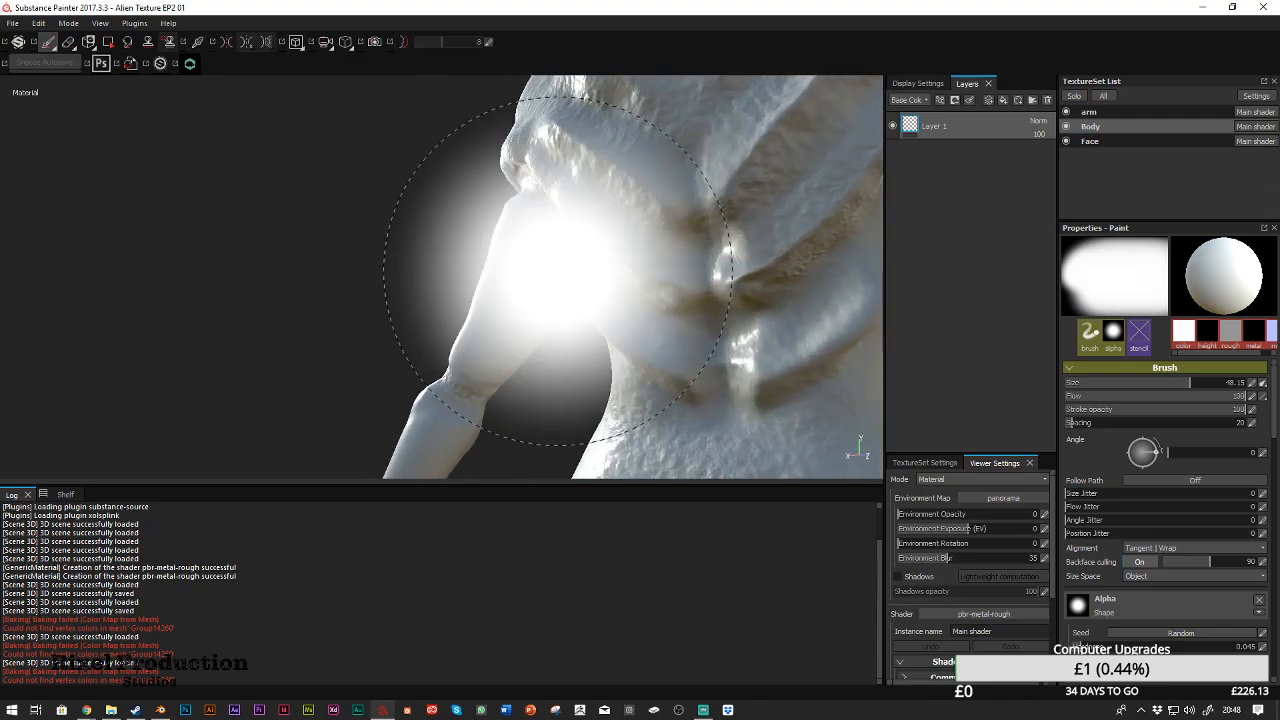
pyautogui.keyDown('alt'); pyautogui.moveTo(546, 277); pyautogui.dragTo(226, 323, button='middle'); pyautogui.keyUp('alt')
pyautogui.keyDown('alt'); pyautogui.moveTo(226, 323); pyautogui.dragTo(350, 296); pyautogui.keyUp('alt')
pyautogui.scroll(2, 305, 320)
pyautogui.scroll(-5, 314, 314)
pyautogui.moveTo(338, 302)
pyautogui.keyDown('alt'); pyautogui.mouseDown(button='middle')
pyautogui.moveTo(412, 345)
pyautogui.moveTo(482, 355)
pyautogui.mouseUp(button='middle'); pyautogui.keyUp('alt')
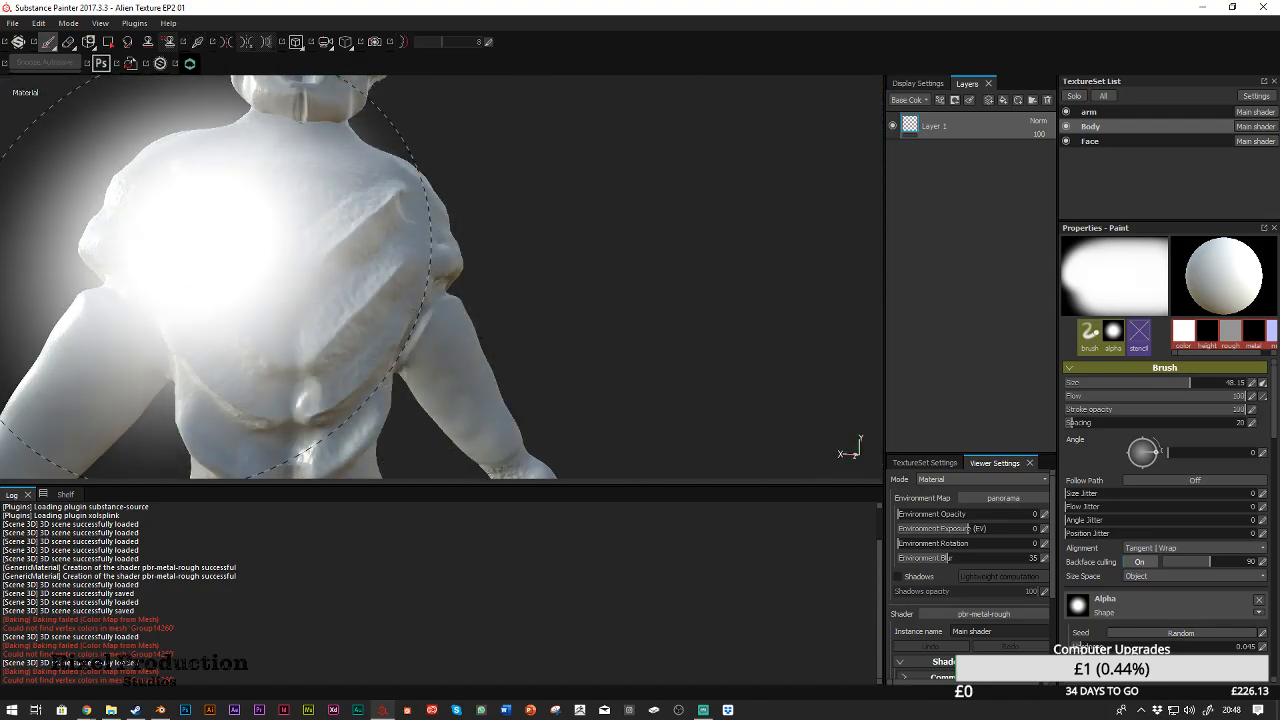
# Add a fill layer to the Body texture set with a pure white base color and a roughness of about 0.6
pyautogui.click(70, 495)
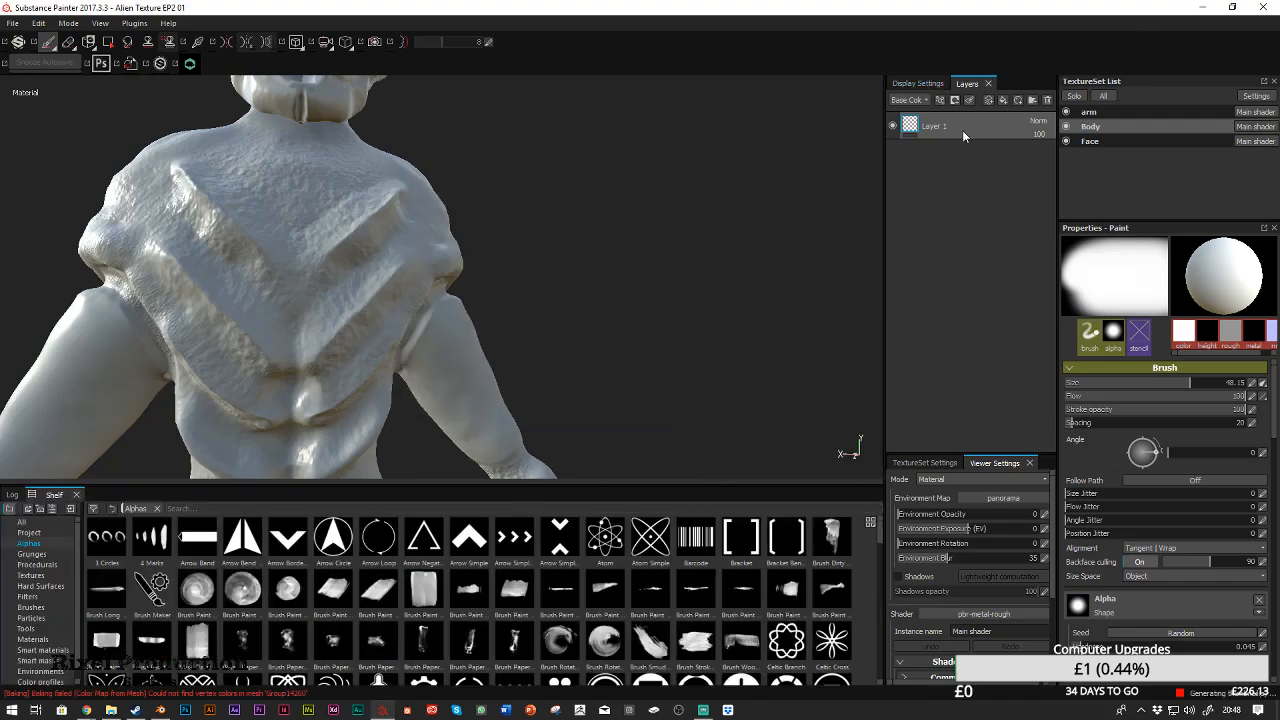
pyautogui.click(1004, 101)
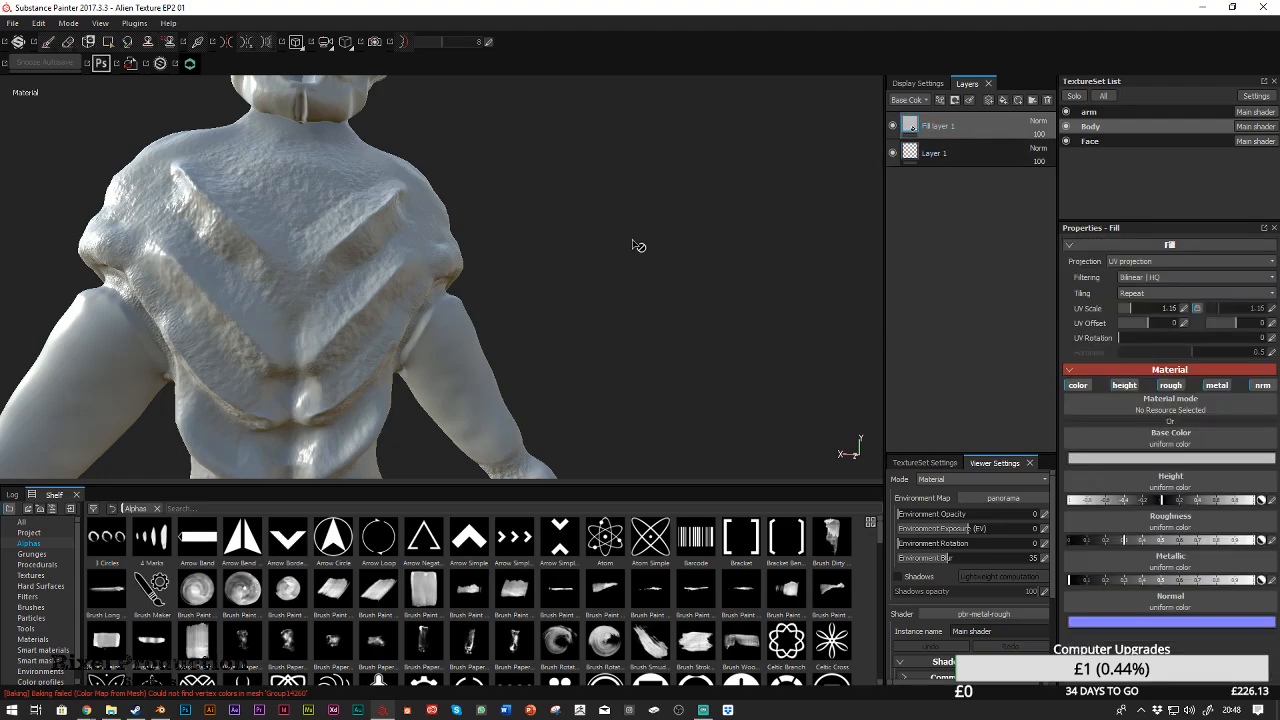
pyautogui.keyDown('alt'); pyautogui.moveTo(645, 245); pyautogui.dragTo(814, 289); pyautogui.keyUp('alt')
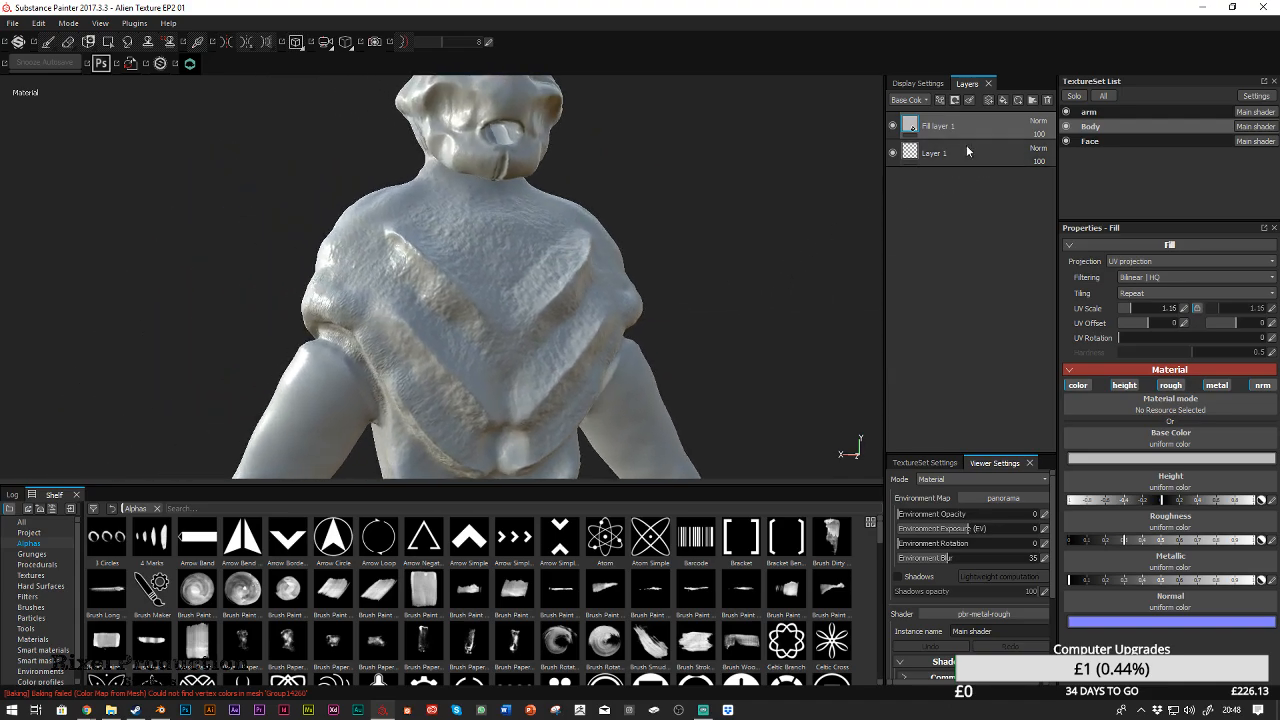
pyautogui.click(1176, 460)
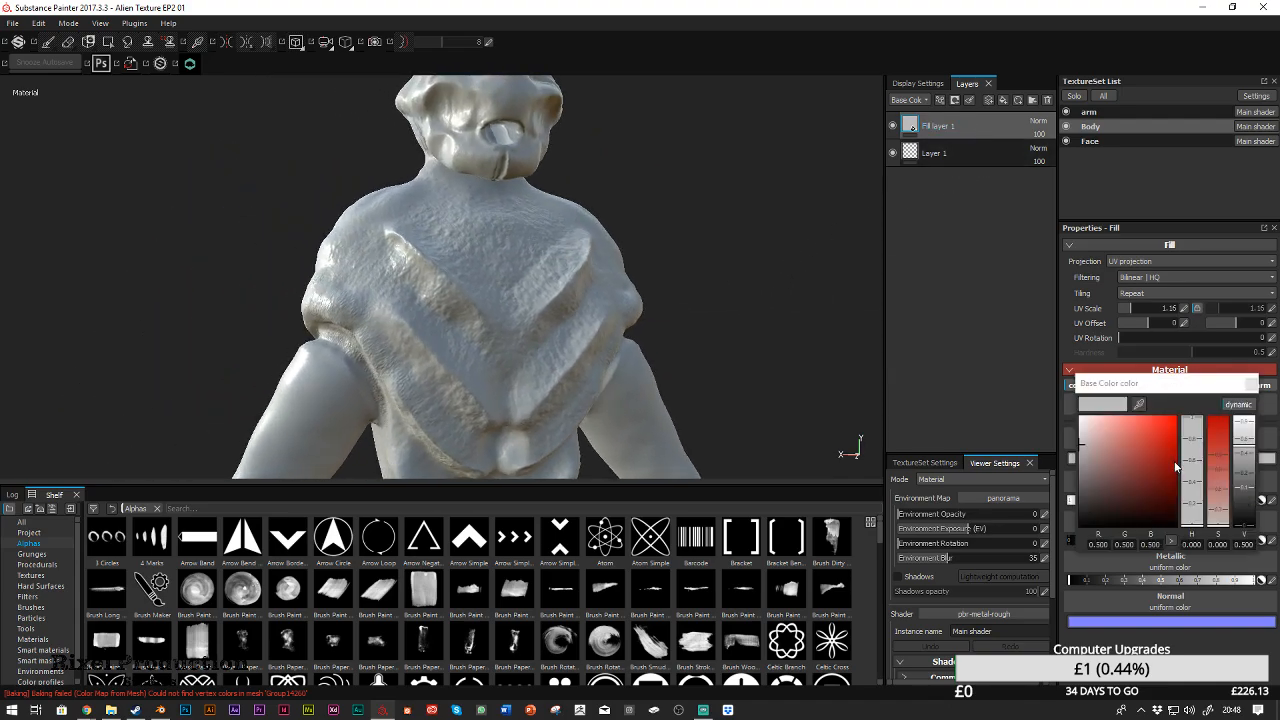
pyautogui.moveTo(1108, 428); pyautogui.dragTo(1055, 402)
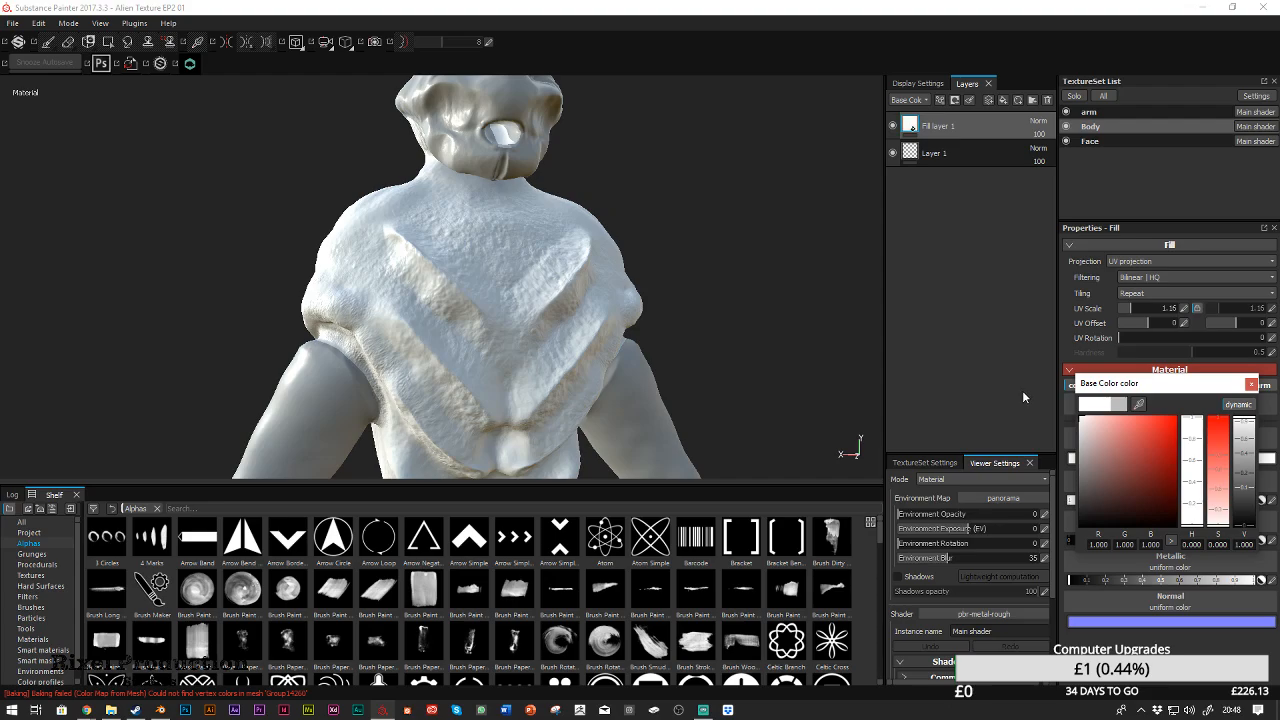
pyautogui.click(1251, 384)
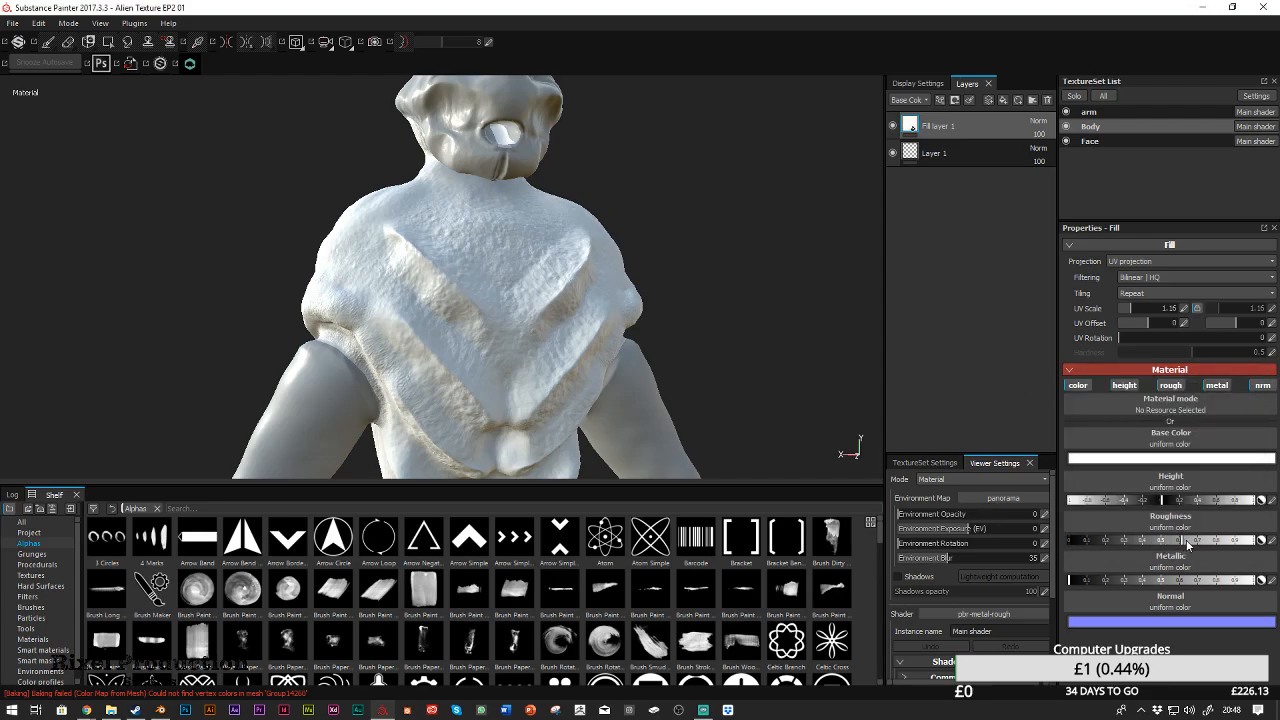
pyautogui.click(694, 275)
pyautogui.moveTo(727, 267)
pyautogui.keyDown('alt'); pyautogui.mouseDown()
pyautogui.moveTo(463, 226)
pyautogui.moveTo(941, 248)
pyautogui.moveTo(845, 310)
pyautogui.moveTo(654, 294)
pyautogui.moveTo(529, 257)
pyautogui.moveTo(686, 260)
pyautogui.moveTo(773, 348)
pyautogui.moveTo(757, 300)
pyautogui.mouseUp(); pyautogui.keyUp('alt')
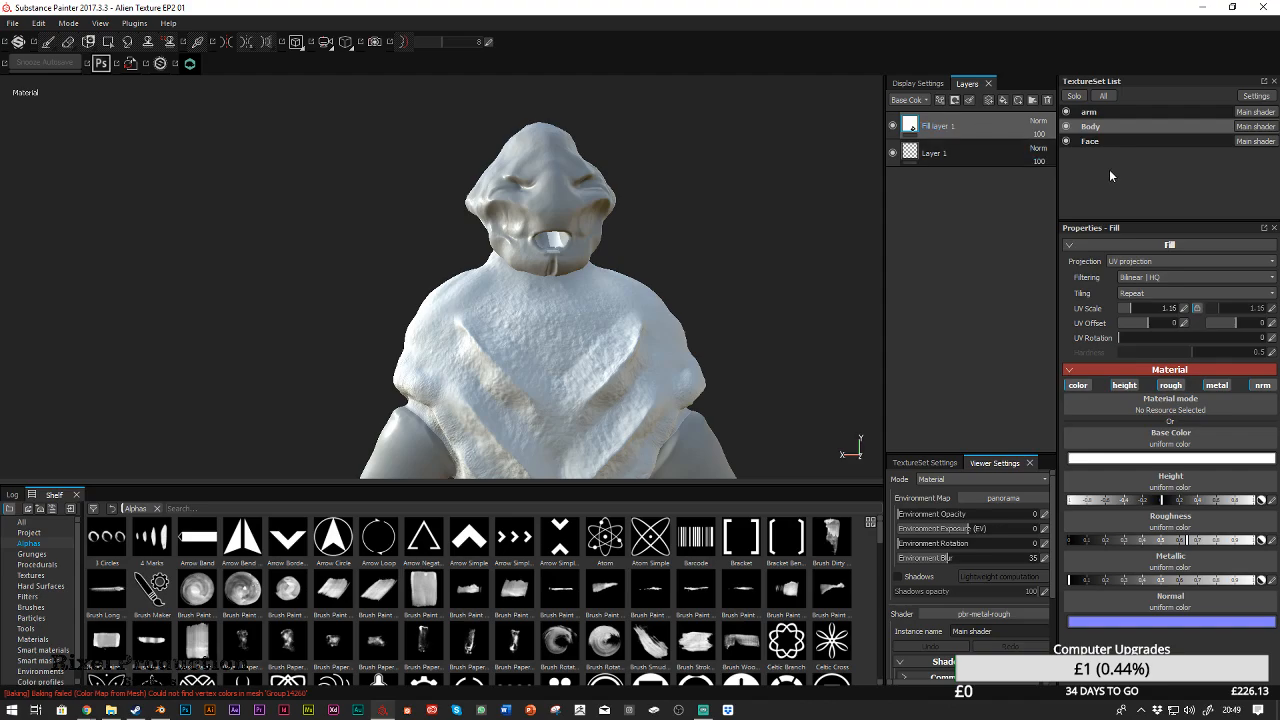
# Add a white fill layer to both the arm and the Face texture sets
pyautogui.click(1119, 111)
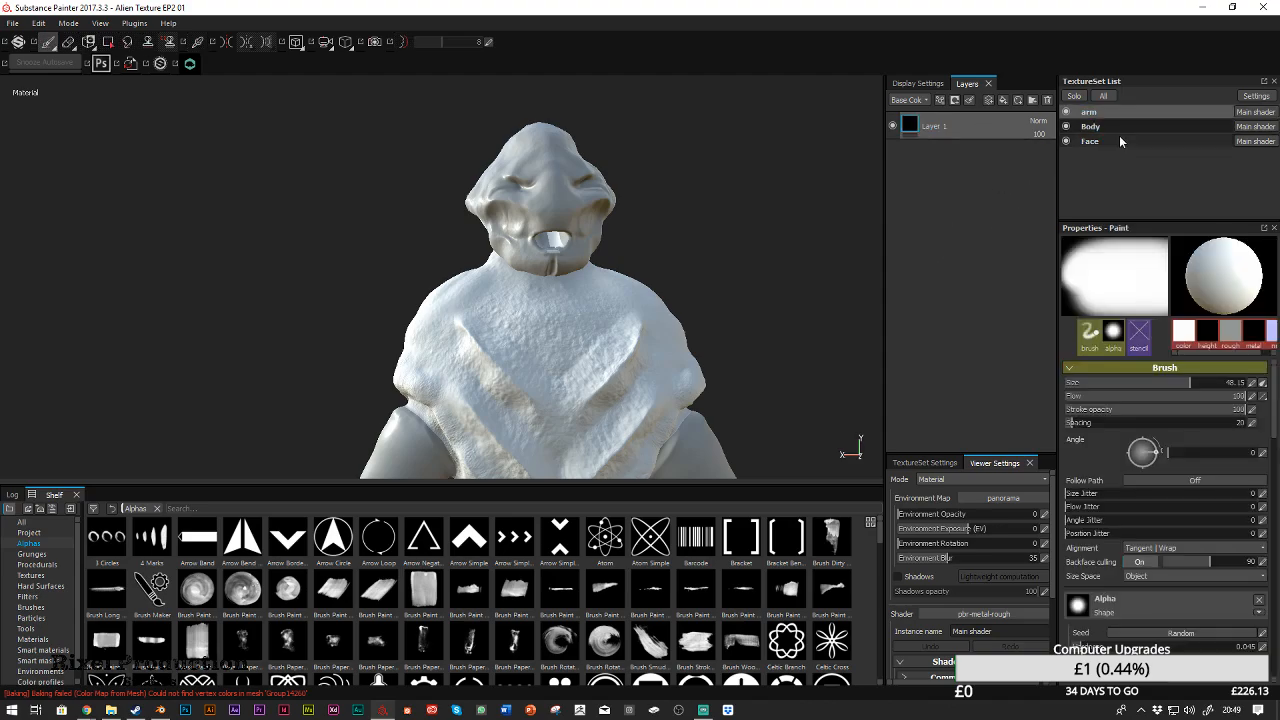
pyautogui.click(1003, 100)
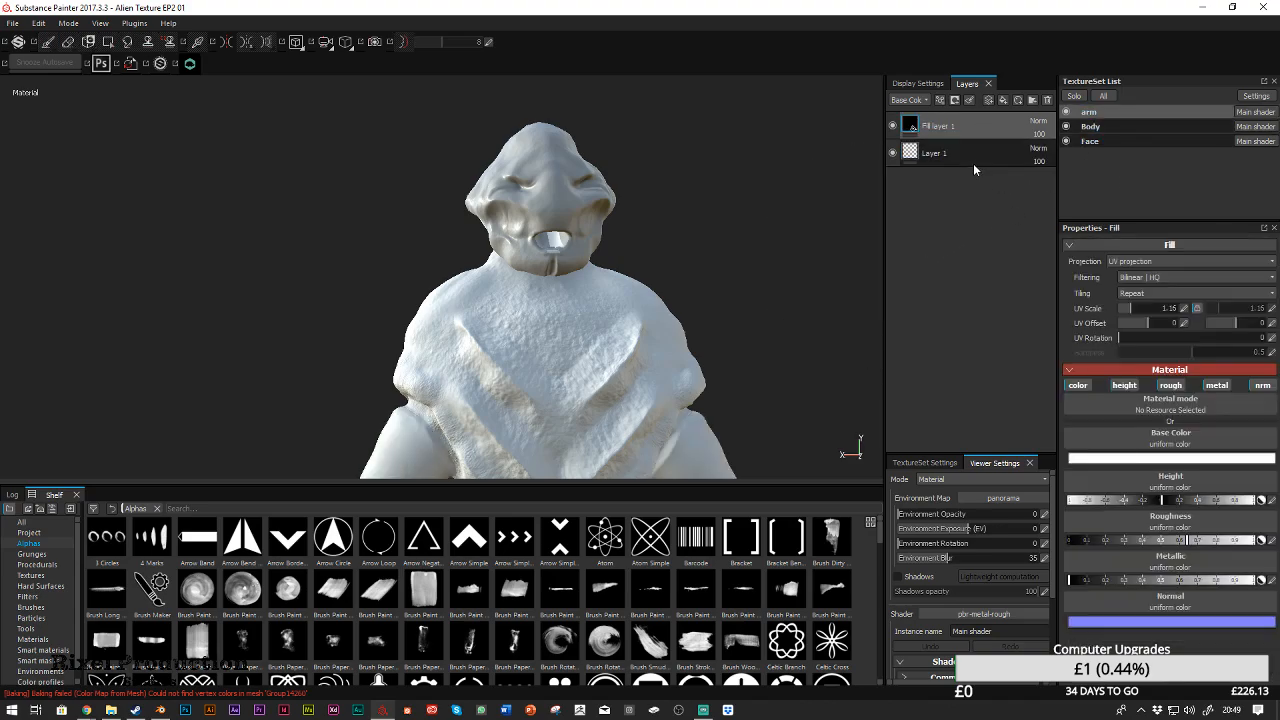
pyautogui.click(1137, 140)
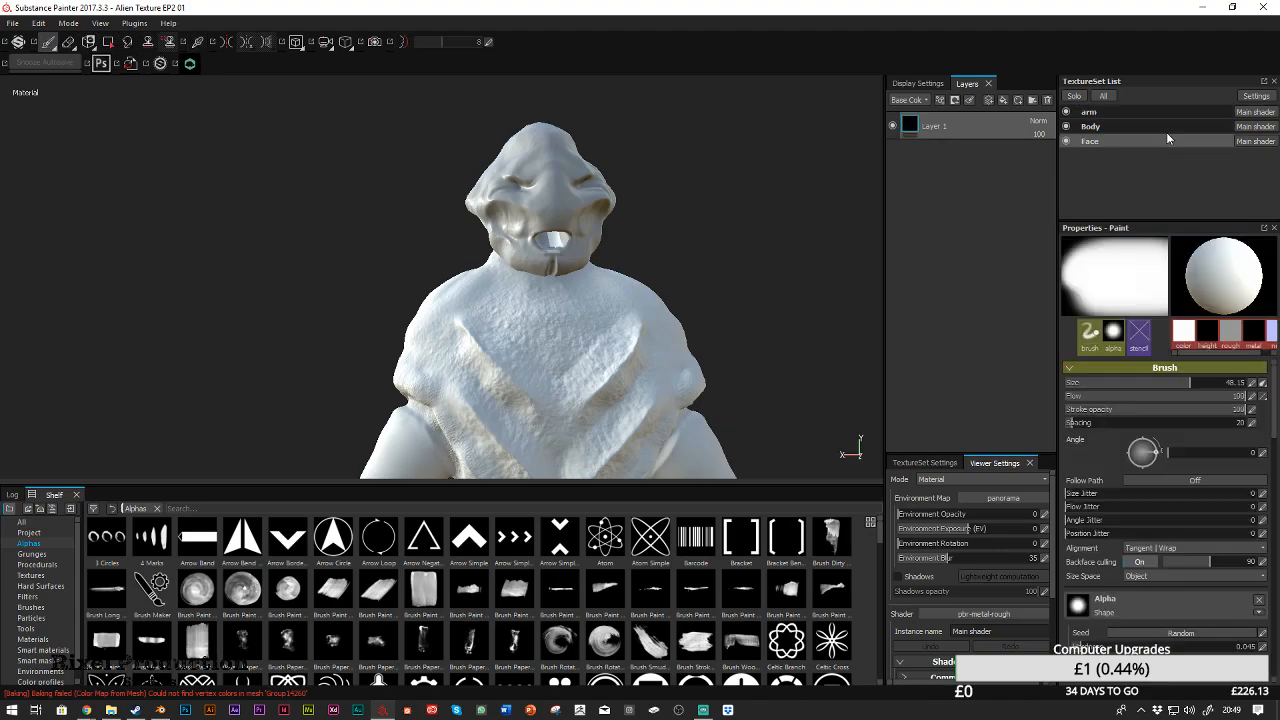
pyautogui.click(1003, 100)
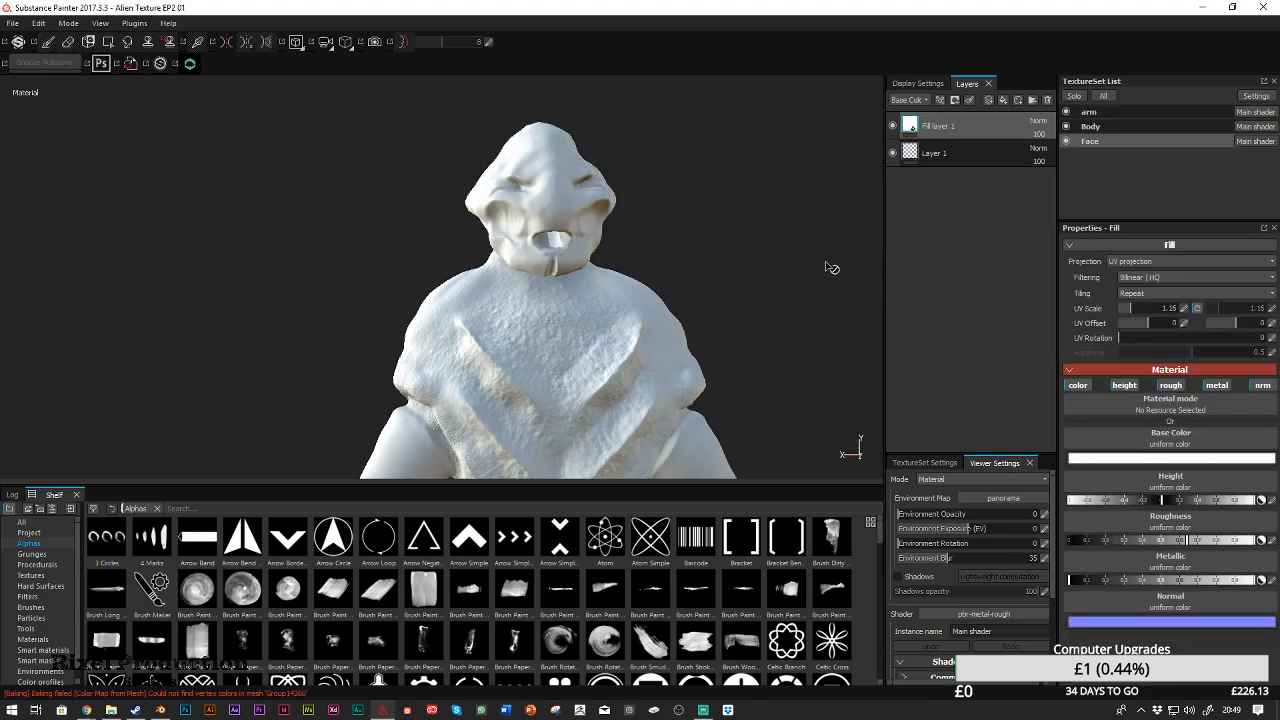
# Show the panorama background with environment opacity 100, exposure -1.24 and environment blur 0
pyautogui.moveTo(706, 186)
pyautogui.keyDown('alt'); pyautogui.mouseDown()
pyautogui.moveTo(674, 217)
pyautogui.moveTo(703, 317)
pyautogui.moveTo(681, 260)
pyautogui.moveTo(780, 286)
pyautogui.moveTo(740, 286)
pyautogui.moveTo(751, 306)
pyautogui.moveTo(737, 334)
pyautogui.moveTo(735, 260)
pyautogui.moveTo(768, 320)
pyautogui.moveTo(680, 243)
pyautogui.moveTo(774, 163)
pyautogui.moveTo(928, 125)
pyautogui.moveTo(929, 192)
pyautogui.moveTo(1003, 565)
pyautogui.mouseUp(); pyautogui.keyUp('alt')
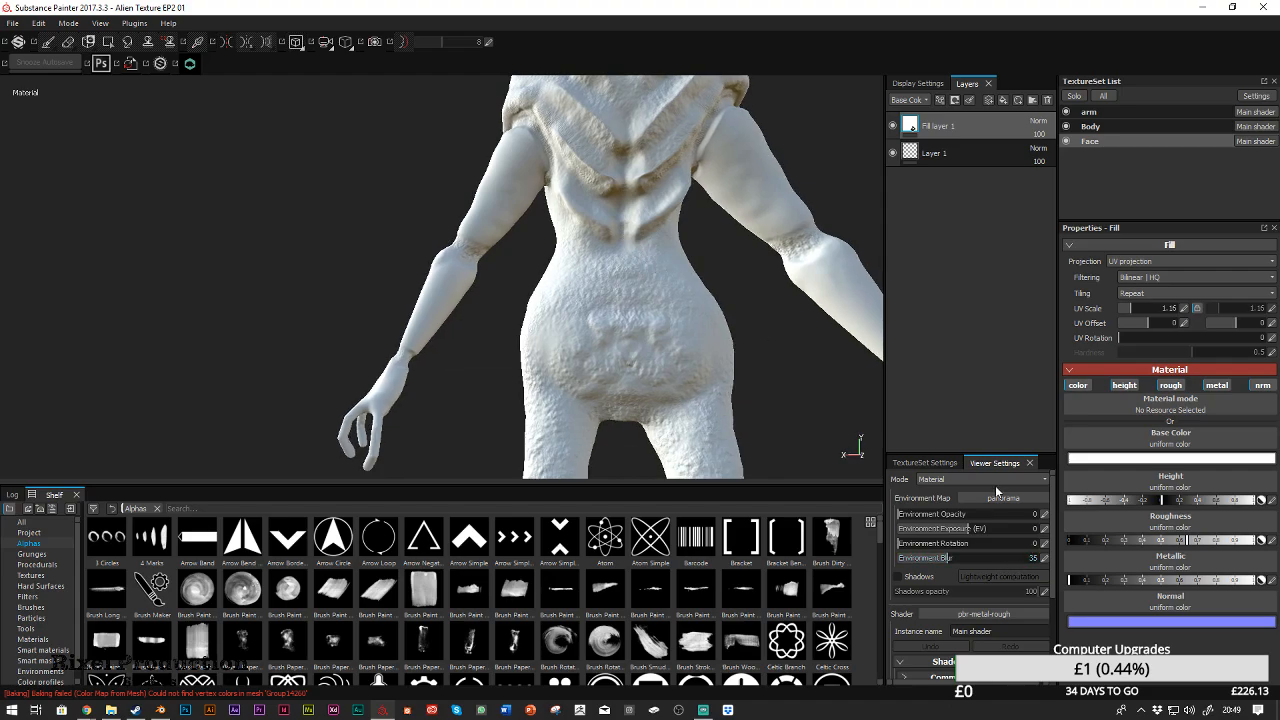
pyautogui.click(924, 462)
pyautogui.click(982, 463)
pyautogui.moveTo(960, 530); pyautogui.dragTo(1084, 508)
# Examine the creature's torso, arms and face against the outdoor panorama for baking quality
pyautogui.keyDown('alt'); pyautogui.moveTo(307, 243); pyautogui.dragTo(497, 264); pyautogui.keyUp('alt')
pyautogui.scroll(3, 624, 314)
pyautogui.keyDown('alt'); pyautogui.moveTo(624, 314); pyautogui.dragTo(266, 326); pyautogui.keyUp('alt')
pyautogui.keyDown('alt'); pyautogui.moveTo(465, 277); pyautogui.dragTo(402, 52); pyautogui.keyUp('alt')
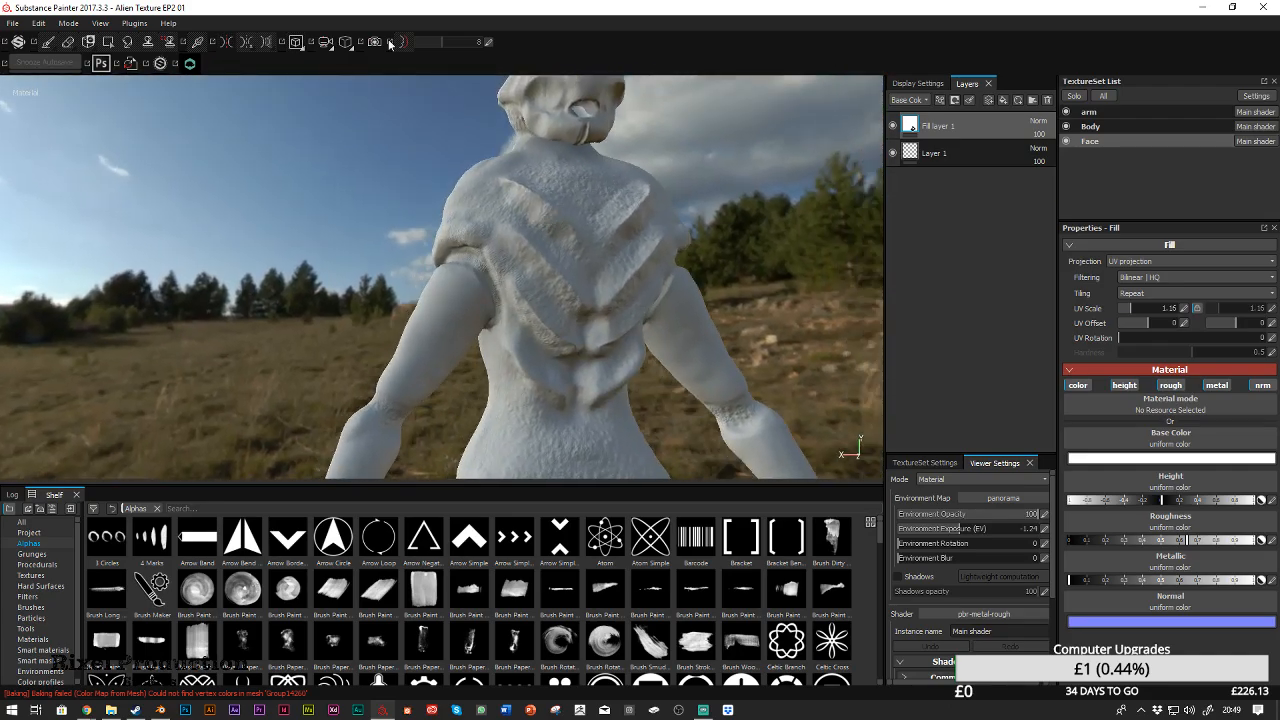
pyautogui.keyDown('alt'); pyautogui.moveTo(587, 178); pyautogui.dragTo(546, 319); pyautogui.keyUp('alt')
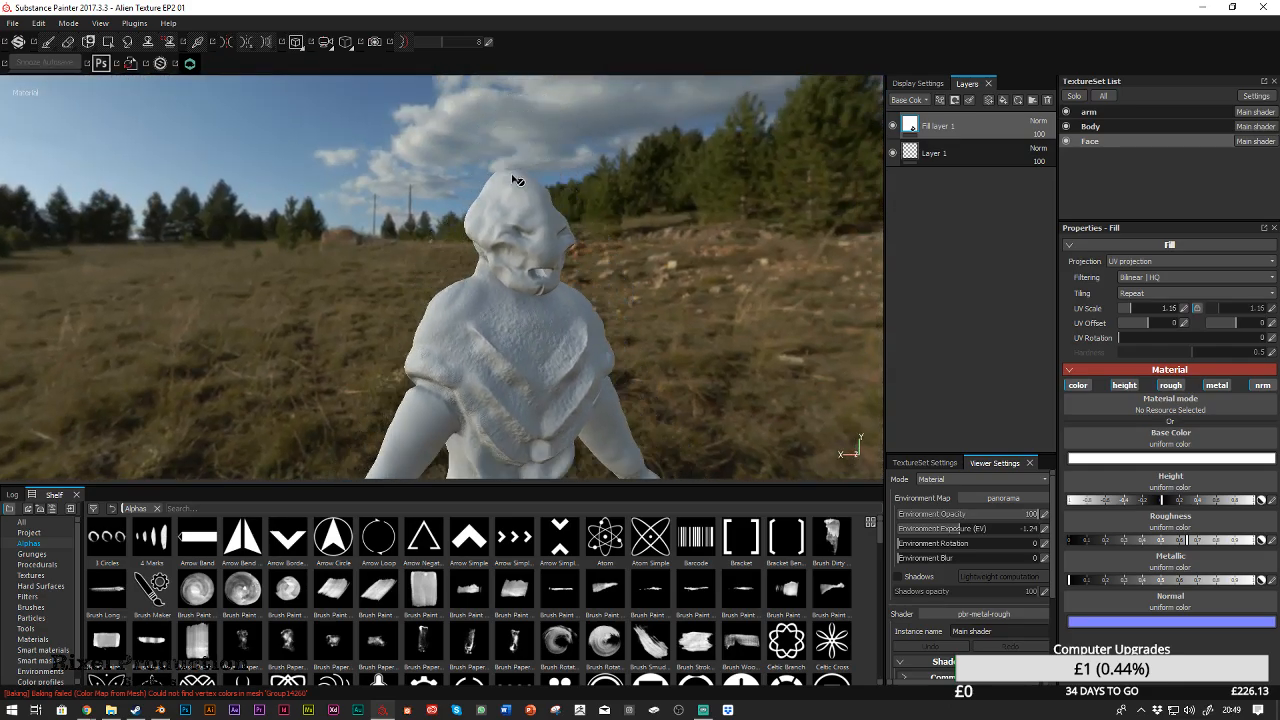
pyautogui.keyDown('alt'); pyautogui.moveTo(513, 176); pyautogui.dragTo(532, 212); pyautogui.keyUp('alt')
pyautogui.keyDown('alt'); pyautogui.moveTo(532, 212); pyautogui.dragTo(444, 217, button='right'); pyautogui.keyUp('alt')
pyautogui.keyDown('alt'); pyautogui.moveTo(444, 217); pyautogui.dragTo(389, 213); pyautogui.keyUp('alt')
pyautogui.keyDown('alt'); pyautogui.moveTo(389, 213); pyautogui.dragTo(493, 134, button='middle'); pyautogui.keyUp('alt')
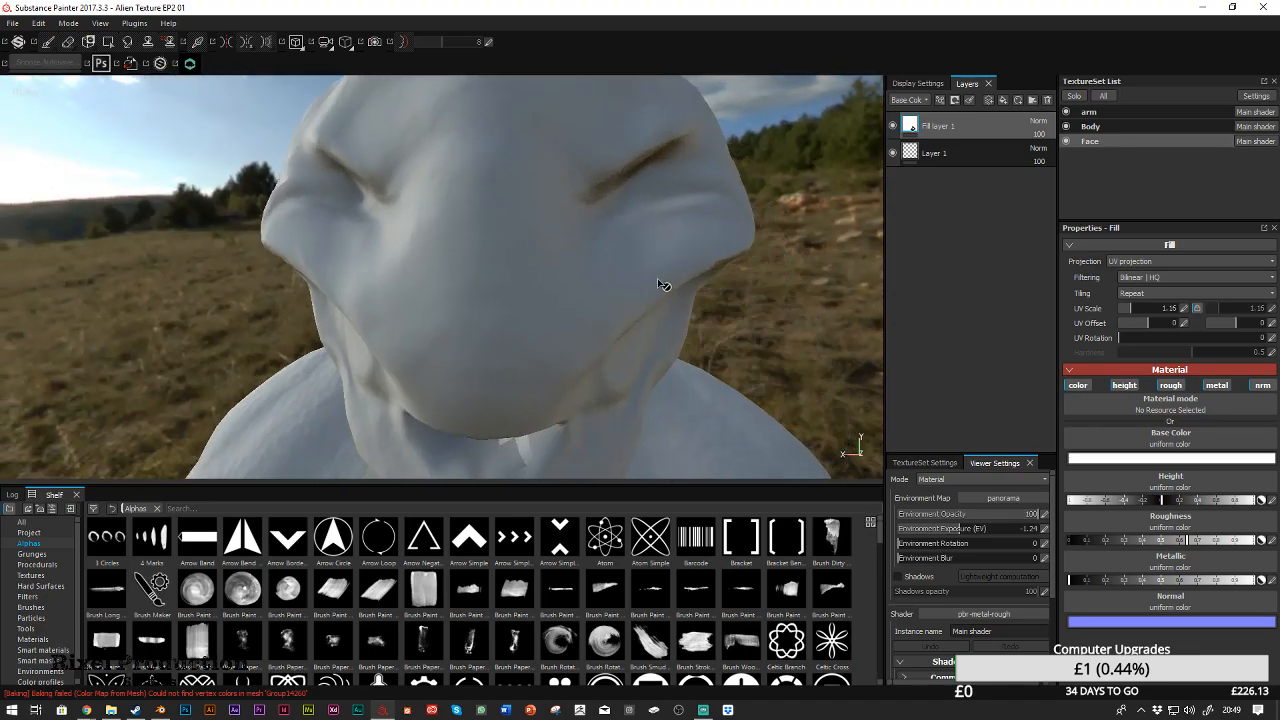
# Bring the creature's head and torso into view and open the Live Link plugin window
pyautogui.scroll(2, 661, 277)
pyautogui.scroll(-8, 661, 276)
pyautogui.keyDown('alt'); pyautogui.moveTo(661, 277); pyautogui.dragTo(601, 350); pyautogui.keyUp('alt')
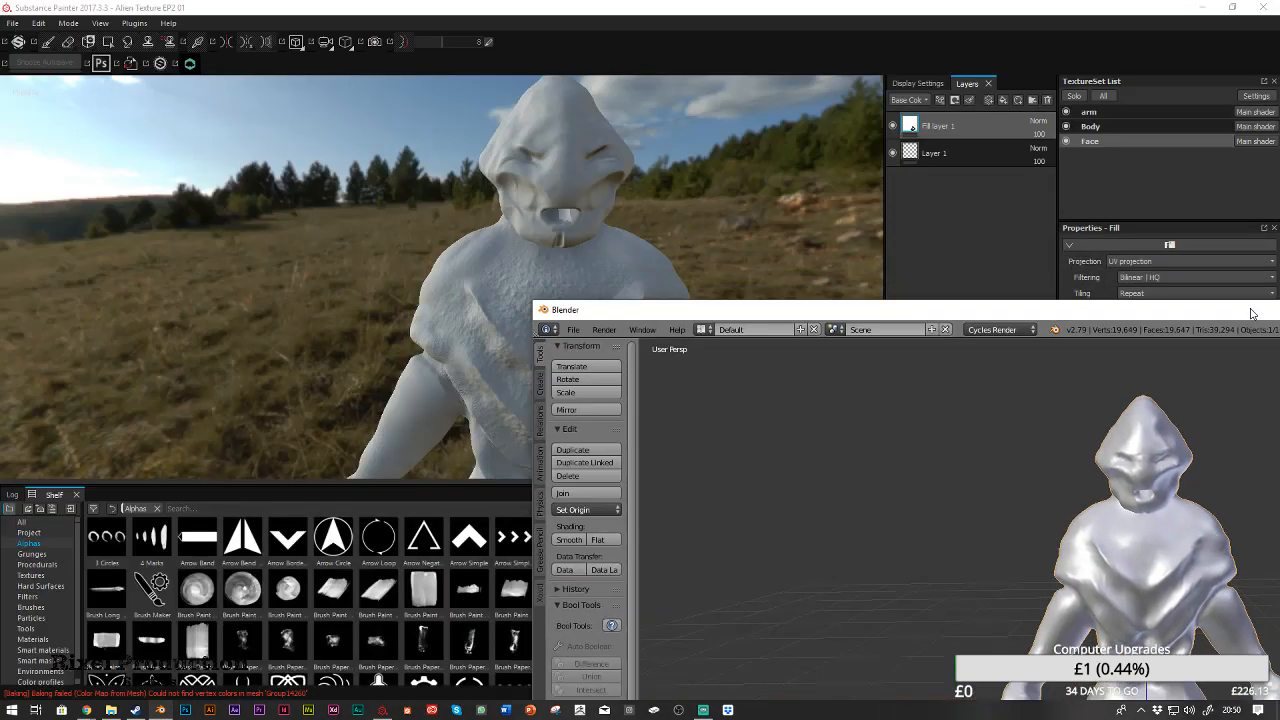
pyautogui.click(191, 64)
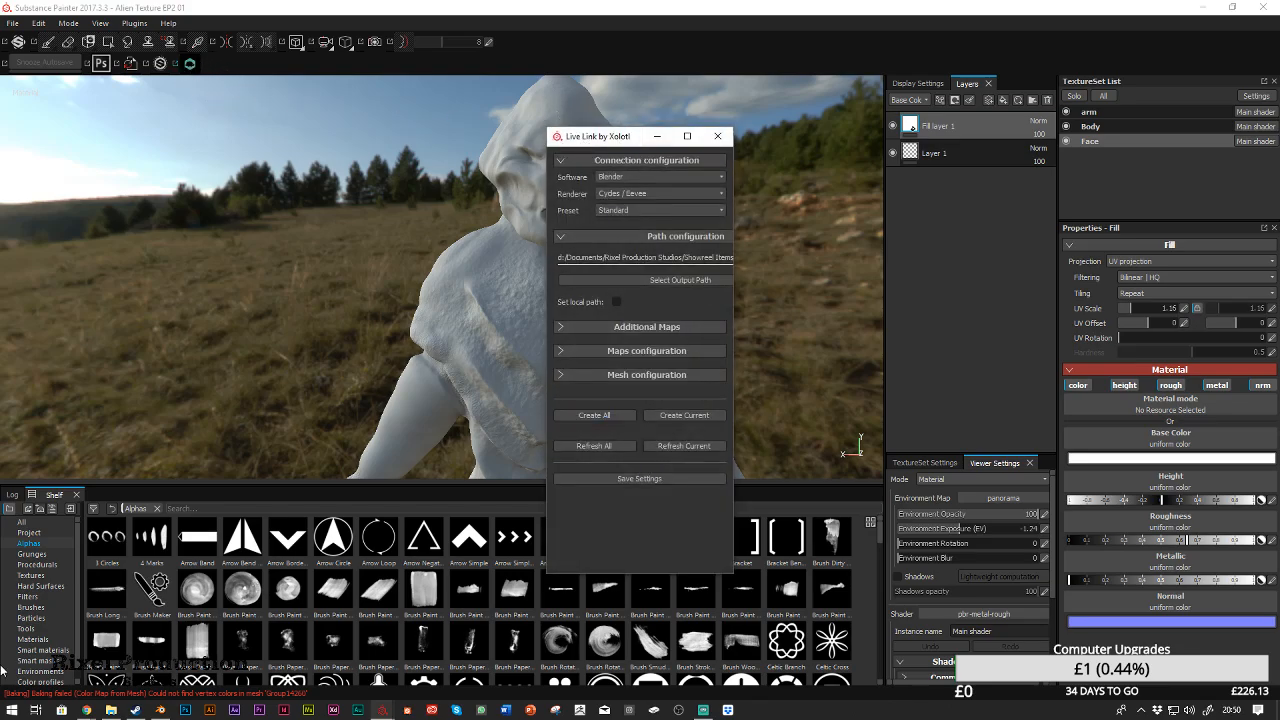
# View the Substance Painter Live Link product on Xolotl Studio's Gumroad page and return to Substance Painter
pyautogui.moveTo(88, 710)
pyautogui.click(397, 637)
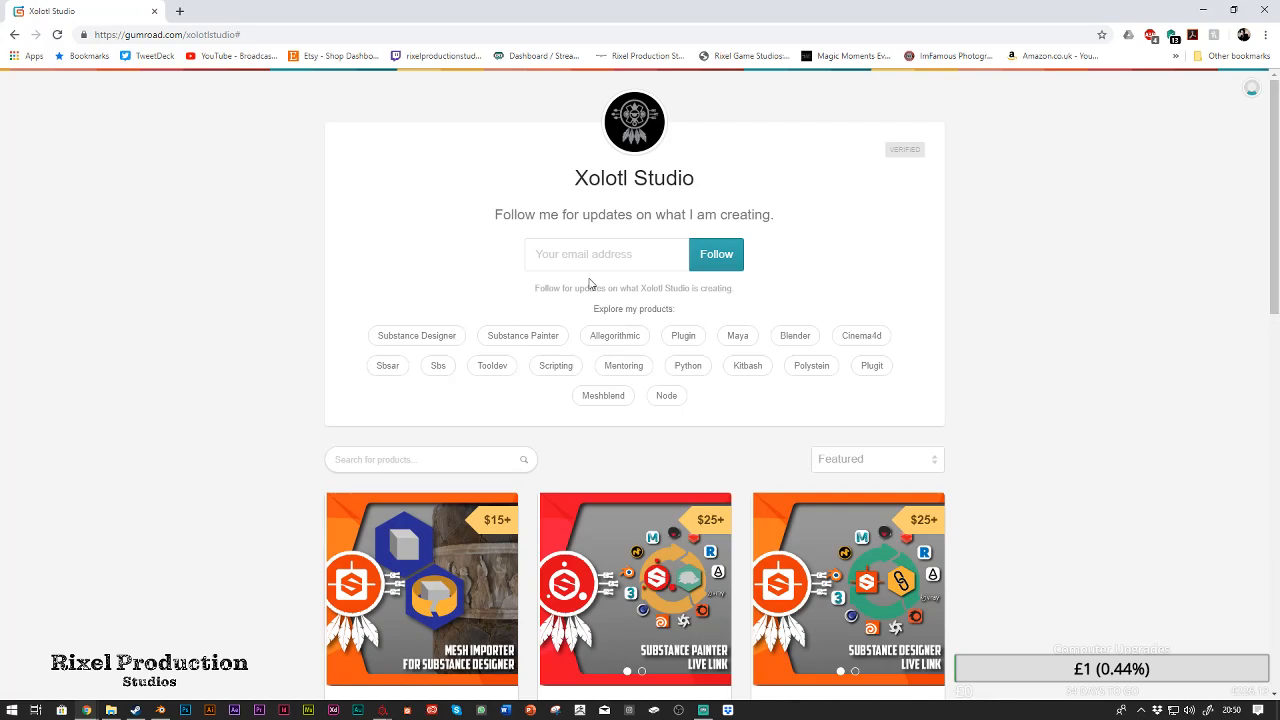
pyautogui.scroll(-2, 746, 515)
pyautogui.click(645, 400)
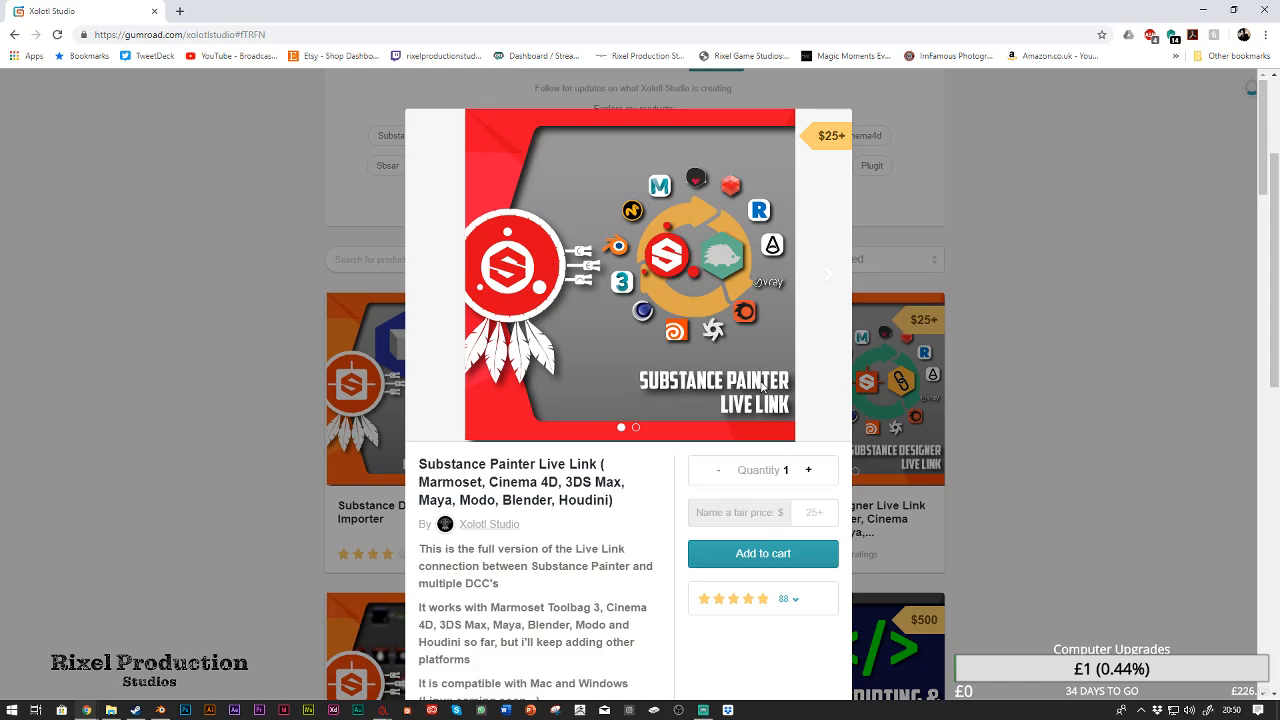
pyautogui.click(1195, 12)
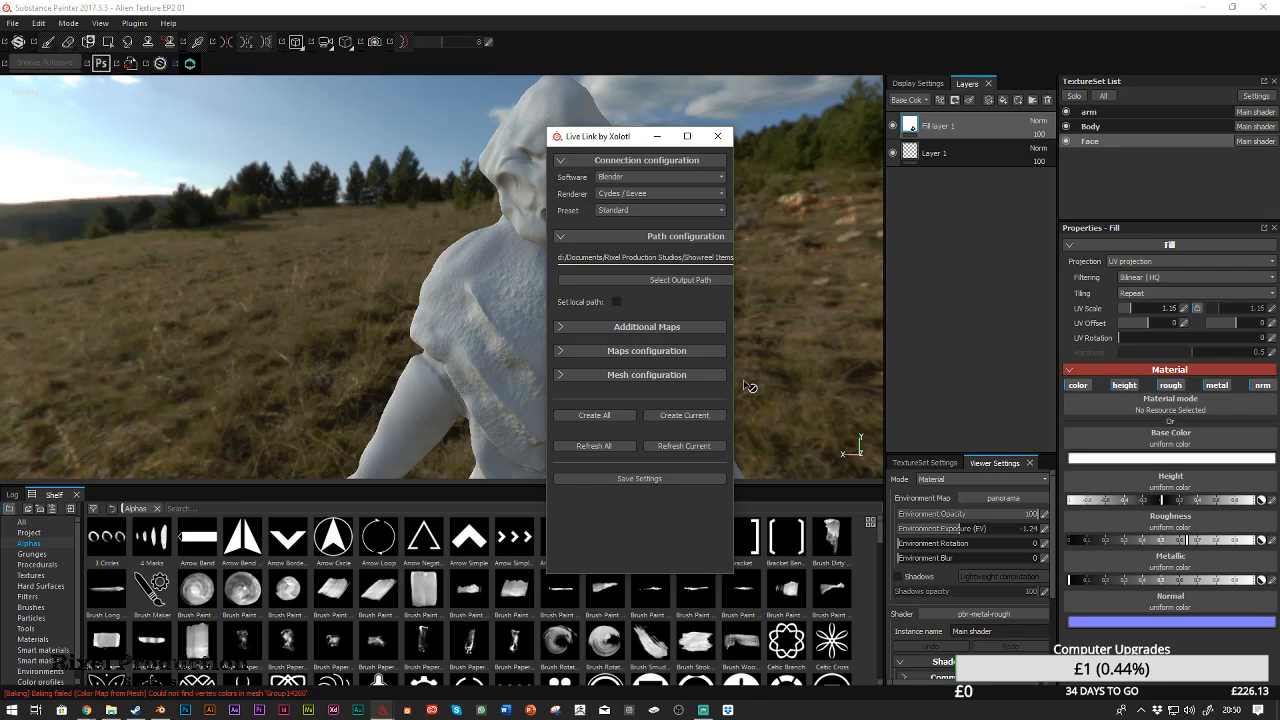
# Review Live Link's software, renderer and preset choices, keeping Blender, Cycles / Eevee and Standard
pyautogui.click(640, 178)
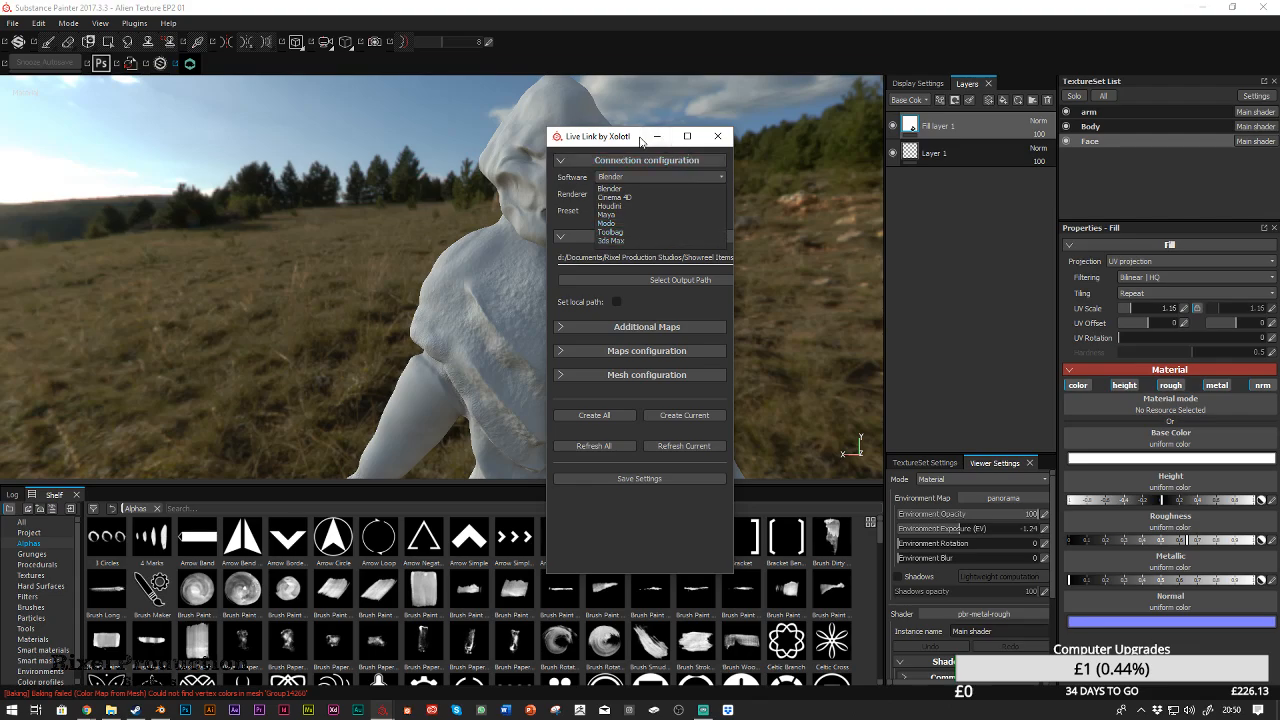
pyautogui.click(698, 176)
pyautogui.click(635, 194)
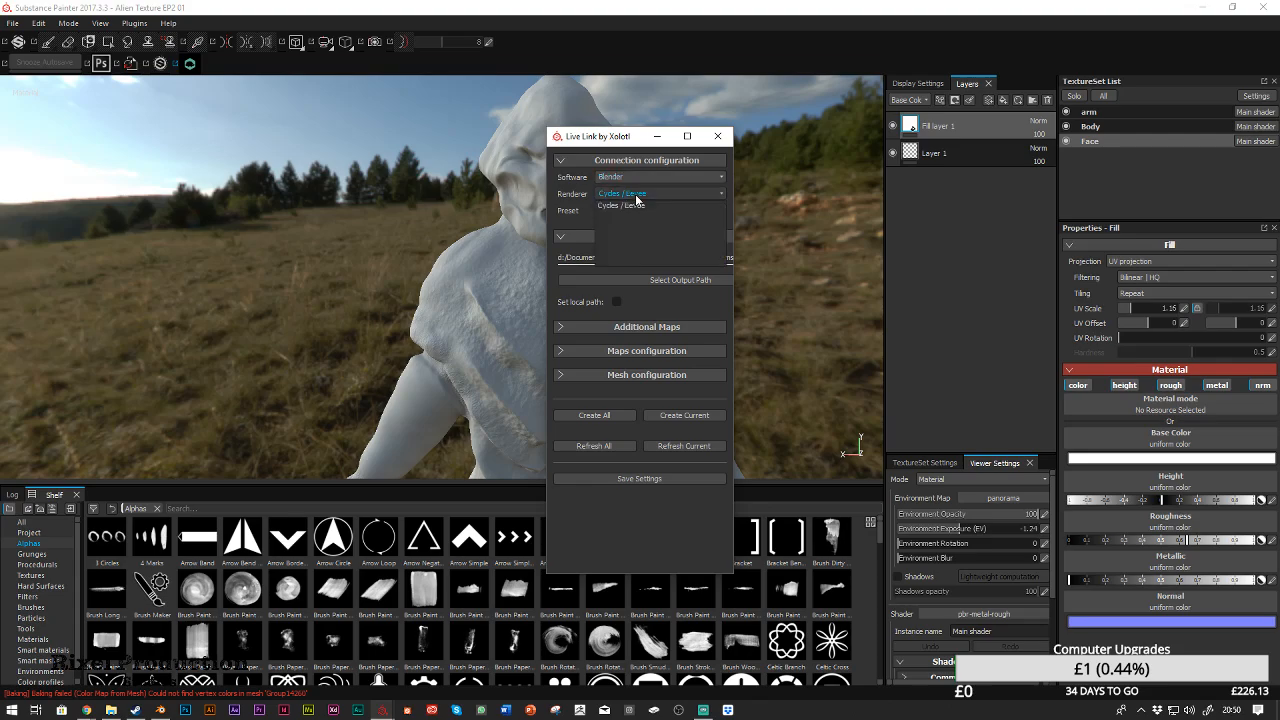
pyautogui.click(668, 193)
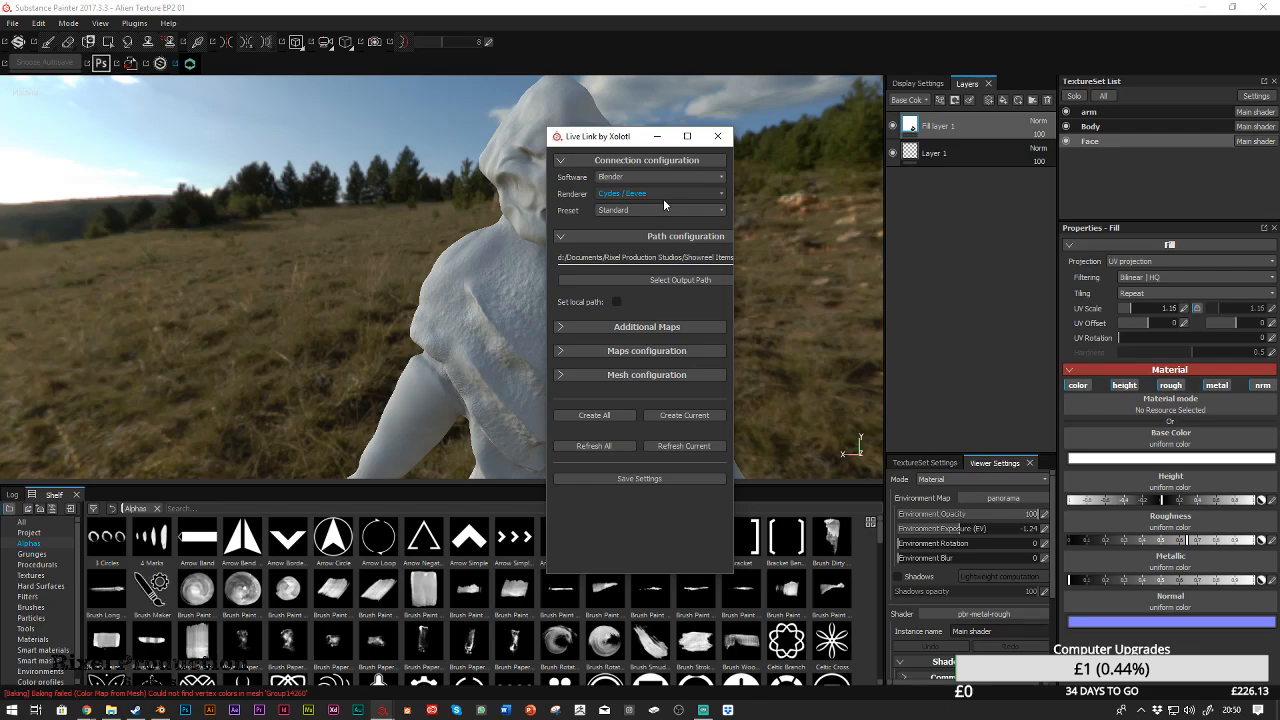
pyautogui.click(666, 210)
pyautogui.click(678, 213)
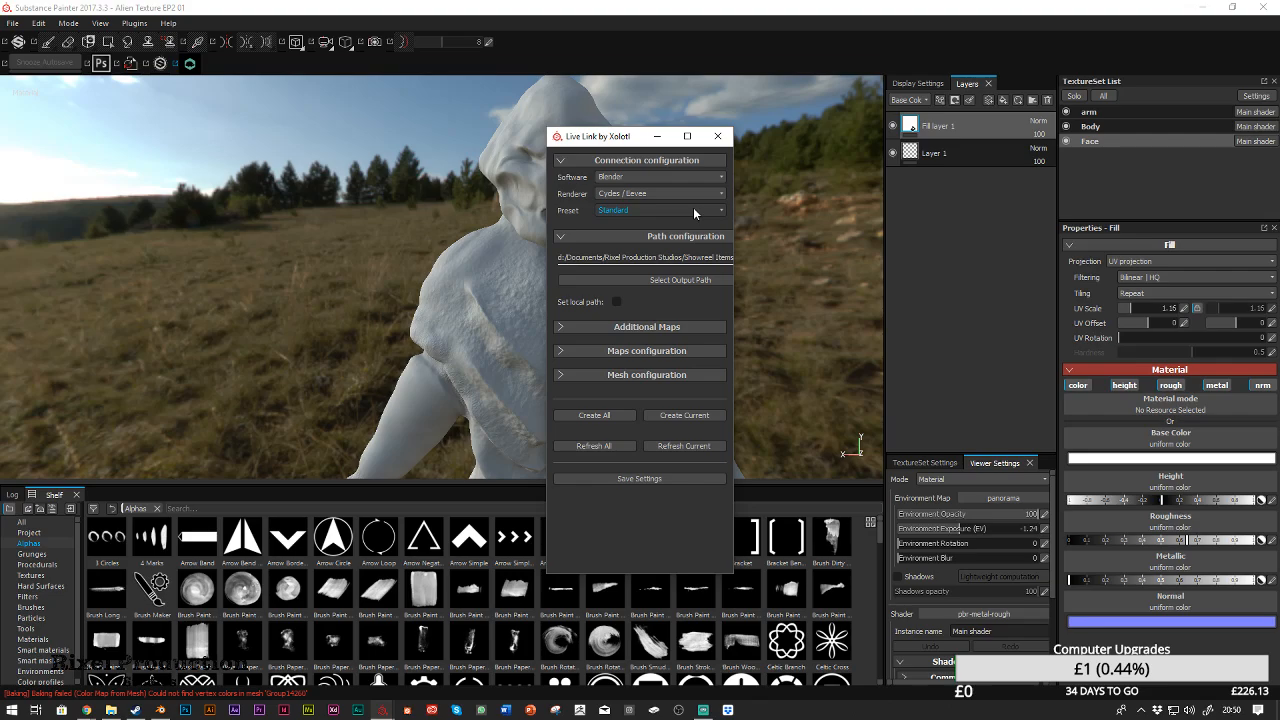
# Create a folder named Textures inside EP2 Assets and set it as the Live Link output path
pyautogui.moveTo(741, 257); pyautogui.dragTo(1024, 257)
pyautogui.click(748, 281)
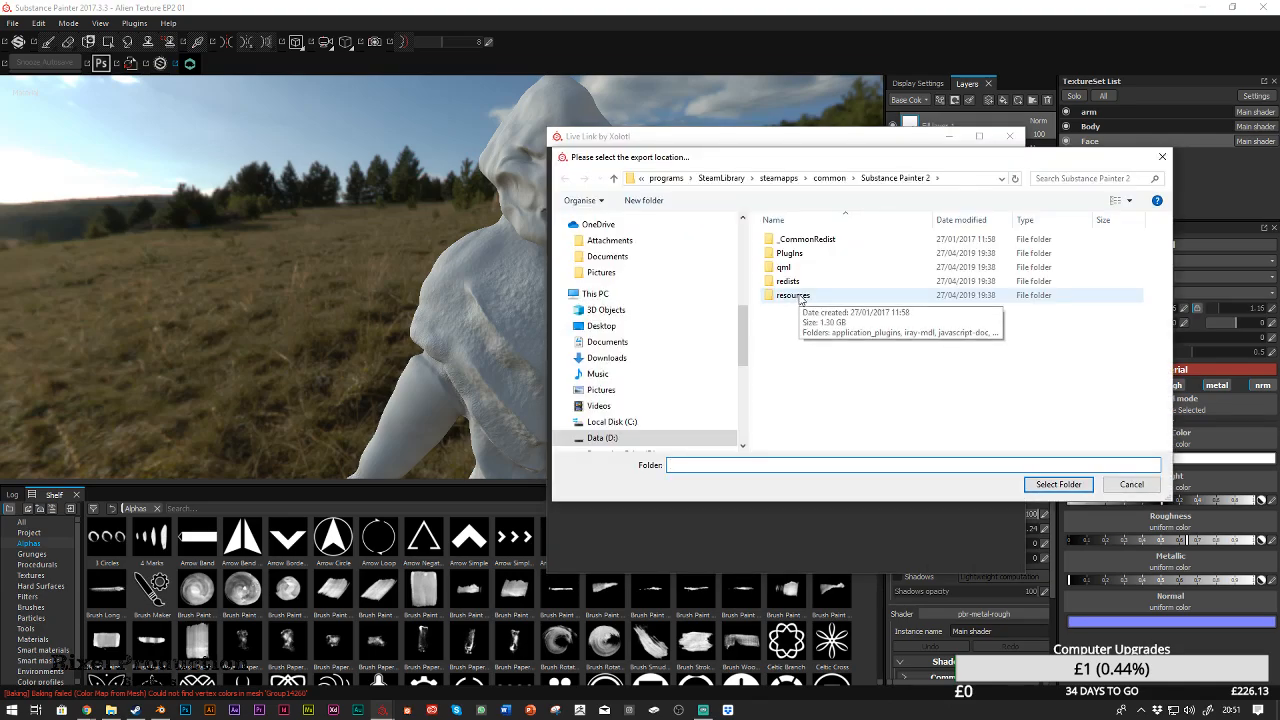
pyautogui.scroll(5, 700, 332)
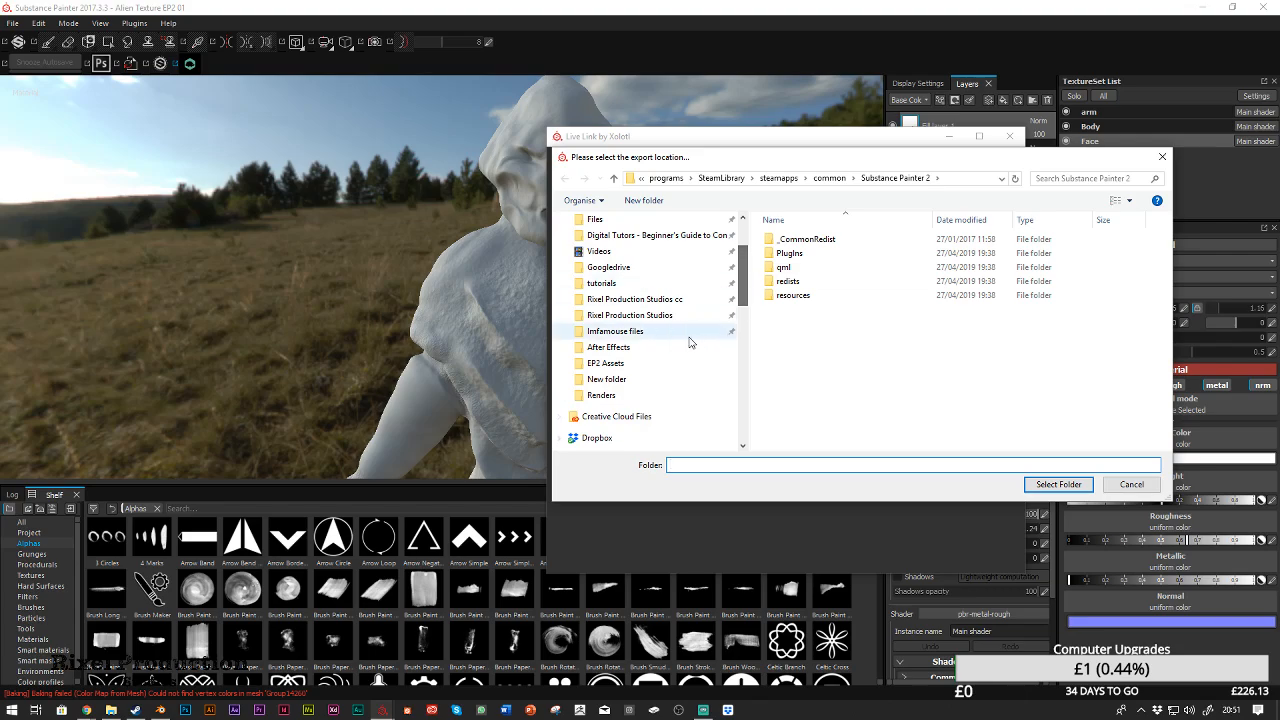
pyautogui.click(607, 363)
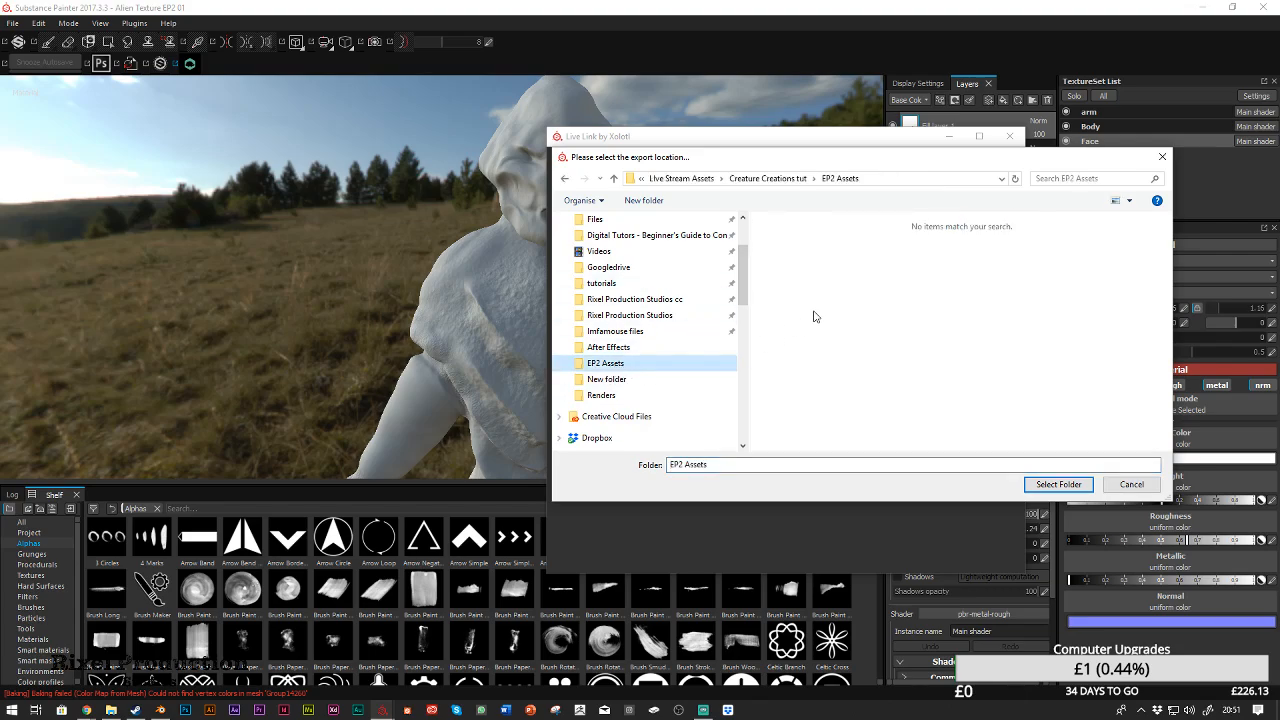
pyautogui.click(644, 201)
pyautogui.write('Textures')
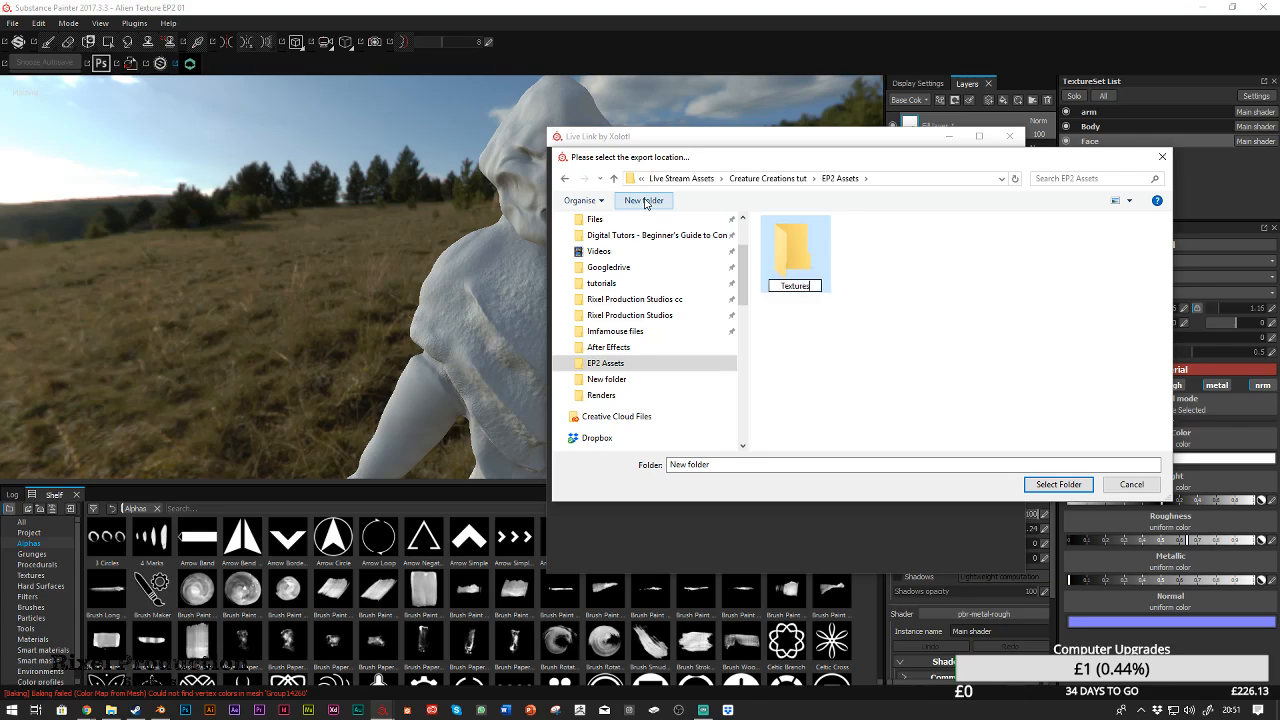
pyautogui.press('Return')
pyautogui.click(800, 272)
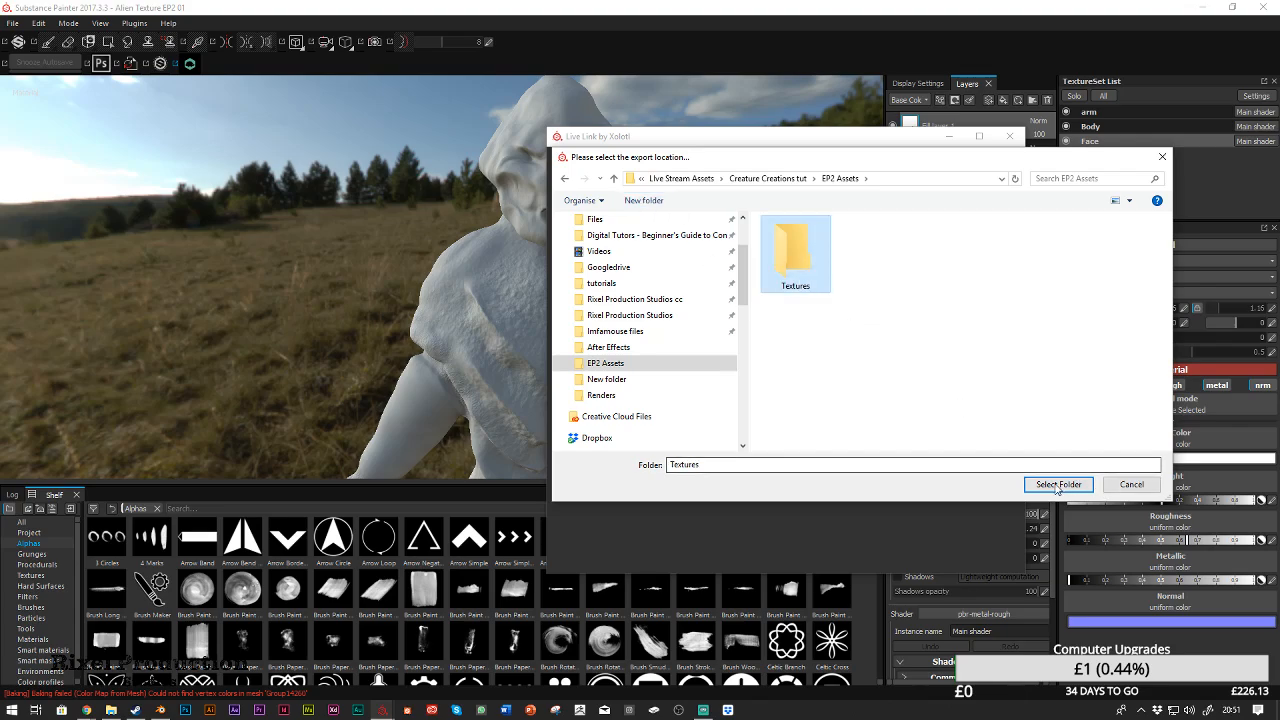
pyautogui.click(1059, 484)
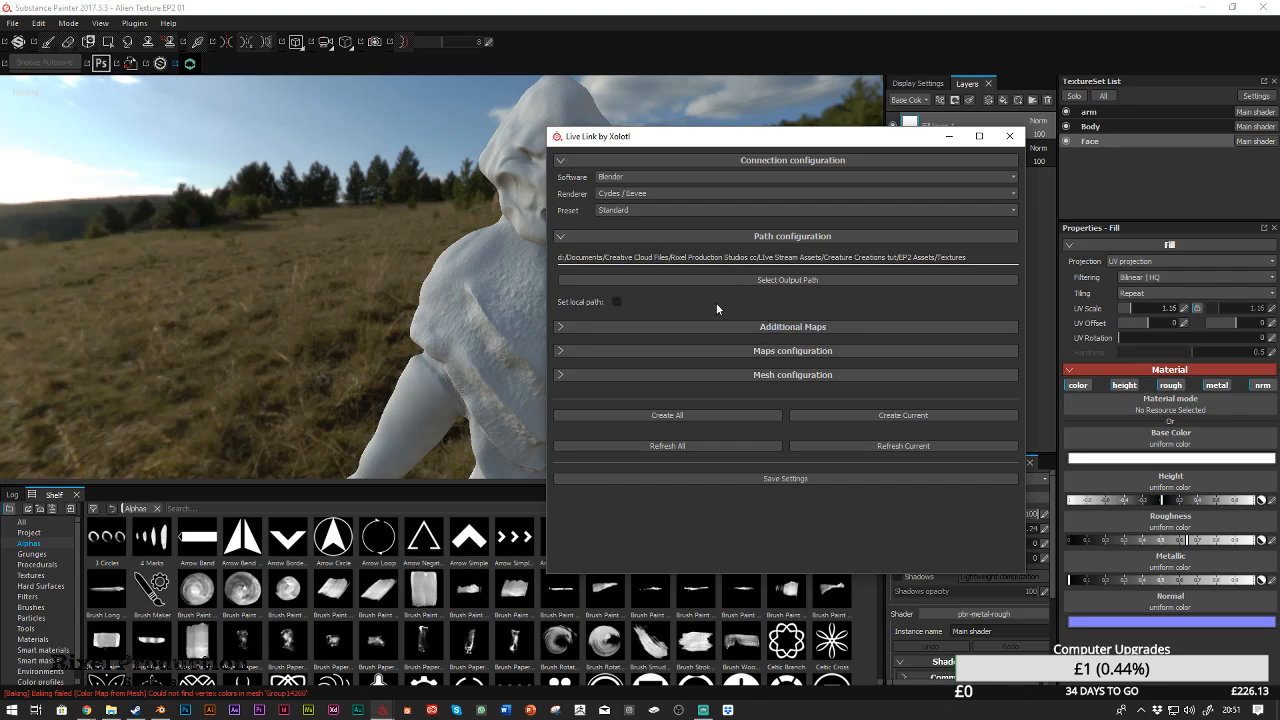
# Show the additional maps options and create all texture sets in Blender through Live Link with Height included
pyautogui.click(568, 329)
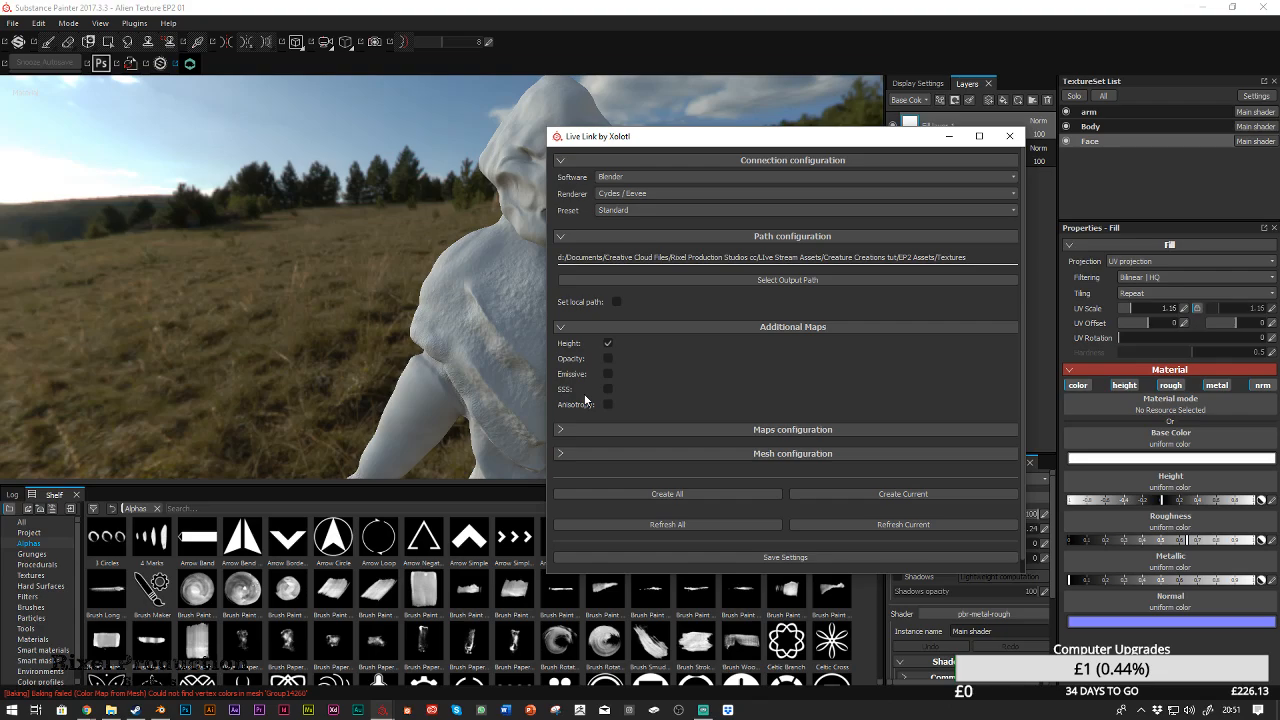
pyautogui.click(667, 495)
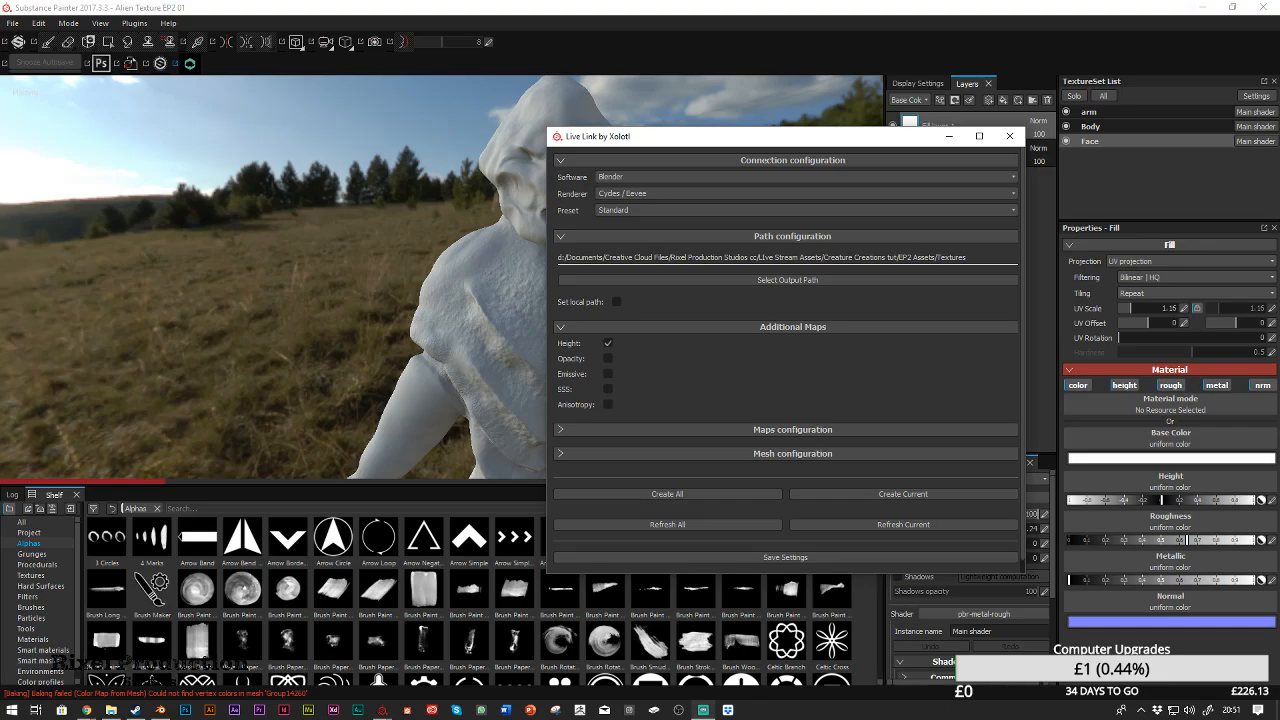
# Switch to a maximized Blender window and set the Cycles render device to GPU Compute
pyautogui.moveTo(1279, 220); pyautogui.dragTo(507, 3)
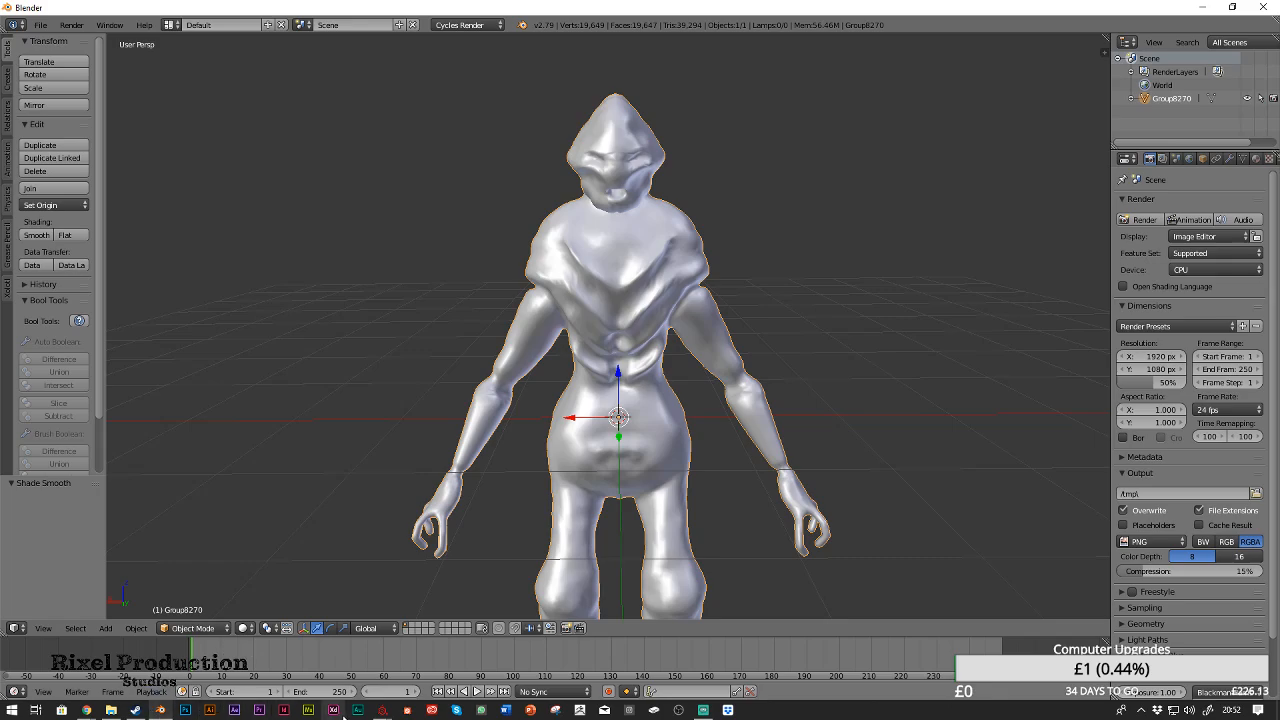
pyautogui.click(703, 710)
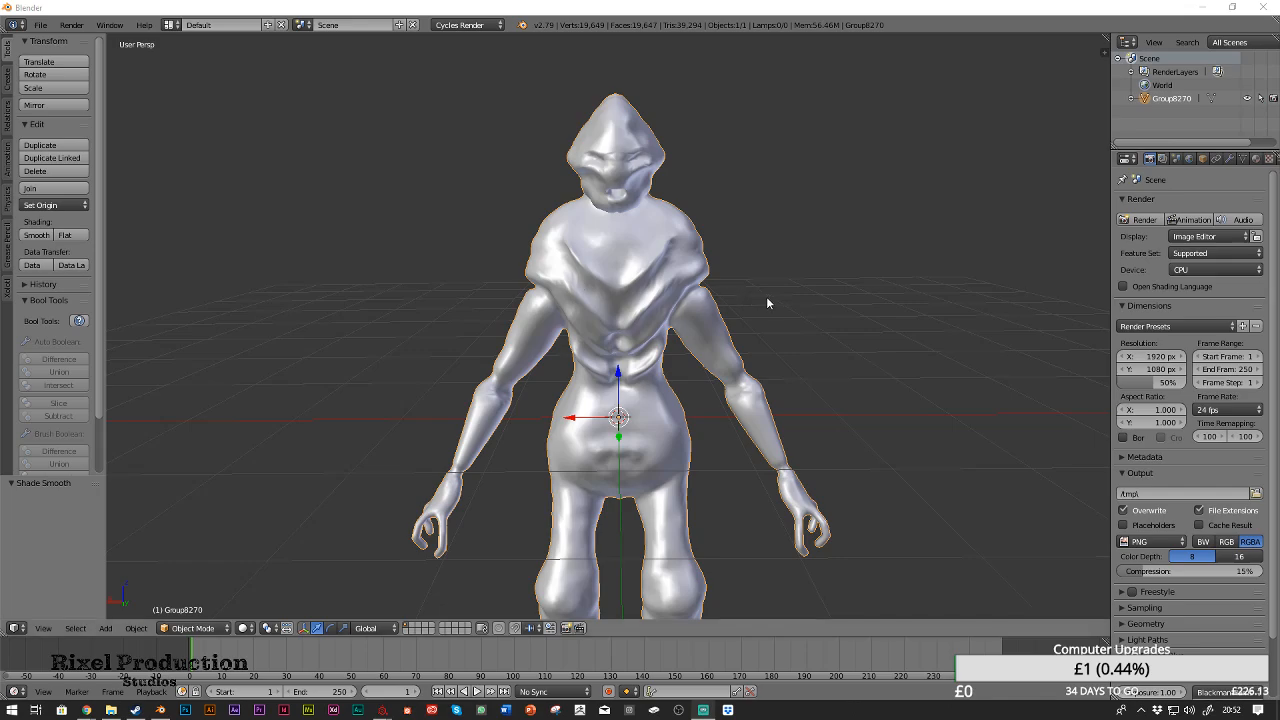
pyautogui.click(1200, 269)
pyautogui.click(1197, 239)
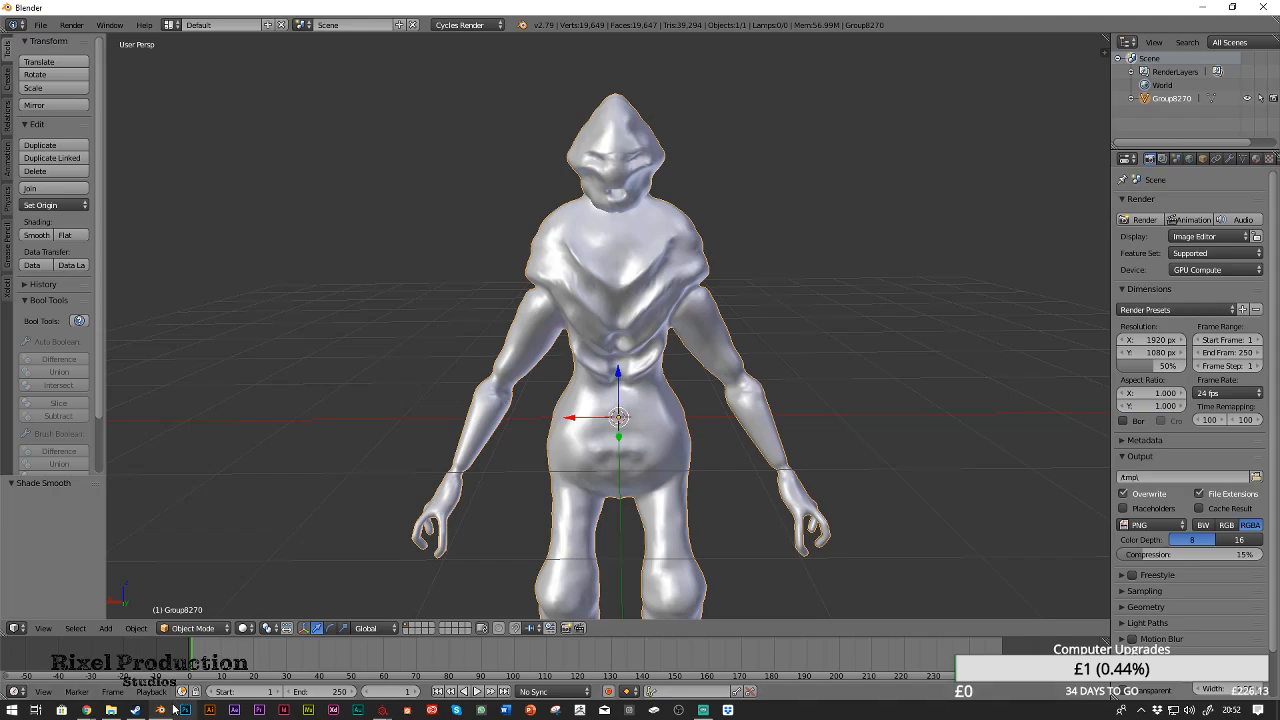
# Return to Substance Painter and save the alien texture project
pyautogui.moveTo(380, 713)
pyautogui.click(394, 680)
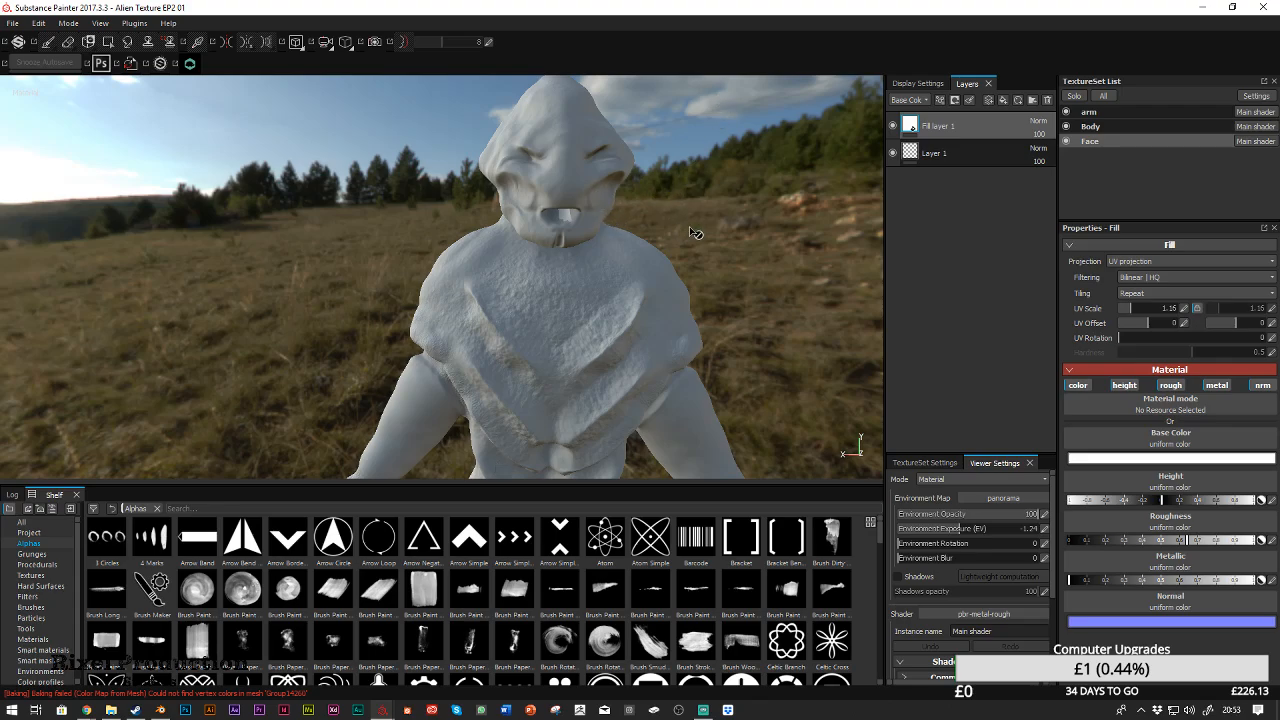
pyautogui.keyDown('alt'); pyautogui.moveTo(706, 222); pyautogui.dragTo(560, 249); pyautogui.keyUp('alt')
pyautogui.click(12, 22)
pyautogui.click(62, 130)
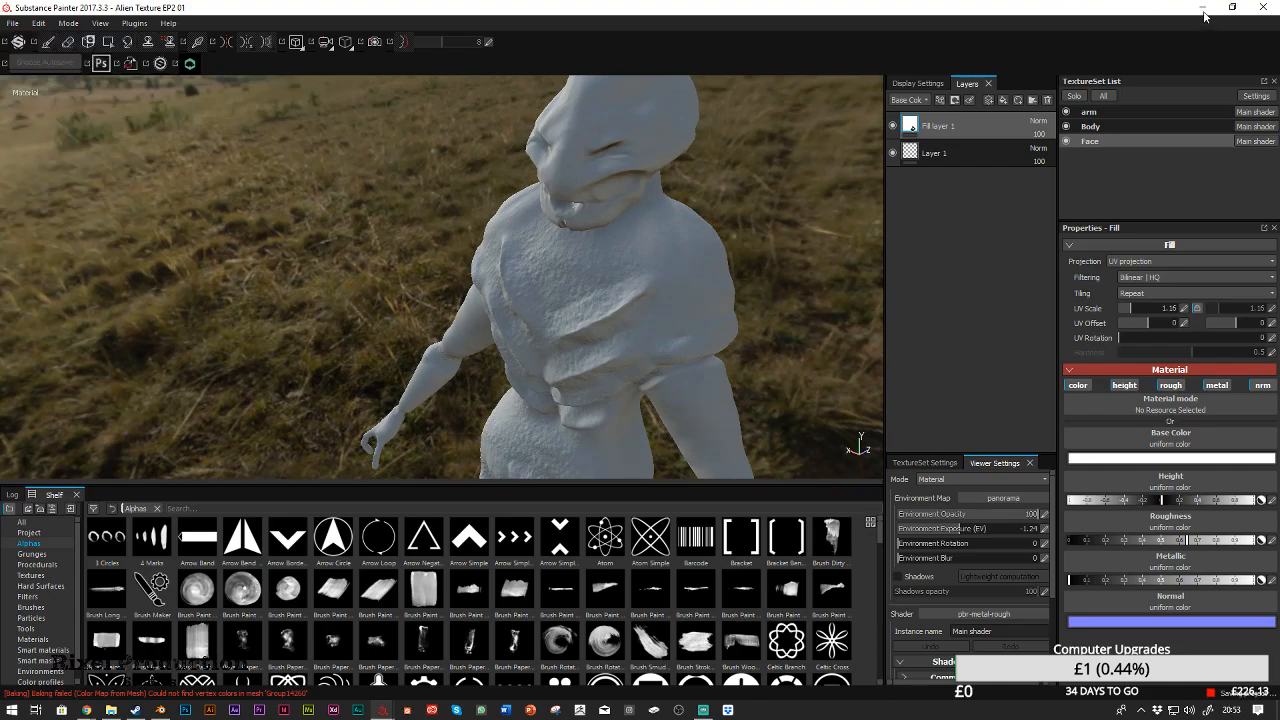
# In Blender, show the creature's material settings and change the viewport shading to display its textures
pyautogui.click(160, 710)
pyautogui.press('a')
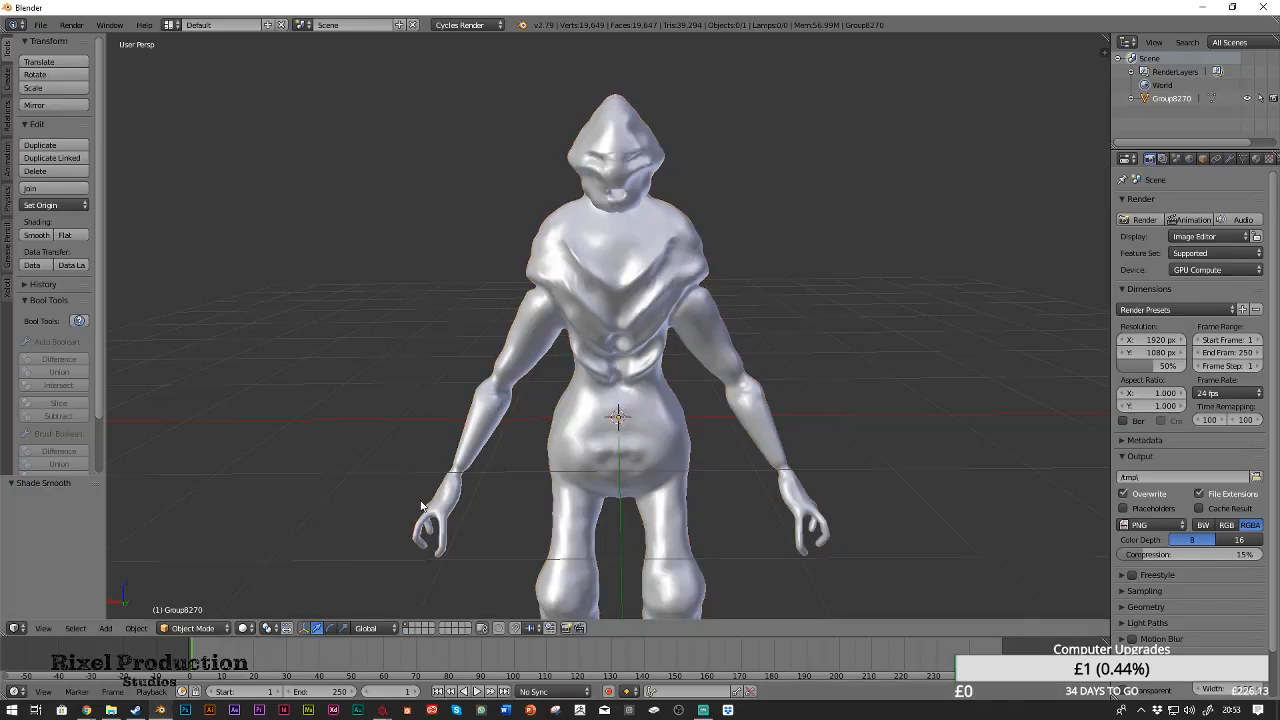
pyautogui.click(1255, 159)
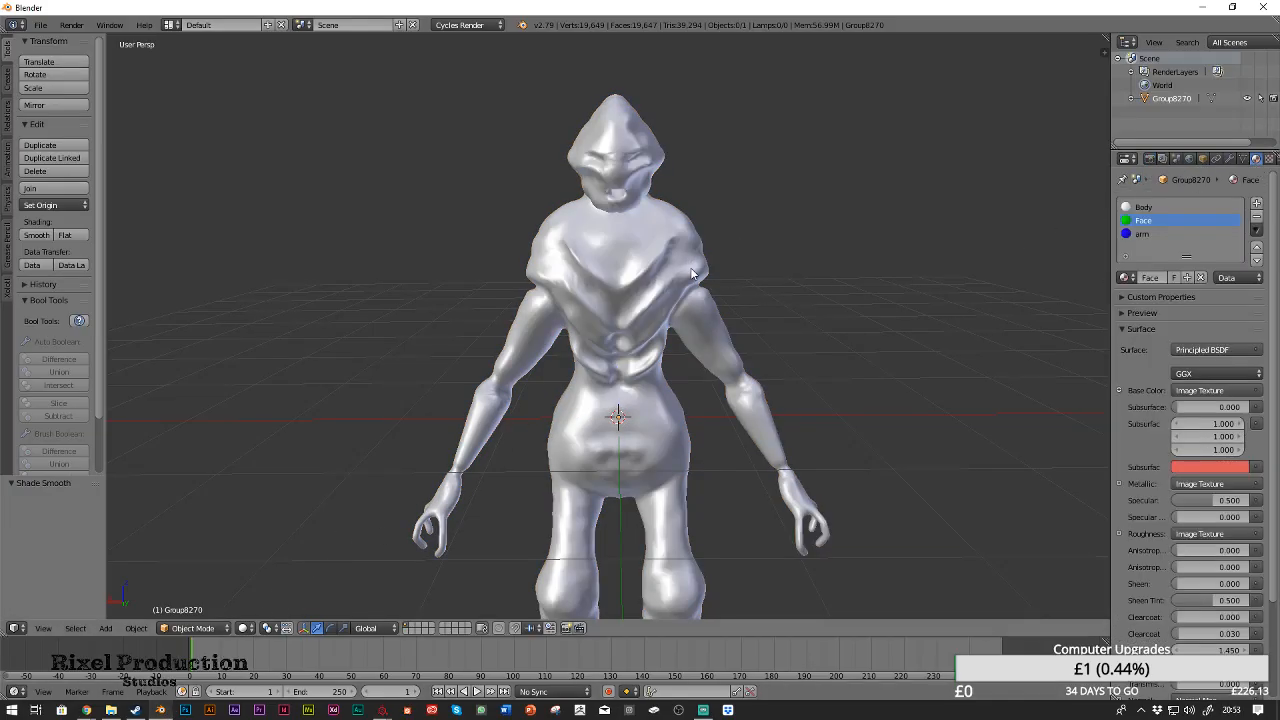
pyautogui.rightClick(645, 237)
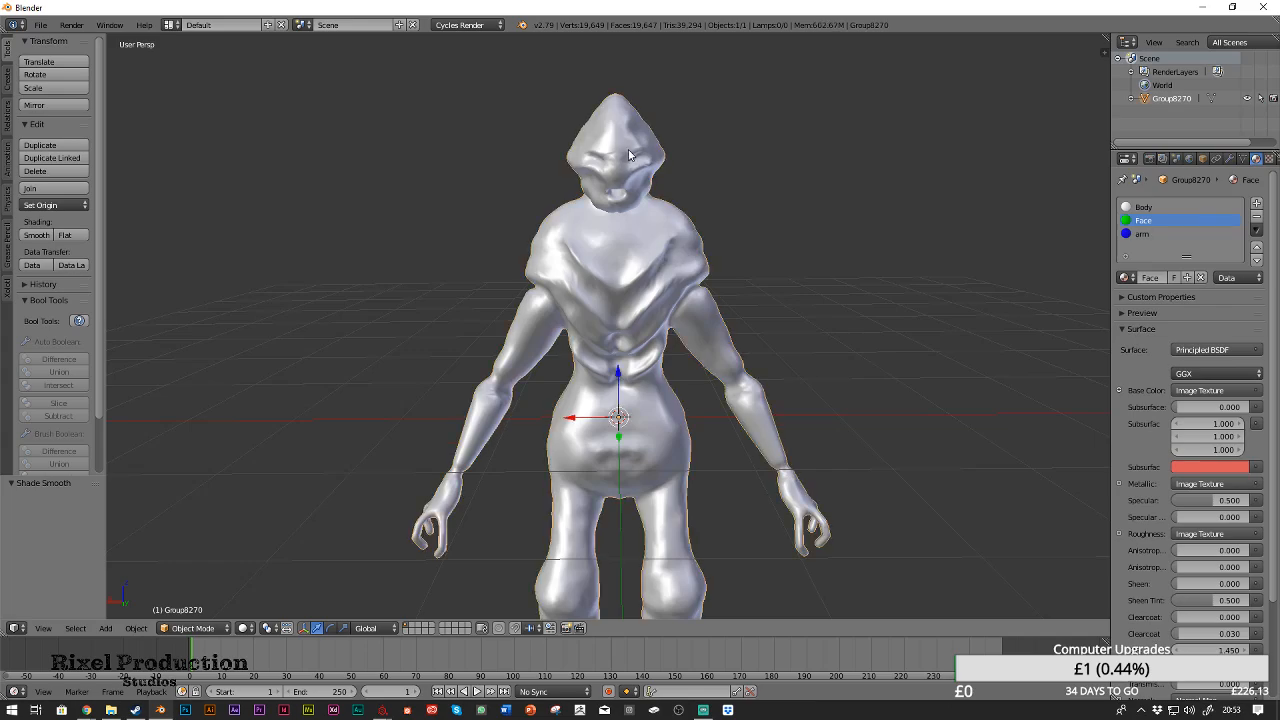
pyautogui.click(241, 628)
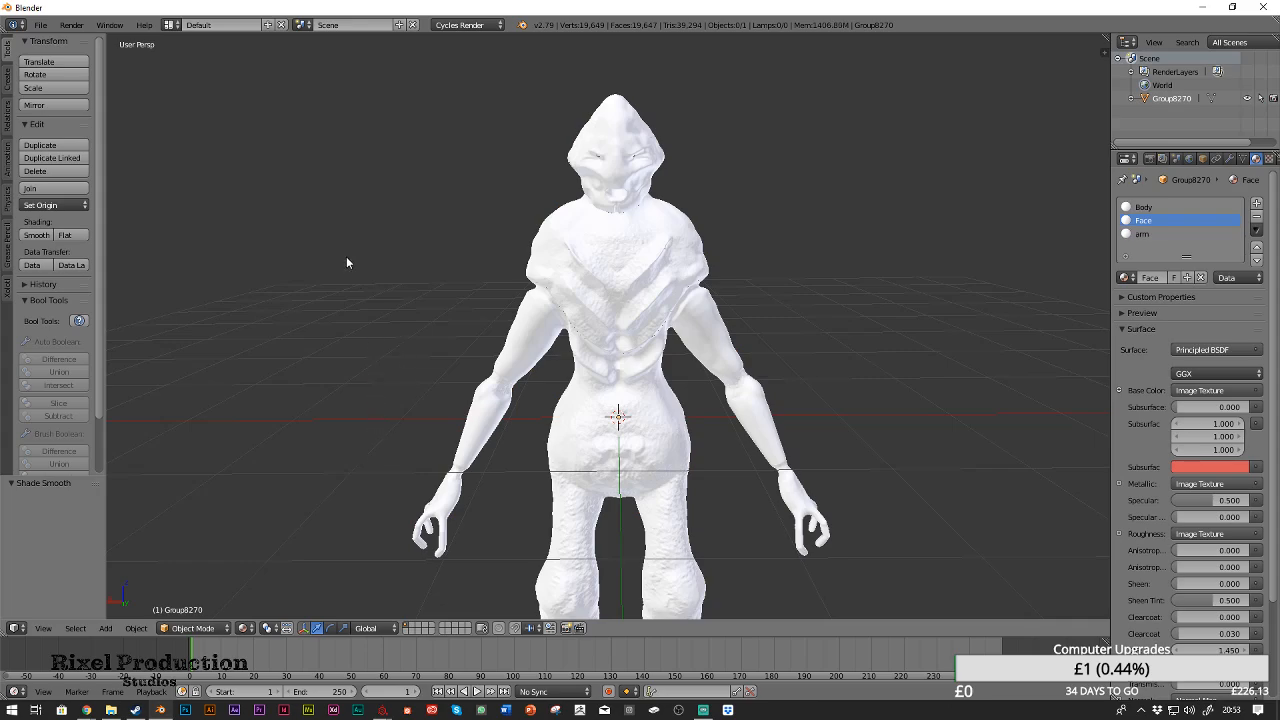
# Start saving the Blender file and choose the EP2 Assets folder as its location
pyautogui.click(41, 24)
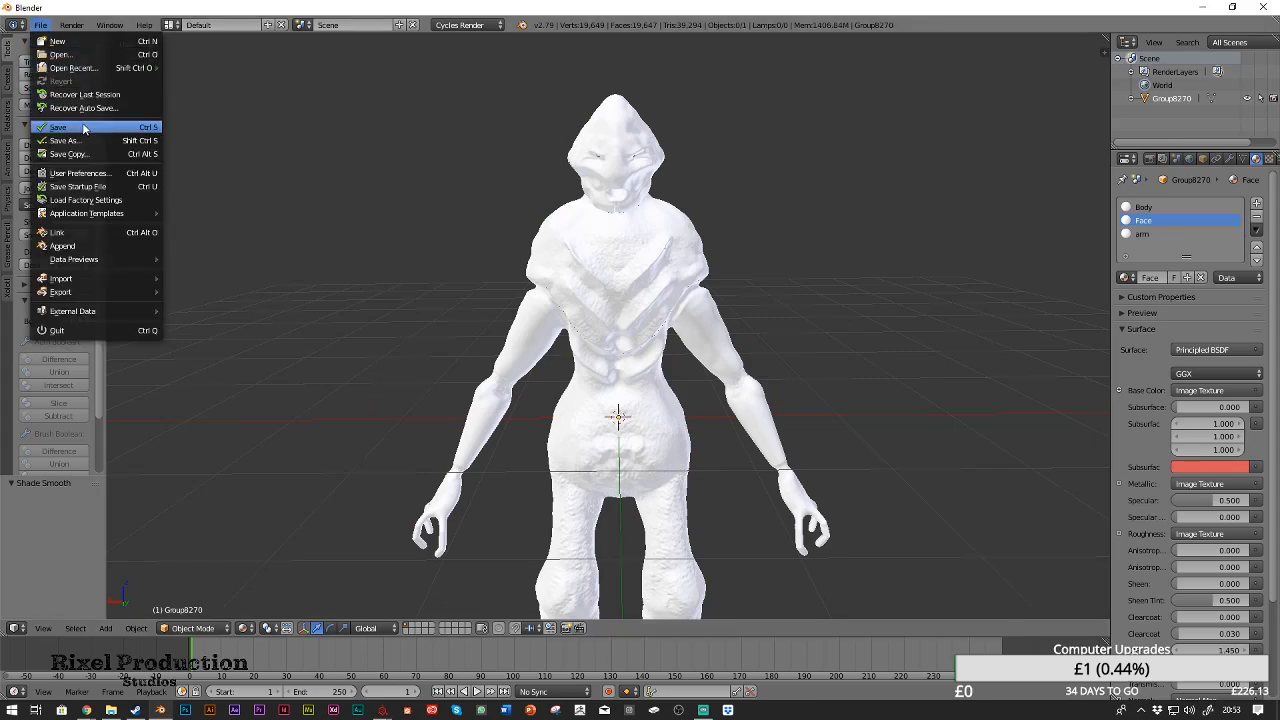
pyautogui.click(82, 125)
pyautogui.click(252, 74)
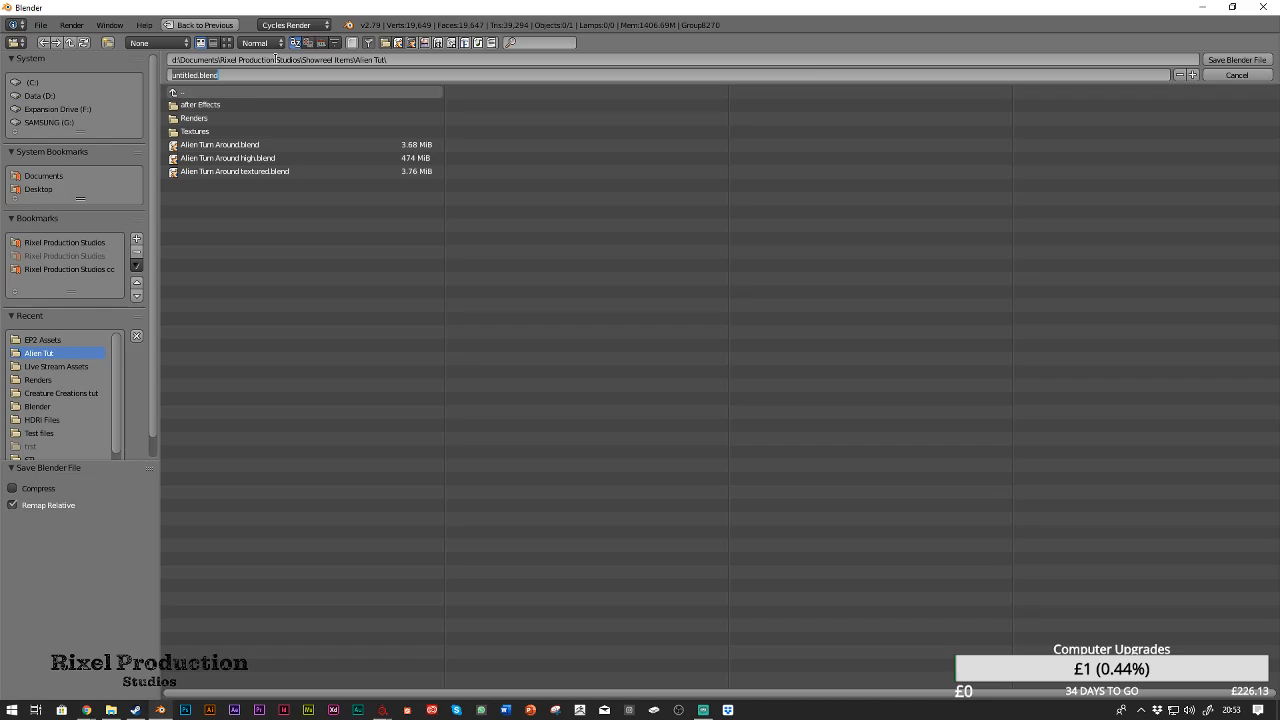
pyautogui.click(58, 338)
pyautogui.click(55, 339)
# Name the Blender file "Alien Textures UV maps corrected.blend" and save it
pyautogui.click(252, 76)
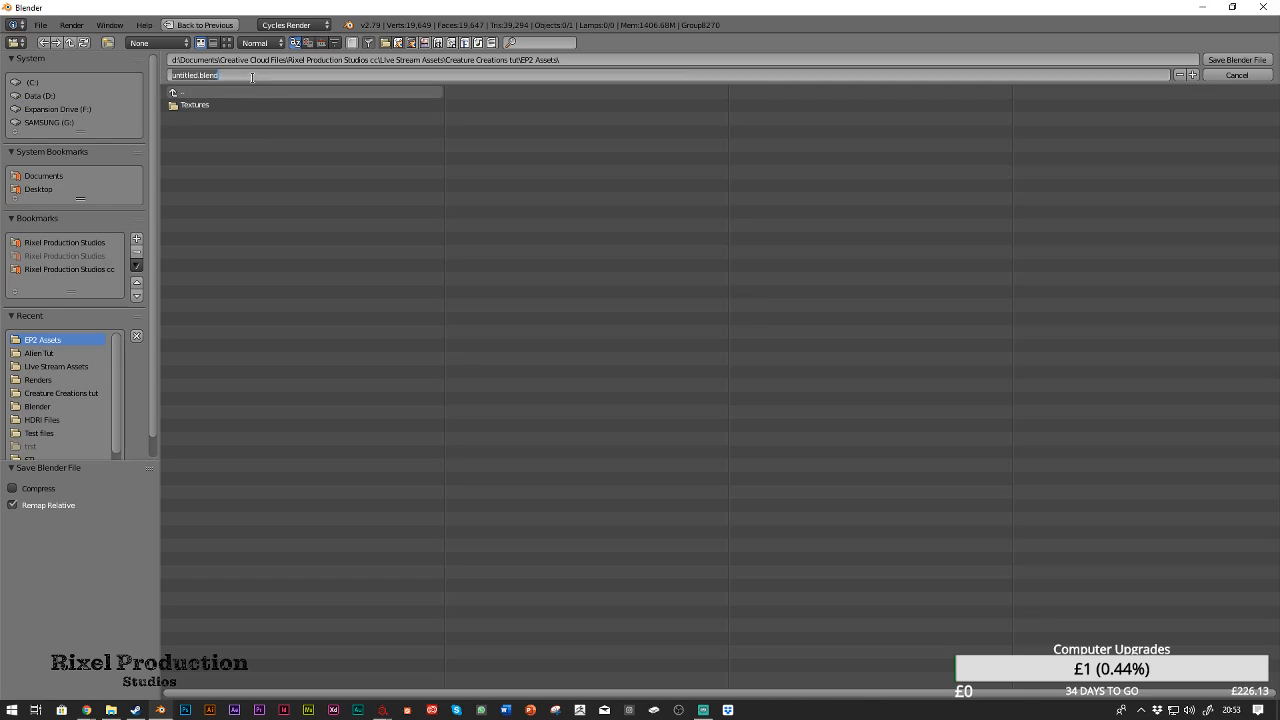
pyautogui.write('A')
pyautogui.write('lien le')
pyautogui.write('xture')
pyautogui.write('s')
pyautogui.write(' UV mapp')
pyautogui.write('ing')
pyautogui.write('ed')
pyautogui.press('Return')
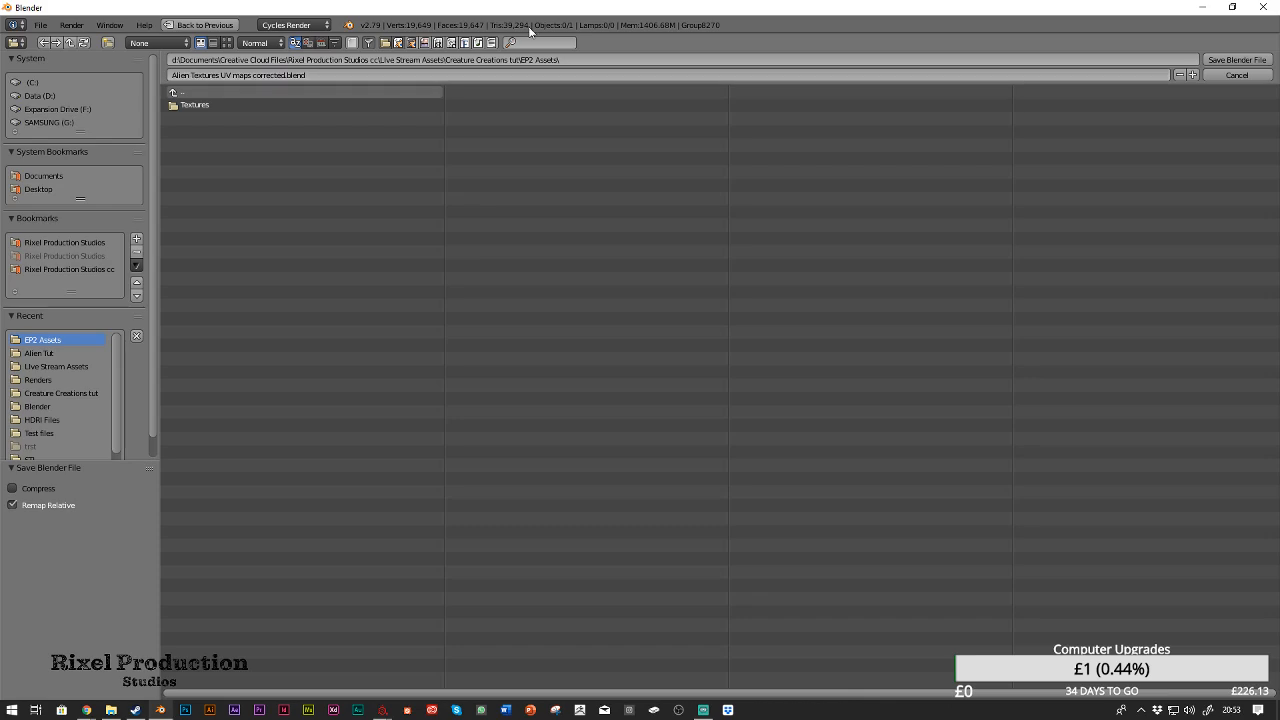
pyautogui.click(1233, 61)
# Examine the textured creature's surface detail from several angles and check the list of available materials
pyautogui.rightClick(611, 250)
pyautogui.scroll(3, 663, 295)
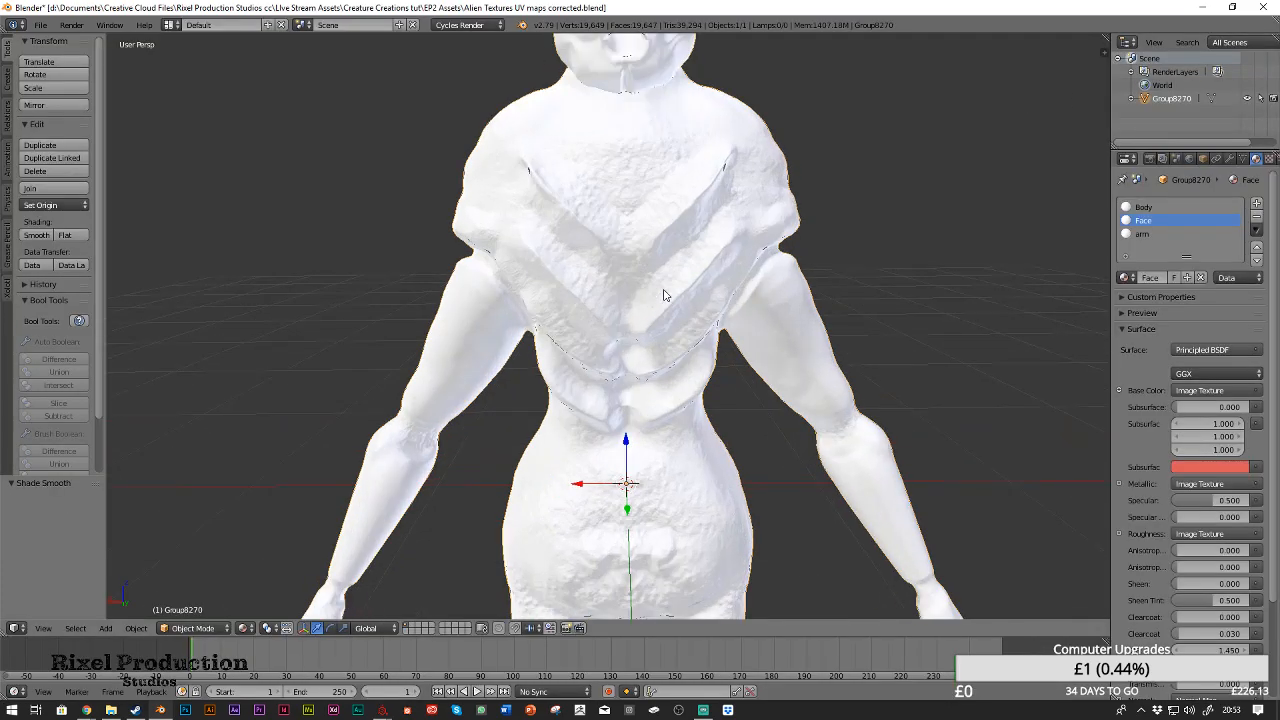
pyautogui.scroll(-3, 763, 271)
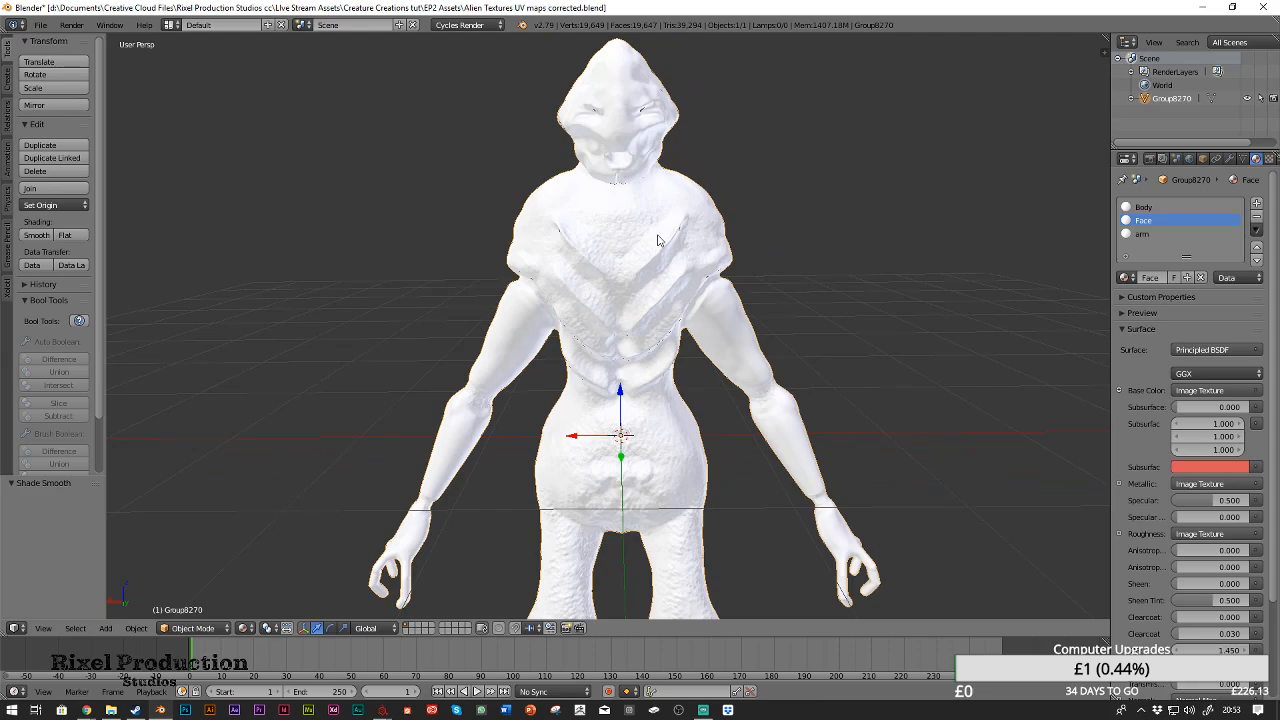
pyautogui.scroll(4, 655, 242)
pyautogui.scroll(2, 645, 247)
pyautogui.scroll(-4, 651, 249)
pyautogui.moveTo(400, 294); pyautogui.dragTo(470, 257, button='middle')
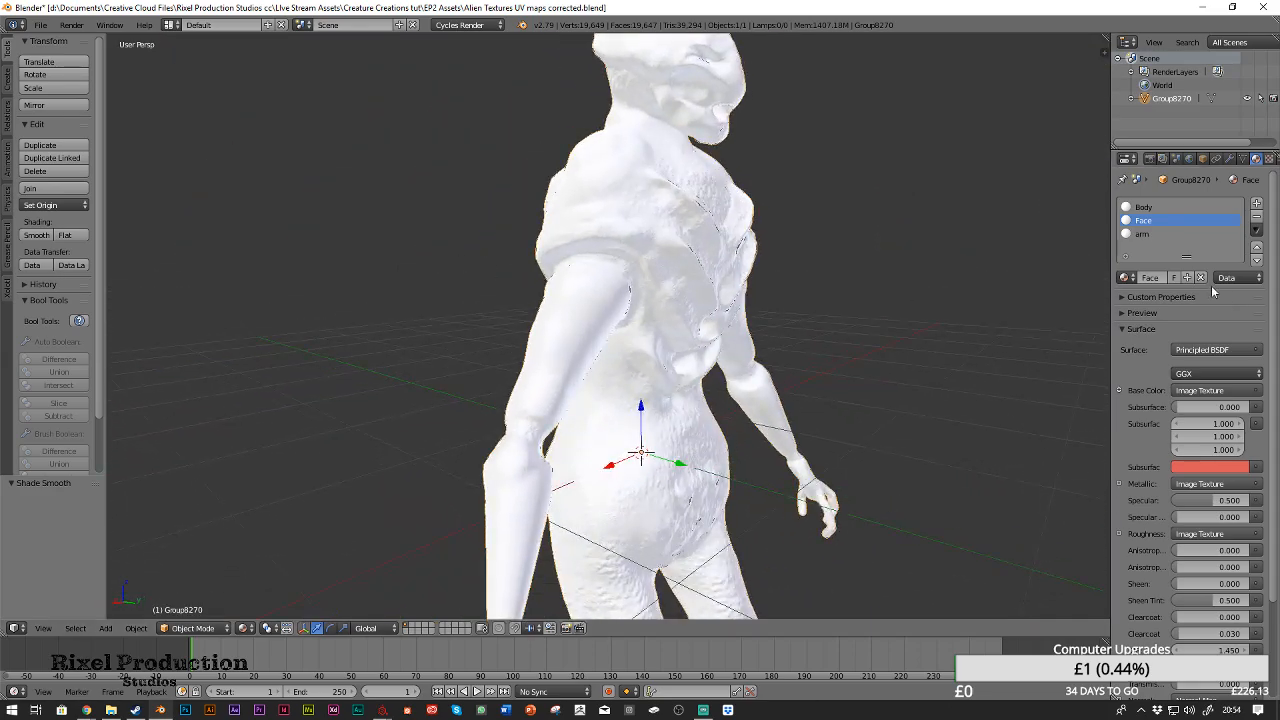
pyautogui.click(1126, 277)
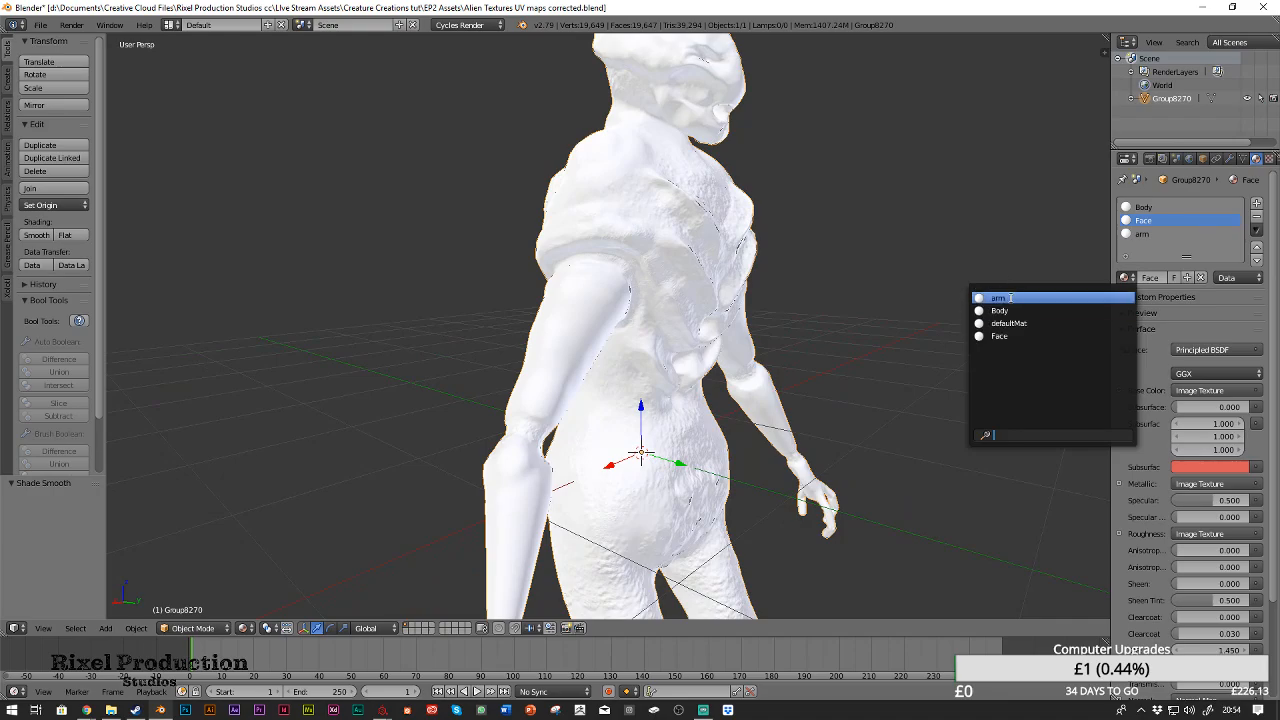
pyautogui.moveTo(933, 225); pyautogui.dragTo(930, 318, button='middle')
pyautogui.scroll(4, 757, 248)
pyautogui.scroll(-4, 915, 313)
pyautogui.scroll(-3, 909, 248)
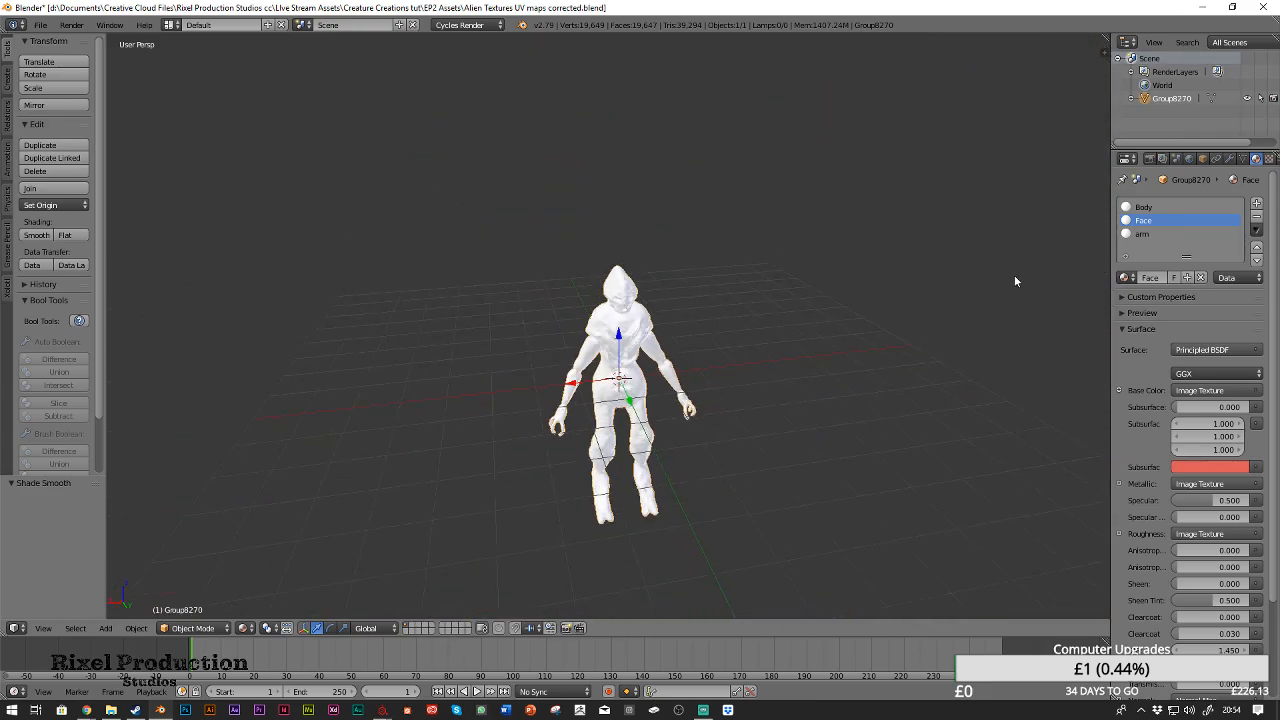
# Add a Hemi lamp to the scene and move it about 5.87 up along Z, above the creature
pyautogui.click(7, 86)
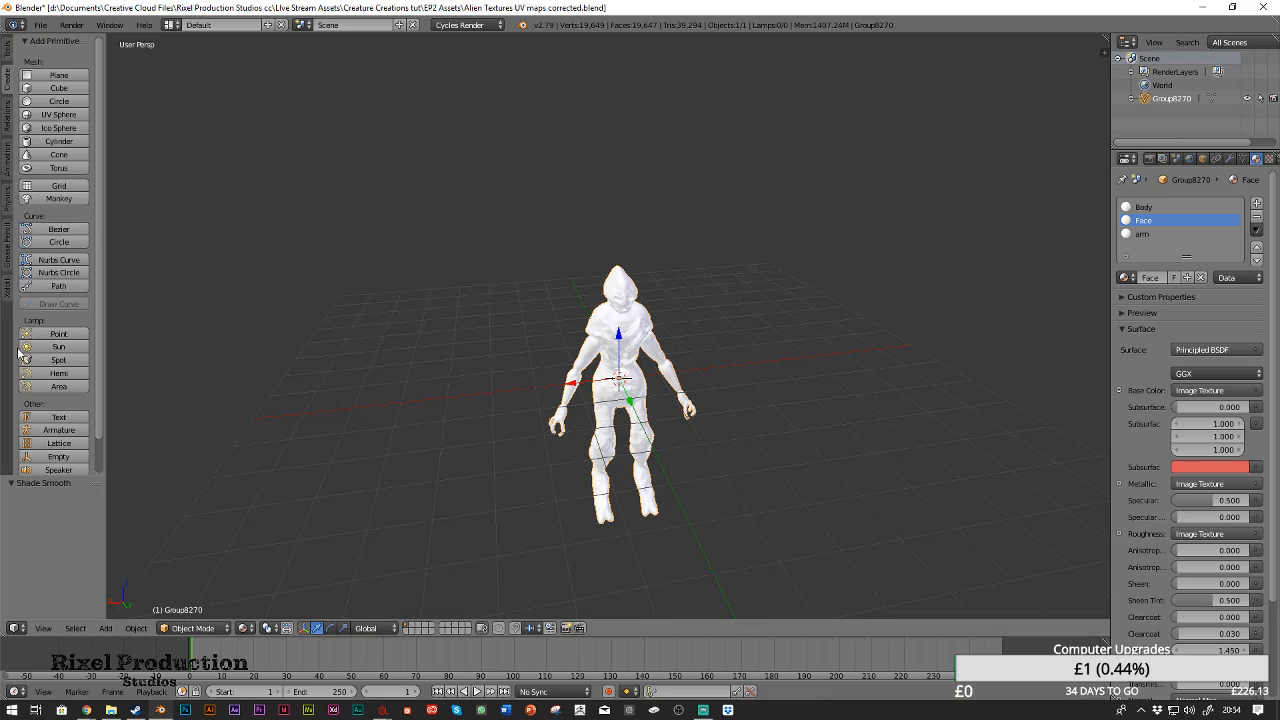
pyautogui.click(59, 373)
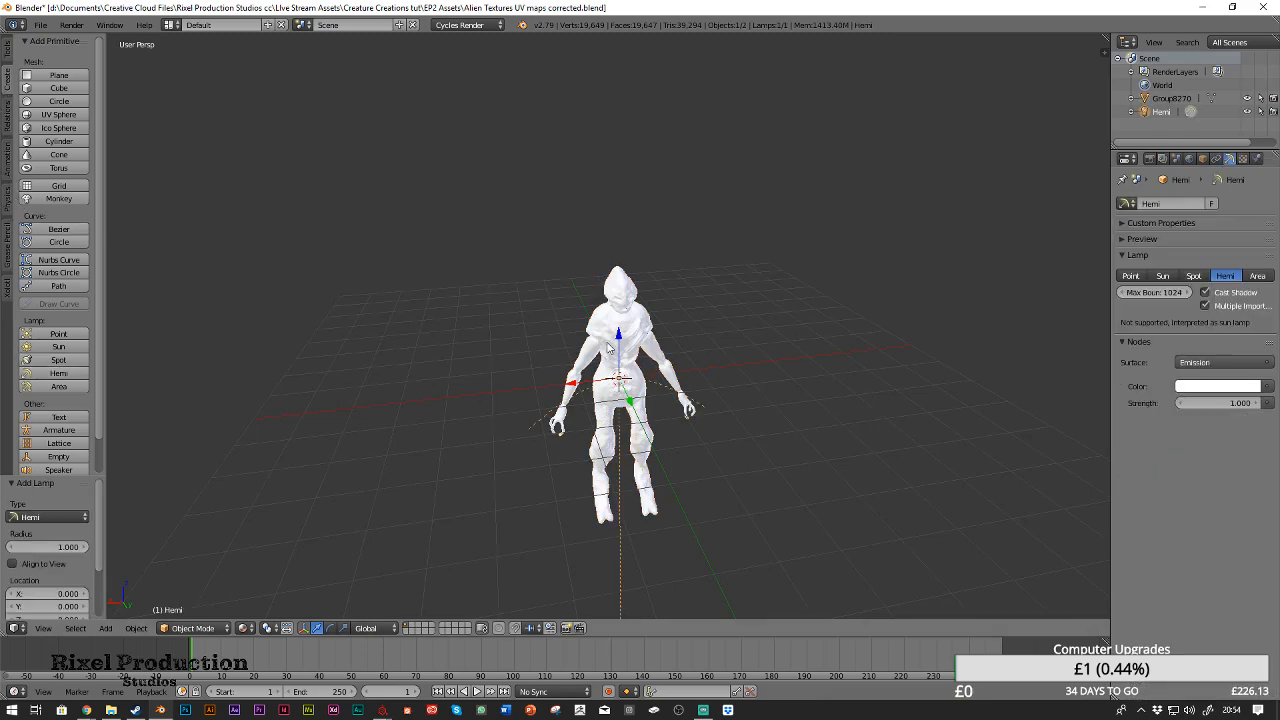
pyautogui.moveTo(616, 342); pyautogui.dragTo(618, 118)
pyautogui.moveTo(618, 118); pyautogui.dragTo(654, 152, button='middle')
pyautogui.scroll(-3, 654, 152)
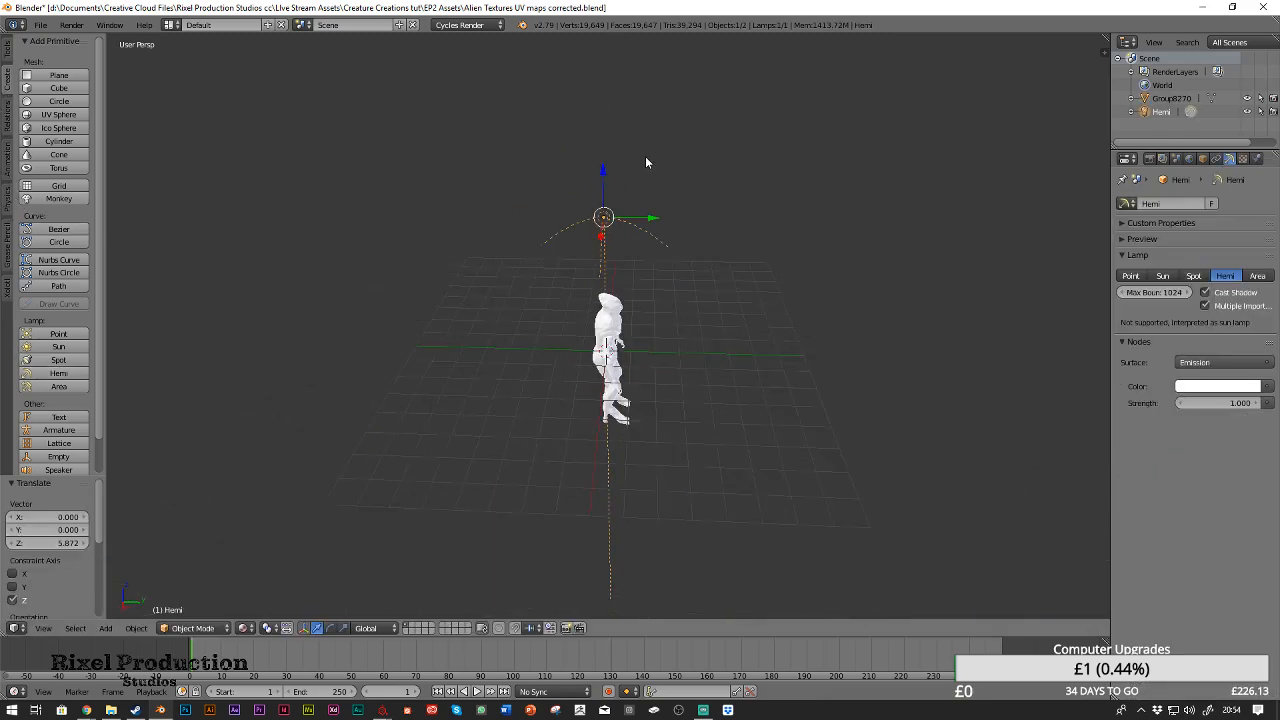
# Raise the Hemi lamp about 2.77 further along Z above the creature
pyautogui.press('e')
pyautogui.moveTo(640, 183); pyautogui.dragTo(955, 222)
pyautogui.press('w')
pyautogui.moveTo(877, 274); pyautogui.dragTo(944, 190, button='middle')
pyautogui.click(936, 164)
pyautogui.click(930, 222)
pyautogui.moveTo(945, 201); pyautogui.dragTo(927, 70)
# Set the viewport shading to Rendered with the creature's upper body in view
pyautogui.scroll(8, 682, 351)
pyautogui.moveTo(682, 351); pyautogui.dragTo(570, 318, button='middle')
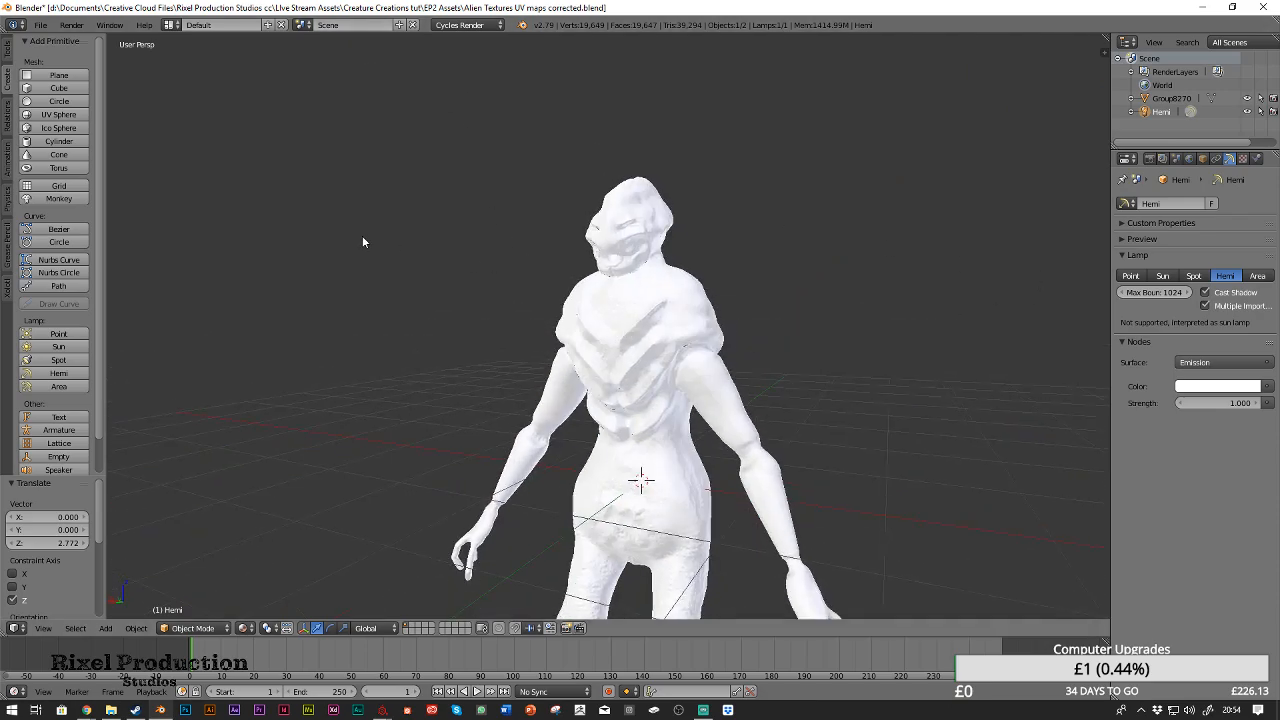
pyautogui.moveTo(515, 228); pyautogui.dragTo(592, 238, button='middle')
pyautogui.click(245, 630)
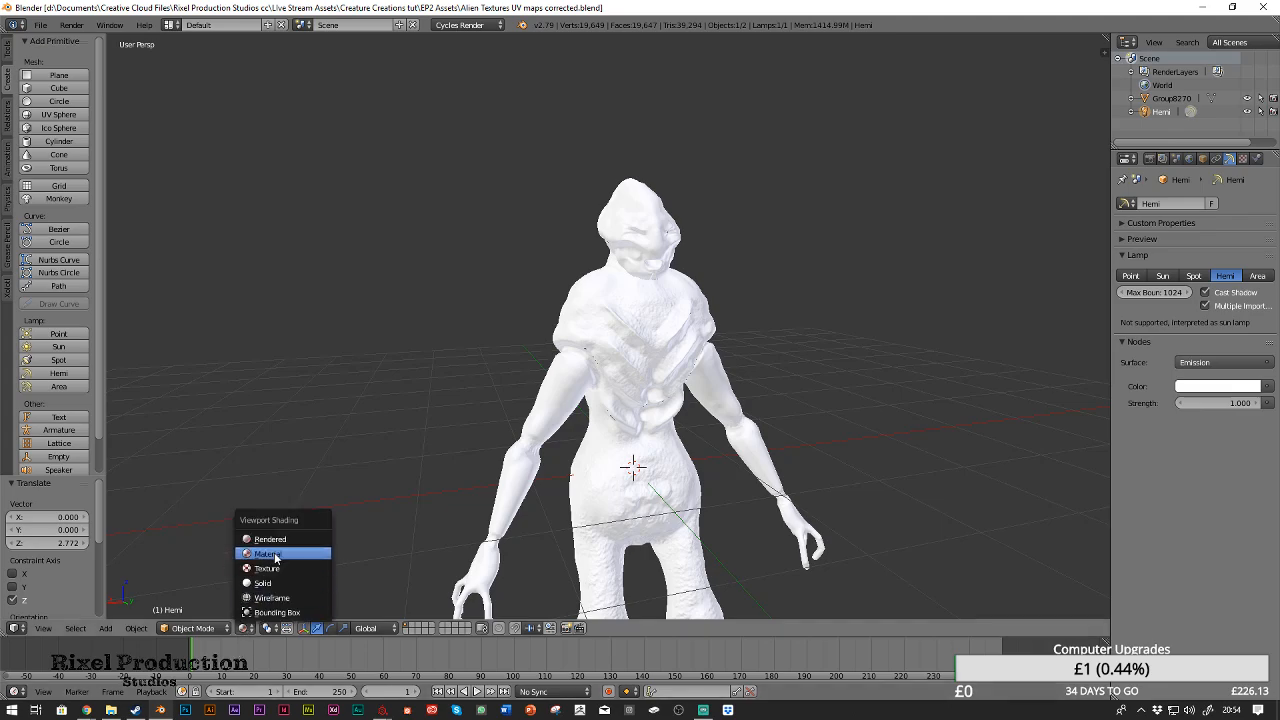
pyautogui.press('Return')
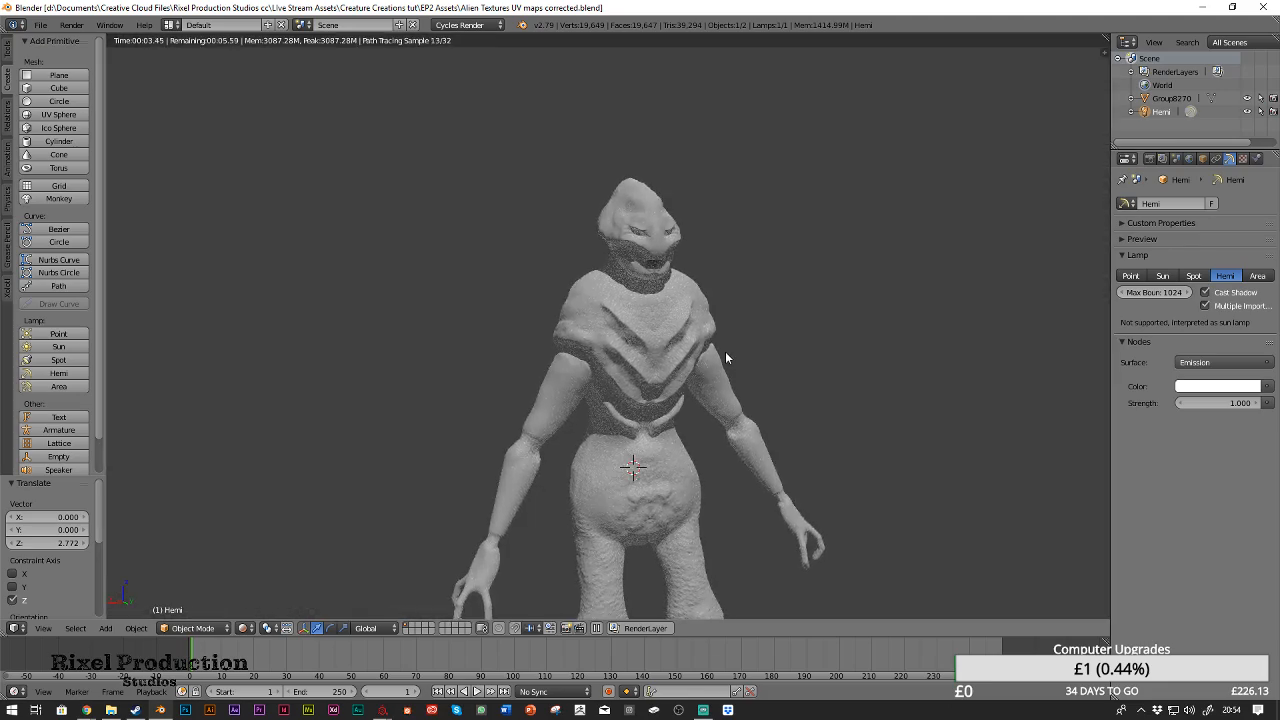
# Examine the rendered skin detail on the creature's chest, neck and shoulders from close up and from the side
pyautogui.scroll(2, 727, 358)
pyautogui.scroll(2, 721, 365)
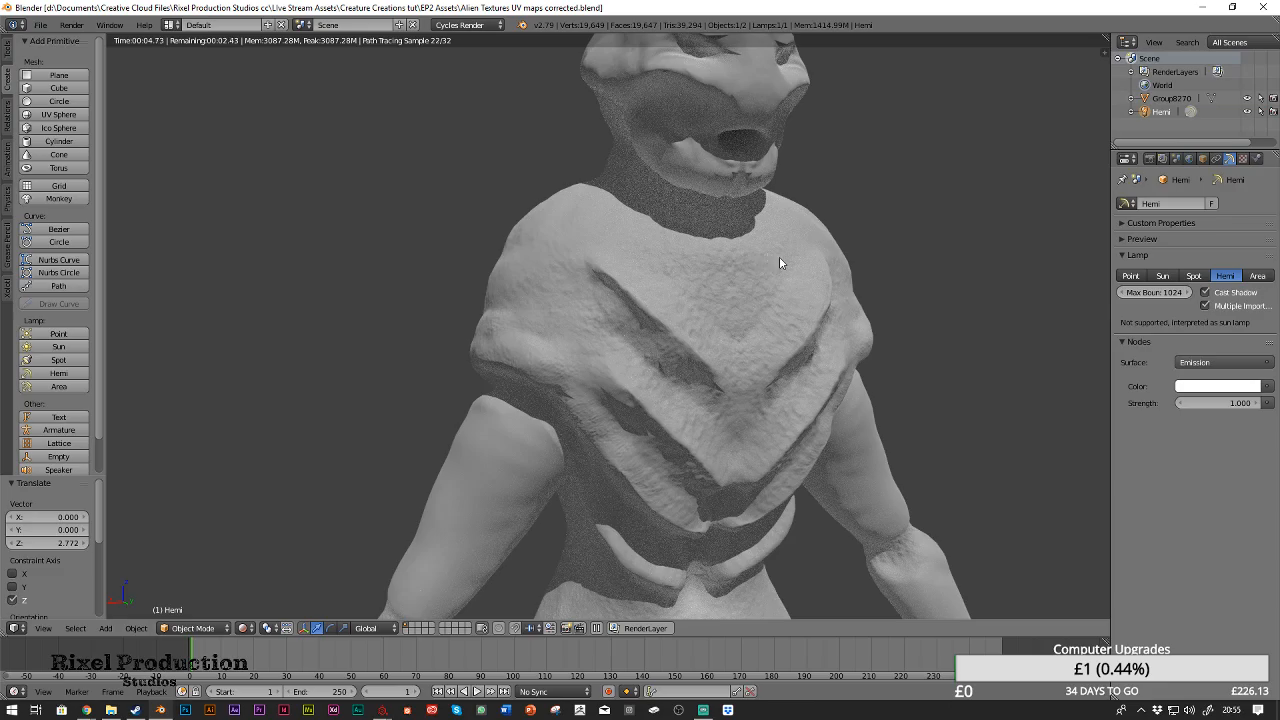
pyautogui.scroll(2, 778, 275)
pyautogui.scroll(4, 783, 292)
pyautogui.scroll(-6, 783, 296)
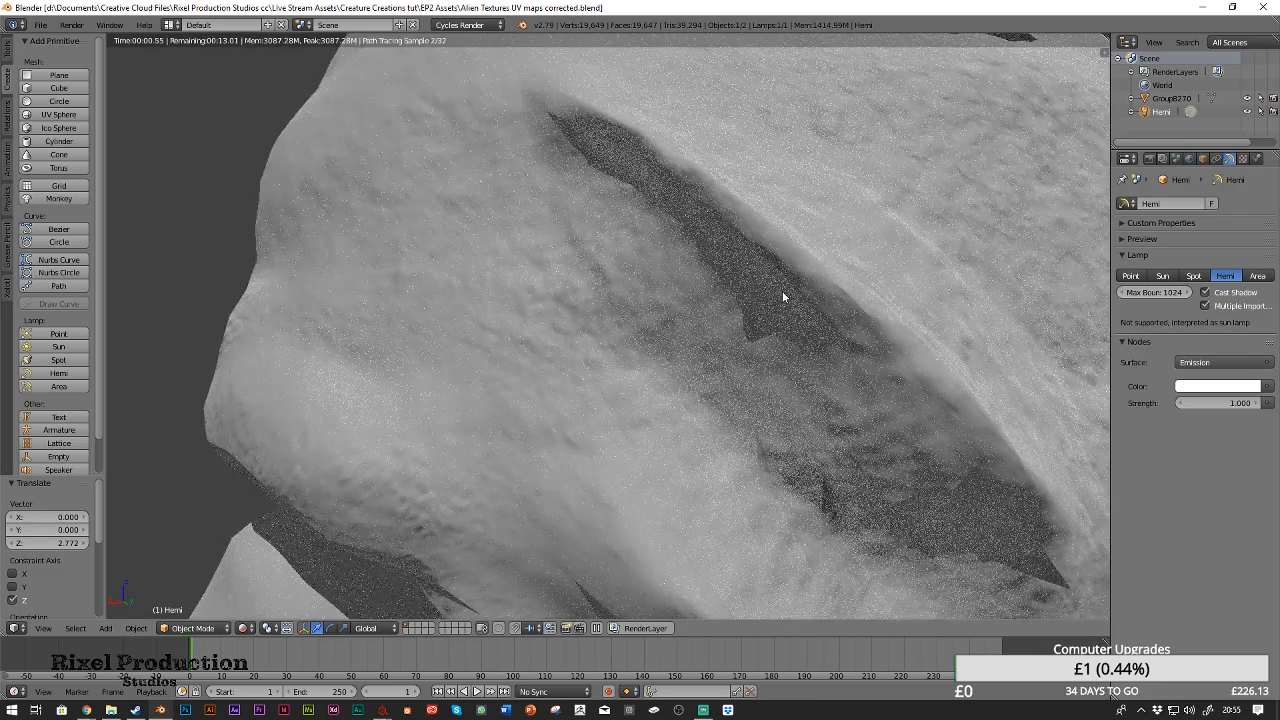
pyautogui.scroll(-1, 783, 296)
pyautogui.scroll(-1, 783, 296)
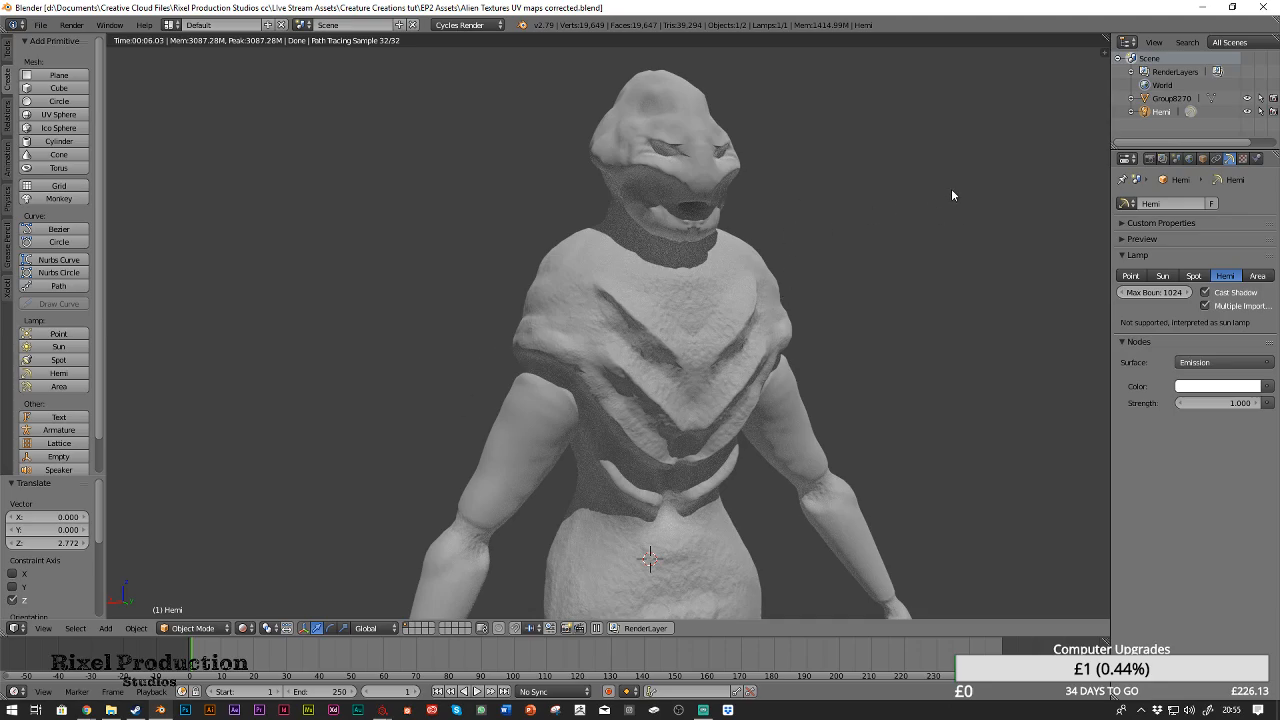
pyautogui.moveTo(912, 245); pyautogui.dragTo(766, 226, button='middle')
pyautogui.scroll(5, 844, 229)
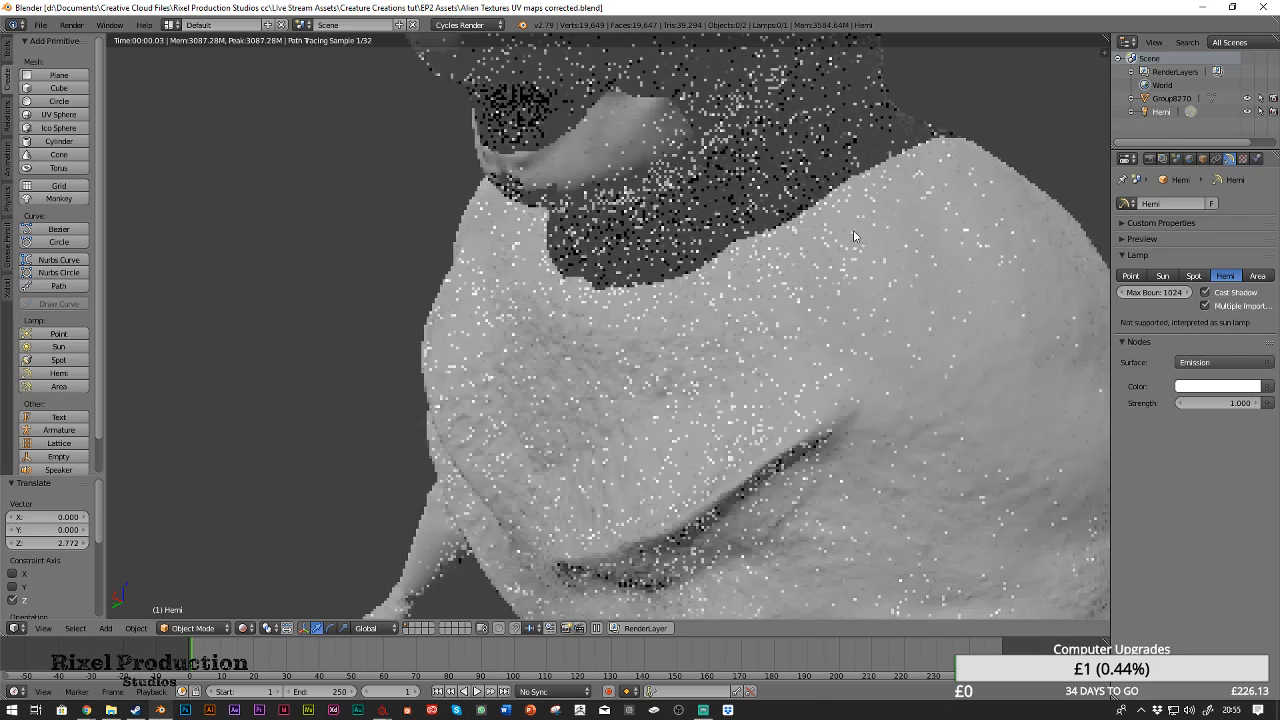
pyautogui.scroll(-4, 709, 244)
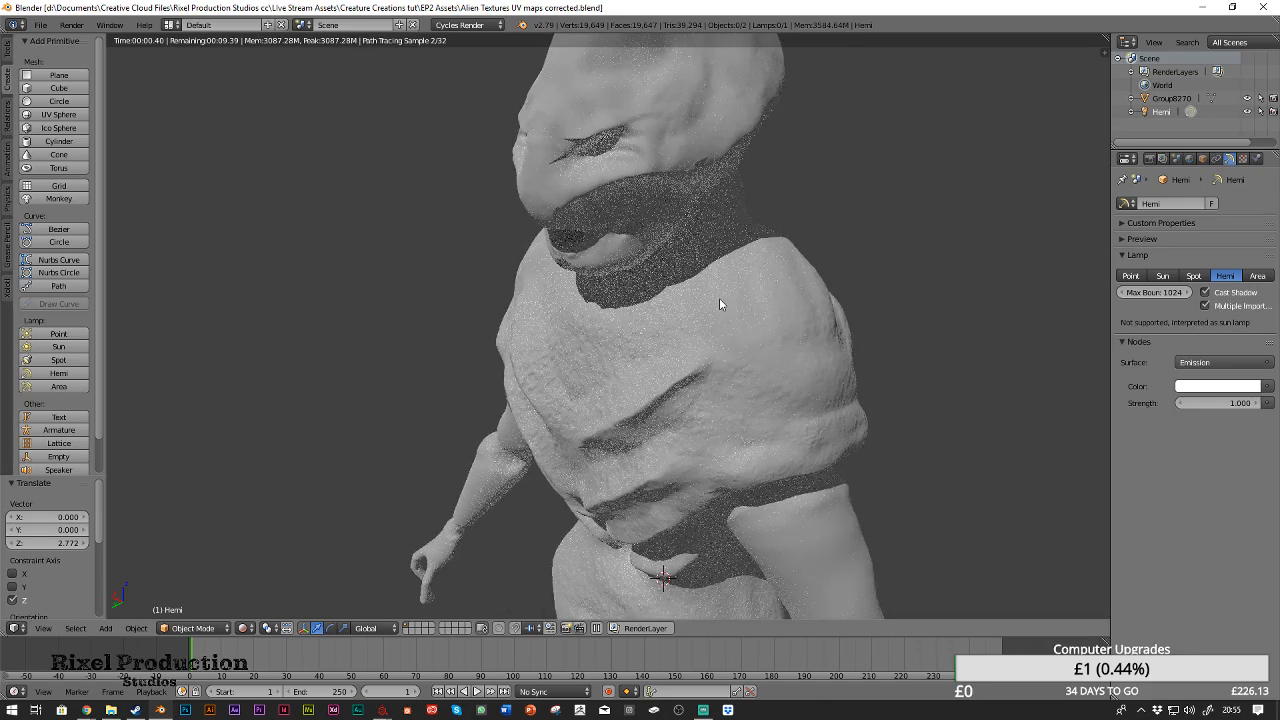
pyautogui.scroll(1, 751, 217)
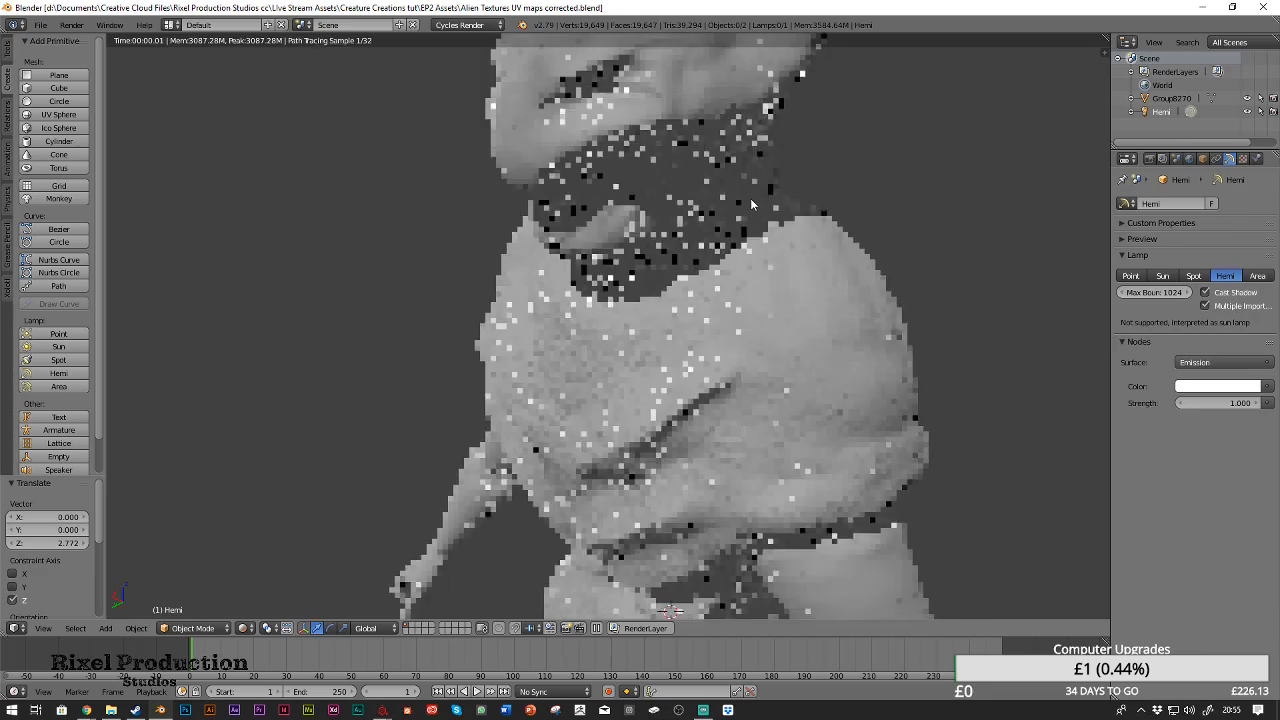
# Return the viewport shading to Material and save over the existing Blender file
pyautogui.click(243, 628)
pyautogui.click(280, 553)
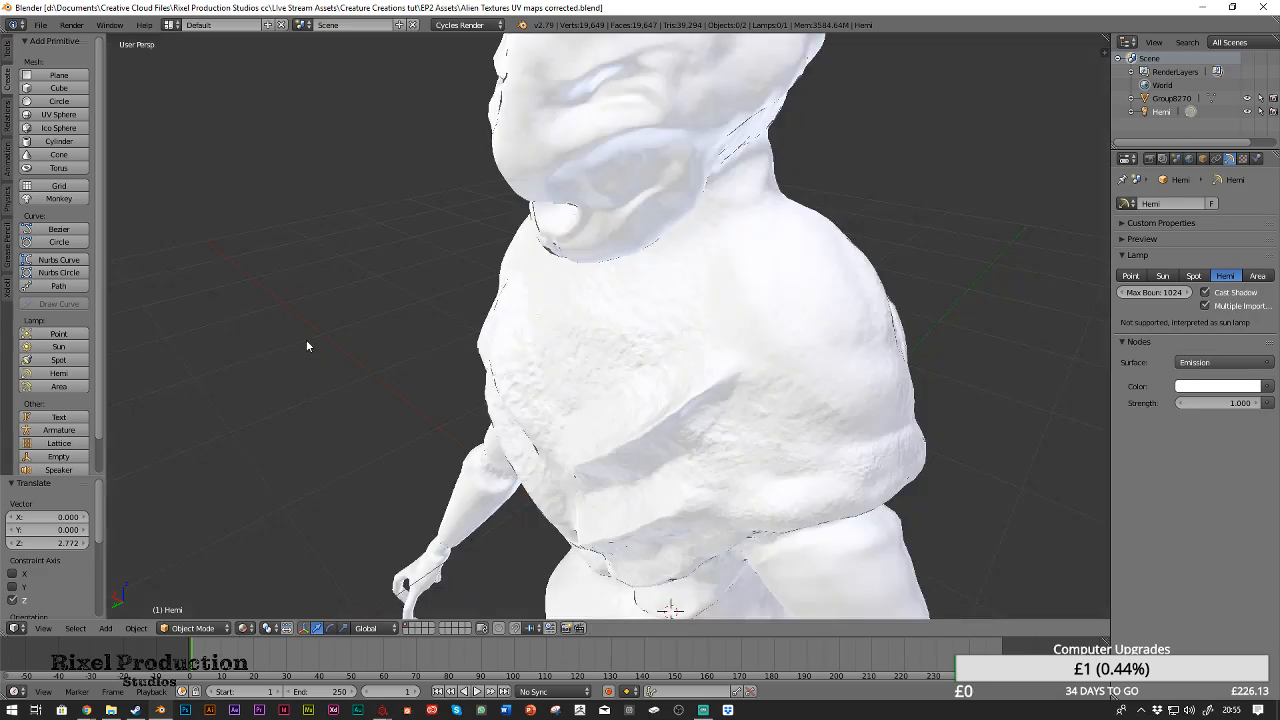
pyautogui.moveTo(315, 393); pyautogui.dragTo(338, 339, button='middle')
pyautogui.hotkey('ctrl', 's')
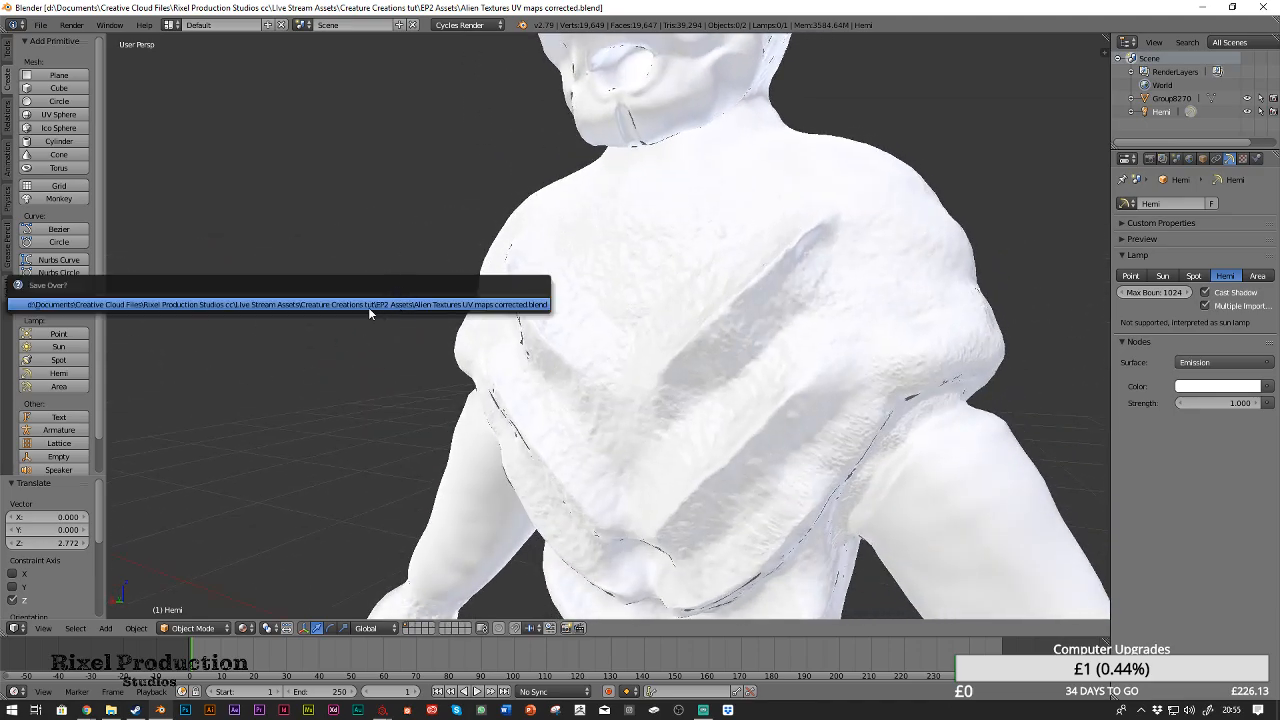
pyautogui.click(370, 308)
# Switch to Substance Painter, view the creature from the front and show the Materials category of the shelf
pyautogui.hotkey('alt', 'Tab')
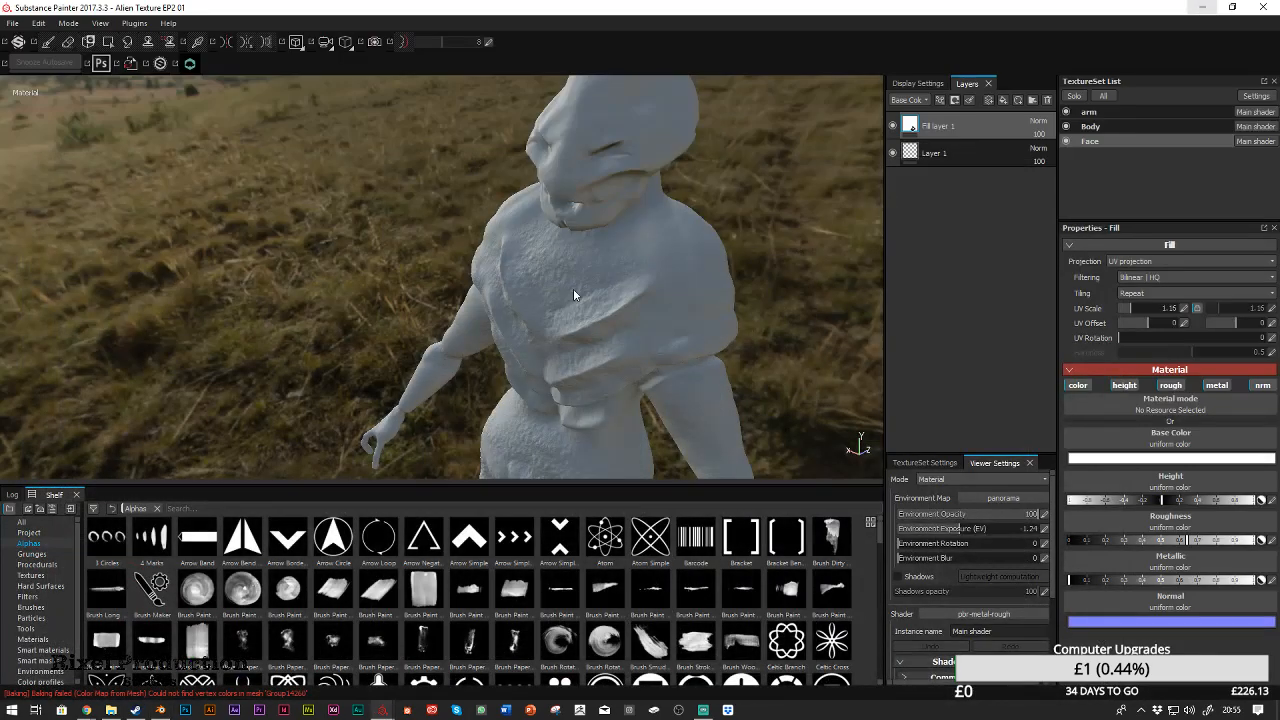
pyautogui.rightClick(419, 232)
pyautogui.click(390, 208)
pyautogui.keyDown('alt'); pyautogui.moveTo(358, 242); pyautogui.dragTo(530, 250); pyautogui.keyUp('alt')
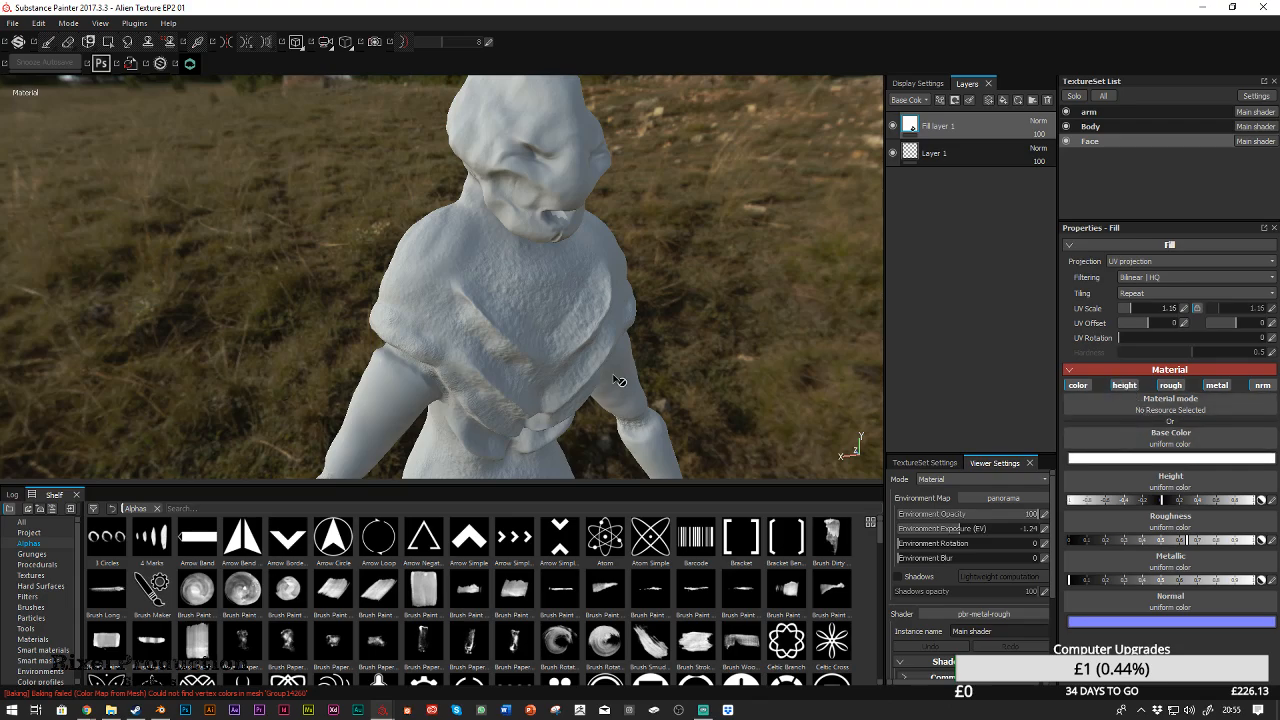
pyautogui.click(36, 641)
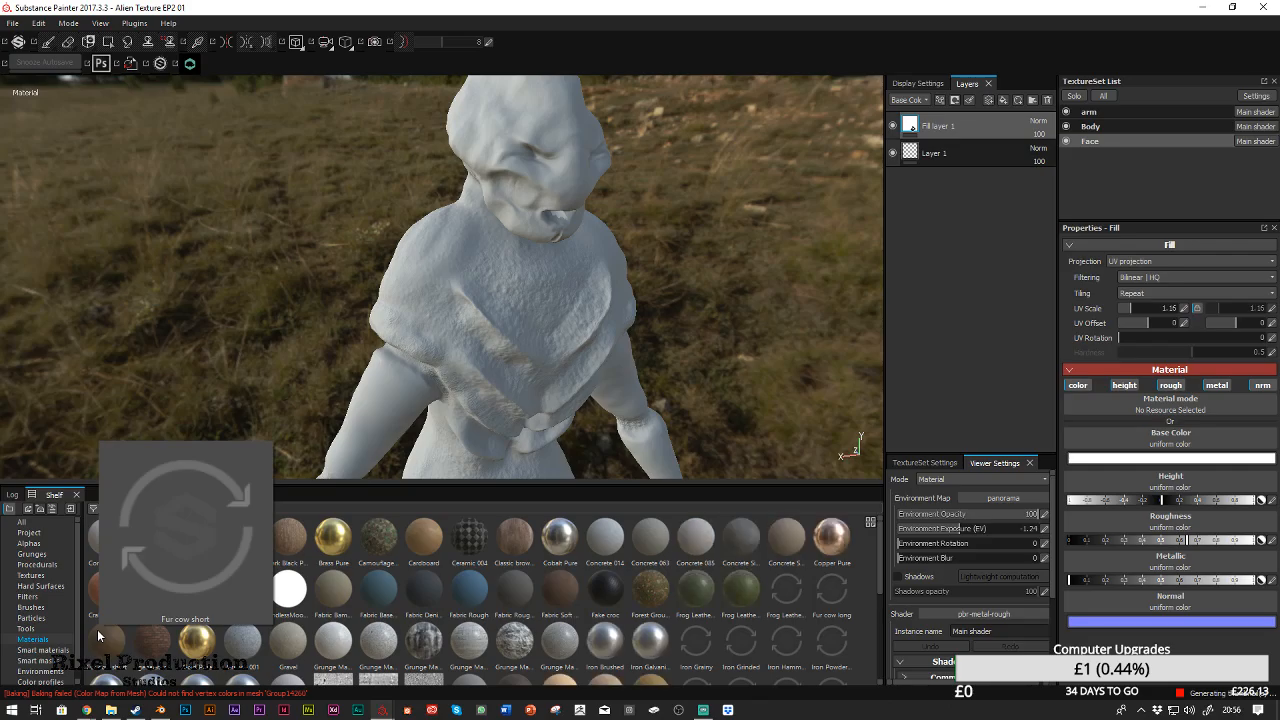
# Switch to Chrome and open the Substance Source homepage in a new tab
pyautogui.moveTo(87, 710)
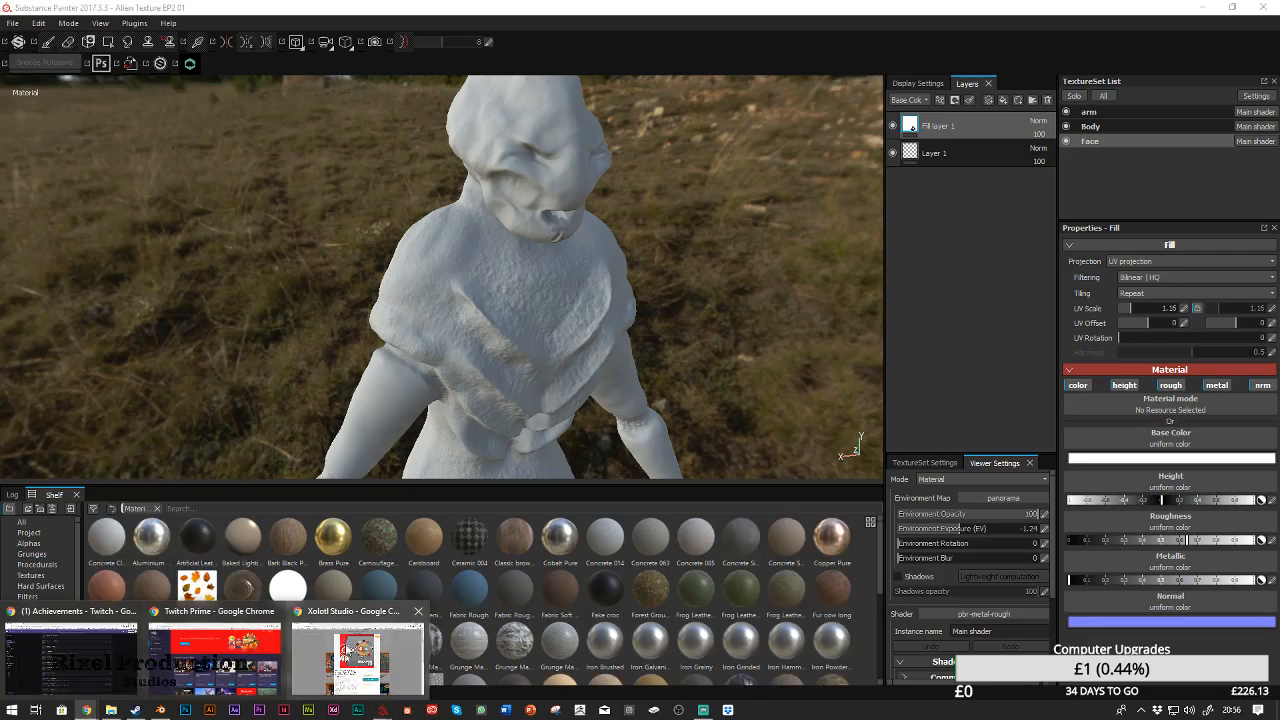
pyautogui.click(345, 648)
pyautogui.hotkey('ctrl', 't')
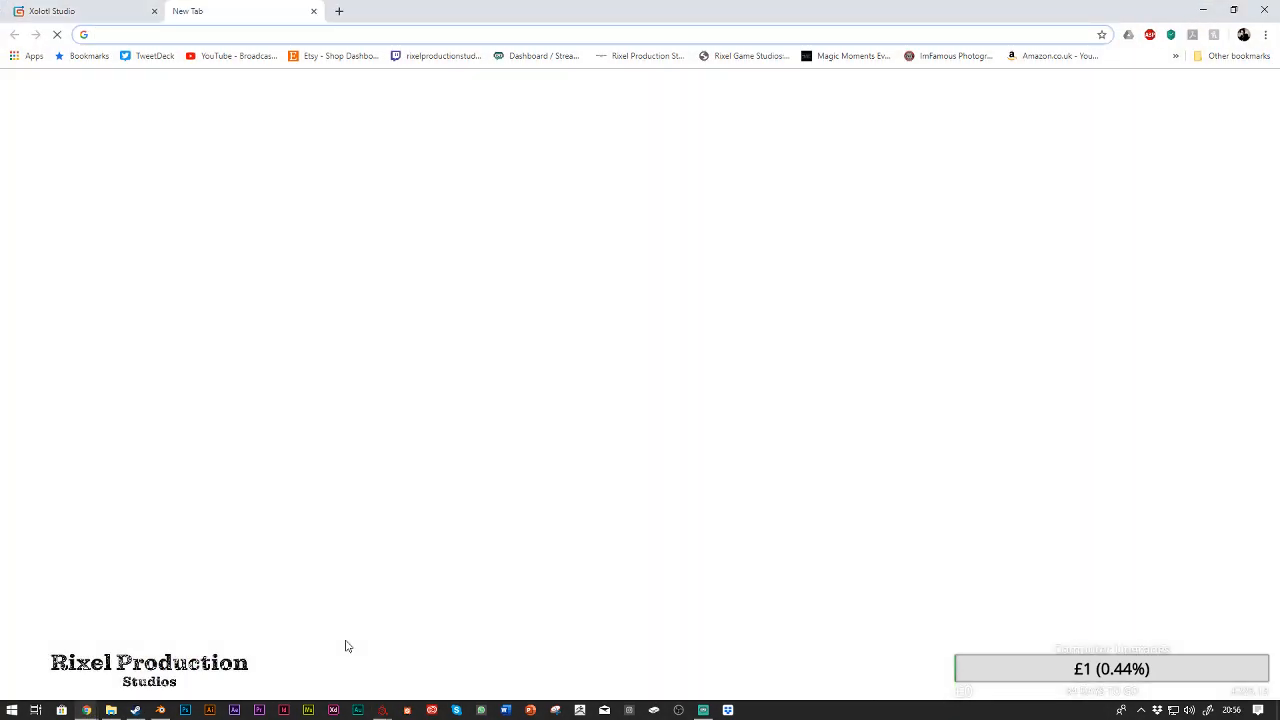
pyautogui.write('su')
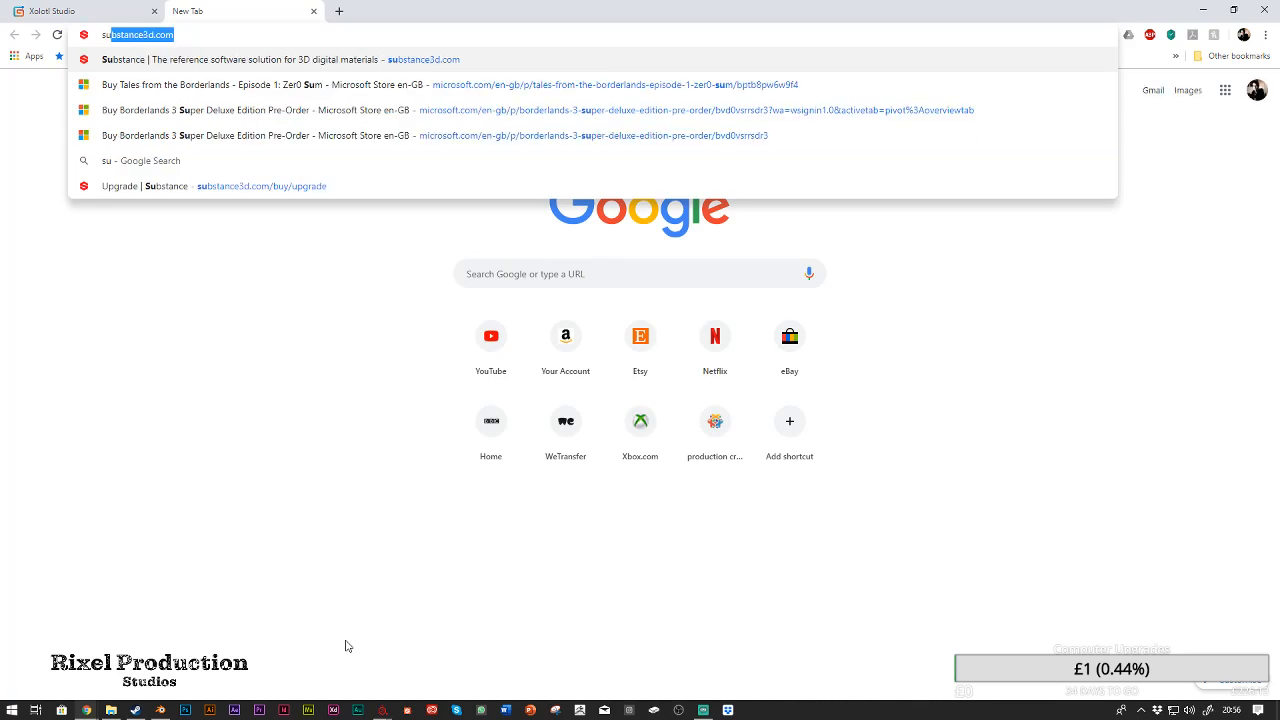
pyautogui.write('bstance')
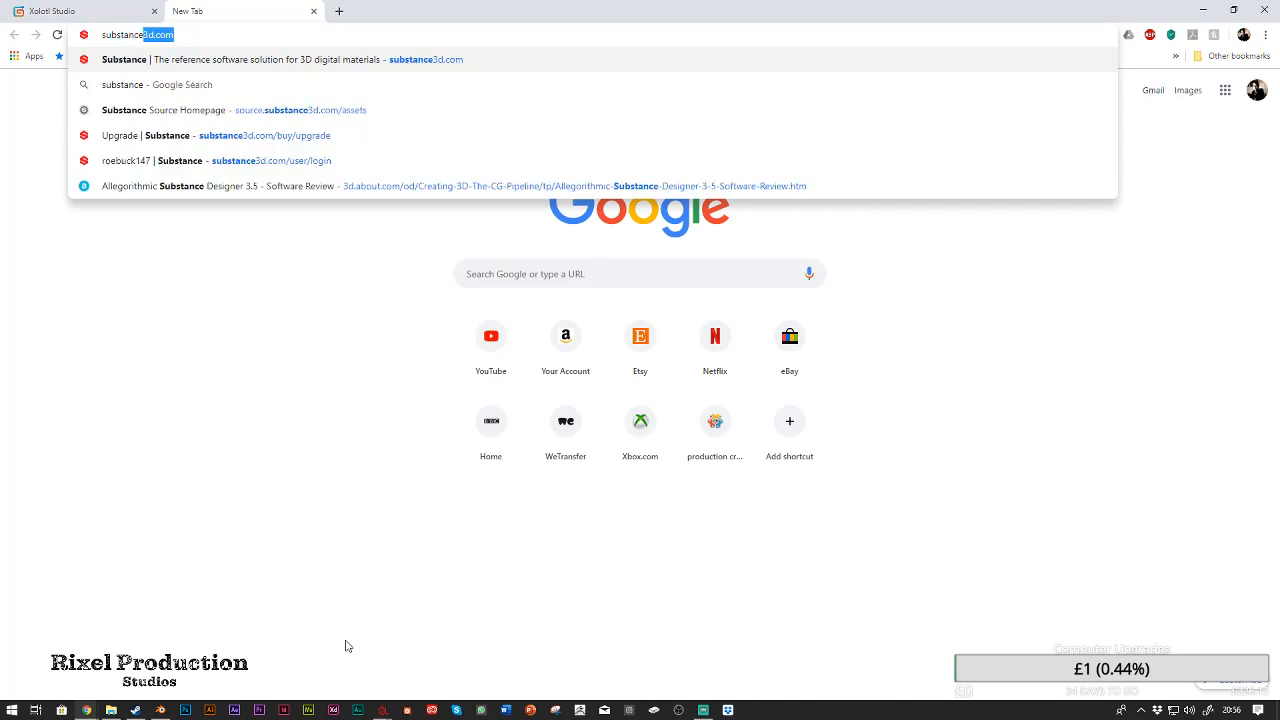
pyautogui.press('Down')
pyautogui.press('Down')
pyautogui.press('Down')
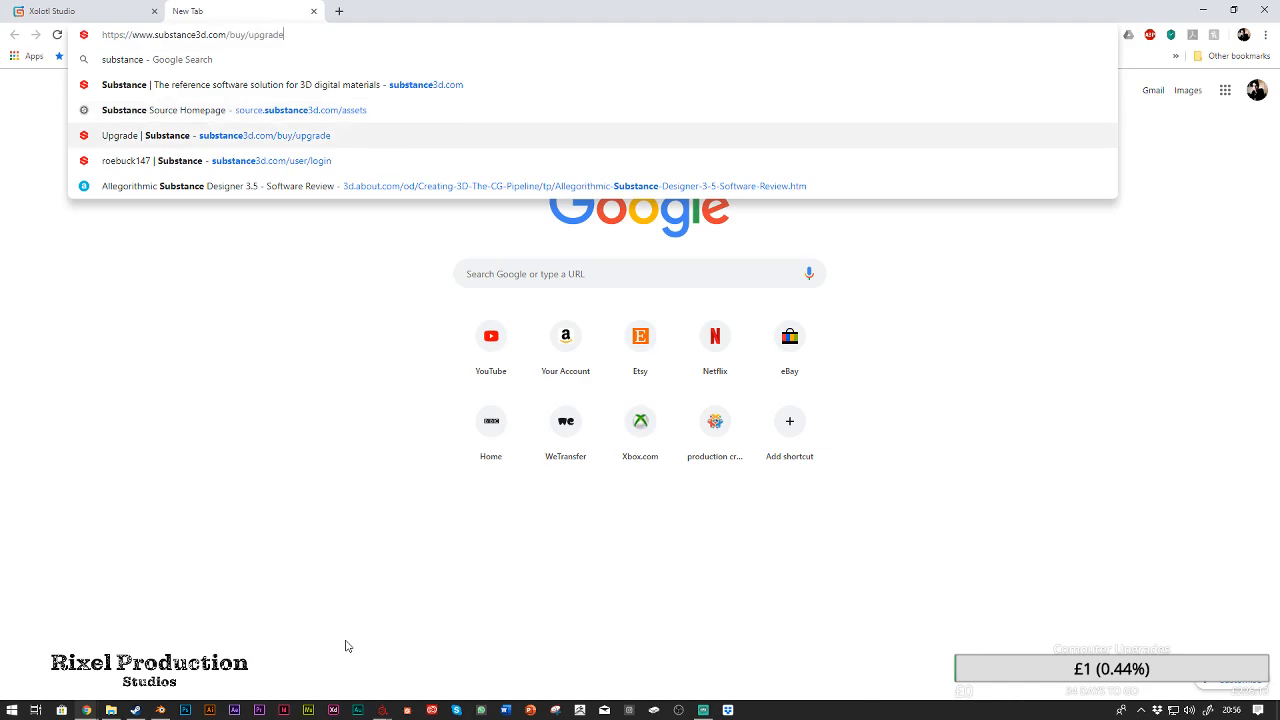
pyautogui.press('Up')
pyautogui.press('Return')
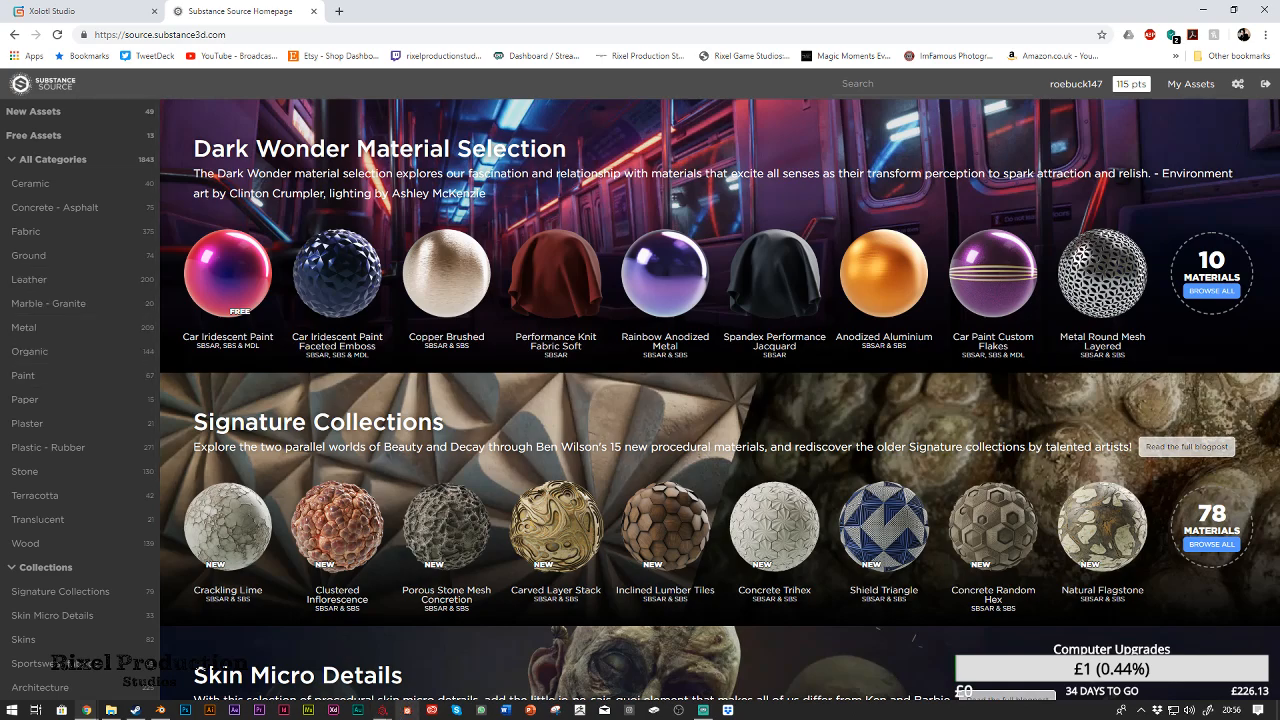
pyautogui.click(408, 714)
pyautogui.rightClick(409, 712)
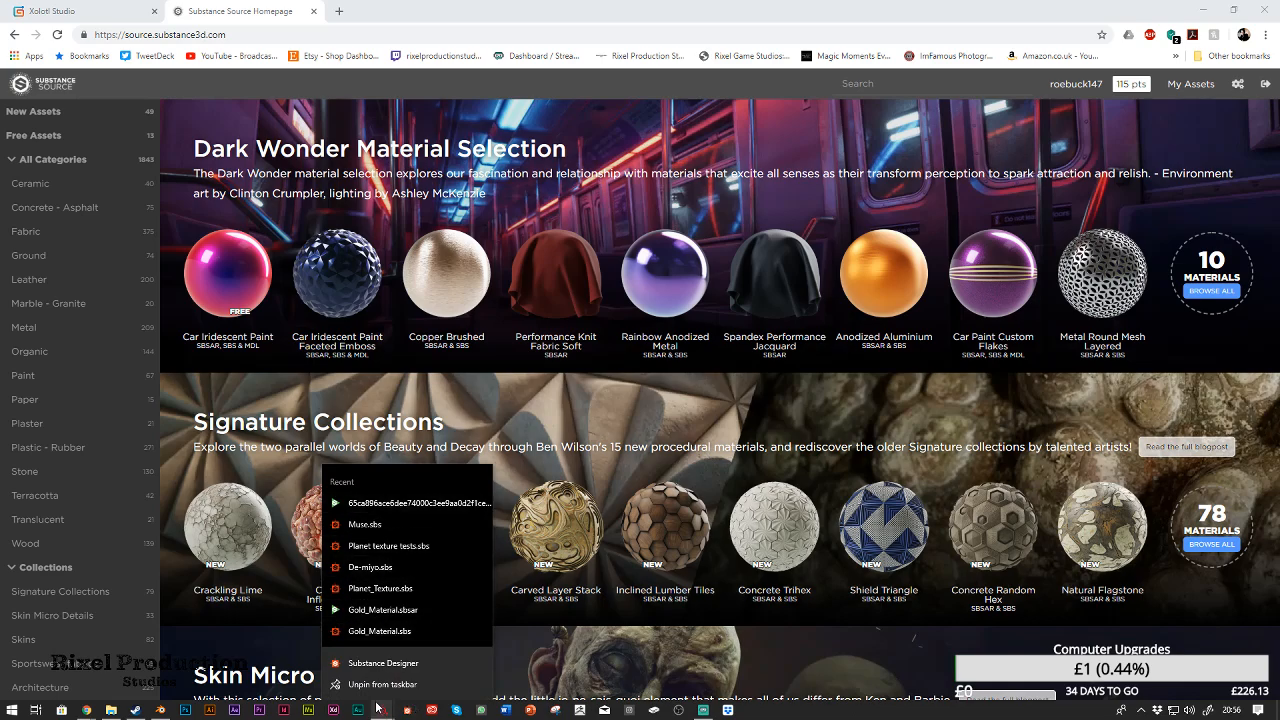
pyautogui.click(377, 706)
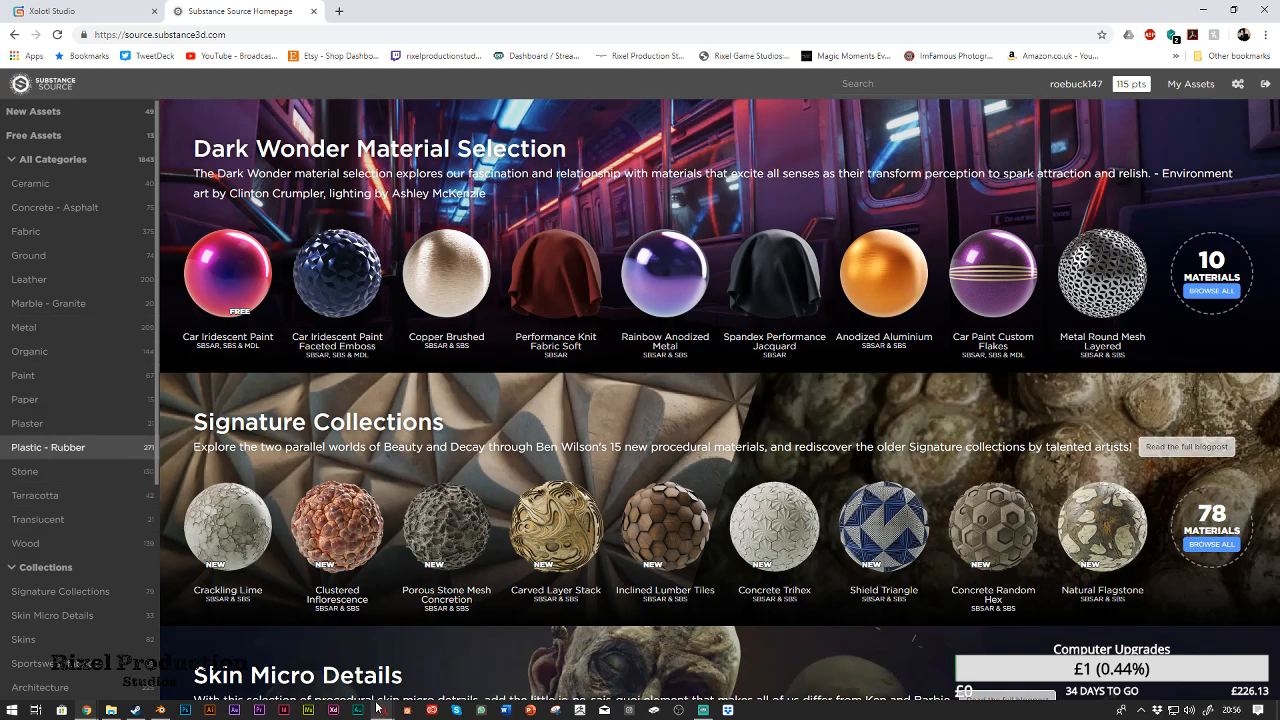
# Open the Skins collection on Substance Source and browse its skin materials
pyautogui.click(40, 639)
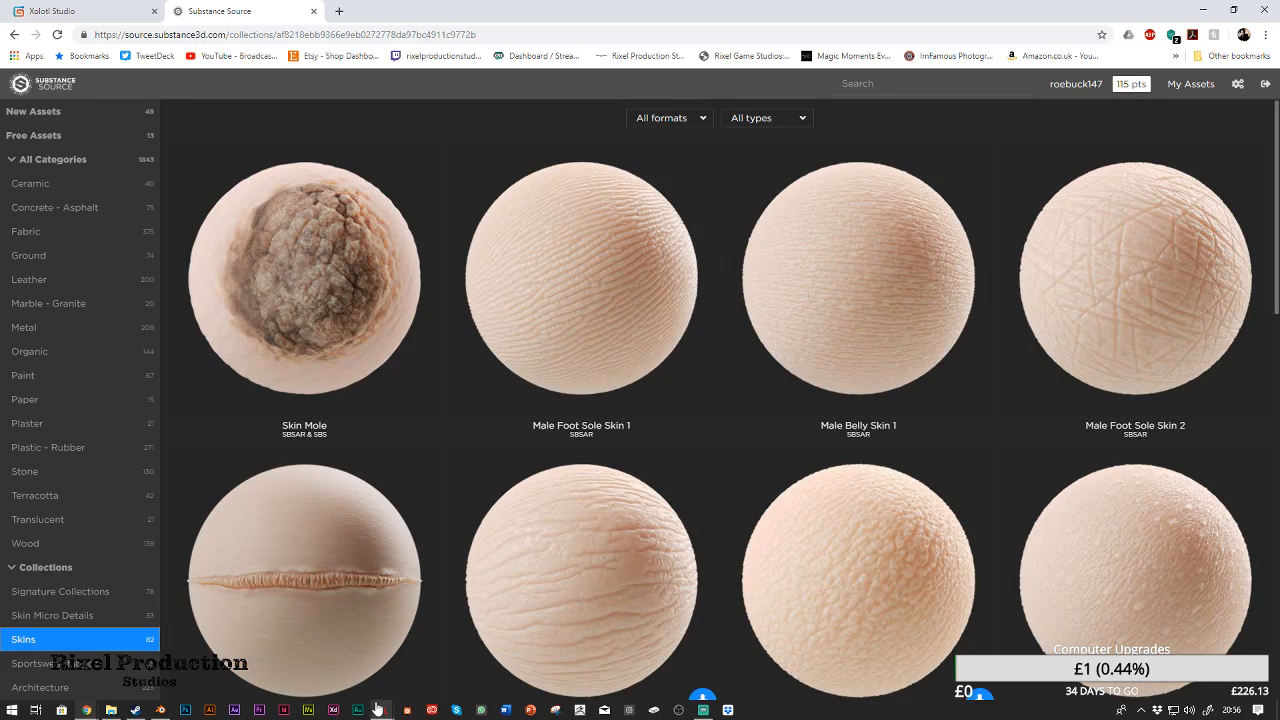
pyautogui.scroll(-10, 720, 400)
pyautogui.scroll(-10, 720, 400)
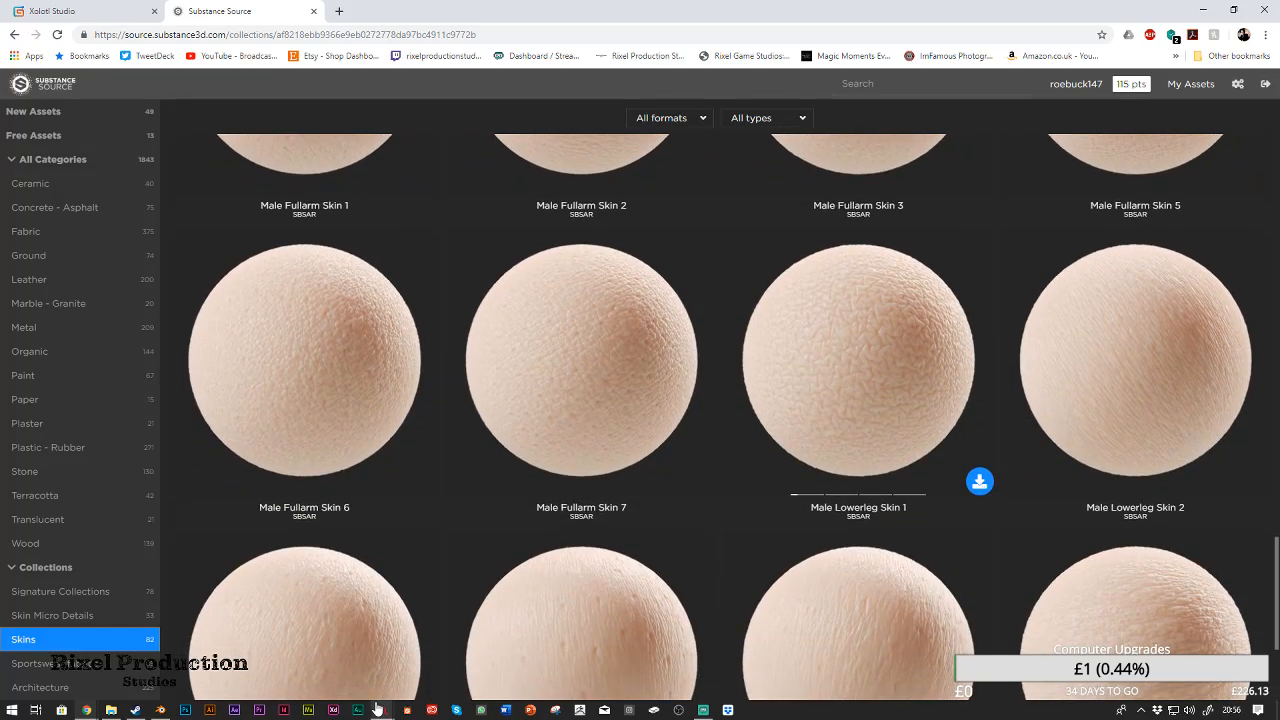
pyautogui.scroll(-10, 858, 440)
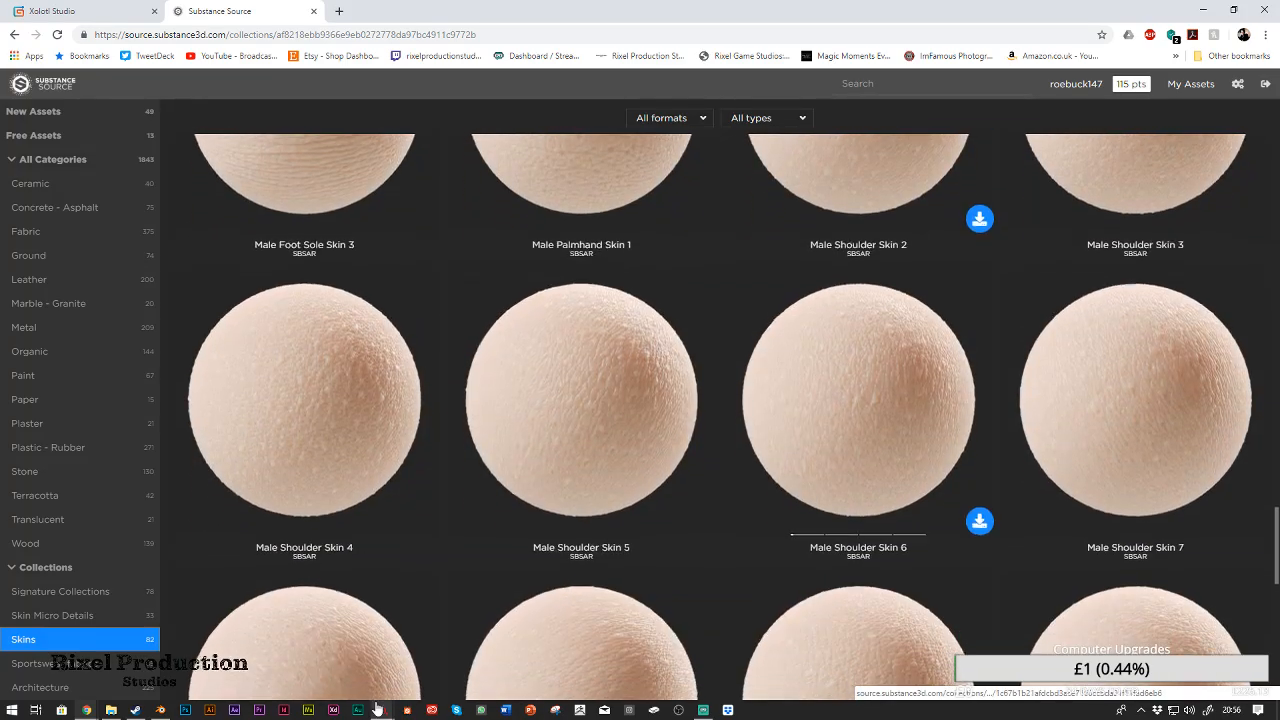
pyautogui.scroll(-10, 858, 440)
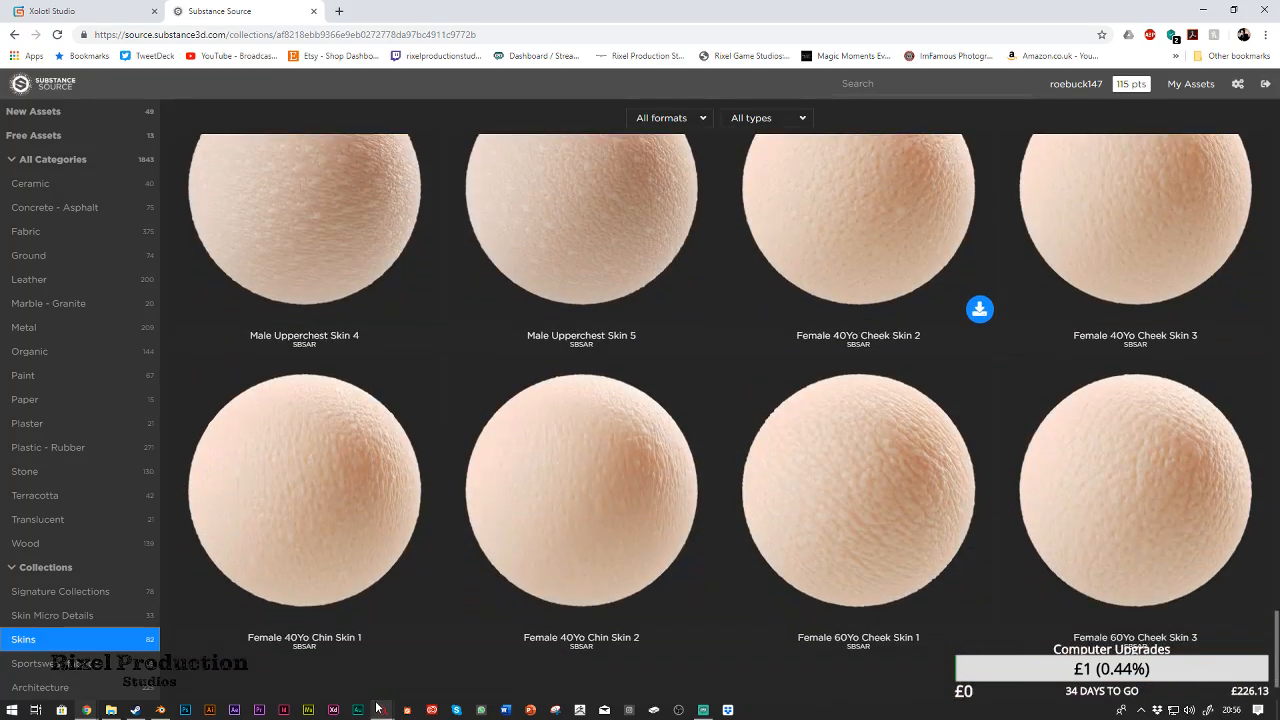
pyautogui.scroll(-10, 858, 440)
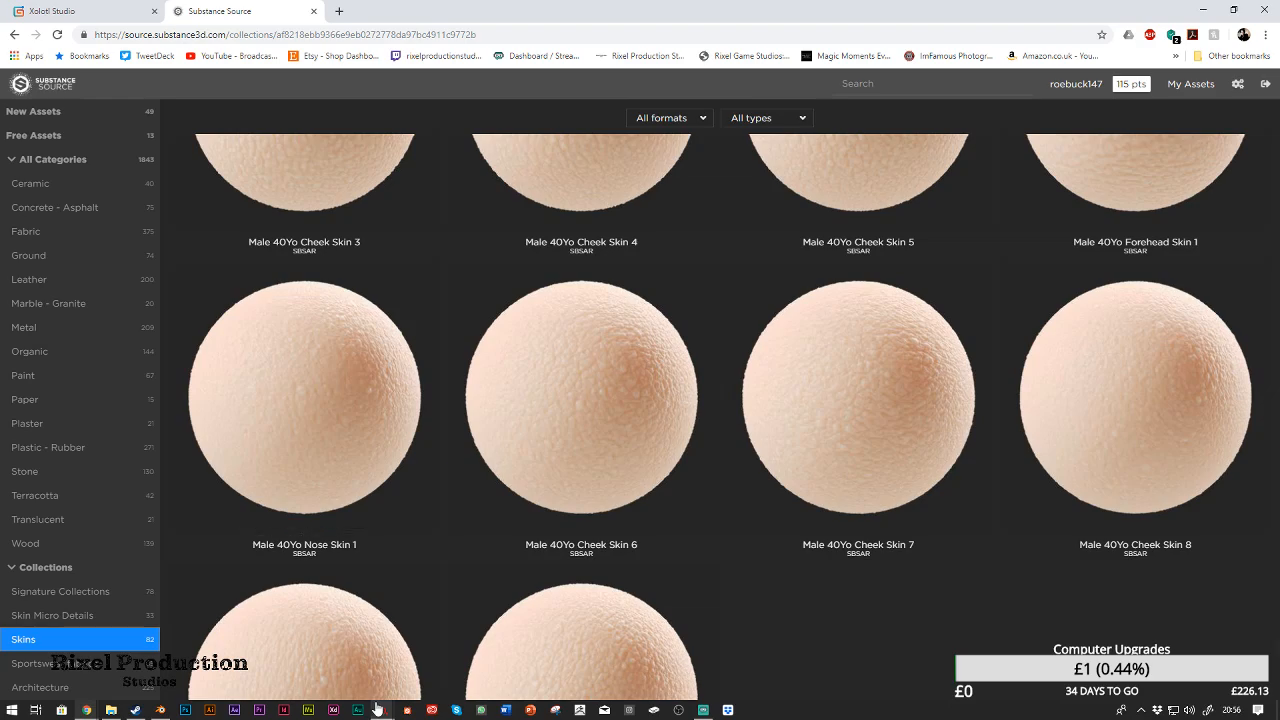
# Open the Leather category on Substance Source and browse its materials for a texture suited to the creature's skin
pyautogui.click(80, 280)
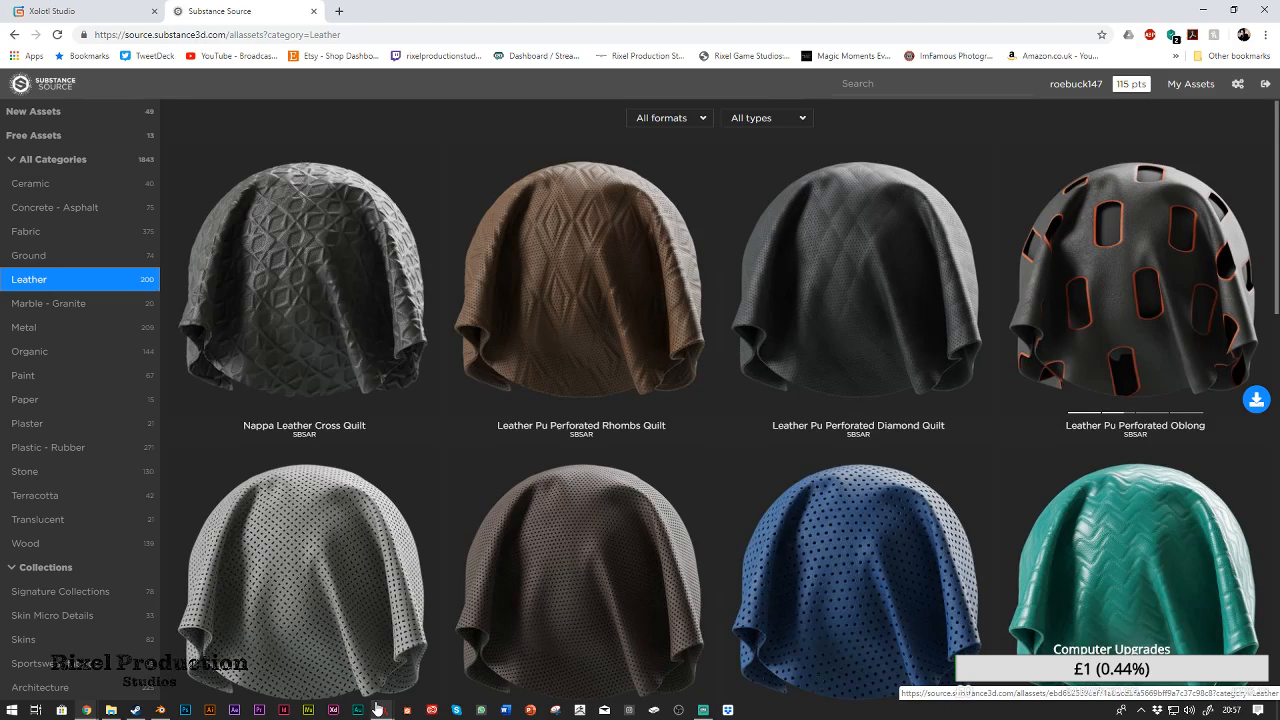
pyautogui.scroll(-4, 860, 450)
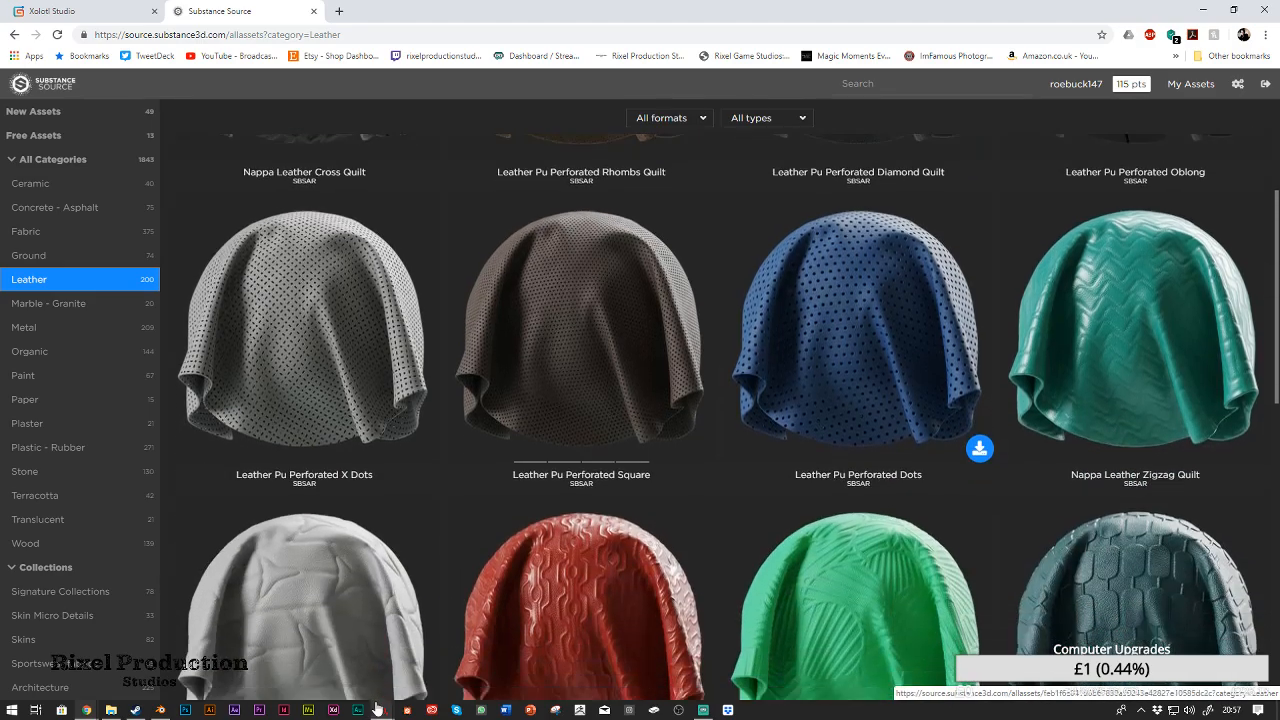
pyautogui.scroll(-8, 860, 450)
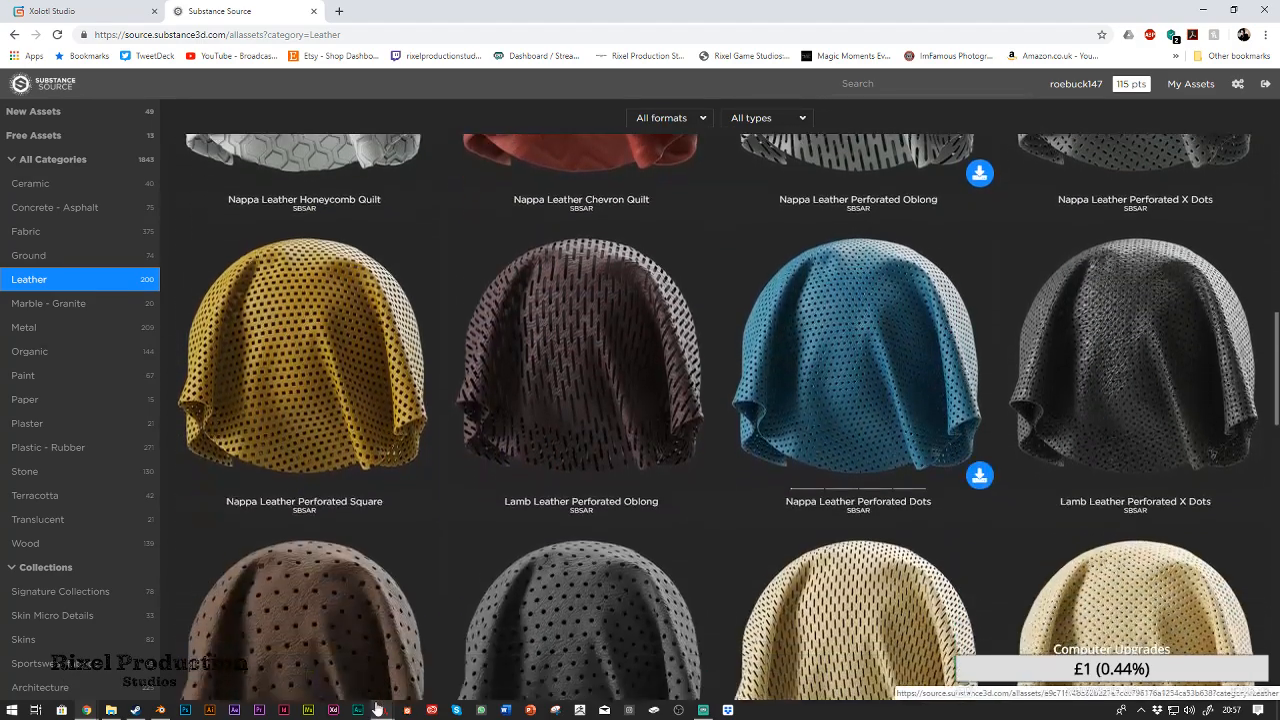
pyautogui.scroll(-1, 860, 370)
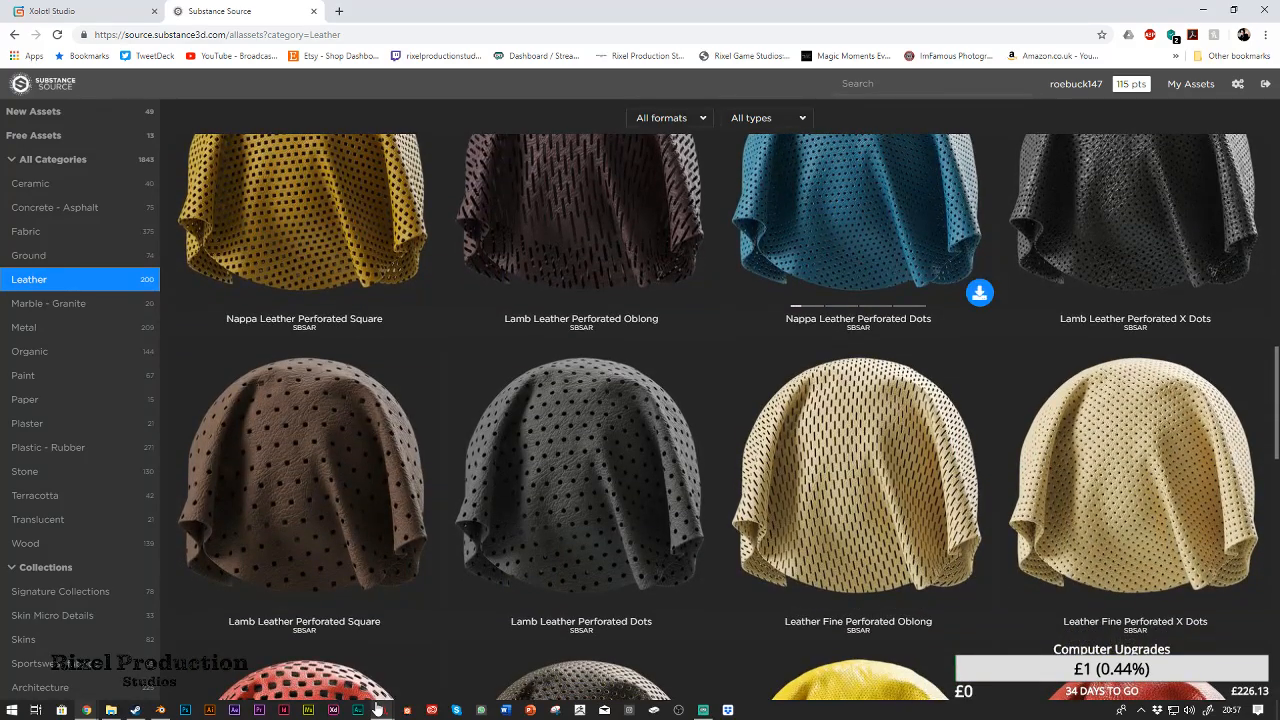
pyautogui.scroll(-4, 860, 450)
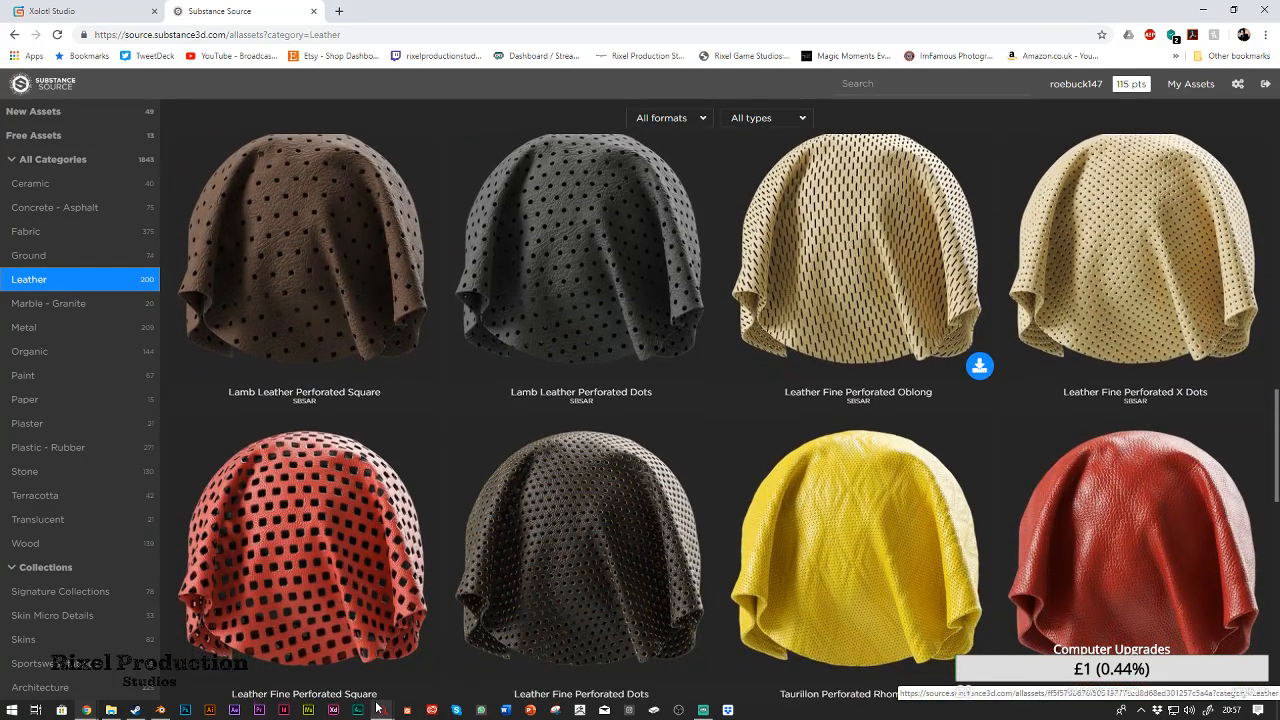
pyautogui.scroll(-2, 860, 450)
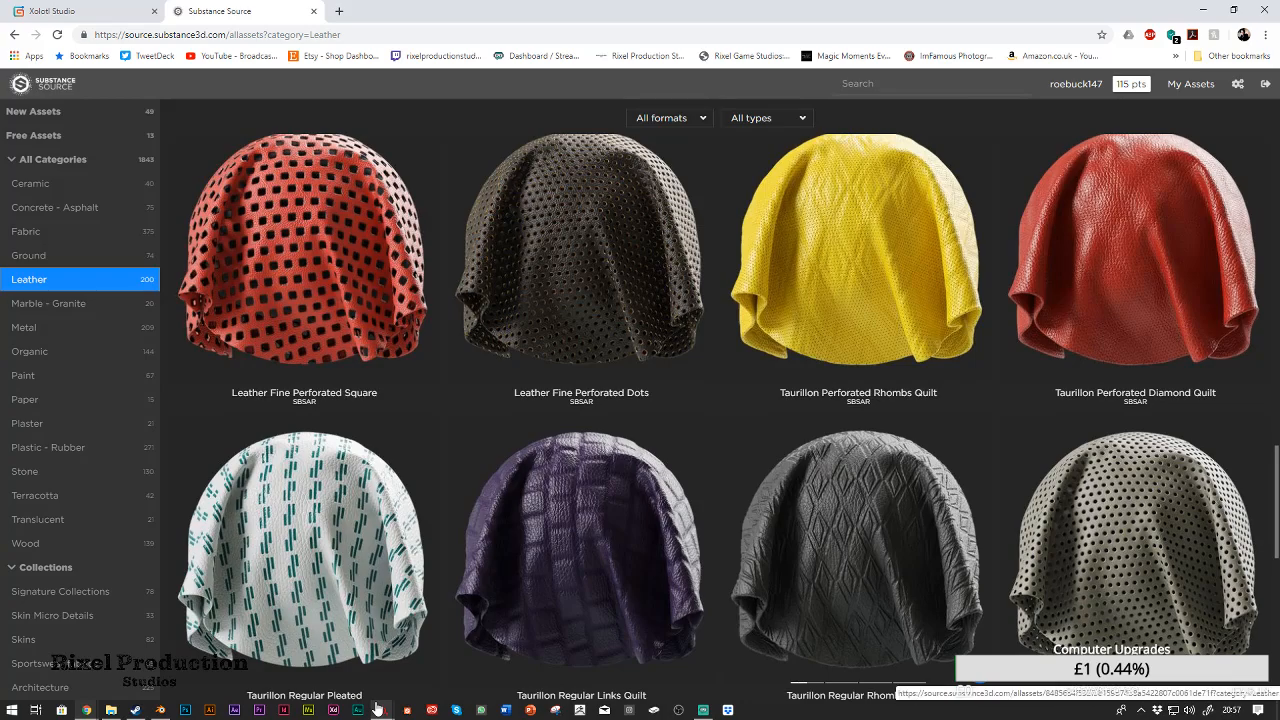
pyautogui.scroll(-1, 860, 450)
pyautogui.scroll(-6, 376, 708)
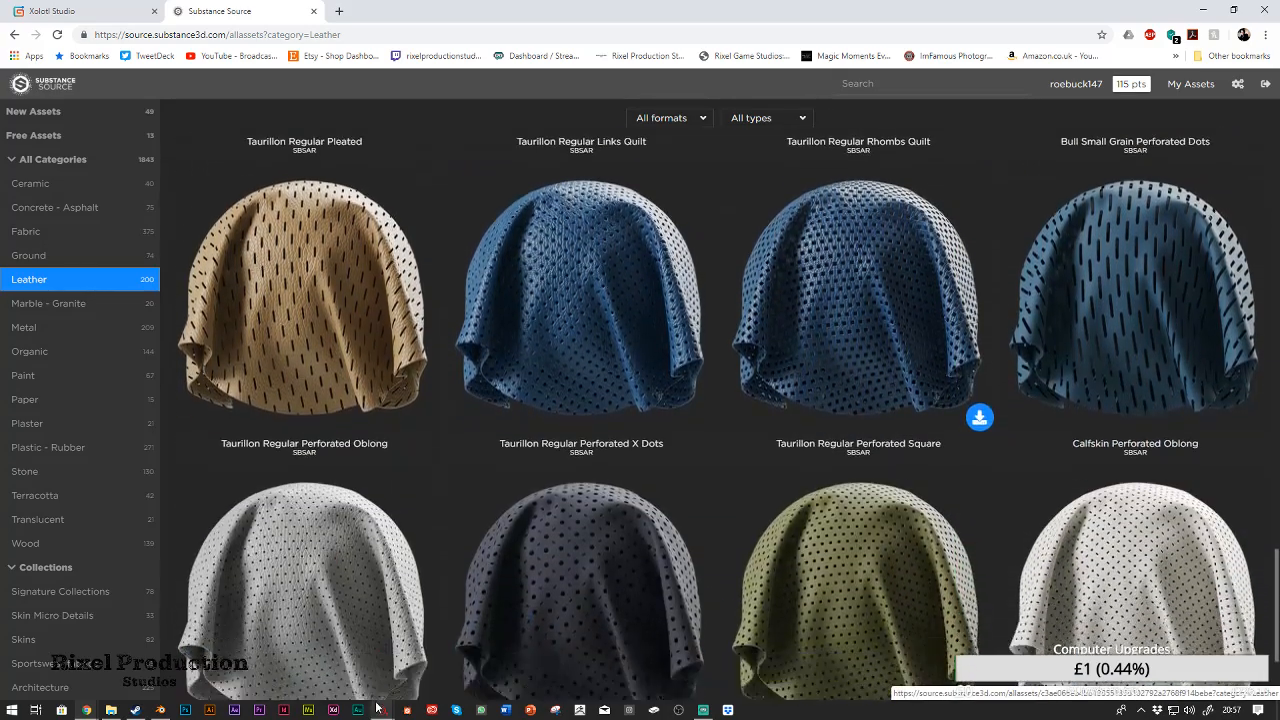
pyautogui.scroll(-4, 376, 708)
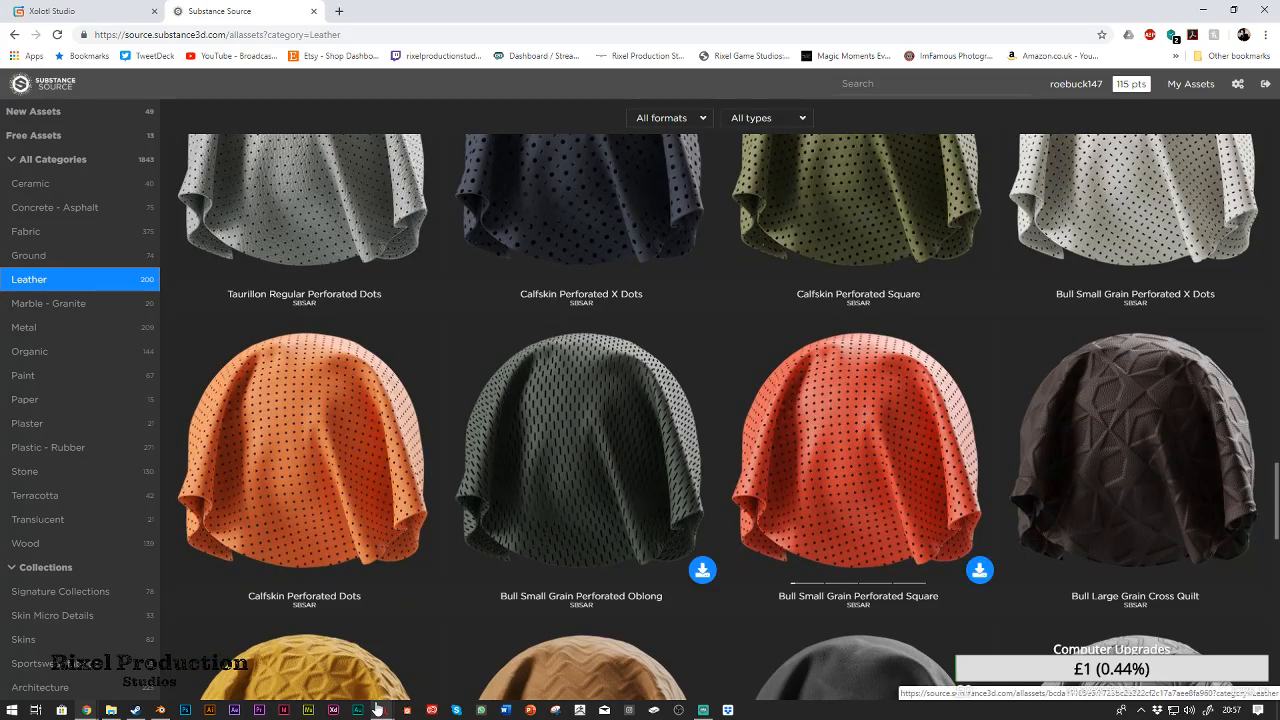
pyautogui.scroll(-7, 376, 708)
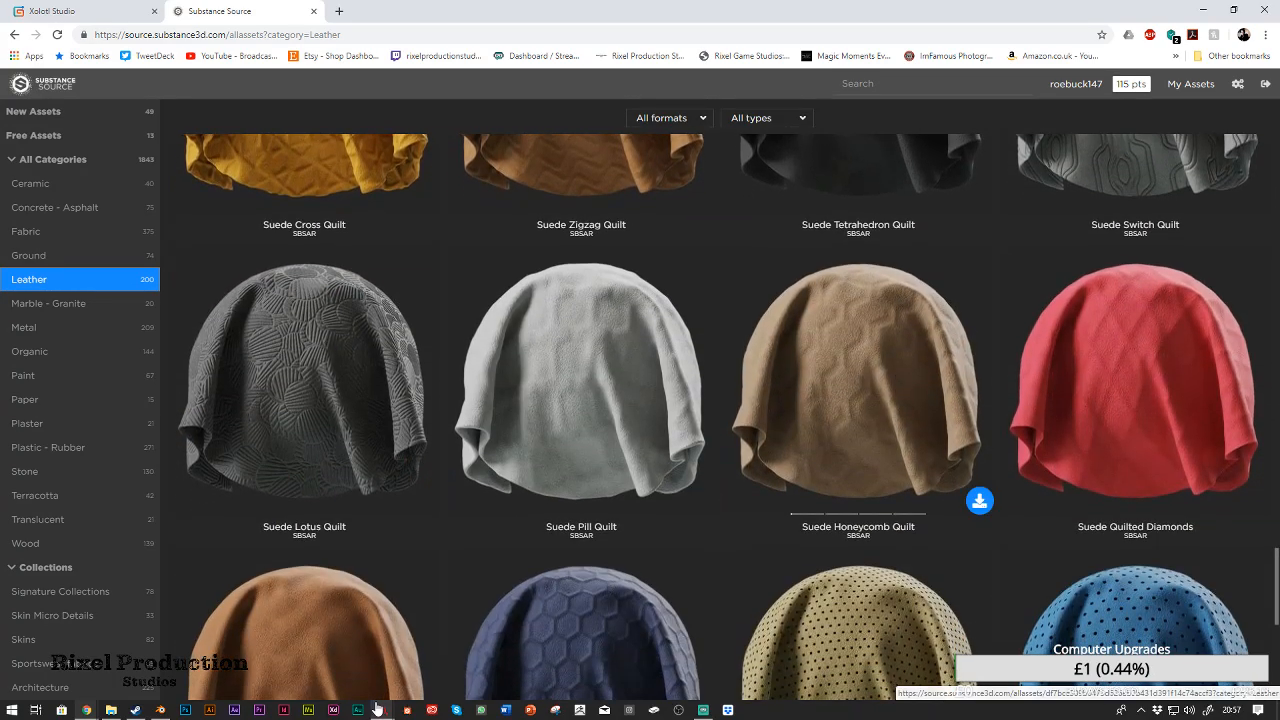
pyautogui.scroll(-3, 376, 708)
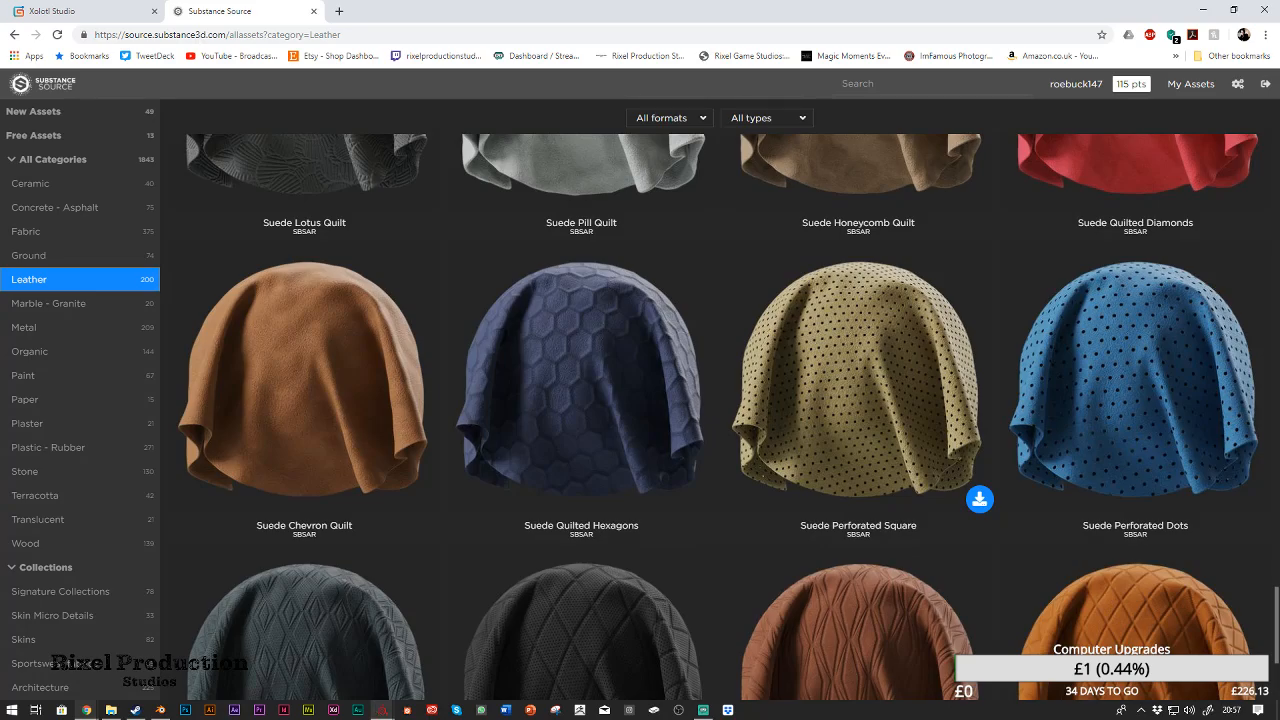
pyautogui.scroll(-11, 376, 708)
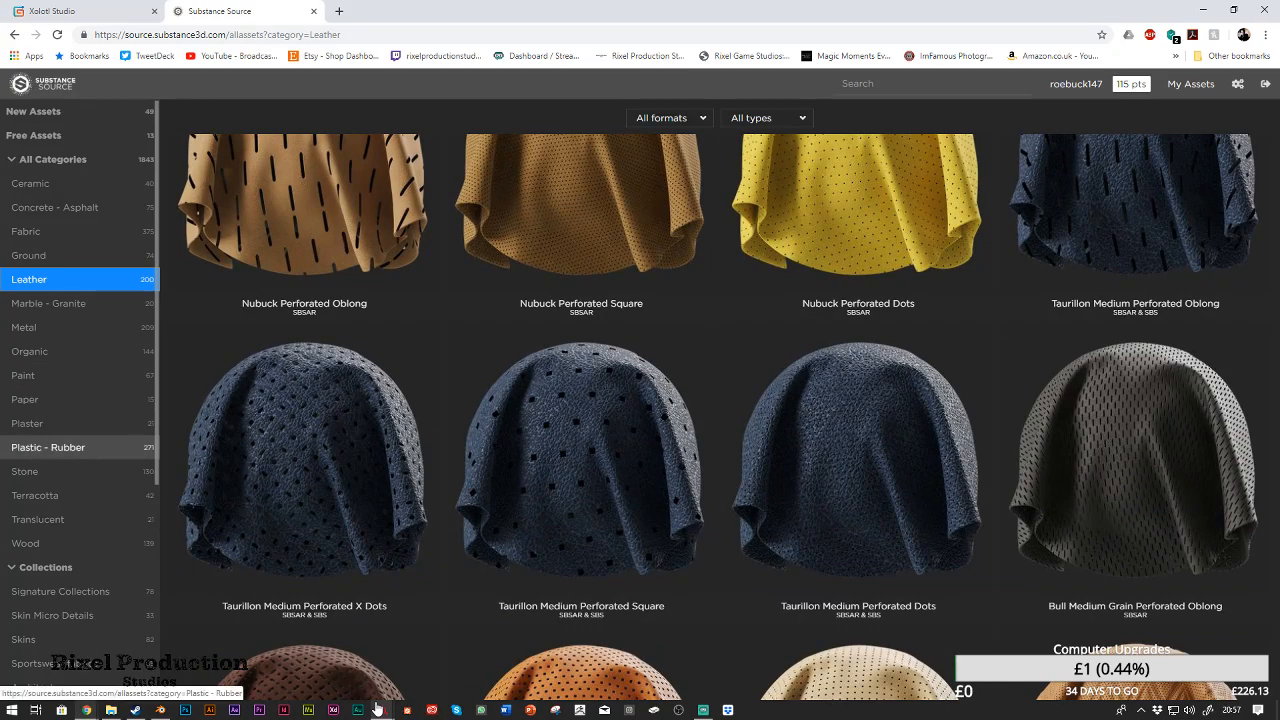
# Open the Stone category and browse its materials for a rough, skin-like surface
pyautogui.click(25, 471)
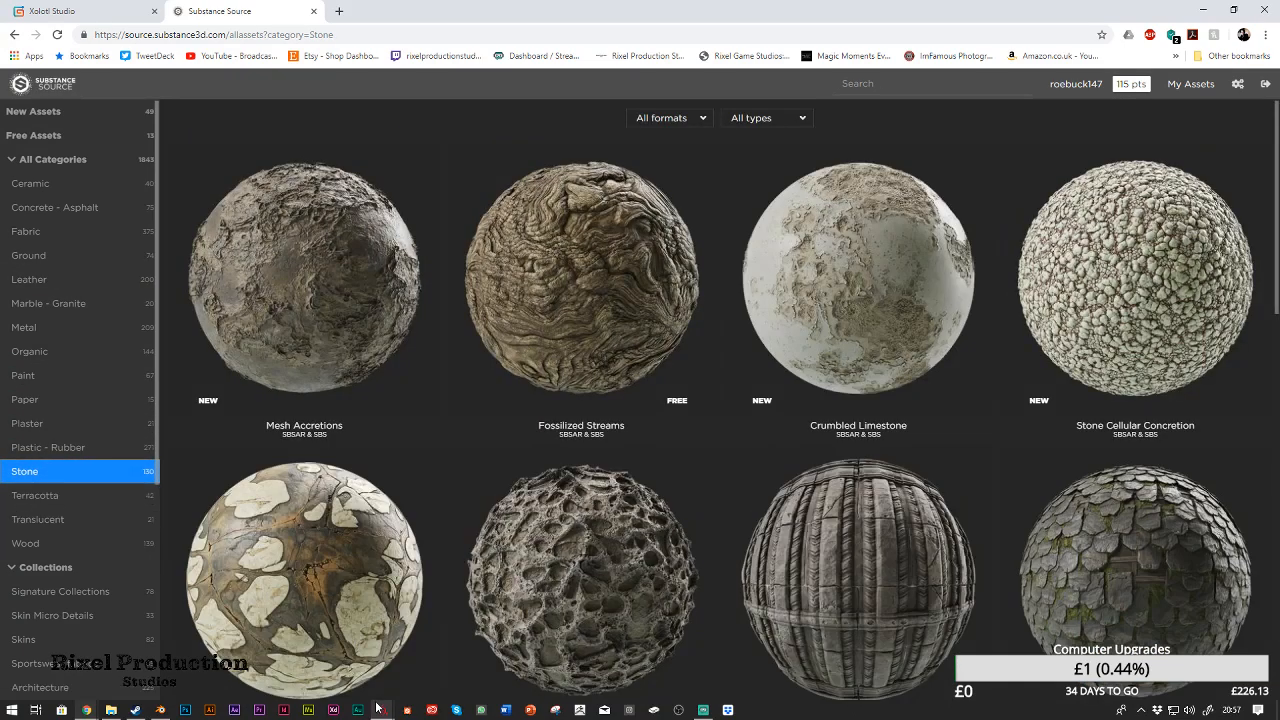
pyautogui.scroll(-7, 376, 708)
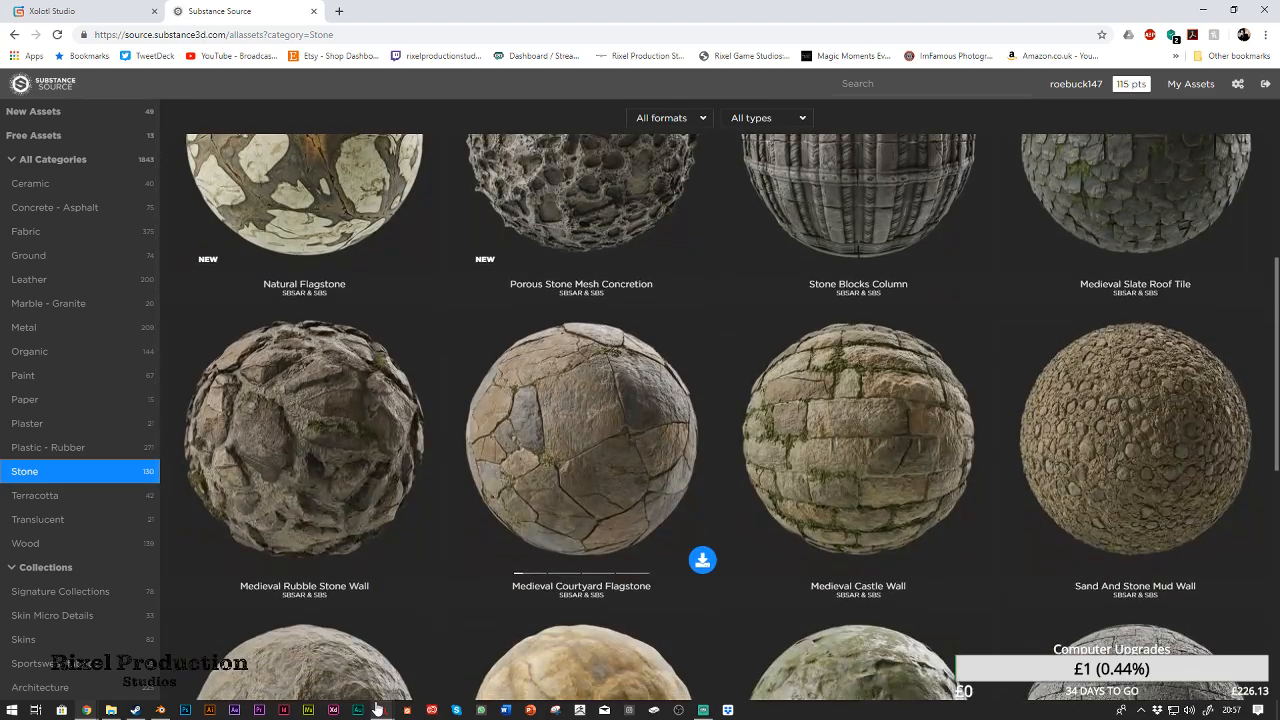
pyautogui.scroll(-3, 376, 708)
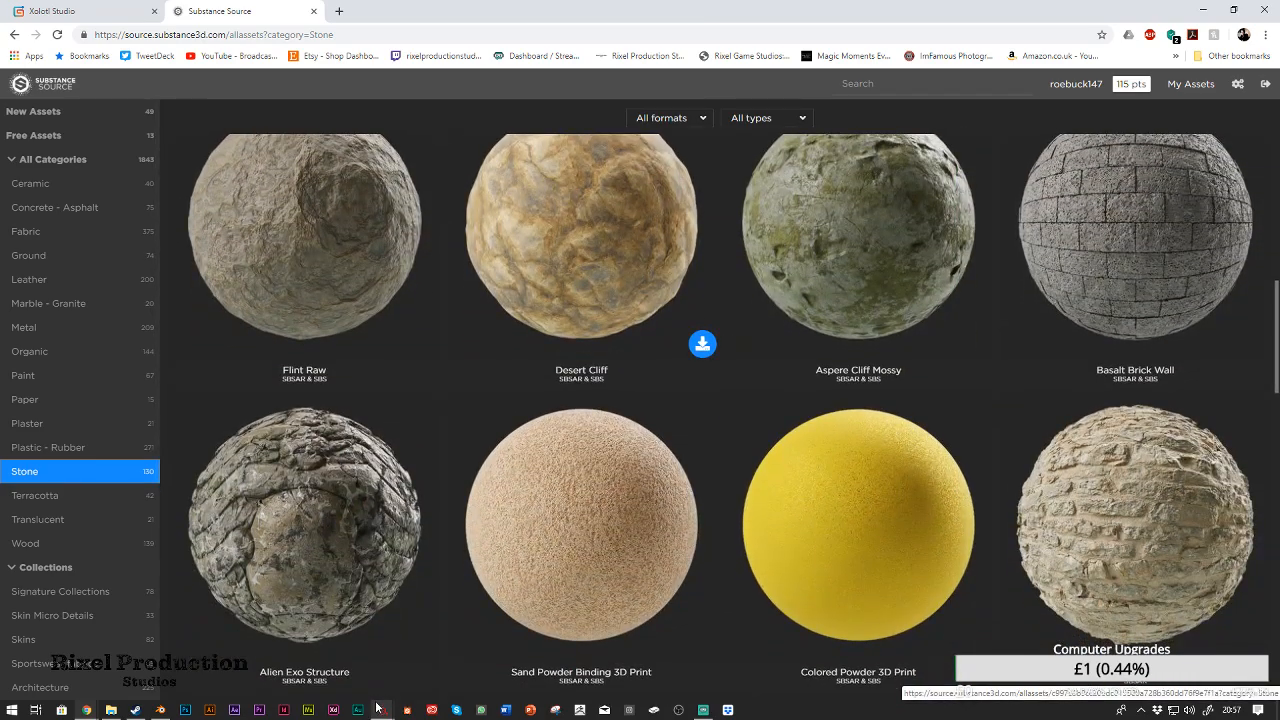
pyautogui.scroll(-3, 430, 450)
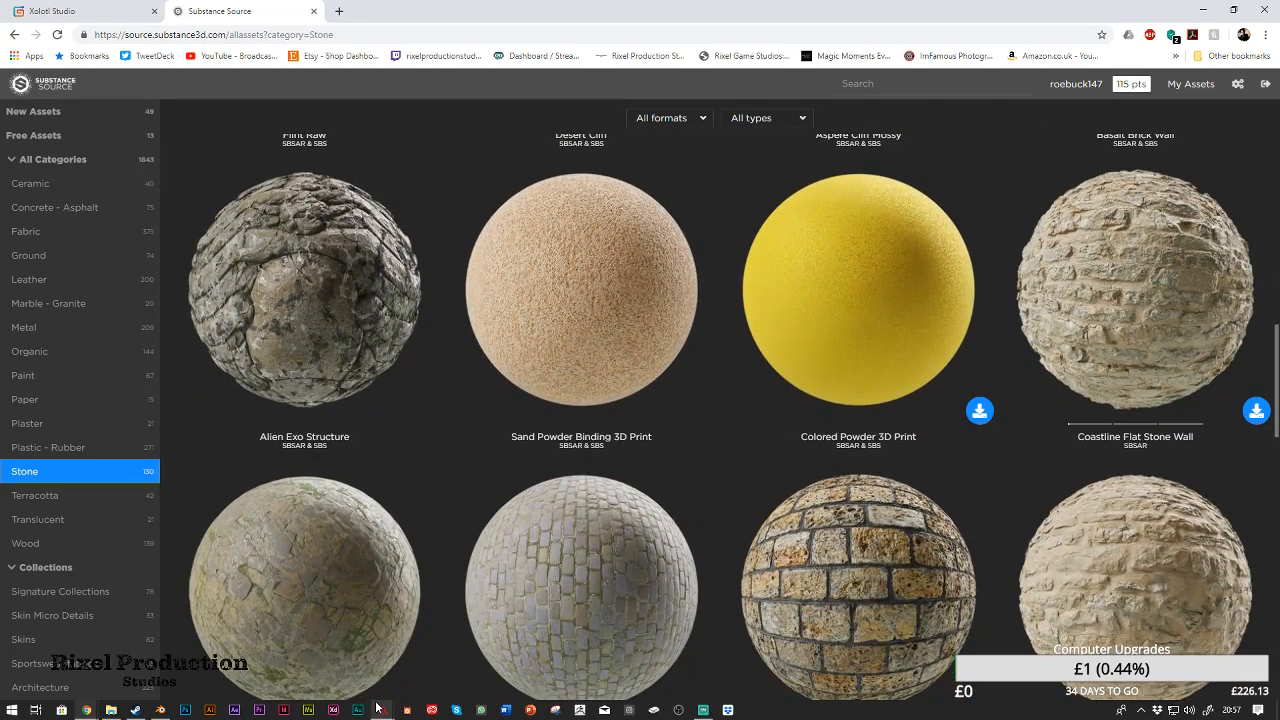
# Switch to Substance Painter, try the Skin Facial Hair material on the Face set's Fill layer 1 and undo it
pyautogui.click(1203, 9)
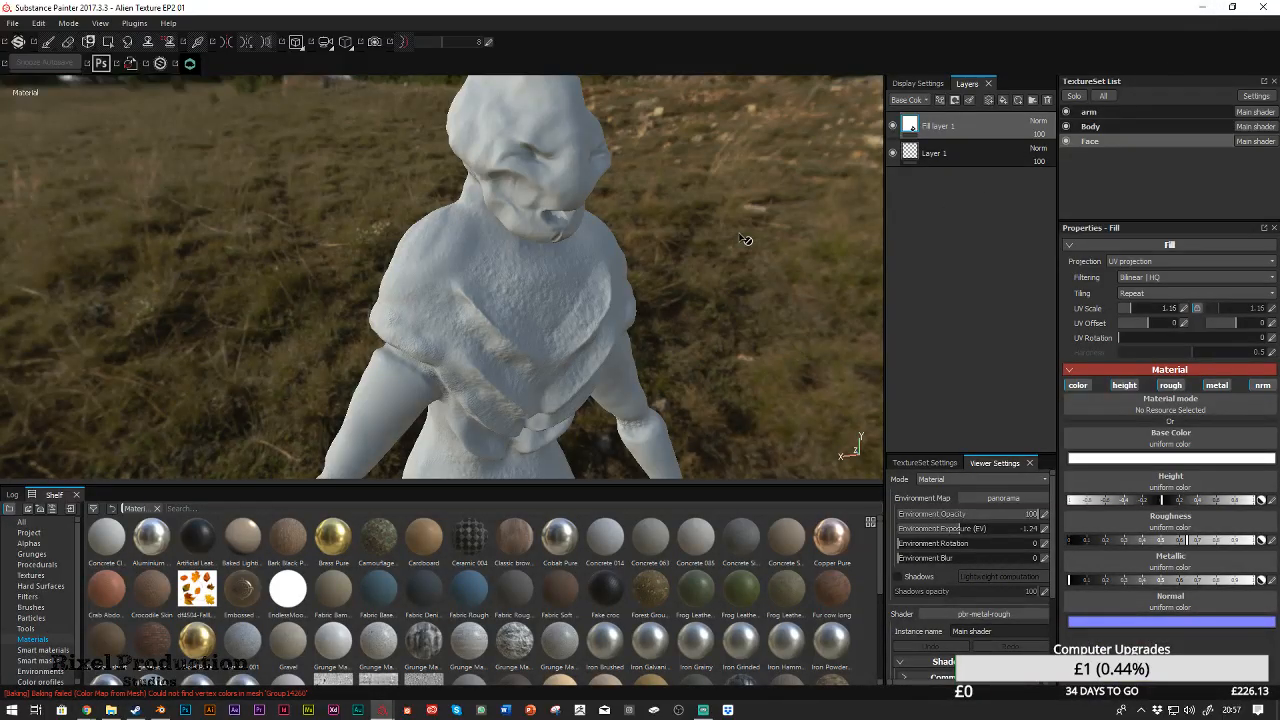
pyautogui.moveTo(880, 549); pyautogui.dragTo(885, 651)
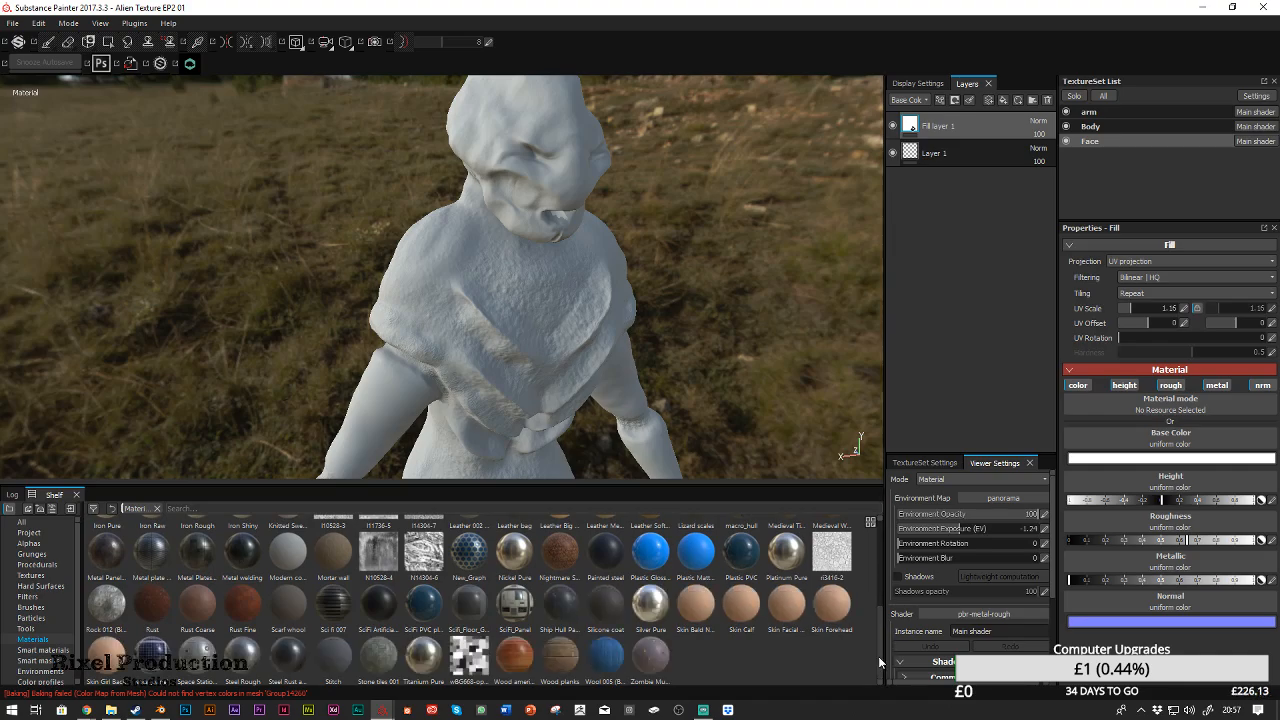
pyautogui.click(790, 605)
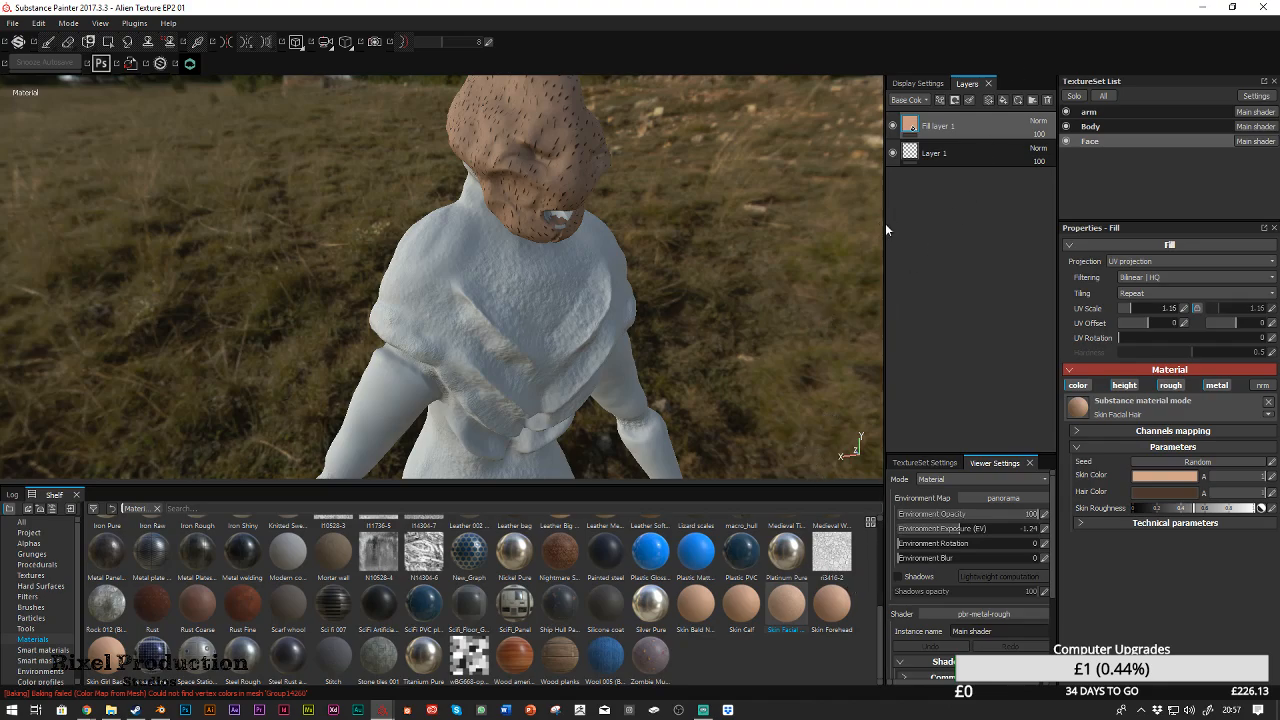
pyautogui.hotkey('ctrl', 'z')
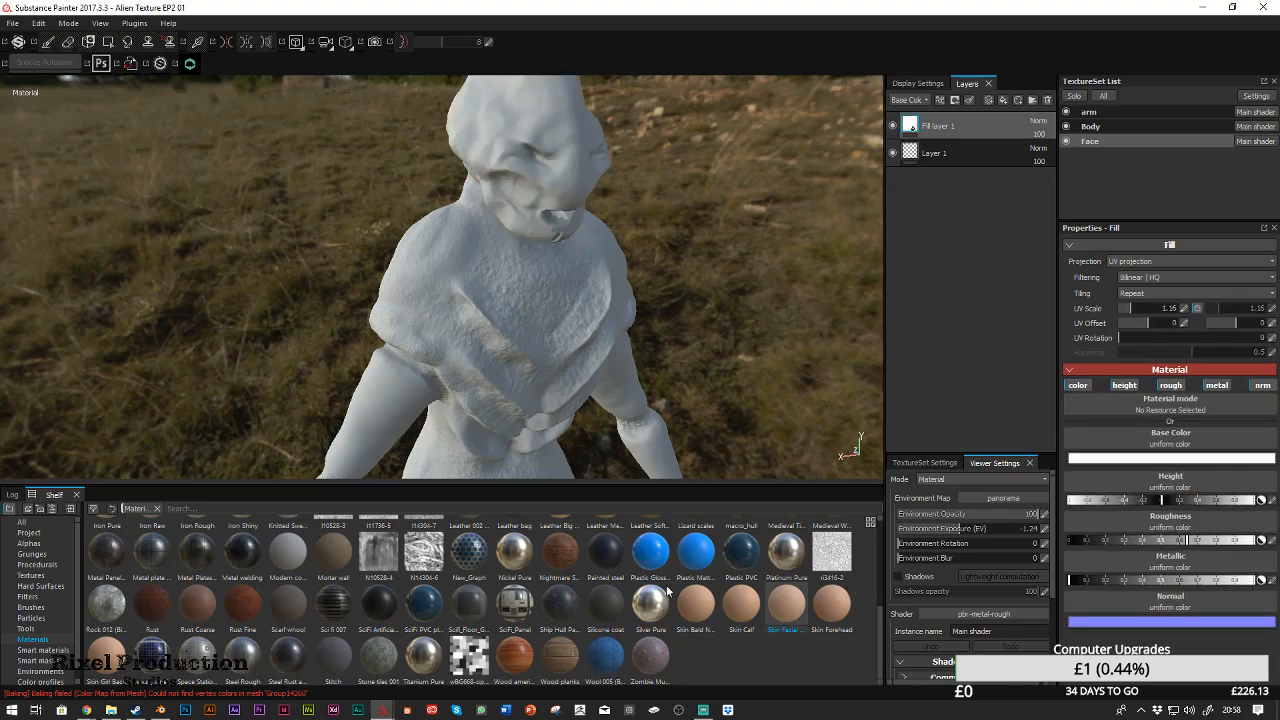
# Add the Skin Facial Hair material as a new layer at the bottom of the Face stack and set its UV Scale to 29.58
pyautogui.moveTo(783, 608); pyautogui.dragTo(952, 352)
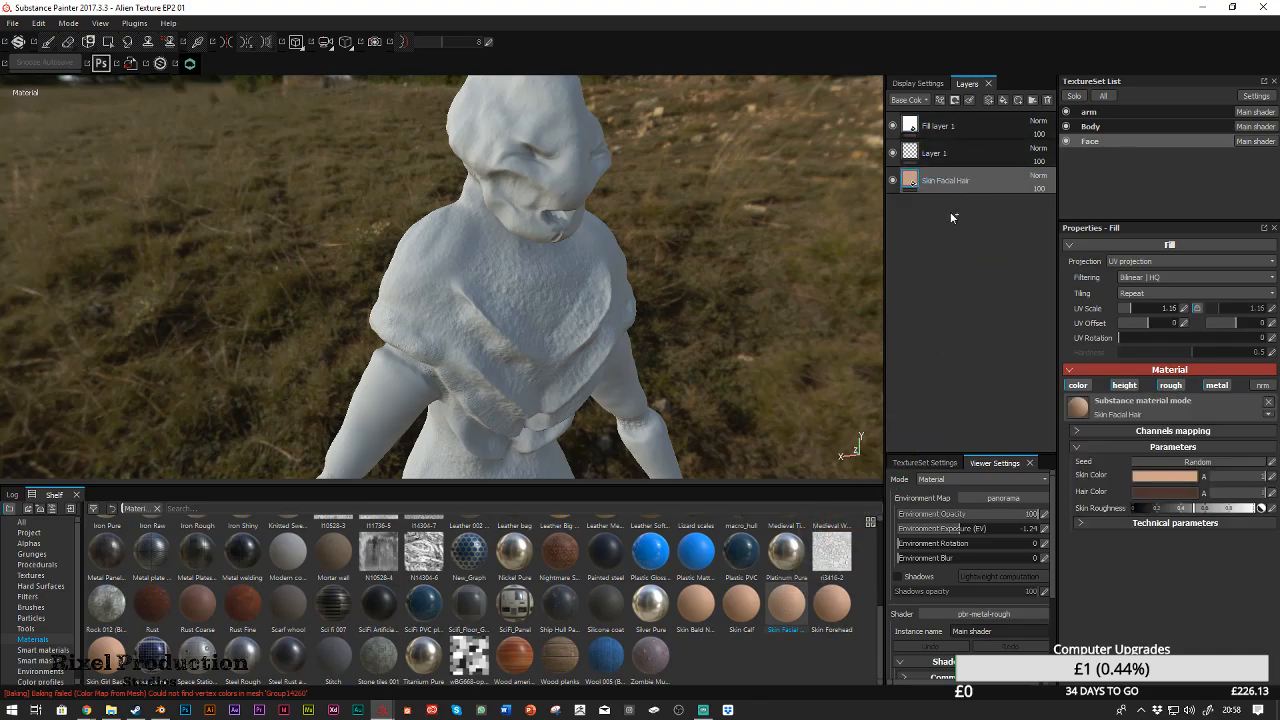
pyautogui.keyDown('alt'); pyautogui.moveTo(605, 198); pyautogui.dragTo(692, 408, button='right'); pyautogui.keyUp('alt')
pyautogui.keyDown('alt'); pyautogui.moveTo(548, 241); pyautogui.dragTo(626, 282); pyautogui.keyUp('alt')
pyautogui.keyDown('alt'); pyautogui.moveTo(626, 282); pyautogui.dragTo(751, 253, button='right'); pyautogui.keyUp('alt')
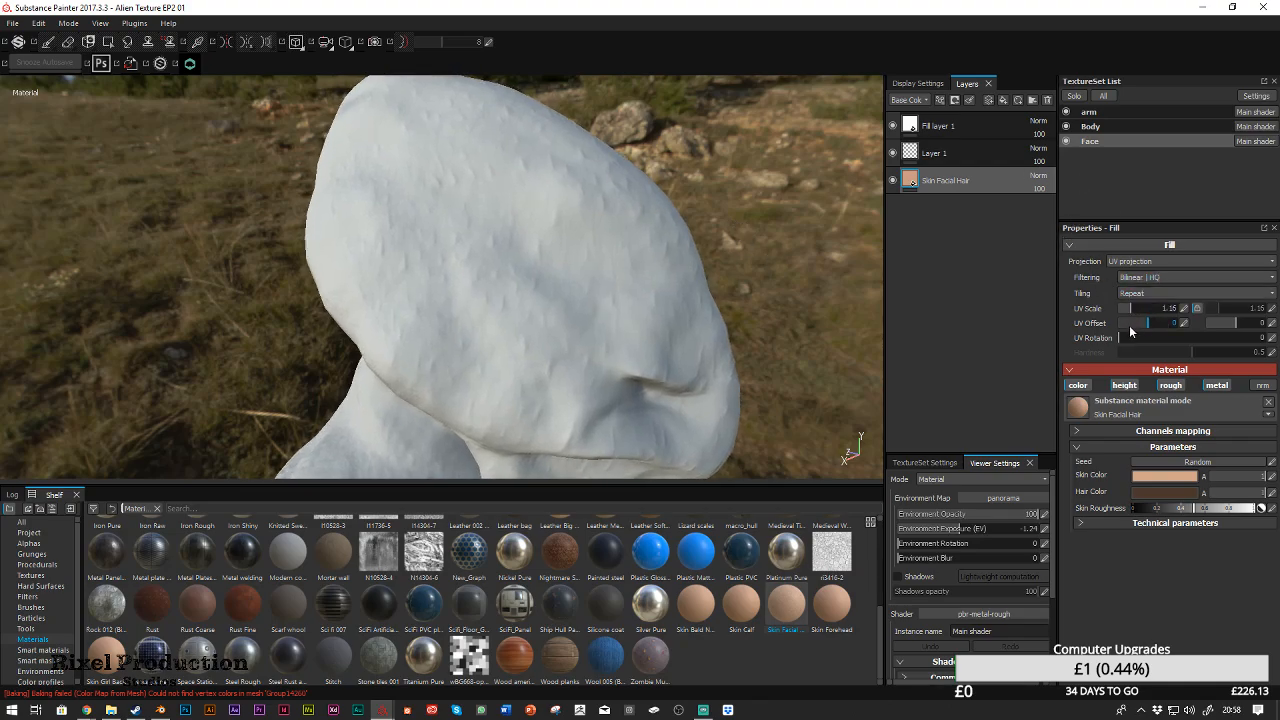
pyautogui.moveTo(1140, 312); pyautogui.dragTo(1155, 310)
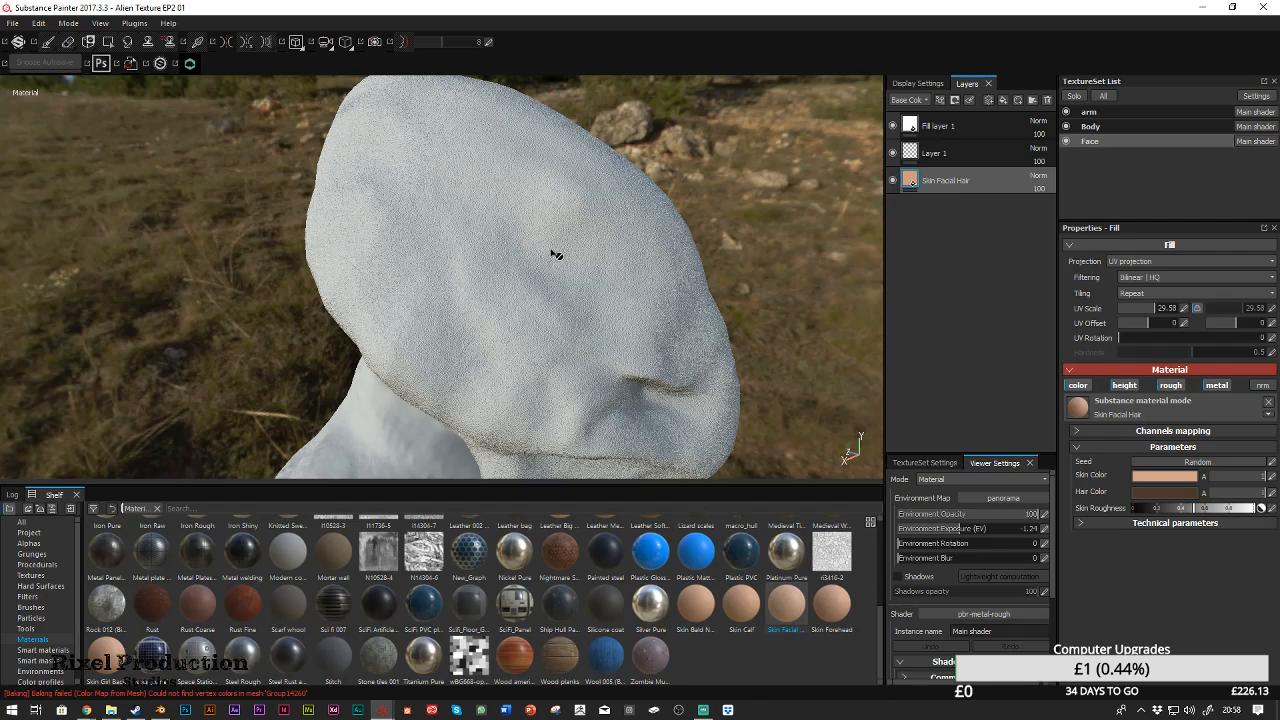
# Lower the Skin Facial Hair layer's Skin Roughness to about 0.2 and raise its UV Scale to 64.43
pyautogui.scroll(6, 556, 255)
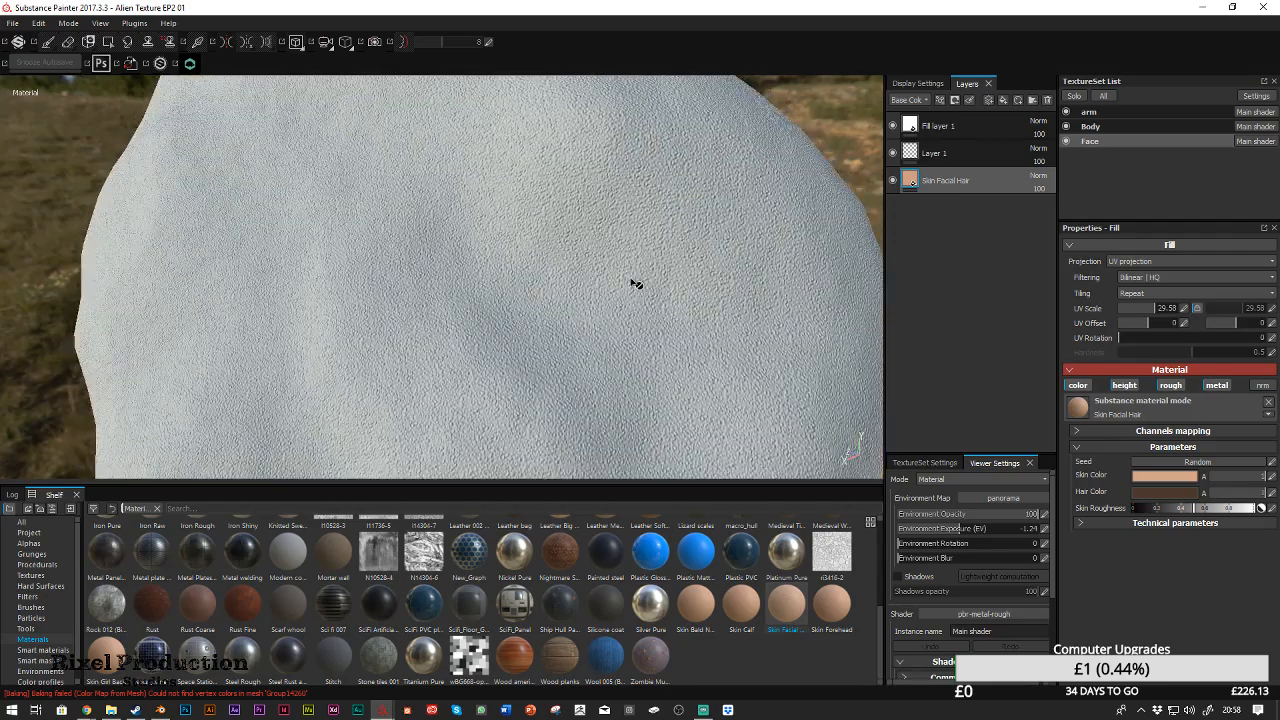
pyautogui.scroll(3, 640, 330)
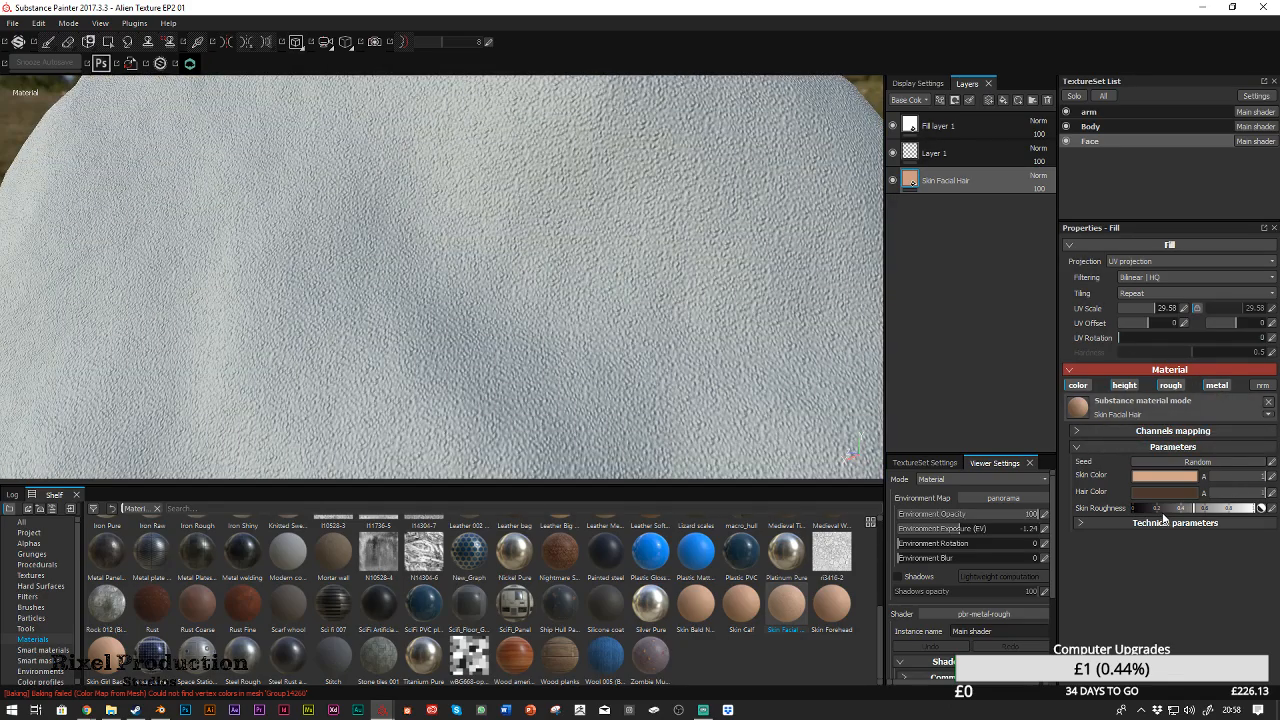
pyautogui.moveTo(1180, 512); pyautogui.dragTo(1168, 513)
pyautogui.moveTo(1165, 308); pyautogui.dragTo(1175, 328)
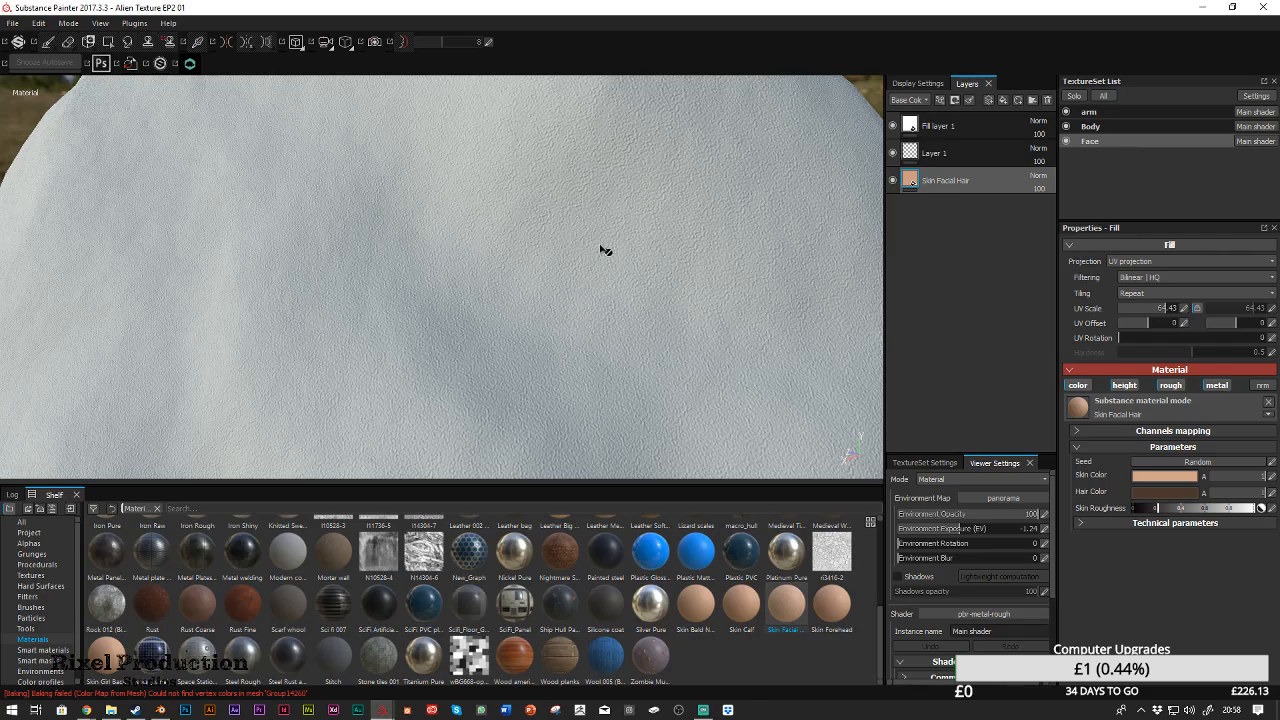
# Copy the Skin Facial Hair layer from the Face texture set to the top of the Body texture set's layers
pyautogui.keyDown('alt'); pyautogui.moveTo(681, 268); pyautogui.dragTo(692, 436, button='right'); pyautogui.keyUp('alt')
pyautogui.keyDown('alt'); pyautogui.moveTo(709, 385); pyautogui.dragTo(632, 420); pyautogui.keyUp('alt')
pyautogui.keyDown('alt'); pyautogui.moveTo(799, 407); pyautogui.dragTo(657, 350); pyautogui.keyUp('alt')
pyautogui.keyDown('alt'); pyautogui.moveTo(602, 389); pyautogui.dragTo(692, 153, button='middle'); pyautogui.keyUp('alt')
pyautogui.keyDown('alt'); pyautogui.moveTo(692, 153); pyautogui.dragTo(735, 281); pyautogui.keyUp('alt')
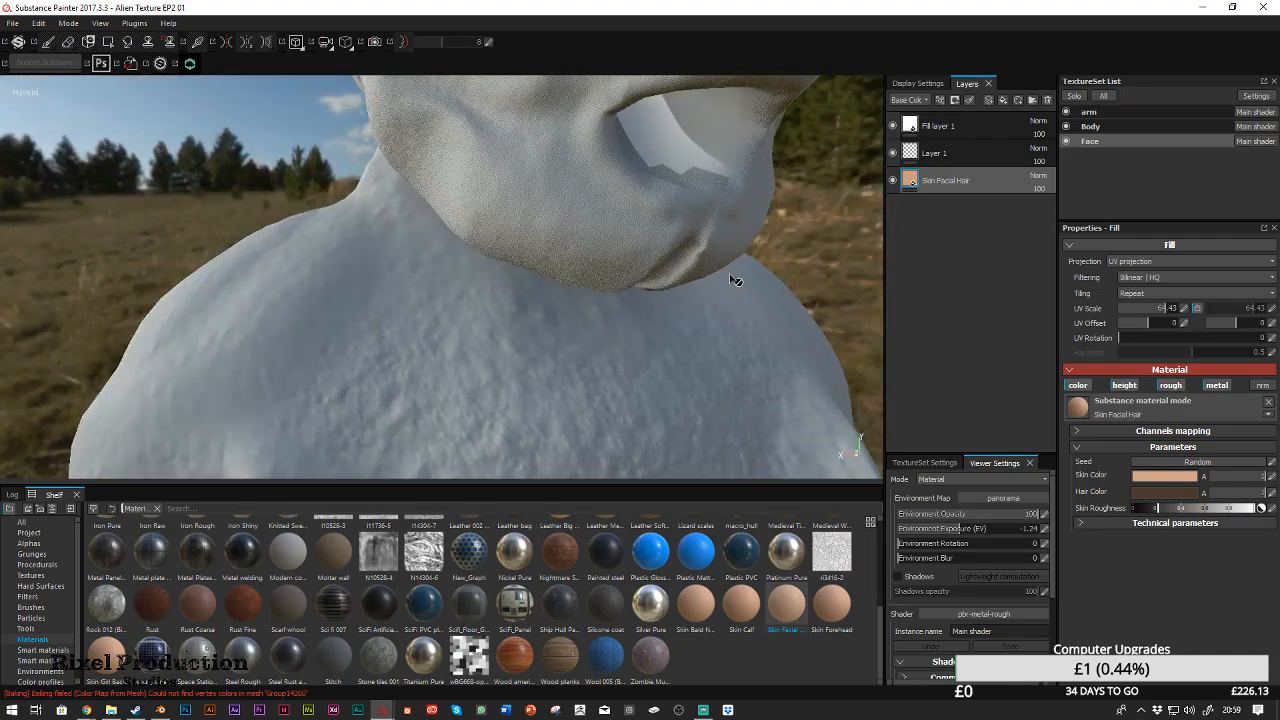
pyautogui.keyDown('alt'); pyautogui.moveTo(837, 400); pyautogui.dragTo(624, 318); pyautogui.keyUp('alt')
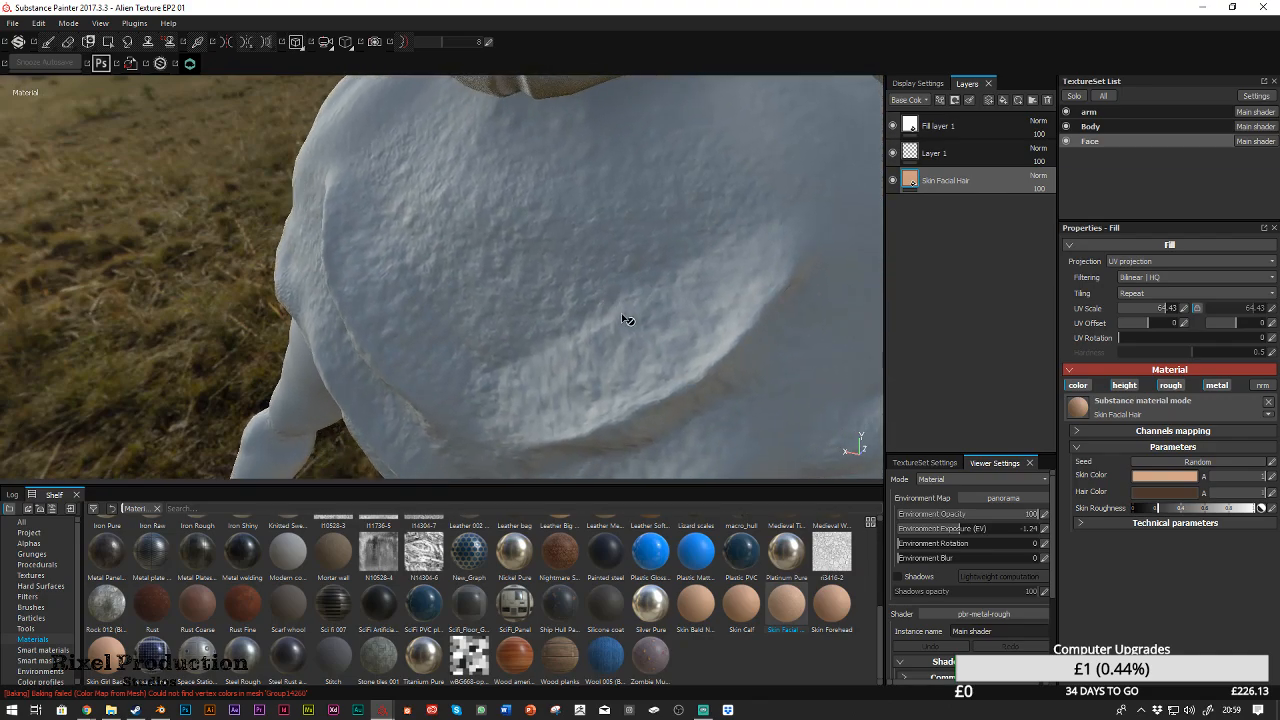
pyautogui.rightClick(995, 176)
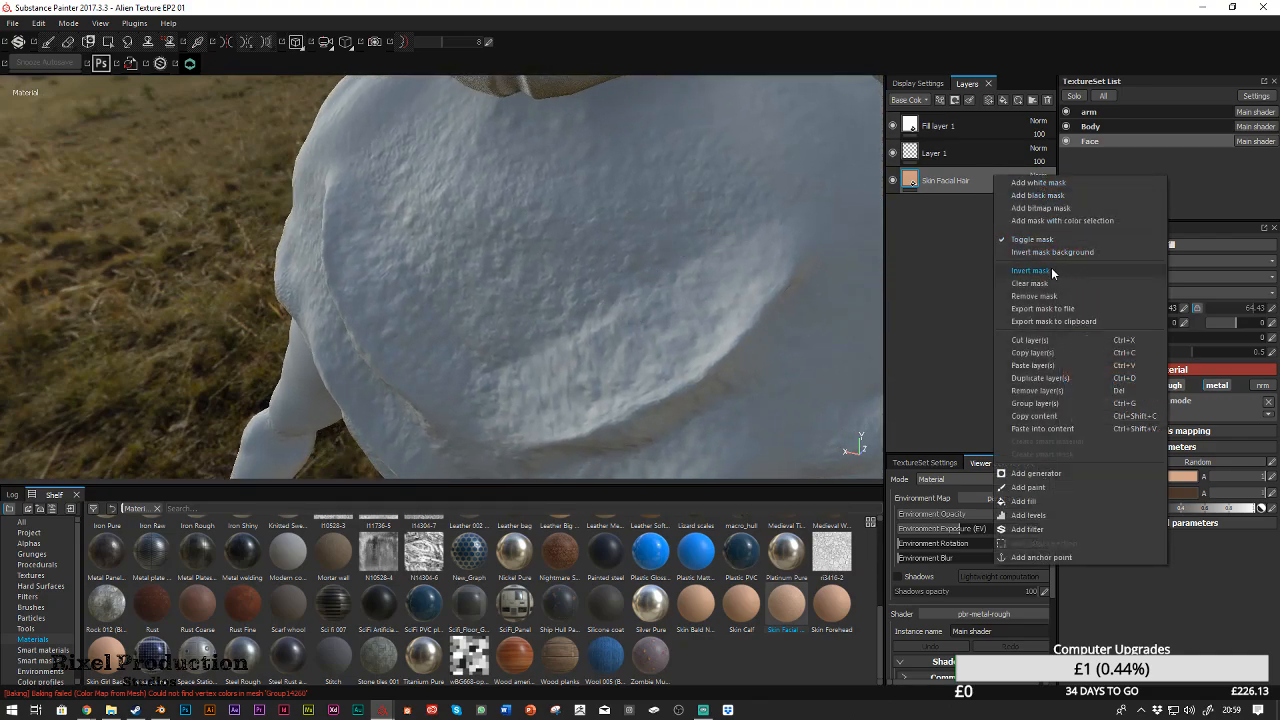
pyautogui.click(943, 246)
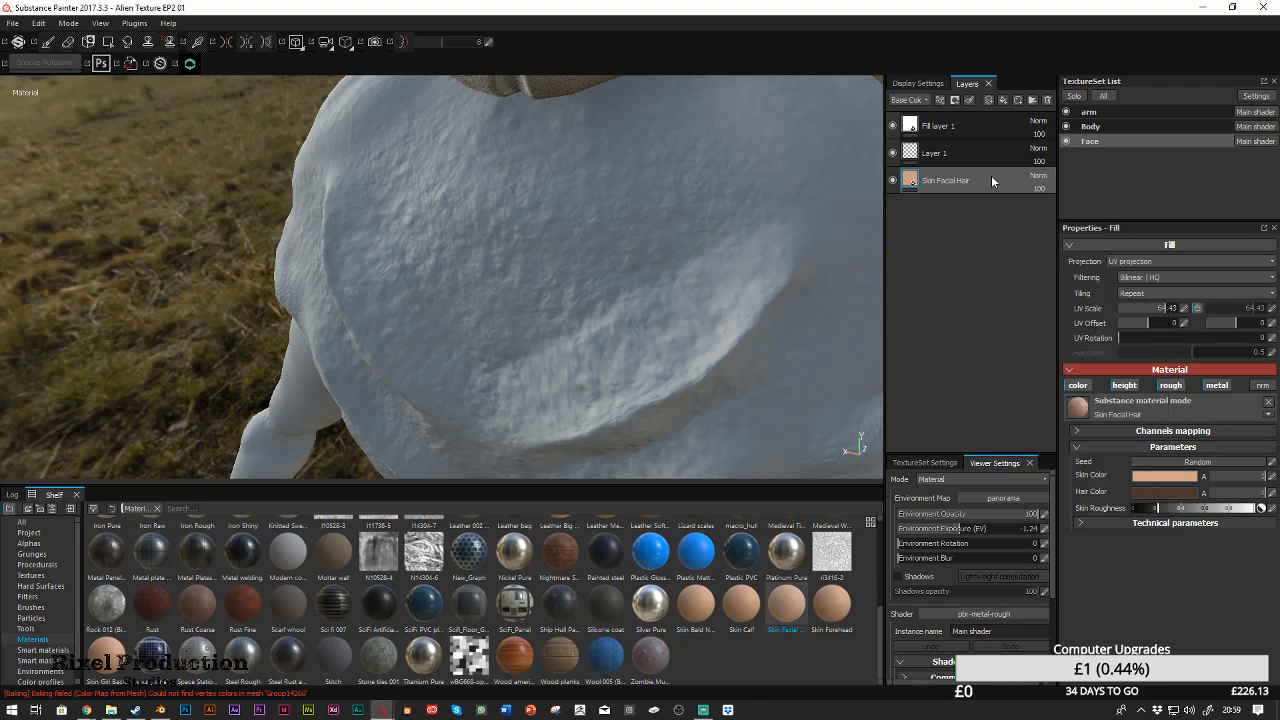
pyautogui.click(1124, 126)
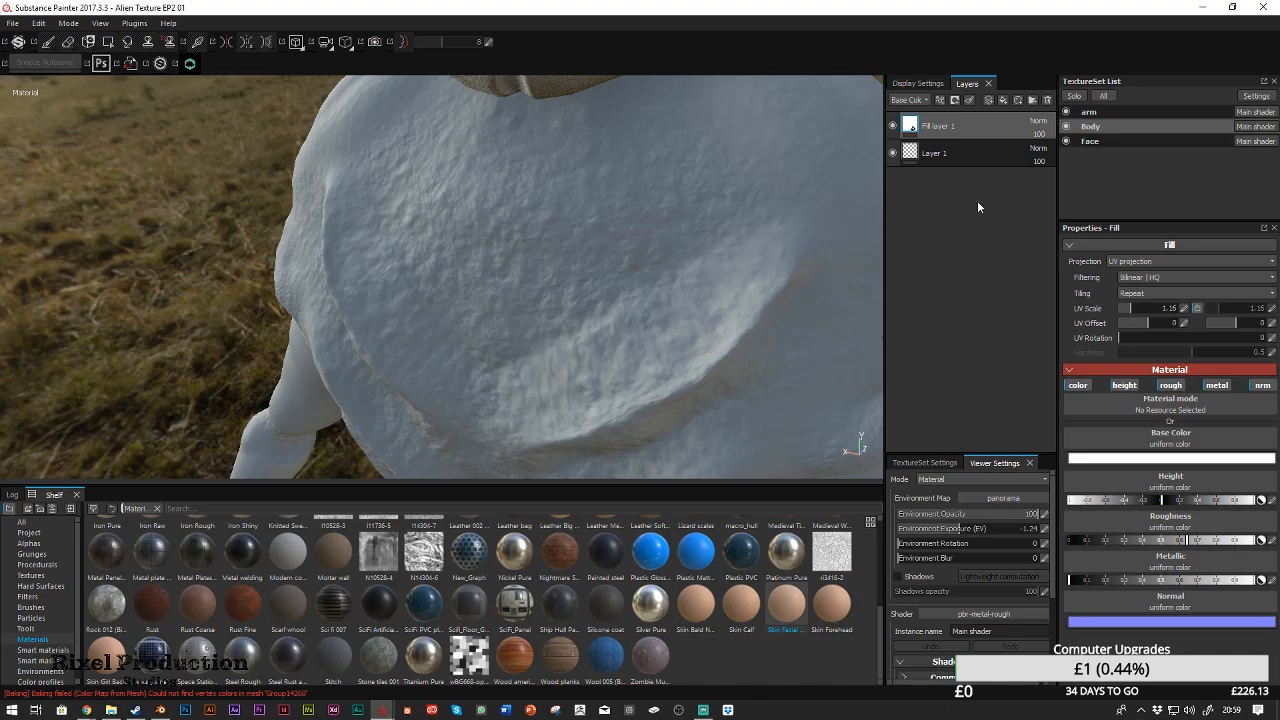
pyautogui.moveTo(819, 253); pyautogui.dragTo(731, 253)
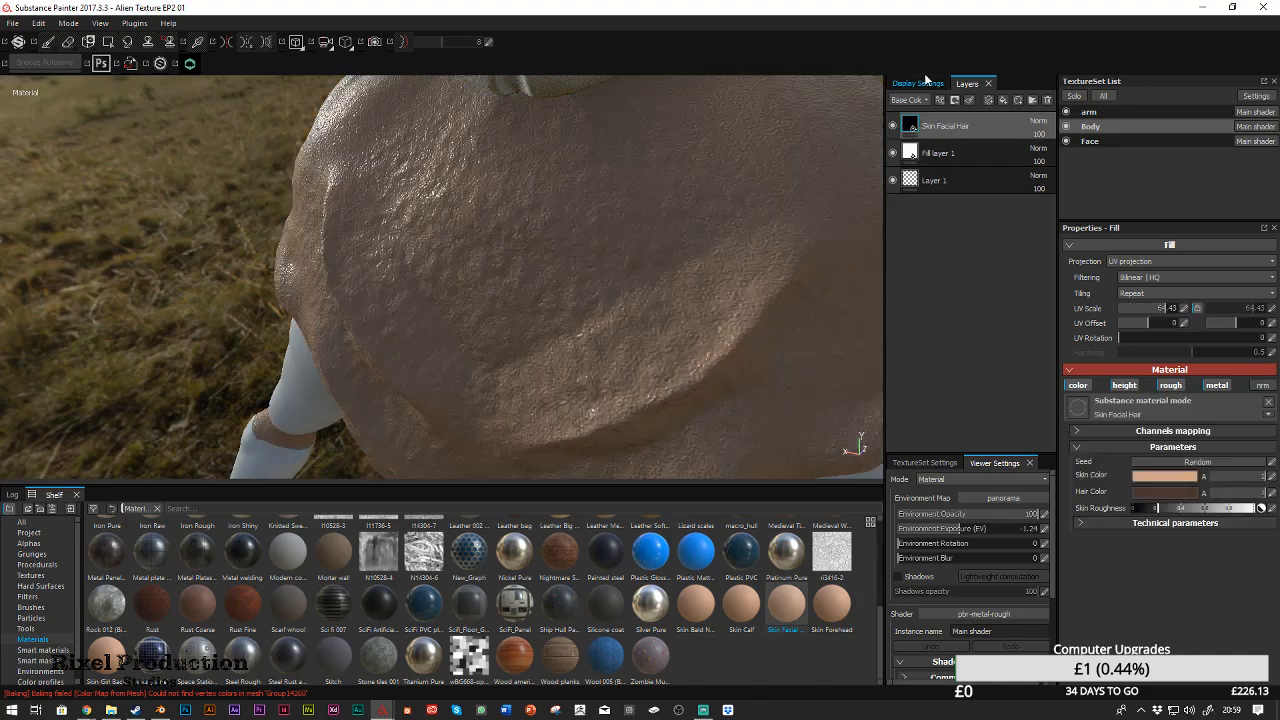
# Examine the skin material on the creature's body against the head from the front and the side
pyautogui.scroll(-6, 700, 380)
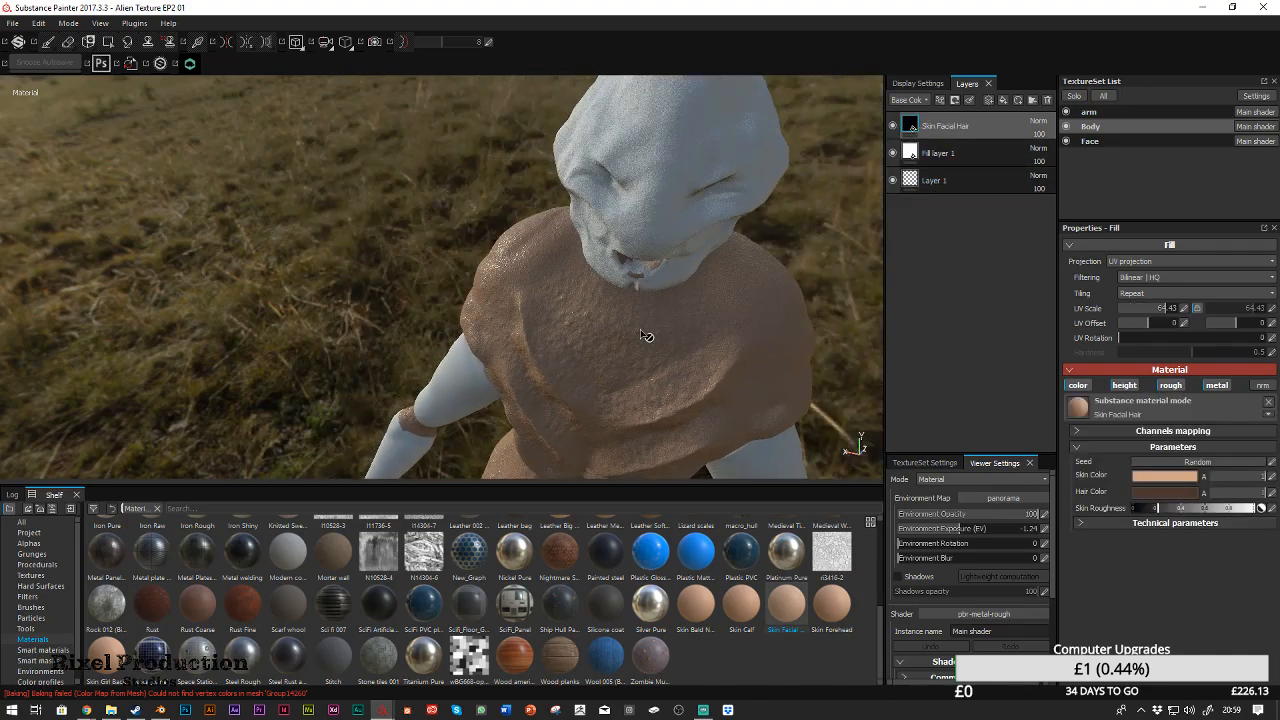
pyautogui.press('ctrl')
pyautogui.keyDown('alt'); pyautogui.moveTo(656, 321); pyautogui.dragTo(688, 454); pyautogui.keyUp('alt')
pyautogui.press('ctrl')
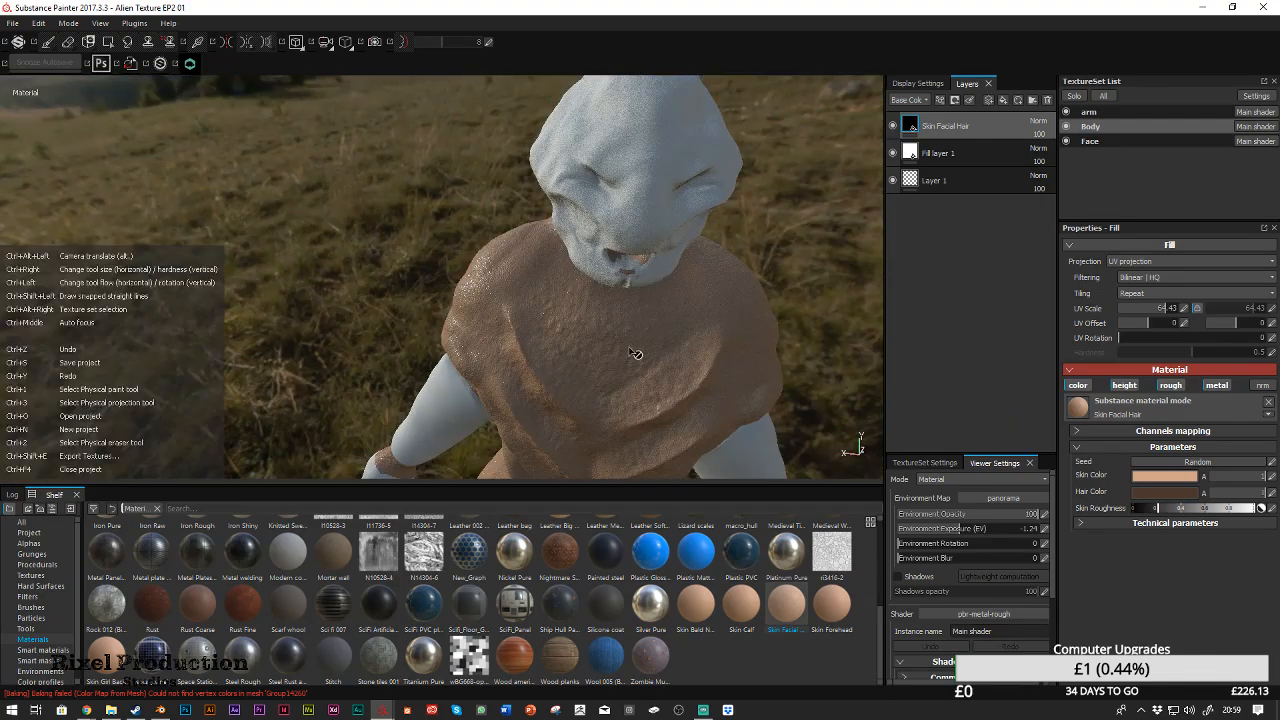
pyautogui.press('ctrl')
pyautogui.click(420, 252)
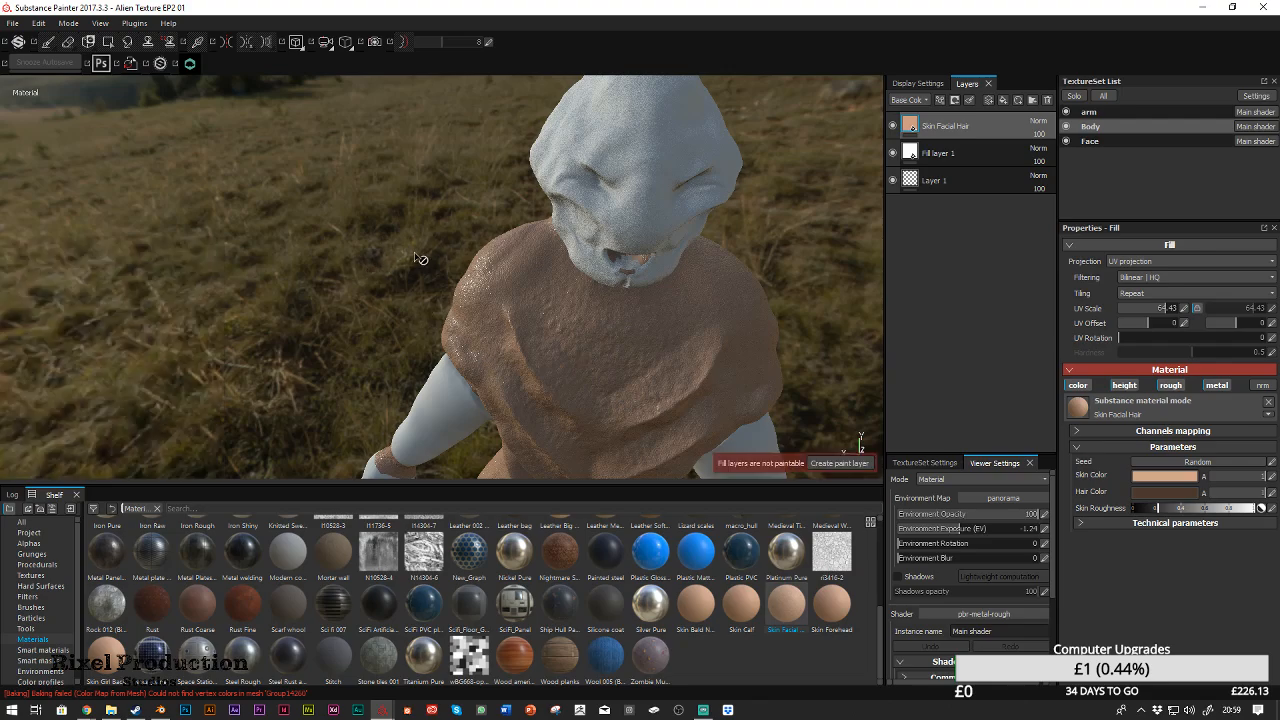
pyautogui.keyDown('alt'); pyautogui.moveTo(358, 349); pyautogui.dragTo(522, 377); pyautogui.keyUp('alt')
pyautogui.keyDown('alt'); pyautogui.moveTo(480, 274); pyautogui.dragTo(490, 377); pyautogui.keyUp('alt')
pyautogui.press('ctrl')
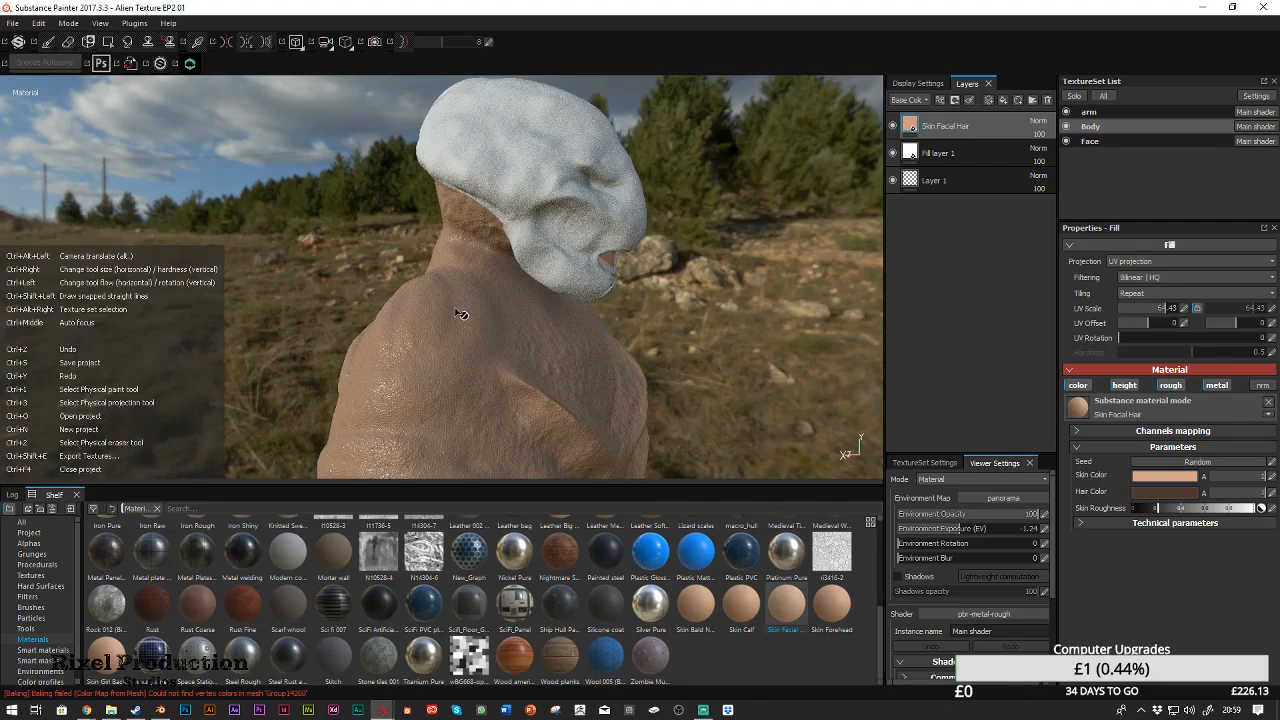
# Raise the Skin Roughness of the Body texture set's Skin Facial Hair layer to about 0.5
pyautogui.keyDown('alt'); pyautogui.moveTo(464, 307); pyautogui.dragTo(490, 406, button='right'); pyautogui.keyUp('alt')
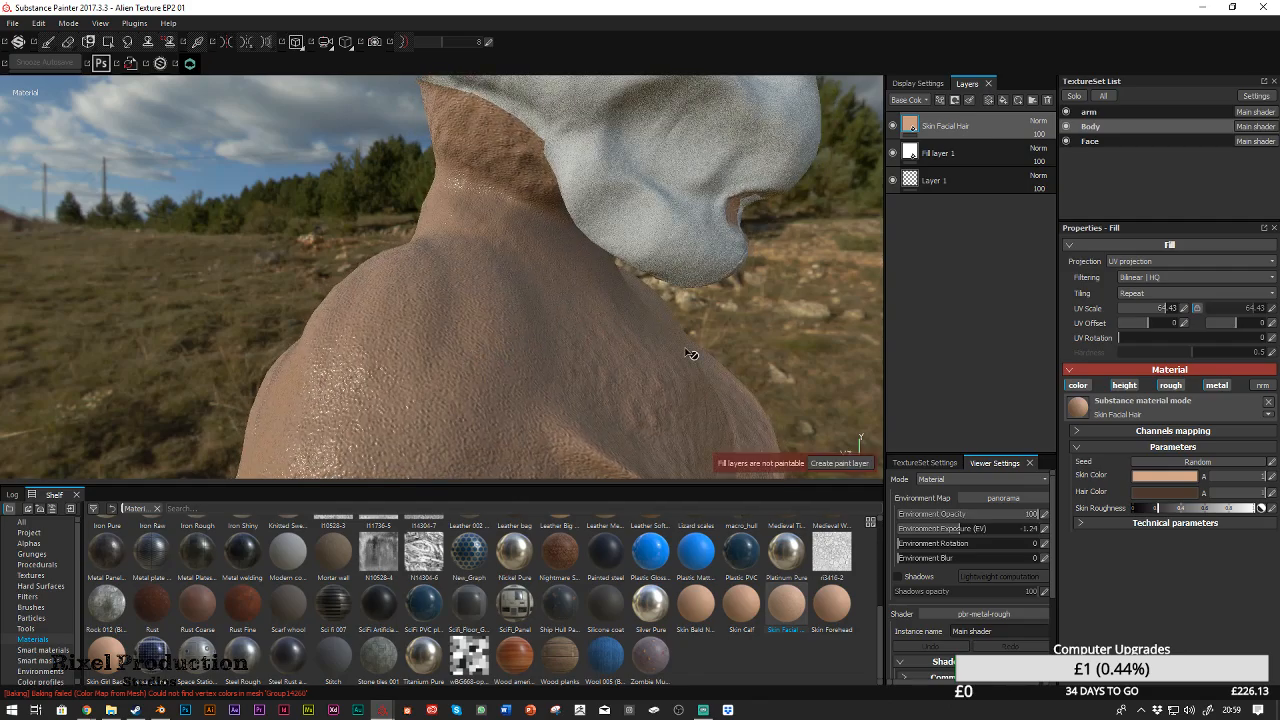
pyautogui.keyDown('alt'); pyautogui.moveTo(690, 353); pyautogui.dragTo(852, 389); pyautogui.keyUp('alt')
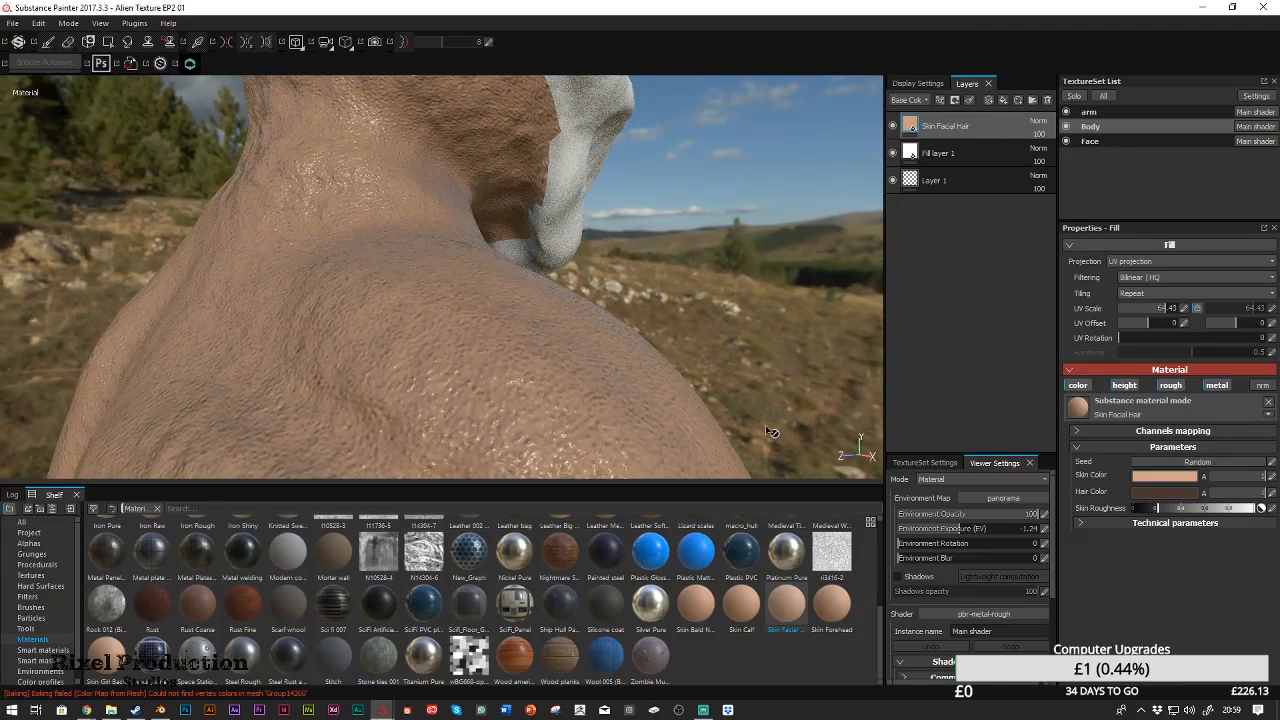
pyautogui.moveTo(1158, 511); pyautogui.dragTo(1162, 513)
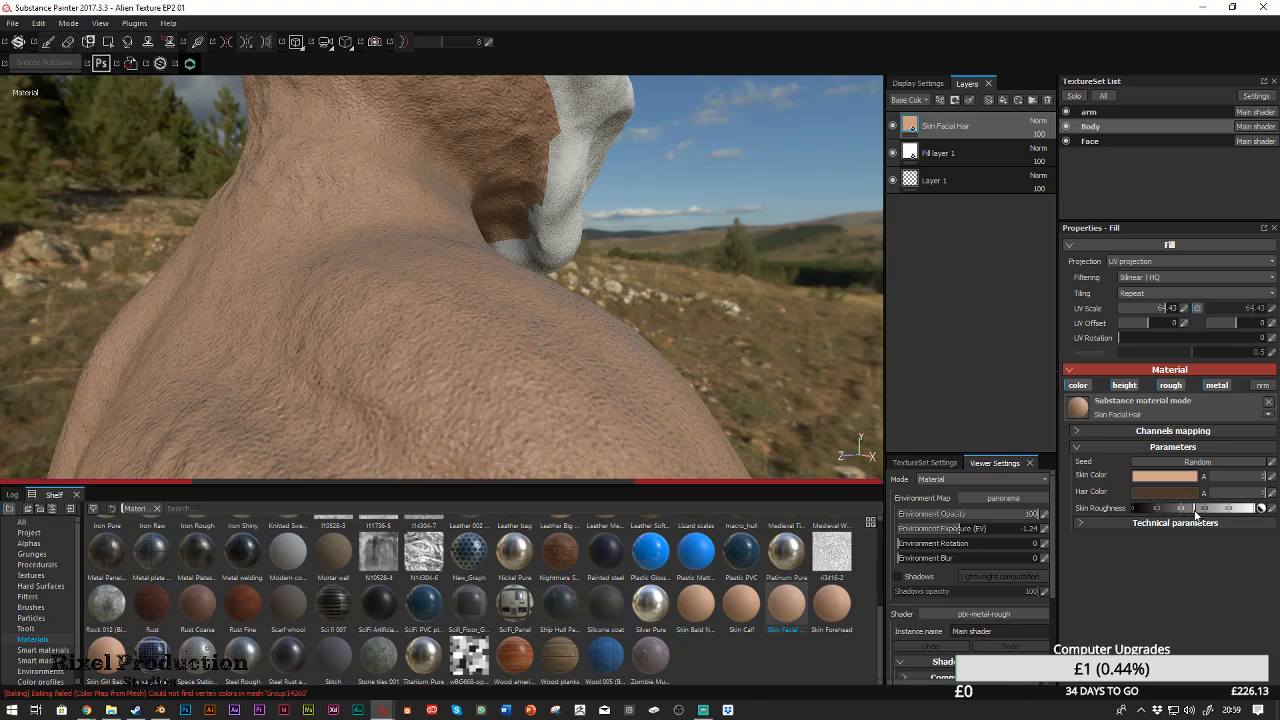
pyautogui.keyDown('alt'); pyautogui.moveTo(674, 249); pyautogui.dragTo(803, 260); pyautogui.keyUp('alt')
pyautogui.keyDown('alt'); pyautogui.moveTo(803, 260); pyautogui.dragTo(682, 212, button='right'); pyautogui.keyUp('alt')
pyautogui.keyDown('alt'); pyautogui.moveTo(682, 212); pyautogui.dragTo(445, 323); pyautogui.keyUp('alt')
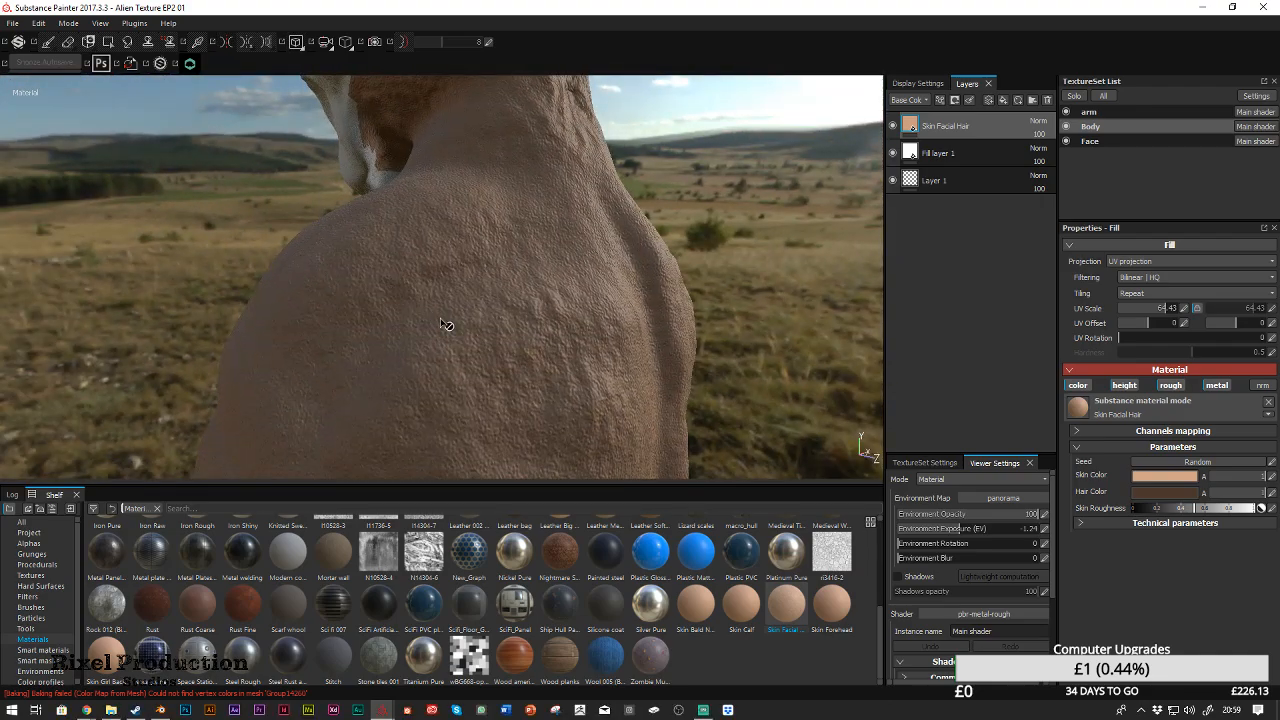
# Move the Skin Facial Hair layer to the top of the Face texture set's layer stack
pyautogui.keyDown('alt'); pyautogui.moveTo(258, 316); pyautogui.dragTo(544, 116); pyautogui.keyUp('alt')
pyautogui.keyDown('alt'); pyautogui.moveTo(545, 116); pyautogui.dragTo(450, 93, button='right'); pyautogui.keyUp('alt')
pyautogui.keyDown('alt'); pyautogui.moveTo(506, 112); pyautogui.dragTo(545, 314, button='middle'); pyautogui.keyUp('alt')
pyautogui.keyDown('alt'); pyautogui.moveTo(690, 312); pyautogui.dragTo(570, 302); pyautogui.keyUp('alt')
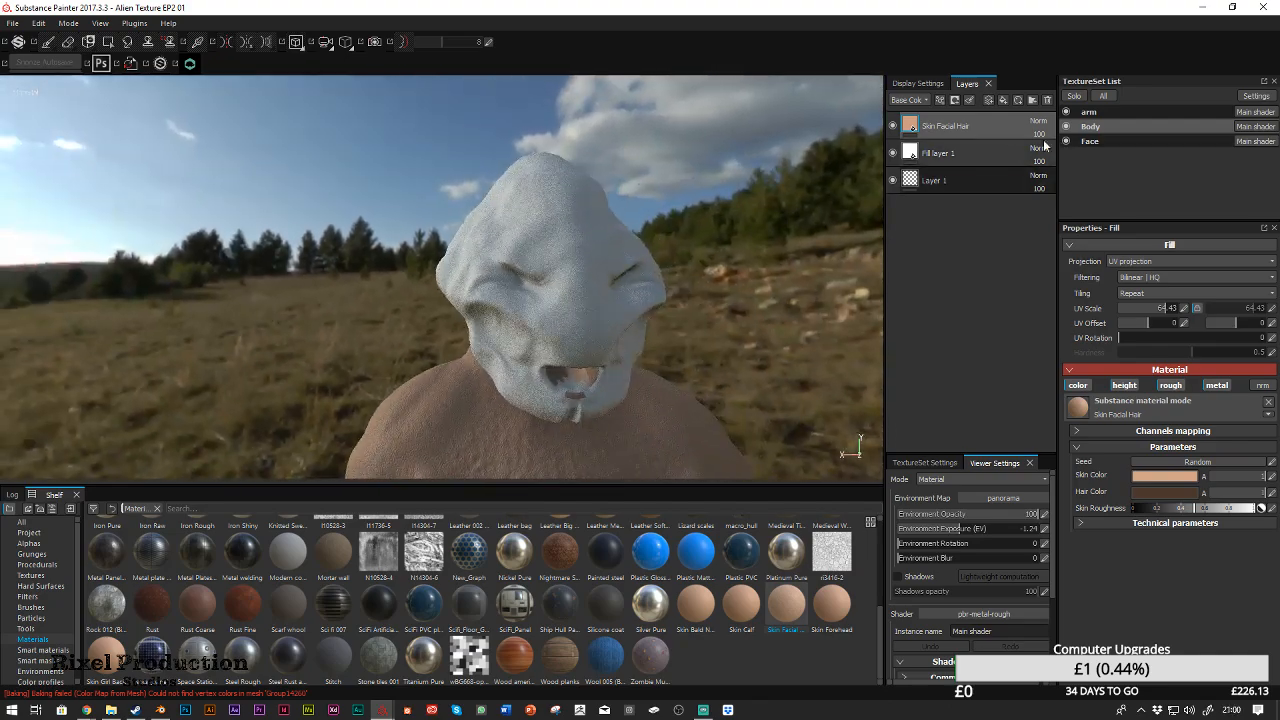
pyautogui.click(1110, 141)
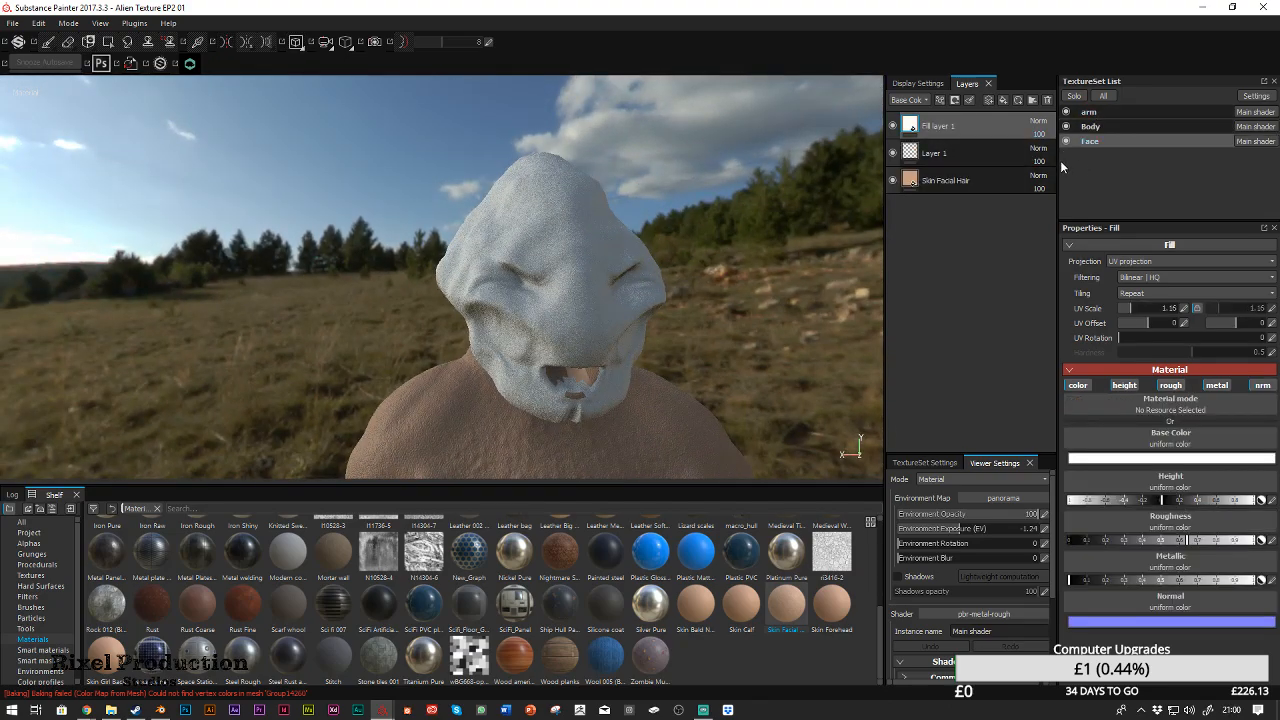
pyautogui.moveTo(976, 180); pyautogui.dragTo(974, 113)
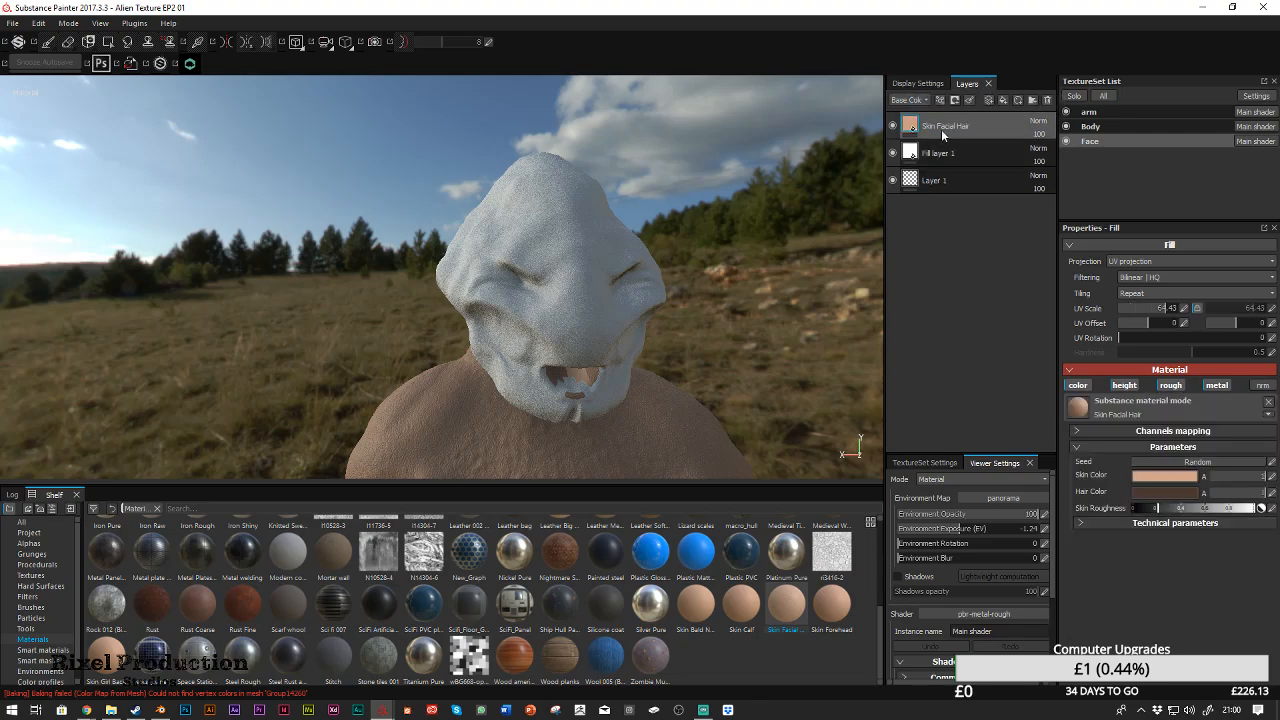
# Set the Skin Roughness of the Face Skin Facial Hair layer to about 0.45, comparing it with the Body texture set's layer
pyautogui.keyDown('alt'); pyautogui.moveTo(309, 299); pyautogui.dragTo(520, 298); pyautogui.keyUp('alt')
pyautogui.click(1188, 512)
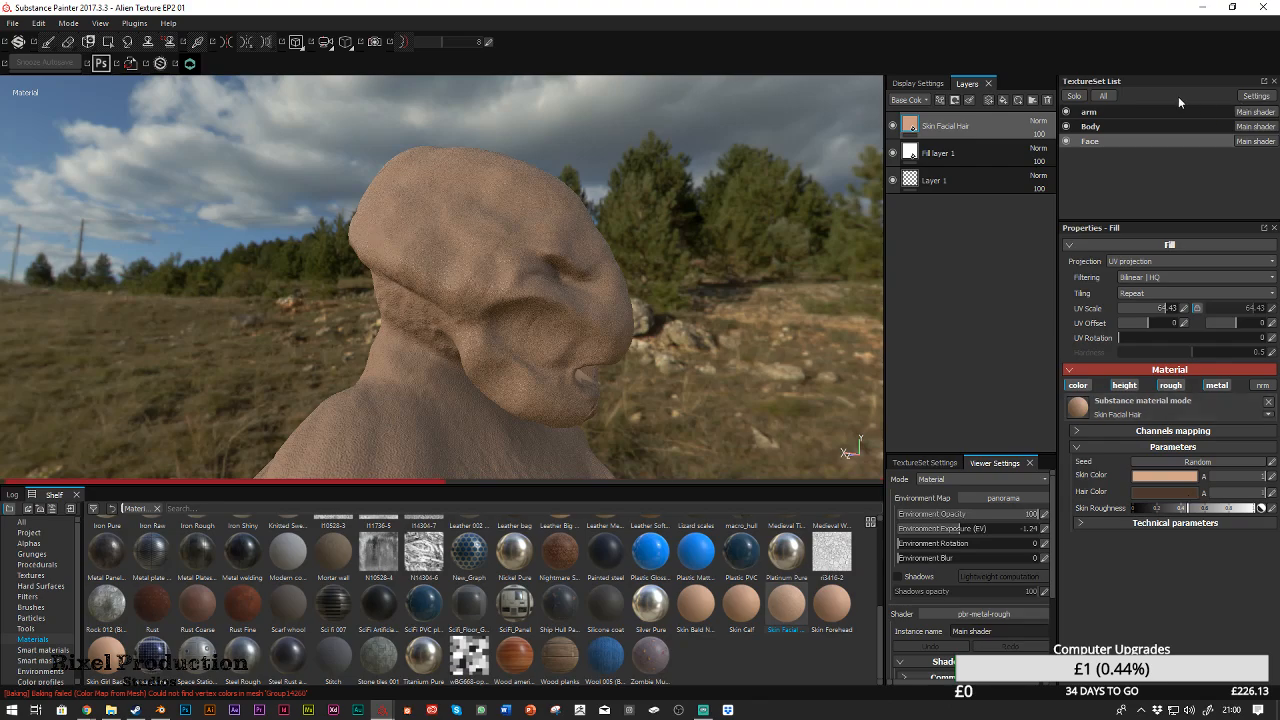
pyautogui.click(1118, 125)
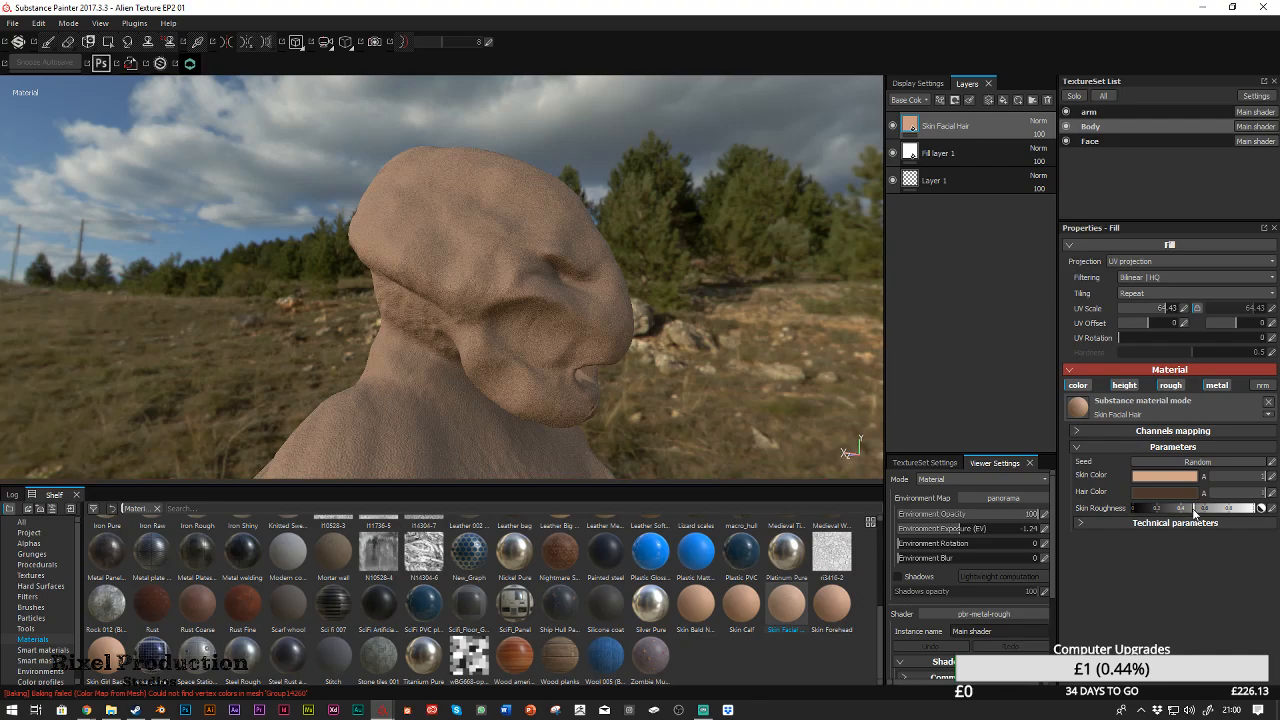
pyautogui.click(1122, 139)
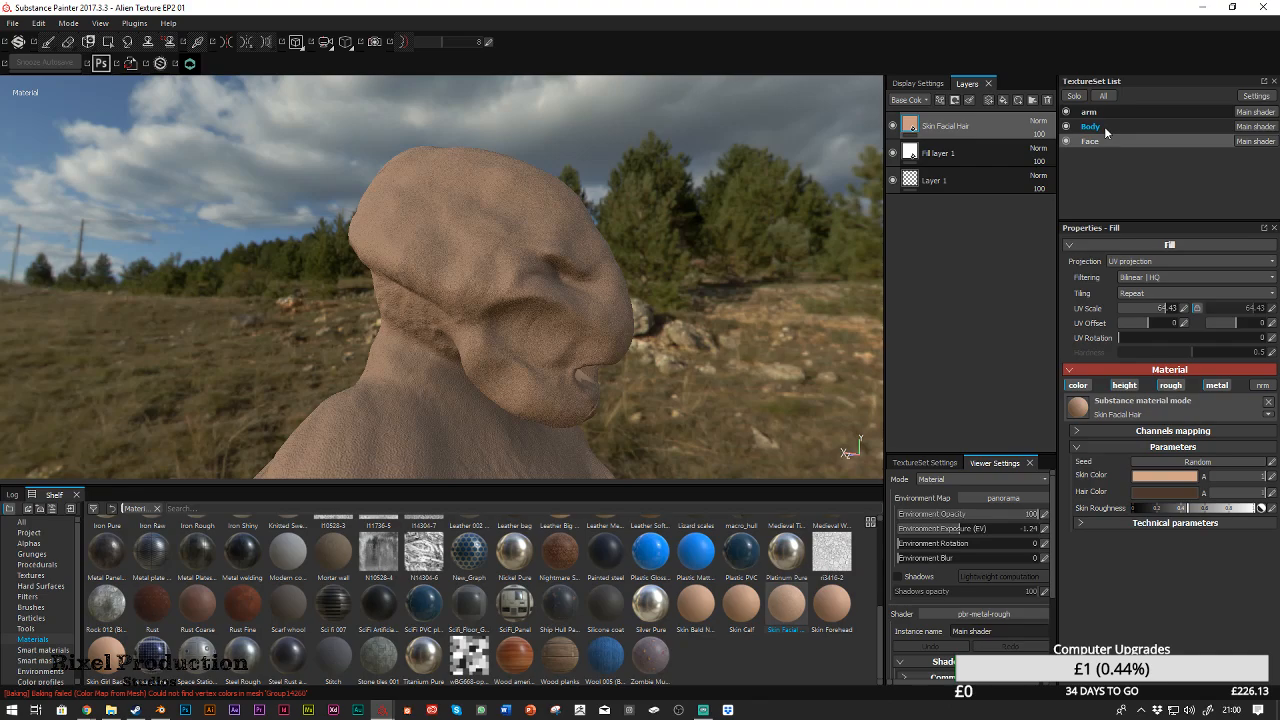
pyautogui.click(1117, 141)
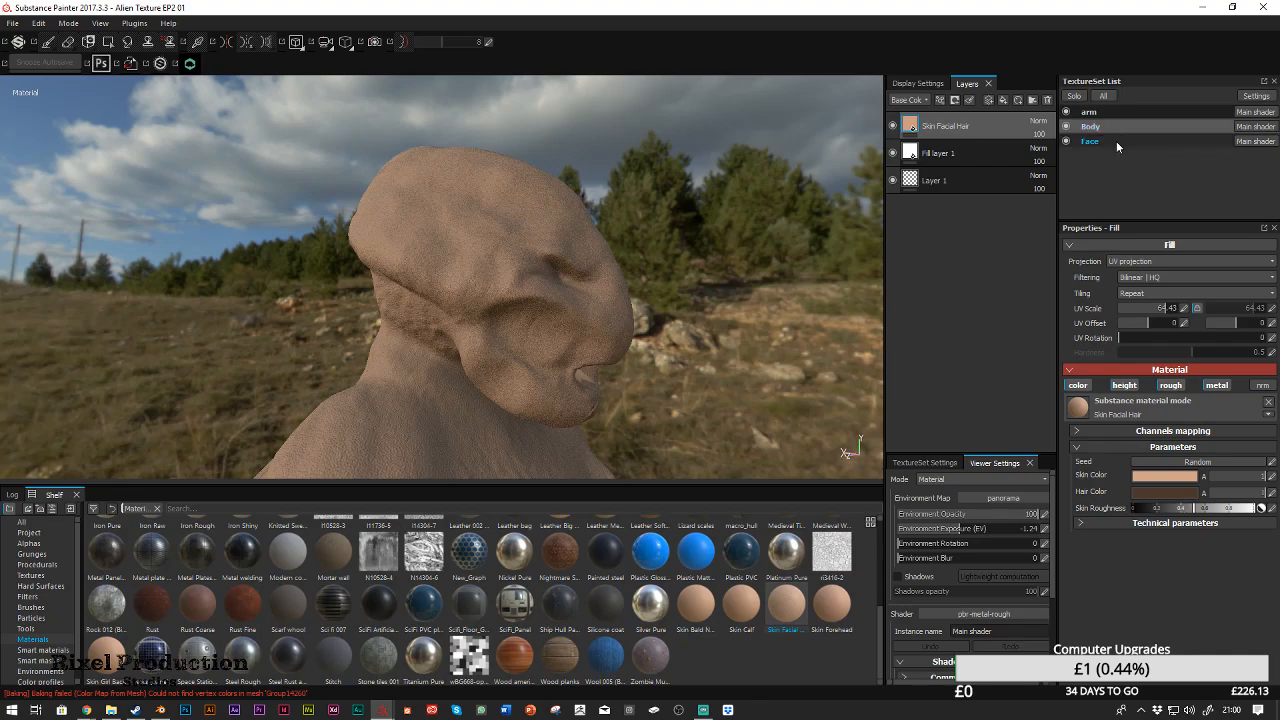
# Examine the skin material on the creature's head, inside its mouth and across its chest and torso
pyautogui.keyDown('alt'); pyautogui.moveTo(703, 275); pyautogui.dragTo(677, 312); pyautogui.keyUp('alt')
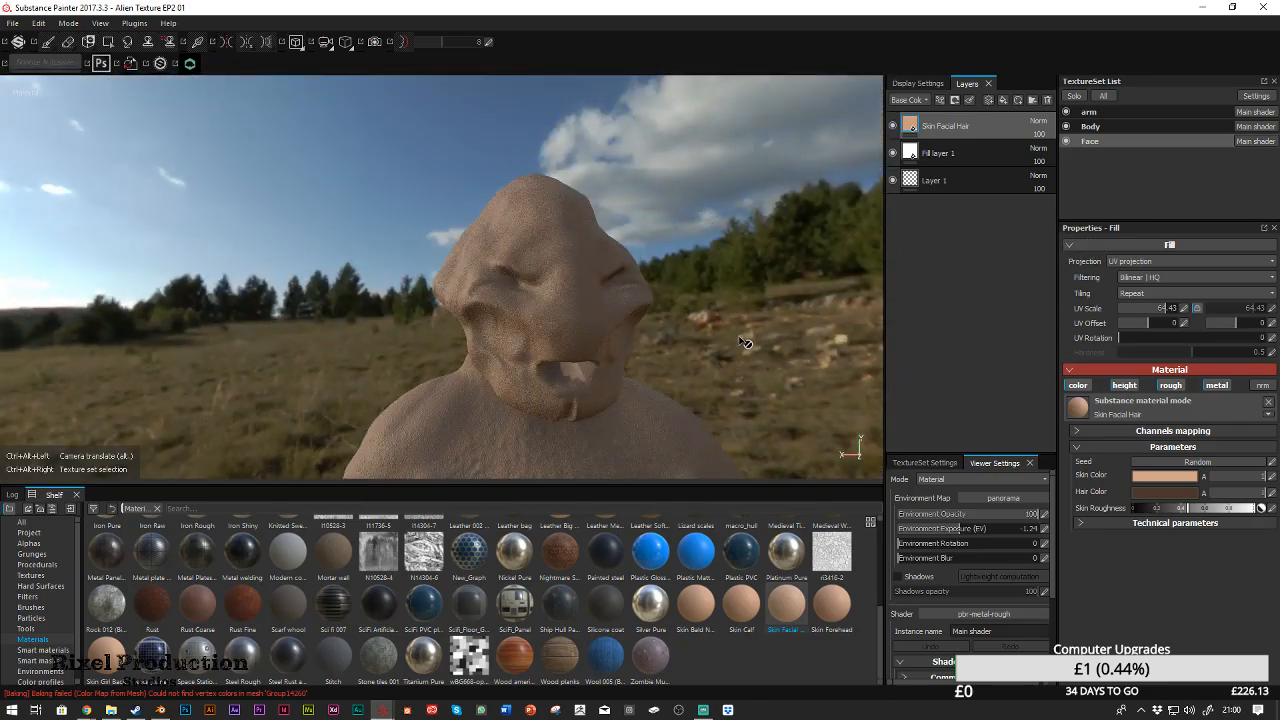
pyautogui.moveTo(746, 343)
pyautogui.keyDown('alt'); pyautogui.mouseDown()
pyautogui.moveTo(711, 100)
pyautogui.moveTo(670, 155)
pyautogui.moveTo(556, 222)
pyautogui.mouseUp(); pyautogui.keyUp('alt')
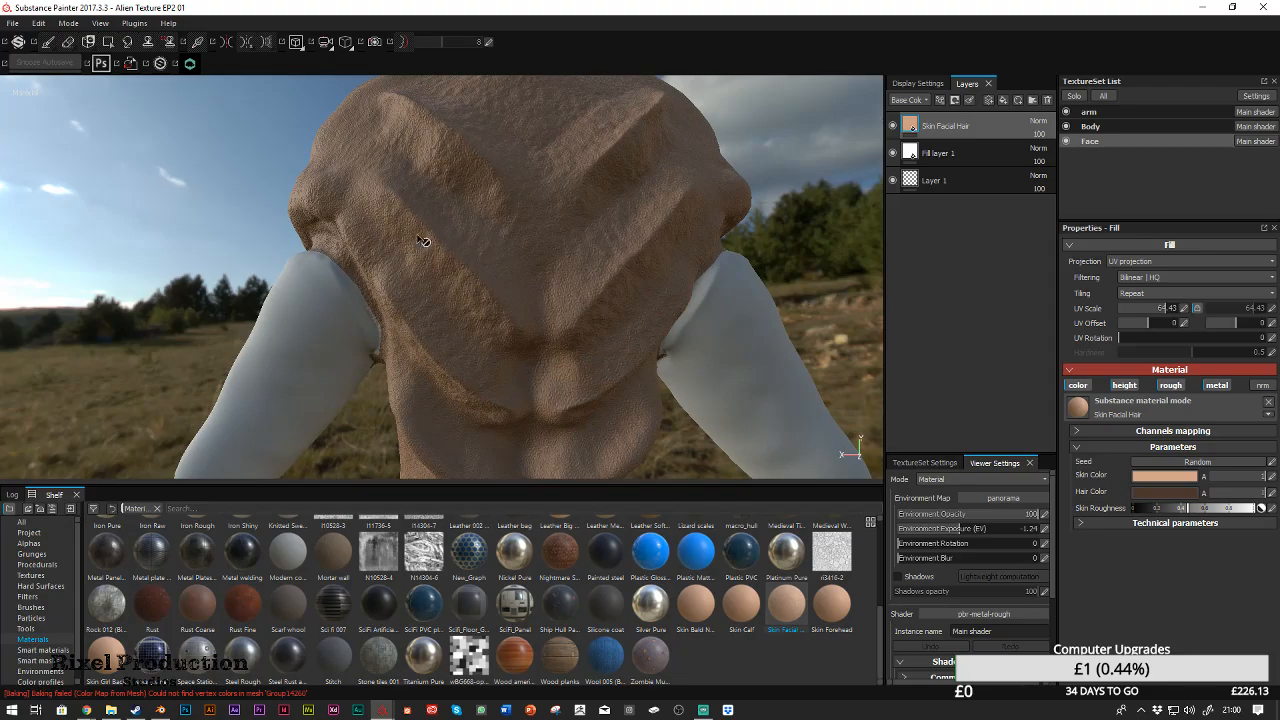
pyautogui.keyDown('alt'); pyautogui.moveTo(192, 225); pyautogui.dragTo(435, 265); pyautogui.keyUp('alt')
pyautogui.keyDown('alt'); pyautogui.moveTo(435, 265); pyautogui.dragTo(451, 328, button='right'); pyautogui.keyUp('alt')
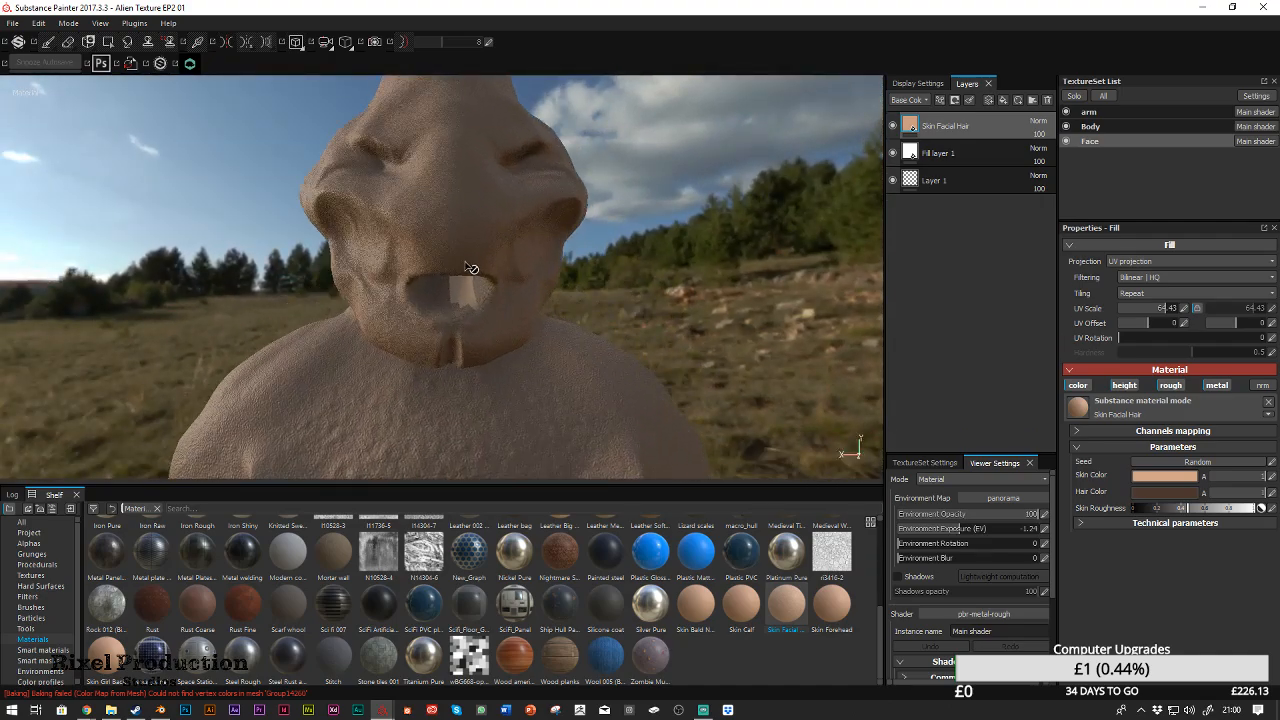
pyautogui.keyDown('alt'); pyautogui.moveTo(451, 328); pyautogui.dragTo(494, 317); pyautogui.keyUp('alt')
pyautogui.moveTo(494, 317)
pyautogui.keyDown('alt'); pyautogui.mouseDown(button='right')
pyautogui.moveTo(477, 346)
pyautogui.moveTo(509, 311)
pyautogui.mouseUp(button='right'); pyautogui.keyUp('alt')
pyautogui.keyDown('alt'); pyautogui.moveTo(509, 311); pyautogui.dragTo(574, 313); pyautogui.keyUp('alt')
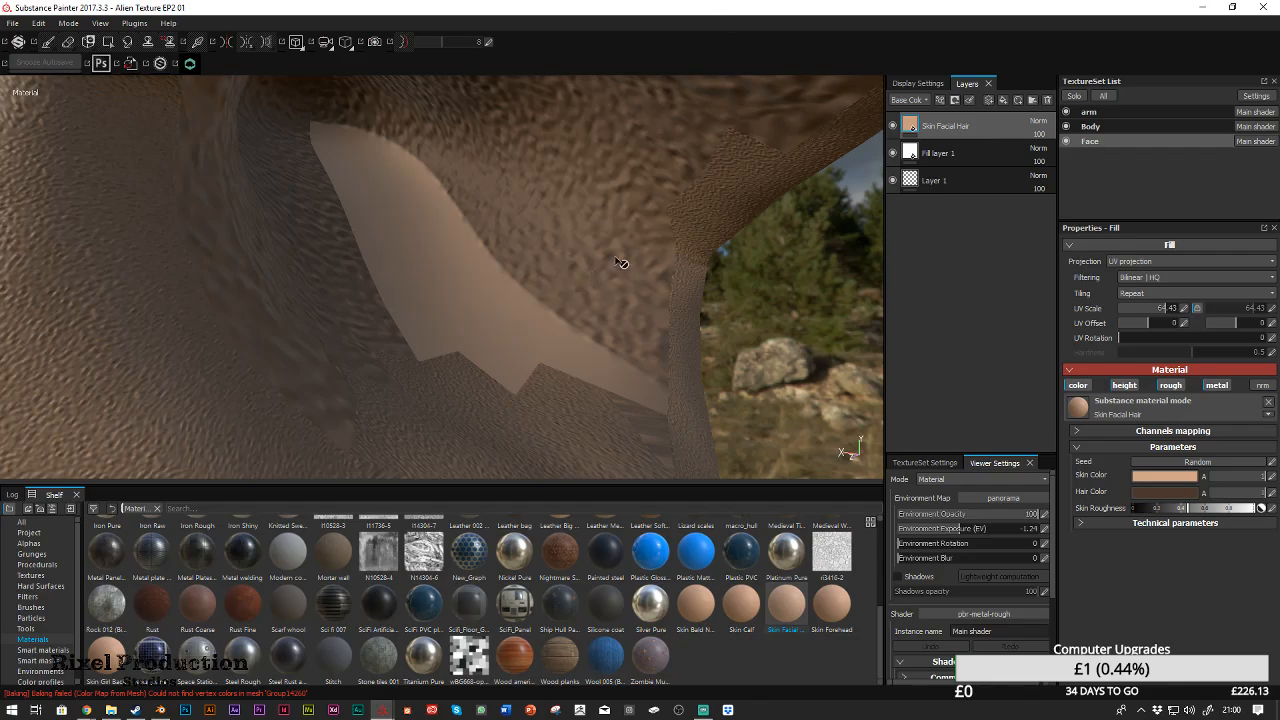
pyautogui.keyDown('alt'); pyautogui.moveTo(567, 241); pyautogui.dragTo(590, 388); pyautogui.keyUp('alt')
pyautogui.scroll(-12, 585, 384)
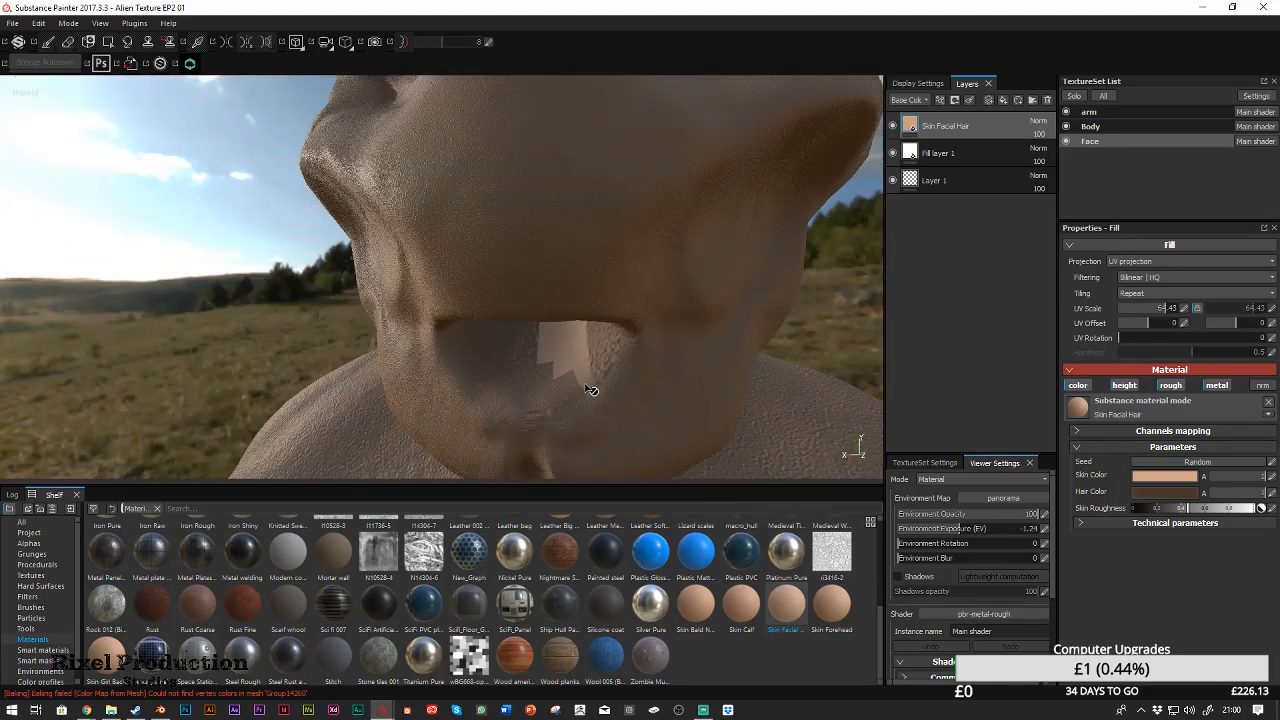
pyautogui.scroll(10, 655, 360)
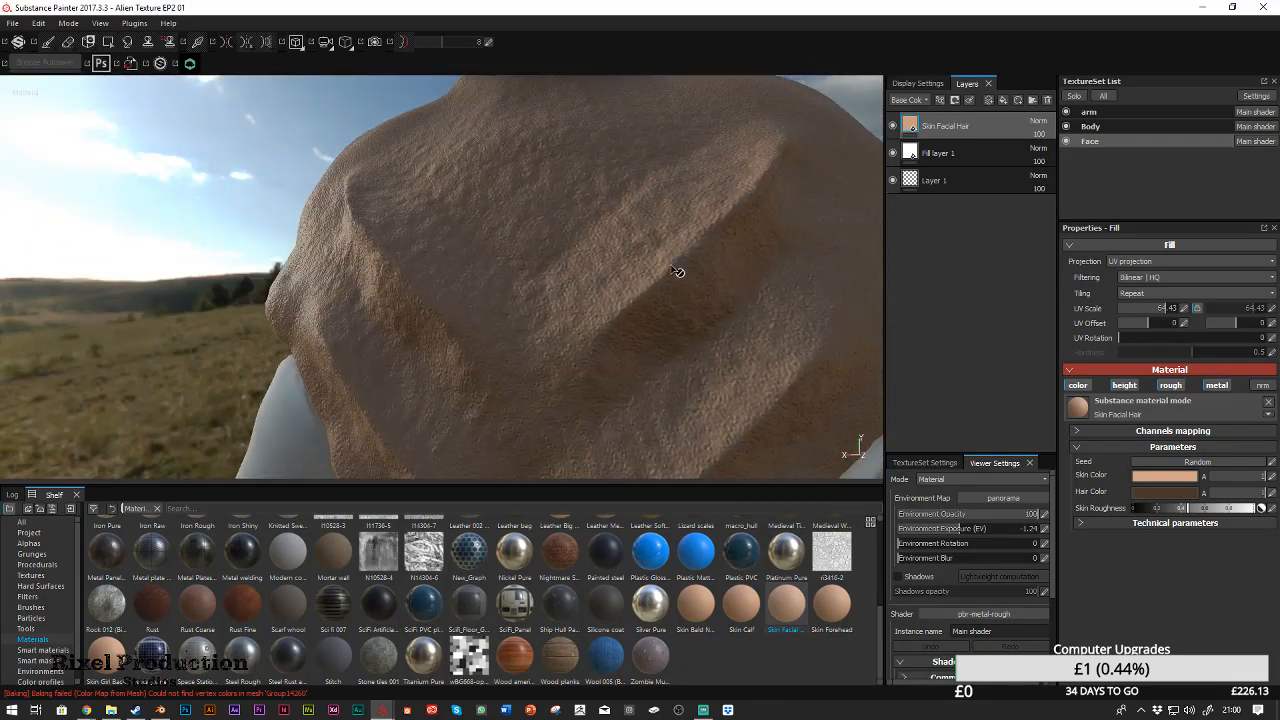
pyautogui.scroll(-10, 680, 275)
pyautogui.keyDown('alt'); pyautogui.moveTo(649, 371); pyautogui.dragTo(603, 265, button='middle'); pyautogui.keyUp('alt')
pyautogui.keyDown('alt'); pyautogui.moveTo(509, 277); pyautogui.dragTo(1022, 260); pyautogui.keyUp('alt')
pyautogui.keyDown('alt'); pyautogui.moveTo(543, 324); pyautogui.dragTo(552, 214); pyautogui.keyUp('alt')
# Place the Skin Facial Hair layer at the bottom of both the Face and Body stacks and select Body's Fill layer 1
pyautogui.moveTo(998, 124); pyautogui.dragTo(990, 204)
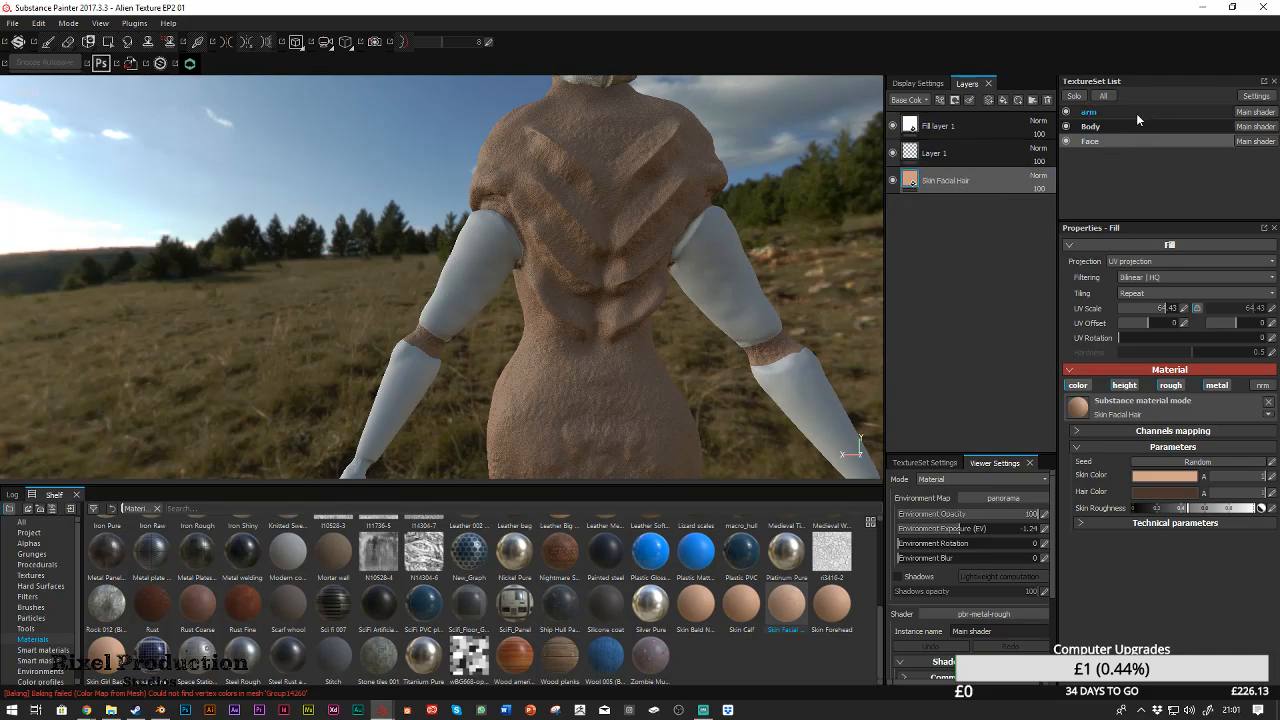
pyautogui.hotkey('ctrl', 'z')
pyautogui.moveTo(970, 125); pyautogui.dragTo(961, 197)
pyautogui.keyDown('alt'); pyautogui.moveTo(561, 207); pyautogui.dragTo(760, 200); pyautogui.keyUp('alt')
pyautogui.scroll(8, 569, 260)
pyautogui.click(990, 132)
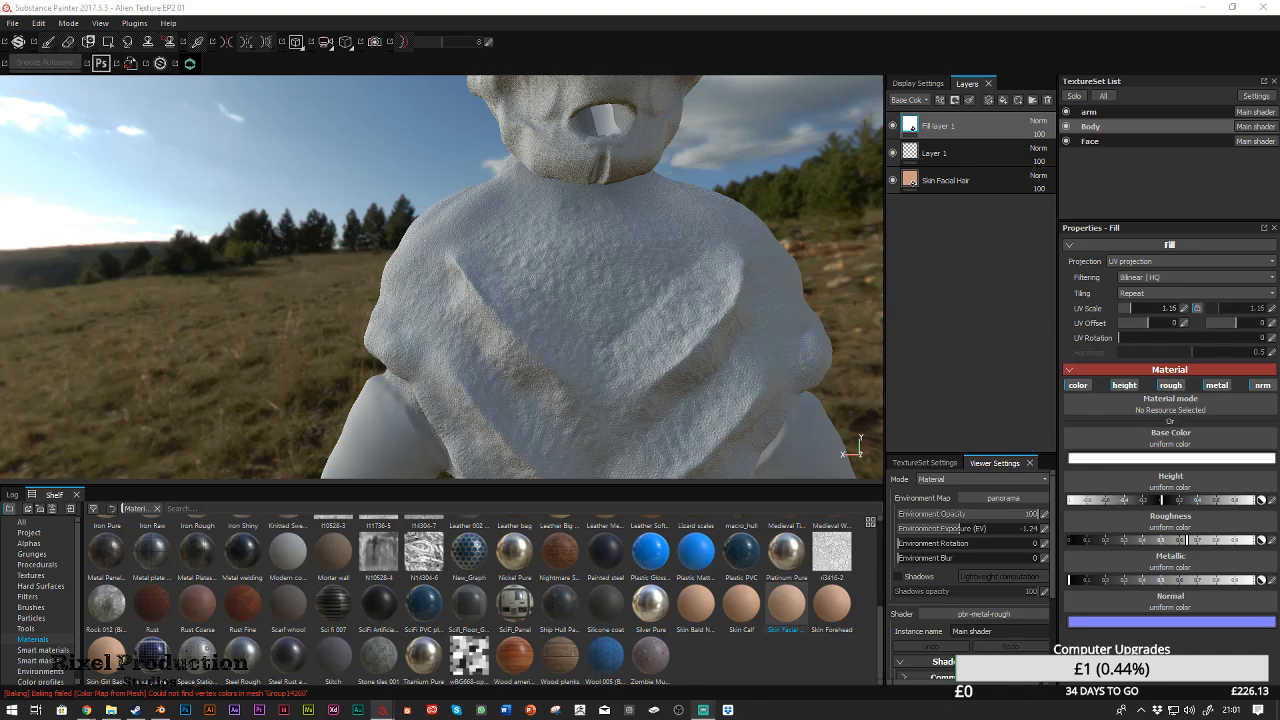
# Switch to Chrome, search Google Images for "alien green hex" and look through the colour palettes
pyautogui.hotkey('alt', 'Tab')
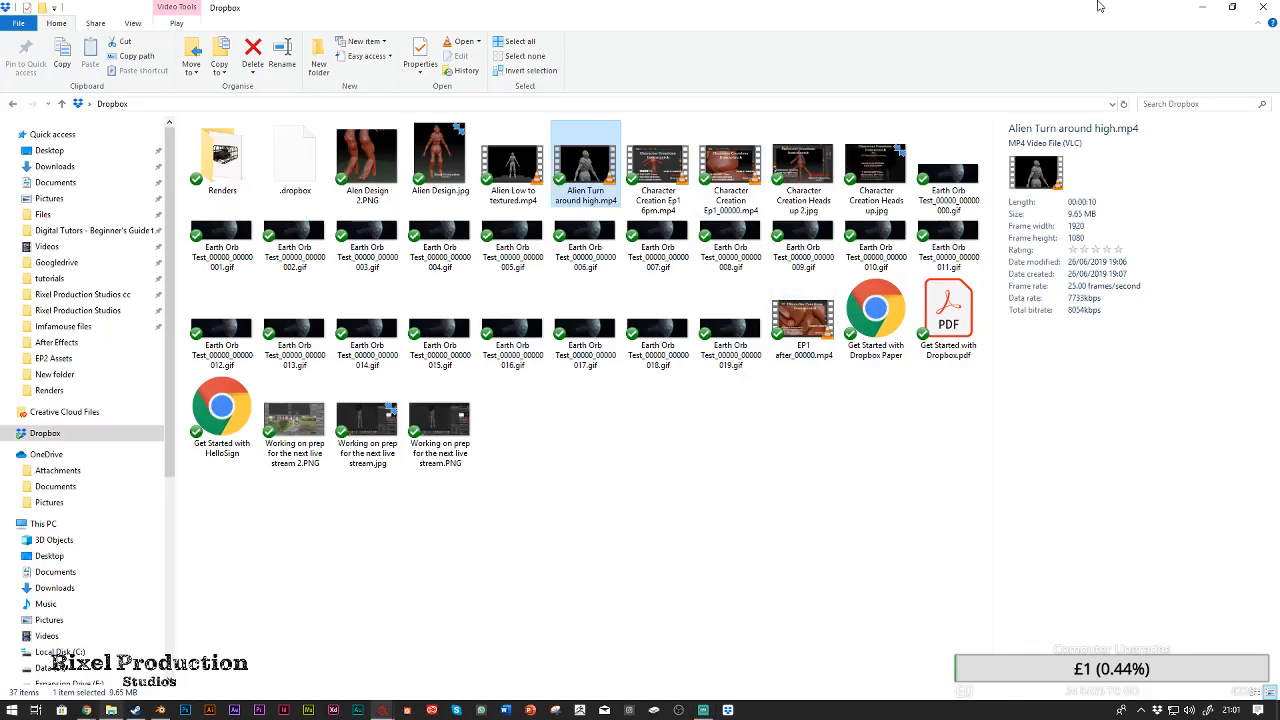
pyautogui.click(1202, 12)
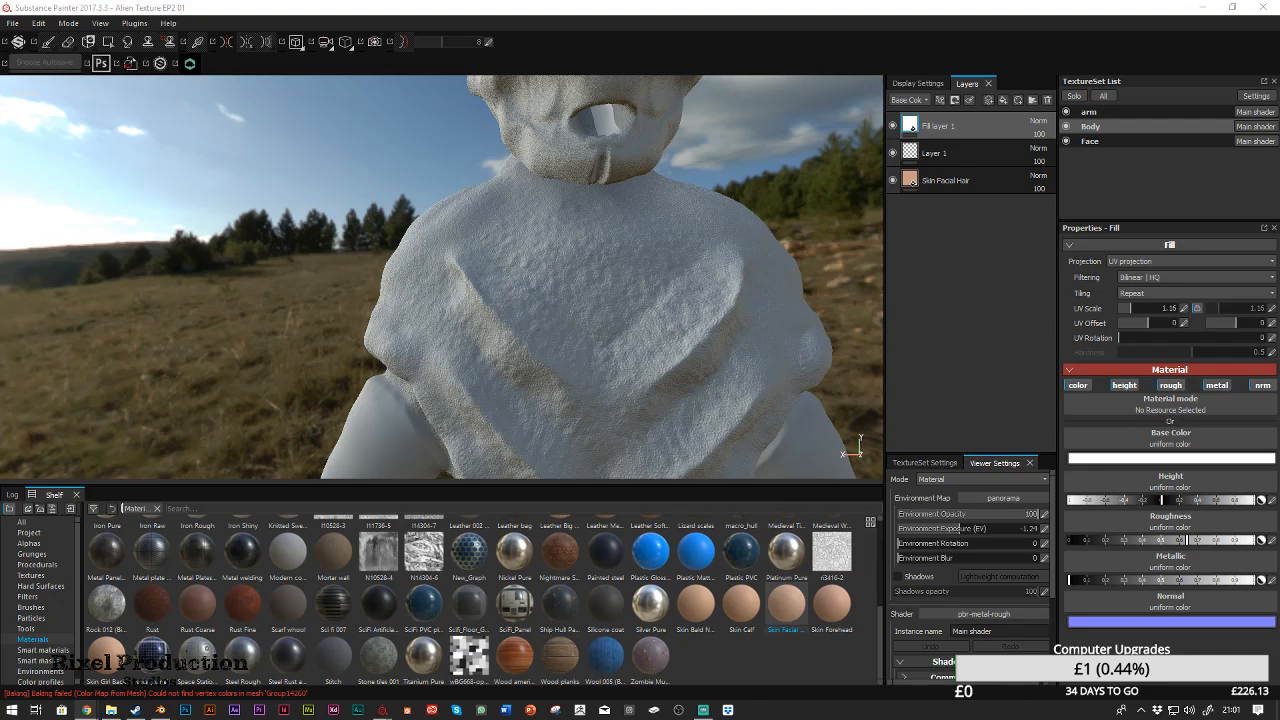
pyautogui.click(86, 710)
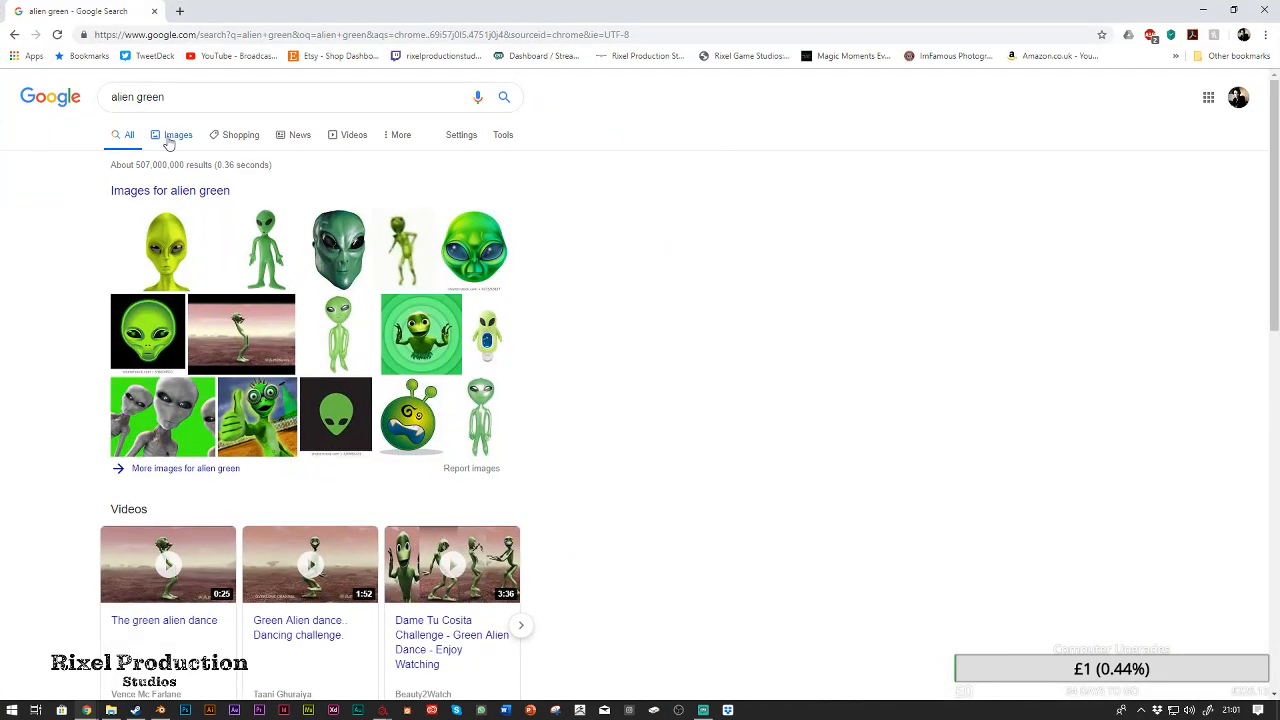
pyautogui.click(170, 140)
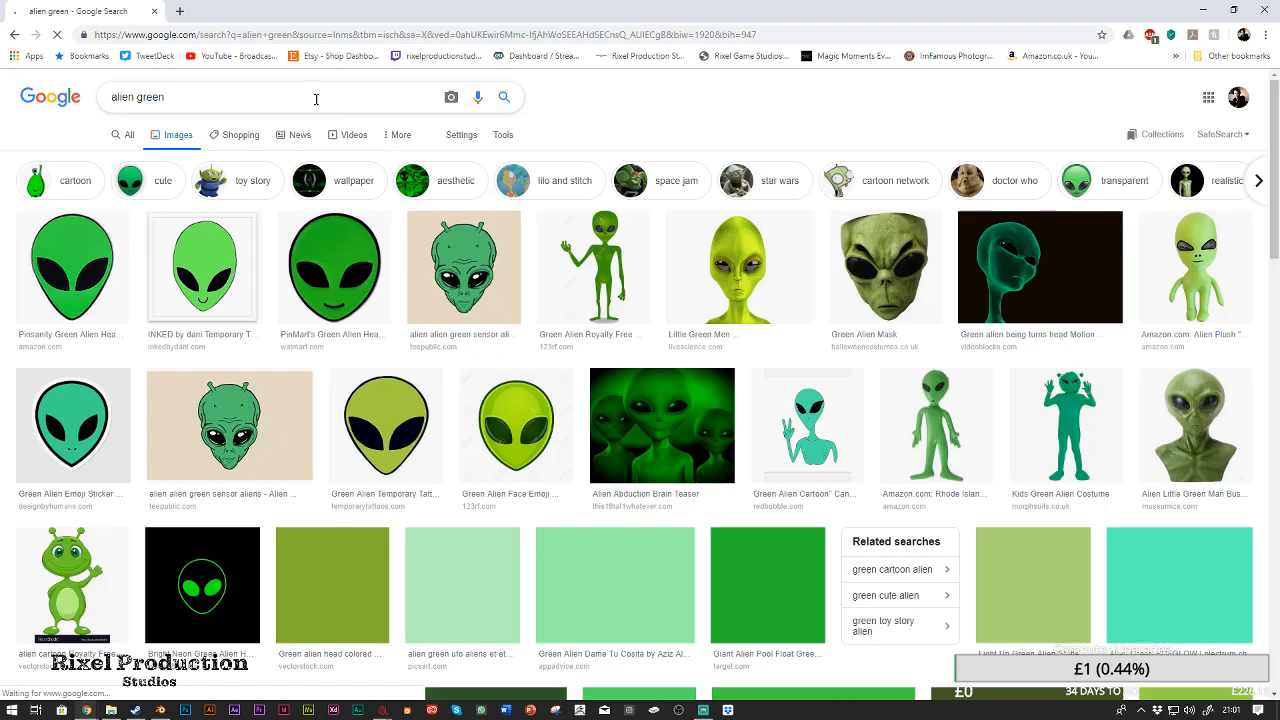
pyautogui.click(316, 99)
pyautogui.write('hex')
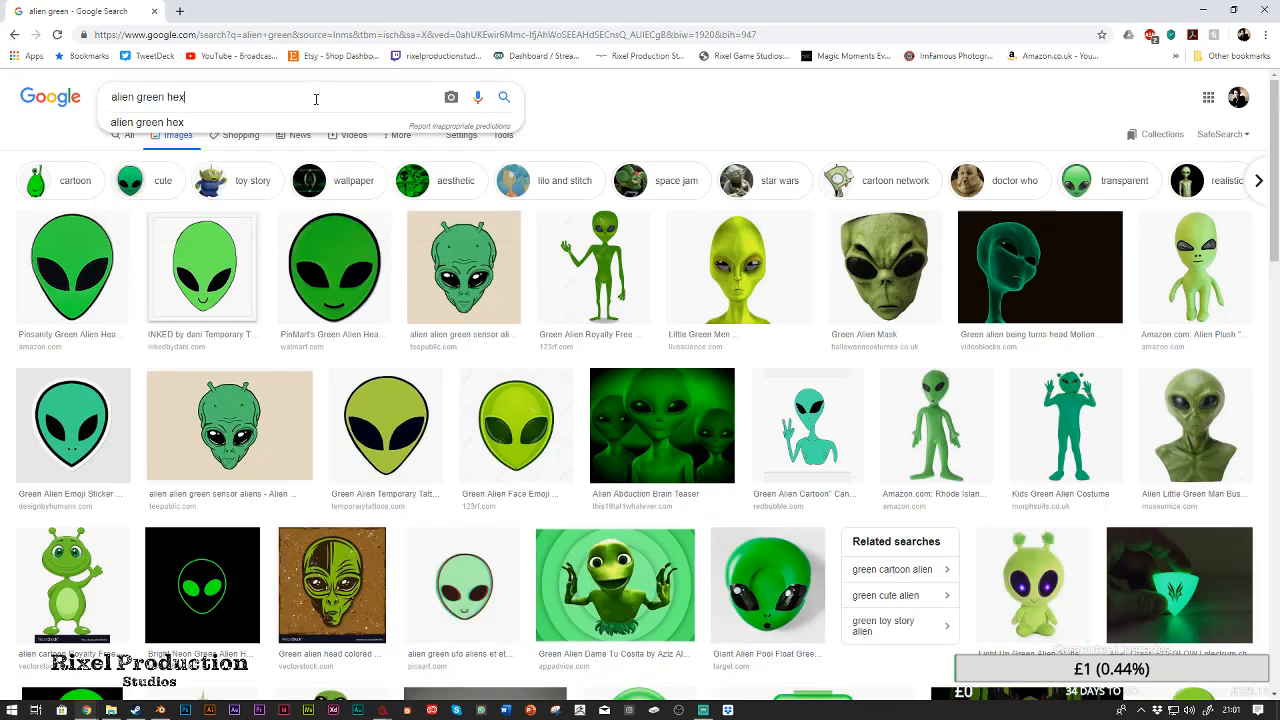
pyautogui.press('Return')
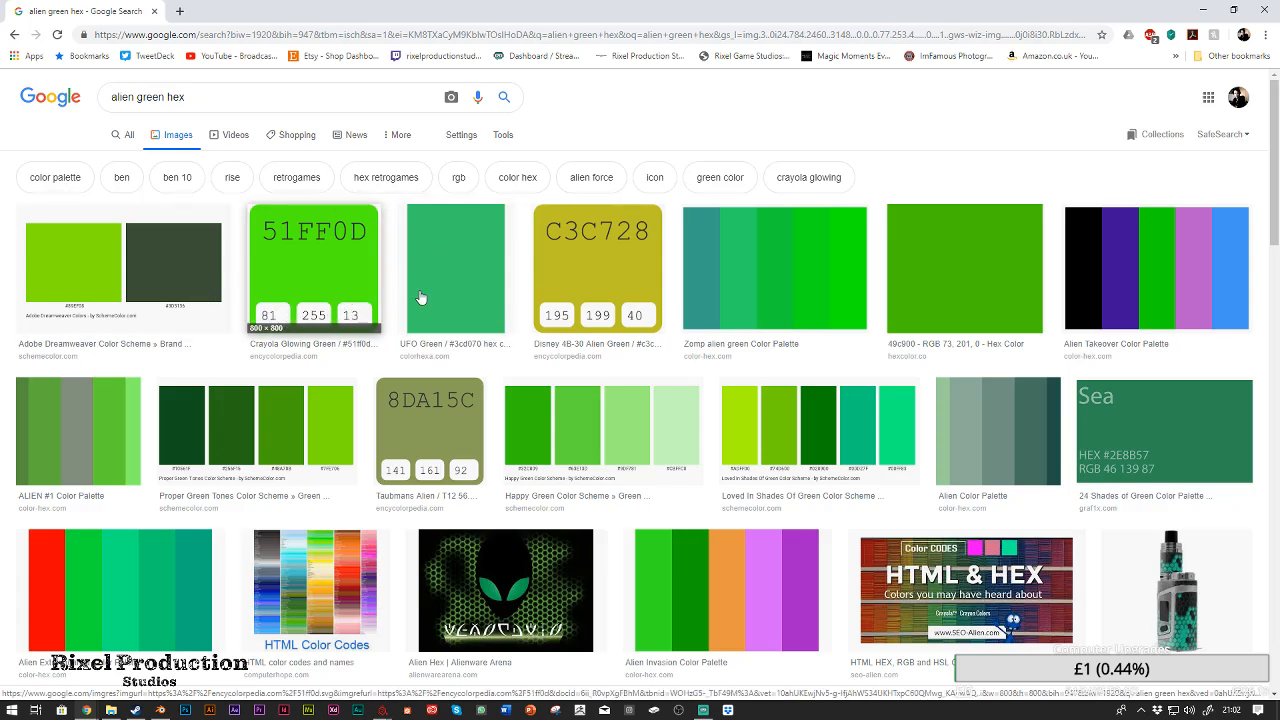
pyautogui.scroll(-5, 600, 335)
pyautogui.scroll(-6, 610, 336)
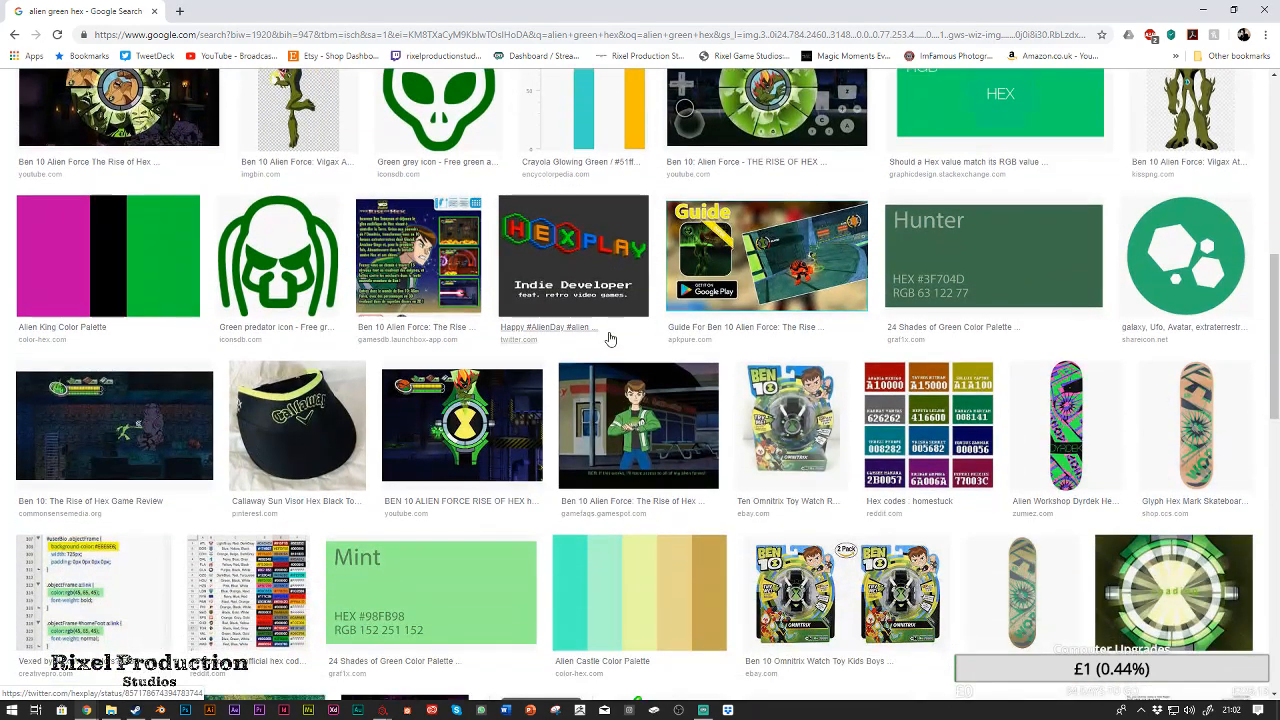
pyautogui.scroll(3, 552, 332)
pyautogui.scroll(10, 552, 332)
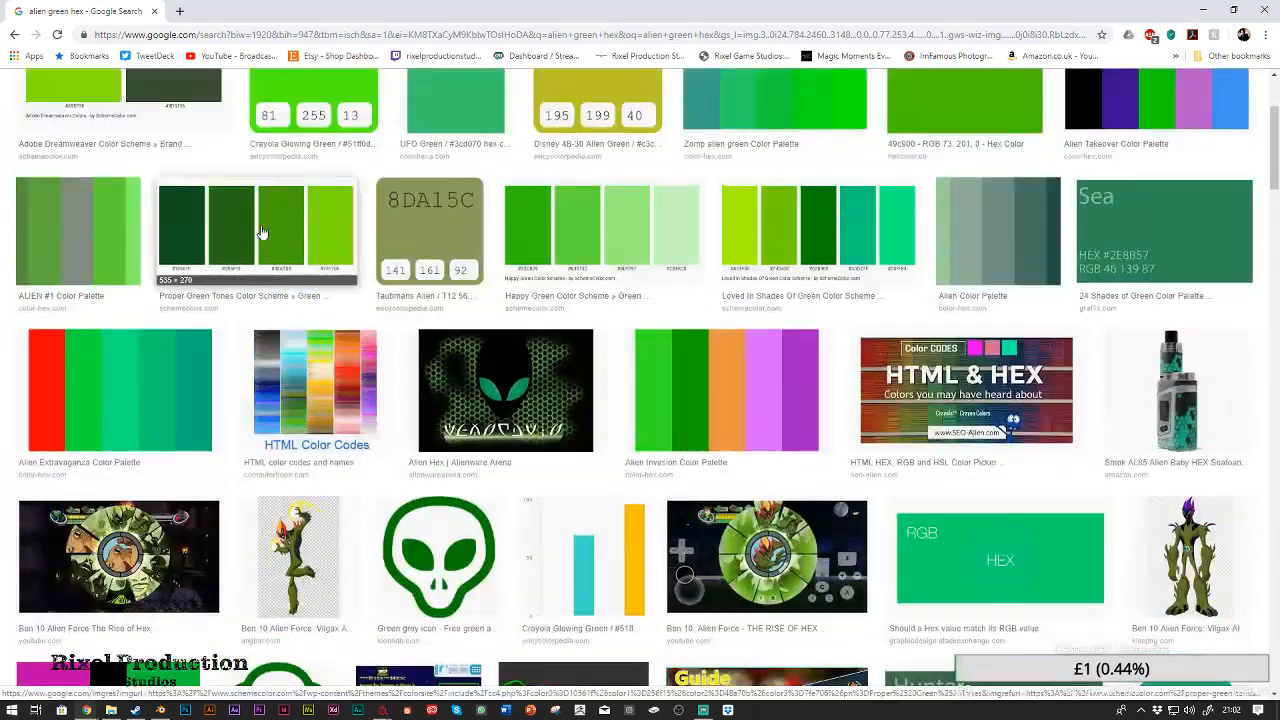
# Change the image search to "alien gray hex" and look through the results for a usable colour
pyautogui.doubleClick(158, 97)
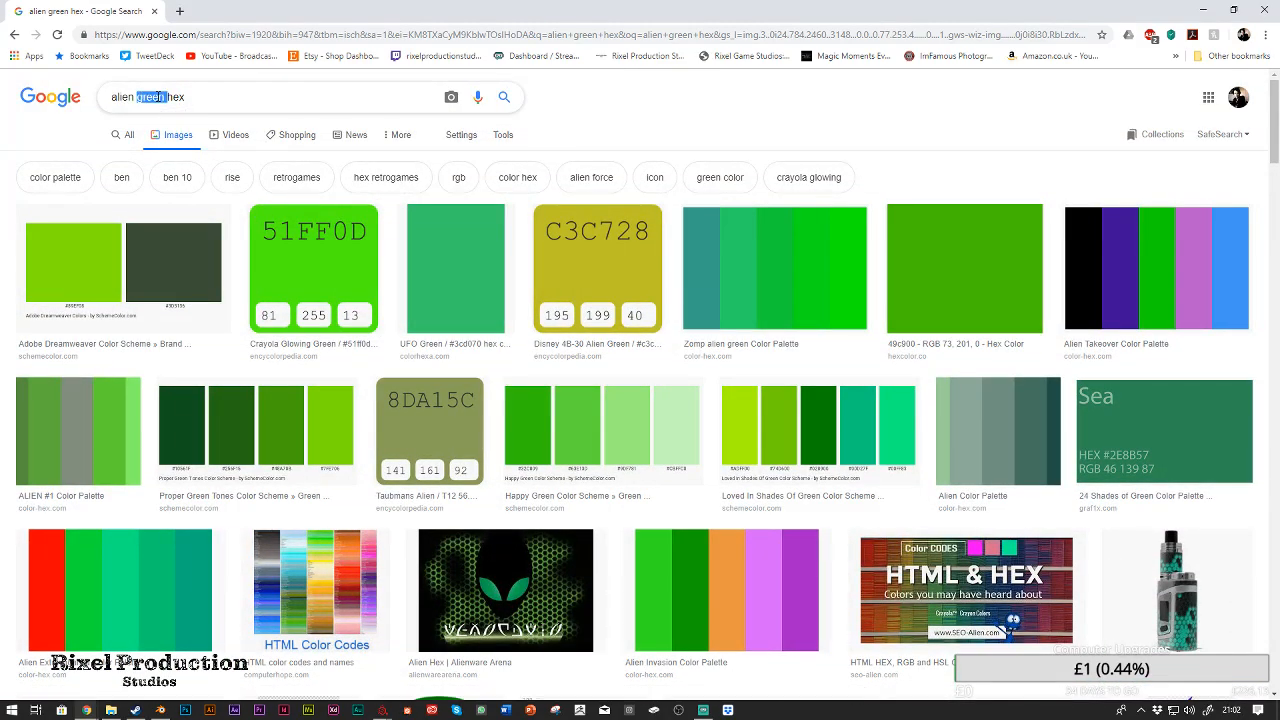
pyautogui.write('gray')
pyautogui.press('Return')
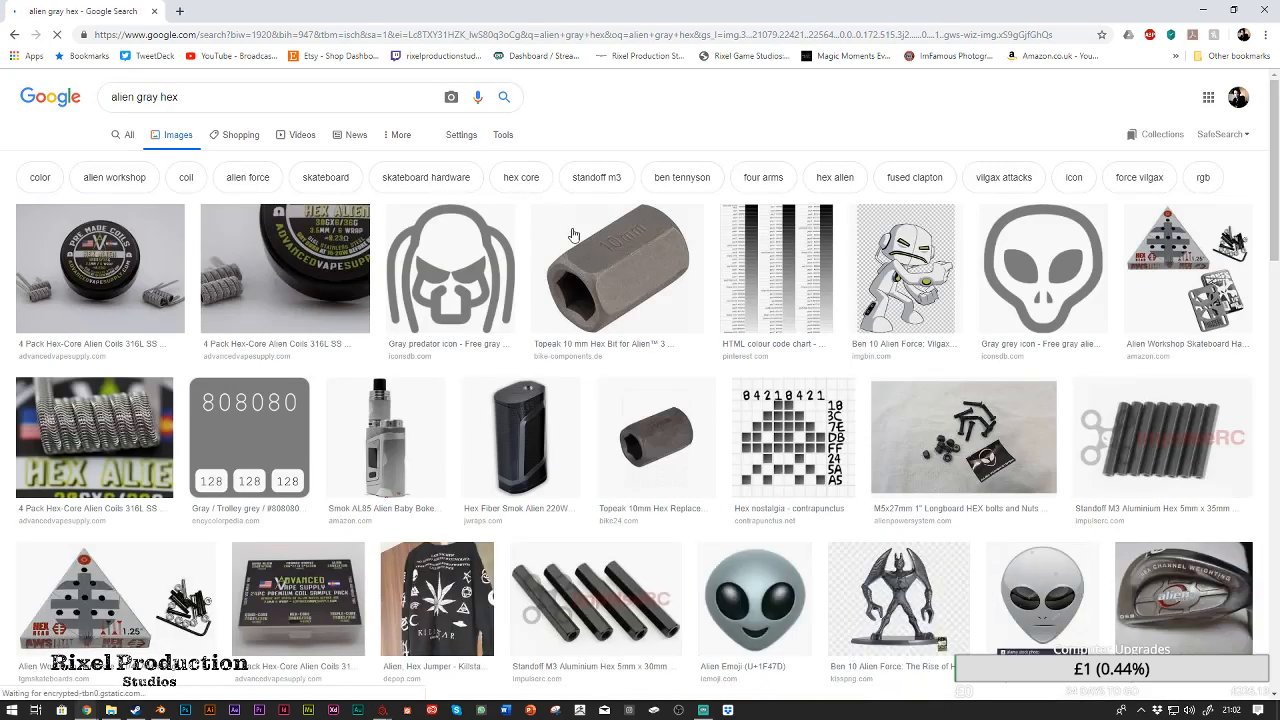
pyautogui.scroll(-2, 571, 251)
pyautogui.scroll(1, 567, 254)
pyautogui.scroll(2, 567, 254)
pyautogui.scroll(-5, 567, 254)
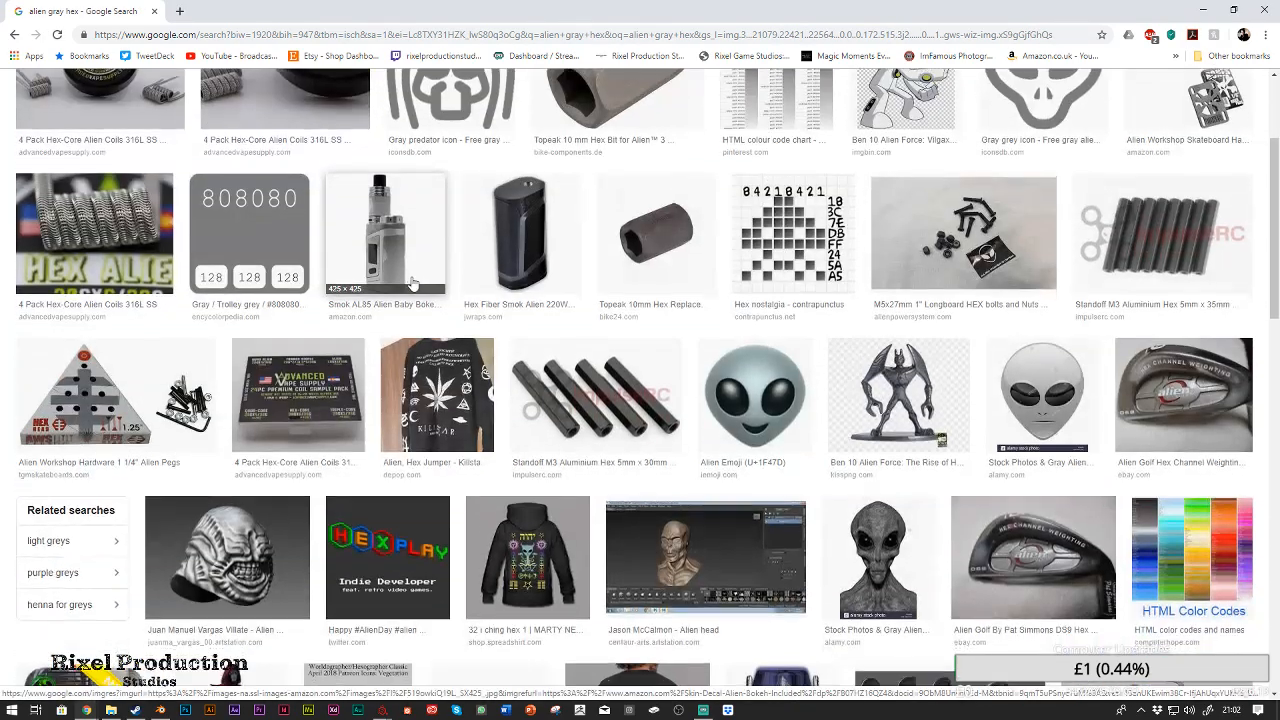
pyautogui.scroll(3, 406, 286)
pyautogui.scroll(2, 406, 286)
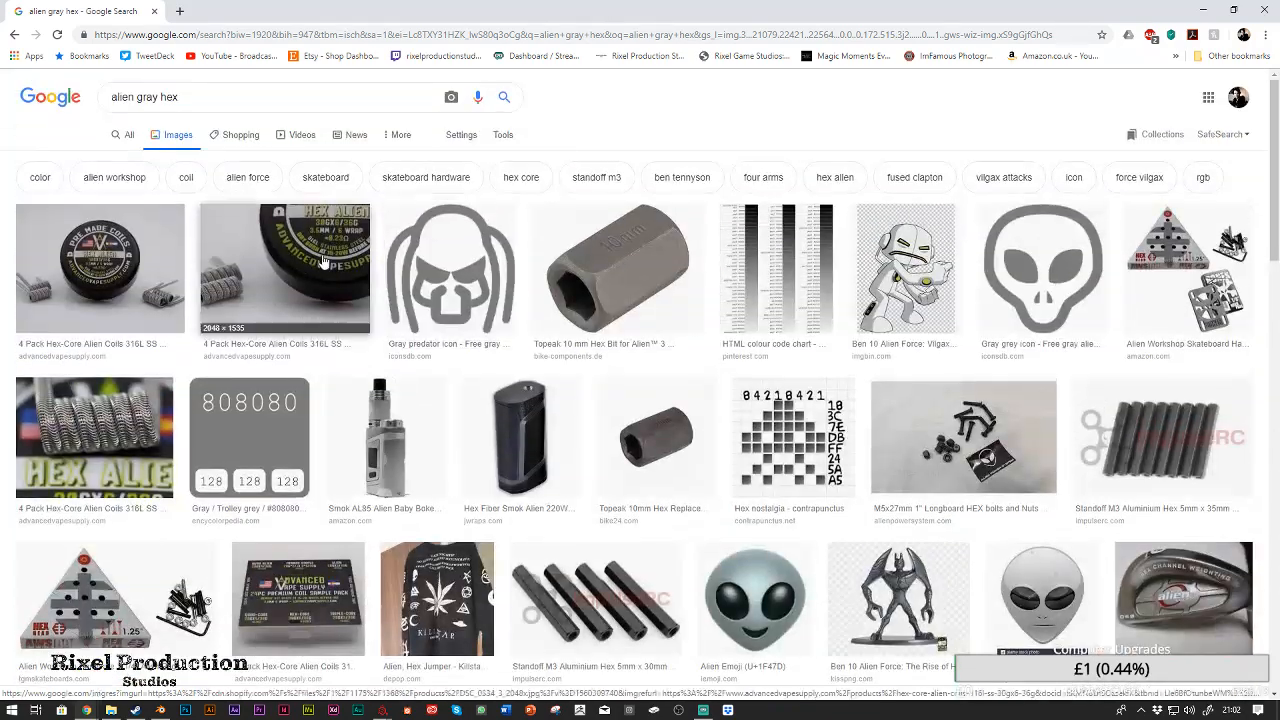
# Search images for "alien gray colour", open the Alien Gray Color Scheme palette and move the browser window off Substance Painter
pyautogui.click(214, 100)
pyautogui.press('BackSpace')
pyautogui.press('BackSpace')
pyautogui.press('BackSpace')
pyautogui.press('BackSpace')
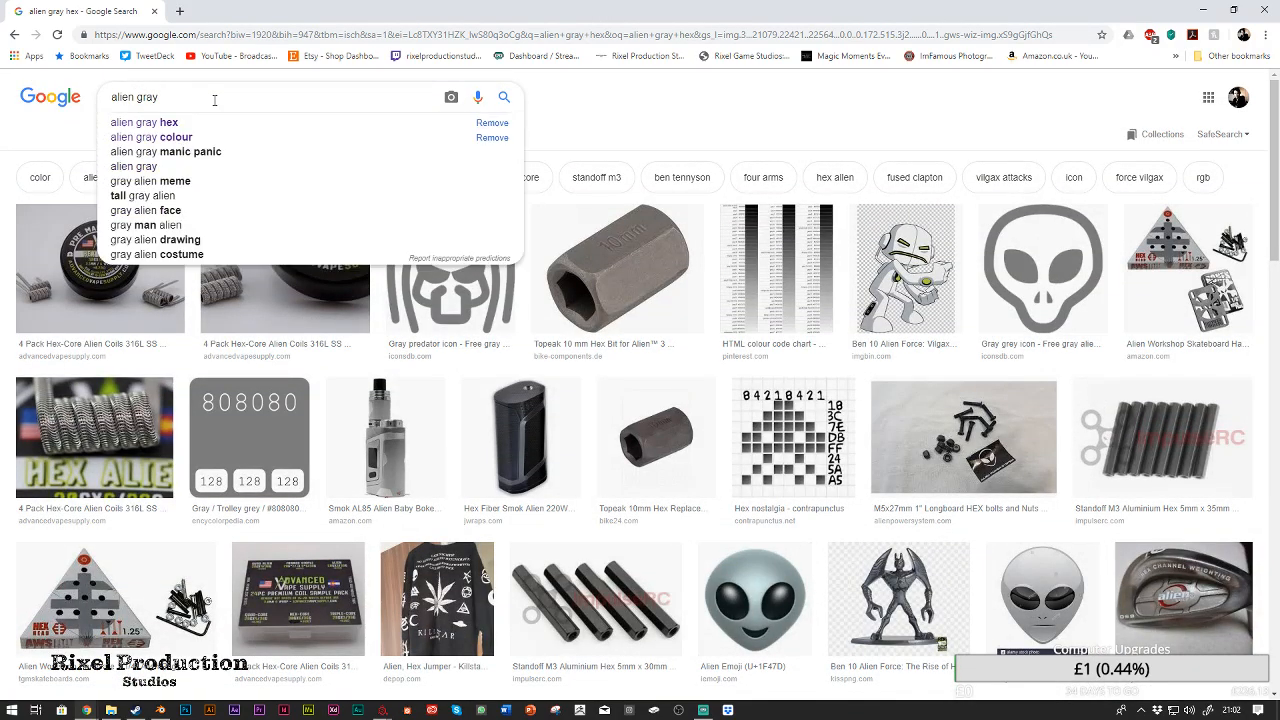
pyautogui.click(165, 138)
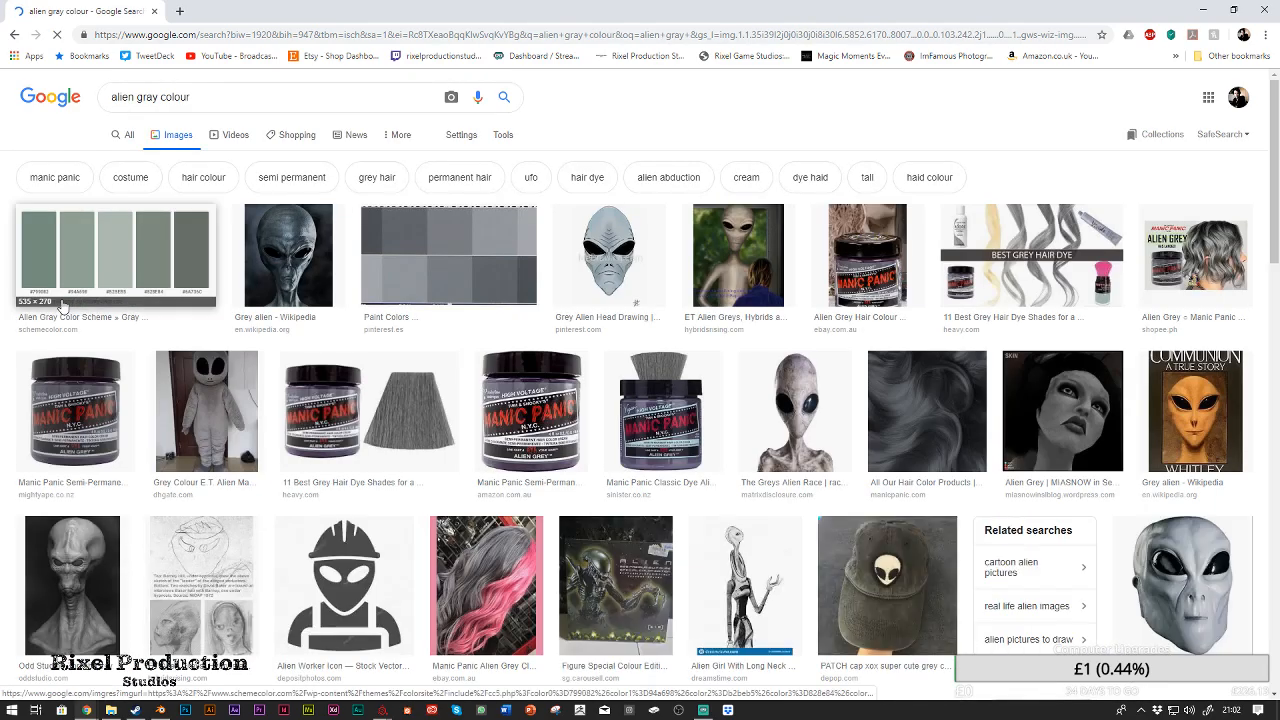
pyautogui.click(62, 304)
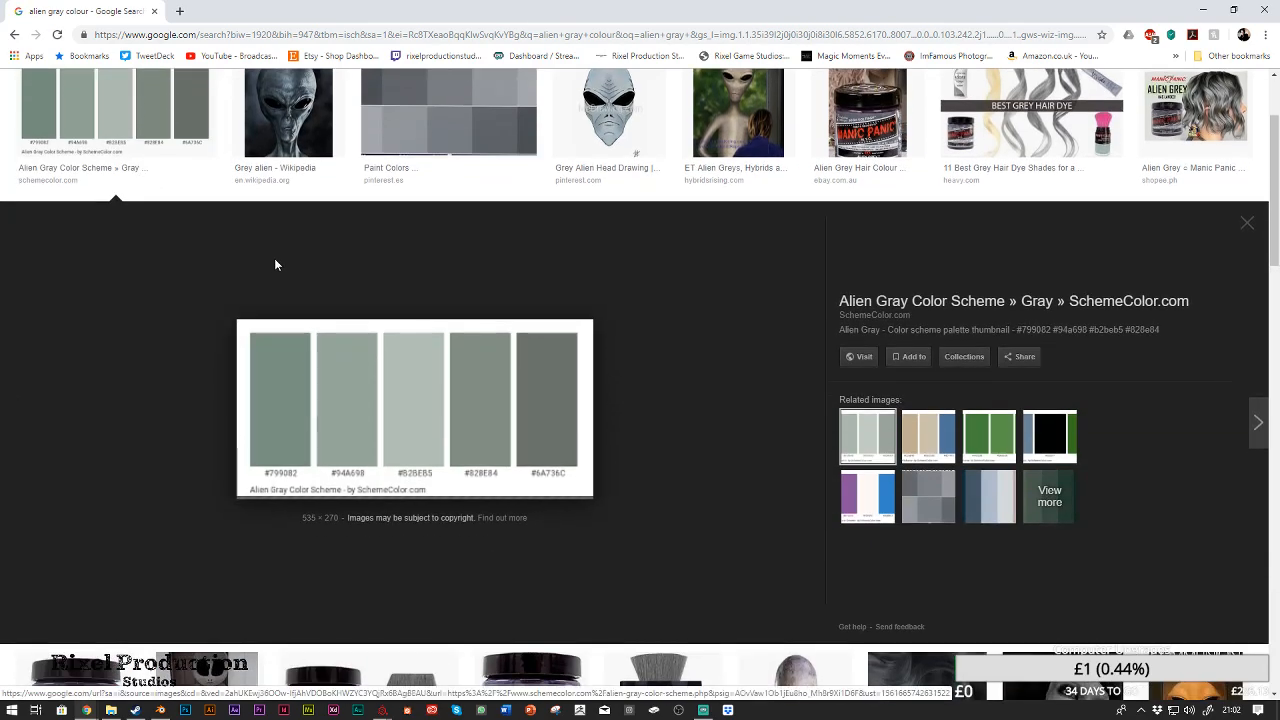
pyautogui.moveTo(578, 11)
pyautogui.mouseDown()
pyautogui.moveTo(1151, 167)
pyautogui.moveTo(1244, 88)
pyautogui.moveTo(1279, 134)
pyautogui.moveTo(1279, 120)
pyautogui.mouseUp()
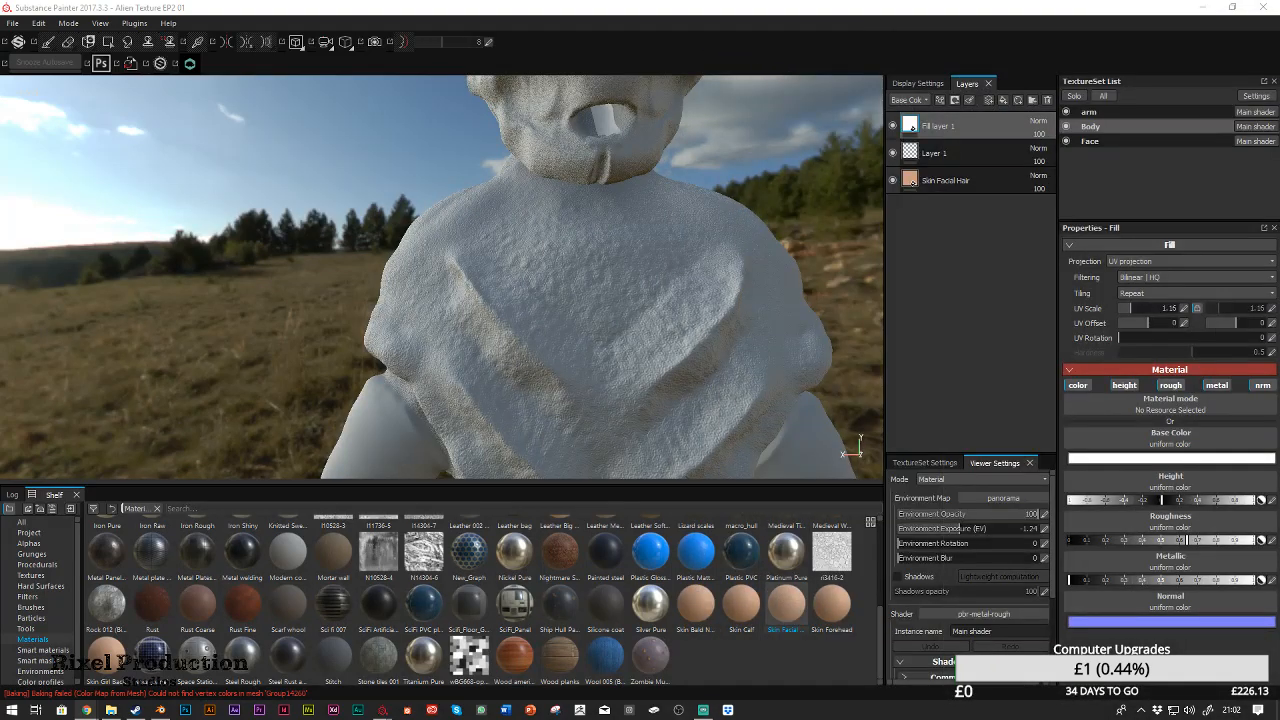
# Set the base colour of Body's Fill layer 1 to a sampled grey-green lightened to RGB 0.301, 0.386, 0.319
pyautogui.click(1180, 460)
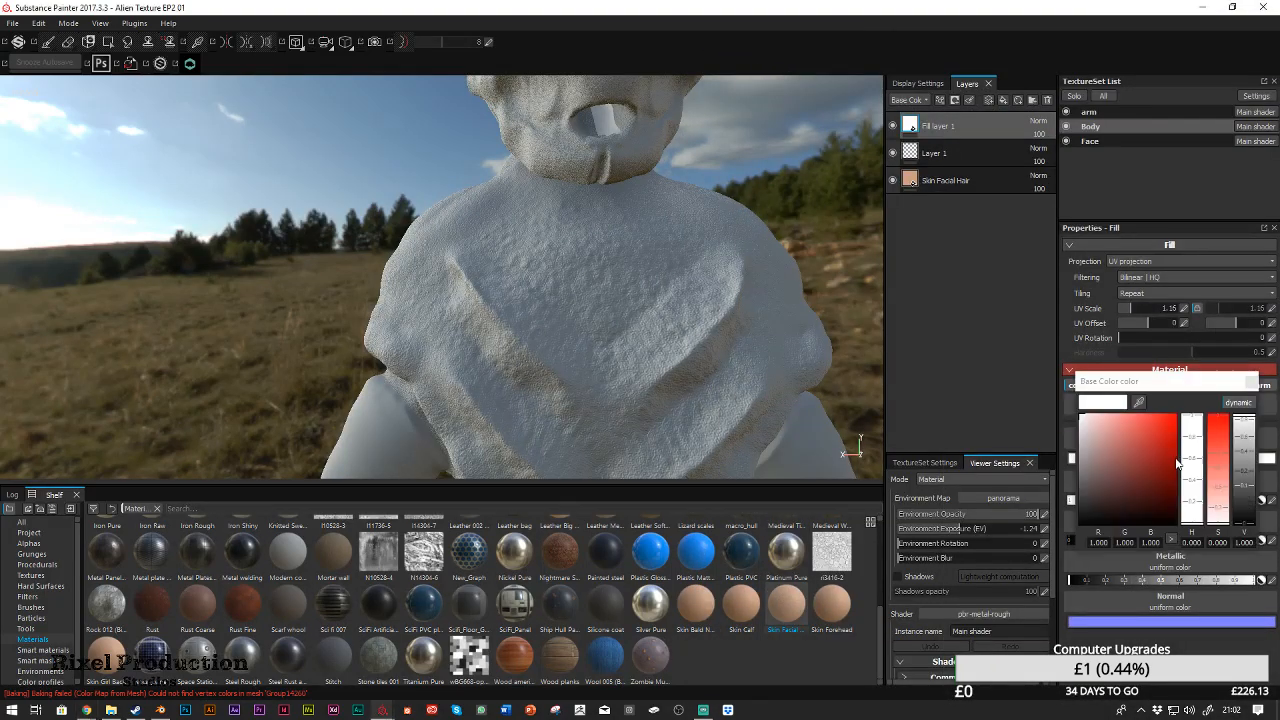
pyautogui.click(1139, 403)
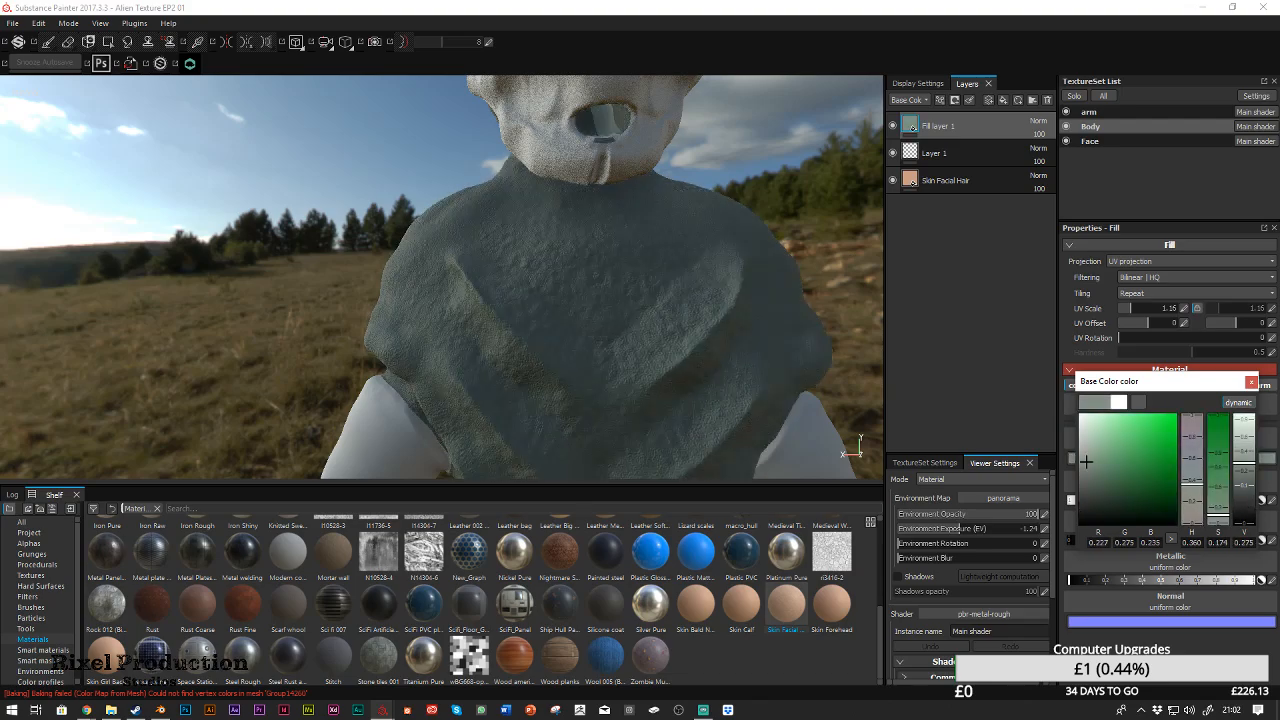
pyautogui.moveTo(1086, 461)
pyautogui.mouseDown()
pyautogui.moveTo(1084, 441)
pyautogui.moveTo(1088, 452)
pyautogui.mouseUp()
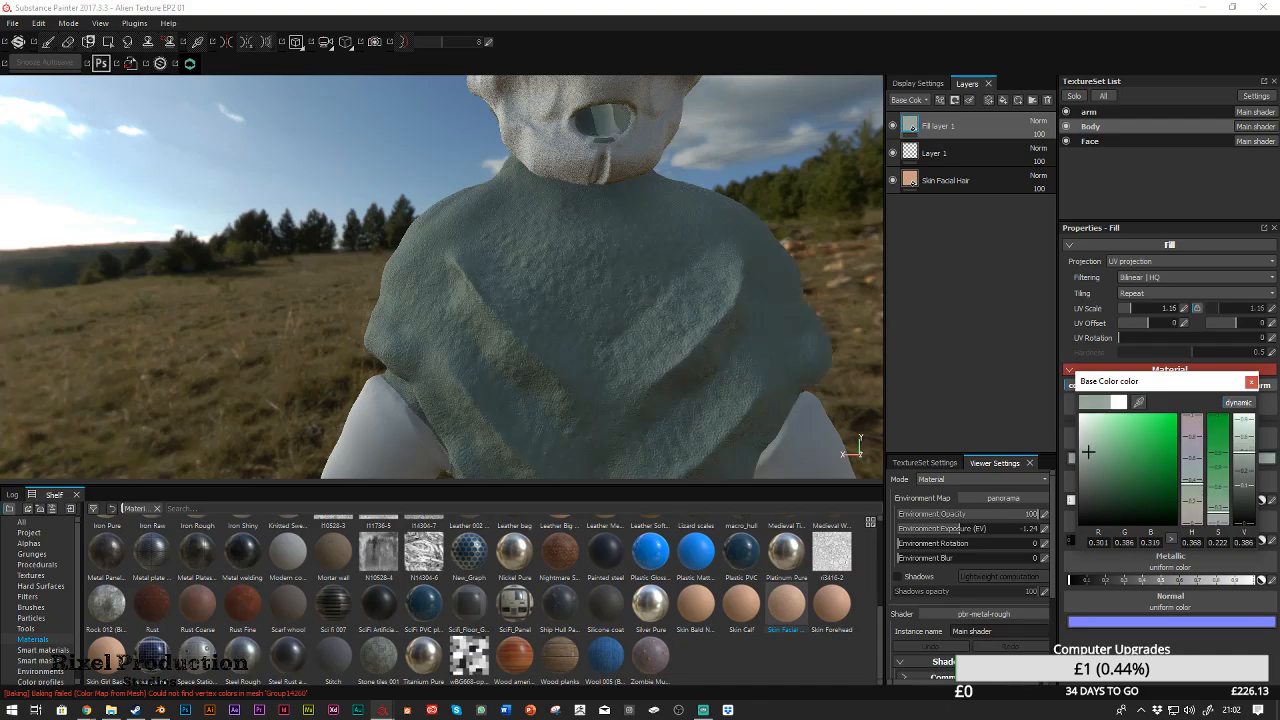
pyautogui.click(1250, 382)
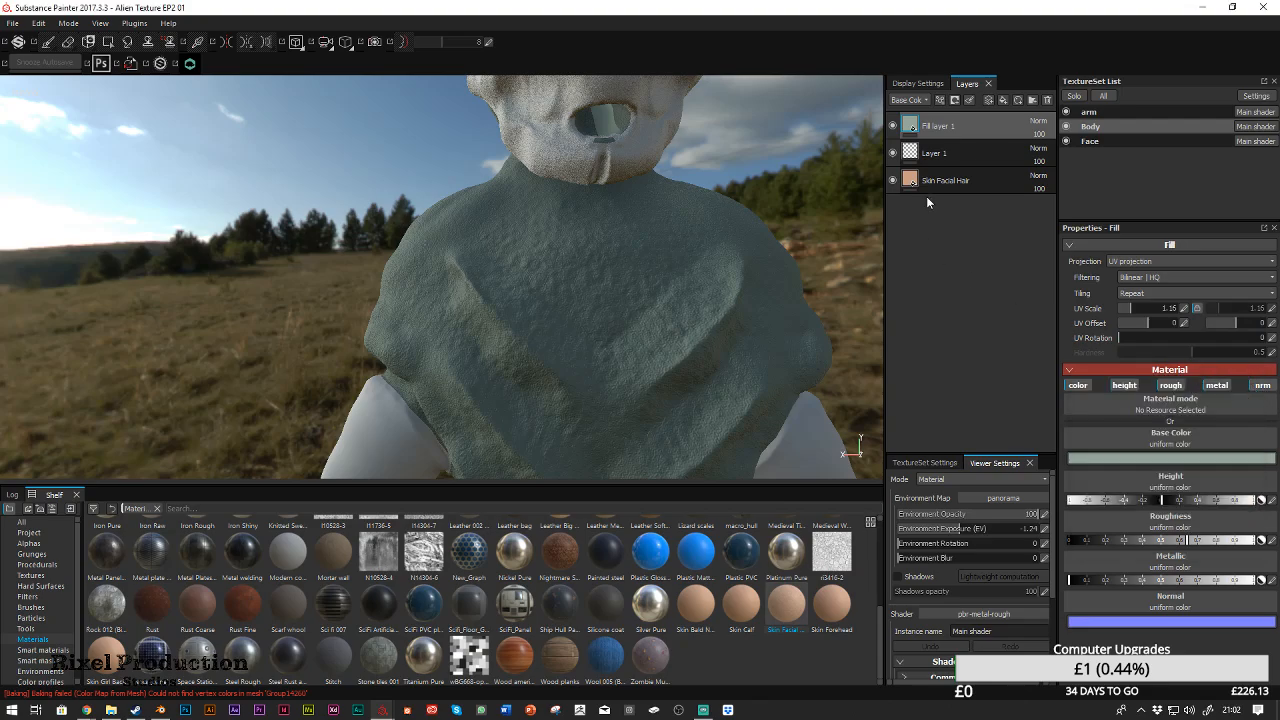
# Give Face's Fill layer 1 a sampled grey-green base colour lightened to RGB 0.451, 0.521, 0.468
pyautogui.click(992, 150)
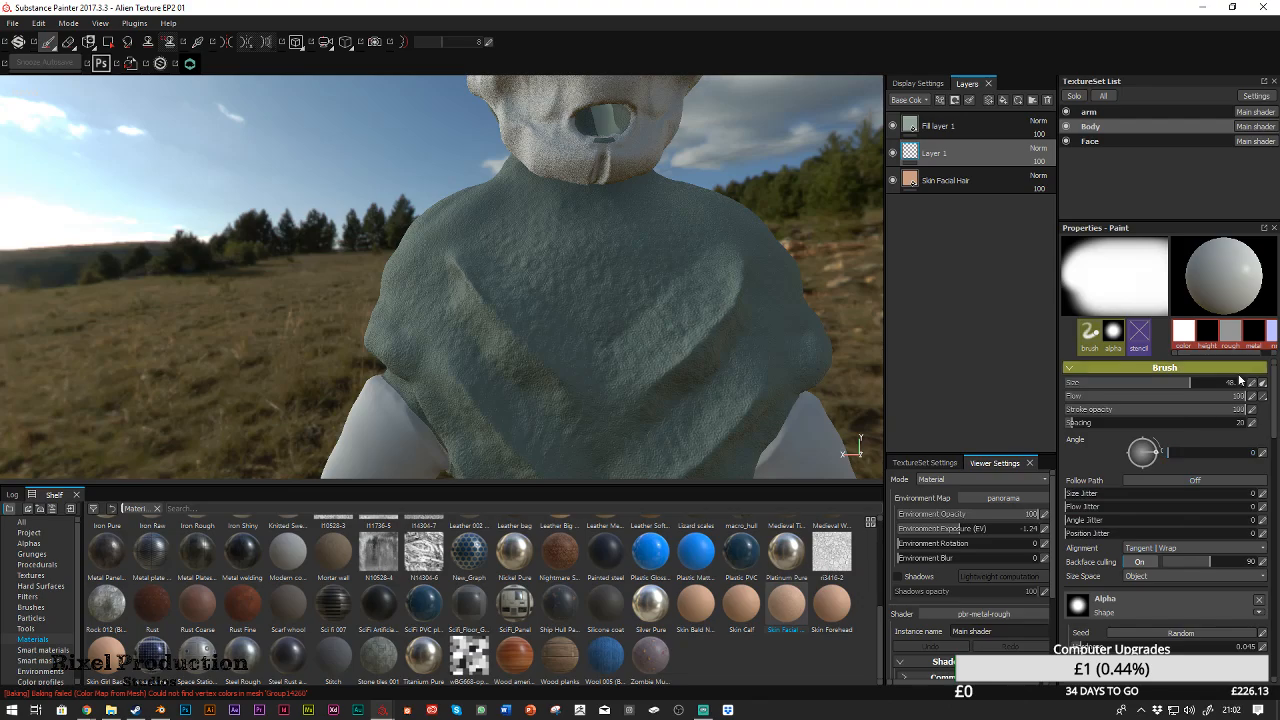
pyautogui.click(1122, 137)
pyautogui.click(980, 130)
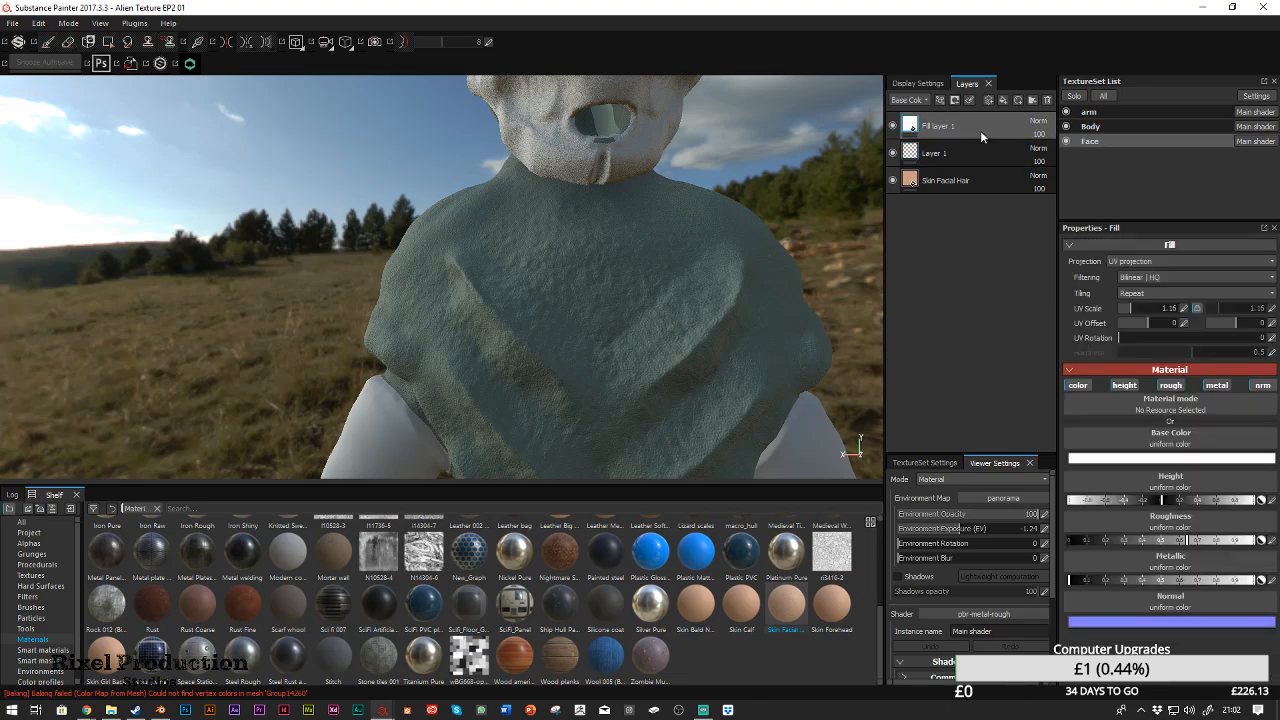
pyautogui.click(1160, 459)
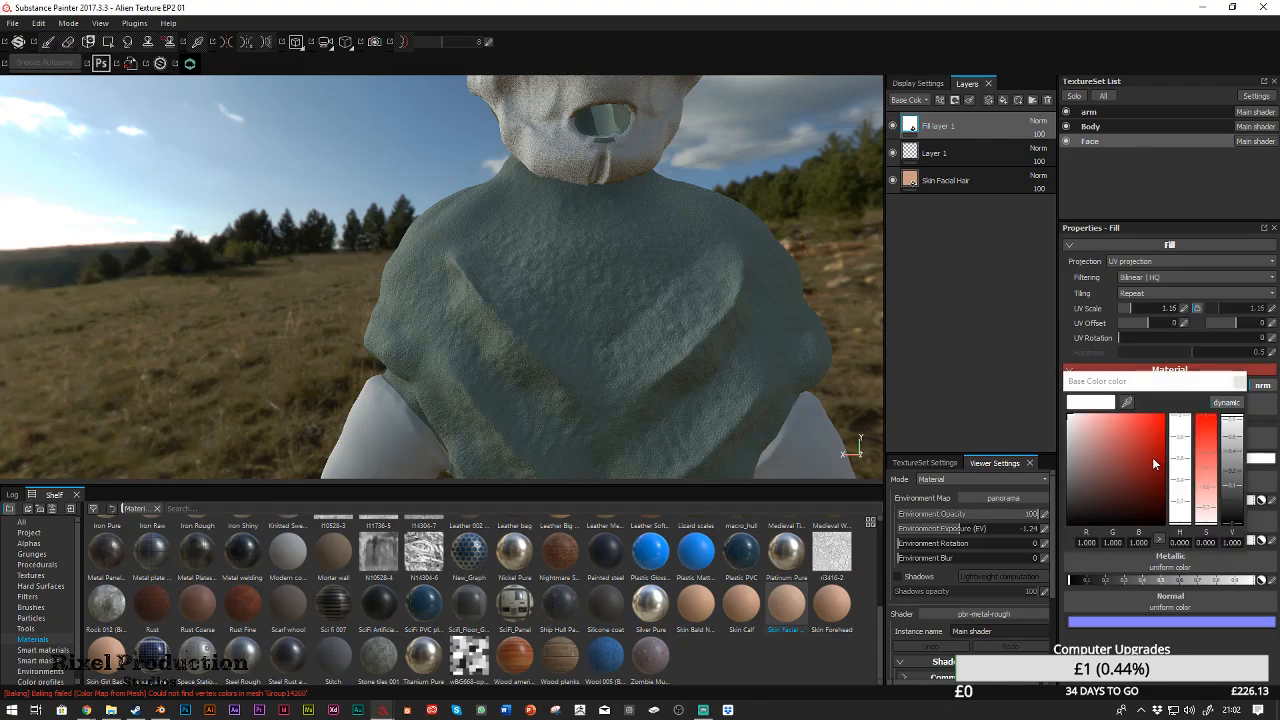
pyautogui.moveTo(1126, 402); pyautogui.dragTo(730, 270)
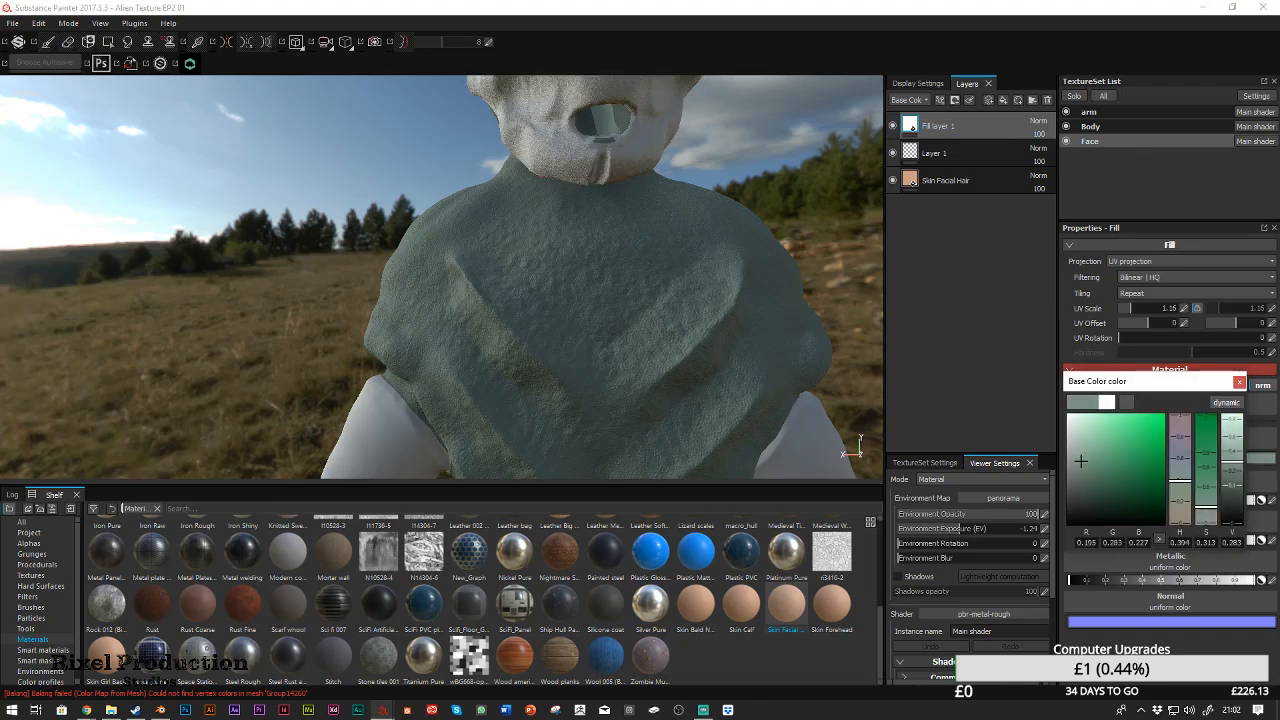
pyautogui.moveTo(1081, 460); pyautogui.dragTo(1072, 441)
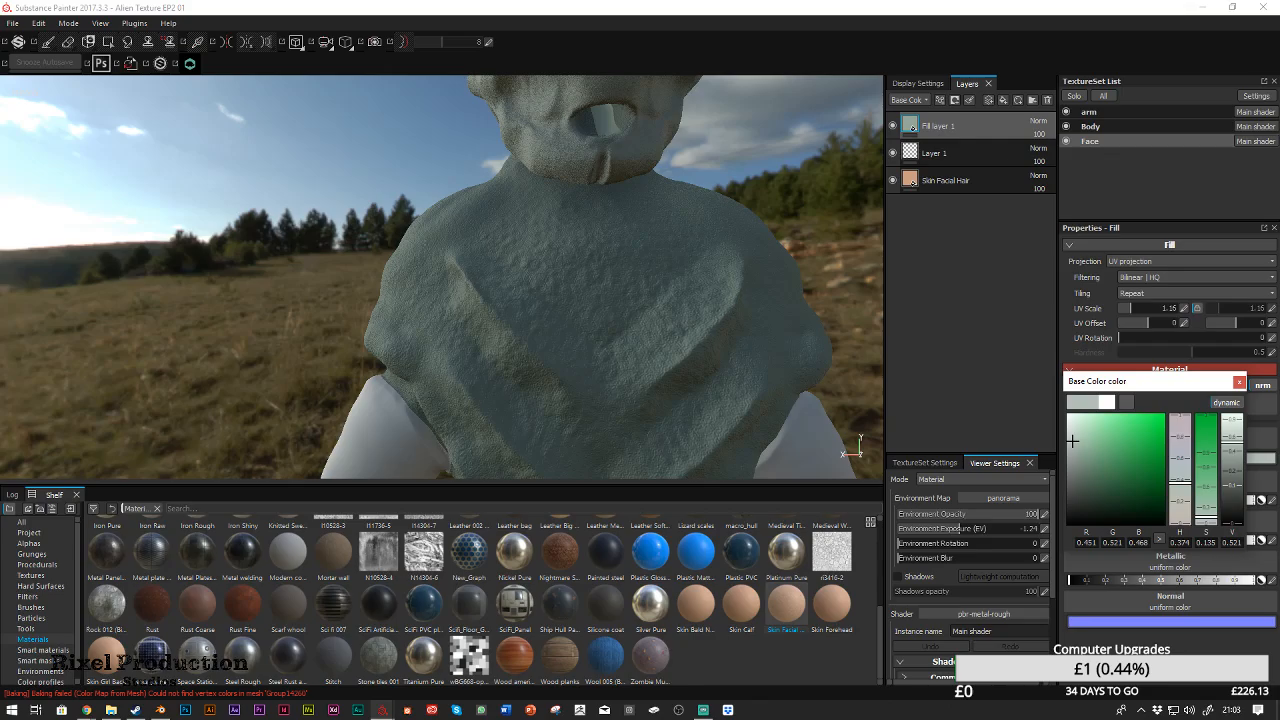
# Hide the Skin Facial Hair layer on Face and switch the layer stack display to the Height channel
pyautogui.scroll(4, 412, 284)
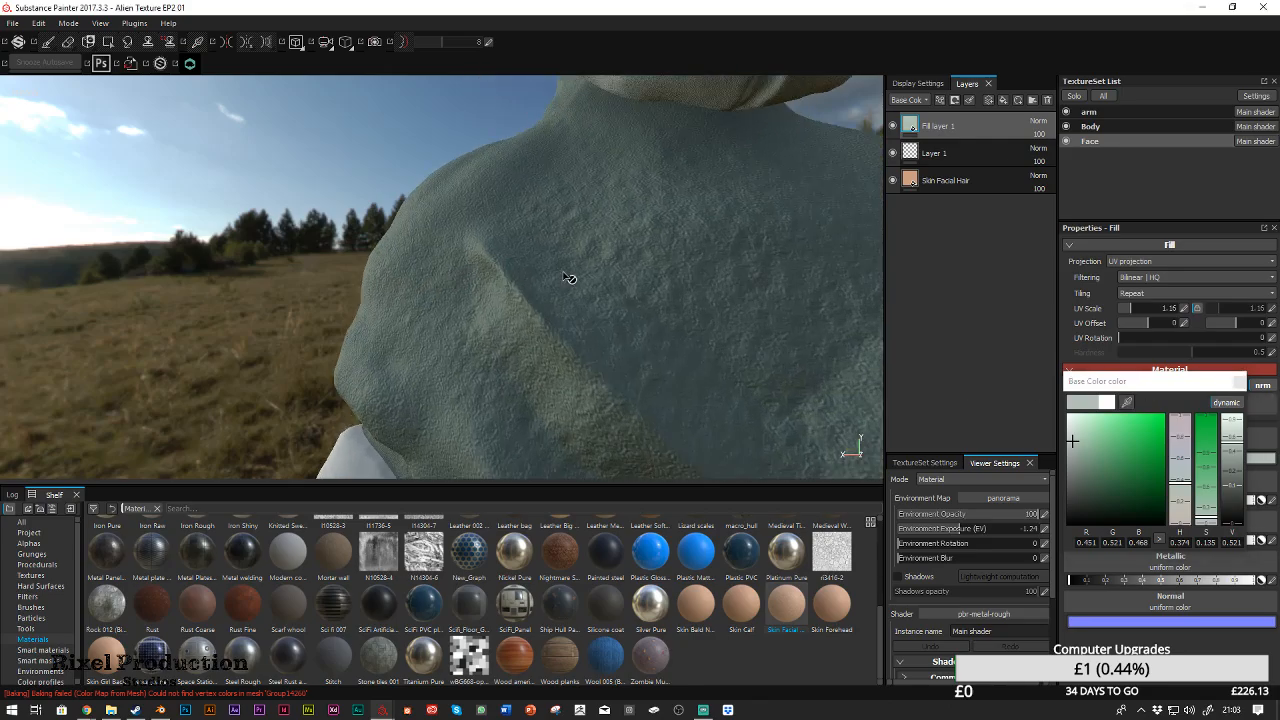
pyautogui.scroll(-7, 580, 284)
pyautogui.keyDown('alt'); pyautogui.moveTo(545, 200); pyautogui.dragTo(451, 331, button='middle'); pyautogui.keyUp('alt')
pyautogui.keyDown('alt'); pyautogui.moveTo(451, 331); pyautogui.dragTo(400, 335); pyautogui.keyUp('alt')
pyautogui.scroll(5, 566, 338)
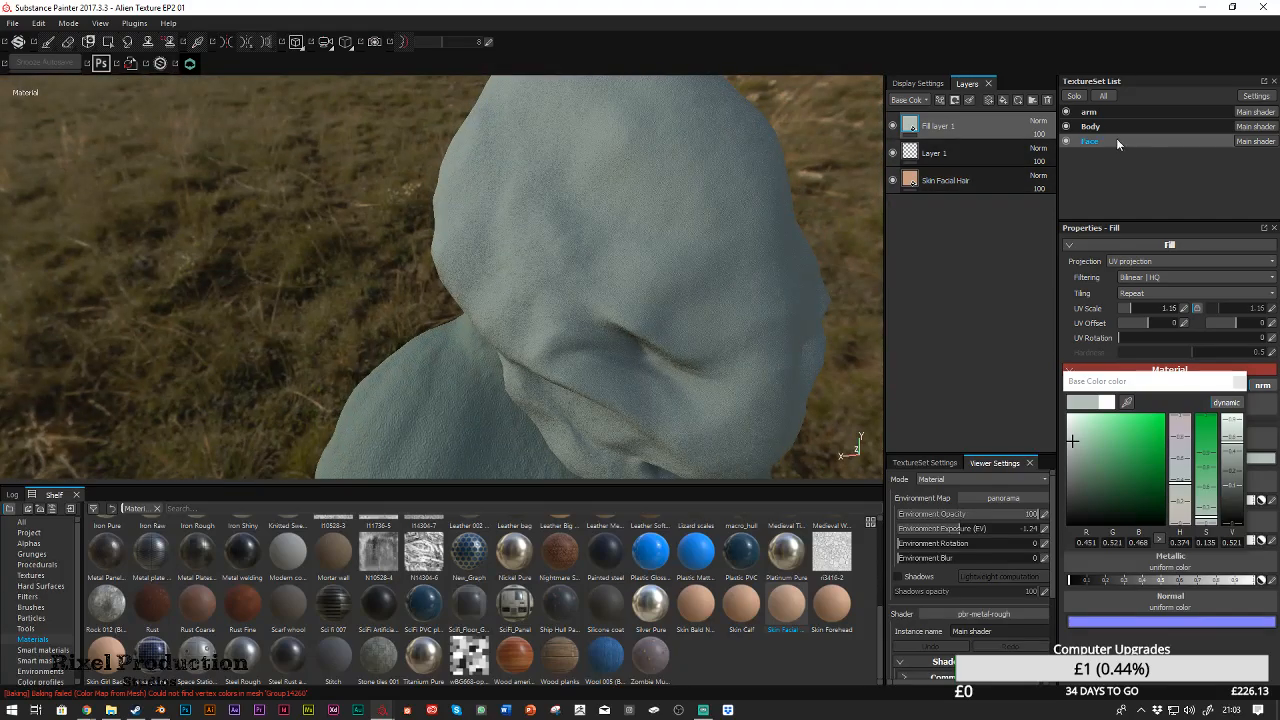
pyautogui.keyDown('alt'); pyautogui.moveTo(323, 285); pyautogui.dragTo(610, 271); pyautogui.keyUp('alt')
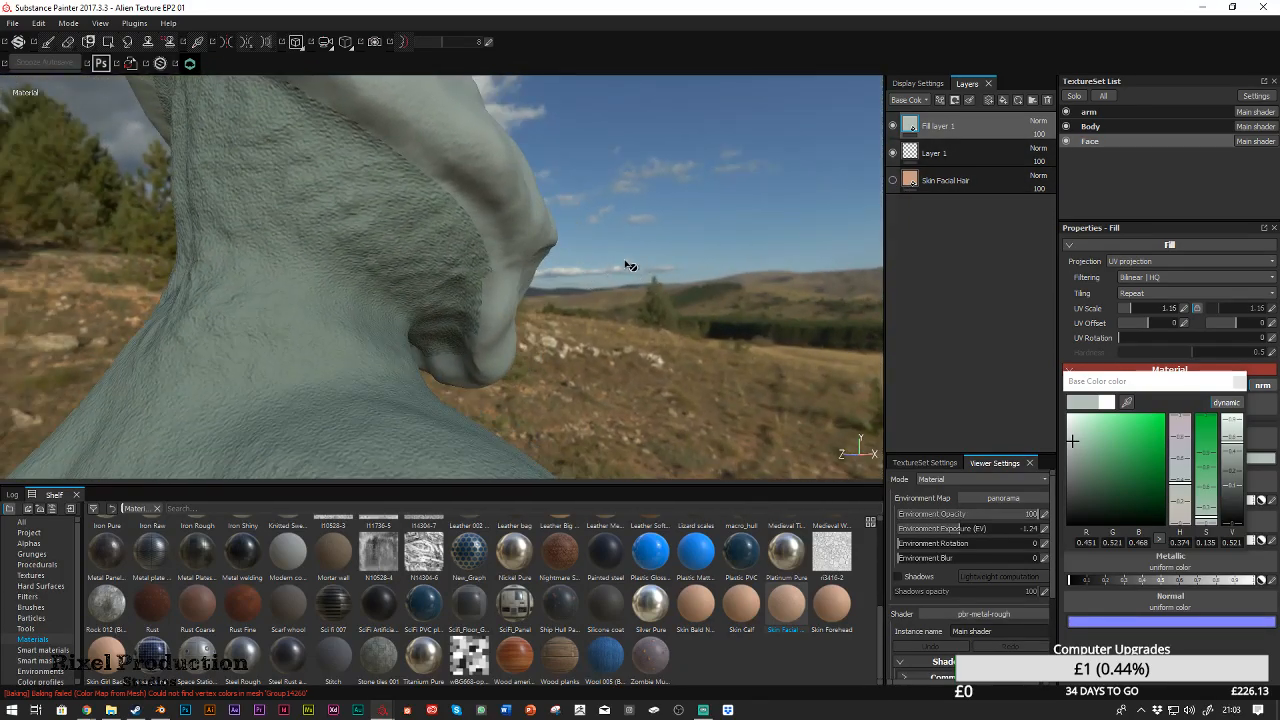
pyautogui.click(907, 100)
pyautogui.click(910, 129)
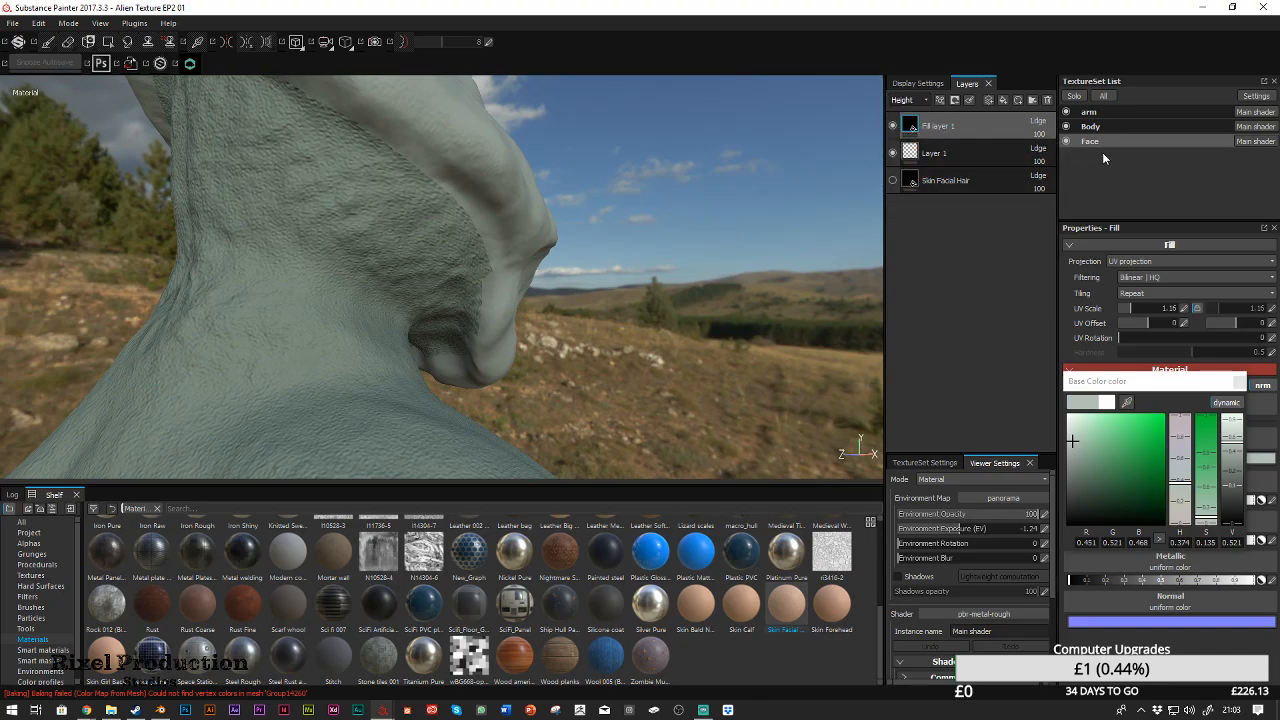
pyautogui.keyDown('alt'); pyautogui.moveTo(680, 213); pyautogui.dragTo(470, 236); pyautogui.keyUp('alt')
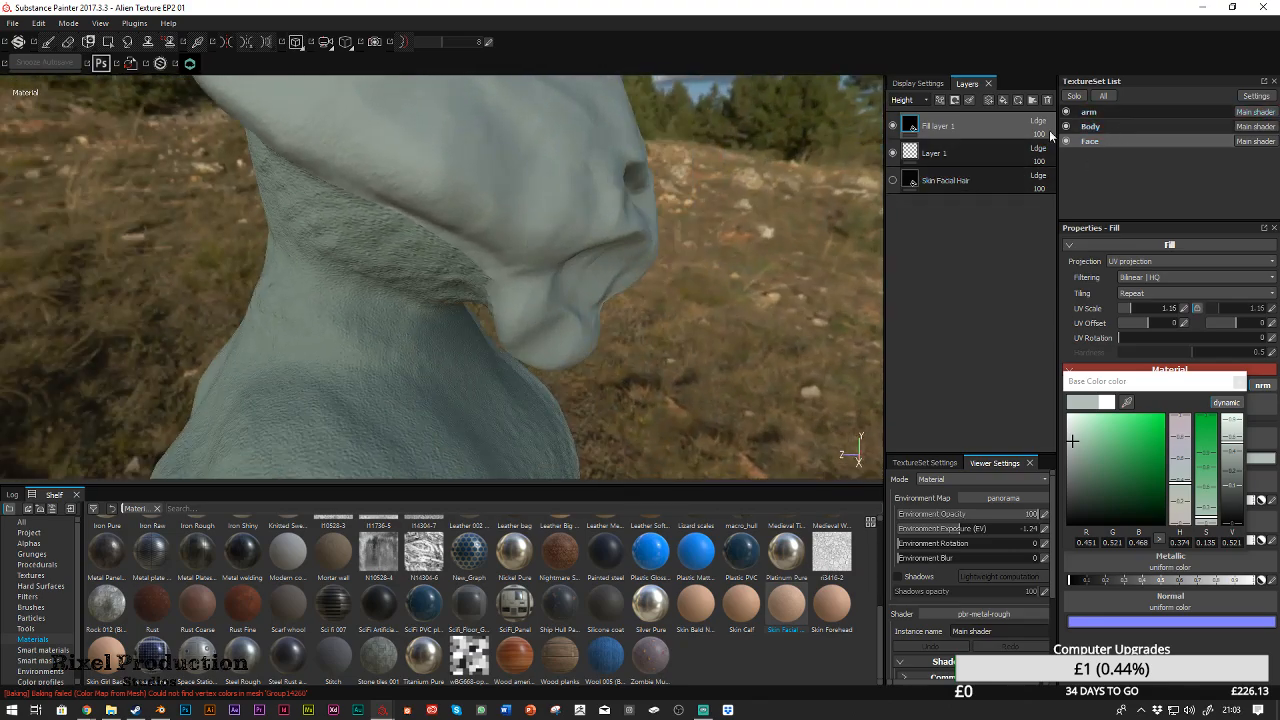
# Set the height opacity of Body's Skin Facial Hair layer to 34 and hide that layer
pyautogui.click(1087, 128)
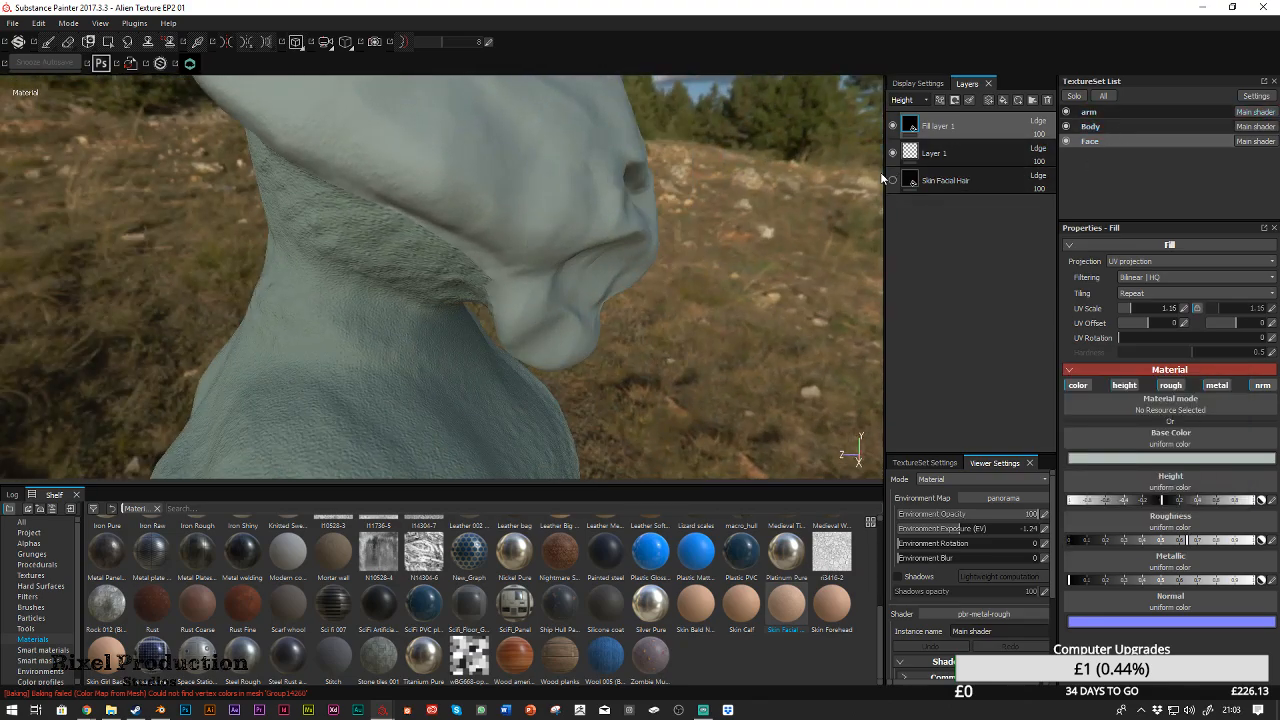
pyautogui.click(1037, 190)
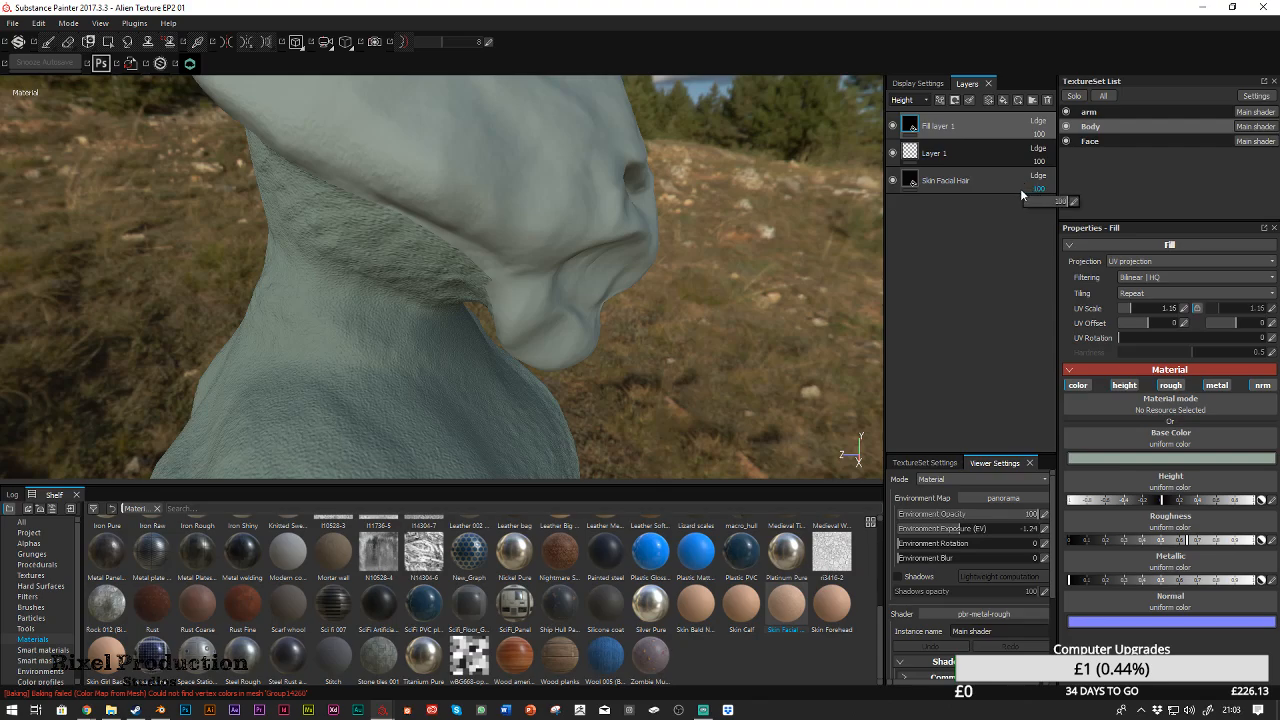
pyautogui.moveTo(1026, 202); pyautogui.dragTo(1050, 209)
pyautogui.keyDown('alt'); pyautogui.moveTo(790, 215); pyautogui.dragTo(439, 217); pyautogui.keyUp('alt')
pyautogui.keyDown('alt'); pyautogui.moveTo(730, 238); pyautogui.dragTo(824, 219); pyautogui.keyUp('alt')
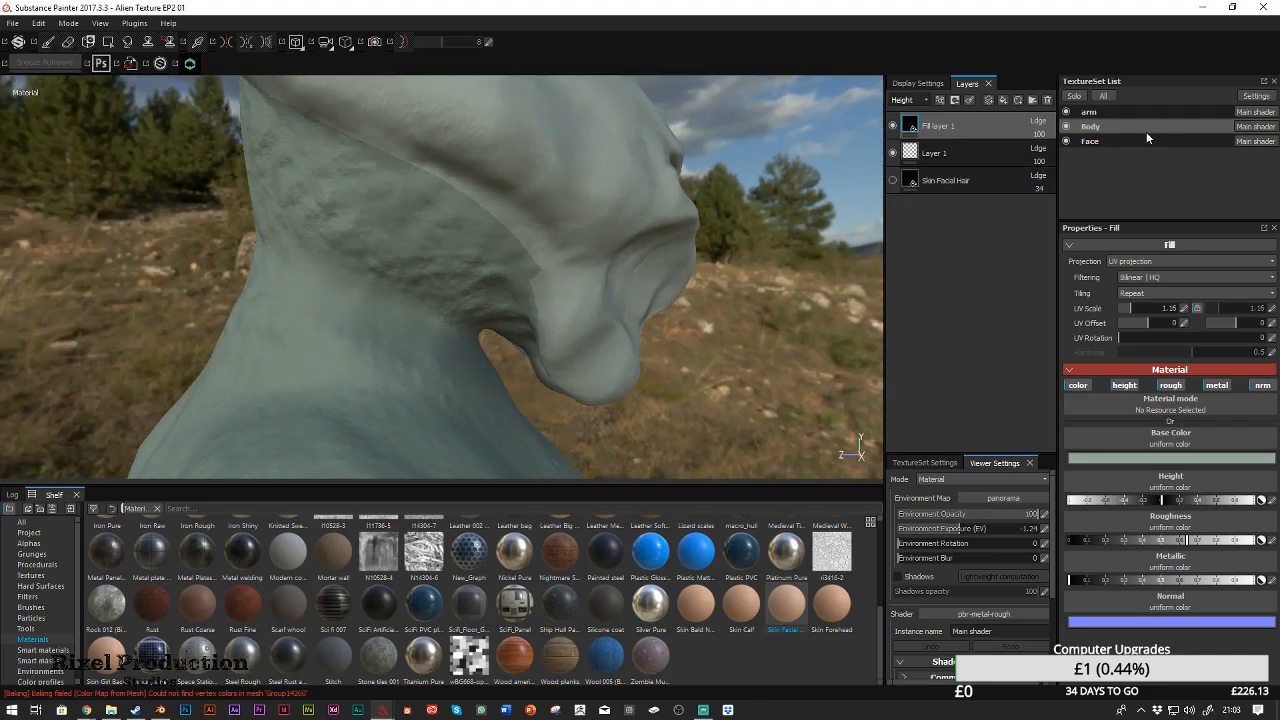
# Compare the Skin Facial Hair layers of the Face and Body texture sets and end on Body
pyautogui.keyDown('alt'); pyautogui.moveTo(541, 251); pyautogui.dragTo(512, 240); pyautogui.keyUp('alt')
pyautogui.keyDown('alt'); pyautogui.moveTo(715, 273); pyautogui.dragTo(546, 248); pyautogui.keyUp('alt')
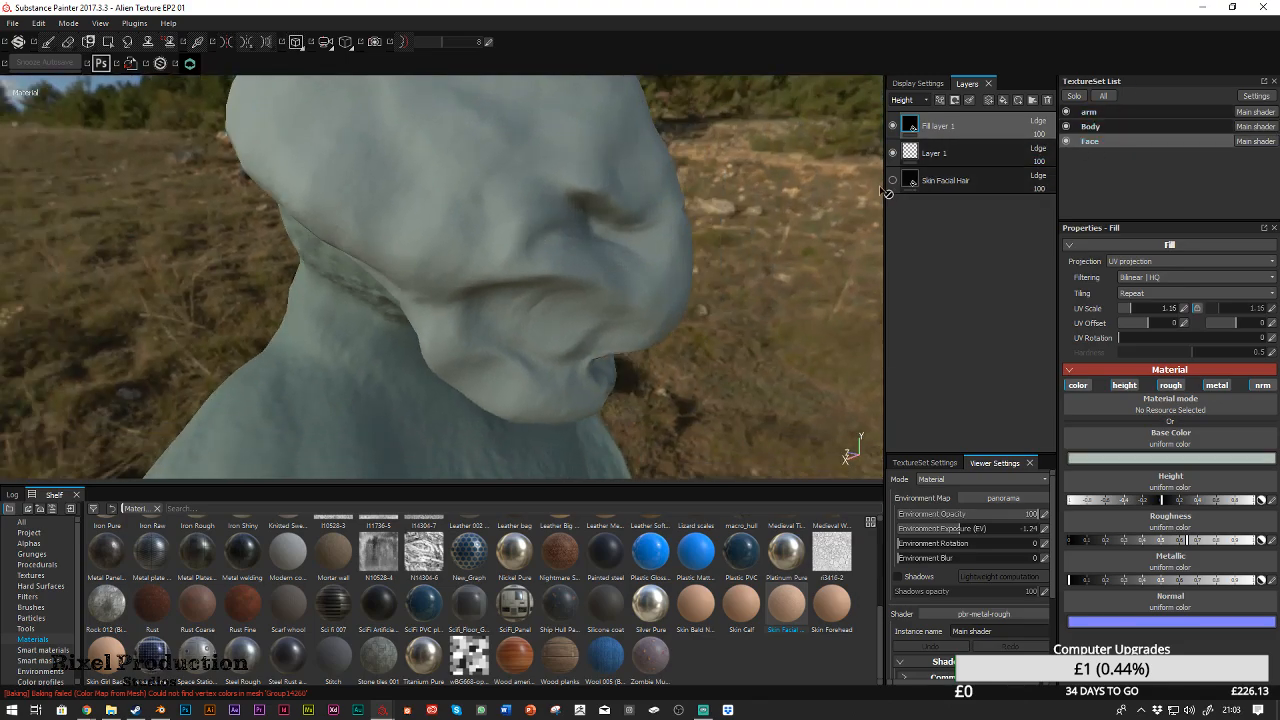
pyautogui.click(1110, 128)
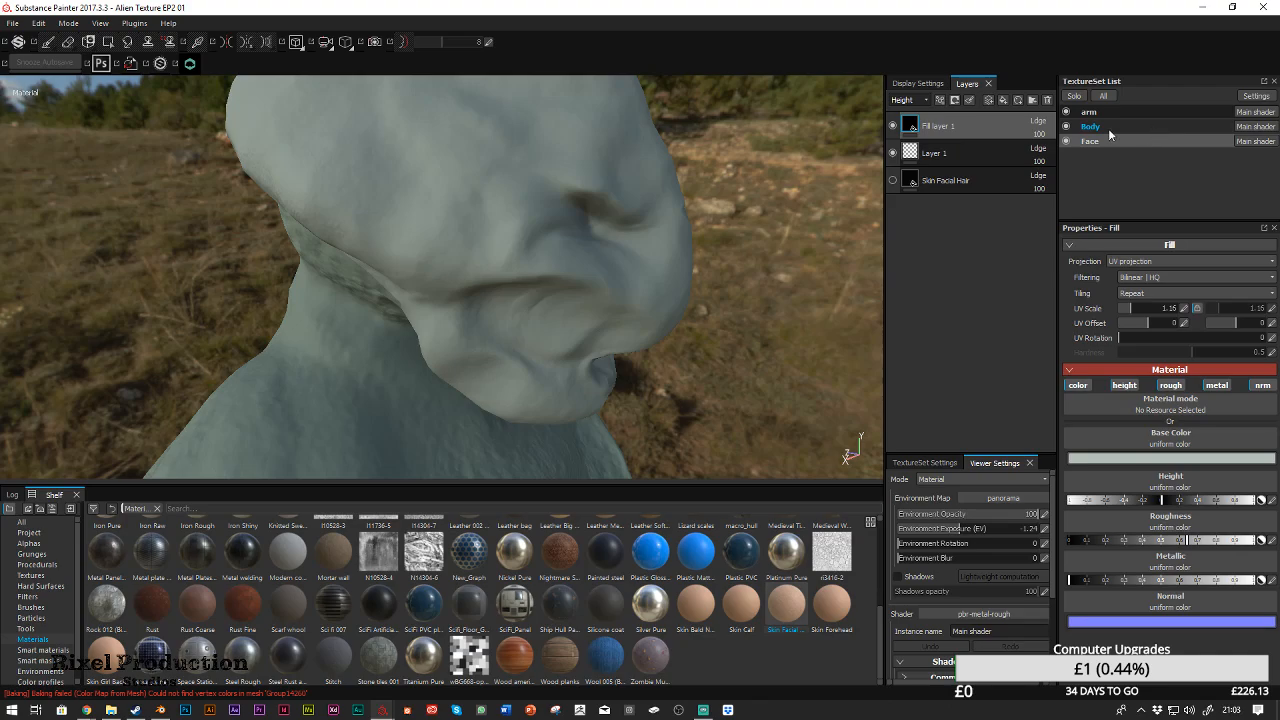
pyautogui.click(1109, 130)
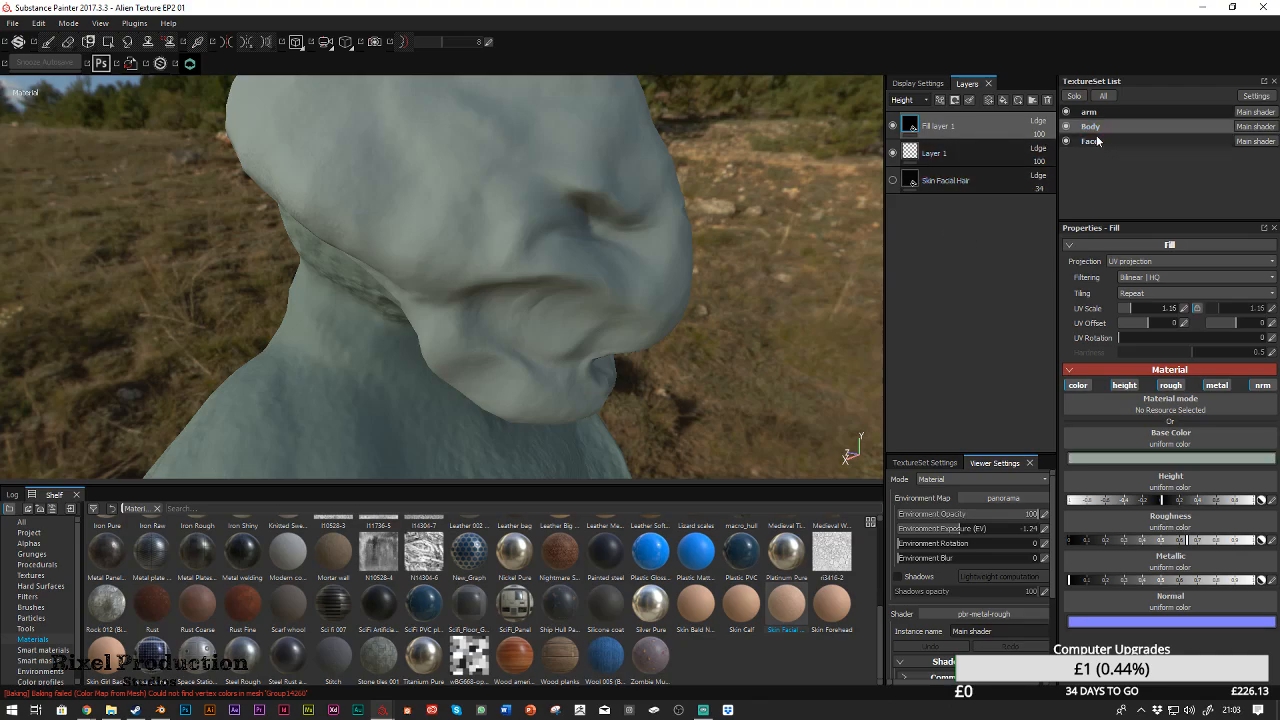
pyautogui.click(960, 180)
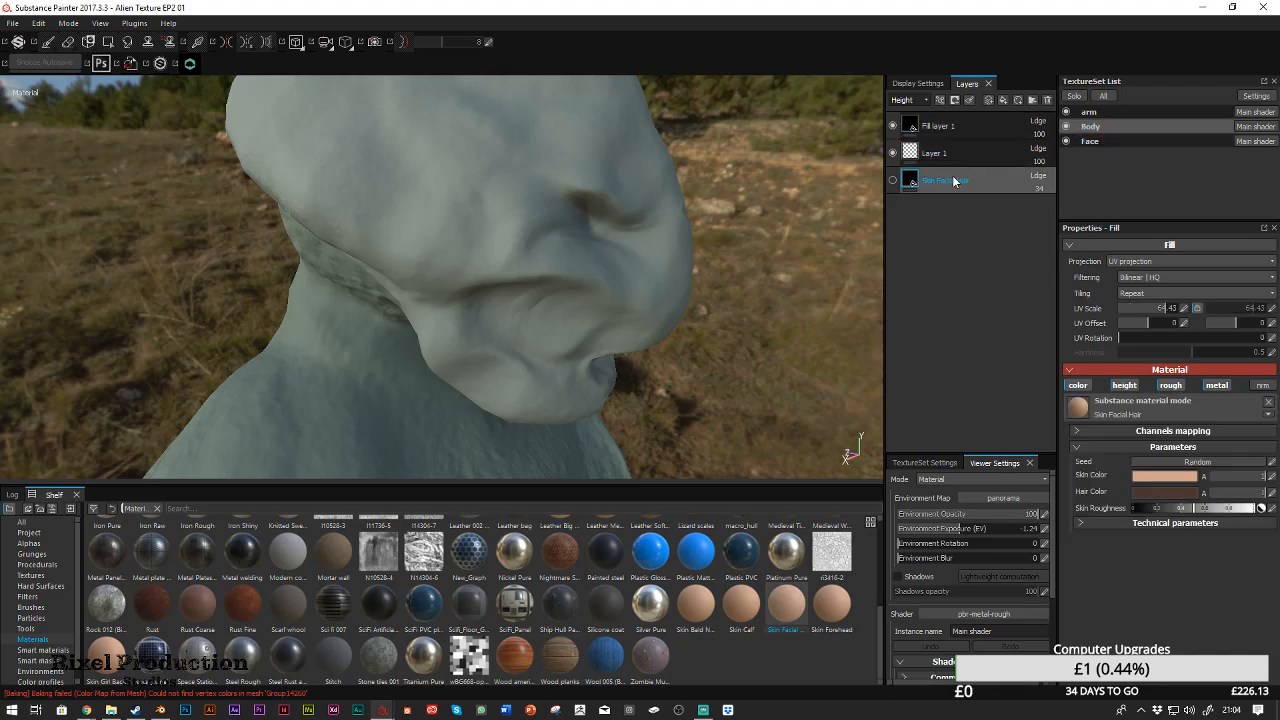
pyautogui.click(1117, 140)
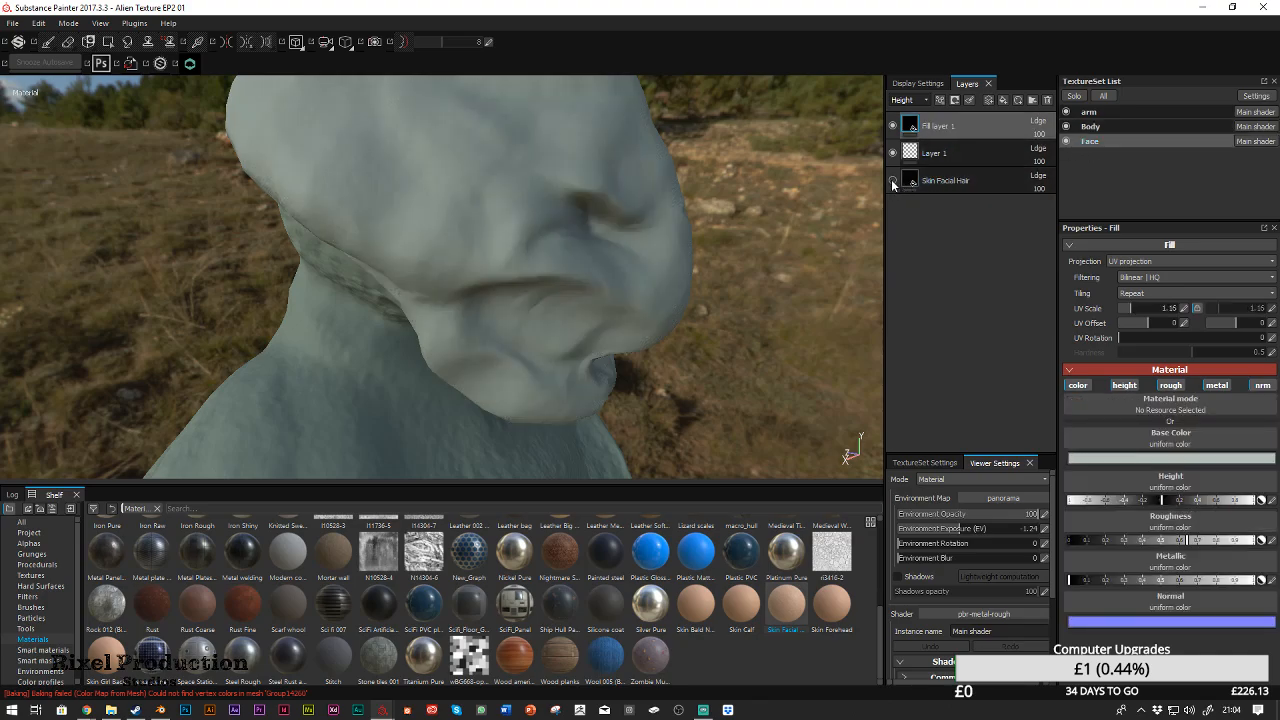
pyautogui.click(1126, 123)
# Examine the creature's coloured head, neck and torso and the still white arms from several angles
pyautogui.keyDown('alt'); pyautogui.moveTo(543, 305); pyautogui.dragTo(428, 306); pyautogui.keyUp('alt')
pyautogui.scroll(3, 429, 306)
pyautogui.scroll(-8, 429, 314)
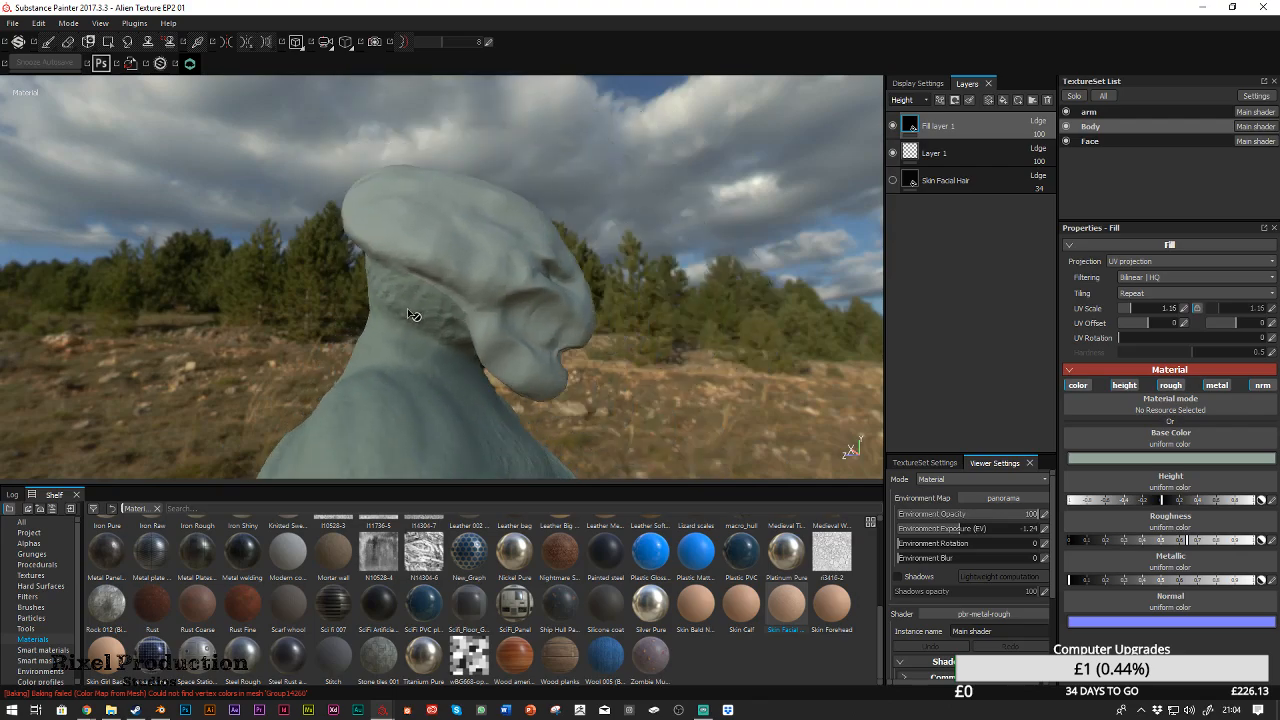
pyautogui.scroll(-6, 412, 314)
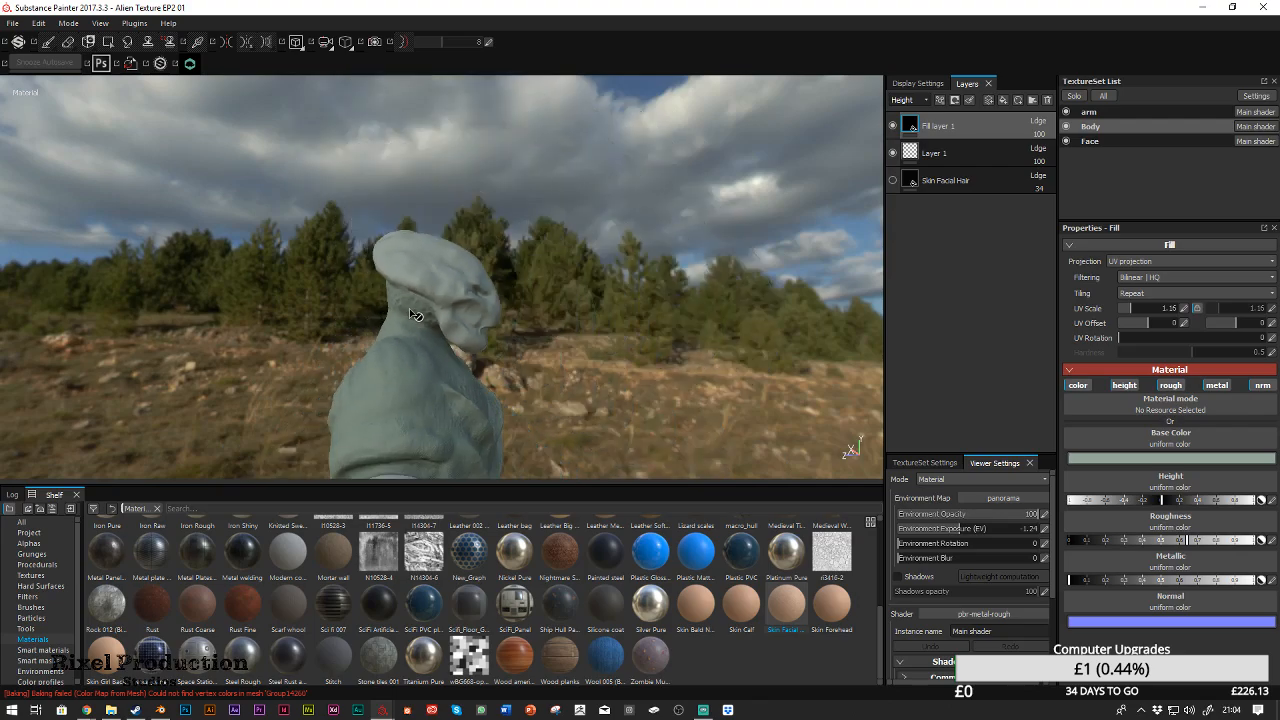
pyautogui.keyDown('alt'); pyautogui.moveTo(520, 313); pyautogui.dragTo(422, 308); pyautogui.keyUp('alt')
pyautogui.keyDown('alt'); pyautogui.moveTo(422, 308); pyautogui.dragTo(446, 168, button='middle'); pyautogui.keyUp('alt')
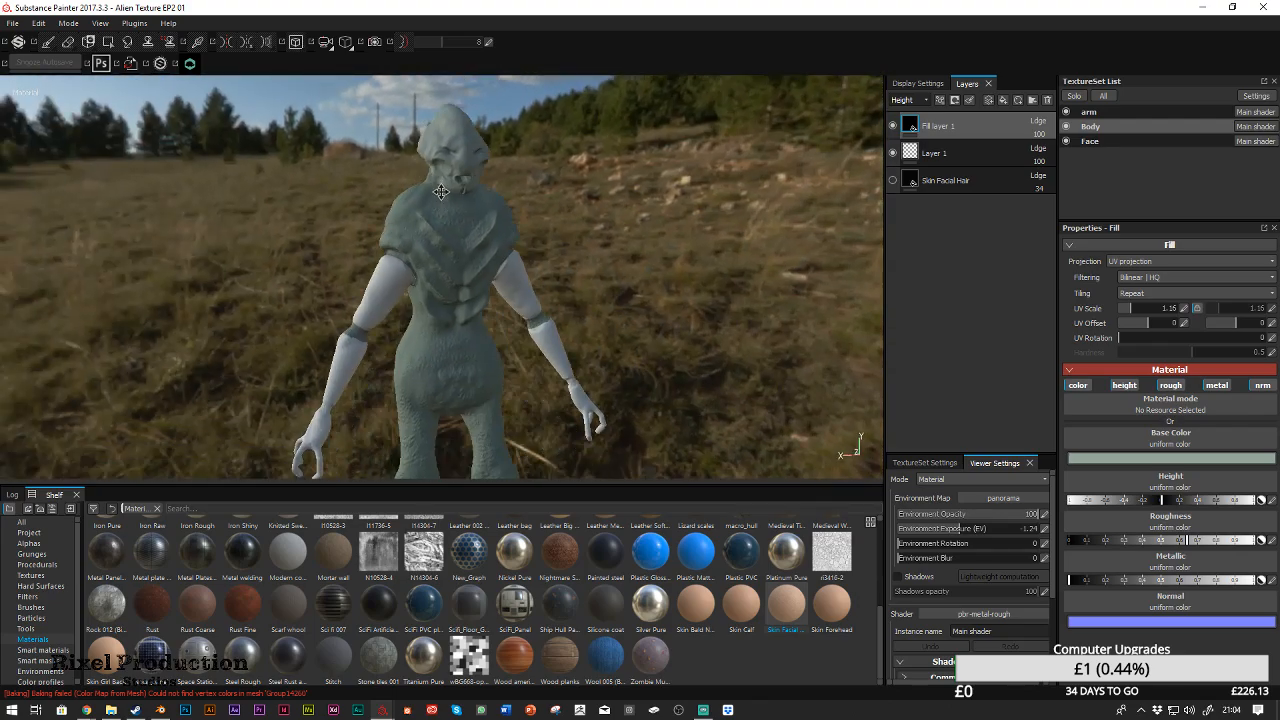
pyautogui.keyDown('alt'); pyautogui.moveTo(446, 168); pyautogui.dragTo(354, 229); pyautogui.keyUp('alt')
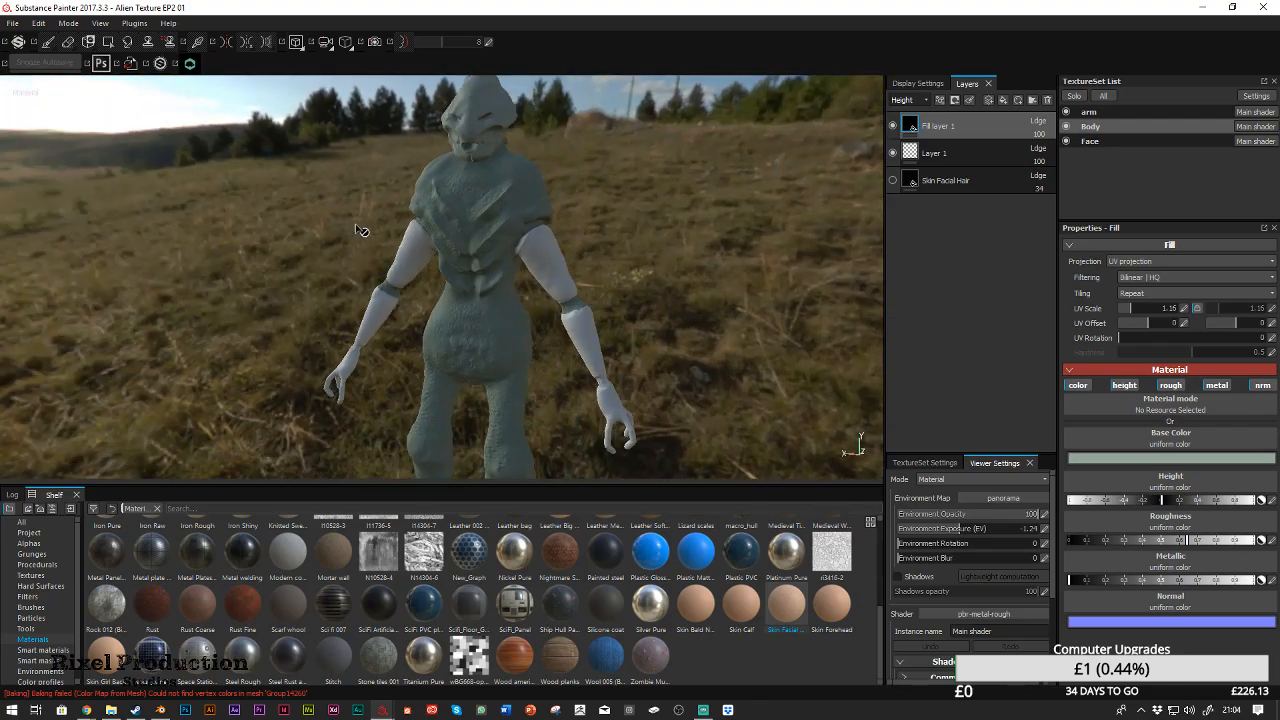
pyautogui.scroll(6, 446, 289)
pyautogui.keyDown('alt'); pyautogui.moveTo(446, 289); pyautogui.dragTo(510, 300); pyautogui.keyUp('alt')
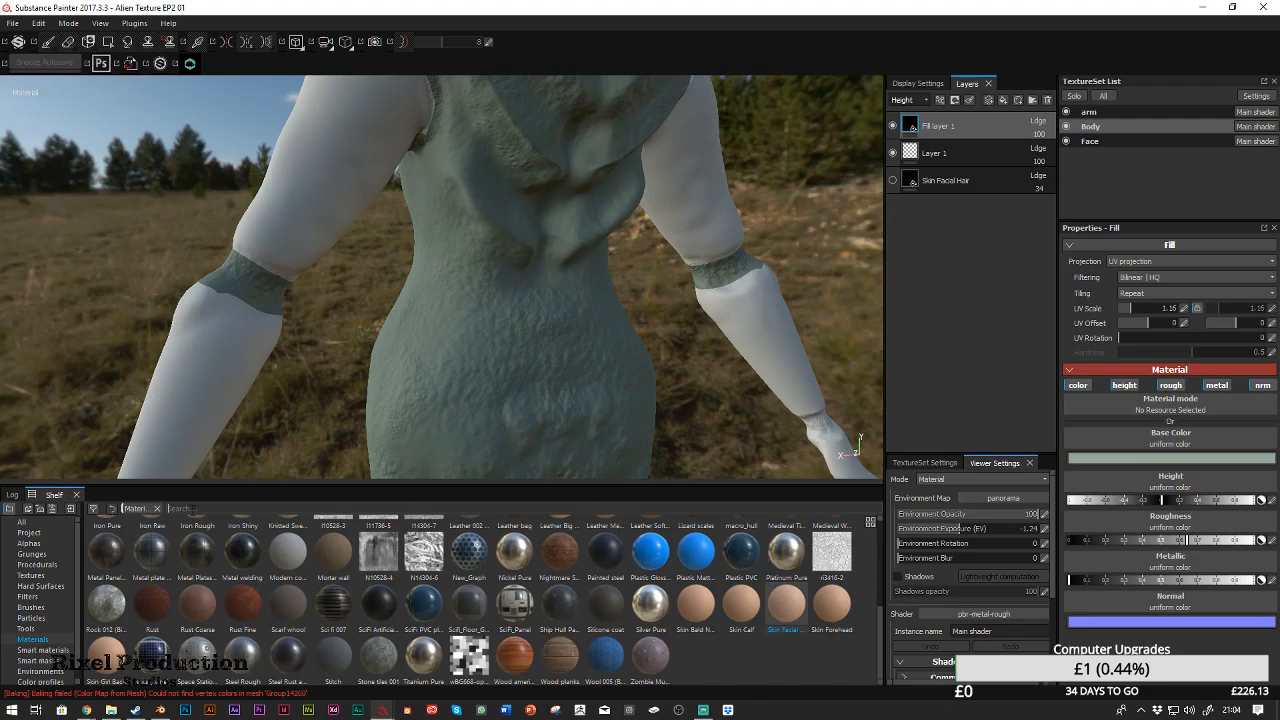
# Search the shelf's materials for "meta" and preview several of the metal materials, including Iron Powder Coated and Metal welding
pyautogui.click(197, 508)
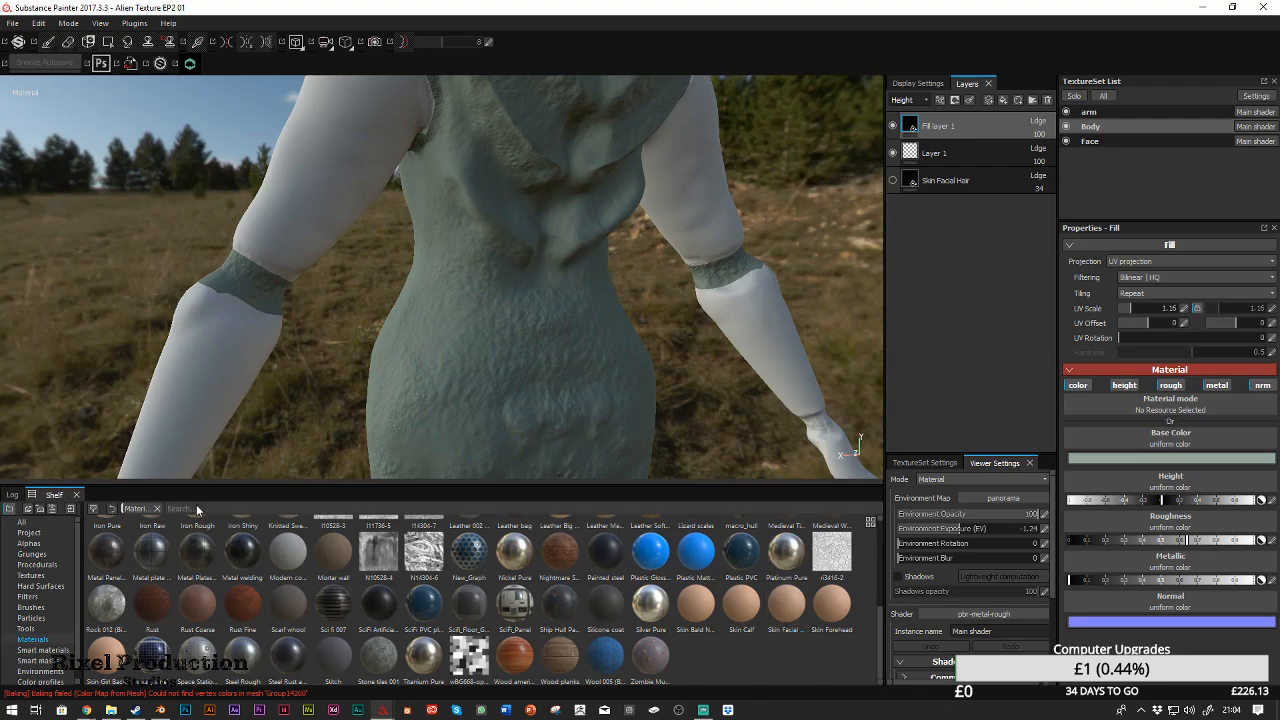
pyautogui.write('metal')
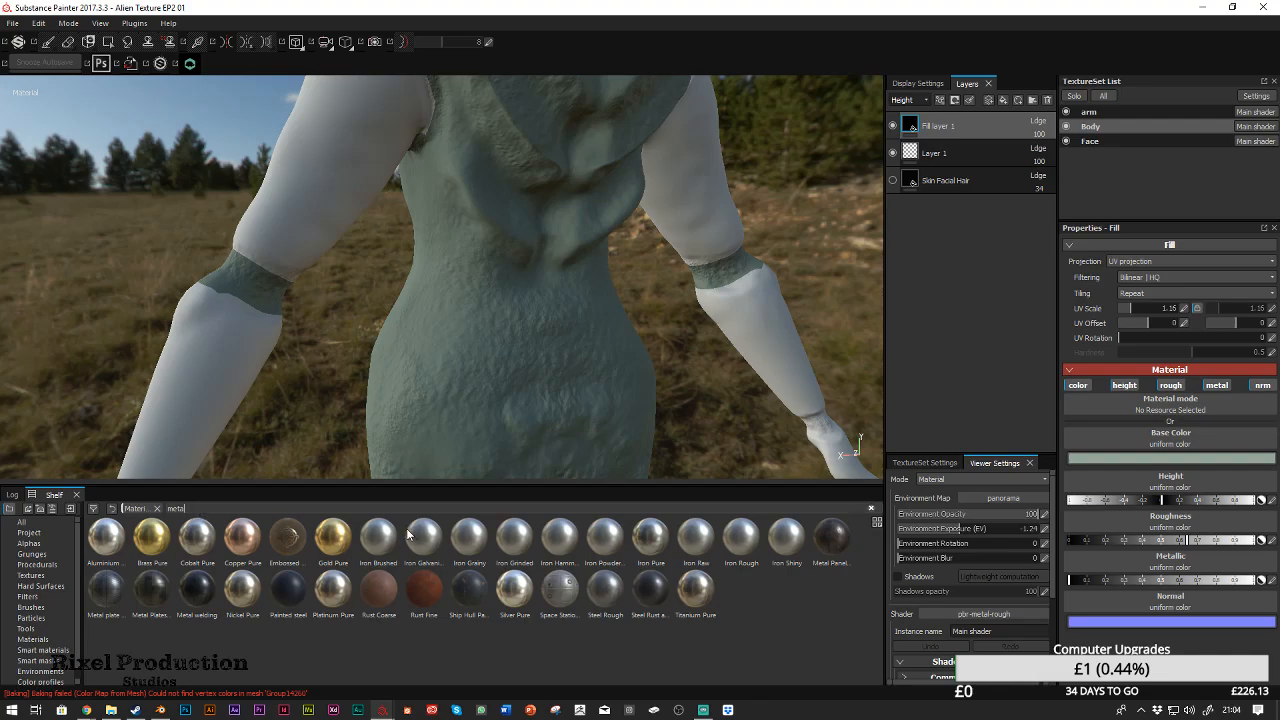
pyautogui.moveTo(407, 535)
pyautogui.moveTo(407, 535); pyautogui.dragTo(520, 467)
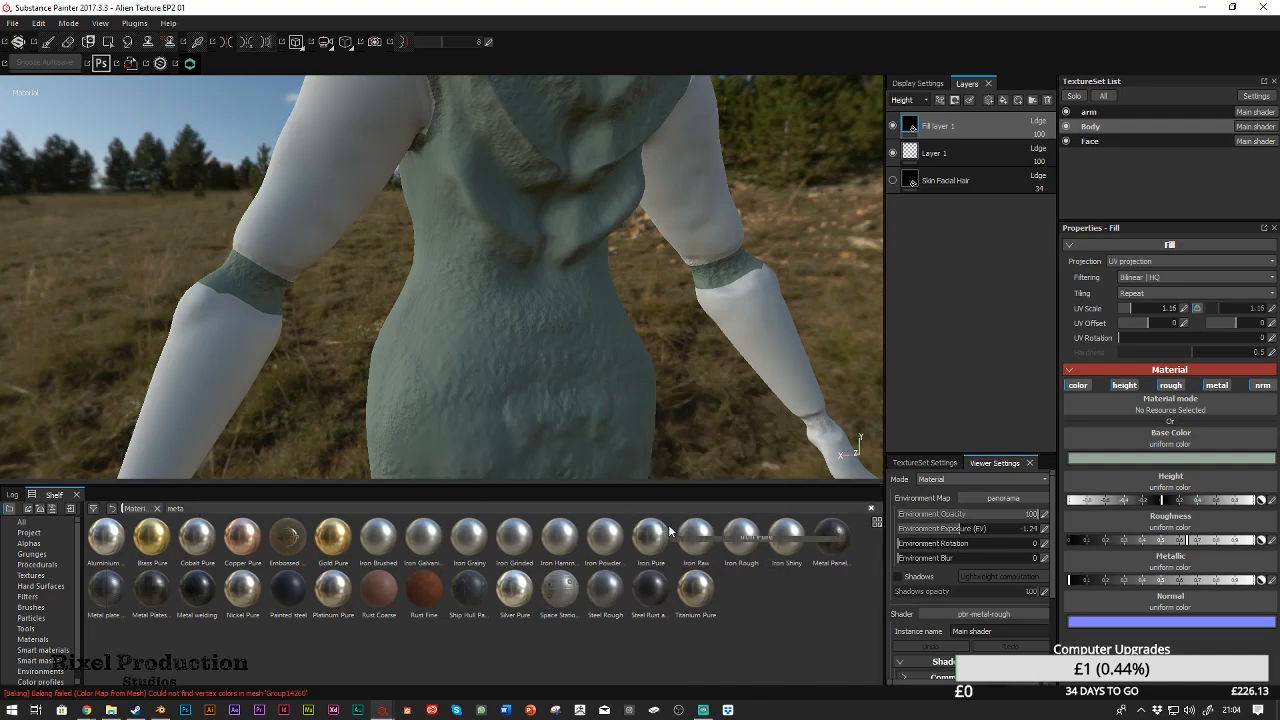
pyautogui.moveTo(616, 536)
pyautogui.moveTo(847, 544)
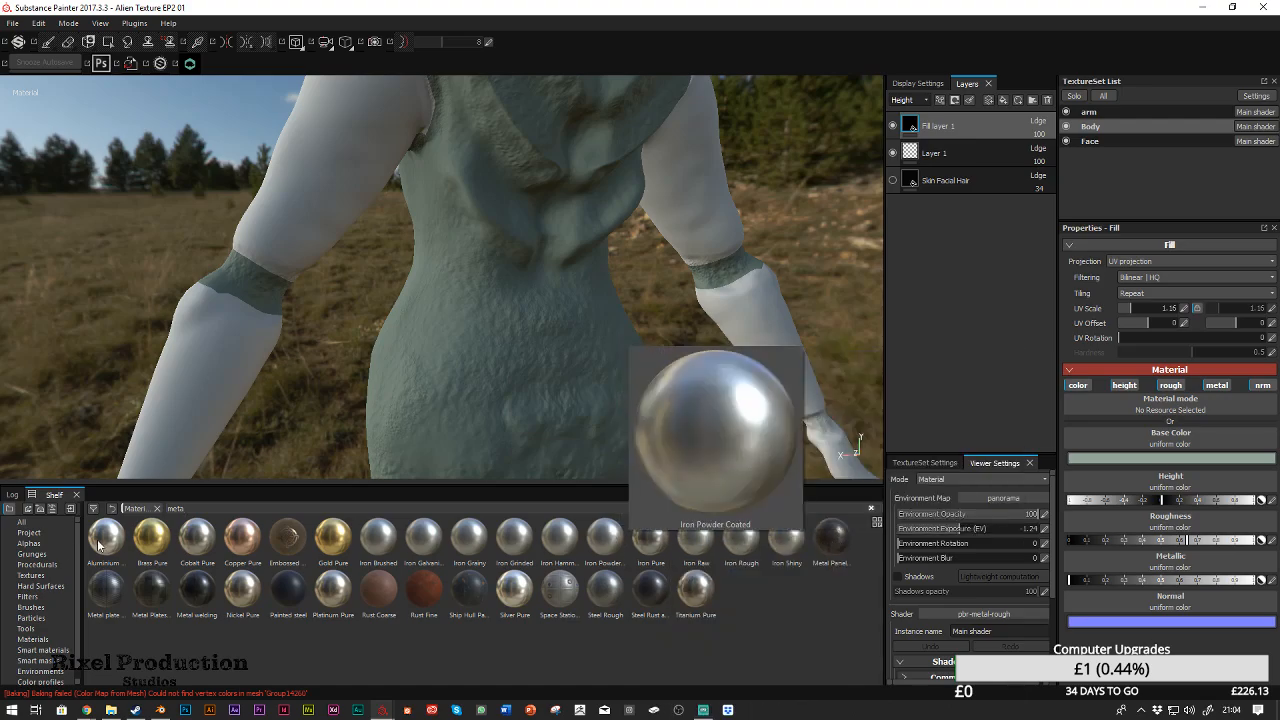
pyautogui.moveTo(203, 600)
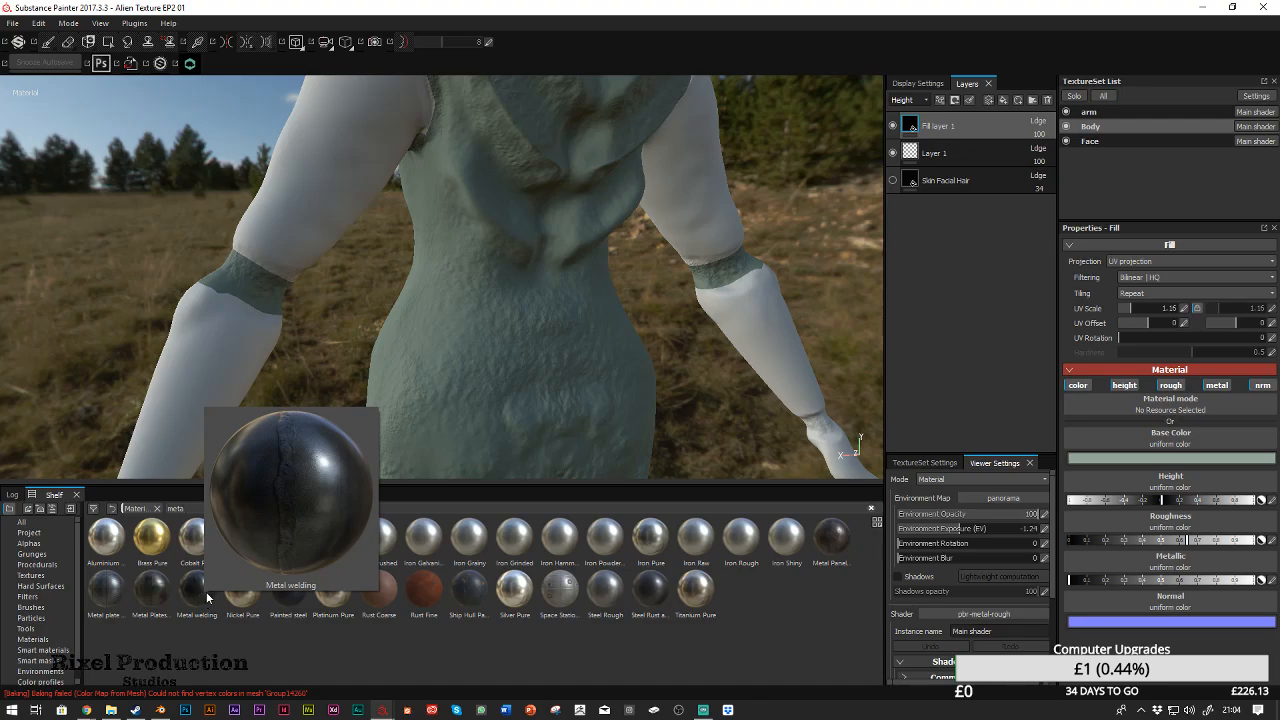
pyautogui.moveTo(292, 596)
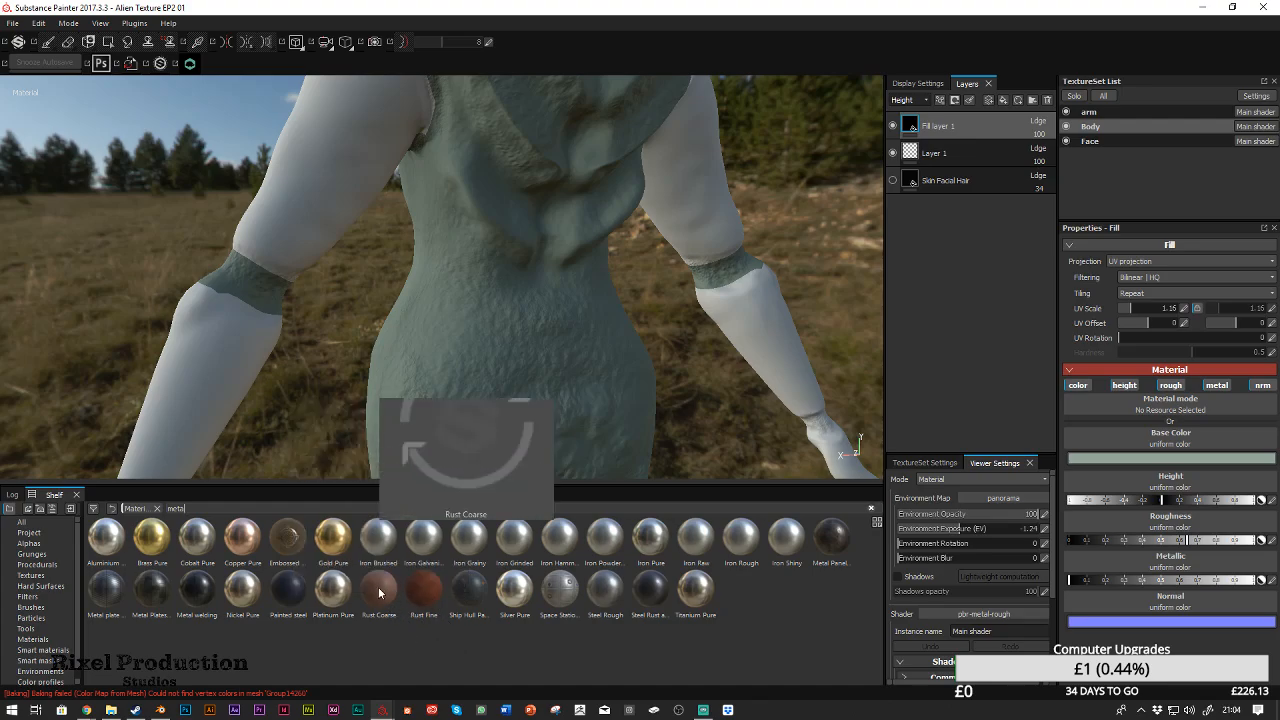
# Add the Rust Coarse material to the arm texture set's layer stack, directly below Fill layer 1
pyautogui.moveTo(378, 587); pyautogui.dragTo(382, 648)
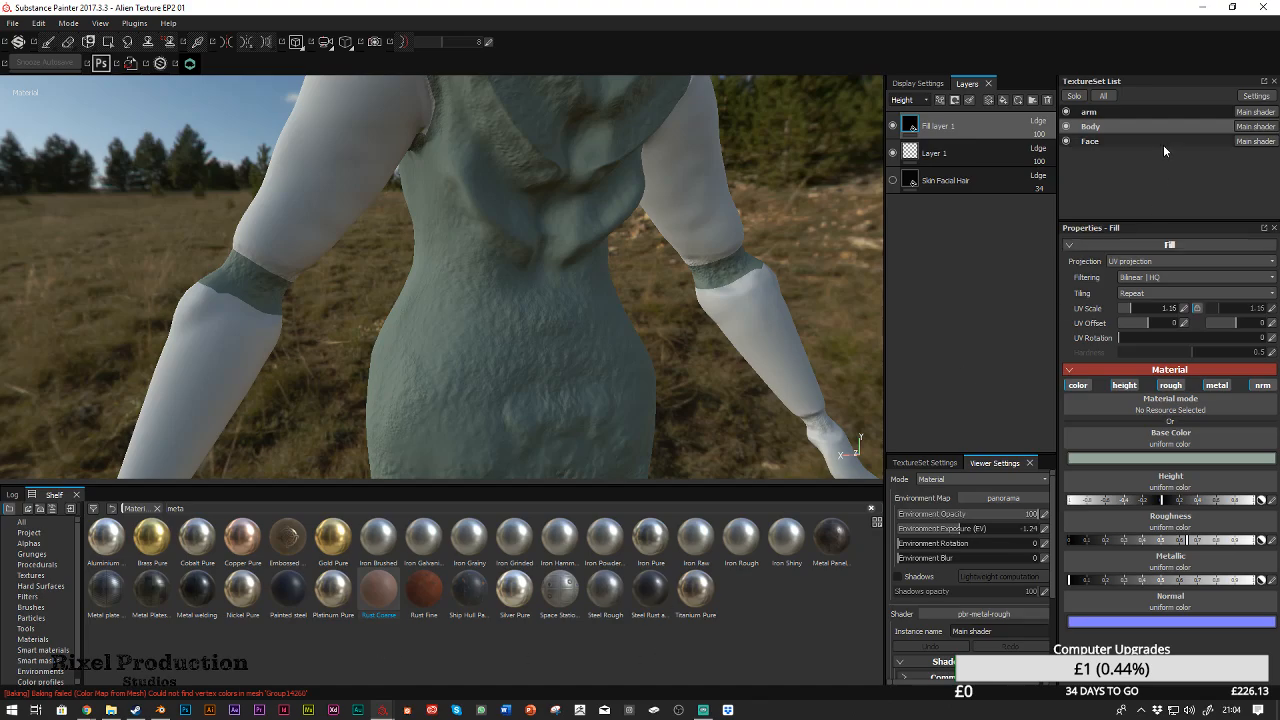
pyautogui.click(1110, 108)
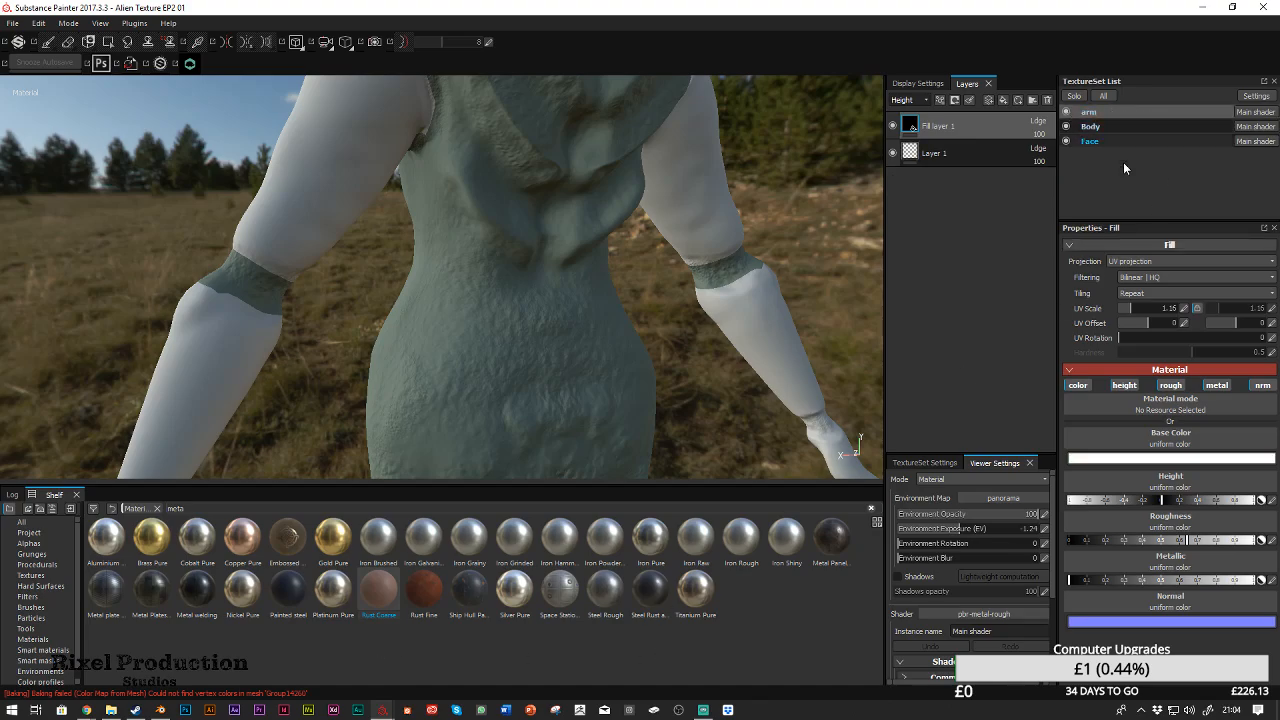
pyautogui.moveTo(386, 619); pyautogui.dragTo(975, 145)
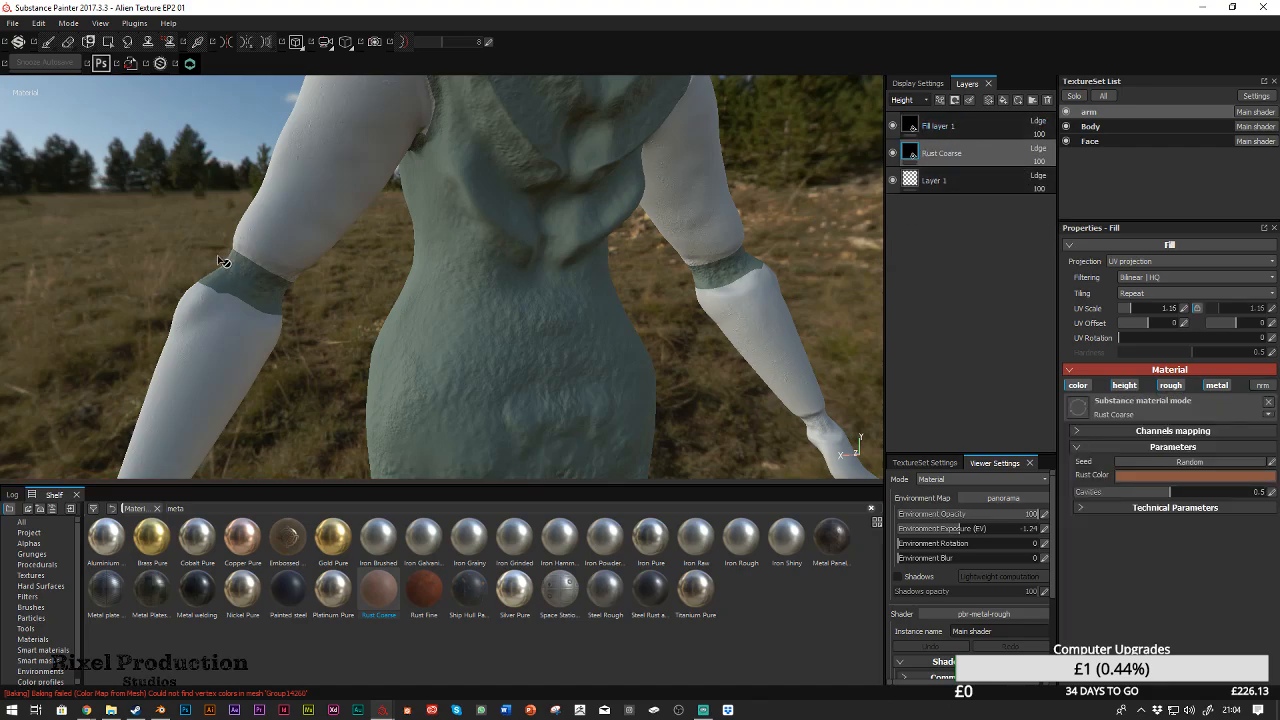
pyautogui.keyDown('alt'); pyautogui.moveTo(60, 172); pyautogui.dragTo(640, 223); pyautogui.keyUp('alt')
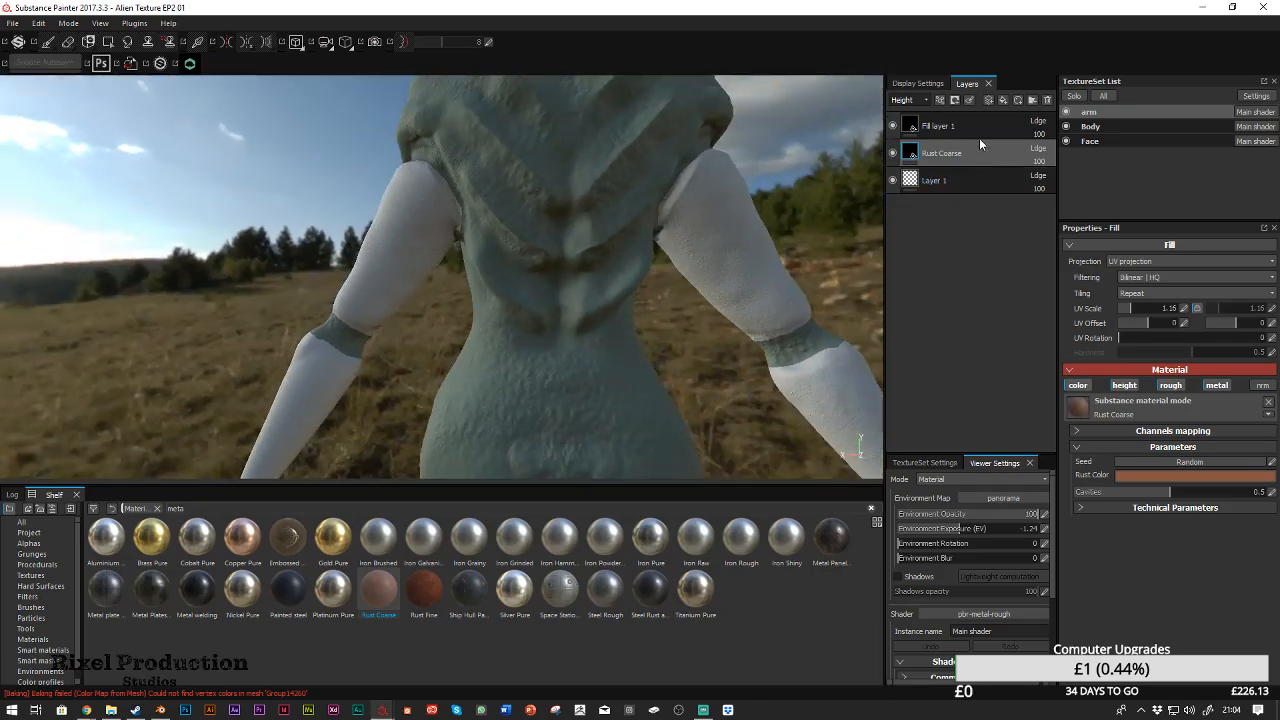
# Clear the material search and add a paint layer above Fill layer 1 in the arm texture set
pyautogui.click(947, 129)
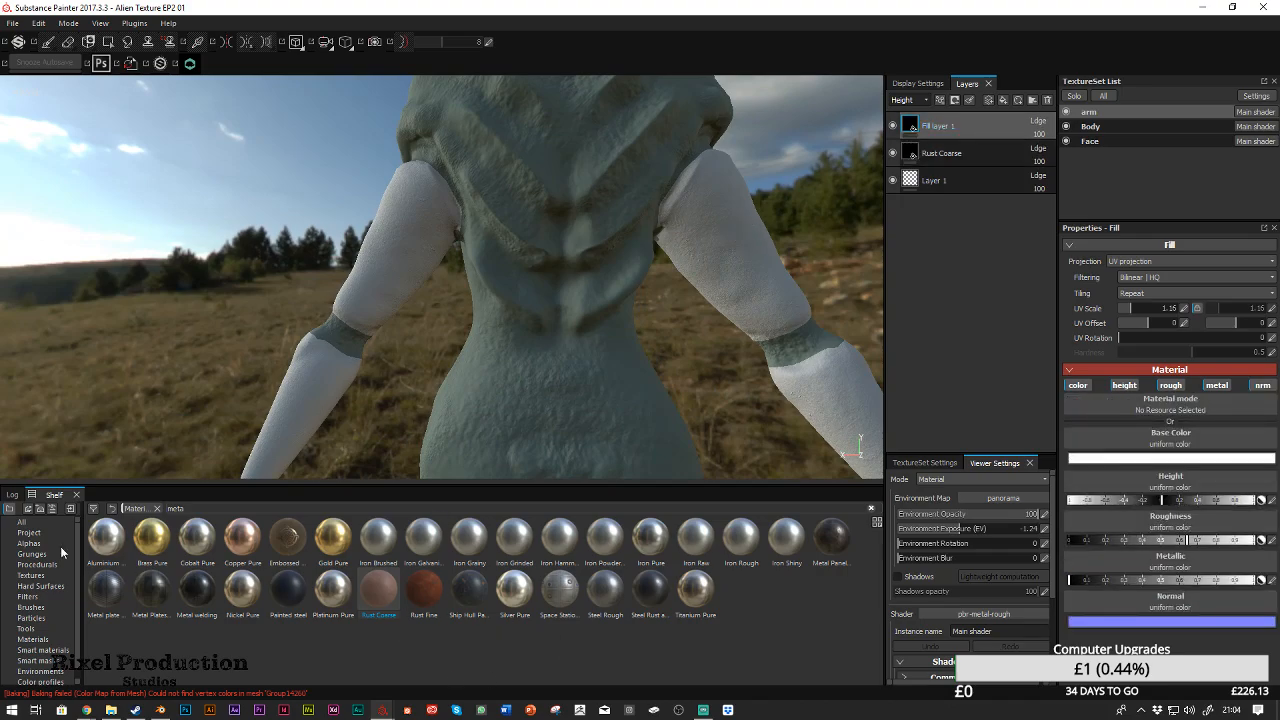
pyautogui.moveTo(196, 509); pyautogui.dragTo(130, 512)
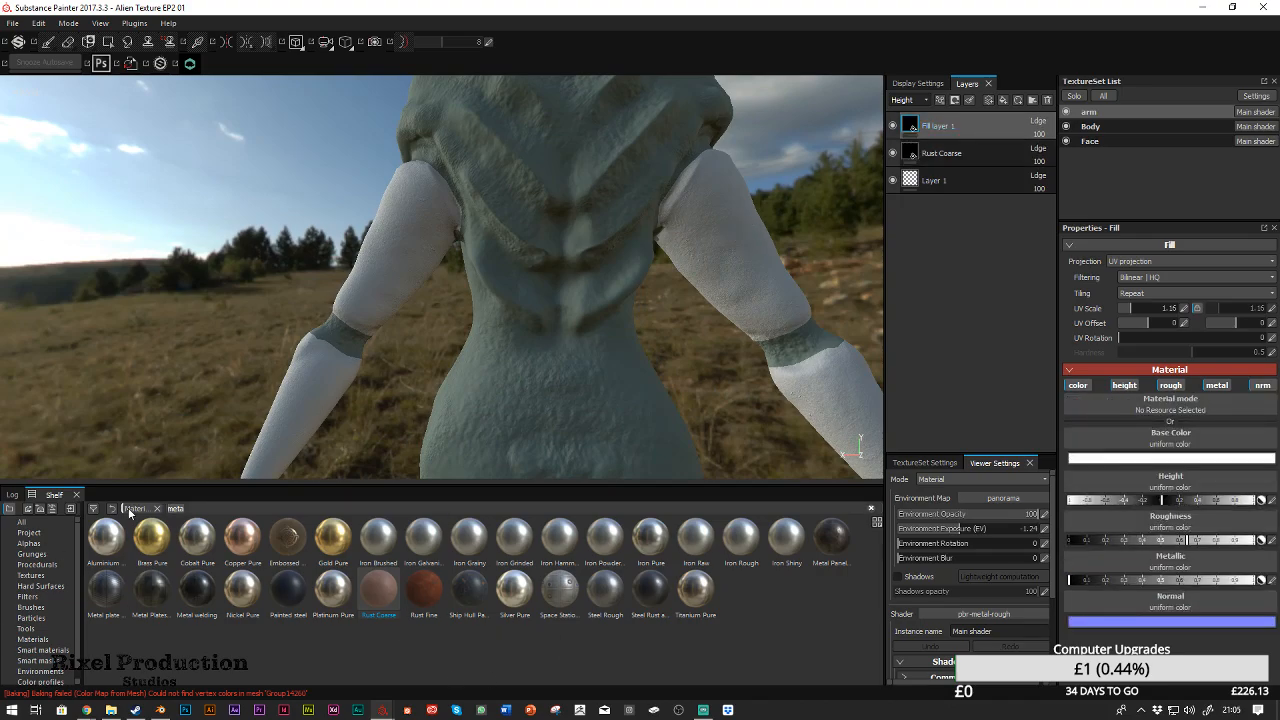
pyautogui.press('BackSpace')
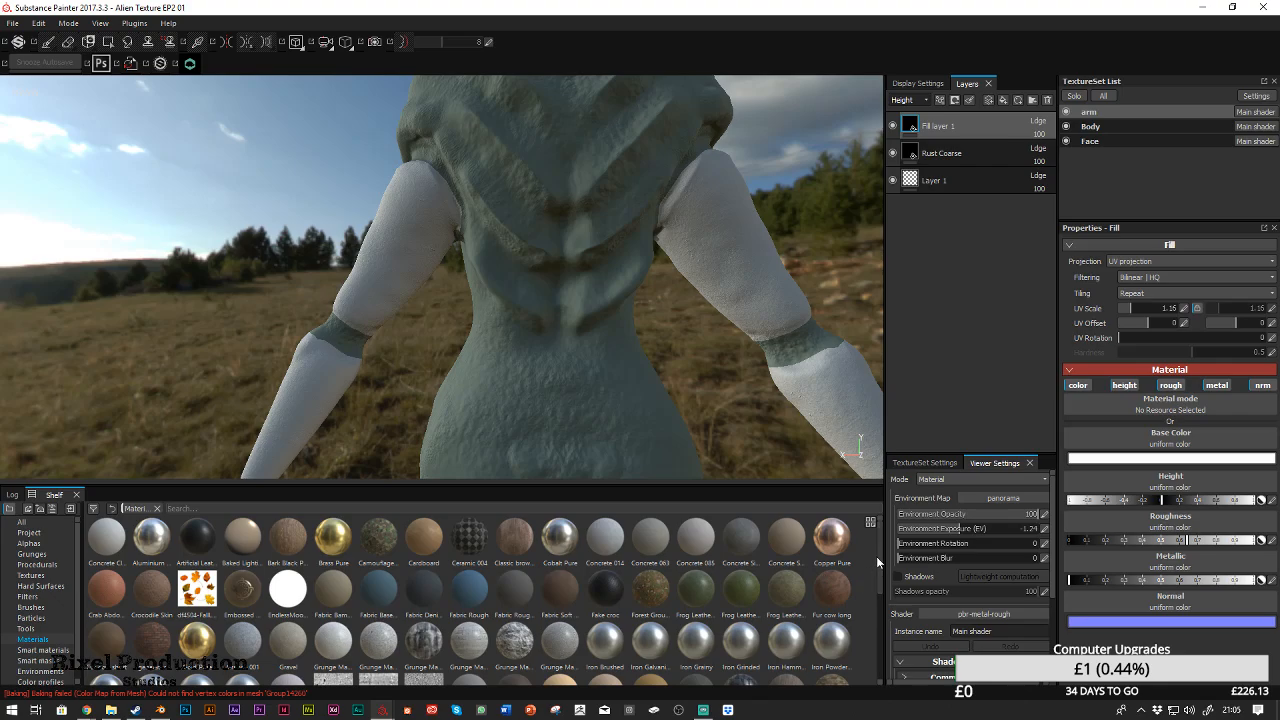
pyautogui.scroll(-3, 876, 560)
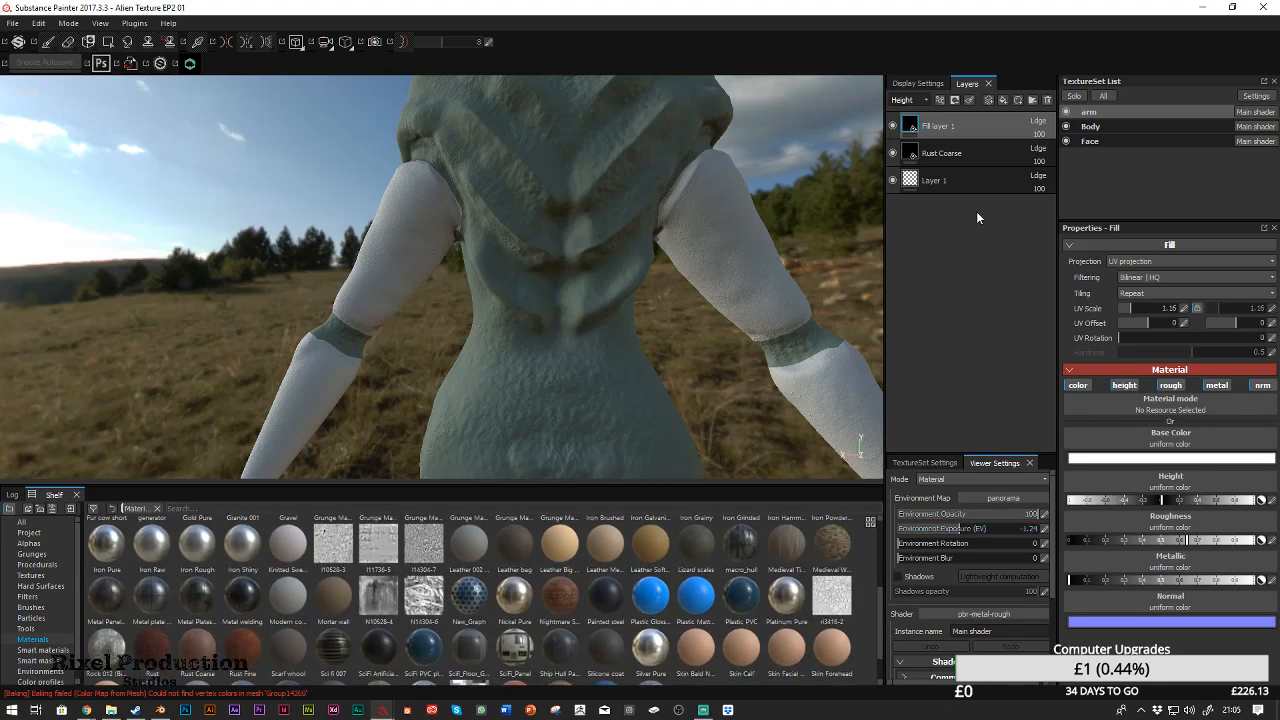
pyautogui.click(989, 102)
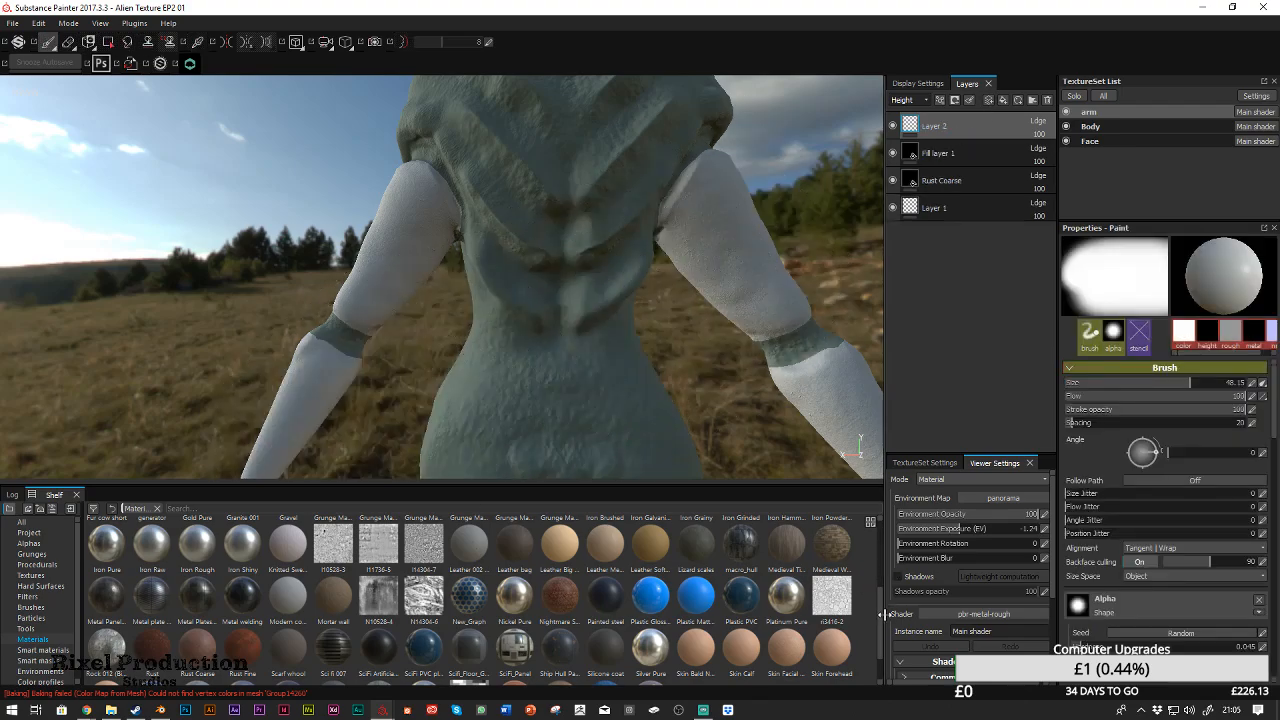
# Load the Rock 012 material into the brush, turn on symmetry and set the brush size to 7.51
pyautogui.scroll(-1, 876, 650)
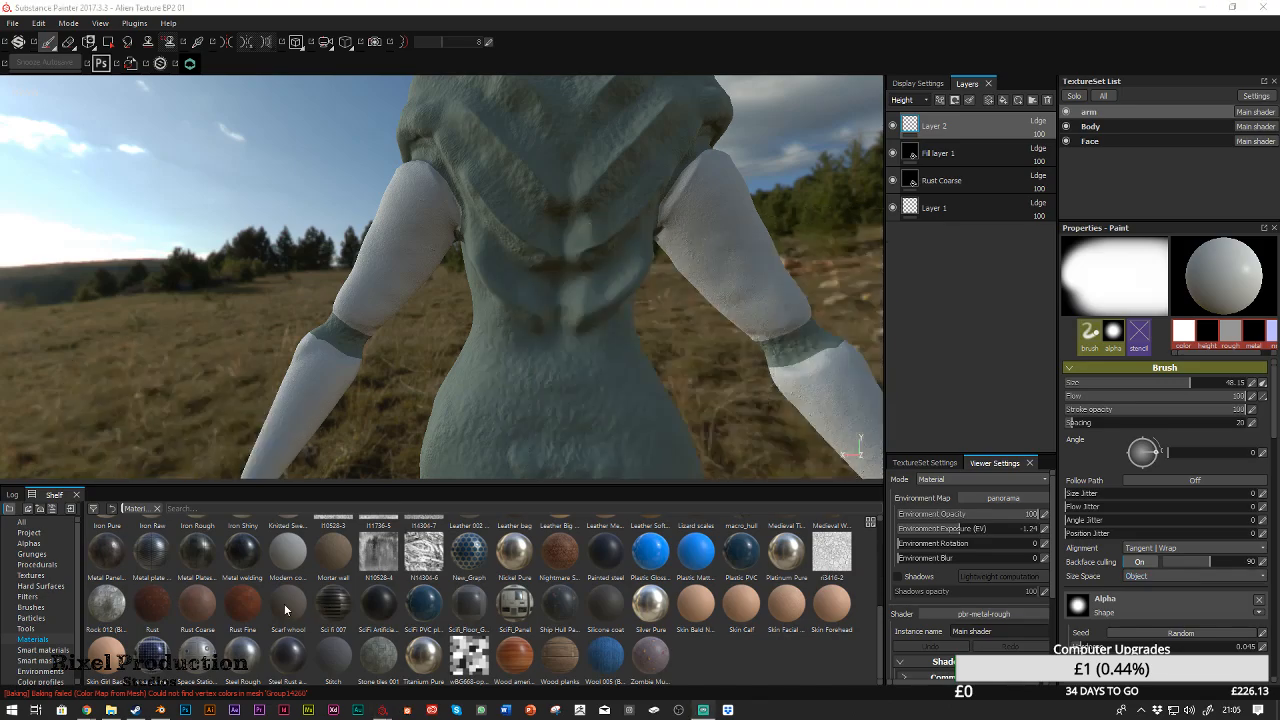
pyautogui.click(111, 603)
pyautogui.moveTo(470, 240)
pyautogui.mouseDown()
pyautogui.moveTo(330, 265)
pyautogui.moveTo(392, 253)
pyautogui.mouseUp()
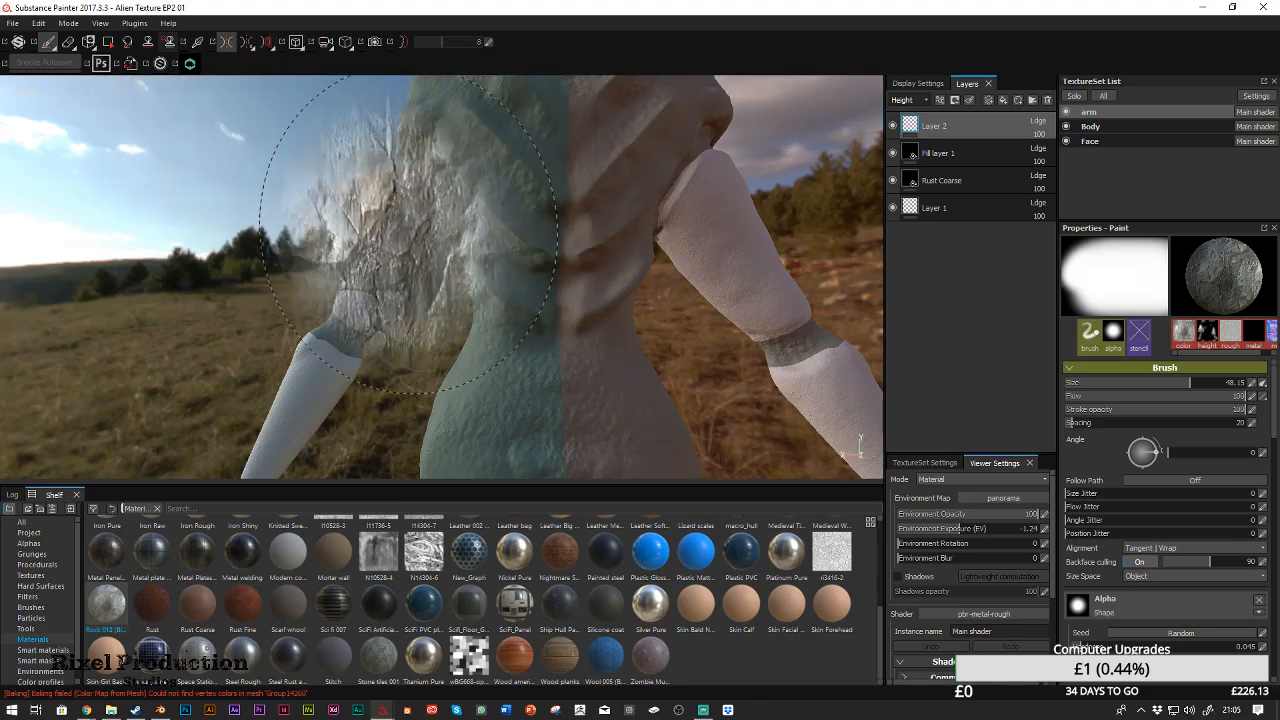
pyautogui.moveTo(359, 242)
pyautogui.keyDown('ctrl'); pyautogui.mouseDown(button='right')
pyautogui.moveTo(402, 243)
pyautogui.moveTo(235, 245)
pyautogui.mouseUp(button='right'); pyautogui.keyUp('ctrl')
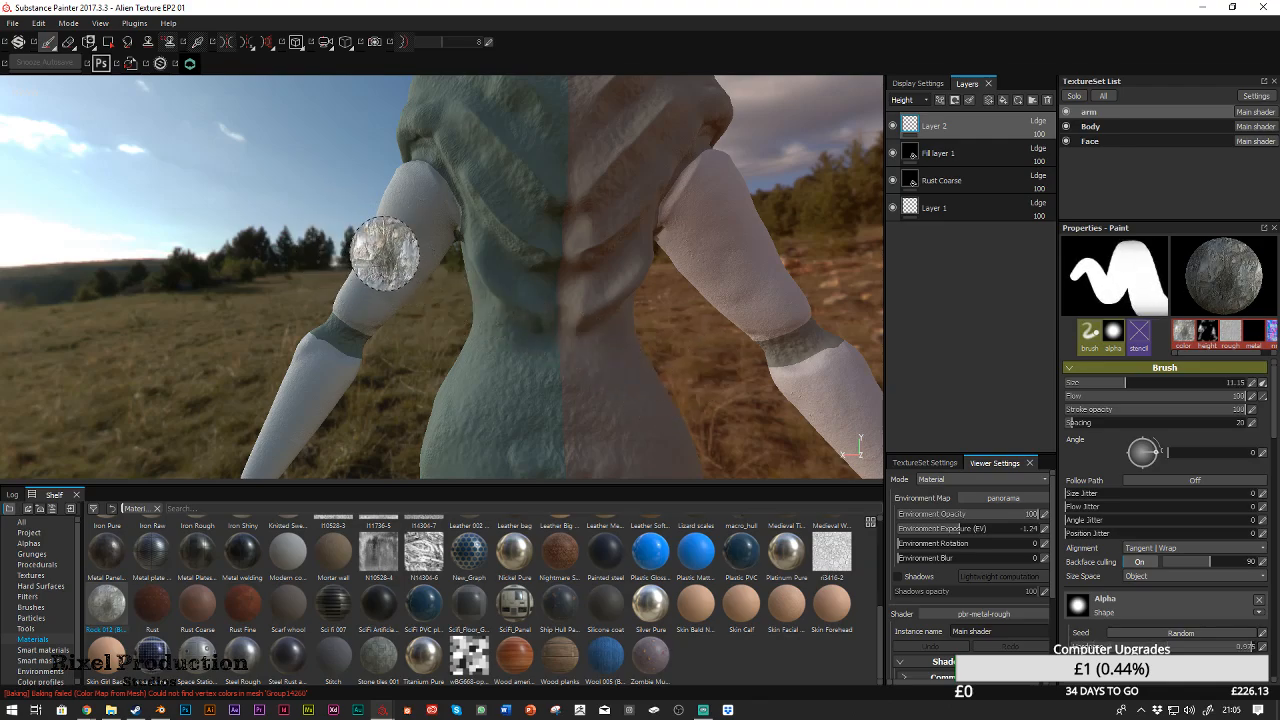
pyautogui.press('l')
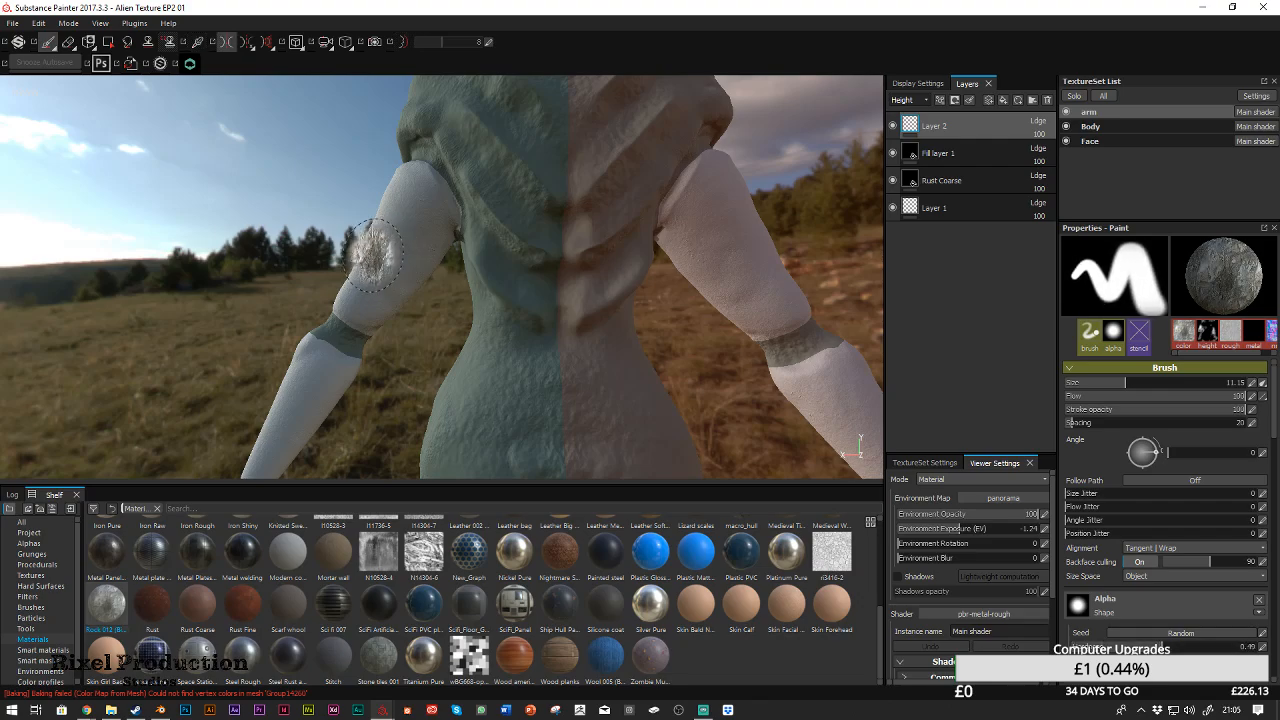
pyautogui.moveTo(375, 249)
pyautogui.keyDown('ctrl'); pyautogui.mouseDown(button='right')
pyautogui.moveTo(340, 249)
pyautogui.moveTo(388, 256)
pyautogui.mouseUp(button='right'); pyautogui.keyUp('ctrl')
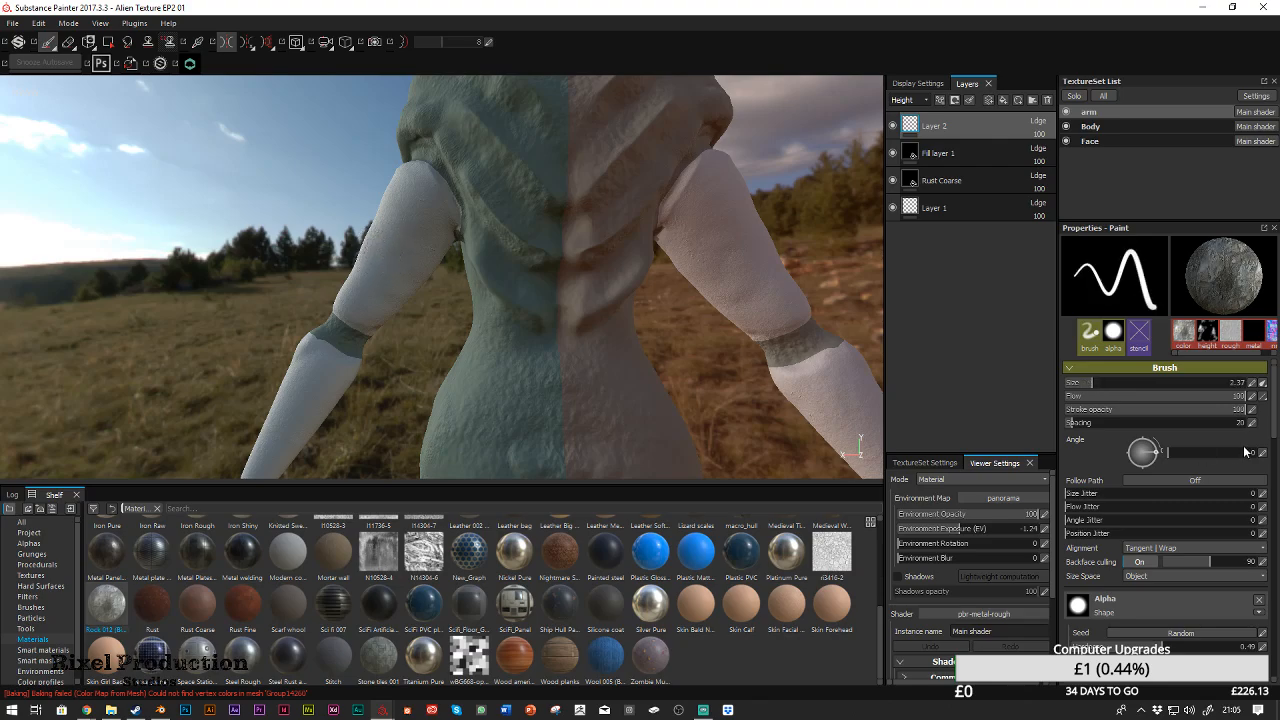
pyautogui.moveTo(391, 236)
pyautogui.keyDown('ctrl'); pyautogui.mouseDown(button='right')
pyautogui.moveTo(428, 237)
pyautogui.moveTo(376, 236)
pyautogui.mouseUp(button='right'); pyautogui.keyUp('ctrl')
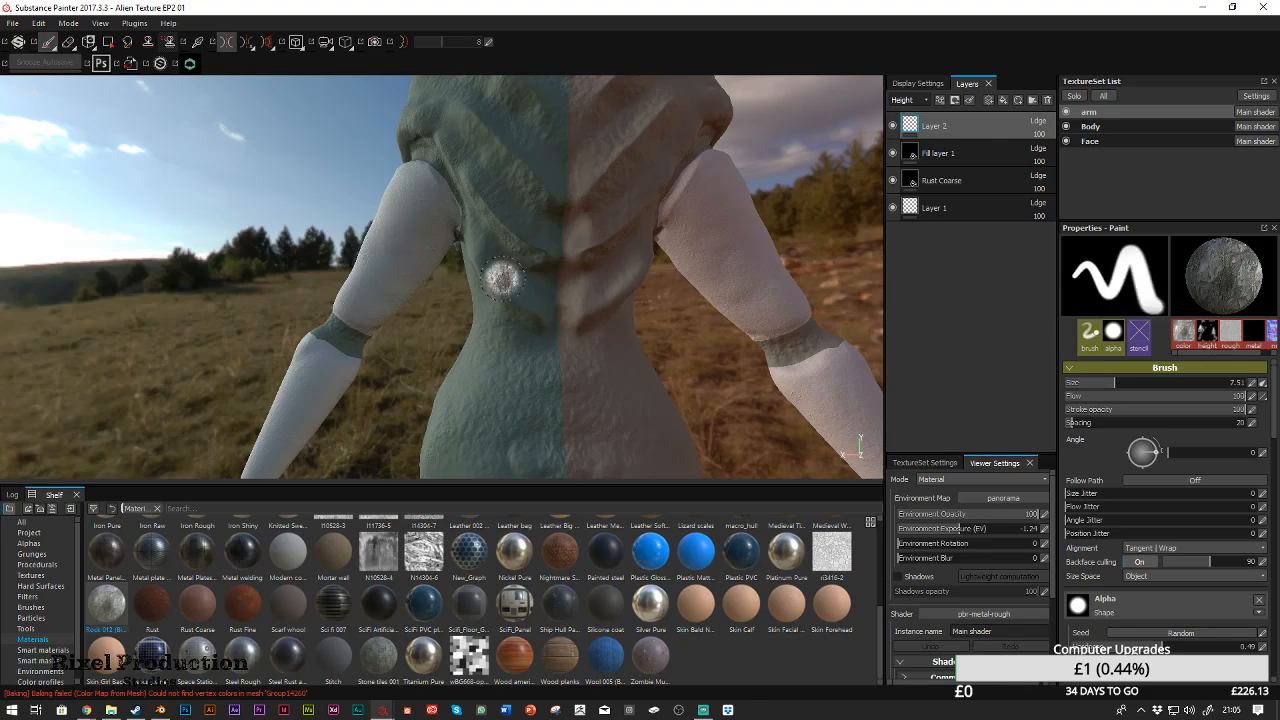
pyautogui.click(413, 207)
pyautogui.moveTo(403, 221); pyautogui.dragTo(385, 315)
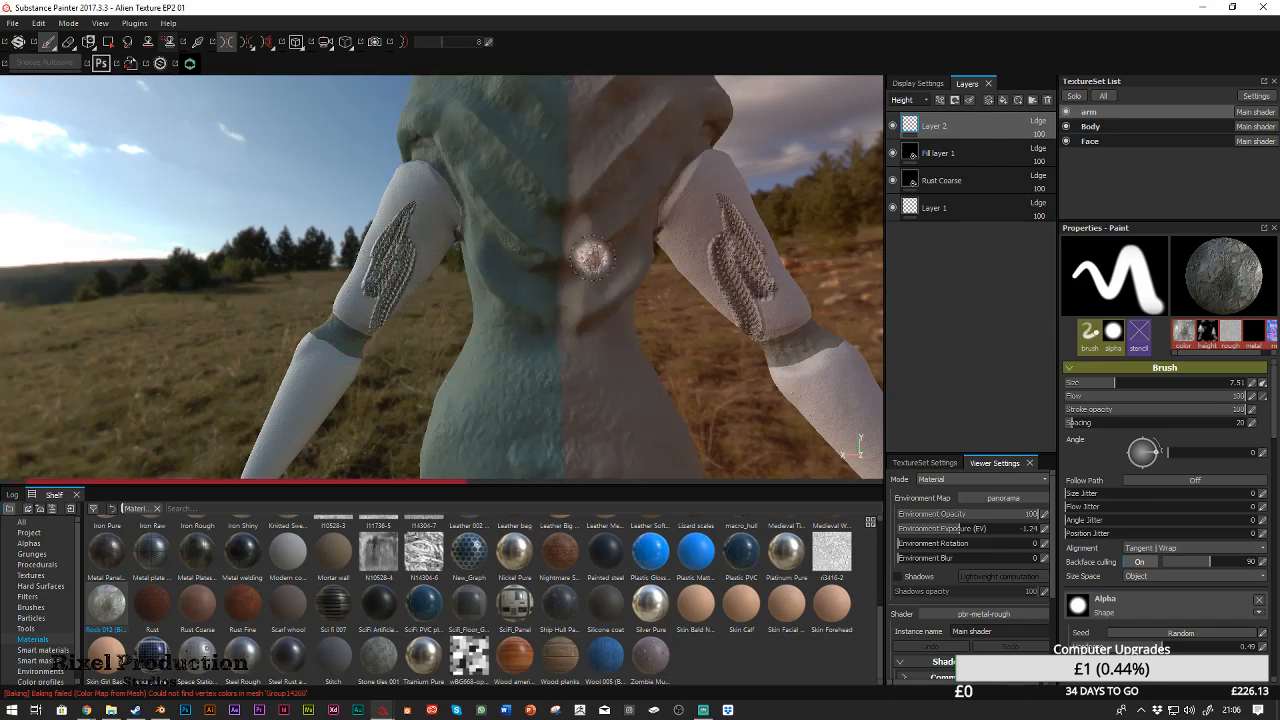
pyautogui.hotkey('ctrl', 'z')
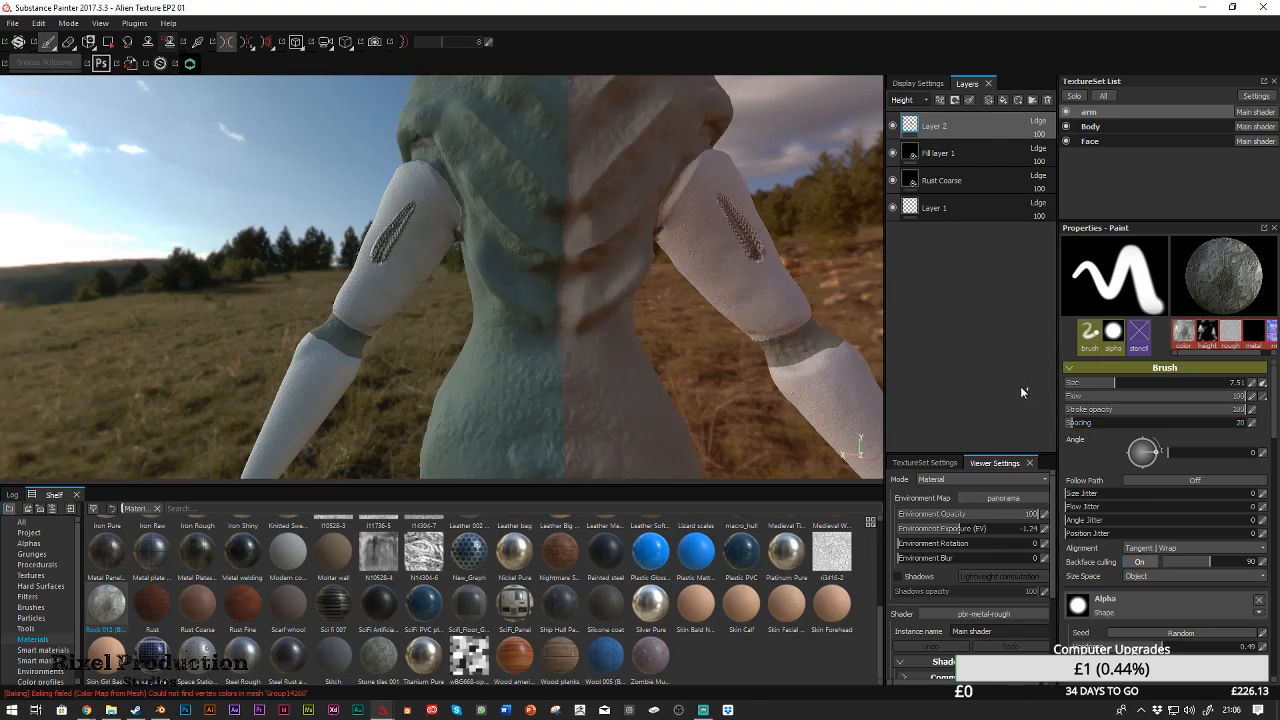
pyautogui.hotkey('ctrl', 'z')
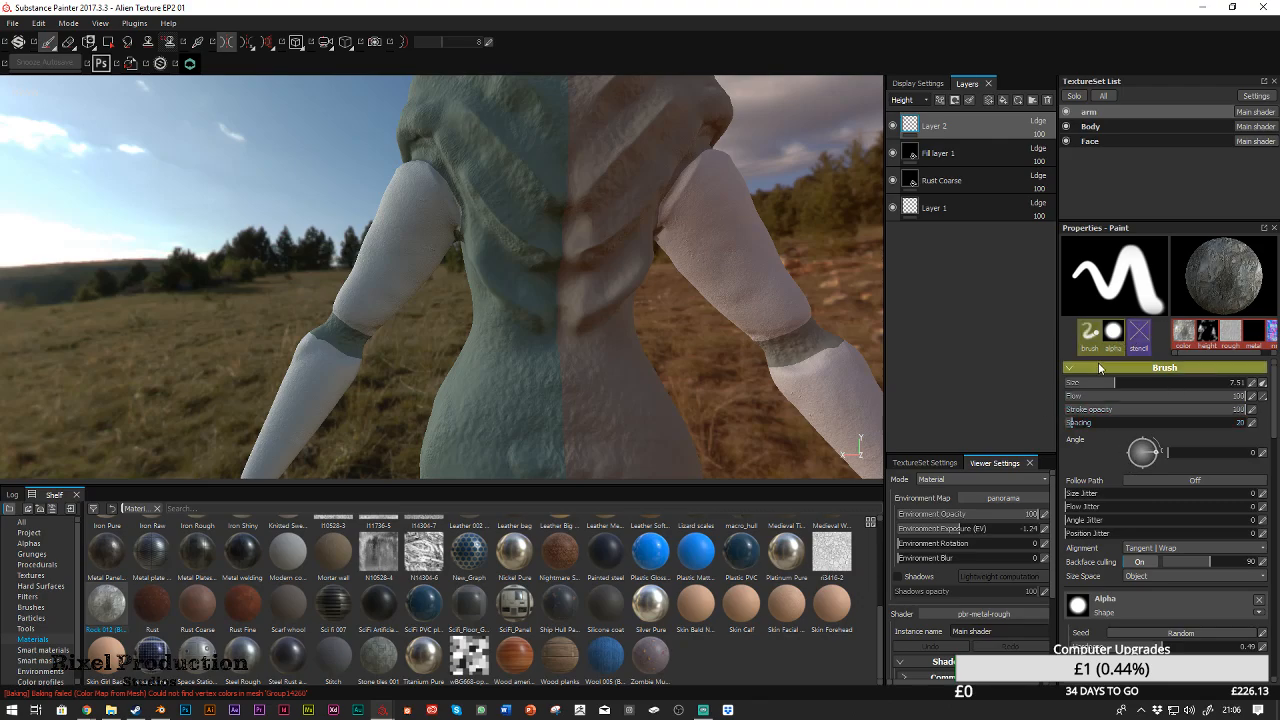
# Set the brush's size, flow, angle and position jitter to 22, 29, 45 and 16, and keep only its color and metal channels on
pyautogui.click(1118, 508)
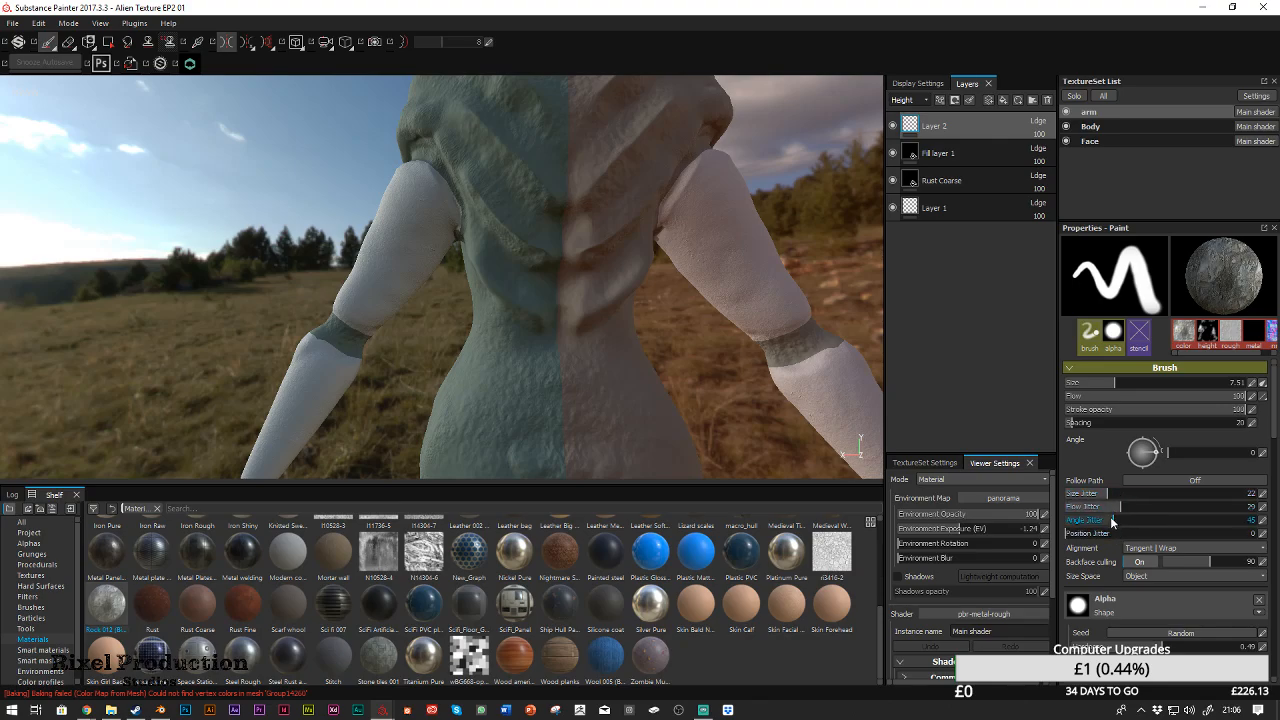
pyautogui.click(1097, 534)
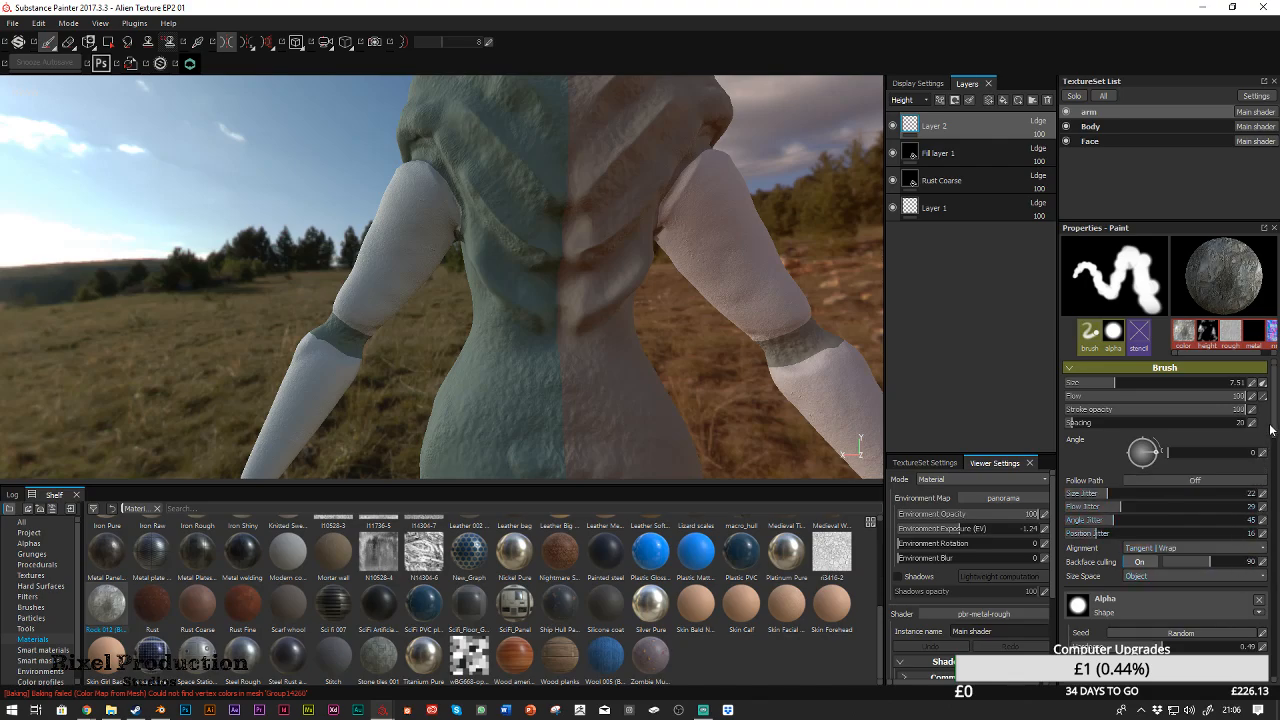
pyautogui.scroll(-10, 1276, 428)
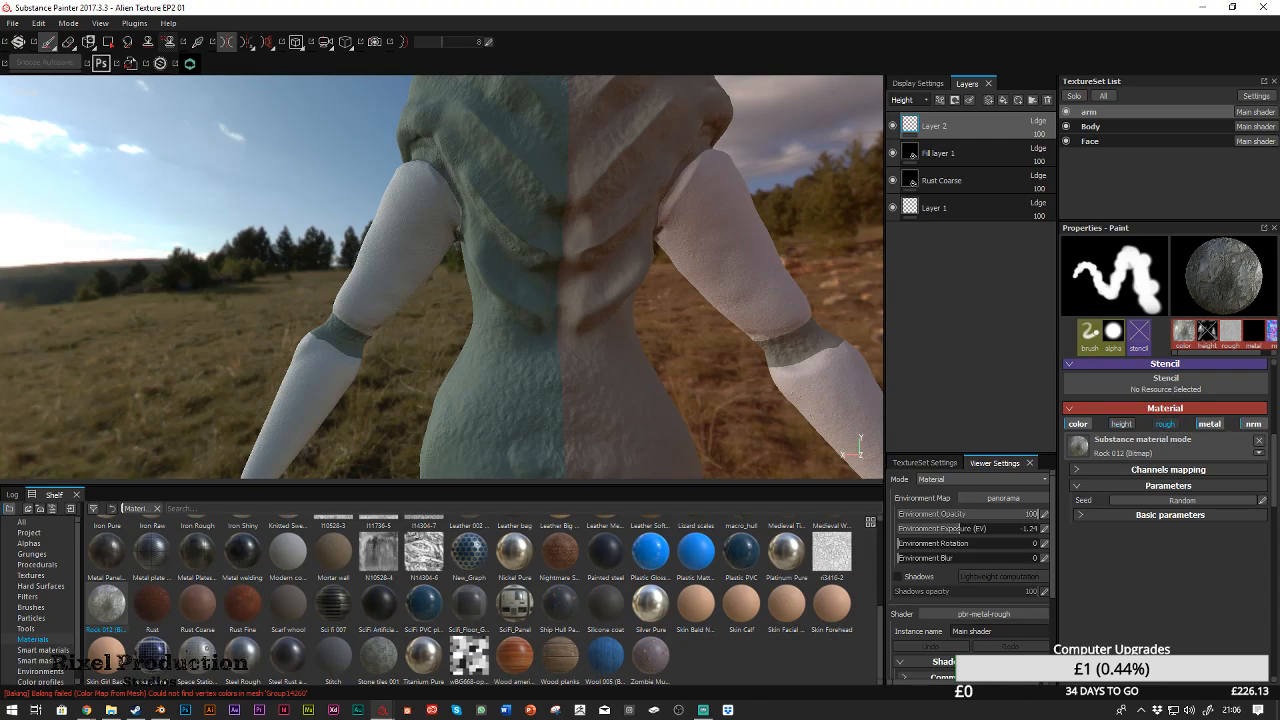
pyautogui.click(1250, 425)
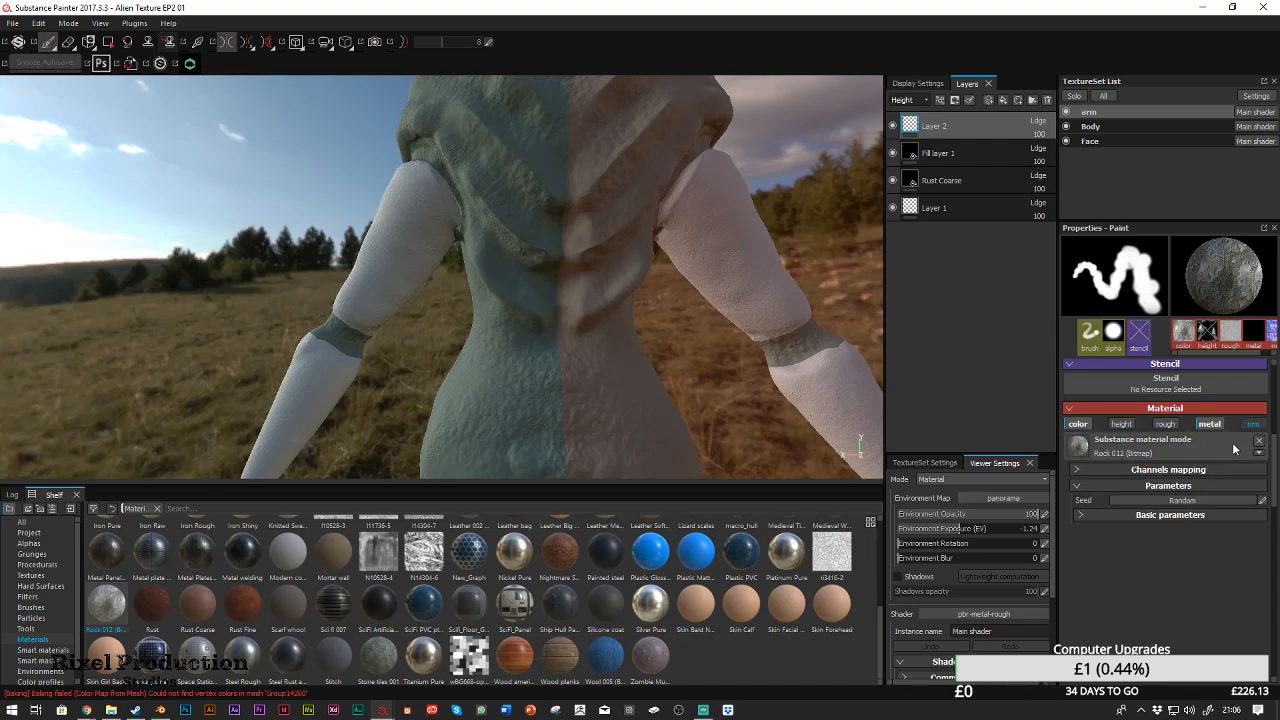
# Paint symmetrical Rock 012 strokes over the upper arms, from below the shoulders down to the elbows
pyautogui.moveTo(396, 217)
pyautogui.mouseDown()
pyautogui.moveTo(387, 242)
pyautogui.moveTo(402, 268)
pyautogui.moveTo(372, 318)
pyautogui.mouseUp()
pyautogui.moveTo(374, 316)
pyautogui.mouseDown()
pyautogui.moveTo(406, 265)
pyautogui.moveTo(385, 215)
pyautogui.mouseUp()
pyautogui.moveTo(350, 288); pyautogui.dragTo(344, 300)
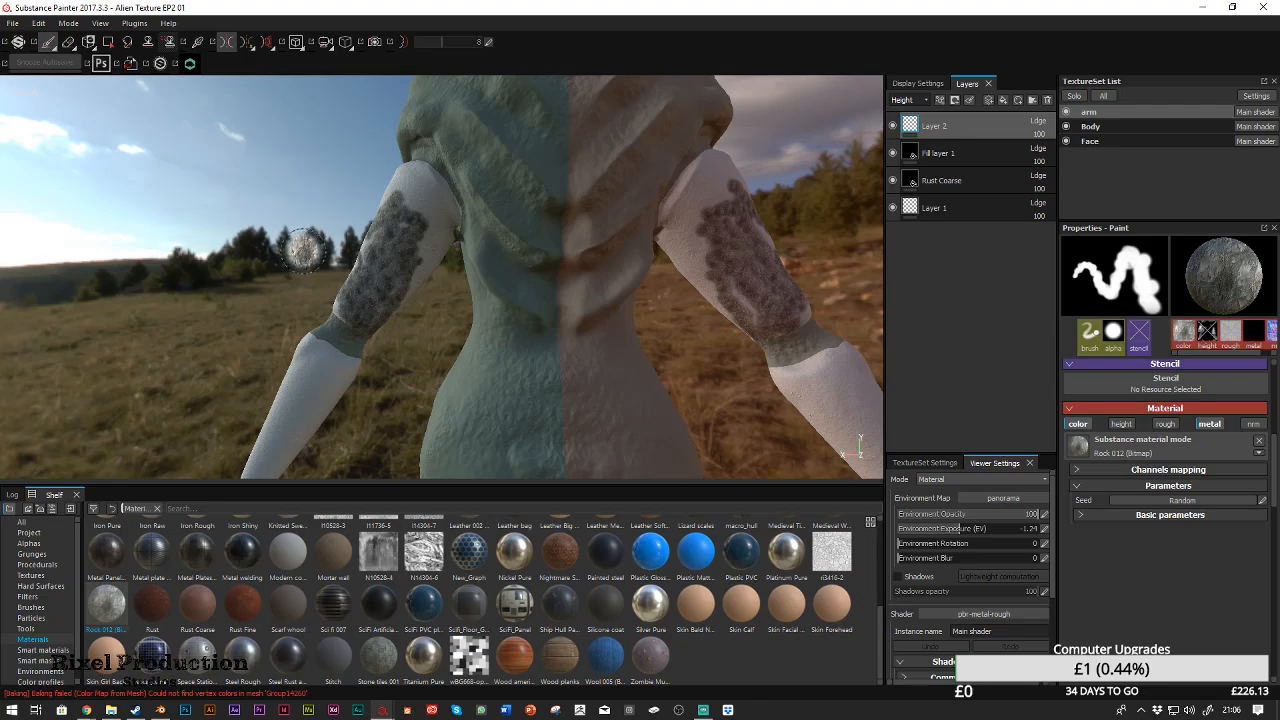
# Examine the painted upper arm up close, also in the Base Color view, and return to the Material view
pyautogui.rightClick(322, 256)
pyautogui.keyDown('alt'); pyautogui.moveTo(256, 209); pyautogui.dragTo(462, 213); pyautogui.keyUp('alt')
pyautogui.moveTo(275, 252)
pyautogui.keyDown('alt'); pyautogui.mouseDown(button='right')
pyautogui.moveTo(508, 181)
pyautogui.moveTo(258, 264)
pyautogui.moveTo(440, 268)
pyautogui.moveTo(248, 268)
pyautogui.moveTo(290, 236)
pyautogui.mouseUp(button='right'); pyautogui.keyUp('alt')
pyautogui.moveTo(216, 241)
pyautogui.keyDown('alt'); pyautogui.mouseDown()
pyautogui.moveTo(420, 255)
pyautogui.moveTo(365, 266)
pyautogui.moveTo(252, 232)
pyautogui.moveTo(131, 351)
pyautogui.moveTo(164, 304)
pyautogui.moveTo(214, 138)
pyautogui.mouseUp(); pyautogui.keyUp('alt')
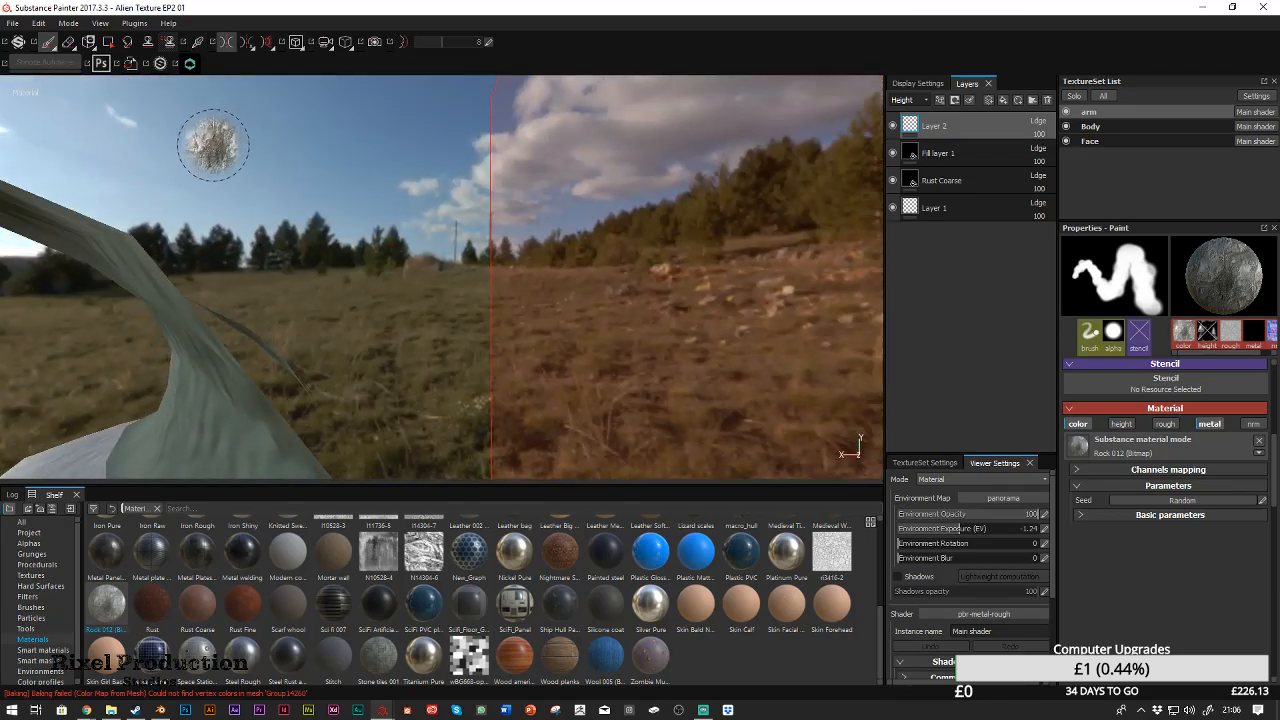
pyautogui.keyDown('alt'); pyautogui.keyDown('shift'); pyautogui.moveTo(320, 326); pyautogui.dragTo(420, 322); pyautogui.keyUp('shift'); pyautogui.keyUp('alt')
pyautogui.keyDown('alt'); pyautogui.moveTo(420, 335); pyautogui.dragTo(421, 404, button='right'); pyautogui.keyUp('alt')
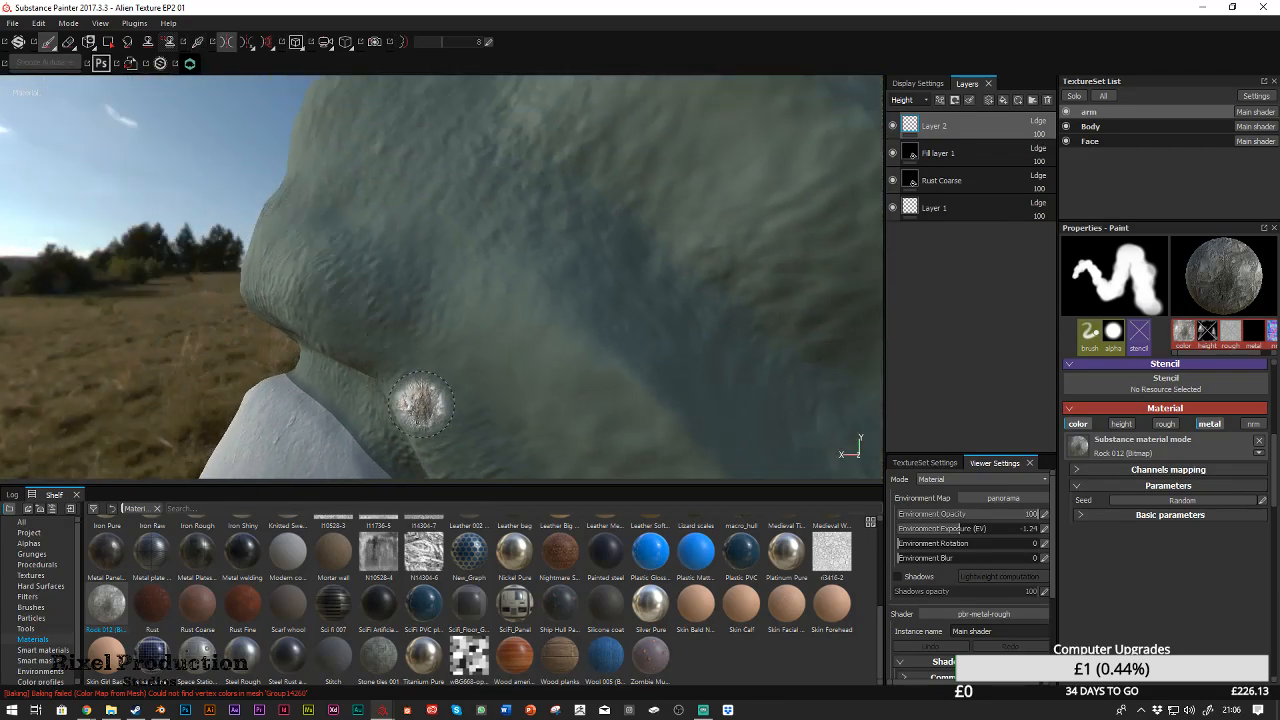
pyautogui.keyDown('ctrl'); pyautogui.keyDown('alt'); pyautogui.rightClick(458, 197); pyautogui.keyUp('alt'); pyautogui.keyUp('ctrl')
pyautogui.keyDown('ctrl'); pyautogui.keyDown('alt'); pyautogui.moveTo(458, 197); pyautogui.dragTo(463, 396); pyautogui.keyUp('alt'); pyautogui.keyUp('ctrl')
pyautogui.keyDown('ctrl'); pyautogui.keyDown('alt'); pyautogui.rightClick(430, 345); pyautogui.keyUp('alt'); pyautogui.keyUp('ctrl')
pyautogui.keyDown('ctrl'); pyautogui.keyDown('alt'); pyautogui.moveTo(432, 345); pyautogui.dragTo(580, 105); pyautogui.keyUp('alt'); pyautogui.keyUp('ctrl')
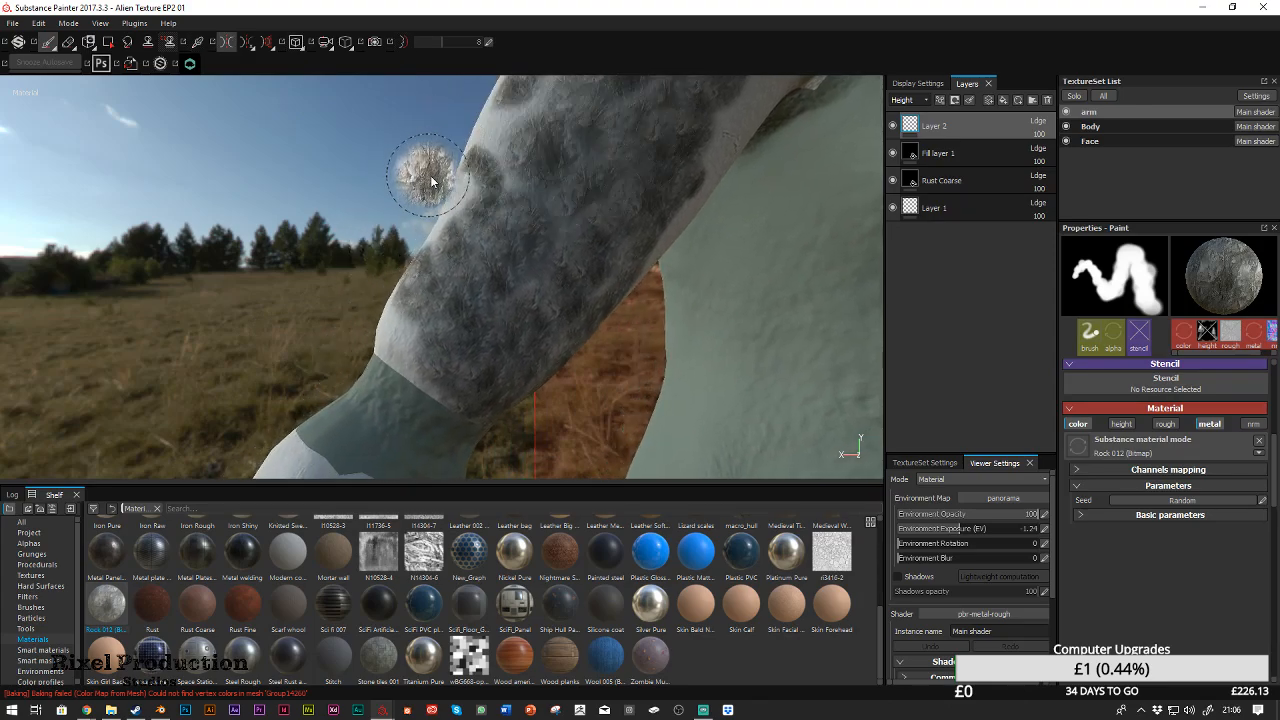
pyautogui.press('c')
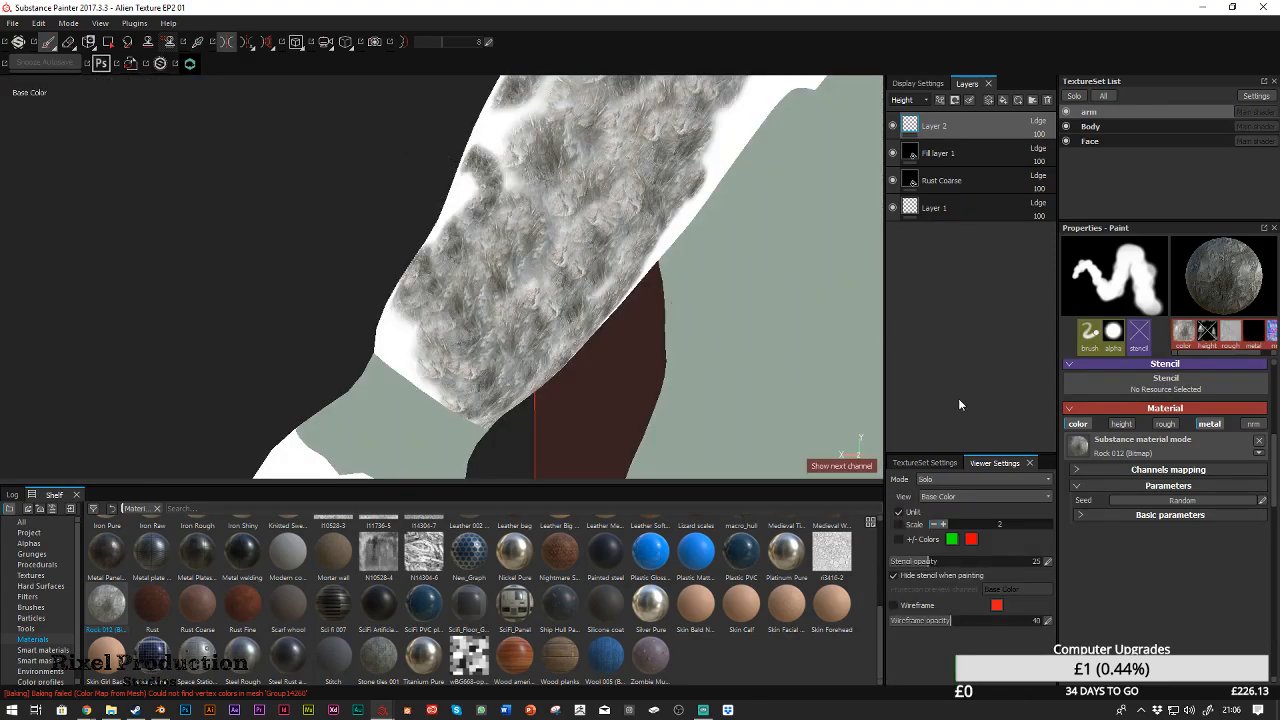
pyautogui.click(956, 480)
pyautogui.click(940, 509)
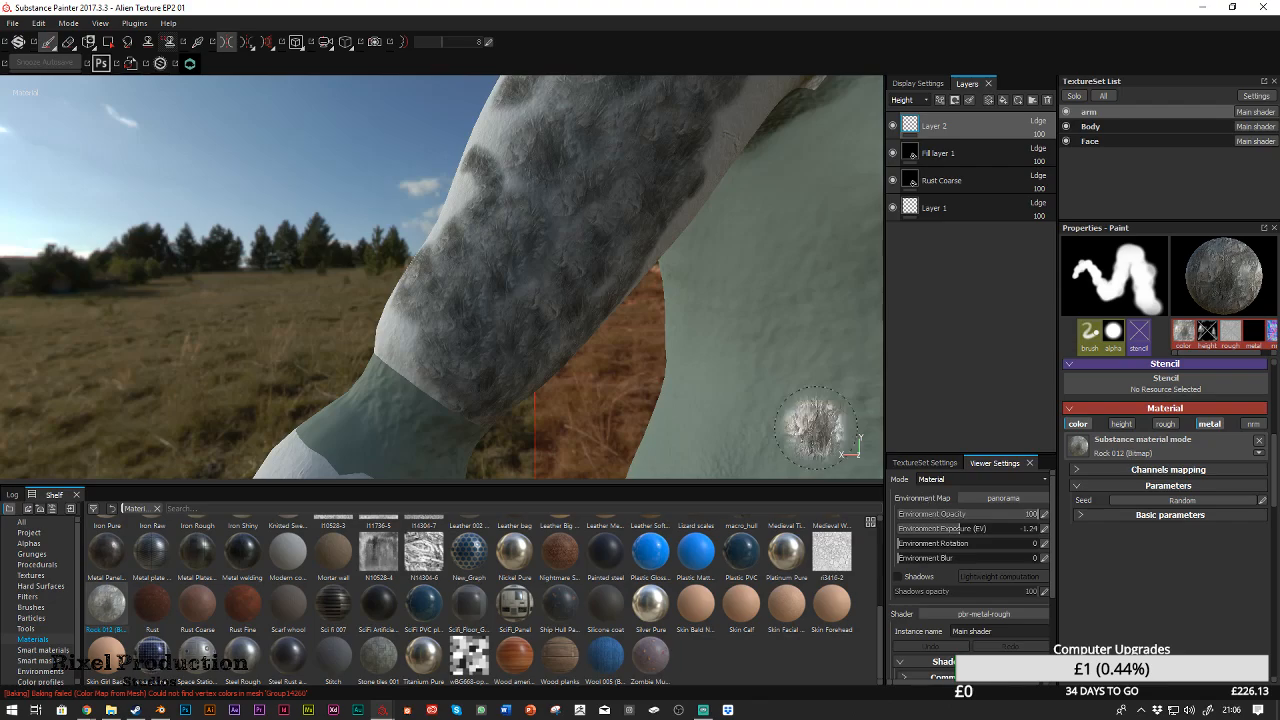
# Fill the bare areas at the elbow end and along the side of the upper arm with Rock 012 strokes
pyautogui.moveTo(424, 241)
pyautogui.mouseDown()
pyautogui.moveTo(446, 236)
pyautogui.moveTo(405, 295)
pyautogui.mouseUp()
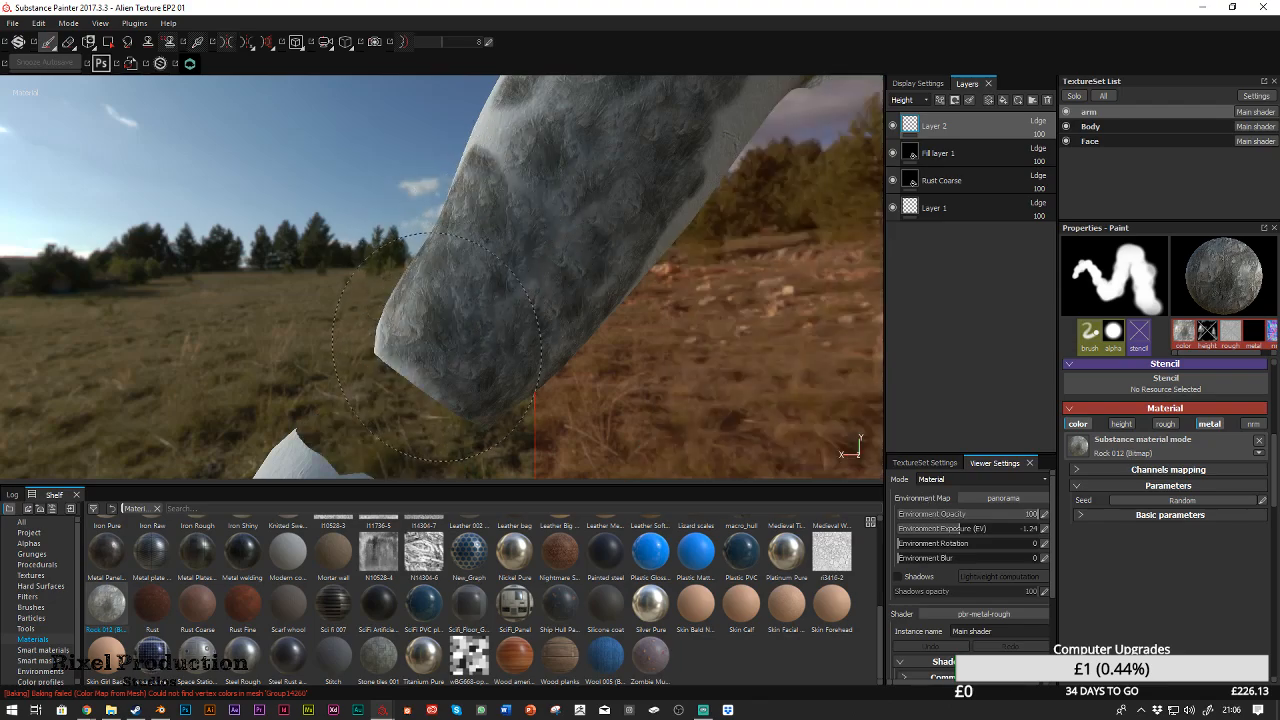
pyautogui.moveTo(484, 394); pyautogui.dragTo(480, 388)
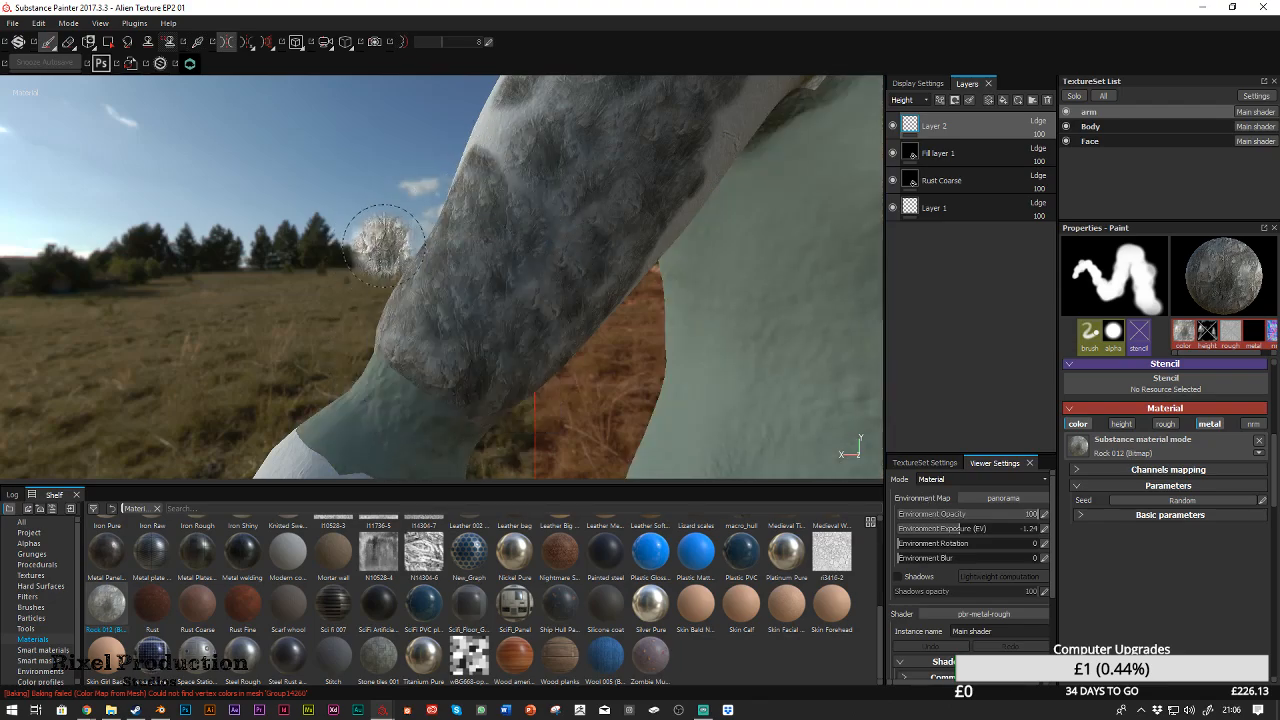
pyautogui.keyDown('alt'); pyautogui.moveTo(311, 220); pyautogui.dragTo(514, 257); pyautogui.keyUp('alt')
pyautogui.moveTo(600, 310)
pyautogui.keyDown('alt'); pyautogui.mouseDown(button='right')
pyautogui.moveTo(523, 251)
pyautogui.moveTo(586, 320)
pyautogui.moveTo(560, 298)
pyautogui.mouseUp(button='right'); pyautogui.keyUp('alt')
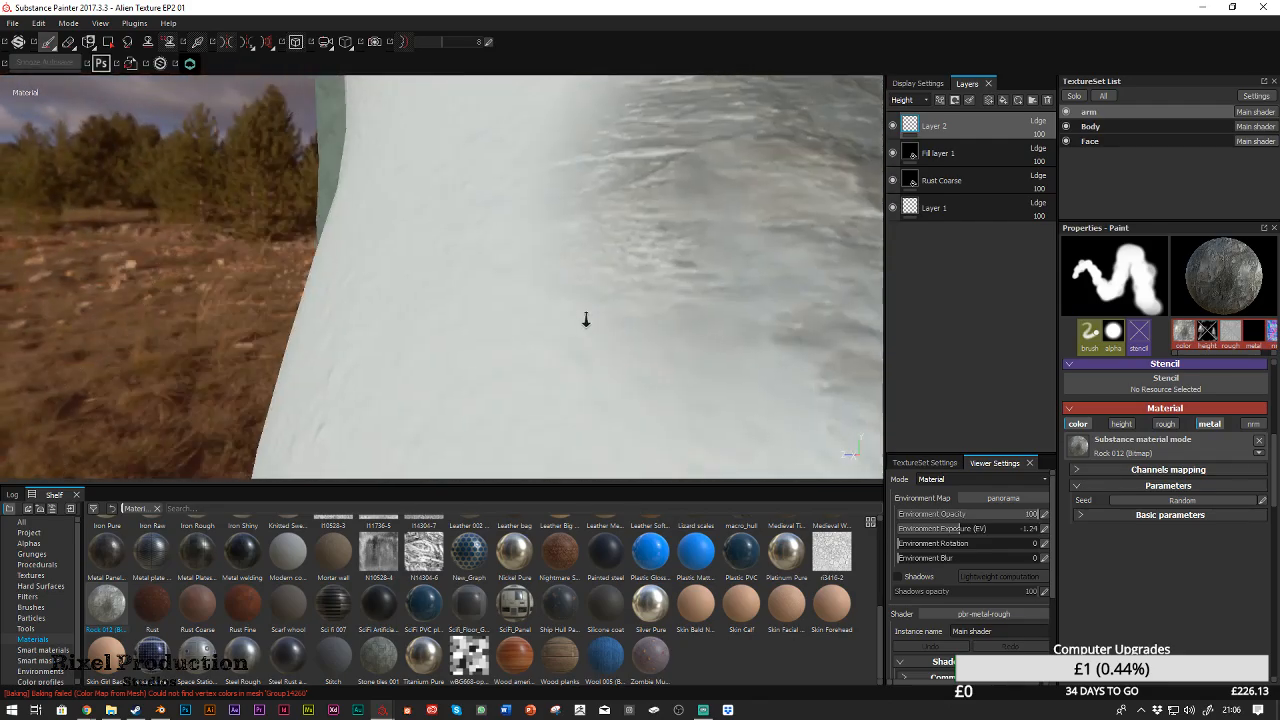
pyautogui.keyDown('alt'); pyautogui.moveTo(468, 228); pyautogui.dragTo(424, 190, button='right'); pyautogui.keyUp('alt')
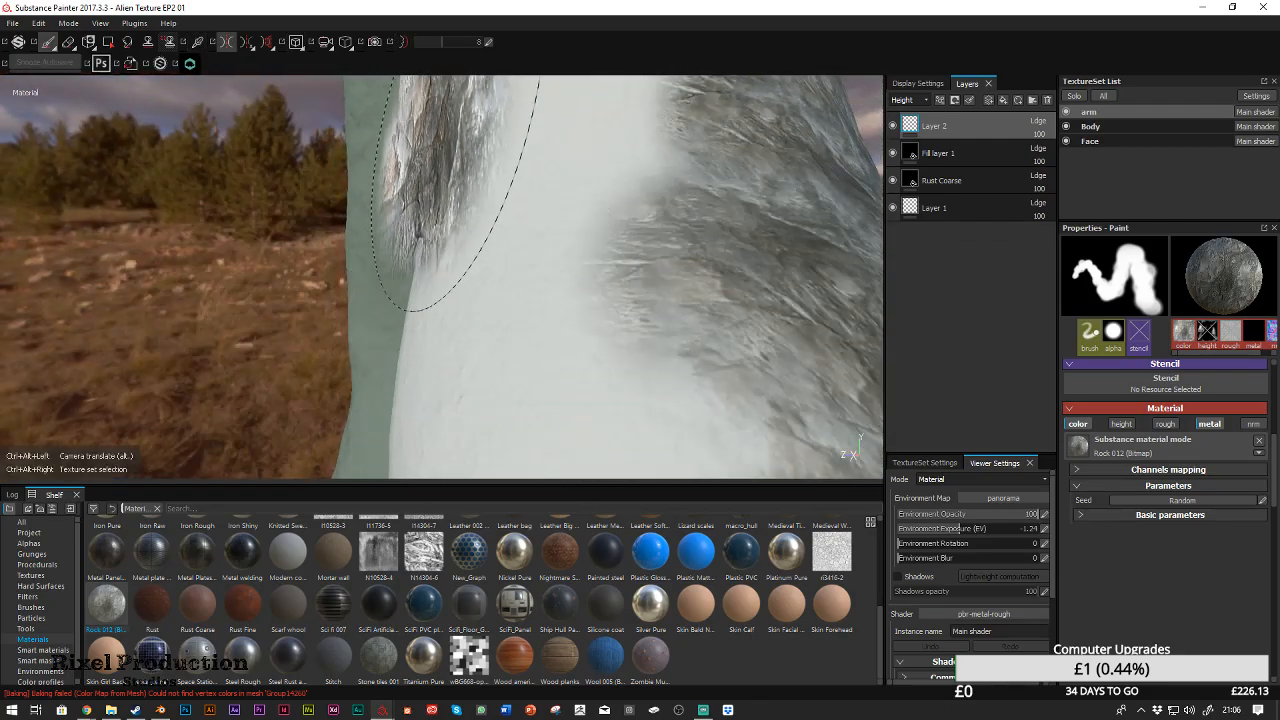
pyautogui.keyDown('ctrl'); pyautogui.keyDown('alt'); pyautogui.moveTo(436, 165); pyautogui.dragTo(497, 263); pyautogui.keyUp('alt'); pyautogui.keyUp('ctrl')
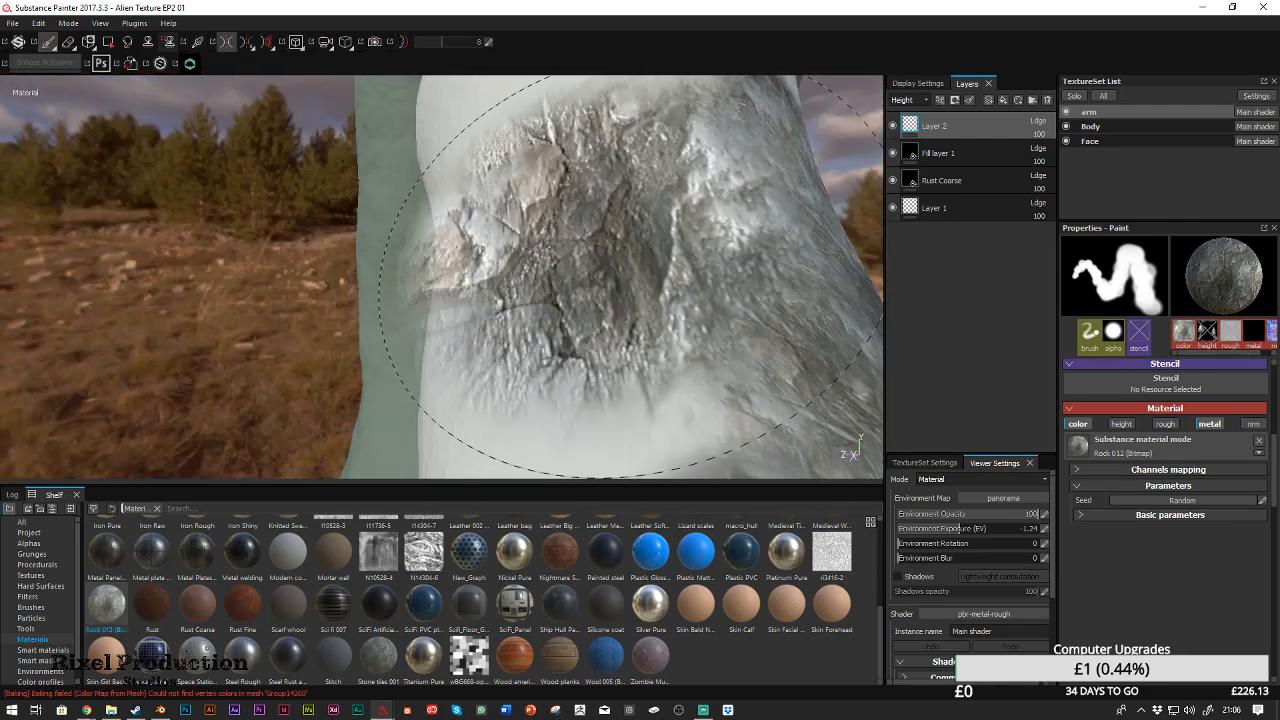
pyautogui.moveTo(538, 258)
pyautogui.keyDown('alt'); pyautogui.mouseDown(button='right')
pyautogui.moveTo(552, 280)
pyautogui.moveTo(488, 246)
pyautogui.mouseUp(button='right'); pyautogui.keyUp('alt')
pyautogui.moveTo(500, 200)
pyautogui.keyDown('alt'); pyautogui.mouseDown()
pyautogui.moveTo(528, 143)
pyautogui.moveTo(495, 245)
pyautogui.moveTo(550, 175)
pyautogui.moveTo(470, 272)
pyautogui.moveTo(515, 100)
pyautogui.moveTo(495, 150)
pyautogui.moveTo(492, 122)
pyautogui.moveTo(566, 166)
pyautogui.moveTo(622, 100)
pyautogui.moveTo(660, 152)
pyautogui.moveTo(630, 230)
pyautogui.mouseUp(); pyautogui.keyUp('alt')
pyautogui.moveTo(655, 125)
pyautogui.mouseDown()
pyautogui.moveTo(642, 92)
pyautogui.moveTo(590, 105)
pyautogui.mouseUp()
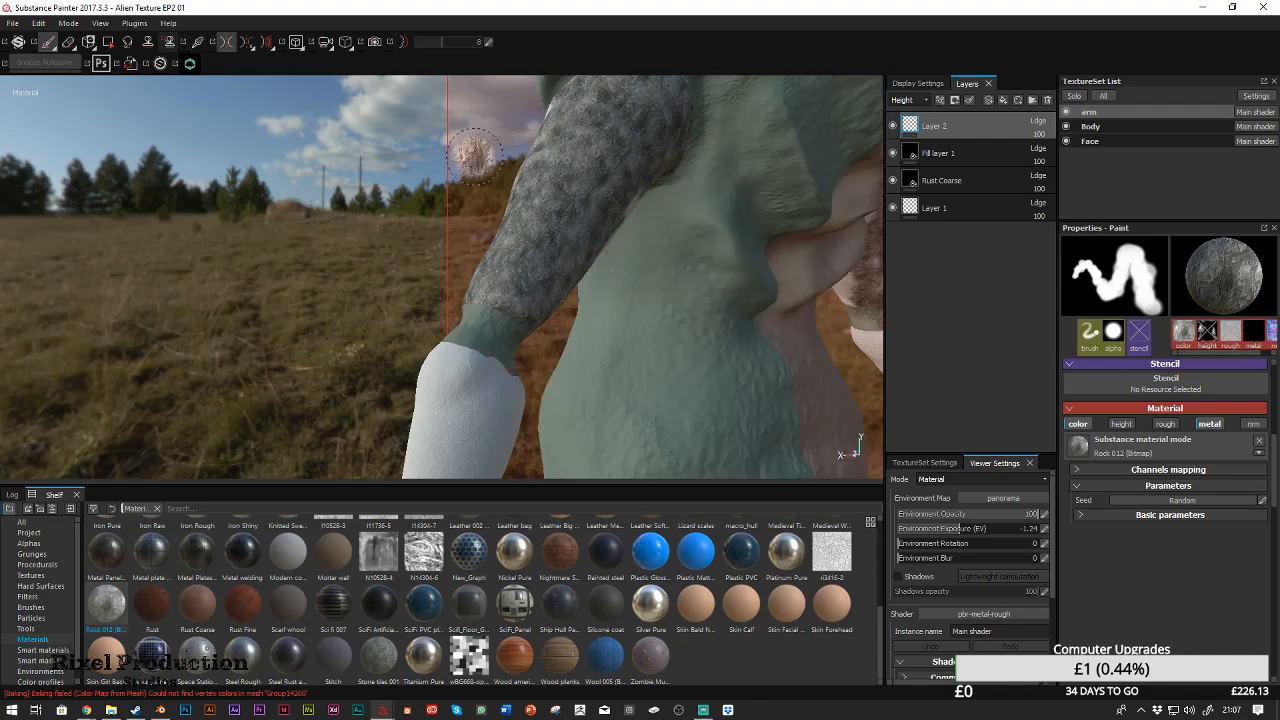
# Paint Rock 012 over the white patches on the back and underside of the upper arm
pyautogui.moveTo(380, 172)
pyautogui.keyDown('alt'); pyautogui.mouseDown()
pyautogui.moveTo(726, 200)
pyautogui.moveTo(560, 160)
pyautogui.mouseUp(); pyautogui.keyUp('alt')
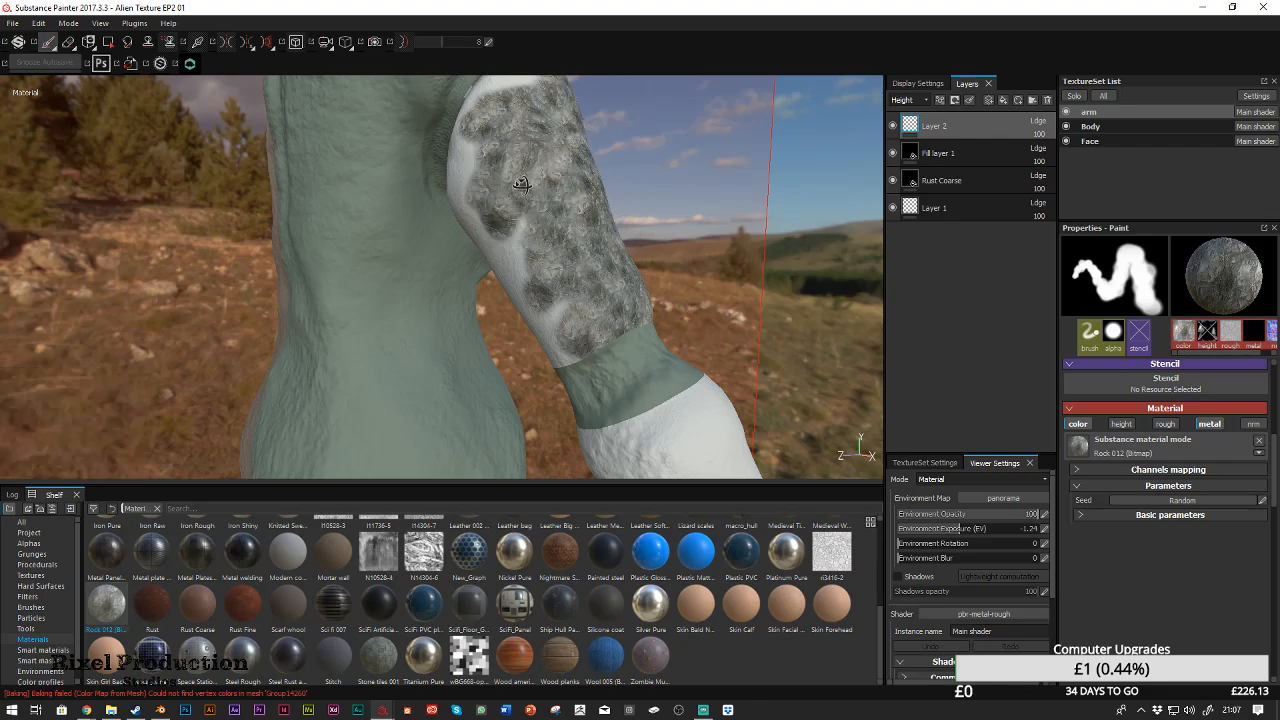
pyautogui.keyDown('alt'); pyautogui.moveTo(533, 190); pyautogui.dragTo(634, 171); pyautogui.keyUp('alt')
pyautogui.moveTo(489, 120)
pyautogui.mouseDown()
pyautogui.moveTo(474, 108)
pyautogui.moveTo(503, 80)
pyautogui.moveTo(428, 180)
pyautogui.moveTo(440, 158)
pyautogui.moveTo(468, 228)
pyautogui.moveTo(476, 135)
pyautogui.moveTo(478, 250)
pyautogui.moveTo(510, 243)
pyautogui.moveTo(585, 355)
pyautogui.moveTo(548, 356)
pyautogui.mouseUp()
pyautogui.moveTo(610, 201)
pyautogui.keyDown('alt'); pyautogui.mouseDown()
pyautogui.moveTo(608, 128)
pyautogui.moveTo(600, 135)
pyautogui.mouseUp(); pyautogui.keyUp('alt')
pyautogui.moveTo(418, 218)
pyautogui.mouseDown()
pyautogui.moveTo(385, 212)
pyautogui.moveTo(479, 335)
pyautogui.mouseUp()
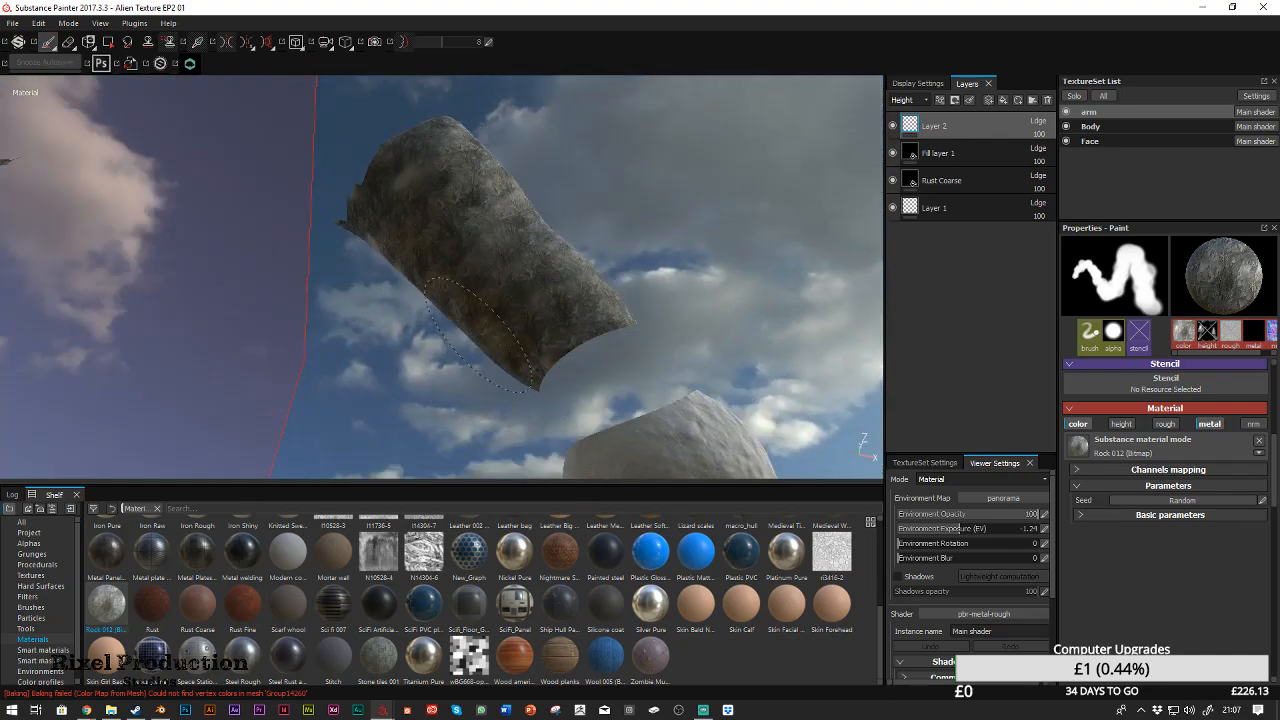
pyautogui.moveTo(397, 247); pyautogui.dragTo(586, 149)
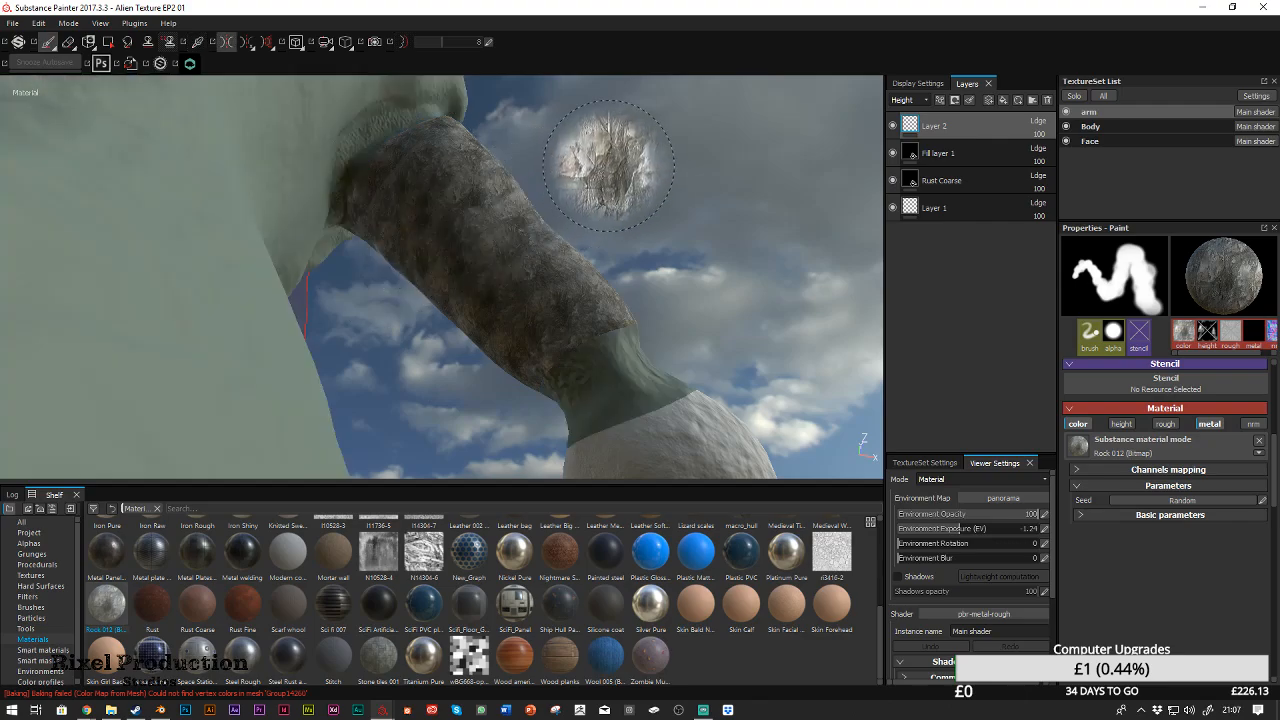
# Cover the remaining bare spots around the upper arm with Rock 012 and toggle the arm's isolated display to check the coverage
pyautogui.moveTo(663, 137)
pyautogui.keyDown('alt'); pyautogui.mouseDown()
pyautogui.moveTo(666, 166)
pyautogui.moveTo(574, 268)
pyautogui.mouseUp(); pyautogui.keyUp('alt')
pyautogui.moveTo(545, 100); pyautogui.dragTo(572, 128)
pyautogui.moveTo(552, 105); pyautogui.dragTo(572, 145)
pyautogui.keyDown('alt'); pyautogui.moveTo(620, 172); pyautogui.dragTo(463, 205); pyautogui.keyUp('alt')
pyautogui.moveTo(573, 265)
pyautogui.mouseDown()
pyautogui.moveTo(568, 286)
pyautogui.moveTo(766, 306)
pyautogui.moveTo(809, 386)
pyautogui.moveTo(630, 155)
pyautogui.moveTo(788, 252)
pyautogui.moveTo(531, 230)
pyautogui.mouseUp()
pyautogui.keyDown('alt'); pyautogui.moveTo(597, 255); pyautogui.dragTo(525, 331); pyautogui.keyUp('alt')
pyautogui.hotkey('alt', 'q')
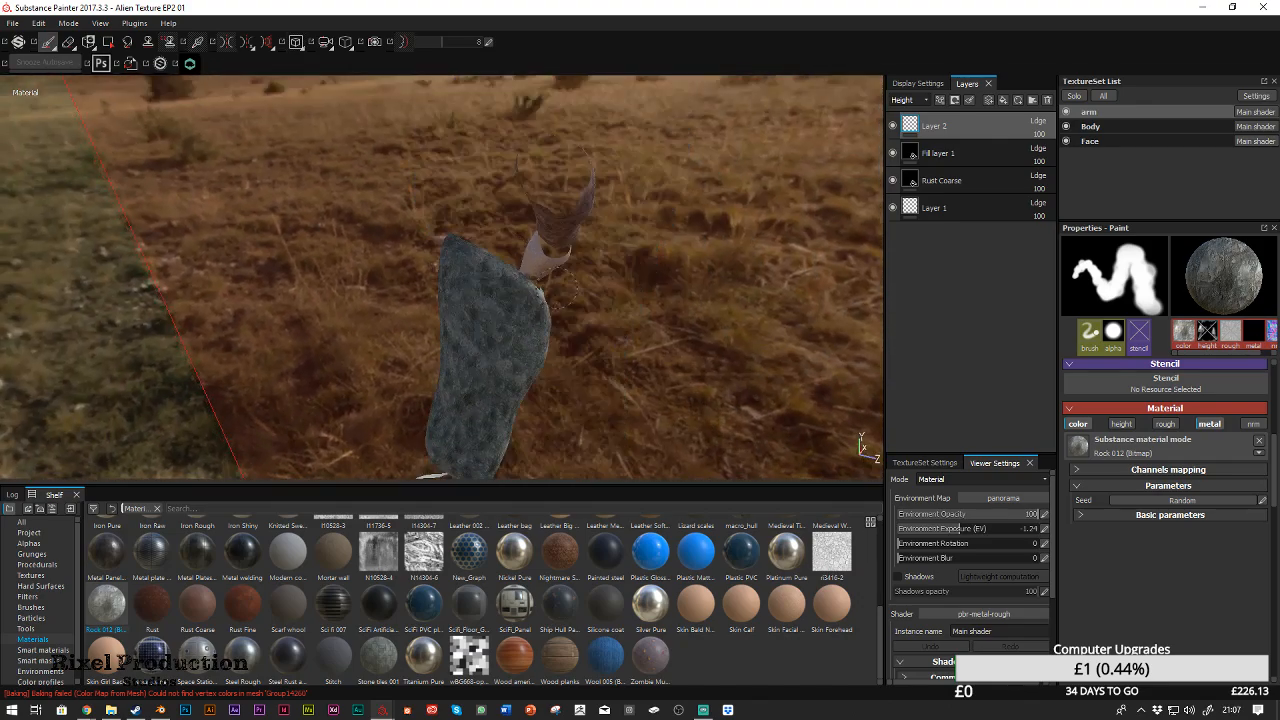
pyautogui.hotkey('alt', 'q')
# Make Body the active texture set at the elbow and add a new paint layer above Fill layer 1
pyautogui.moveTo(383, 297)
pyautogui.keyDown('alt'); pyautogui.mouseDown()
pyautogui.moveTo(460, 292)
pyautogui.moveTo(640, 240)
pyautogui.moveTo(783, 300)
pyautogui.moveTo(657, 286)
pyautogui.moveTo(430, 300)
pyautogui.mouseUp(); pyautogui.keyUp('alt')
pyautogui.keyDown('alt'); pyautogui.moveTo(430, 300); pyautogui.dragTo(665, 410, button='right'); pyautogui.keyUp('alt')
pyautogui.moveTo(523, 323)
pyautogui.keyDown('alt'); pyautogui.mouseDown()
pyautogui.moveTo(532, 217)
pyautogui.moveTo(645, 166)
pyautogui.moveTo(700, 183)
pyautogui.moveTo(437, 309)
pyautogui.moveTo(549, 275)
pyautogui.mouseUp(); pyautogui.keyUp('alt')
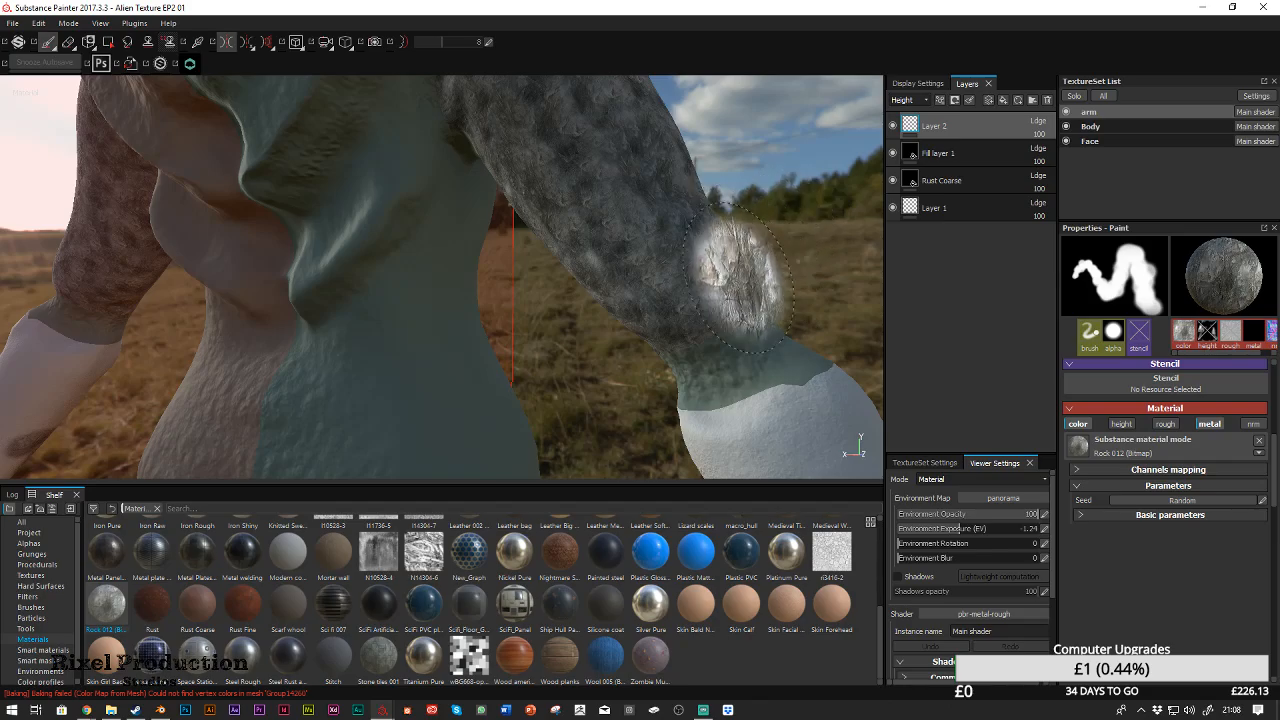
pyautogui.moveTo(728, 246)
pyautogui.keyDown('alt'); pyautogui.mouseDown()
pyautogui.moveTo(449, 183)
pyautogui.moveTo(560, 200)
pyautogui.moveTo(752, 190)
pyautogui.mouseUp(); pyautogui.keyUp('alt')
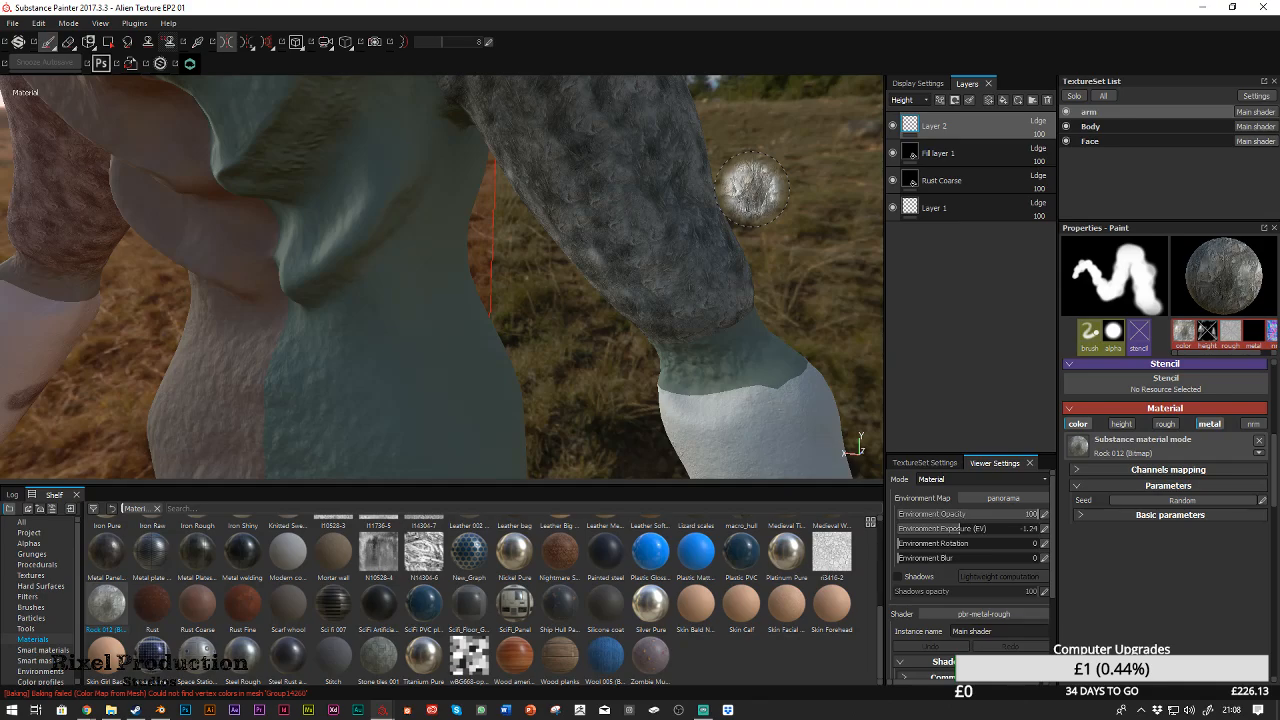
pyautogui.moveTo(749, 243)
pyautogui.keyDown('alt'); pyautogui.mouseDown()
pyautogui.moveTo(736, 229)
pyautogui.moveTo(760, 255)
pyautogui.moveTo(713, 262)
pyautogui.moveTo(629, 354)
pyautogui.moveTo(703, 318)
pyautogui.mouseUp(); pyautogui.keyUp('alt')
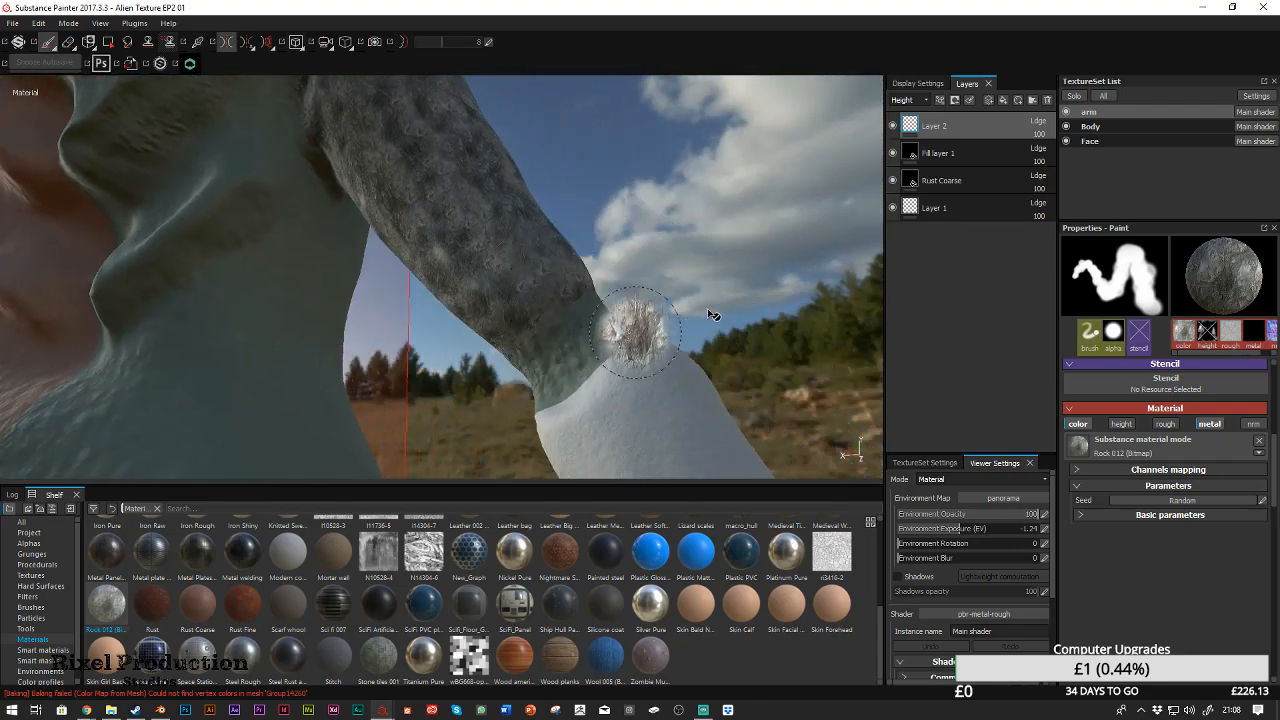
pyautogui.keyDown('ctrl'); pyautogui.keyDown('alt'); pyautogui.rightClick(588, 304); pyautogui.keyUp('alt'); pyautogui.keyUp('ctrl')
pyautogui.keyDown('alt'); pyautogui.moveTo(608, 302); pyautogui.dragTo(551, 284); pyautogui.keyUp('alt')
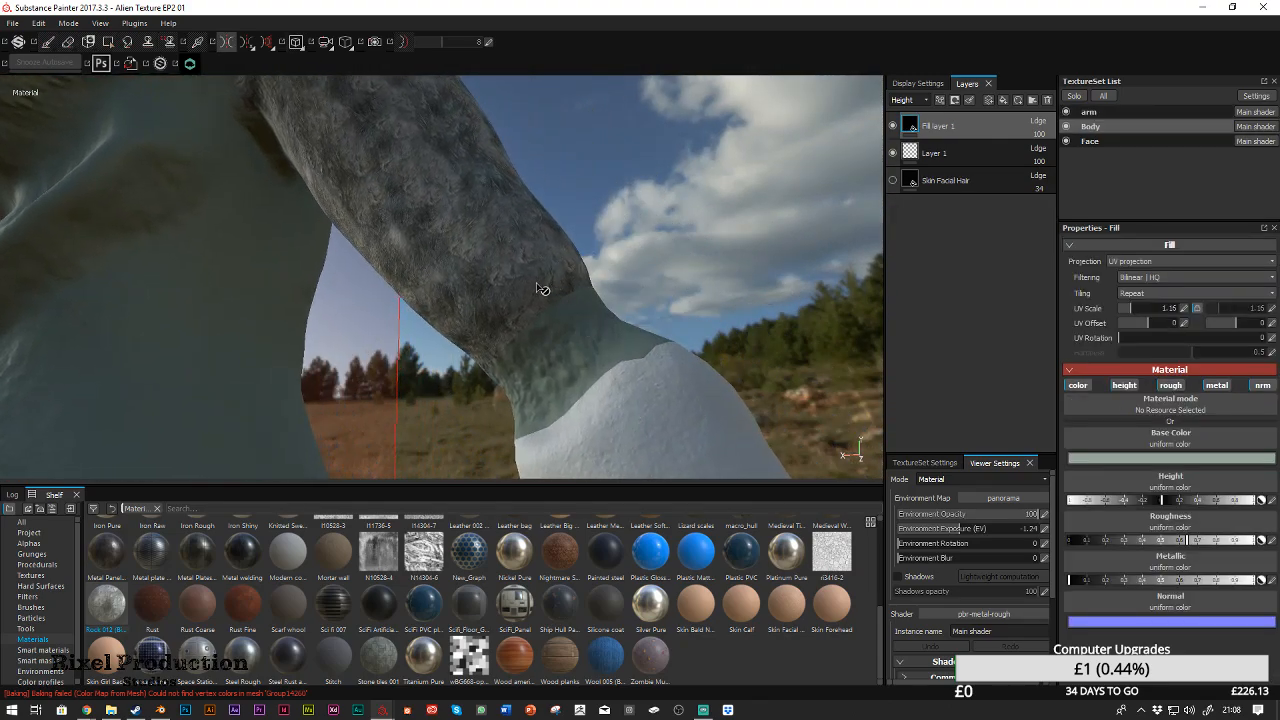
pyautogui.keyDown('alt'); pyautogui.moveTo(551, 284); pyautogui.dragTo(627, 568, button='right'); pyautogui.keyUp('alt')
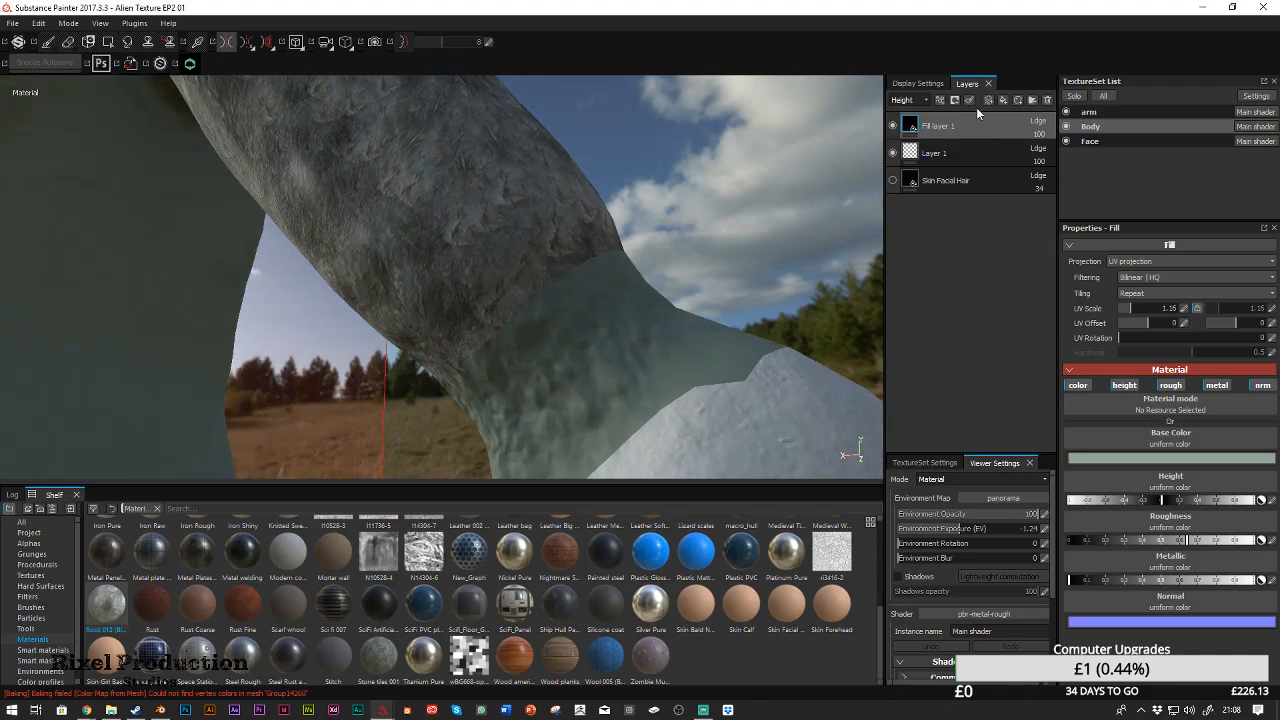
pyautogui.hotkey('ctrl', 'shift', 'n')
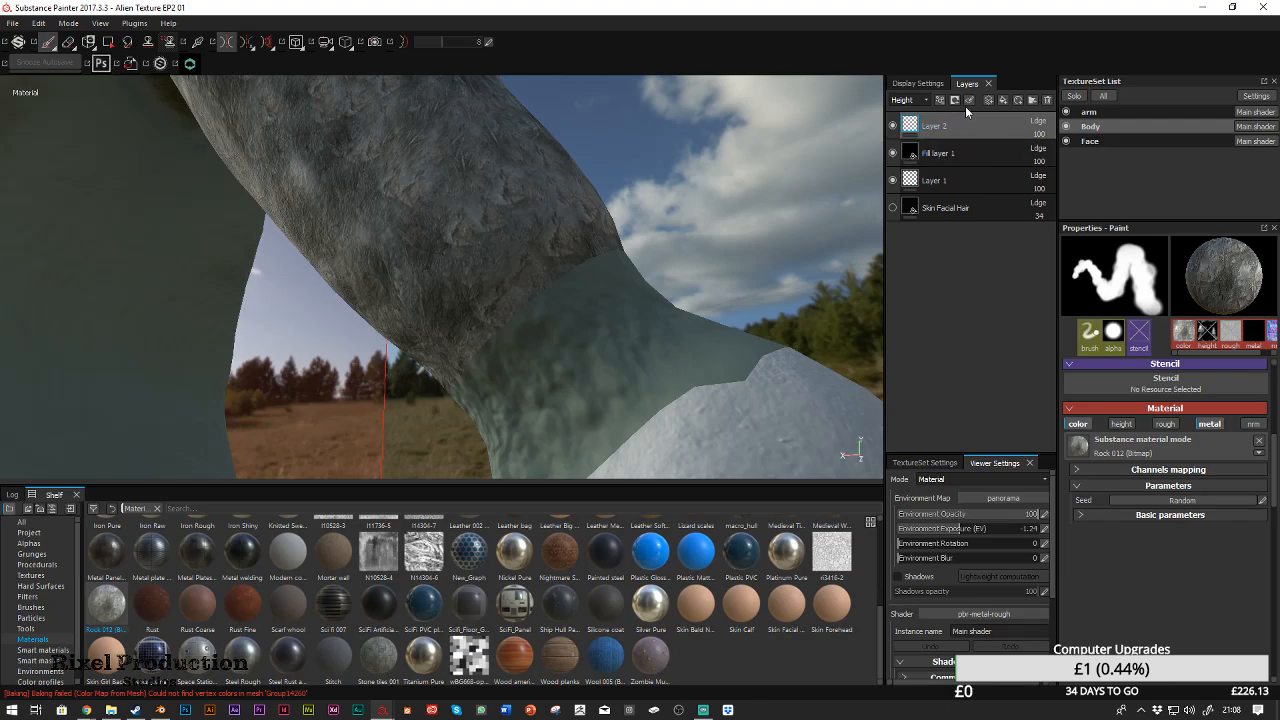
# Remove Rock 012 from the brush, sample the dark grey-green elbow skin (RGB 0.080, 0.117, 0.107) as base color, and reduce the brush size
pyautogui.click(1258, 440)
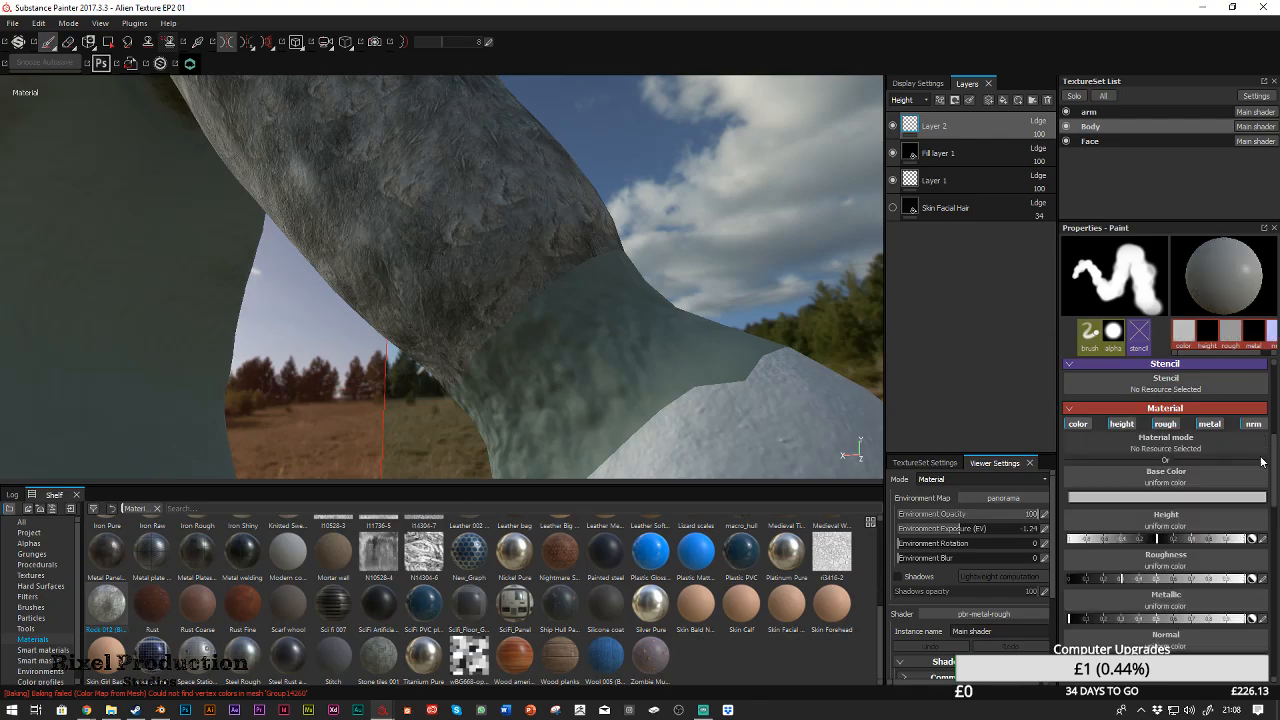
pyautogui.click(1180, 496)
pyautogui.click(1134, 439)
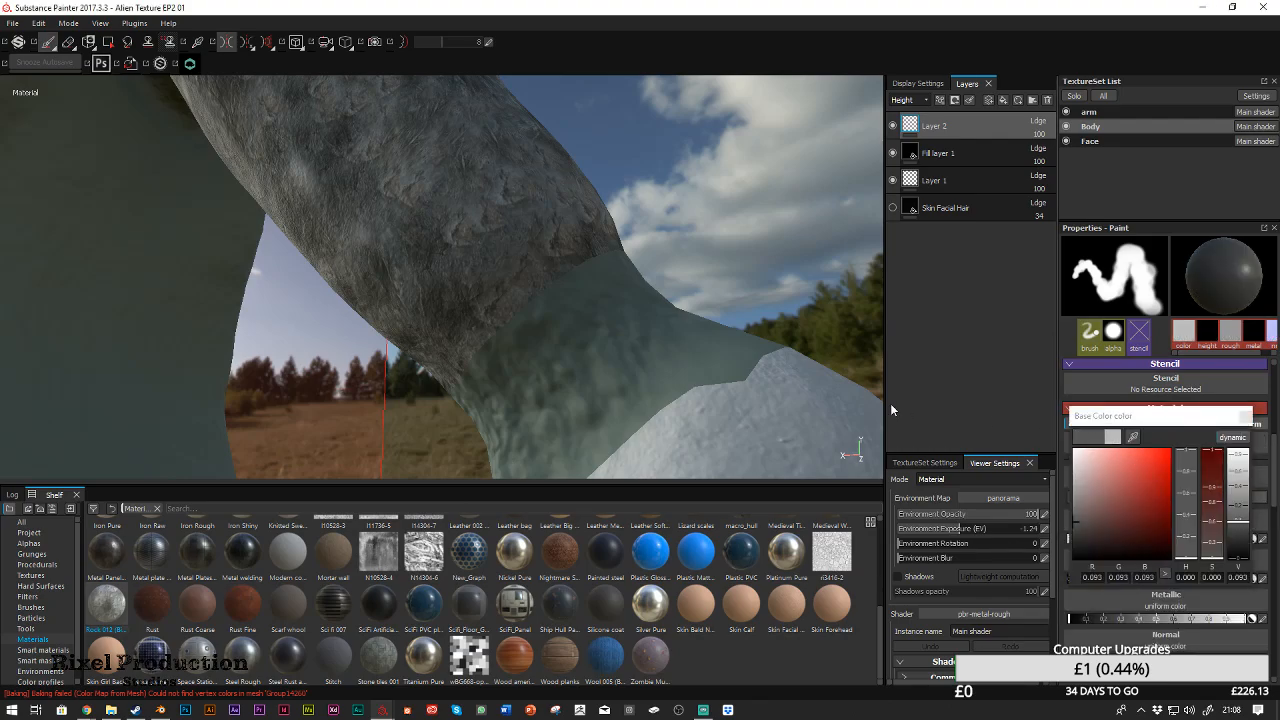
pyautogui.moveTo(1117, 428)
pyautogui.mouseDown()
pyautogui.moveTo(752, 350)
pyautogui.moveTo(732, 358)
pyautogui.mouseUp()
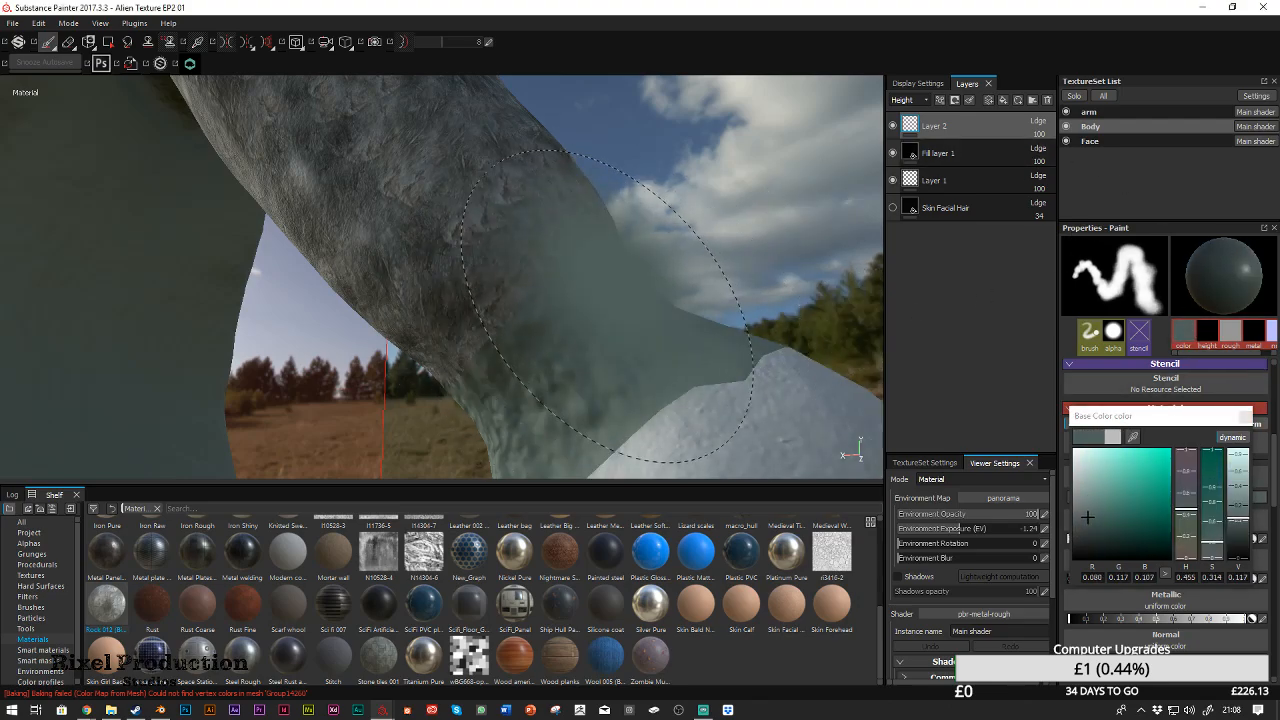
pyautogui.moveTo(590, 304)
pyautogui.keyDown('ctrl'); pyautogui.mouseDown(button='right')
pyautogui.moveTo(760, 302)
pyautogui.moveTo(548, 283)
pyautogui.mouseUp(button='right'); pyautogui.keyUp('ctrl')
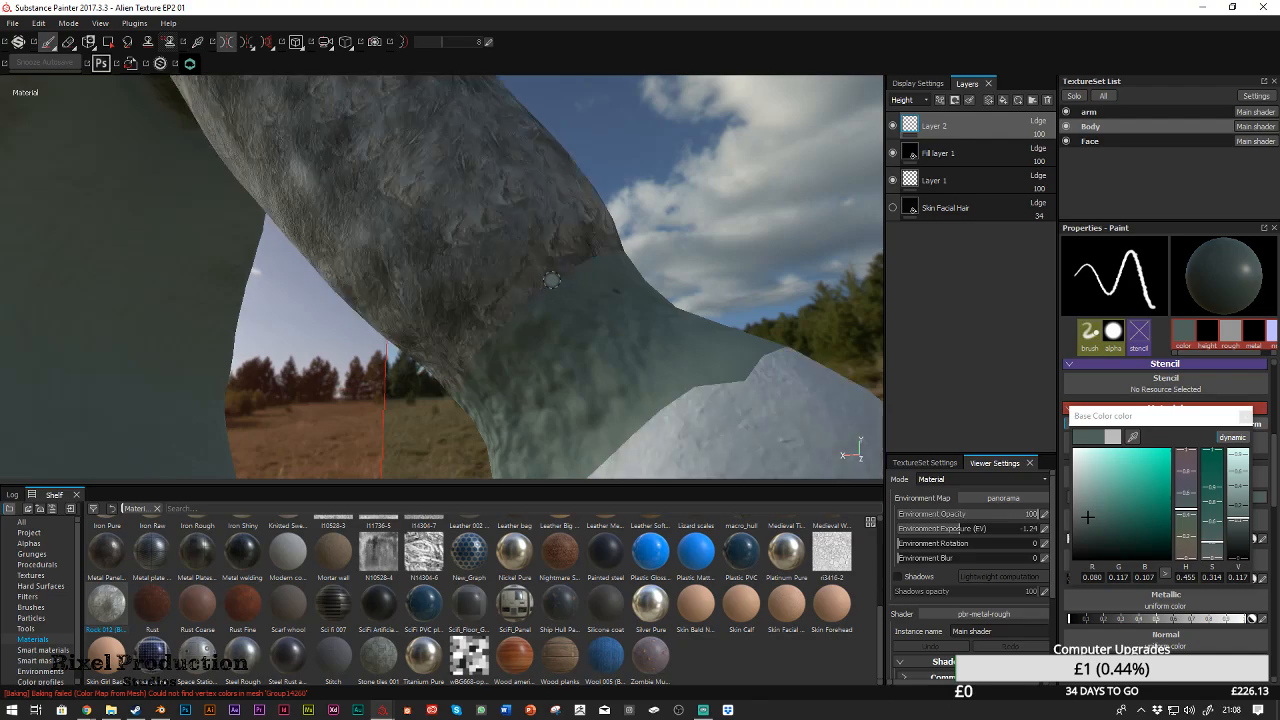
# Switch to the arm texture set and paint a dark grey-green band along the upper arm's edge at the elbow
pyautogui.click(1100, 126)
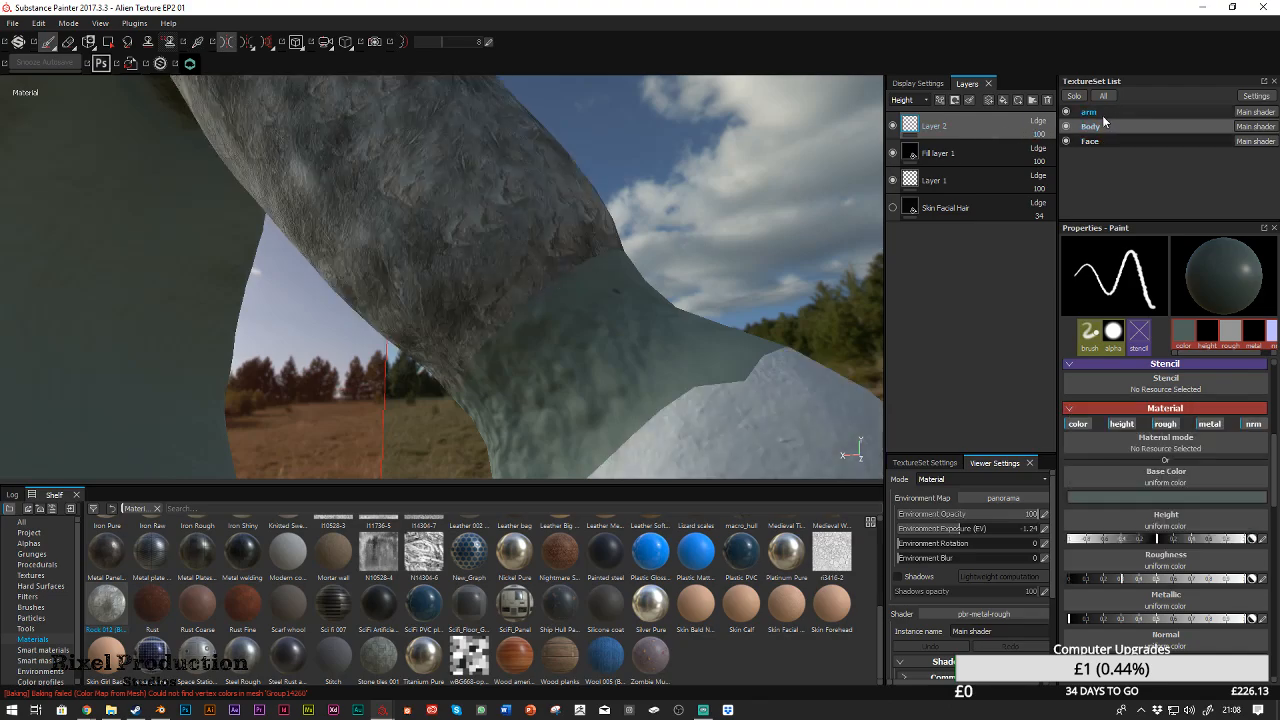
pyautogui.click(1110, 114)
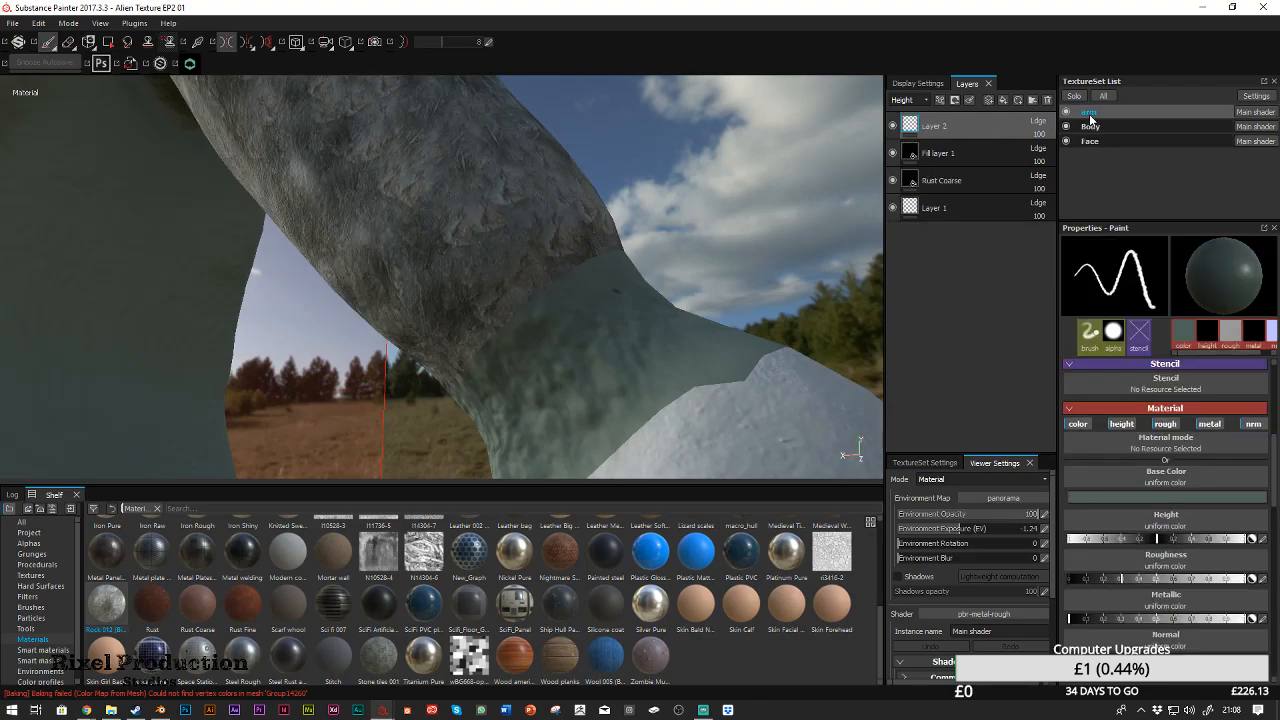
pyautogui.click(551, 274)
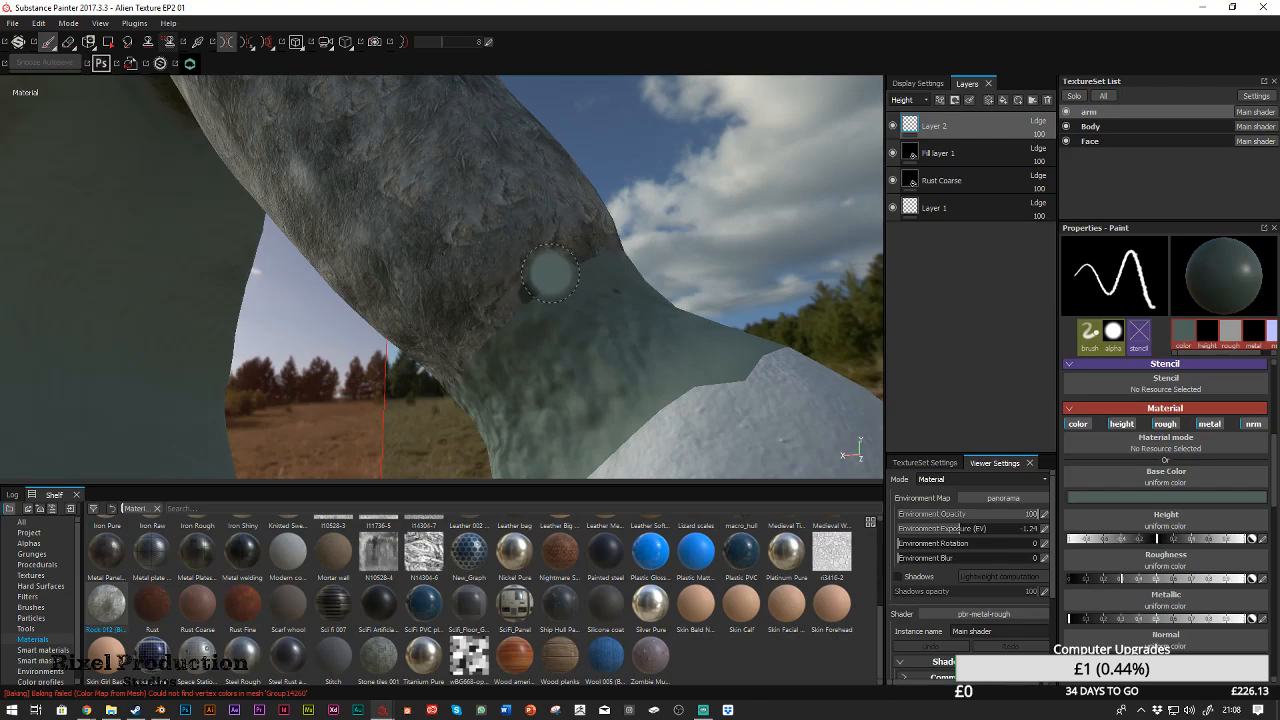
pyautogui.click(528, 295)
pyautogui.click(466, 357)
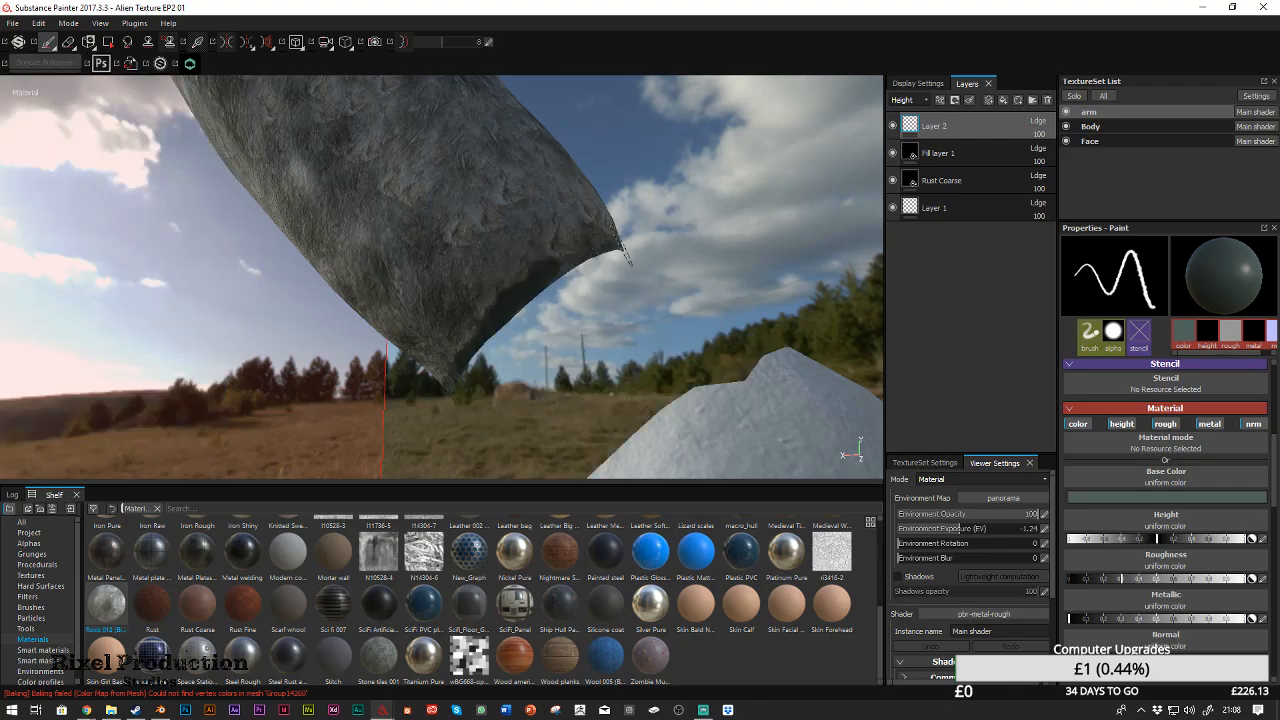
pyautogui.moveTo(463, 378); pyautogui.dragTo(472, 368)
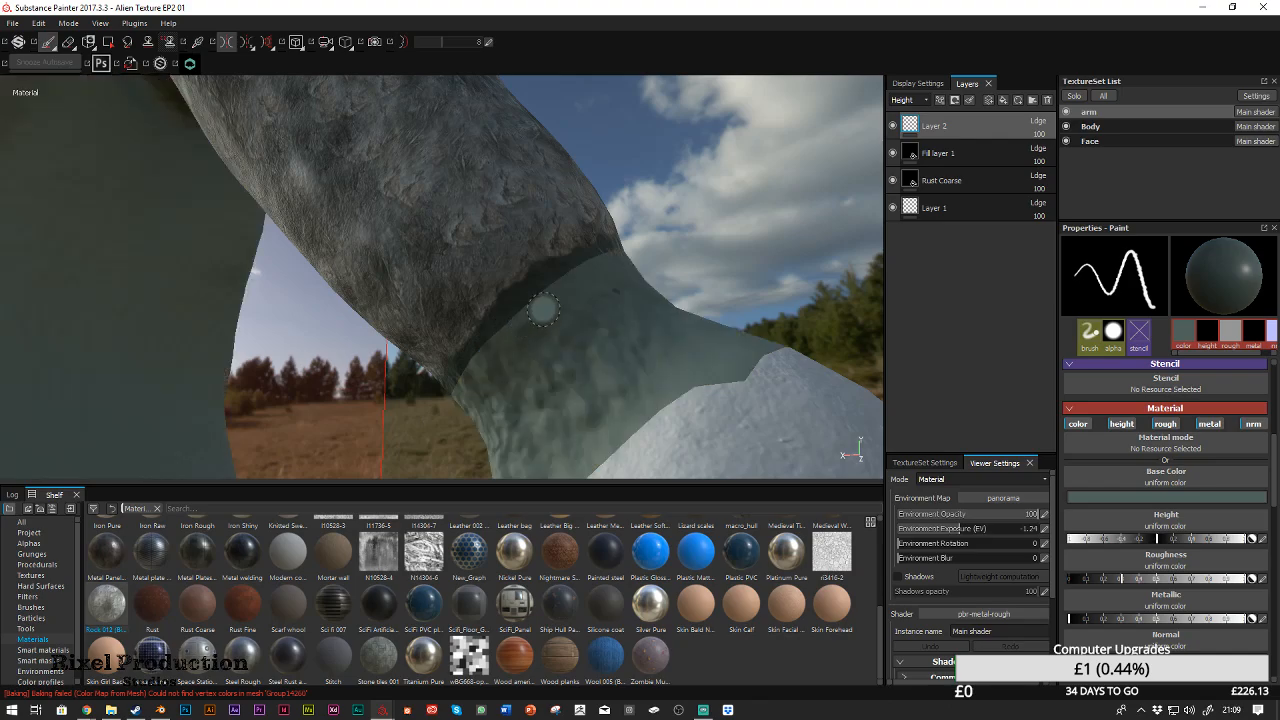
pyautogui.moveTo(570, 286); pyautogui.dragTo(501, 332)
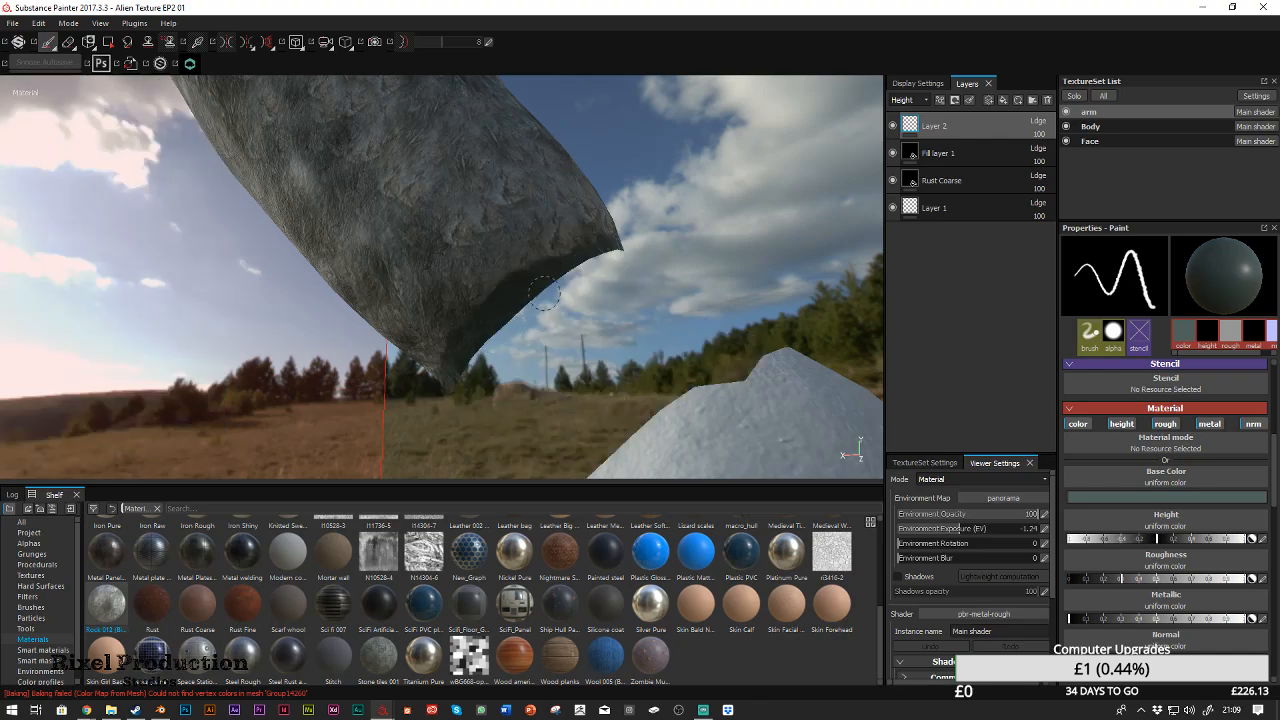
pyautogui.moveTo(590, 244); pyautogui.dragTo(584, 232)
# Continue the dark grey-green strokes around the back of the upper arm along the elbow seam
pyautogui.moveTo(707, 283)
pyautogui.keyDown('alt'); pyautogui.mouseDown()
pyautogui.moveTo(523, 337)
pyautogui.moveTo(528, 266)
pyautogui.mouseUp(); pyautogui.keyUp('alt')
pyautogui.moveTo(780, 297)
pyautogui.mouseDown()
pyautogui.moveTo(815, 306)
pyautogui.moveTo(811, 326)
pyautogui.moveTo(788, 304)
pyautogui.mouseUp()
pyautogui.keyDown('alt'); pyautogui.moveTo(788, 304); pyautogui.dragTo(623, 273, button='middle'); pyautogui.keyUp('alt')
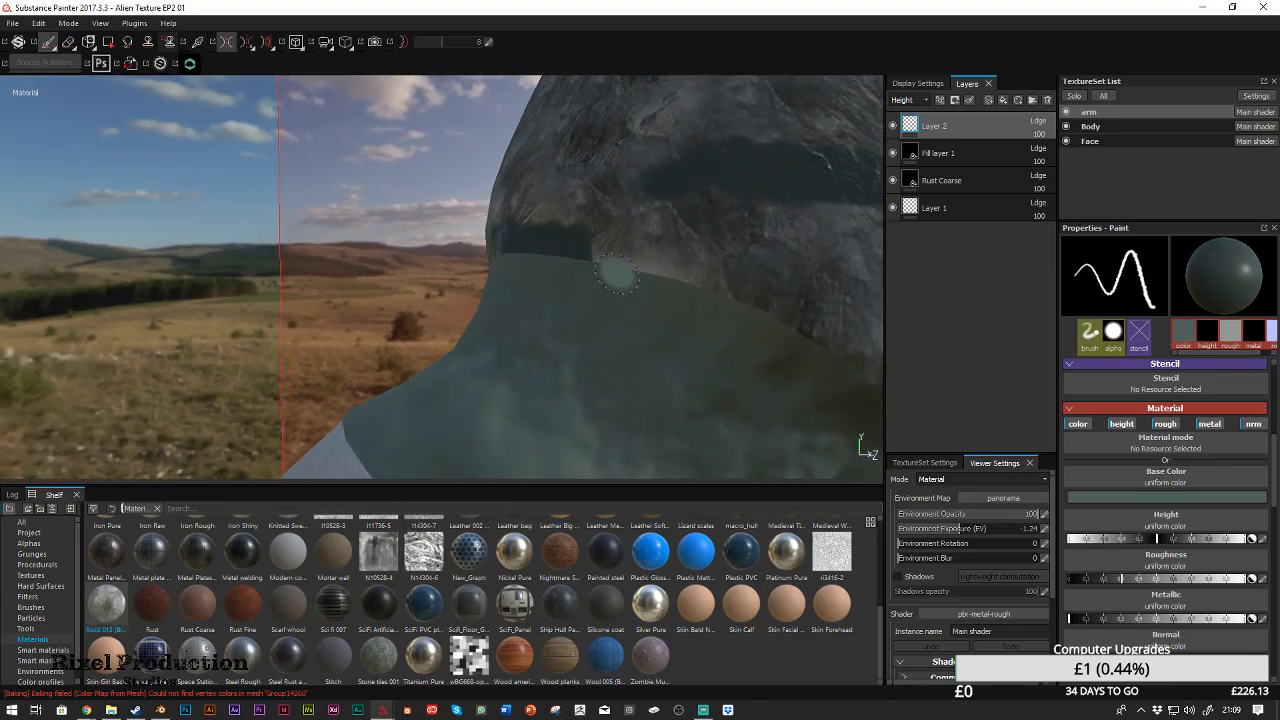
pyautogui.moveTo(623, 273); pyautogui.dragTo(722, 282)
pyautogui.moveTo(600, 255)
pyautogui.mouseDown()
pyautogui.moveTo(623, 323)
pyautogui.moveTo(762, 318)
pyautogui.moveTo(654, 309)
pyautogui.moveTo(794, 329)
pyautogui.moveTo(808, 242)
pyautogui.mouseUp()
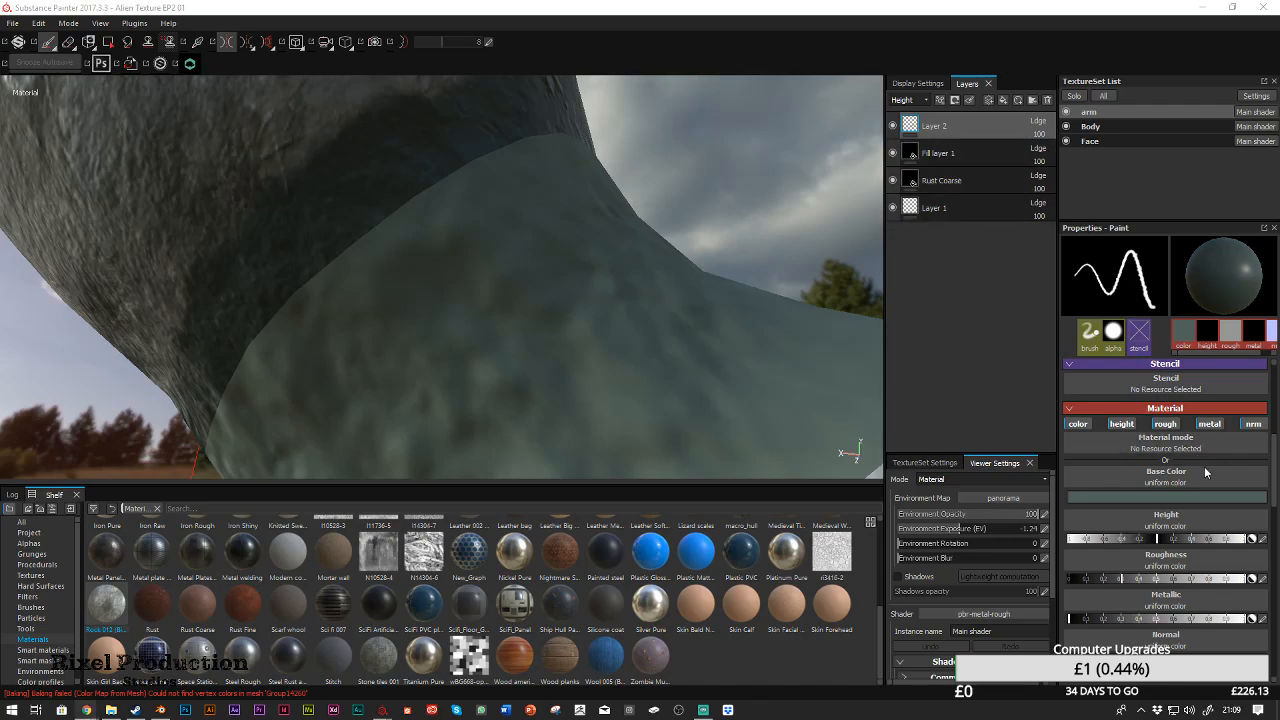
# Sample a lighter grey-green from the elbow skin (RGB 0.195, 0.283, 0.227) as the brush's base color
pyautogui.click(1202, 499)
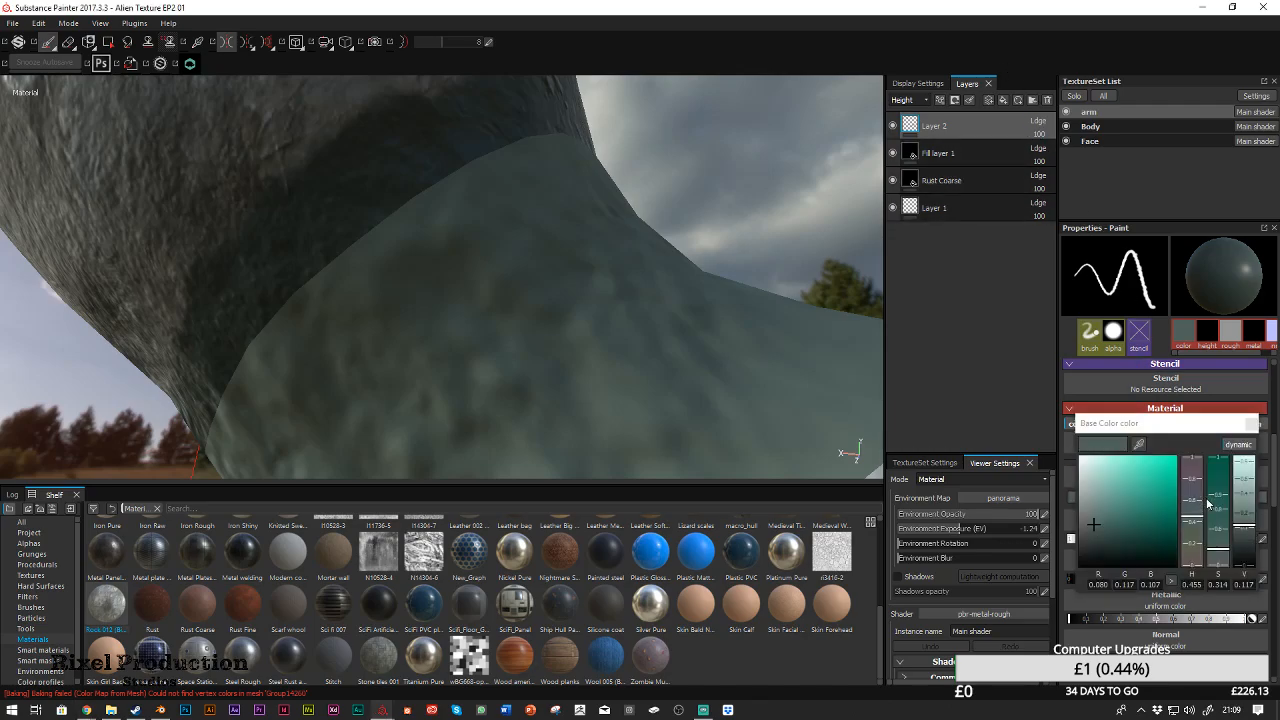
pyautogui.click(1140, 442)
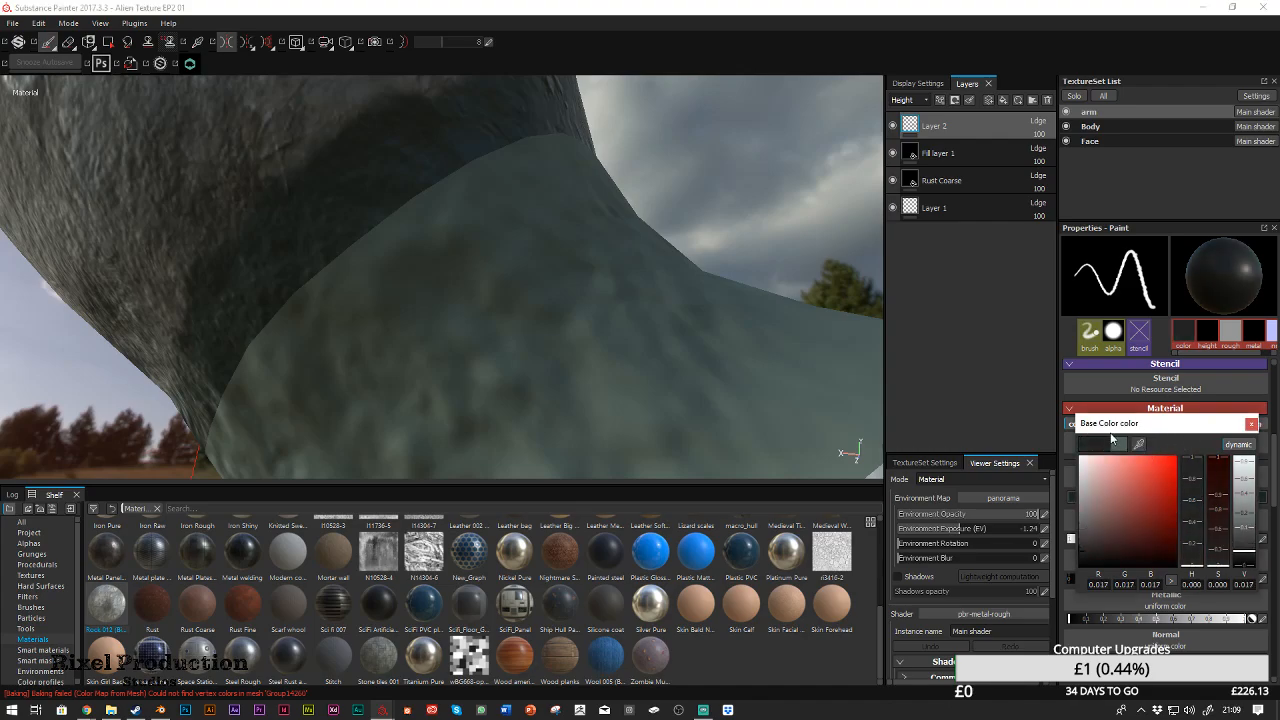
pyautogui.moveTo(1148, 432); pyautogui.dragTo(680, 330)
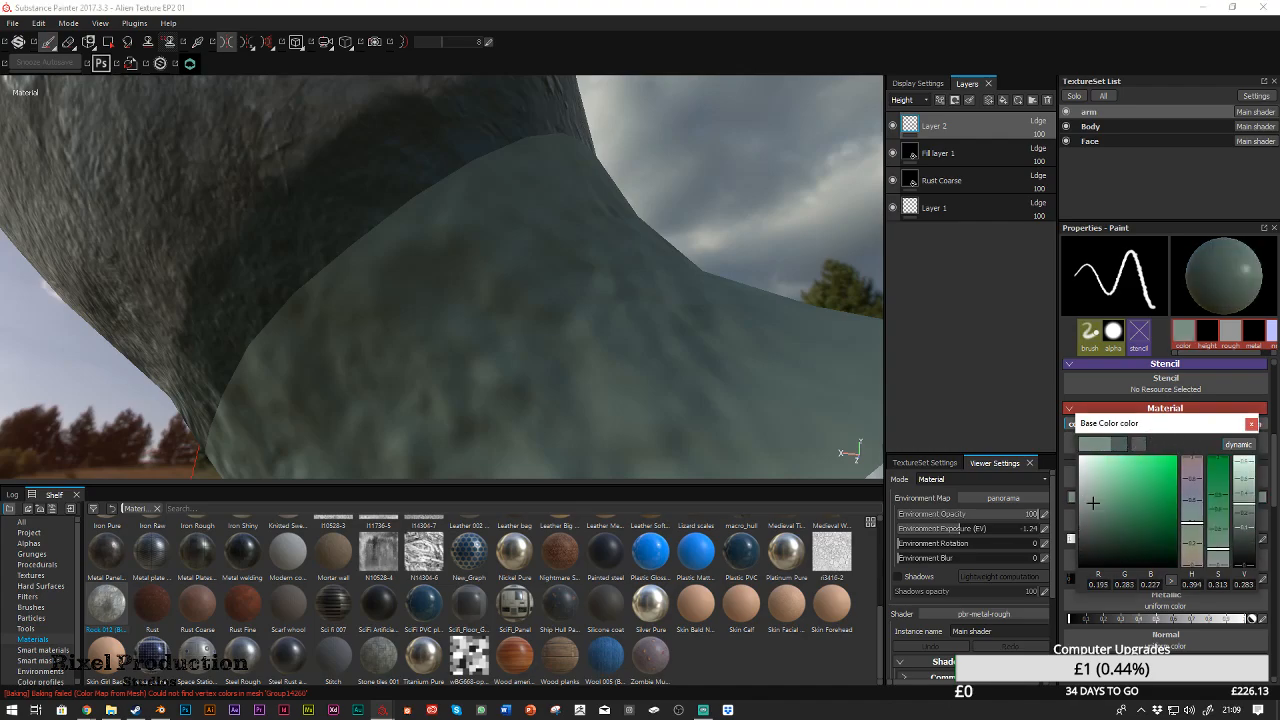
# Paint the lighter grey-green over the elbow end of the rock texture, working around to the underside of the arm
pyautogui.click(445, 130)
pyautogui.moveTo(338, 228); pyautogui.dragTo(297, 280)
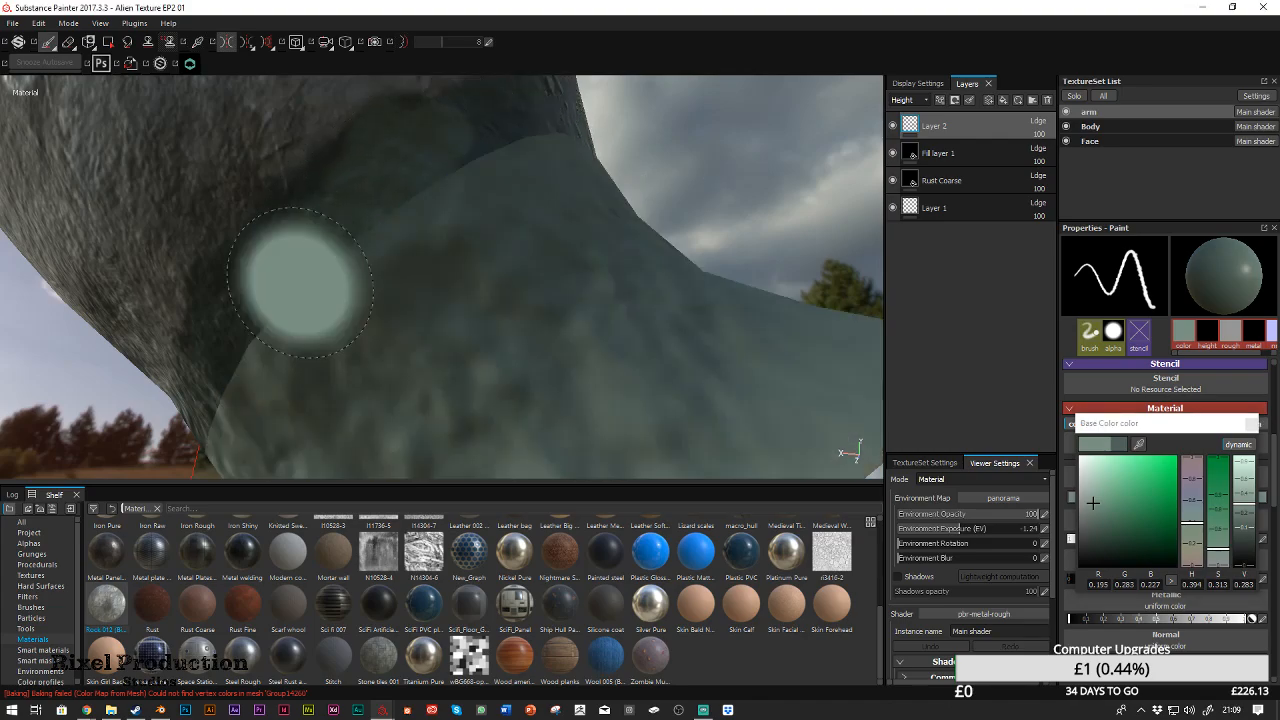
pyautogui.moveTo(500, 251)
pyautogui.keyDown('alt'); pyautogui.mouseDown()
pyautogui.moveTo(380, 182)
pyautogui.moveTo(450, 155)
pyautogui.mouseUp(); pyautogui.keyUp('alt')
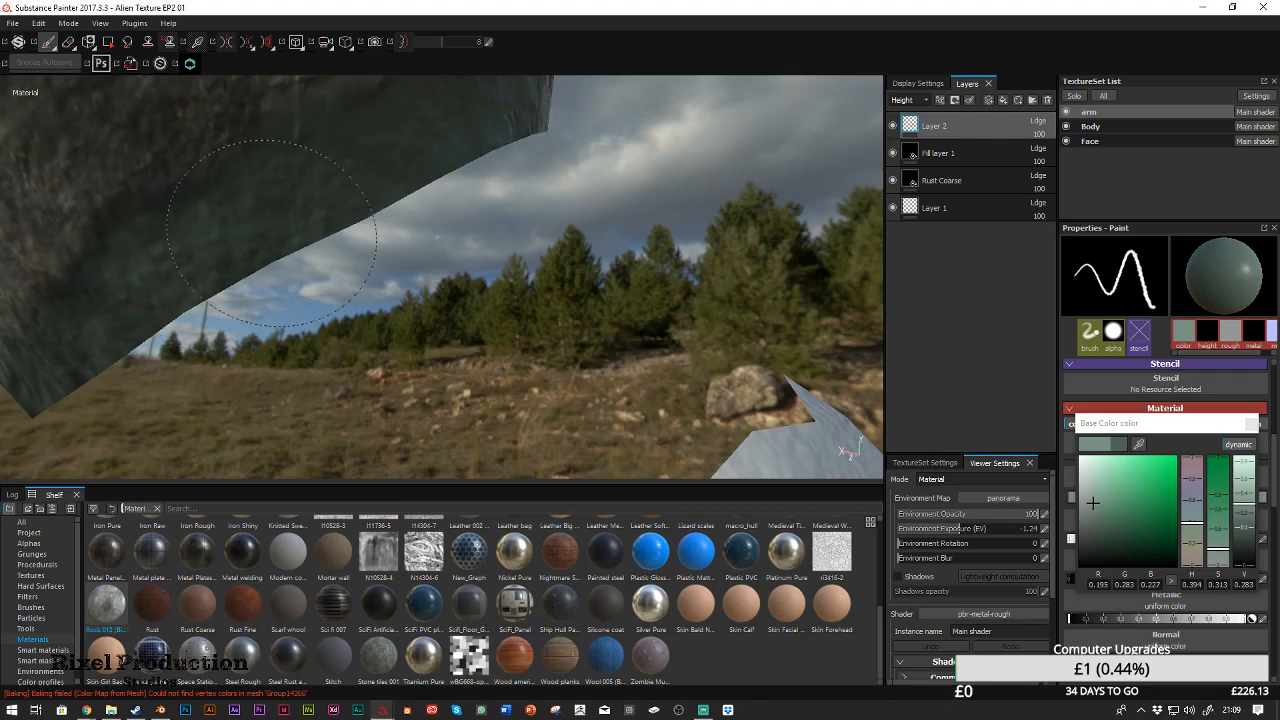
pyautogui.keyDown('alt'); pyautogui.moveTo(95, 375); pyautogui.dragTo(185, 343); pyautogui.keyUp('alt')
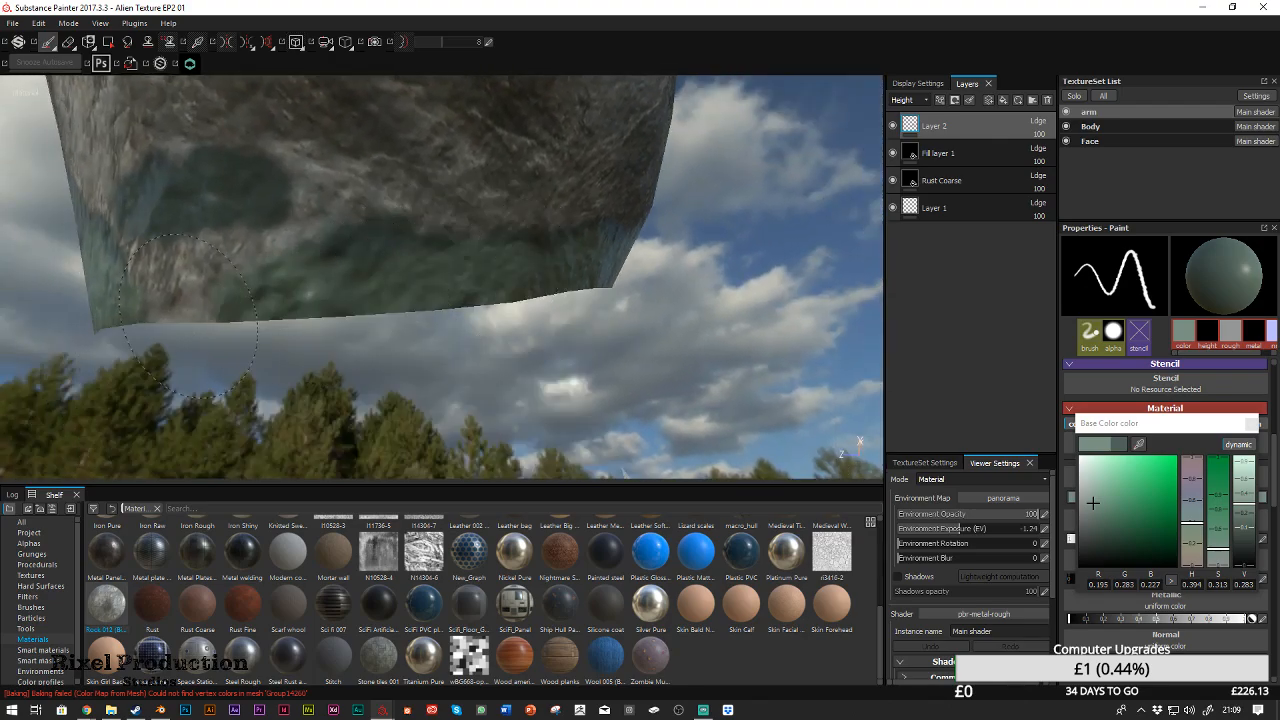
pyautogui.keyDown('alt'); pyautogui.moveTo(330, 255); pyautogui.dragTo(394, 300); pyautogui.keyUp('alt')
pyautogui.keyDown('alt'); pyautogui.moveTo(251, 346); pyautogui.dragTo(328, 348); pyautogui.keyUp('alt')
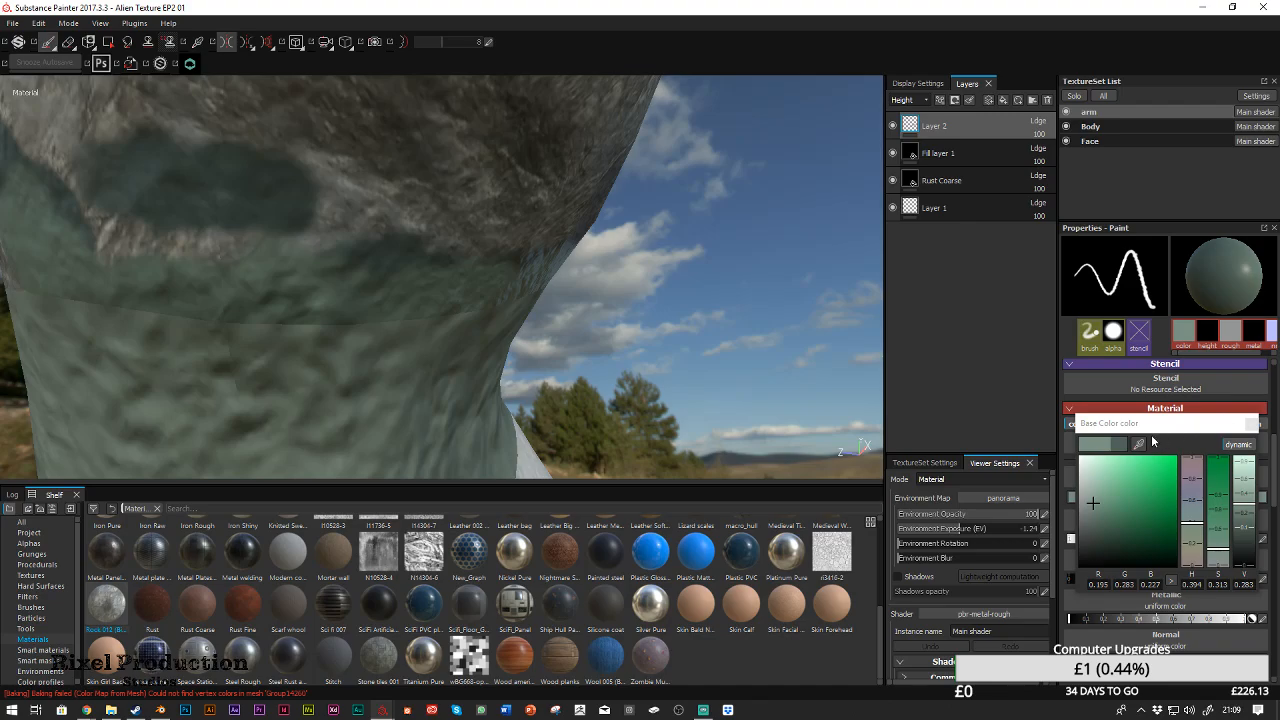
# Lighten the brush's base color to RGB 0.301, 0.386, 0.319 and paint a stroke over the elbow seam
pyautogui.moveTo(1093, 503); pyautogui.dragTo(1088, 493)
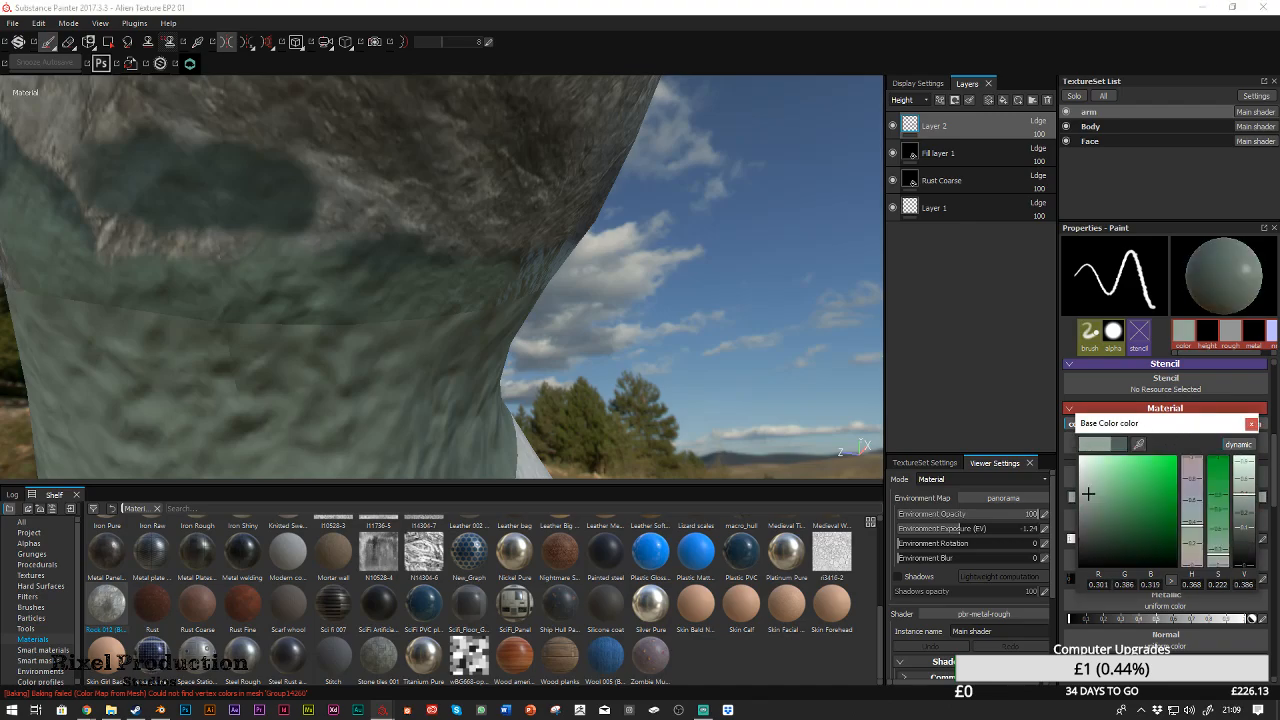
pyautogui.moveTo(408, 284); pyautogui.dragTo(265, 288)
pyautogui.moveTo(548, 258)
pyautogui.keyDown('alt'); pyautogui.mouseDown()
pyautogui.moveTo(429, 314)
pyautogui.moveTo(480, 277)
pyautogui.moveTo(351, 283)
pyautogui.moveTo(252, 209)
pyautogui.moveTo(105, 203)
pyautogui.moveTo(35, 135)
pyautogui.mouseUp(); pyautogui.keyUp('alt')
pyautogui.moveTo(595, 285)
pyautogui.keyDown('alt'); pyautogui.mouseDown()
pyautogui.moveTo(334, 334)
pyautogui.moveTo(757, 164)
pyautogui.moveTo(682, 166)
pyautogui.mouseUp(); pyautogui.keyUp('alt')
pyautogui.keyDown('alt'); pyautogui.moveTo(763, 173); pyautogui.dragTo(646, 309); pyautogui.keyUp('alt')
# Switch to the Body texture set, shrink the brush and dab the lighter grey-green onto the skin beside the elbow seam
pyautogui.keyDown('ctrl'); pyautogui.keyDown('alt'); pyautogui.rightClick(630, 252); pyautogui.keyUp('alt'); pyautogui.keyUp('ctrl')
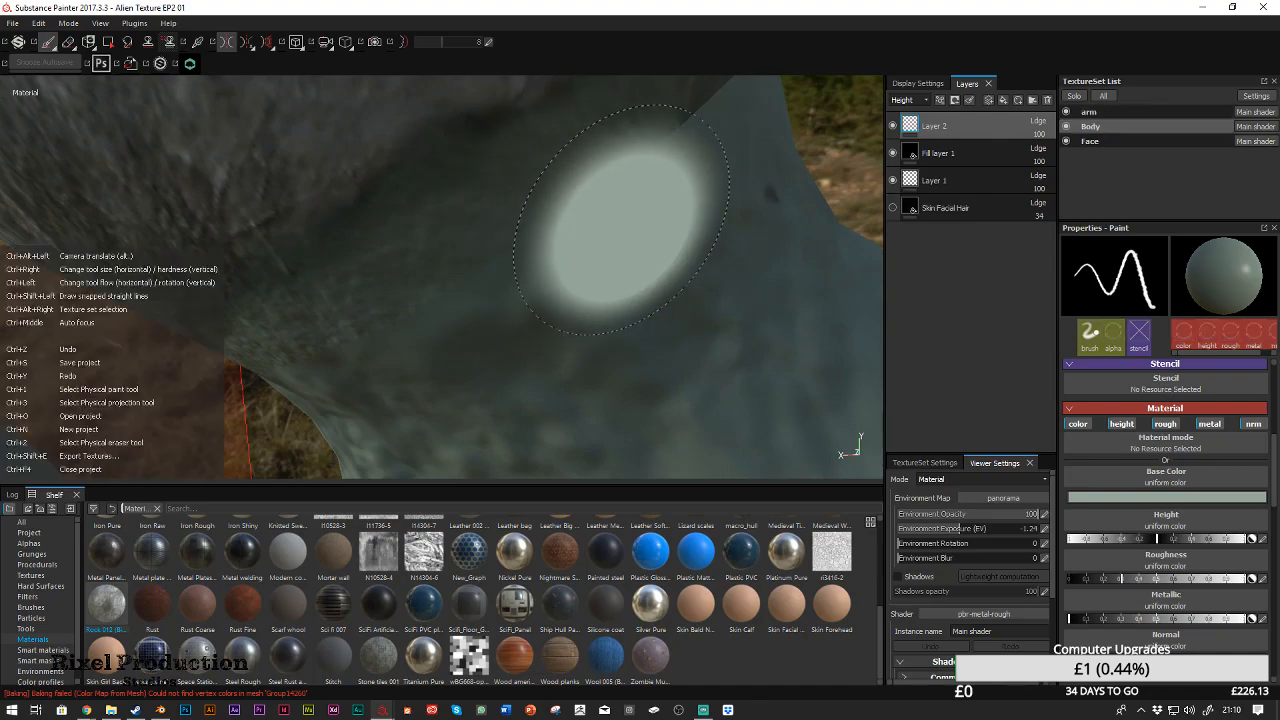
pyautogui.moveTo(634, 243)
pyautogui.keyDown('ctrl'); pyautogui.mouseDown(button='right')
pyautogui.moveTo(613, 202)
pyautogui.moveTo(660, 234)
pyautogui.moveTo(601, 175)
pyautogui.mouseUp(button='right'); pyautogui.keyUp('ctrl')
pyautogui.moveTo(601, 175)
pyautogui.keyDown('alt'); pyautogui.mouseDown()
pyautogui.moveTo(711, 234)
pyautogui.moveTo(568, 258)
pyautogui.mouseUp(); pyautogui.keyUp('alt')
pyautogui.moveTo(695, 148); pyautogui.dragTo(715, 132)
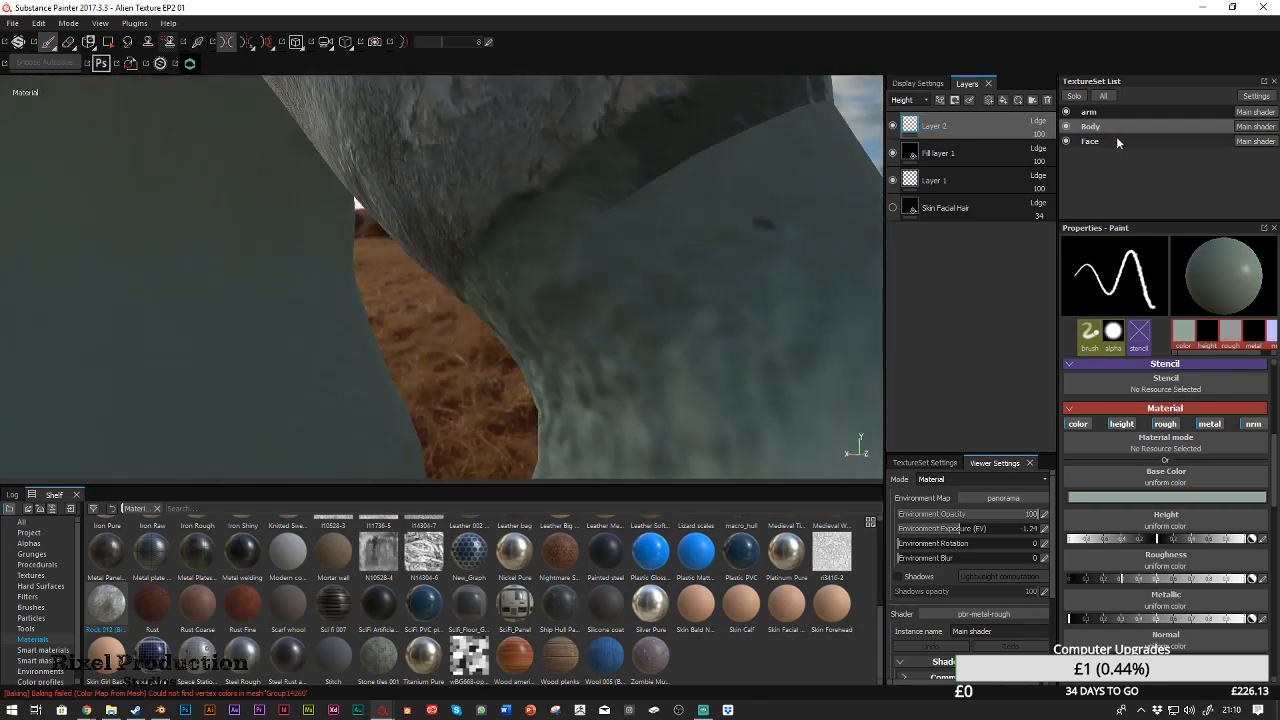
# Switch to the arm texture set and paint the lighter grey-green over the dark band on the inner elbow edge
pyautogui.click(1099, 117)
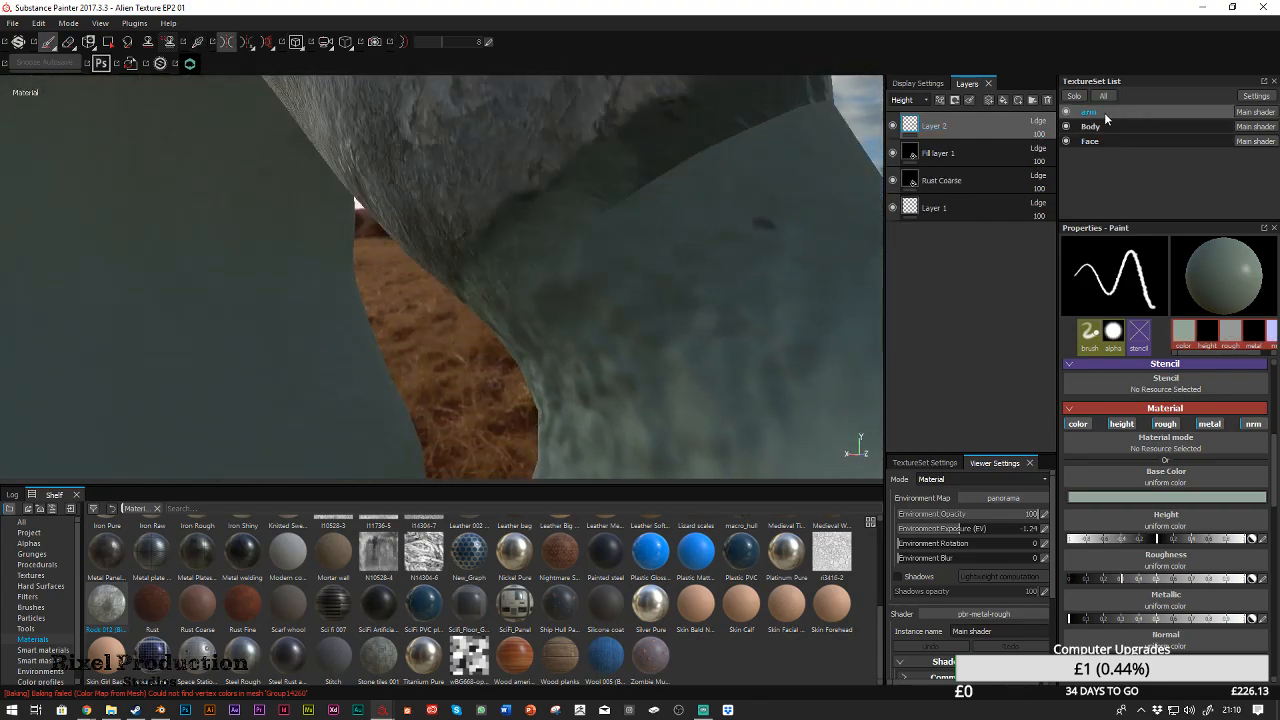
pyautogui.moveTo(608, 146)
pyautogui.mouseDown()
pyautogui.moveTo(602, 163)
pyautogui.moveTo(644, 187)
pyautogui.mouseUp()
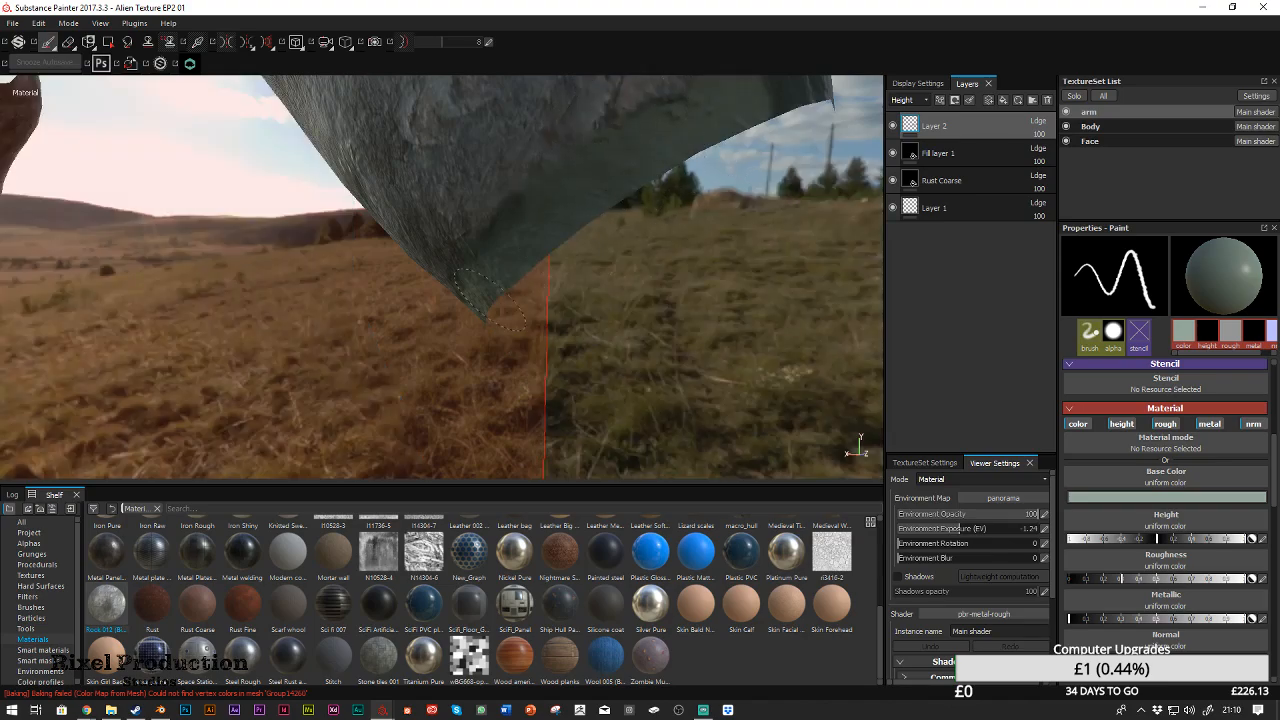
pyautogui.moveTo(800, 125)
pyautogui.keyDown('alt'); pyautogui.mouseDown()
pyautogui.moveTo(354, 202)
pyautogui.moveTo(600, 205)
pyautogui.mouseUp(); pyautogui.keyUp('alt')
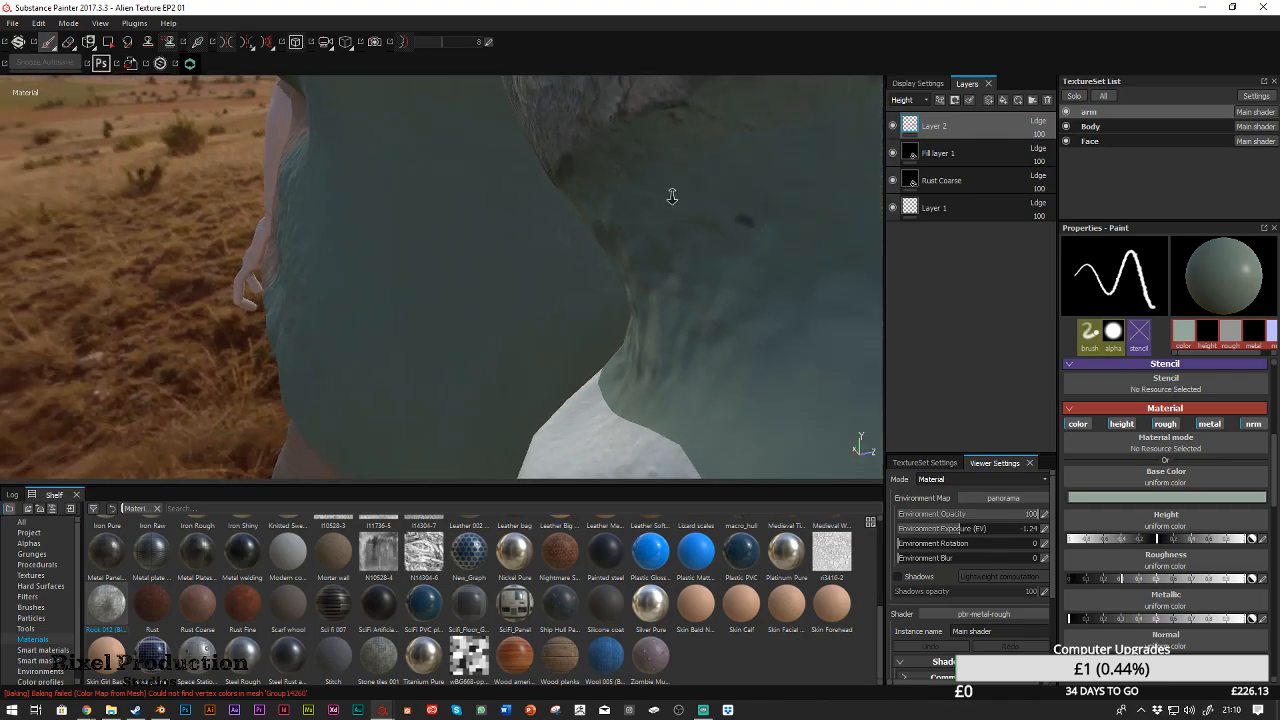
pyautogui.keyDown('alt'); pyautogui.moveTo(733, 245); pyautogui.dragTo(546, 51, button='right'); pyautogui.keyUp('alt')
pyautogui.keyDown('alt'); pyautogui.moveTo(789, 181); pyautogui.dragTo(466, 192, button='middle'); pyautogui.keyUp('alt')
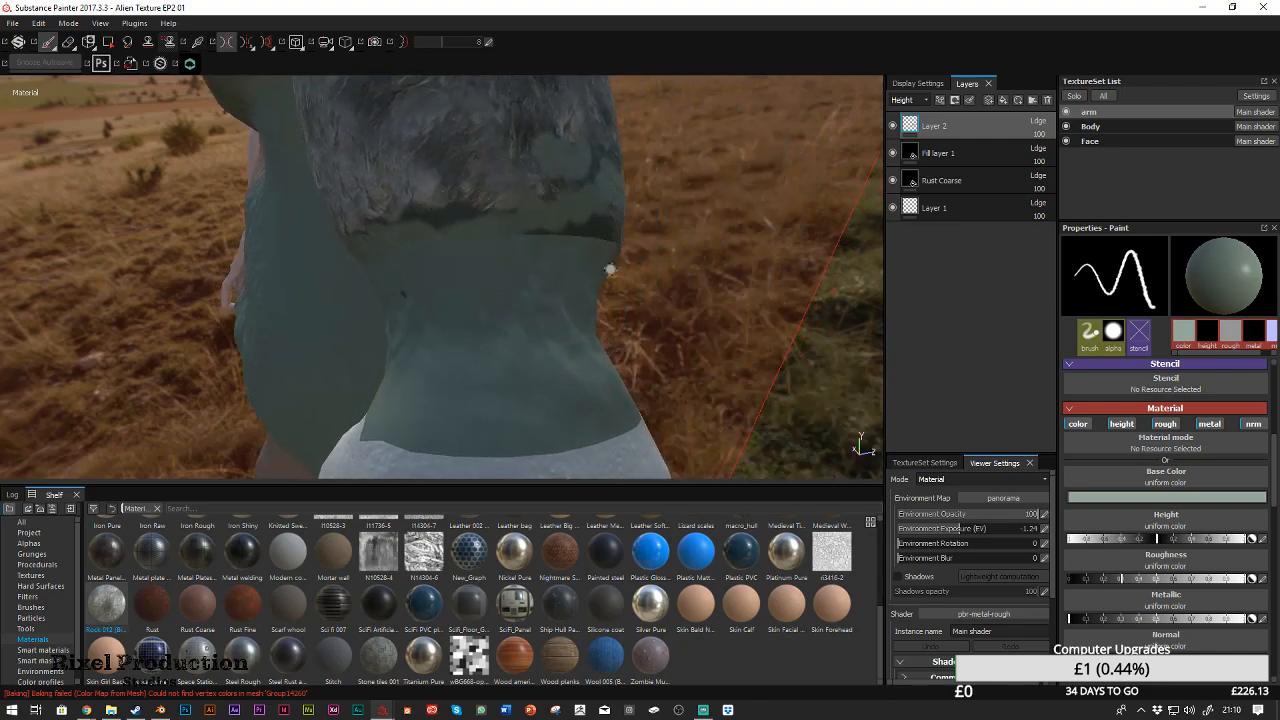
# Cover more rock at the arm's elbow end with the lighter grey-green, isolating the arm to reach its edge
pyautogui.rightClick(603, 266)
pyautogui.click(568, 272)
pyautogui.keyDown('alt'); pyautogui.moveTo(597, 241); pyautogui.dragTo(508, 245); pyautogui.keyUp('alt')
pyautogui.hotkey('alt', 'q')
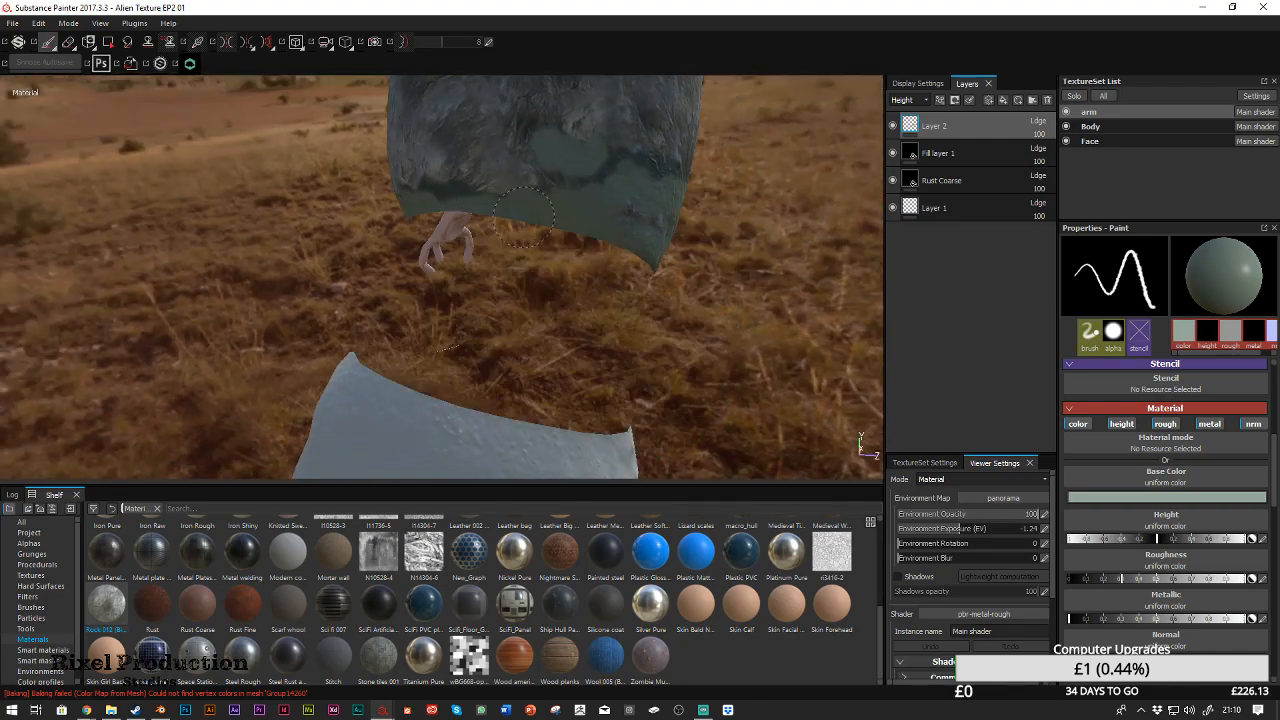
pyautogui.hotkey('alt', 'q')
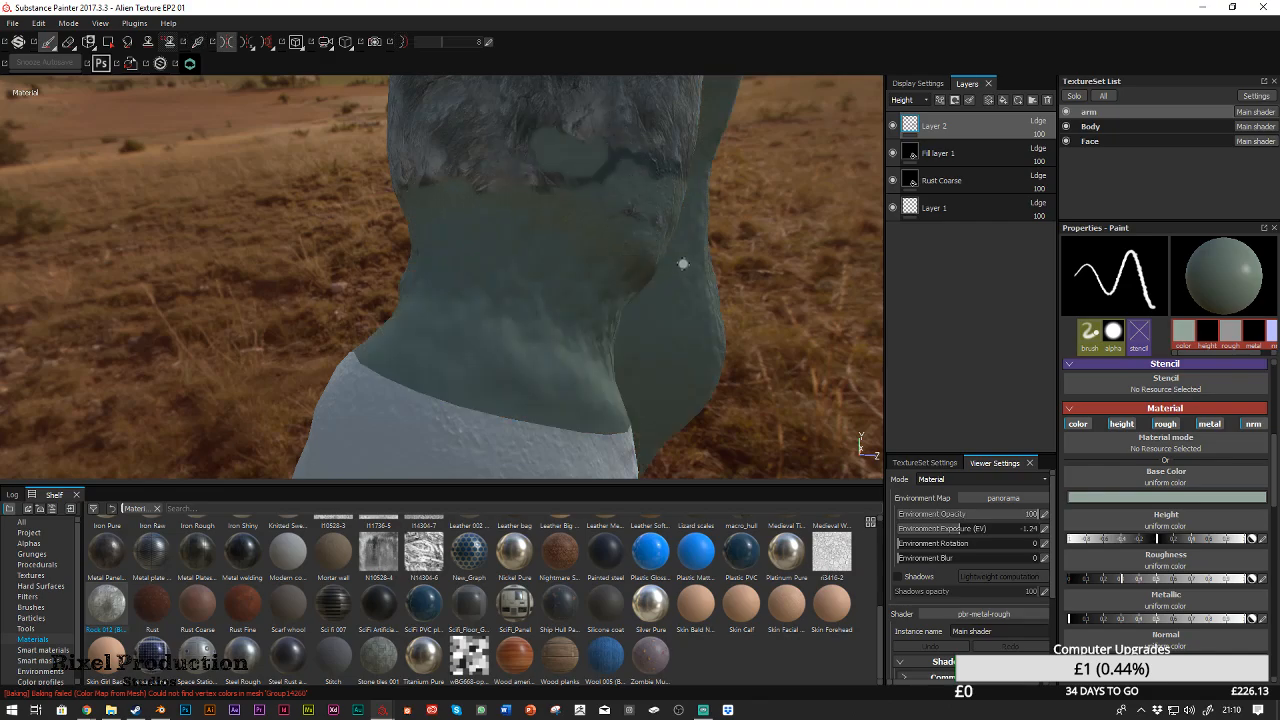
pyautogui.keyDown('alt'); pyautogui.moveTo(672, 268); pyautogui.dragTo(567, 181); pyautogui.keyUp('alt')
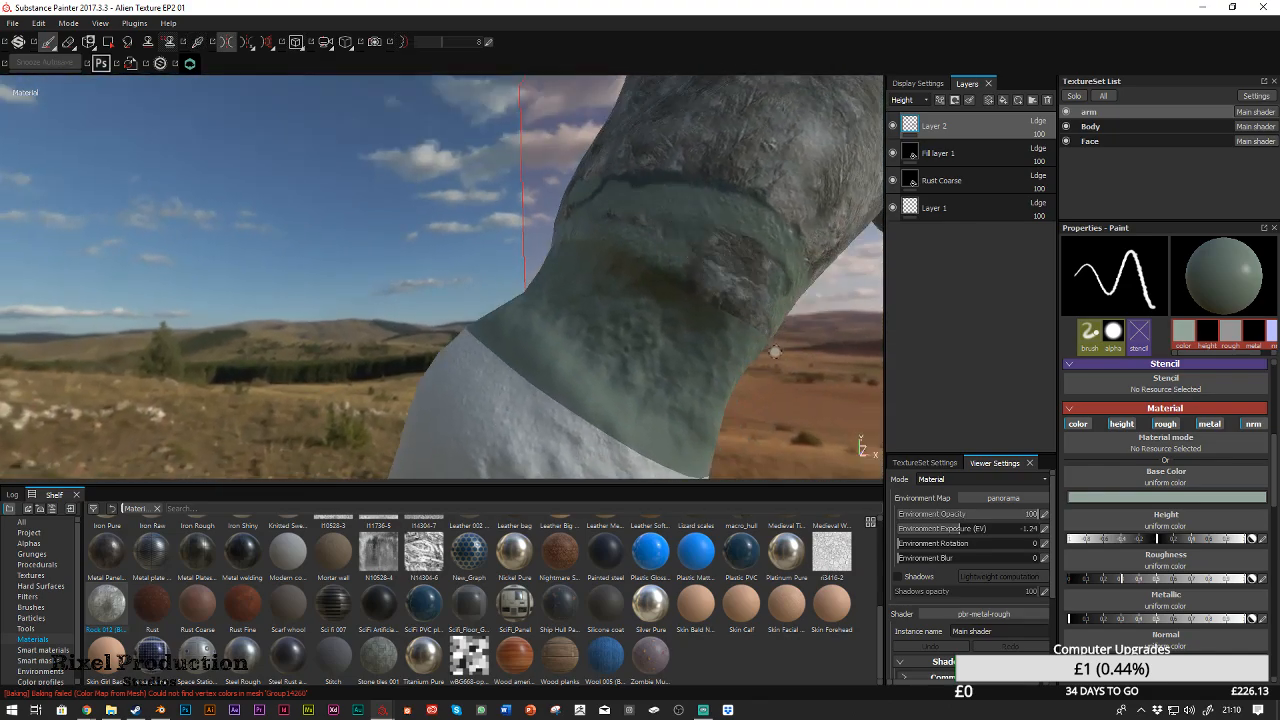
pyautogui.hotkey('alt', 'q')
pyautogui.keyDown('alt'); pyautogui.moveTo(685, 283); pyautogui.dragTo(634, 211); pyautogui.keyUp('alt')
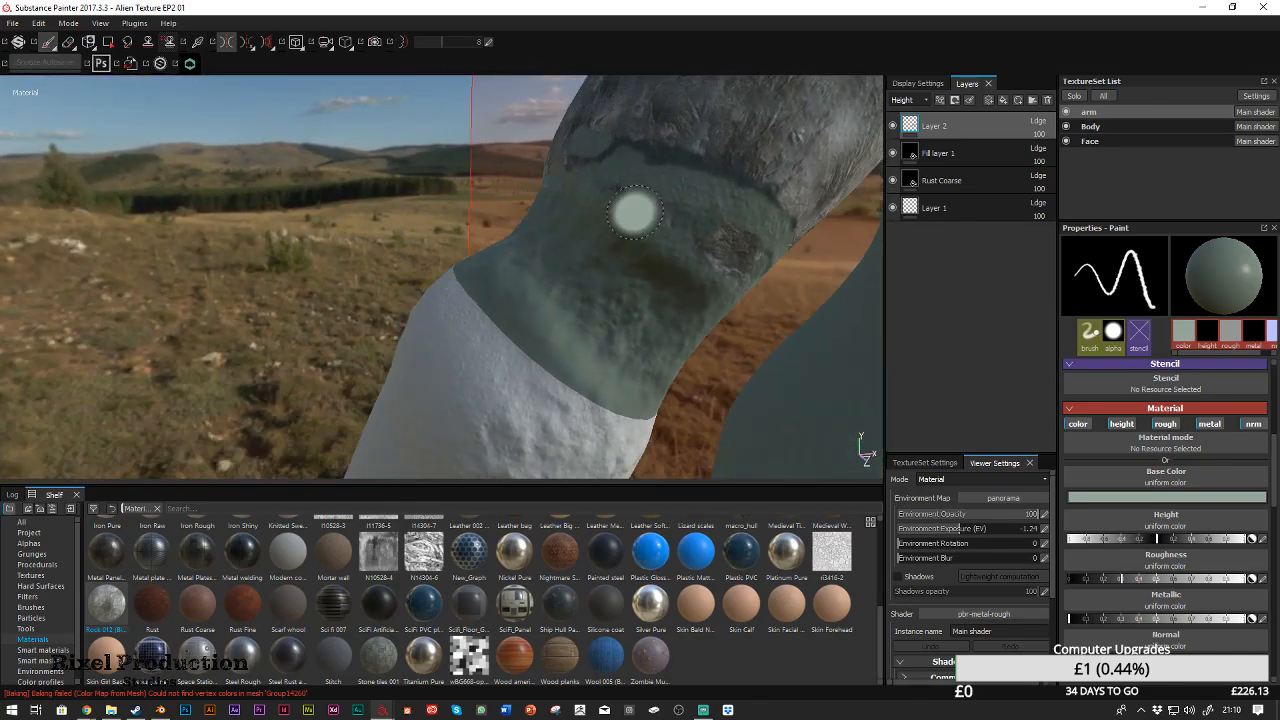
# Try to erase the grey-green paint from the upper arm on Layer 2 with a resized Eraser
pyautogui.click(68, 42)
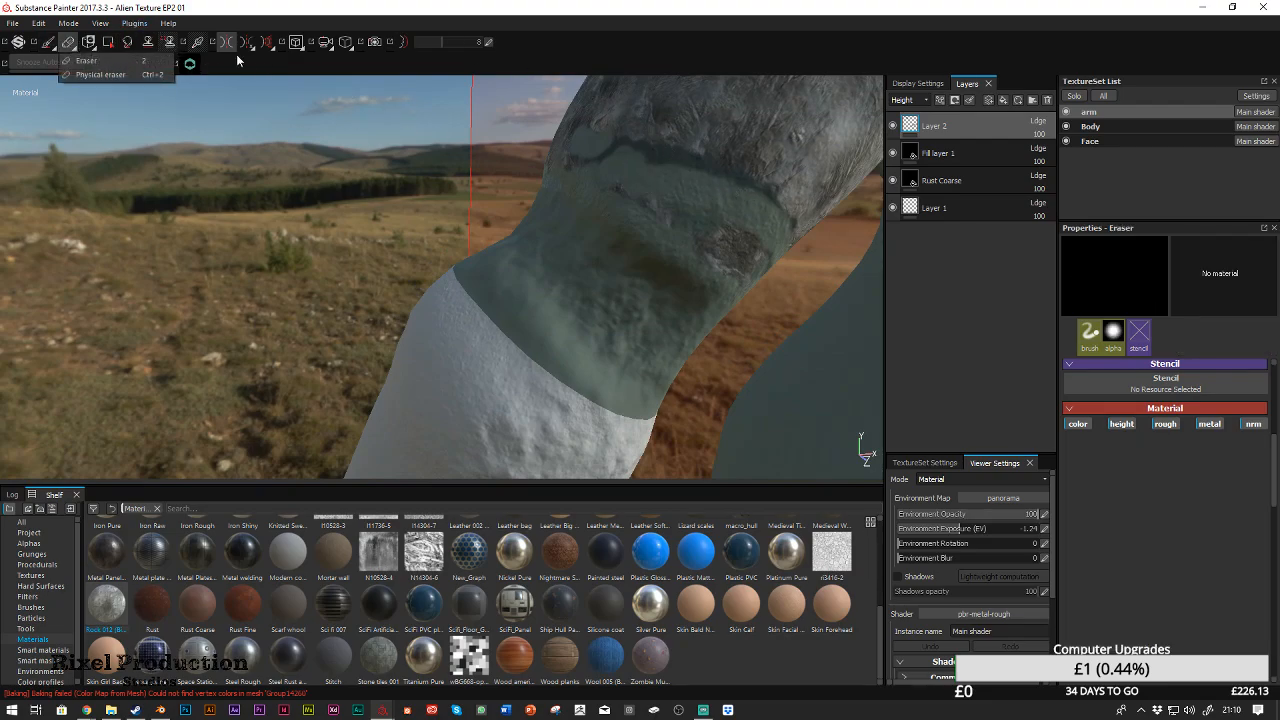
pyautogui.moveTo(735, 215)
pyautogui.mouseDown()
pyautogui.moveTo(715, 200)
pyautogui.moveTo(750, 160)
pyautogui.moveTo(745, 172)
pyautogui.mouseUp()
pyautogui.moveTo(773, 183)
pyautogui.keyDown('ctrl'); pyautogui.mouseDown(button='right')
pyautogui.moveTo(840, 183)
pyautogui.moveTo(735, 183)
pyautogui.mouseUp(button='right'); pyautogui.keyUp('ctrl')
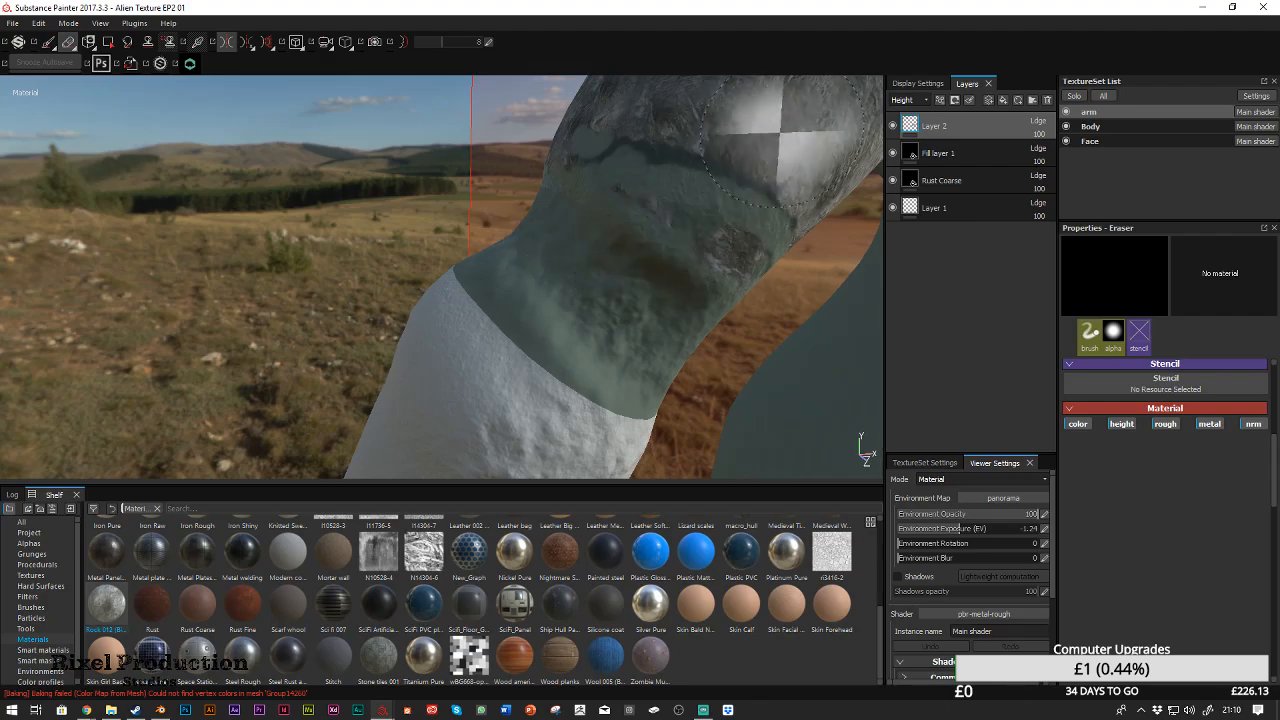
pyautogui.moveTo(640, 118)
pyautogui.mouseDown()
pyautogui.moveTo(756, 171)
pyautogui.moveTo(805, 220)
pyautogui.mouseUp()
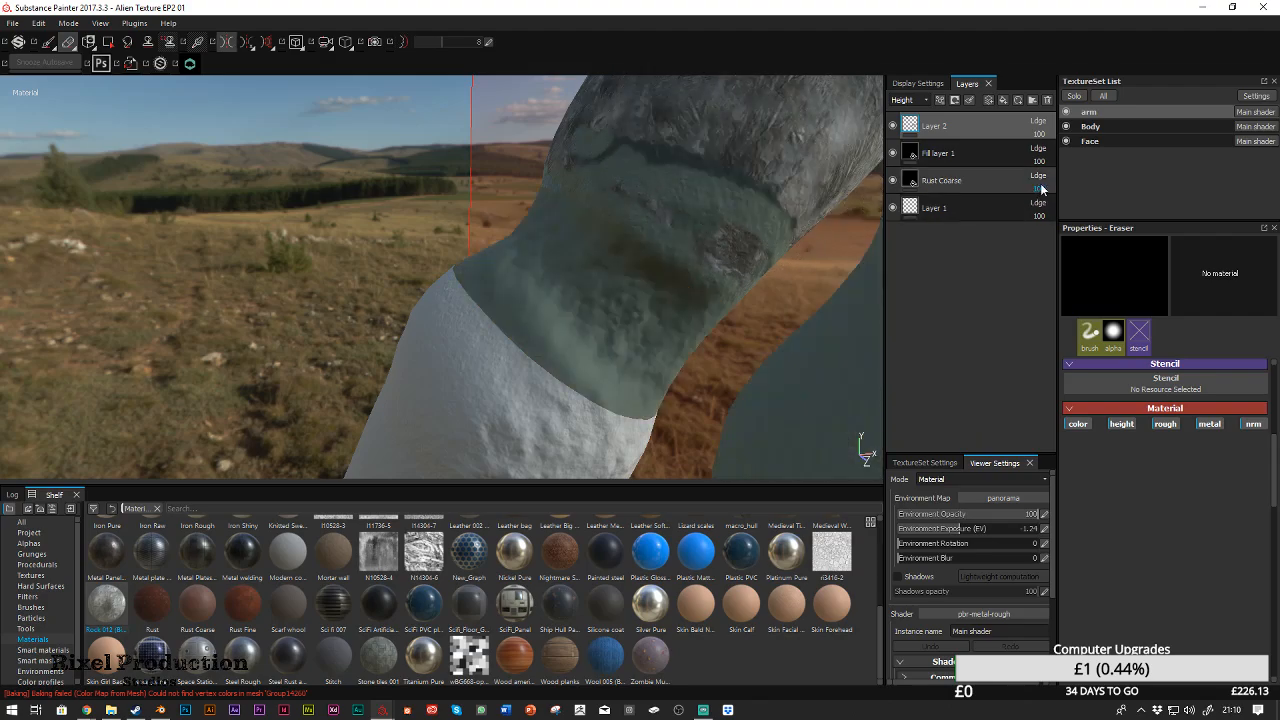
pyautogui.click(893, 126)
pyautogui.click(893, 126)
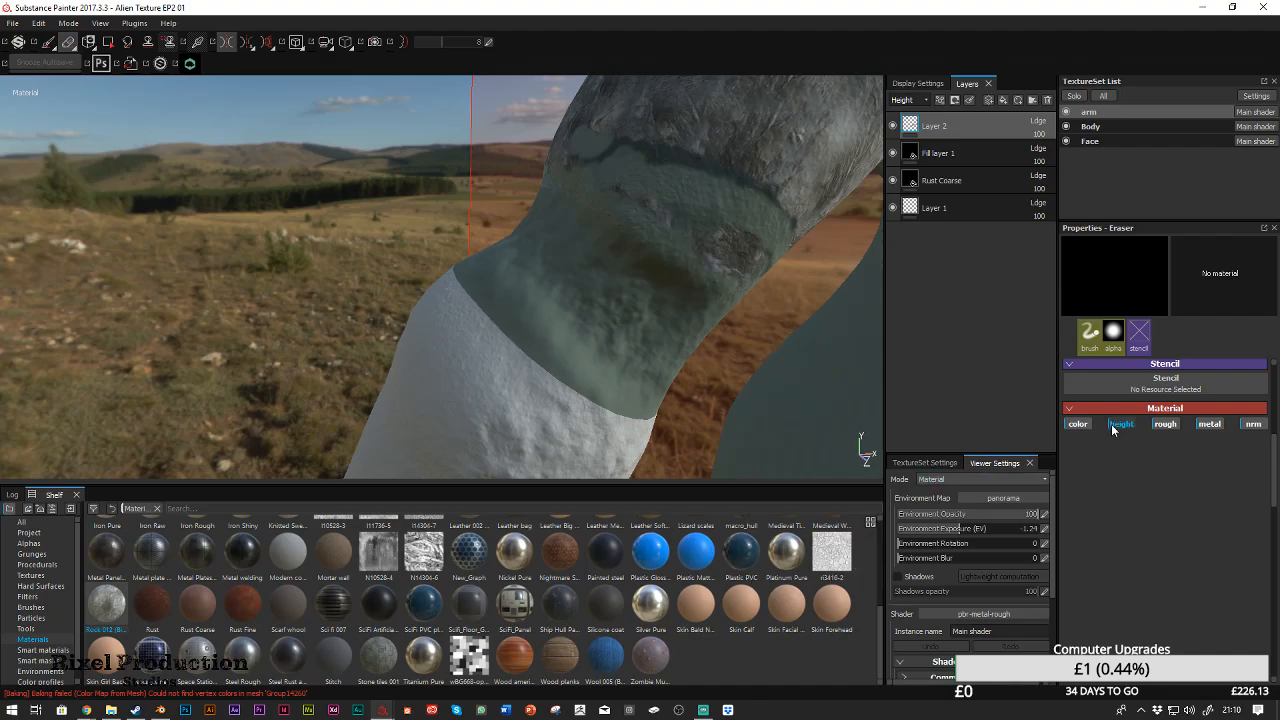
pyautogui.click(1165, 386)
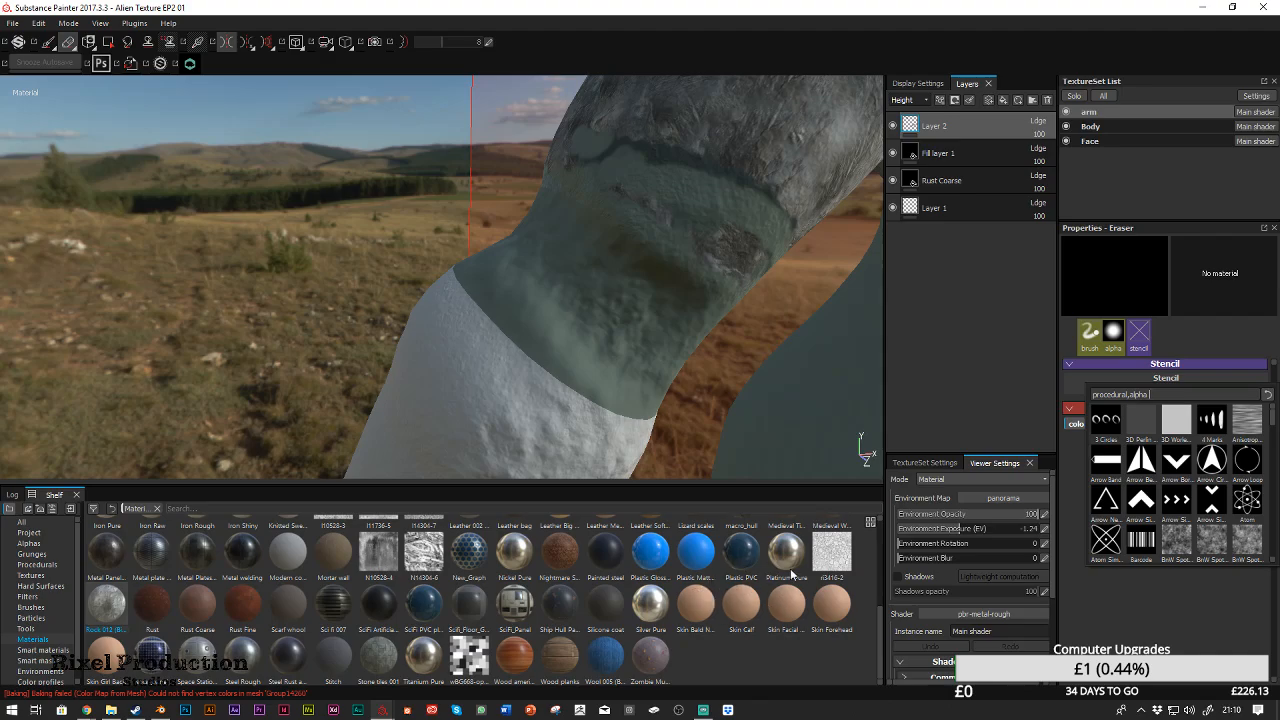
pyautogui.moveTo(882, 626)
pyautogui.mouseDown()
pyautogui.moveTo(883, 577)
pyautogui.moveTo(878, 638)
pyautogui.mouseUp()
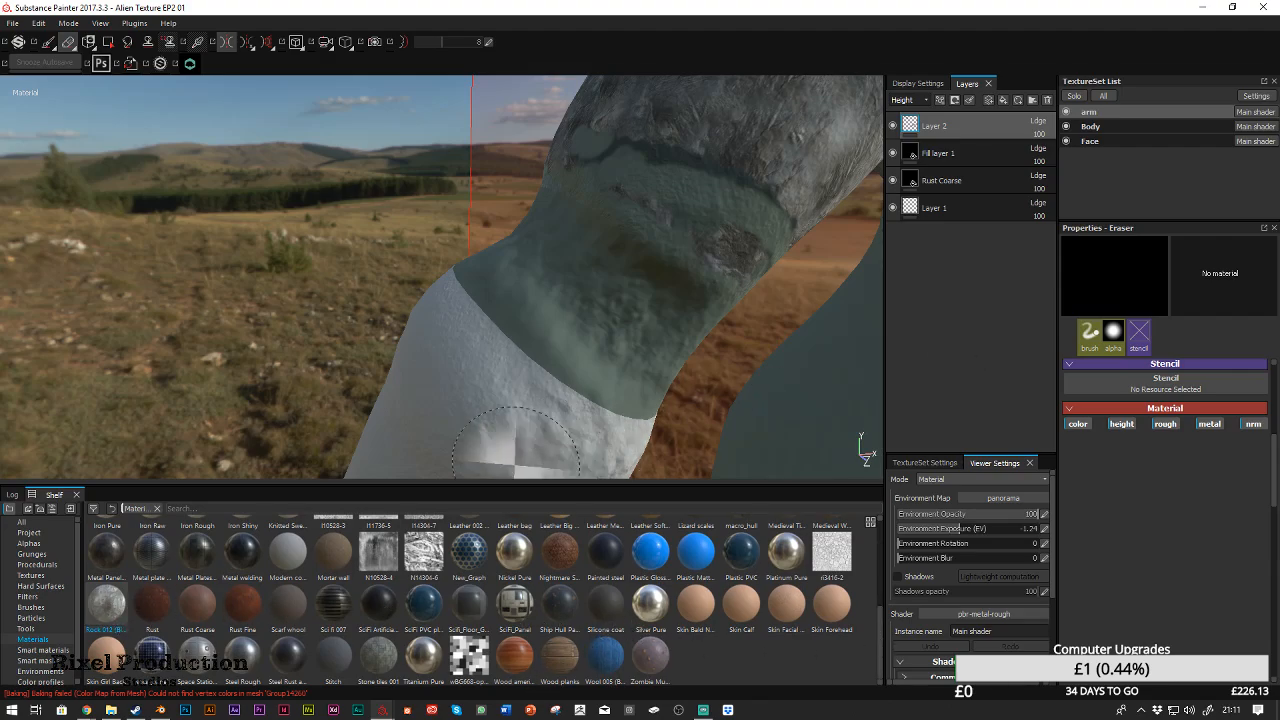
pyautogui.moveTo(137, 606)
pyautogui.mouseDown()
pyautogui.moveTo(1100, 415)
pyautogui.moveTo(1152, 392)
pyautogui.moveTo(1158, 510)
pyautogui.moveTo(1070, 342)
pyautogui.mouseUp()
pyautogui.click(970, 148)
pyautogui.click(977, 126)
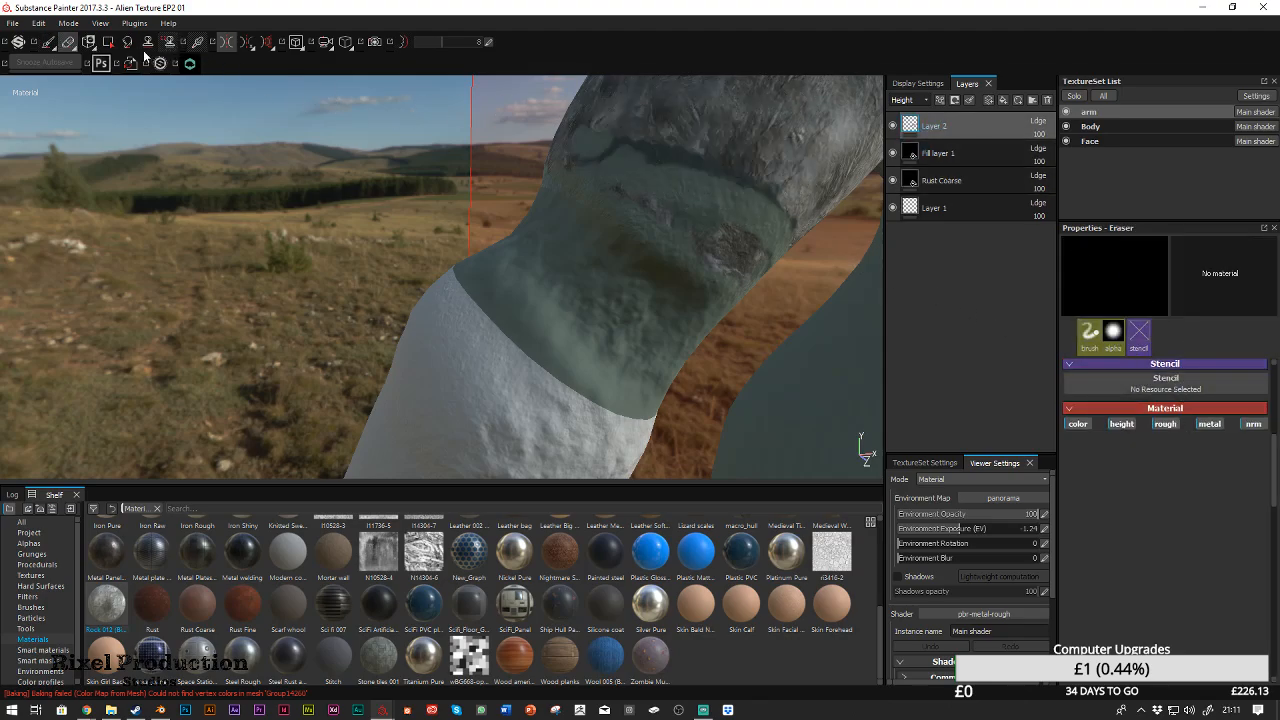
# Return to the Paint tool, load Rock 012 as its material and disable the height, roughness and metallic channels
pyautogui.click(49, 43)
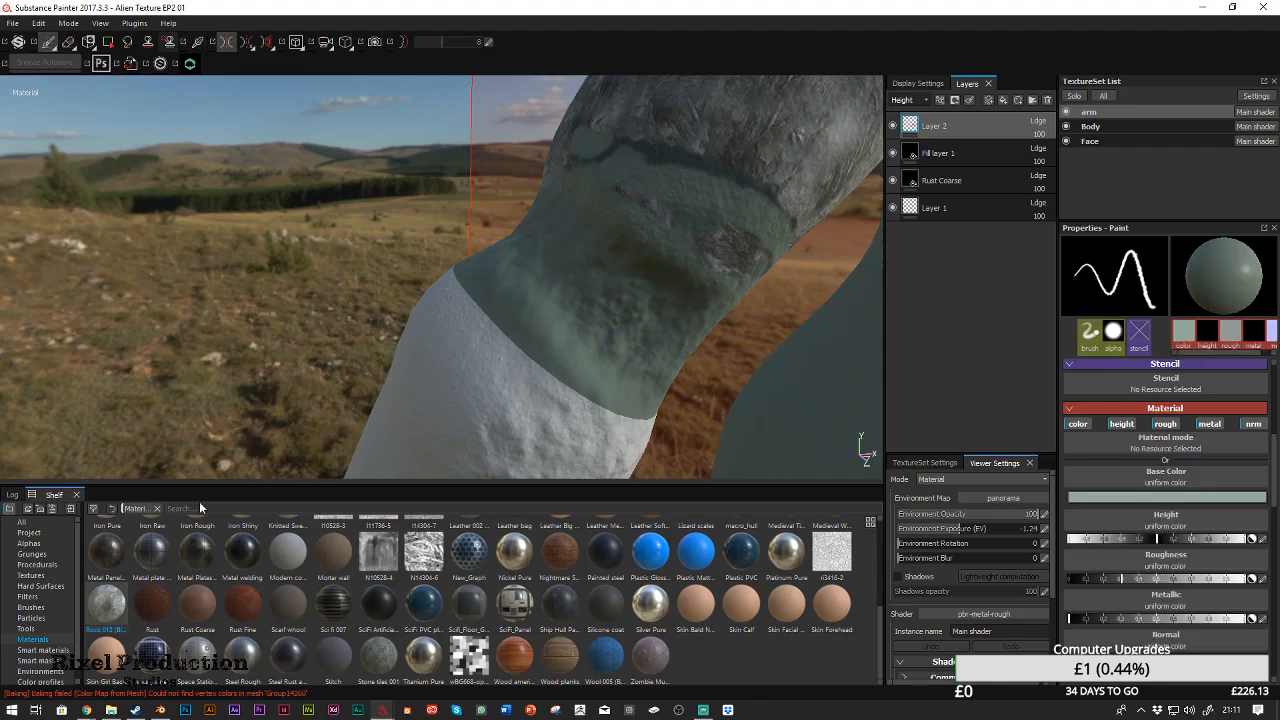
pyautogui.click(1188, 447)
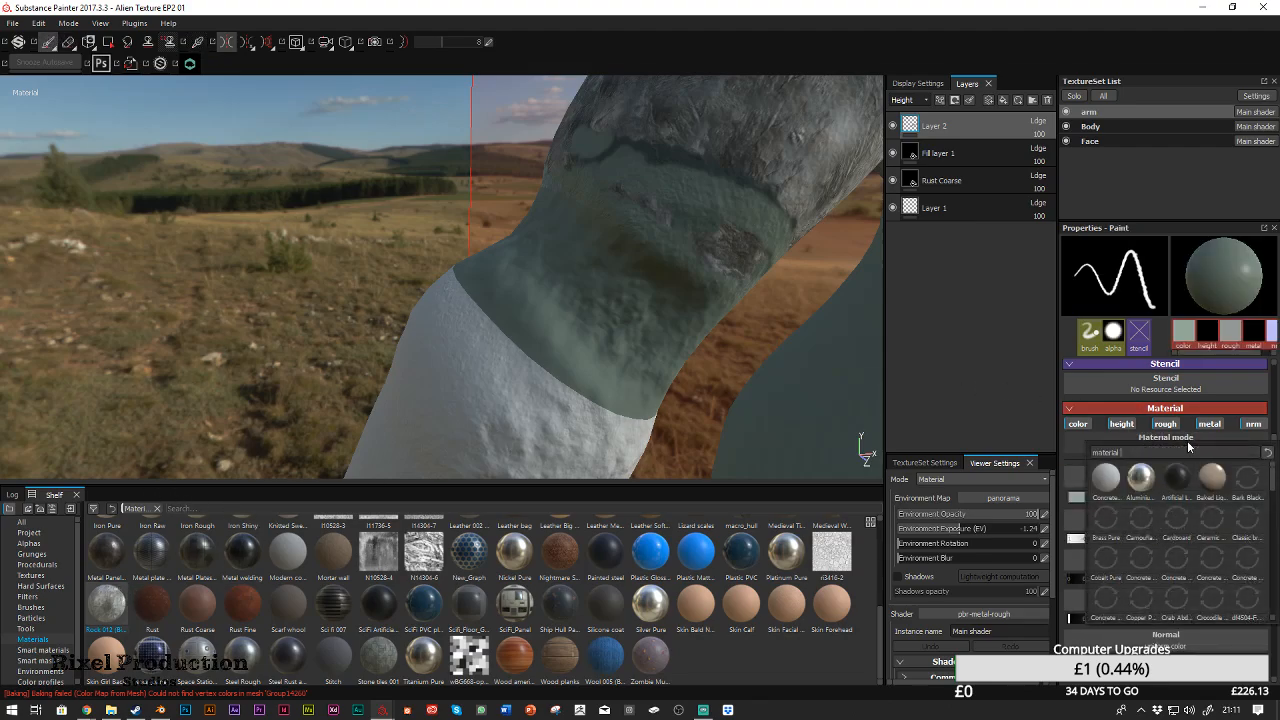
pyautogui.click(115, 597)
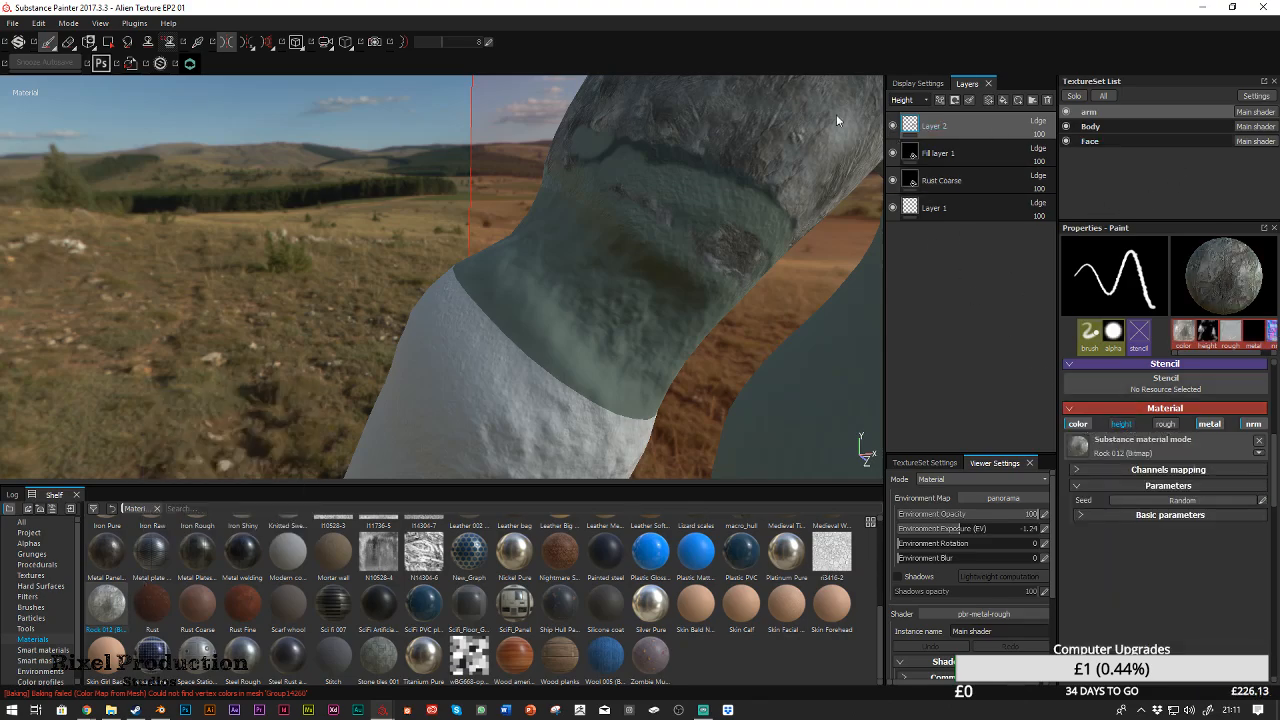
pyautogui.hotkey('ctrl', 'z')
pyautogui.moveTo(757, 192); pyautogui.dragTo(767, 222)
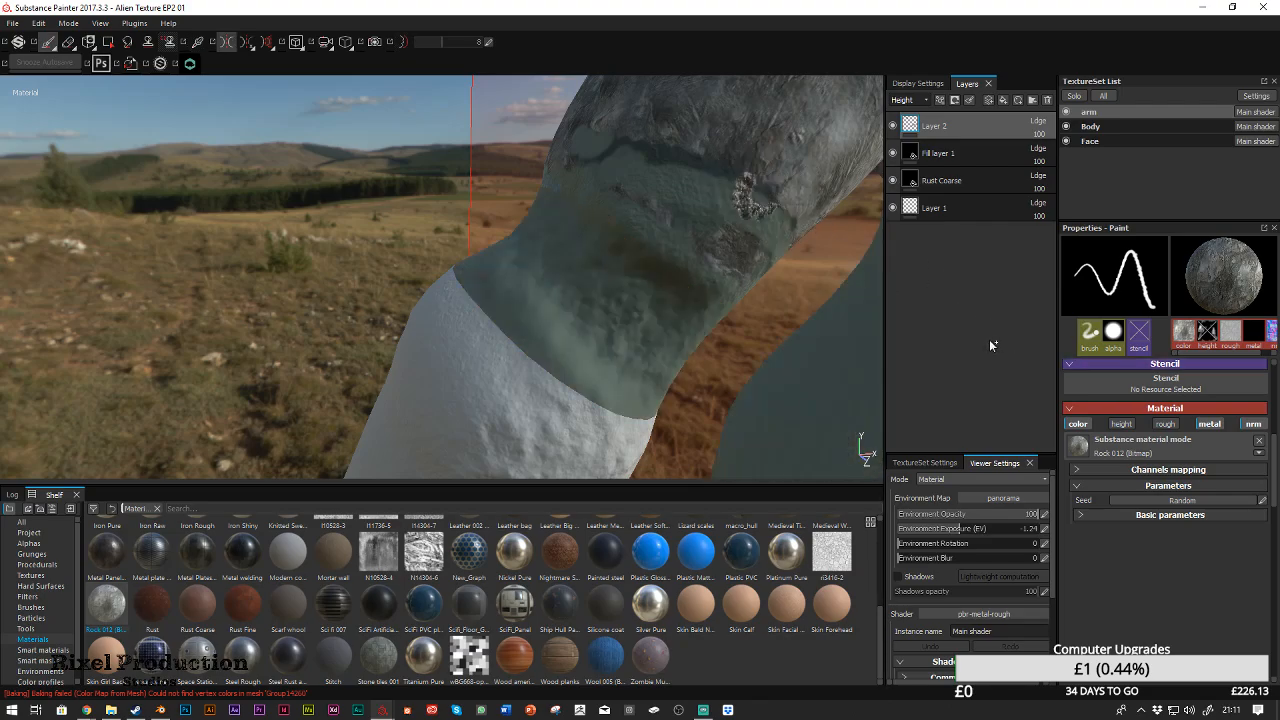
pyautogui.click(1198, 425)
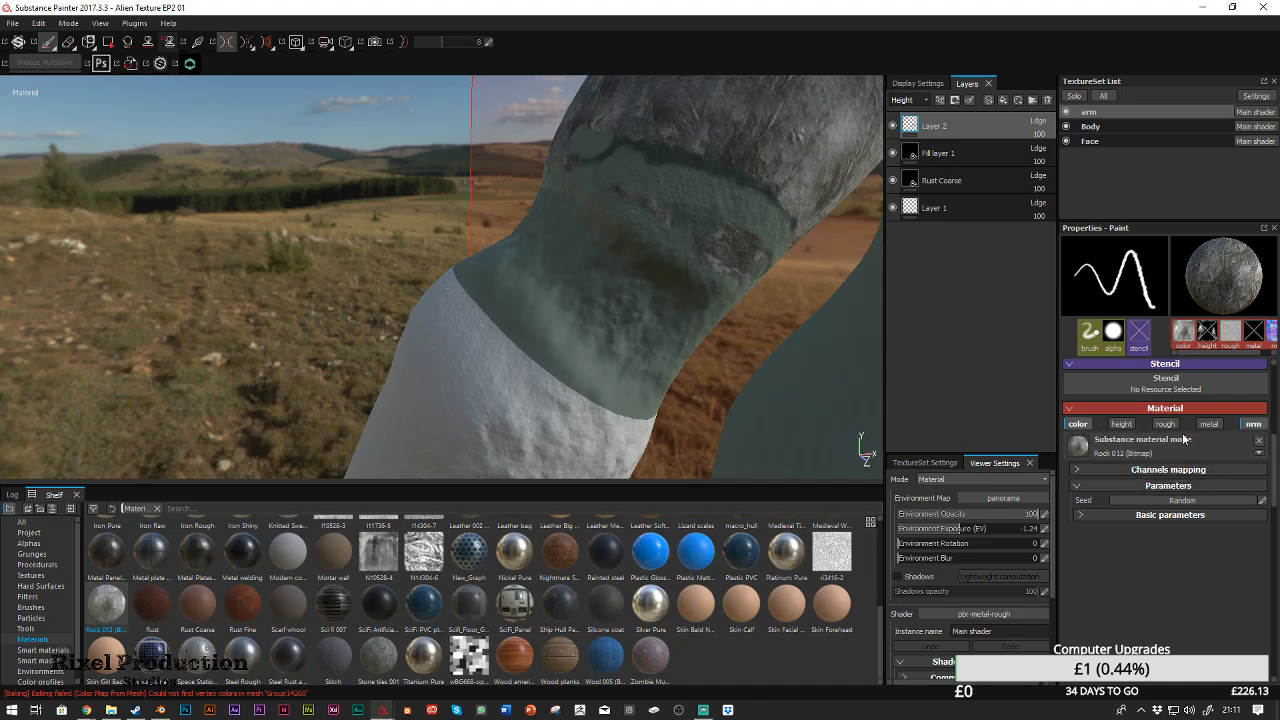
# Try painting Rock 012 over the green elbow patch with the color and normal channels, and undo the stroke
pyautogui.click(1072, 366)
pyautogui.click(1072, 366)
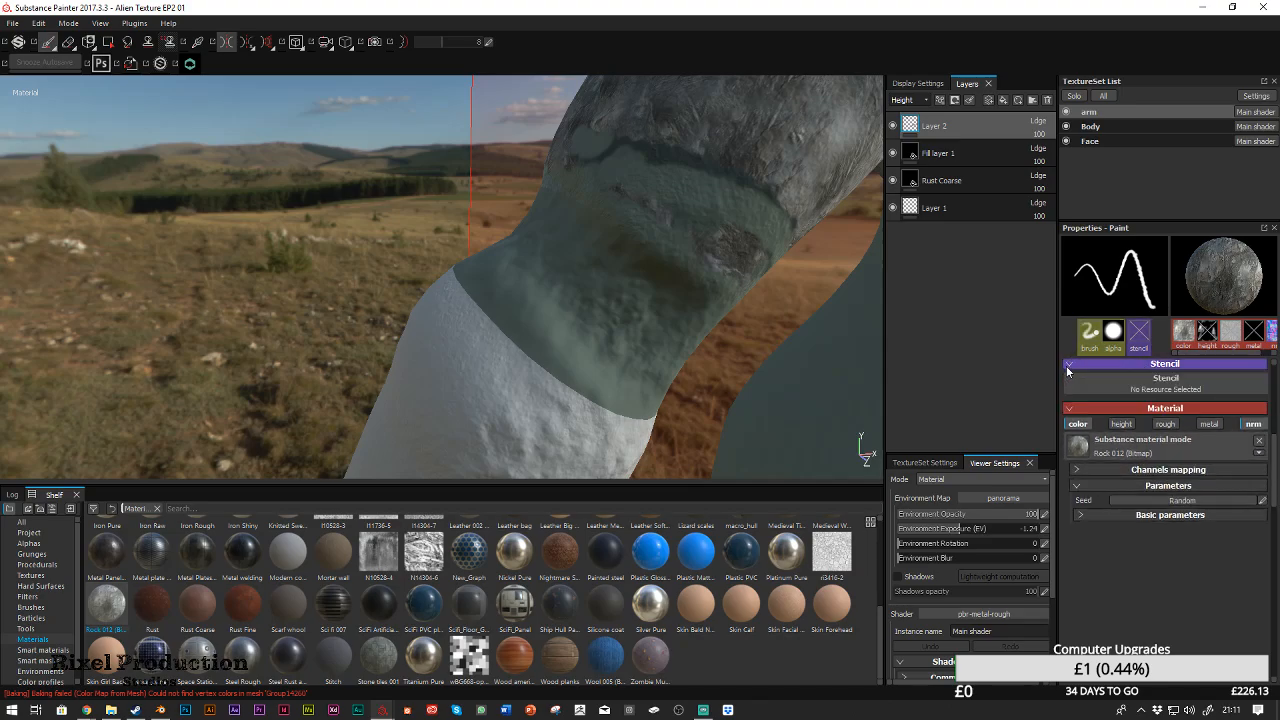
pyautogui.click(1072, 409)
pyautogui.click(1073, 409)
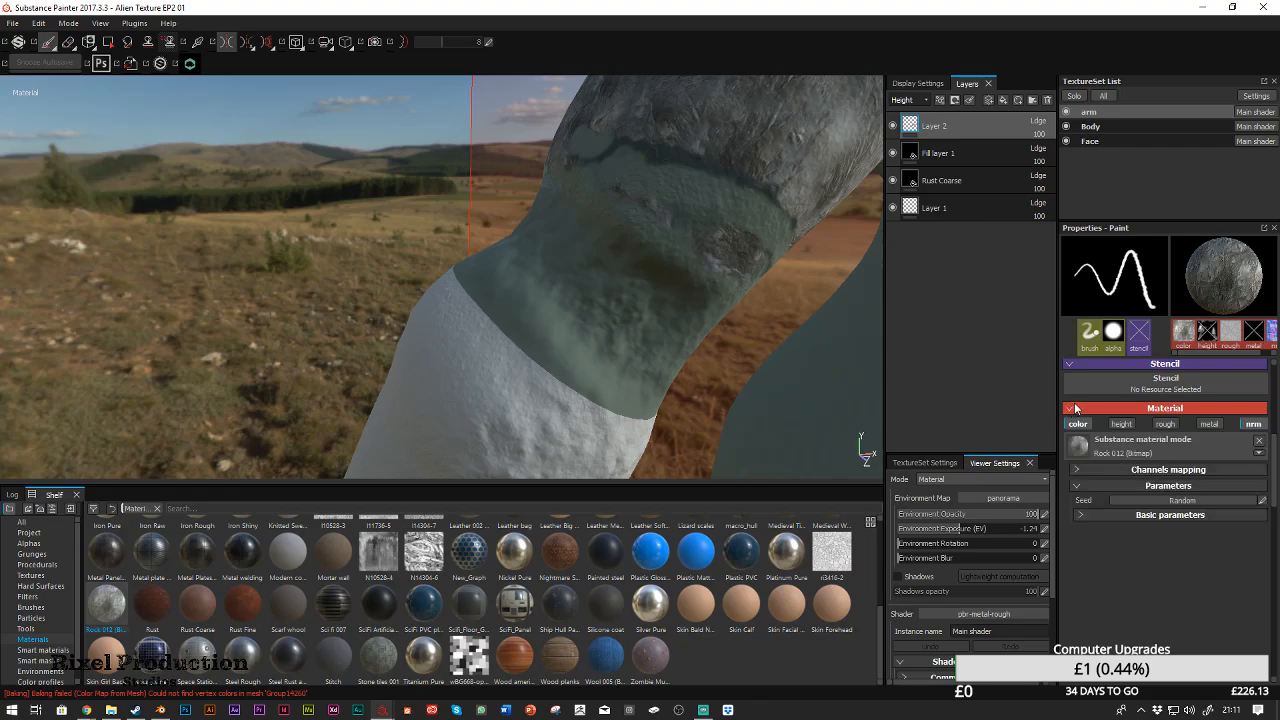
pyautogui.moveTo(738, 122)
pyautogui.mouseDown()
pyautogui.moveTo(755, 194)
pyautogui.moveTo(797, 220)
pyautogui.mouseUp()
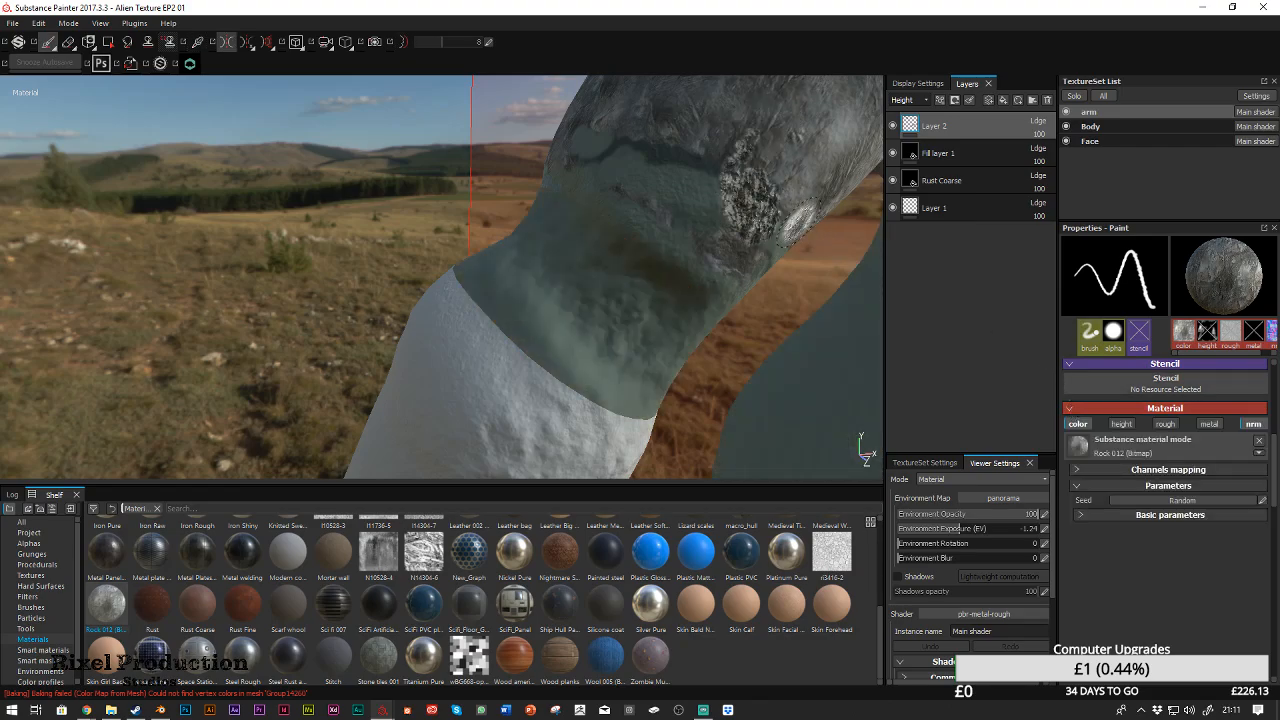
pyautogui.hotkey('ctrl', 'z')
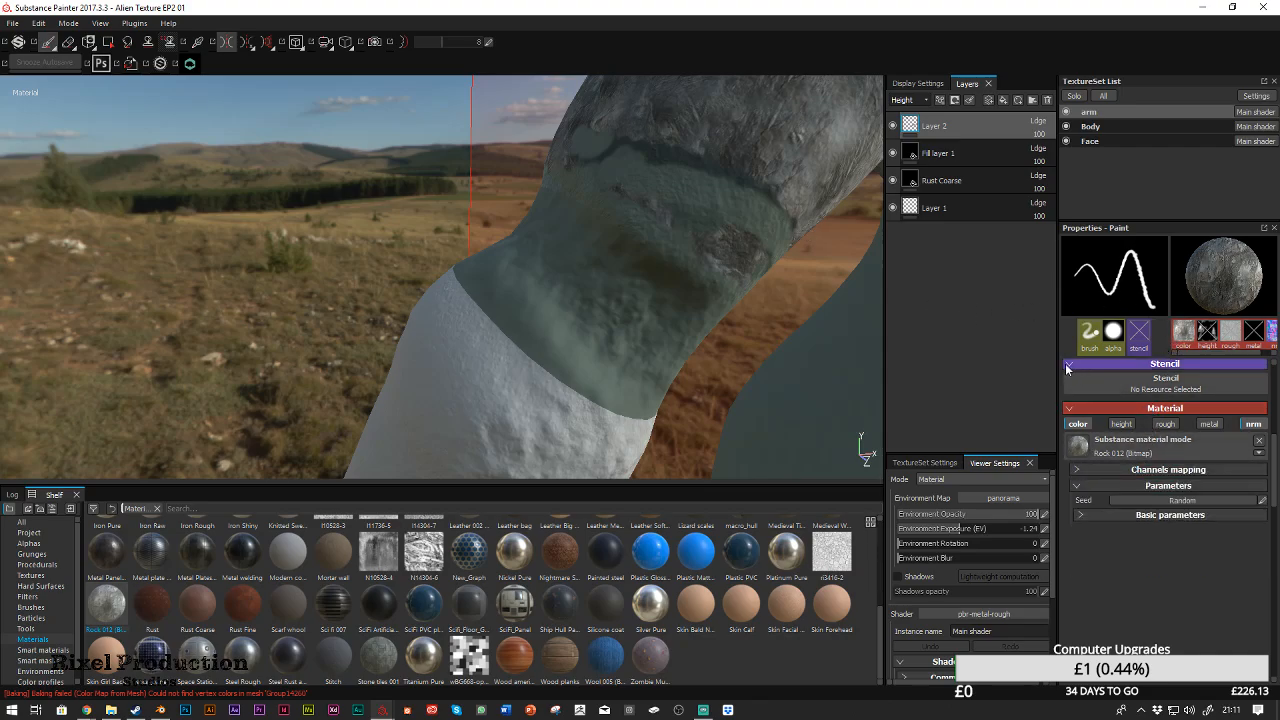
# Disable the normal channel and paint Rock 012 color only over the grey-green at the elbow end of the upper arm
pyautogui.click(1114, 346)
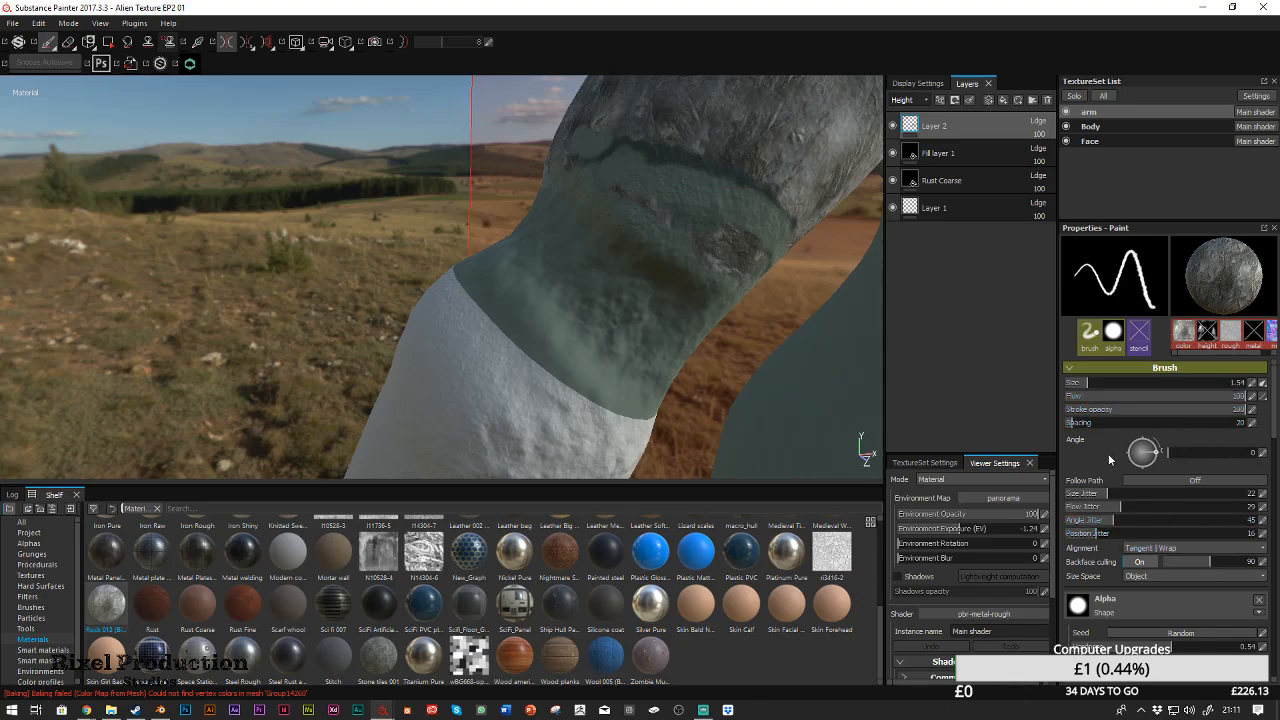
pyautogui.moveTo(1273, 410); pyautogui.dragTo(1275, 488)
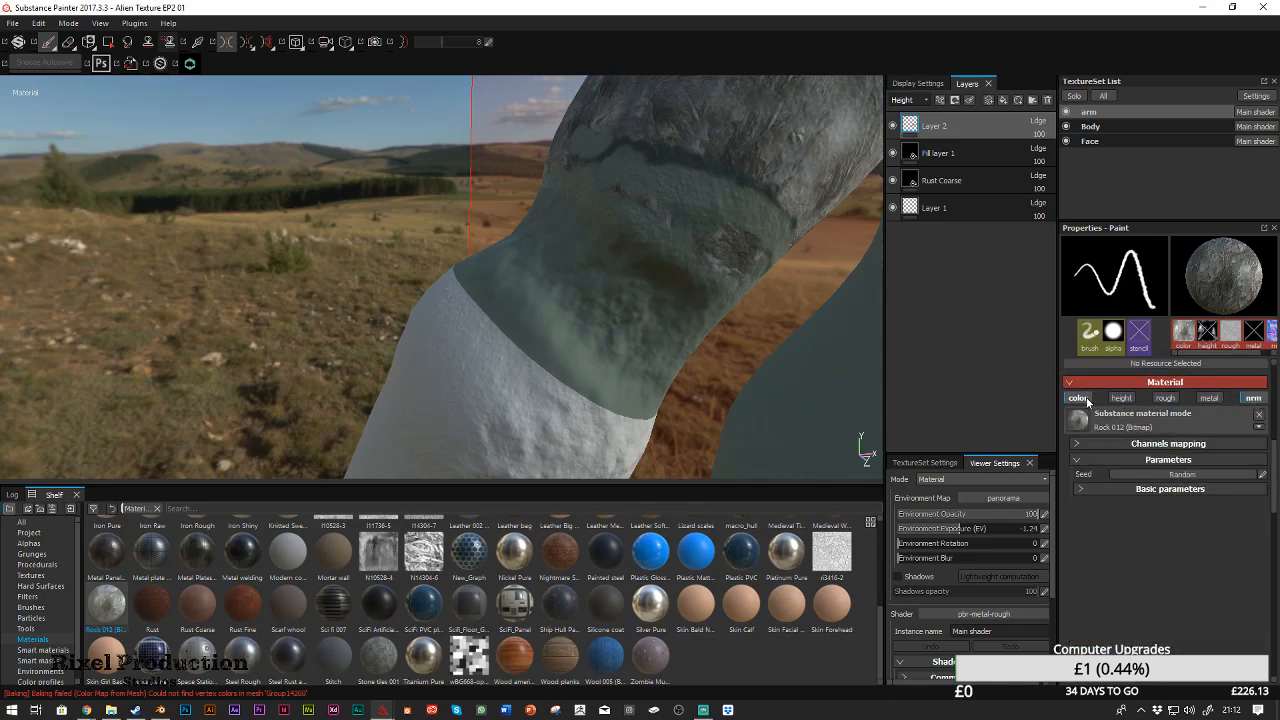
pyautogui.moveTo(739, 210)
pyautogui.mouseDown()
pyautogui.moveTo(757, 199)
pyautogui.moveTo(778, 228)
pyautogui.moveTo(705, 168)
pyautogui.mouseUp()
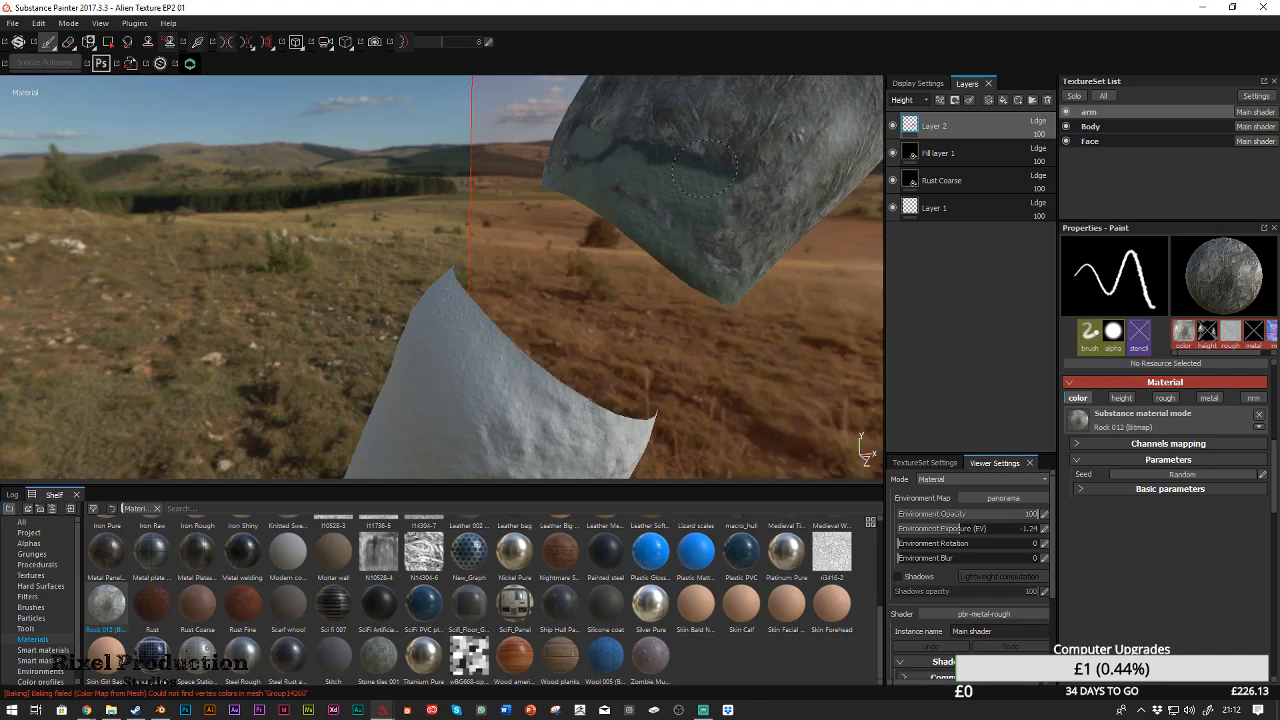
pyautogui.moveTo(750, 235); pyautogui.dragTo(812, 190)
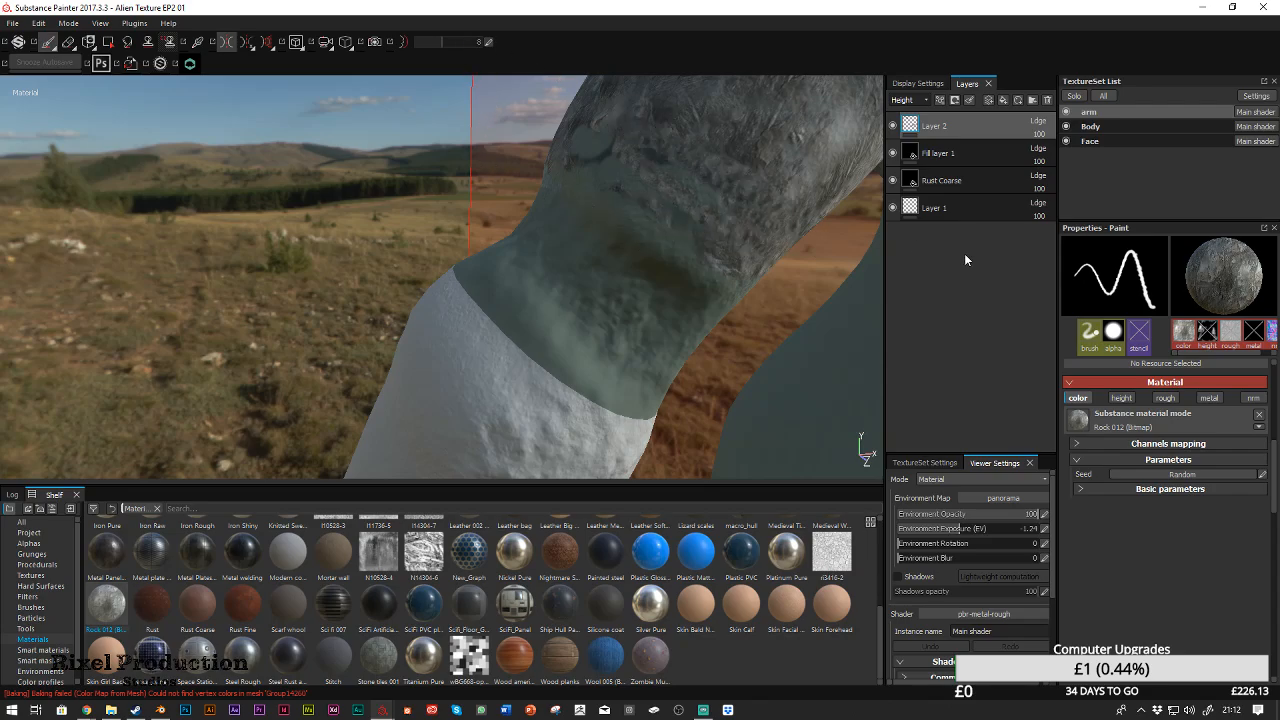
# Enlarge the brush to 5.37 and paint Rock 012 color over the remaining green patches, isolating the arm to reach its edge
pyautogui.moveTo(1272, 446)
pyautogui.mouseDown()
pyautogui.moveTo(1272, 390)
pyautogui.moveTo(1163, 391)
pyautogui.mouseUp()
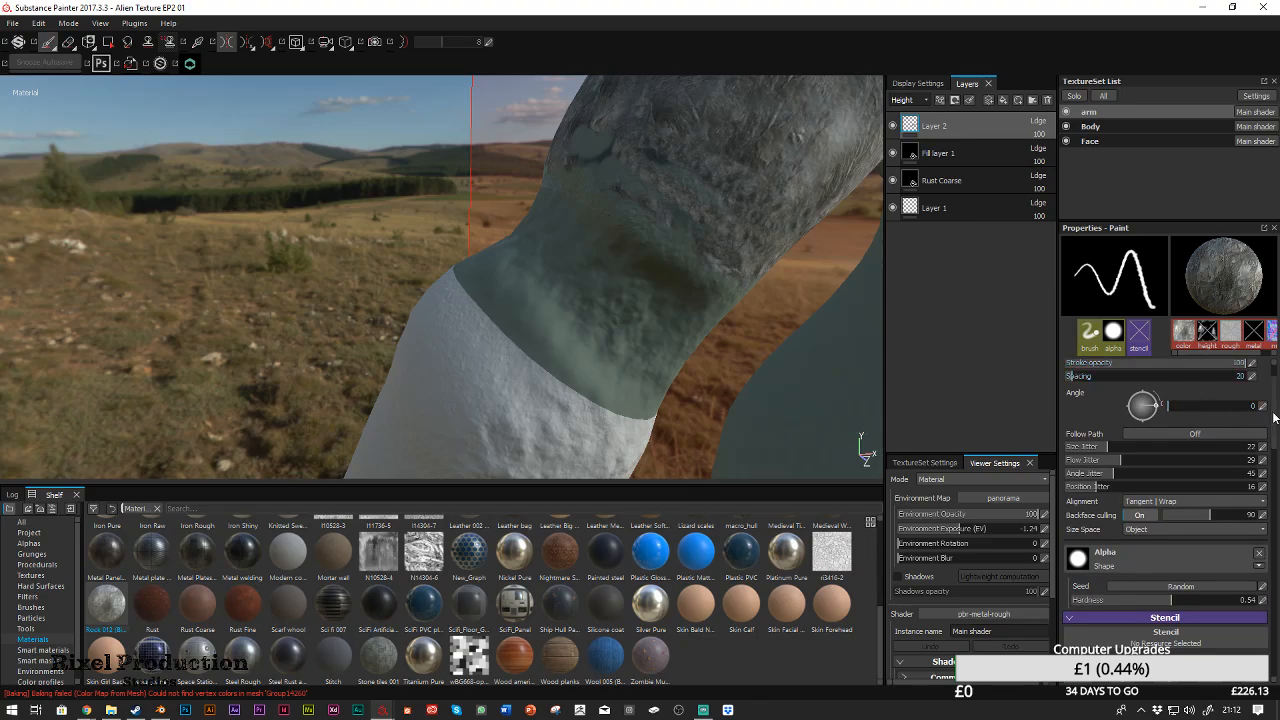
pyautogui.scroll(2, 1273, 404)
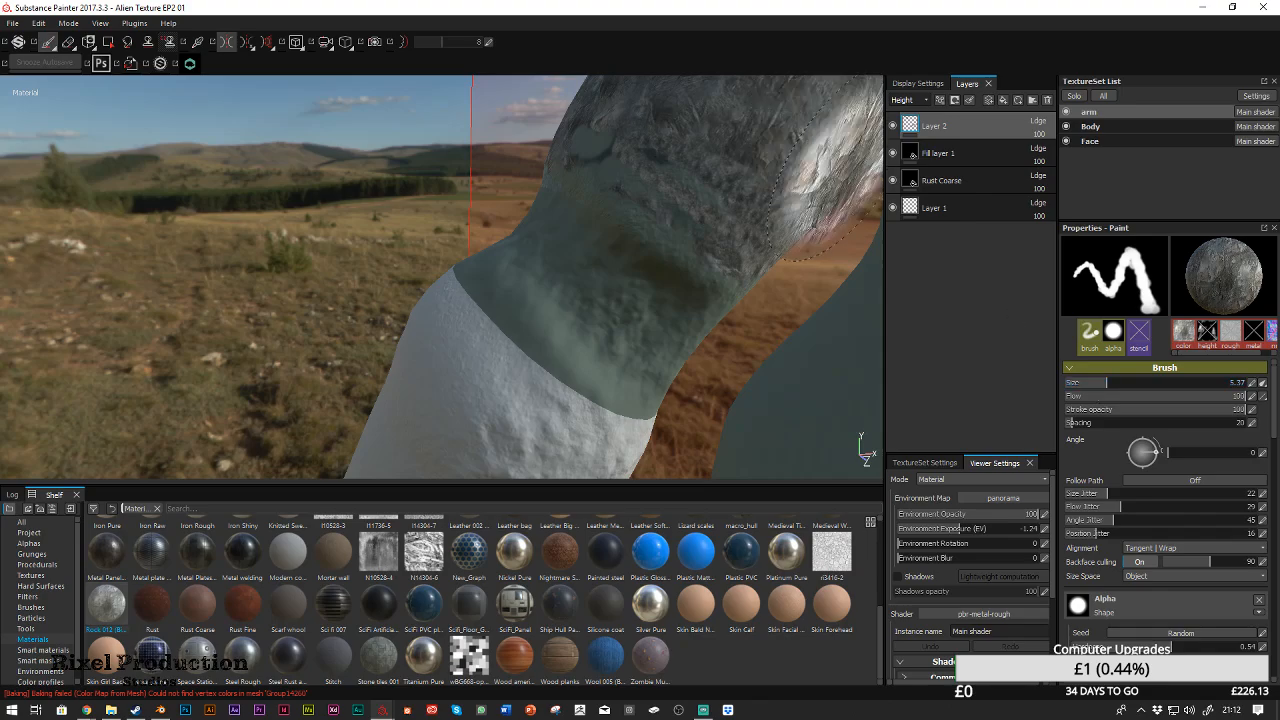
pyautogui.hotkey('alt', 'q')
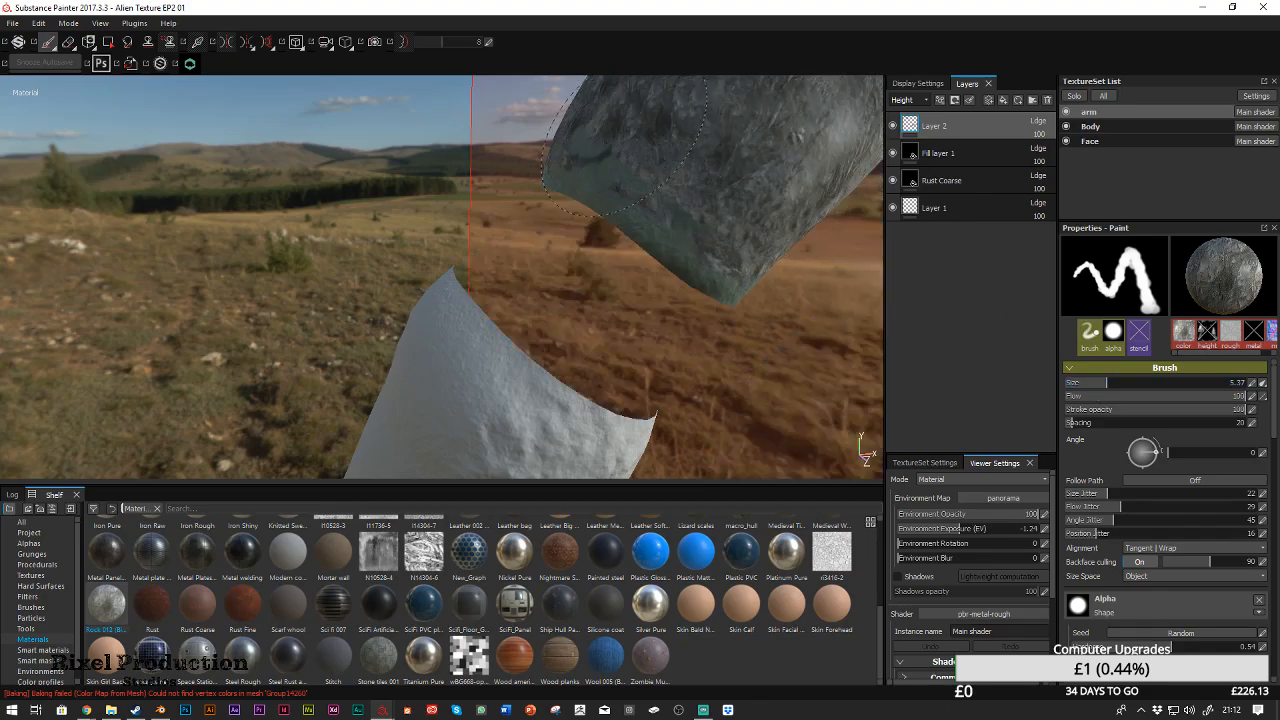
pyautogui.hotkey('alt', 'q')
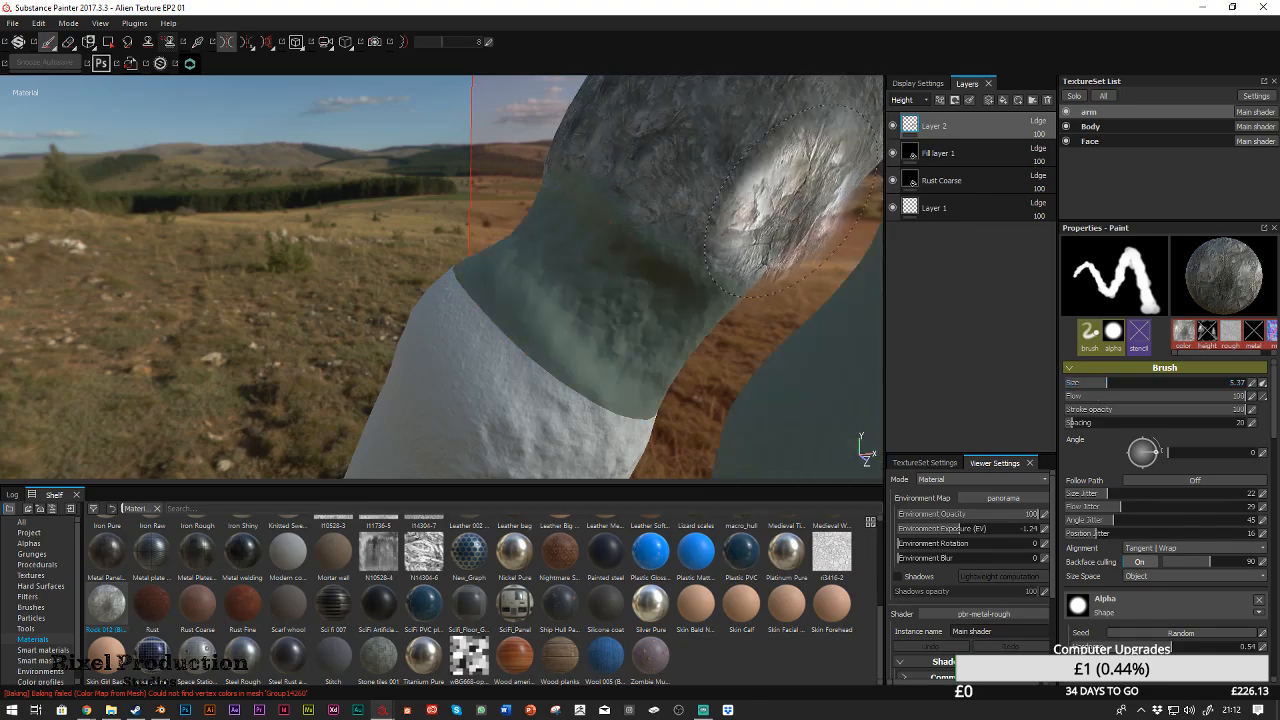
# Reduce the brush size to 1.68 and inspect the rock-to-skin transitions at the elbow and shoulder
pyautogui.moveTo(834, 251)
pyautogui.keyDown('alt'); pyautogui.mouseDown()
pyautogui.moveTo(578, 207)
pyautogui.moveTo(605, 187)
pyautogui.moveTo(570, 199)
pyautogui.moveTo(595, 195)
pyautogui.mouseUp(); pyautogui.keyUp('alt')
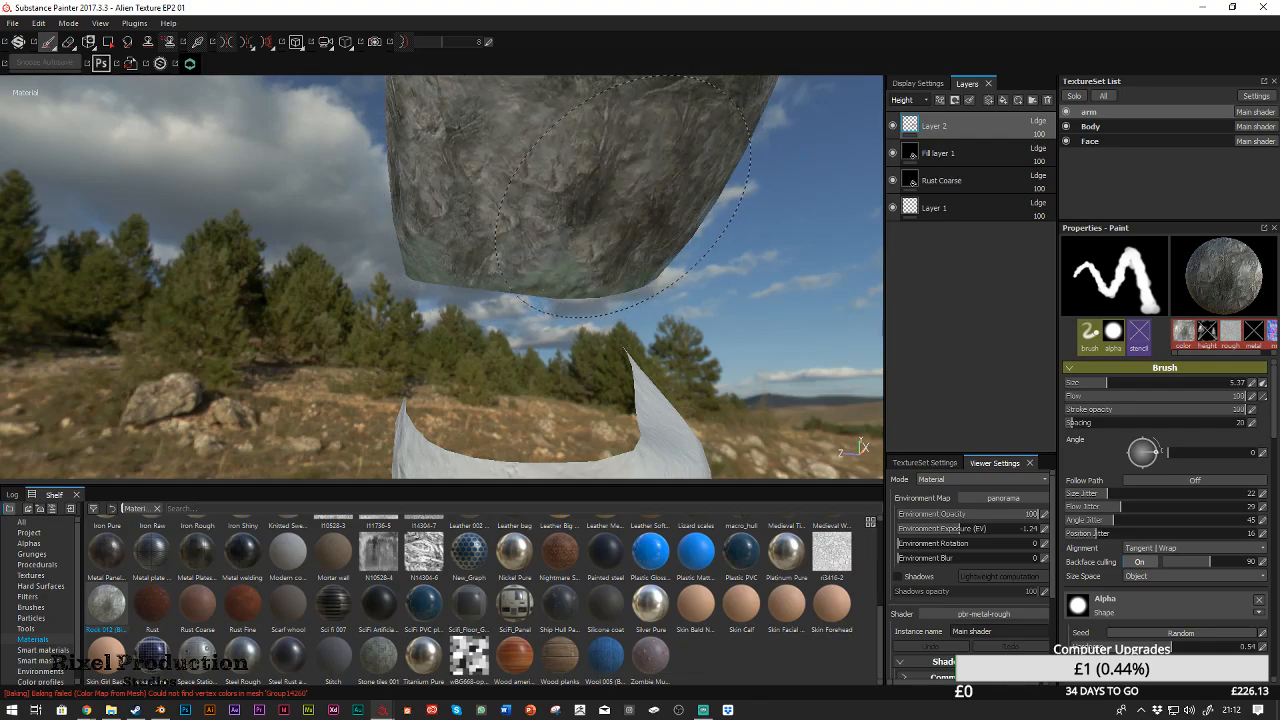
pyautogui.moveTo(520, 205)
pyautogui.keyDown('alt'); pyautogui.mouseDown()
pyautogui.moveTo(745, 249)
pyautogui.moveTo(731, 189)
pyautogui.moveTo(671, 230)
pyautogui.mouseUp(); pyautogui.keyUp('alt')
pyautogui.moveTo(743, 246)
pyautogui.keyDown('alt'); pyautogui.mouseDown()
pyautogui.moveTo(680, 206)
pyautogui.moveTo(654, 211)
pyautogui.moveTo(646, 286)
pyautogui.moveTo(777, 186)
pyautogui.moveTo(706, 194)
pyautogui.moveTo(454, 97)
pyautogui.mouseUp(); pyautogui.keyUp('alt')
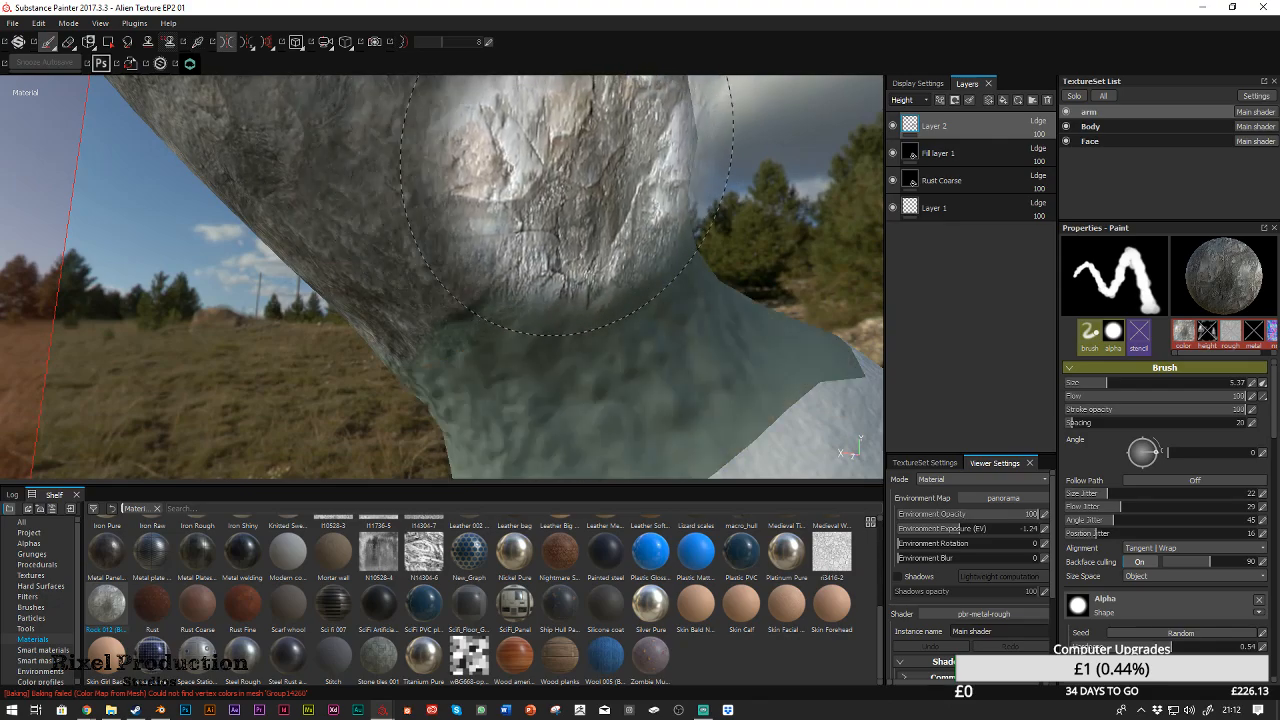
pyautogui.keyDown('ctrl'); pyautogui.moveTo(530, 112); pyautogui.dragTo(420, 112, button='right'); pyautogui.keyUp('ctrl')
pyautogui.moveTo(640, 210)
pyautogui.keyDown('ctrl'); pyautogui.mouseDown(button='right')
pyautogui.moveTo(712, 210)
pyautogui.moveTo(664, 210)
pyautogui.mouseUp(button='right'); pyautogui.keyUp('ctrl')
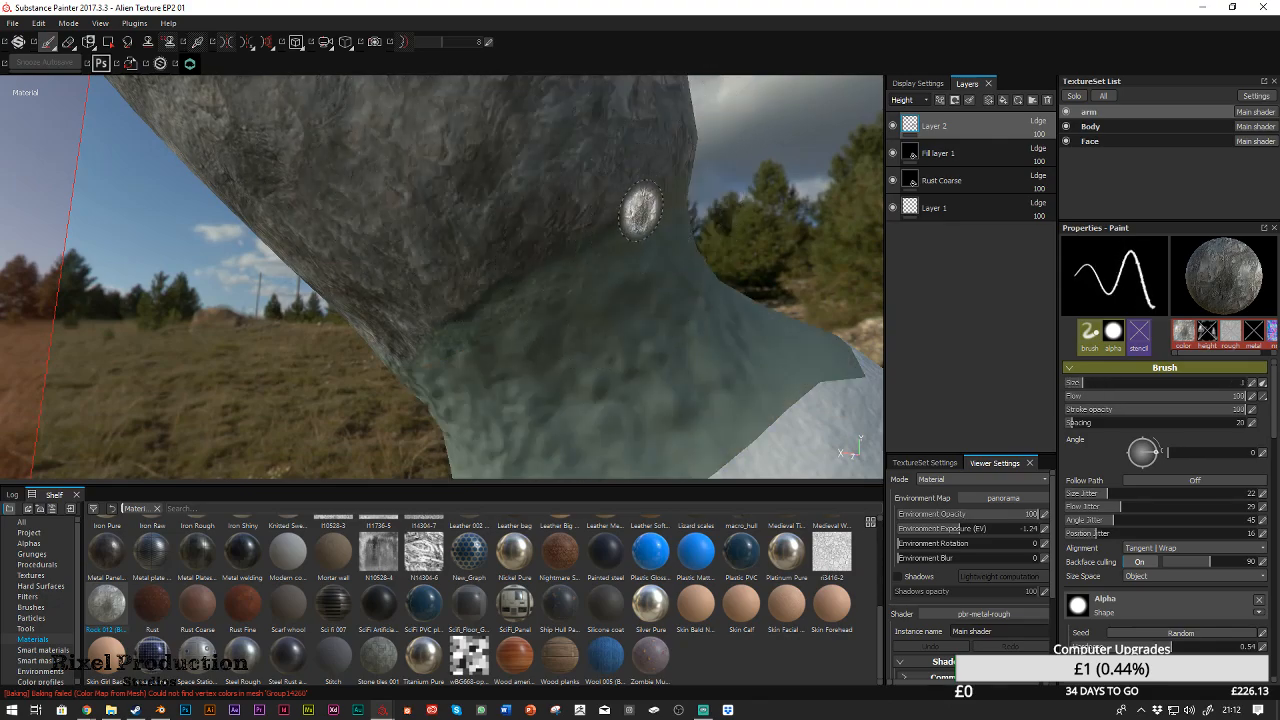
pyautogui.moveTo(651, 137)
pyautogui.keyDown('alt'); pyautogui.mouseDown()
pyautogui.moveTo(714, 106)
pyautogui.moveTo(676, 119)
pyautogui.moveTo(663, 197)
pyautogui.moveTo(536, 124)
pyautogui.moveTo(540, 172)
pyautogui.mouseUp(); pyautogui.keyUp('alt')
pyautogui.moveTo(668, 270)
pyautogui.keyDown('alt'); pyautogui.mouseDown()
pyautogui.moveTo(689, 326)
pyautogui.moveTo(483, 34)
pyautogui.moveTo(469, 68)
pyautogui.mouseUp(); pyautogui.keyUp('alt')
pyautogui.keyDown('alt'); pyautogui.moveTo(584, 248); pyautogui.dragTo(556, 260, button='right'); pyautogui.keyUp('alt')
pyautogui.keyDown('alt'); pyautogui.moveTo(556, 260); pyautogui.dragTo(600, 254); pyautogui.keyUp('alt')
pyautogui.press('l')
pyautogui.moveTo(731, 206)
pyautogui.keyDown('alt'); pyautogui.mouseDown()
pyautogui.moveTo(731, 306)
pyautogui.moveTo(737, 234)
pyautogui.moveTo(670, 247)
pyautogui.mouseUp(); pyautogui.keyUp('alt')
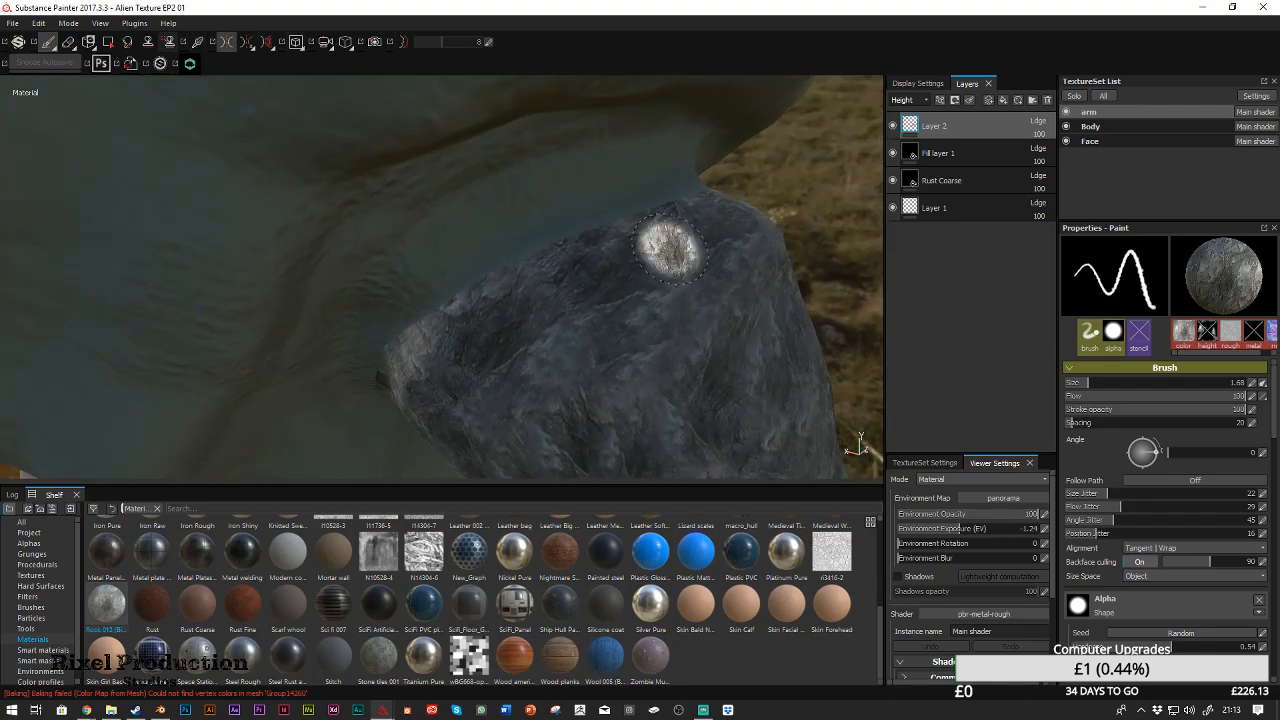
# Add a new paint layer above Layer 2 in the arm texture set and remove Rock 012 from the brush material
pyautogui.click(989, 101)
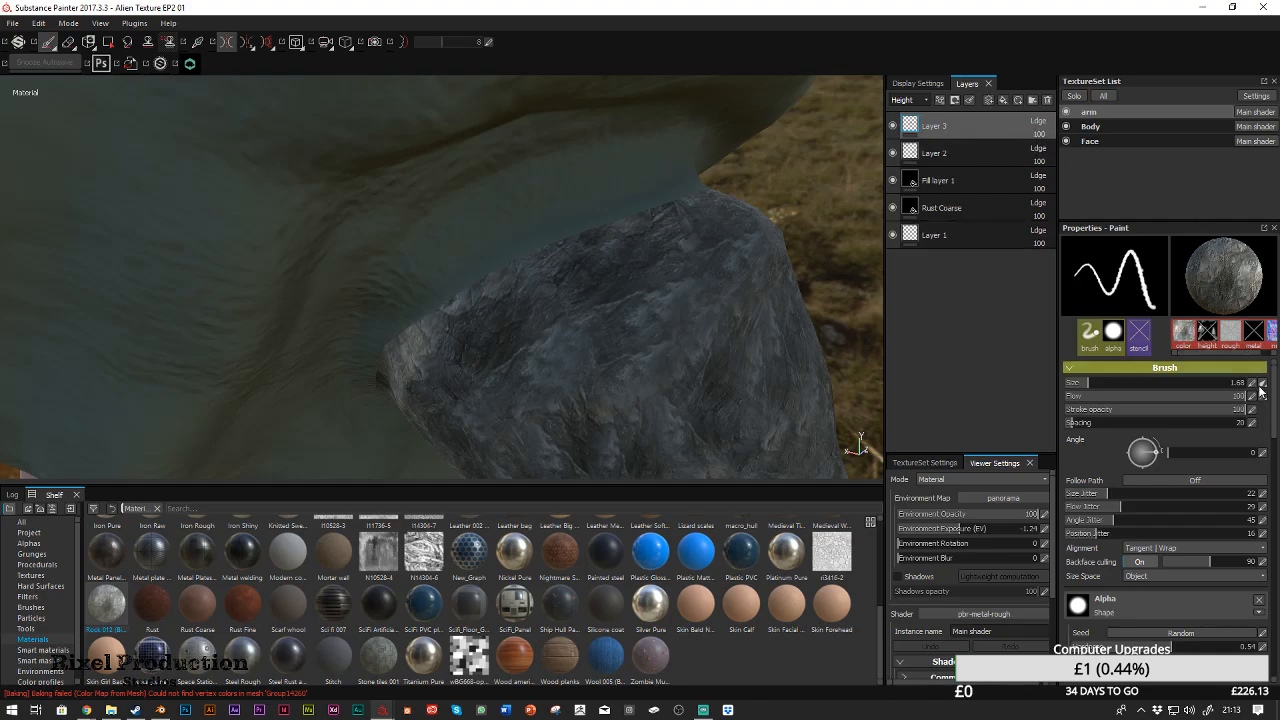
pyautogui.moveTo(1270, 383); pyautogui.dragTo(1272, 455)
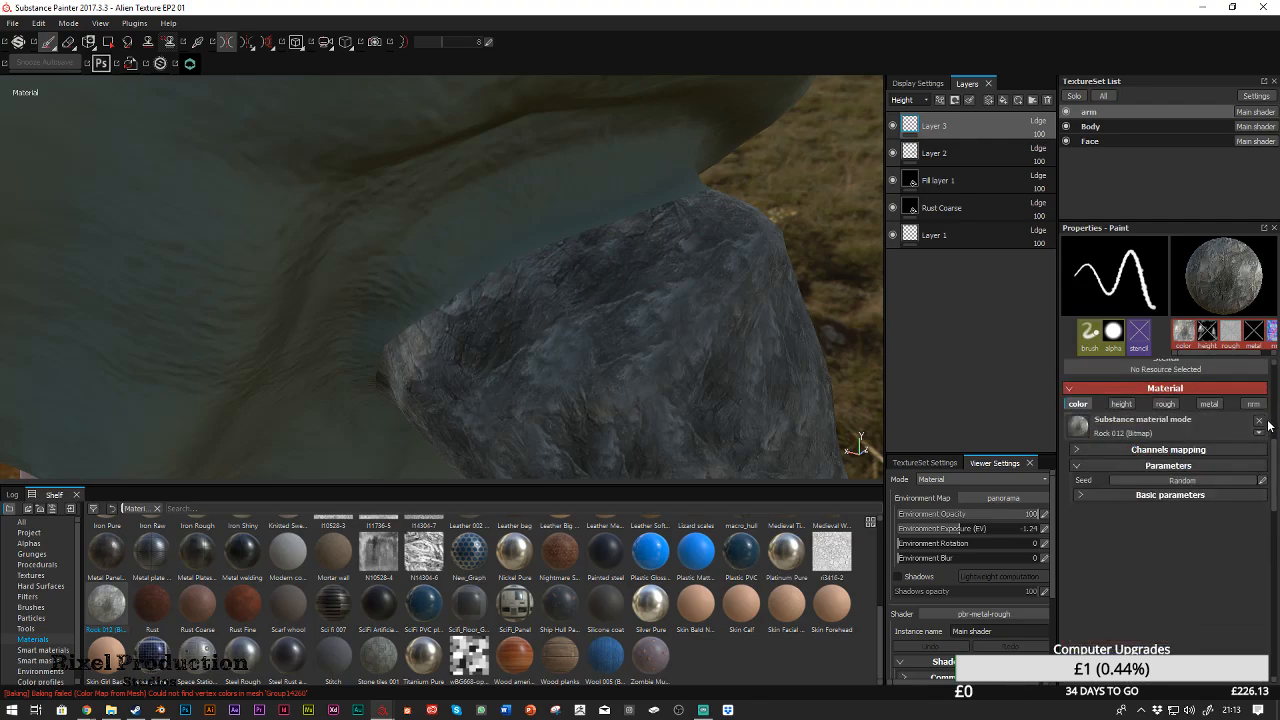
pyautogui.click(1259, 420)
pyautogui.click(1200, 430)
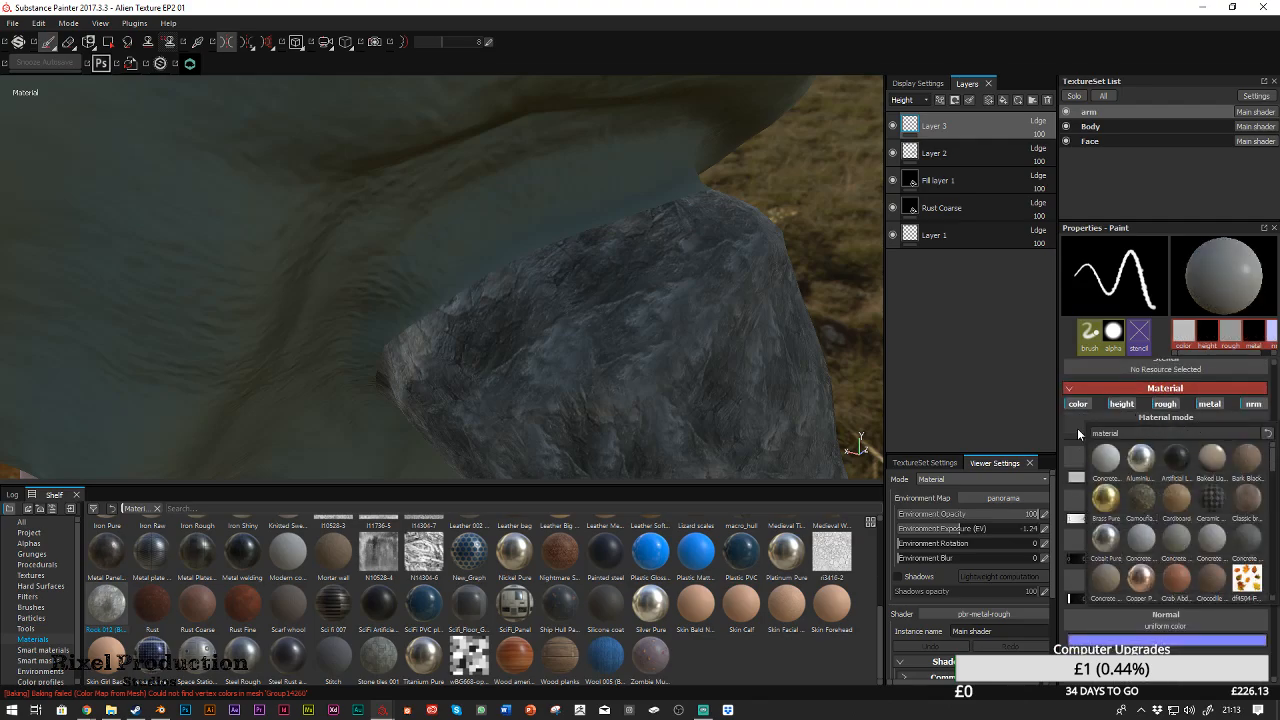
pyautogui.click(1070, 450)
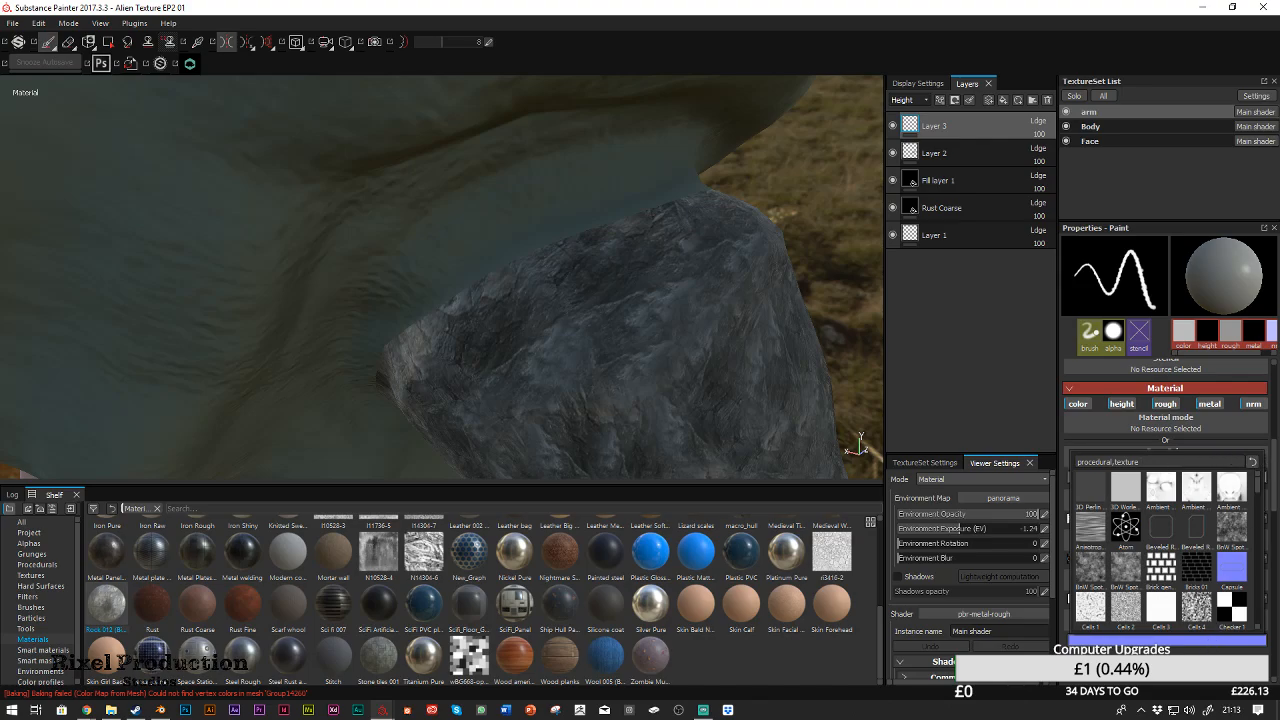
# Sample the grey-green skin as the base color (0.195, 0.283, 0.227) and paint it over the rock edge at the shoulder
pyautogui.click(1166, 662)
pyautogui.click(1174, 477)
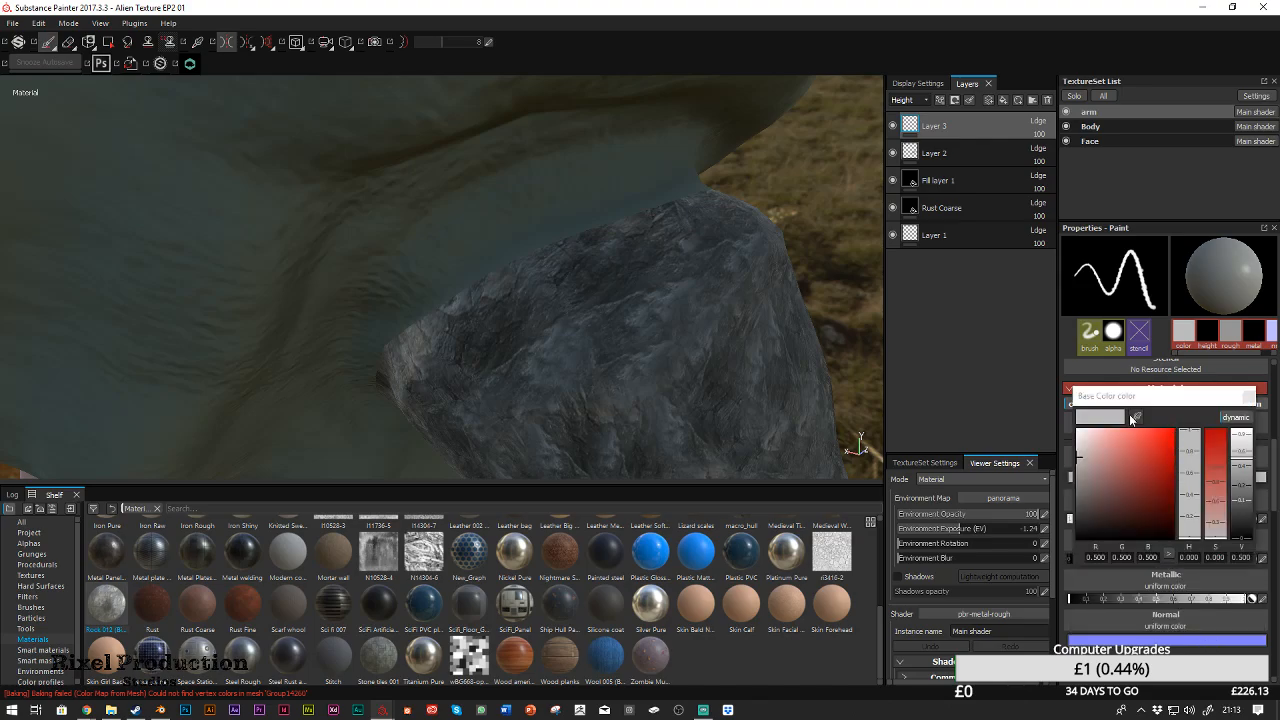
pyautogui.moveTo(1136, 417); pyautogui.dragTo(620, 215)
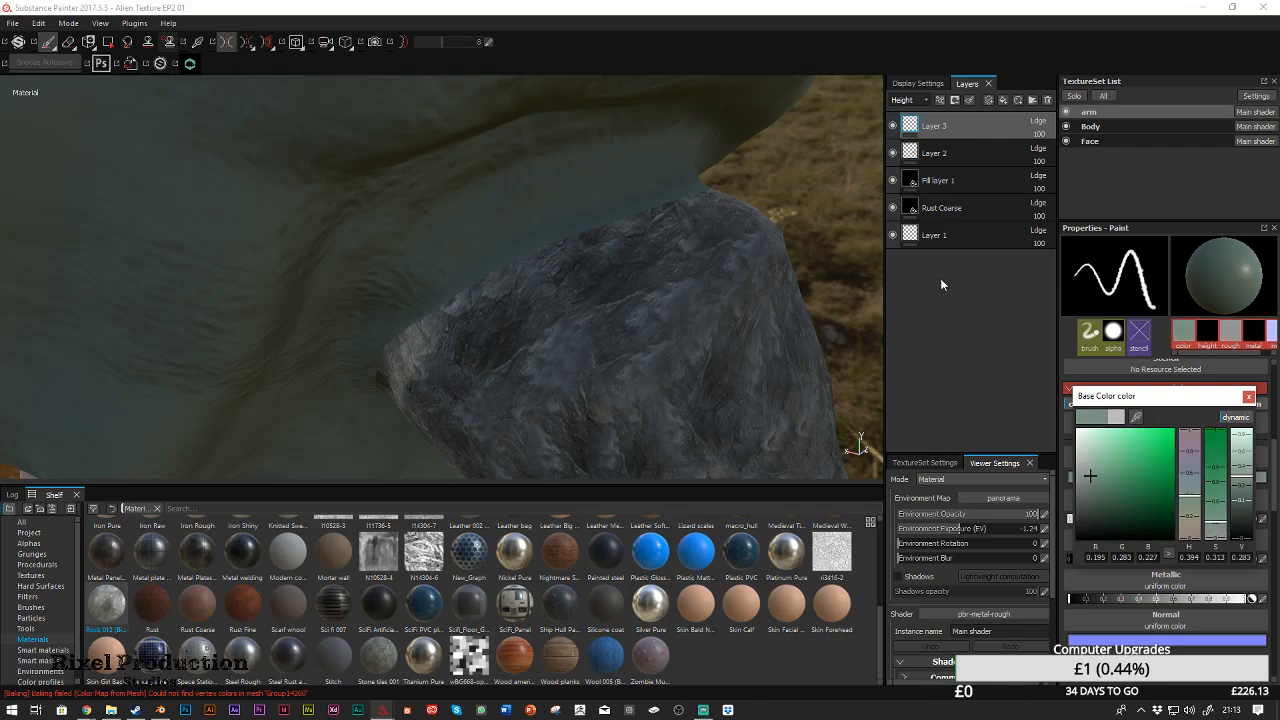
pyautogui.moveTo(613, 232); pyautogui.dragTo(573, 238)
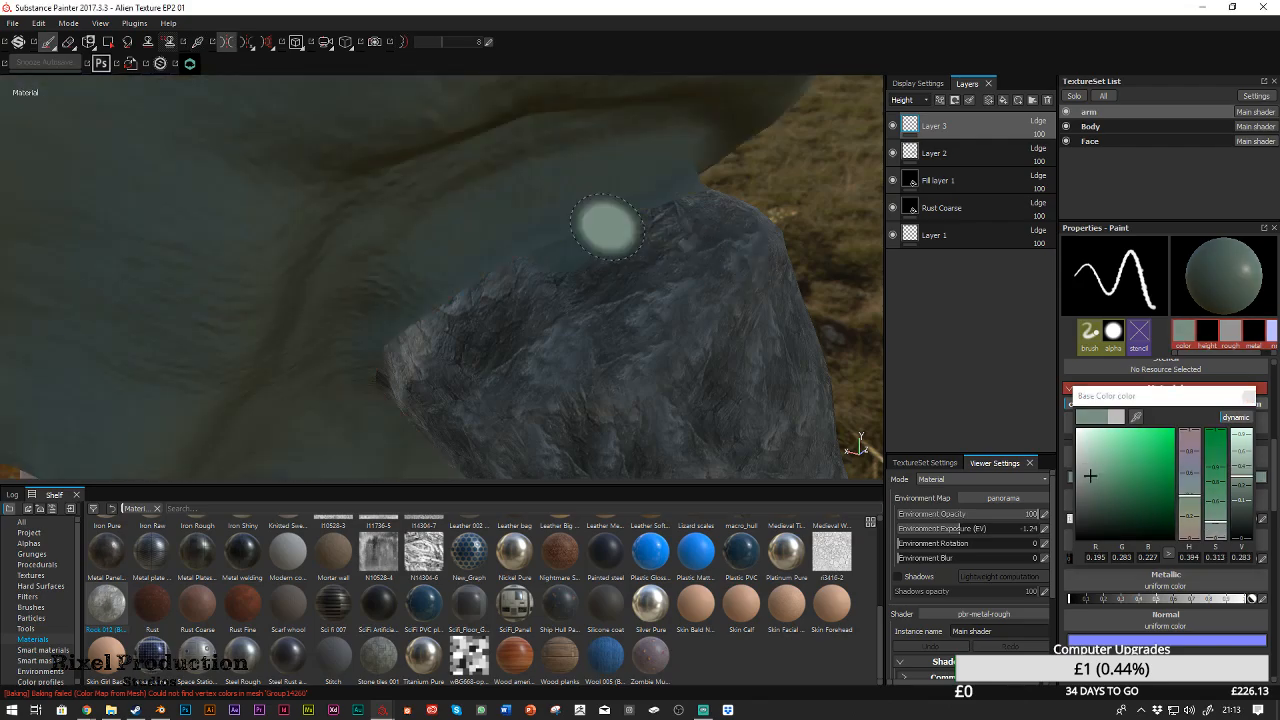
pyautogui.moveTo(766, 197)
pyautogui.keyDown('alt'); pyautogui.mouseDown()
pyautogui.moveTo(689, 177)
pyautogui.moveTo(788, 163)
pyautogui.moveTo(689, 214)
pyautogui.moveTo(560, 237)
pyautogui.moveTo(590, 235)
pyautogui.moveTo(571, 240)
pyautogui.mouseUp(); pyautogui.keyUp('alt')
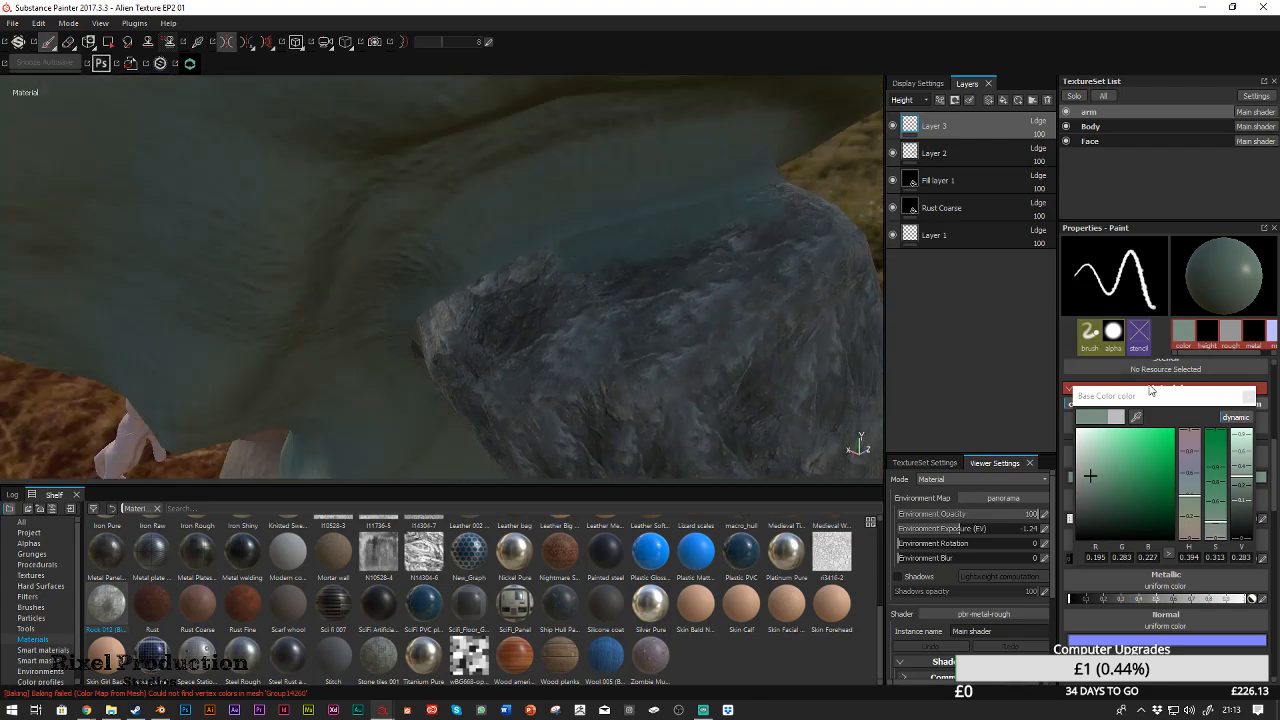
# Resample the base color to a lighter grey-green (0.301, 0.386, 0.319) and extend it along the arm's shoulder edge
pyautogui.moveTo(1137, 417); pyautogui.dragTo(1188, 332)
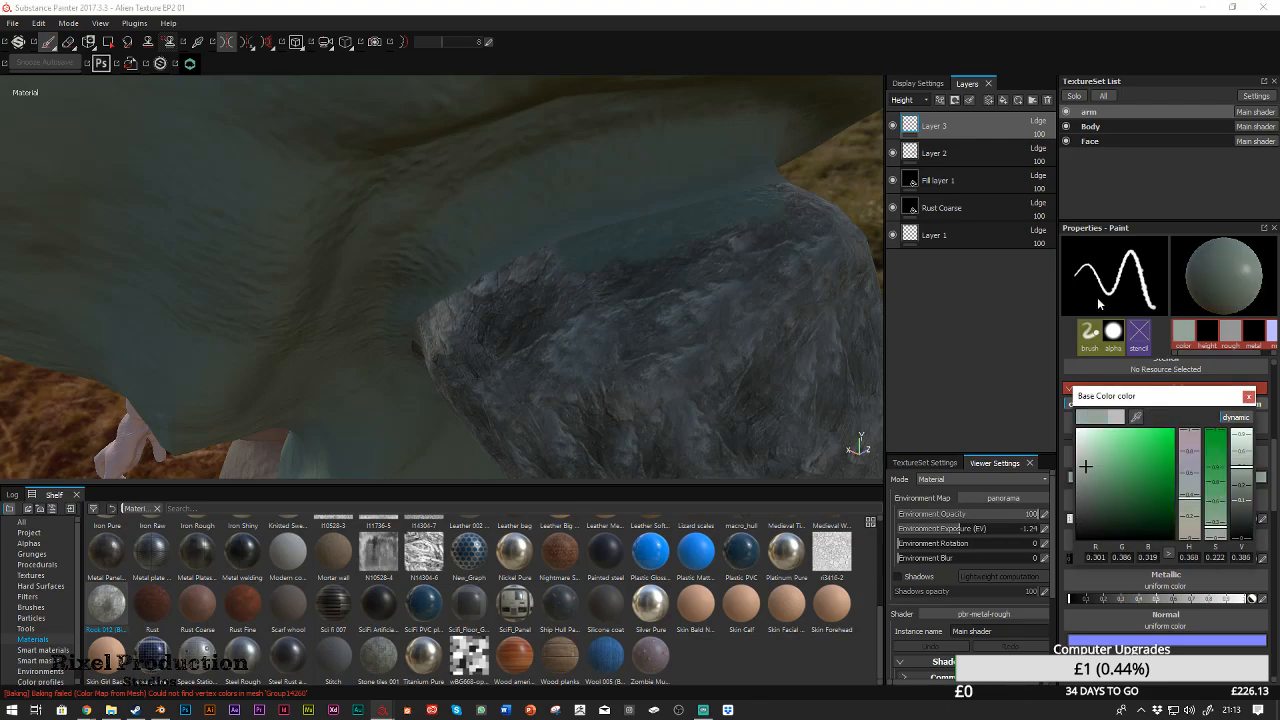
pyautogui.moveTo(682, 197); pyautogui.dragTo(615, 215)
pyautogui.moveTo(600, 220)
pyautogui.mouseDown()
pyautogui.moveTo(580, 226)
pyautogui.moveTo(643, 183)
pyautogui.moveTo(545, 255)
pyautogui.mouseUp()
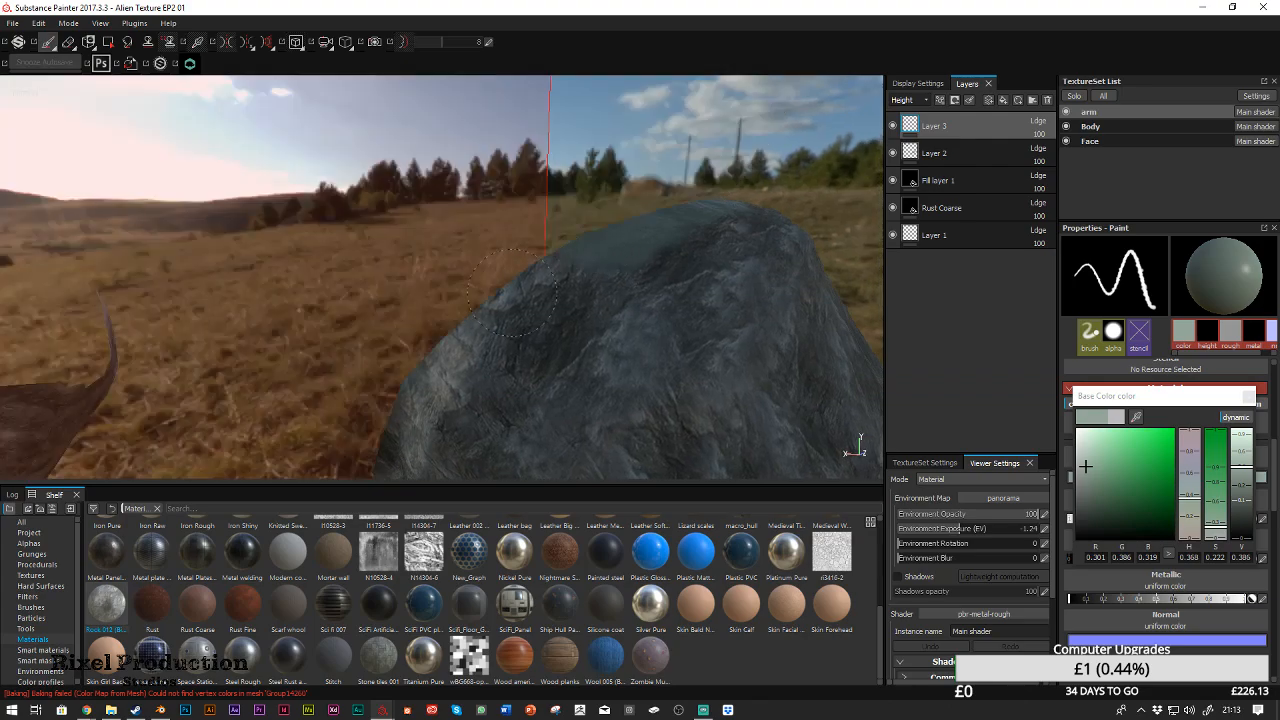
pyautogui.moveTo(451, 330)
pyautogui.keyDown('alt'); pyautogui.mouseDown()
pyautogui.moveTo(437, 366)
pyautogui.moveTo(503, 309)
pyautogui.moveTo(566, 320)
pyautogui.moveTo(730, 150)
pyautogui.mouseUp(); pyautogui.keyUp('alt')
pyautogui.moveTo(705, 348)
pyautogui.keyDown('alt'); pyautogui.mouseDown()
pyautogui.moveTo(609, 134)
pyautogui.moveTo(621, 152)
pyautogui.moveTo(600, 185)
pyautogui.mouseUp(); pyautogui.keyUp('alt')
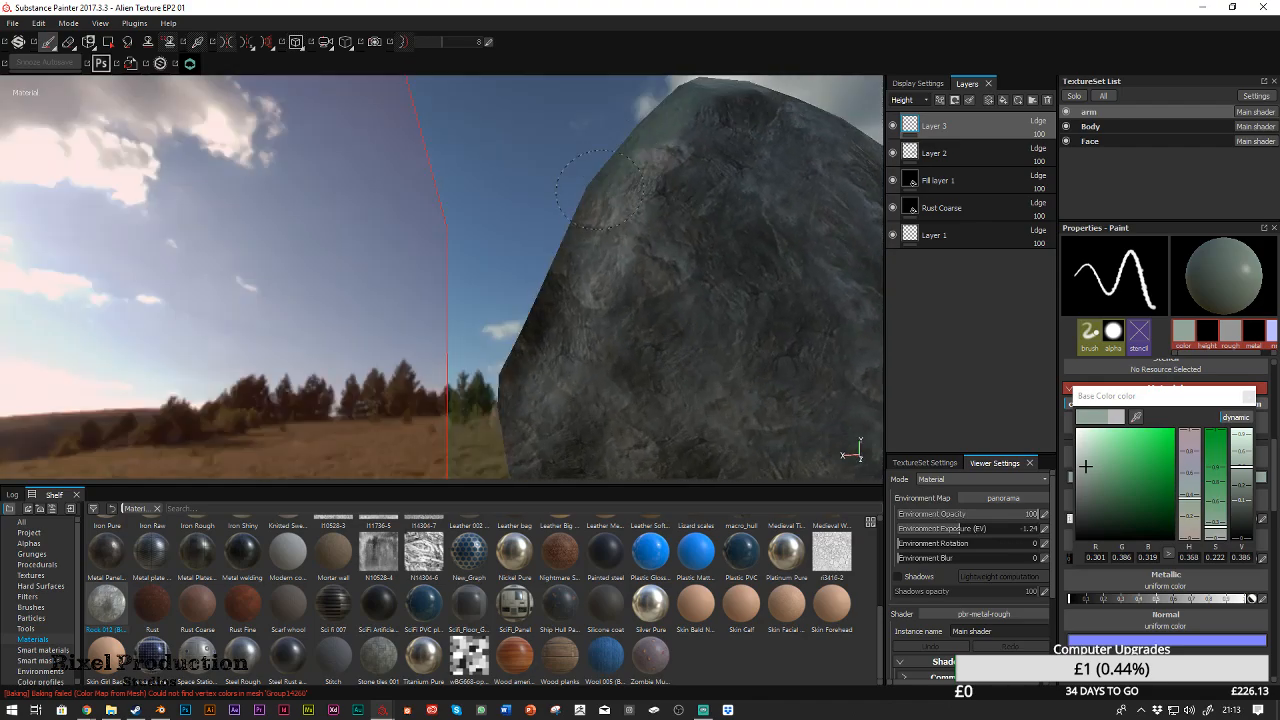
# Paint the lighter grey-green along the armpit edge of the upper arm, isolating the arm to reach hidden areas
pyautogui.moveTo(496, 357)
pyautogui.keyDown('alt'); pyautogui.mouseDown()
pyautogui.moveTo(546, 217)
pyautogui.moveTo(551, 291)
pyautogui.moveTo(597, 366)
pyautogui.moveTo(509, 243)
pyautogui.moveTo(482, 290)
pyautogui.moveTo(523, 371)
pyautogui.moveTo(514, 291)
pyautogui.moveTo(510, 310)
pyautogui.mouseUp(); pyautogui.keyUp('alt')
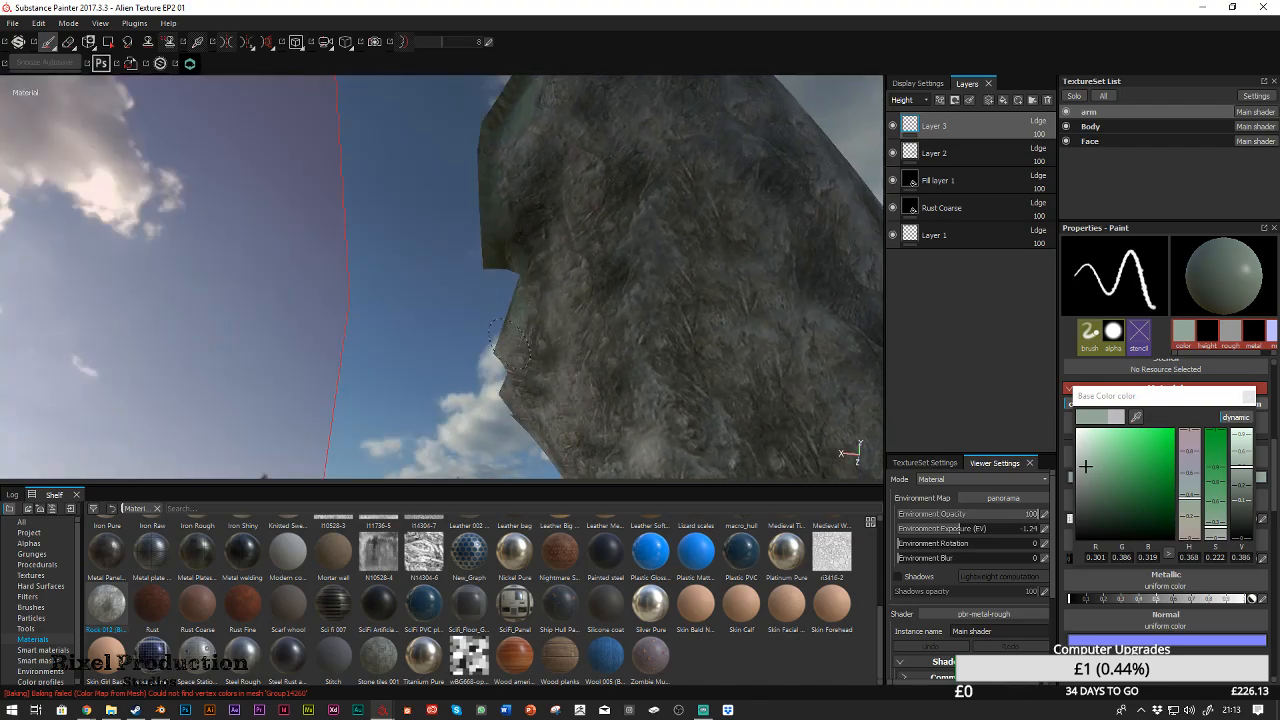
pyautogui.keyDown('alt'); pyautogui.moveTo(498, 408); pyautogui.dragTo(474, 246); pyautogui.keyUp('alt')
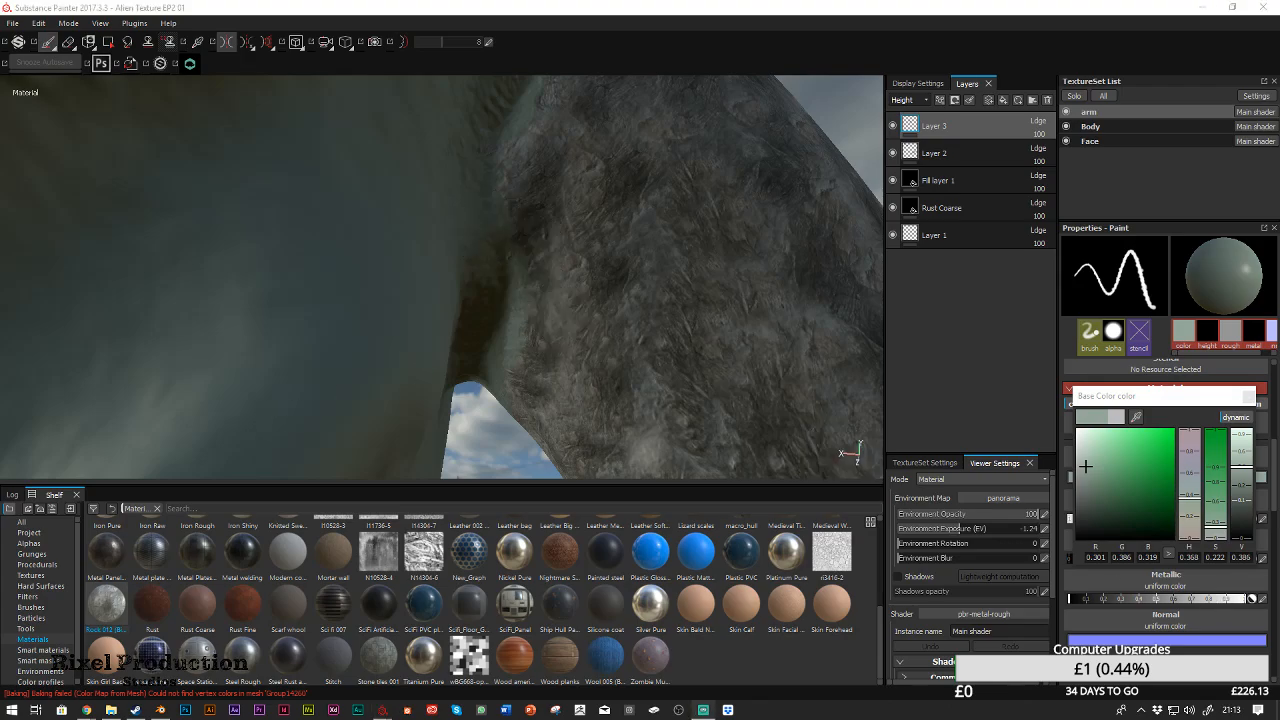
pyautogui.moveTo(549, 289)
pyautogui.keyDown('alt'); pyautogui.mouseDown()
pyautogui.moveTo(520, 240)
pyautogui.moveTo(556, 367)
pyautogui.moveTo(580, 380)
pyautogui.moveTo(565, 130)
pyautogui.mouseUp(); pyautogui.keyUp('alt')
pyautogui.keyDown('alt'); pyautogui.moveTo(549, 229); pyautogui.dragTo(580, 255); pyautogui.keyUp('alt')
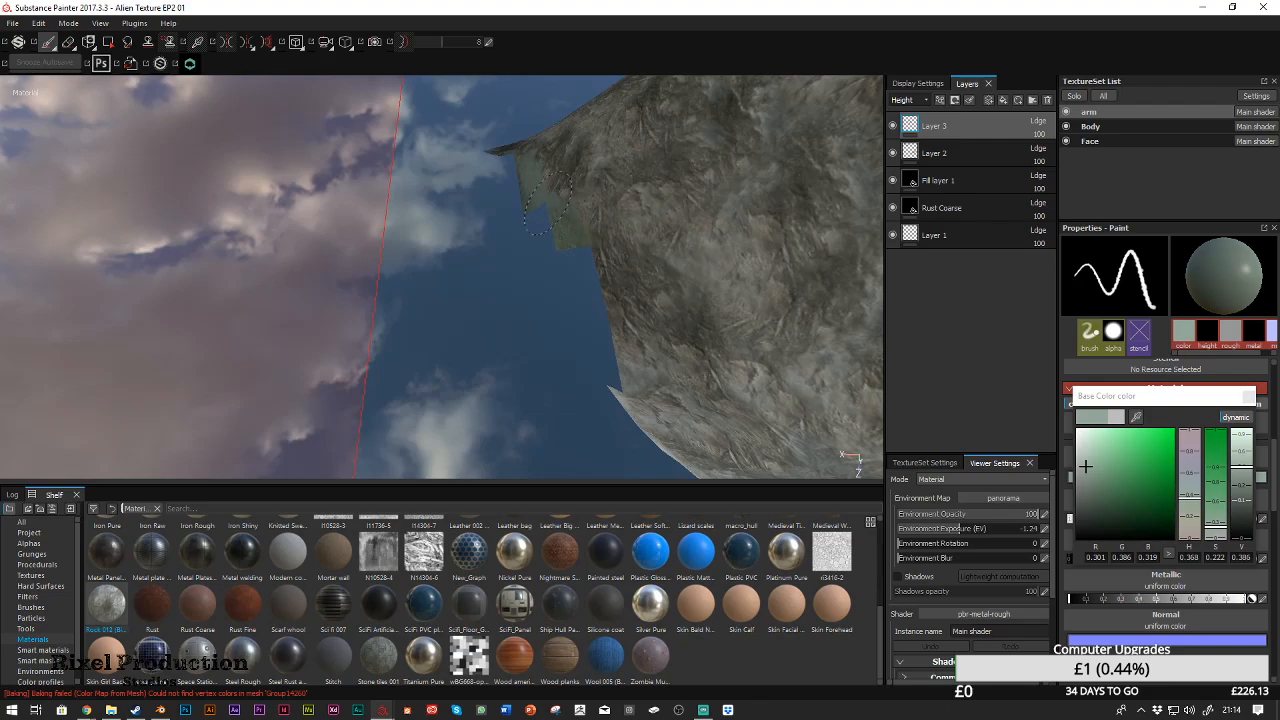
pyautogui.moveTo(606, 386)
pyautogui.keyDown('alt'); pyautogui.mouseDown()
pyautogui.moveTo(671, 171)
pyautogui.moveTo(657, 263)
pyautogui.moveTo(570, 155)
pyautogui.moveTo(651, 120)
pyautogui.moveTo(623, 437)
pyautogui.moveTo(612, 391)
pyautogui.mouseUp(); pyautogui.keyUp('alt')
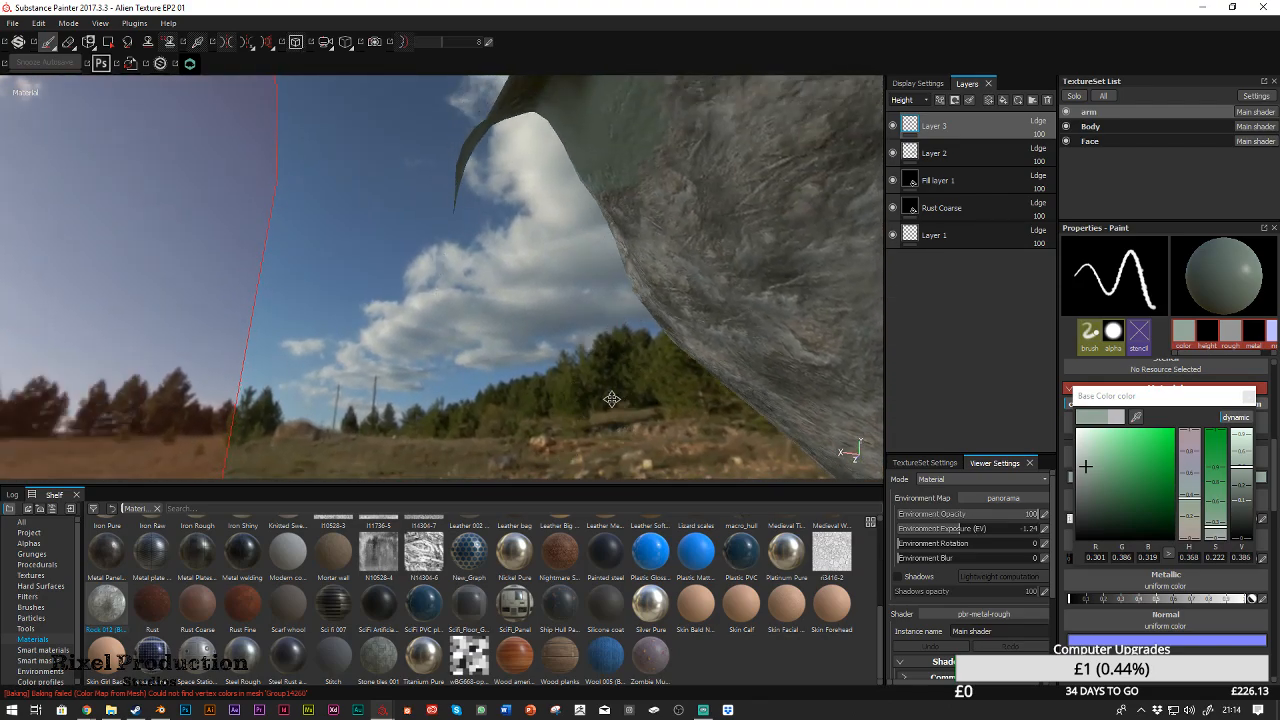
pyautogui.keyDown('alt'); pyautogui.moveTo(612, 391); pyautogui.dragTo(614, 418, button='middle'); pyautogui.keyUp('alt')
# Continue the grey-green blend around the underside of the shoulder toward the other side of the arm
pyautogui.keyDown('alt'); pyautogui.moveTo(635, 277); pyautogui.dragTo(731, 361); pyautogui.keyUp('alt')
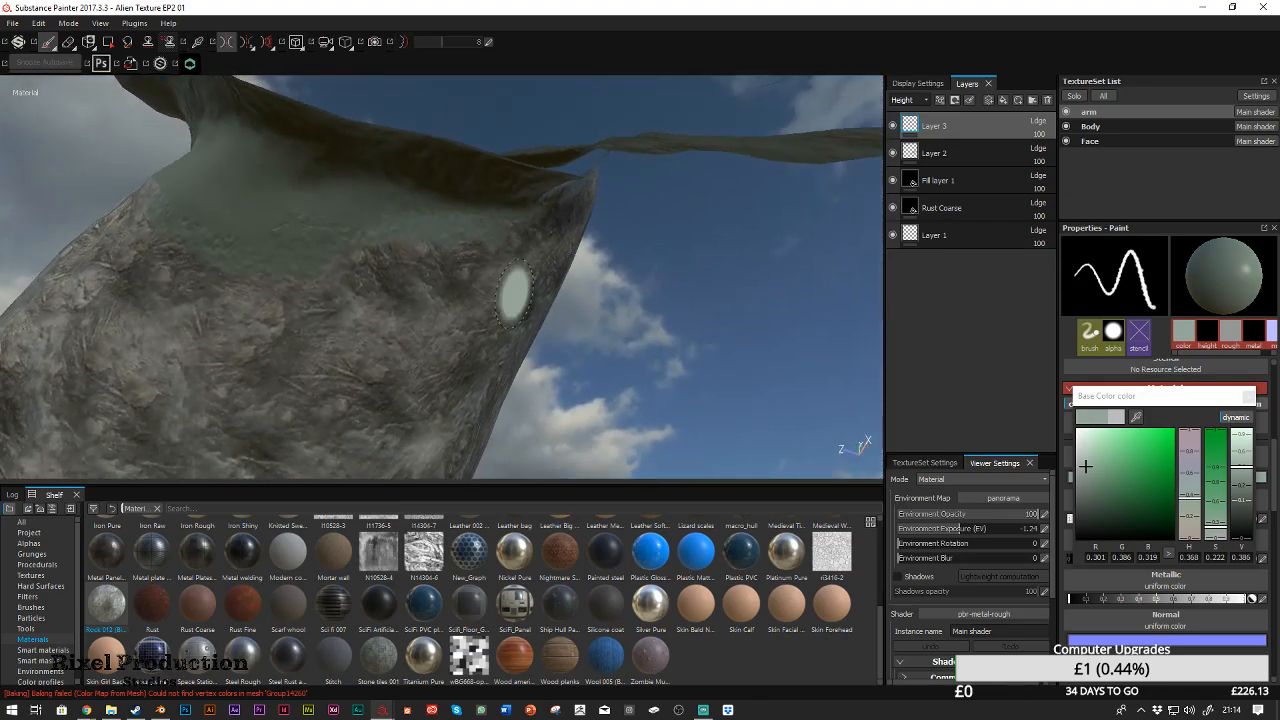
pyautogui.moveTo(354, 271)
pyautogui.keyDown('alt'); pyautogui.mouseDown()
pyautogui.moveTo(535, 324)
pyautogui.moveTo(494, 289)
pyautogui.moveTo(443, 186)
pyautogui.moveTo(530, 317)
pyautogui.mouseUp(); pyautogui.keyUp('alt')
pyautogui.moveTo(420, 155)
pyautogui.keyDown('alt'); pyautogui.mouseDown()
pyautogui.moveTo(471, 180)
pyautogui.moveTo(457, 149)
pyautogui.moveTo(414, 137)
pyautogui.moveTo(497, 243)
pyautogui.moveTo(623, 337)
pyautogui.moveTo(560, 300)
pyautogui.moveTo(393, 111)
pyautogui.moveTo(587, 289)
pyautogui.moveTo(558, 251)
pyautogui.moveTo(529, 294)
pyautogui.moveTo(423, 180)
pyautogui.moveTo(358, 153)
pyautogui.mouseUp(); pyautogui.keyUp('alt')
pyautogui.keyDown('ctrl'); pyautogui.keyDown('alt'); pyautogui.rightClick(558, 251); pyautogui.keyUp('alt'); pyautogui.keyUp('ctrl')
pyautogui.moveTo(364, 103)
pyautogui.keyDown('alt'); pyautogui.mouseDown()
pyautogui.moveTo(376, 126)
pyautogui.moveTo(550, 248)
pyautogui.mouseUp(); pyautogui.keyUp('alt')
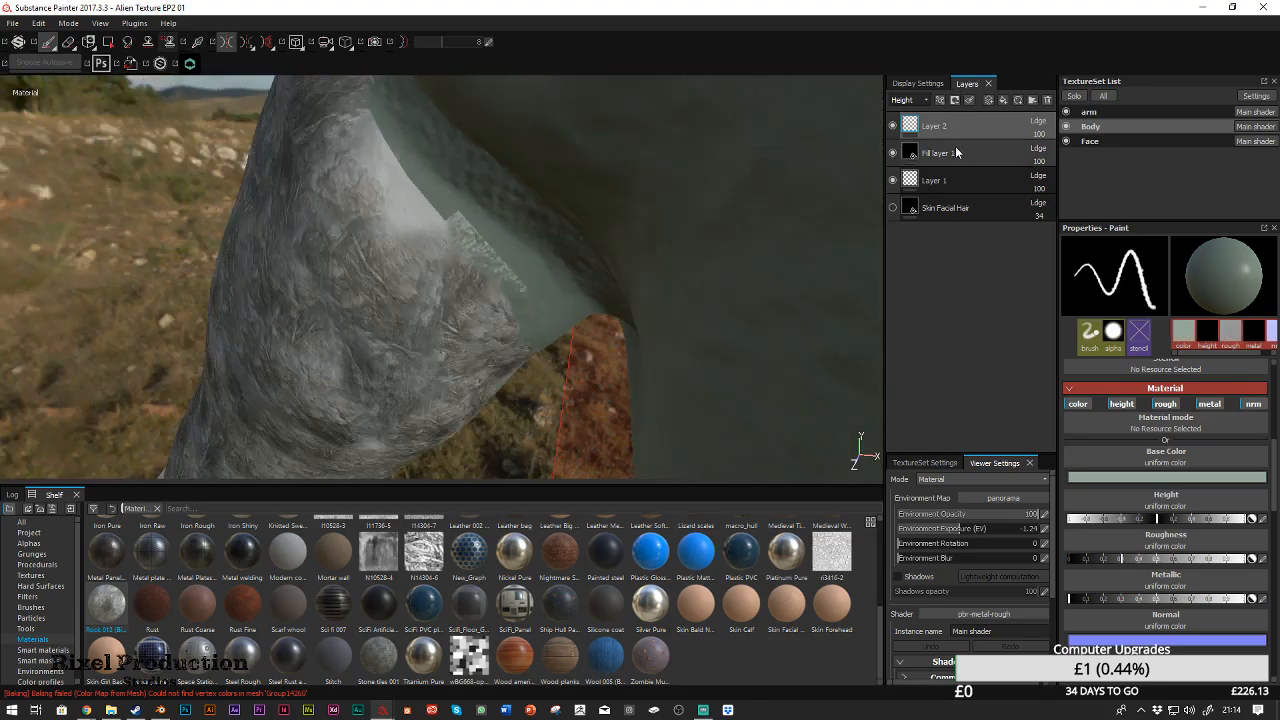
# Reselect the arm texture set and paint grey-green over the remaining rock edge where the arm meets the torso
pyautogui.click(1097, 114)
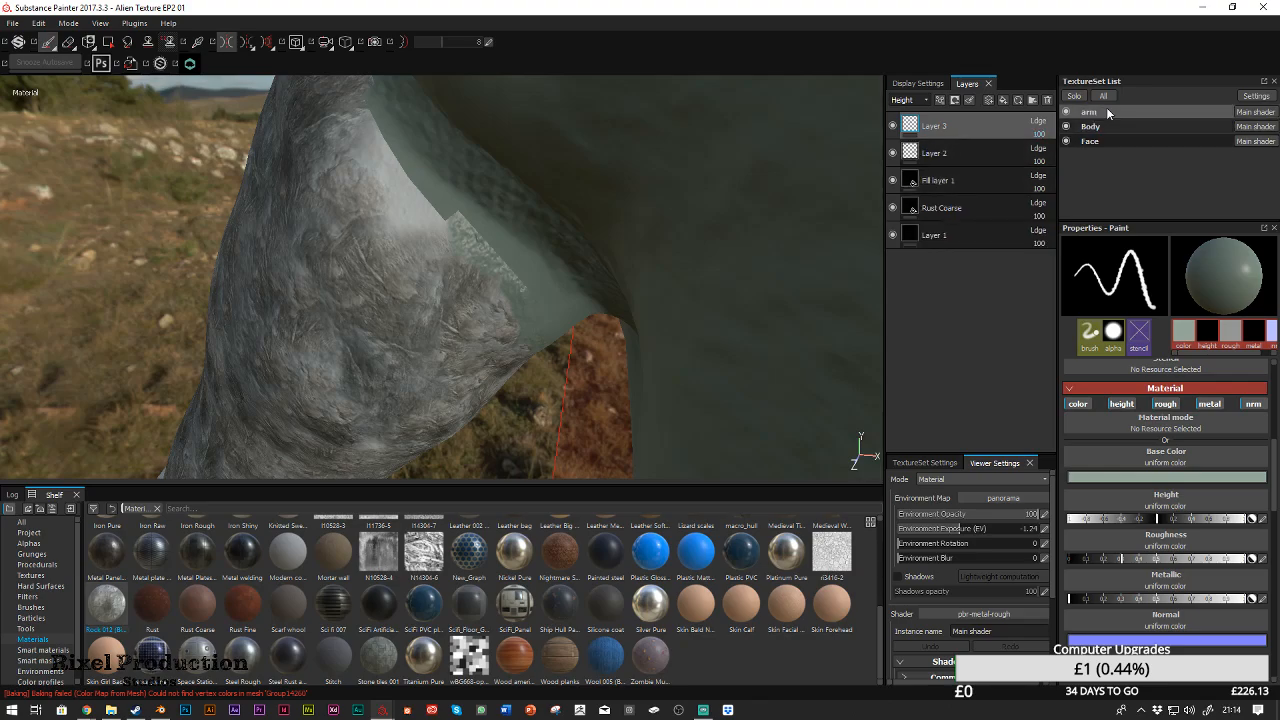
pyautogui.moveTo(389, 183); pyautogui.dragTo(420, 185)
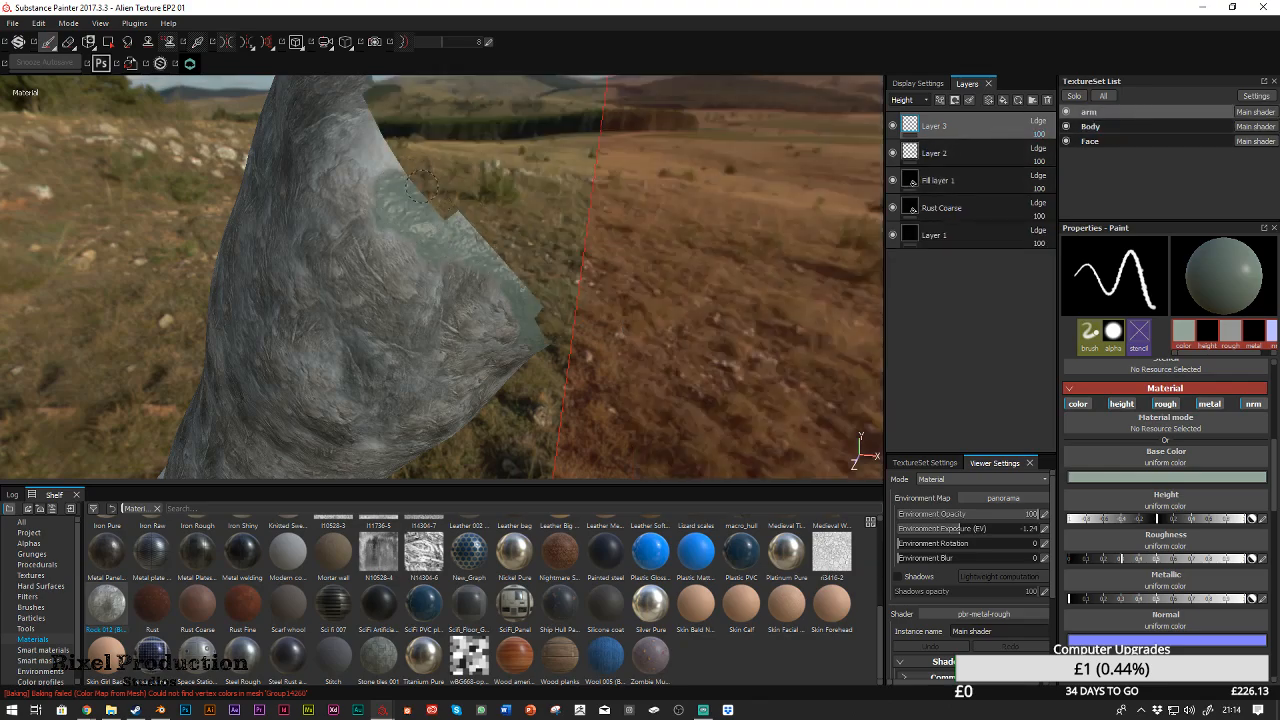
pyautogui.moveTo(483, 257); pyautogui.dragTo(494, 269)
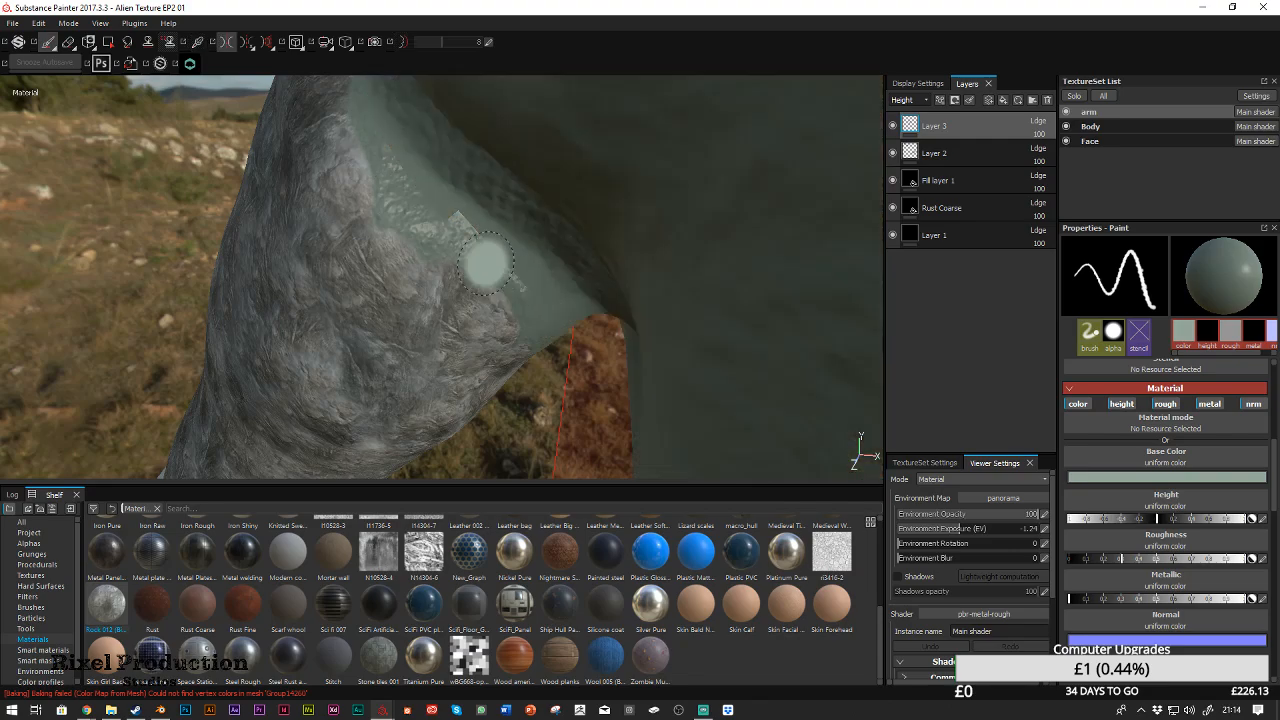
pyautogui.keyDown('alt'); pyautogui.moveTo(400, 177); pyautogui.dragTo(578, 360, button='middle'); pyautogui.keyUp('alt')
pyautogui.moveTo(460, 197)
pyautogui.keyDown('alt'); pyautogui.mouseDown()
pyautogui.moveTo(528, 180)
pyautogui.moveTo(465, 95)
pyautogui.mouseUp(); pyautogui.keyUp('alt')
pyautogui.keyDown('alt'); pyautogui.moveTo(565, 300); pyautogui.dragTo(565, 358); pyautogui.keyUp('alt')
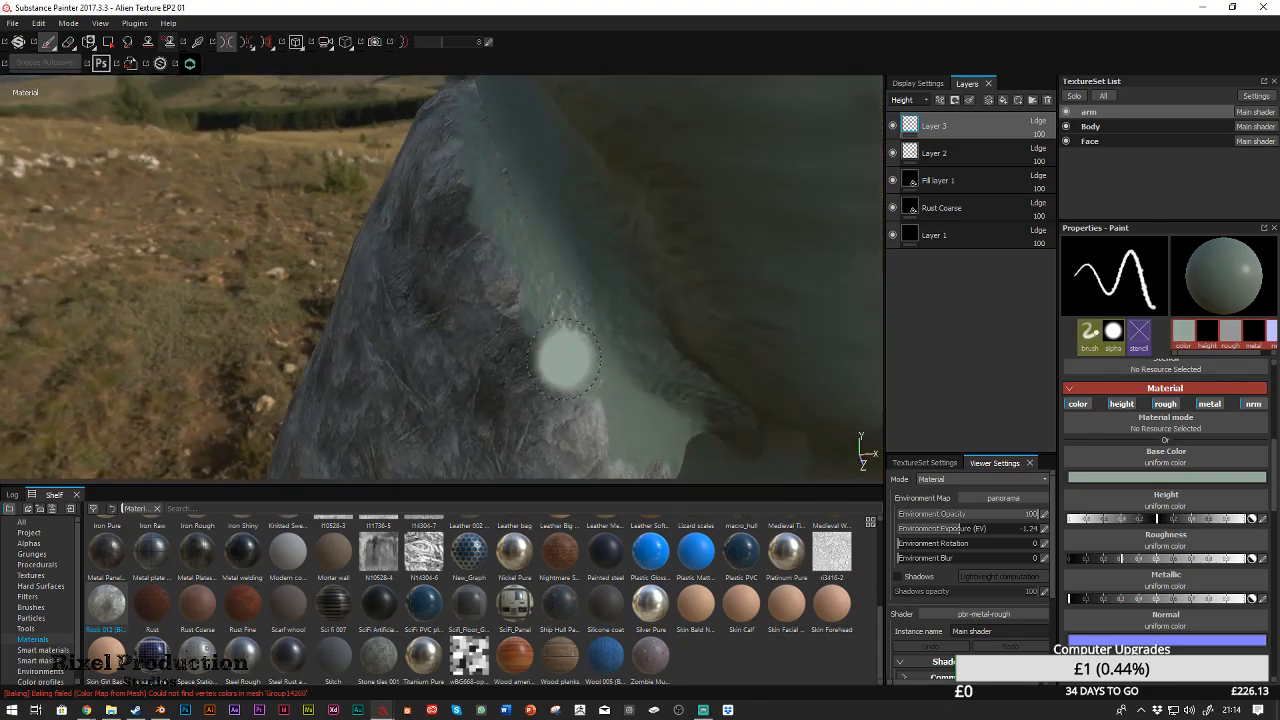
# Erase the stray grey-green strokes from the rock on the upper arm with a larger eraser
pyautogui.moveTo(699, 426)
pyautogui.keyDown('alt'); pyautogui.mouseDown()
pyautogui.moveTo(660, 329)
pyautogui.moveTo(611, 286)
pyautogui.moveTo(638, 290)
pyautogui.moveTo(586, 291)
pyautogui.moveTo(523, 257)
pyautogui.moveTo(507, 192)
pyautogui.moveTo(470, 208)
pyautogui.moveTo(630, 293)
pyautogui.moveTo(477, 203)
pyautogui.moveTo(657, 189)
pyautogui.moveTo(660, 177)
pyautogui.moveTo(453, 326)
pyautogui.moveTo(574, 254)
pyautogui.moveTo(597, 211)
pyautogui.moveTo(649, 208)
pyautogui.moveTo(689, 251)
pyautogui.moveTo(417, 353)
pyautogui.moveTo(414, 340)
pyautogui.moveTo(571, 275)
pyautogui.mouseUp(); pyautogui.keyUp('alt')
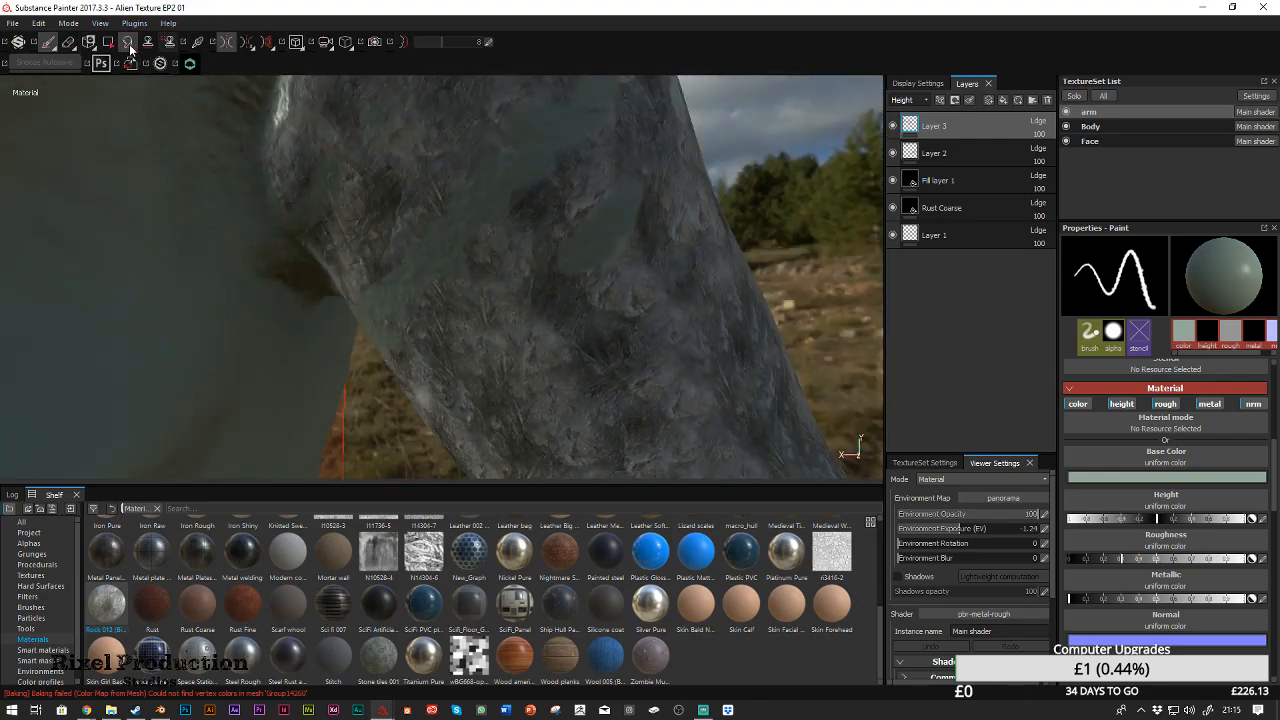
pyautogui.click(68, 42)
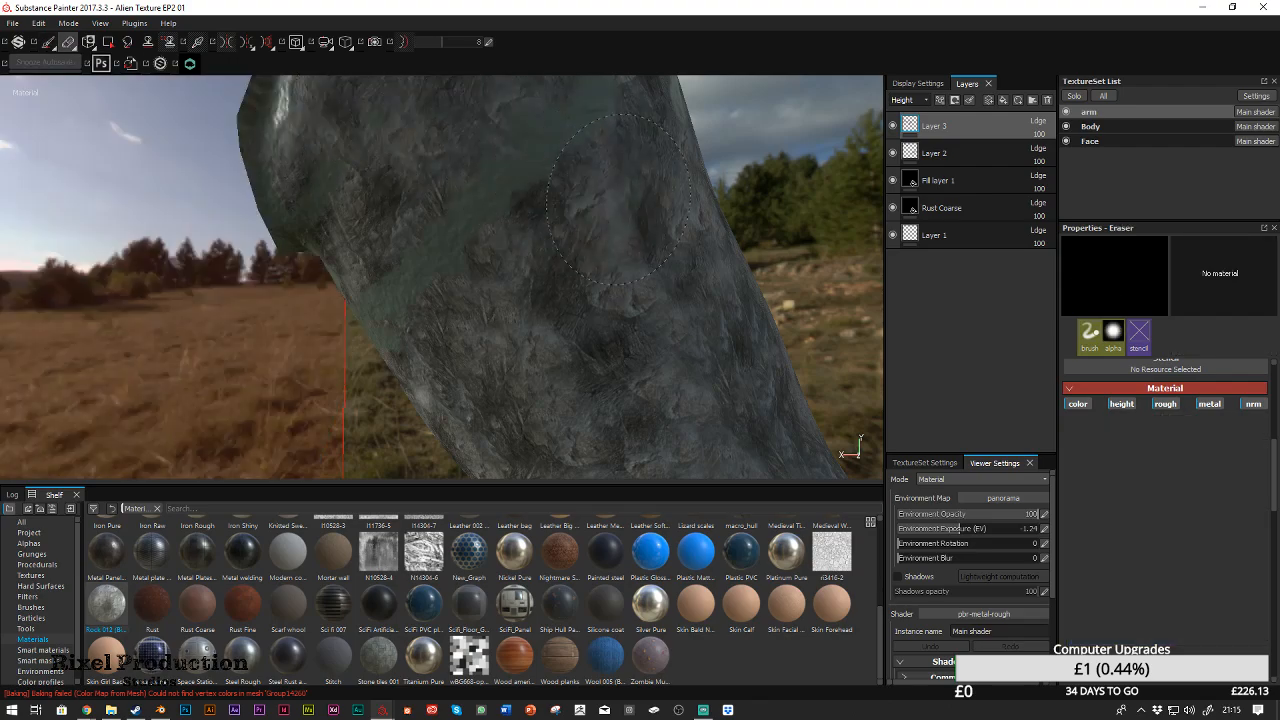
pyautogui.keyDown('alt'); pyautogui.moveTo(440, 272); pyautogui.dragTo(380, 335); pyautogui.keyUp('alt')
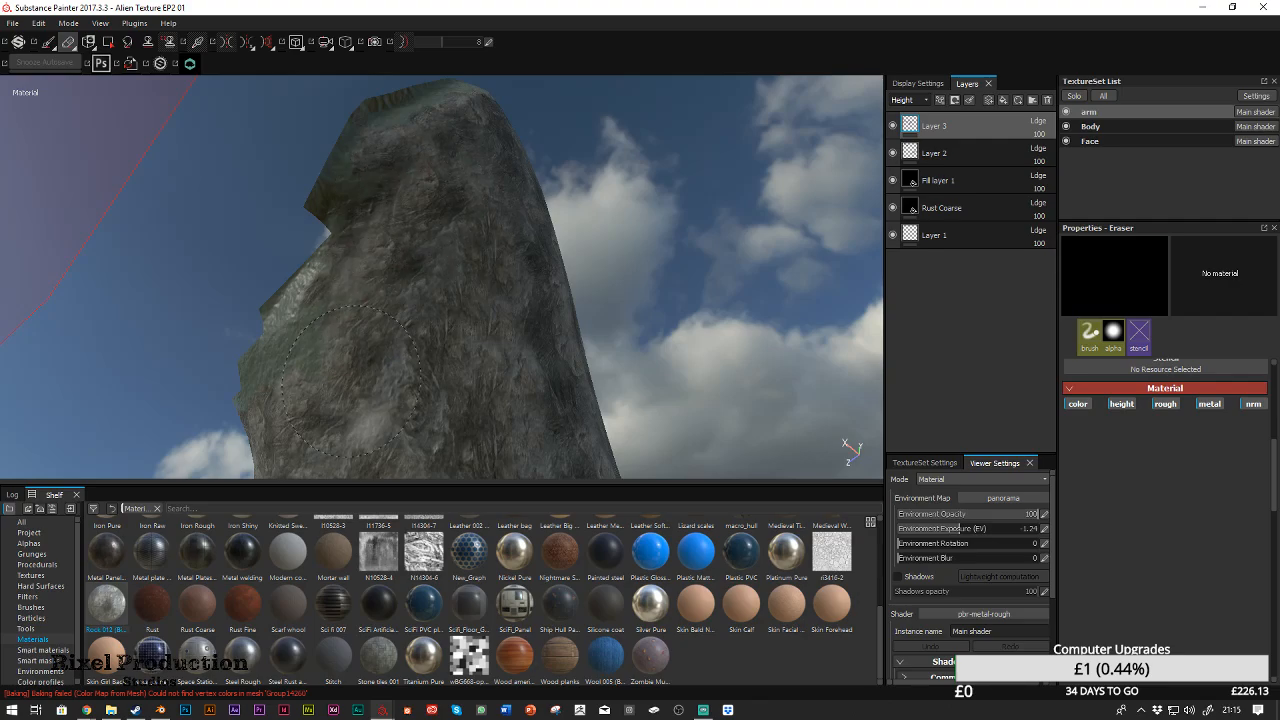
pyautogui.keyDown('alt'); pyautogui.moveTo(343, 368); pyautogui.dragTo(623, 251, button='right'); pyautogui.keyUp('alt')
pyautogui.keyDown('alt'); pyautogui.moveTo(623, 251); pyautogui.dragTo(423, 337); pyautogui.keyUp('alt')
pyautogui.keyDown('alt'); pyautogui.moveTo(423, 337); pyautogui.dragTo(534, 271, button='middle'); pyautogui.keyUp('alt')
pyautogui.moveTo(534, 271)
pyautogui.keyDown('alt'); pyautogui.mouseDown(button='right')
pyautogui.moveTo(502, 277)
pyautogui.moveTo(611, 323)
pyautogui.mouseUp(button='right'); pyautogui.keyUp('alt')
pyautogui.keyDown('alt'); pyautogui.moveTo(611, 323); pyautogui.dragTo(664, 220, button='middle'); pyautogui.keyUp('alt')
pyautogui.moveTo(664, 220)
pyautogui.keyDown('alt'); pyautogui.mouseDown()
pyautogui.moveTo(717, 206)
pyautogui.moveTo(679, 176)
pyautogui.moveTo(742, 286)
pyautogui.moveTo(697, 241)
pyautogui.mouseUp(); pyautogui.keyUp('alt')
# Frame the whole creature and turn off symmetry painting
pyautogui.keyDown('alt'); pyautogui.moveTo(749, 317); pyautogui.dragTo(572, 156, button='right'); pyautogui.keyUp('alt')
pyautogui.keyDown('alt'); pyautogui.moveTo(572, 156); pyautogui.dragTo(662, 418); pyautogui.keyUp('alt')
pyautogui.keyDown('alt'); pyautogui.moveTo(768, 395); pyautogui.dragTo(630, 300); pyautogui.keyUp('alt')
pyautogui.press('f')
pyautogui.keyDown('alt'); pyautogui.moveTo(593, 189); pyautogui.dragTo(686, 190); pyautogui.keyUp('alt')
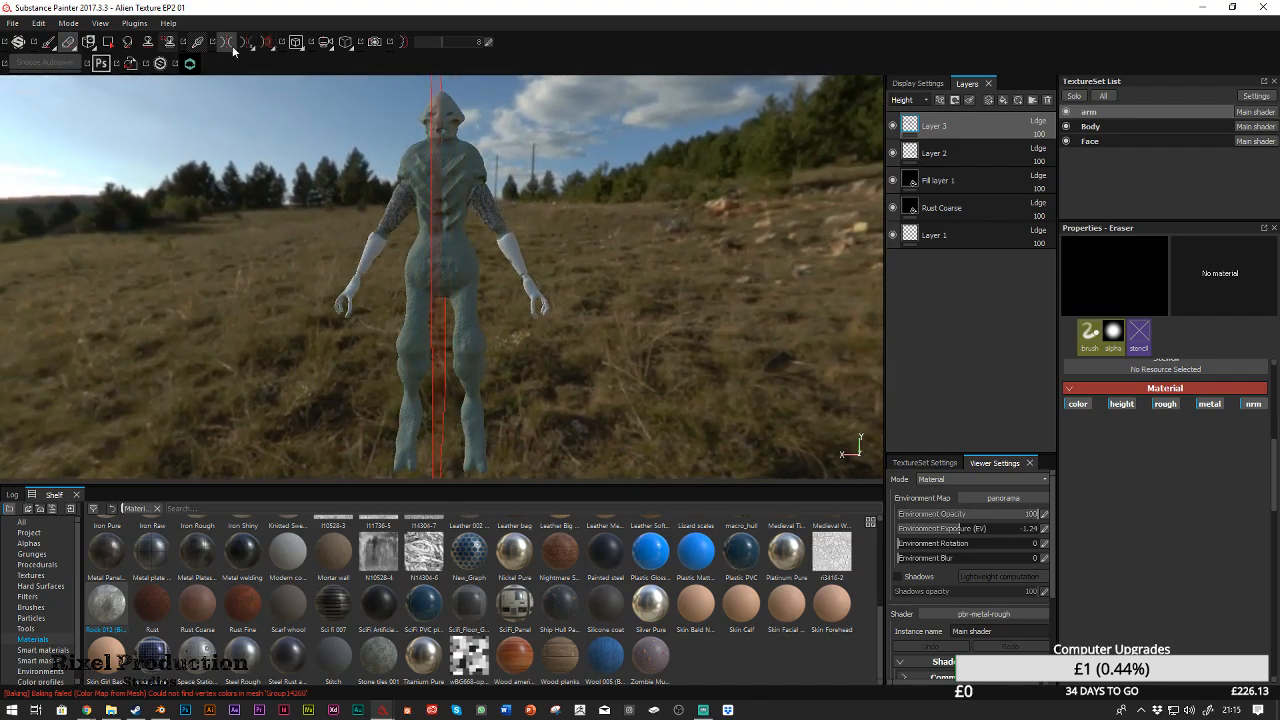
pyautogui.keyDown('alt'); pyautogui.moveTo(416, 190); pyautogui.dragTo(448, 270); pyautogui.keyUp('alt')
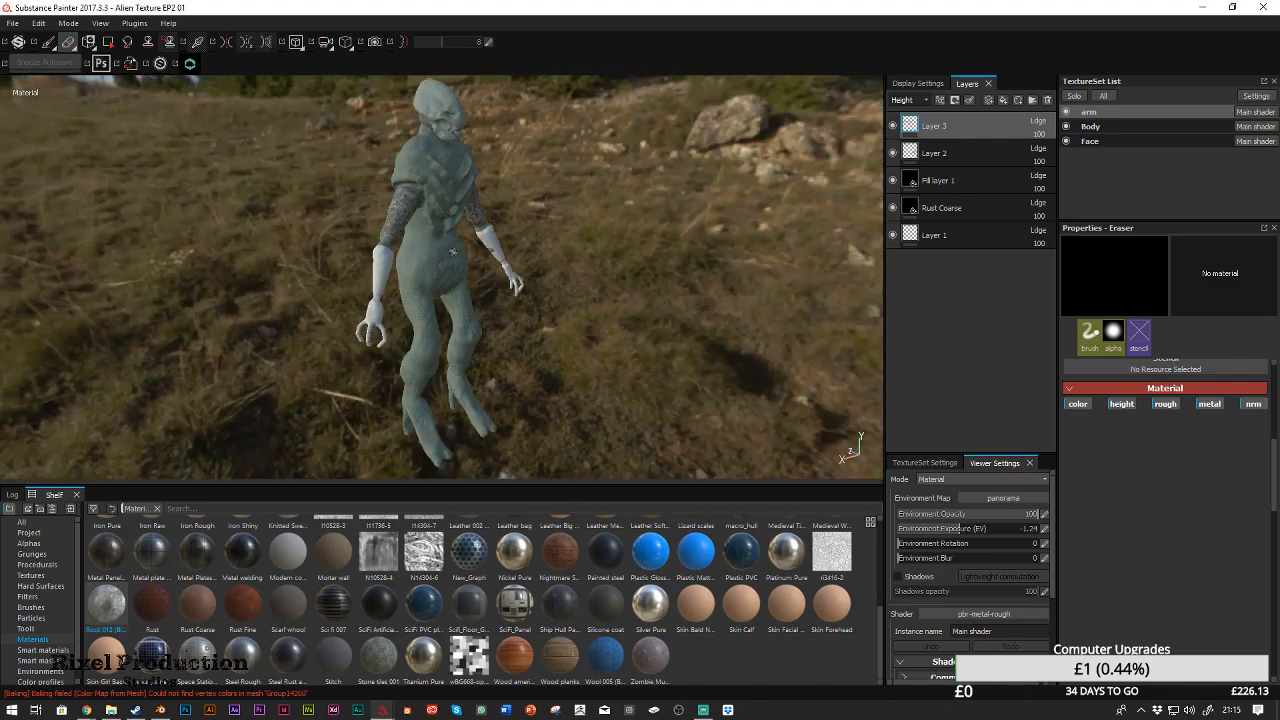
# Hide Layer 2 in the arm texture set and examine the shoulder seams on both arms
pyautogui.keyDown('alt'); pyautogui.moveTo(448, 300); pyautogui.dragTo(468, 433, button='right'); pyautogui.keyUp('alt')
pyautogui.keyDown('alt'); pyautogui.moveTo(467, 433); pyautogui.dragTo(541, 224); pyautogui.keyUp('alt')
pyautogui.keyDown('alt'); pyautogui.moveTo(468, 300); pyautogui.dragTo(509, 512, button='right'); pyautogui.keyUp('alt')
pyautogui.keyDown('alt'); pyautogui.moveTo(535, 330); pyautogui.dragTo(572, 450, button='right'); pyautogui.keyUp('alt')
pyautogui.moveTo(602, 294)
pyautogui.keyDown('alt'); pyautogui.mouseDown()
pyautogui.moveTo(624, 299)
pyautogui.moveTo(514, 303)
pyautogui.moveTo(617, 280)
pyautogui.mouseUp(); pyautogui.keyUp('alt')
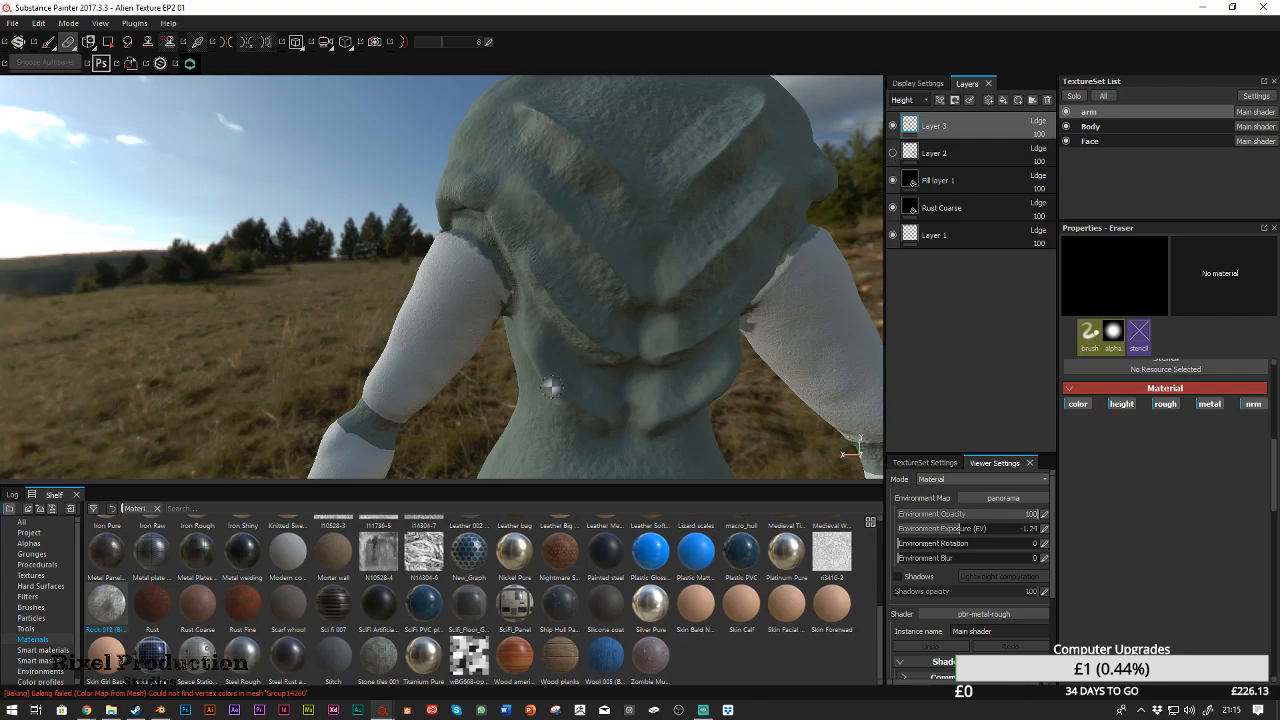
pyautogui.keyDown('alt'); pyautogui.moveTo(640, 373); pyautogui.dragTo(588, 320); pyautogui.keyUp('alt')
pyautogui.keyDown('alt'); pyautogui.moveTo(588, 320); pyautogui.dragTo(535, 318, button='middle'); pyautogui.keyUp('alt')
pyautogui.keyDown('alt'); pyautogui.moveTo(535, 318); pyautogui.dragTo(639, 268, button='right'); pyautogui.keyUp('alt')
pyautogui.keyDown('alt'); pyautogui.moveTo(515, 290); pyautogui.dragTo(536, 304); pyautogui.keyUp('alt')
pyautogui.keyDown('alt'); pyautogui.moveTo(522, 290); pyautogui.dragTo(612, 478, button='right'); pyautogui.keyUp('alt')
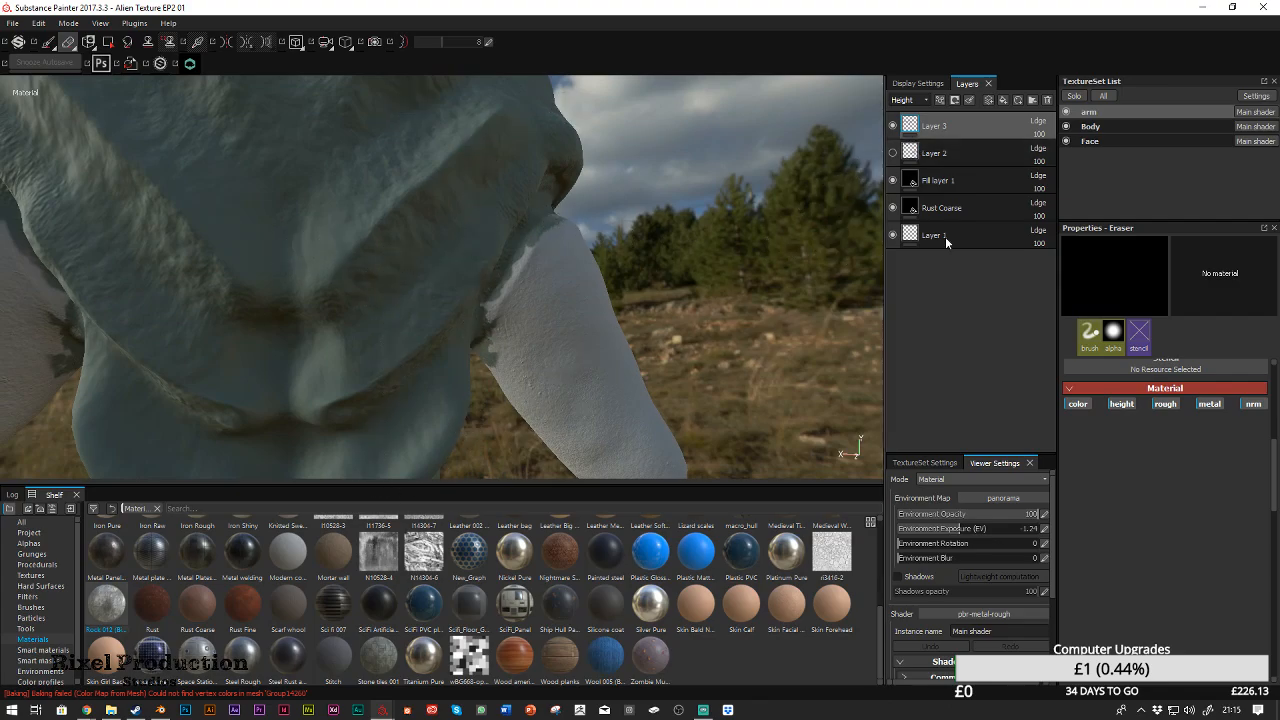
# Switch to the paint brush and set its position jitter to 0
pyautogui.click(48, 42)
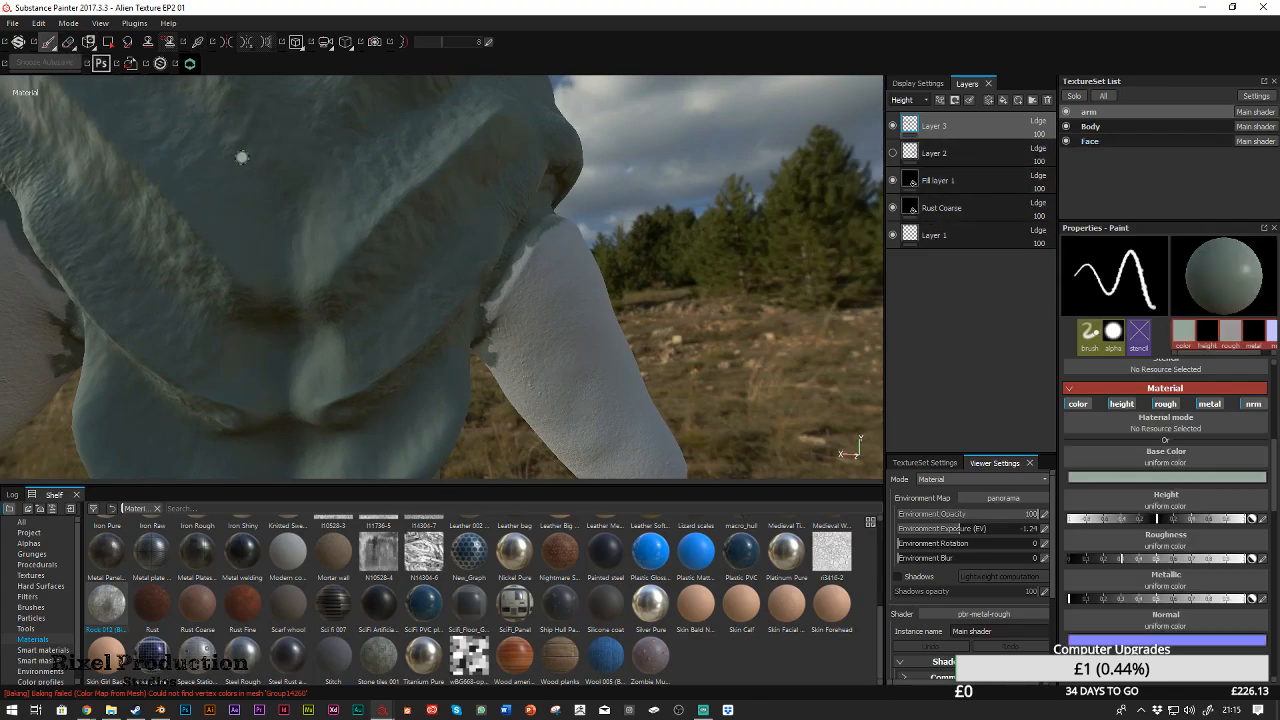
pyautogui.keyDown('alt'); pyautogui.moveTo(561, 235); pyautogui.dragTo(525, 268); pyautogui.keyUp('alt')
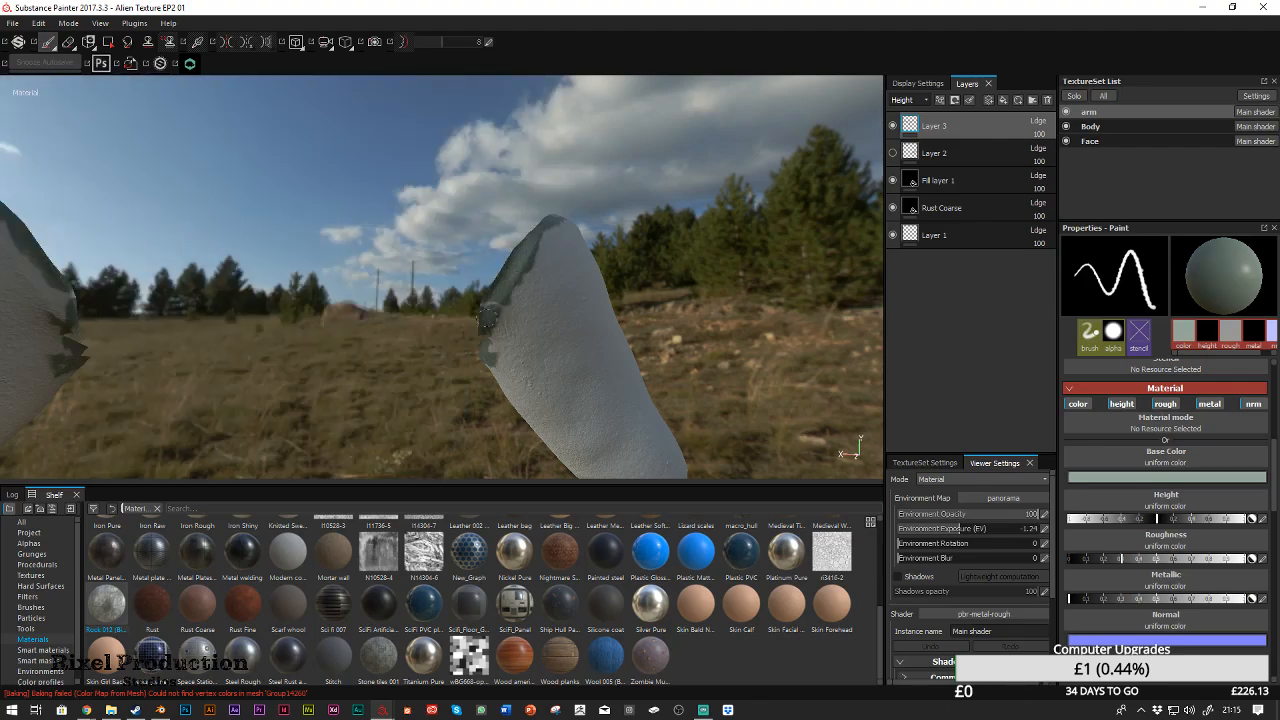
pyautogui.hotkey('alt', 'q')
pyautogui.moveTo(718, 242)
pyautogui.keyDown('alt'); pyautogui.mouseDown()
pyautogui.moveTo(675, 285)
pyautogui.moveTo(667, 261)
pyautogui.moveTo(710, 320)
pyautogui.mouseUp(); pyautogui.keyUp('alt')
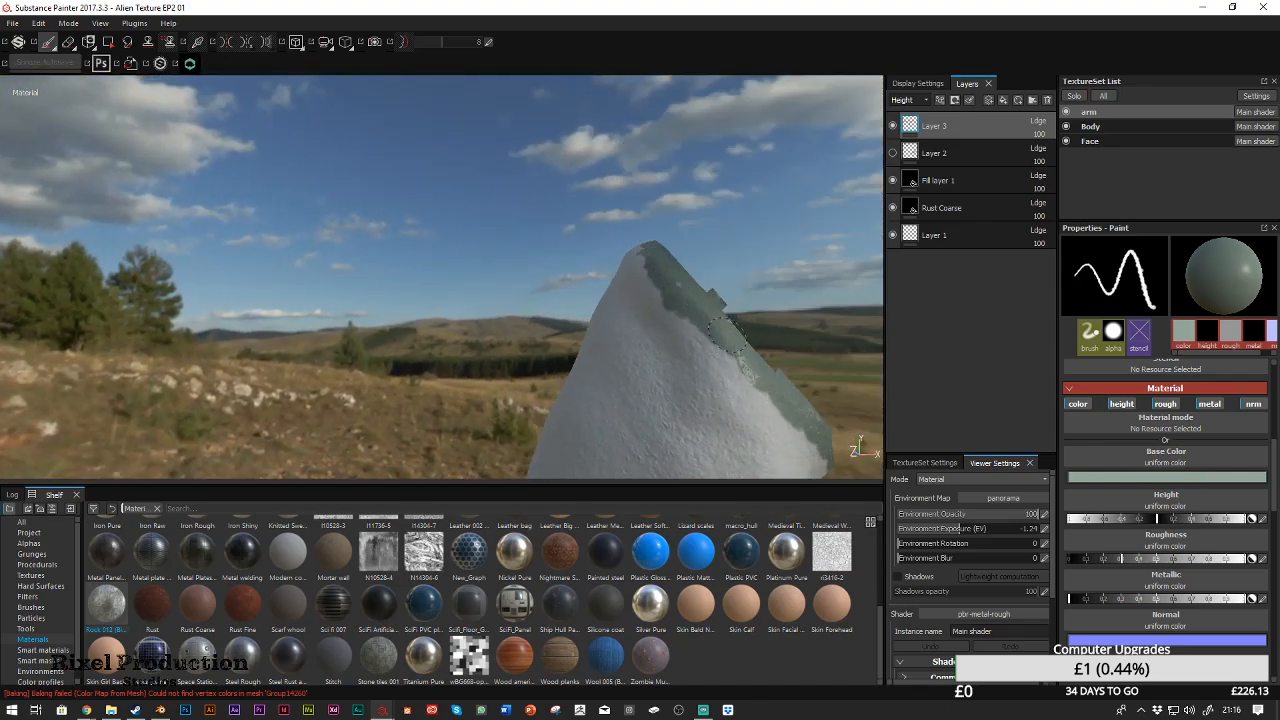
pyautogui.keyDown('alt'); pyautogui.moveTo(640, 238); pyautogui.dragTo(675, 165); pyautogui.keyUp('alt')
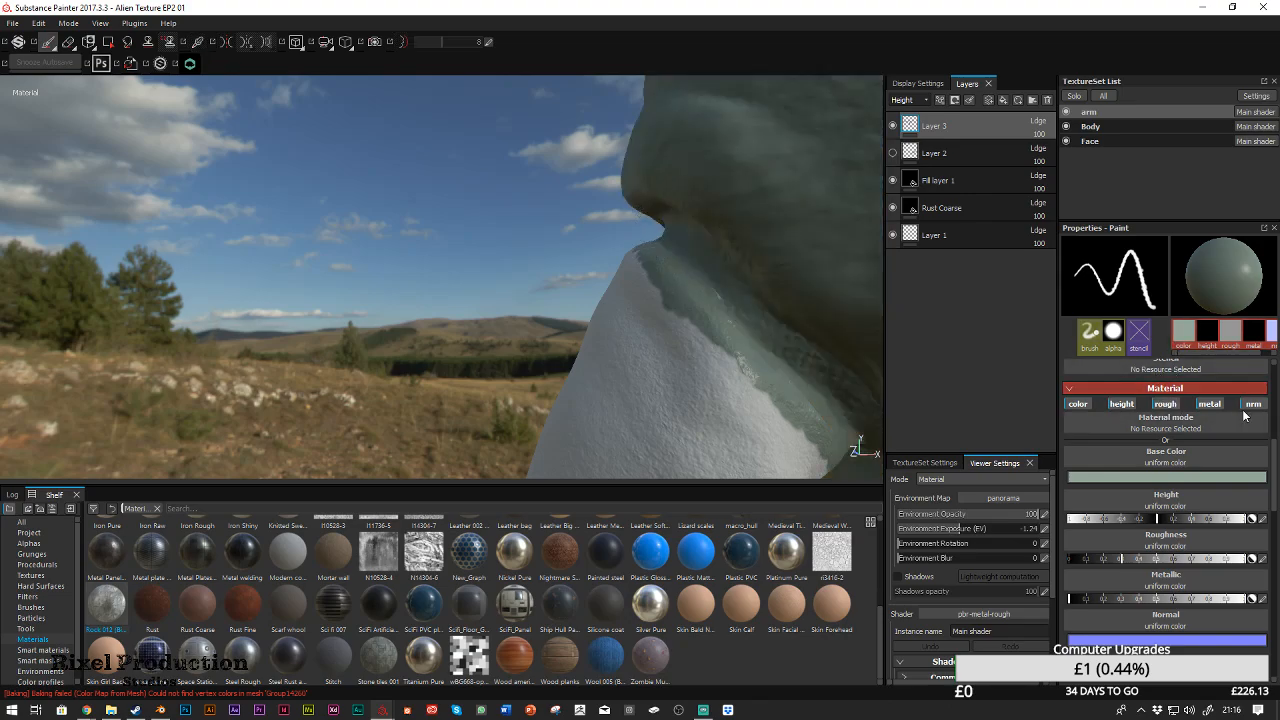
pyautogui.moveTo(1275, 453); pyautogui.dragTo(1275, 372)
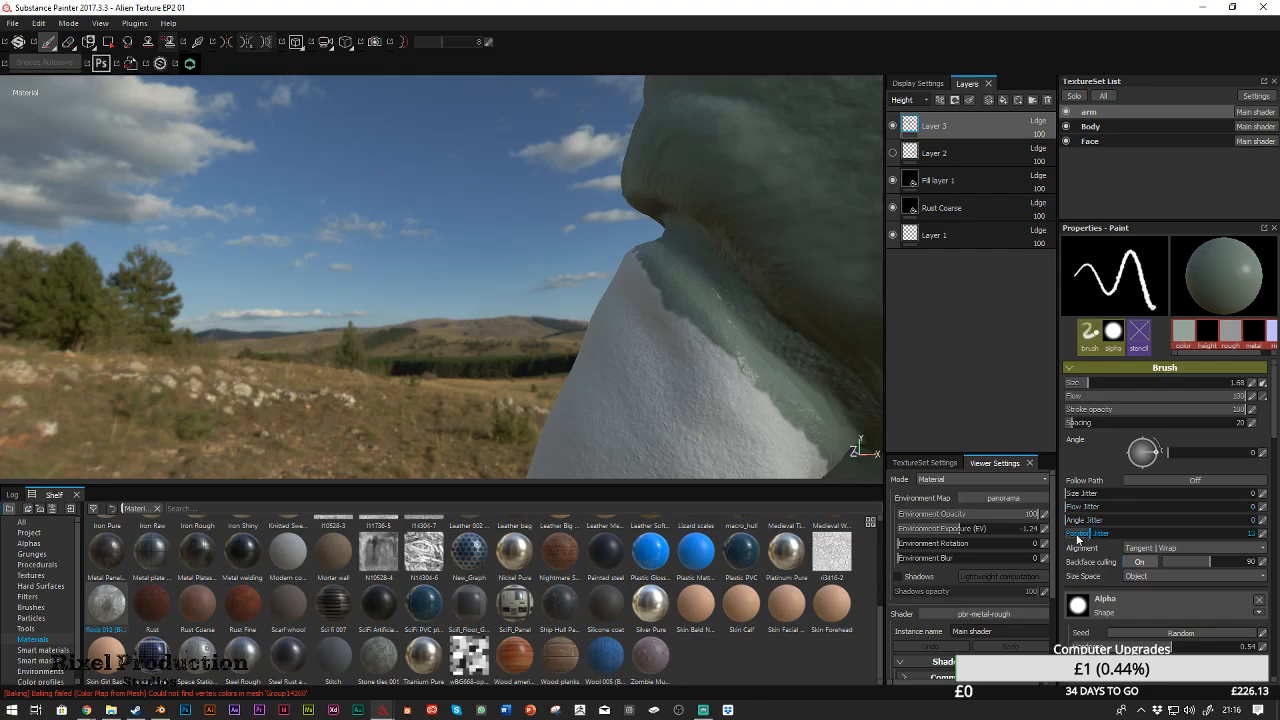
# Paint grey-green along the shoulder edge of the rock upper arm, following the seam around to the torso side
pyautogui.moveTo(652, 257); pyautogui.dragTo(720, 331)
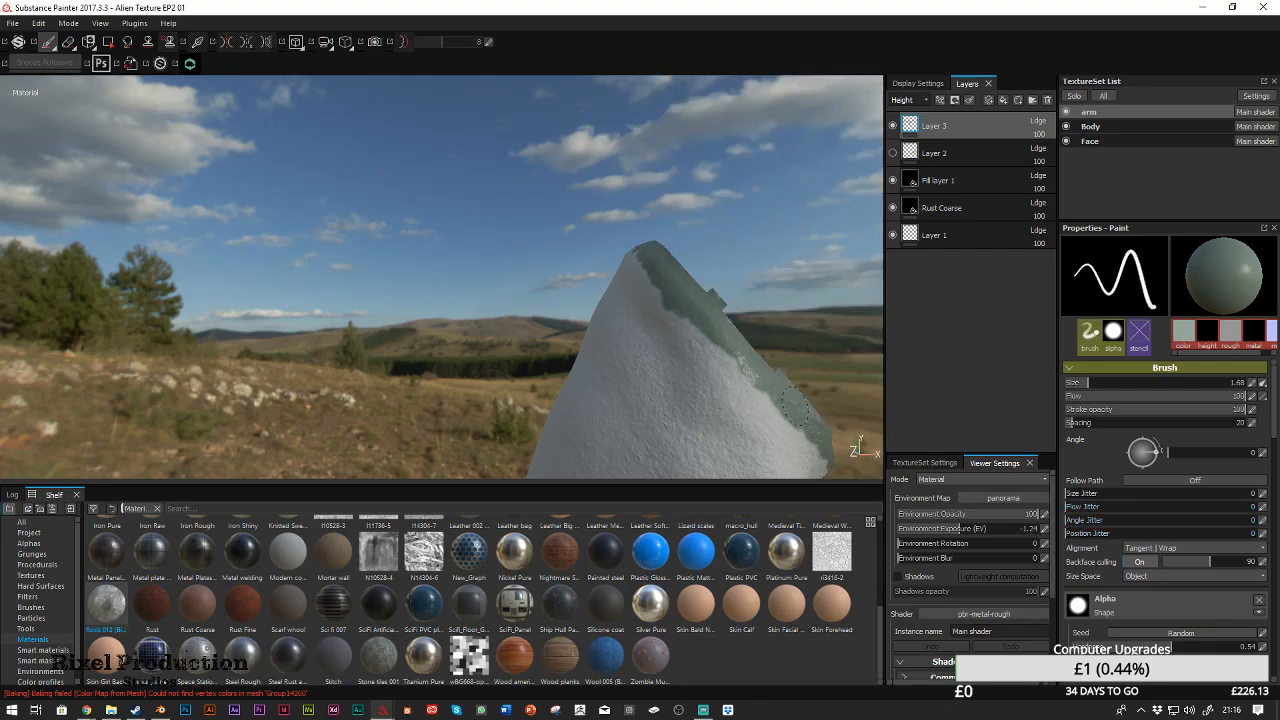
pyautogui.moveTo(633, 226); pyautogui.dragTo(655, 210)
pyautogui.moveTo(752, 386)
pyautogui.keyDown('alt'); pyautogui.mouseDown()
pyautogui.moveTo(790, 440)
pyautogui.moveTo(782, 430)
pyautogui.mouseUp(); pyautogui.keyUp('alt')
pyautogui.keyDown('alt'); pyautogui.moveTo(782, 430); pyautogui.dragTo(645, 333, button='middle'); pyautogui.keyUp('alt')
pyautogui.moveTo(645, 333)
pyautogui.keyDown('alt'); pyautogui.mouseDown()
pyautogui.moveTo(608, 277)
pyautogui.moveTo(628, 320)
pyautogui.mouseUp(); pyautogui.keyUp('alt')
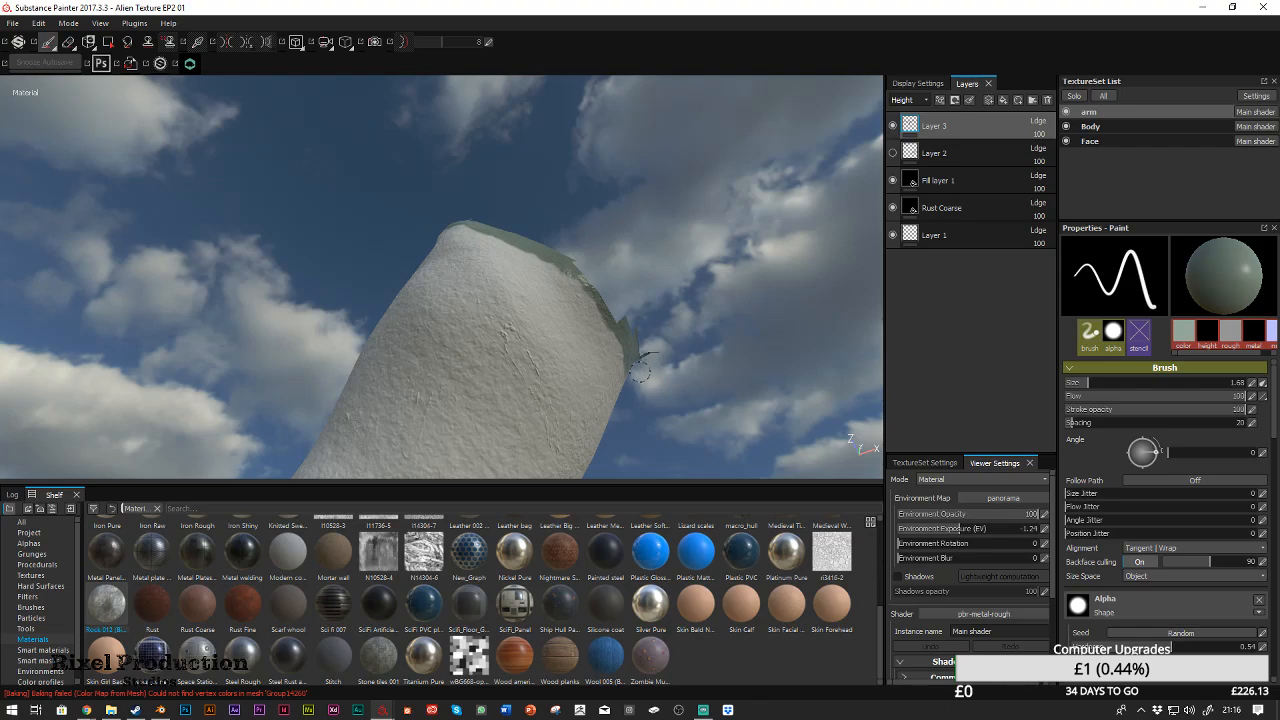
pyautogui.keyDown('alt'); pyautogui.moveTo(641, 369); pyautogui.dragTo(630, 265); pyautogui.keyUp('alt')
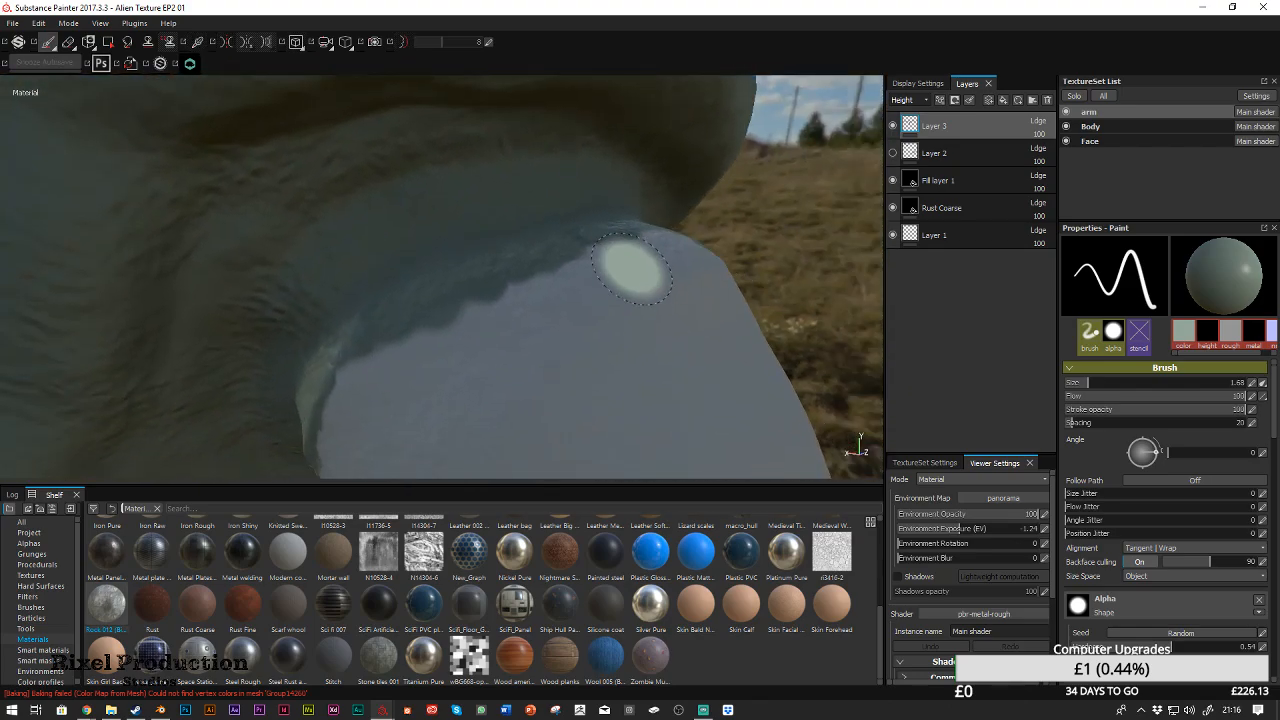
pyautogui.moveTo(688, 232)
pyautogui.keyDown('alt'); pyautogui.mouseDown()
pyautogui.moveTo(526, 303)
pyautogui.moveTo(555, 274)
pyautogui.moveTo(555, 292)
pyautogui.moveTo(520, 293)
pyautogui.moveTo(443, 351)
pyautogui.moveTo(491, 266)
pyautogui.moveTo(648, 325)
pyautogui.mouseUp(); pyautogui.keyUp('alt')
pyautogui.keyDown('alt'); pyautogui.moveTo(480, 394); pyautogui.dragTo(514, 386); pyautogui.keyUp('alt')
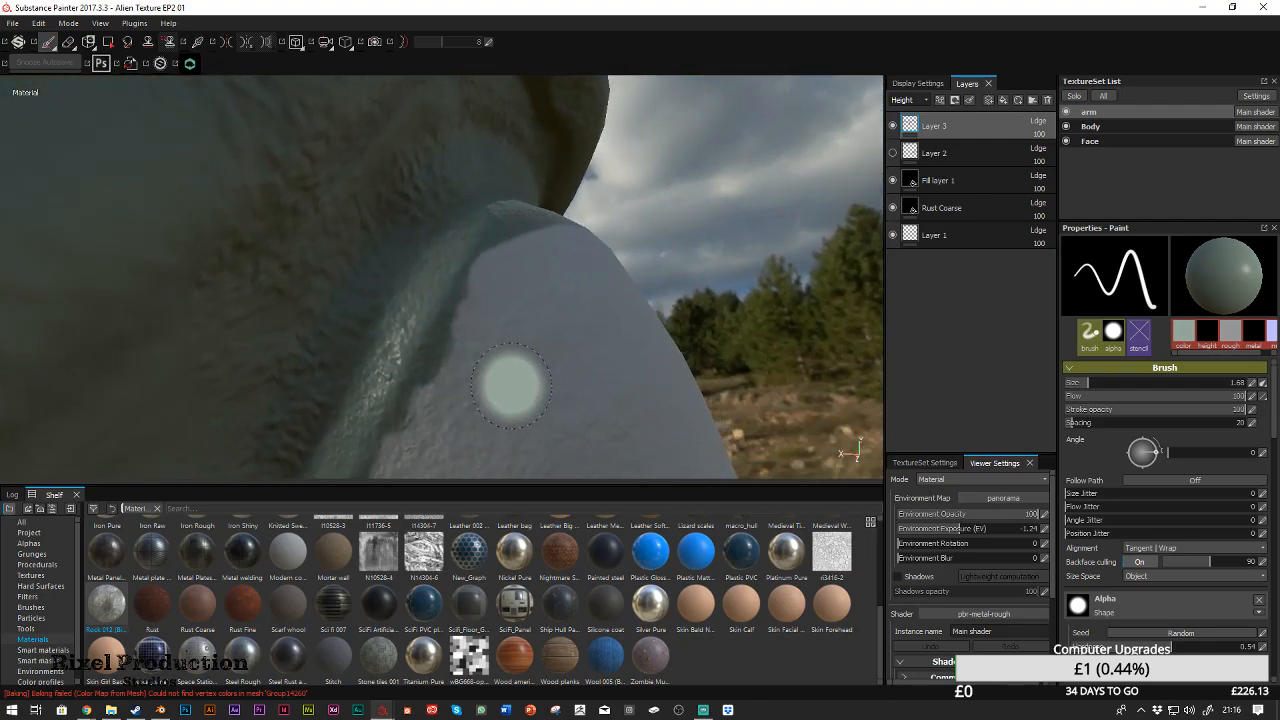
pyautogui.moveTo(502, 300)
pyautogui.keyDown('alt'); pyautogui.mouseDown()
pyautogui.moveTo(514, 200)
pyautogui.moveTo(500, 314)
pyautogui.moveTo(497, 292)
pyautogui.mouseUp(); pyautogui.keyUp('alt')
pyautogui.moveTo(412, 458)
pyautogui.keyDown('alt'); pyautogui.mouseDown()
pyautogui.moveTo(563, 331)
pyautogui.moveTo(523, 303)
pyautogui.moveTo(615, 385)
pyautogui.moveTo(588, 325)
pyautogui.moveTo(597, 369)
pyautogui.moveTo(560, 211)
pyautogui.moveTo(572, 247)
pyautogui.moveTo(566, 232)
pyautogui.mouseUp(); pyautogui.keyUp('alt')
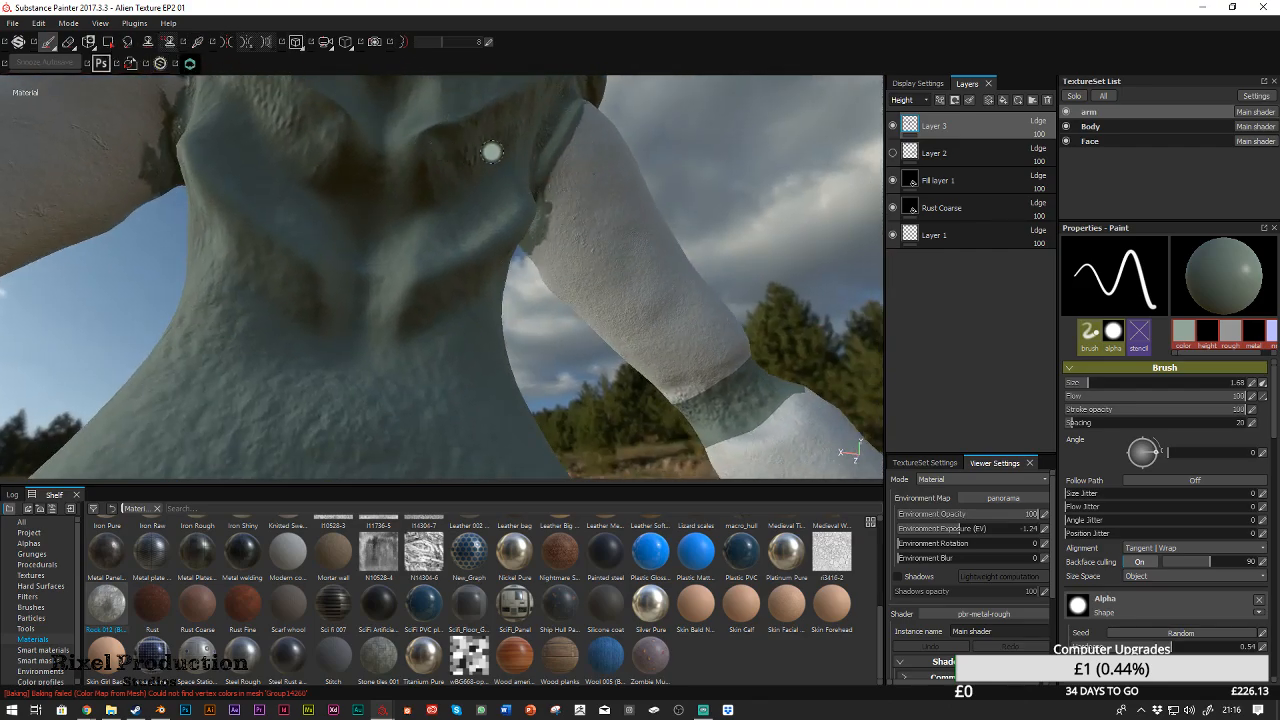
# Erase the stray grey-green from the rock on the upper arm just below the armpit
pyautogui.press('e')
pyautogui.moveTo(586, 214)
pyautogui.keyDown('alt'); pyautogui.mouseDown()
pyautogui.moveTo(563, 225)
pyautogui.moveTo(600, 266)
pyautogui.mouseUp(); pyautogui.keyUp('alt')
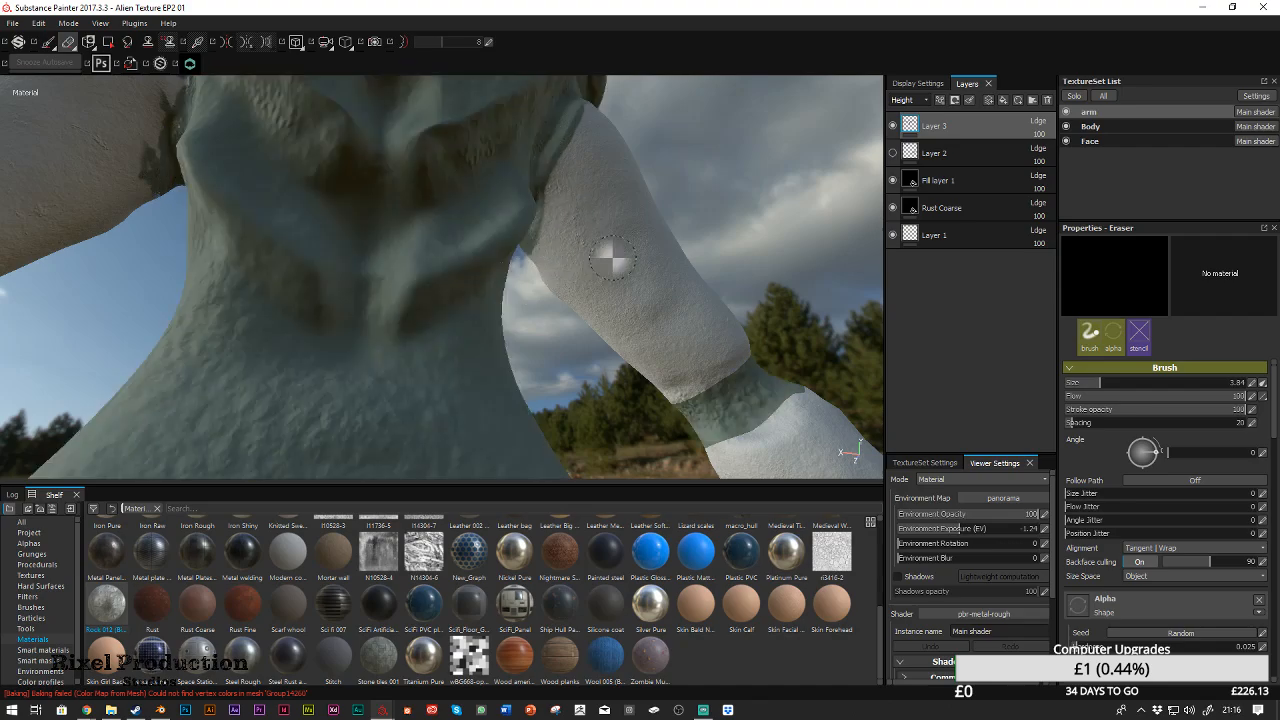
pyautogui.moveTo(741, 316)
pyautogui.keyDown('alt'); pyautogui.mouseDown()
pyautogui.moveTo(762, 318)
pyautogui.moveTo(548, 293)
pyautogui.mouseUp(); pyautogui.keyUp('alt')
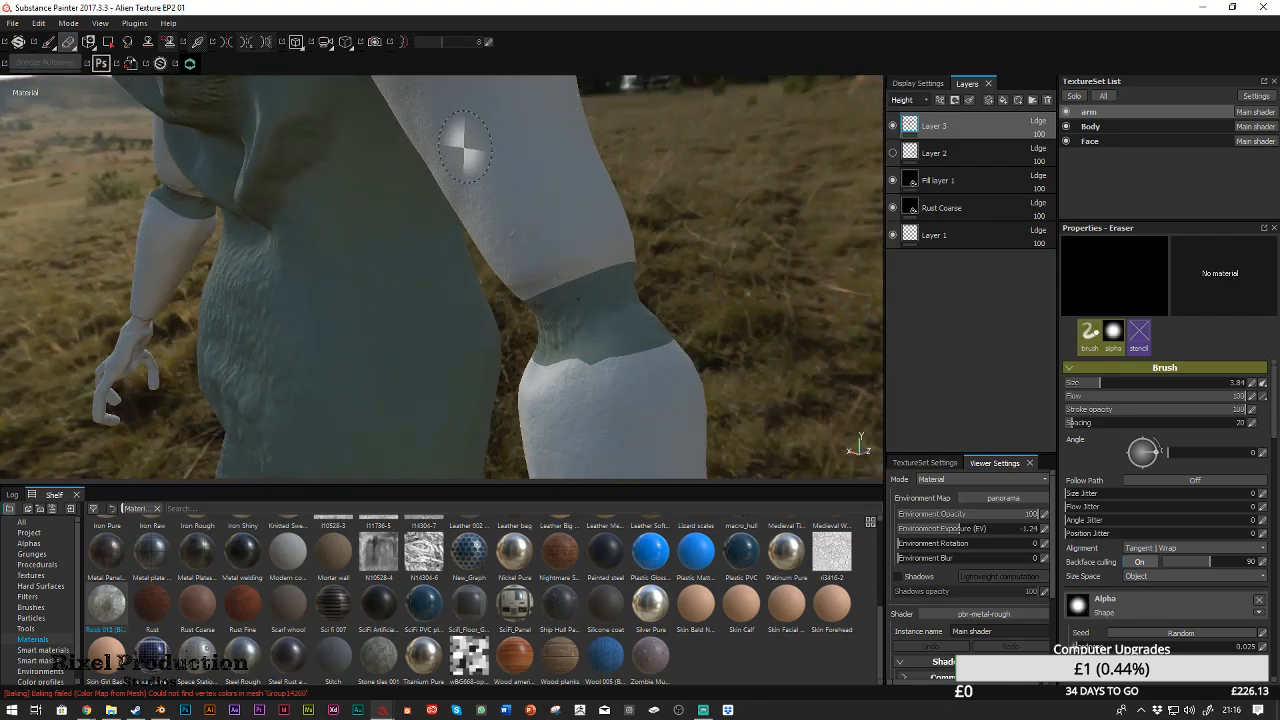
# Paint a grey-green band around the elbow end of the isolated upper arm
pyautogui.press('1')
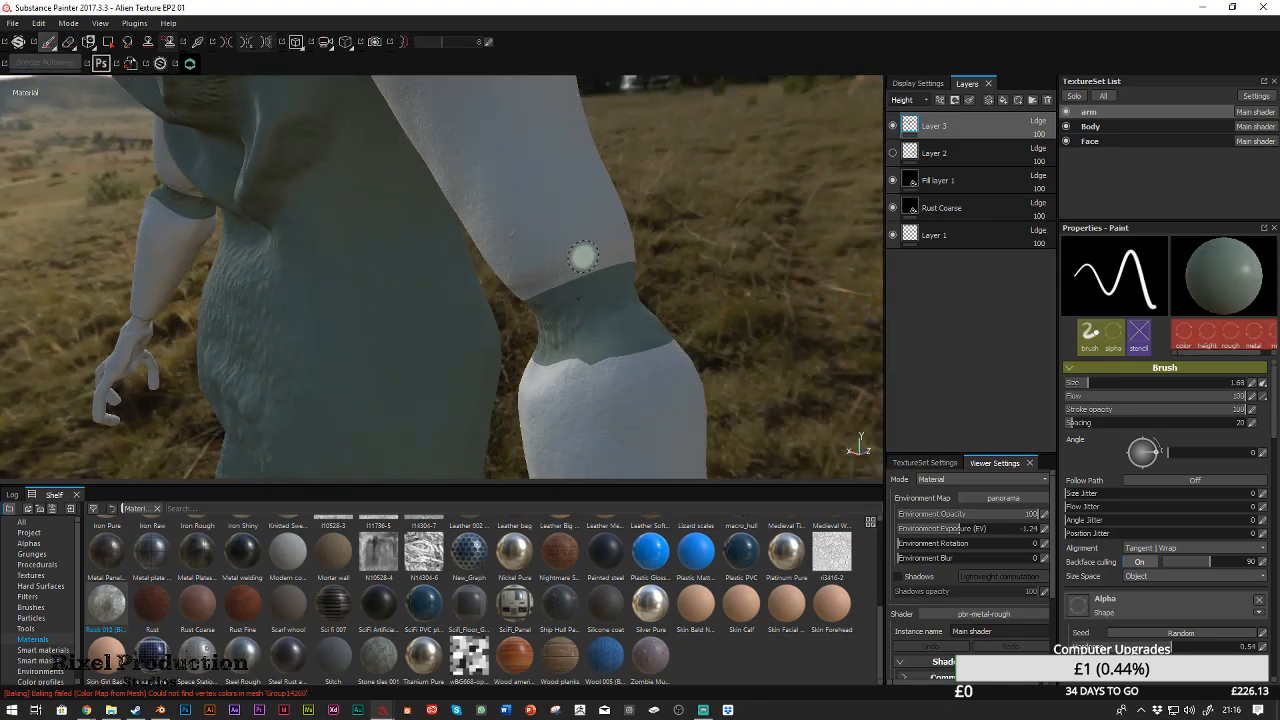
pyautogui.moveTo(583, 270); pyautogui.dragTo(594, 259)
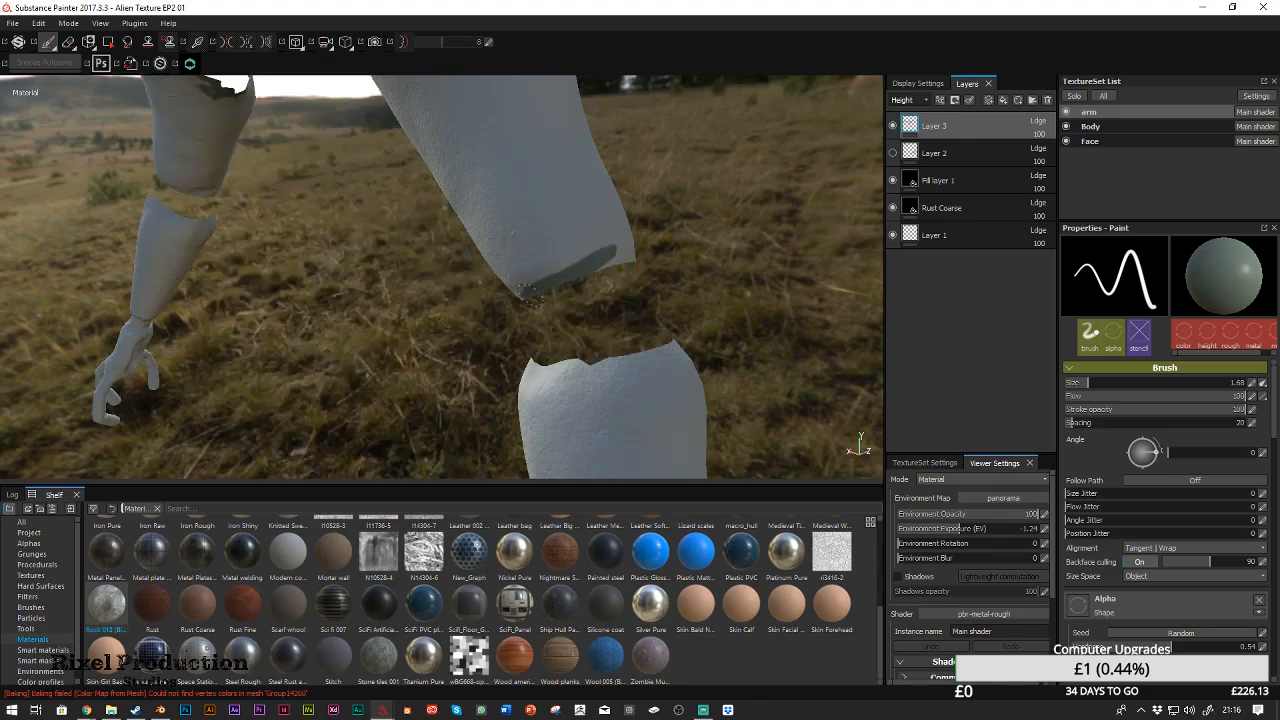
pyautogui.moveTo(517, 299); pyautogui.dragTo(490, 326)
pyautogui.moveTo(681, 257); pyautogui.dragTo(609, 298)
pyautogui.rightClick(708, 252)
pyautogui.click(684, 230)
pyautogui.moveTo(705, 355)
pyautogui.mouseDown()
pyautogui.moveTo(635, 325)
pyautogui.moveTo(674, 337)
pyautogui.moveTo(634, 349)
pyautogui.moveTo(660, 362)
pyautogui.moveTo(592, 290)
pyautogui.mouseUp()
pyautogui.keyDown('alt'); pyautogui.moveTo(592, 290); pyautogui.dragTo(571, 272, button='middle'); pyautogui.keyUp('alt')
pyautogui.moveTo(599, 281); pyautogui.dragTo(586, 281)
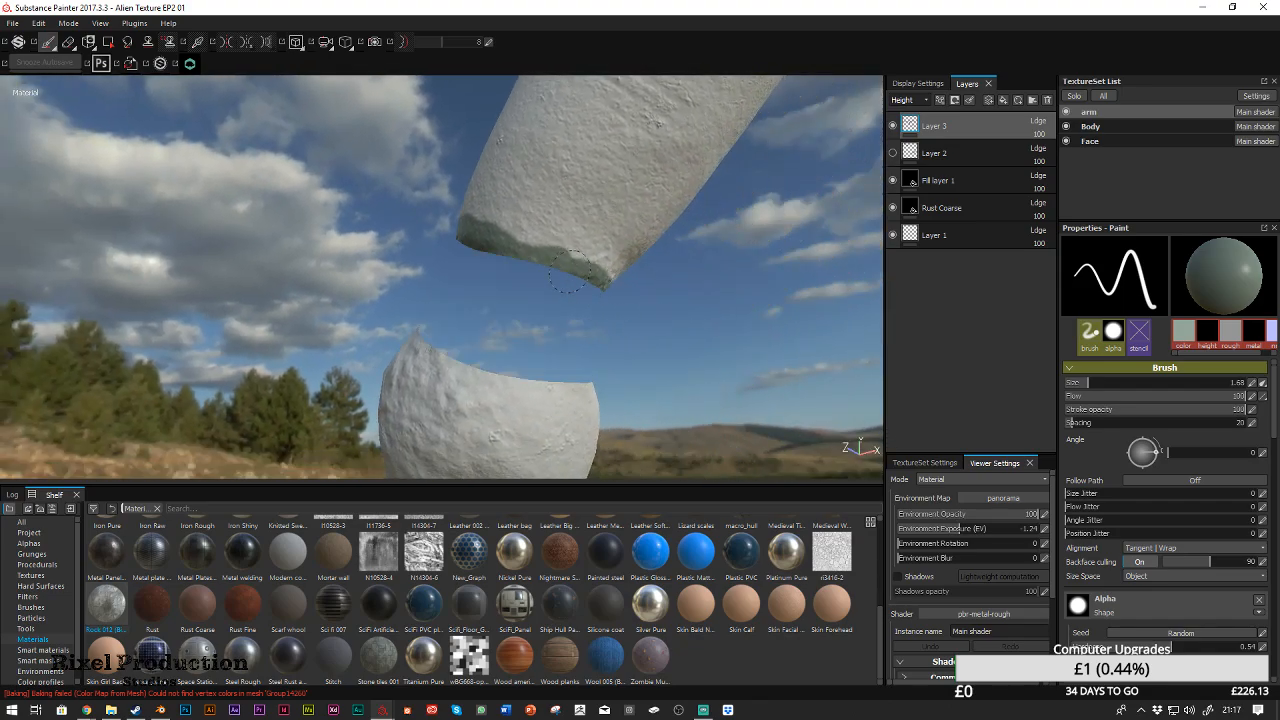
pyautogui.keyDown('alt'); pyautogui.moveTo(500, 265); pyautogui.dragTo(443, 289); pyautogui.keyUp('alt')
pyautogui.moveTo(680, 257)
pyautogui.mouseDown()
pyautogui.moveTo(612, 256)
pyautogui.moveTo(606, 268)
pyautogui.mouseUp()
# Paint grey-green over the rock edge at the elbow end of the forearm
pyautogui.moveTo(562, 396); pyautogui.dragTo(738, 374)
pyautogui.keyDown('alt'); pyautogui.moveTo(617, 386); pyautogui.dragTo(660, 402); pyautogui.keyUp('alt')
pyautogui.keyDown('alt'); pyautogui.moveTo(640, 392); pyautogui.dragTo(696, 357, button='middle'); pyautogui.keyUp('alt')
pyautogui.keyDown('alt'); pyautogui.moveTo(423, 320); pyautogui.dragTo(560, 350); pyautogui.keyUp('alt')
pyautogui.keyDown('alt'); pyautogui.moveTo(547, 343); pyautogui.dragTo(404, 120, button='right'); pyautogui.keyUp('alt')
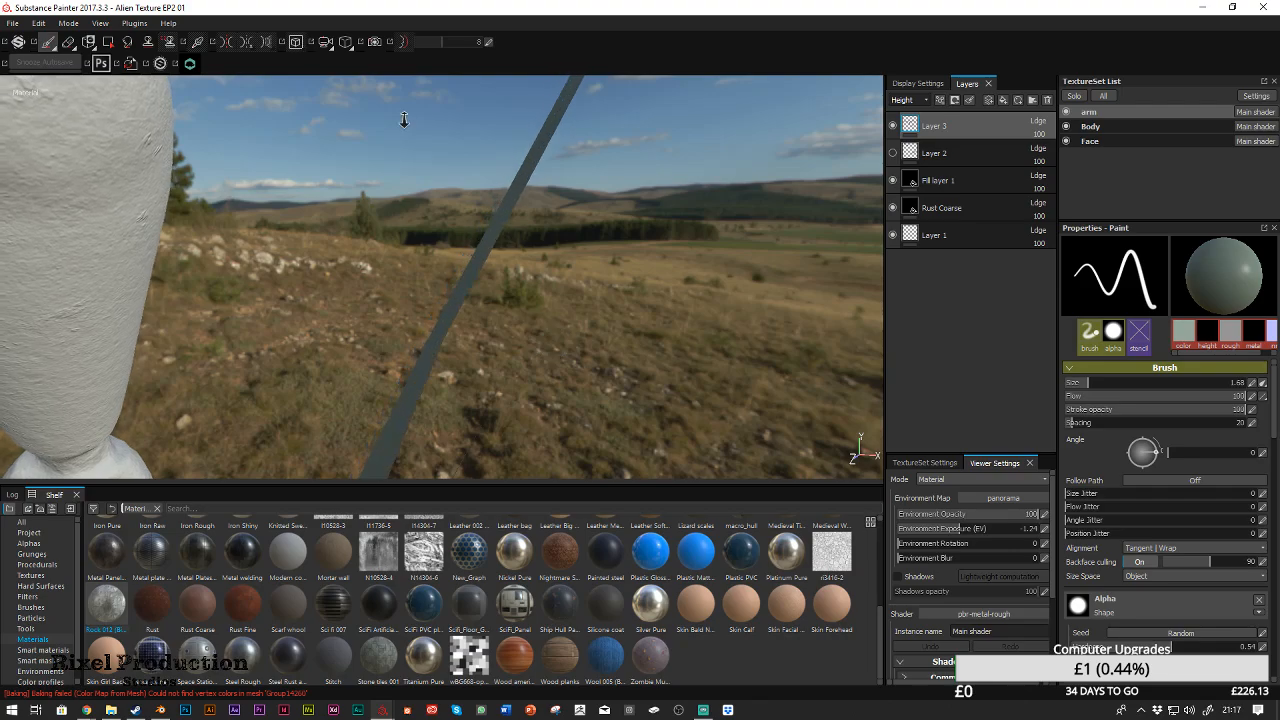
pyautogui.moveTo(583, 352)
pyautogui.keyDown('alt'); pyautogui.mouseDown(button='right')
pyautogui.moveTo(471, 91)
pyautogui.moveTo(534, 326)
pyautogui.moveTo(441, 81)
pyautogui.moveTo(357, 134)
pyautogui.moveTo(393, 167)
pyautogui.mouseUp(button='right'); pyautogui.keyUp('alt')
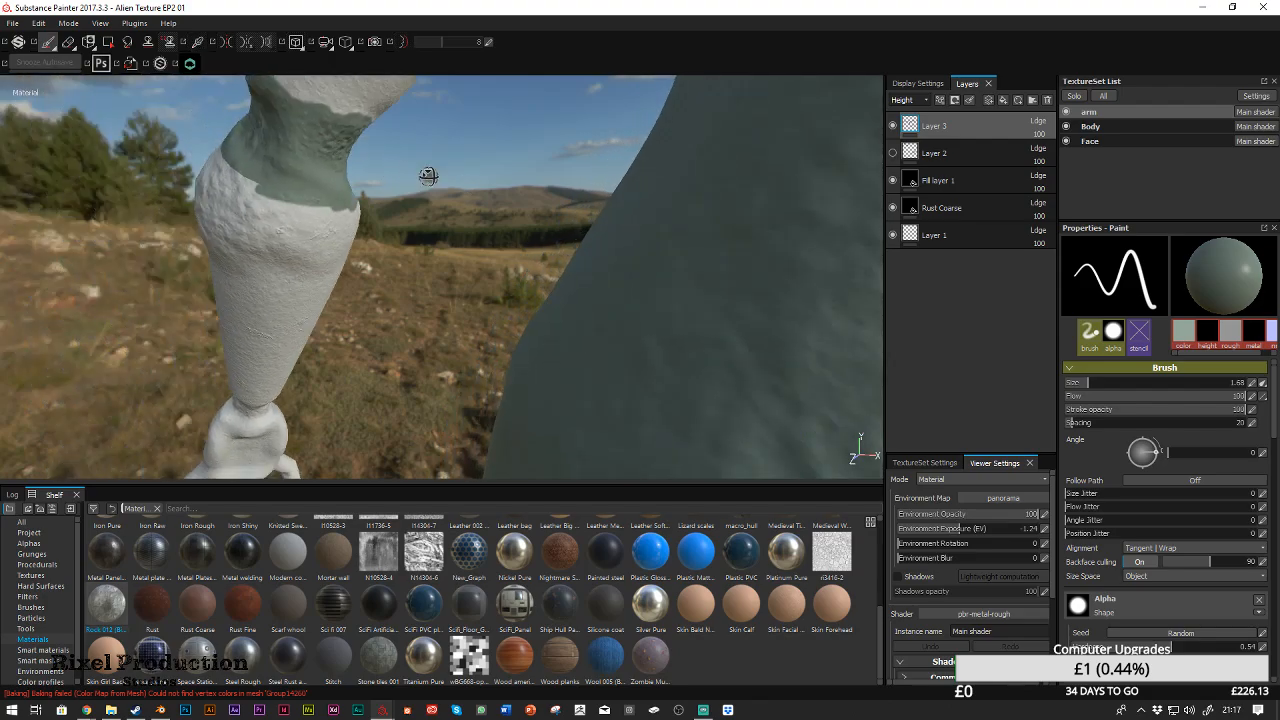
pyautogui.keyDown('alt'); pyautogui.moveTo(428, 176); pyautogui.dragTo(406, 171); pyautogui.keyUp('alt')
pyautogui.keyDown('alt'); pyautogui.moveTo(406, 171); pyautogui.dragTo(771, 220, button='middle'); pyautogui.keyUp('alt')
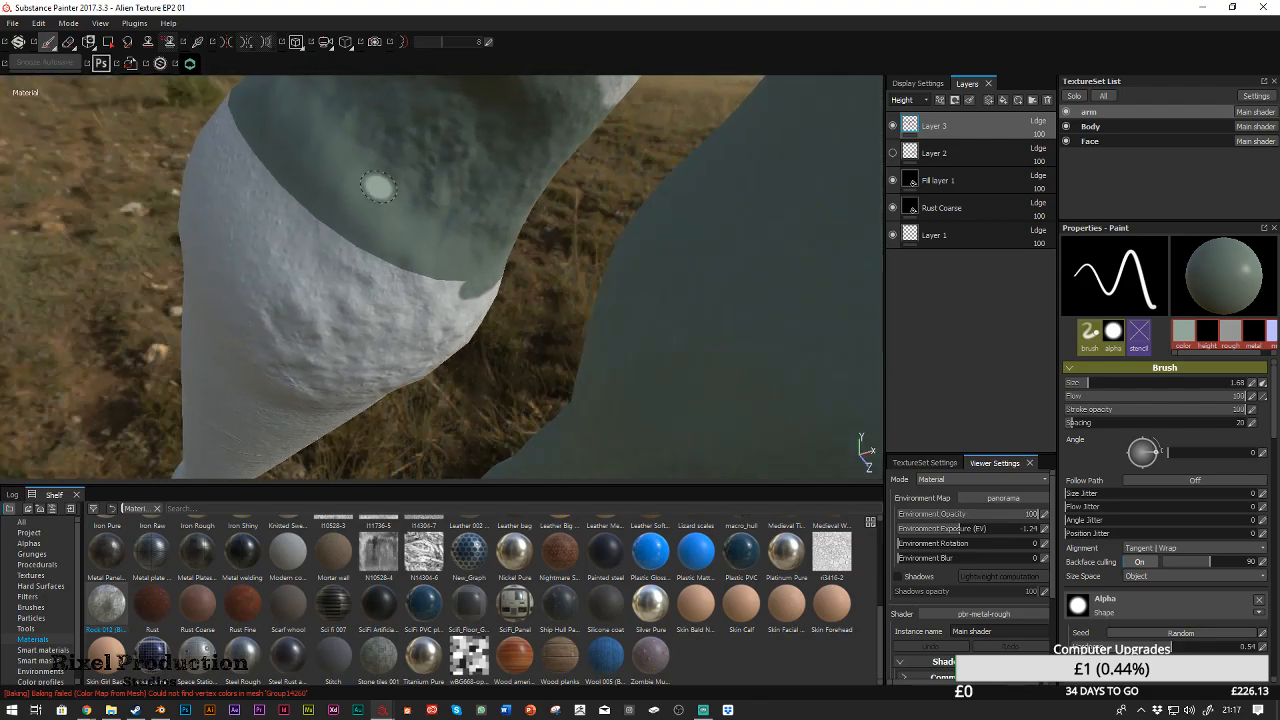
pyautogui.moveTo(240, 129); pyautogui.dragTo(229, 102)
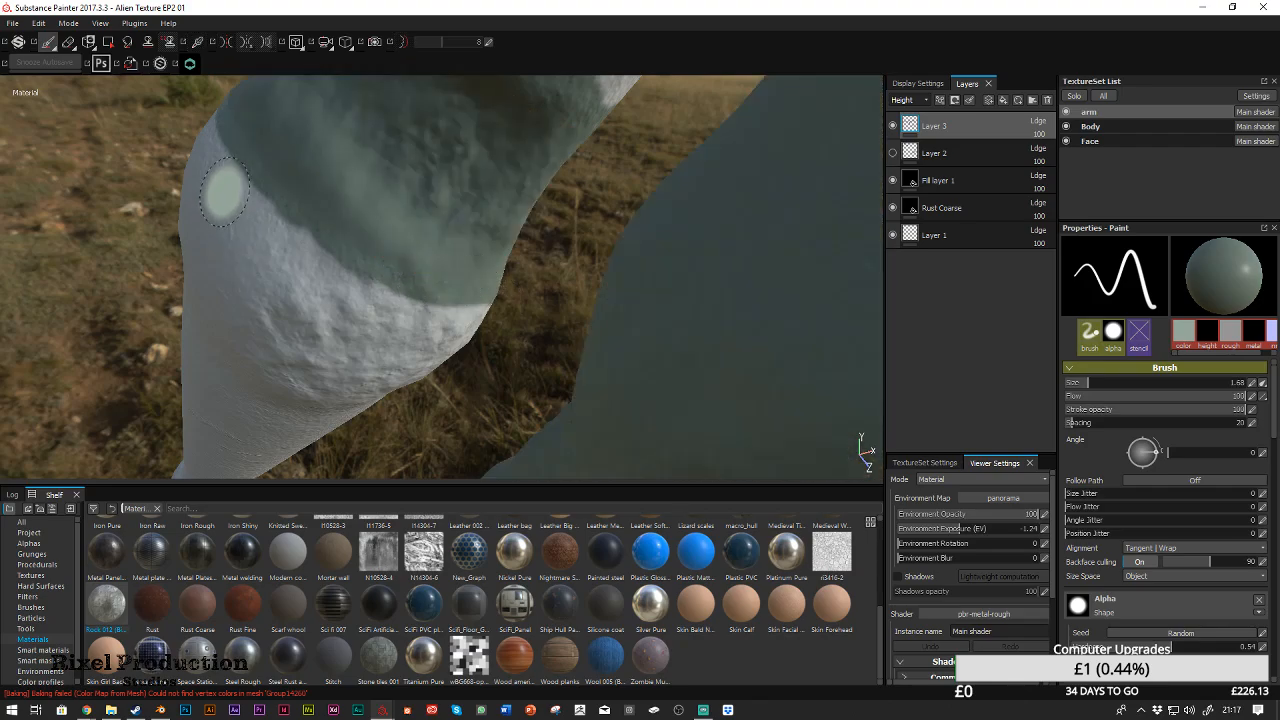
# Extend the grey-green paint around the far side of the forearm's elbow edge
pyautogui.moveTo(214, 186)
pyautogui.keyDown('alt'); pyautogui.mouseDown()
pyautogui.moveTo(606, 171)
pyautogui.moveTo(256, 224)
pyautogui.moveTo(416, 230)
pyautogui.mouseUp(); pyautogui.keyUp('alt')
pyautogui.keyDown('alt'); pyautogui.moveTo(544, 230); pyautogui.dragTo(336, 80, button='right'); pyautogui.keyUp('alt')
pyautogui.moveTo(485, 344)
pyautogui.keyDown('alt'); pyautogui.mouseDown(button='right')
pyautogui.moveTo(427, 164)
pyautogui.moveTo(390, 130)
pyautogui.mouseUp(button='right'); pyautogui.keyUp('alt')
pyautogui.keyDown('alt'); pyautogui.moveTo(390, 130); pyautogui.dragTo(430, 145); pyautogui.keyUp('alt')
pyautogui.keyDown('alt'); pyautogui.moveTo(340, 325); pyautogui.dragTo(476, 271); pyautogui.keyUp('alt')
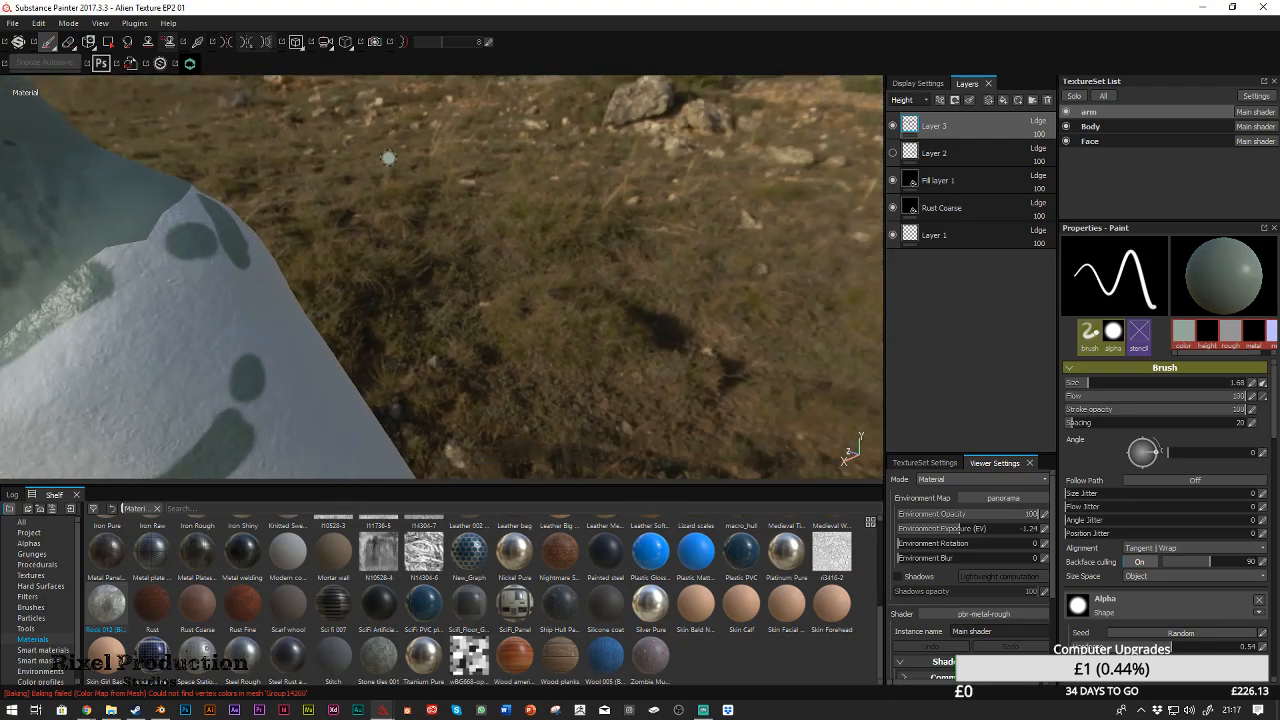
pyautogui.keyDown('alt'); pyautogui.moveTo(380, 158); pyautogui.dragTo(348, 185); pyautogui.keyUp('alt')
pyautogui.keyDown('alt'); pyautogui.moveTo(304, 234); pyautogui.dragTo(222, 298); pyautogui.keyUp('alt')
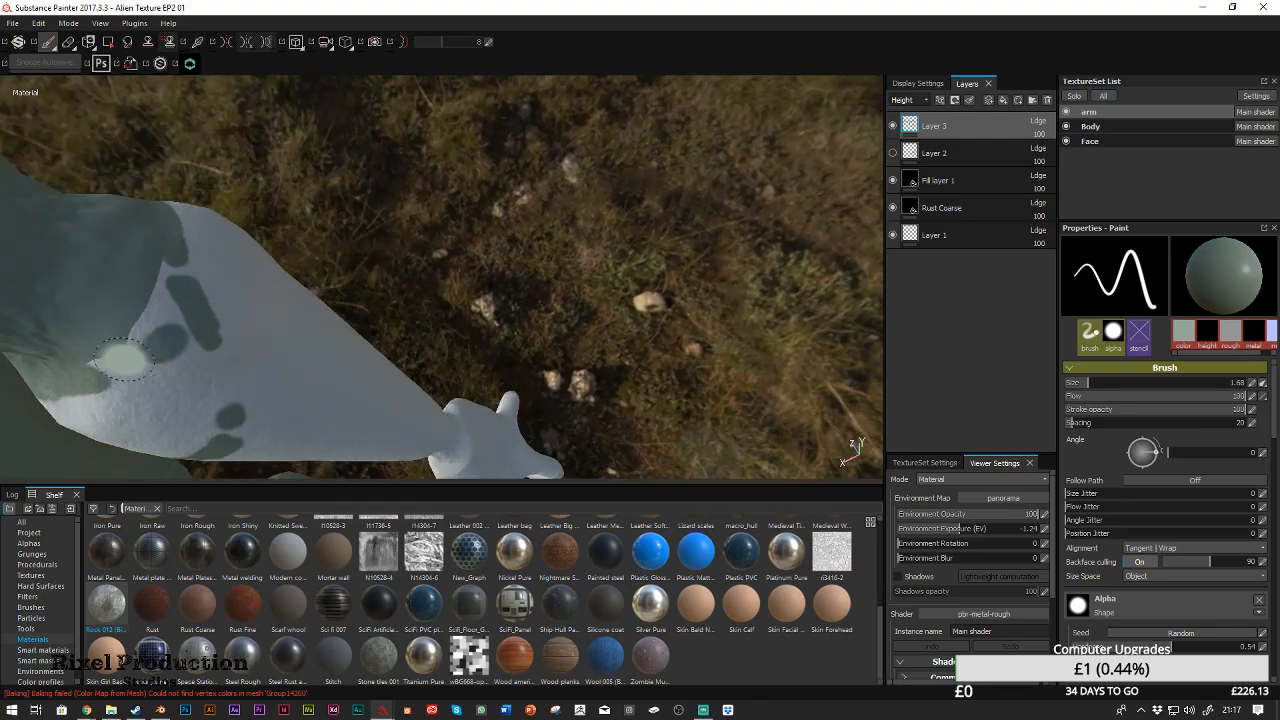
pyautogui.keyDown('alt'); pyautogui.moveTo(123, 348); pyautogui.dragTo(105, 395); pyautogui.keyUp('alt')
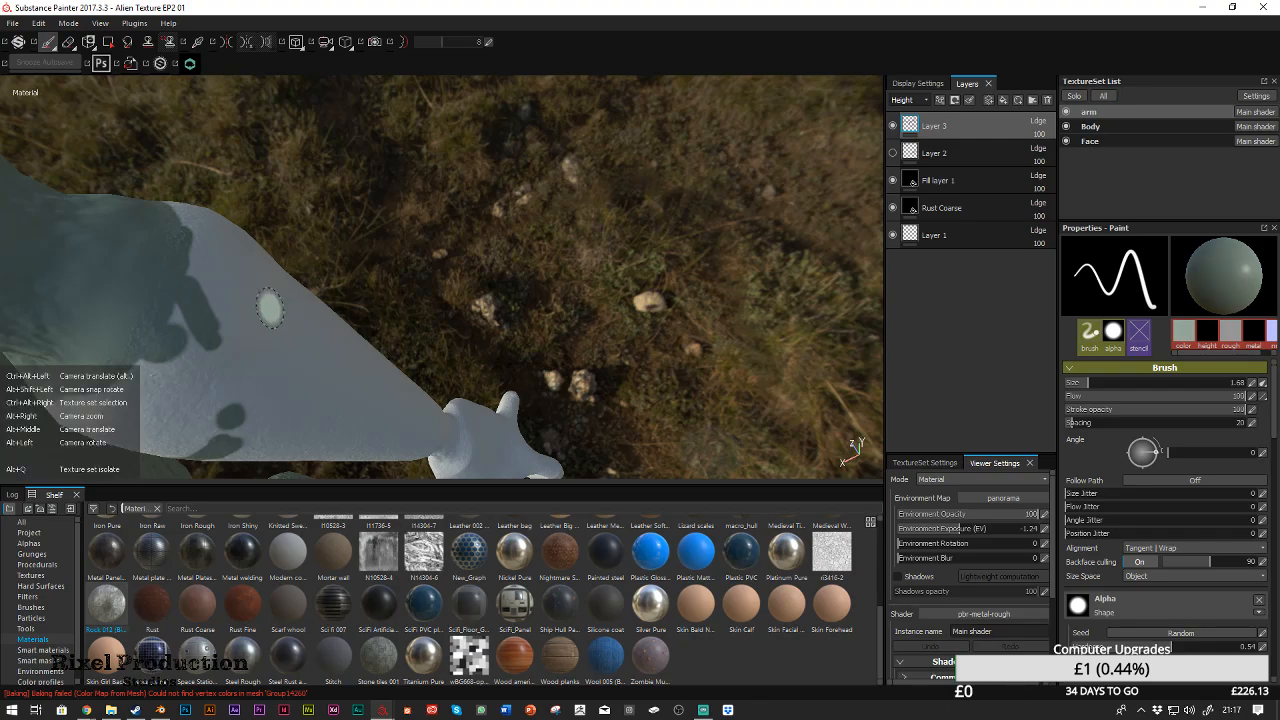
# Erase the stray grey-green spots from the forearm rock and touch up its elbow edge with the brush
pyautogui.click(68, 41)
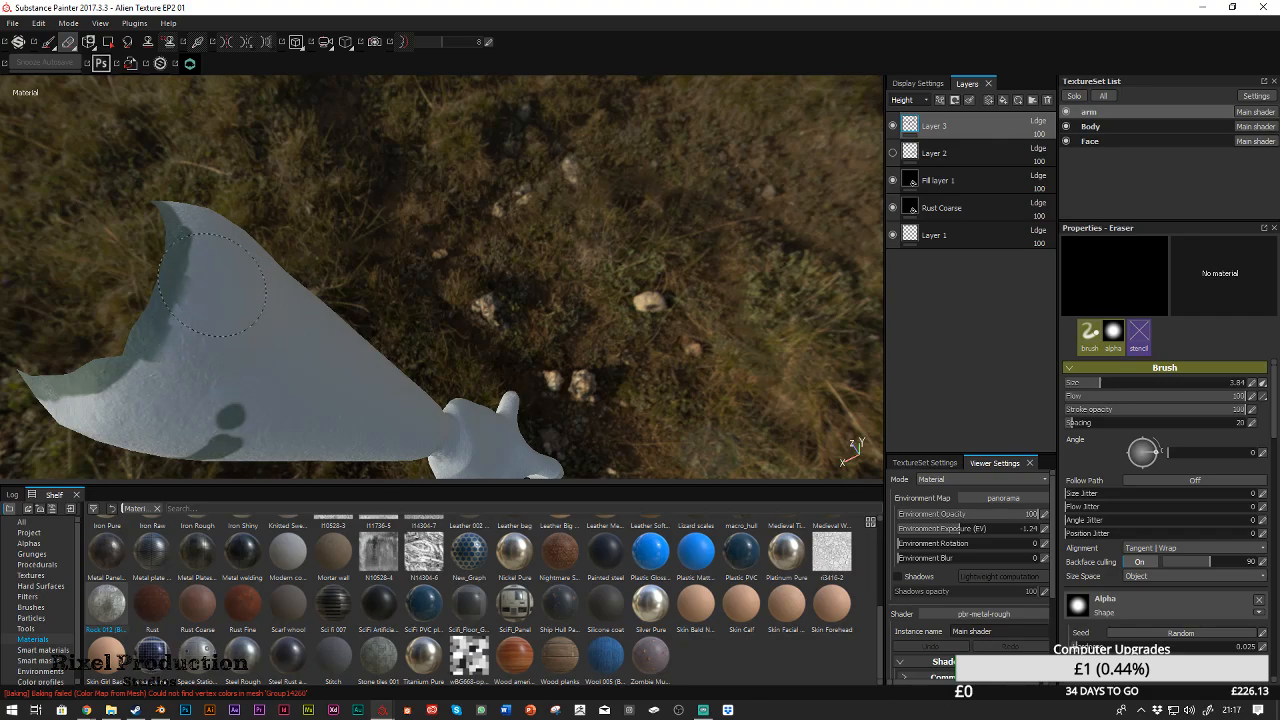
pyautogui.moveTo(252, 355)
pyautogui.keyDown('alt'); pyautogui.mouseDown()
pyautogui.moveTo(328, 382)
pyautogui.moveTo(543, 286)
pyautogui.moveTo(414, 186)
pyautogui.moveTo(521, 256)
pyautogui.moveTo(459, 198)
pyautogui.moveTo(375, 190)
pyautogui.moveTo(372, 285)
pyautogui.moveTo(642, 322)
pyautogui.moveTo(652, 342)
pyautogui.mouseUp(); pyautogui.keyUp('alt')
pyautogui.moveTo(462, 230)
pyautogui.mouseDown()
pyautogui.moveTo(448, 206)
pyautogui.moveTo(368, 213)
pyautogui.moveTo(245, 188)
pyautogui.moveTo(373, 248)
pyautogui.moveTo(422, 348)
pyautogui.mouseUp()
pyautogui.keyDown('alt'); pyautogui.moveTo(324, 252); pyautogui.dragTo(391, 160); pyautogui.keyUp('alt')
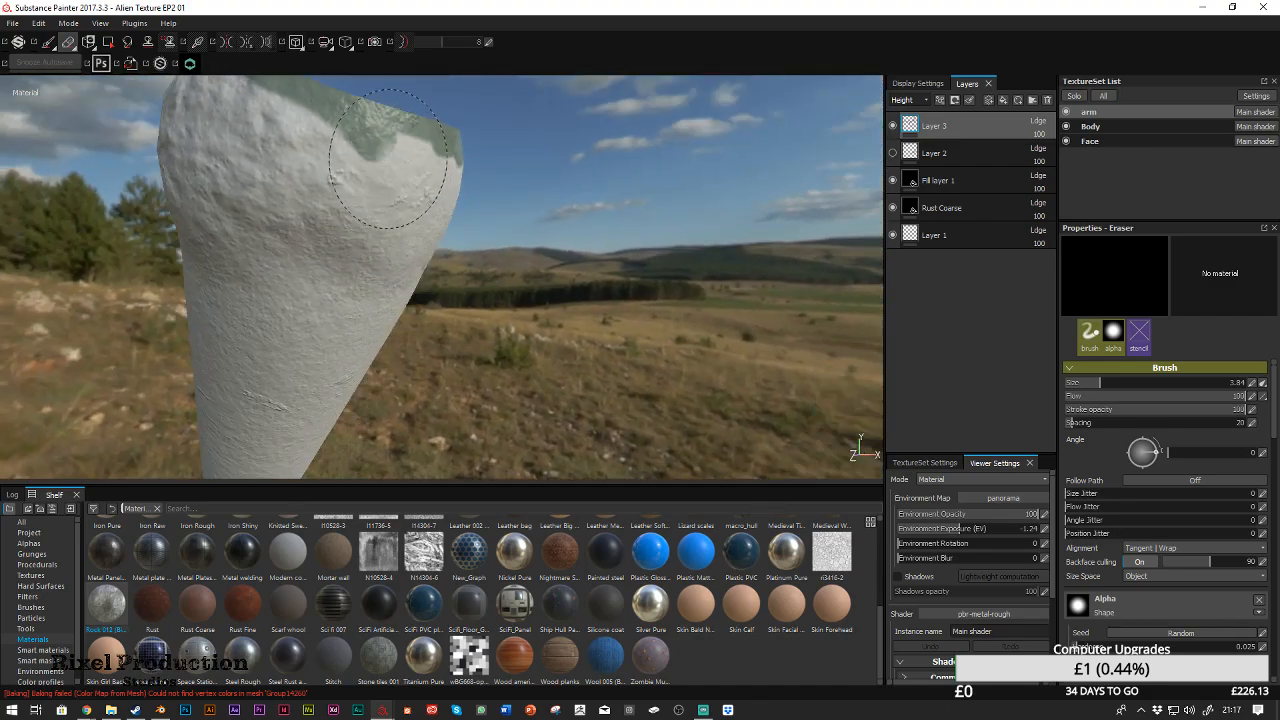
pyautogui.keyDown('alt'); pyautogui.click(375, 180); pyautogui.keyUp('alt')
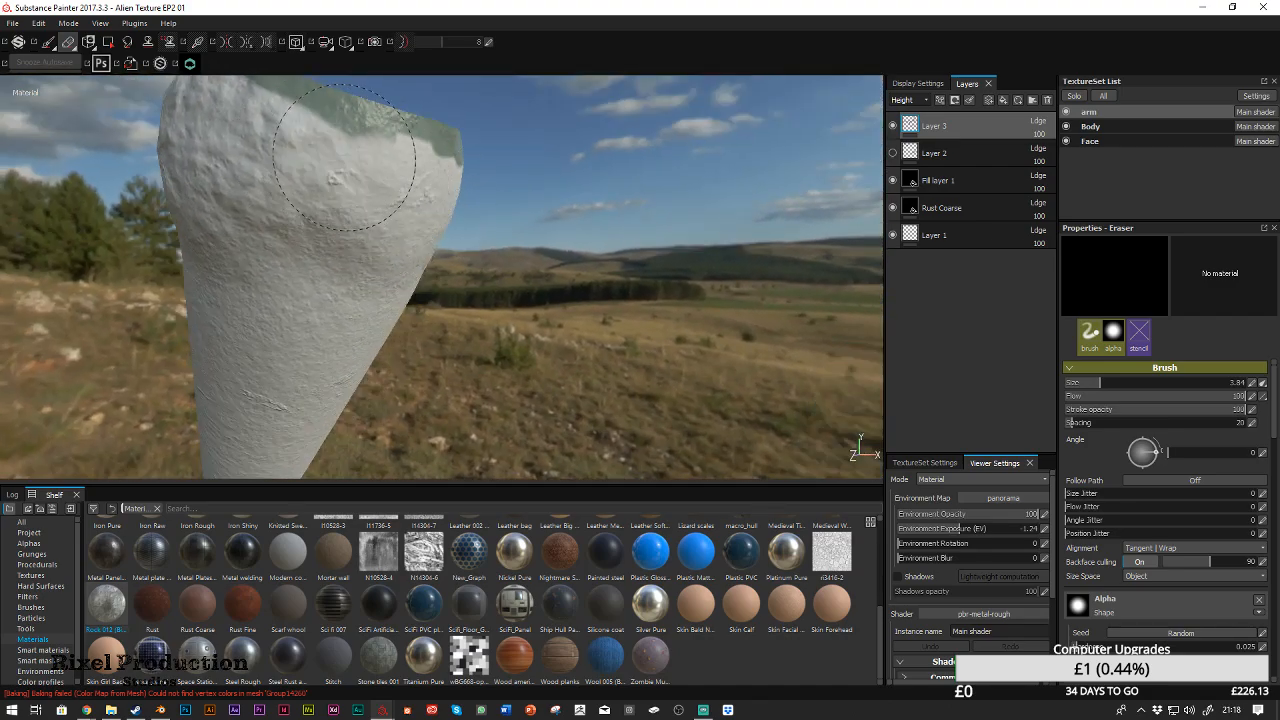
pyautogui.keyDown('alt'); pyautogui.moveTo(428, 178); pyautogui.dragTo(506, 193); pyautogui.keyUp('alt')
pyautogui.keyDown('alt'); pyautogui.moveTo(395, 213); pyautogui.dragTo(331, 220); pyautogui.keyUp('alt')
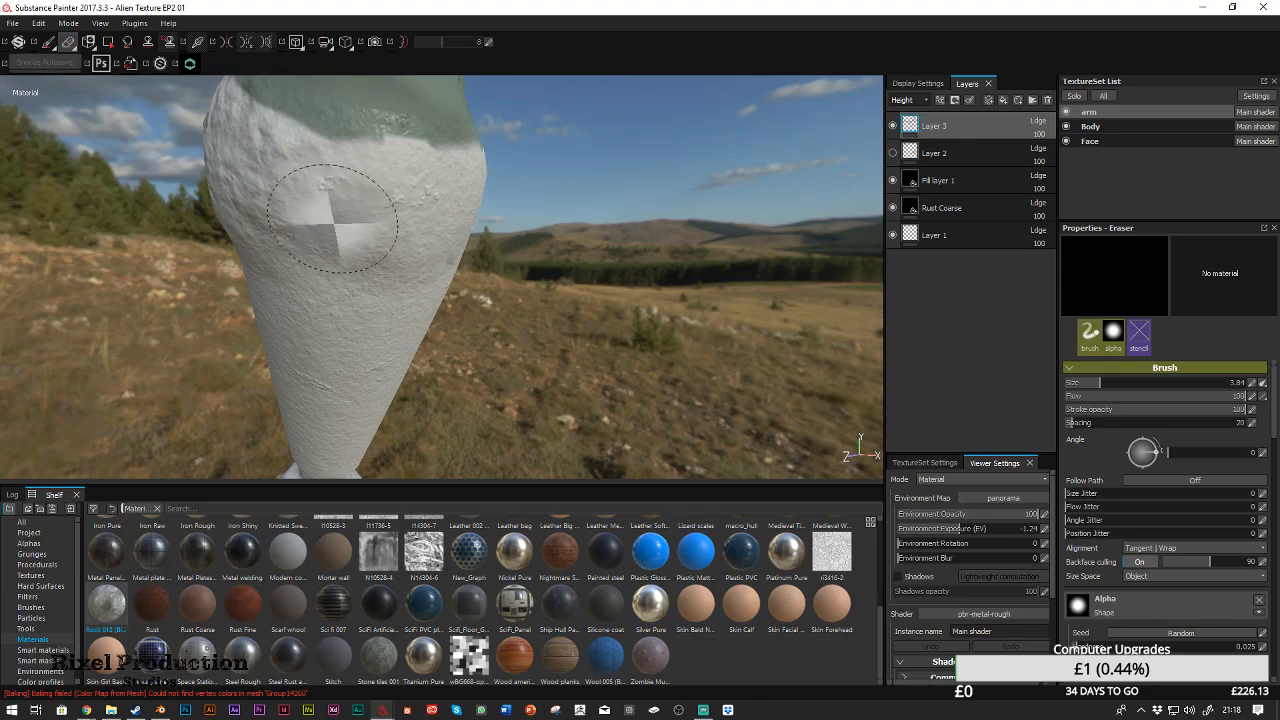
pyautogui.press('1')
pyautogui.moveTo(385, 118); pyautogui.dragTo(425, 122)
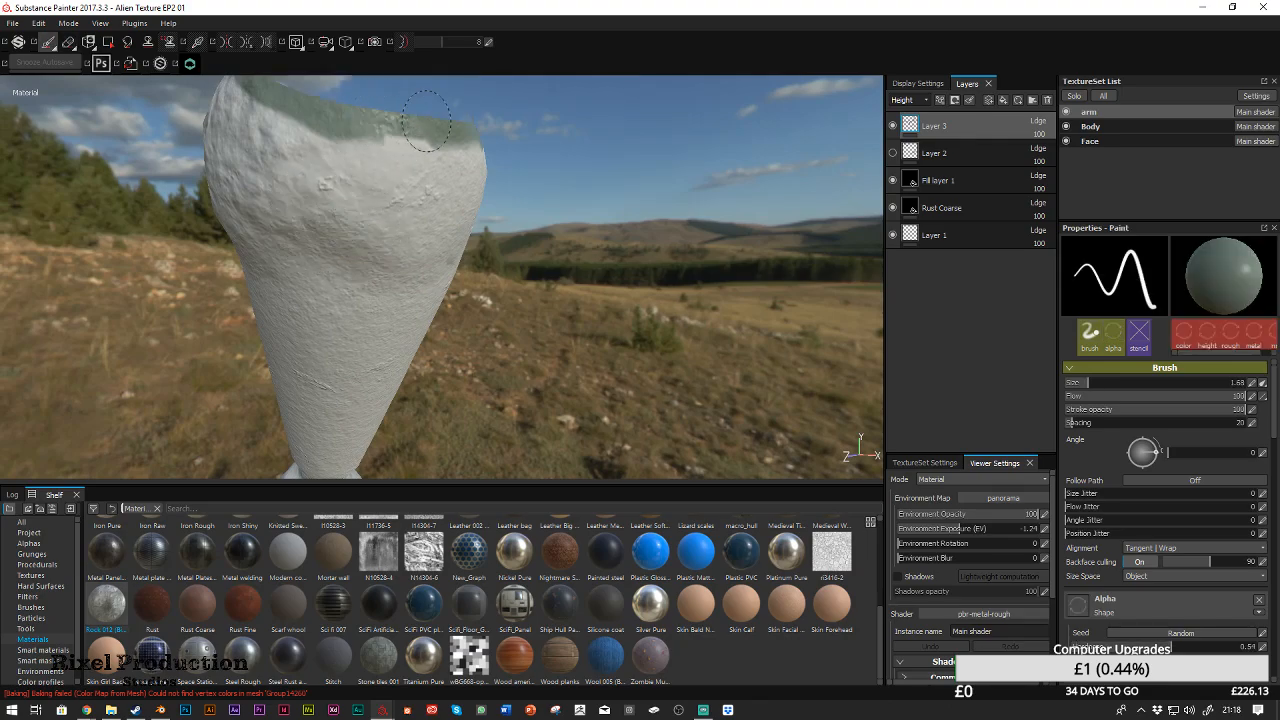
# Paint a grey-green band around the wrist end of the forearm
pyautogui.keyDown('alt'); pyautogui.moveTo(549, 274); pyautogui.dragTo(409, 133); pyautogui.keyUp('alt')
pyautogui.keyDown('alt'); pyautogui.moveTo(409, 133); pyautogui.dragTo(335, 178, button='right'); pyautogui.keyUp('alt')
pyautogui.keyDown('alt'); pyautogui.moveTo(335, 178); pyautogui.dragTo(450, 390); pyautogui.keyUp('alt')
pyautogui.keyDown('alt'); pyautogui.moveTo(450, 390); pyautogui.dragTo(471, 296, button='middle'); pyautogui.keyUp('alt')
pyautogui.keyDown('alt'); pyautogui.moveTo(472, 296); pyautogui.dragTo(445, 215, button='right'); pyautogui.keyUp('alt')
pyautogui.moveTo(445, 215)
pyautogui.keyDown('alt'); pyautogui.mouseDown()
pyautogui.moveTo(485, 170)
pyautogui.moveTo(492, 130)
pyautogui.moveTo(510, 134)
pyautogui.mouseUp(); pyautogui.keyUp('alt')
pyautogui.keyDown('alt'); pyautogui.moveTo(510, 134); pyautogui.dragTo(450, 260, button='middle'); pyautogui.keyUp('alt')
pyautogui.keyDown('alt'); pyautogui.moveTo(450, 260); pyautogui.dragTo(514, 191); pyautogui.keyUp('alt')
pyautogui.keyDown('alt'); pyautogui.moveTo(473, 252); pyautogui.dragTo(614, 224, button='right'); pyautogui.keyUp('alt')
pyautogui.moveTo(474, 212)
pyautogui.mouseDown()
pyautogui.moveTo(638, 203)
pyautogui.moveTo(228, 160)
pyautogui.moveTo(140, 178)
pyautogui.moveTo(257, 214)
pyautogui.moveTo(496, 175)
pyautogui.mouseUp()
pyautogui.rightClick(644, 247)
pyautogui.moveTo(598, 226)
pyautogui.mouseDown()
pyautogui.moveTo(558, 205)
pyautogui.moveTo(617, 241)
pyautogui.mouseUp()
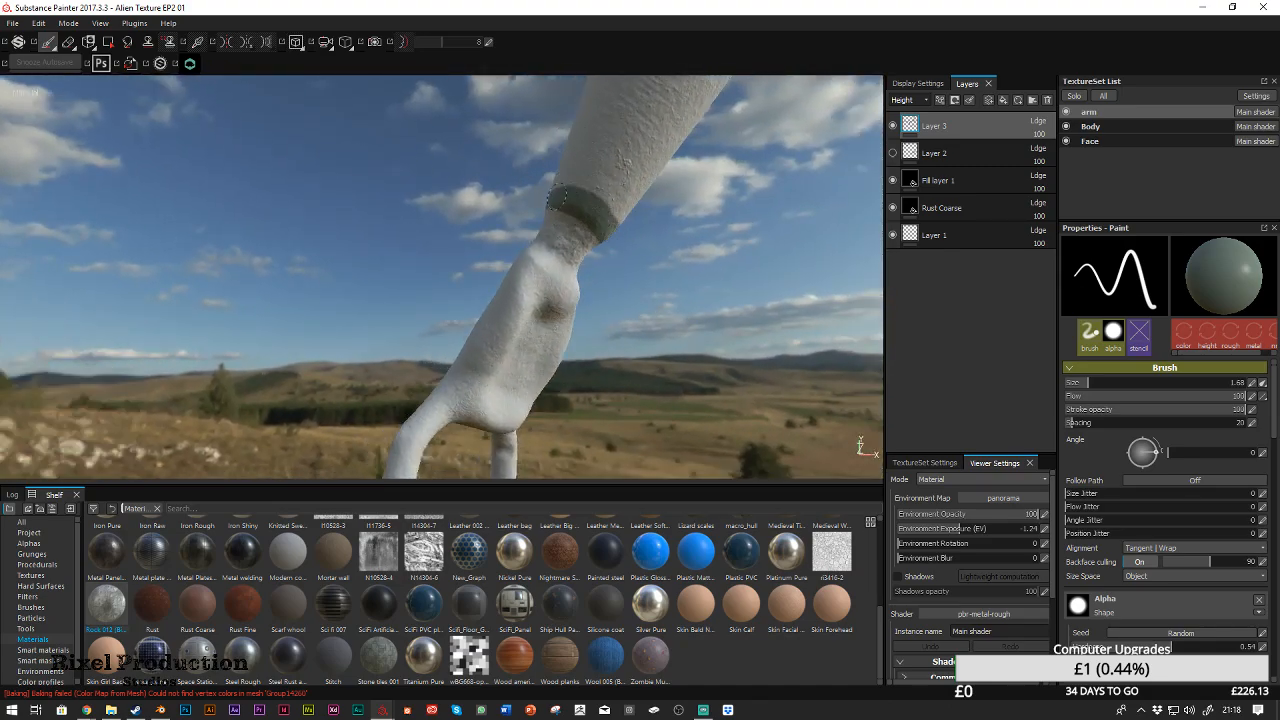
# Cover the rock around the wrist with grey-green where the forearm meets the hand
pyautogui.moveTo(429, 191)
pyautogui.keyDown('alt'); pyautogui.mouseDown()
pyautogui.moveTo(443, 209)
pyautogui.moveTo(669, 227)
pyautogui.moveTo(801, 113)
pyautogui.moveTo(707, 103)
pyautogui.moveTo(699, 119)
pyautogui.moveTo(738, 131)
pyautogui.moveTo(734, 340)
pyautogui.moveTo(165, 362)
pyautogui.mouseUp(); pyautogui.keyUp('alt')
pyautogui.moveTo(282, 207)
pyautogui.mouseDown()
pyautogui.moveTo(305, 205)
pyautogui.moveTo(291, 190)
pyautogui.moveTo(718, 180)
pyautogui.moveTo(786, 193)
pyautogui.mouseUp()
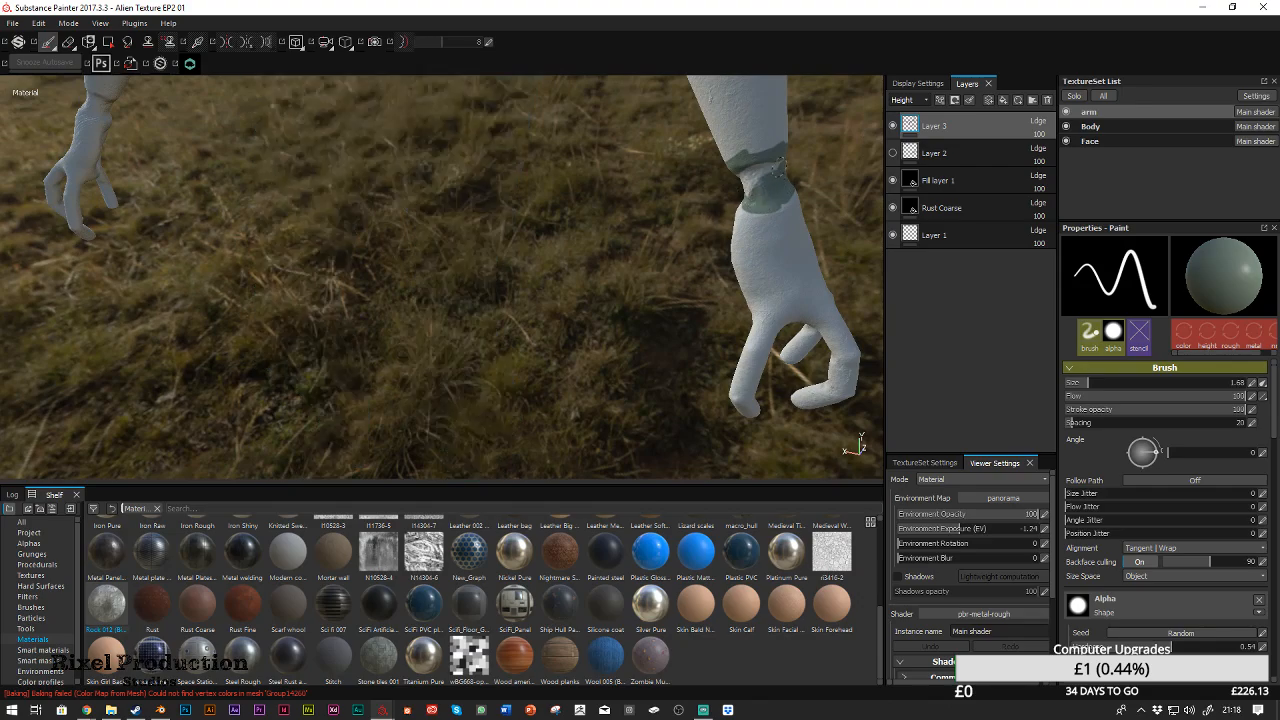
pyautogui.moveTo(759, 184)
pyautogui.mouseDown()
pyautogui.moveTo(747, 191)
pyautogui.moveTo(862, 127)
pyautogui.mouseUp()
pyautogui.moveTo(663, 149); pyautogui.dragTo(833, 147)
pyautogui.keyDown('alt'); pyautogui.moveTo(515, 193); pyautogui.dragTo(722, 174); pyautogui.keyUp('alt')
pyautogui.keyDown('alt'); pyautogui.moveTo(442, 264); pyautogui.dragTo(474, 300); pyautogui.keyUp('alt')
pyautogui.moveTo(421, 215); pyautogui.dragTo(420, 214)
# Paint grey-green over the upper arm and forearm edges at the other arm's elbow
pyautogui.keyDown('alt'); pyautogui.moveTo(402, 162); pyautogui.dragTo(488, 146); pyautogui.keyUp('alt')
pyautogui.keyDown('alt'); pyautogui.moveTo(489, 147); pyautogui.dragTo(484, 92, button='right'); pyautogui.keyUp('alt')
pyautogui.keyDown('alt'); pyautogui.moveTo(690, 175); pyautogui.dragTo(658, 162); pyautogui.keyUp('alt')
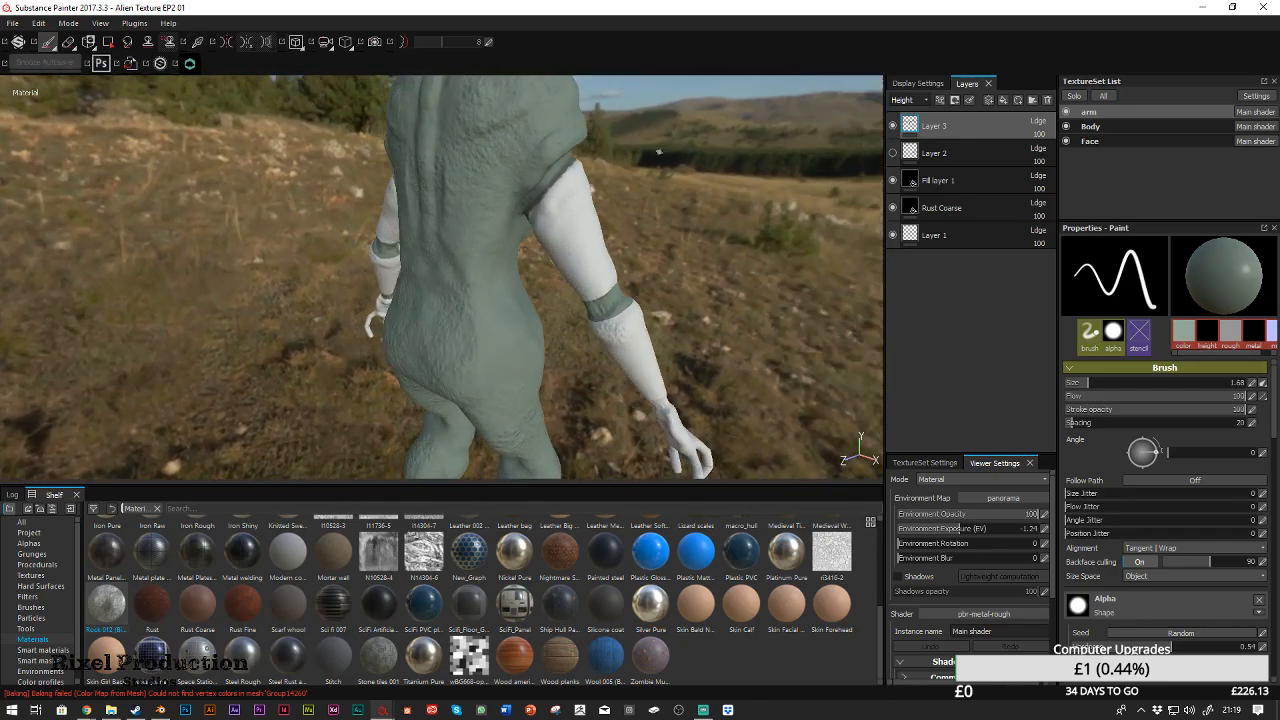
pyautogui.keyDown('alt'); pyautogui.moveTo(642, 278); pyautogui.dragTo(711, 477, button='right'); pyautogui.keyUp('alt')
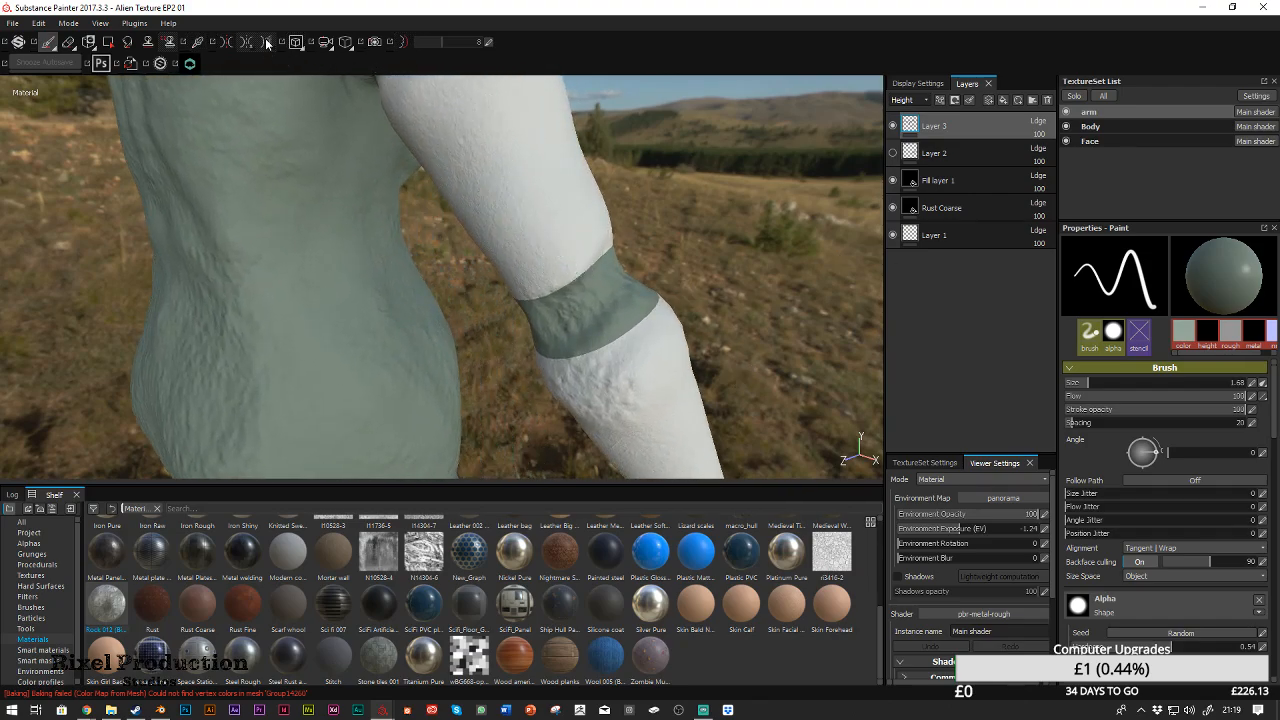
pyautogui.moveTo(590, 245)
pyautogui.mouseDown()
pyautogui.moveTo(589, 257)
pyautogui.moveTo(657, 281)
pyautogui.moveTo(652, 239)
pyautogui.moveTo(757, 309)
pyautogui.moveTo(800, 300)
pyautogui.moveTo(762, 278)
pyautogui.moveTo(749, 289)
pyautogui.moveTo(803, 277)
pyautogui.moveTo(821, 252)
pyautogui.mouseUp()
pyautogui.moveTo(755, 318)
pyautogui.keyDown('alt'); pyautogui.mouseDown()
pyautogui.moveTo(608, 120)
pyautogui.moveTo(749, 177)
pyautogui.moveTo(823, 303)
pyautogui.moveTo(531, 314)
pyautogui.moveTo(703, 260)
pyautogui.moveTo(726, 380)
pyautogui.moveTo(692, 377)
pyautogui.moveTo(726, 389)
pyautogui.moveTo(697, 289)
pyautogui.moveTo(748, 230)
pyautogui.moveTo(798, 249)
pyautogui.moveTo(575, 268)
pyautogui.moveTo(698, 226)
pyautogui.moveTo(648, 215)
pyautogui.moveTo(795, 445)
pyautogui.moveTo(715, 197)
pyautogui.moveTo(754, 212)
pyautogui.moveTo(741, 227)
pyautogui.mouseUp(); pyautogui.keyUp('alt')
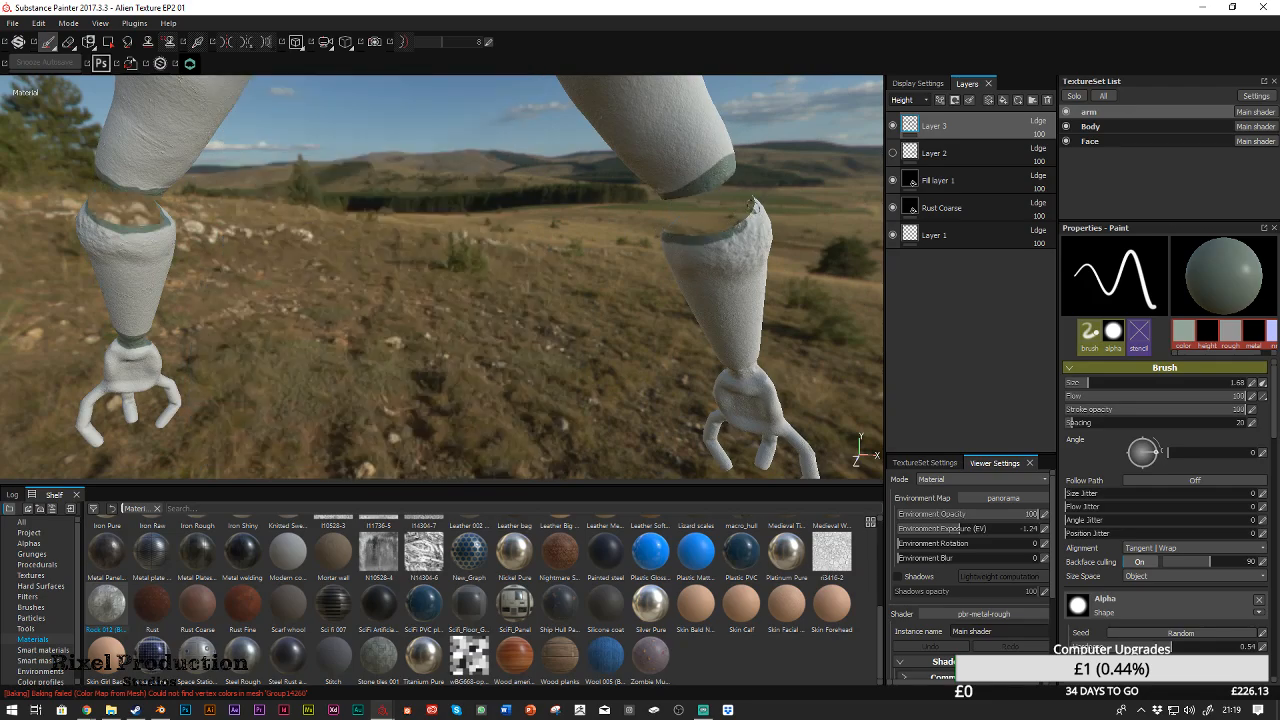
pyautogui.moveTo(742, 216)
pyautogui.mouseDown()
pyautogui.moveTo(742, 192)
pyautogui.moveTo(742, 213)
pyautogui.moveTo(726, 219)
pyautogui.moveTo(762, 316)
pyautogui.moveTo(654, 329)
pyautogui.moveTo(677, 349)
pyautogui.moveTo(717, 303)
pyautogui.moveTo(620, 330)
pyautogui.moveTo(561, 291)
pyautogui.moveTo(522, 333)
pyautogui.mouseUp()
pyautogui.moveTo(670, 295)
pyautogui.keyDown('alt'); pyautogui.mouseDown()
pyautogui.moveTo(399, 345)
pyautogui.moveTo(418, 314)
pyautogui.moveTo(655, 417)
pyautogui.moveTo(684, 290)
pyautogui.moveTo(731, 290)
pyautogui.mouseUp(); pyautogui.keyUp('alt')
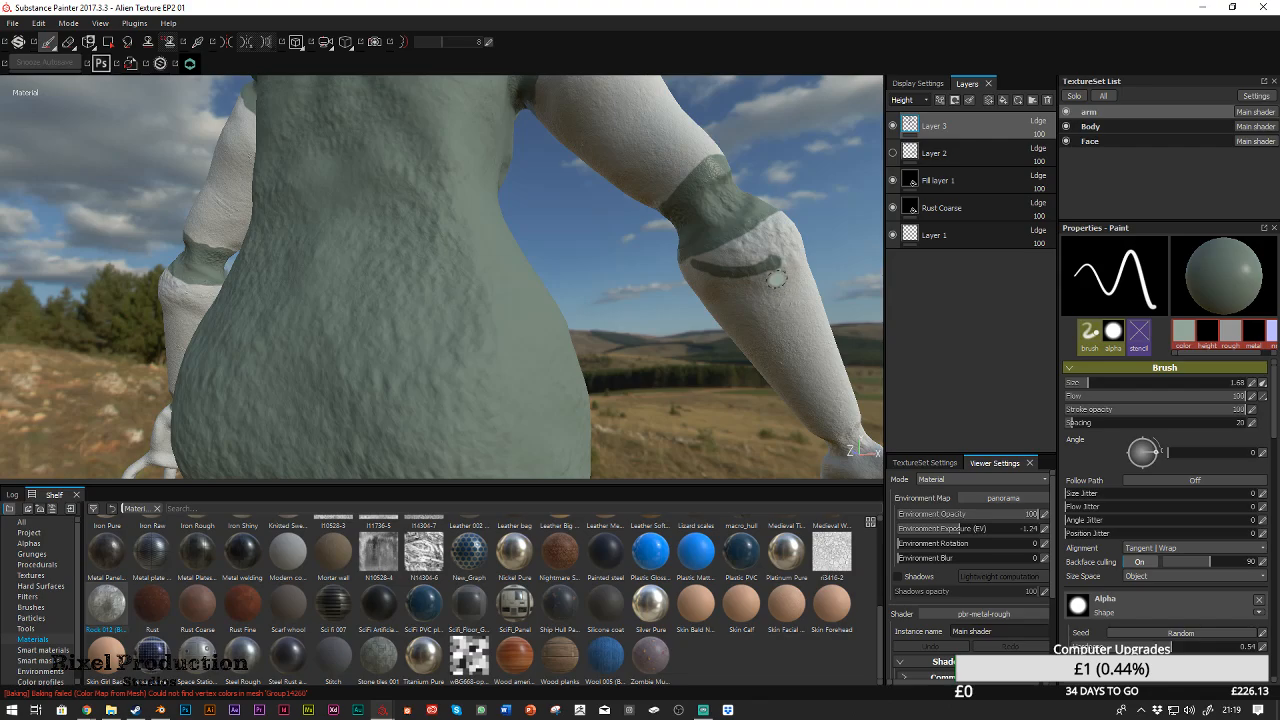
# Isolate the arm texture set and erase the stray grey-green stroke from the forearm rock below the elbow
pyautogui.press('e')
pyautogui.hotkey('alt', 'q')
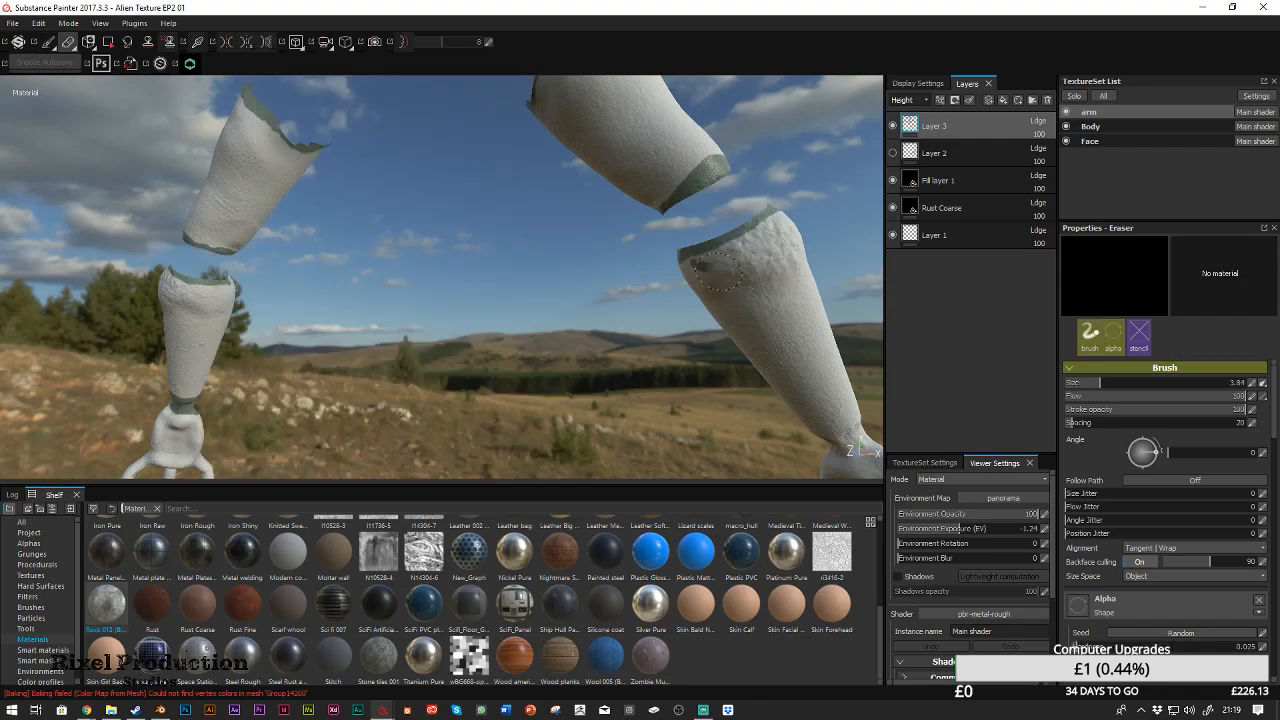
pyautogui.hotkey('alt', 'q')
pyautogui.keyDown('alt'); pyautogui.moveTo(838, 249); pyautogui.dragTo(529, 379); pyautogui.keyUp('alt')
pyautogui.moveTo(410, 415)
pyautogui.keyDown('alt'); pyautogui.mouseDown()
pyautogui.moveTo(450, 330)
pyautogui.moveTo(525, 262)
pyautogui.moveTo(450, 243)
pyautogui.mouseUp(); pyautogui.keyUp('alt')
pyautogui.hotkey('alt', 'q')
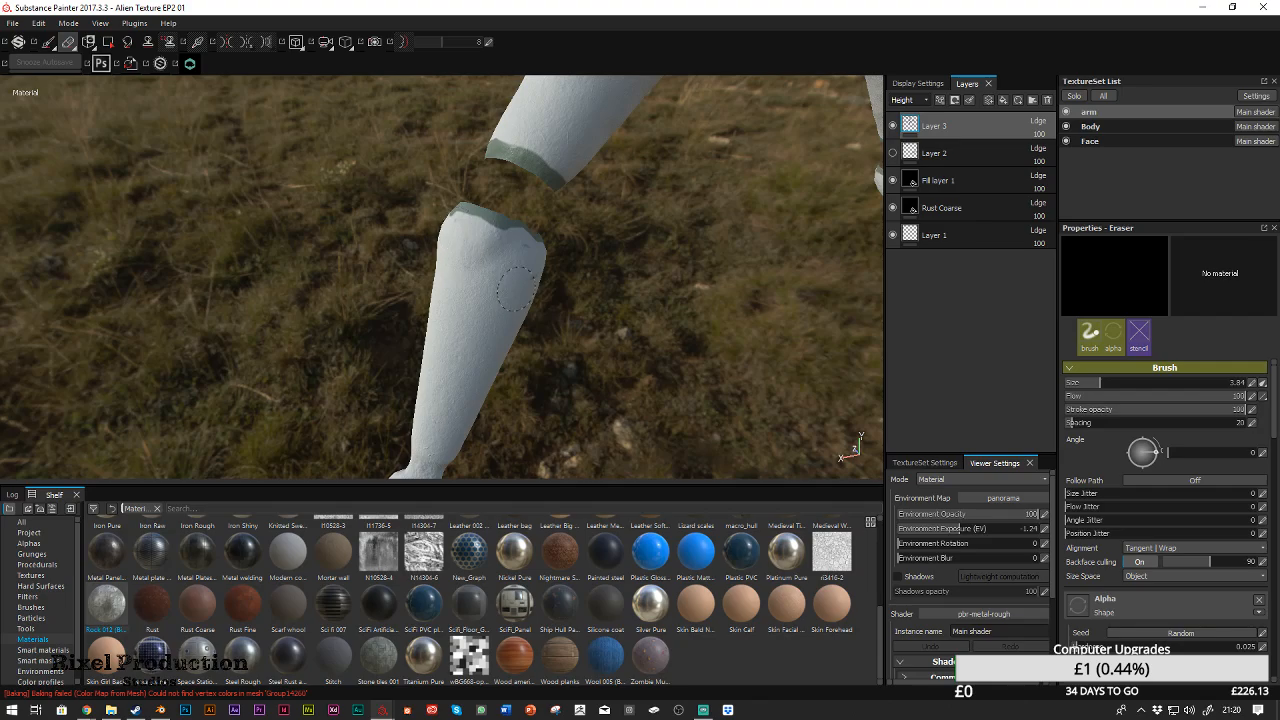
# Bring the hidden body back into view and touch up the forearm edge of the elbow with grey-green paint
pyautogui.hotkey('alt', 'q')
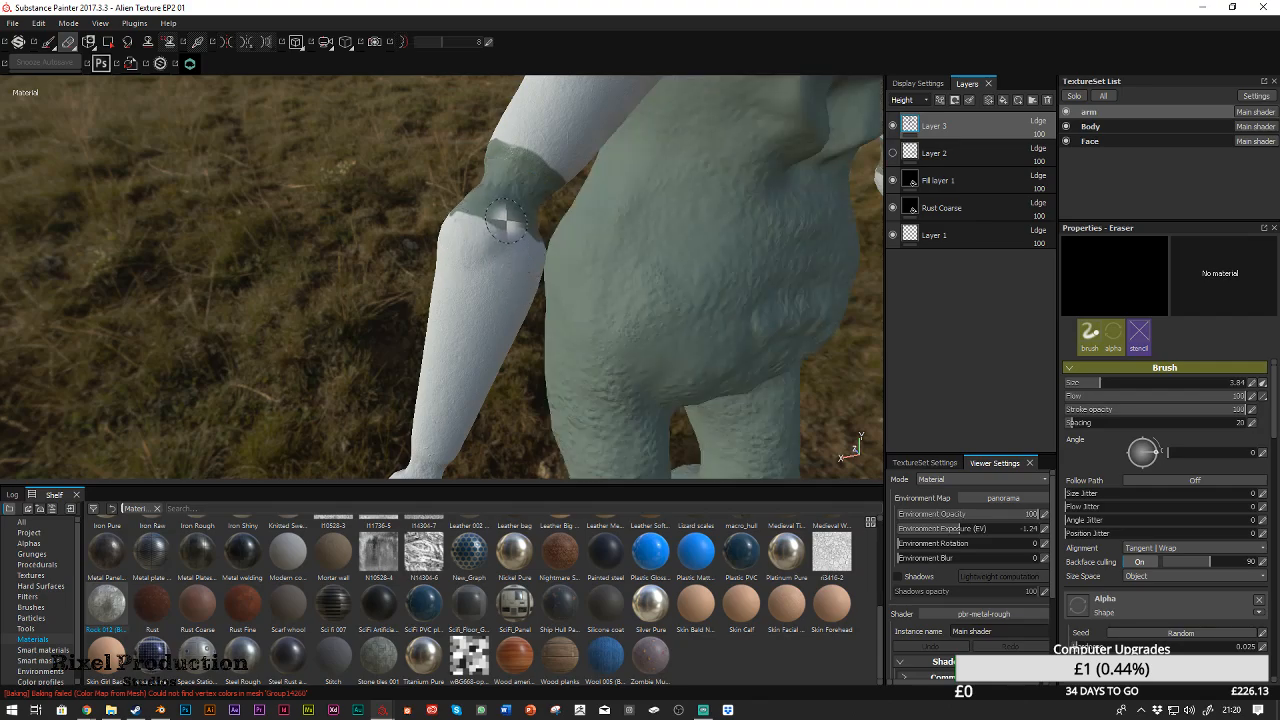
pyautogui.press('1')
pyautogui.hotkey('alt', 'q')
pyautogui.hotkey('alt', 'q')
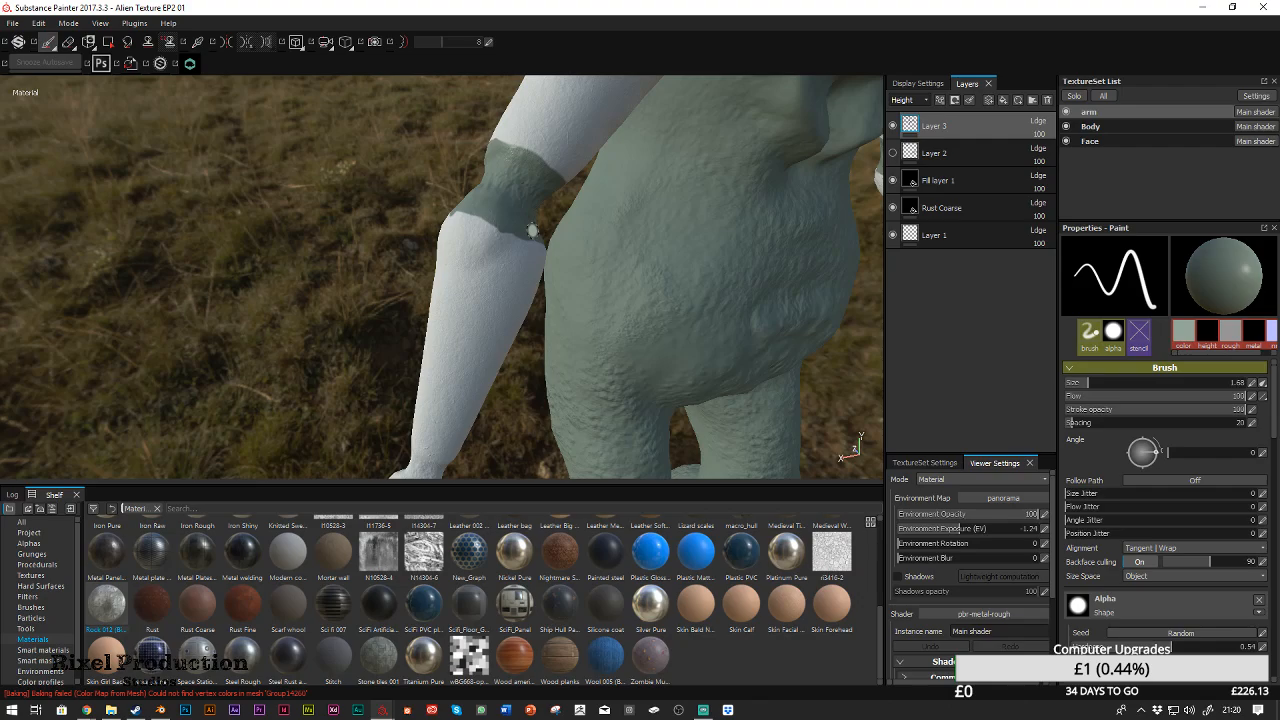
# Isolate the arm texture set and paint a grey-green band around the wrist between forearm and hand
pyautogui.keyDown('alt'); pyautogui.moveTo(641, 307); pyautogui.dragTo(600, 83); pyautogui.keyUp('alt')
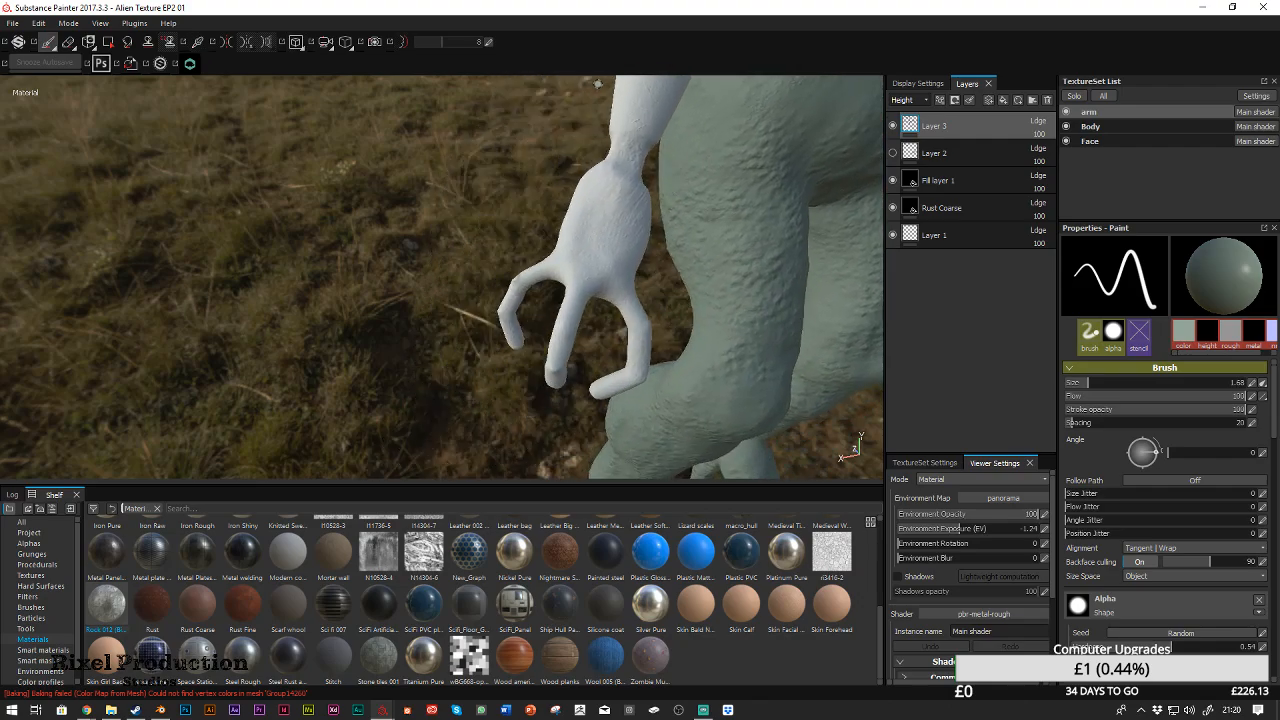
pyautogui.hotkey('alt', 'q')
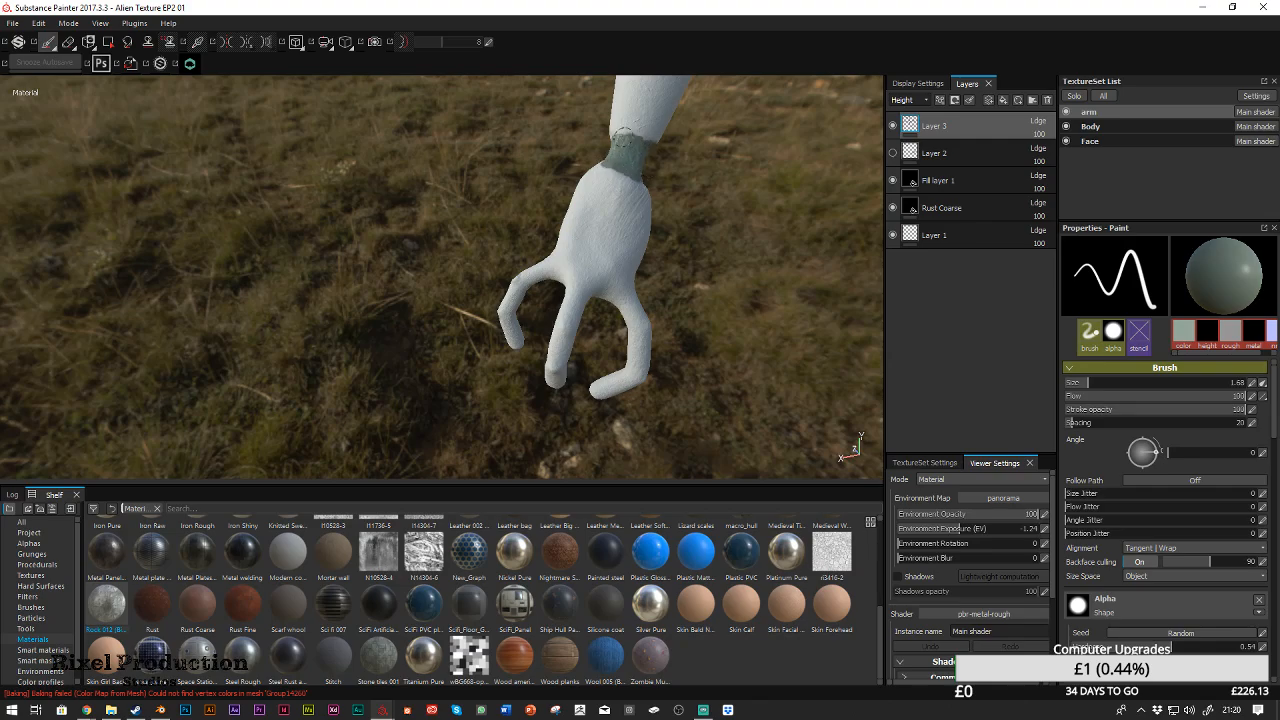
pyautogui.hotkey('alt', 'q')
# Reselect the arm texture set and isolate it to cover the inner side of the wrist with grey-green
pyautogui.keyDown('alt'); pyautogui.moveTo(597, 147); pyautogui.dragTo(547, 301); pyautogui.keyUp('alt')
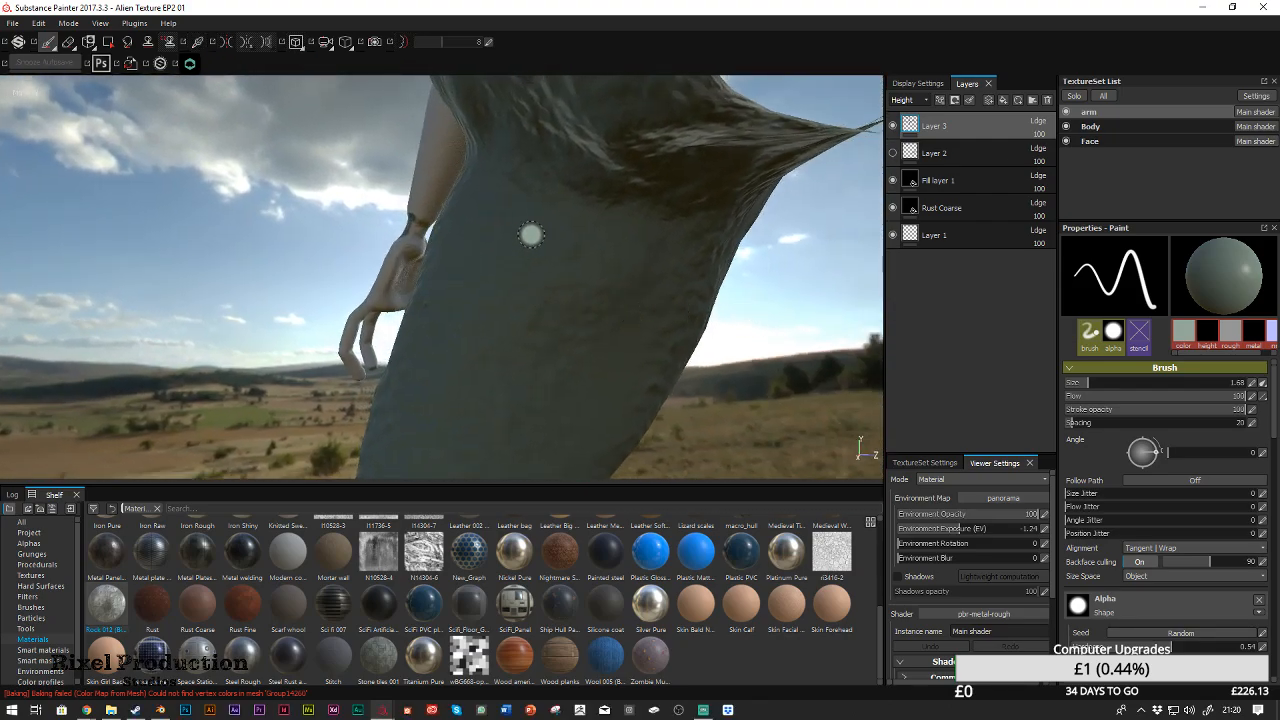
pyautogui.keyDown('ctrl'); pyautogui.keyDown('alt'); pyautogui.rightClick(523, 289); pyautogui.keyUp('alt'); pyautogui.keyUp('ctrl')
pyautogui.keyDown('alt'); pyautogui.moveTo(350, 298); pyautogui.dragTo(431, 263); pyautogui.keyUp('alt')
pyautogui.keyDown('alt'); pyautogui.moveTo(431, 263); pyautogui.dragTo(405, 280, button='right'); pyautogui.keyUp('alt')
pyautogui.moveTo(405, 280)
pyautogui.keyDown('alt'); pyautogui.mouseDown(button='middle')
pyautogui.moveTo(371, 283)
pyautogui.moveTo(540, 290)
pyautogui.mouseUp(button='middle'); pyautogui.keyUp('alt')
pyautogui.keyDown('alt'); pyautogui.moveTo(314, 286); pyautogui.dragTo(591, 329, button='middle'); pyautogui.keyUp('alt')
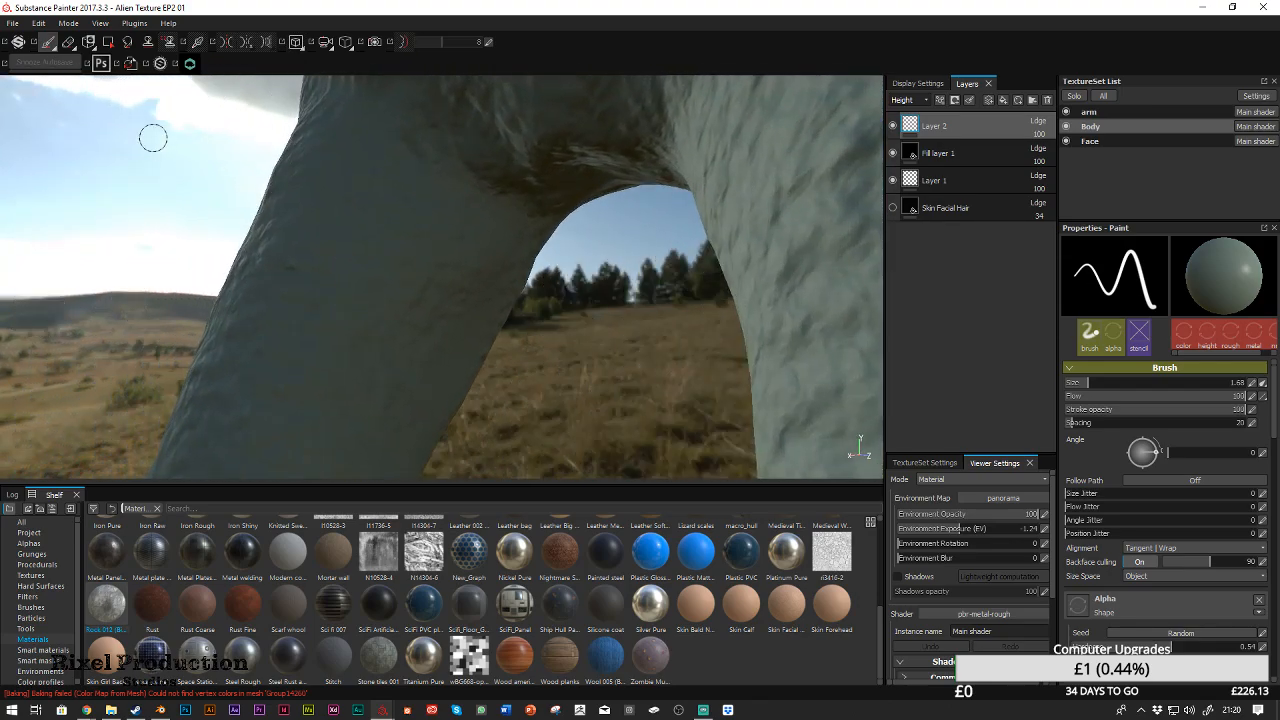
pyautogui.click(1108, 113)
pyautogui.hotkey('alt', 'q')
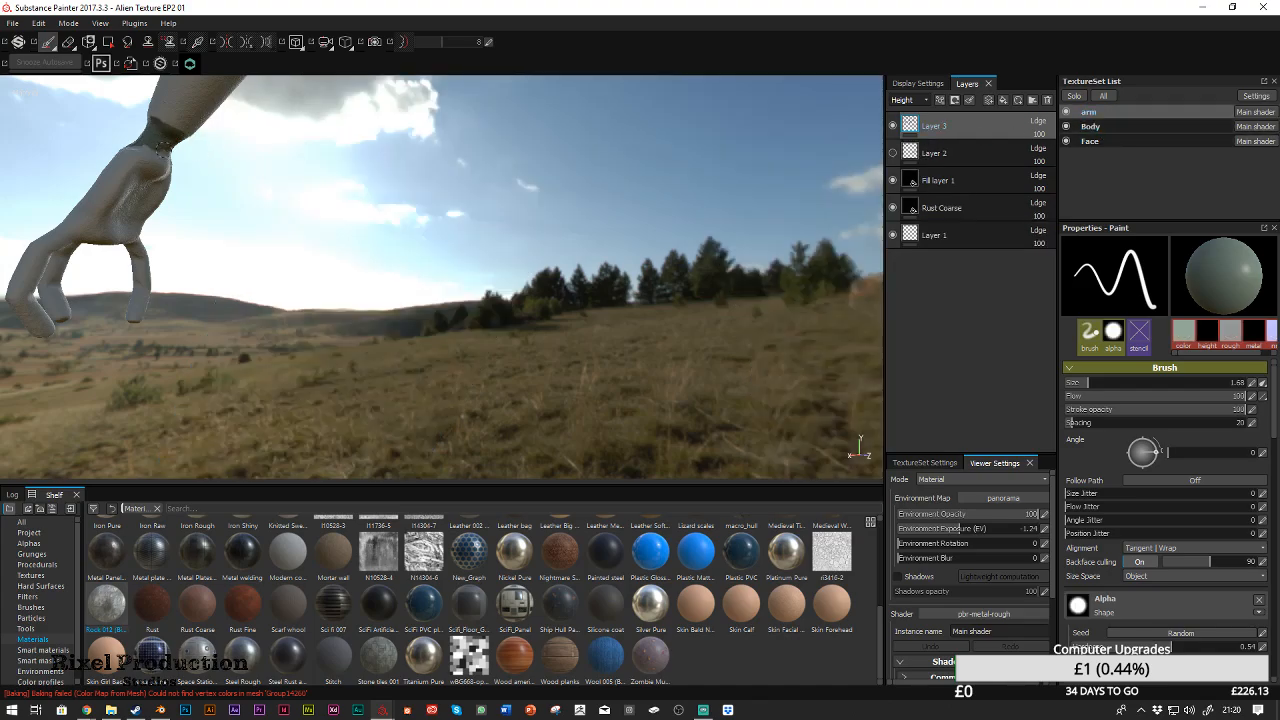
pyautogui.hotkey('alt', 'q')
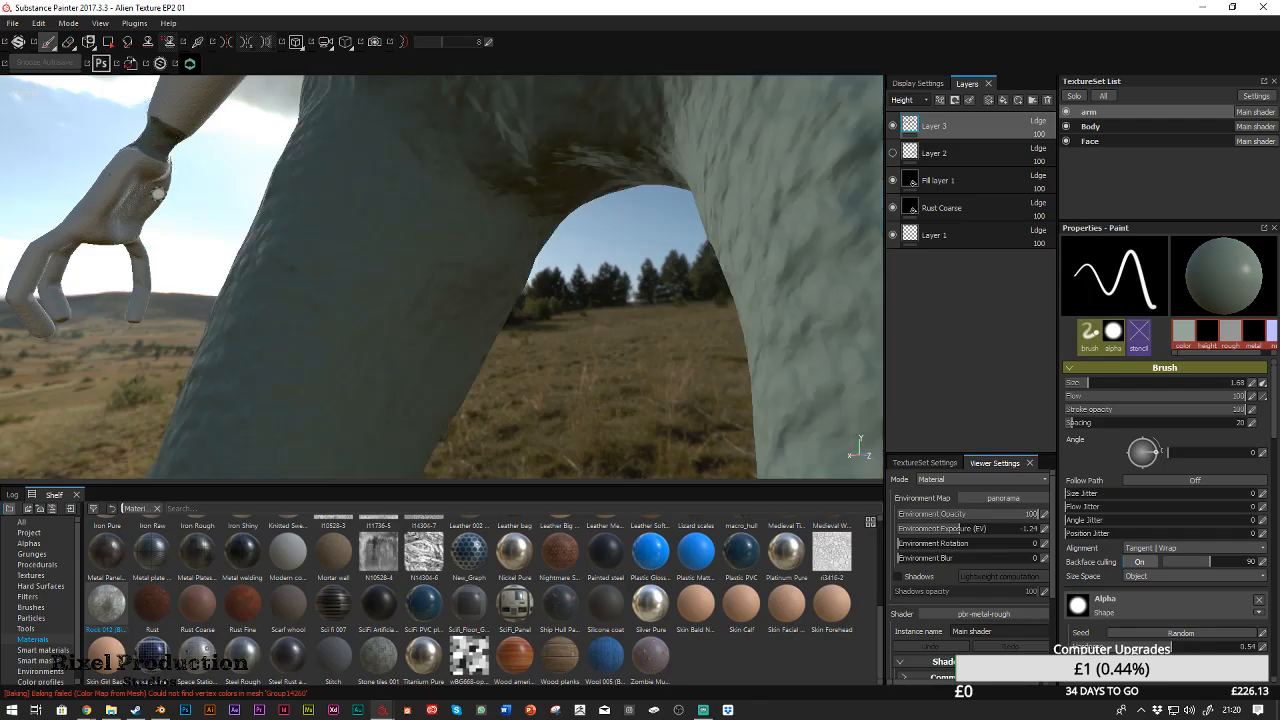
# Examine the grey-green coverage on the palm side of the wrist, where the forearm meets the hand
pyautogui.keyDown('alt'); pyautogui.moveTo(597, 394); pyautogui.dragTo(320, 103); pyautogui.keyUp('alt')
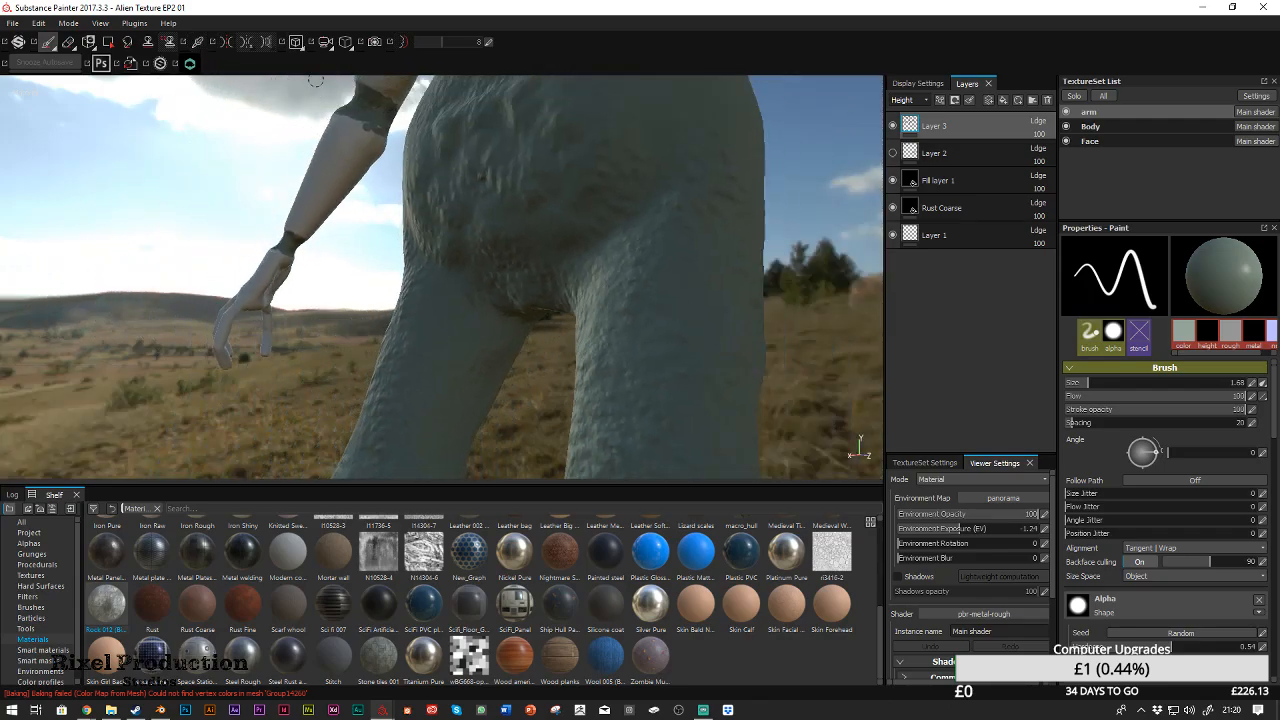
pyautogui.keyDown('alt'); pyautogui.moveTo(319, 341); pyautogui.dragTo(257, 164, button='right'); pyautogui.keyUp('alt')
pyautogui.keyDown('alt'); pyautogui.moveTo(212, 219); pyautogui.dragTo(699, 148); pyautogui.keyUp('alt')
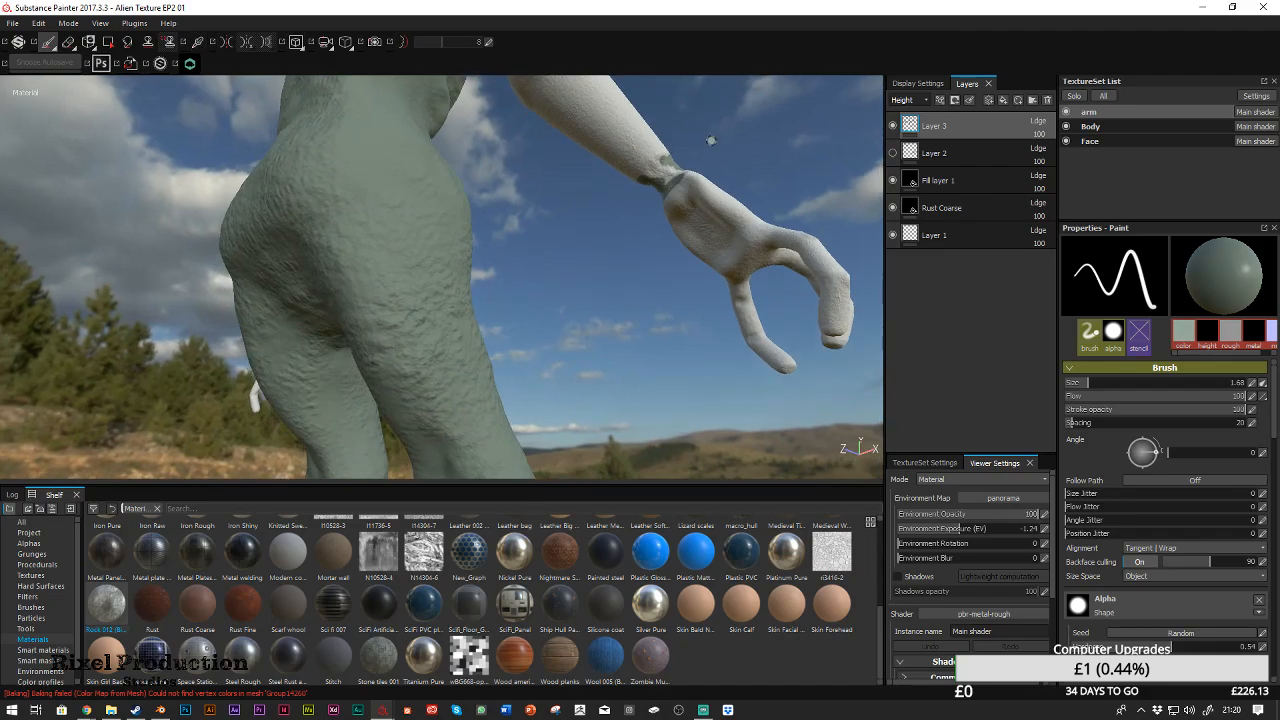
# Isolate the arm texture set to examine the hands and joints, and restore the full model for a front view of the arms
pyautogui.hotkey('alt', 'q')
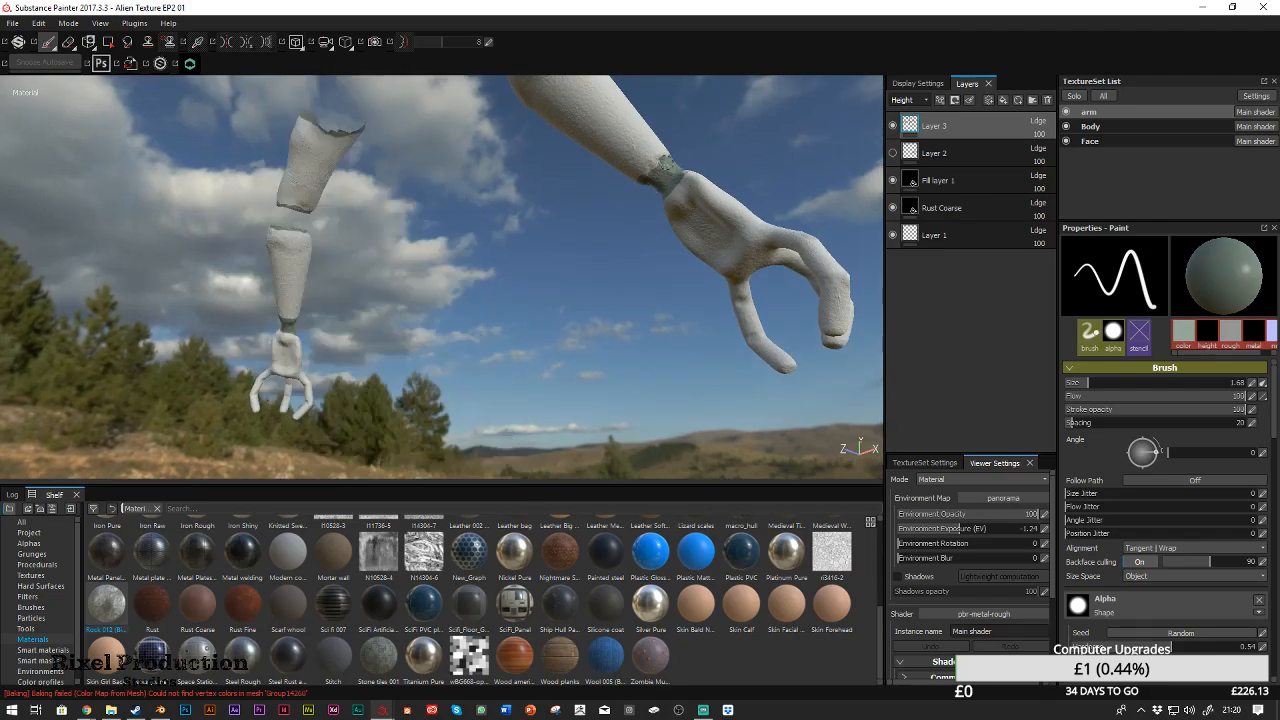
pyautogui.hotkey('alt', 'q')
pyautogui.keyDown('alt'); pyautogui.moveTo(417, 356); pyautogui.dragTo(680, 350); pyautogui.keyUp('alt')
pyautogui.keyDown('alt'); pyautogui.moveTo(780, 330); pyautogui.dragTo(731, 199, button='right'); pyautogui.keyUp('alt')
pyautogui.keyDown('alt'); pyautogui.moveTo(731, 199); pyautogui.dragTo(731, 277); pyautogui.keyUp('alt')
pyautogui.hotkey('alt', 'q')
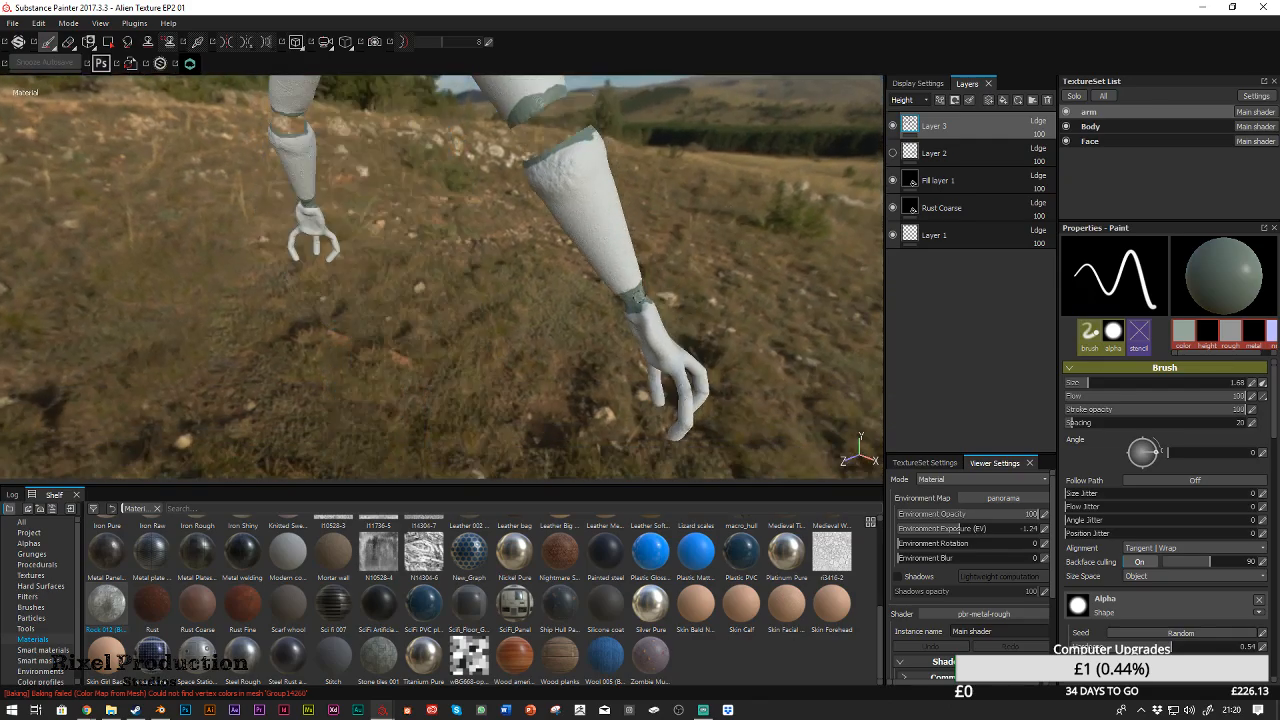
pyautogui.hotkey('alt', 'q')
pyautogui.keyDown('alt'); pyautogui.moveTo(654, 263); pyautogui.dragTo(508, 266); pyautogui.keyUp('alt')
pyautogui.keyDown('alt'); pyautogui.moveTo(654, 281); pyautogui.dragTo(691, 340, button='middle'); pyautogui.keyUp('alt')
pyautogui.keyDown('alt'); pyautogui.moveTo(691, 340); pyautogui.dragTo(609, 309); pyautogui.keyUp('alt')
pyautogui.keyDown('alt'); pyautogui.moveTo(609, 309); pyautogui.dragTo(655, 322, button='right'); pyautogui.keyUp('alt')
pyautogui.rightClick(664, 324)
pyautogui.keyDown('alt'); pyautogui.moveTo(632, 301); pyautogui.dragTo(606, 294); pyautogui.keyUp('alt')
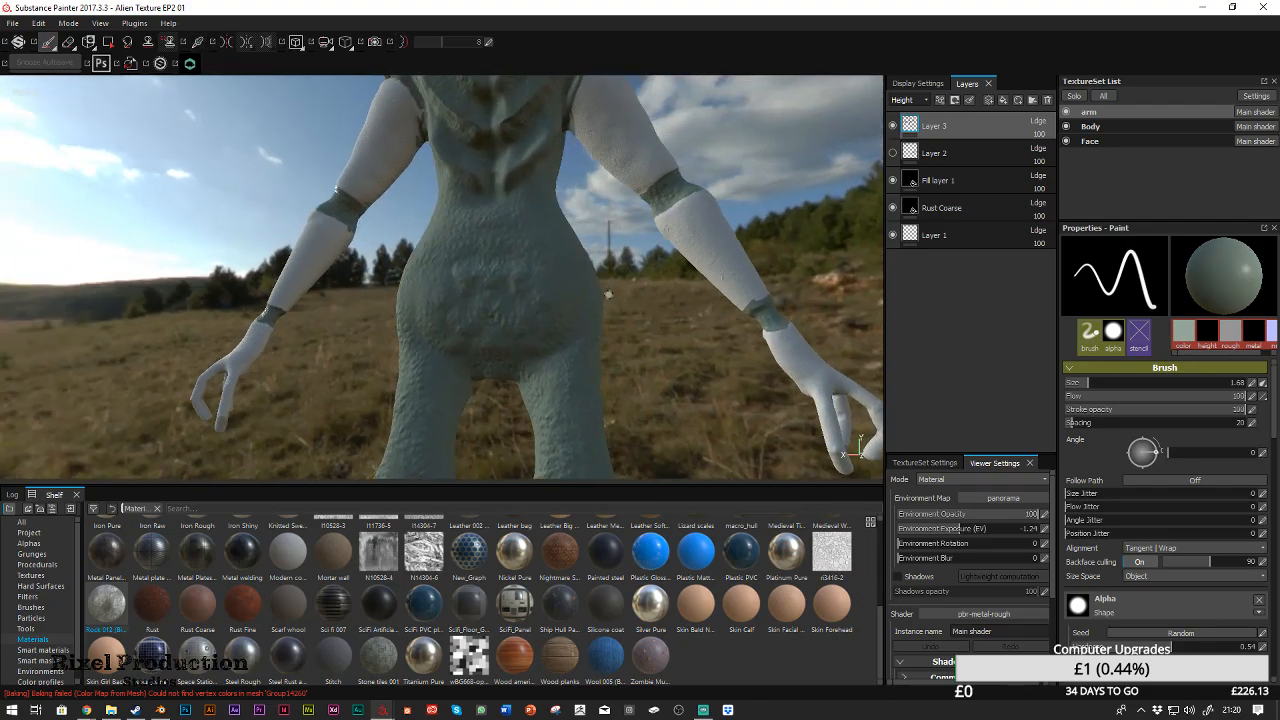
# Reduce the brush size to 0.1 and rotate the environment around the full alien figure
pyautogui.keyDown('ctrl'); pyautogui.moveTo(621, 299); pyautogui.dragTo(594, 287, button='right'); pyautogui.keyUp('ctrl')
pyautogui.keyDown('ctrl'); pyautogui.keyDown('alt'); pyautogui.moveTo(615, 300); pyautogui.dragTo(606, 263); pyautogui.keyUp('alt'); pyautogui.keyUp('ctrl')
pyautogui.moveTo(606, 263)
pyautogui.keyDown('alt'); pyautogui.mouseDown(button='right')
pyautogui.moveTo(632, 276)
pyautogui.moveTo(548, 236)
pyautogui.mouseUp(button='right'); pyautogui.keyUp('alt')
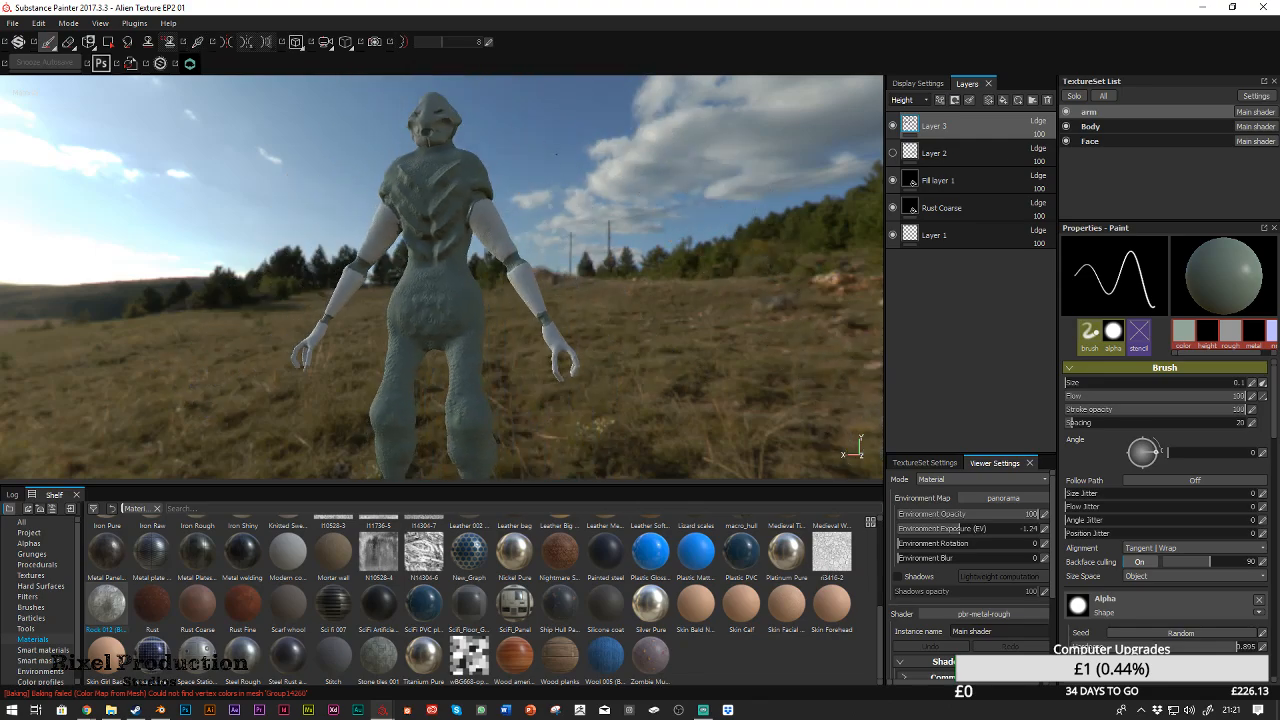
pyautogui.keyDown('alt'); pyautogui.moveTo(548, 236); pyautogui.dragTo(552, 290); pyautogui.keyUp('alt')
pyautogui.keyDown('alt'); pyautogui.moveTo(530, 180); pyautogui.dragTo(519, 122); pyautogui.keyUp('alt')
pyautogui.keyDown('shift'); pyautogui.moveTo(519, 121); pyautogui.dragTo(537, 148, button='right'); pyautogui.keyUp('shift')
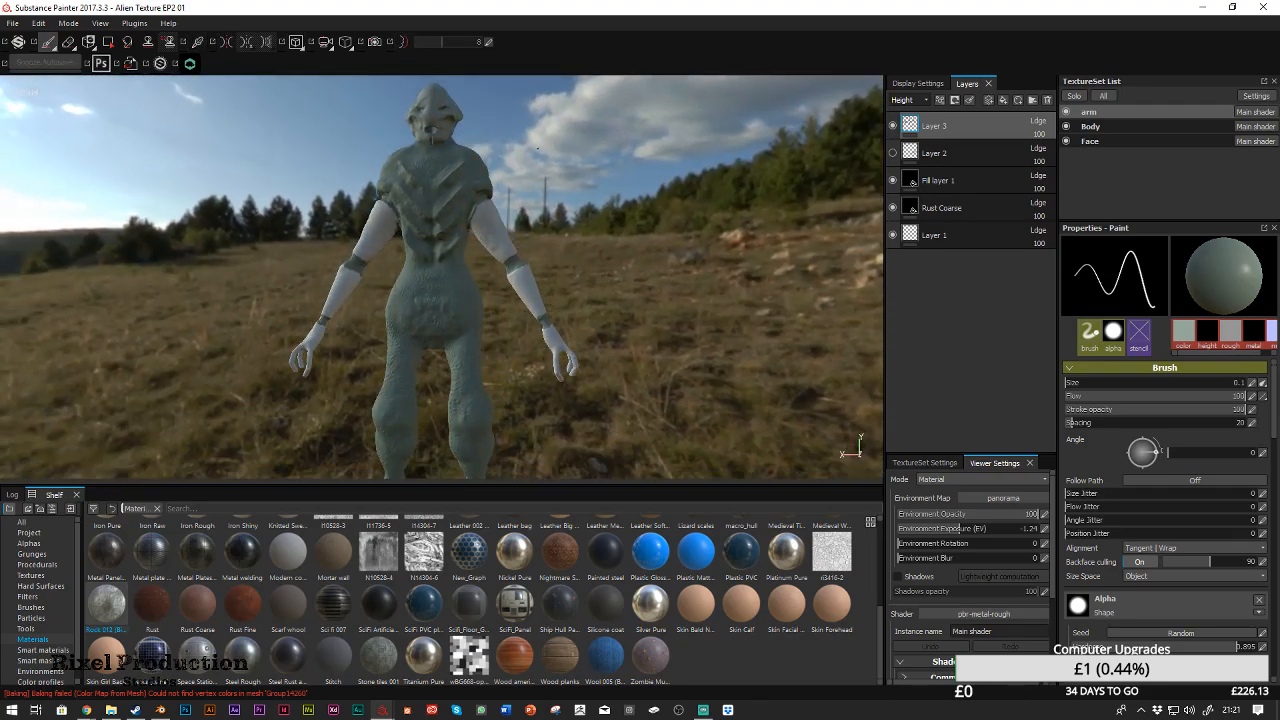
# Delete the hidden Layer 2 from the arm texture set
pyautogui.click(988, 157)
pyautogui.click(994, 177)
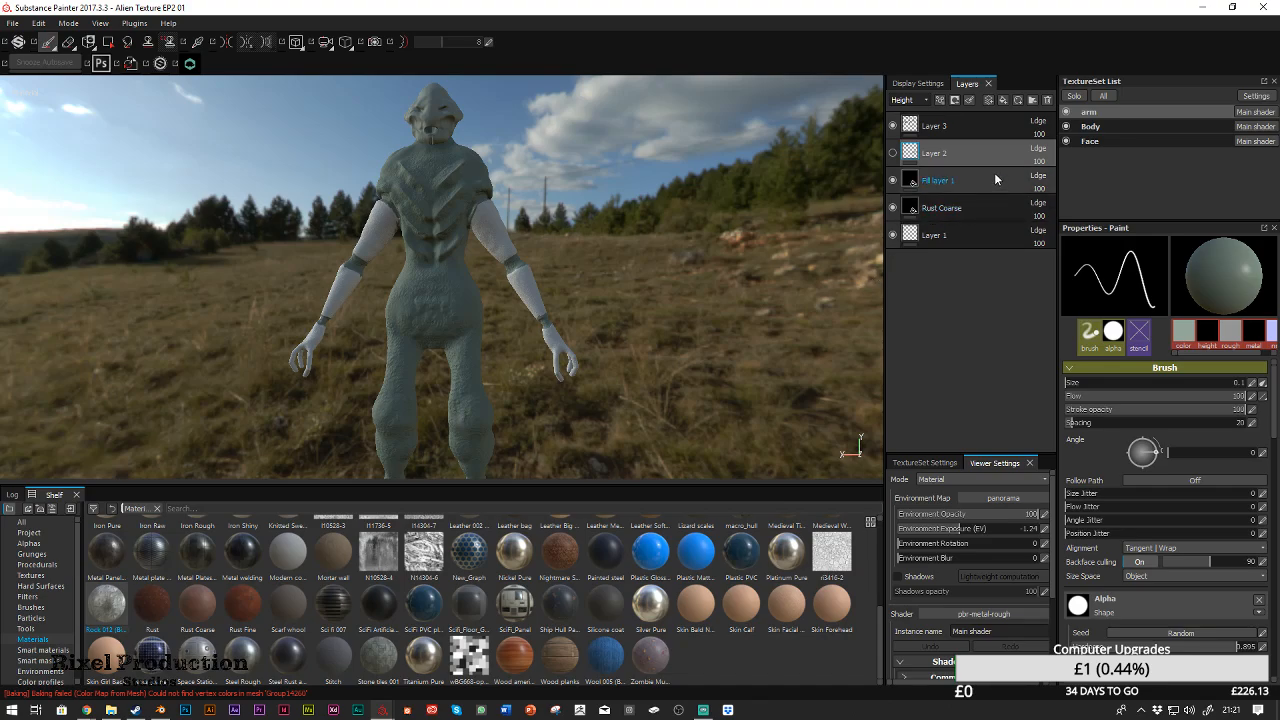
pyautogui.click(893, 153)
pyautogui.click(893, 153)
pyautogui.click(960, 155)
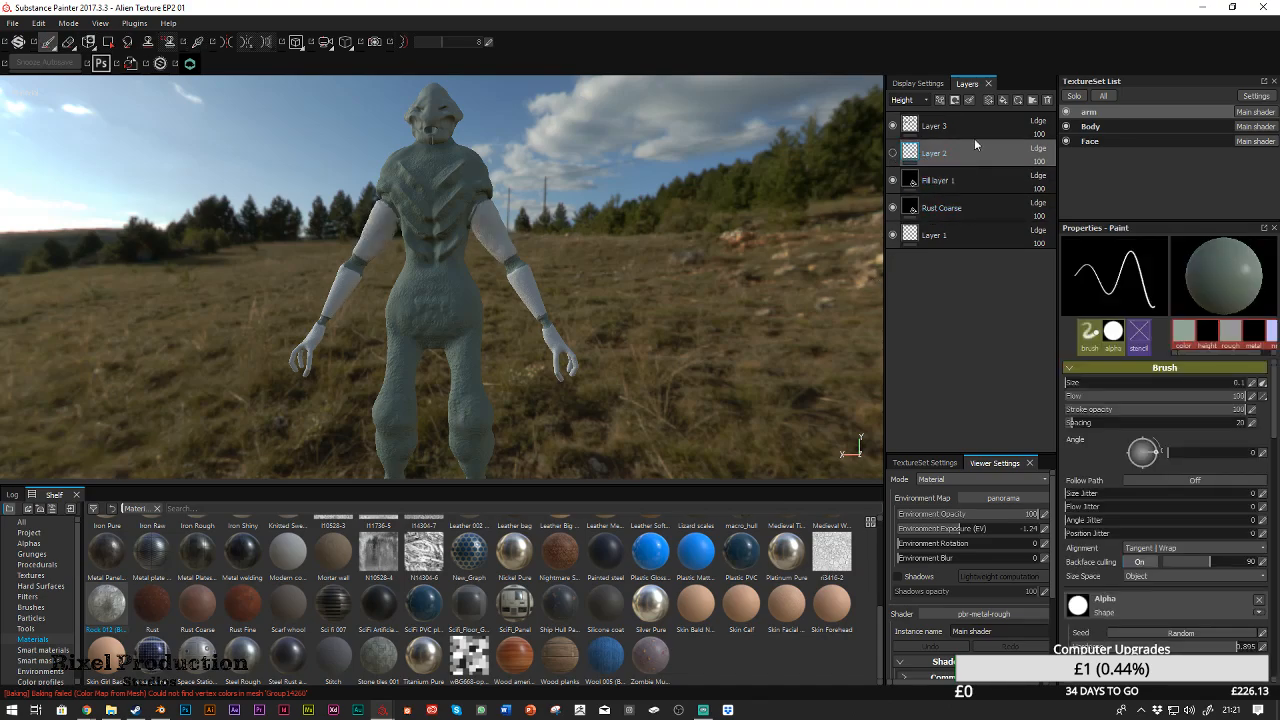
pyautogui.press('Delete')
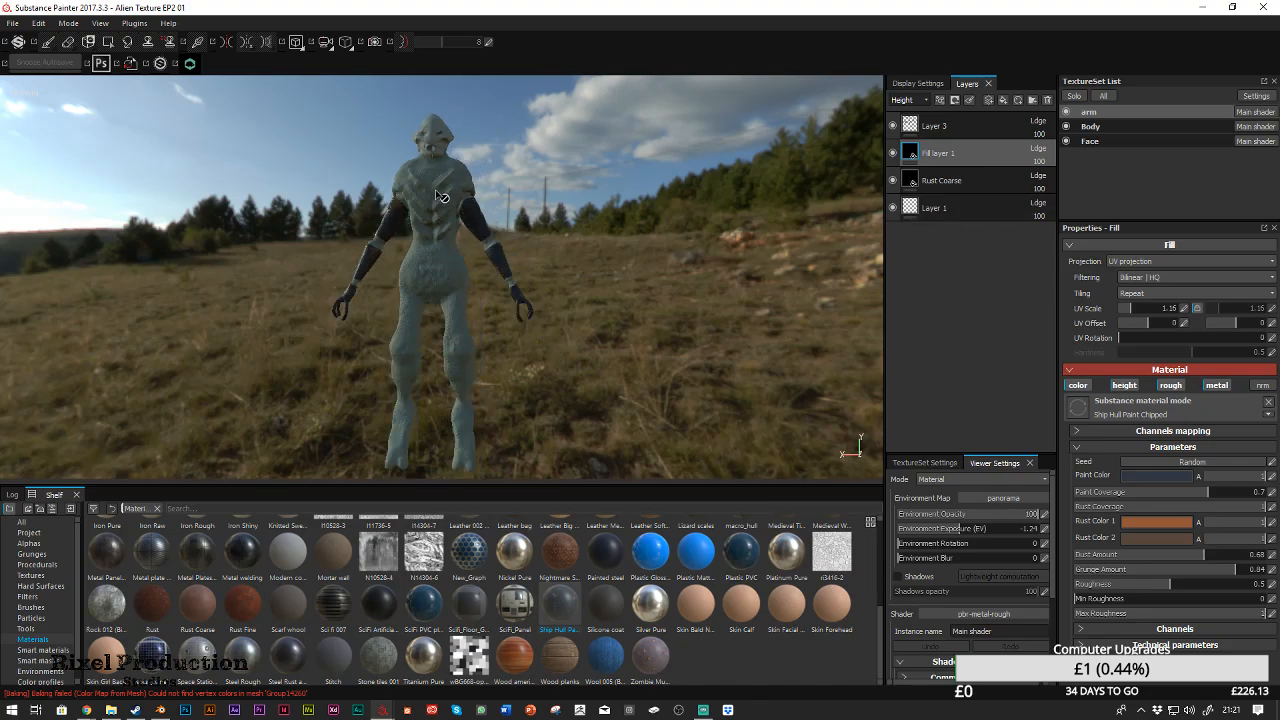
# Try to sample a new Rust Color 1 for the arm's Ship Hull Paint Chipped fill from the alien's skin
pyautogui.scroll(10, 453, 225)
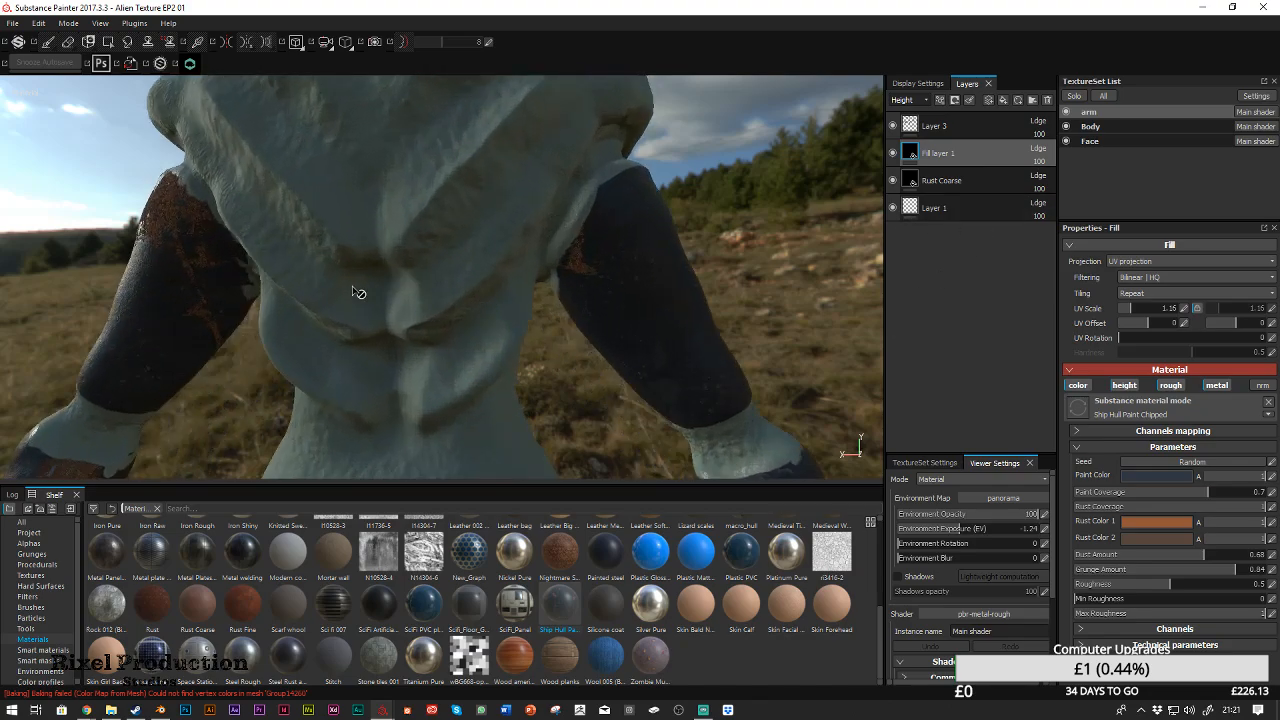
pyautogui.scroll(-3, 348, 288)
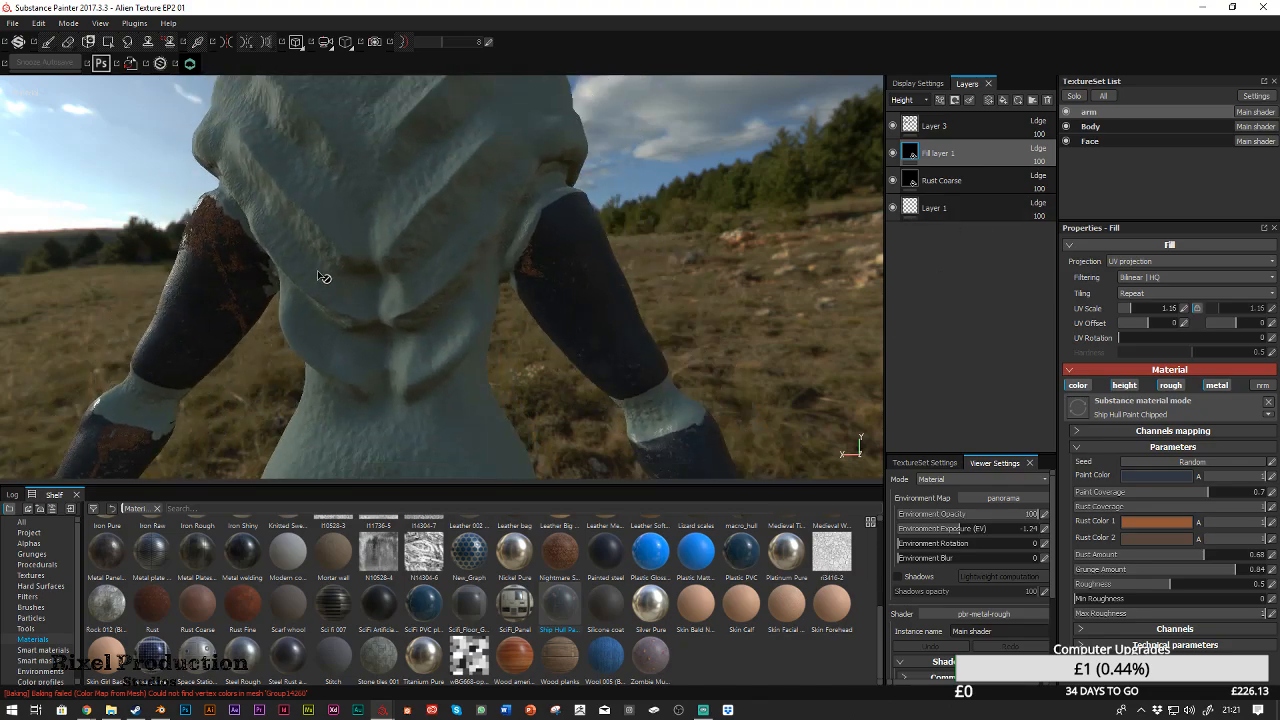
pyautogui.keyDown('alt'); pyautogui.moveTo(331, 283); pyautogui.dragTo(430, 248); pyautogui.keyUp('alt')
pyautogui.keyDown('alt'); pyautogui.moveTo(430, 248); pyautogui.dragTo(555, 234, button='middle'); pyautogui.keyUp('alt')
pyautogui.keyDown('alt'); pyautogui.moveTo(555, 234); pyautogui.dragTo(380, 236); pyautogui.keyUp('alt')
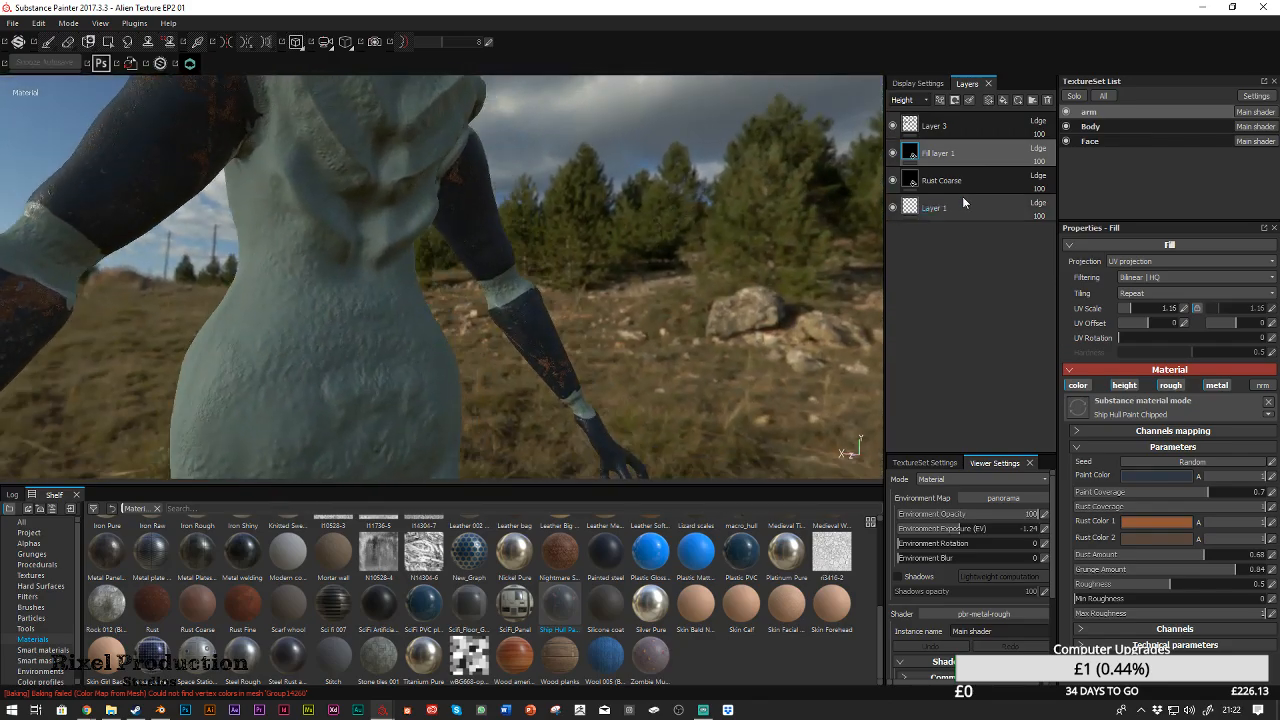
pyautogui.click(1152, 522)
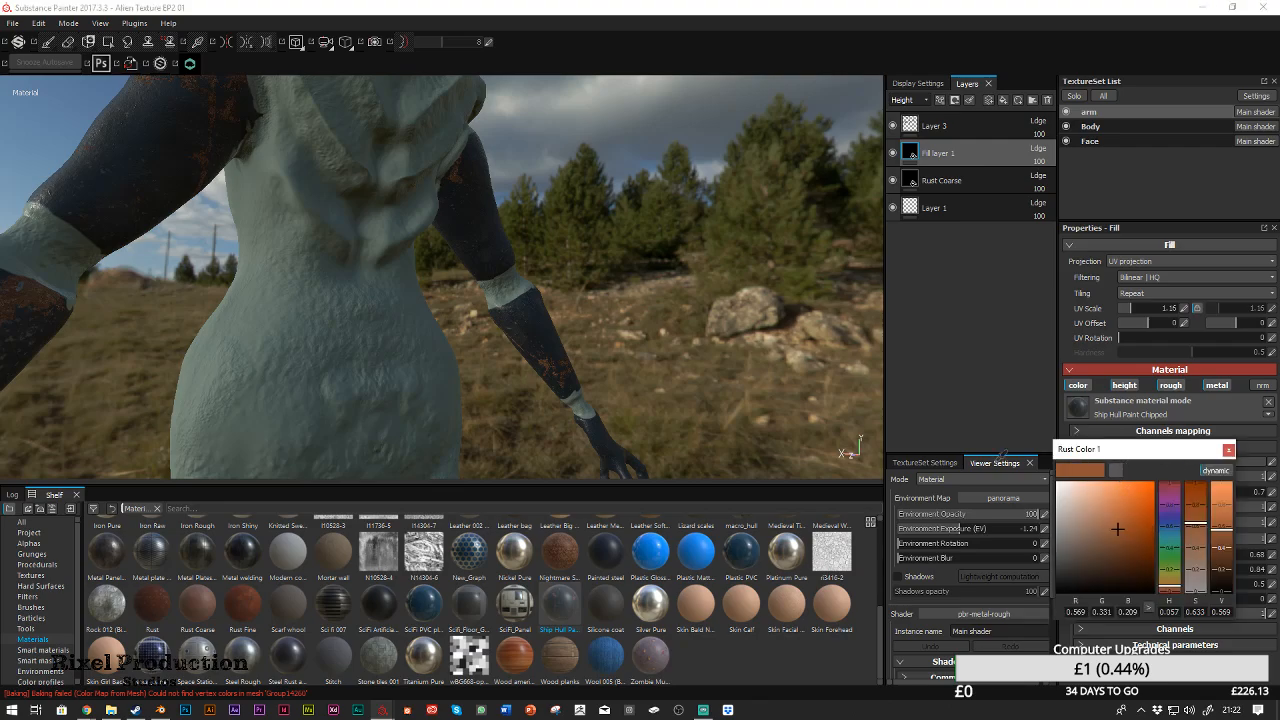
pyautogui.click(408, 357)
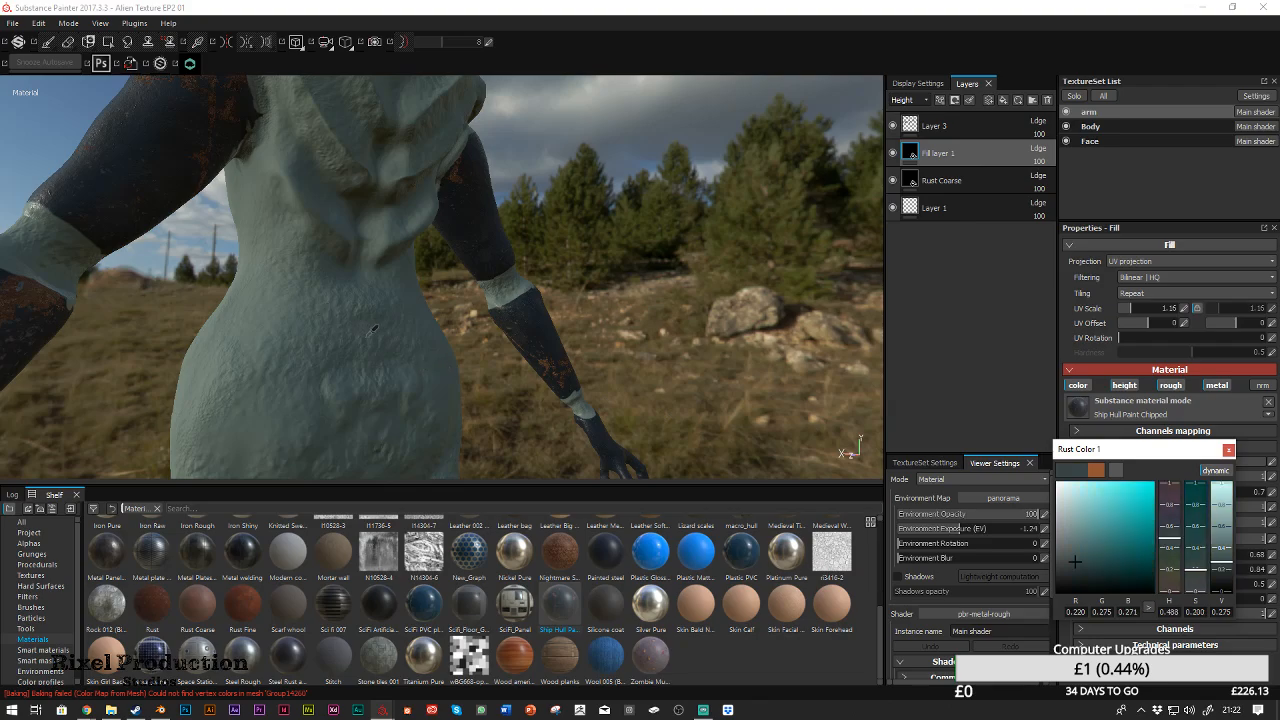
pyautogui.click(1228, 450)
pyautogui.click(1228, 450)
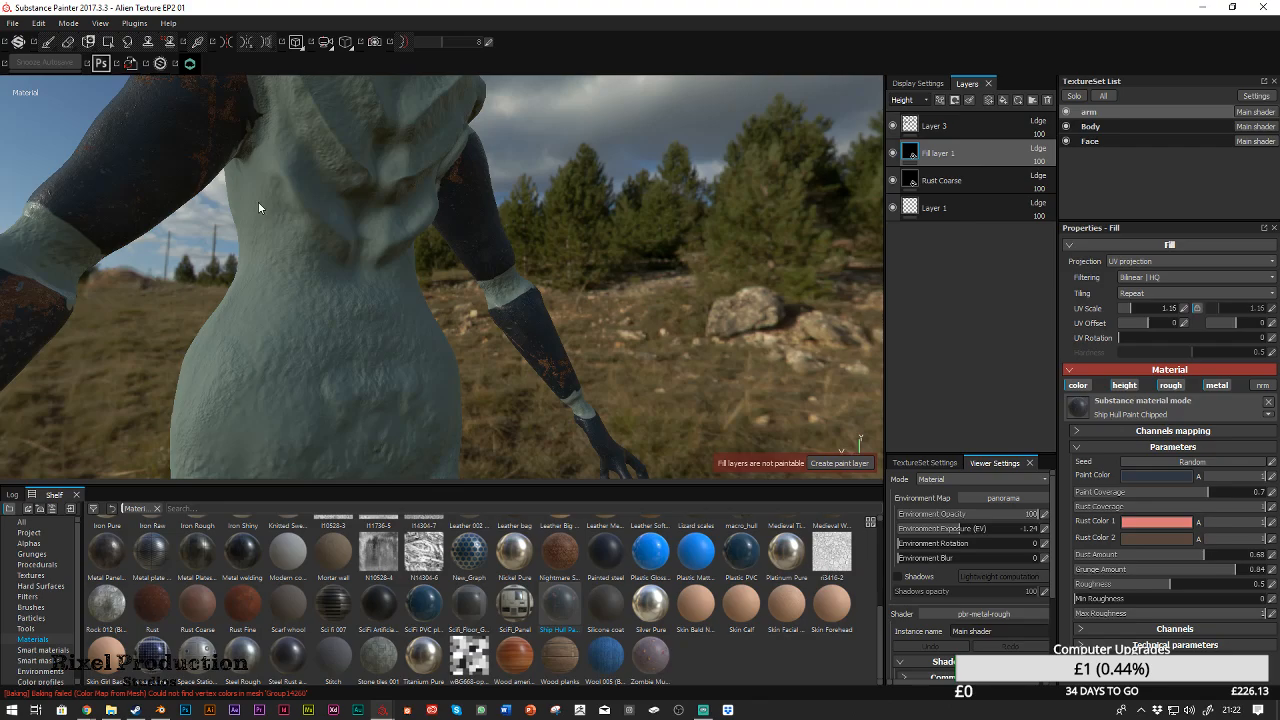
# Set Rust Color 1 of the arm's Fill layer 1 to the grey-green sampled from the body beside the upper arm
pyautogui.scroll(5, 258, 201)
pyautogui.keyDown('alt'); pyautogui.moveTo(258, 201); pyautogui.dragTo(697, 291, button='middle'); pyautogui.keyUp('alt')
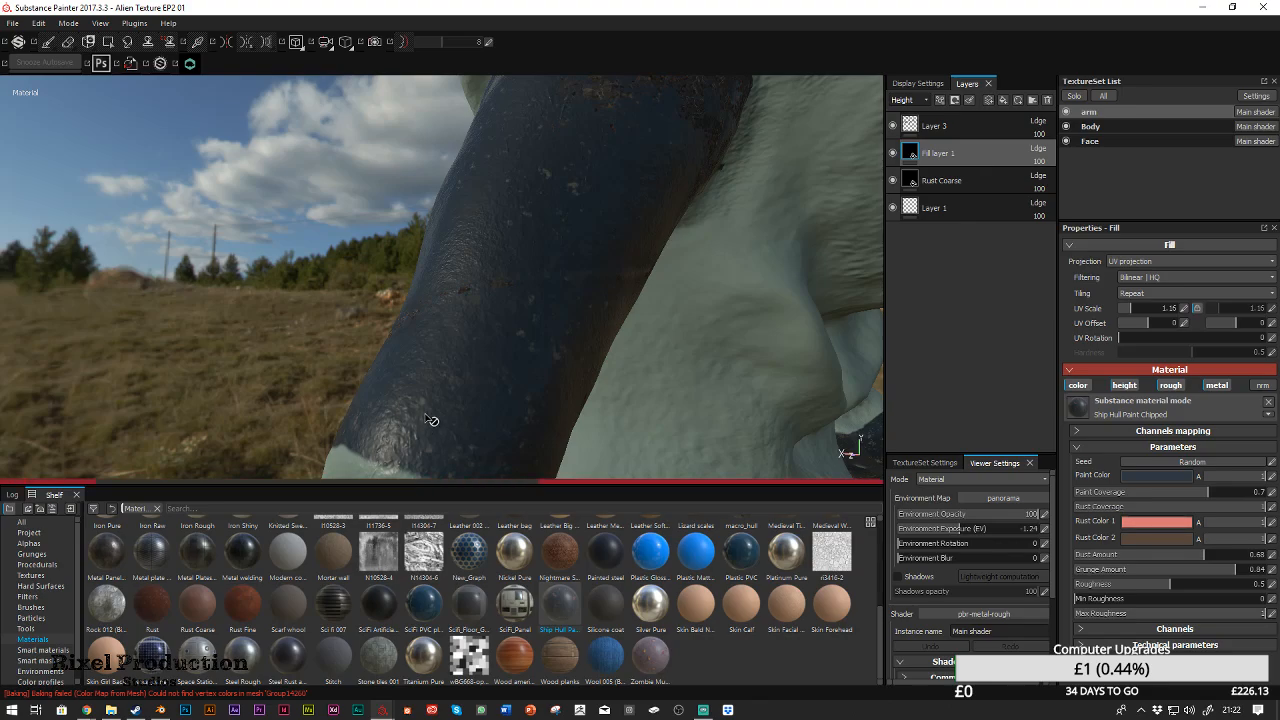
pyautogui.scroll(2, 438, 426)
pyautogui.scroll(-2, 434, 404)
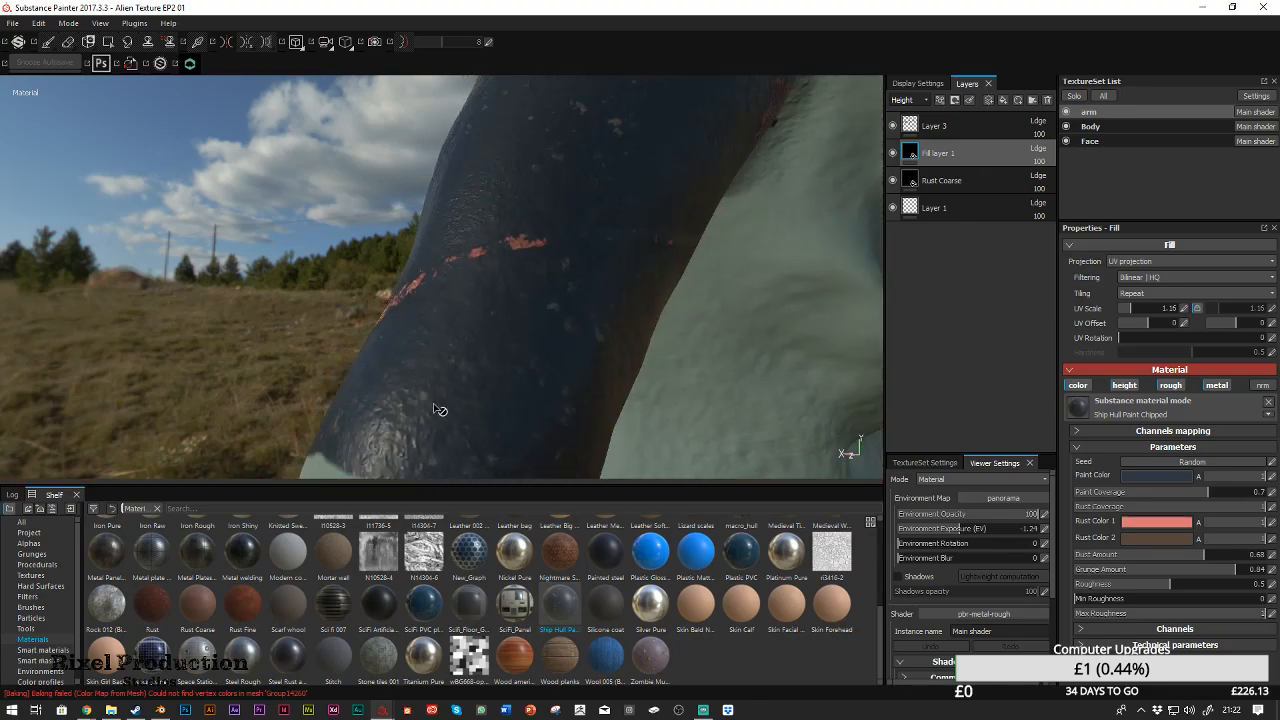
pyautogui.click(1146, 519)
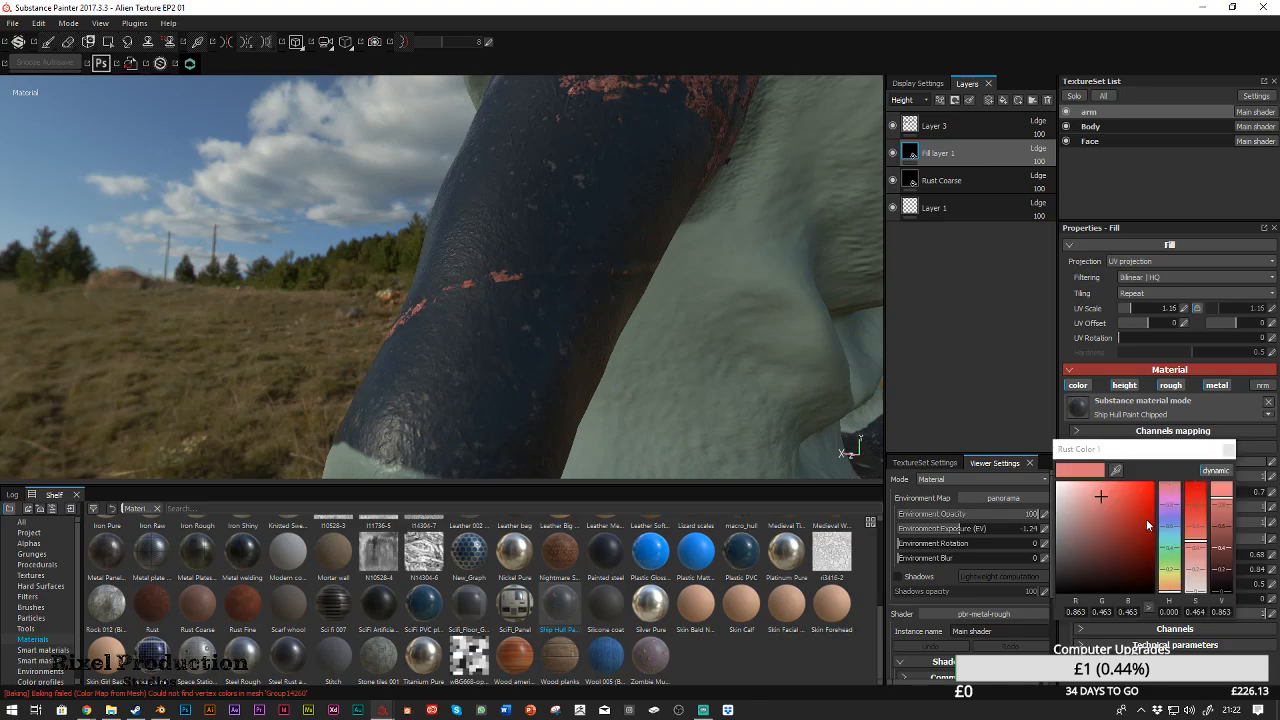
pyautogui.click(1116, 472)
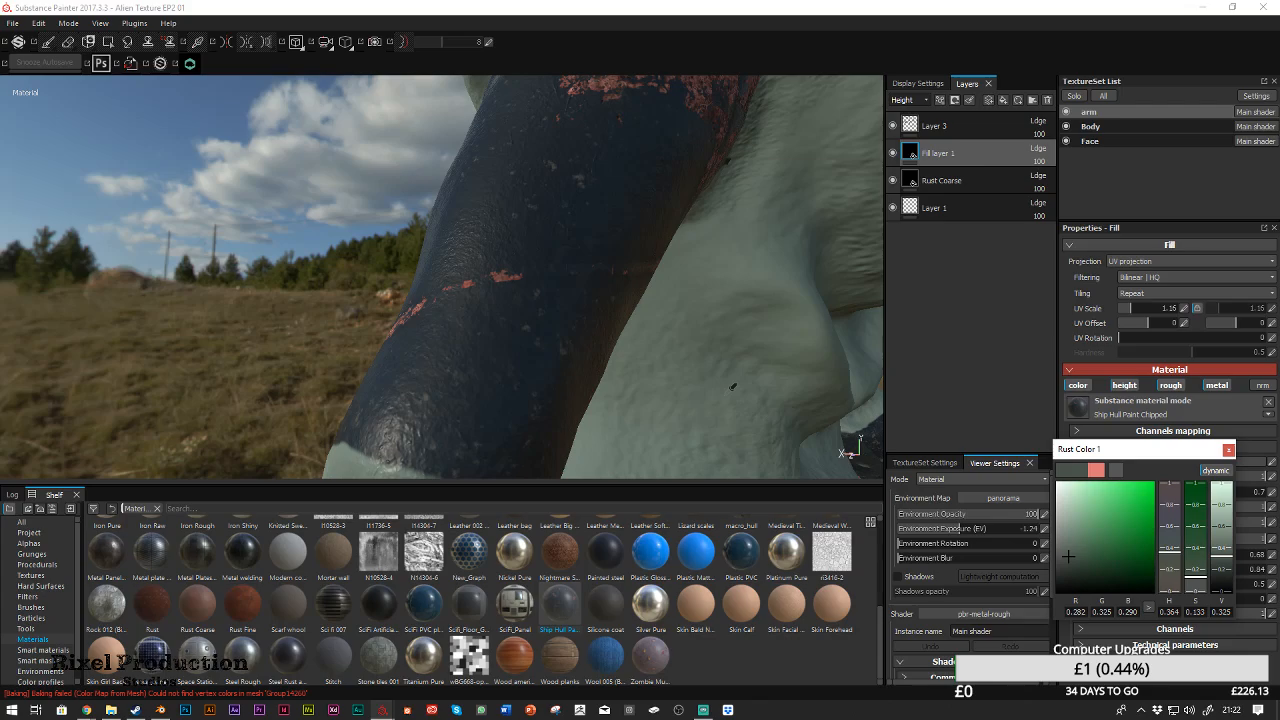
pyautogui.click(725, 397)
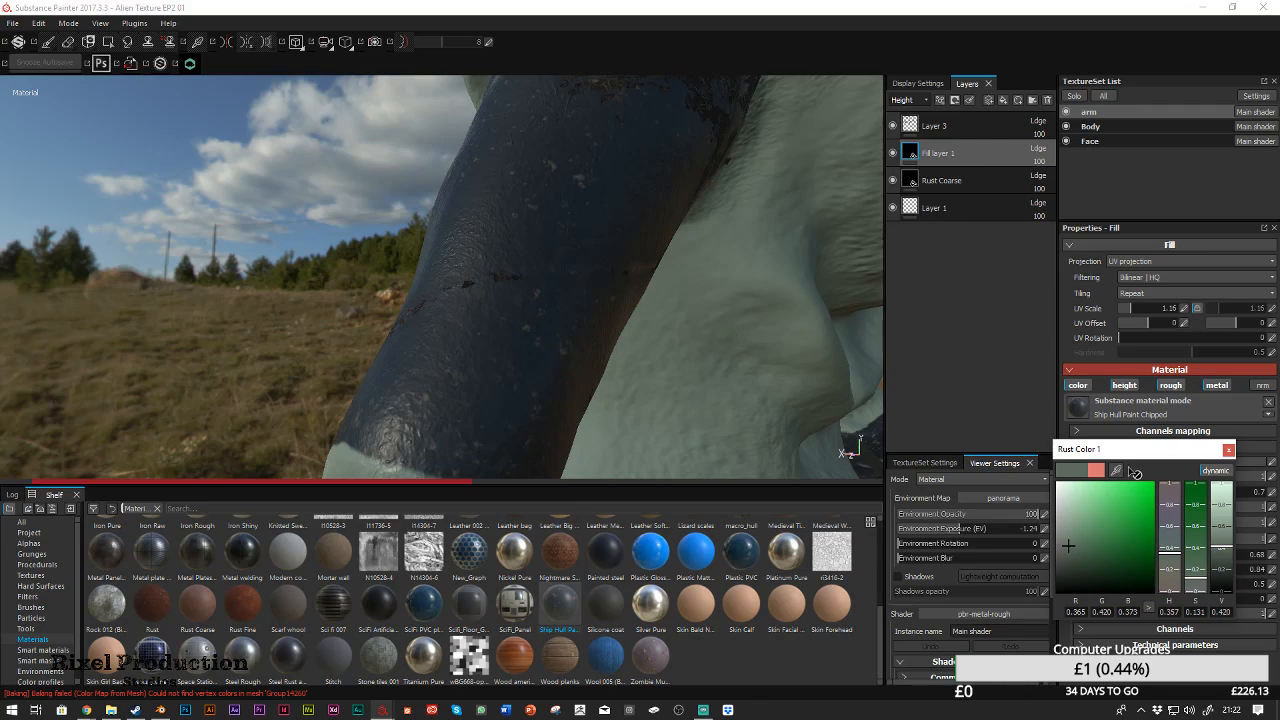
# Save the project as a new version named Alien Texture EP2 02.spp in the EP2 Assets folder
pyautogui.click(8, 25)
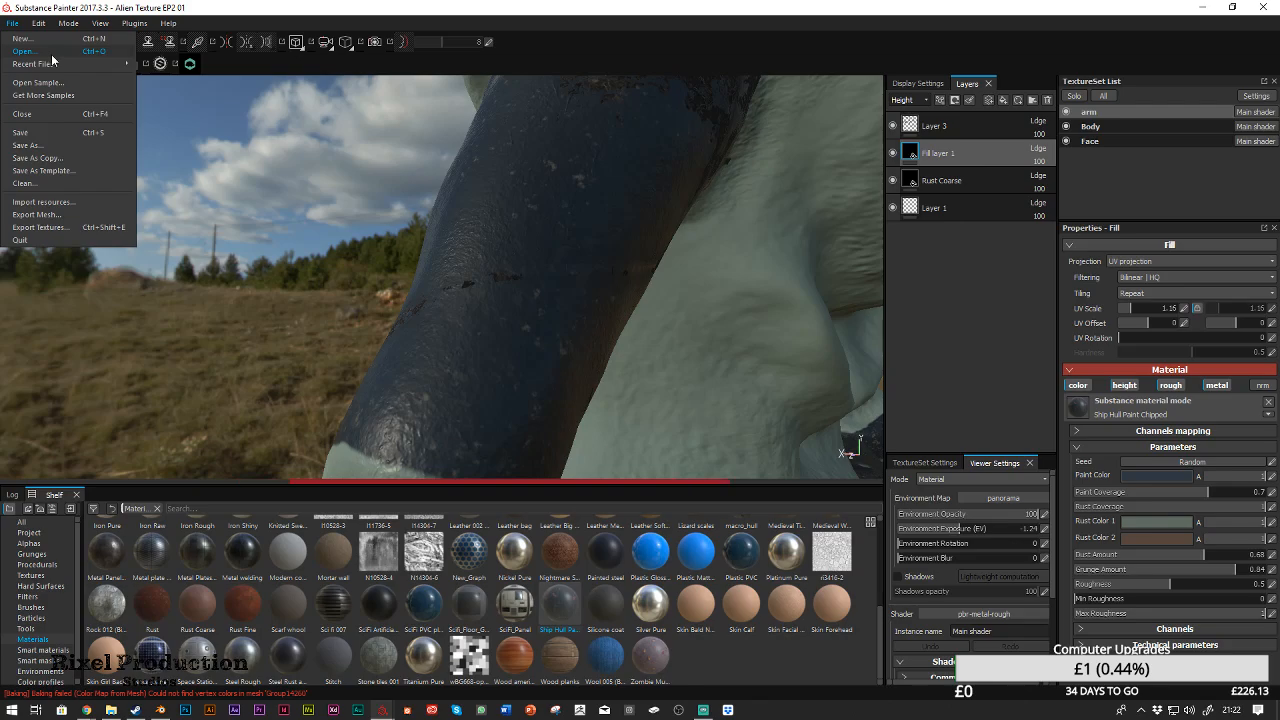
pyautogui.click(41, 145)
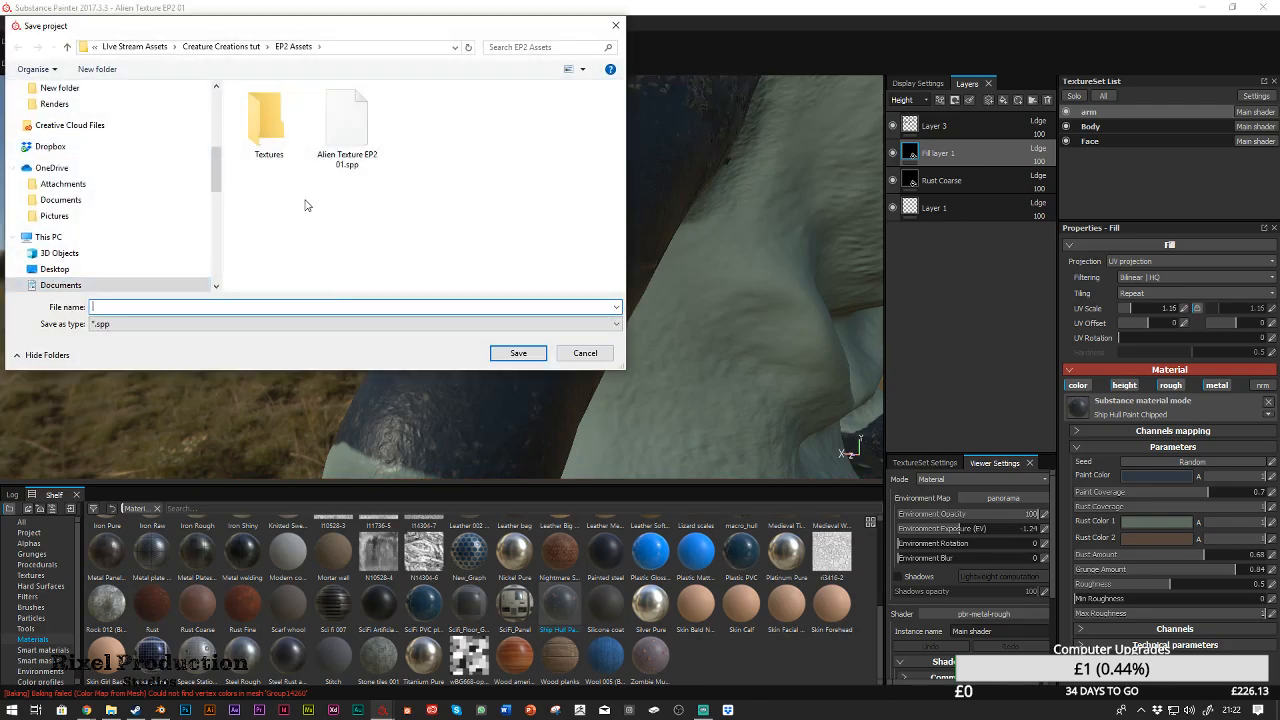
pyautogui.click(346, 127)
pyautogui.click(166, 307)
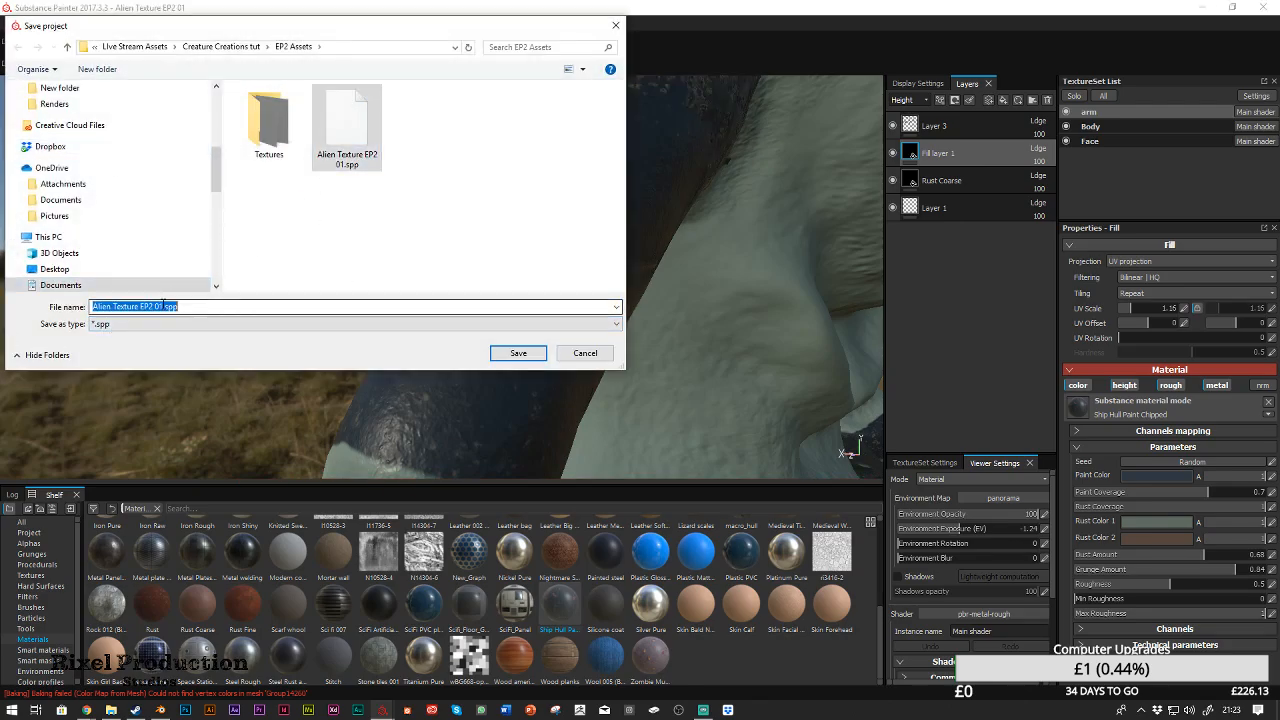
pyautogui.click(164, 306)
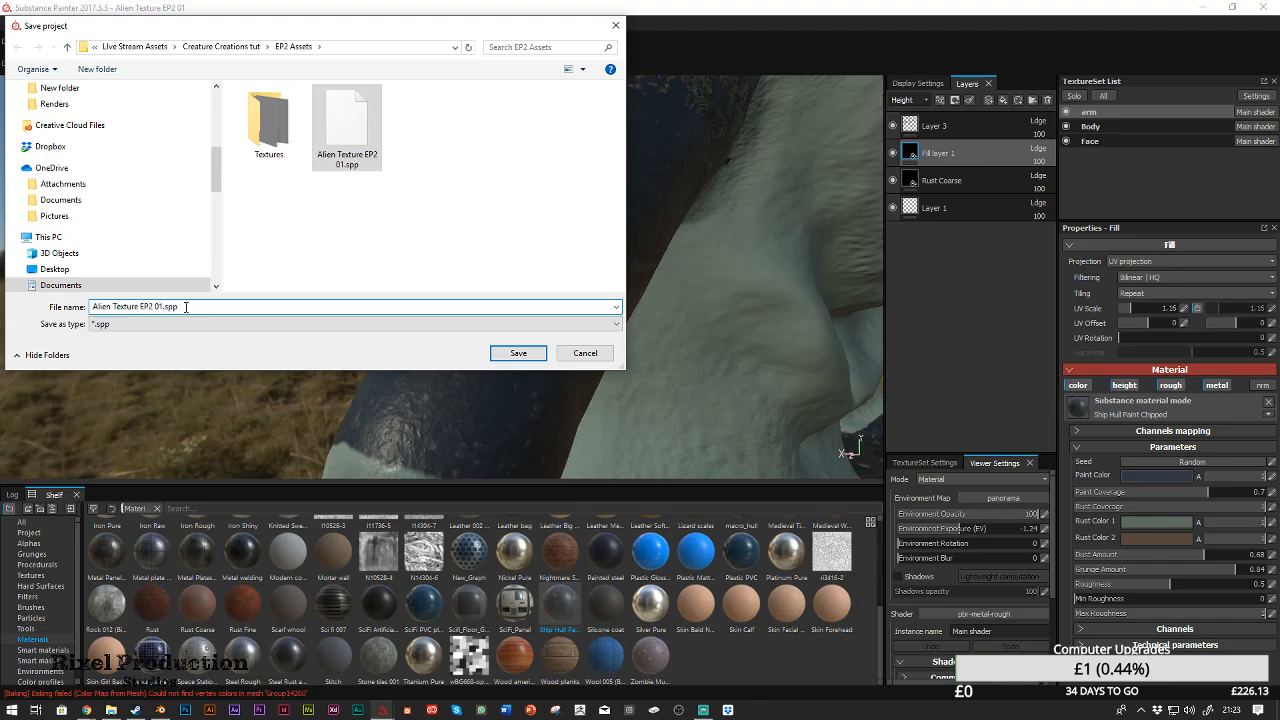
pyautogui.press('BackSpace')
pyautogui.write('2')
pyautogui.press('Return')
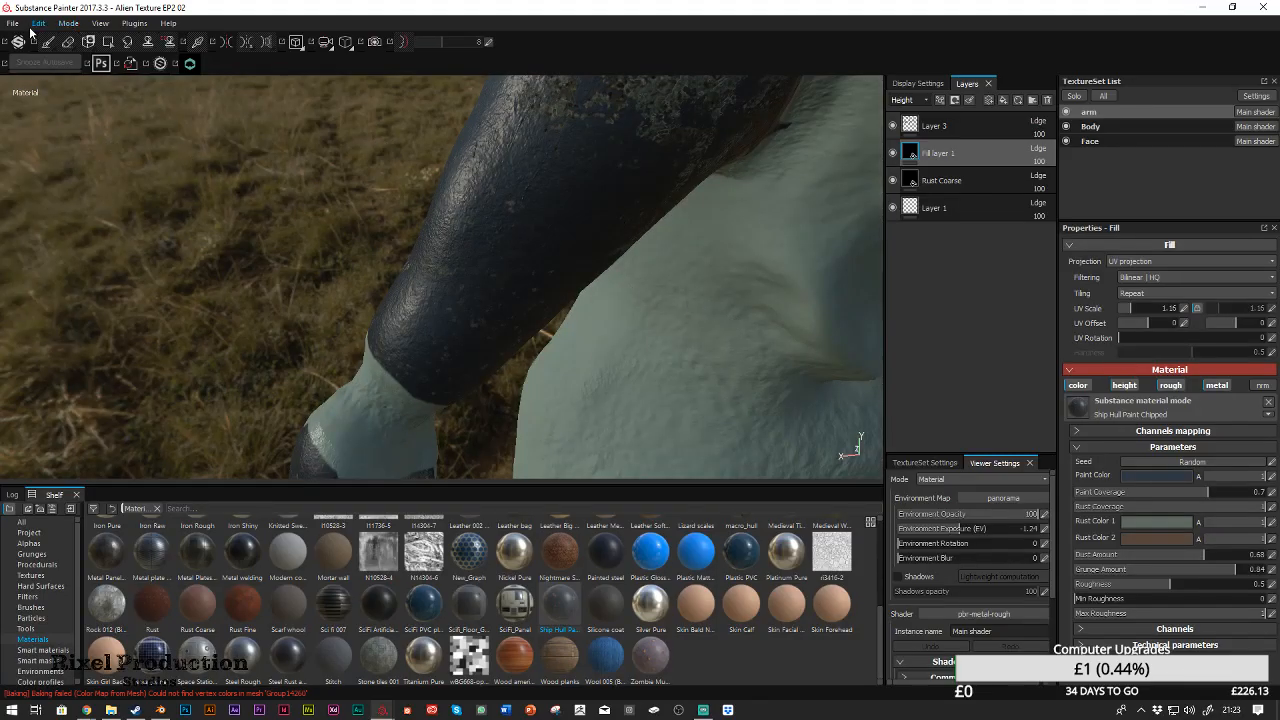
# Examine the chipped paint on the upper arms and shoulder joints from several angles
pyautogui.scroll(1, 619, 257)
pyautogui.scroll(-3, 619, 257)
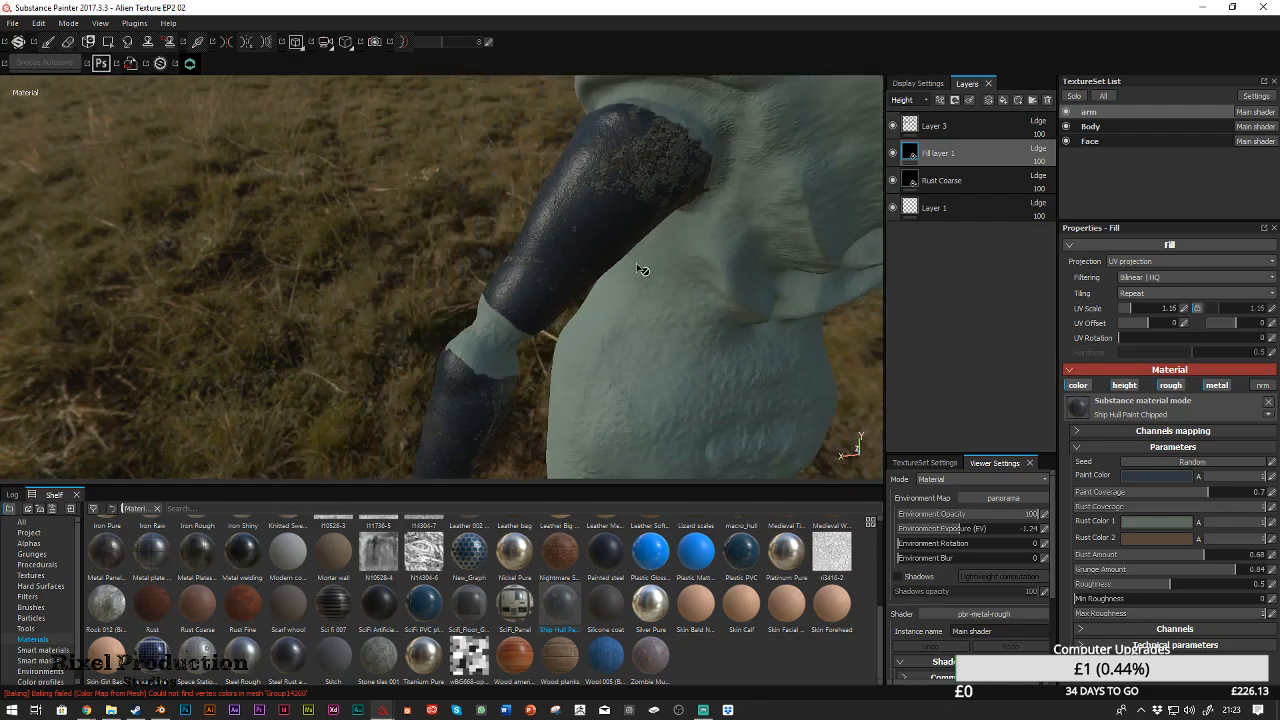
pyautogui.keyDown('alt'); pyautogui.moveTo(704, 238); pyautogui.dragTo(598, 315, button='middle'); pyautogui.keyUp('alt')
pyautogui.keyDown('alt'); pyautogui.moveTo(598, 315); pyautogui.dragTo(205, 246); pyautogui.keyUp('alt')
pyautogui.keyDown('alt'); pyautogui.moveTo(617, 280); pyautogui.dragTo(417, 266, button='middle'); pyautogui.keyUp('alt')
pyautogui.keyDown('alt'); pyautogui.moveTo(417, 266); pyautogui.dragTo(651, 223); pyautogui.keyUp('alt')
pyautogui.keyDown('alt'); pyautogui.moveTo(651, 223); pyautogui.dragTo(604, 235, button='middle'); pyautogui.keyUp('alt')
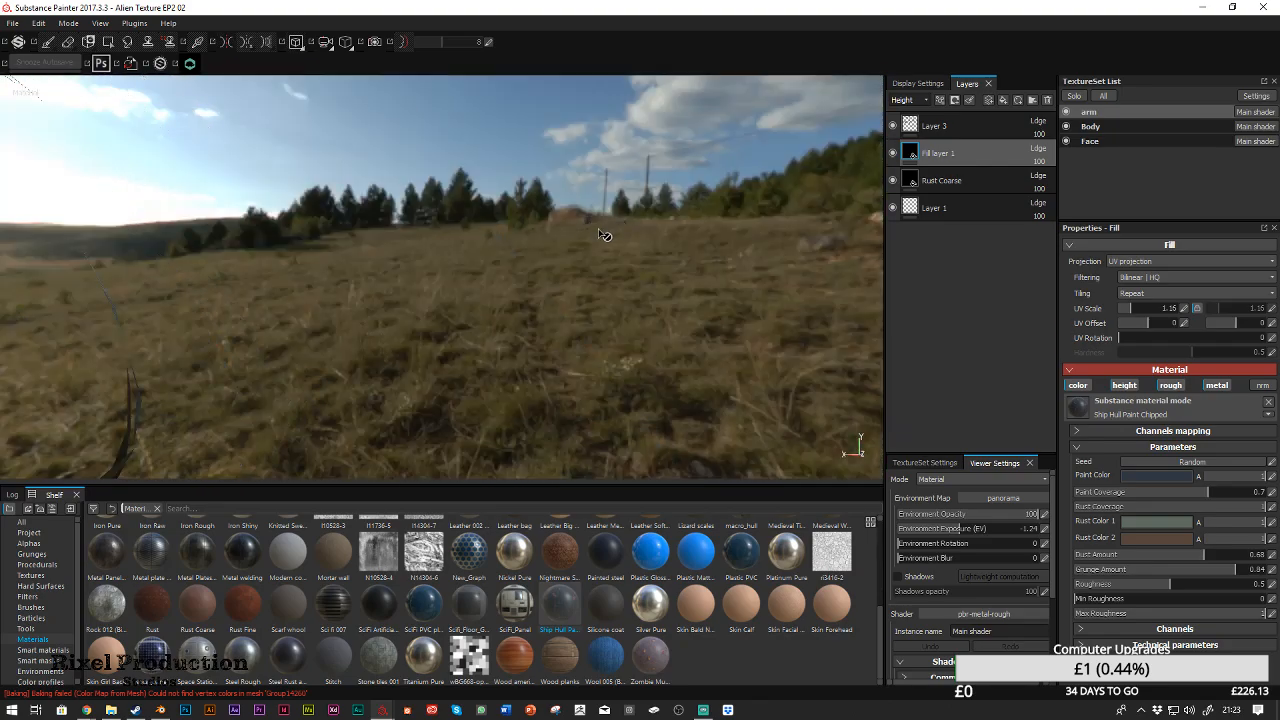
pyautogui.scroll(-8, 605, 240)
pyautogui.scroll(-2, 512, 248)
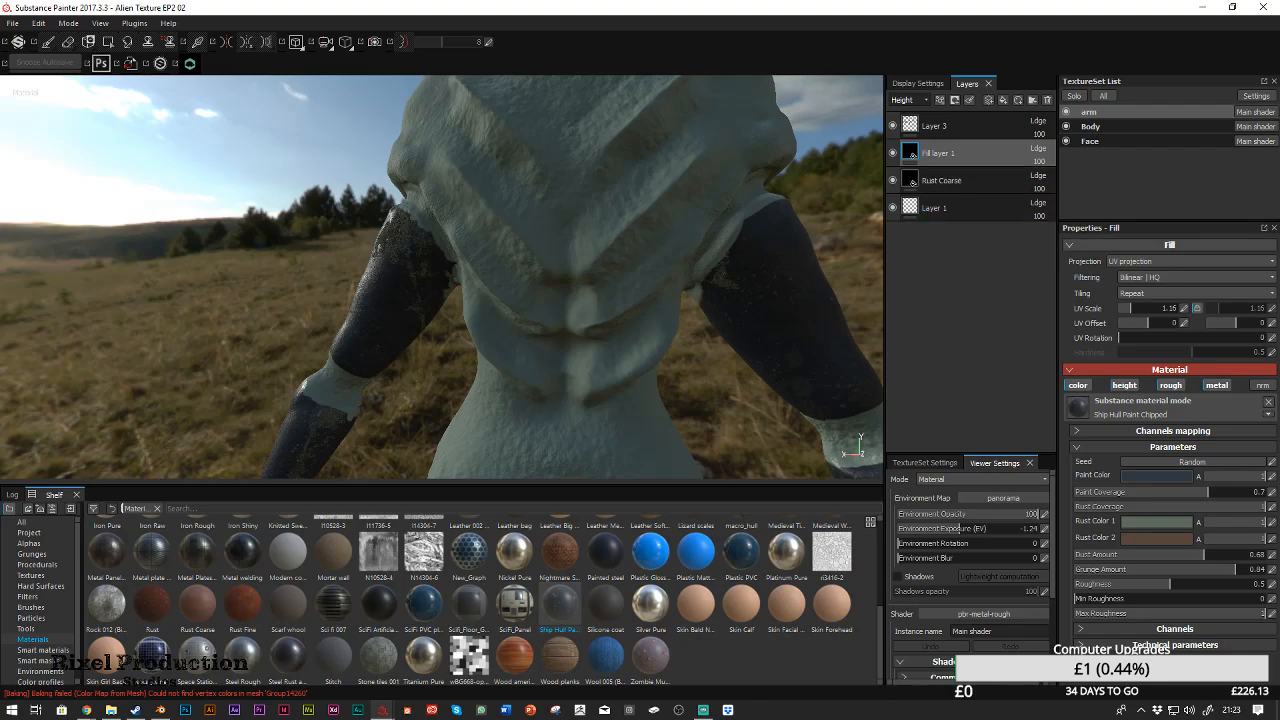
pyautogui.keyDown('alt'); pyautogui.moveTo(578, 179); pyautogui.dragTo(715, 168); pyautogui.keyUp('alt')
pyautogui.keyDown('alt'); pyautogui.moveTo(443, 171); pyautogui.dragTo(590, 151, button='middle'); pyautogui.keyUp('alt')
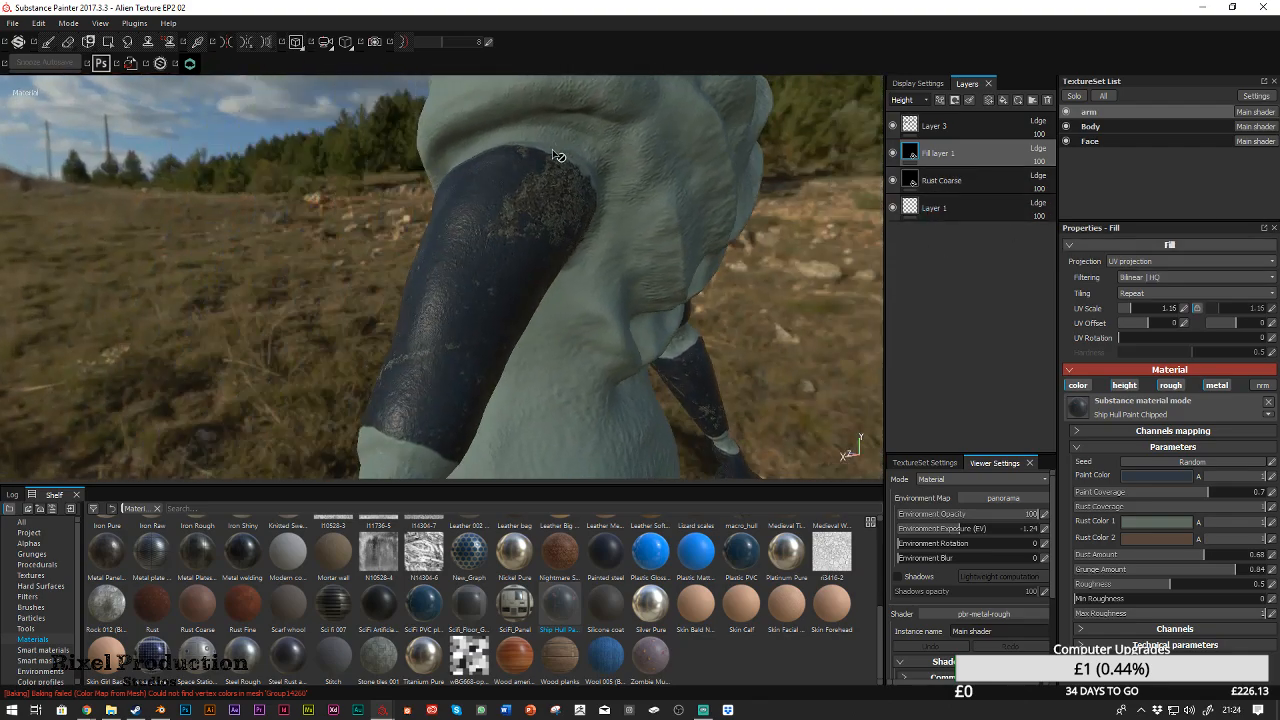
pyautogui.scroll(3, 575, 162)
pyautogui.keyDown('alt'); pyautogui.moveTo(575, 162); pyautogui.dragTo(470, 146); pyautogui.keyUp('alt')
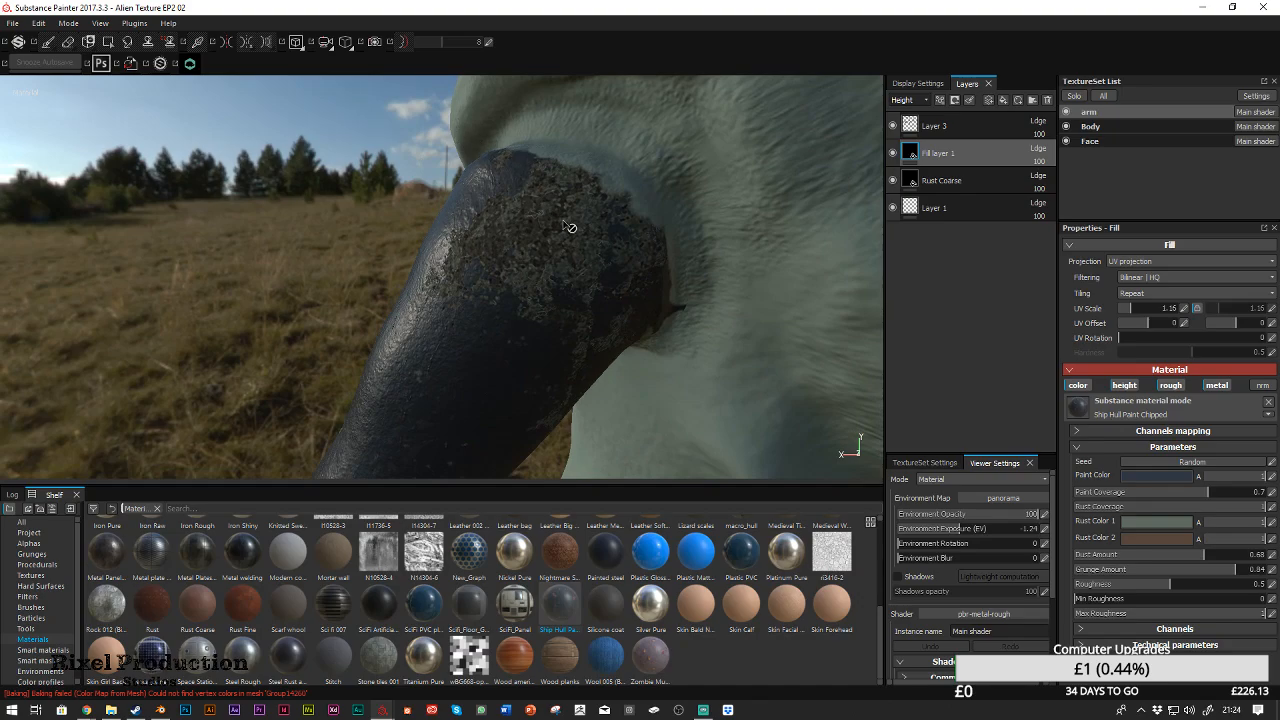
# Make the Face texture set active and inspect the alien's head from the side and front
pyautogui.scroll(-5, 575, 235)
pyautogui.keyDown('alt'); pyautogui.moveTo(757, 173); pyautogui.dragTo(535, 172); pyautogui.keyUp('alt')
pyautogui.scroll(3, 537, 172)
pyautogui.keyDown('alt'); pyautogui.moveTo(300, 190); pyautogui.dragTo(386, 197); pyautogui.keyUp('alt')
pyautogui.keyDown('alt'); pyautogui.moveTo(386, 197); pyautogui.dragTo(486, 182, button='middle'); pyautogui.keyUp('alt')
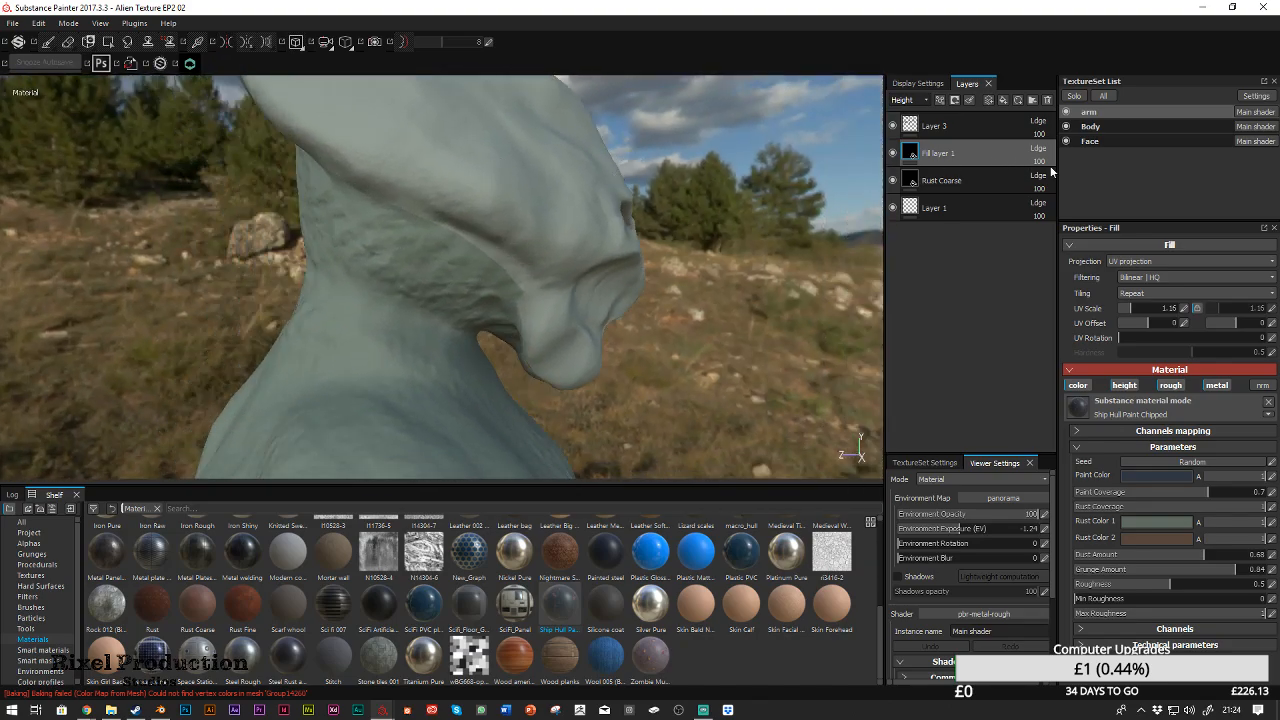
pyautogui.click(1090, 141)
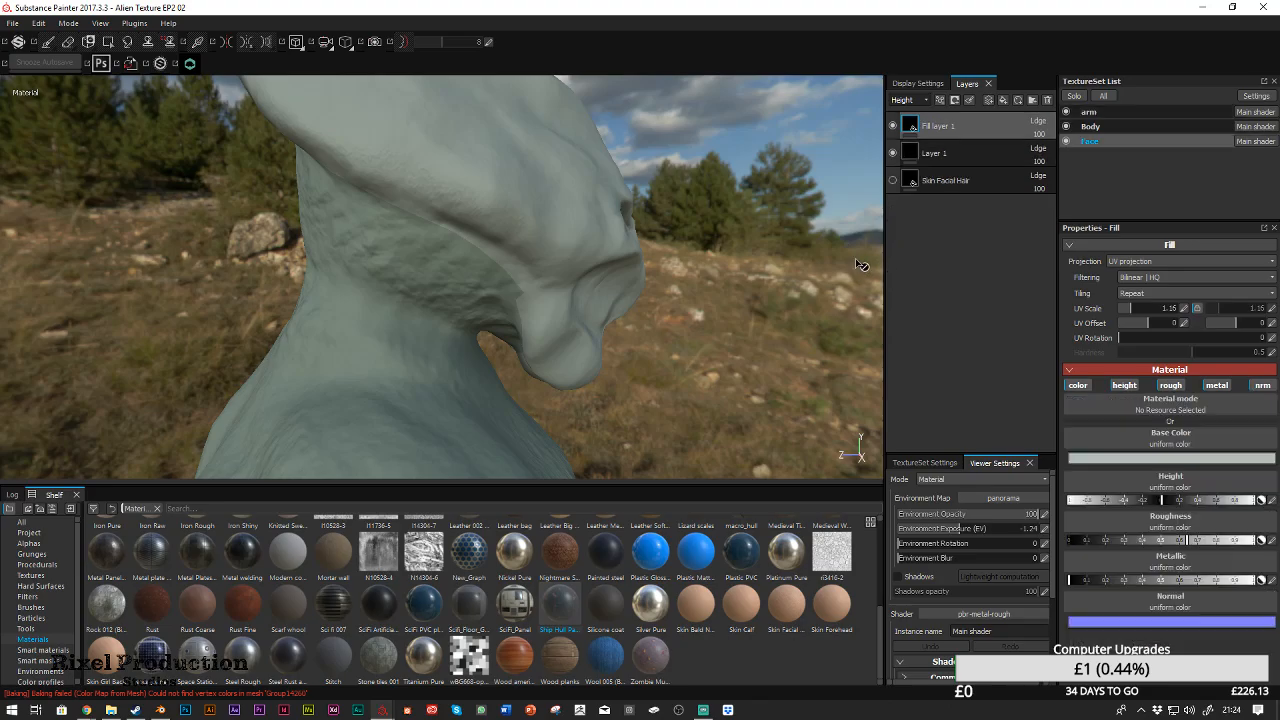
pyautogui.keyDown('alt'); pyautogui.moveTo(724, 256); pyautogui.dragTo(645, 254); pyautogui.keyUp('alt')
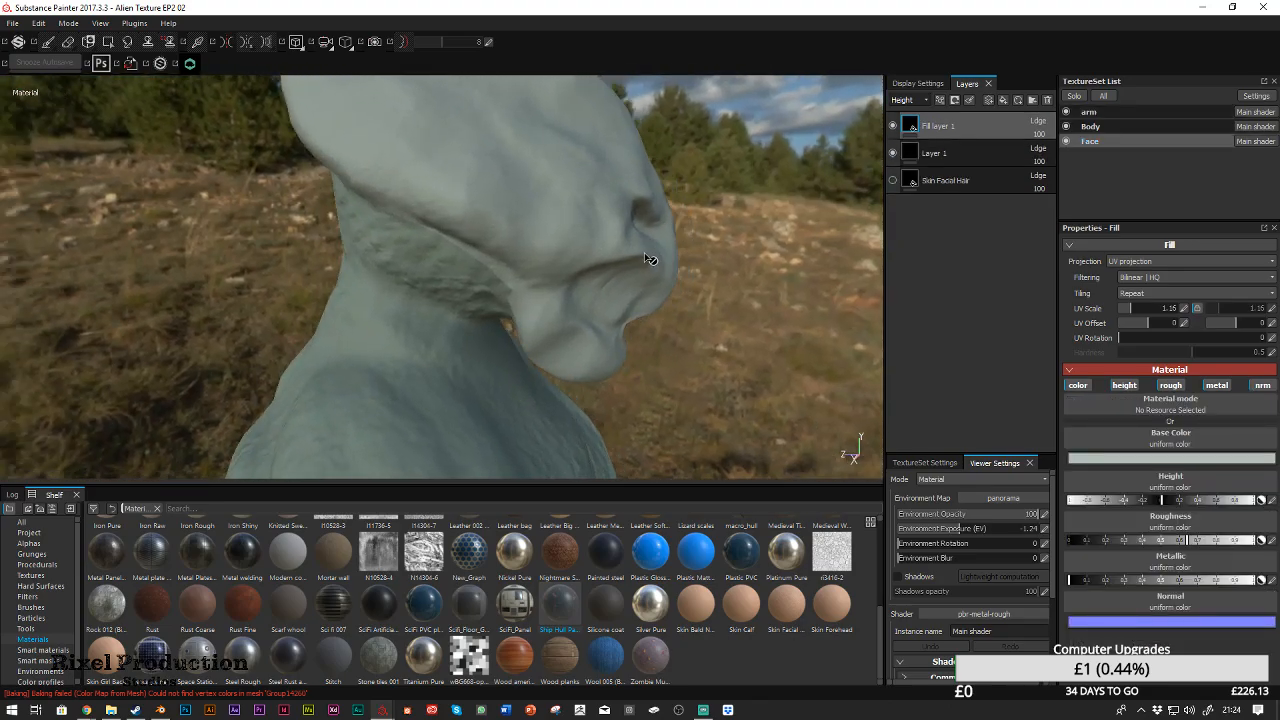
pyautogui.keyDown('alt'); pyautogui.moveTo(529, 227); pyautogui.dragTo(566, 237); pyautogui.keyUp('alt')
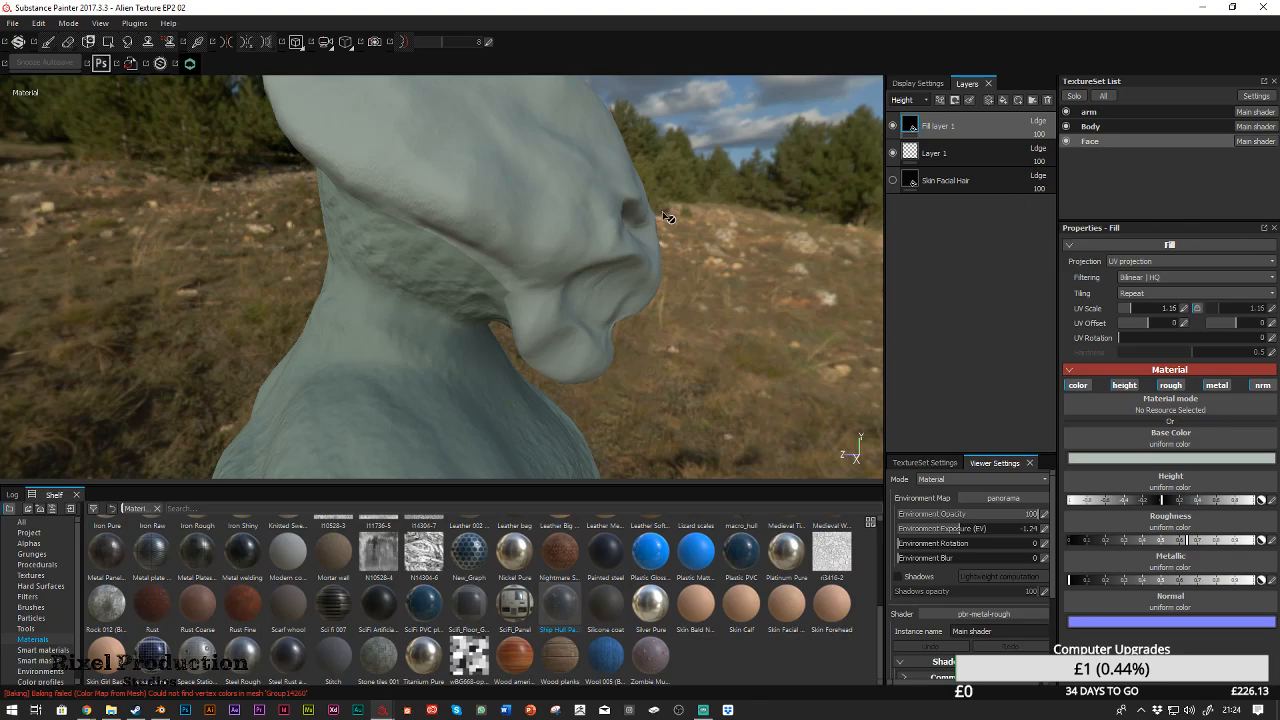
pyautogui.scroll(-5, 610, 260)
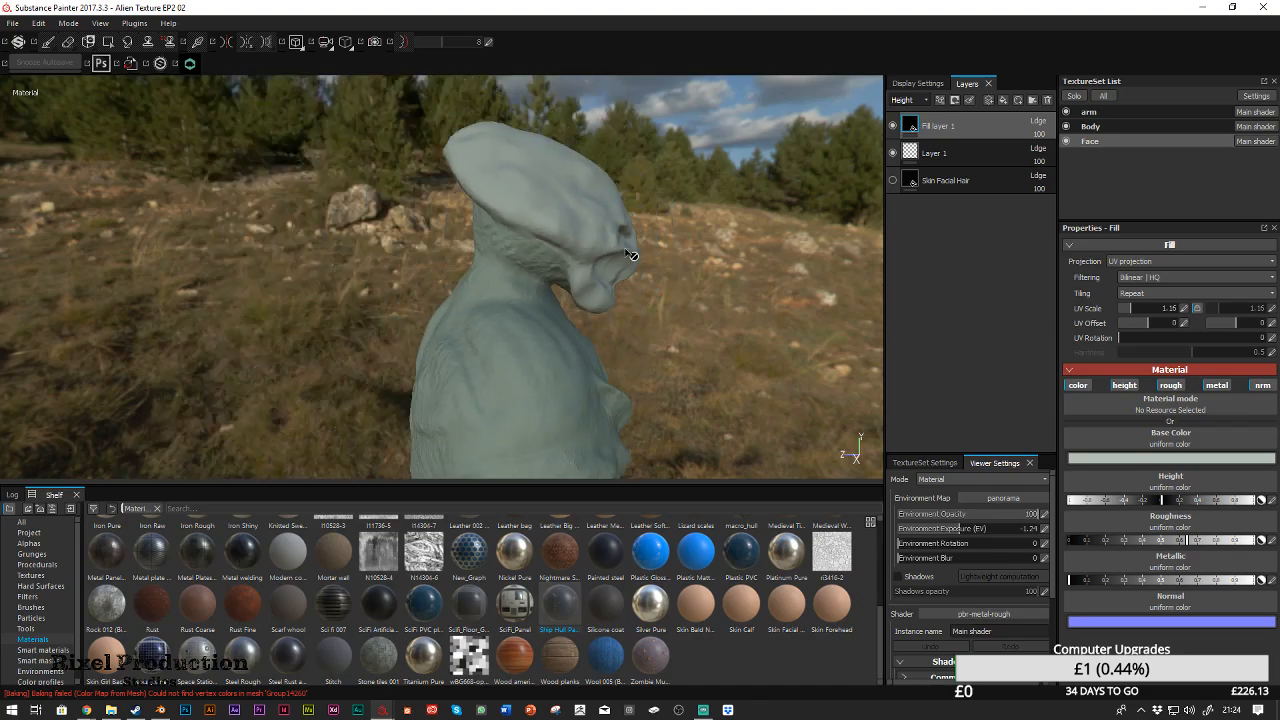
pyautogui.keyDown('alt'); pyautogui.moveTo(631, 255); pyautogui.dragTo(784, 206); pyautogui.keyUp('alt')
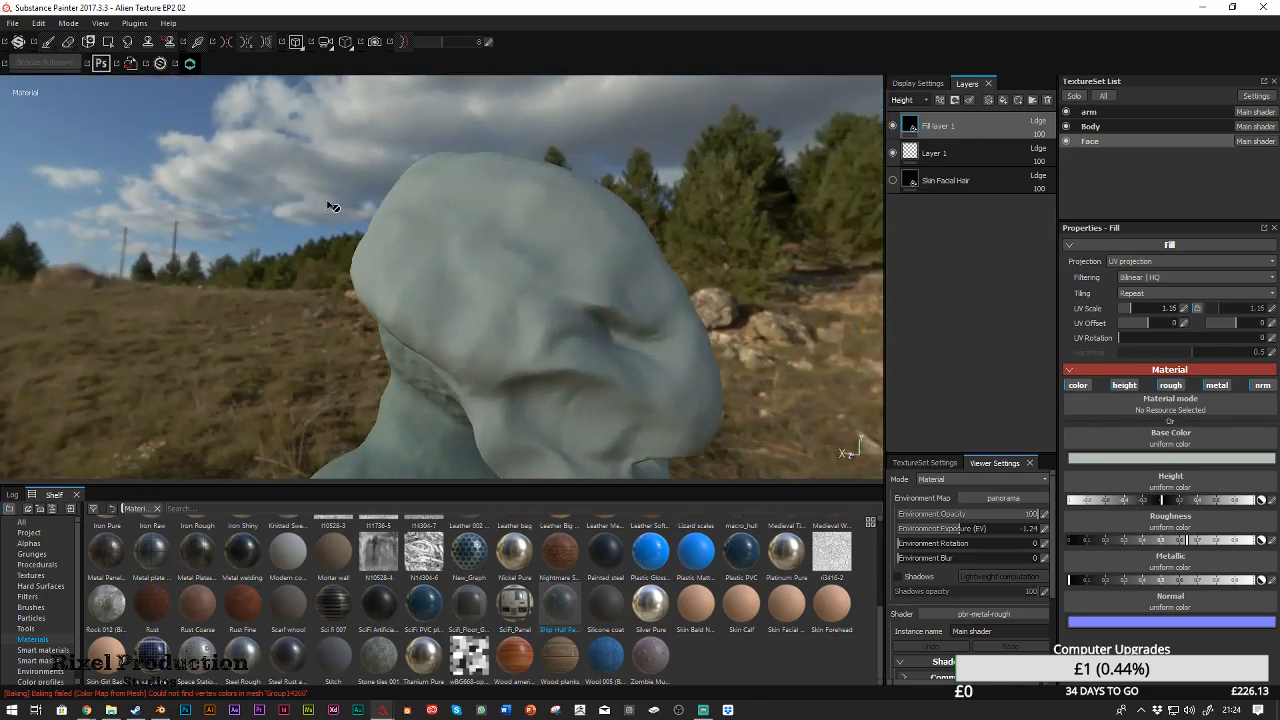
# Set the Base Color of the Face's Fill layer 1 to the grey-green sampled from the neck skin just below the head
pyautogui.moveTo(529, 335)
pyautogui.keyDown('alt'); pyautogui.mouseDown()
pyautogui.moveTo(547, 226)
pyautogui.moveTo(497, 251)
pyautogui.moveTo(486, 228)
pyautogui.mouseUp(); pyautogui.keyUp('alt')
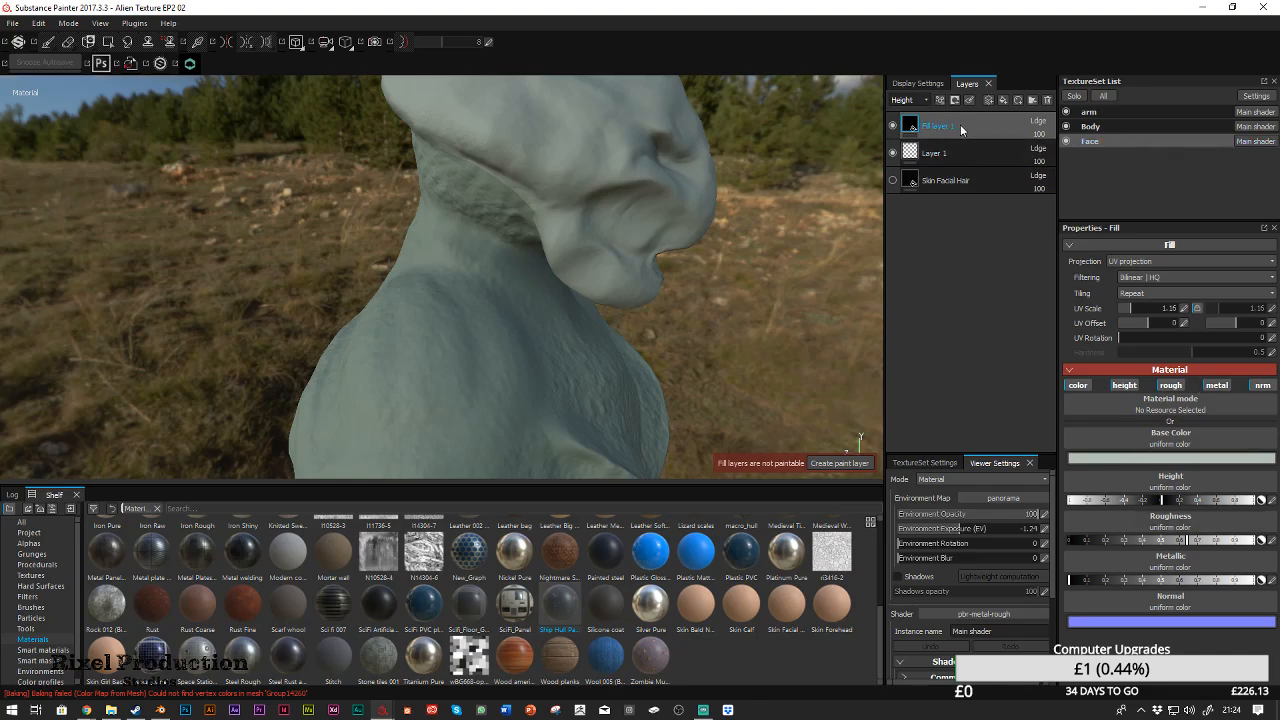
pyautogui.click(1134, 457)
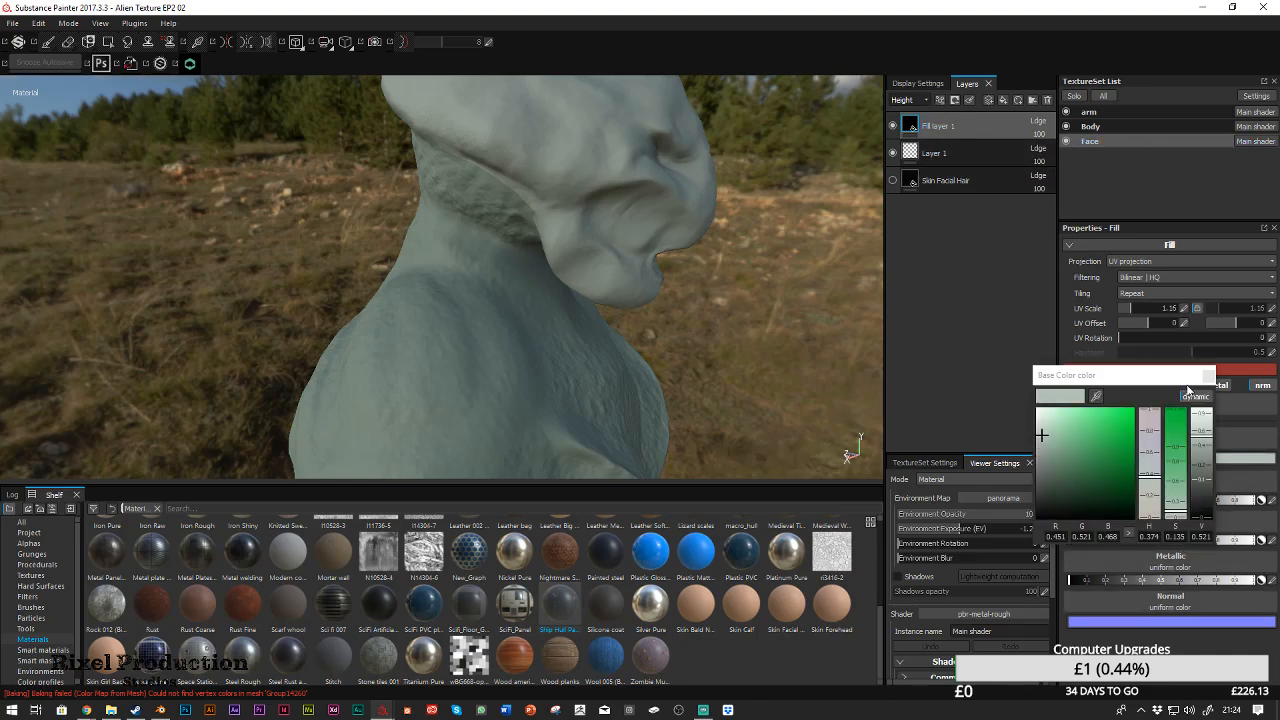
pyautogui.click(1099, 397)
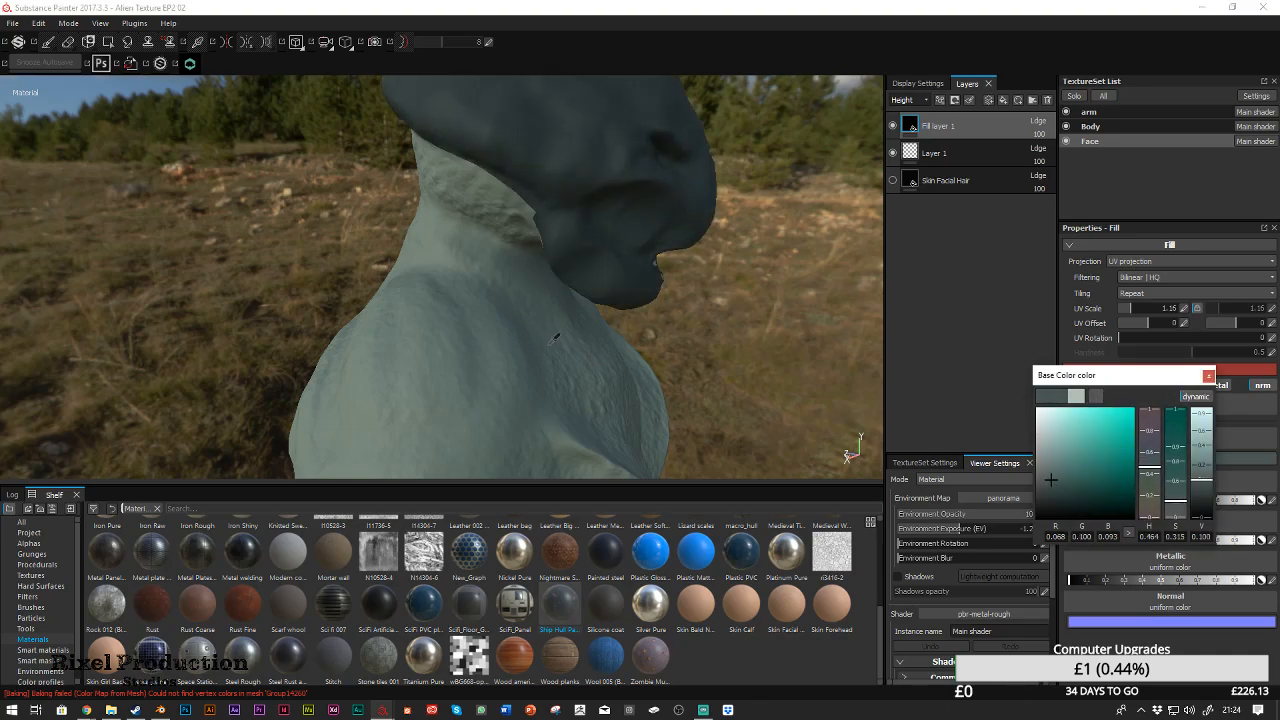
pyautogui.moveTo(457, 313); pyautogui.dragTo(588, 194)
pyautogui.keyDown('alt'); pyautogui.moveTo(588, 194); pyautogui.dragTo(532, 322, button='middle'); pyautogui.keyUp('alt')
pyautogui.scroll(-3, 510, 335)
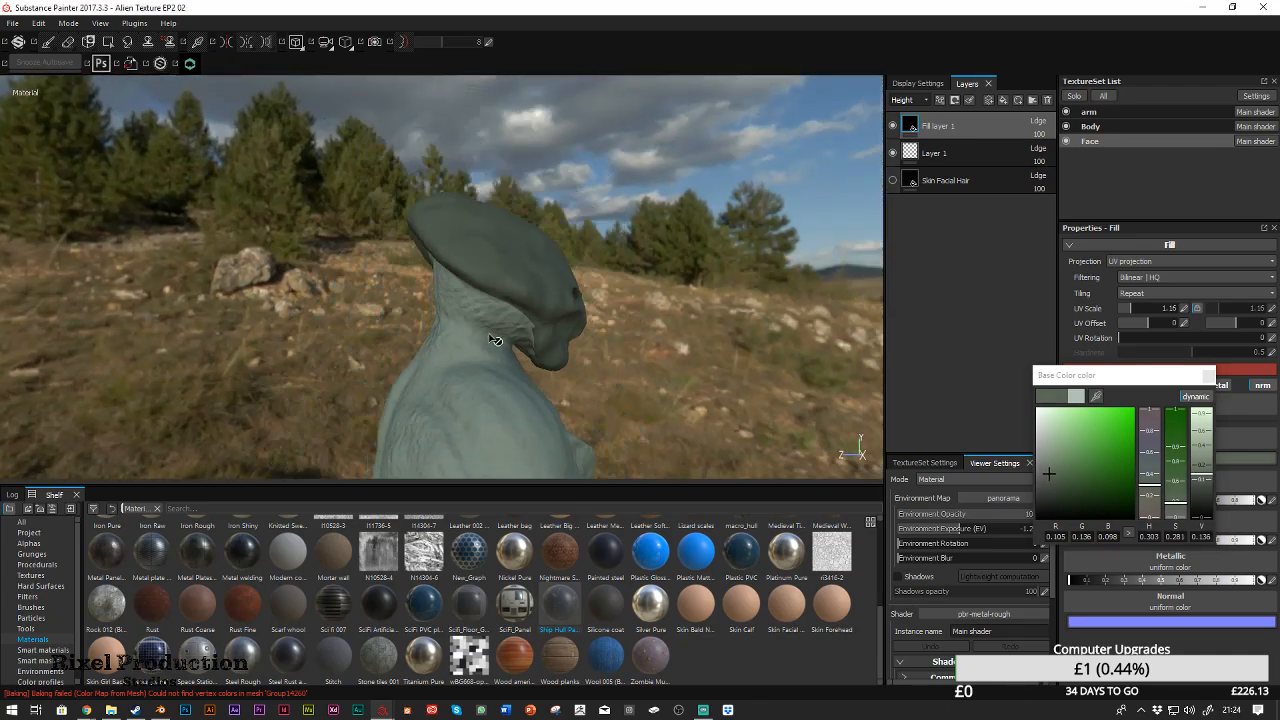
pyautogui.scroll(8, 493, 350)
pyautogui.keyDown('alt'); pyautogui.moveTo(494, 360); pyautogui.dragTo(586, 264); pyautogui.keyUp('alt')
pyautogui.keyDown('alt'); pyautogui.moveTo(586, 264); pyautogui.dragTo(533, 371, button='middle'); pyautogui.keyUp('alt')
pyautogui.keyDown('alt'); pyautogui.moveTo(533, 371); pyautogui.dragTo(512, 279); pyautogui.keyUp('alt')
pyautogui.click(1097, 393)
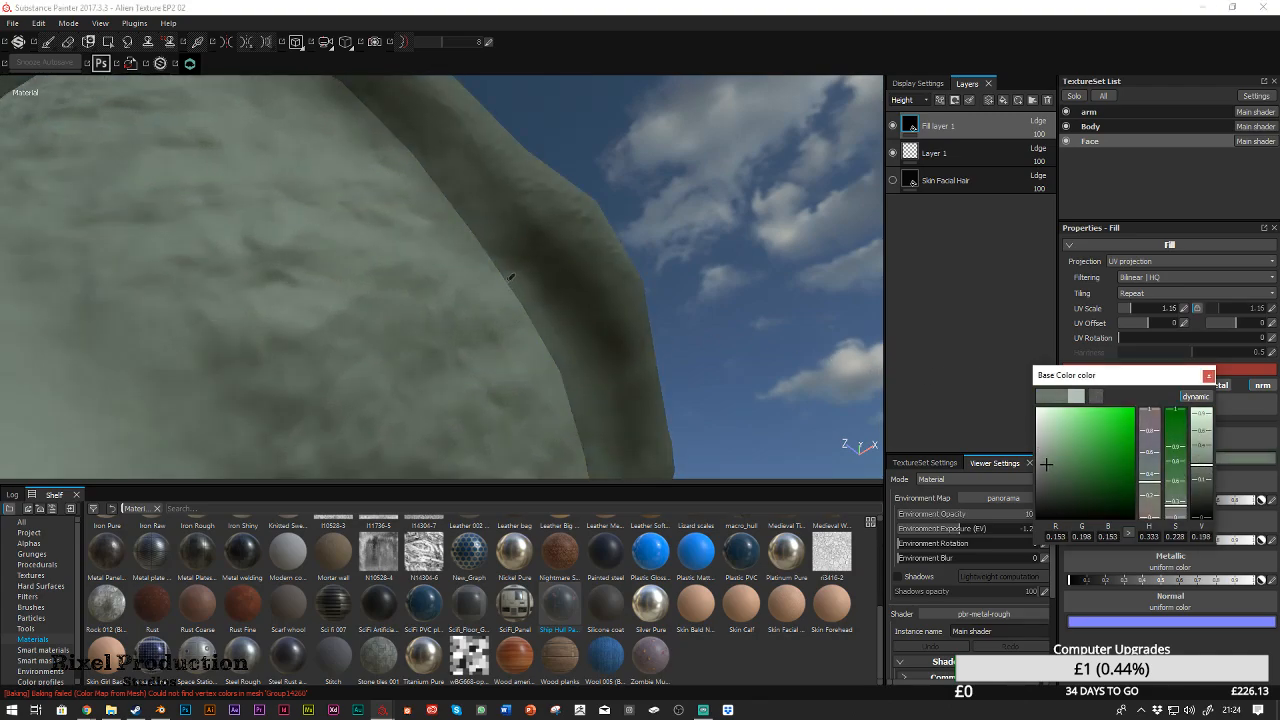
# Brighten the Face fill's base color to a value of 0.335 to match the neck, and check the blend at the seam
pyautogui.keyDown('alt'); pyautogui.moveTo(843, 333); pyautogui.dragTo(574, 389); pyautogui.keyUp('alt')
pyautogui.scroll(-5, 584, 385)
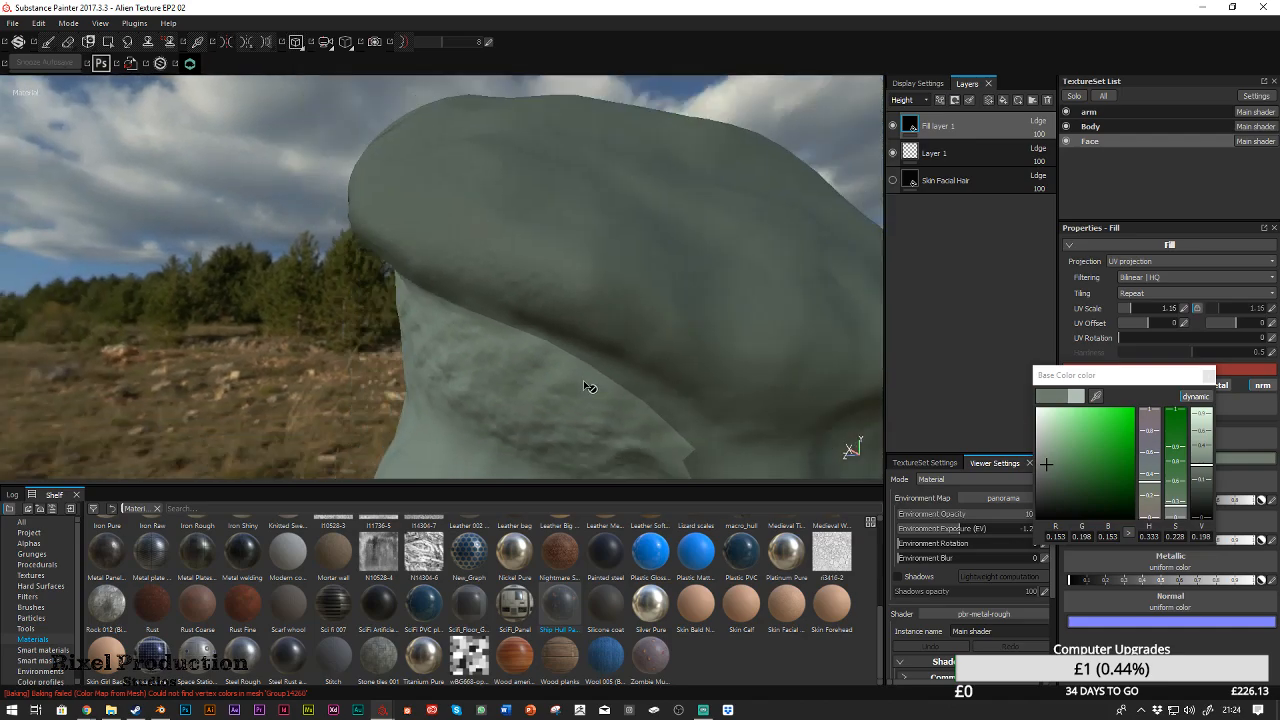
pyautogui.moveTo(1201, 471); pyautogui.dragTo(1202, 455)
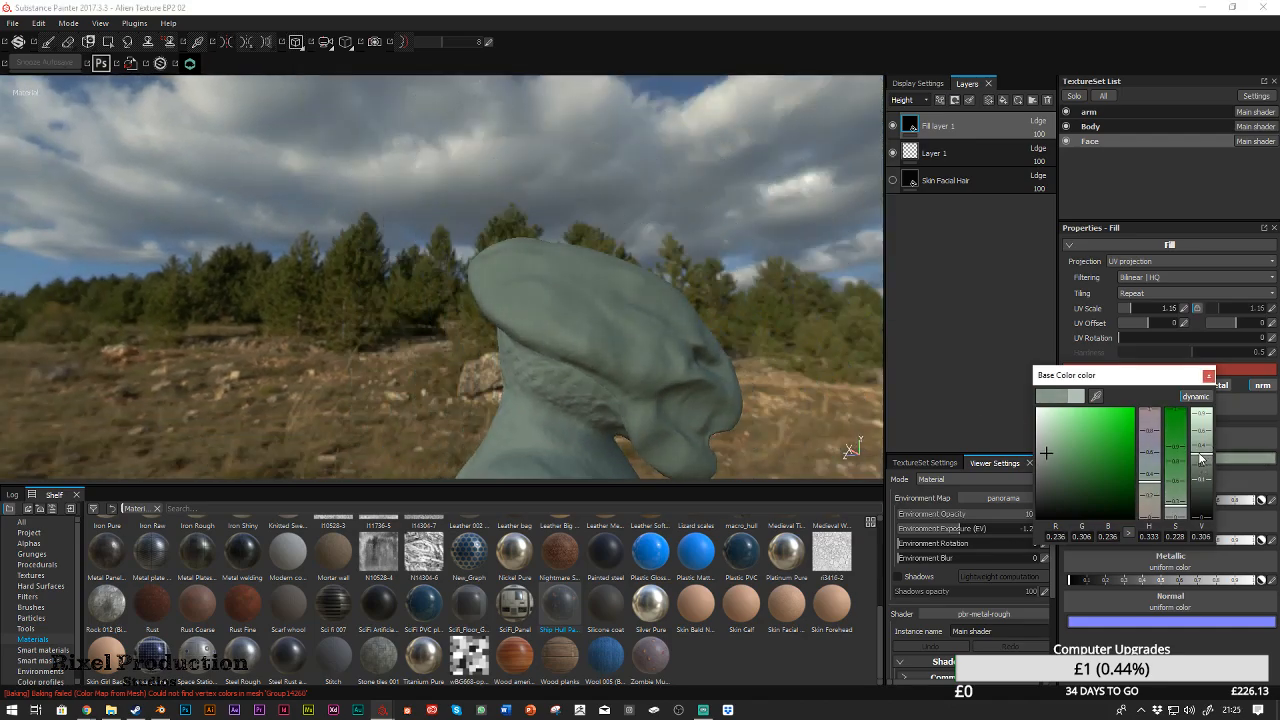
pyautogui.keyDown('alt'); pyautogui.moveTo(533, 389); pyautogui.dragTo(552, 356); pyautogui.keyUp('alt')
pyautogui.keyDown('alt'); pyautogui.moveTo(540, 352); pyautogui.dragTo(563, 274, button='middle'); pyautogui.keyUp('alt')
pyautogui.keyDown('alt'); pyautogui.moveTo(563, 274); pyautogui.dragTo(513, 367); pyautogui.keyUp('alt')
pyautogui.keyDown('alt'); pyautogui.moveTo(513, 367); pyautogui.dragTo(534, 274, button='middle'); pyautogui.keyUp('alt')
pyautogui.scroll(5, 489, 304)
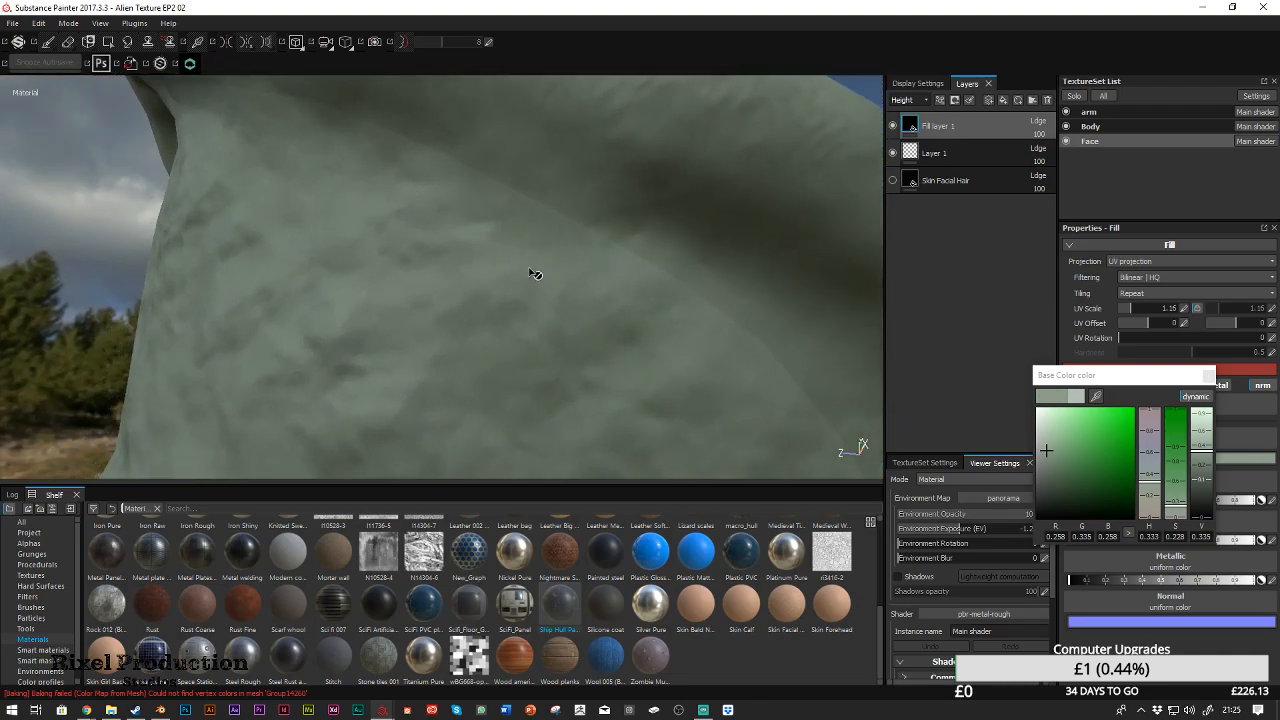
pyautogui.scroll(1, 534, 274)
pyautogui.click(1209, 376)
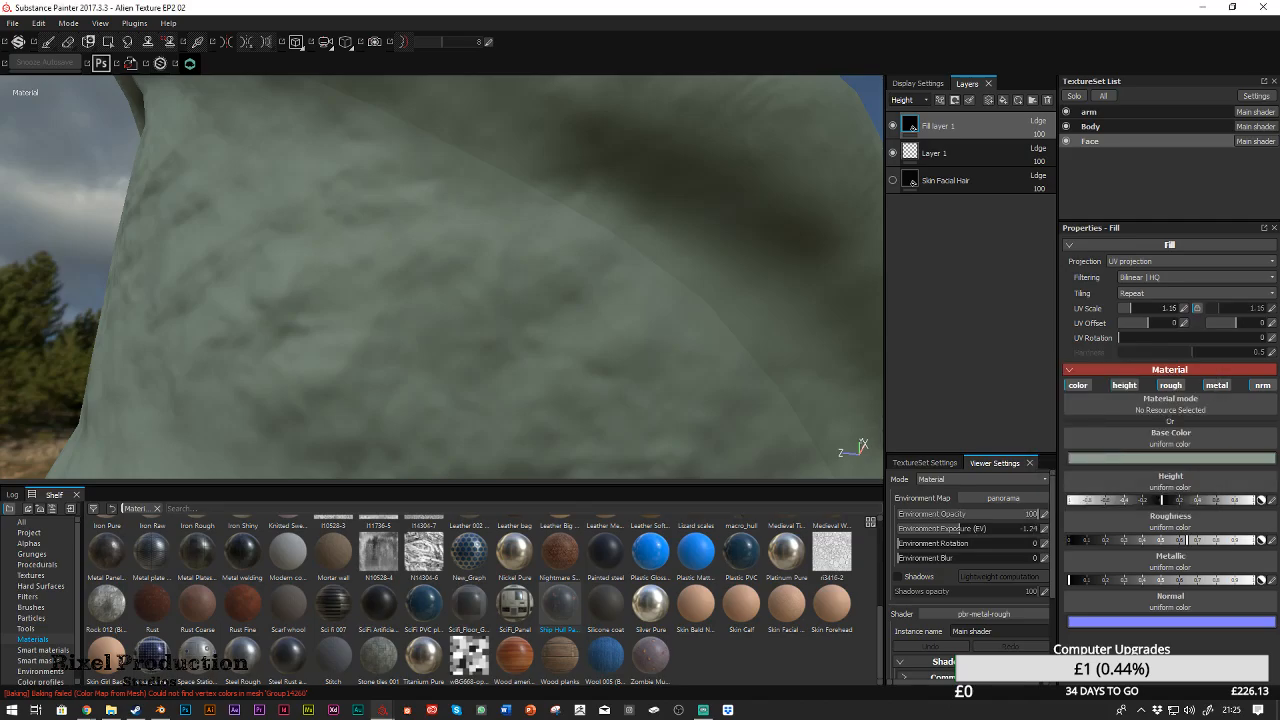
pyautogui.hotkey('alt', 'Tab')
pyautogui.hotkey('alt', 'Tab')
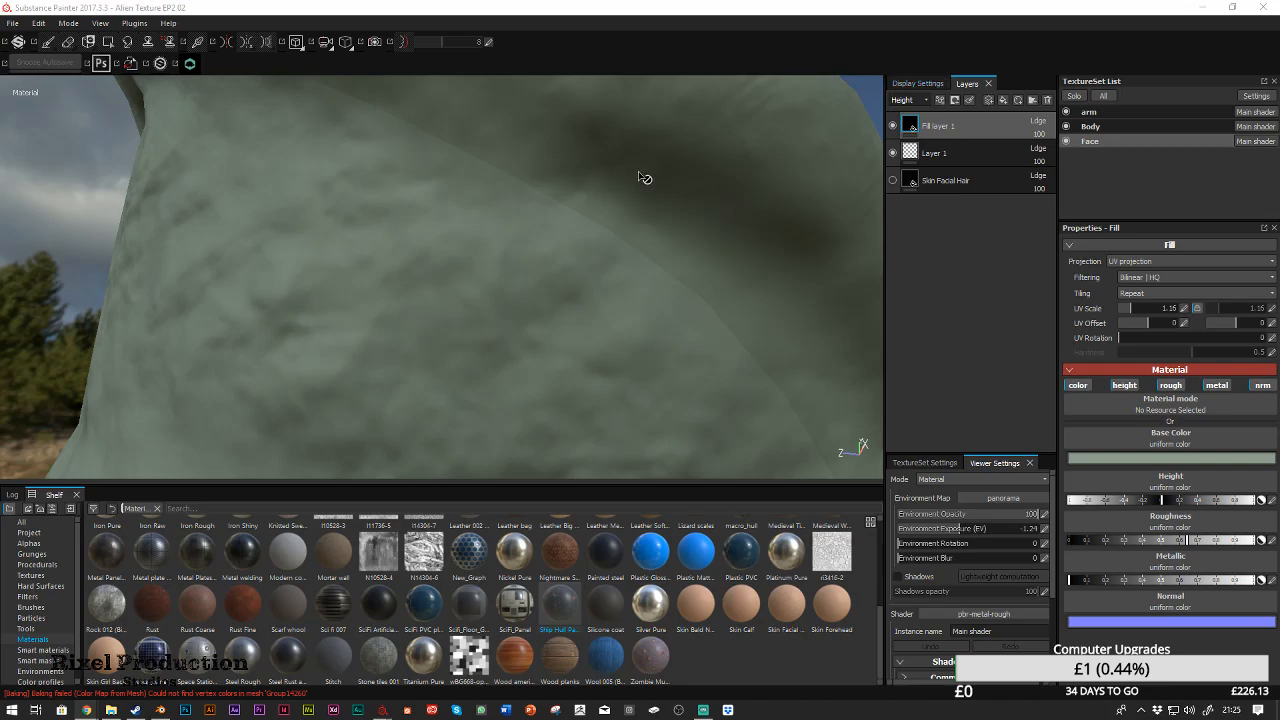
# Add a paint layer above the Face's Fill layer 1 and open the brush's base color
pyautogui.click(988, 101)
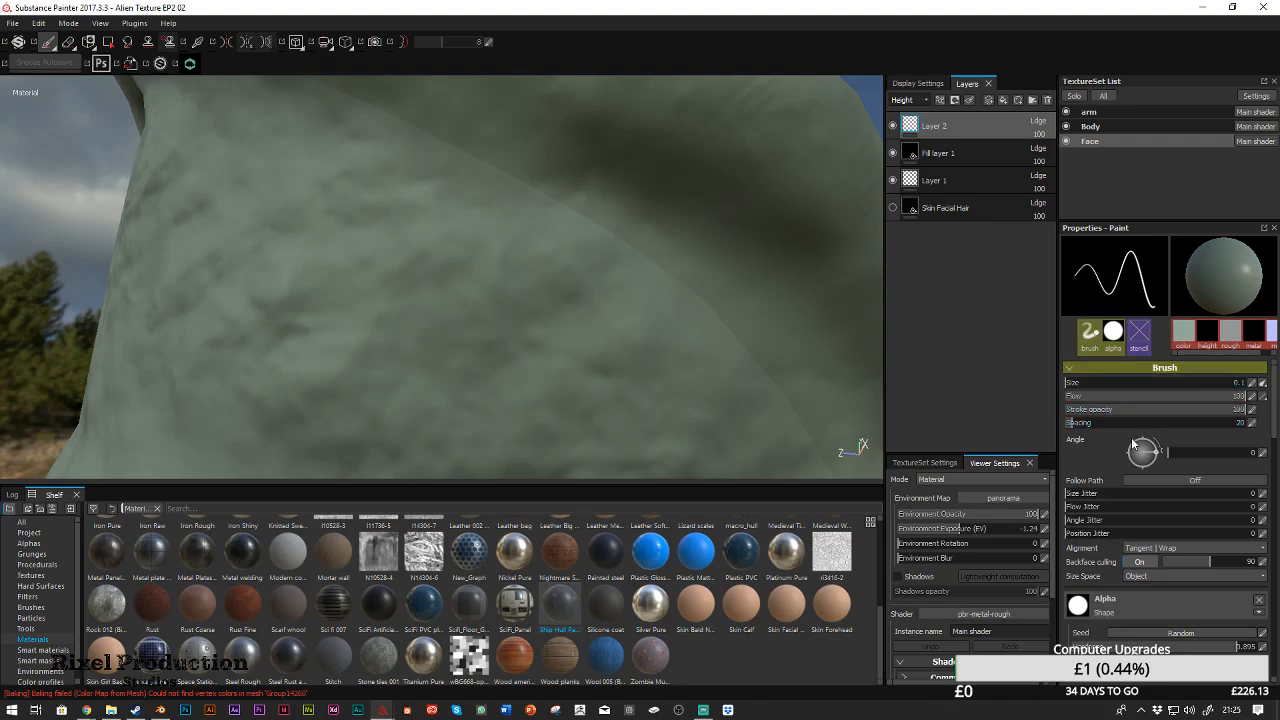
pyautogui.scroll(-3, 1108, 470)
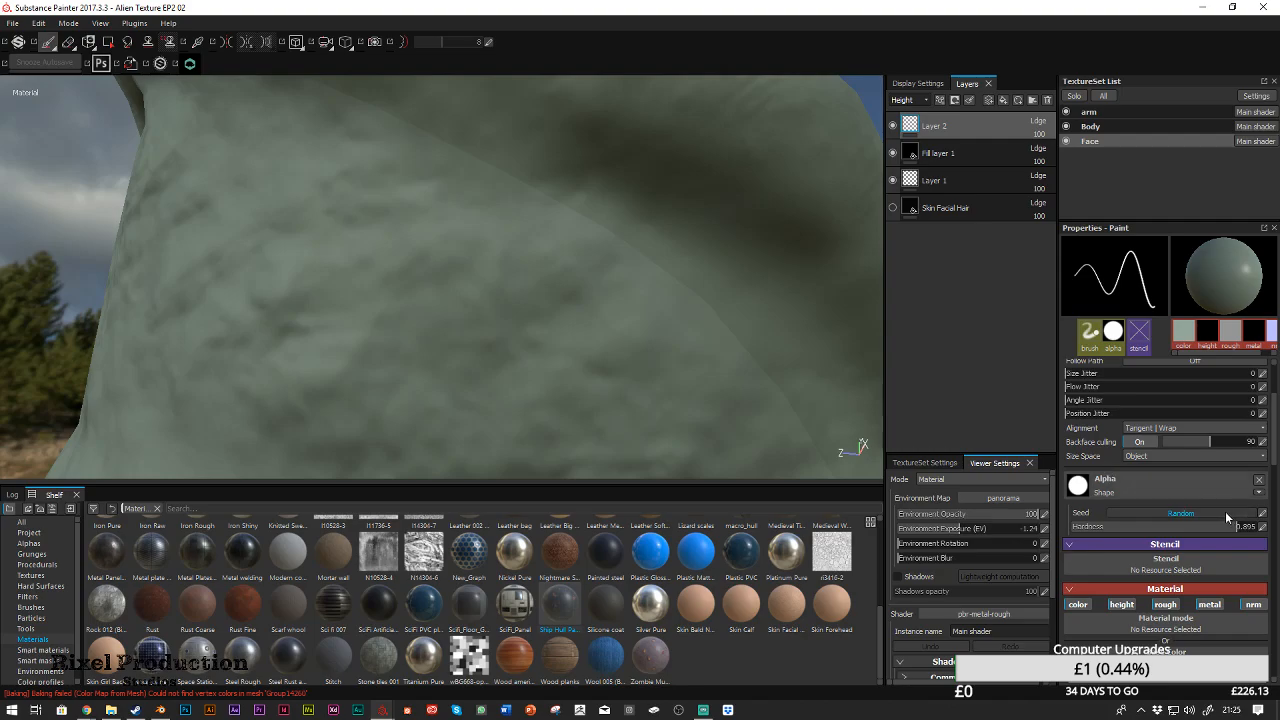
pyautogui.scroll(-3, 1105, 470)
pyautogui.scroll(-2, 1150, 520)
pyautogui.scroll(1, 1155, 525)
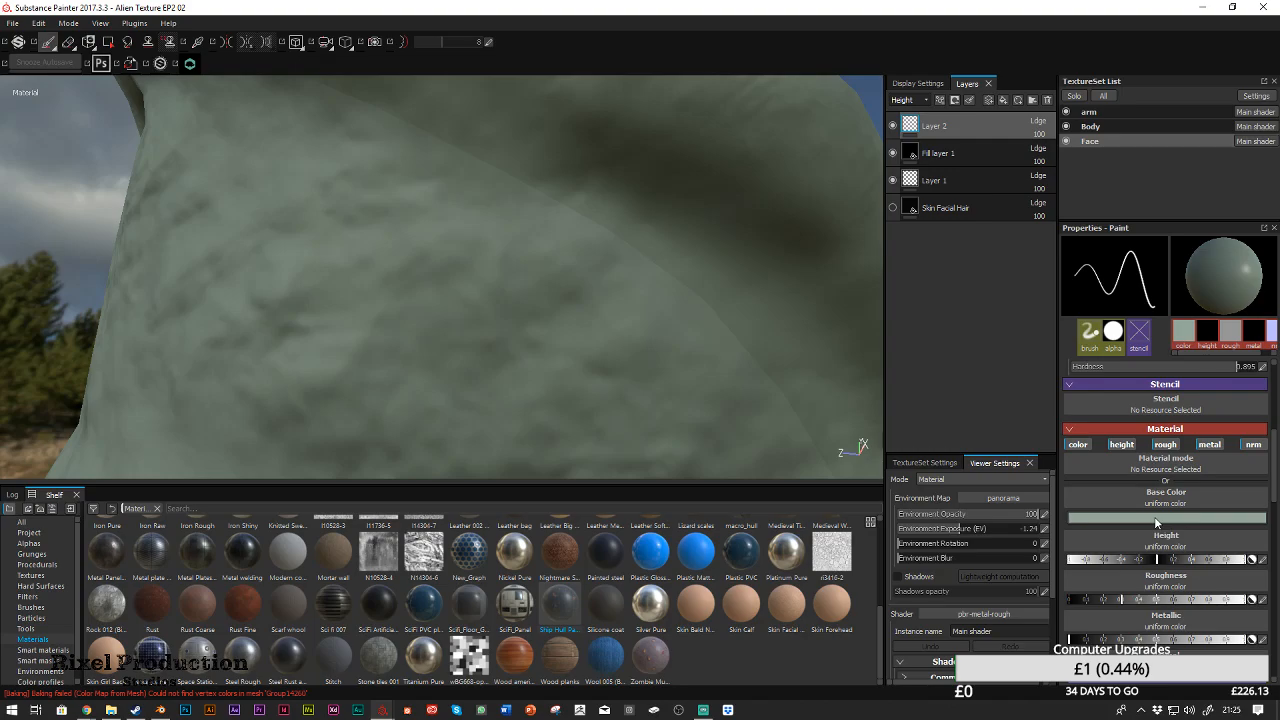
pyautogui.click(1156, 520)
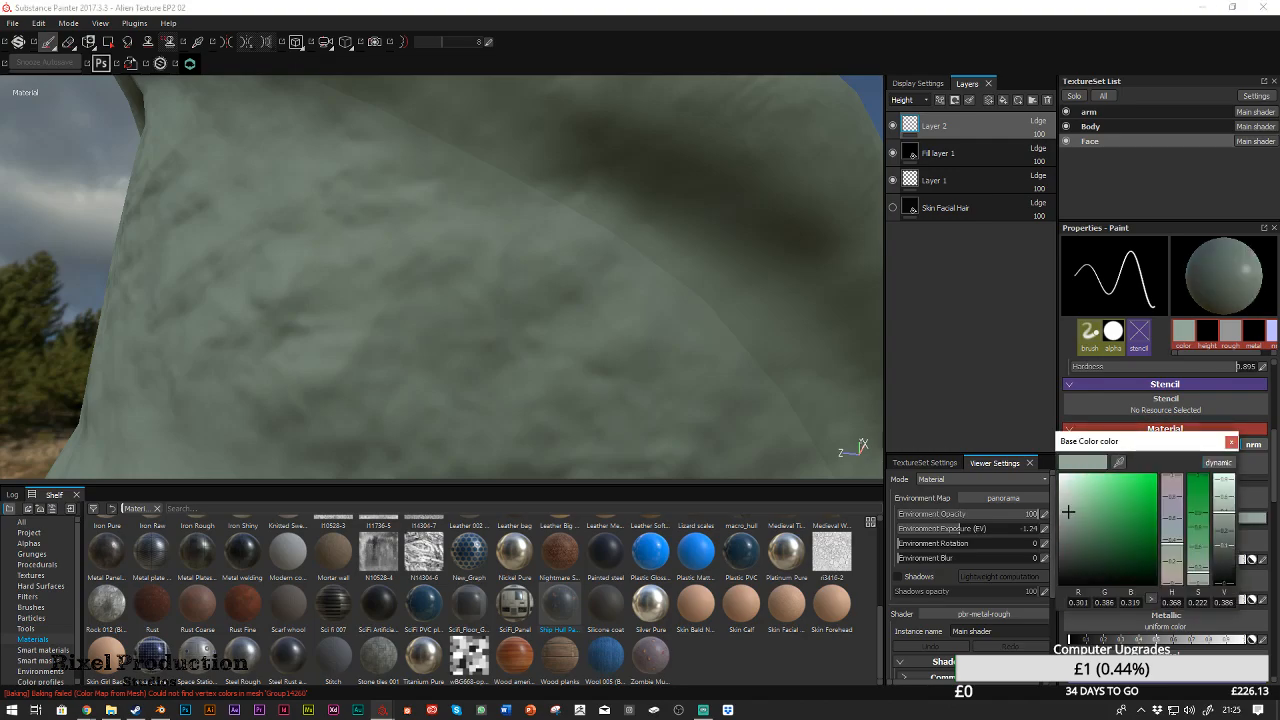
pyautogui.click(928, 105)
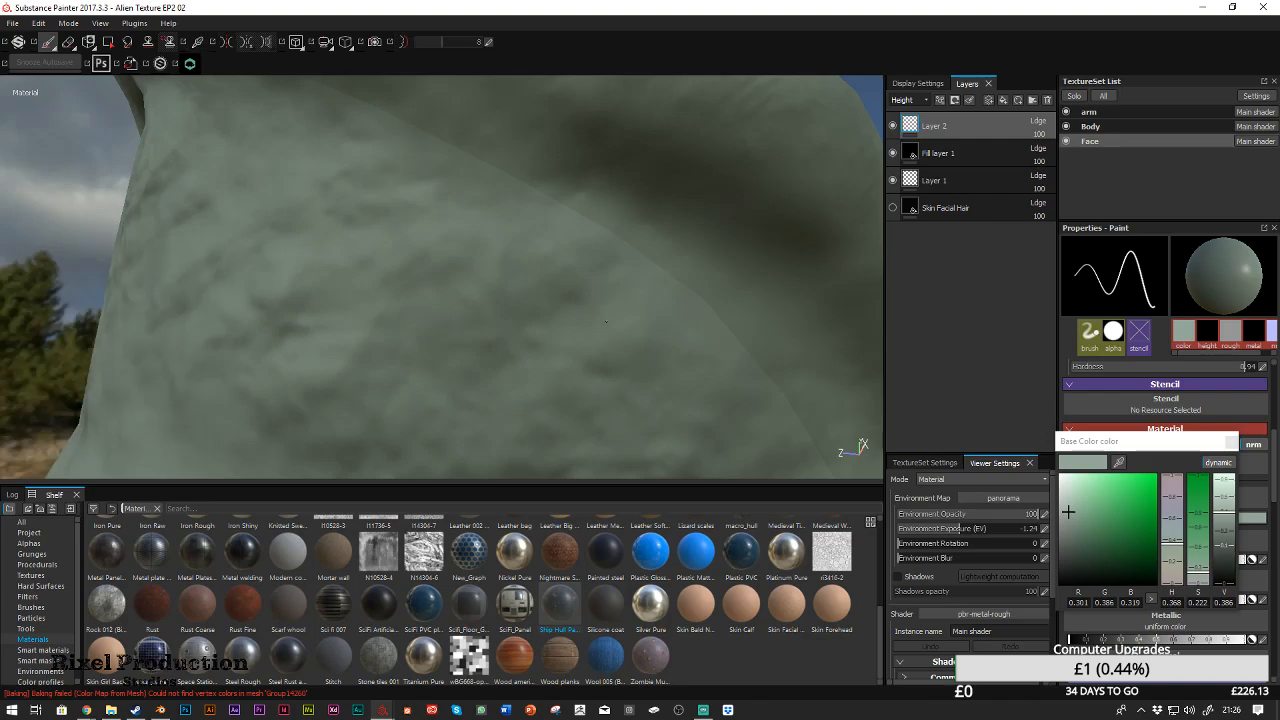
# Enlarge the brush, soften its hardness to 0.58, and paint over the seam between the head and the neck
pyautogui.keyDown('ctrl'); pyautogui.moveTo(566, 207); pyautogui.dragTo(620, 200, button='right'); pyautogui.keyUp('ctrl')
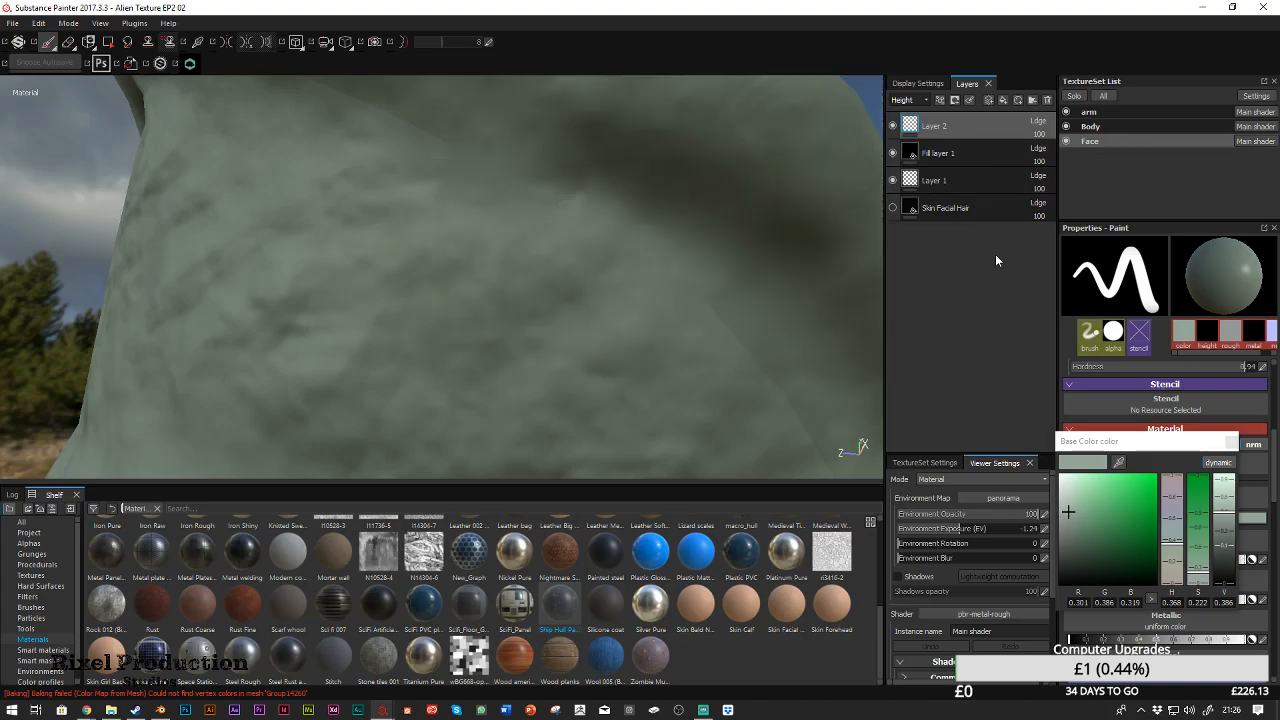
pyautogui.keyDown('alt'); pyautogui.moveTo(650, 165); pyautogui.dragTo(737, 277, button='middle'); pyautogui.keyUp('alt')
pyautogui.moveTo(527, 287)
pyautogui.keyDown('ctrl'); pyautogui.mouseDown(button='right')
pyautogui.moveTo(692, 208)
pyautogui.moveTo(672, 285)
pyautogui.moveTo(715, 262)
pyautogui.moveTo(565, 330)
pyautogui.moveTo(490, 421)
pyautogui.moveTo(654, 251)
pyautogui.mouseUp(button='right'); pyautogui.keyUp('ctrl')
pyautogui.click(660, 311)
pyautogui.keyDown('alt'); pyautogui.moveTo(654, 251); pyautogui.dragTo(601, 259); pyautogui.keyUp('alt')
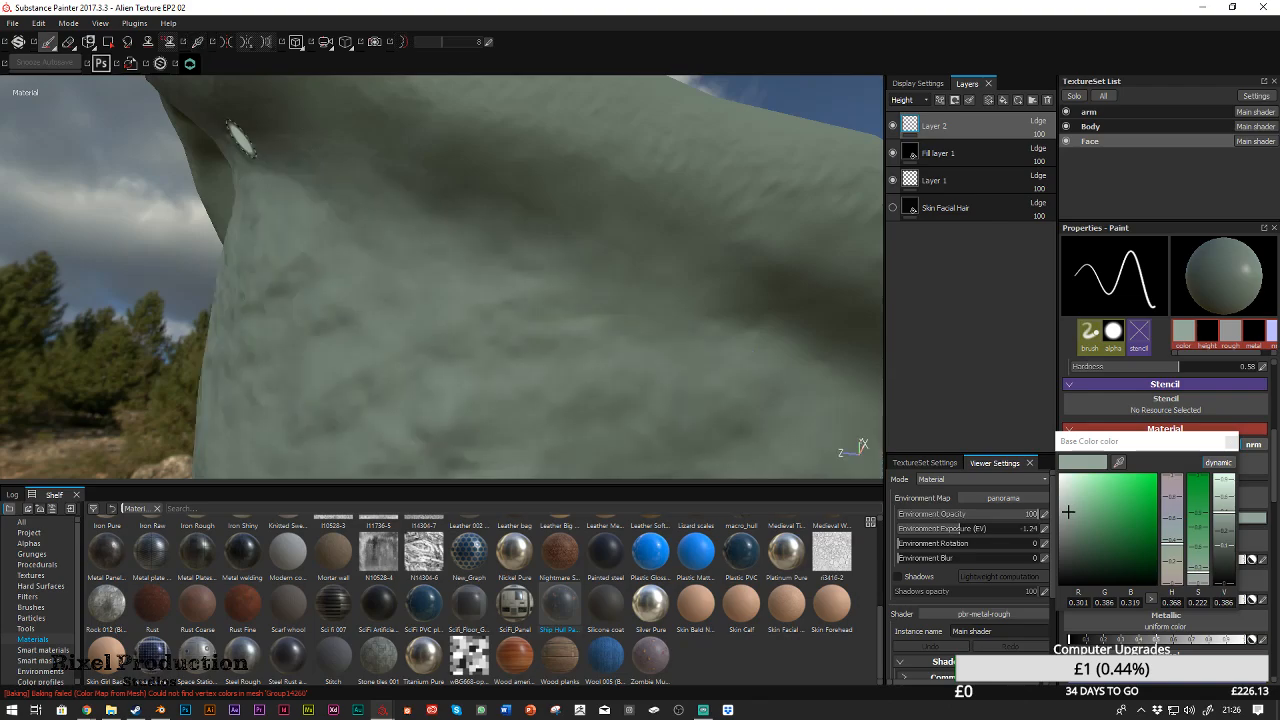
pyautogui.keyDown('alt'); pyautogui.moveTo(279, 241); pyautogui.dragTo(428, 233); pyautogui.keyUp('alt')
pyautogui.keyDown('alt'); pyautogui.moveTo(428, 233); pyautogui.dragTo(543, 251, button='middle'); pyautogui.keyUp('alt')
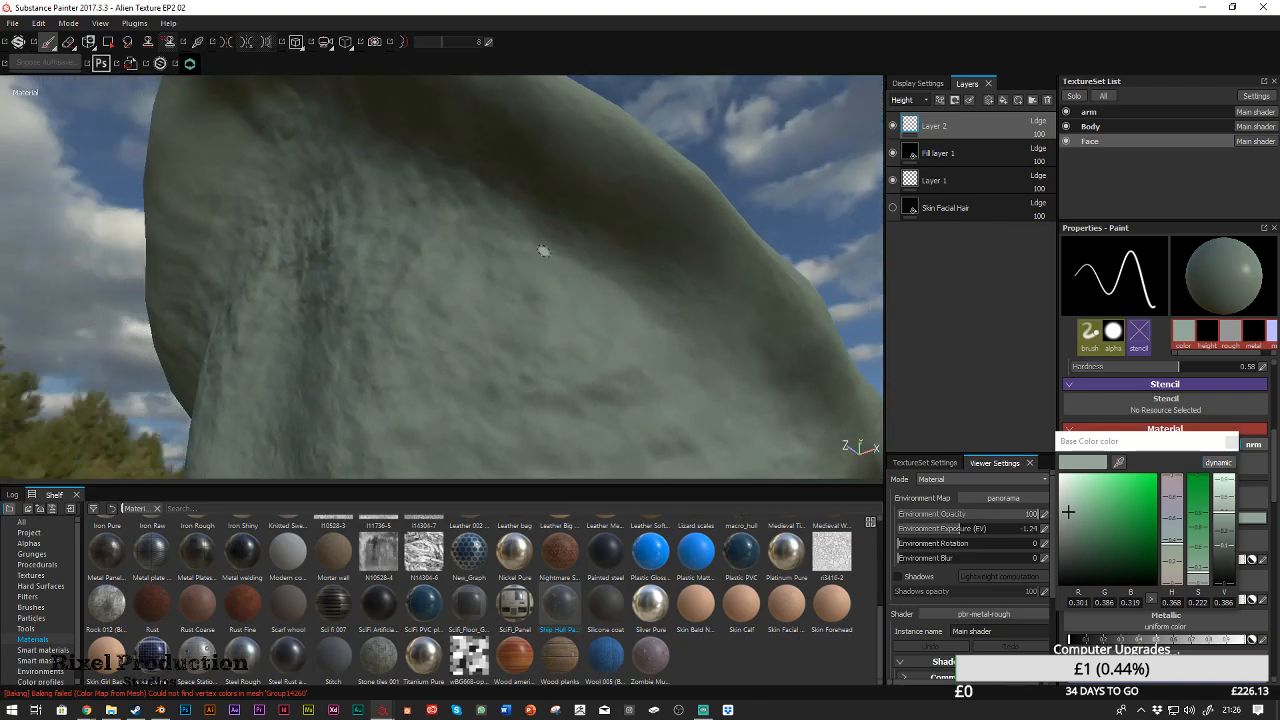
# Paint the grey-green along the lower rim of the head around the back of the neck on Layer 2
pyautogui.moveTo(583, 220)
pyautogui.keyDown('alt'); pyautogui.mouseDown()
pyautogui.moveTo(571, 271)
pyautogui.moveTo(523, 149)
pyautogui.moveTo(400, 116)
pyautogui.mouseUp(); pyautogui.keyUp('alt')
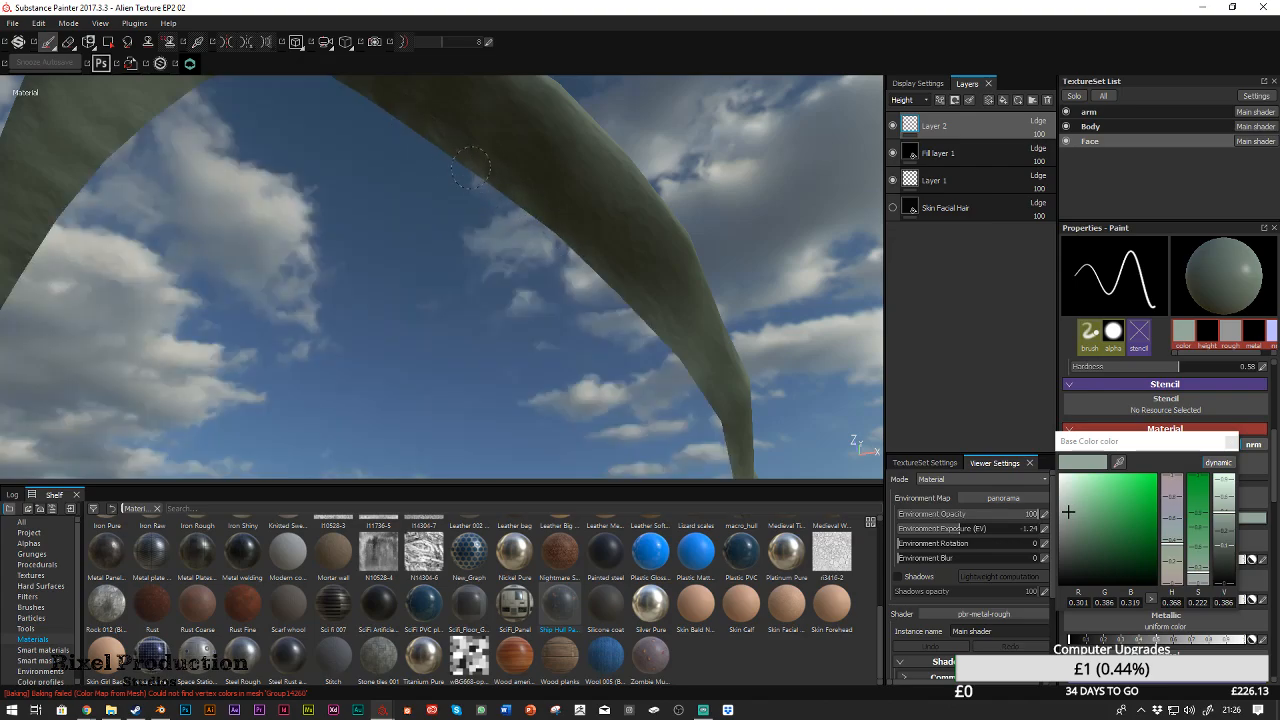
pyautogui.keyDown('alt'); pyautogui.moveTo(437, 137); pyautogui.dragTo(357, 143); pyautogui.keyUp('alt')
pyautogui.keyDown('alt'); pyautogui.moveTo(357, 143); pyautogui.dragTo(626, 316, button='middle'); pyautogui.keyUp('alt')
pyautogui.keyDown('alt'); pyautogui.moveTo(626, 316); pyautogui.dragTo(652, 288); pyautogui.keyUp('alt')
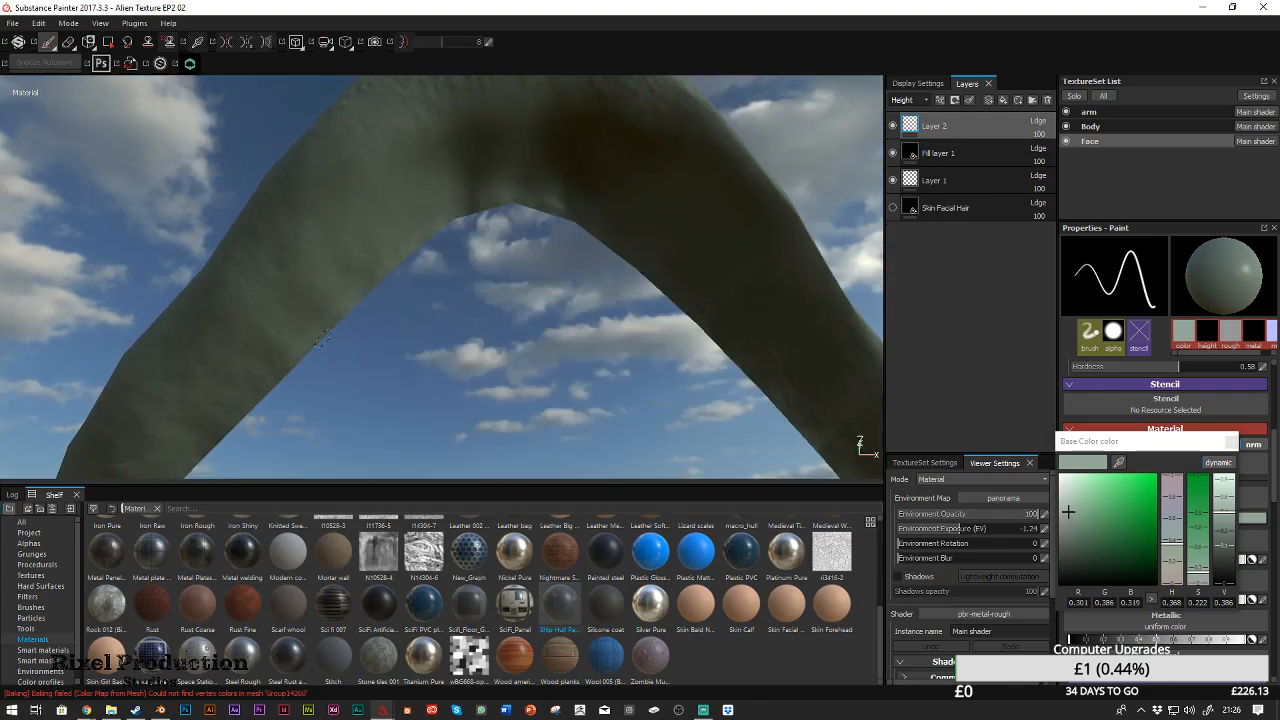
pyautogui.keyDown('alt'); pyautogui.moveTo(361, 357); pyautogui.dragTo(323, 411); pyautogui.keyUp('alt')
pyautogui.keyDown('alt'); pyautogui.moveTo(355, 380); pyautogui.dragTo(496, 99, button='middle'); pyautogui.keyUp('alt')
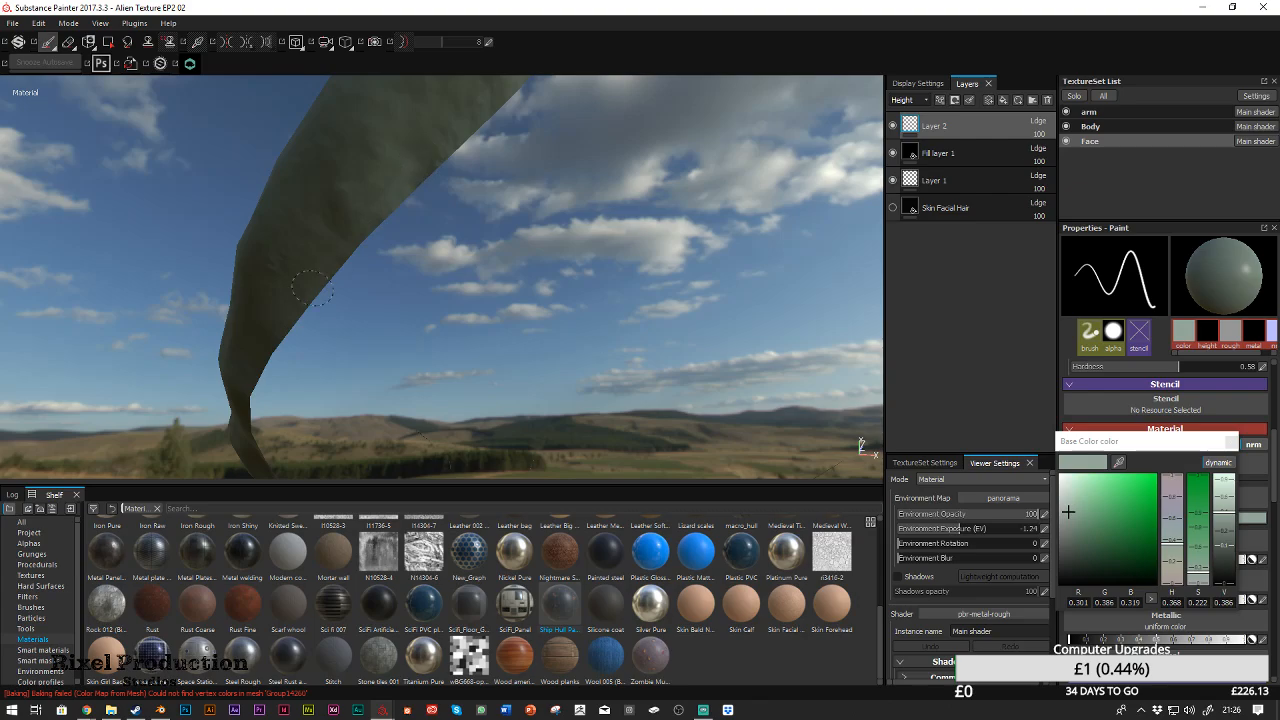
pyautogui.keyDown('alt'); pyautogui.moveTo(240, 426); pyautogui.dragTo(450, 171); pyautogui.keyUp('alt')
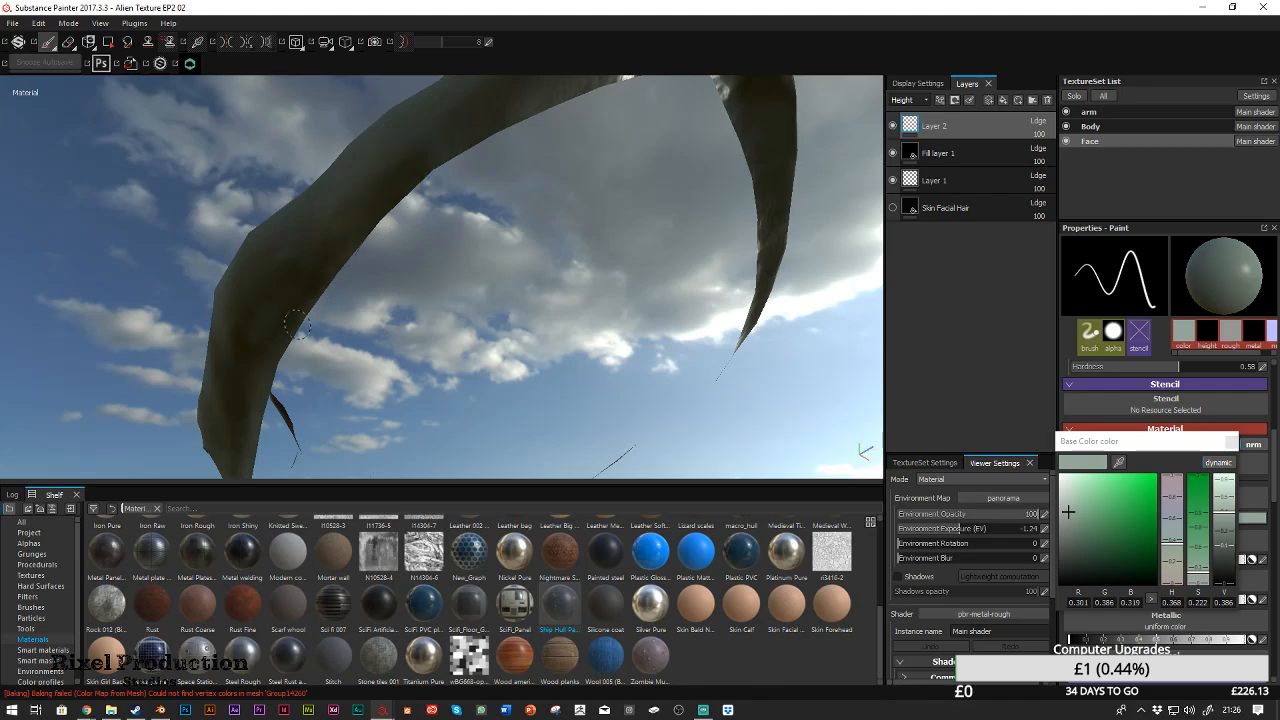
pyautogui.keyDown('alt'); pyautogui.moveTo(249, 451); pyautogui.dragTo(561, 202); pyautogui.keyUp('alt')
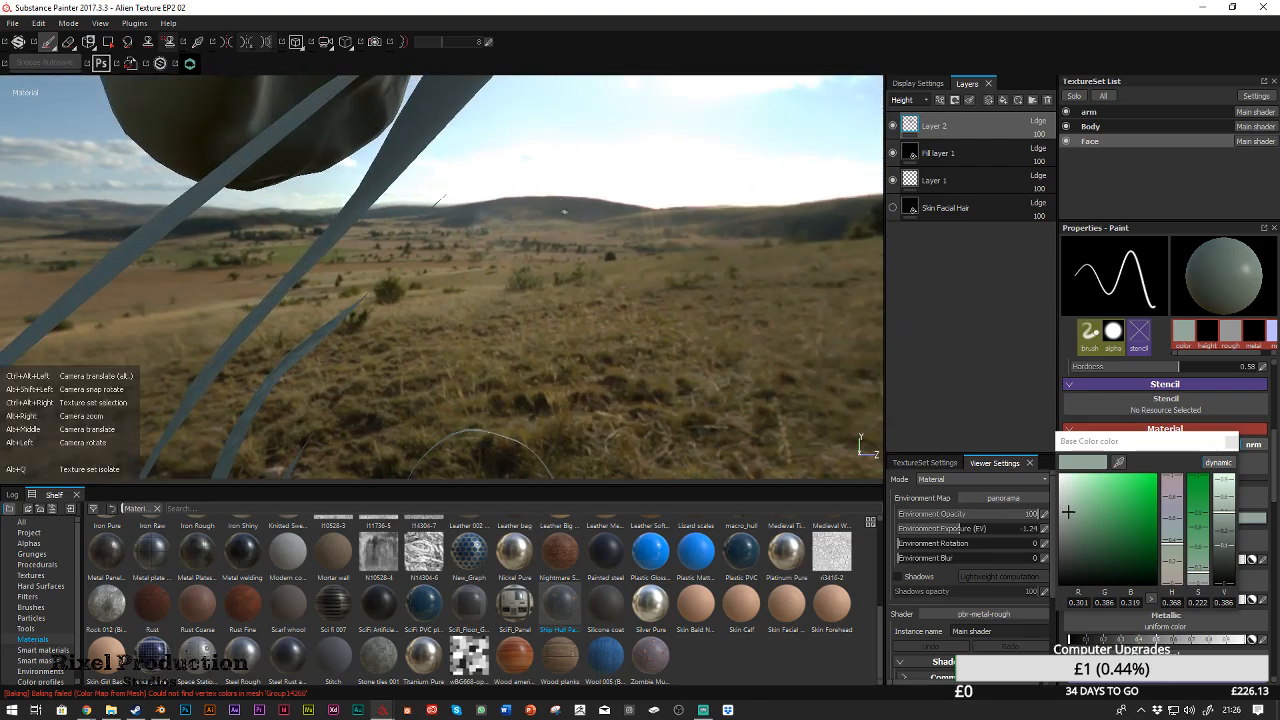
# Enlarge the brush and paint the head's open edge along one side of the throat and under the jaw
pyautogui.keyDown('ctrl'); pyautogui.moveTo(645, 187); pyautogui.dragTo(668, 188, button='right'); pyautogui.keyUp('ctrl')
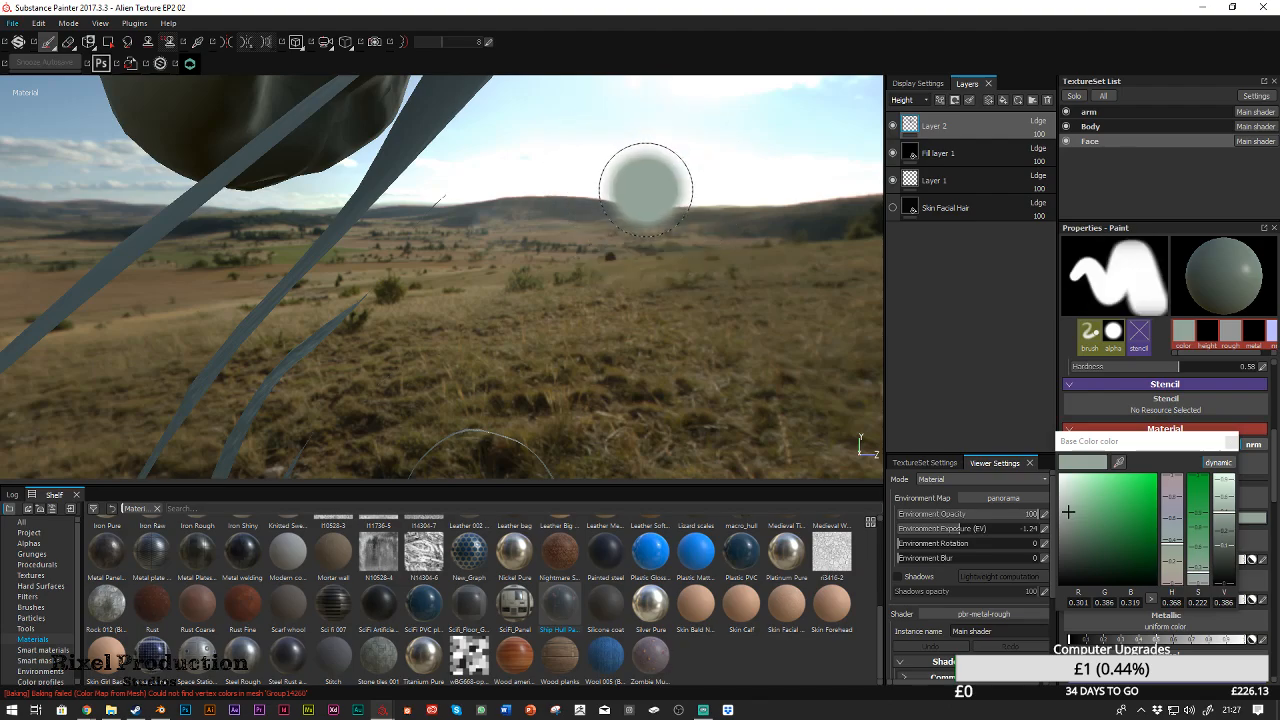
pyautogui.keyDown('alt'); pyautogui.moveTo(645, 187); pyautogui.dragTo(663, 180); pyautogui.keyUp('alt')
pyautogui.keyDown('alt'); pyautogui.moveTo(655, 270); pyautogui.dragTo(640, 400, button='middle'); pyautogui.keyUp('alt')
pyautogui.moveTo(640, 400)
pyautogui.keyDown('alt'); pyautogui.mouseDown()
pyautogui.moveTo(626, 251)
pyautogui.moveTo(594, 257)
pyautogui.moveTo(665, 328)
pyautogui.moveTo(720, 277)
pyautogui.moveTo(586, 249)
pyautogui.moveTo(605, 205)
pyautogui.moveTo(651, 251)
pyautogui.moveTo(543, 234)
pyautogui.moveTo(558, 232)
pyautogui.moveTo(614, 131)
pyautogui.moveTo(551, 223)
pyautogui.moveTo(434, 197)
pyautogui.moveTo(560, 177)
pyautogui.moveTo(666, 240)
pyautogui.moveTo(677, 197)
pyautogui.moveTo(686, 217)
pyautogui.moveTo(698, 190)
pyautogui.moveTo(580, 143)
pyautogui.moveTo(569, 126)
pyautogui.moveTo(706, 211)
pyautogui.moveTo(727, 256)
pyautogui.moveTo(700, 234)
pyautogui.moveTo(663, 234)
pyautogui.moveTo(709, 277)
pyautogui.moveTo(740, 275)
pyautogui.moveTo(747, 252)
pyautogui.mouseUp(); pyautogui.keyUp('alt')
pyautogui.moveTo(838, 148)
pyautogui.keyDown('alt'); pyautogui.mouseDown(button='right')
pyautogui.moveTo(746, 217)
pyautogui.moveTo(740, 290)
pyautogui.mouseUp(button='right'); pyautogui.keyUp('alt')
pyautogui.moveTo(750, 192)
pyautogui.keyDown('alt'); pyautogui.mouseDown(button='right')
pyautogui.moveTo(790, 290)
pyautogui.moveTo(686, 143)
pyautogui.mouseUp(button='right'); pyautogui.keyUp('alt')
pyautogui.moveTo(720, 182)
pyautogui.mouseDown()
pyautogui.moveTo(726, 212)
pyautogui.moveTo(766, 236)
pyautogui.moveTo(760, 250)
pyautogui.moveTo(803, 311)
pyautogui.moveTo(723, 211)
pyautogui.moveTo(692, 218)
pyautogui.moveTo(681, 205)
pyautogui.mouseUp()
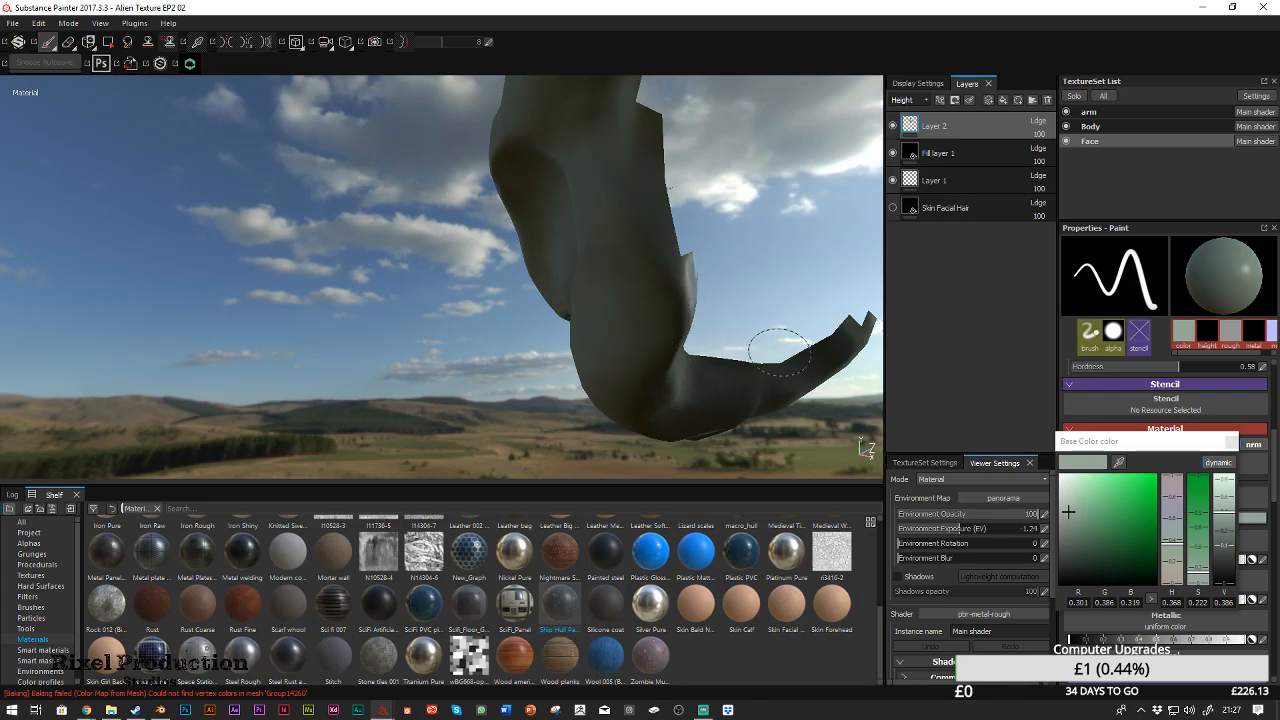
# Paint over the seam along the opposite side of the throat and beneath the jaw
pyautogui.scroll(3, 846, 298)
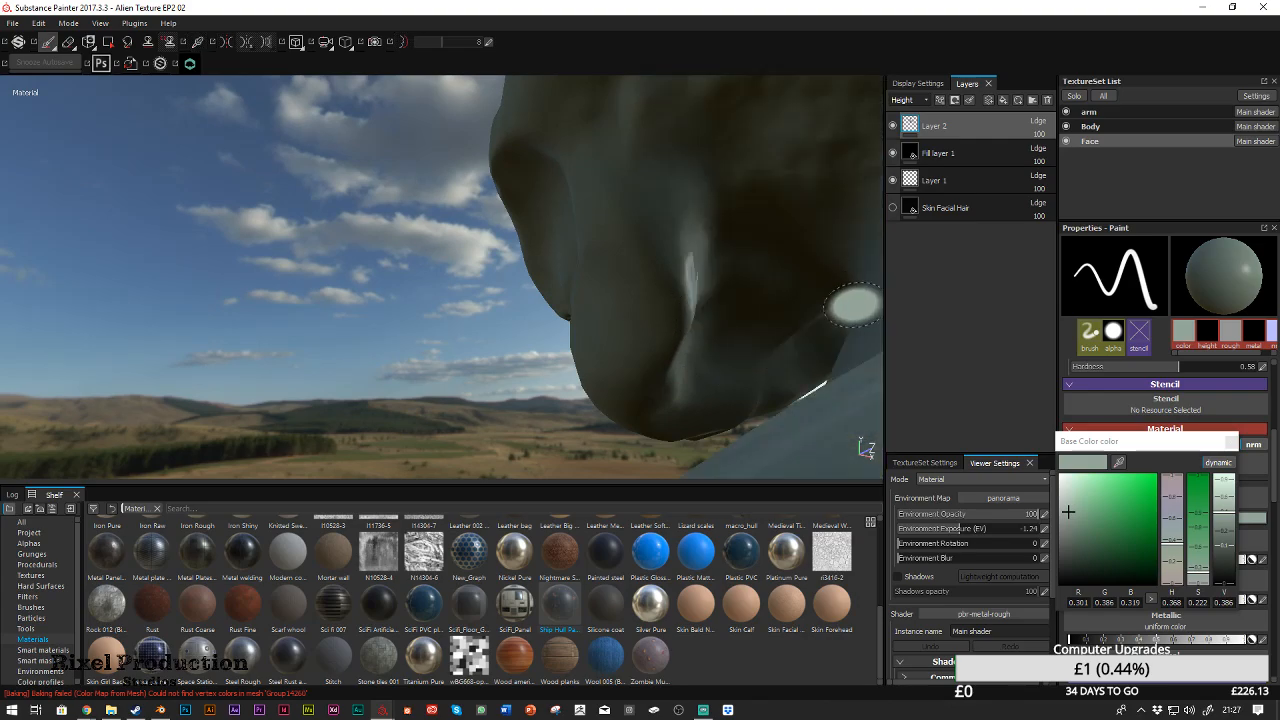
pyautogui.moveTo(651, 266)
pyautogui.keyDown('alt'); pyautogui.mouseDown()
pyautogui.moveTo(757, 266)
pyautogui.moveTo(448, 245)
pyautogui.moveTo(563, 217)
pyautogui.moveTo(616, 248)
pyautogui.moveTo(589, 206)
pyautogui.mouseUp(); pyautogui.keyUp('alt')
pyautogui.scroll(6, 577, 246)
pyautogui.keyDown('alt'); pyautogui.moveTo(490, 116); pyautogui.dragTo(554, 155); pyautogui.keyUp('alt')
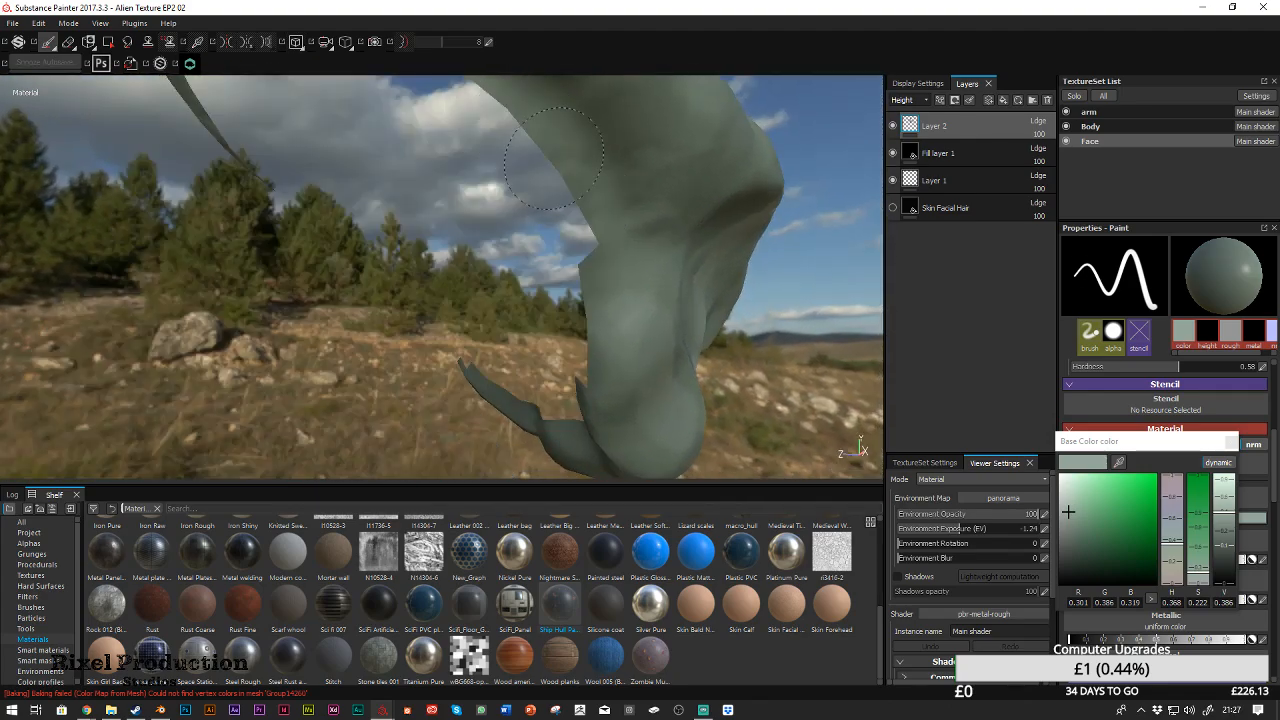
pyautogui.scroll(4, 570, 272)
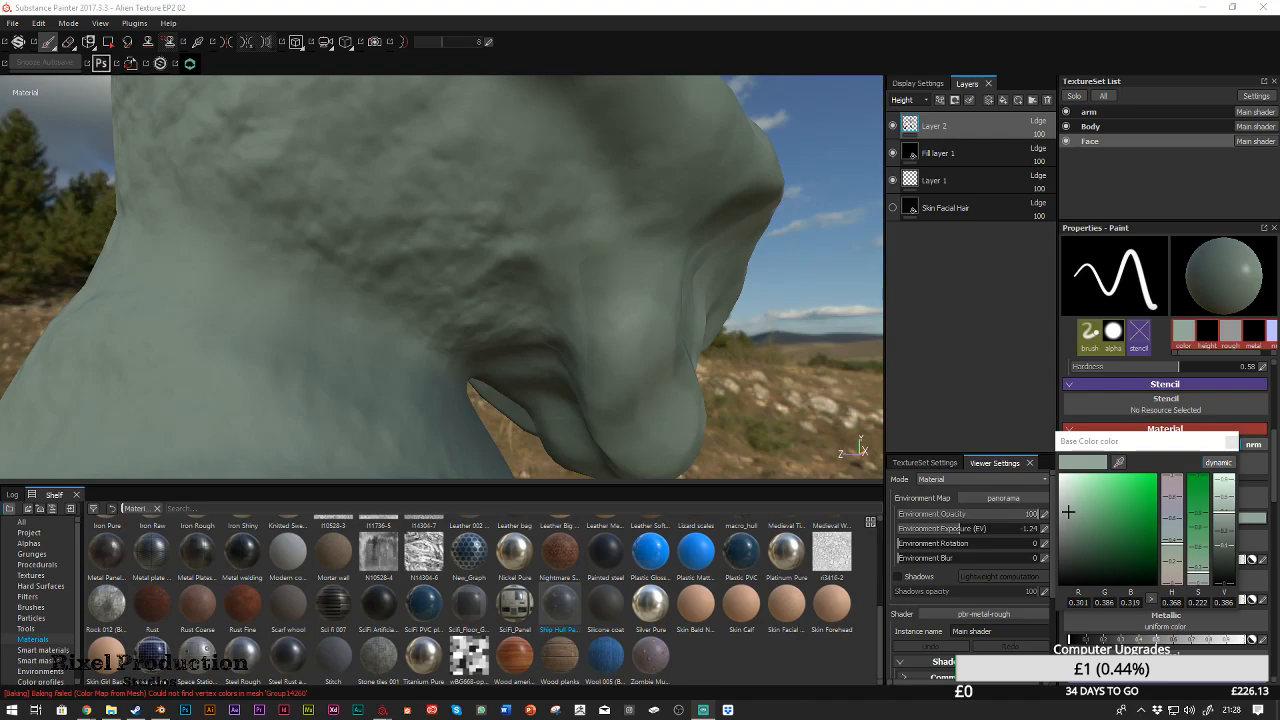
pyautogui.moveTo(581, 277); pyautogui.dragTo(565, 324)
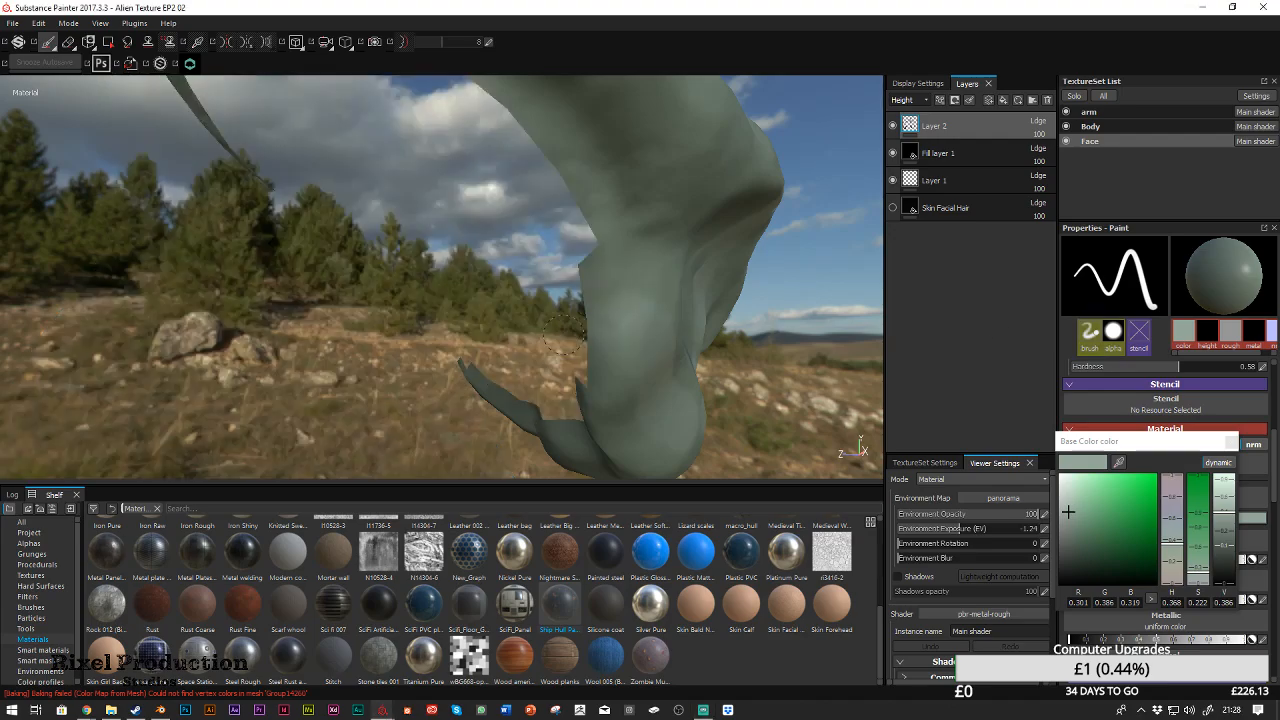
pyautogui.moveTo(580, 264); pyautogui.dragTo(573, 330)
pyautogui.moveTo(775, 262)
pyautogui.keyDown('alt'); pyautogui.mouseDown()
pyautogui.moveTo(803, 293)
pyautogui.moveTo(808, 345)
pyautogui.moveTo(821, 289)
pyautogui.mouseUp(); pyautogui.keyUp('alt')
pyautogui.moveTo(580, 300)
pyautogui.mouseDown()
pyautogui.moveTo(552, 406)
pyautogui.moveTo(558, 345)
pyautogui.mouseUp()
pyautogui.moveTo(715, 312)
pyautogui.keyDown('alt'); pyautogui.mouseDown()
pyautogui.moveTo(712, 297)
pyautogui.moveTo(709, 366)
pyautogui.moveTo(666, 174)
pyautogui.moveTo(694, 206)
pyautogui.mouseUp(); pyautogui.keyUp('alt')
pyautogui.moveTo(543, 159); pyautogui.dragTo(545, 190)
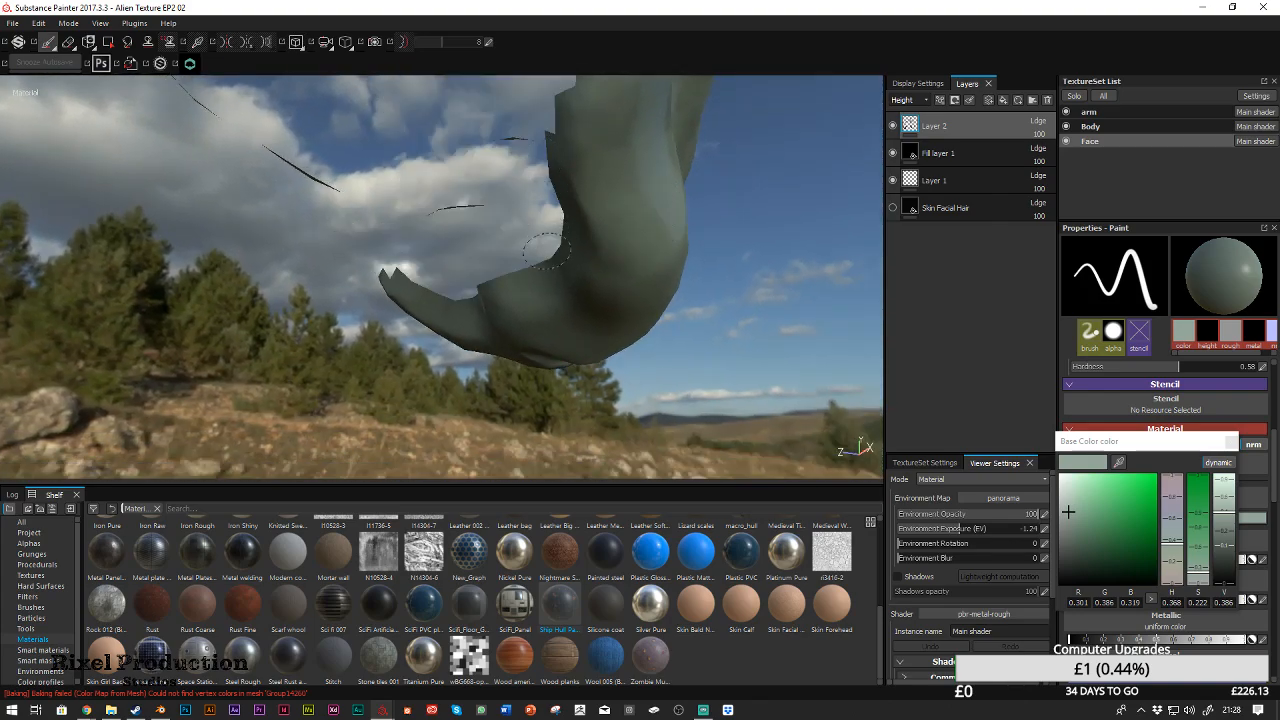
# Erase the stray brush marks from the top and sides of the head on Layer 2 with the Eraser
pyautogui.moveTo(711, 189)
pyautogui.keyDown('alt'); pyautogui.mouseDown()
pyautogui.moveTo(507, 237)
pyautogui.moveTo(700, 143)
pyautogui.moveTo(609, 297)
pyautogui.moveTo(616, 193)
pyautogui.moveTo(640, 114)
pyautogui.moveTo(800, 220)
pyautogui.moveTo(629, 274)
pyautogui.moveTo(449, 240)
pyautogui.moveTo(560, 180)
pyautogui.moveTo(670, 270)
pyautogui.moveTo(600, 262)
pyautogui.moveTo(503, 277)
pyautogui.moveTo(586, 263)
pyautogui.mouseUp(); pyautogui.keyUp('alt')
pyautogui.scroll(-4, 520, 236)
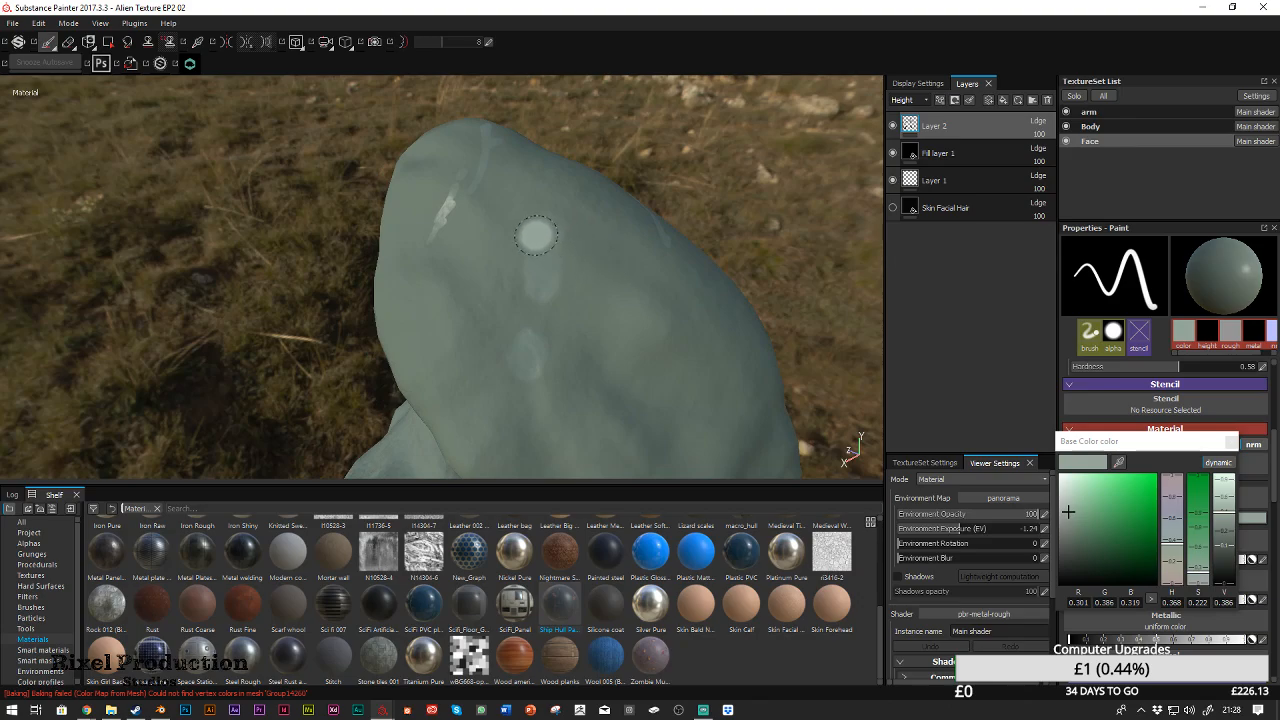
pyautogui.press('2')
pyautogui.moveTo(536, 326); pyautogui.dragTo(522, 370)
pyautogui.moveTo(455, 192)
pyautogui.mouseDown()
pyautogui.moveTo(479, 164)
pyautogui.moveTo(471, 209)
pyautogui.moveTo(357, 200)
pyautogui.moveTo(471, 219)
pyautogui.moveTo(603, 128)
pyautogui.mouseUp()
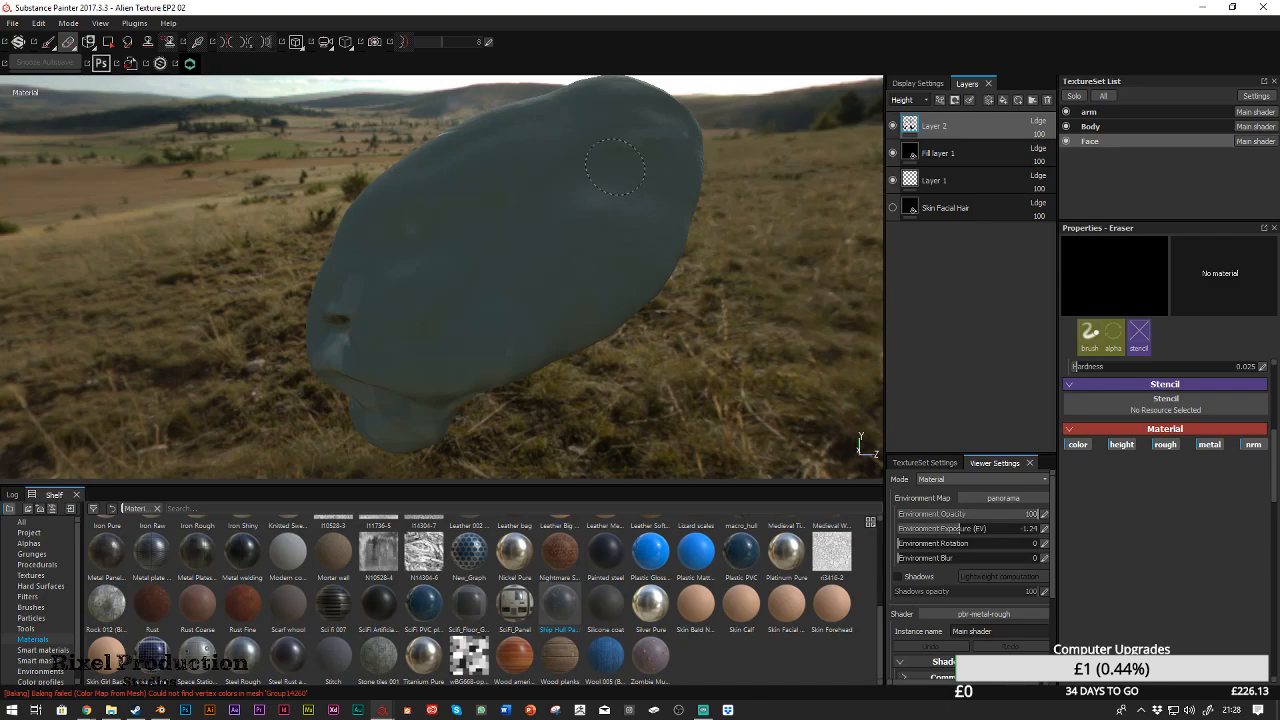
pyautogui.moveTo(541, 118)
pyautogui.keyDown('alt'); pyautogui.mouseDown()
pyautogui.moveTo(543, 194)
pyautogui.moveTo(518, 160)
pyautogui.moveTo(506, 240)
pyautogui.mouseUp(); pyautogui.keyUp('alt')
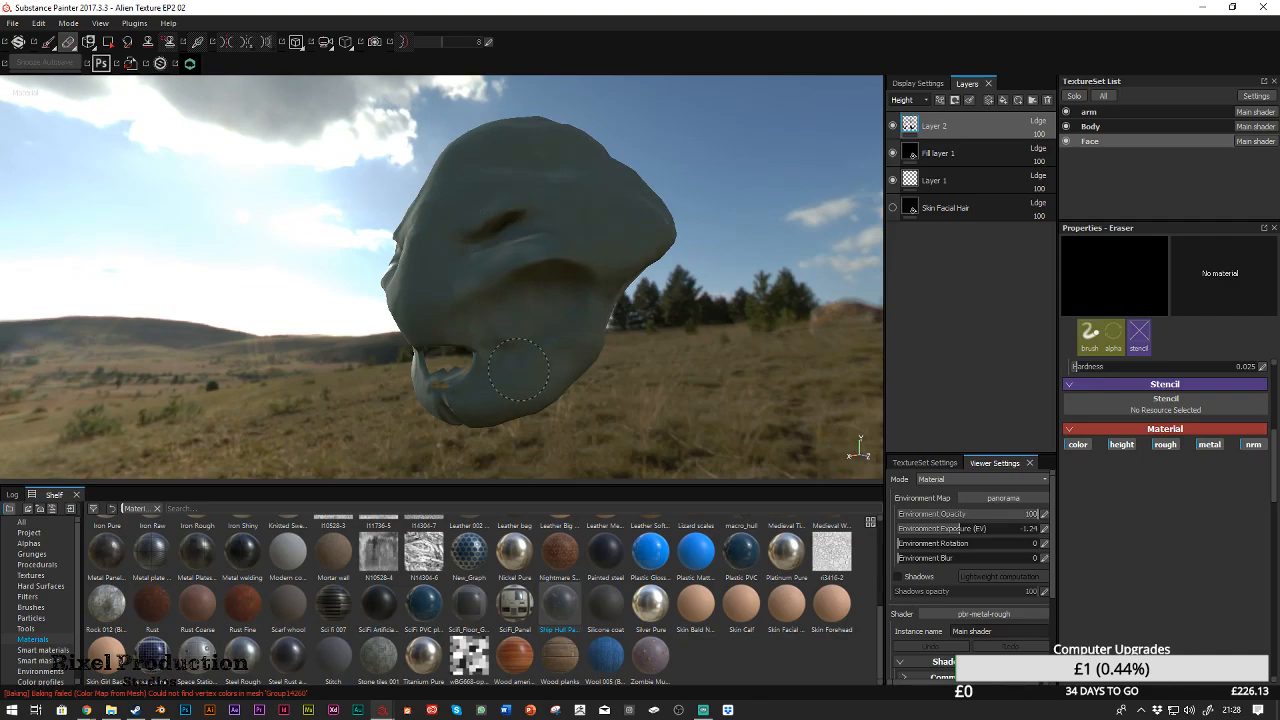
pyautogui.moveTo(541, 168)
pyautogui.keyDown('alt'); pyautogui.mouseDown()
pyautogui.moveTo(398, 226)
pyautogui.moveTo(415, 320)
pyautogui.mouseUp(); pyautogui.keyUp('alt')
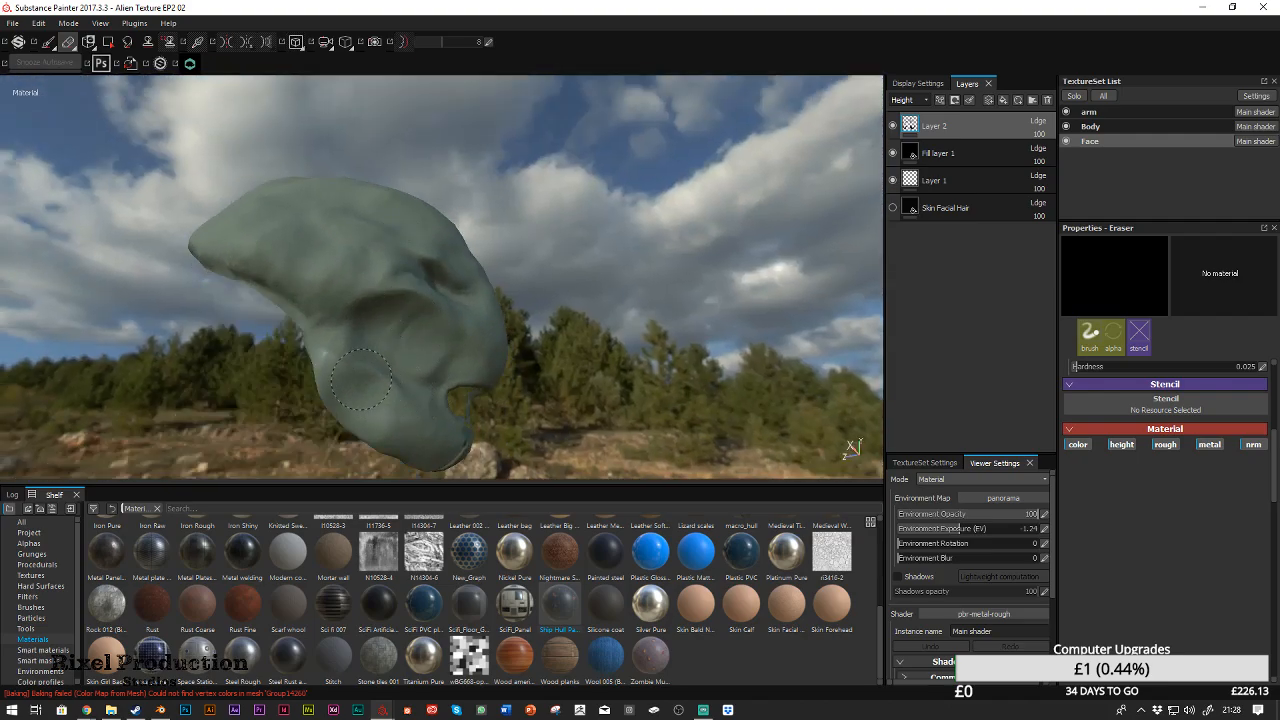
pyautogui.moveTo(345, 352)
pyautogui.keyDown('alt'); pyautogui.mouseDown()
pyautogui.moveTo(380, 214)
pyautogui.moveTo(491, 257)
pyautogui.moveTo(724, 265)
pyautogui.moveTo(394, 240)
pyautogui.moveTo(400, 254)
pyautogui.moveTo(497, 206)
pyautogui.moveTo(663, 160)
pyautogui.moveTo(609, 114)
pyautogui.moveTo(499, 90)
pyautogui.moveTo(409, 109)
pyautogui.moveTo(337, 228)
pyautogui.moveTo(506, 268)
pyautogui.mouseUp(); pyautogui.keyUp('alt')
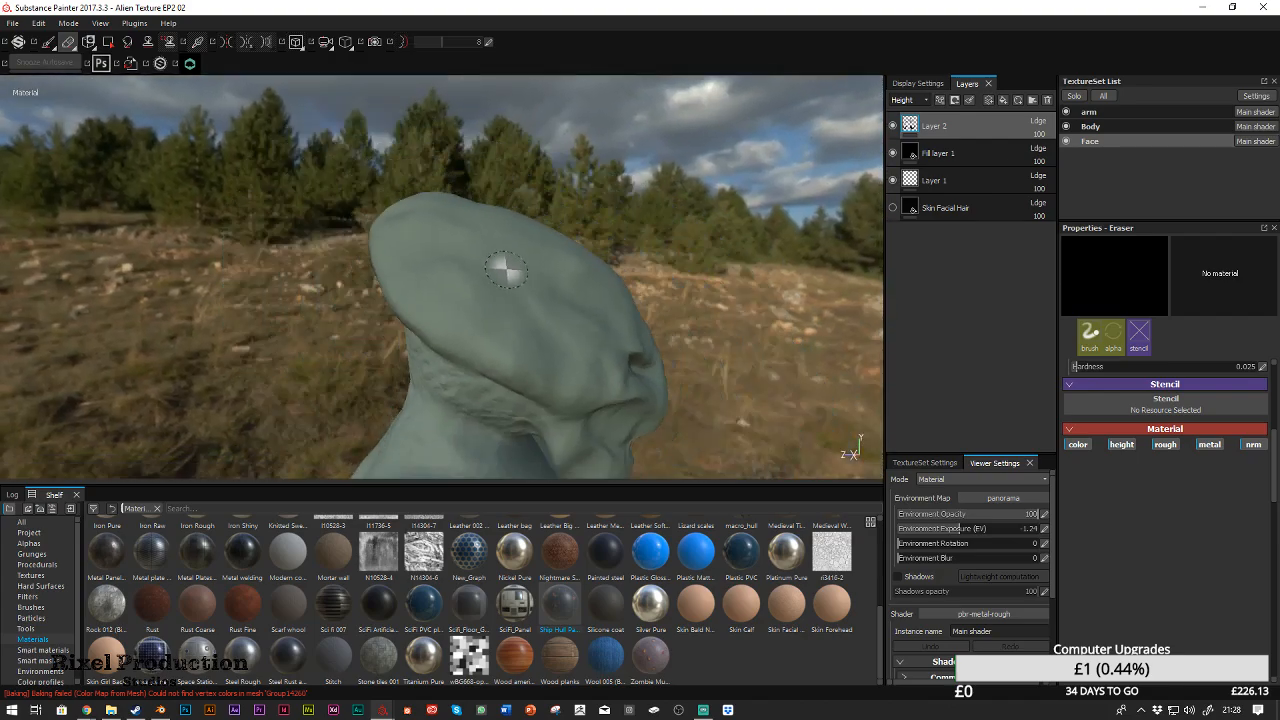
# Examine the creature's head, torso, shoulders and arms from several sides and up close where skin meets painted arm
pyautogui.scroll(-3, 698, 309)
pyautogui.keyDown('alt'); pyautogui.moveTo(698, 309); pyautogui.dragTo(522, 260); pyautogui.keyUp('alt')
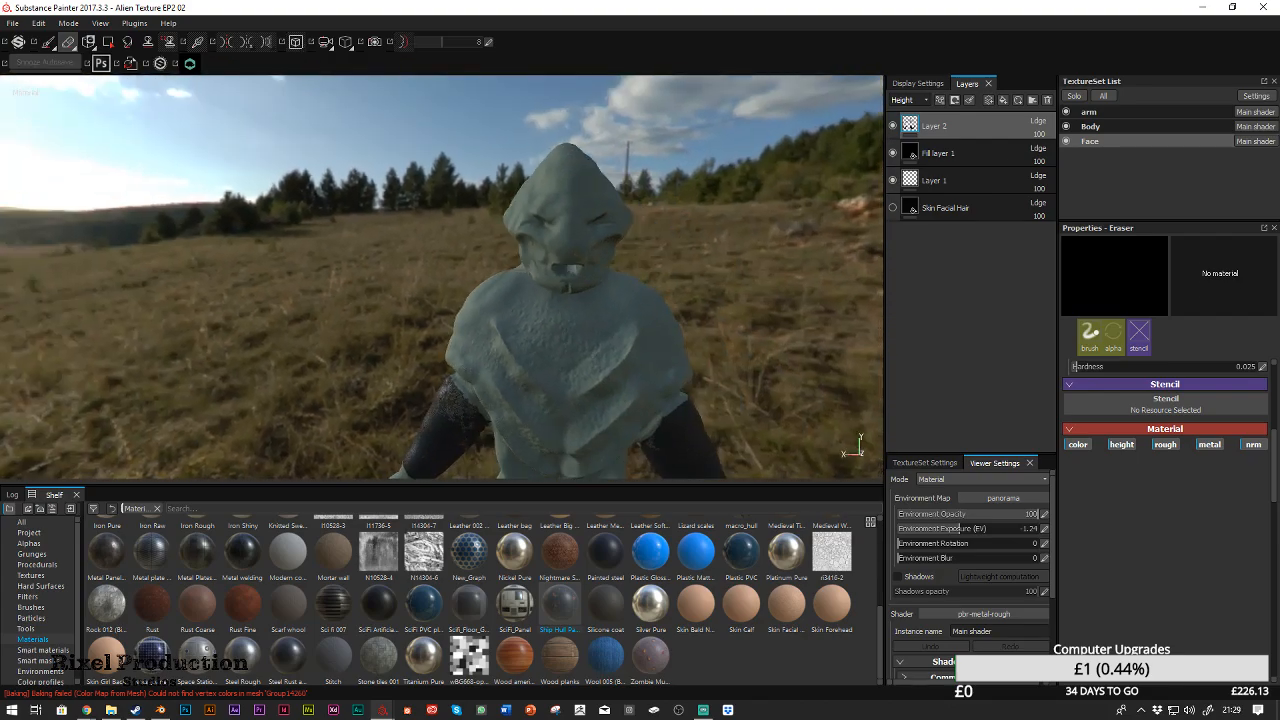
pyautogui.keyDown('alt'); pyautogui.moveTo(522, 260); pyautogui.dragTo(509, 159, button='middle'); pyautogui.keyUp('alt')
pyautogui.keyDown('alt'); pyautogui.moveTo(509, 159); pyautogui.dragTo(566, 206); pyautogui.keyUp('alt')
pyautogui.keyDown('alt'); pyautogui.moveTo(566, 206); pyautogui.dragTo(526, 246, button='right'); pyautogui.keyUp('alt')
pyautogui.keyDown('alt'); pyautogui.moveTo(526, 246); pyautogui.dragTo(612, 205); pyautogui.keyUp('alt')
pyautogui.moveTo(612, 205)
pyautogui.keyDown('alt'); pyautogui.mouseDown(button='middle')
pyautogui.moveTo(587, 151)
pyautogui.moveTo(568, 172)
pyautogui.mouseUp(button='middle'); pyautogui.keyUp('alt')
pyautogui.keyDown('alt'); pyautogui.moveTo(568, 172); pyautogui.dragTo(487, 172, button='right'); pyautogui.keyUp('alt')
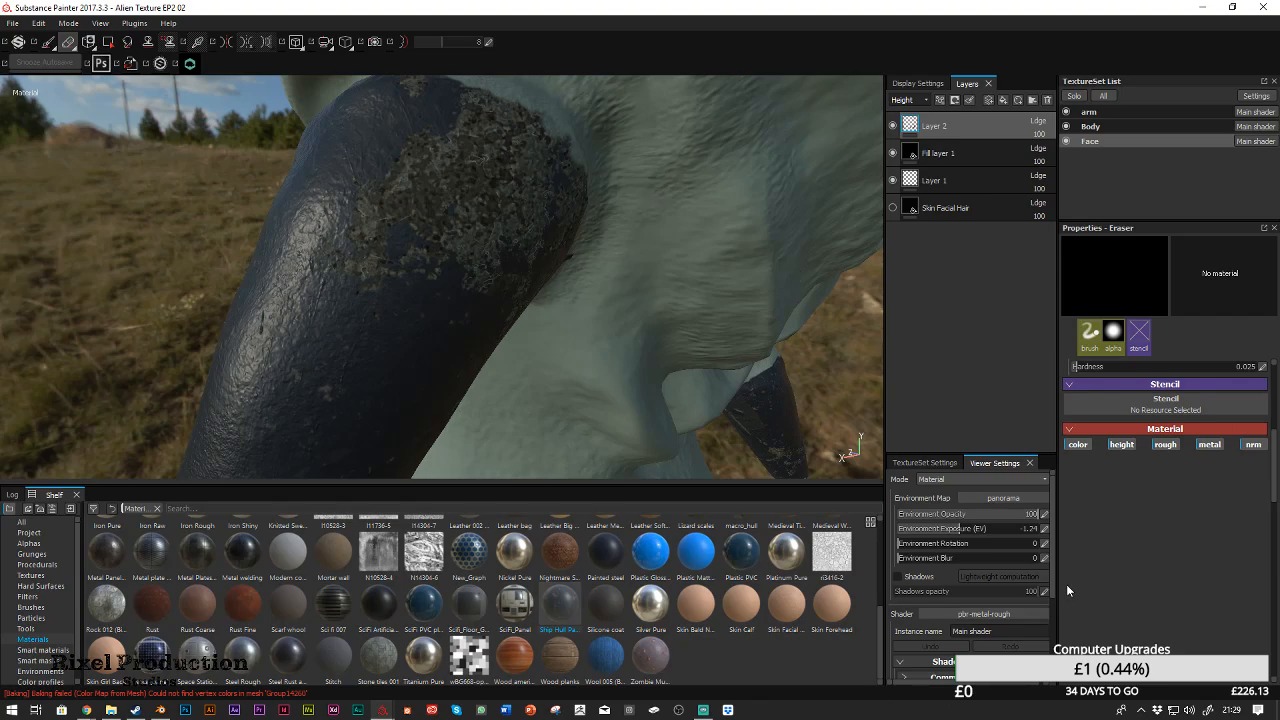
pyautogui.keyDown('alt'); pyautogui.moveTo(503, 391); pyautogui.dragTo(770, 400); pyautogui.keyUp('alt')
pyautogui.keyDown('alt'); pyautogui.moveTo(700, 420); pyautogui.dragTo(665, 335, button='middle'); pyautogui.keyUp('alt')
pyautogui.keyDown('alt'); pyautogui.moveTo(650, 385); pyautogui.dragTo(722, 340); pyautogui.keyUp('alt')
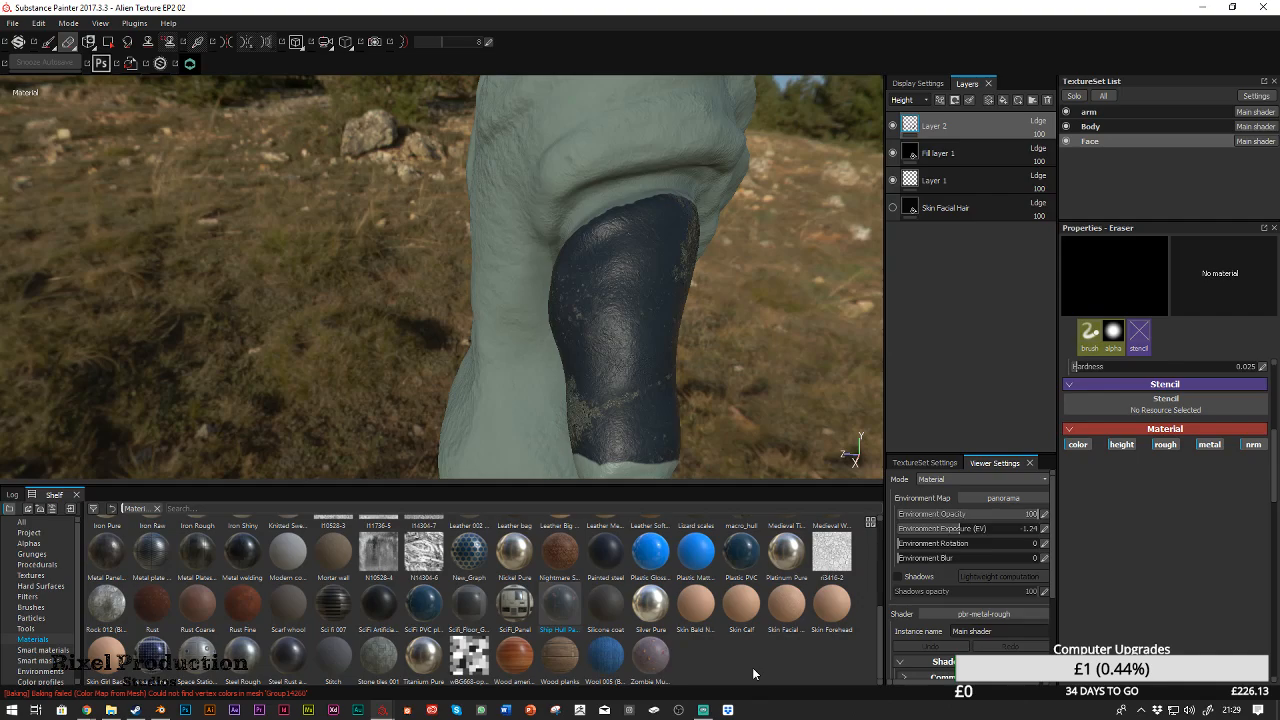
pyautogui.keyDown('alt'); pyautogui.moveTo(690, 411); pyautogui.dragTo(694, 243, button='middle'); pyautogui.keyUp('alt')
pyautogui.keyDown('alt'); pyautogui.moveTo(607, 243); pyautogui.dragTo(477, 323); pyautogui.keyUp('alt')
pyautogui.keyDown('alt'); pyautogui.moveTo(477, 323); pyautogui.dragTo(644, 357, button='right'); pyautogui.keyUp('alt')
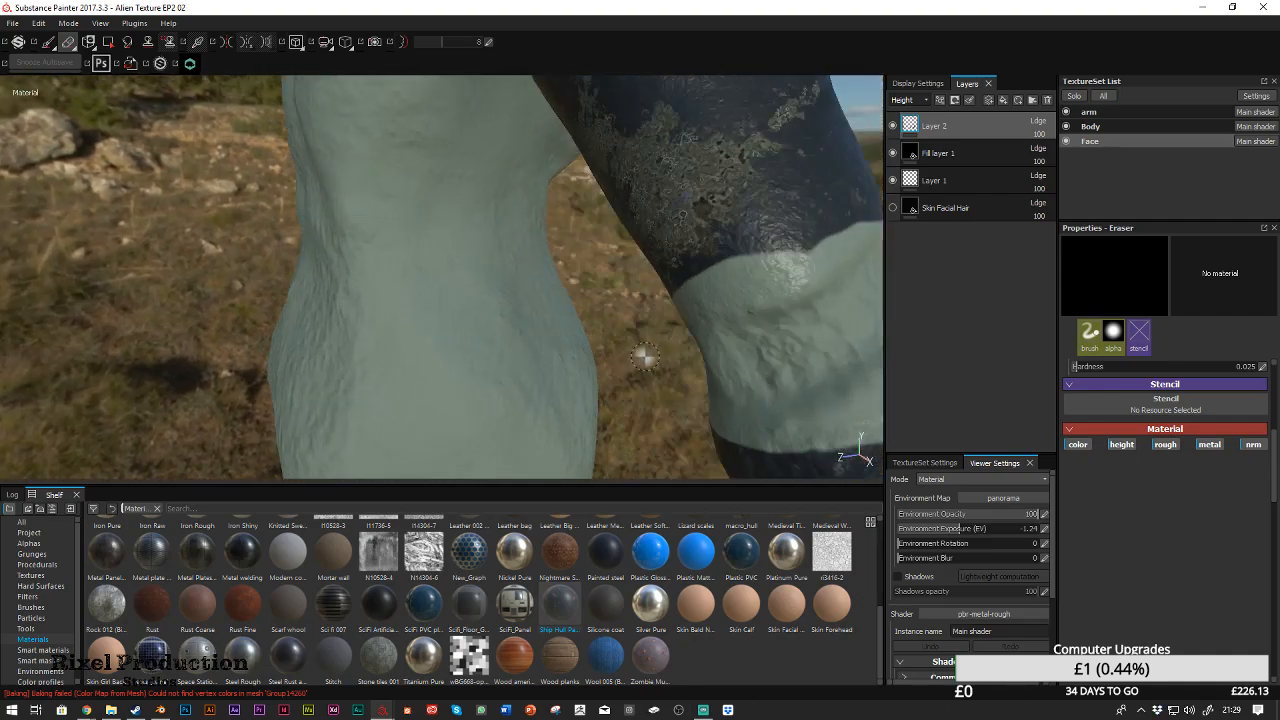
# Erase part of the green edge at the bottom of the upper arm on the arm texture set's Layer 3
pyautogui.click(1113, 112)
pyautogui.keyDown('alt'); pyautogui.moveTo(612, 158); pyautogui.dragTo(668, 165); pyautogui.keyUp('alt')
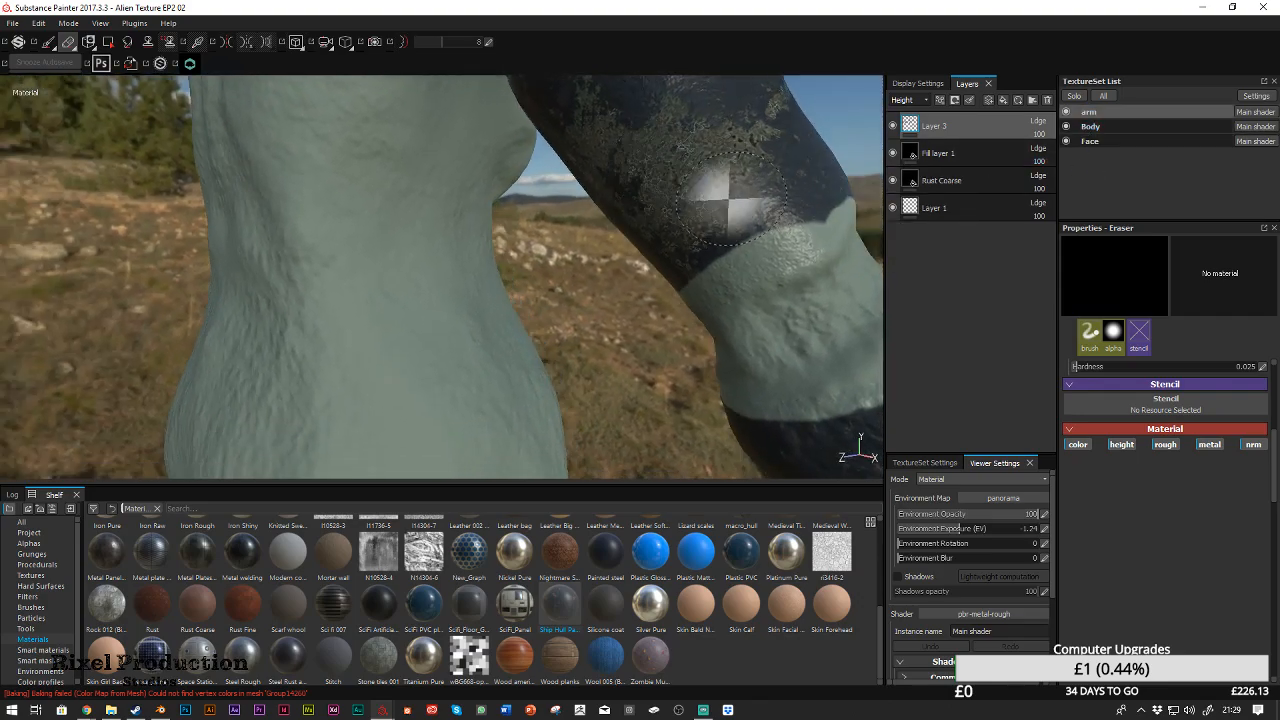
pyautogui.moveTo(768, 238)
pyautogui.mouseDown()
pyautogui.moveTo(688, 254)
pyautogui.moveTo(814, 193)
pyautogui.mouseUp()
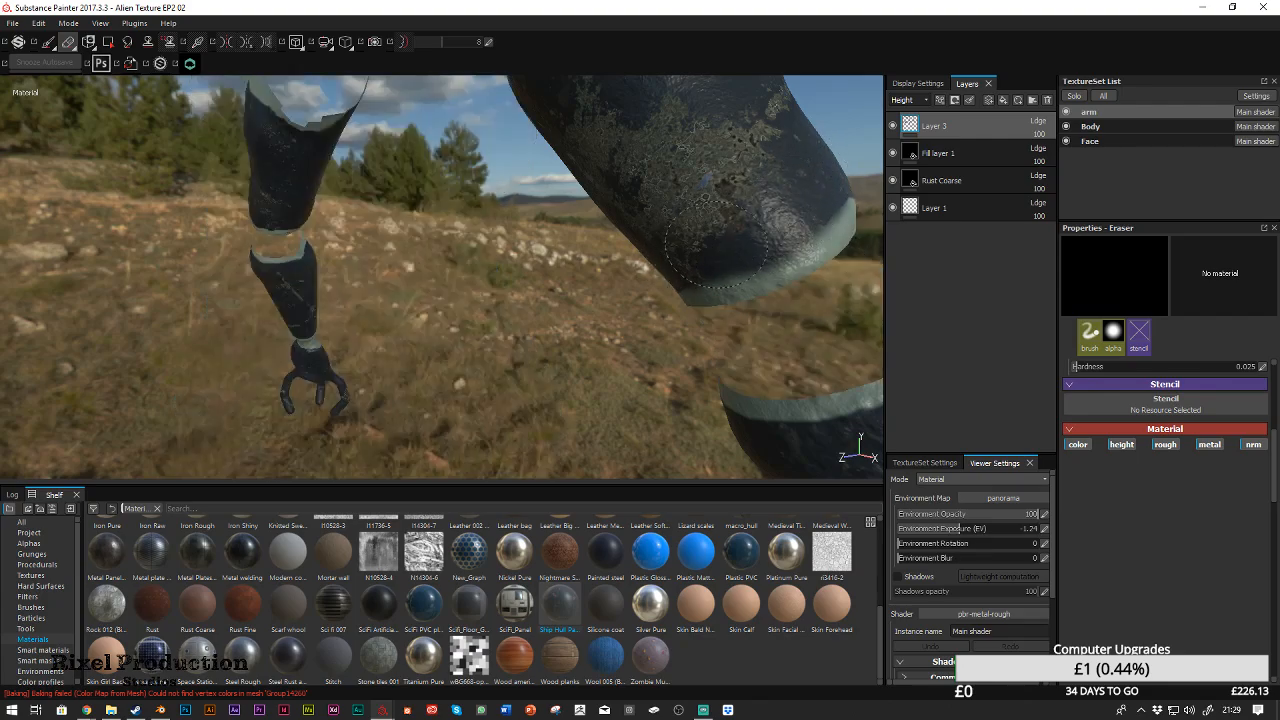
pyautogui.moveTo(698, 263)
pyautogui.keyDown('alt'); pyautogui.mouseDown()
pyautogui.moveTo(671, 230)
pyautogui.moveTo(687, 277)
pyautogui.moveTo(642, 277)
pyautogui.moveTo(789, 194)
pyautogui.moveTo(734, 321)
pyautogui.mouseUp(); pyautogui.keyUp('alt')
pyautogui.keyDown('alt'); pyautogui.moveTo(637, 297); pyautogui.dragTo(886, 306); pyautogui.keyUp('alt')
pyautogui.keyDown('alt'); pyautogui.moveTo(399, 271); pyautogui.dragTo(686, 270); pyautogui.keyUp('alt')
pyautogui.keyDown('alt'); pyautogui.moveTo(594, 264); pyautogui.dragTo(685, 264); pyautogui.keyUp('alt')
pyautogui.moveTo(553, 221)
pyautogui.mouseDown()
pyautogui.moveTo(533, 222)
pyautogui.moveTo(630, 230)
pyautogui.moveTo(622, 205)
pyautogui.moveTo(397, 234)
pyautogui.moveTo(617, 186)
pyautogui.moveTo(723, 233)
pyautogui.moveTo(600, 238)
pyautogui.moveTo(620, 333)
pyautogui.moveTo(622, 208)
pyautogui.mouseUp()
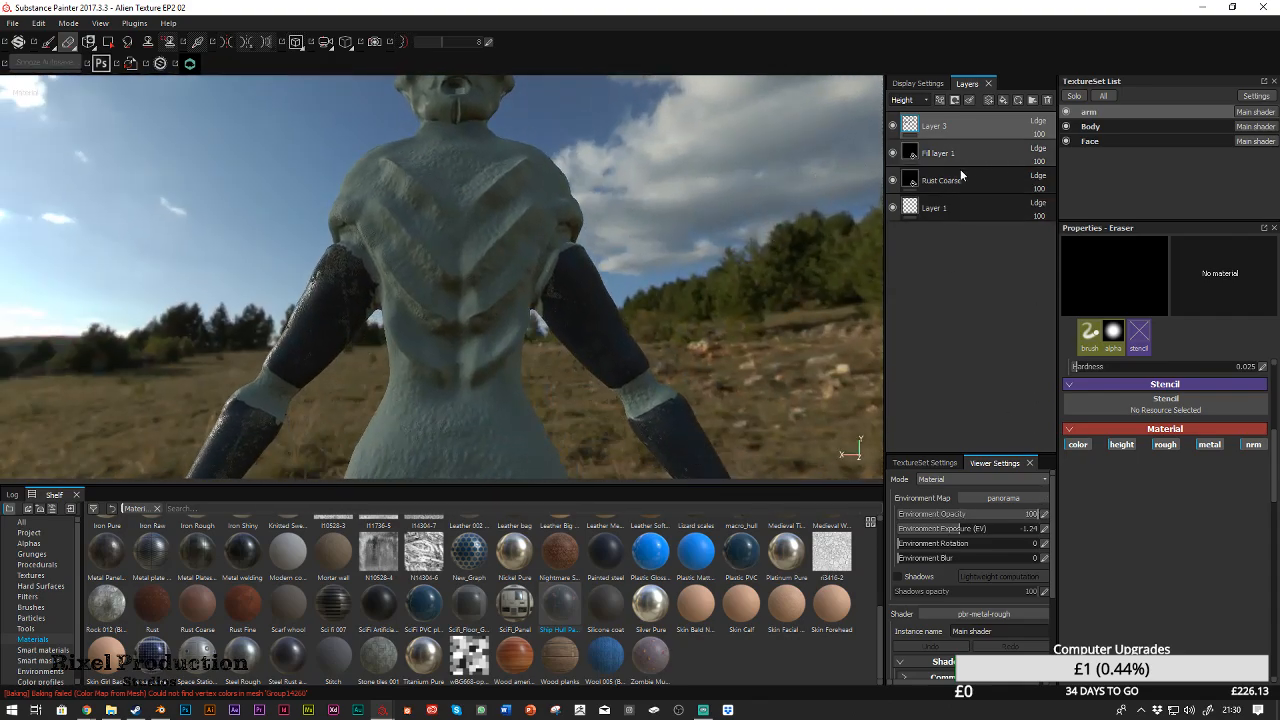
# Add a new layer to the arm texture set and load the Metal welding material into the paint brush
pyautogui.click(990, 101)
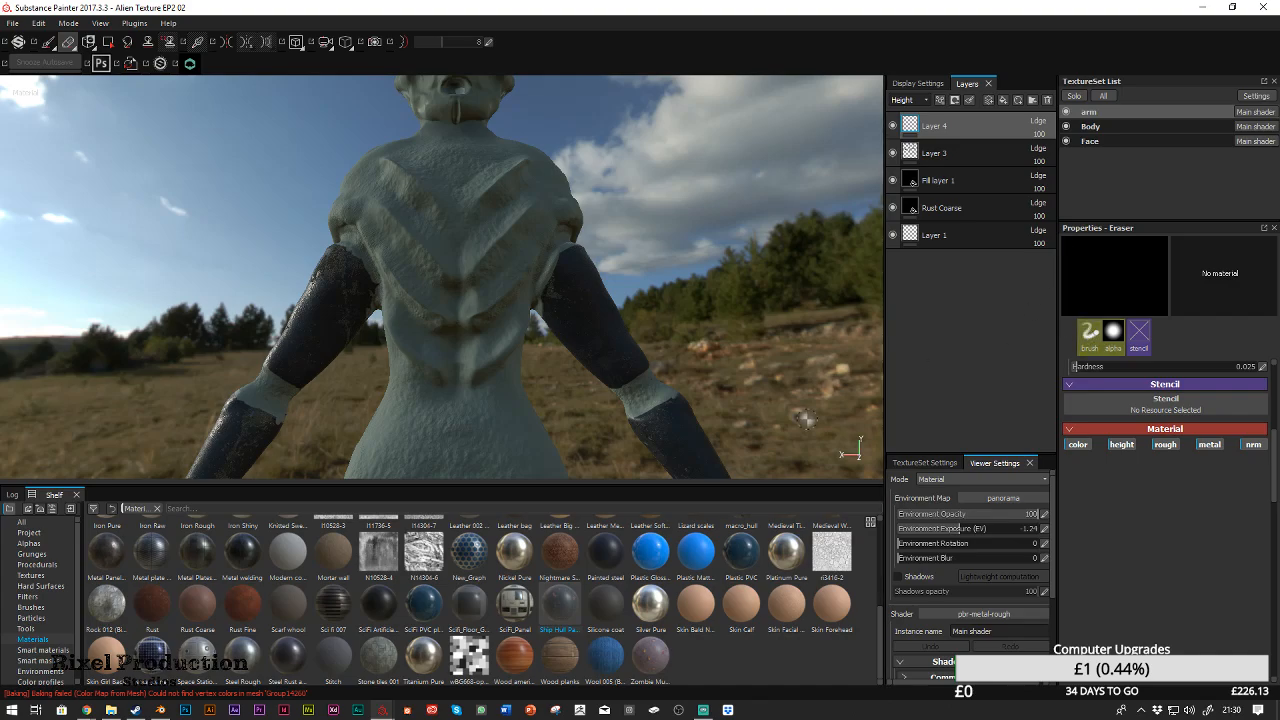
pyautogui.moveTo(728, 580)
pyautogui.scroll(3, 764, 646)
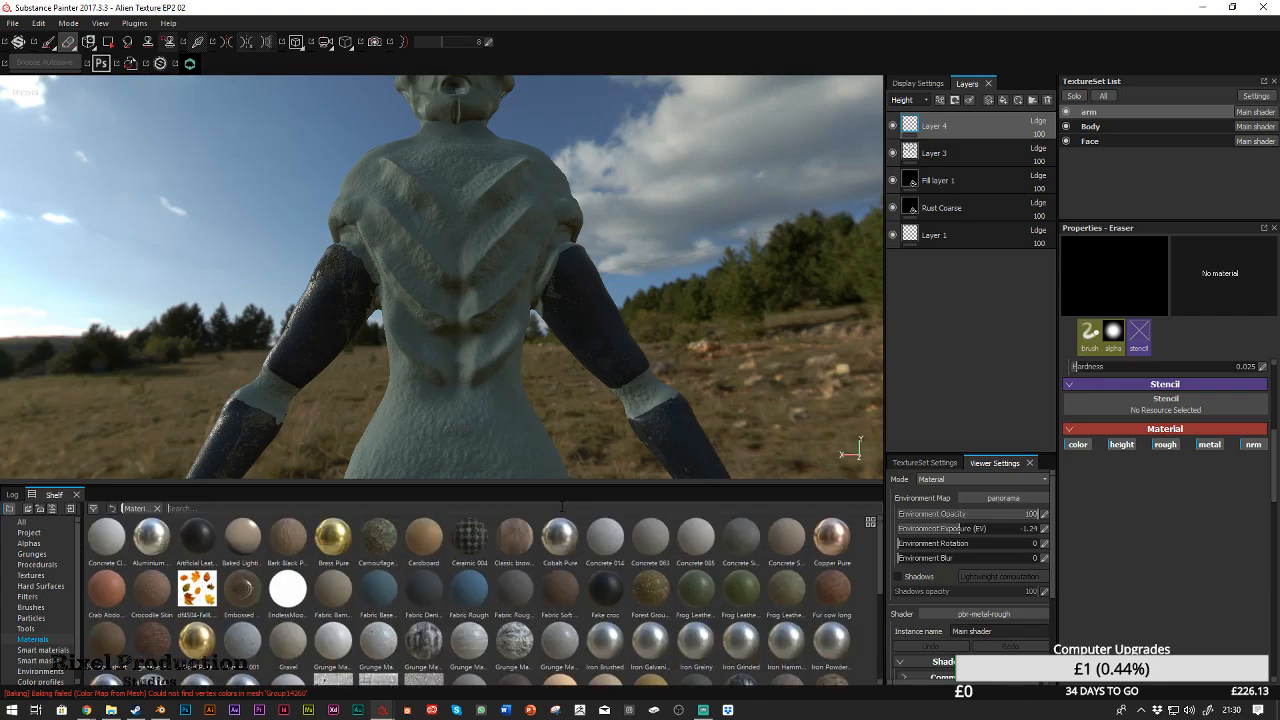
pyautogui.click(563, 507)
pyautogui.write('w')
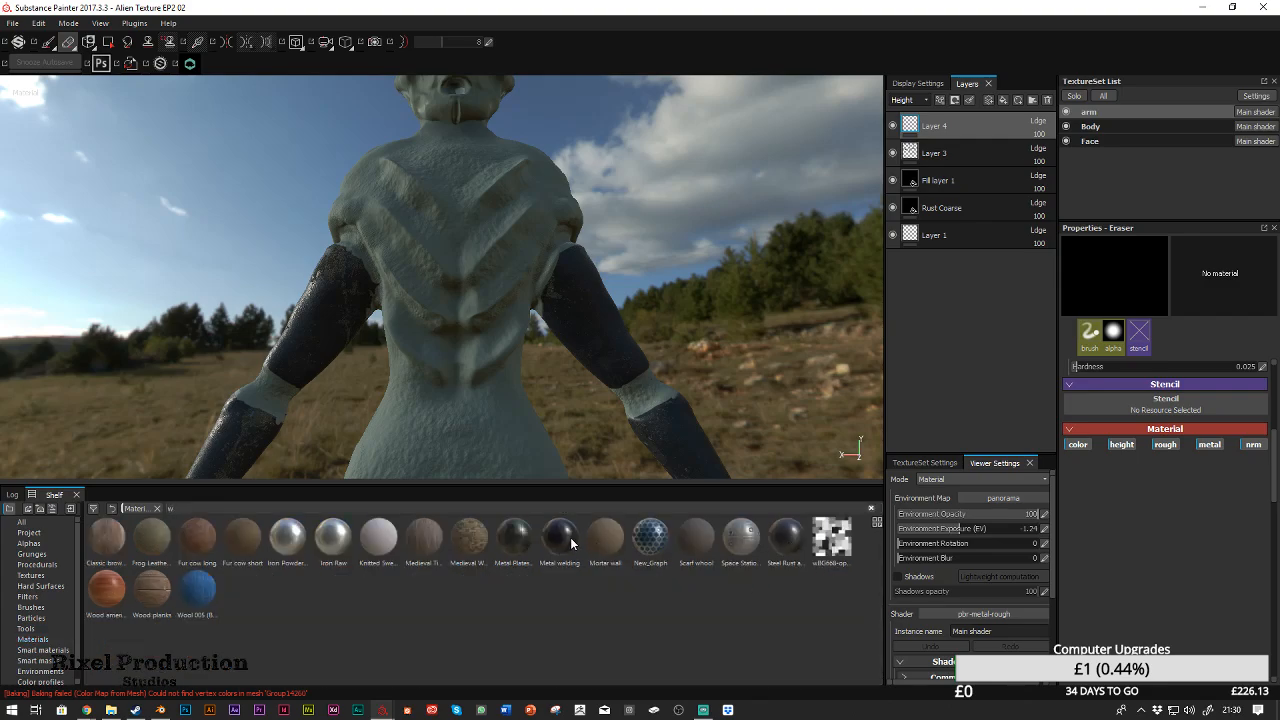
pyautogui.click(571, 543)
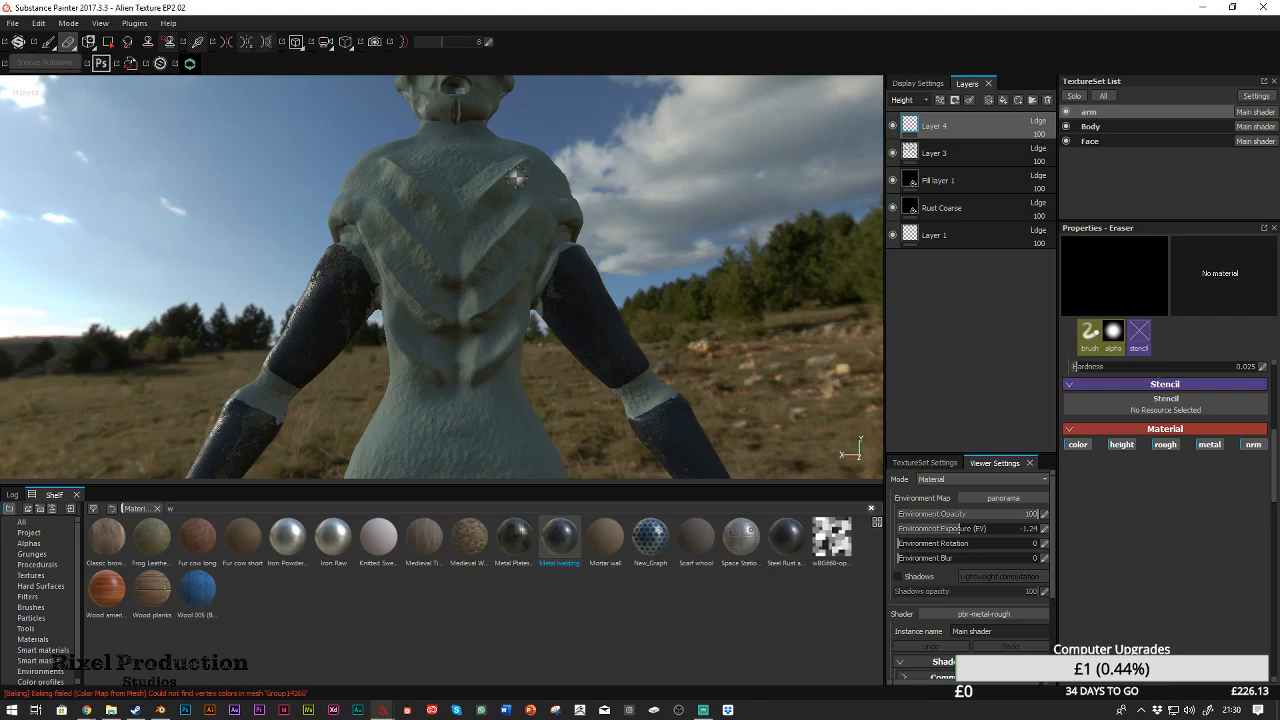
pyautogui.scroll(-2, 517, 177)
pyautogui.click(49, 42)
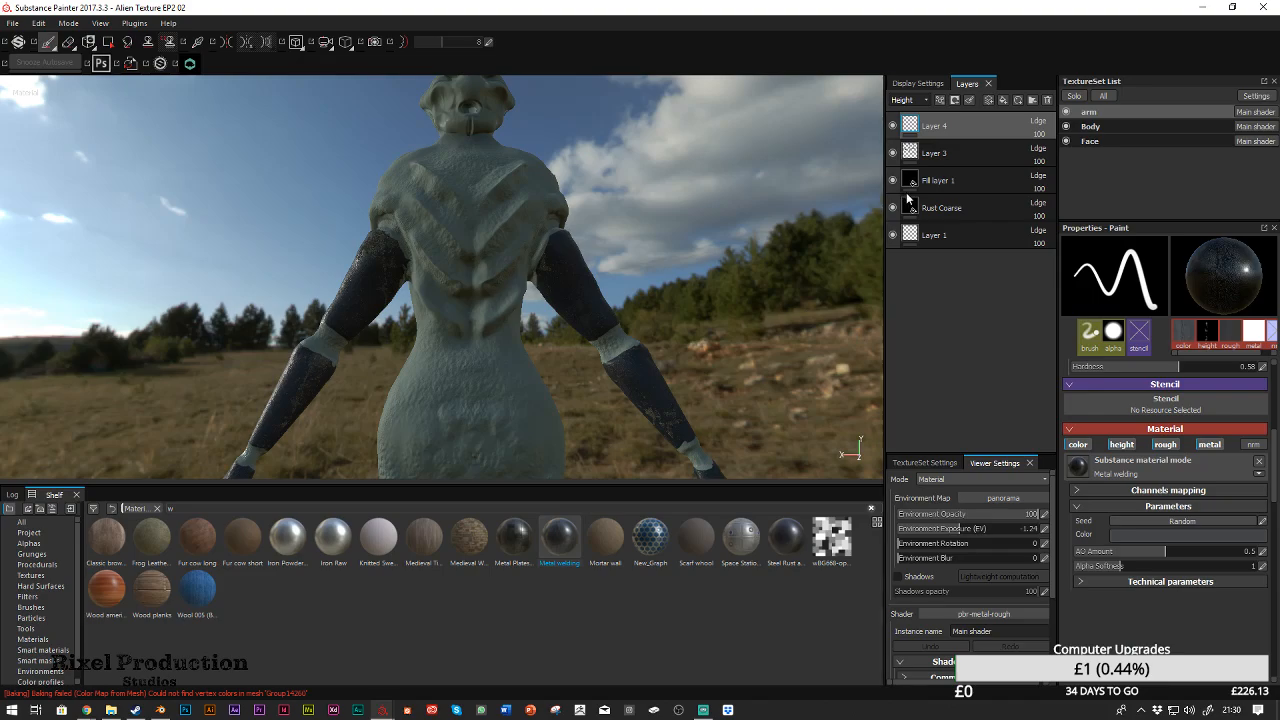
# Enlarge the brush over the shoulder and turn off the Metal welding material's color and metal channels
pyautogui.keyDown('alt'); pyautogui.moveTo(642, 190); pyautogui.dragTo(729, 308, button='middle'); pyautogui.keyUp('alt')
pyautogui.scroll(-1, 644, 243)
pyautogui.scroll(5, 644, 243)
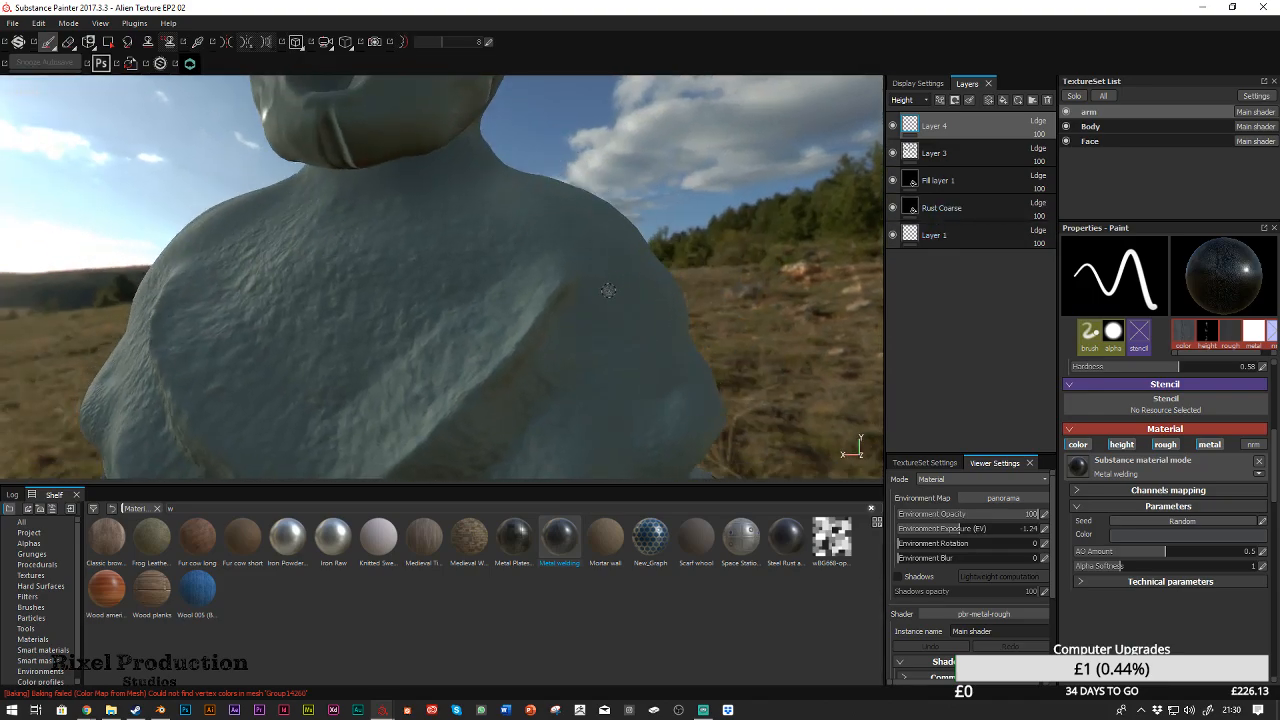
pyautogui.keyDown('ctrl'); pyautogui.moveTo(608, 290); pyautogui.dragTo(730, 290, button='right'); pyautogui.keyUp('ctrl')
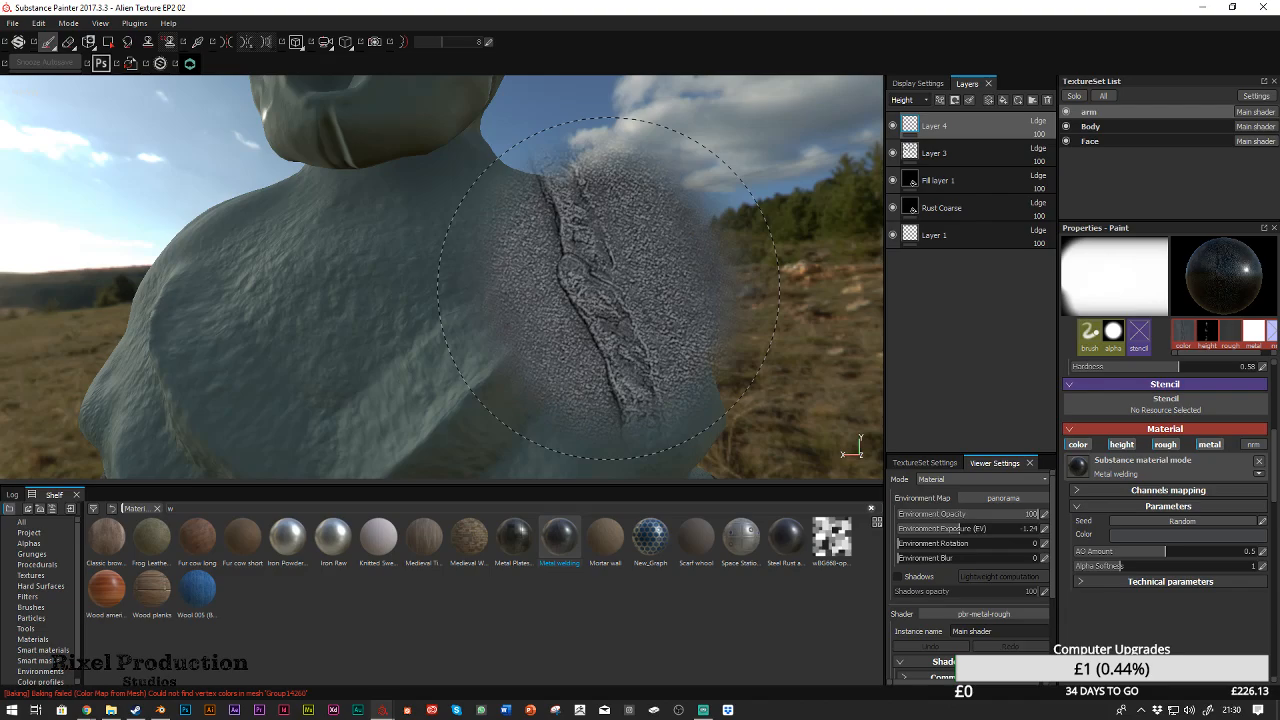
pyautogui.click(1086, 446)
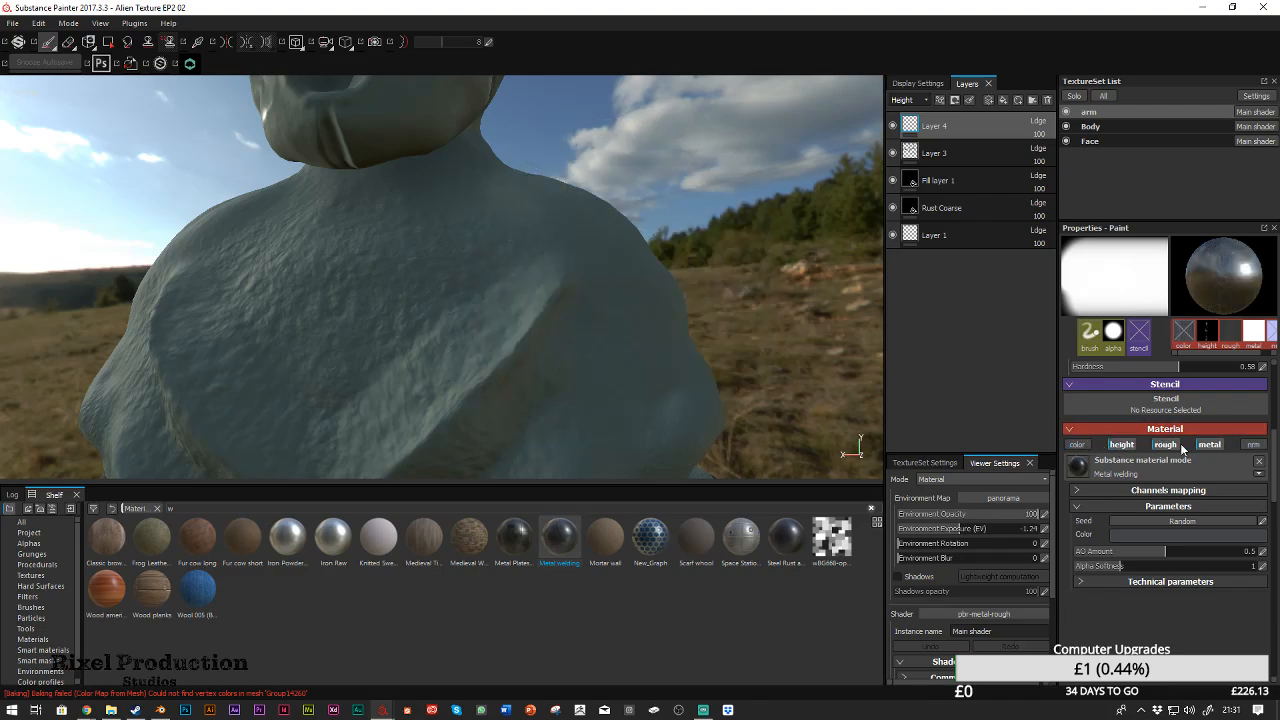
pyautogui.click(1210, 444)
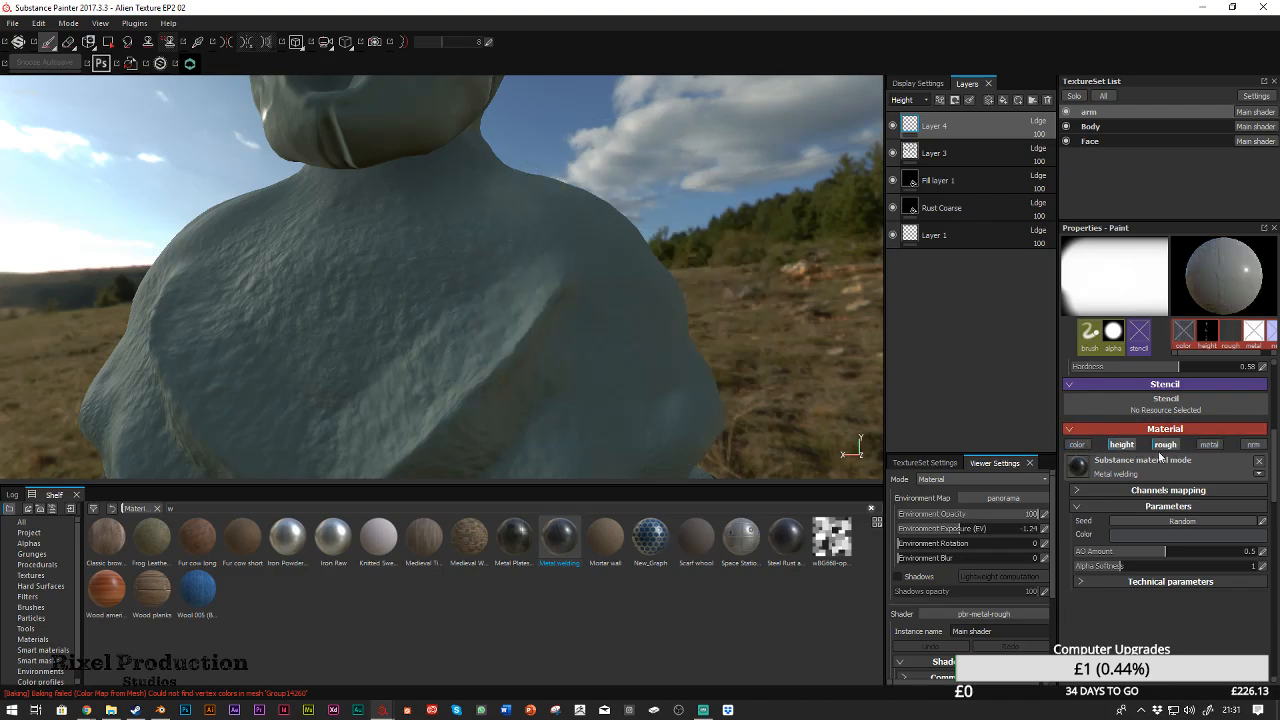
pyautogui.keyDown('alt'); pyautogui.moveTo(634, 377); pyautogui.dragTo(674, 344); pyautogui.keyUp('alt')
pyautogui.keyDown('alt'); pyautogui.moveTo(674, 344); pyautogui.dragTo(758, 305, button='middle'); pyautogui.keyUp('alt')
pyautogui.keyDown('alt'); pyautogui.moveTo(655, 299); pyautogui.dragTo(696, 290); pyautogui.keyUp('alt')
pyautogui.moveTo(775, 338)
pyautogui.keyDown('alt'); pyautogui.mouseDown()
pyautogui.moveTo(734, 311)
pyautogui.moveTo(713, 328)
pyautogui.mouseUp(); pyautogui.keyUp('alt')
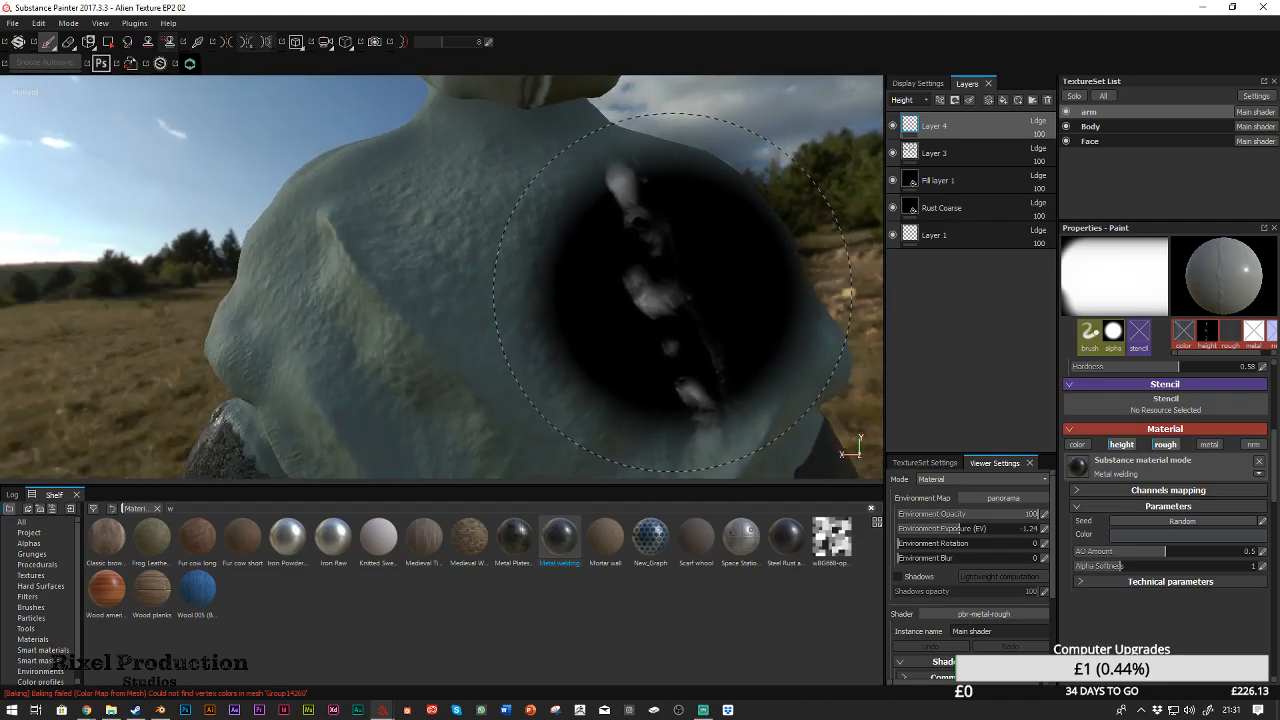
pyautogui.keyDown('alt'); pyautogui.moveTo(673, 287); pyautogui.dragTo(564, 264); pyautogui.keyUp('alt')
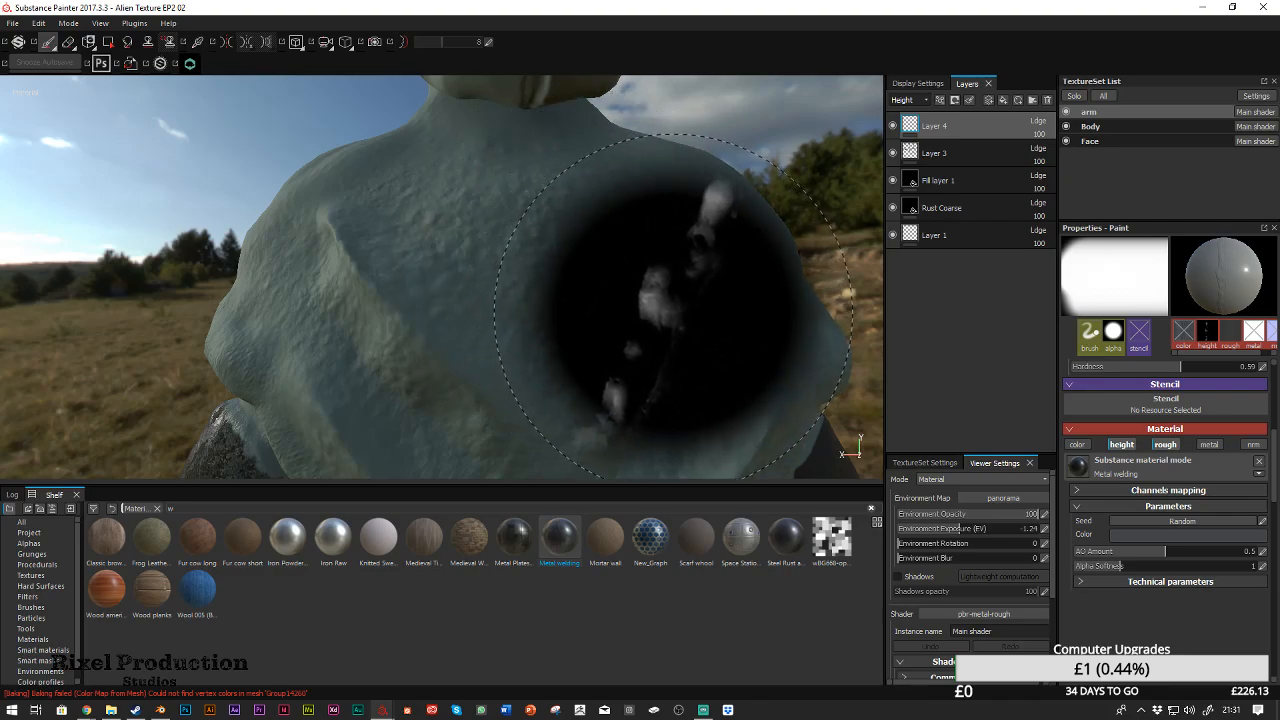
# Rename the top layer of the Body texture set as Scare
pyautogui.click(1119, 127)
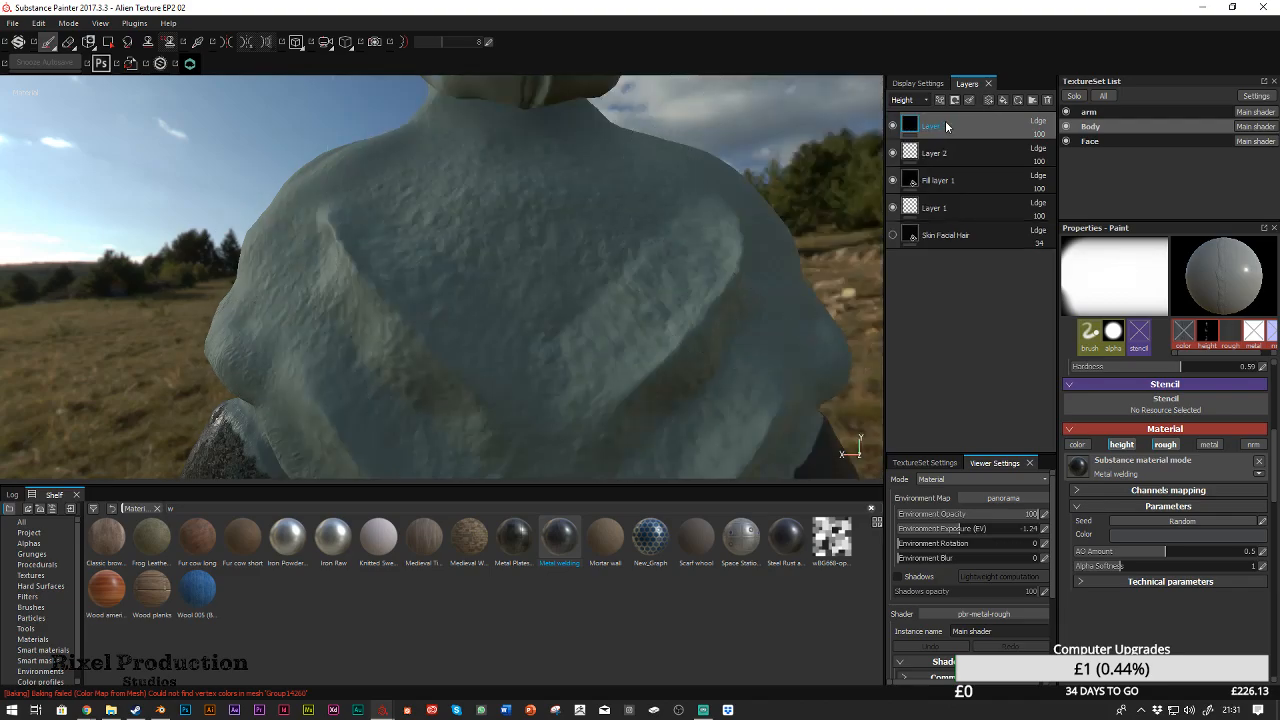
pyautogui.doubleClick(940, 126)
pyautogui.write('Scare')
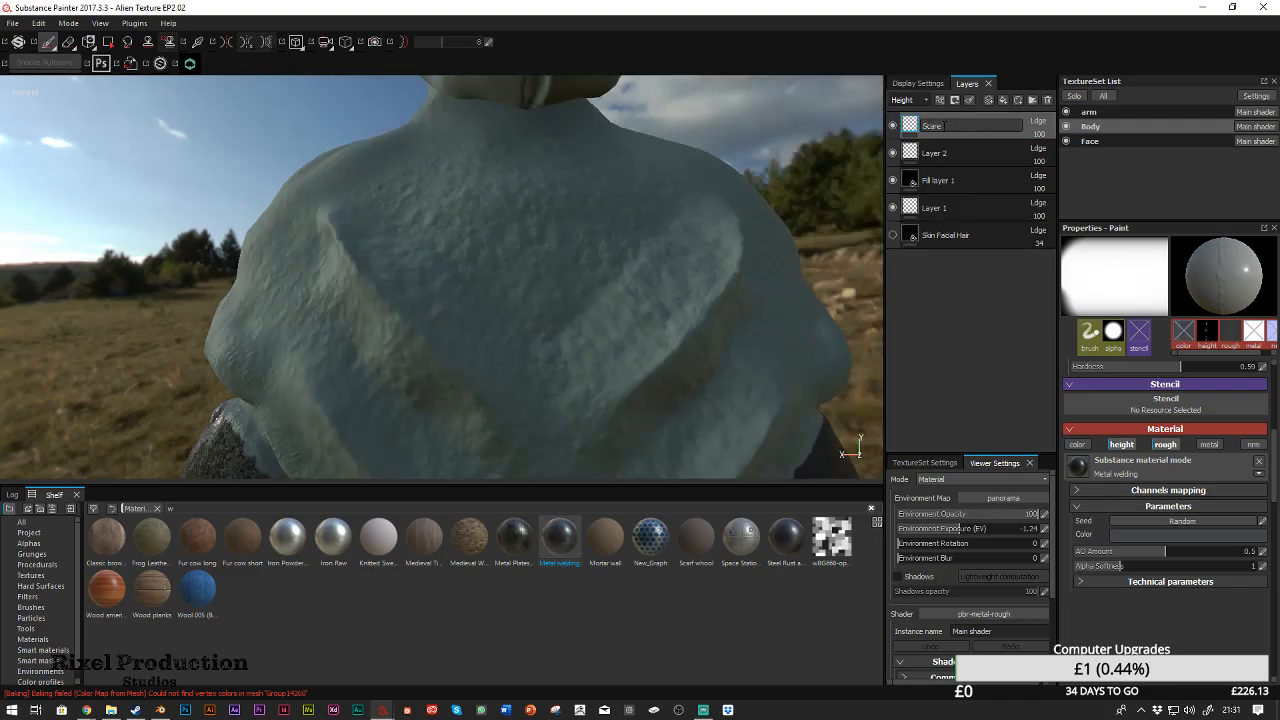
pyautogui.press('Return')
pyautogui.click(1089, 116)
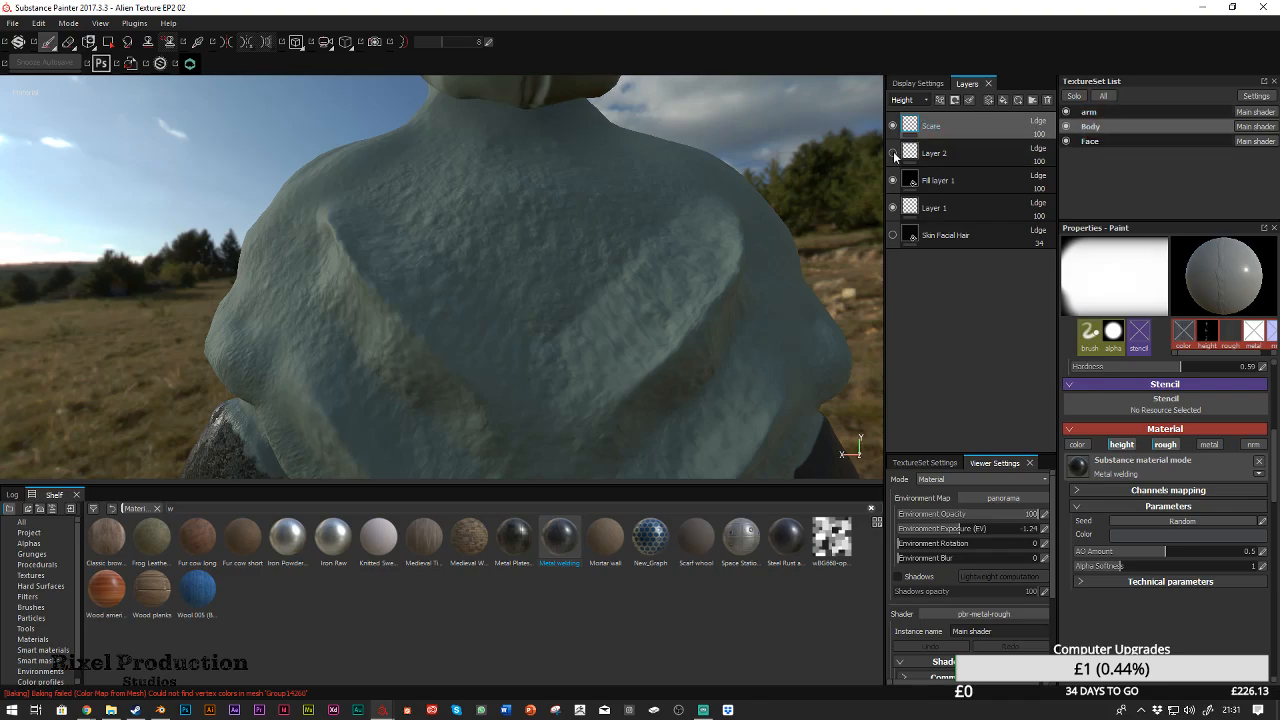
# Enlarge the paint brush further and set its hardness to 0.43
pyautogui.moveTo(740, 290)
pyautogui.keyDown('ctrl'); pyautogui.mouseDown(button='right')
pyautogui.moveTo(775, 289)
pyautogui.moveTo(720, 278)
pyautogui.moveTo(735, 325)
pyautogui.mouseUp(button='right'); pyautogui.keyUp('ctrl')
pyautogui.scroll(3, 737, 328)
pyautogui.scroll(-6, 737, 330)
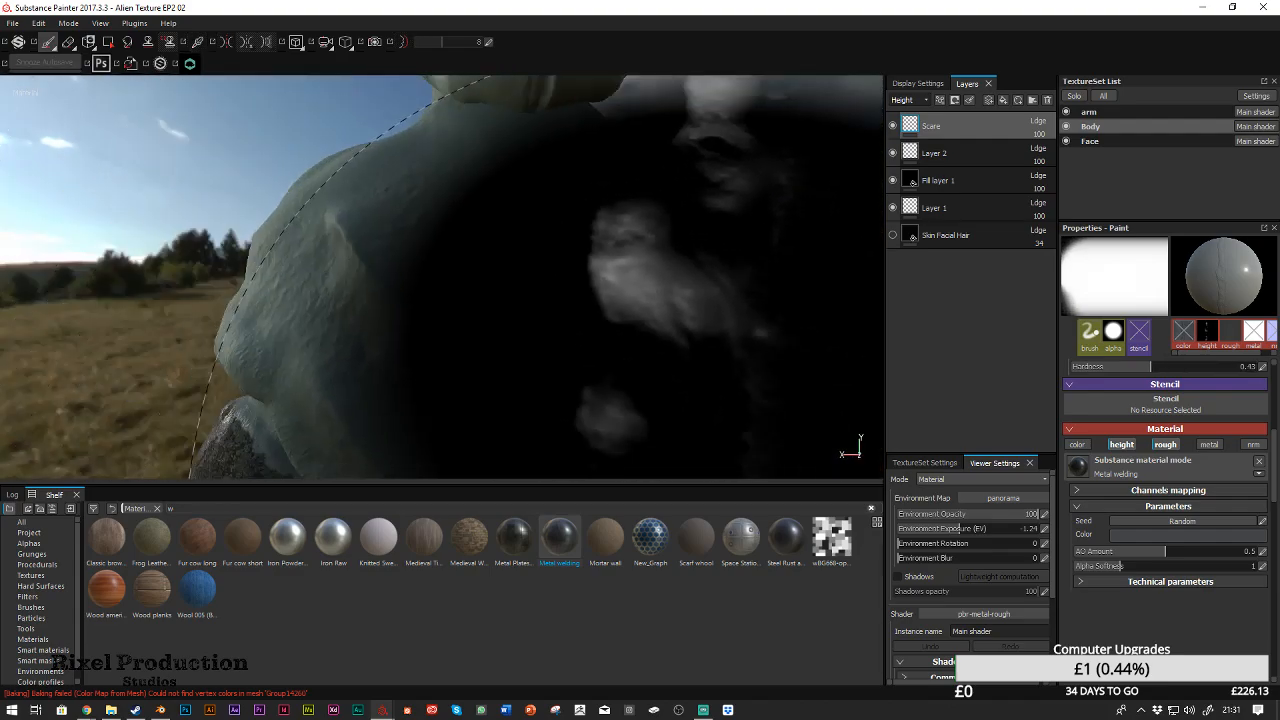
pyautogui.scroll(-5, 738, 325)
pyautogui.keyDown('alt'); pyautogui.moveTo(774, 206); pyautogui.dragTo(778, 238); pyautogui.keyUp('alt')
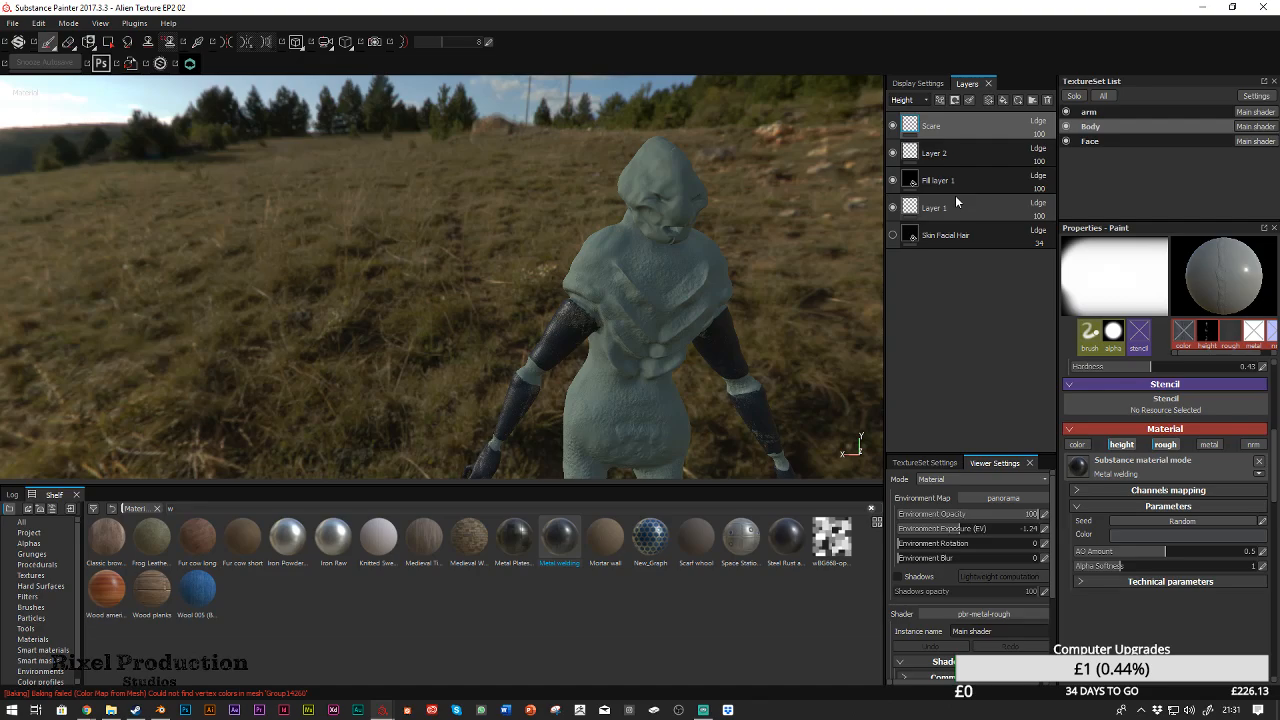
# Toggle the arm texture set's visibility to check it and delete its unused Layer 4
pyautogui.click(1087, 113)
pyautogui.click(1066, 113)
pyautogui.click(1066, 113)
pyautogui.click(1066, 113)
pyautogui.click(1066, 113)
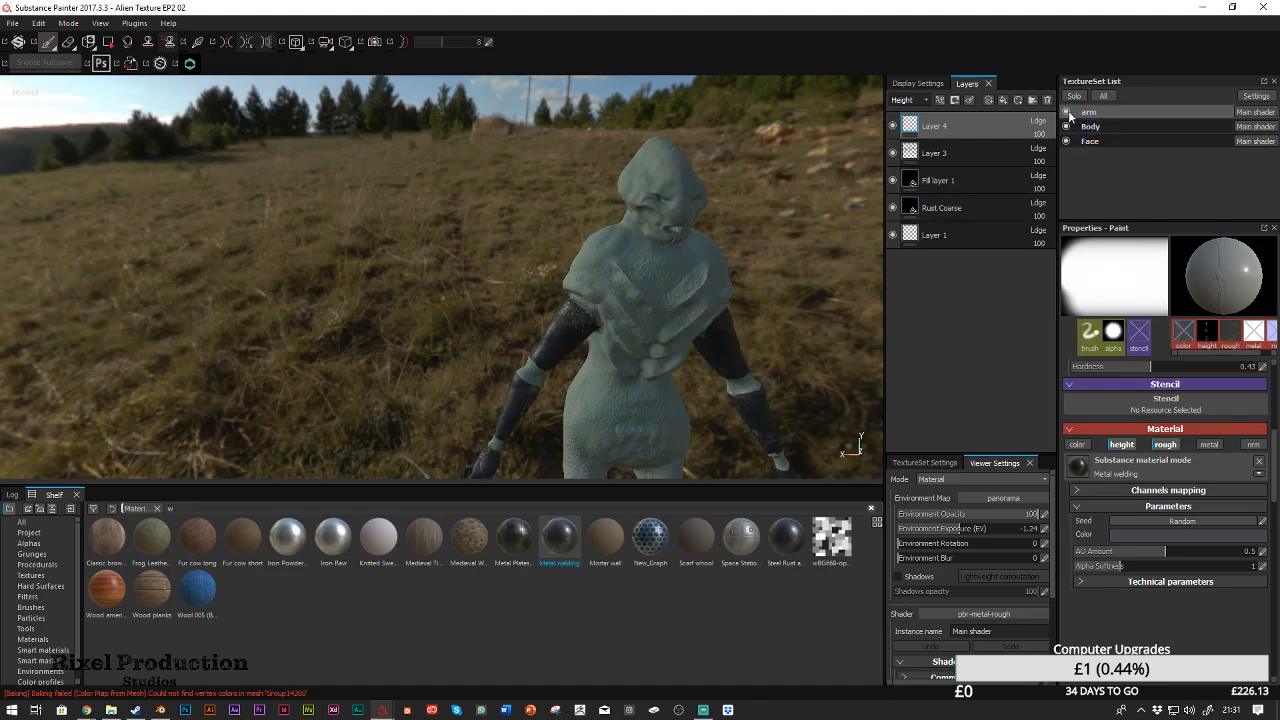
pyautogui.click(893, 126)
pyautogui.click(987, 130)
pyautogui.press('Delete')
# Toggle the arm's Layer 3 to identify its content and rename it as BLEnd Between
pyautogui.click(893, 126)
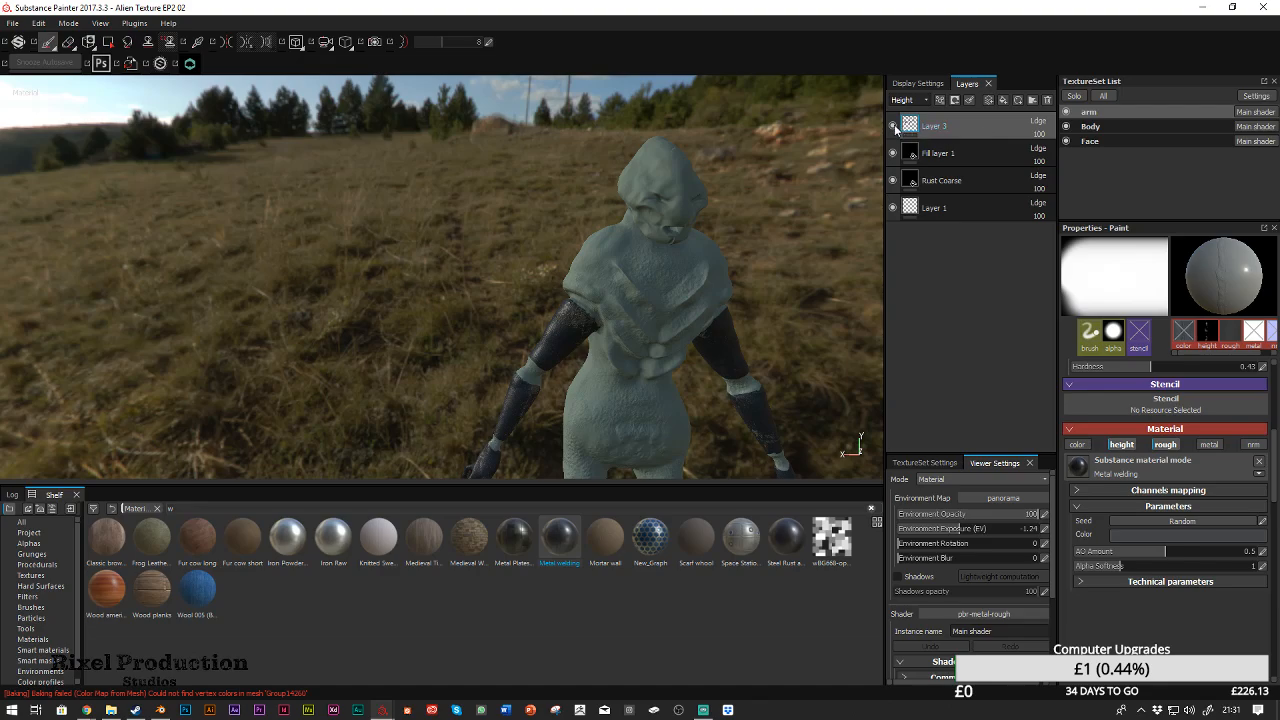
pyautogui.click(893, 126)
pyautogui.click(936, 130)
pyautogui.doubleClick(936, 128)
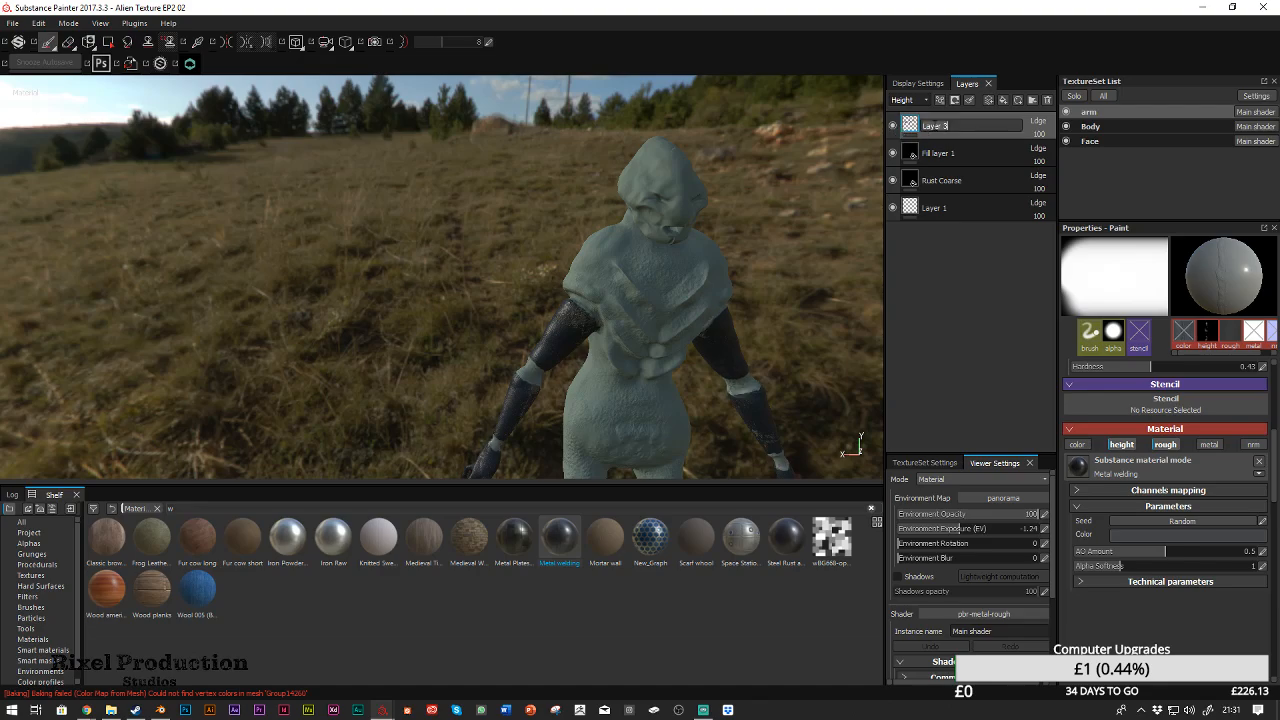
pyautogui.write('B')
pyautogui.write('LEnd Blen')
pyautogui.write('een')
pyautogui.press('Return')
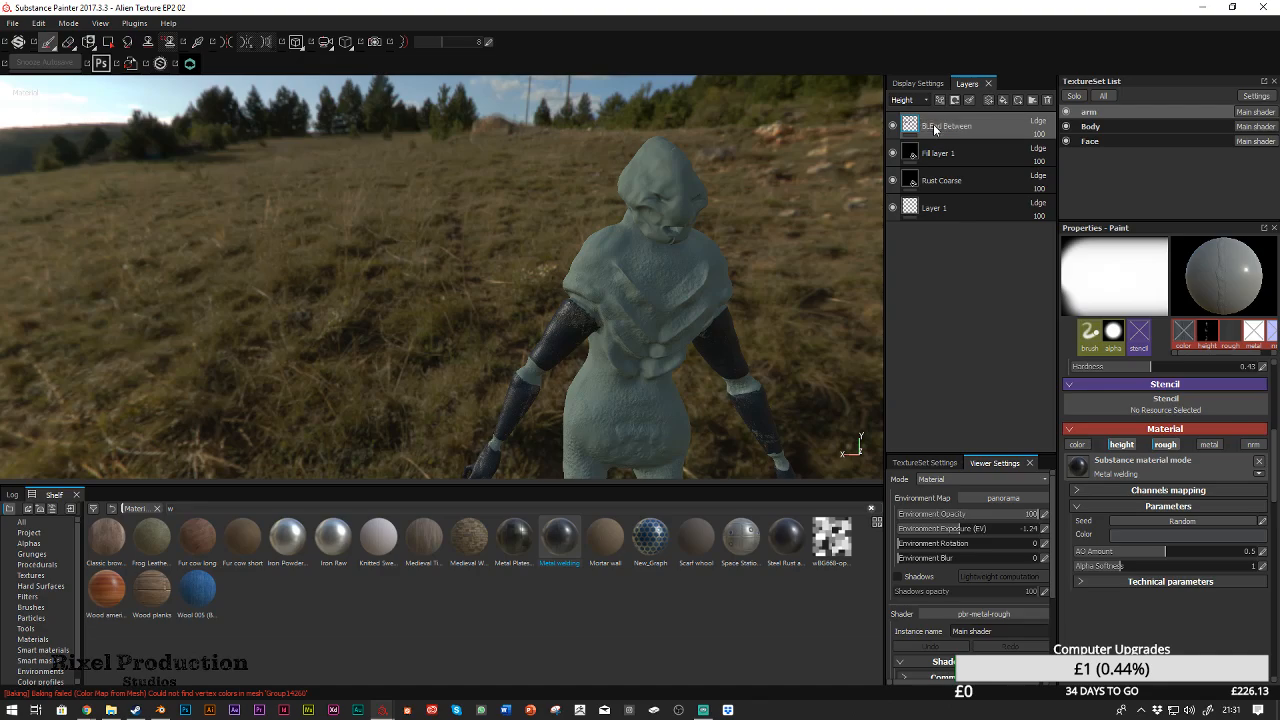
# Toggle the arm's Fill layer 1 to identify it and rename it as Paint Layer
pyautogui.click(893, 153)
pyautogui.click(893, 153)
pyautogui.doubleClick(940, 153)
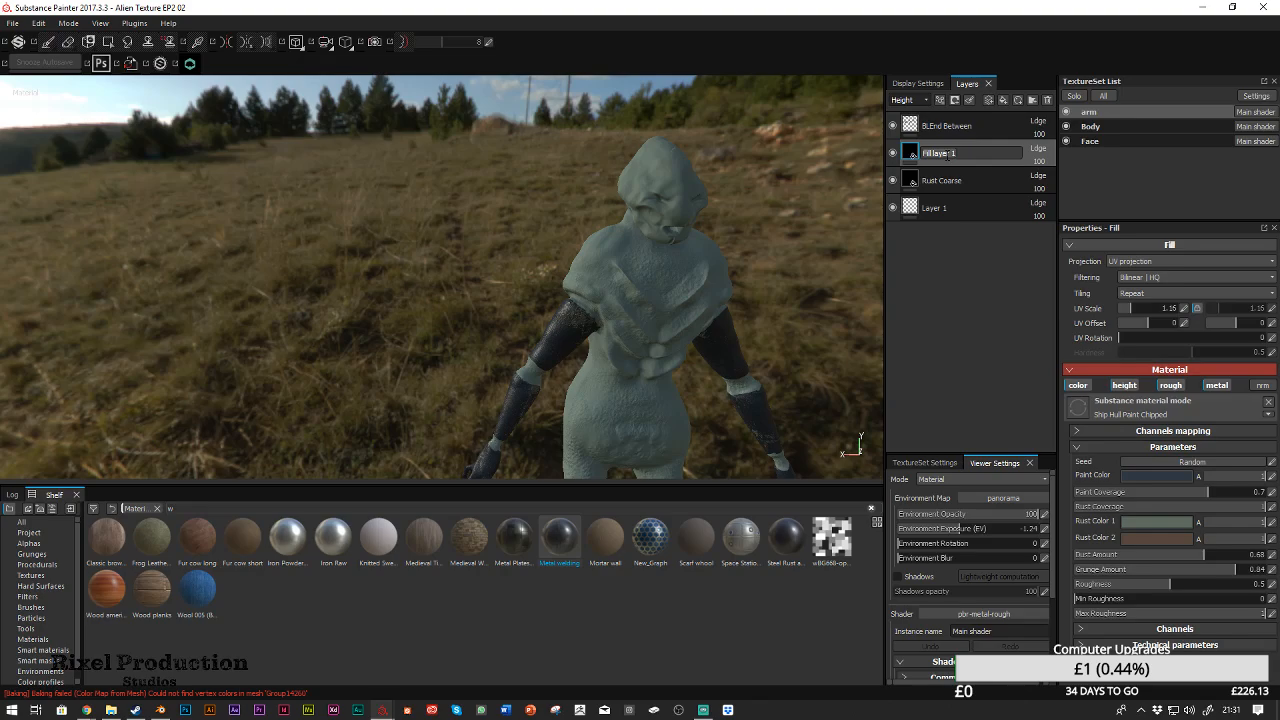
pyautogui.write('Paint Layer')
pyautogui.press('Return')
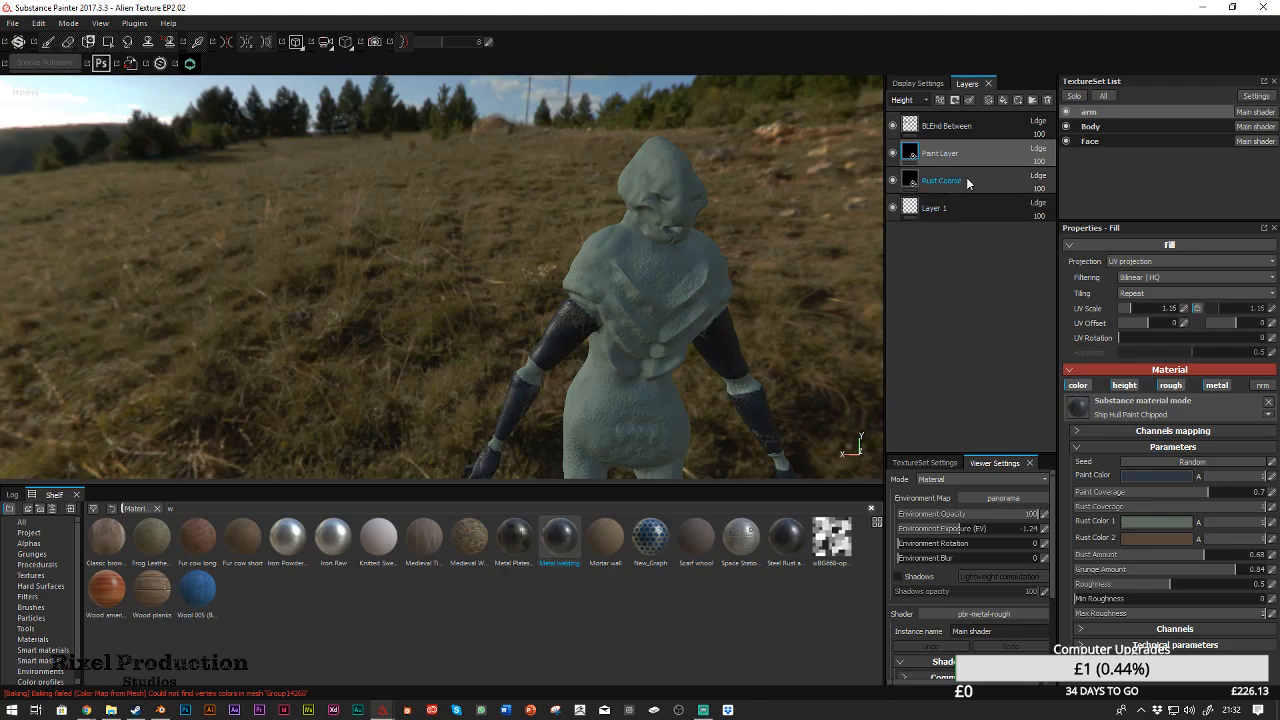
# Check the Body texture set's Fill layer 1 by toggling its visibility and rename it as Green Skin
pyautogui.click(1136, 125)
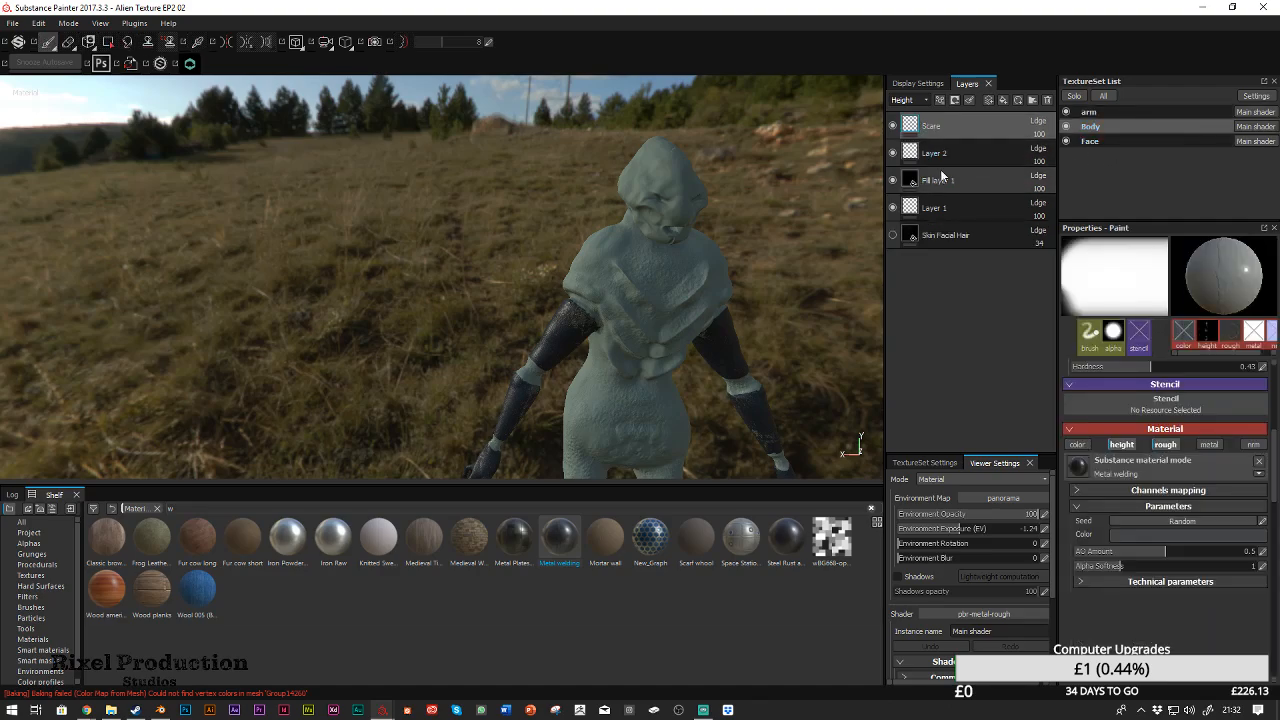
pyautogui.click(893, 181)
pyautogui.click(893, 181)
pyautogui.doubleClick(947, 183)
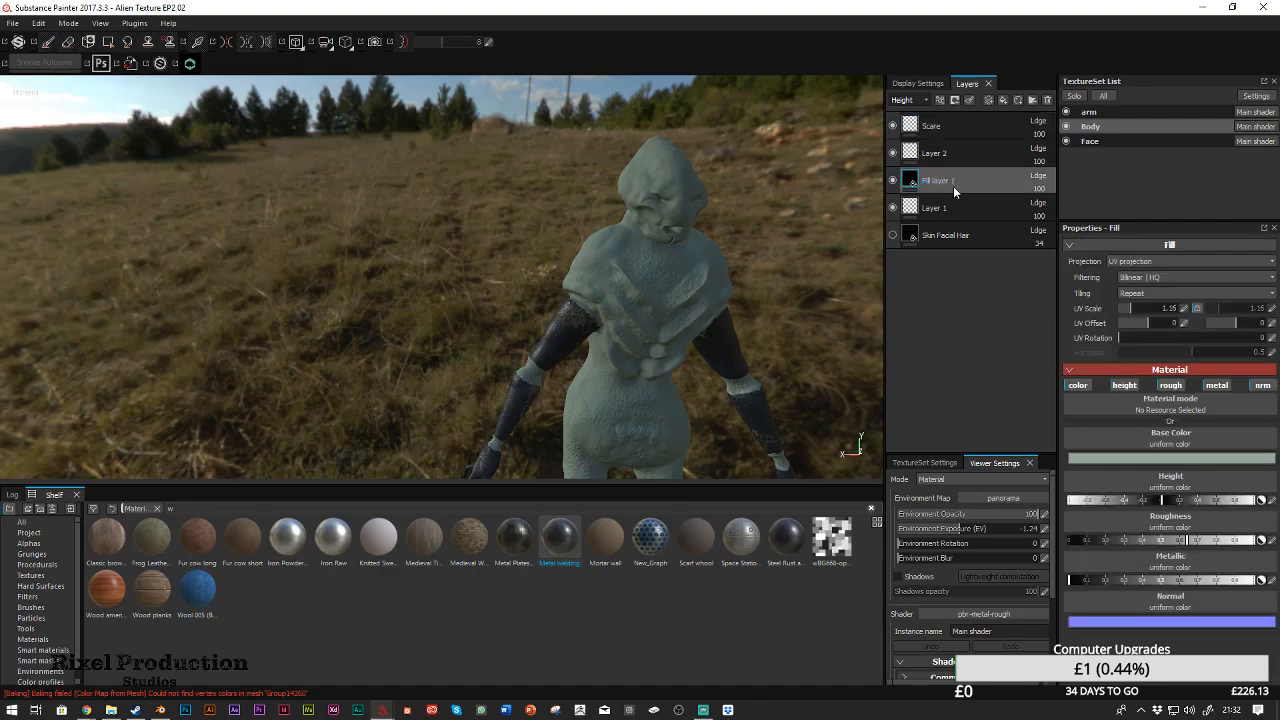
pyautogui.write('Gri')
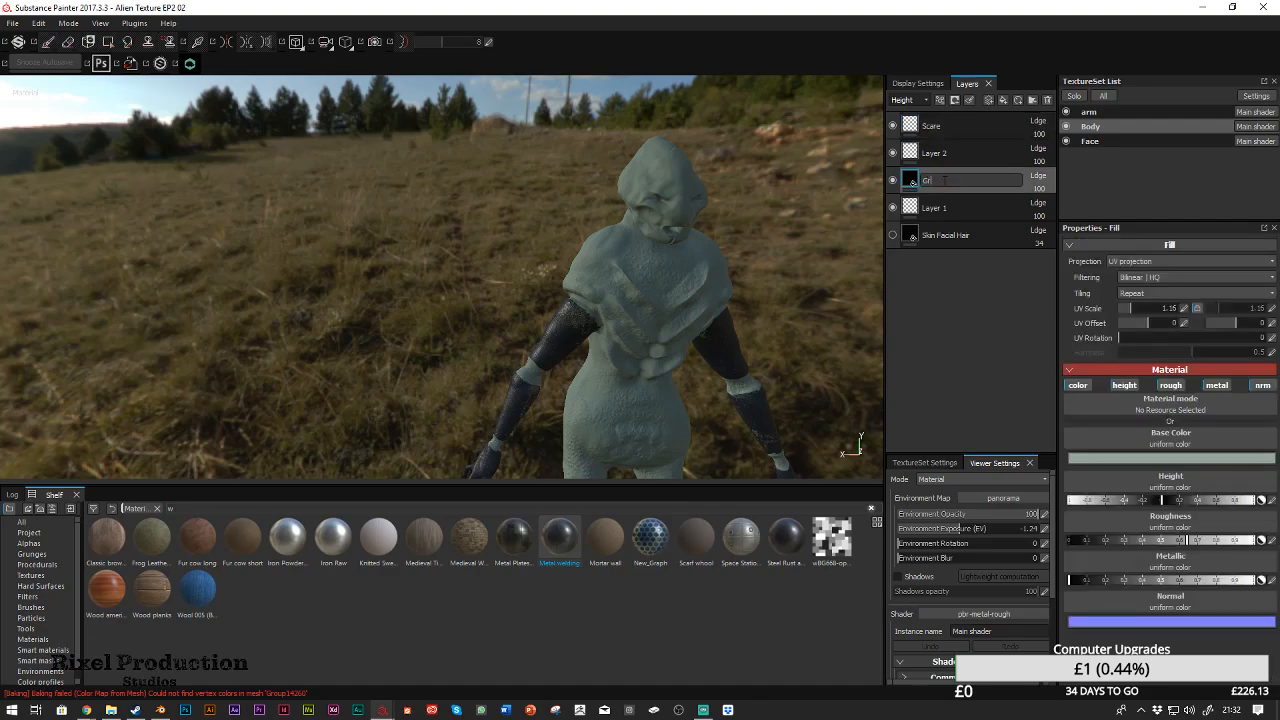
pyautogui.write('en Skin')
pyautogui.press('Return')
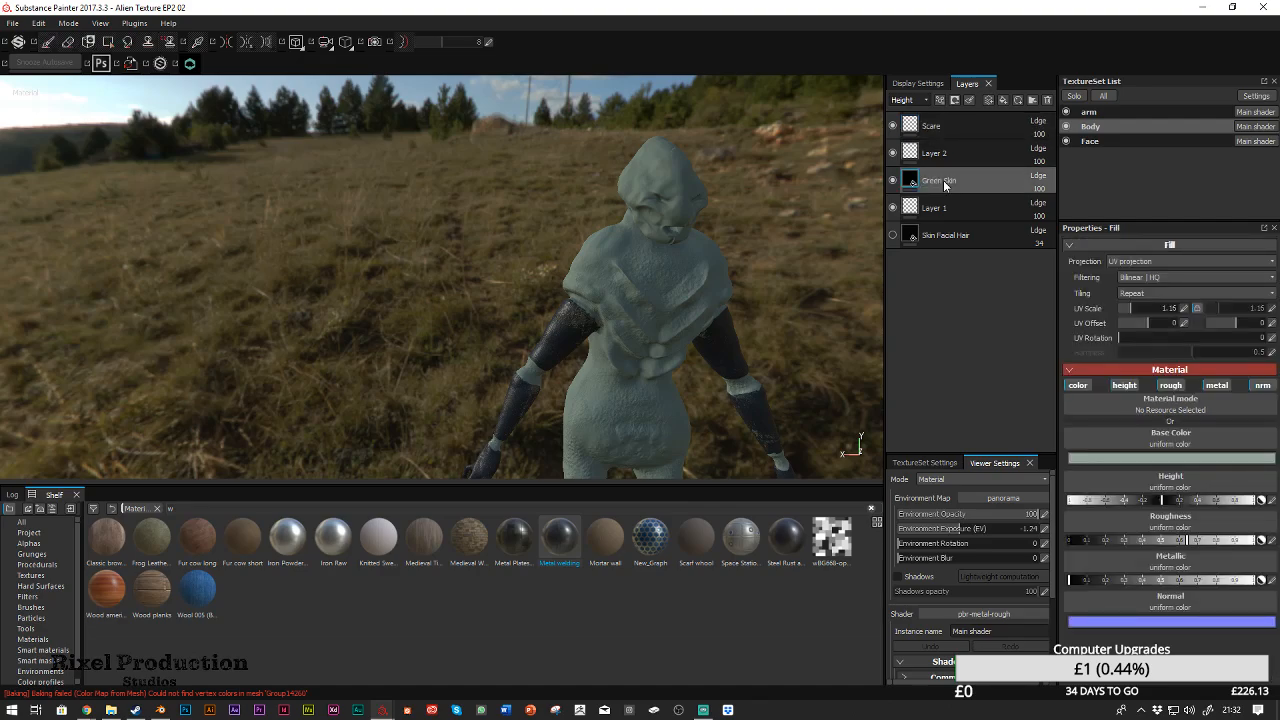
# Delete the unused Layer 1 from each of the Body, arm and Face texture sets
pyautogui.click(893, 155)
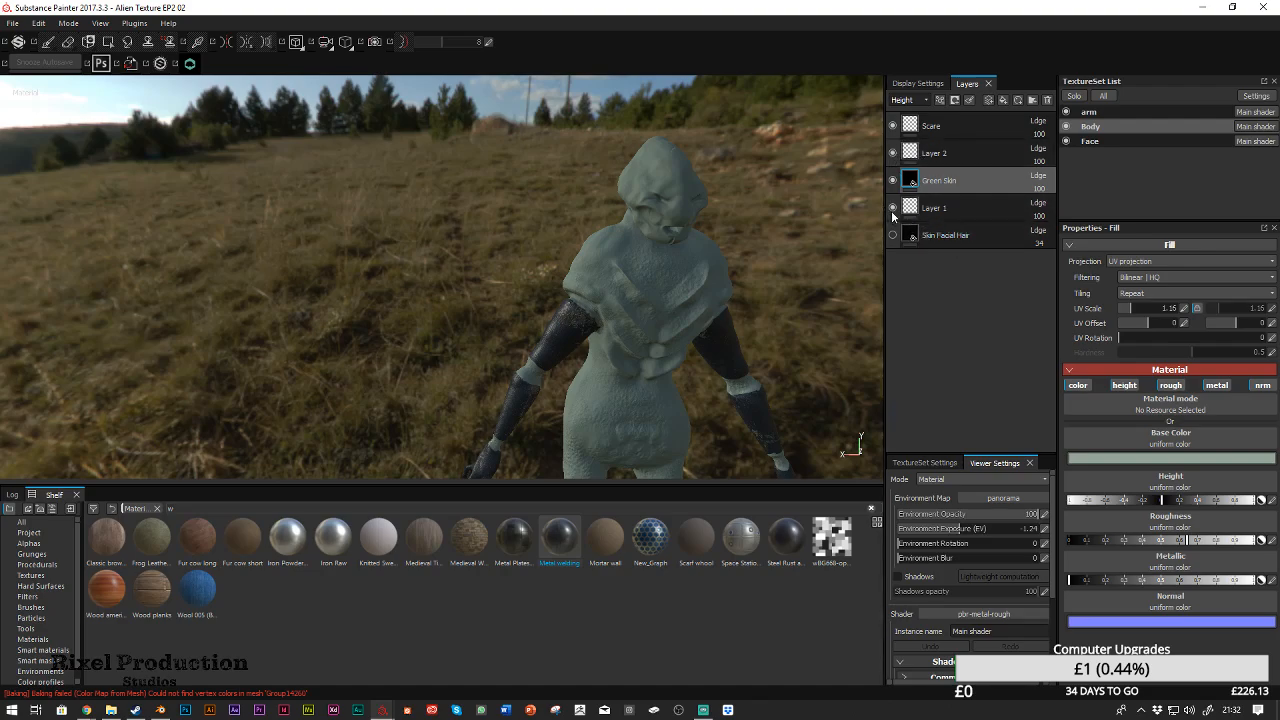
pyautogui.click(952, 207)
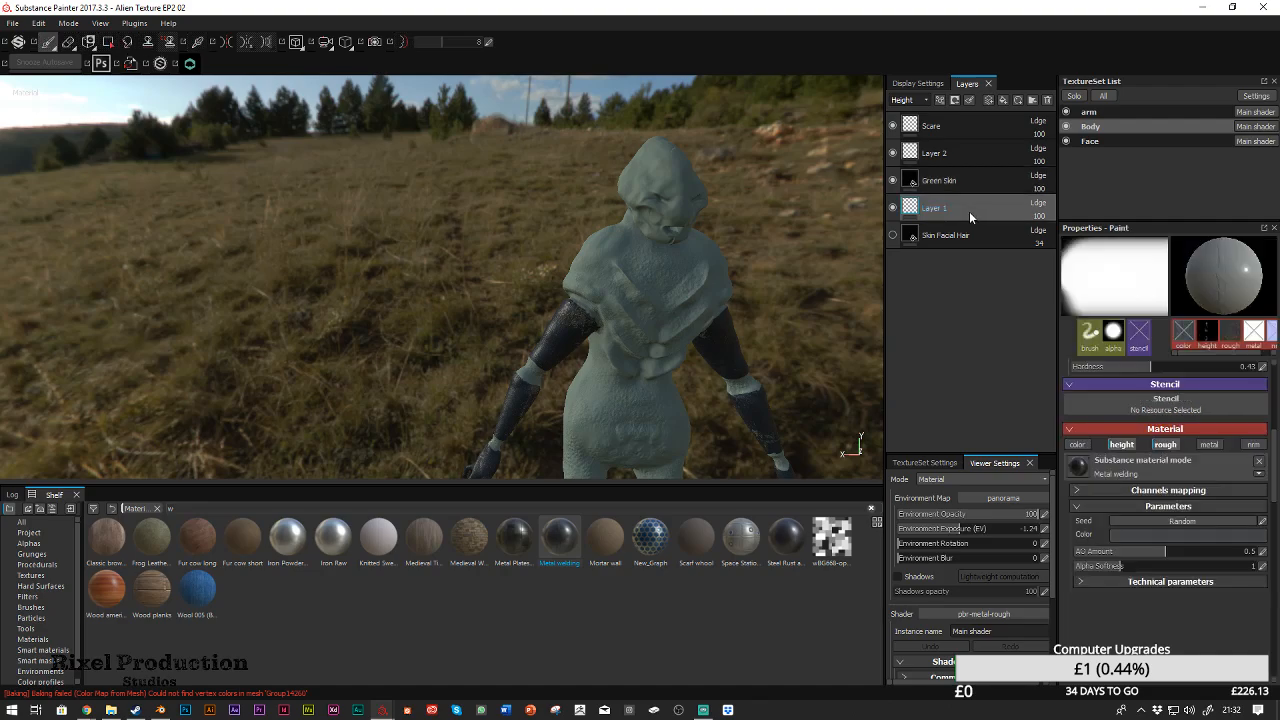
pyautogui.press('Delete')
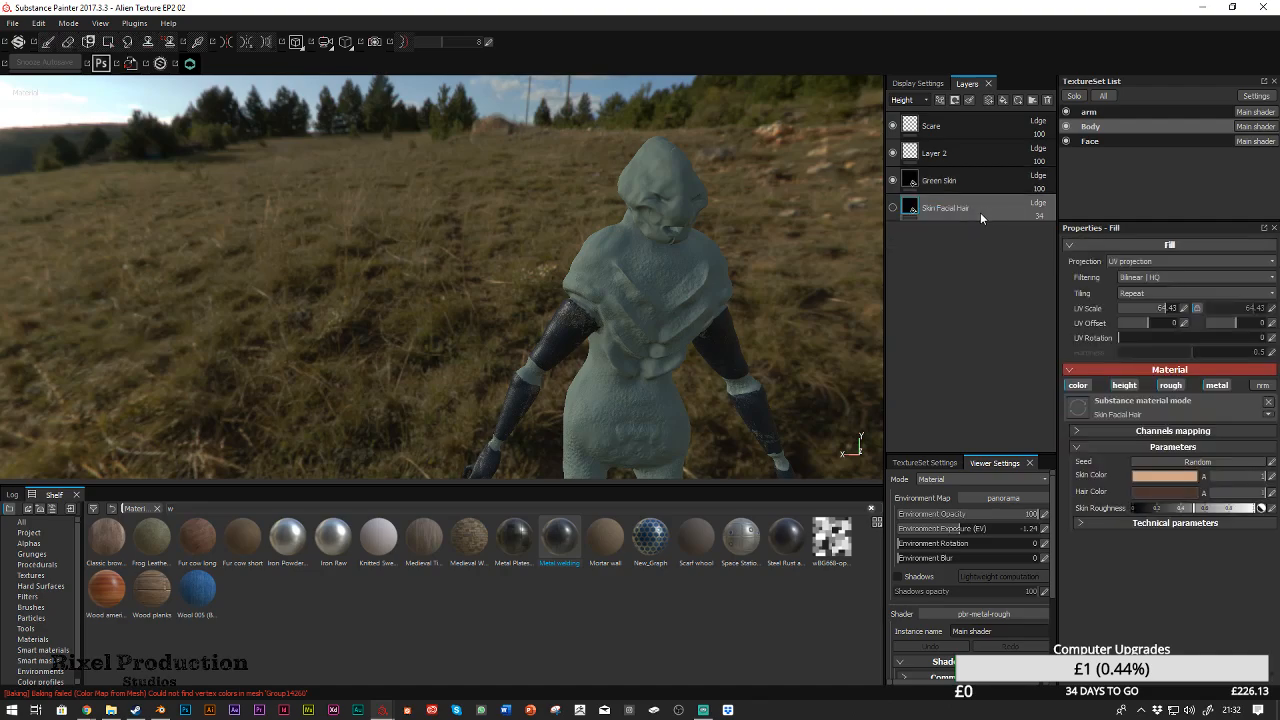
pyautogui.click(1134, 114)
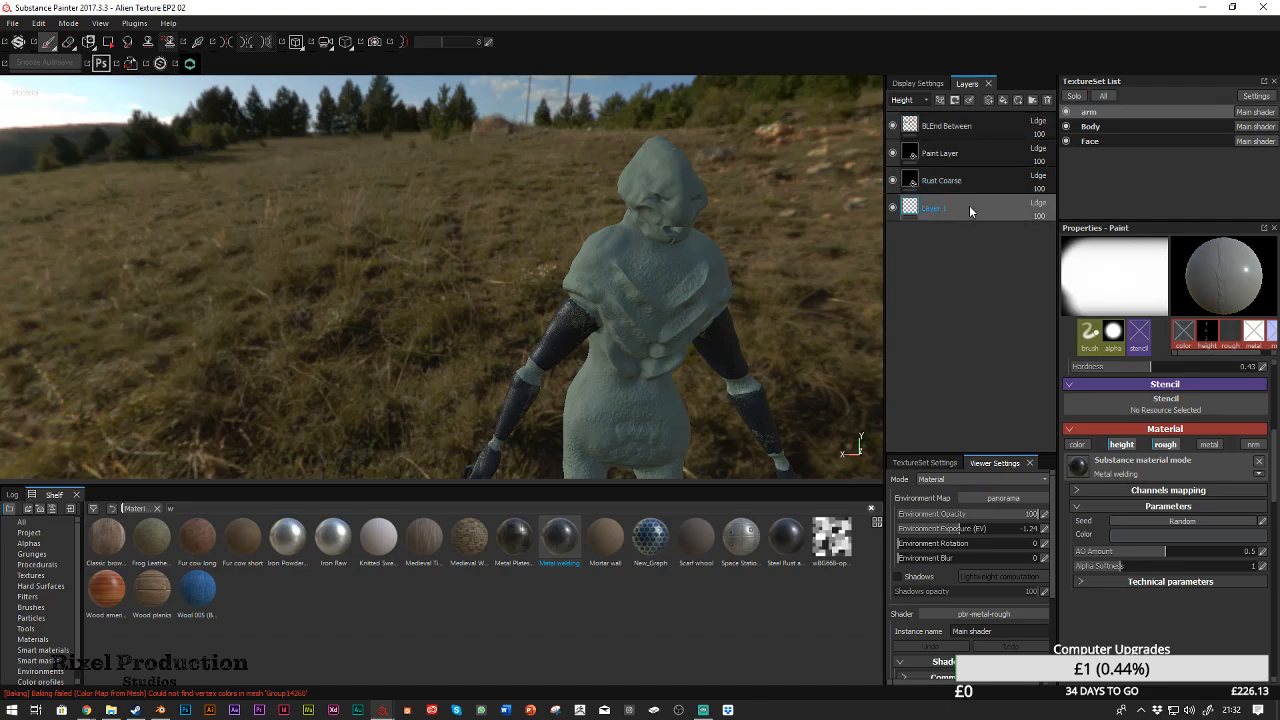
pyautogui.press('Delete')
pyautogui.click(1114, 140)
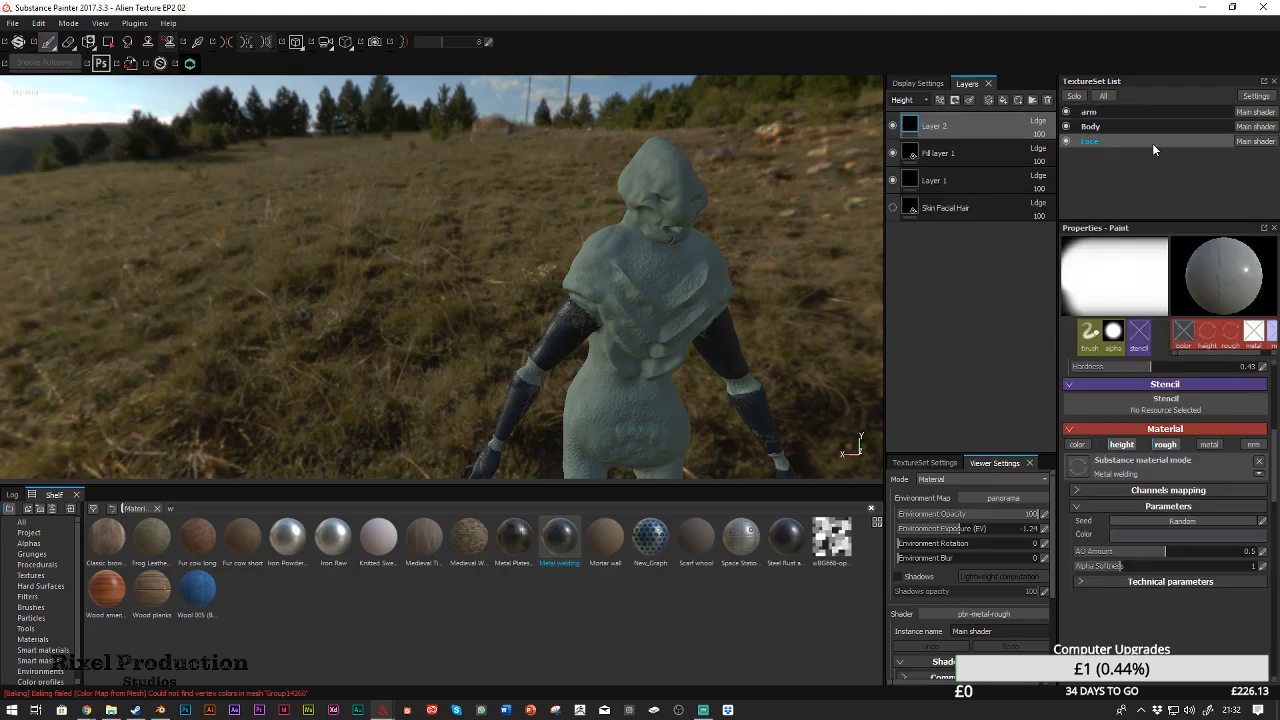
pyautogui.click(987, 184)
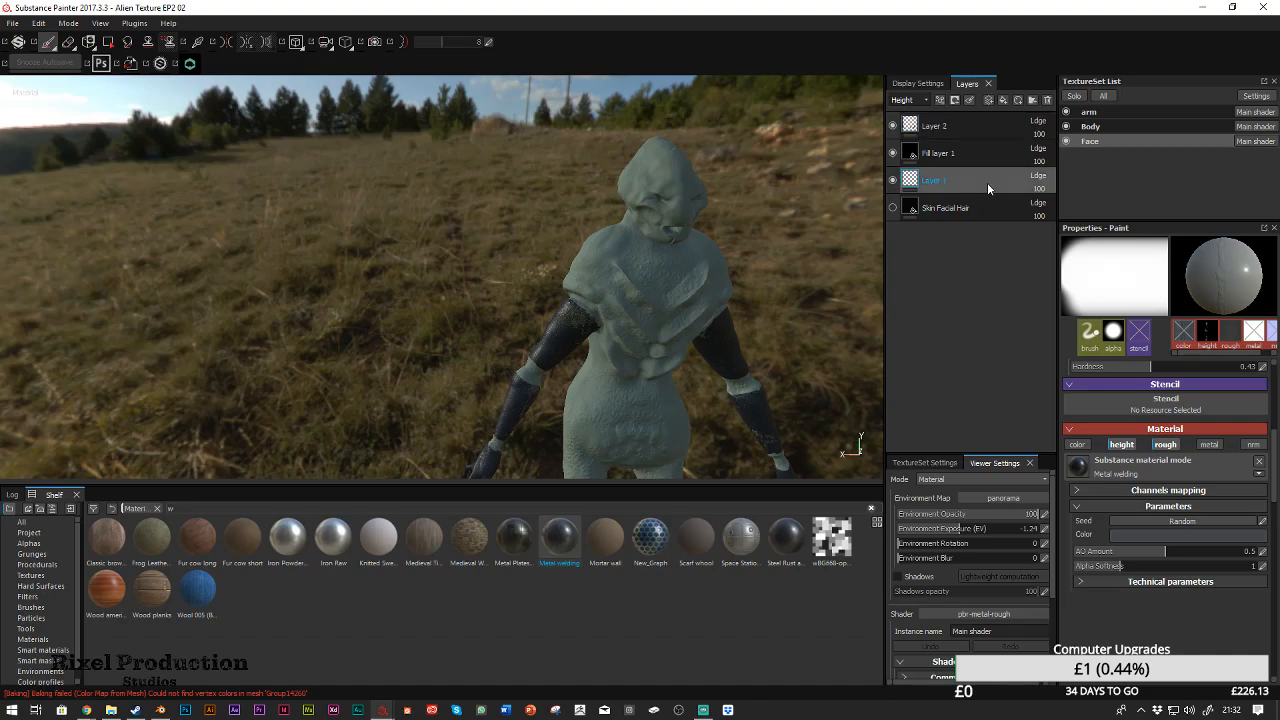
pyautogui.press('Delete')
# Rename the Face texture set's Fill layer 1 as Skin LAyer
pyautogui.doubleClick(952, 154)
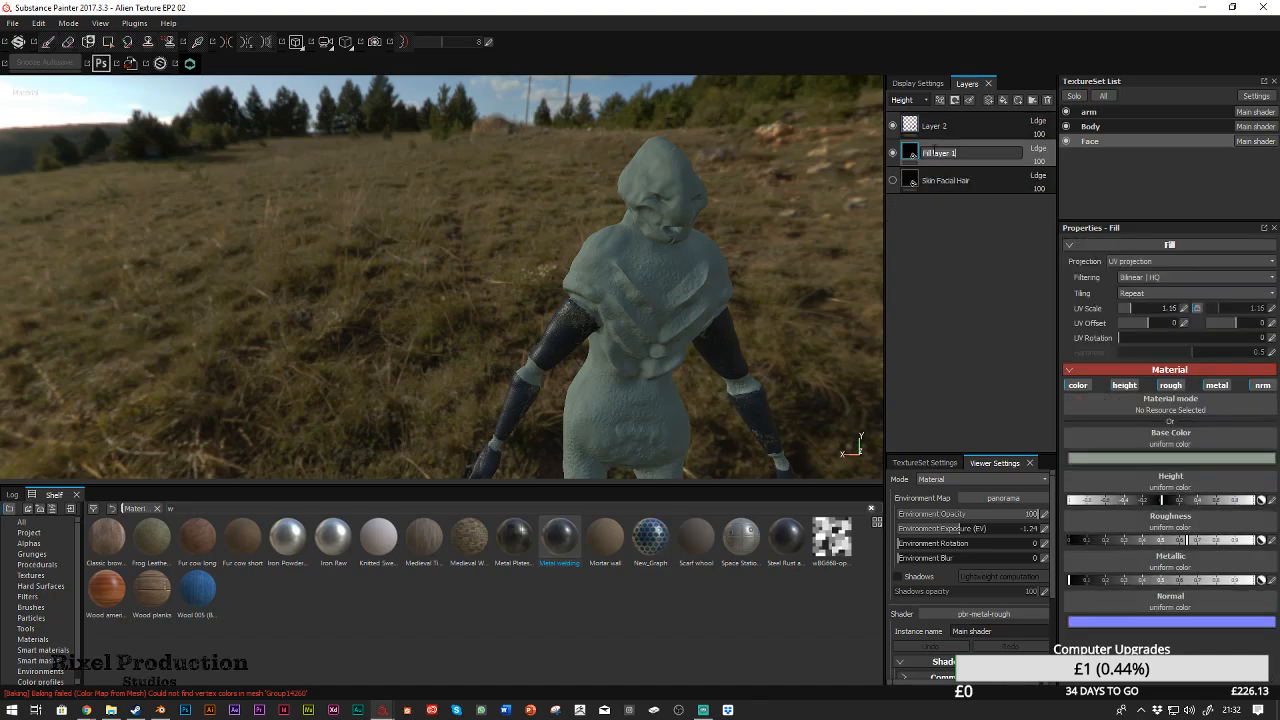
pyautogui.write('Skin LAyer')
pyautogui.press('Return')
# Examine the face's skin and its transition into the shoulders from the front
pyautogui.scroll(-4, 823, 172)
pyautogui.scroll(5, 821, 173)
pyautogui.keyDown('alt'); pyautogui.moveTo(808, 184); pyautogui.dragTo(643, 274); pyautogui.keyUp('alt')
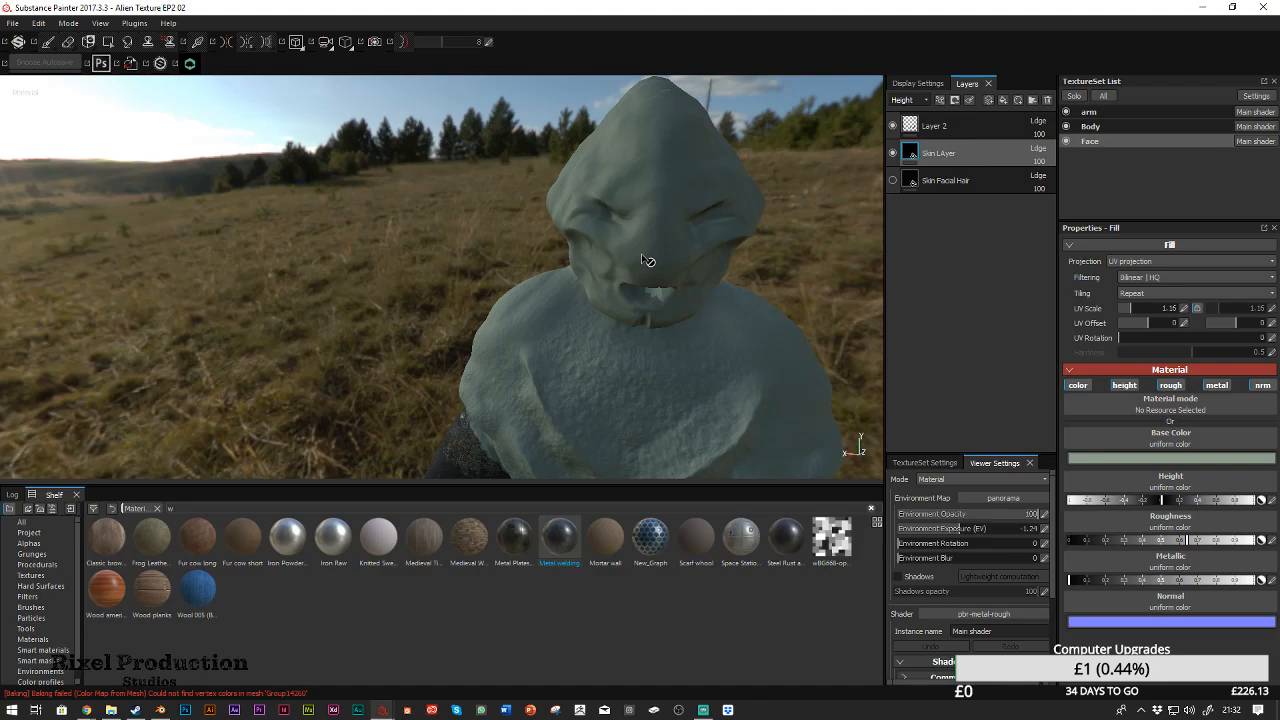
pyautogui.scroll(2, 678, 264)
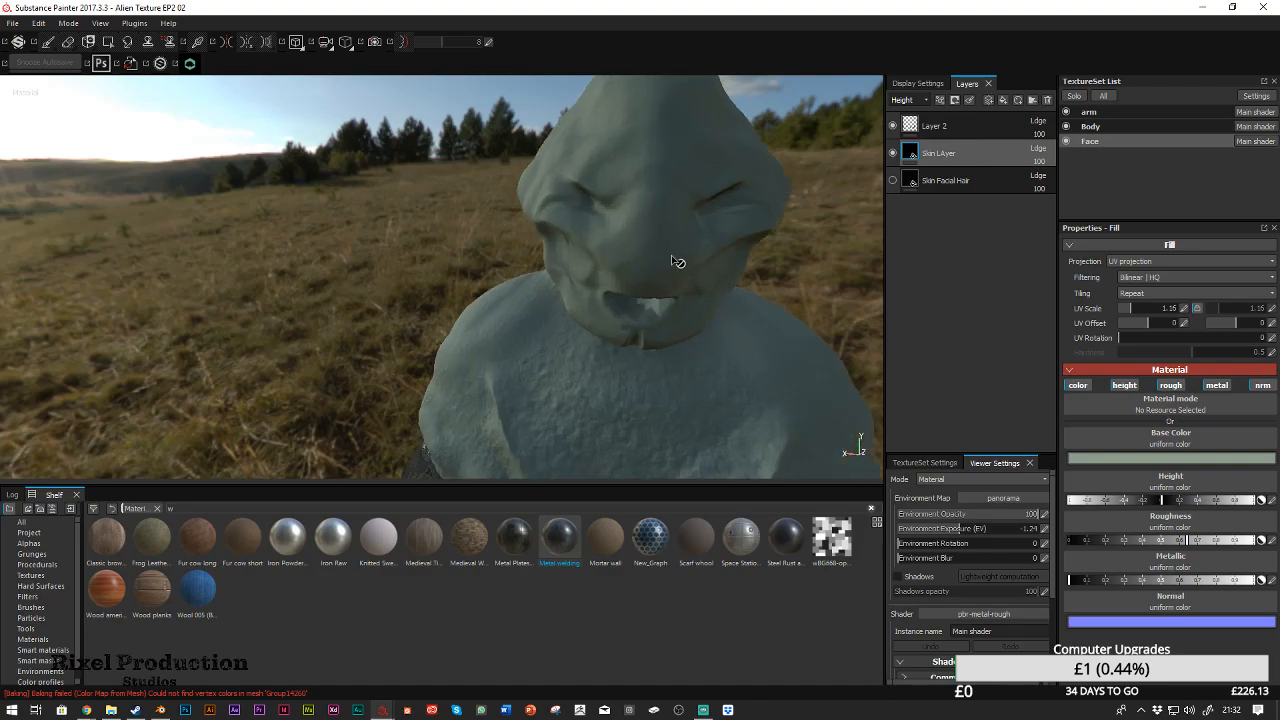
pyautogui.scroll(4, 654, 275)
pyautogui.scroll(-3, 653, 277)
pyautogui.scroll(-3, 653, 282)
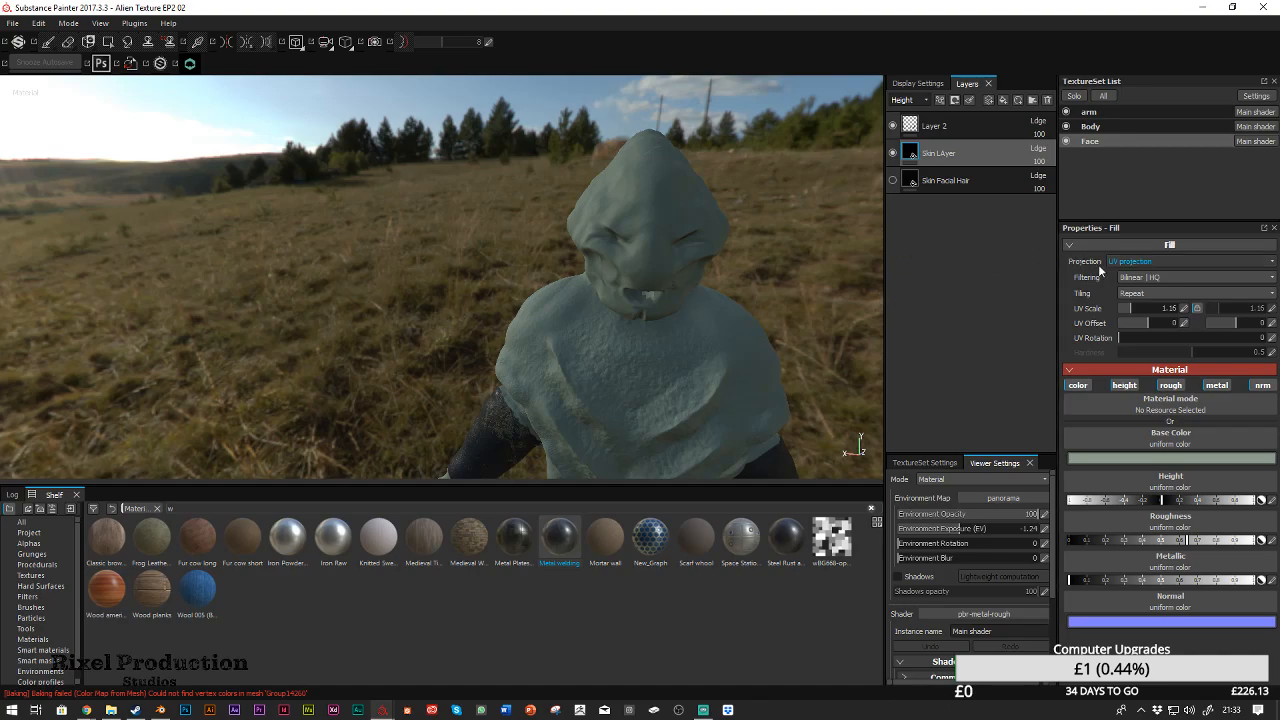
# Toggle the Face texture set's Layer 2 to identify its content and rename it as Blend
pyautogui.click(960, 128)
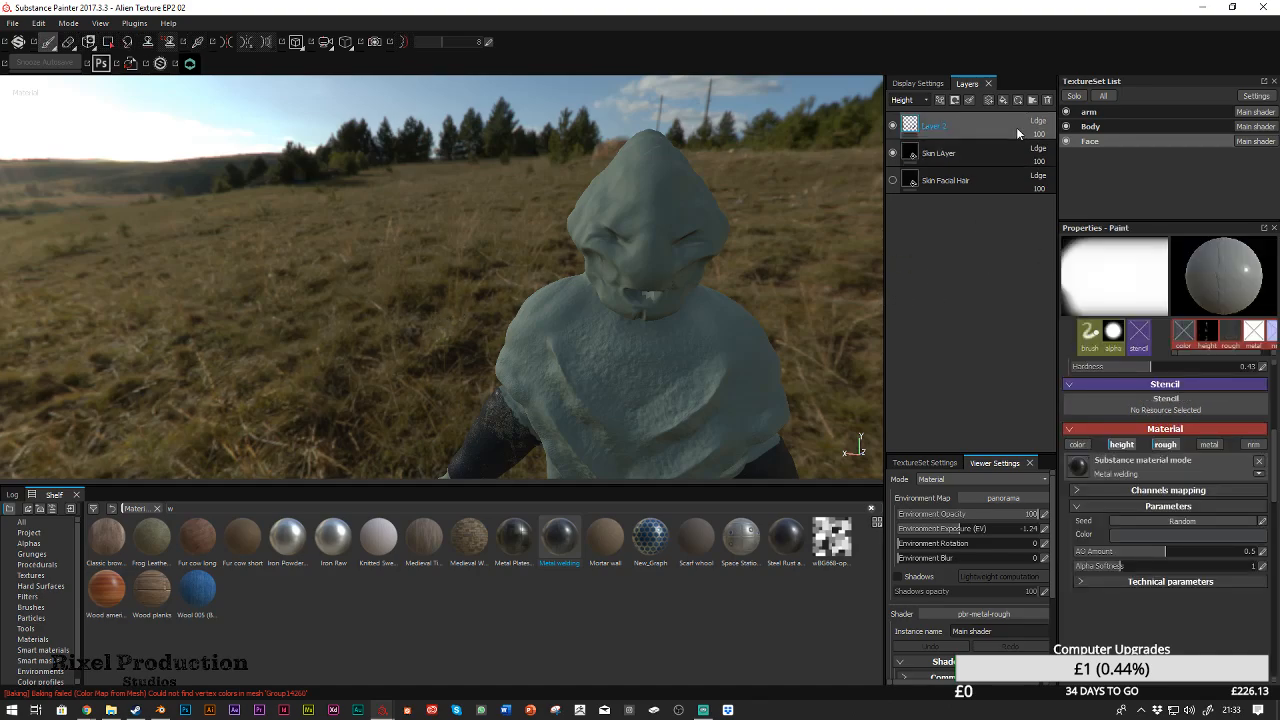
pyautogui.doubleClick(937, 128)
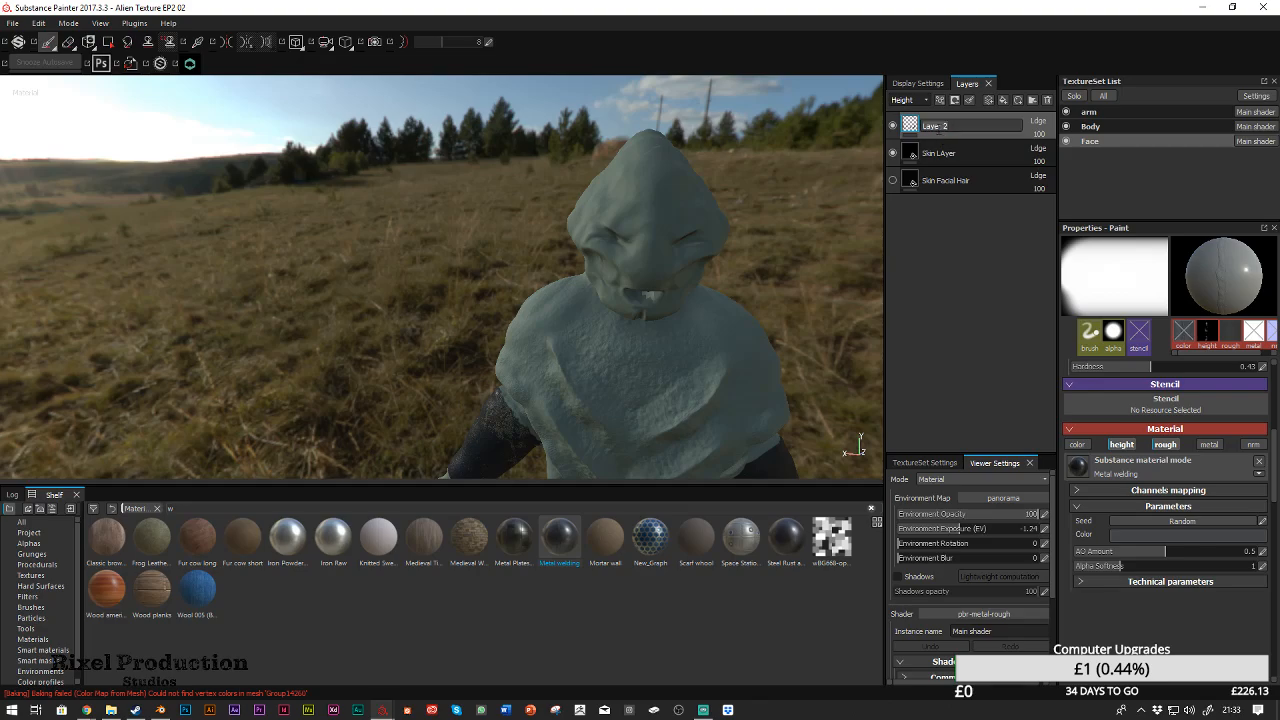
pyautogui.click(893, 126)
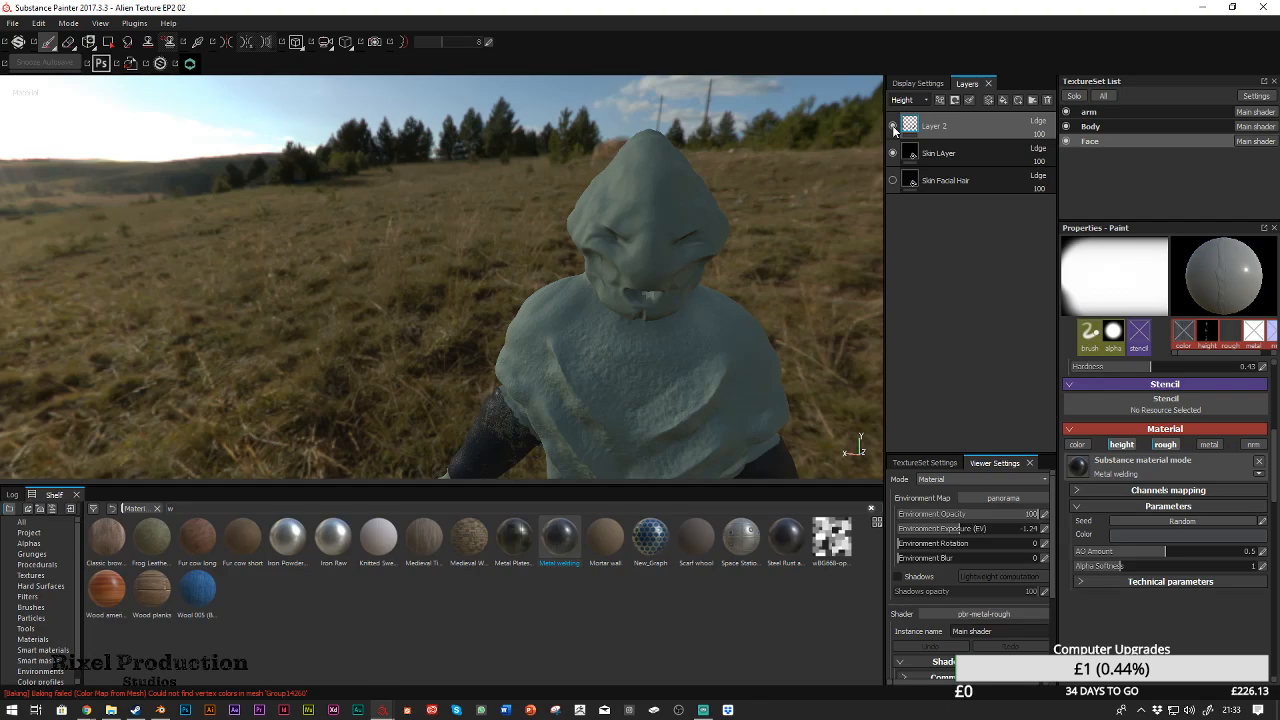
pyautogui.click(893, 126)
pyautogui.doubleClick(931, 128)
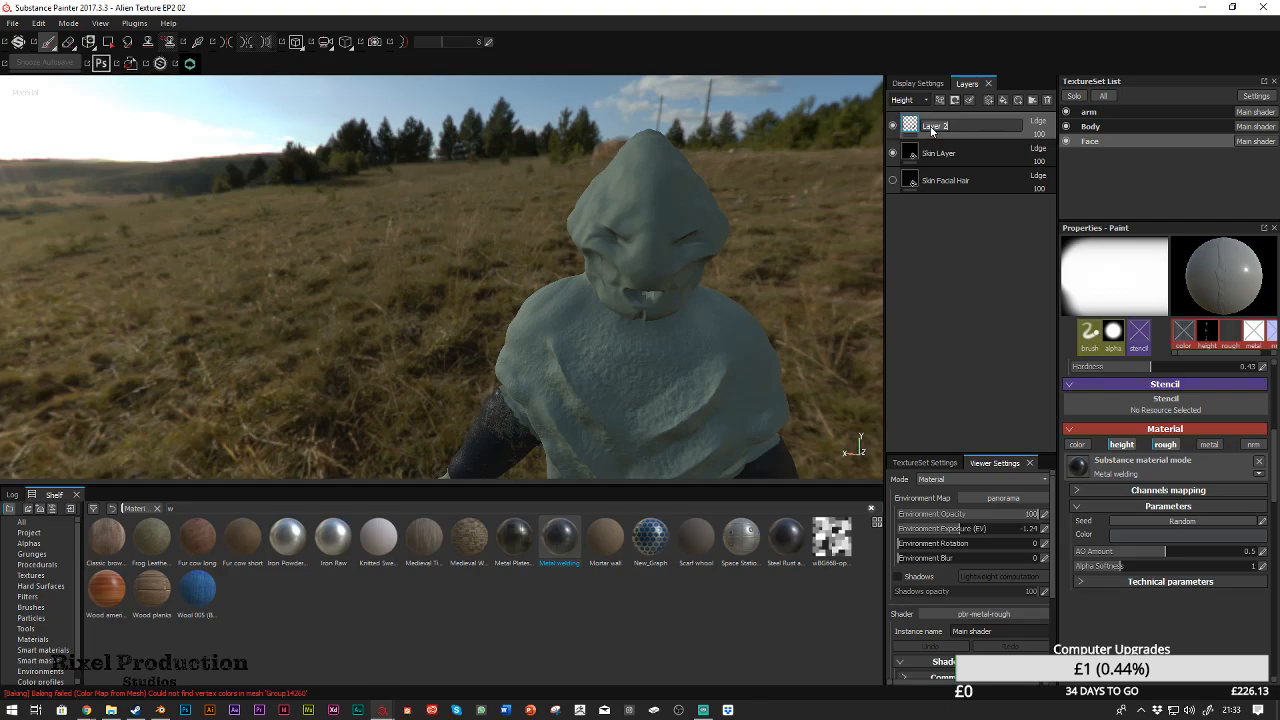
pyautogui.write('Bli')
pyautogui.write('nd')
pyautogui.press('Return')
# Paint a diagonal Metal welding scar across the chest on the Body's Scare layer, using a much smaller brush
pyautogui.click(1090, 127)
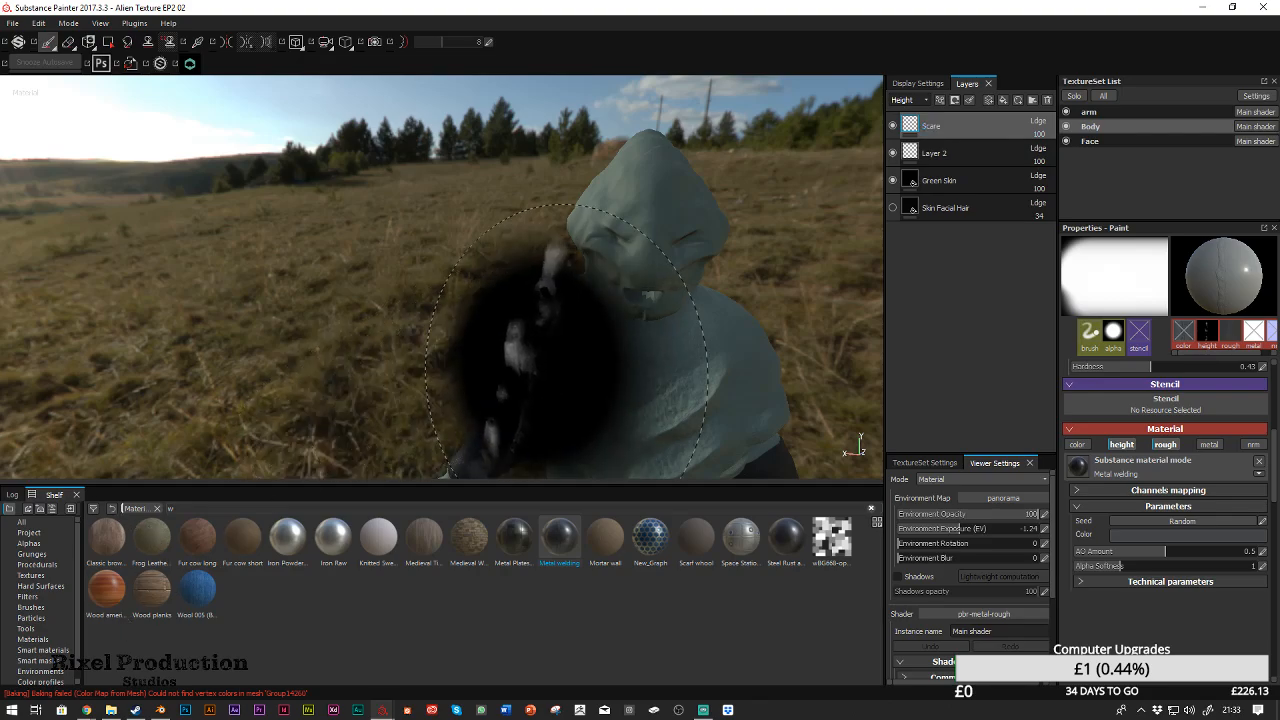
pyautogui.moveTo(567, 340)
pyautogui.keyDown('alt'); pyautogui.mouseDown()
pyautogui.moveTo(735, 342)
pyautogui.moveTo(643, 286)
pyautogui.mouseUp(); pyautogui.keyUp('alt')
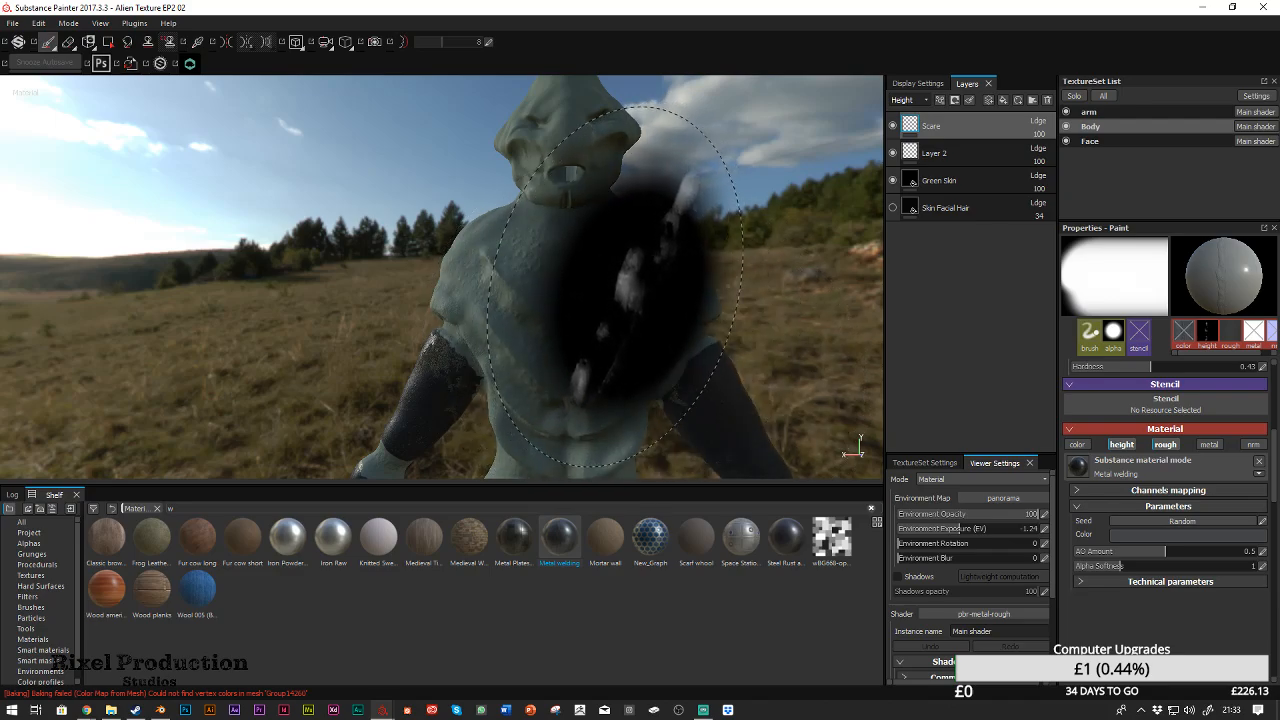
pyautogui.moveTo(646, 264)
pyautogui.keyDown('ctrl'); pyautogui.mouseDown(button='right')
pyautogui.moveTo(676, 264)
pyautogui.moveTo(590, 264)
pyautogui.mouseUp(button='right'); pyautogui.keyUp('ctrl')
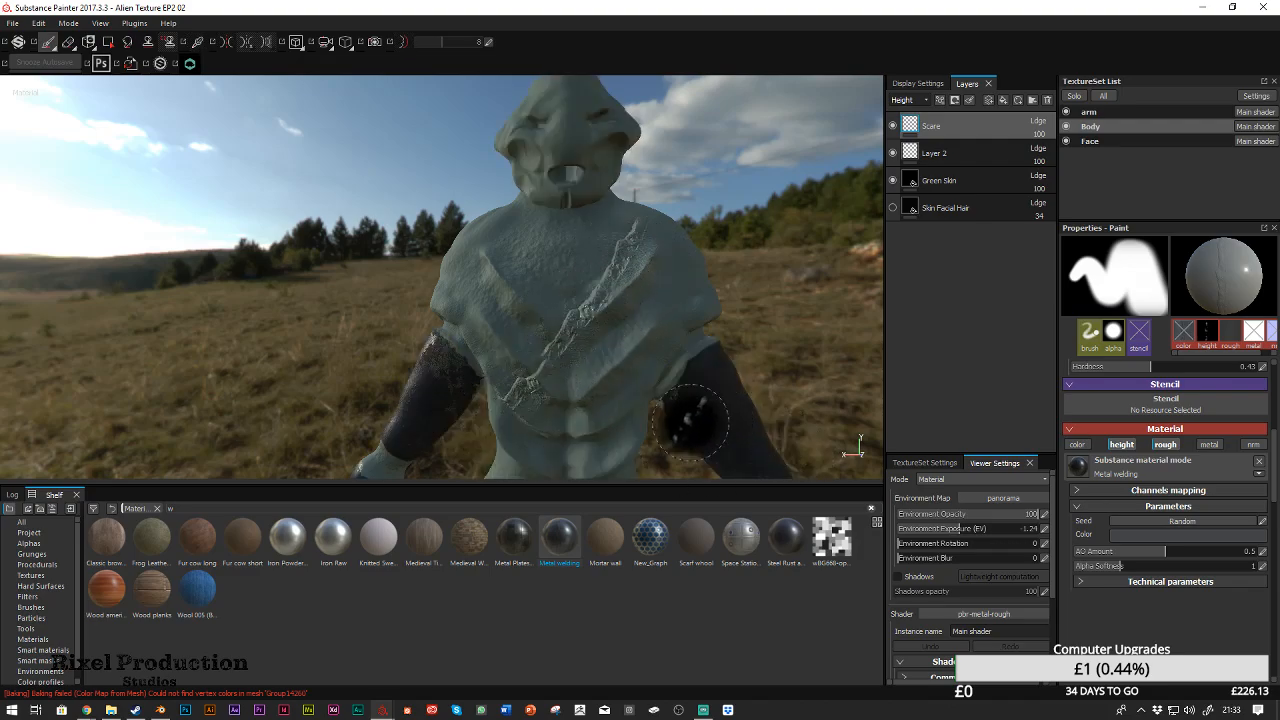
pyautogui.moveTo(820, 270)
pyautogui.keyDown('alt'); pyautogui.mouseDown()
pyautogui.moveTo(860, 200)
pyautogui.moveTo(800, 257)
pyautogui.mouseUp(); pyautogui.keyUp('alt')
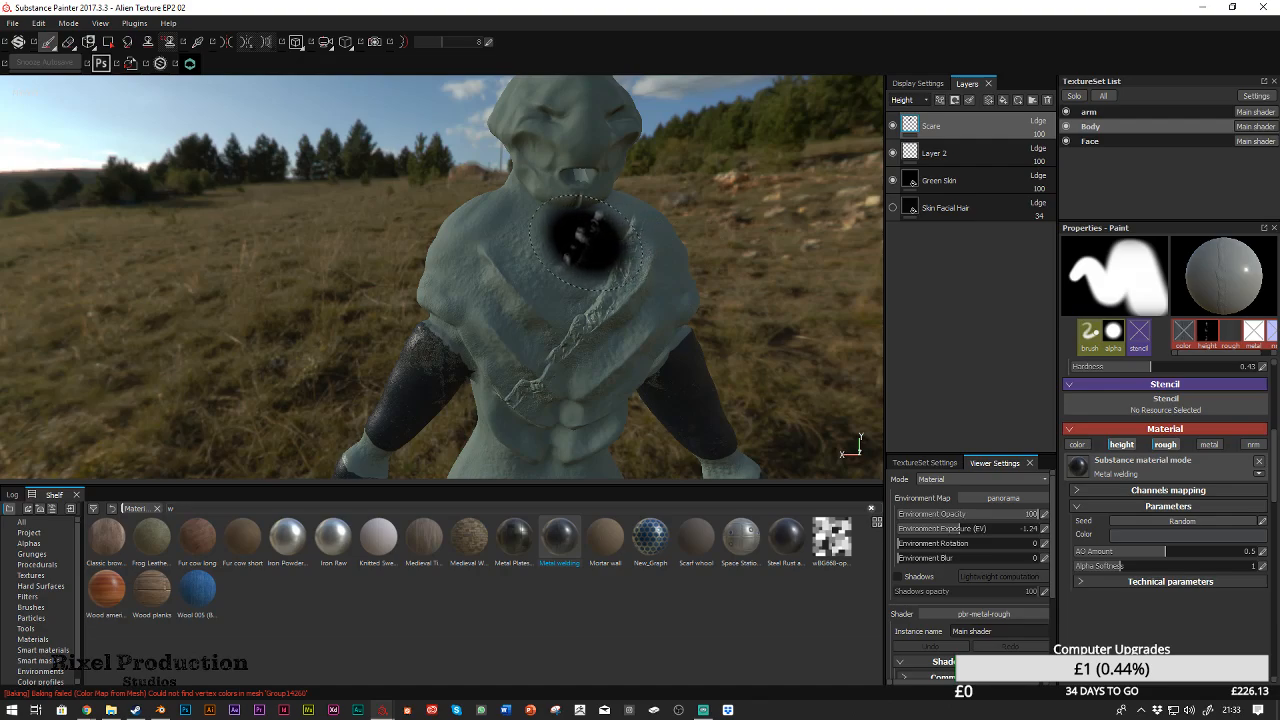
# Paint further parallel diagonal weld scars across the chest and torso on the Body's Scare layer
pyautogui.keyDown('alt'); pyautogui.moveTo(470, 385); pyautogui.dragTo(584, 329); pyautogui.keyUp('alt')
pyautogui.keyDown('alt'); pyautogui.moveTo(584, 325); pyautogui.dragTo(688, 250, button='middle'); pyautogui.keyUp('alt')
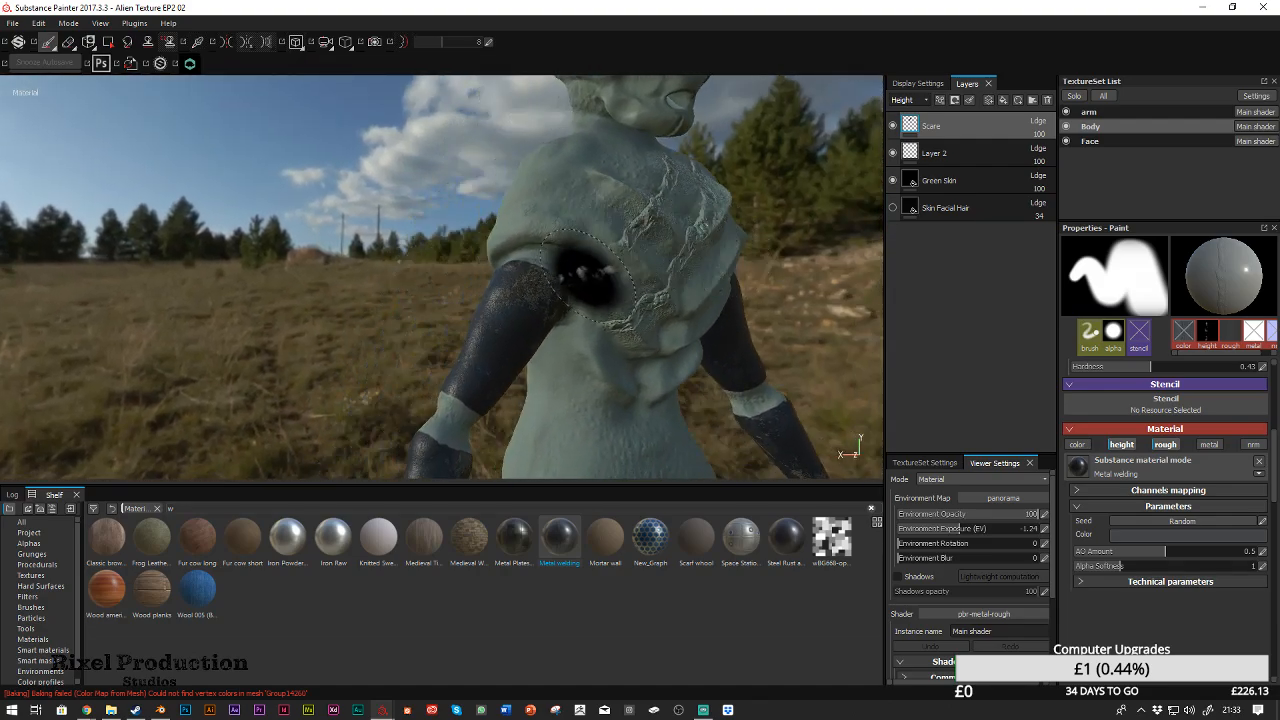
pyautogui.moveTo(603, 262)
pyautogui.keyDown('alt'); pyautogui.mouseDown()
pyautogui.moveTo(590, 245)
pyautogui.moveTo(623, 214)
pyautogui.moveTo(609, 180)
pyautogui.moveTo(590, 228)
pyautogui.mouseUp(); pyautogui.keyUp('alt')
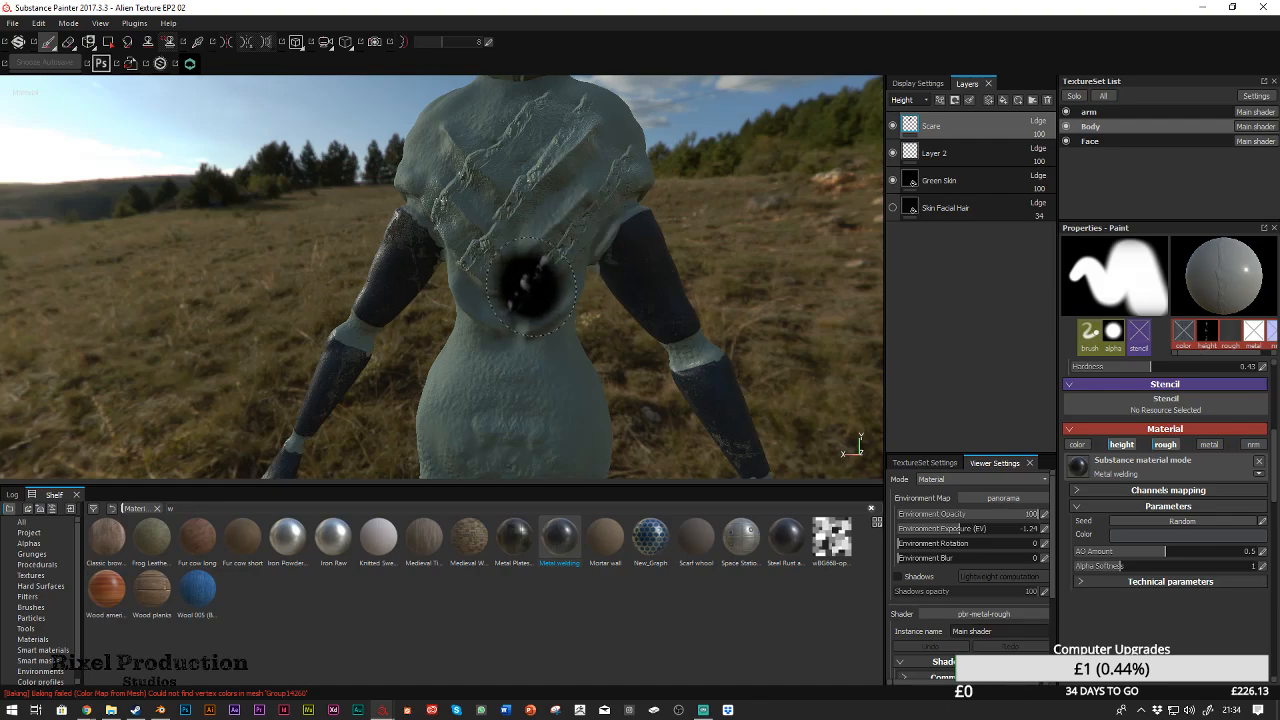
pyautogui.moveTo(571, 271)
pyautogui.keyDown('alt'); pyautogui.mouseDown()
pyautogui.moveTo(657, 209)
pyautogui.moveTo(681, 242)
pyautogui.moveTo(697, 209)
pyautogui.moveTo(709, 286)
pyautogui.moveTo(511, 288)
pyautogui.moveTo(729, 266)
pyautogui.moveTo(597, 191)
pyautogui.moveTo(598, 228)
pyautogui.mouseUp(); pyautogui.keyUp('alt')
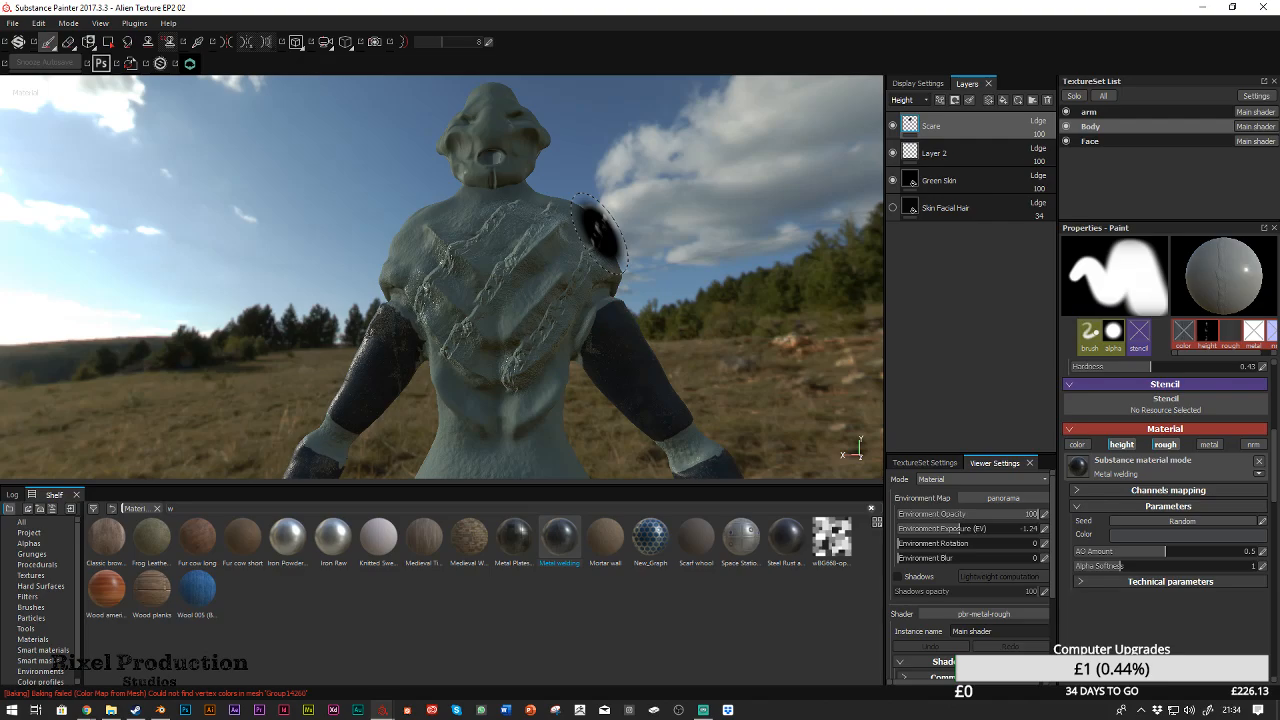
pyautogui.moveTo(668, 287)
pyautogui.keyDown('alt'); pyautogui.mouseDown()
pyautogui.moveTo(674, 203)
pyautogui.moveTo(530, 280)
pyautogui.moveTo(466, 286)
pyautogui.mouseUp(); pyautogui.keyUp('alt')
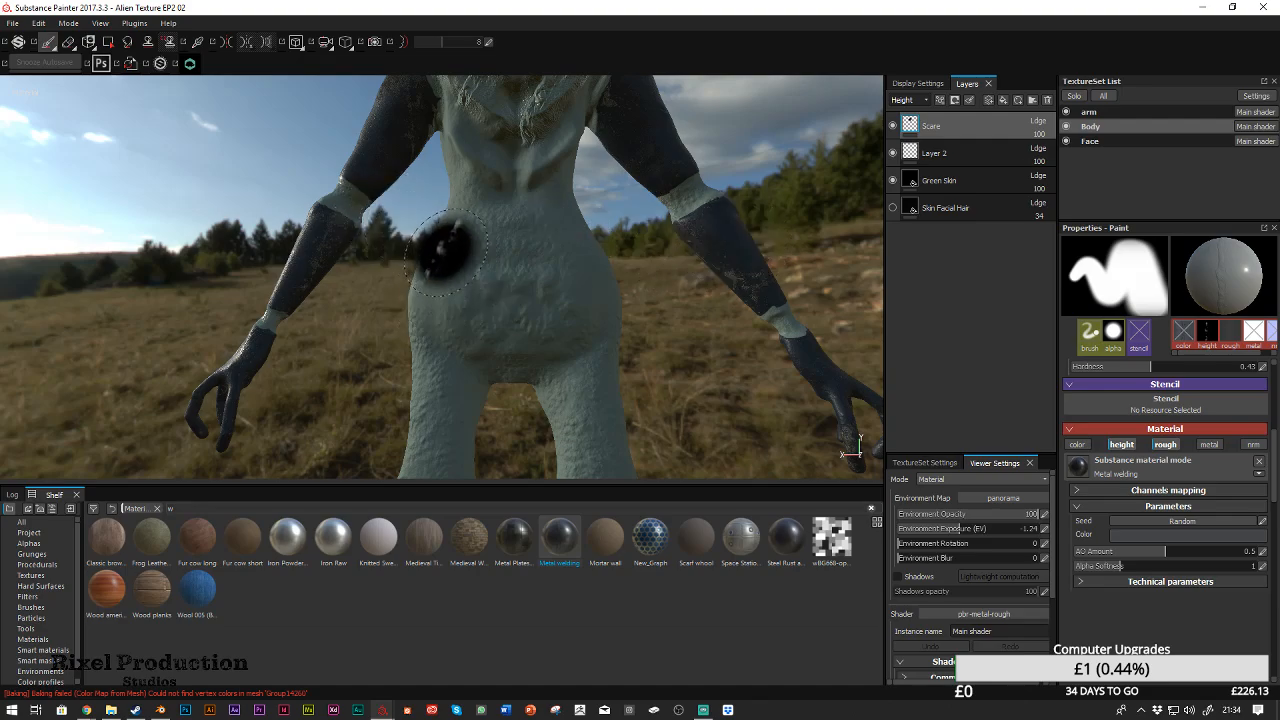
# Add a paint layer above Blend in the Face texture set and paint three diagonal weld scars across one eye and the nose with a smaller brush
pyautogui.moveTo(614, 177)
pyautogui.keyDown('alt'); pyautogui.mouseDown()
pyautogui.moveTo(760, 109)
pyautogui.moveTo(615, 284)
pyautogui.moveTo(349, 194)
pyautogui.moveTo(517, 193)
pyautogui.moveTo(563, 214)
pyautogui.moveTo(489, 196)
pyautogui.moveTo(720, 200)
pyautogui.moveTo(808, 171)
pyautogui.moveTo(533, 177)
pyautogui.moveTo(543, 229)
pyautogui.moveTo(586, 286)
pyautogui.moveTo(642, 288)
pyautogui.mouseUp(); pyautogui.keyUp('alt')
pyautogui.moveTo(628, 270)
pyautogui.keyDown('ctrl'); pyautogui.mouseDown(button='right')
pyautogui.moveTo(660, 272)
pyautogui.moveTo(605, 277)
pyautogui.mouseUp(button='right'); pyautogui.keyUp('ctrl')
pyautogui.moveTo(516, 217)
pyautogui.keyDown('alt'); pyautogui.mouseDown()
pyautogui.moveTo(598, 229)
pyautogui.moveTo(510, 256)
pyautogui.mouseUp(); pyautogui.keyUp('alt')
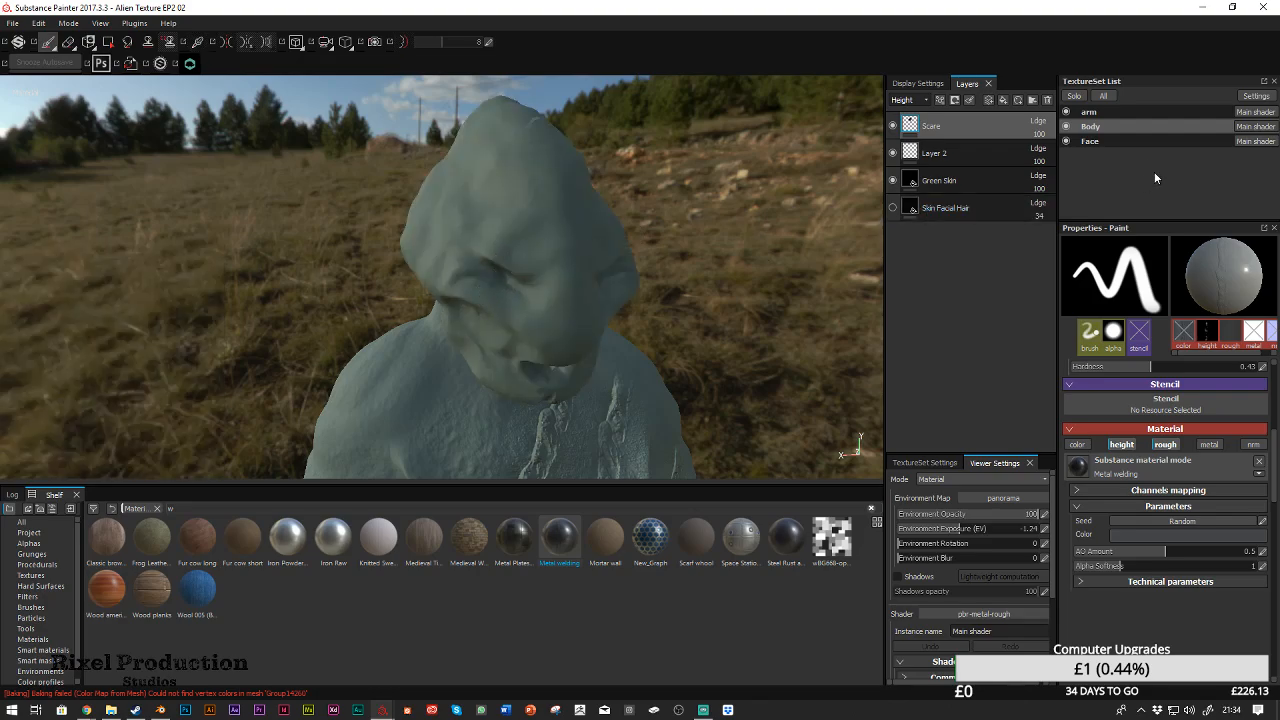
pyautogui.click(1112, 141)
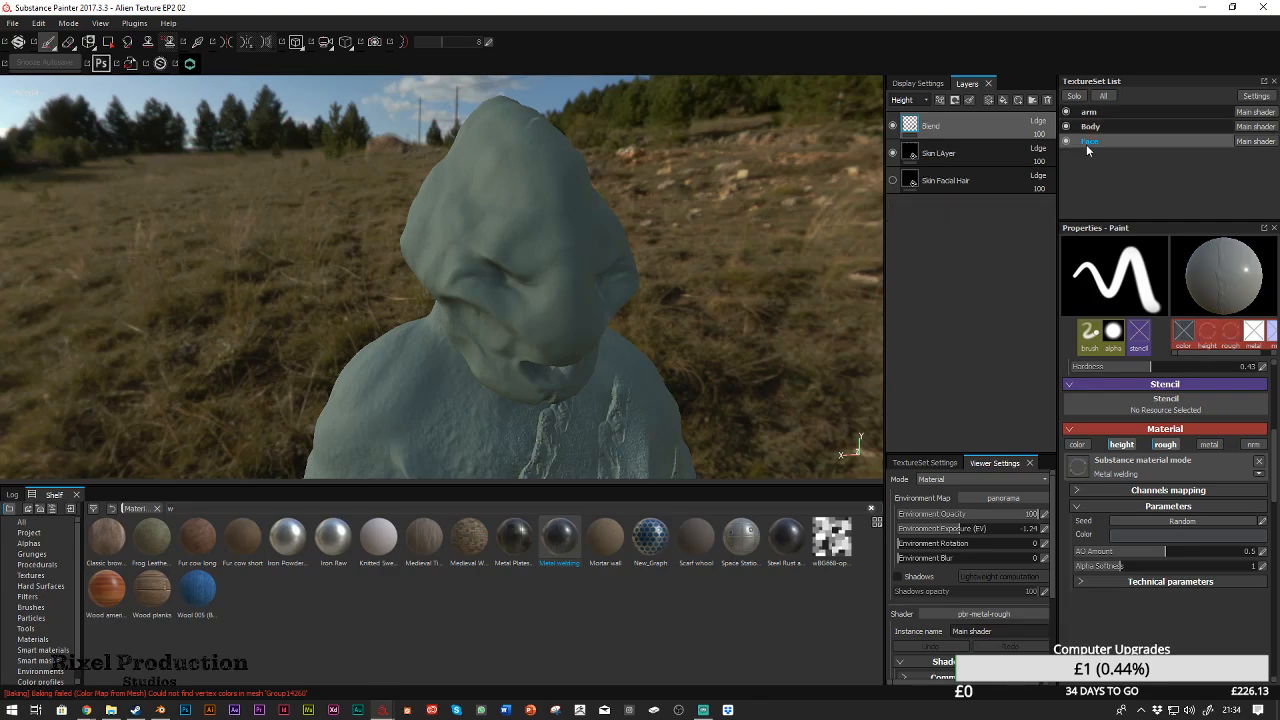
pyautogui.click(990, 101)
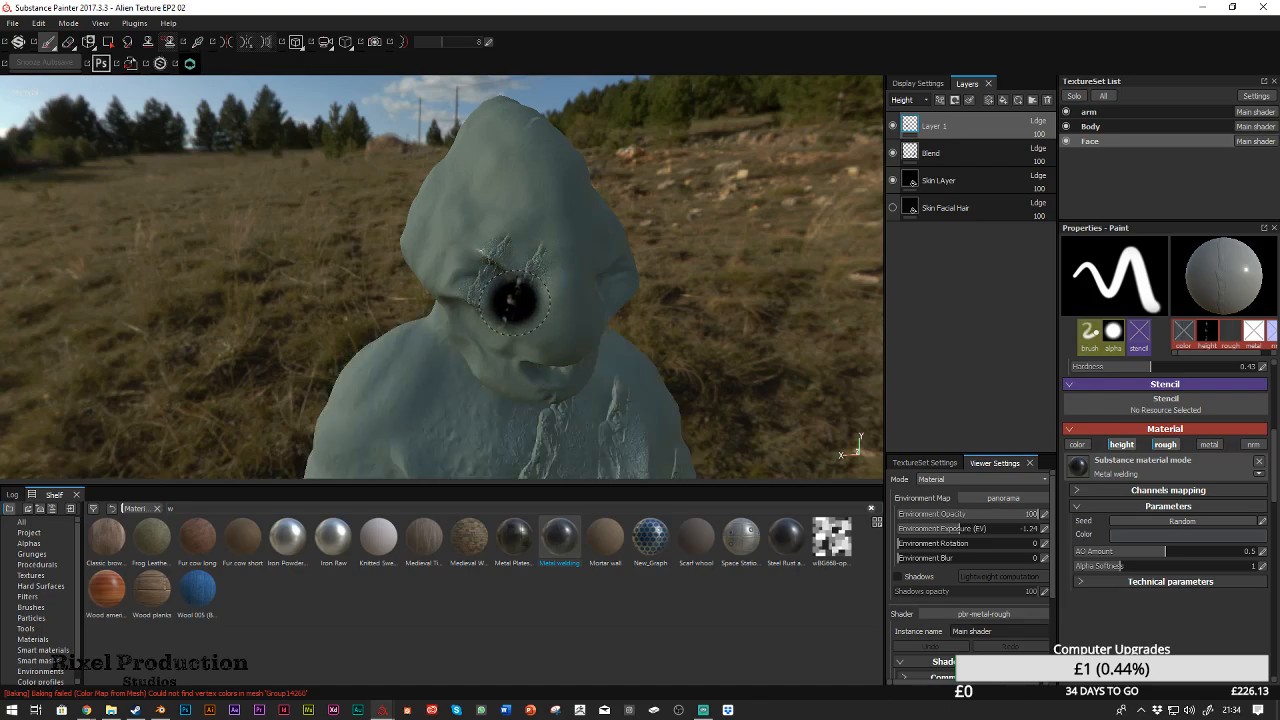
pyautogui.moveTo(566, 271); pyautogui.dragTo(541, 334)
pyautogui.moveTo(709, 249)
pyautogui.keyDown('alt'); pyautogui.mouseDown()
pyautogui.moveTo(764, 203)
pyautogui.moveTo(717, 131)
pyautogui.moveTo(663, 223)
pyautogui.mouseUp(); pyautogui.keyUp('alt')
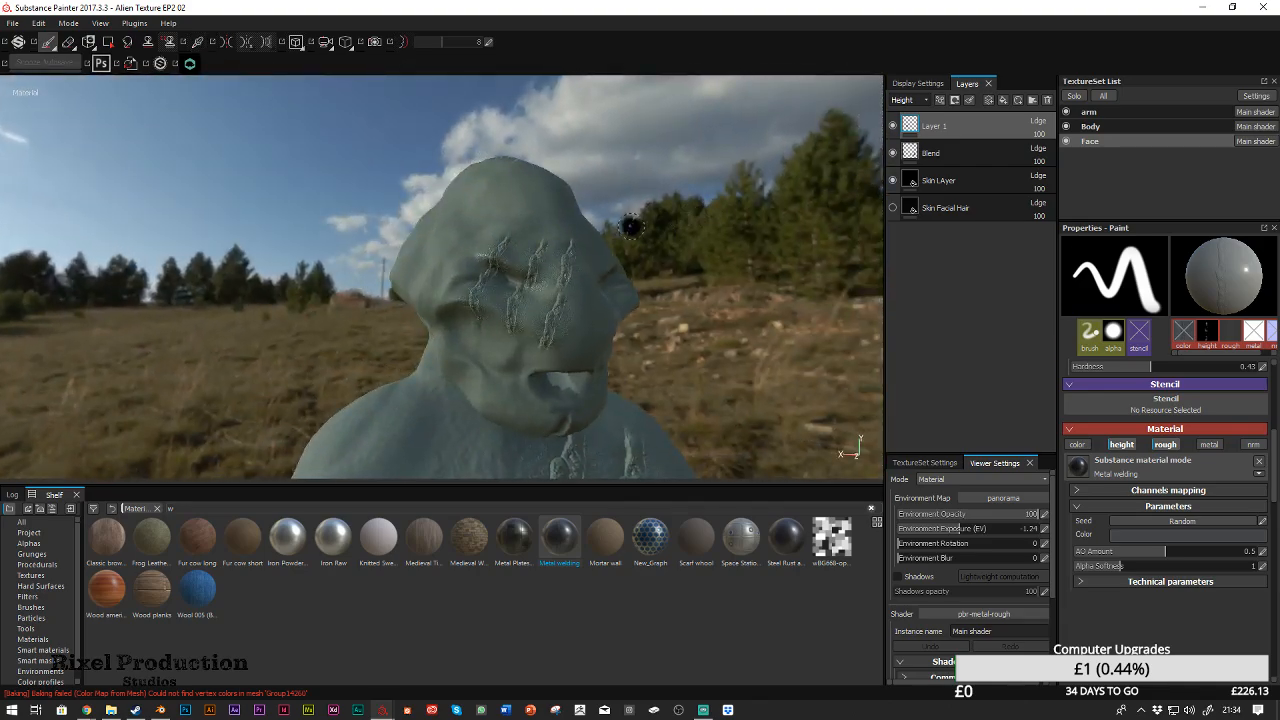
# Erase the excess weld texture along the outer side of the first face scar, above the eye
pyautogui.moveTo(560, 258)
pyautogui.keyDown('alt'); pyautogui.mouseDown()
pyautogui.moveTo(674, 286)
pyautogui.moveTo(614, 166)
pyautogui.moveTo(680, 254)
pyautogui.moveTo(514, 246)
pyautogui.moveTo(449, 294)
pyautogui.moveTo(706, 263)
pyautogui.moveTo(568, 237)
pyautogui.mouseUp(); pyautogui.keyUp('alt')
pyautogui.scroll(3, 514, 246)
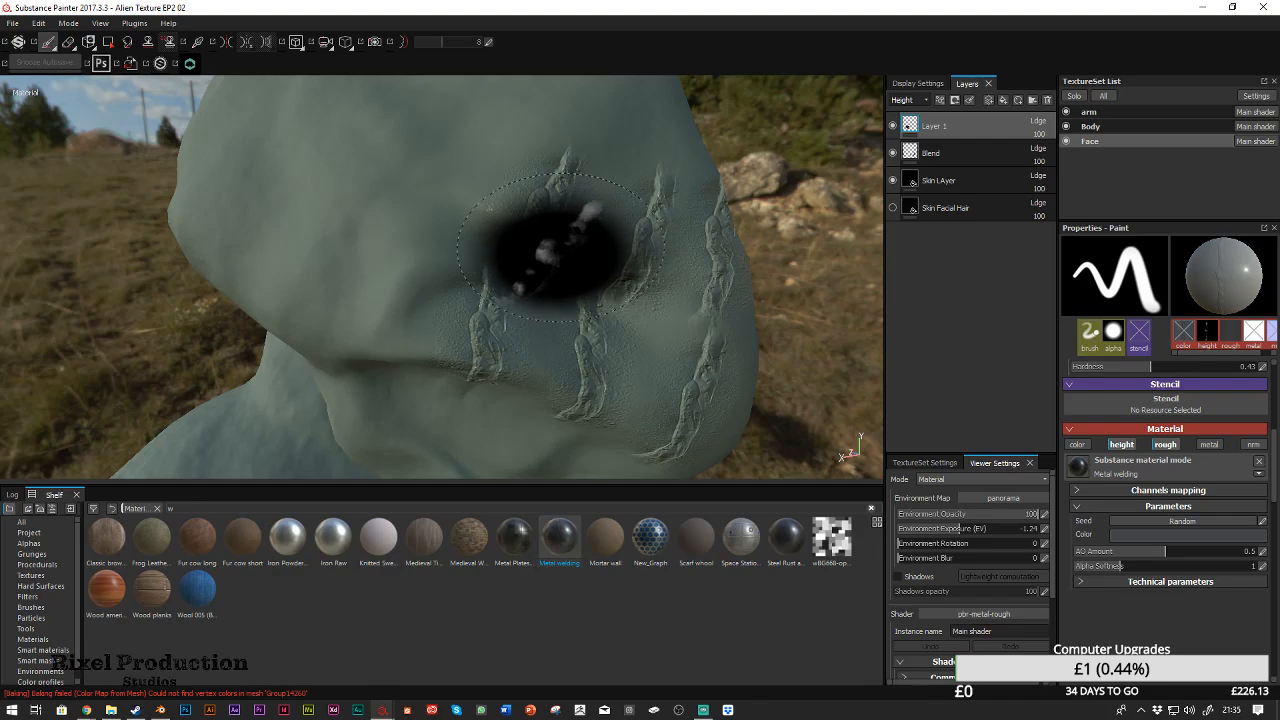
pyautogui.press('e')
pyautogui.moveTo(473, 177)
pyautogui.keyDown('ctrl'); pyautogui.mouseDown(button='right')
pyautogui.moveTo(560, 177)
pyautogui.moveTo(450, 177)
pyautogui.mouseUp(button='right'); pyautogui.keyUp('ctrl')
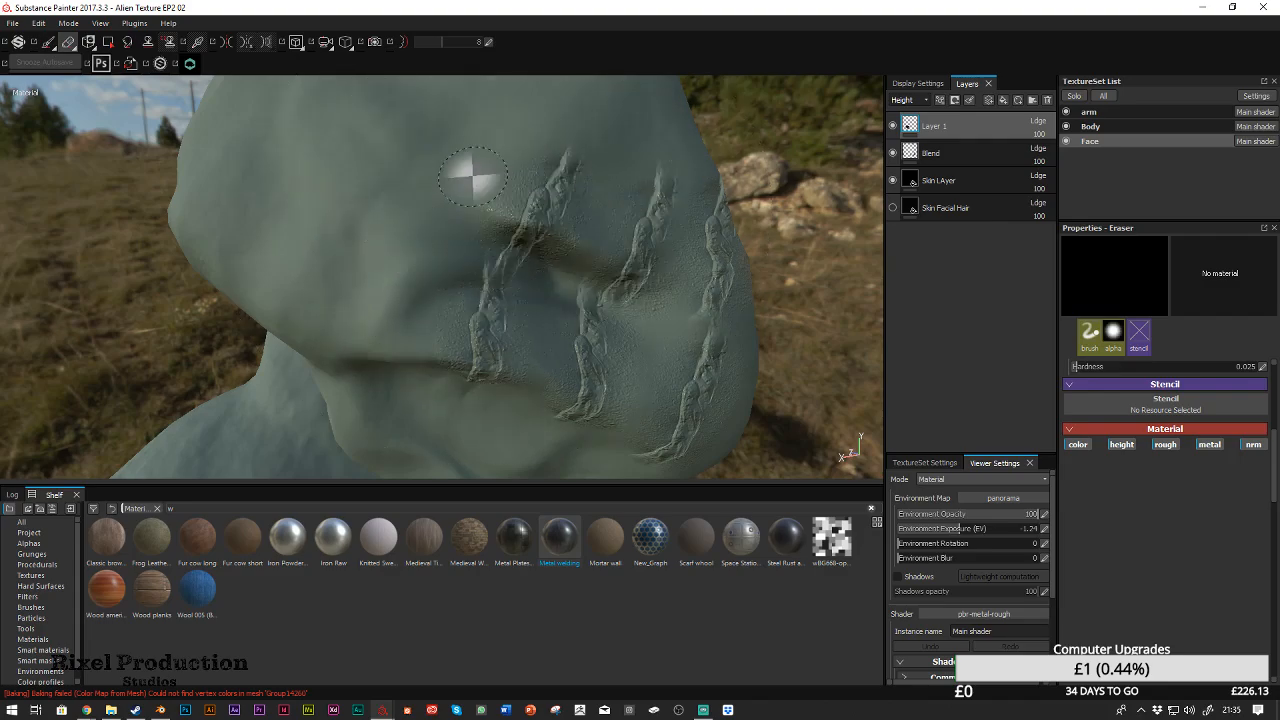
pyautogui.moveTo(522, 148)
pyautogui.mouseDown()
pyautogui.moveTo(517, 167)
pyautogui.moveTo(545, 165)
pyautogui.moveTo(466, 220)
pyautogui.mouseUp()
pyautogui.moveTo(533, 149); pyautogui.dragTo(516, 182)
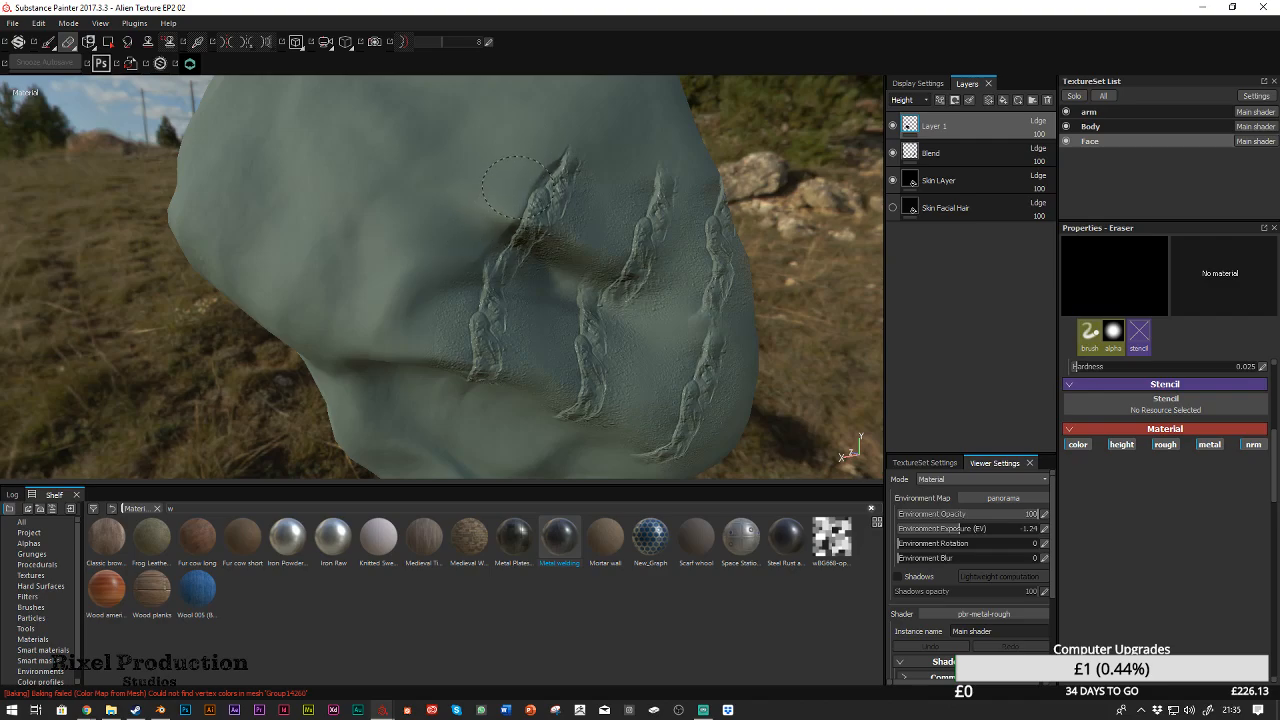
pyautogui.moveTo(539, 157); pyautogui.dragTo(541, 171)
# Erase the excess texture between the upper parts of the first and second face scars with a smaller eraser
pyautogui.press('ctrl')
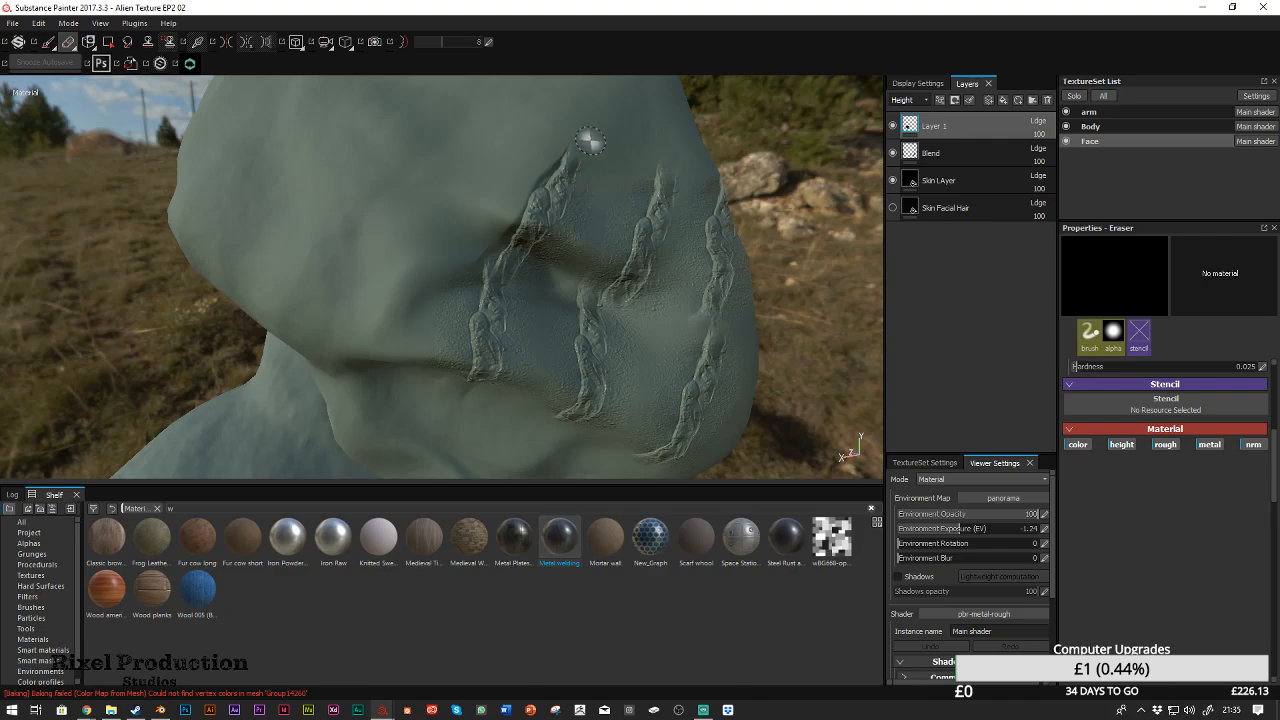
pyautogui.moveTo(587, 195); pyautogui.dragTo(588, 203)
pyautogui.moveTo(591, 198); pyautogui.dragTo(567, 245)
pyautogui.moveTo(604, 193)
pyautogui.mouseDown()
pyautogui.moveTo(618, 205)
pyautogui.moveTo(639, 165)
pyautogui.moveTo(638, 202)
pyautogui.moveTo(604, 275)
pyautogui.moveTo(606, 262)
pyautogui.moveTo(584, 269)
pyautogui.mouseUp()
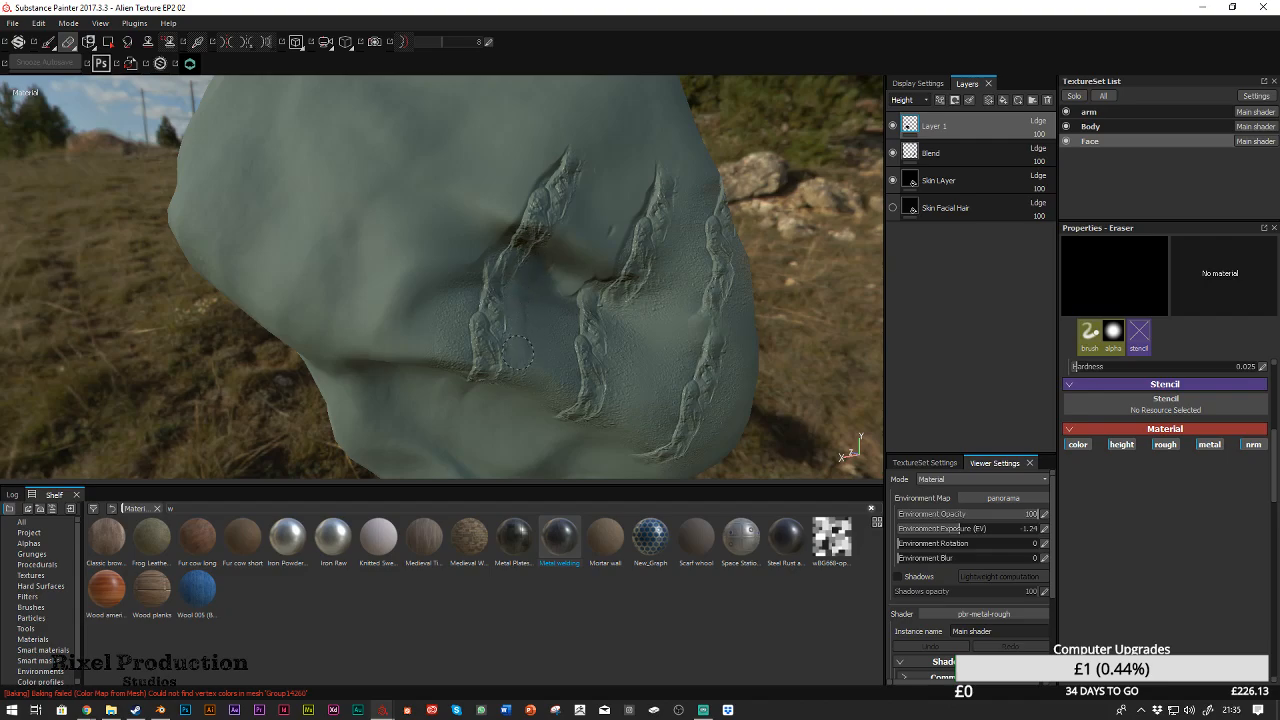
# Erase the excess texture around the lower part of the first face scar and between the second and third face scars
pyautogui.moveTo(549, 368); pyautogui.dragTo(561, 310)
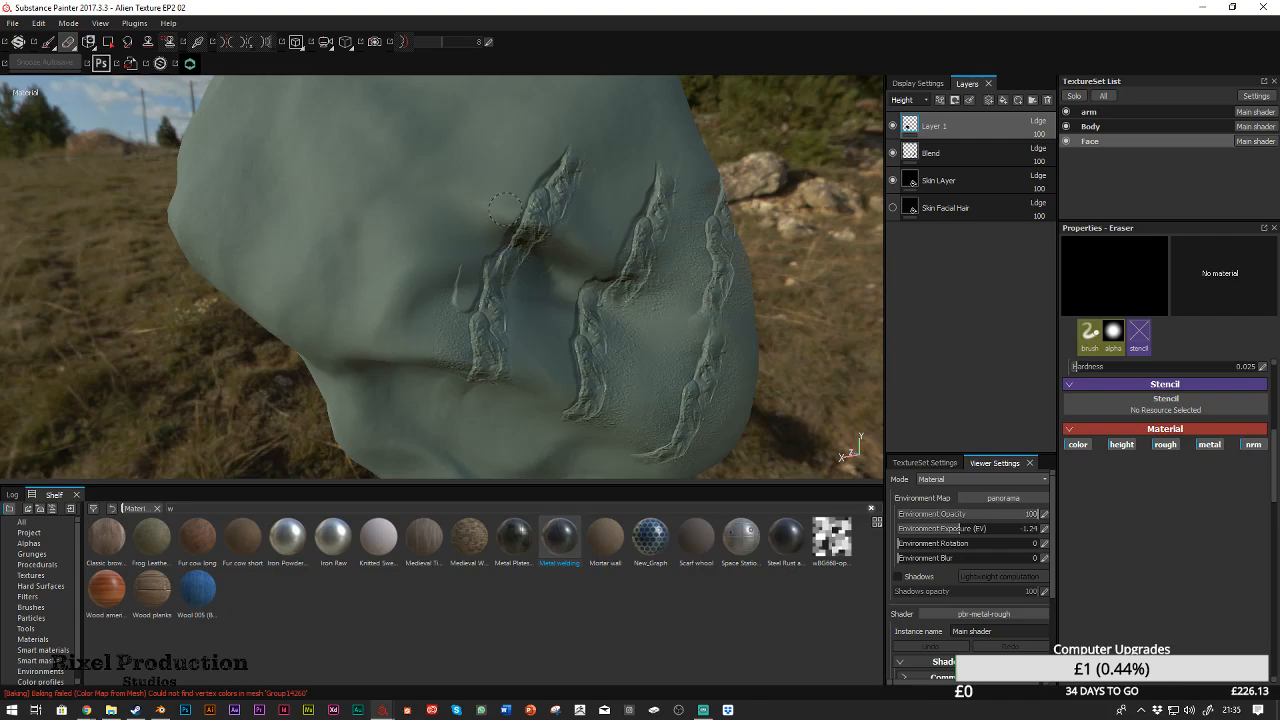
pyautogui.moveTo(481, 249)
pyautogui.mouseDown()
pyautogui.moveTo(454, 356)
pyautogui.moveTo(434, 318)
pyautogui.moveTo(406, 335)
pyautogui.moveTo(578, 368)
pyautogui.moveTo(530, 367)
pyautogui.mouseUp()
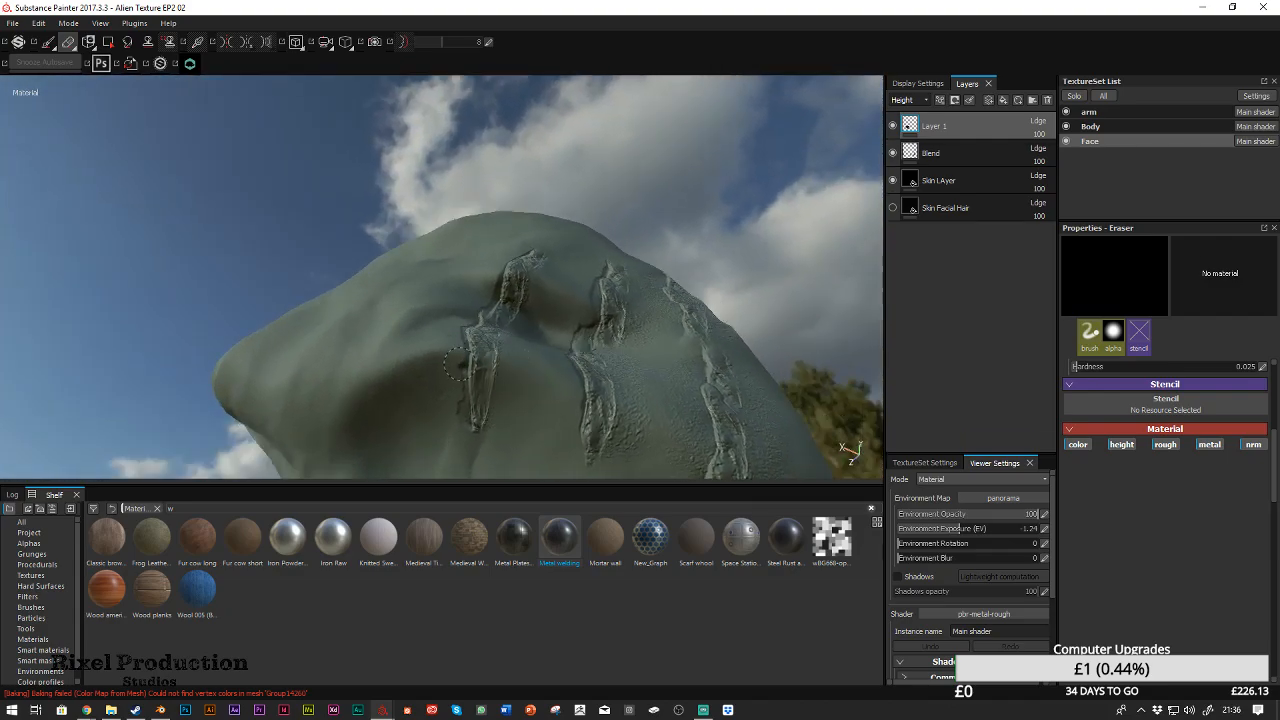
pyautogui.keyDown('alt'); pyautogui.moveTo(620, 316); pyautogui.dragTo(523, 249); pyautogui.keyUp('alt')
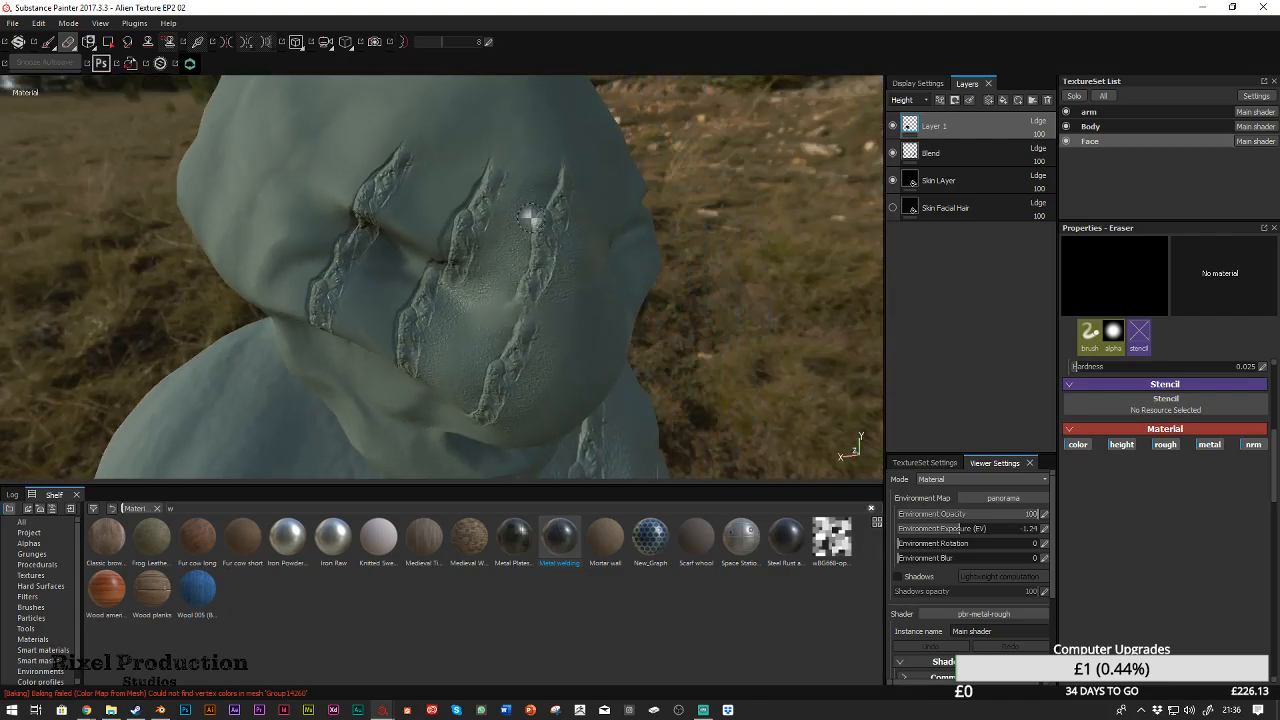
pyautogui.moveTo(527, 193)
pyautogui.keyDown('ctrl'); pyautogui.mouseDown(button='right')
pyautogui.moveTo(538, 205)
pyautogui.moveTo(512, 218)
pyautogui.mouseUp(button='right'); pyautogui.keyUp('ctrl')
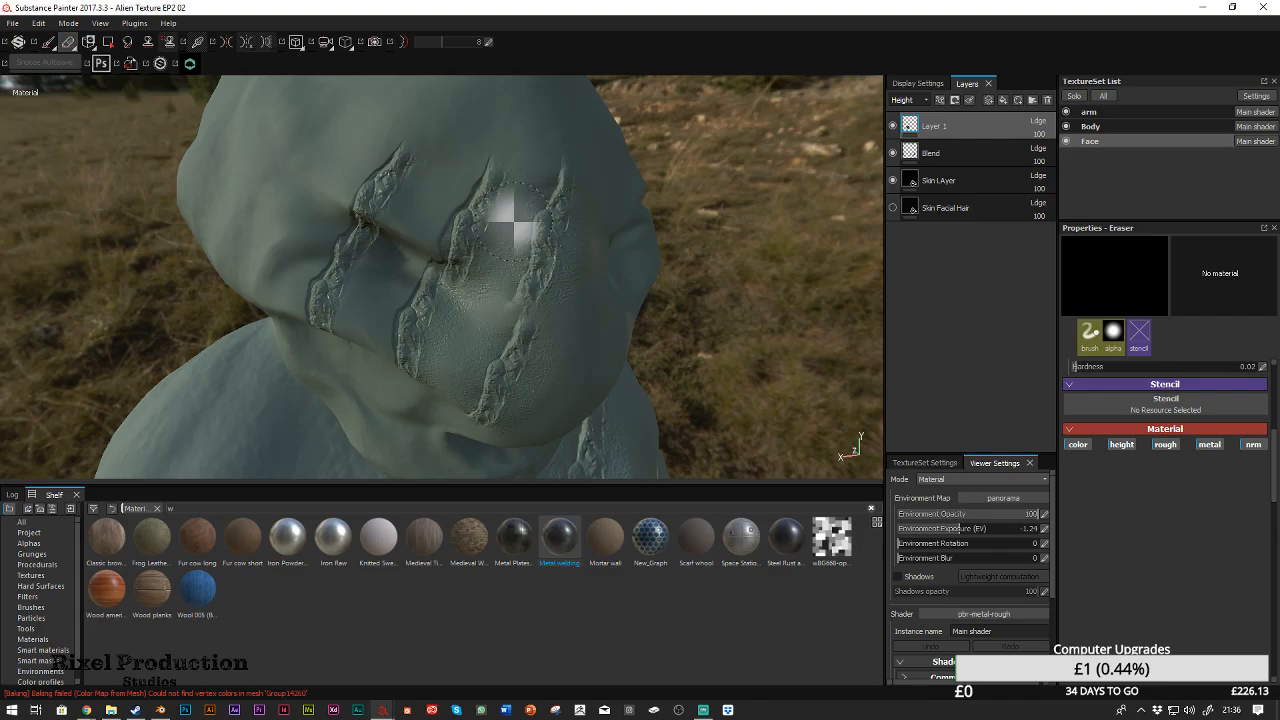
pyautogui.moveTo(537, 190)
pyautogui.mouseDown()
pyautogui.moveTo(526, 181)
pyautogui.moveTo(487, 260)
pyautogui.mouseUp()
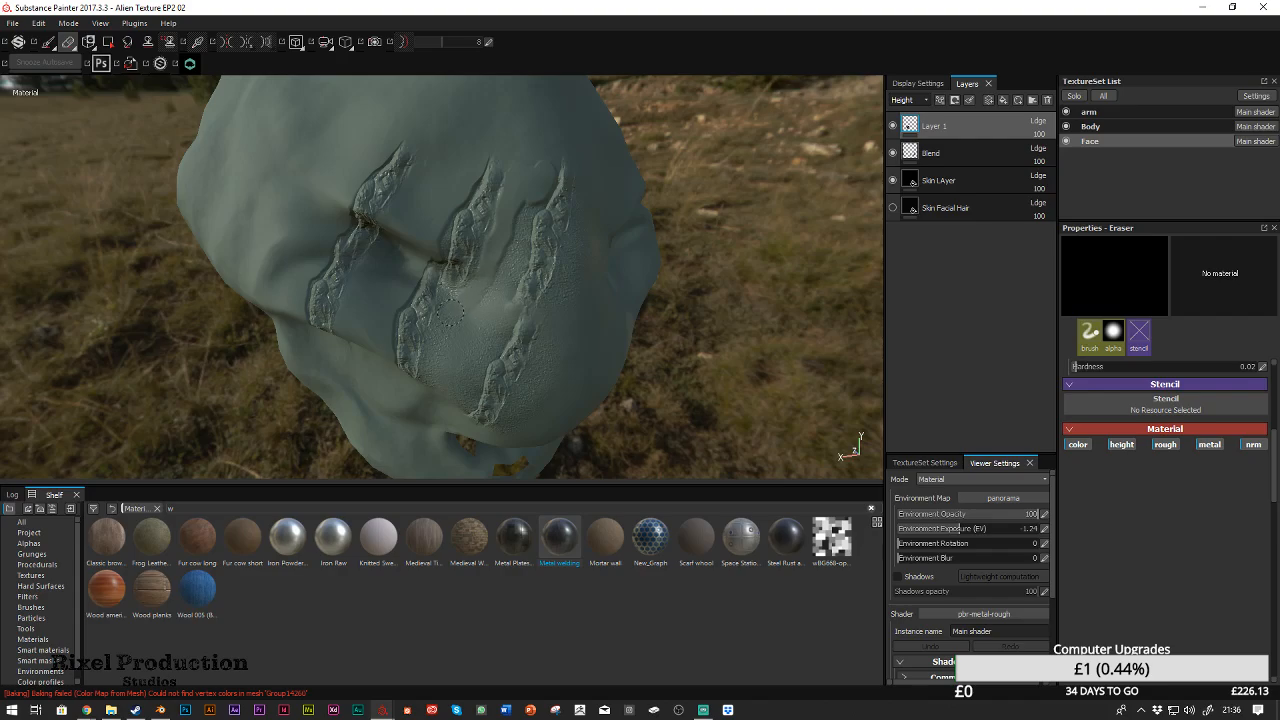
pyautogui.moveTo(451, 367)
pyautogui.mouseDown()
pyautogui.moveTo(466, 399)
pyautogui.moveTo(503, 317)
pyautogui.moveTo(529, 189)
pyautogui.mouseUp()
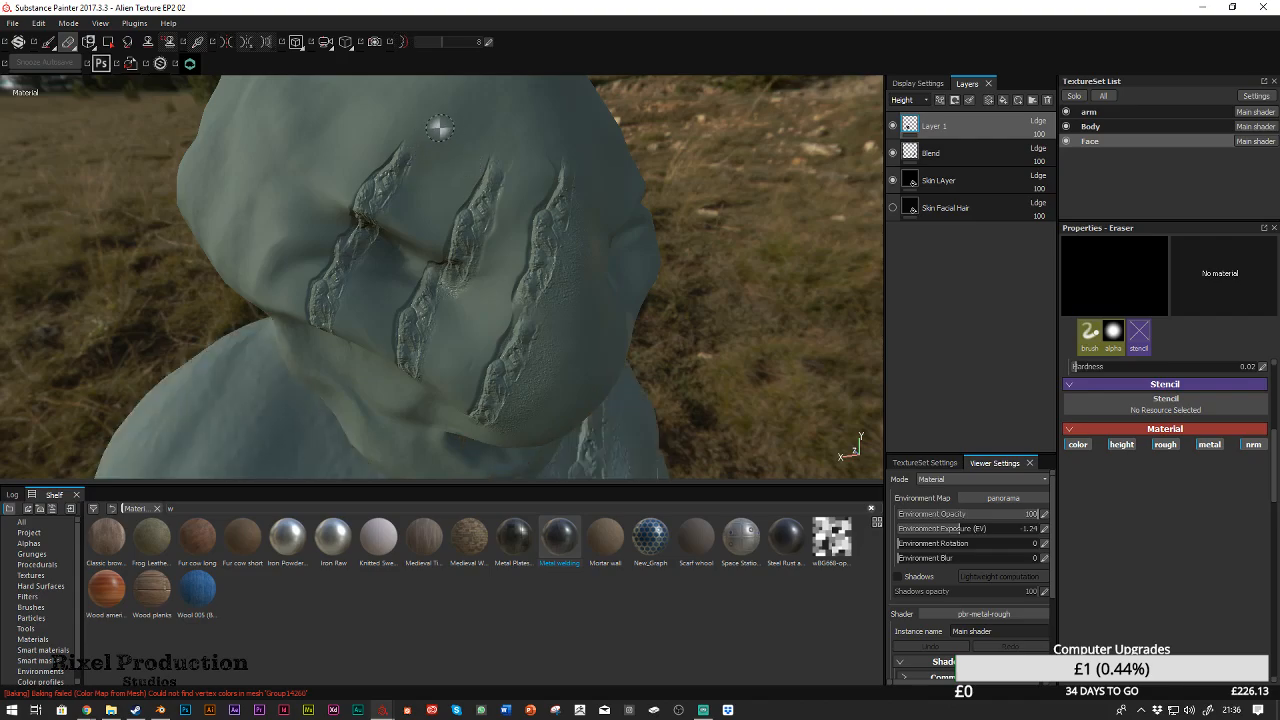
# Erase the remaining excess texture along the outer side of the third face scar and around its ends
pyautogui.keyDown('alt'); pyautogui.moveTo(436, 232); pyautogui.dragTo(539, 222); pyautogui.keyUp('alt')
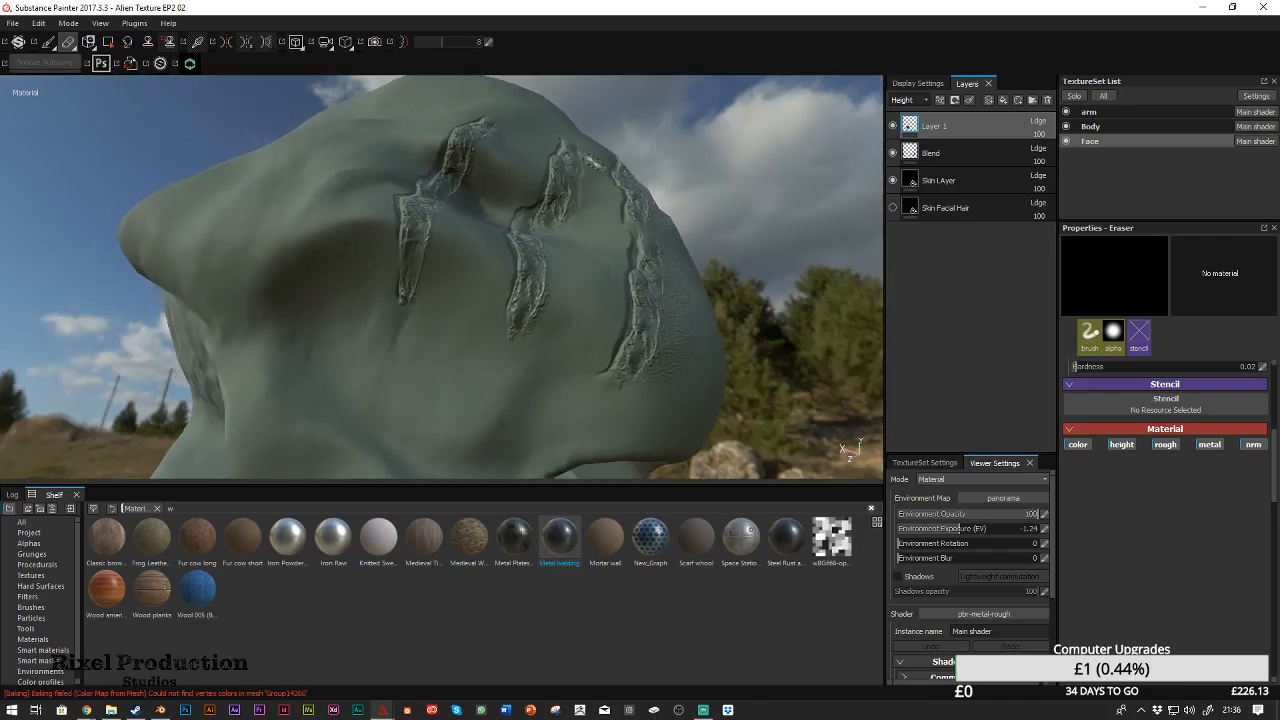
pyautogui.keyDown('alt'); pyautogui.moveTo(682, 209); pyautogui.dragTo(663, 266); pyautogui.keyUp('alt')
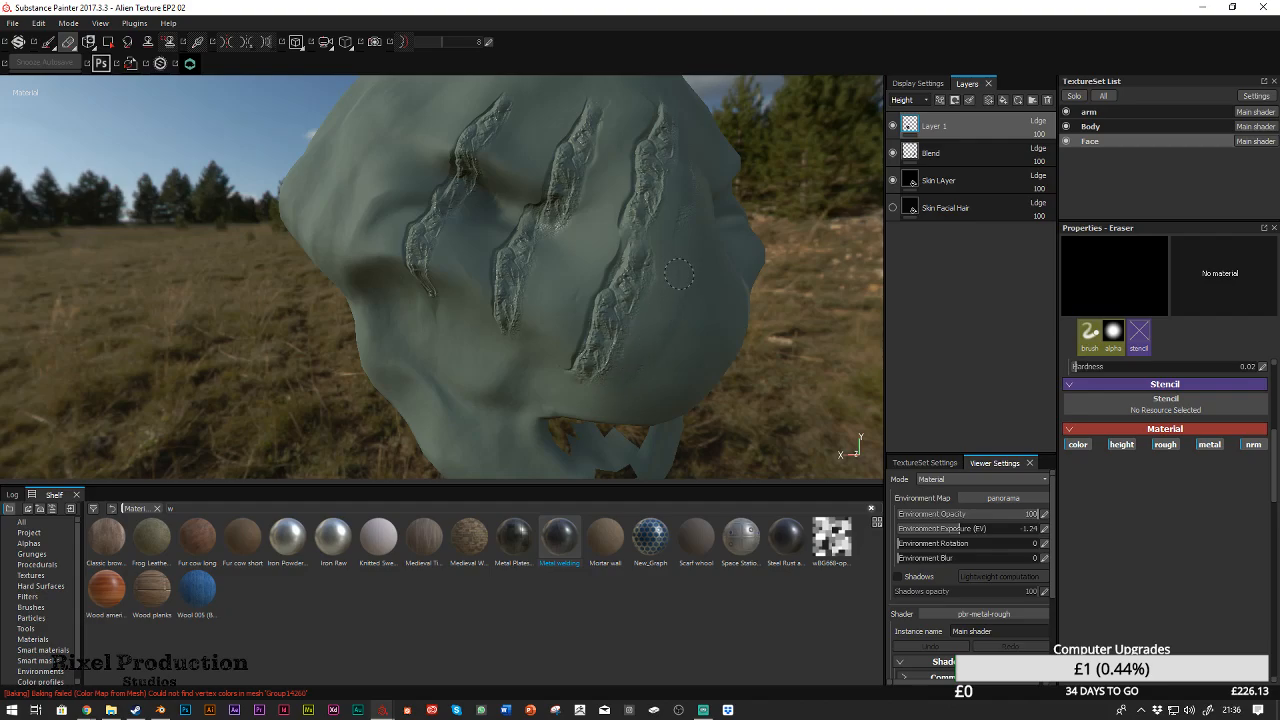
pyautogui.keyDown('alt'); pyautogui.moveTo(610, 380); pyautogui.dragTo(616, 202); pyautogui.keyUp('alt')
pyautogui.moveTo(685, 374)
pyautogui.keyDown('alt'); pyautogui.mouseDown()
pyautogui.moveTo(674, 351)
pyautogui.moveTo(660, 390)
pyautogui.mouseUp(); pyautogui.keyUp('alt')
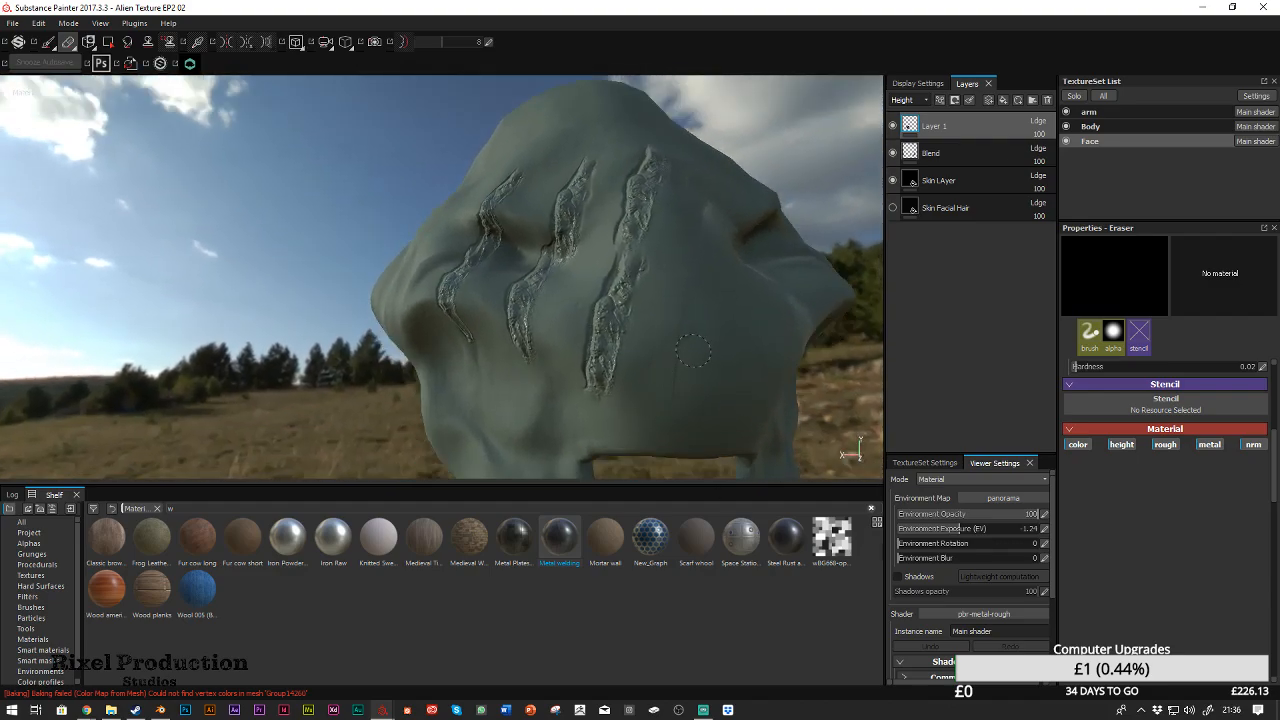
pyautogui.moveTo(693, 342)
pyautogui.keyDown('alt'); pyautogui.mouseDown()
pyautogui.moveTo(740, 229)
pyautogui.moveTo(651, 197)
pyautogui.moveTo(689, 135)
pyautogui.moveTo(629, 211)
pyautogui.mouseUp(); pyautogui.keyUp('alt')
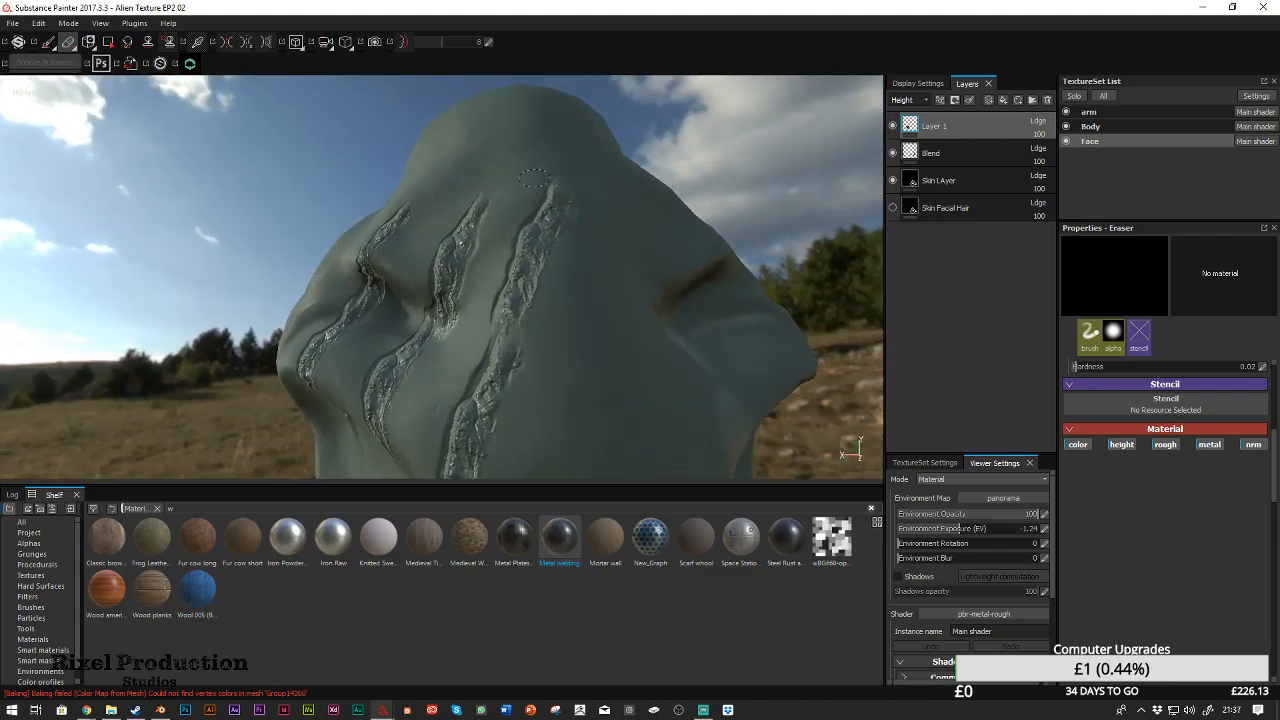
pyautogui.moveTo(464, 245)
pyautogui.keyDown('alt'); pyautogui.mouseDown()
pyautogui.moveTo(543, 250)
pyautogui.moveTo(635, 284)
pyautogui.mouseUp(); pyautogui.keyUp('alt')
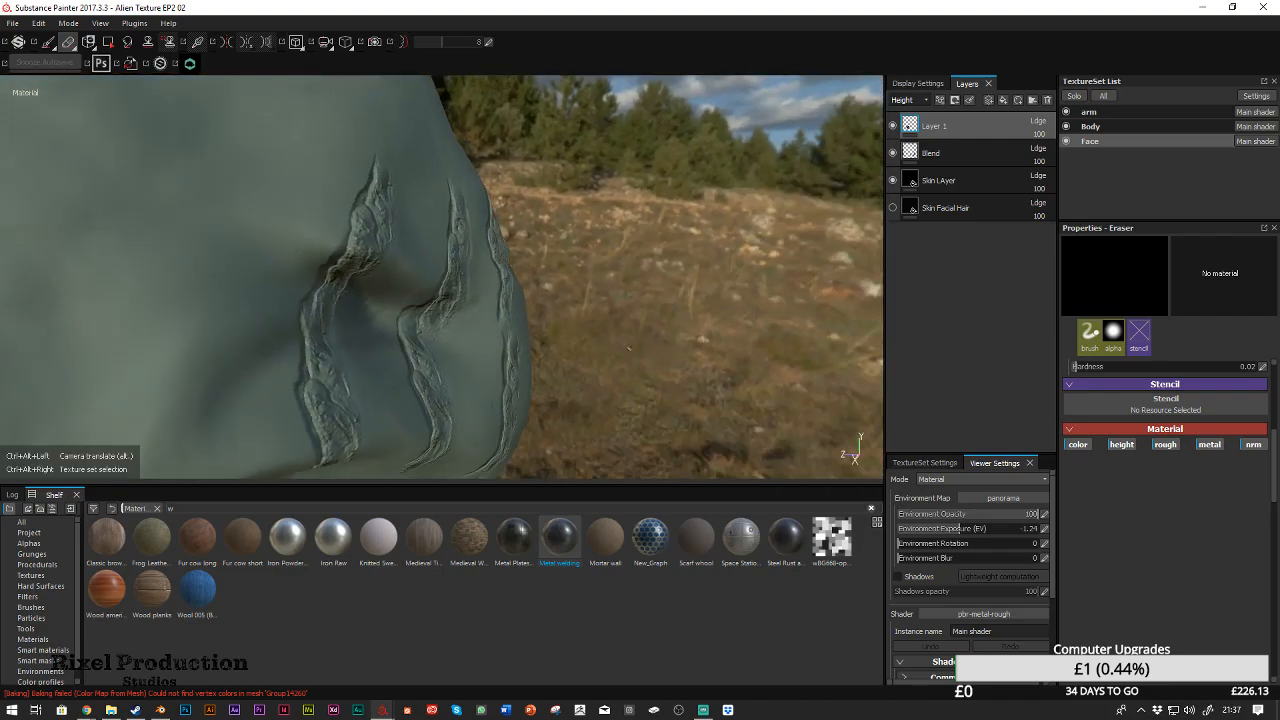
# Switch to the Body texture set's Scare layer and erase the excess weld texture between the first and second chest scars with a smaller eraser
pyautogui.keyDown('alt'); pyautogui.moveTo(622, 240); pyautogui.dragTo(600, 306); pyautogui.keyUp('alt')
pyautogui.keyDown('alt'); pyautogui.moveTo(600, 306); pyautogui.dragTo(483, 245, button='right'); pyautogui.keyUp('alt')
pyautogui.keyDown('alt'); pyautogui.moveTo(625, 408); pyautogui.dragTo(450, 208, button='right'); pyautogui.keyUp('alt')
pyautogui.keyDown('alt'); pyautogui.moveTo(580, 357); pyautogui.dragTo(510, 290, button='right'); pyautogui.keyUp('alt')
pyautogui.keyDown('alt'); pyautogui.moveTo(650, 368); pyautogui.dragTo(535, 350); pyautogui.keyUp('alt')
pyautogui.moveTo(535, 350)
pyautogui.keyDown('alt'); pyautogui.mouseDown(button='middle')
pyautogui.moveTo(526, 377)
pyautogui.moveTo(515, 150)
pyautogui.mouseUp(button='middle'); pyautogui.keyUp('alt')
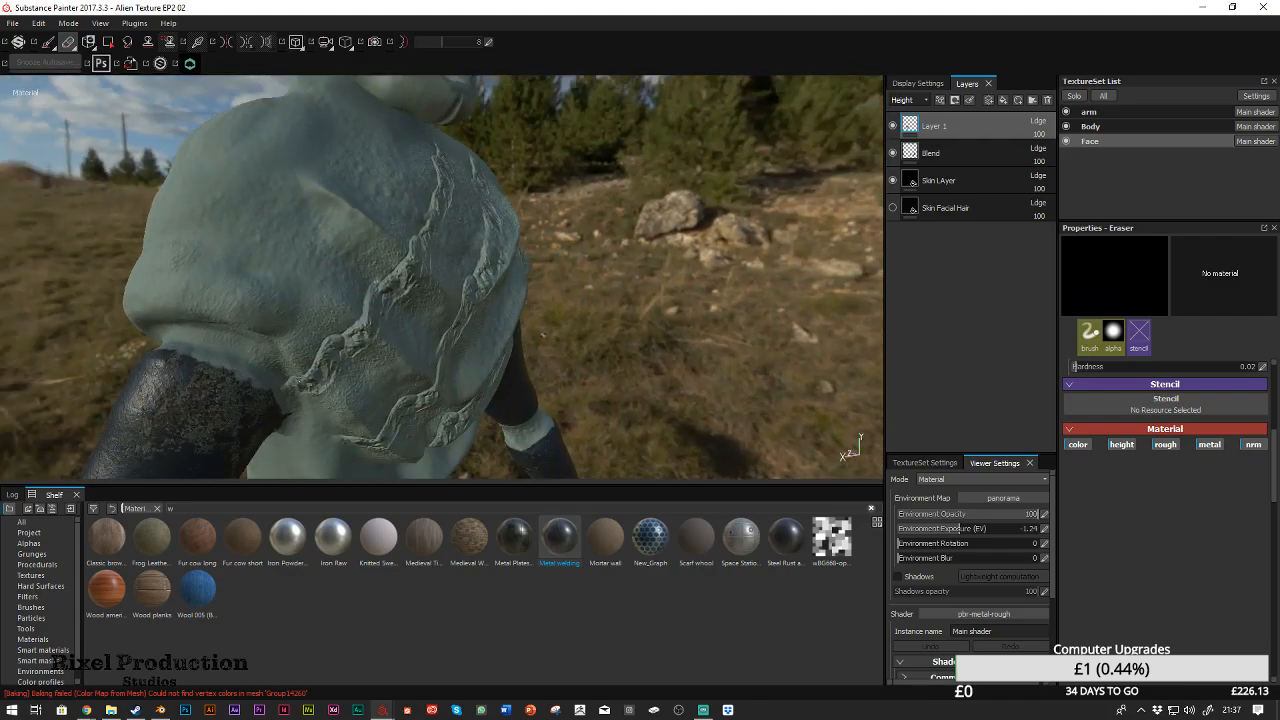
pyautogui.keyDown('alt'); pyautogui.moveTo(600, 250); pyautogui.dragTo(450, 245); pyautogui.keyUp('alt')
pyautogui.keyDown('alt'); pyautogui.moveTo(435, 255); pyautogui.dragTo(486, 271, button='middle'); pyautogui.keyUp('alt')
pyautogui.keyDown('alt'); pyautogui.moveTo(575, 255); pyautogui.dragTo(700, 350, button='right'); pyautogui.keyUp('alt')
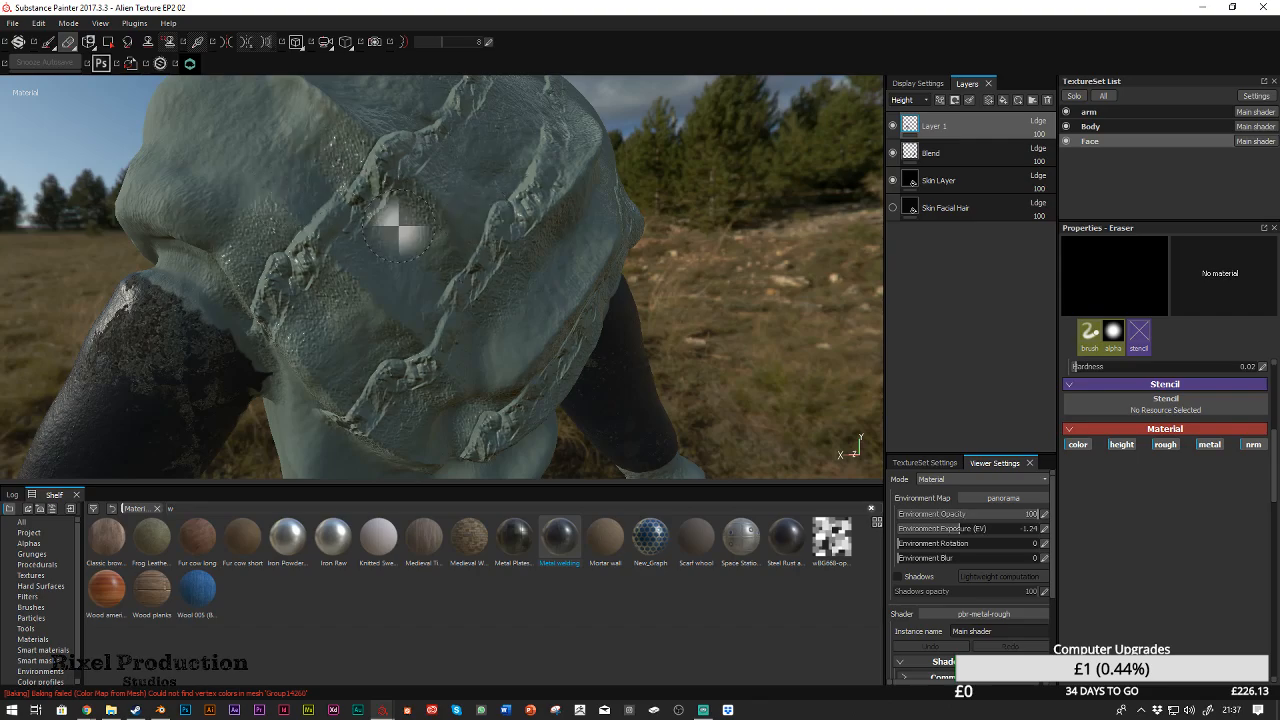
pyautogui.press('d')
pyautogui.press('d')
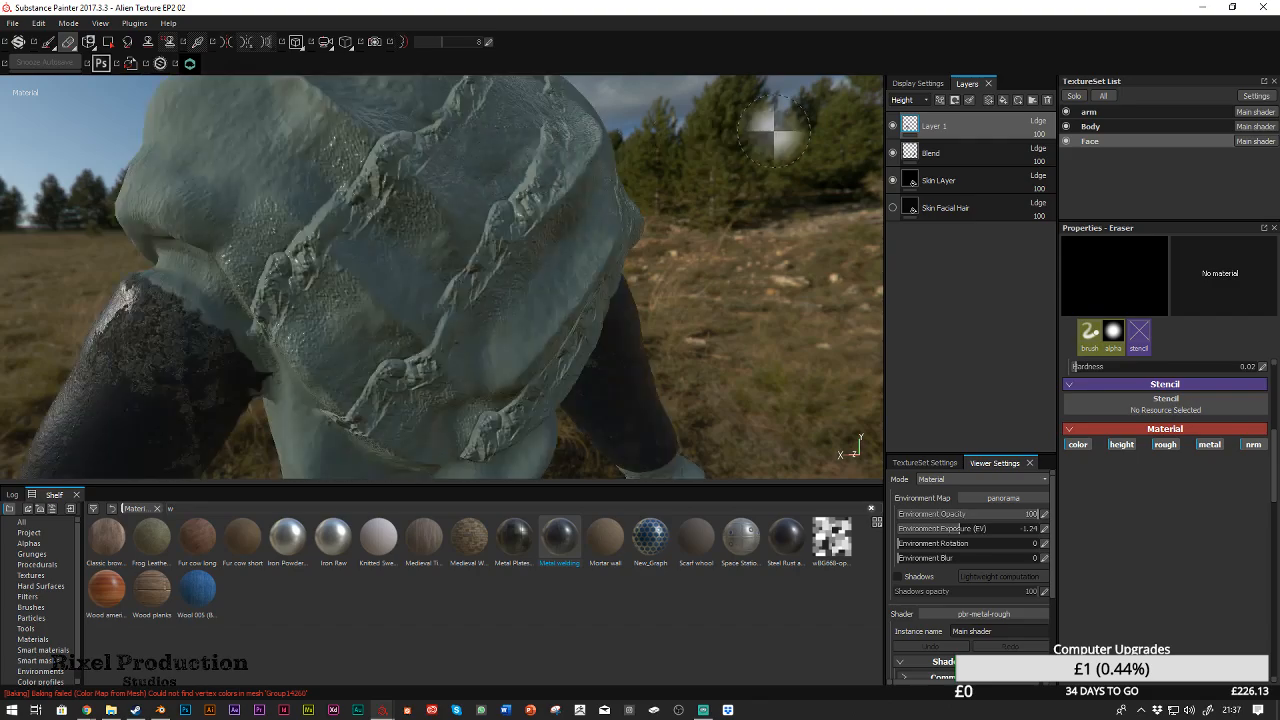
pyautogui.click(1108, 128)
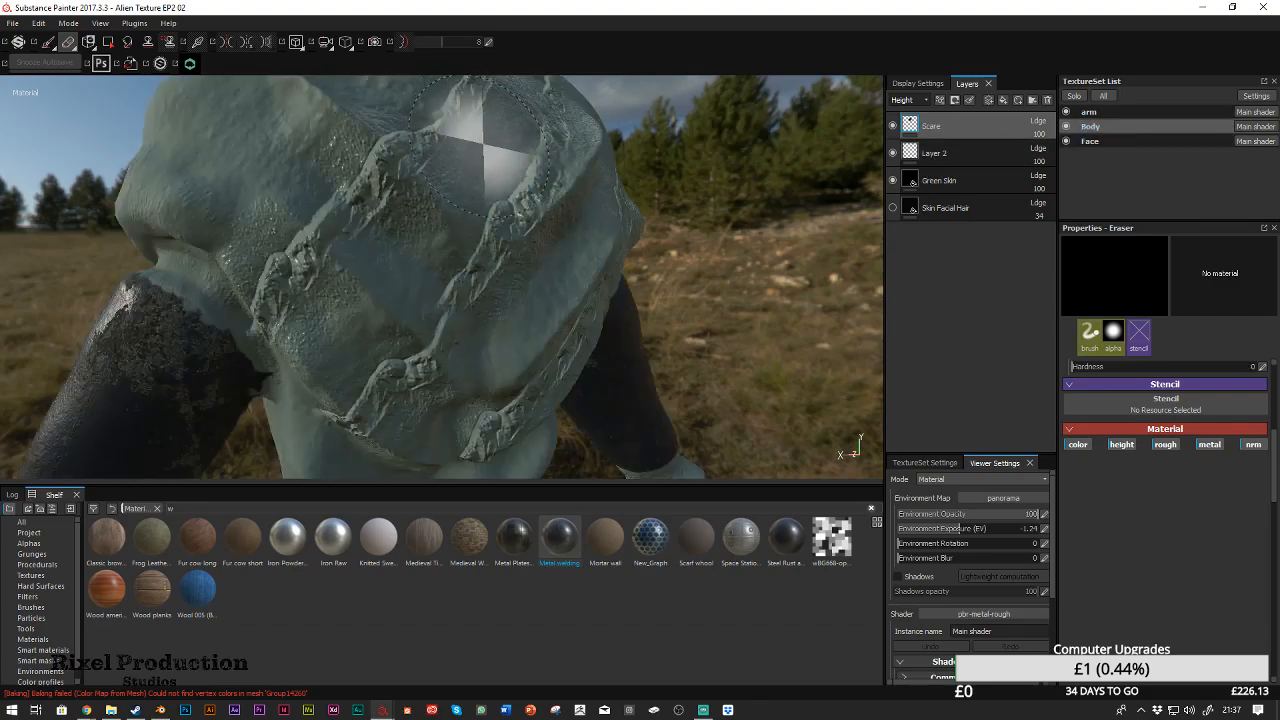
pyautogui.moveTo(484, 152)
pyautogui.keyDown('ctrl'); pyautogui.mouseDown(button='right')
pyautogui.moveTo(520, 156)
pyautogui.moveTo(414, 153)
pyautogui.mouseUp(button='right'); pyautogui.keyUp('ctrl')
pyautogui.moveTo(326, 368); pyautogui.dragTo(315, 345)
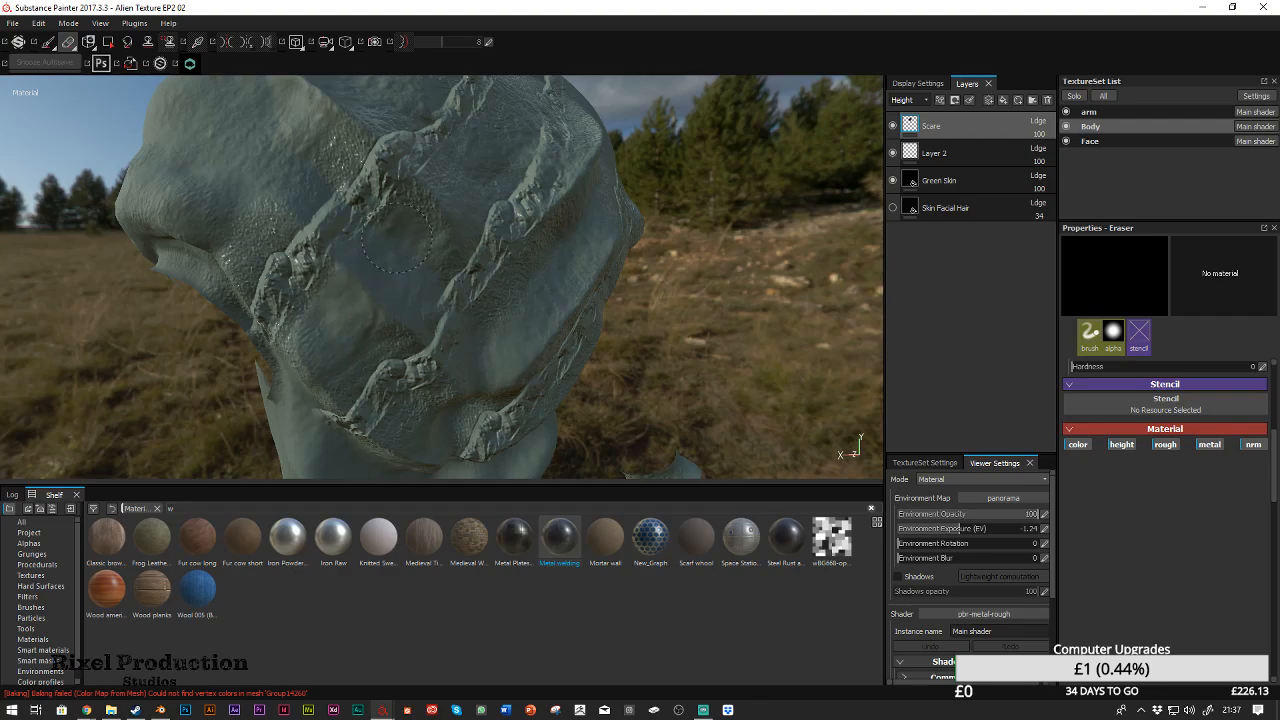
pyautogui.moveTo(454, 194)
pyautogui.mouseDown()
pyautogui.moveTo(384, 324)
pyautogui.moveTo(435, 258)
pyautogui.mouseUp()
pyautogui.moveTo(486, 186)
pyautogui.mouseDown()
pyautogui.moveTo(518, 130)
pyautogui.moveTo(552, 148)
pyautogui.moveTo(454, 190)
pyautogui.mouseUp()
# Erase the excess texture along the outer side of the first chest scar, up to its upper end
pyautogui.moveTo(268, 213)
pyautogui.mouseDown()
pyautogui.moveTo(244, 258)
pyautogui.moveTo(287, 213)
pyautogui.moveTo(320, 130)
pyautogui.moveTo(370, 140)
pyautogui.moveTo(190, 205)
pyautogui.moveTo(285, 145)
pyautogui.moveTo(340, 218)
pyautogui.mouseUp()
pyautogui.moveTo(340, 218)
pyautogui.keyDown('alt'); pyautogui.mouseDown(button='middle')
pyautogui.moveTo(303, 235)
pyautogui.moveTo(273, 303)
pyautogui.mouseUp(button='middle'); pyautogui.keyUp('alt')
pyautogui.moveTo(334, 177)
pyautogui.mouseDown()
pyautogui.moveTo(345, 160)
pyautogui.moveTo(364, 165)
pyautogui.moveTo(395, 87)
pyautogui.moveTo(312, 224)
pyautogui.mouseUp()
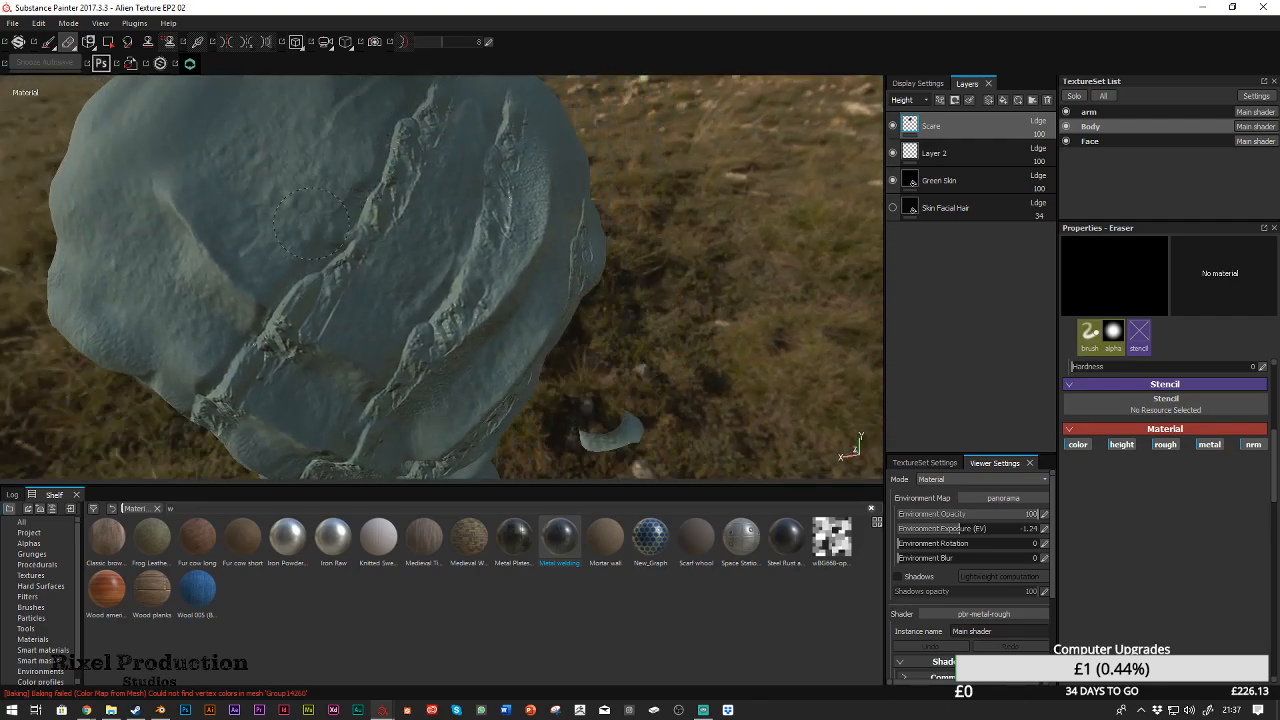
pyautogui.moveTo(339, 169)
pyautogui.mouseDown()
pyautogui.moveTo(361, 132)
pyautogui.moveTo(340, 100)
pyautogui.mouseUp()
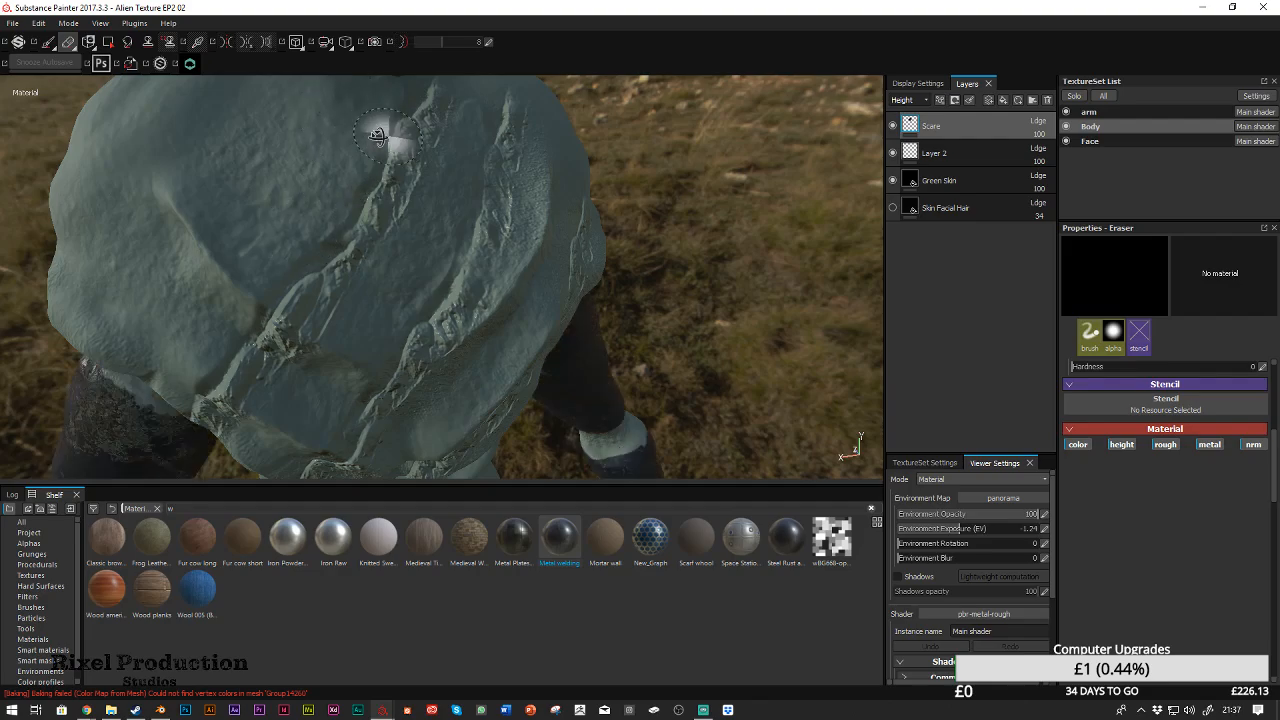
# Erase the excess texture between the lower torso scars, along the inner side of the third scar
pyautogui.keyDown('alt'); pyautogui.moveTo(395, 150); pyautogui.dragTo(343, 118); pyautogui.keyUp('alt')
pyautogui.moveTo(472, 268)
pyautogui.keyDown('alt'); pyautogui.mouseDown()
pyautogui.moveTo(514, 209)
pyautogui.moveTo(471, 149)
pyautogui.moveTo(425, 170)
pyautogui.mouseUp(); pyautogui.keyUp('alt')
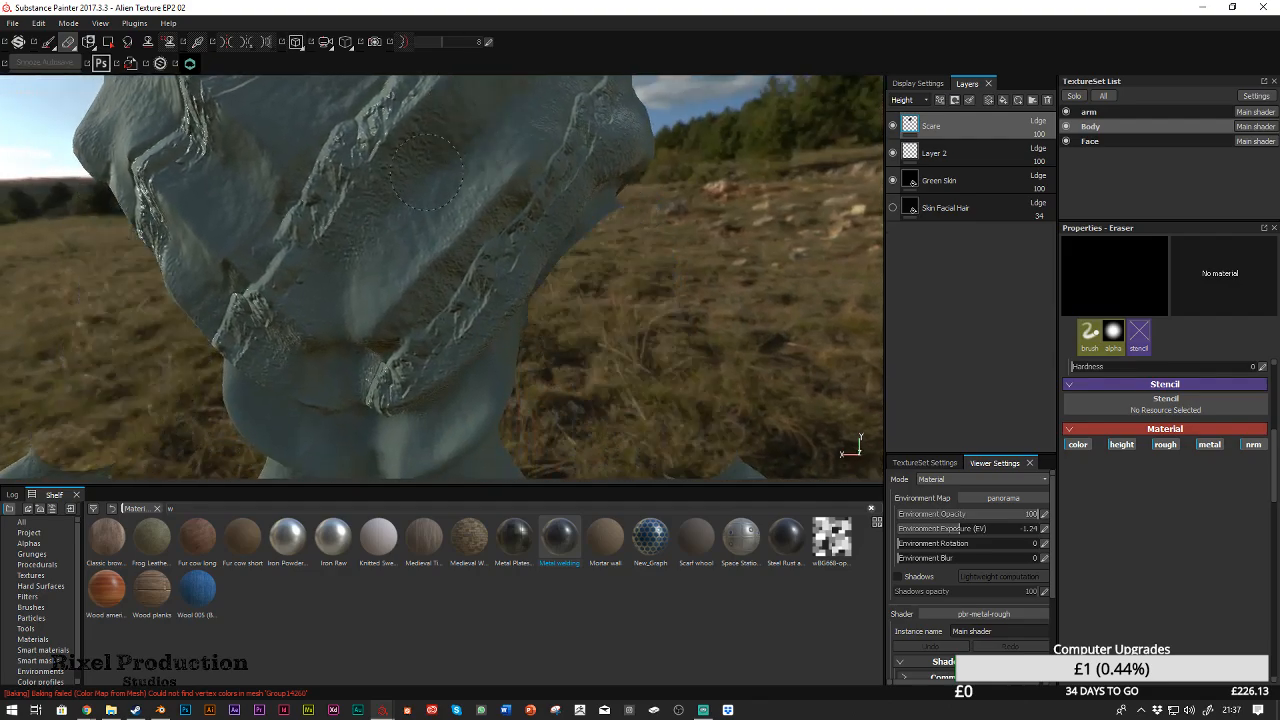
pyautogui.moveTo(370, 212); pyautogui.dragTo(308, 305)
pyautogui.moveTo(265, 393); pyautogui.dragTo(266, 390)
pyautogui.moveTo(348, 322)
pyautogui.mouseDown()
pyautogui.moveTo(440, 228)
pyautogui.moveTo(472, 215)
pyautogui.mouseUp()
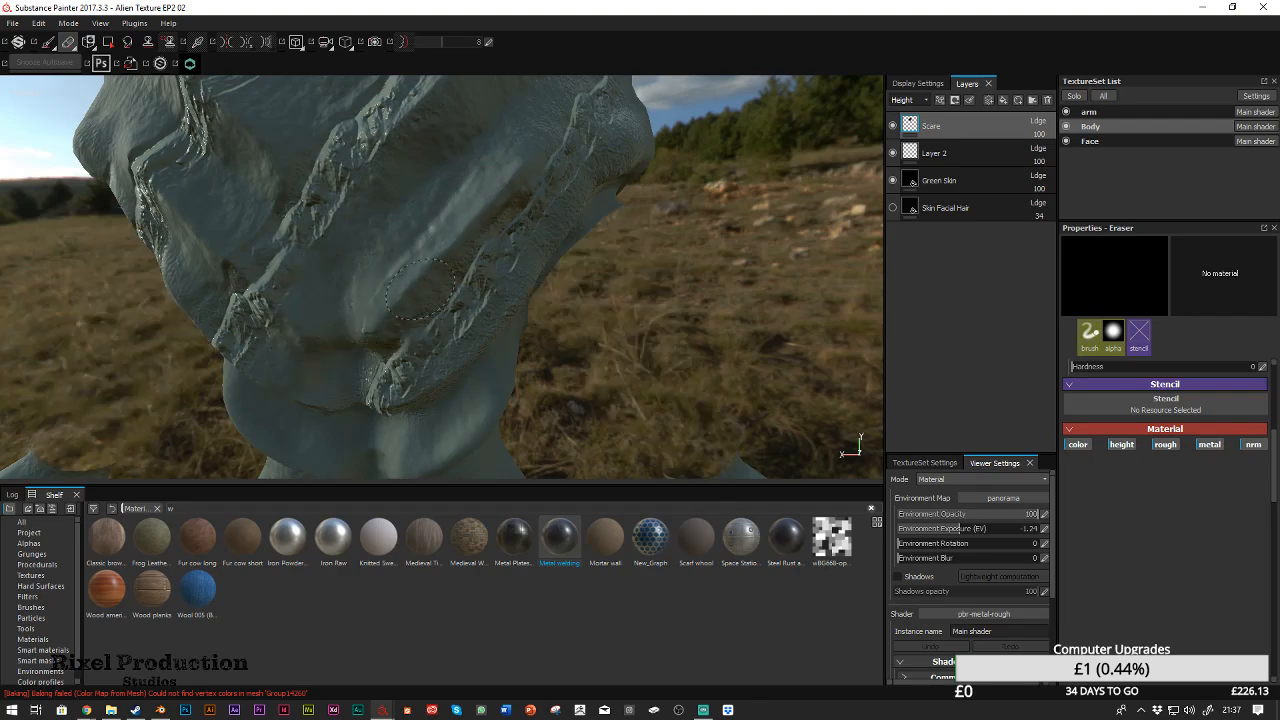
pyautogui.moveTo(385, 338)
pyautogui.mouseDown()
pyautogui.moveTo(503, 215)
pyautogui.moveTo(505, 240)
pyautogui.mouseUp()
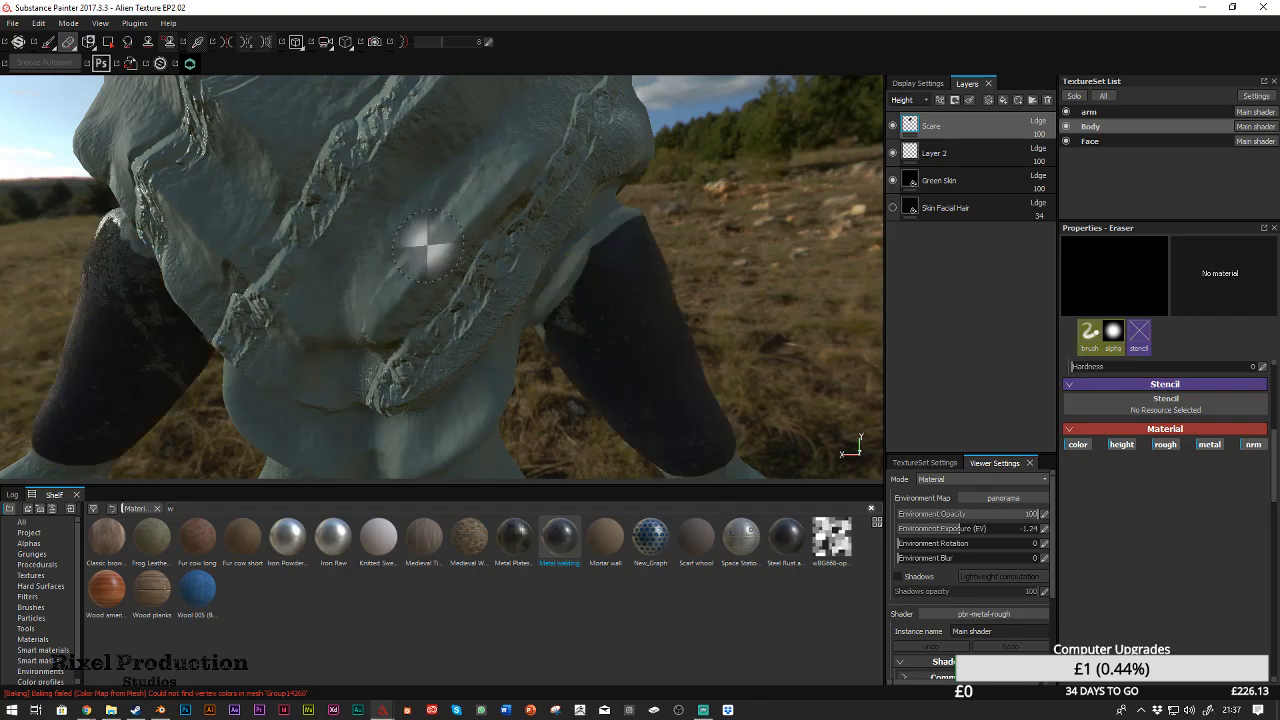
# Switch to the Substance Source browser window and move it off this screen
pyautogui.click(87, 710)
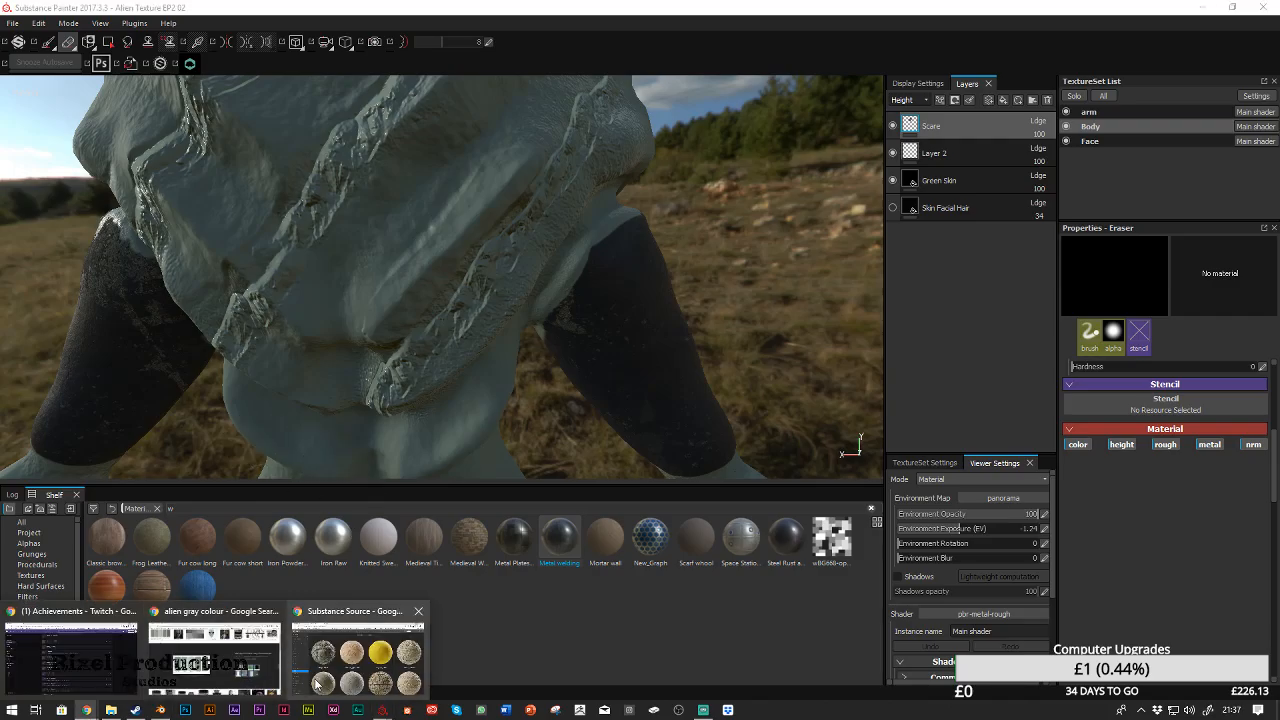
pyautogui.click(357, 678)
pyautogui.moveTo(1120, 8); pyautogui.dragTo(1279, 234)
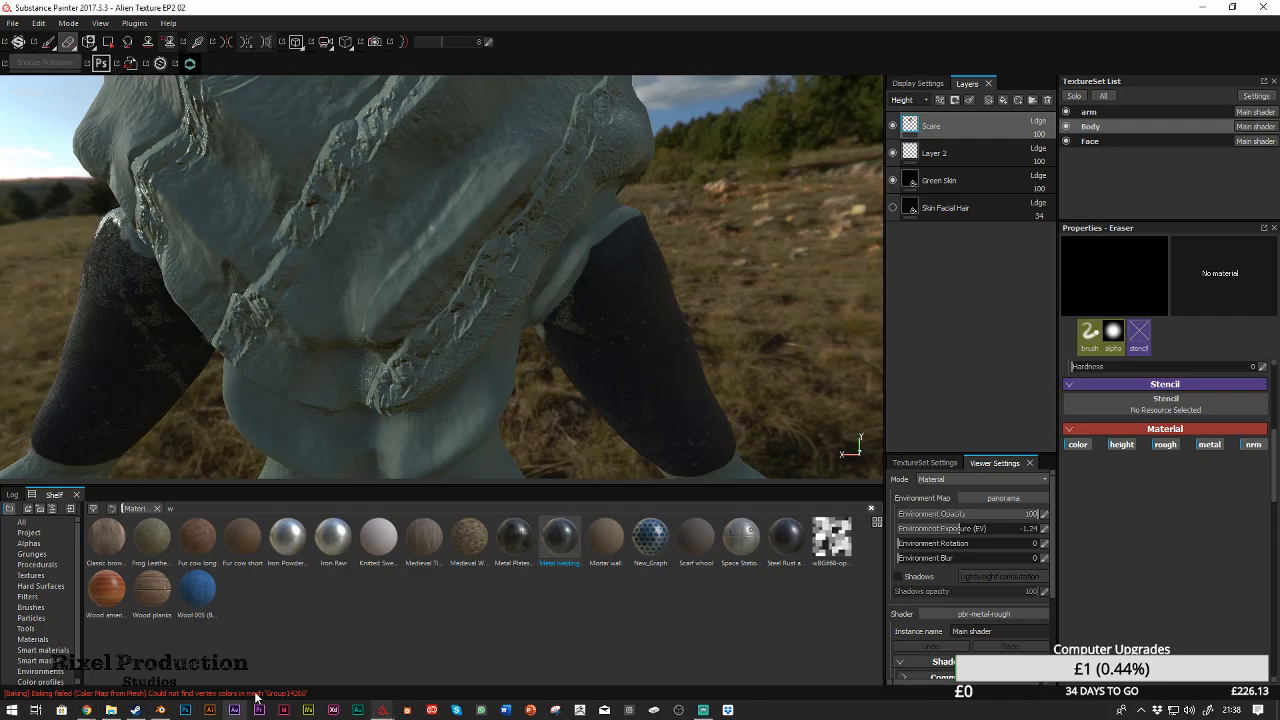
# Clear all messages from the log and return to the material shelf
pyautogui.click(300, 693)
pyautogui.rightClick(300, 566)
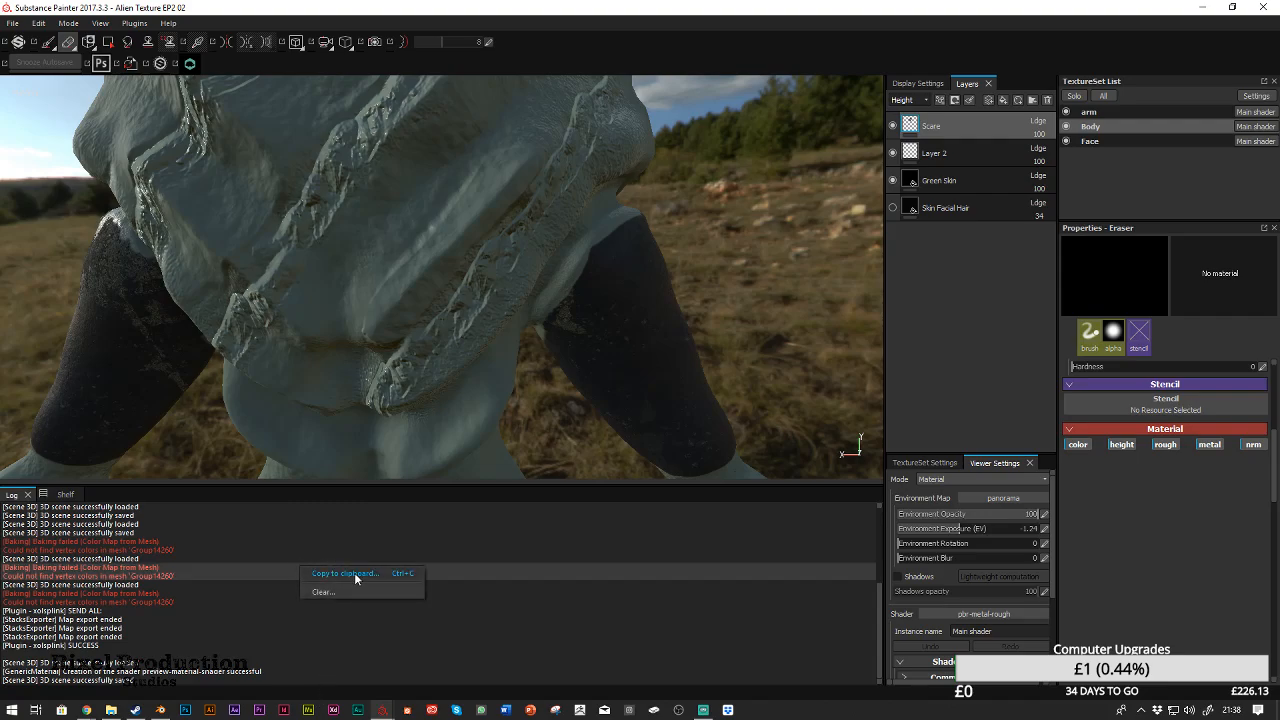
pyautogui.click(323, 592)
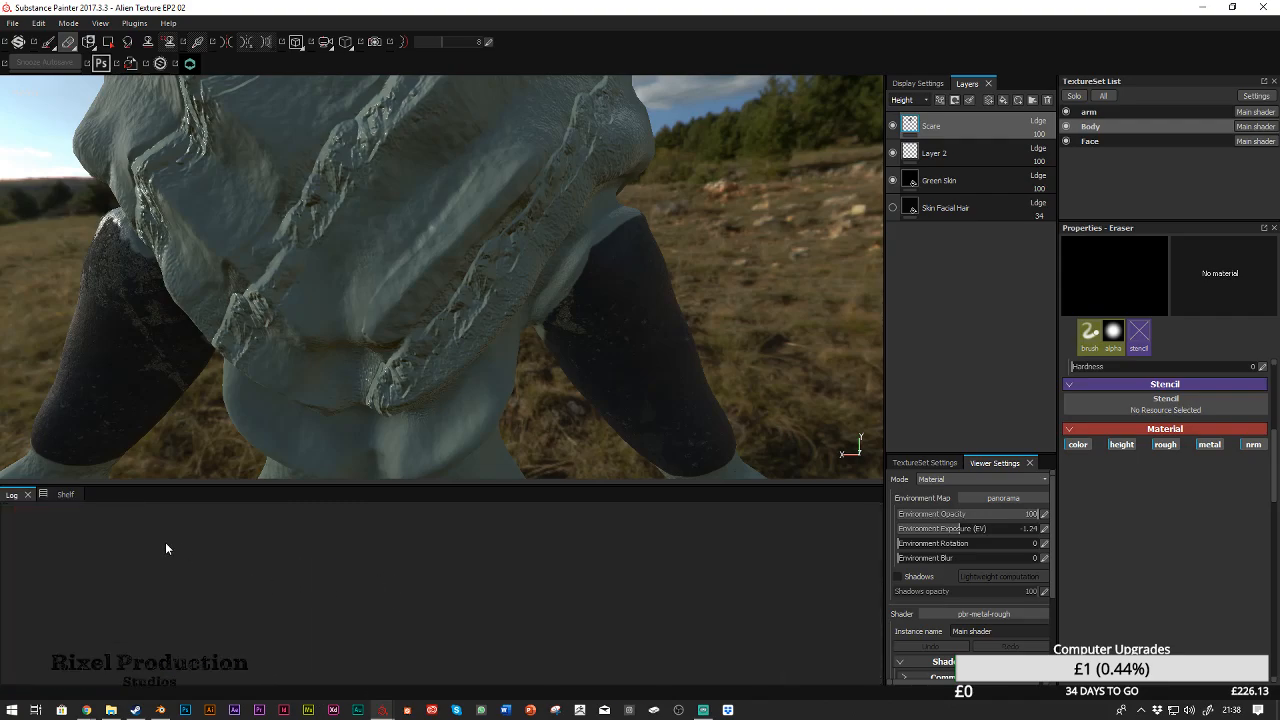
pyautogui.click(56, 495)
# Erase the excess texture along the outer side of the third torso scar, towards the arm
pyautogui.keyDown('alt'); pyautogui.moveTo(692, 160); pyautogui.dragTo(695, 132); pyautogui.keyUp('alt')
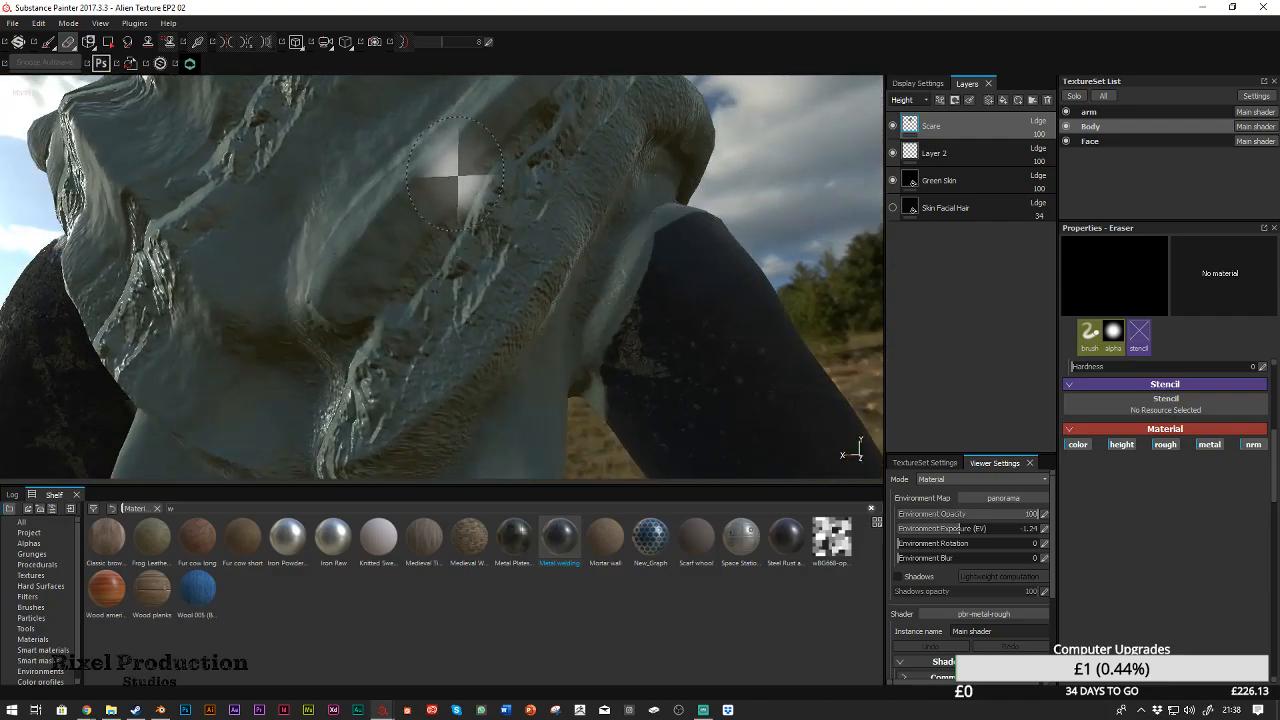
pyautogui.keyDown('alt'); pyautogui.moveTo(443, 194); pyautogui.dragTo(418, 242); pyautogui.keyUp('alt')
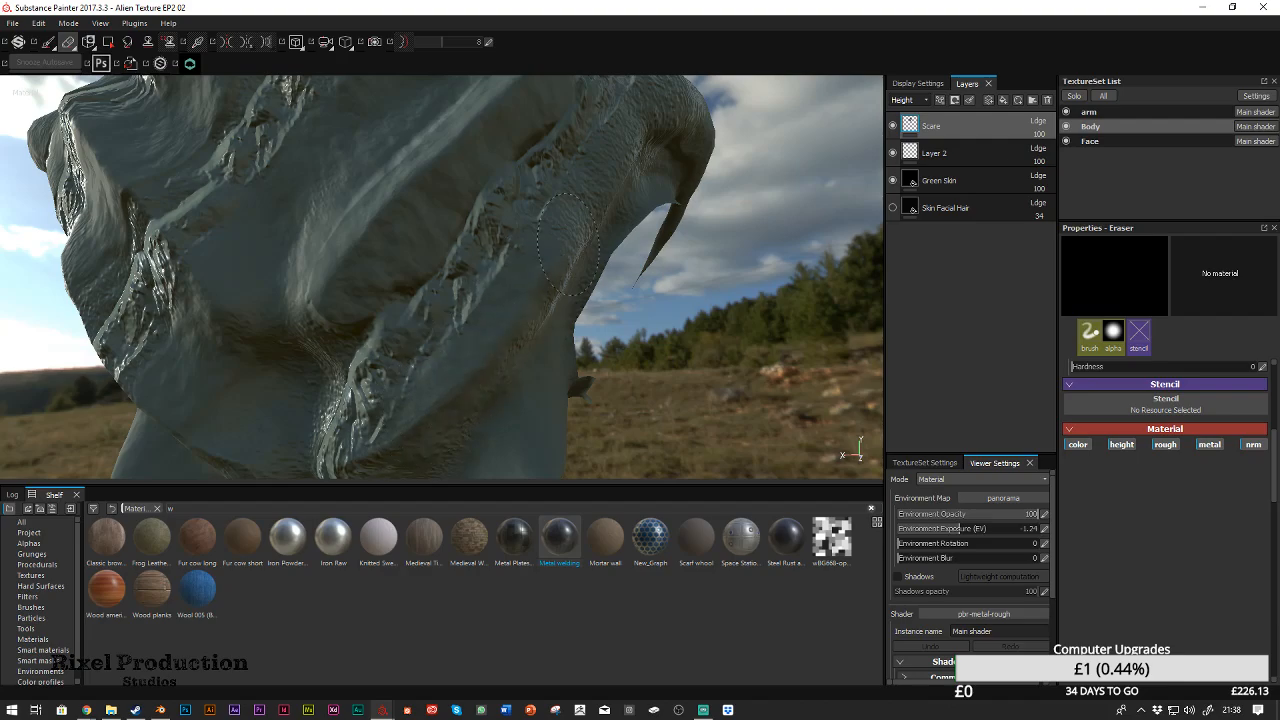
pyautogui.keyDown('alt'); pyautogui.moveTo(638, 173); pyautogui.dragTo(588, 185); pyautogui.keyUp('alt')
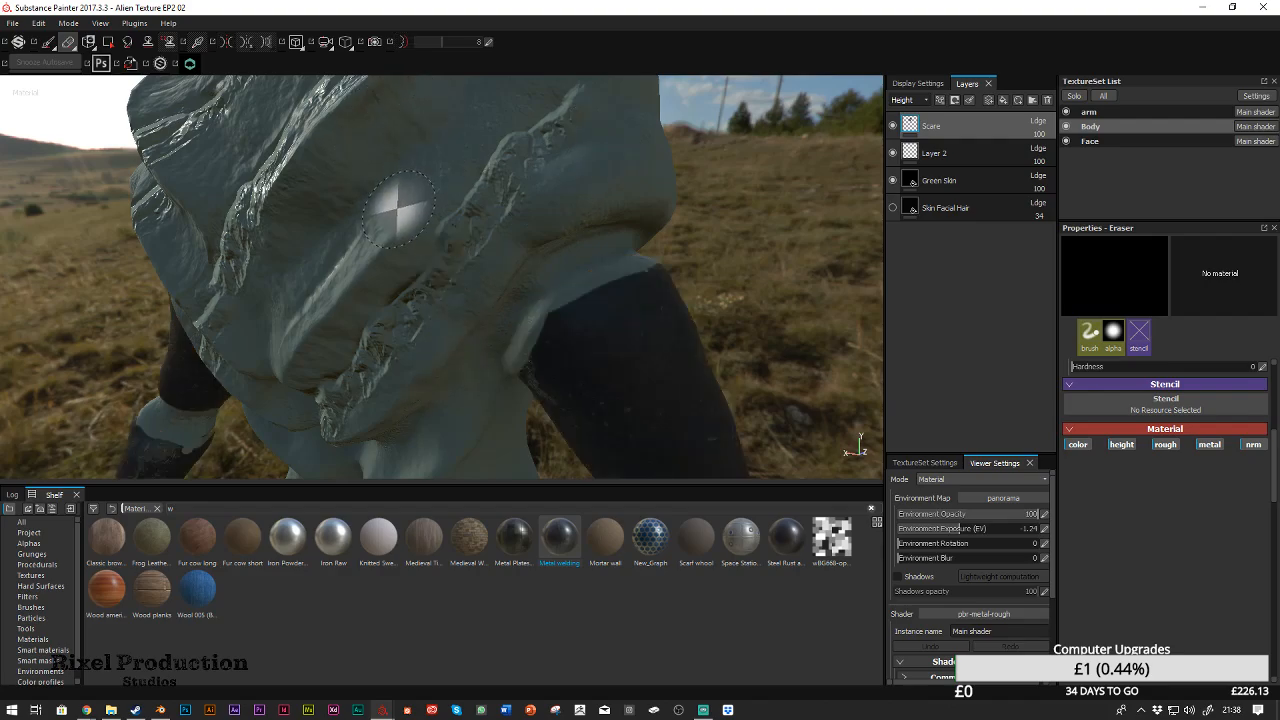
pyautogui.moveTo(312, 288)
pyautogui.keyDown('alt'); pyautogui.mouseDown()
pyautogui.moveTo(457, 129)
pyautogui.moveTo(349, 229)
pyautogui.mouseUp(); pyautogui.keyUp('alt')
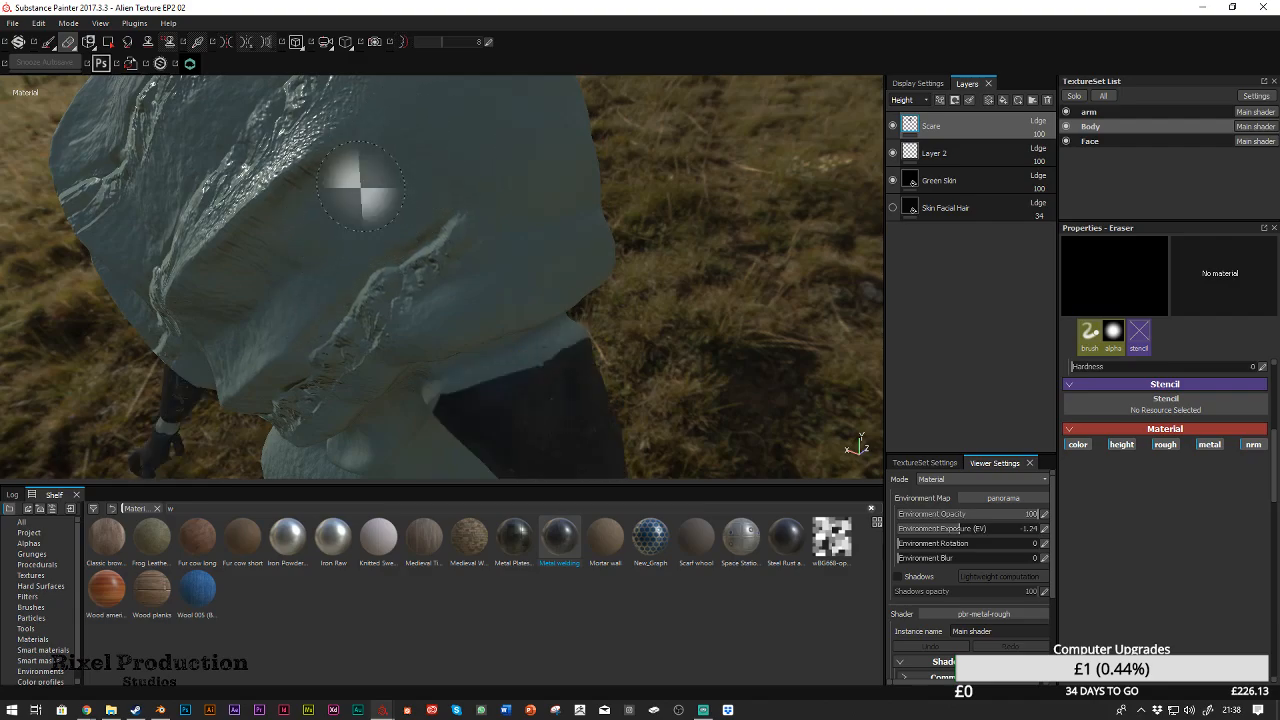
# Examine the cleaned scars on the whole upper figure from a distance
pyautogui.moveTo(306, 271)
pyautogui.keyDown('alt'); pyautogui.mouseDown()
pyautogui.moveTo(423, 209)
pyautogui.moveTo(337, 248)
pyautogui.moveTo(412, 300)
pyautogui.moveTo(386, 229)
pyautogui.moveTo(372, 96)
pyautogui.moveTo(420, 220)
pyautogui.moveTo(565, 369)
pyautogui.moveTo(589, 214)
pyautogui.moveTo(578, 275)
pyautogui.mouseUp(); pyautogui.keyUp('alt')
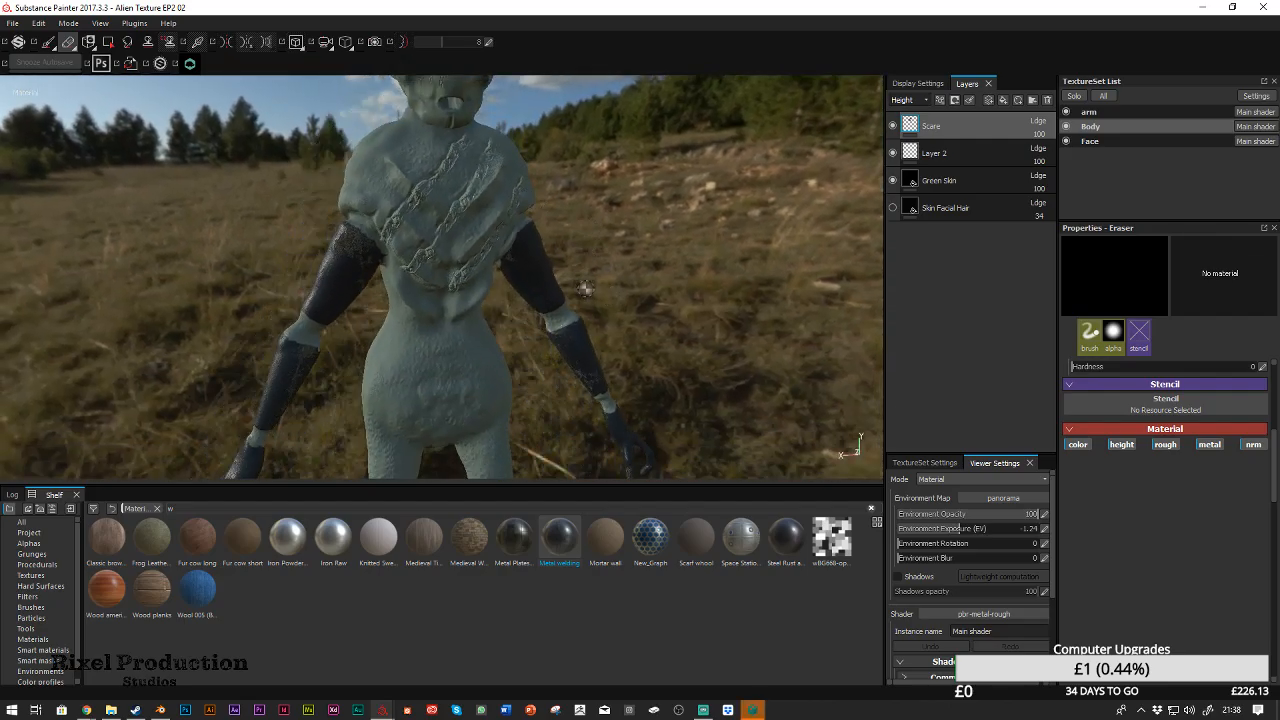
pyautogui.keyDown('alt'); pyautogui.moveTo(555, 174); pyautogui.dragTo(576, 149); pyautogui.keyUp('alt')
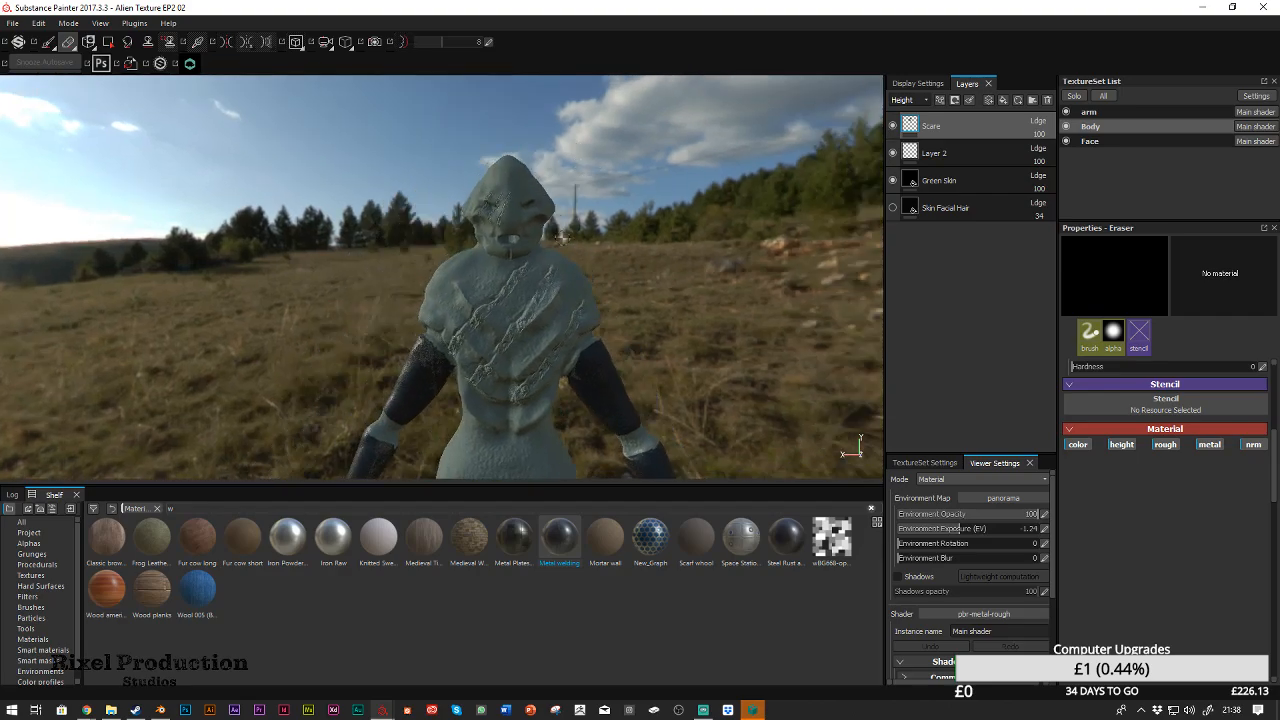
pyautogui.keyDown('alt'); pyautogui.moveTo(733, 277); pyautogui.dragTo(607, 245); pyautogui.keyUp('alt')
# Examine the creature's mouth up close and isolate the Body texture set to inspect the geometry inside it
pyautogui.keyDown('alt'); pyautogui.moveTo(415, 261); pyautogui.dragTo(591, 414, button='right'); pyautogui.keyUp('alt')
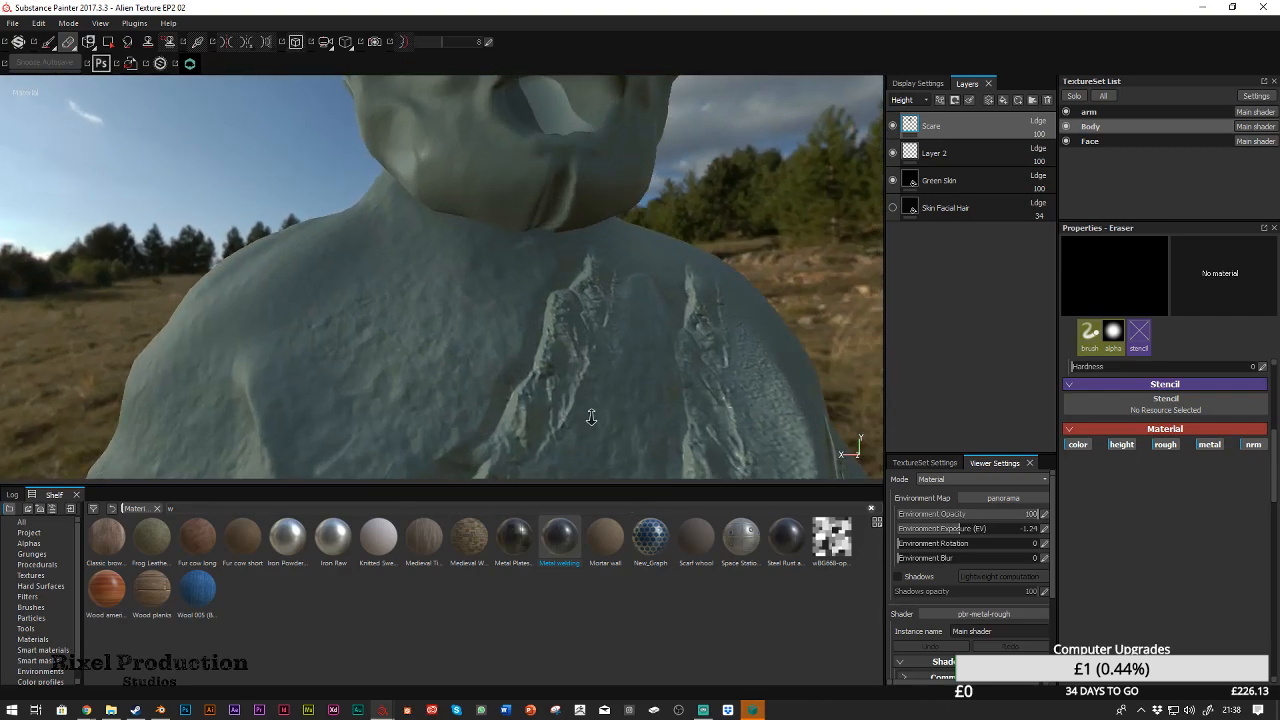
pyautogui.keyDown('alt'); pyautogui.moveTo(523, 189); pyautogui.dragTo(521, 309, button='middle'); pyautogui.keyUp('alt')
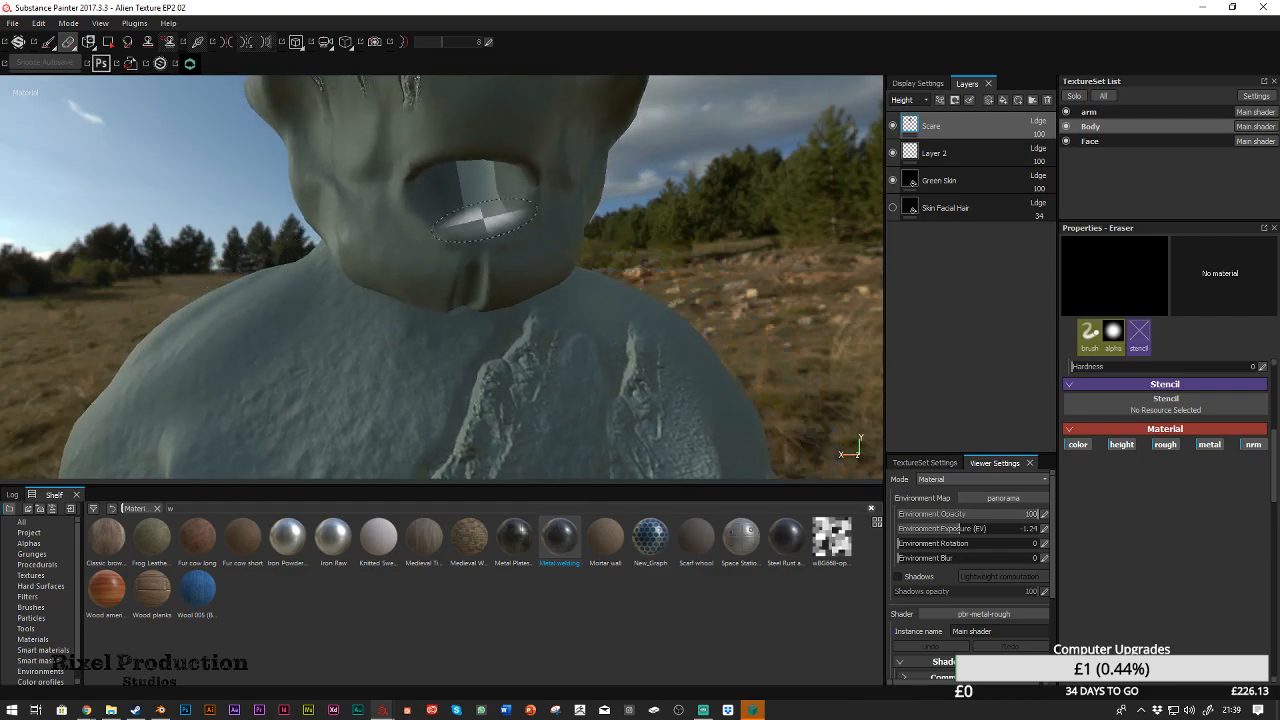
pyautogui.keyDown('alt'); pyautogui.moveTo(521, 309); pyautogui.dragTo(610, 320, button='right'); pyautogui.keyUp('alt')
pyautogui.keyDown('alt'); pyautogui.moveTo(727, 261); pyautogui.dragTo(690, 195); pyautogui.keyUp('alt')
pyautogui.moveTo(672, 255)
pyautogui.keyDown('alt'); pyautogui.mouseDown(button='right')
pyautogui.moveTo(685, 303)
pyautogui.moveTo(553, 355)
pyautogui.mouseUp(button='right'); pyautogui.keyUp('alt')
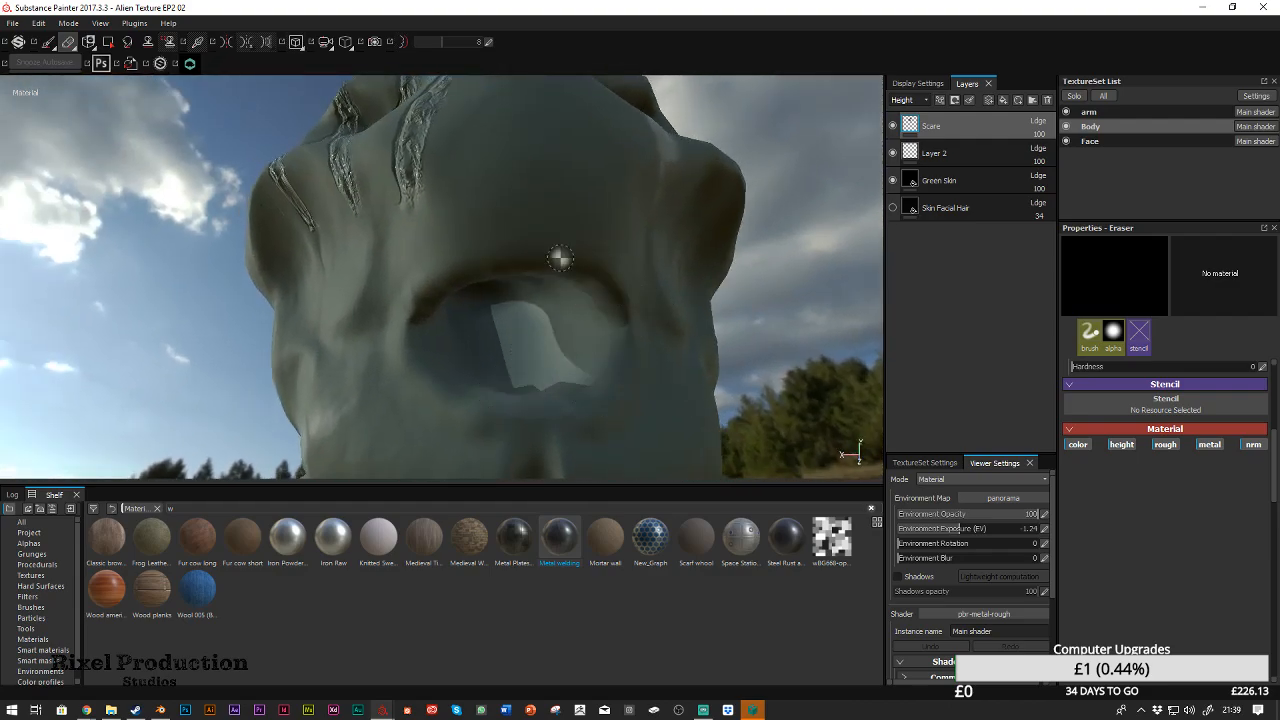
pyautogui.hotkey('alt', 'q')
pyautogui.hotkey('alt', 'q')
pyautogui.hotkey('alt', 'q')
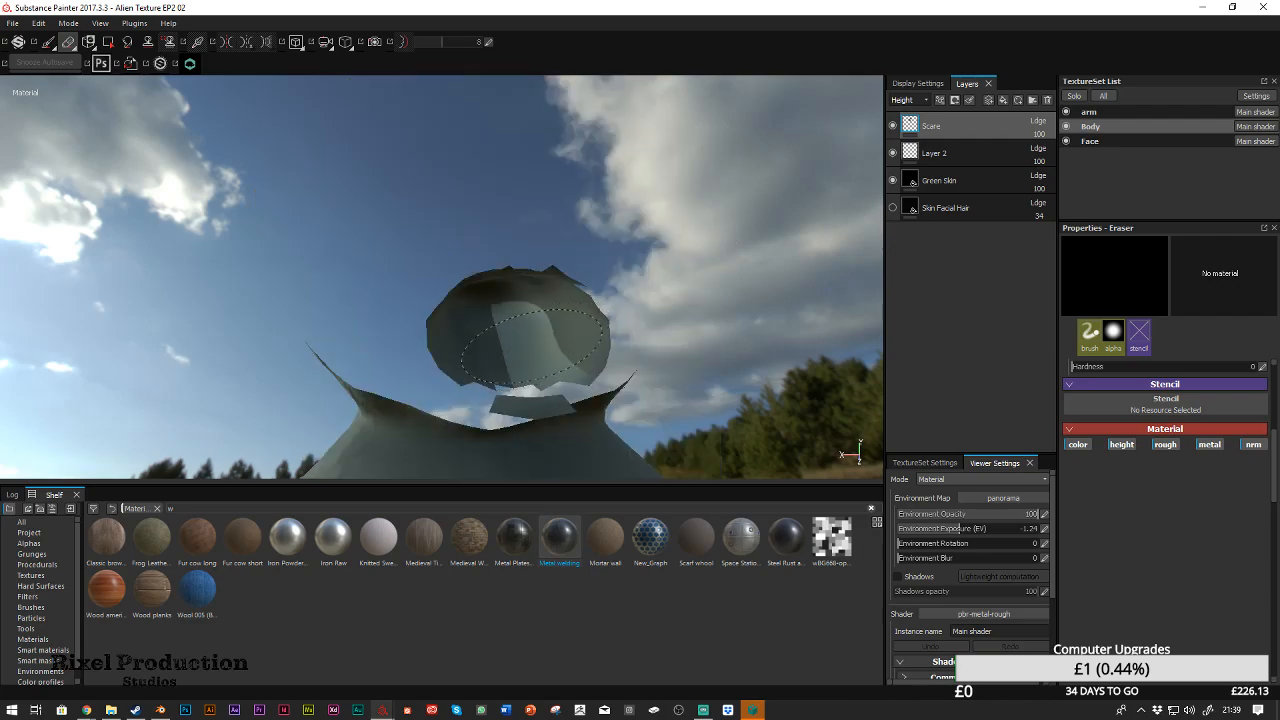
# Compare the creature's mouth with the whole head shown and with only the Body texture set isolated
pyautogui.hotkey('alt', 'q')
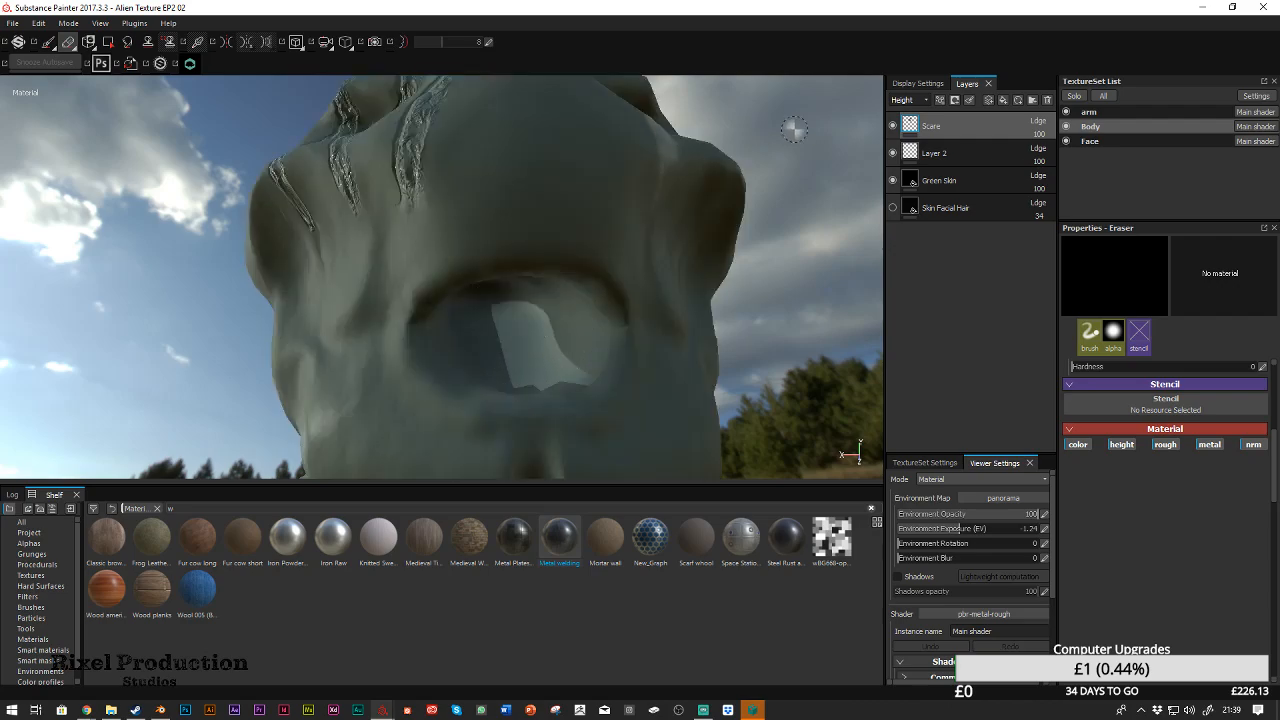
pyautogui.click(1111, 128)
pyautogui.hotkey('alt', 'q')
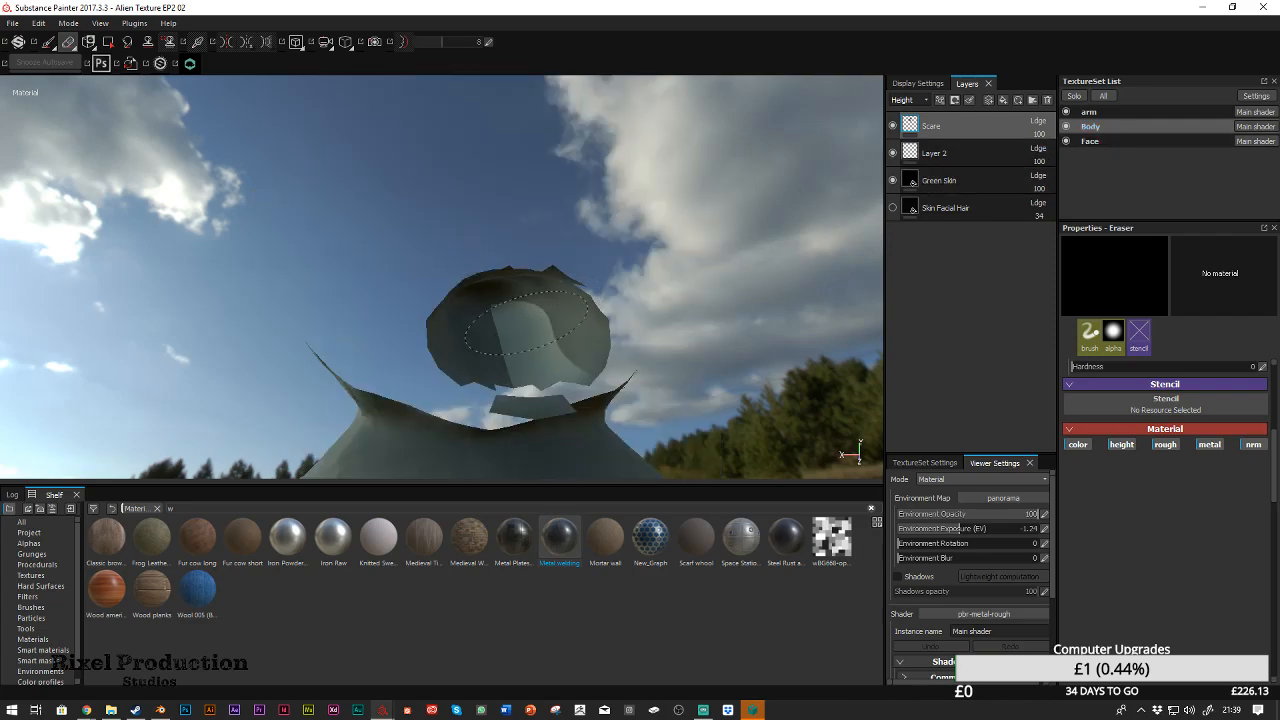
pyautogui.hotkey('alt', 'q')
pyautogui.moveTo(488, 322)
pyautogui.keyDown('alt'); pyautogui.mouseDown()
pyautogui.moveTo(491, 289)
pyautogui.moveTo(487, 307)
pyautogui.mouseUp(); pyautogui.keyUp('alt')
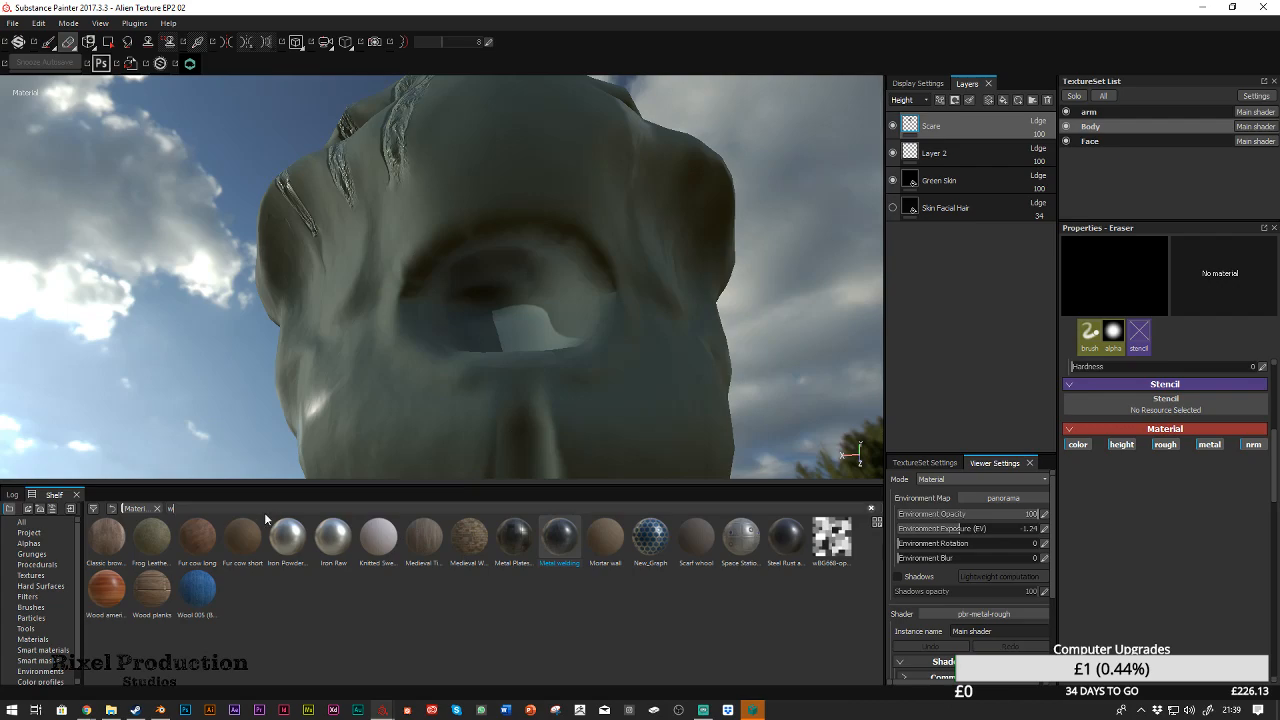
# Clear the shelf's search text and look through the full list of materials
pyautogui.press('BackSpace')
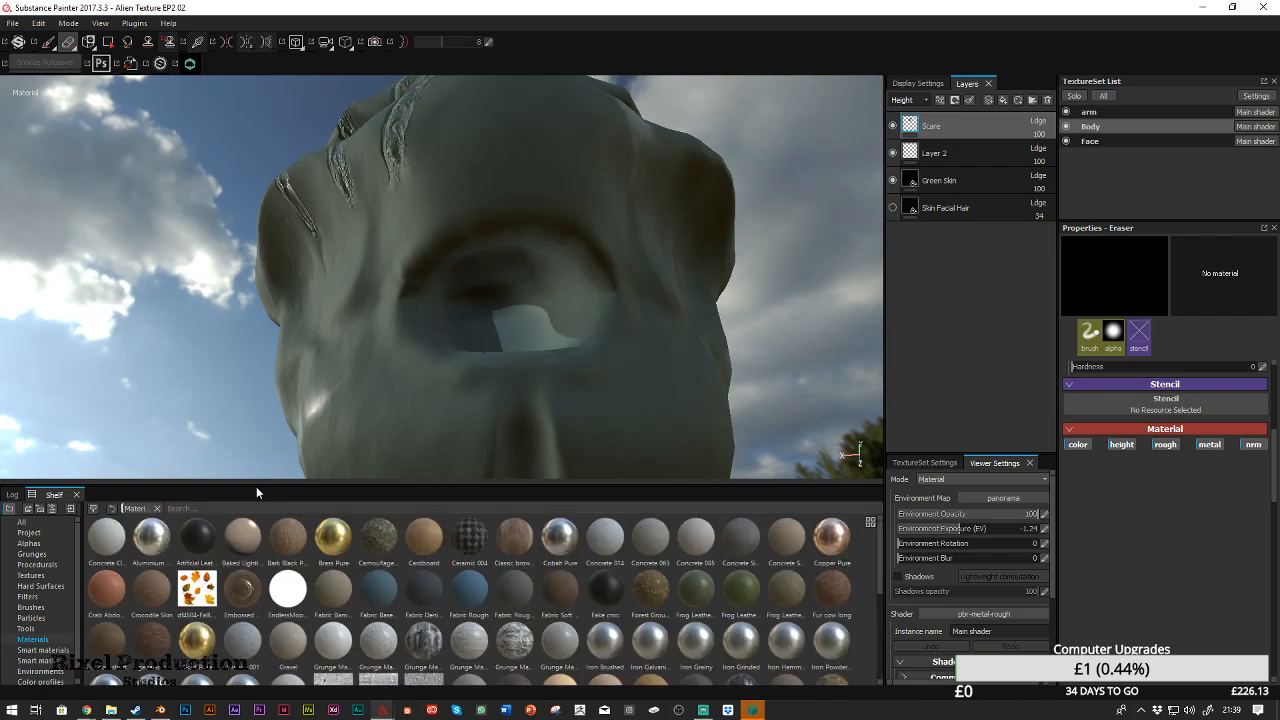
pyautogui.moveTo(880, 540)
pyautogui.mouseDown()
pyautogui.moveTo(866, 647)
pyautogui.moveTo(864, 548)
pyautogui.mouseUp()
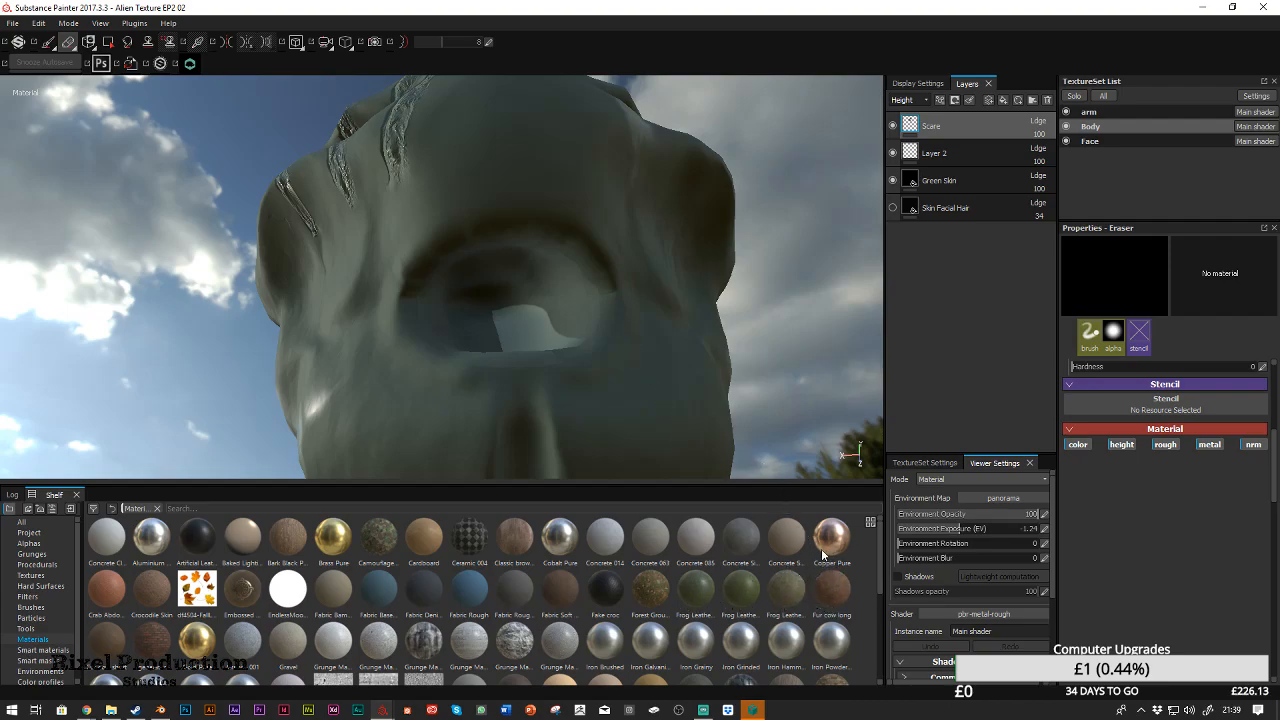
pyautogui.moveTo(875, 543); pyautogui.dragTo(876, 632)
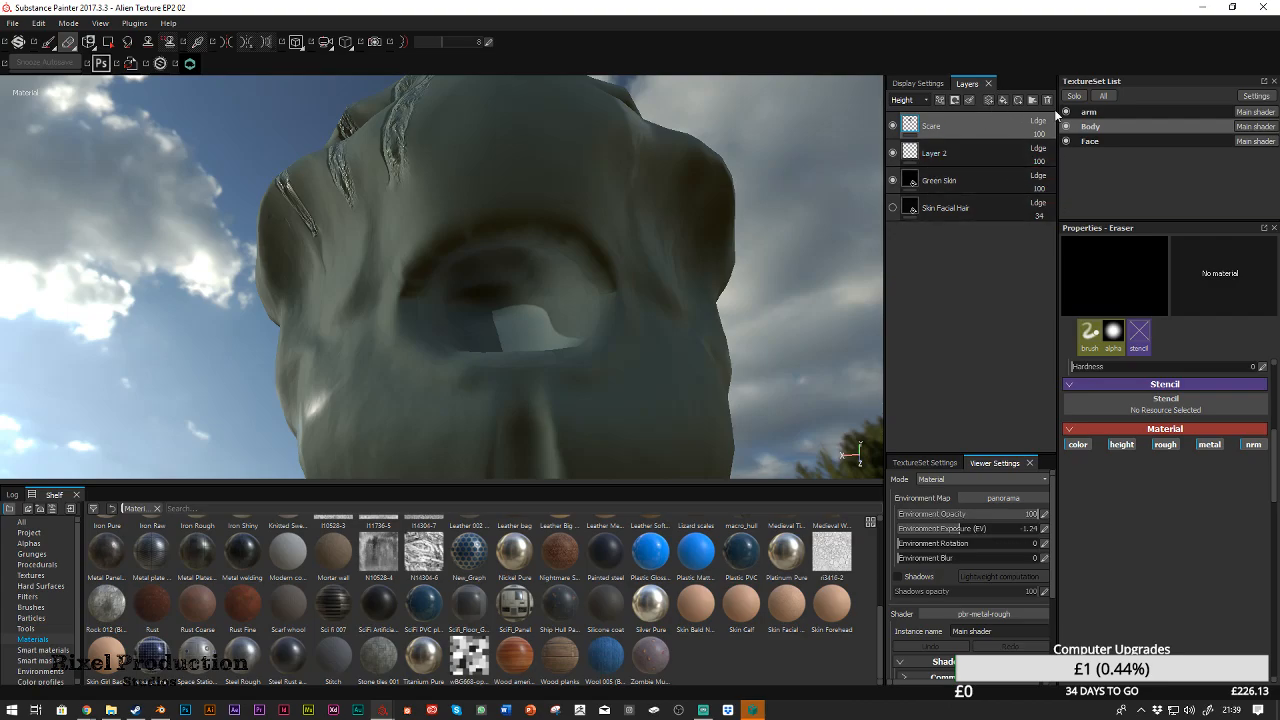
# Add a new paint layer above Scare in the Body set and remove the Metal welding material from the paint brush
pyautogui.click(990, 102)
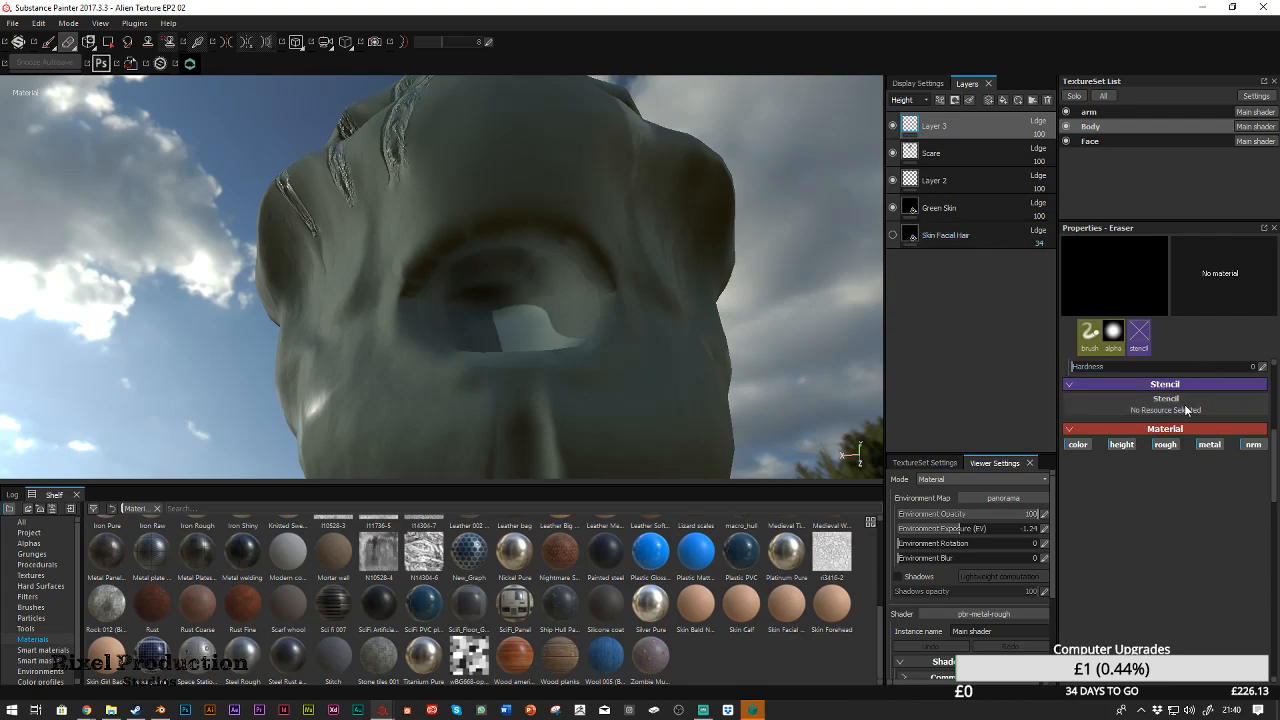
pyautogui.click(48, 41)
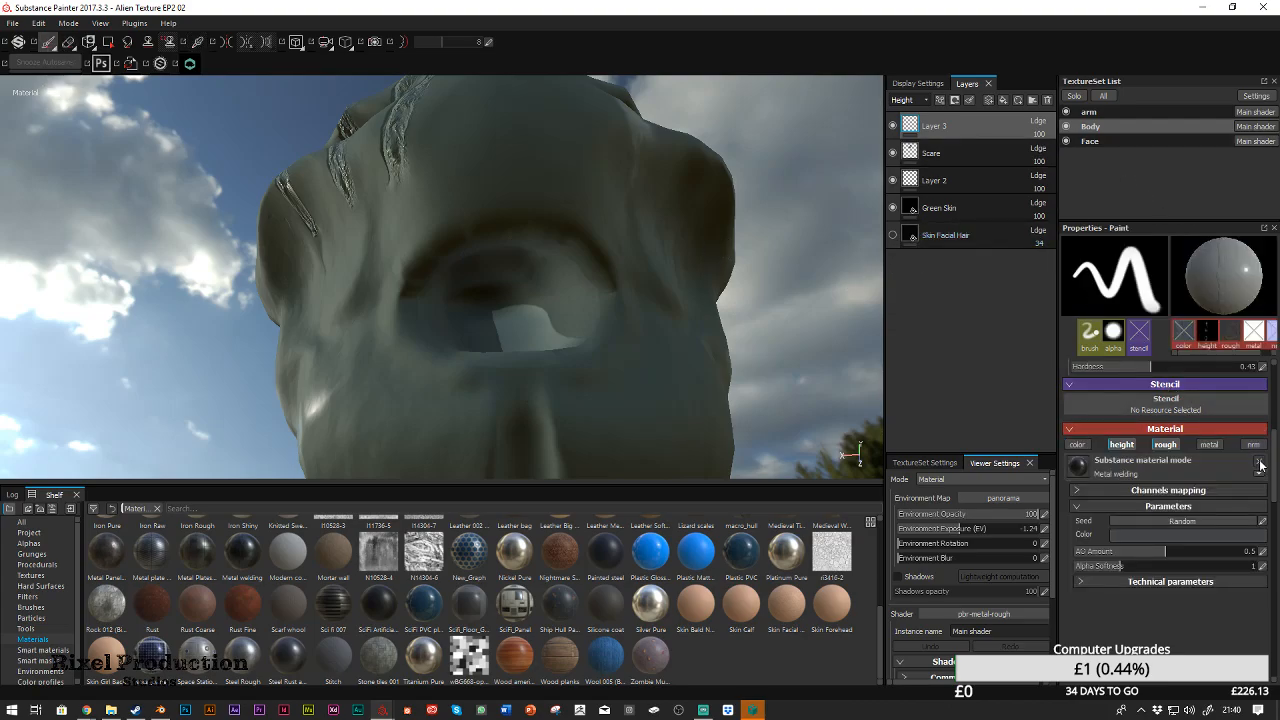
pyautogui.click(1236, 410)
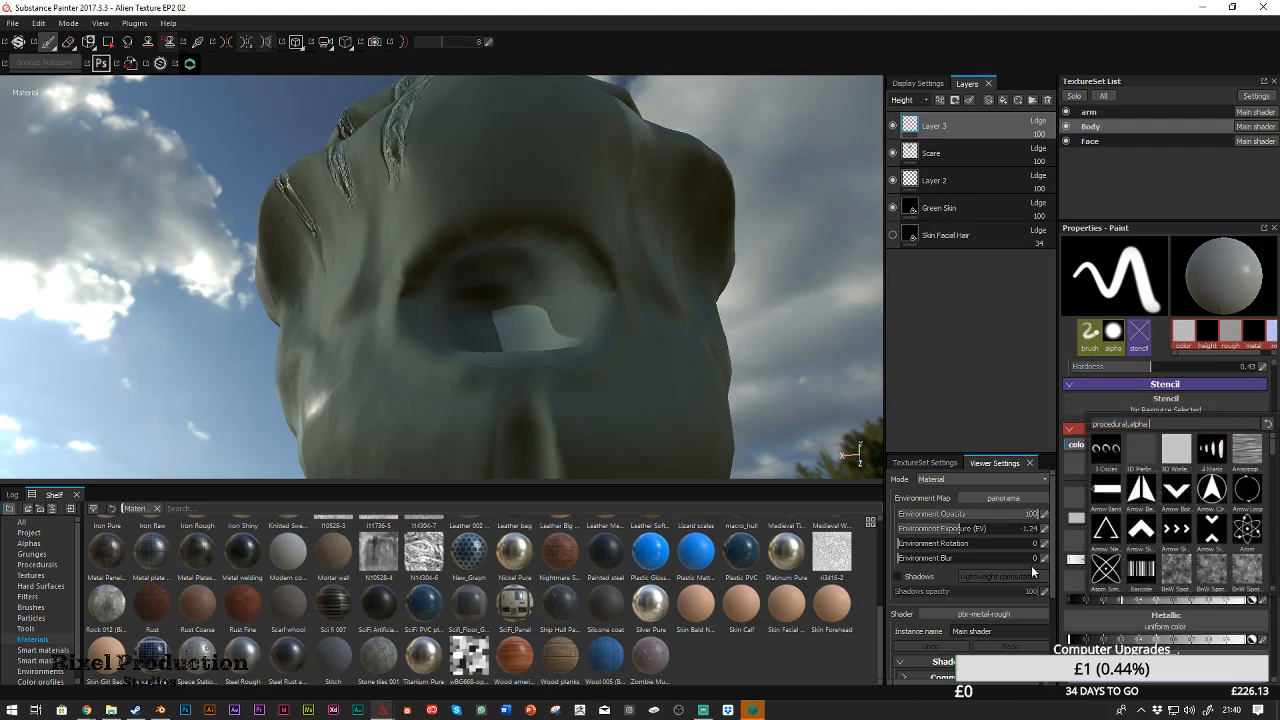
pyautogui.click(1171, 472)
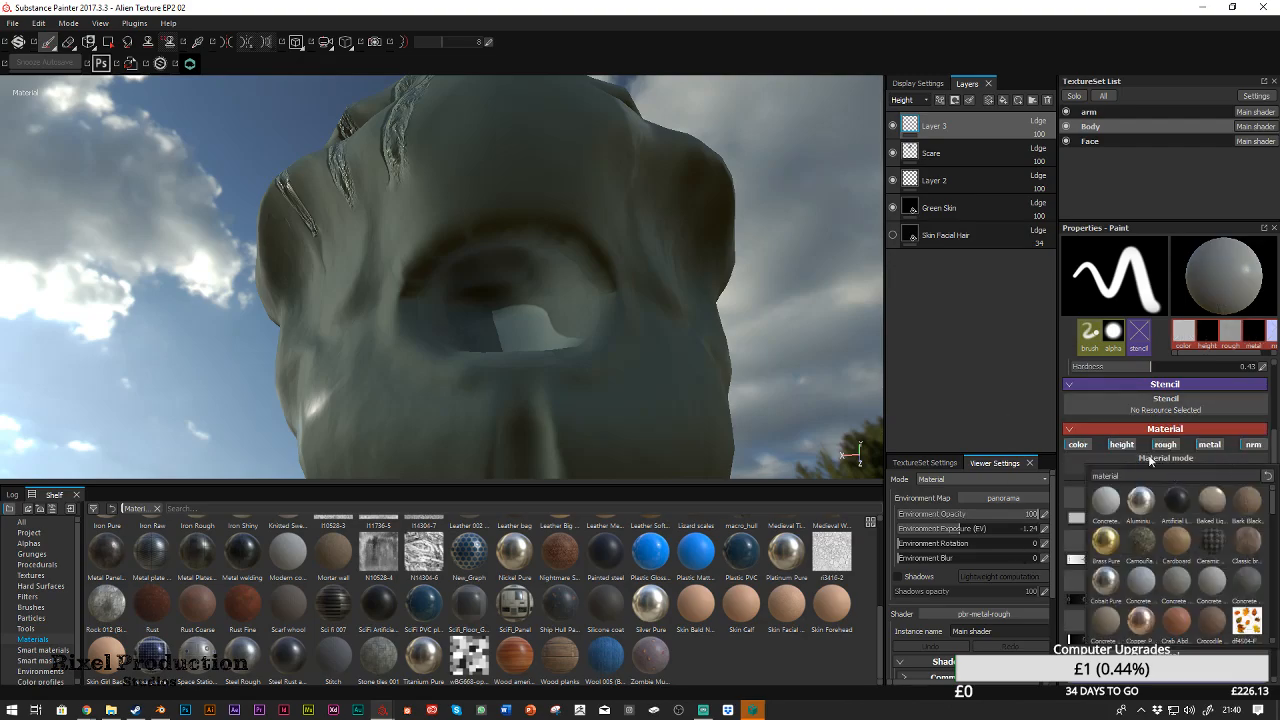
pyautogui.click(1003, 406)
pyautogui.click(1187, 498)
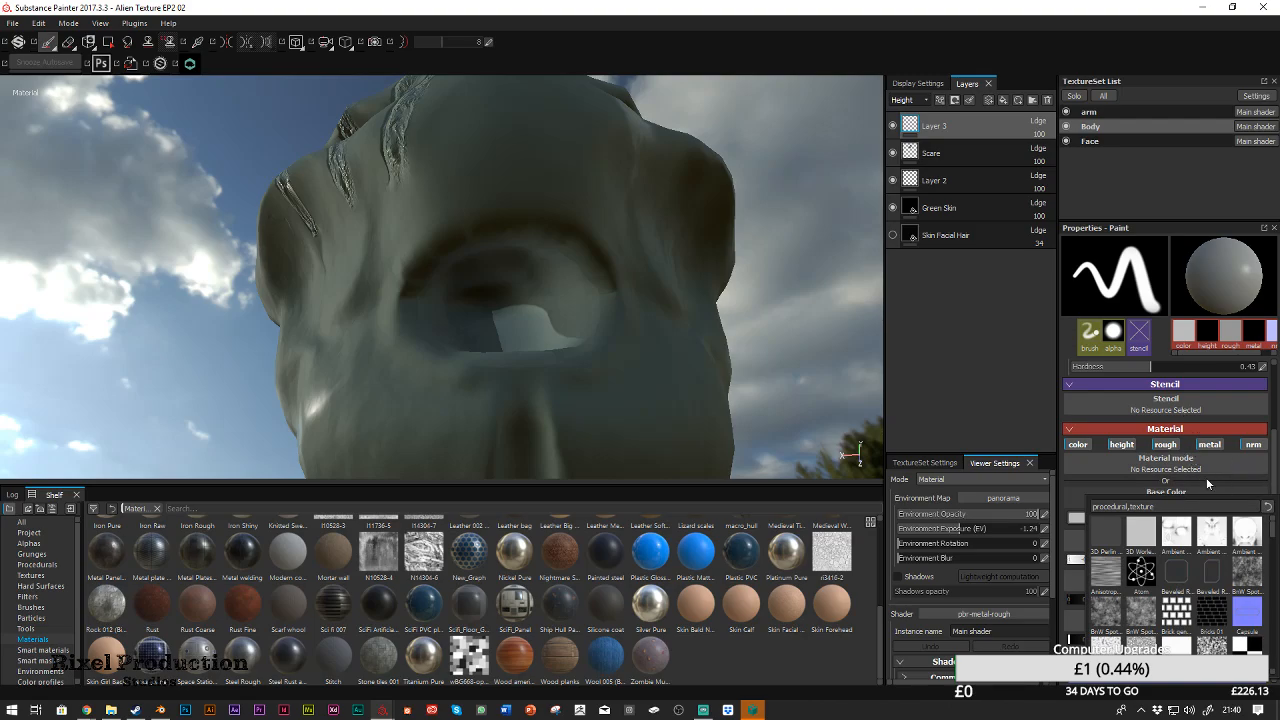
pyautogui.click(995, 430)
# Set the brush to dark red (RGB 0.206, 0.012, 0.012) with lower roughness and raised height, and paint the inside of the mouth
pyautogui.click(1125, 518)
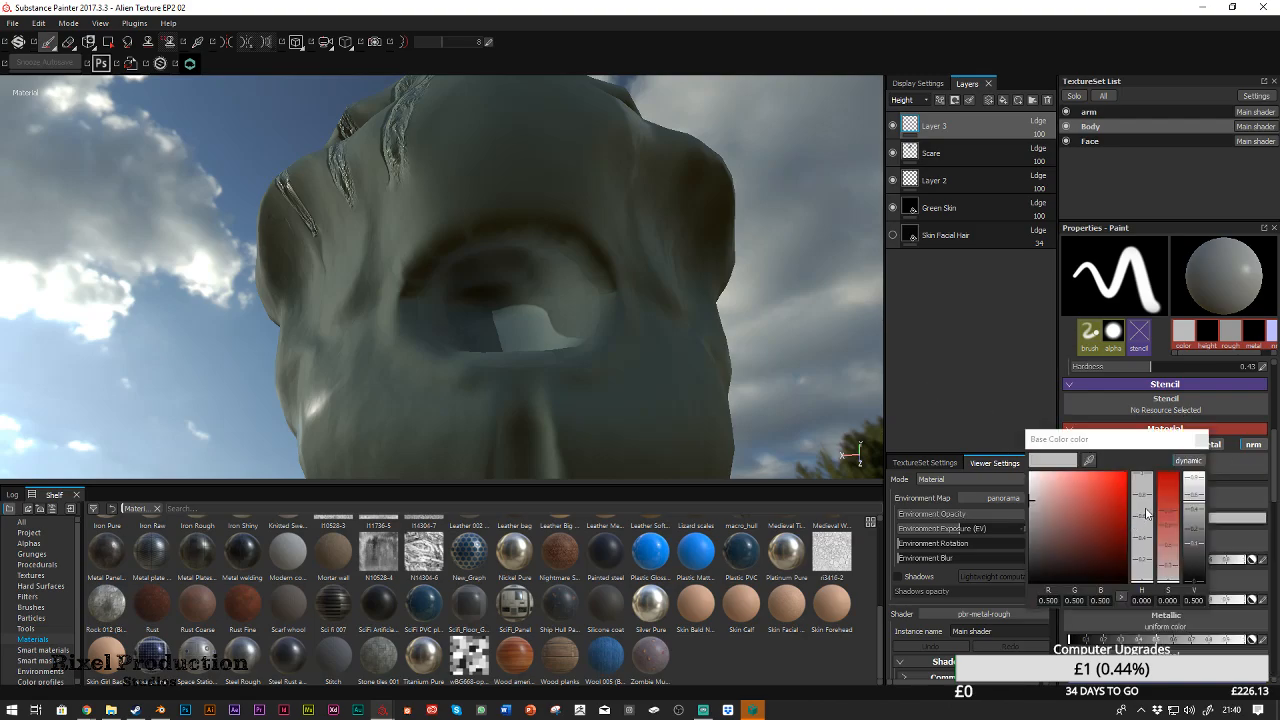
pyautogui.moveTo(1125, 518); pyautogui.dragTo(1100, 527)
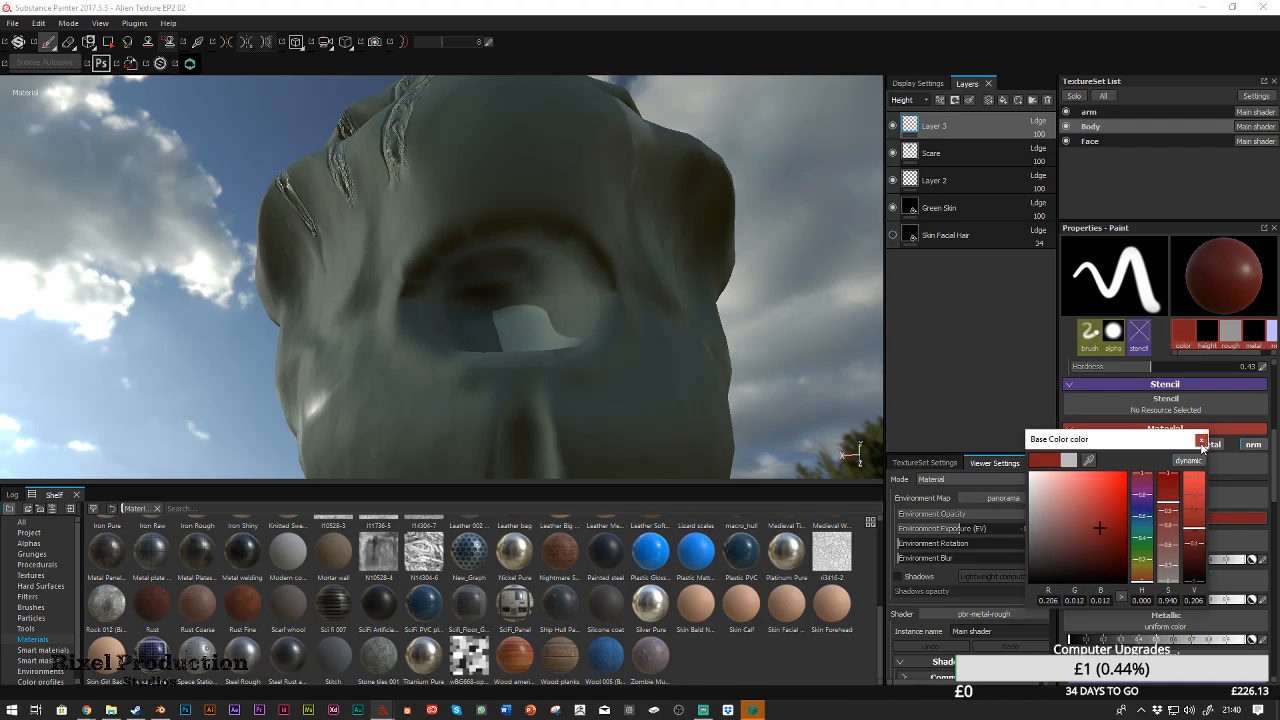
pyautogui.click(1201, 441)
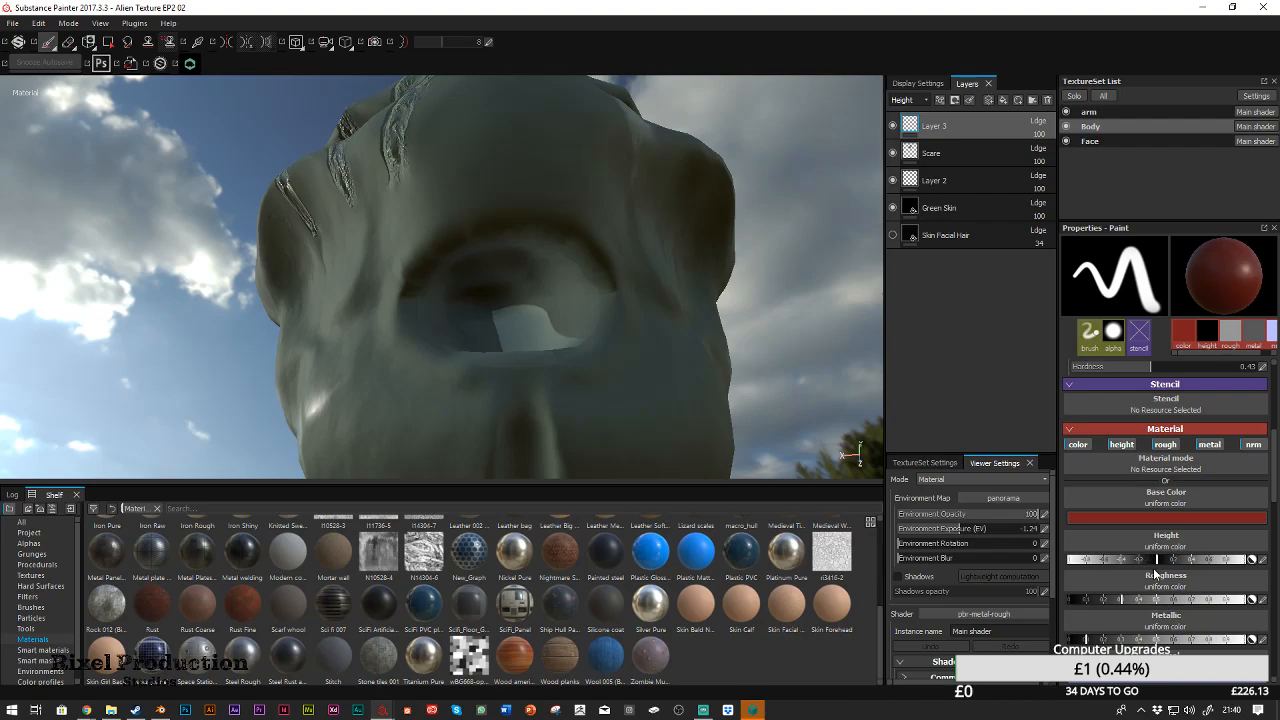
pyautogui.moveTo(1116, 597); pyautogui.dragTo(1109, 597)
pyautogui.click(1171, 559)
pyautogui.moveTo(507, 293)
pyautogui.mouseDown()
pyautogui.moveTo(527, 289)
pyautogui.moveTo(505, 276)
pyautogui.moveTo(634, 222)
pyautogui.moveTo(460, 299)
pyautogui.moveTo(577, 308)
pyautogui.moveTo(574, 290)
pyautogui.moveTo(603, 371)
pyautogui.moveTo(646, 380)
pyautogui.moveTo(684, 289)
pyautogui.moveTo(640, 466)
pyautogui.moveTo(708, 272)
pyautogui.moveTo(651, 254)
pyautogui.moveTo(654, 229)
pyautogui.moveTo(557, 272)
pyautogui.moveTo(754, 106)
pyautogui.moveTo(723, 149)
pyautogui.moveTo(749, 117)
pyautogui.moveTo(372, 80)
pyautogui.moveTo(714, 271)
pyautogui.moveTo(660, 255)
pyautogui.mouseUp()
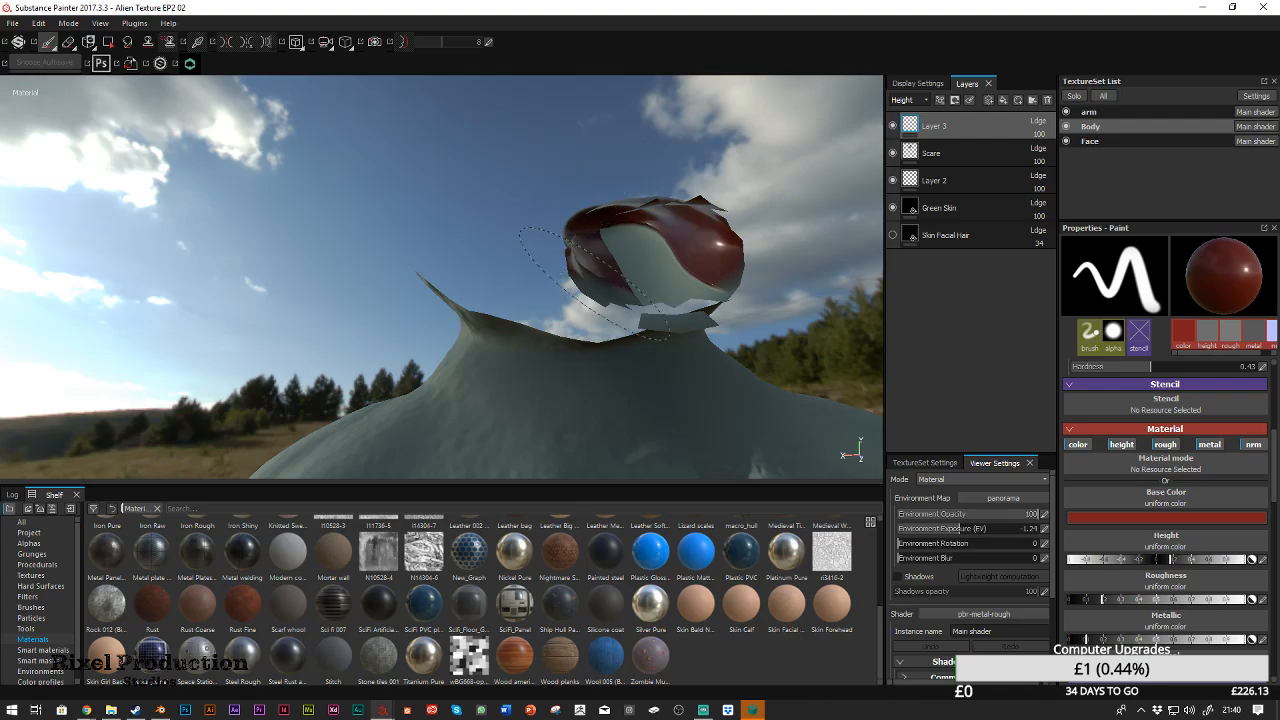
pyautogui.keyDown('alt'); pyautogui.moveTo(678, 262); pyautogui.dragTo(725, 215); pyautogui.keyUp('alt')
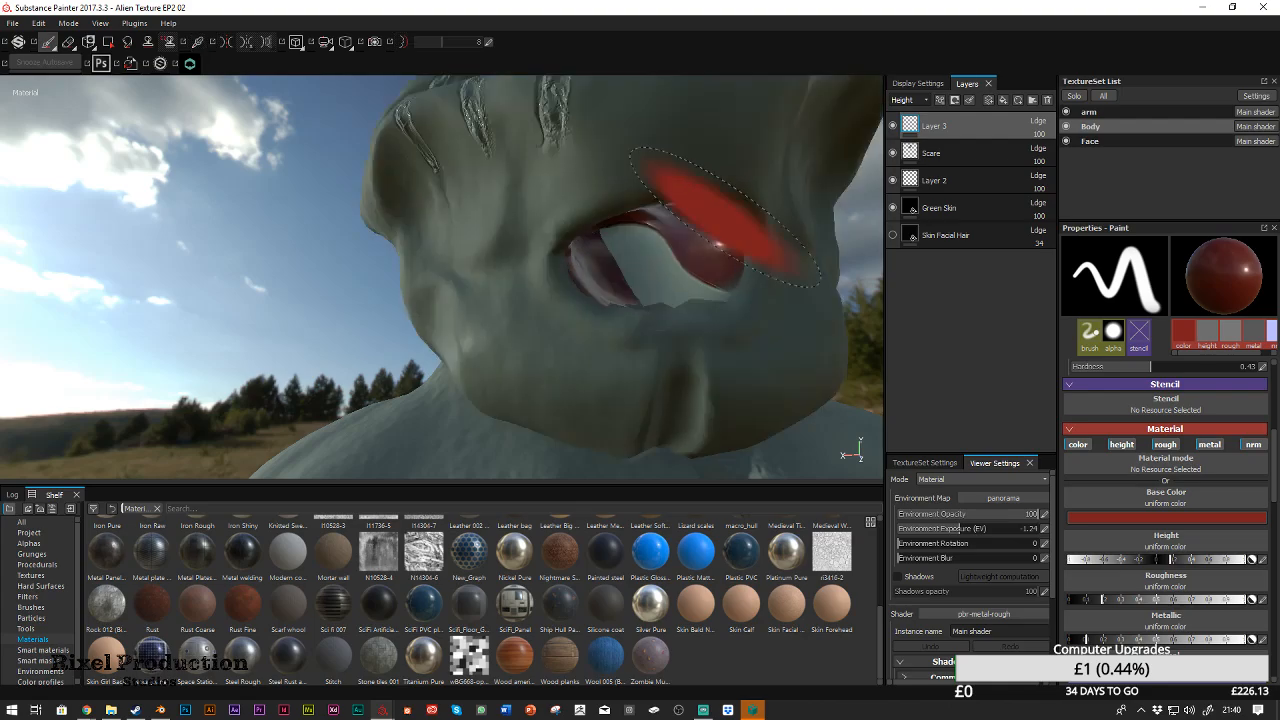
# Check the layers of the Face and arm sets and examine the painted mouth, neck and limbs from several angles
pyautogui.click(1089, 142)
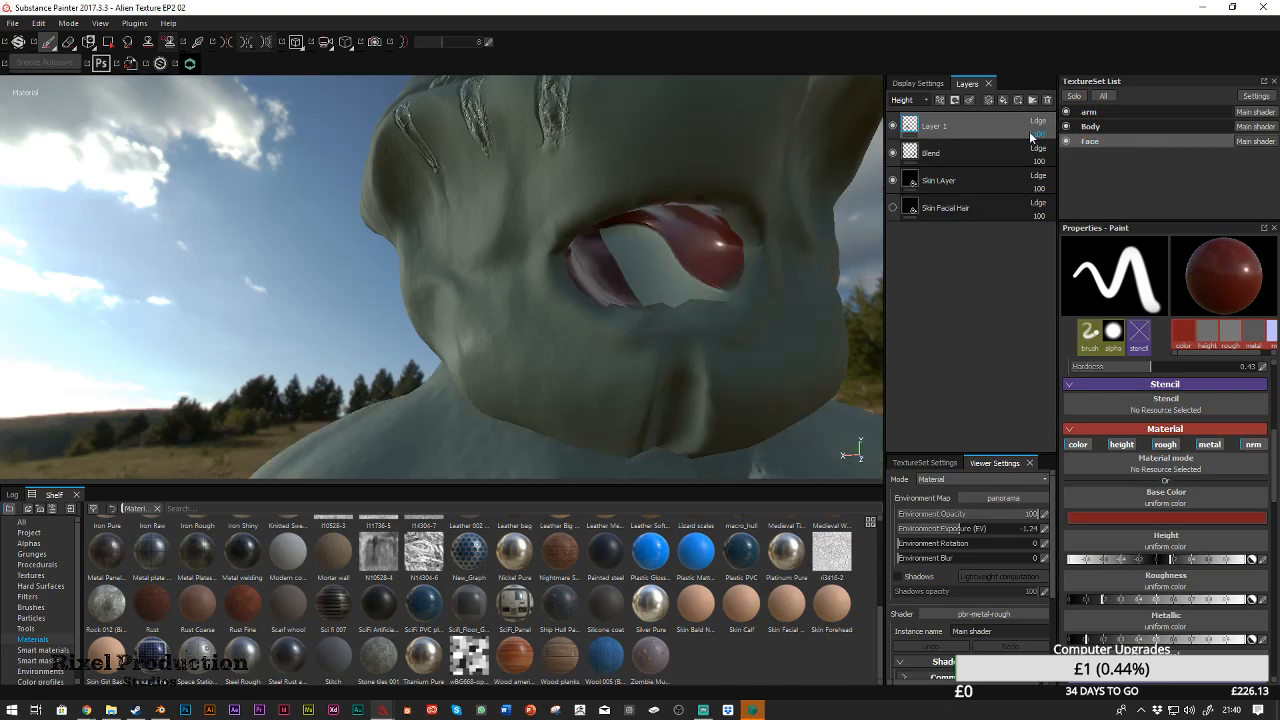
pyautogui.click(1090, 112)
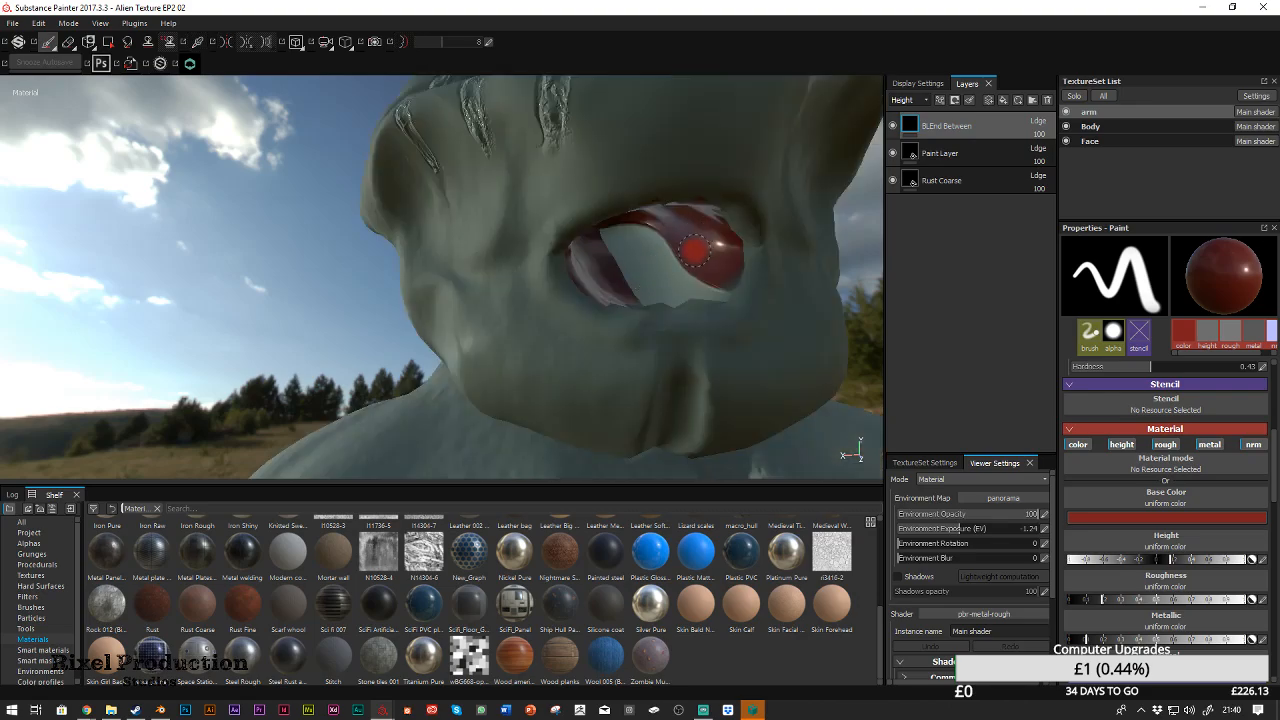
pyautogui.keyDown('alt'); pyautogui.moveTo(697, 251); pyautogui.dragTo(669, 266); pyautogui.keyUp('alt')
pyautogui.keyDown('alt'); pyautogui.moveTo(669, 266); pyautogui.dragTo(606, 316, button='middle'); pyautogui.keyUp('alt')
pyautogui.keyDown('alt'); pyautogui.moveTo(606, 316); pyautogui.dragTo(622, 275); pyautogui.keyUp('alt')
pyautogui.moveTo(700, 350)
pyautogui.keyDown('alt'); pyautogui.mouseDown(button='right')
pyautogui.moveTo(628, 322)
pyautogui.moveTo(720, 360)
pyautogui.mouseUp(button='right'); pyautogui.keyUp('alt')
pyautogui.keyDown('alt'); pyautogui.moveTo(584, 264); pyautogui.dragTo(638, 290); pyautogui.keyUp('alt')
pyautogui.keyDown('alt'); pyautogui.moveTo(653, 362); pyautogui.dragTo(631, 252, button='middle'); pyautogui.keyUp('alt')
pyautogui.moveTo(587, 223)
pyautogui.mouseDown()
pyautogui.moveTo(579, 210)
pyautogui.moveTo(560, 230)
pyautogui.moveTo(634, 286)
pyautogui.mouseUp()
pyautogui.keyDown('alt'); pyautogui.moveTo(610, 178); pyautogui.dragTo(226, 42, button='right'); pyautogui.keyUp('alt')
pyautogui.keyDown('alt'); pyautogui.moveTo(343, 269); pyautogui.dragTo(723, 343); pyautogui.keyUp('alt')
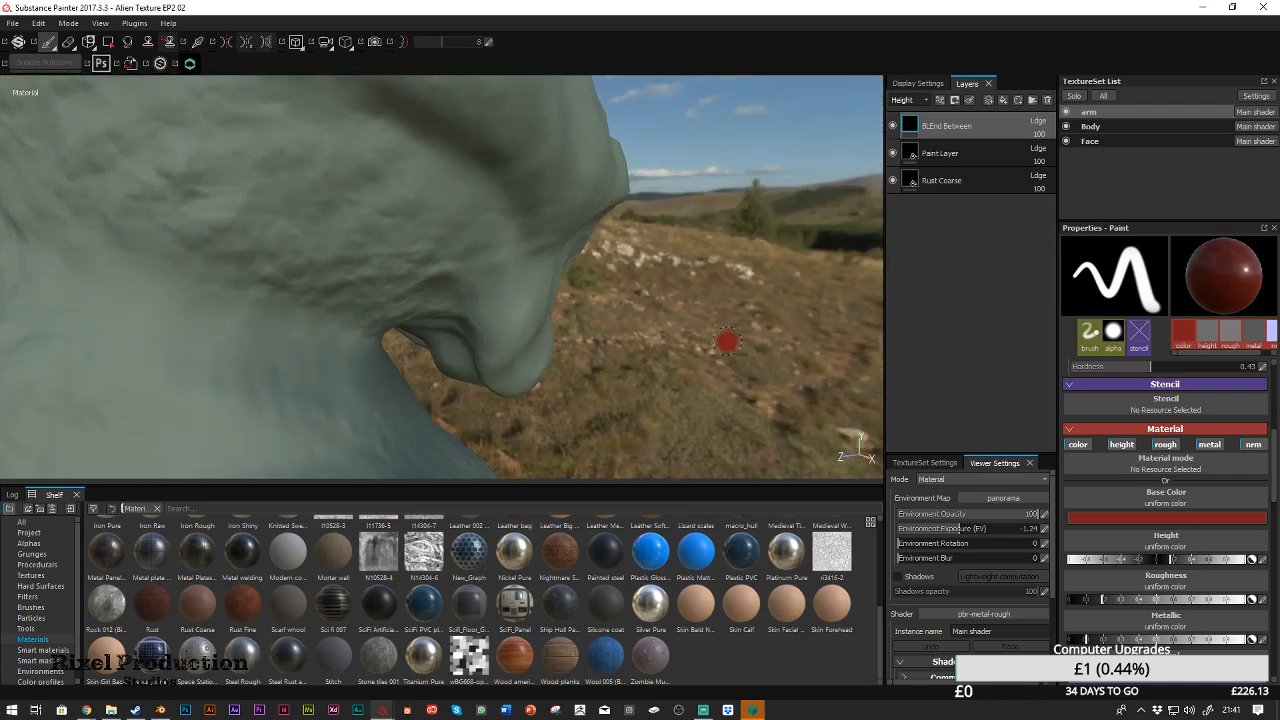
pyautogui.scroll(3, 725, 360)
pyautogui.moveTo(717, 386)
pyautogui.keyDown('alt'); pyautogui.mouseDown(button='right')
pyautogui.moveTo(595, 147)
pyautogui.moveTo(721, 365)
pyautogui.mouseUp(button='right'); pyautogui.keyUp('alt')
pyautogui.click(597, 148)
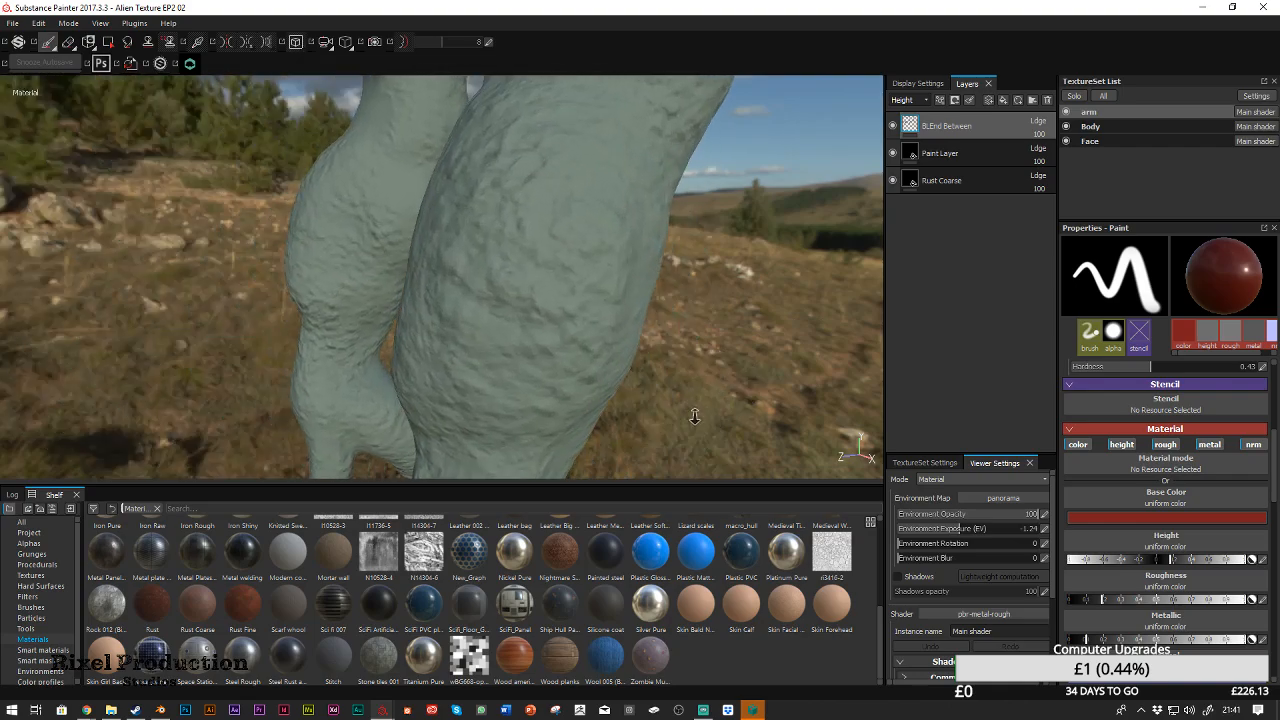
# Erase the stray red paint on the back of the neck from the new layer in the Body set
pyautogui.press('f')
pyautogui.keyDown('alt'); pyautogui.moveTo(537, 277); pyautogui.dragTo(671, 282); pyautogui.keyUp('alt')
pyautogui.scroll(5, 556, 246)
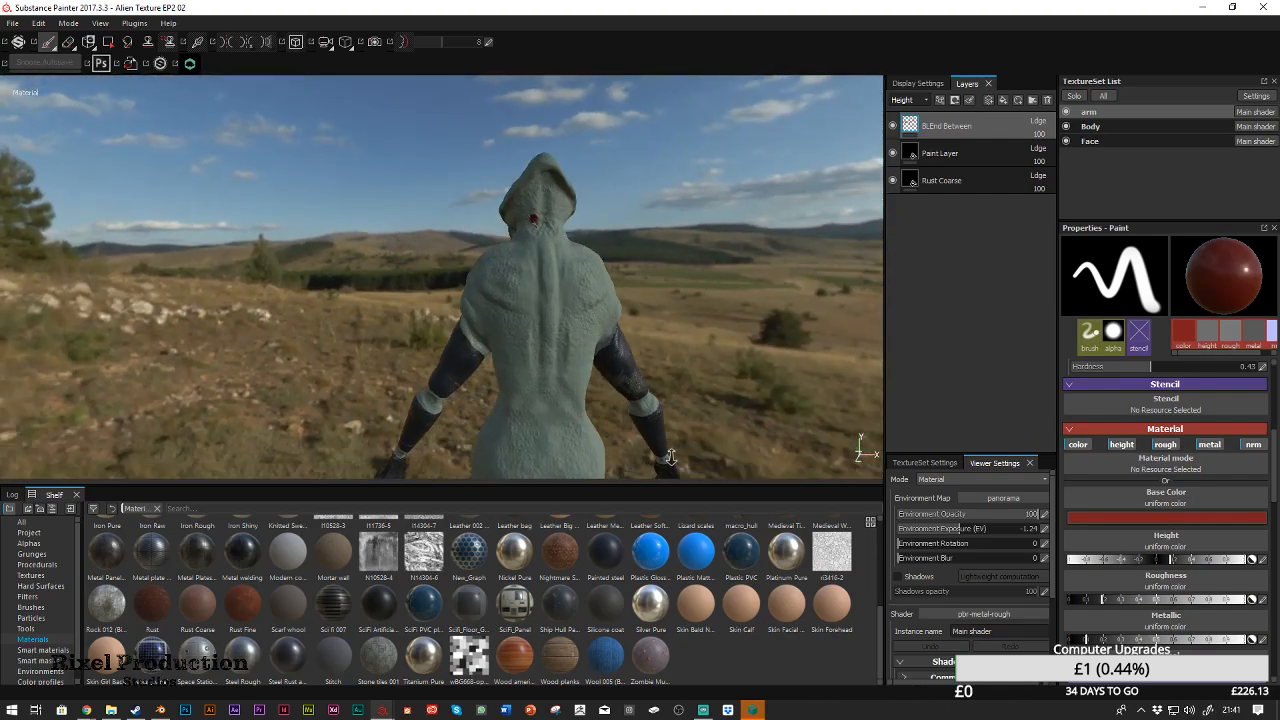
pyautogui.scroll(4, 556, 246)
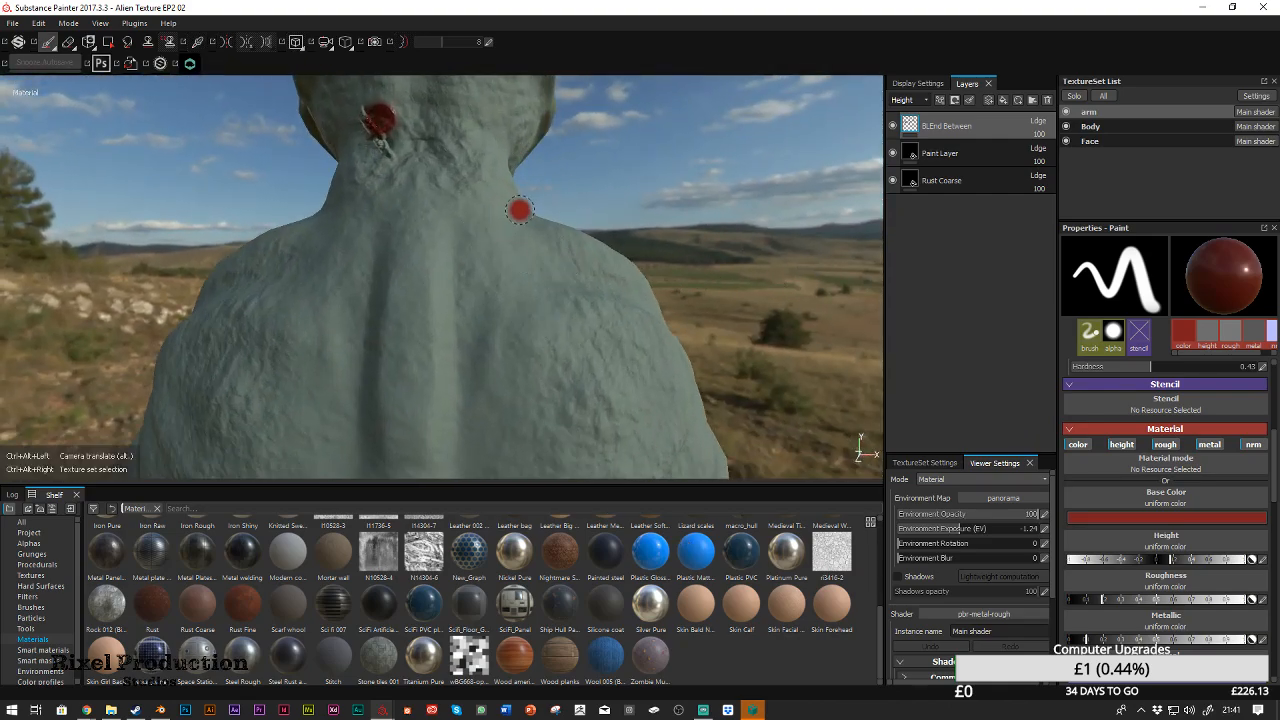
pyautogui.keyDown('ctrl'); pyautogui.keyDown('alt'); pyautogui.moveTo(520, 209); pyautogui.dragTo(726, 357); pyautogui.keyUp('alt'); pyautogui.keyUp('ctrl')
pyautogui.keyDown('ctrl'); pyautogui.keyDown('alt'); pyautogui.moveTo(612, 246); pyautogui.dragTo(632, 272); pyautogui.keyUp('alt'); pyautogui.keyUp('ctrl')
pyautogui.scroll(6, 632, 272)
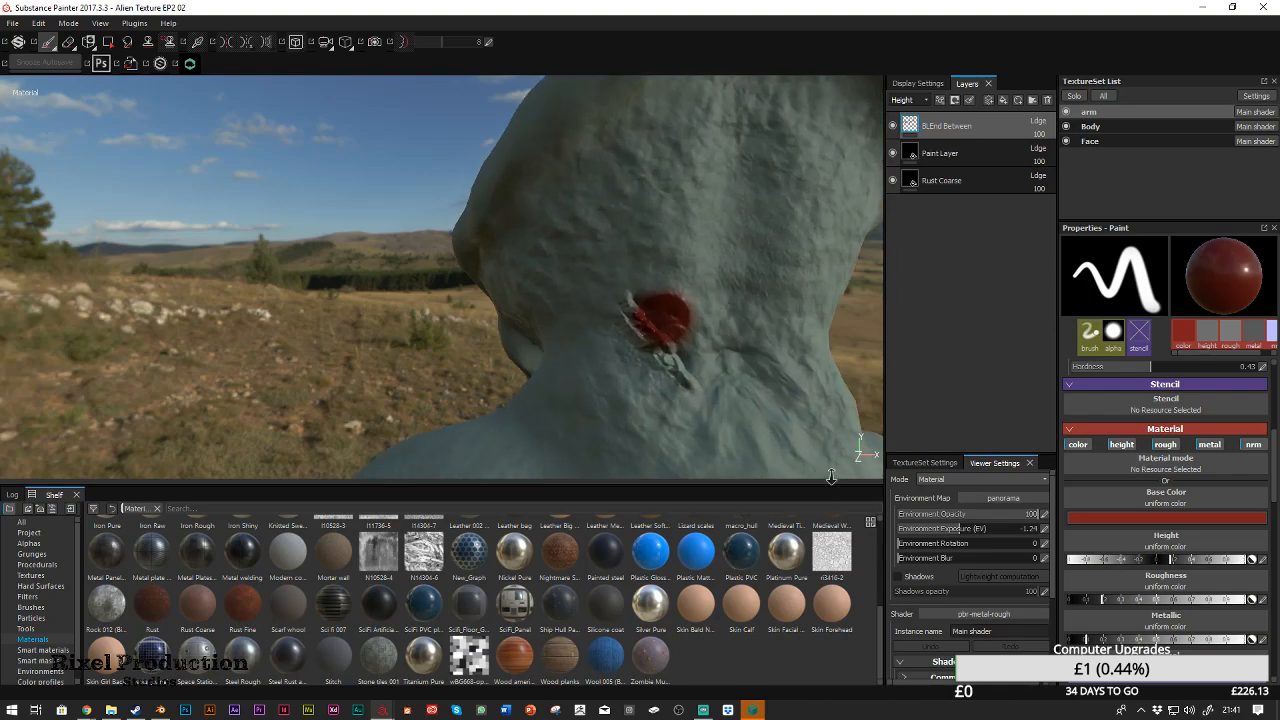
pyautogui.keyDown('alt'); pyautogui.moveTo(525, 348); pyautogui.dragTo(640, 405); pyautogui.keyUp('alt')
pyautogui.click(1122, 128)
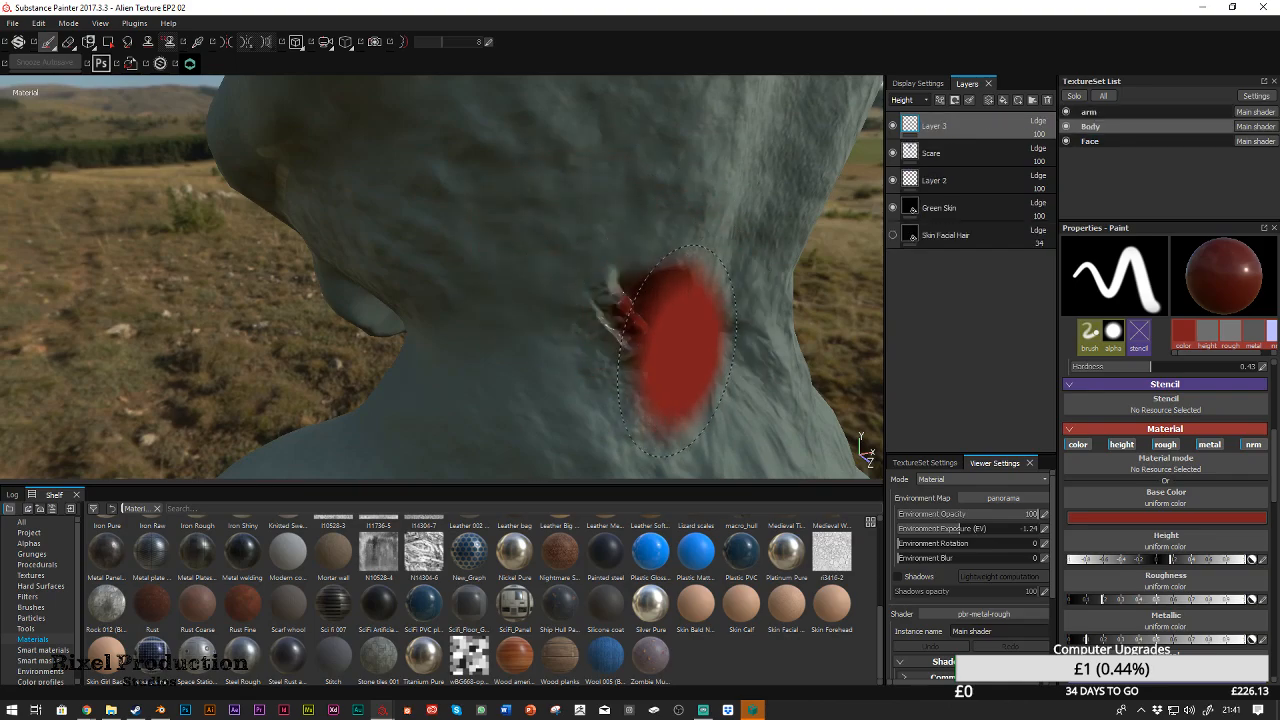
pyautogui.press('e')
# Examine the red mouth interior up close and the whole scarred figure from the front, with the arm texture set selected
pyautogui.moveTo(675, 347)
pyautogui.keyDown('alt'); pyautogui.mouseDown()
pyautogui.moveTo(500, 366)
pyautogui.moveTo(693, 305)
pyautogui.moveTo(600, 280)
pyautogui.moveTo(445, 200)
pyautogui.moveTo(457, 163)
pyautogui.moveTo(379, 296)
pyautogui.moveTo(586, 251)
pyautogui.moveTo(540, 330)
pyautogui.moveTo(570, 436)
pyautogui.mouseUp(); pyautogui.keyUp('alt')
pyautogui.keyDown('alt'); pyautogui.moveTo(571, 436); pyautogui.dragTo(445, 280, button='right'); pyautogui.keyUp('alt')
pyautogui.moveTo(445, 280)
pyautogui.keyDown('alt'); pyautogui.mouseDown()
pyautogui.moveTo(571, 257)
pyautogui.moveTo(539, 285)
pyautogui.moveTo(512, 247)
pyautogui.mouseUp(); pyautogui.keyUp('alt')
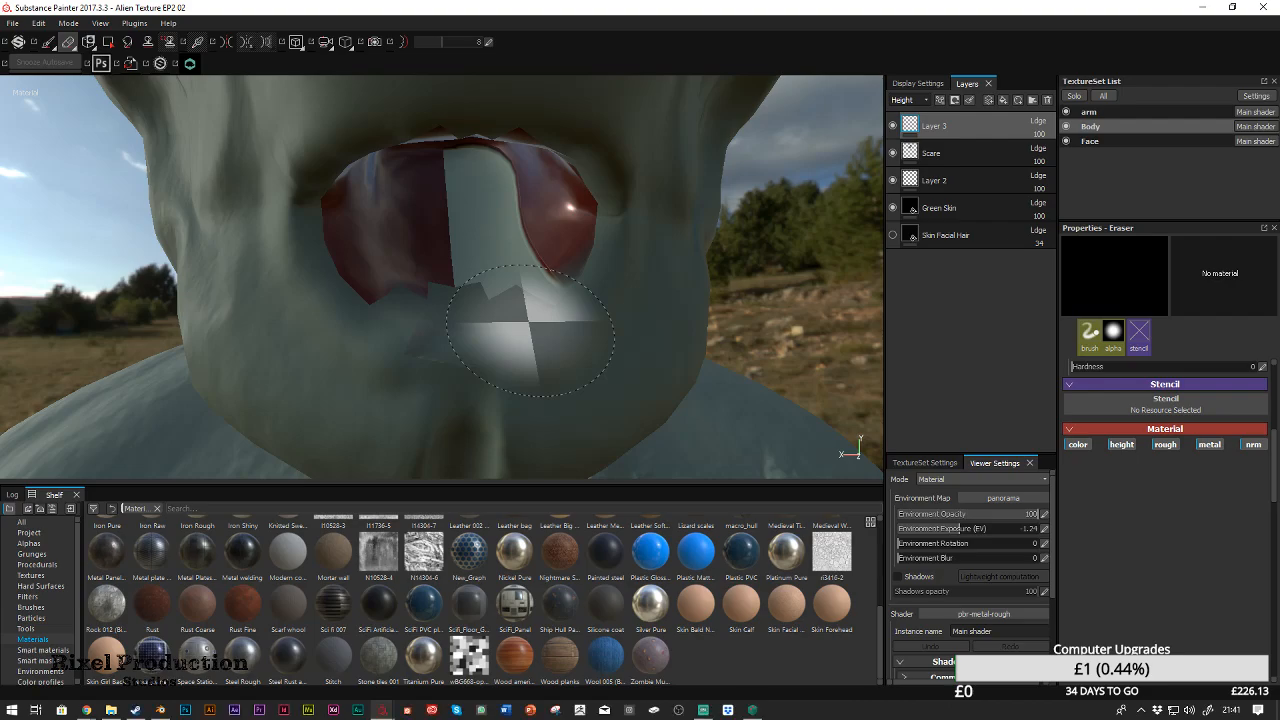
pyautogui.press('d')
pyautogui.keyDown('alt'); pyautogui.moveTo(734, 380); pyautogui.dragTo(620, 80, button='right'); pyautogui.keyUp('alt')
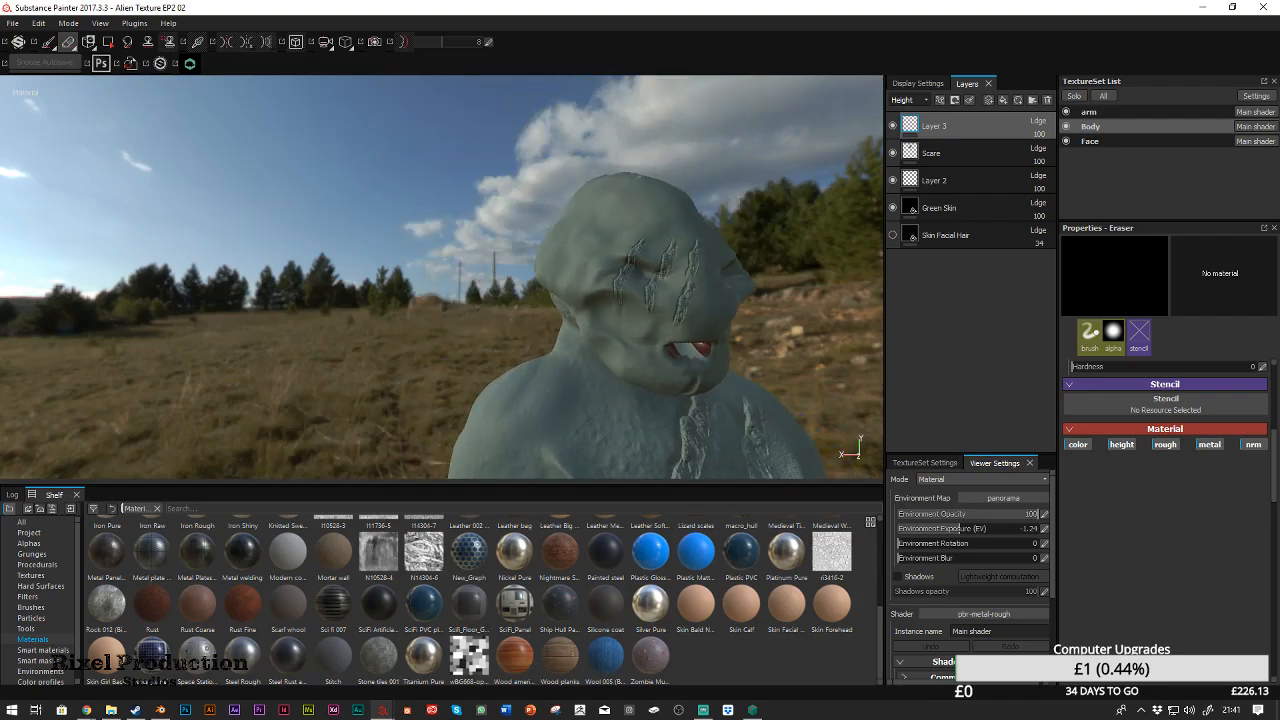
pyautogui.keyDown('alt'); pyautogui.moveTo(799, 299); pyautogui.dragTo(400, 96, button='right'); pyautogui.keyUp('alt')
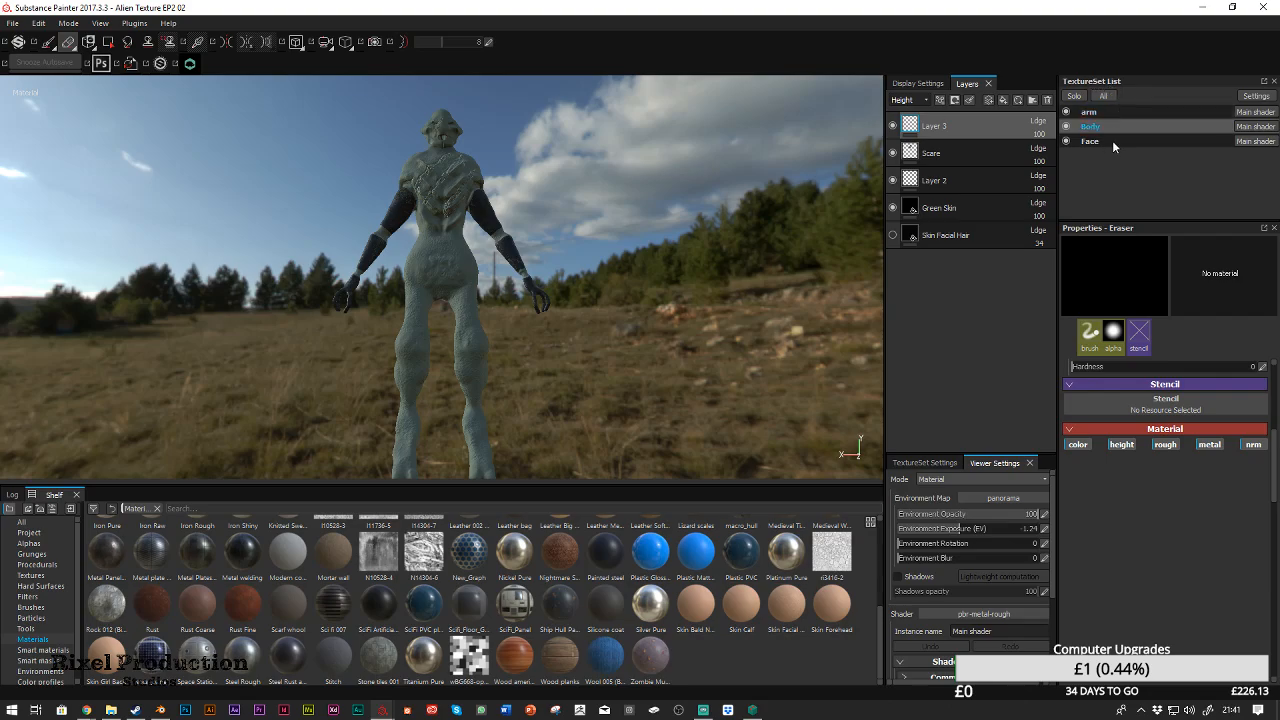
pyautogui.click(1090, 112)
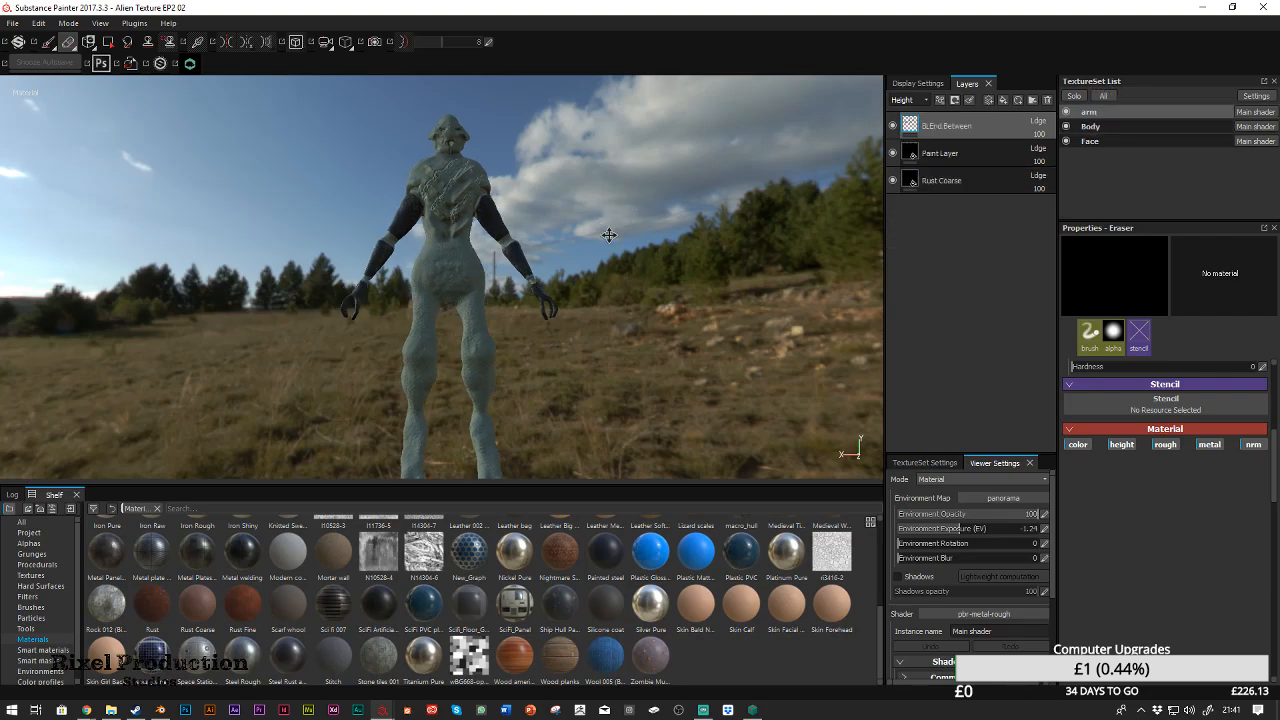
pyautogui.keyDown('alt'); pyautogui.moveTo(628, 225); pyautogui.dragTo(610, 272); pyautogui.keyUp('alt')
pyautogui.keyDown('alt'); pyautogui.moveTo(610, 273); pyautogui.dragTo(603, 335, button='middle'); pyautogui.keyUp('alt')
pyautogui.keyDown('alt'); pyautogui.moveTo(603, 335); pyautogui.dragTo(805, 258, button='right'); pyautogui.keyUp('alt')
pyautogui.keyDown('alt'); pyautogui.moveTo(566, 222); pyautogui.dragTo(721, 219, button='right'); pyautogui.keyUp('alt')
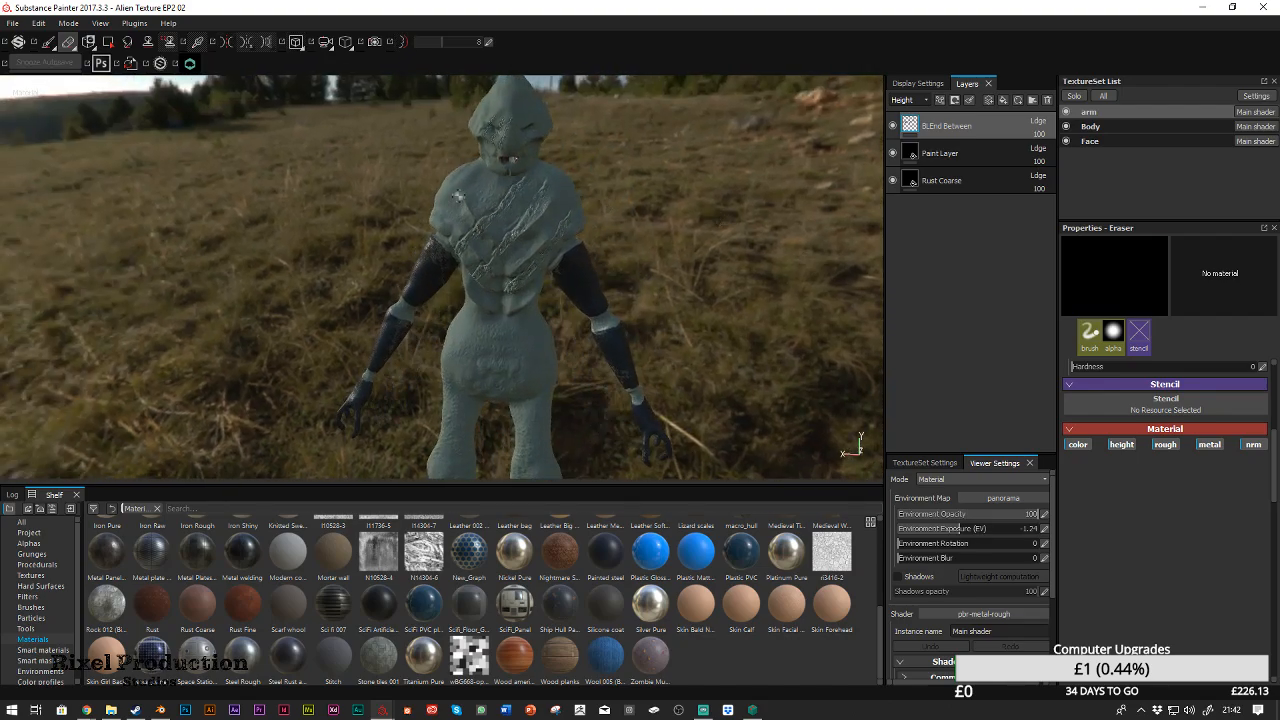
# Check that the Blender scene is open and refresh all texture maps in it through Live Link
pyautogui.click(190, 63)
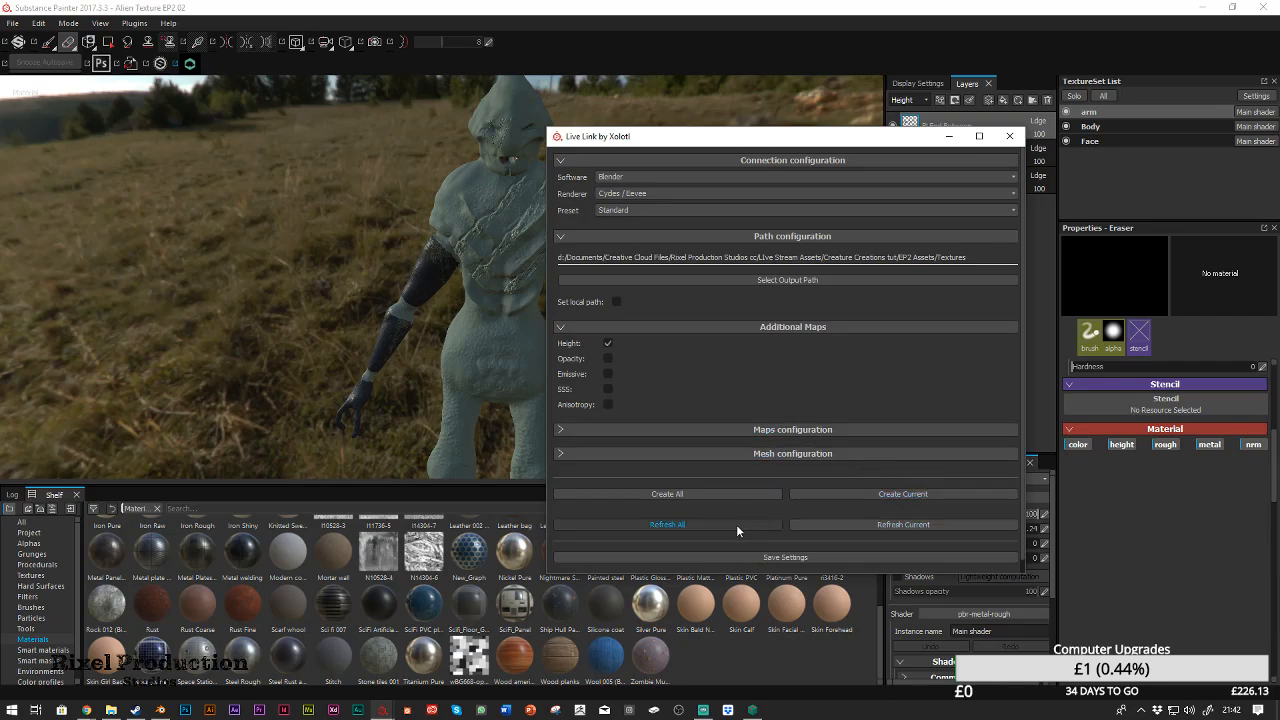
pyautogui.click(160, 710)
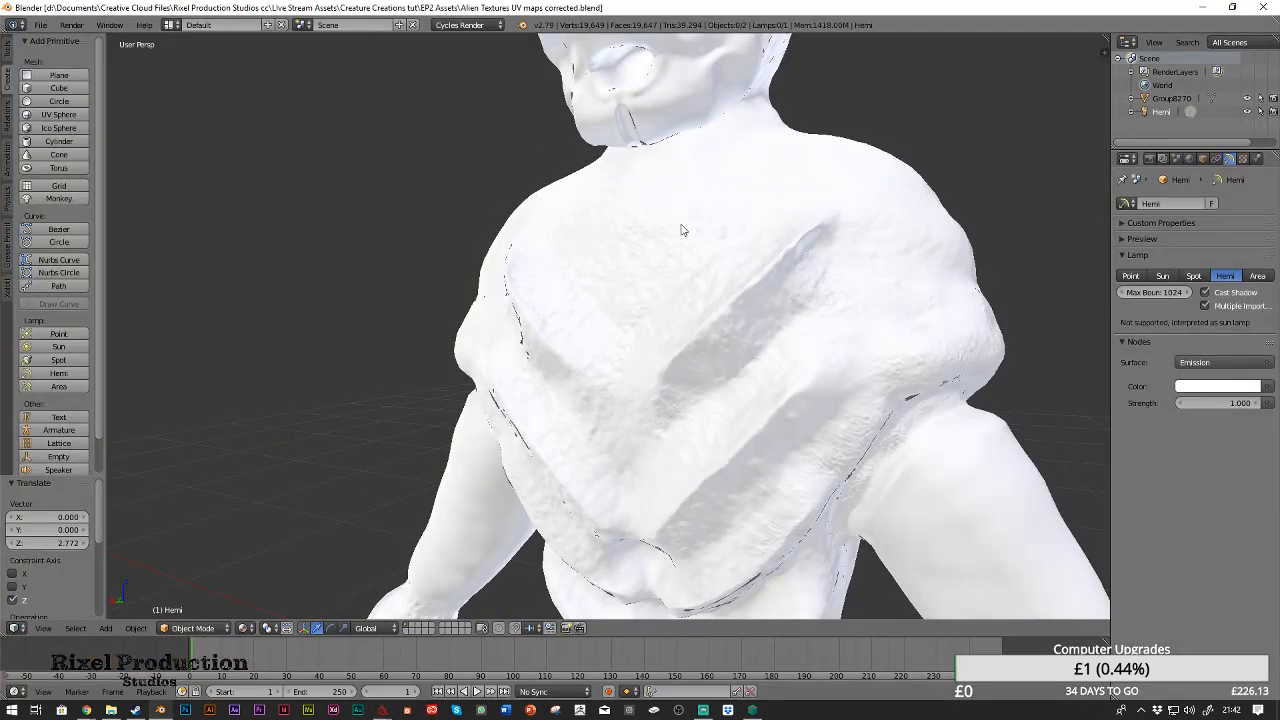
pyautogui.click(1201, 7)
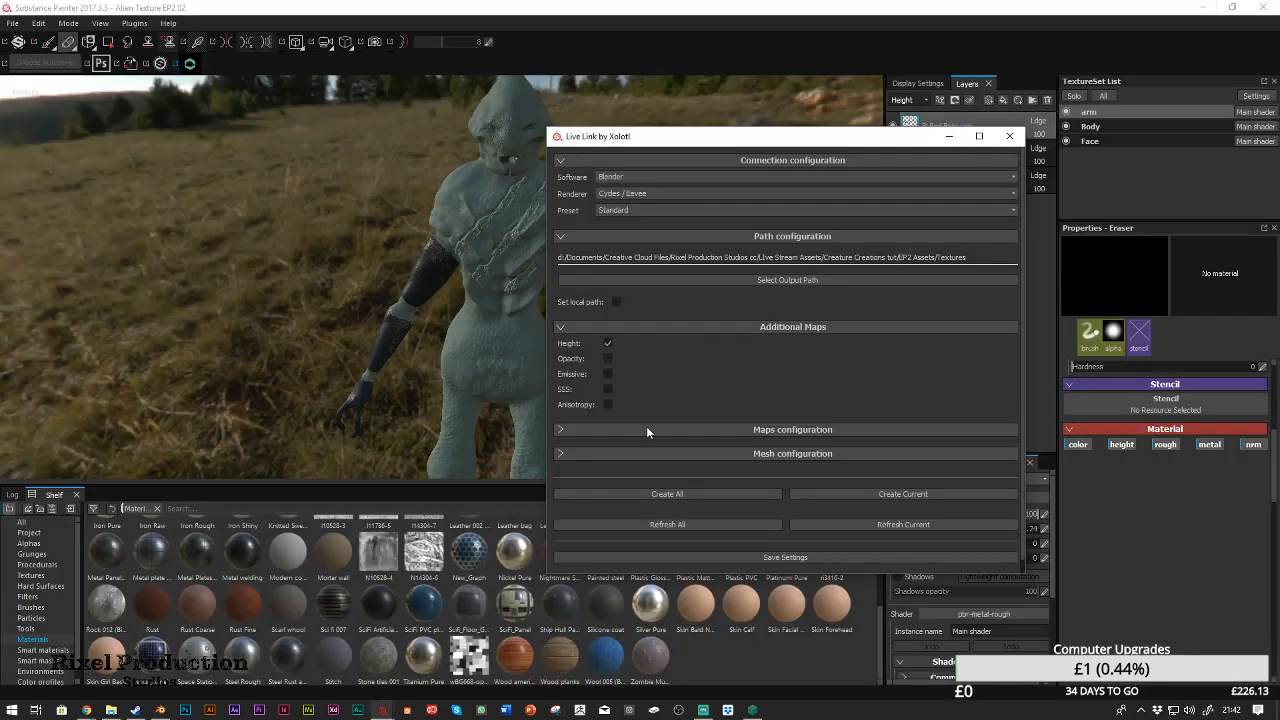
pyautogui.click(671, 532)
# Save the project as a new version named Alien Texture EP2 03.spp in the EP2 Assets folder
pyautogui.click(13, 22)
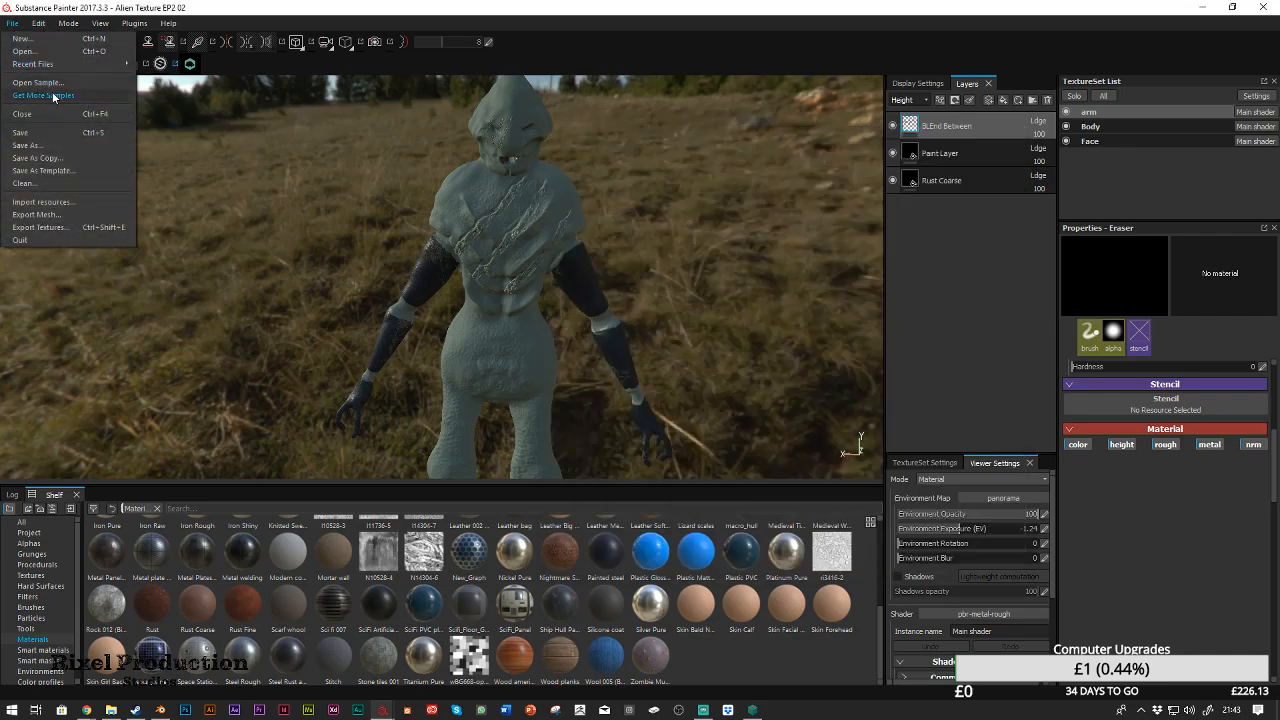
pyautogui.click(48, 145)
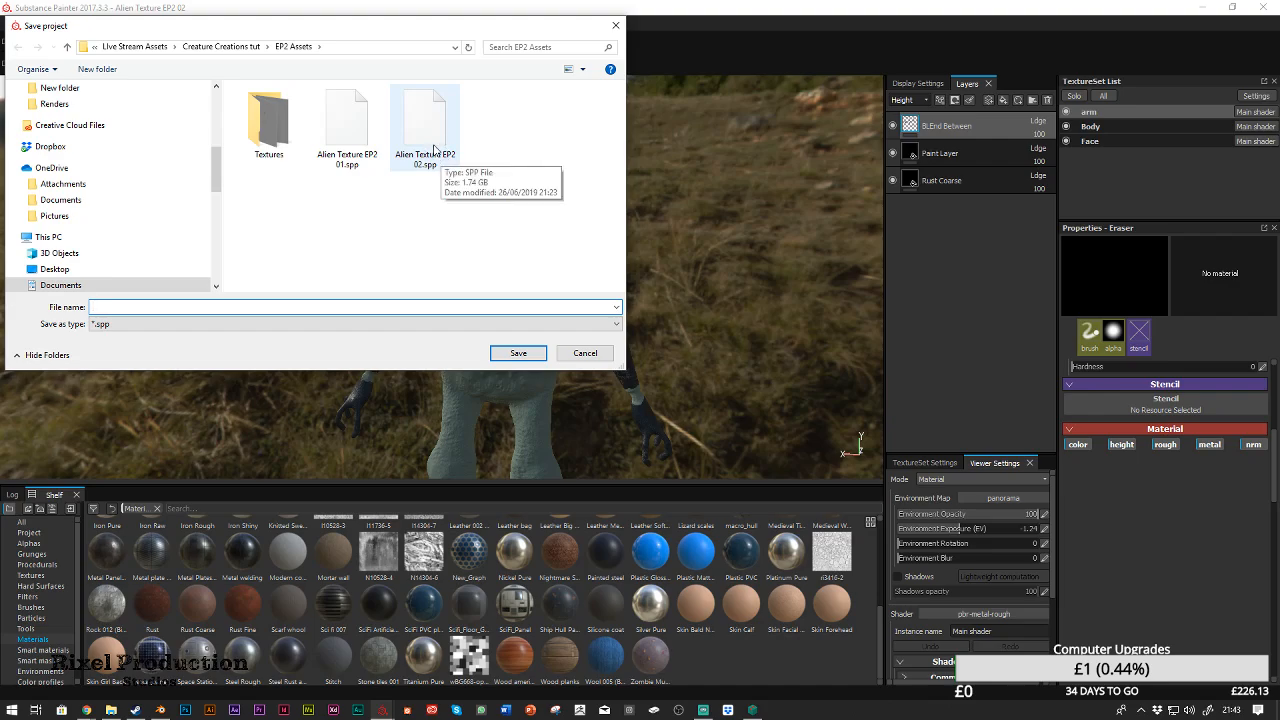
pyautogui.click(430, 145)
pyautogui.click(162, 307)
pyautogui.click(164, 307)
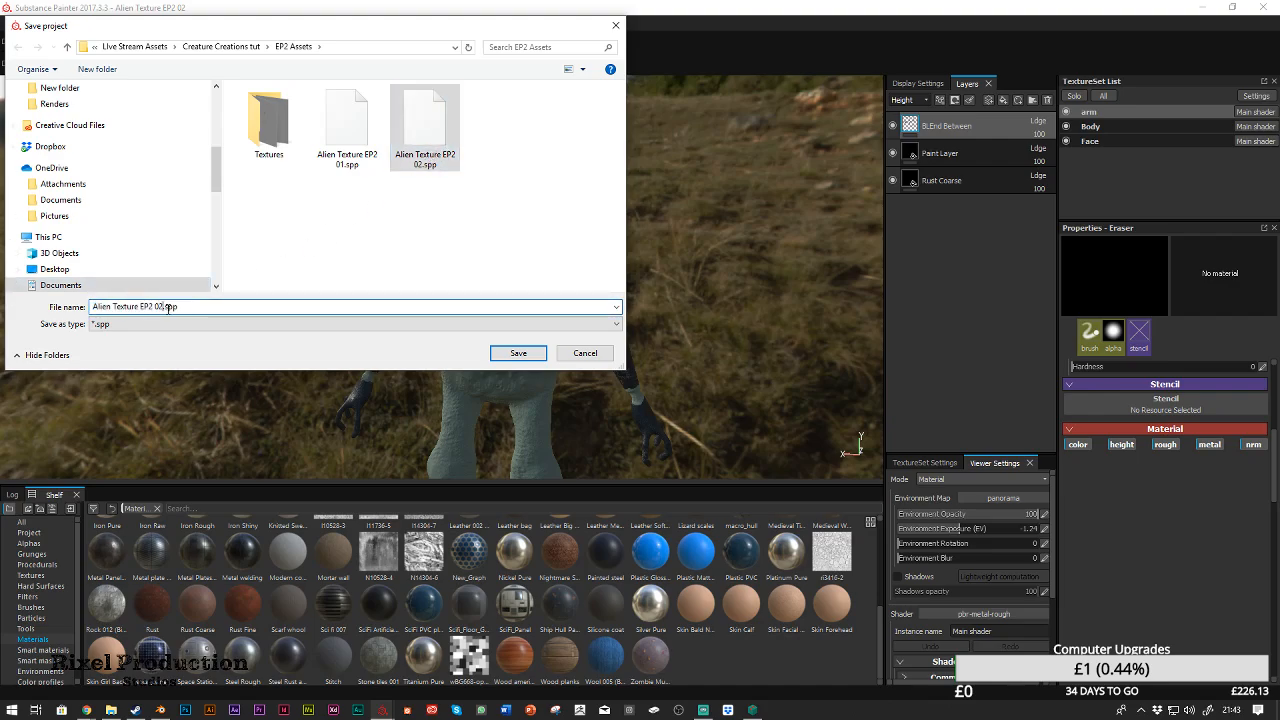
pyautogui.press('Return')
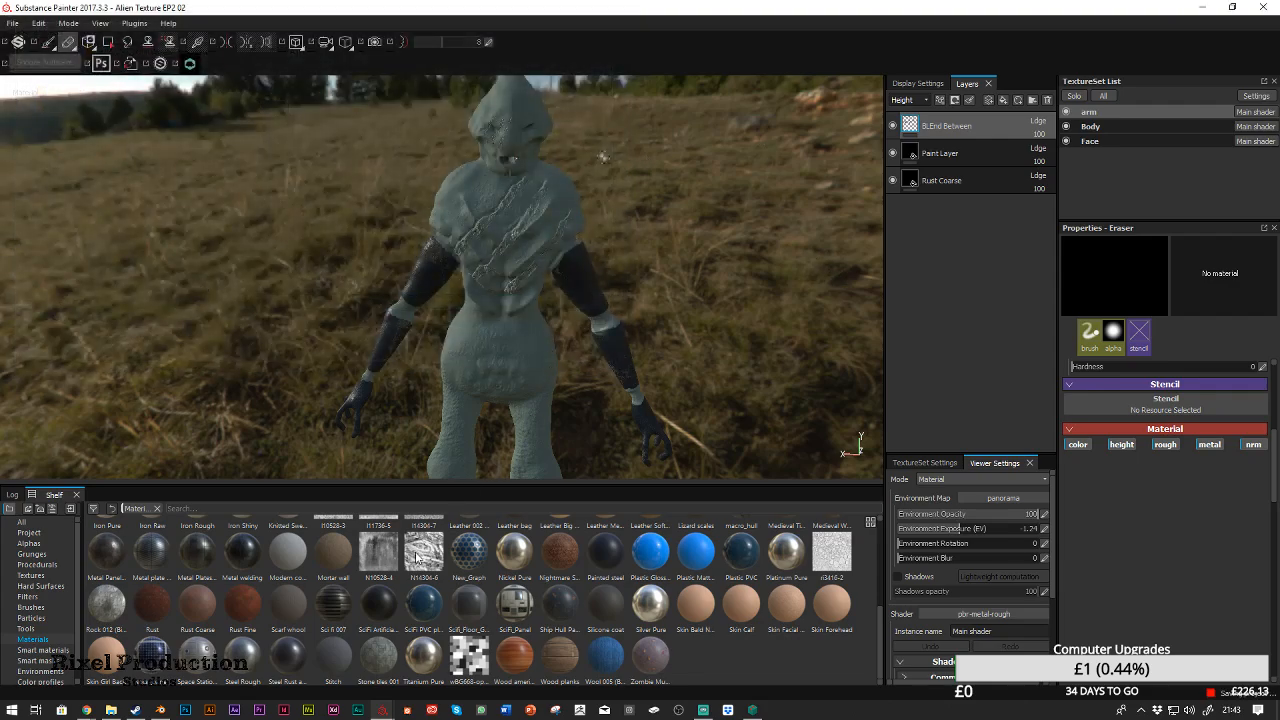
# Switch to Blender and examine the whole alien creature in the viewport
pyautogui.moveTo(383, 711)
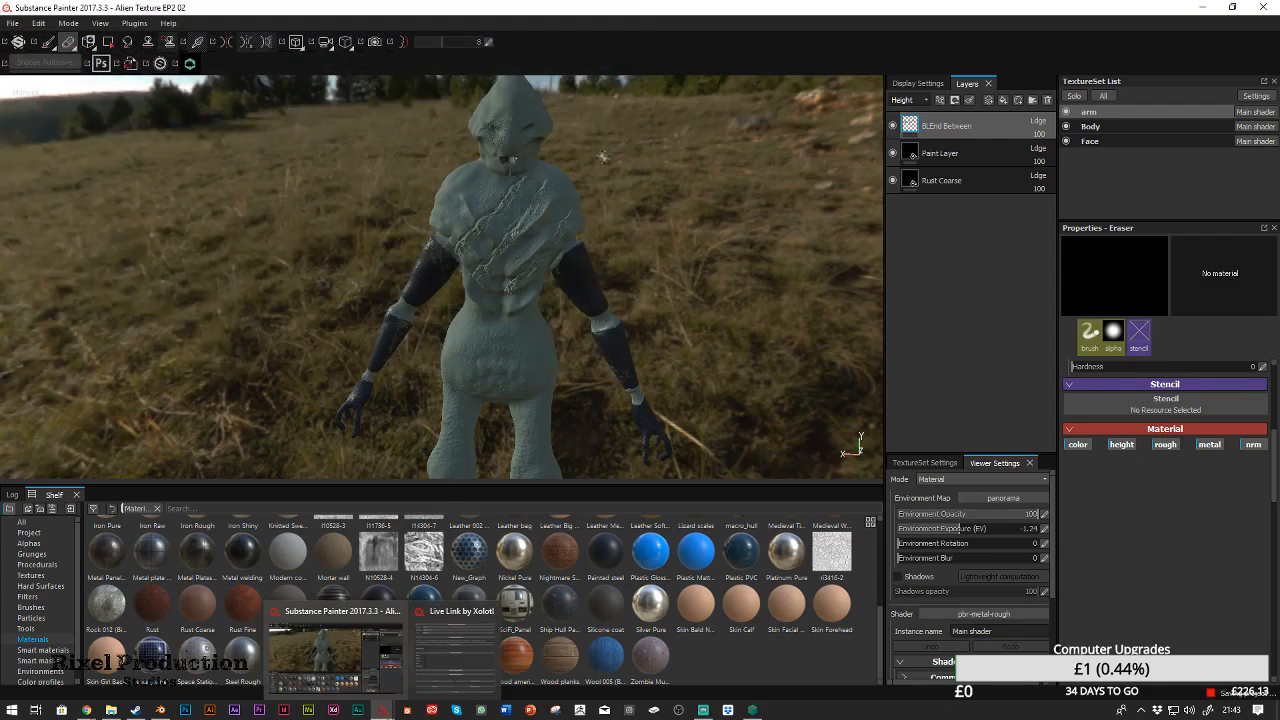
pyautogui.click(160, 710)
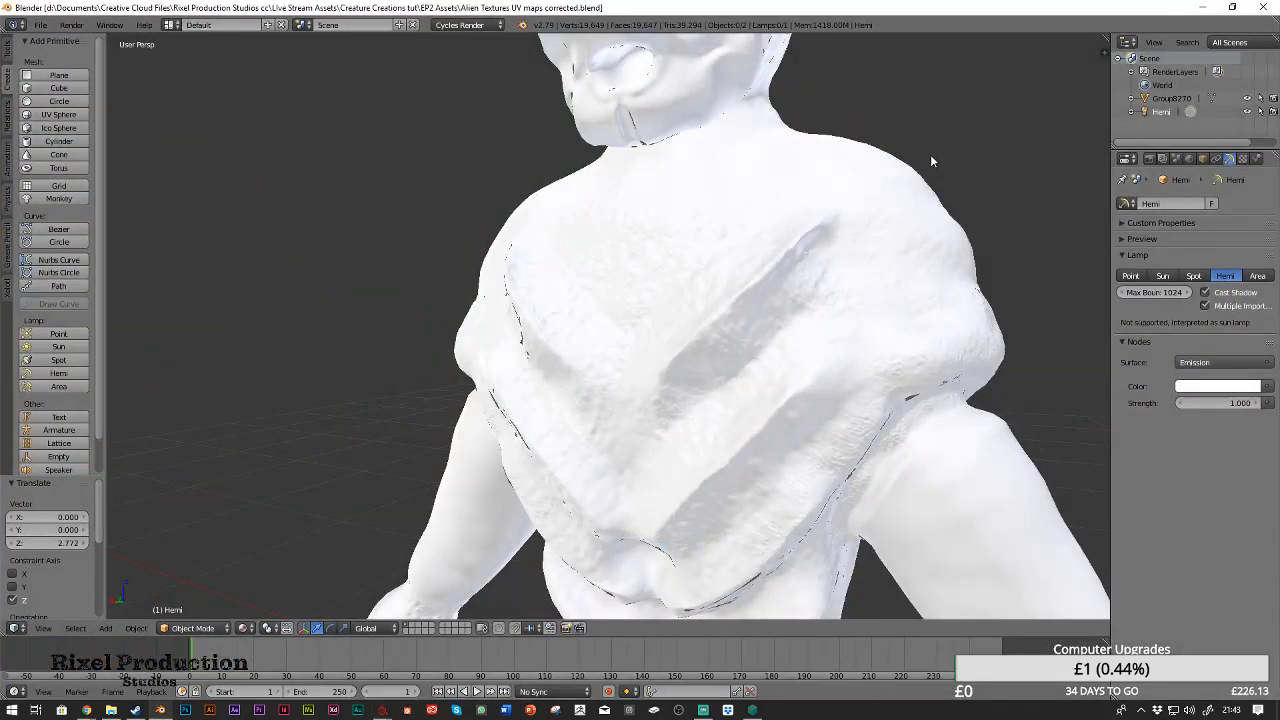
pyautogui.moveTo(383, 241); pyautogui.dragTo(832, 220, button='middle')
pyautogui.scroll(-5, 800, 200)
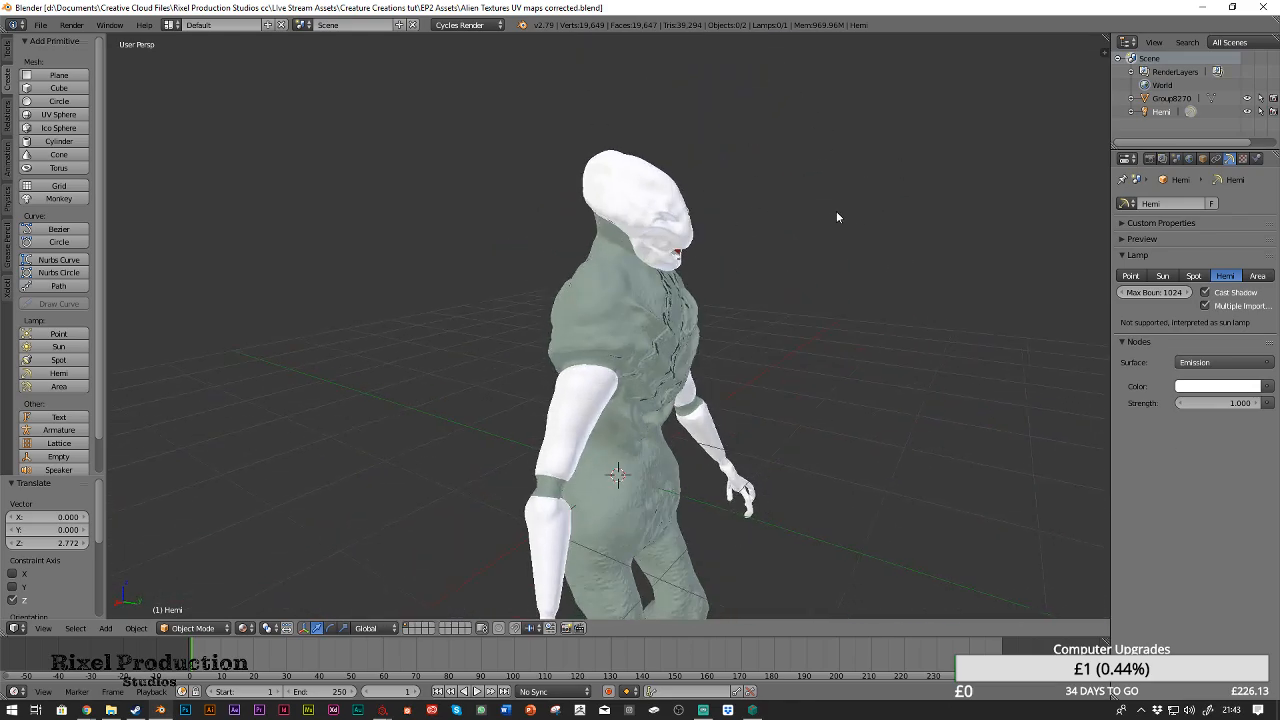
# Select the creature mesh and inspect the previews of its Body and arm materials
pyautogui.click(1193, 161)
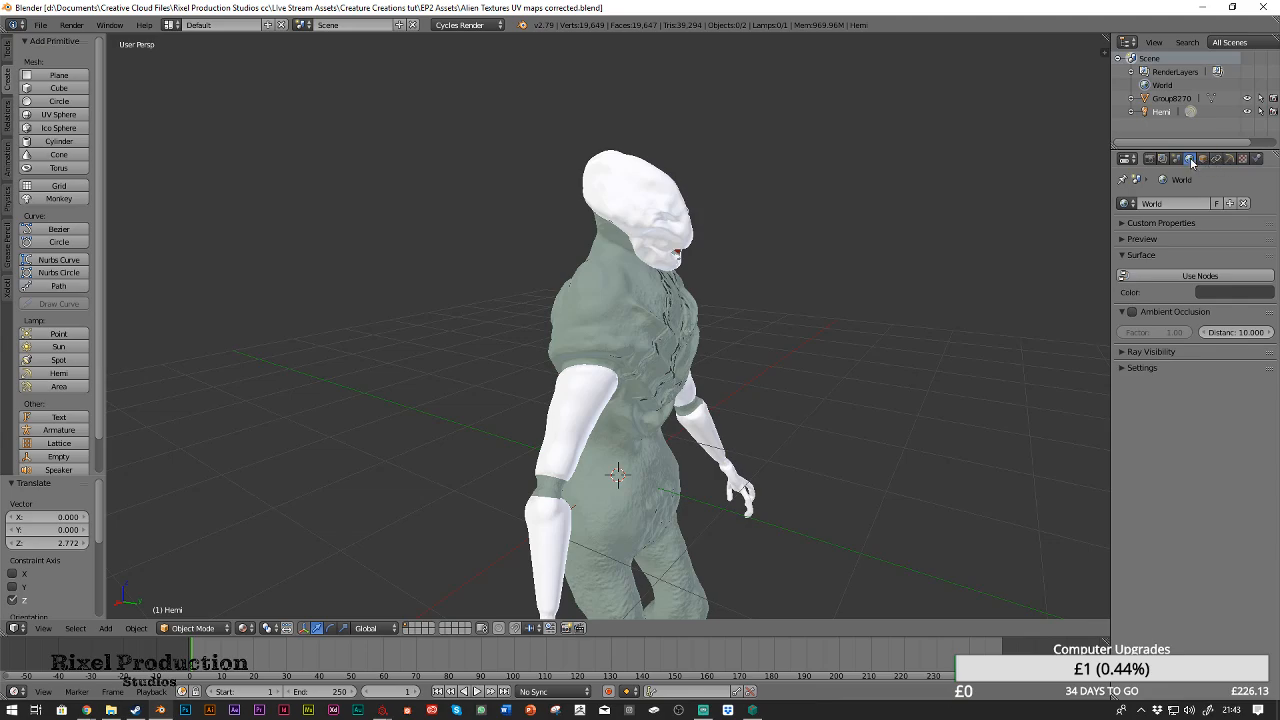
pyautogui.rightClick(664, 316)
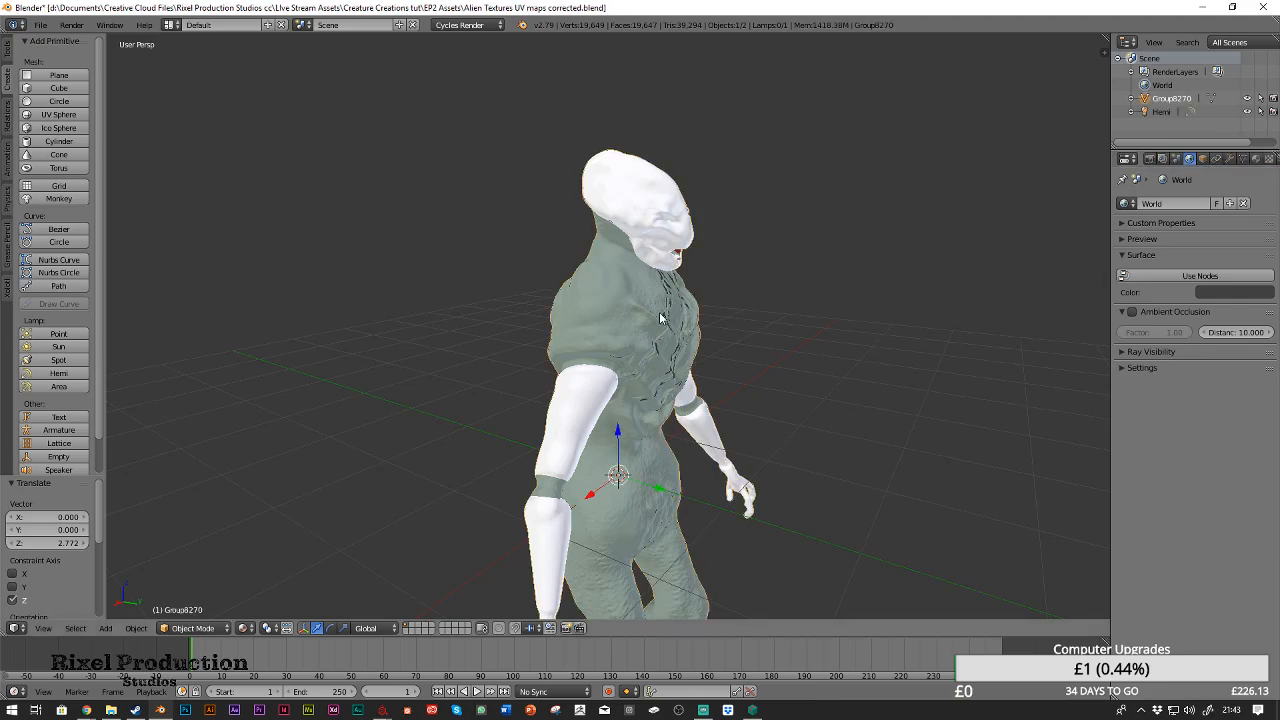
pyautogui.click(1253, 160)
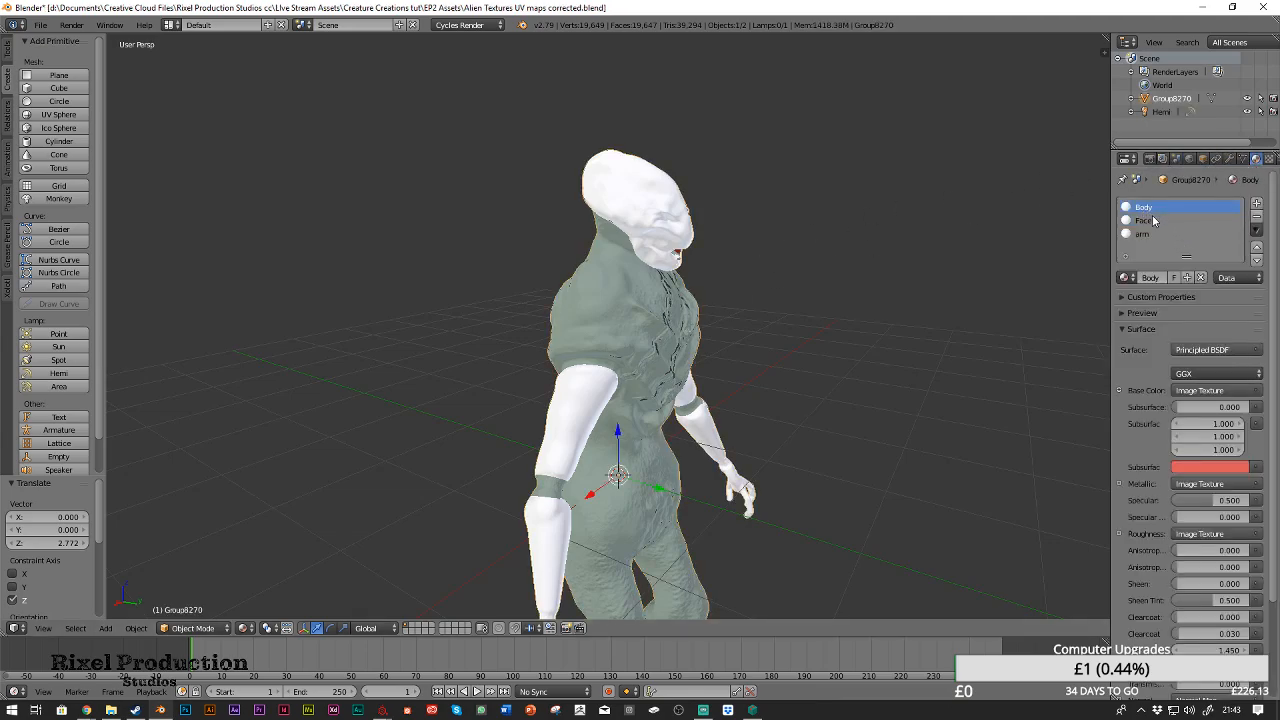
pyautogui.click(1128, 313)
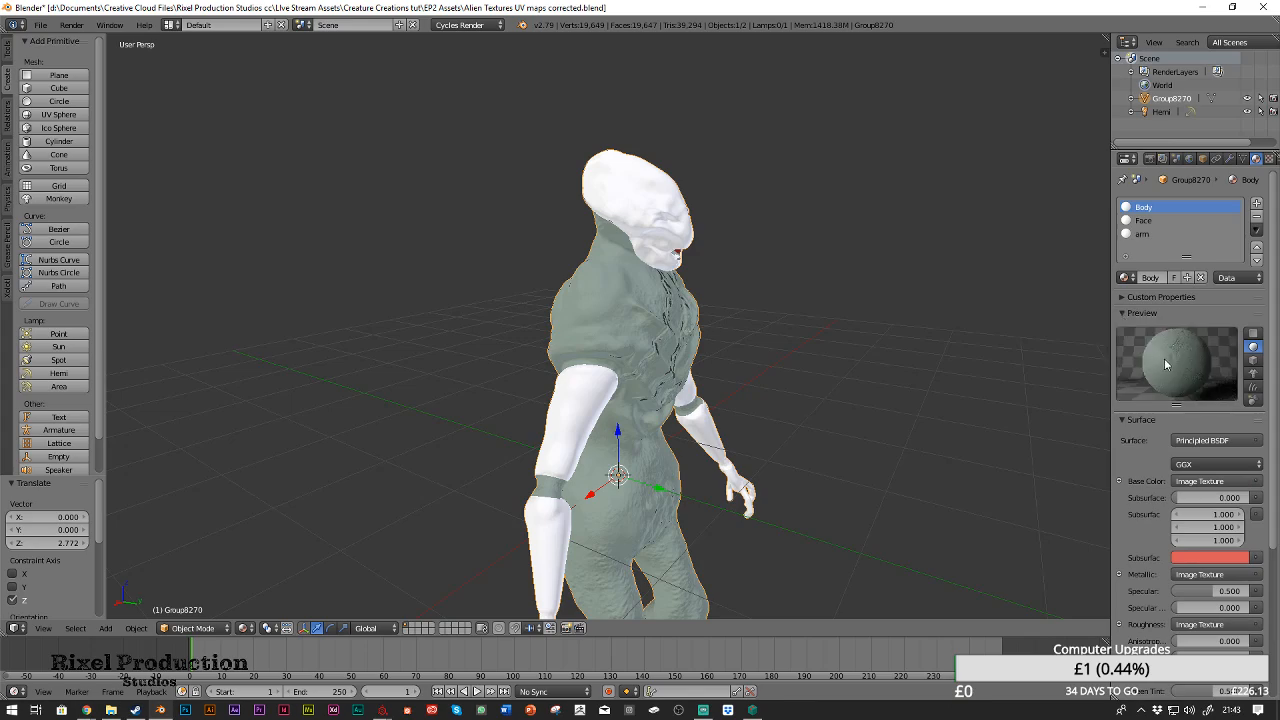
pyautogui.click(1161, 233)
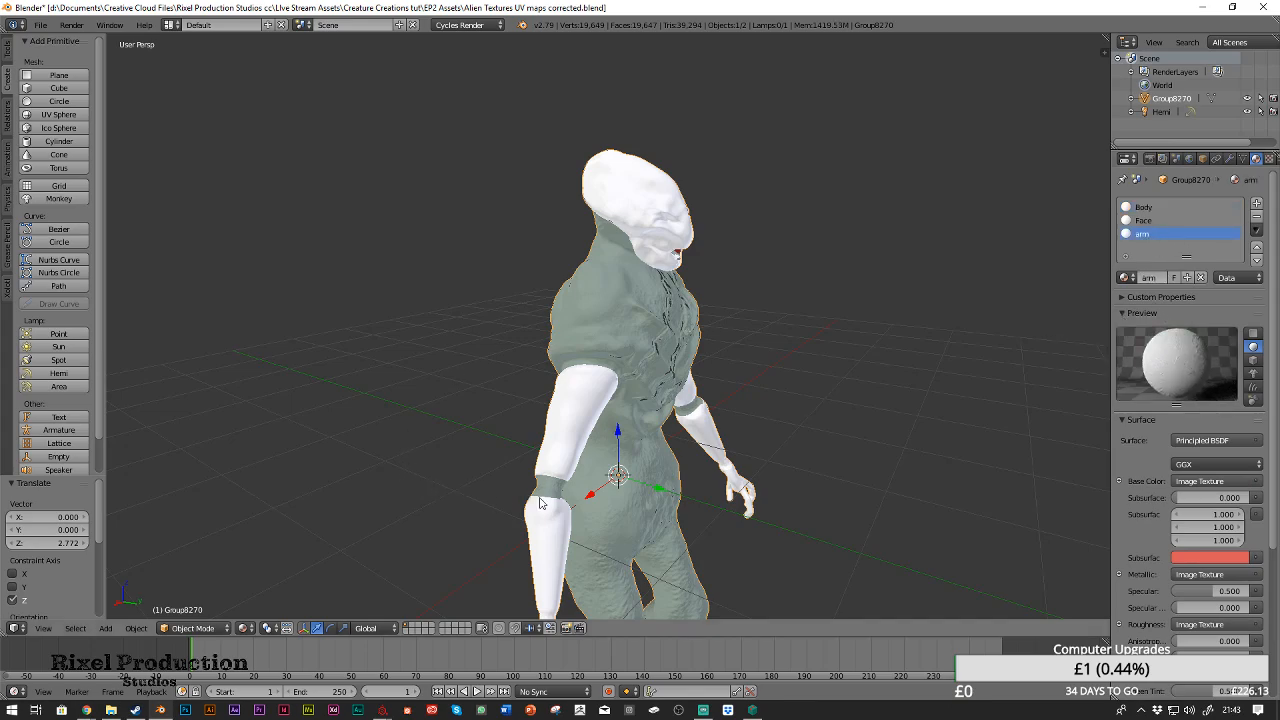
# Open Live Link in Substance Painter, then return to Blender and examine the creature's textures up close
pyautogui.click(382, 710)
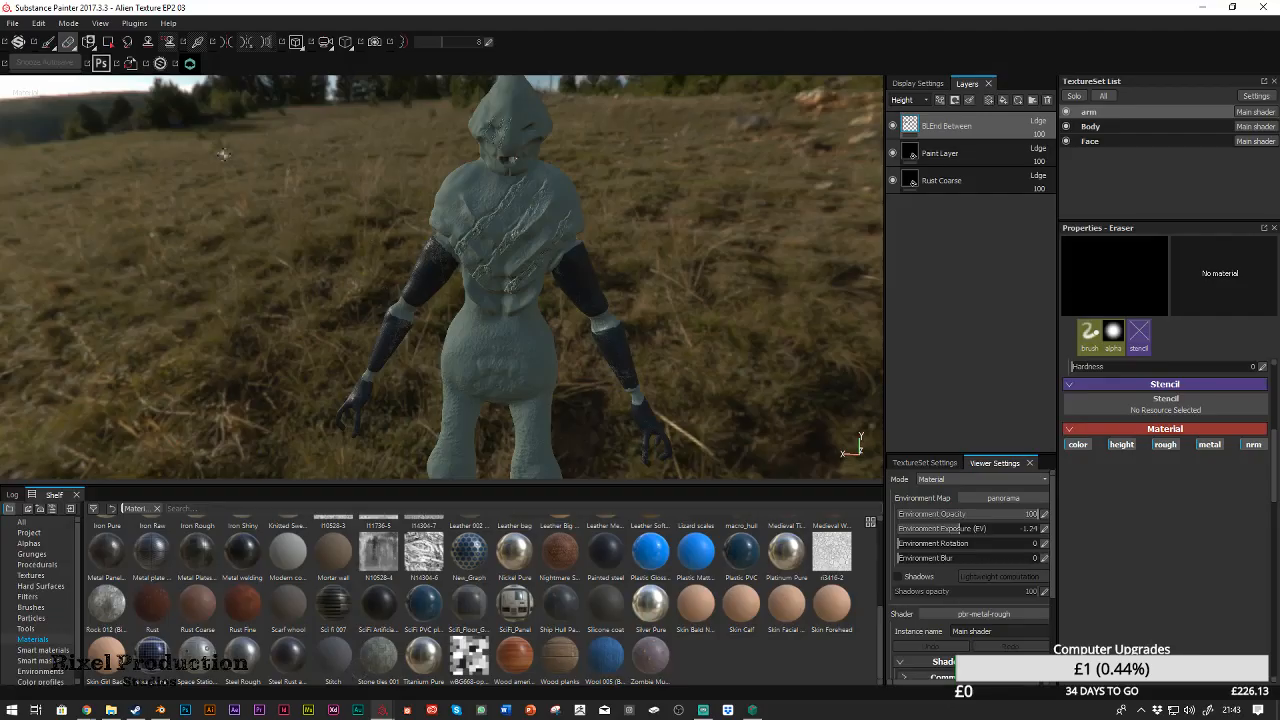
pyautogui.click(190, 63)
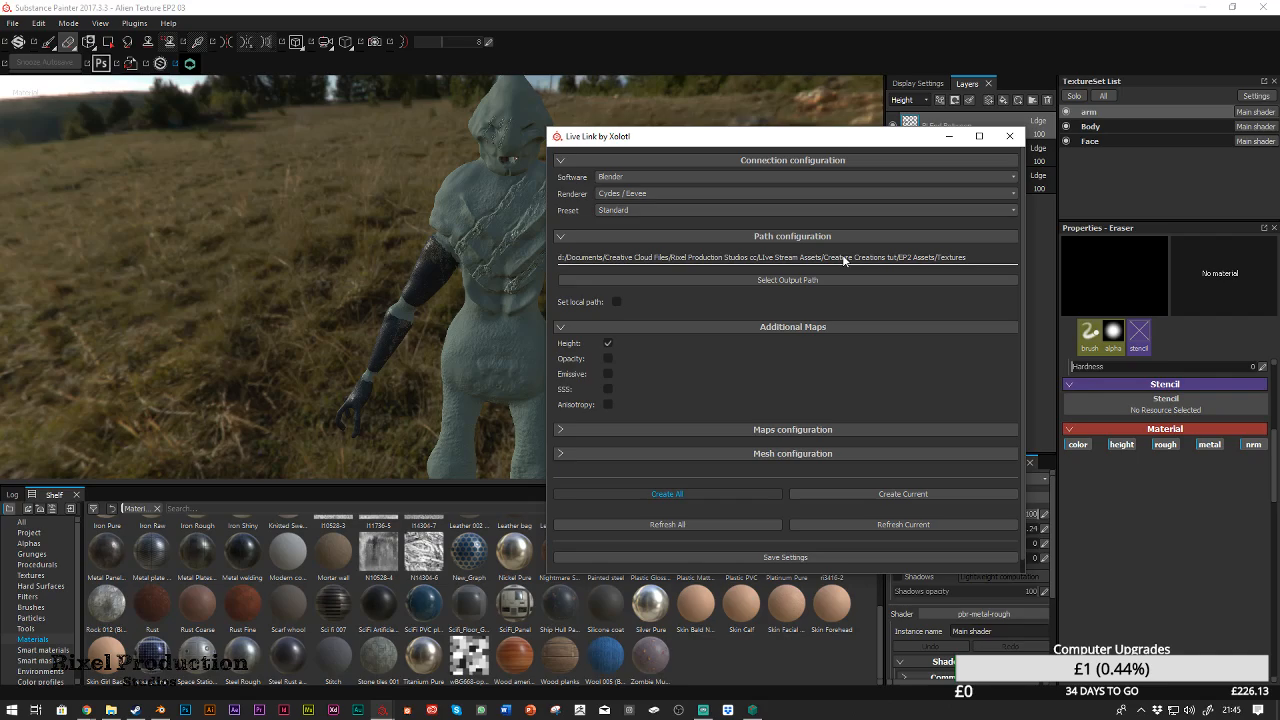
pyautogui.click(160, 710)
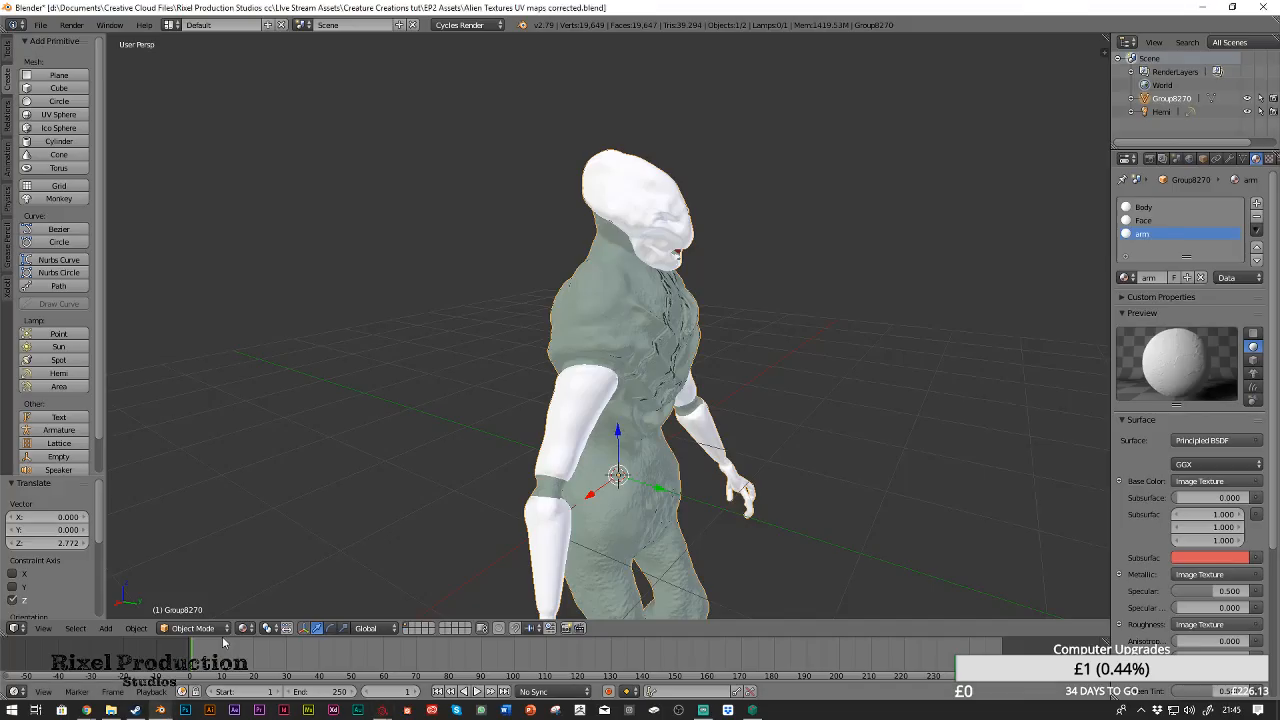
pyautogui.scroll(4, 730, 323)
pyautogui.scroll(-2, 735, 330)
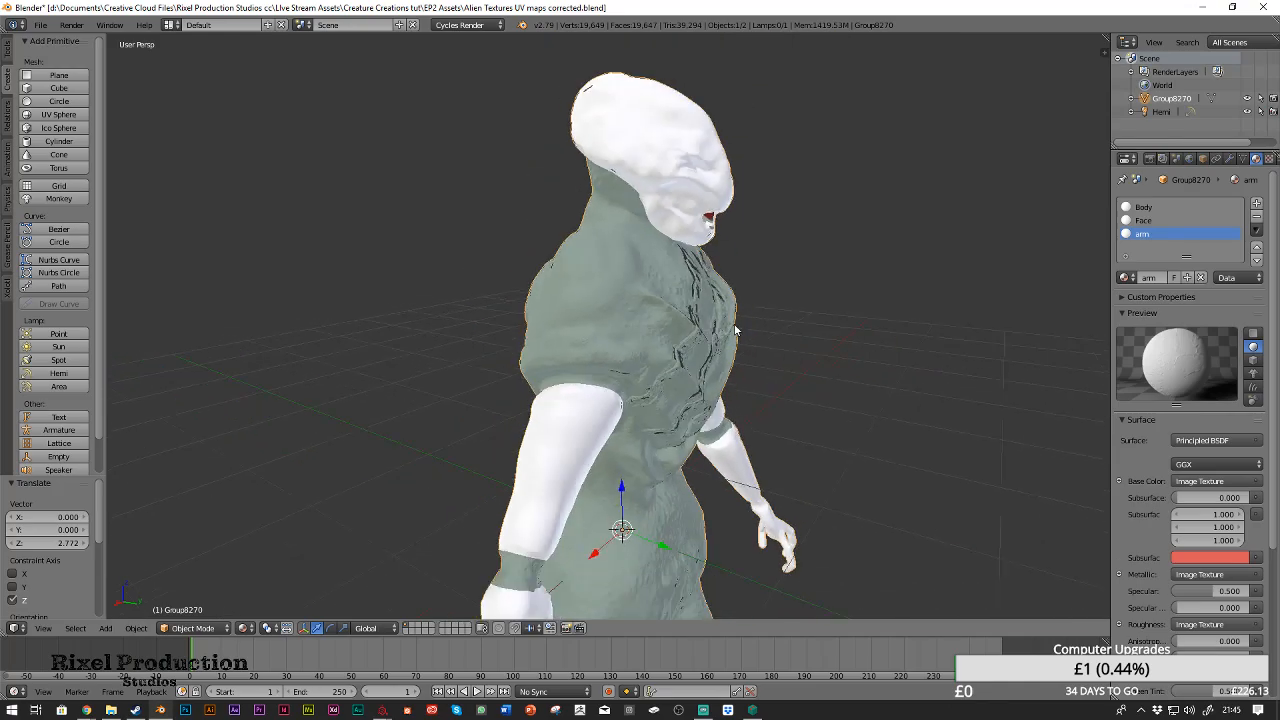
pyautogui.moveTo(828, 274); pyautogui.dragTo(710, 268, button='middle')
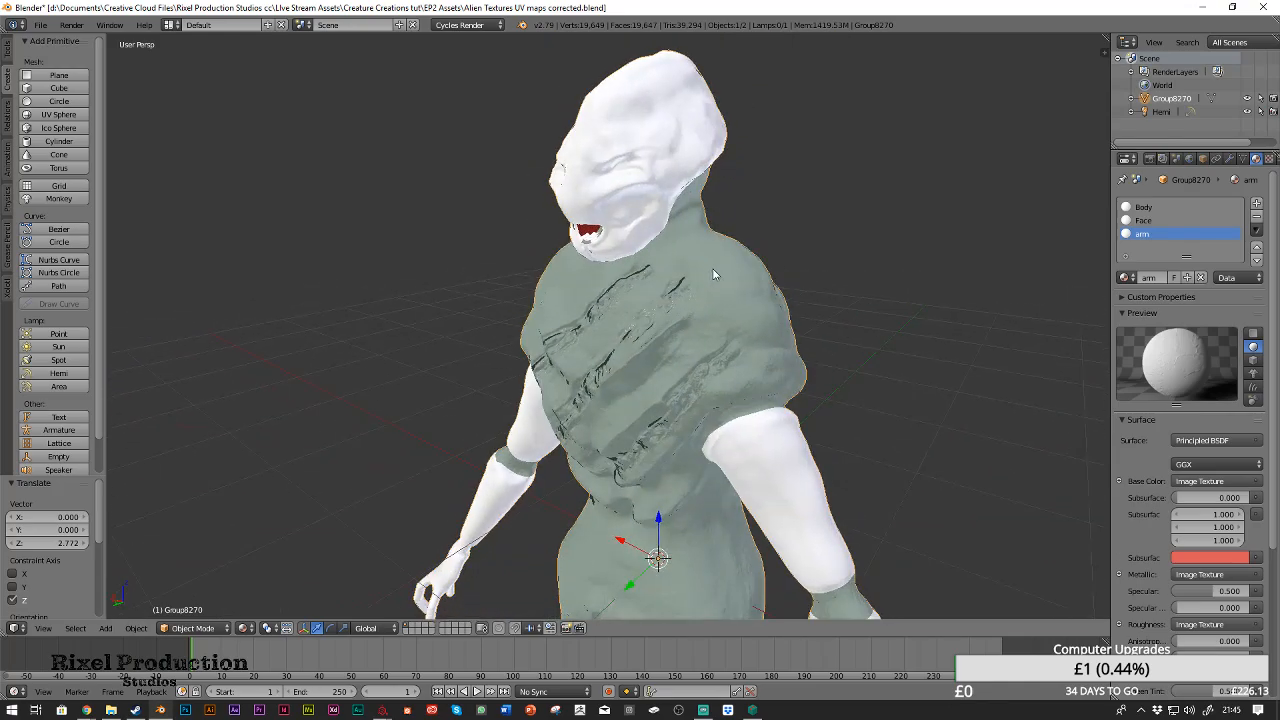
# Try the Body material in the creature's arm slot and undo the assignment
pyautogui.click(1125, 277)
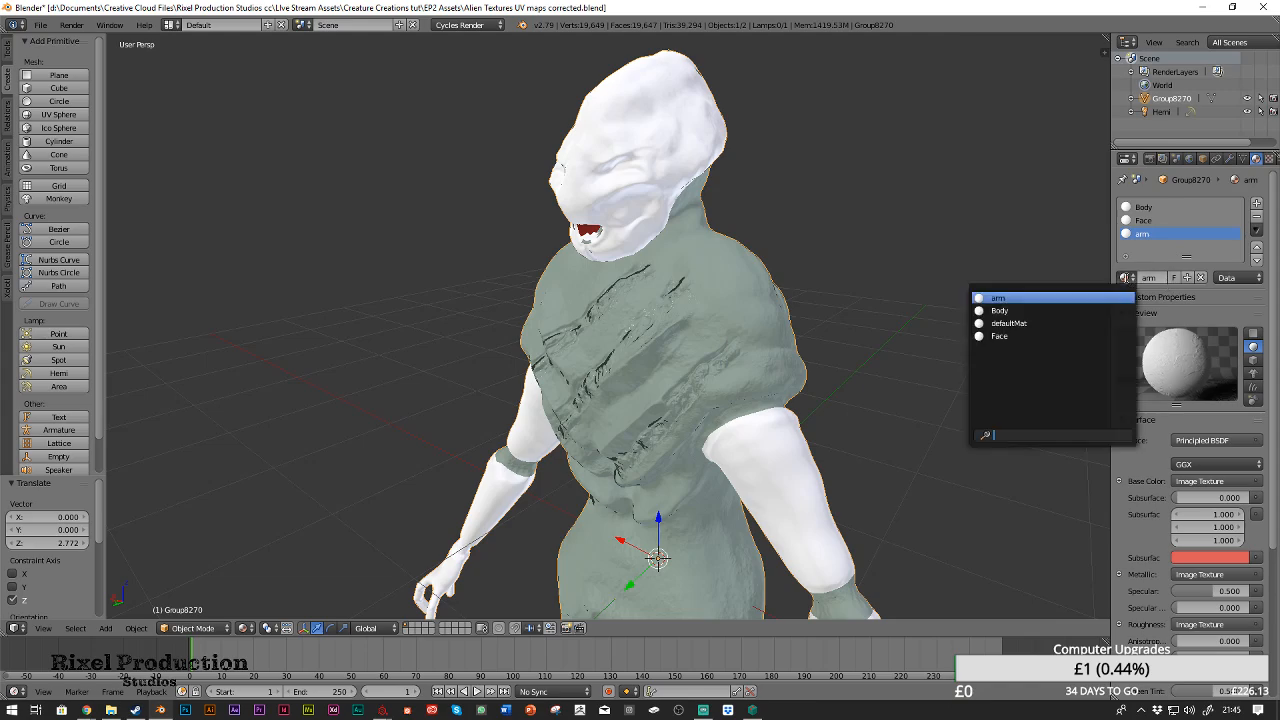
pyautogui.click(1012, 311)
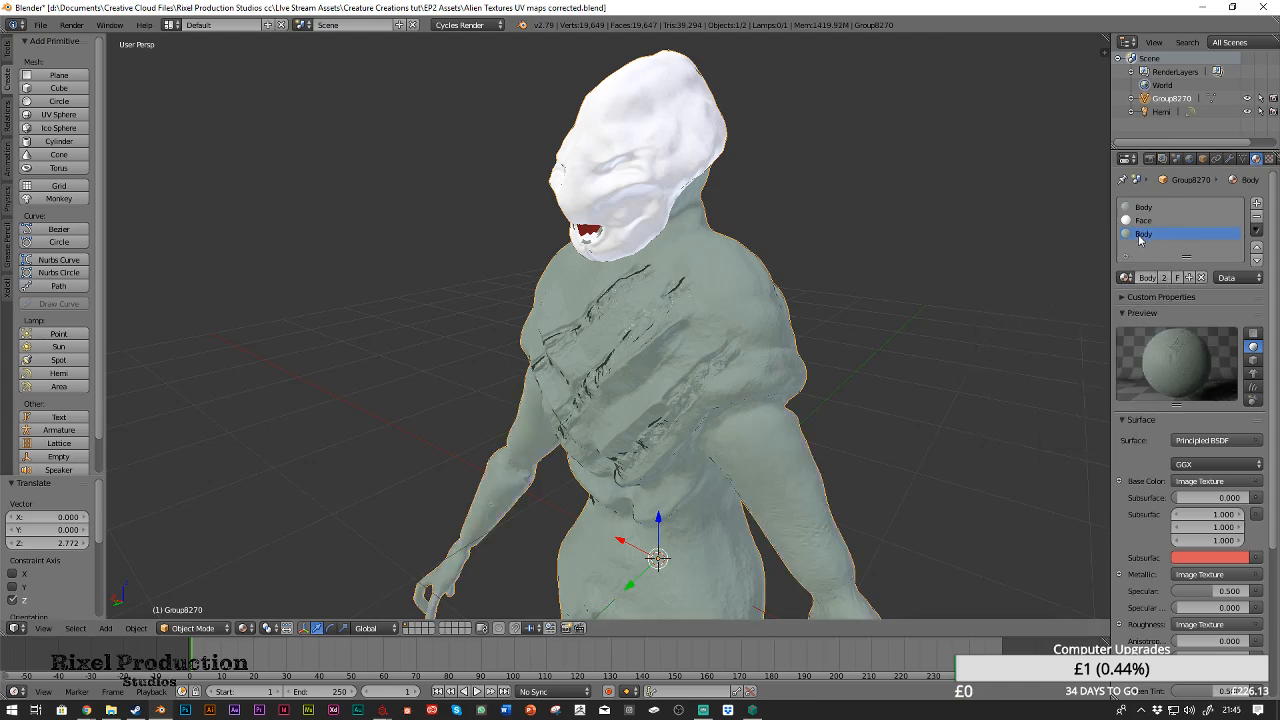
pyautogui.hotkey('ctrl', 'z')
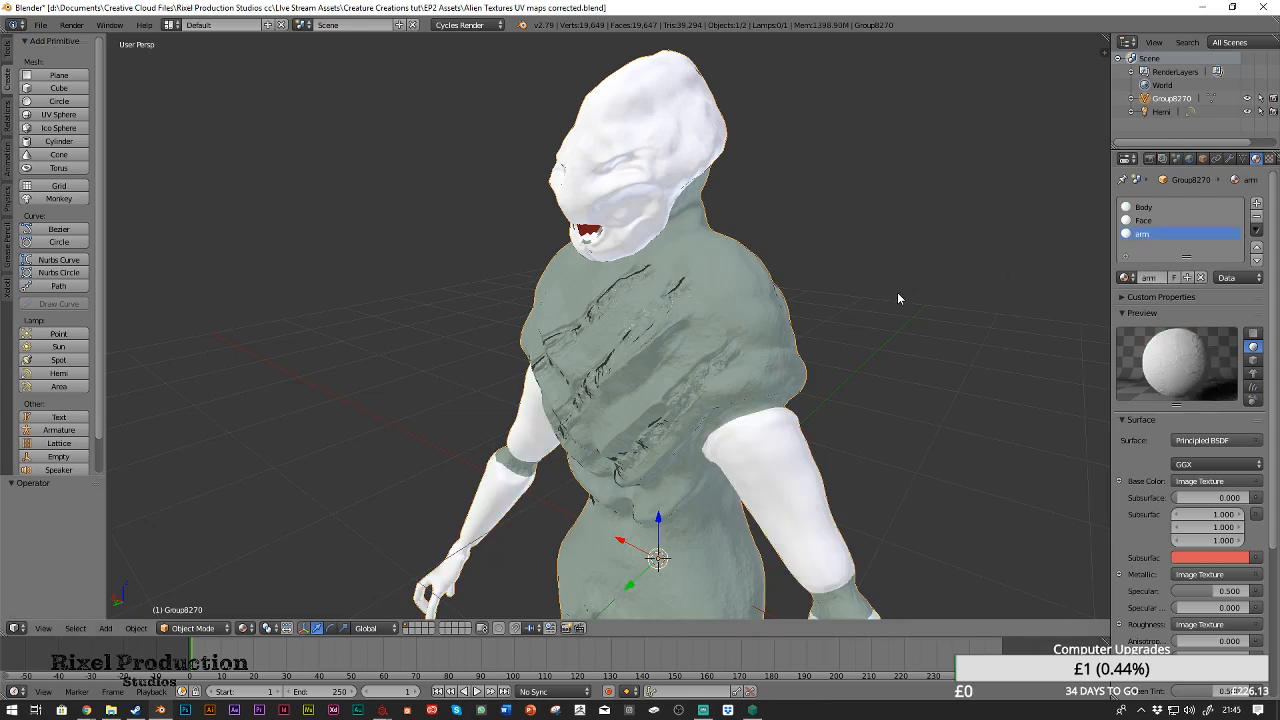
# Reassign the arm material to its slot and make the Body material slot active
pyautogui.moveTo(880, 300); pyautogui.dragTo(840, 305, button='middle')
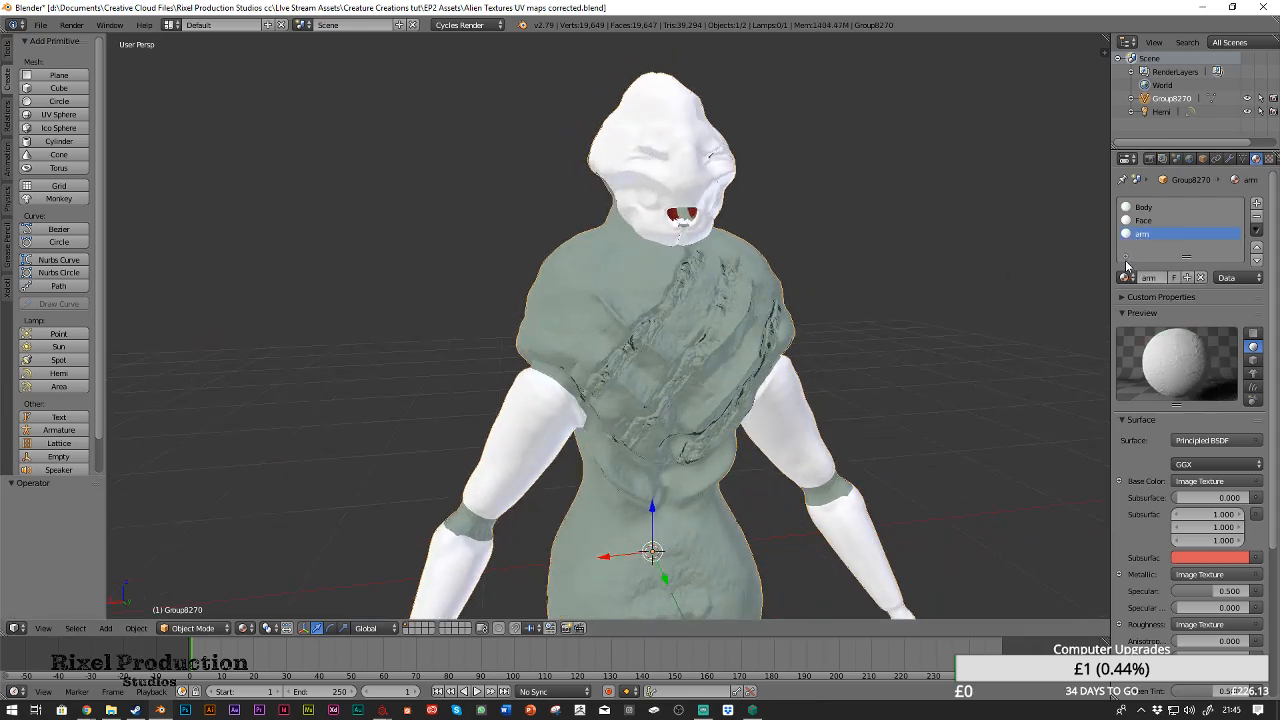
pyautogui.click(1125, 278)
pyautogui.click(1008, 298)
pyautogui.click(1143, 220)
pyautogui.click(1143, 207)
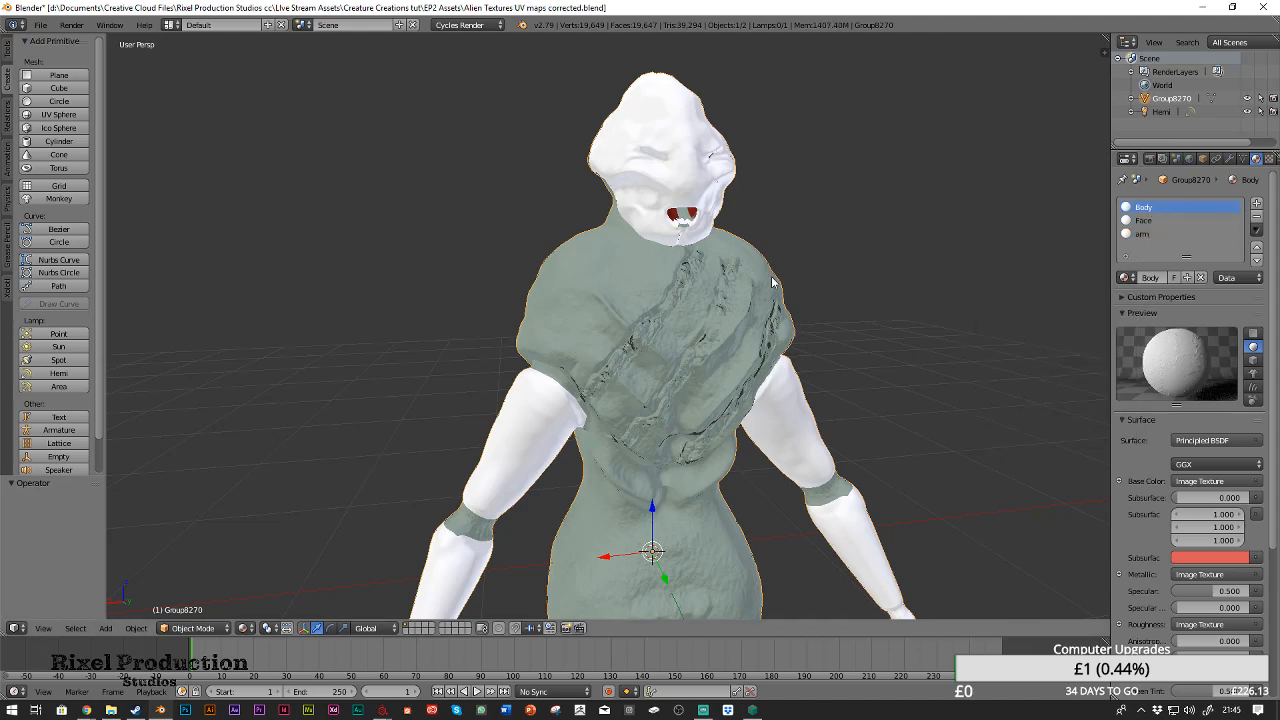
# Deselect the creature, save the Blender scene over the existing file, and reopen it to reload the textures
pyautogui.press('a')
pyautogui.hotkey('ctrl', 's')
pyautogui.click(370, 154)
pyautogui.click(40, 24)
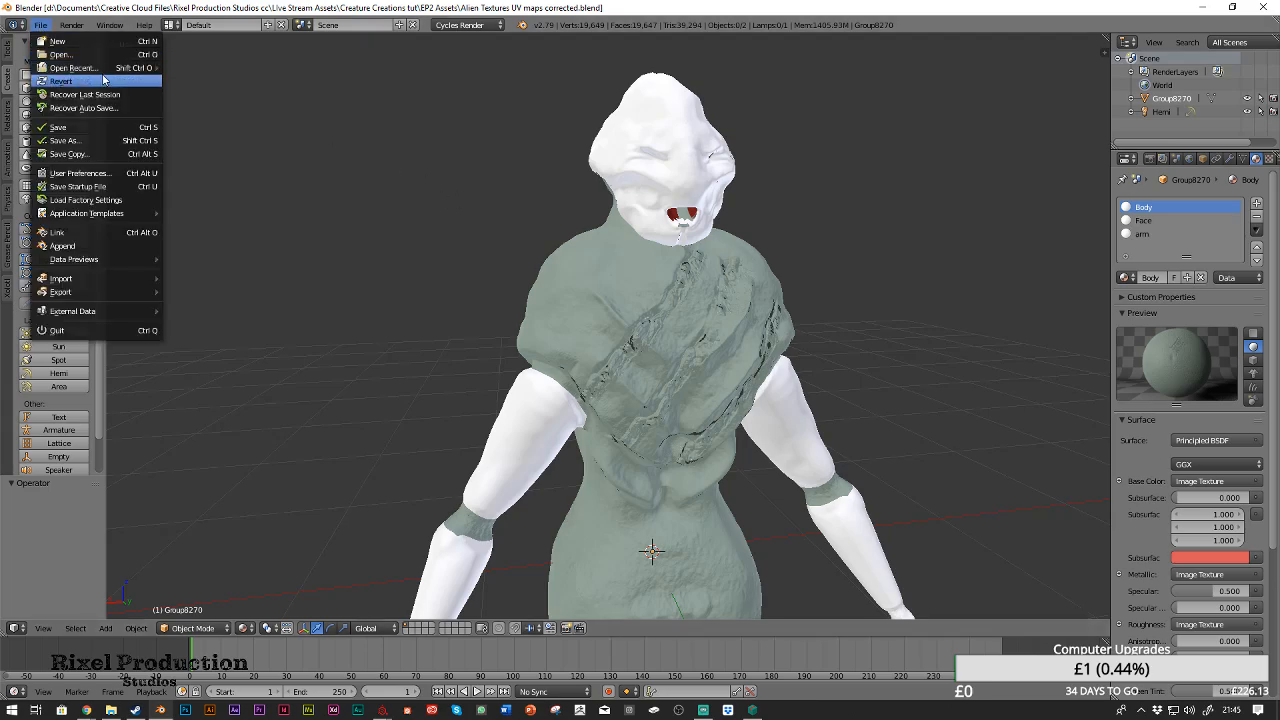
pyautogui.moveTo(107, 70)
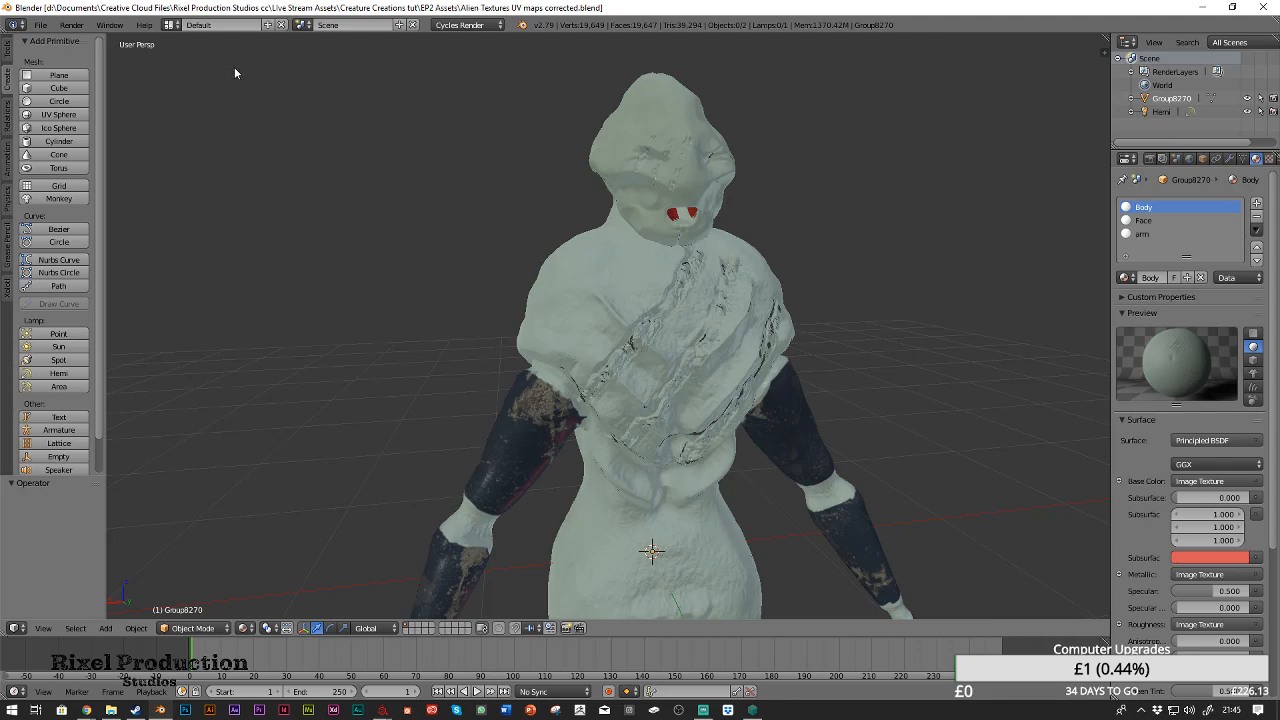
# Examine the reloaded textures on the creature's head, mouth and scarred chest
pyautogui.moveTo(632, 114); pyautogui.dragTo(595, 304, button='middle')
pyautogui.scroll(-3, 645, 178)
pyautogui.scroll(5, 665, 186)
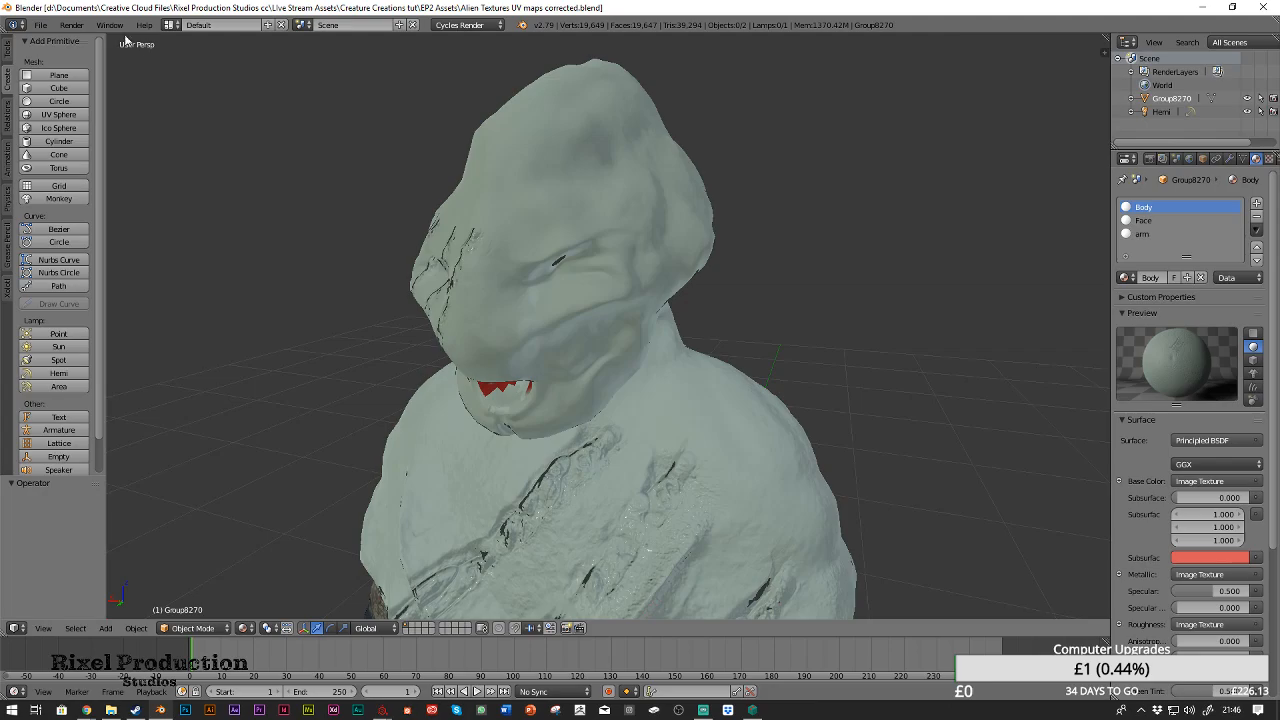
# Switch to the Substance Materials layout and examine the Body material's image texture and Principled BSDF nodes
pyautogui.click(171, 24)
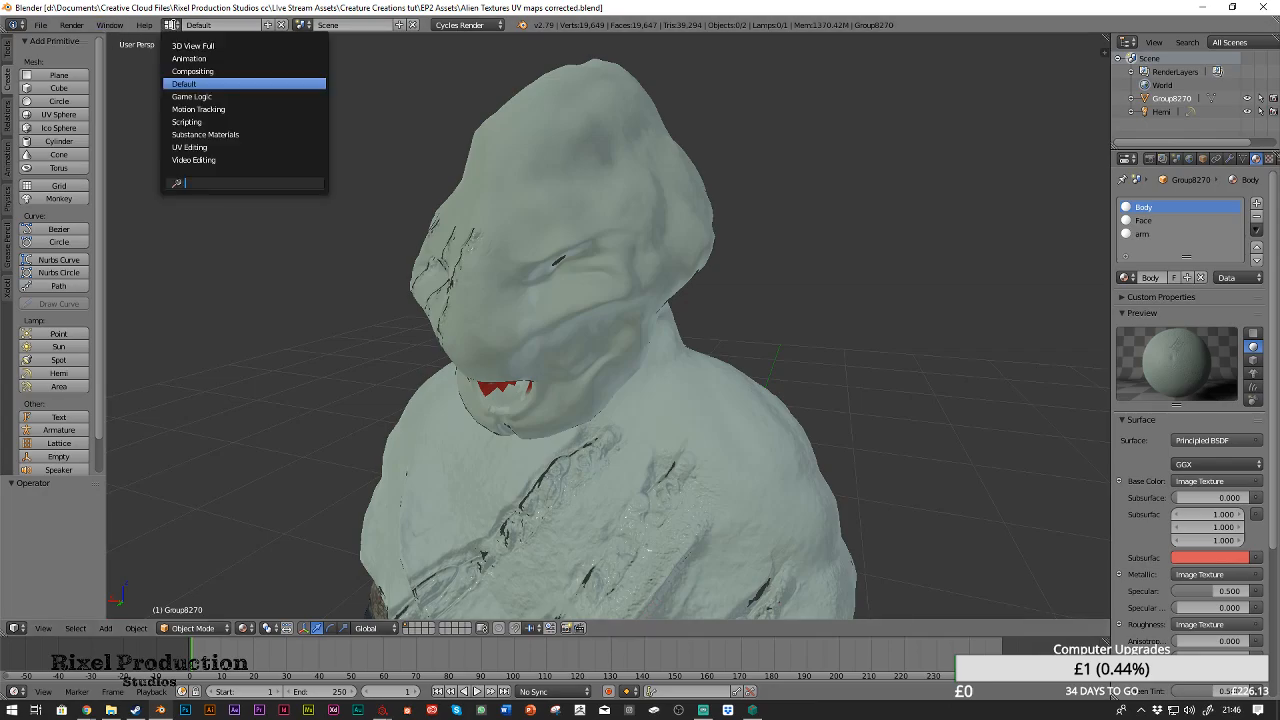
pyautogui.click(245, 134)
pyautogui.moveTo(480, 79); pyautogui.dragTo(638, 160, button='middle')
pyautogui.scroll(8, 607, 158)
pyautogui.scroll(2, 608, 157)
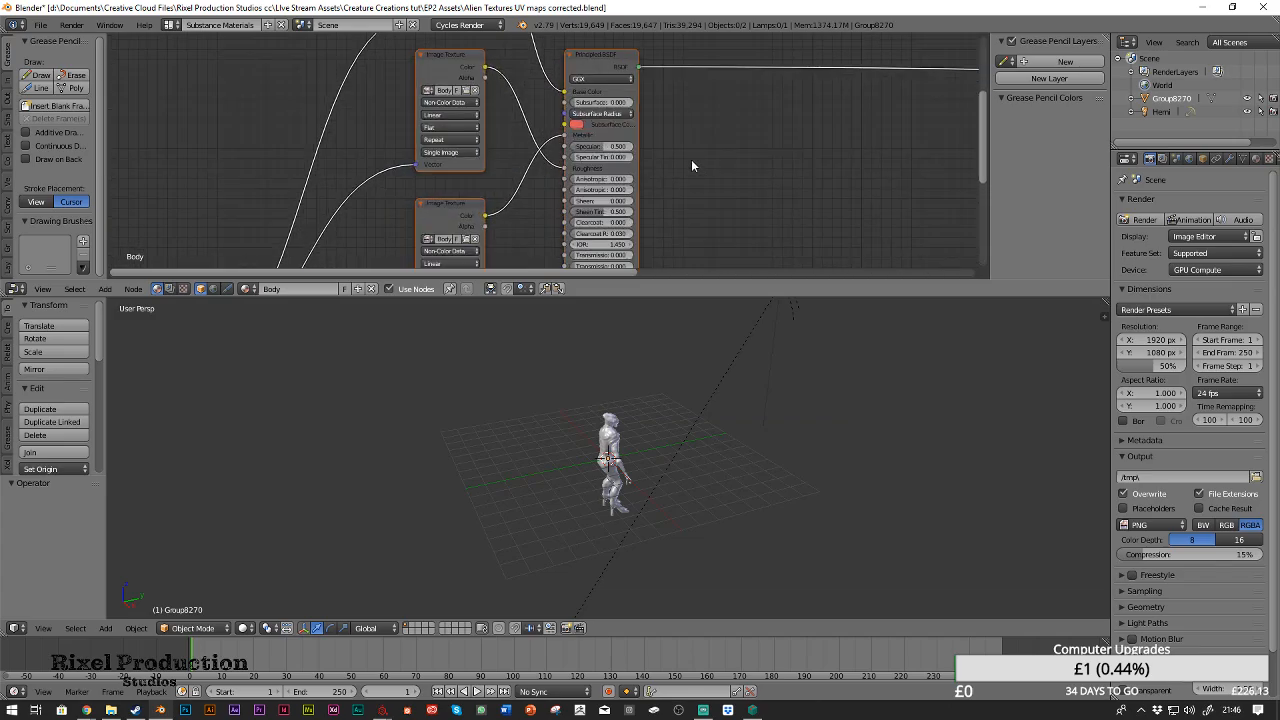
pyautogui.scroll(-5, 689, 158)
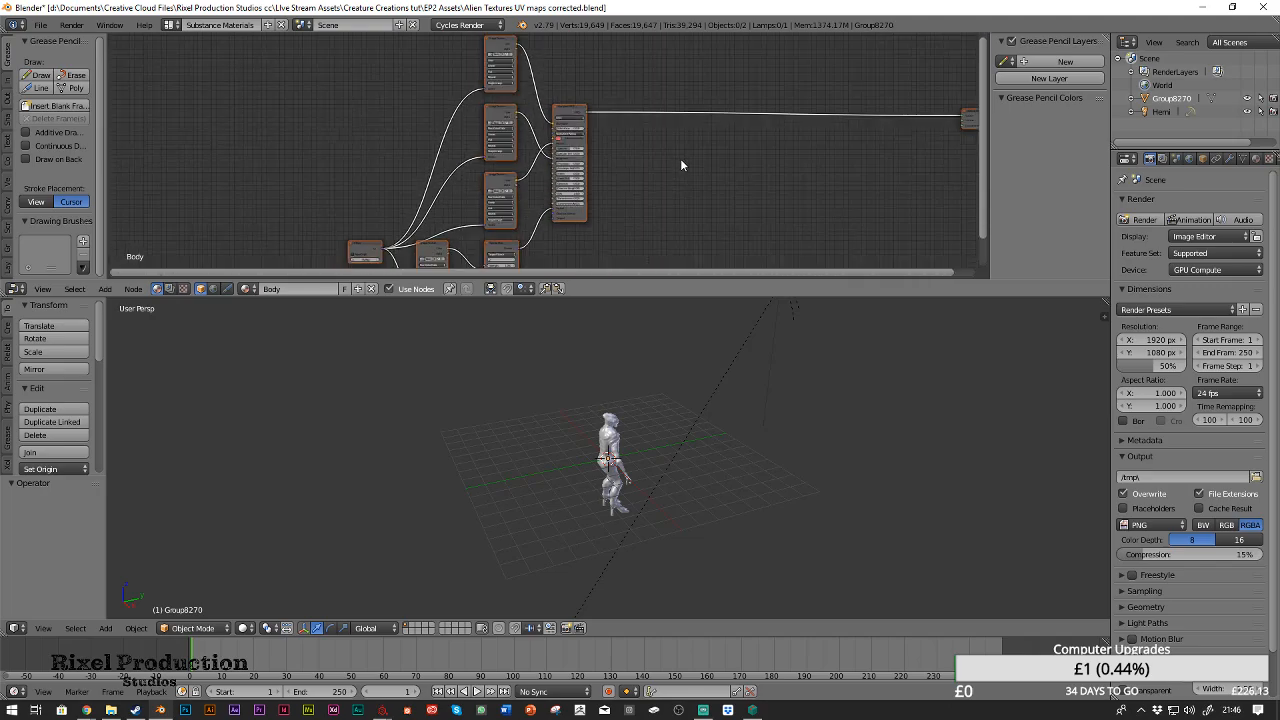
pyautogui.scroll(2, 660, 178)
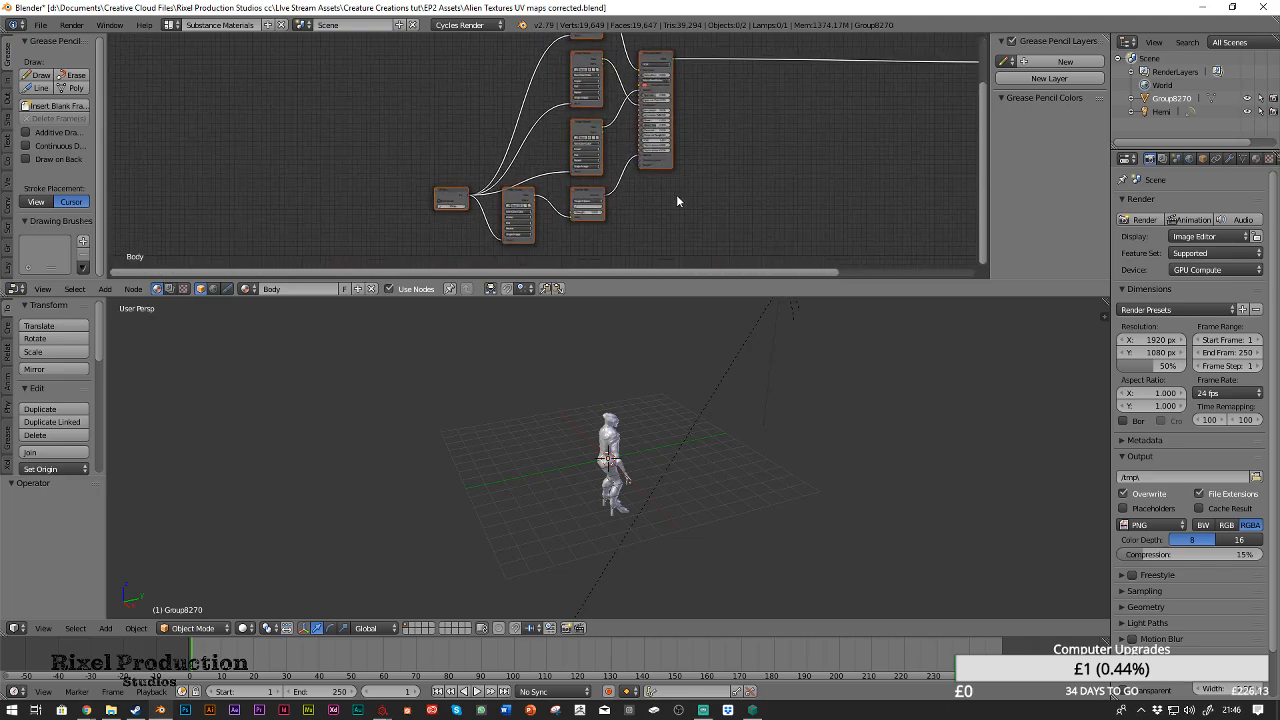
pyautogui.scroll(3, 660, 200)
pyautogui.moveTo(537, 124); pyautogui.dragTo(476, 192, button='middle')
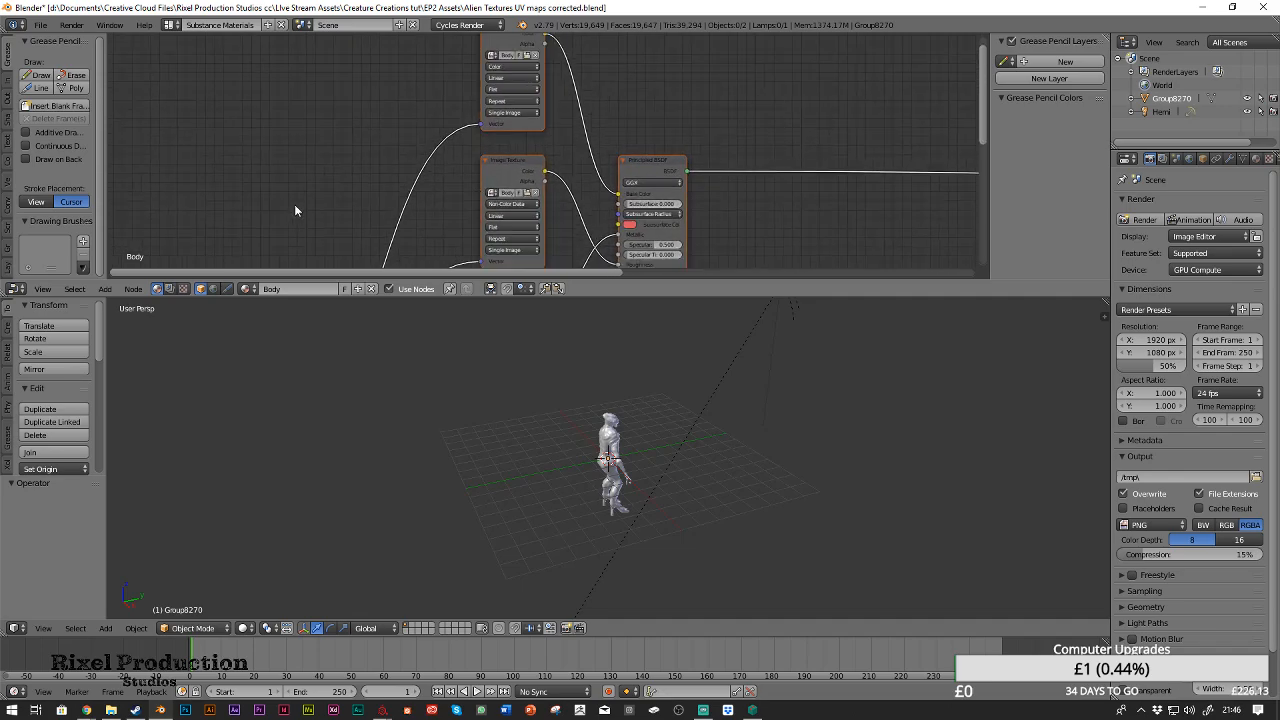
# Return to the Default screen layout
pyautogui.click(171, 24)
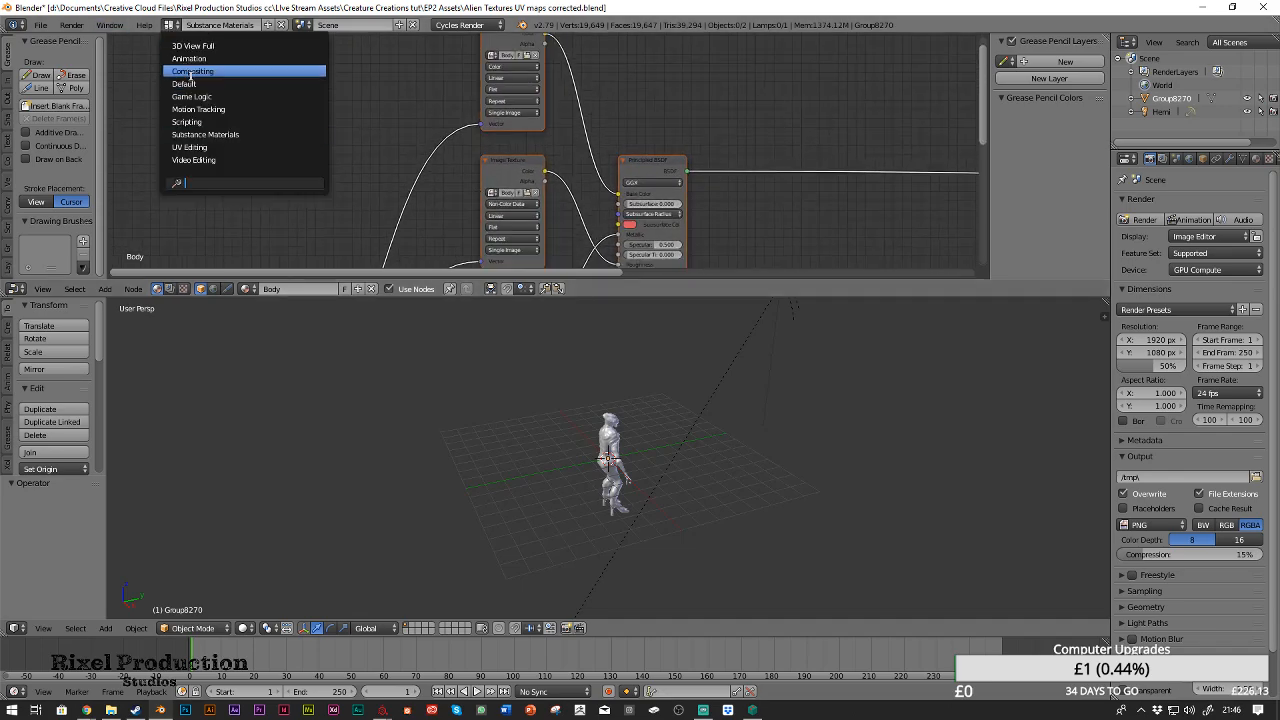
pyautogui.click(190, 72)
pyautogui.click(171, 24)
pyautogui.click(200, 84)
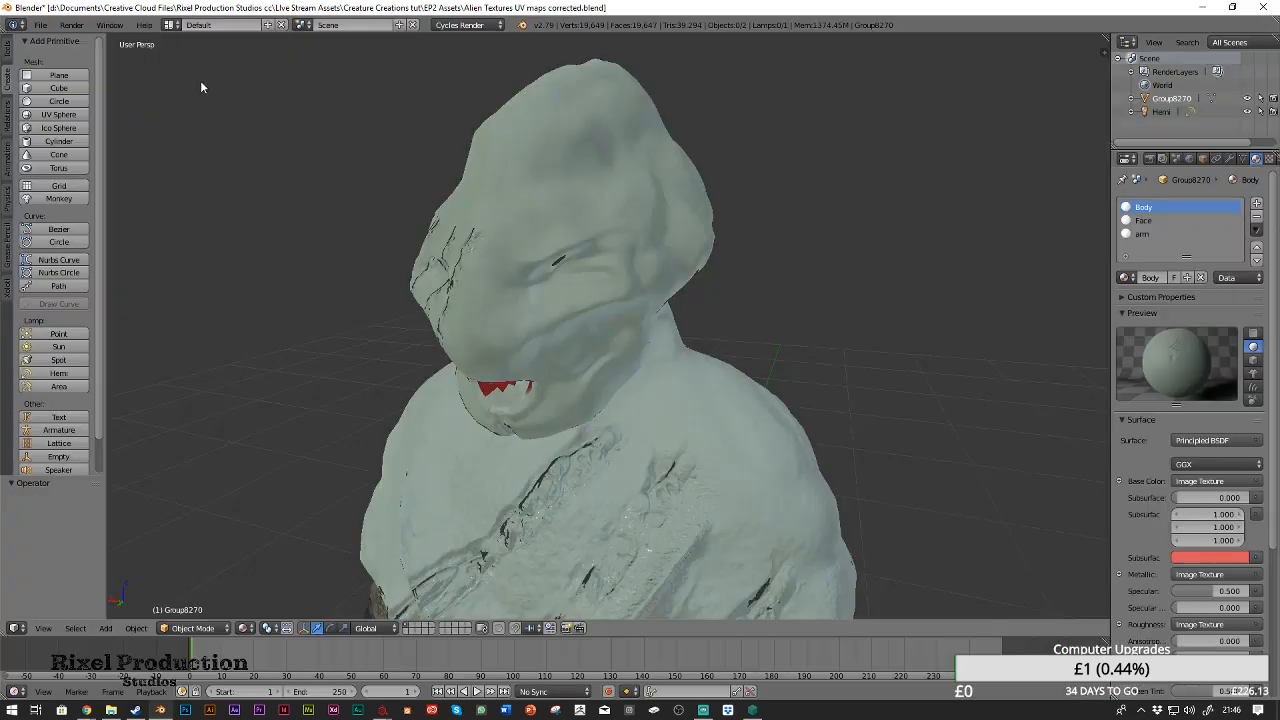
# Select the creature mesh and set the Body material's Subsurface to 0.3
pyautogui.moveTo(394, 214)
pyautogui.mouseDown(button='middle')
pyautogui.moveTo(315, 217)
pyautogui.moveTo(586, 275)
pyautogui.moveTo(371, 236)
pyautogui.moveTo(474, 227)
pyautogui.moveTo(404, 197)
pyautogui.mouseUp(button='middle')
pyautogui.rightClick(619, 200)
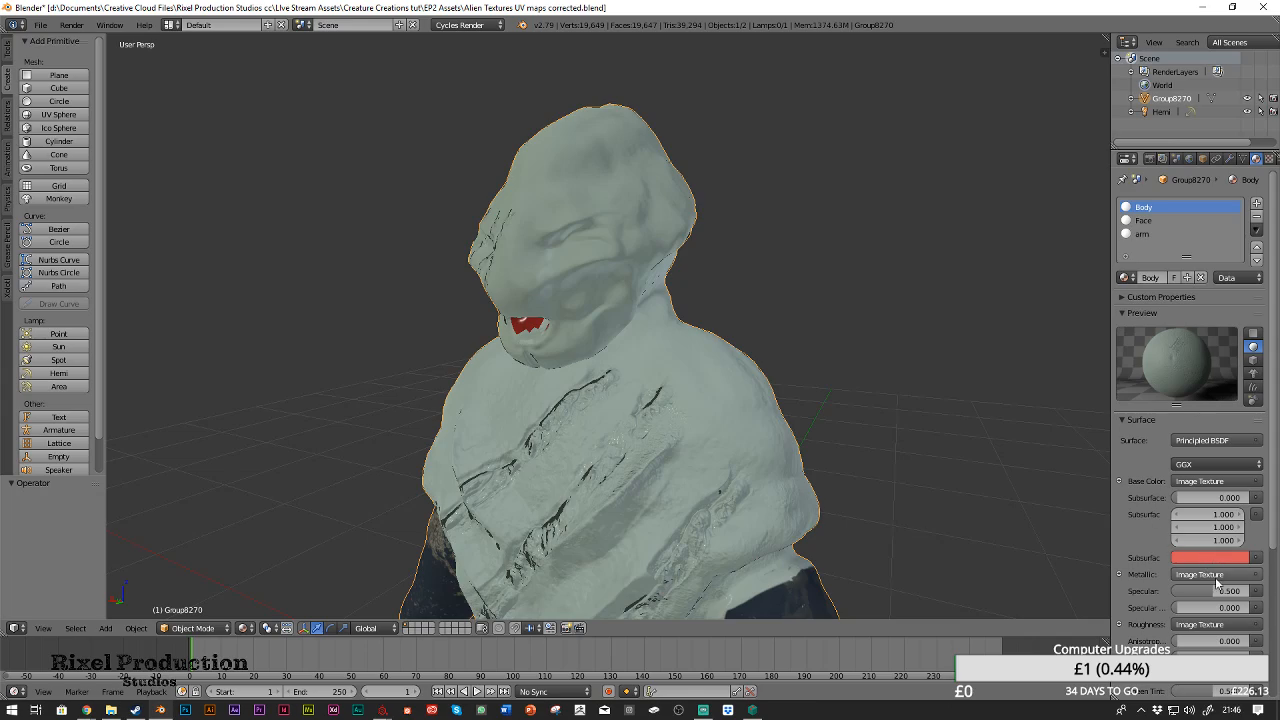
pyautogui.click(1187, 497)
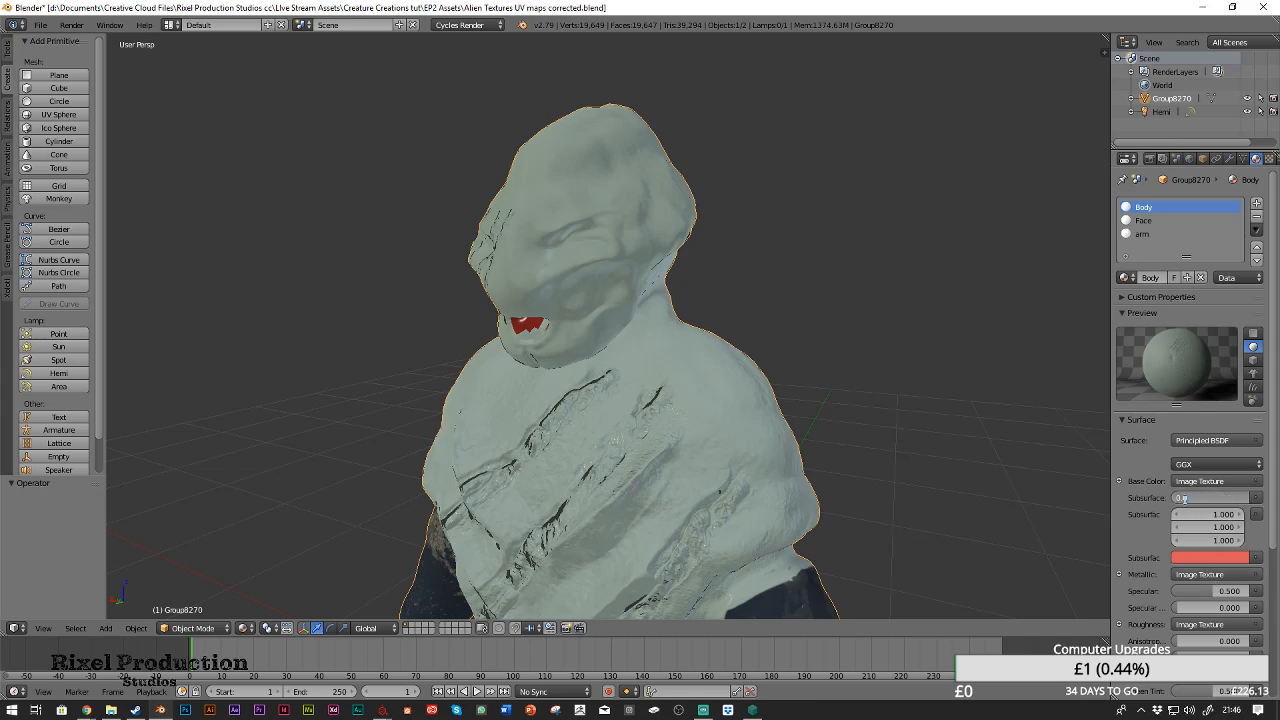
pyautogui.press('BackSpace')
pyautogui.write('0.3')
pyautogui.press('Return')
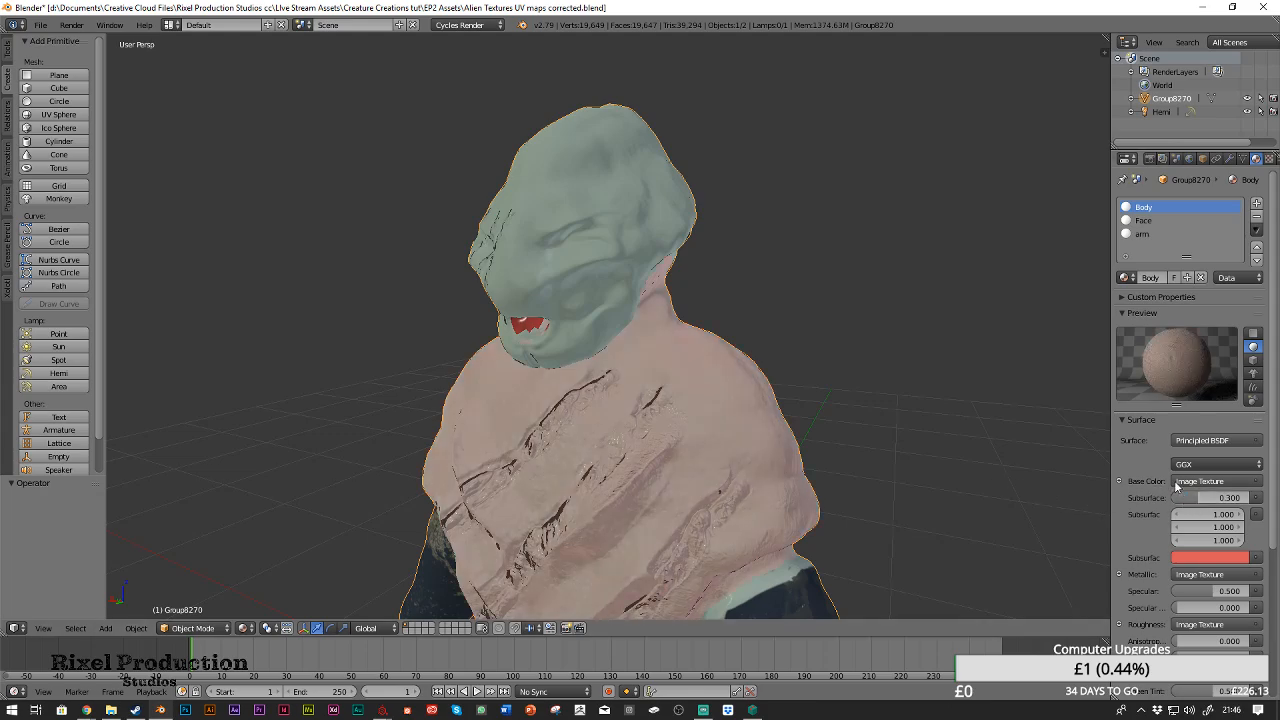
# Reset the Body material's Subsurface to 0 and try to sample a new subsurface colour
pyautogui.click(1210, 557)
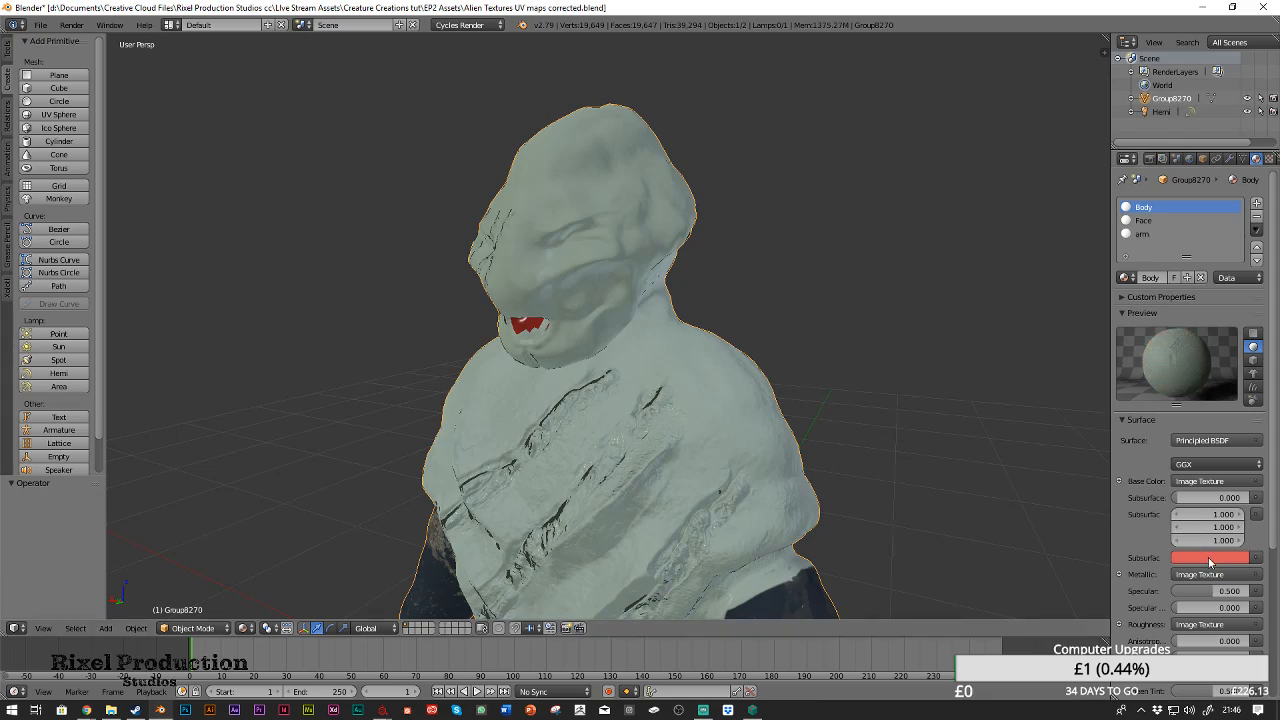
pyautogui.moveTo(984, 482); pyautogui.dragTo(1020, 484, button='middle')
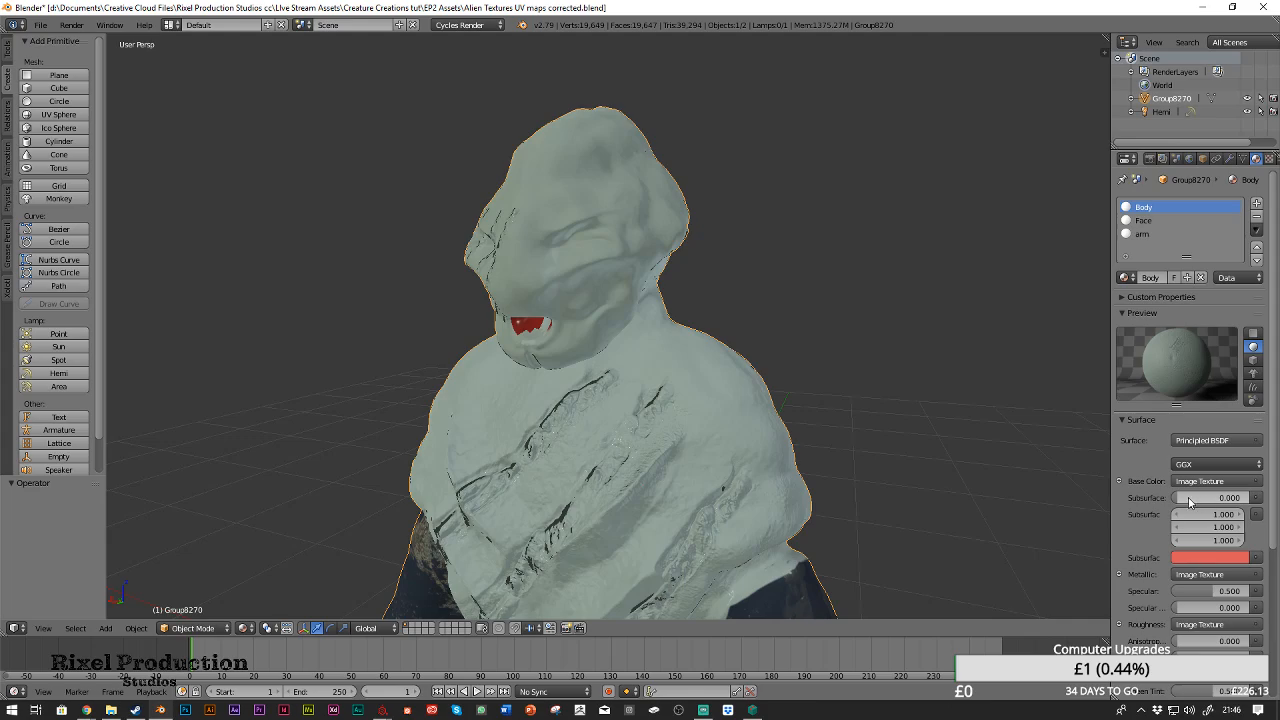
pyautogui.click(1205, 553)
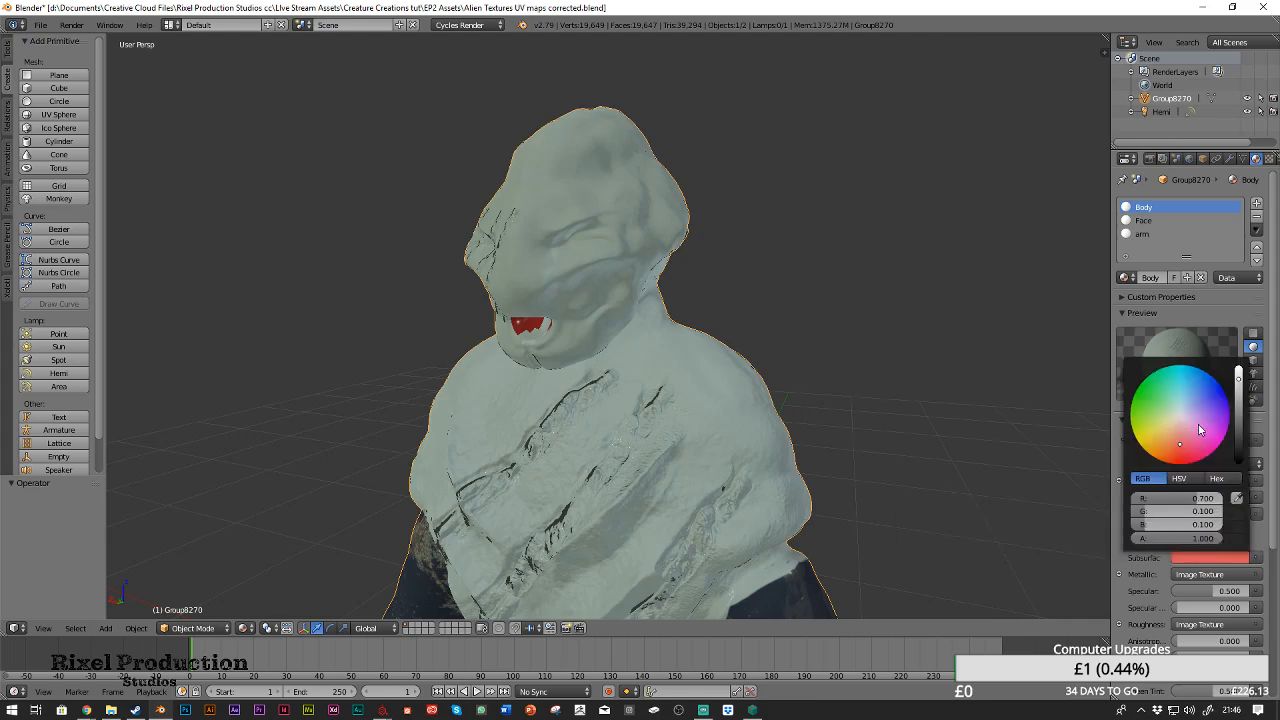
pyautogui.click(1236, 498)
# Switch the viewport shading to Solid and on to Texture
pyautogui.click(246, 628)
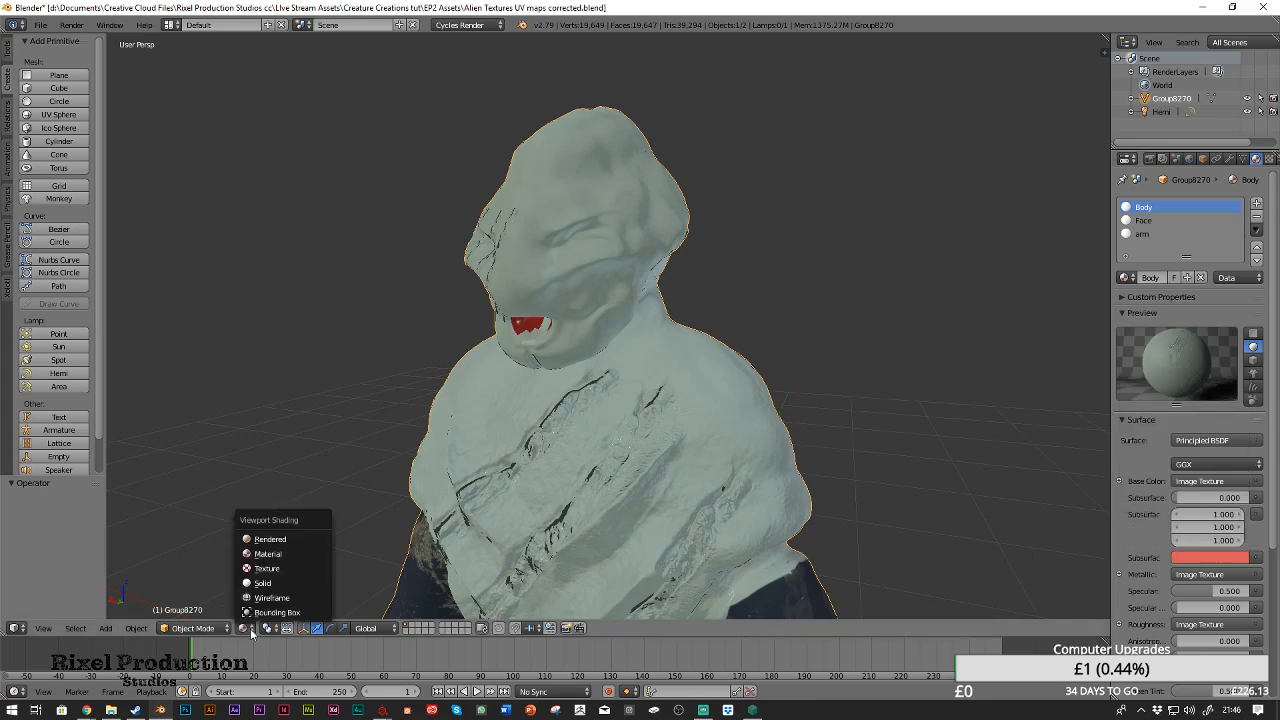
pyautogui.click(262, 583)
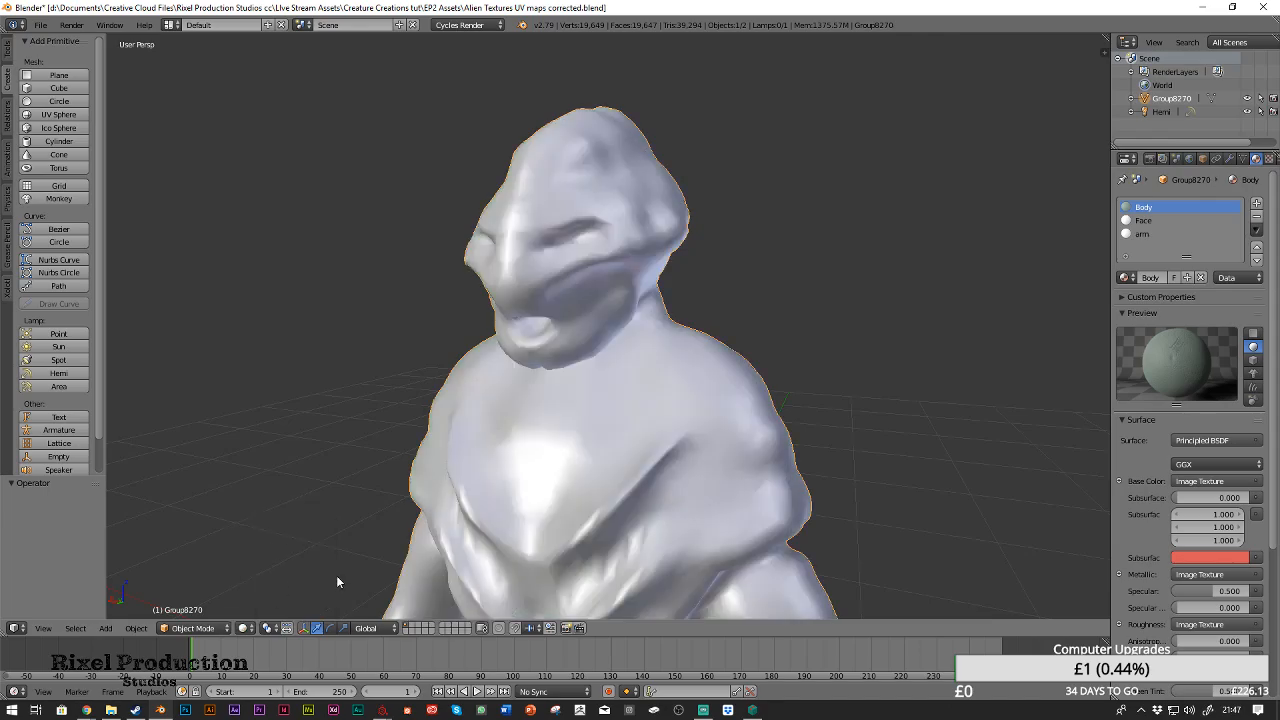
pyautogui.click(246, 628)
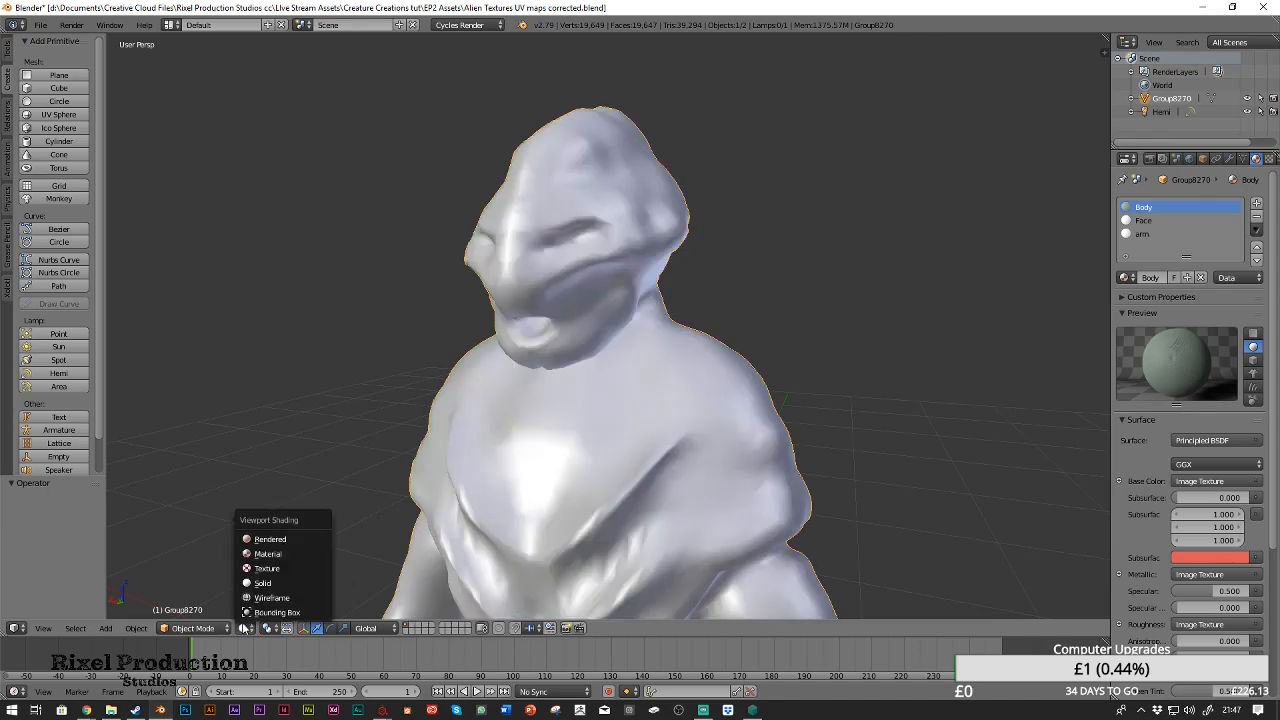
pyautogui.click(263, 567)
# Sample the grey-green skin on the creature's upper chest as the Body material's subsurface colour
pyautogui.moveTo(608, 430); pyautogui.dragTo(580, 448, button='middle')
pyautogui.scroll(5, 708, 430)
pyautogui.moveTo(675, 456); pyautogui.dragTo(691, 380, button='middle')
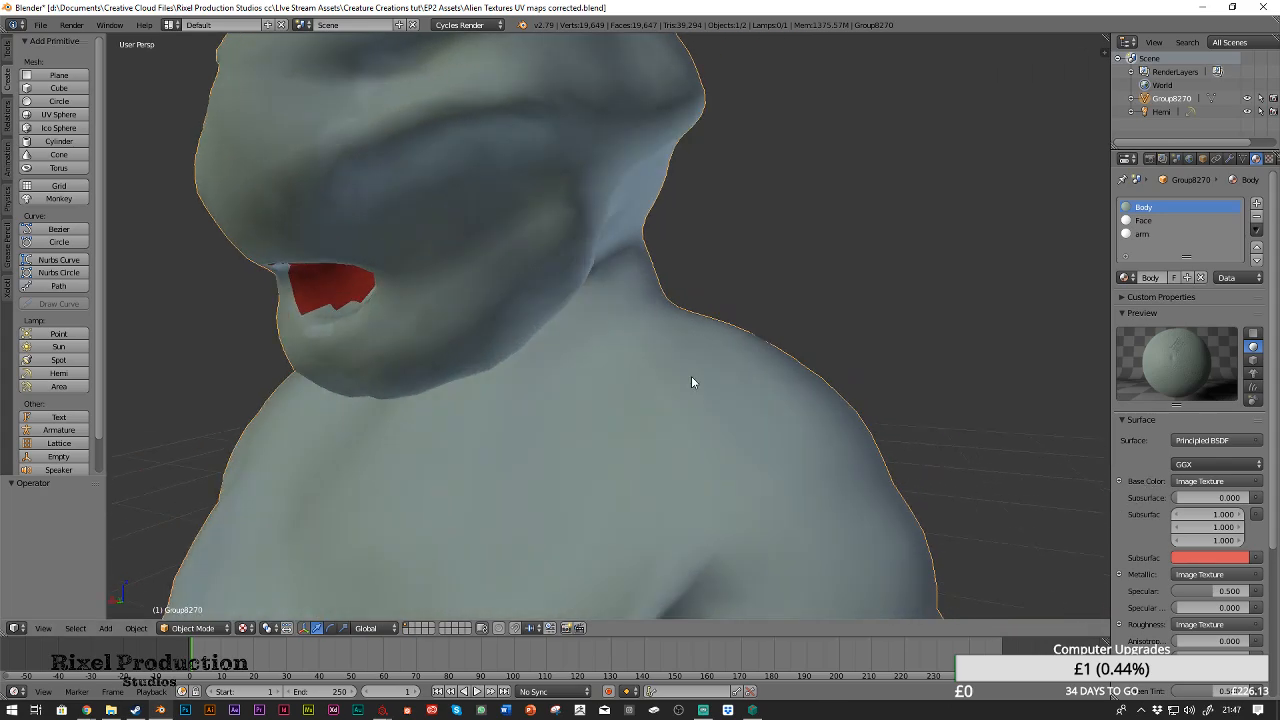
pyautogui.scroll(-6, 691, 380)
pyautogui.moveTo(840, 374); pyautogui.dragTo(606, 403, button='middle')
pyautogui.scroll(6, 606, 403)
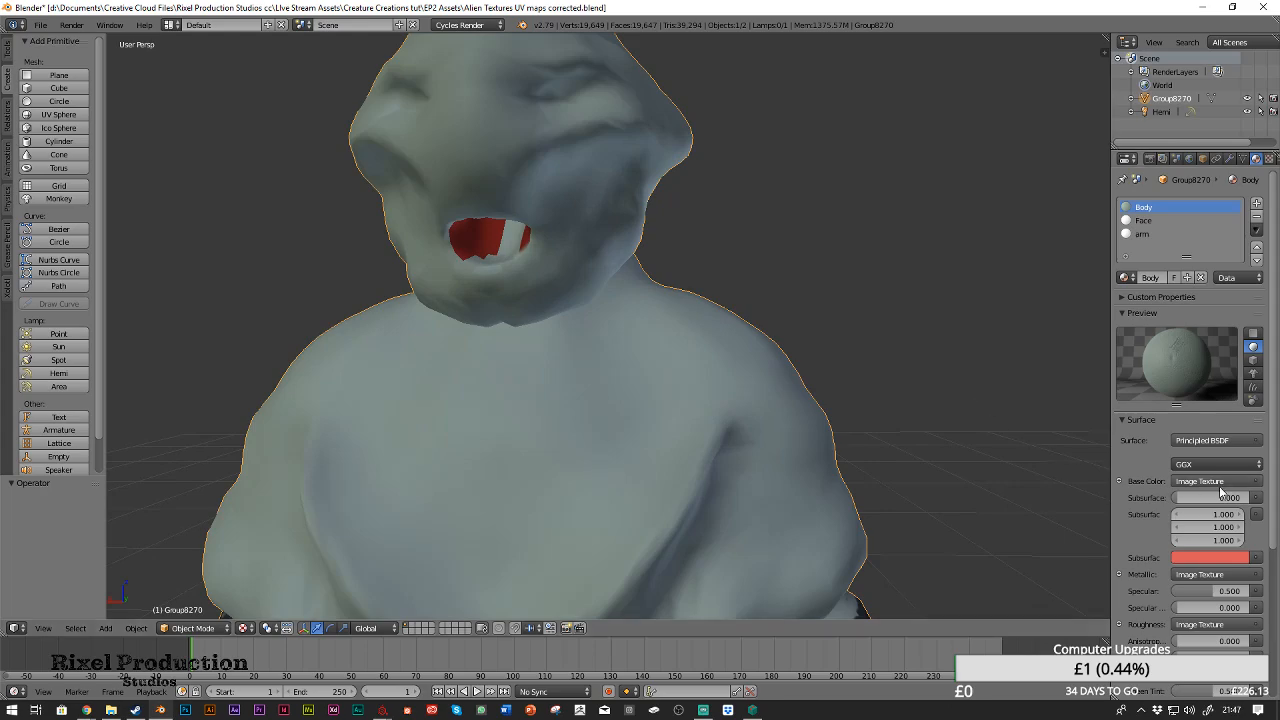
pyautogui.click(1221, 560)
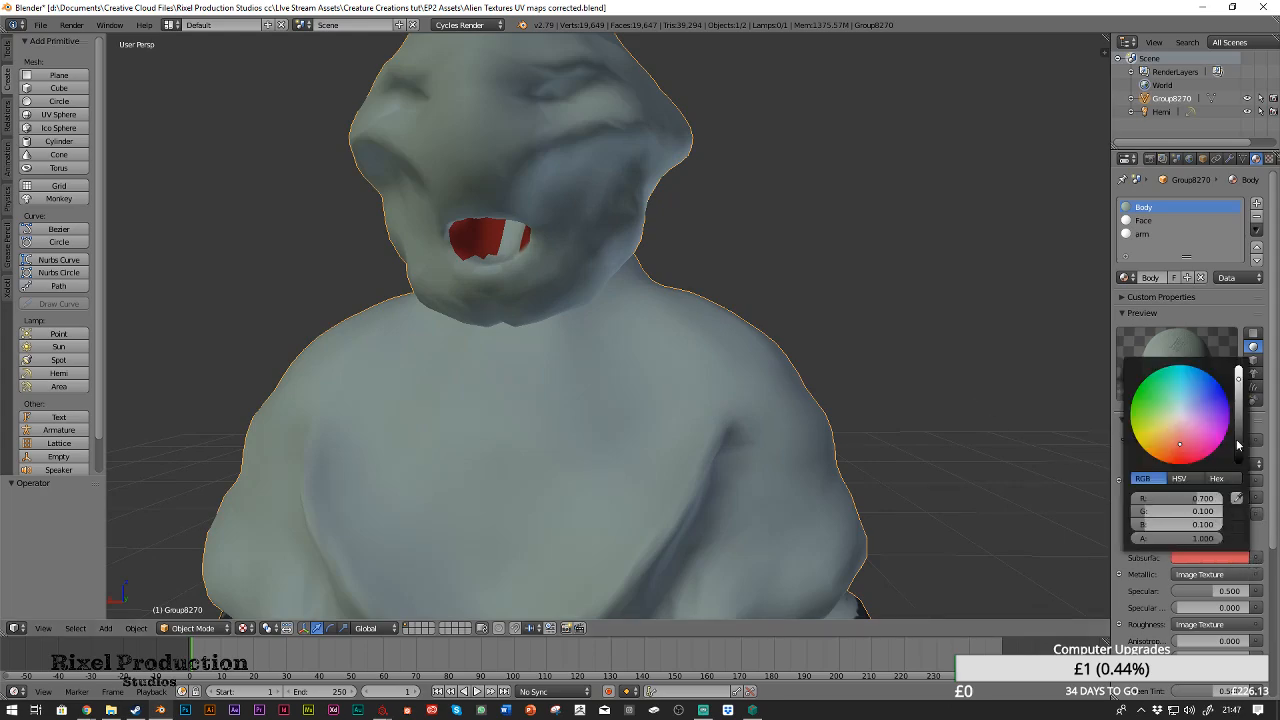
pyautogui.click(1237, 499)
pyautogui.click(609, 400)
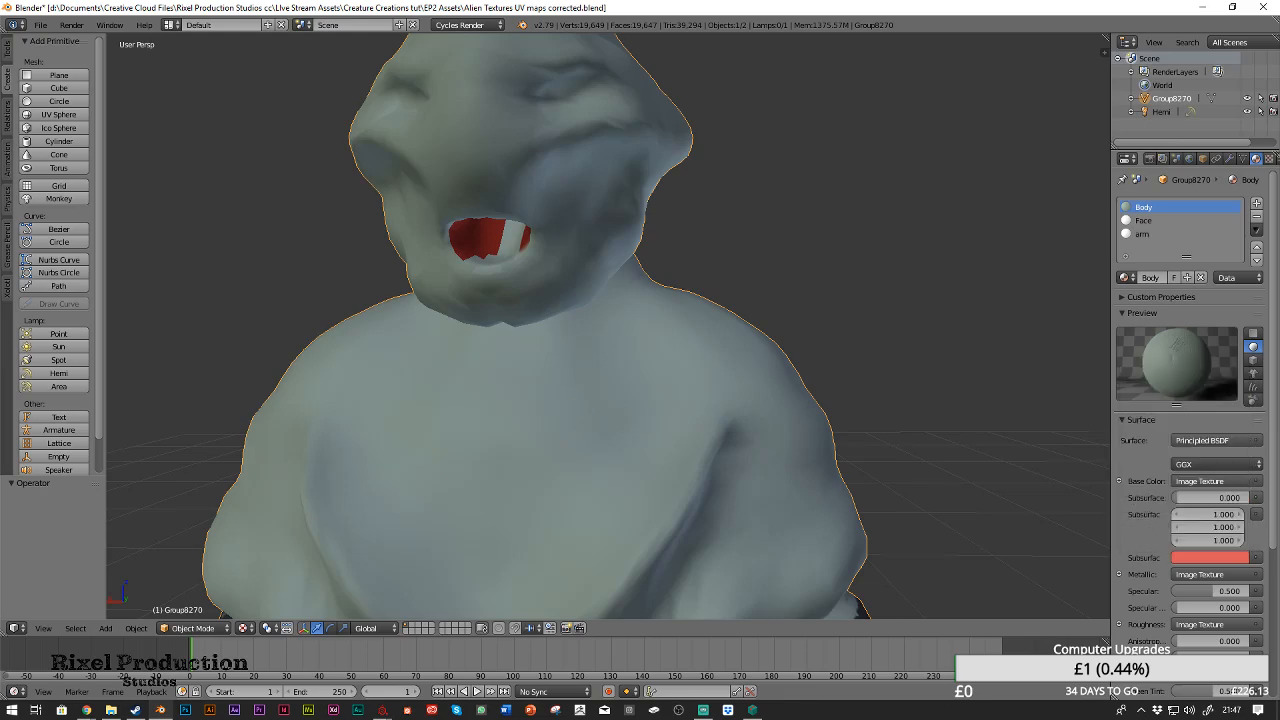
pyautogui.click(1240, 556)
pyautogui.click(1237, 498)
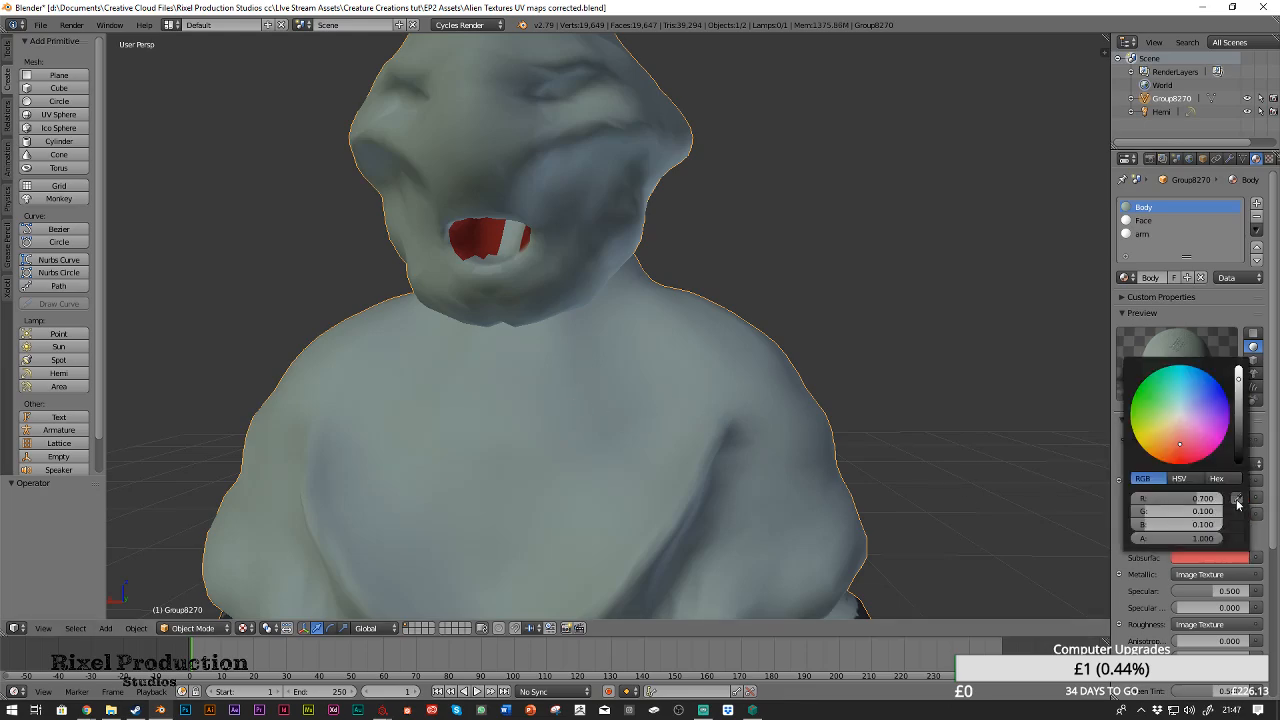
pyautogui.click(604, 398)
# Set the Face material's subsurface colour by sampling the skin on the creature's forehead
pyautogui.moveTo(601, 404); pyautogui.dragTo(729, 332, button='middle')
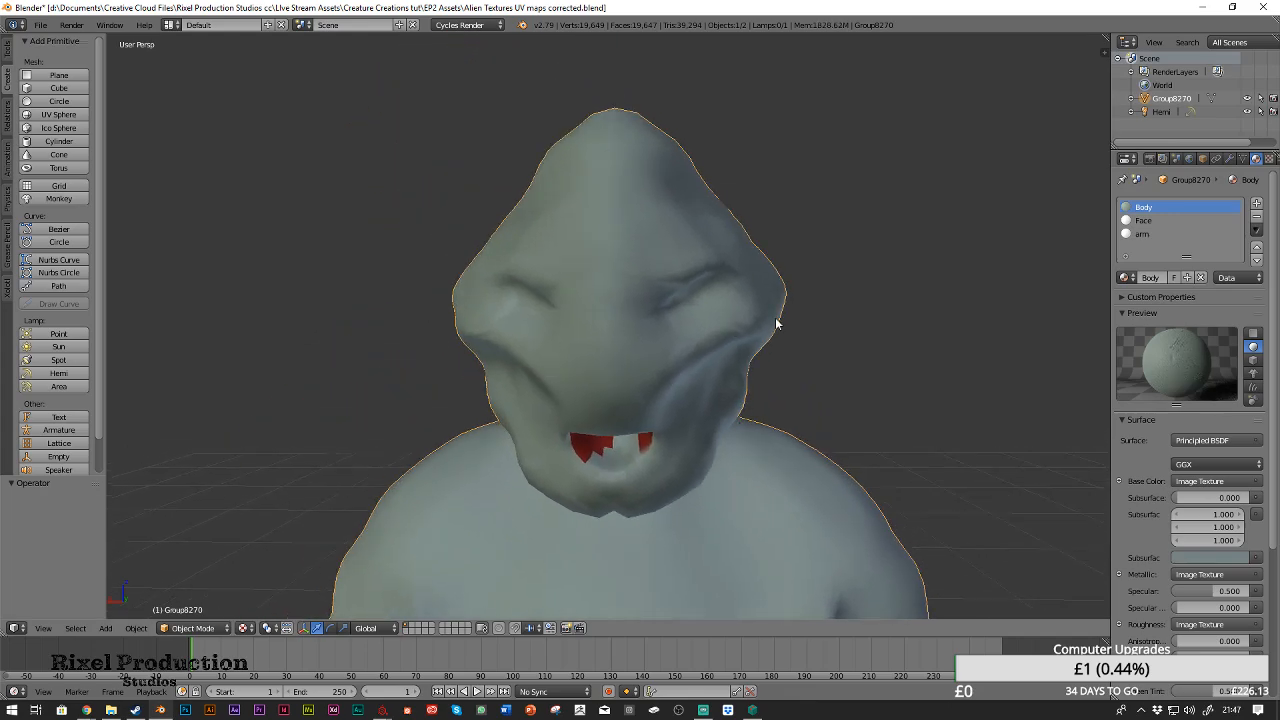
pyautogui.click(1143, 220)
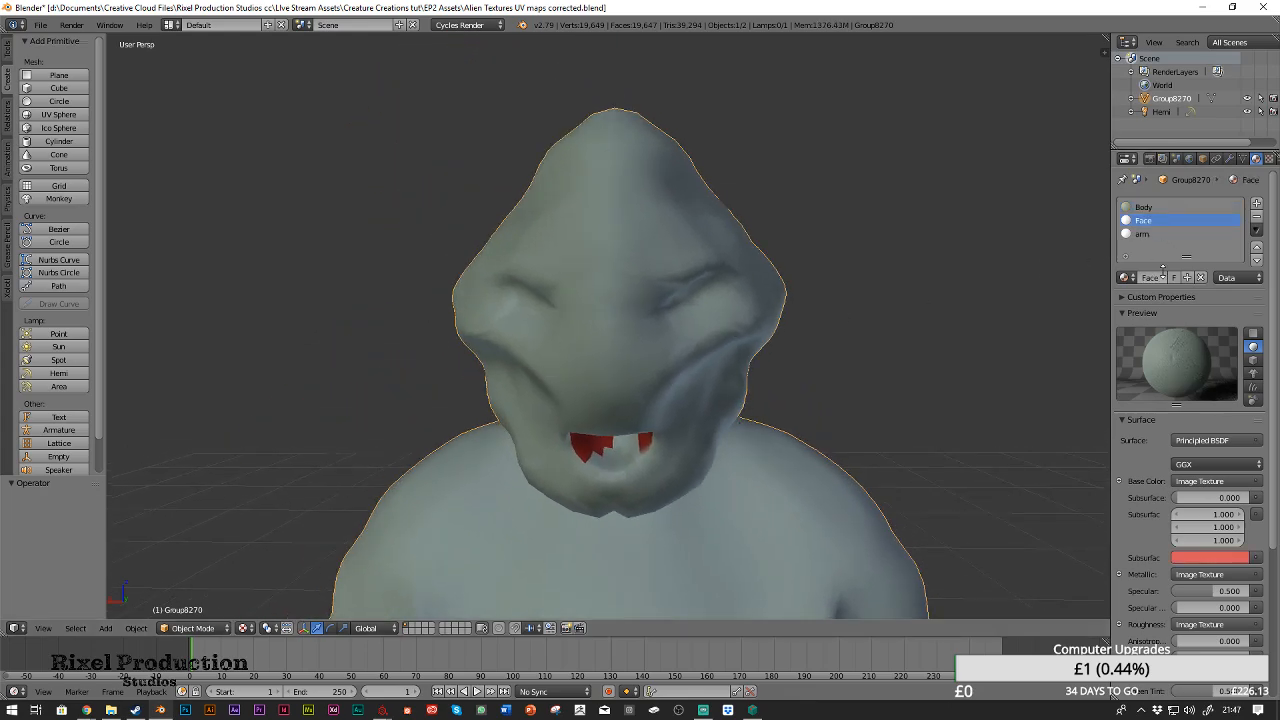
pyautogui.click(1232, 560)
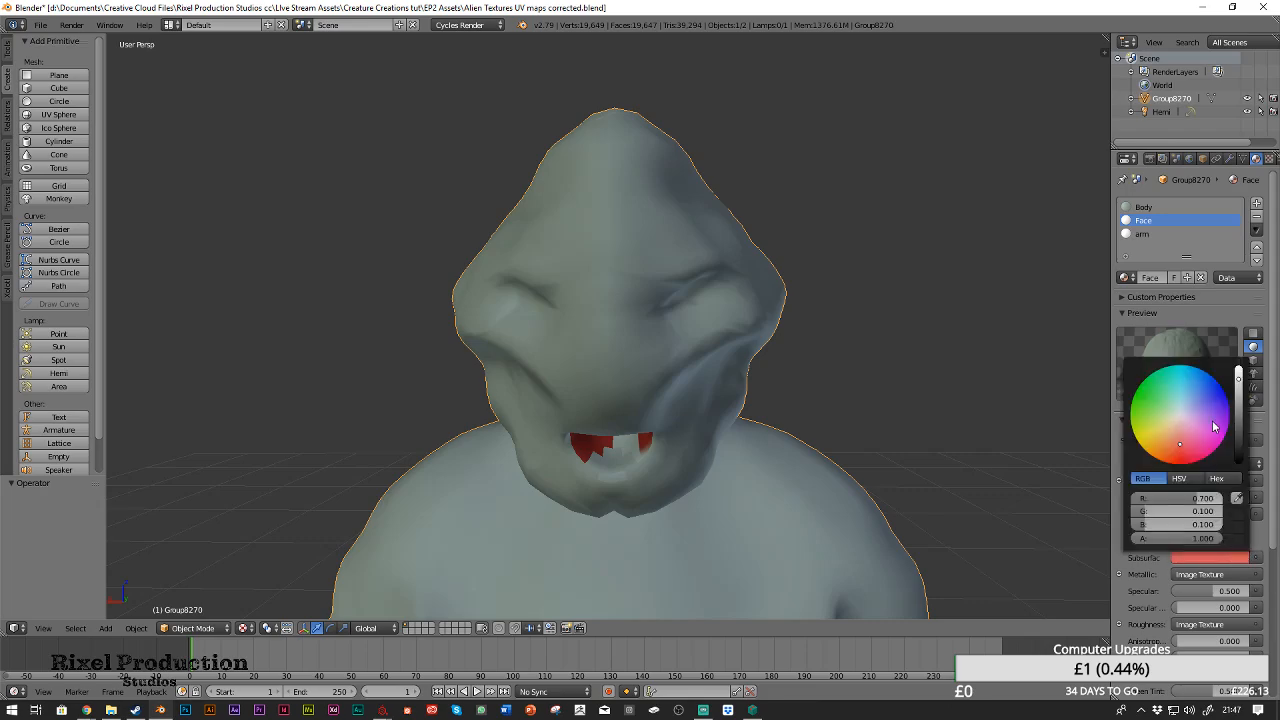
pyautogui.click(1238, 499)
pyautogui.click(642, 247)
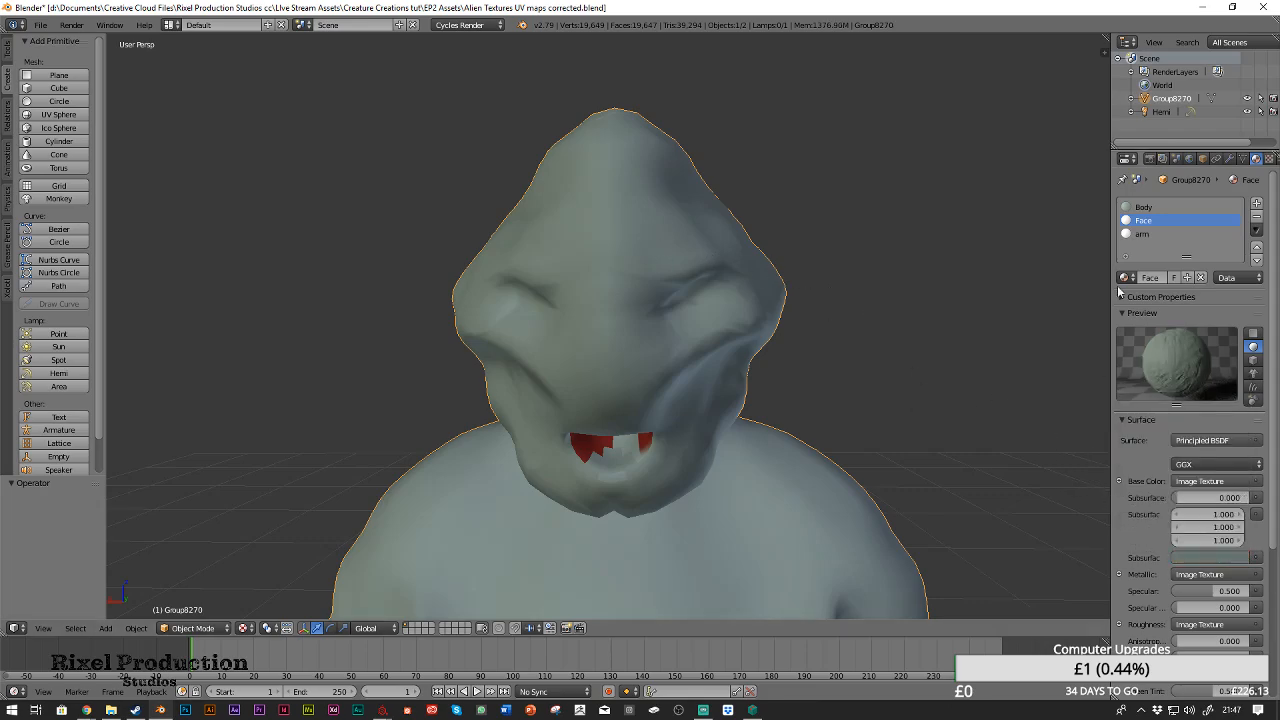
# Set the arm material's subsurface colour by sampling the dark surface of the creature's upper arm
pyautogui.click(1150, 235)
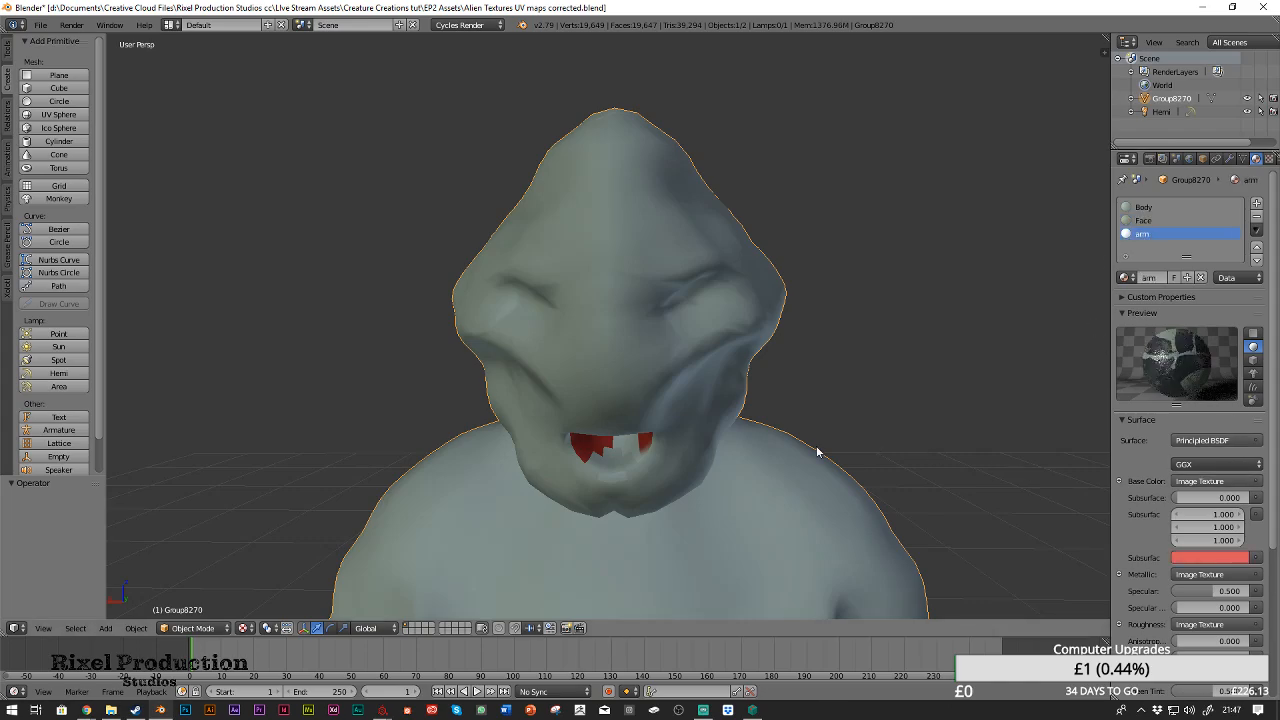
pyautogui.keyDown('shift'); pyautogui.moveTo(845, 476); pyautogui.dragTo(810, 180, button='middle'); pyautogui.keyUp('shift')
pyautogui.scroll(1, 898, 383)
pyautogui.keyDown('shift'); pyautogui.moveTo(898, 383); pyautogui.dragTo(800, 240, button='middle'); pyautogui.keyUp('shift')
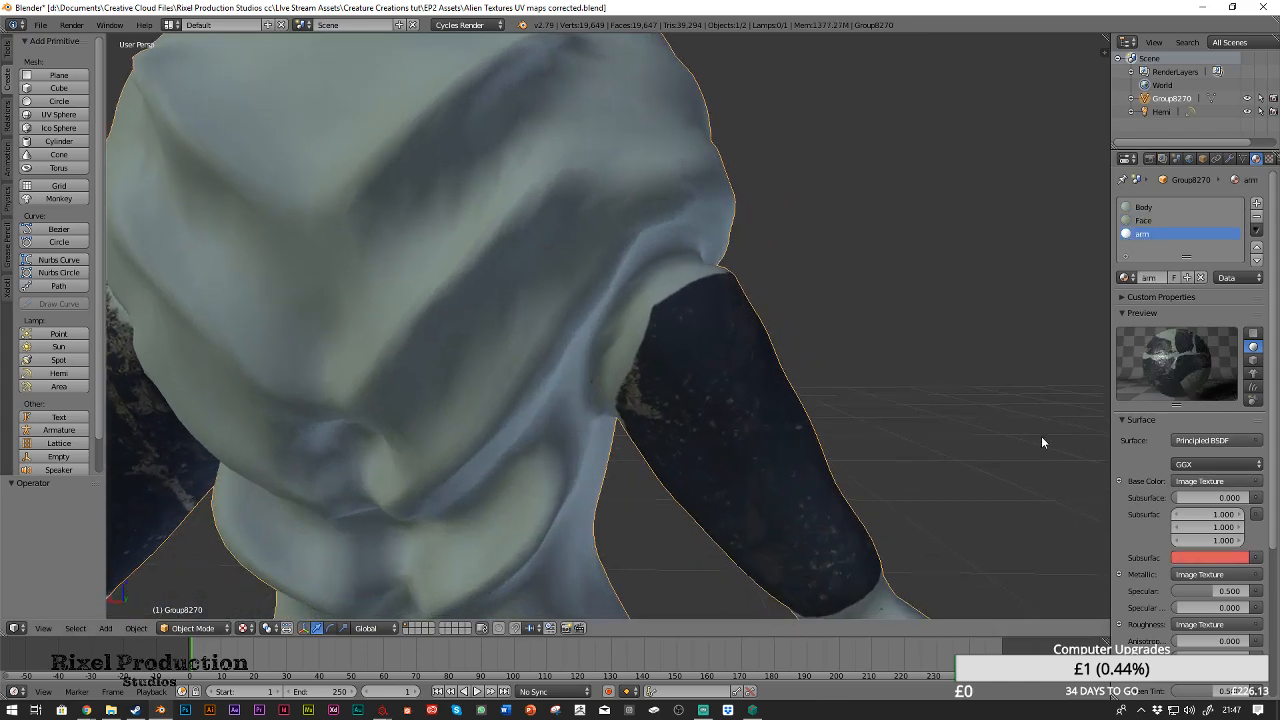
pyautogui.click(1217, 559)
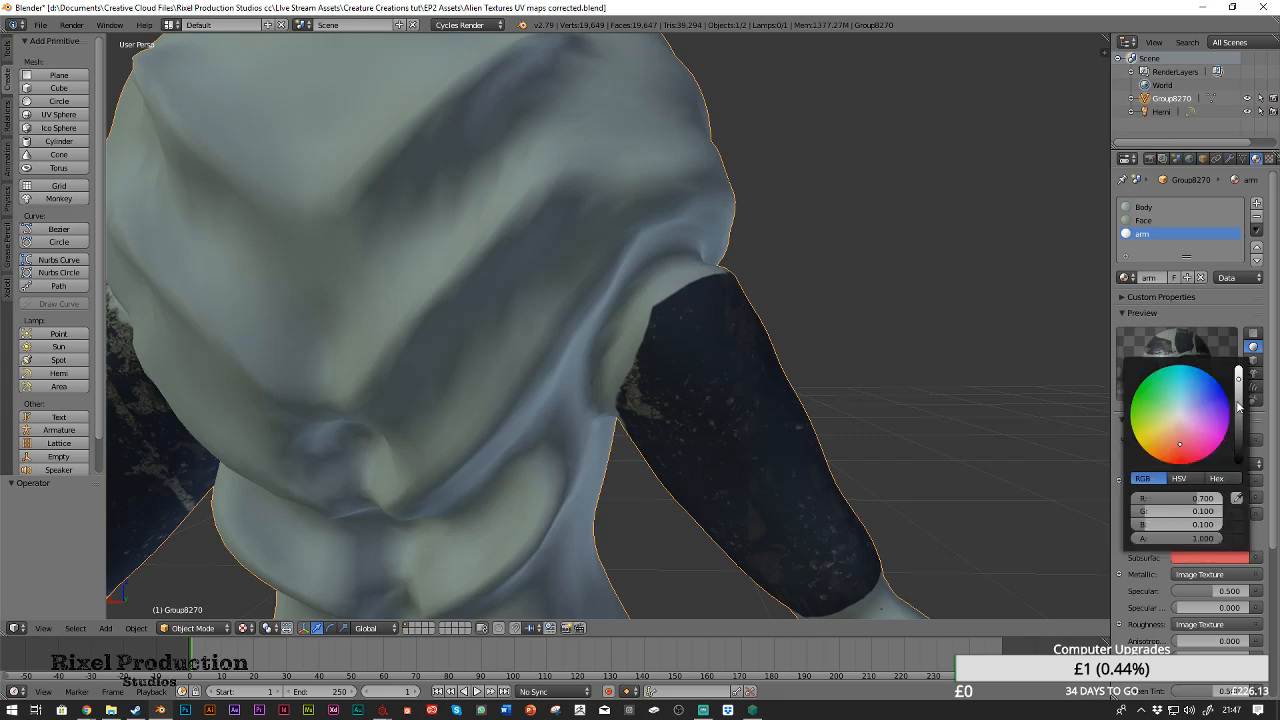
pyautogui.click(1239, 499)
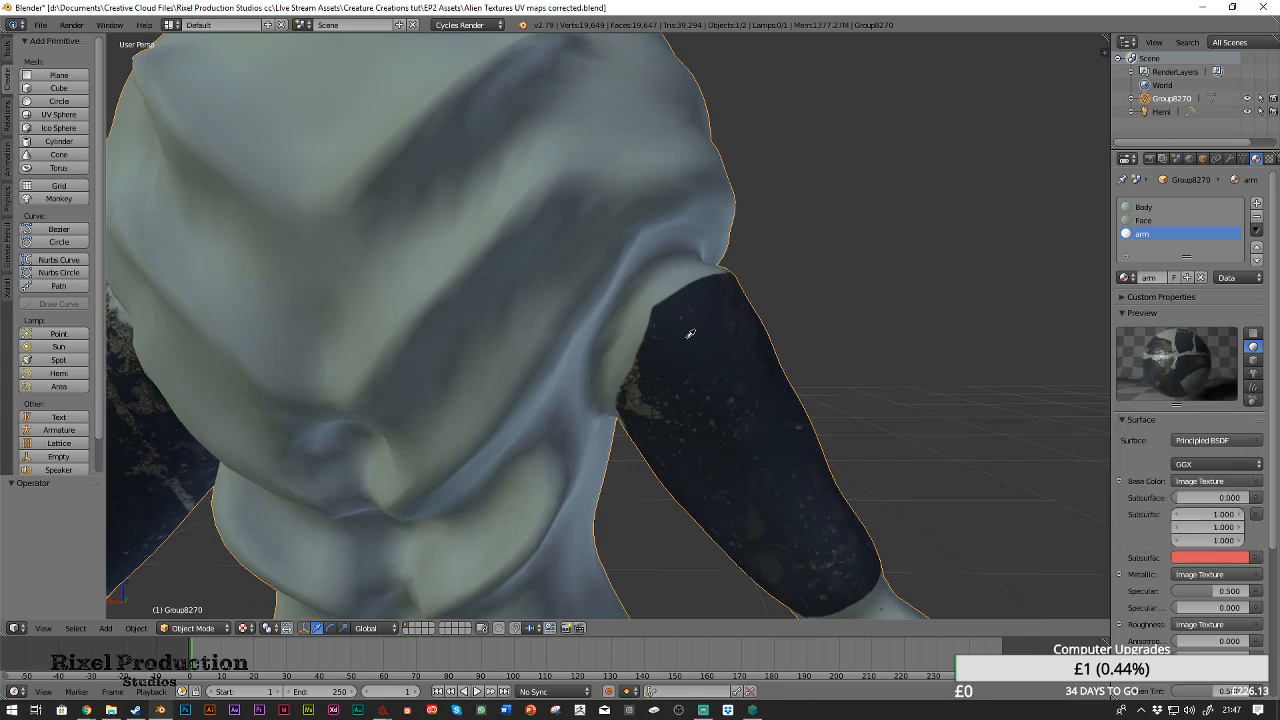
pyautogui.click(707, 296)
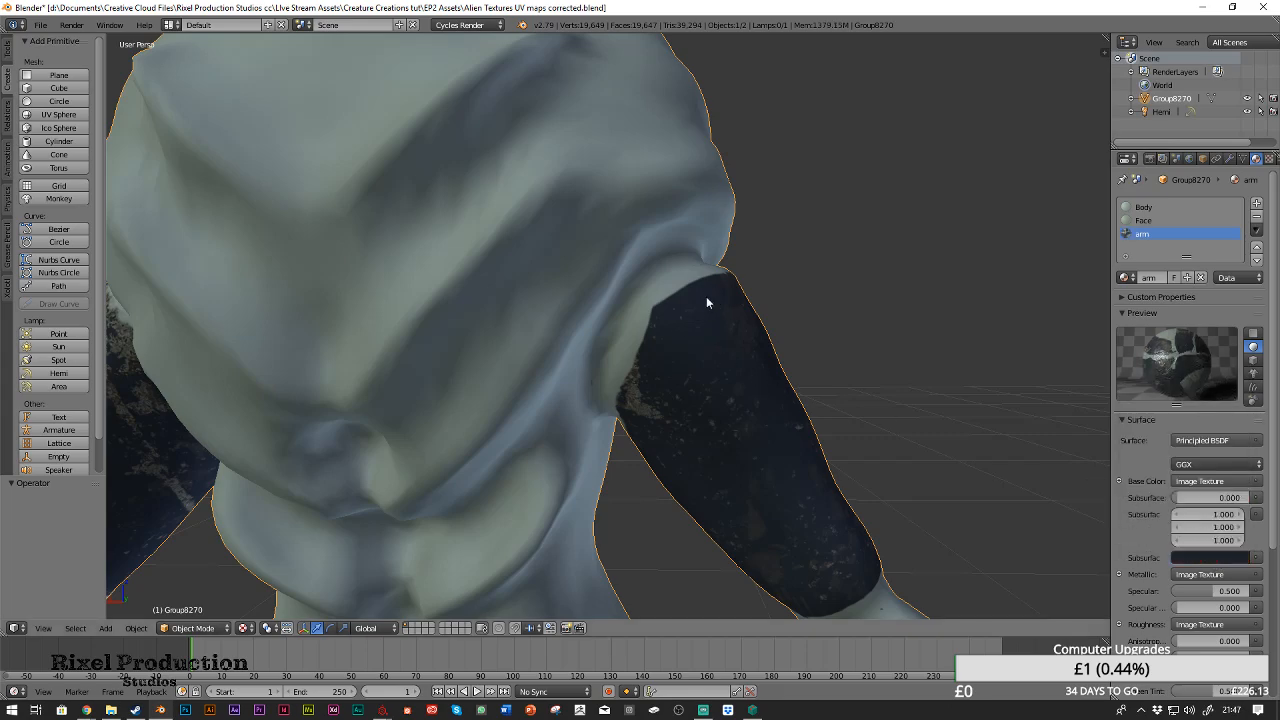
# Deselect the creature mesh and set the arm material's Subsurface to 0.1
pyautogui.moveTo(850, 321); pyautogui.dragTo(817, 317, button='middle')
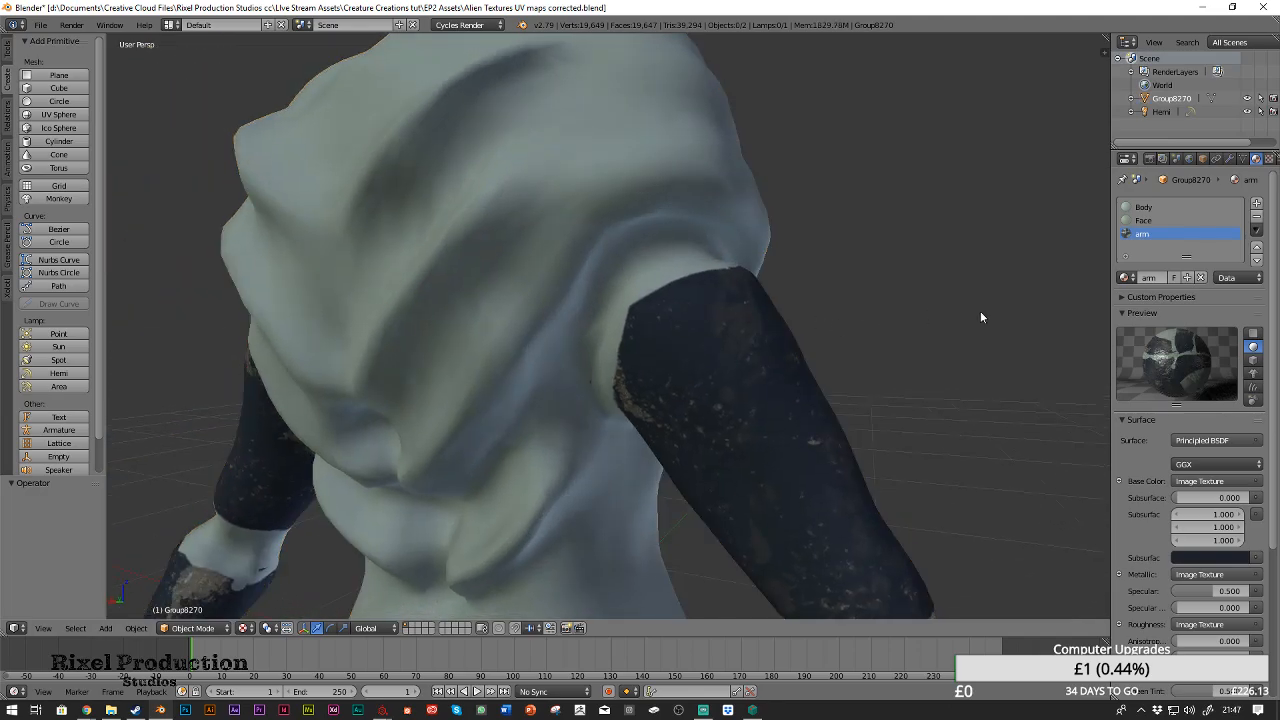
pyautogui.scroll(4, 850, 314)
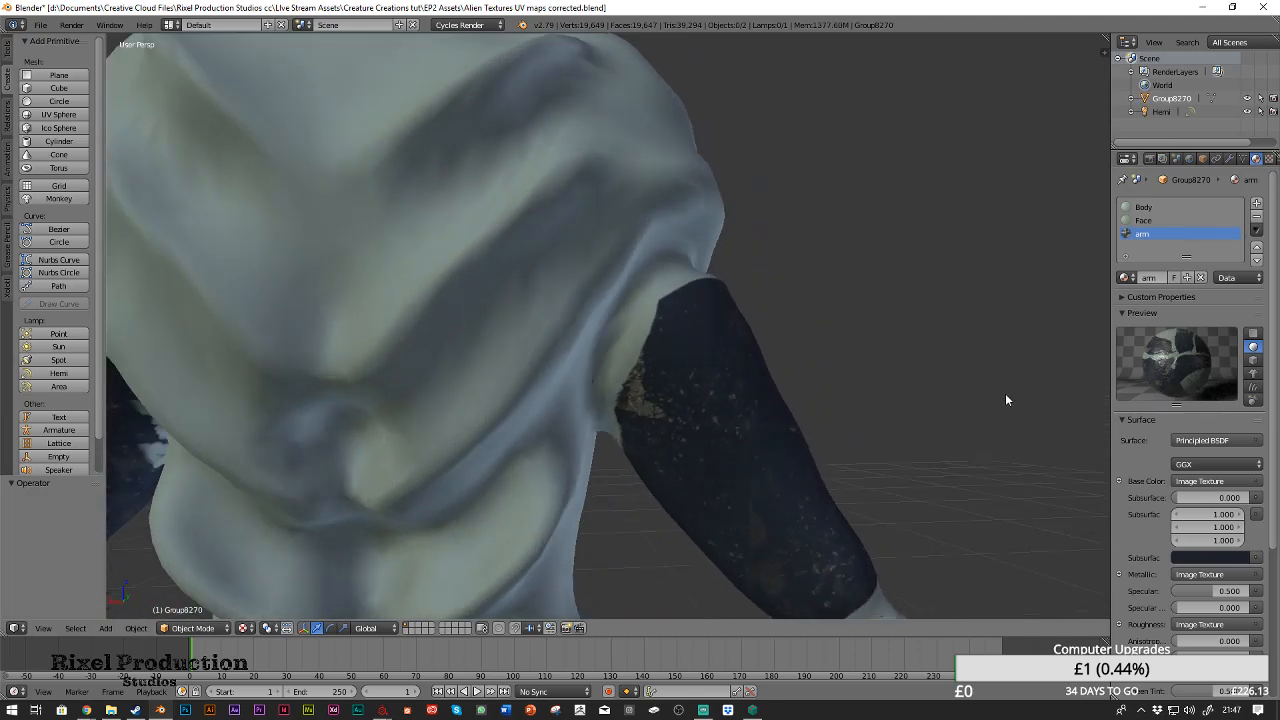
pyautogui.click(1217, 497)
pyautogui.press('BackSpace')
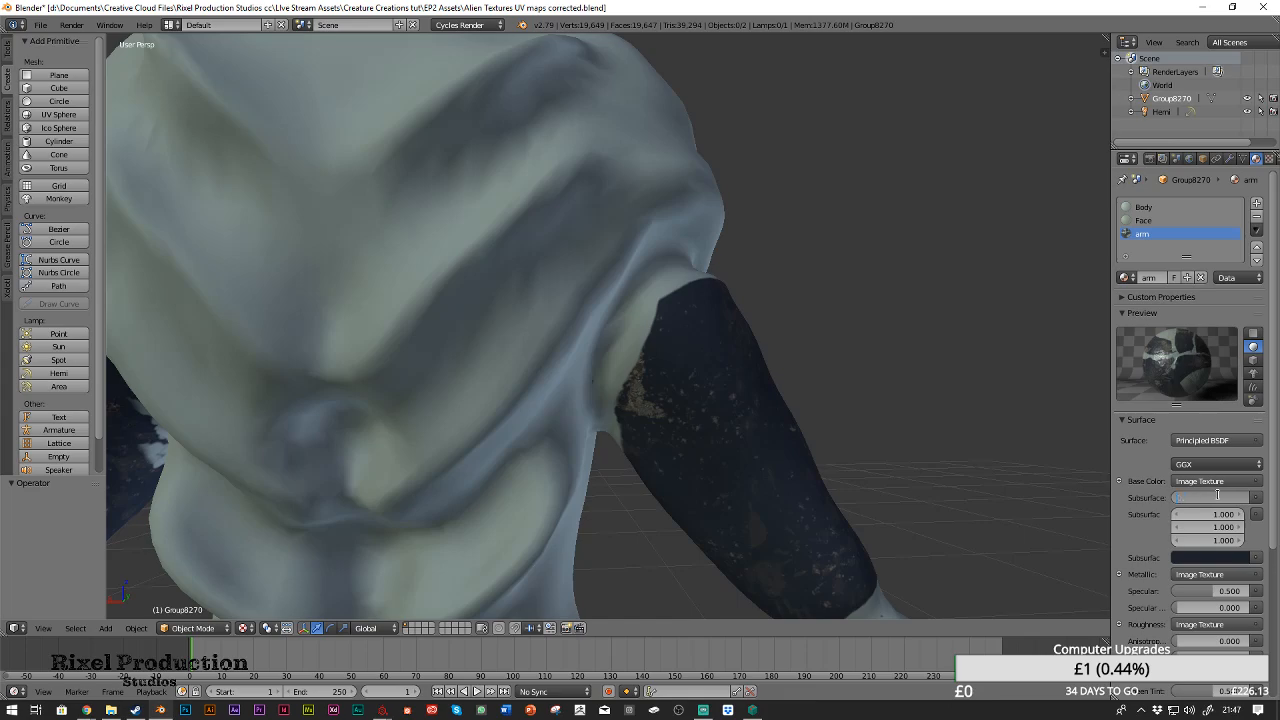
pyautogui.write('0.1')
pyautogui.press('Return')
# Set the Face material's Subsurface to 0.1
pyautogui.click(1170, 221)
pyautogui.click(1226, 497)
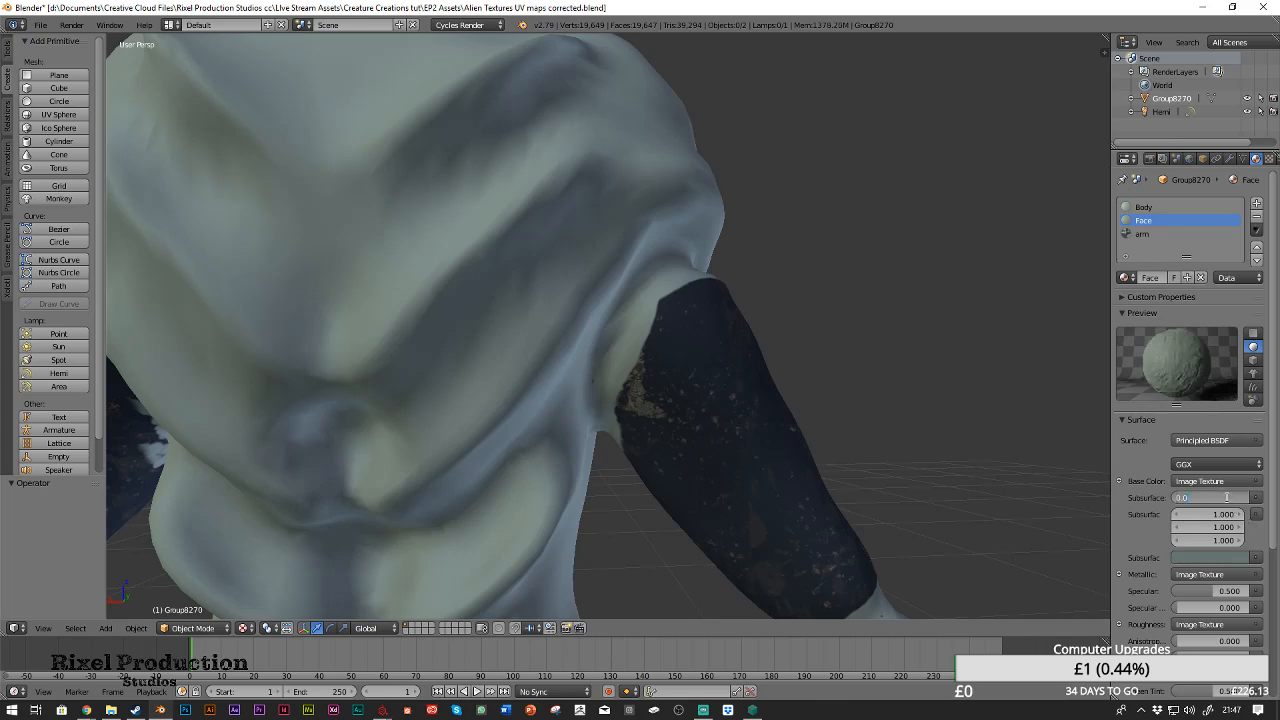
pyautogui.press('BackSpace')
pyautogui.write('0.1')
pyautogui.press('Return')
# Set the Body material's Subsurface to 0.1 and check the creature's skin from head to hips
pyautogui.click(1143, 206)
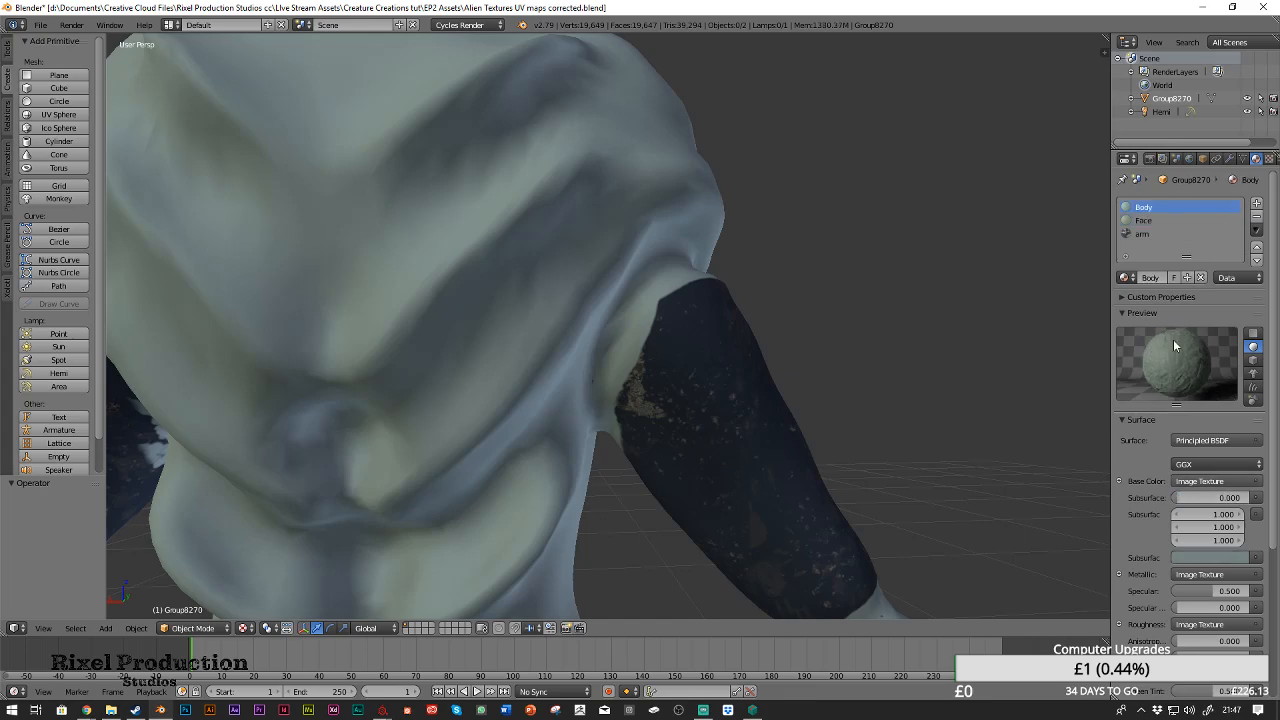
pyautogui.click(1222, 497)
pyautogui.write('0.1')
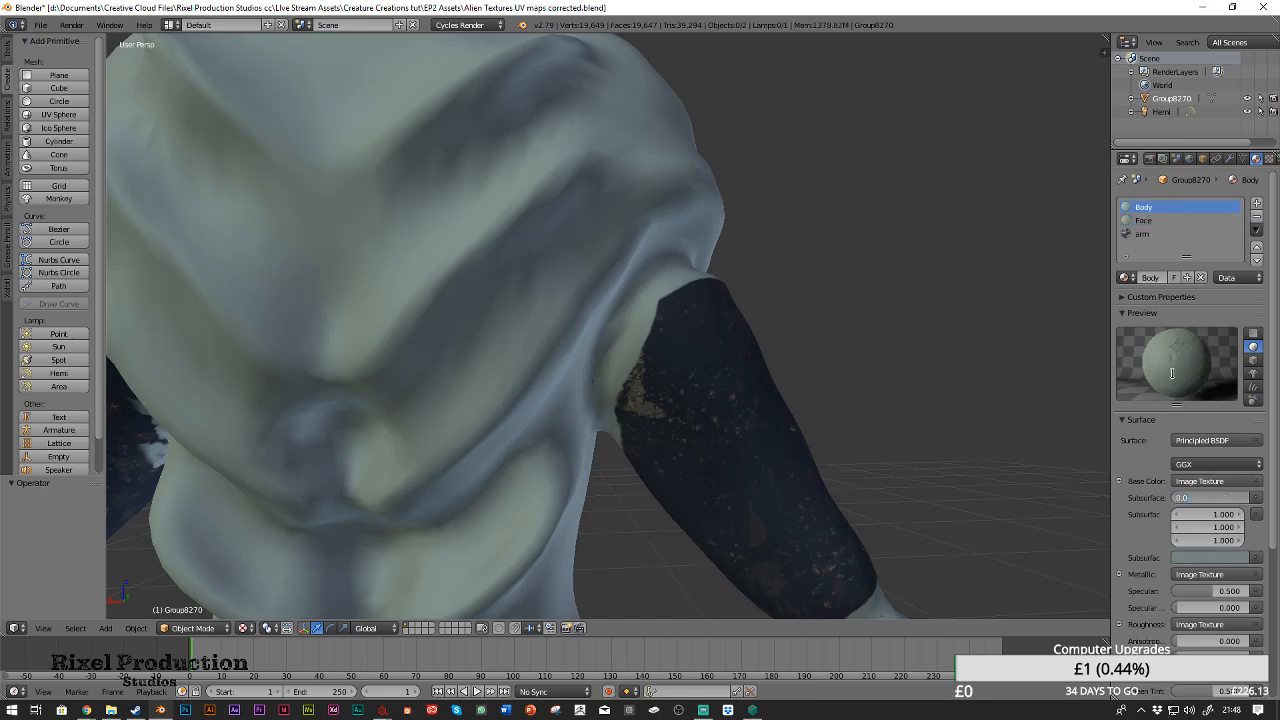
pyautogui.press('Return')
pyautogui.scroll(-8, 440, 255)
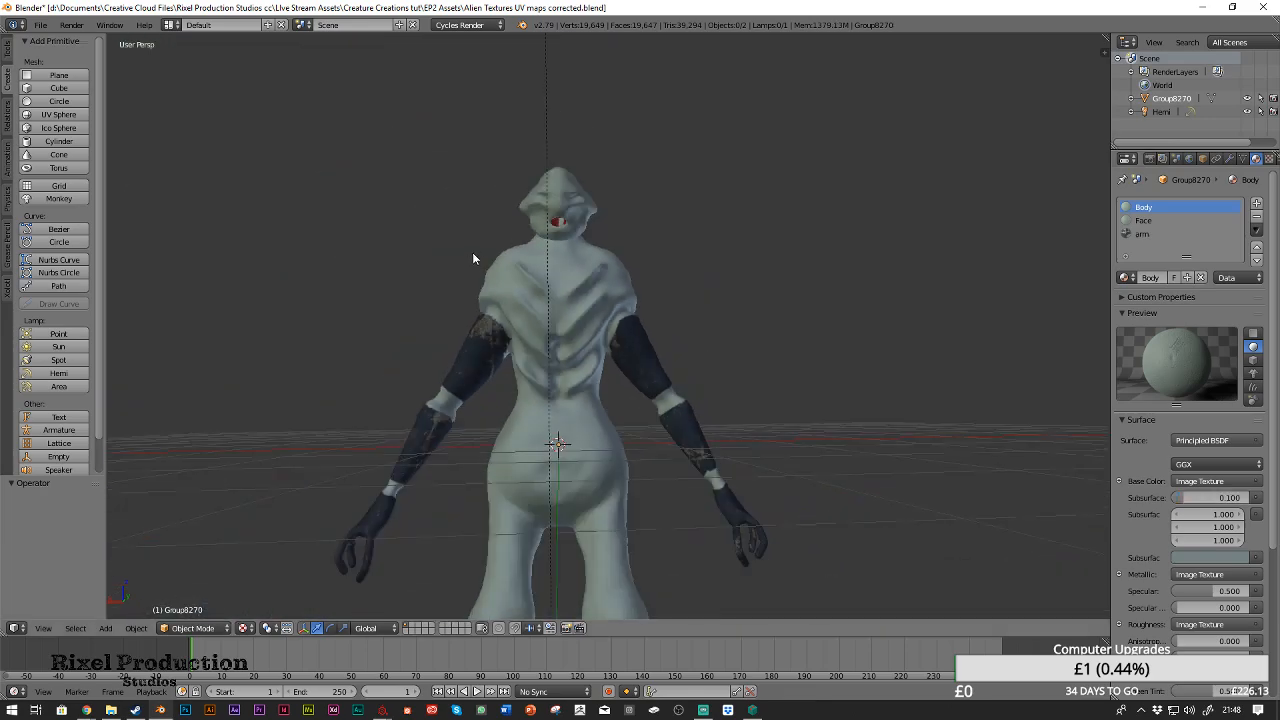
pyautogui.scroll(8, 610, 263)
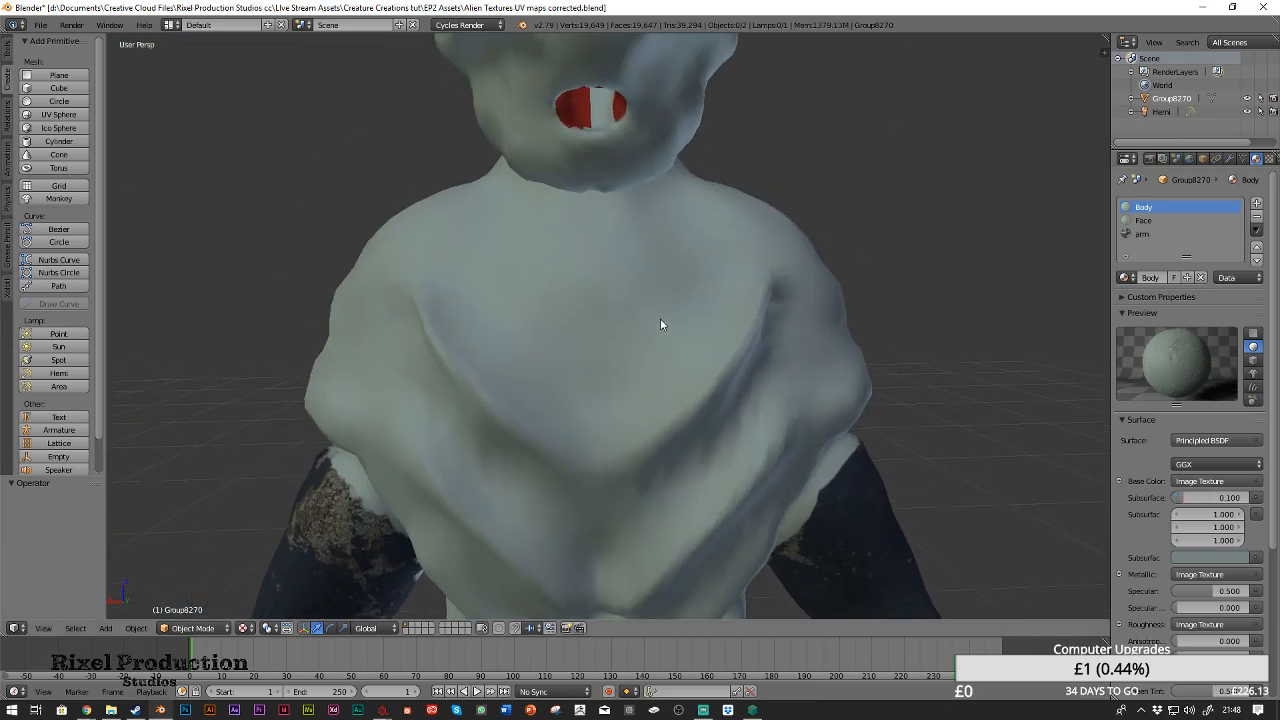
pyautogui.scroll(-4, 731, 433)
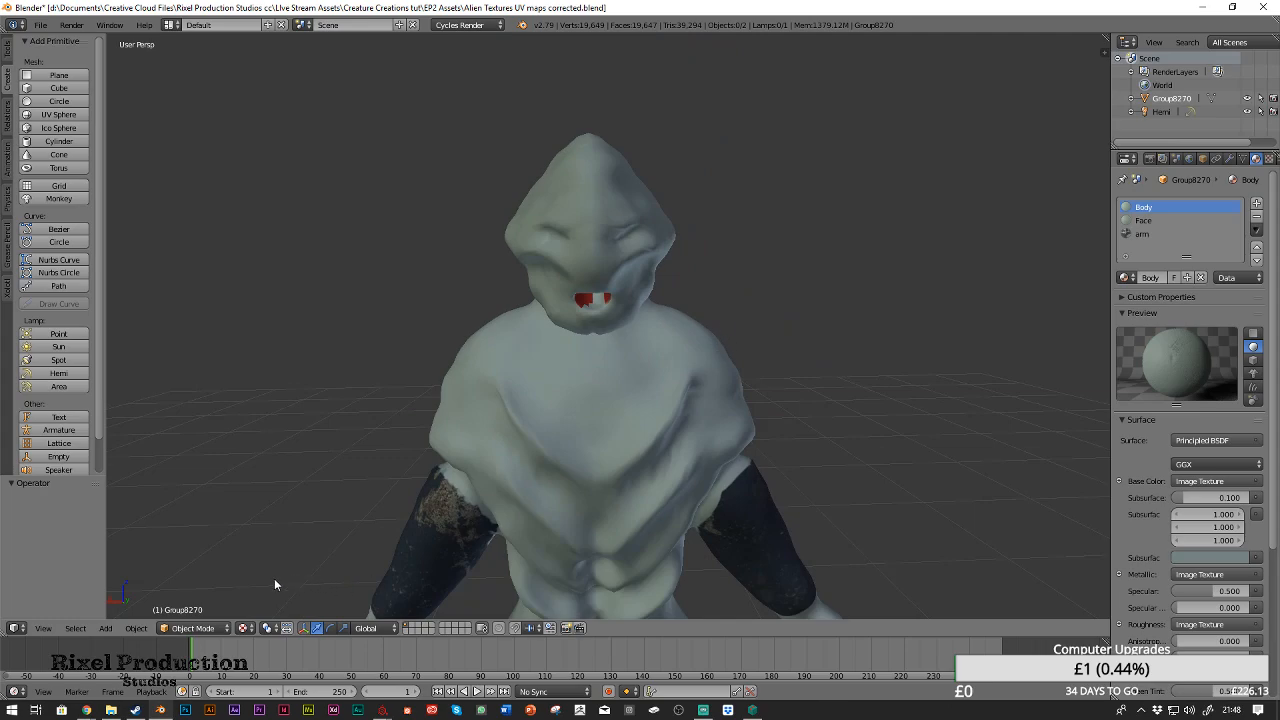
# Save the scene as a new incremented file, Alien Textures UV maps corrected1.blend, in the EP2 Assets folder
pyautogui.click(39, 26)
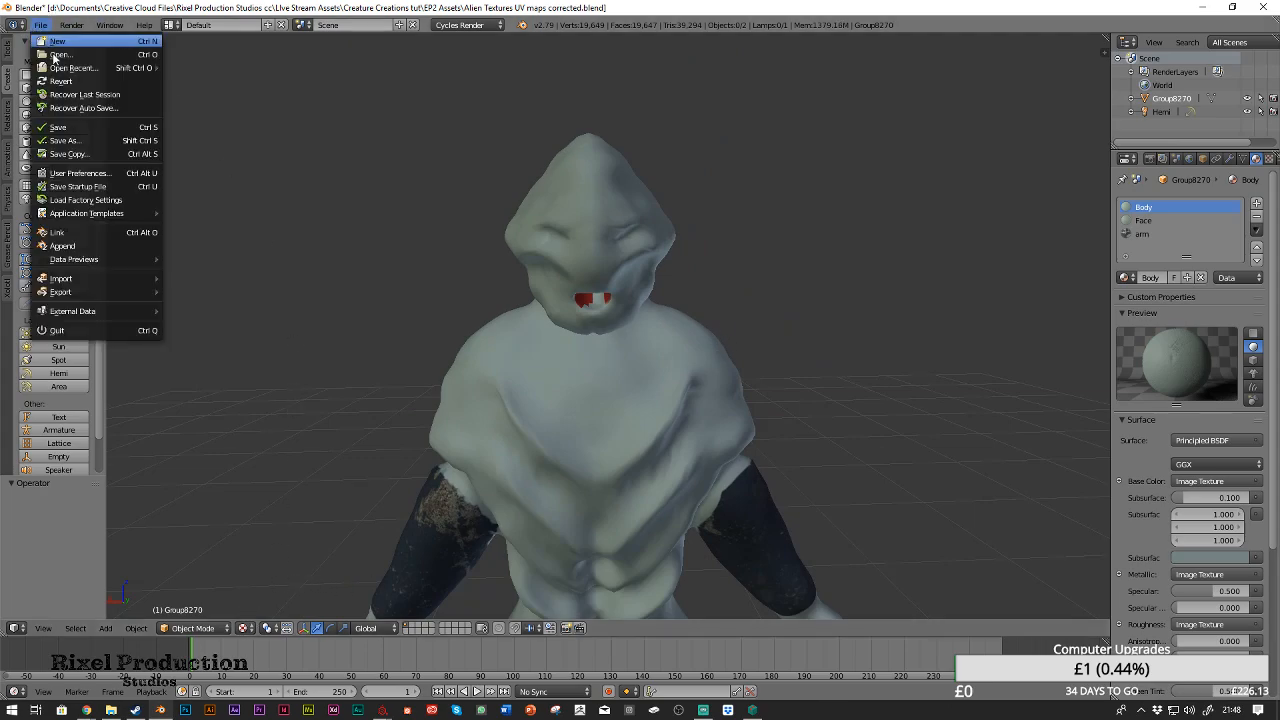
pyautogui.click(99, 134)
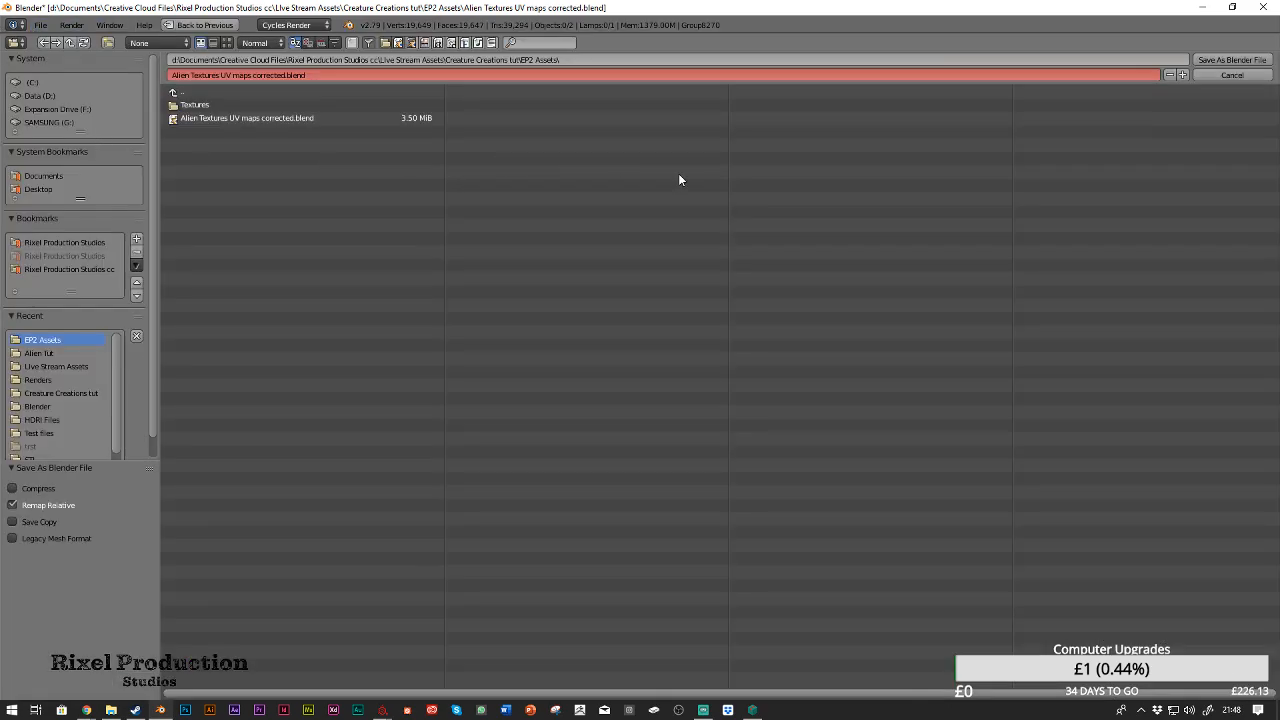
pyautogui.click(250, 75)
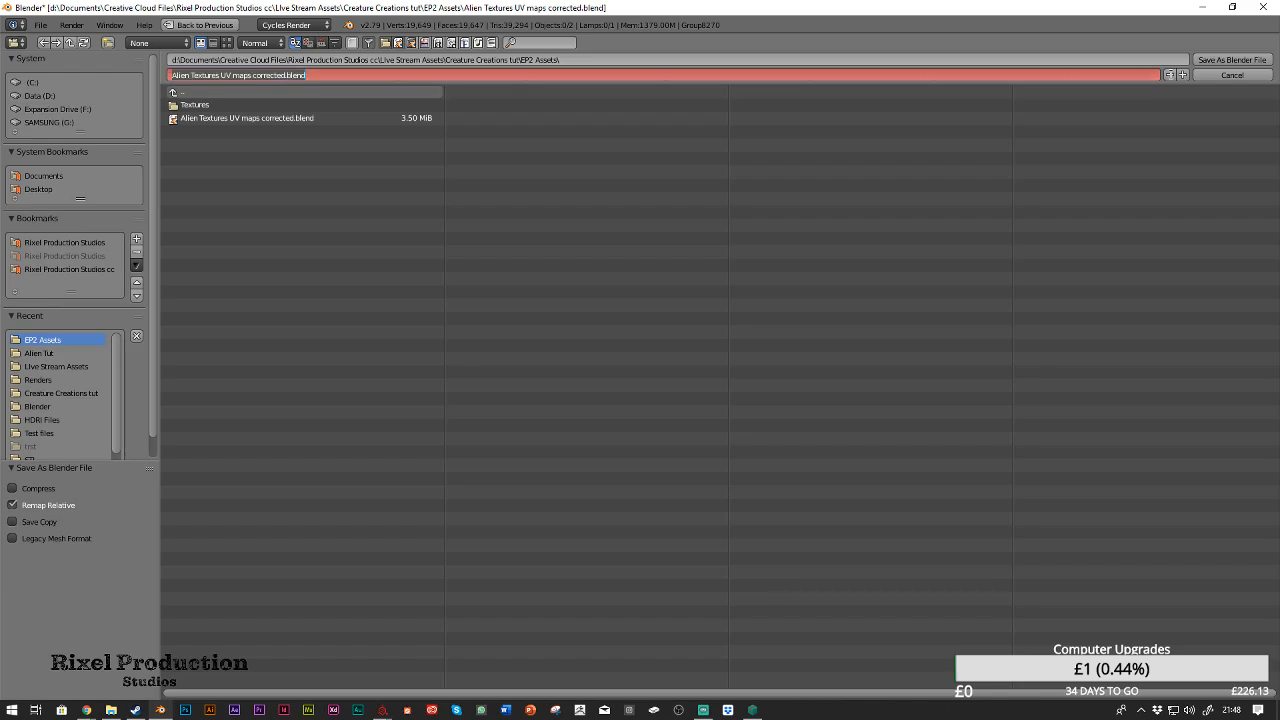
pyautogui.click(1183, 75)
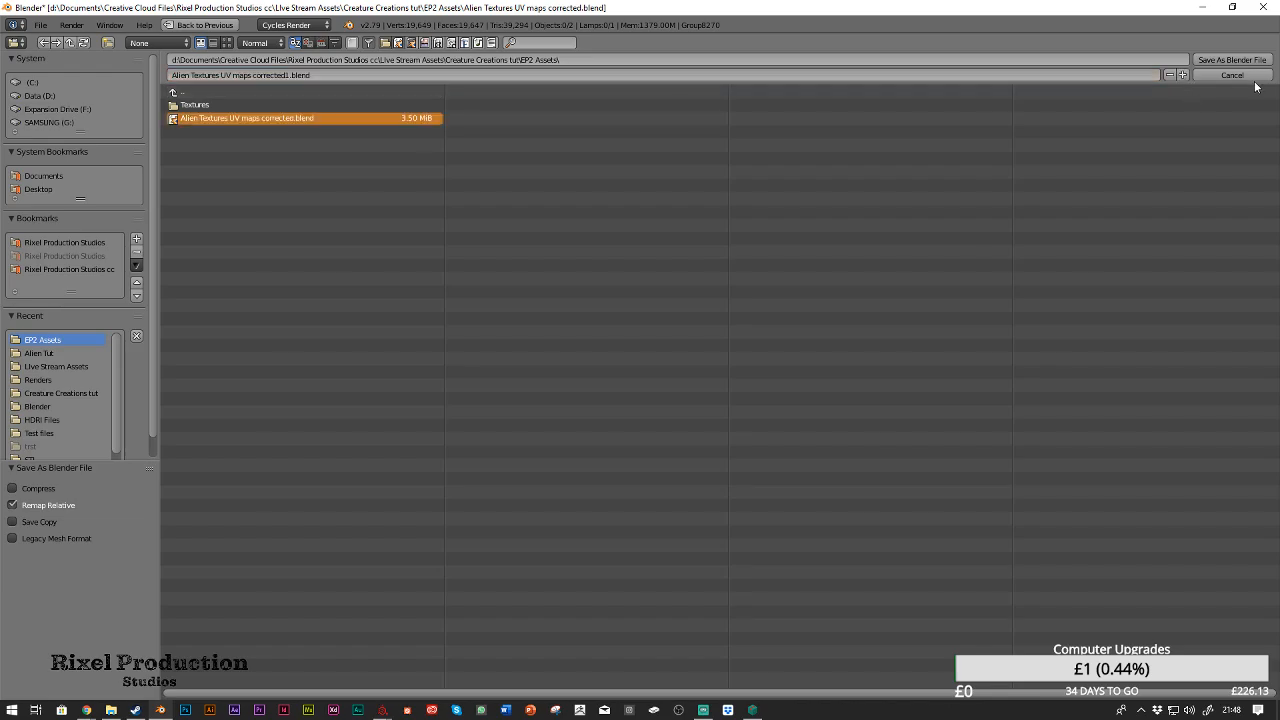
pyautogui.click(1231, 60)
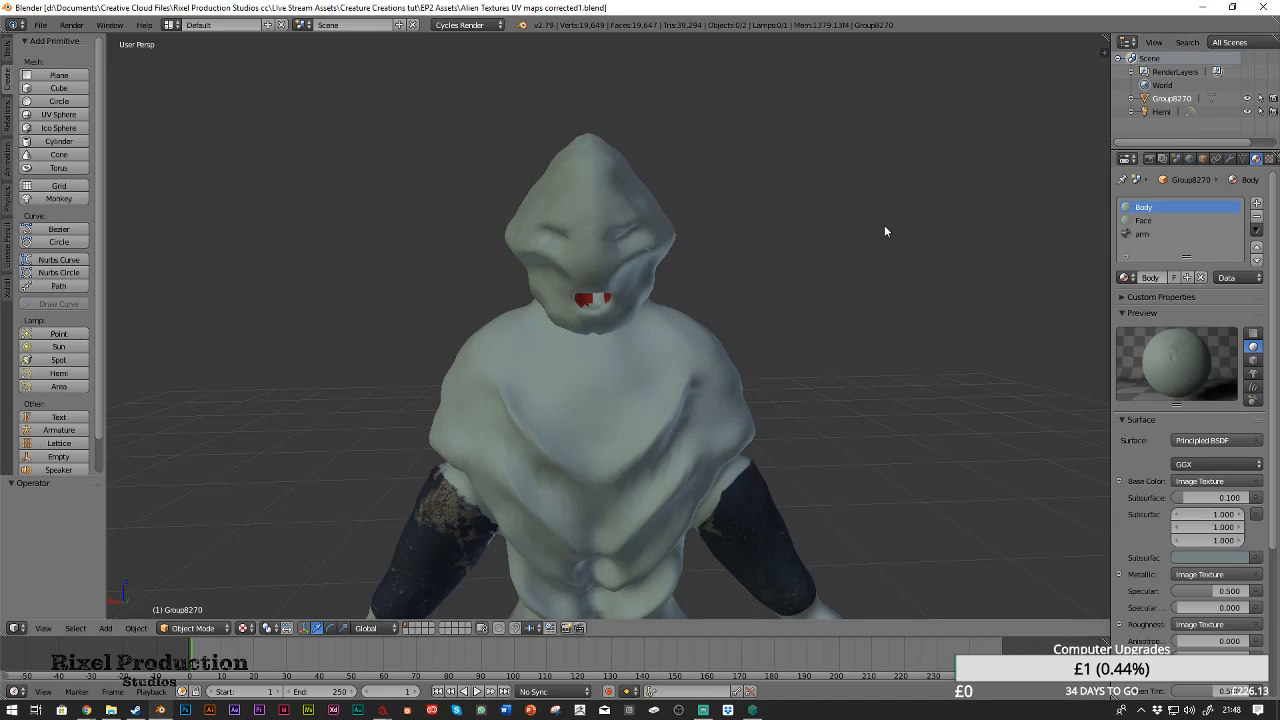
# Switch the viewport shading to Rendered to preview the creature in Cycles
pyautogui.click(244, 628)
pyautogui.click(268, 539)
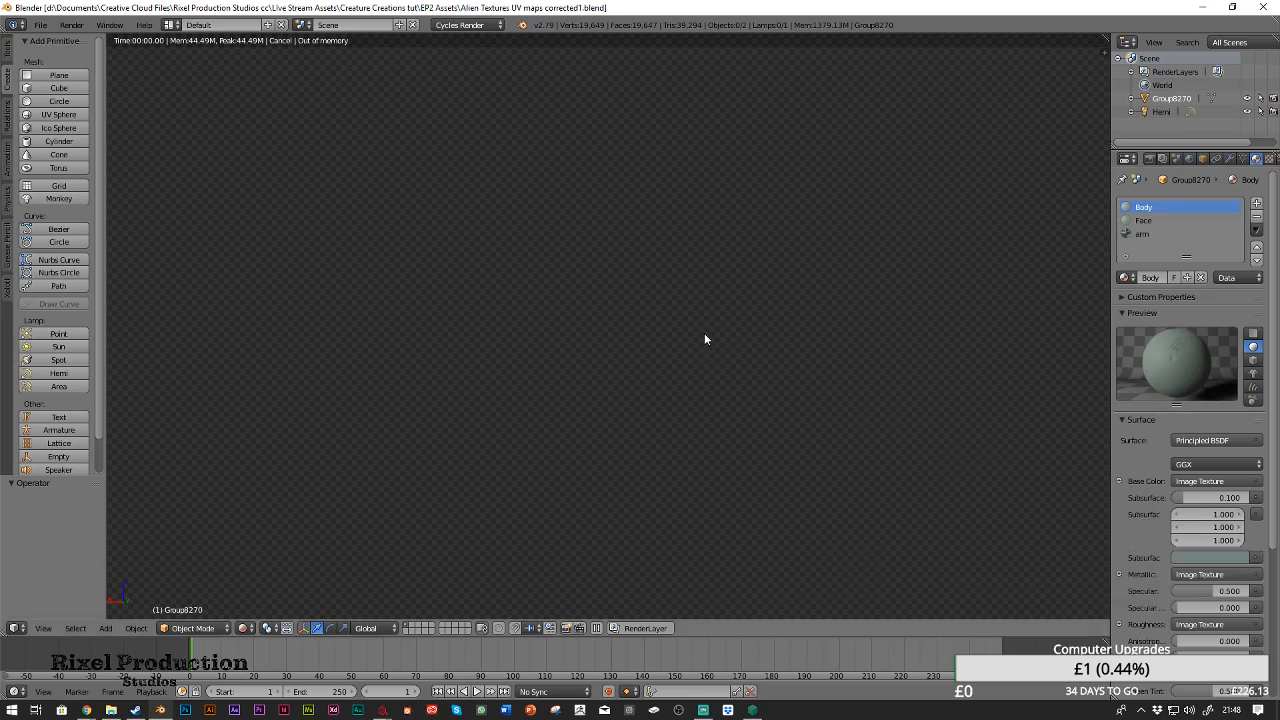
pyautogui.scroll(-3, 694, 325)
pyautogui.scroll(3, 694, 326)
pyautogui.scroll(-2, 693, 326)
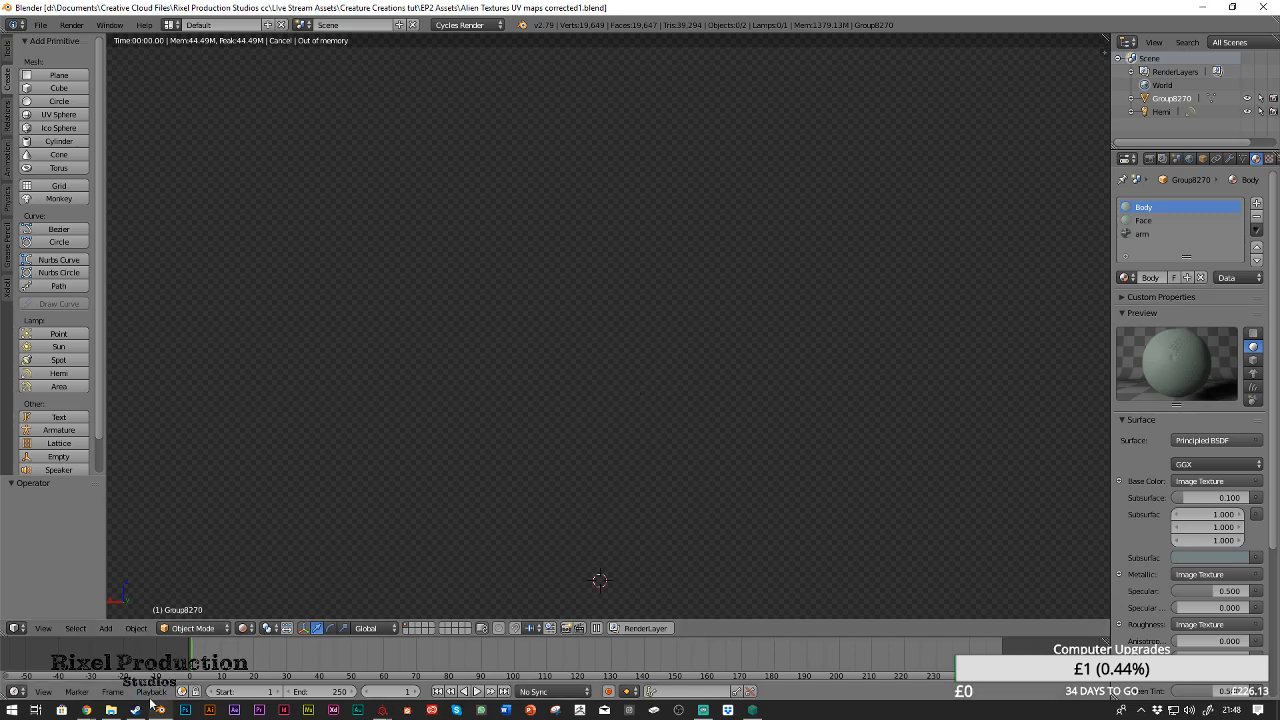
# Close the Live Link window and Substance Painter
pyautogui.moveTo(382, 710)
pyautogui.click(480, 647)
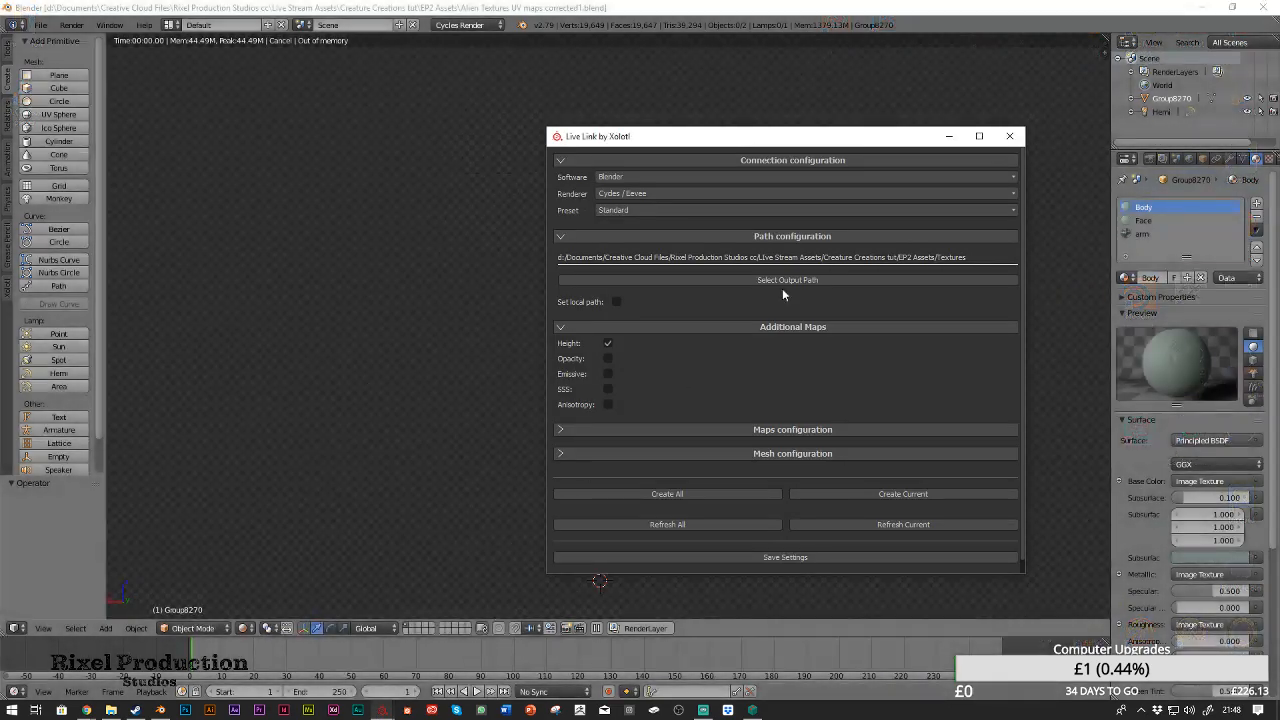
pyautogui.click(1017, 139)
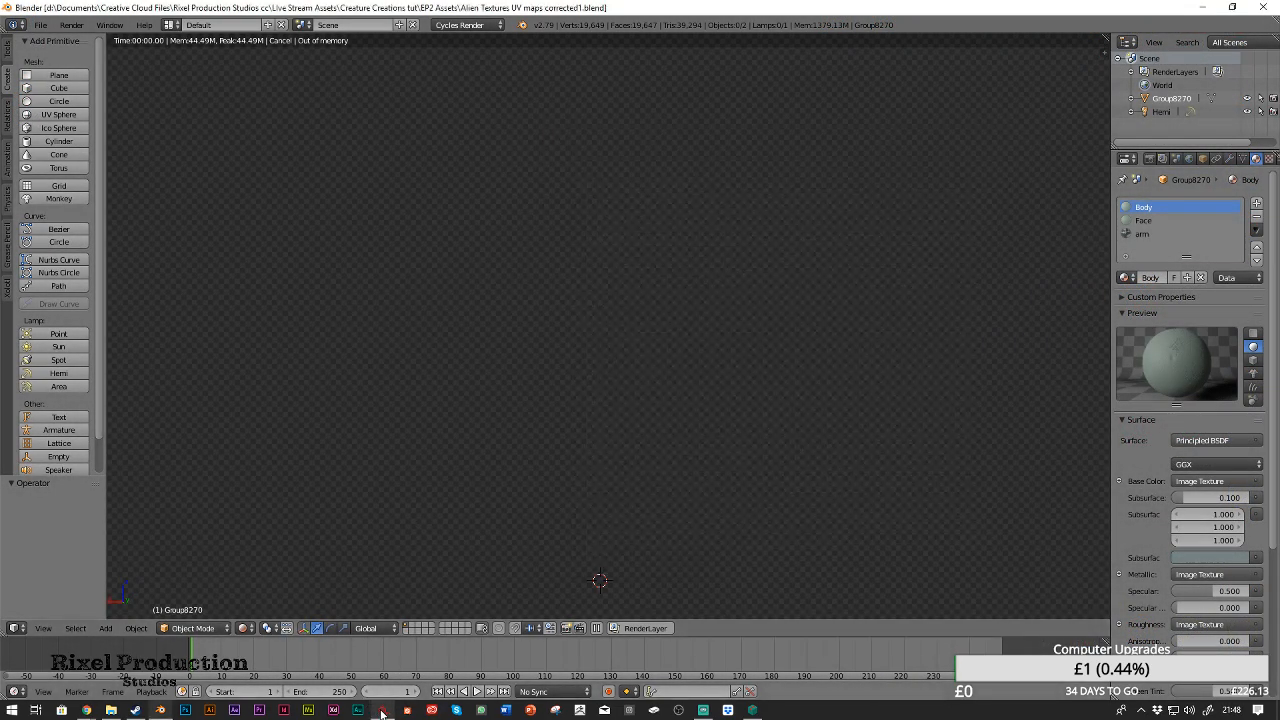
pyautogui.click(382, 710)
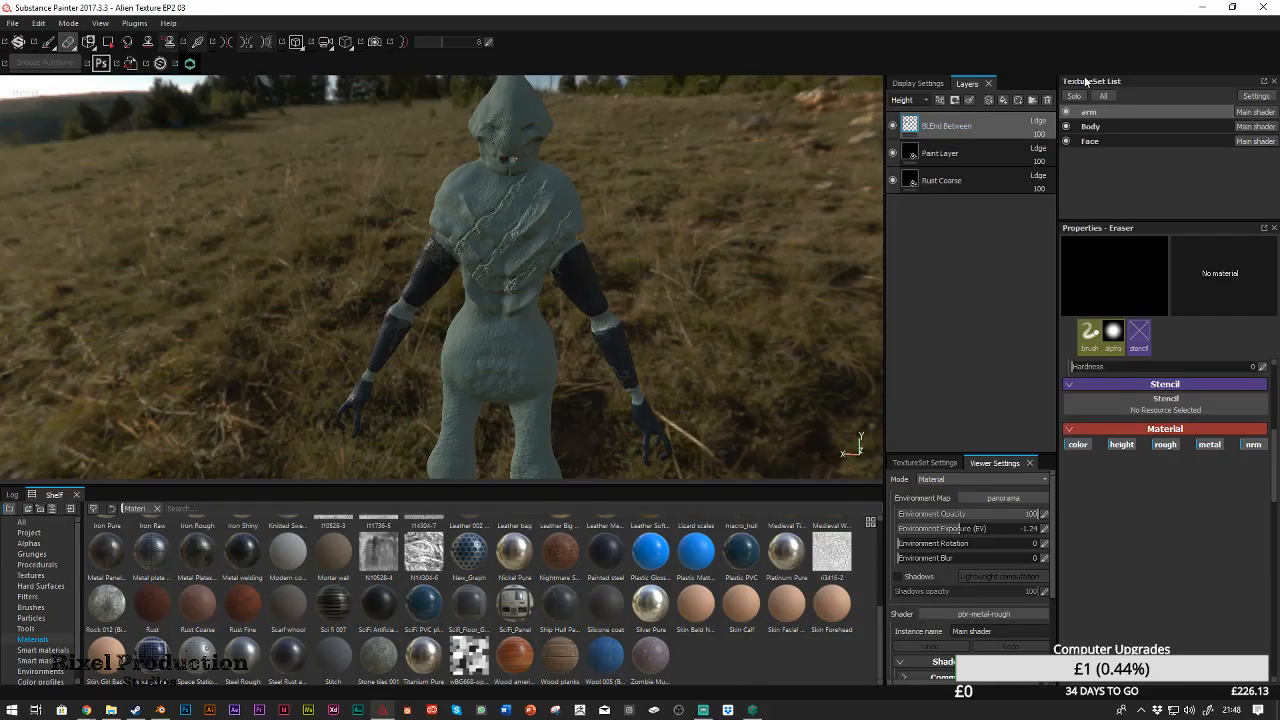
pyautogui.click(1256, 6)
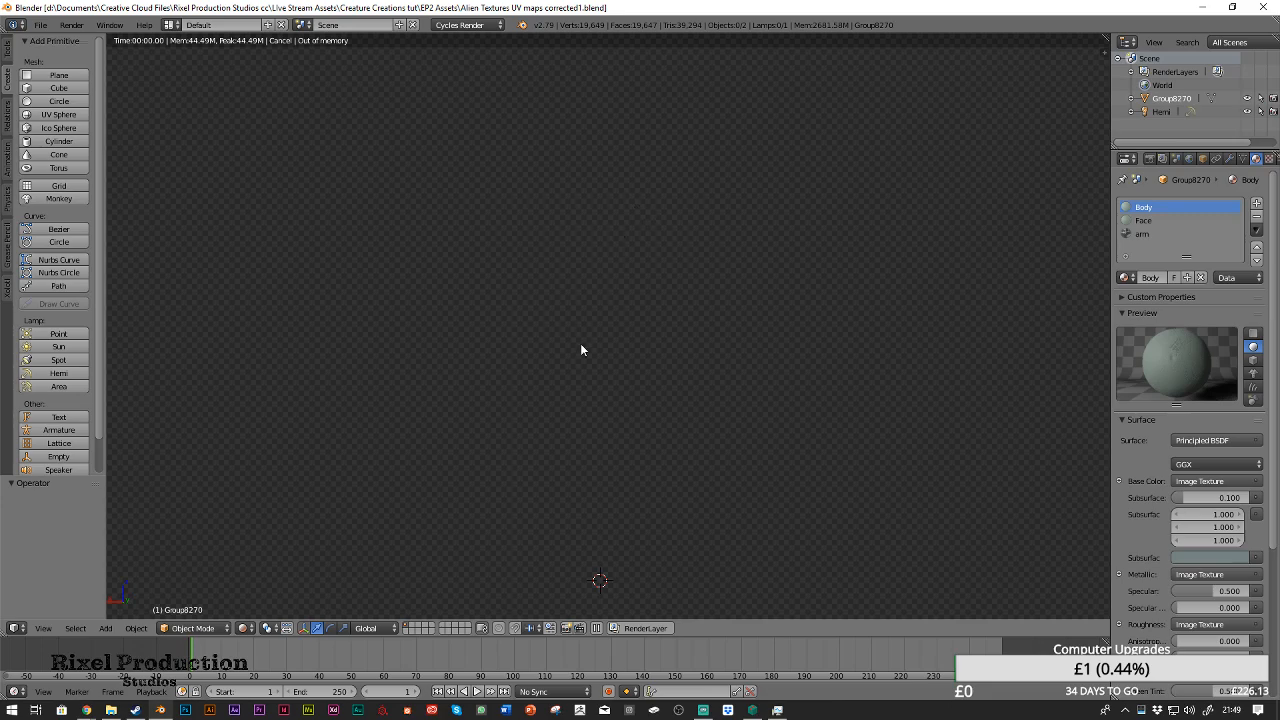
# Restart the viewport preview by switching the shading to Material and back to Rendered
pyautogui.click(243, 628)
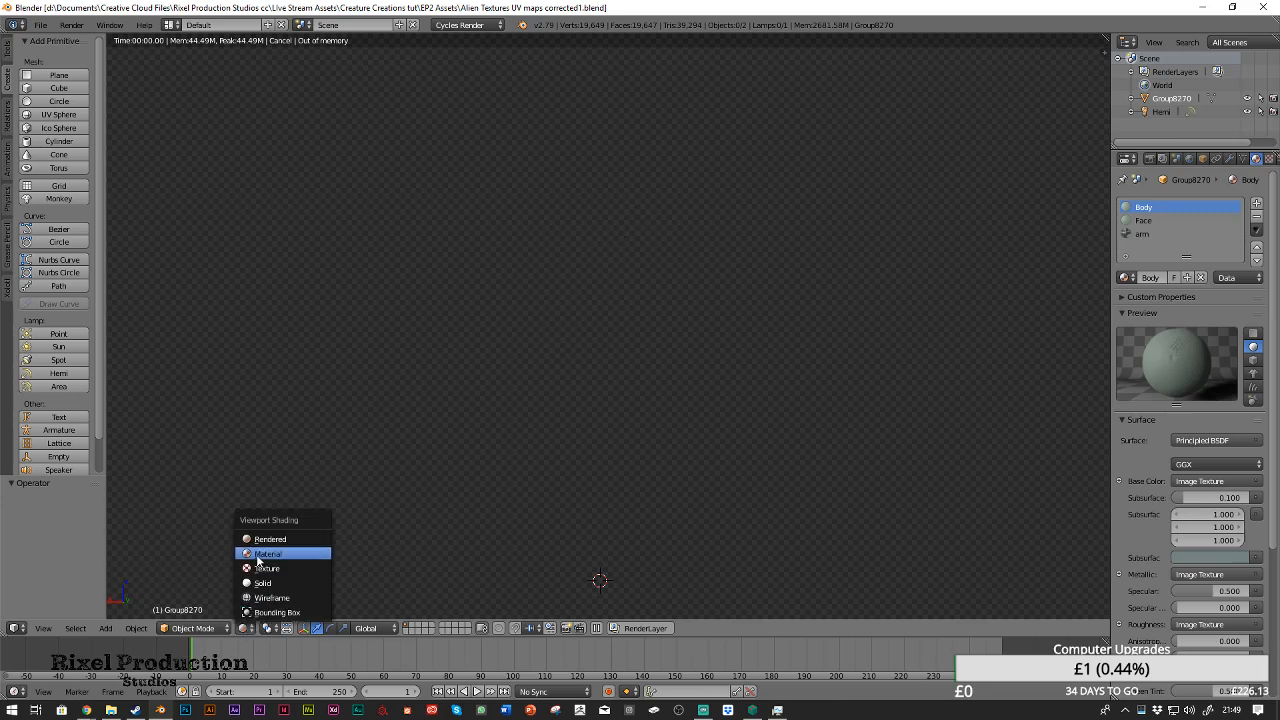
pyautogui.click(261, 555)
pyautogui.click(246, 628)
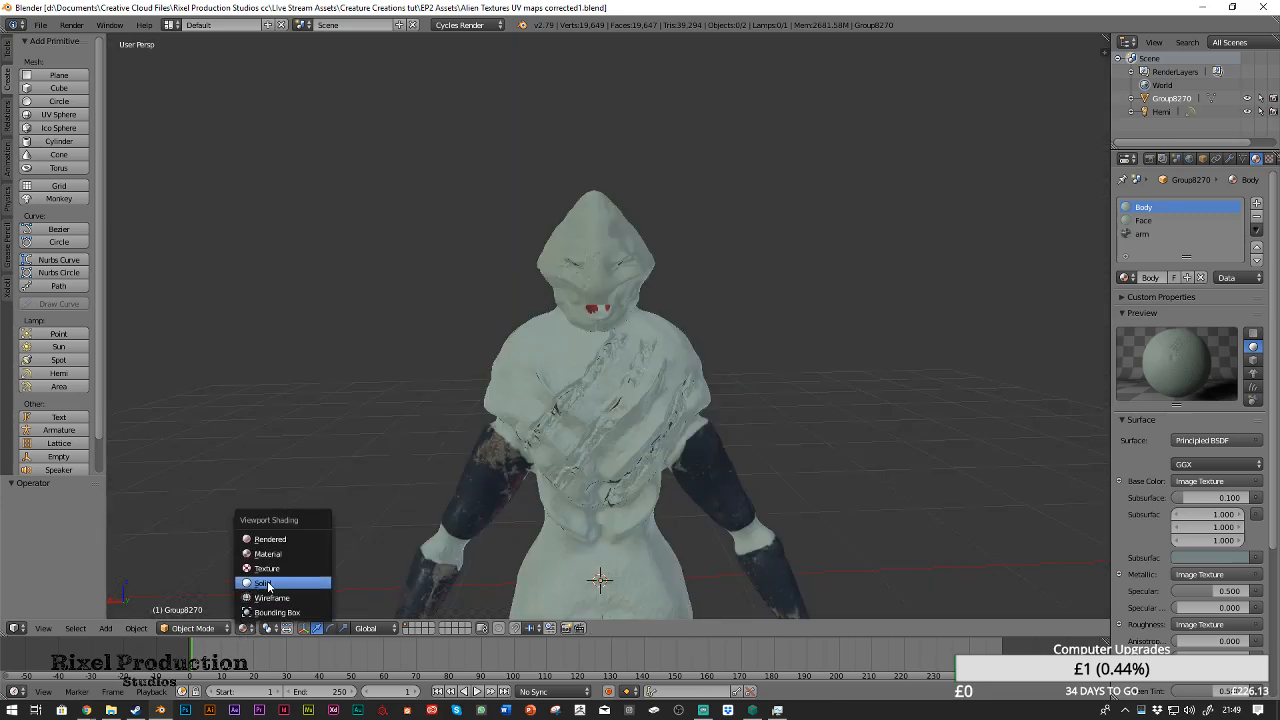
pyautogui.click(263, 539)
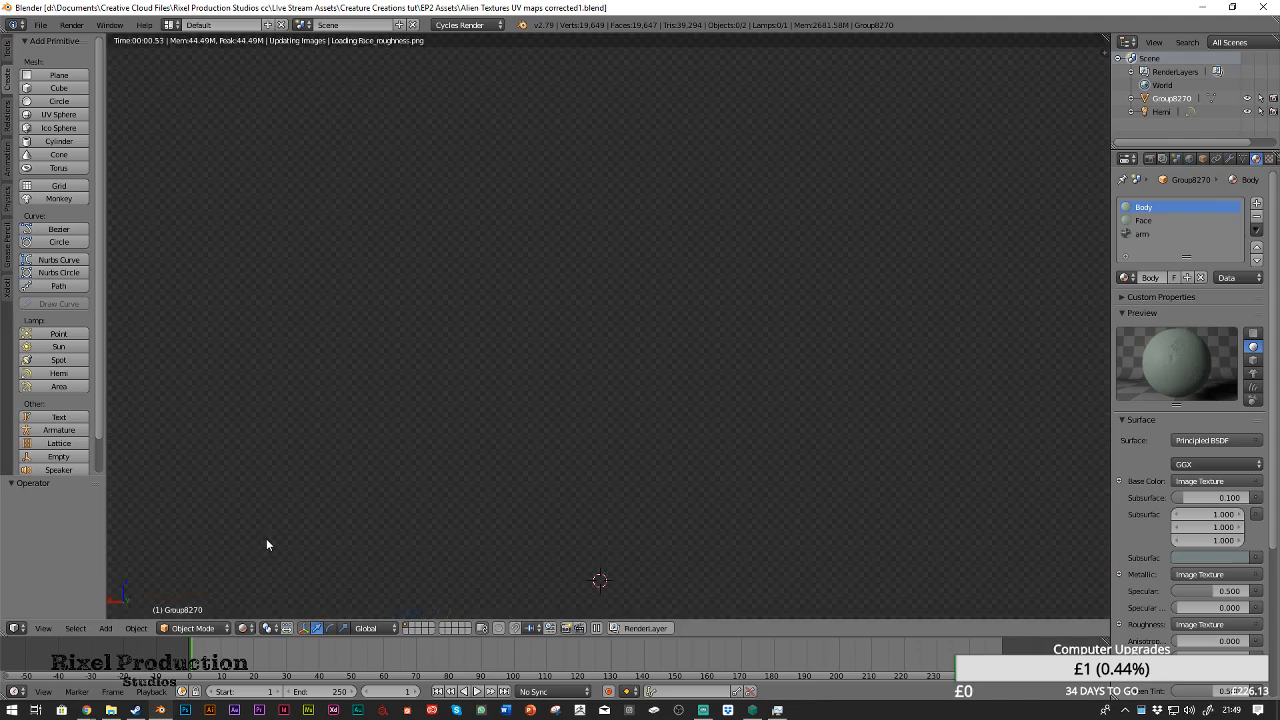
# Examine the rendered creature's head, neck and scarred chest from the front and side for skin shading and surface detail
pyautogui.scroll(3, 556, 387)
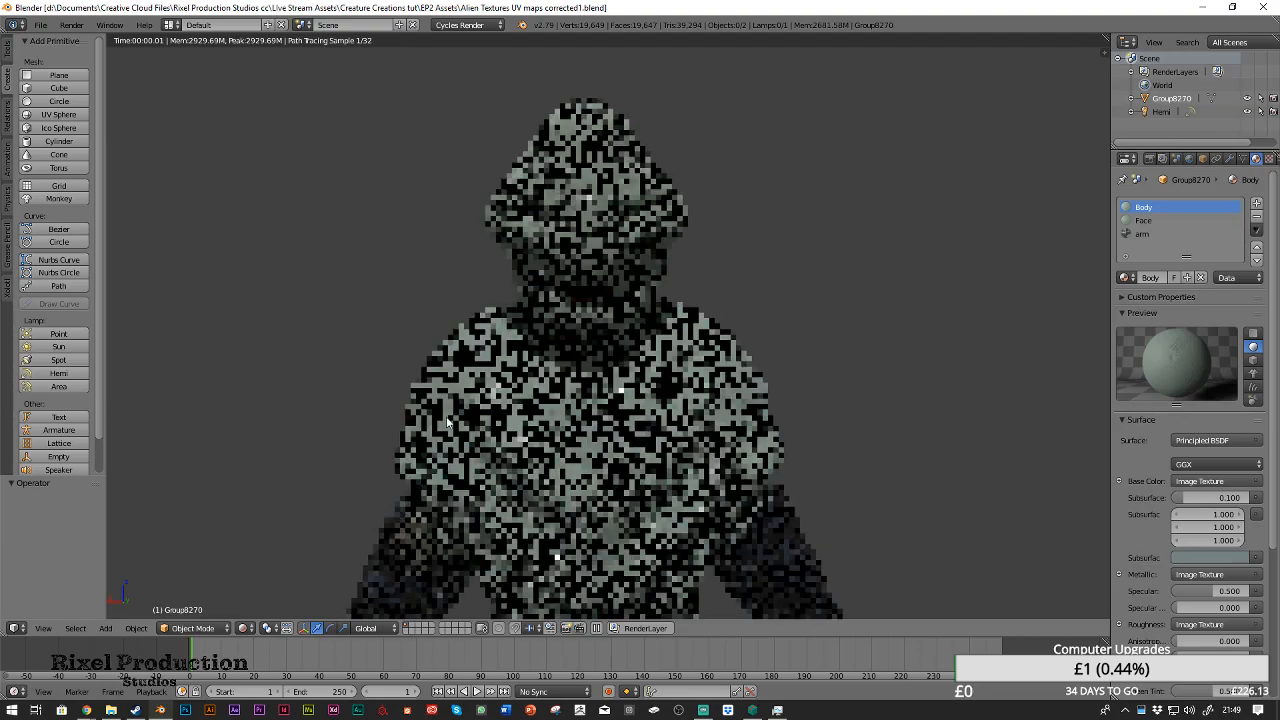
pyautogui.scroll(2, 556, 385)
pyautogui.keyDown('shift'); pyautogui.moveTo(554, 318); pyautogui.dragTo(552, 470, button='middle'); pyautogui.keyUp('shift')
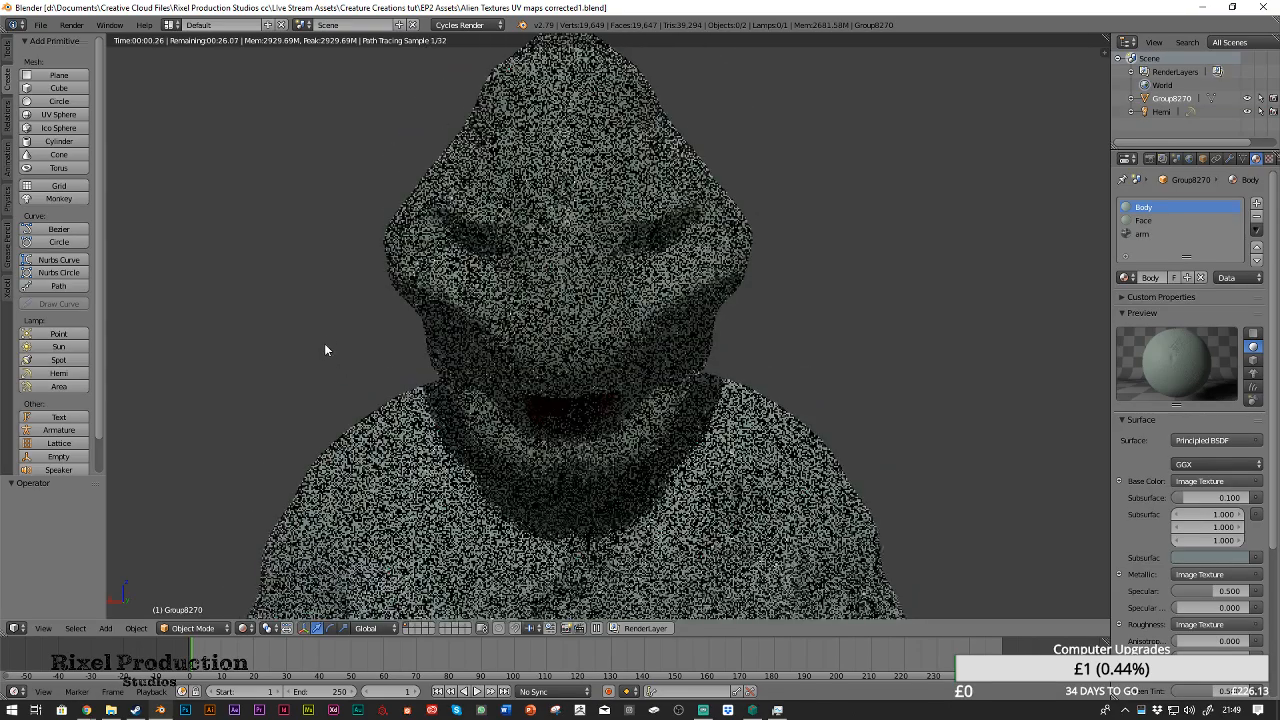
pyautogui.moveTo(308, 322); pyautogui.dragTo(419, 323, button='middle')
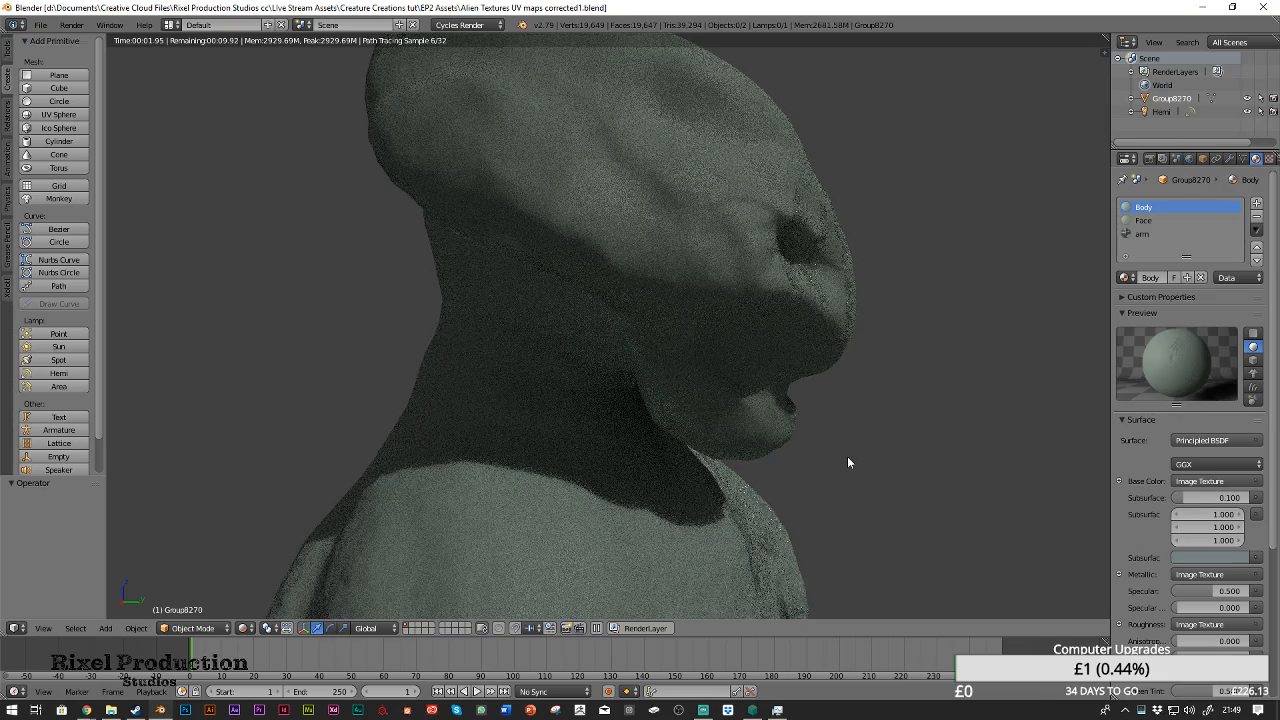
pyautogui.moveTo(926, 415); pyautogui.dragTo(788, 175, button='middle')
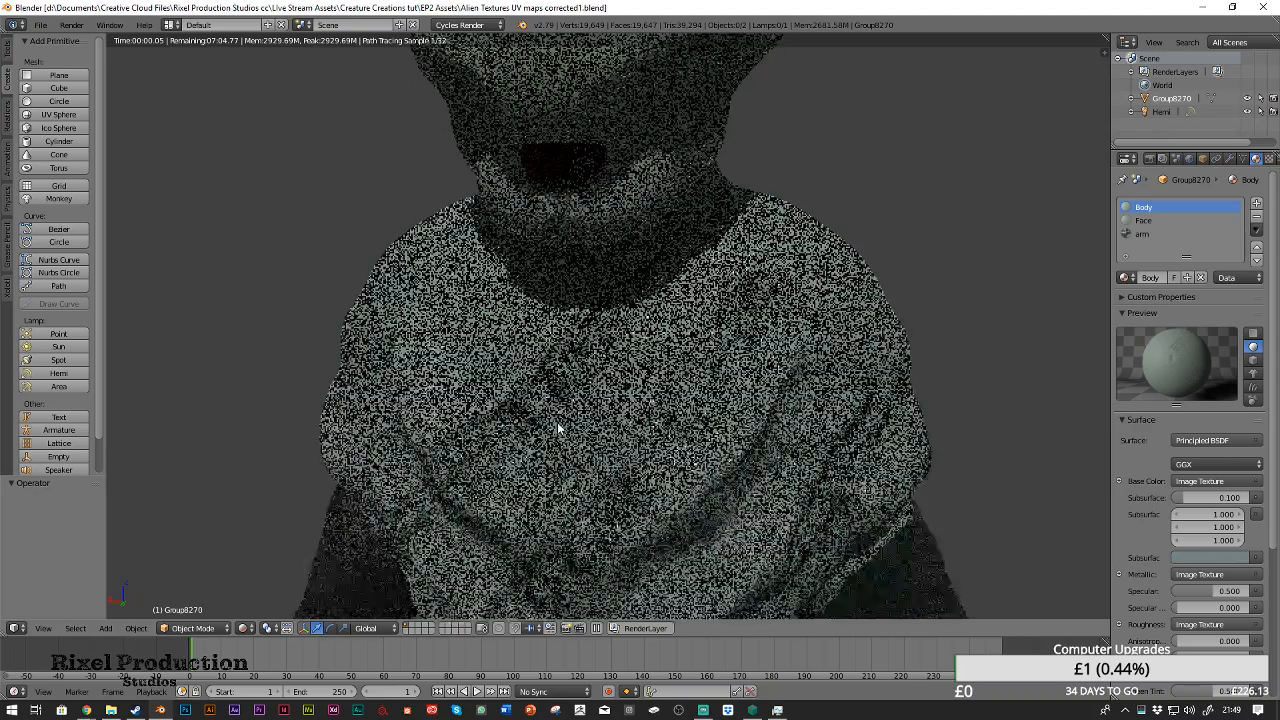
pyautogui.scroll(6, 545, 478)
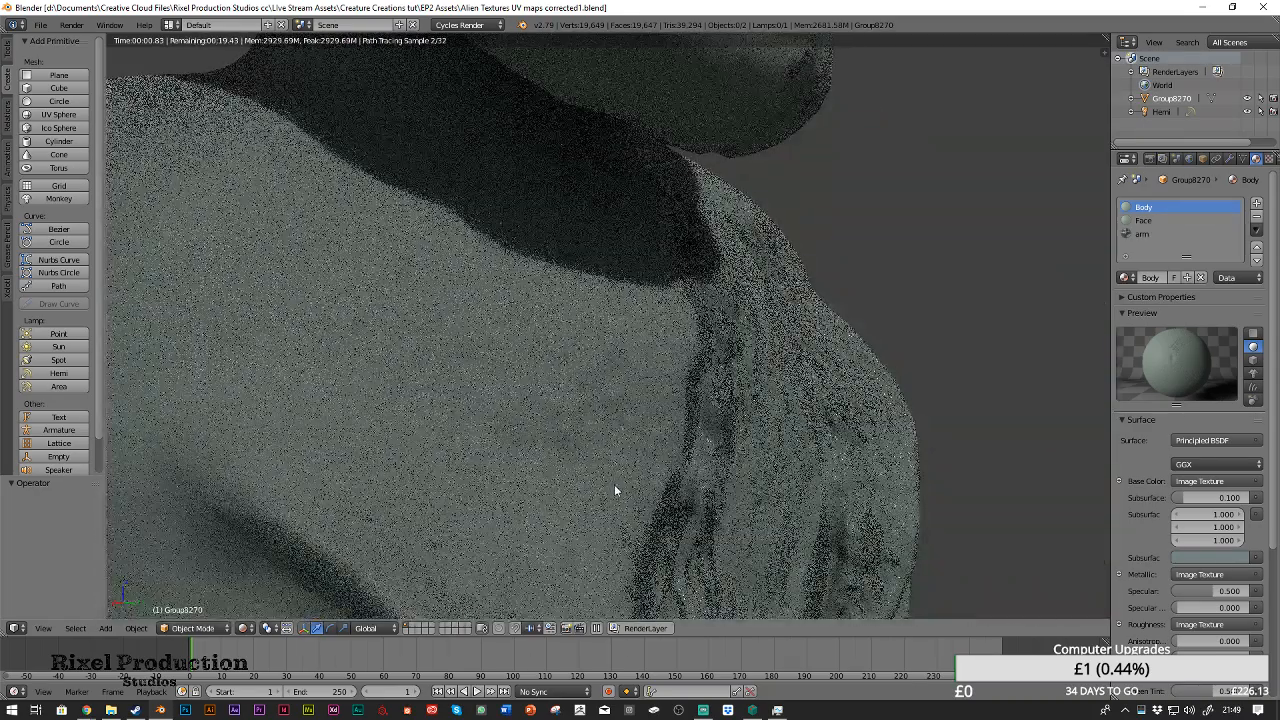
pyautogui.moveTo(691, 543); pyautogui.dragTo(749, 424, button='middle')
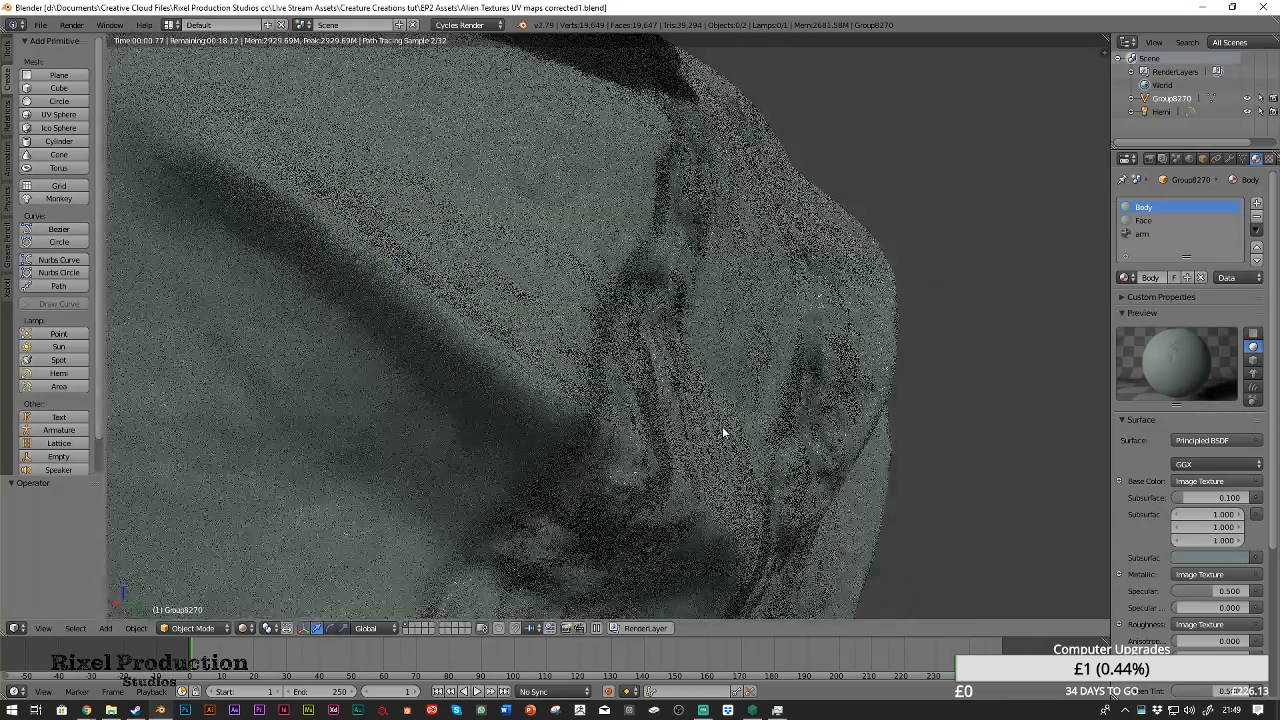
pyautogui.scroll(-7, 785, 445)
pyautogui.moveTo(833, 371); pyautogui.dragTo(740, 396, button='middle')
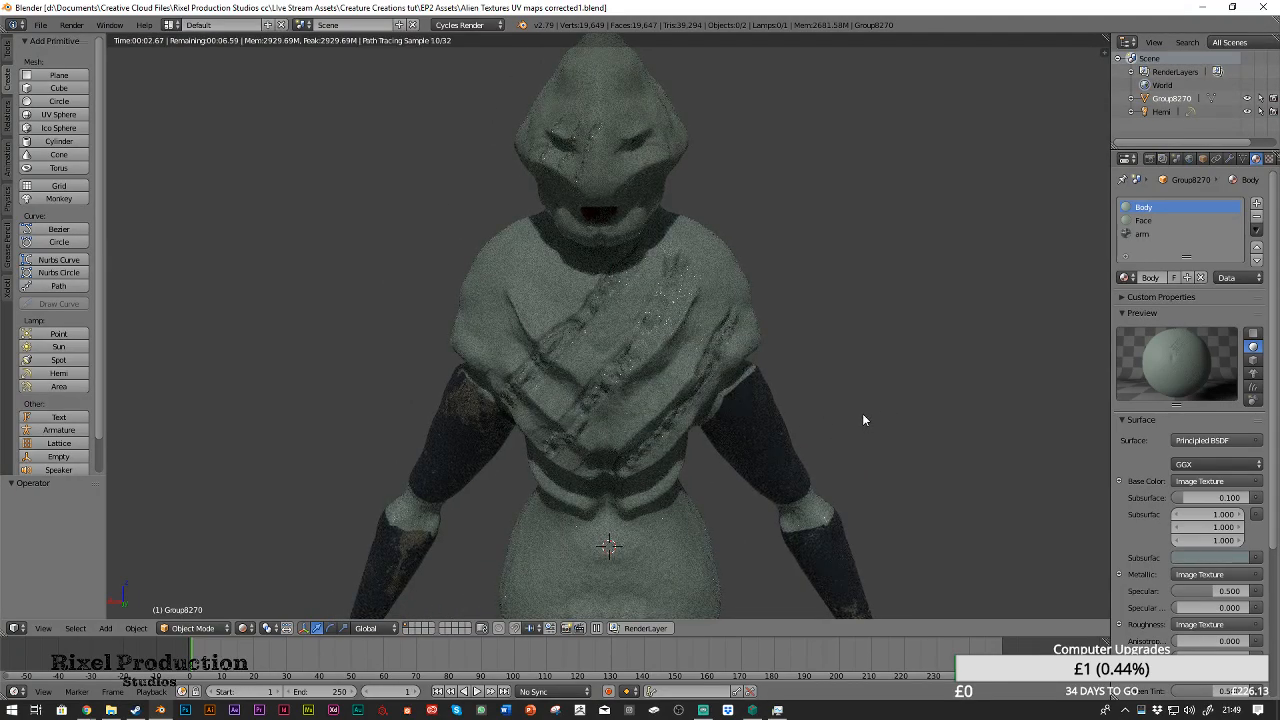
# Enable nodes for the World surface and set its background colour to an Environment Texture
pyautogui.click(1162, 159)
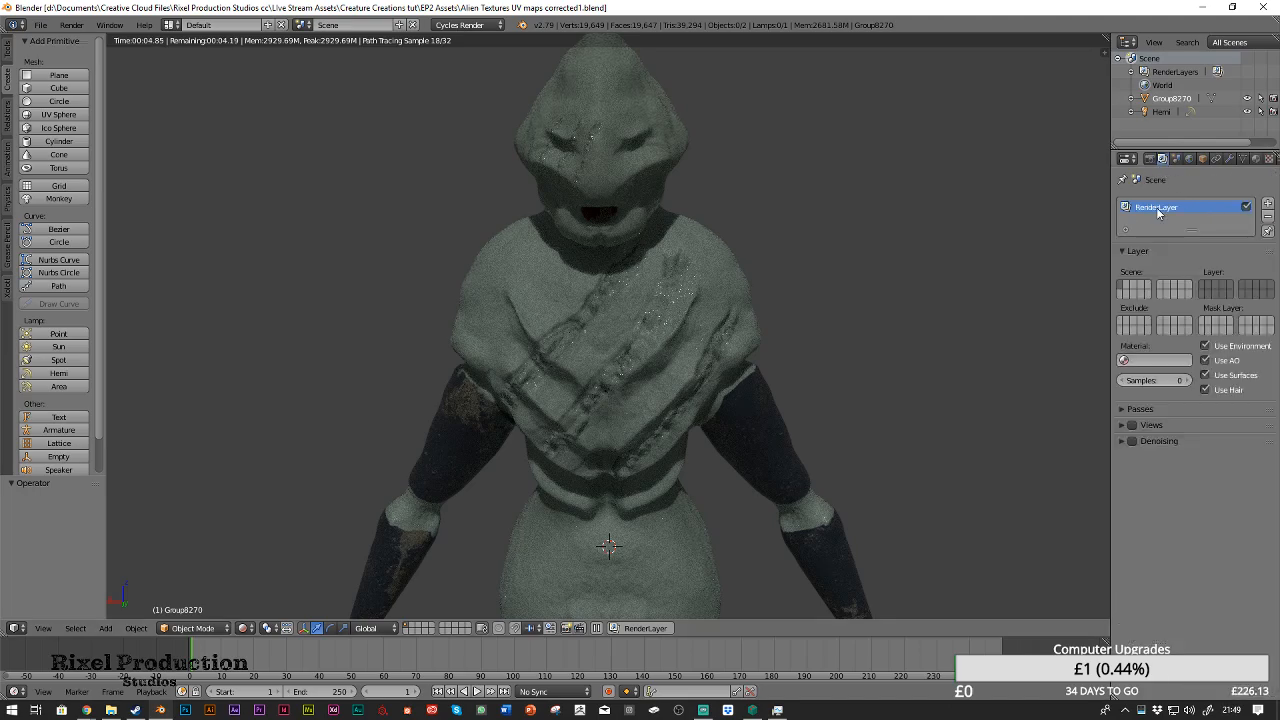
pyautogui.click(1149, 160)
pyautogui.click(1162, 159)
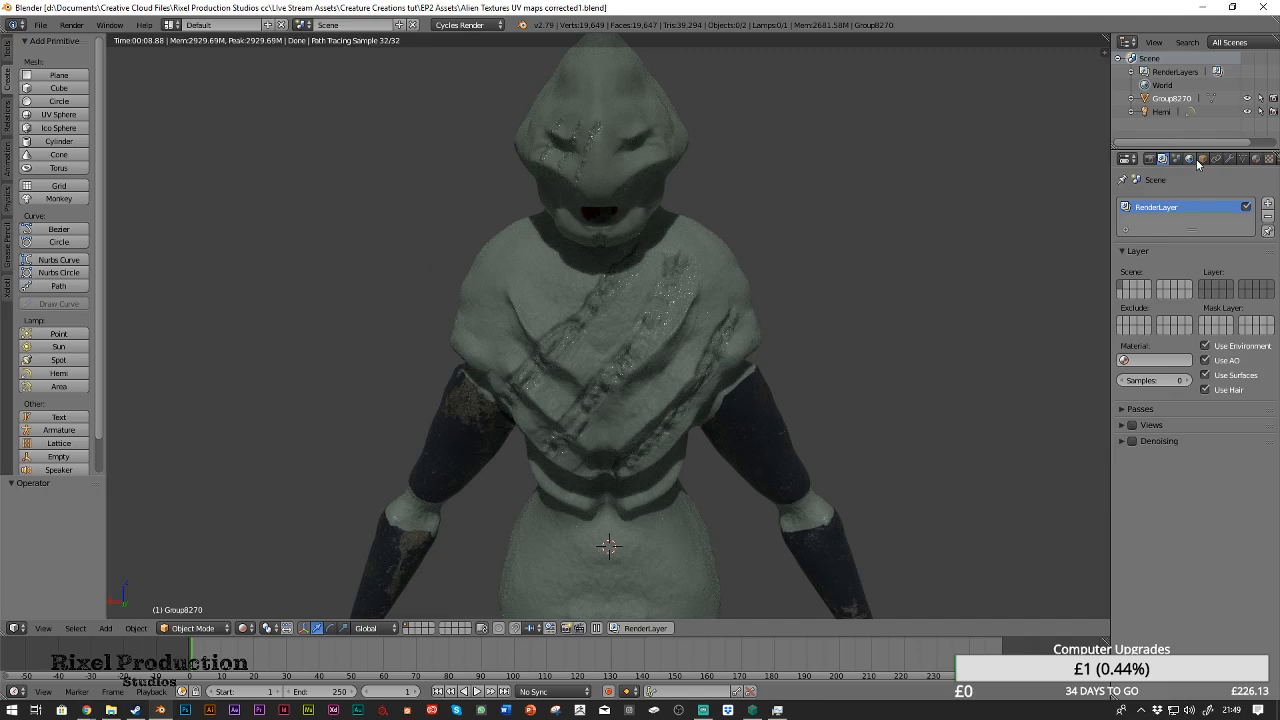
pyautogui.click(1189, 160)
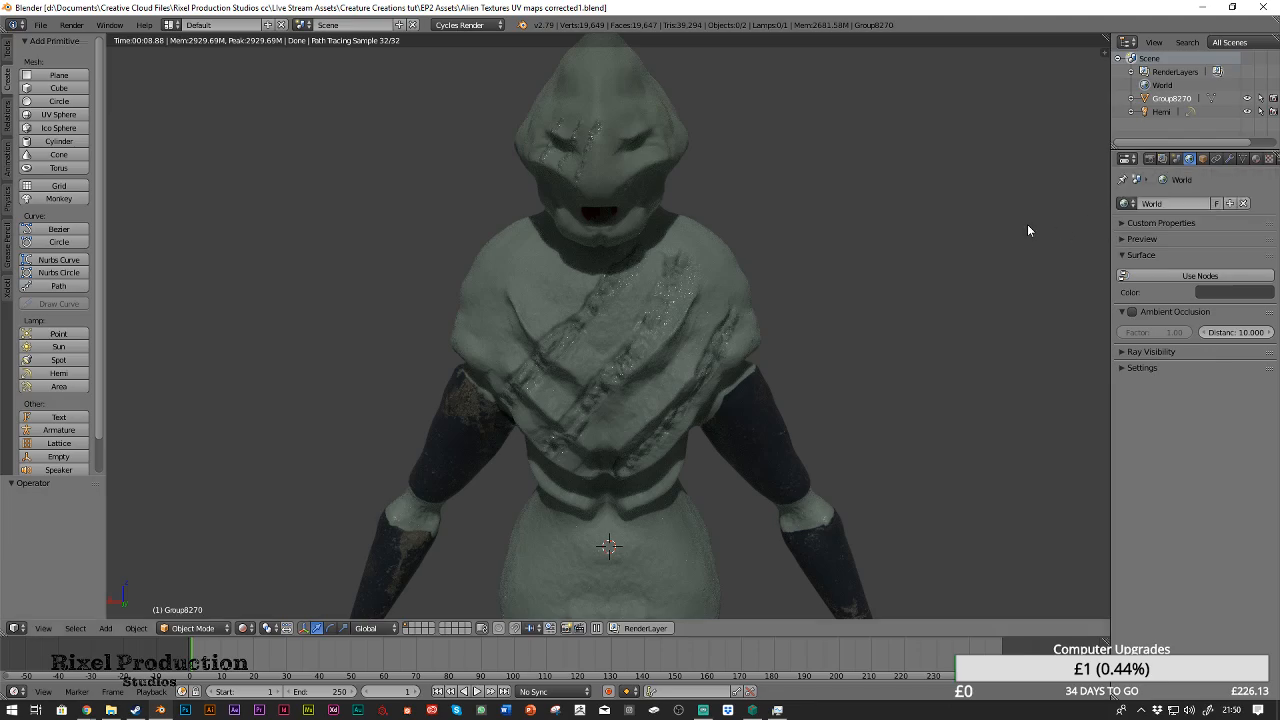
pyautogui.click(1189, 276)
pyautogui.click(1261, 300)
pyautogui.click(1266, 301)
pyautogui.click(1266, 301)
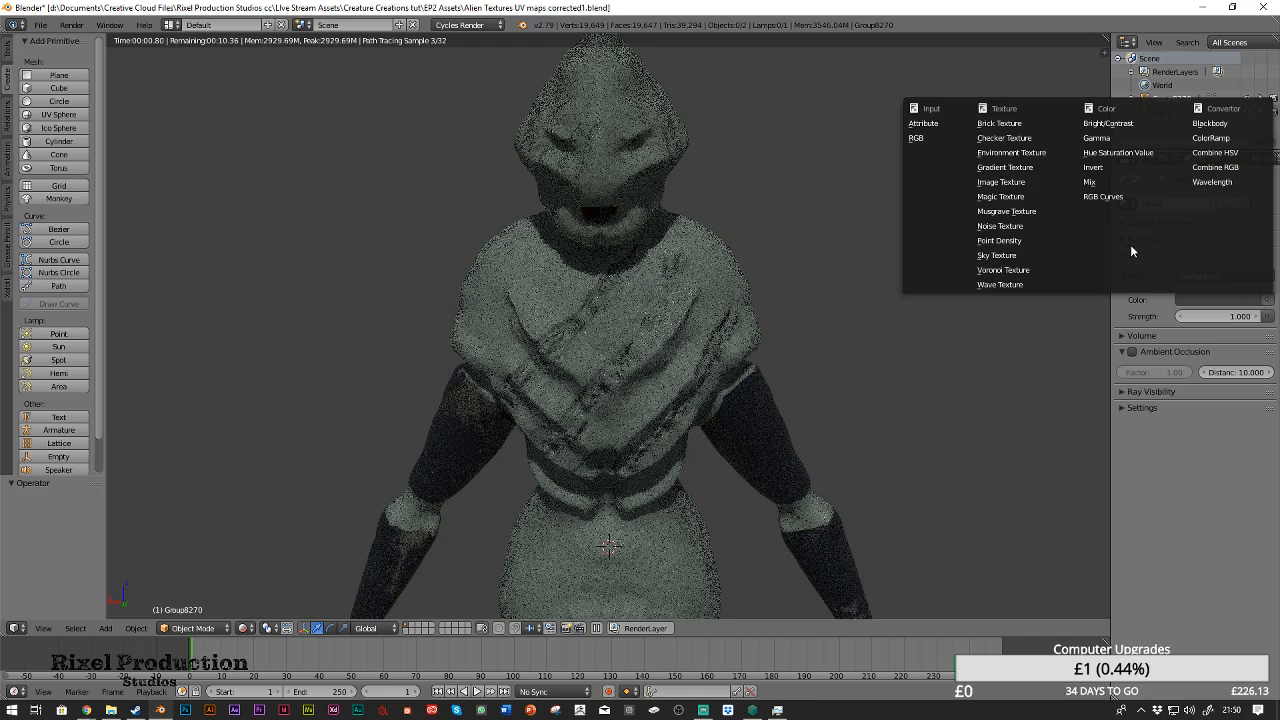
pyautogui.click(1028, 152)
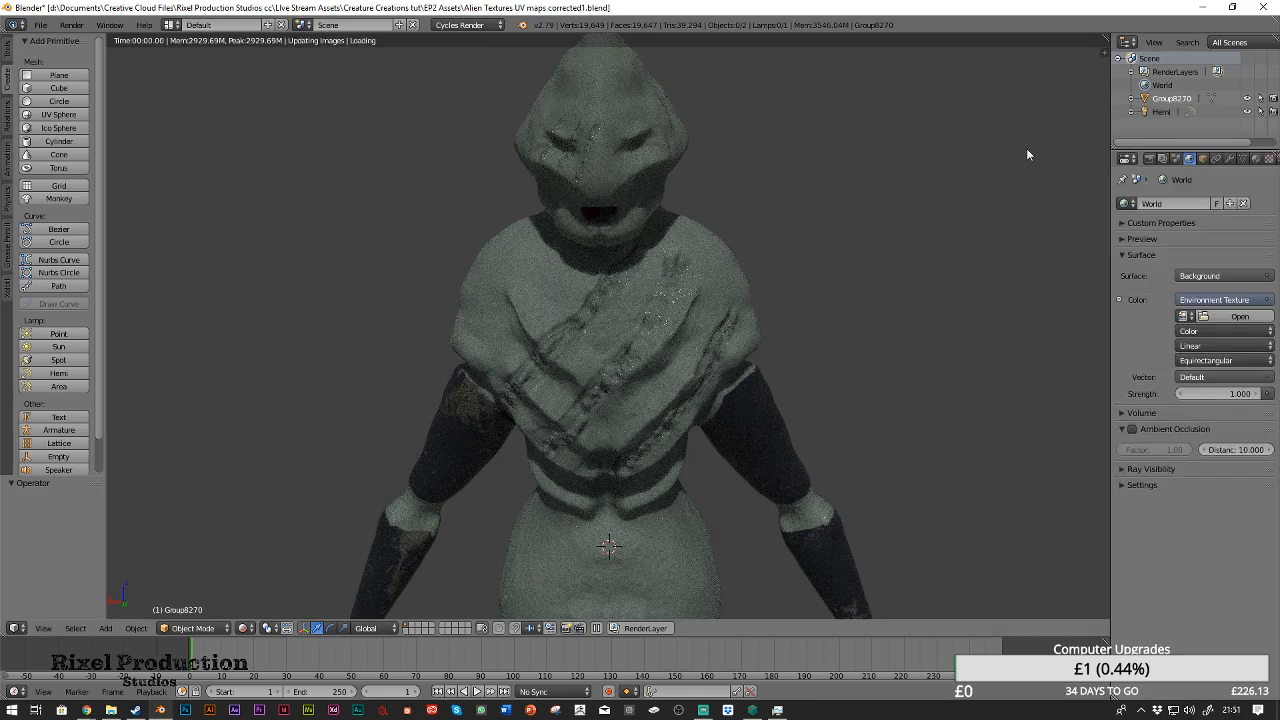
# Load the 082_hdr image from the CGI Assets folder as the World's environment texture
pyautogui.click(1240, 317)
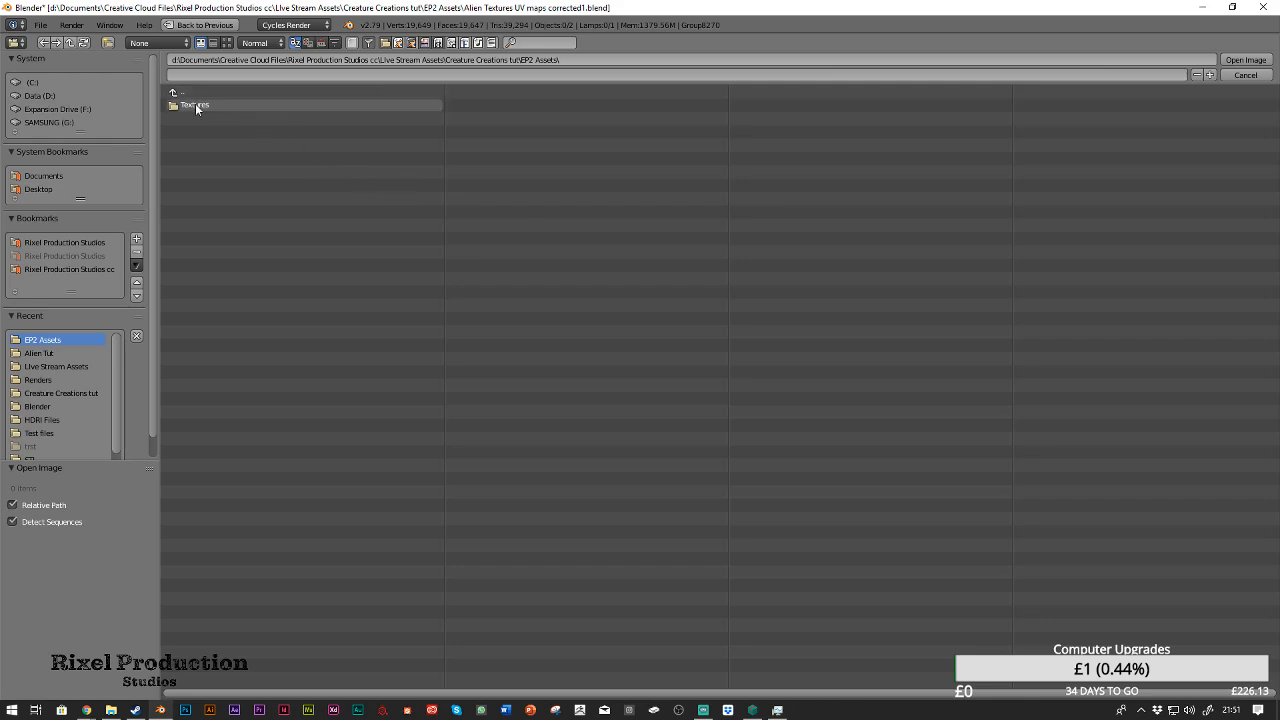
pyautogui.click(72, 408)
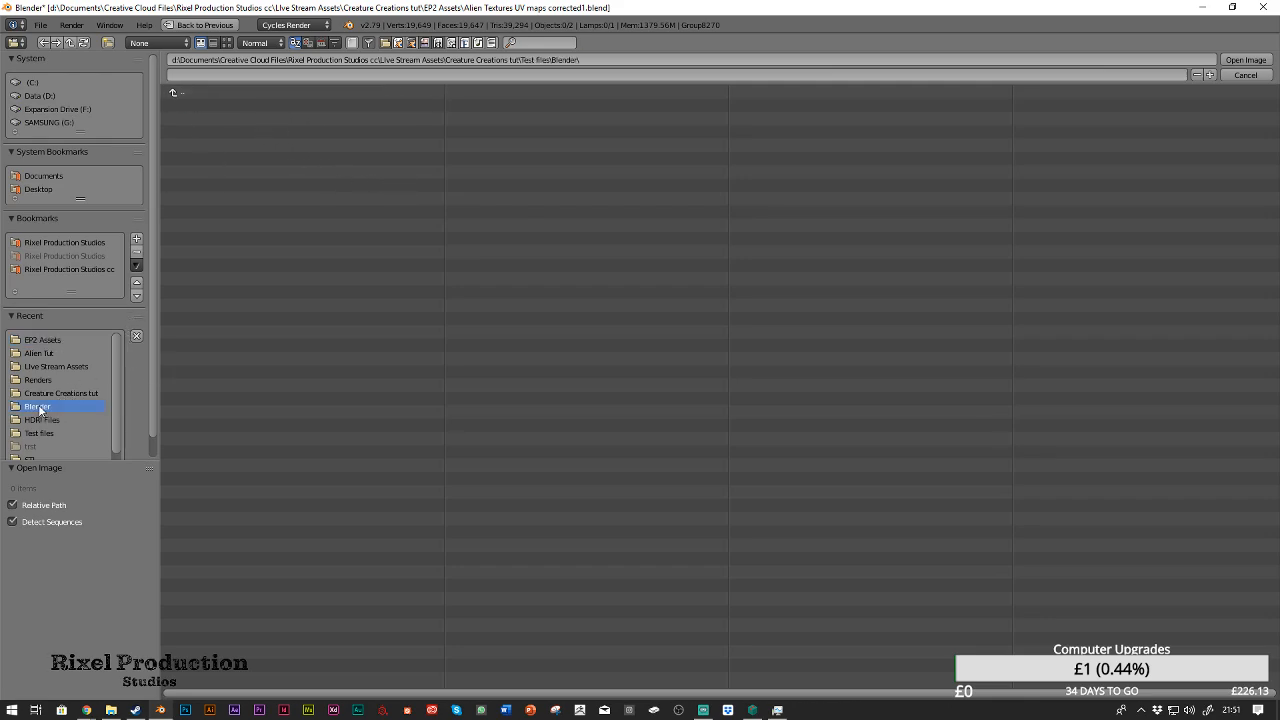
pyautogui.click(227, 94)
pyautogui.scroll(-1, 38, 452)
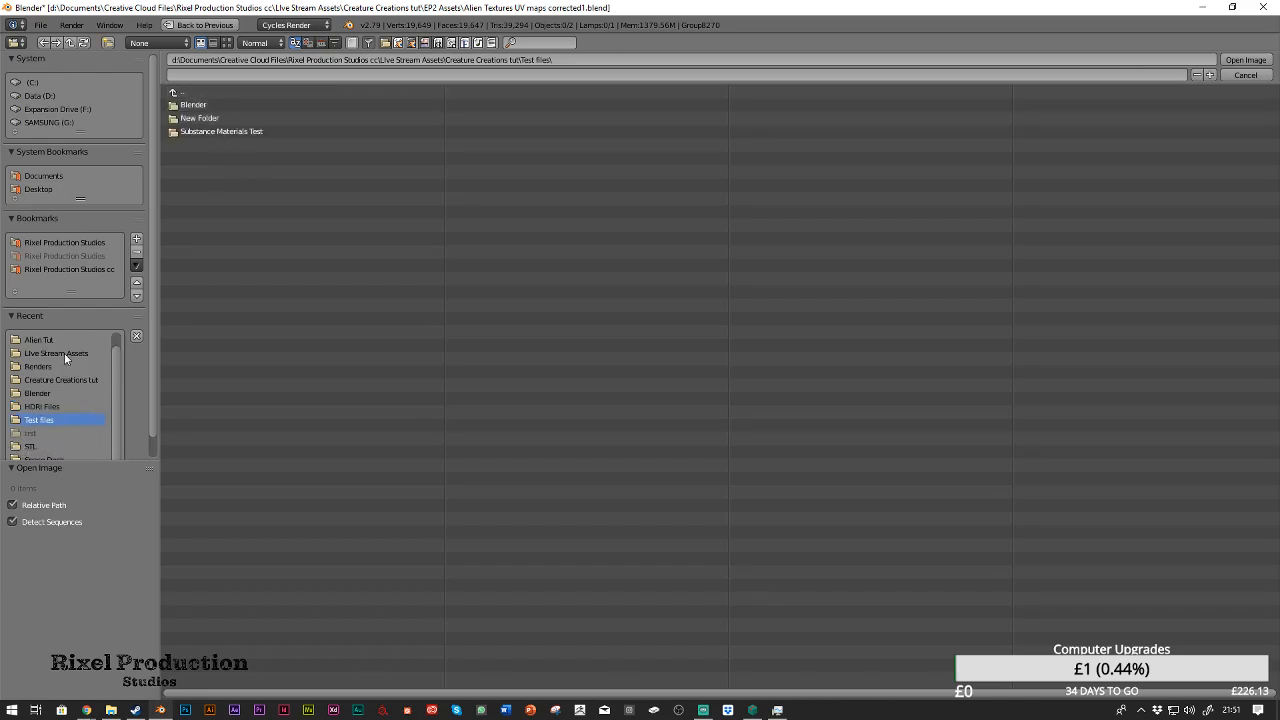
pyautogui.click(79, 244)
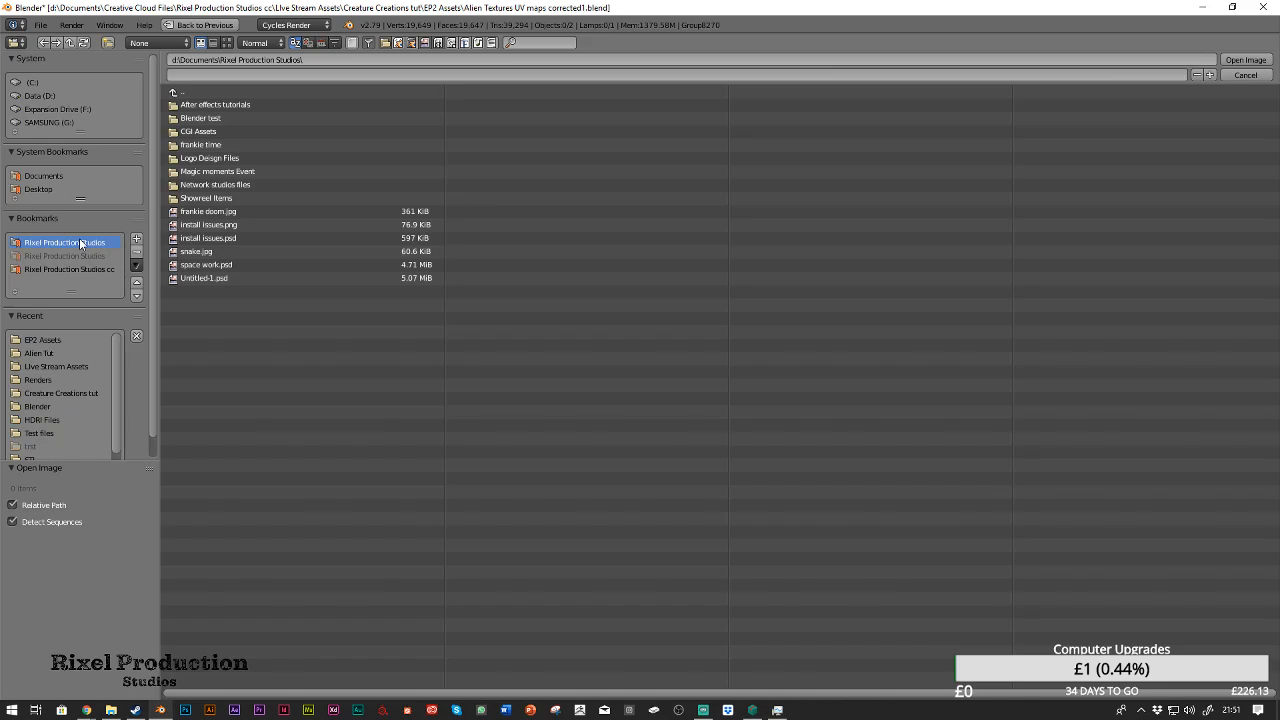
pyautogui.click(231, 117)
pyautogui.click(238, 105)
pyautogui.click(230, 92)
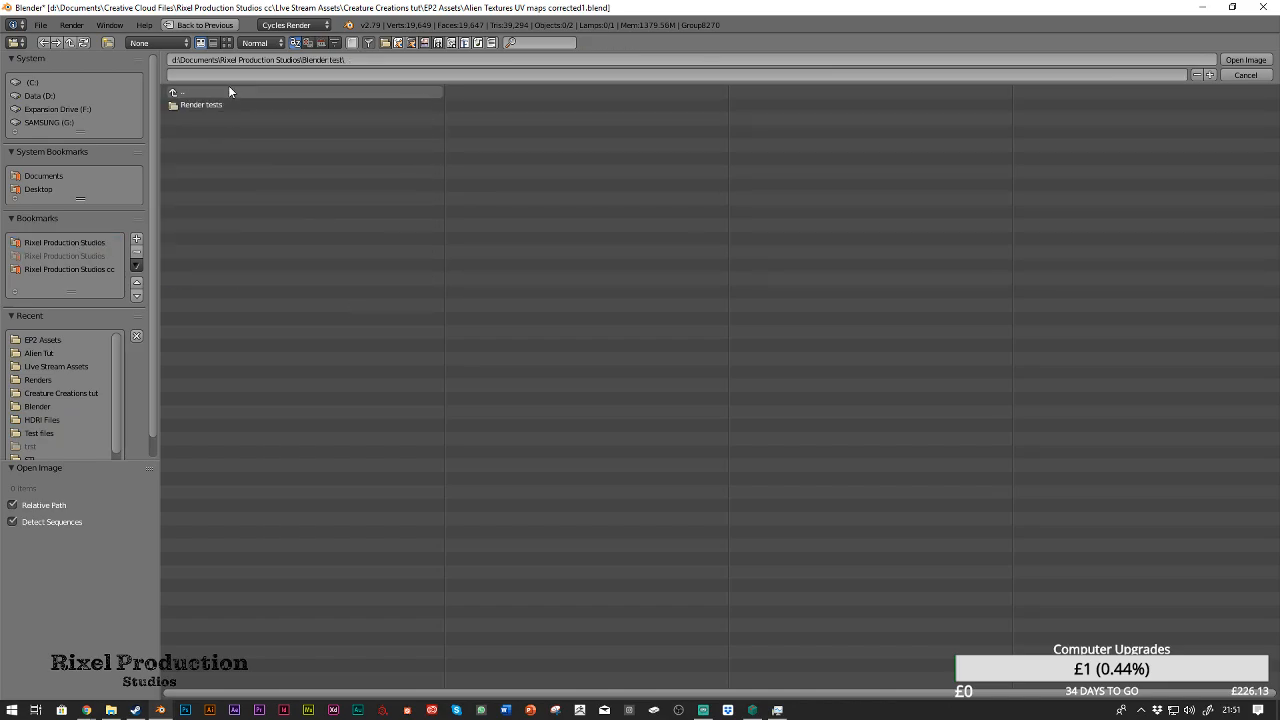
pyautogui.click(229, 92)
pyautogui.doubleClick(224, 131)
pyautogui.doubleClick(224, 131)
pyautogui.click(246, 106)
pyautogui.doubleClick(246, 106)
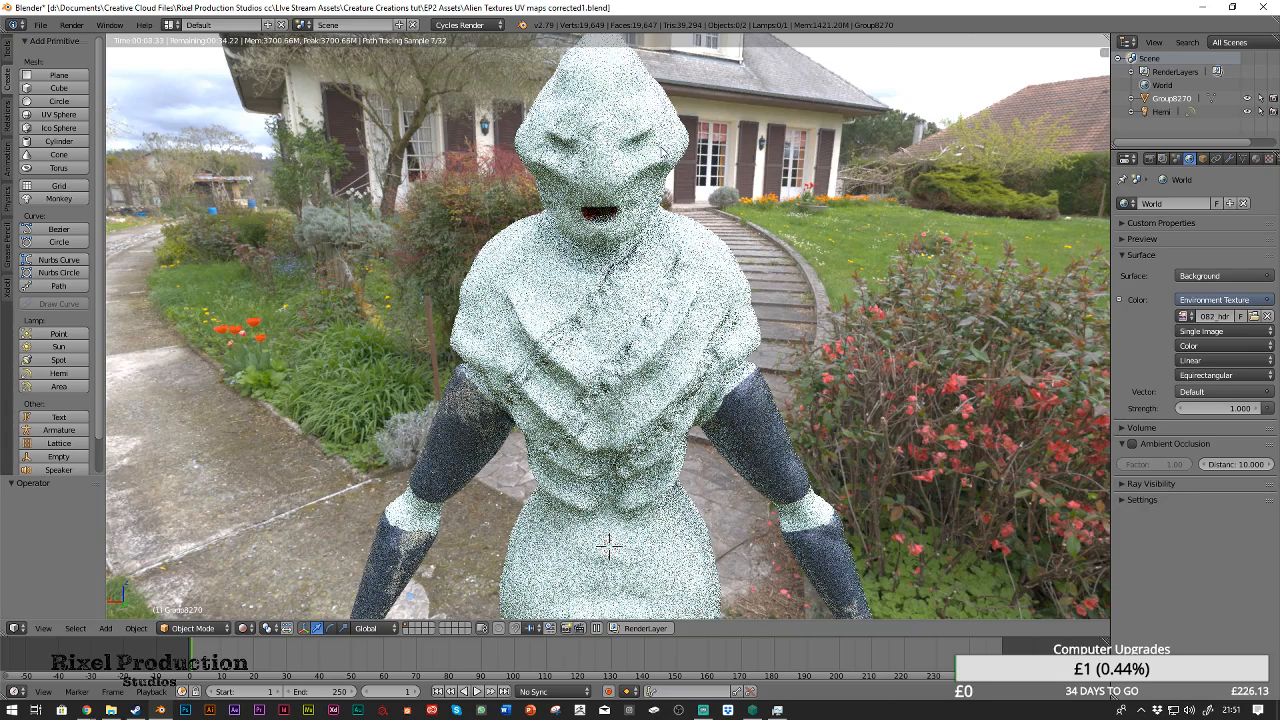
# Hide the Hemi lamp in the viewport and select it in the scene hierarchy
pyautogui.click(1247, 112)
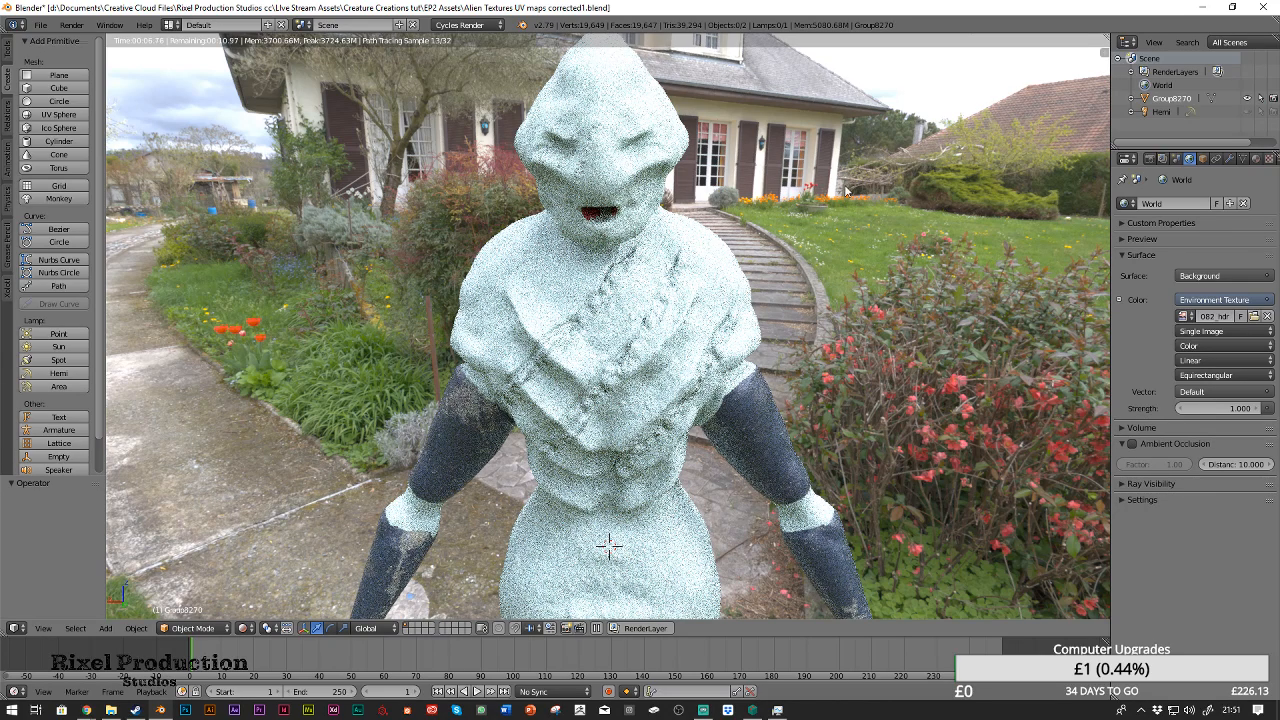
pyautogui.click(1163, 112)
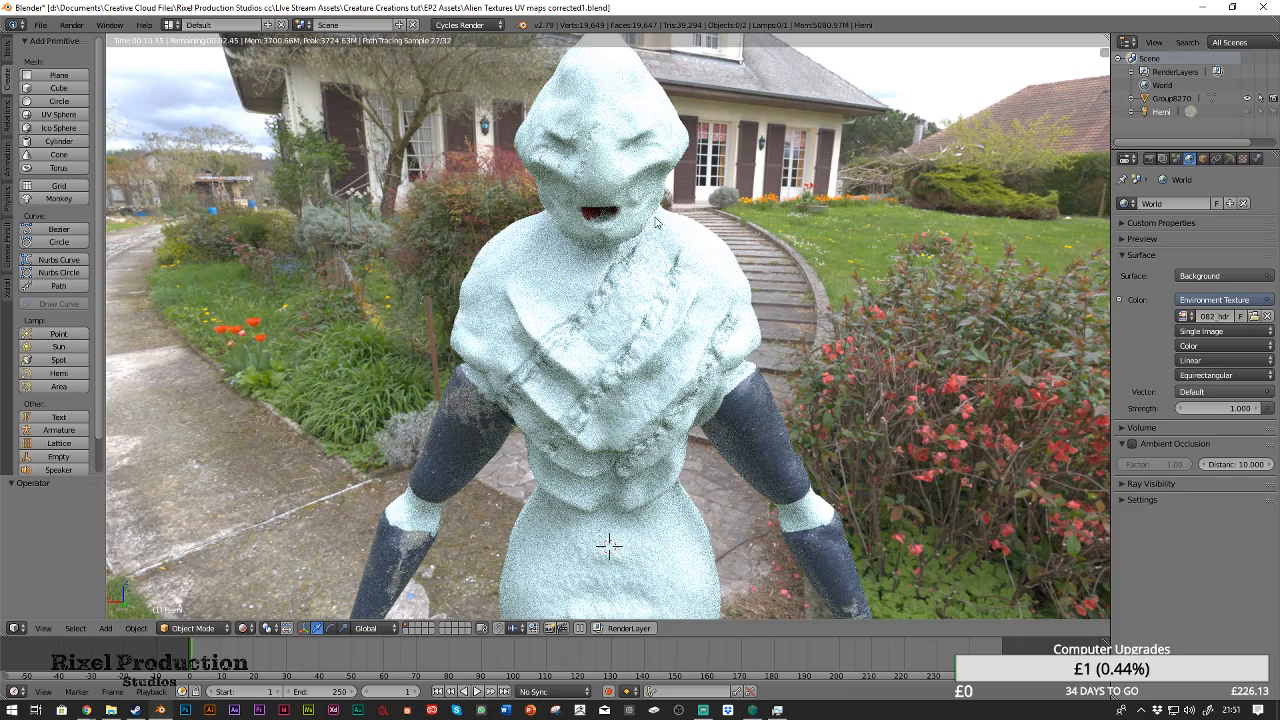
# Set the World background Strength to 0.3 and check the creature's chest and back under the environment lighting
pyautogui.scroll(-2, 657, 223)
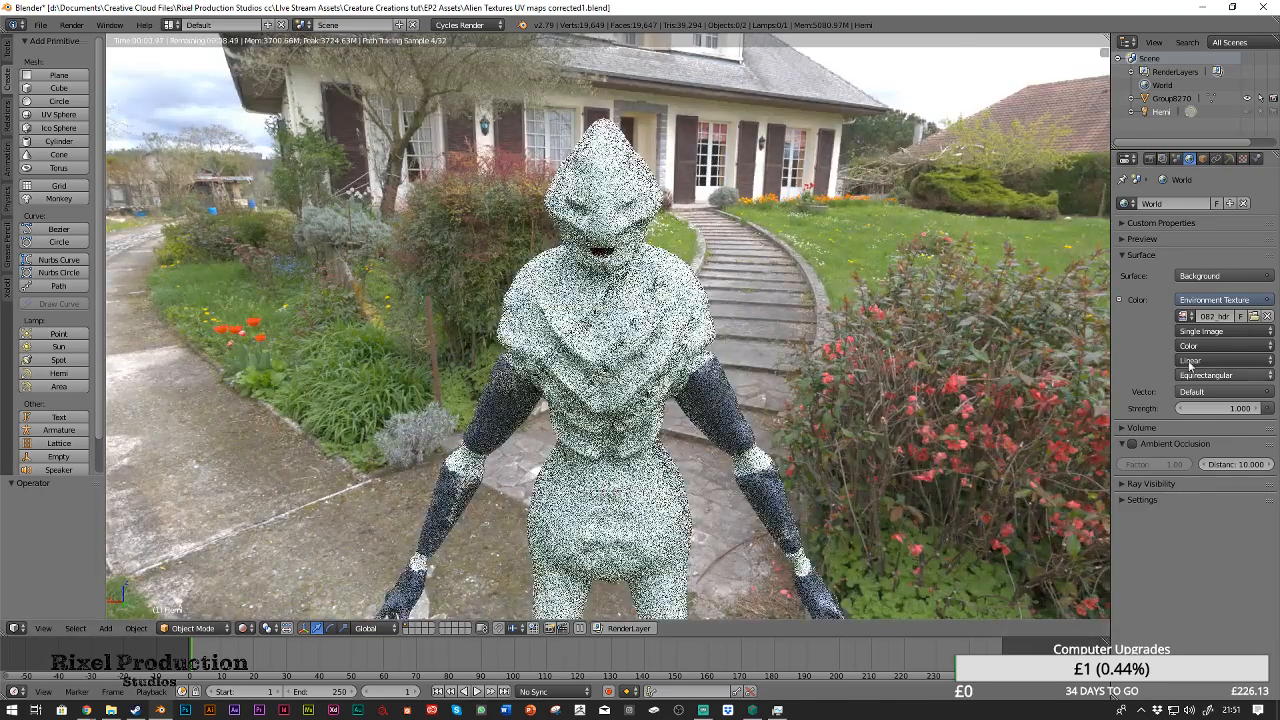
pyautogui.moveTo(1236, 416); pyautogui.dragTo(1228, 417)
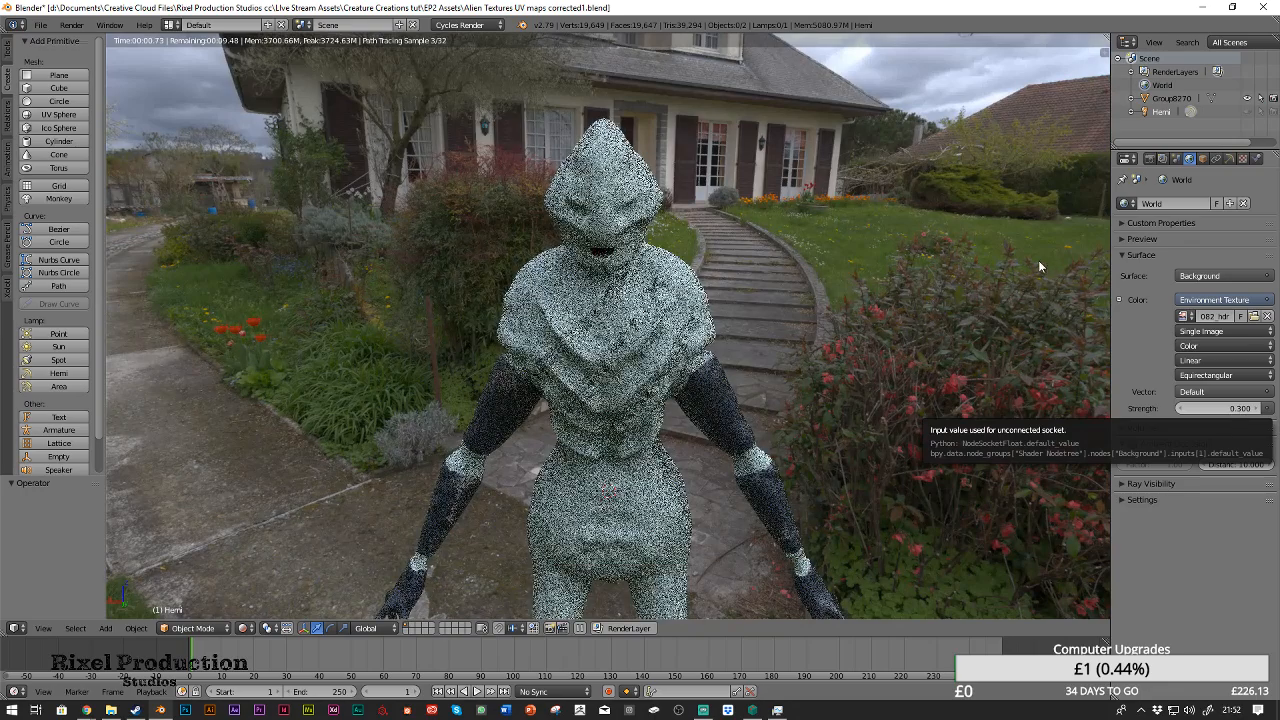
pyautogui.scroll(3, 703, 297)
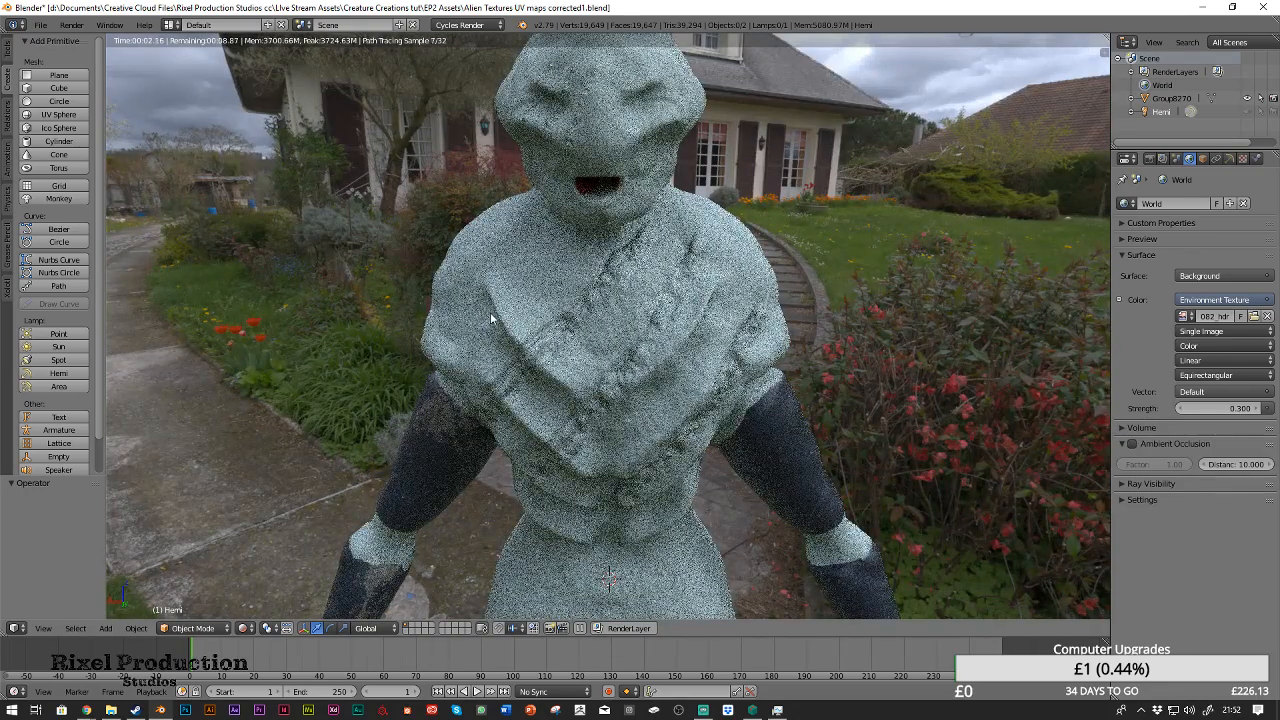
pyautogui.moveTo(467, 237); pyautogui.dragTo(844, 248, button='middle')
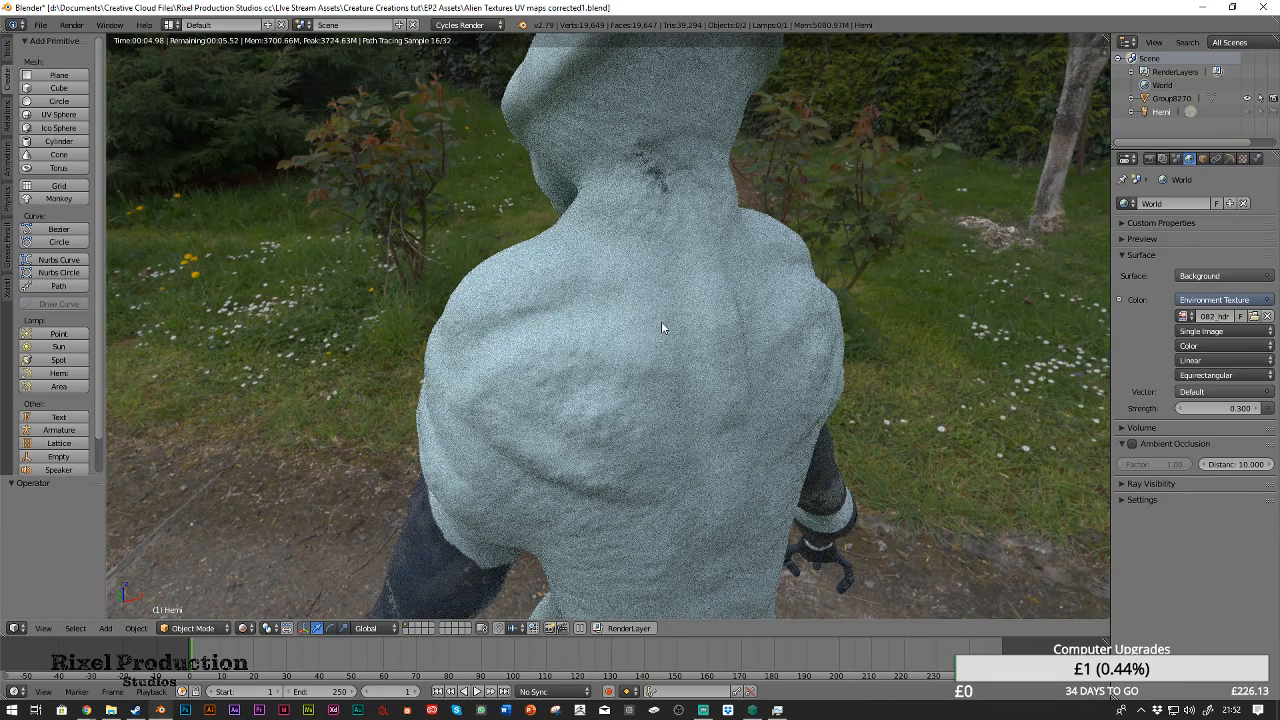
# Save the project as the new version Alien Textures UV maps corrected2.blend in the EP2 Assets folder
pyautogui.hotkey('ctrl', 's')
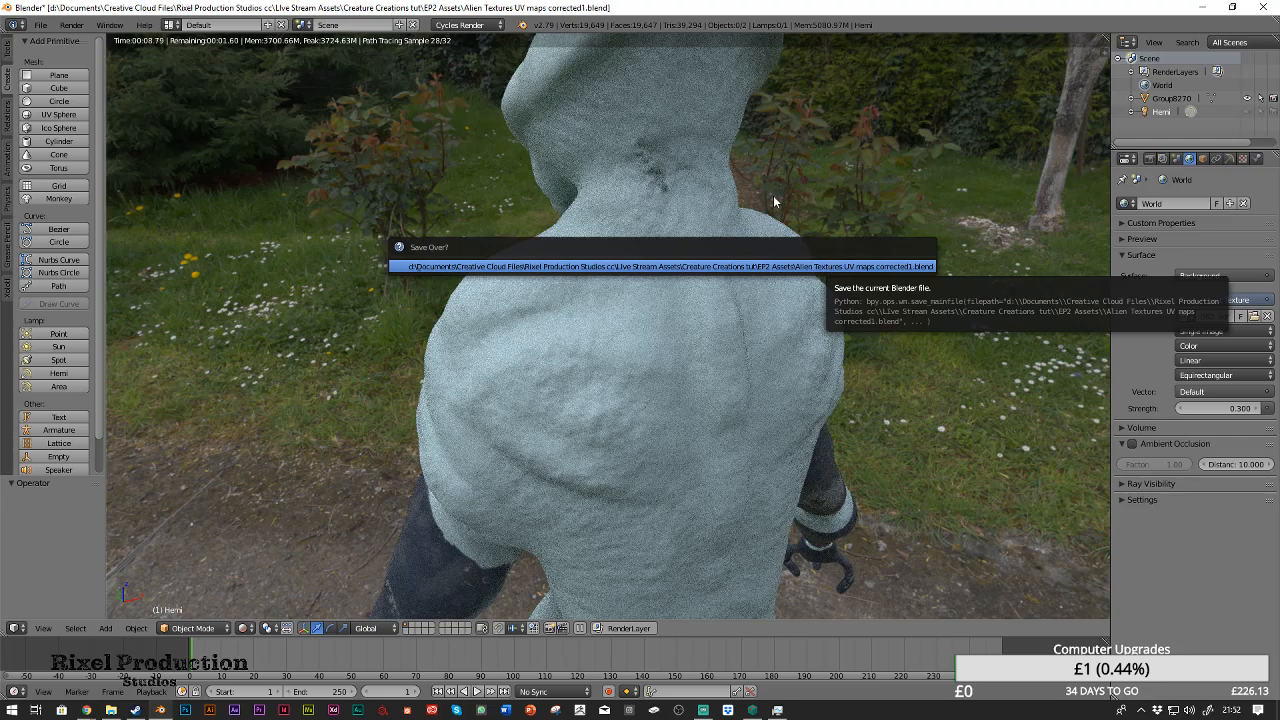
pyautogui.click(824, 264)
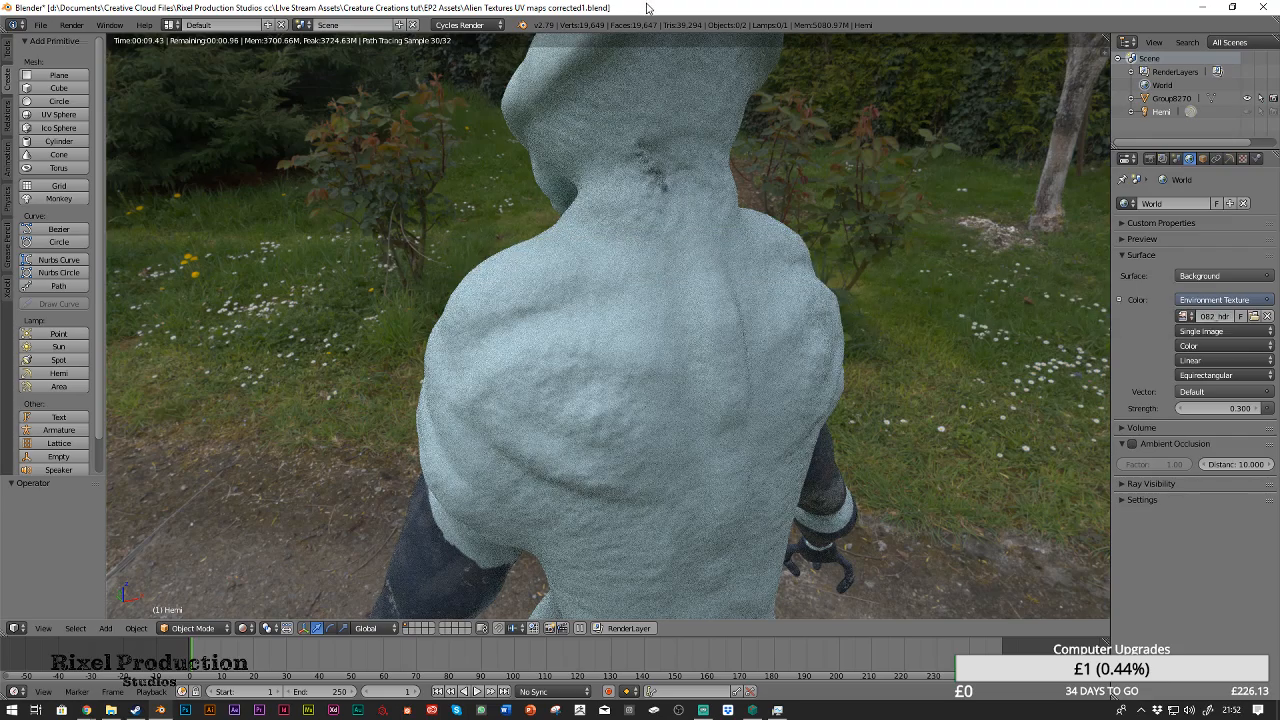
pyautogui.click(41, 28)
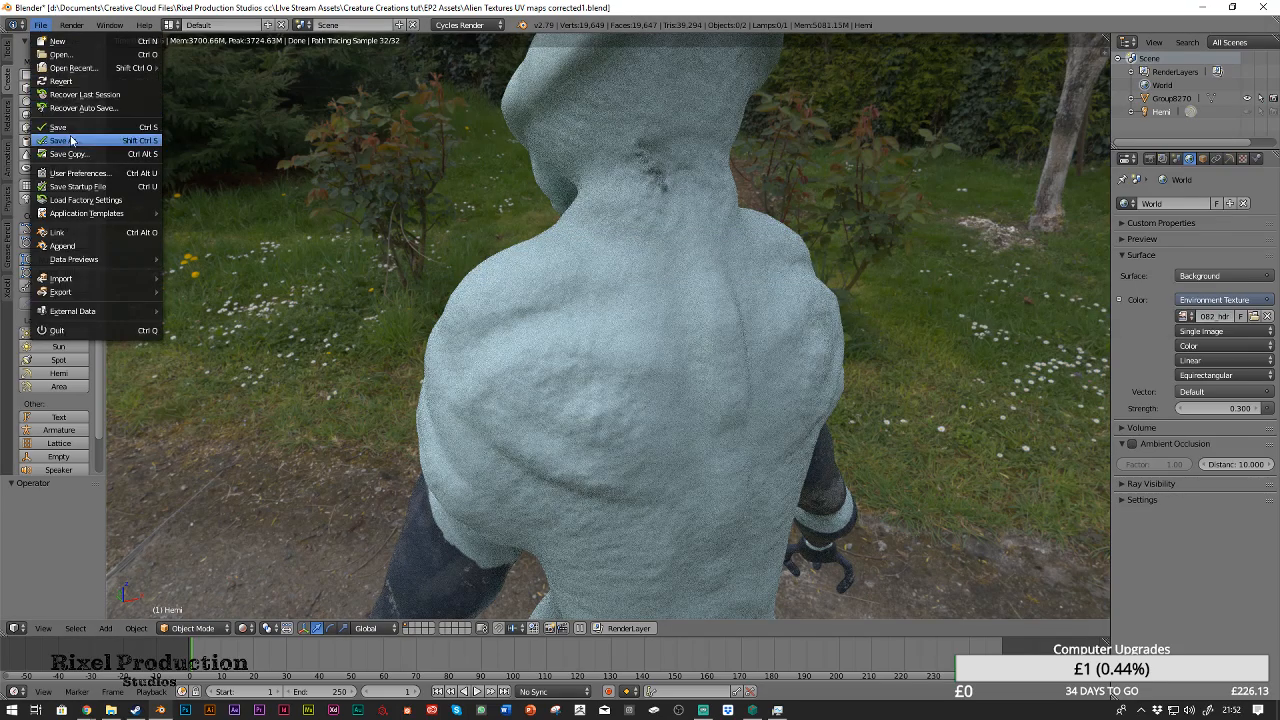
pyautogui.click(142, 142)
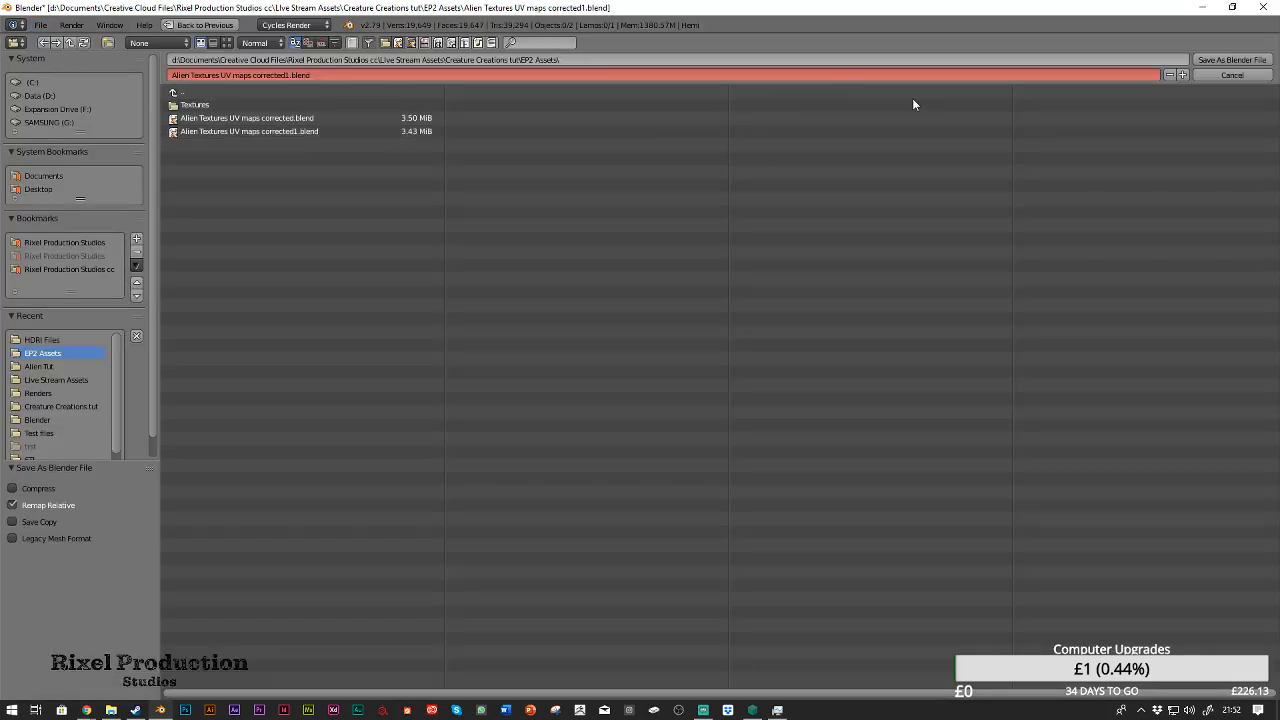
pyautogui.click(1182, 75)
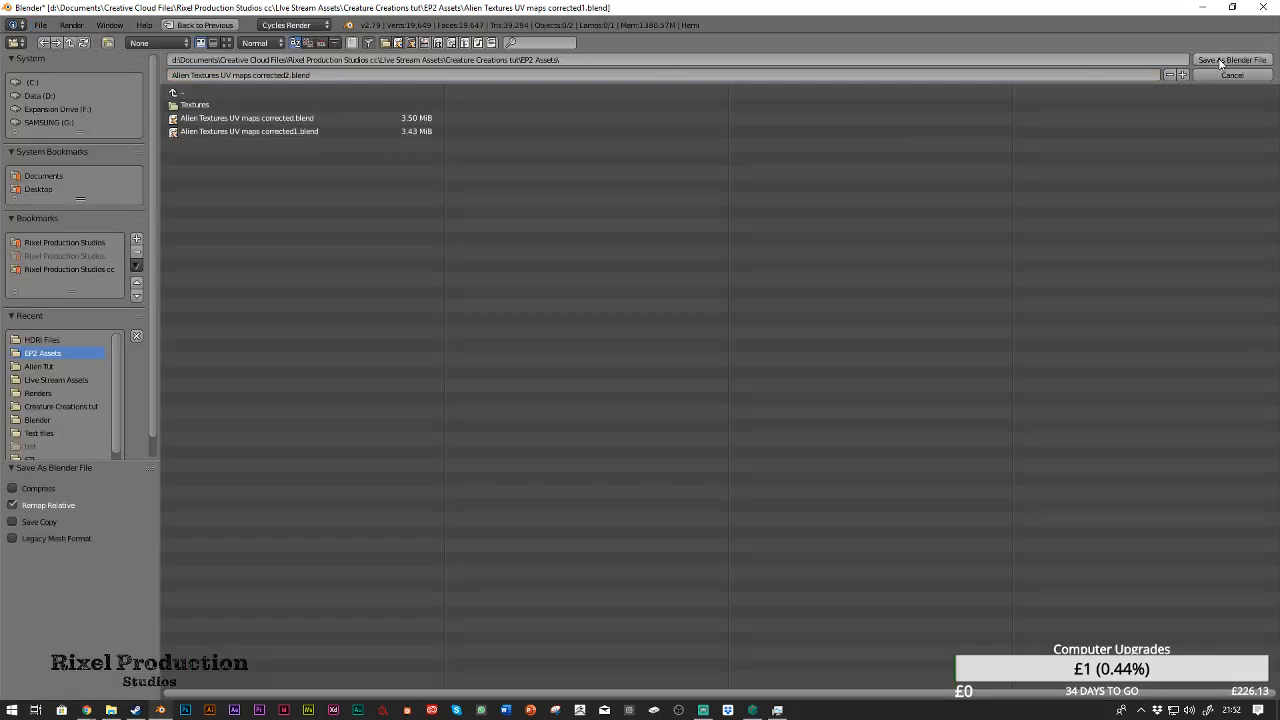
pyautogui.click(1220, 61)
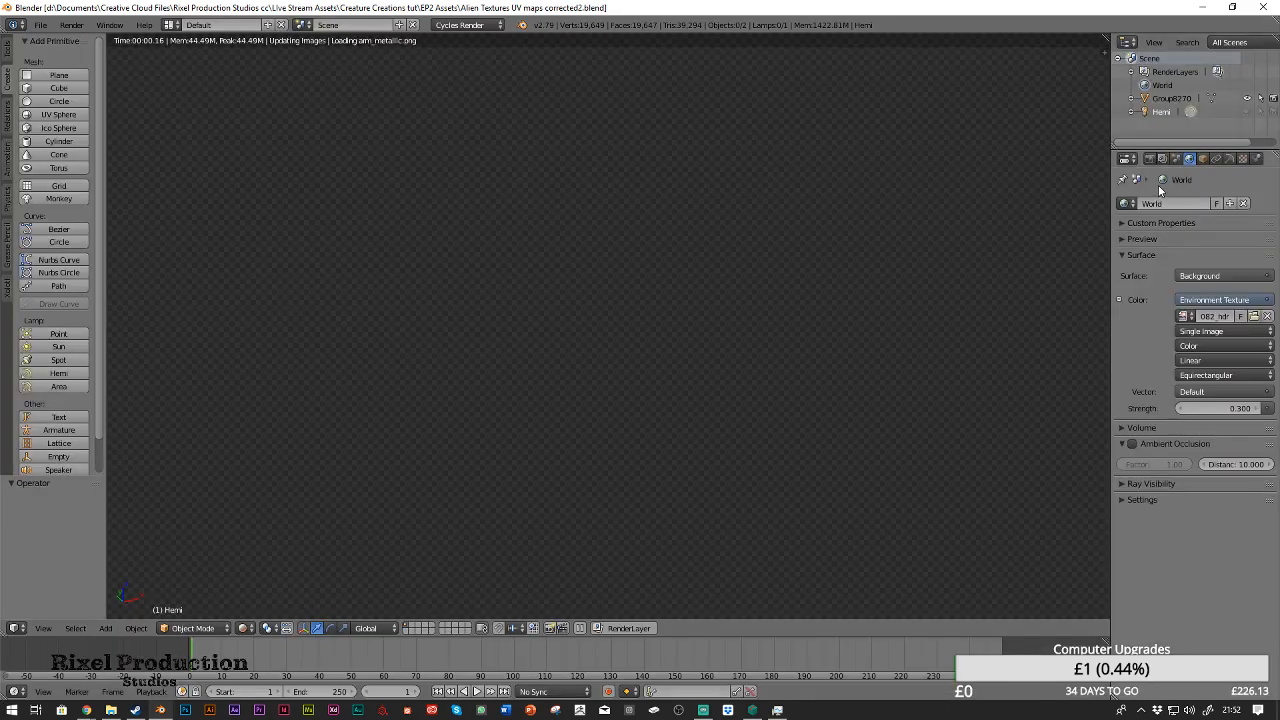
# Check the render device options, keep GPU Compute, and try to render the scene
pyautogui.click(1149, 159)
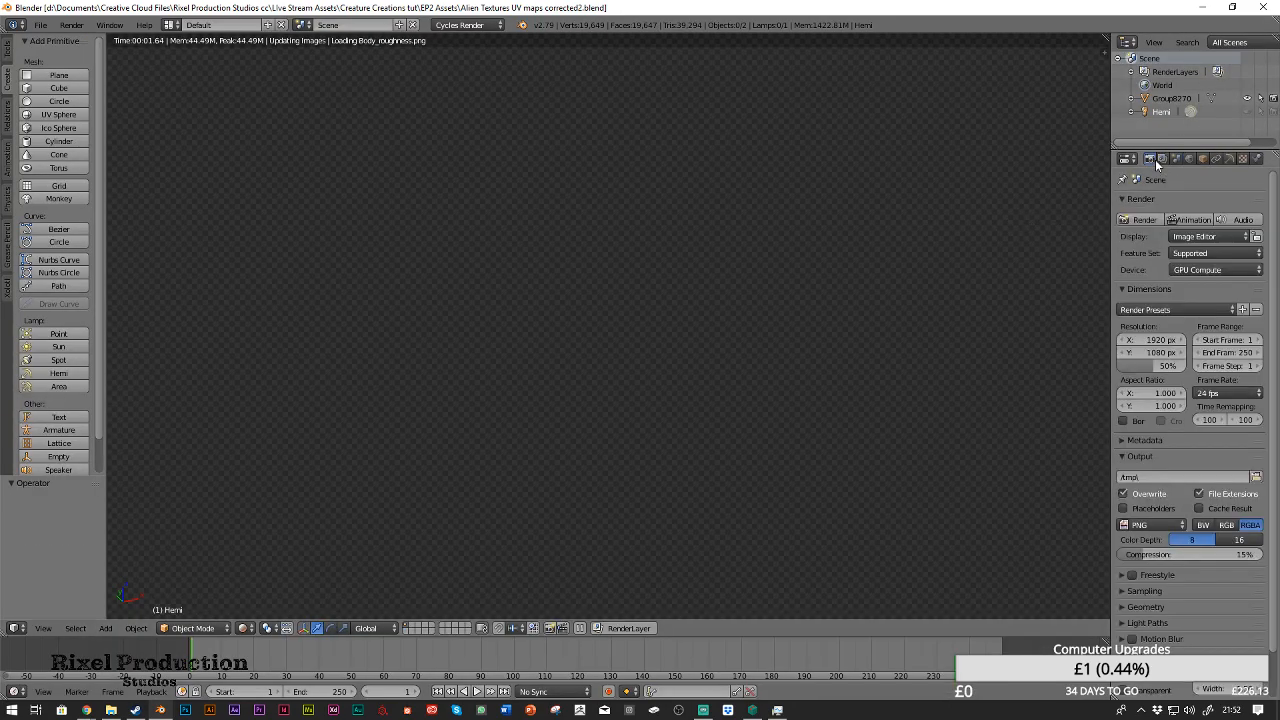
pyautogui.click(1197, 270)
pyautogui.click(1197, 266)
pyautogui.click(1228, 276)
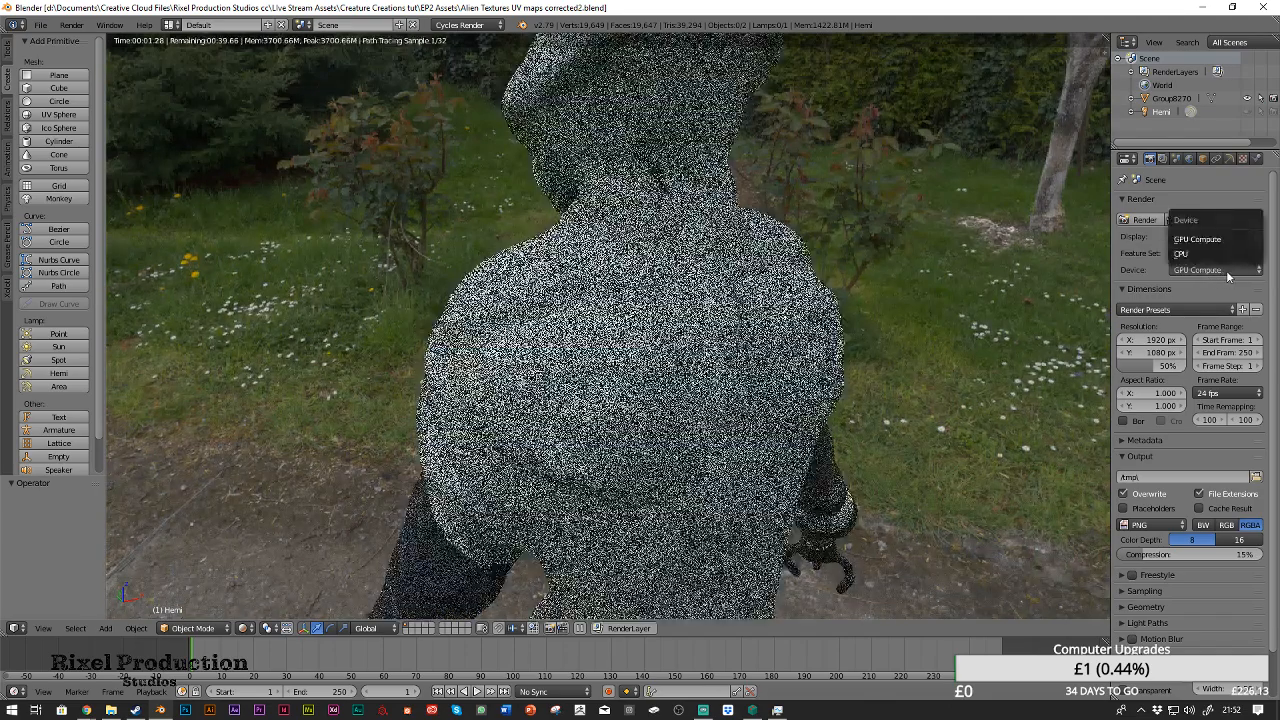
pyautogui.click(1228, 276)
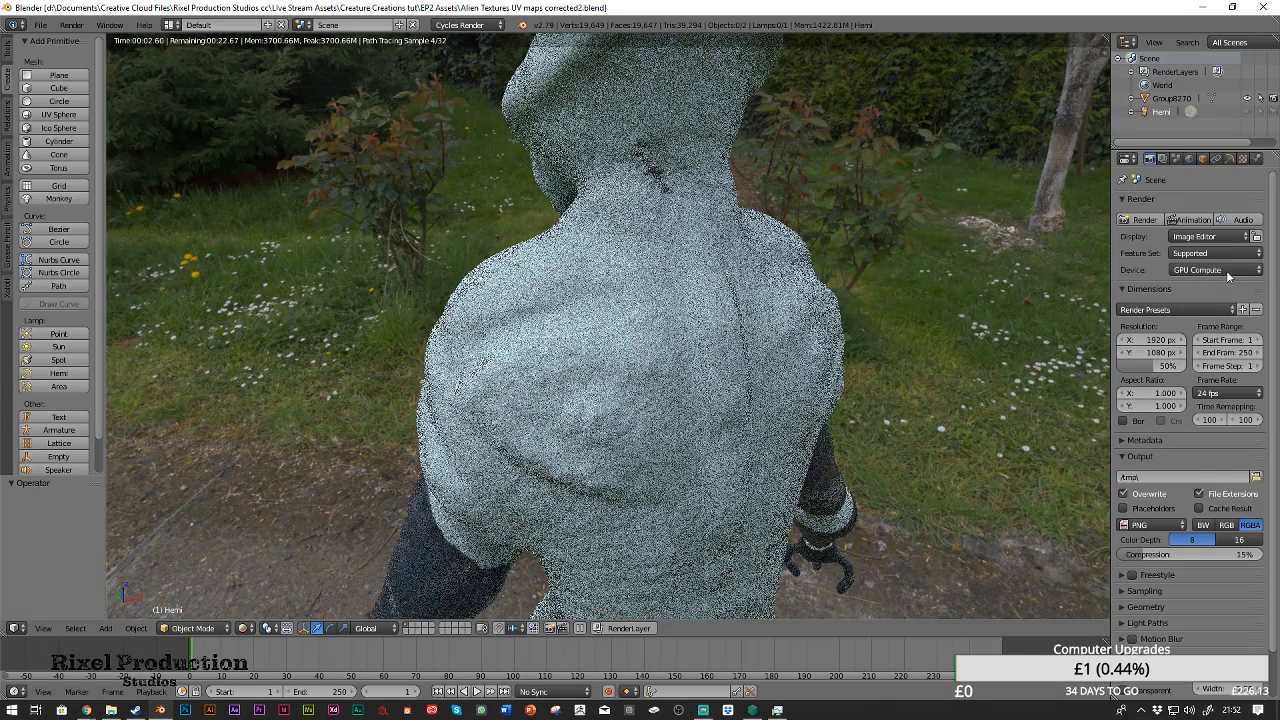
pyautogui.click(1136, 222)
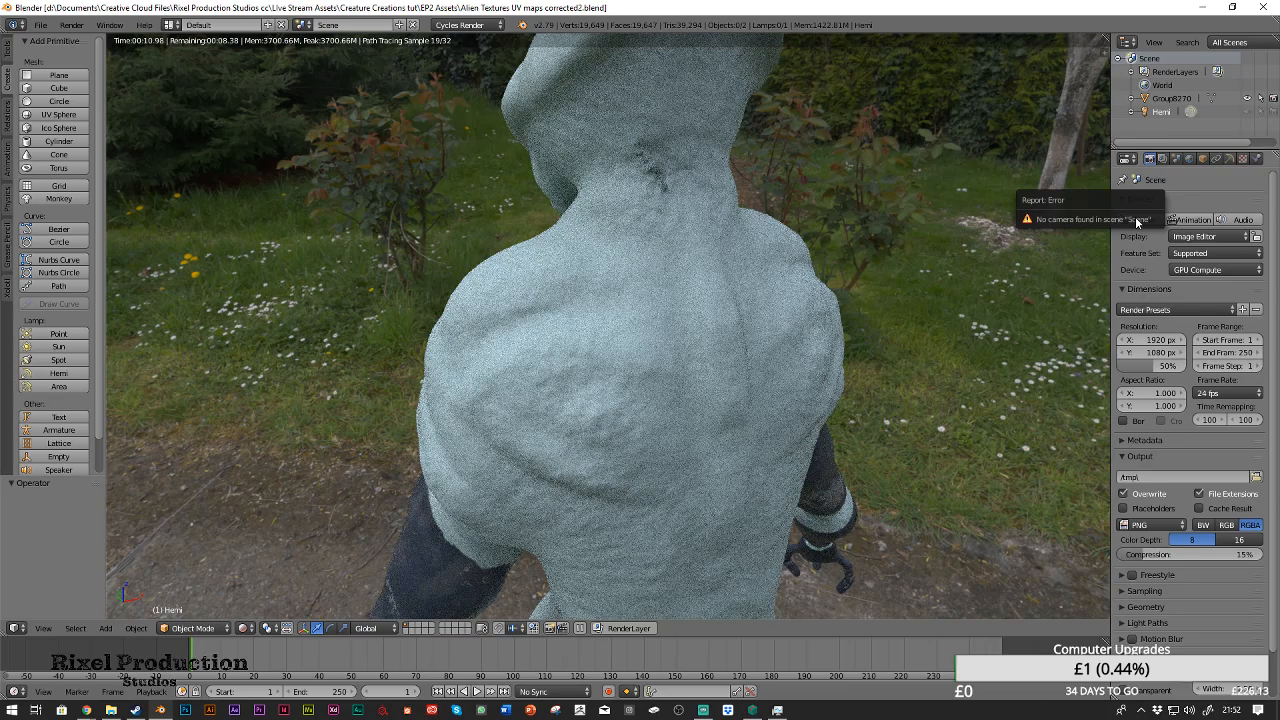
# Switch the viewport from Rendered to Texture shading and add a camera to the scene
pyautogui.scroll(-5, 785, 286)
pyautogui.moveTo(642, 281)
pyautogui.mouseDown(button='middle')
pyautogui.moveTo(845, 283)
pyautogui.moveTo(751, 287)
pyautogui.mouseUp(button='middle')
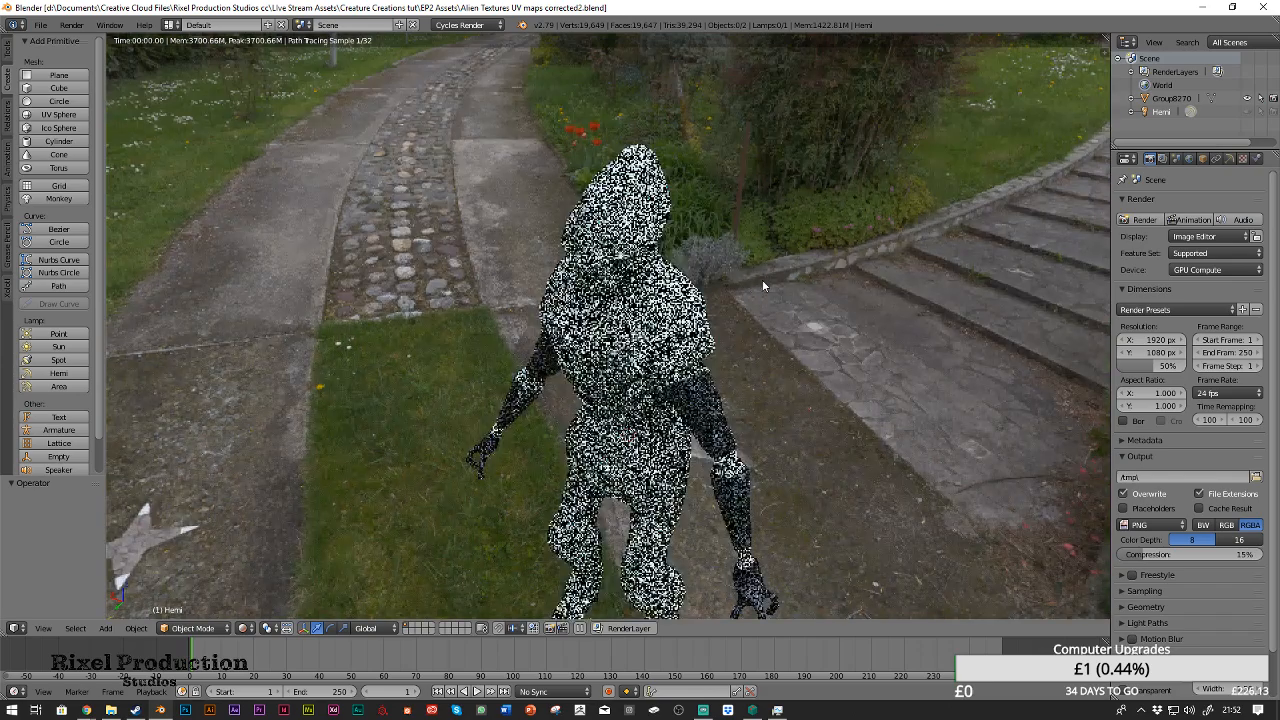
pyautogui.click(240, 628)
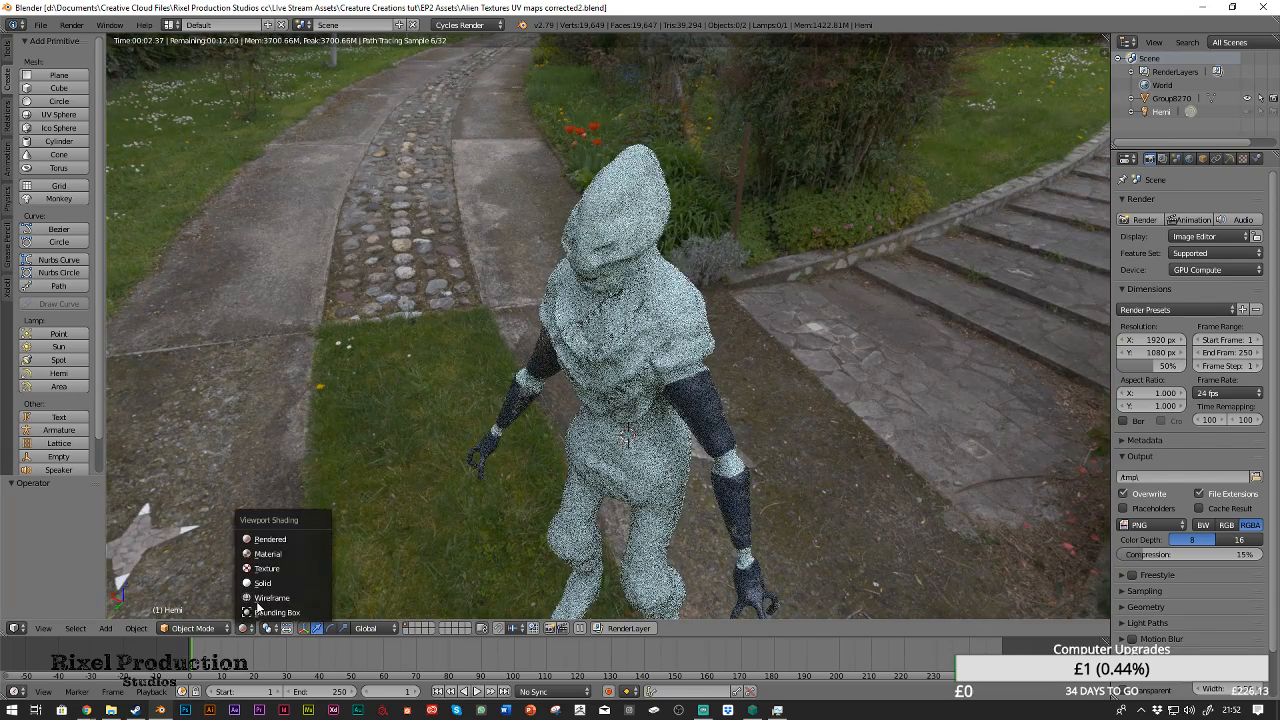
pyautogui.click(262, 575)
pyautogui.scroll(-8, 398, 380)
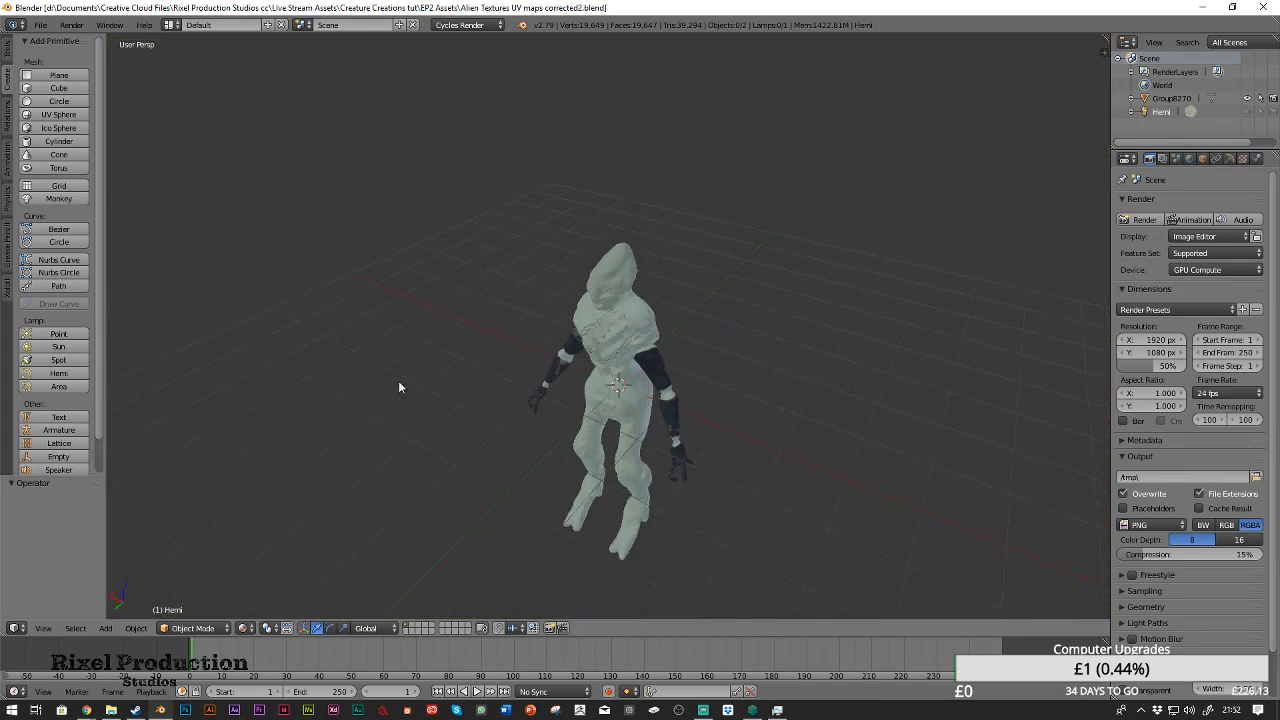
pyautogui.click(4, 58)
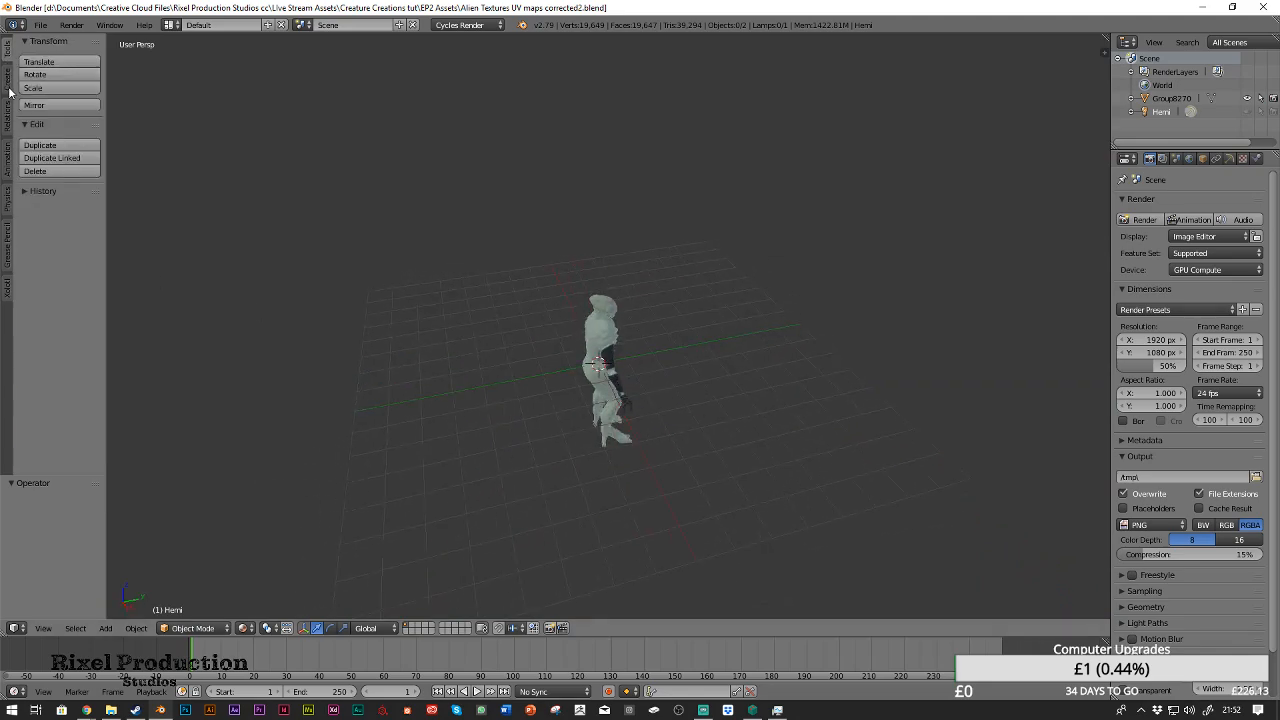
pyautogui.click(7, 82)
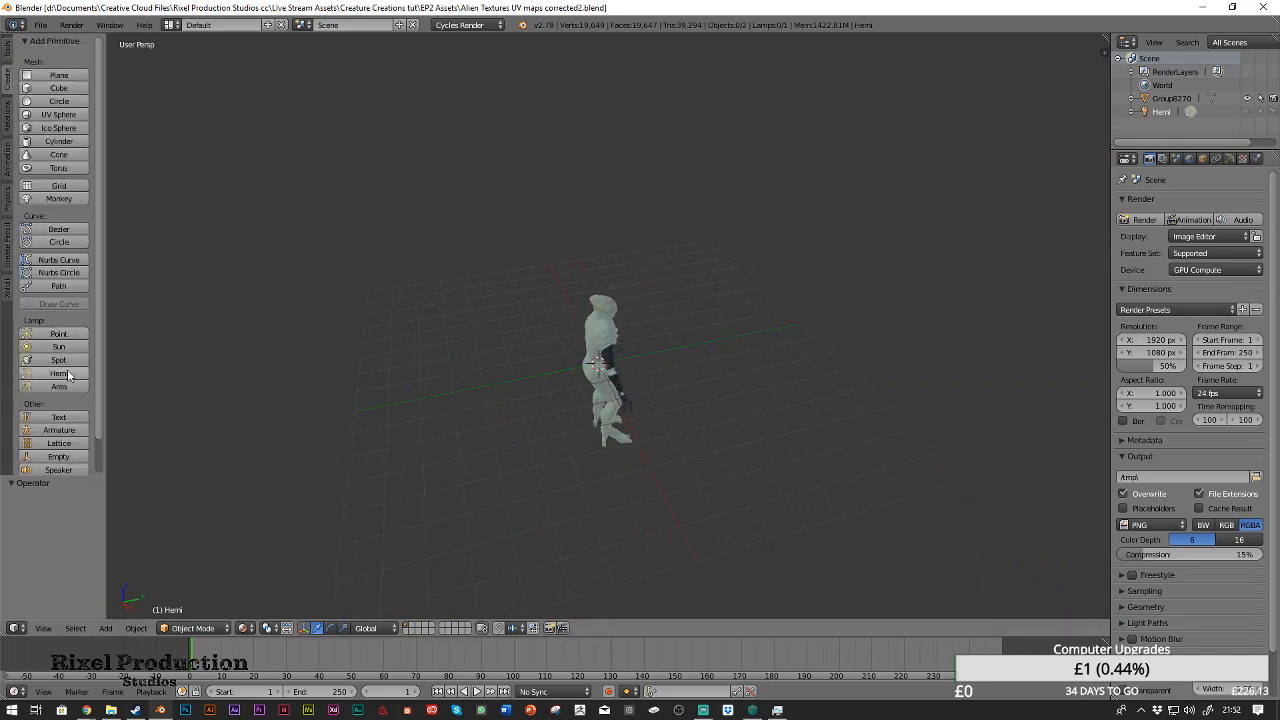
pyautogui.scroll(-2, 68, 378)
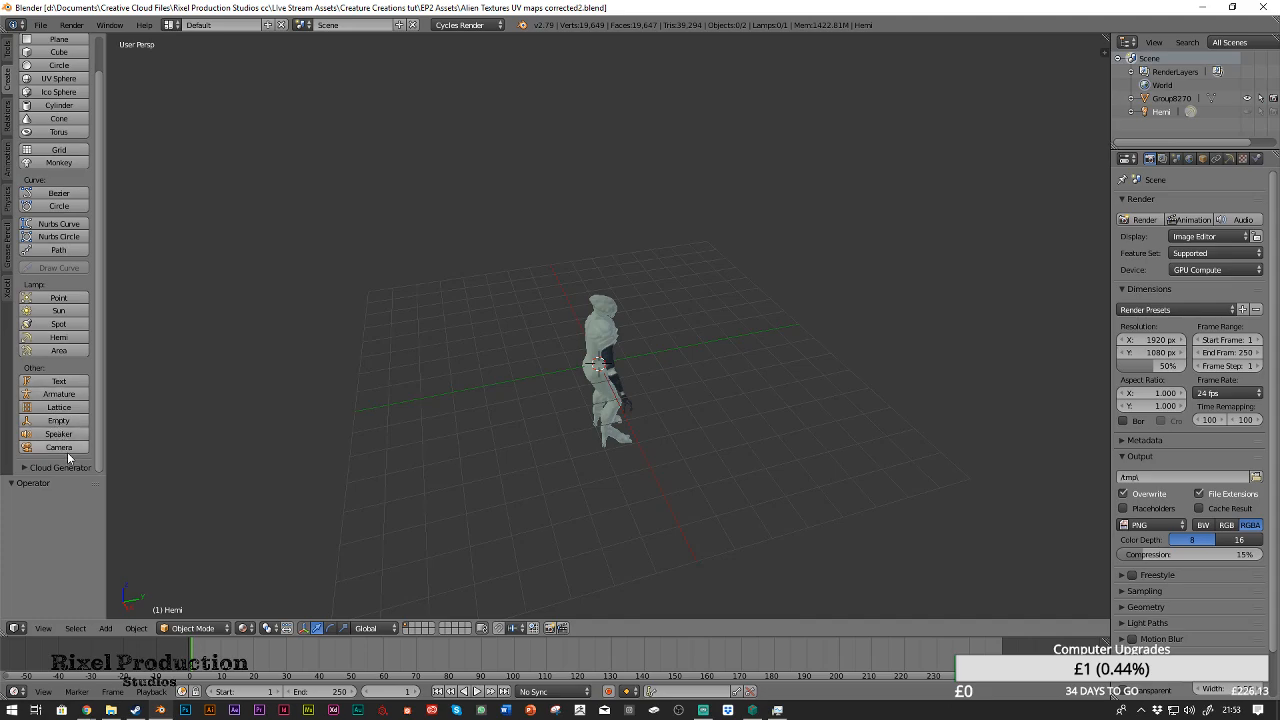
pyautogui.click(59, 447)
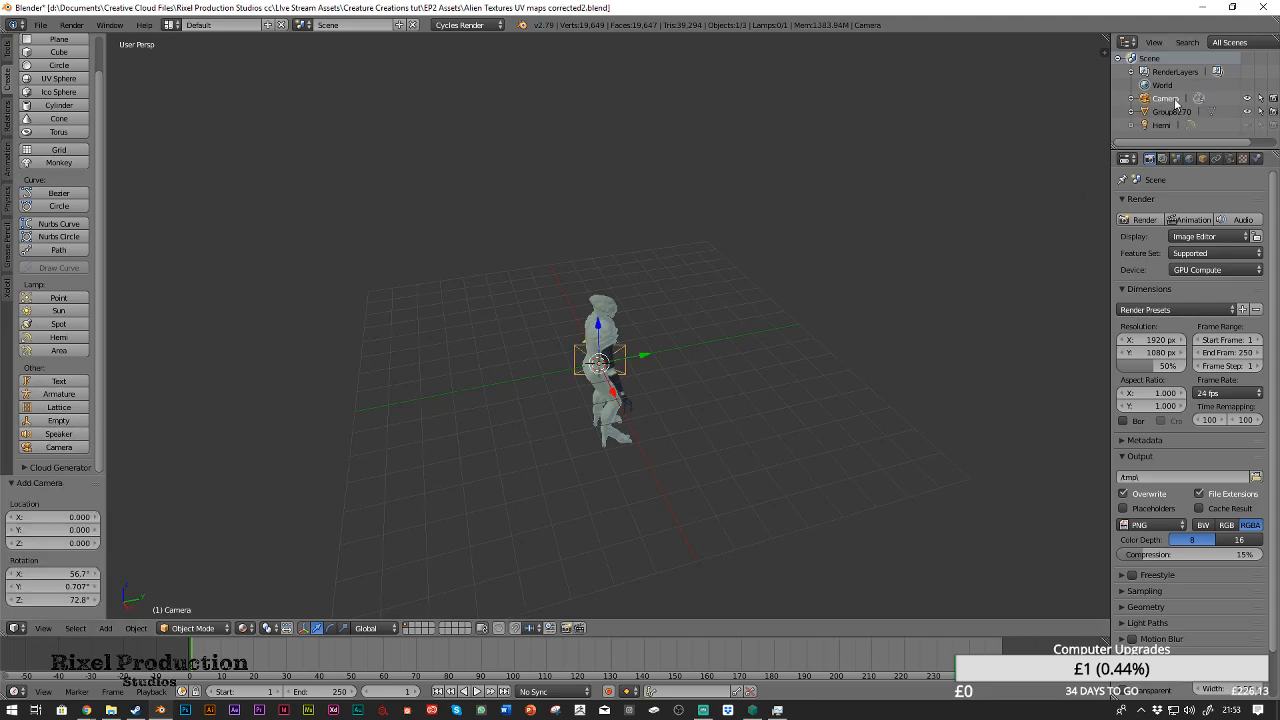
# Show the camera's transform properties and set its X, Y and Z rotation to 0°
pyautogui.click(1105, 54)
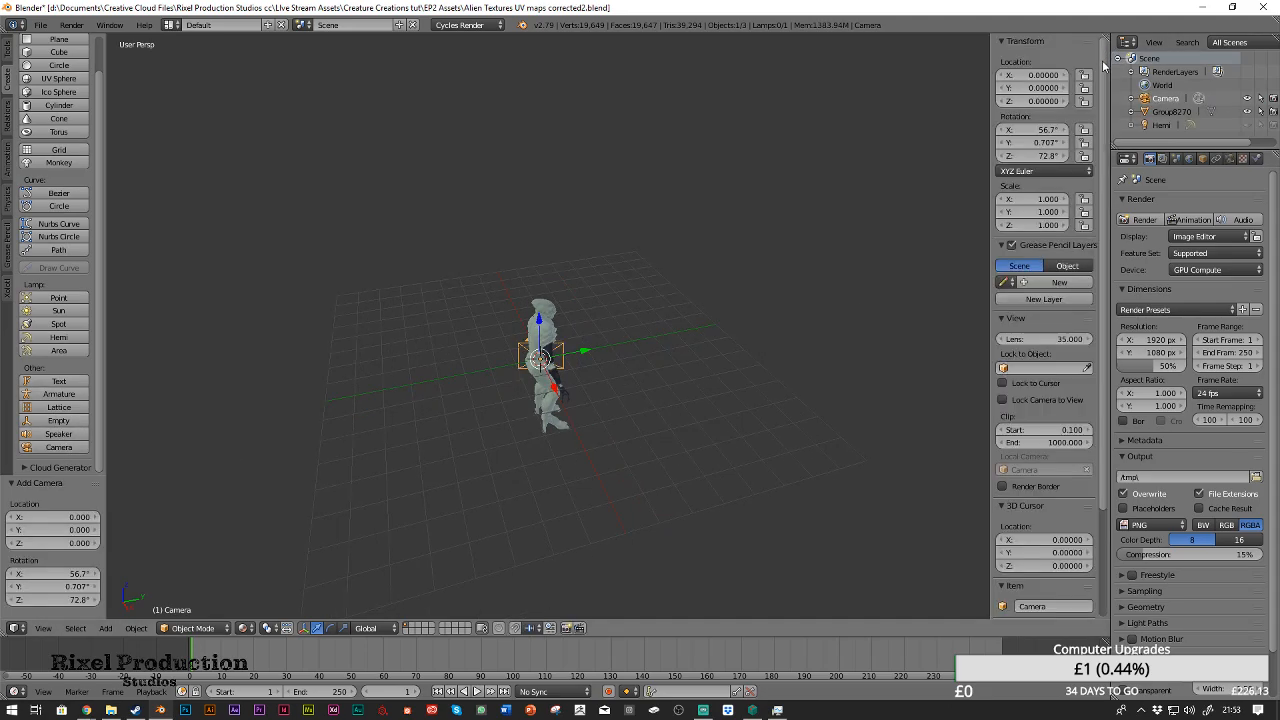
pyautogui.moveTo(1045, 130); pyautogui.dragTo(1040, 156)
pyautogui.write('0')
pyautogui.press('Return')
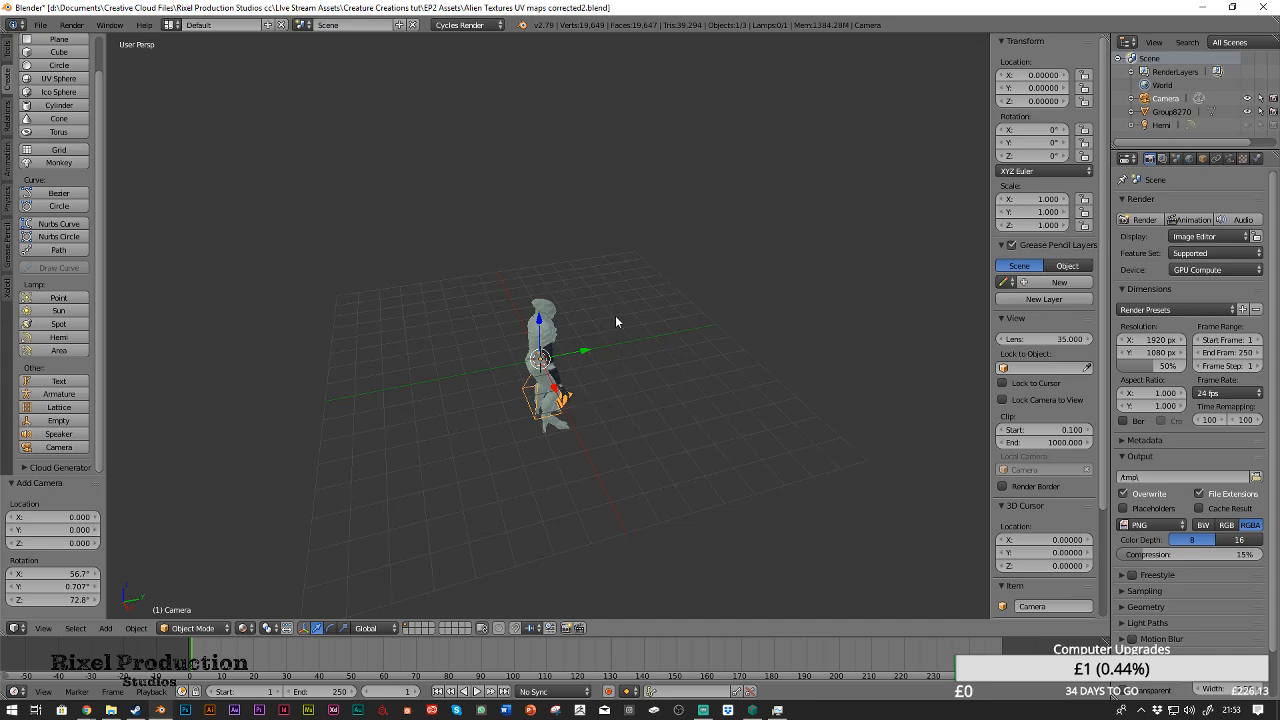
# Rotate the camera upright about the X axis and set its X rotation to exactly 90°
pyautogui.press('e')
pyautogui.scroll(4, 572, 336)
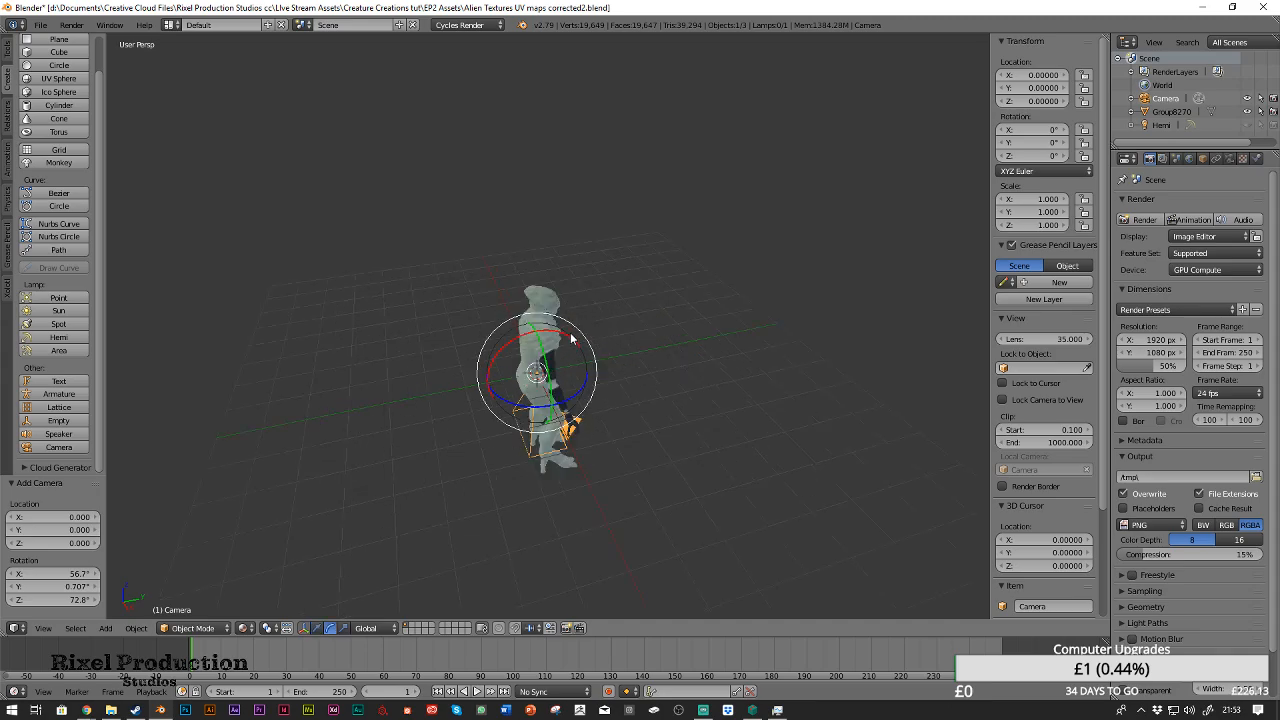
pyautogui.moveTo(550, 353); pyautogui.dragTo(509, 371)
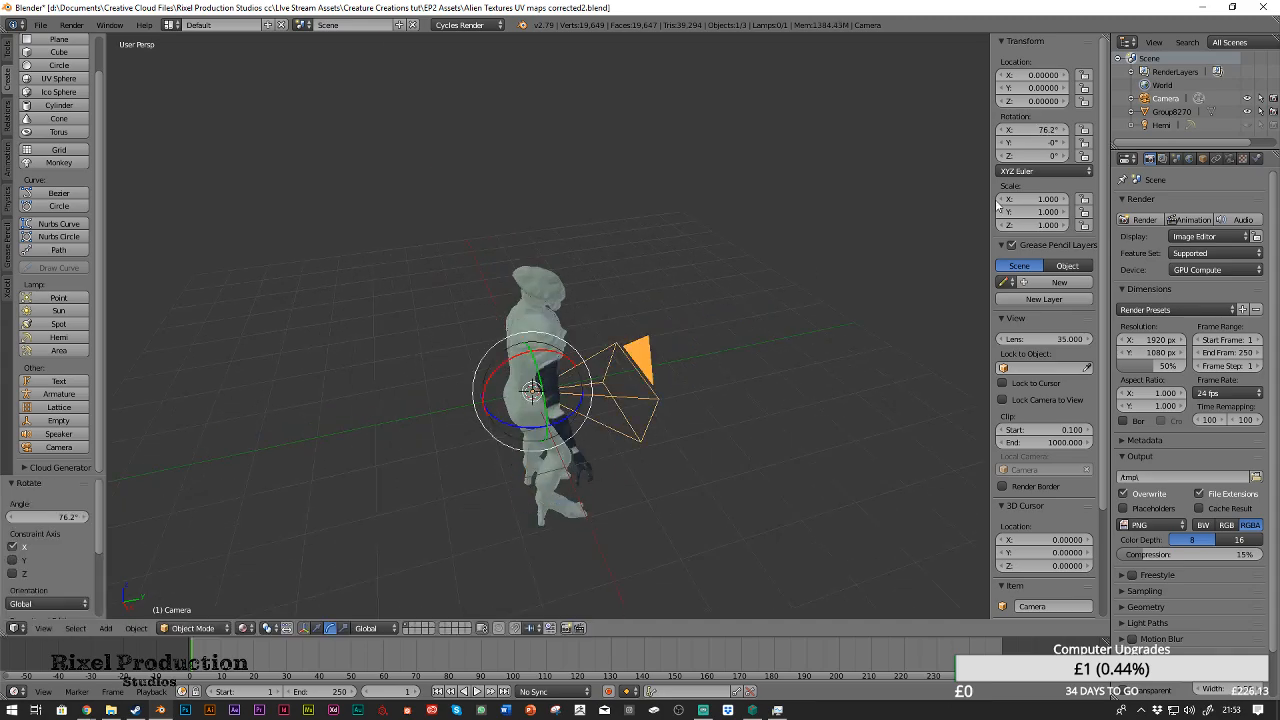
pyautogui.click(1042, 130)
pyautogui.write('90')
pyautogui.press('Return')
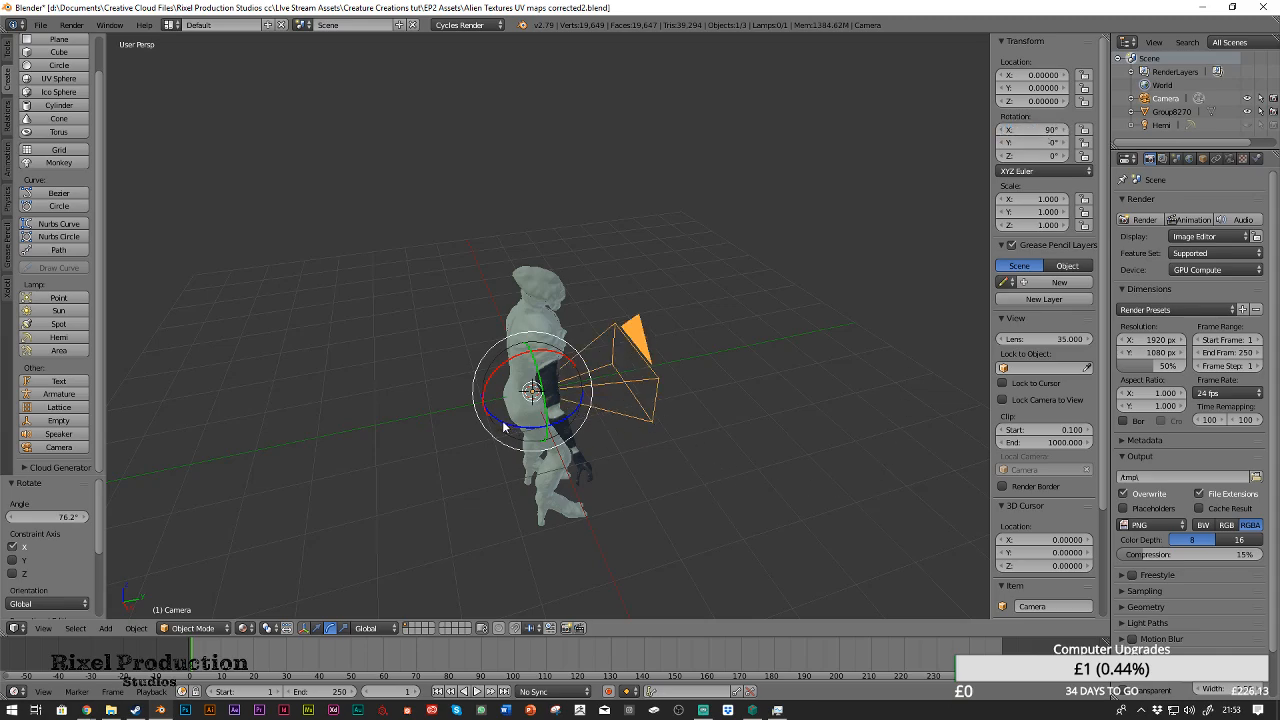
# Turn the camera around the Z axis and set its Z rotation to exactly 180°
pyautogui.press('r')
pyautogui.press('z')
pyautogui.click(650, 323)
pyautogui.click(1042, 156)
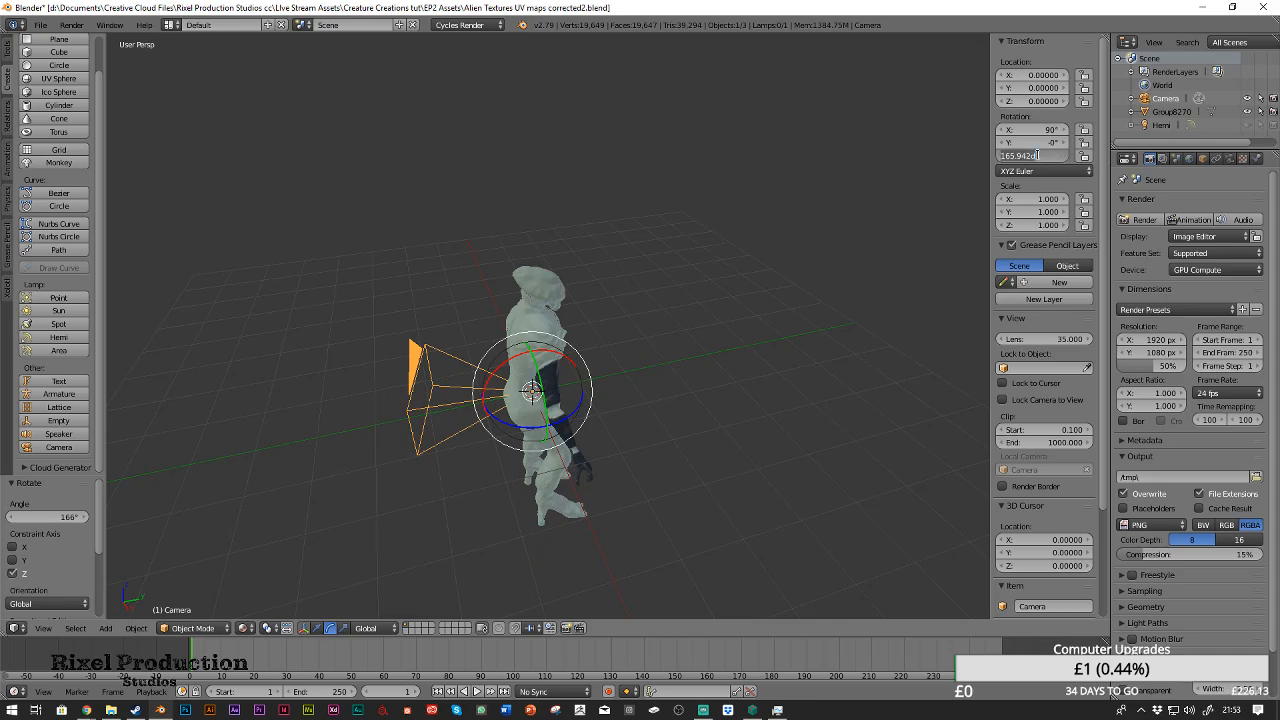
pyautogui.write('180')
pyautogui.press('Return')
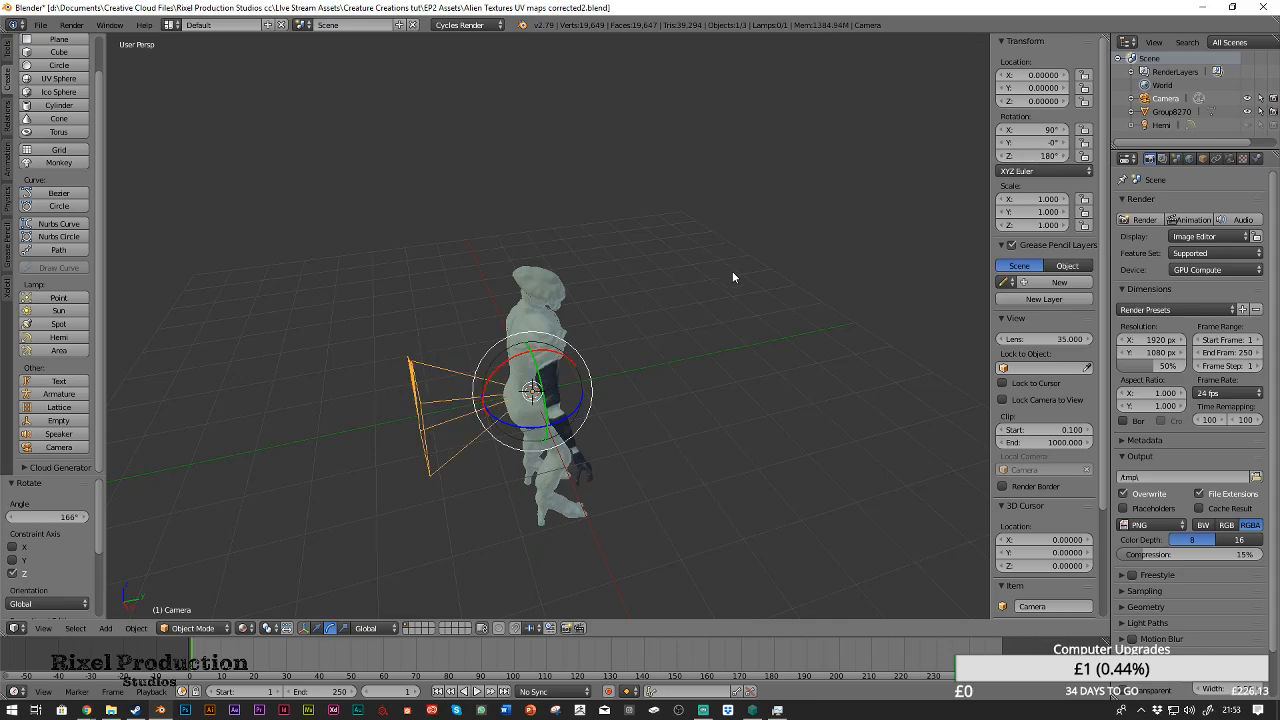
# Move the camera about 11.11 units along Y in front of the creature and check the framing through it
pyautogui.moveTo(578, 383); pyautogui.dragTo(853, 384)
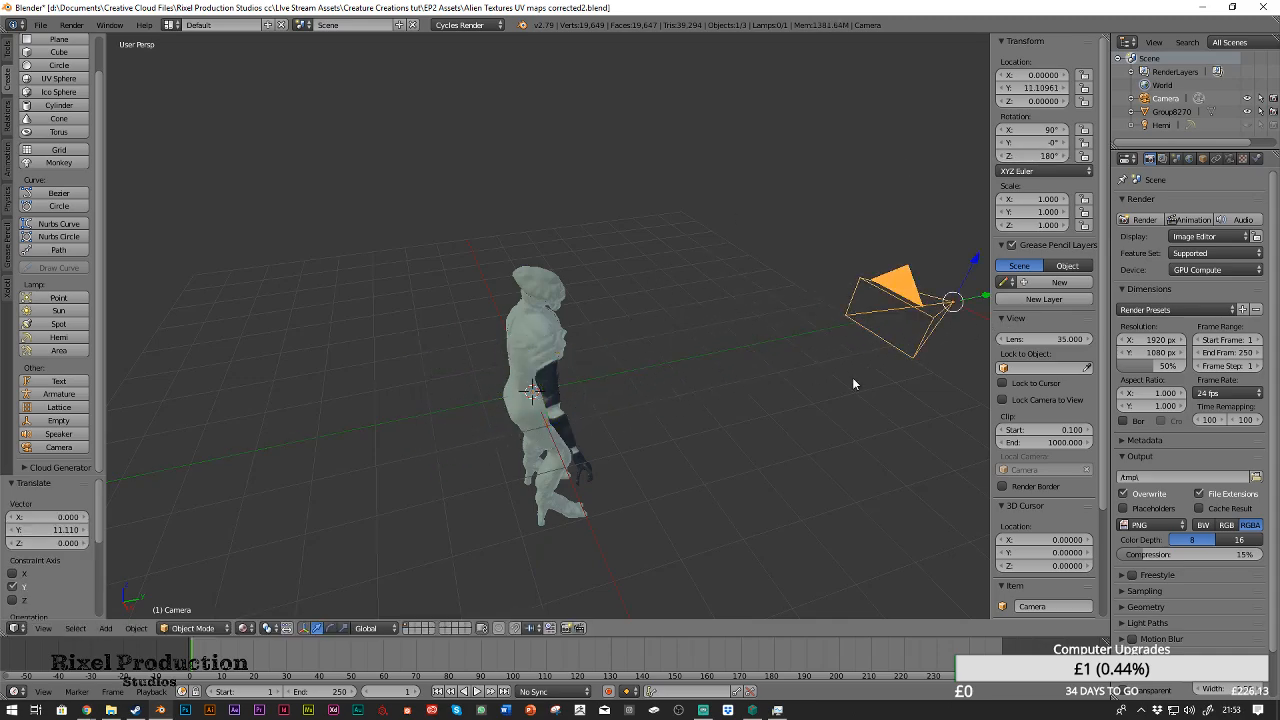
pyautogui.press('KP_0')
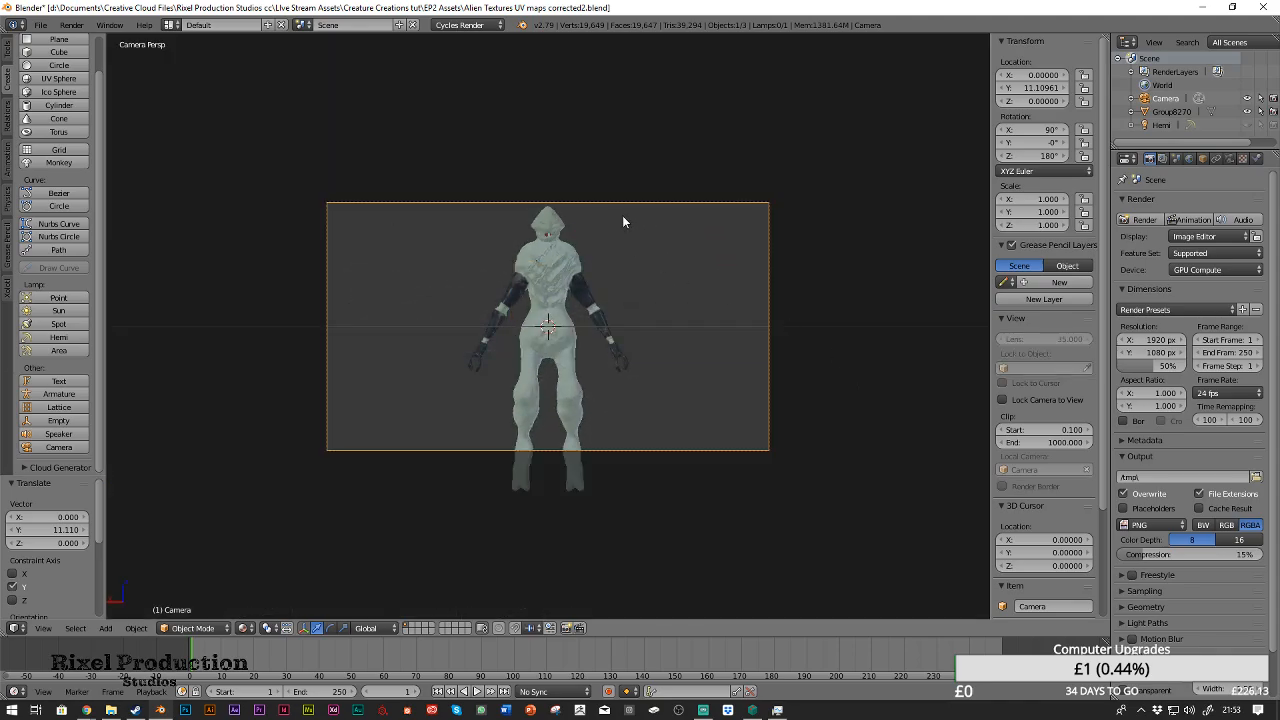
pyautogui.moveTo(591, 249)
pyautogui.keyDown('shift'); pyautogui.mouseDown(button='middle')
pyautogui.moveTo(591, 275)
pyautogui.moveTo(593, 260)
pyautogui.mouseUp(button='middle'); pyautogui.keyUp('shift')
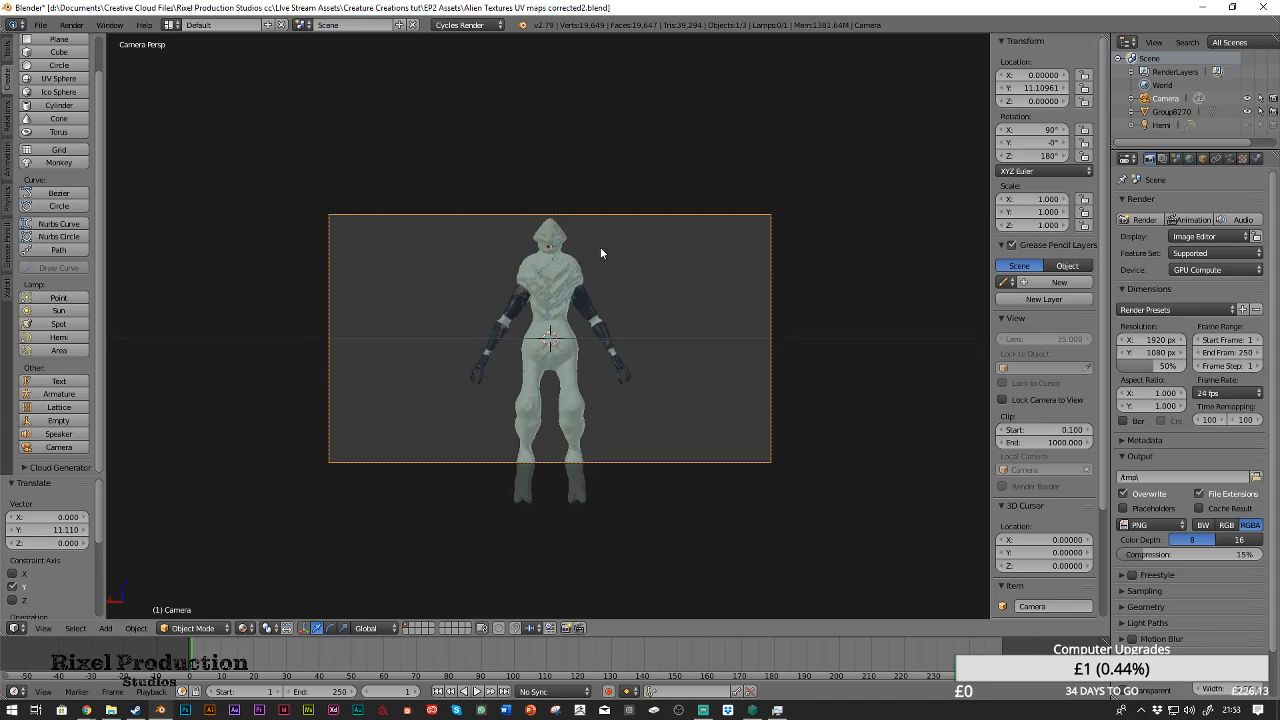
# Raise the camera about 0.6 units and move it about 2 units farther from the creature along Y
pyautogui.moveTo(428, 306); pyautogui.dragTo(620, 314, button='middle')
pyautogui.press('g')
pyautogui.press('z')
pyautogui.click(832, 312)
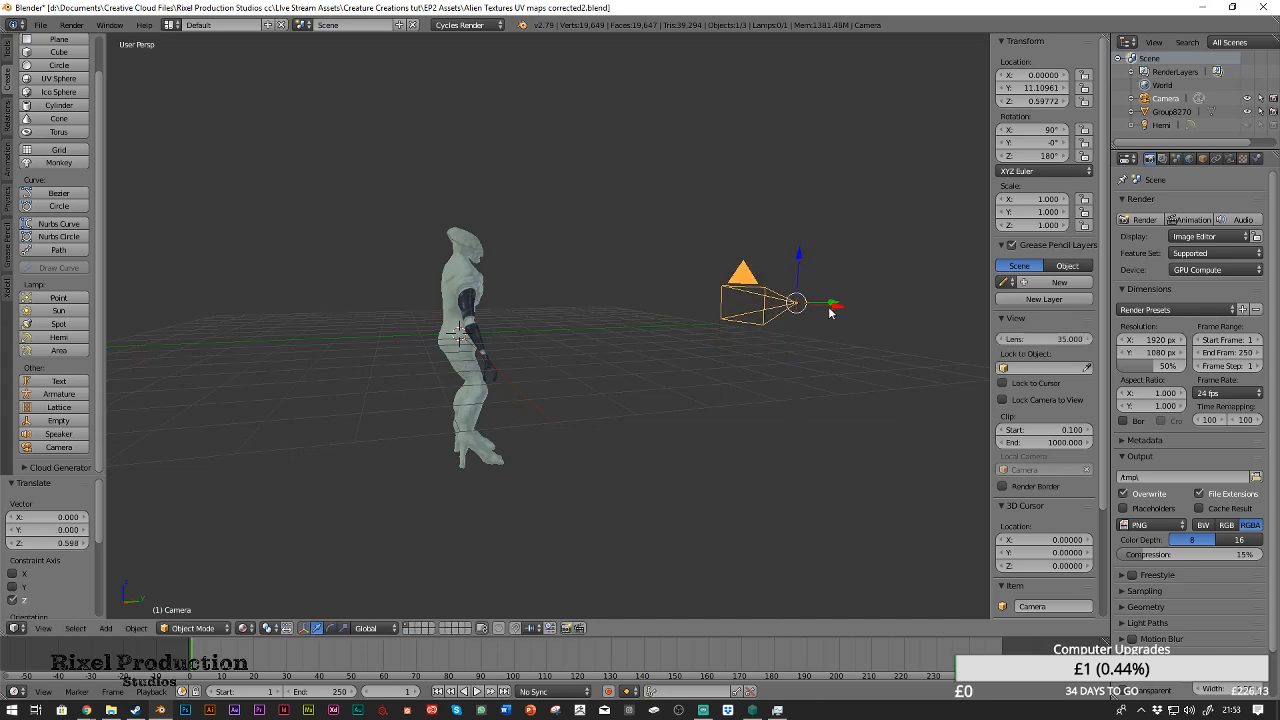
pyautogui.moveTo(858, 320); pyautogui.dragTo(812, 288, button='middle')
pyautogui.press('g')
pyautogui.press('y')
pyautogui.click(930, 289)
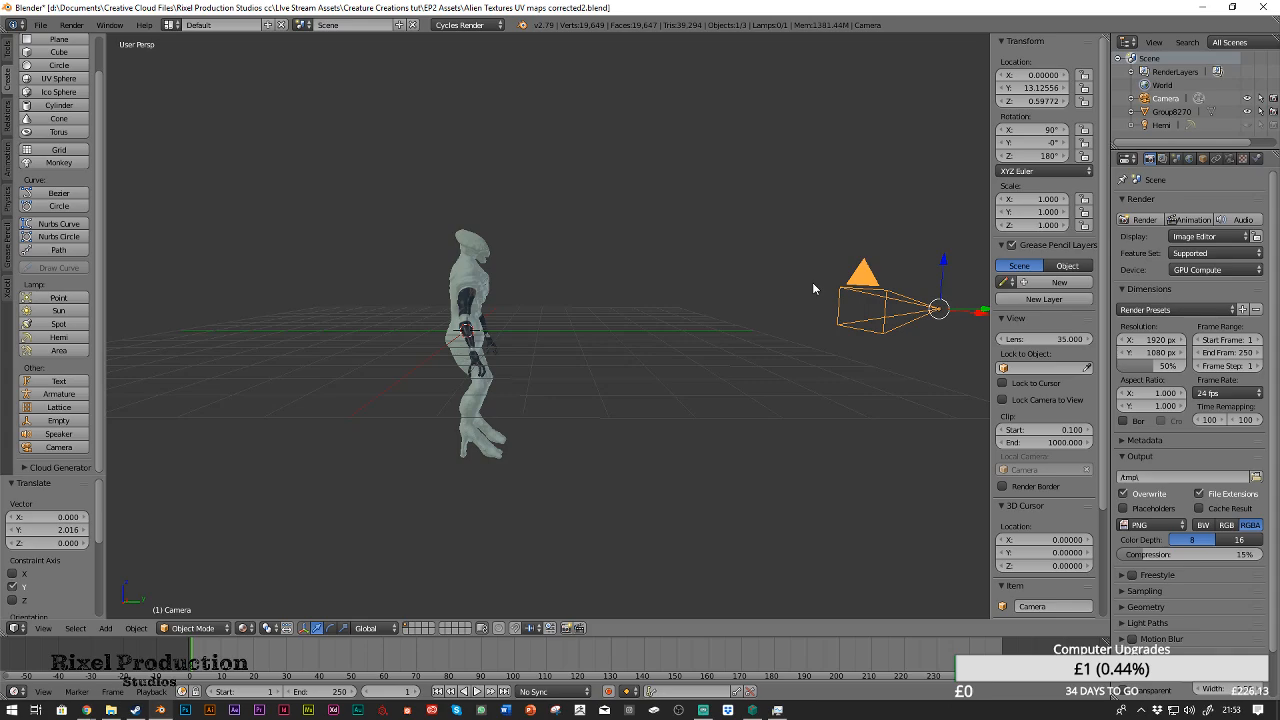
# Check the creature's framing through the camera, render the image and inspect the creature in the render result
pyautogui.press('KP_0')
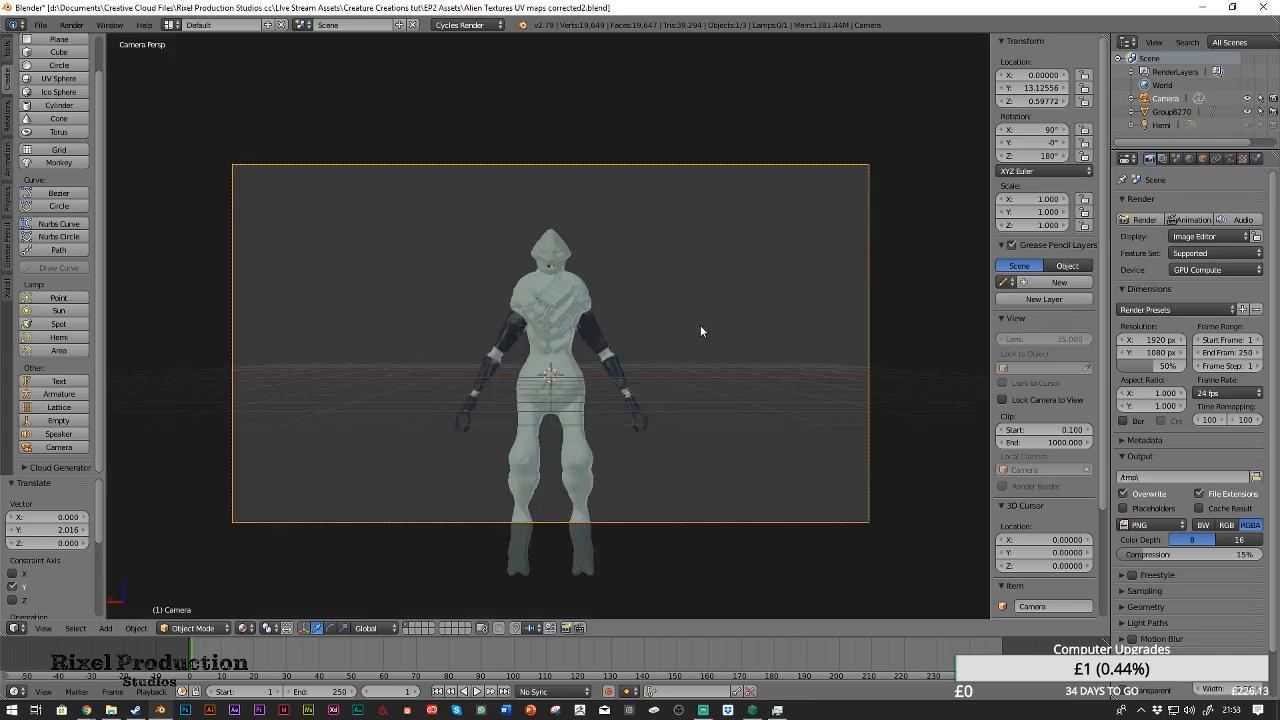
pyautogui.scroll(5, 494, 318)
pyautogui.scroll(-3, 520, 315)
pyautogui.scroll(2, 520, 320)
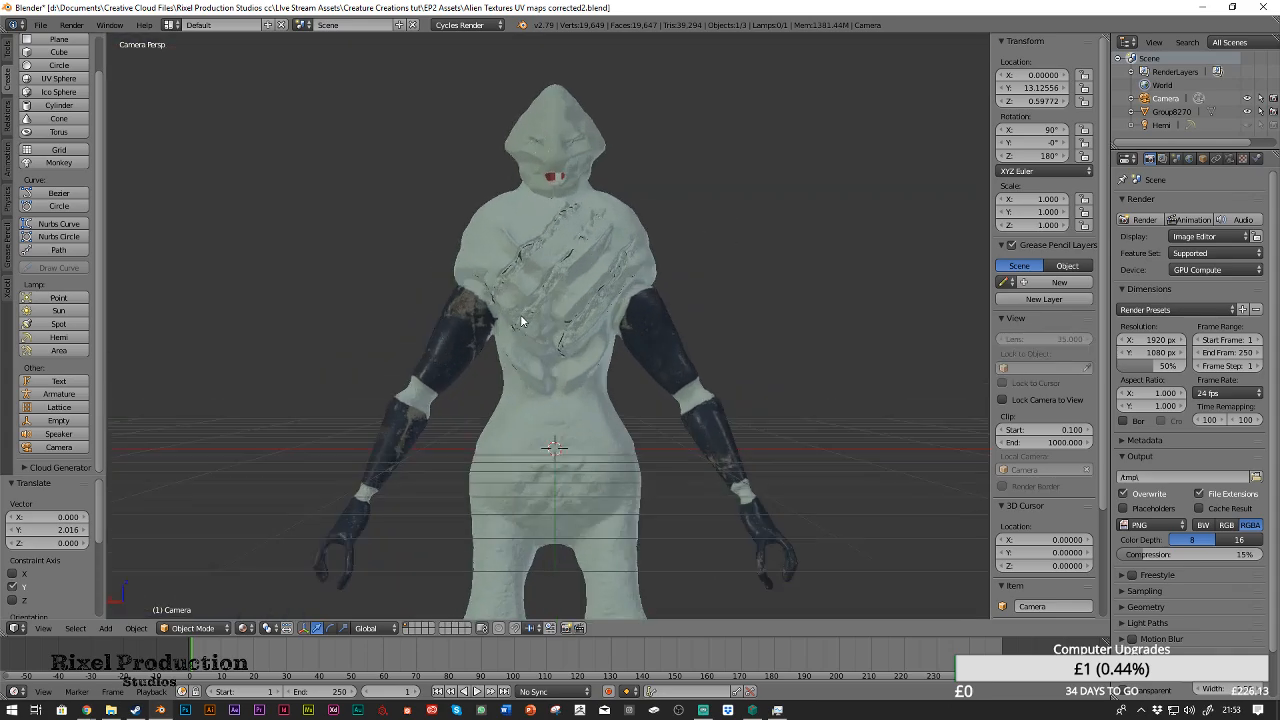
pyautogui.press('F12')
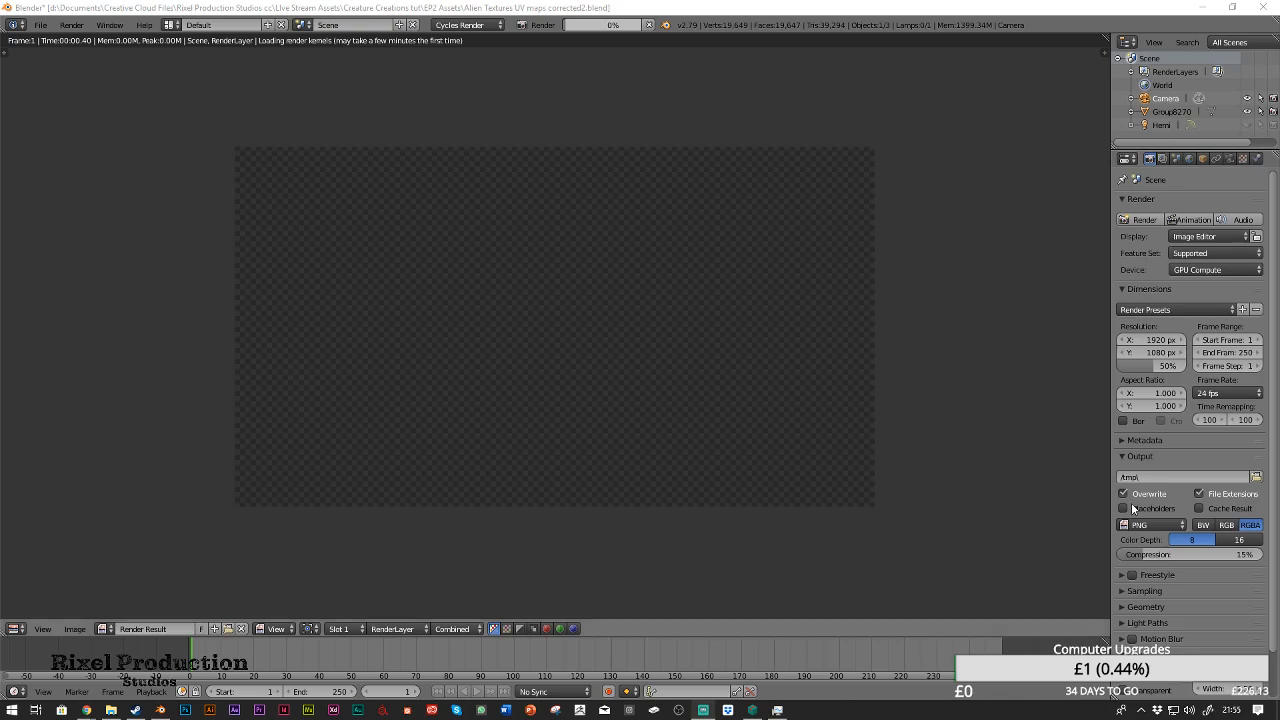
pyautogui.scroll(-2, 733, 296)
pyautogui.scroll(2, 733, 297)
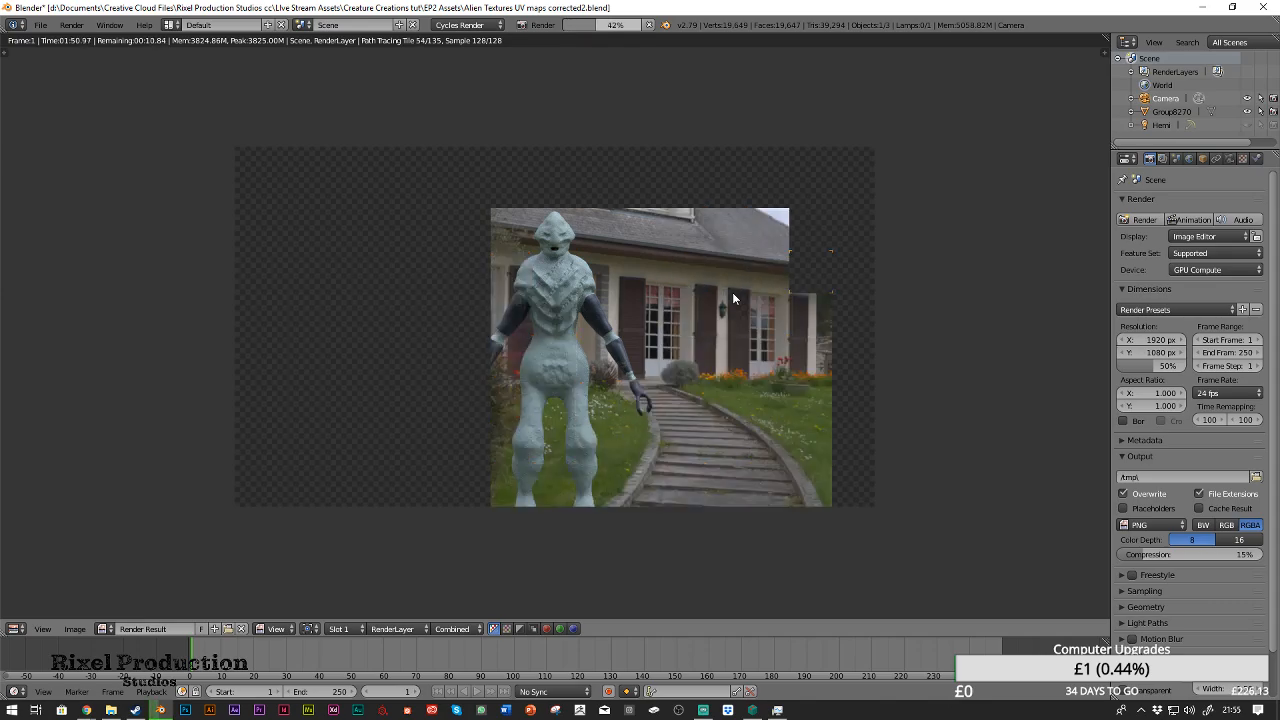
pyautogui.scroll(8, 571, 208)
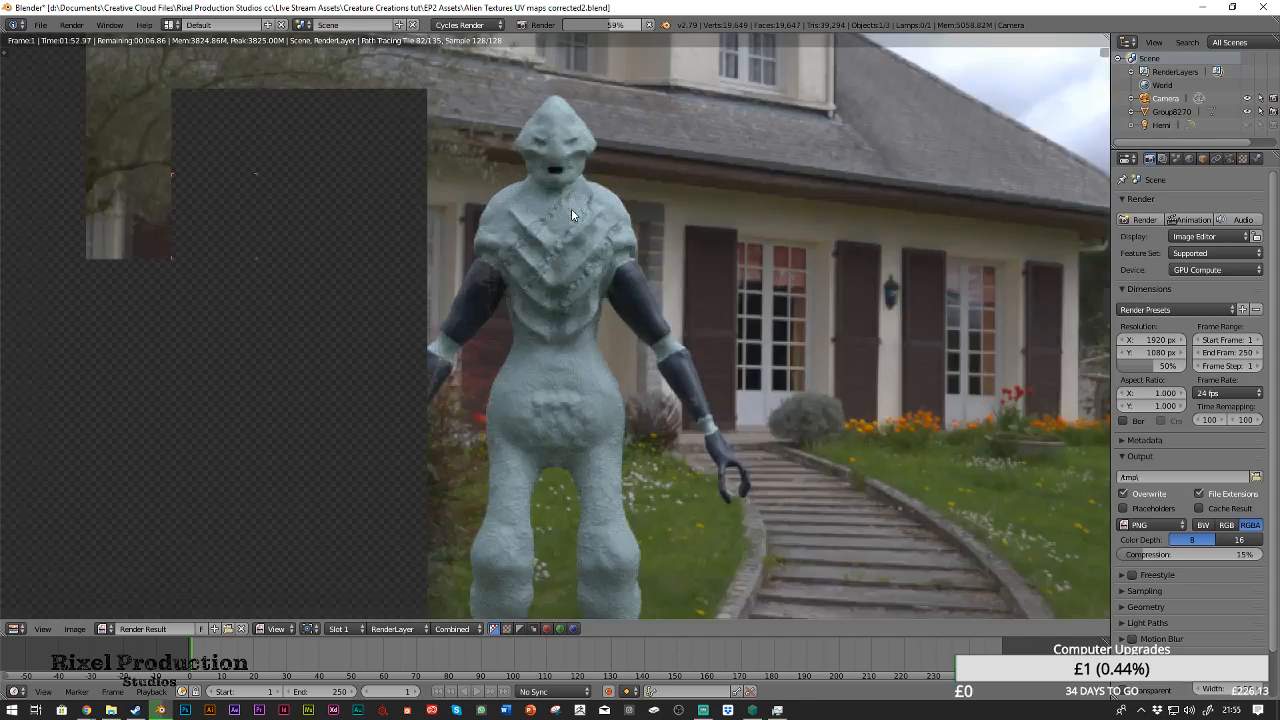
# Raise the render resolution percentage to 96% and render the creature image again
pyautogui.scroll(-3, 636, 241)
pyautogui.scroll(-1, 636, 240)
pyautogui.scroll(-1, 1165, 345)
pyautogui.moveTo(1148, 341); pyautogui.dragTo(1182, 343)
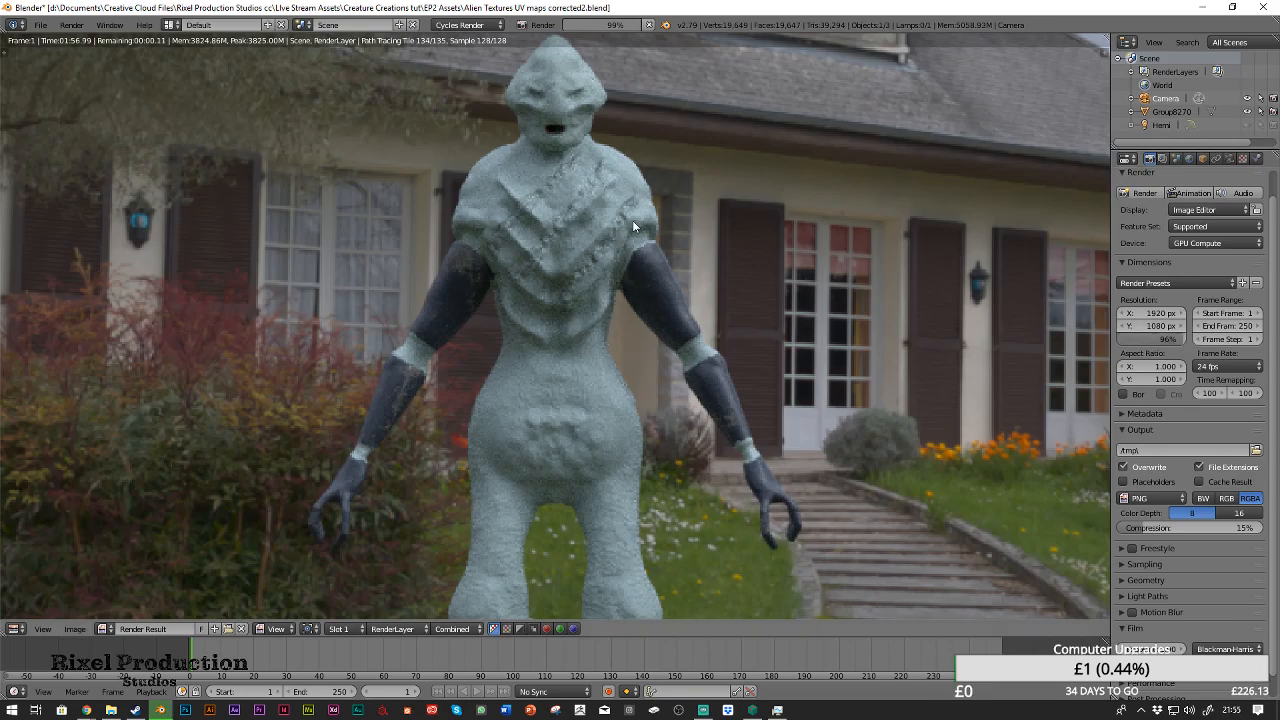
pyautogui.scroll(-4, 650, 229)
pyautogui.scroll(3, 563, 224)
pyautogui.scroll(-2, 570, 230)
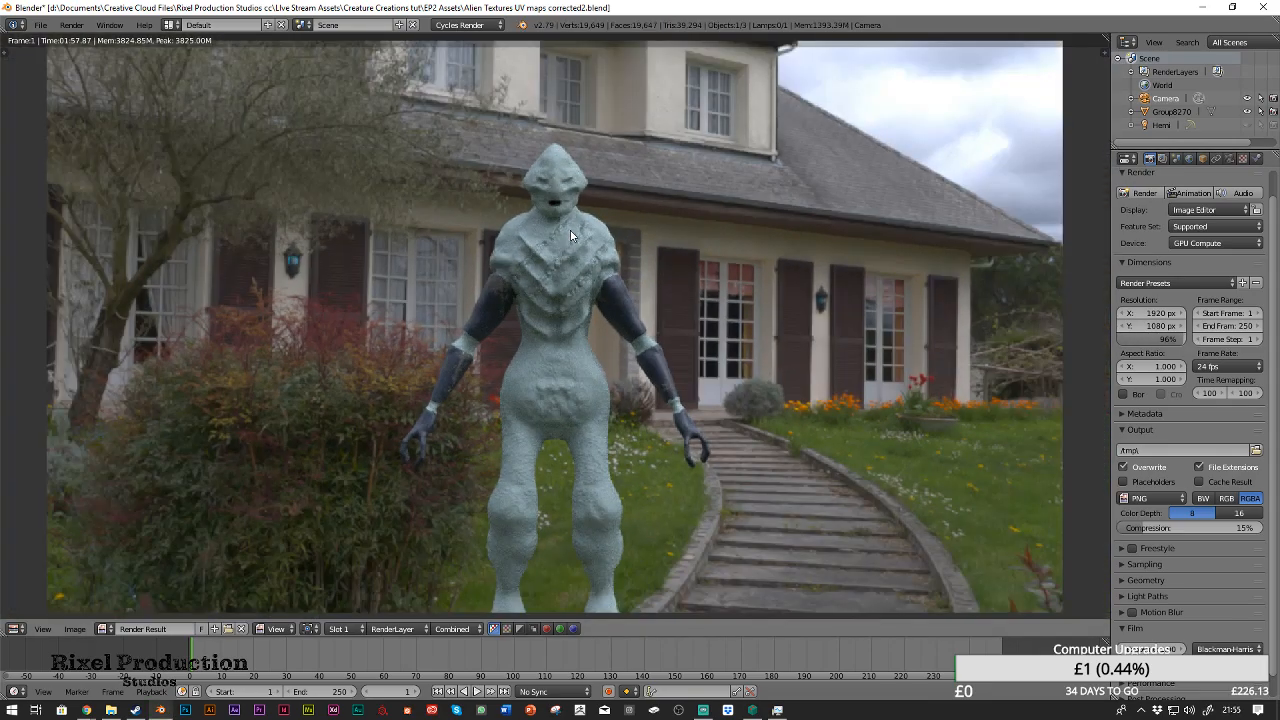
pyautogui.press('F12')
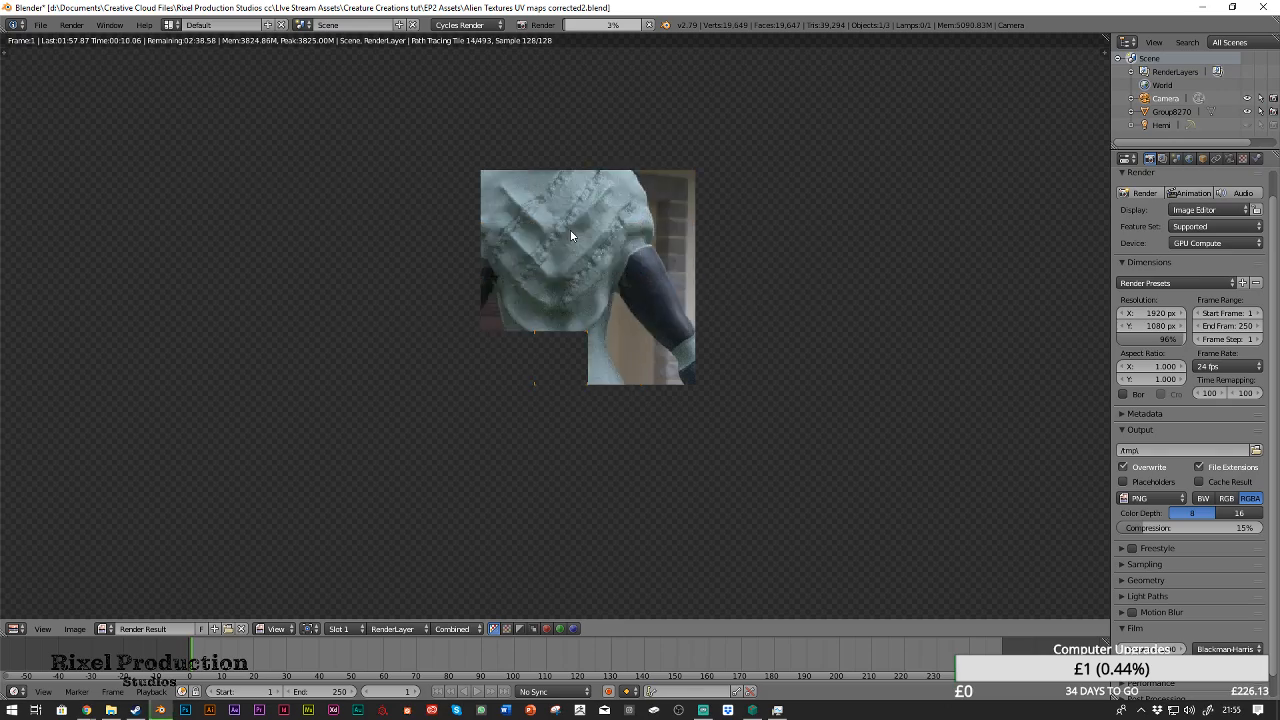
pyautogui.scroll(-3, 569, 237)
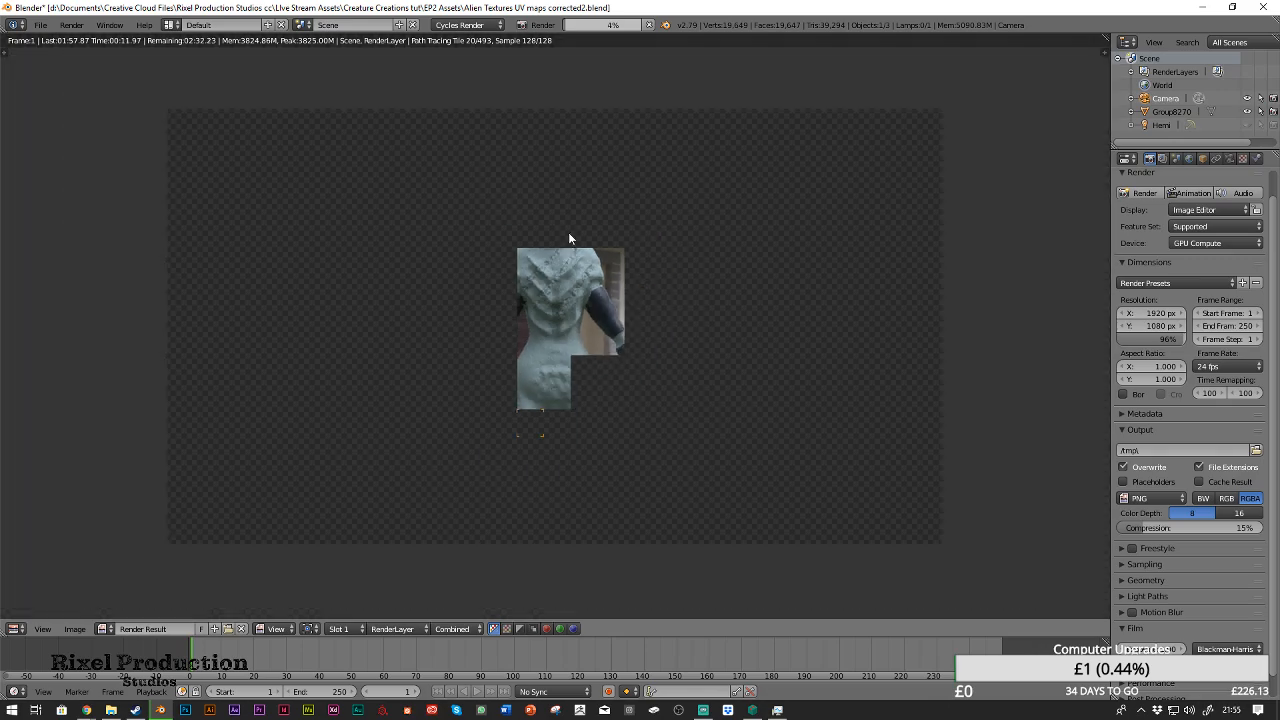
pyautogui.scroll(1, 568, 232)
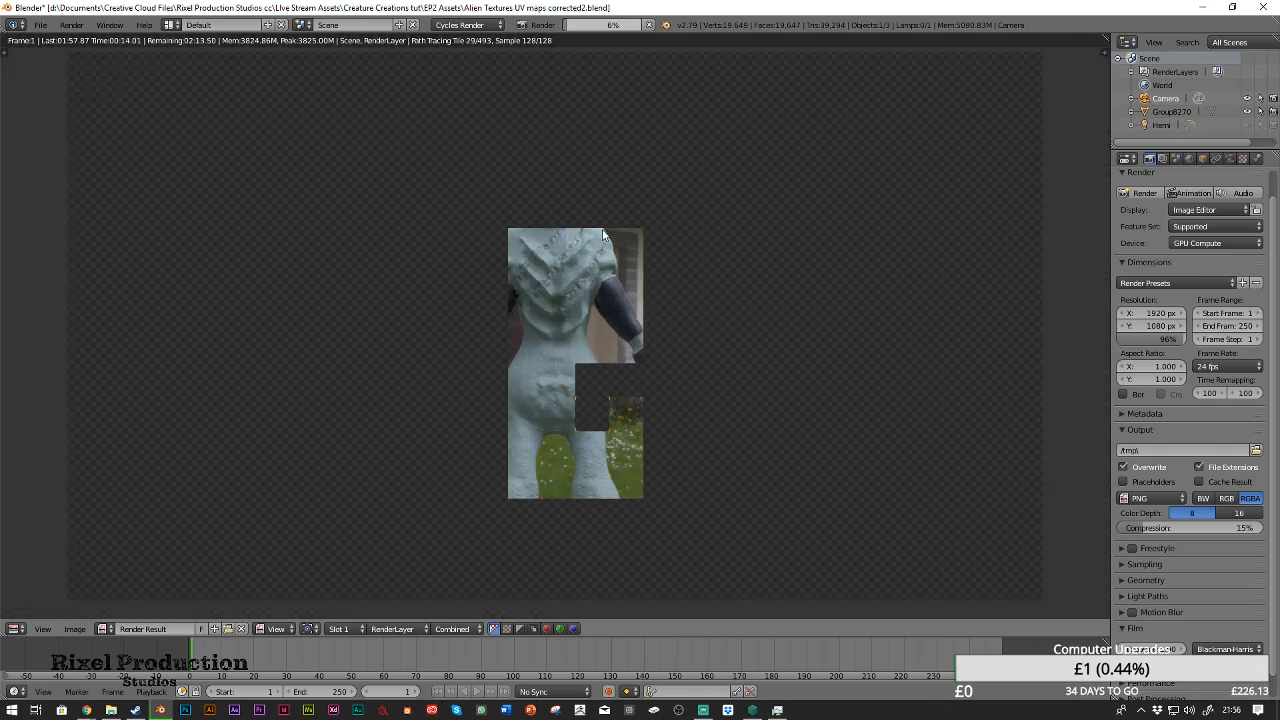